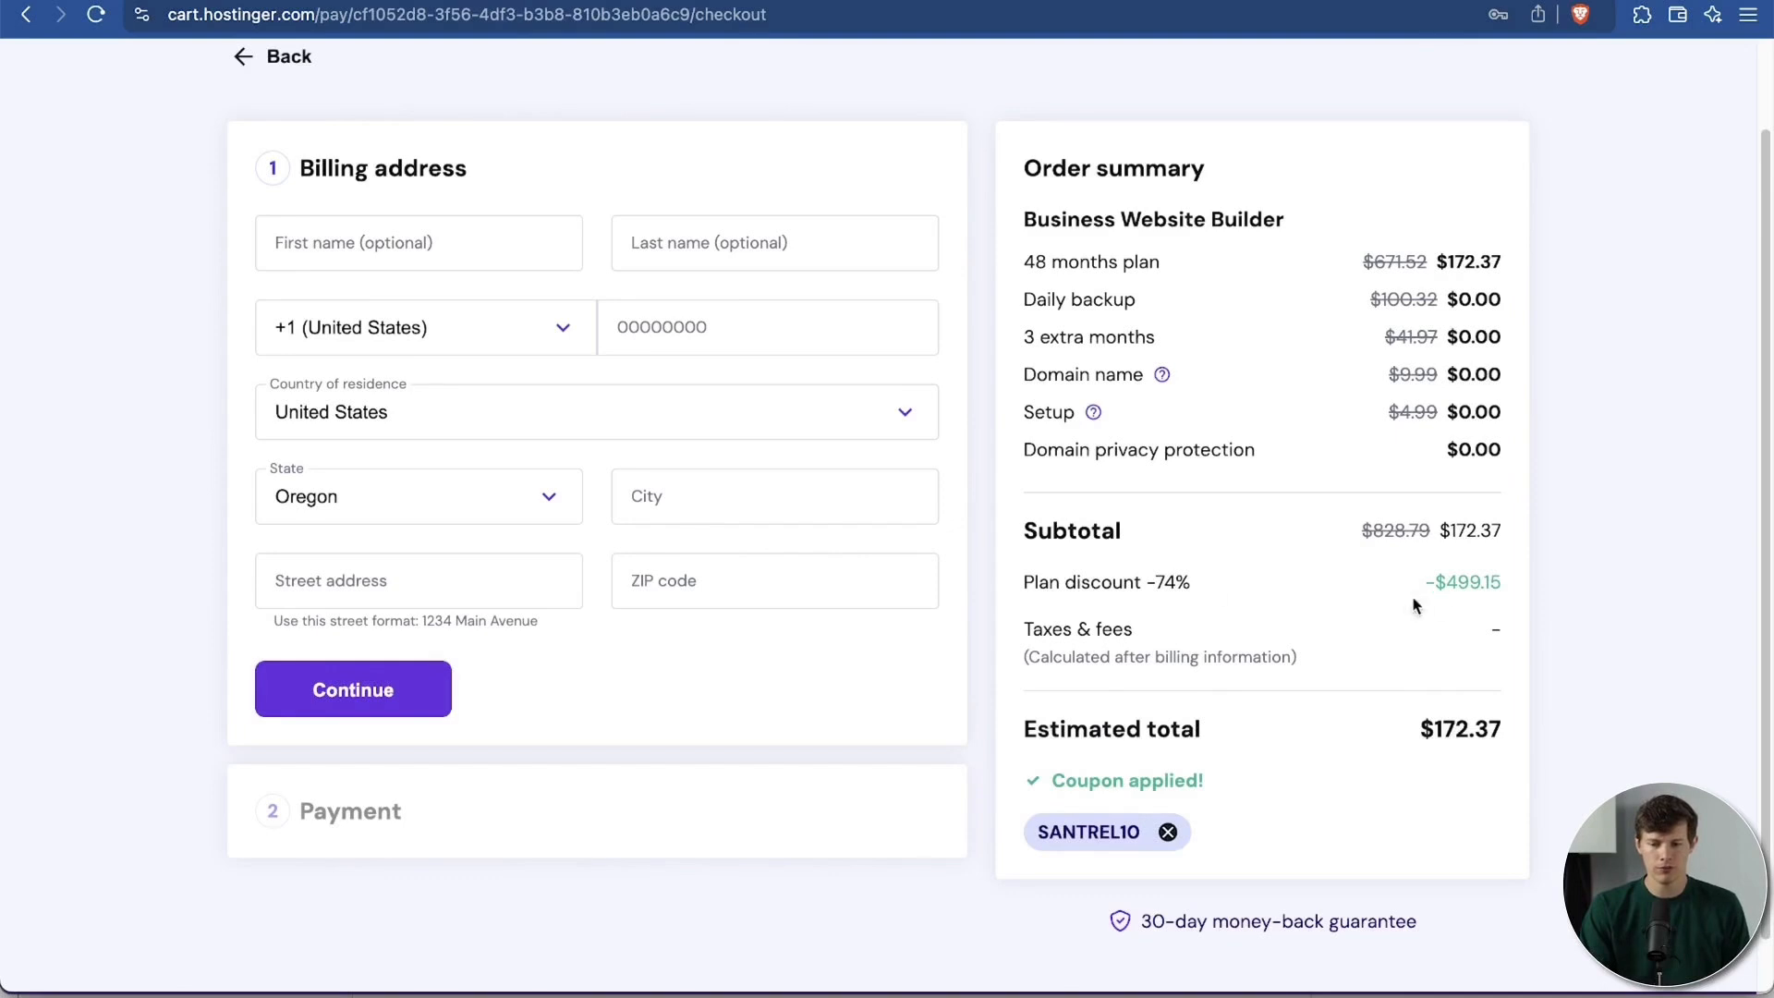
# Step: Highlight and then deselect the $499.15 discount in the order summary
pyautogui.moveTo(1506, 579); pyautogui.dragTo(1438, 575)
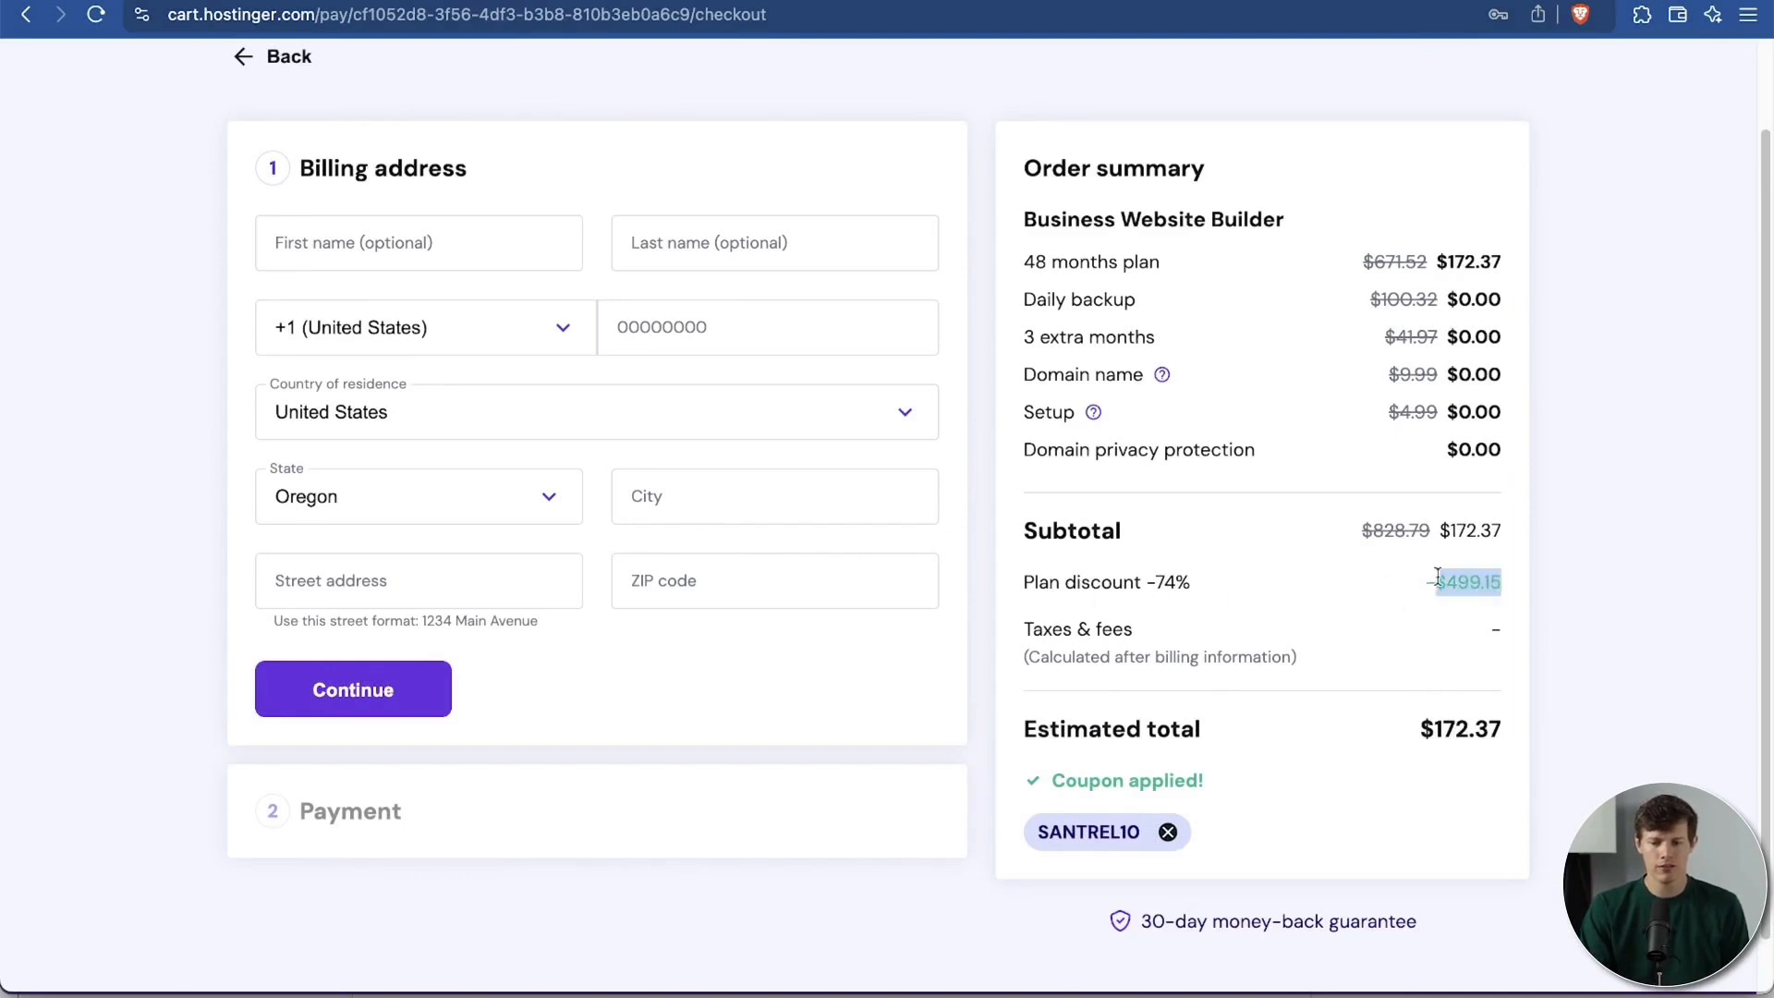
pyautogui.click(1561, 586)
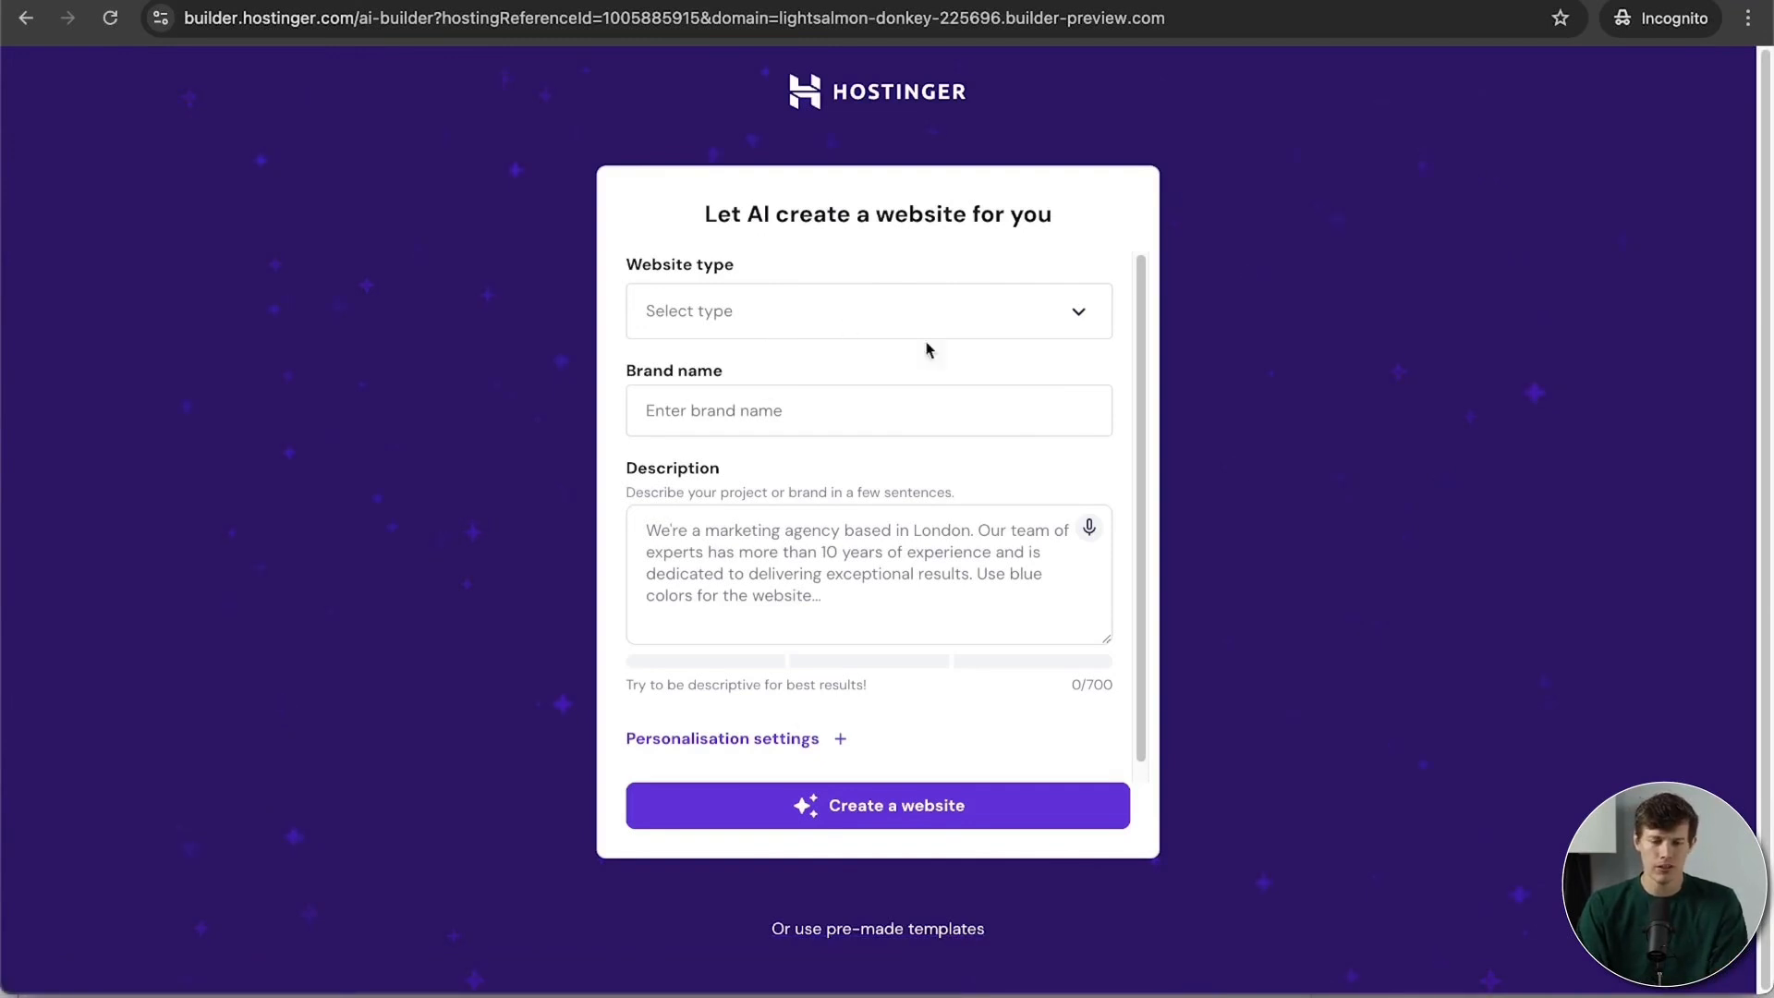
# Step: Set the website type to Restaurant after briefly picking Online store
pyautogui.click(1083, 319)
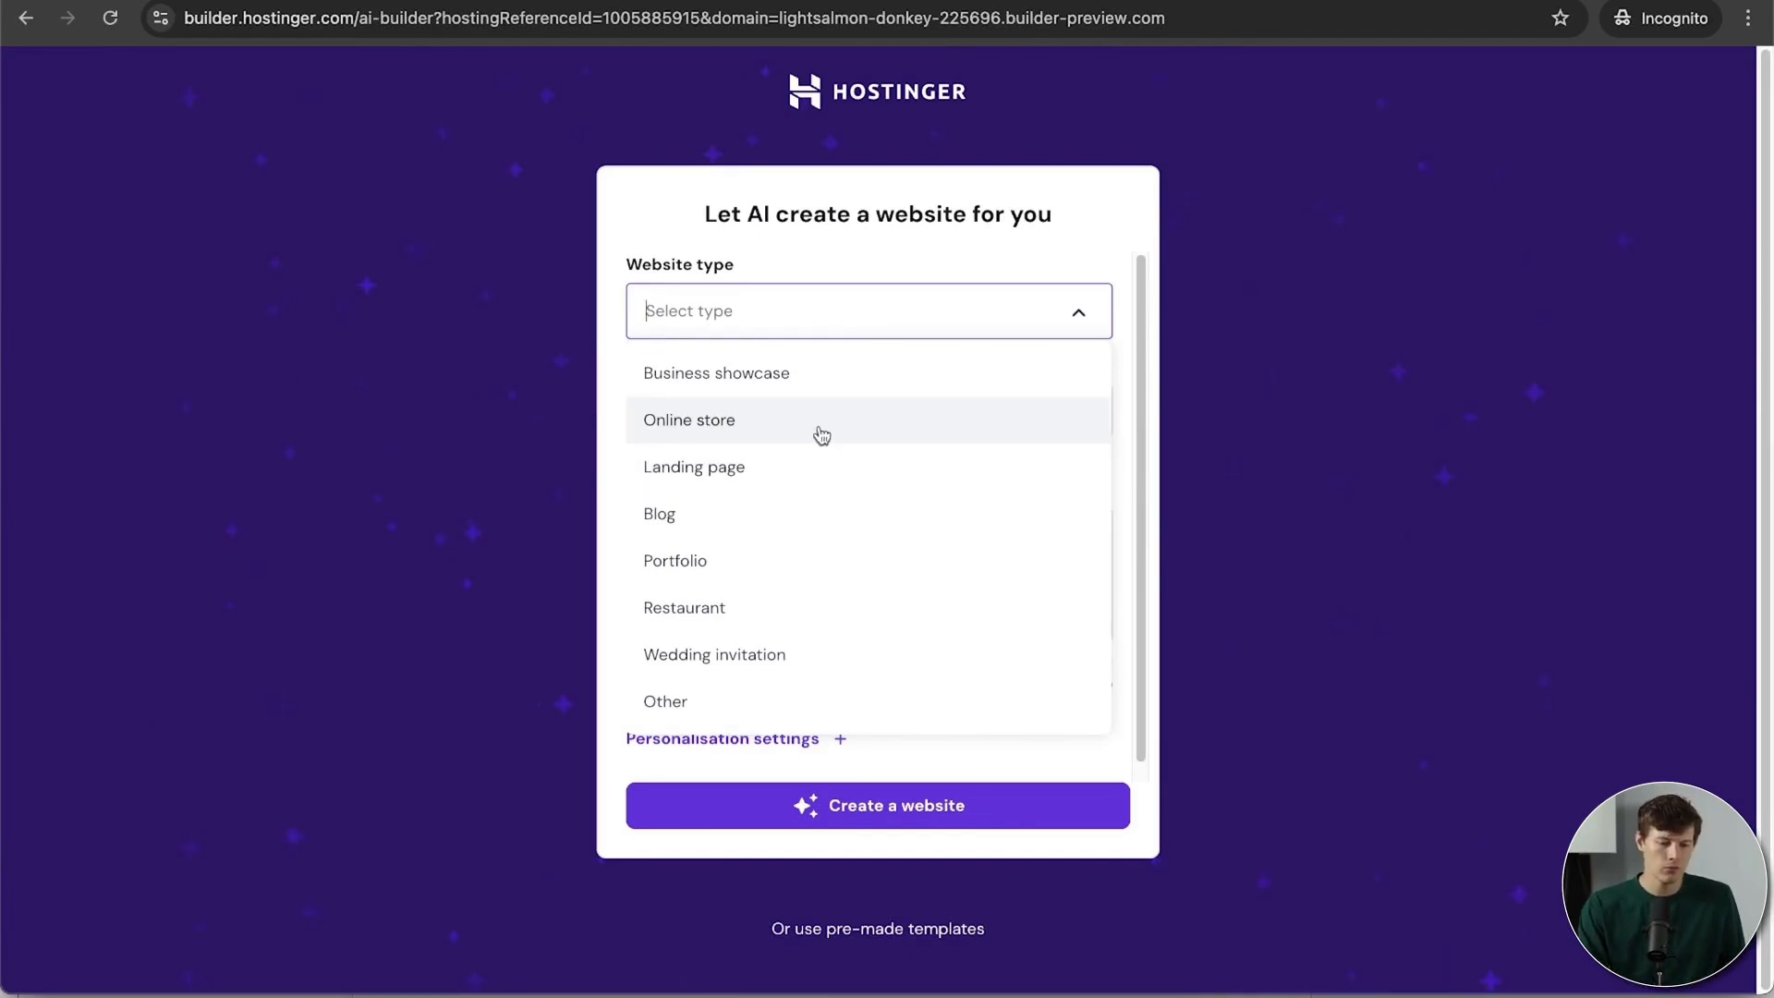
pyautogui.click(820, 427)
pyautogui.click(1100, 311)
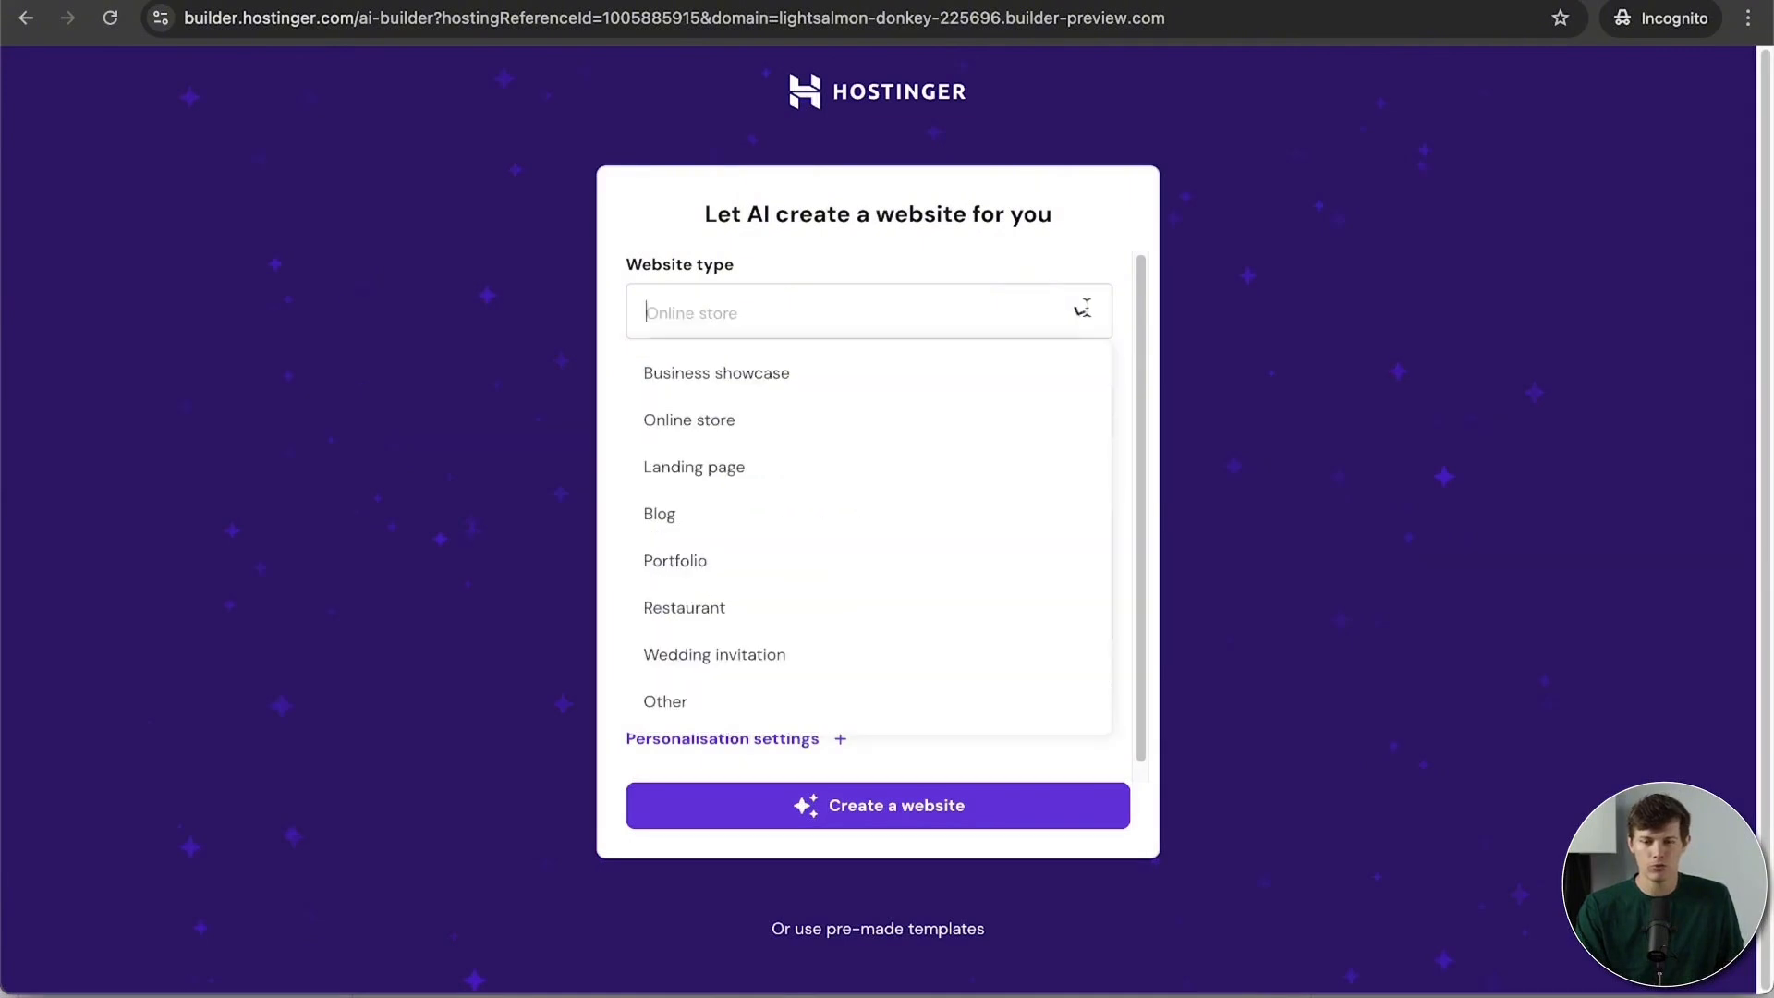
pyautogui.click(766, 609)
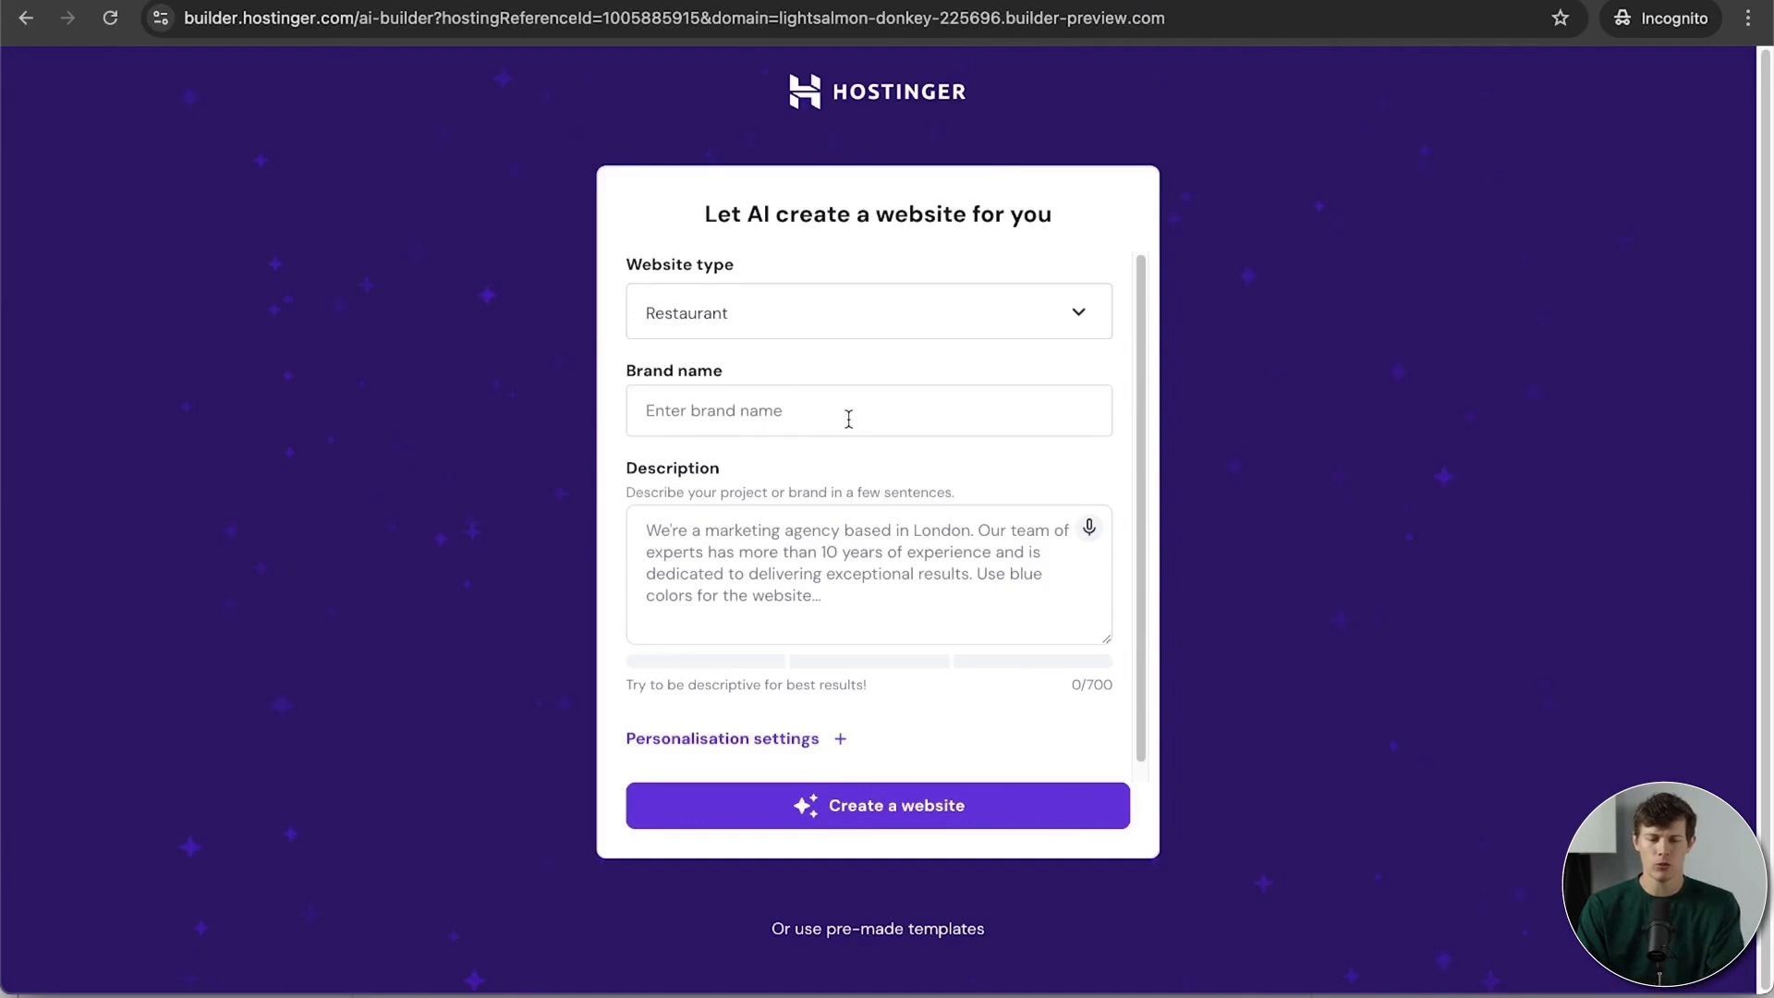
# Step: Enter brand name 'Santrel Coffee Co', paste the coffee-shop description, and expand Personalisation settings
pyautogui.click(849, 420)
pyautogui.write('S')
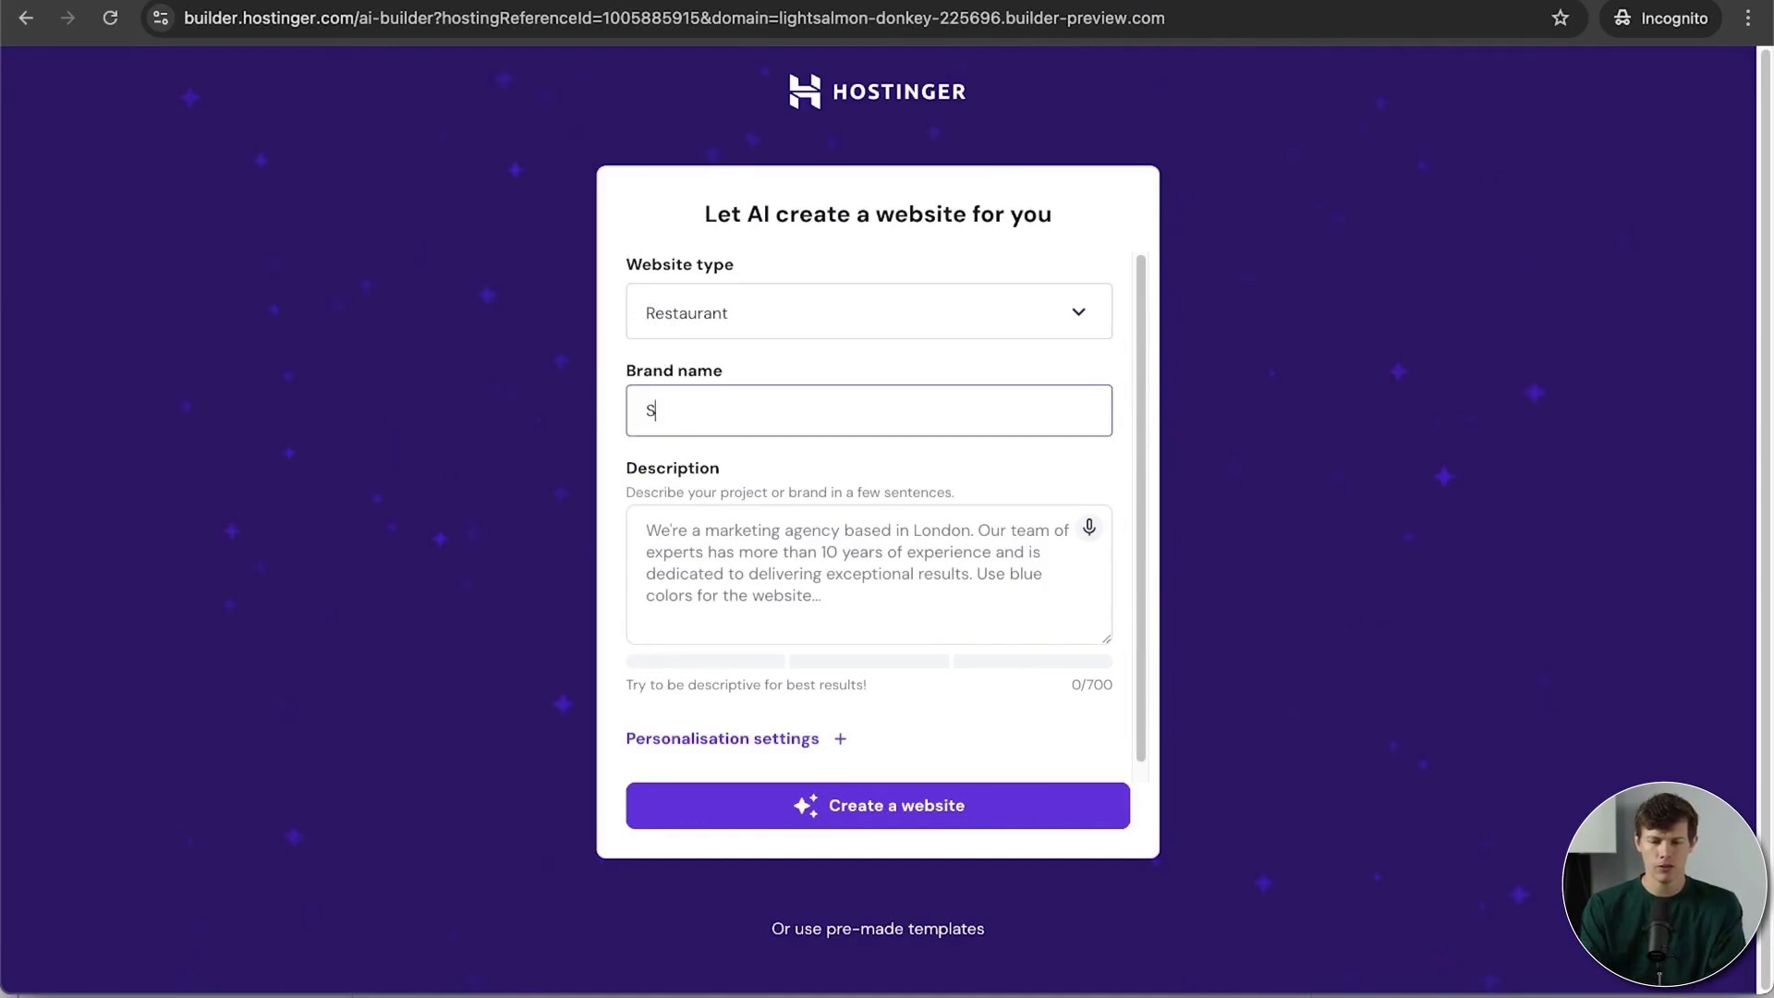
pyautogui.write('antrel coff')
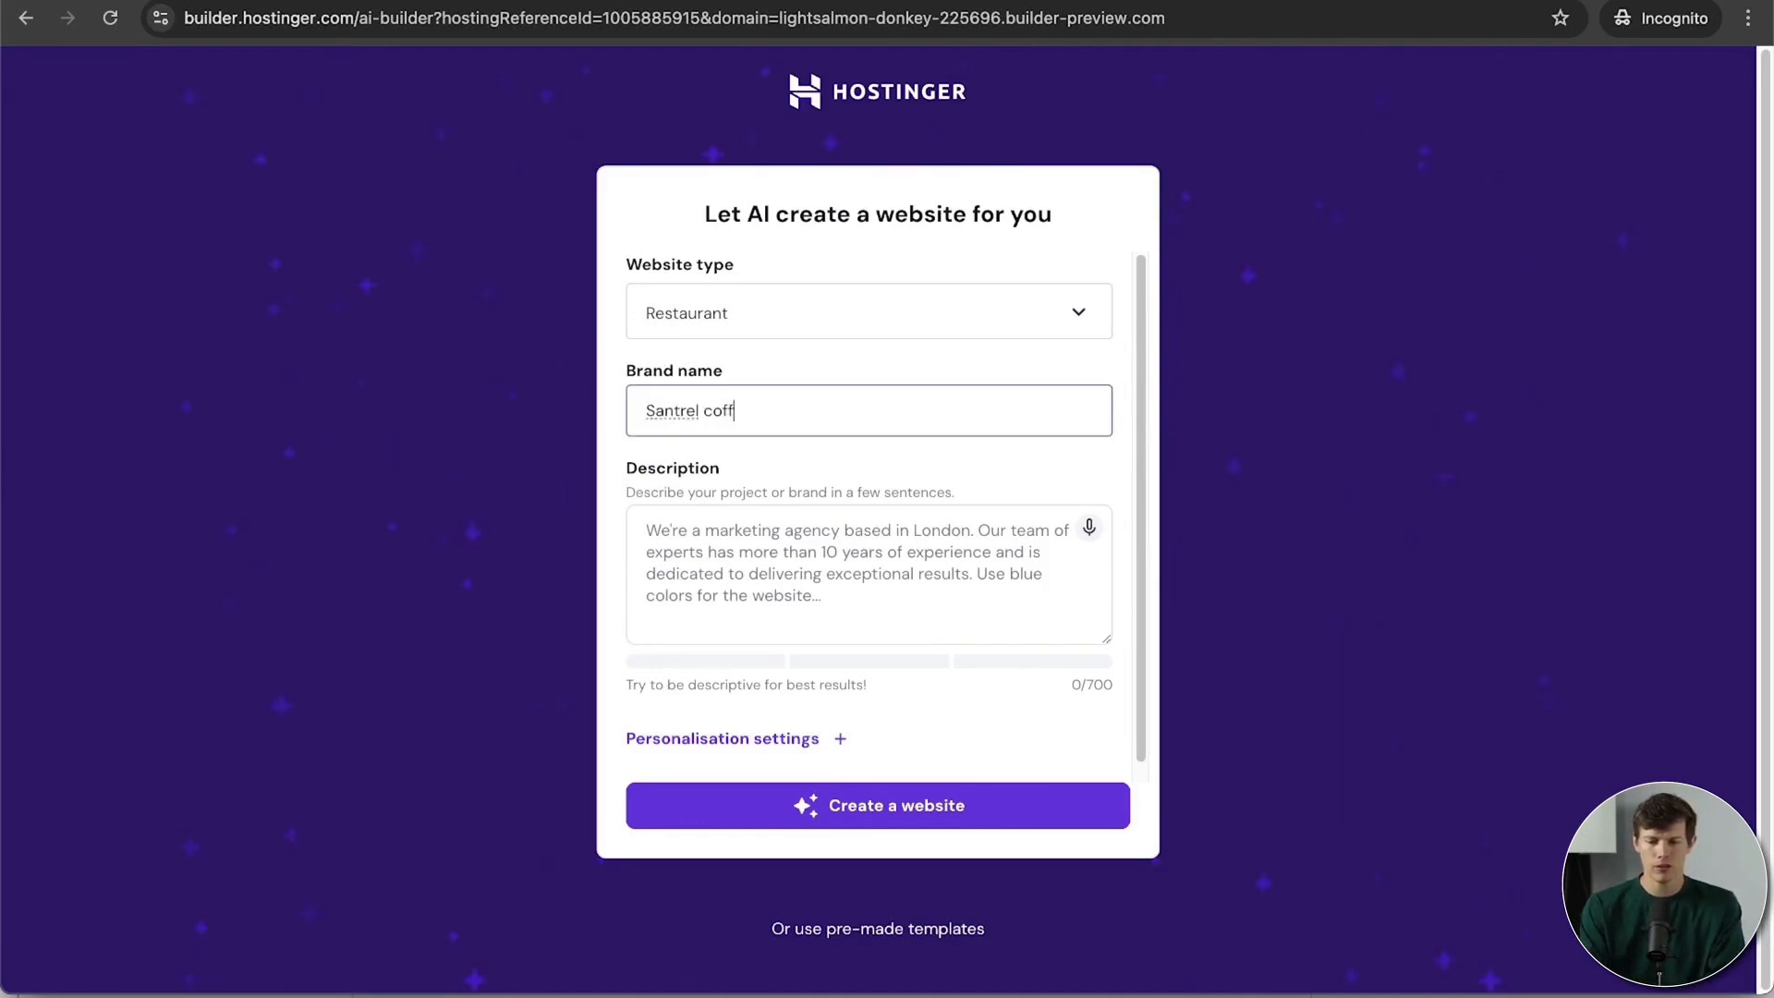
pyautogui.press('BackSpace')
pyautogui.press('BackSpace')
pyautogui.press('BackSpace')
pyautogui.press('BackSpace')
pyautogui.write('Coffee Co')
pyautogui.click(872, 555)
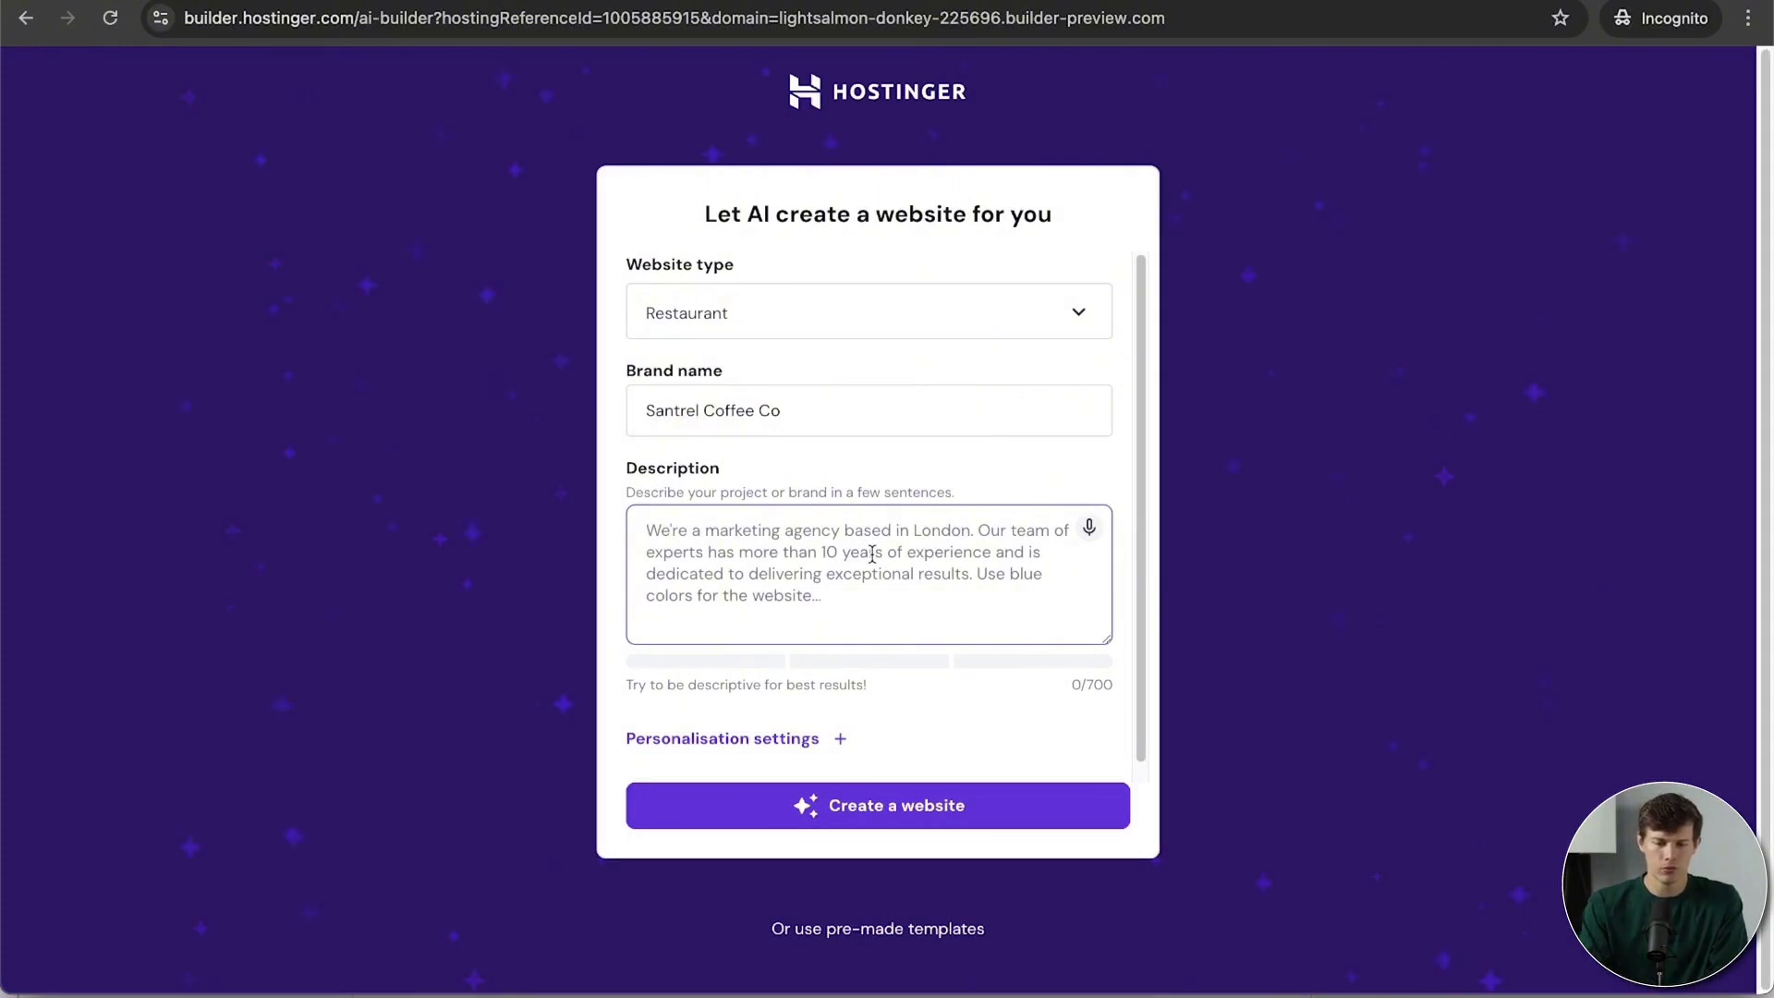
pyautogui.press('super+v')
pyautogui.click(840, 738)
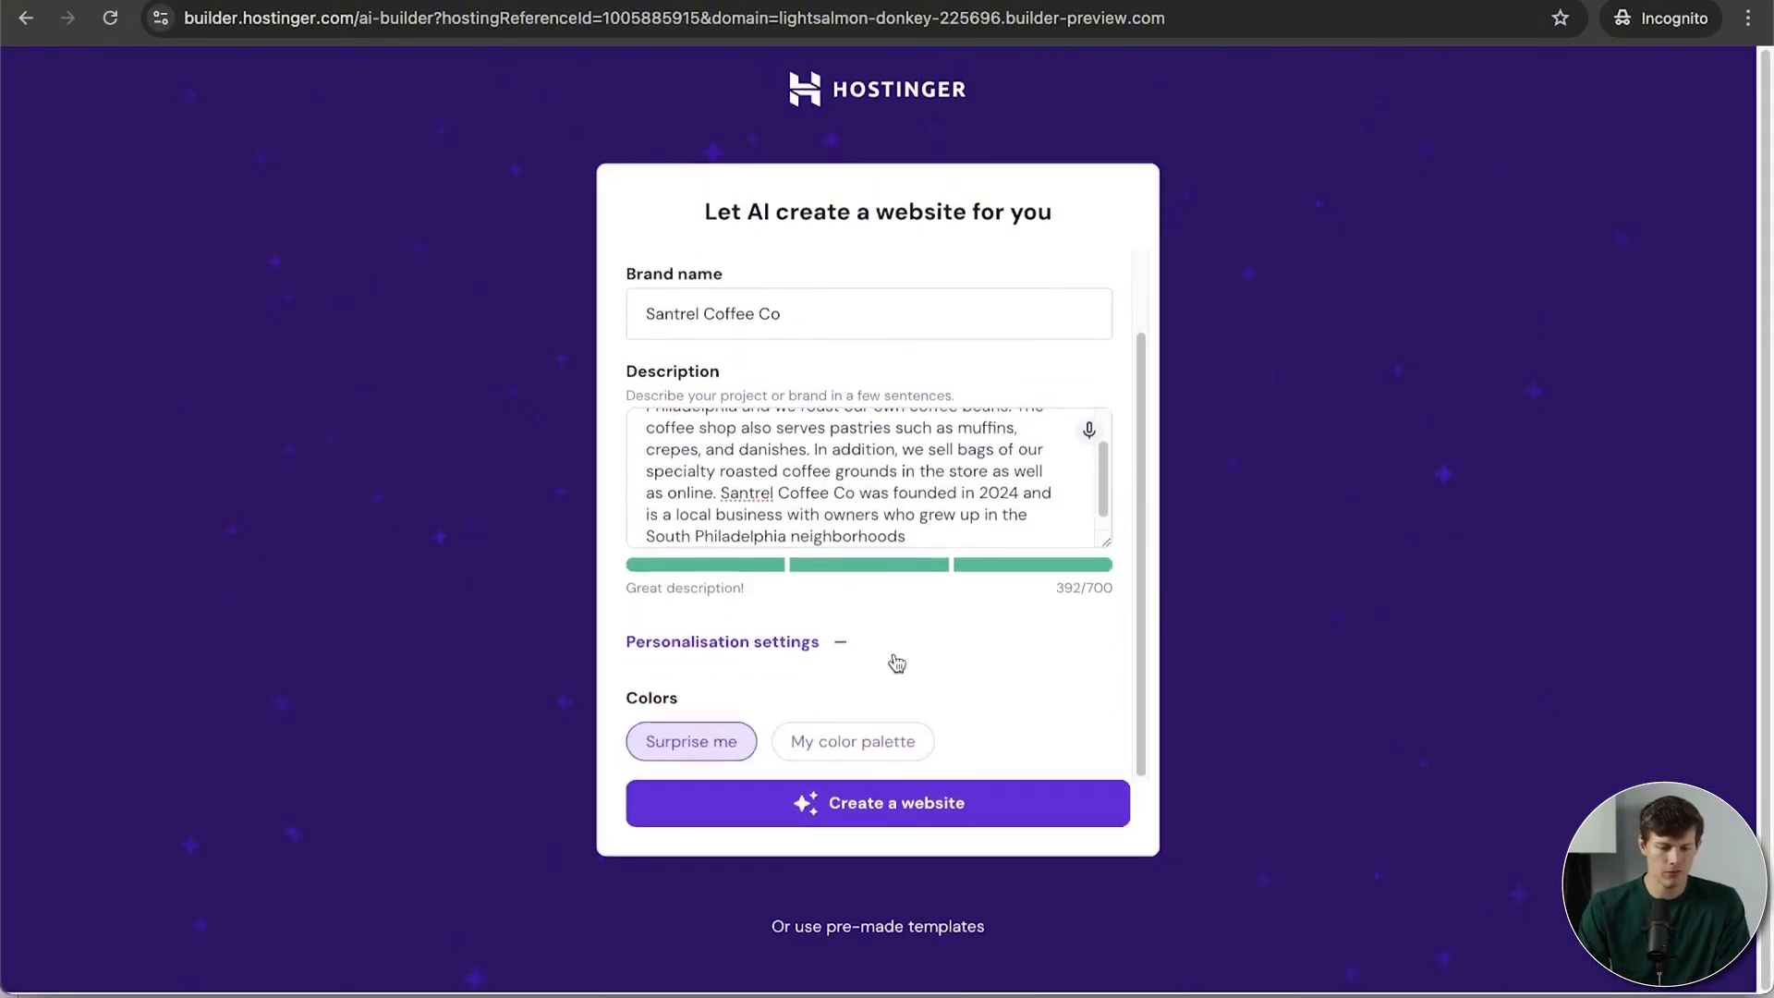
# Step: Use My color palette with a brown accent colour and generate the website
pyautogui.click(845, 745)
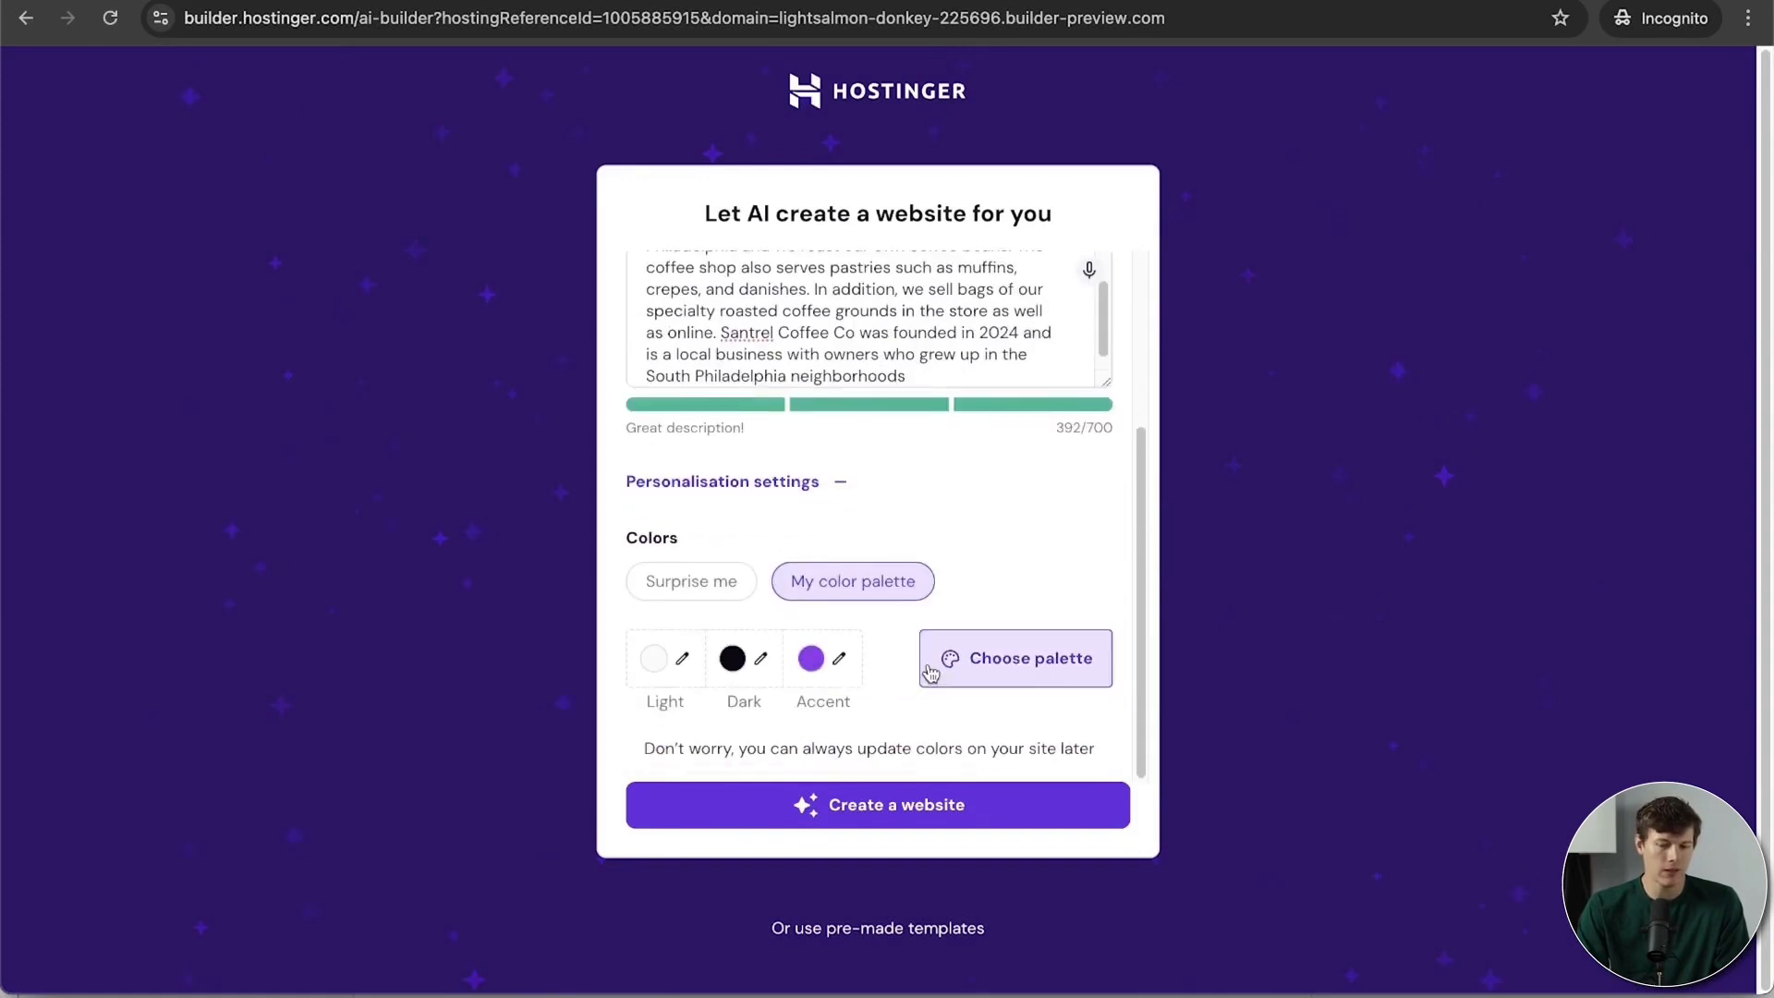
pyautogui.click(841, 662)
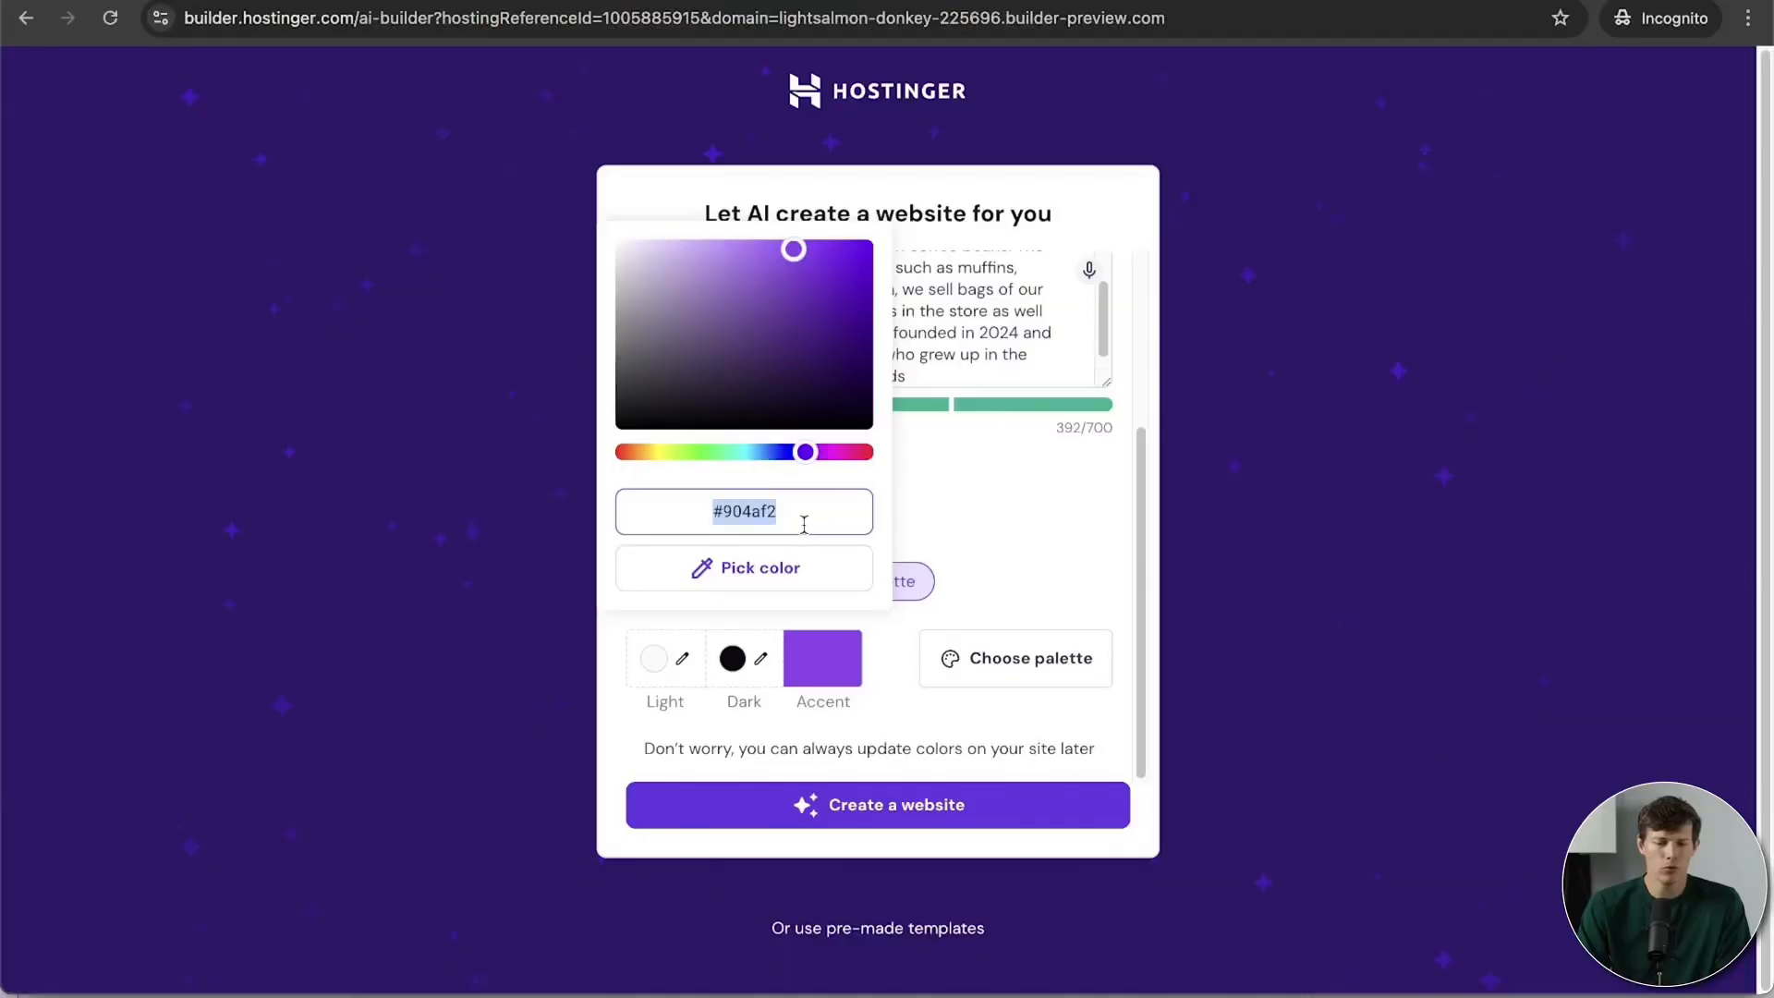
pyautogui.click(789, 520)
pyautogui.moveTo(778, 499); pyautogui.dragTo(725, 499)
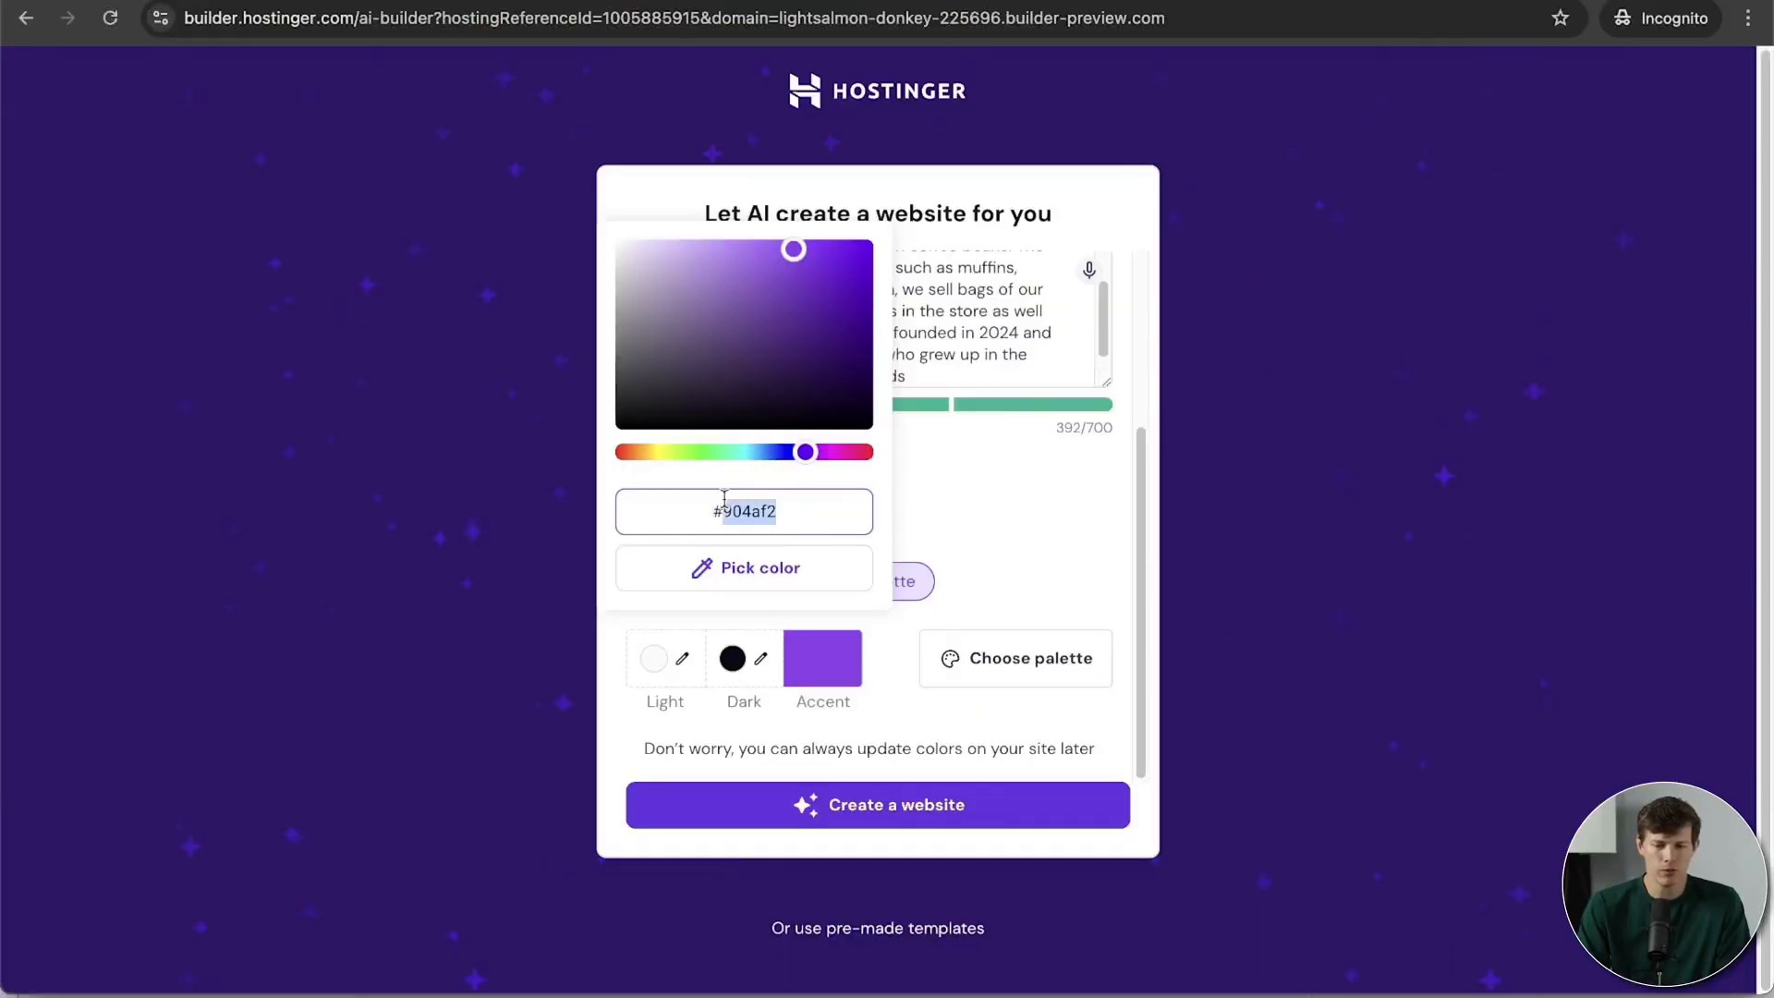
pyautogui.moveTo(719, 354); pyautogui.dragTo(755, 371)
pyautogui.click(775, 452)
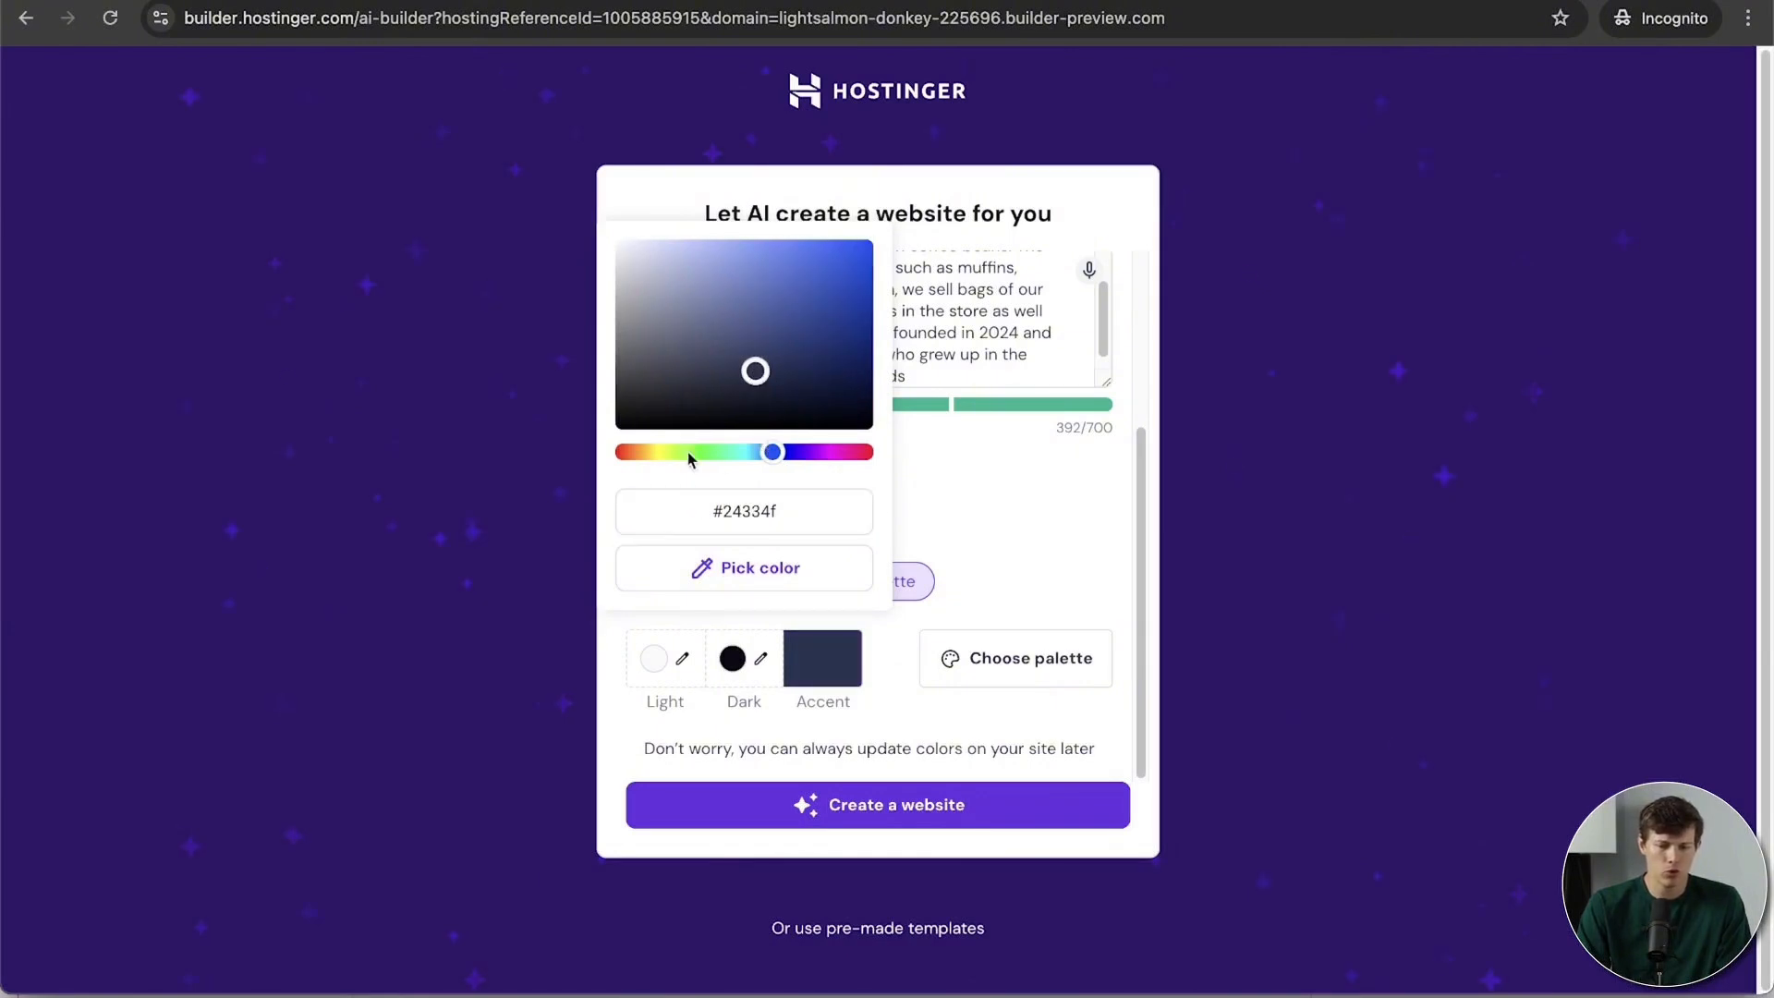
pyautogui.click(646, 454)
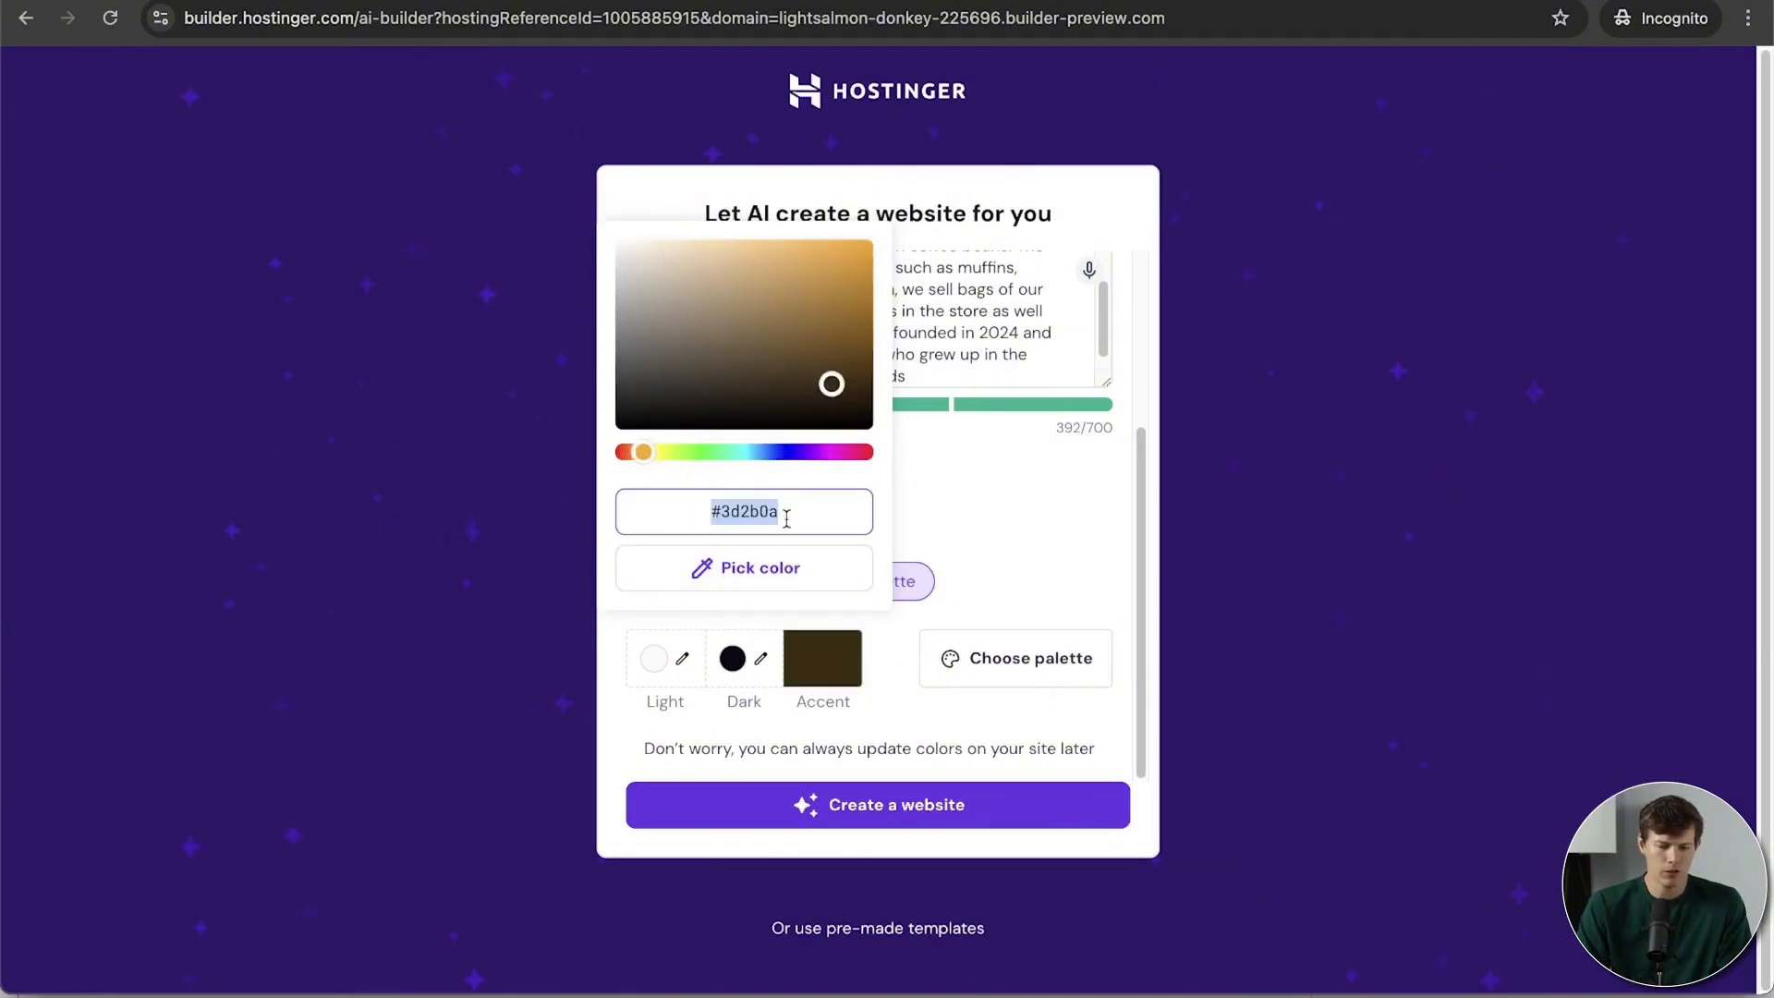
pyautogui.click(732, 662)
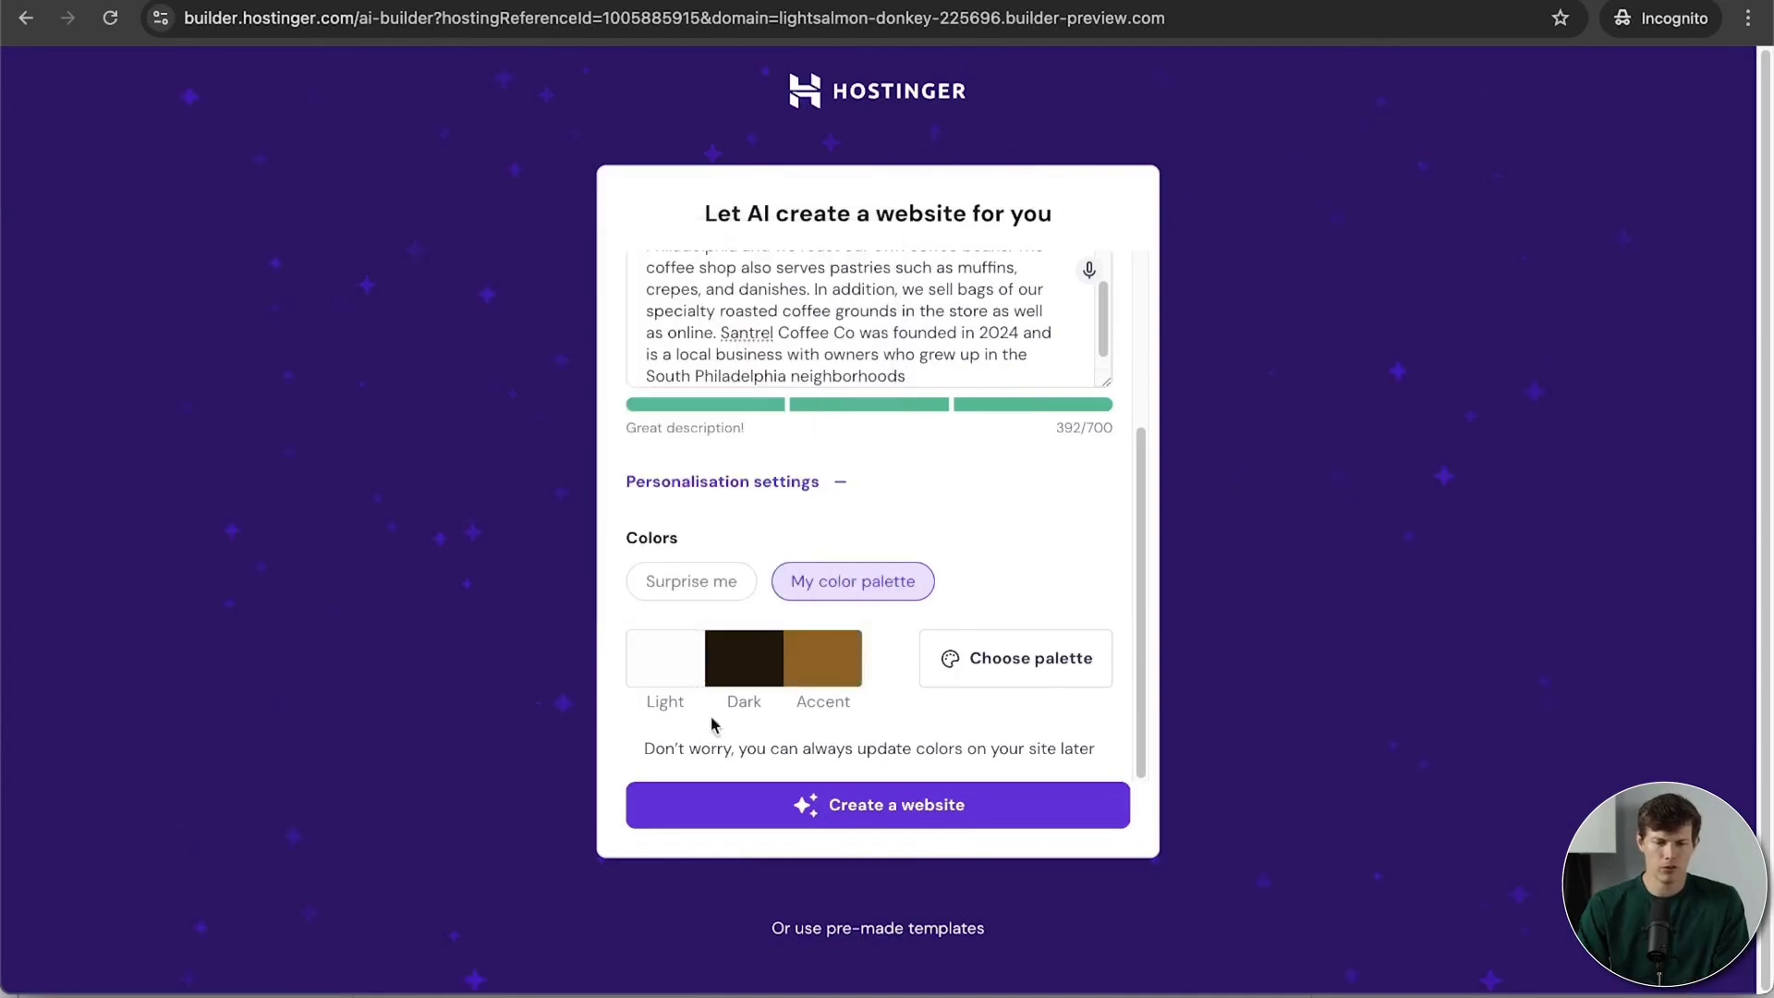
pyautogui.click(876, 805)
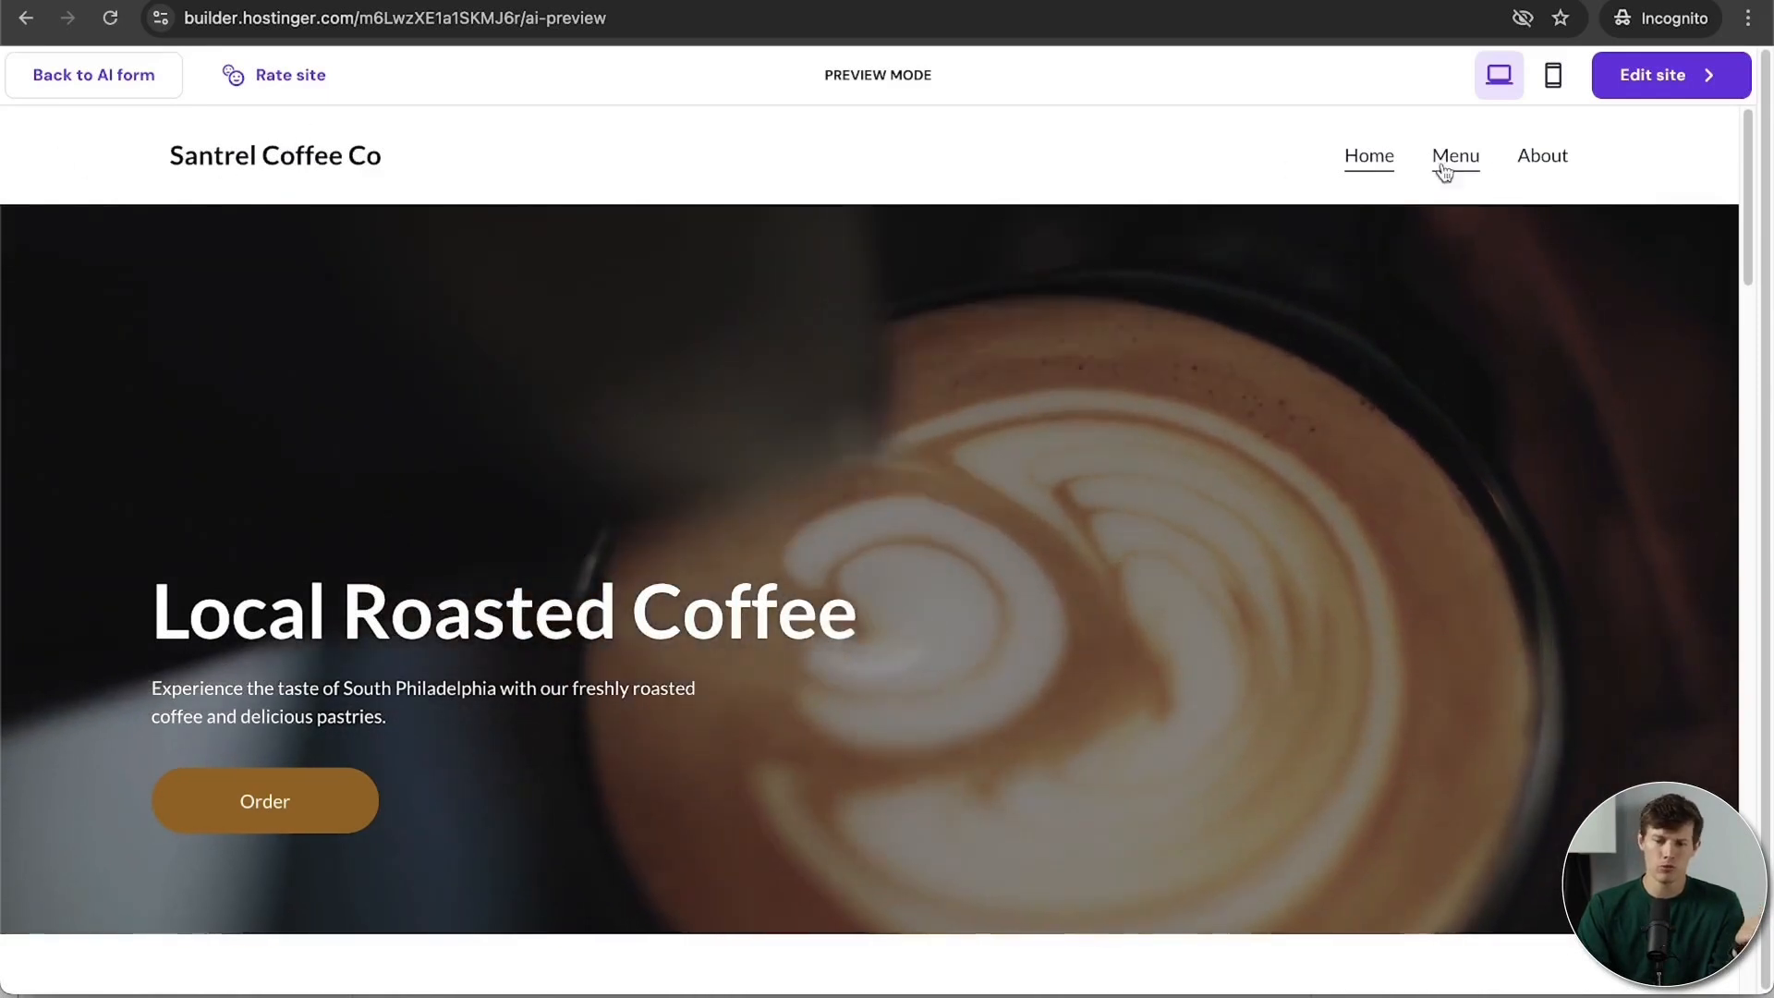
# Step: Browse the Menu, About and Home pages of the generated site preview
pyautogui.click(1455, 162)
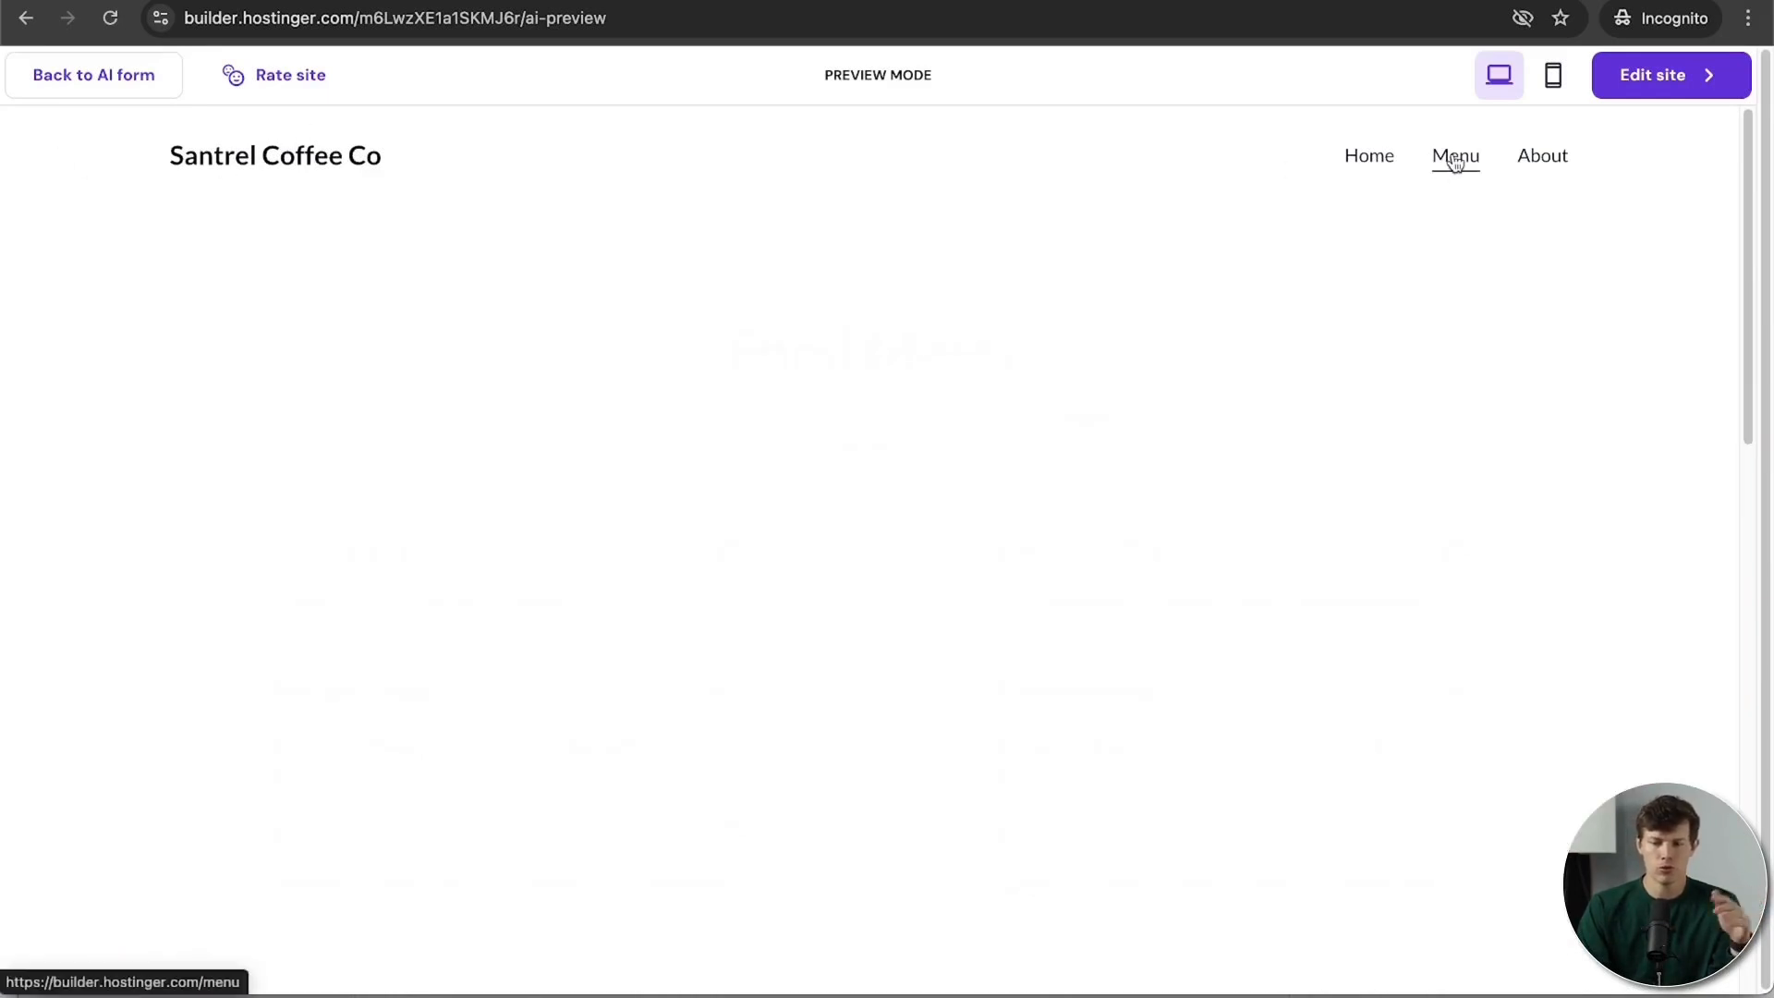
pyautogui.scroll(-3, 1614, 398)
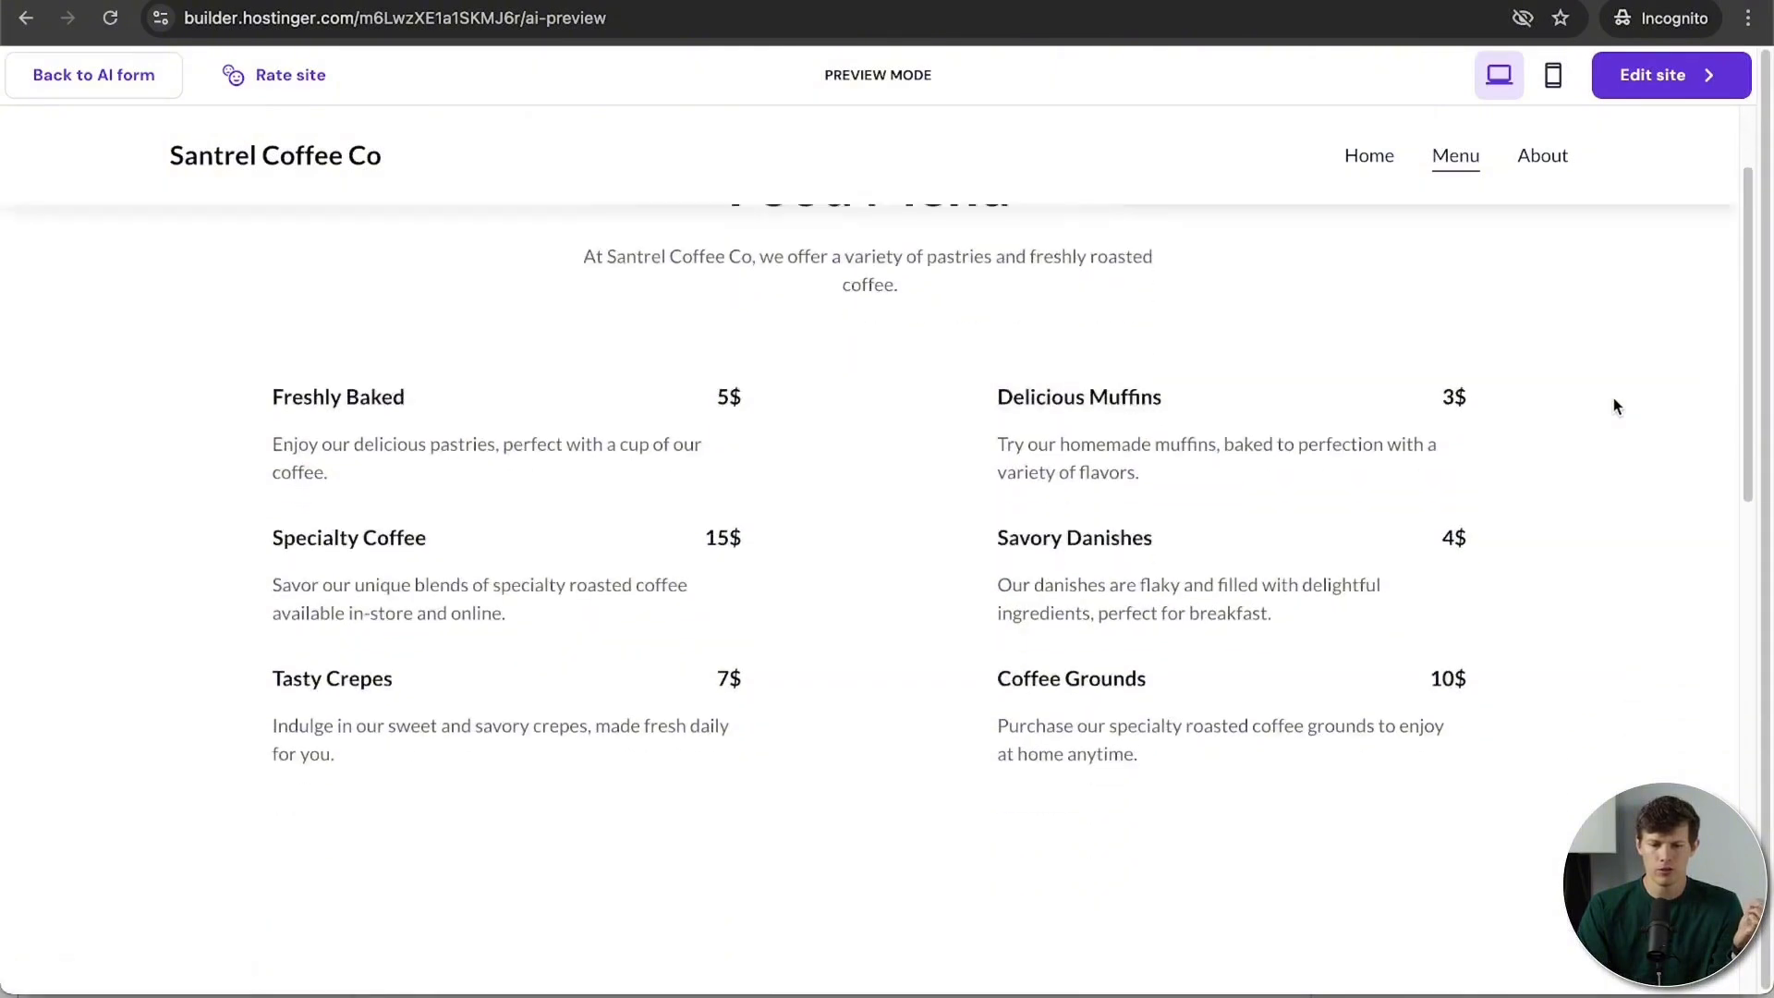
pyautogui.scroll(-10, 1575, 500)
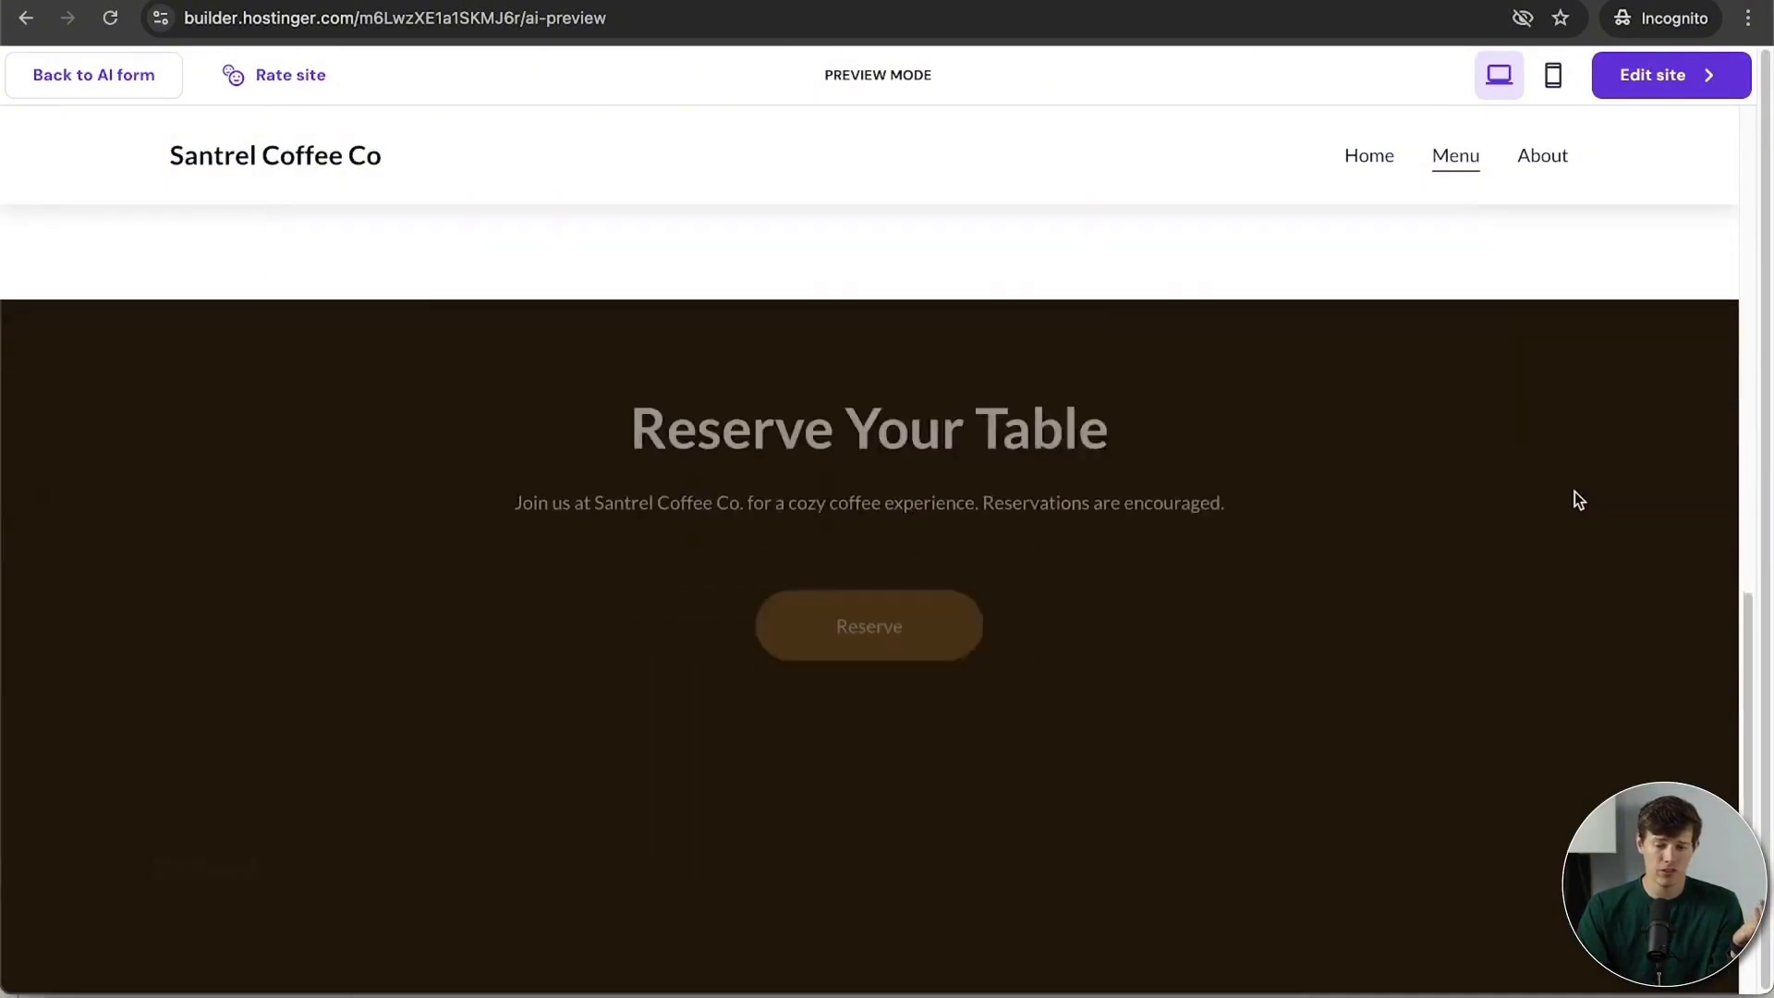
pyautogui.scroll(10, 1575, 500)
pyautogui.scroll(3, 1575, 492)
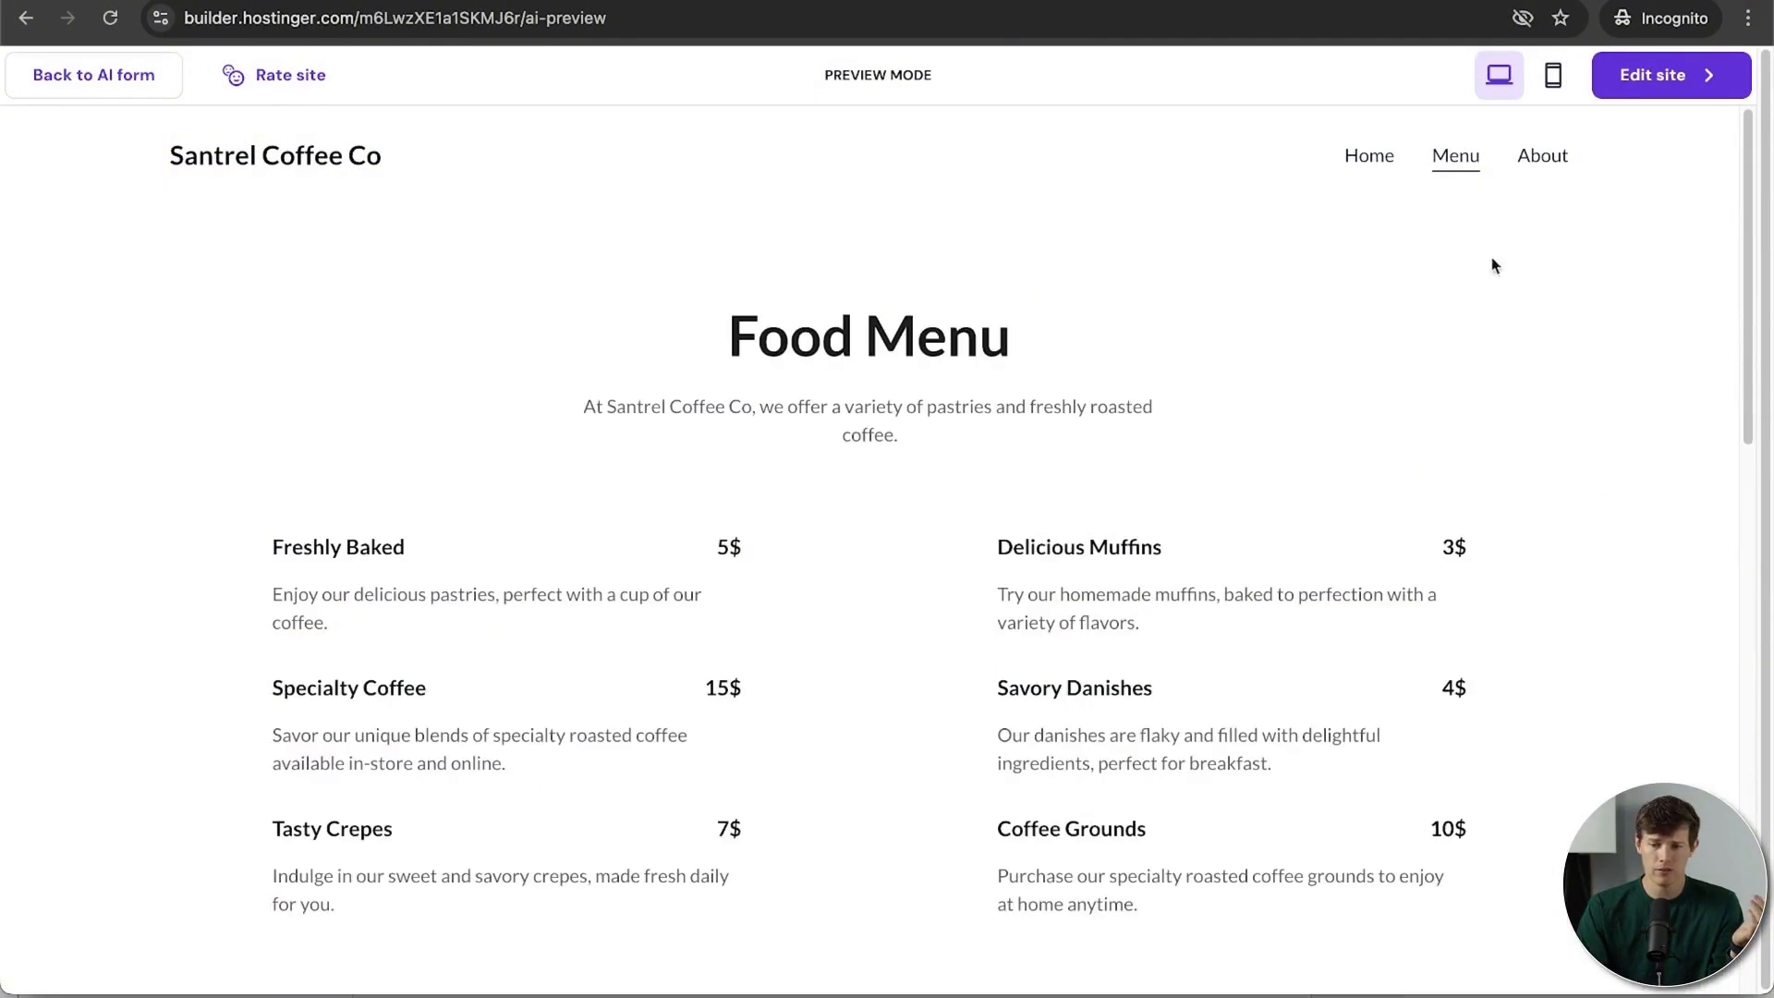
pyautogui.click(1540, 159)
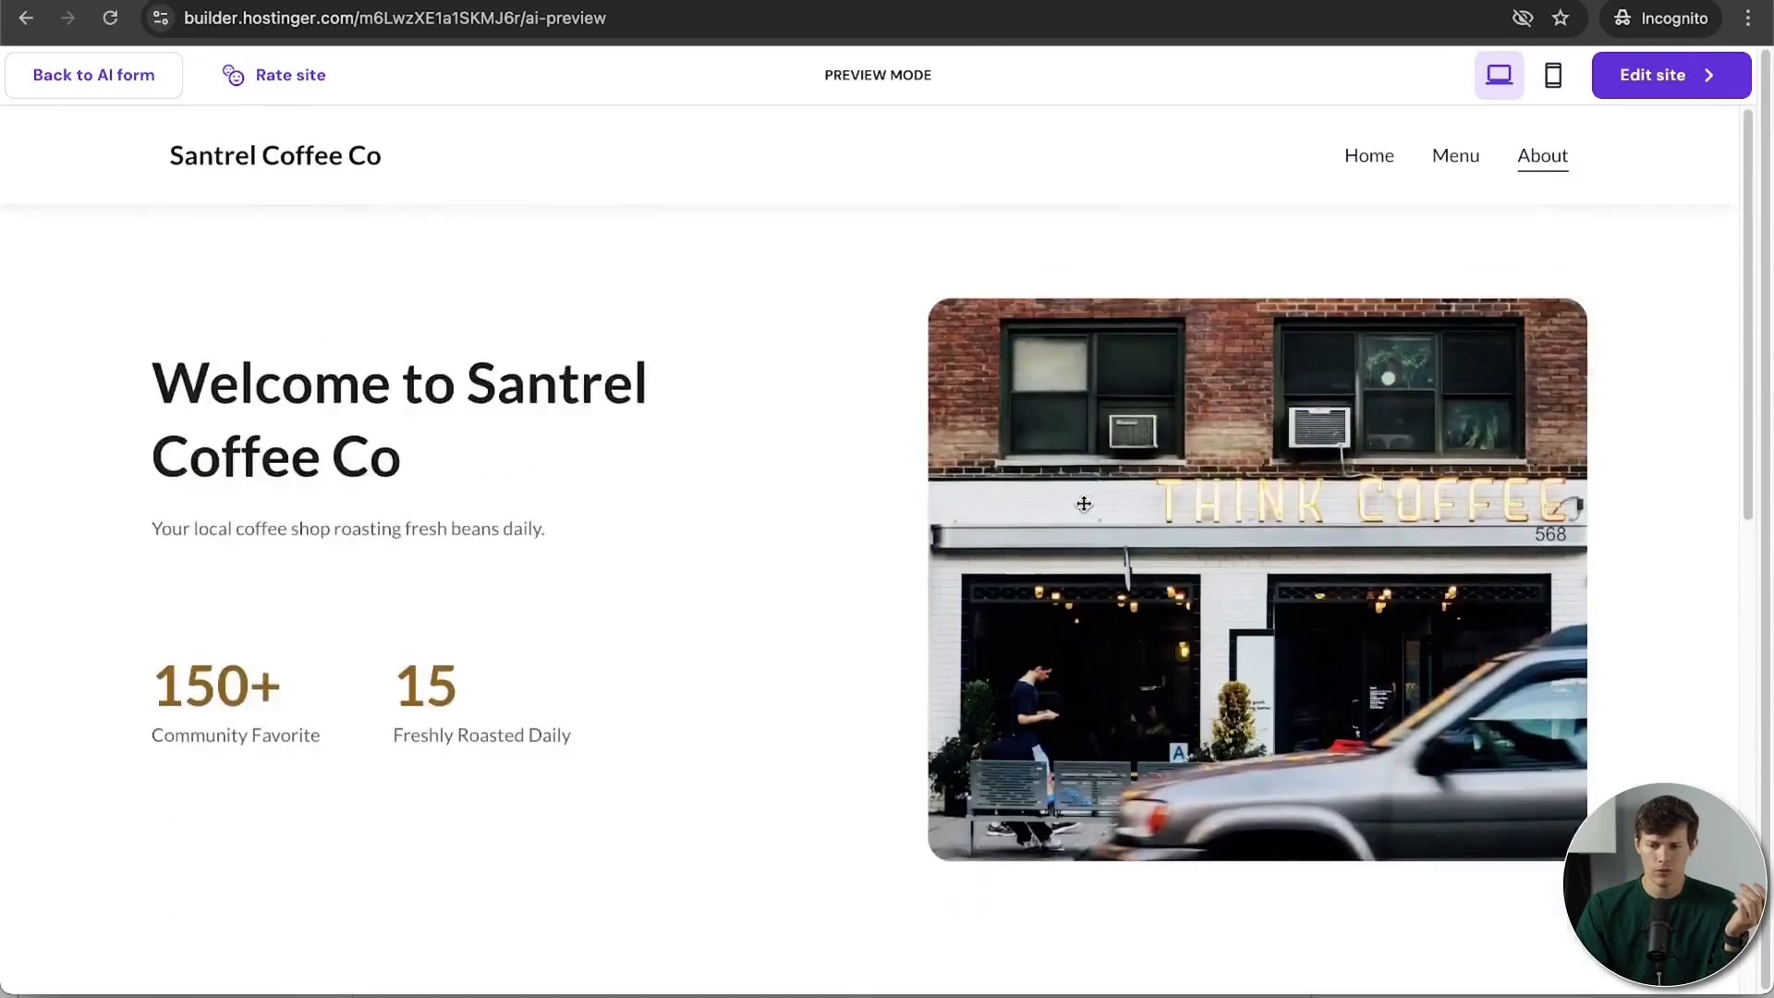
pyautogui.scroll(-5, 869, 555)
pyautogui.scroll(-3, 1084, 504)
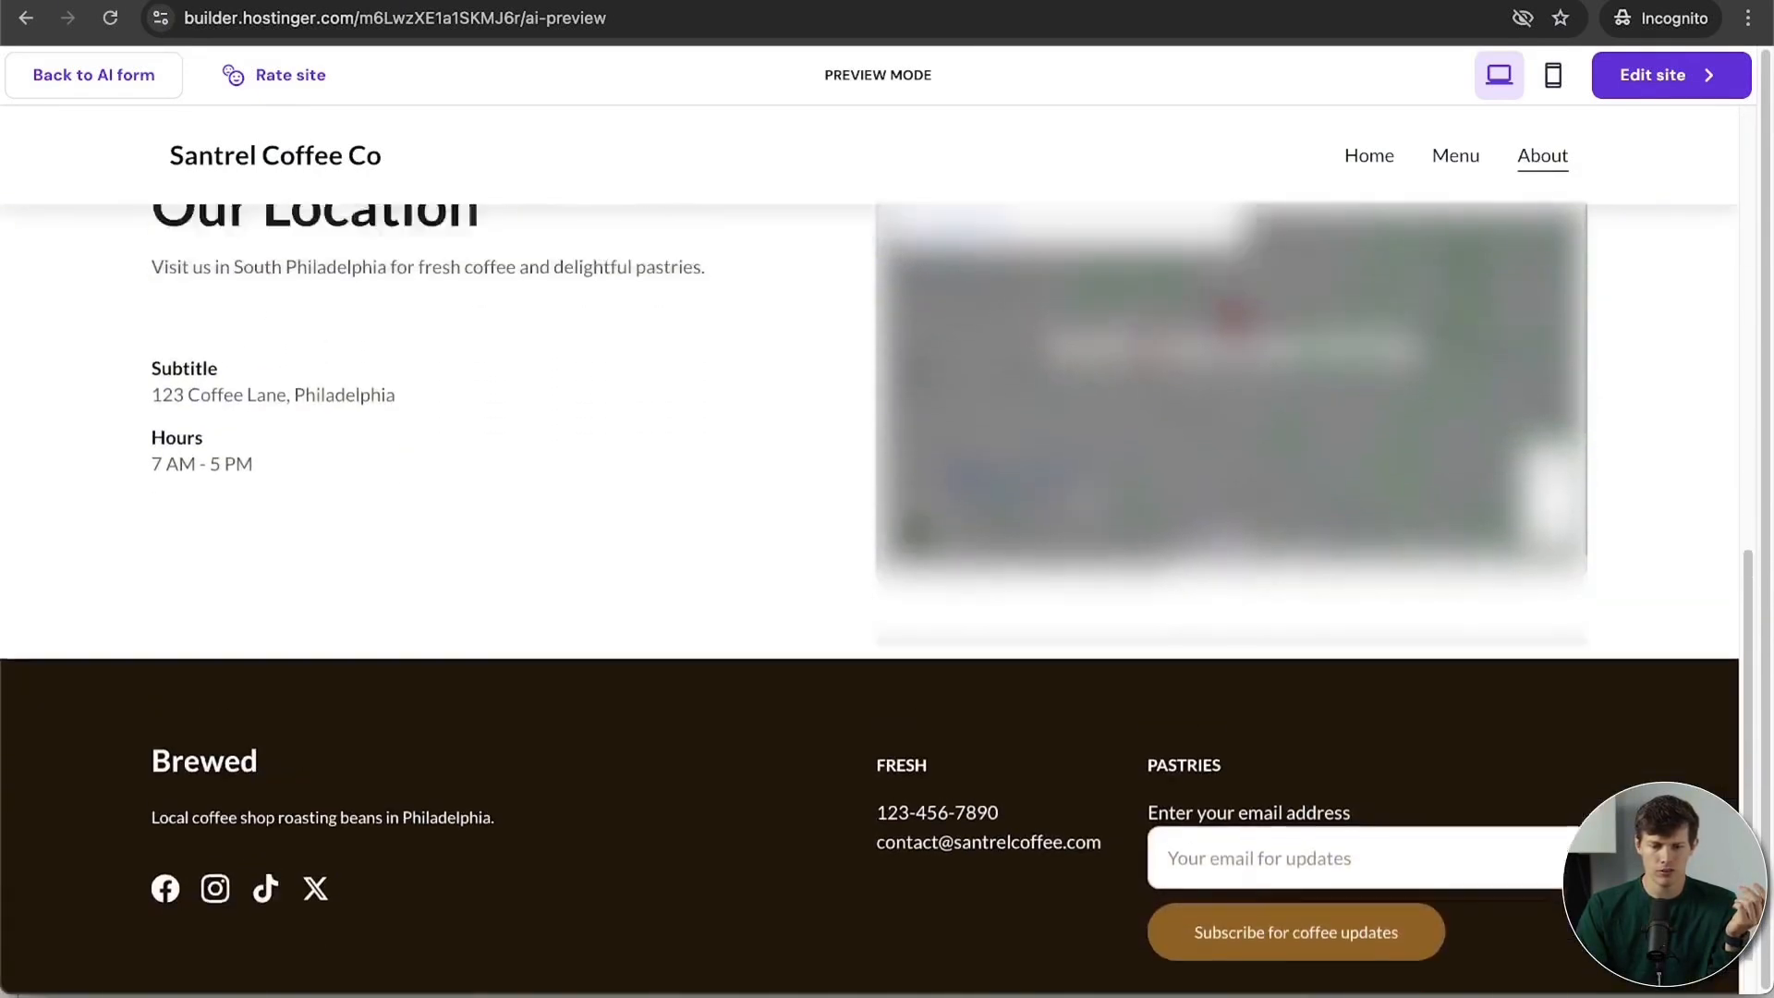
pyautogui.scroll(10, 1084, 503)
pyautogui.click(1377, 148)
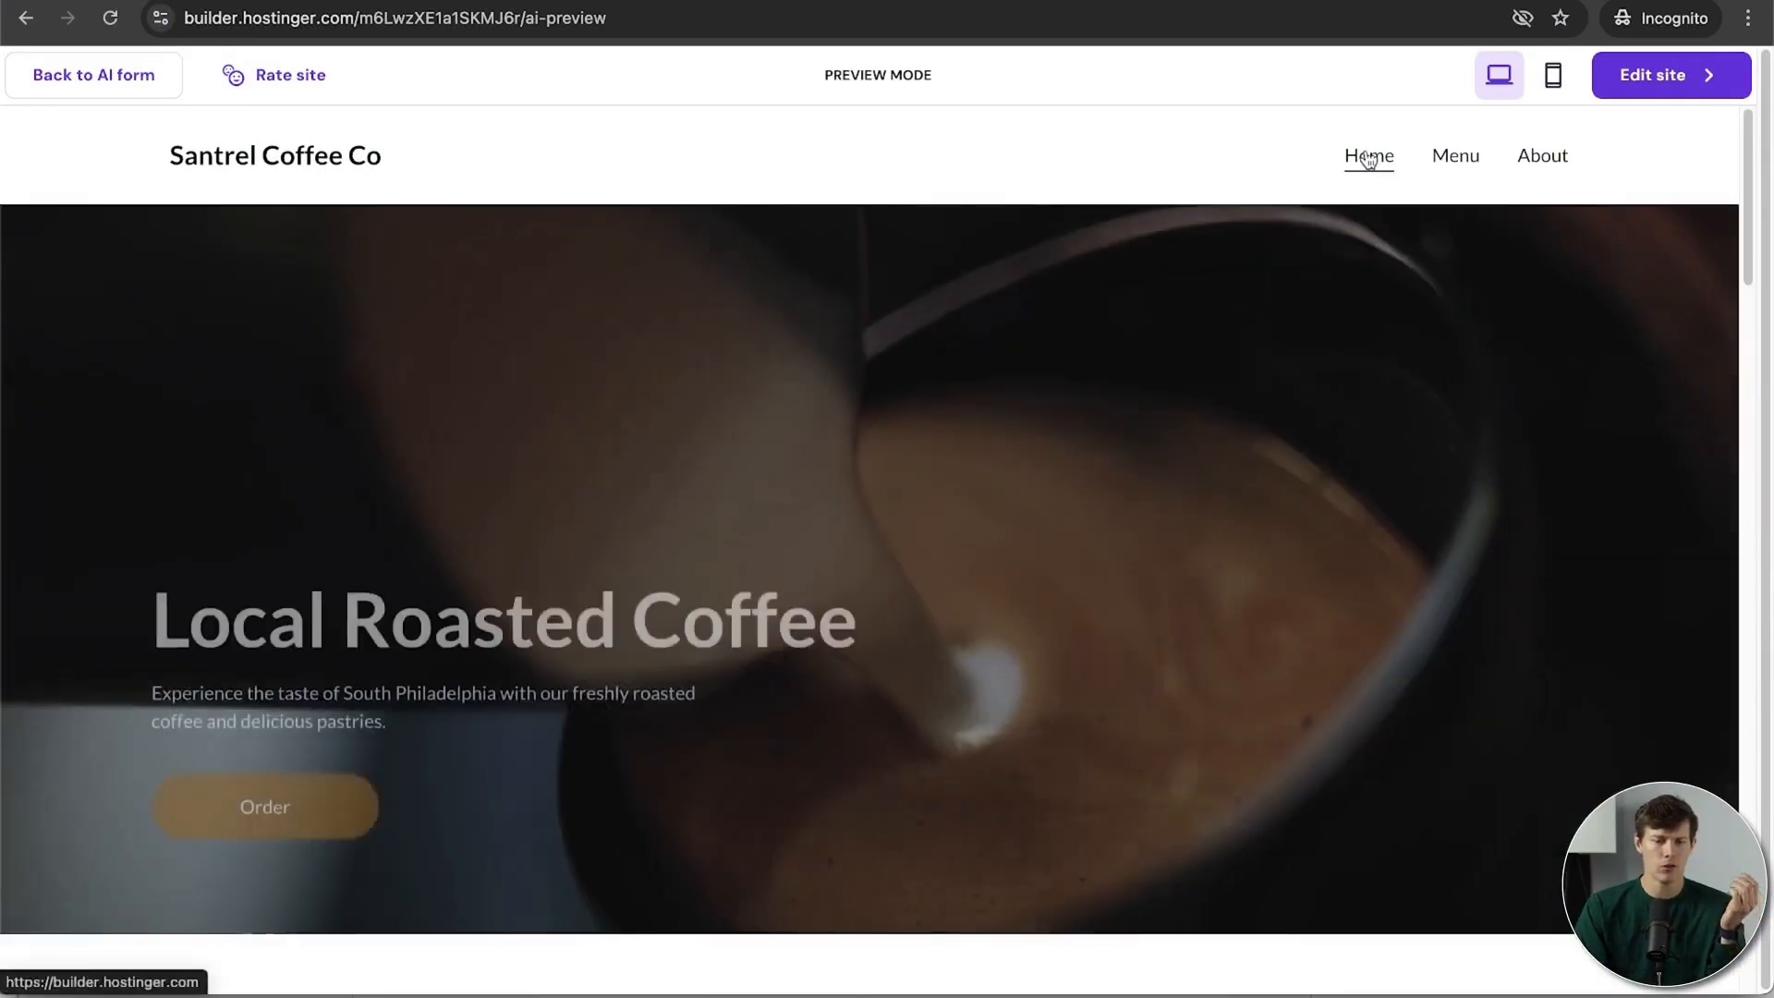
pyautogui.scroll(-5, 996, 689)
pyautogui.scroll(-10, 996, 690)
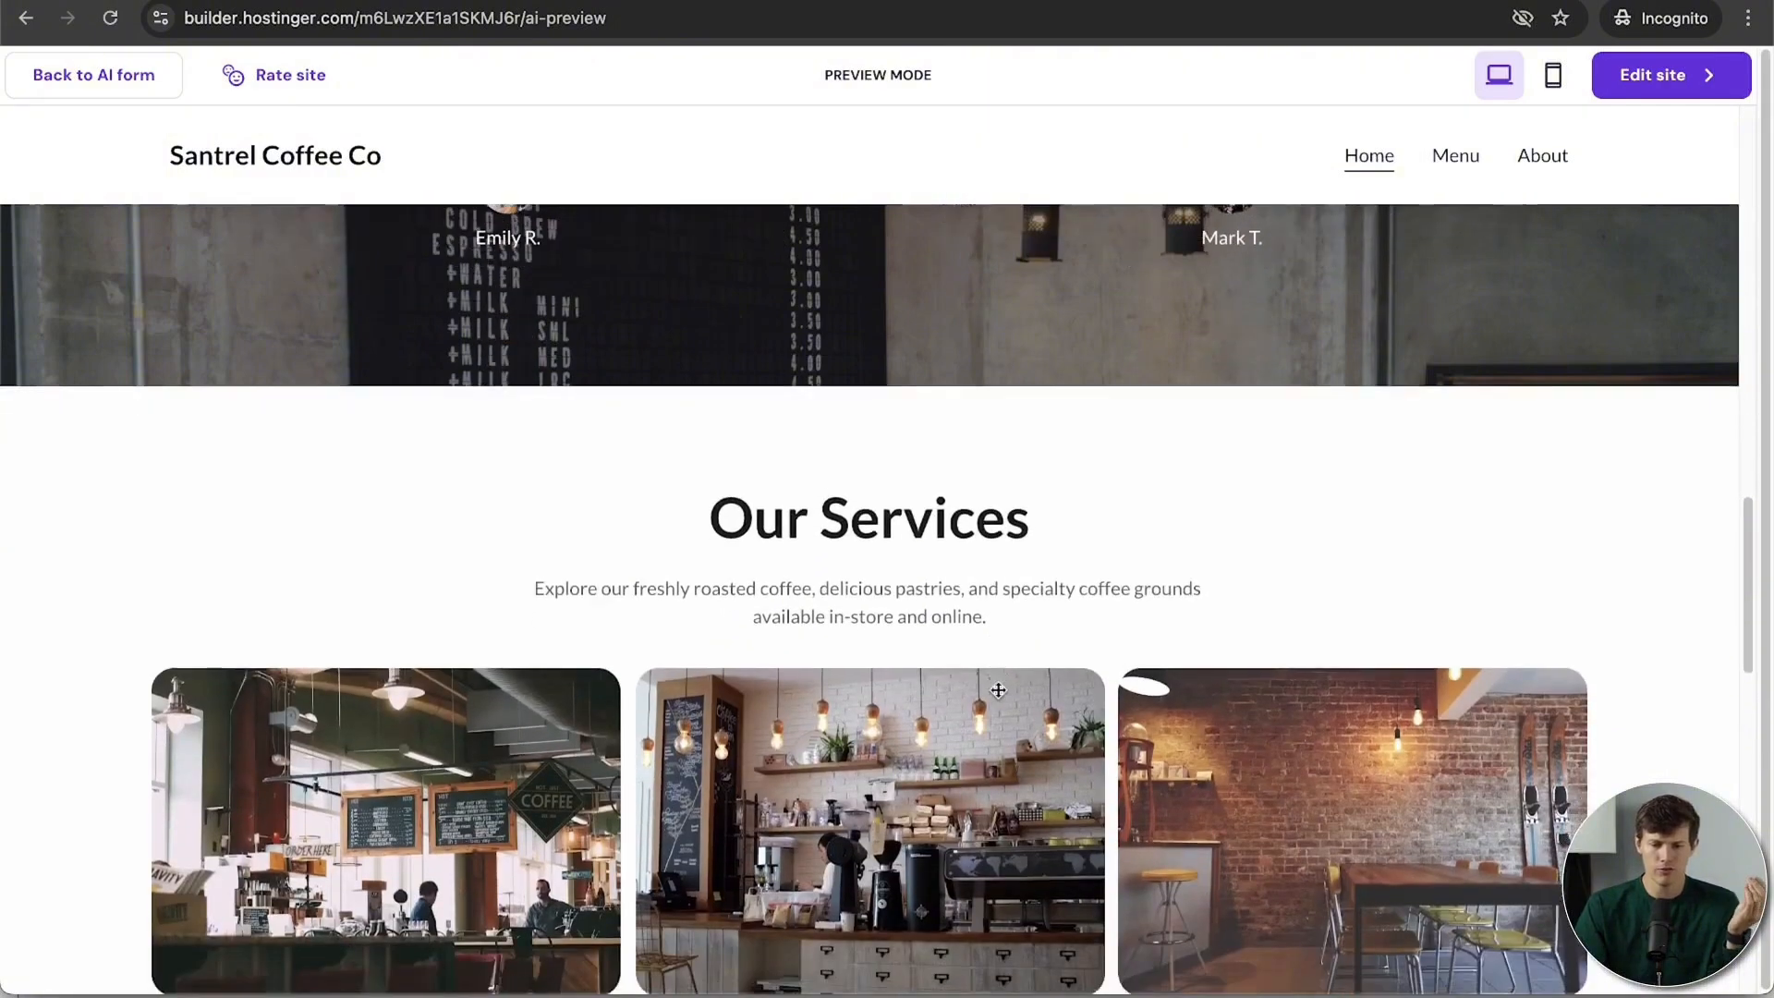
pyautogui.scroll(-5, 998, 691)
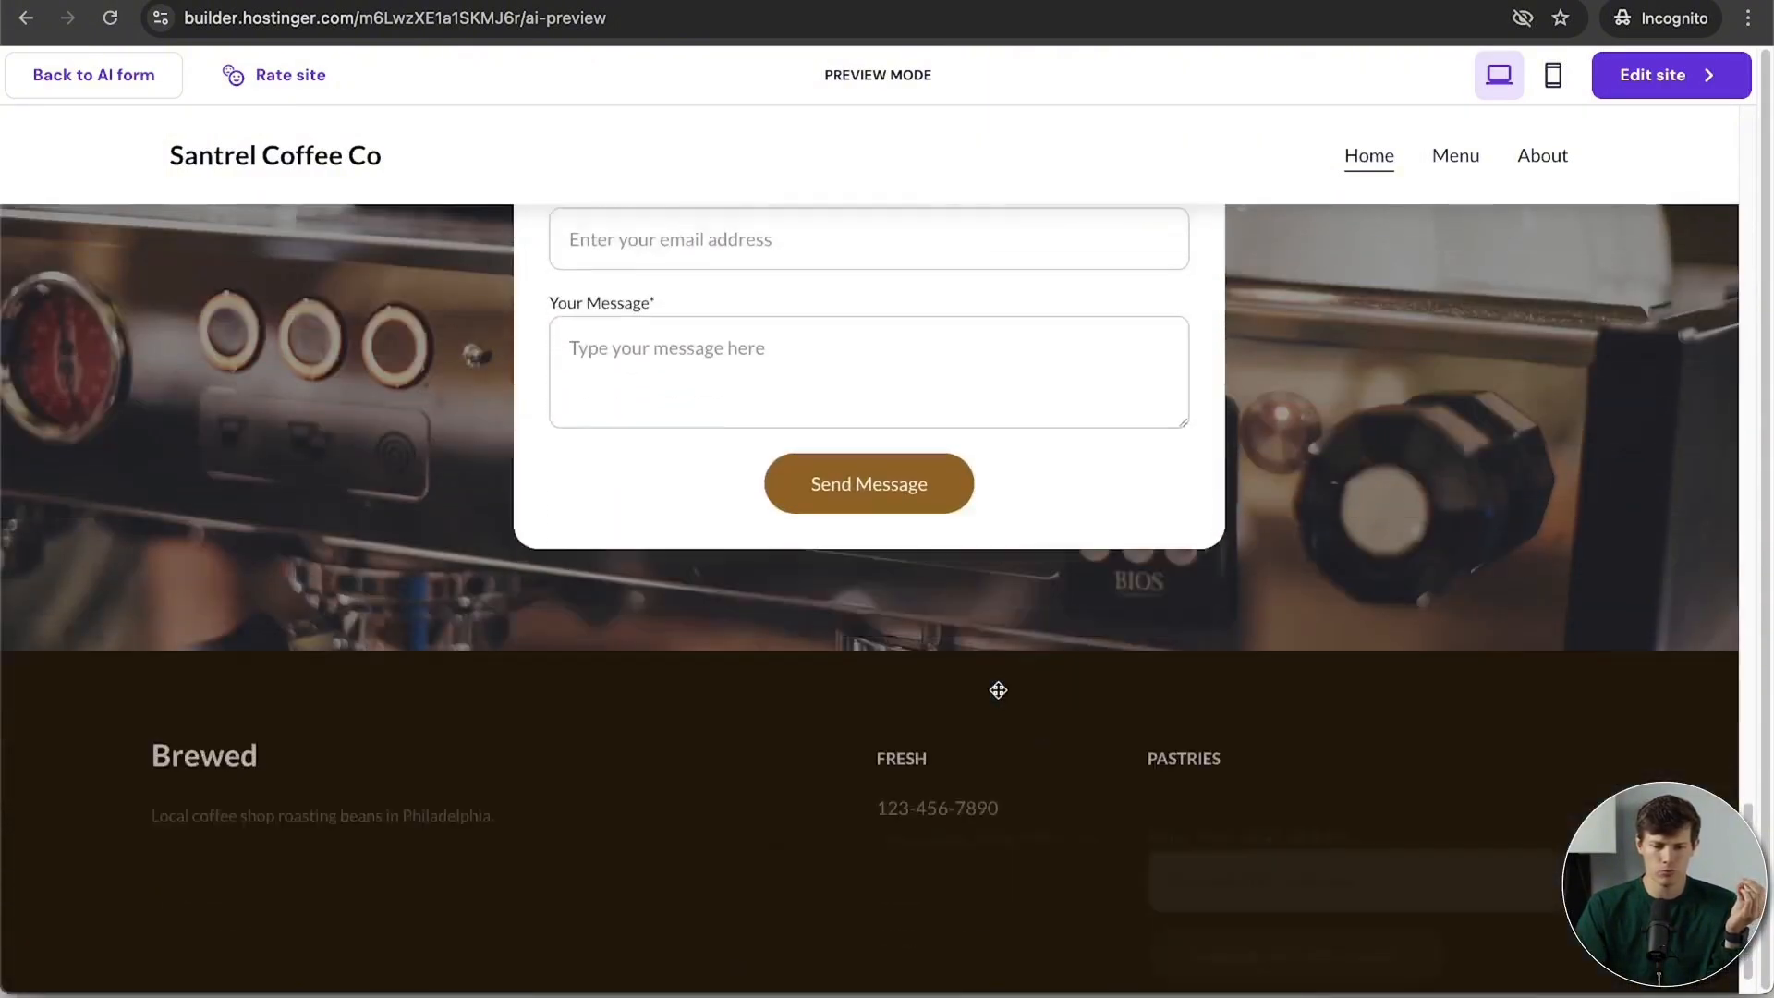
pyautogui.scroll(10, 998, 690)
pyautogui.scroll(10, 998, 691)
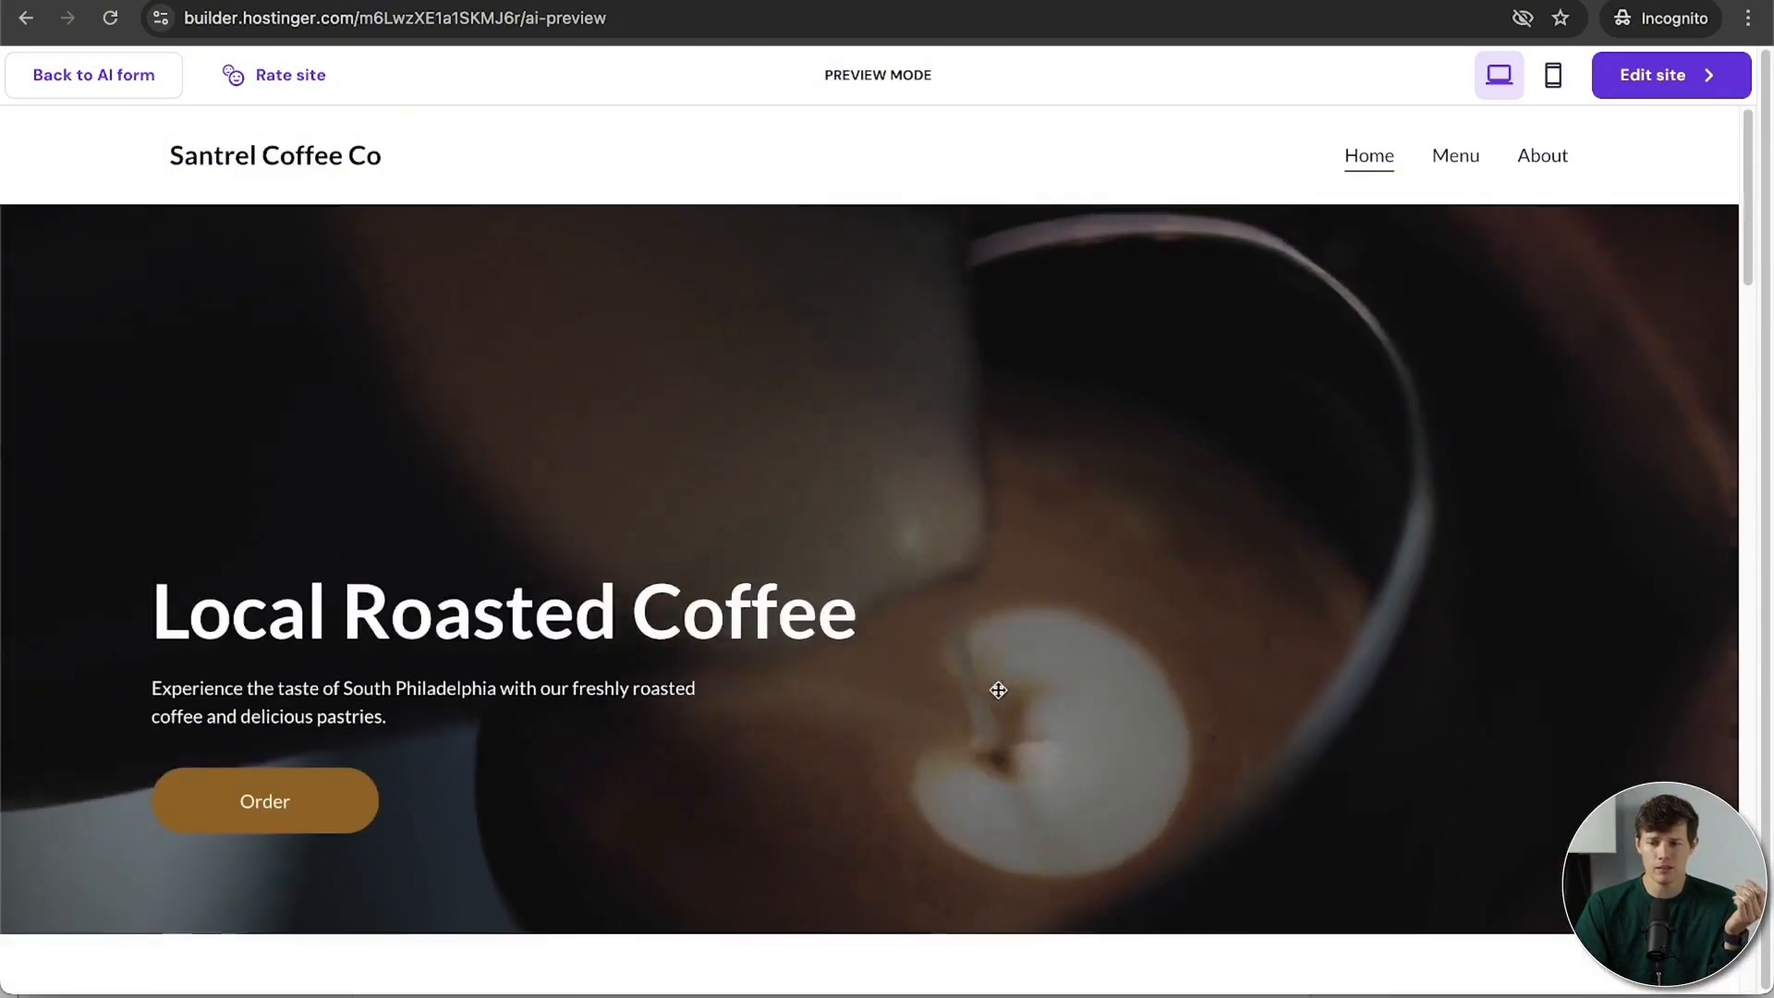
# Step: Check the preview in mobile layout, then return to full desktop width
pyautogui.click(1553, 76)
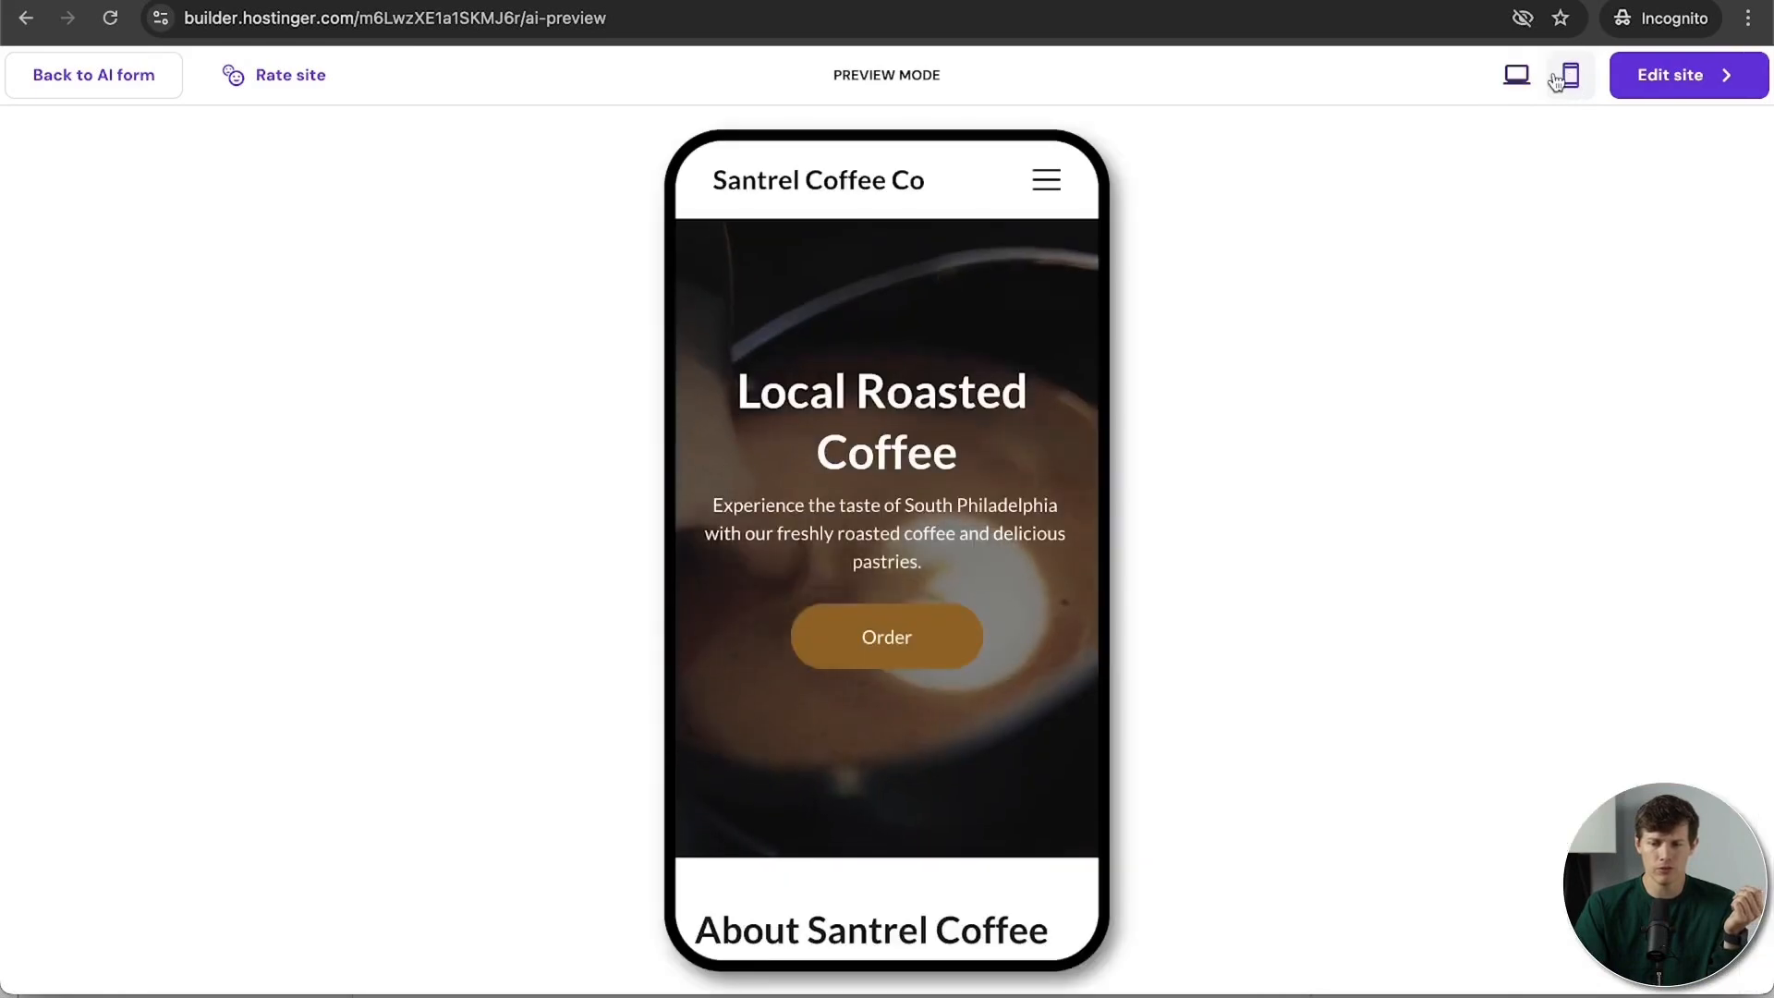
pyautogui.scroll(-5, 826, 730)
pyautogui.scroll(-3, 826, 730)
pyautogui.scroll(10, 826, 730)
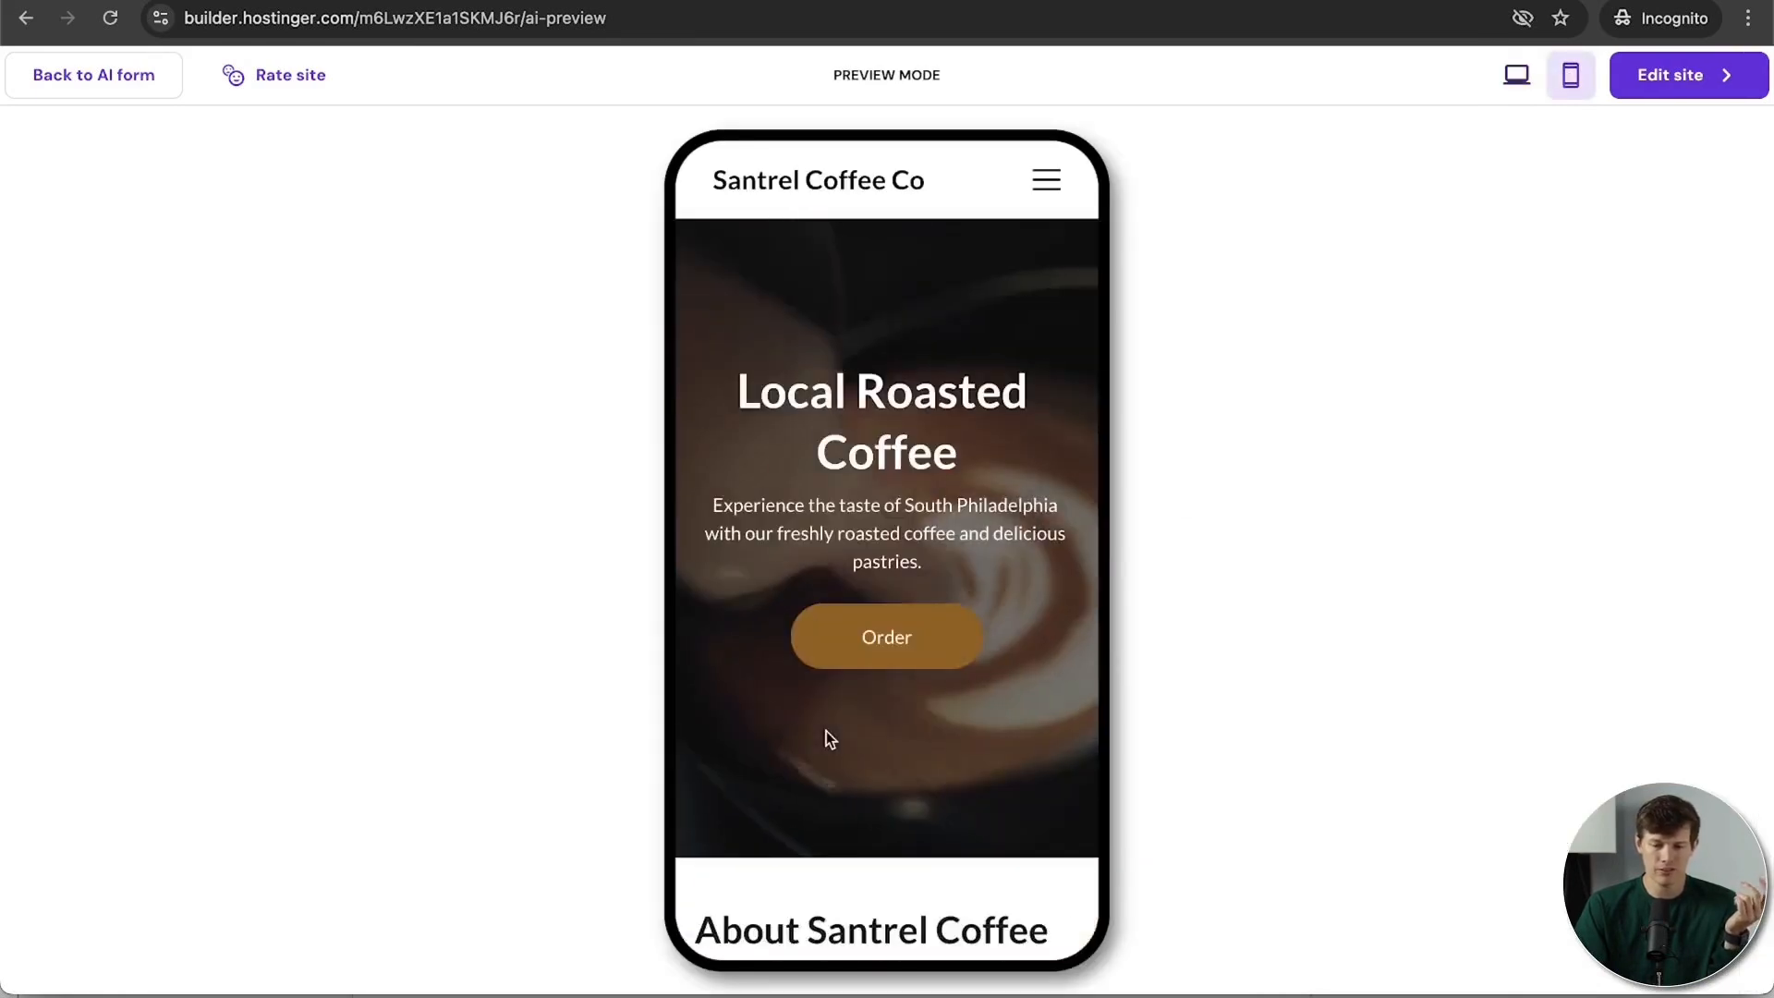
pyautogui.scroll(-10, 826, 730)
pyautogui.scroll(10, 826, 733)
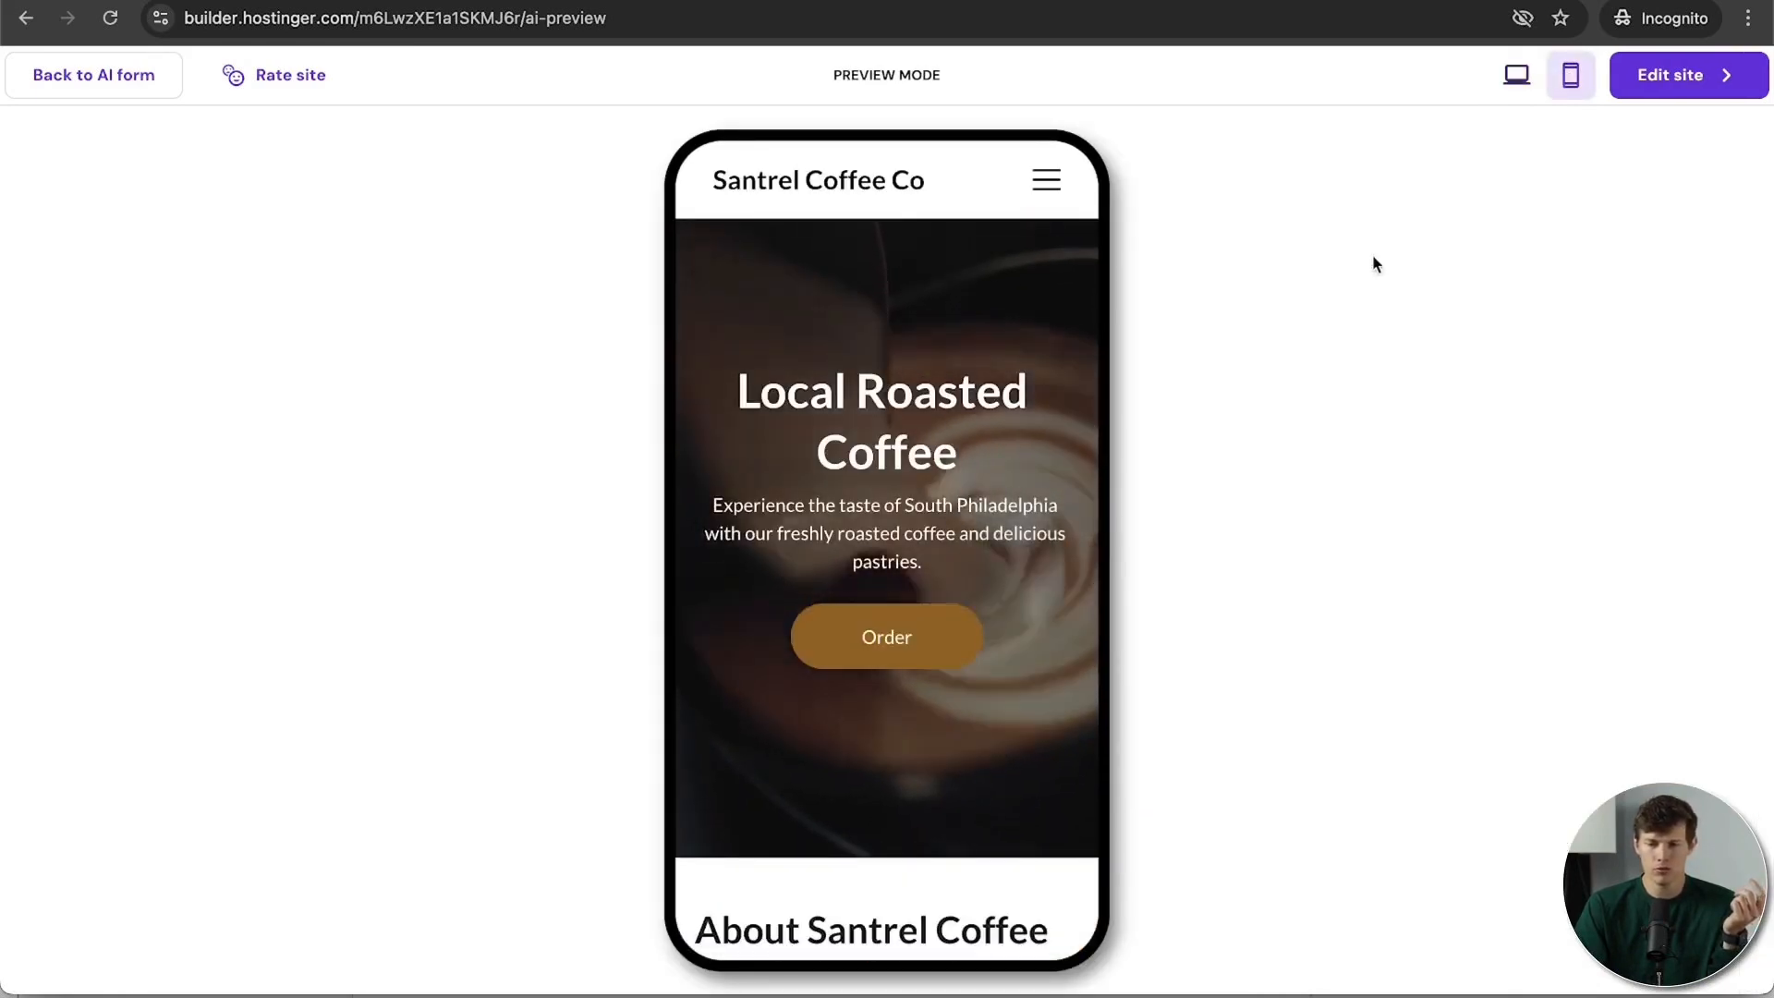
pyautogui.click(1515, 77)
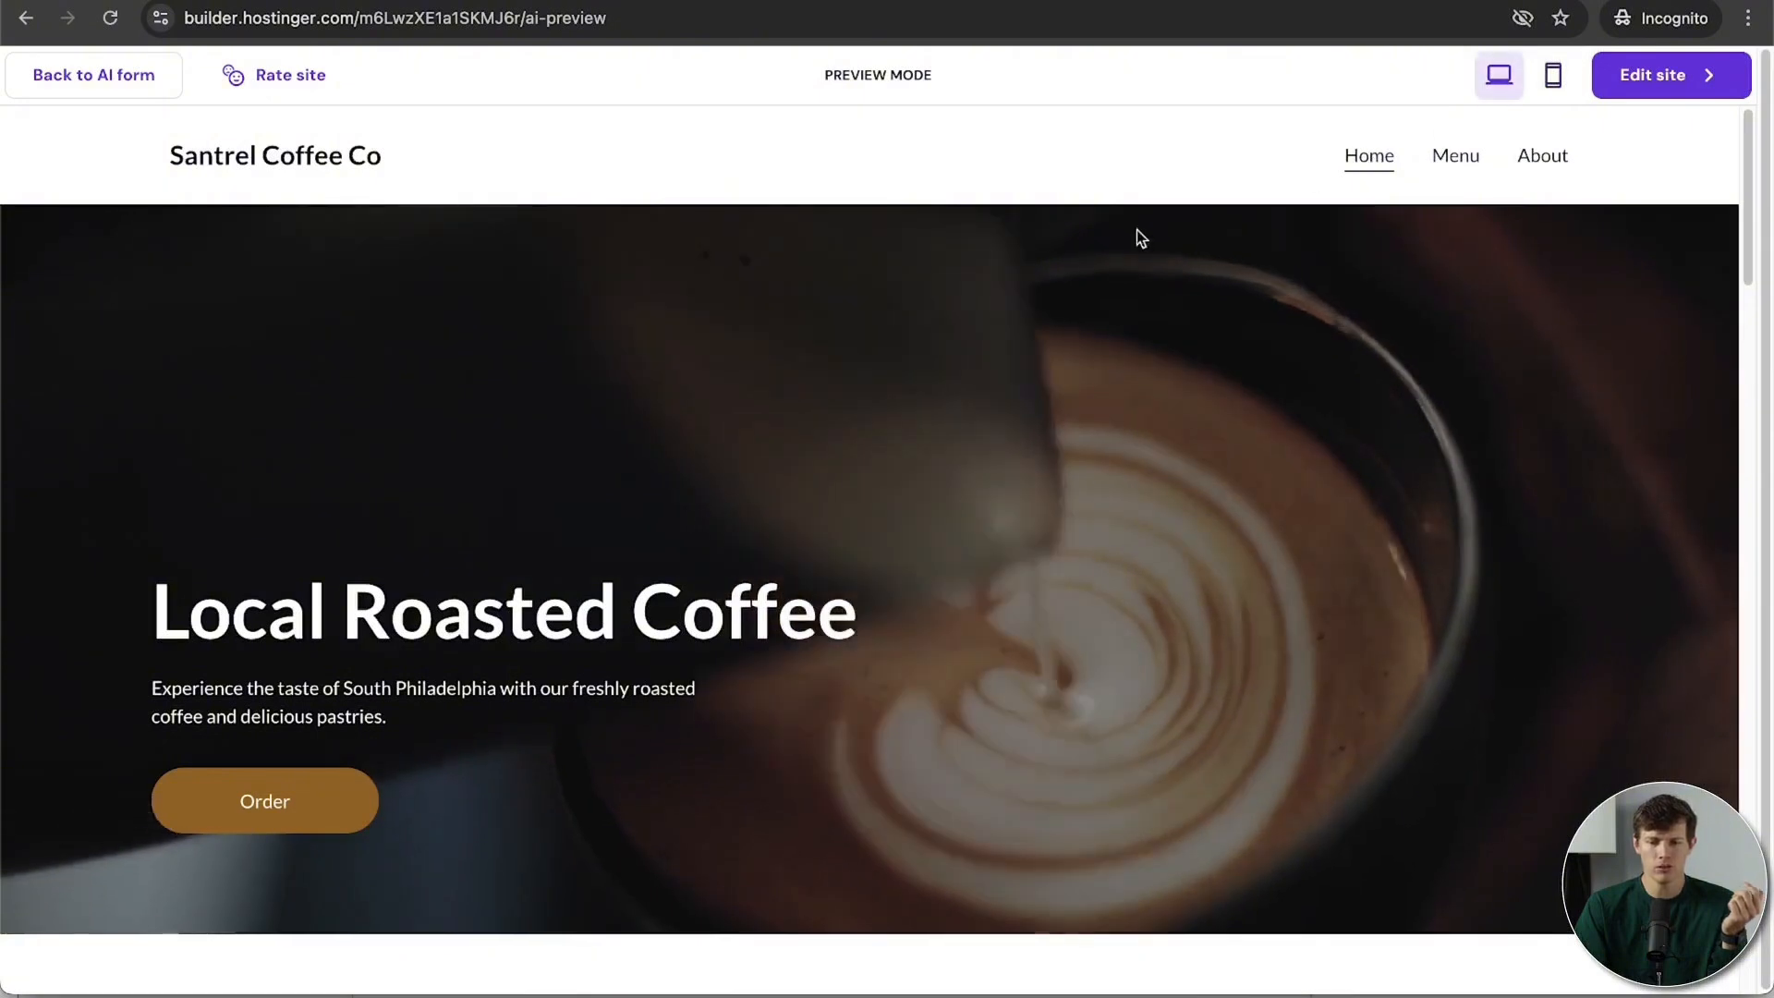
pyautogui.moveTo(1705, 83)
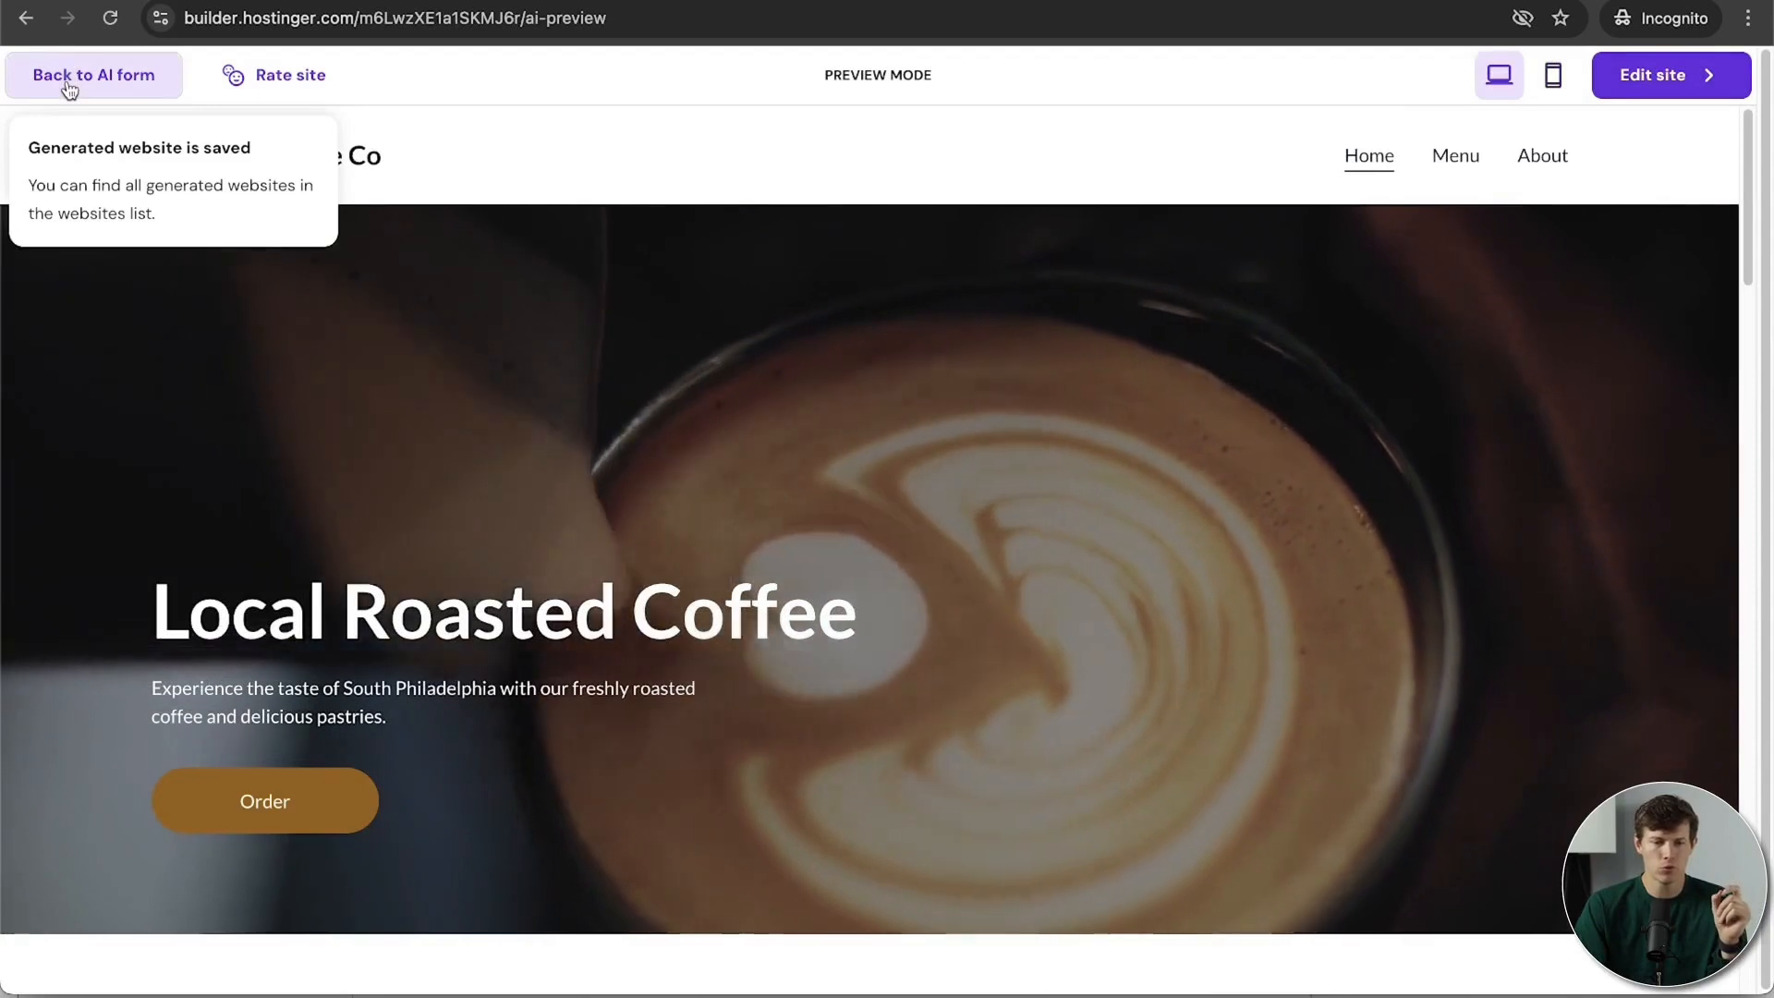
# Step: Return to the AI form, switch to pre-made templates, and scroll the gallery
pyautogui.click(68, 79)
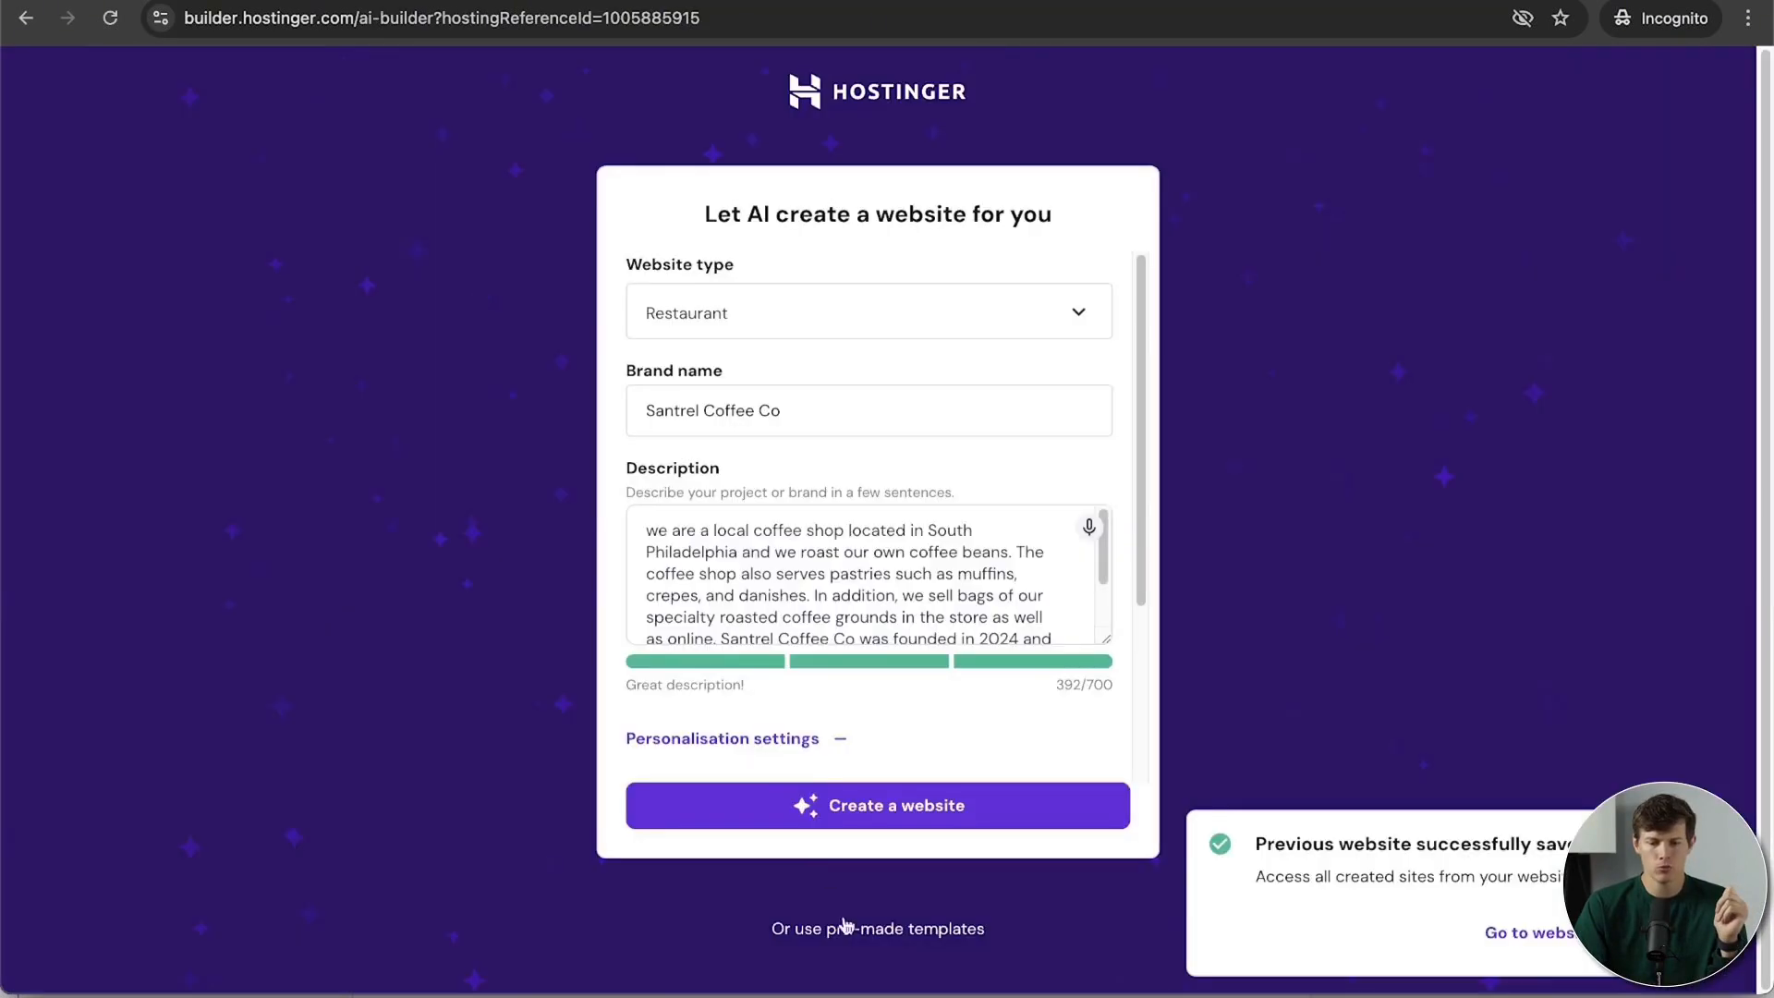
pyautogui.click(891, 931)
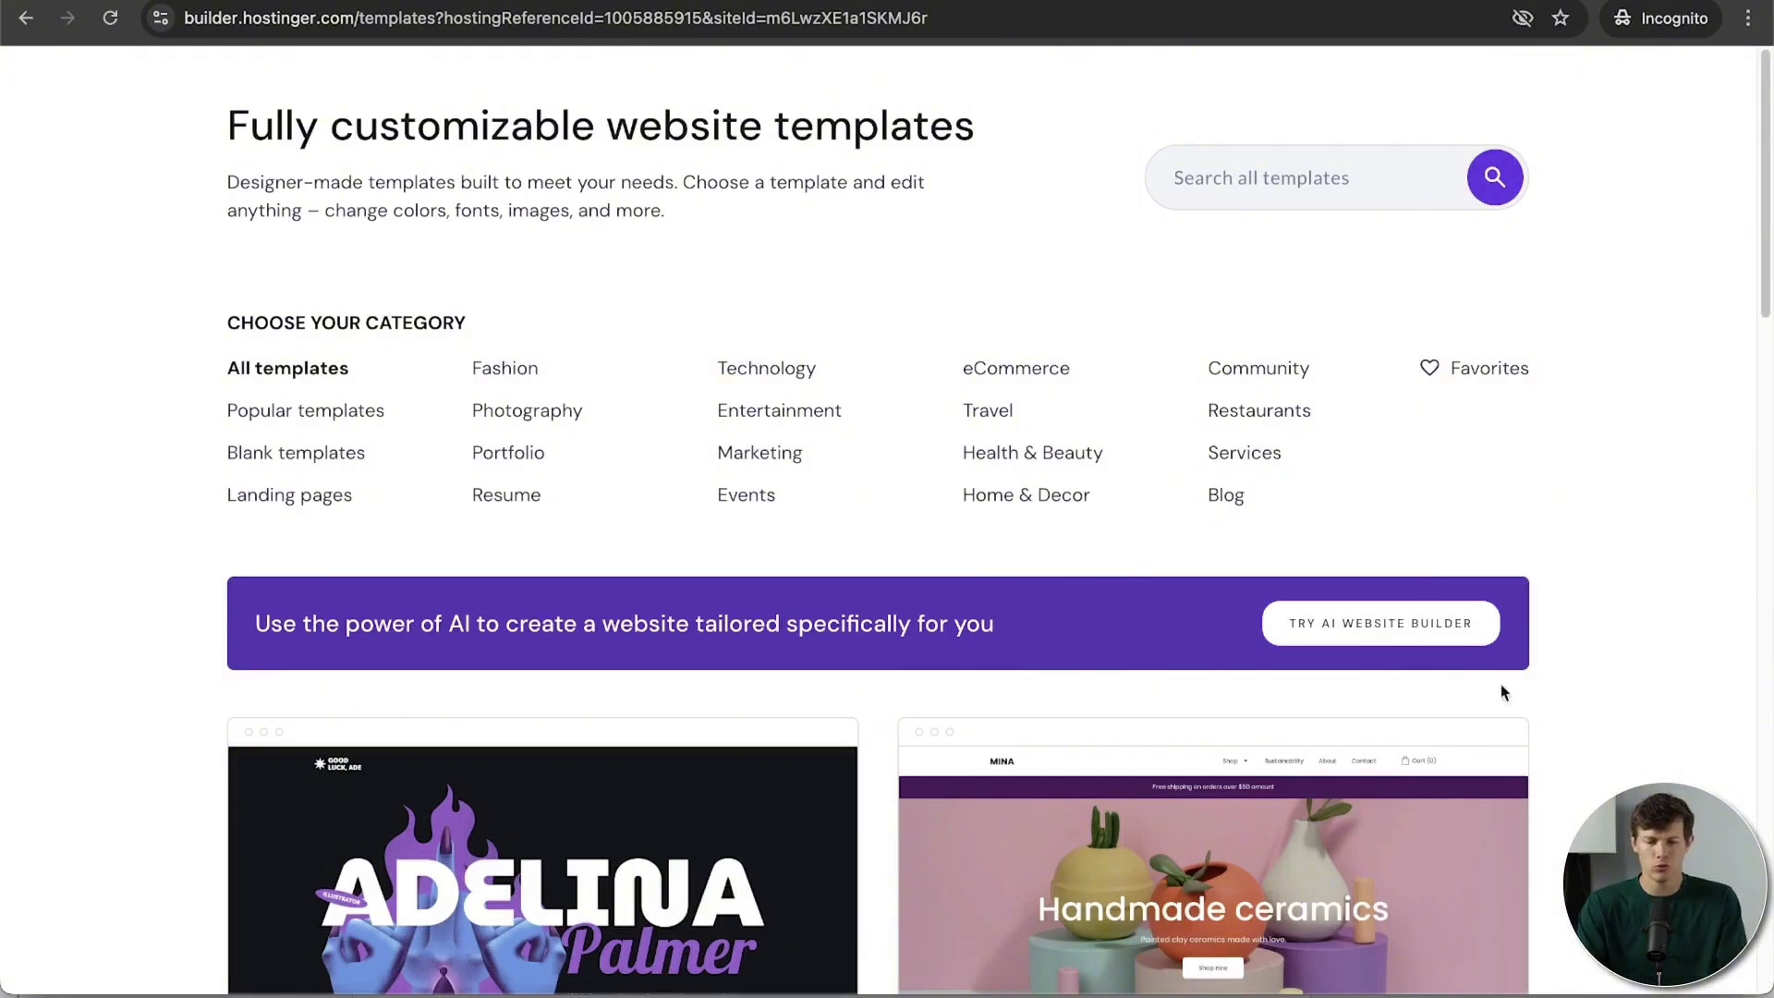
pyautogui.scroll(-3, 1664, 730)
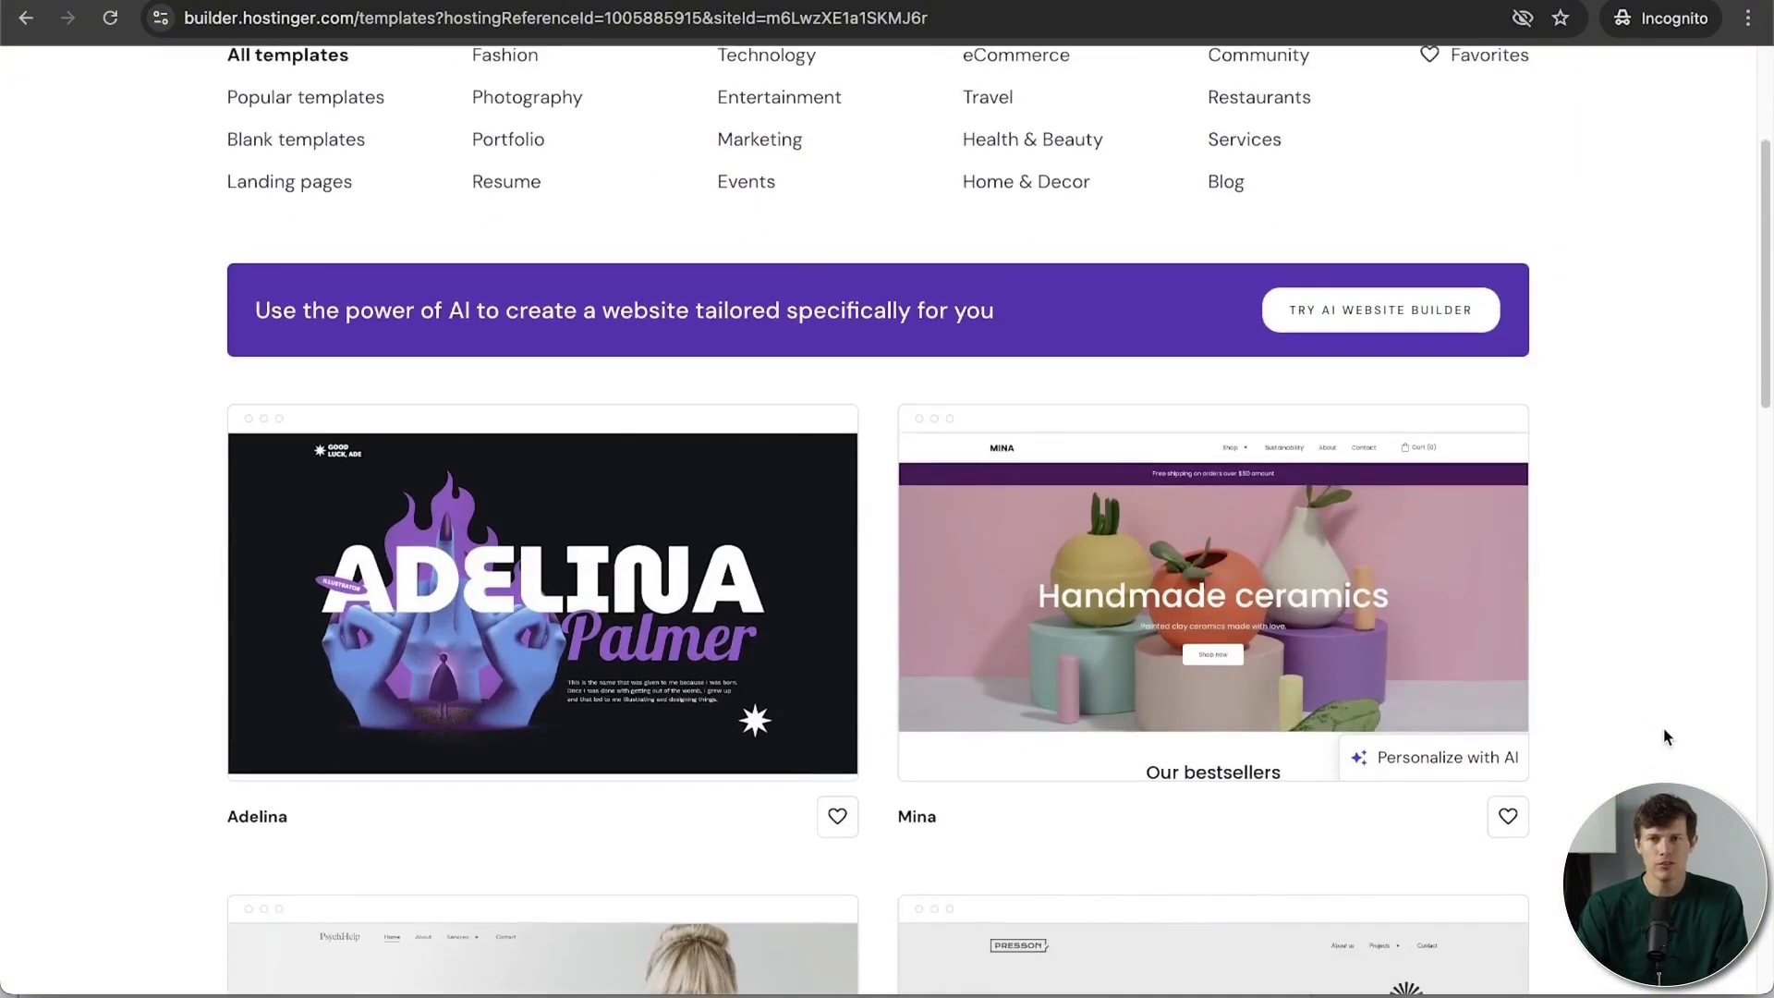
pyautogui.scroll(-3, 1664, 736)
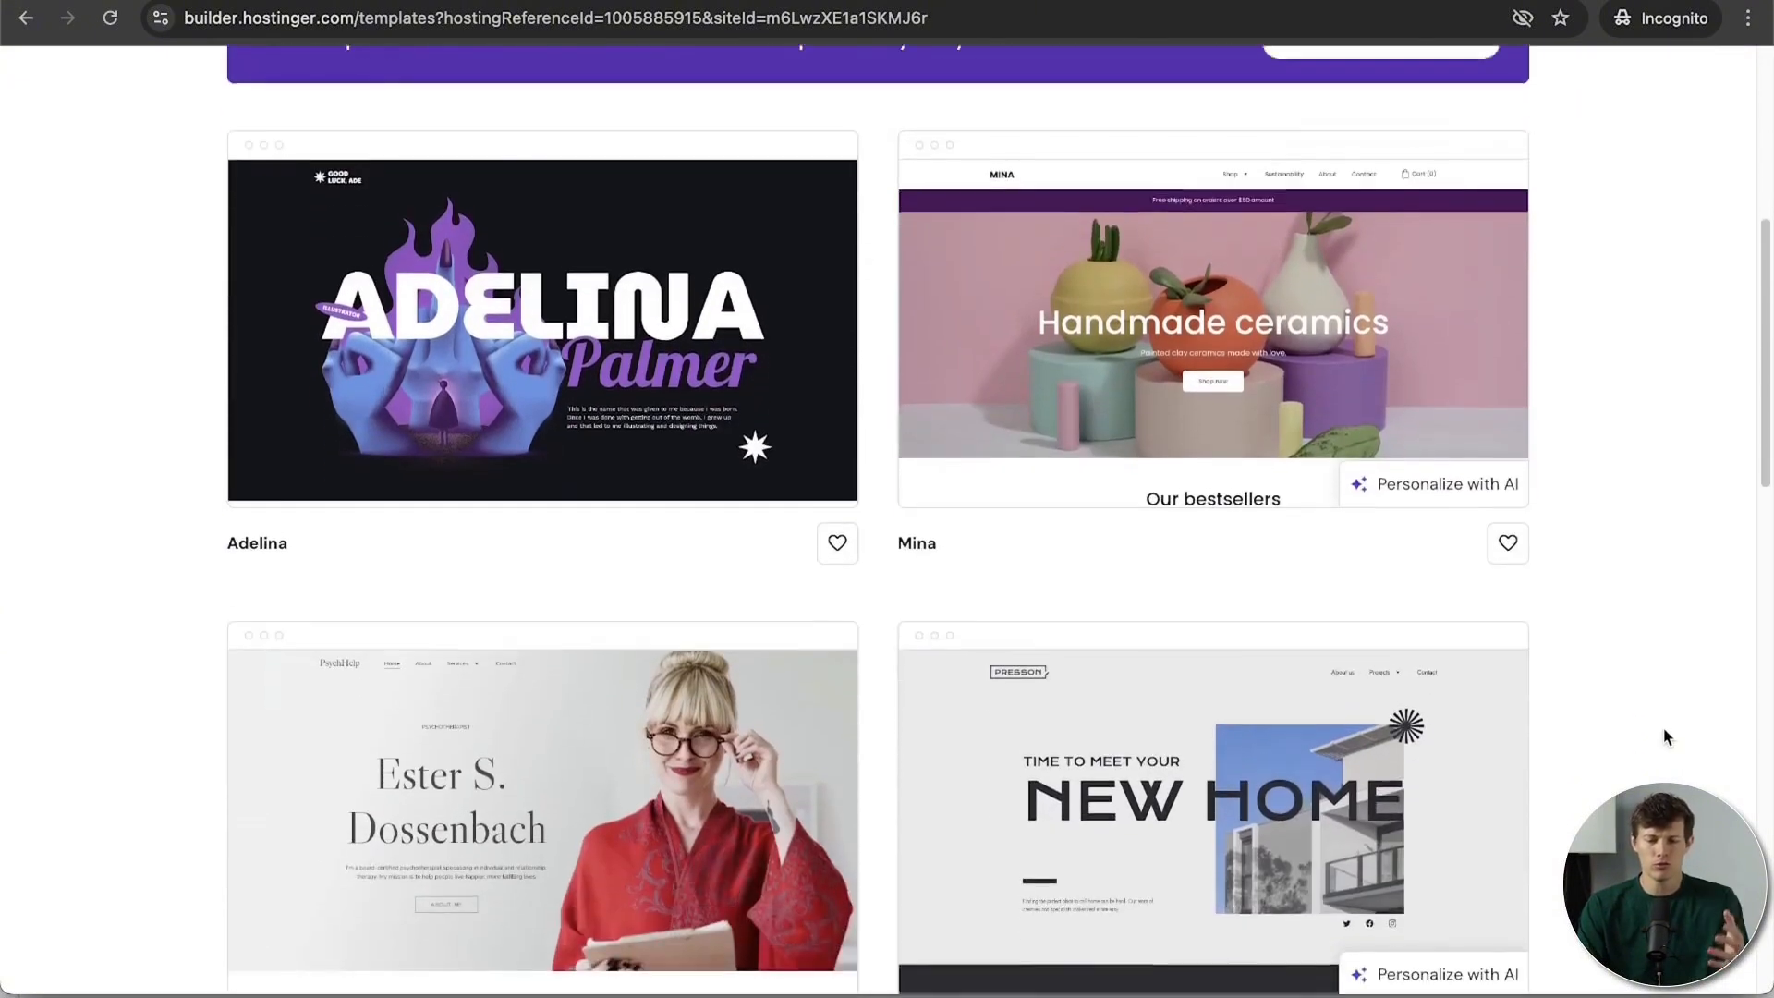
pyautogui.scroll(-4, 1667, 737)
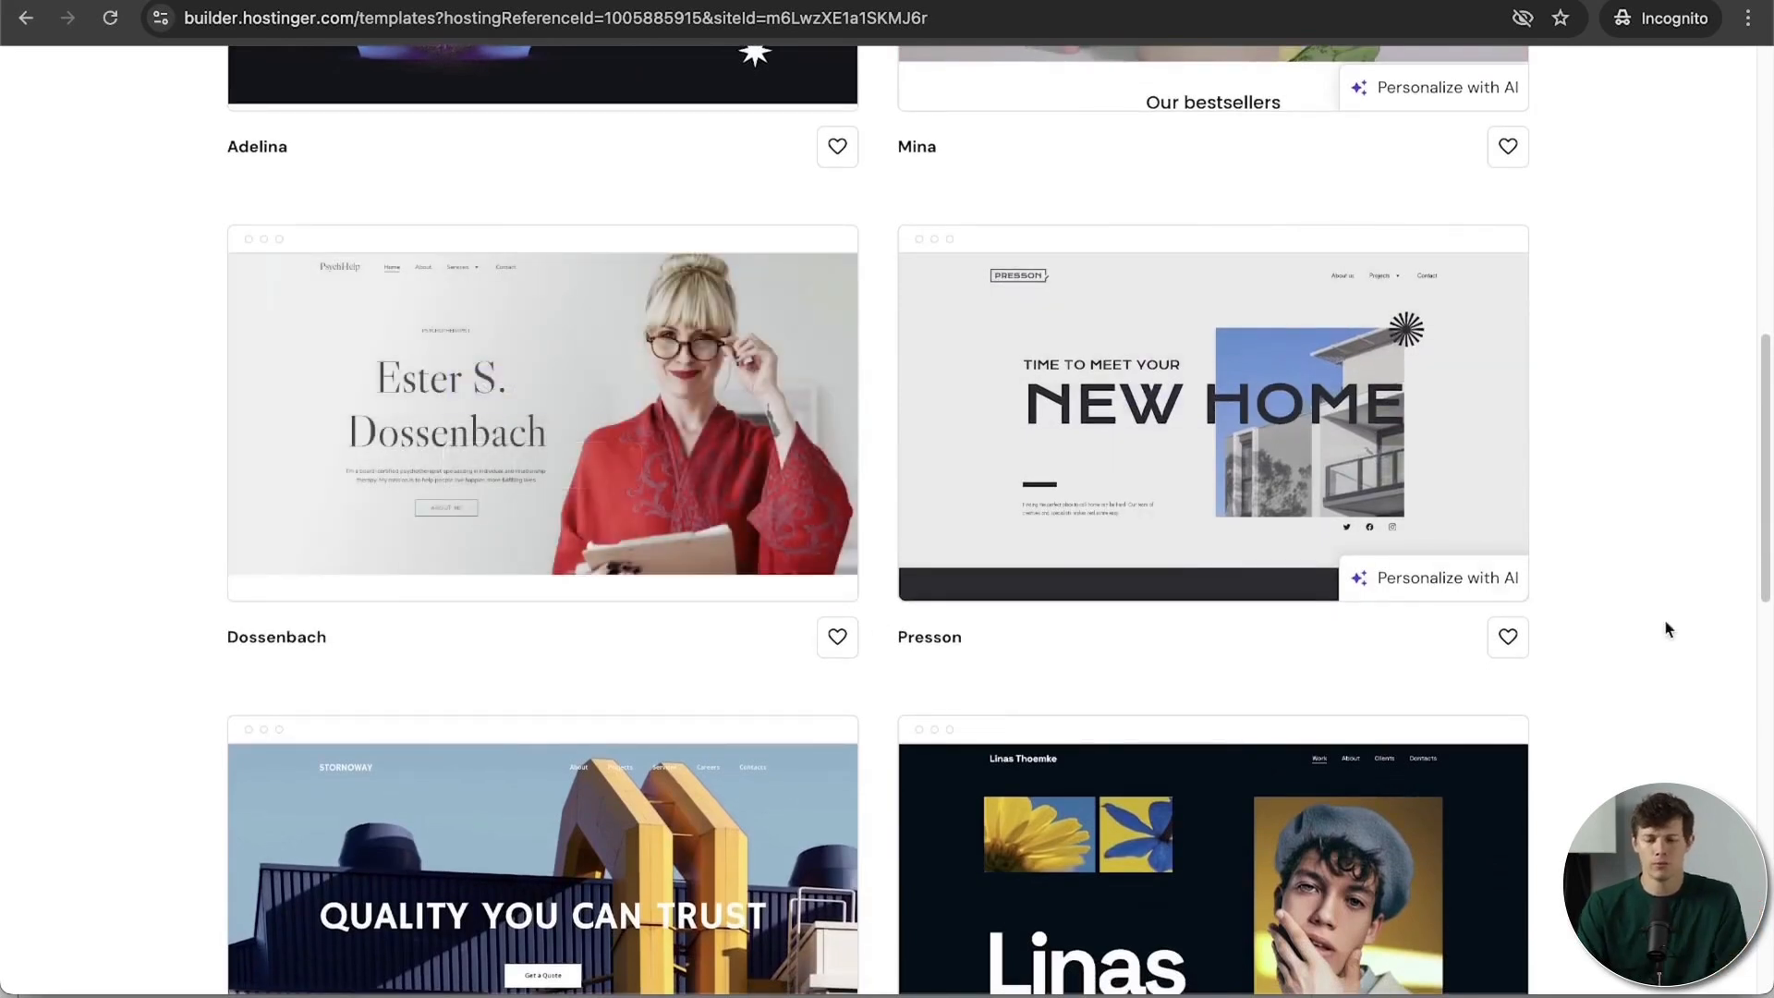
pyautogui.scroll(-1, 1646, 688)
pyautogui.scroll(-6, 1644, 679)
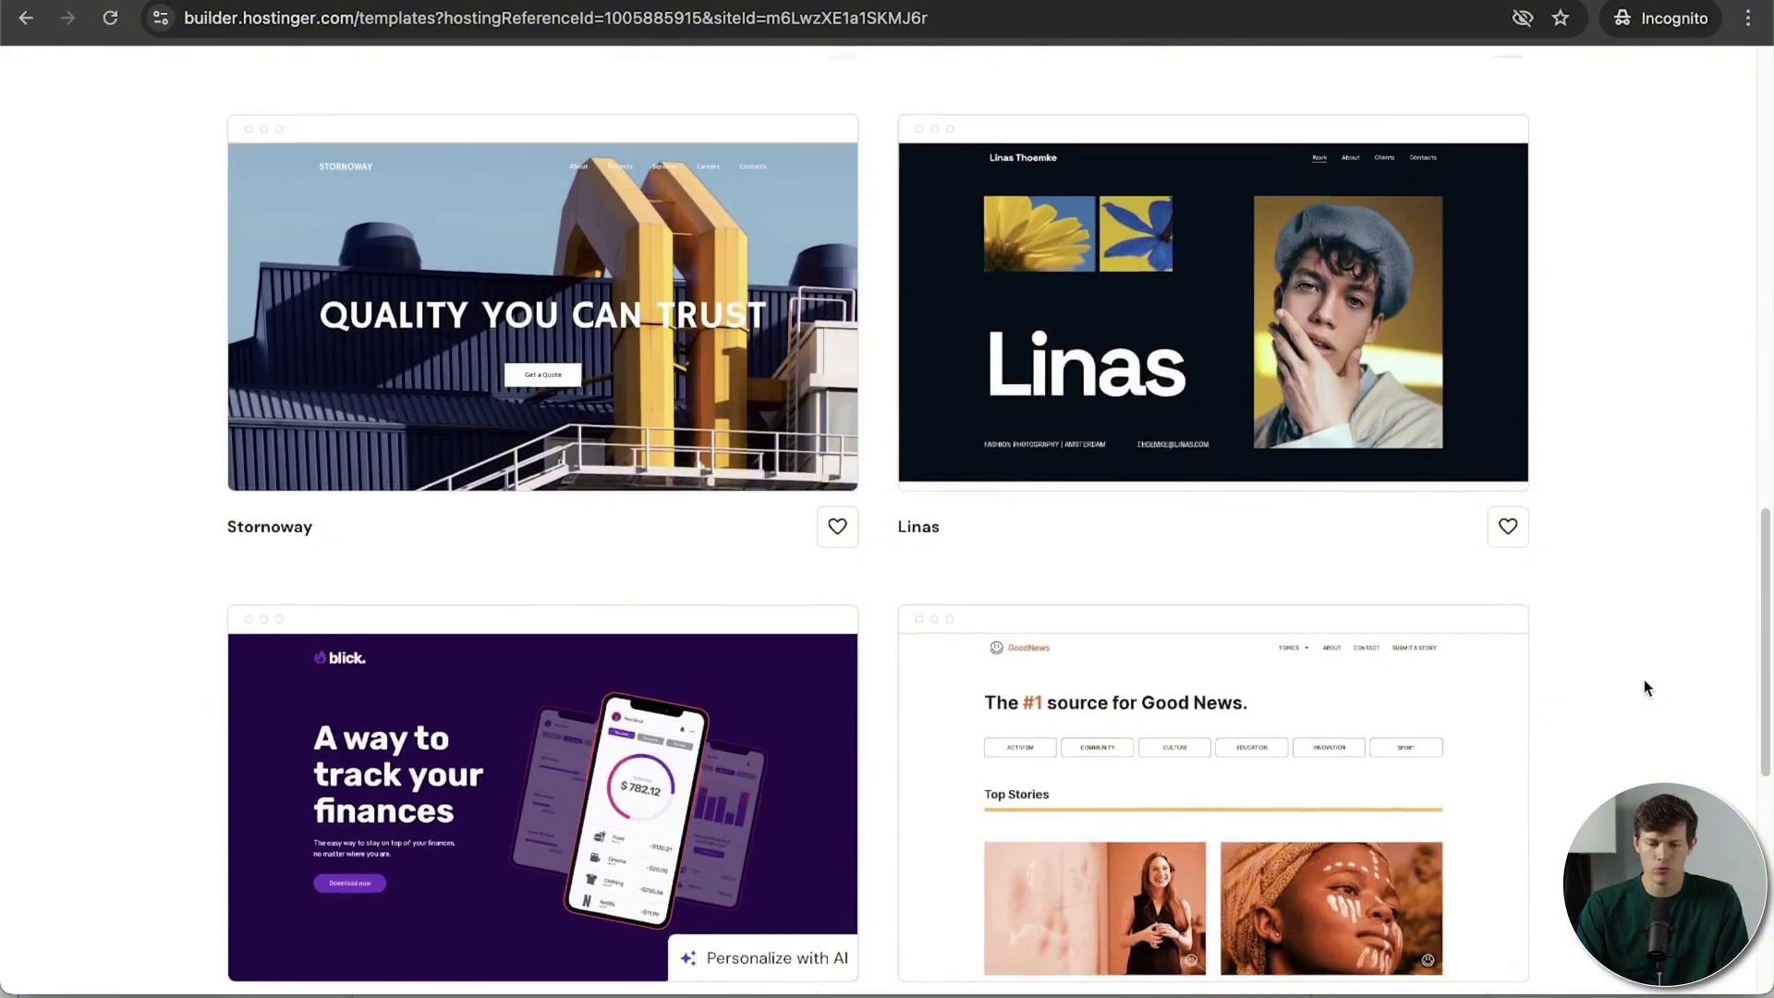
pyautogui.scroll(18, 1644, 679)
pyautogui.scroll(-1, 1644, 680)
pyautogui.click(1251, 179)
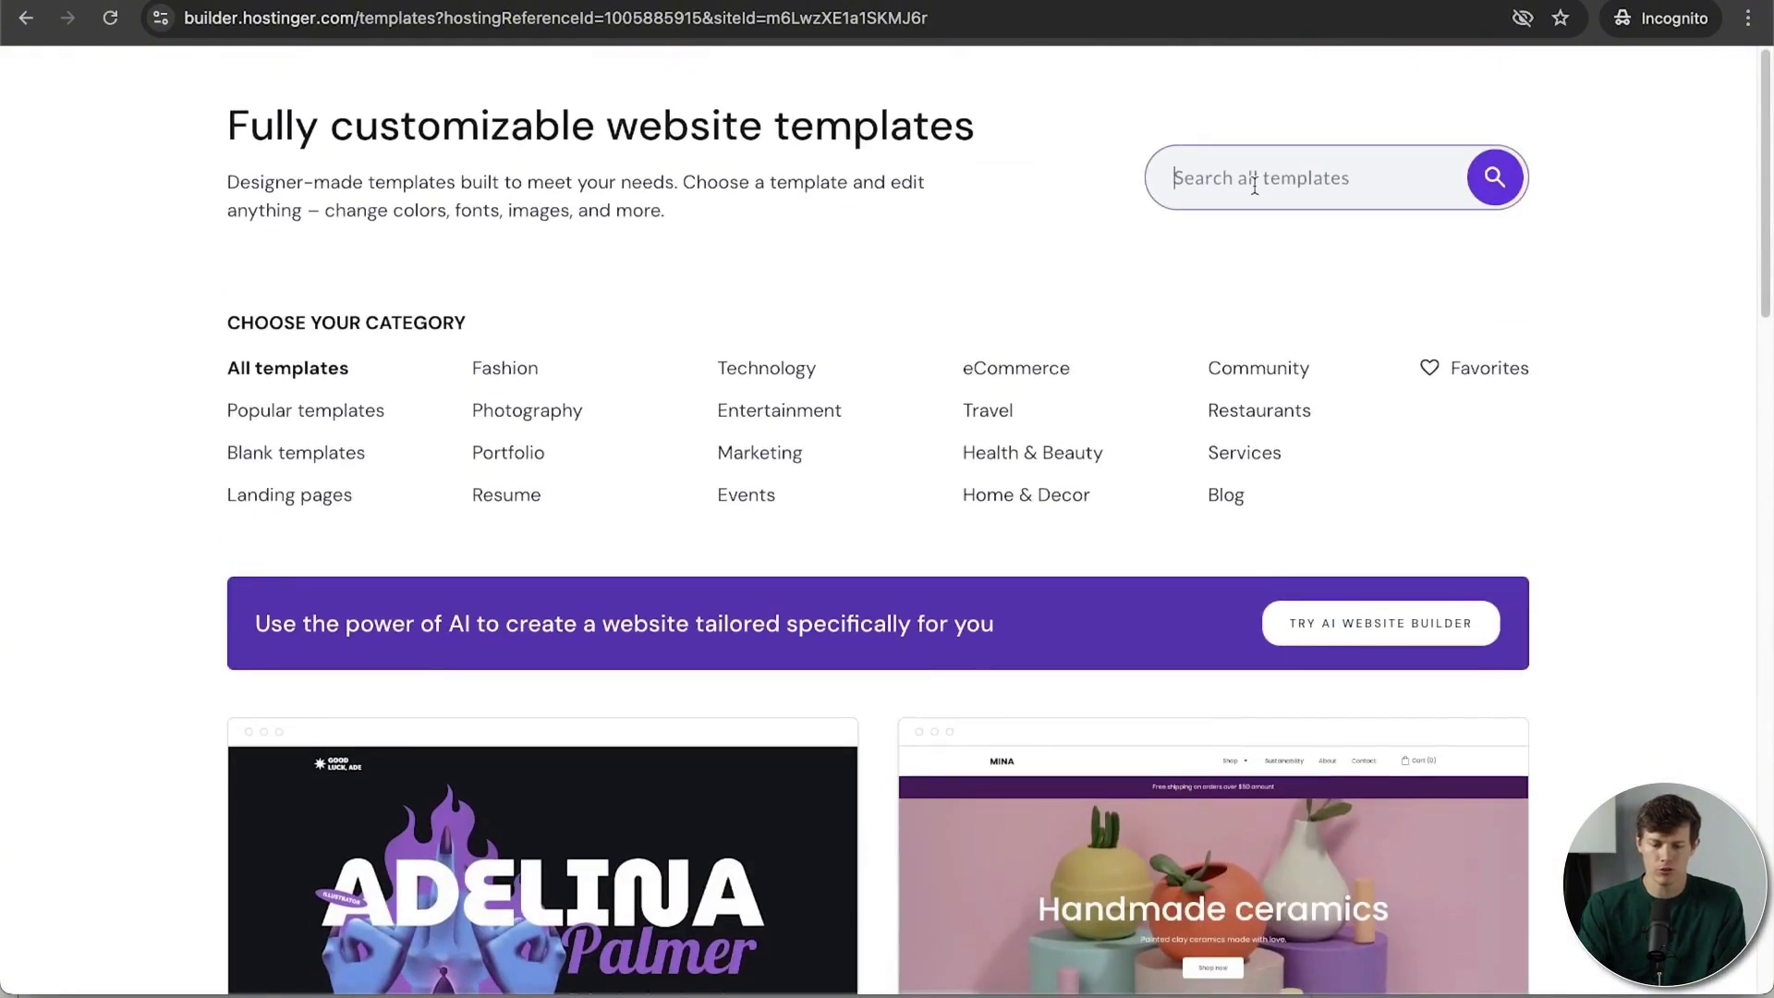
# Step: Search templates for 'coffee', preview Nadia, and start a new site from Campos
pyautogui.write('coffee')
pyautogui.press('Return')
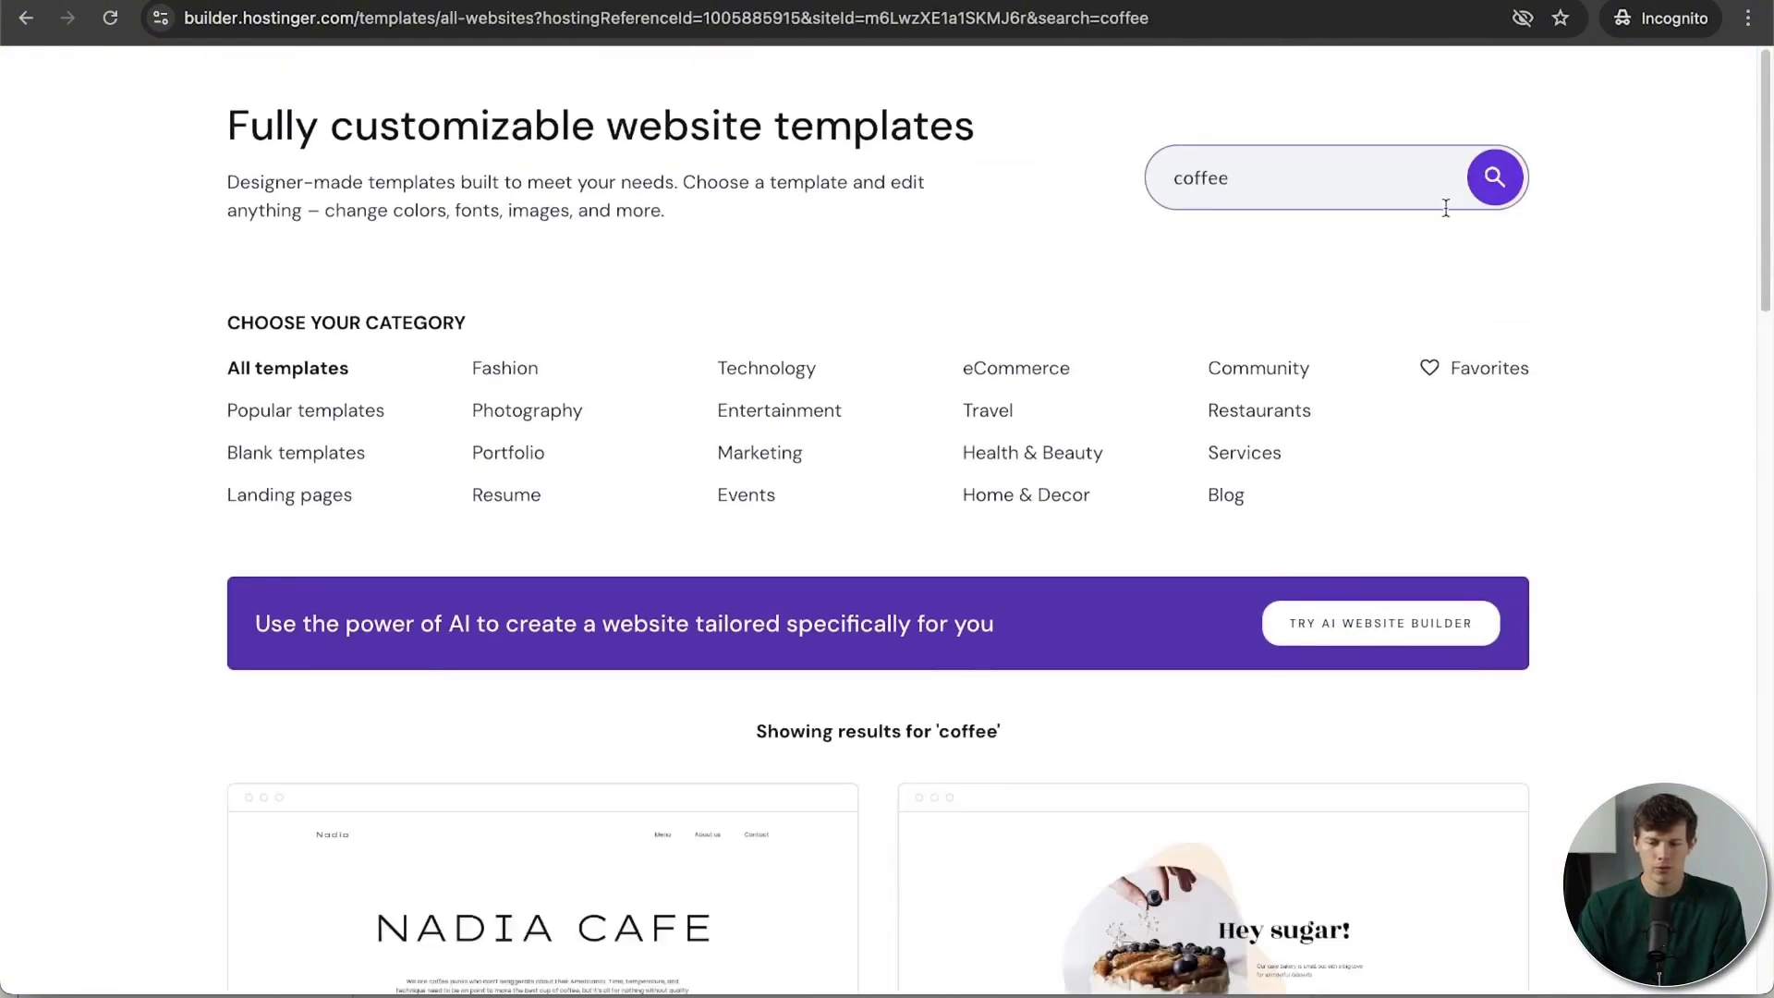
pyautogui.scroll(-10, 1584, 419)
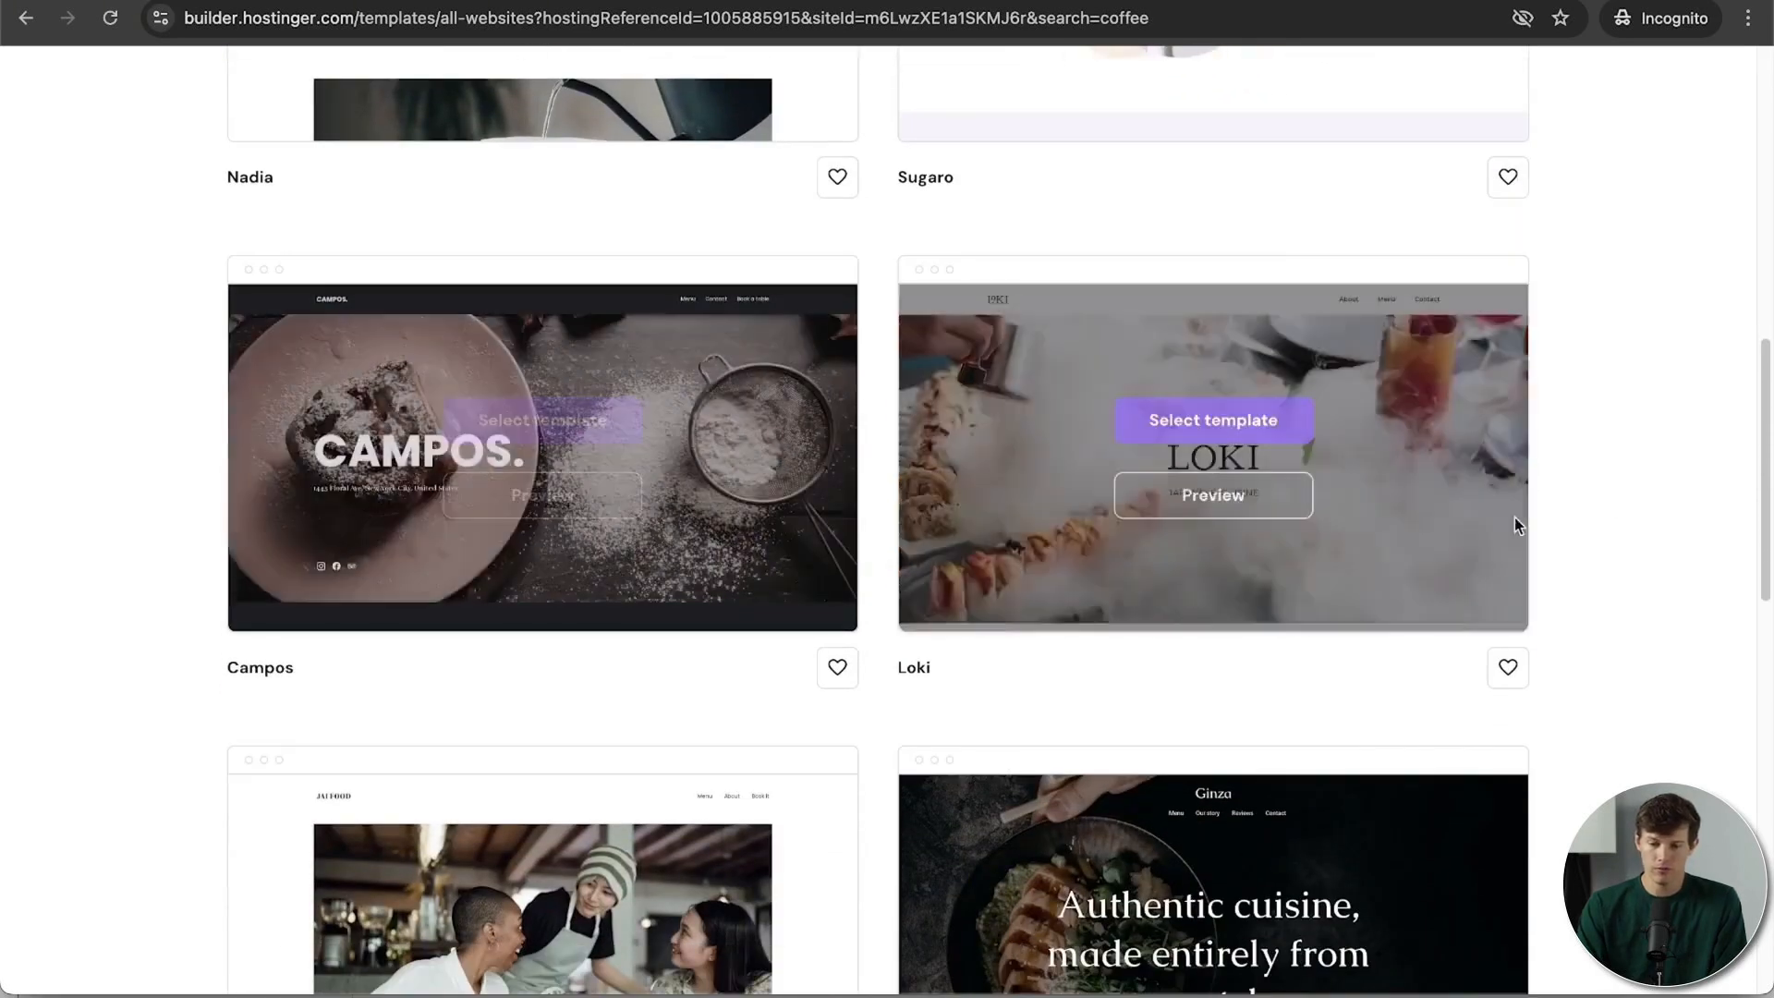
pyautogui.click(562, 560)
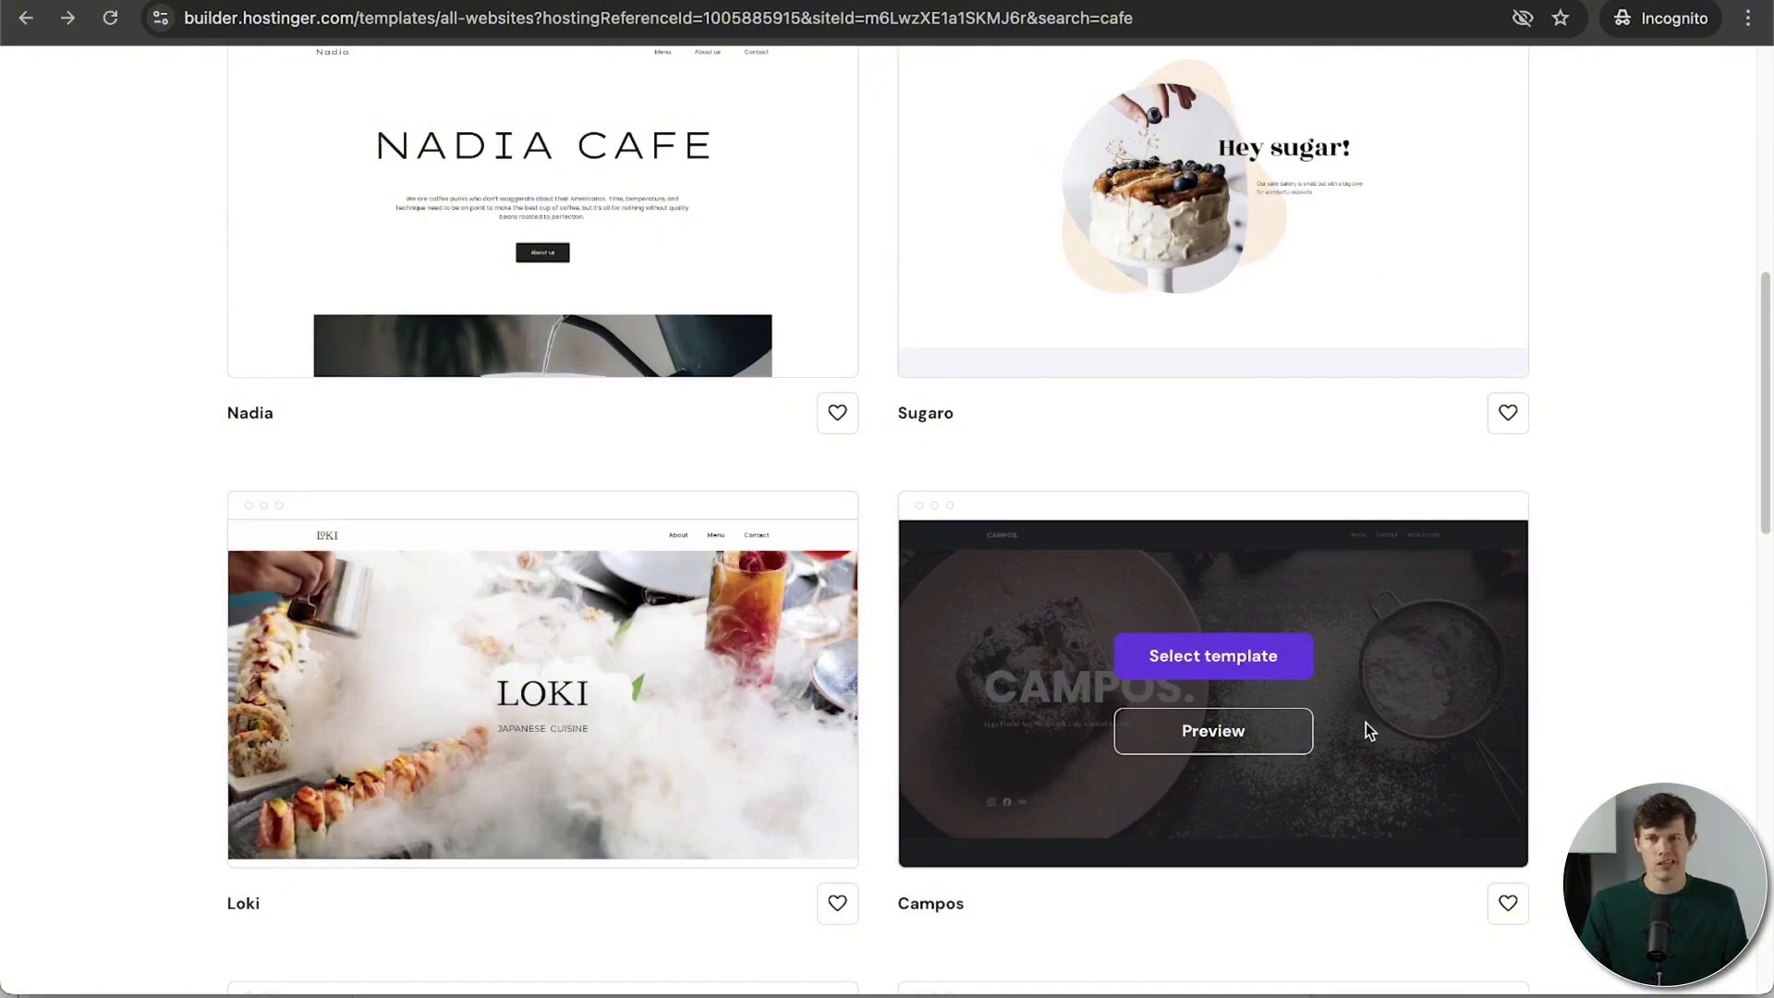
pyautogui.scroll(8, 1366, 723)
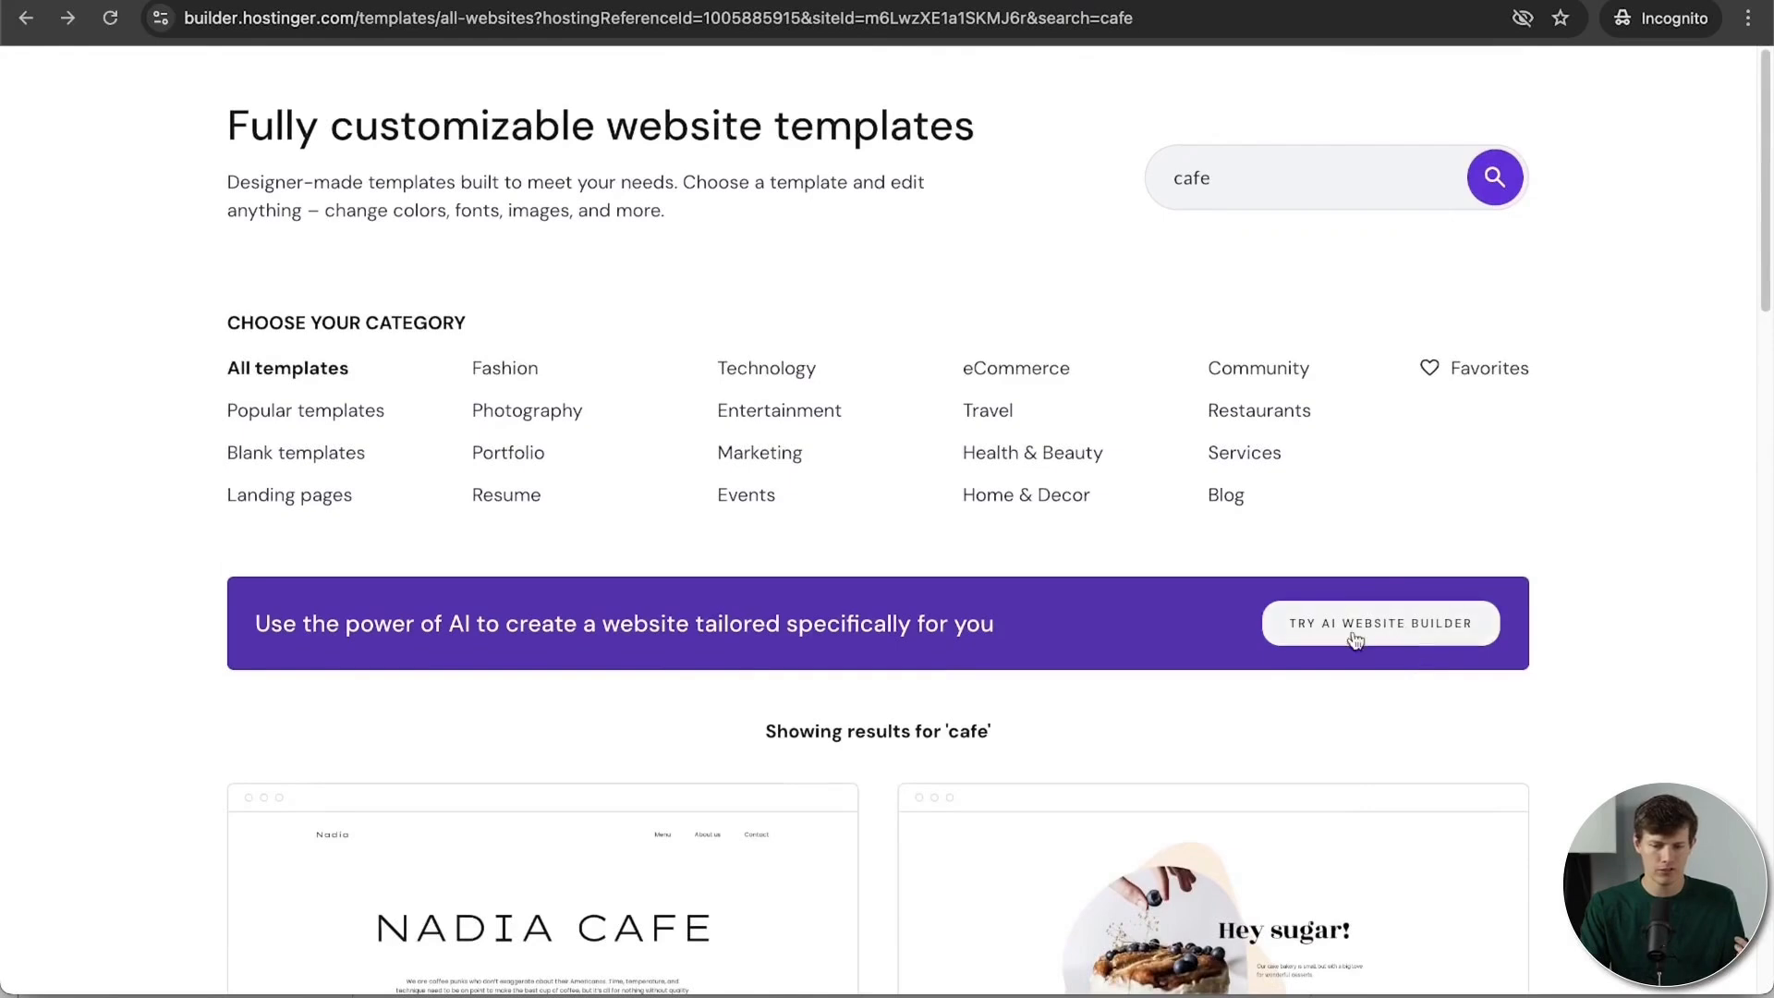
pyautogui.scroll(-8, 1549, 691)
pyautogui.scroll(1, 1549, 685)
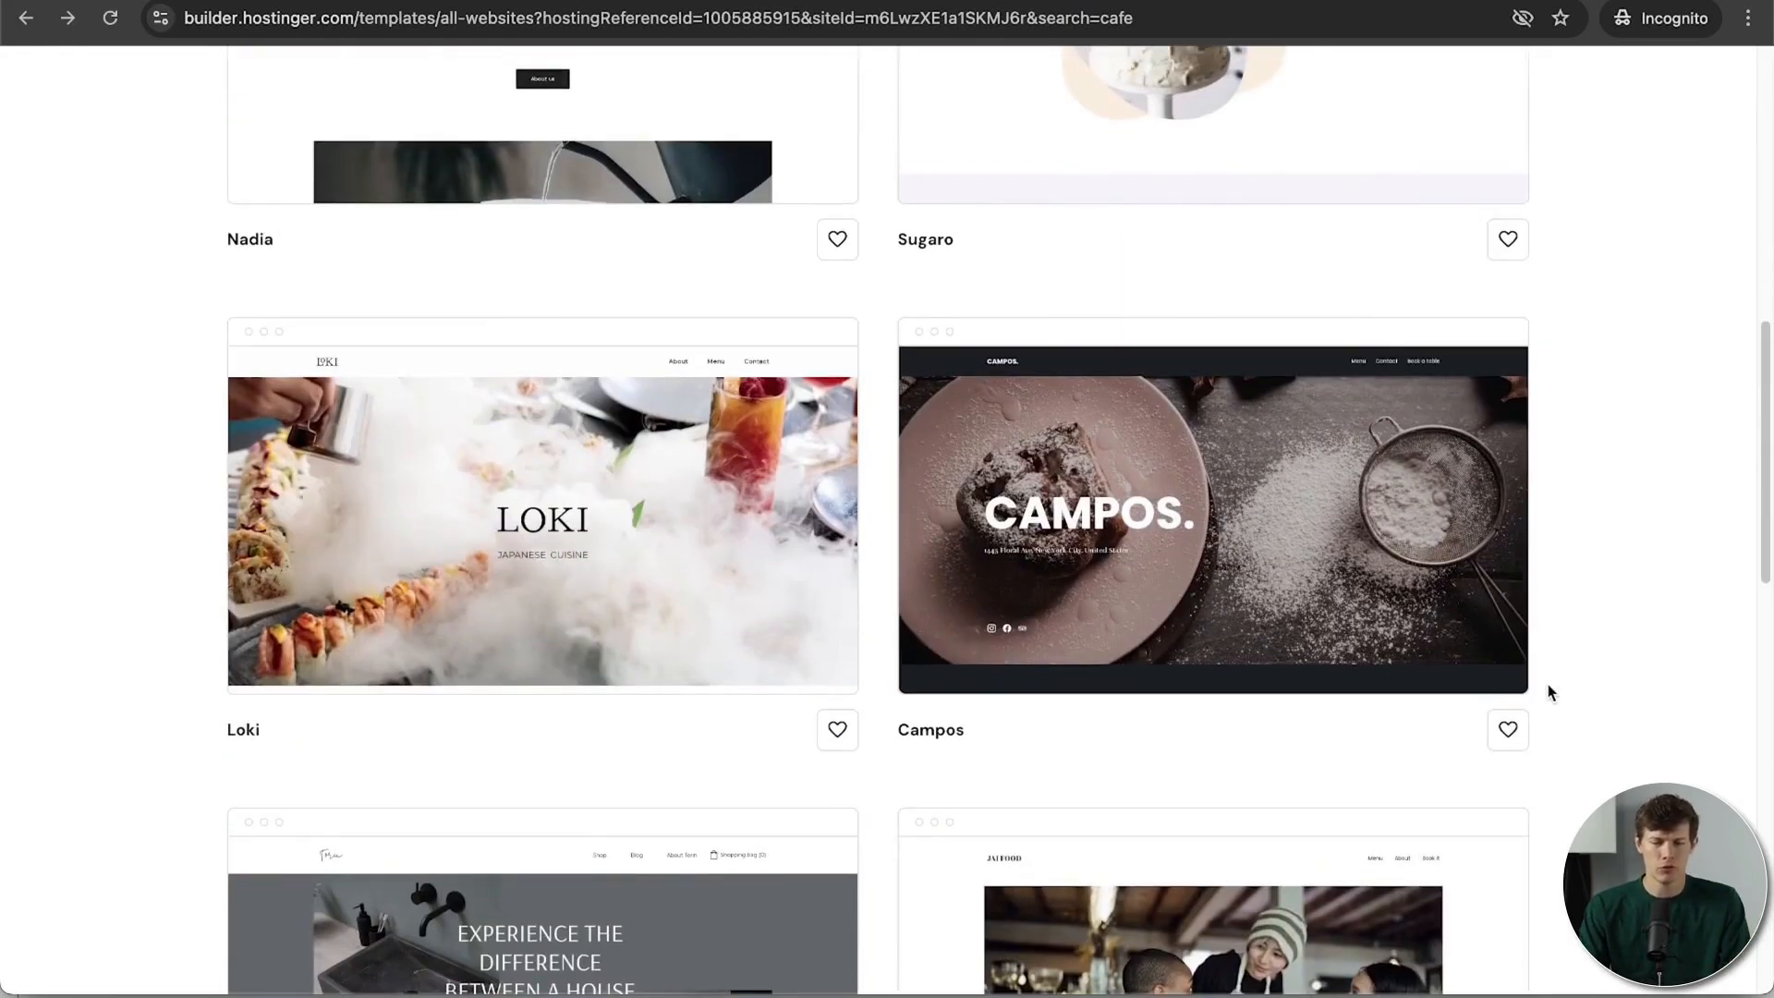
pyautogui.moveTo(1506, 684)
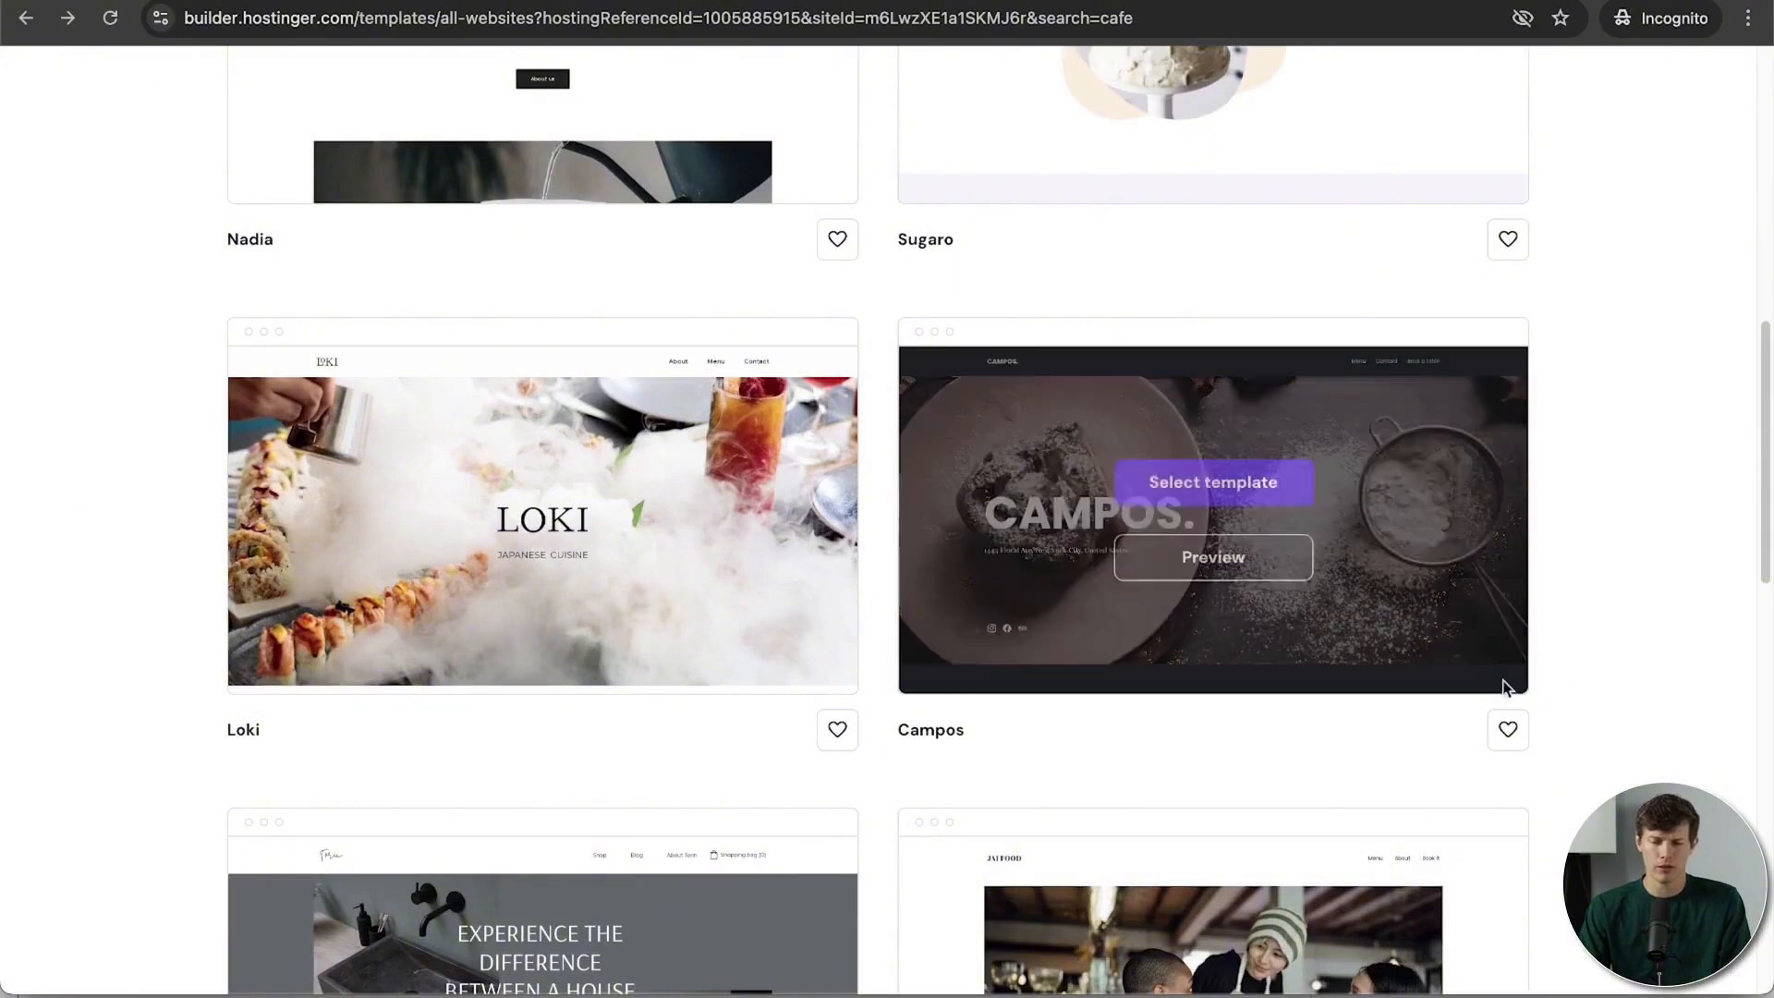
pyautogui.click(1192, 490)
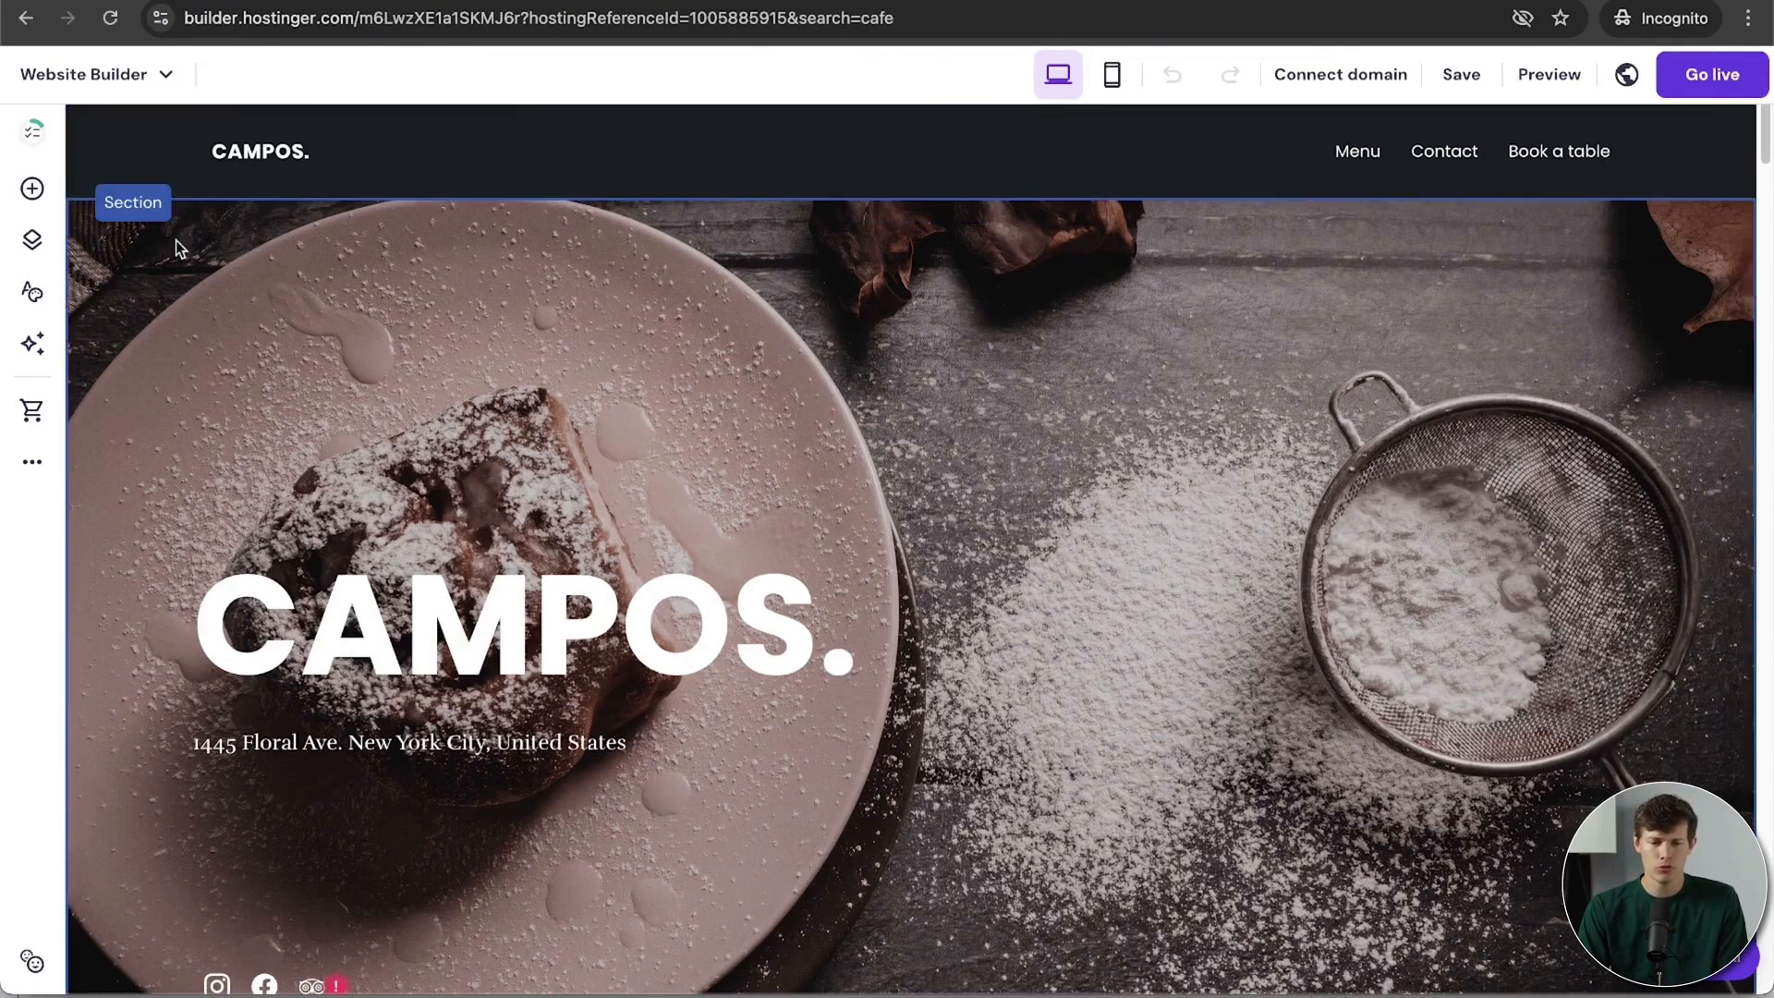
pyautogui.scroll(-4, 1024, 293)
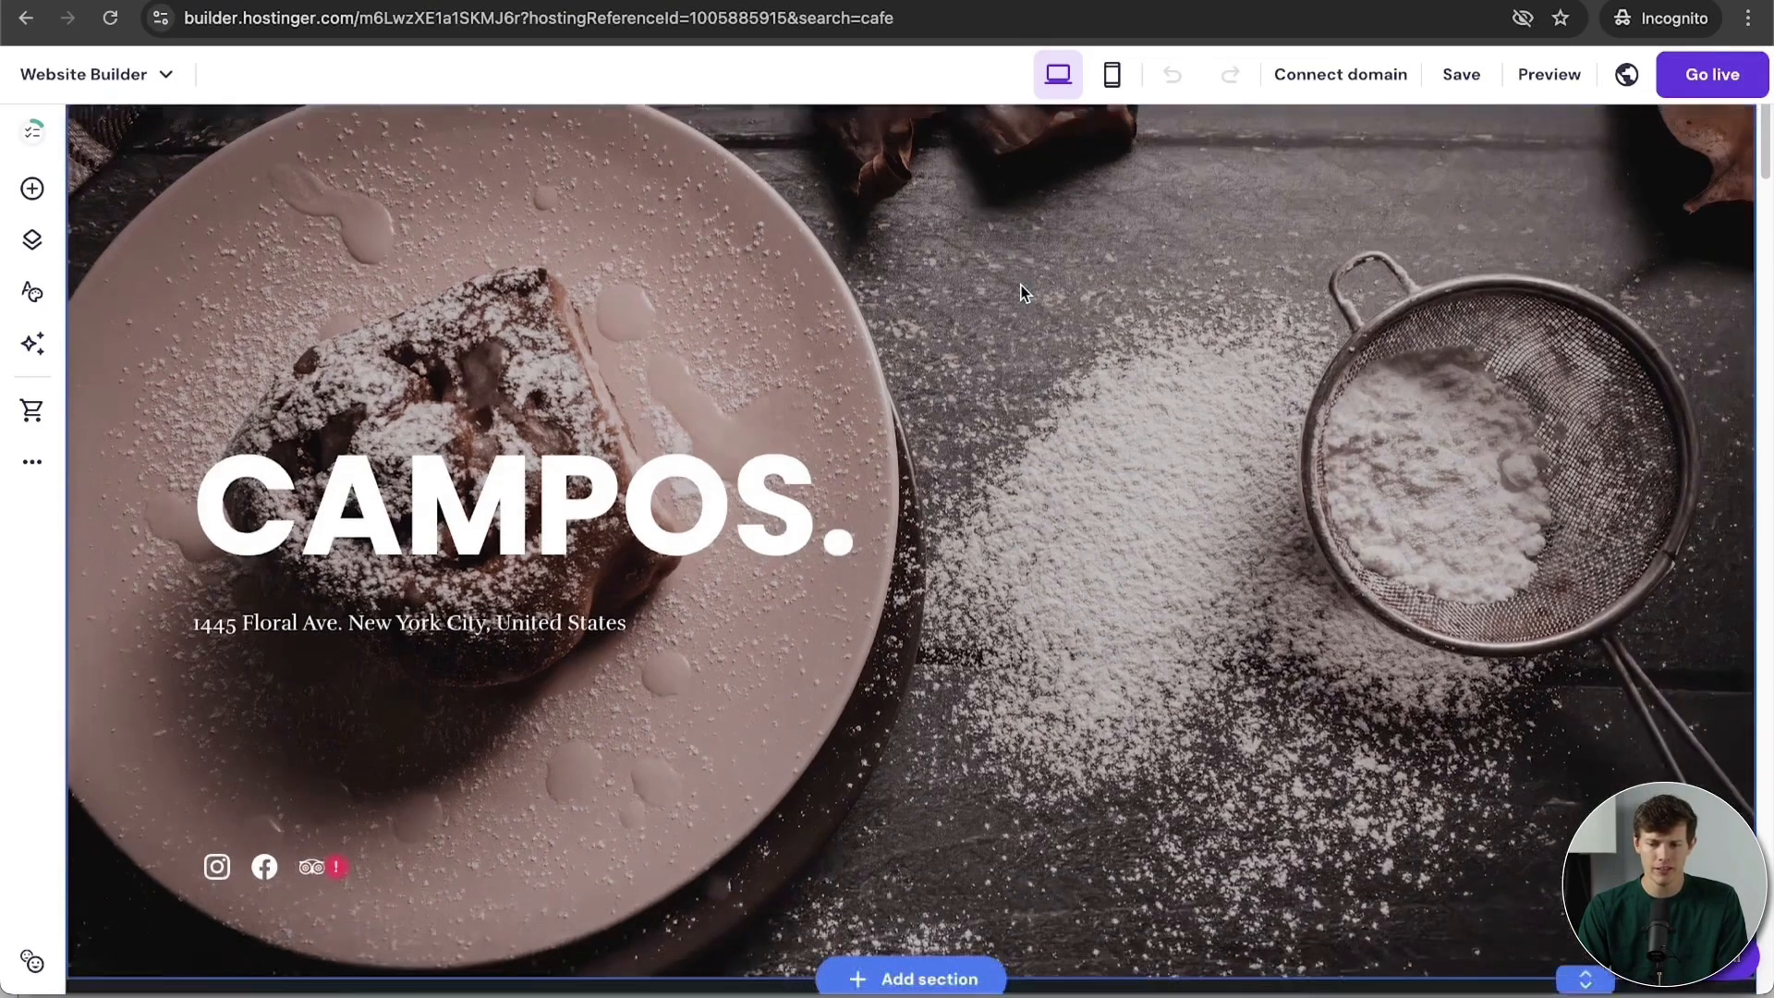
pyautogui.scroll(-7, 989, 552)
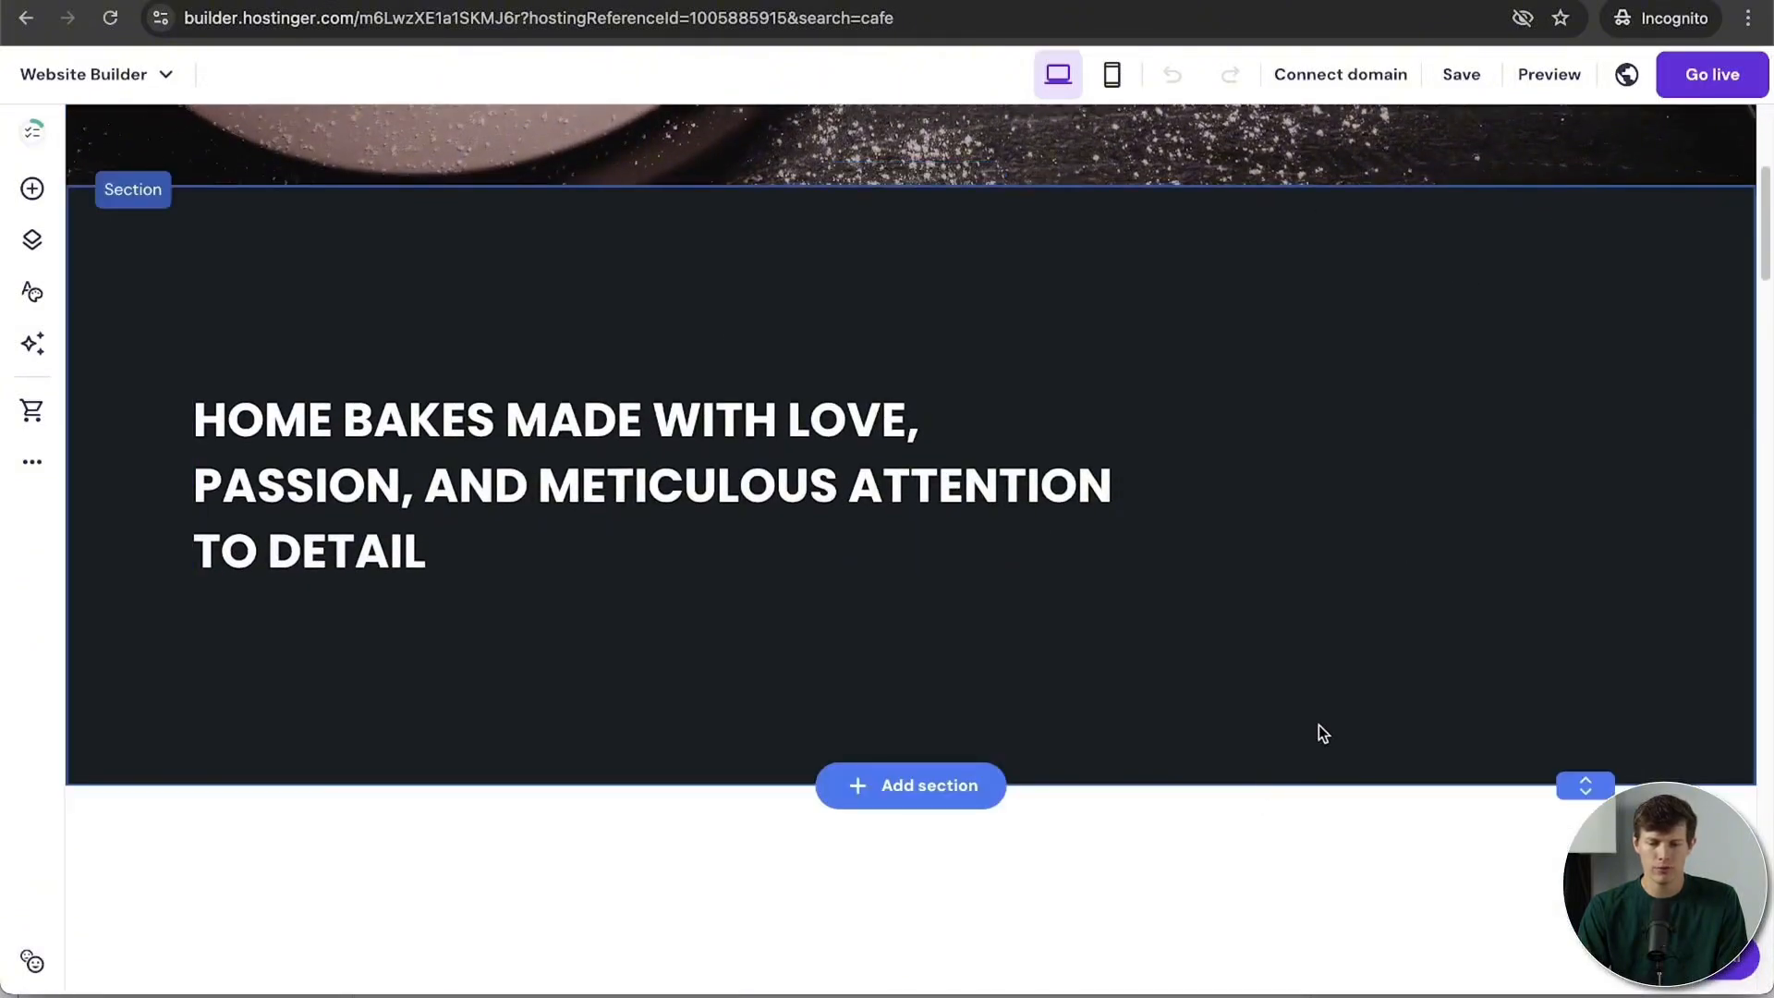
pyautogui.scroll(-9, 1320, 729)
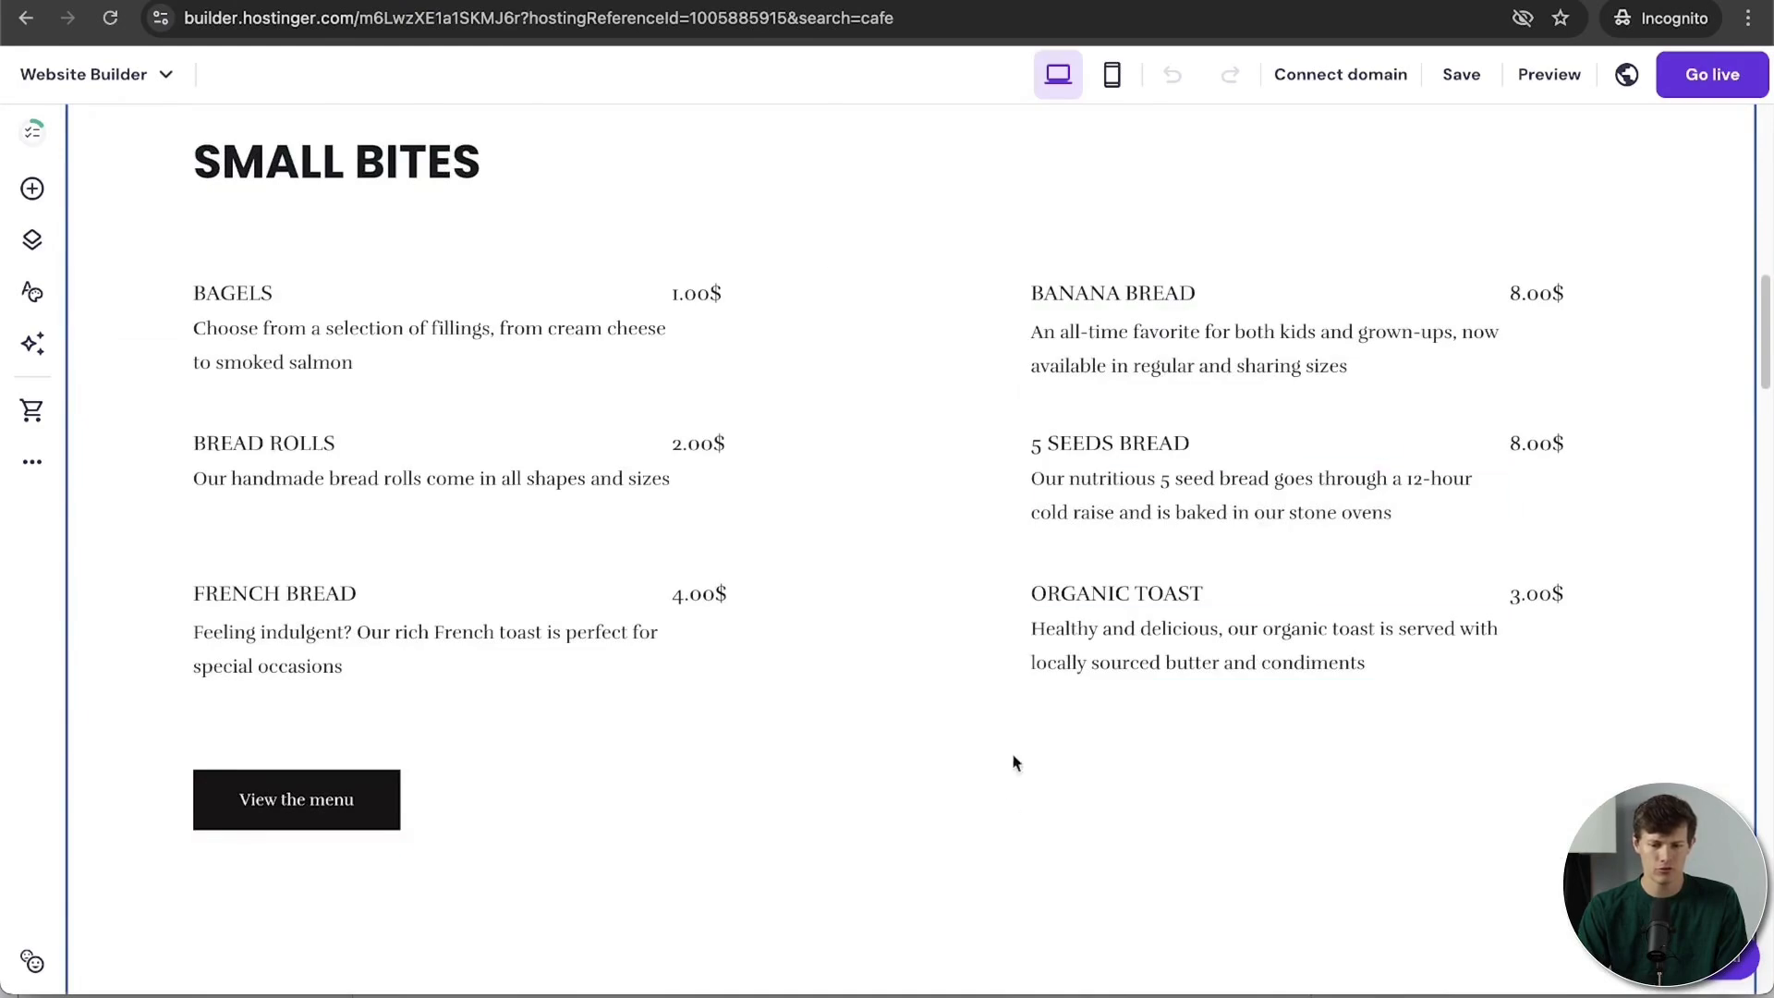
pyautogui.scroll(15, 1015, 763)
pyautogui.scroll(-8, 1015, 811)
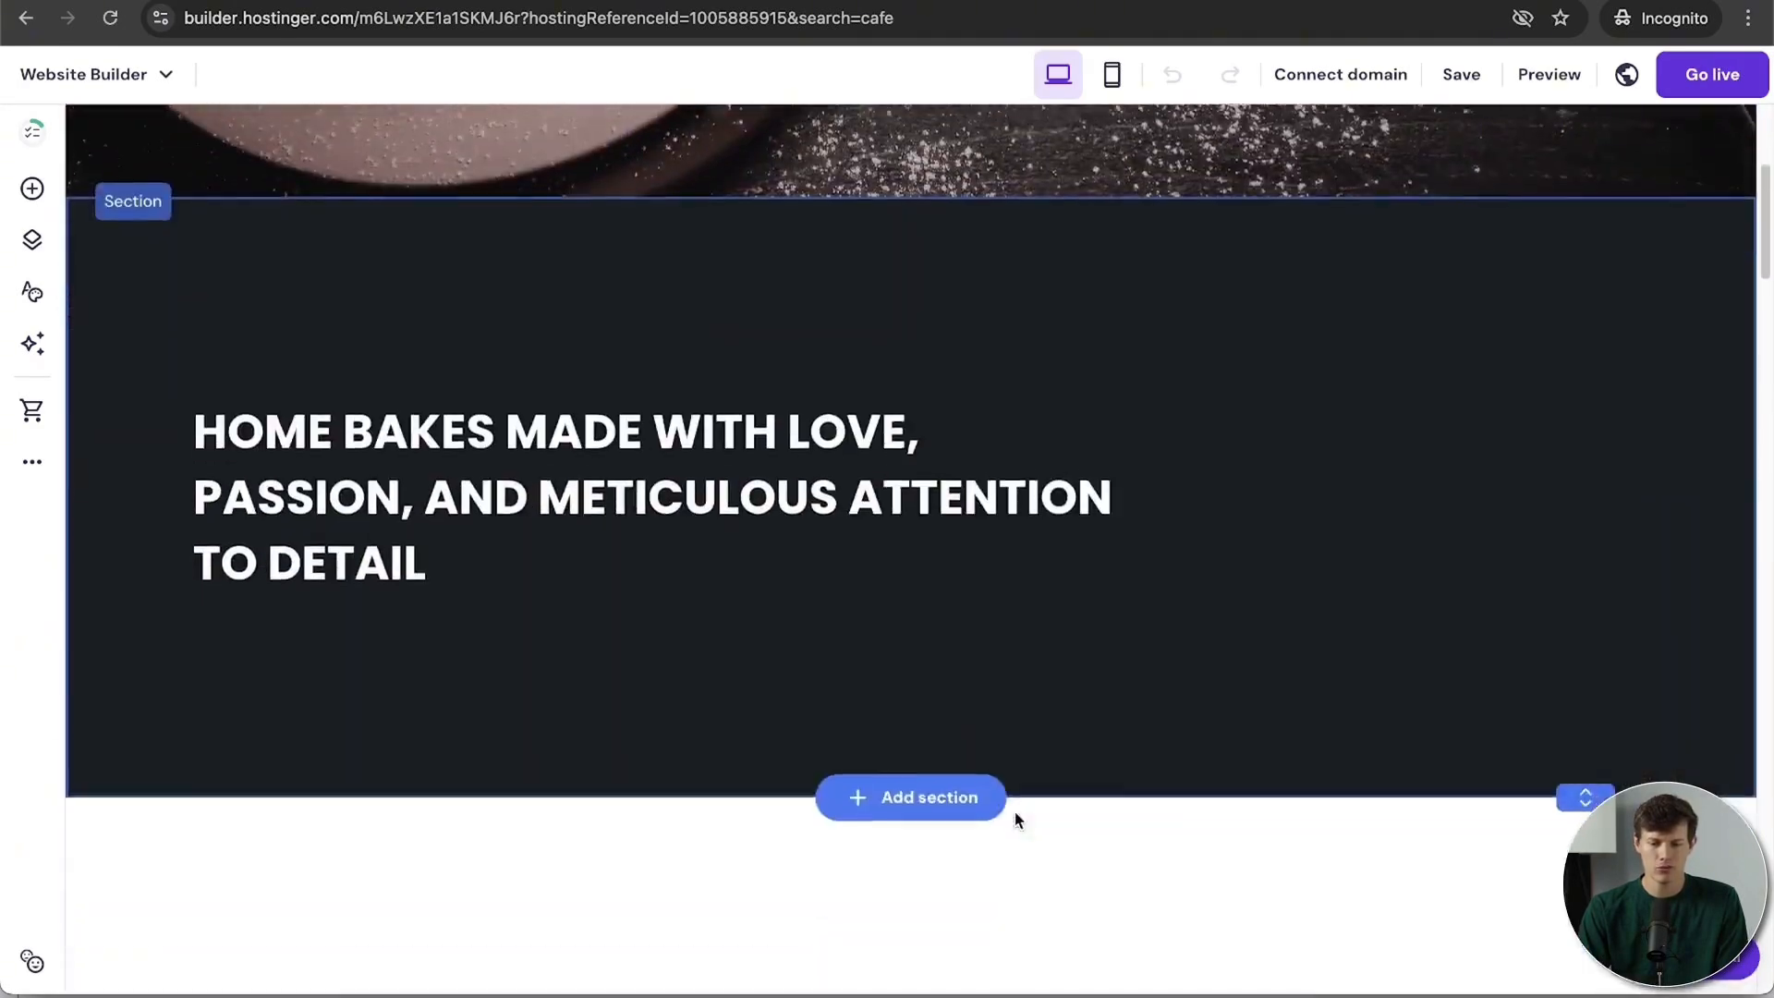
pyautogui.scroll(1, 1014, 820)
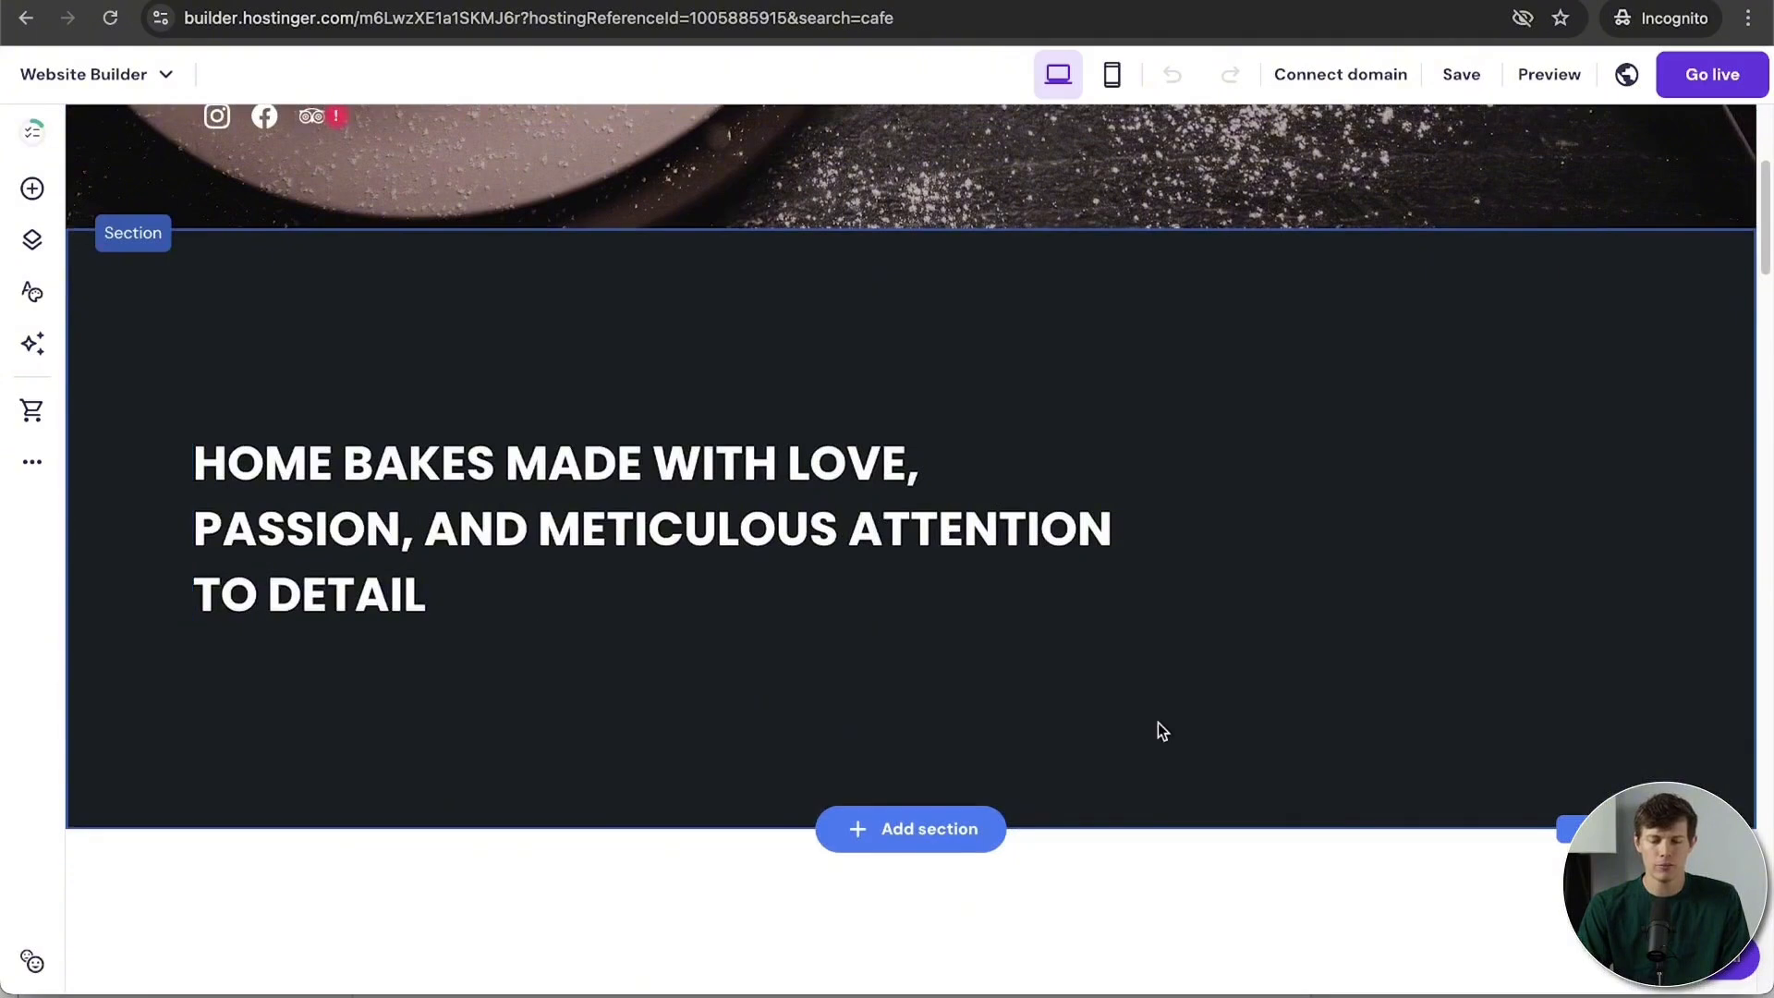
pyautogui.scroll(-10, 1156, 723)
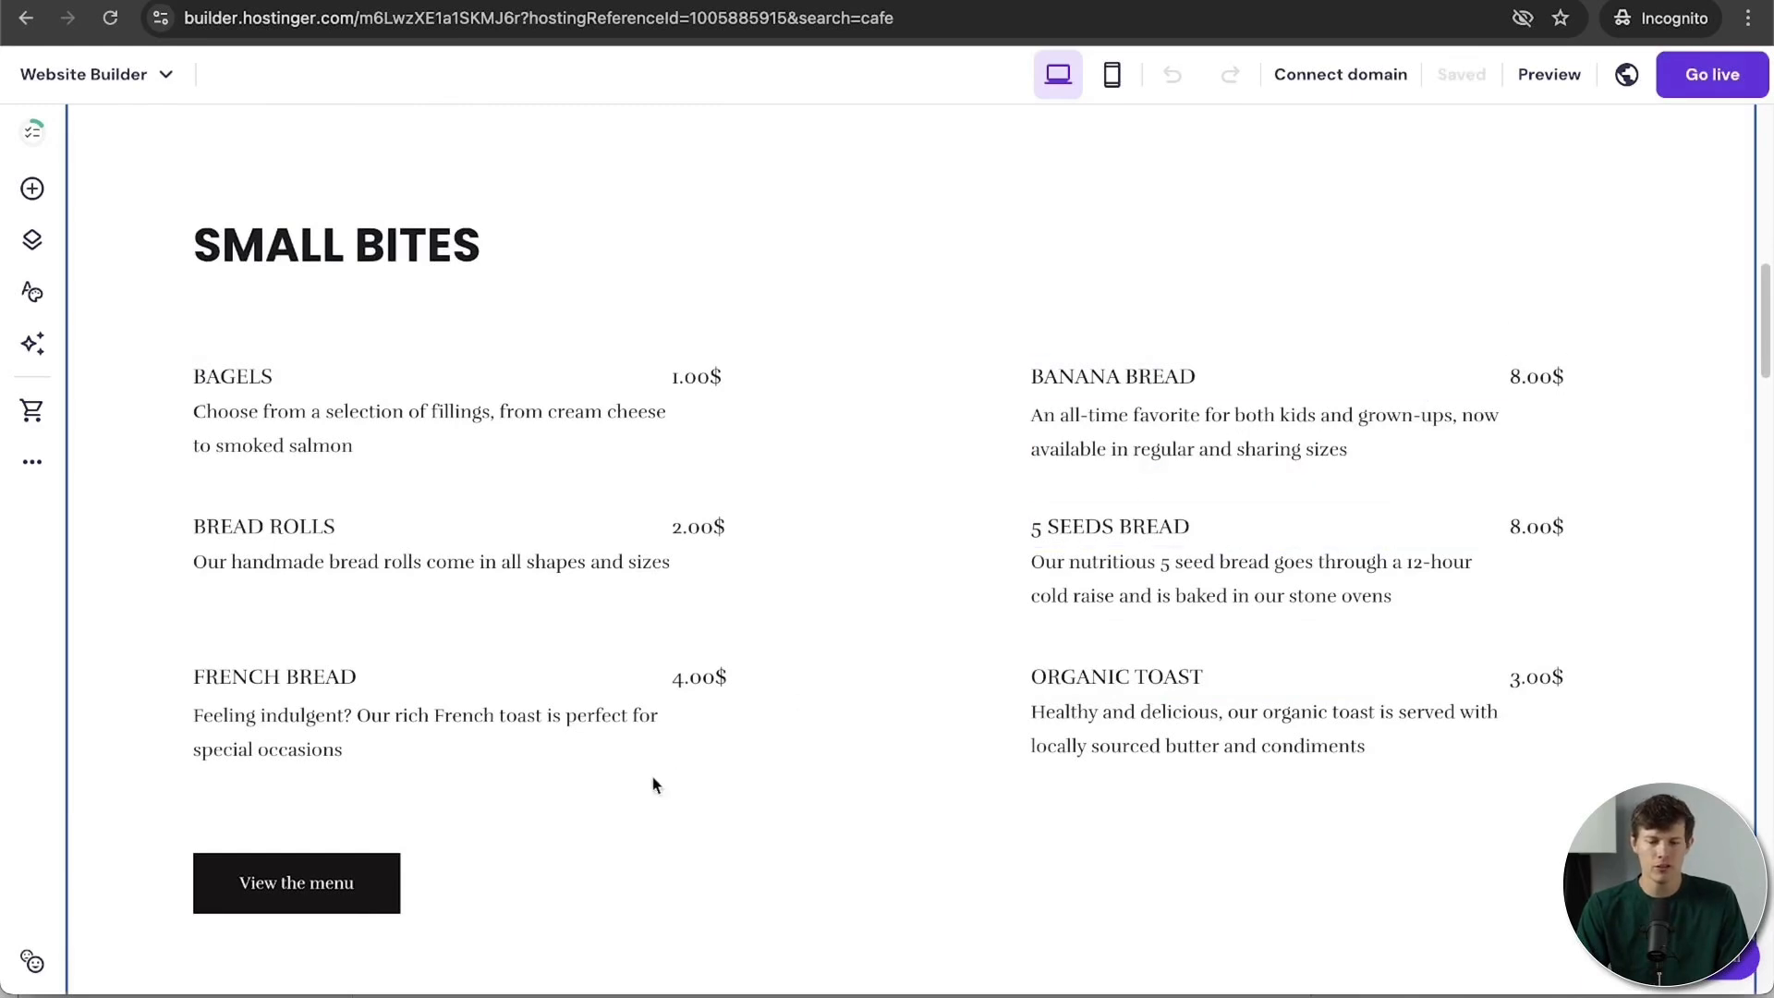
pyautogui.scroll(-10, 920, 801)
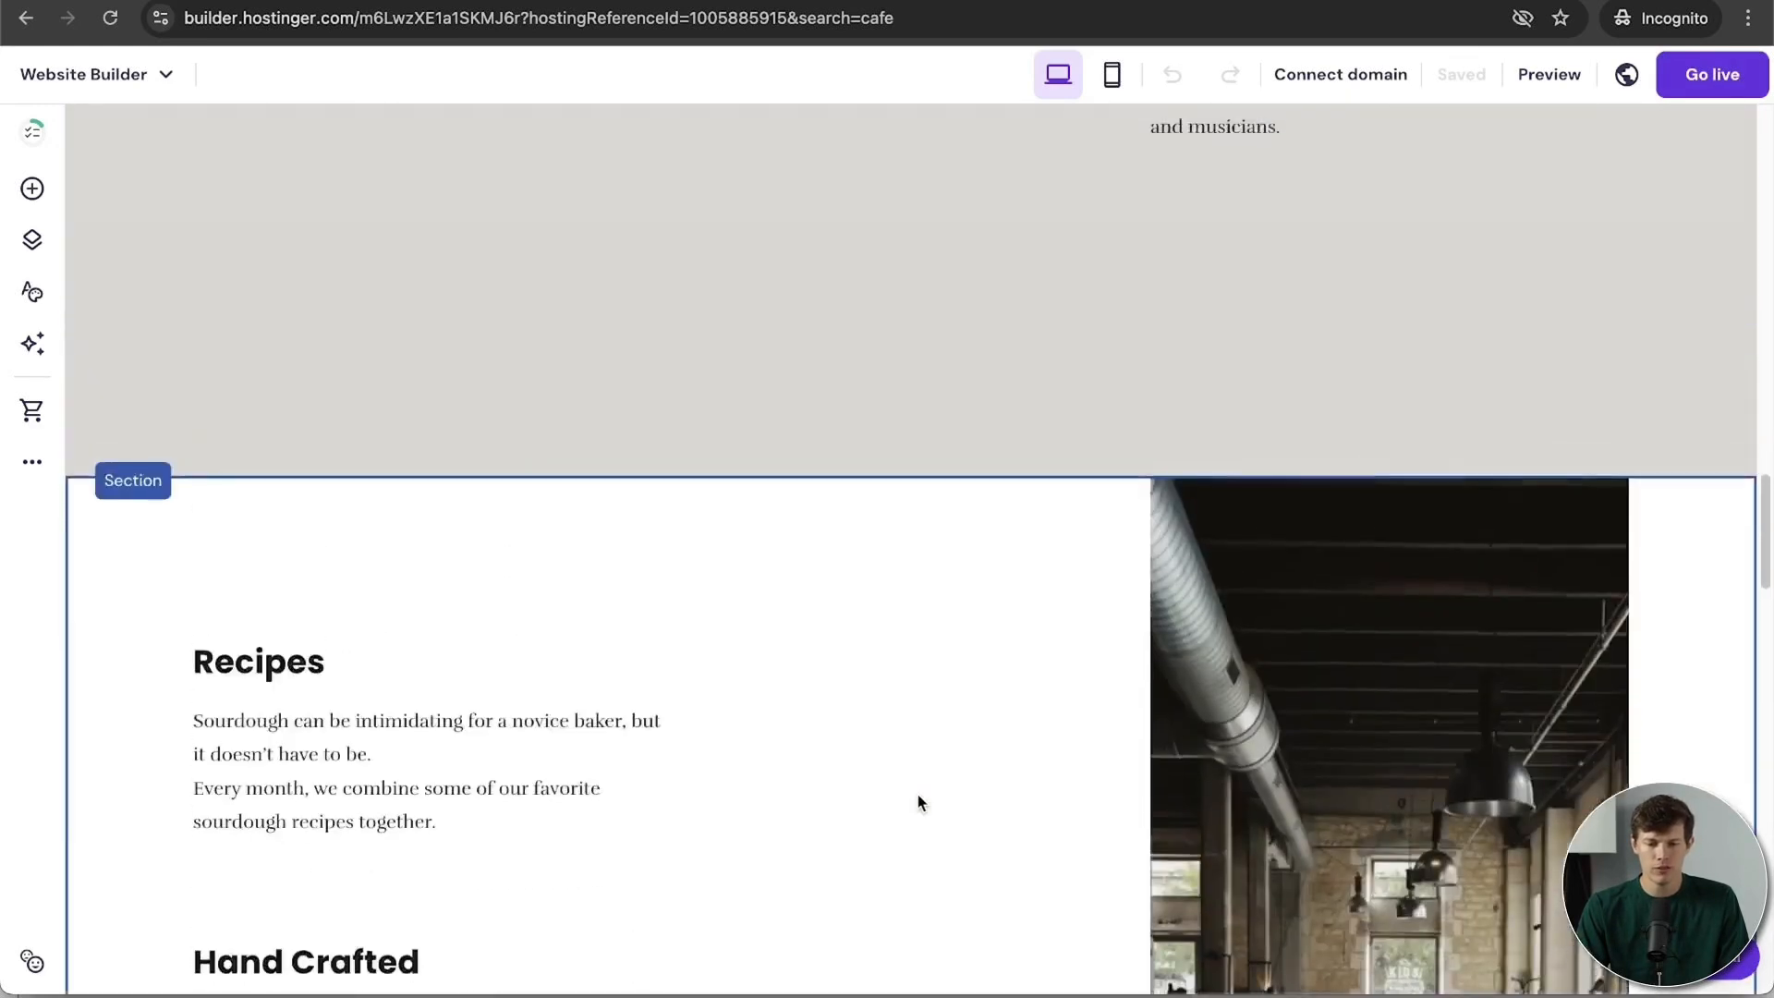
pyautogui.scroll(-4, 918, 802)
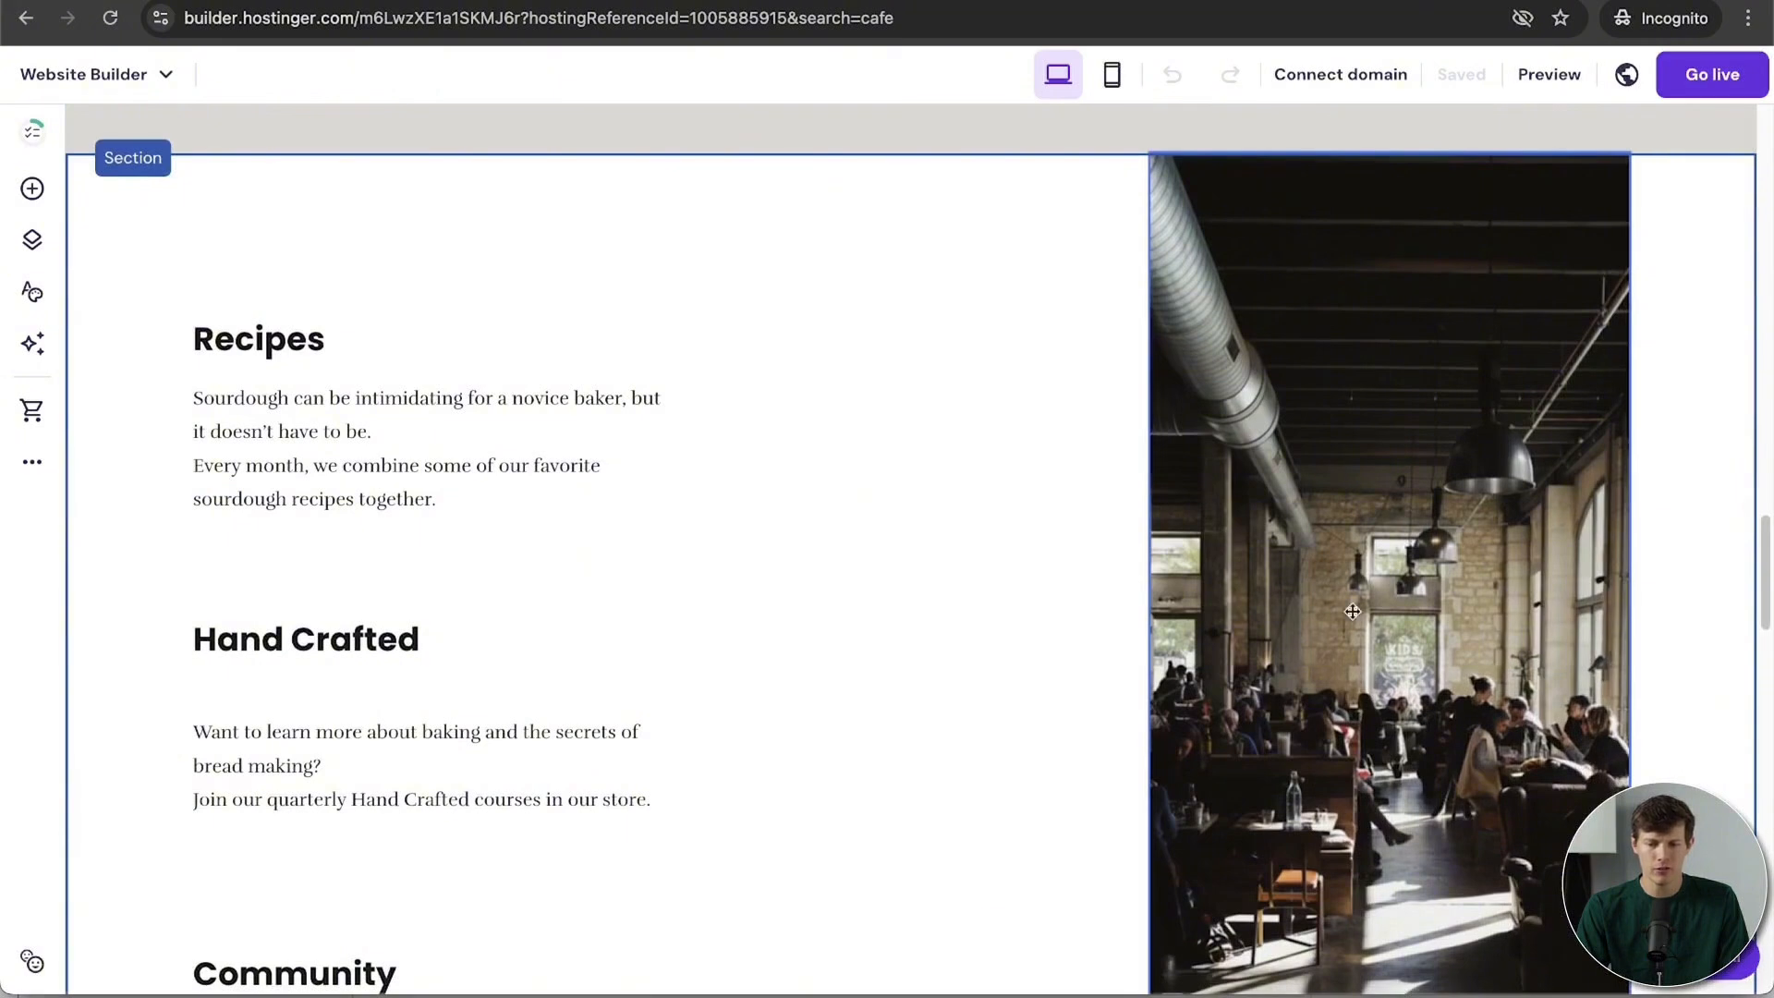
pyautogui.scroll(1, 905, 675)
pyautogui.scroll(-2, 895, 683)
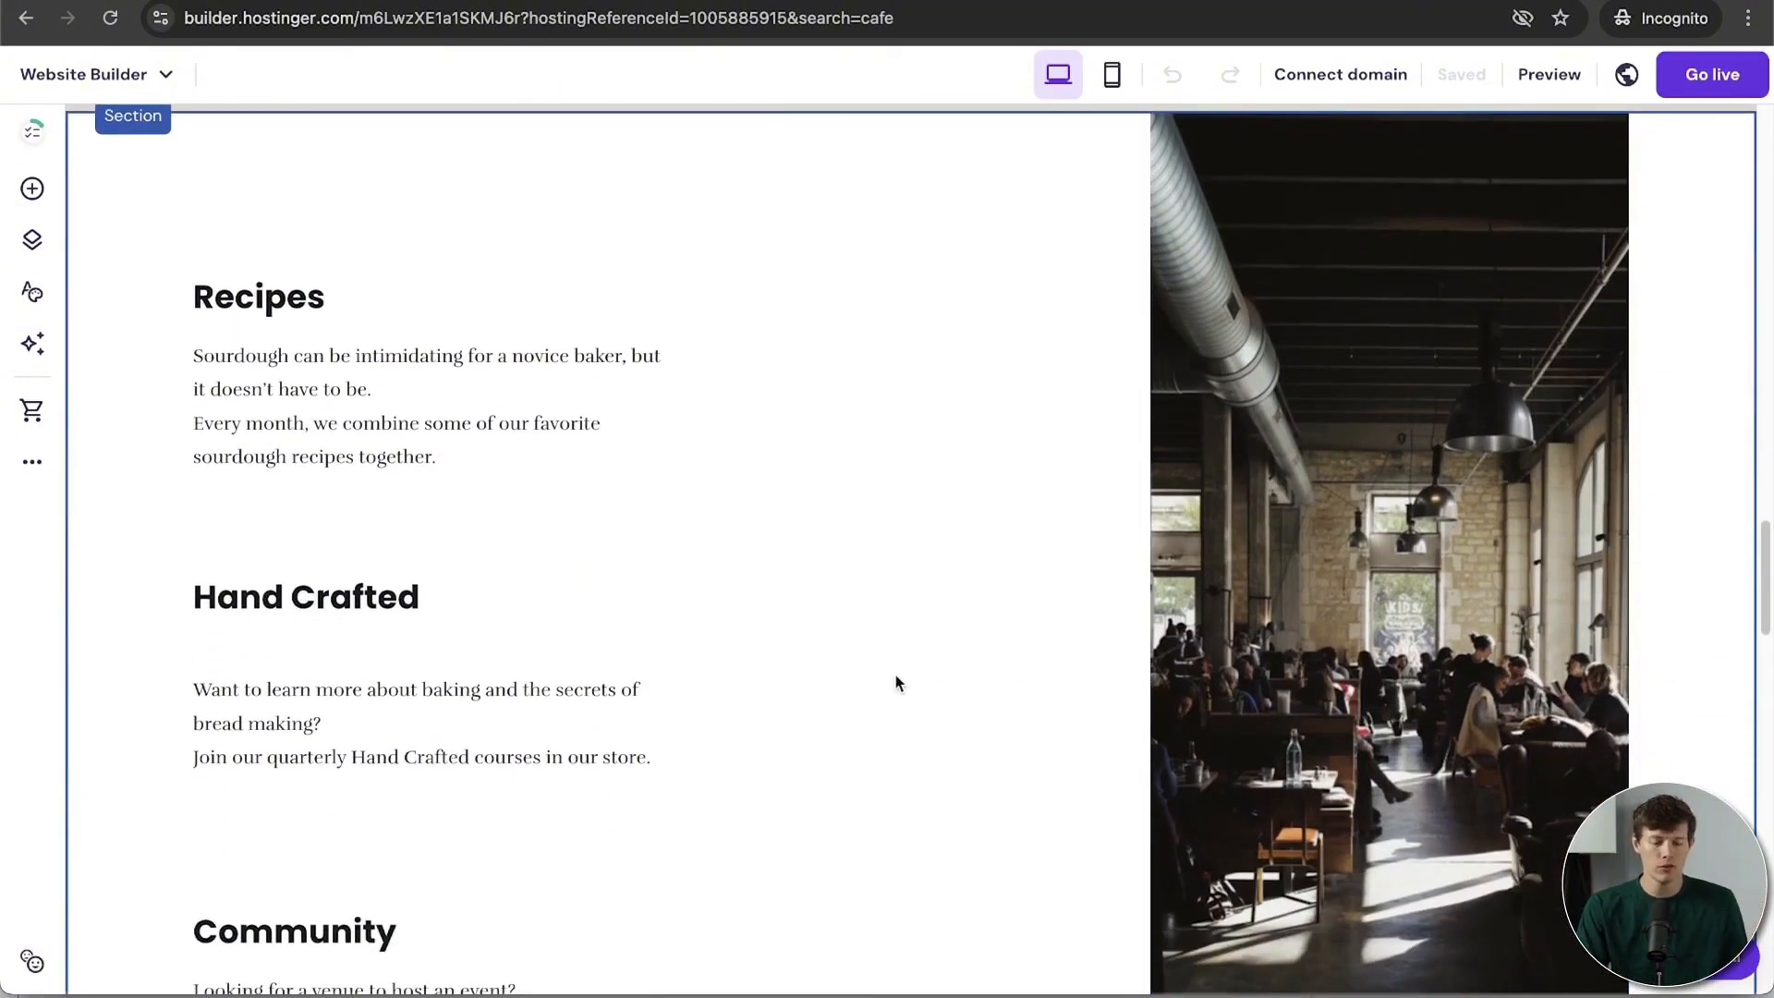
pyautogui.scroll(-1, 896, 677)
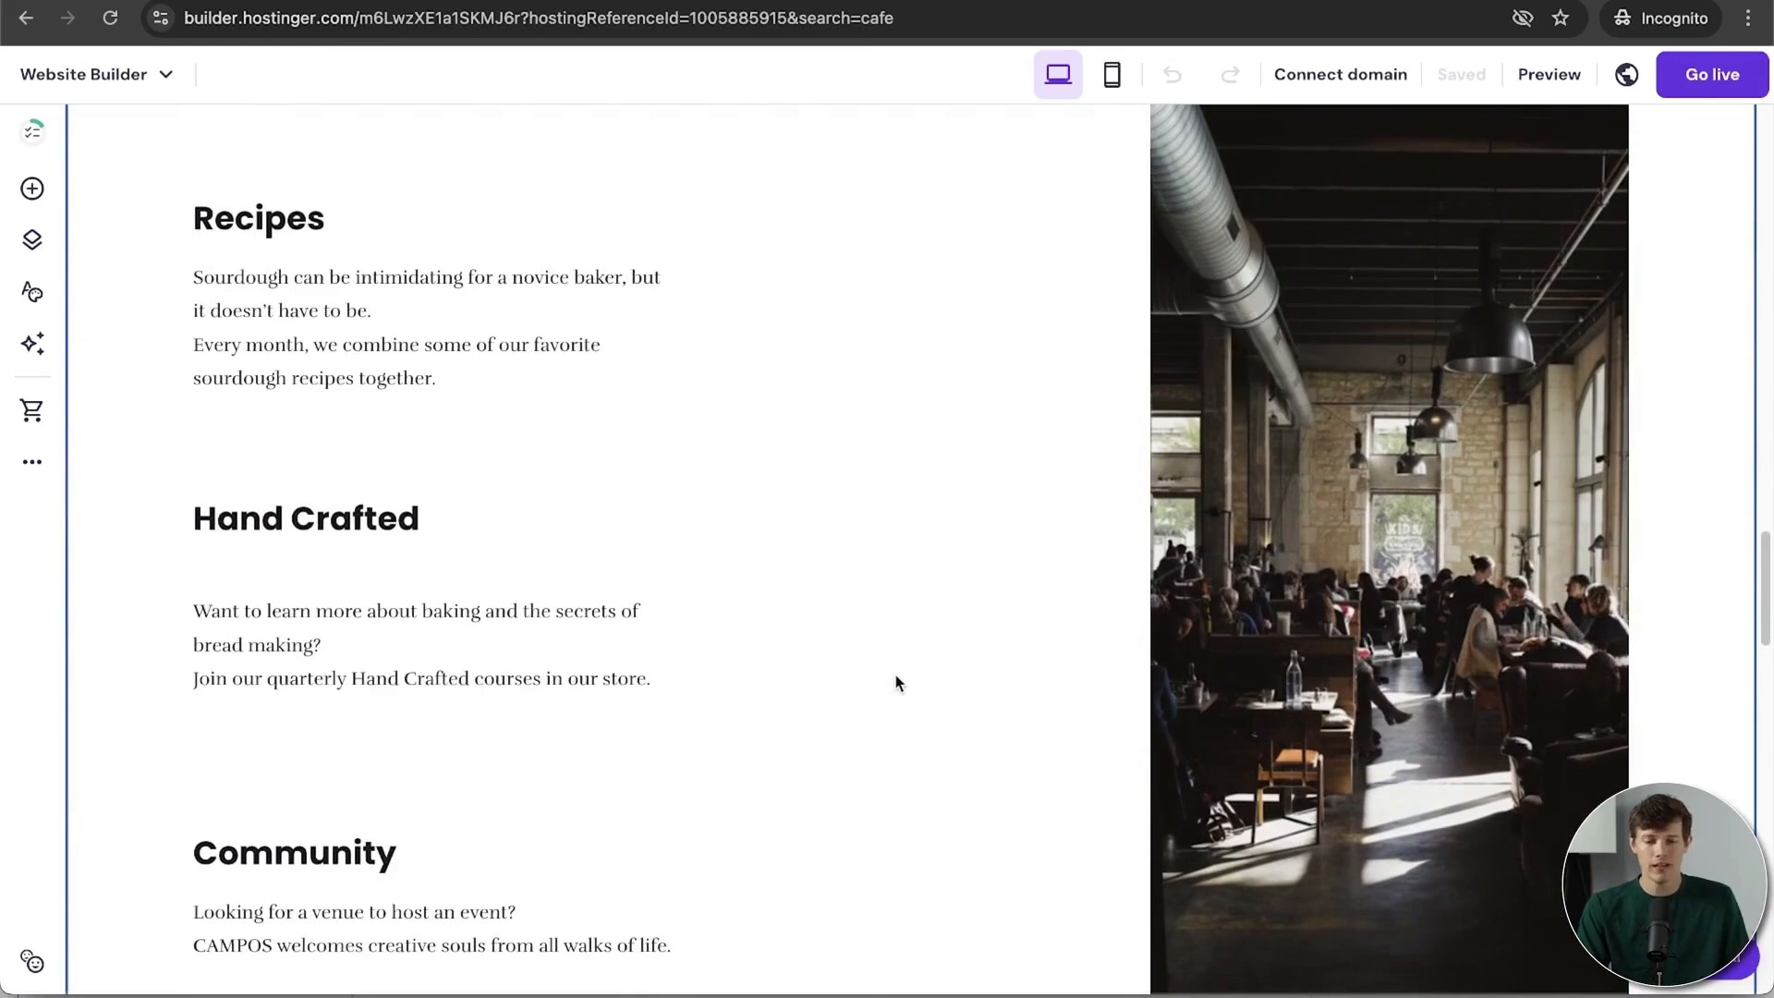
pyautogui.scroll(12, 896, 679)
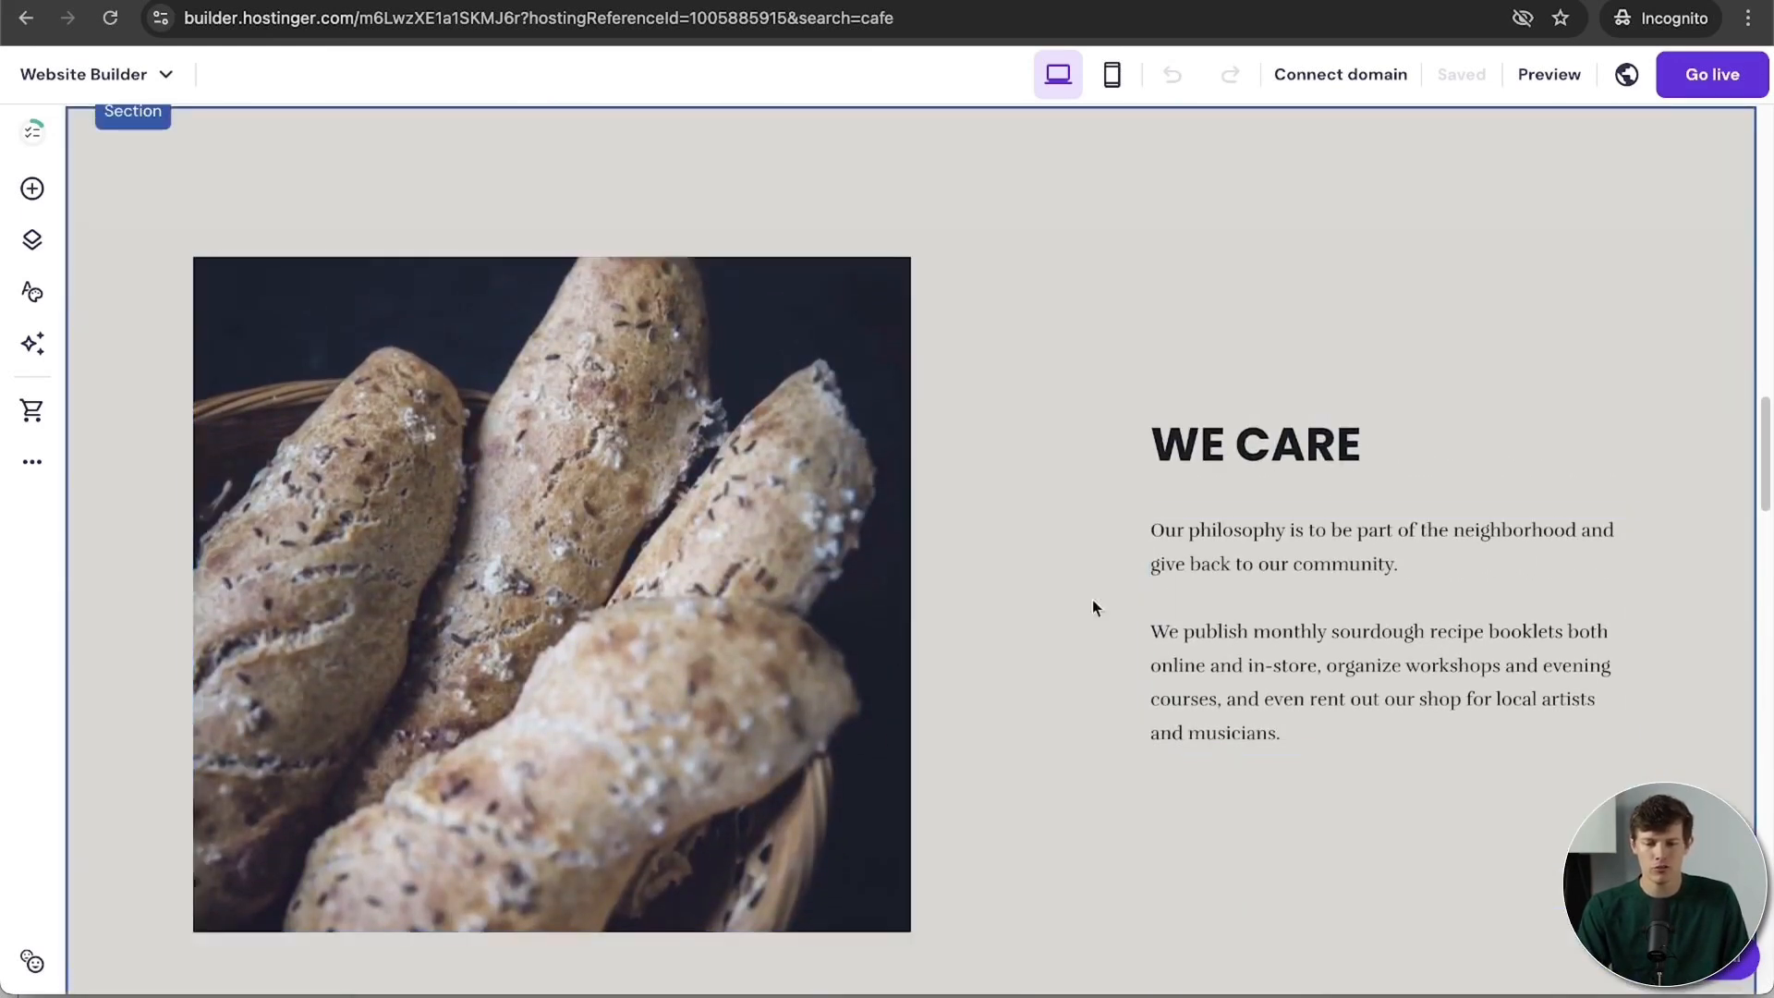
# Step: Shift the bread image right and set WE CARE's row height 22, row gap 17
pyautogui.click(654, 611)
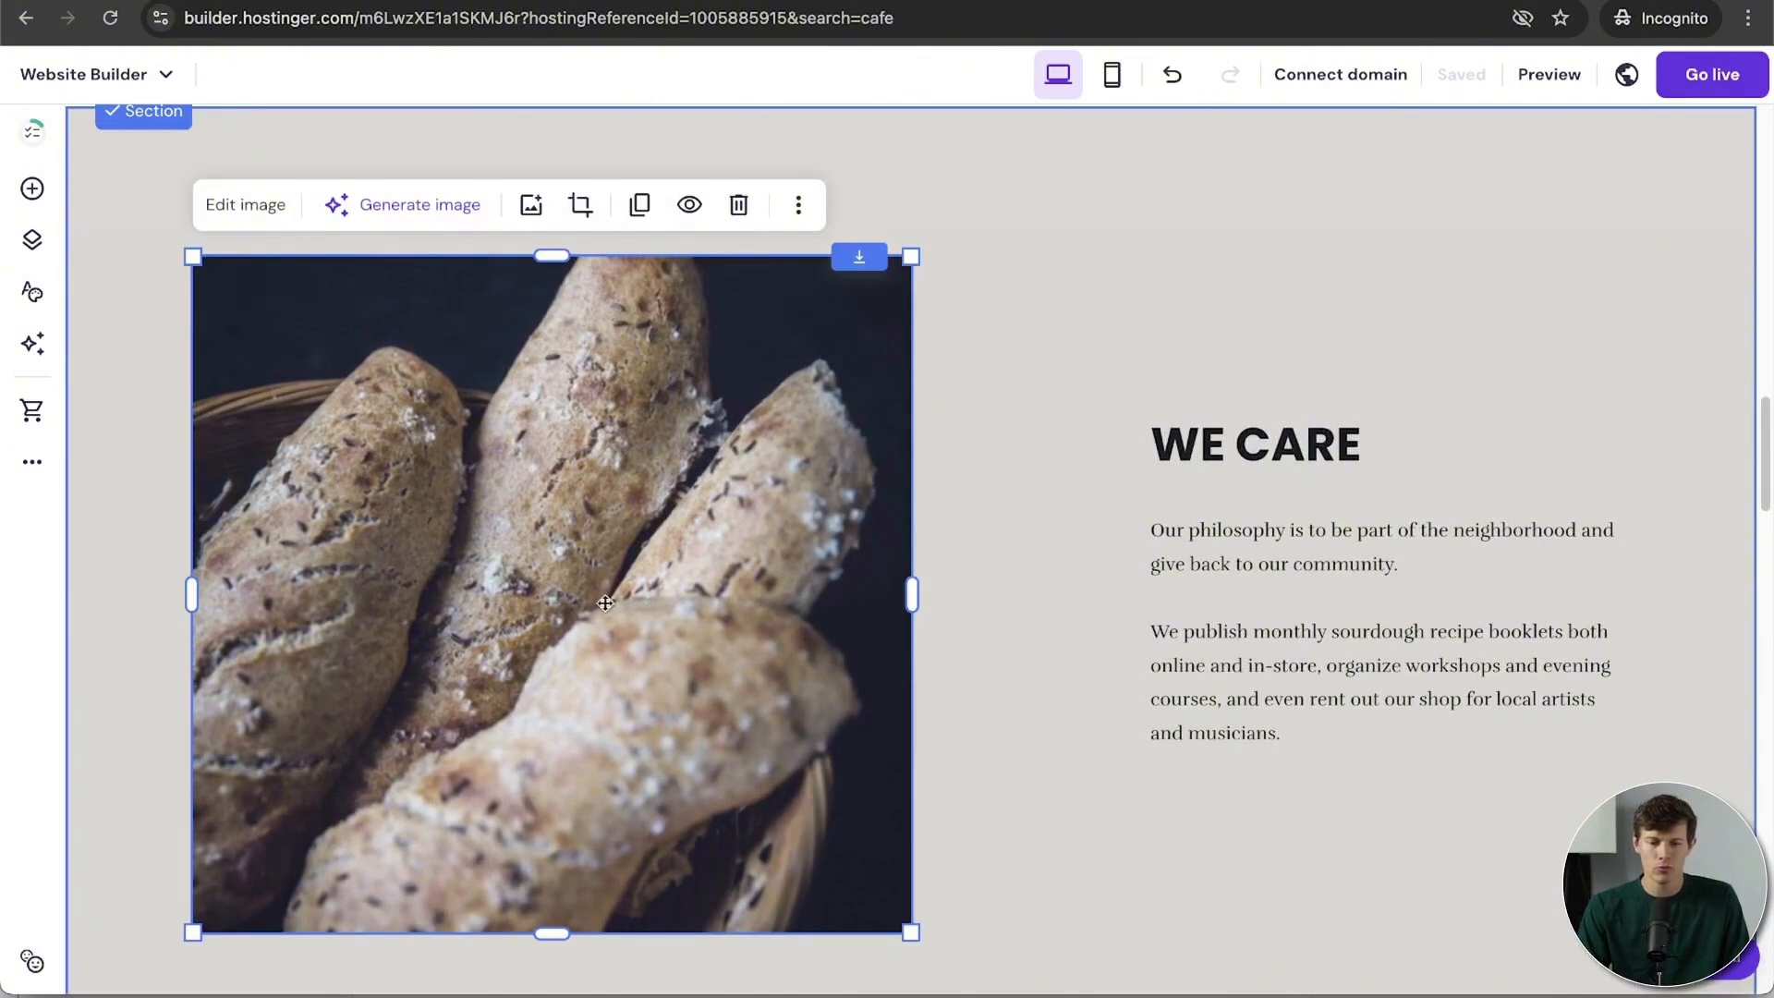
pyautogui.moveTo(605, 602); pyautogui.dragTo(712, 608)
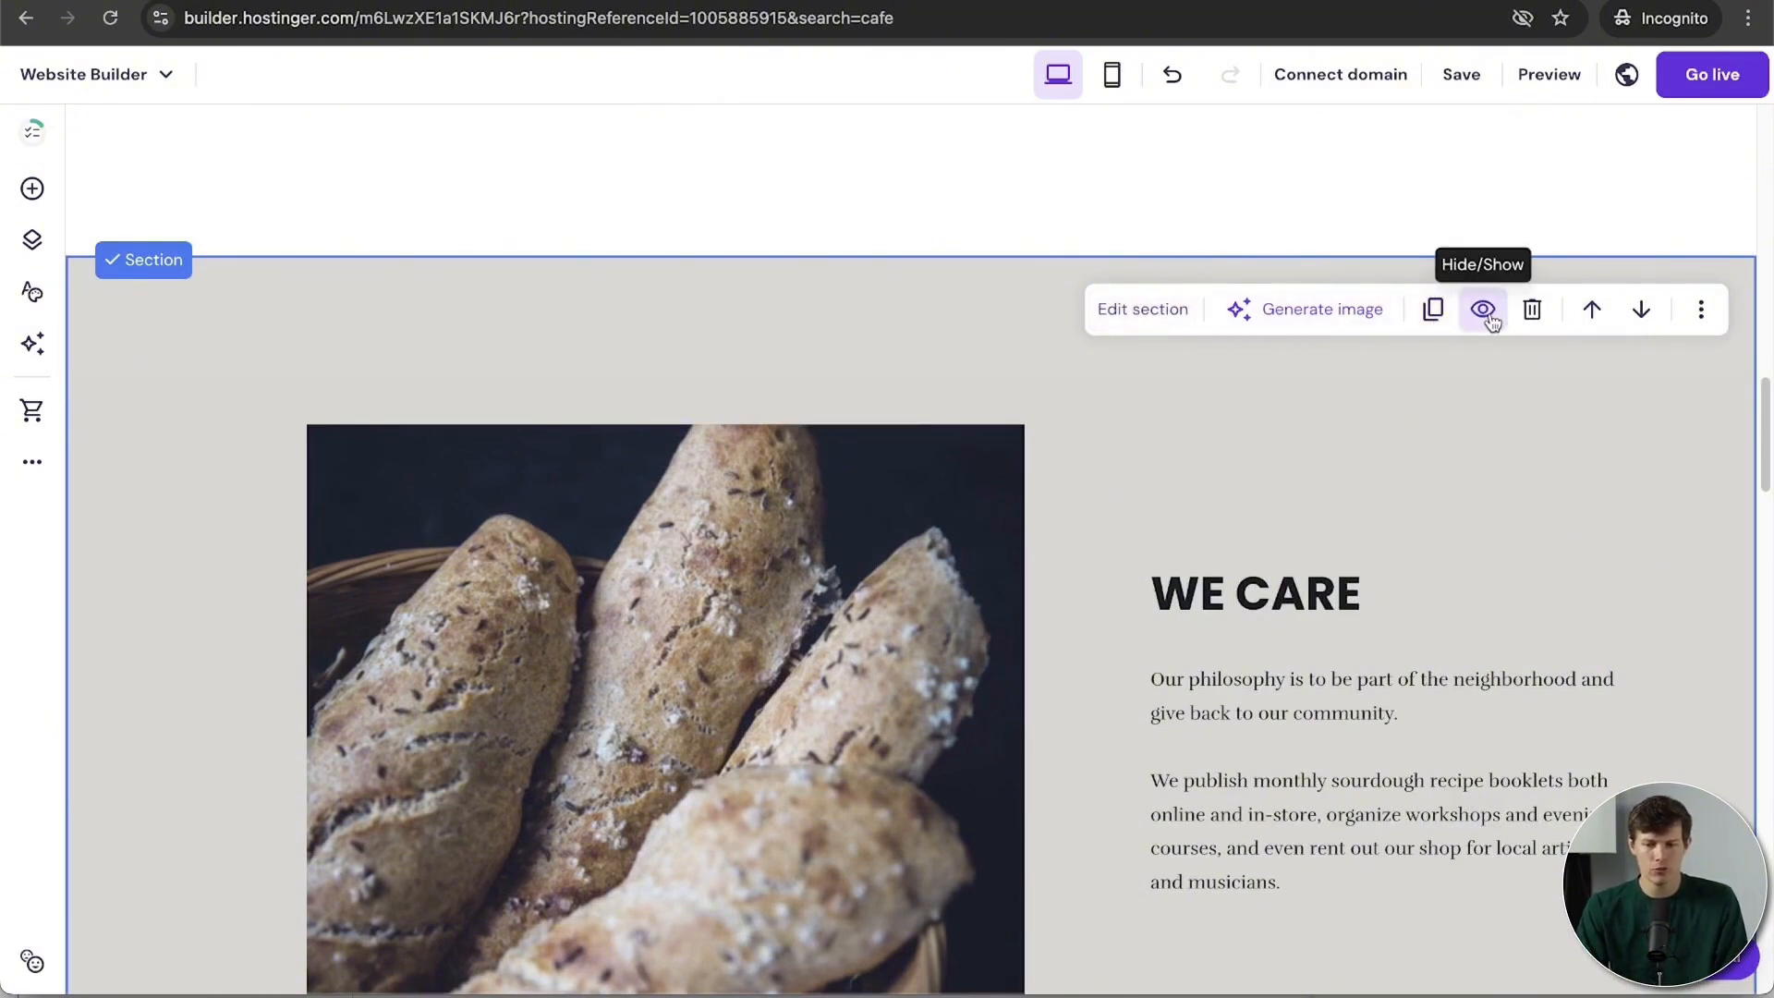
pyautogui.click(1145, 314)
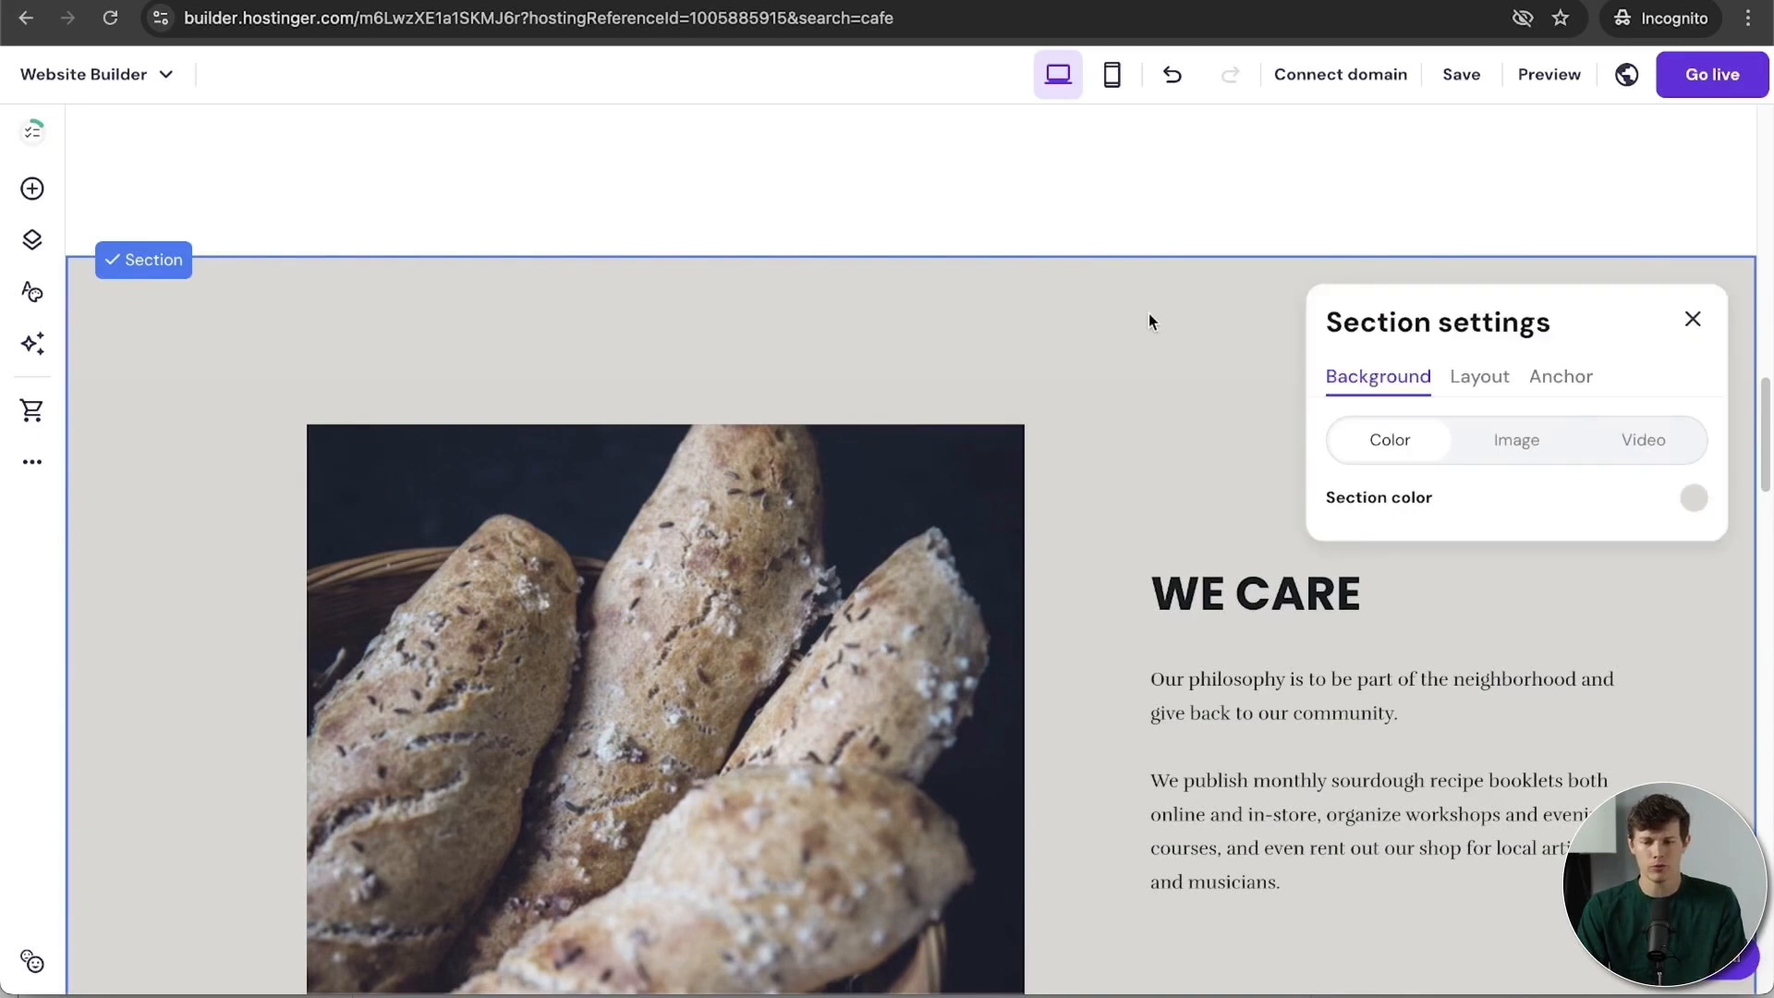
pyautogui.click(1477, 387)
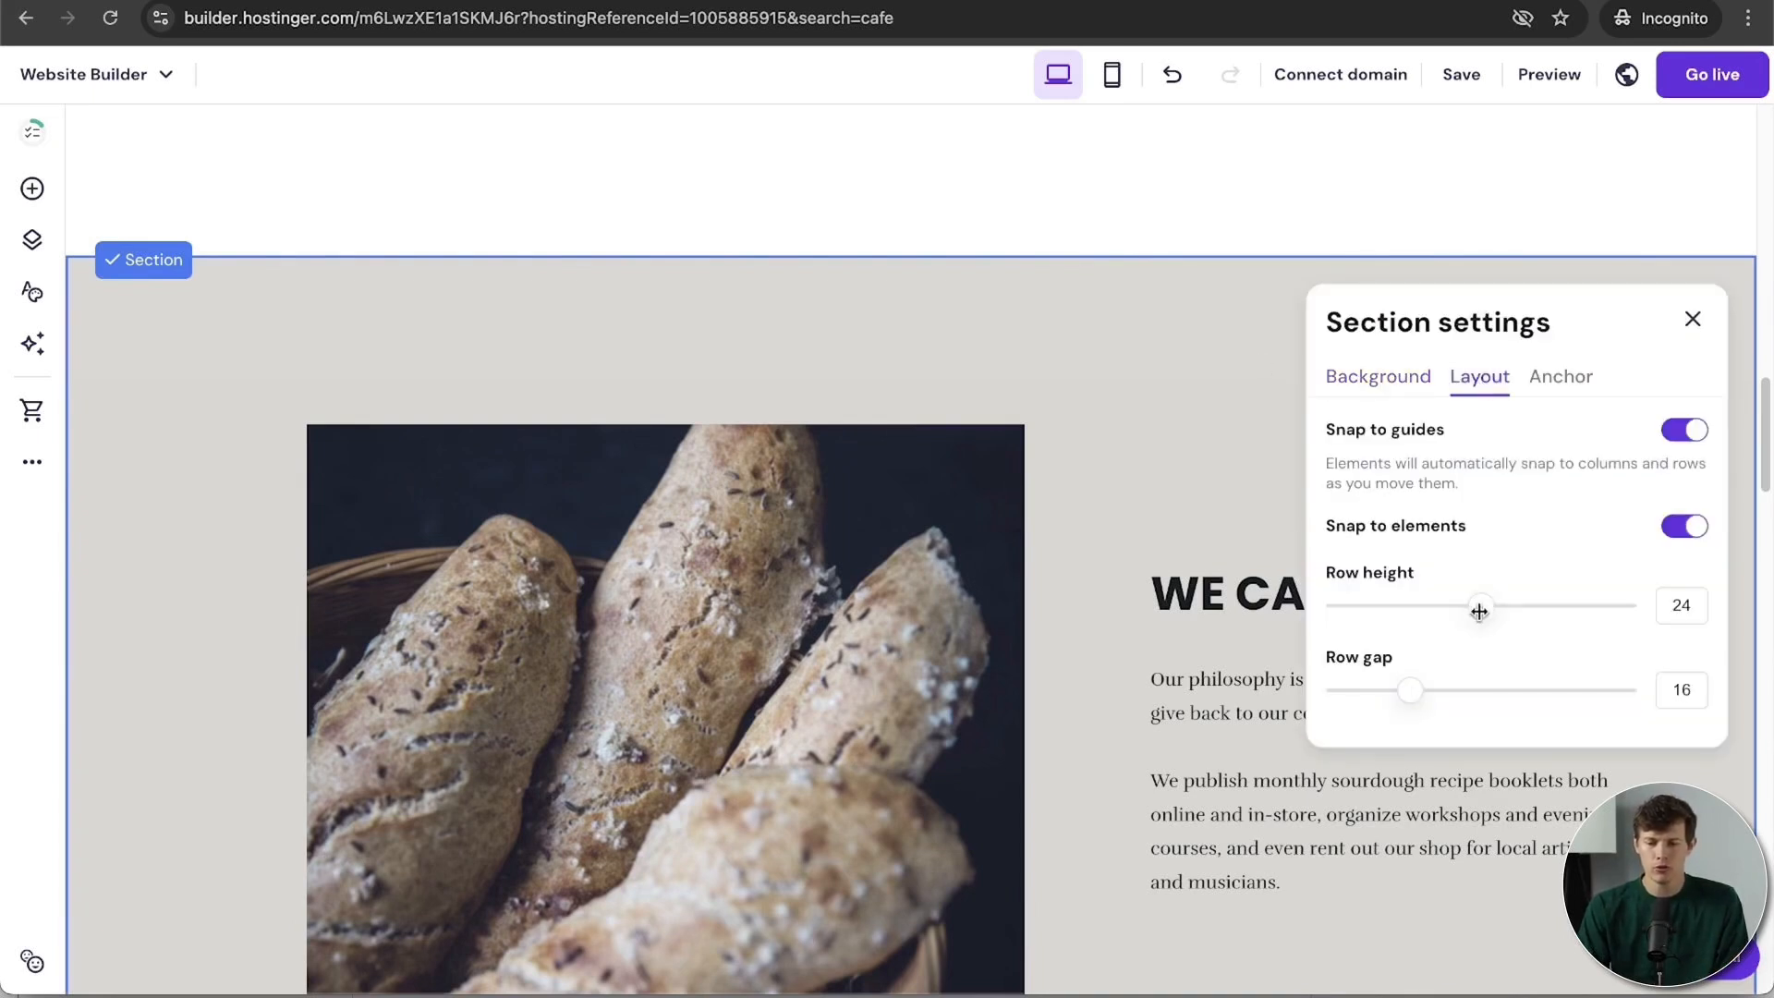
pyautogui.moveTo(1482, 614)
pyautogui.mouseDown()
pyautogui.moveTo(1513, 614)
pyautogui.moveTo(1461, 627)
pyautogui.mouseUp()
pyautogui.moveTo(1410, 687); pyautogui.dragTo(1419, 691)
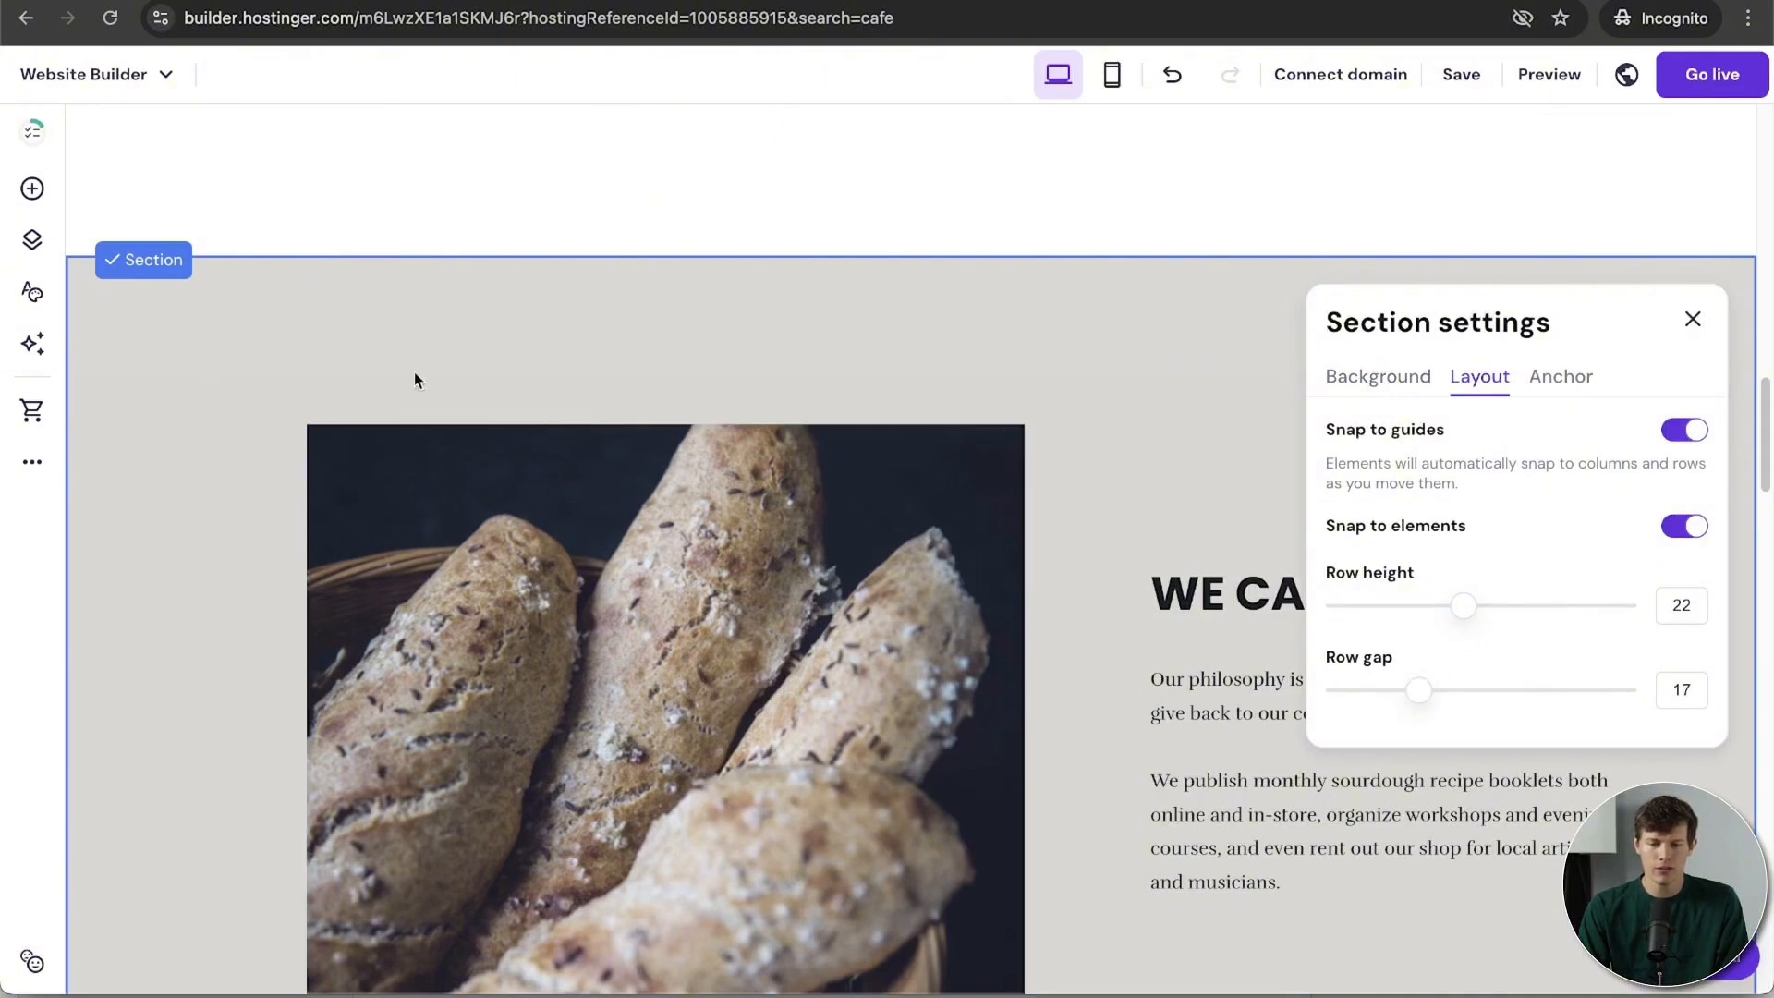
# Step: Nudge the bread photo right and down, then reopen the WE CARE section settings
pyautogui.moveTo(573, 522); pyautogui.dragTo(619, 525)
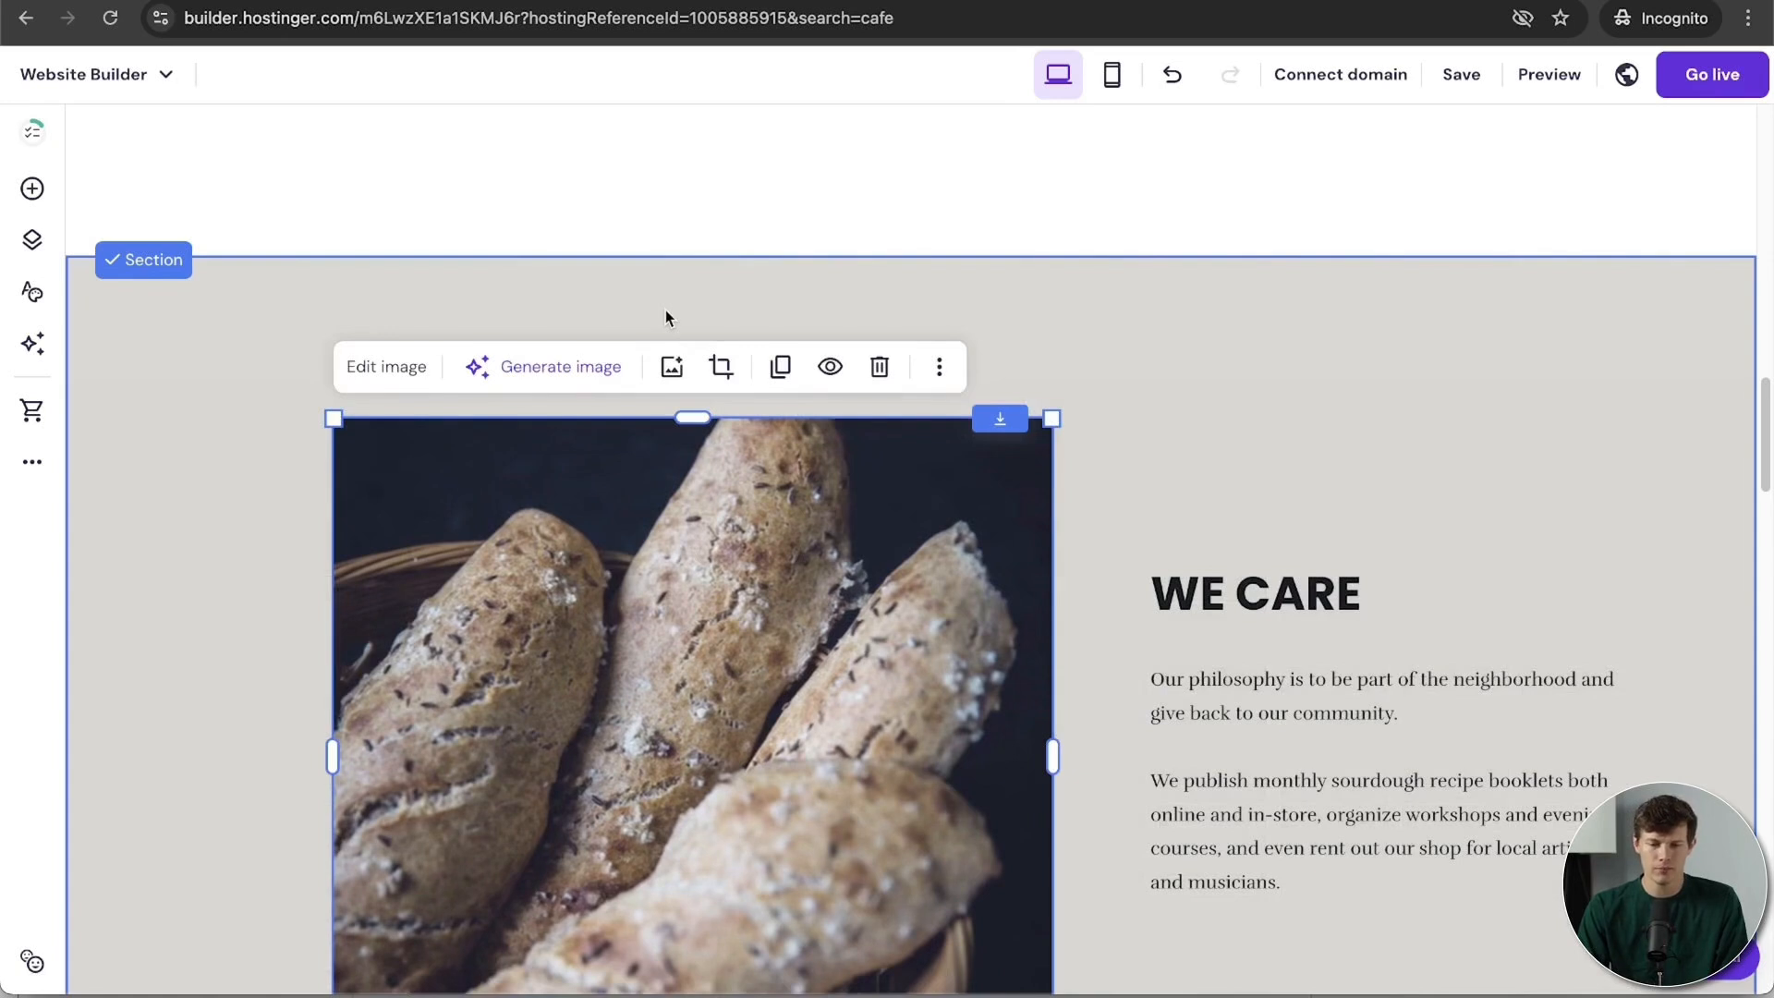
pyautogui.click(220, 374)
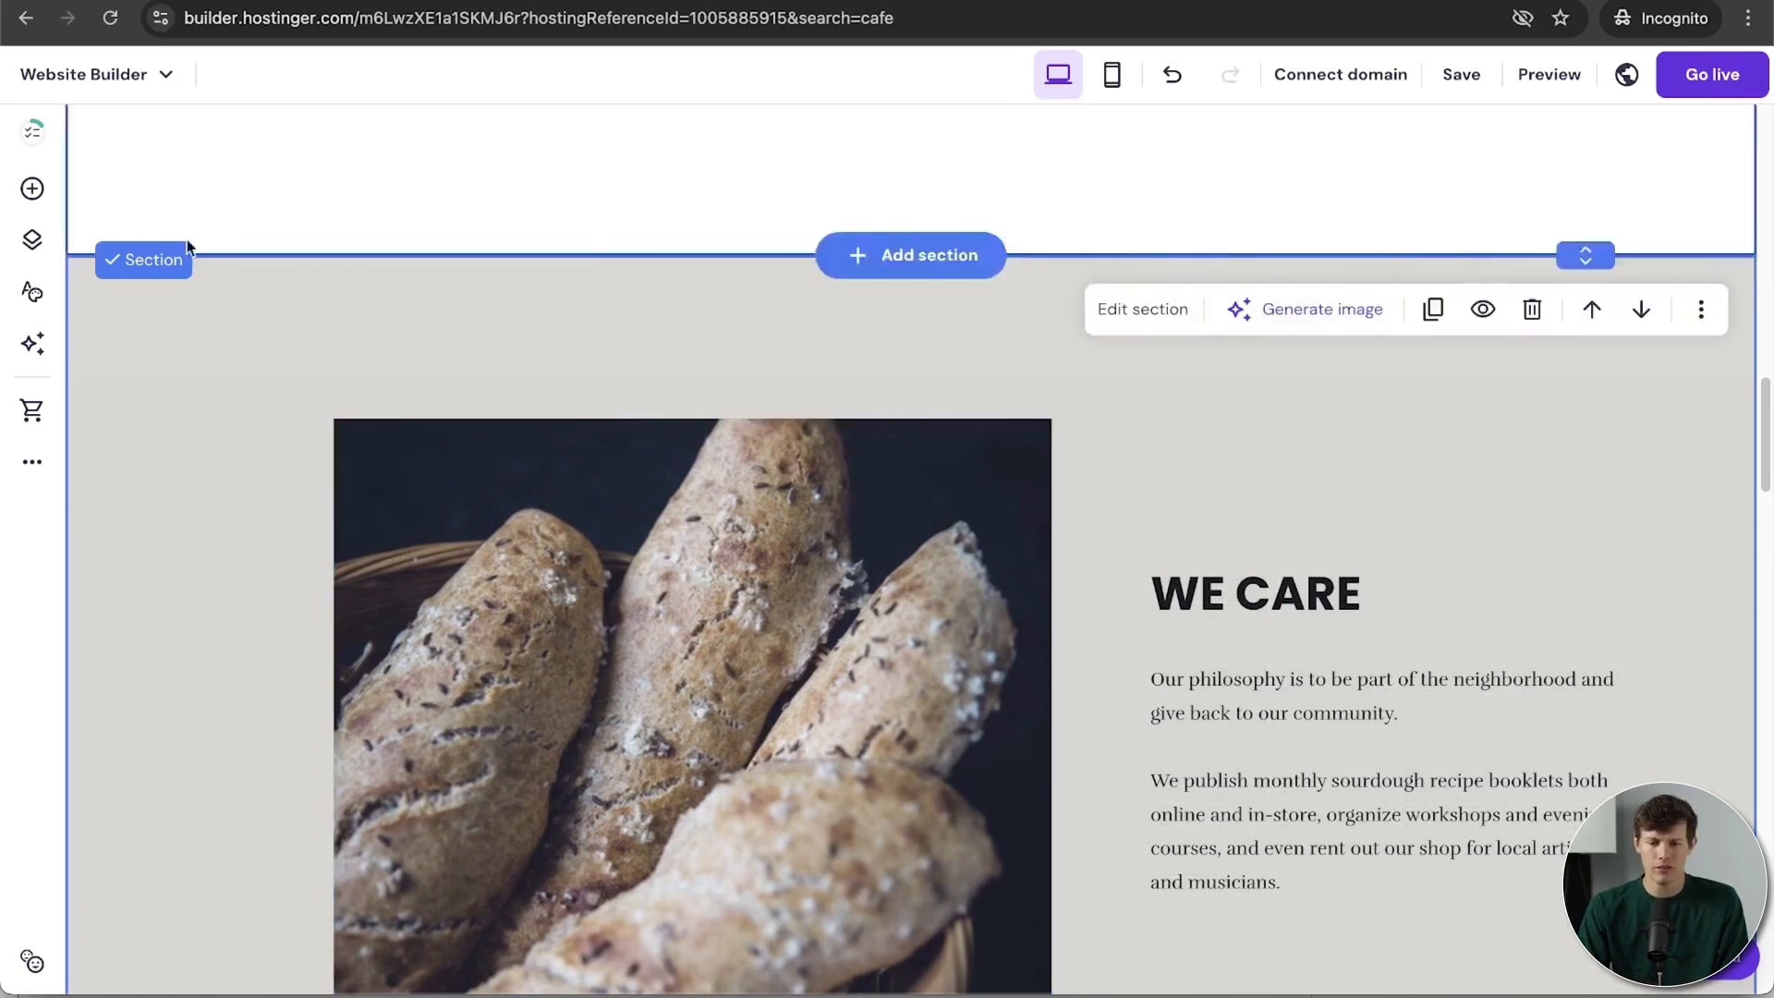
pyautogui.click(1121, 305)
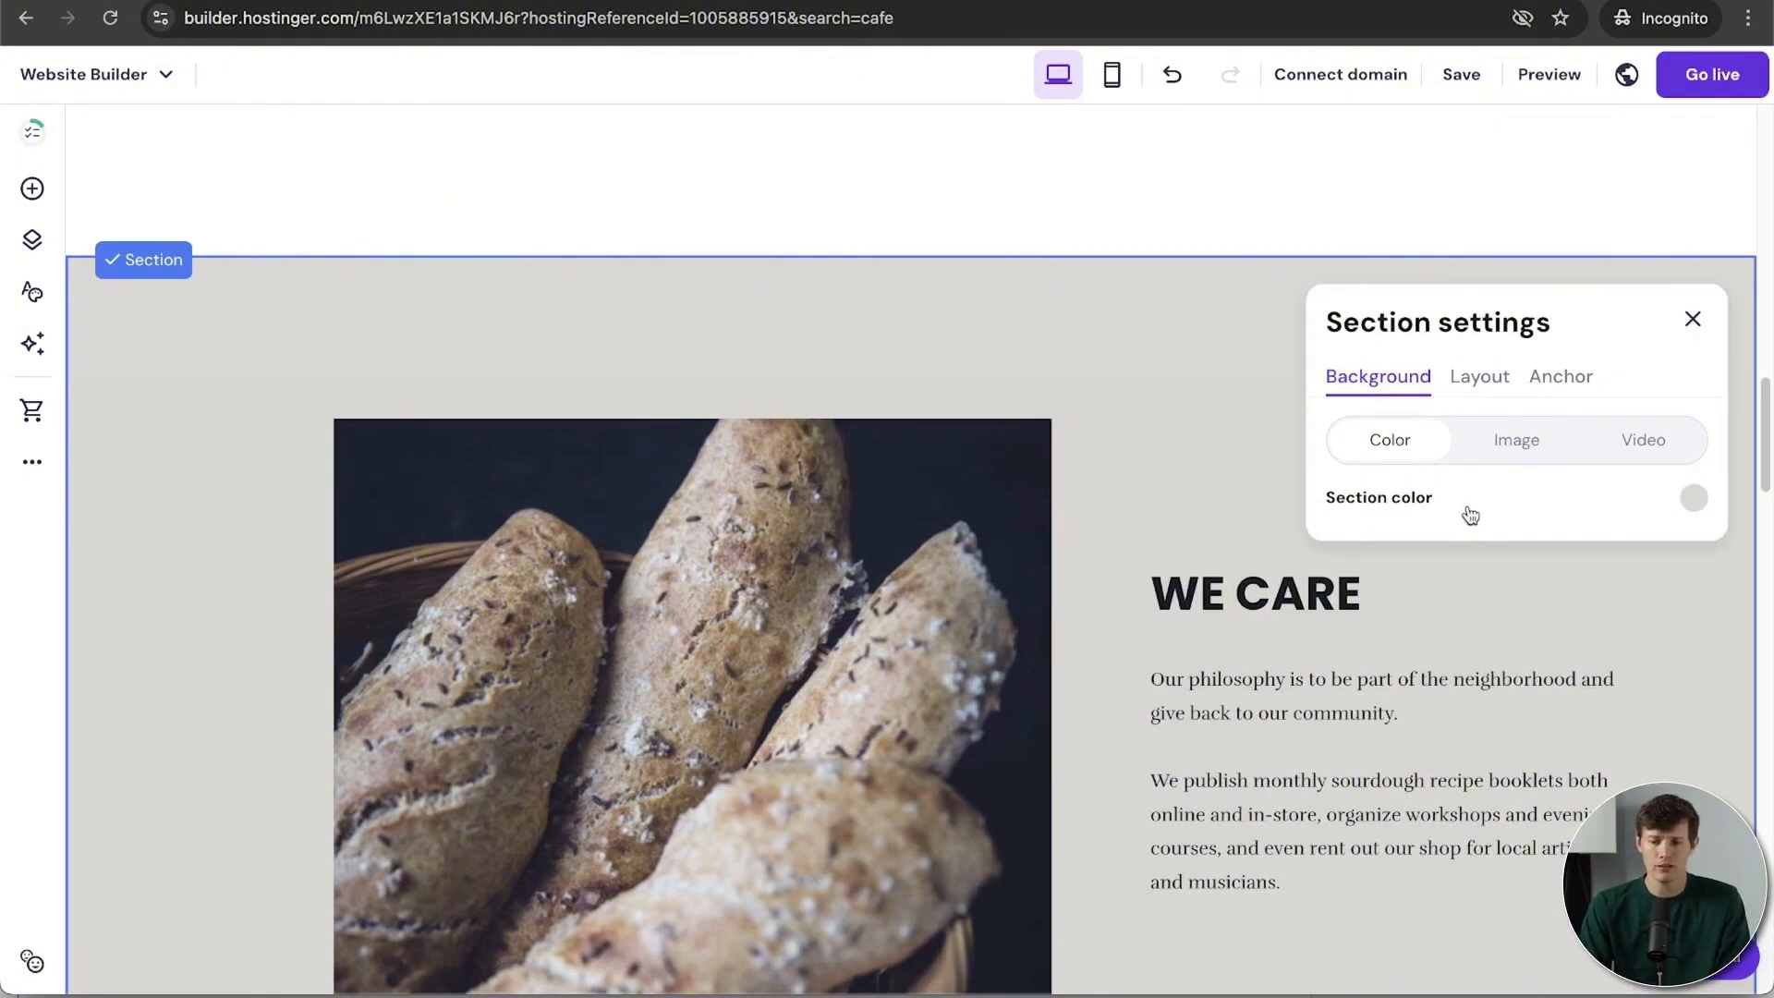
pyautogui.click(1511, 454)
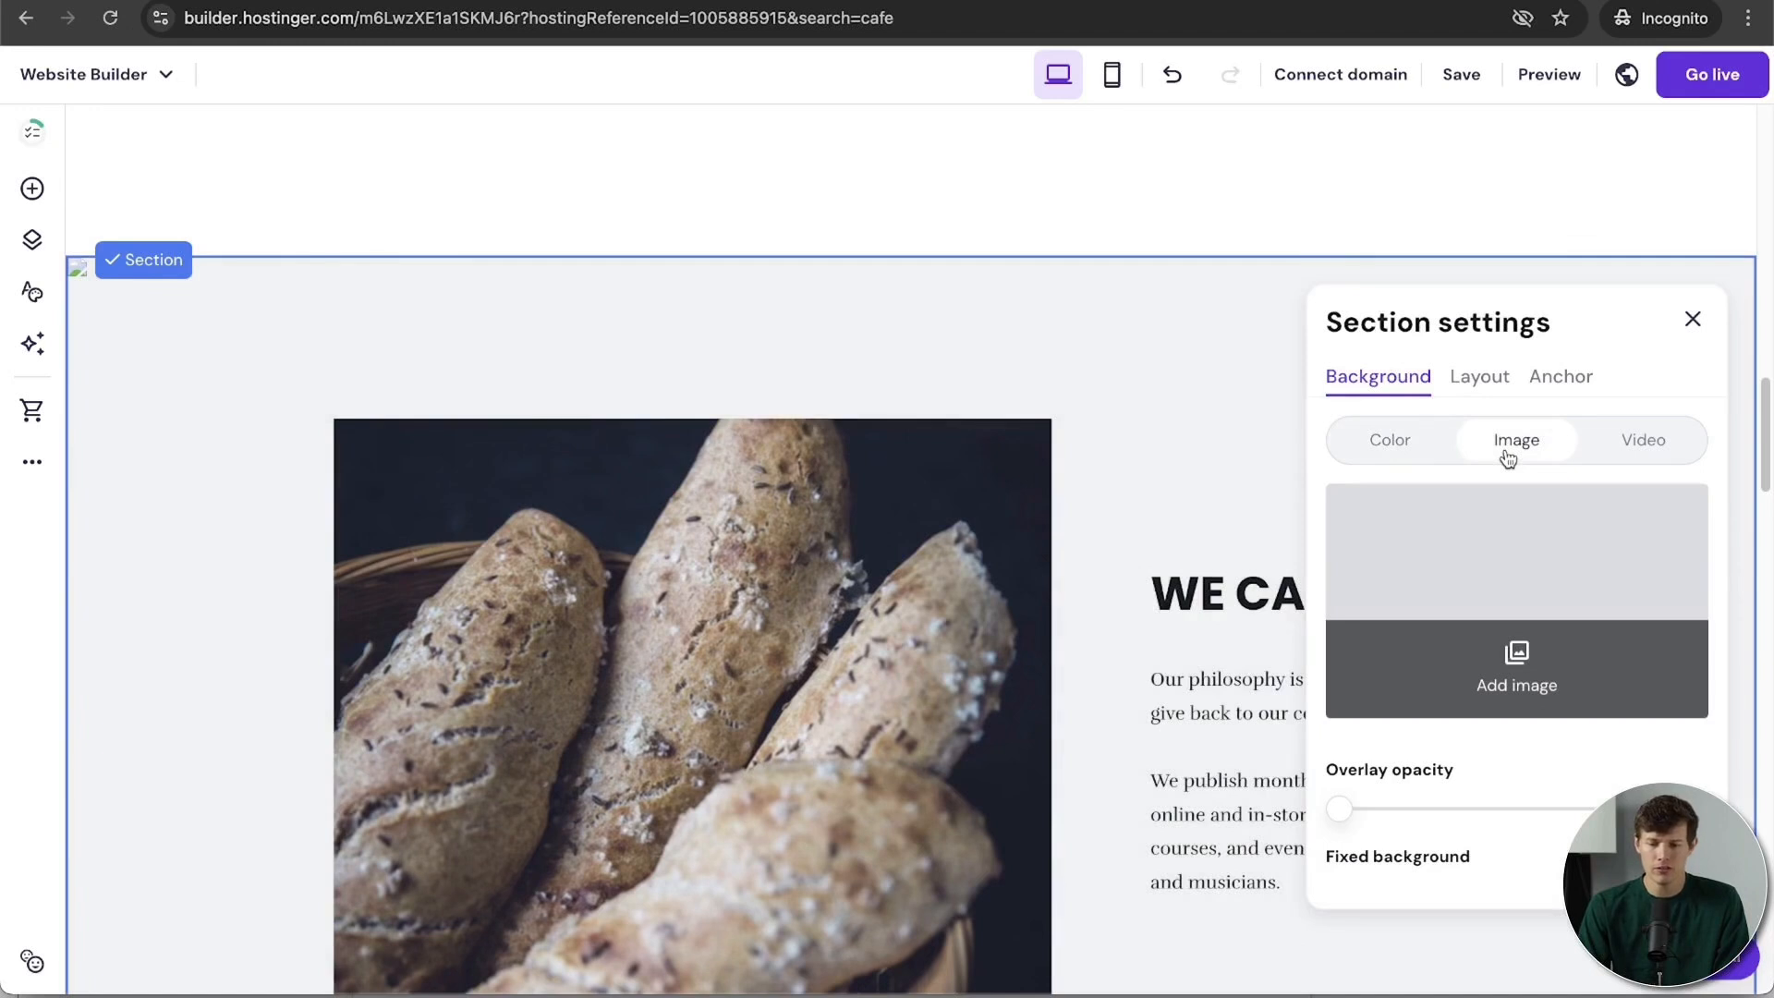
pyautogui.click(1534, 588)
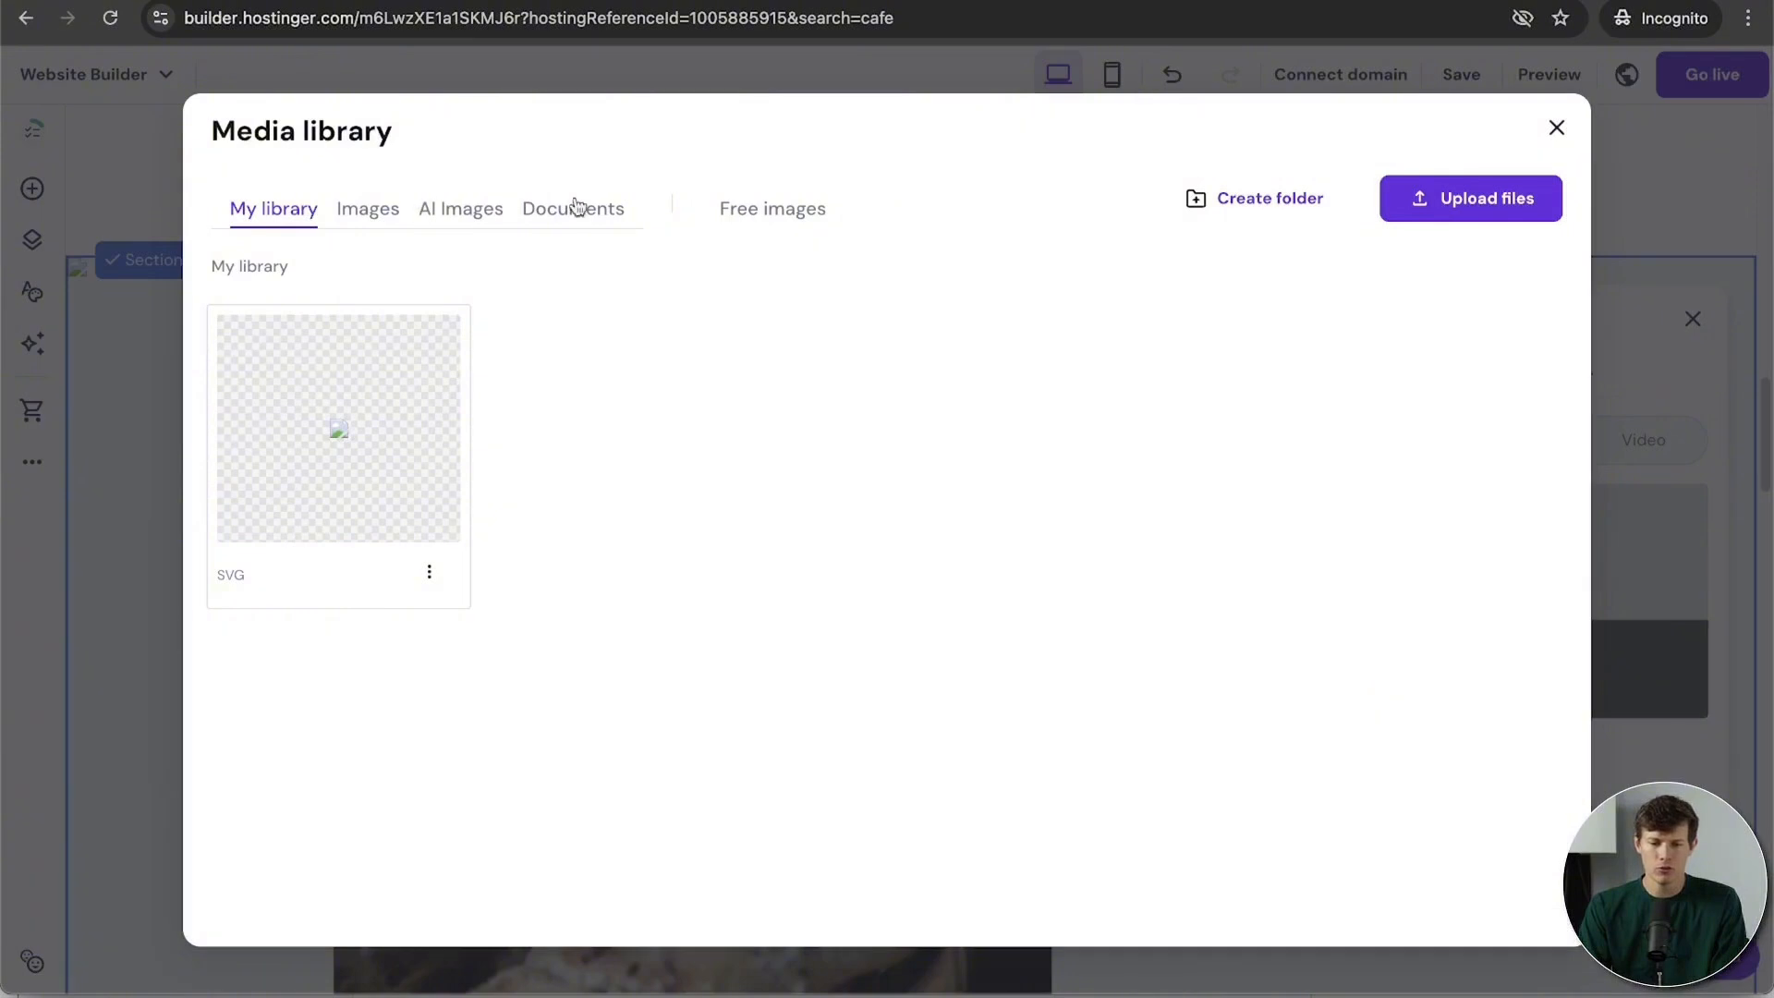
pyautogui.click(1436, 214)
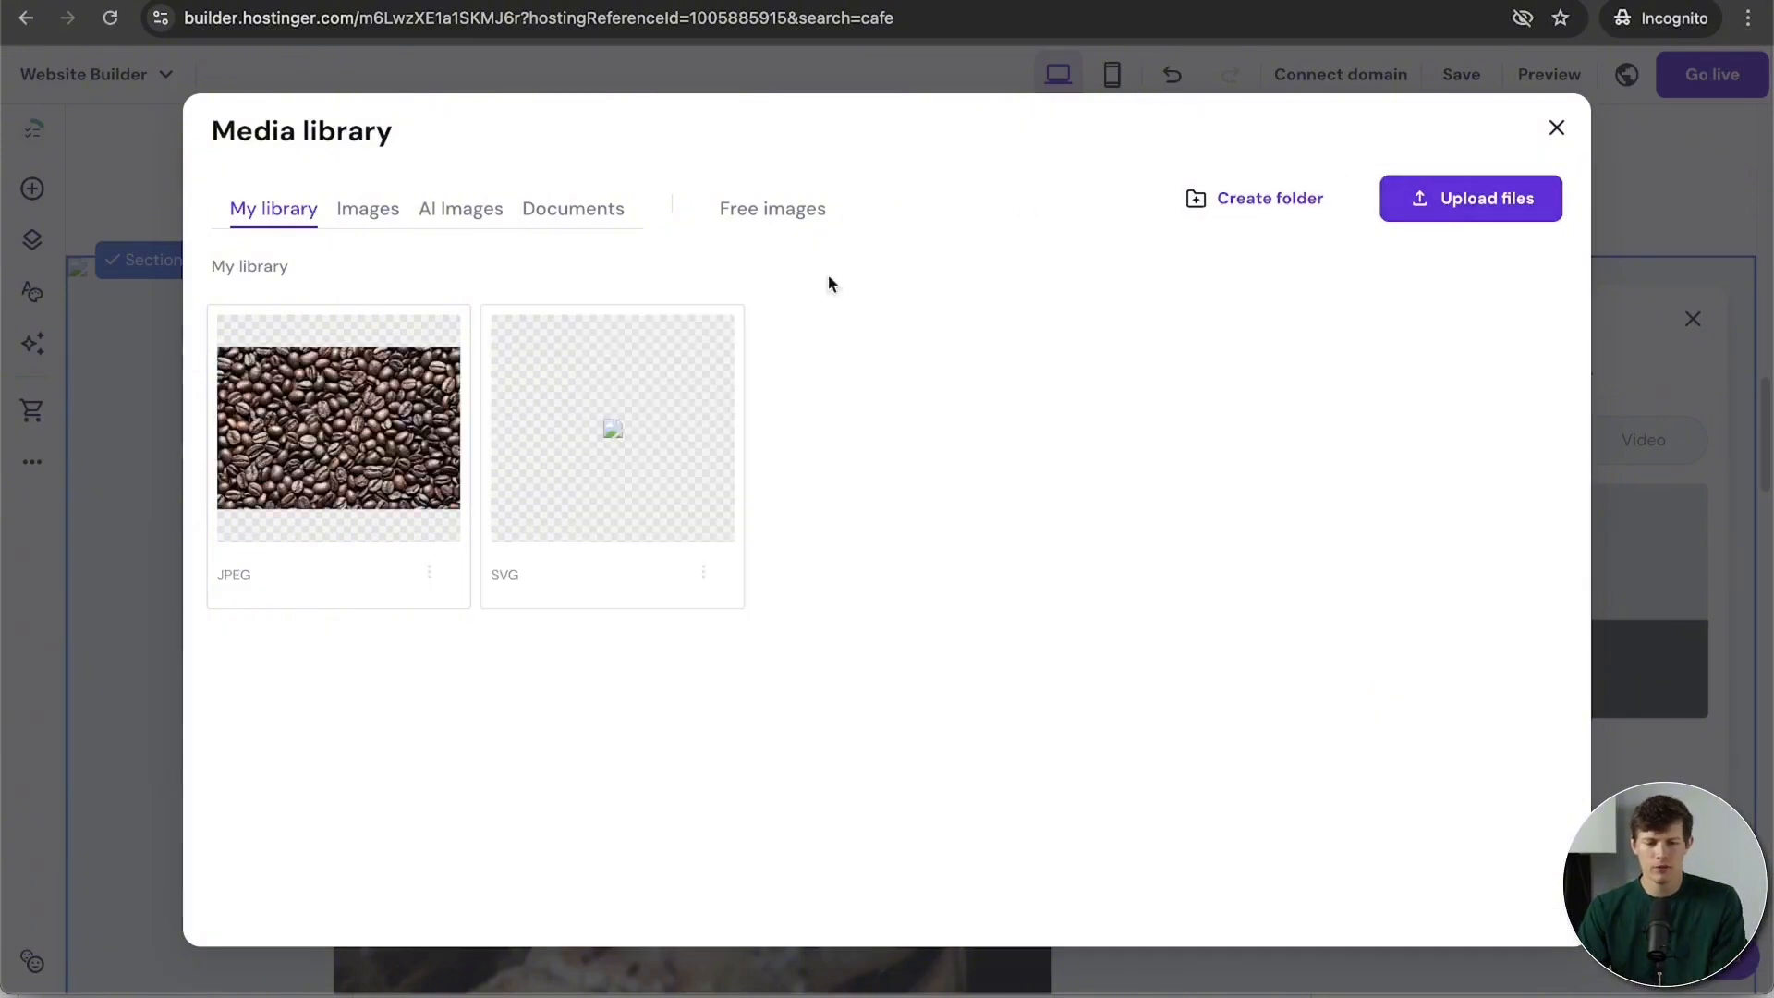
pyautogui.moveTo(356, 434)
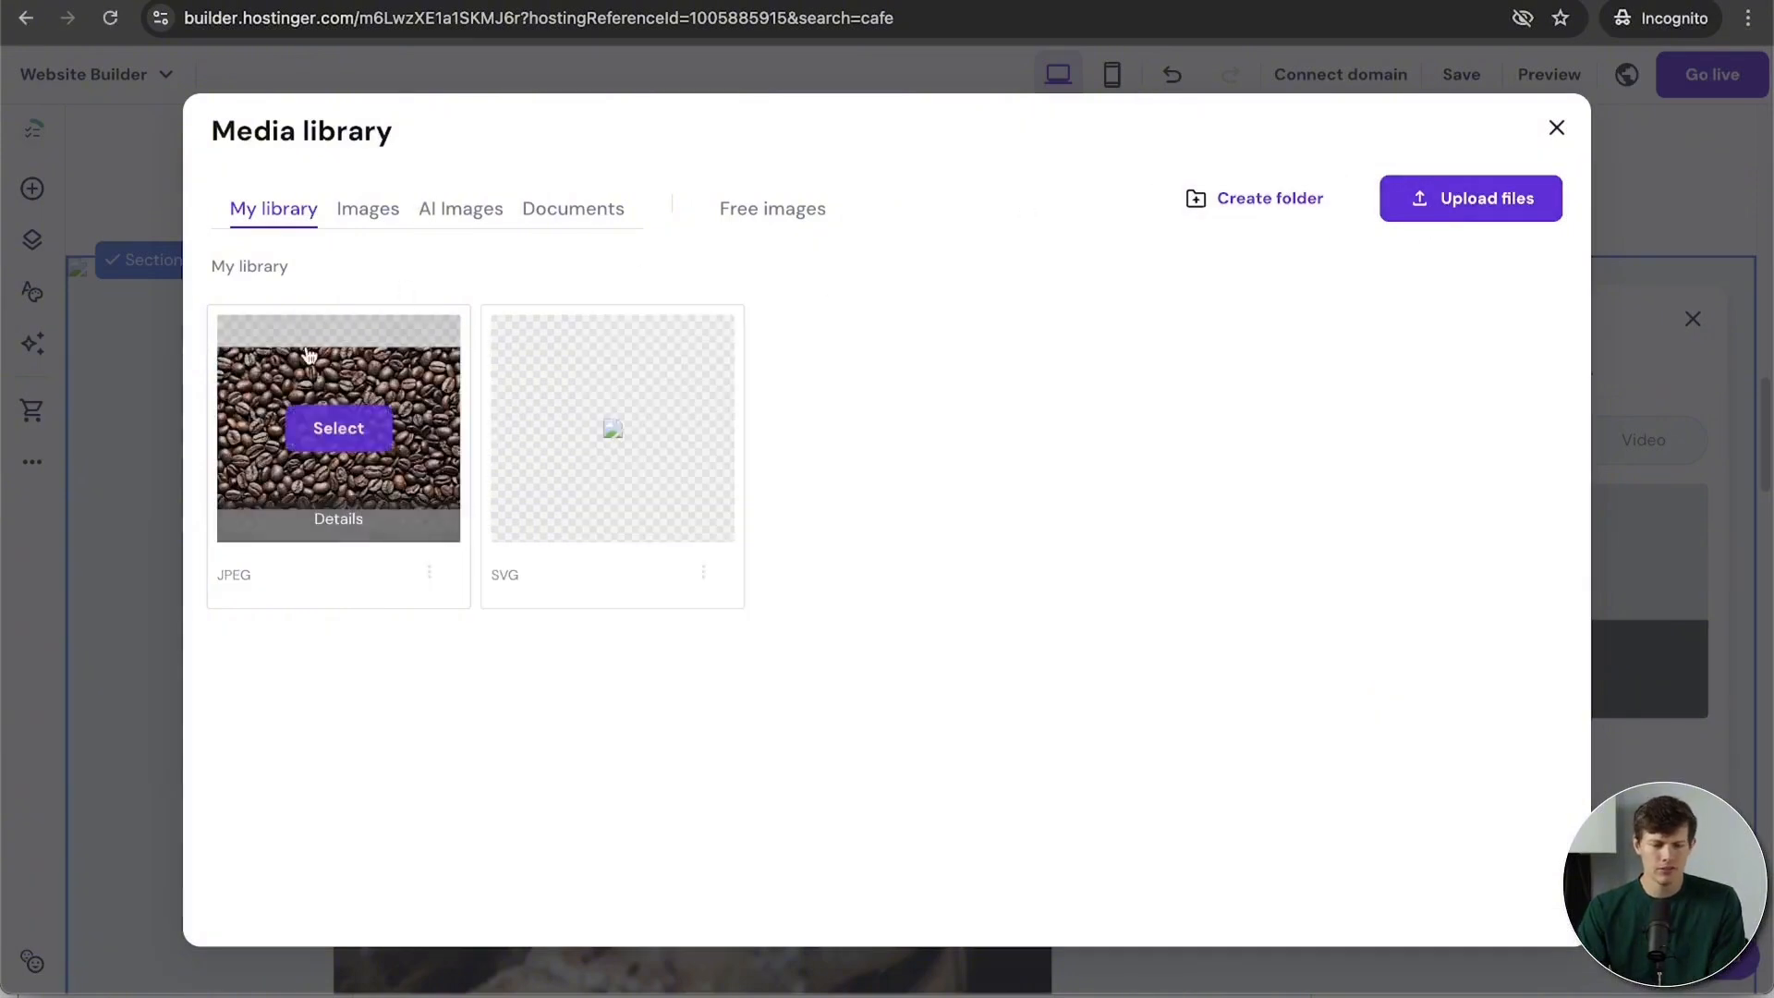
pyautogui.click(339, 428)
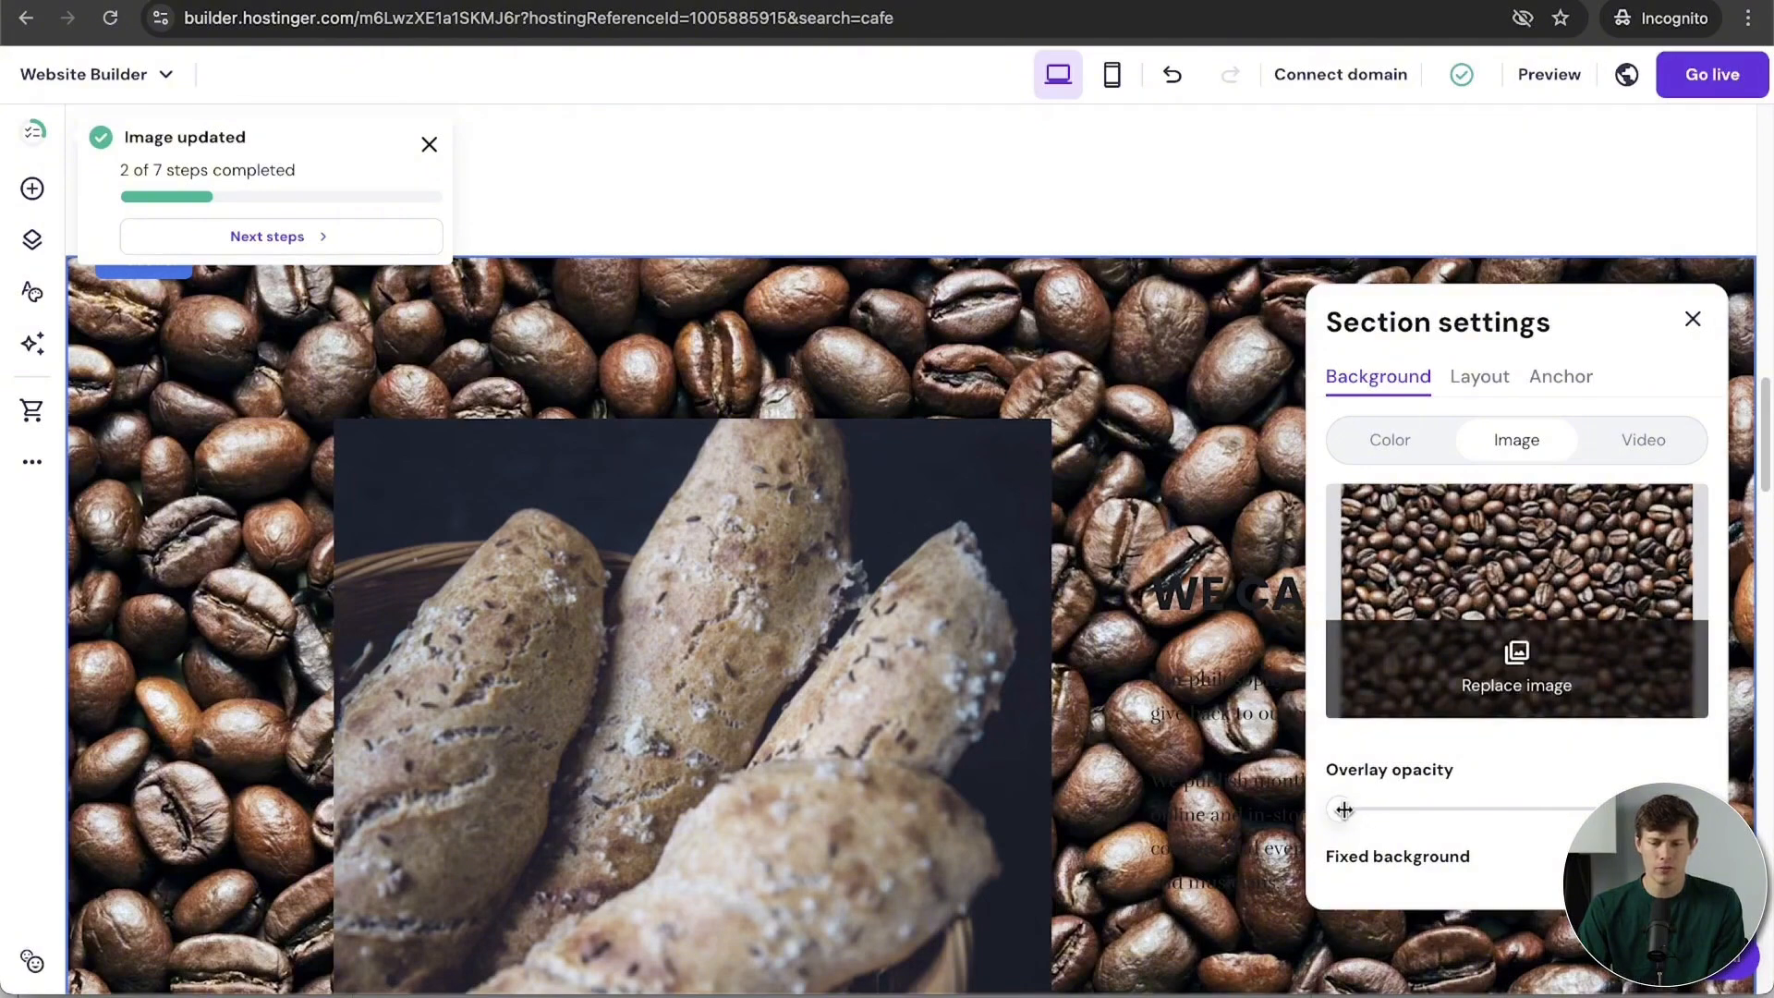
pyautogui.moveTo(1344, 810); pyautogui.dragTo(1574, 821)
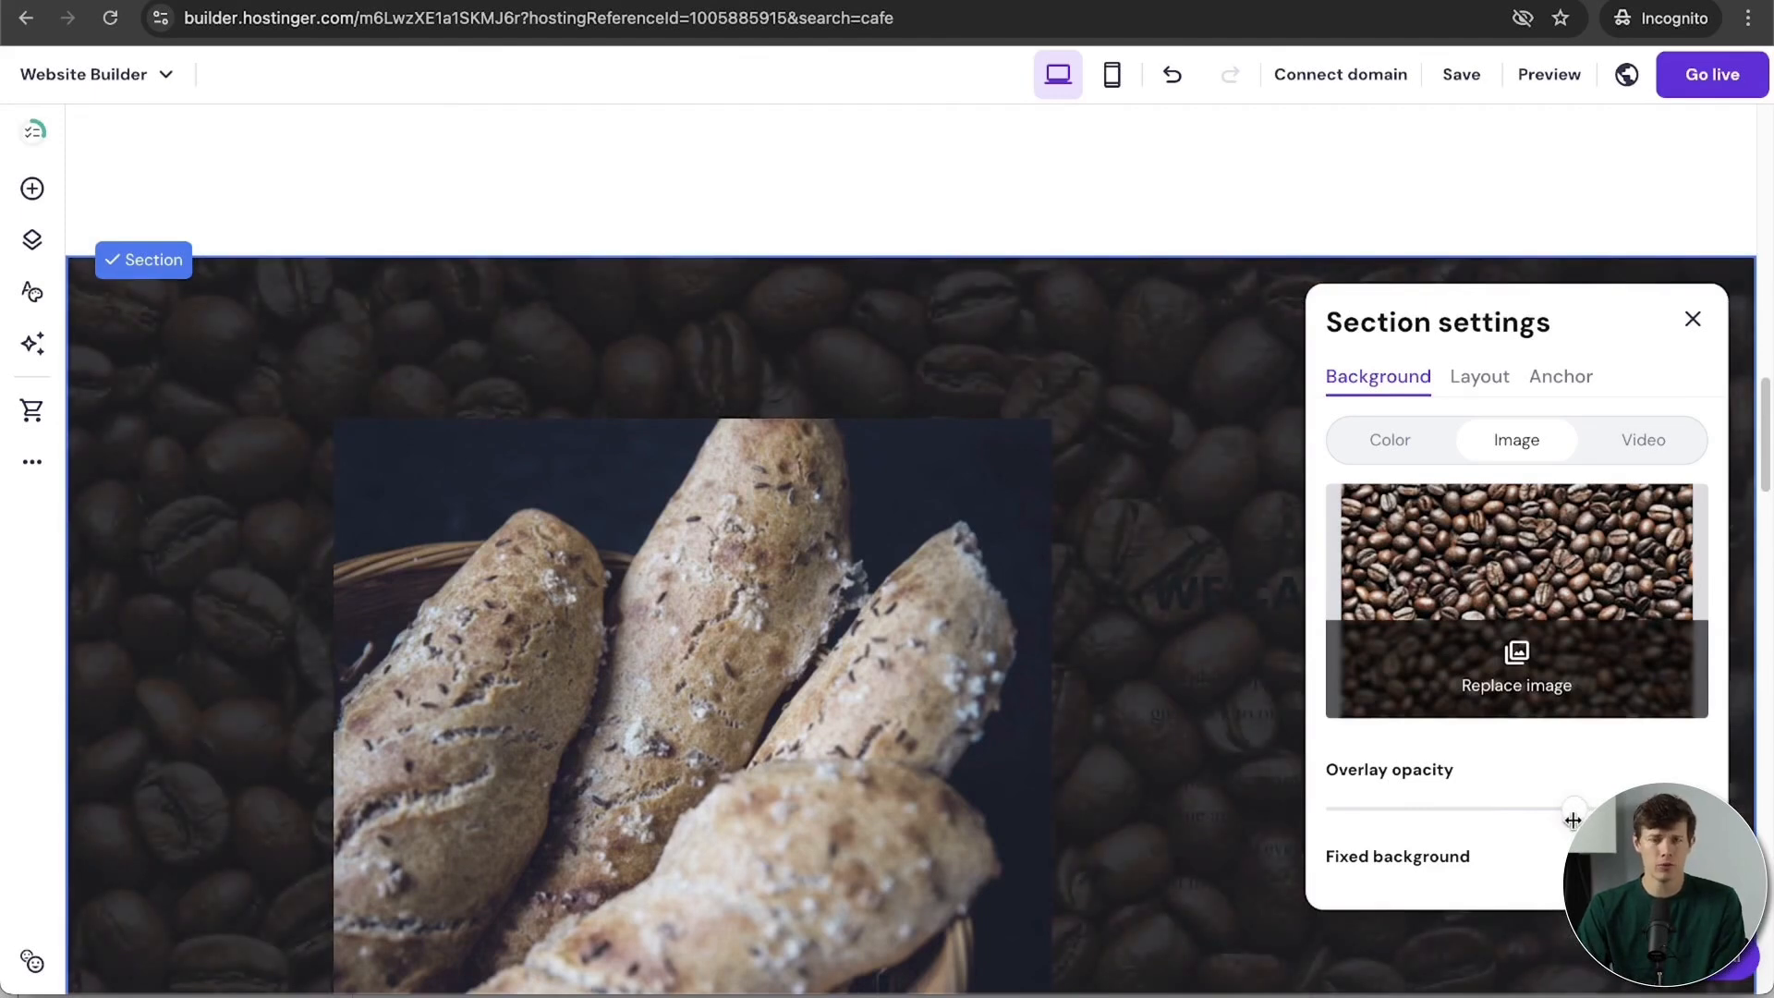
pyautogui.scroll(-3, 1069, 562)
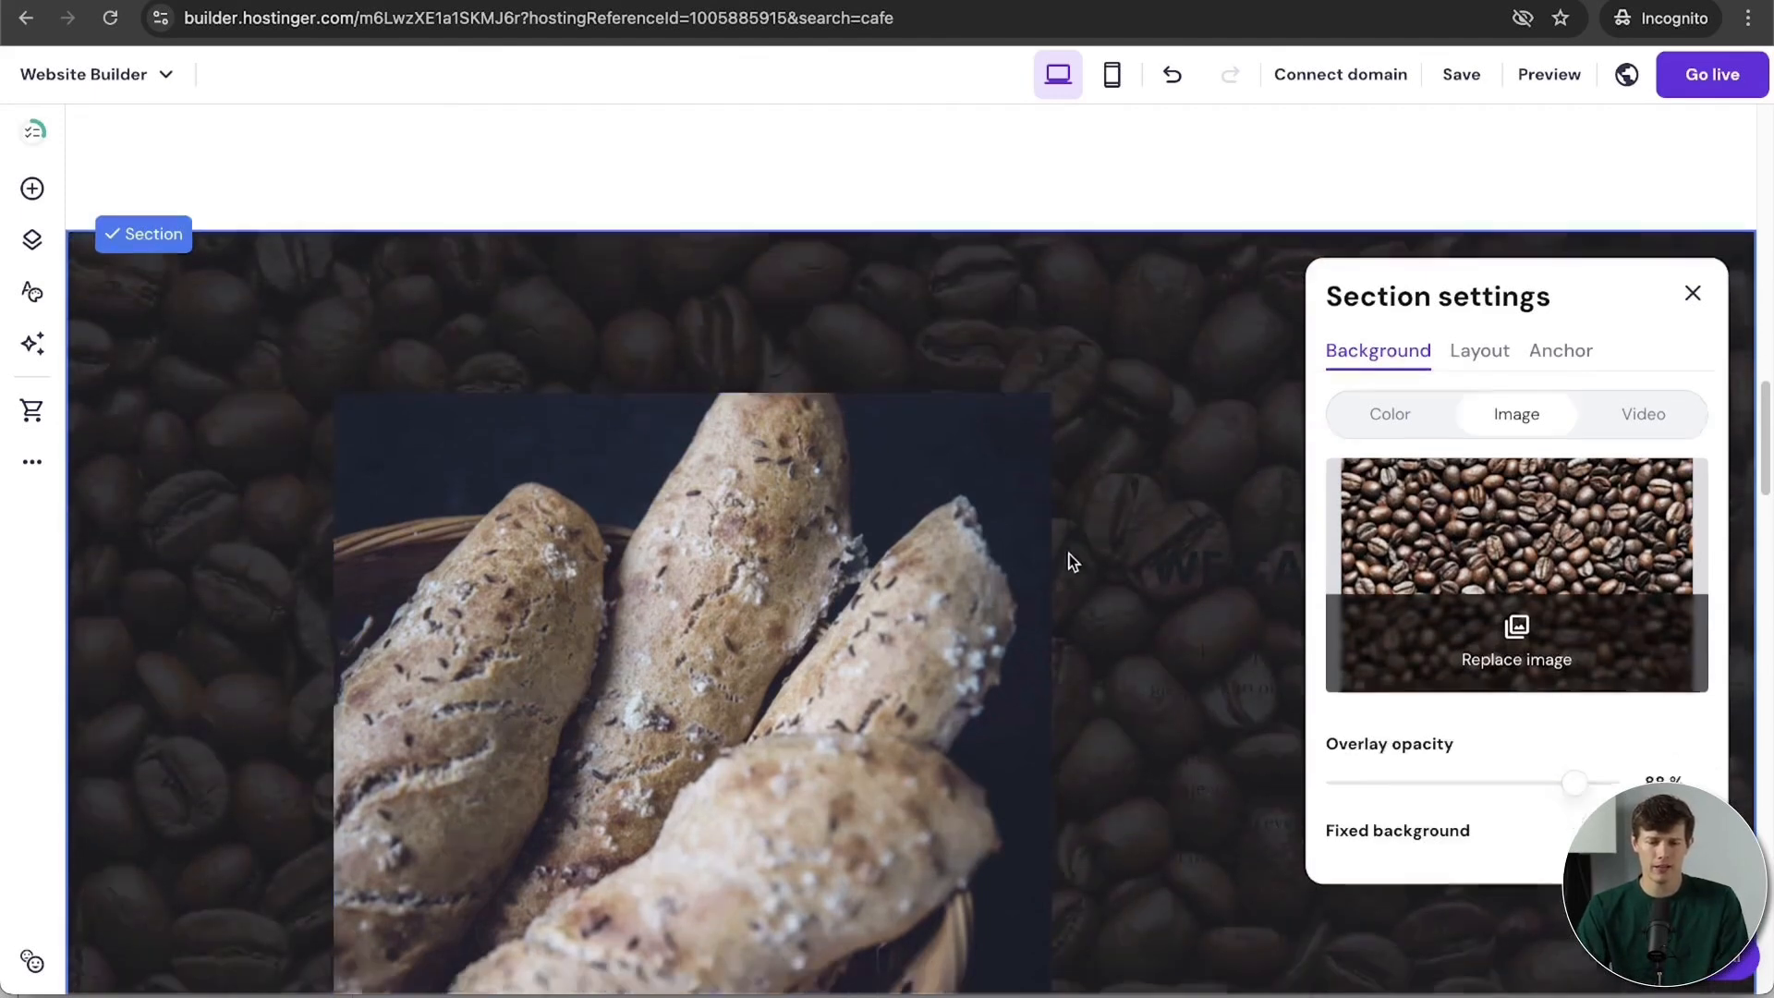
pyautogui.scroll(3, 1070, 561)
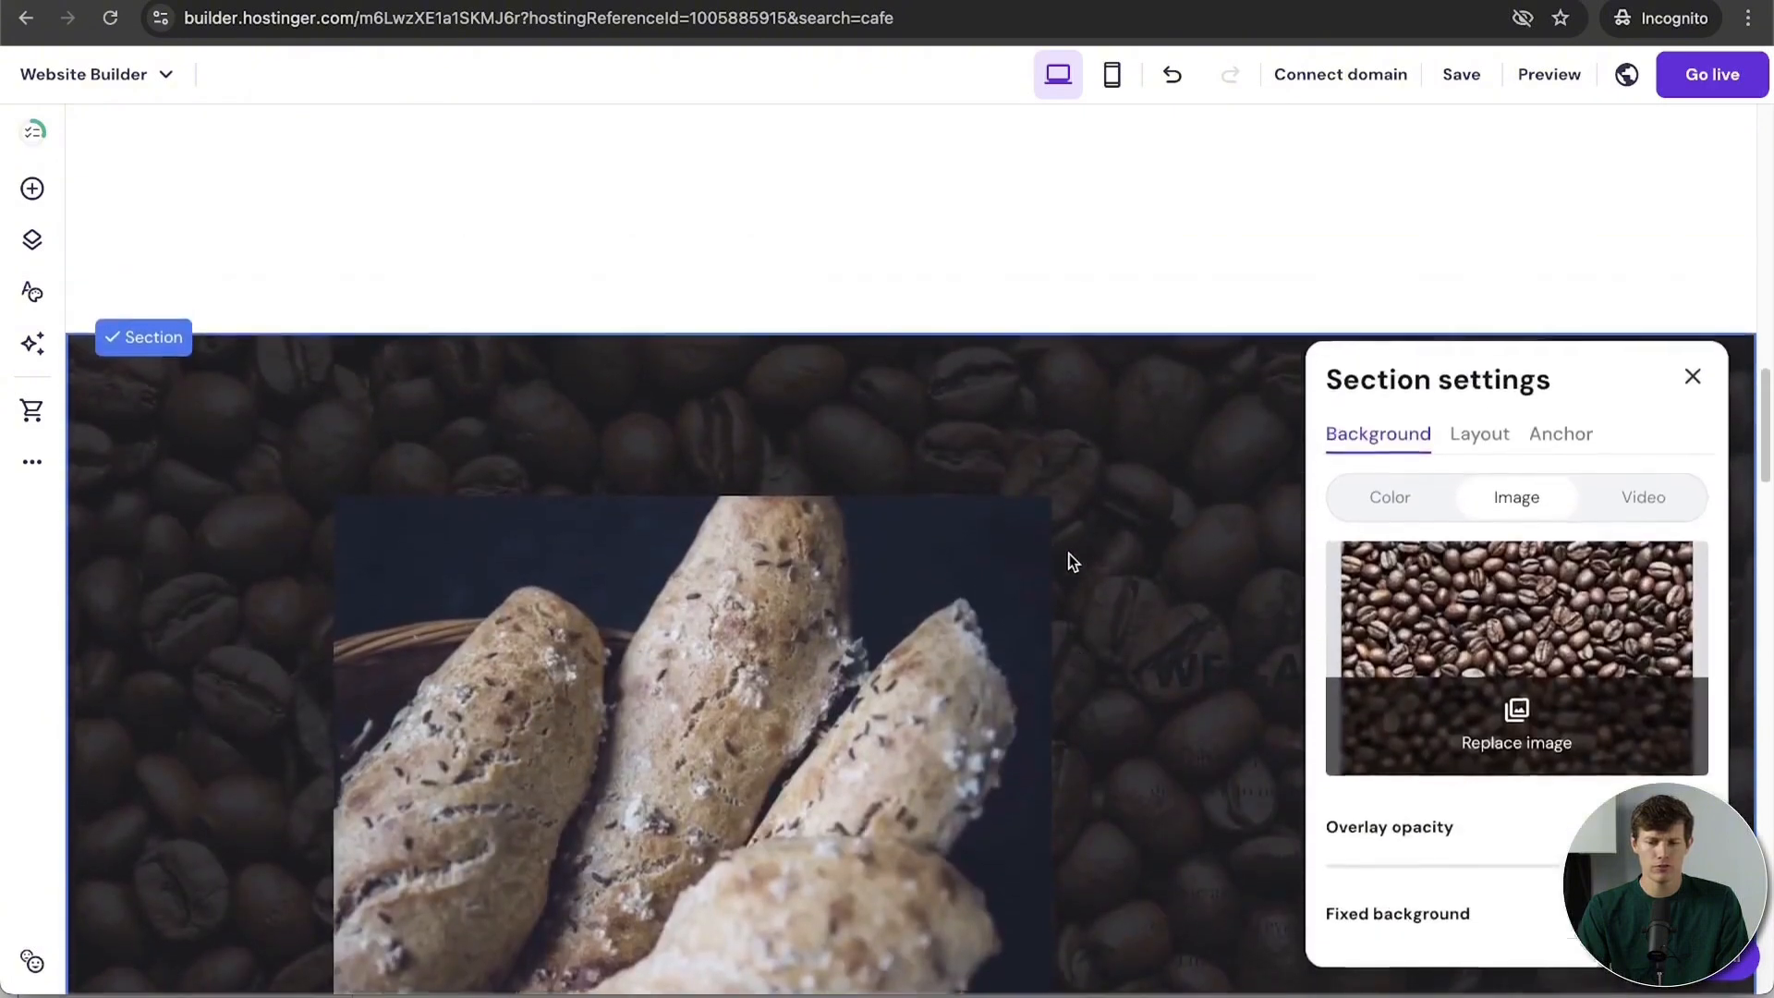
pyautogui.scroll(-4, 1070, 561)
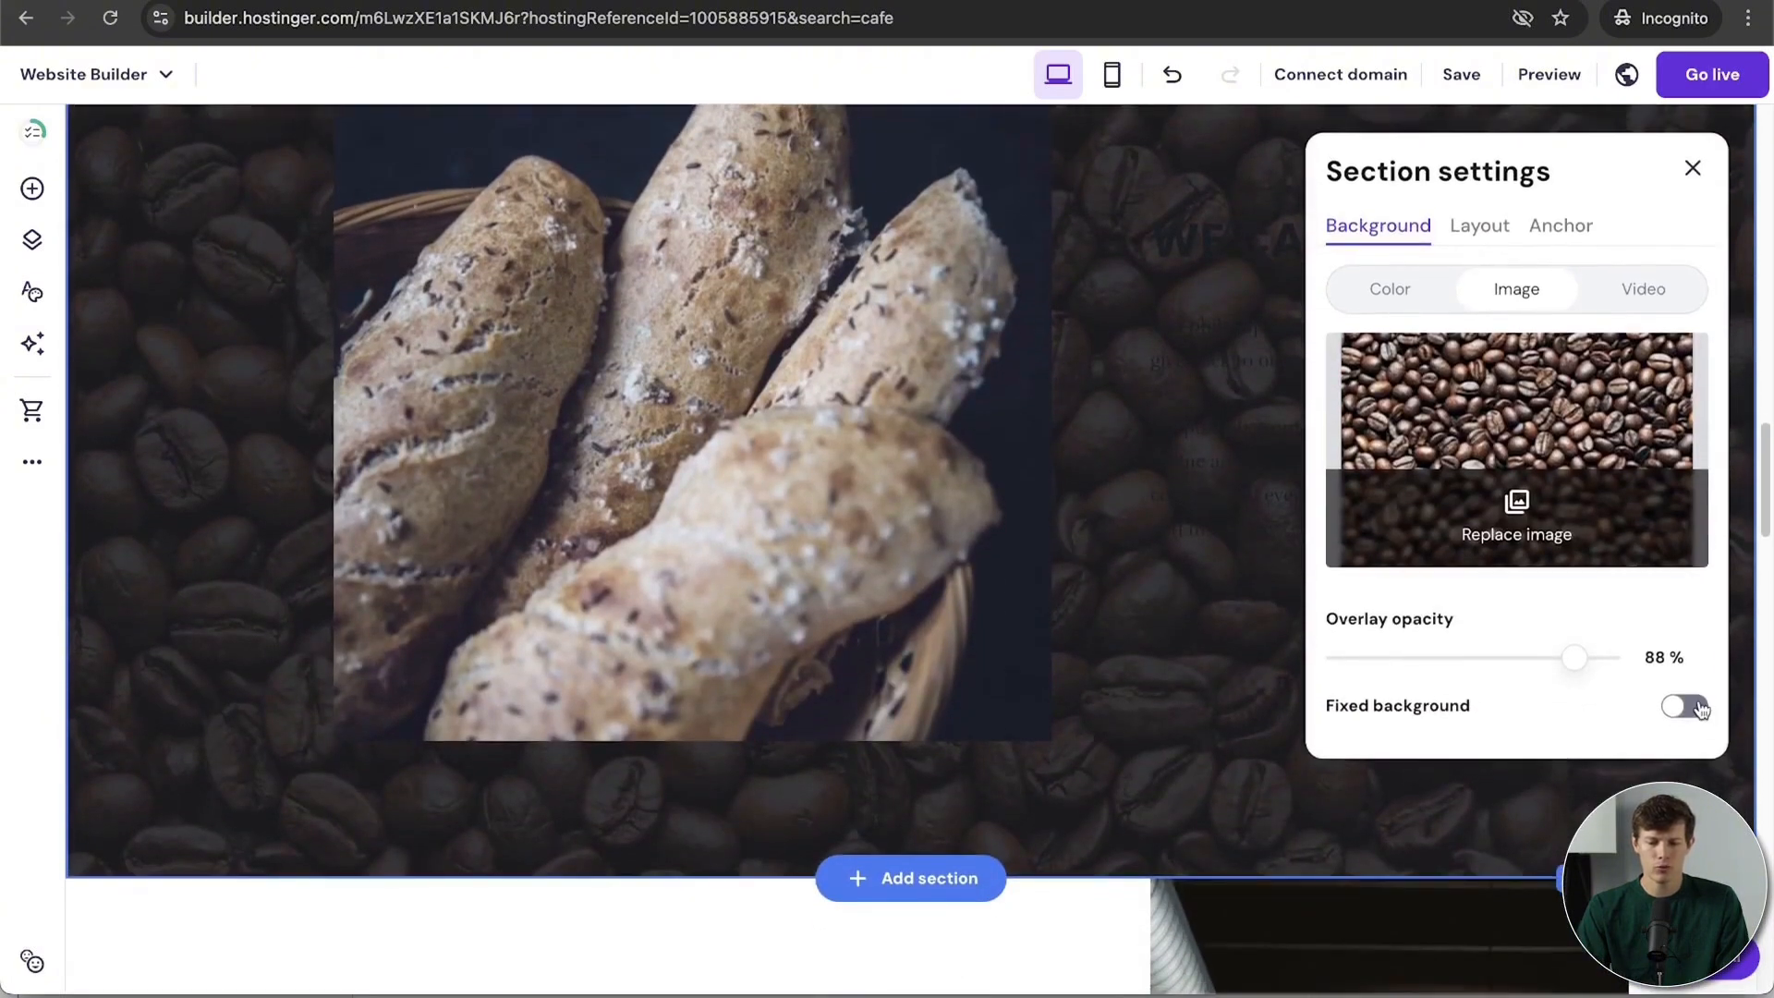
pyautogui.click(1701, 708)
pyautogui.scroll(3, 979, 679)
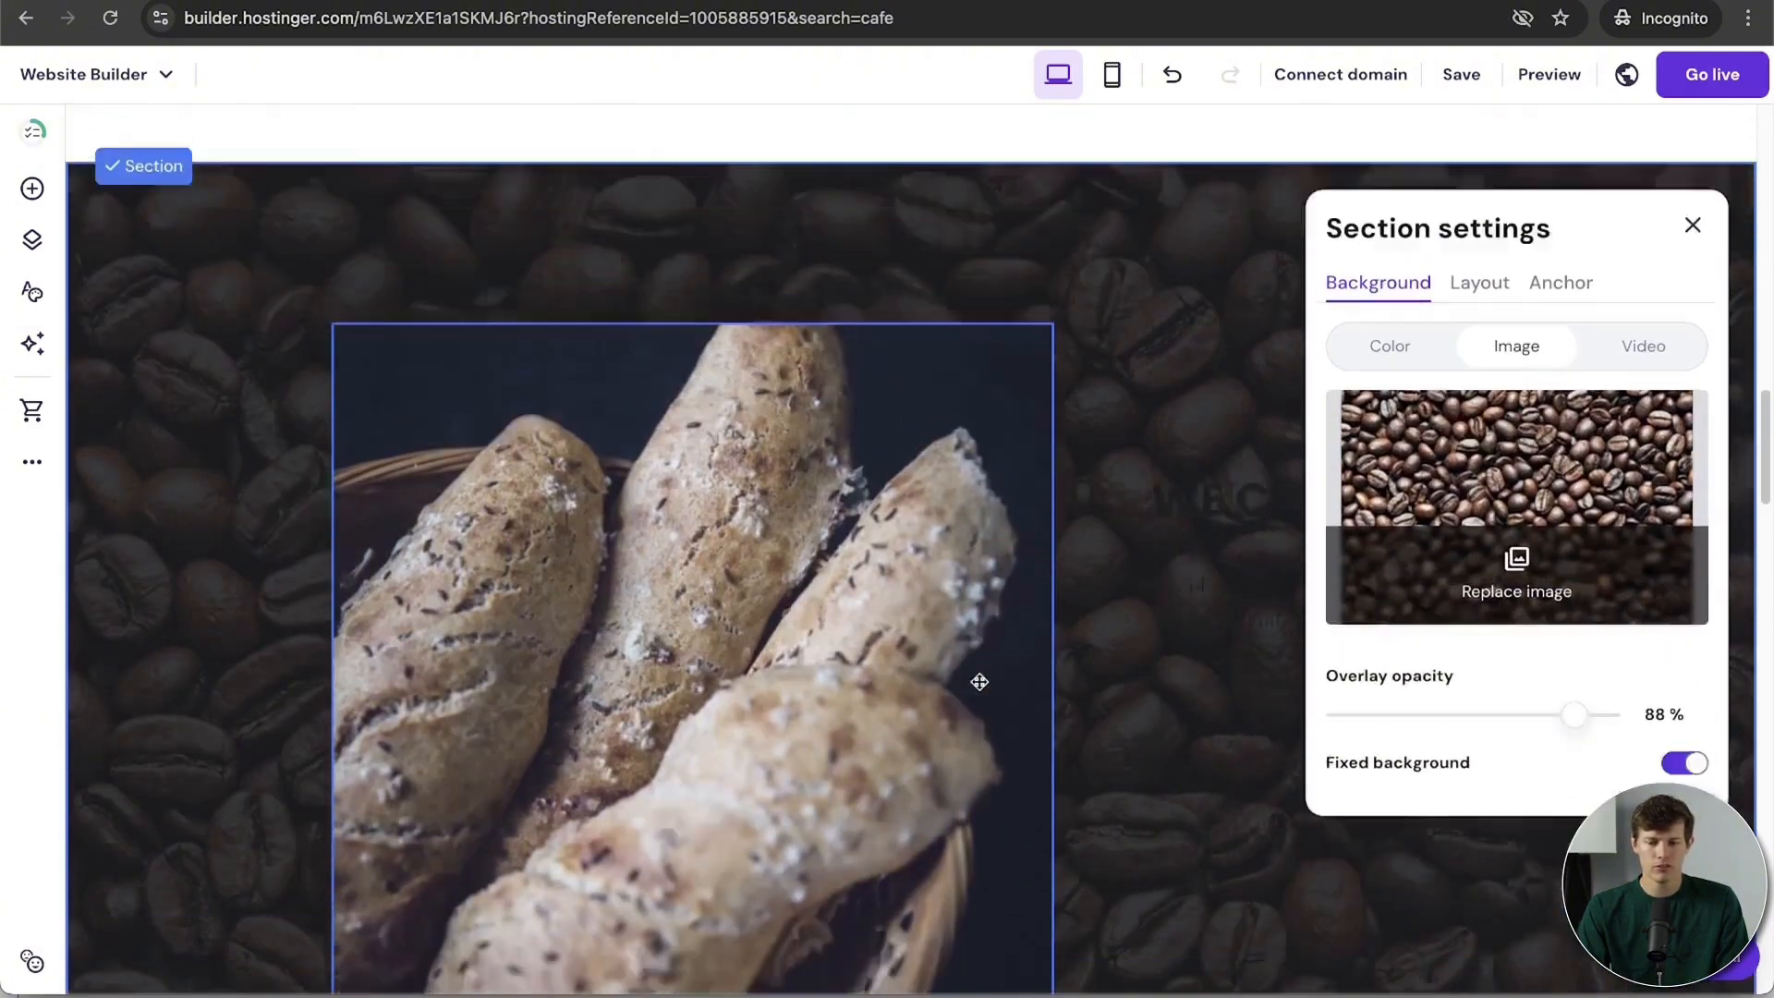
pyautogui.scroll(-5, 979, 682)
pyautogui.scroll(3, 979, 681)
pyautogui.scroll(-3, 980, 681)
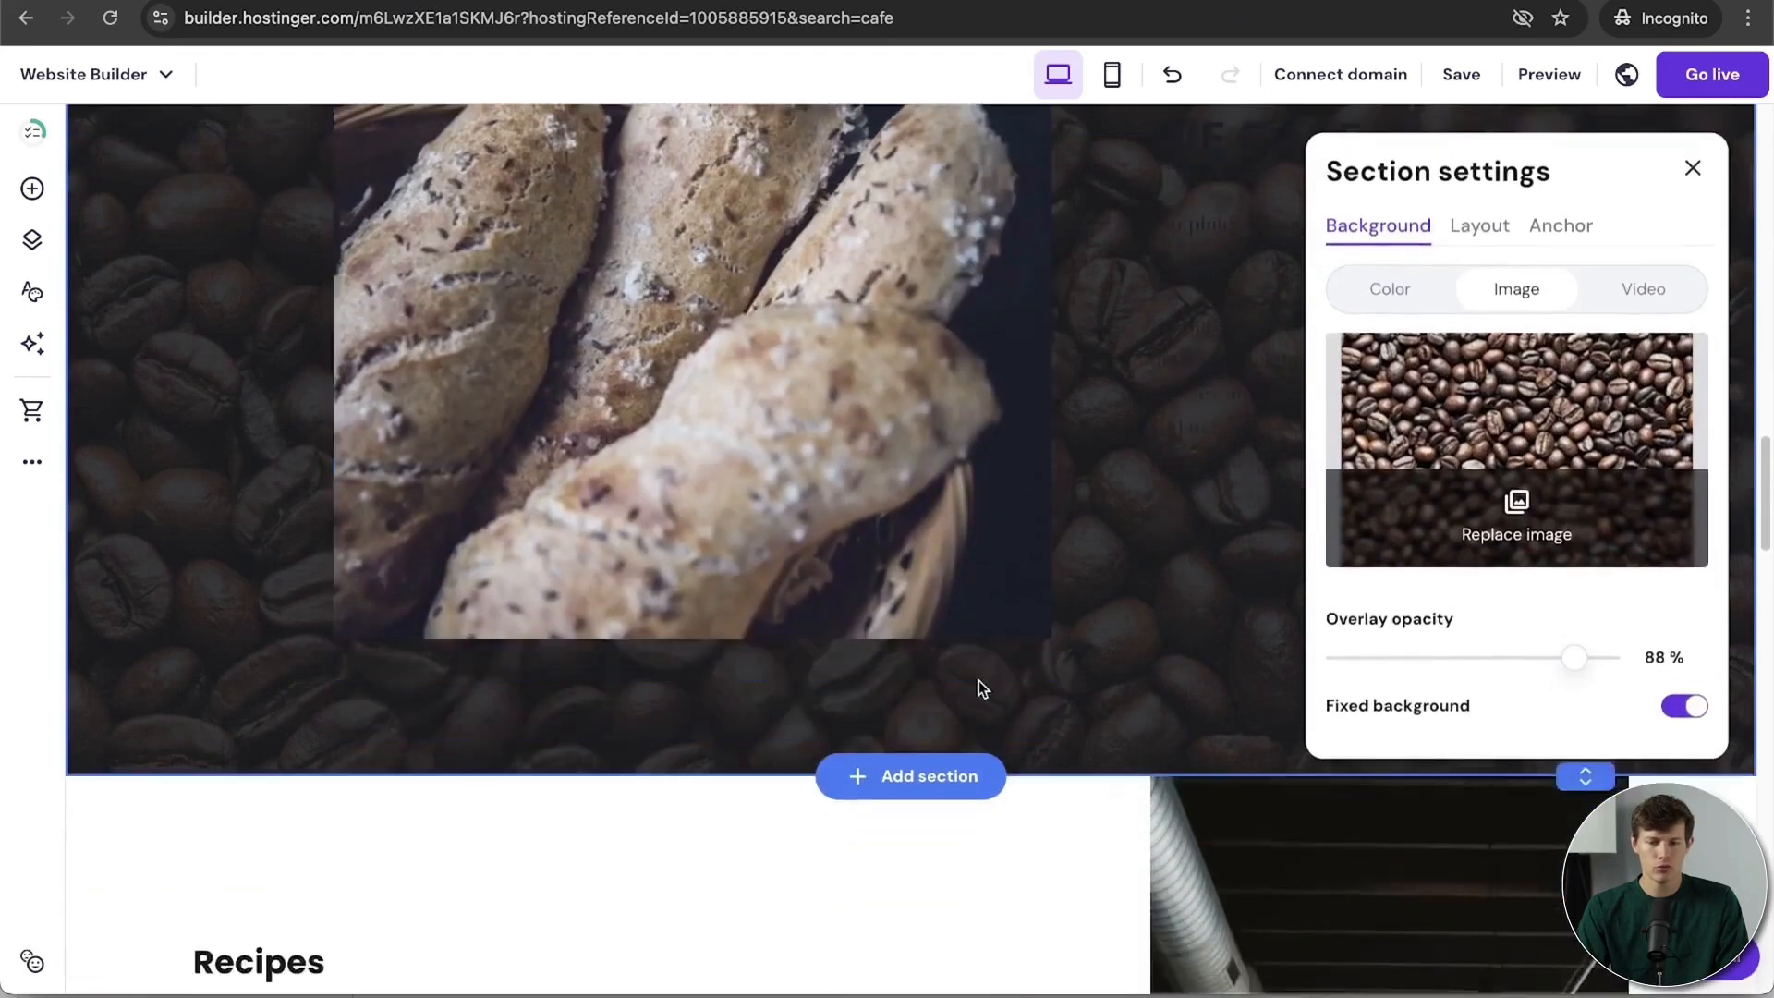
pyautogui.scroll(5, 980, 684)
pyautogui.scroll(-8, 978, 684)
pyautogui.scroll(7, 978, 684)
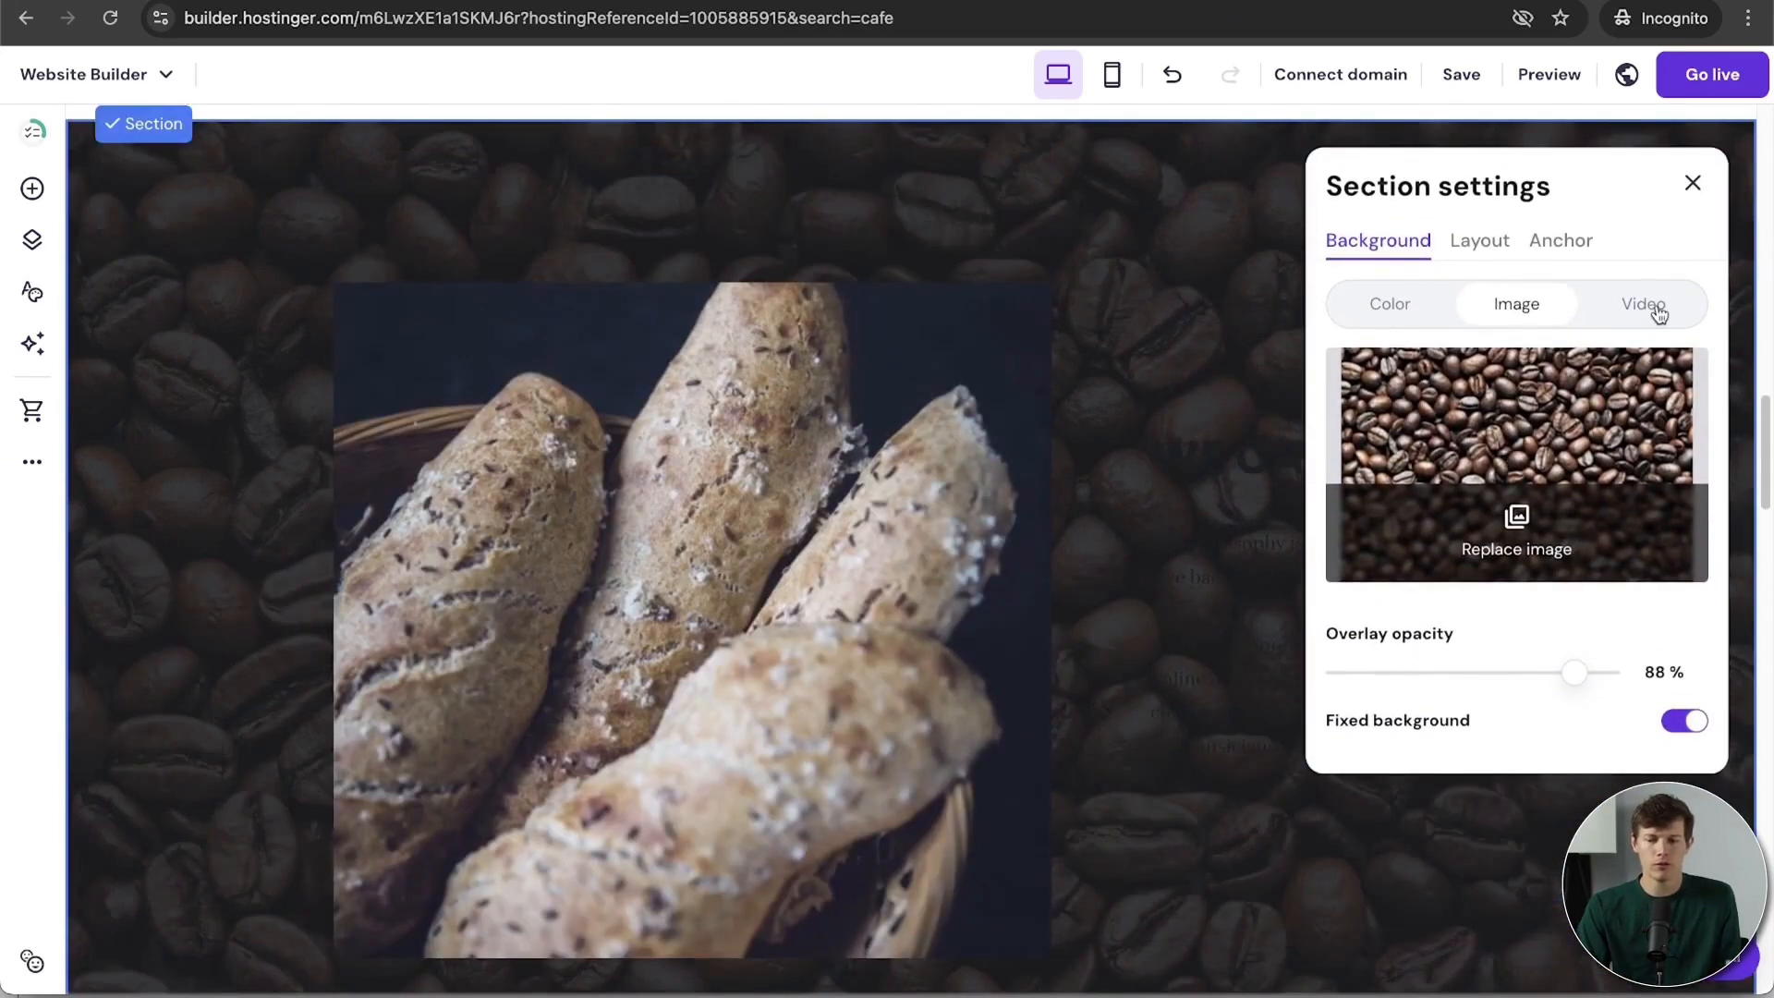
pyautogui.click(1659, 314)
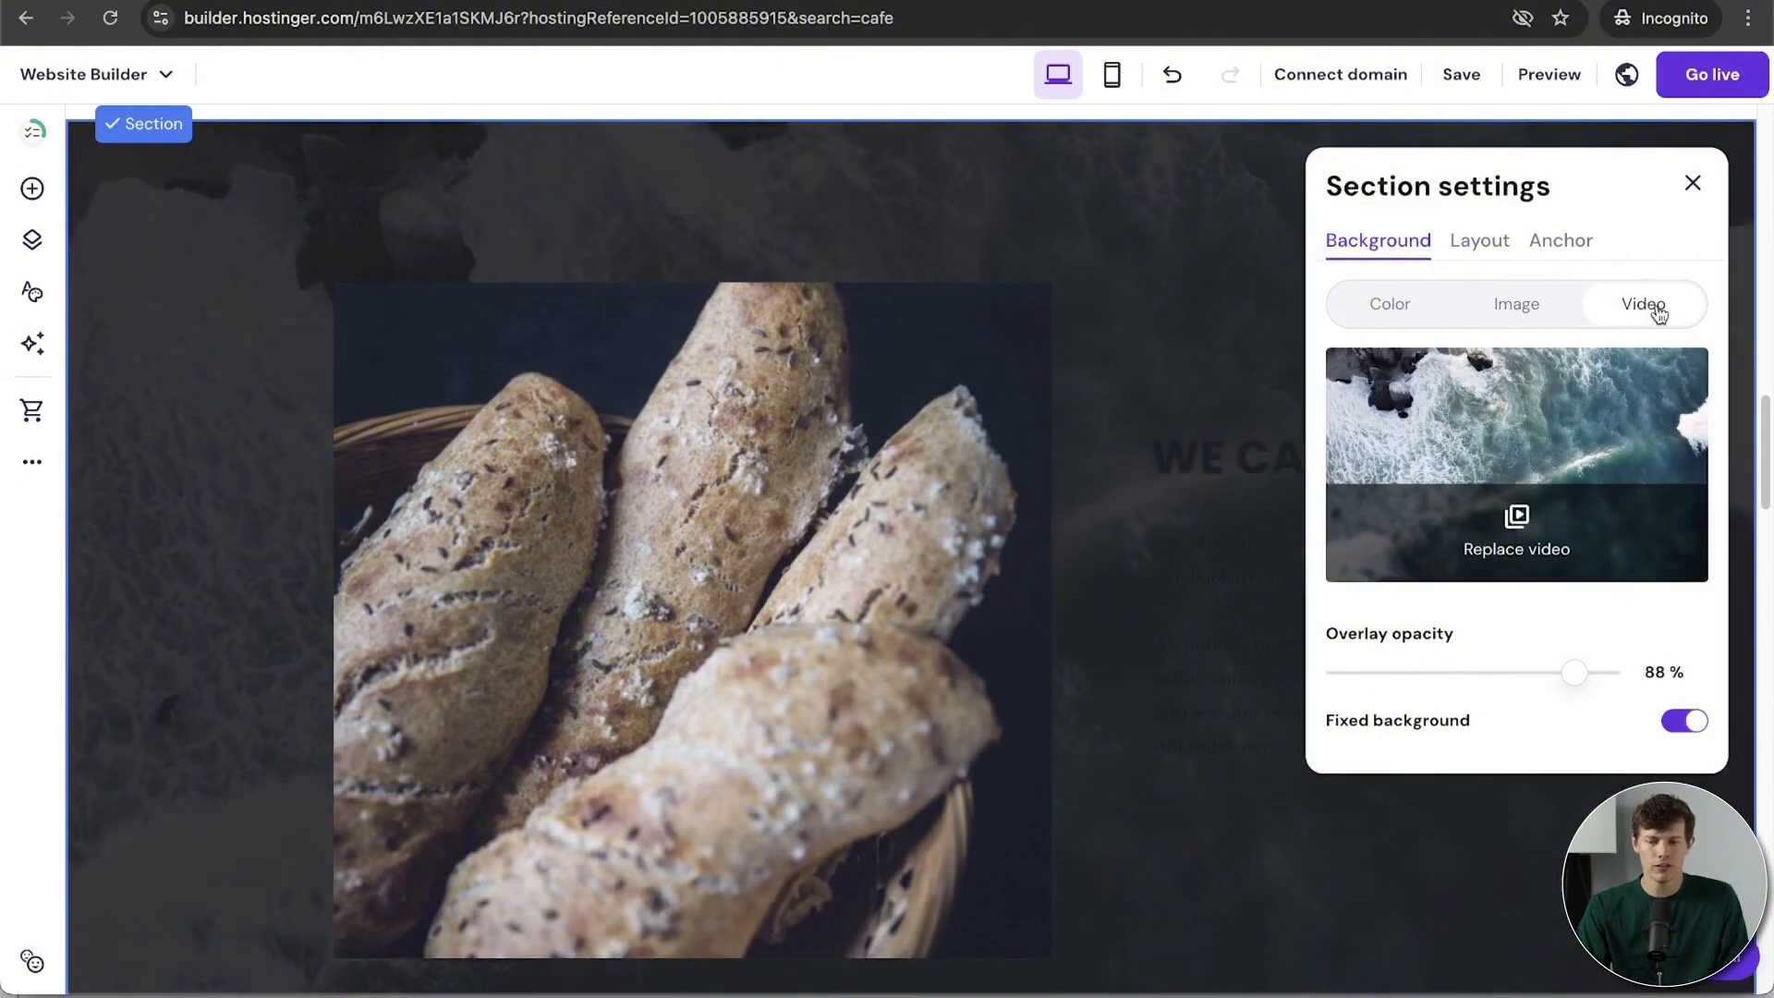
pyautogui.moveTo(1574, 673); pyautogui.dragTo(1404, 676)
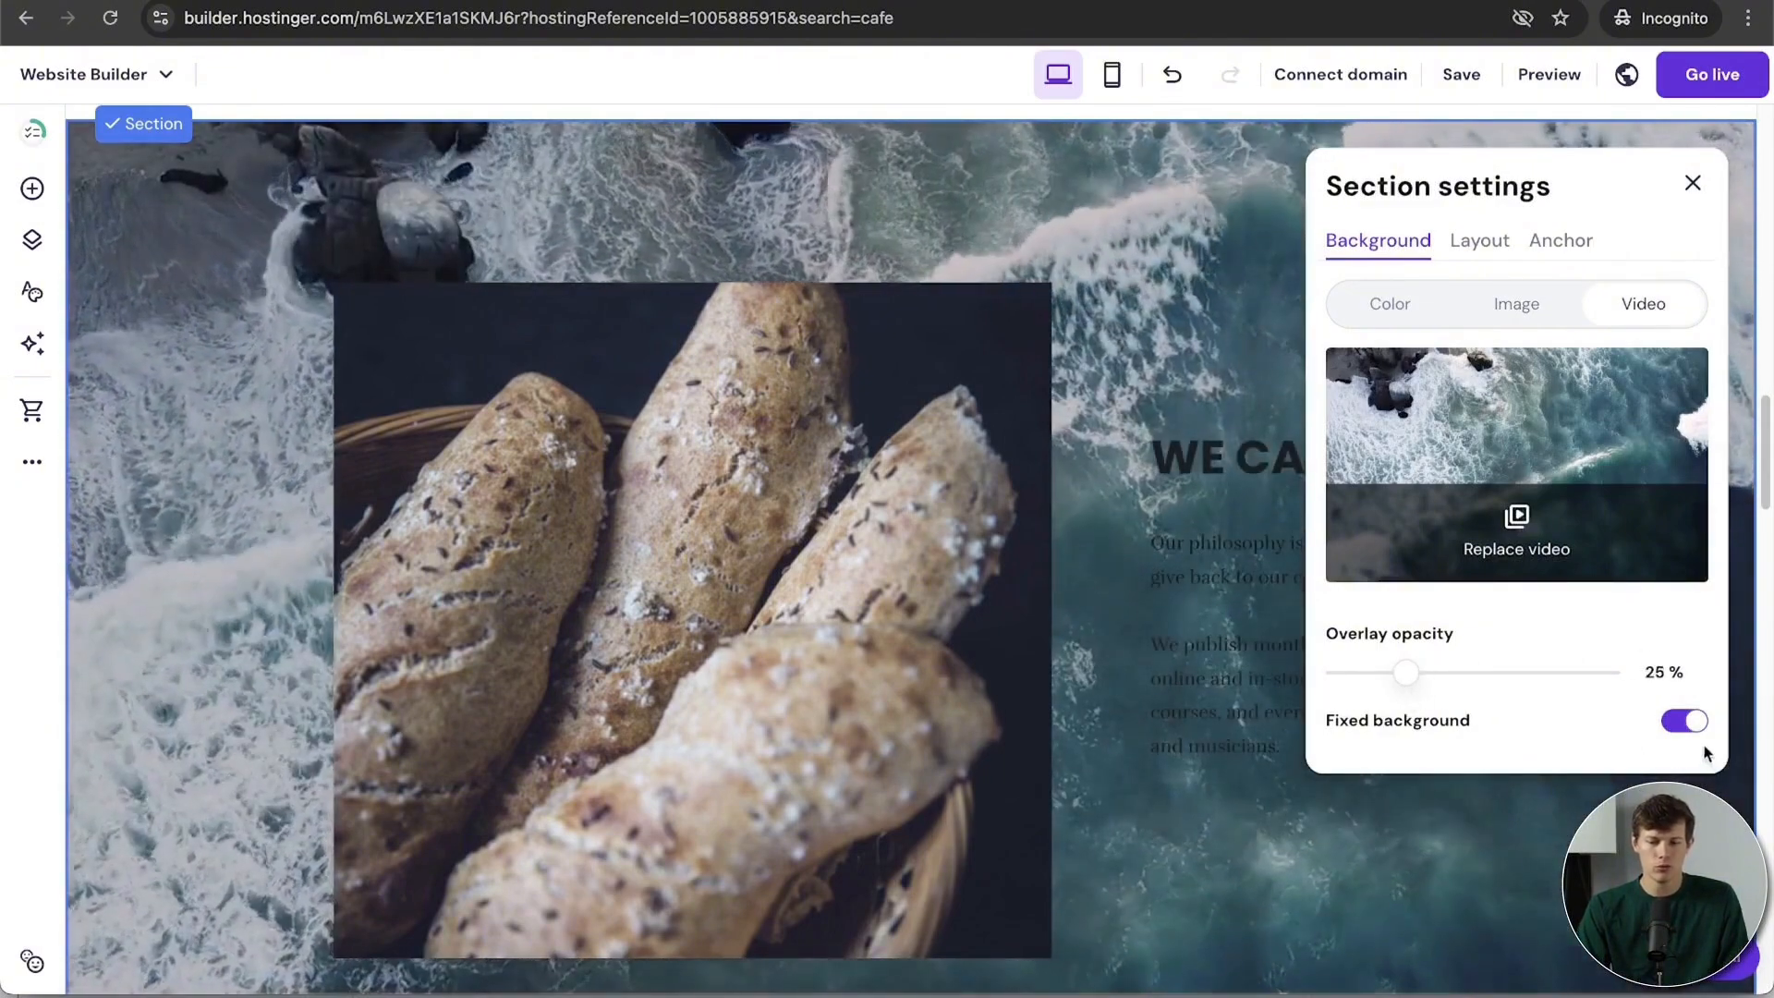
pyautogui.scroll(-3, 1304, 519)
pyautogui.scroll(5, 1305, 519)
pyautogui.scroll(-4, 1305, 520)
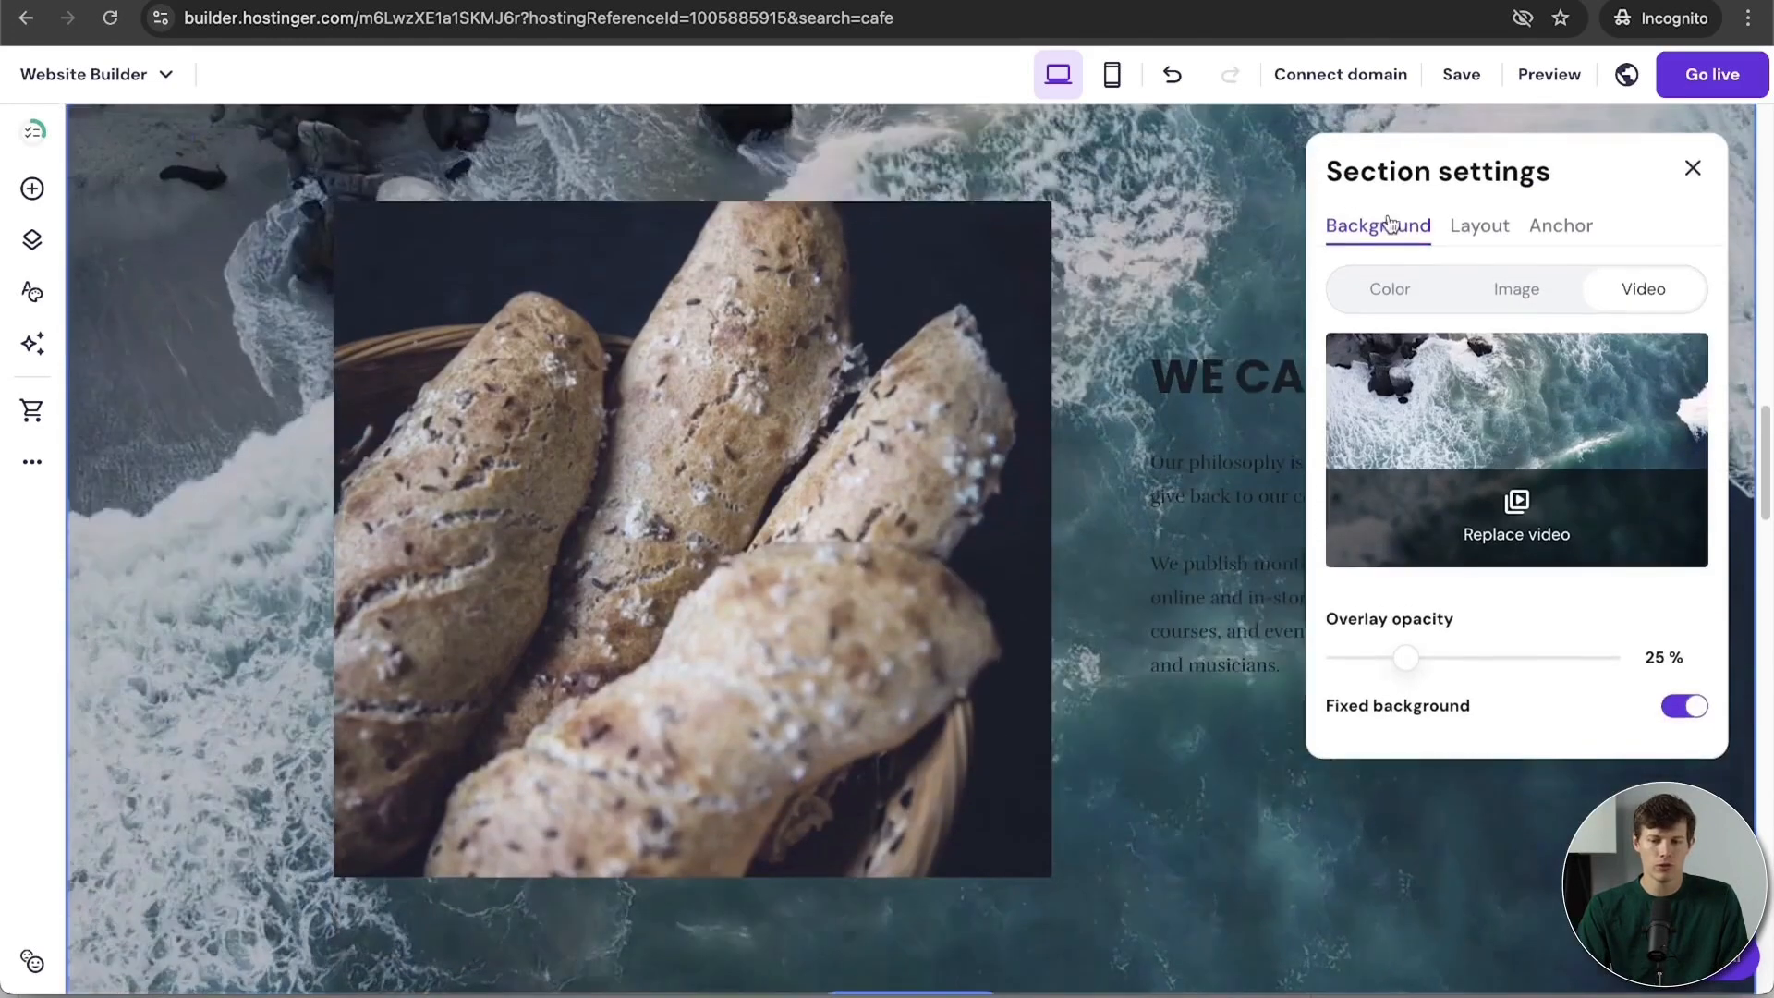
pyautogui.click(1390, 292)
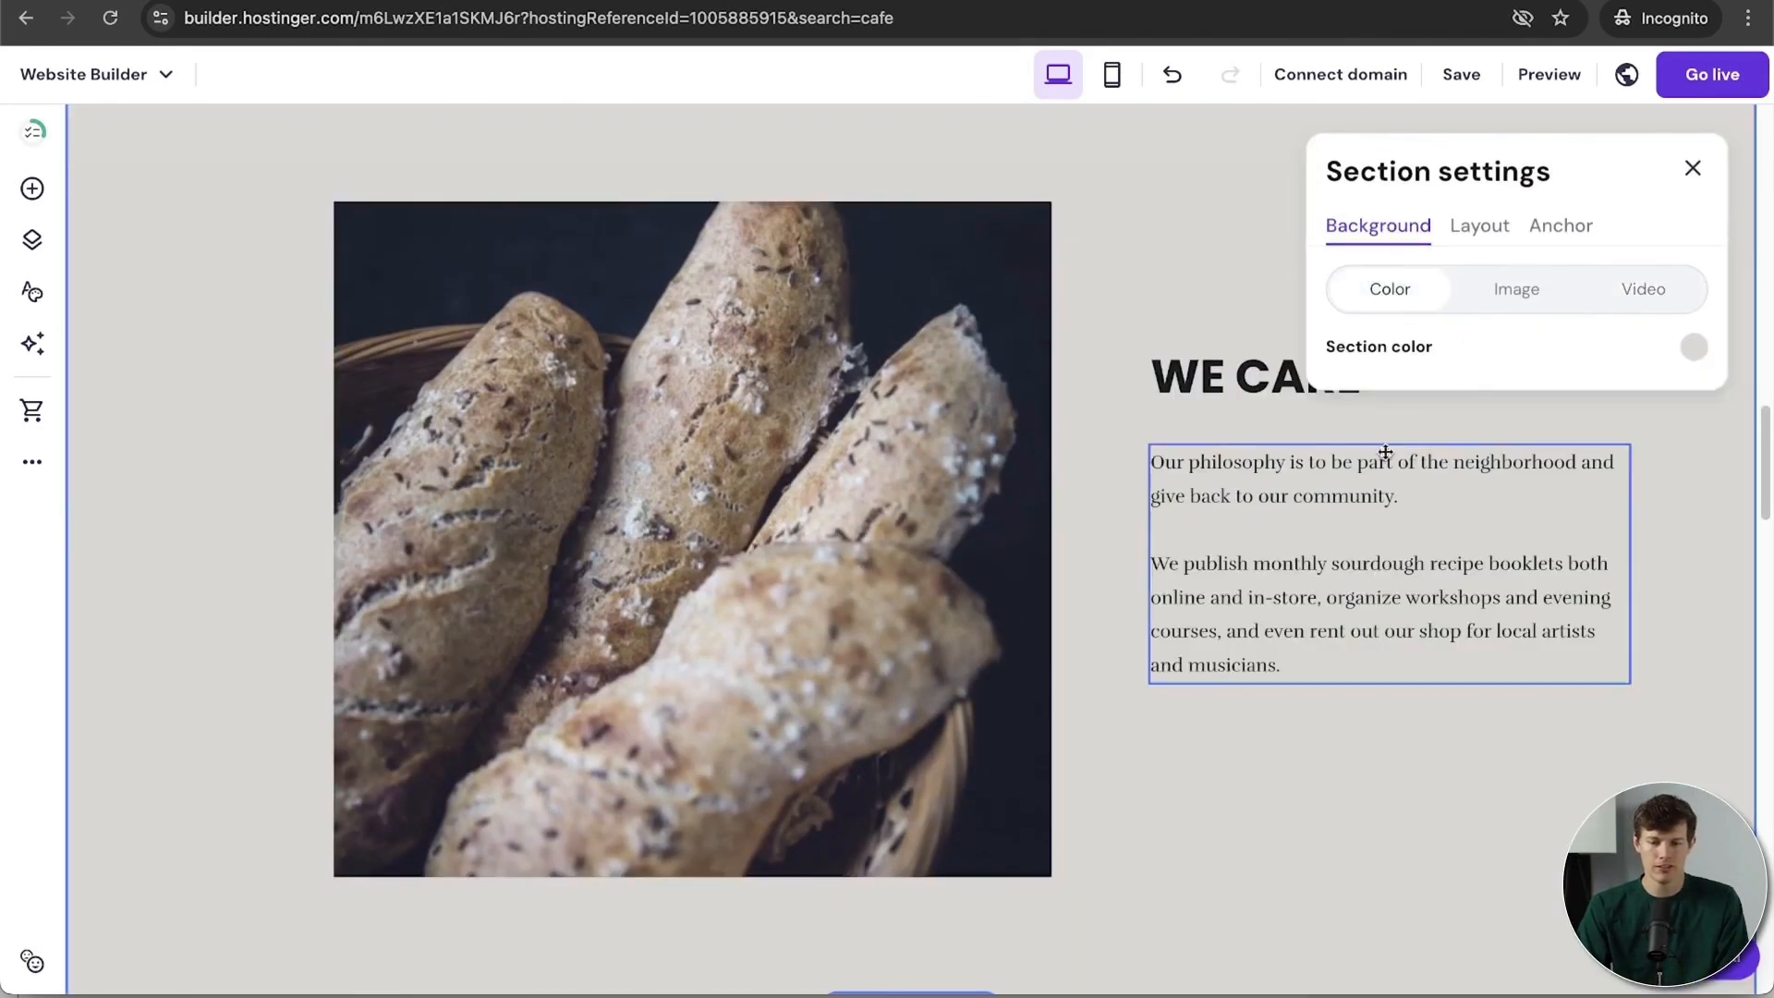
# Step: Set the WE CARE section's anchor name to 'bread' and select its link address
pyautogui.click(1478, 233)
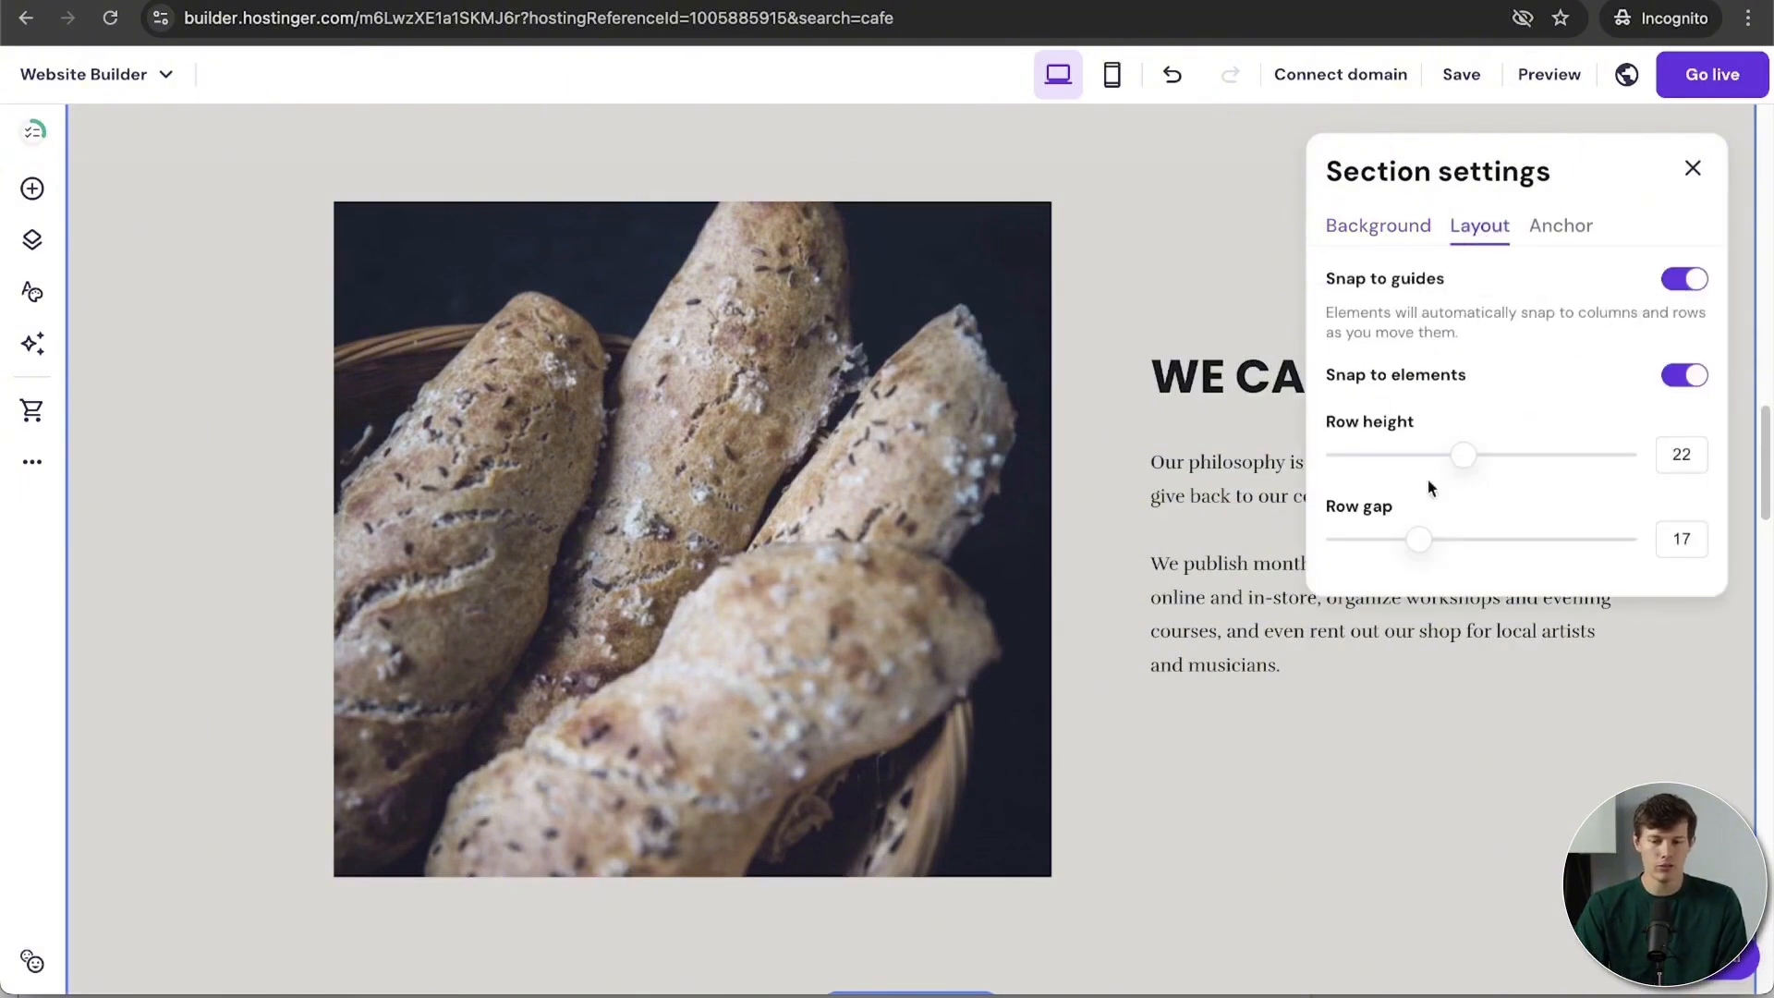
pyautogui.click(1554, 236)
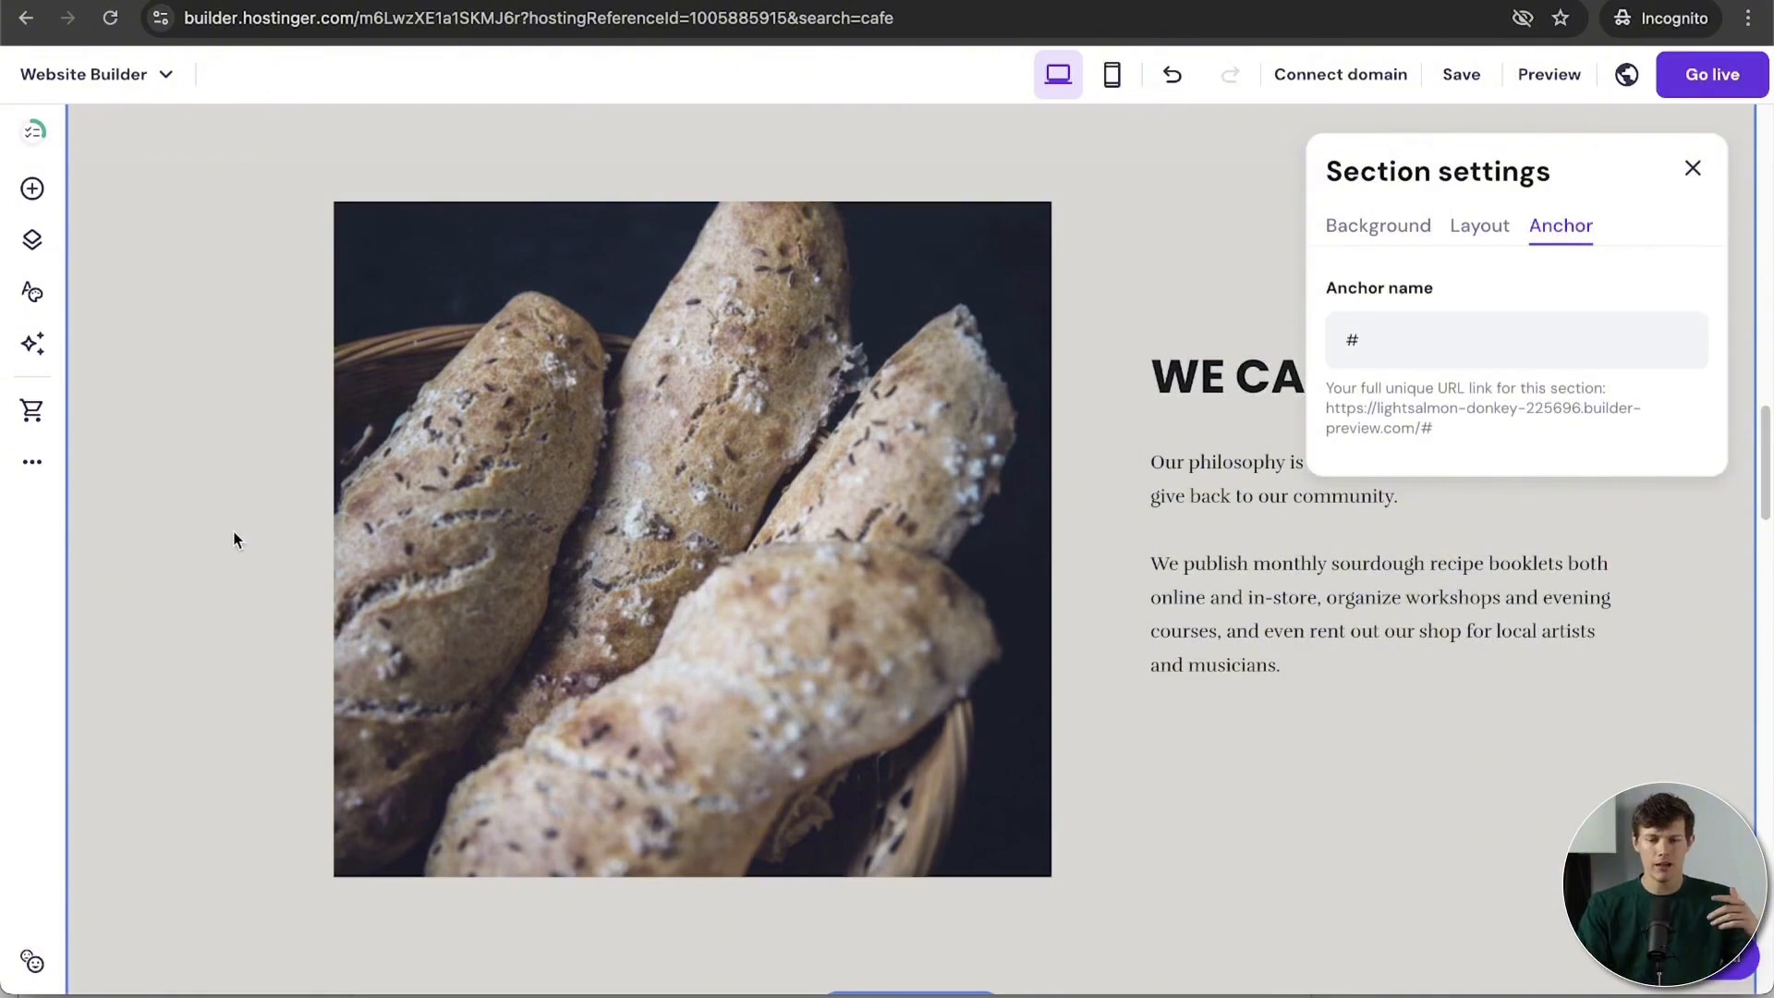
pyautogui.scroll(-4, 234, 534)
pyautogui.scroll(6, 233, 534)
pyautogui.scroll(-2, 234, 536)
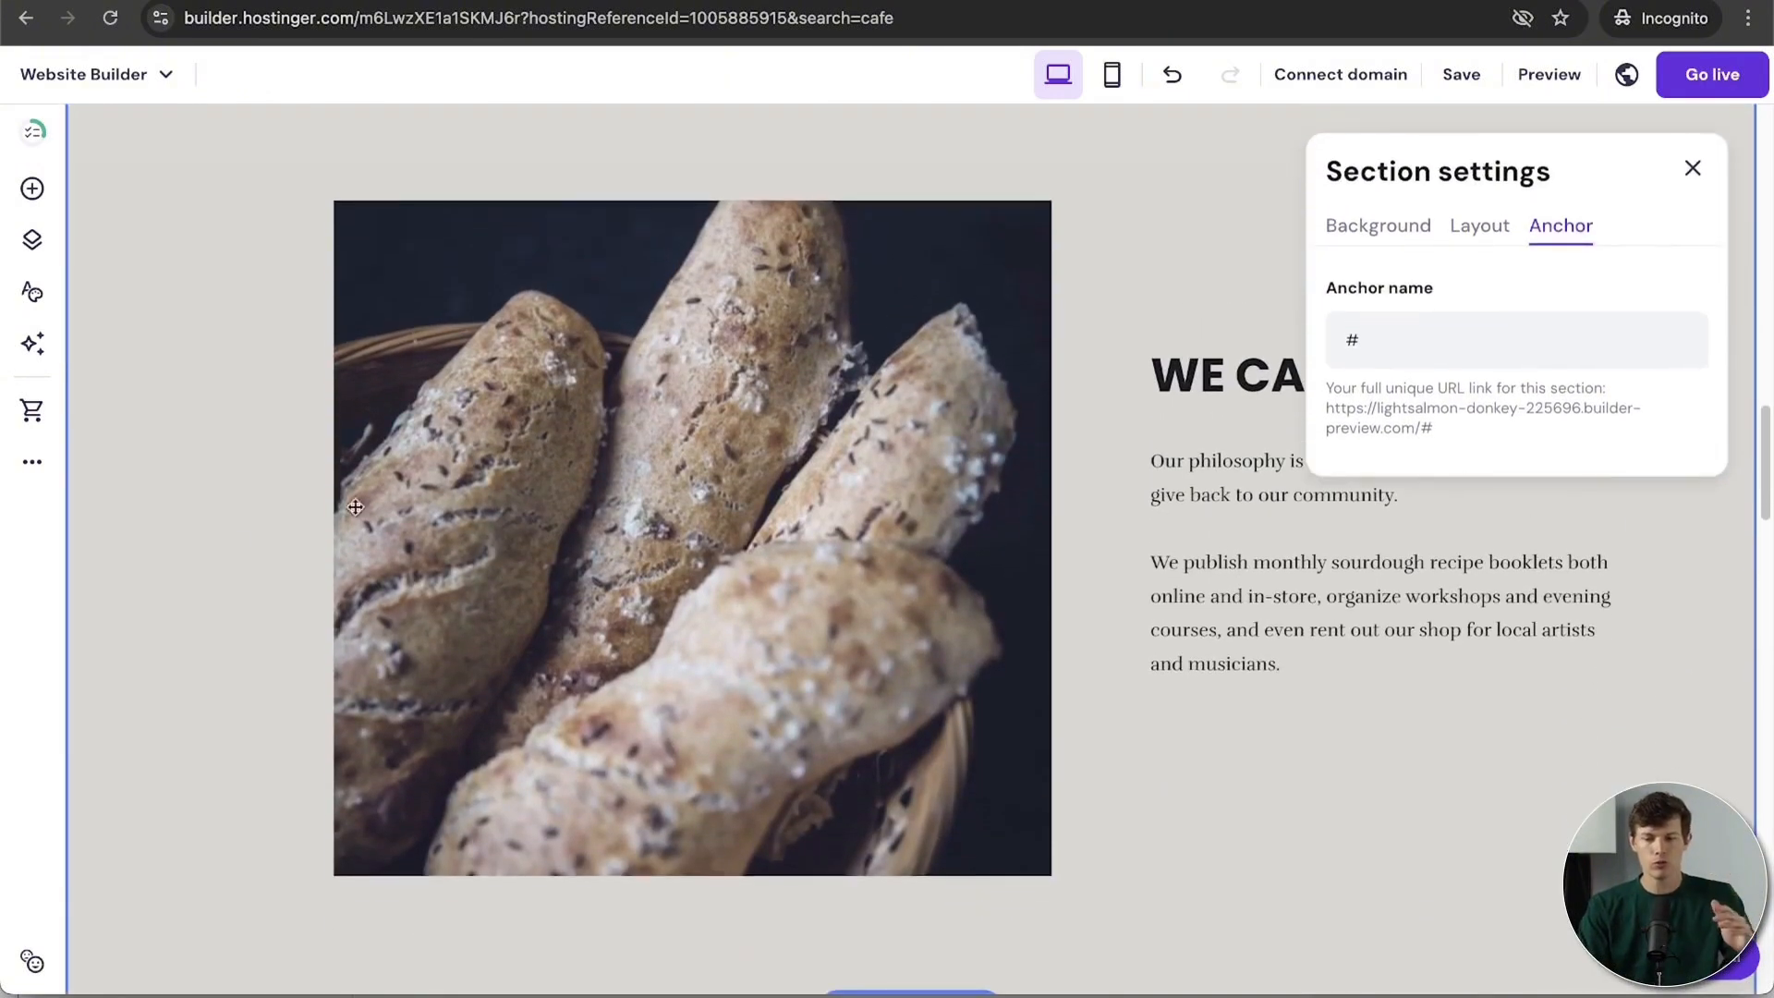
pyautogui.click(1405, 352)
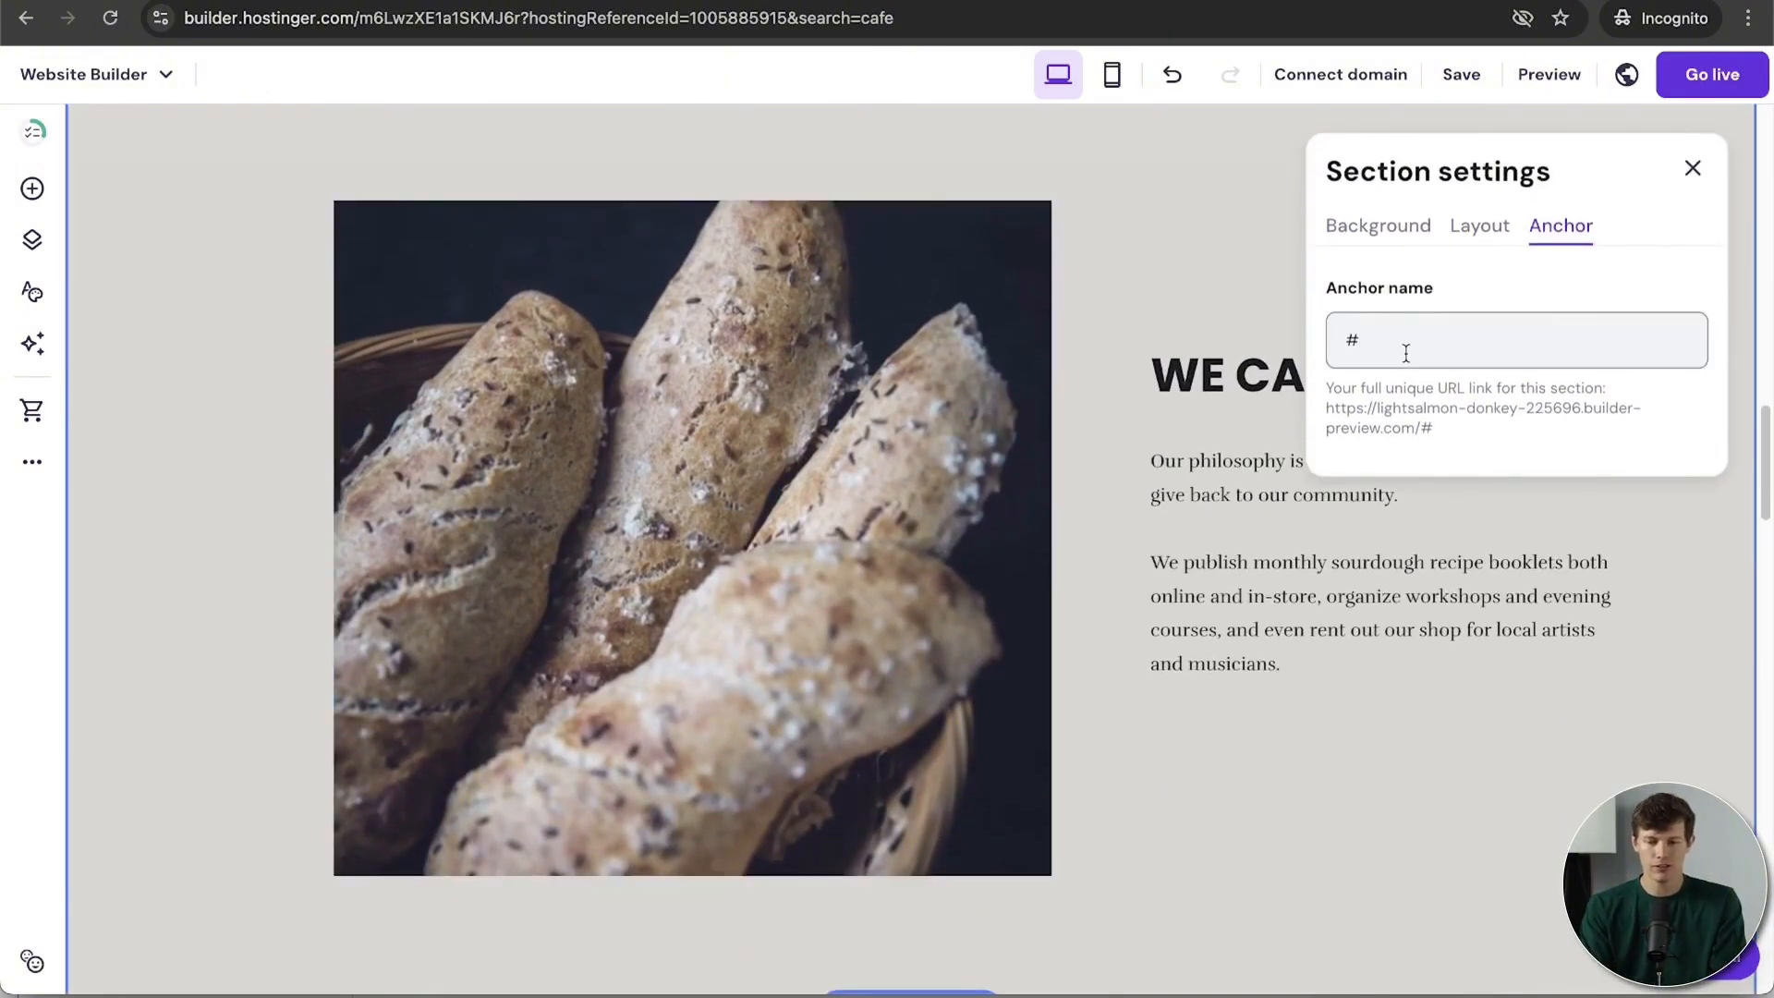
pyautogui.write('bread')
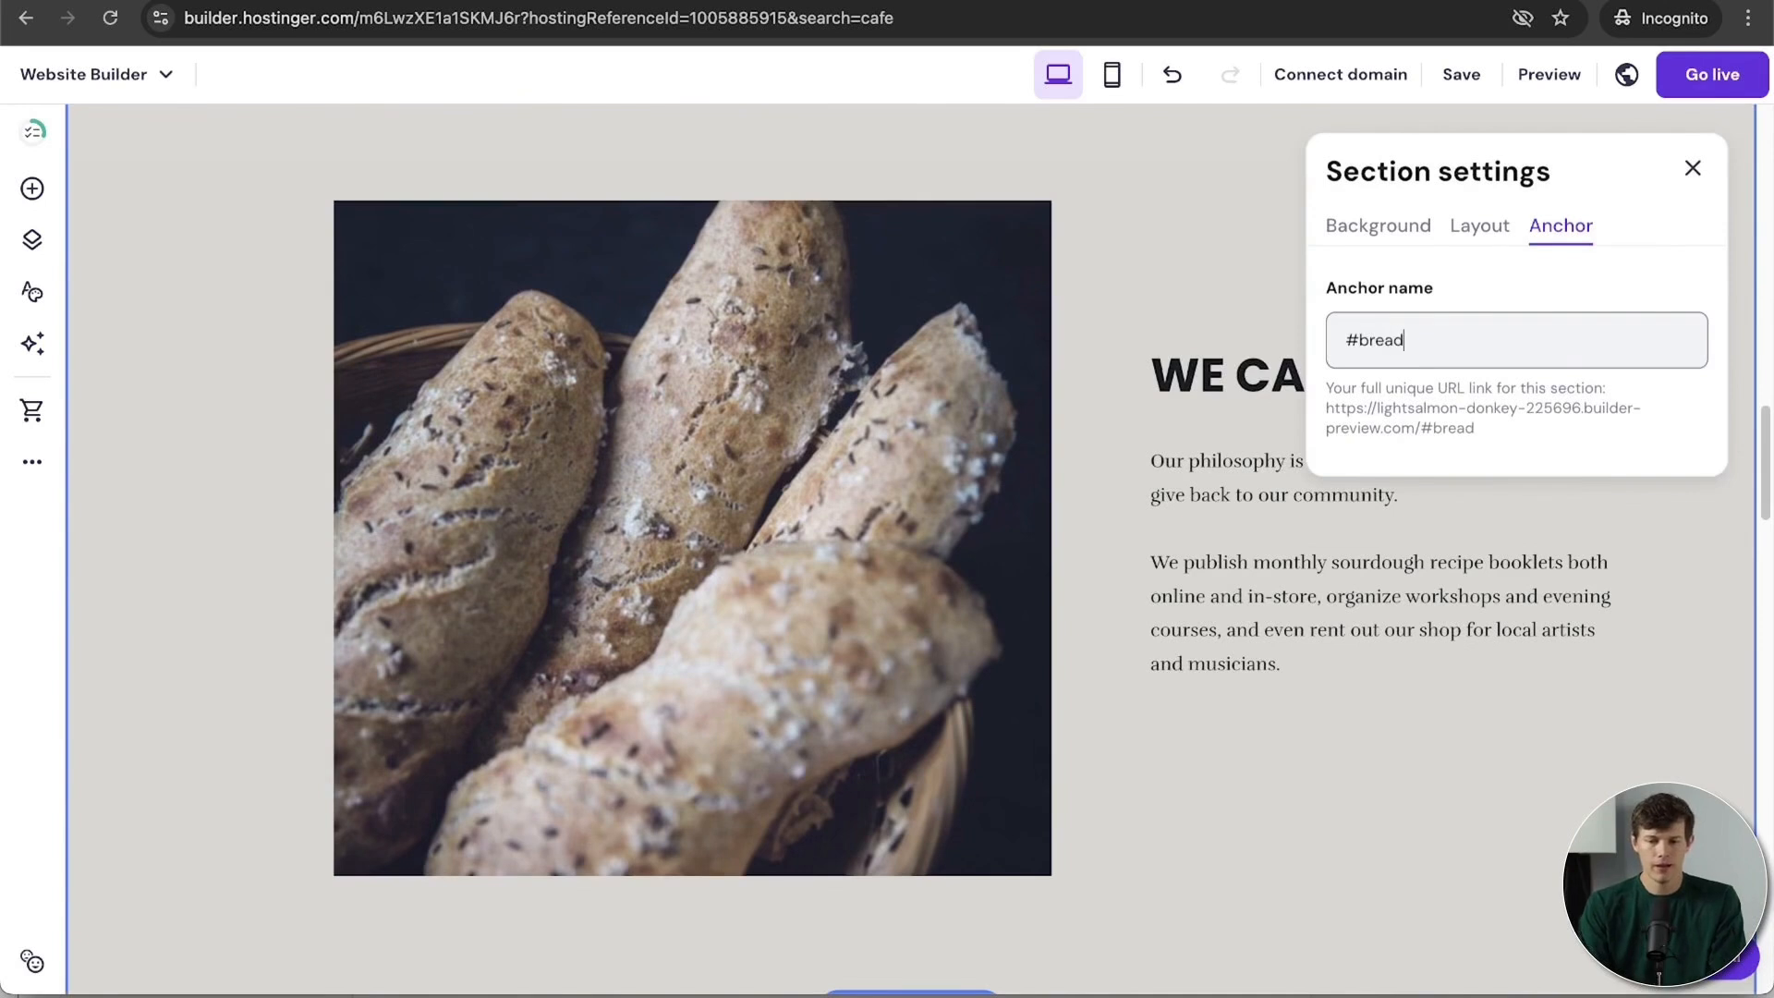
pyautogui.press('super+a')
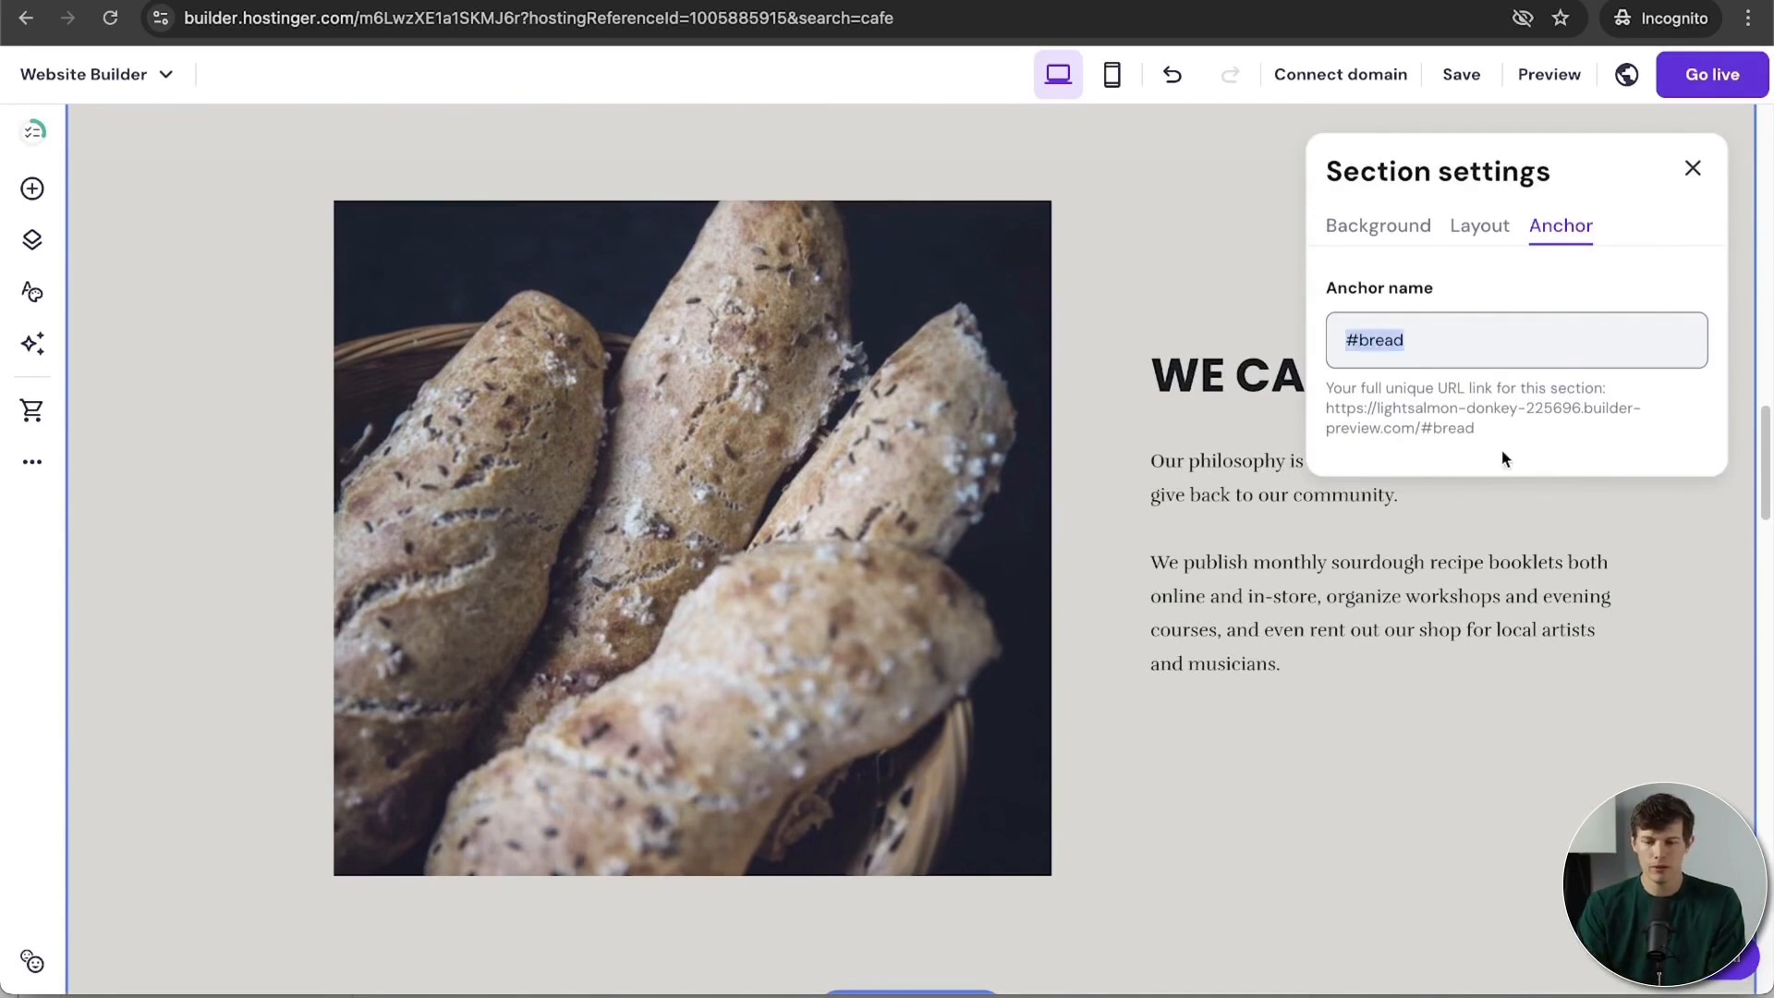
pyautogui.moveTo(1477, 430); pyautogui.dragTo(1326, 414)
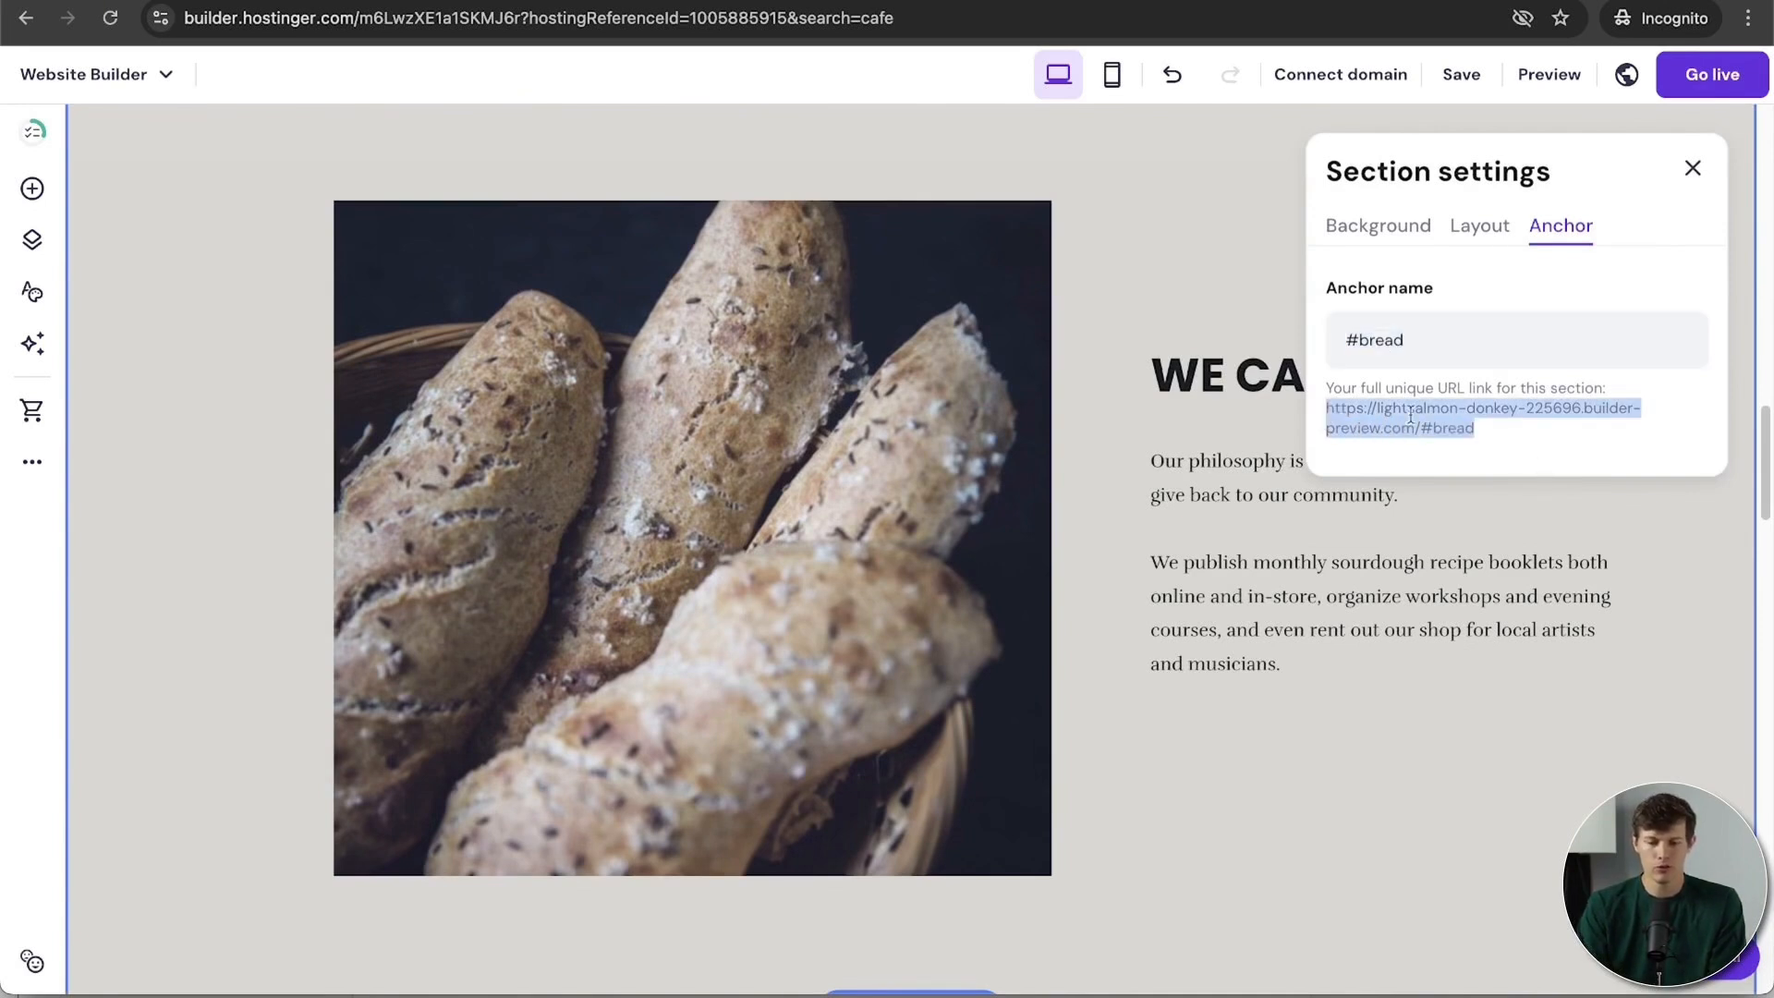
pyautogui.click(1211, 779)
# Step: Replace the WE CARE heading text with WE LOVE COFFEE
pyautogui.scroll(20, 1285, 451)
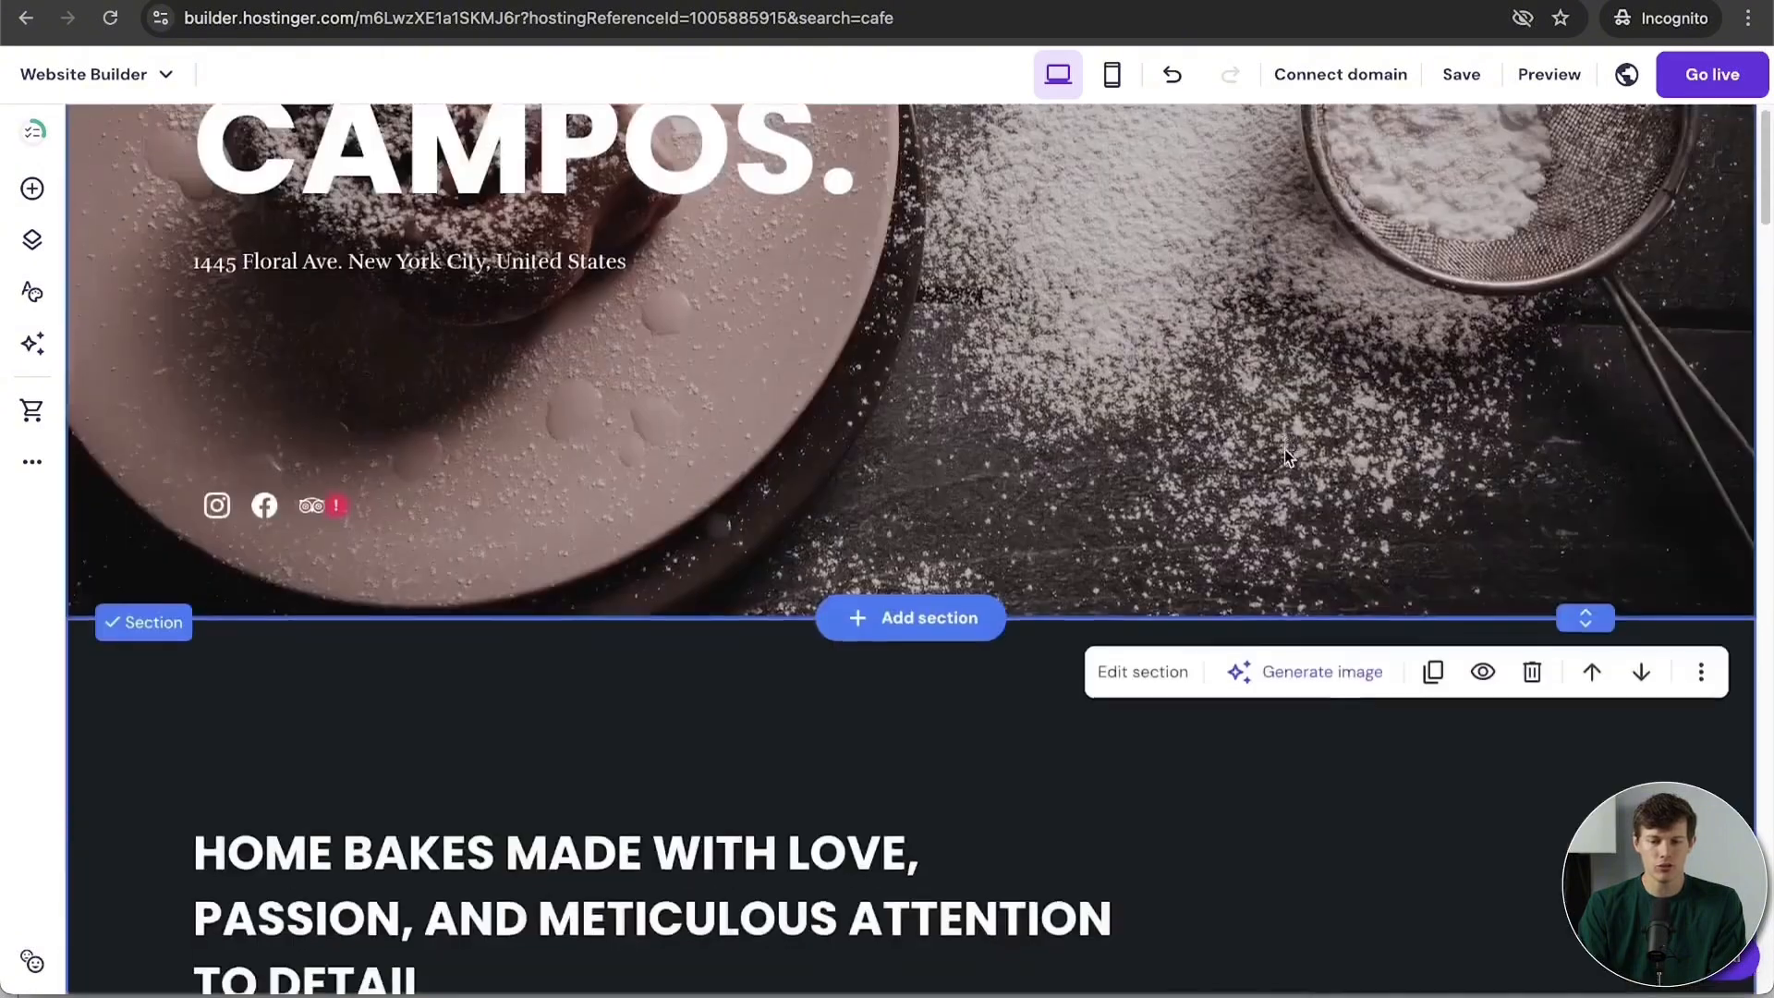
pyautogui.scroll(-20, 1286, 451)
pyautogui.scroll(1, 1285, 451)
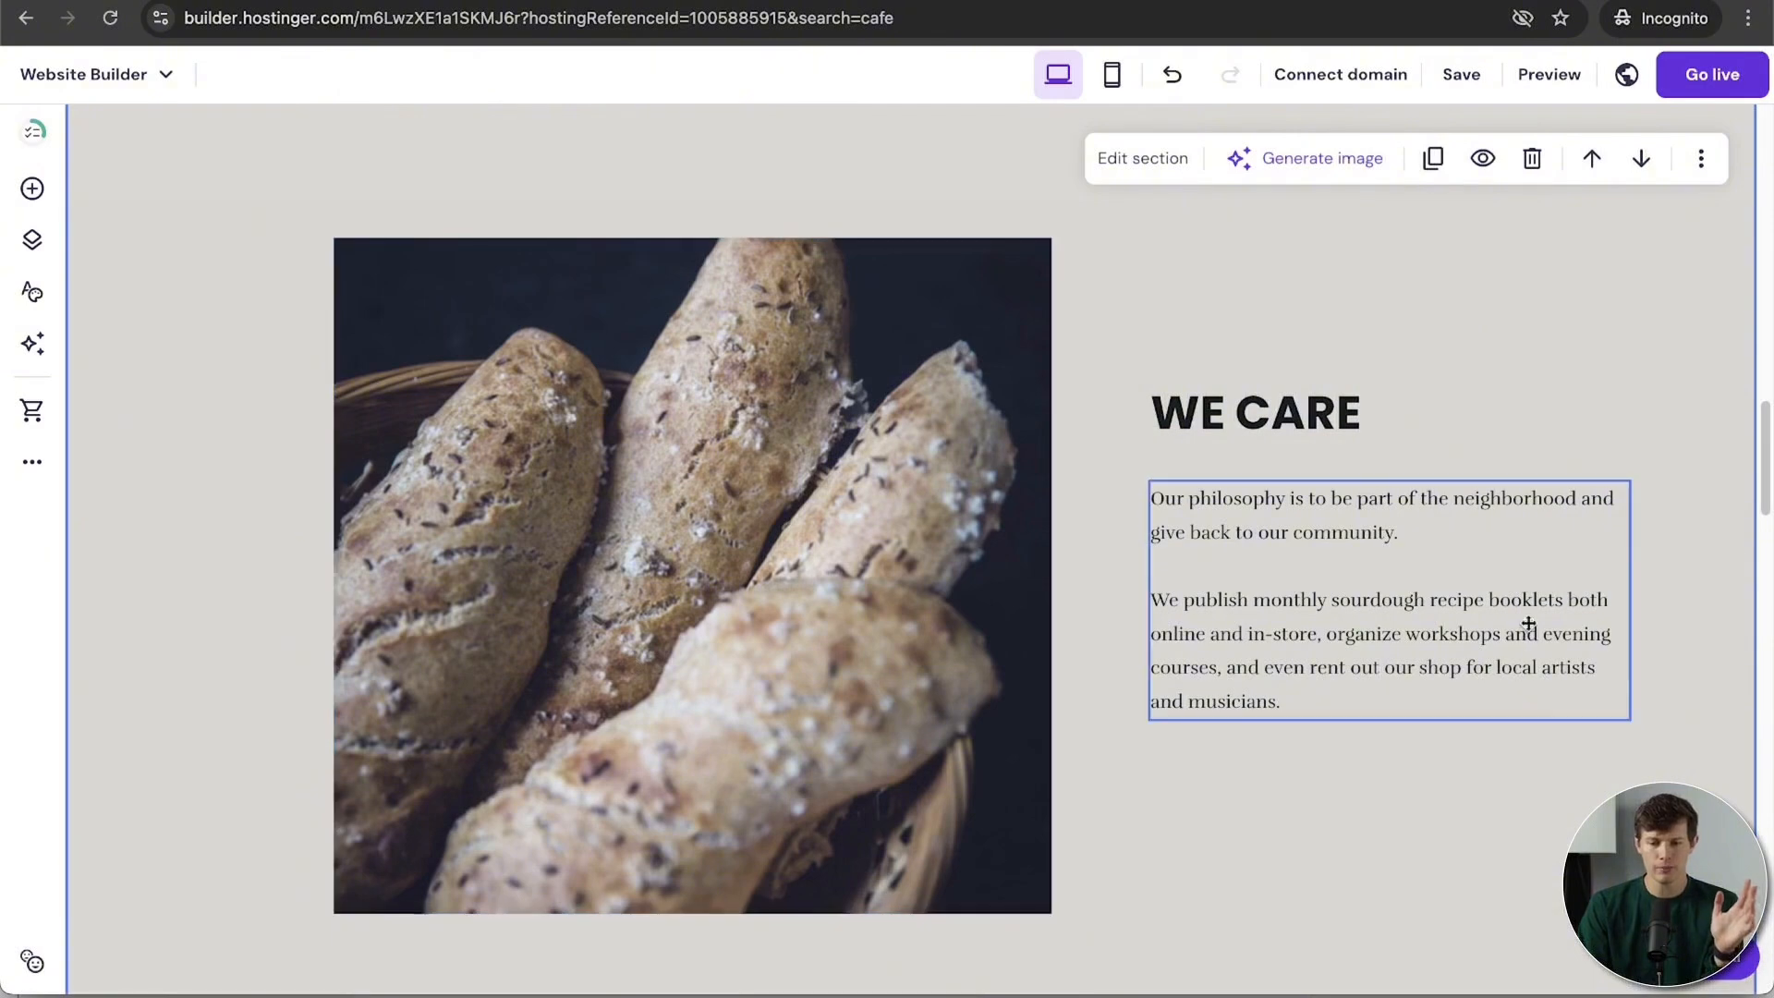
pyautogui.scroll(1, 1605, 637)
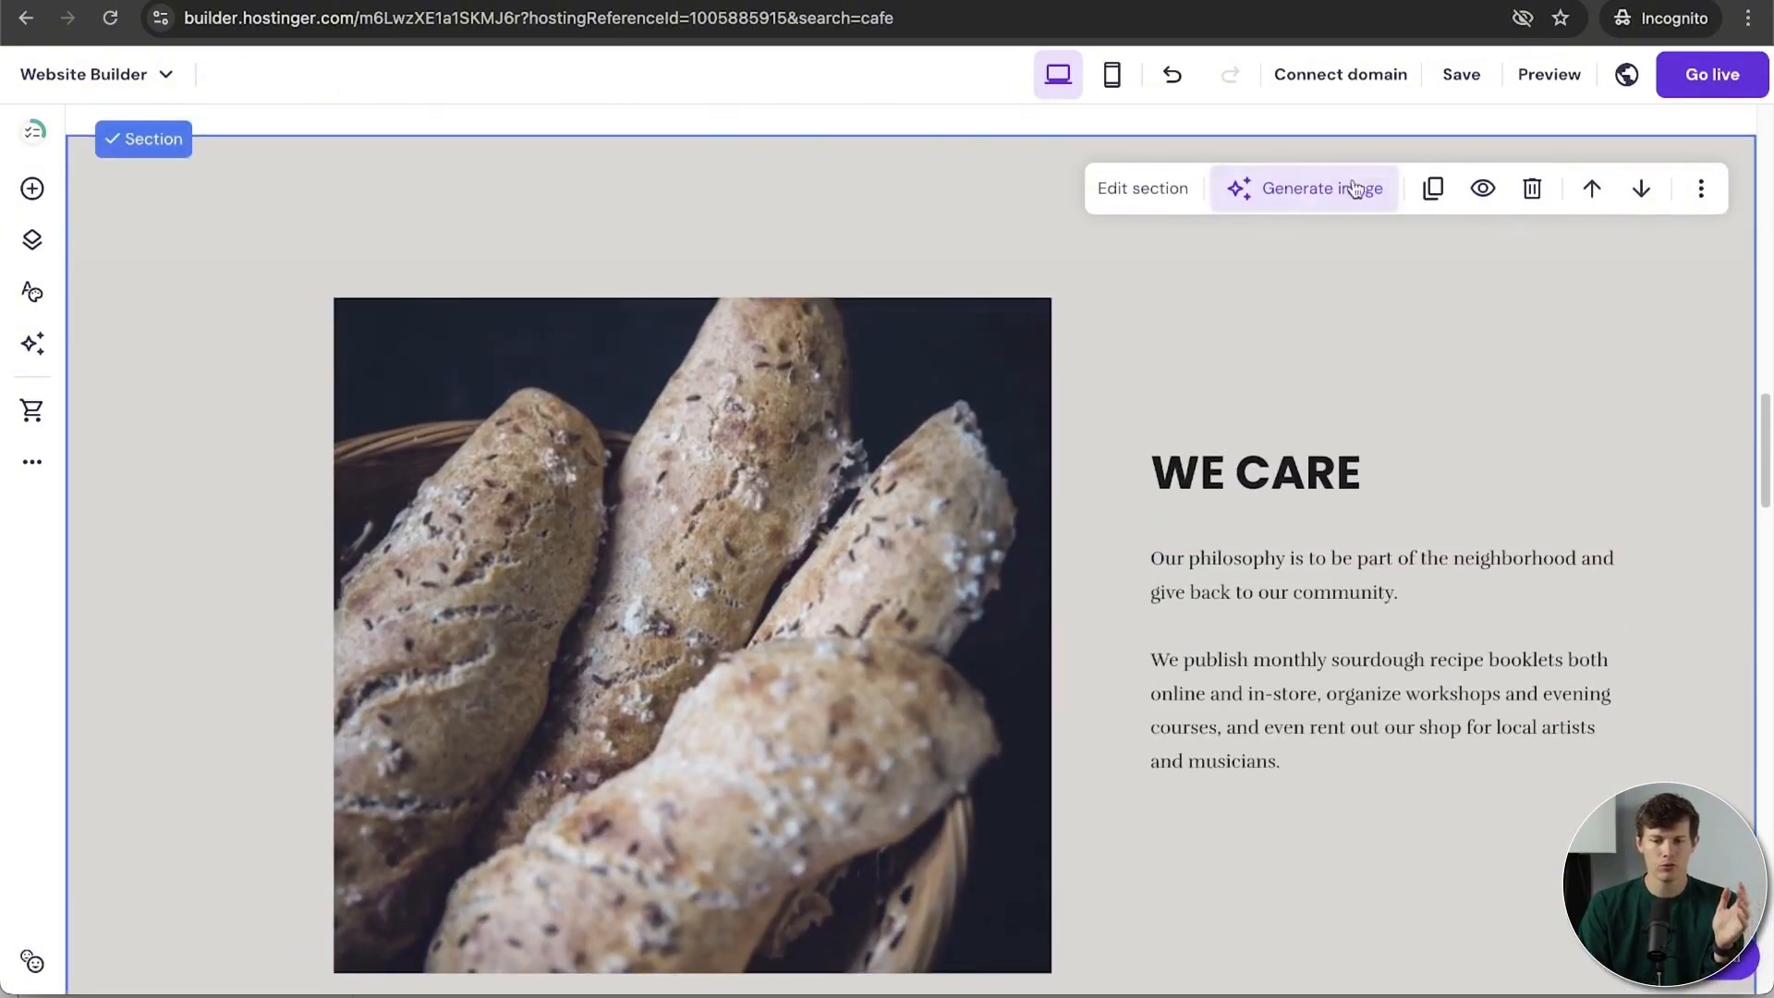
pyautogui.scroll(1, 1527, 407)
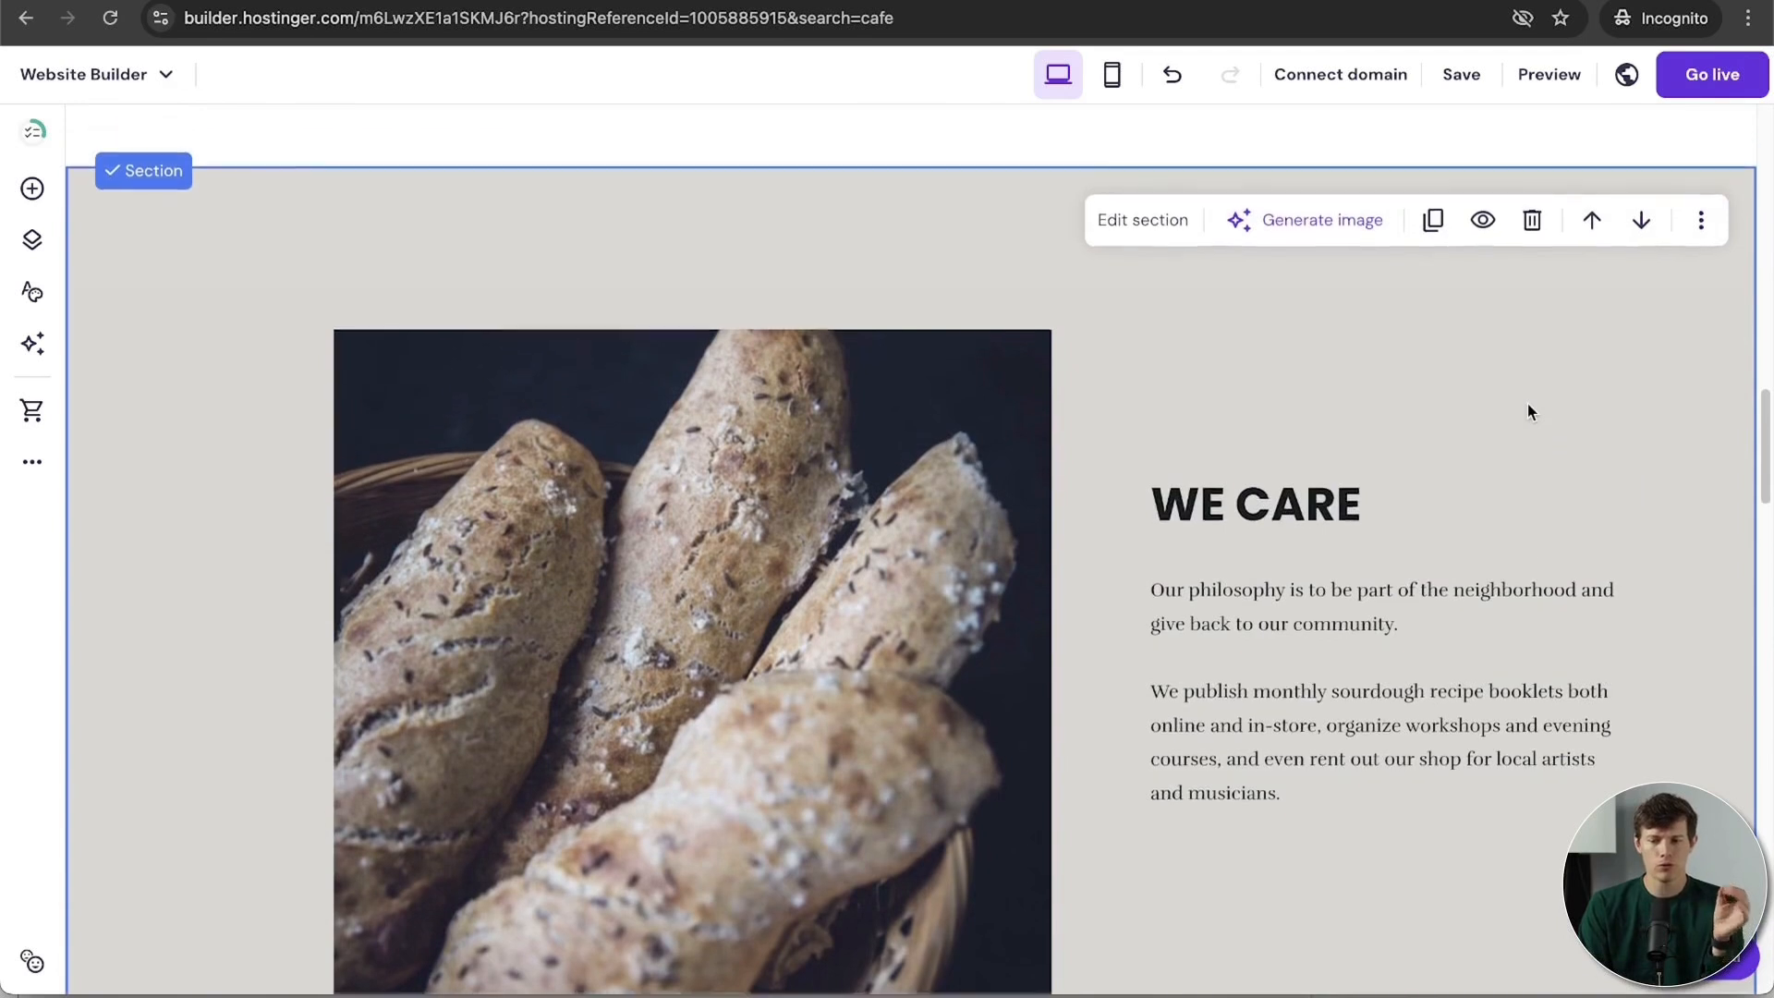
pyautogui.scroll(-1, 1528, 408)
pyautogui.scroll(-1, 1527, 412)
pyautogui.scroll(1, 1528, 408)
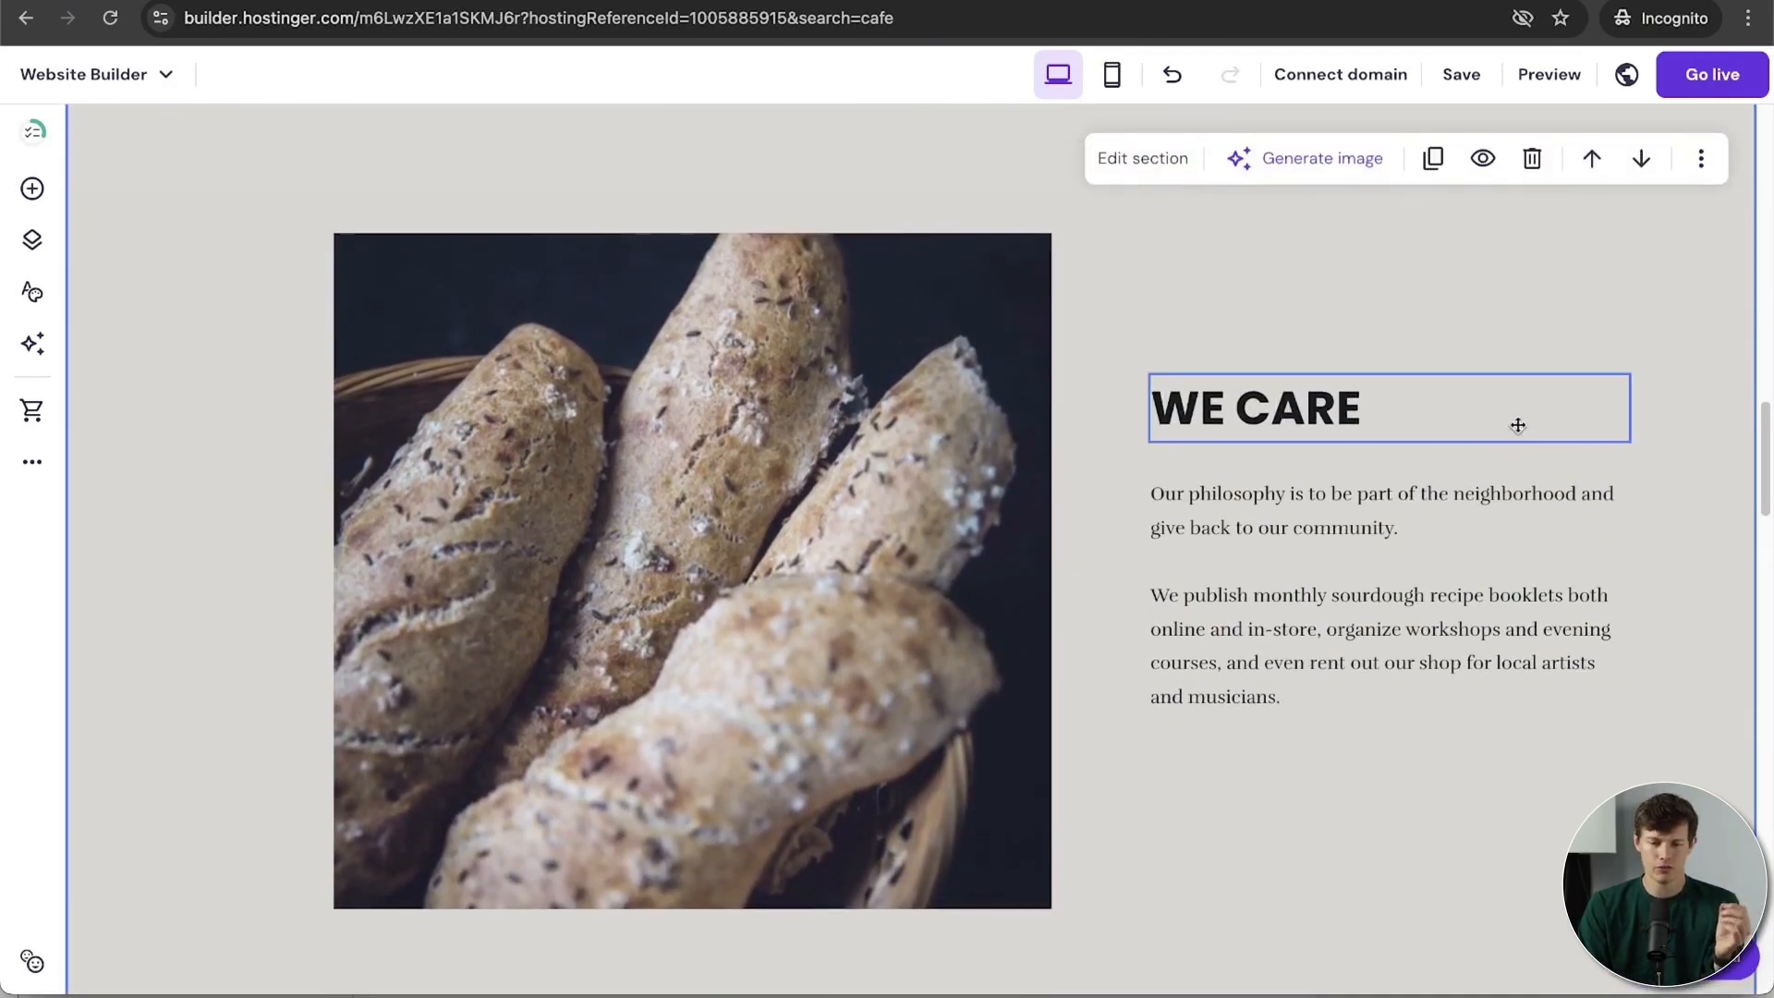
pyautogui.click(1287, 417)
pyautogui.click(1287, 415)
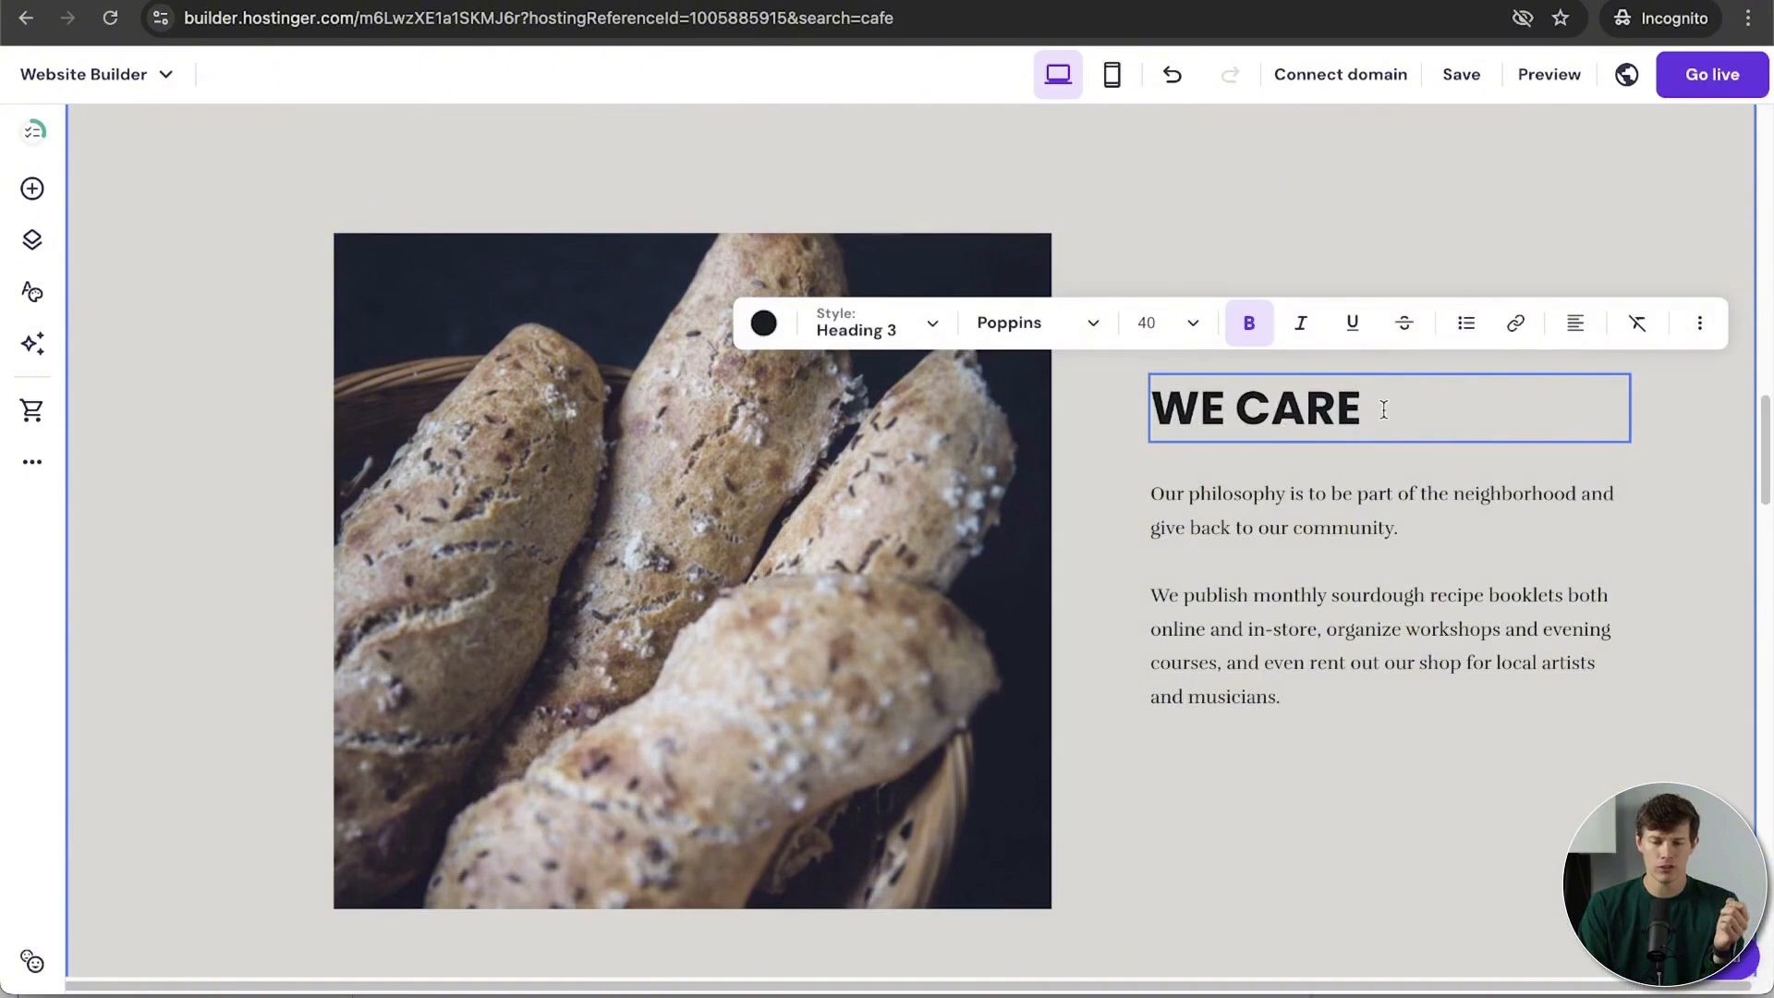
pyautogui.moveTo(1387, 410); pyautogui.dragTo(1171, 413)
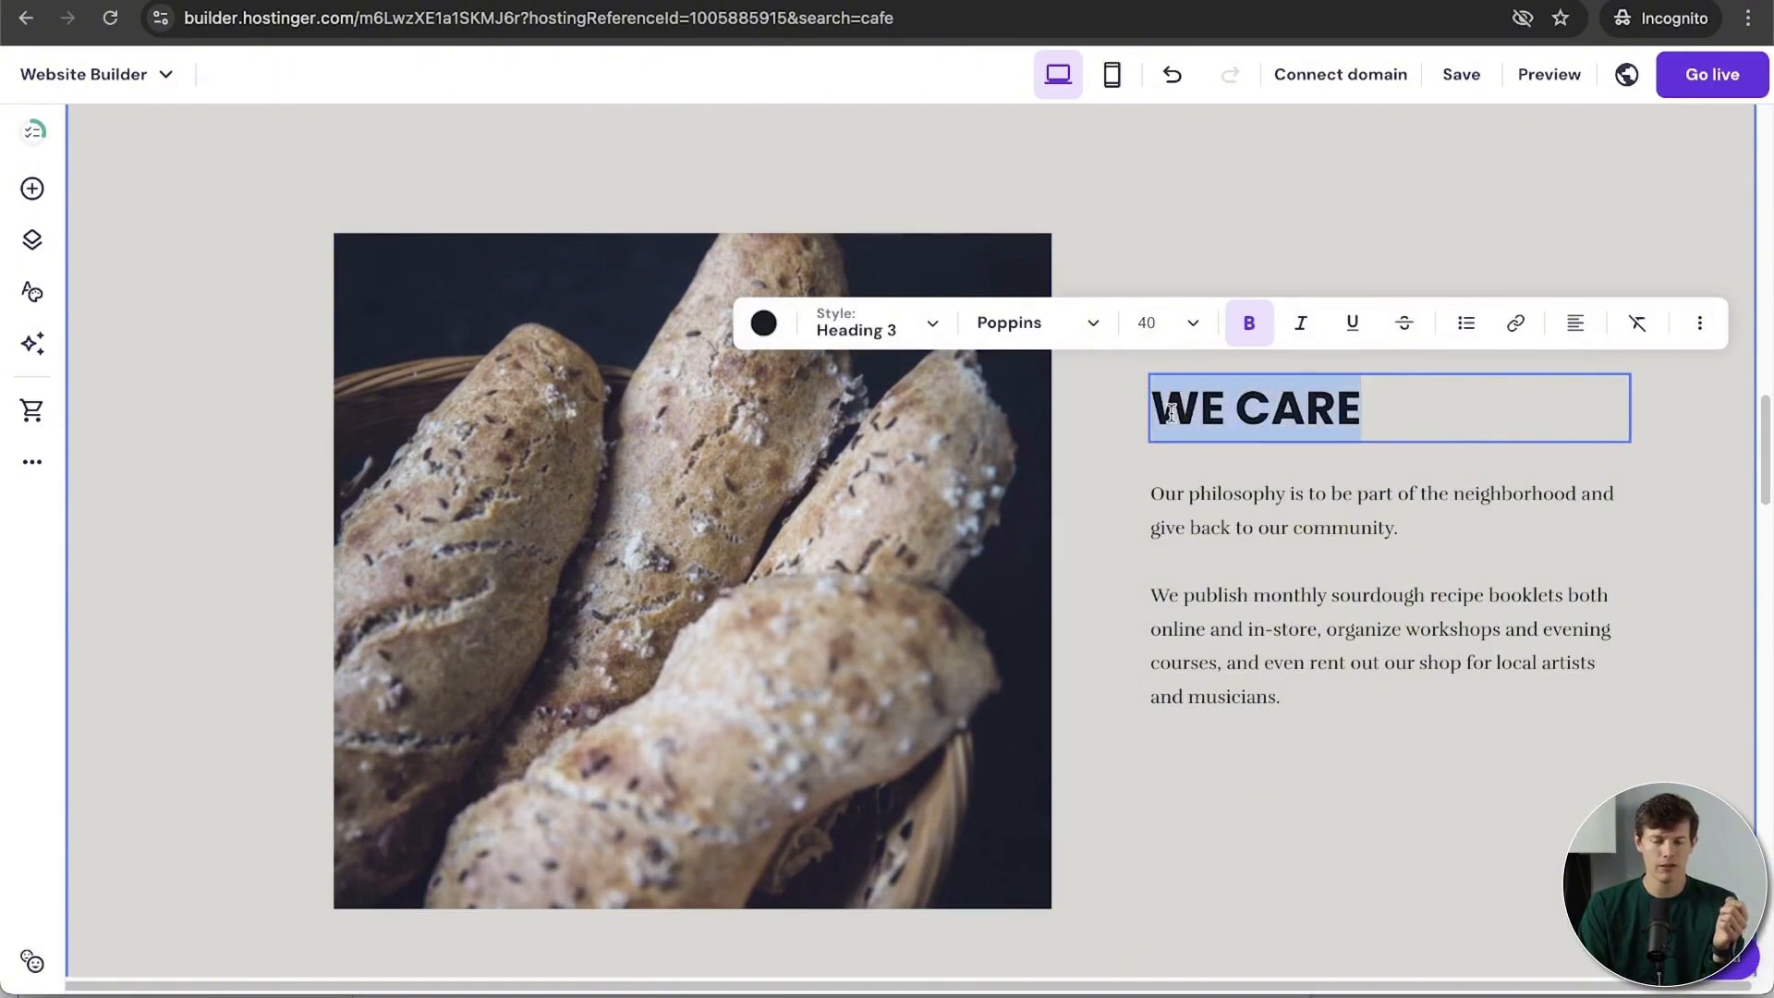
pyautogui.write('WE MA')
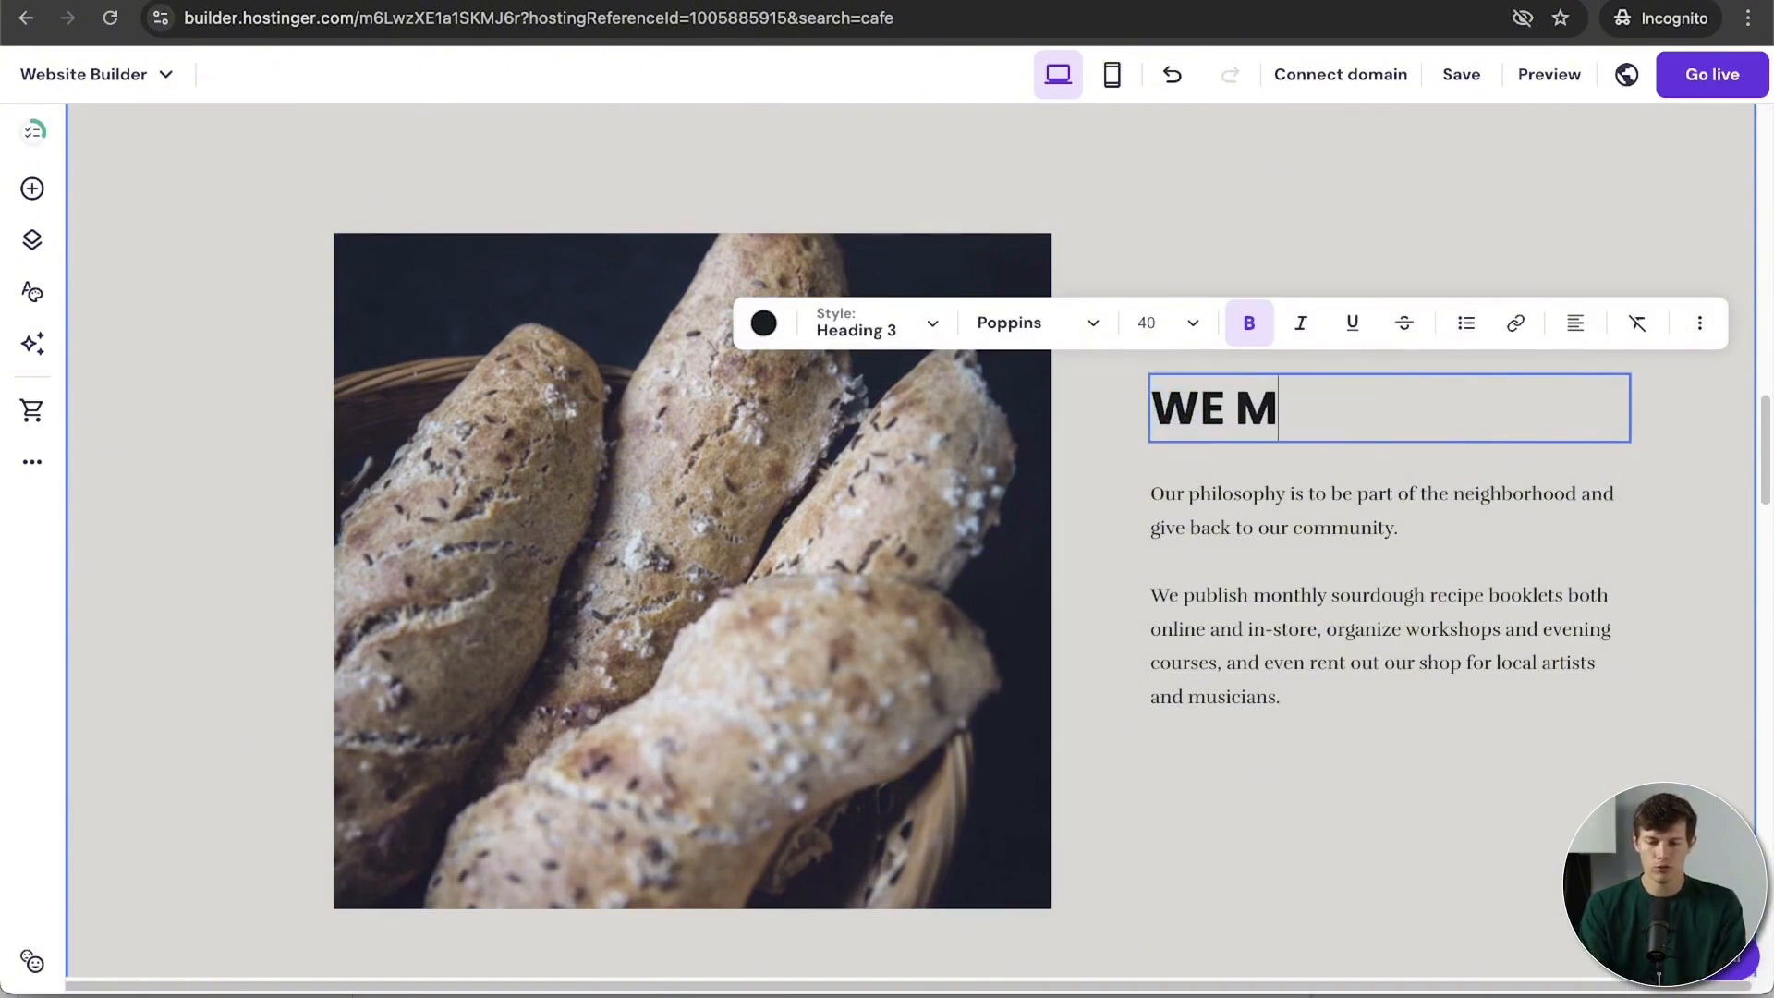
pyautogui.press('BackSpace')
pyautogui.press('BackSpace')
pyautogui.write('LOVE COFFEE')
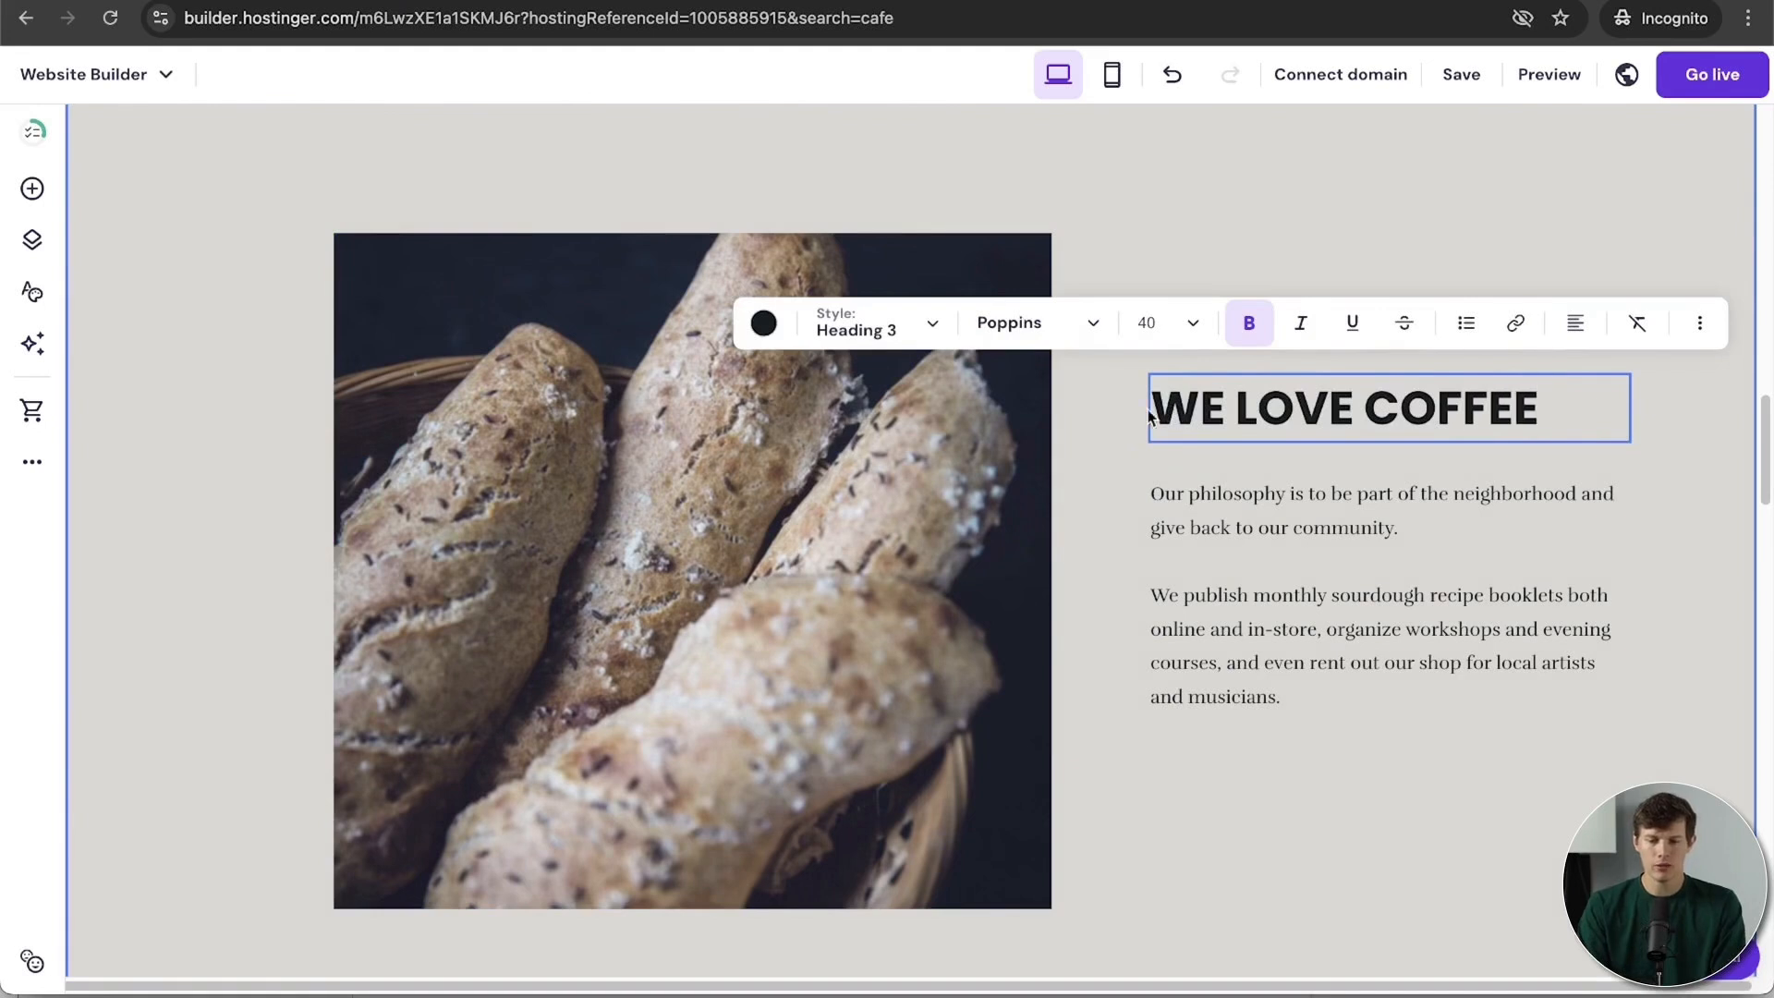
# Step: Keep the heading bold and try Heading 2 before returning it to Heading 3
pyautogui.click(1171, 413)
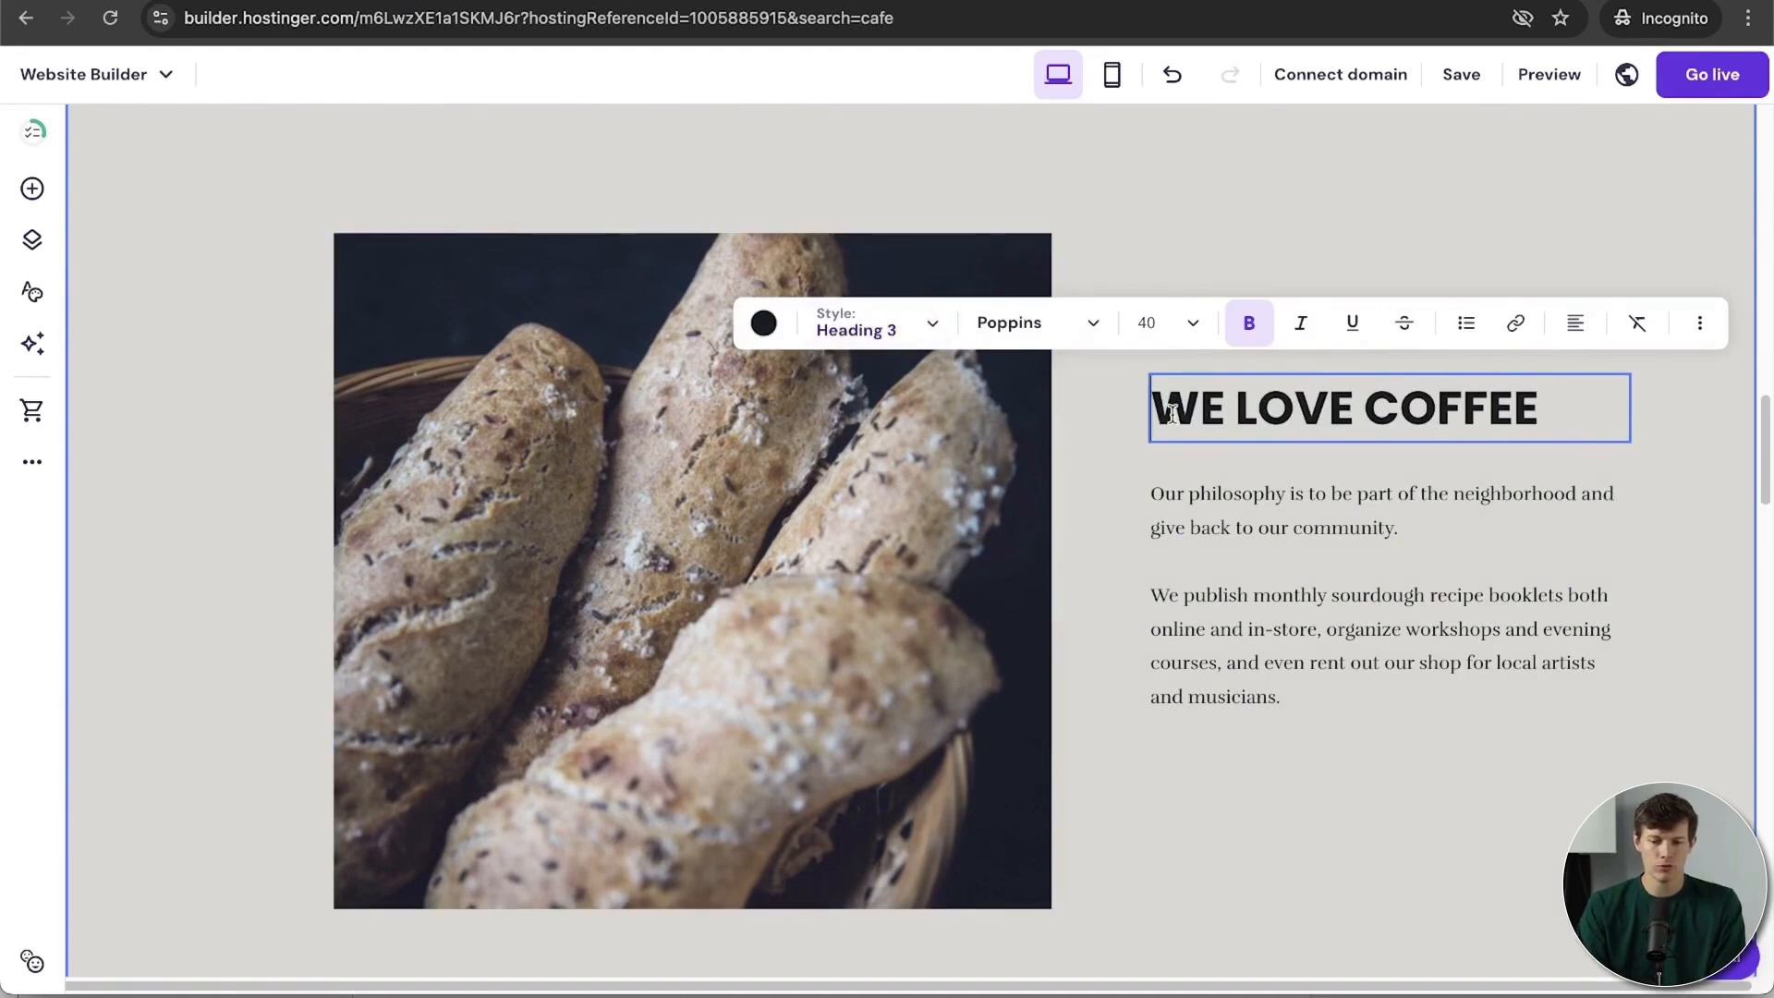
pyautogui.moveTo(1573, 418); pyautogui.dragTo(1151, 413)
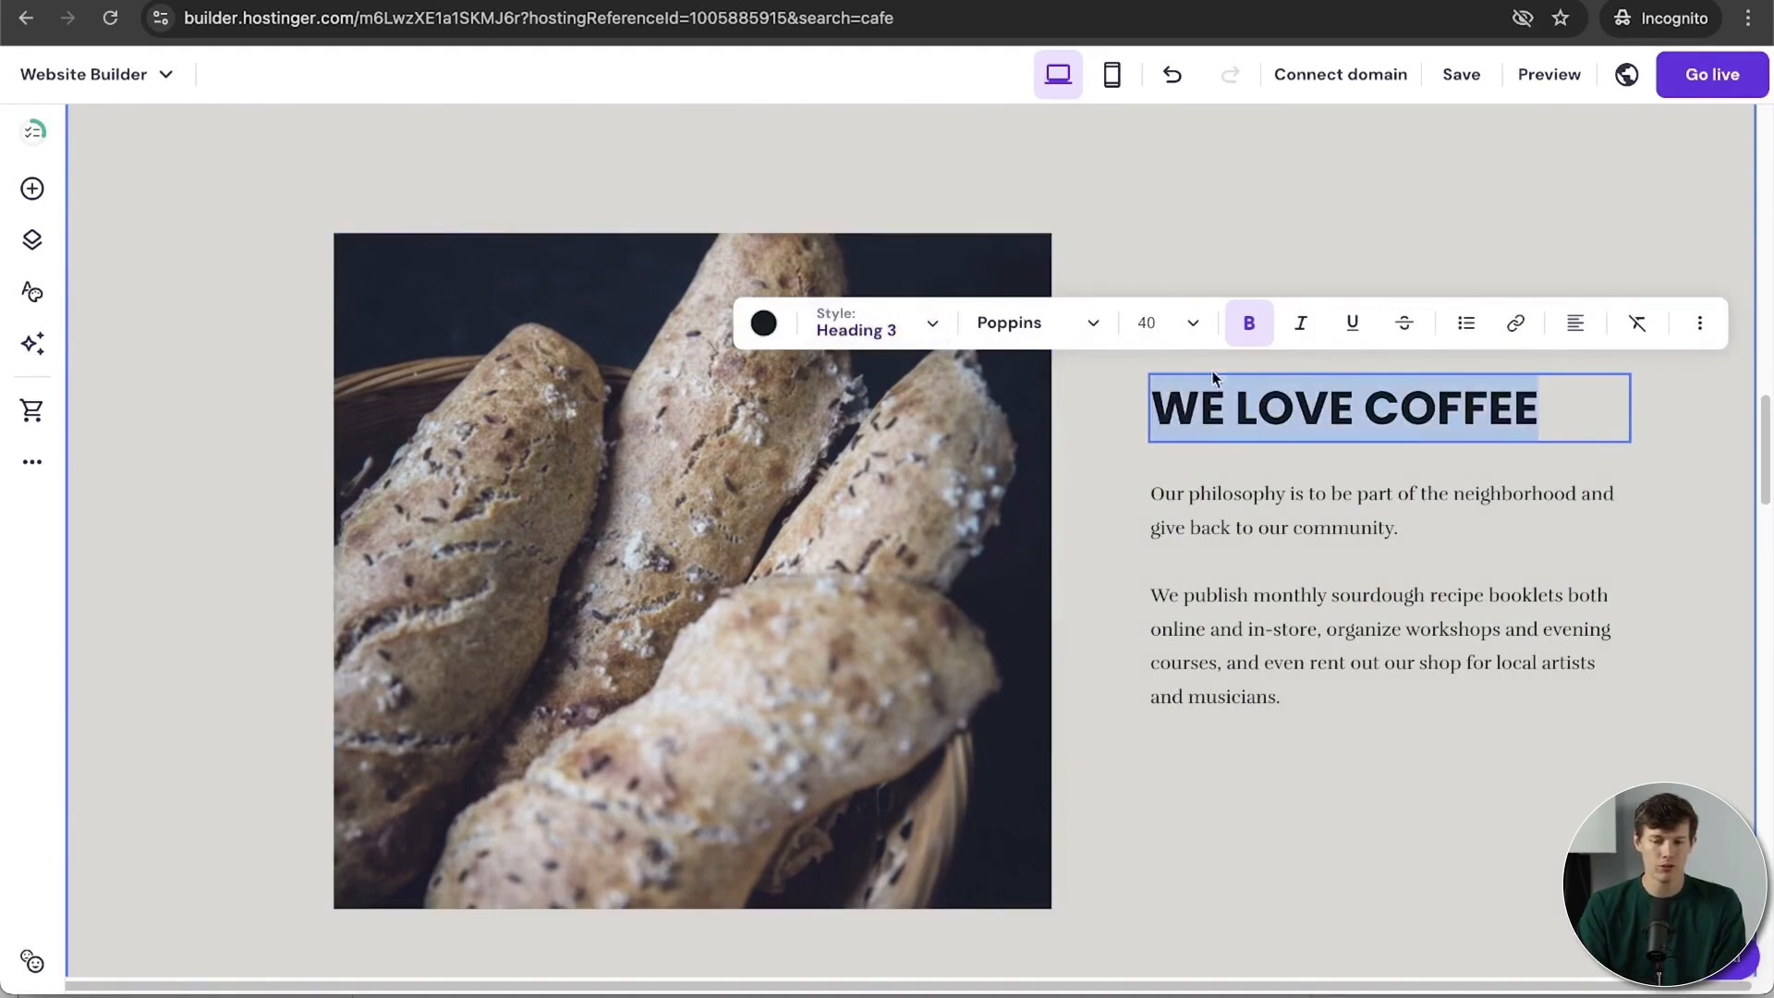
pyautogui.click(1251, 324)
pyautogui.click(1255, 326)
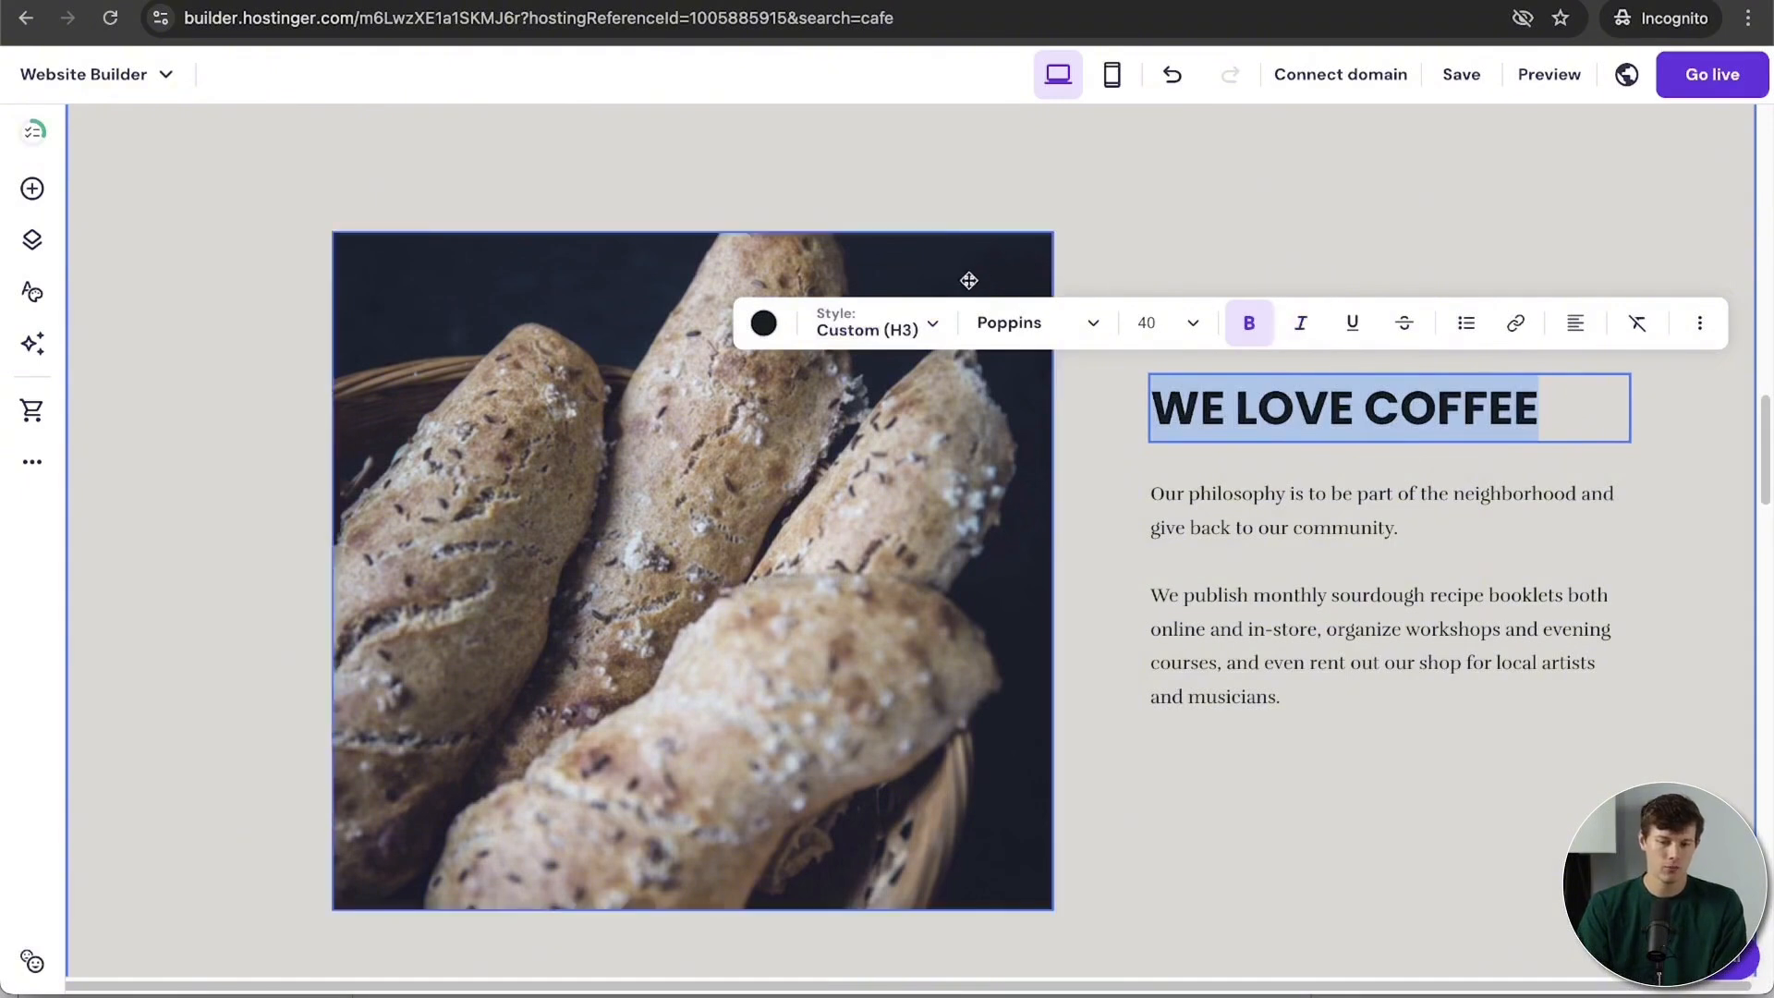
pyautogui.click(1017, 327)
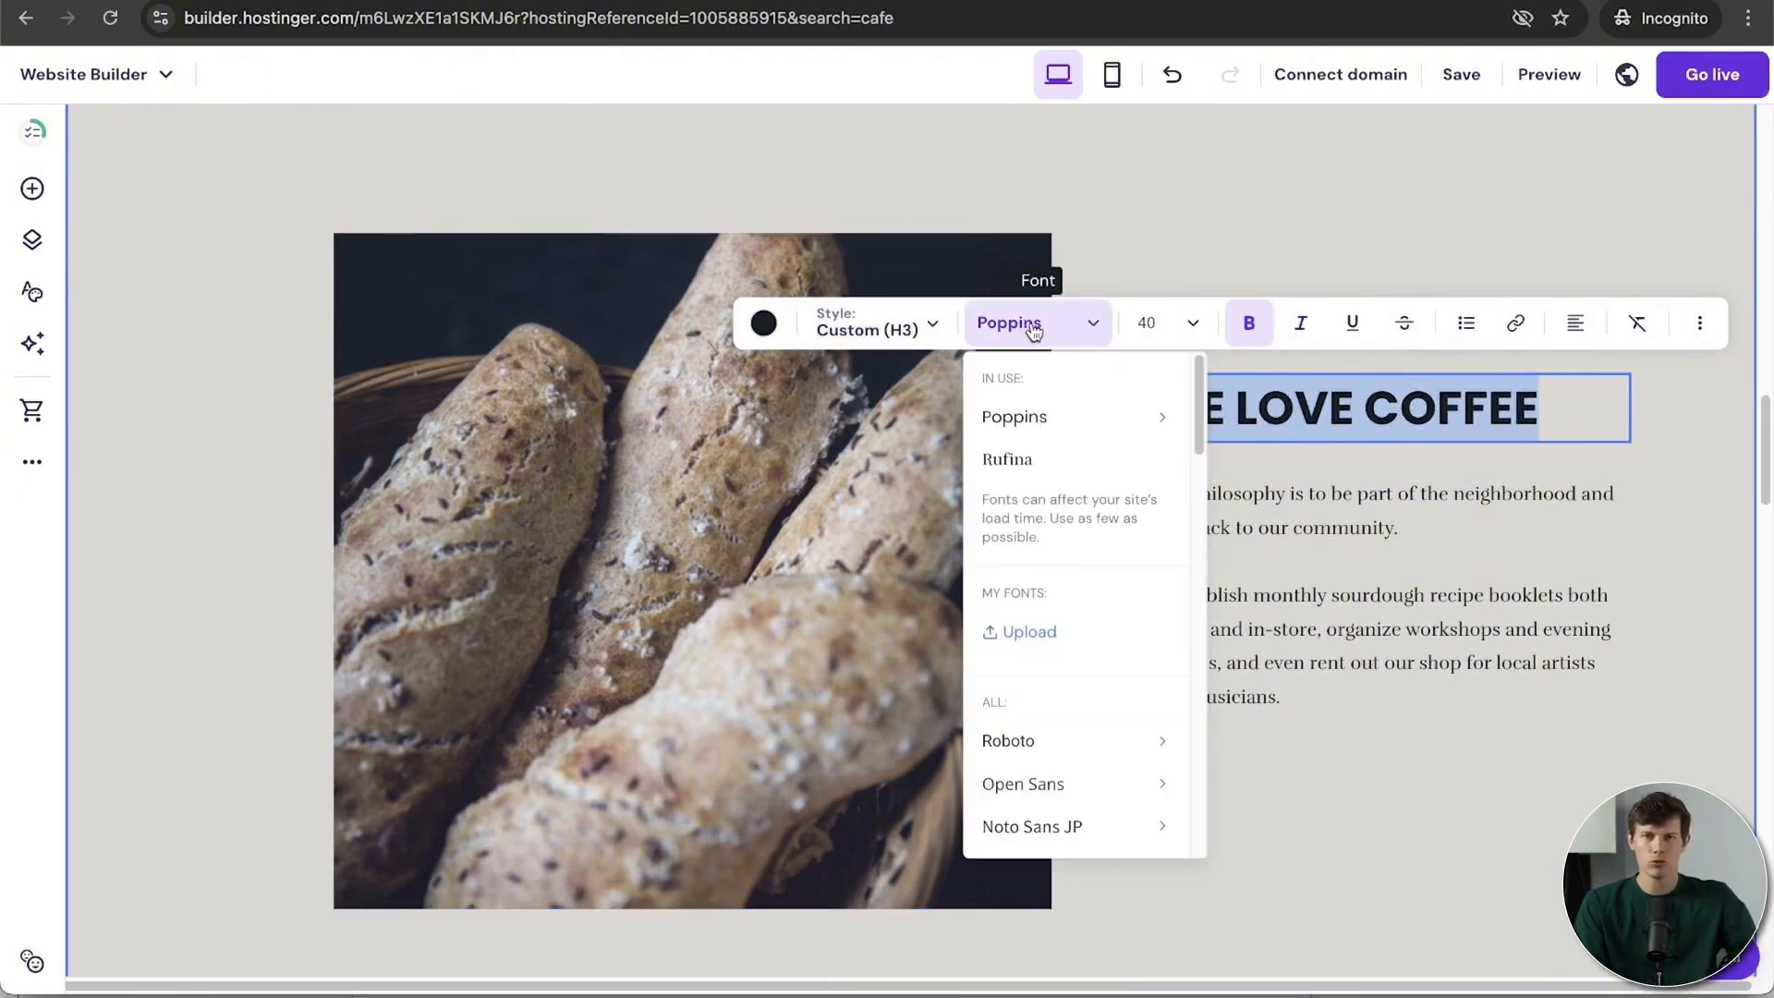
pyautogui.click(901, 340)
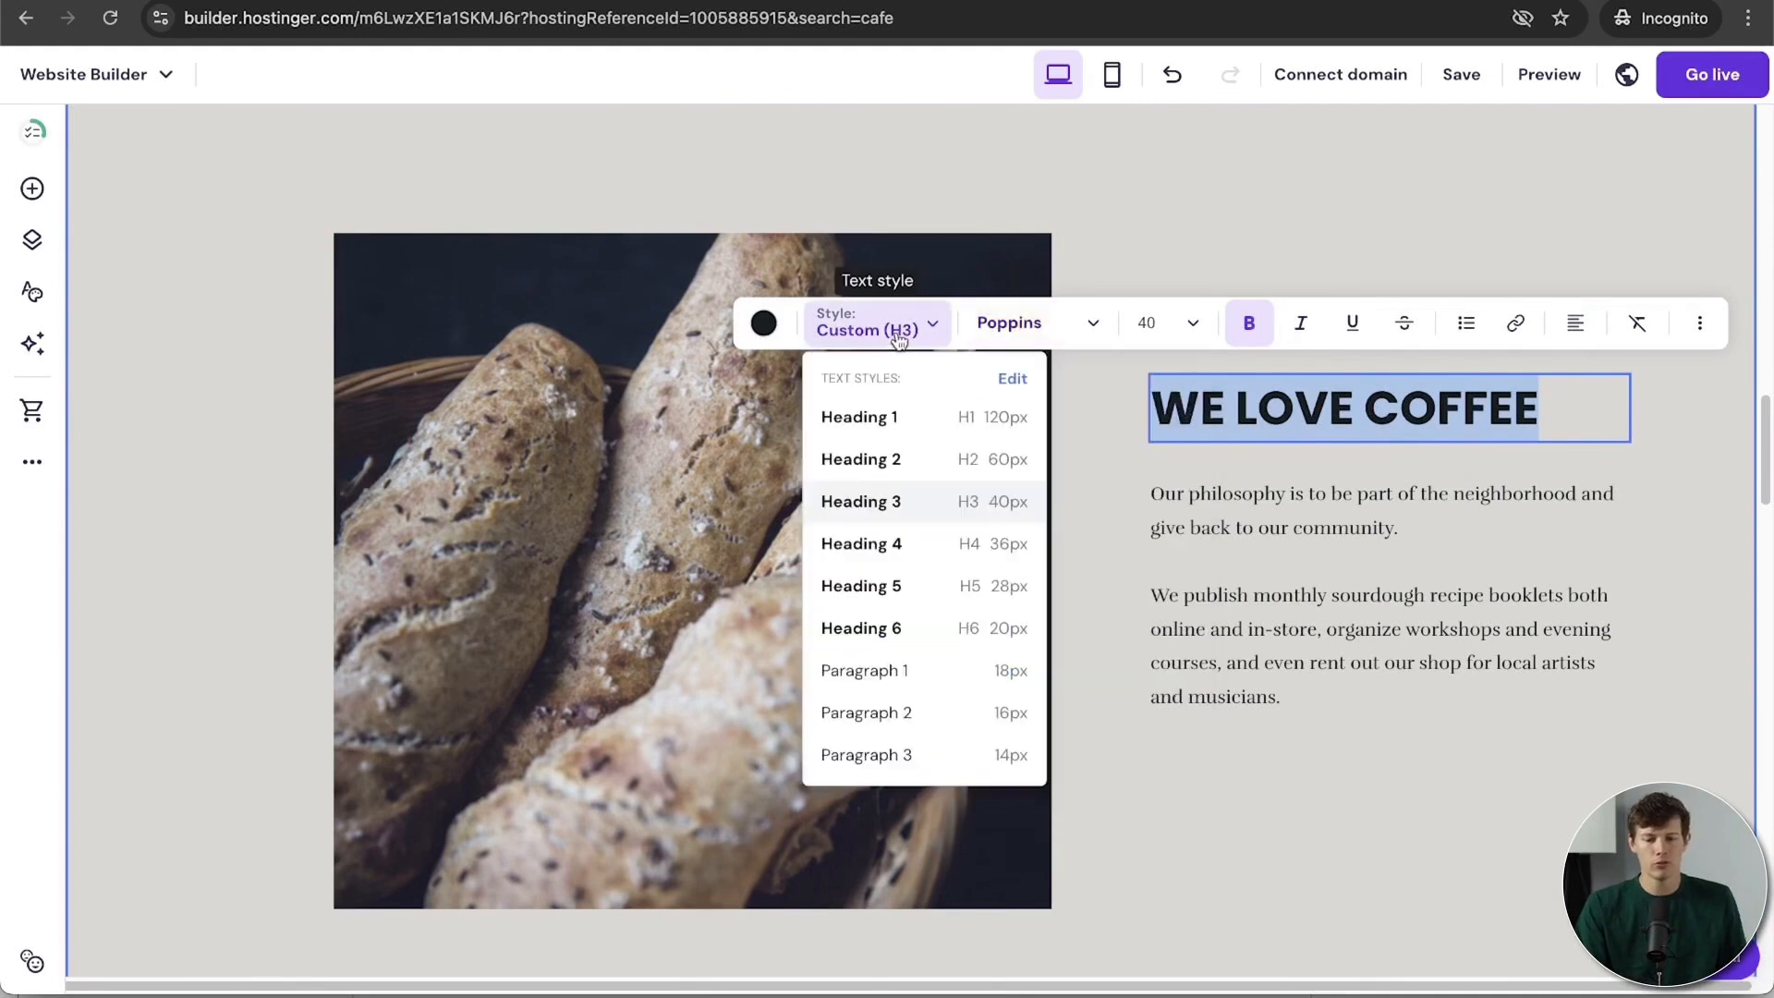
pyautogui.click(901, 473)
pyautogui.click(910, 330)
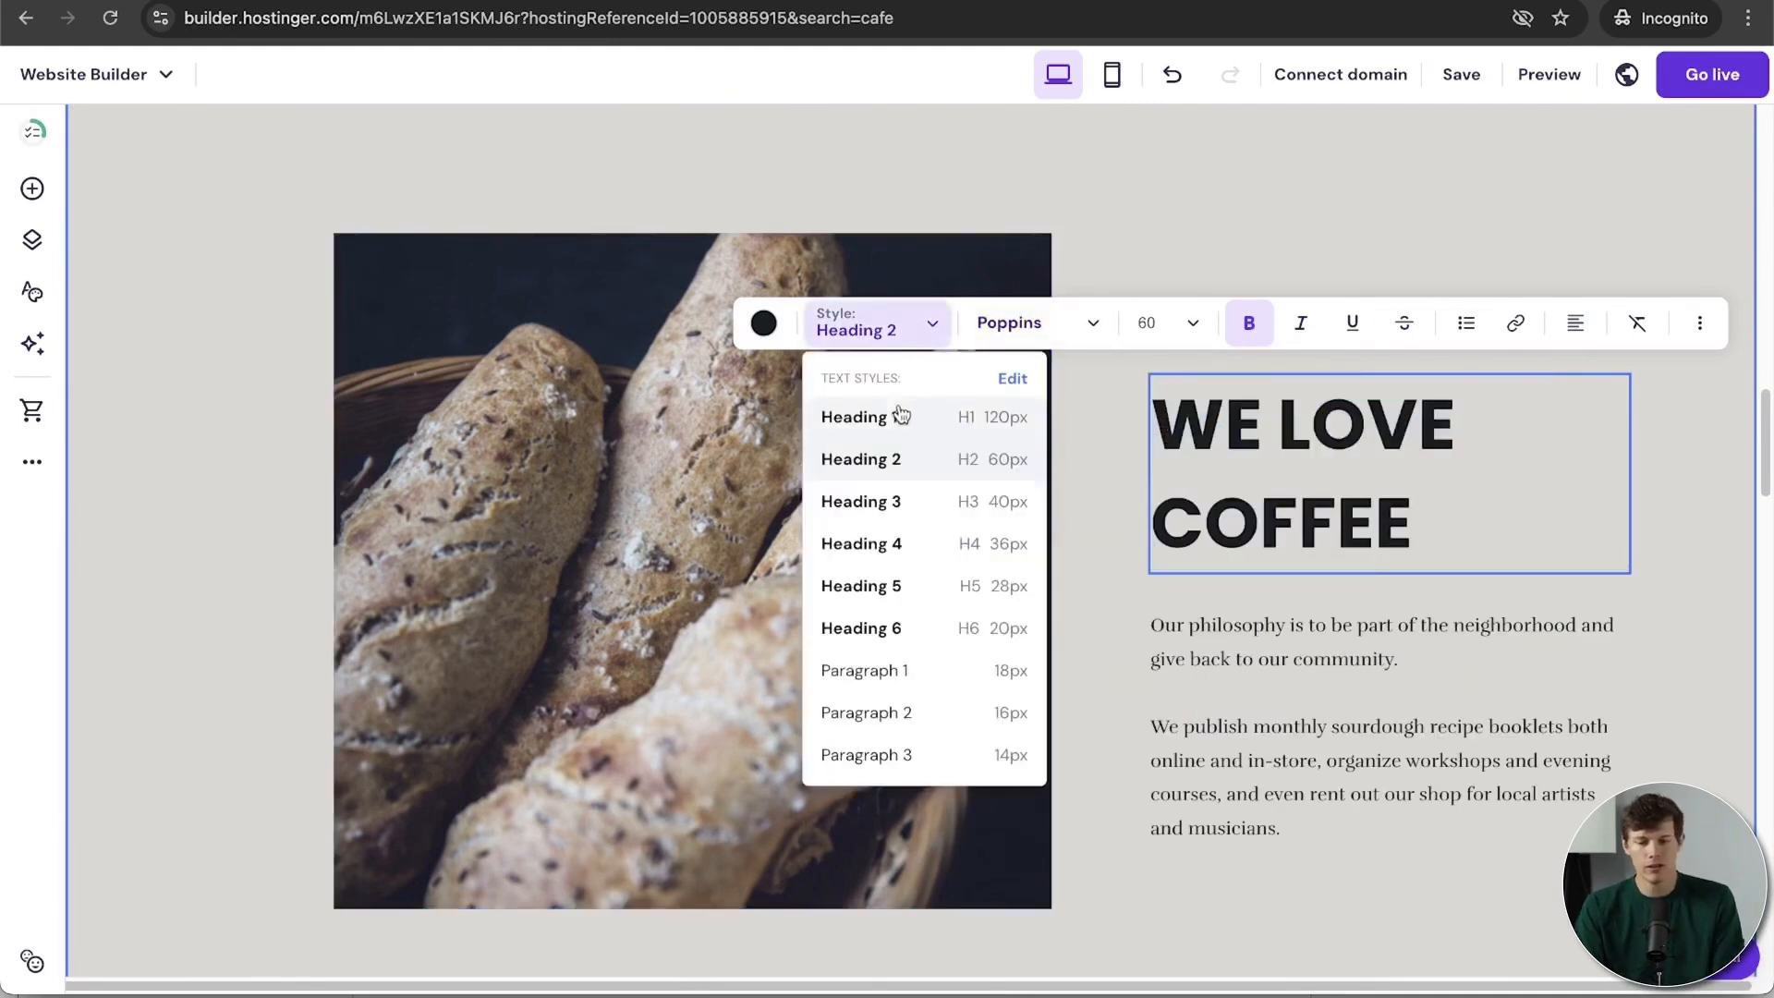
pyautogui.click(874, 511)
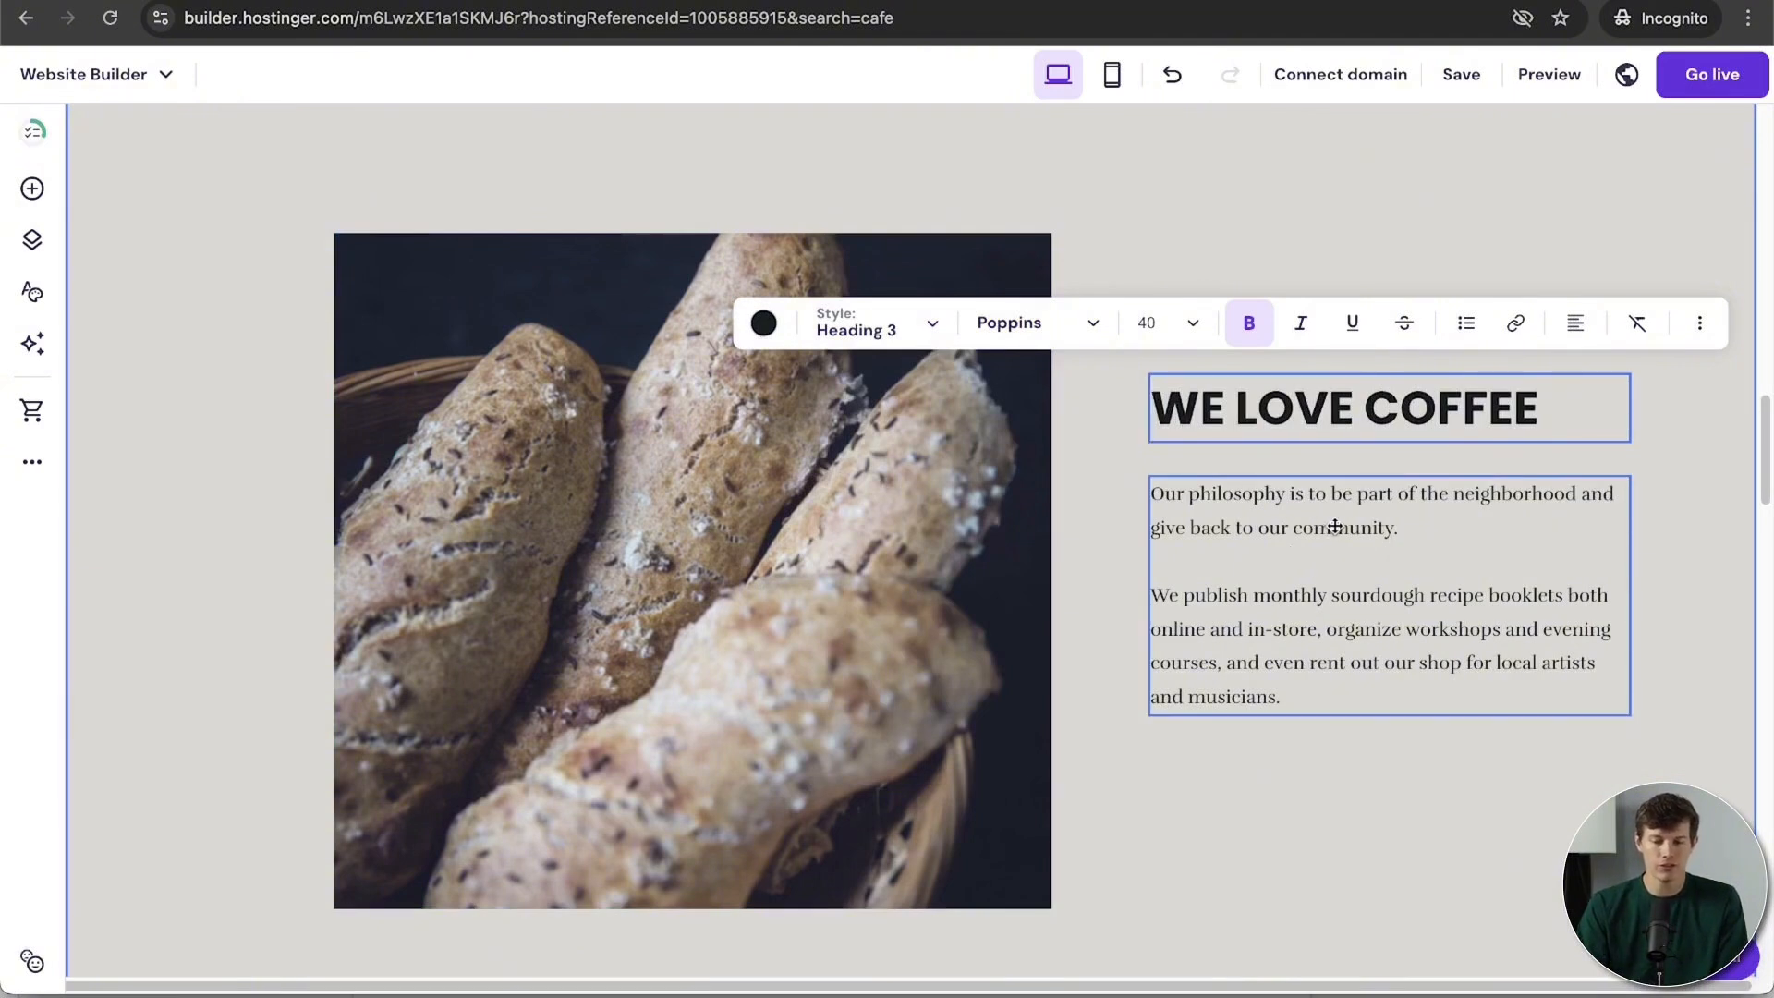
# Step: Link the words 'sourdough recipe' in the paragraph to the Contact page
pyautogui.click(1336, 526)
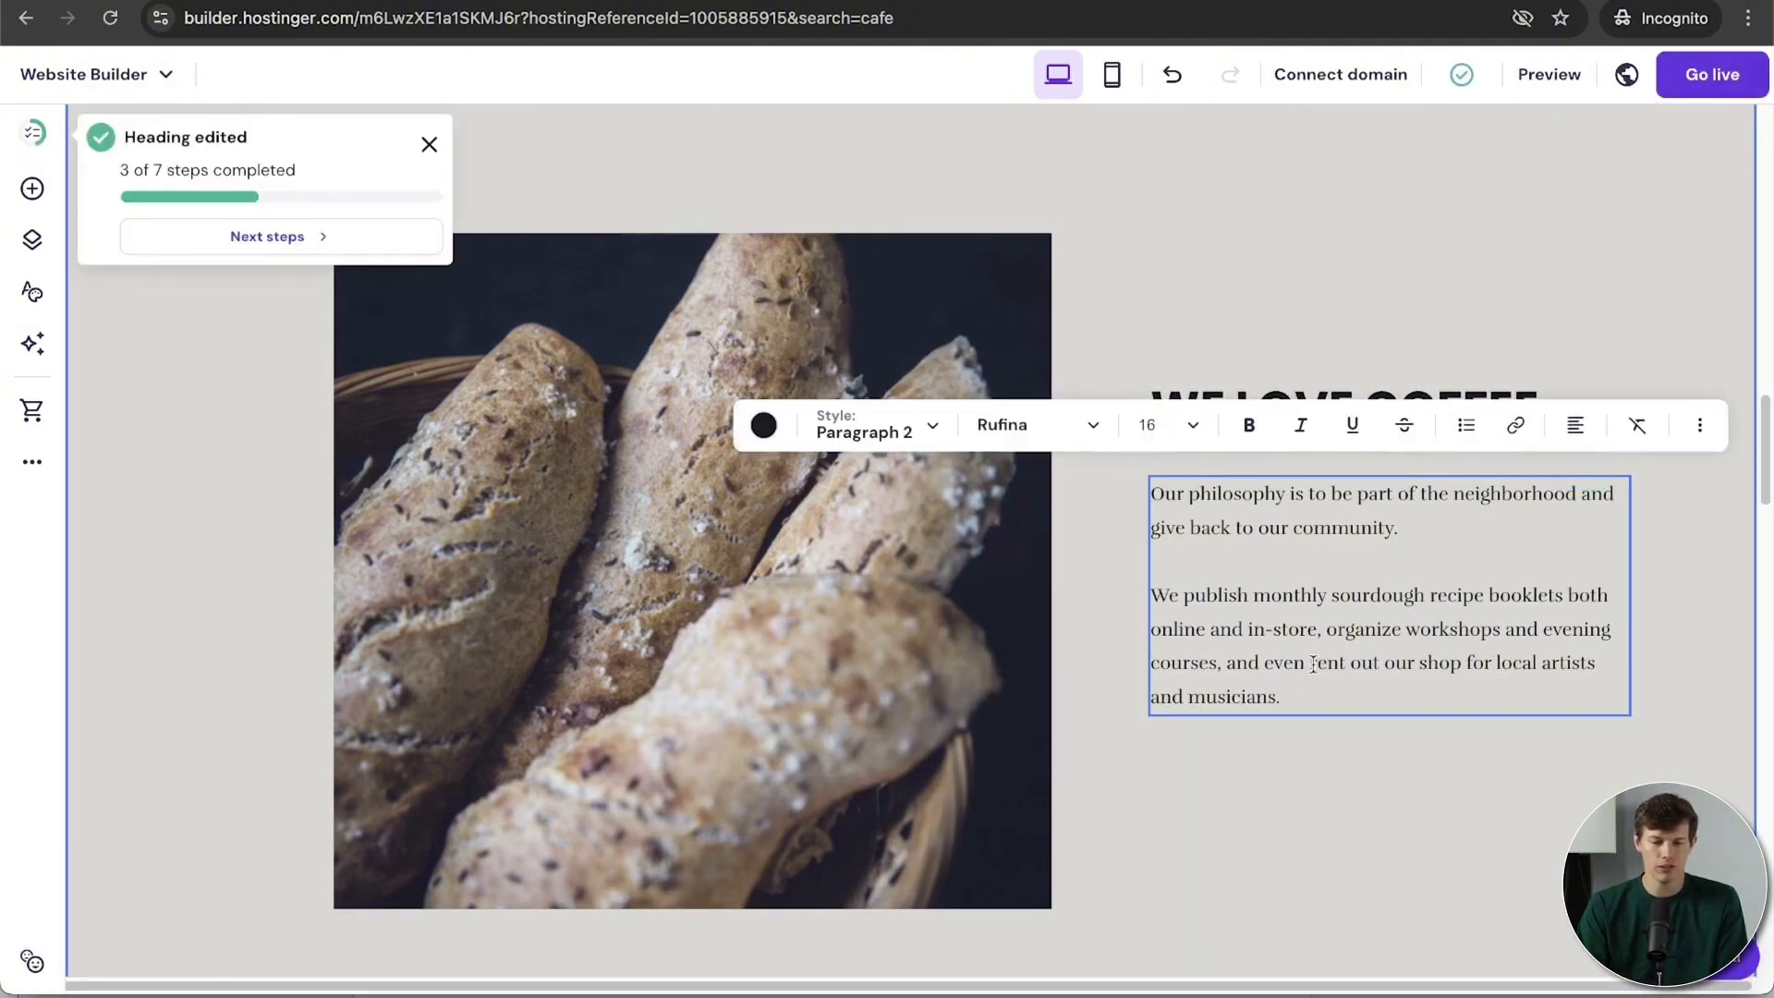
pyautogui.moveTo(1284, 700); pyautogui.dragTo(1150, 490)
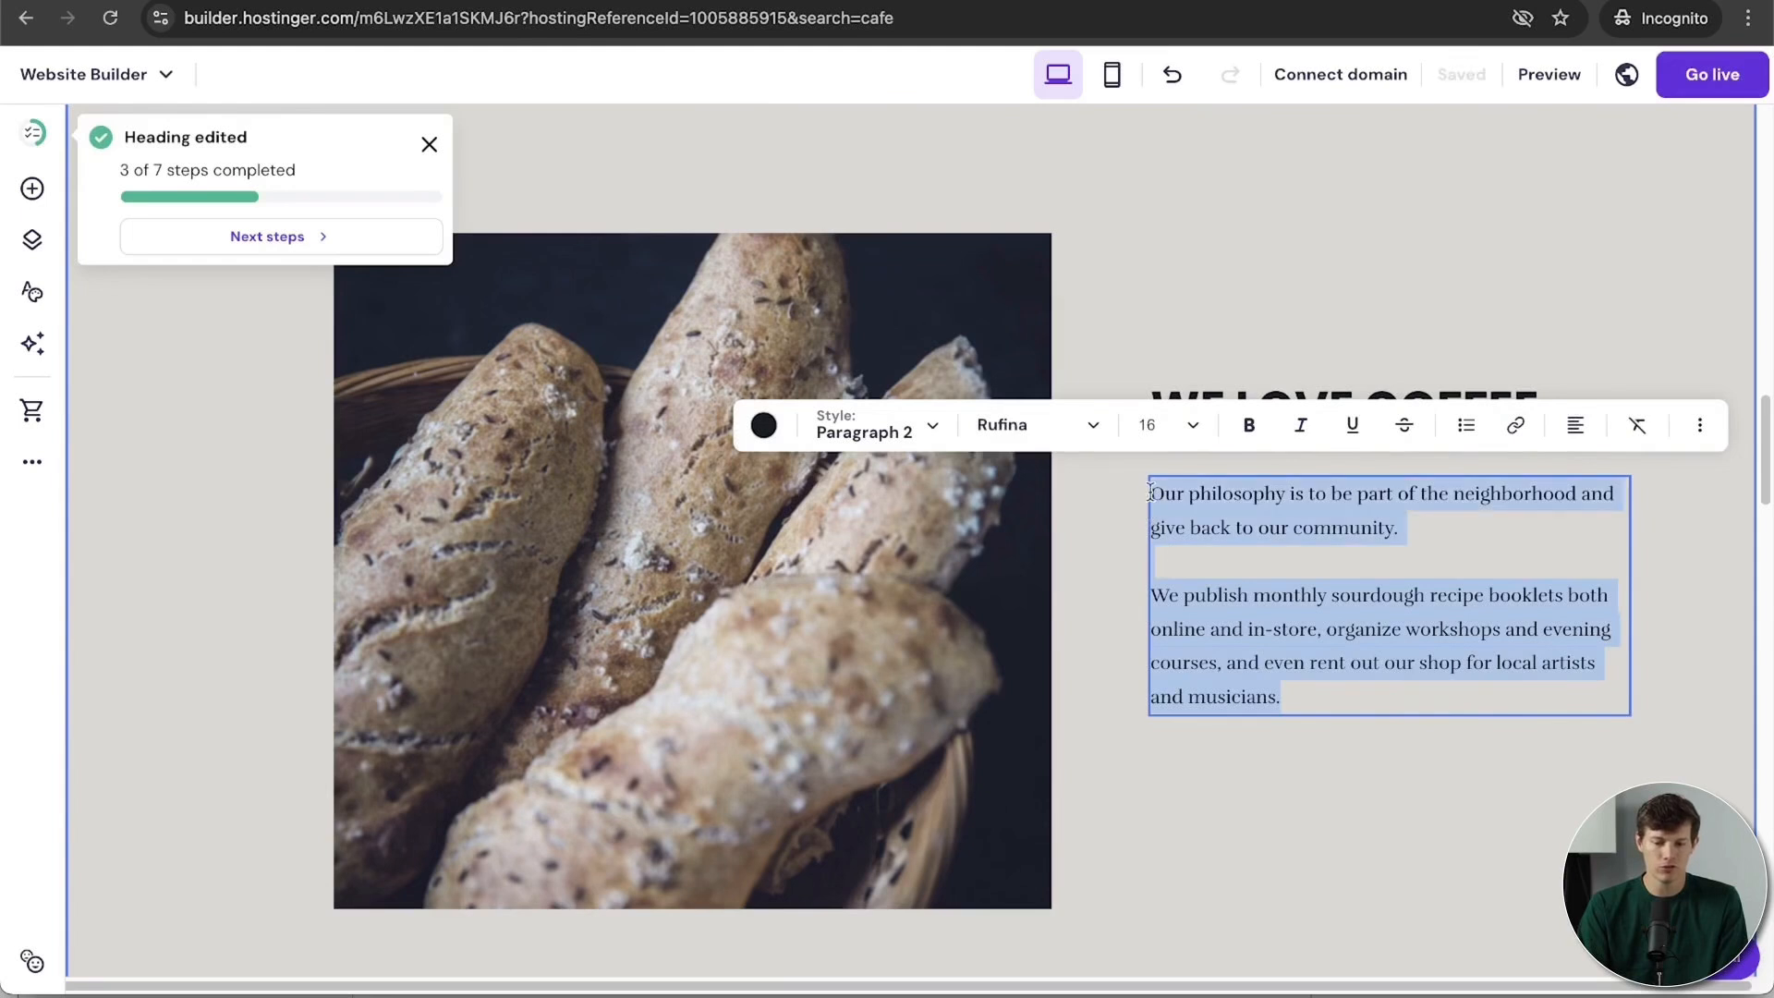
pyautogui.click(1237, 597)
pyautogui.write('sad')
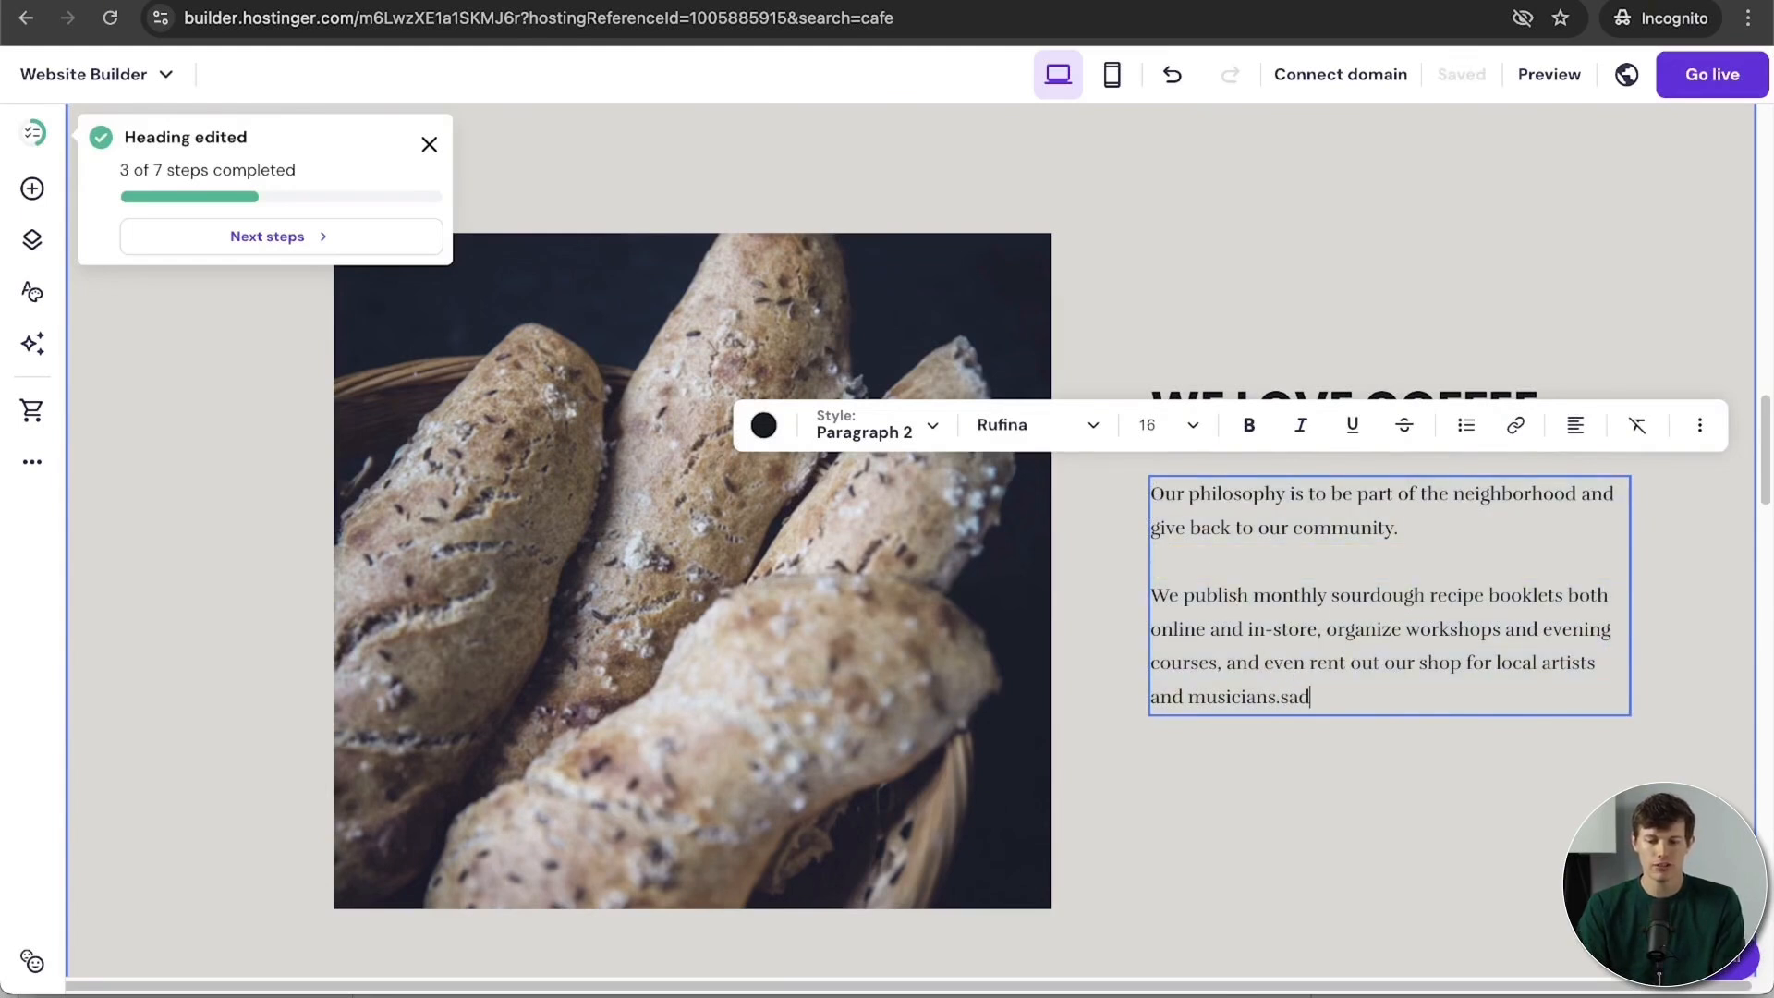
pyautogui.write('asd')
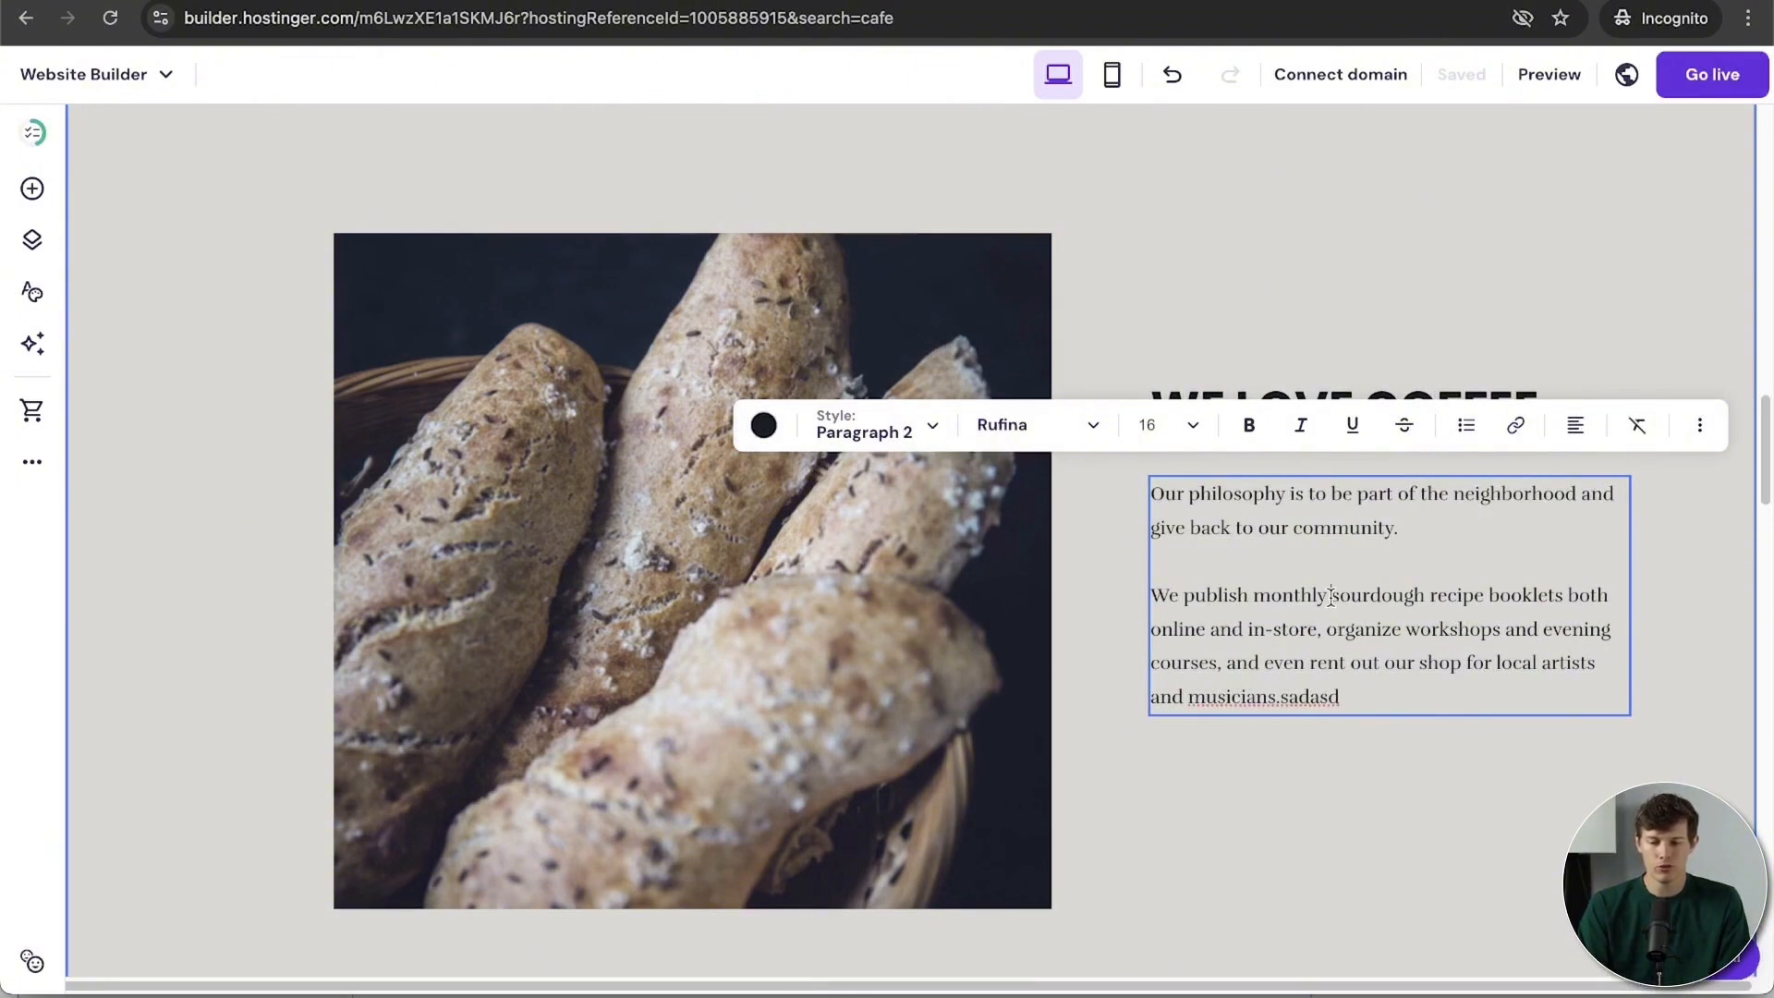
pyautogui.moveTo(1331, 596); pyautogui.dragTo(1467, 591)
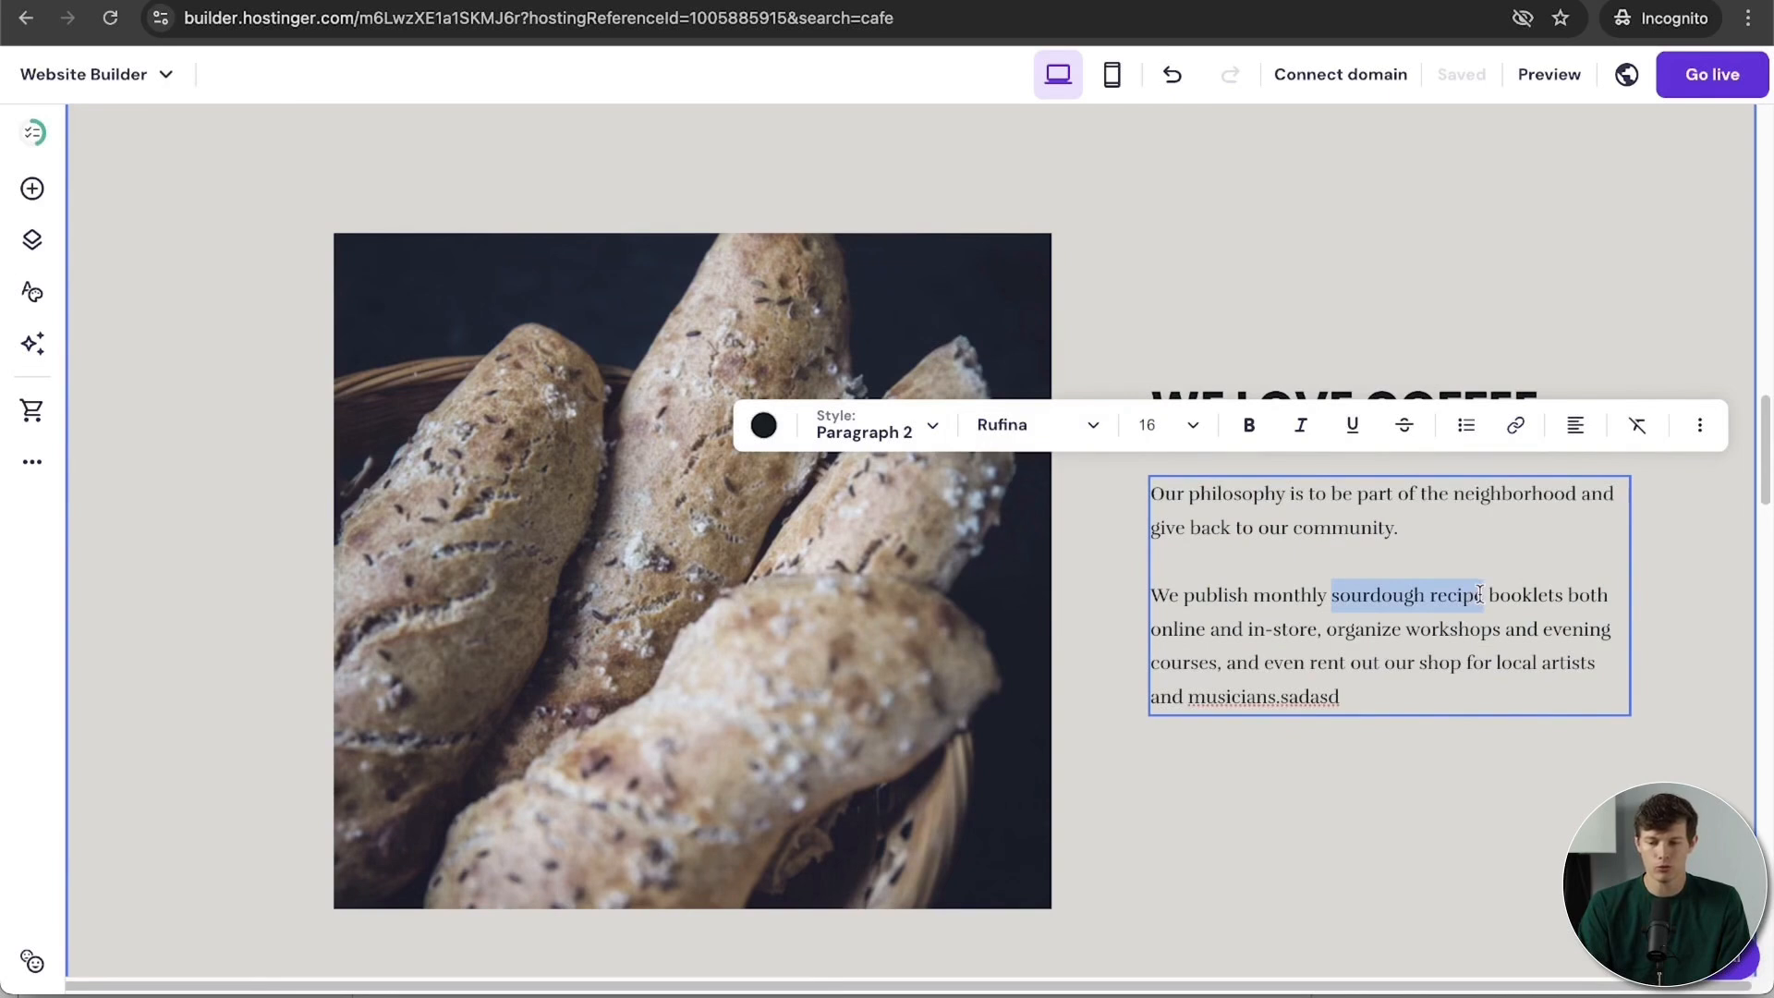
pyautogui.click(1523, 431)
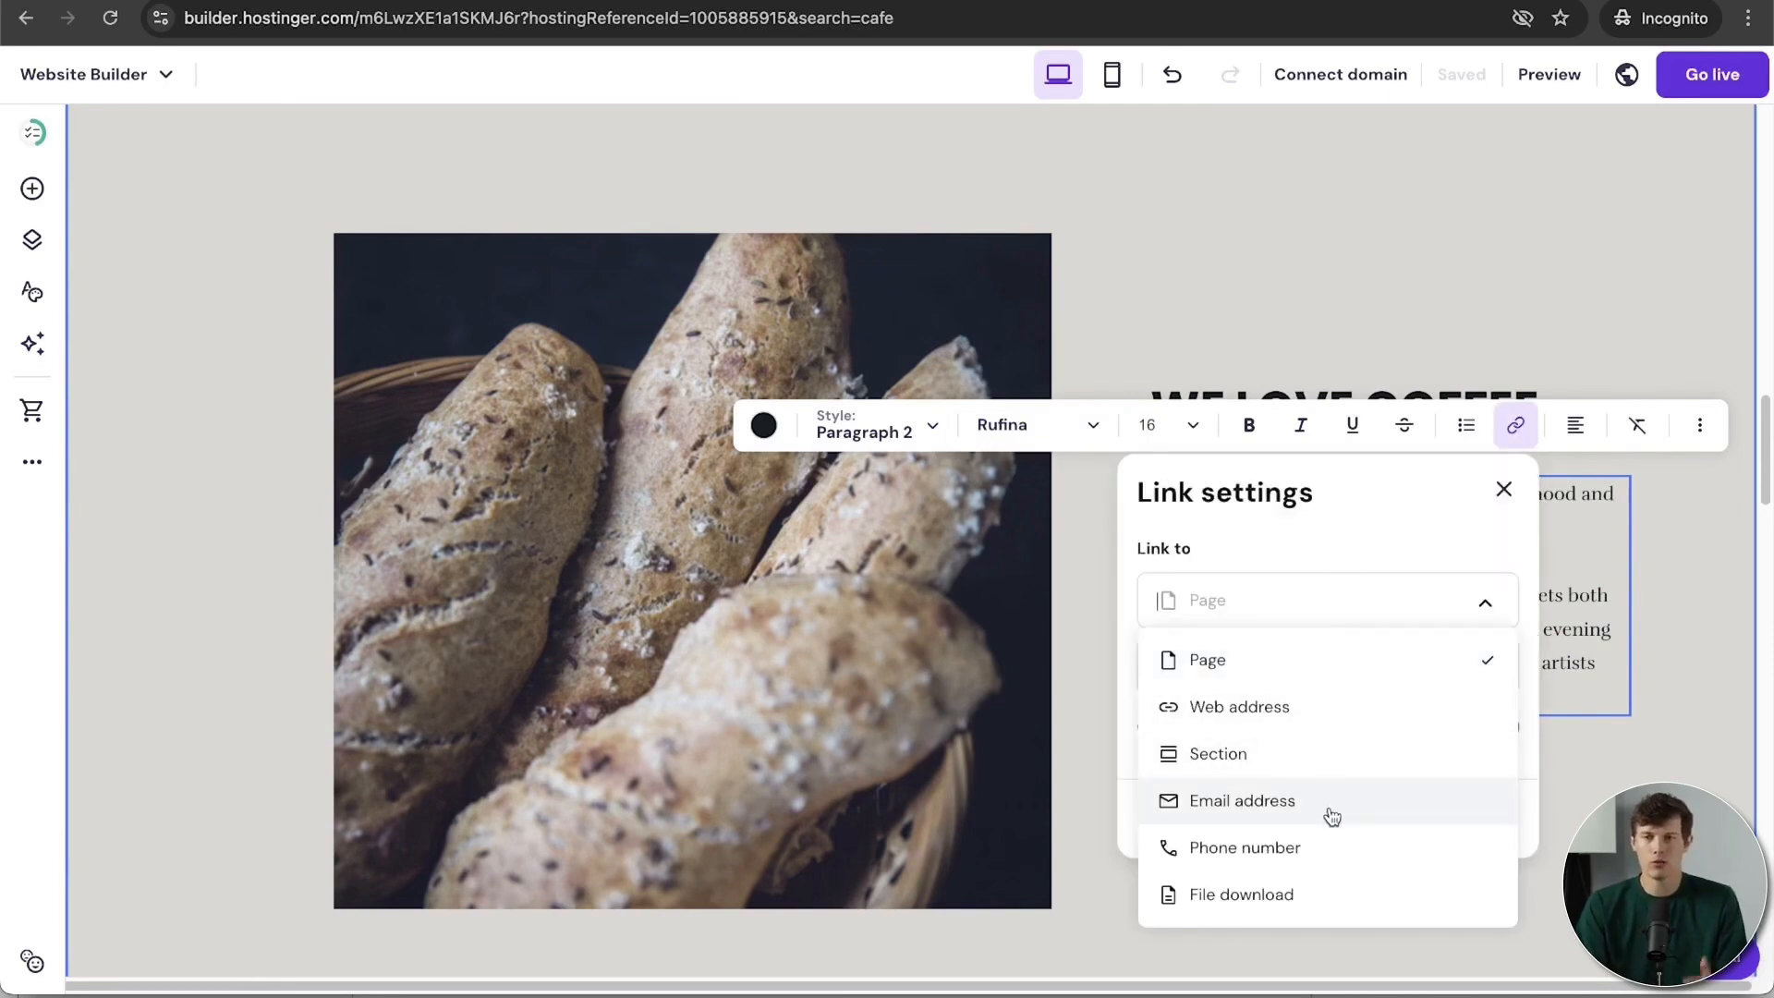
pyautogui.click(1344, 547)
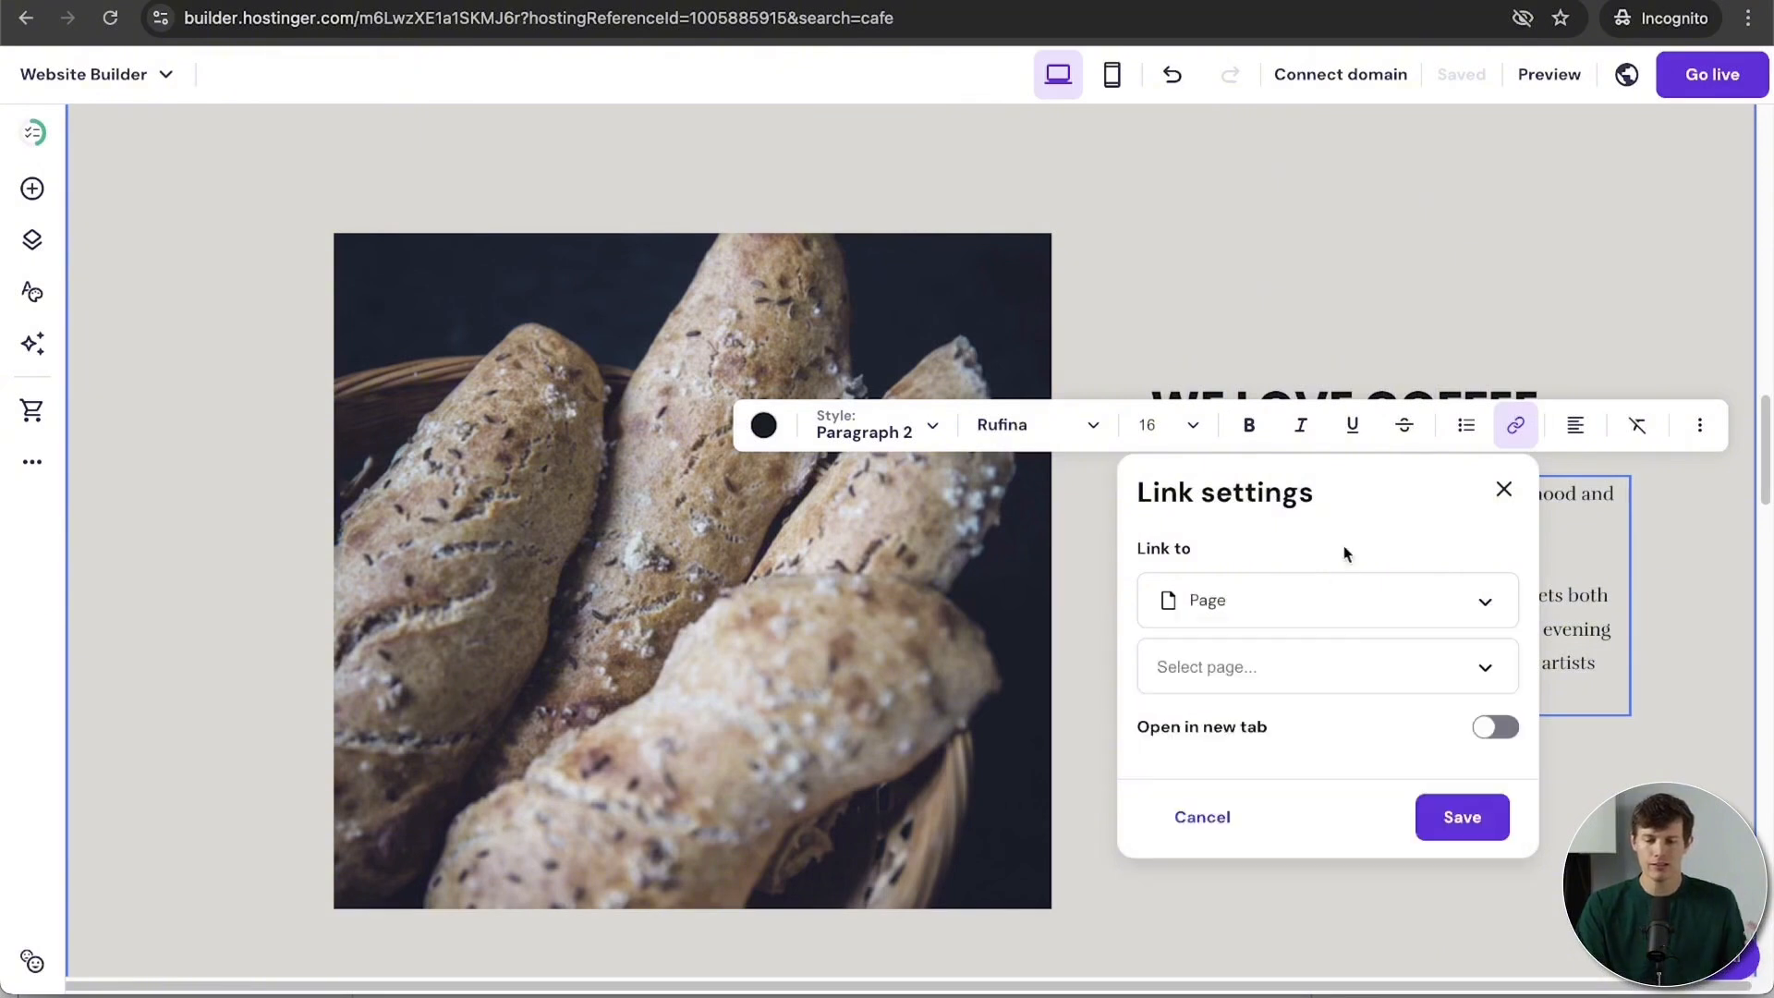
pyautogui.click(1358, 667)
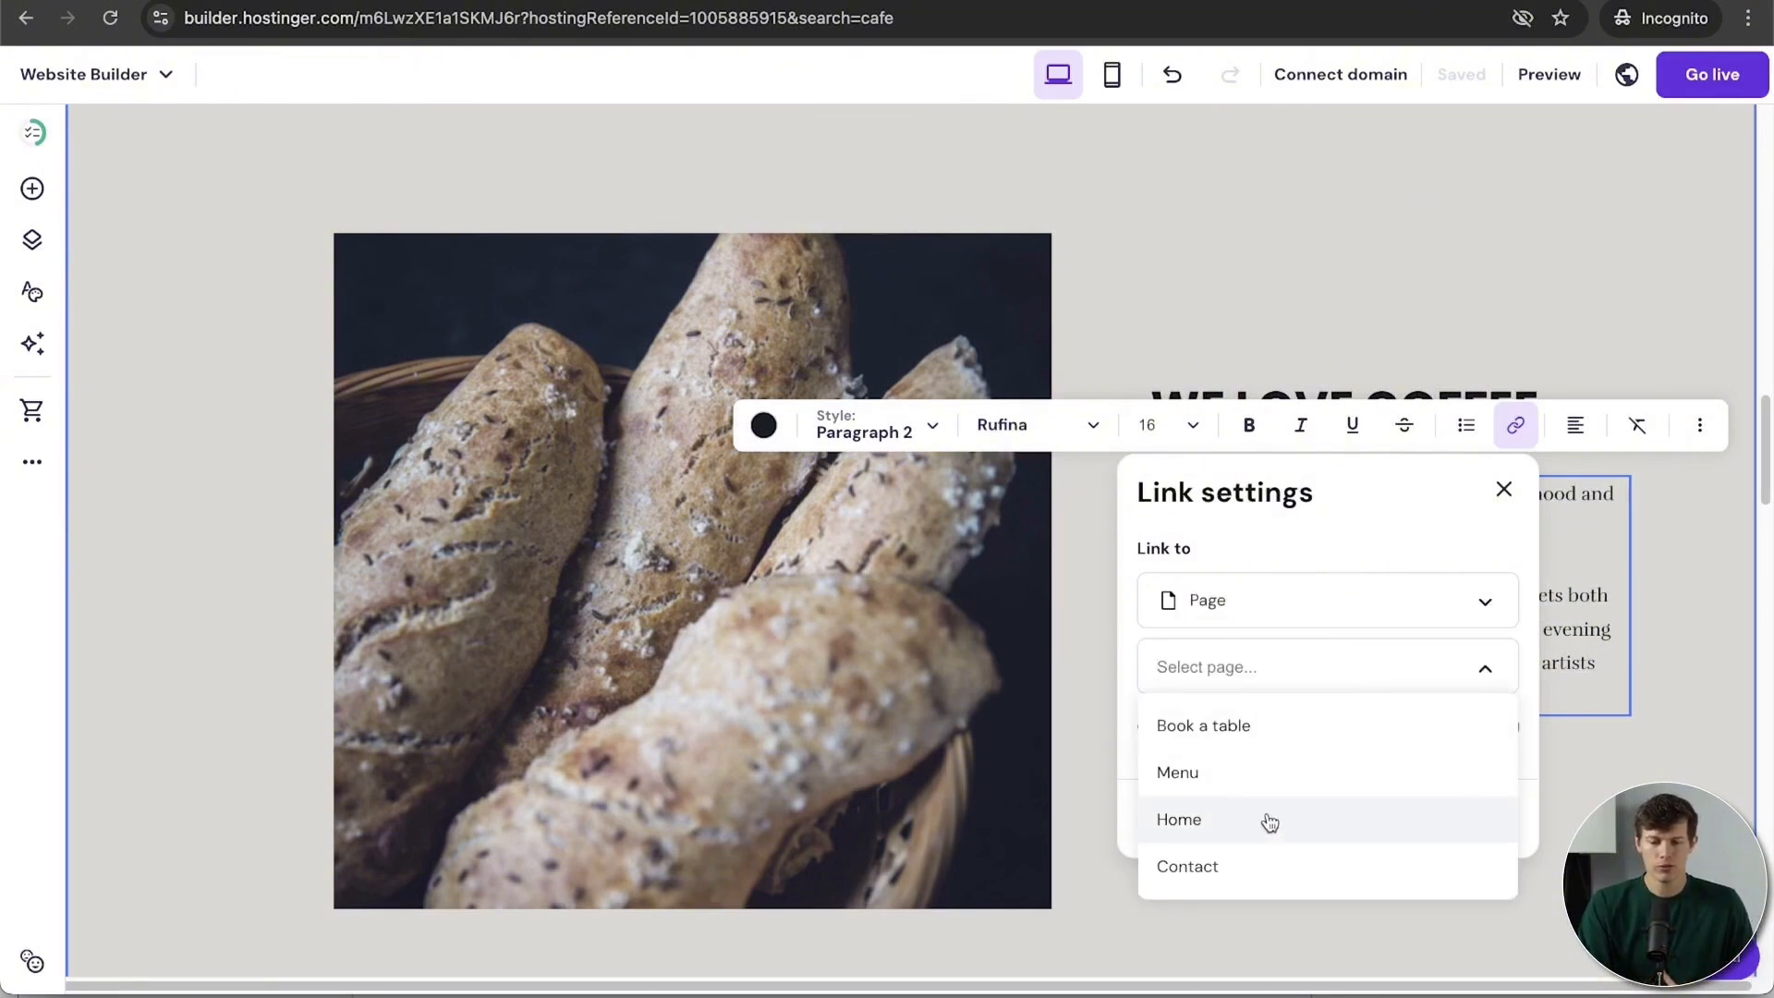
pyautogui.click(1253, 861)
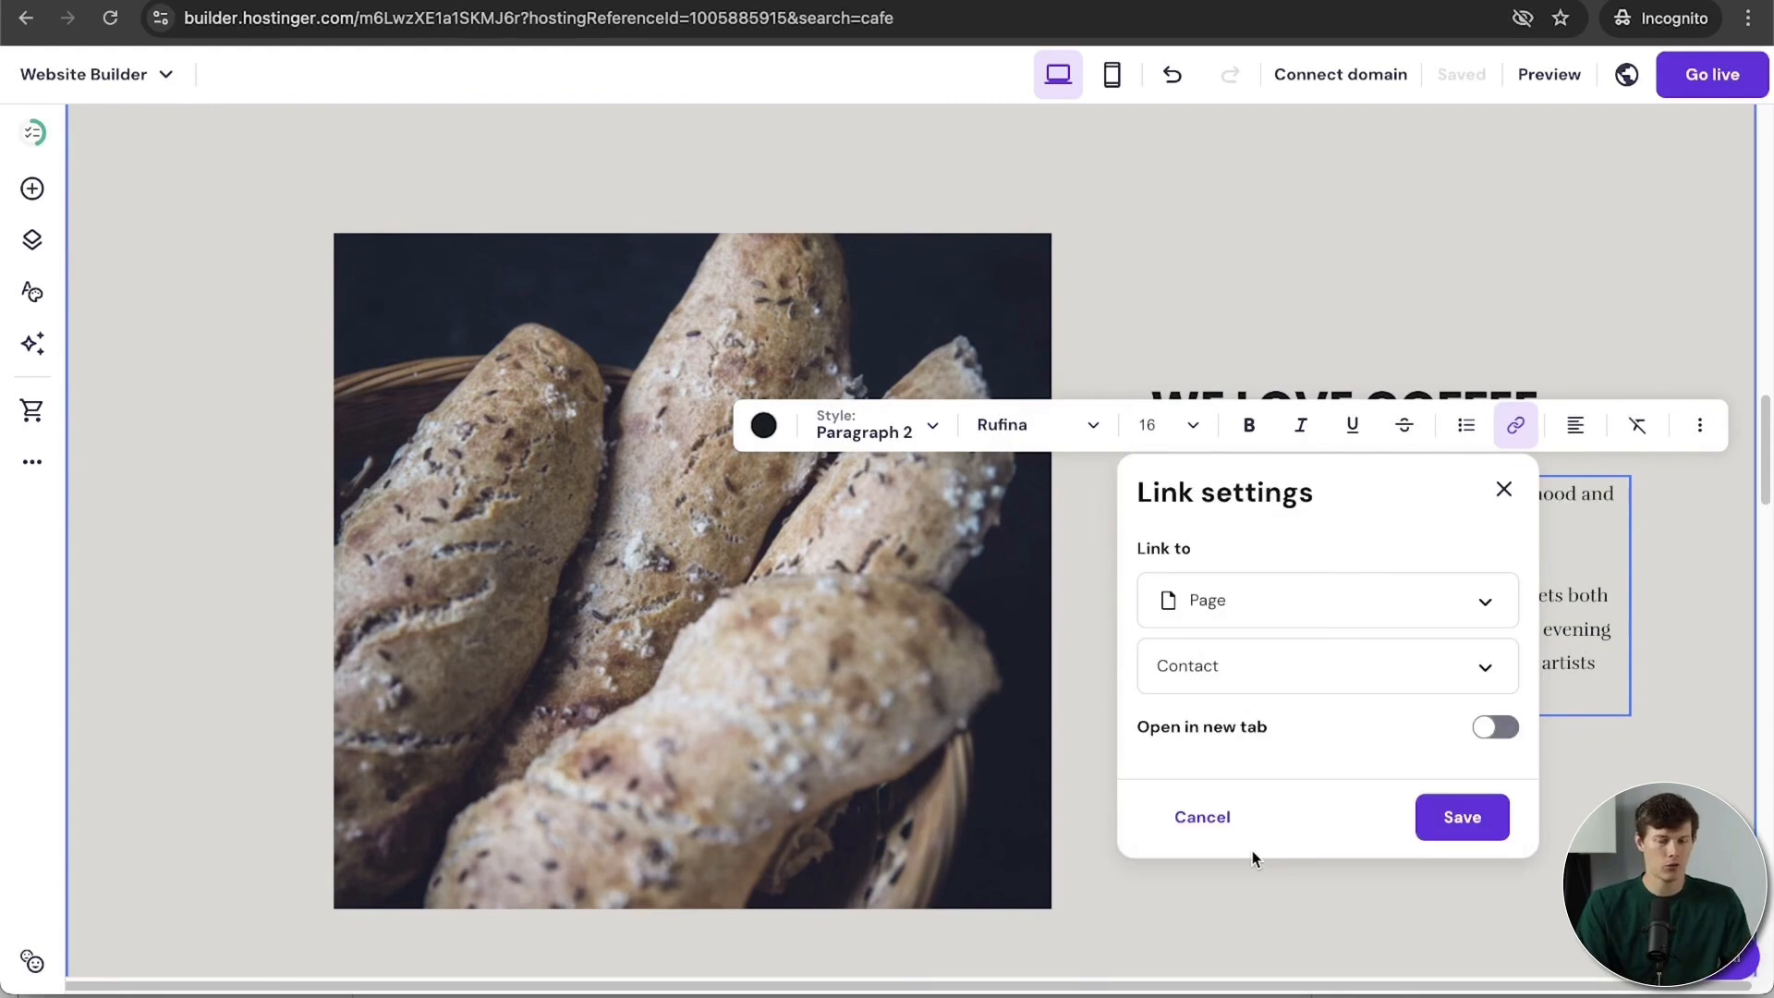
pyautogui.click(1466, 819)
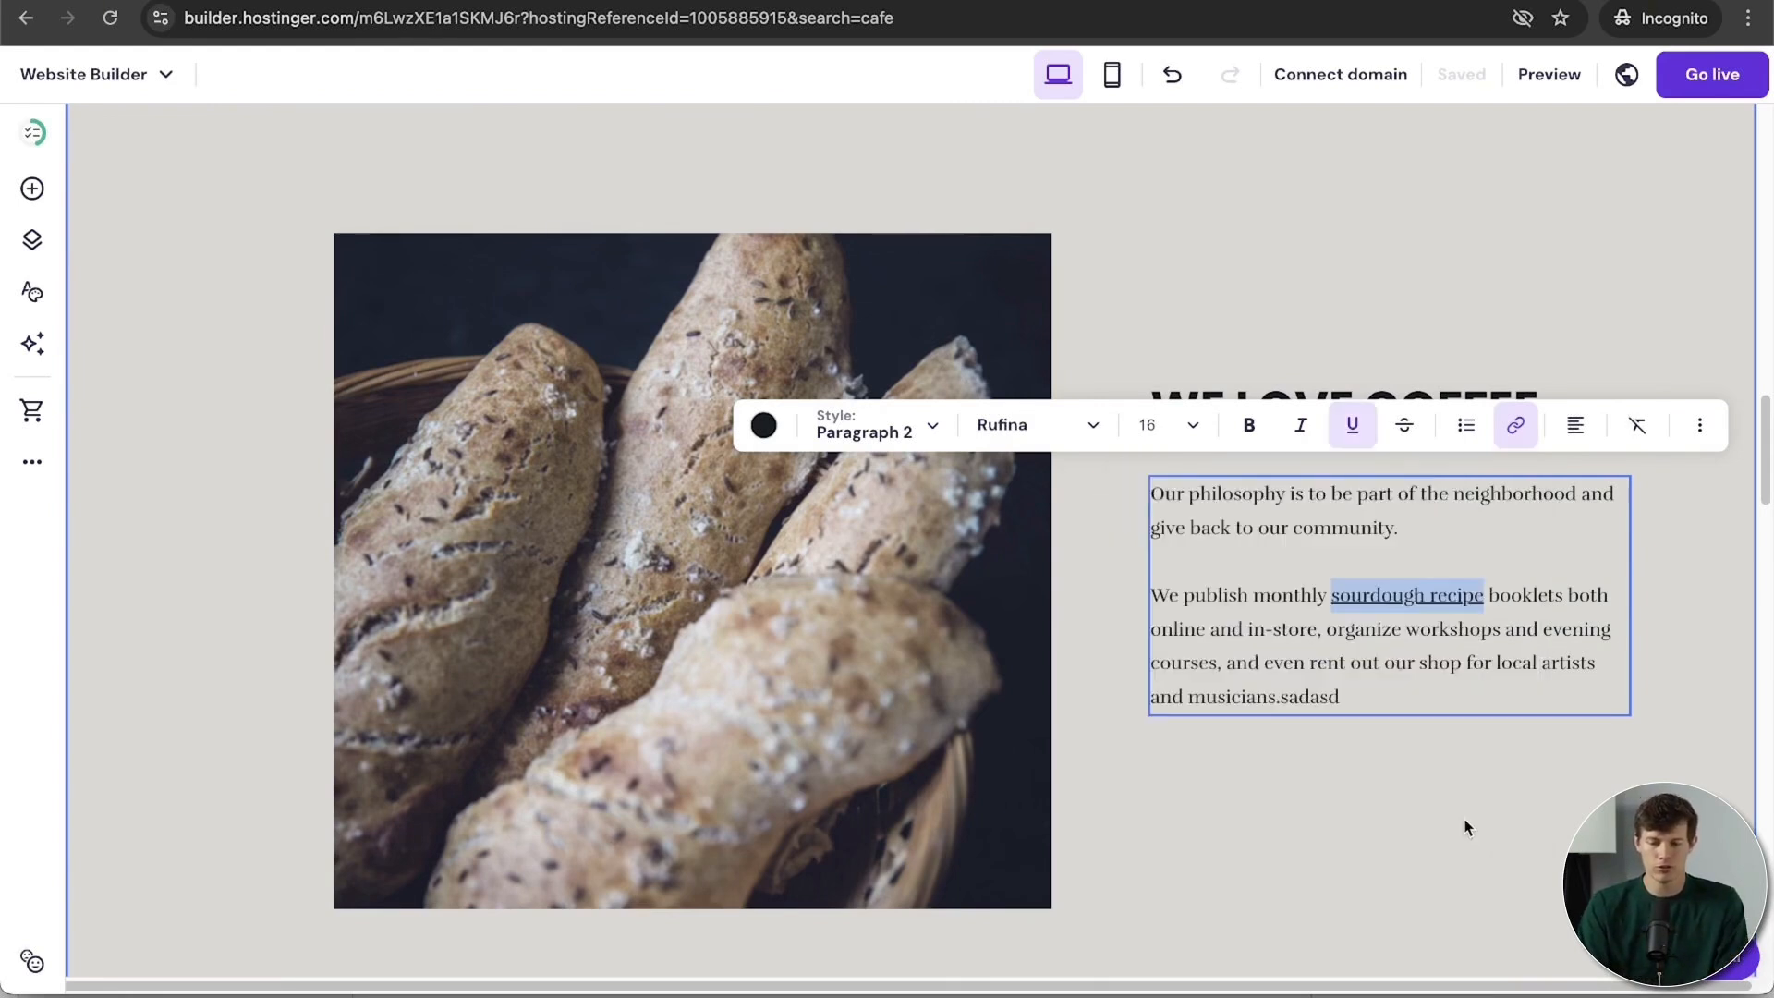
# Step: Make the sourdough recipe link open in a new tab
pyautogui.click(1515, 430)
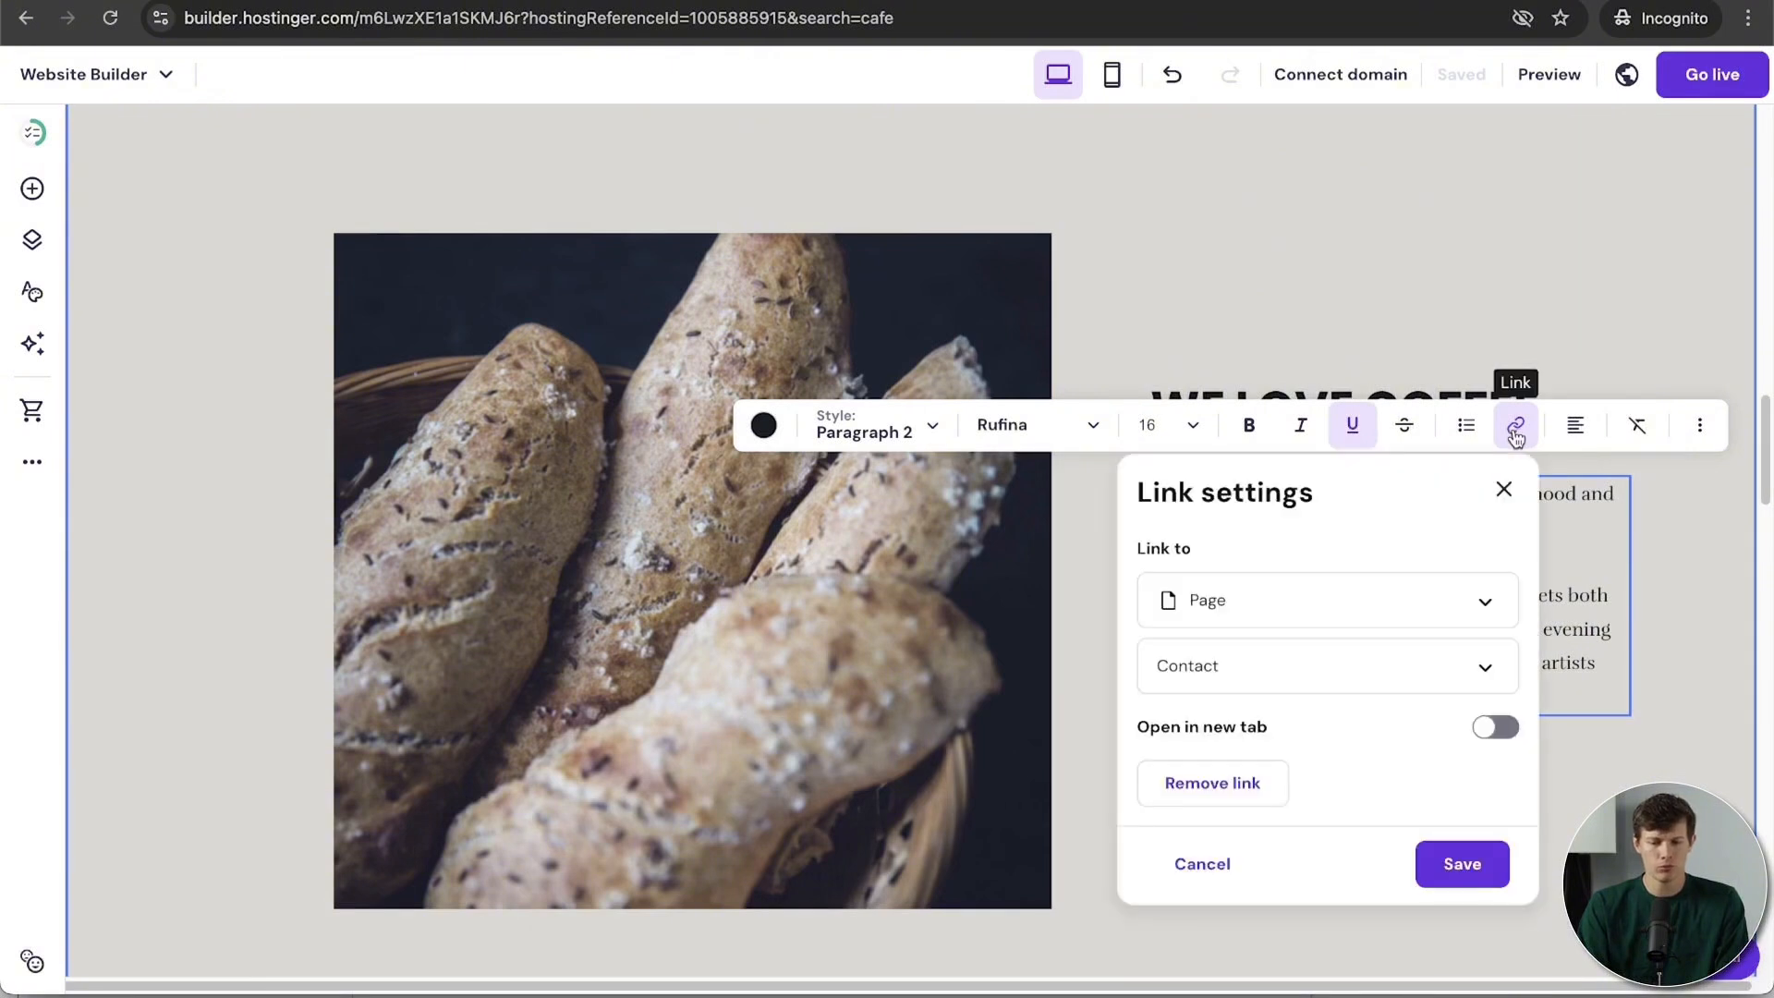
pyautogui.click(1497, 730)
pyautogui.click(1474, 864)
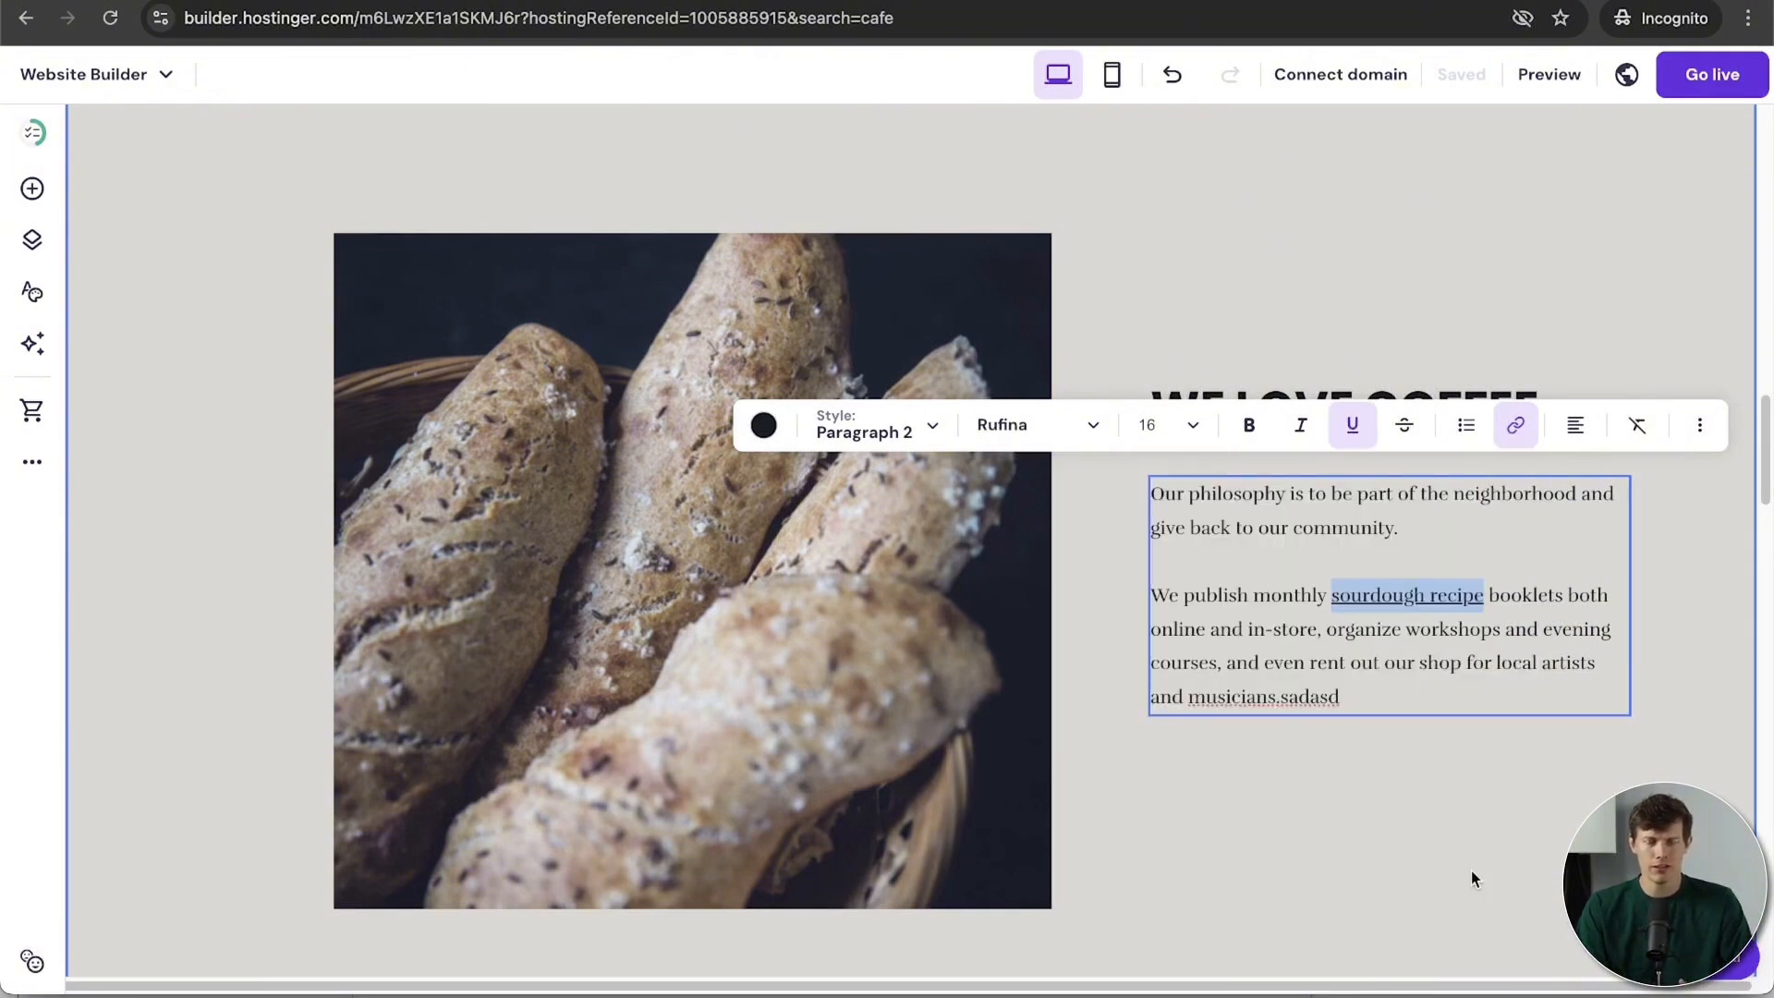
pyautogui.click(1471, 871)
# Step: For the bread photo, generate an AI image from the description 'a coffee shop'
pyautogui.click(929, 647)
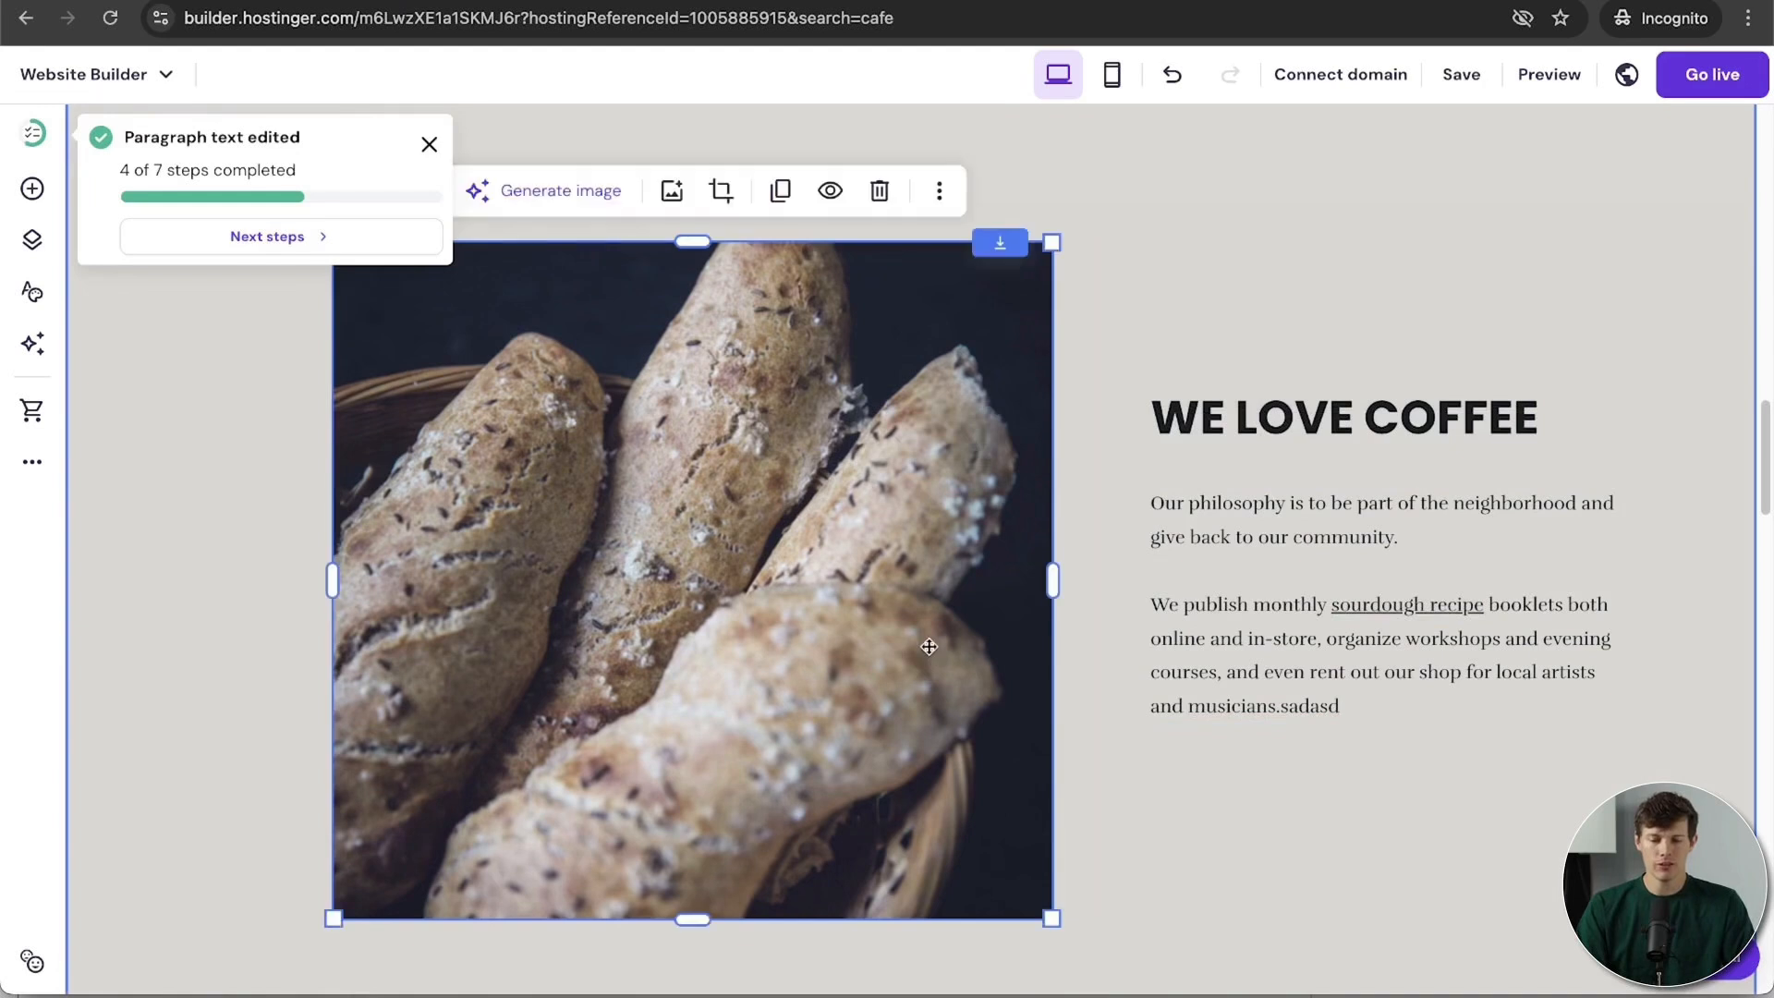
pyautogui.scroll(2, 845, 610)
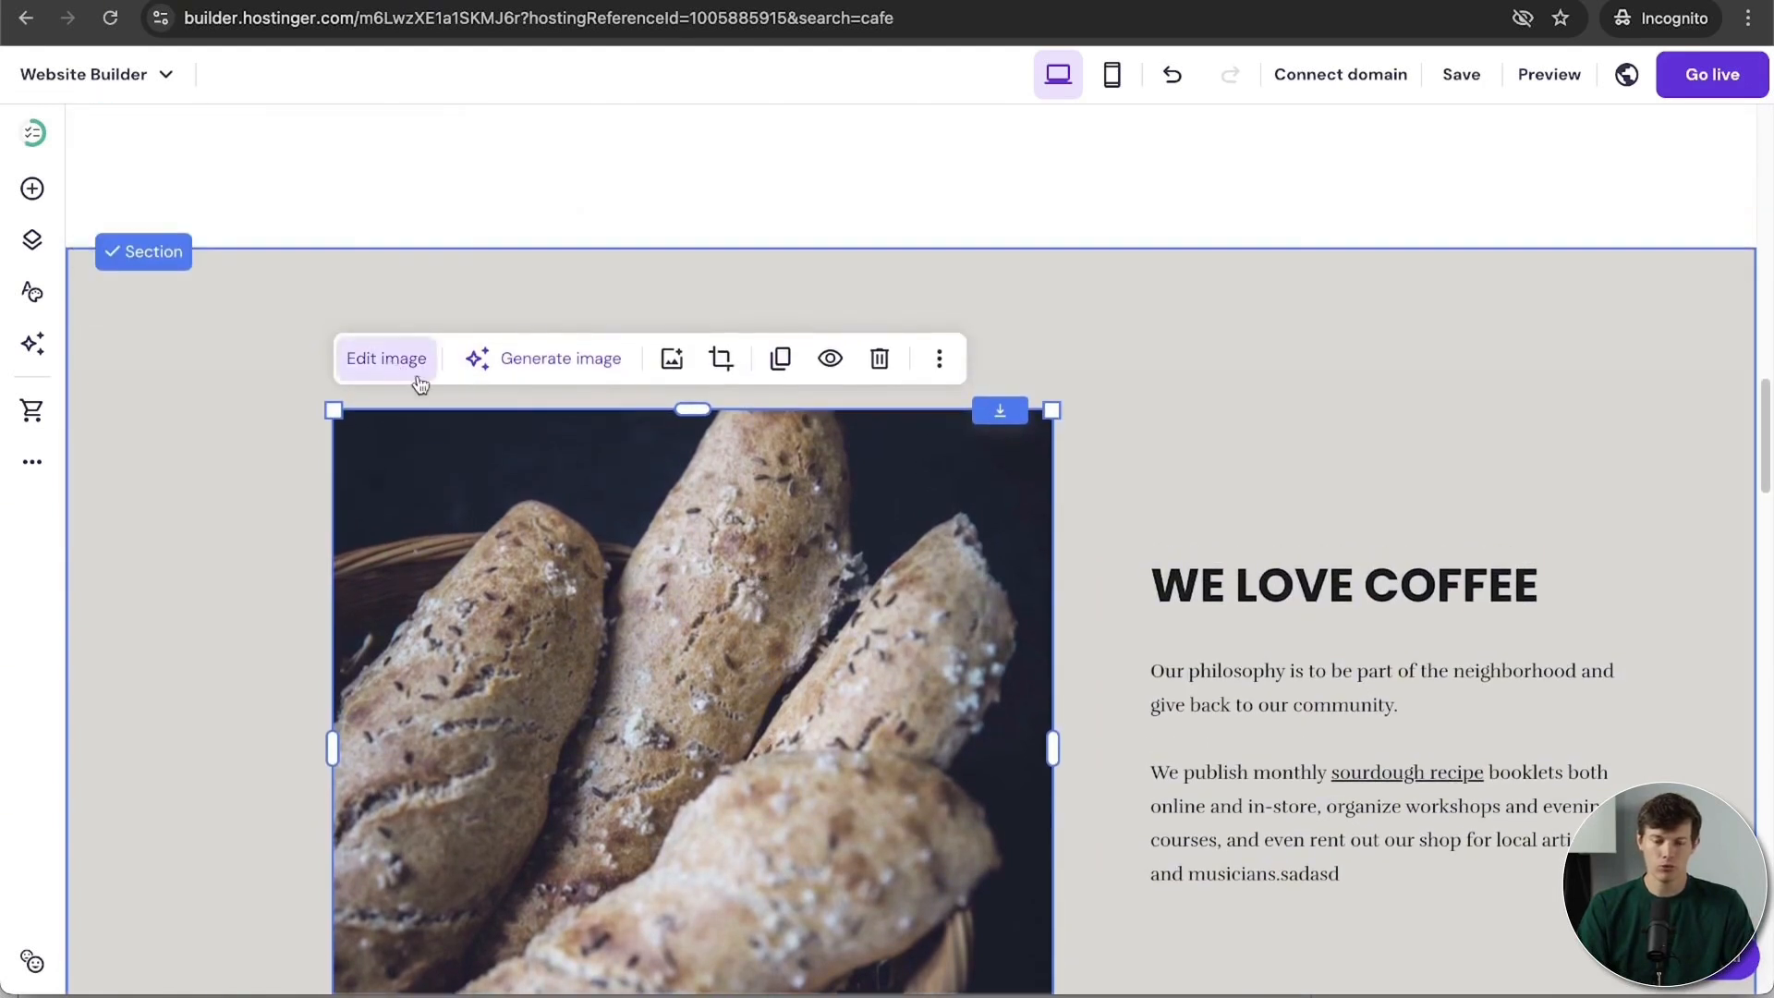
pyautogui.click(510, 369)
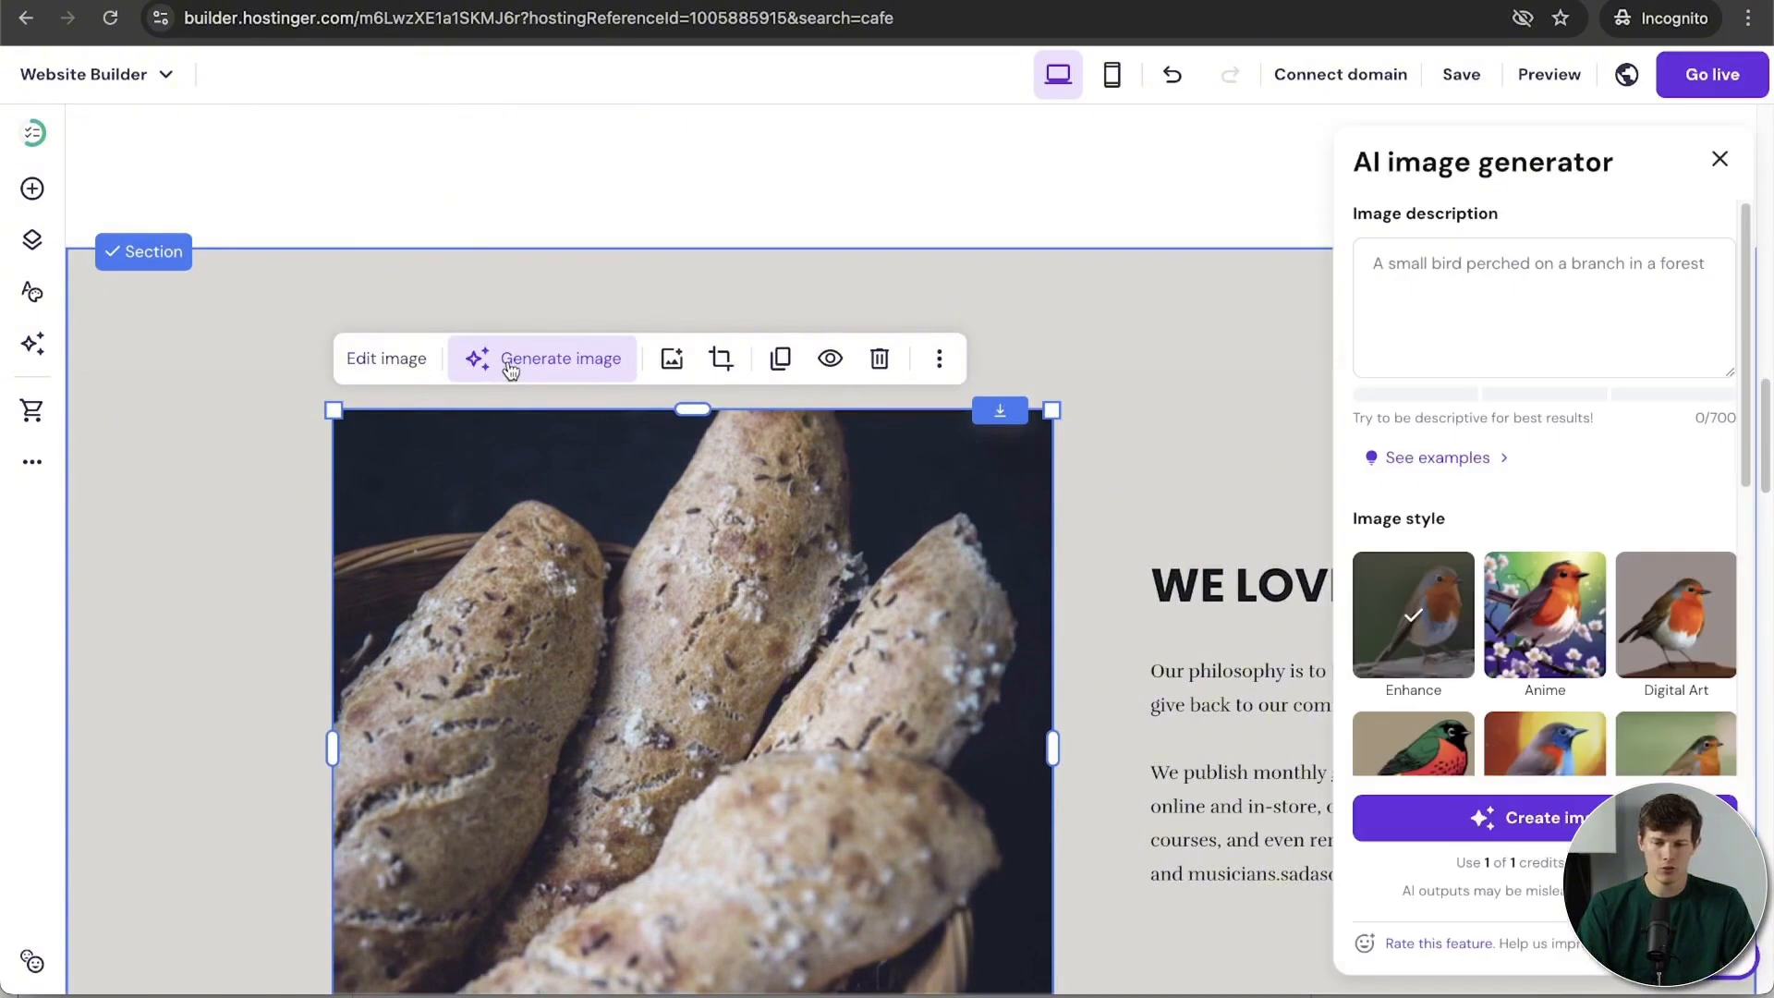
pyautogui.click(1485, 317)
pyautogui.write('a coffee shop with warm lighting and a cozy feel')
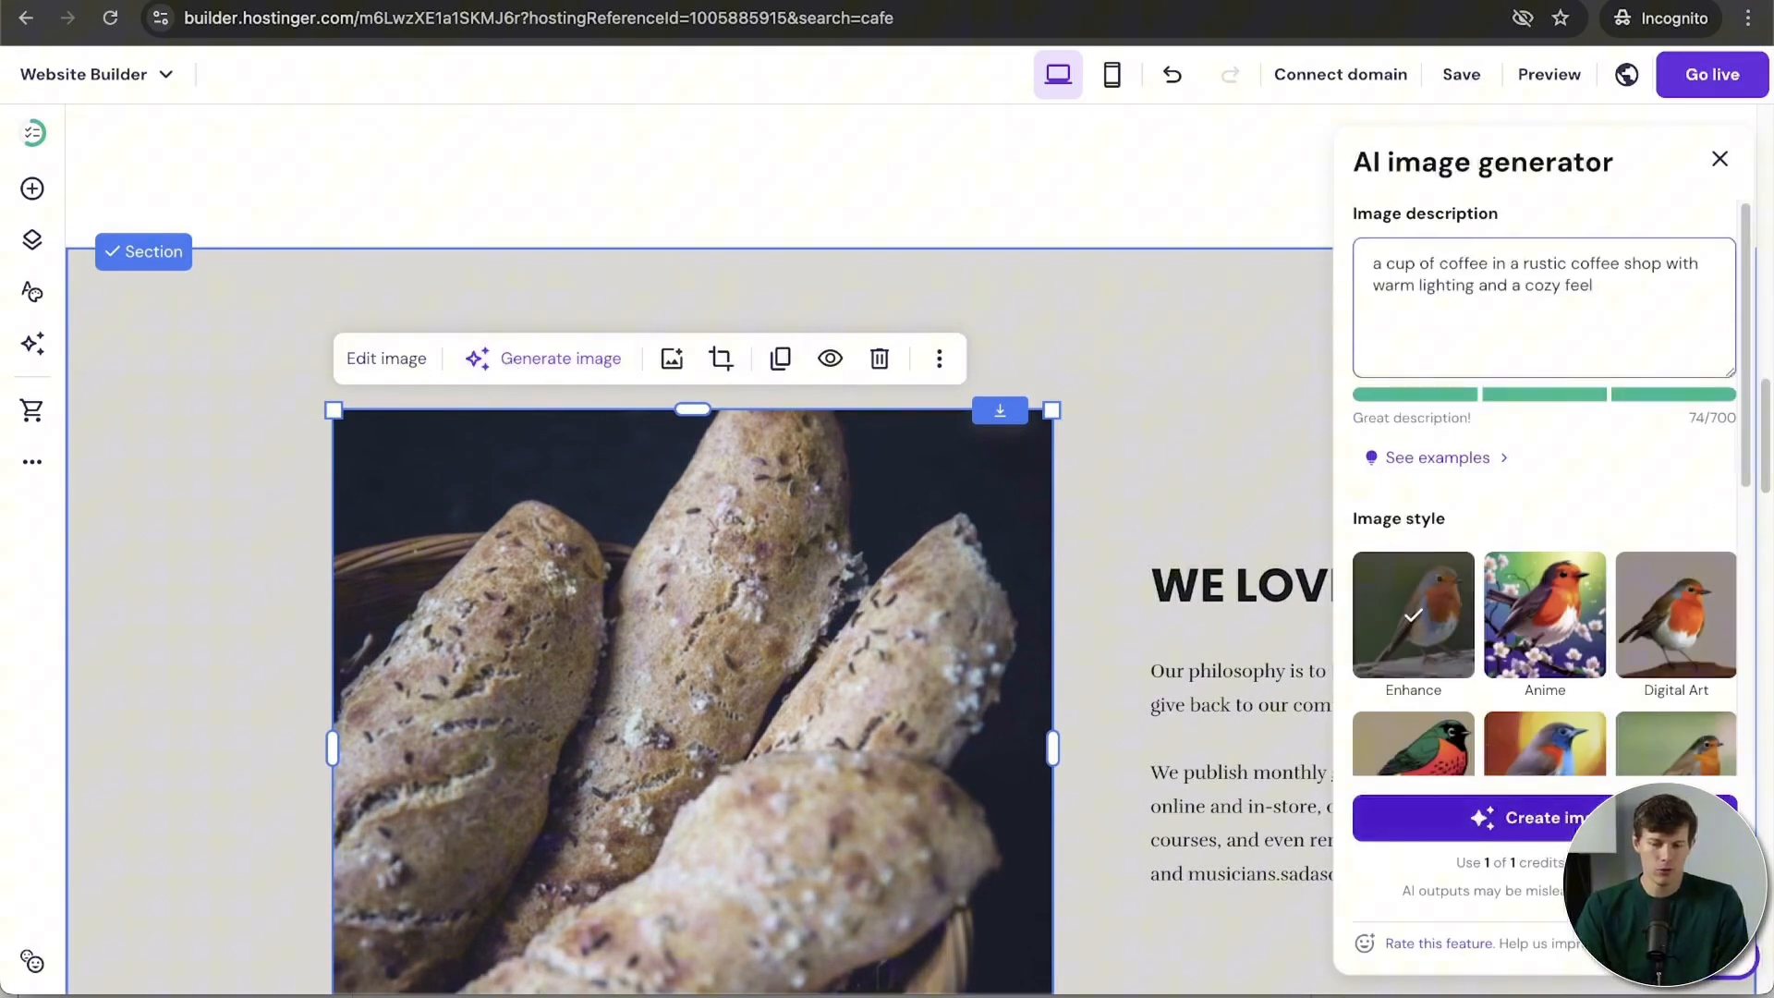
pyautogui.click(1515, 818)
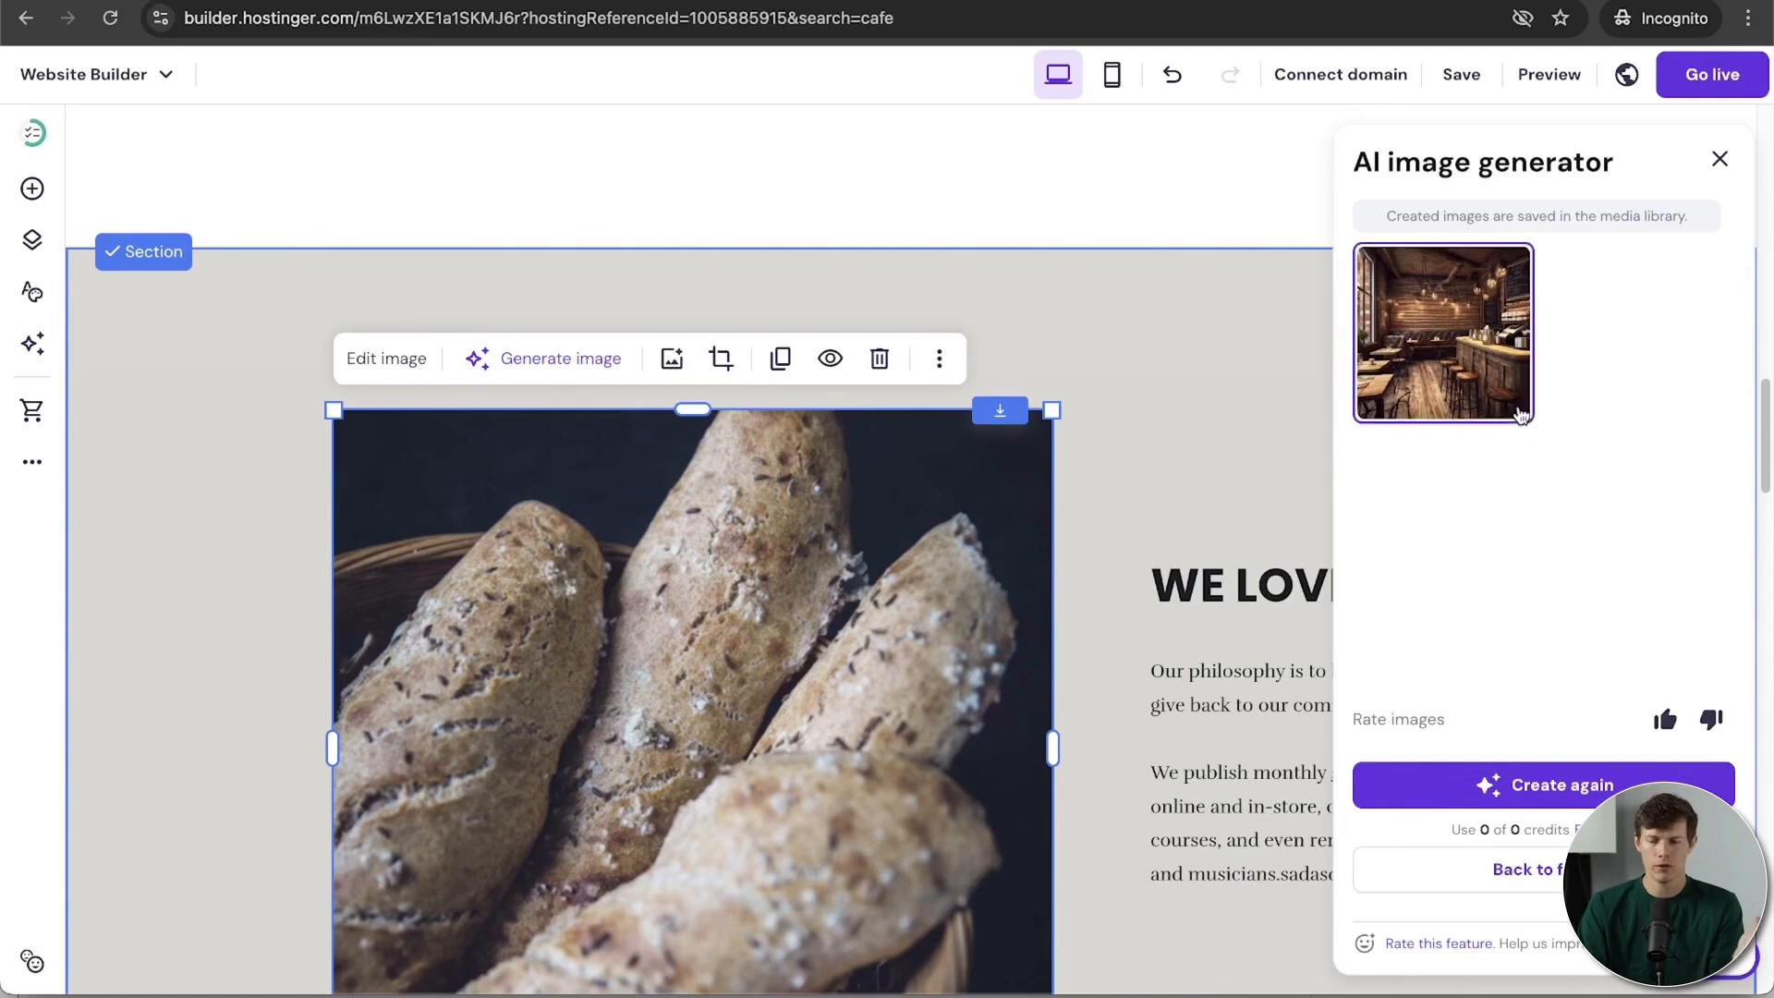
# Step: Swap the generated cafe image in for the bread photo and close the generator
pyautogui.click(1470, 354)
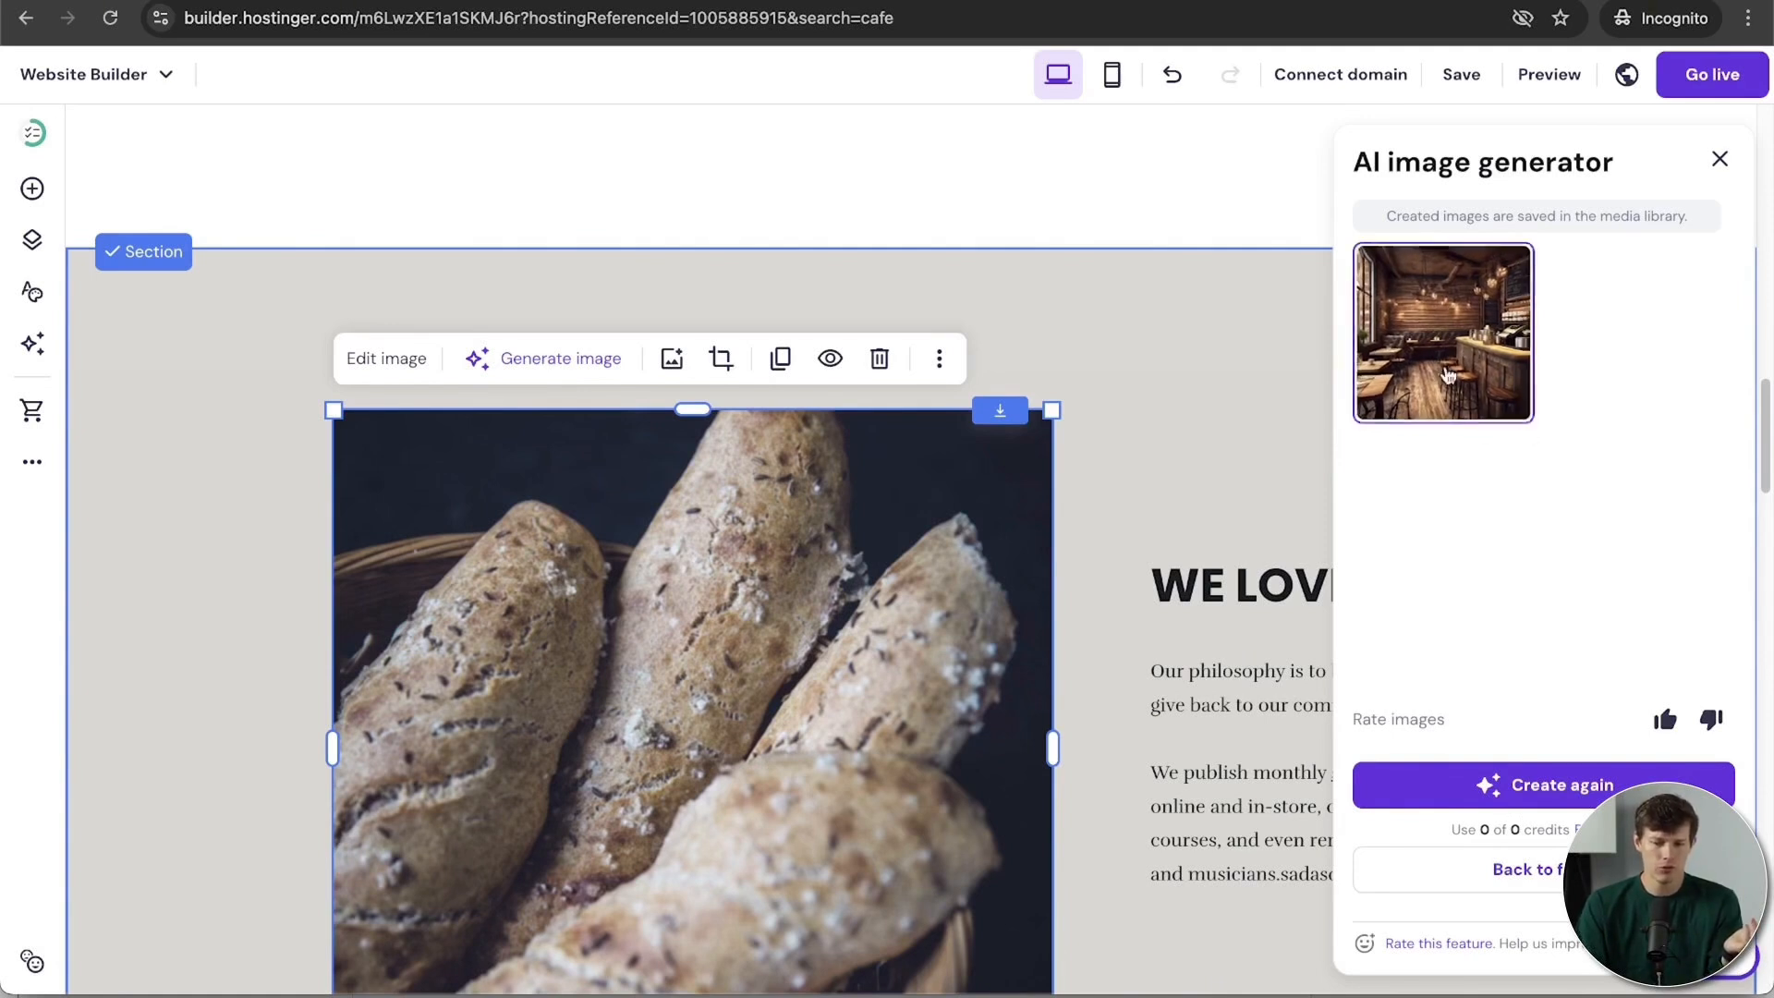
pyautogui.scroll(-3, 698, 765)
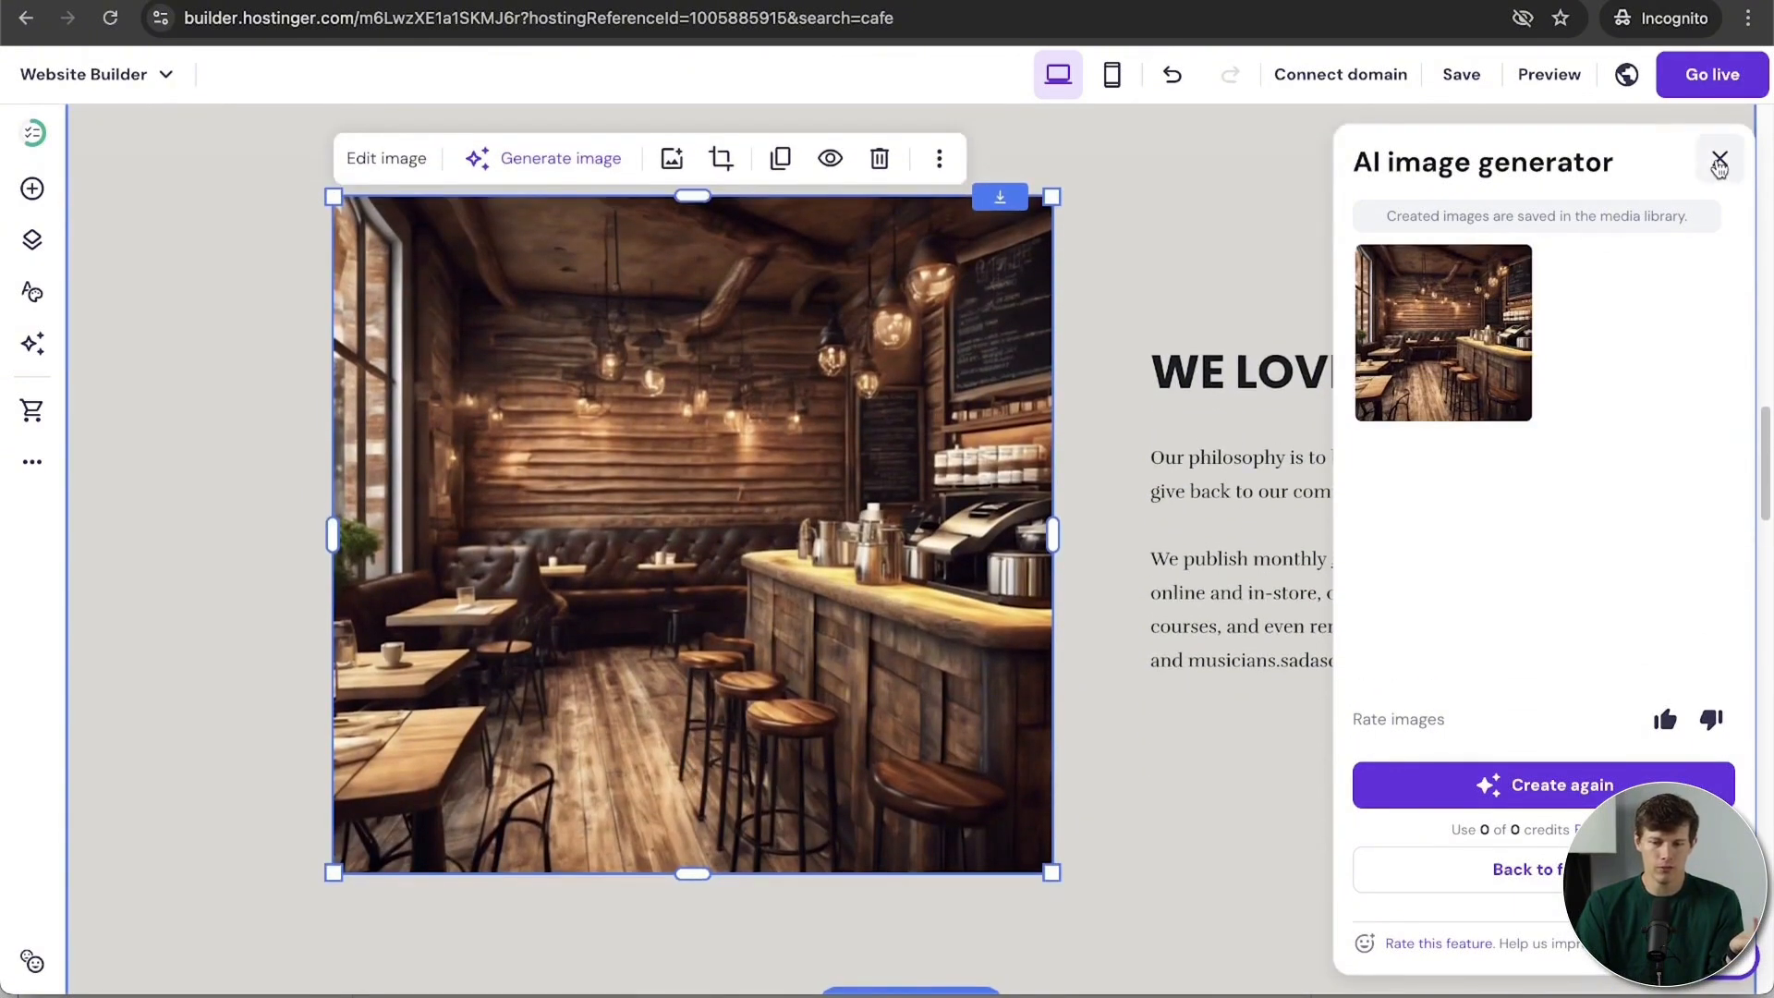
pyautogui.click(1719, 163)
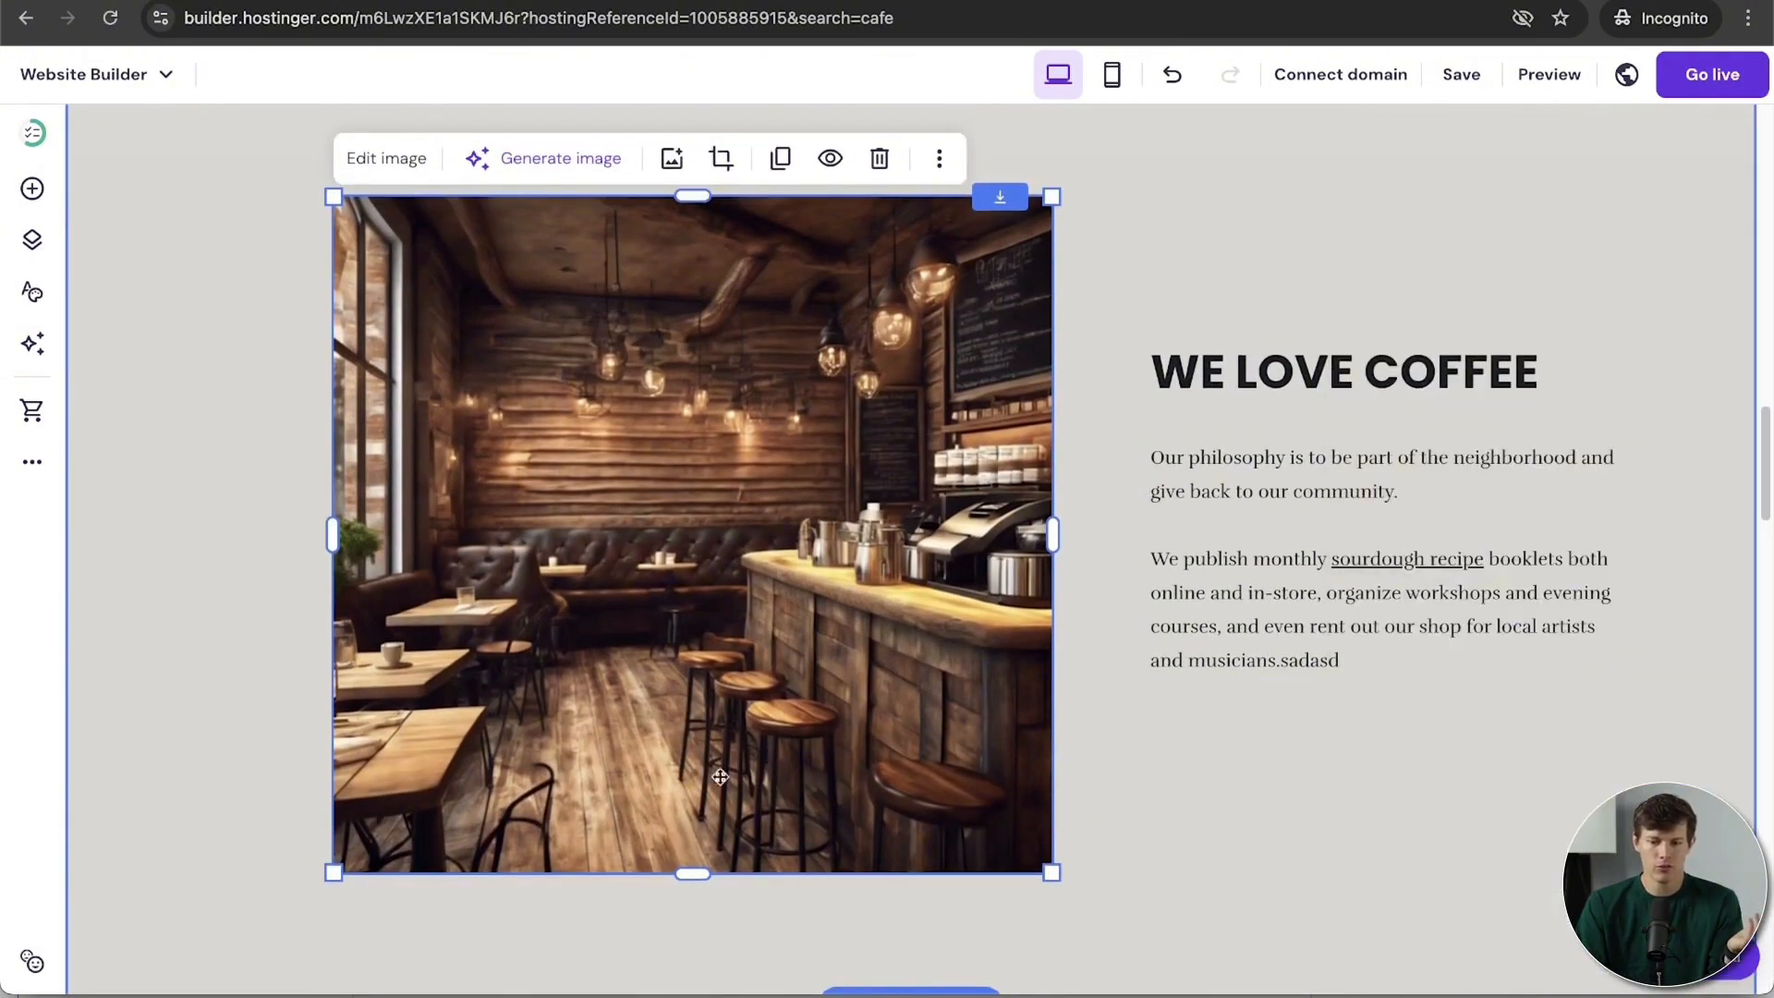
pyautogui.scroll(3, 1488, 791)
pyautogui.scroll(-3, 1488, 791)
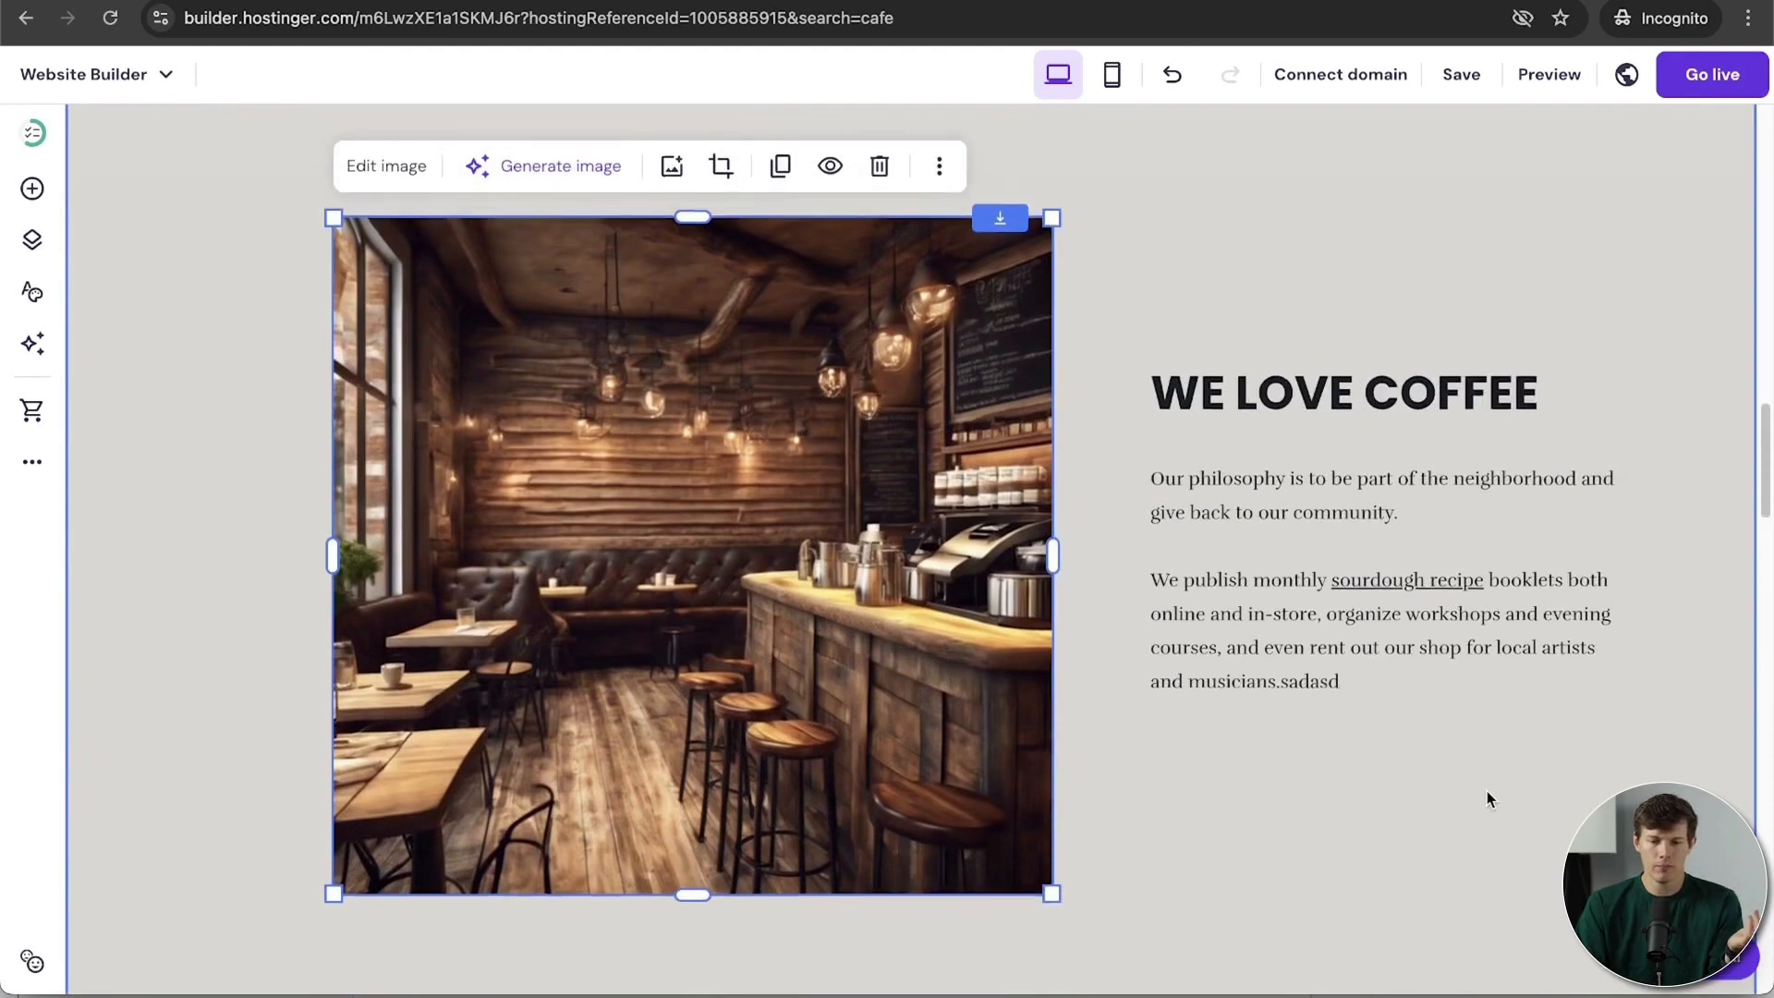
pyautogui.click(1368, 795)
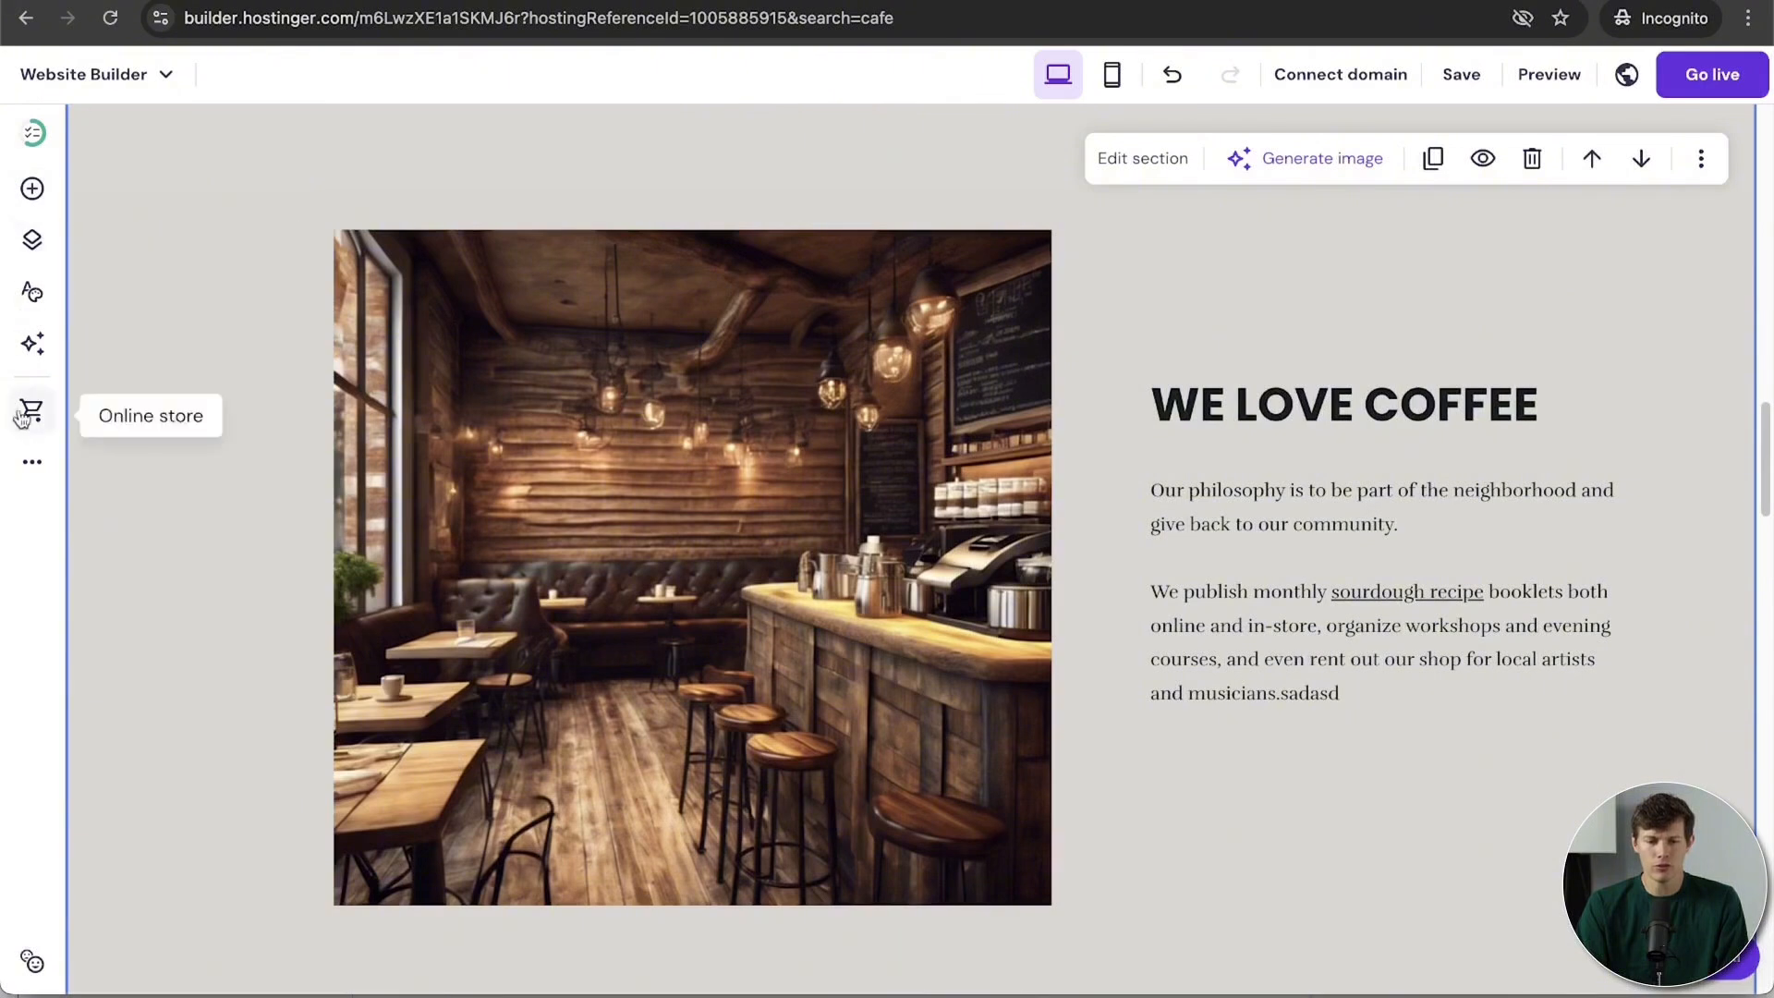
# Step: Drop a Button element under the WE LOVE COFFEE text, shift it left and widen it
pyautogui.click(32, 192)
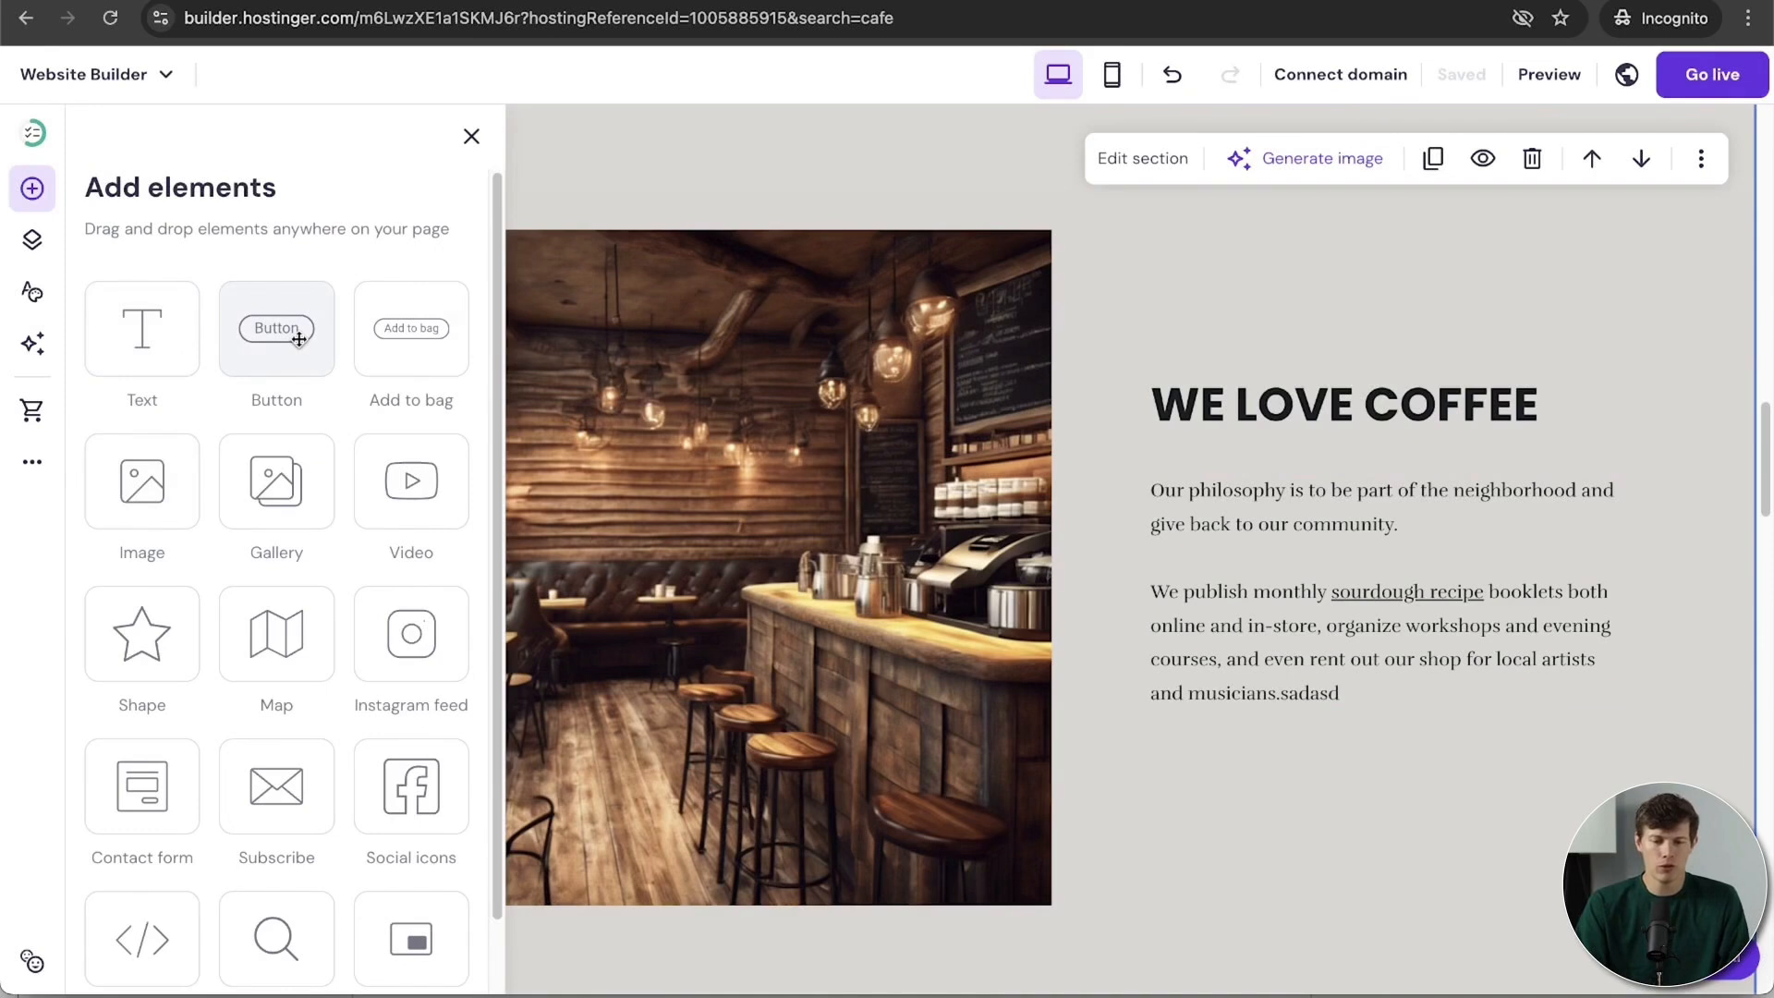
pyautogui.moveTo(290, 328); pyautogui.dragTo(1344, 750)
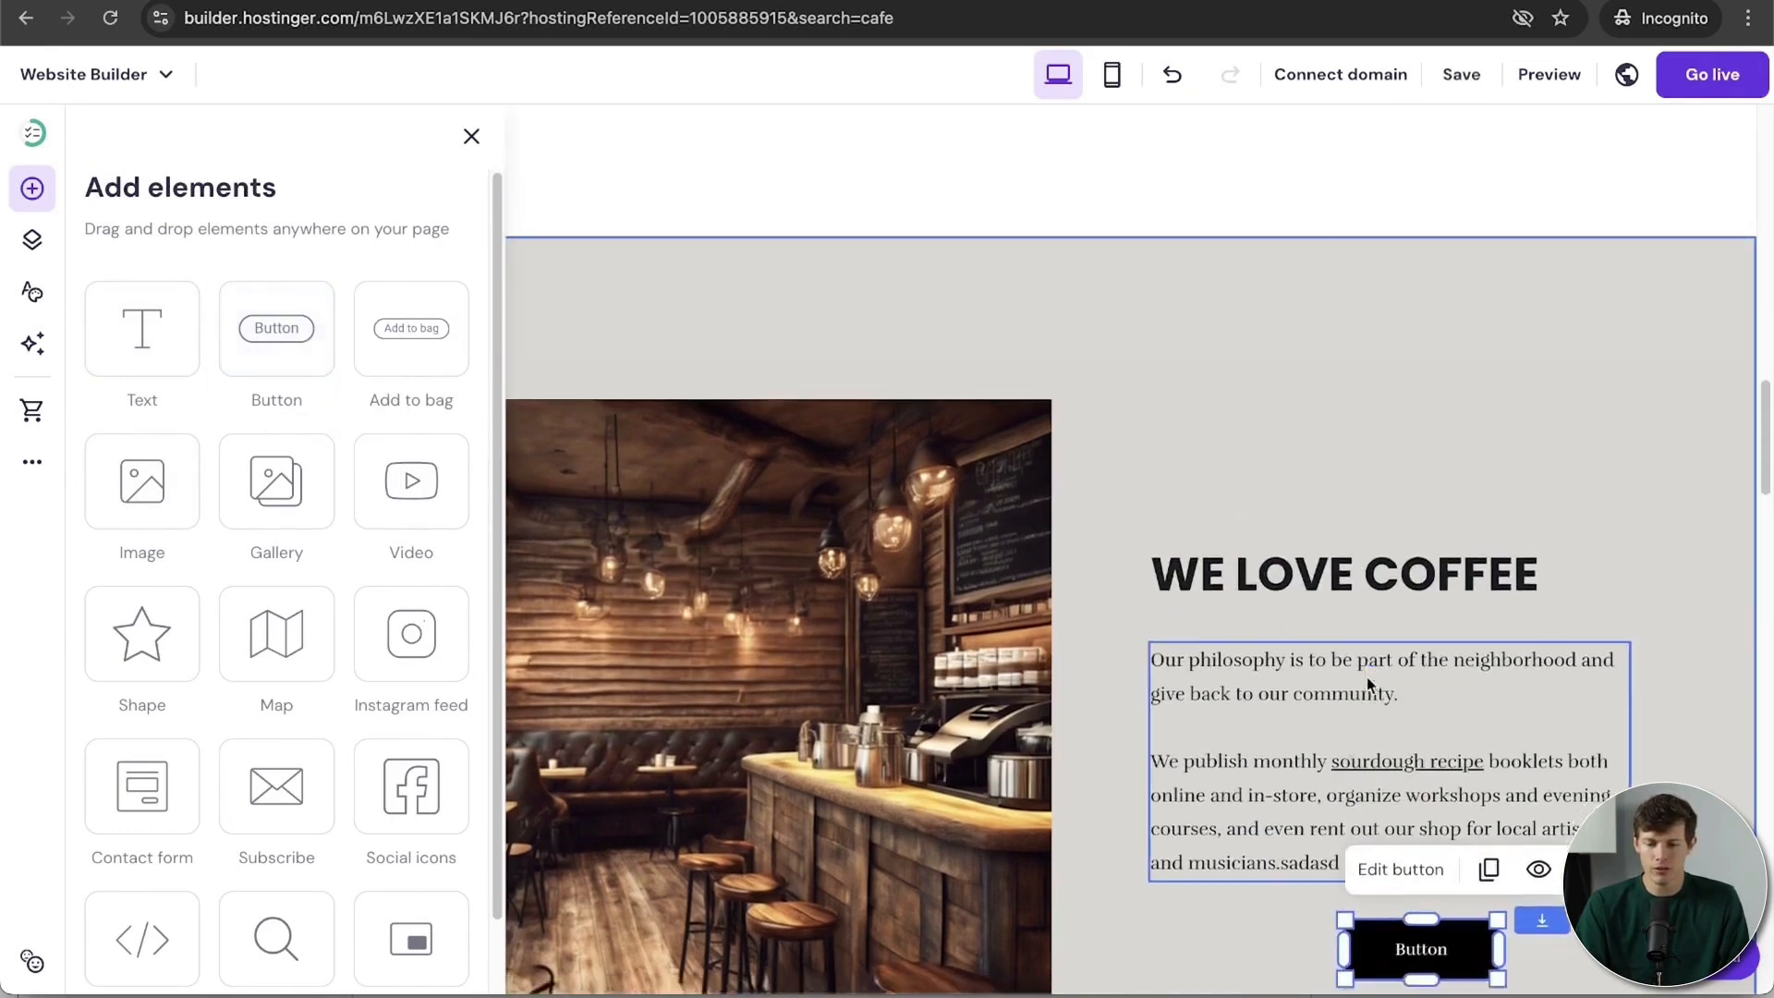
pyautogui.scroll(-3, 1367, 677)
pyautogui.moveTo(1421, 695); pyautogui.dragTo(1217, 707)
pyautogui.moveTo(1429, 727); pyautogui.dragTo(1486, 748)
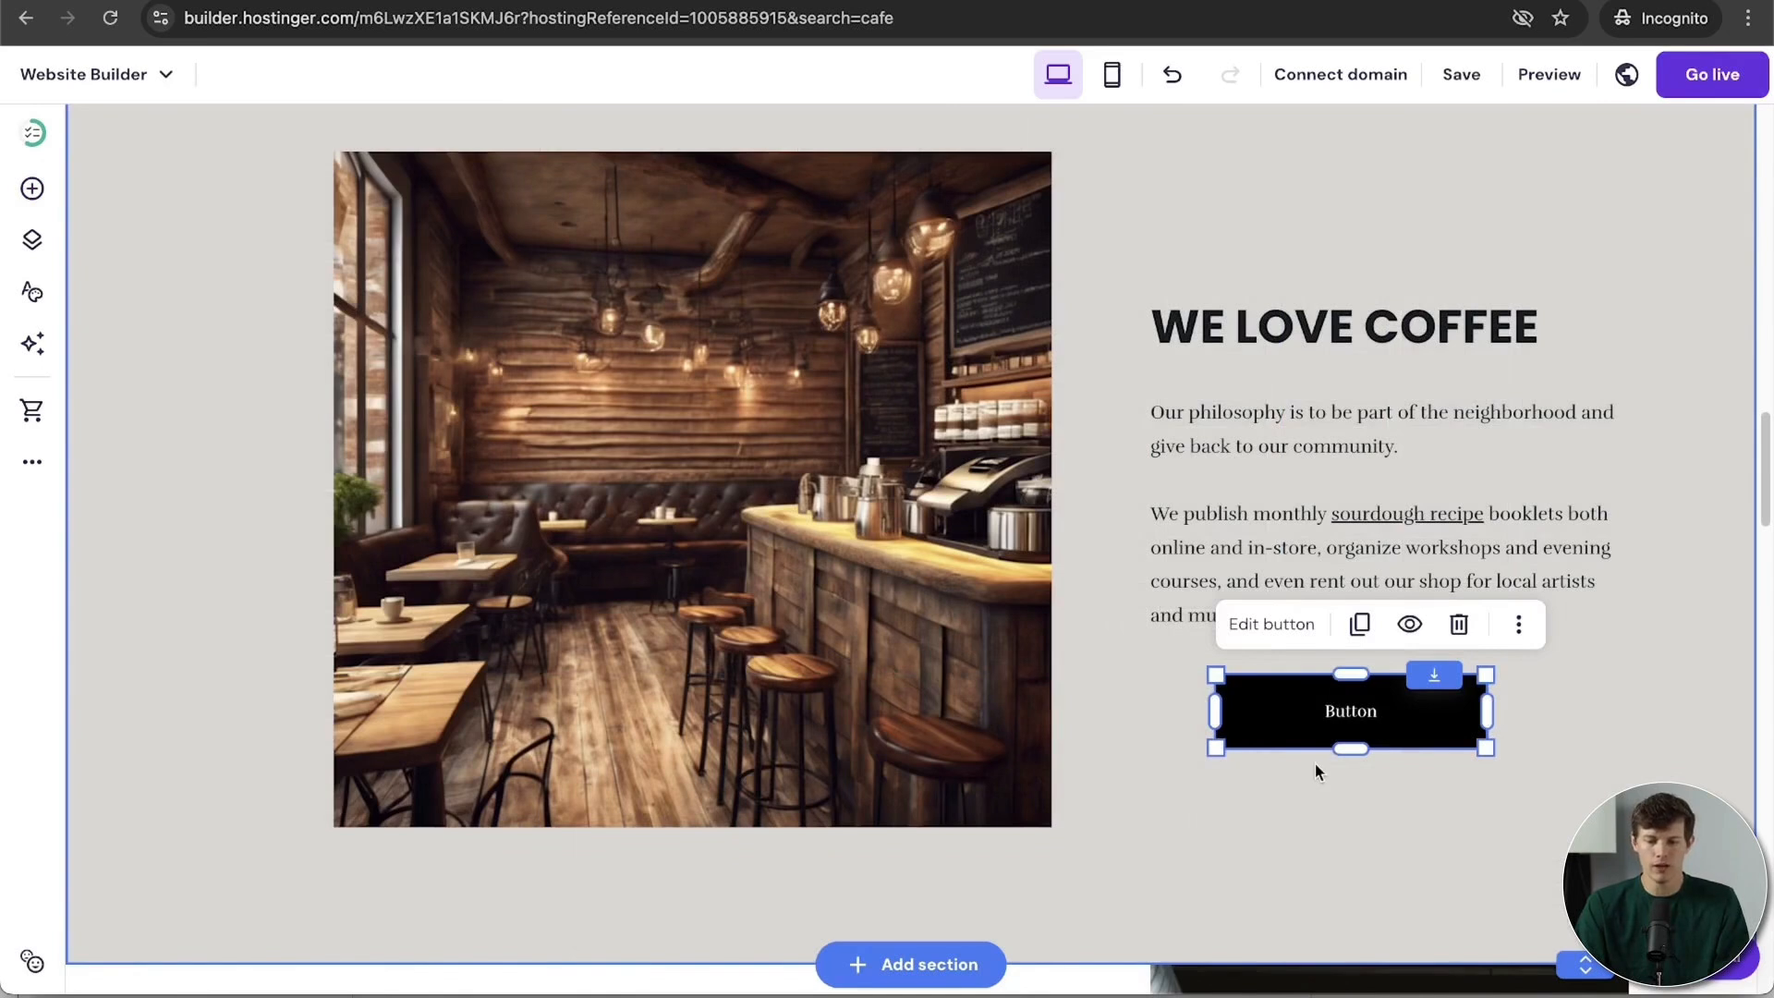
# Step: Label the new button 'Order Now' and link it to the Menu page, opening in a new tab
pyautogui.doubleClick(1355, 711)
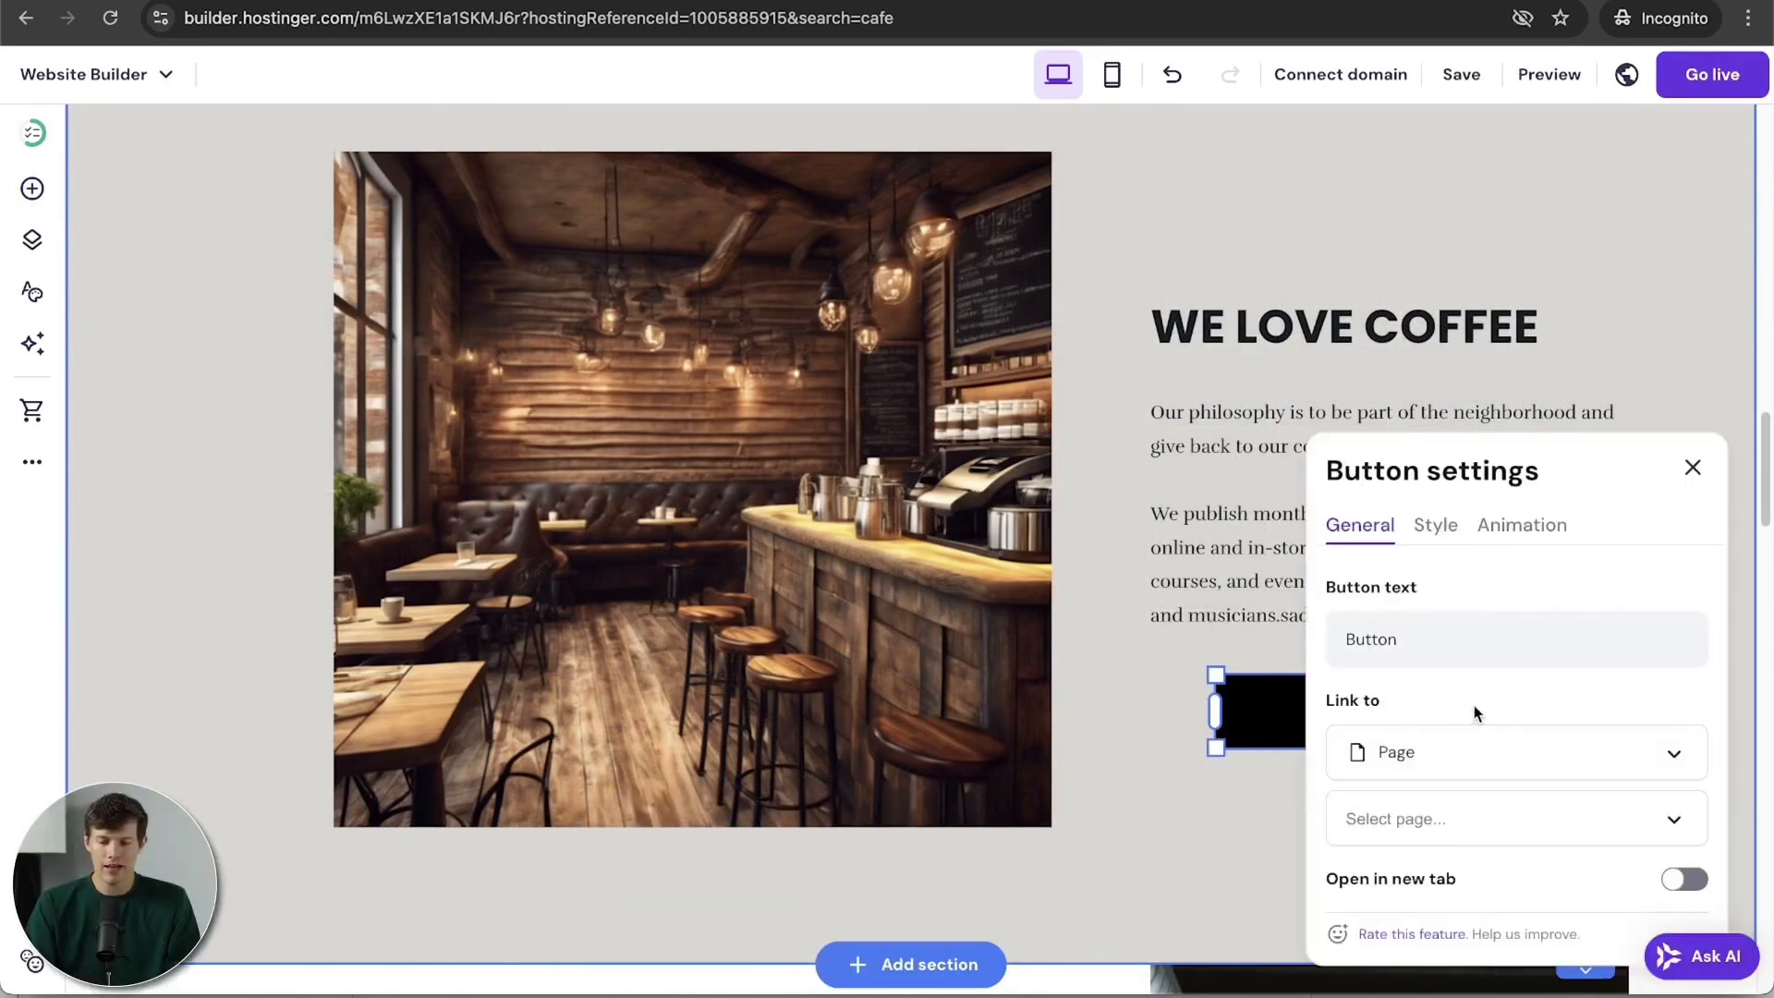
pyautogui.scroll(-3, 1473, 708)
pyautogui.scroll(2, 1473, 706)
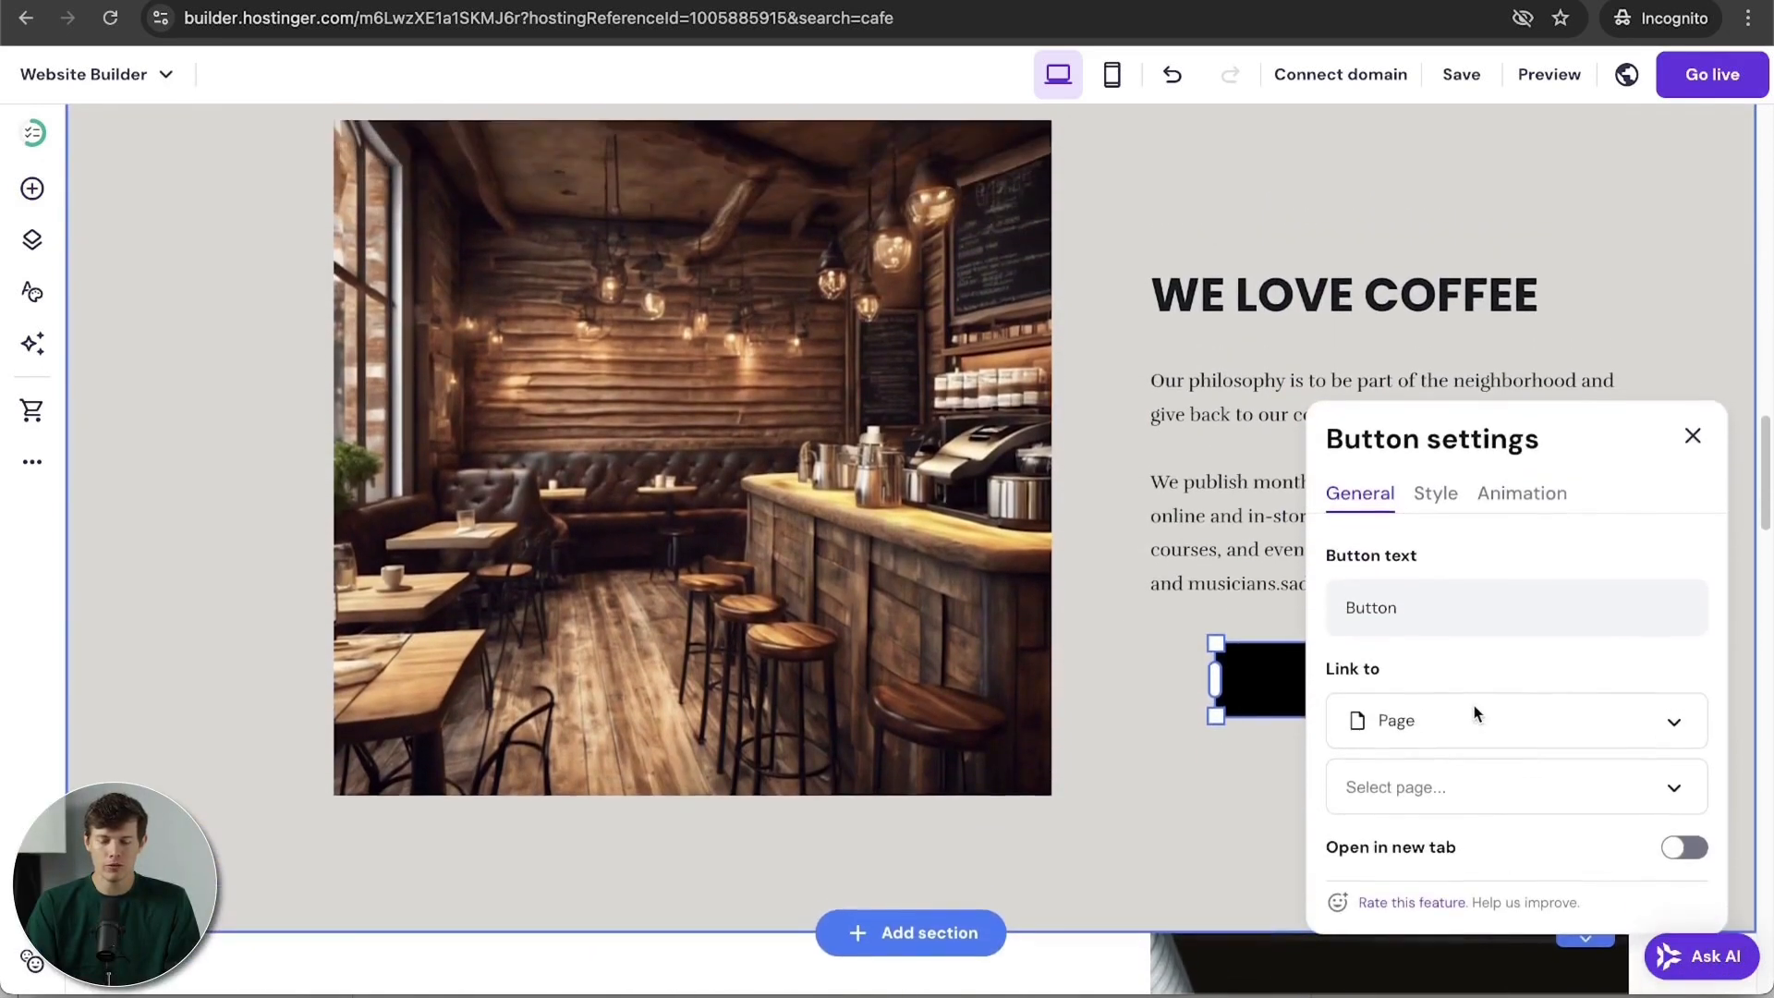
pyautogui.click(1455, 601)
pyautogui.hotkey('ctrl', 'a')
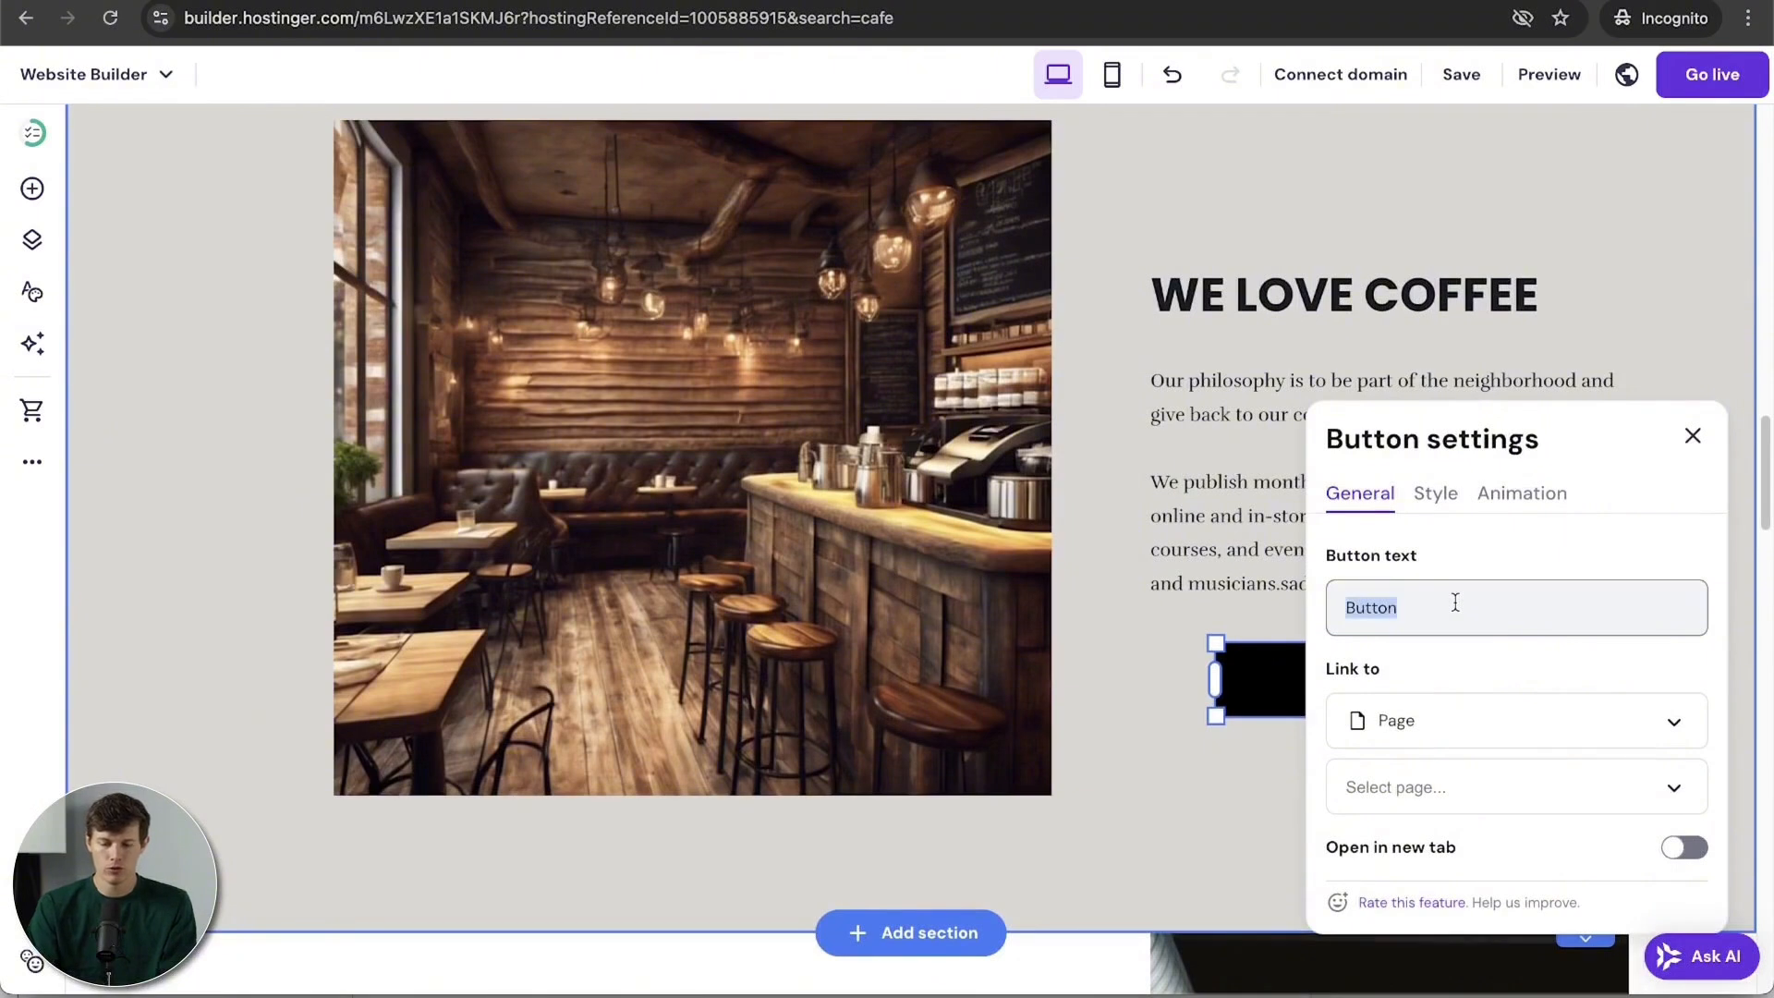
pyautogui.write('Order Now')
pyautogui.click(1378, 793)
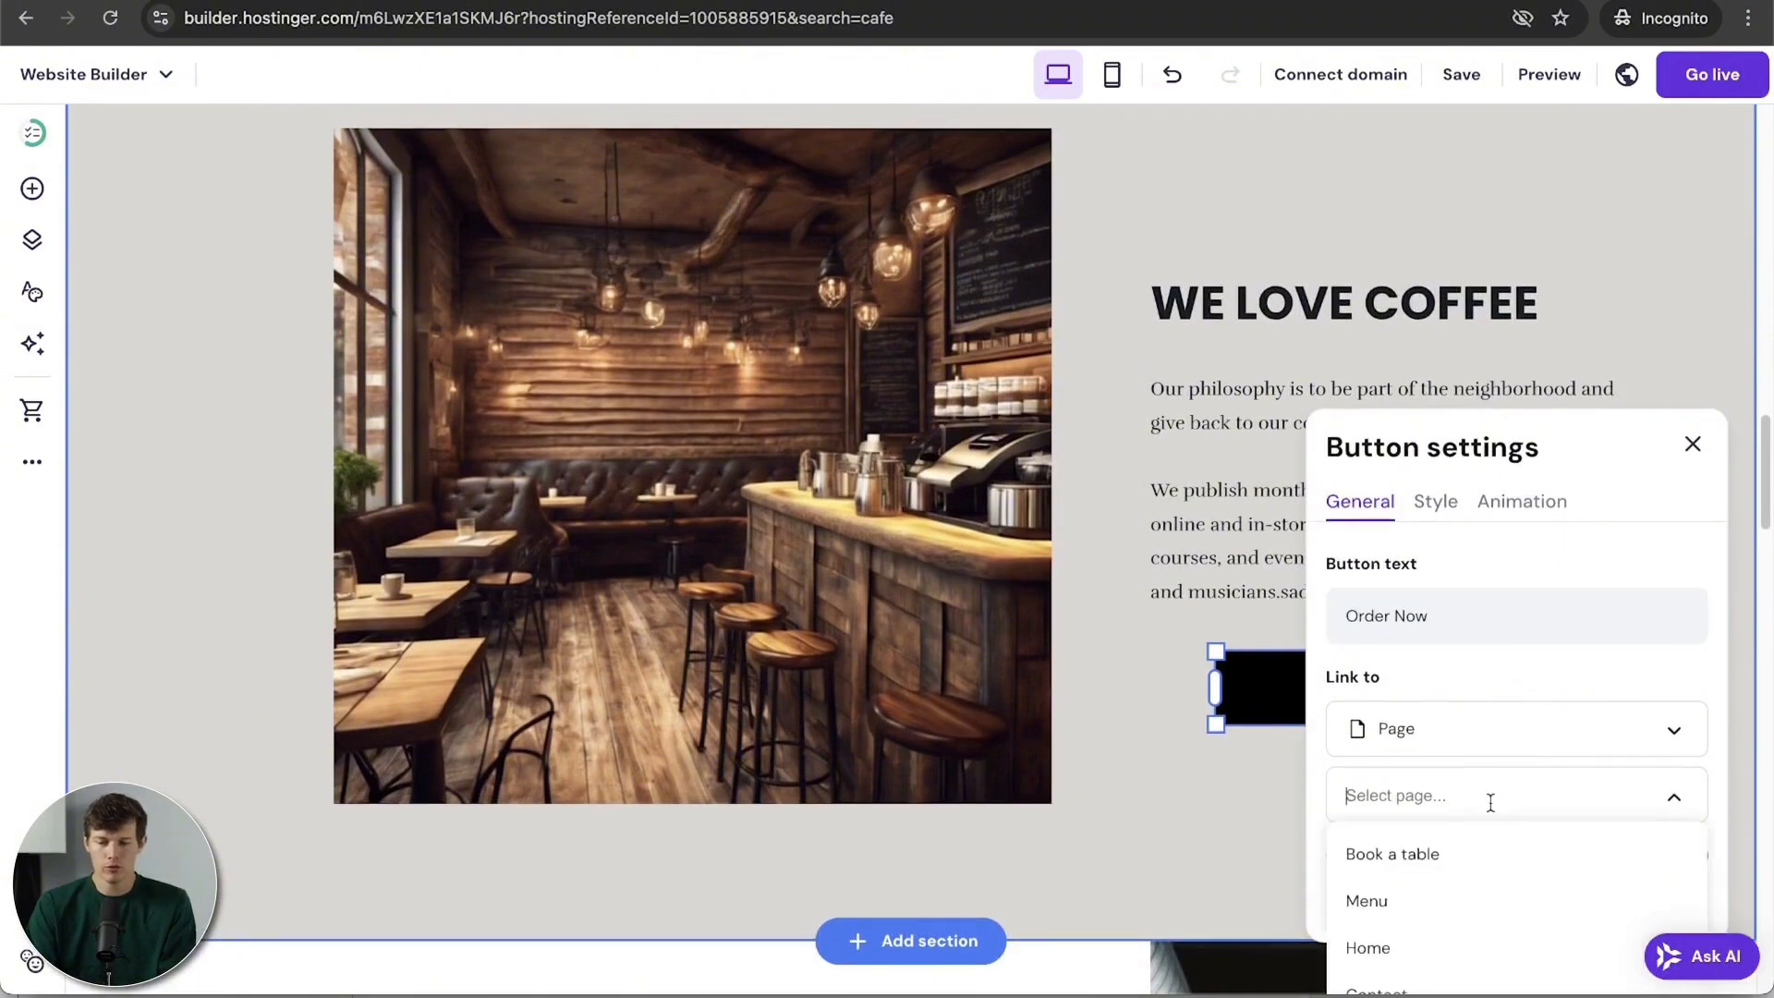
pyautogui.click(1370, 902)
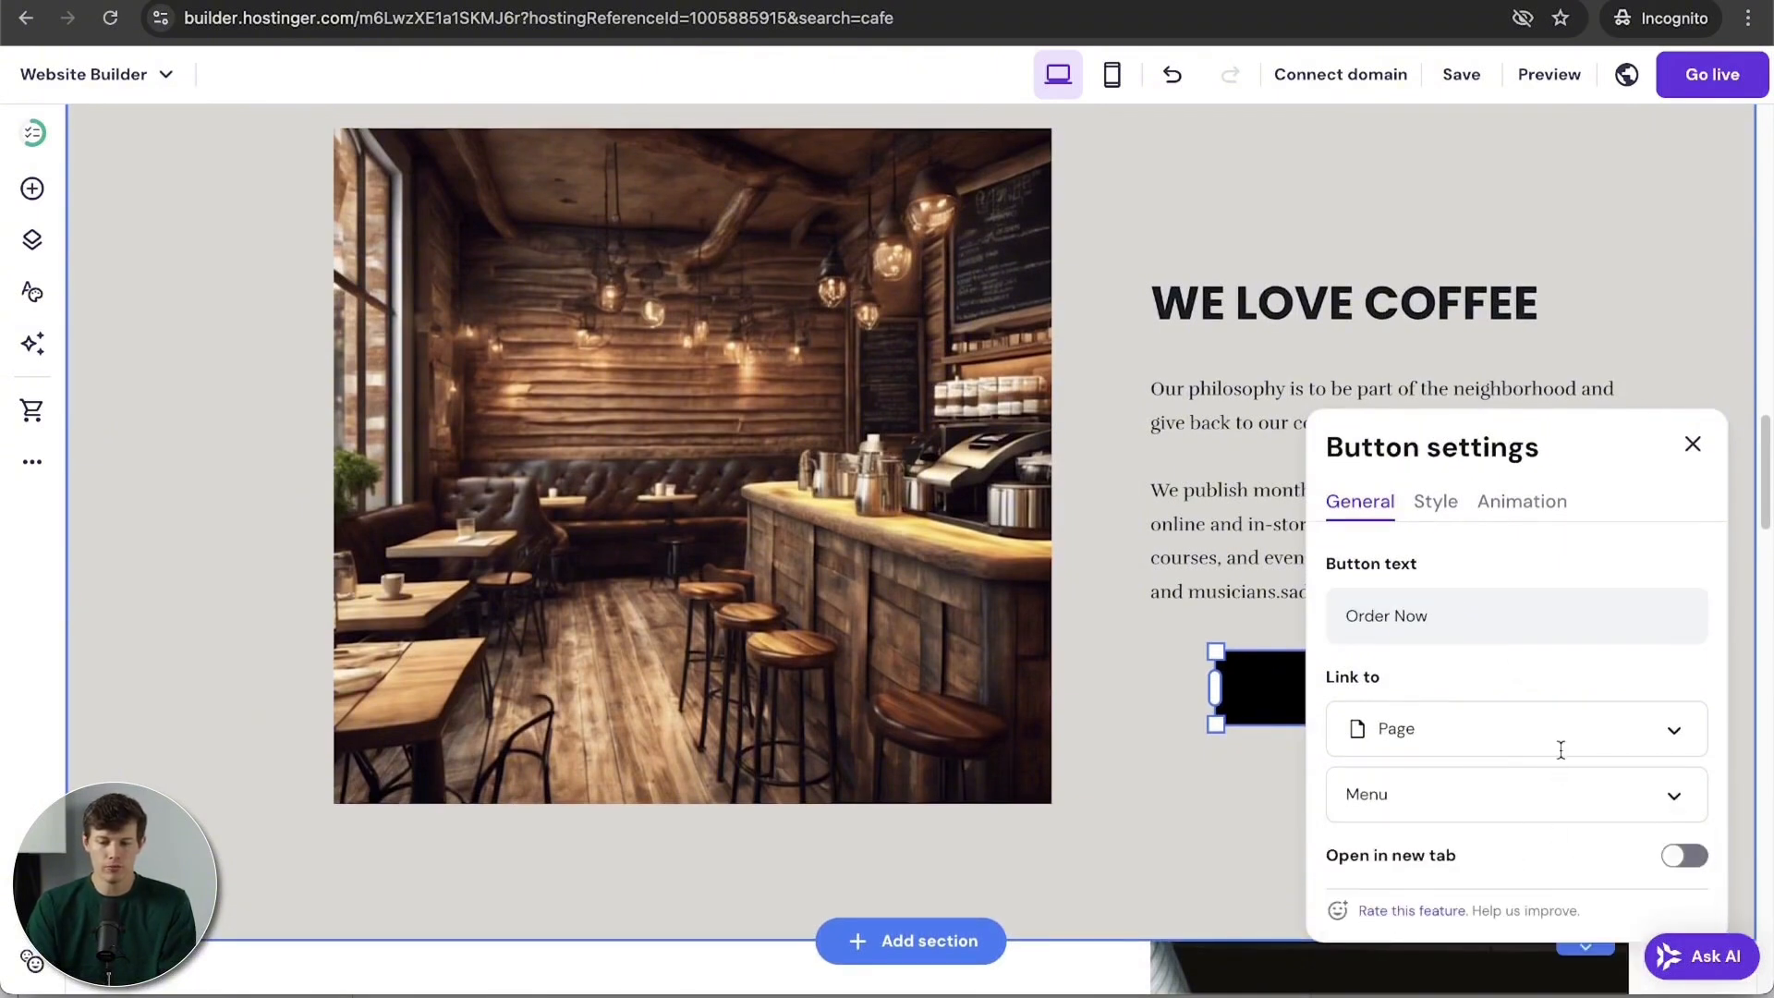
pyautogui.scroll(-3, 1561, 749)
pyautogui.click(1688, 696)
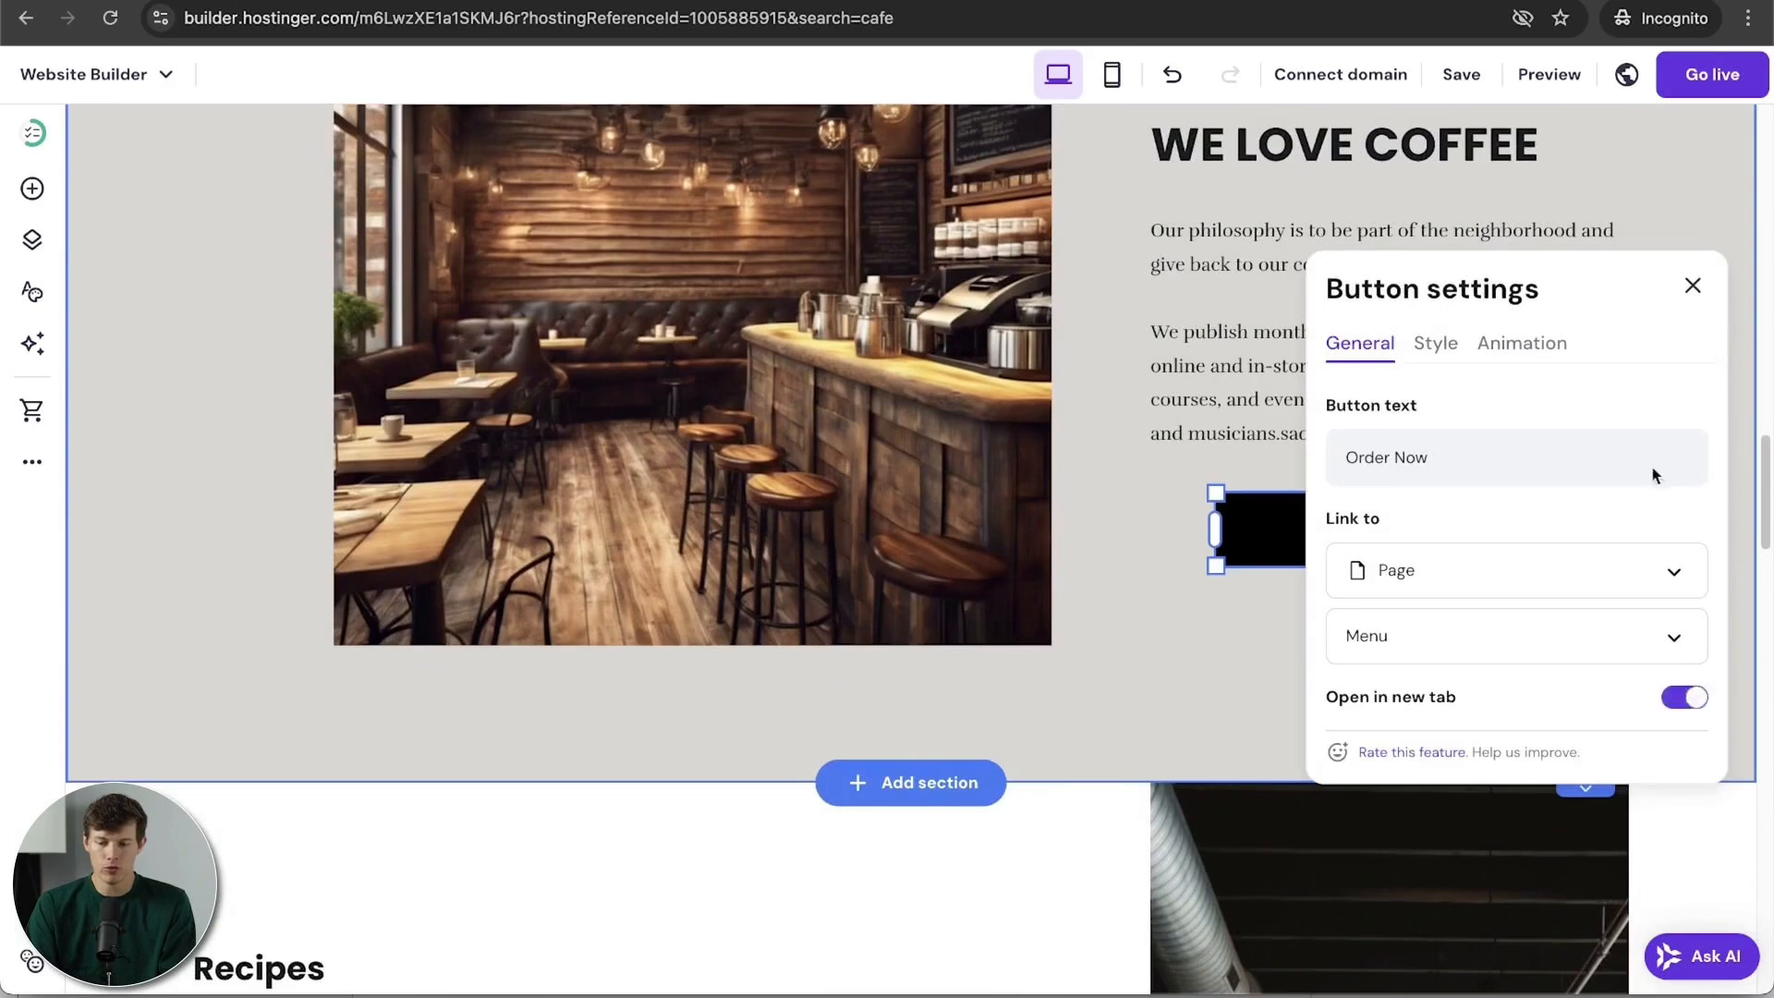
pyautogui.scroll(3, 1525, 435)
# Step: Raise the button's corner radius for rounded corners
pyautogui.click(1433, 398)
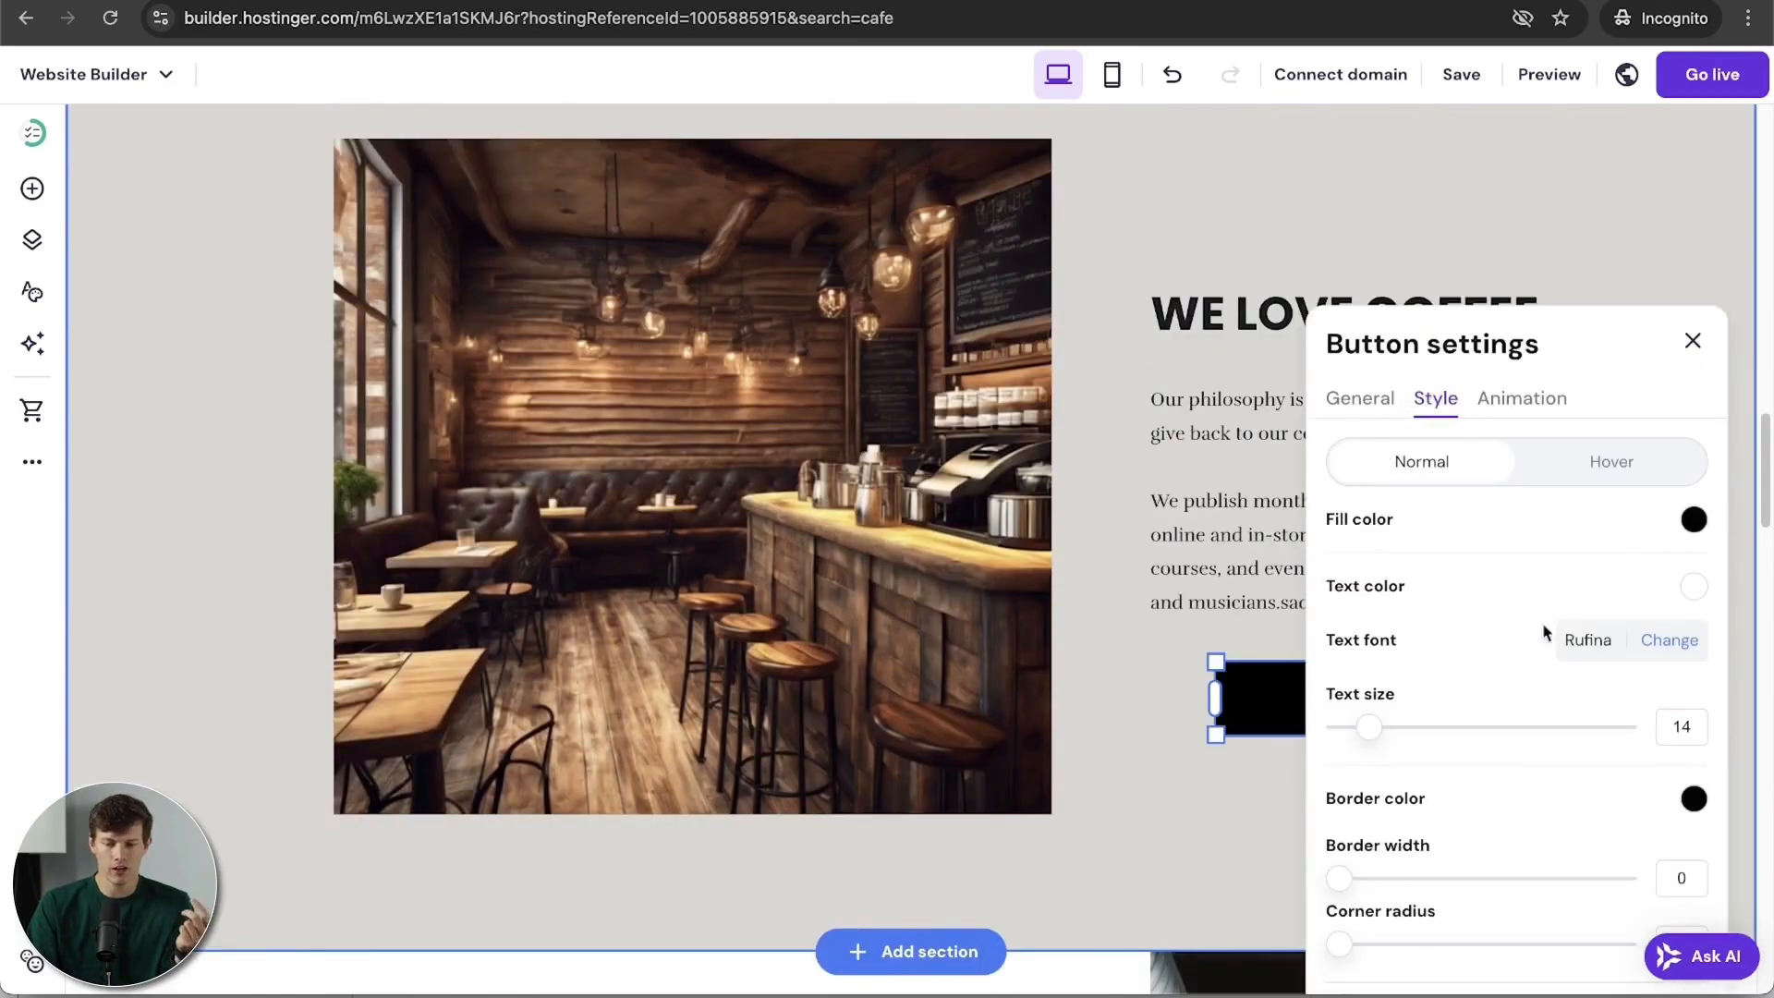
pyautogui.scroll(-2, 1500, 671)
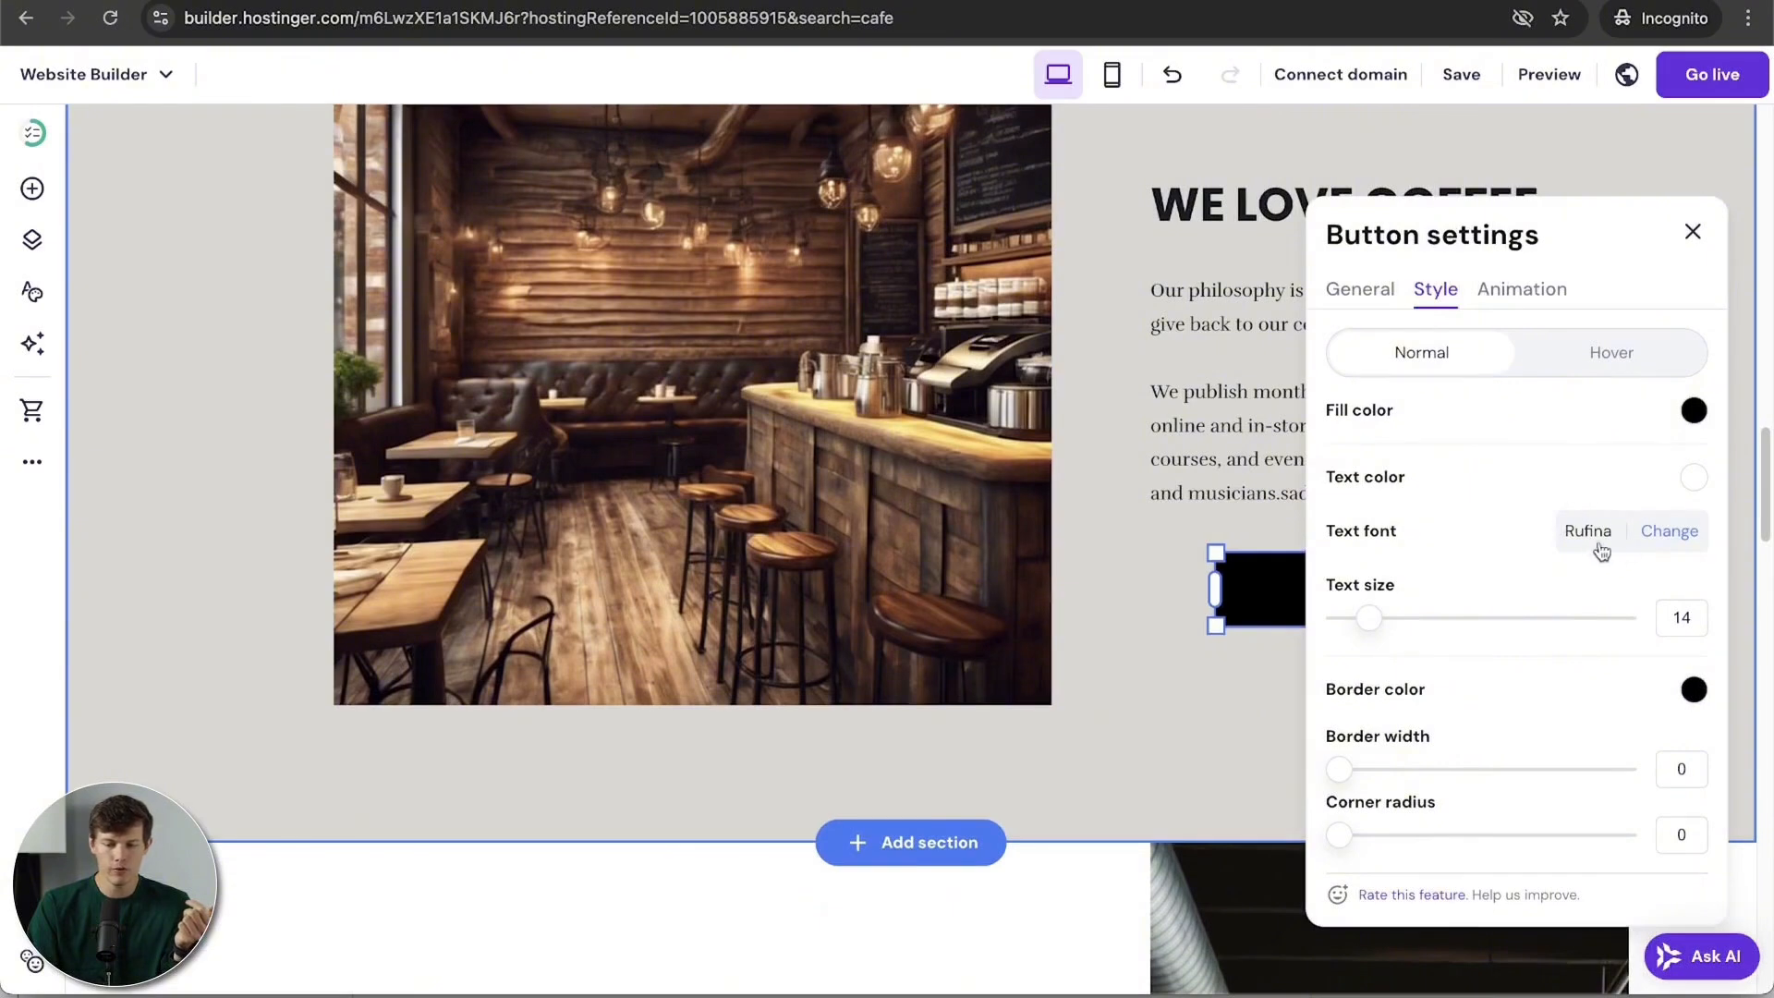
pyautogui.scroll(-2, 1401, 734)
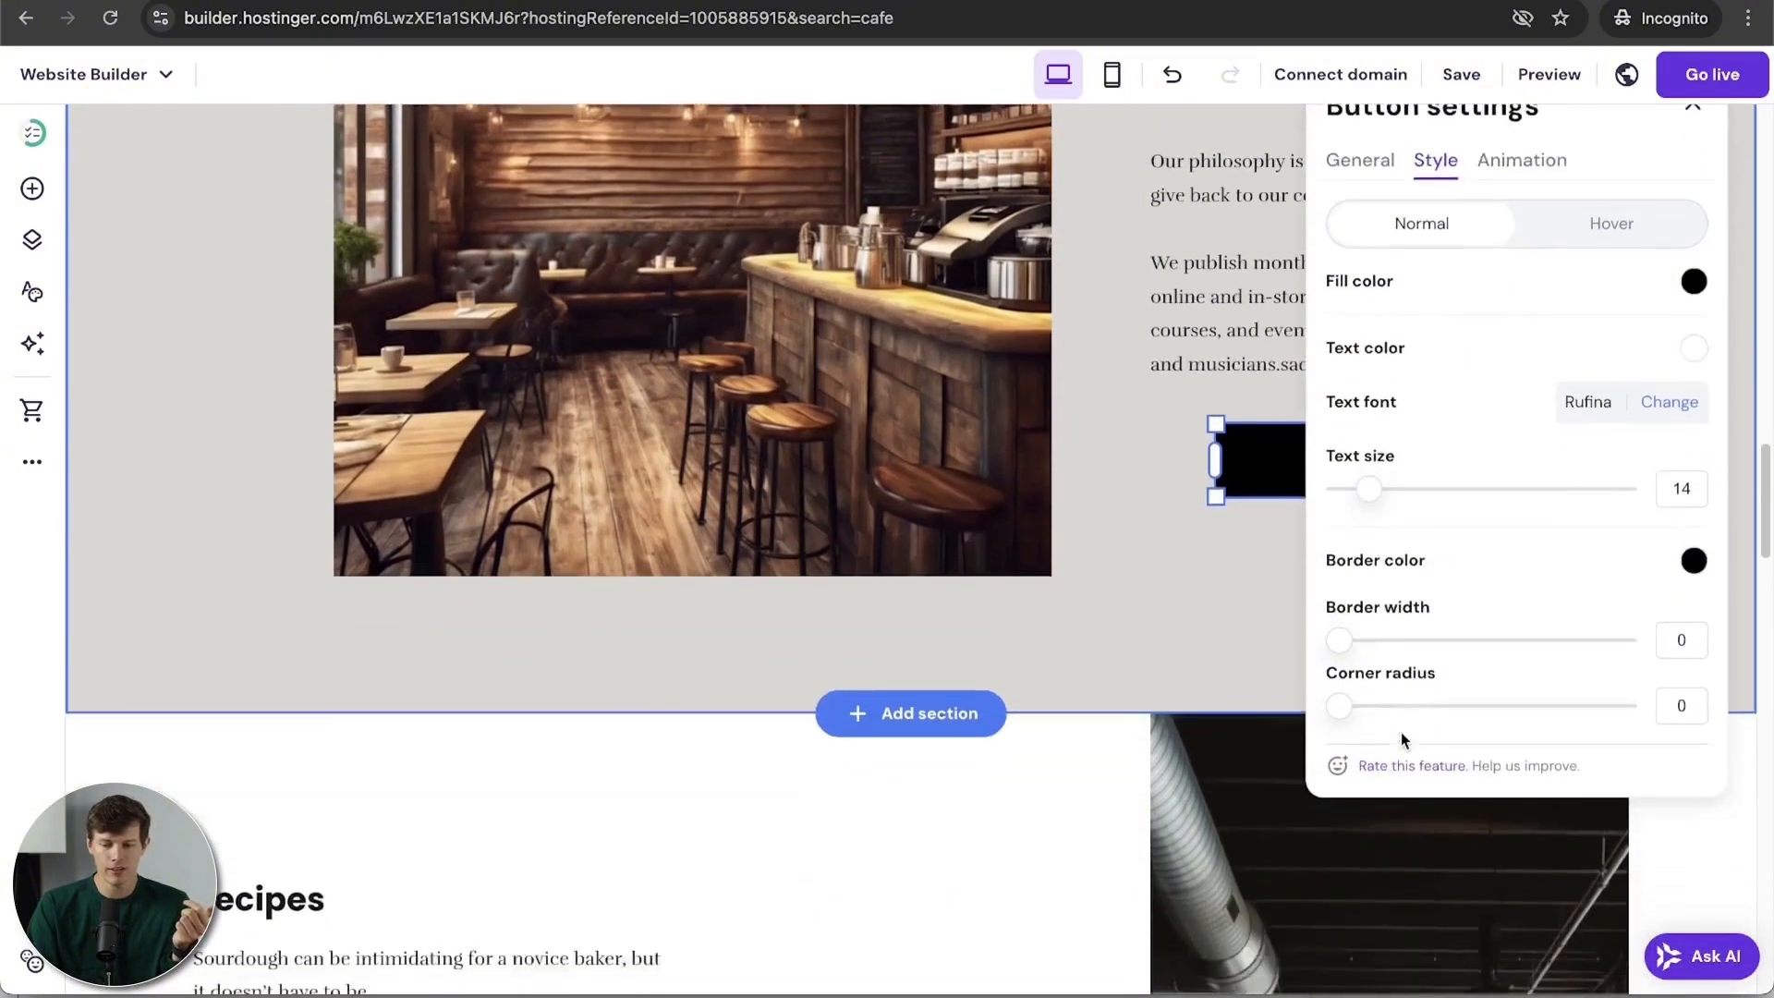
pyautogui.scroll(2, 1401, 734)
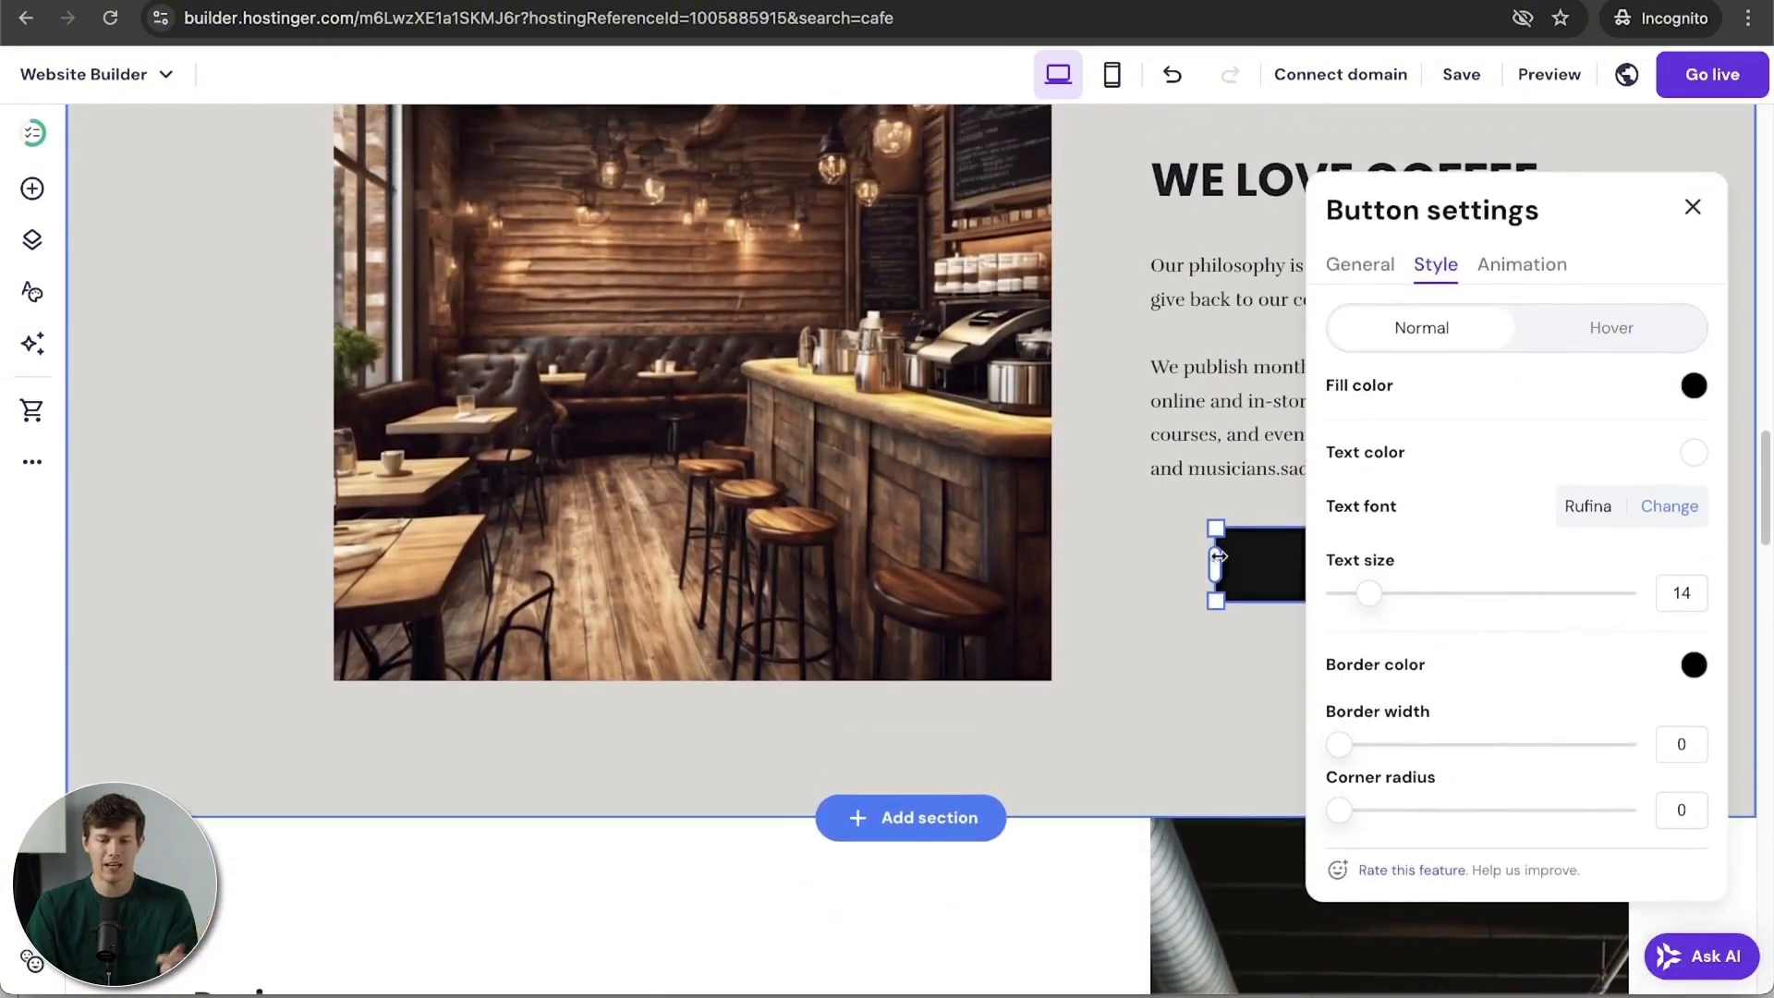
pyautogui.moveTo(1340, 812); pyautogui.dragTo(1440, 817)
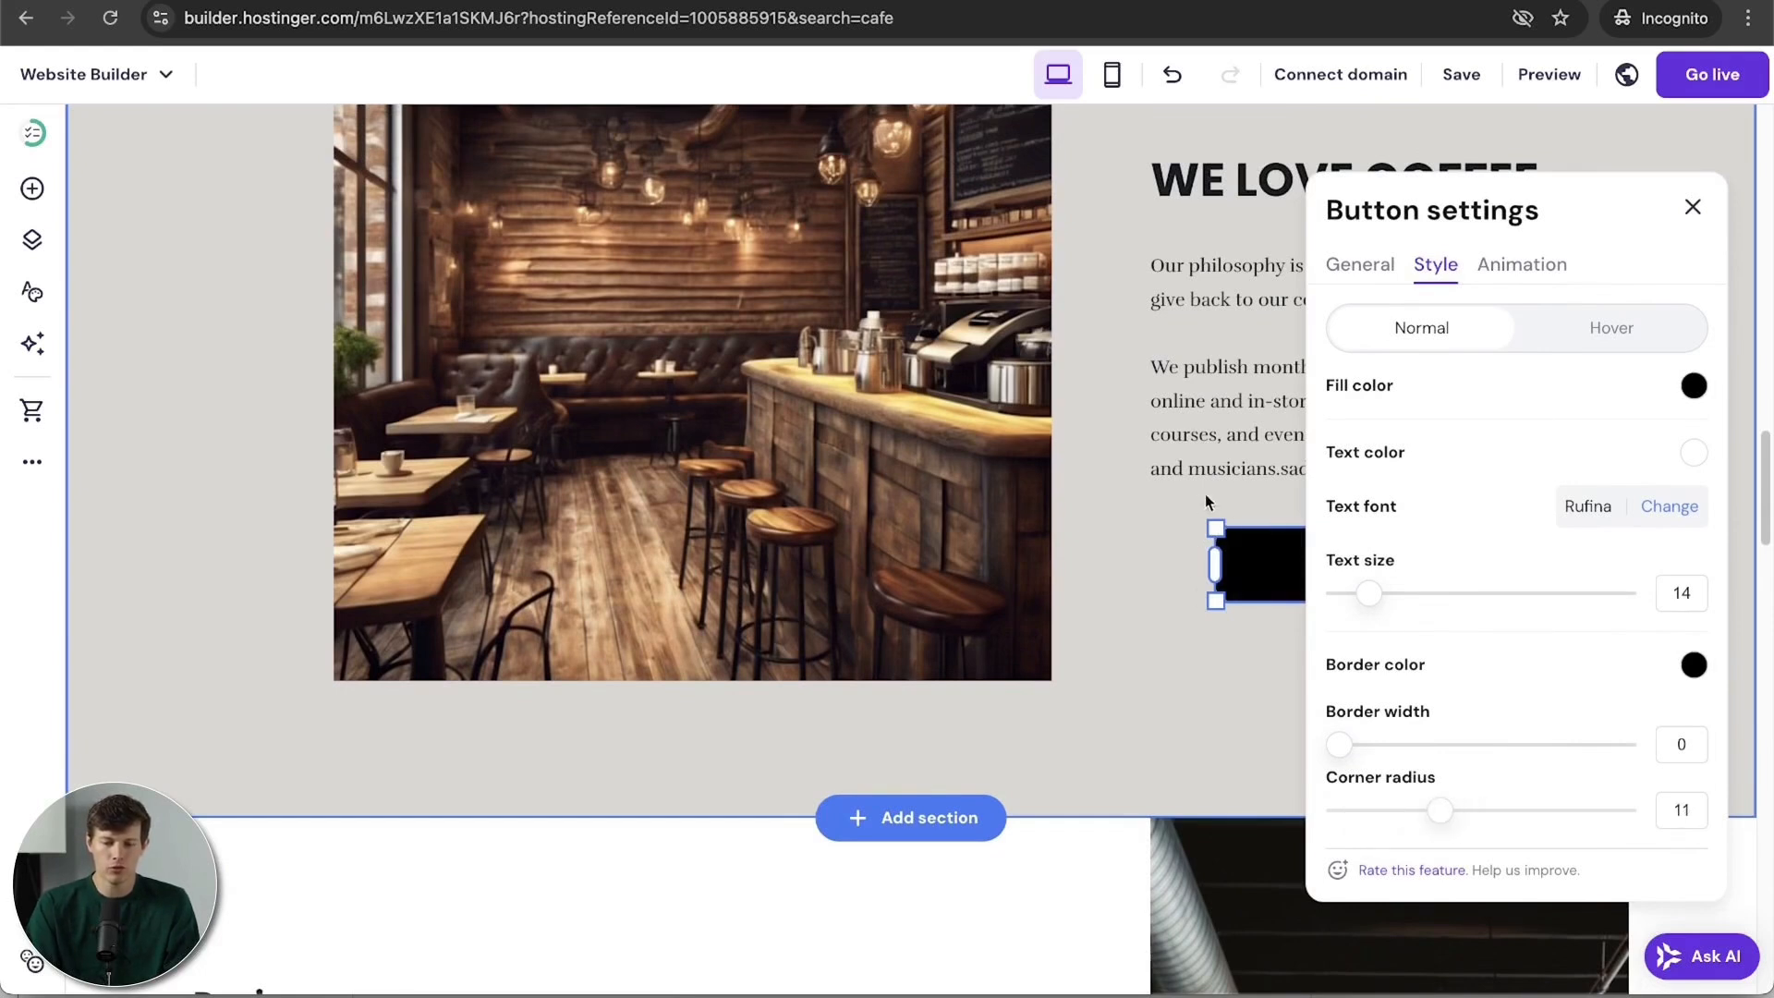
pyautogui.click(1693, 209)
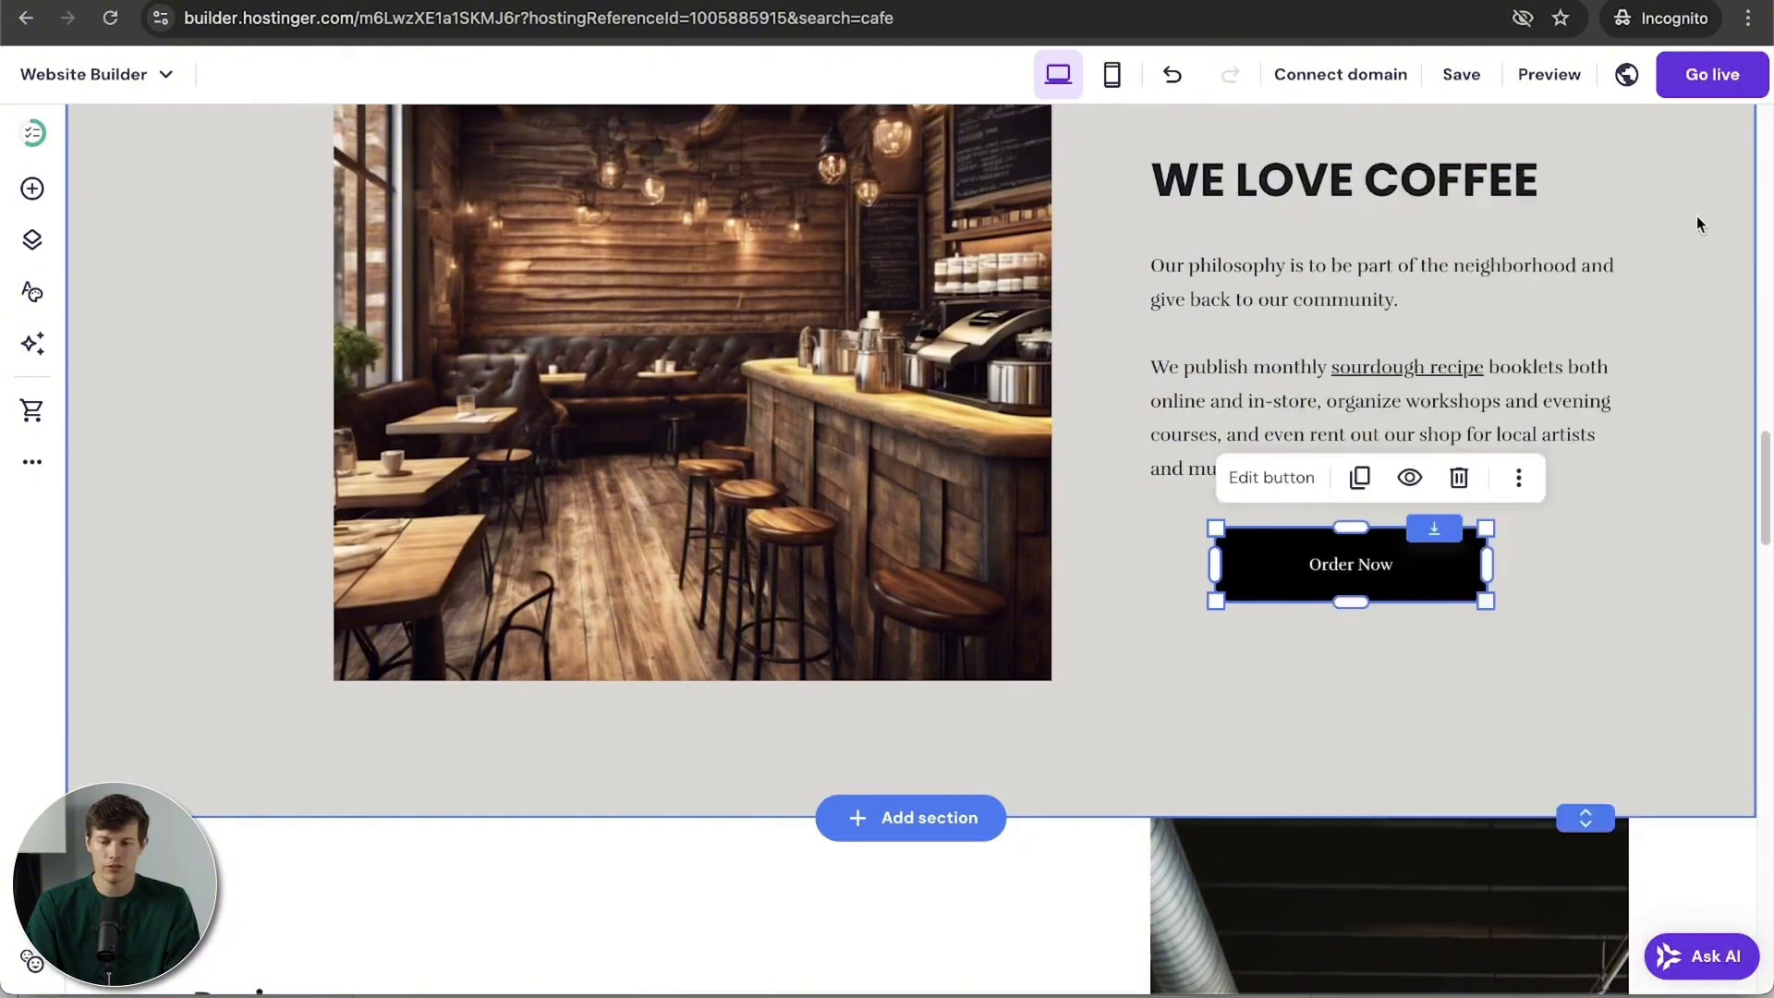
# Step: Enlarge the Order Now text size from 14 to 19 and nudge the button slightly right
pyautogui.click(1368, 575)
pyautogui.click(1312, 478)
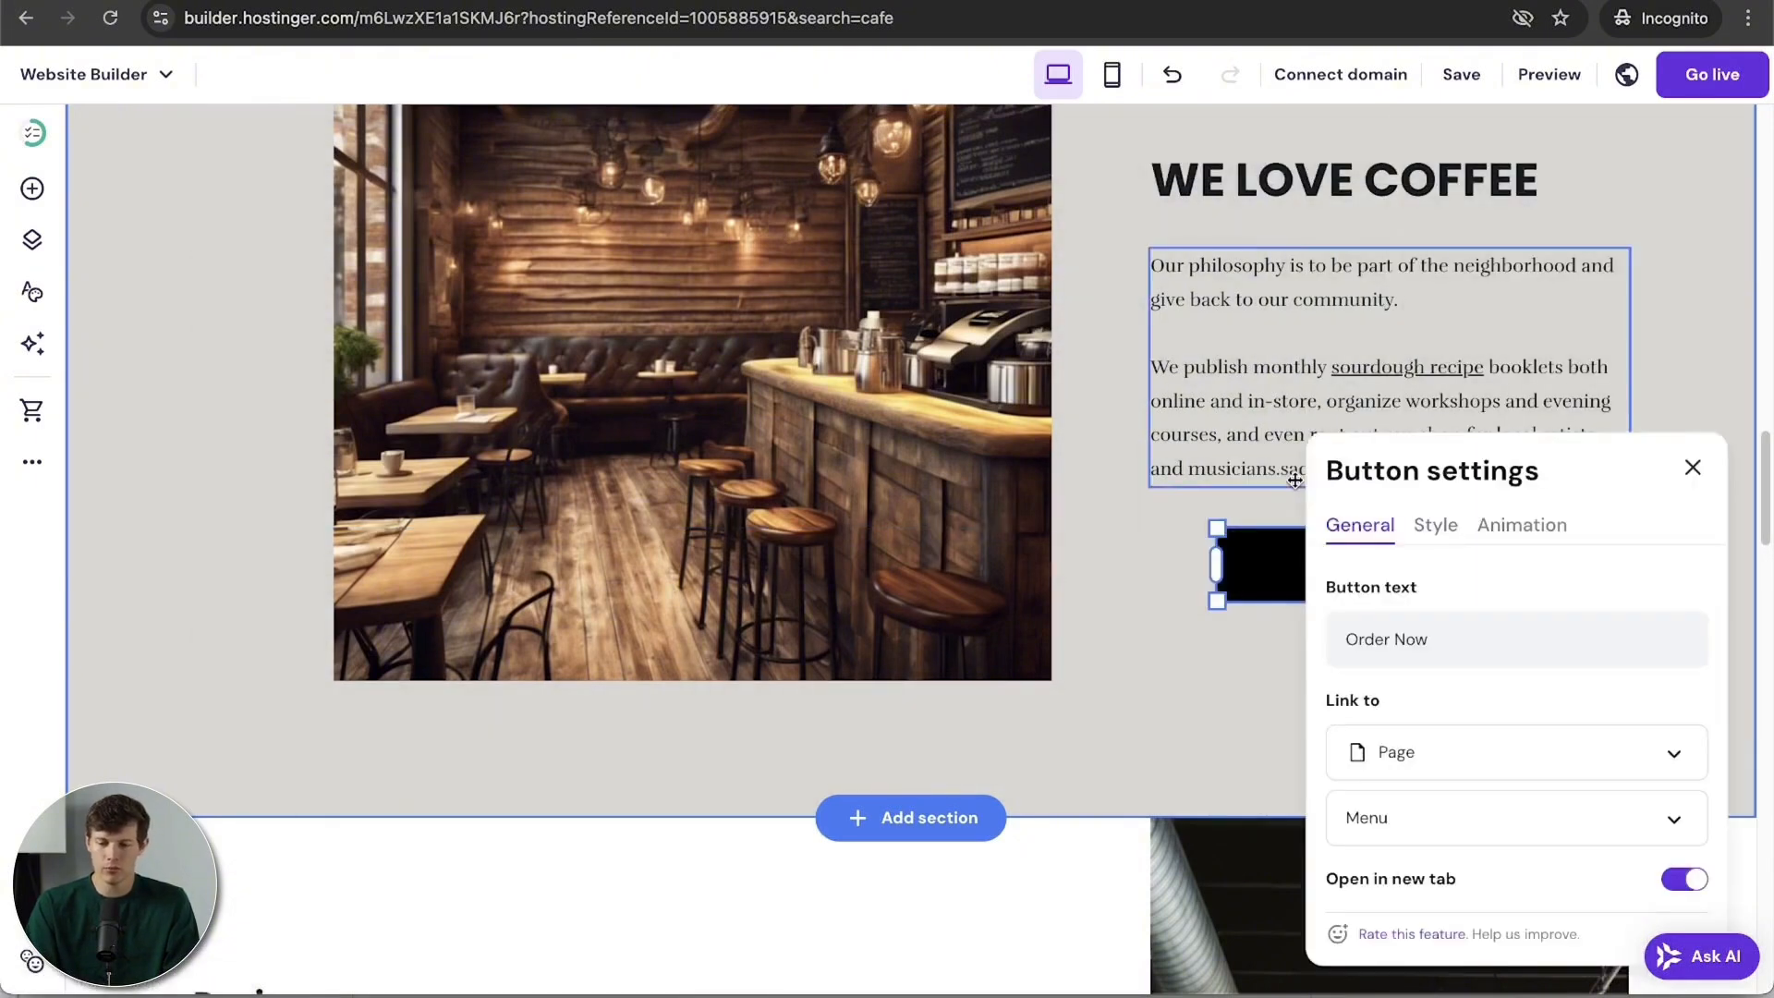
pyautogui.click(1456, 543)
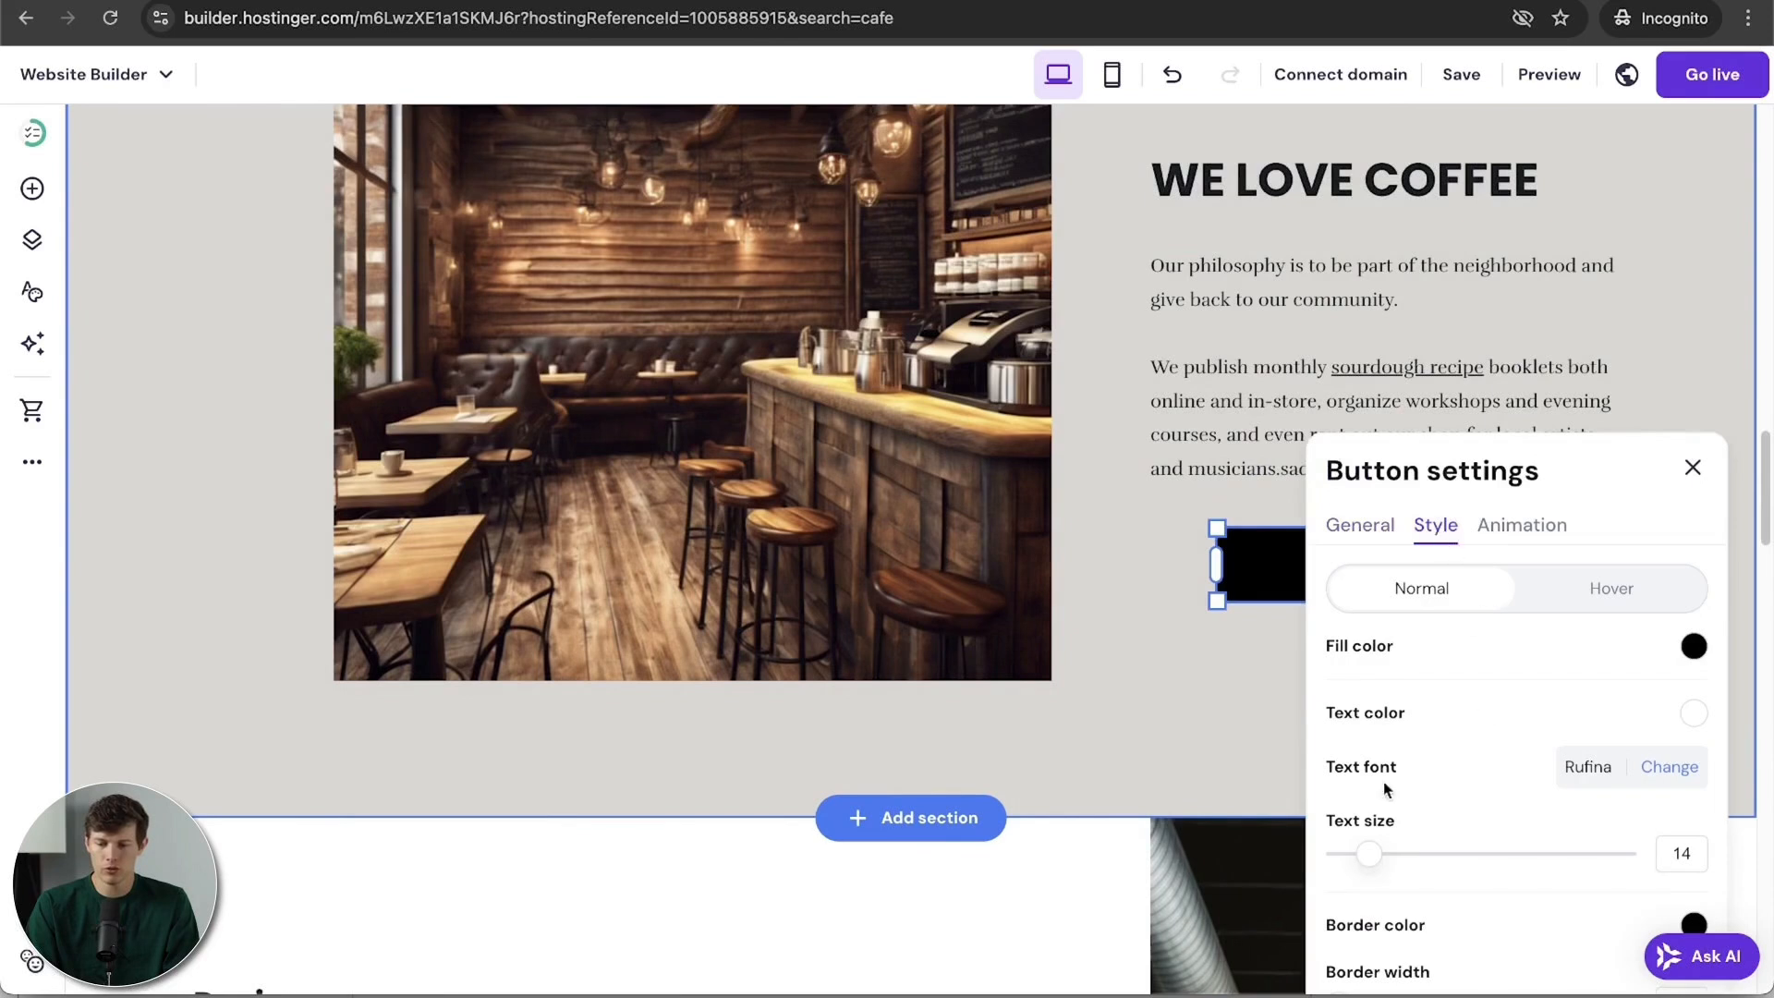
pyautogui.moveTo(1371, 855); pyautogui.dragTo(1428, 854)
pyautogui.click(1693, 469)
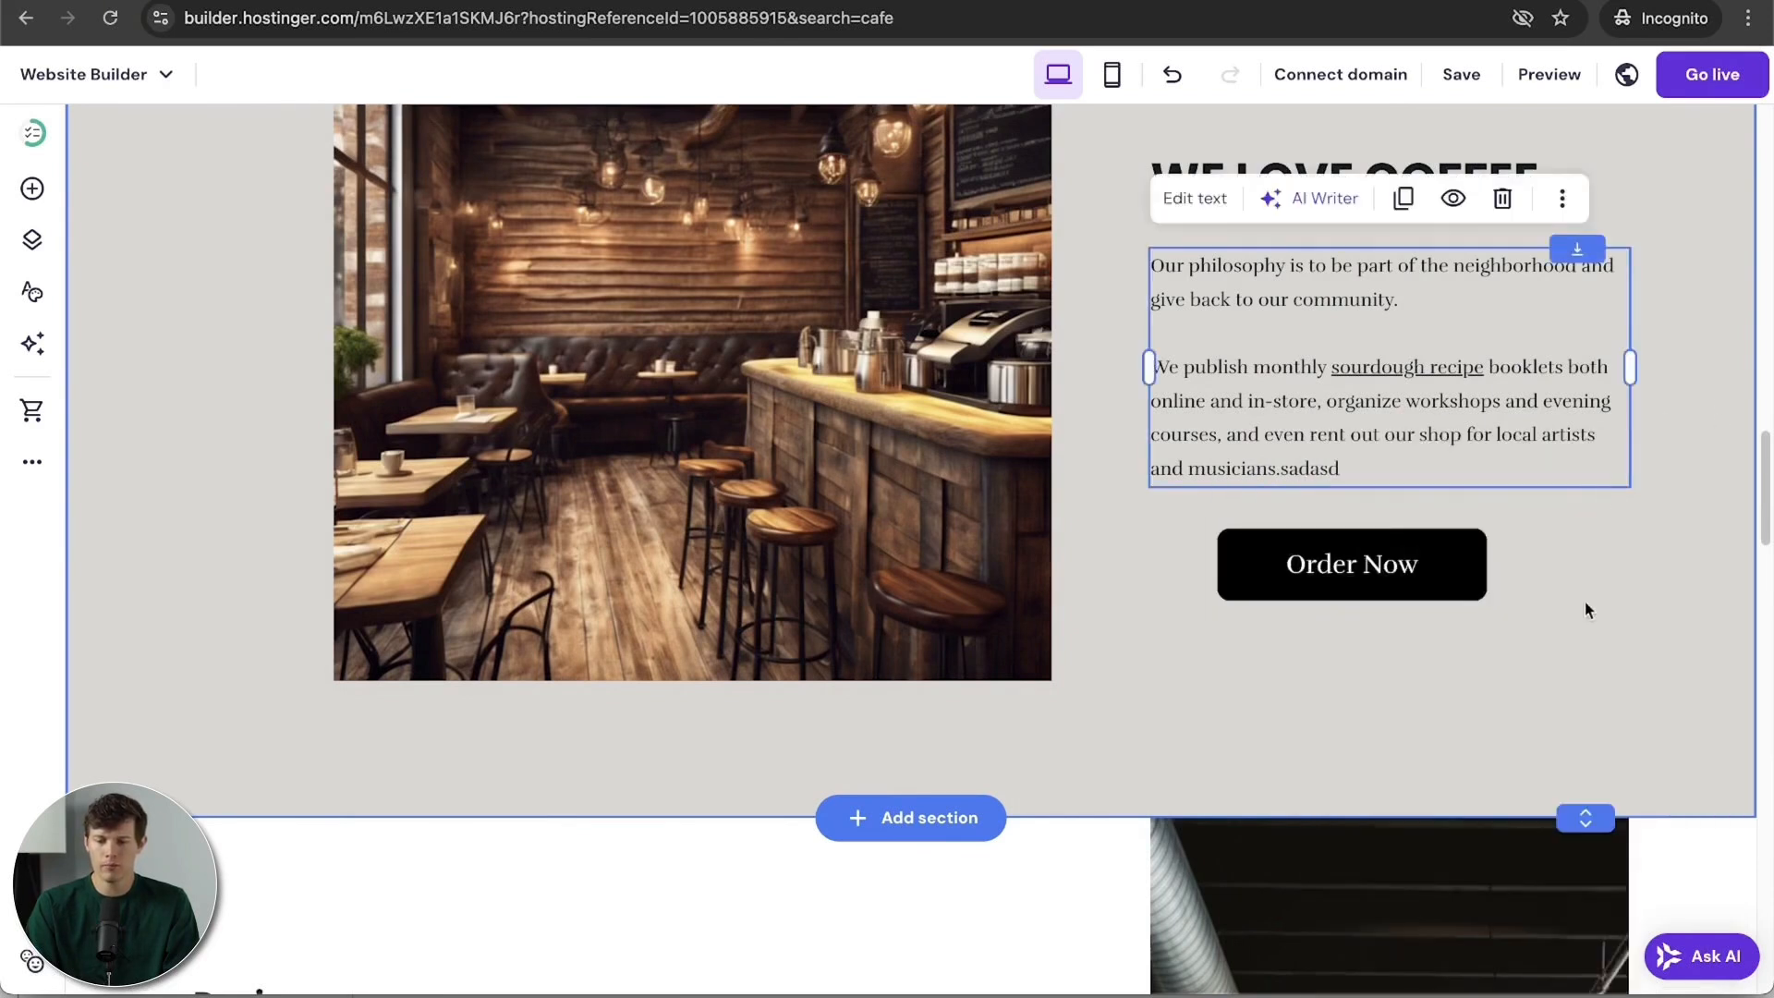
pyautogui.scroll(2, 1584, 610)
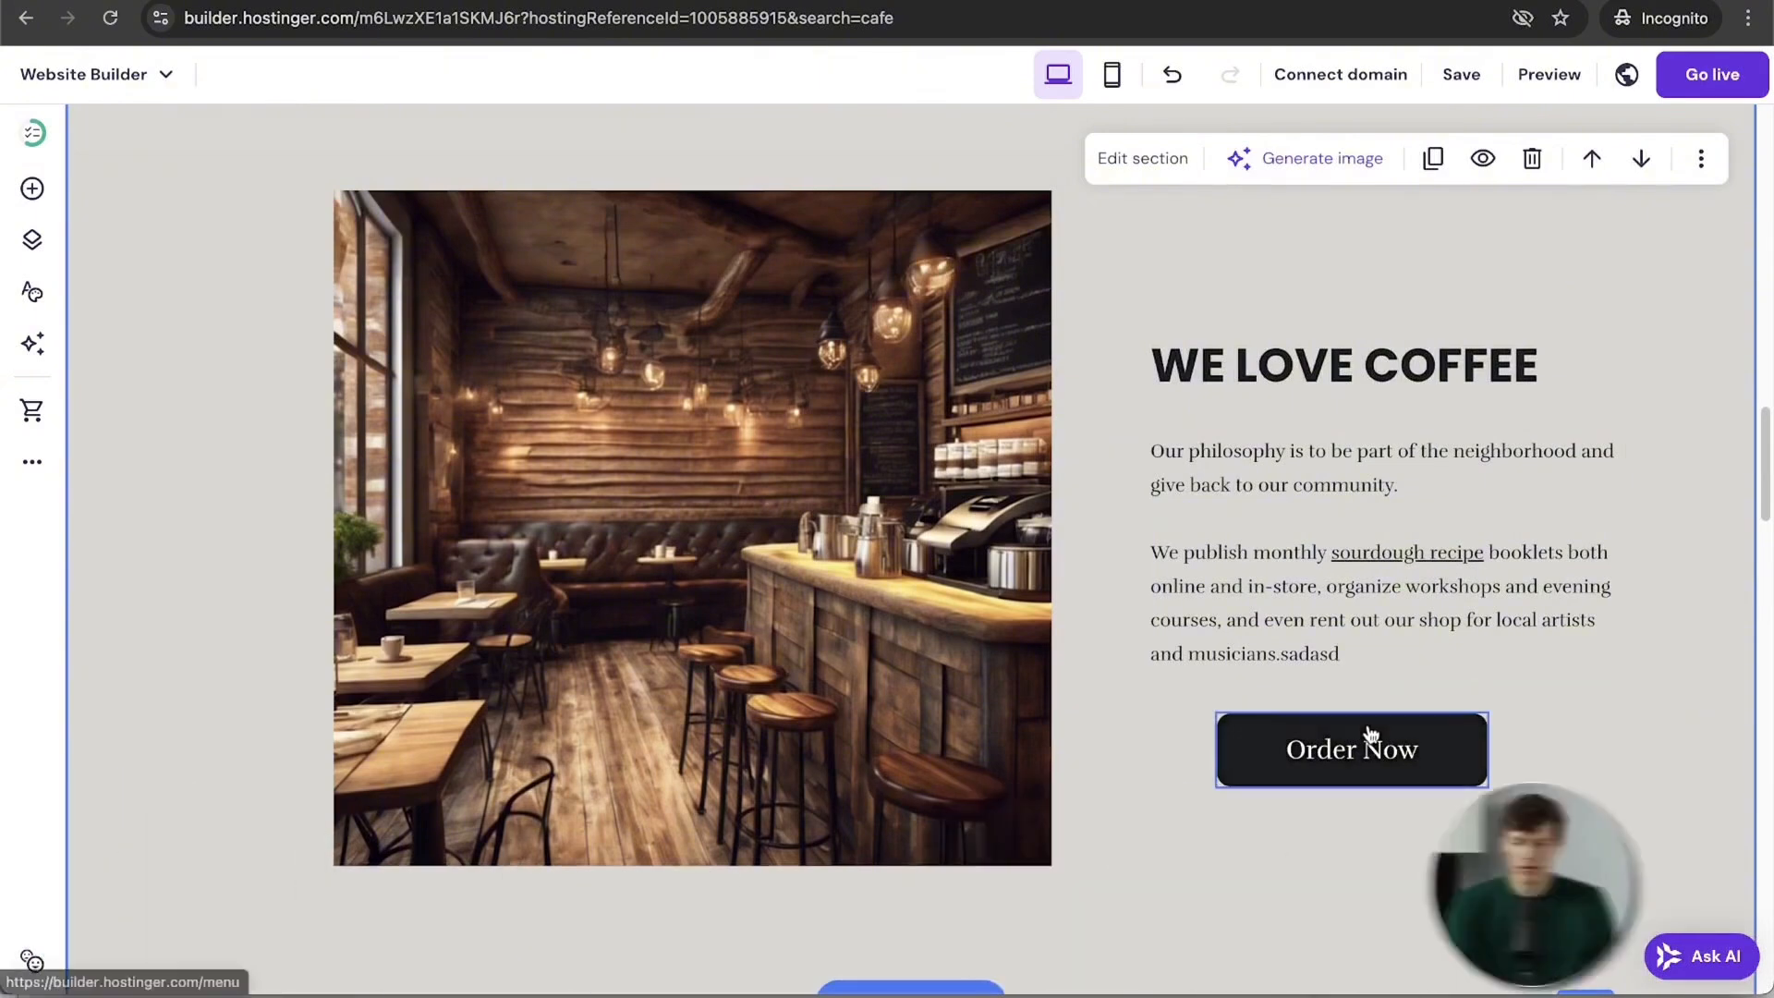
pyautogui.moveTo(1367, 737); pyautogui.dragTo(1384, 725)
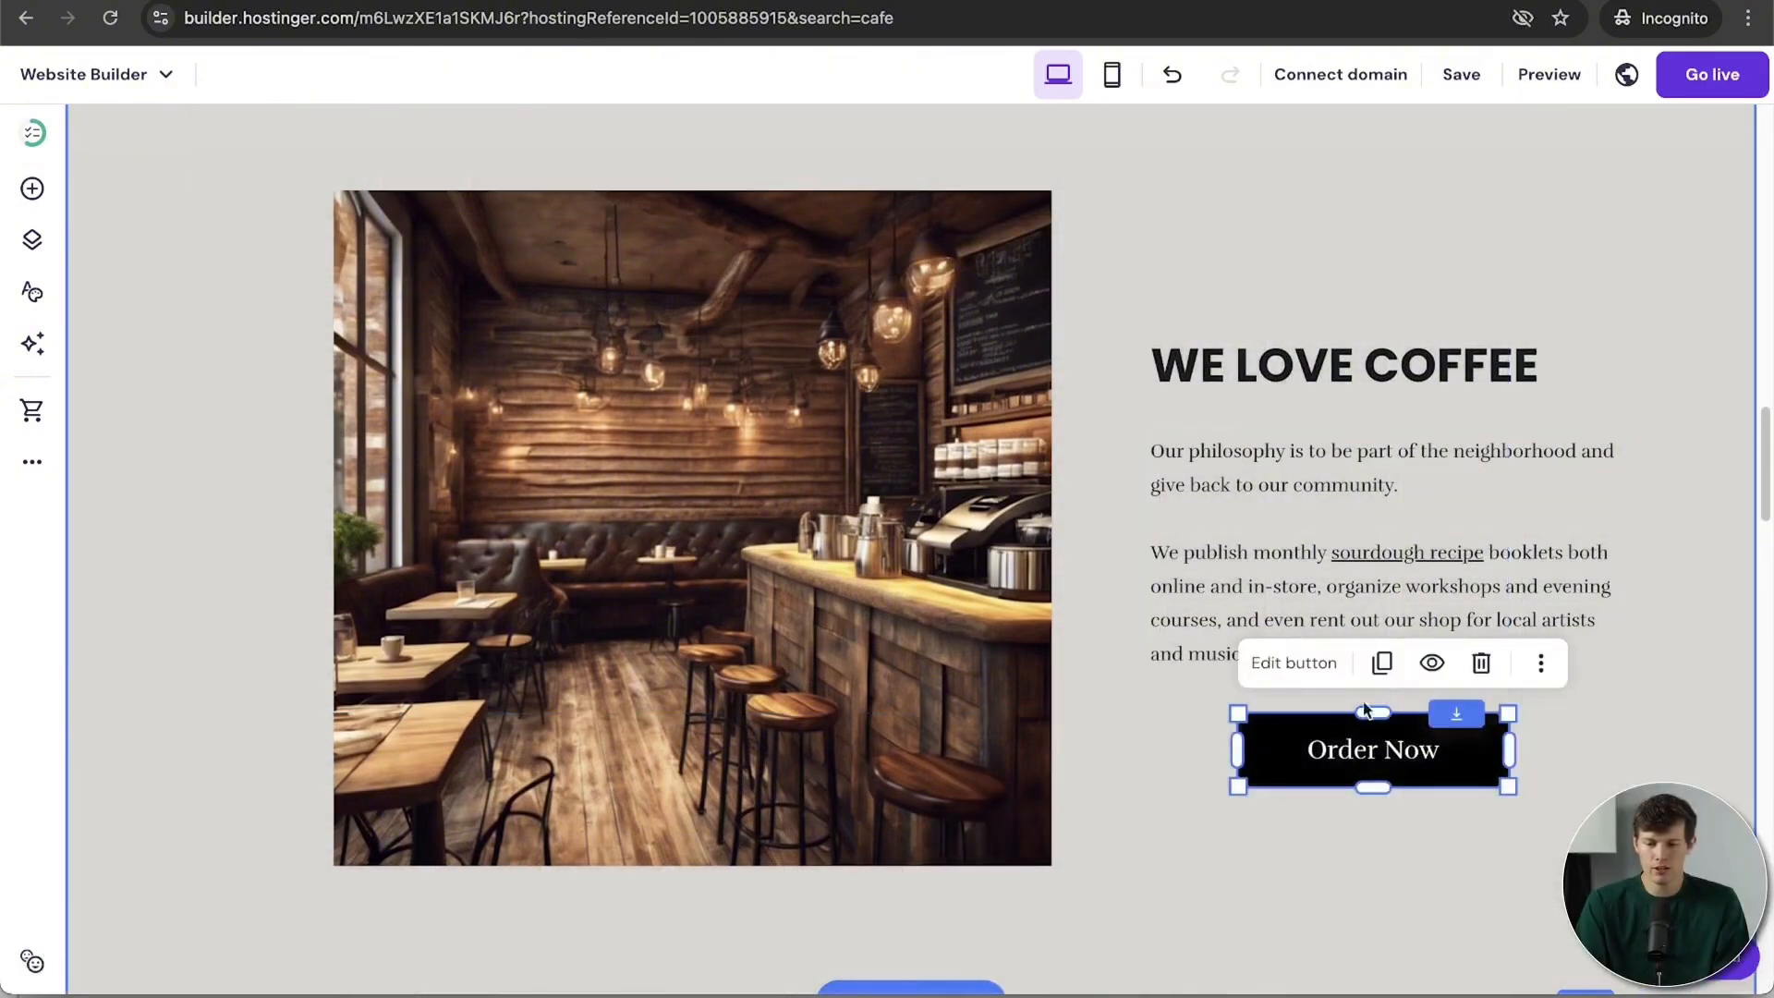
pyautogui.click(1375, 818)
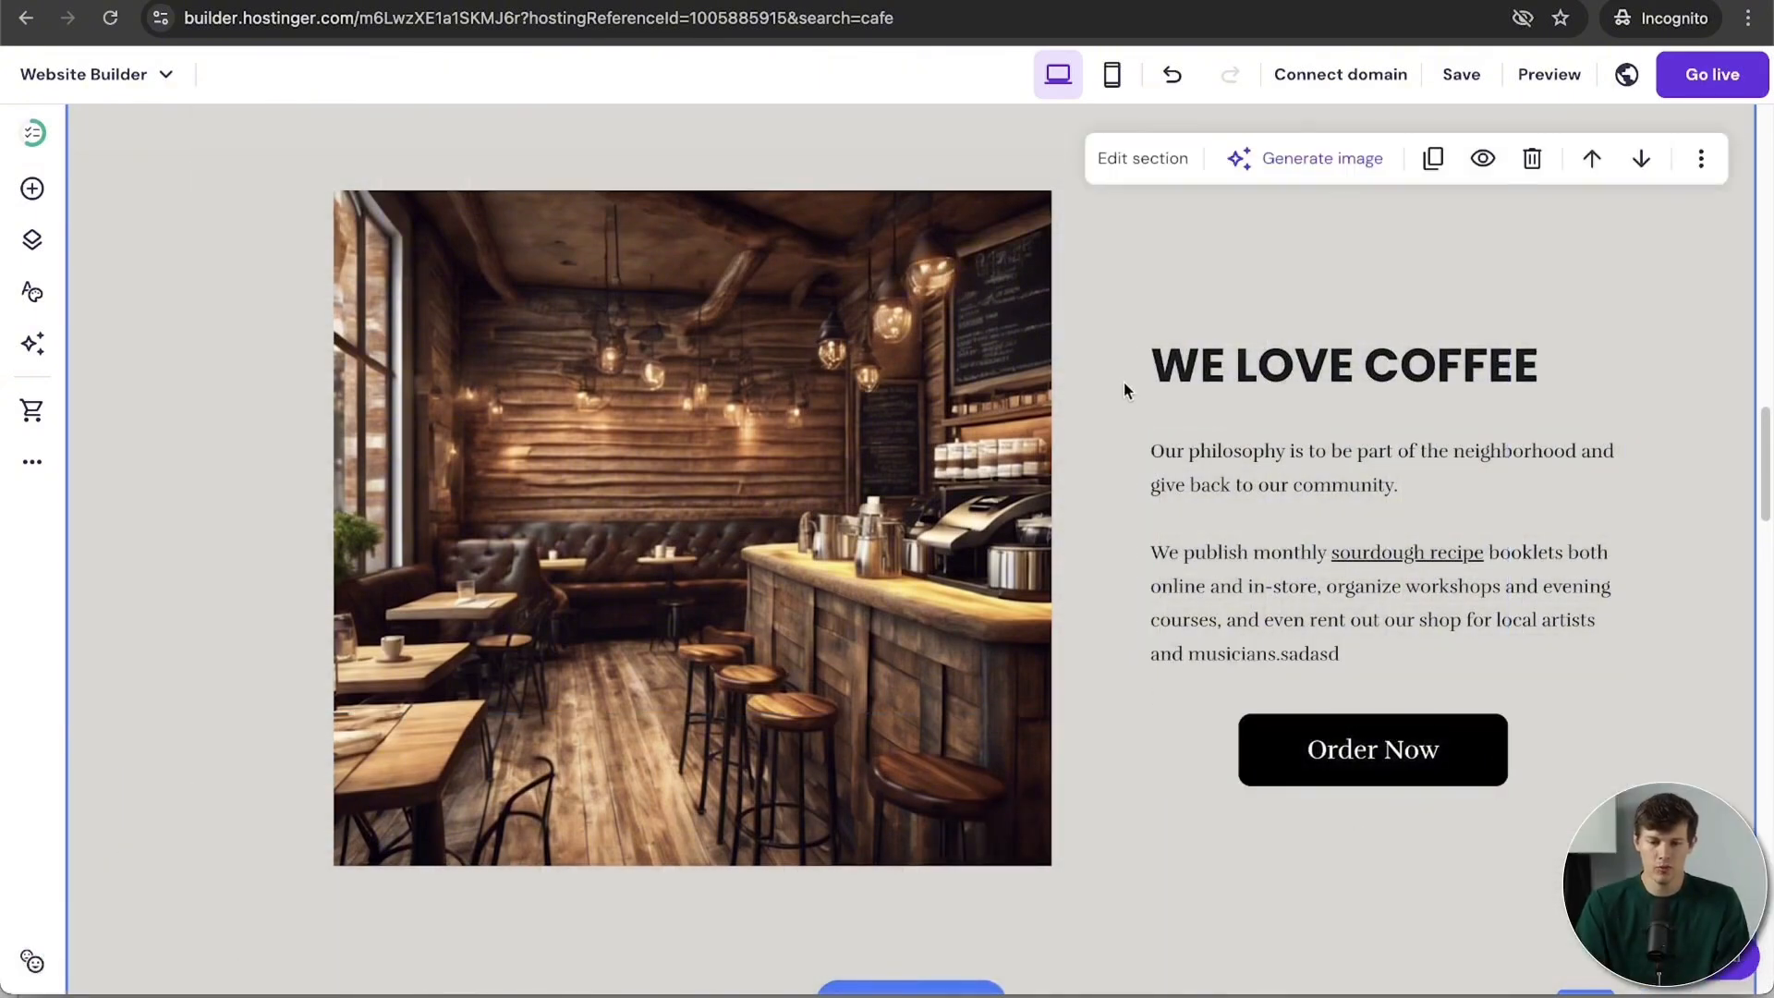
pyautogui.scroll(2, 1412, 556)
# Step: Pick the Nunito Sans card in Website styles > Fonts to restyle headings and paragraphs
pyautogui.scroll(-2, 1412, 556)
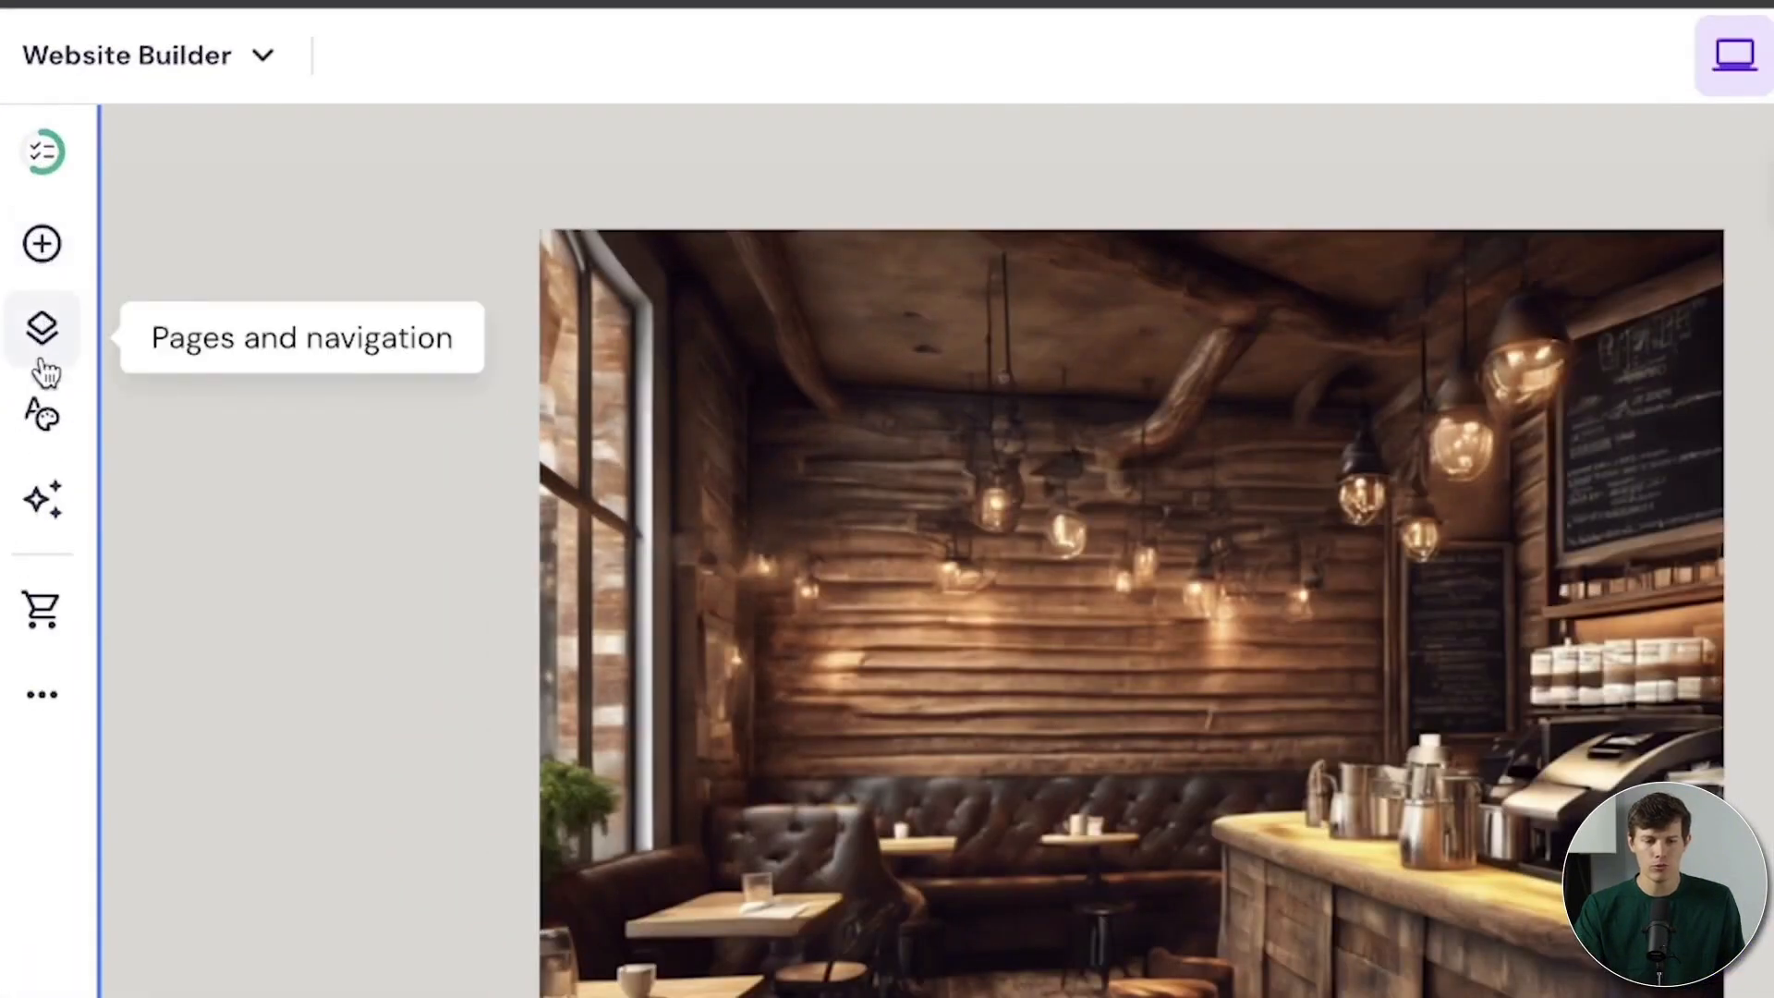
pyautogui.click(39, 421)
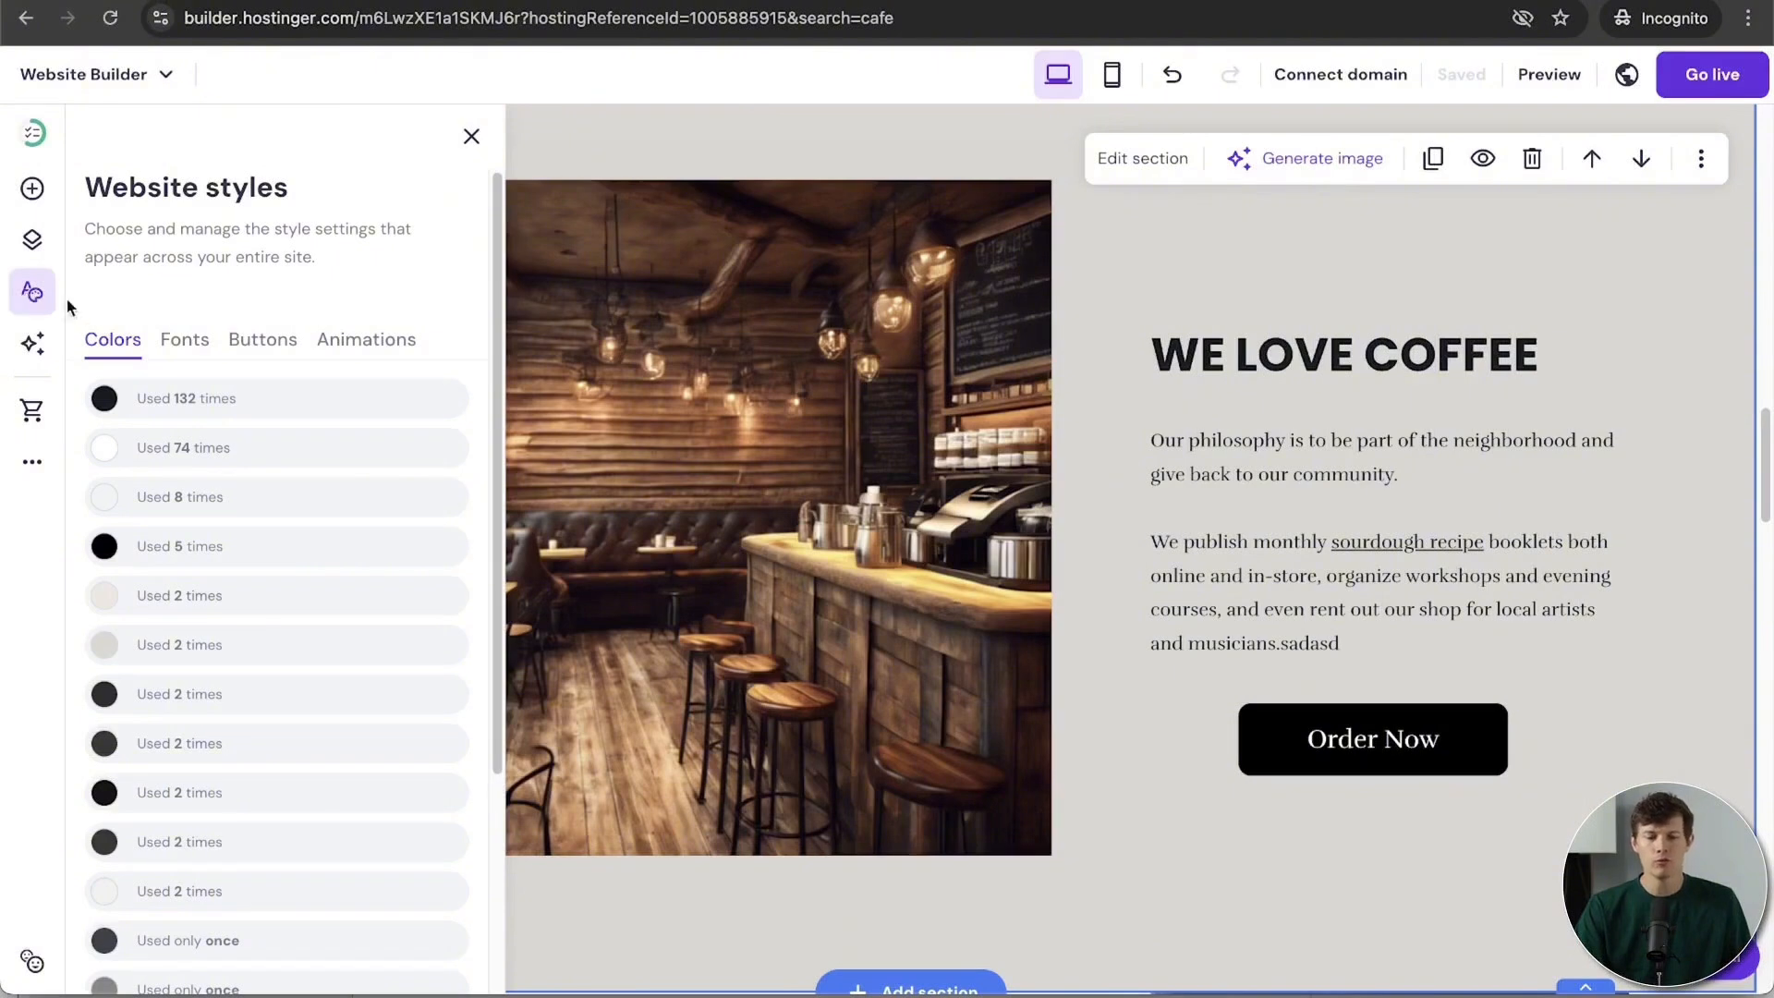
pyautogui.click(177, 344)
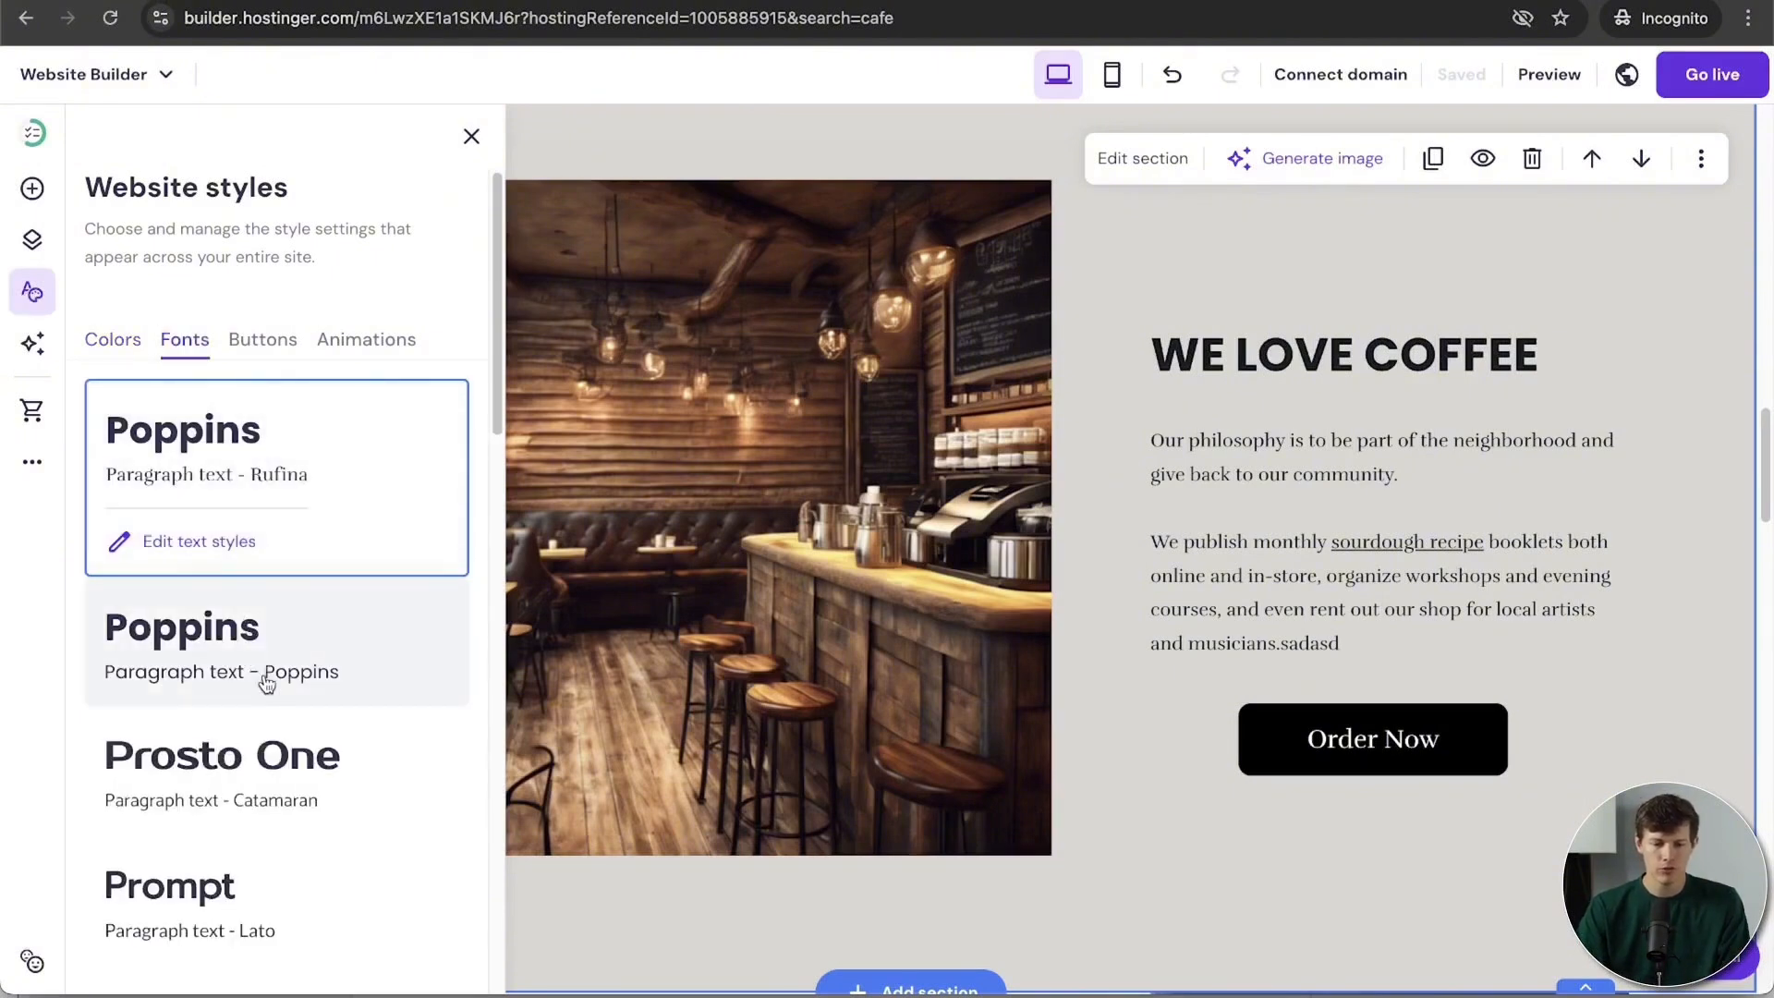
pyautogui.scroll(-3, 267, 683)
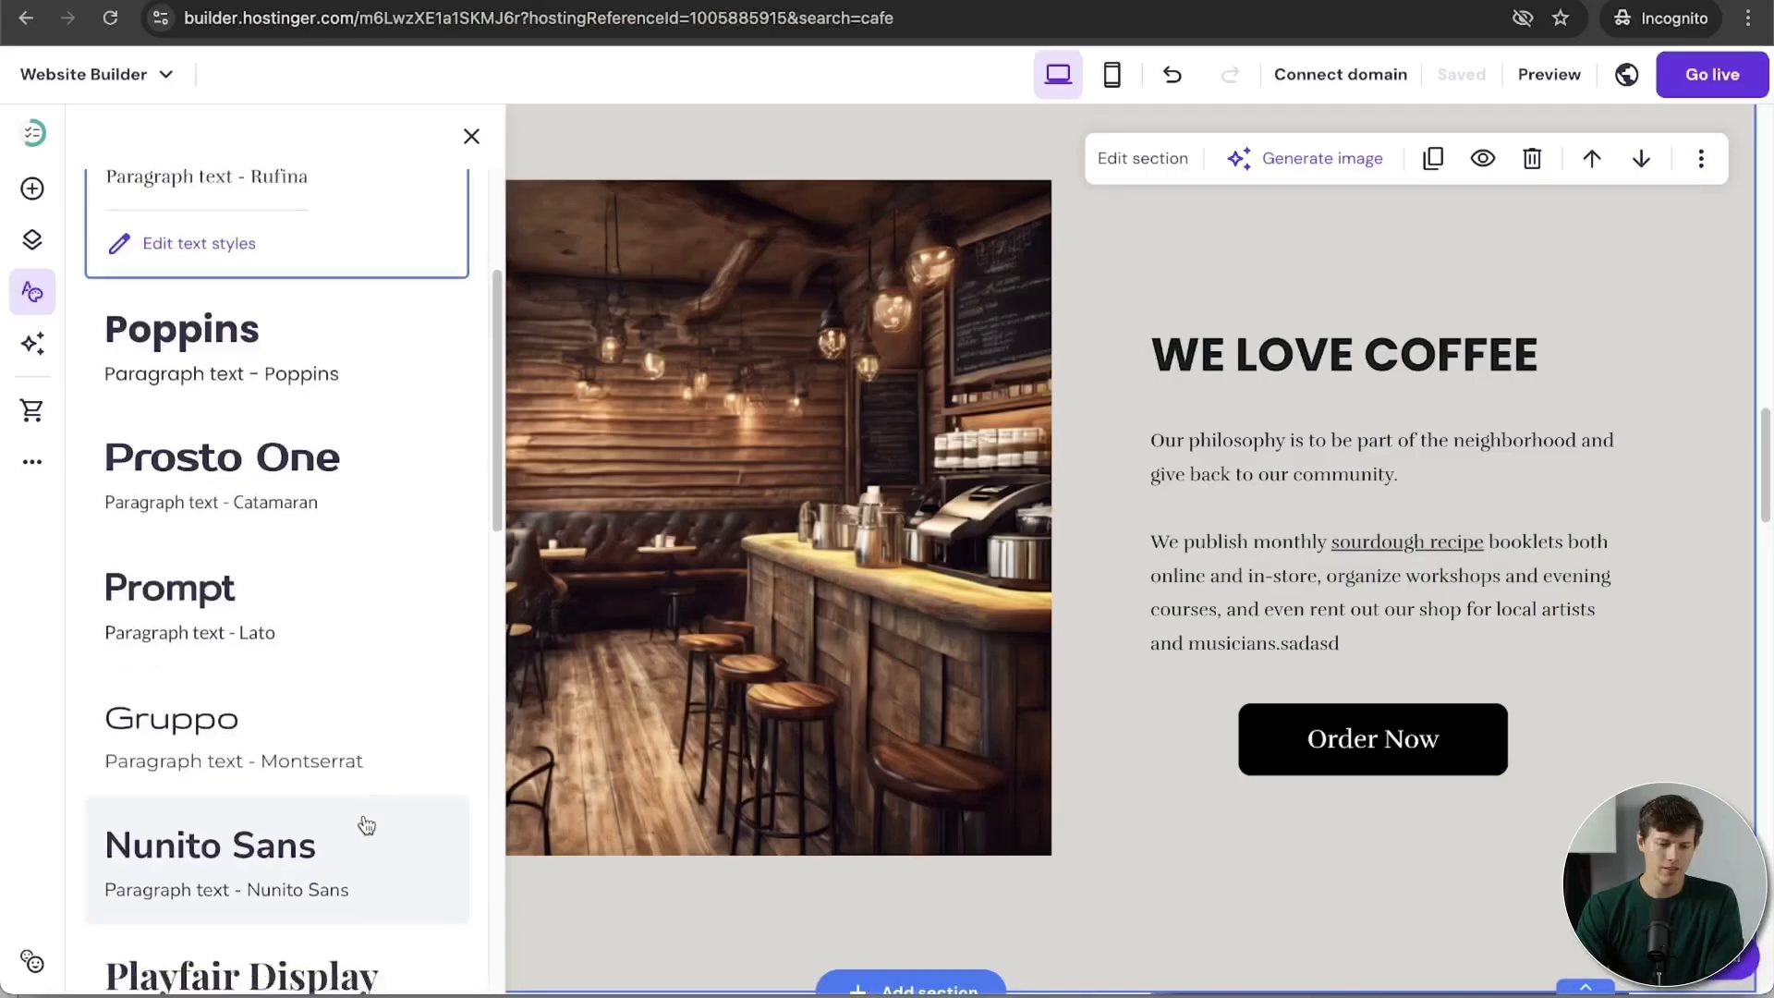
pyautogui.scroll(-4, 365, 823)
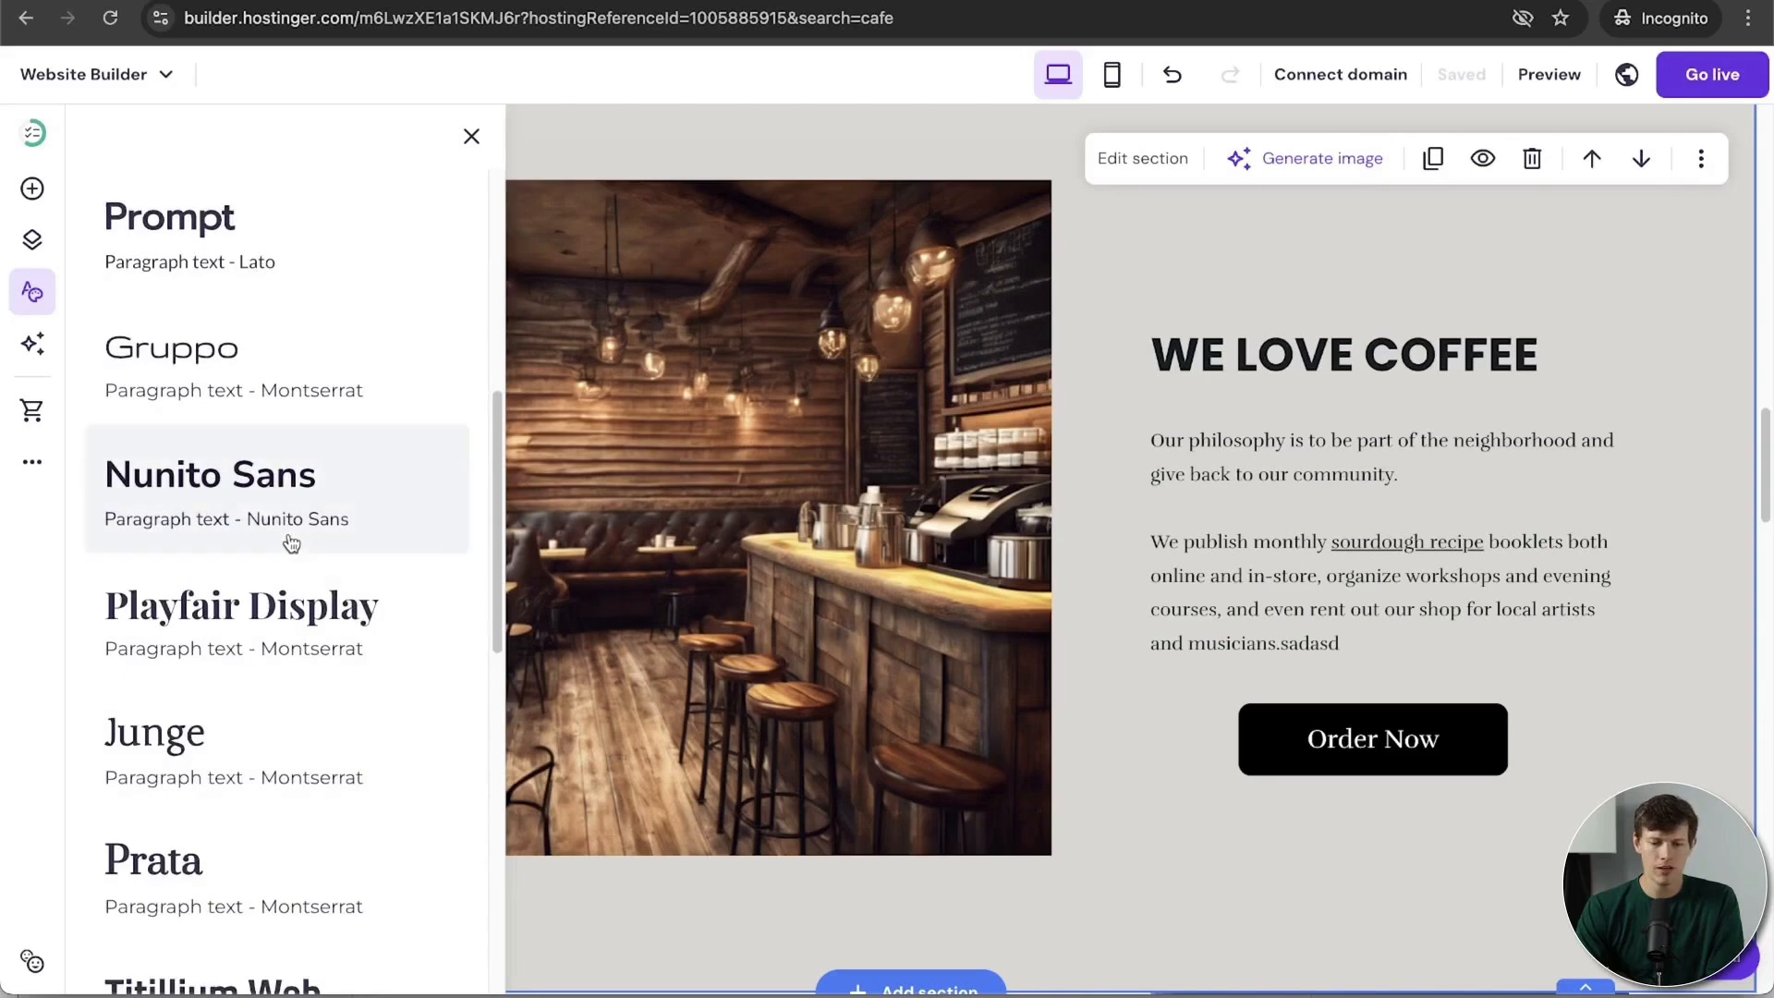
pyautogui.click(290, 544)
pyautogui.scroll(1, 1466, 590)
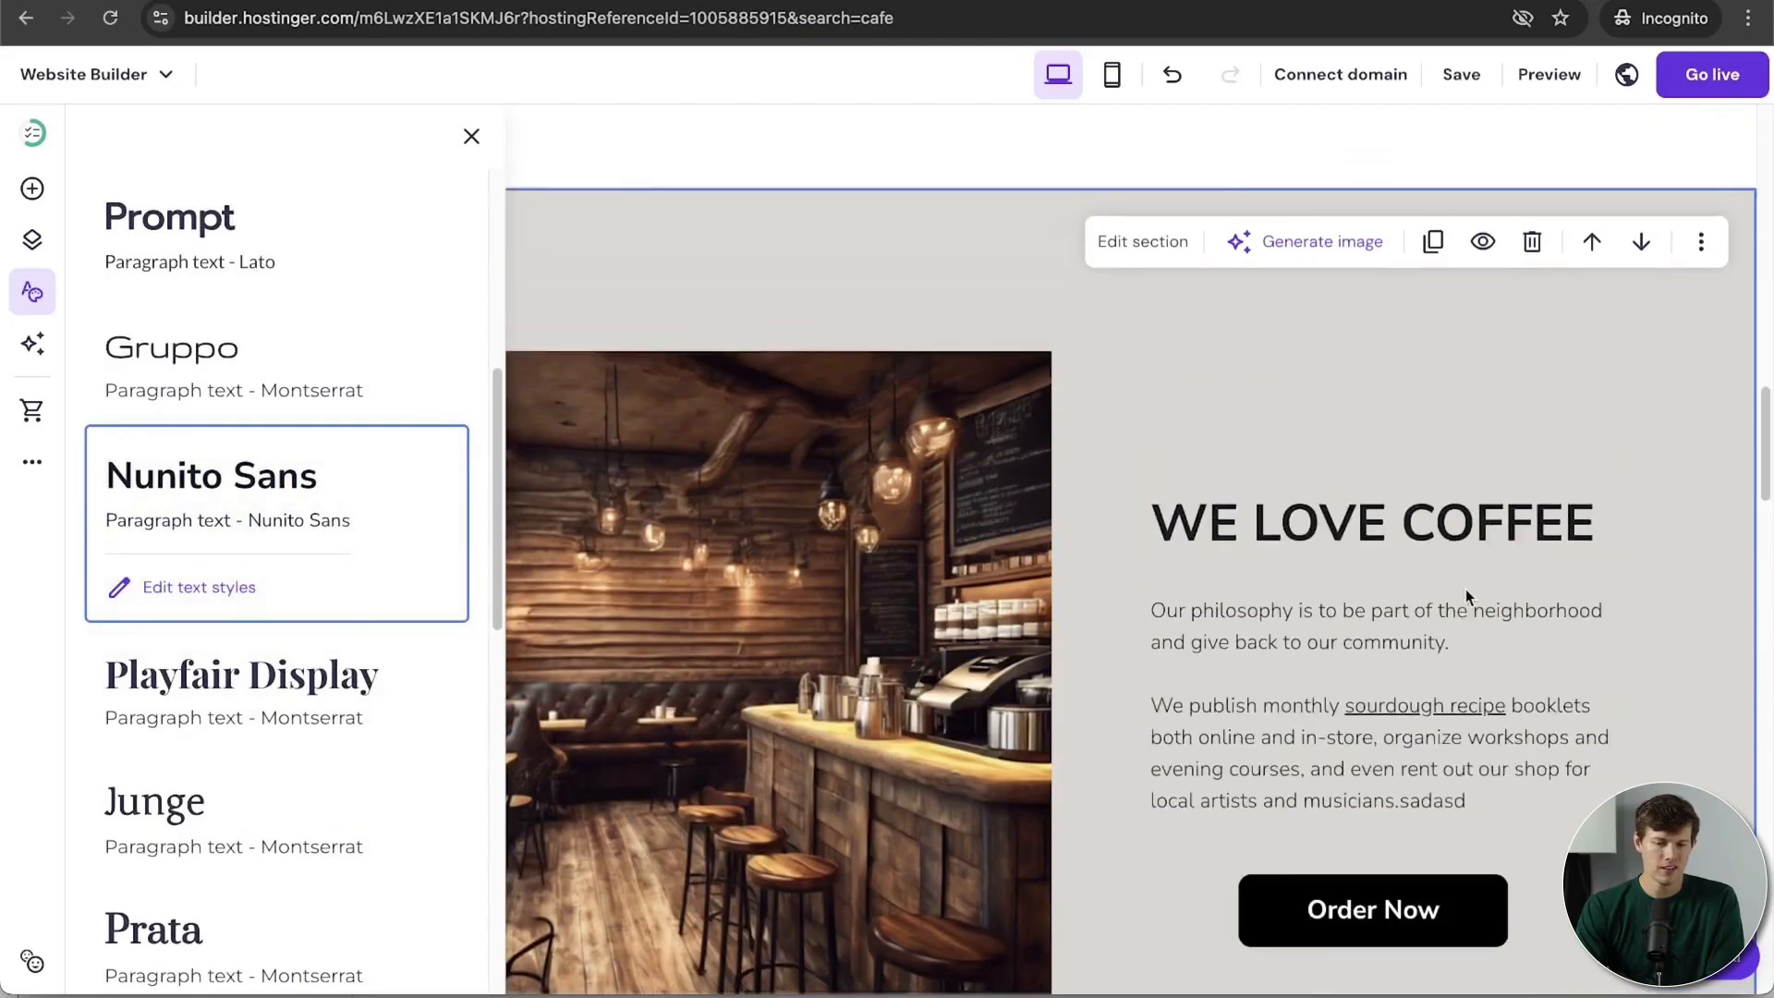
pyautogui.scroll(-5, 1465, 589)
pyautogui.scroll(-5, 1467, 590)
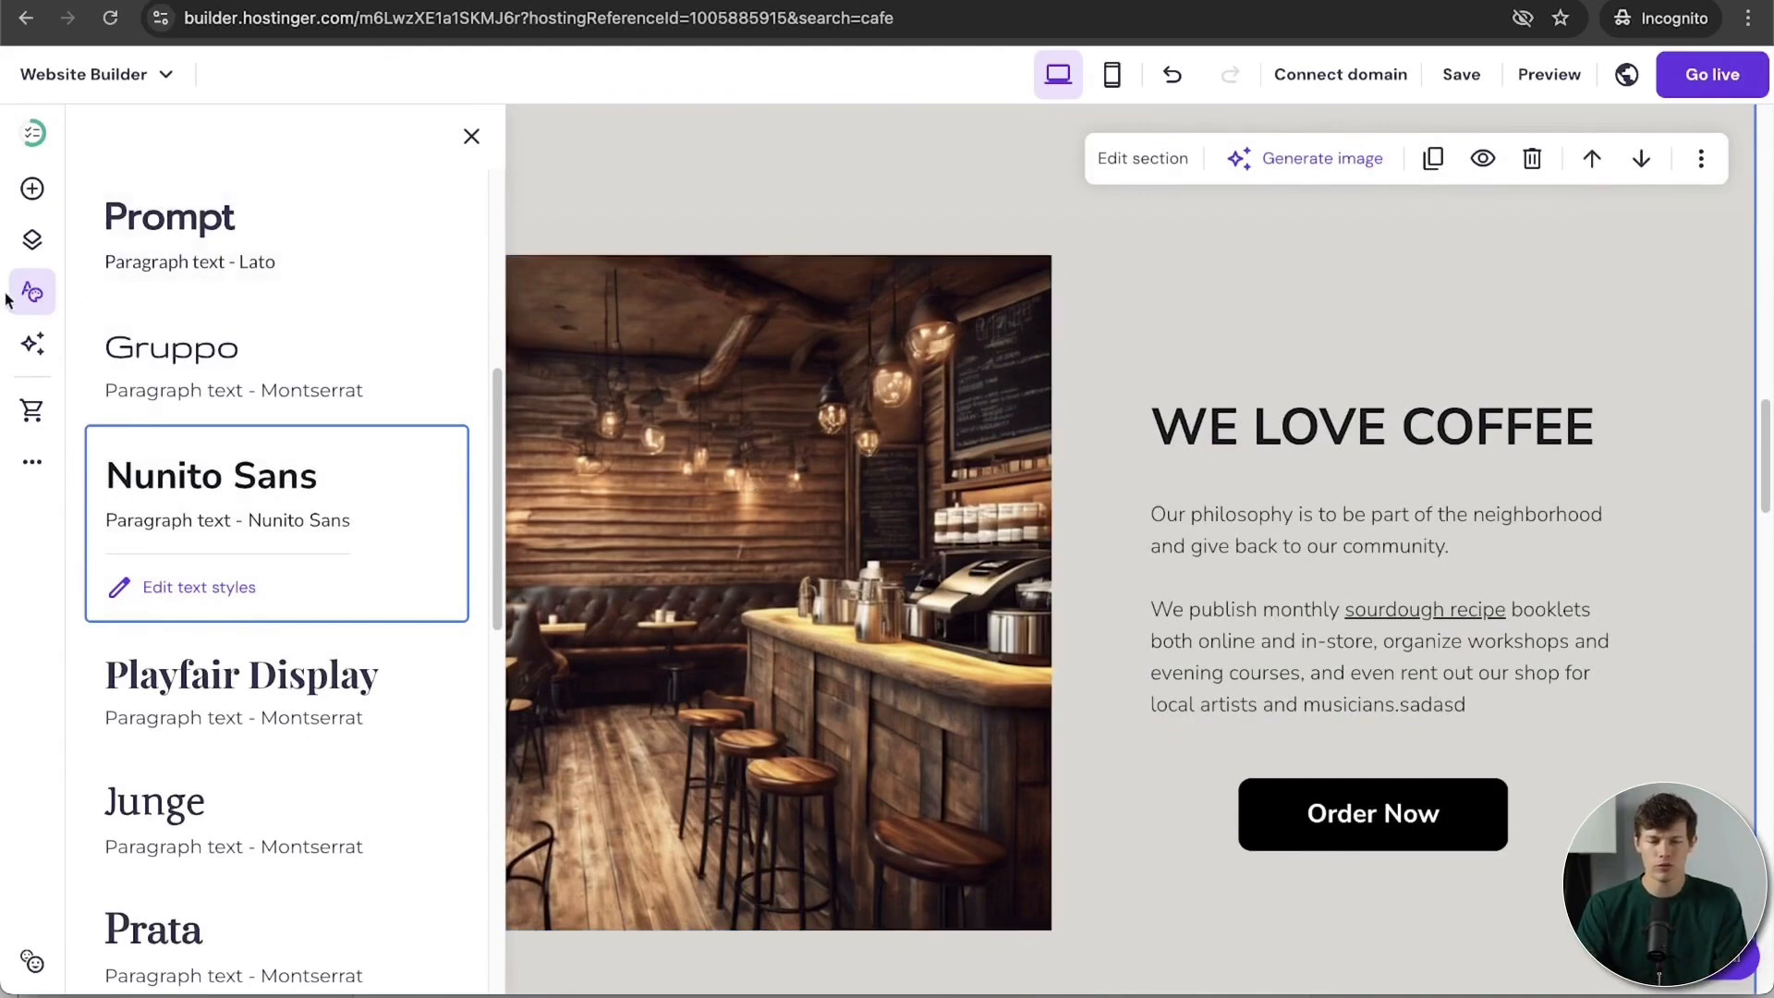
# Step: Replace the site's most-used dark colour with dark brown #381C03
pyautogui.click(33, 297)
pyautogui.click(37, 303)
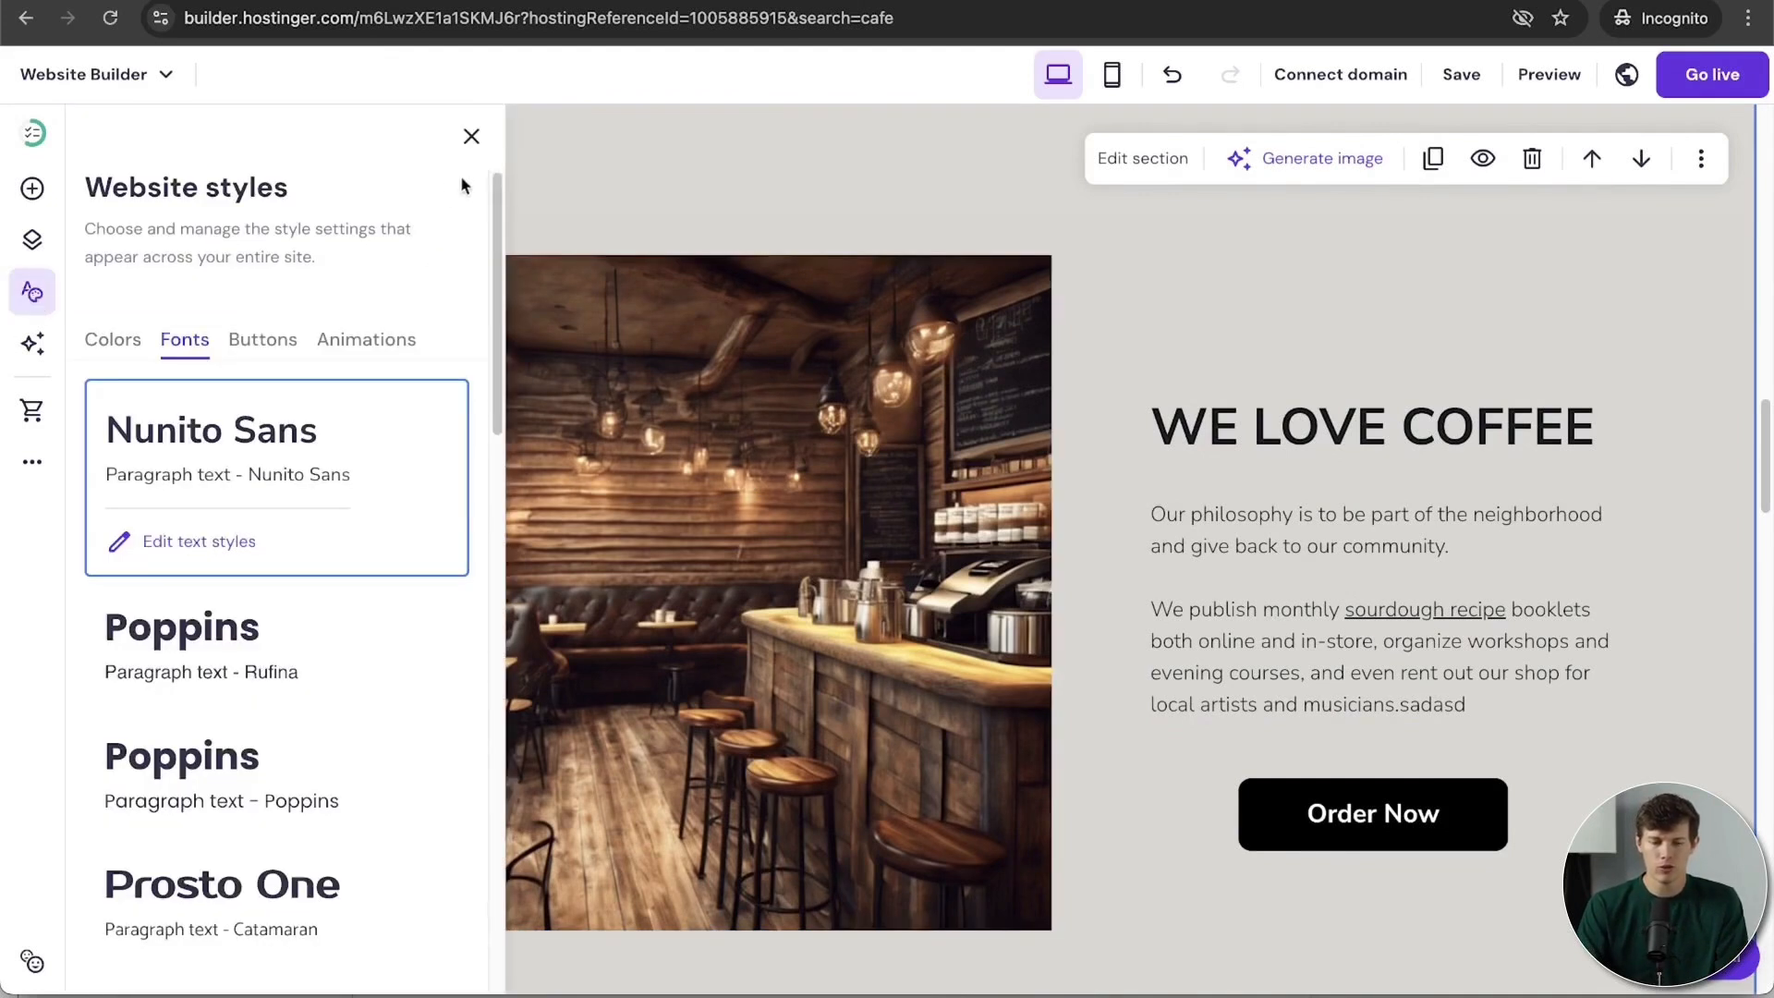
pyautogui.click(93, 351)
pyautogui.scroll(-3, 305, 489)
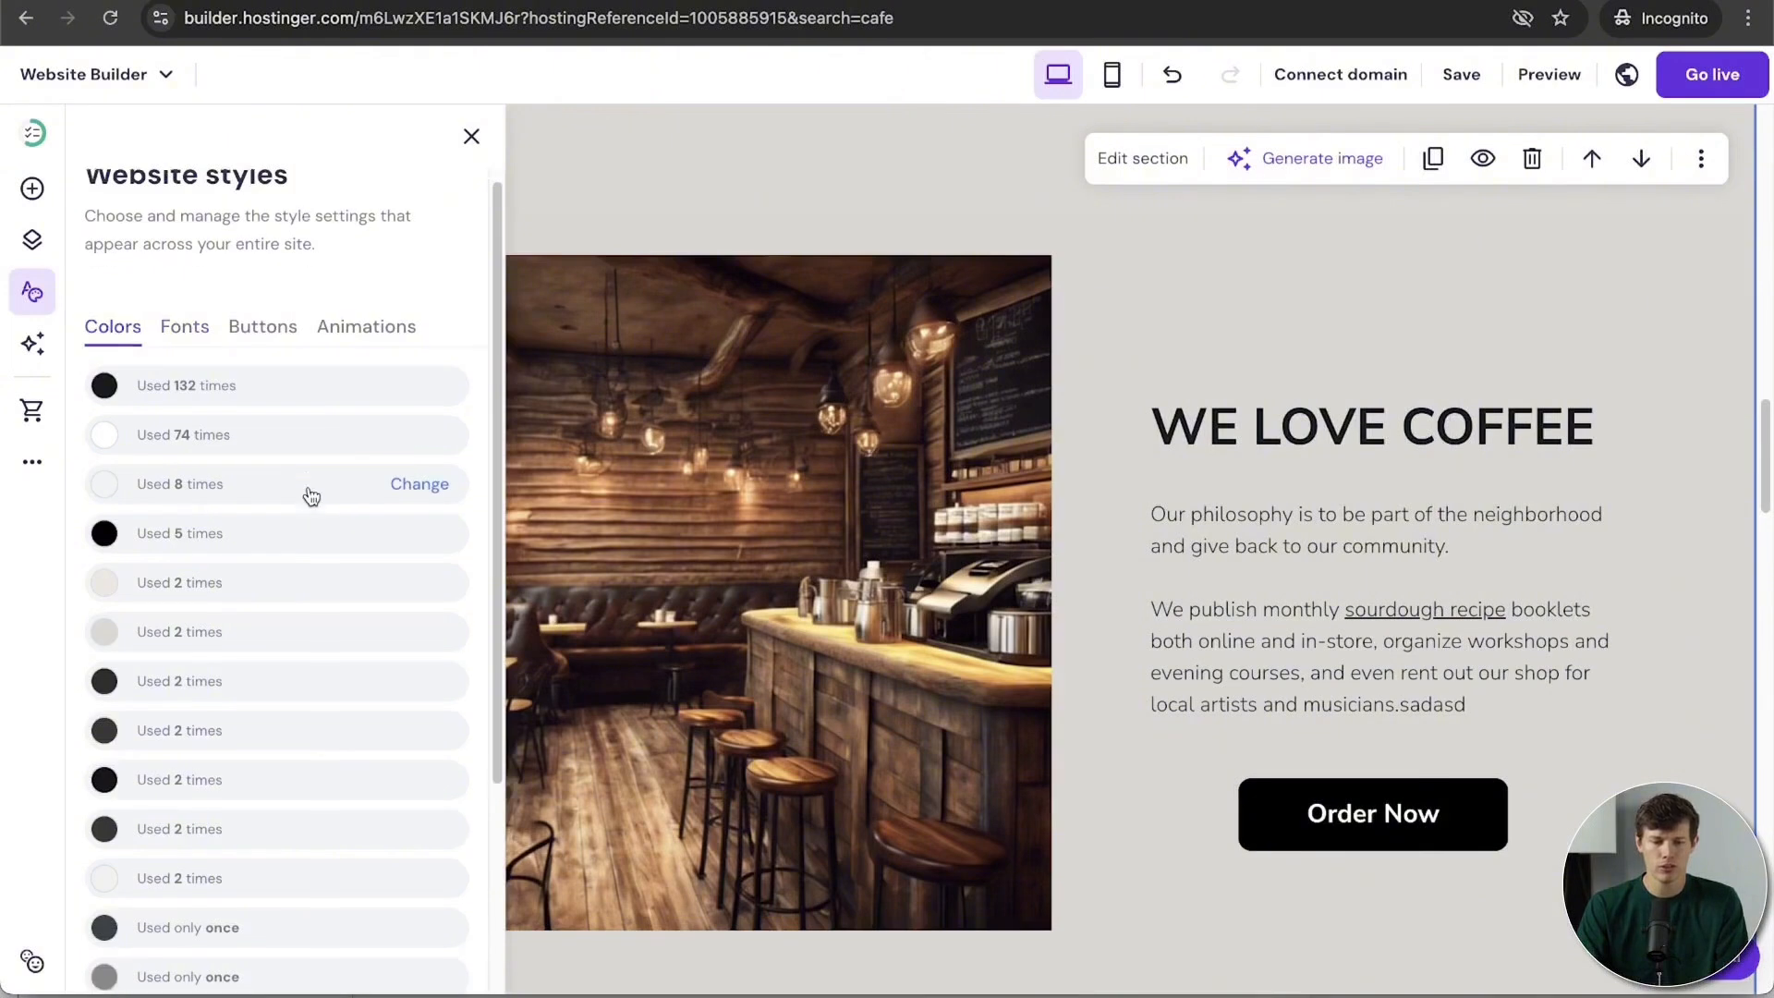
pyautogui.scroll(3, 308, 494)
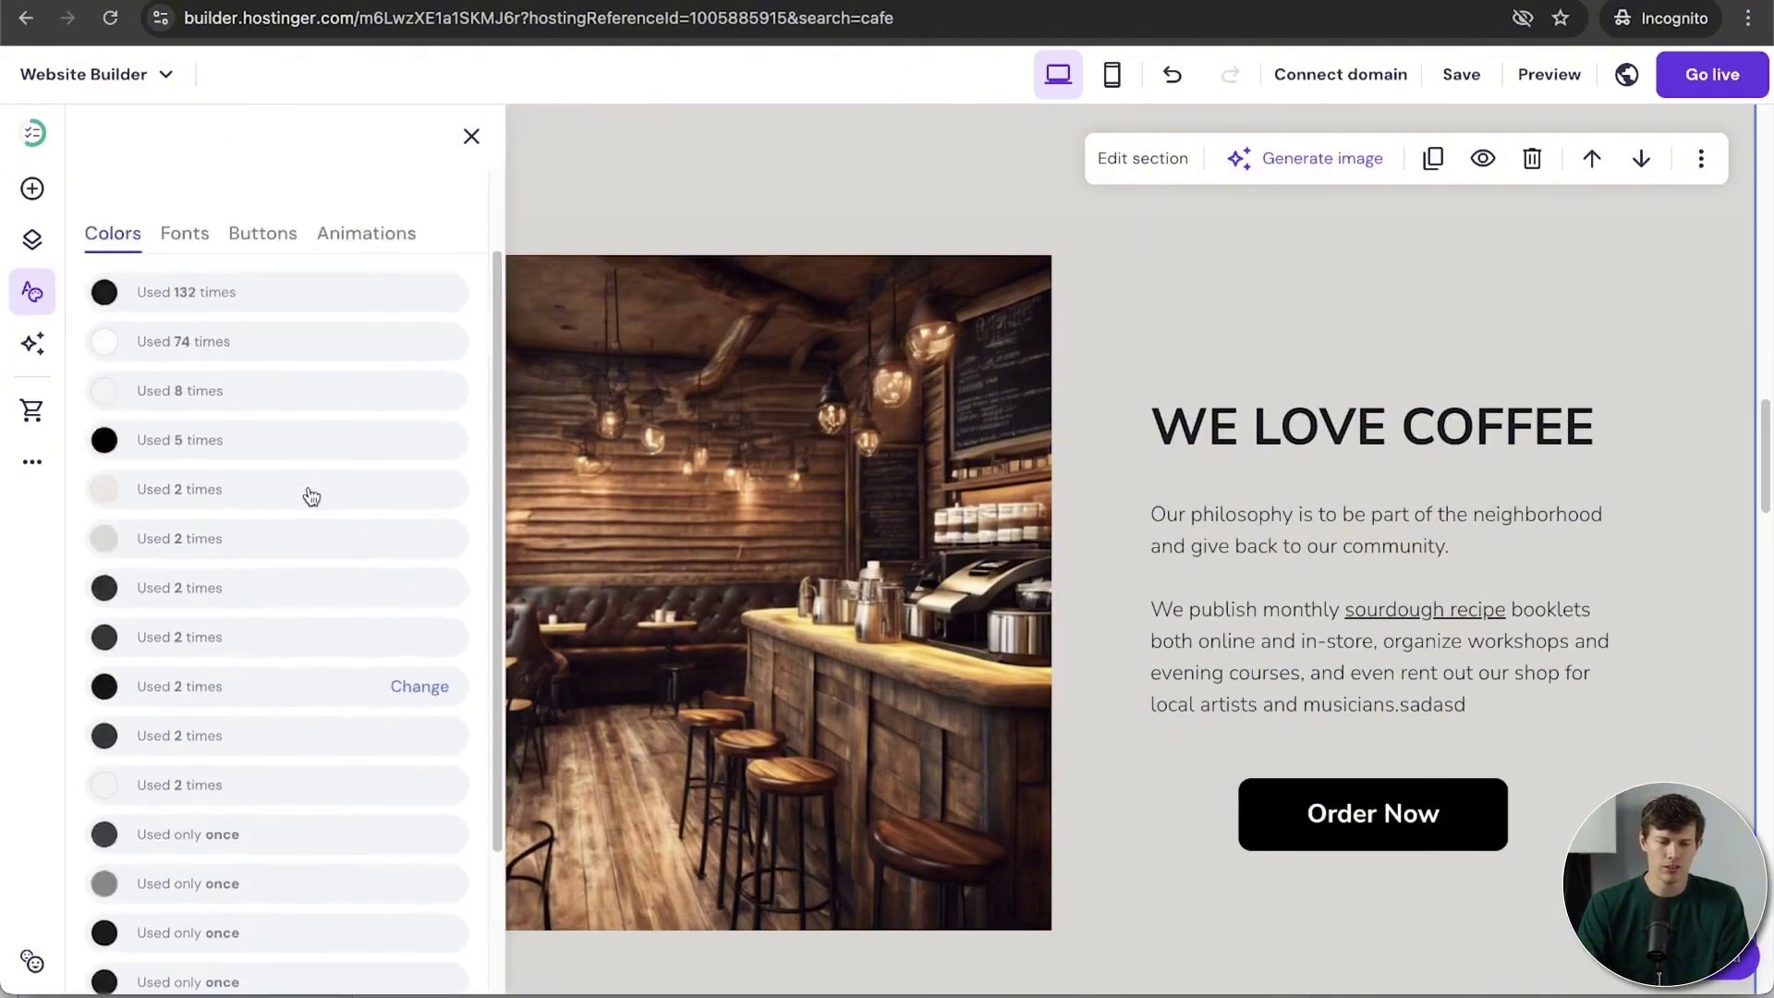
pyautogui.click(213, 398)
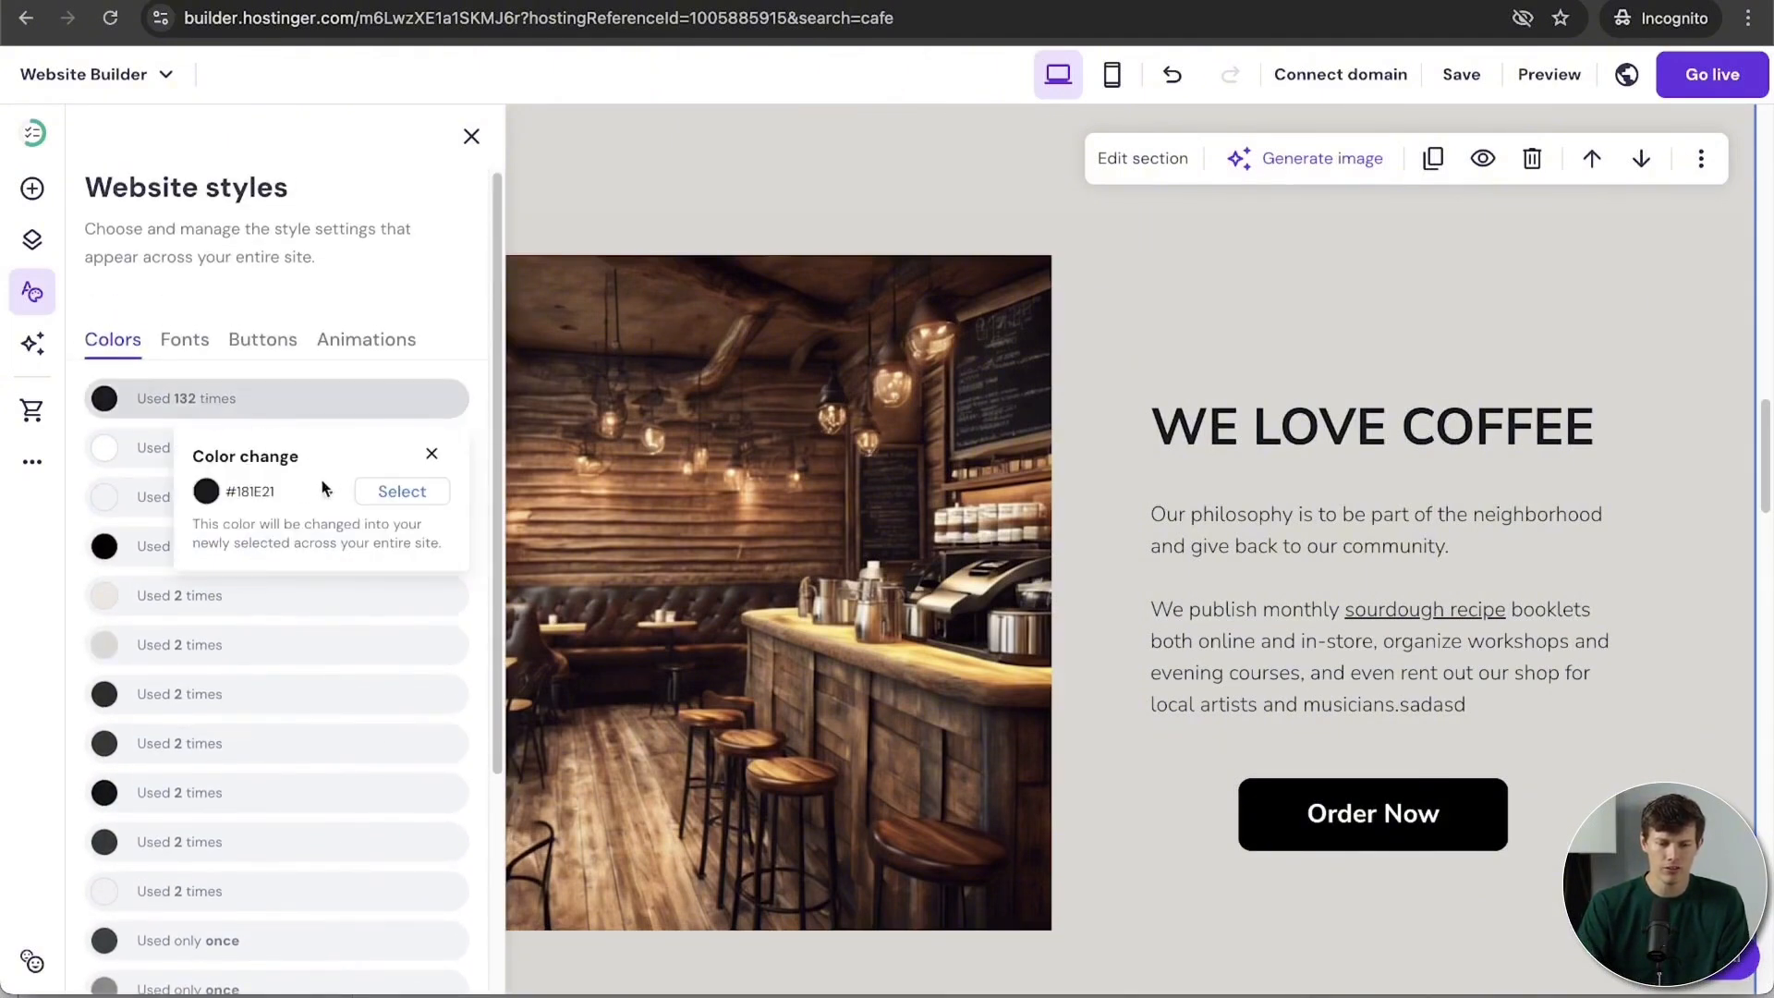
pyautogui.click(401, 492)
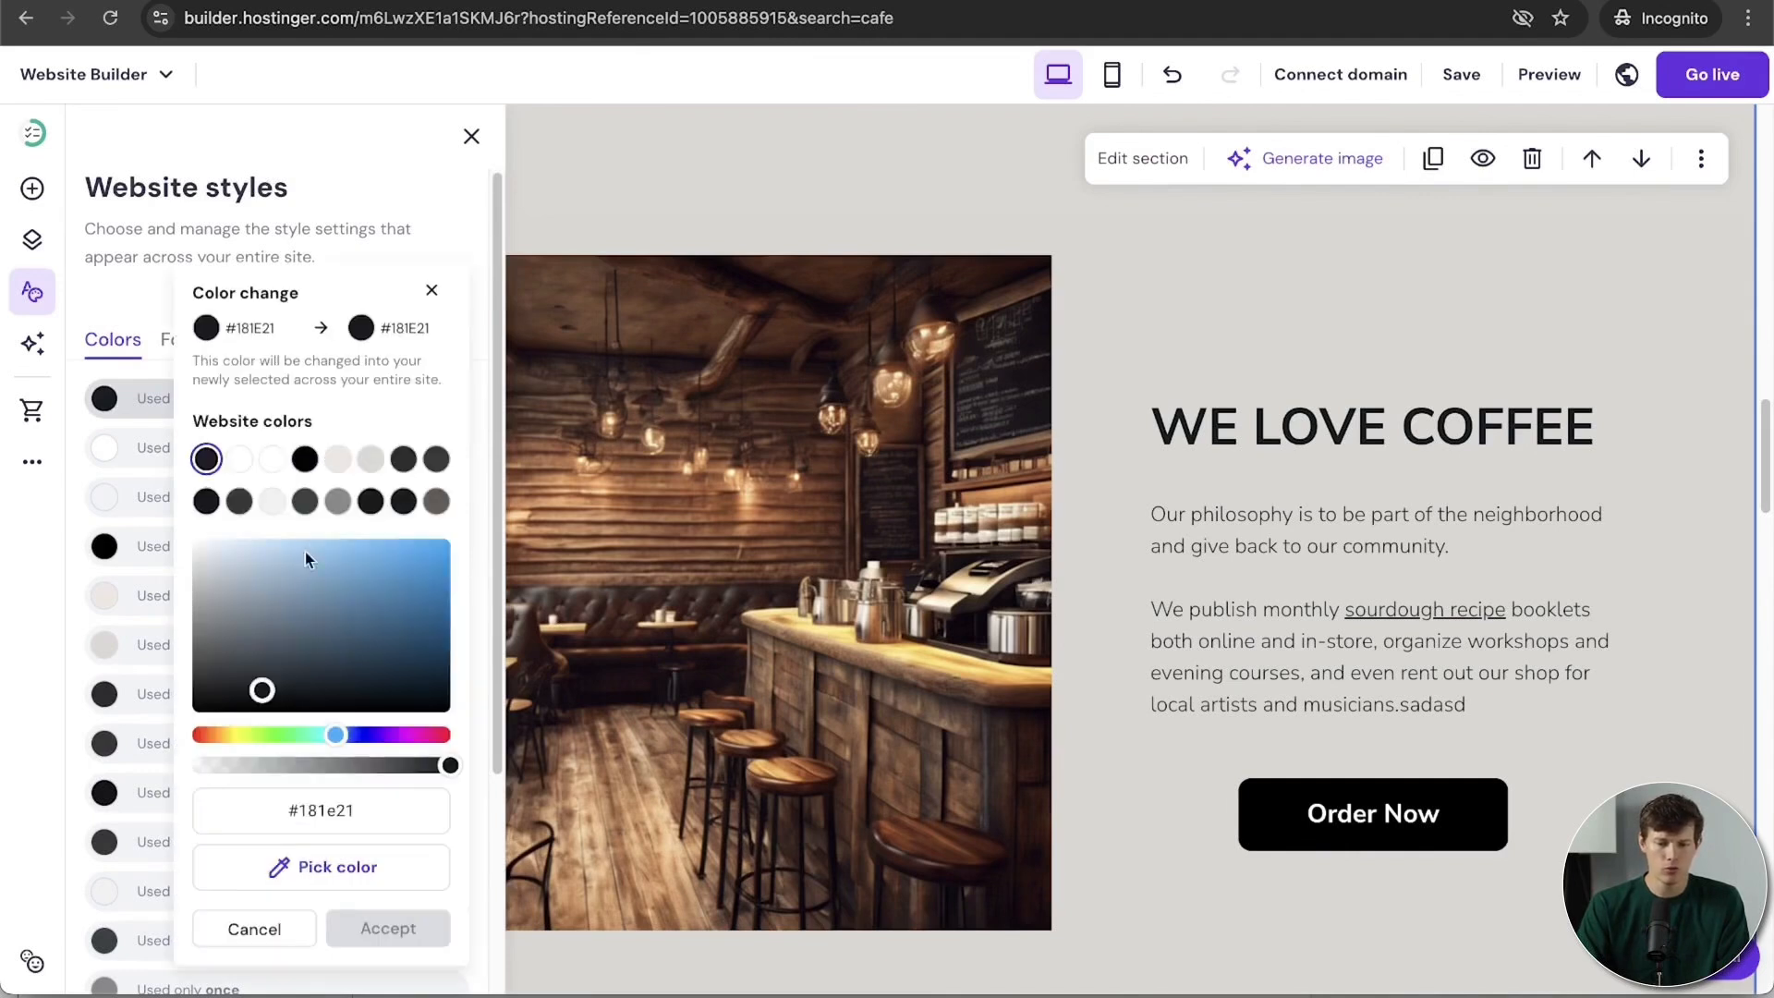
pyautogui.click(213, 736)
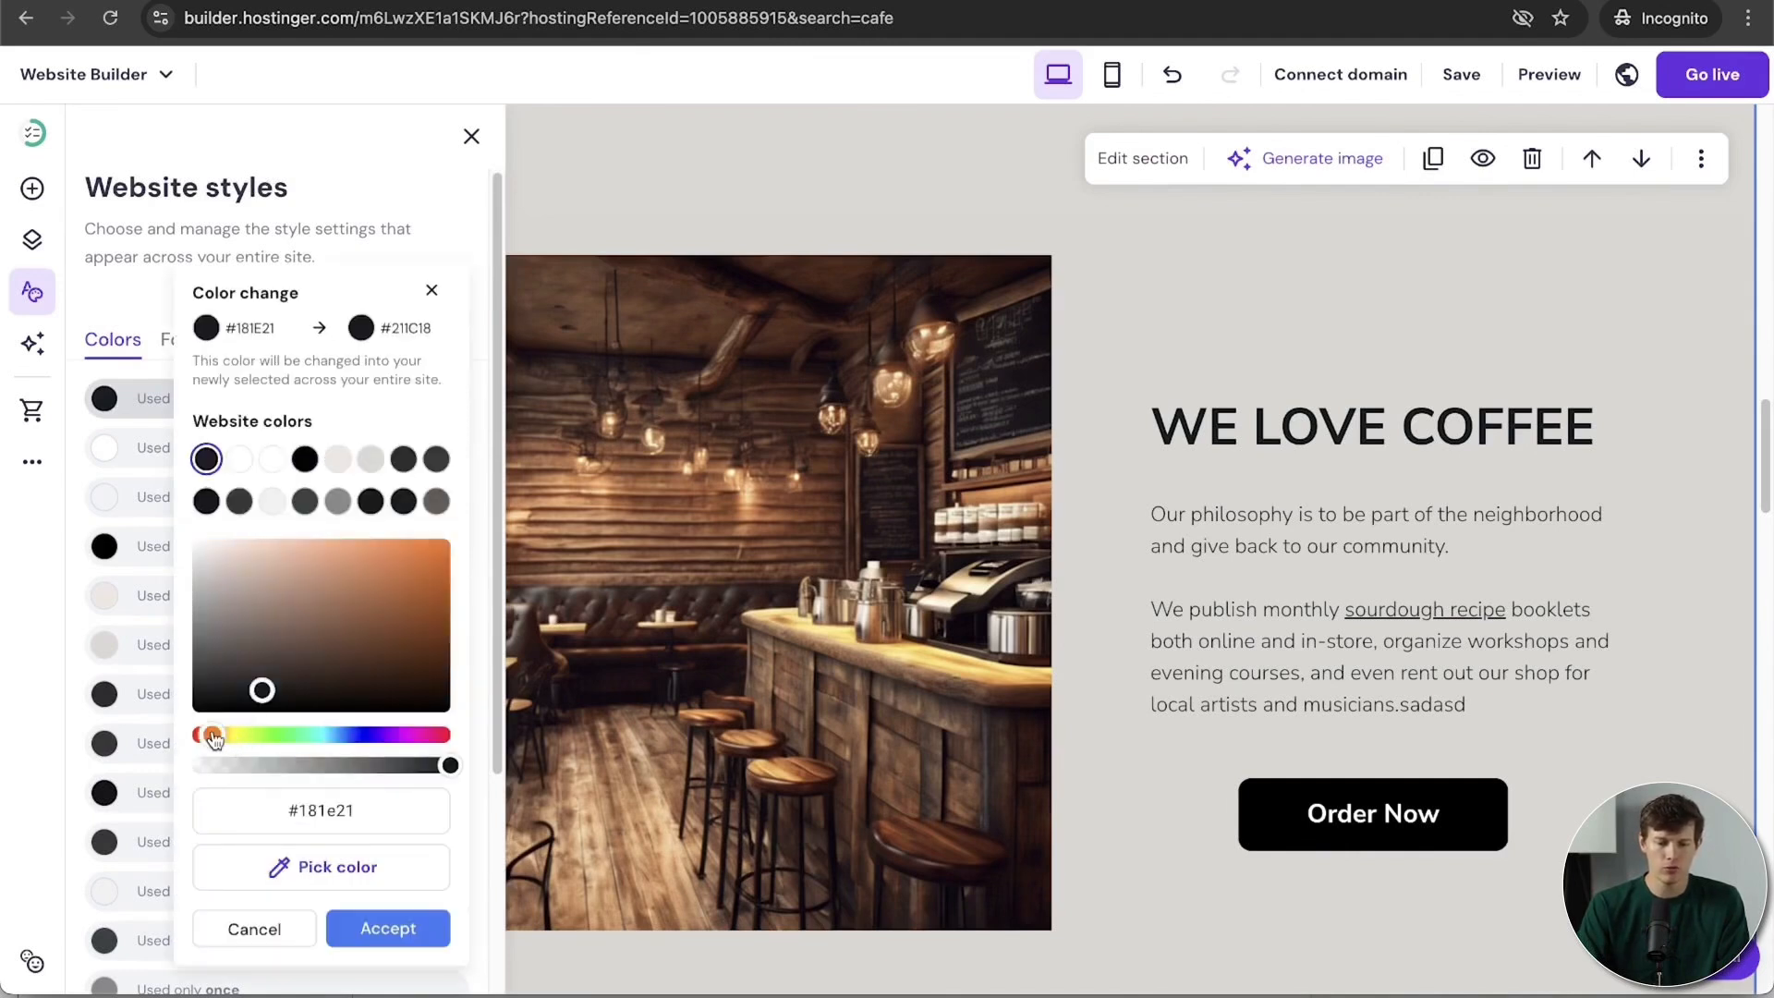
pyautogui.moveTo(376, 658); pyautogui.dragTo(436, 674)
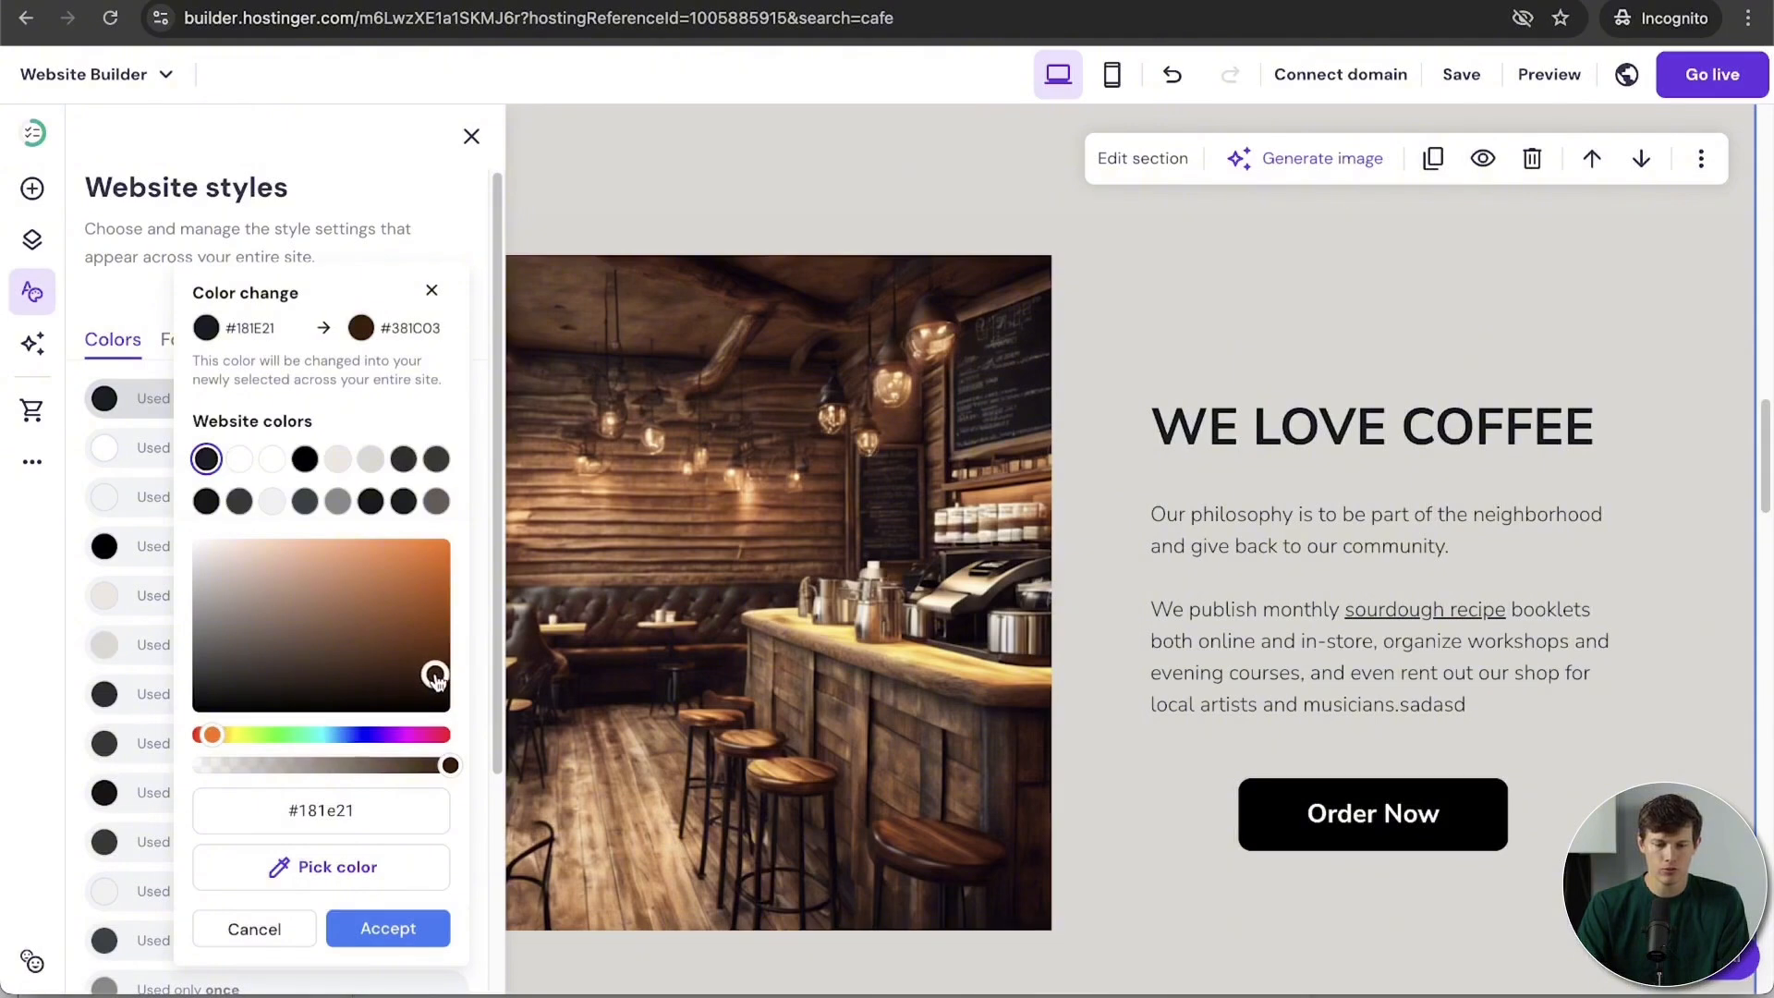
pyautogui.click(385, 930)
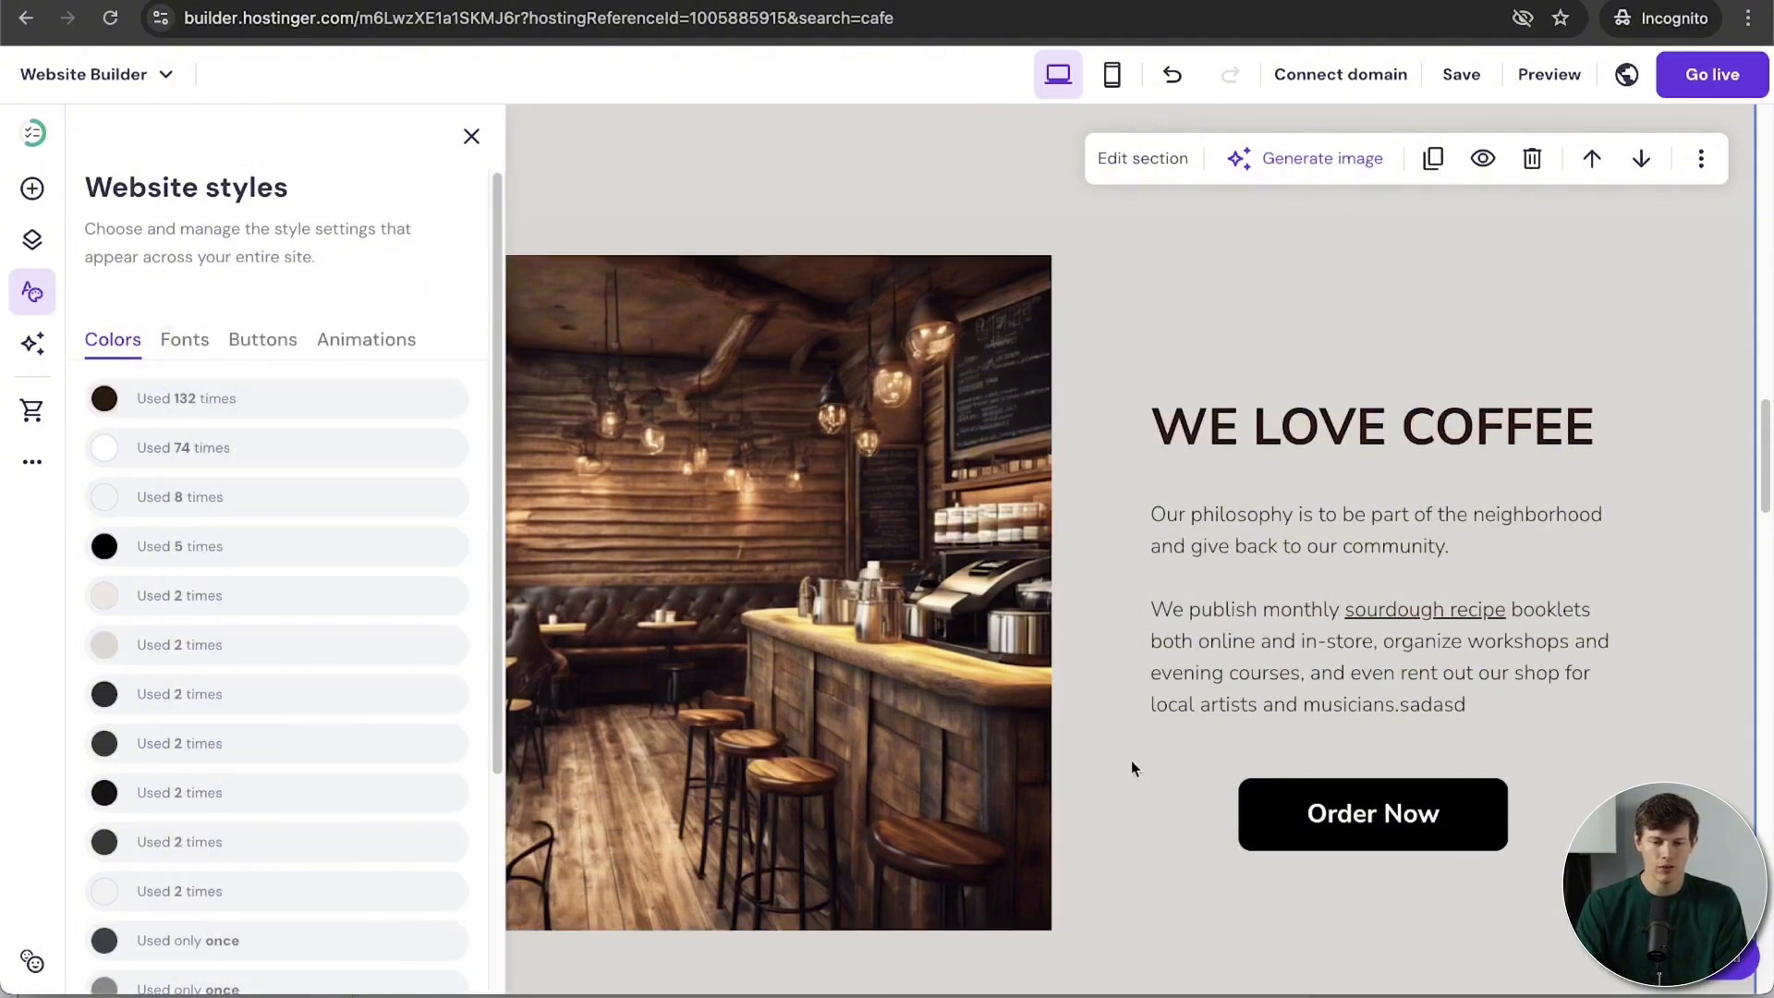
# Step: Revert the main text colour to black and recolour the pure black swatch to brown instead
pyautogui.scroll(2, 1205, 758)
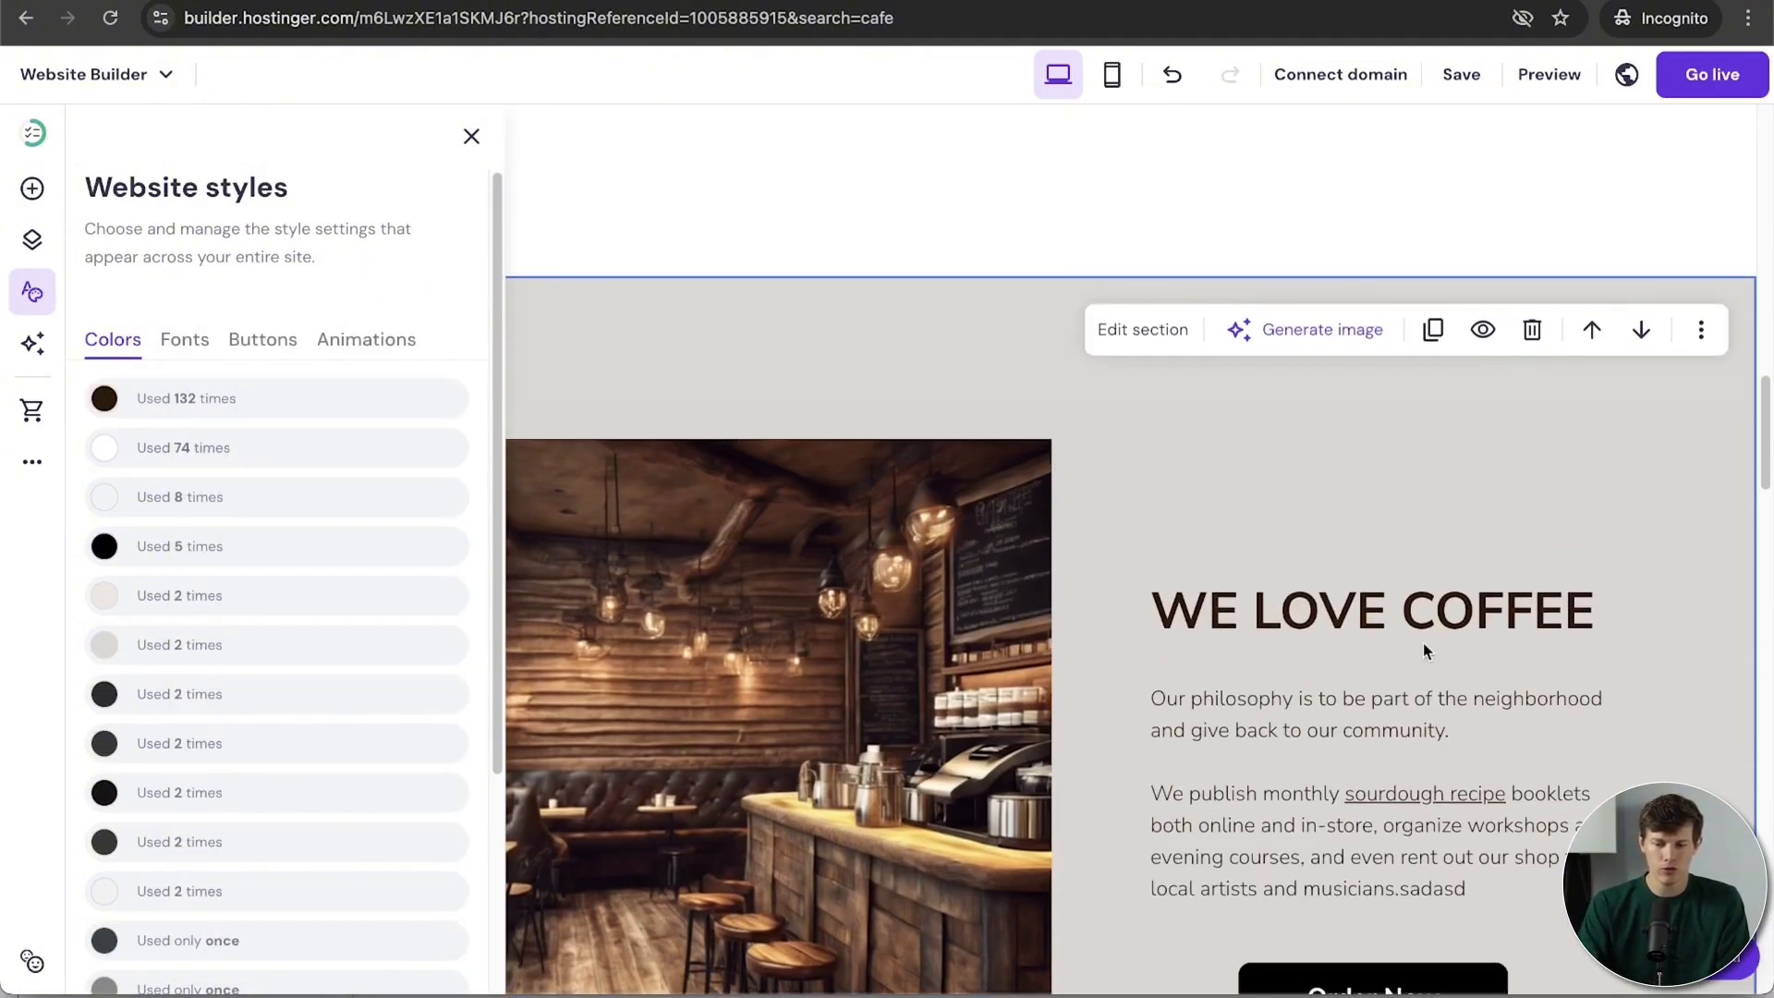
pyautogui.scroll(10, 1423, 641)
pyautogui.scroll(-5, 1423, 650)
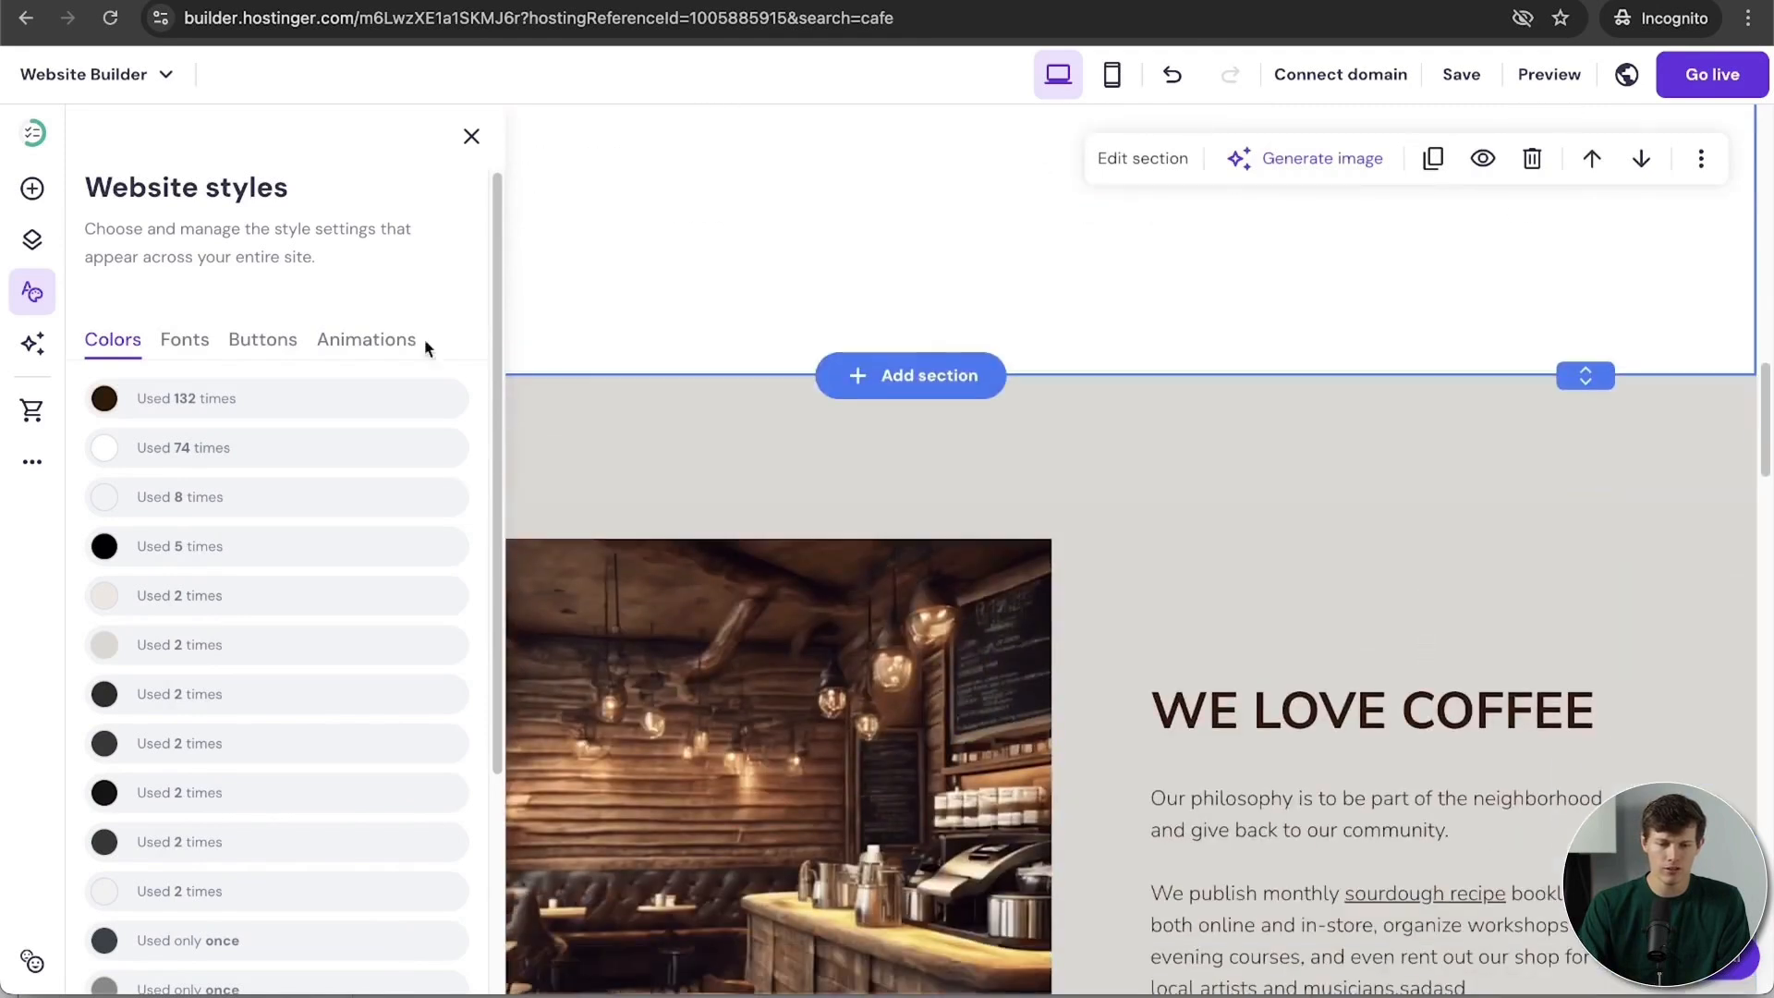
pyautogui.click(104, 401)
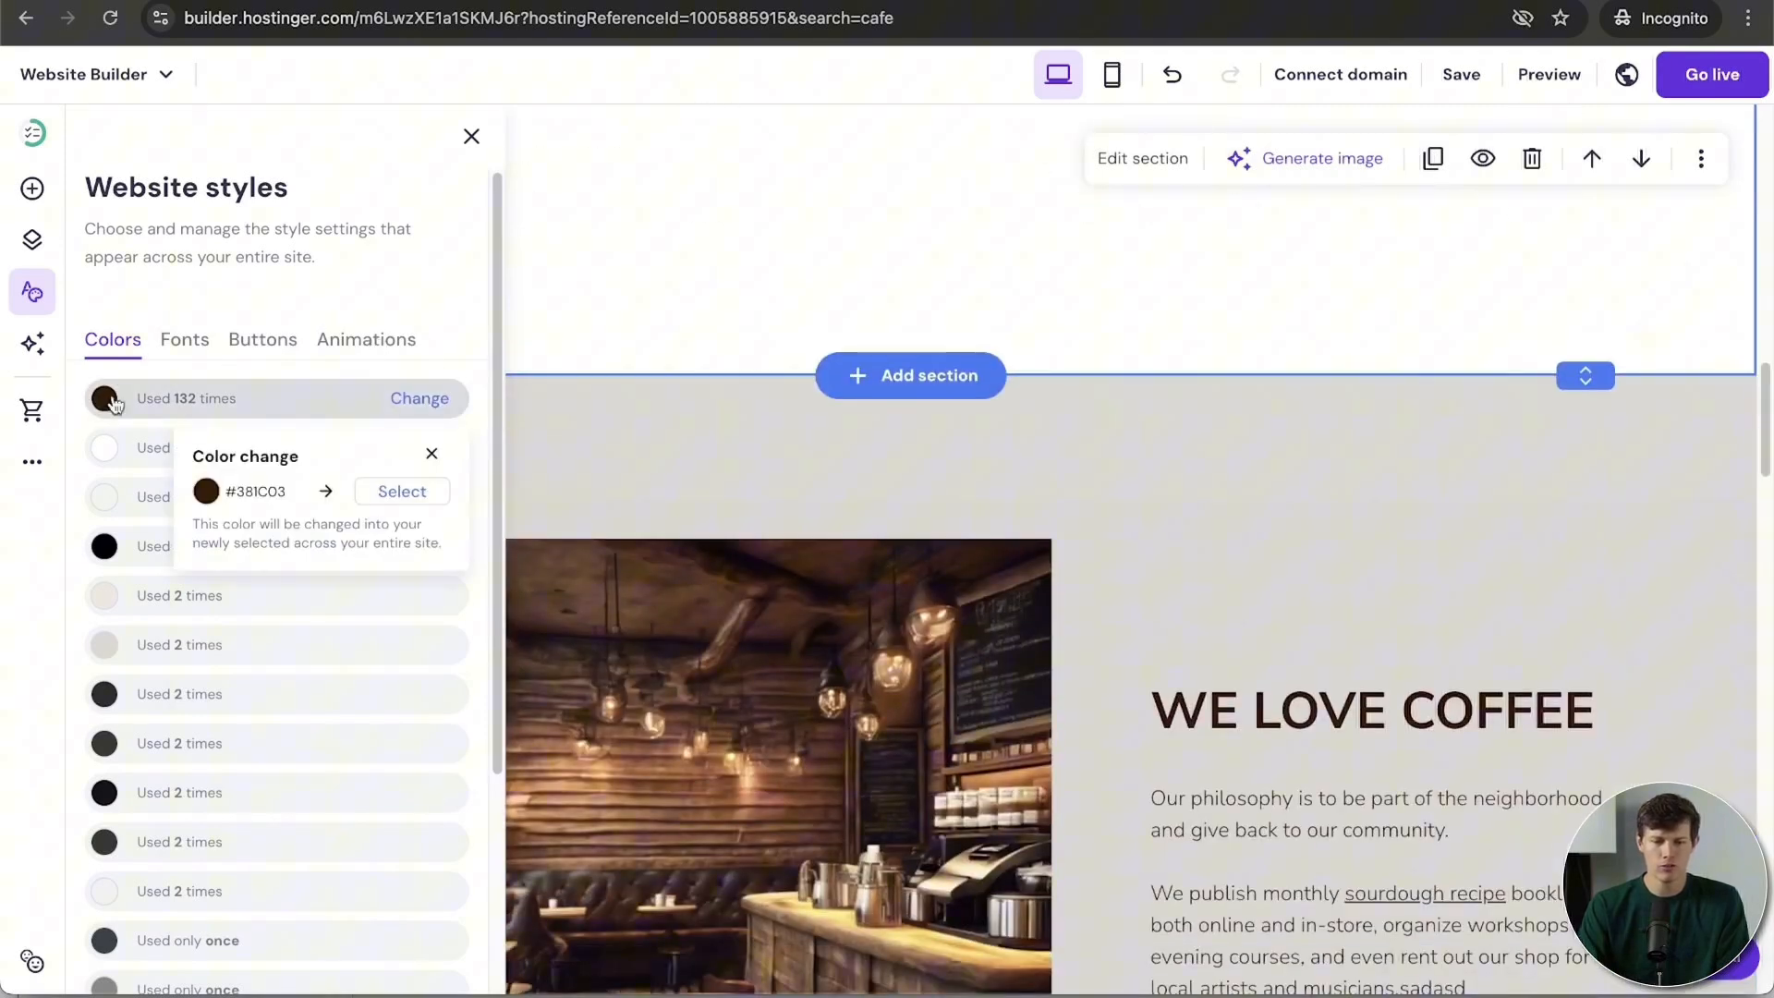
pyautogui.click(395, 500)
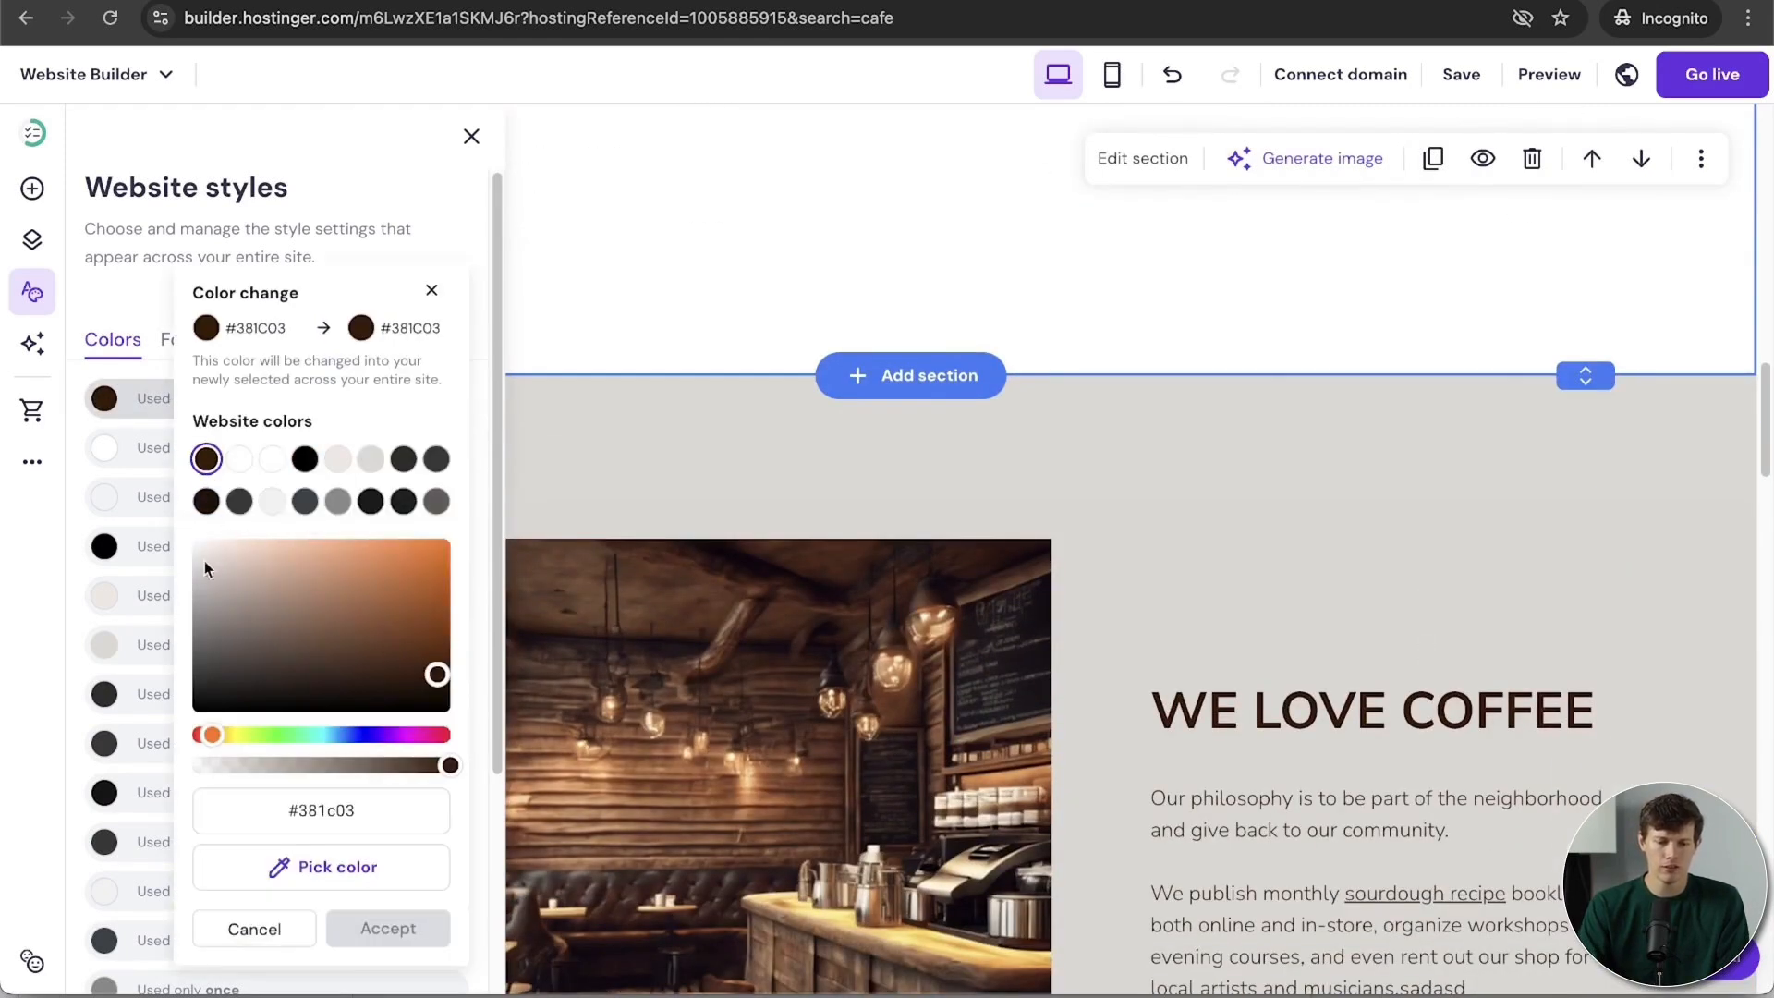
pyautogui.moveTo(212, 599)
pyautogui.mouseDown()
pyautogui.moveTo(188, 719)
pyautogui.moveTo(150, 750)
pyautogui.mouseUp()
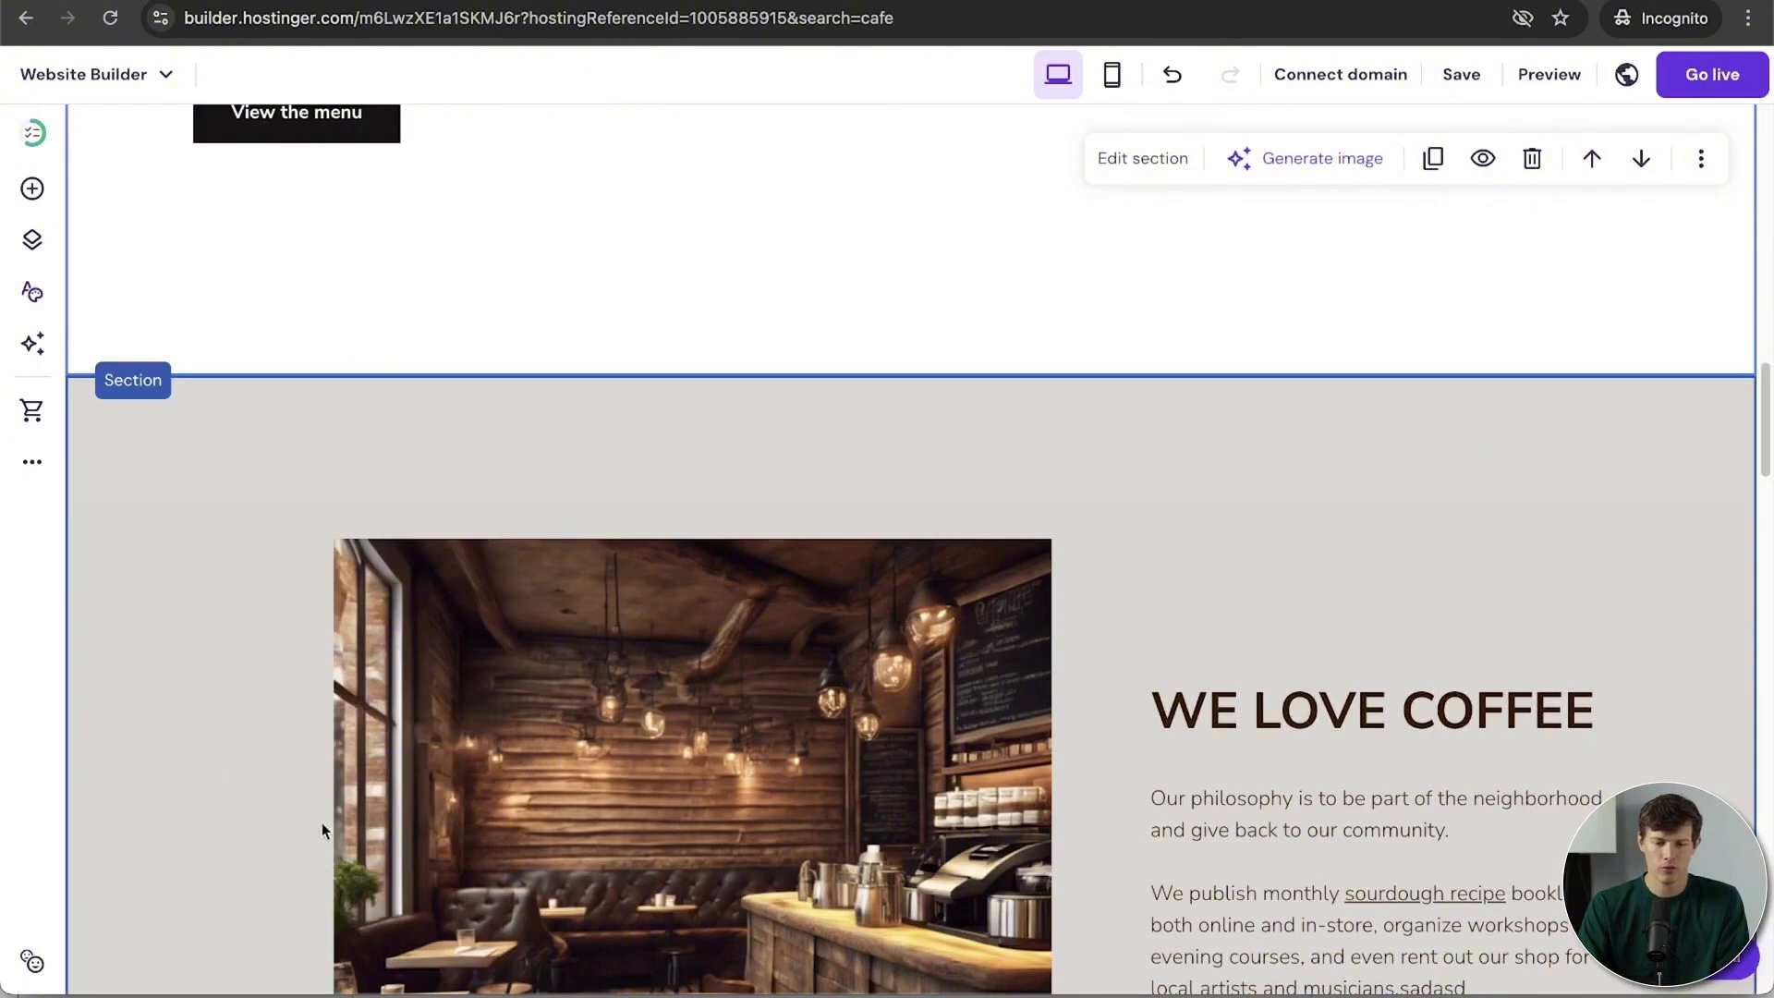
pyautogui.click(33, 292)
pyautogui.click(179, 553)
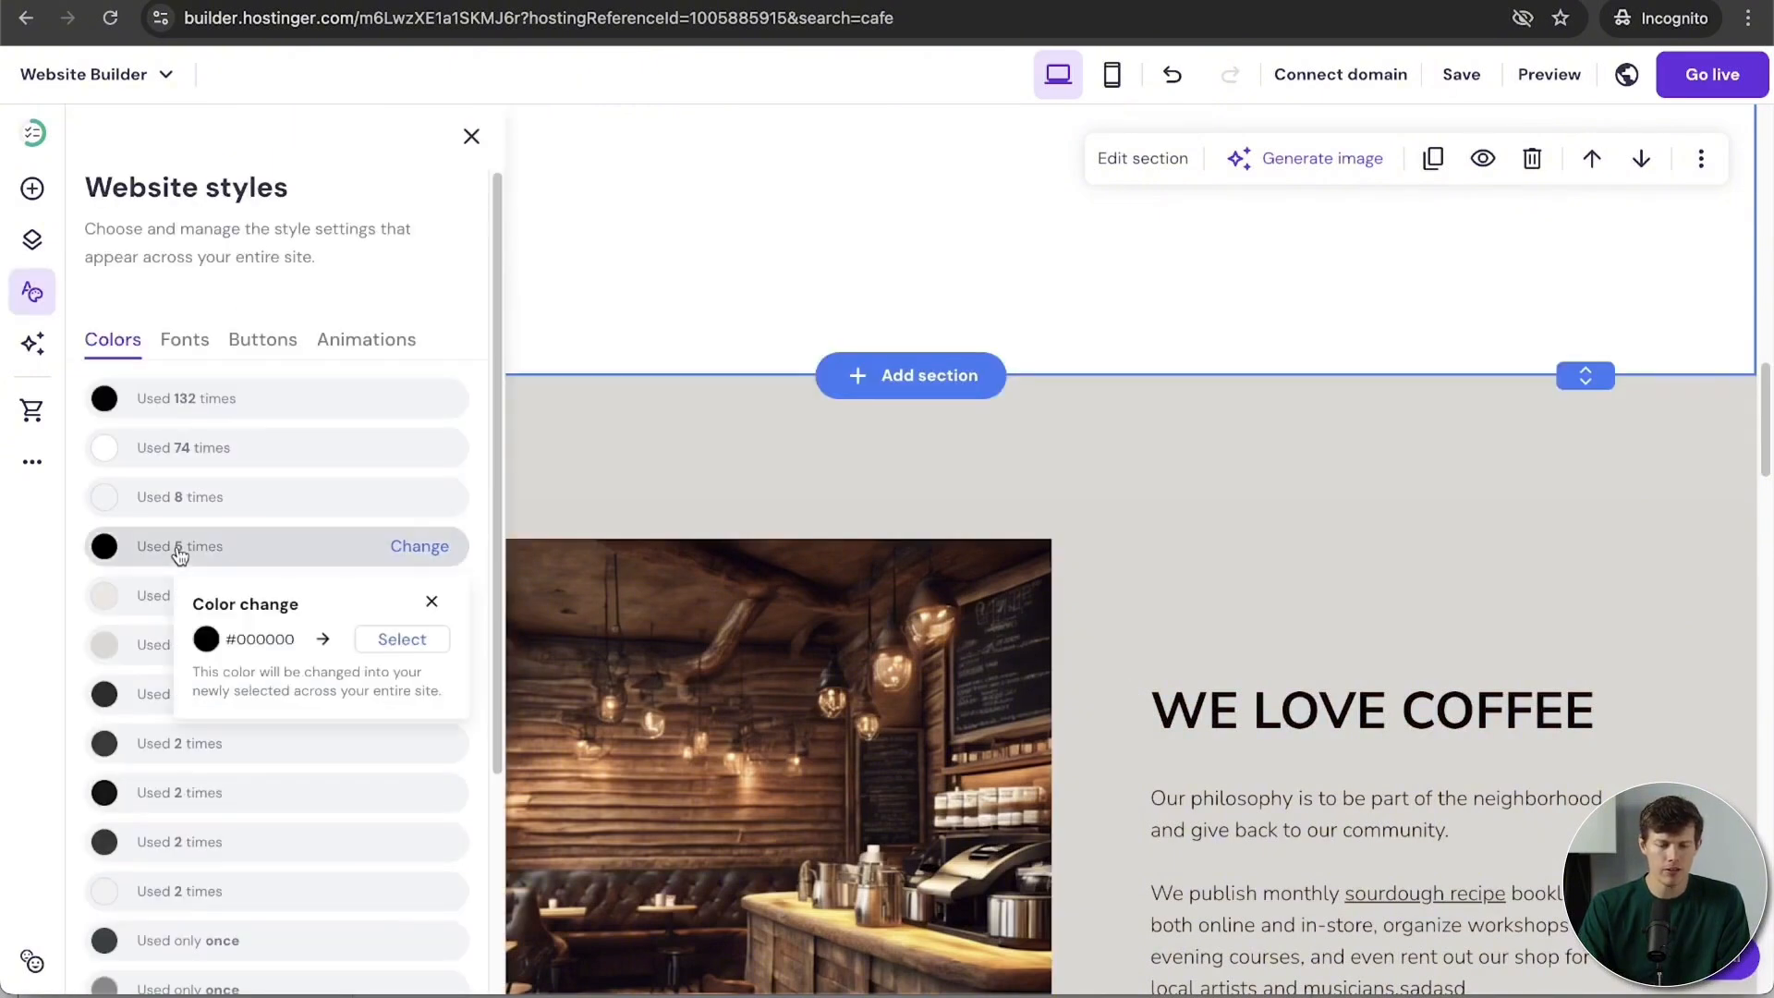
pyautogui.click(425, 639)
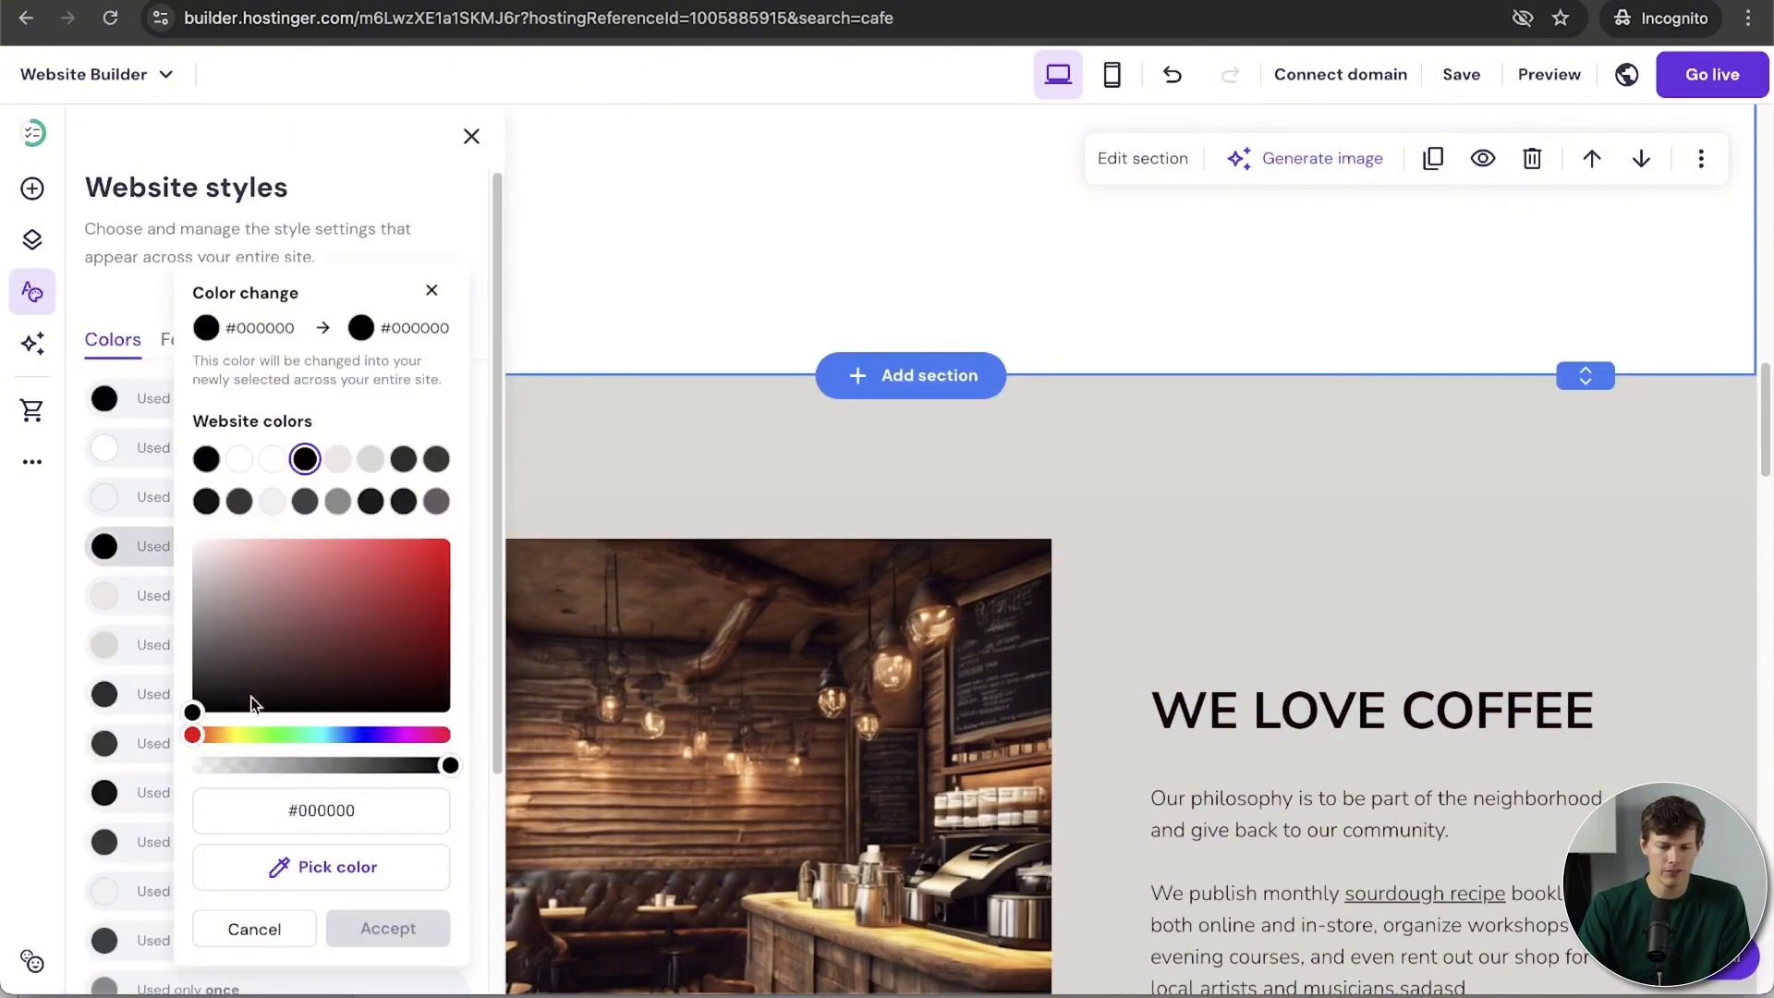
pyautogui.moveTo(207, 736); pyautogui.dragTo(215, 737)
pyautogui.scroll(-3, 1220, 675)
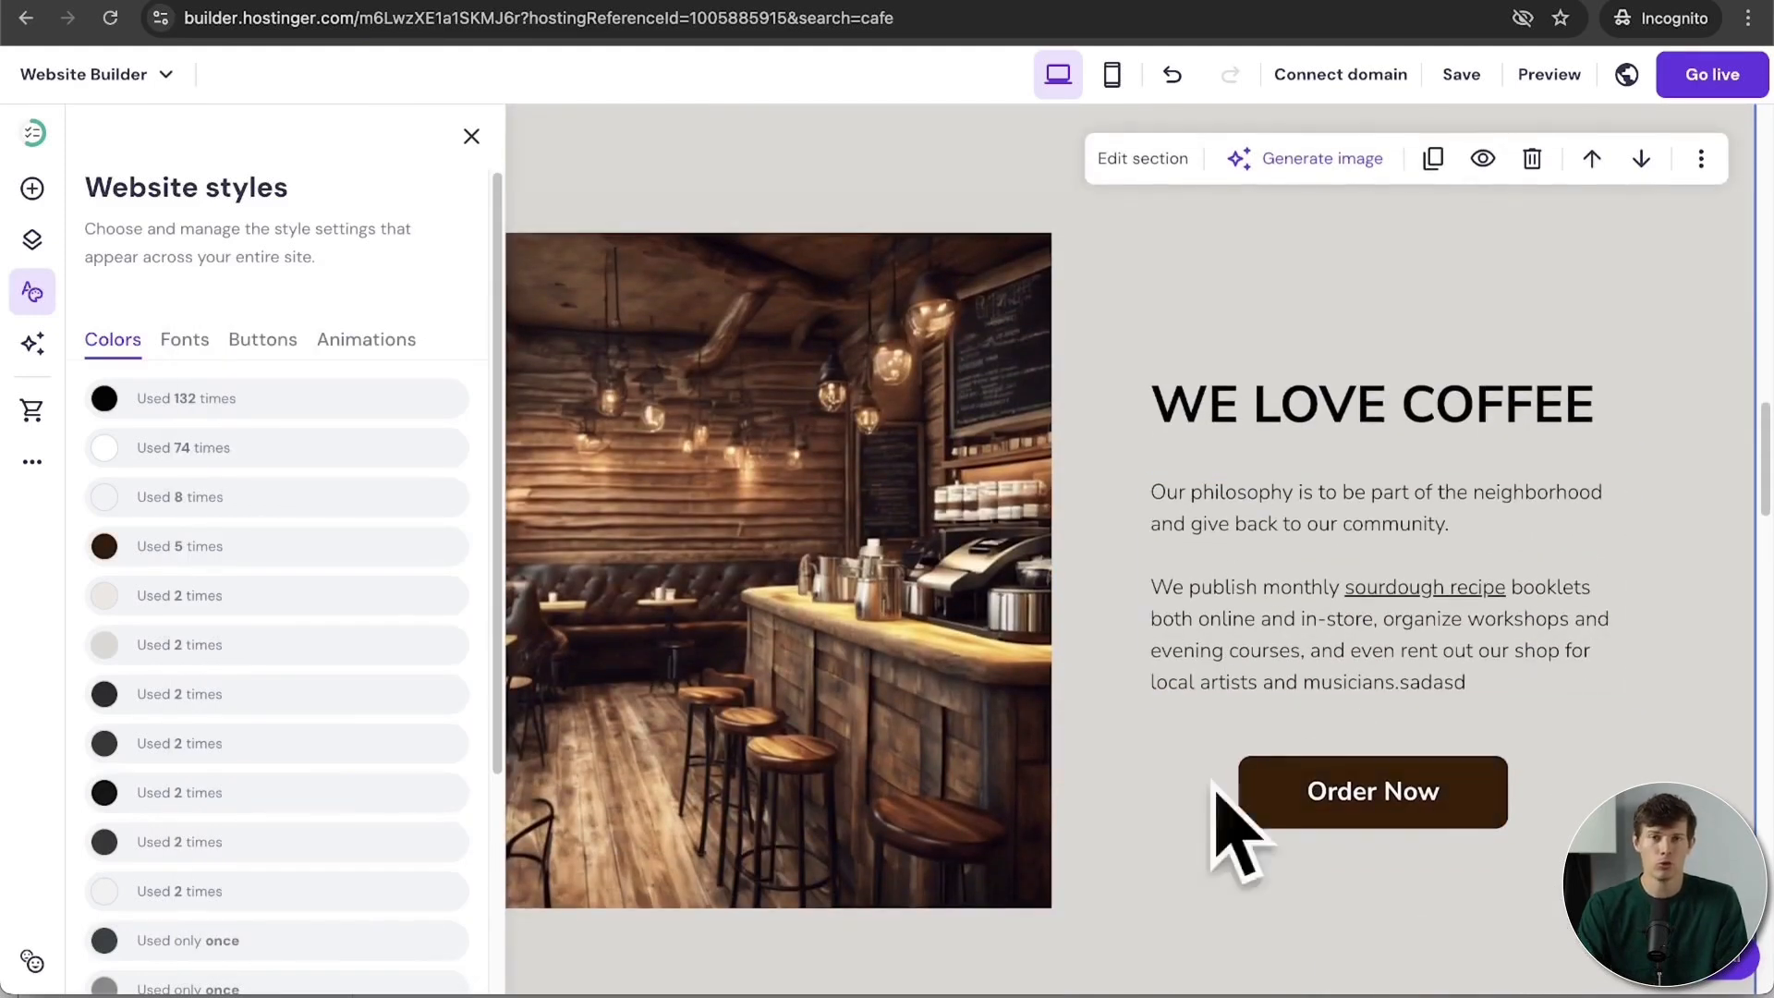
# Step: Set the site-wide animation to Fade after trying Slide, then close Website styles
pyautogui.click(263, 339)
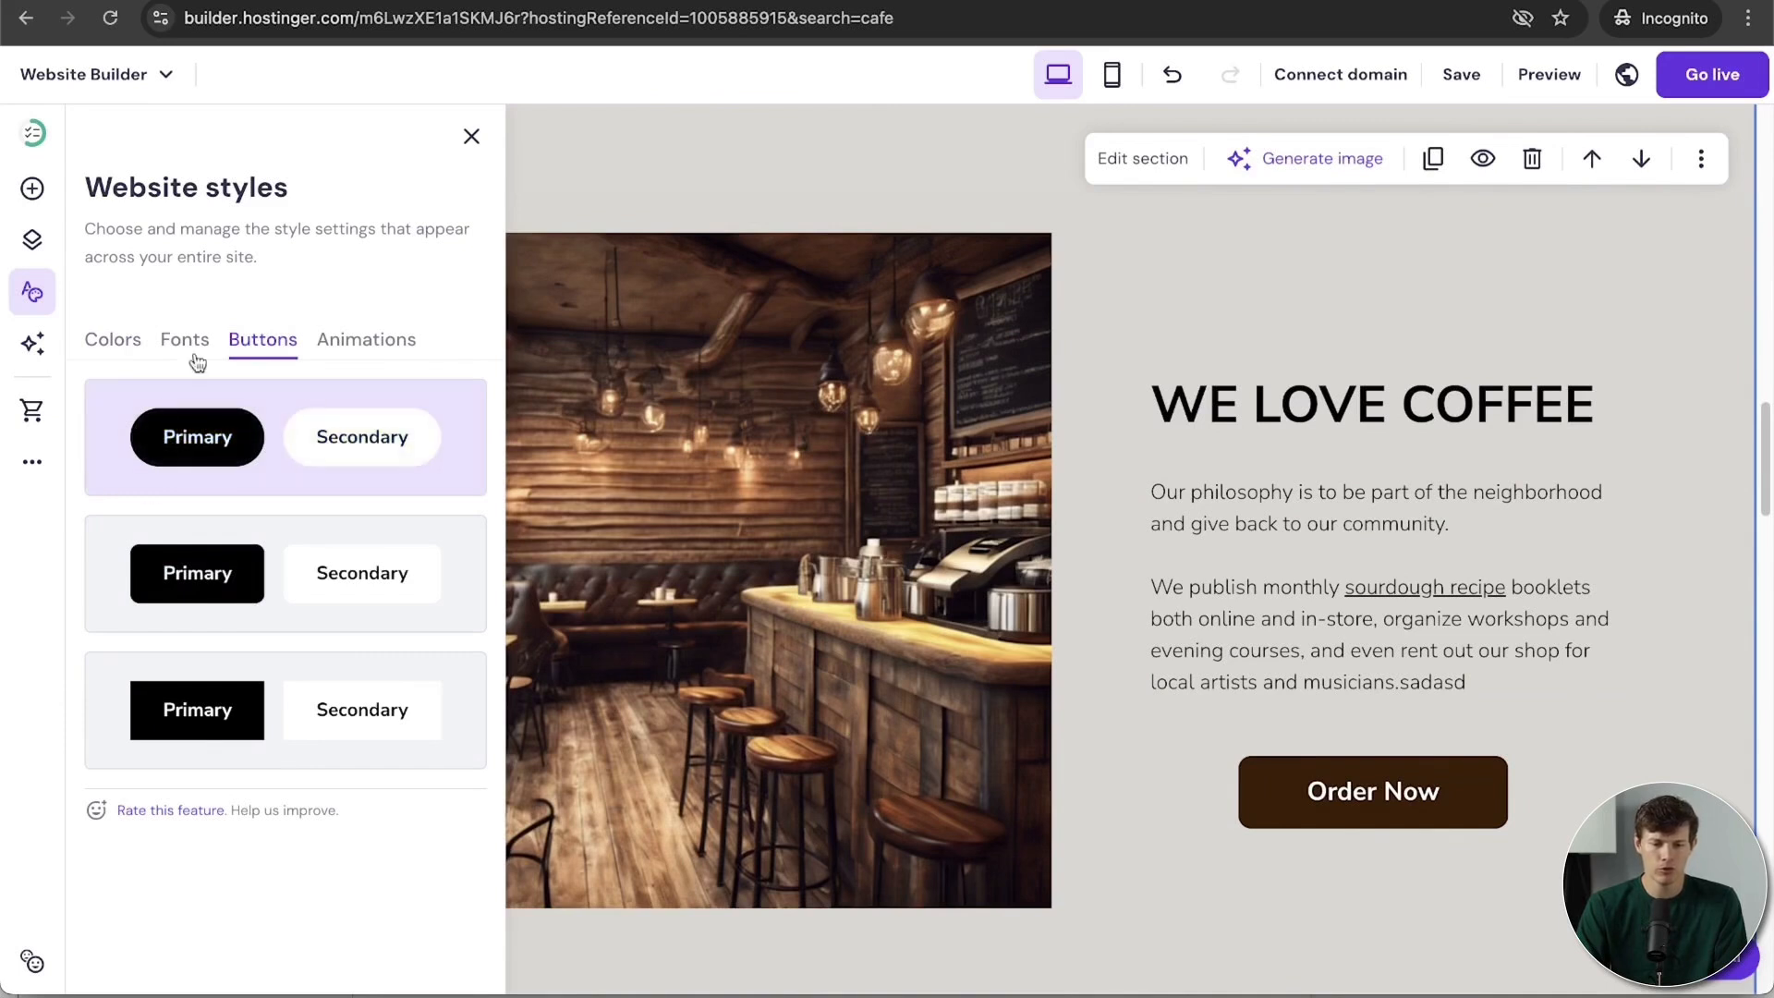
pyautogui.click(399, 348)
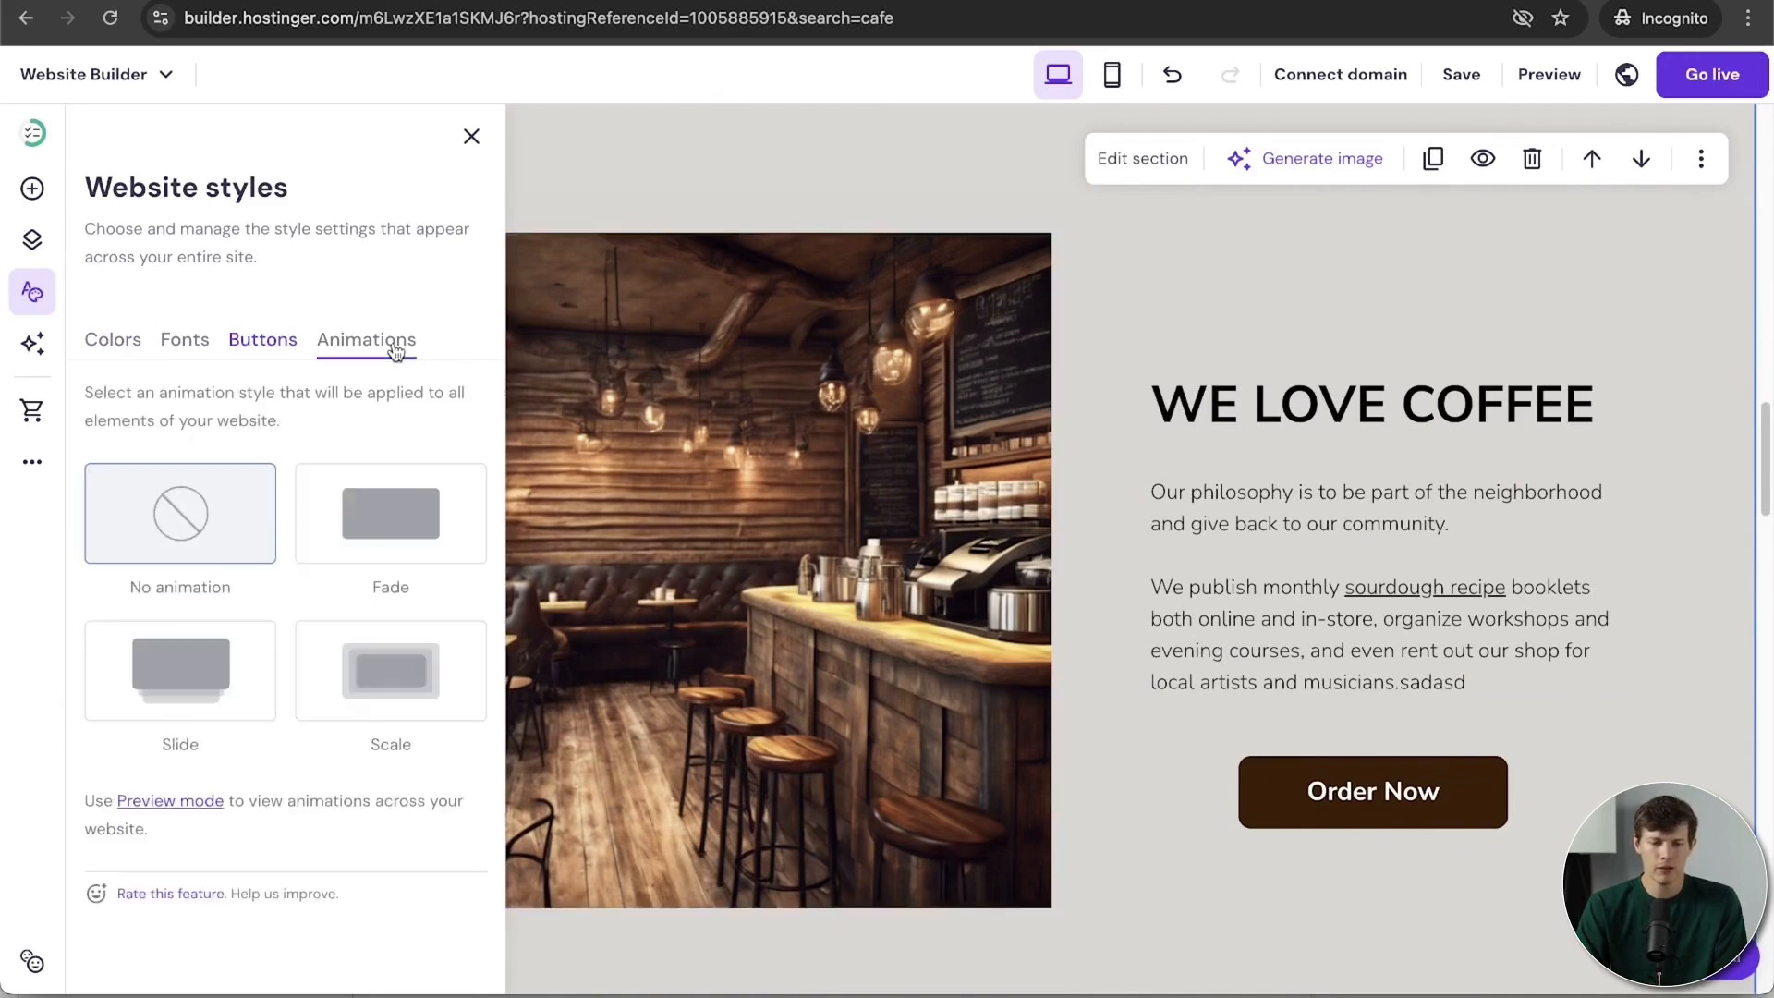
pyautogui.click(391, 531)
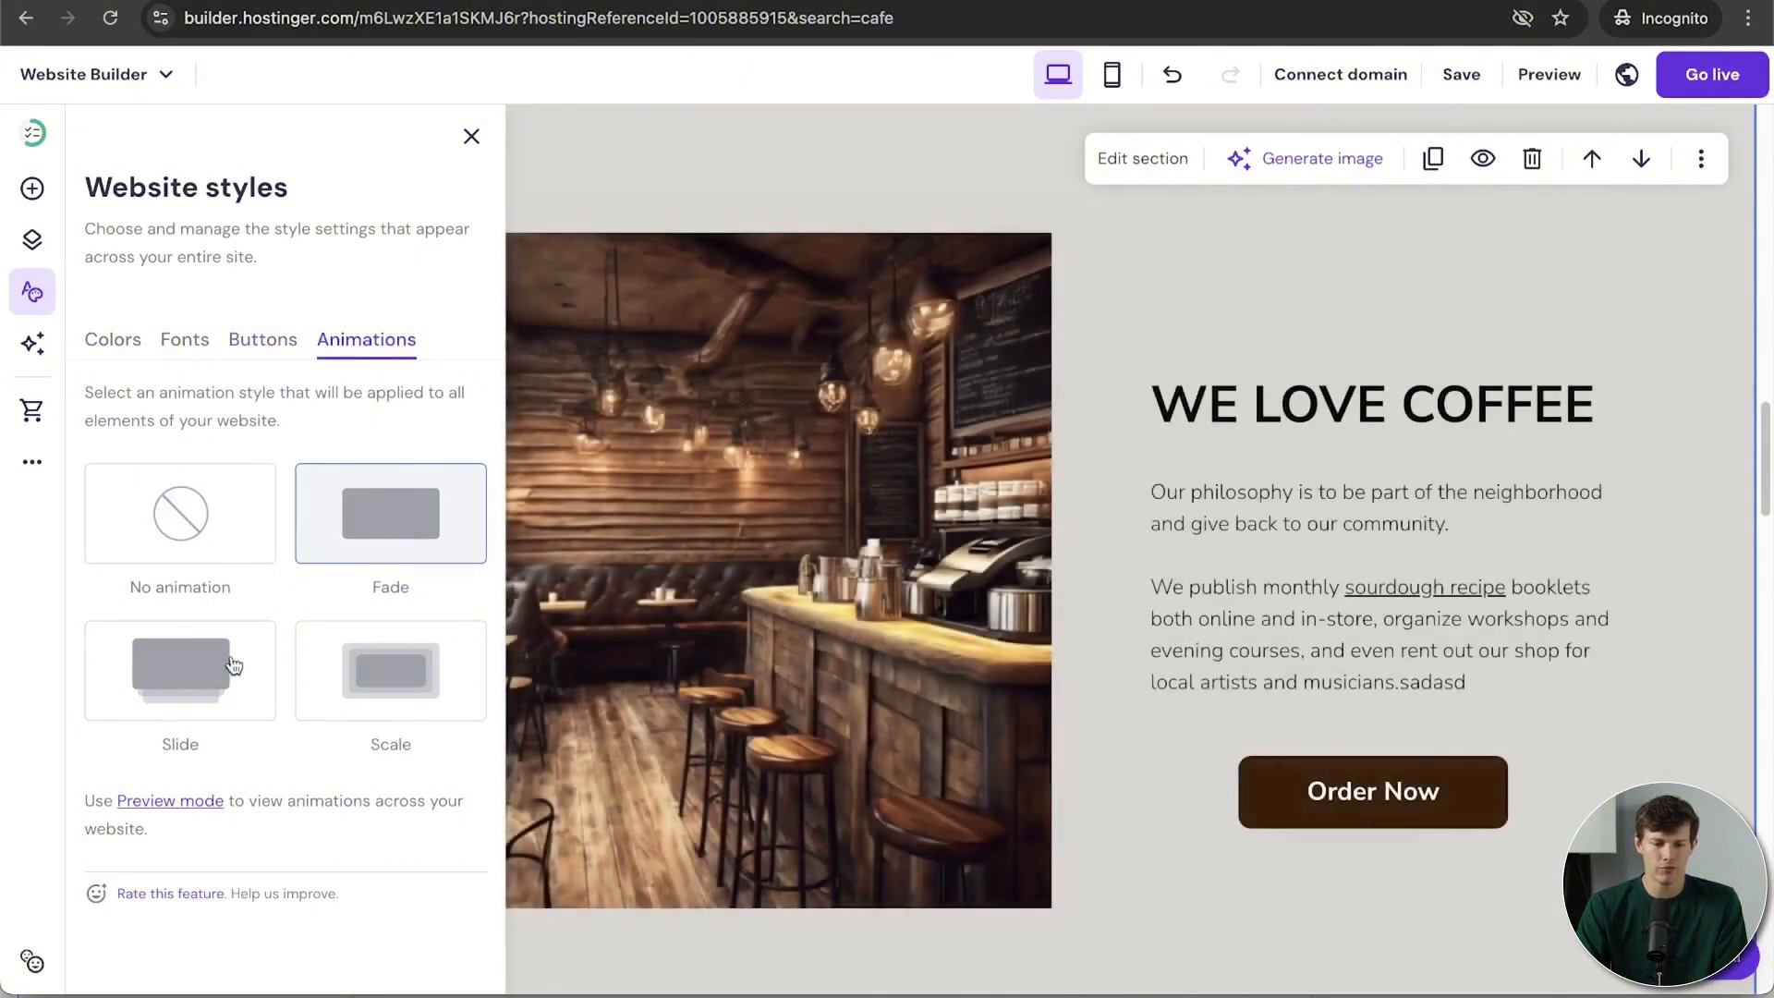
pyautogui.click(229, 667)
pyautogui.click(414, 539)
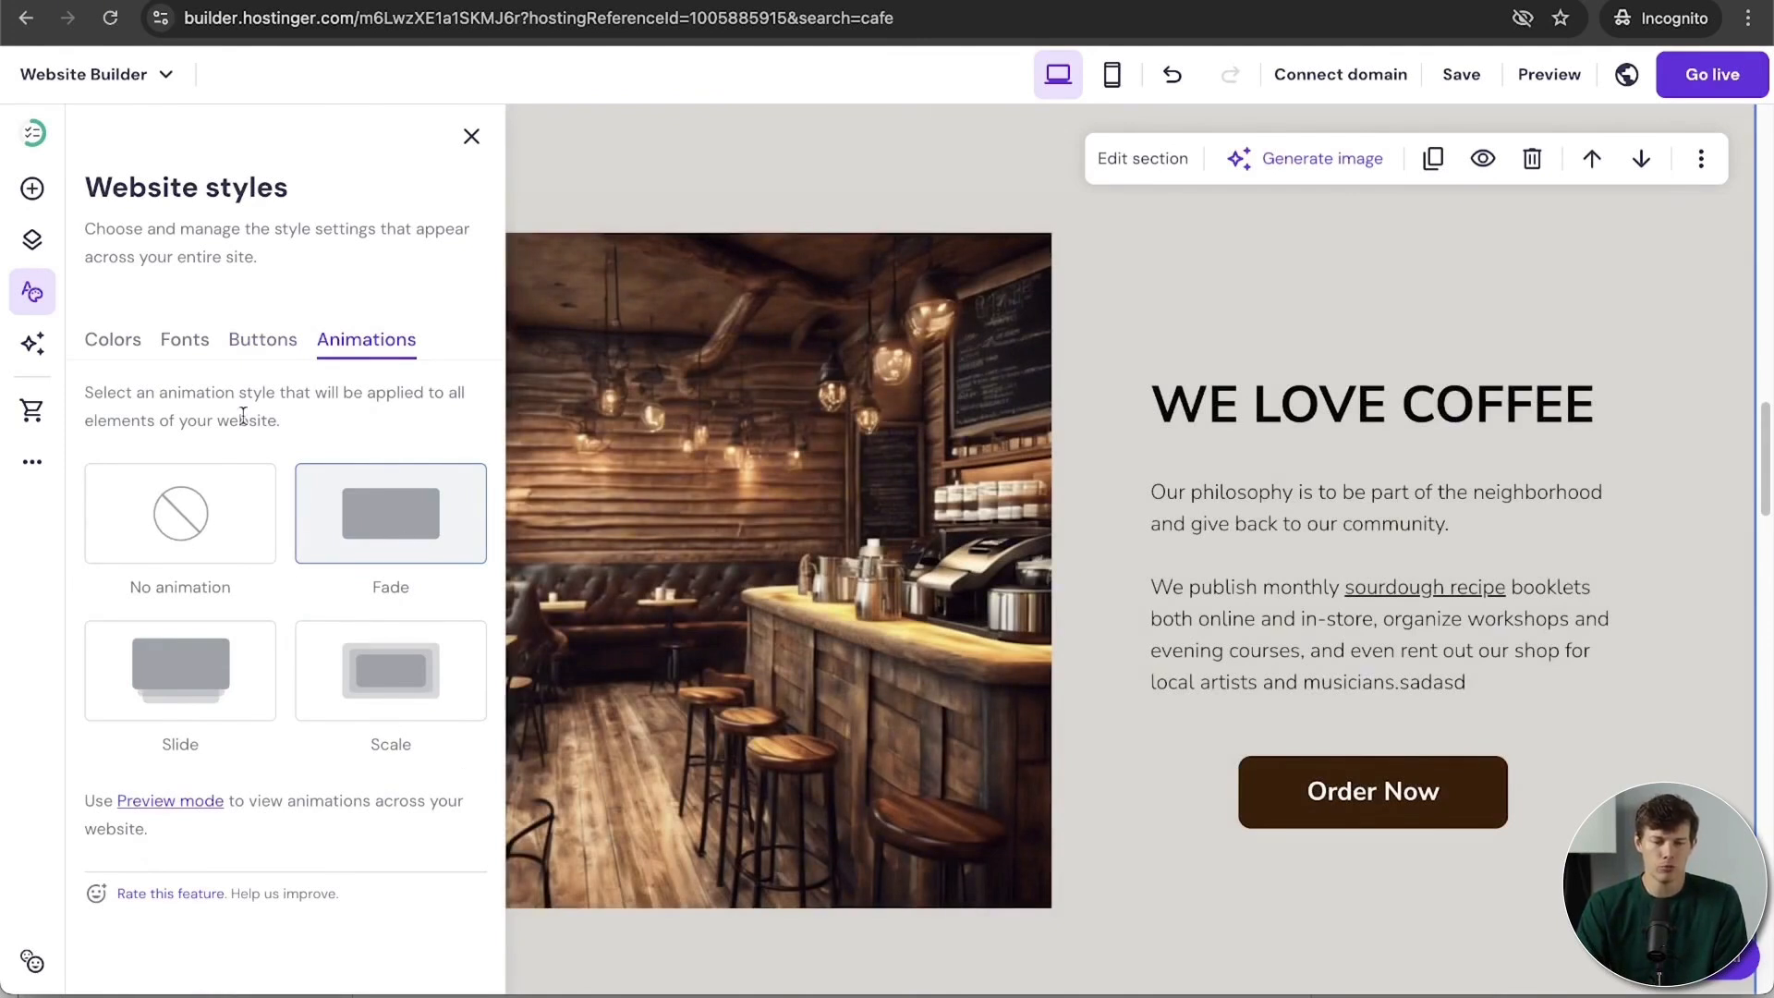
pyautogui.click(471, 136)
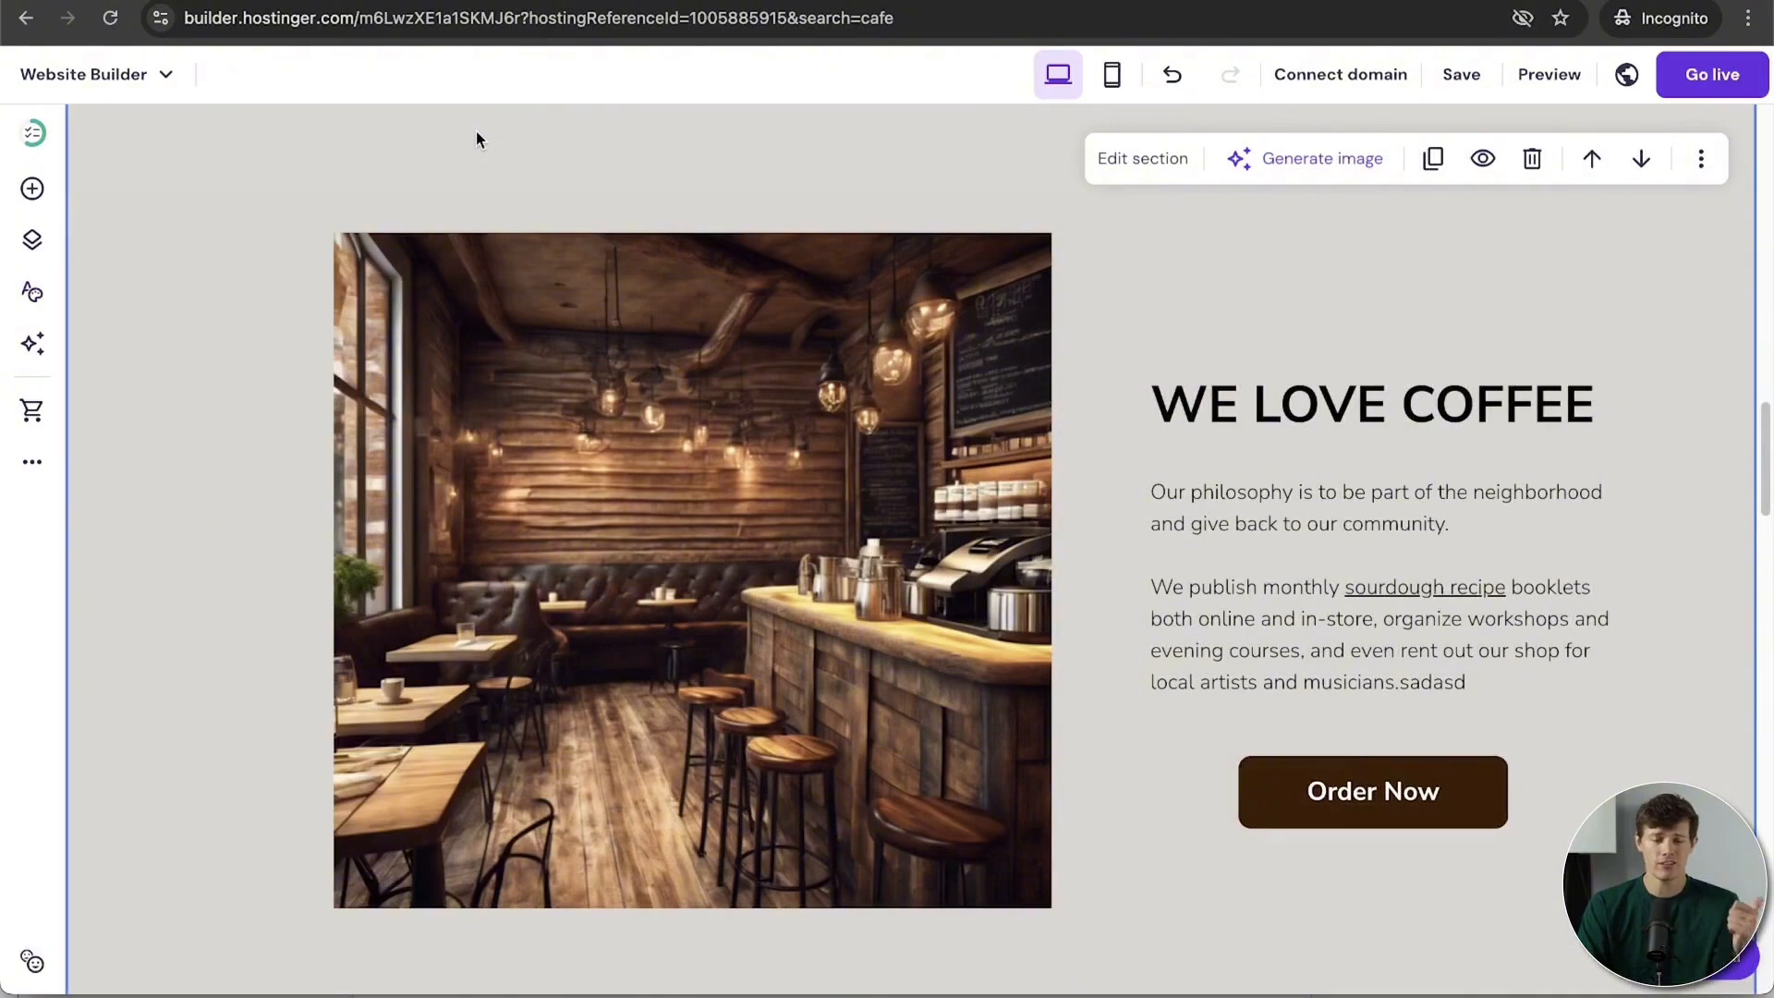
pyautogui.scroll(8, 1164, 787)
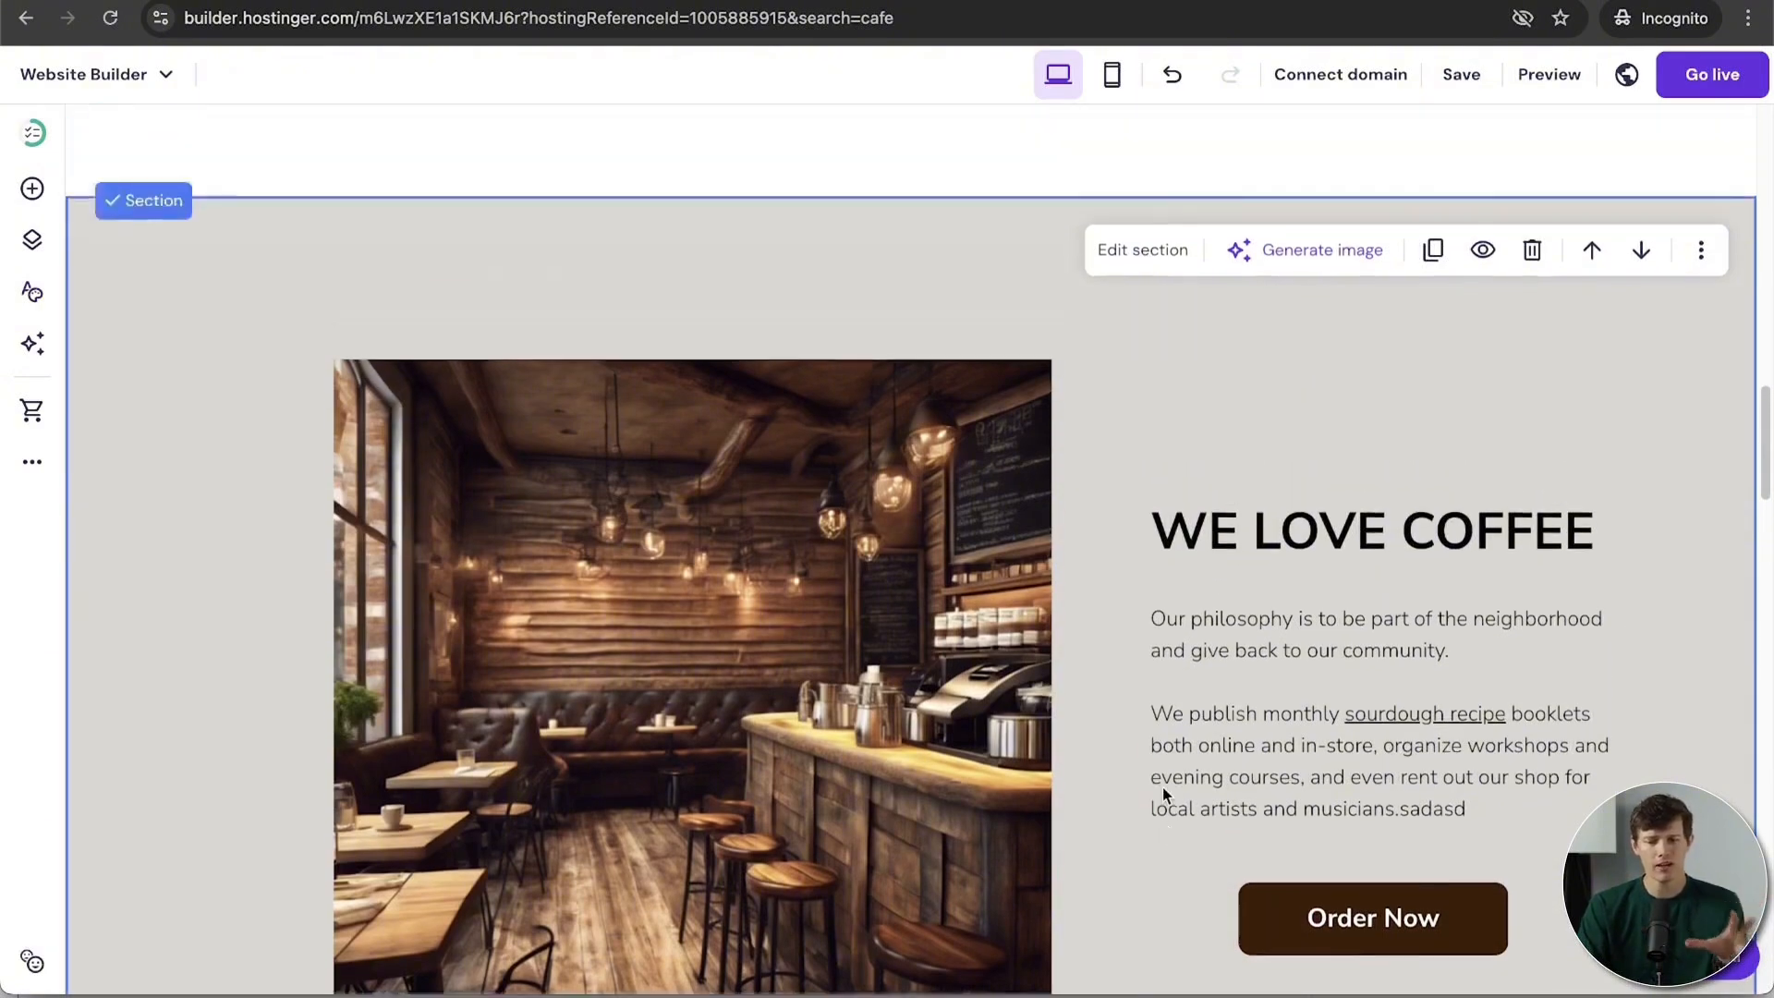
pyautogui.scroll(15, 1163, 787)
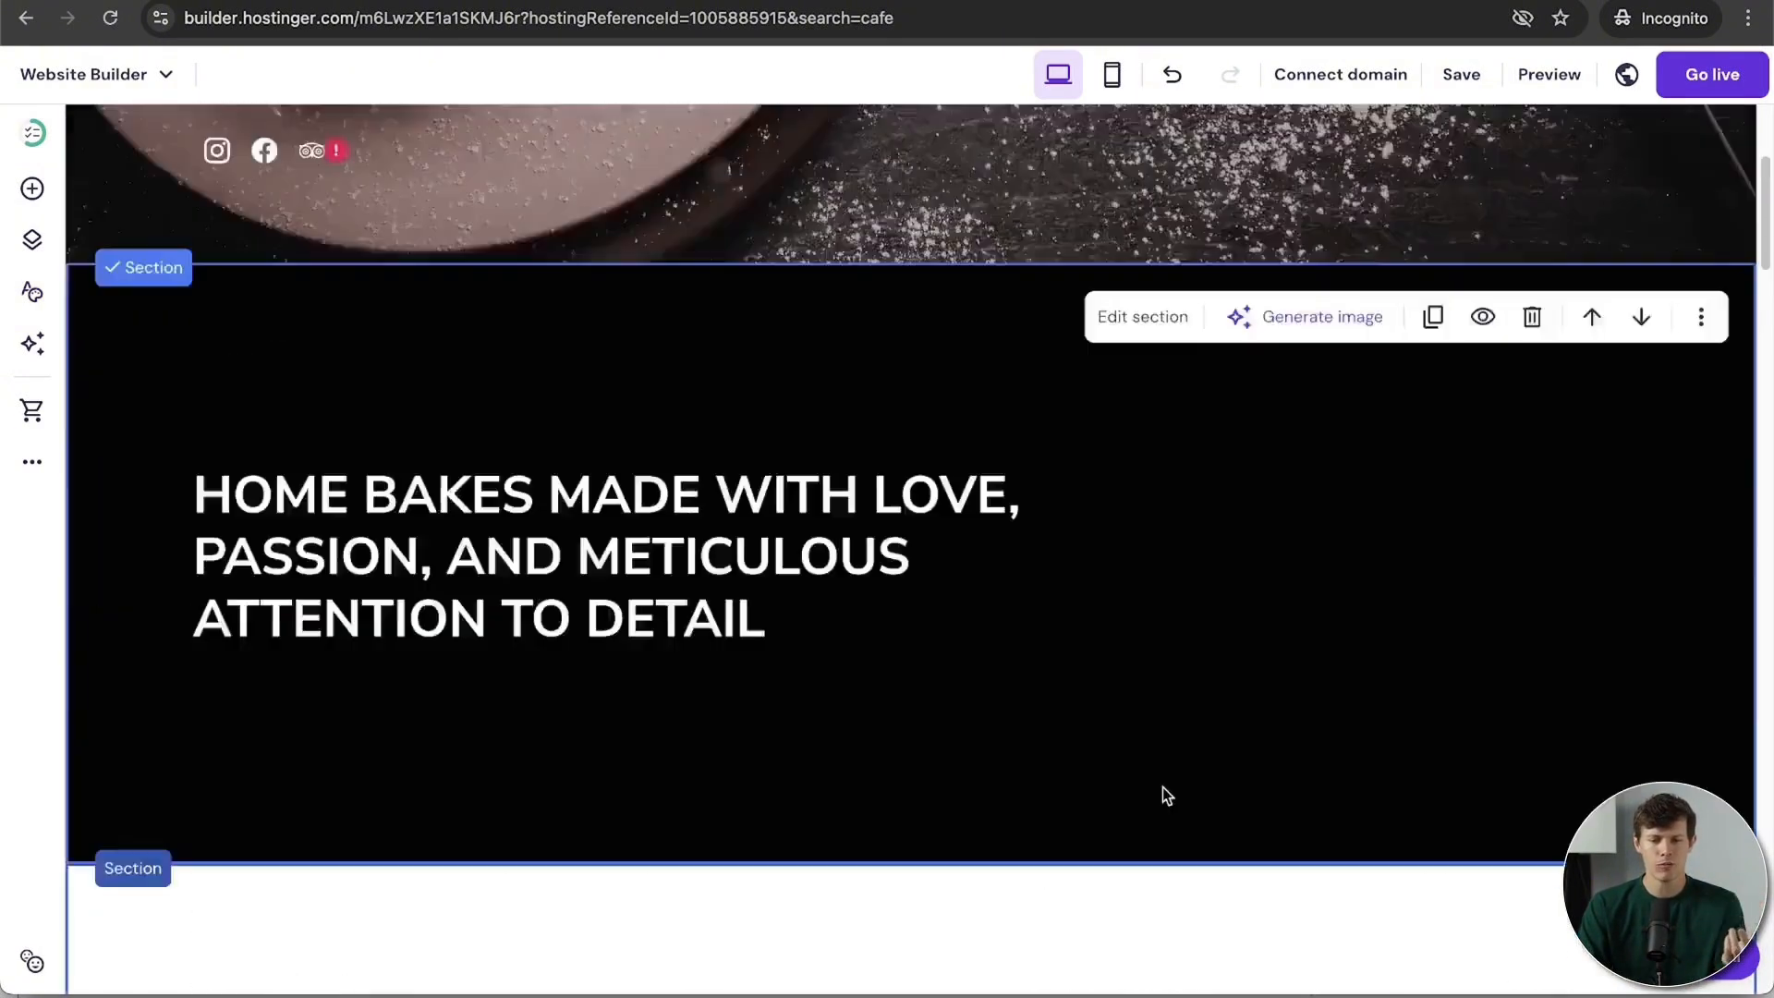
pyautogui.scroll(-9, 1163, 787)
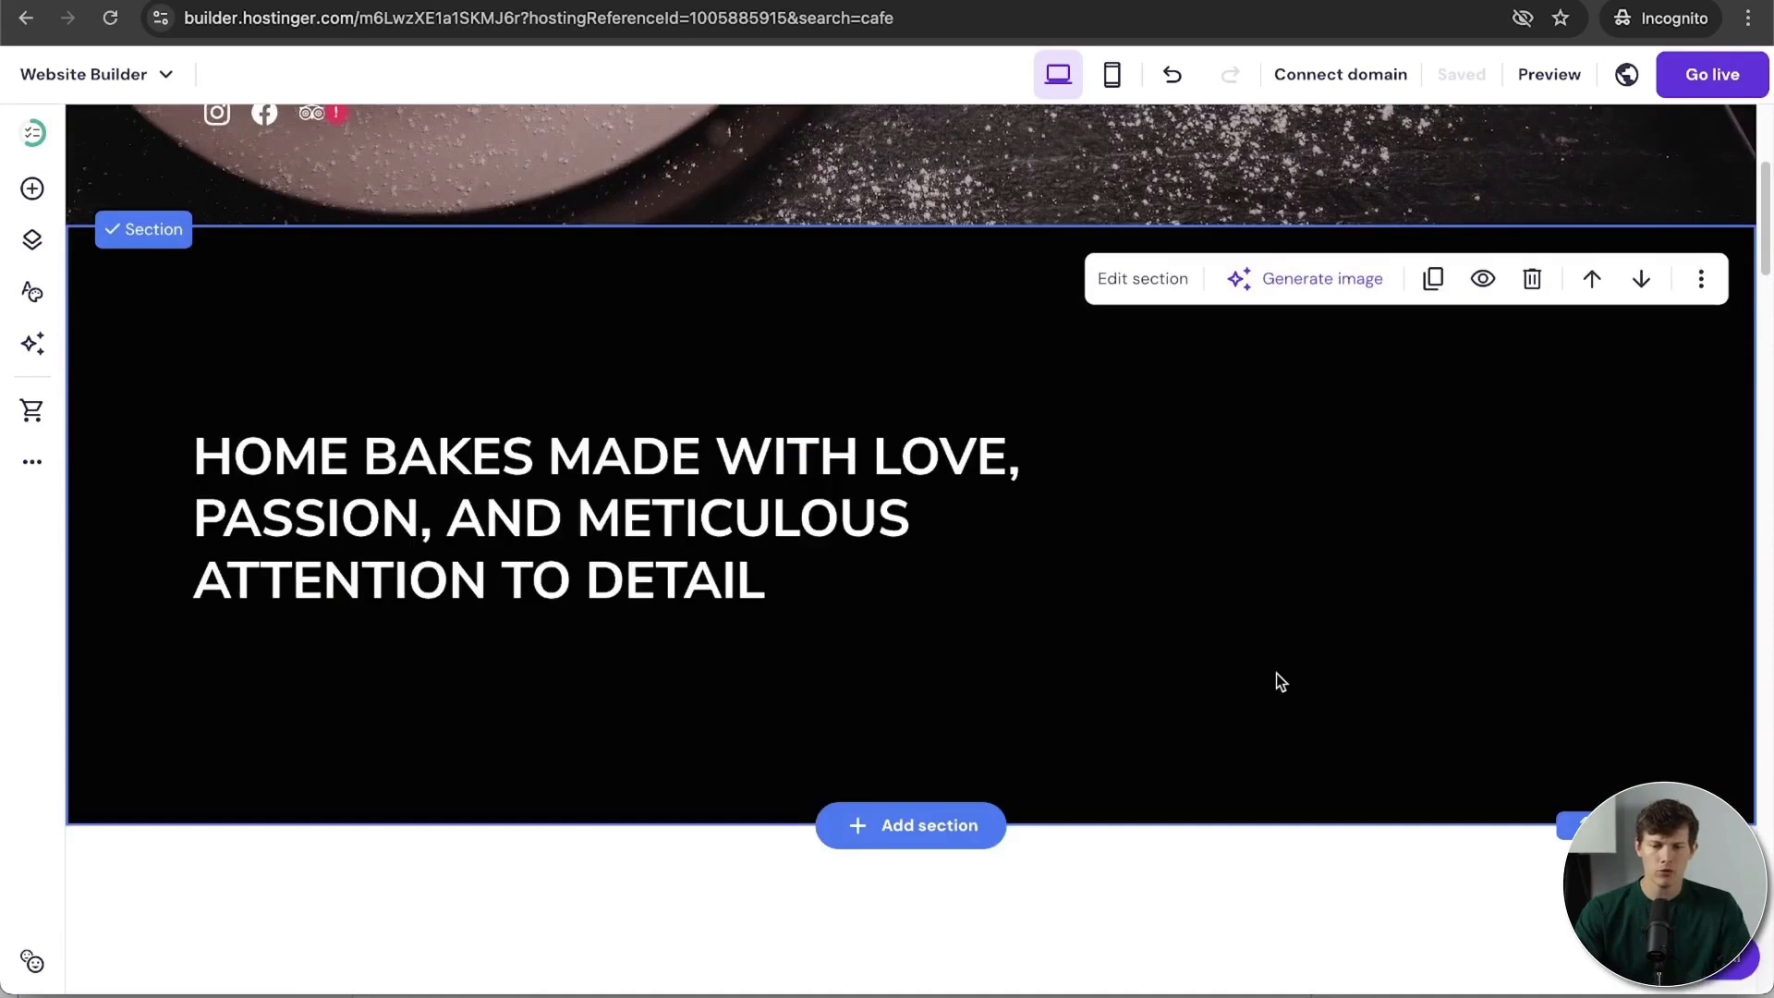
pyautogui.scroll(5, 1277, 674)
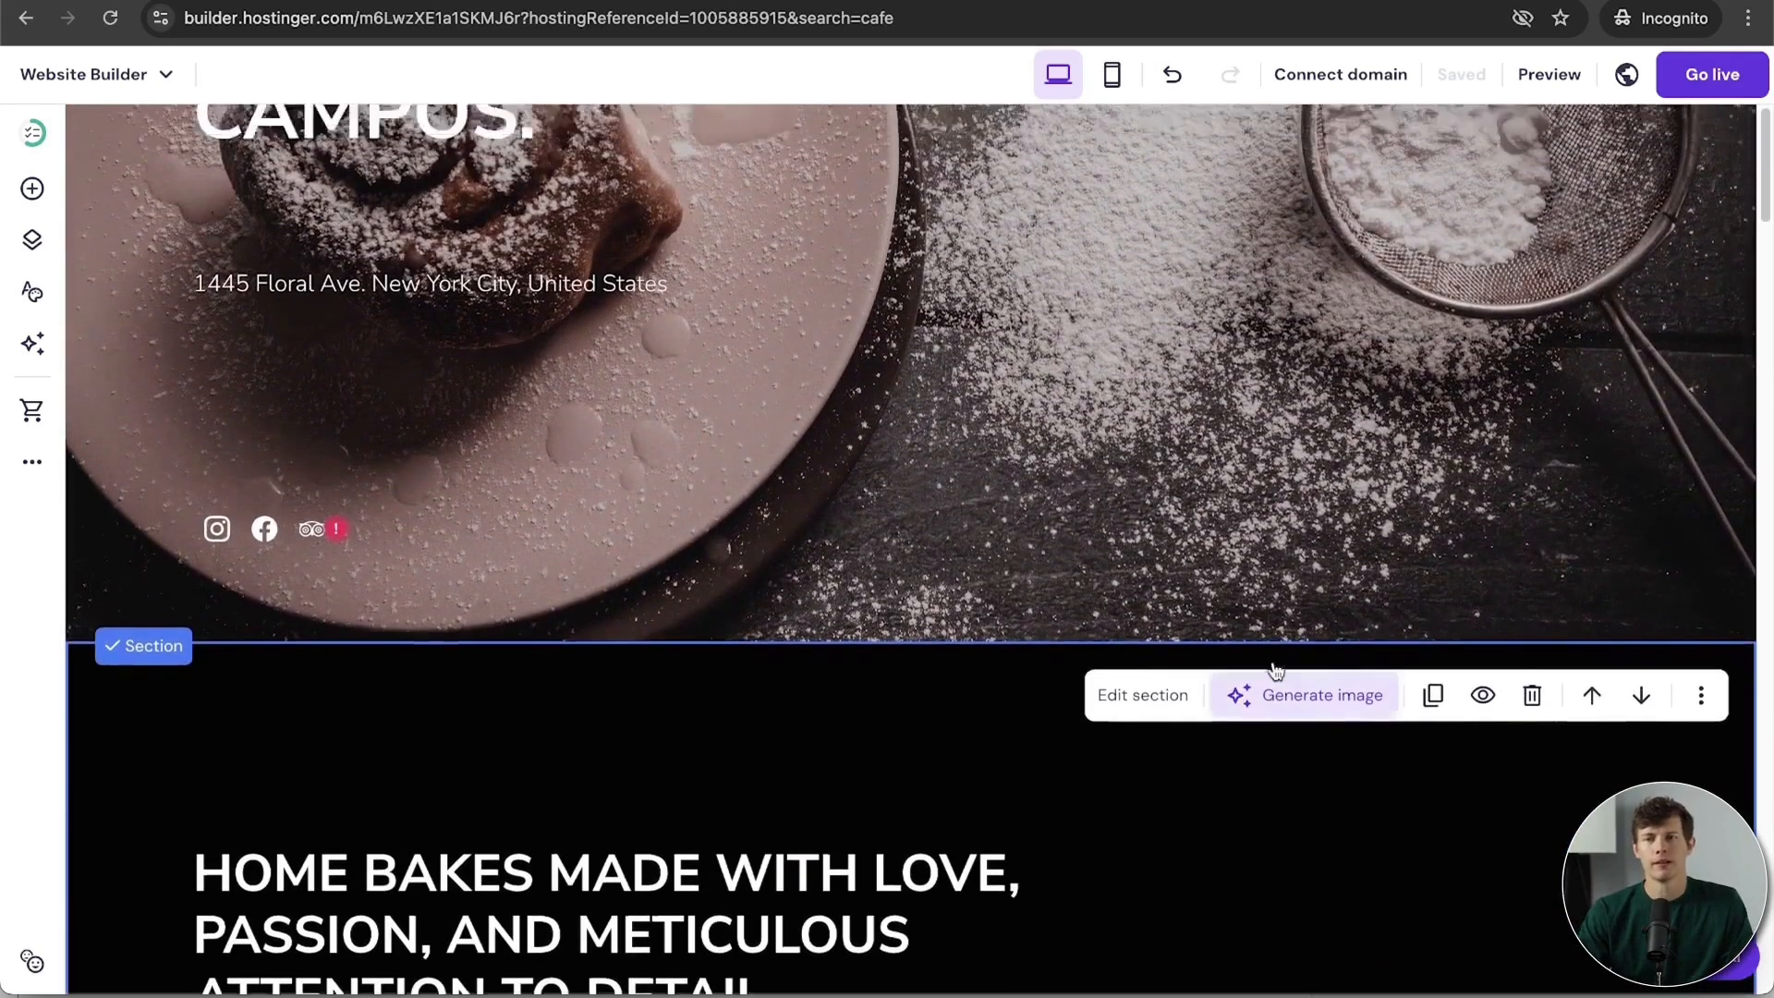
pyautogui.scroll(3, 1277, 672)
pyautogui.scroll(-4, 1277, 672)
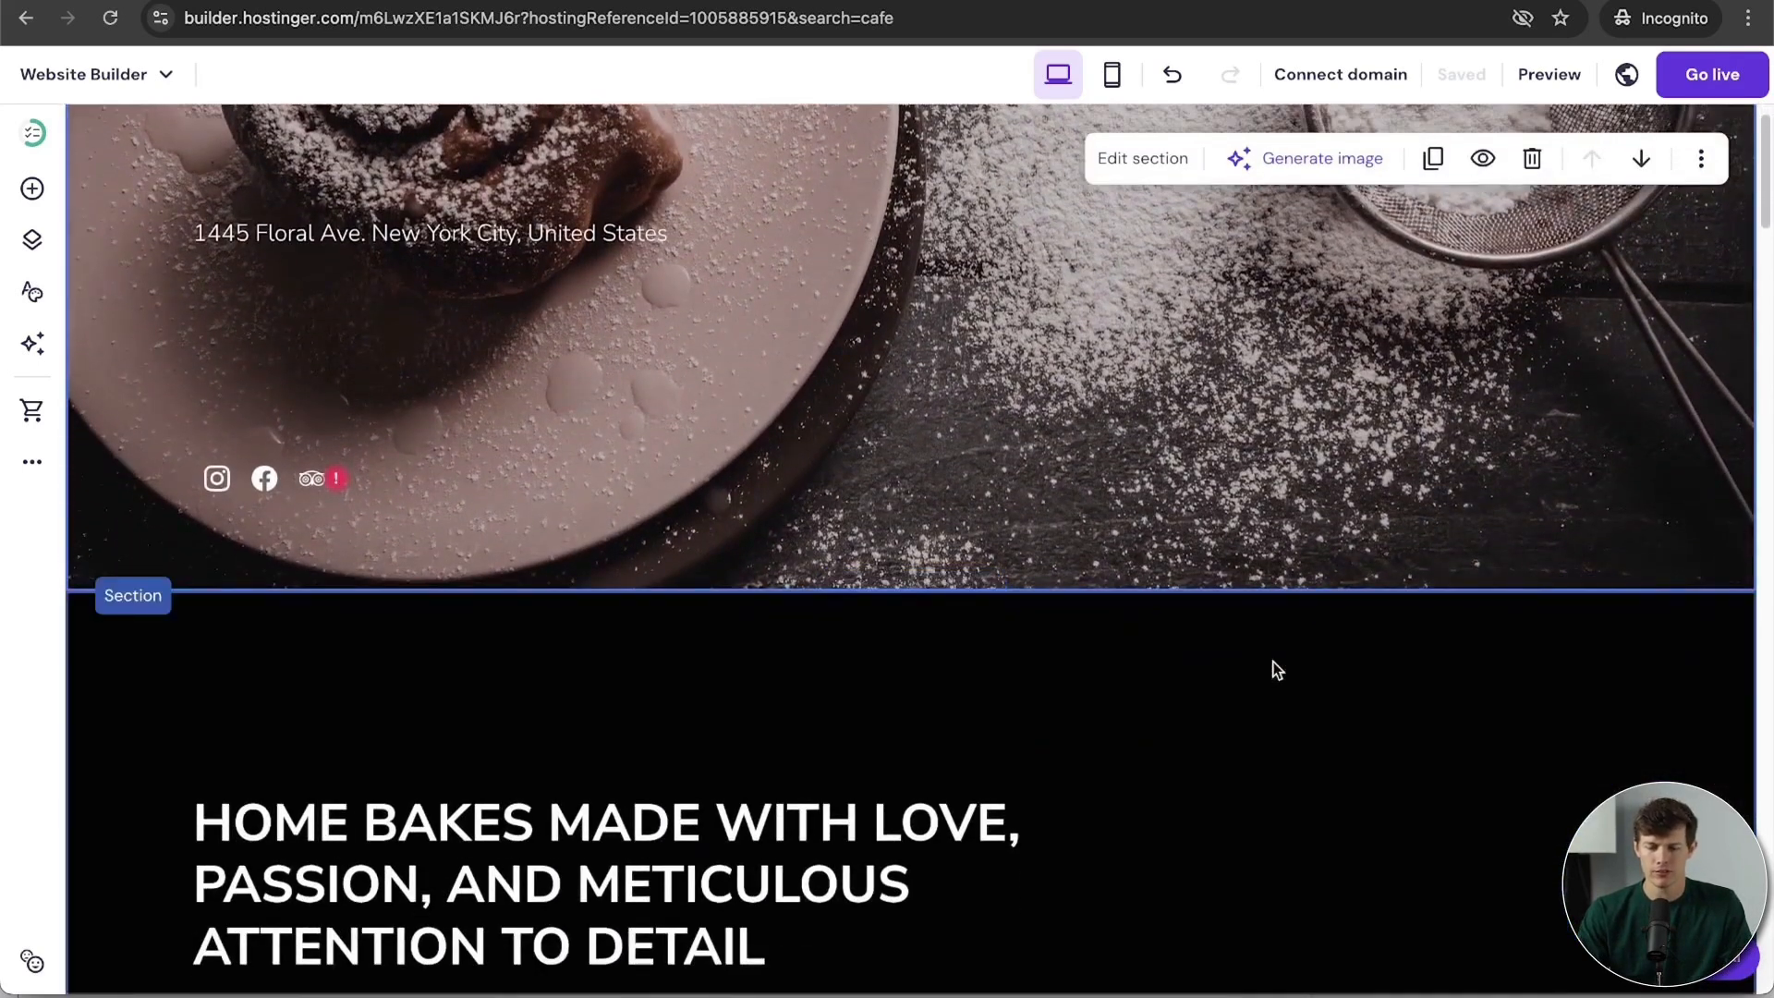
pyautogui.scroll(-4, 1277, 672)
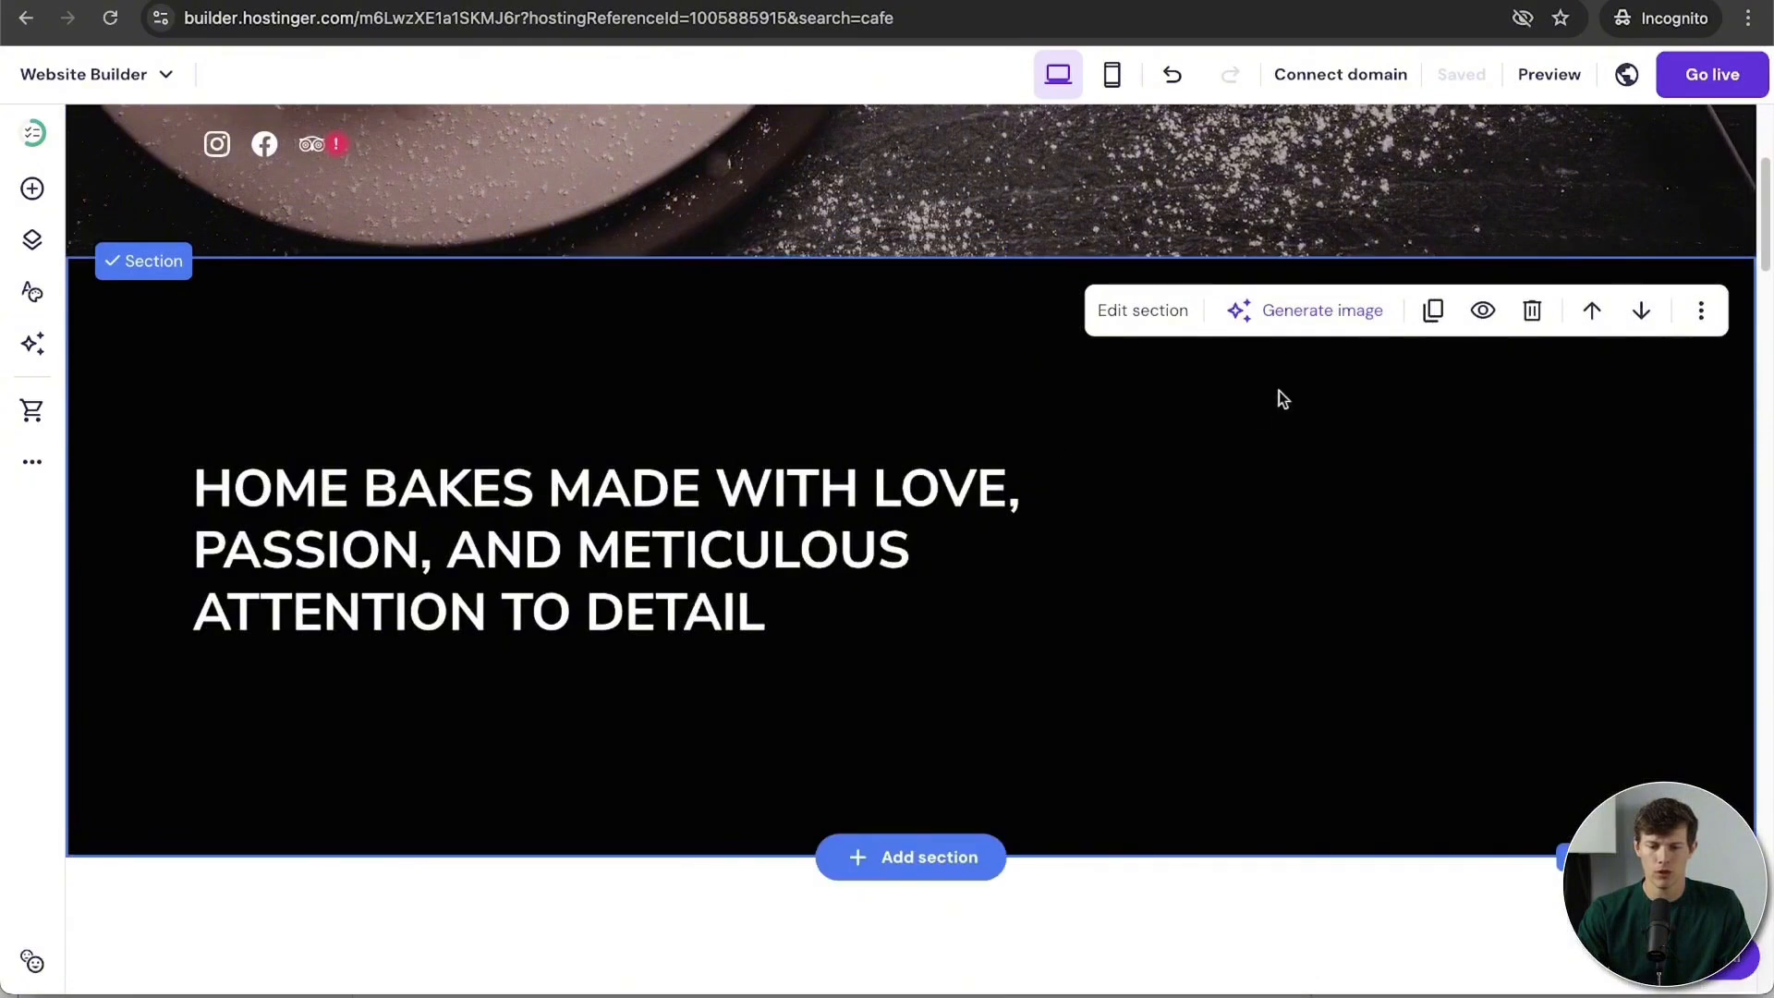
pyautogui.click(1431, 311)
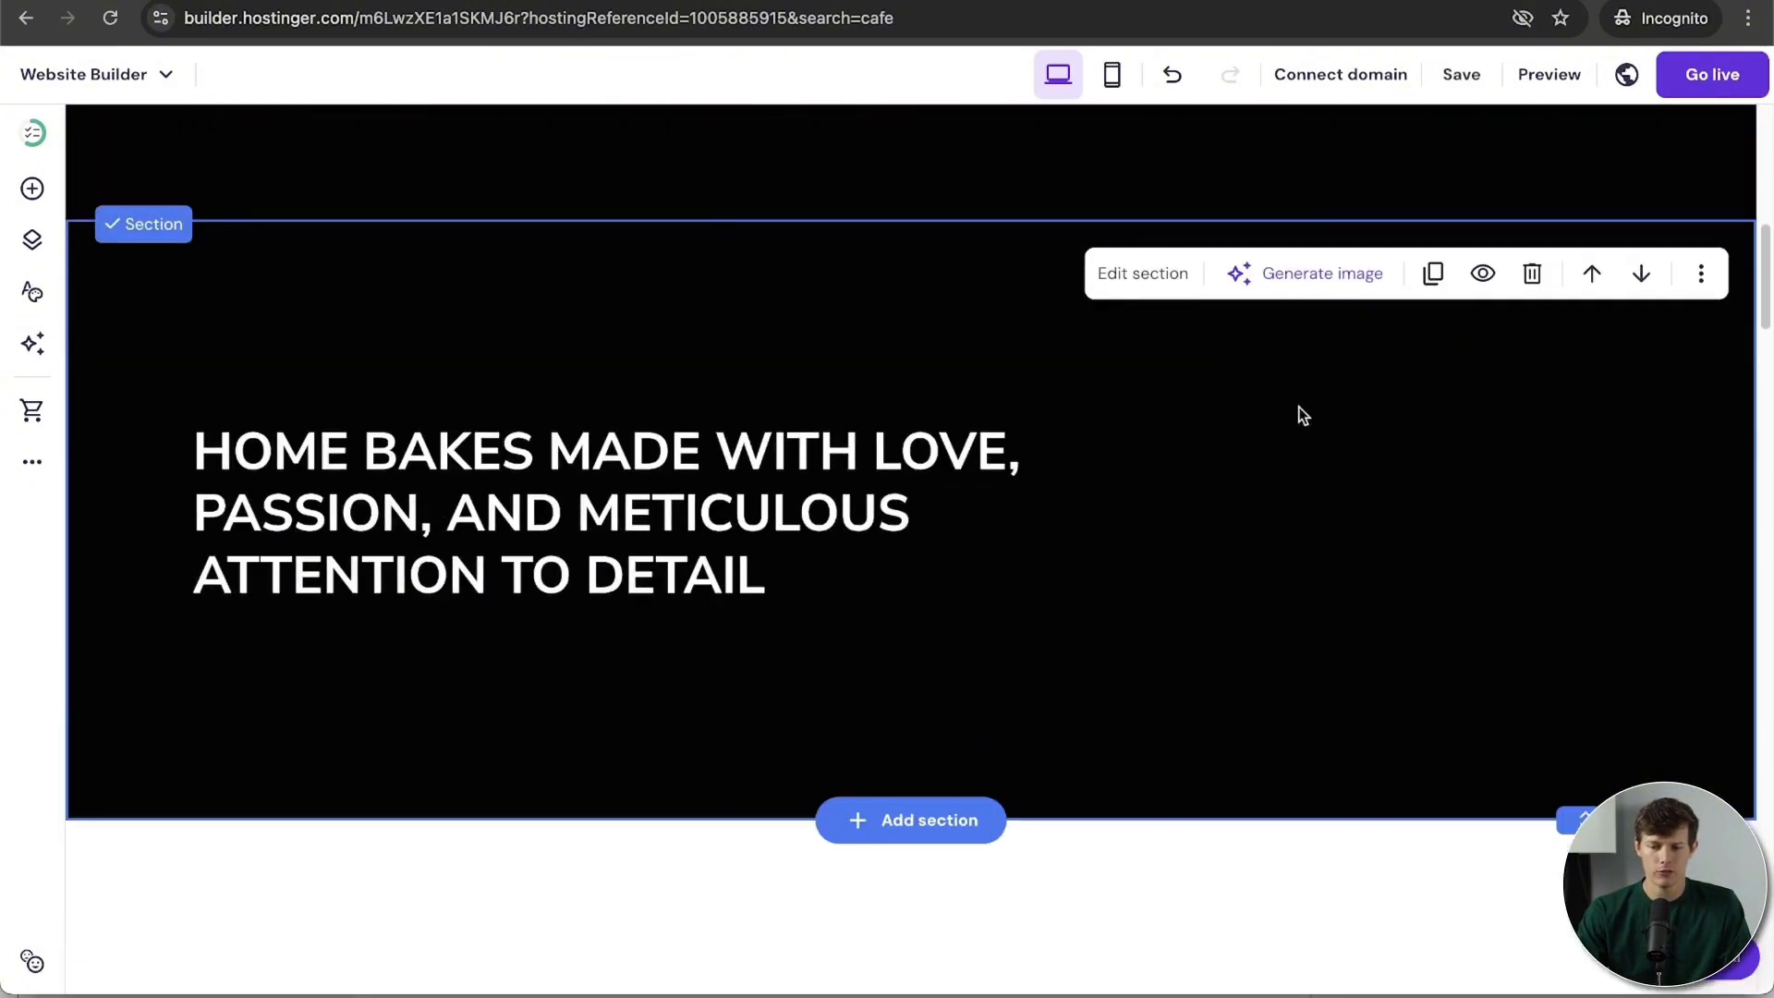
pyautogui.click(1532, 274)
pyautogui.scroll(5, 1094, 545)
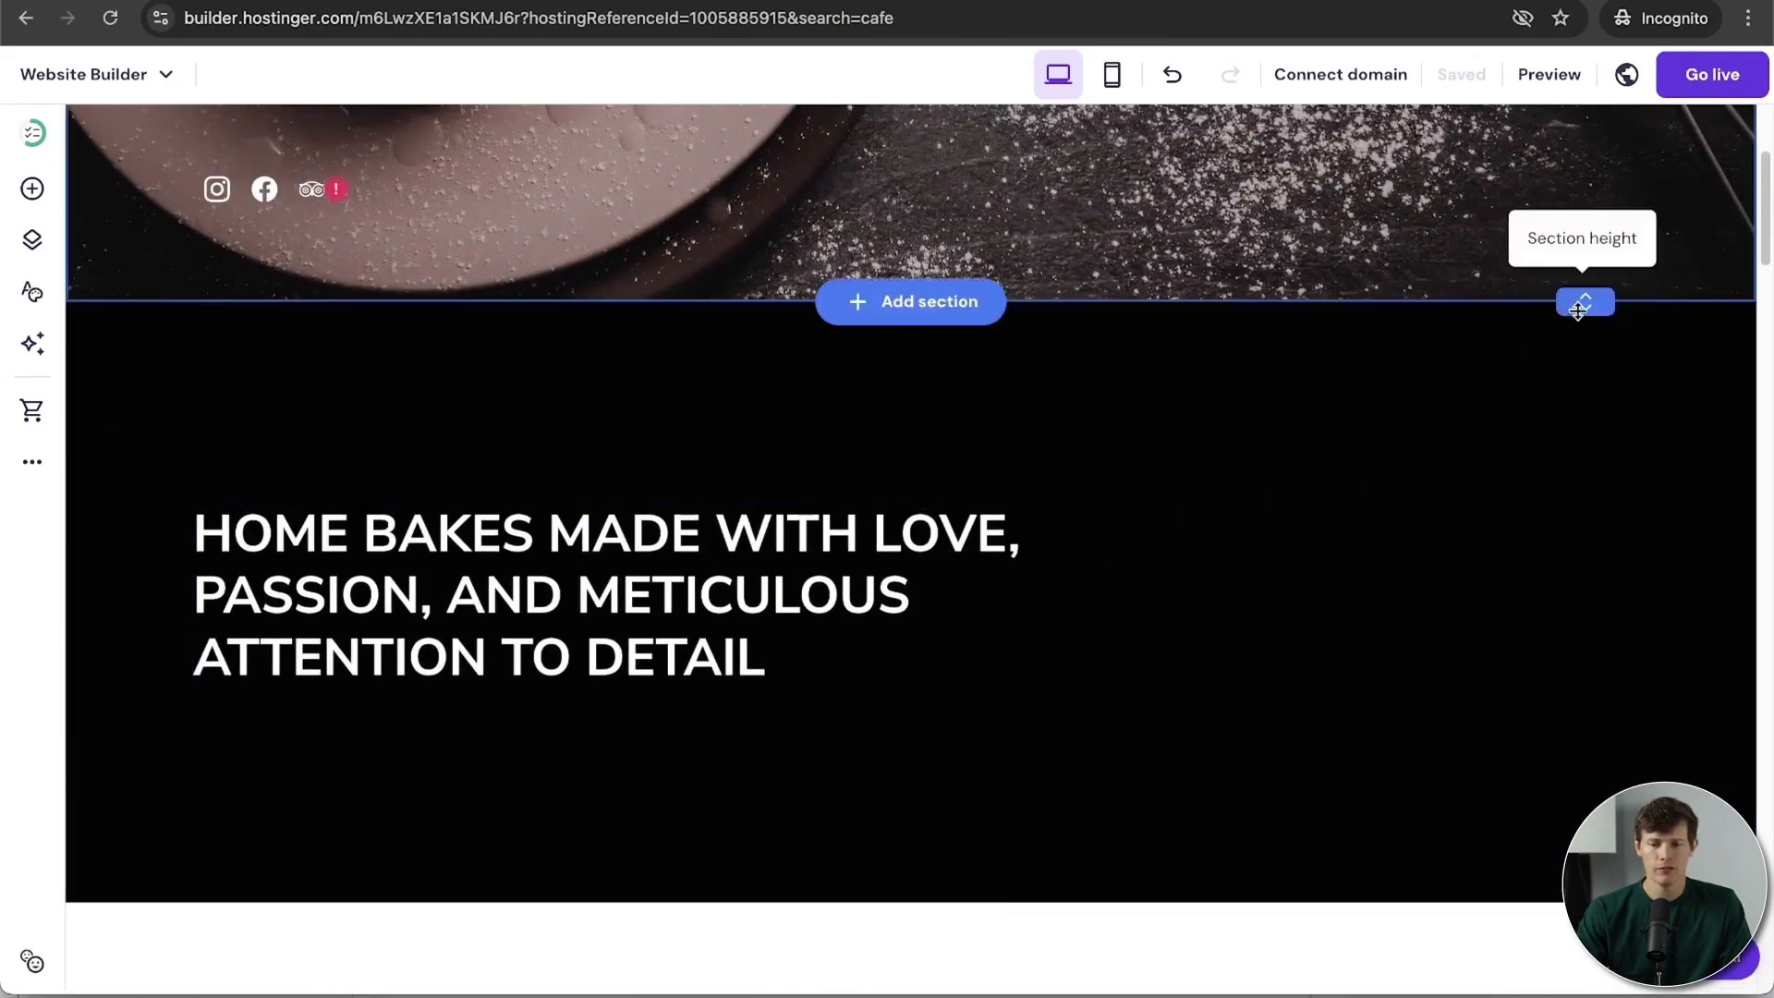
pyautogui.click(1448, 450)
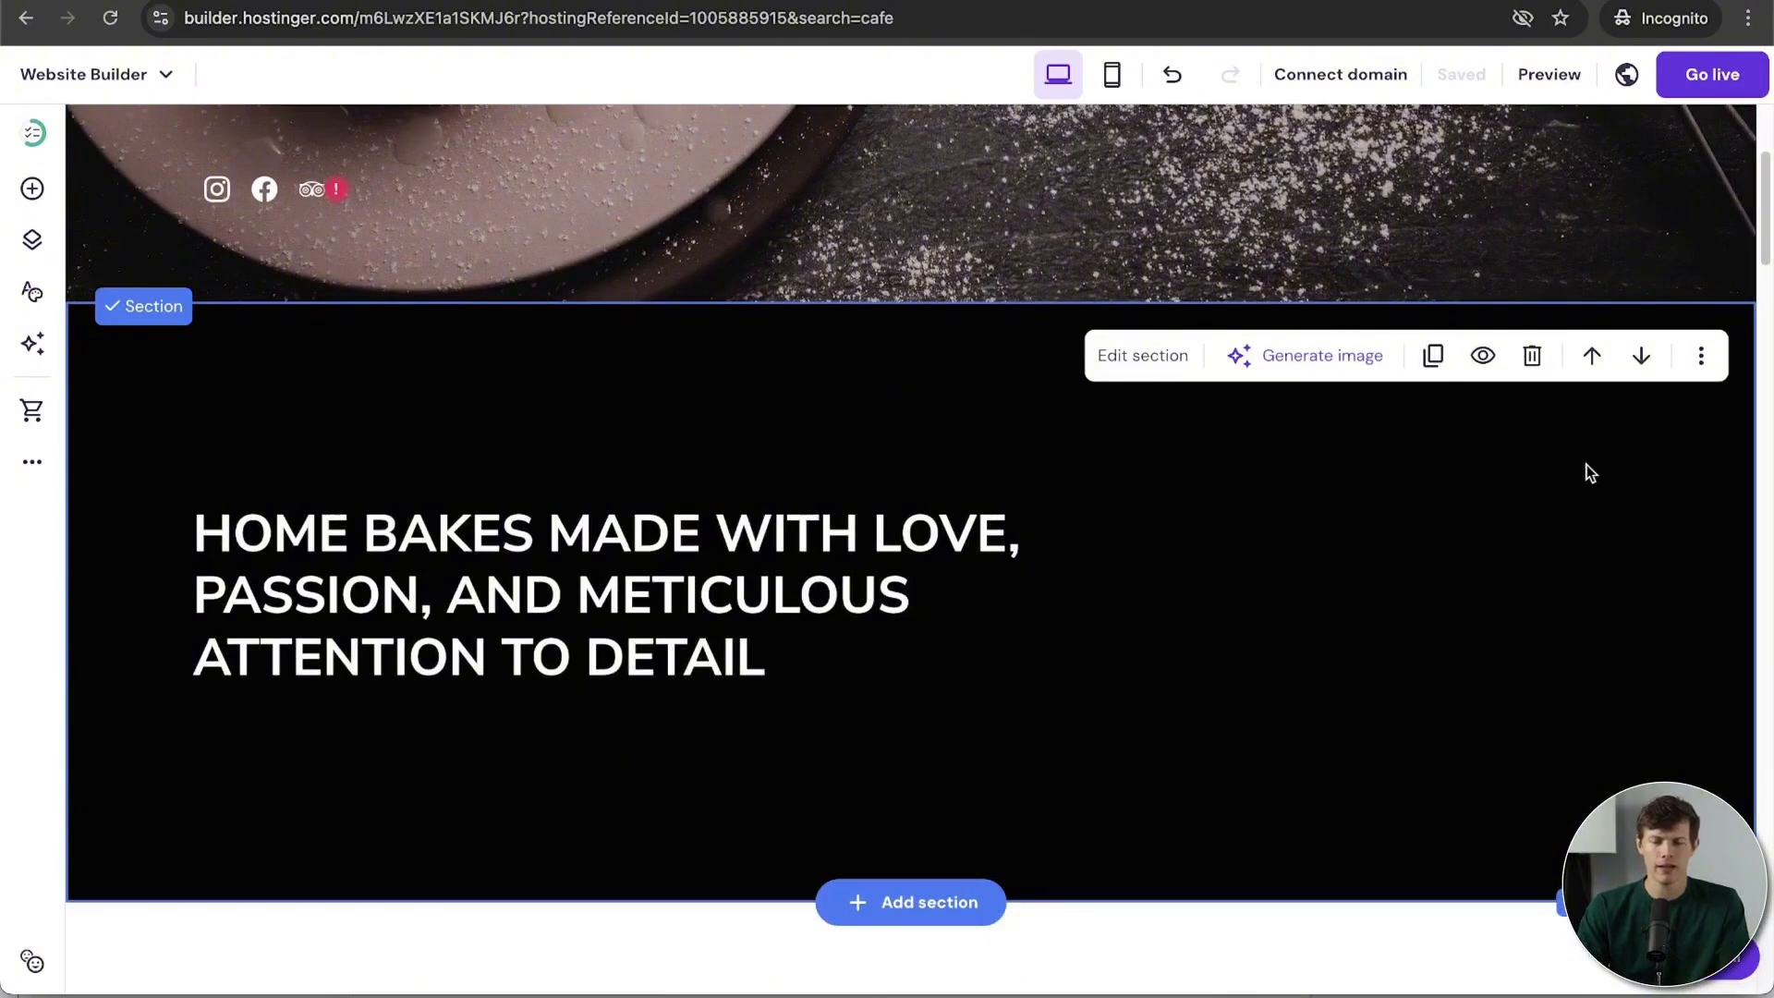
pyautogui.click(1641, 356)
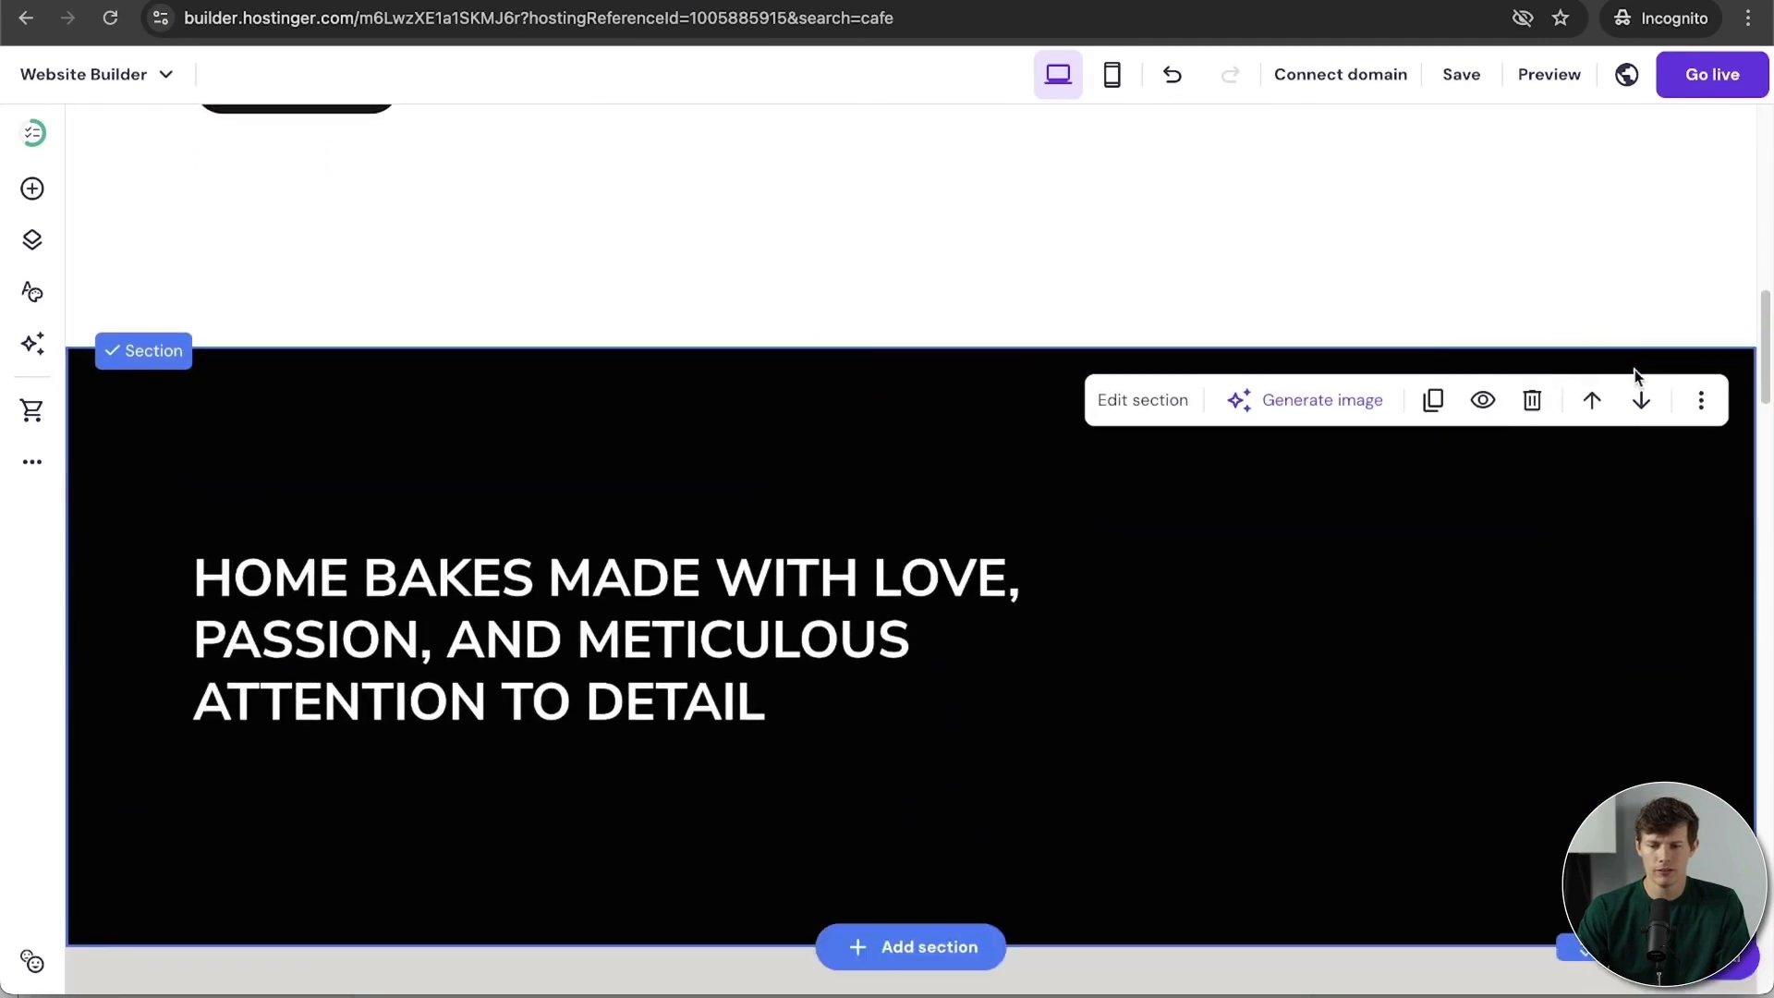
pyautogui.click(1534, 403)
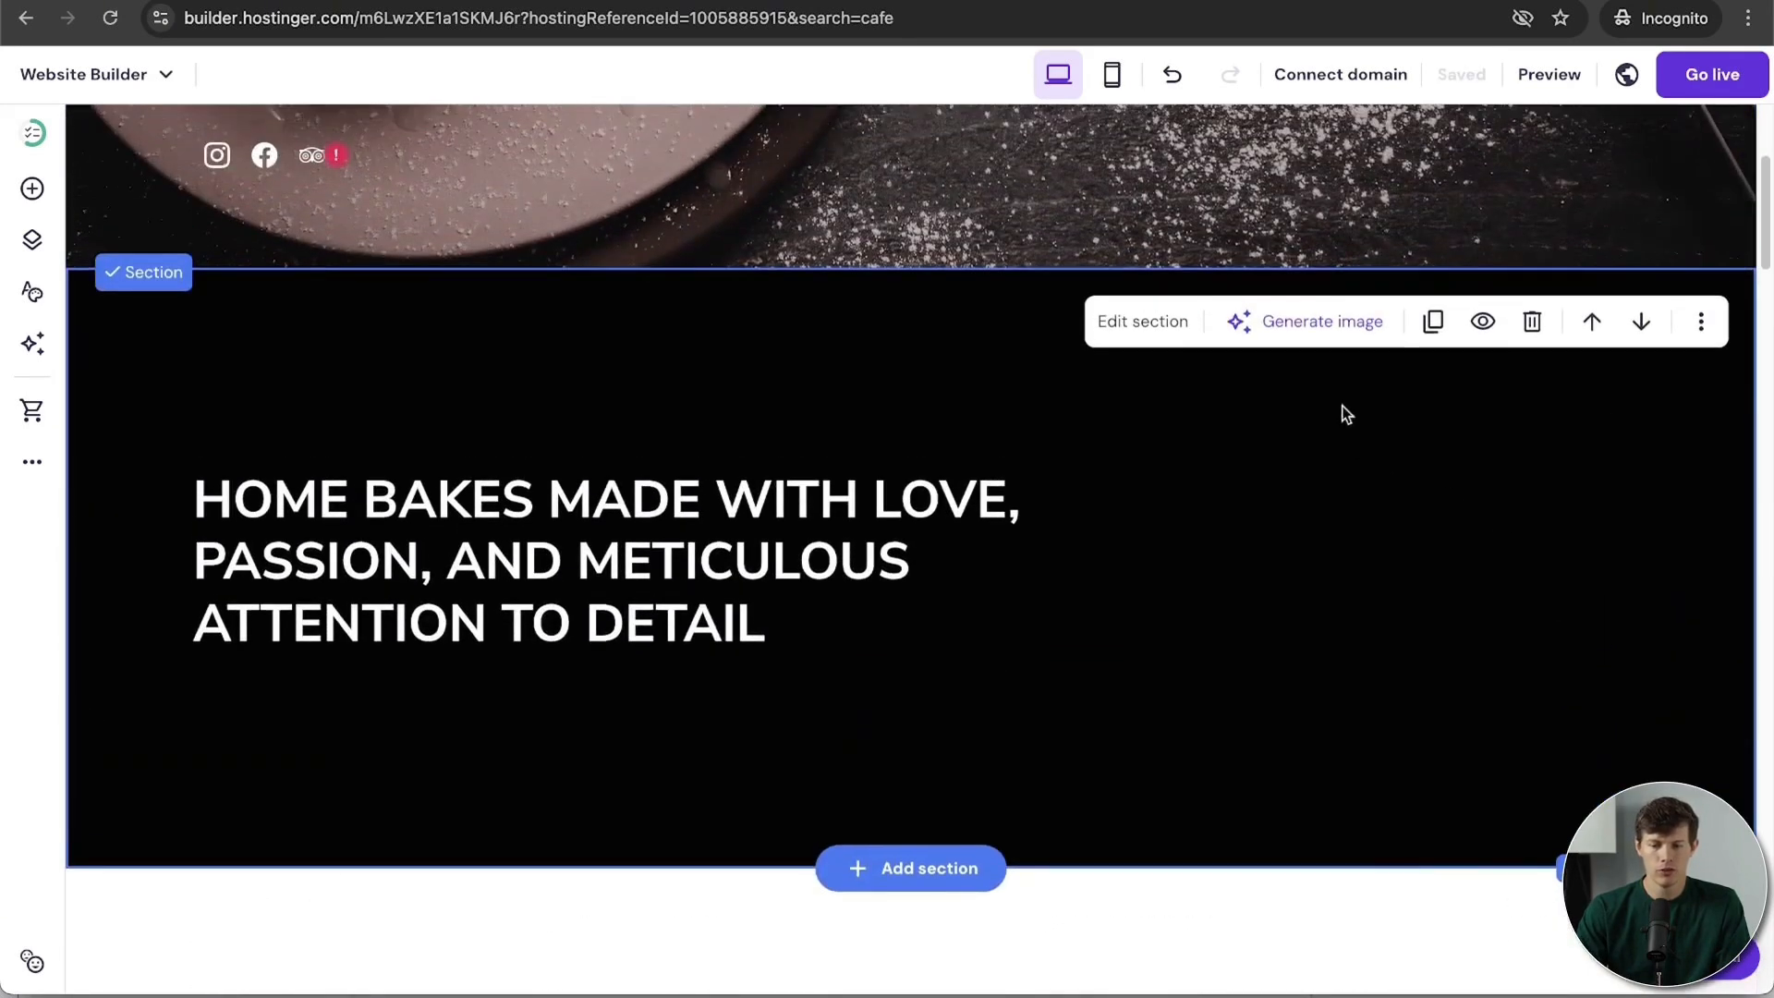
pyautogui.click(1701, 323)
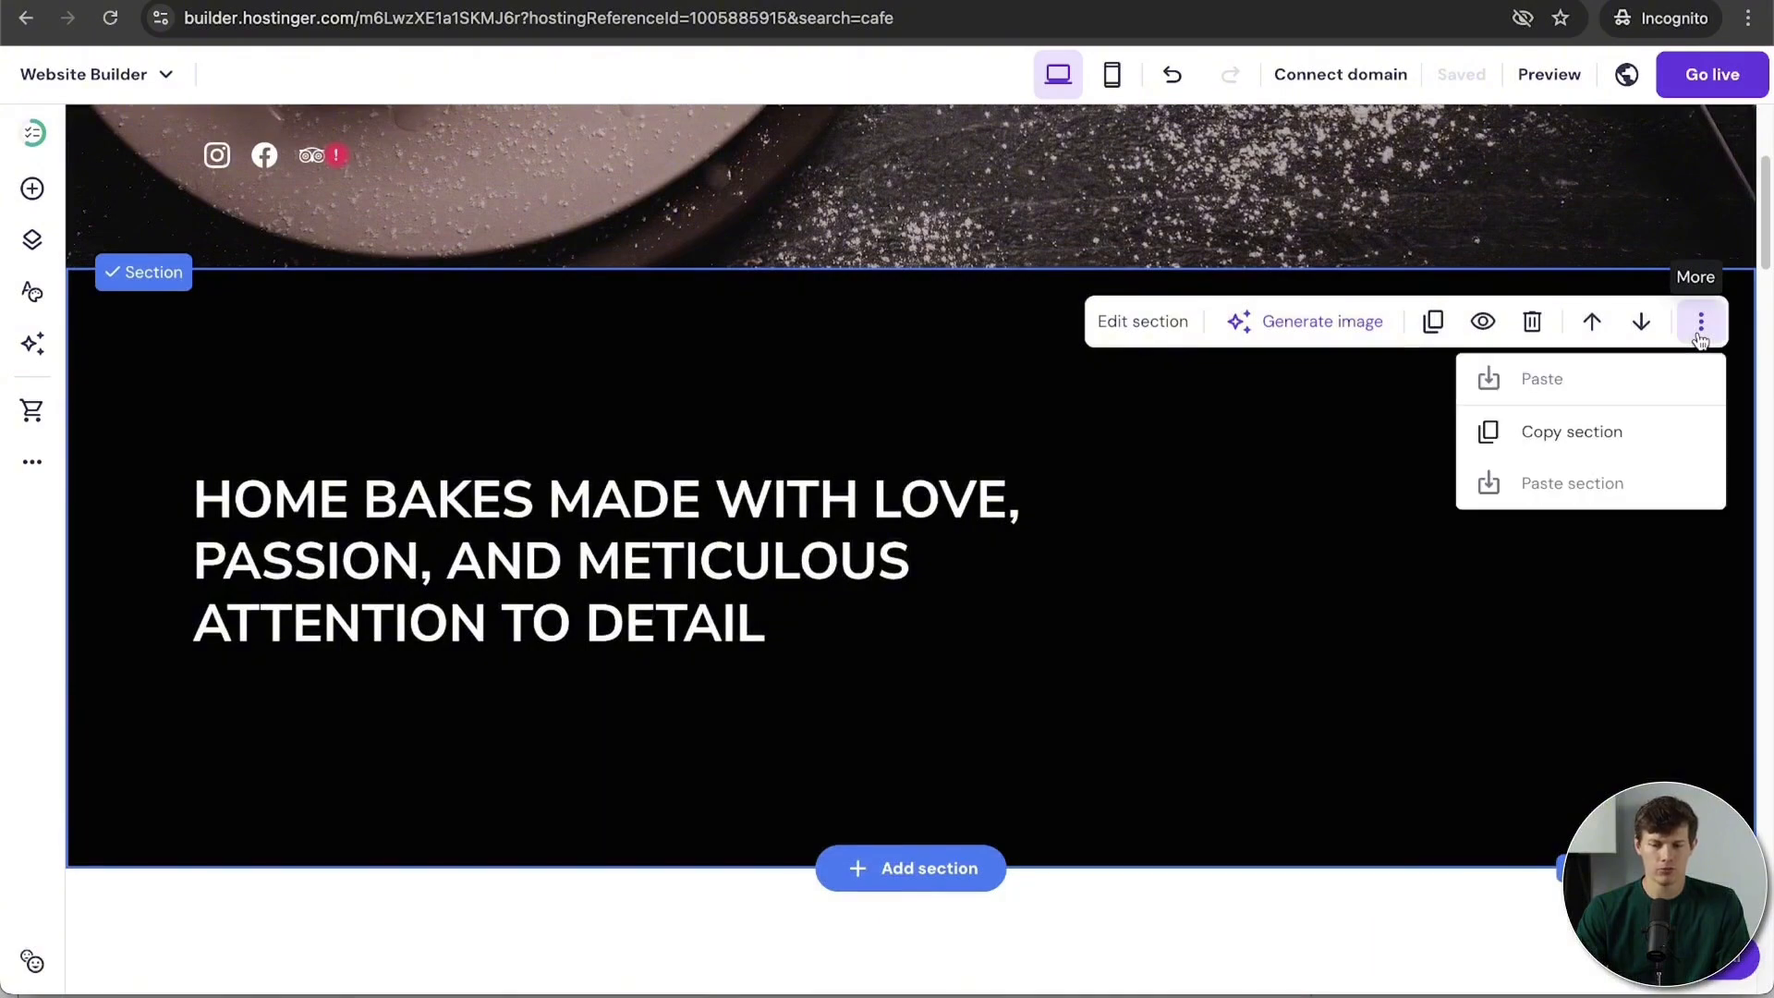
pyautogui.click(1582, 441)
pyautogui.scroll(-15, 1332, 760)
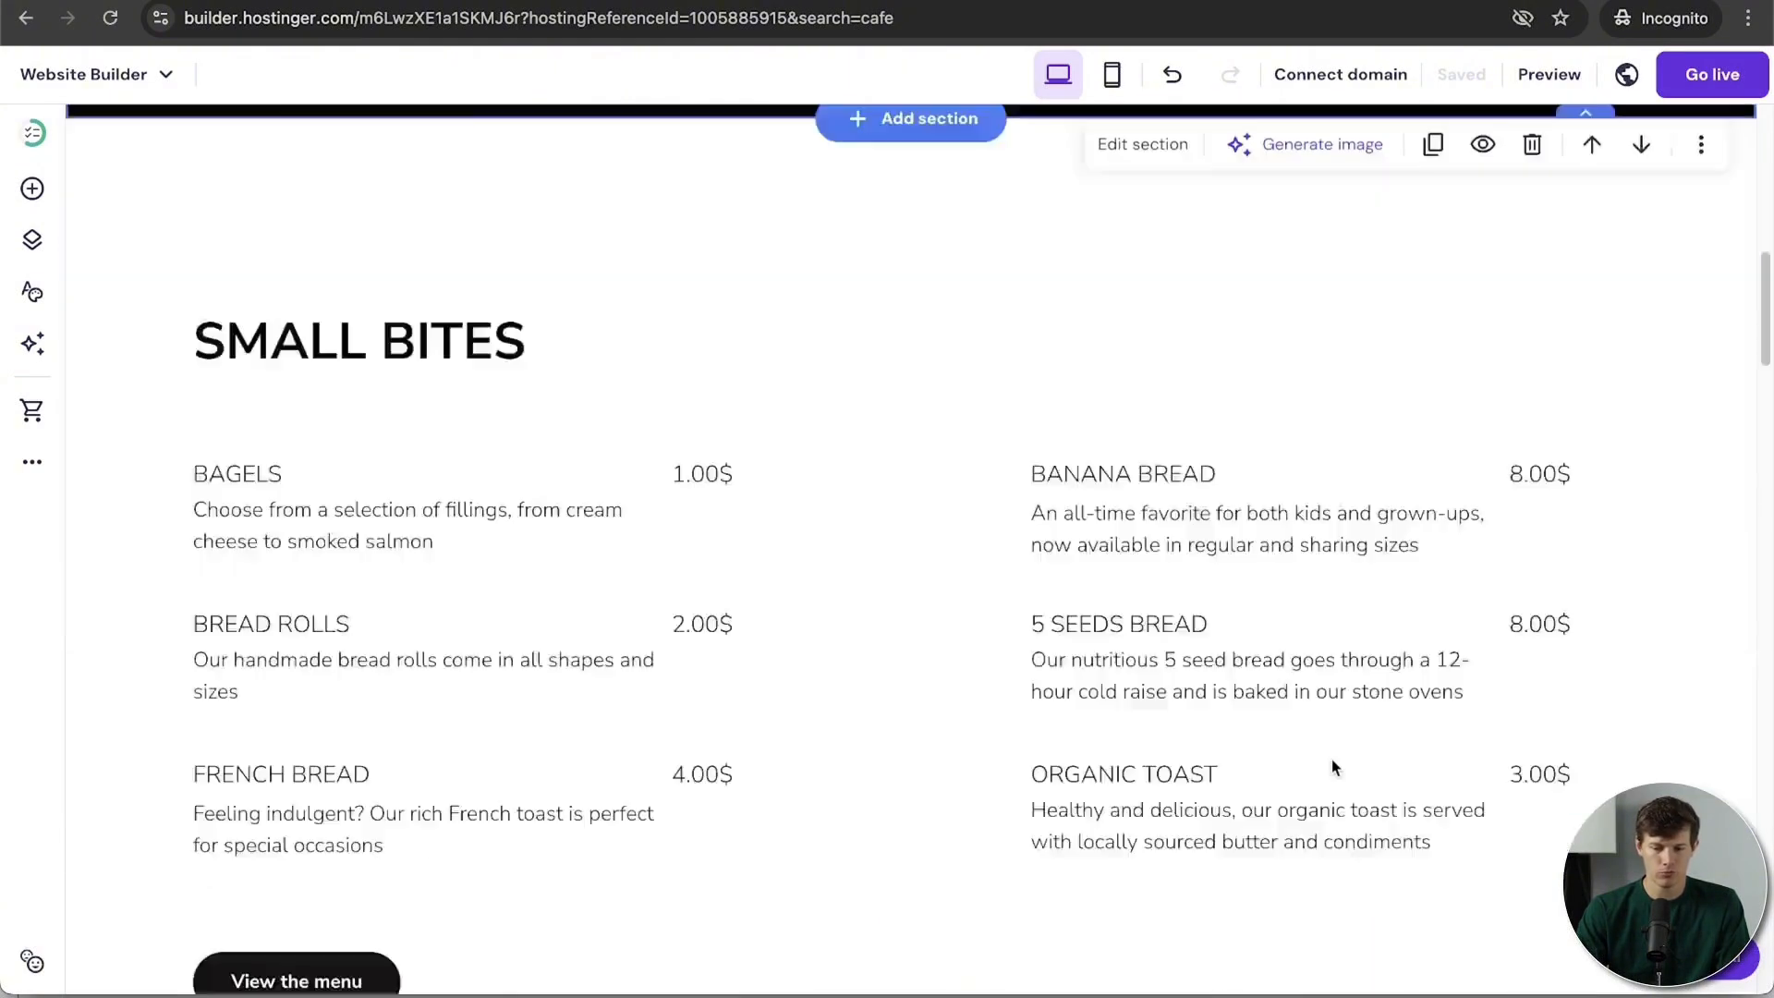
pyautogui.scroll(-15, 1332, 760)
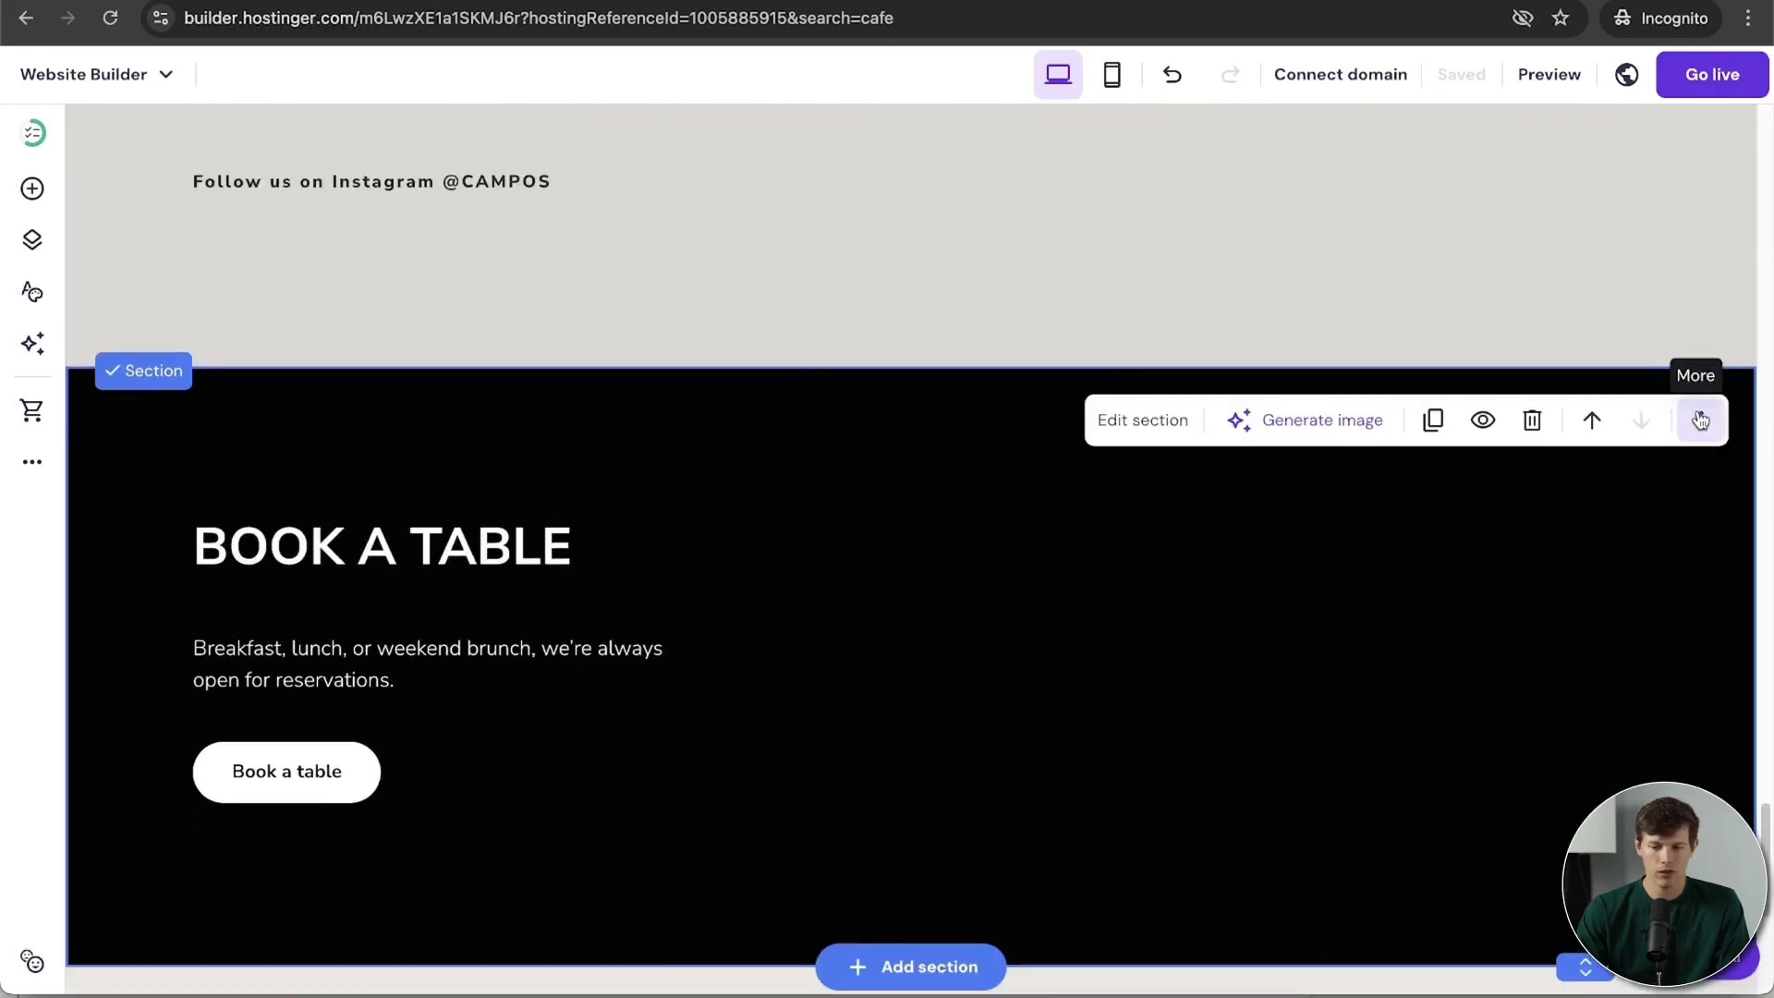
pyautogui.click(1700, 420)
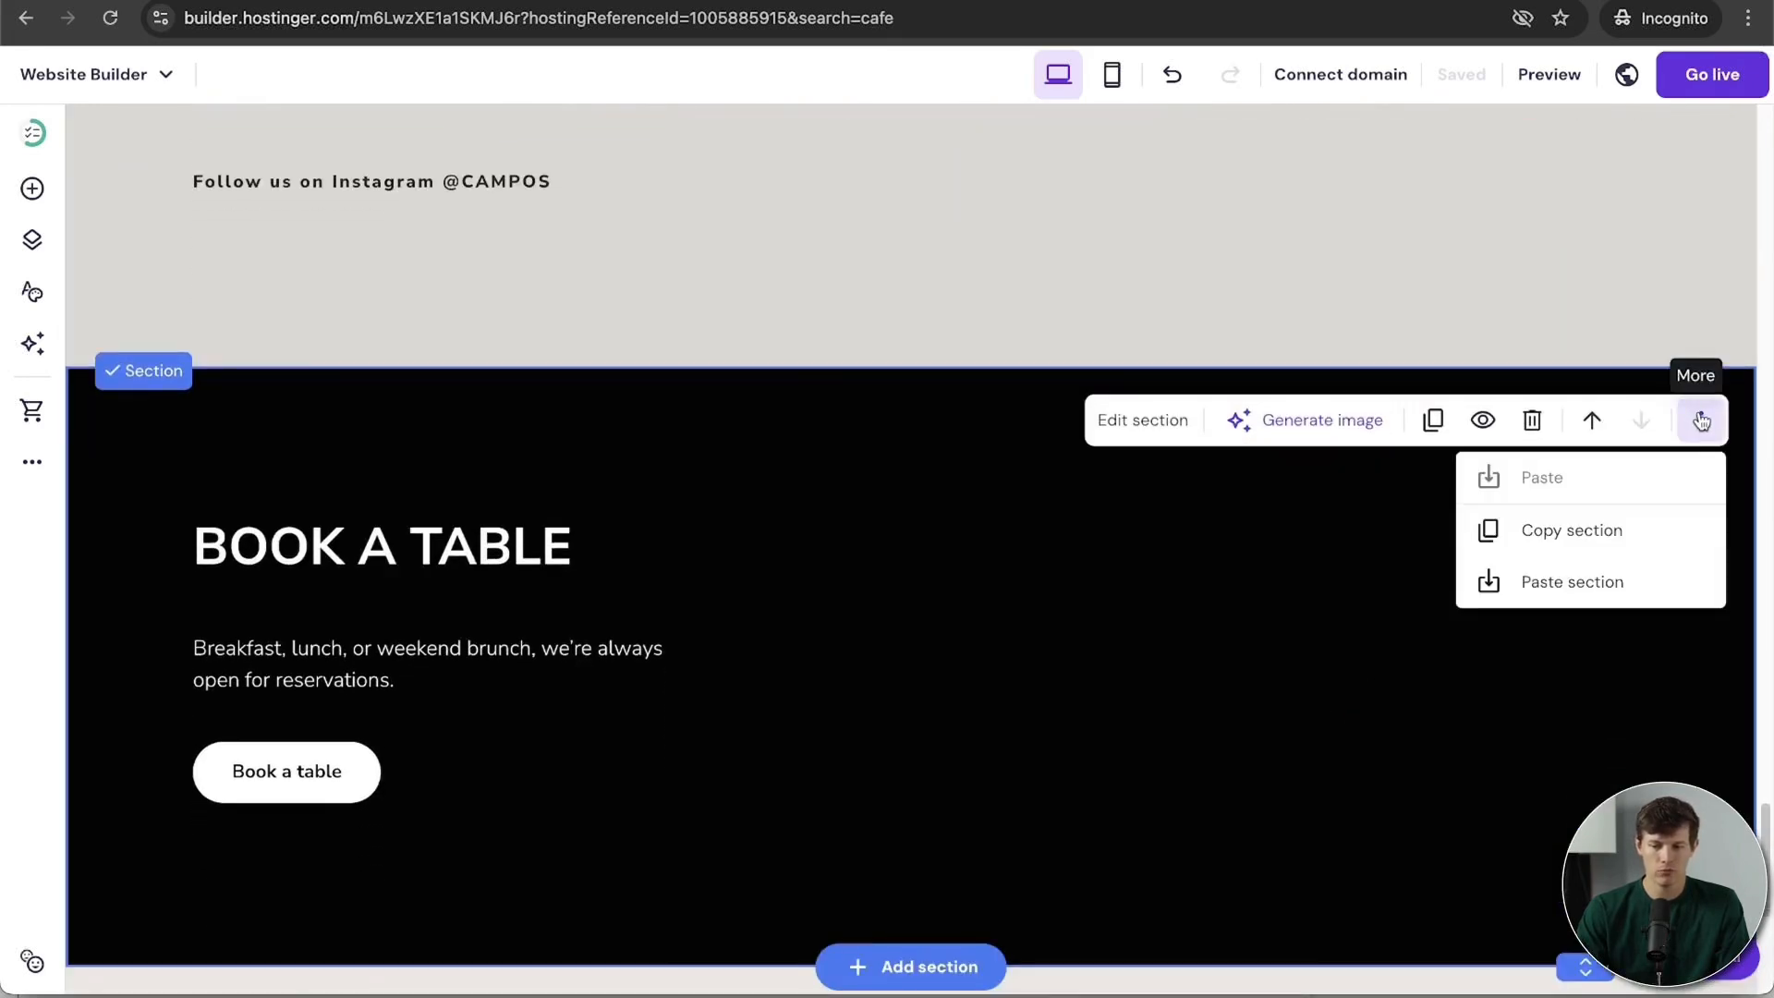
pyautogui.click(1588, 582)
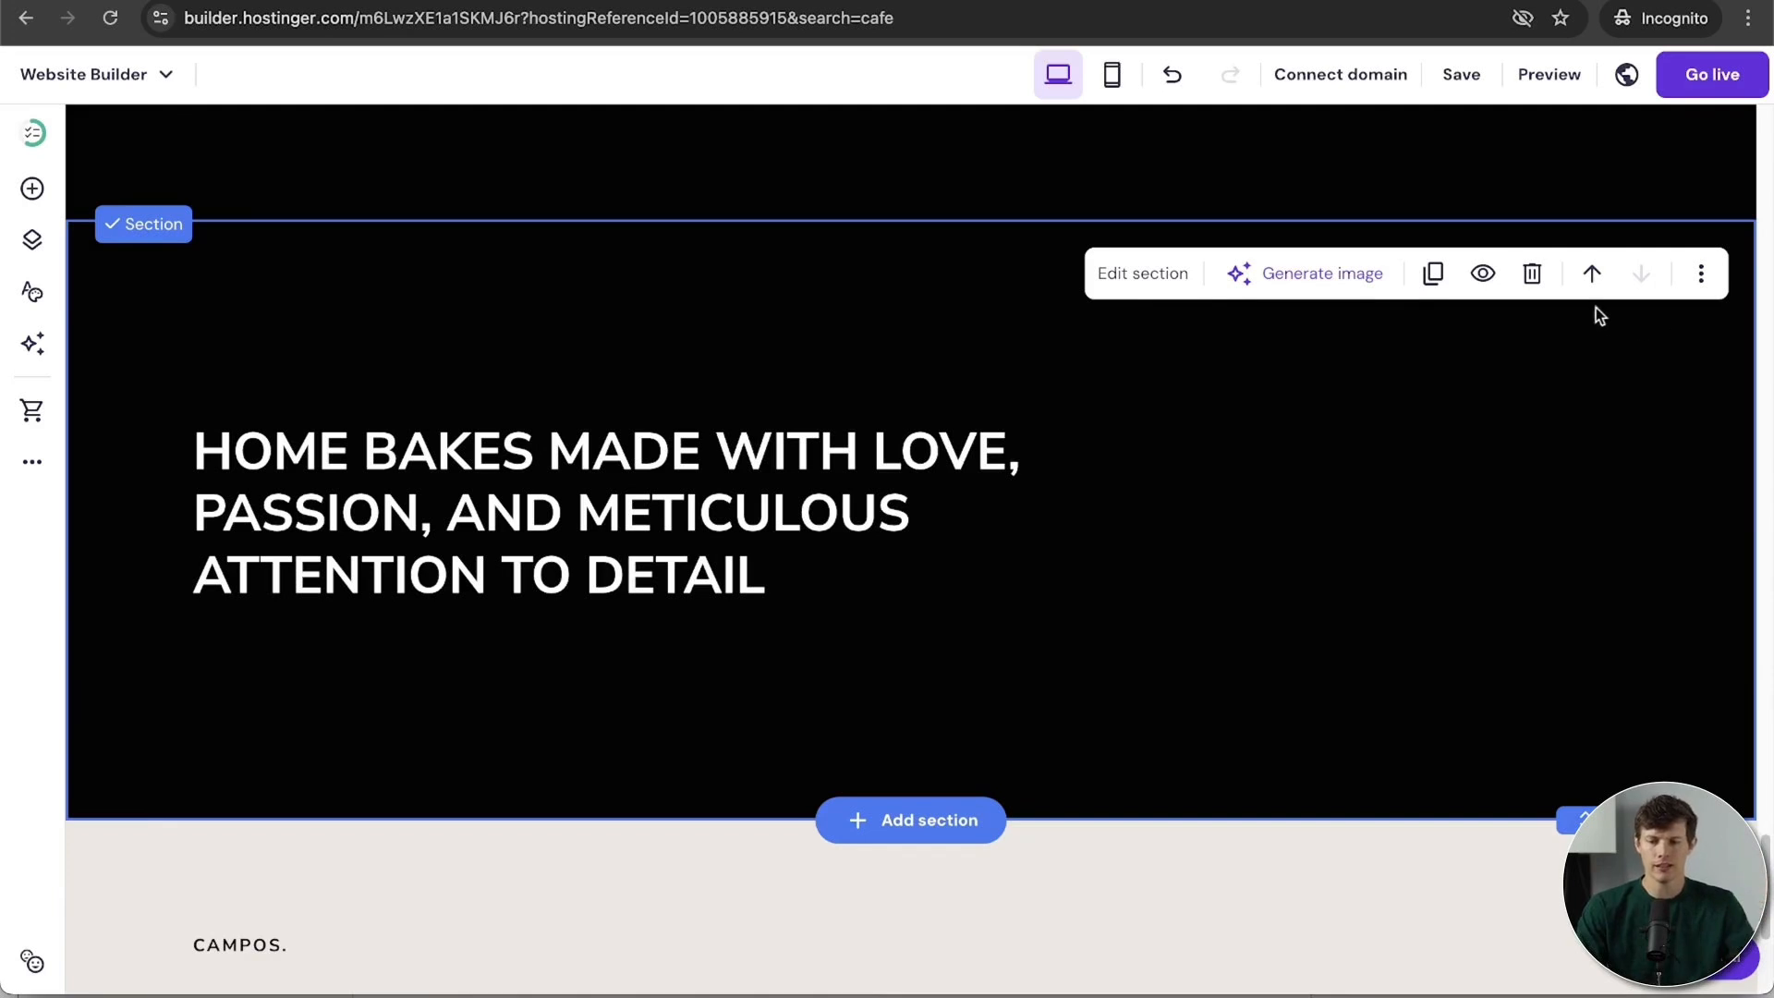
pyautogui.click(1532, 274)
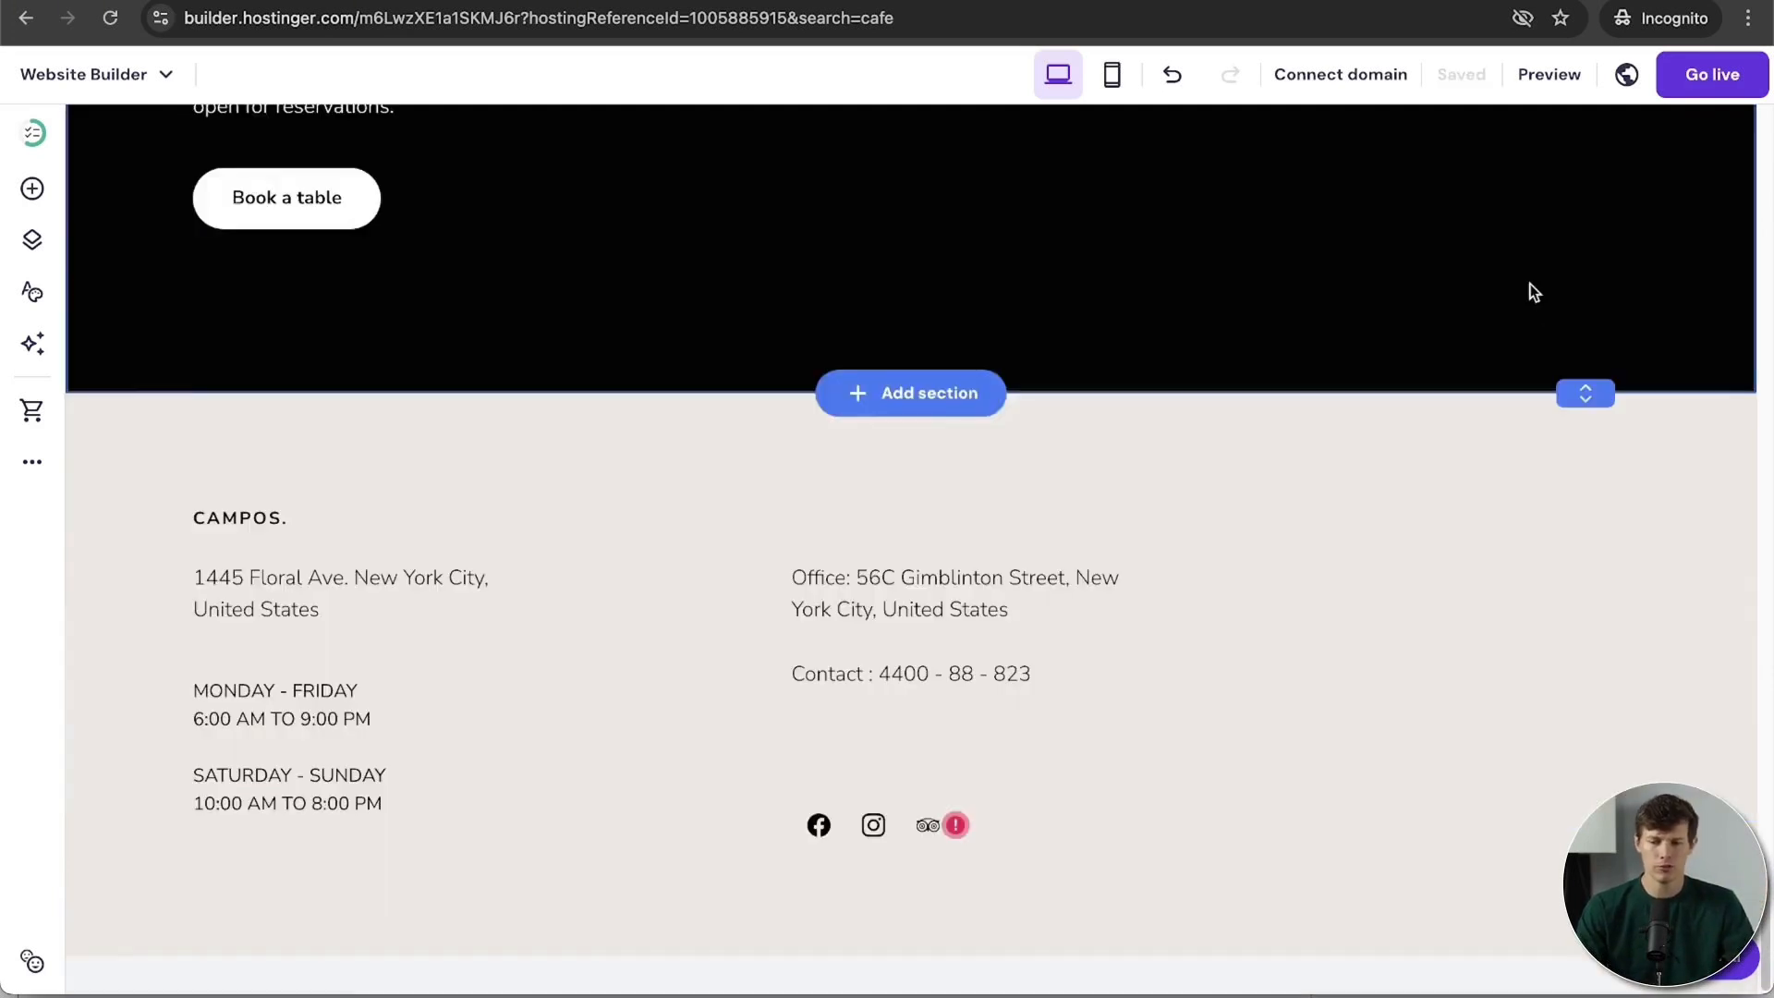
pyautogui.scroll(3, 1349, 658)
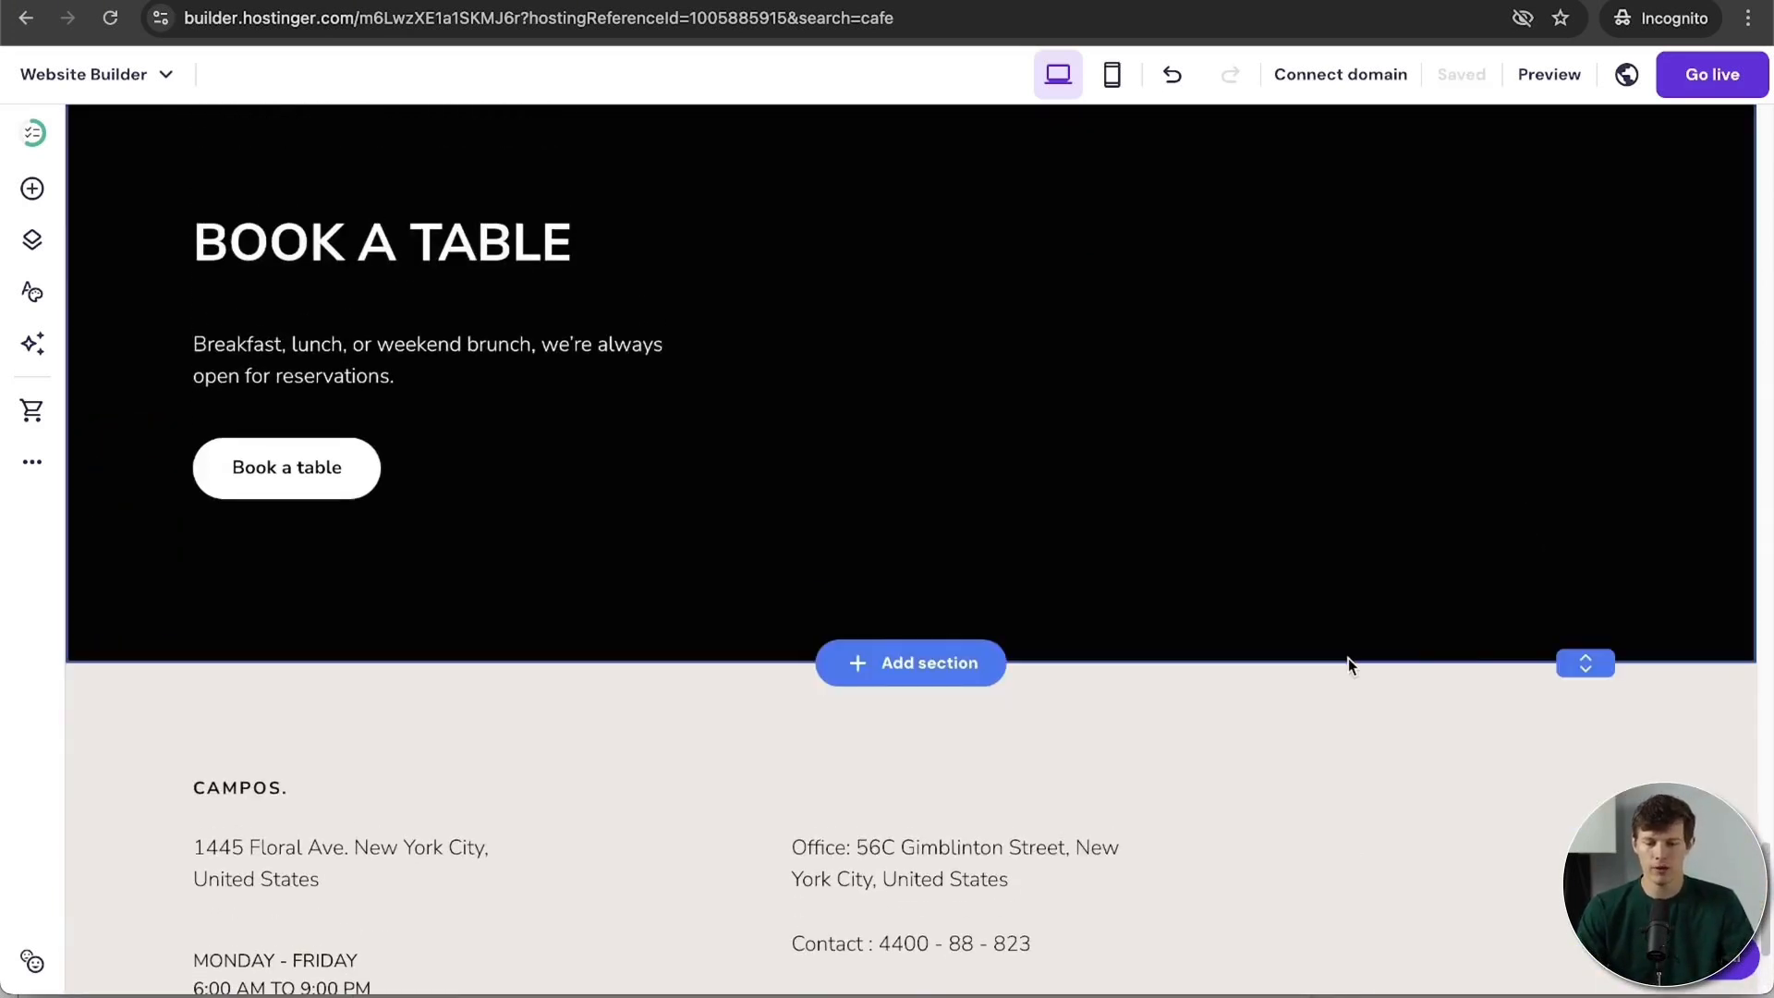
pyautogui.scroll(2, 1349, 658)
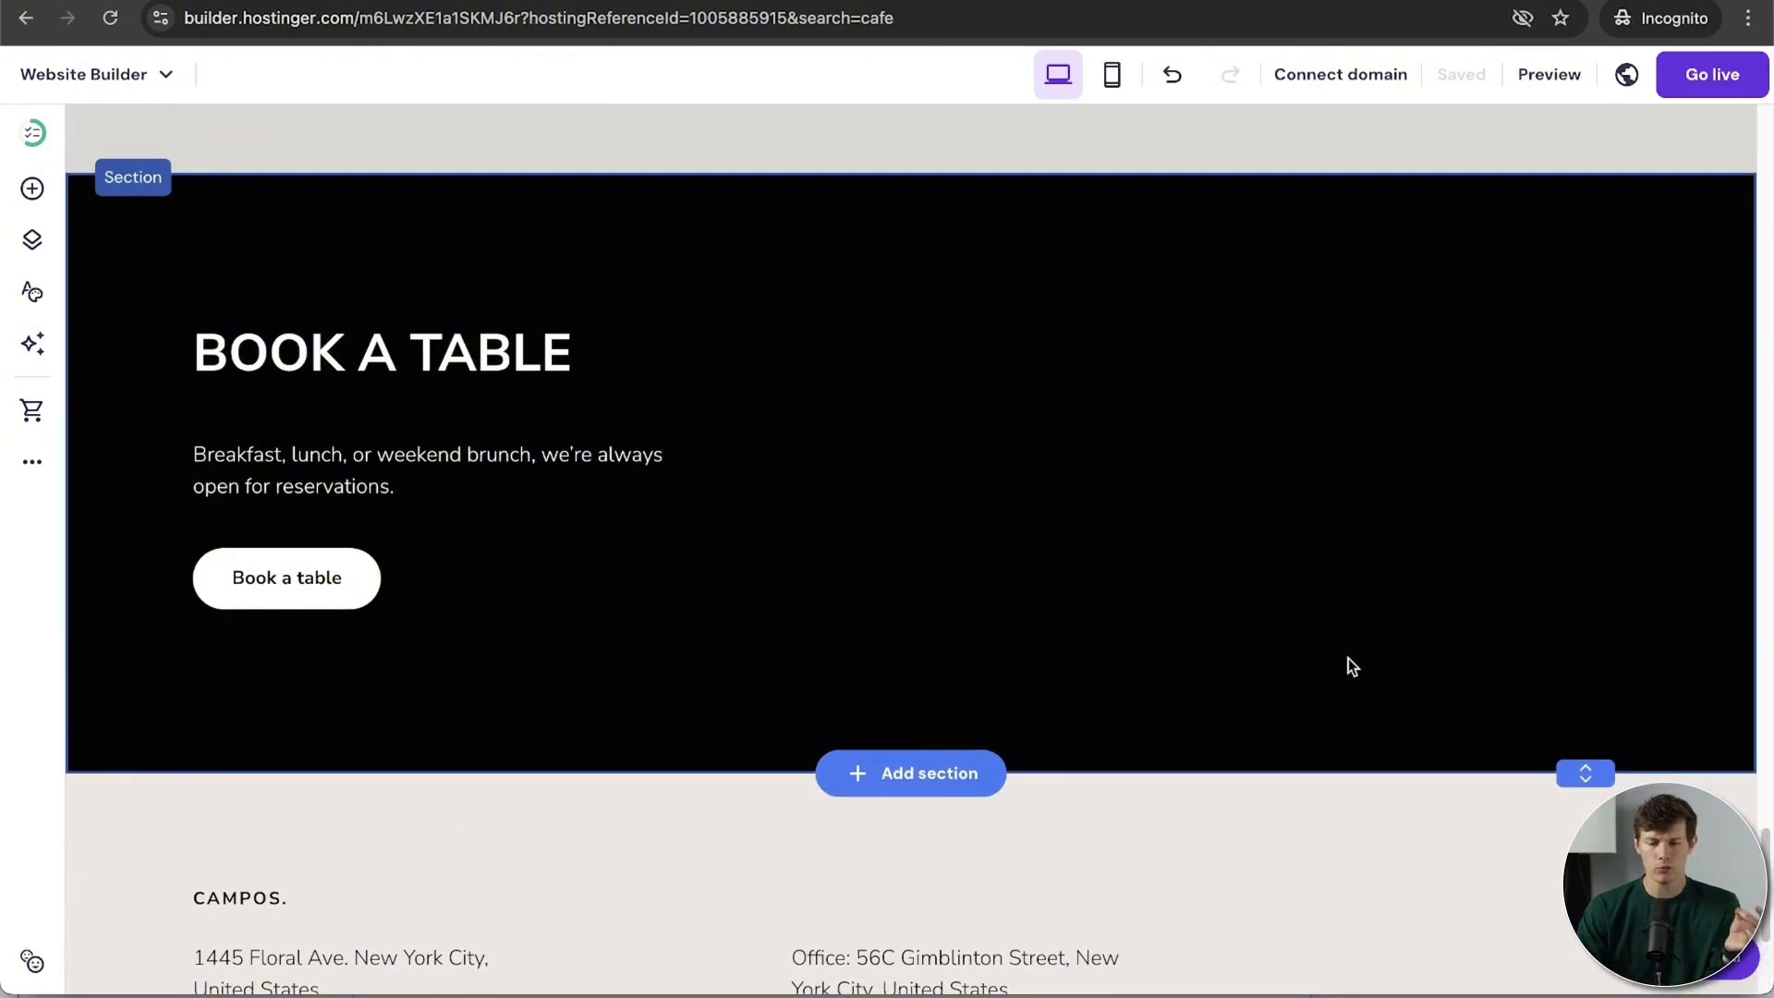
# Step: Add a section below Book a Table, browse About, Services, Contact and Gallery templates, then choose Generate section
pyautogui.click(939, 773)
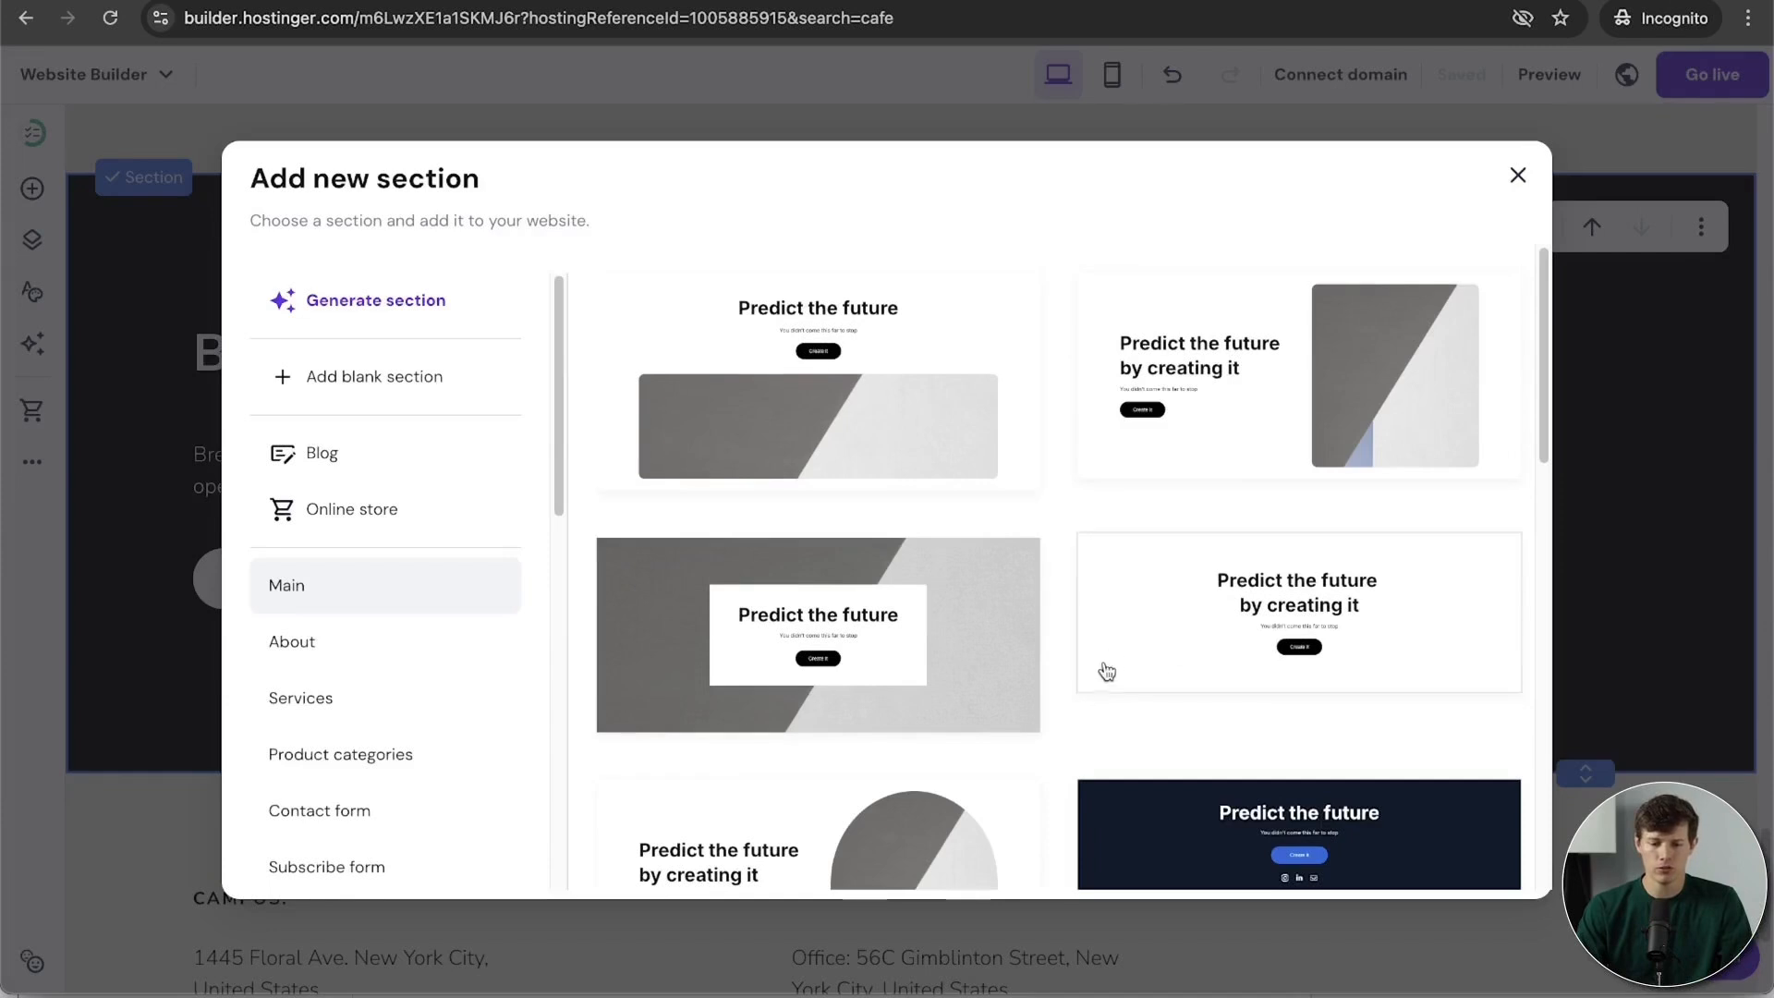
pyautogui.scroll(-6, 1112, 662)
pyautogui.scroll(-2, 1116, 664)
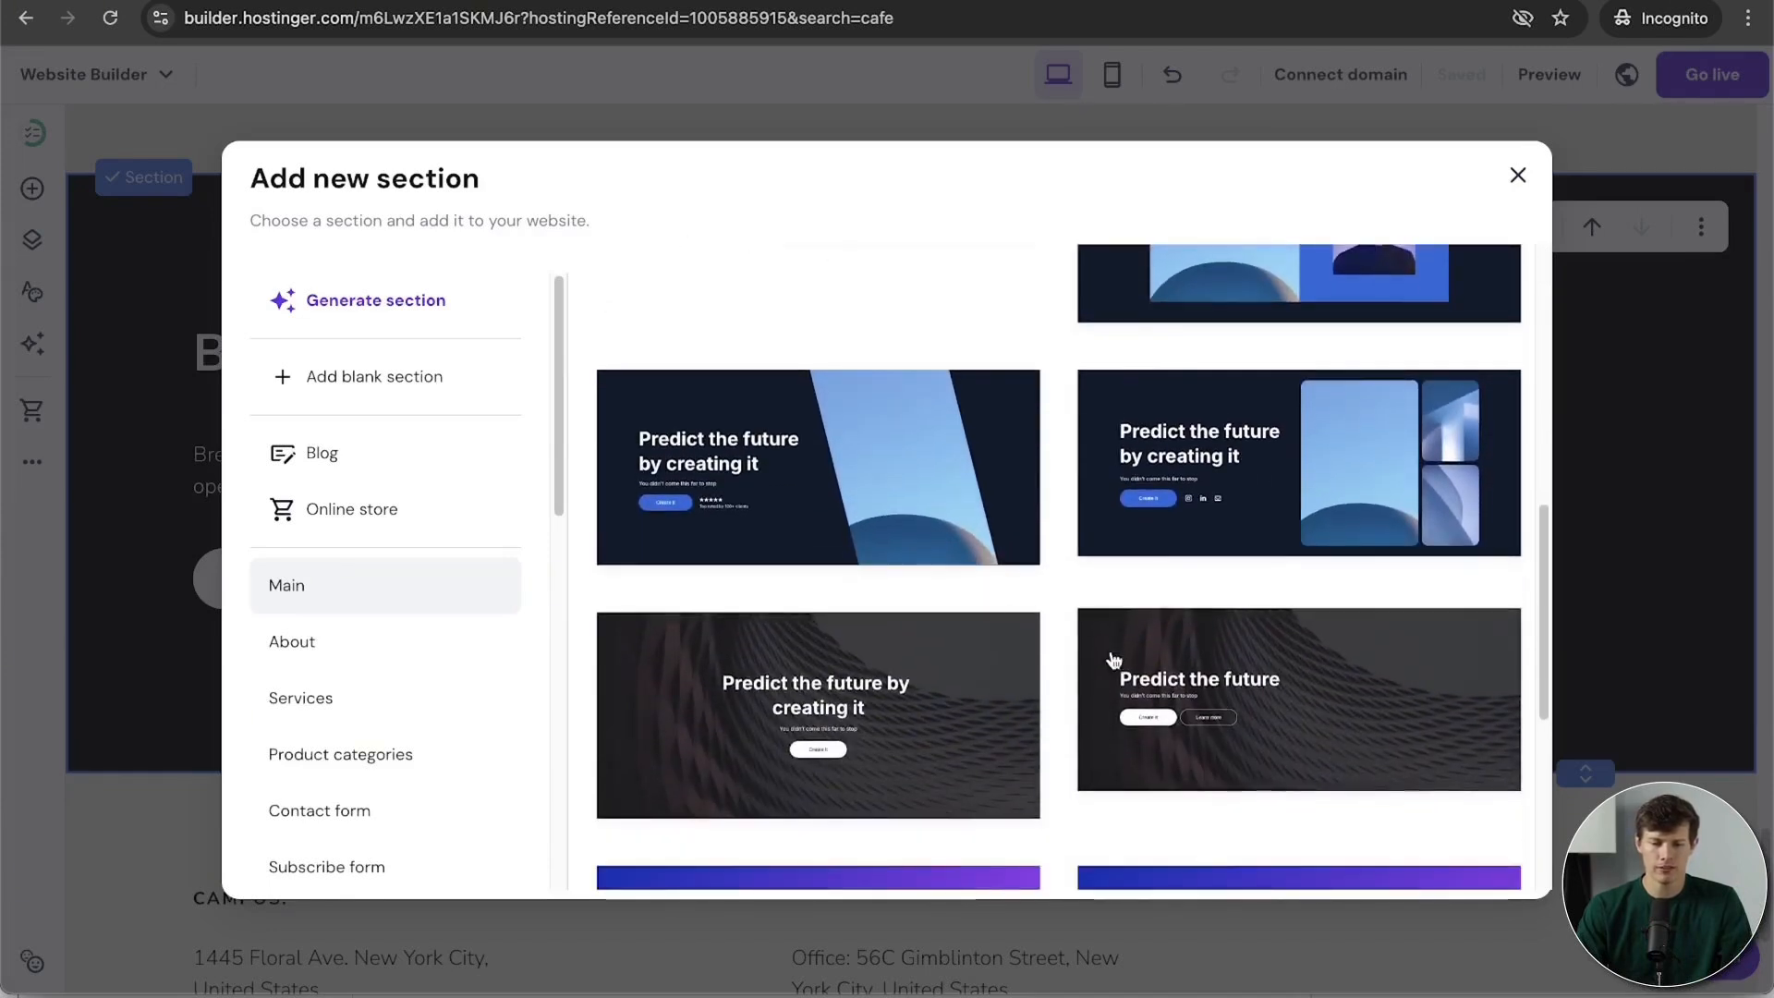
pyautogui.click(359, 654)
pyautogui.click(361, 714)
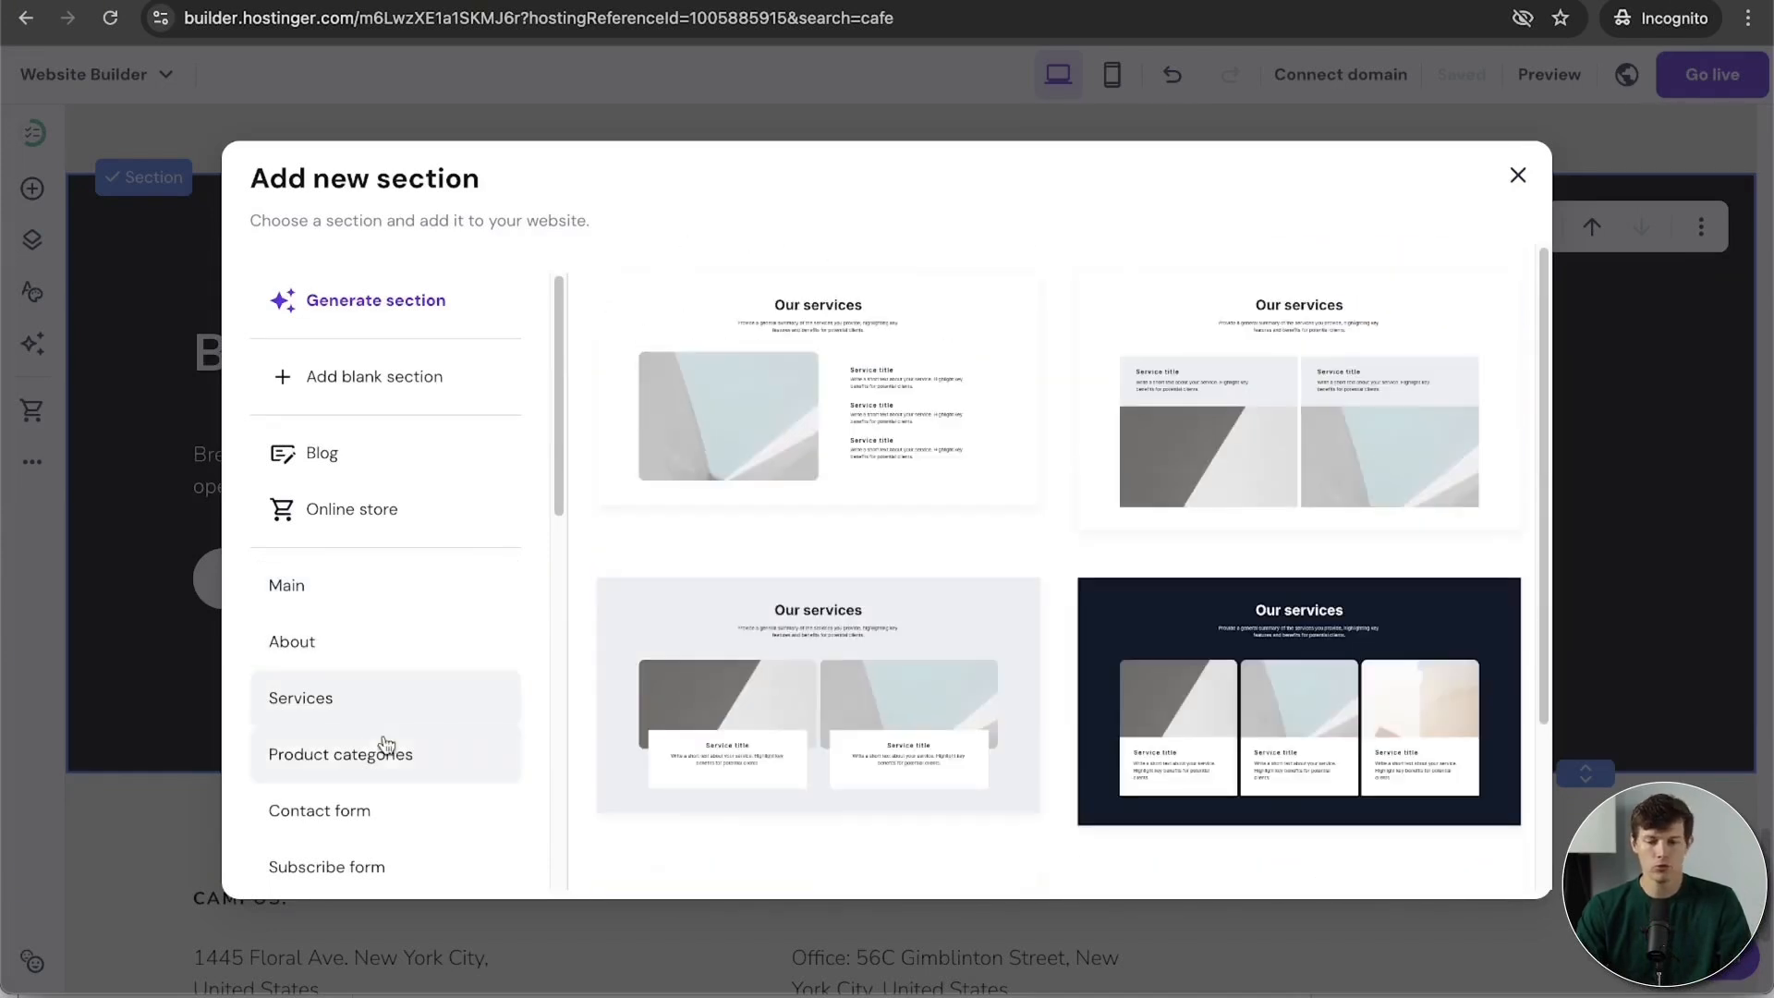
pyautogui.scroll(-3, 393, 755)
pyautogui.click(377, 499)
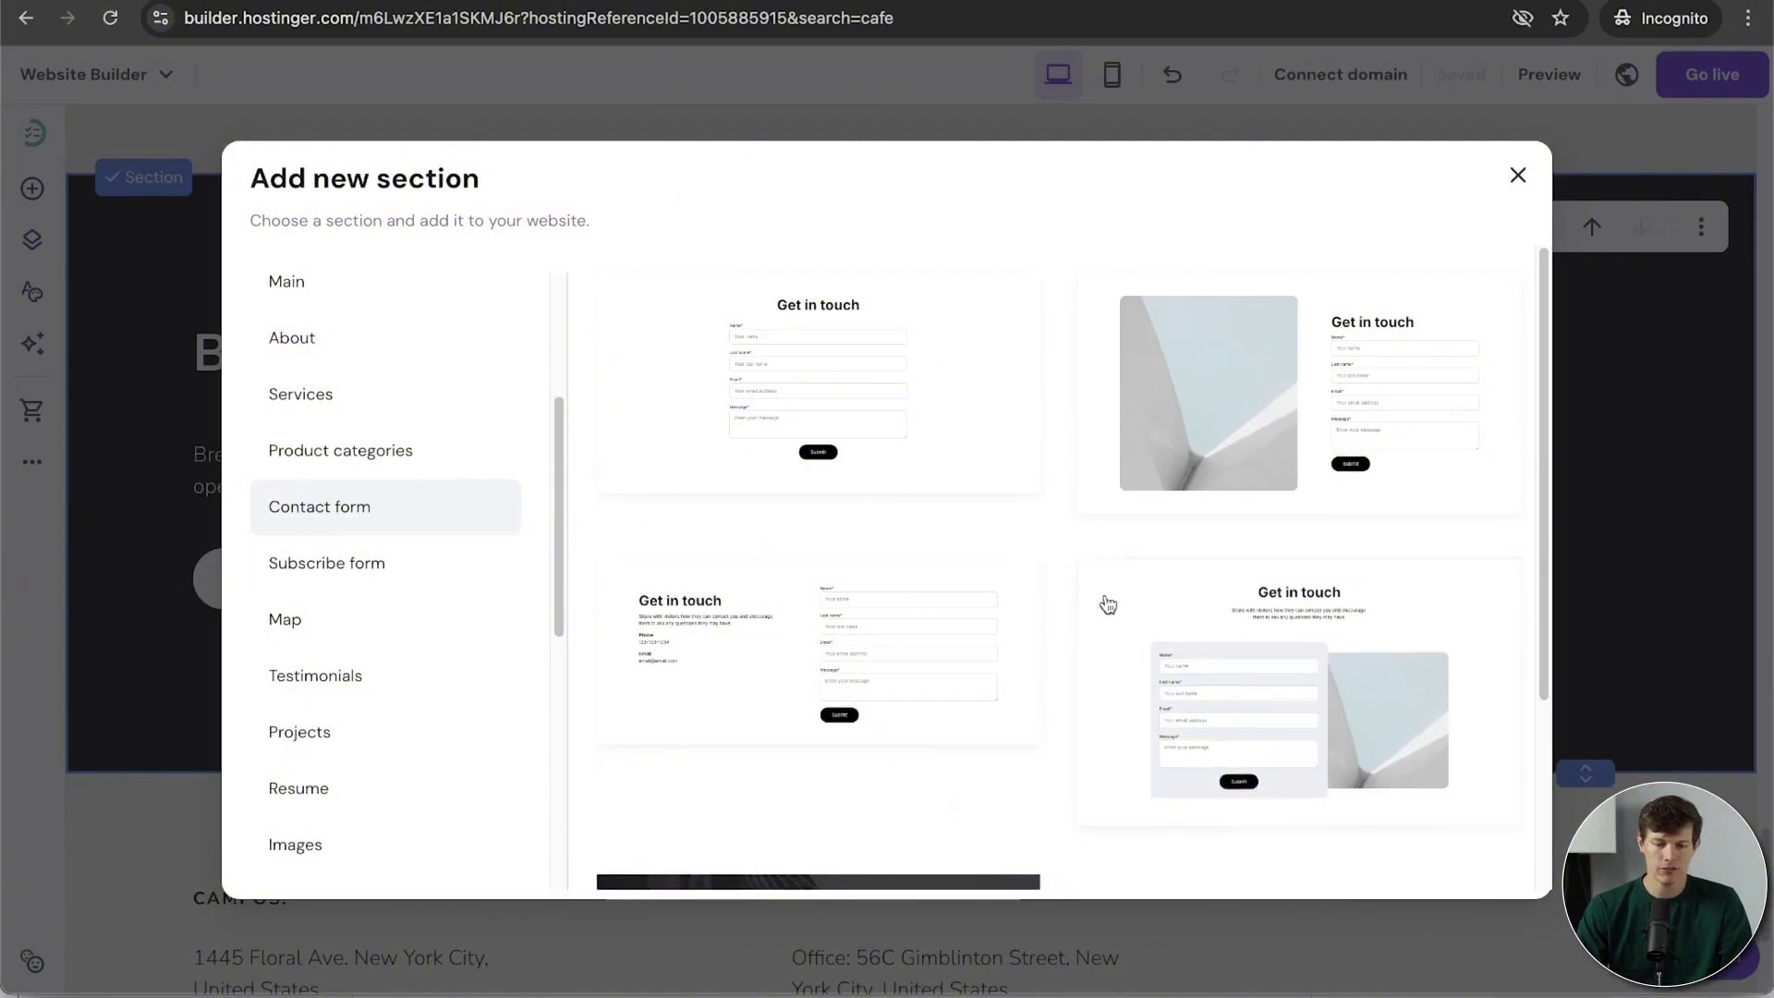
pyautogui.scroll(-3, 337, 614)
pyautogui.click(337, 614)
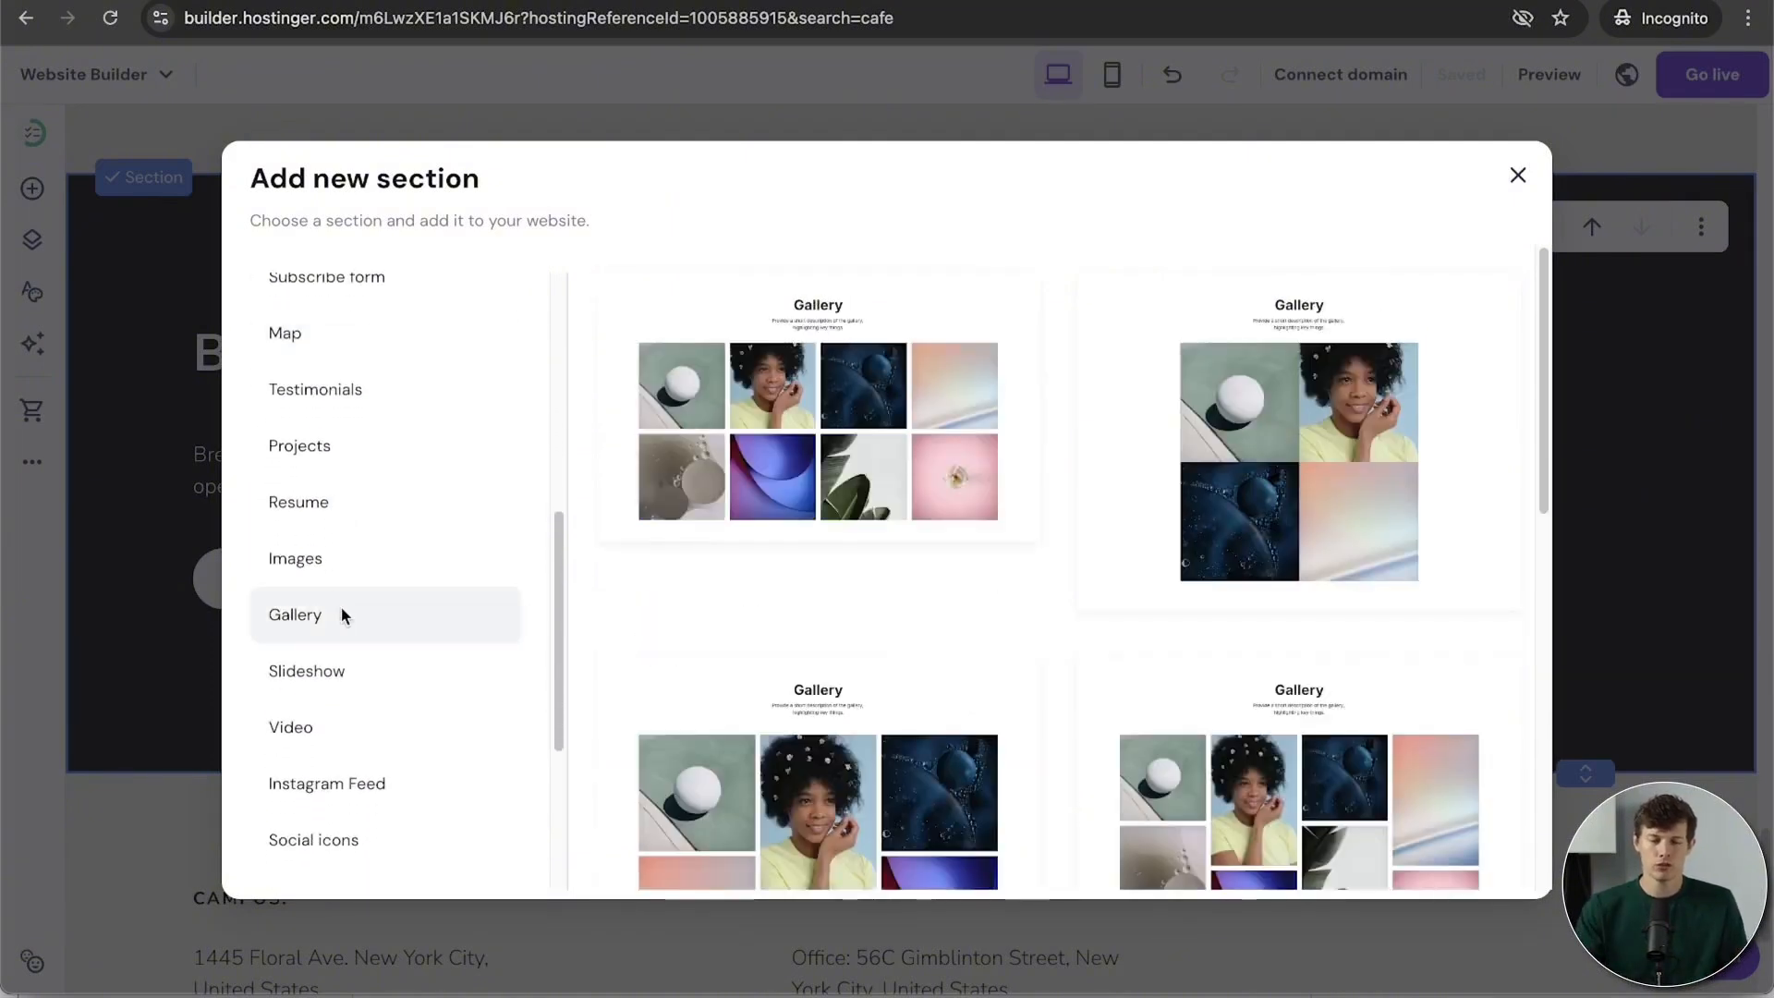
pyautogui.scroll(-4, 341, 606)
pyautogui.scroll(10, 342, 611)
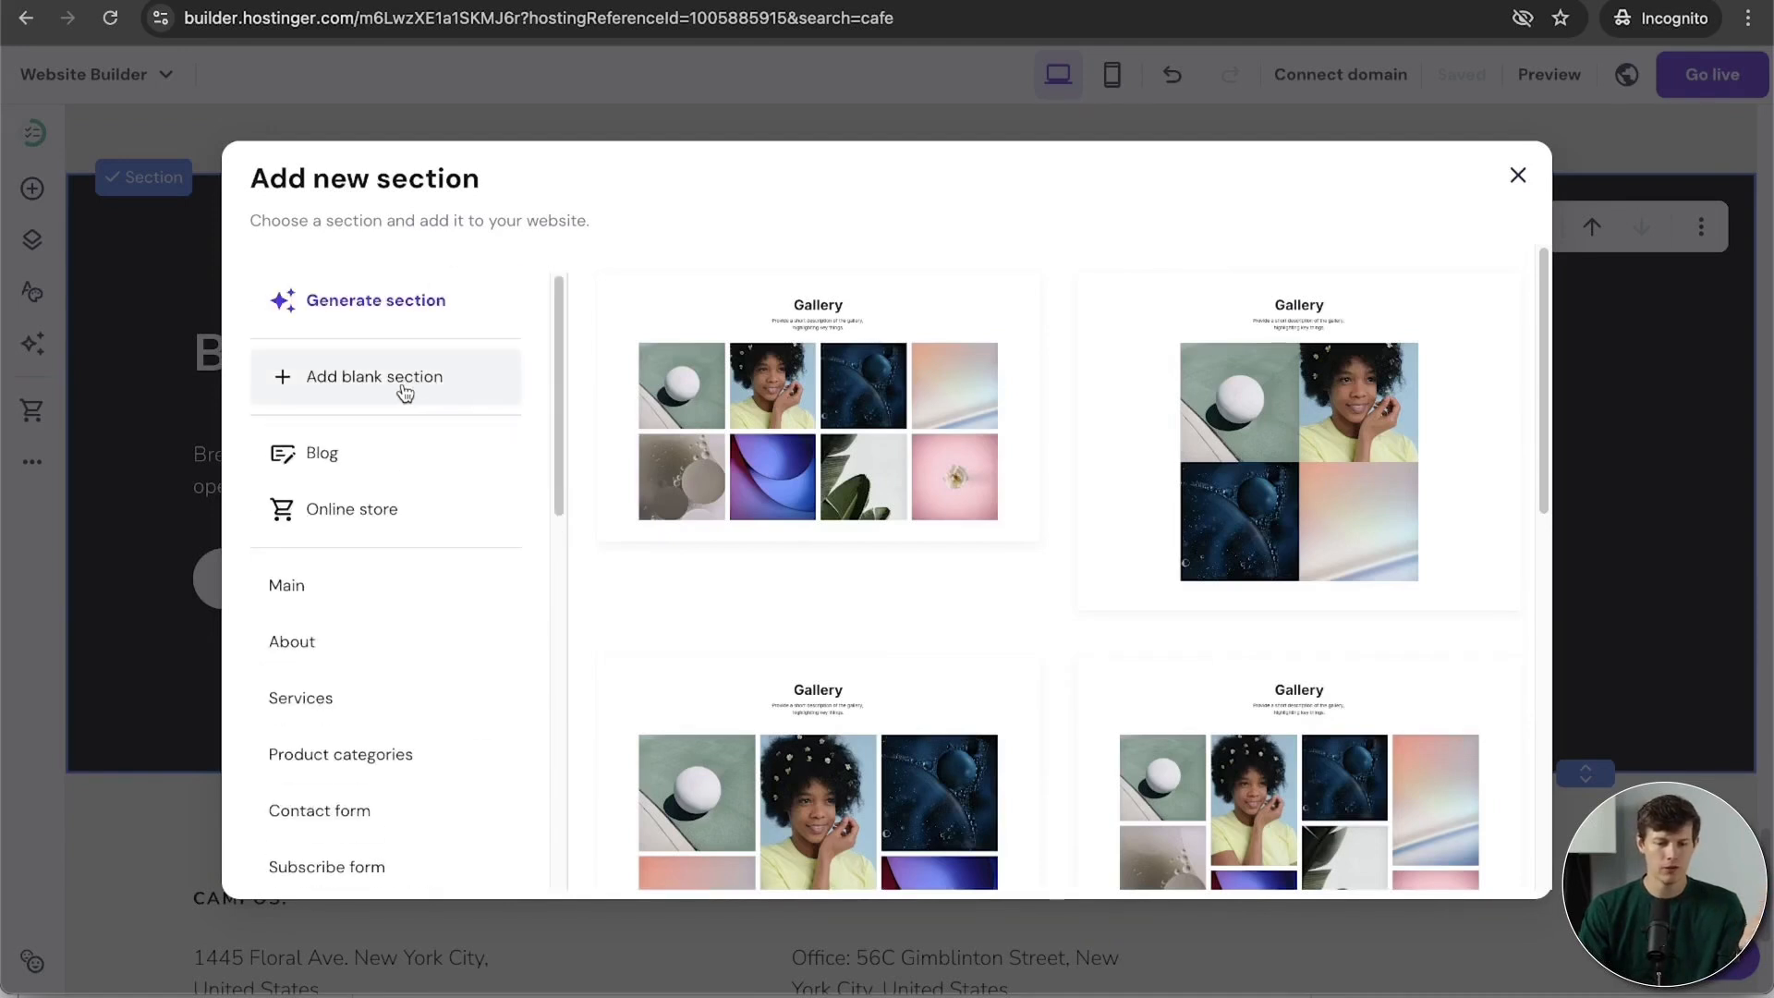
pyautogui.click(405, 318)
# Step: Generate an AI section from the pasted coffee description
pyautogui.click(740, 479)
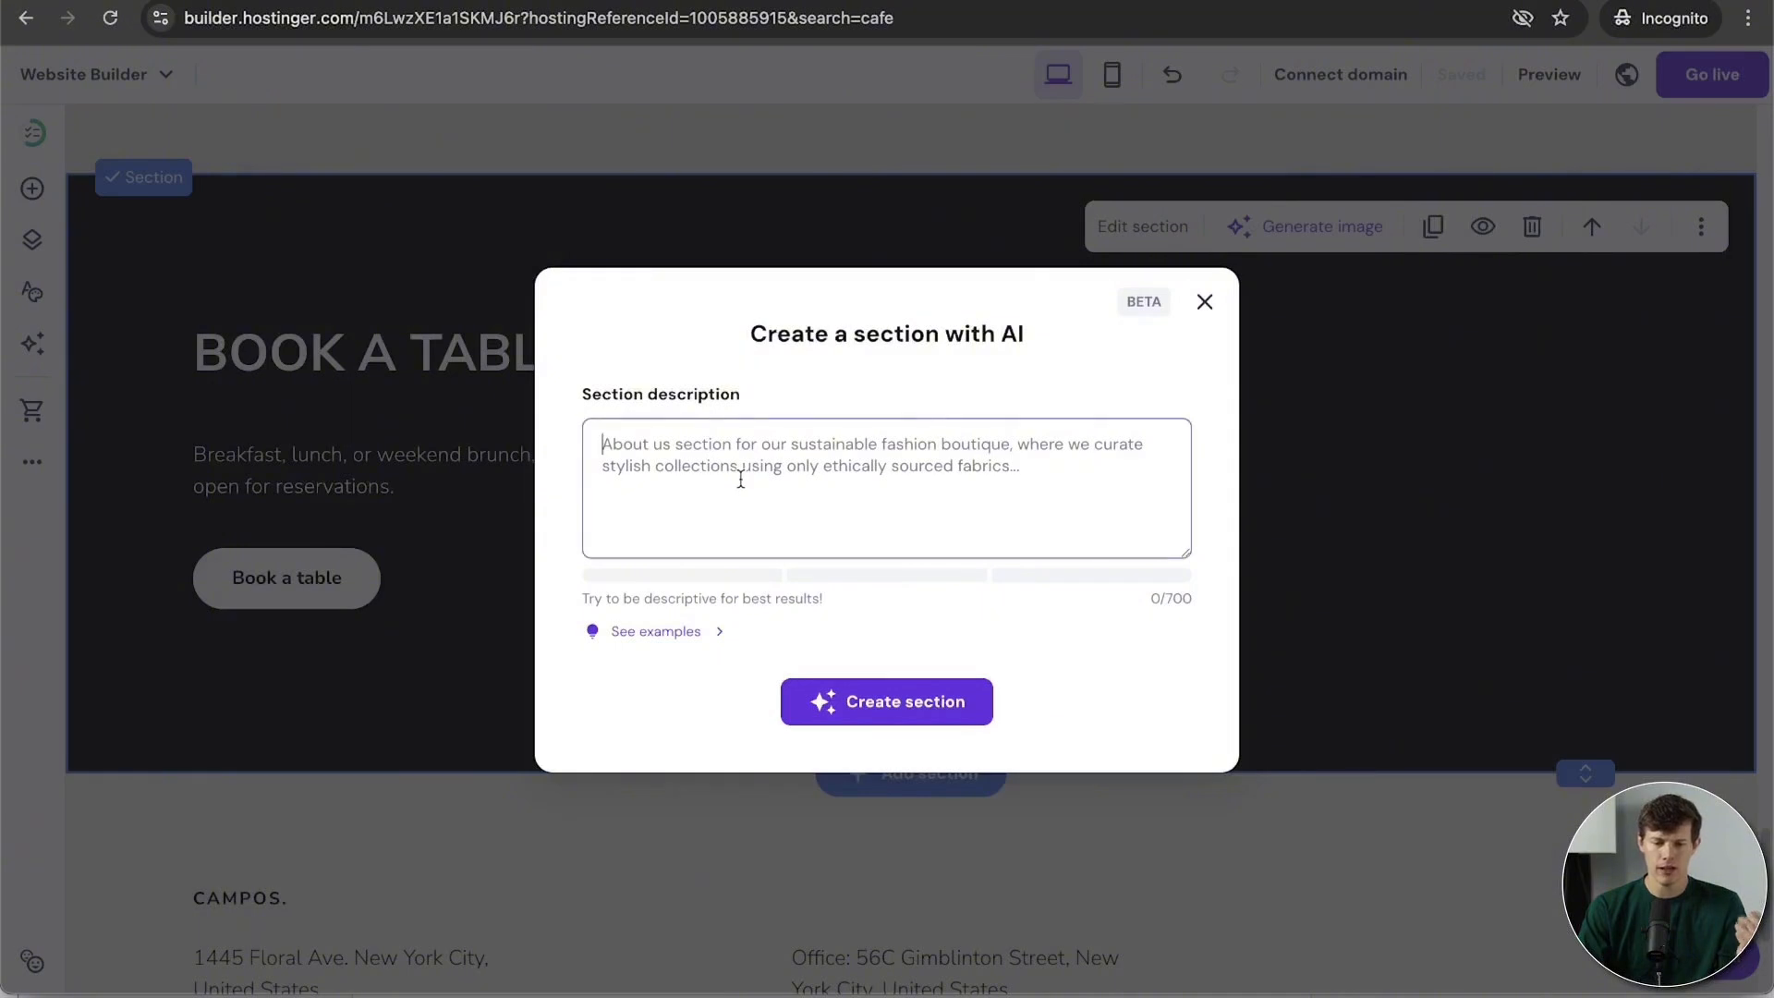
pyautogui.press('super+v')
pyautogui.click(907, 702)
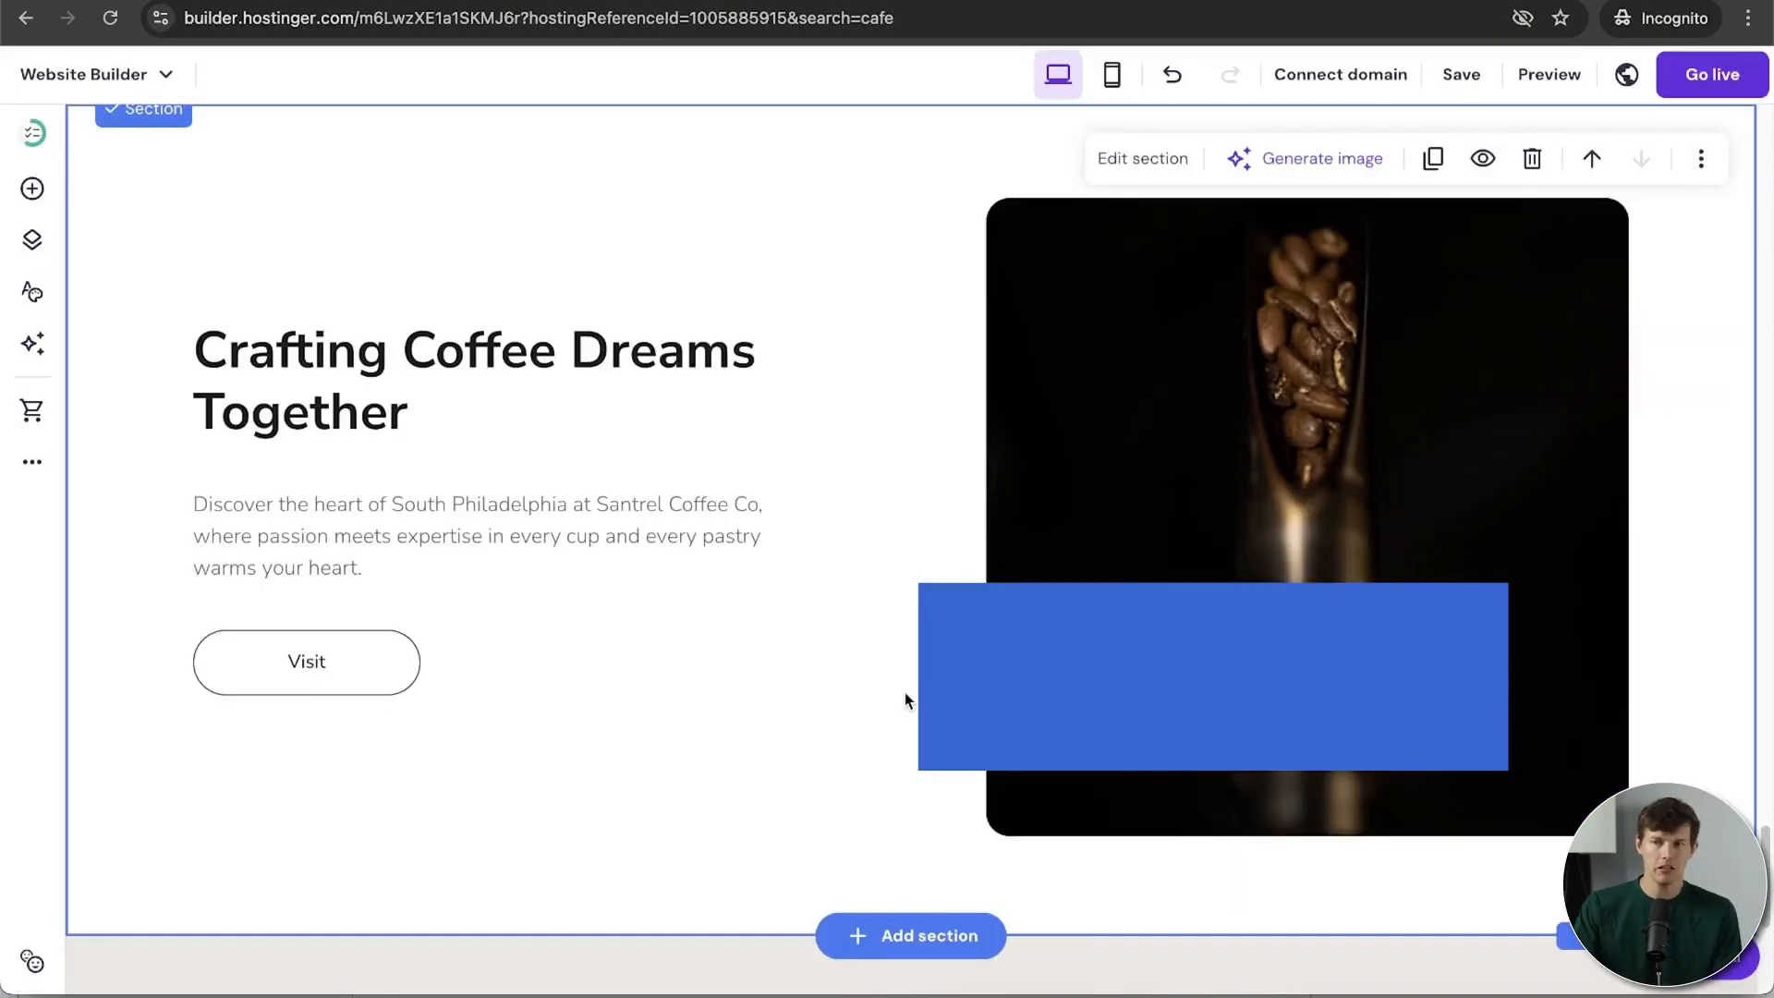
# Step: Delete the blue rectangle and widen the coffee bean image to the left
pyautogui.click(1099, 682)
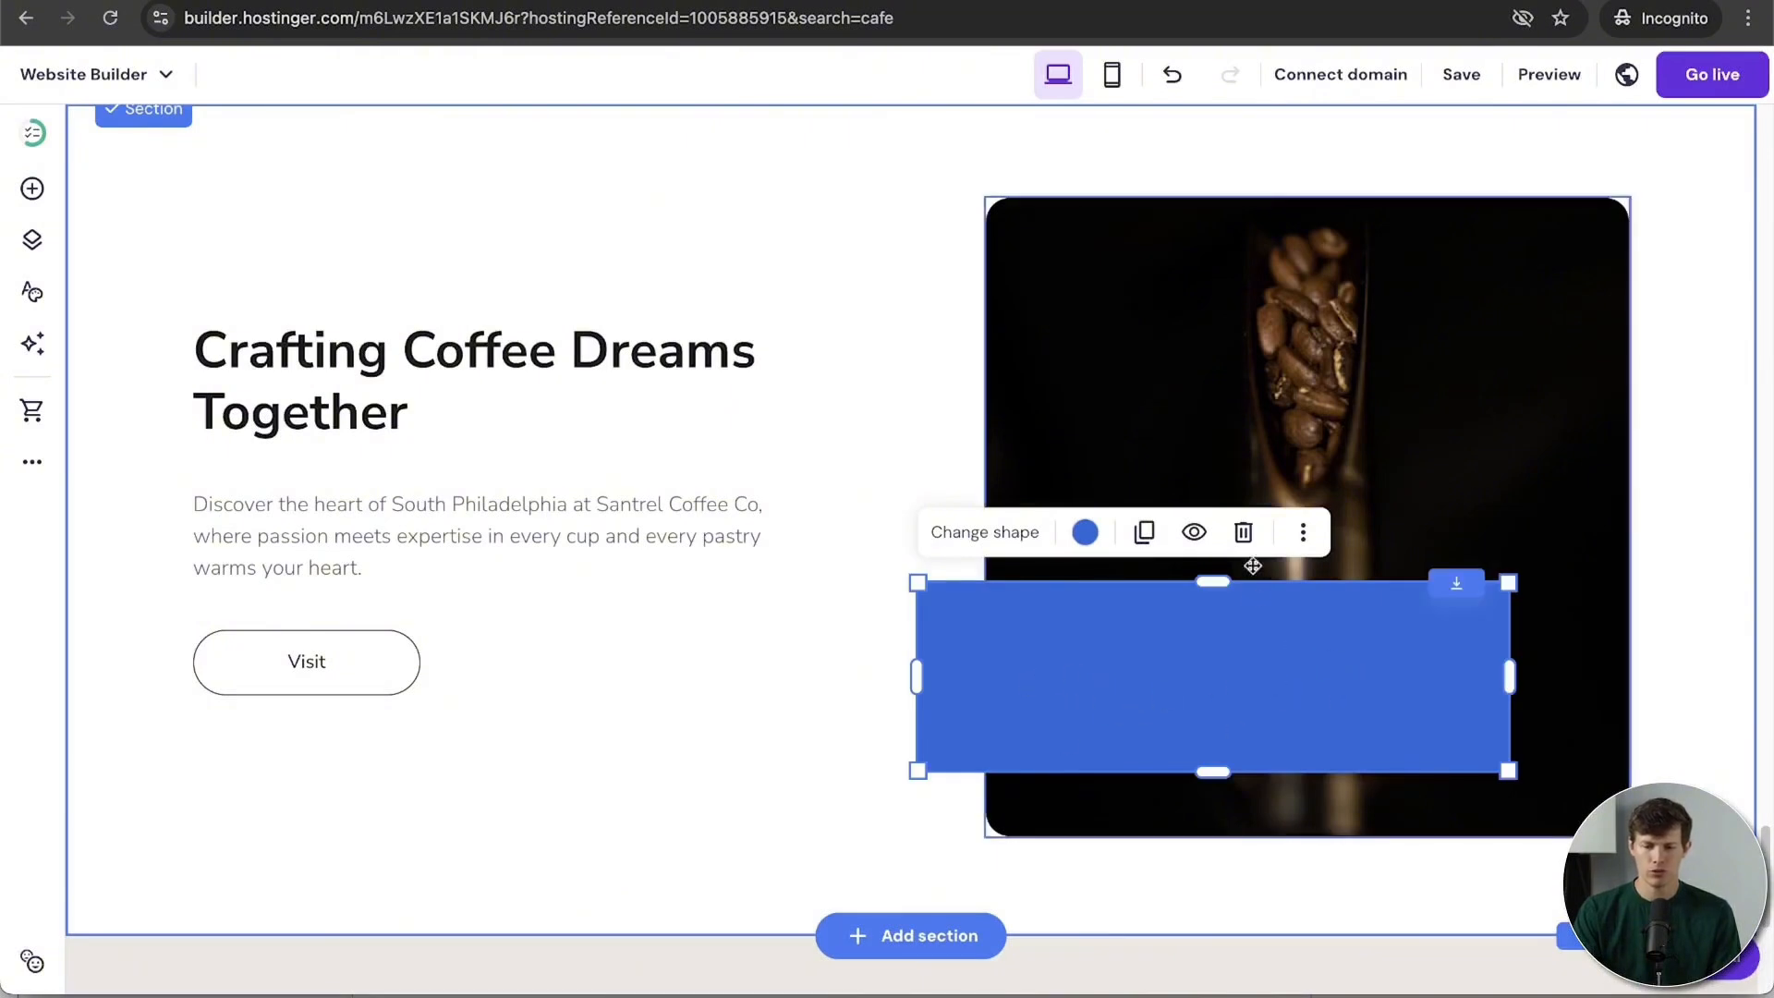
pyautogui.click(1244, 533)
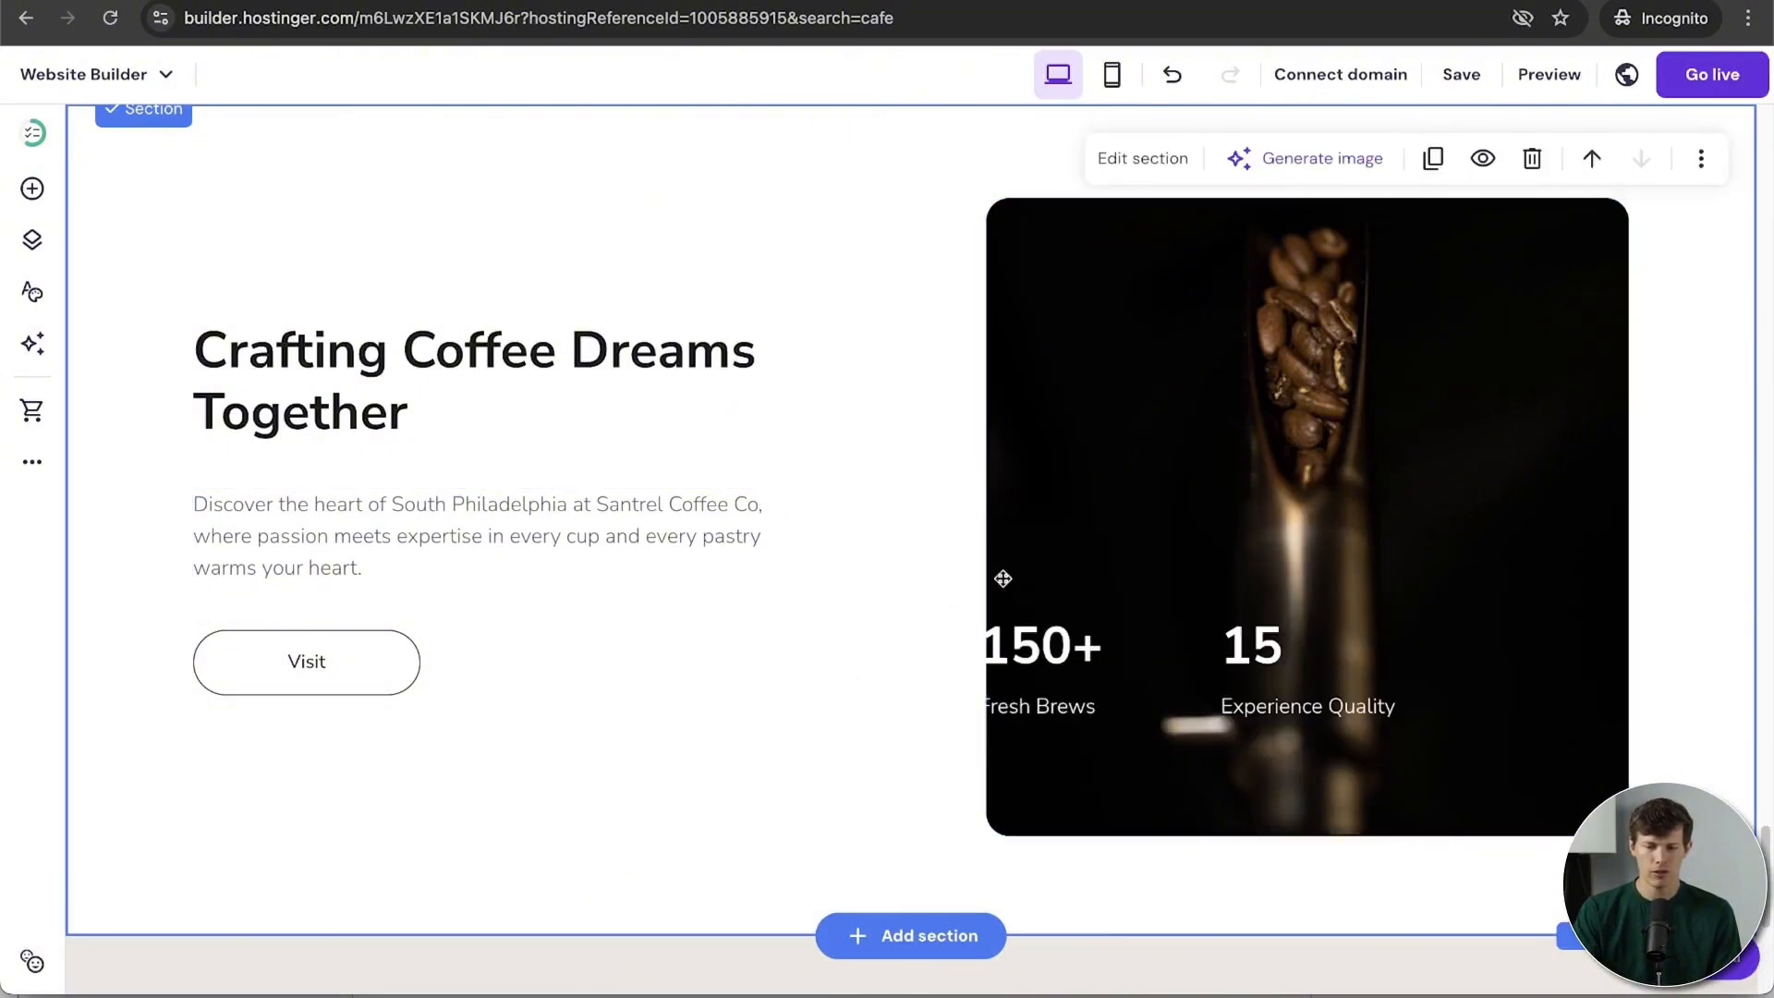
pyautogui.click(1044, 545)
pyautogui.moveTo(976, 516); pyautogui.dragTo(843, 536)
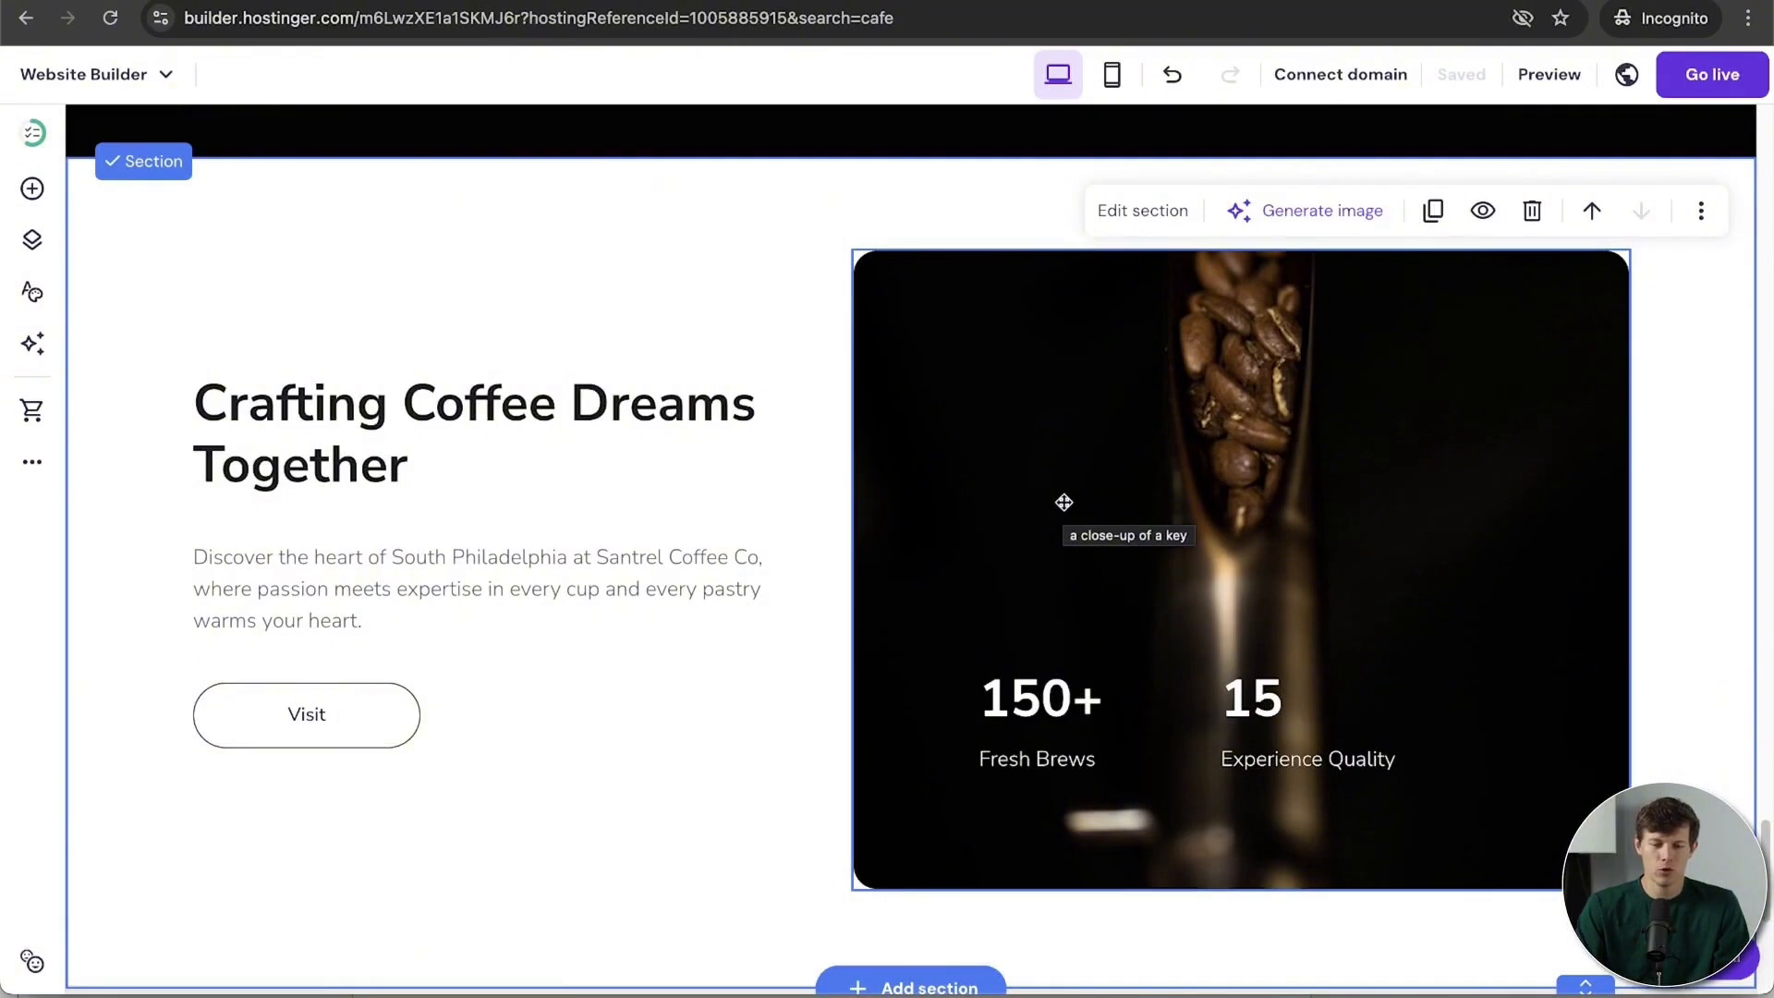
# Step: Rename the first Small Bites item from BAGELS to MUFFINS and change its price from 1.00$ to $4.50
pyautogui.scroll(20, 1064, 502)
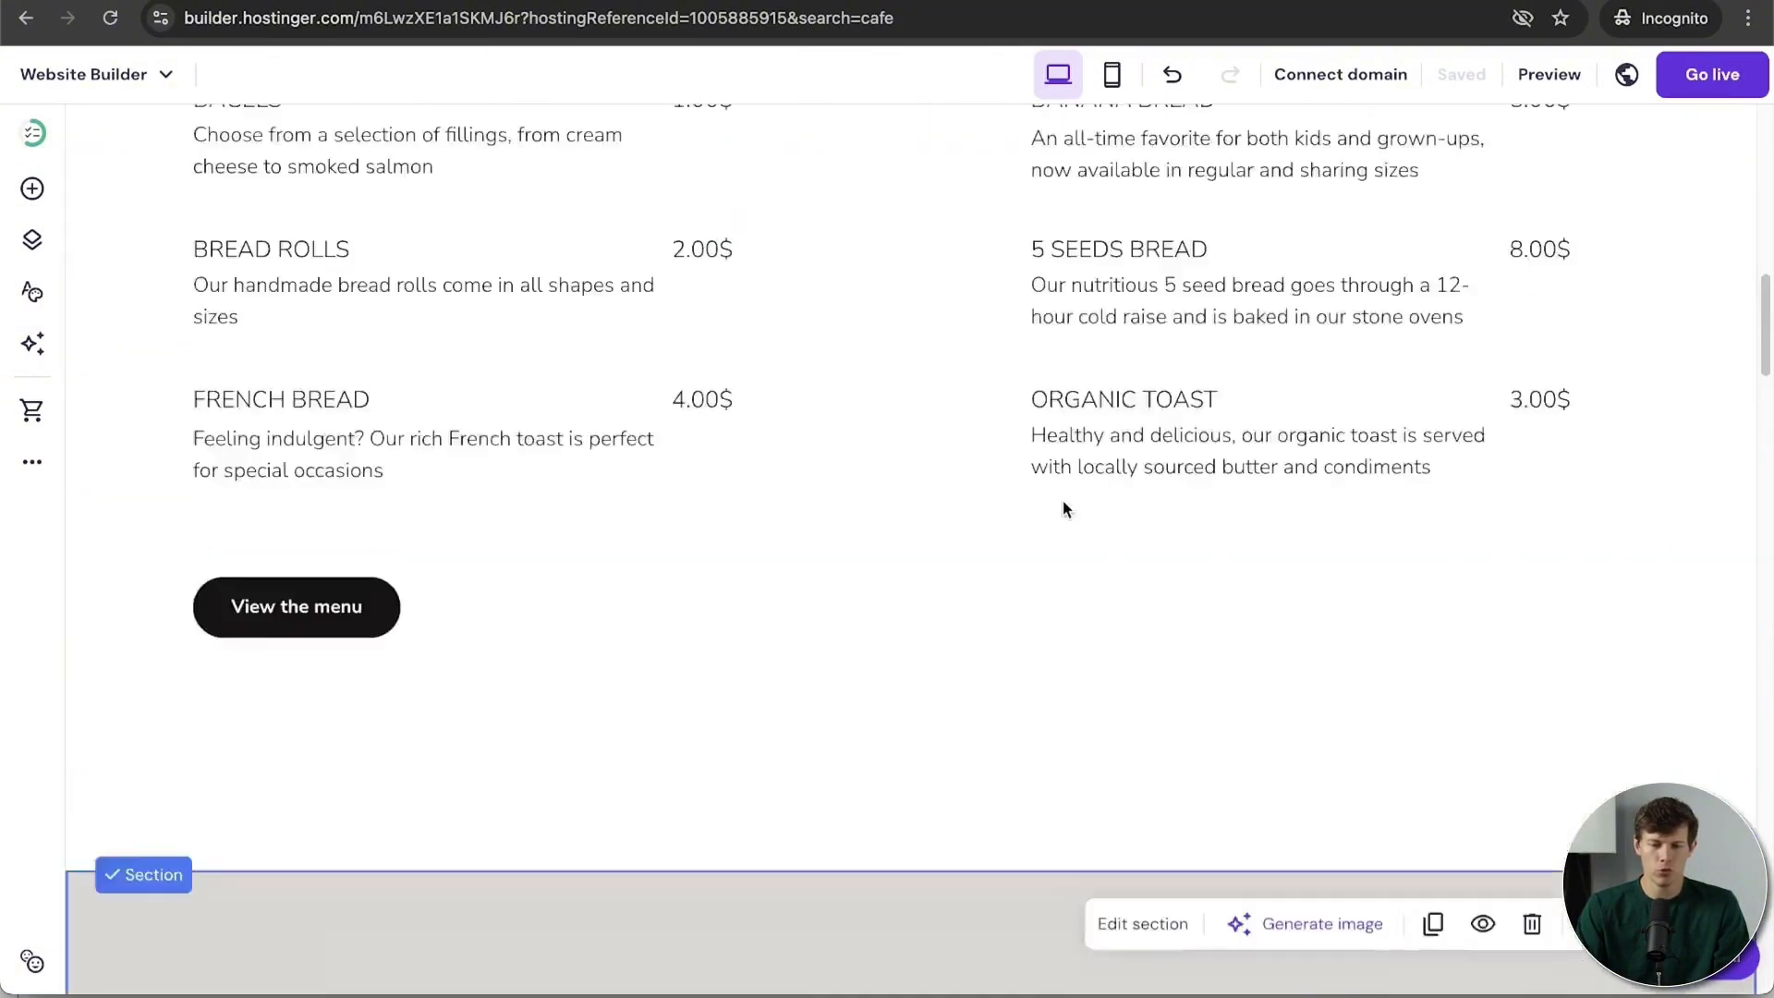
pyautogui.scroll(10, 1063, 503)
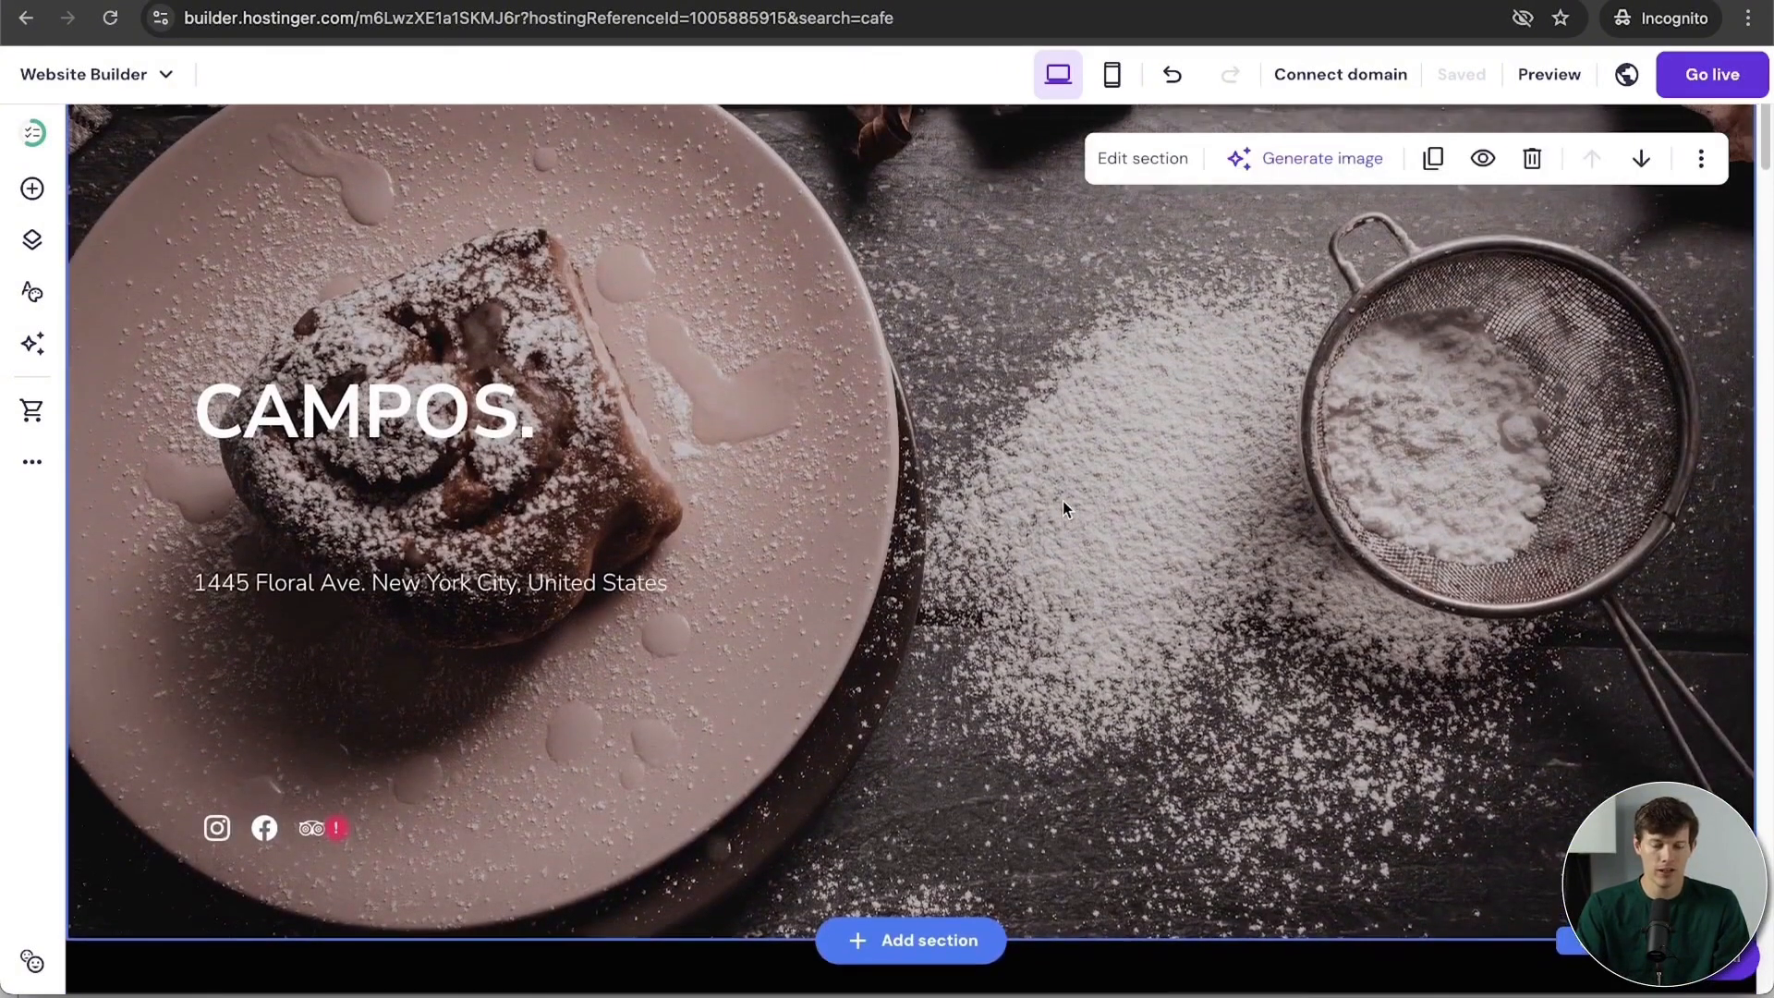
pyautogui.scroll(-10, 1065, 507)
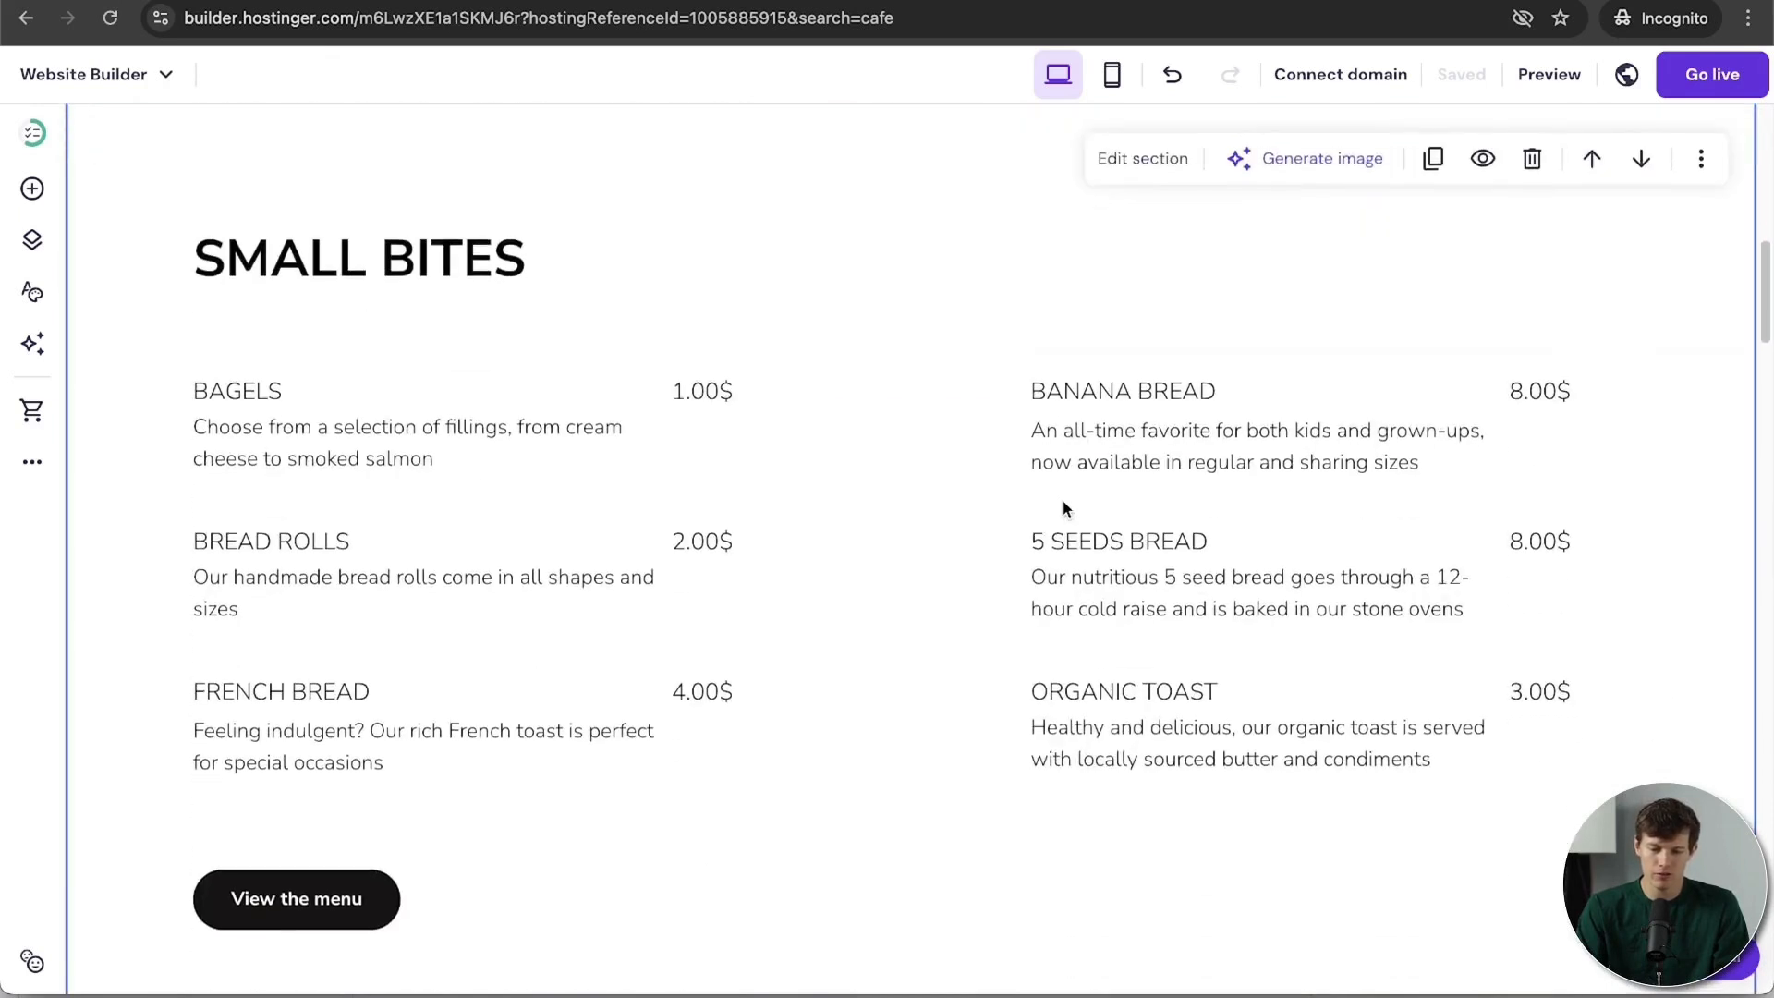
pyautogui.click(466, 387)
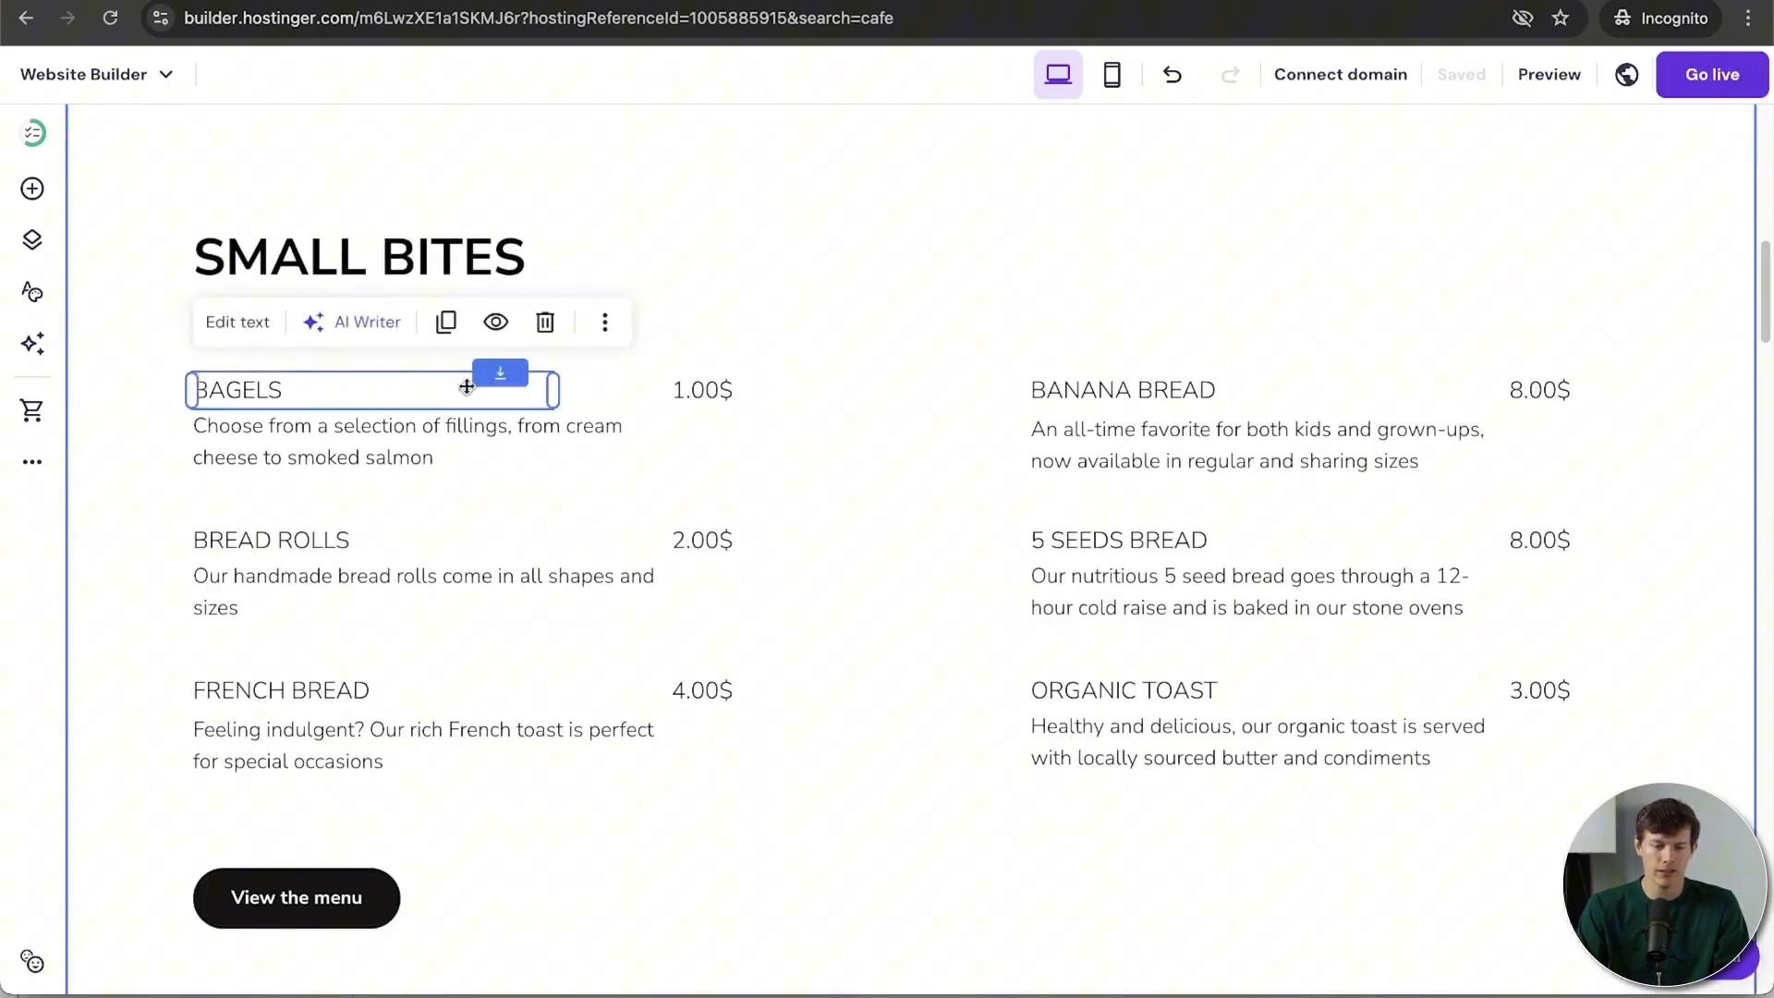
pyautogui.click(341, 395)
pyautogui.write('A')
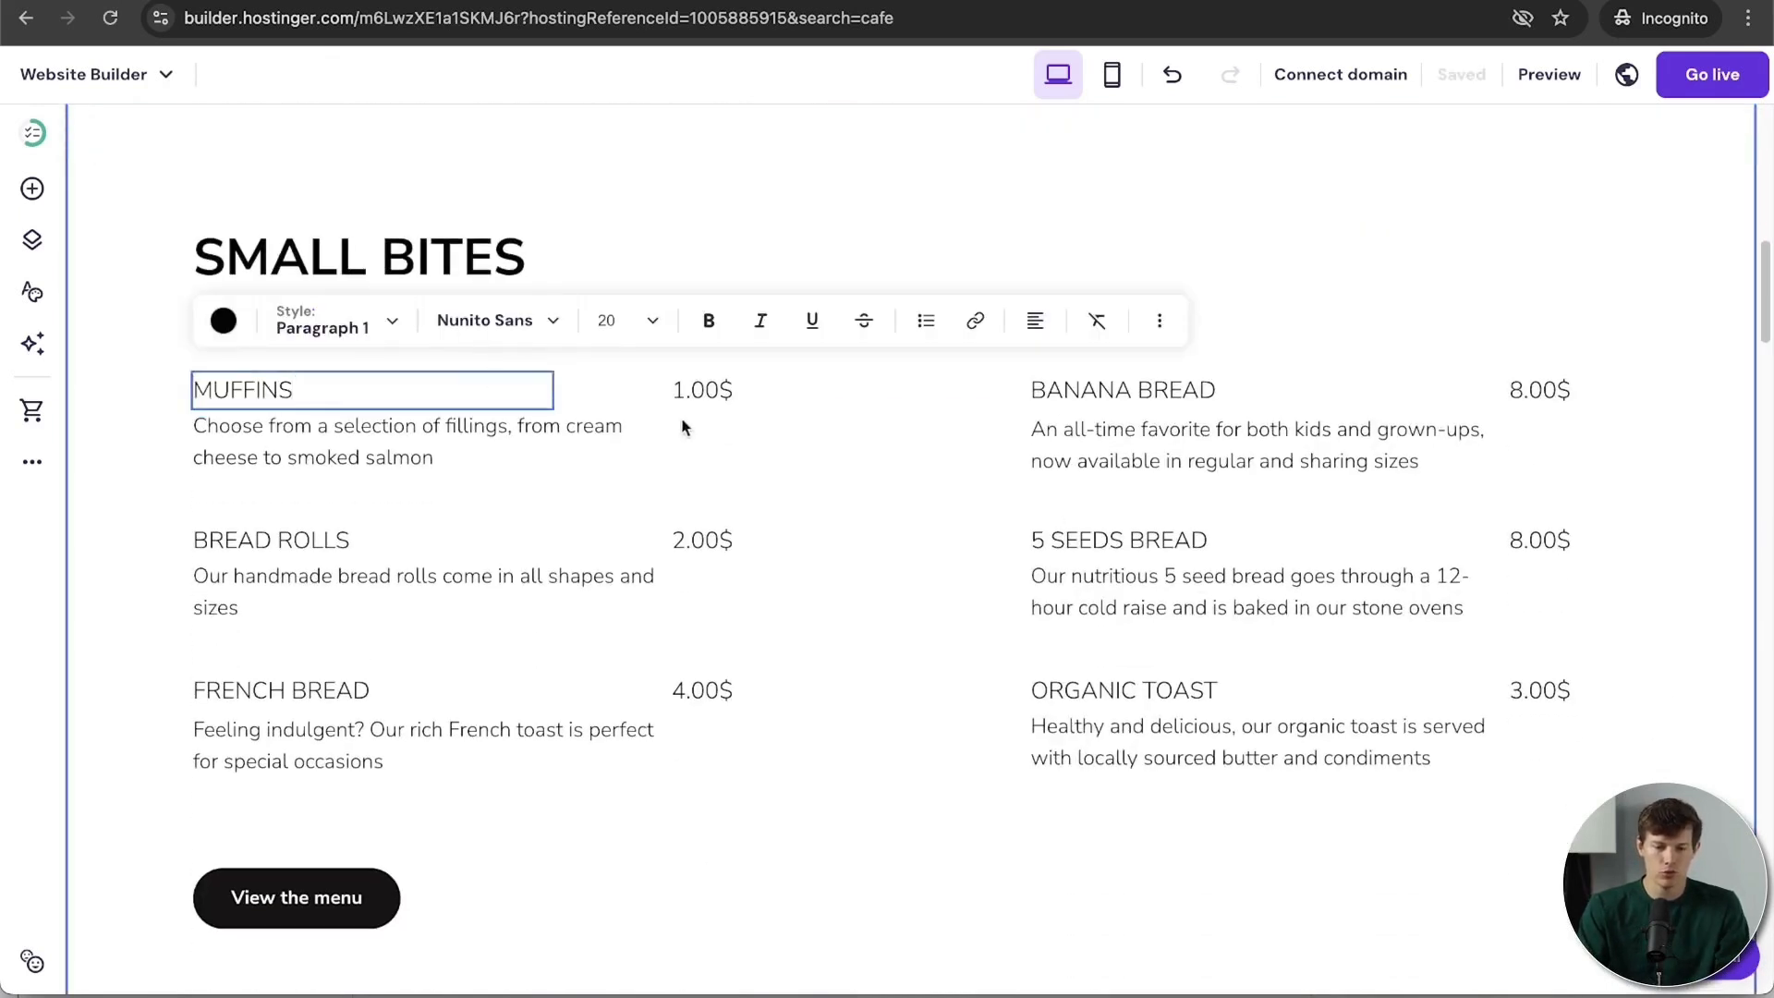
pyautogui.doubleClick(703, 385)
pyautogui.tripleClick(698, 390)
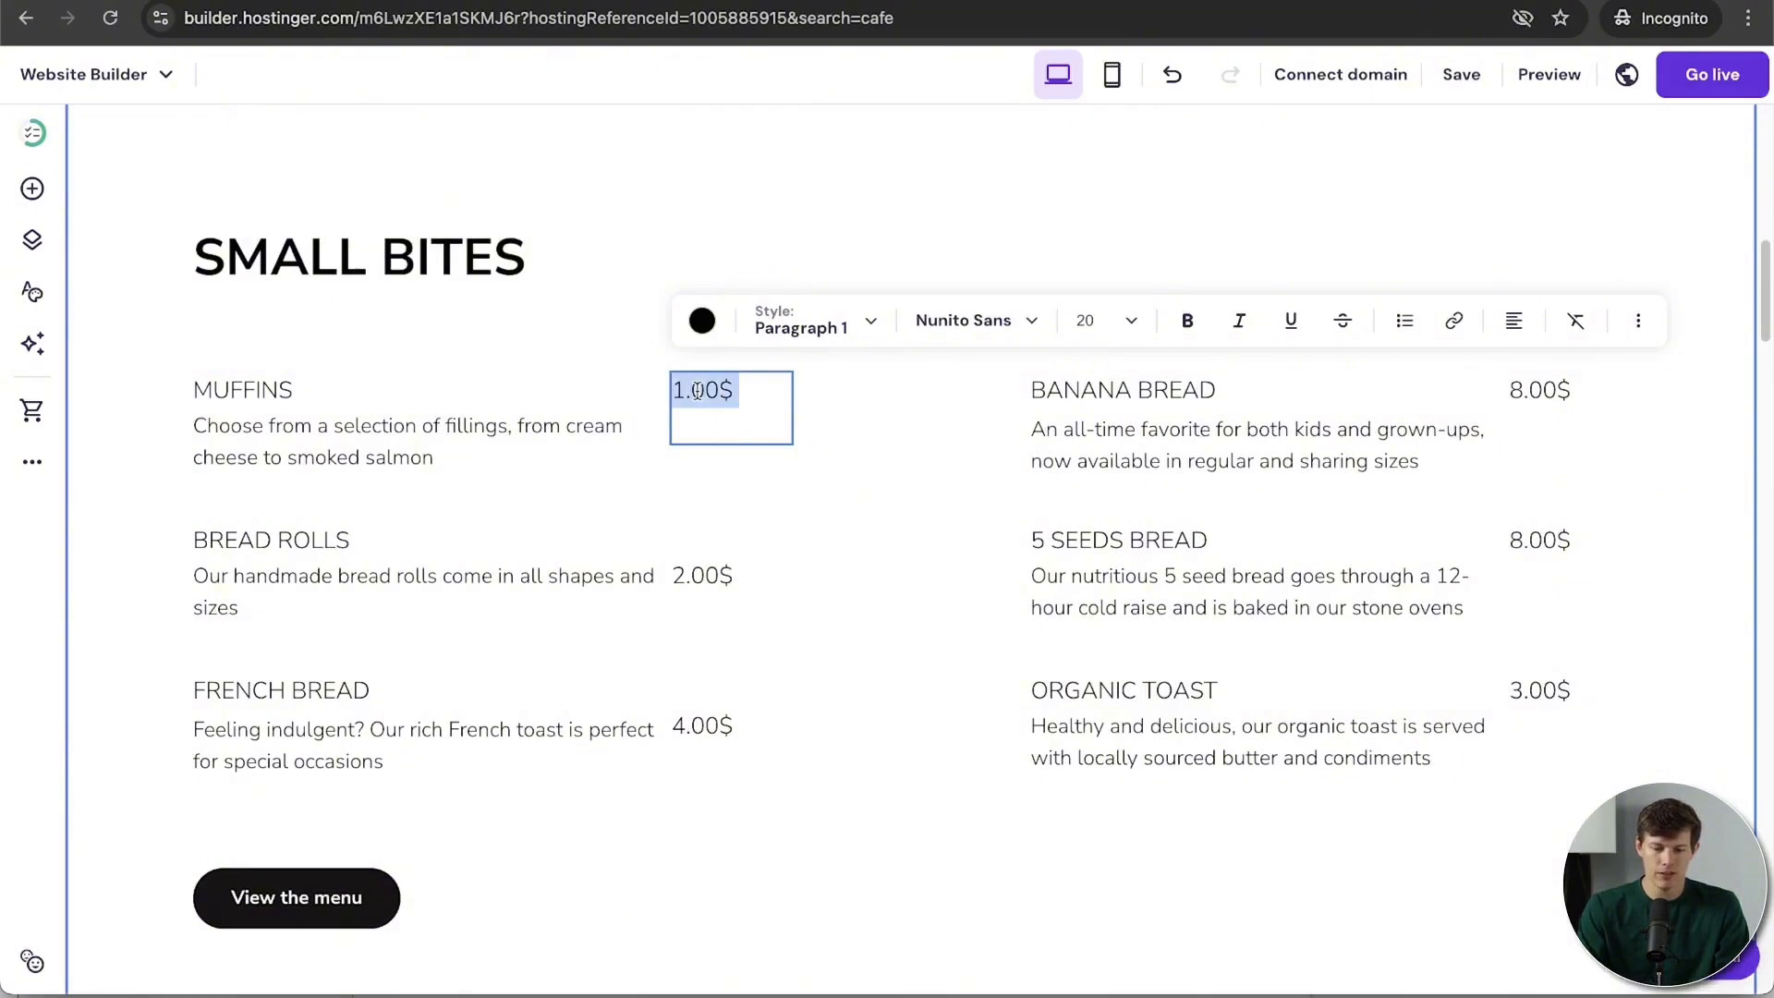
pyautogui.write('$4.50')
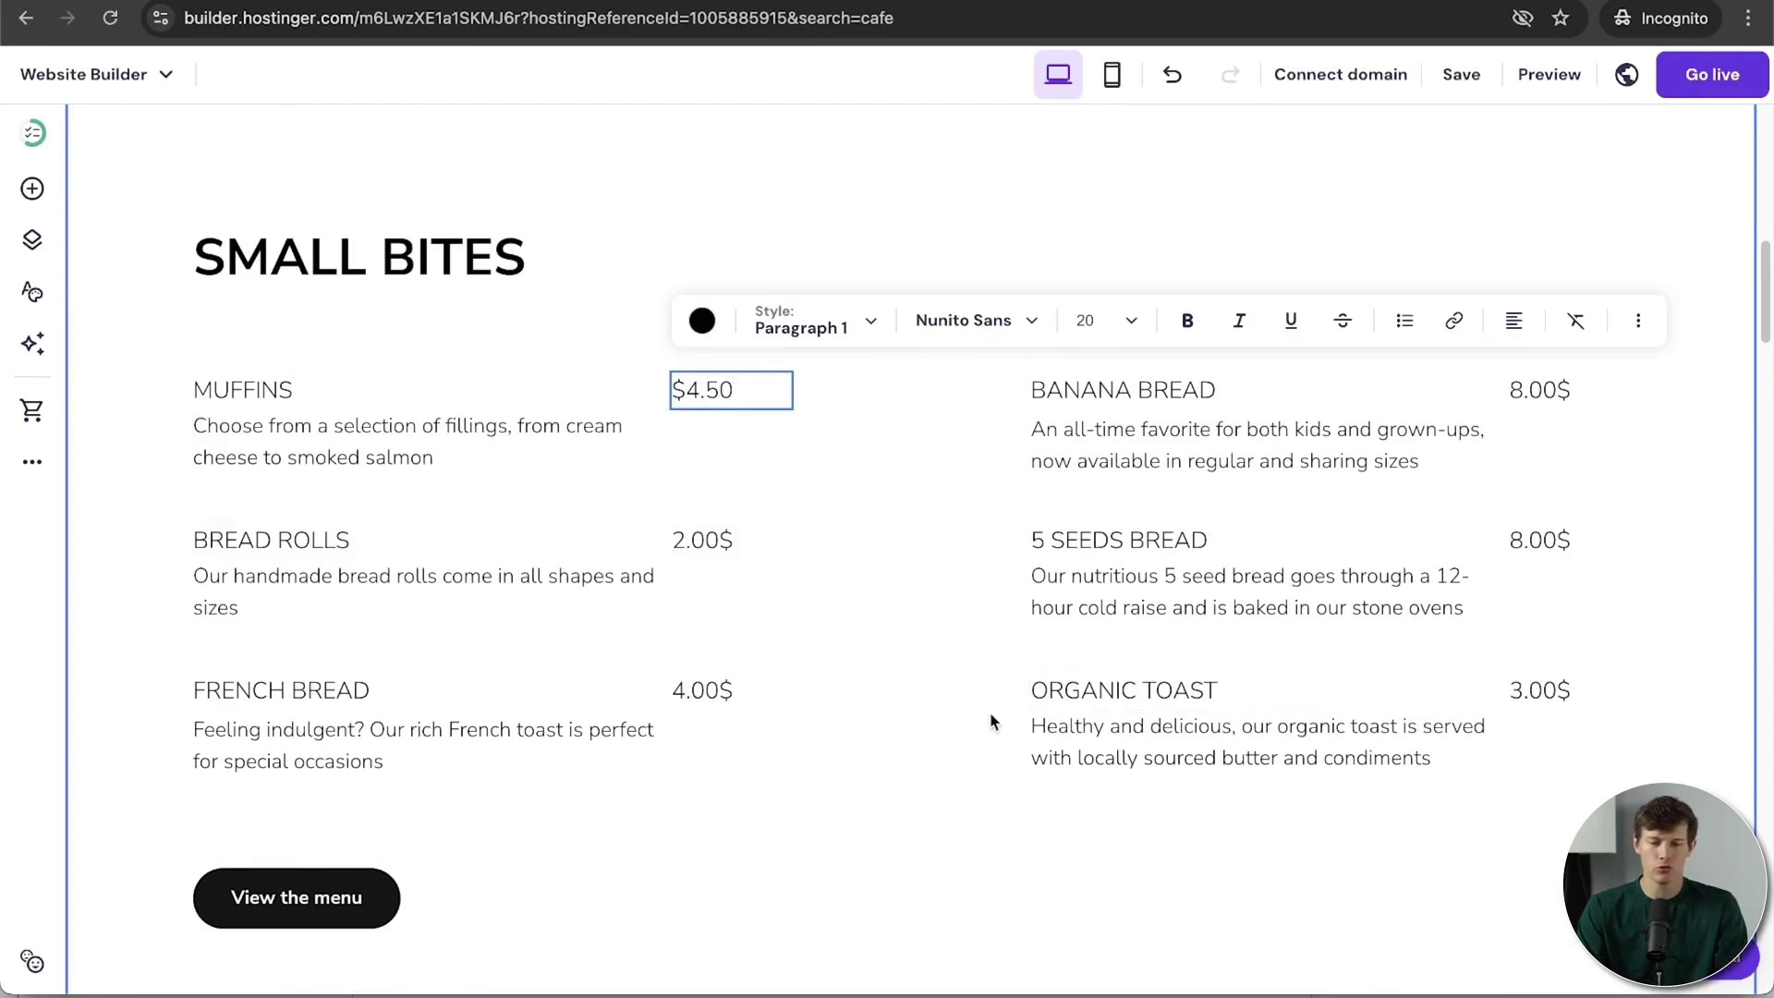
pyautogui.scroll(6, 994, 720)
pyautogui.scroll(3, 993, 721)
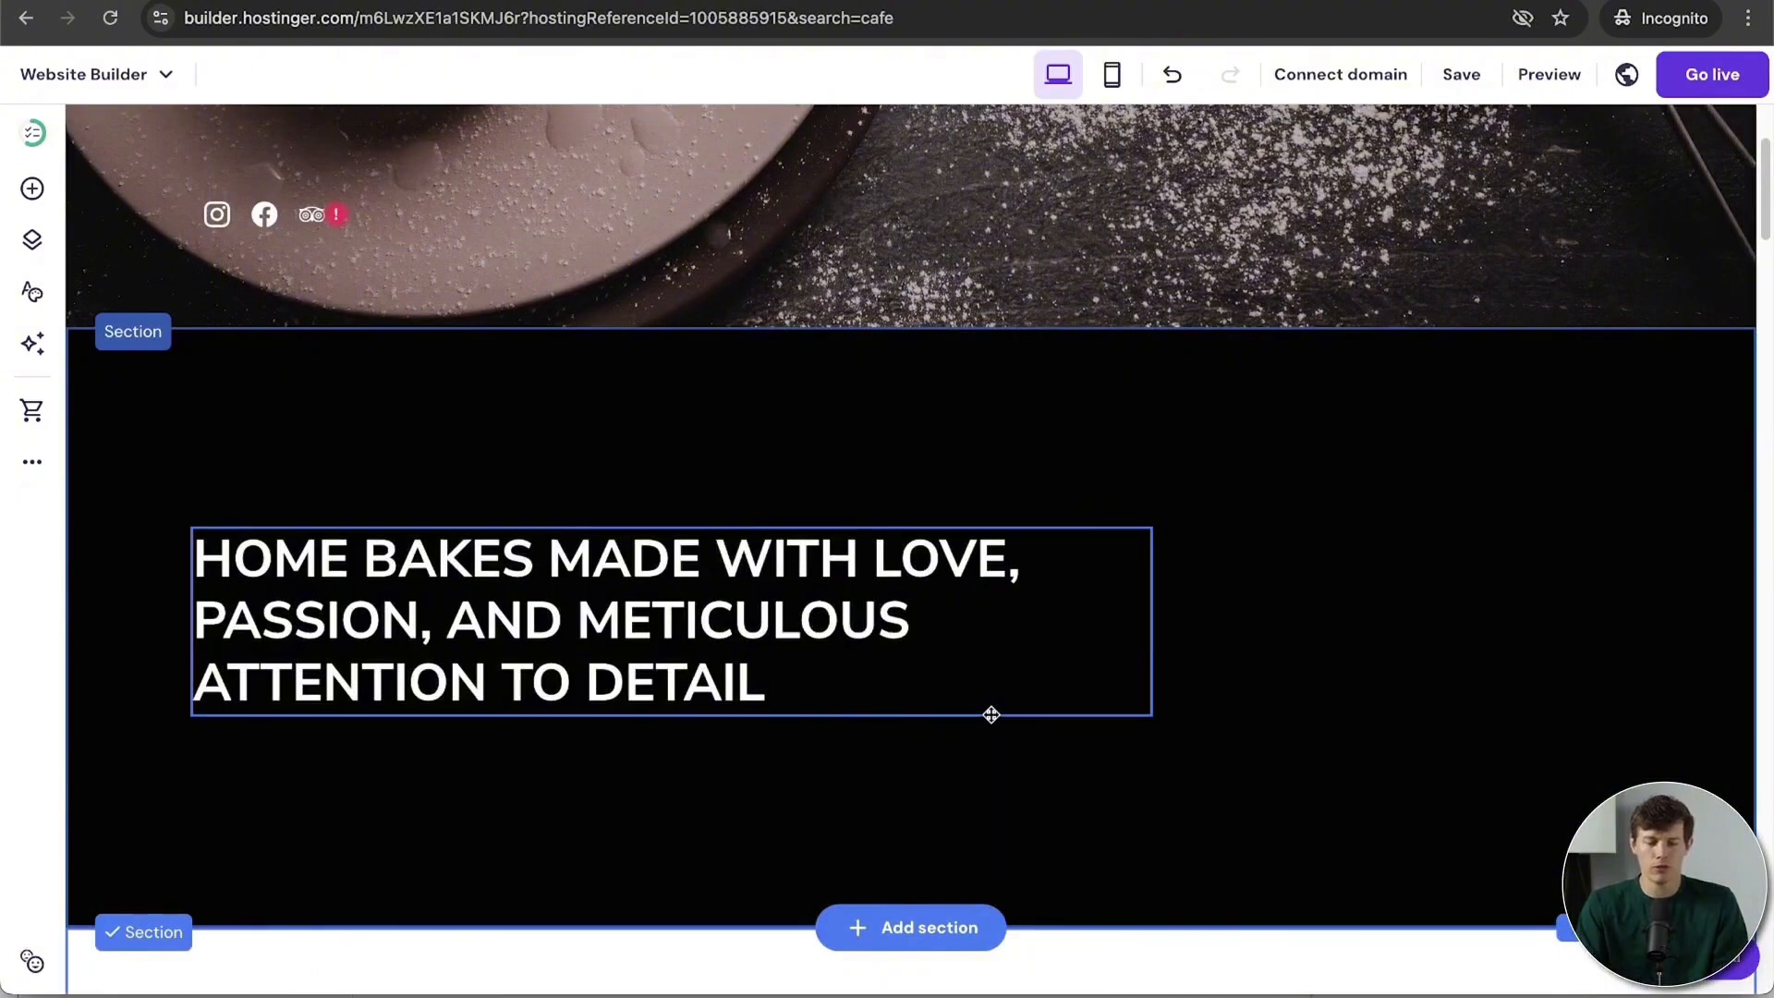
pyautogui.scroll(-8, 991, 714)
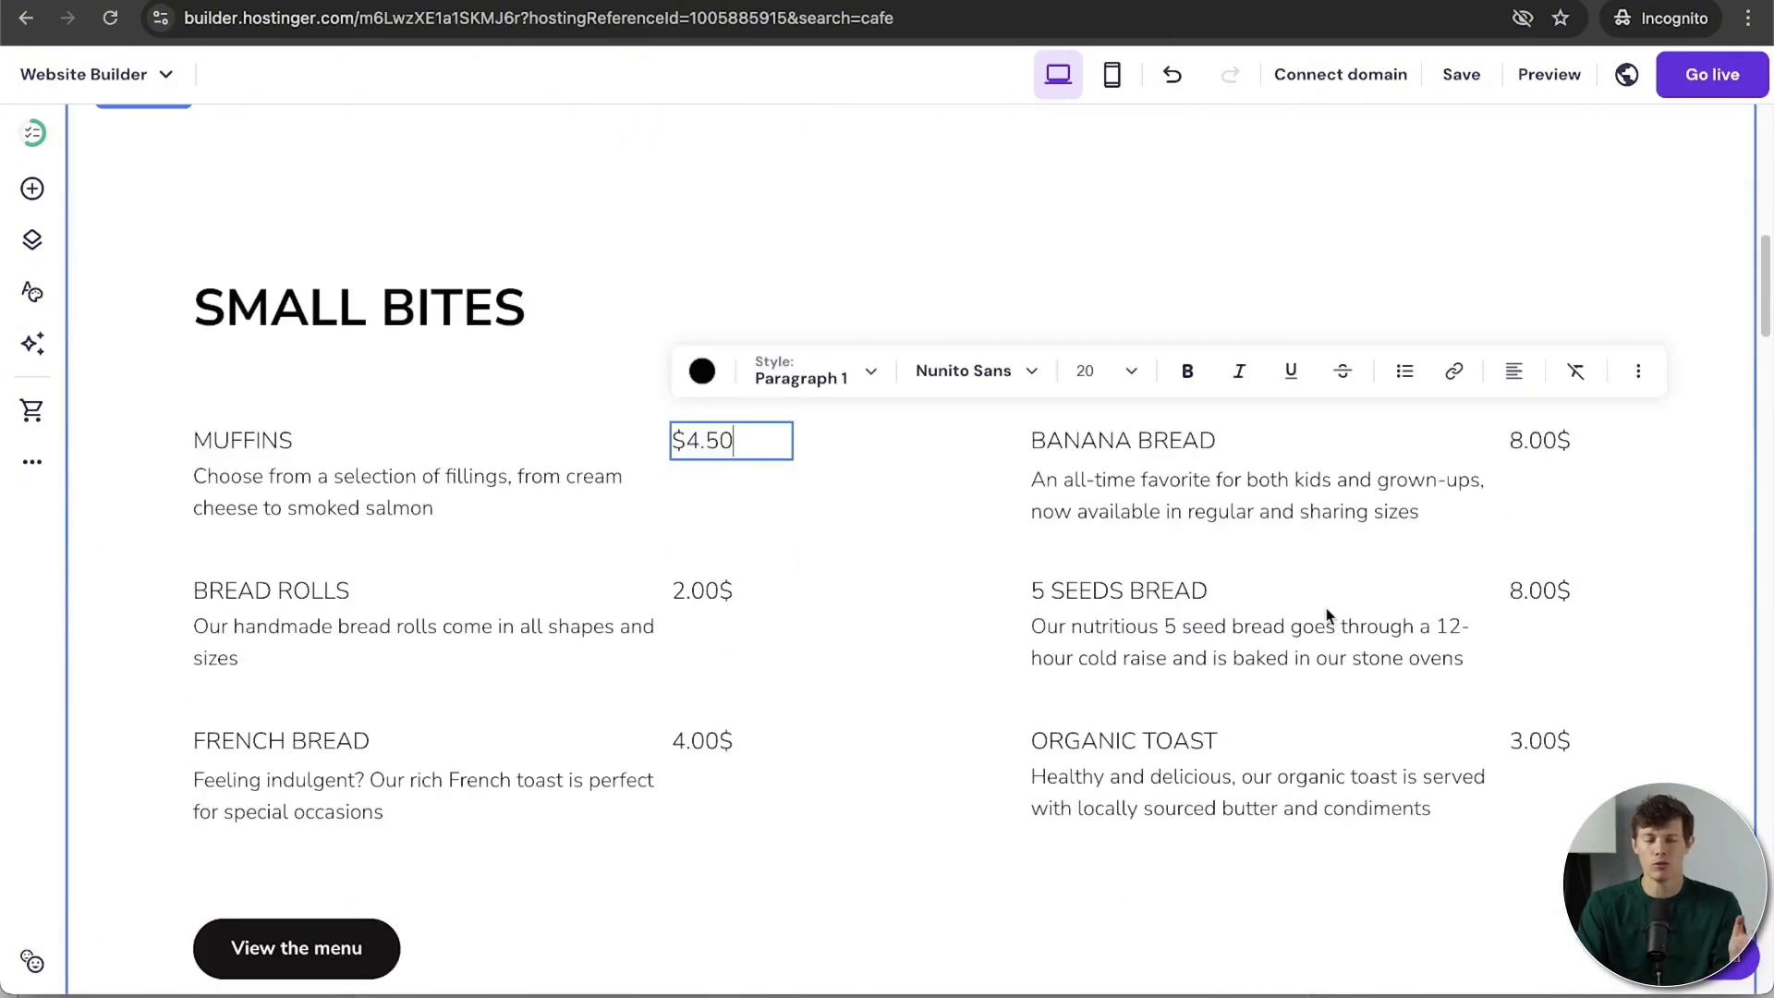
pyautogui.scroll(10, 1327, 616)
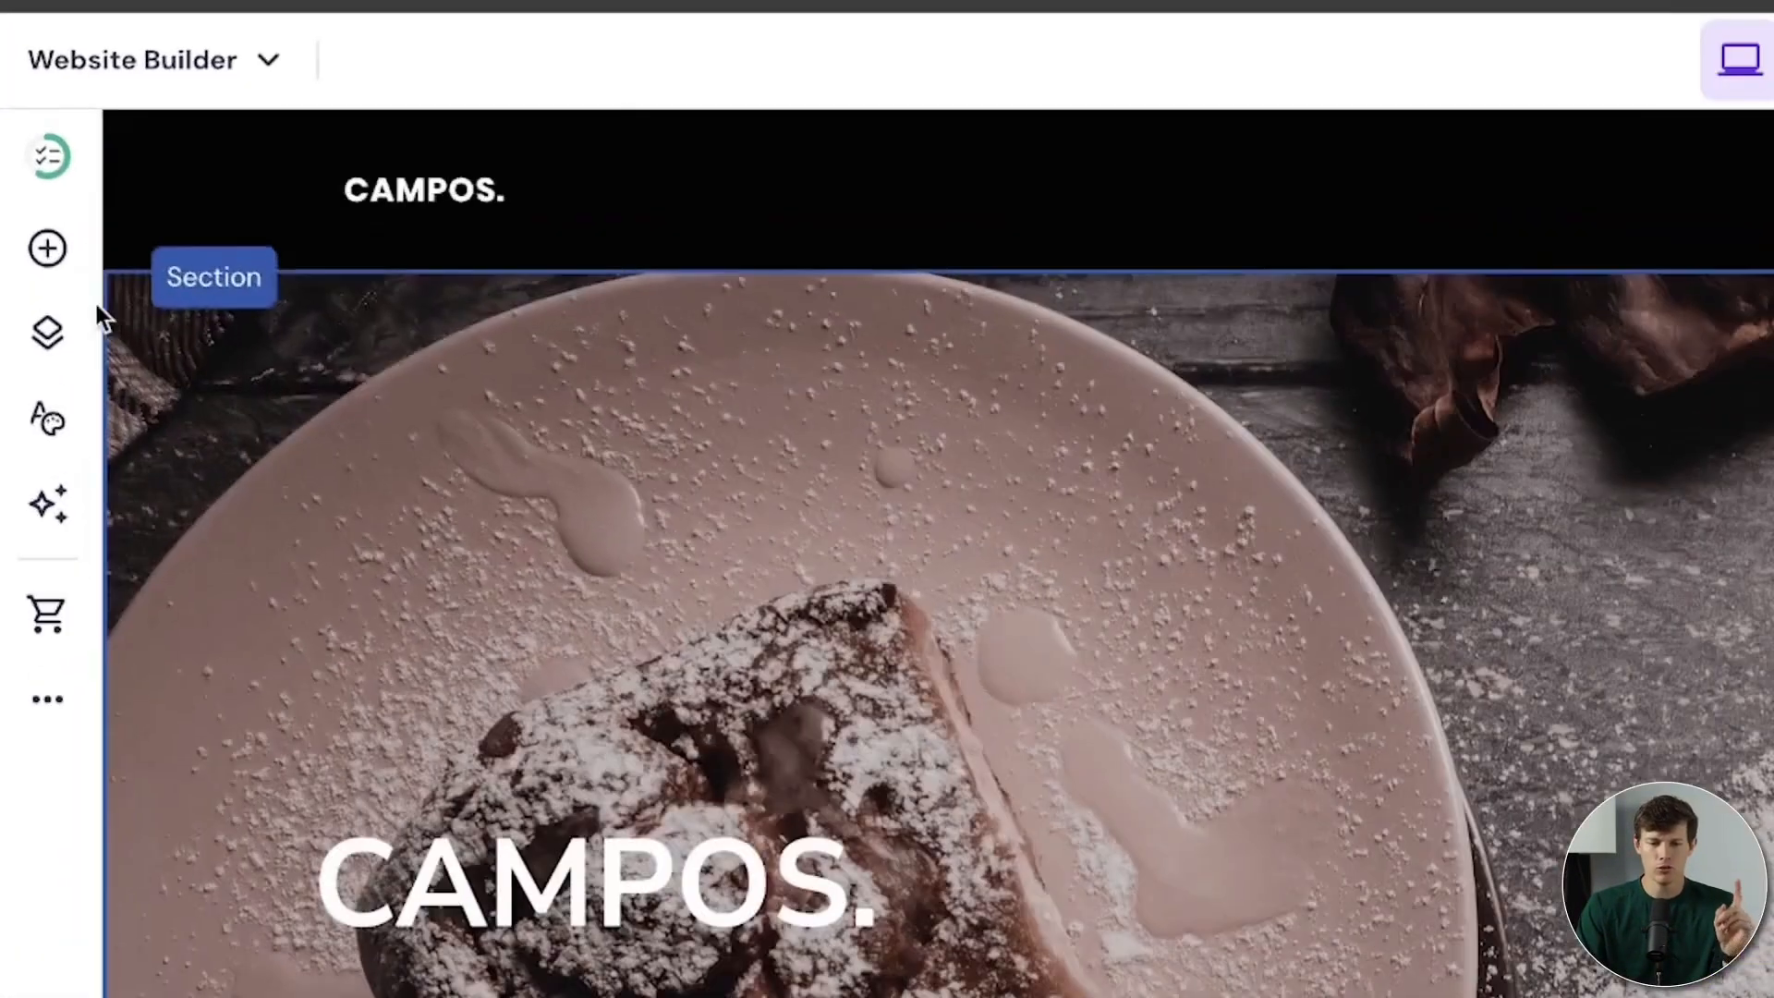
# Step: Show the Add elements panel (Text, Button, Gallery, Map, Embed code) and scroll down to the menu section
pyautogui.click(50, 257)
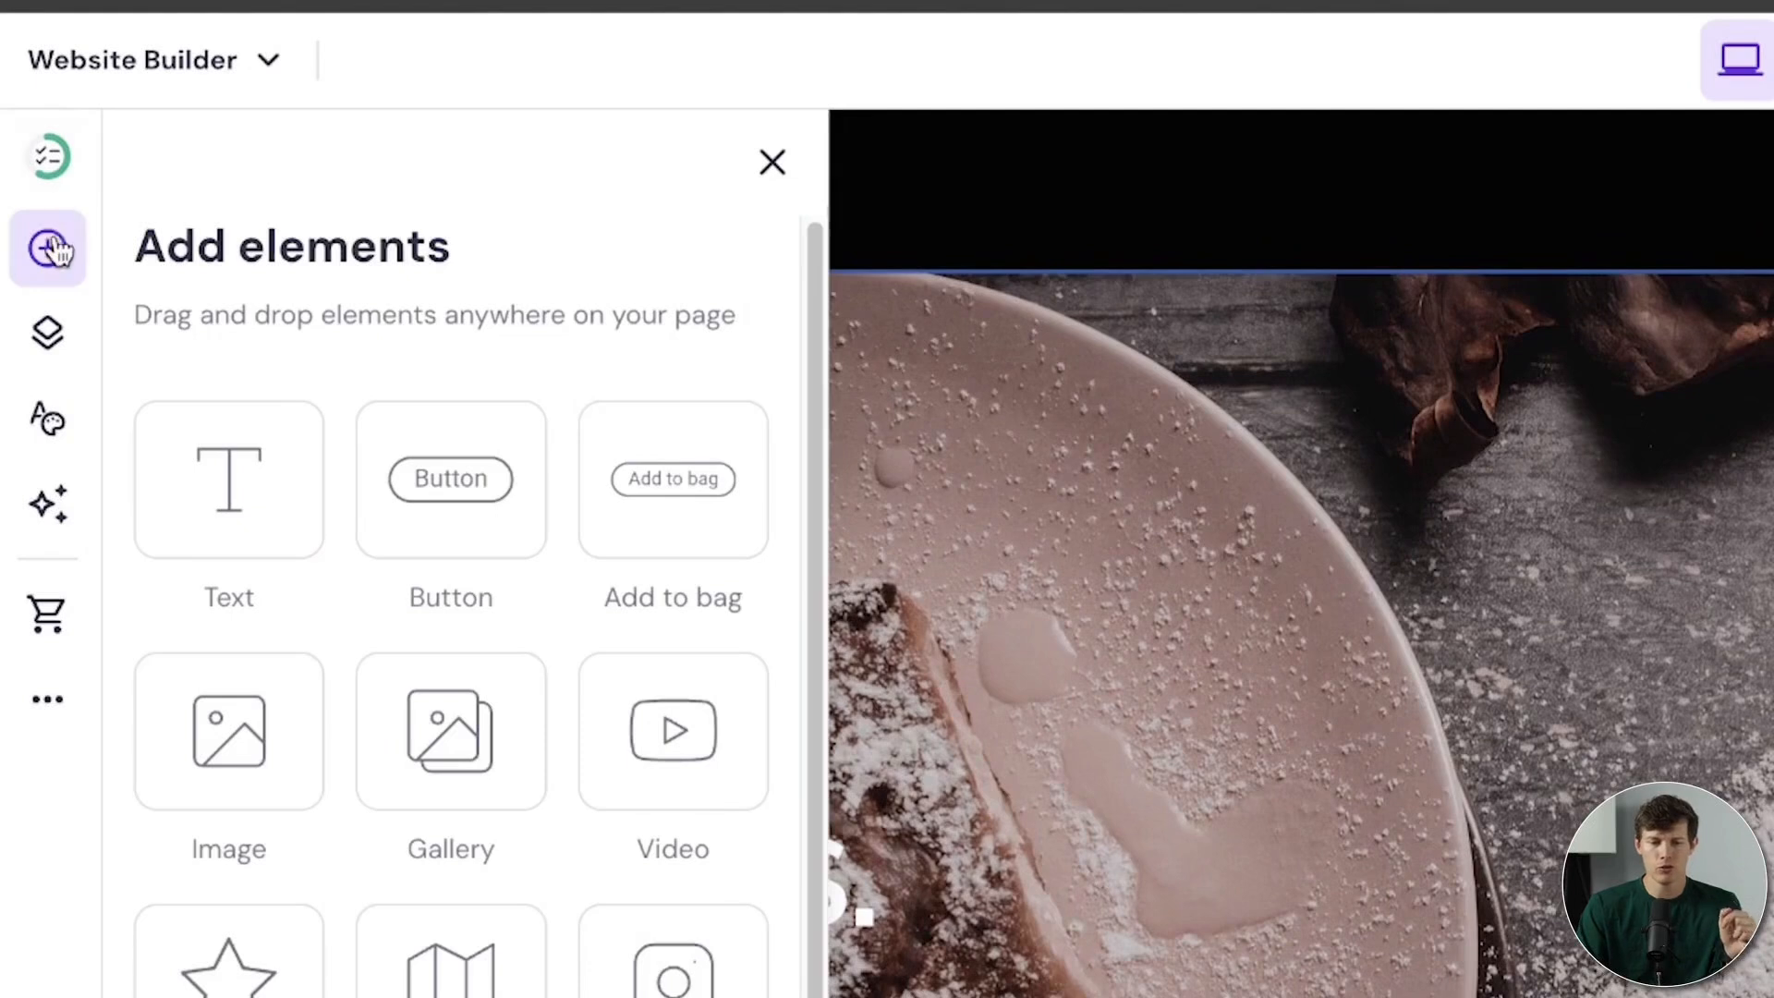
pyautogui.scroll(-1, 479, 493)
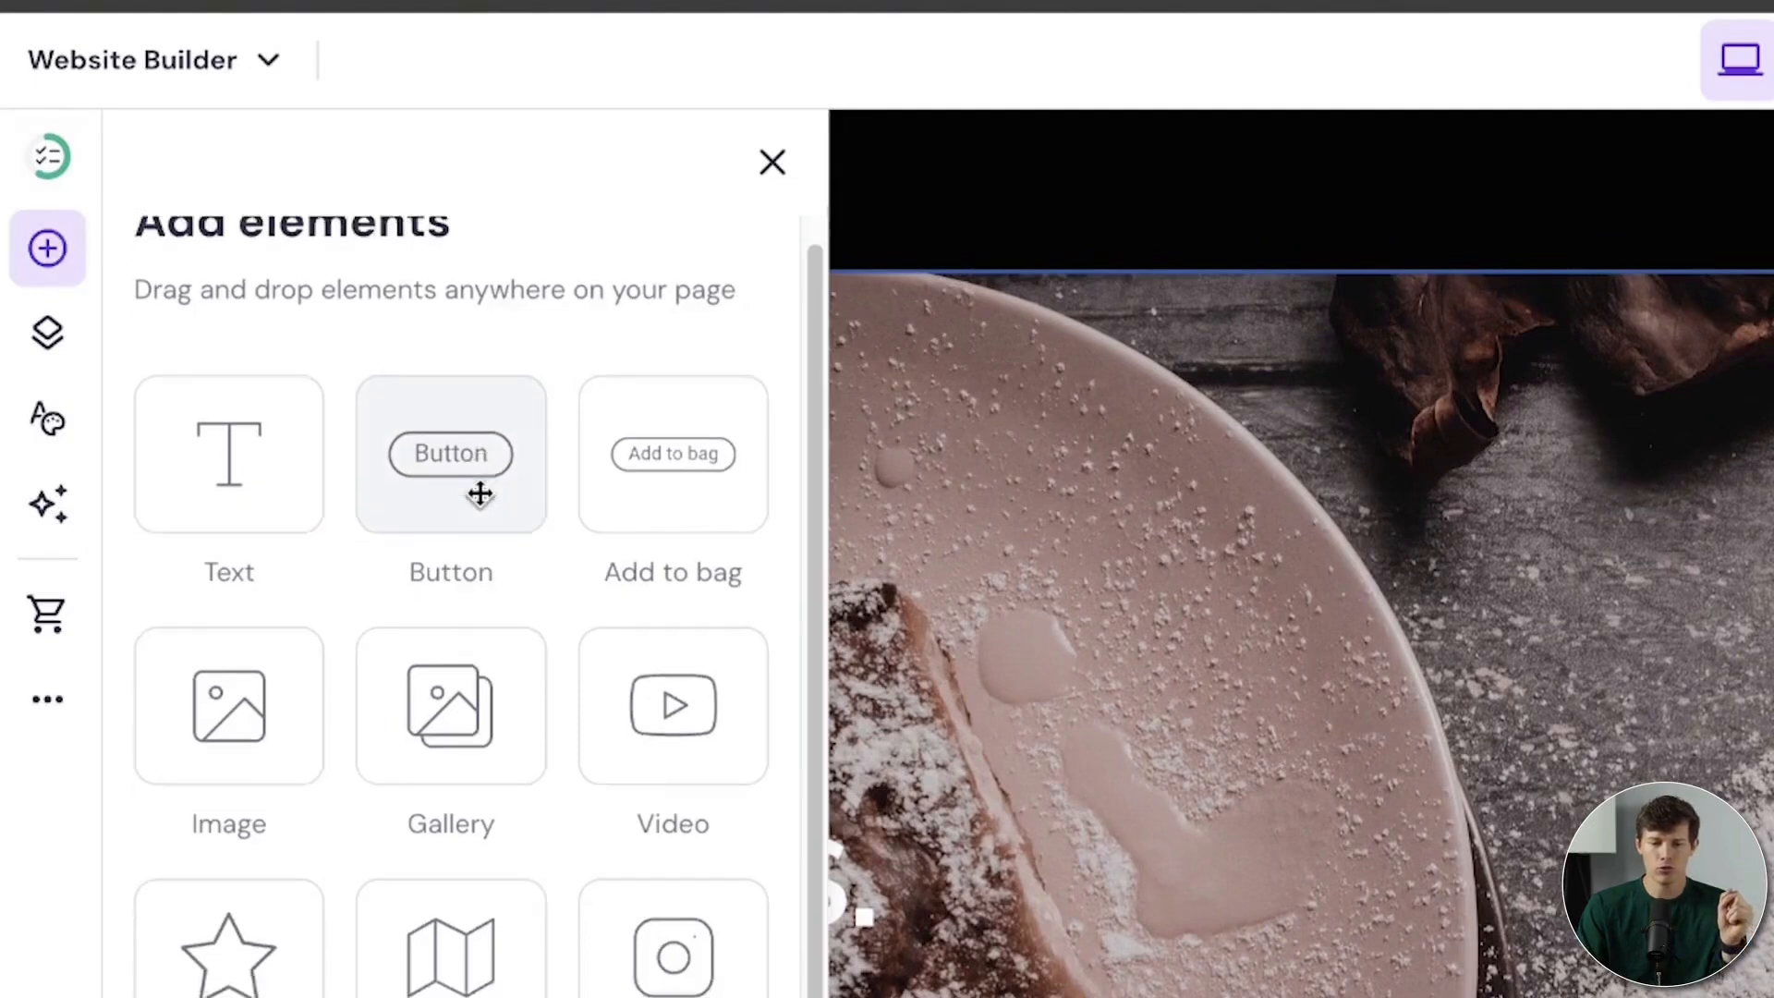
pyautogui.scroll(-1, 480, 493)
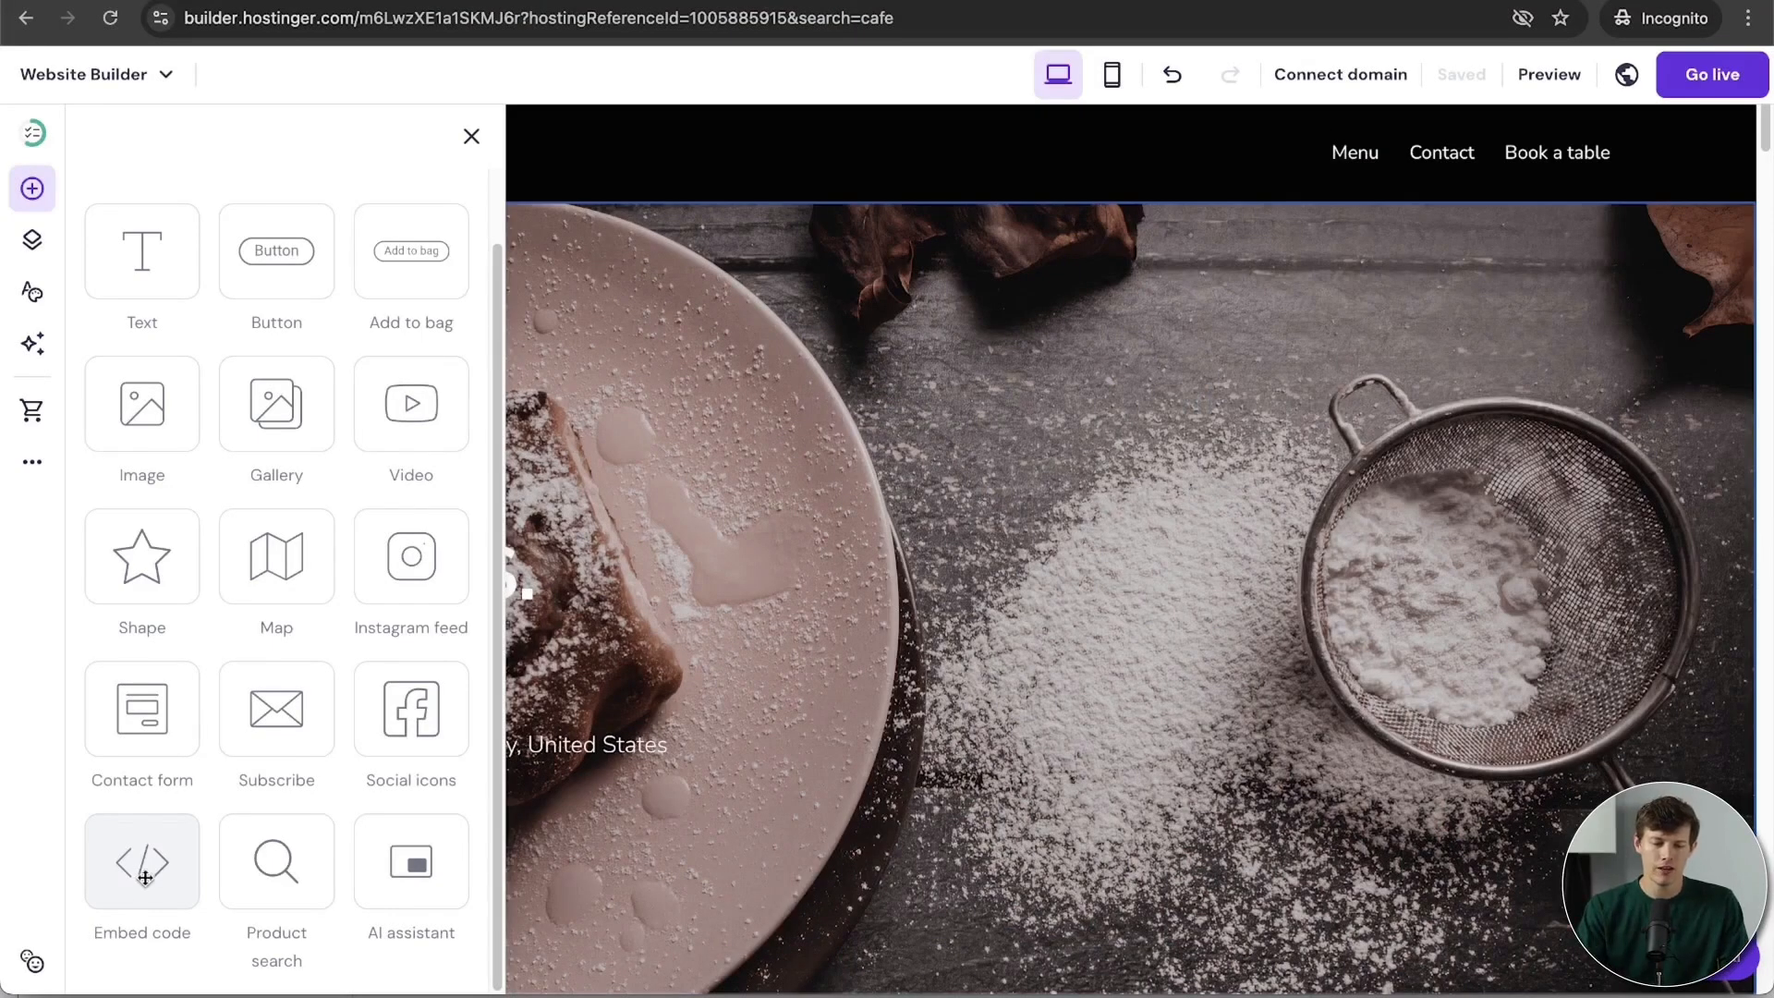
pyautogui.scroll(-10, 1099, 712)
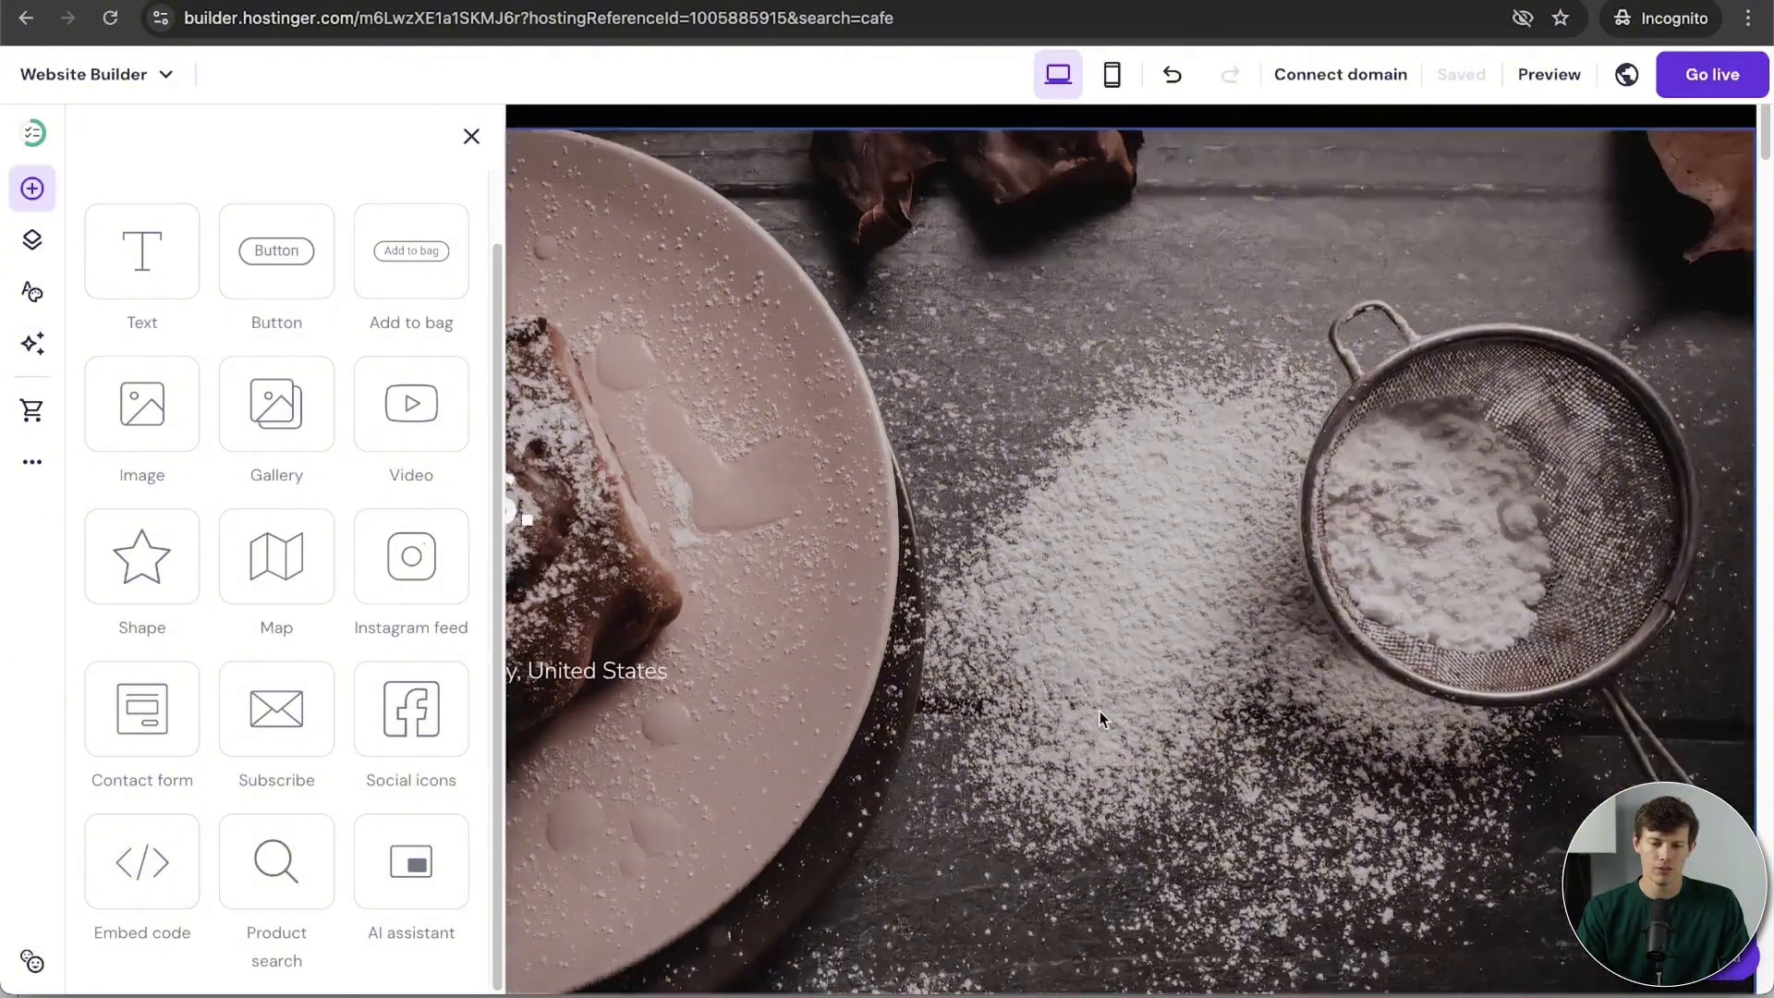
pyautogui.scroll(-3, 1099, 712)
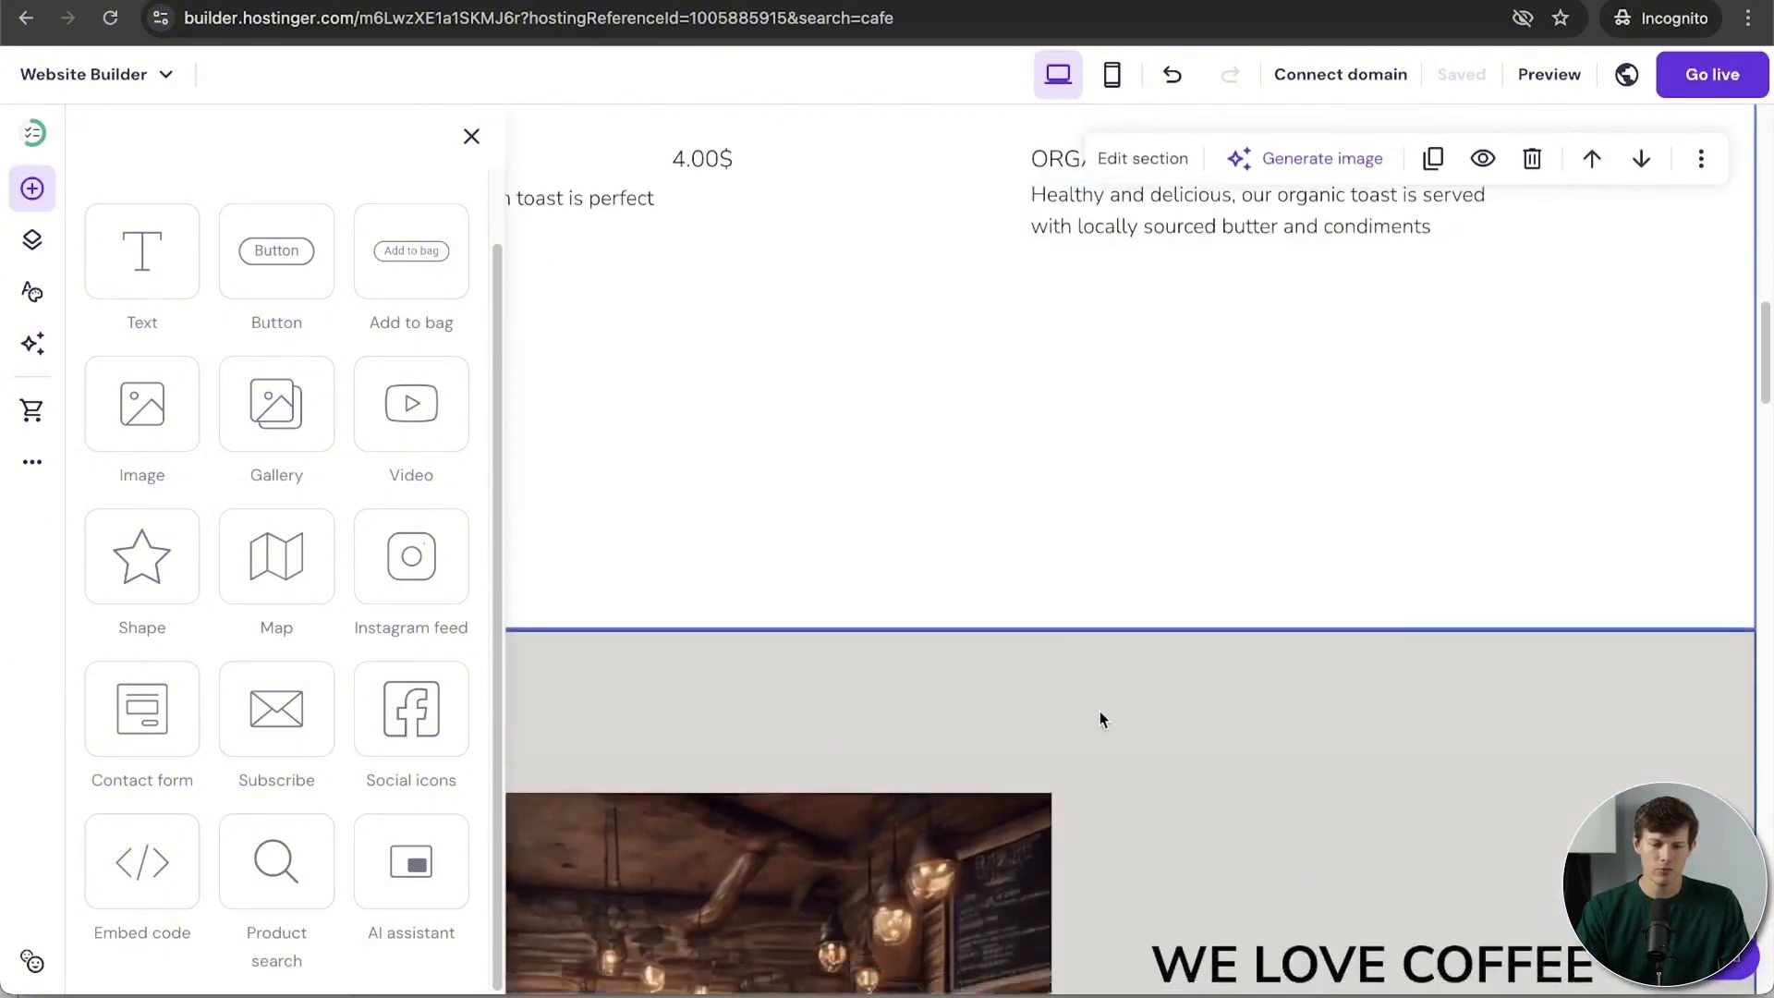
pyautogui.scroll(1, 950, 730)
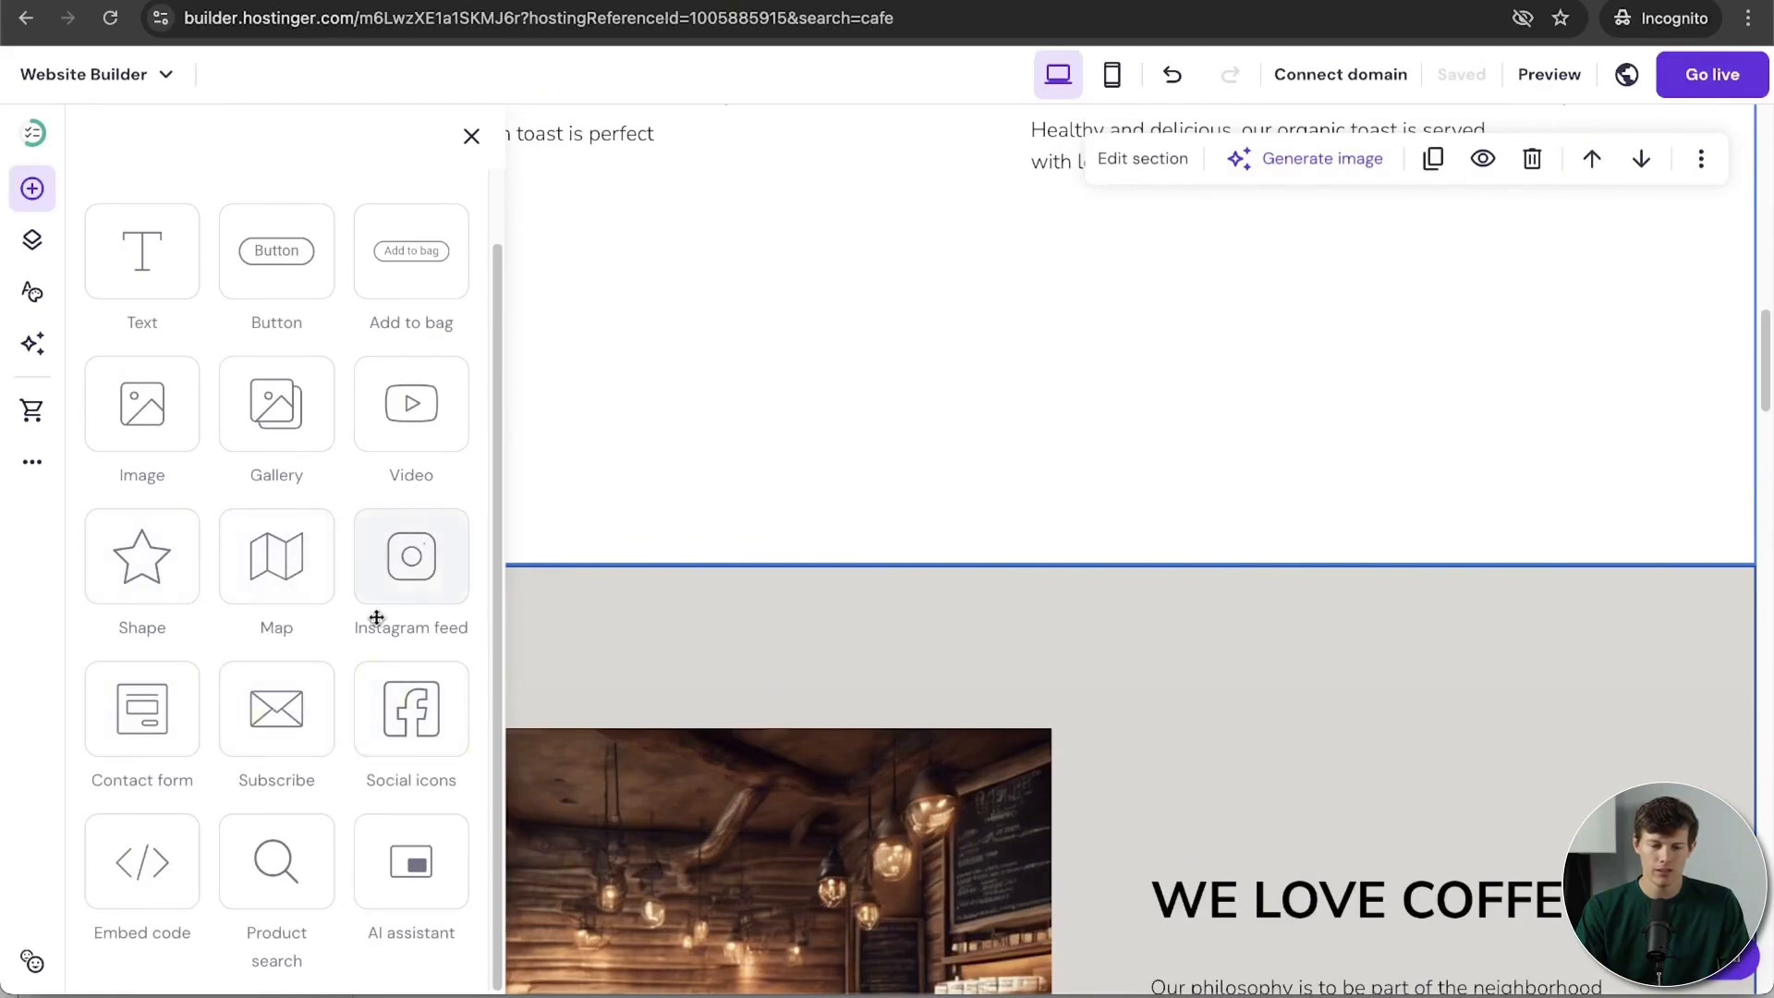
# Step: Drop an Instagram feed grid under the View the menu button and widen it on both sides
pyautogui.moveTo(413, 564); pyautogui.dragTo(943, 491)
pyautogui.moveTo(1203, 690); pyautogui.dragTo(784, 673)
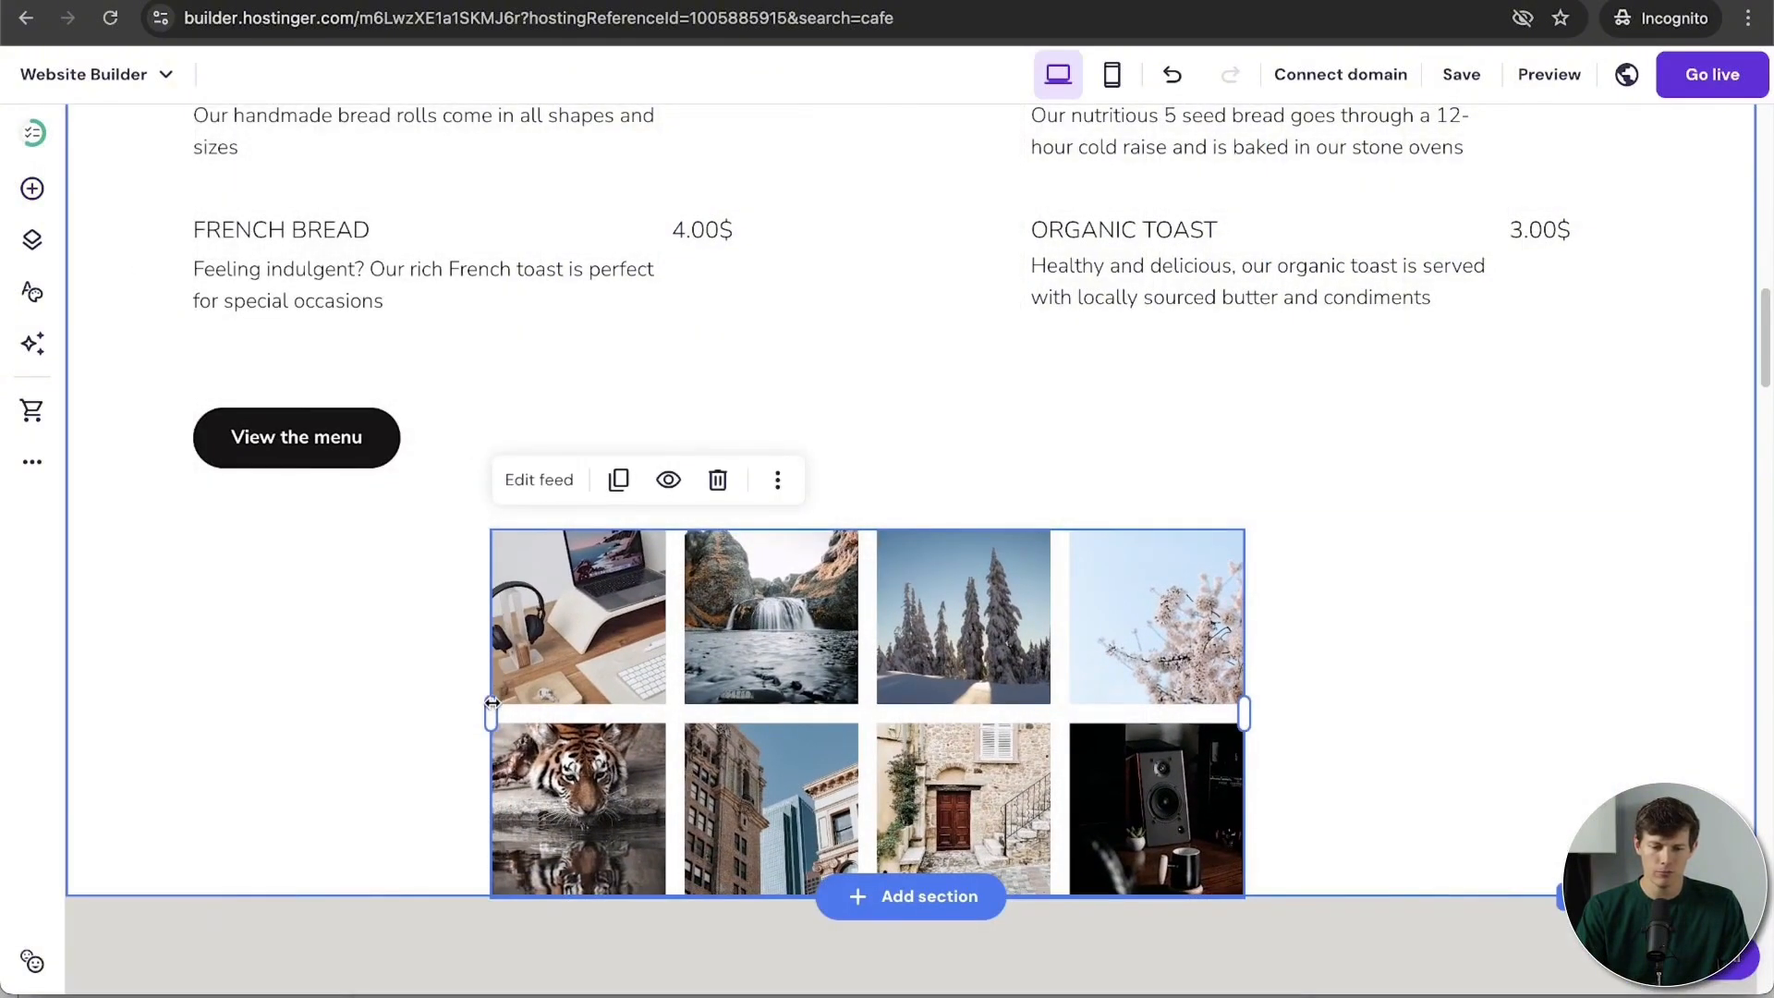
pyautogui.moveTo(488, 697); pyautogui.dragTo(269, 705)
pyautogui.moveTo(1243, 762); pyautogui.dragTo(1565, 755)
# Step: Stretch the section holding the eight-photo feed taller, above WE LOVE COFFEE
pyautogui.scroll(-3, 1106, 740)
pyautogui.scroll(-5, 1105, 739)
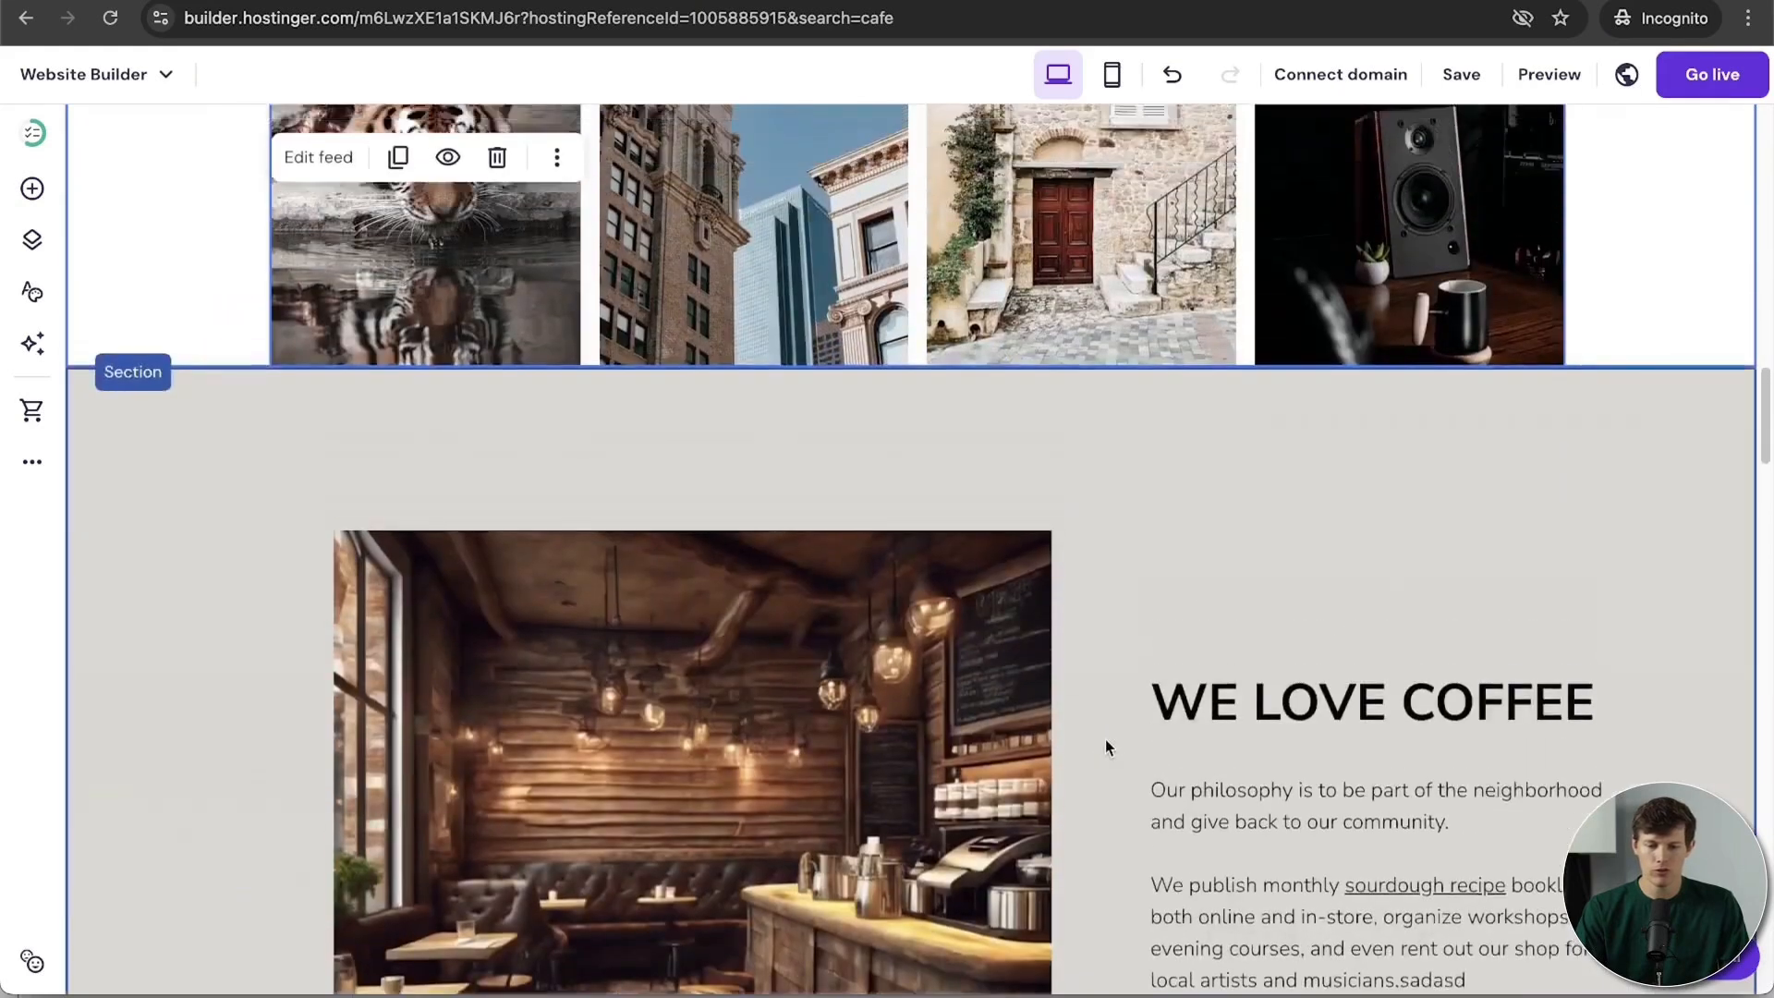
pyautogui.scroll(3, 1105, 740)
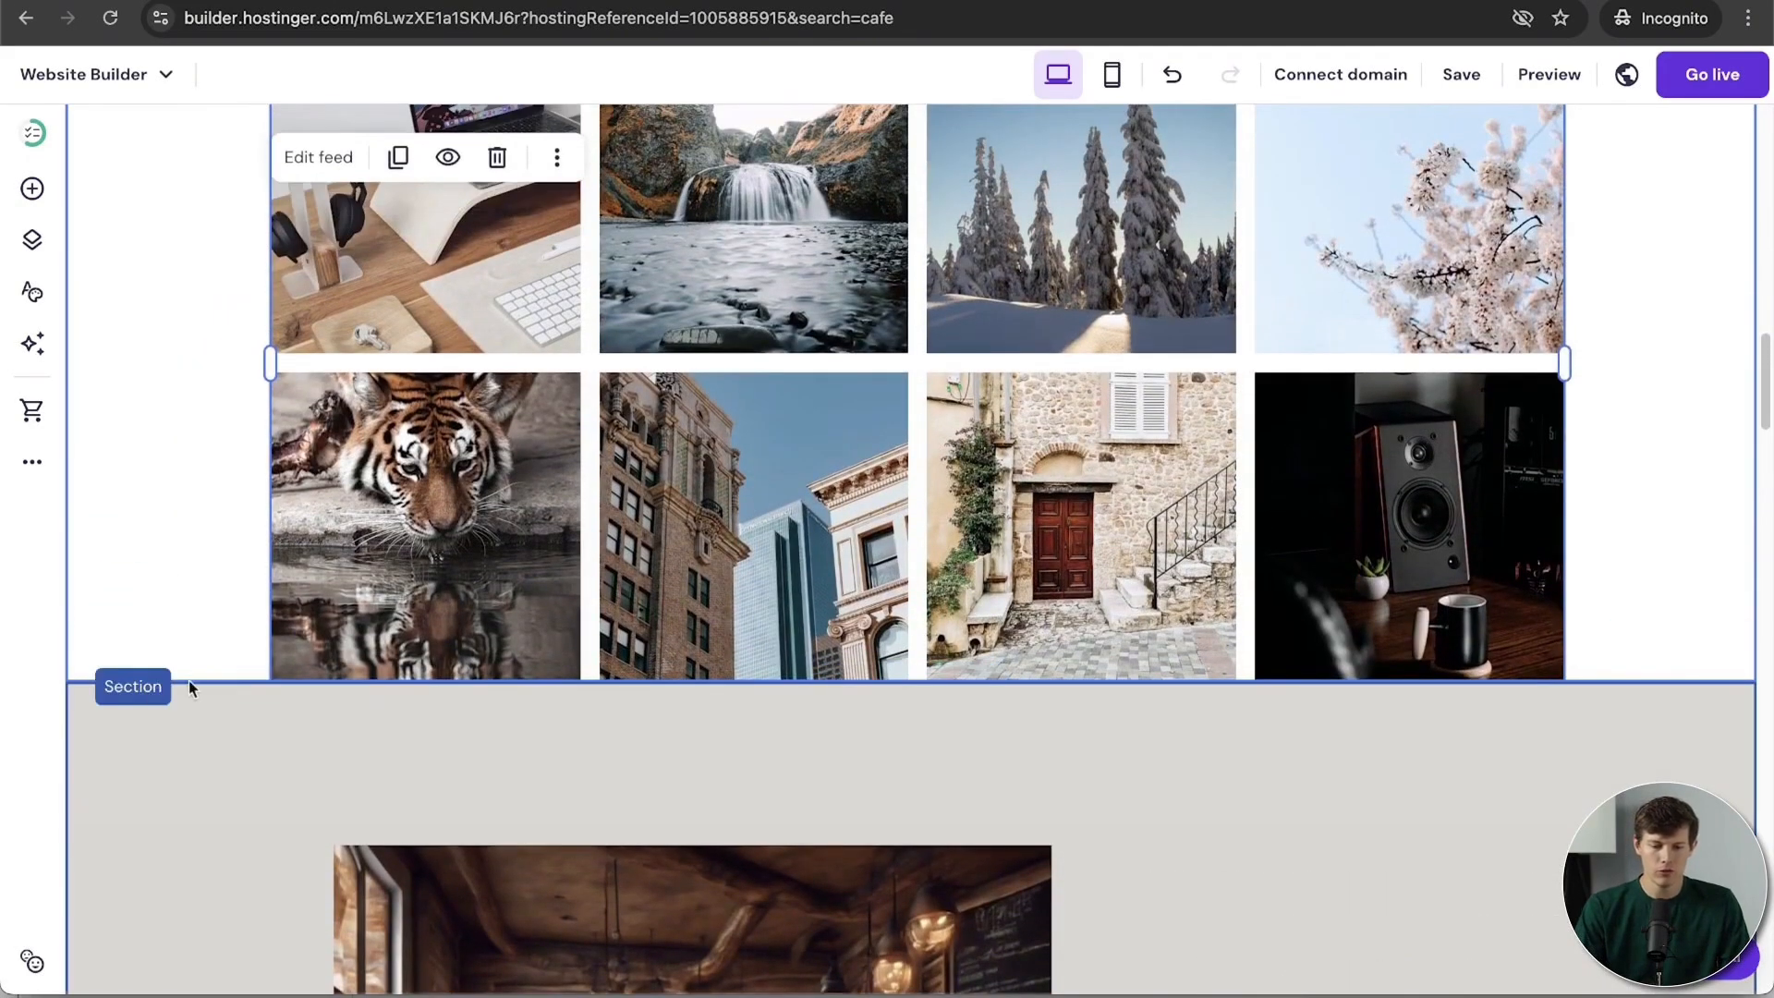
pyautogui.click(202, 693)
pyautogui.click(206, 594)
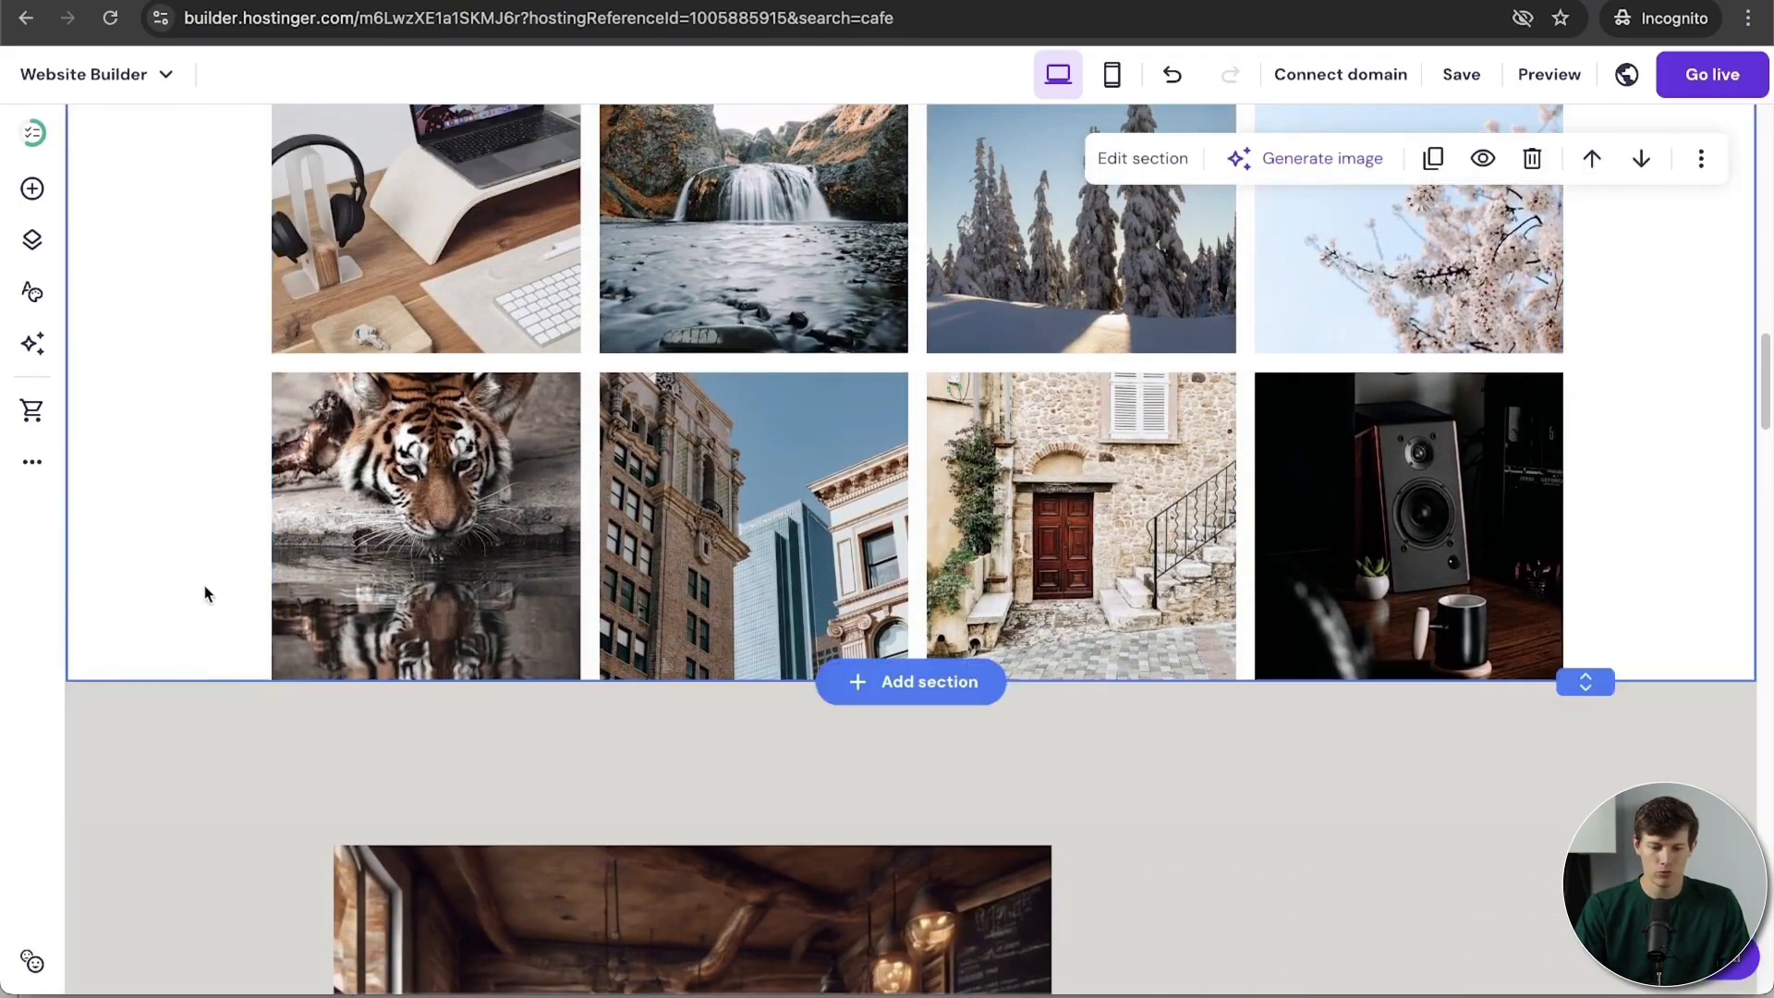
pyautogui.moveTo(1592, 681); pyautogui.dragTo(1589, 837)
pyautogui.scroll(10, 911, 499)
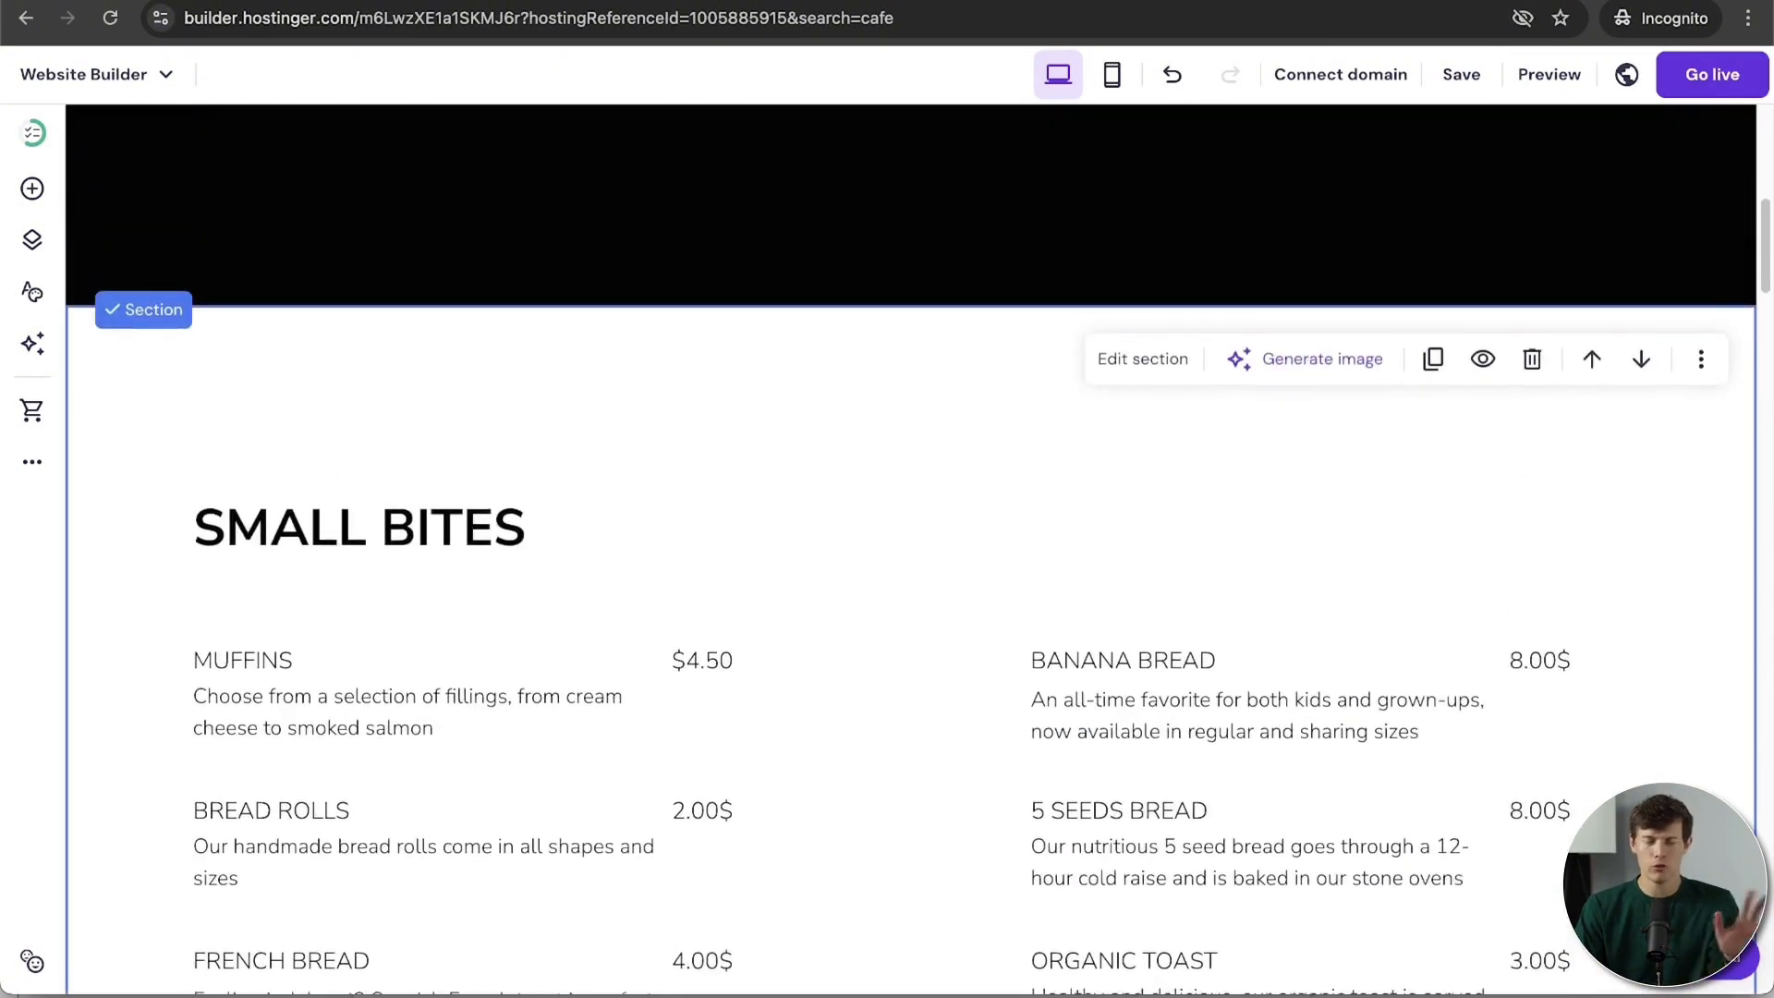
pyautogui.scroll(-10, 910, 499)
pyautogui.scroll(1, 1585, 786)
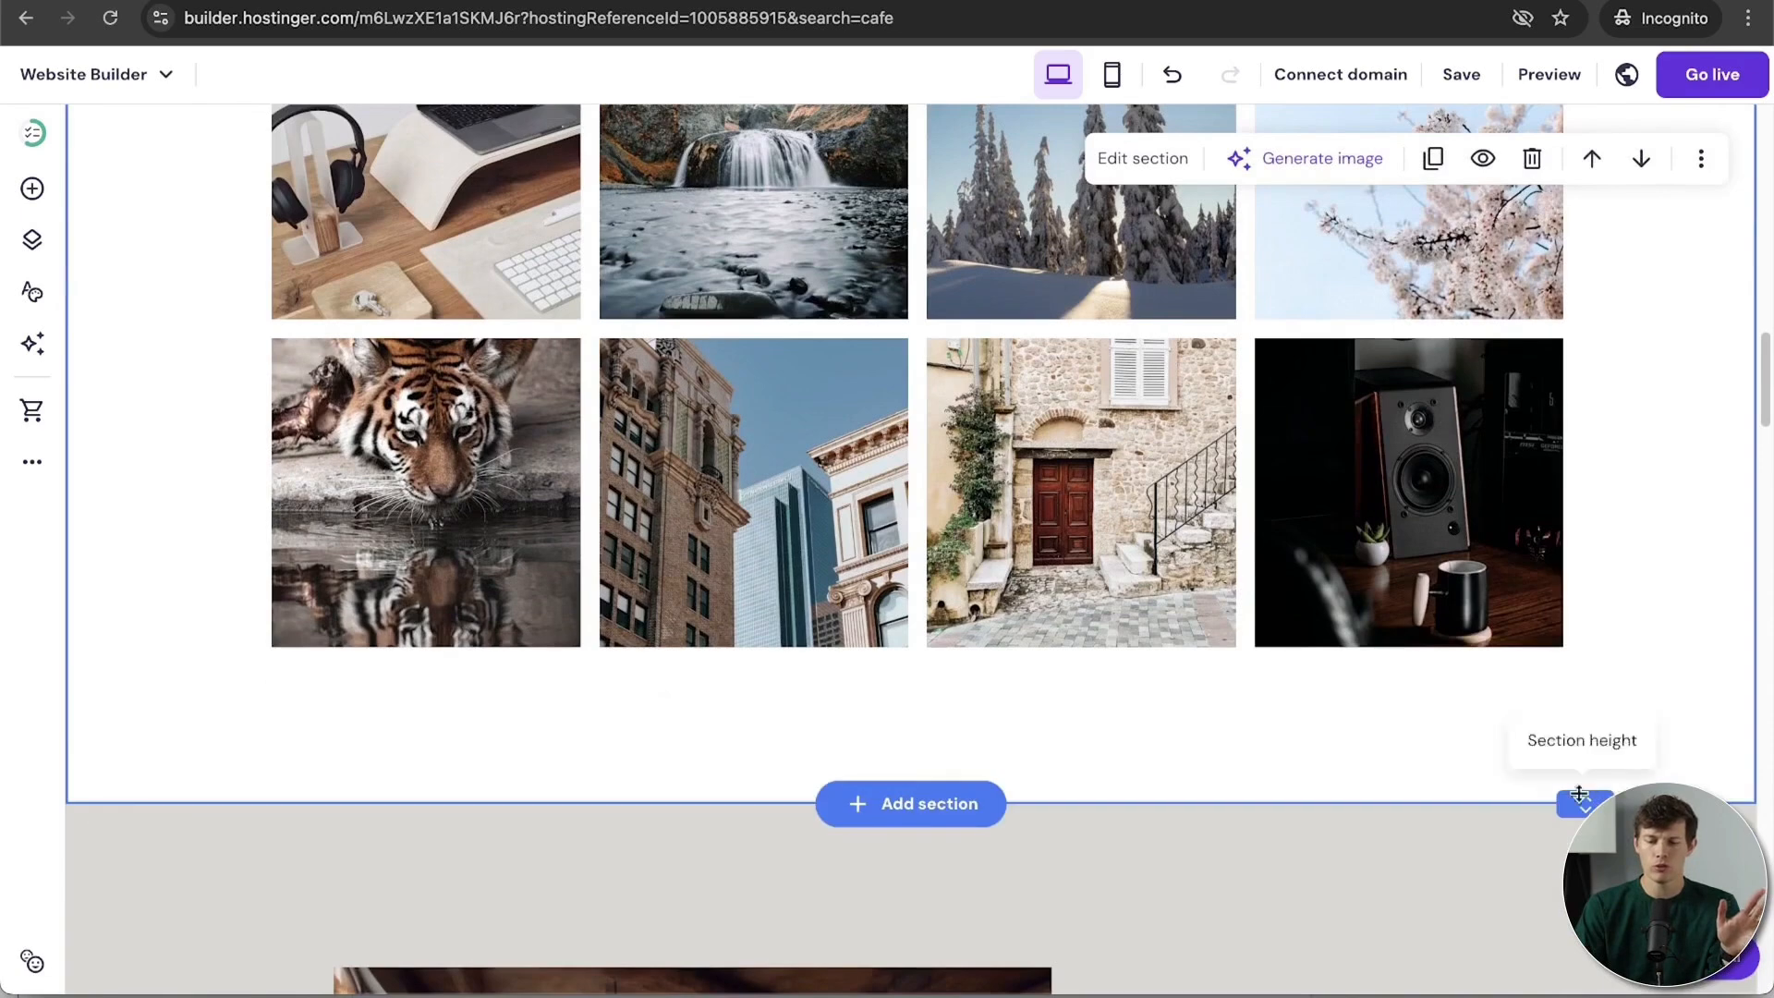
pyautogui.scroll(3, 1240, 712)
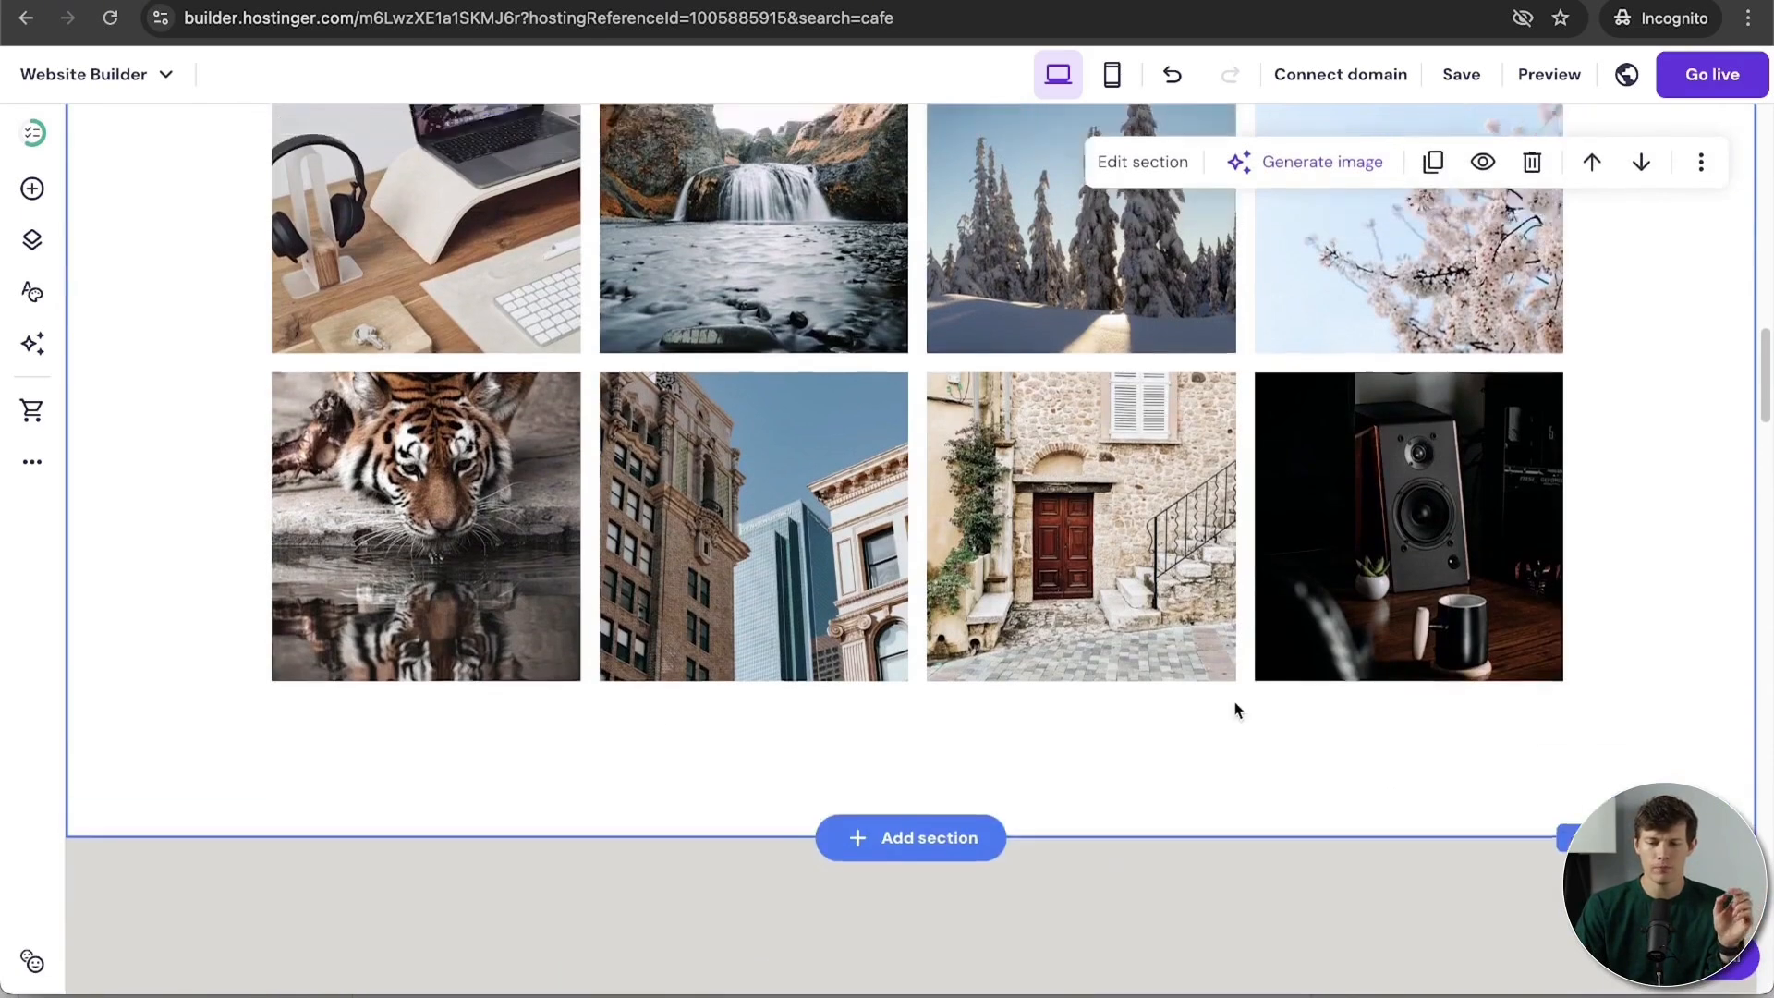
pyautogui.click(1190, 666)
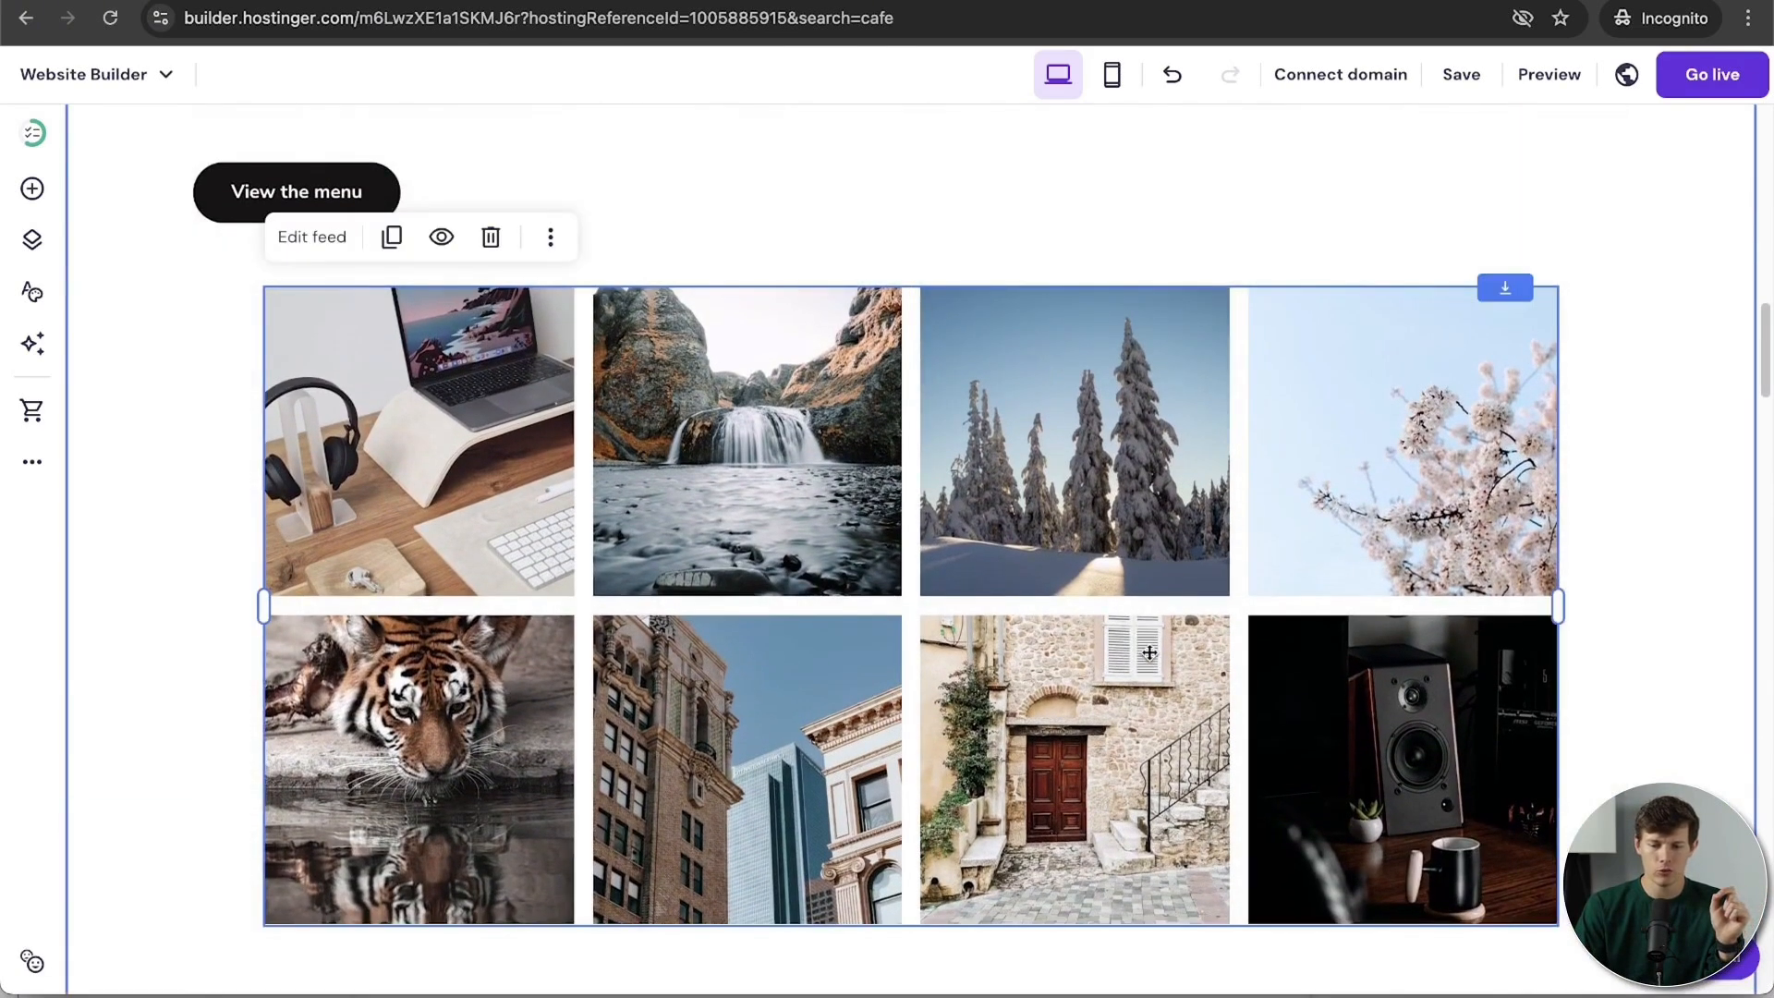
pyautogui.click(314, 237)
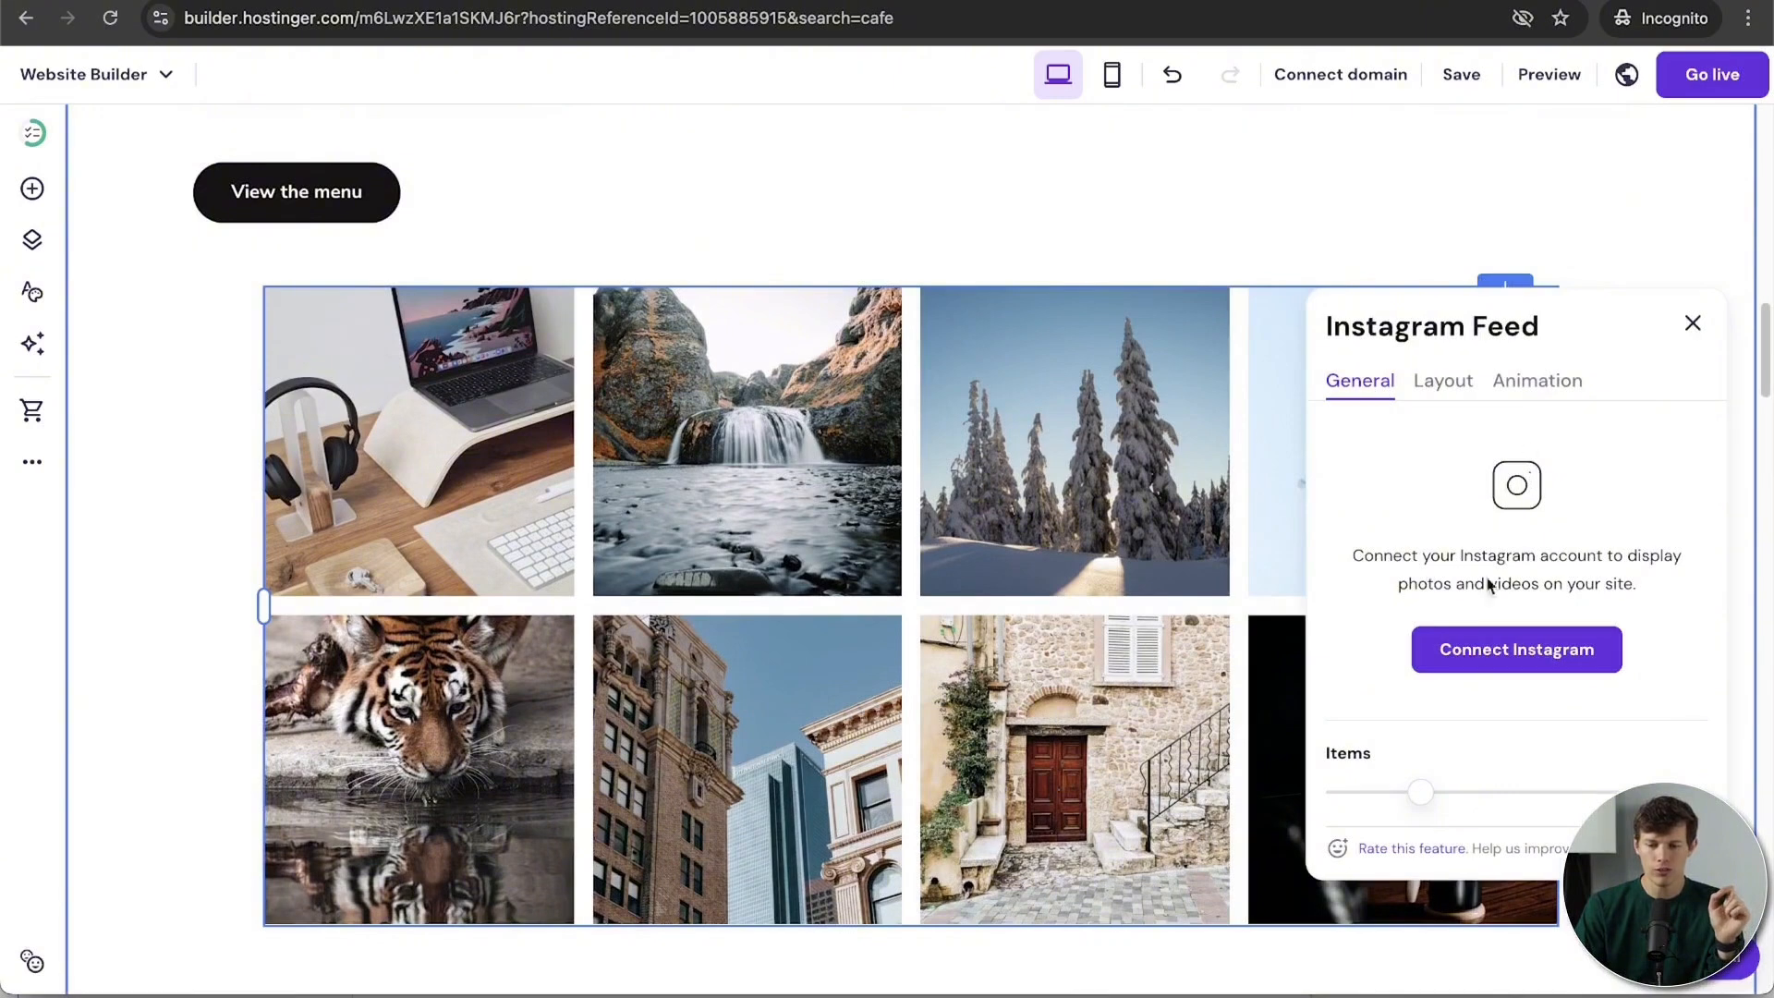
pyautogui.click(1518, 652)
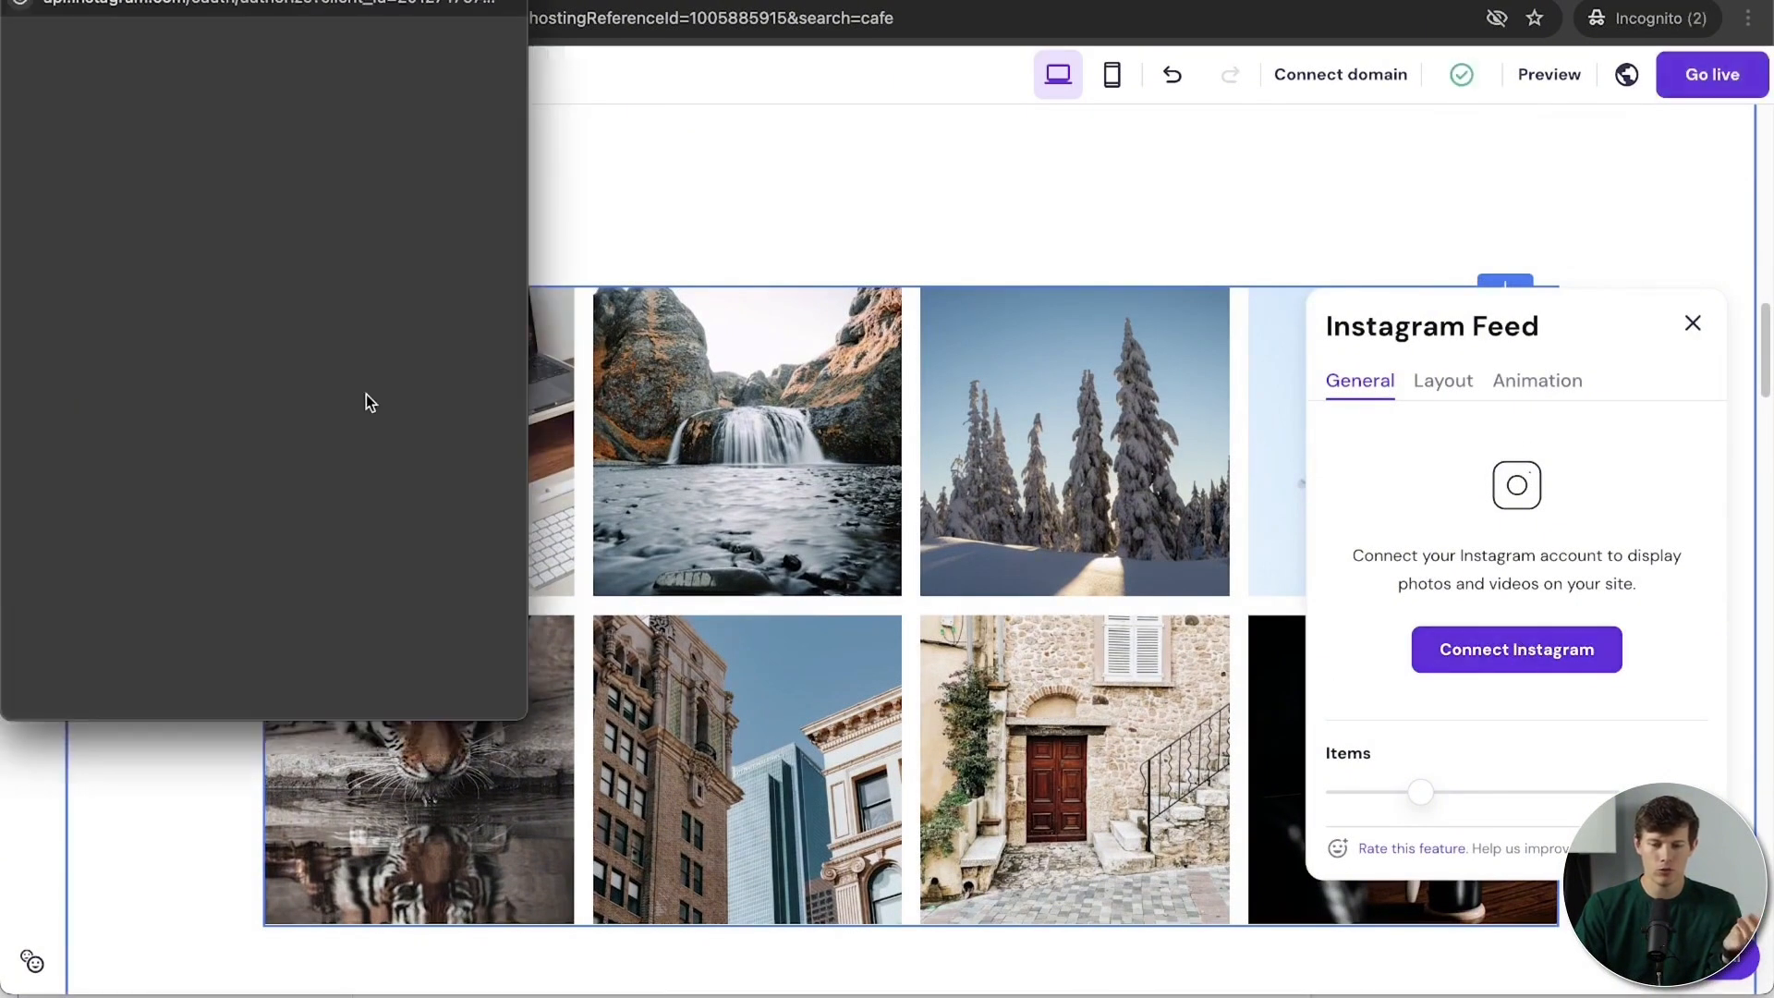
pyautogui.press('super+w')
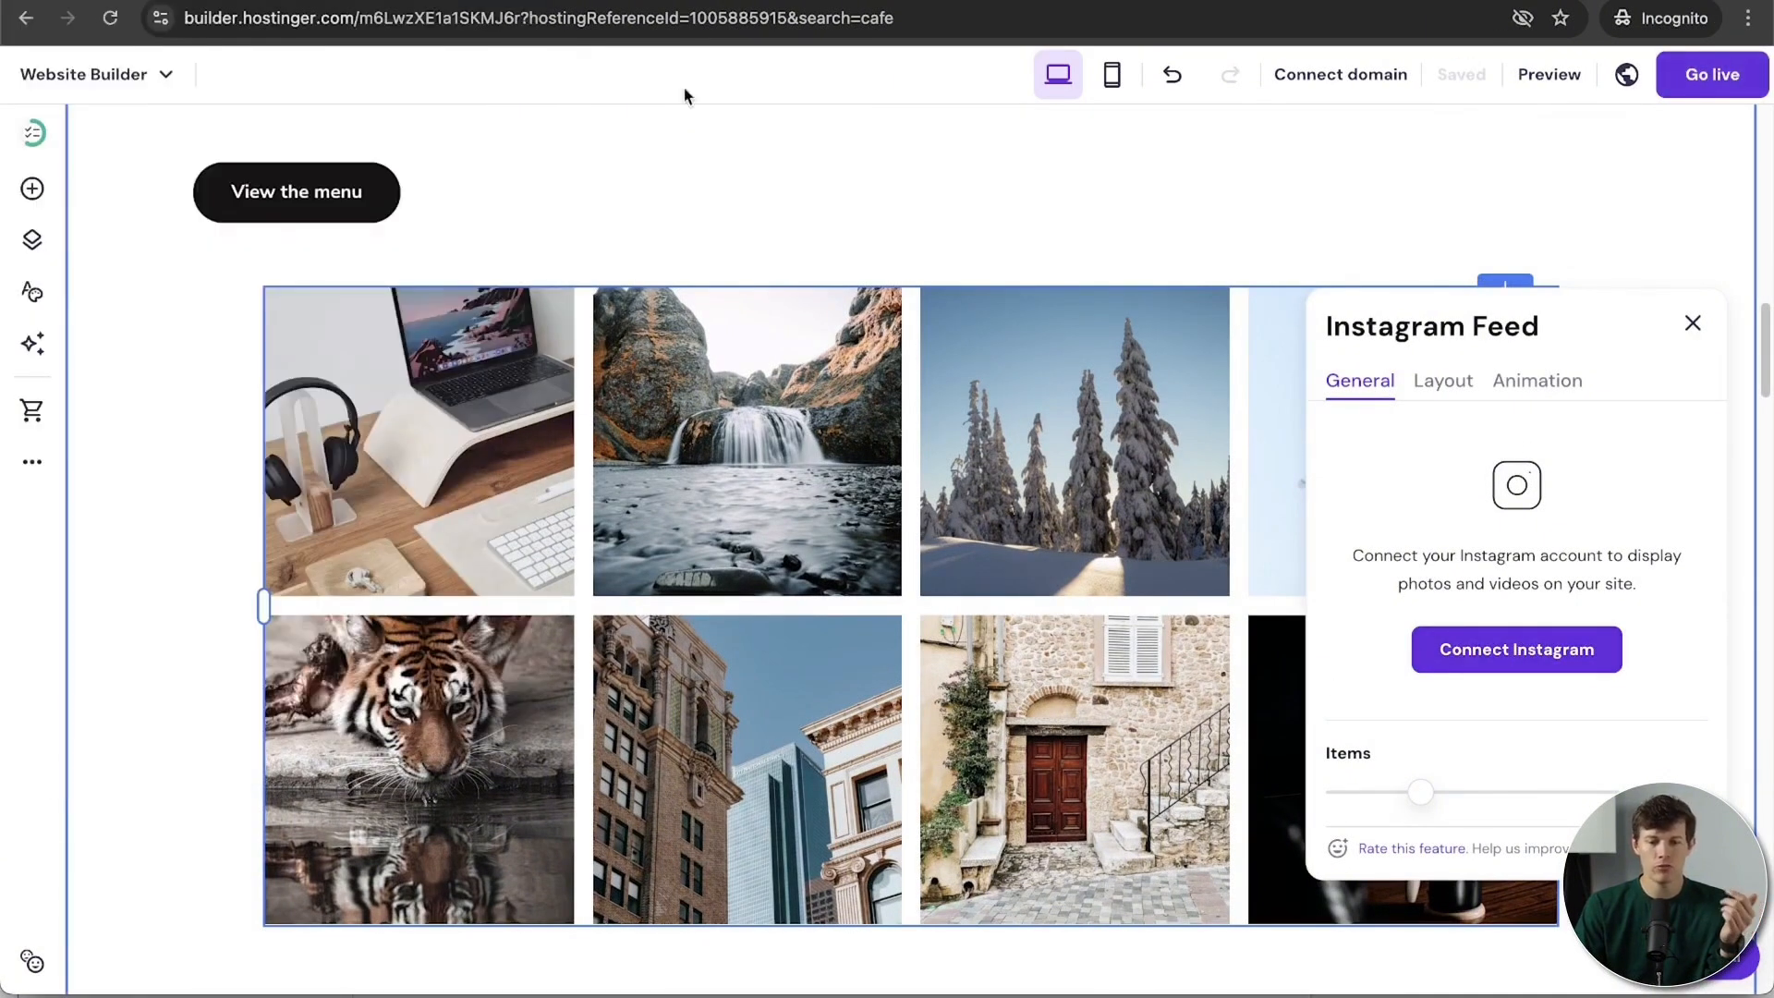
pyautogui.click(1689, 335)
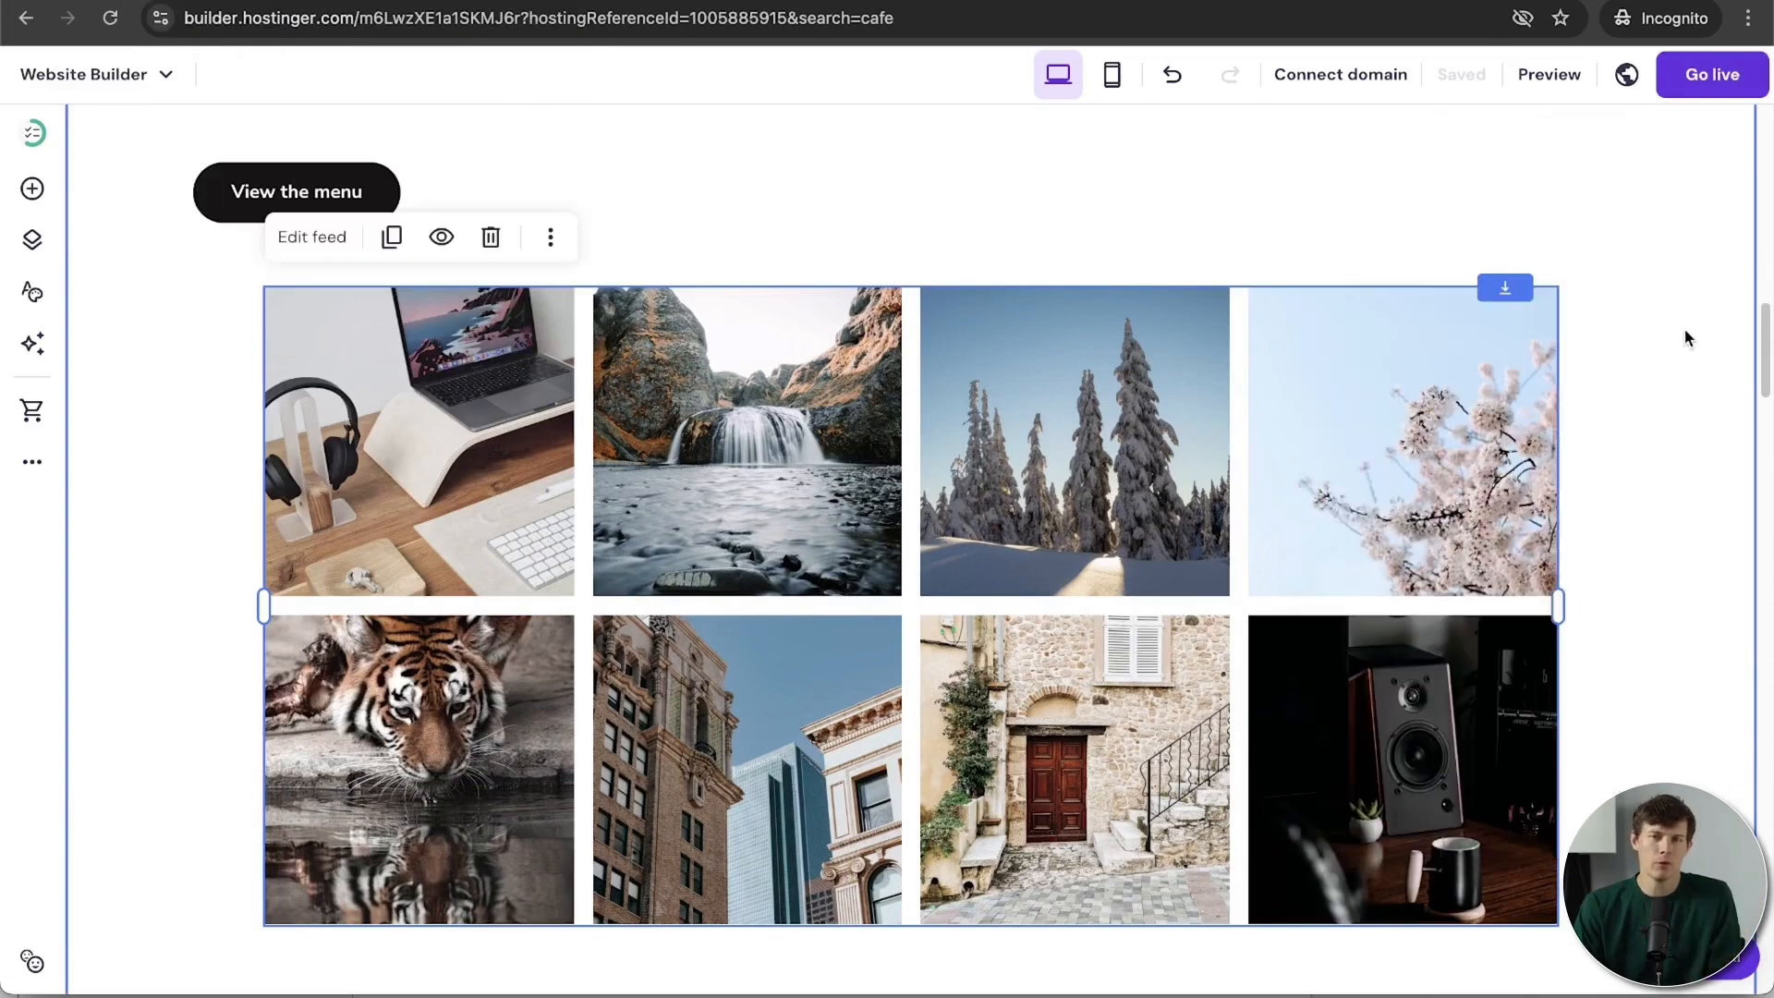
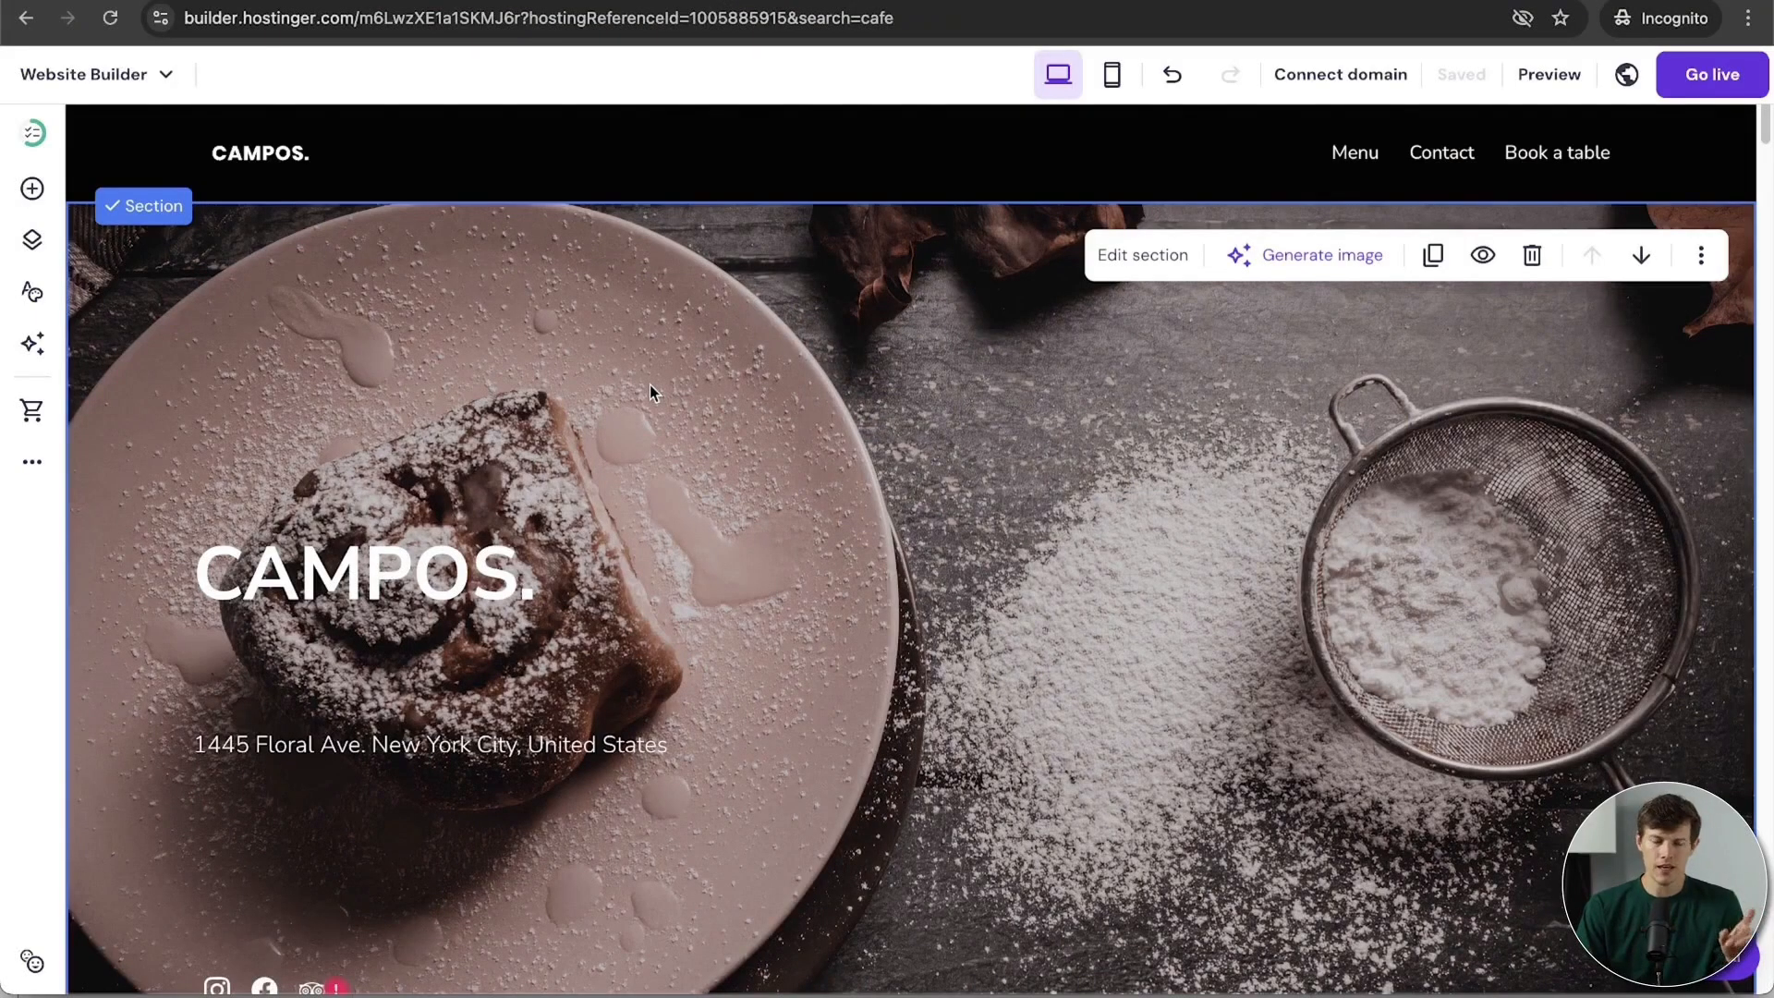
# Step: Open the Menu page in the editor, look over its sections, and bring back the Pages and navigation list
pyautogui.click(33, 243)
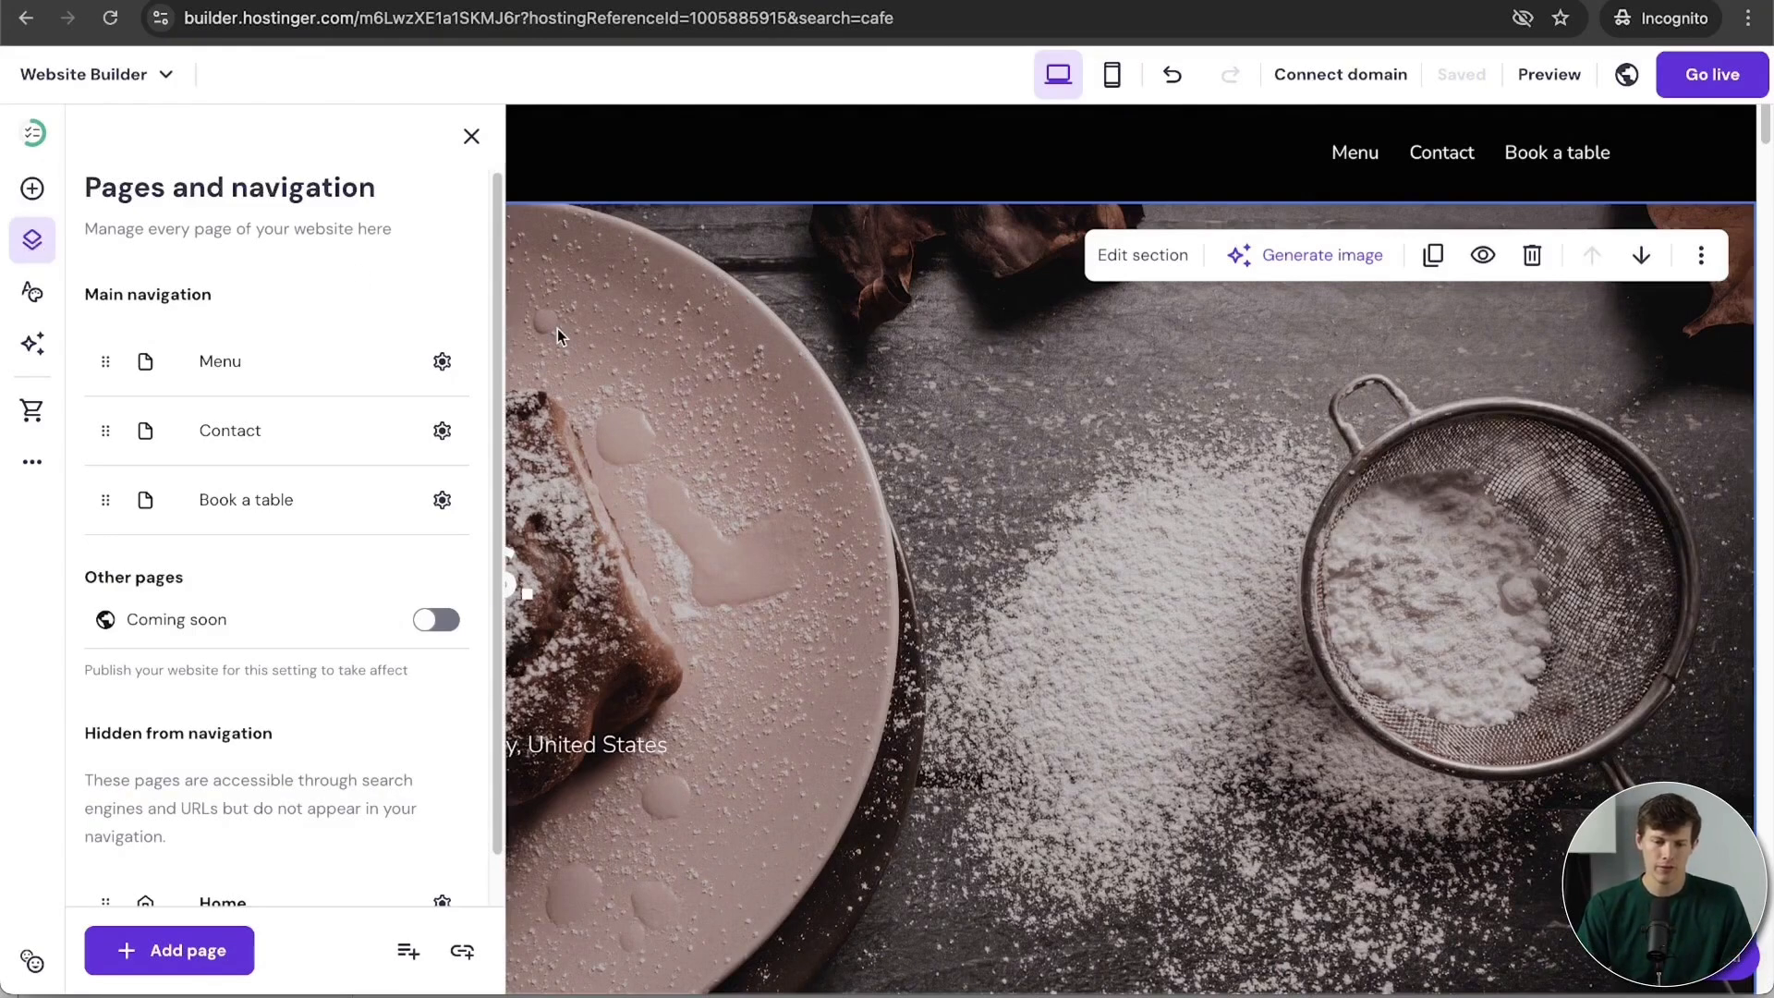
pyautogui.click(230, 375)
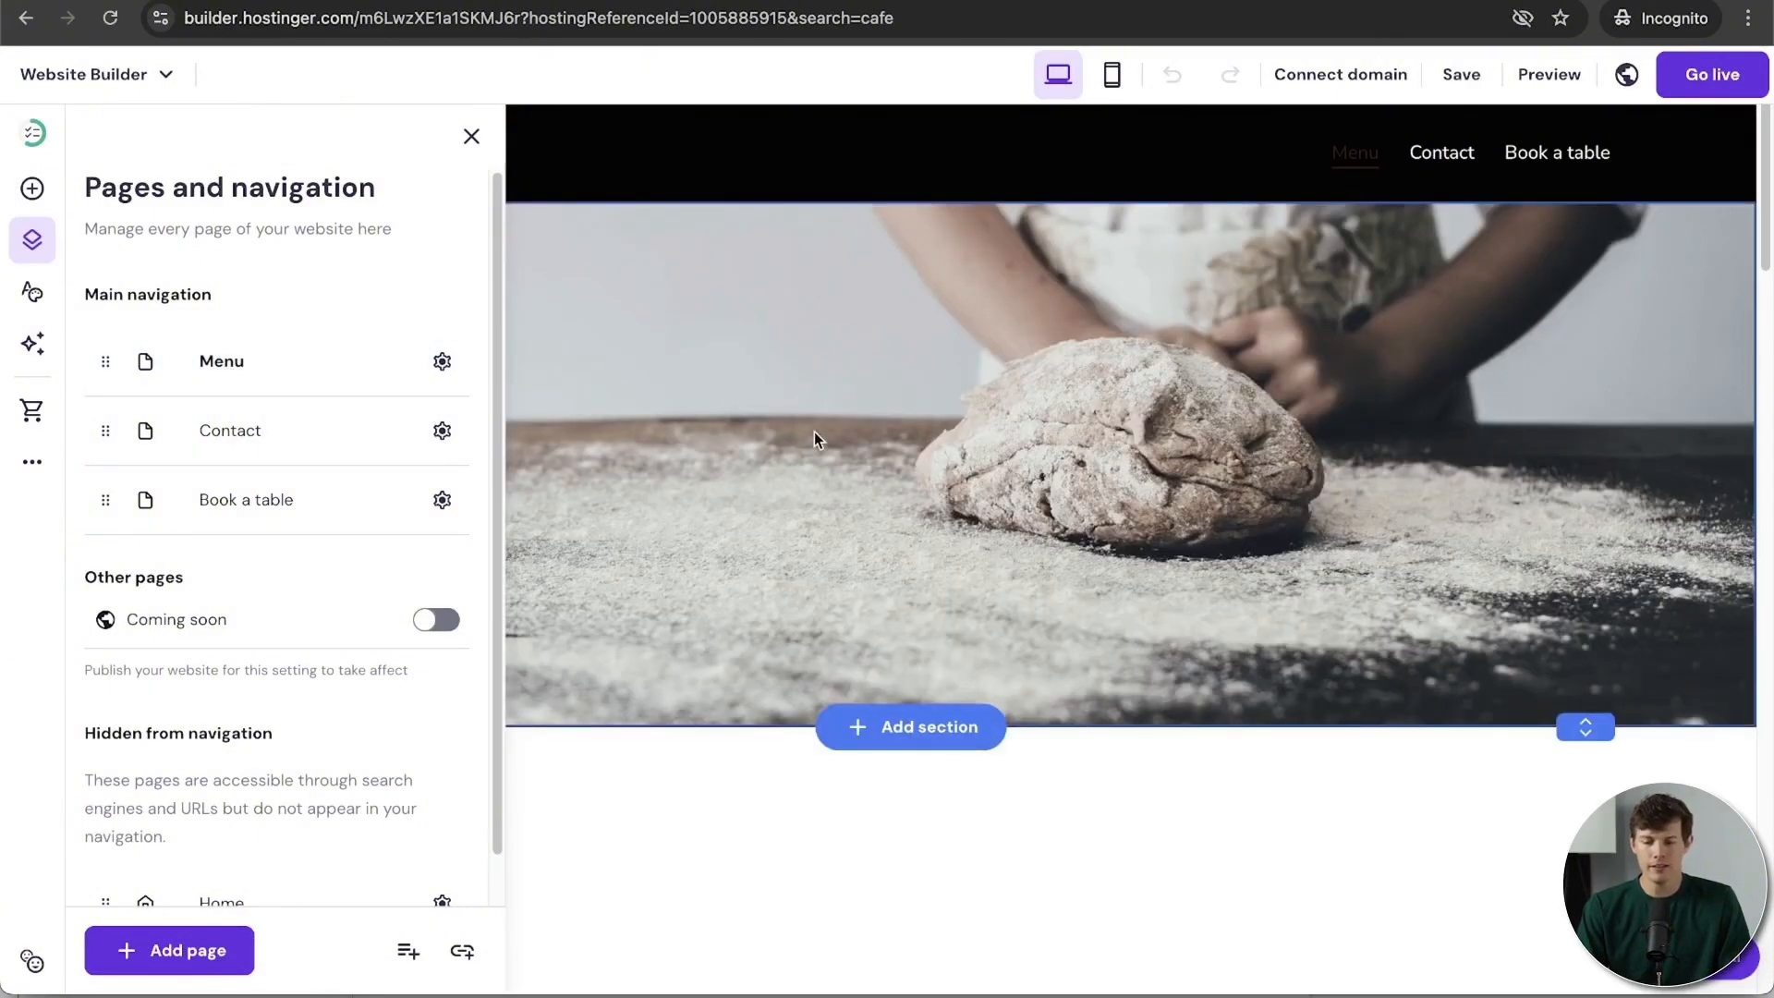
pyautogui.click(1236, 765)
pyautogui.scroll(-5, 1236, 767)
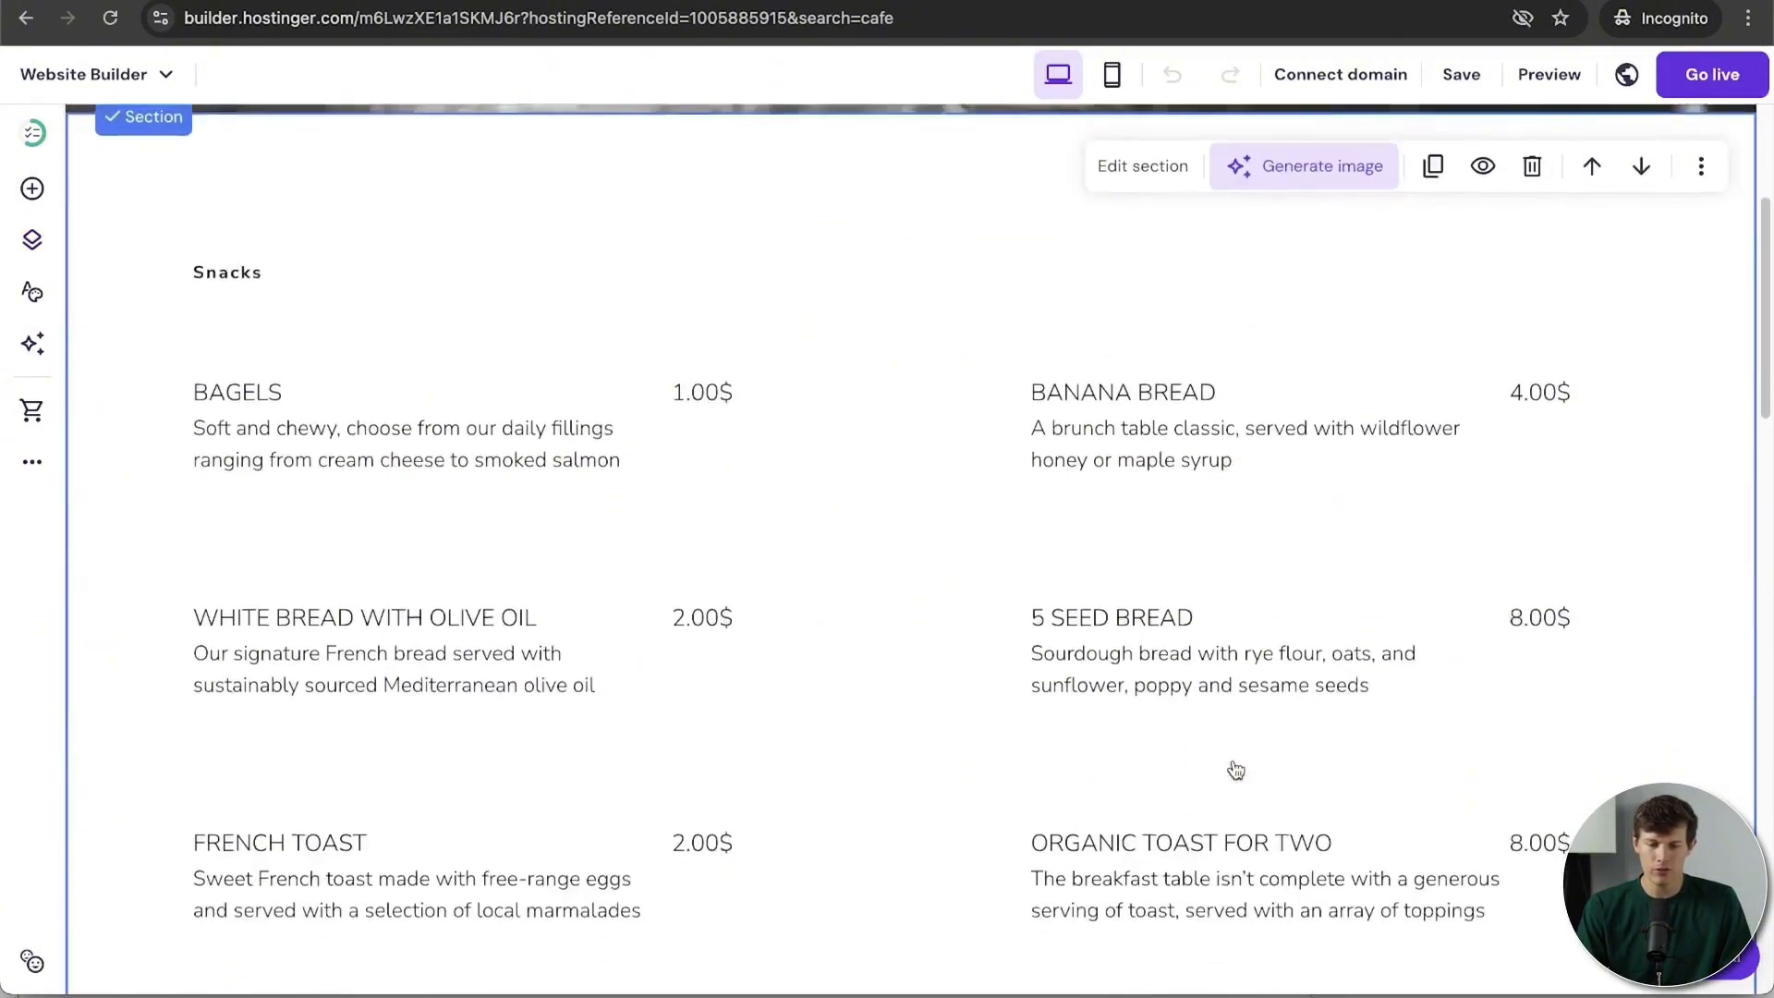
pyautogui.scroll(-15, 1235, 767)
pyautogui.scroll(18, 1236, 767)
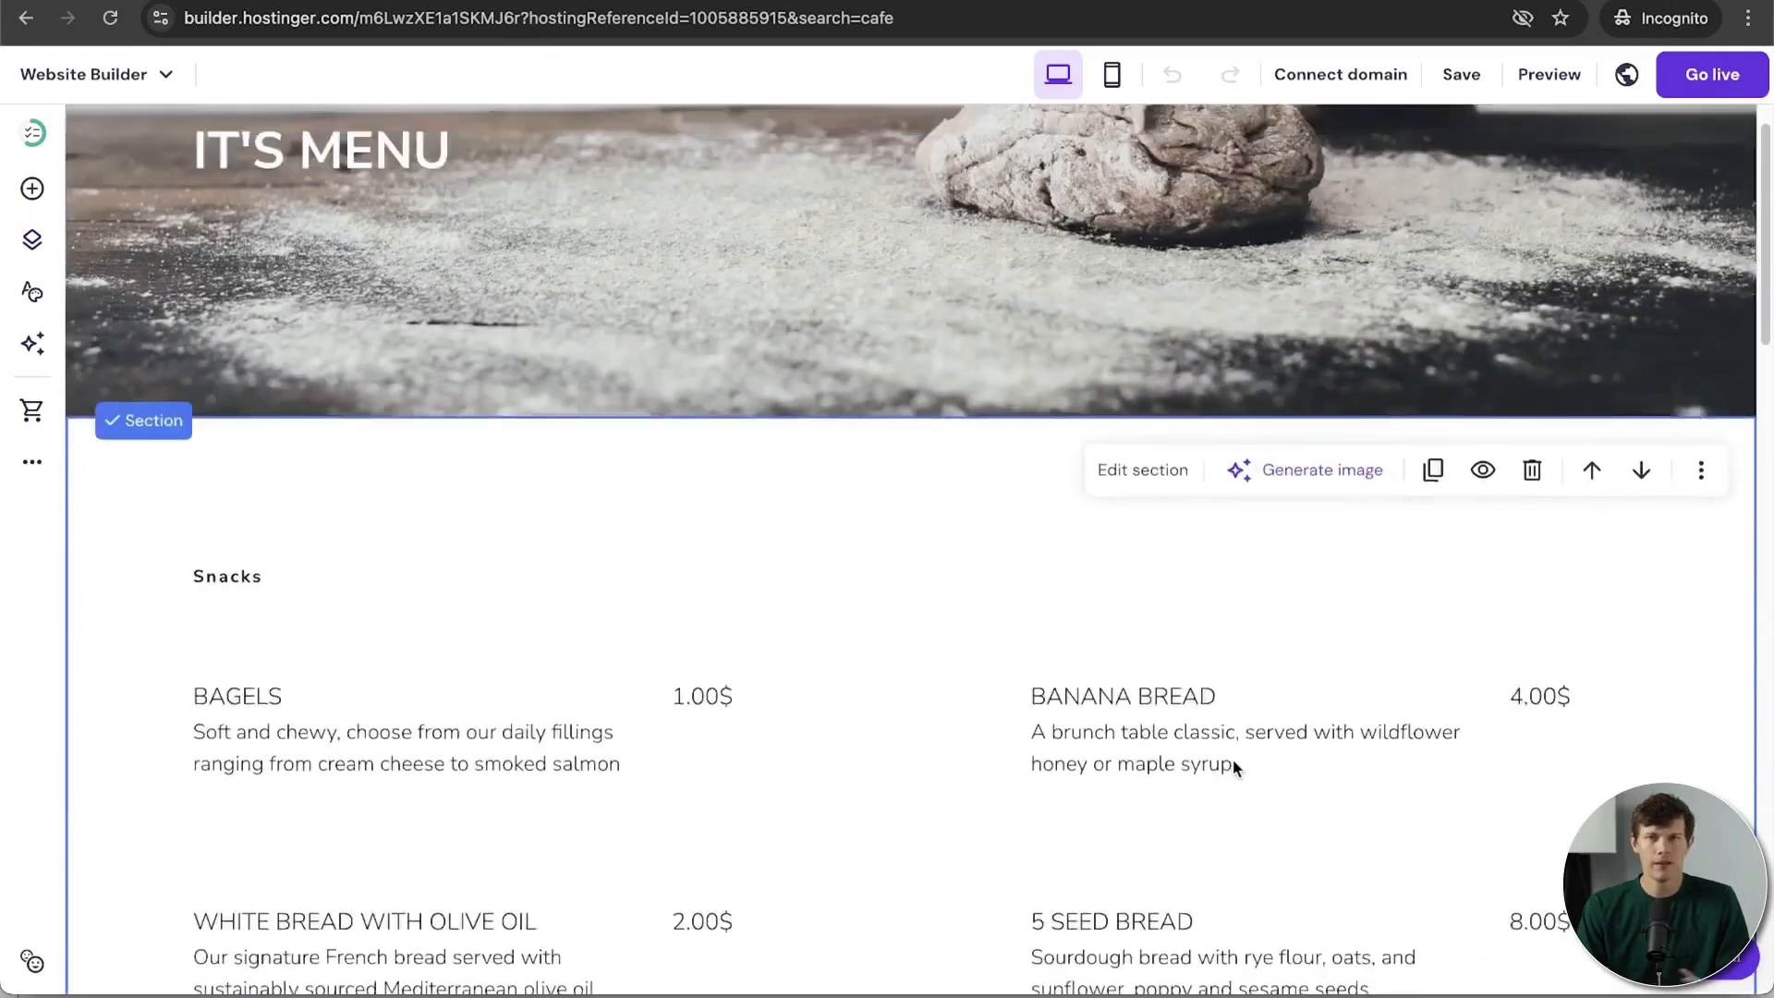
pyautogui.scroll(2, 1233, 758)
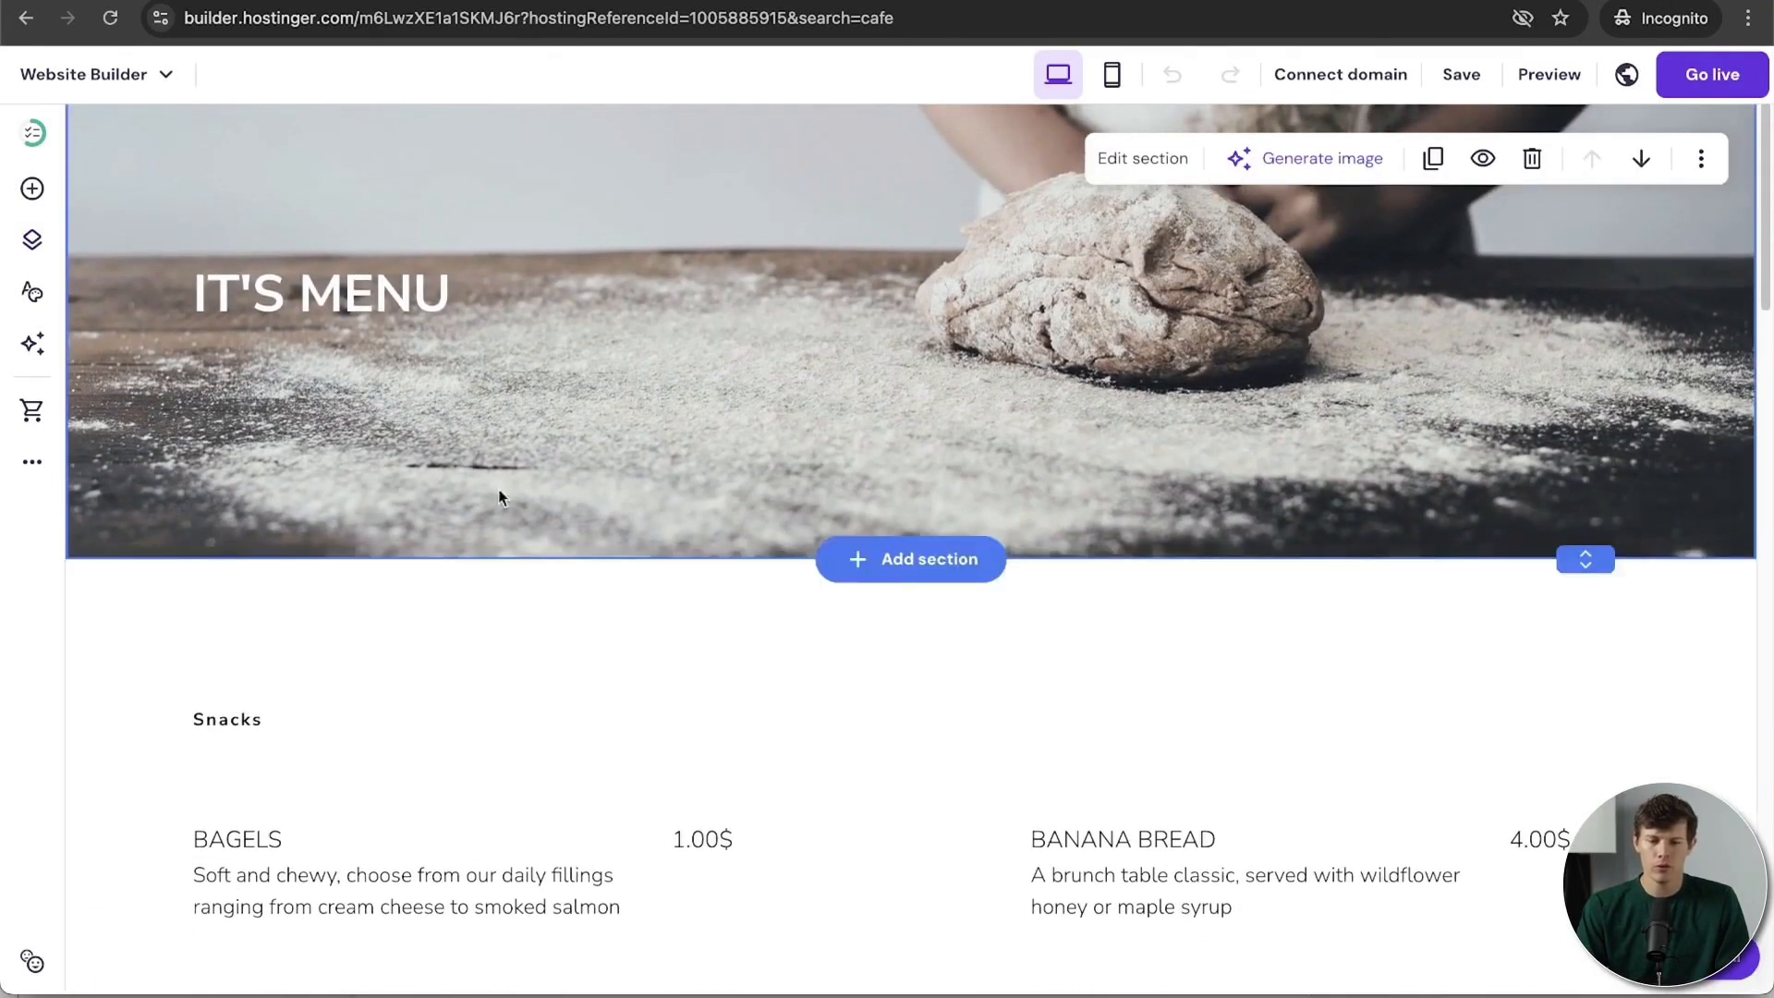
pyautogui.click(29, 246)
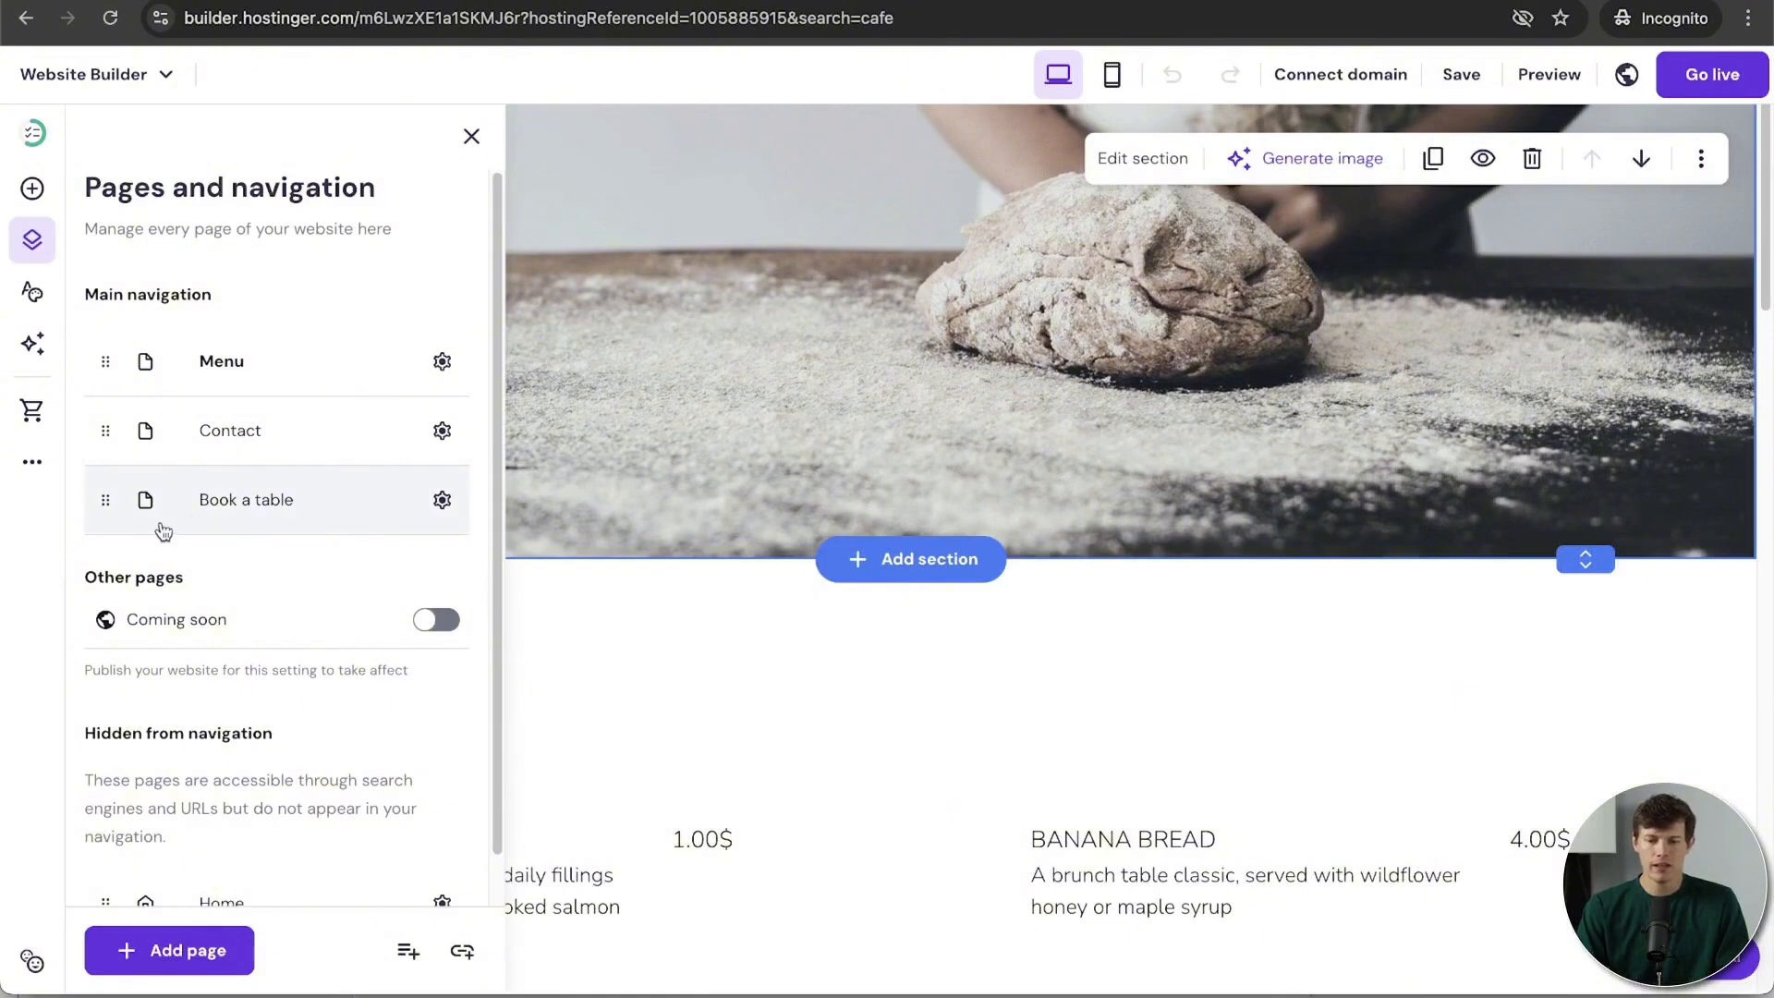
pyautogui.scroll(2, 1153, 517)
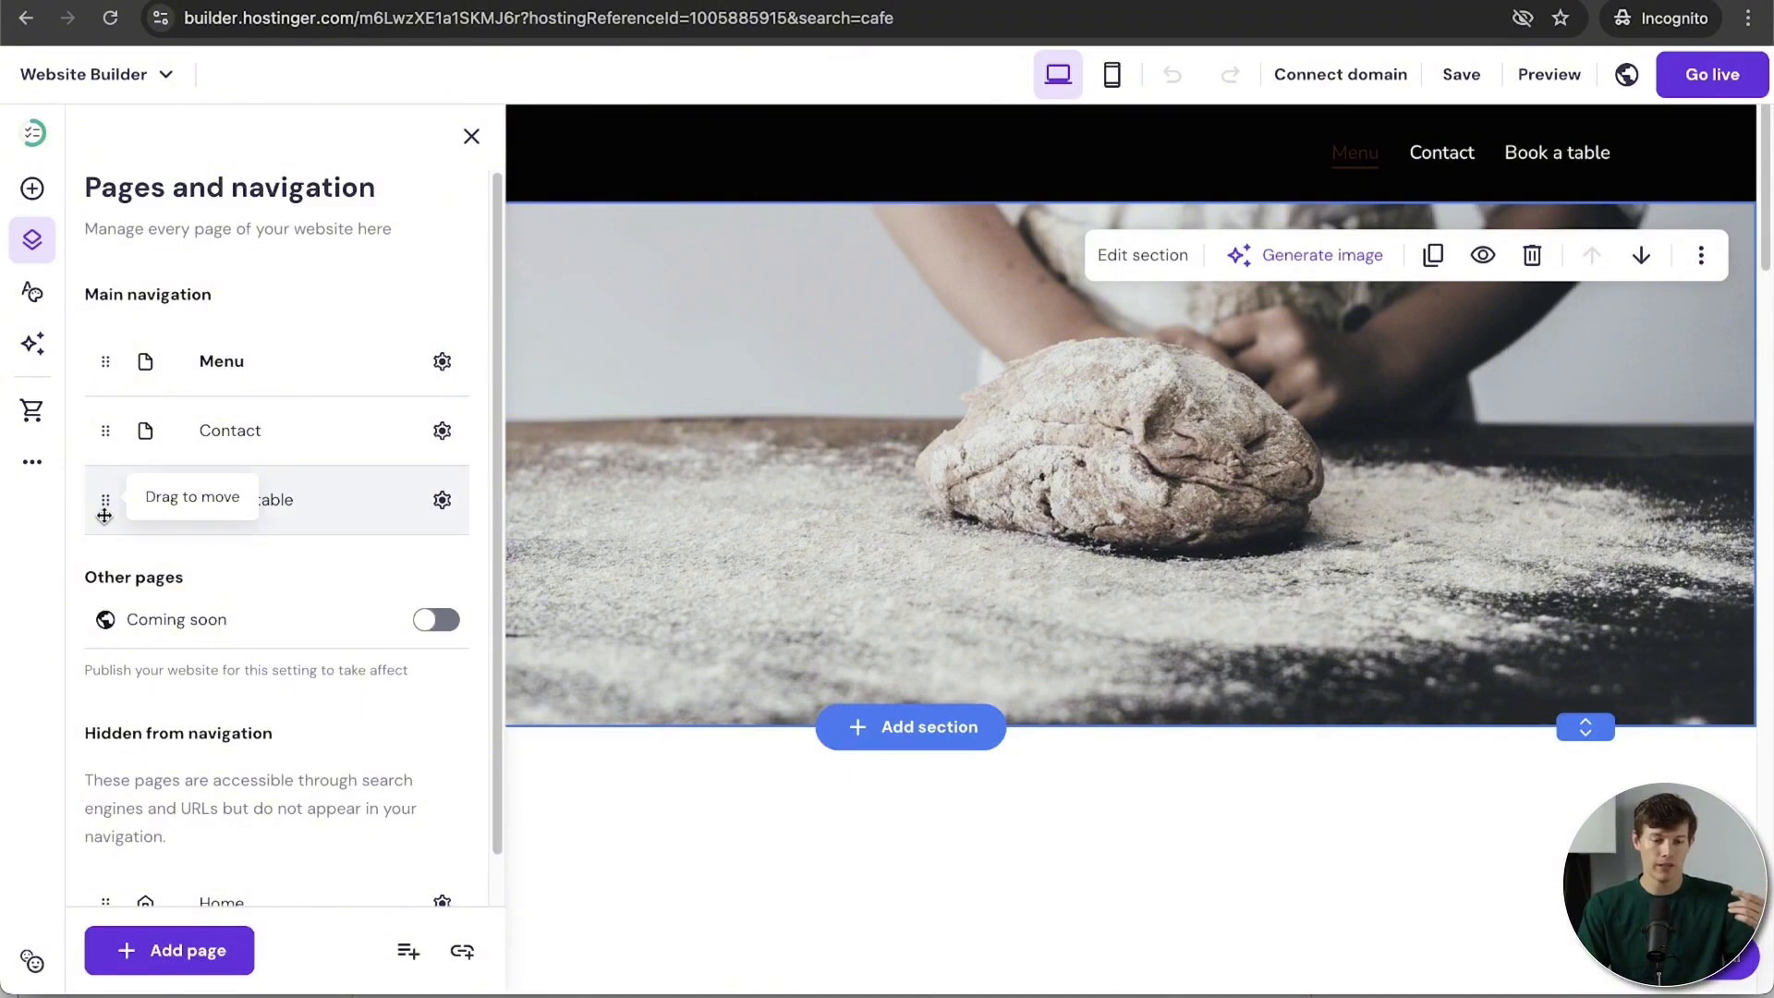
# Step: Move Book a table to the top of the navigation and Home into Main navigation
pyautogui.moveTo(105, 514); pyautogui.dragTo(104, 381)
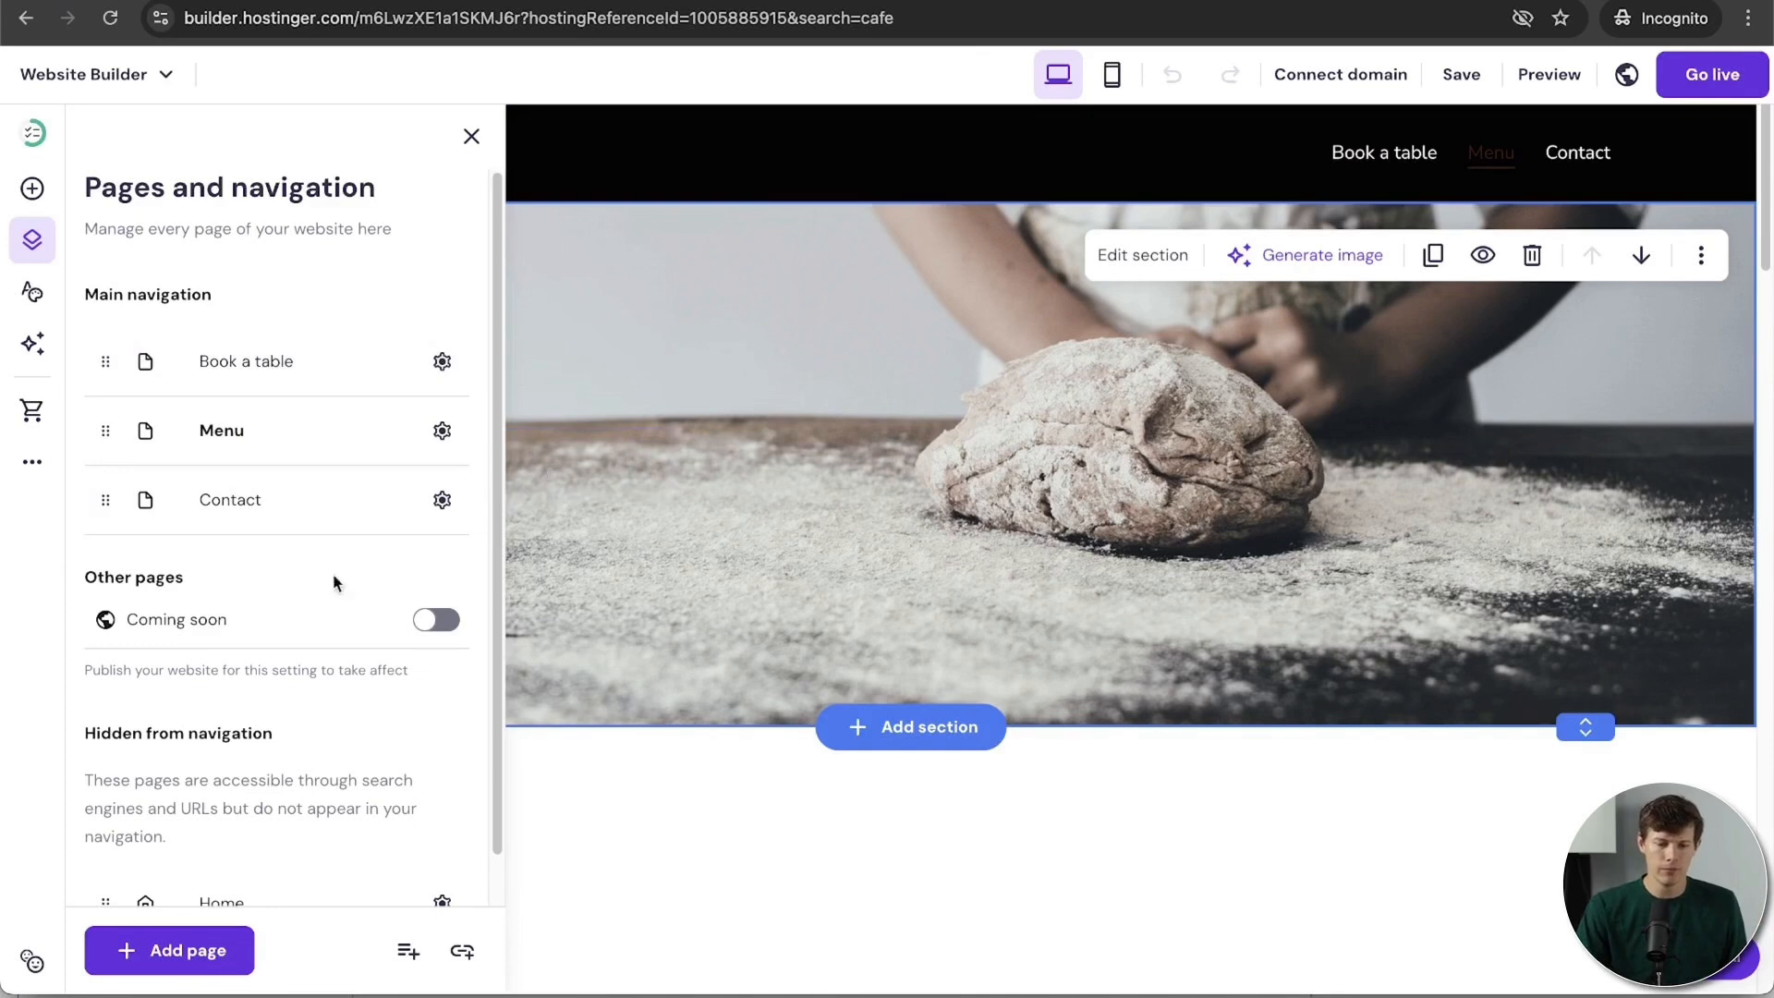
pyautogui.scroll(-1, 279, 709)
pyautogui.scroll(-1, 279, 709)
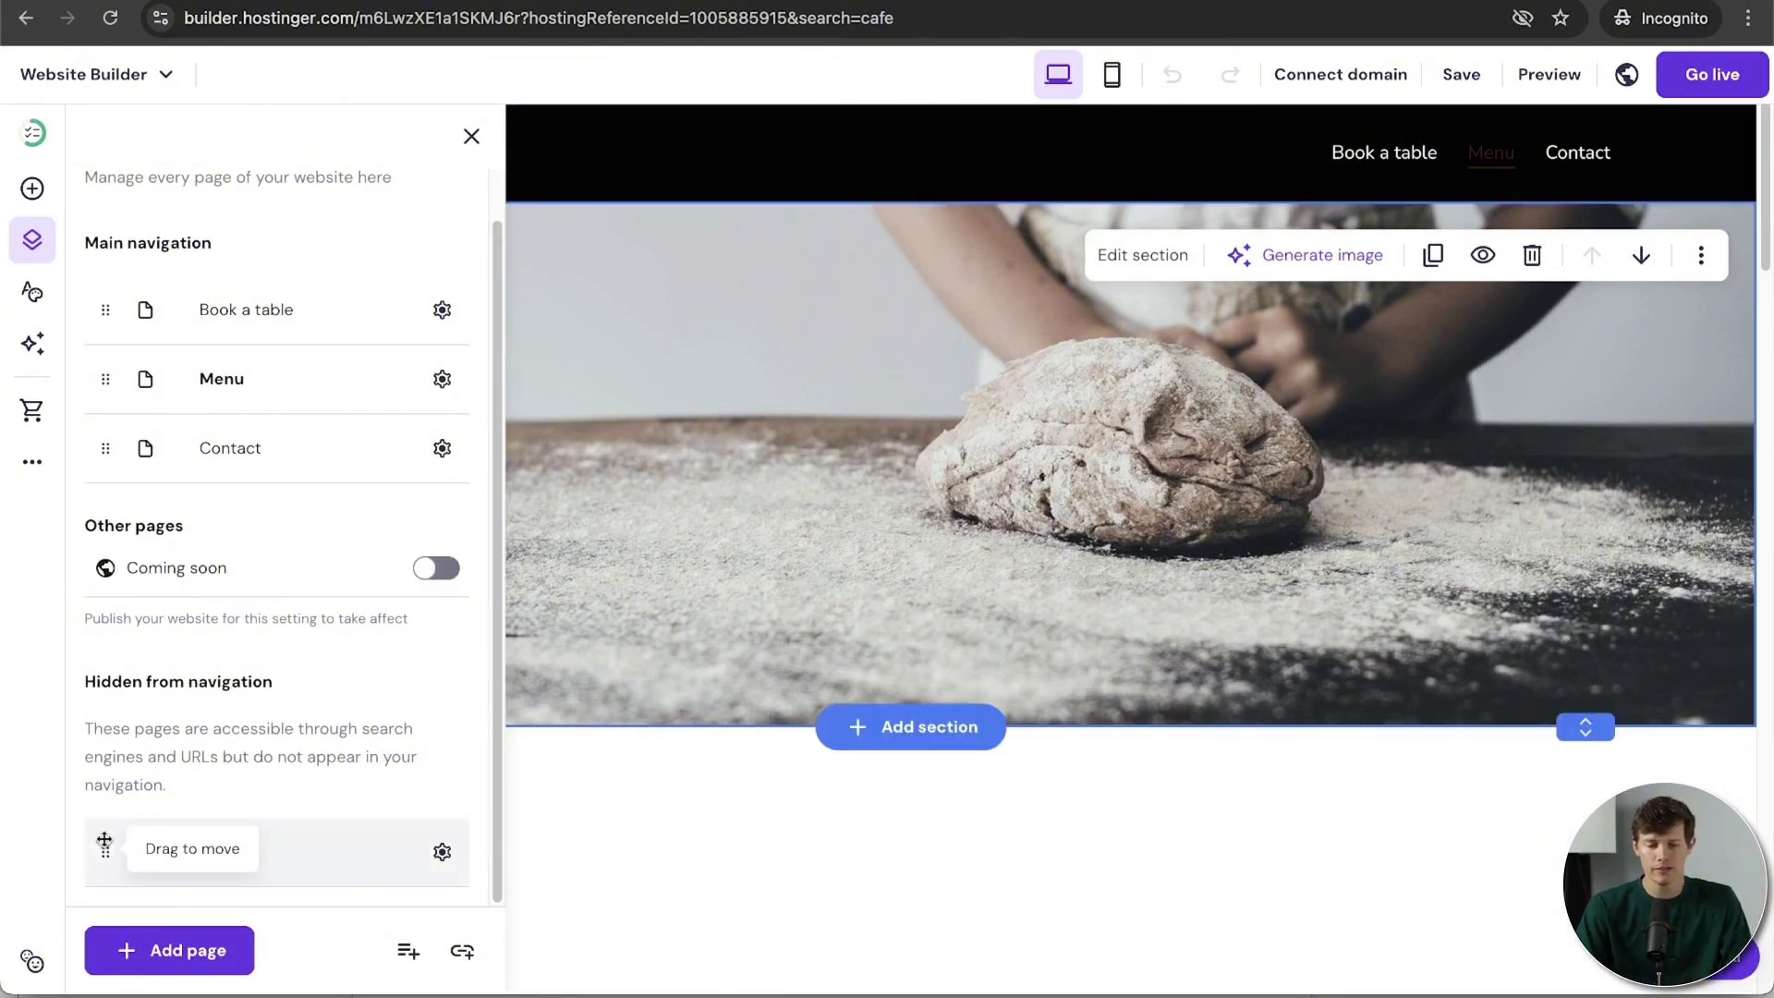
pyautogui.moveTo(105, 851); pyautogui.dragTo(102, 375)
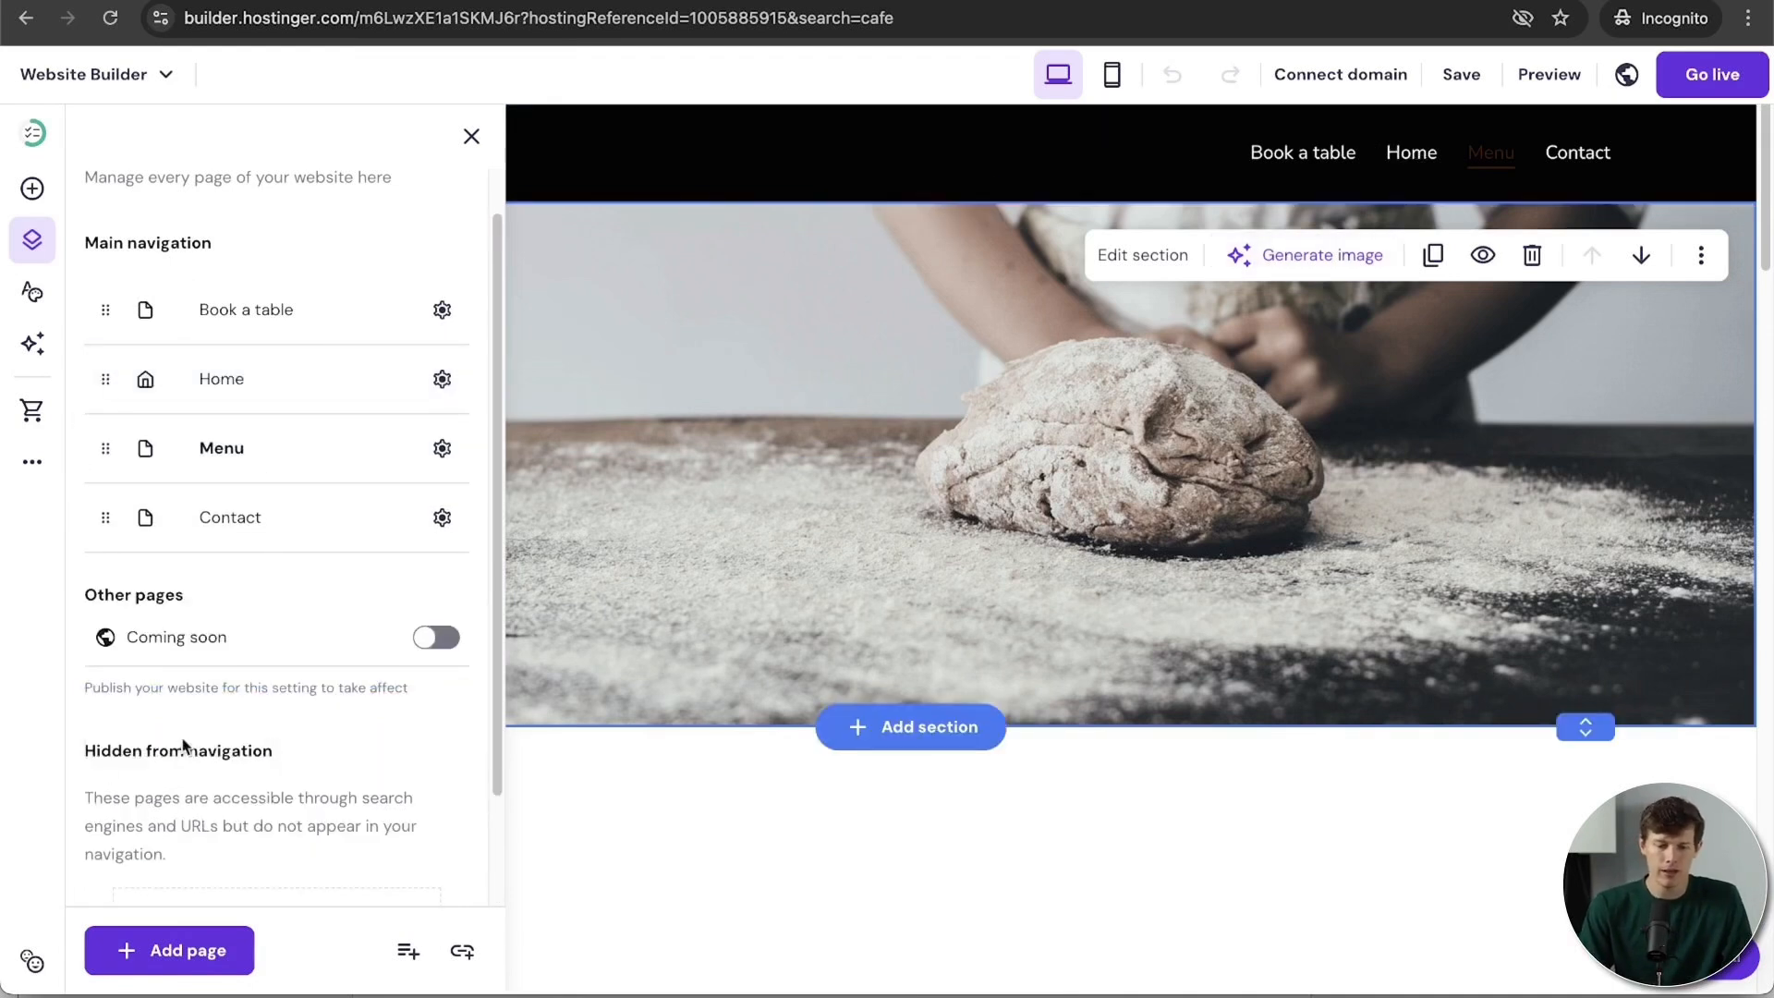
pyautogui.scroll(-3, 296, 845)
pyautogui.scroll(4, 295, 827)
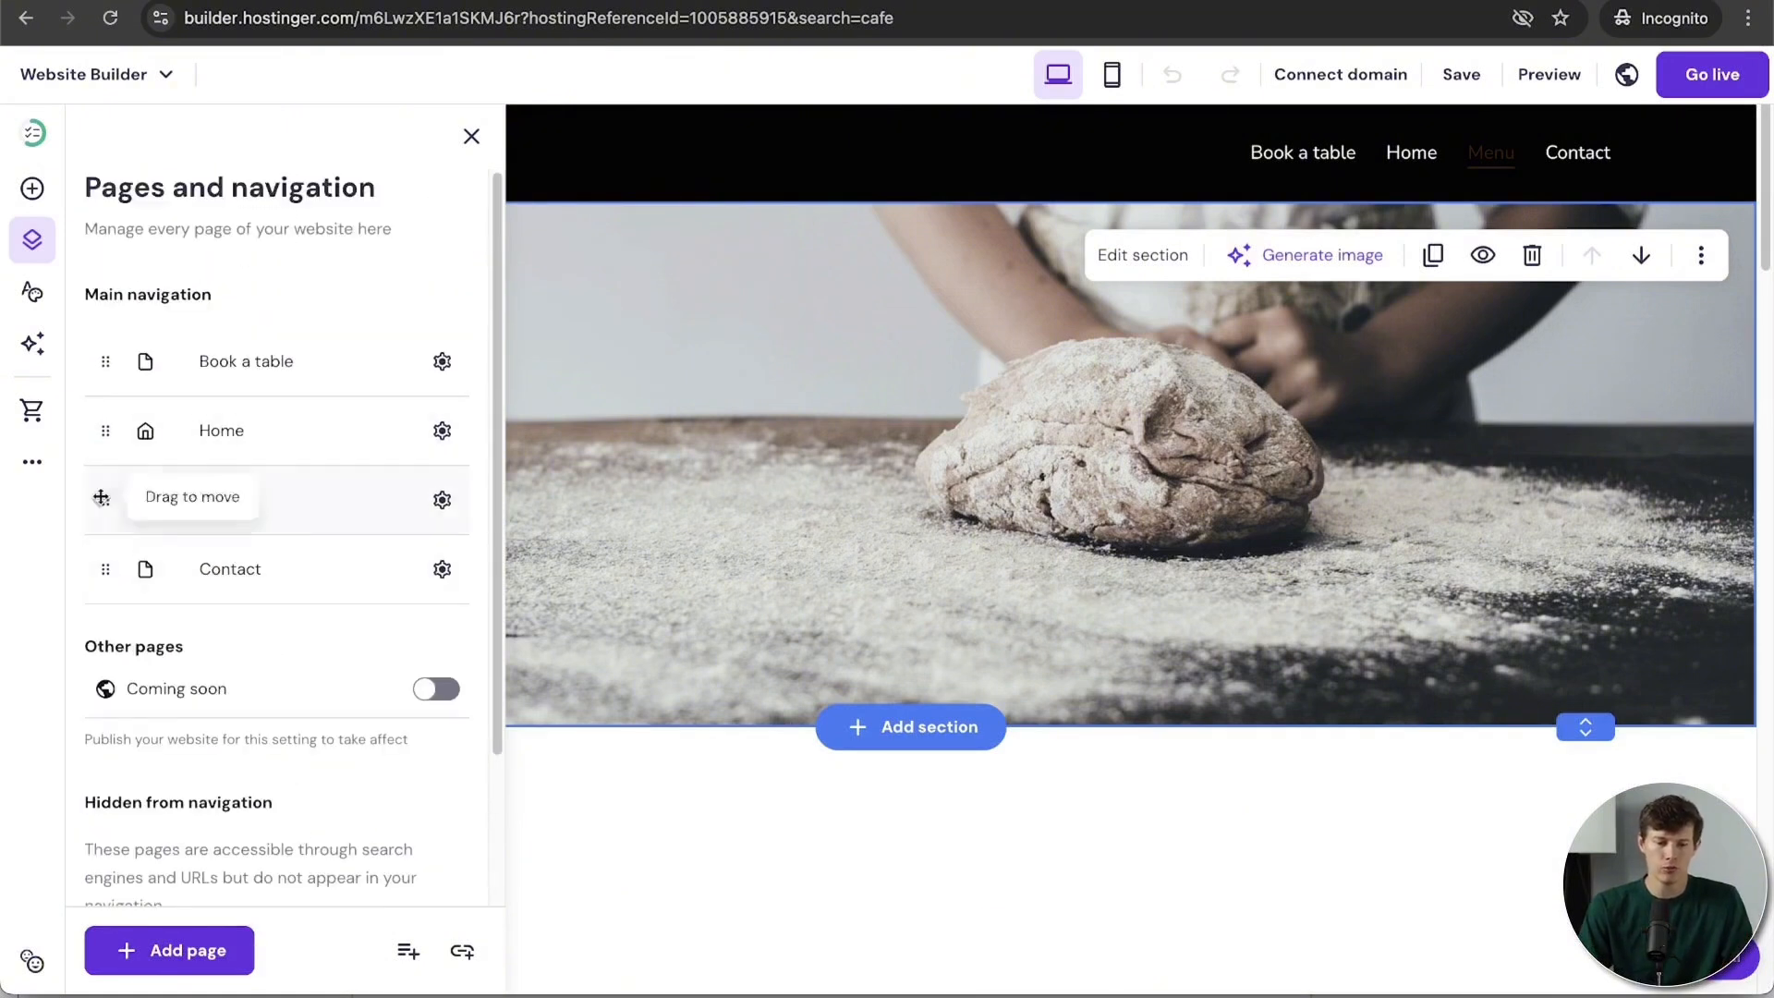
# Step: Nest the Menu page under Home as a dropdown item
pyautogui.moveTo(107, 513); pyautogui.dragTo(198, 487)
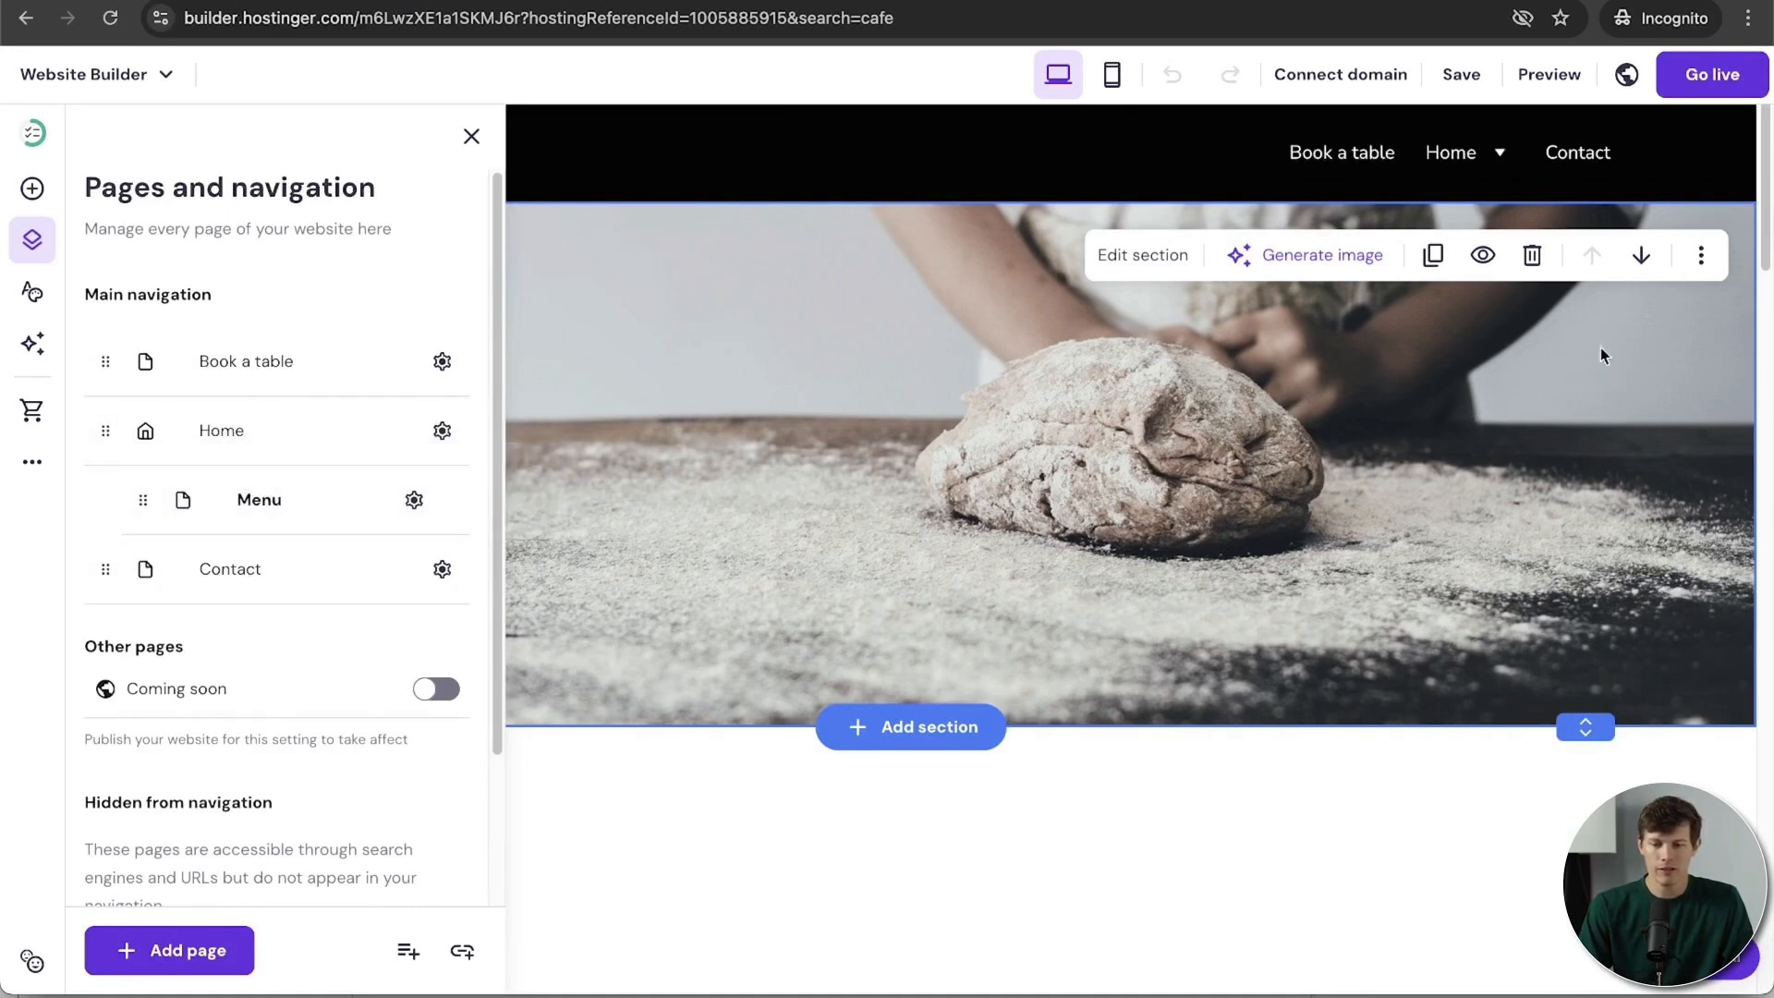
pyautogui.moveTo(1493, 171)
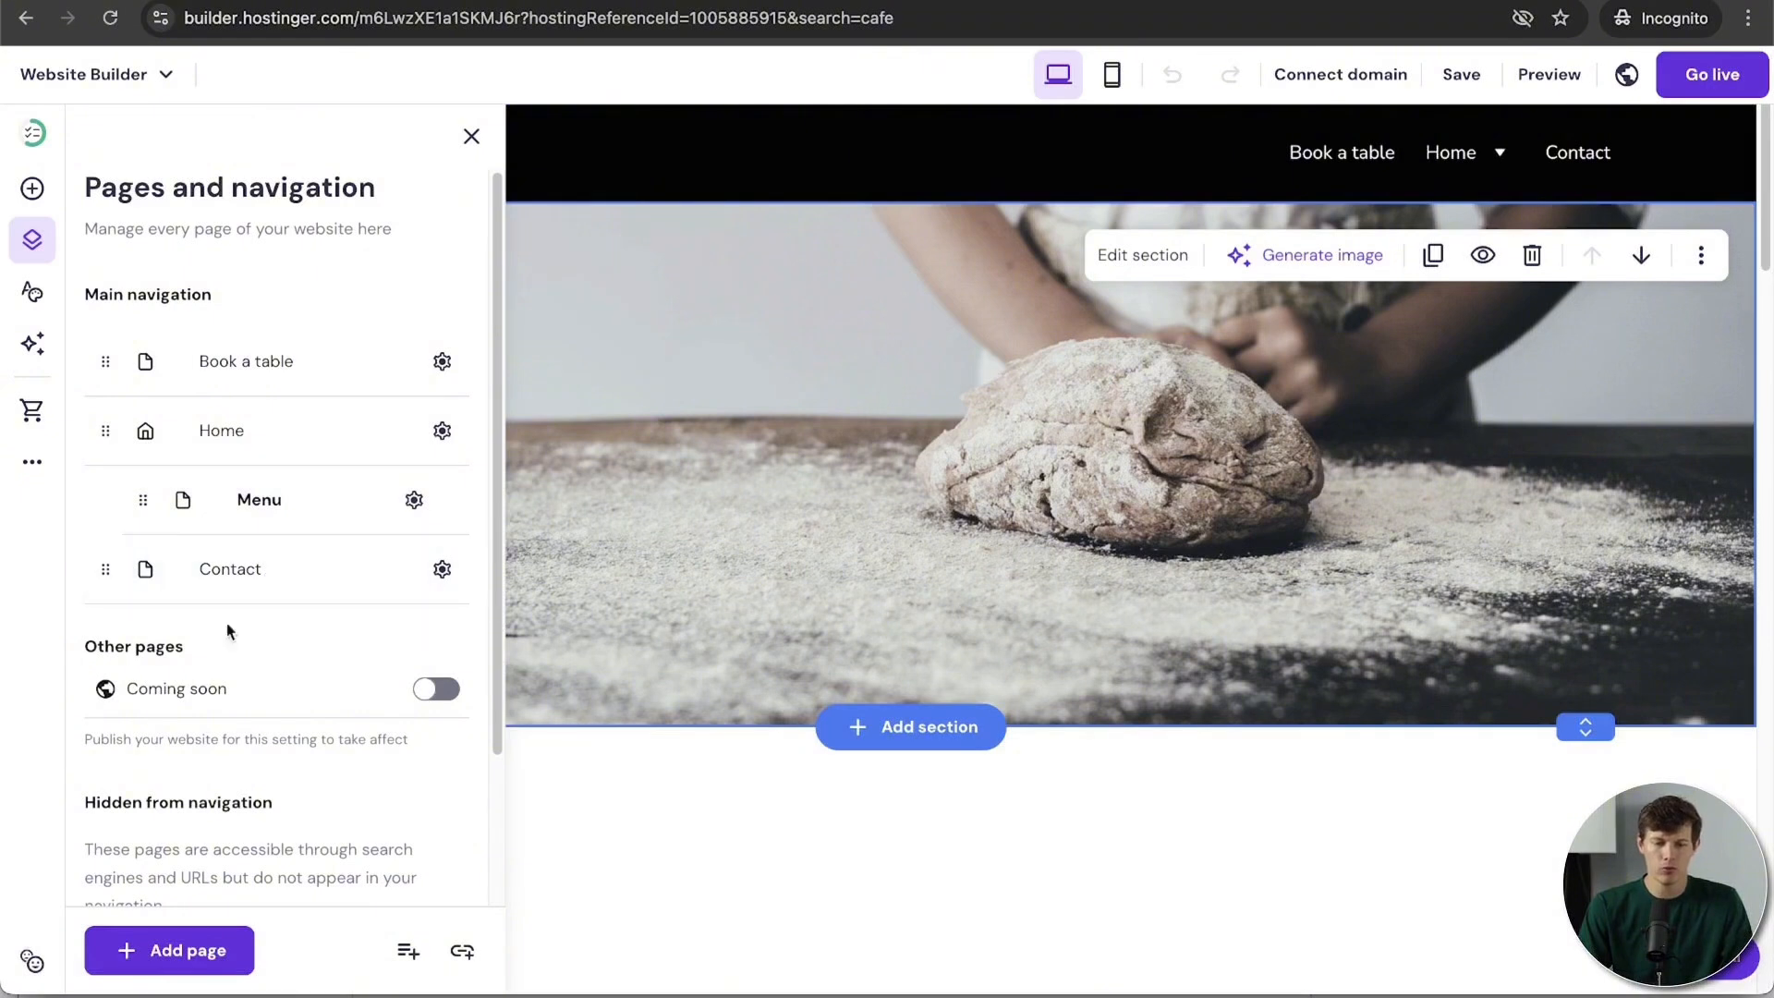
pyautogui.moveTo(96, 569)
pyautogui.mouseDown()
pyautogui.moveTo(185, 577)
pyautogui.moveTo(97, 574)
pyautogui.mouseUp()
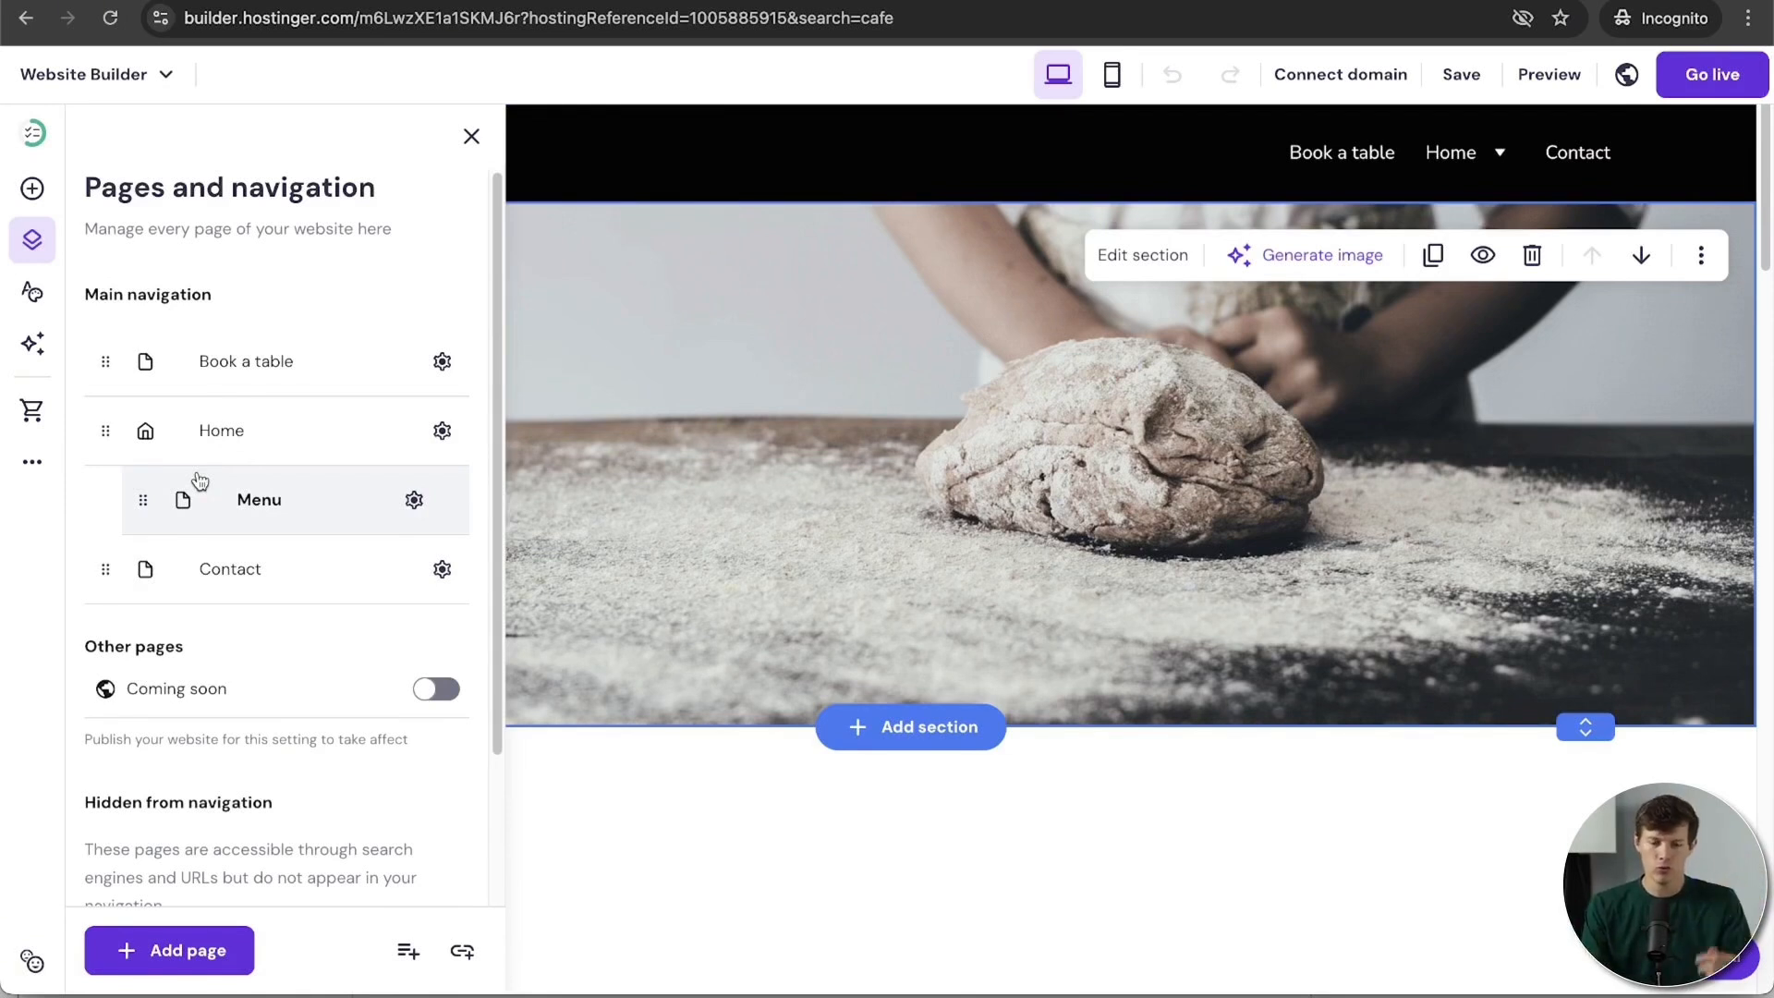
pyautogui.scroll(-3, 198, 674)
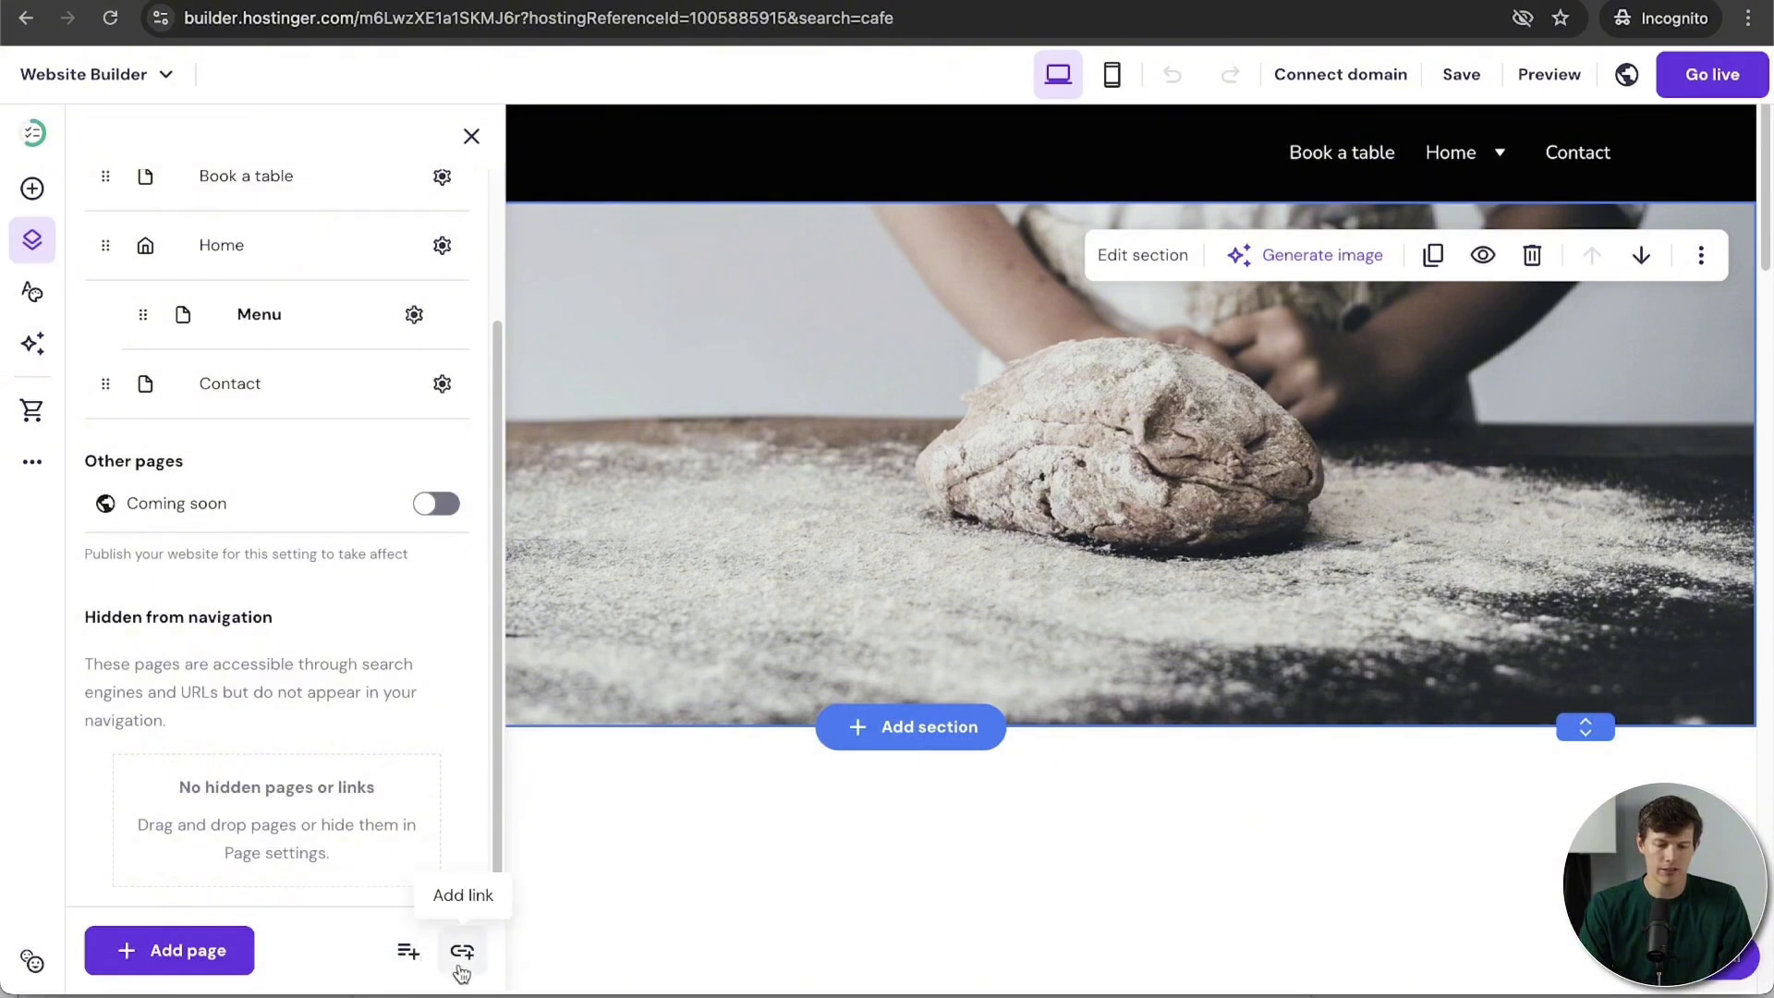
pyautogui.scroll(3, 263, 740)
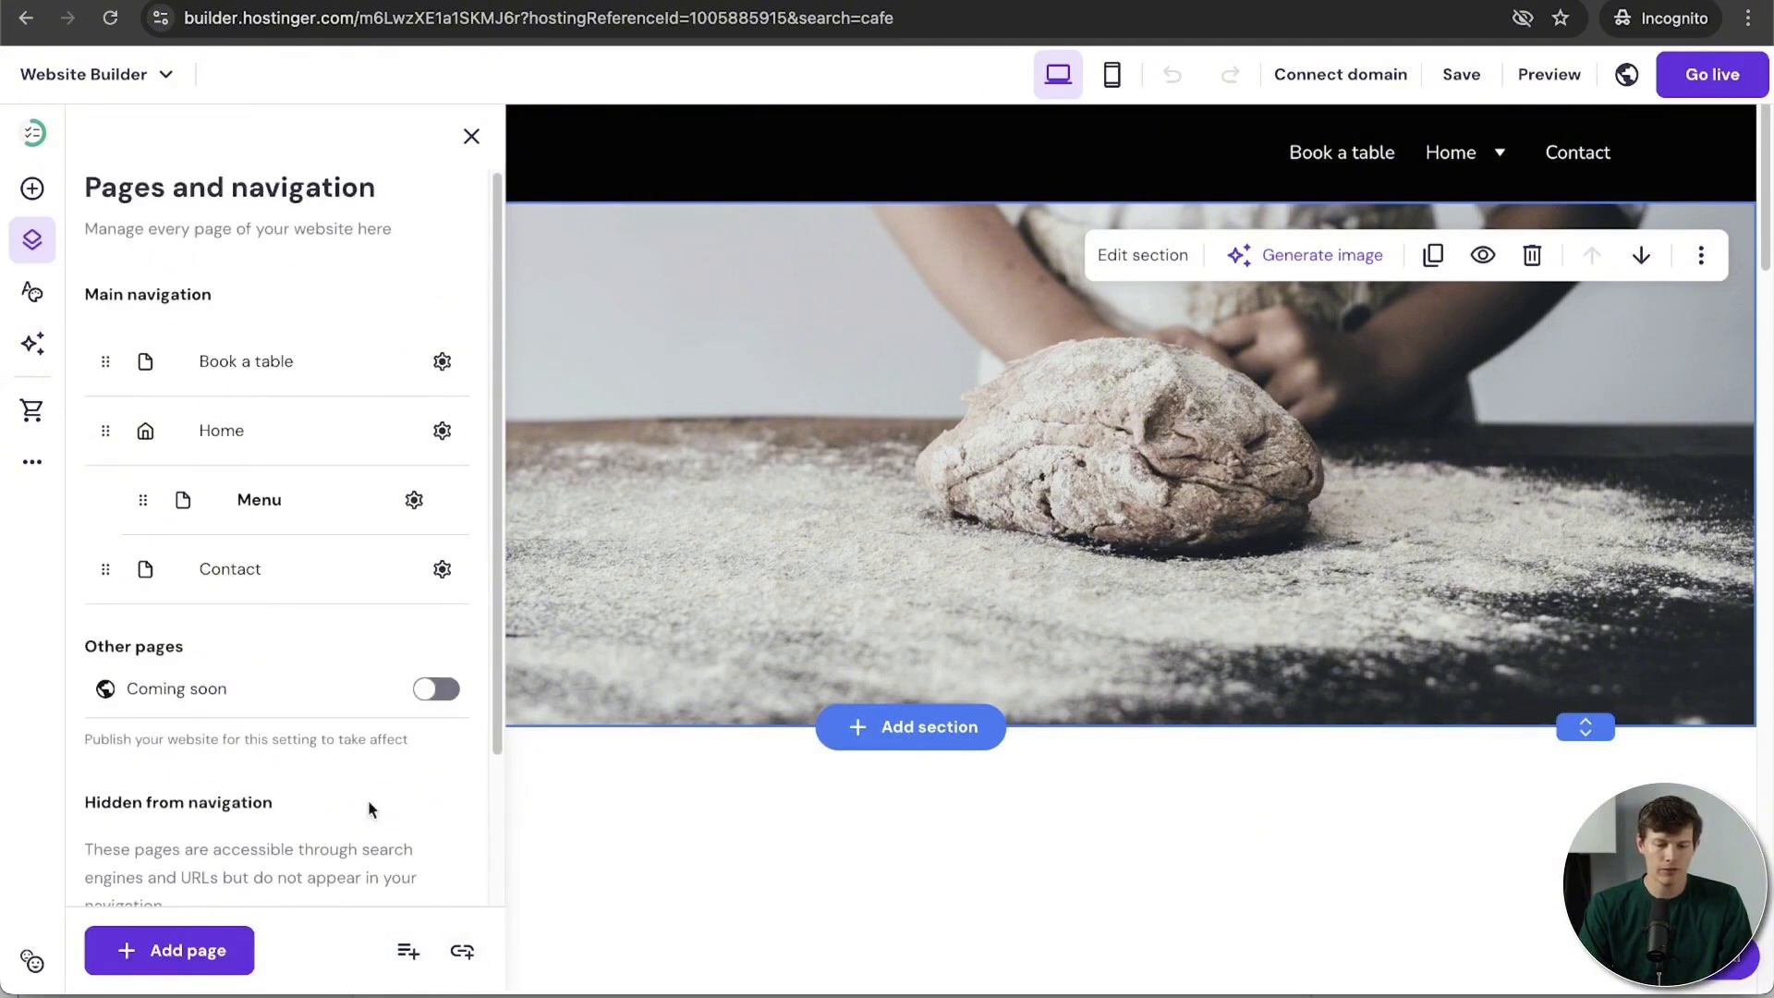
pyautogui.click(462, 952)
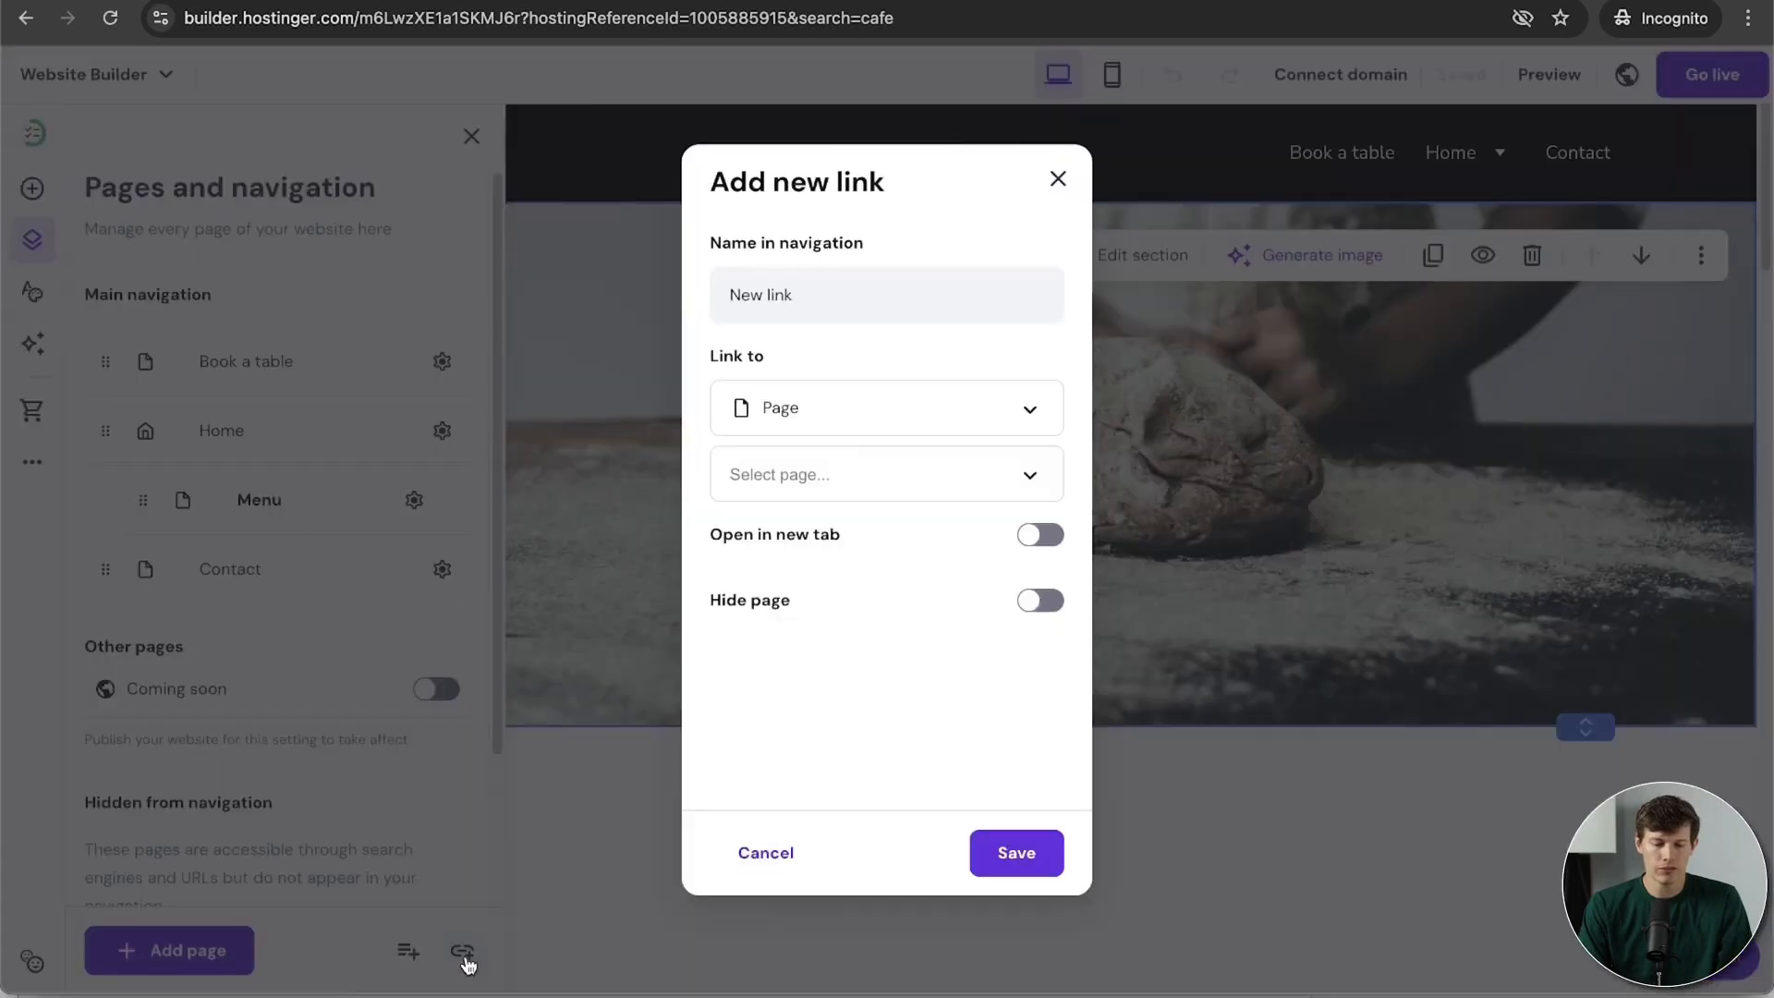
pyautogui.click(863, 307)
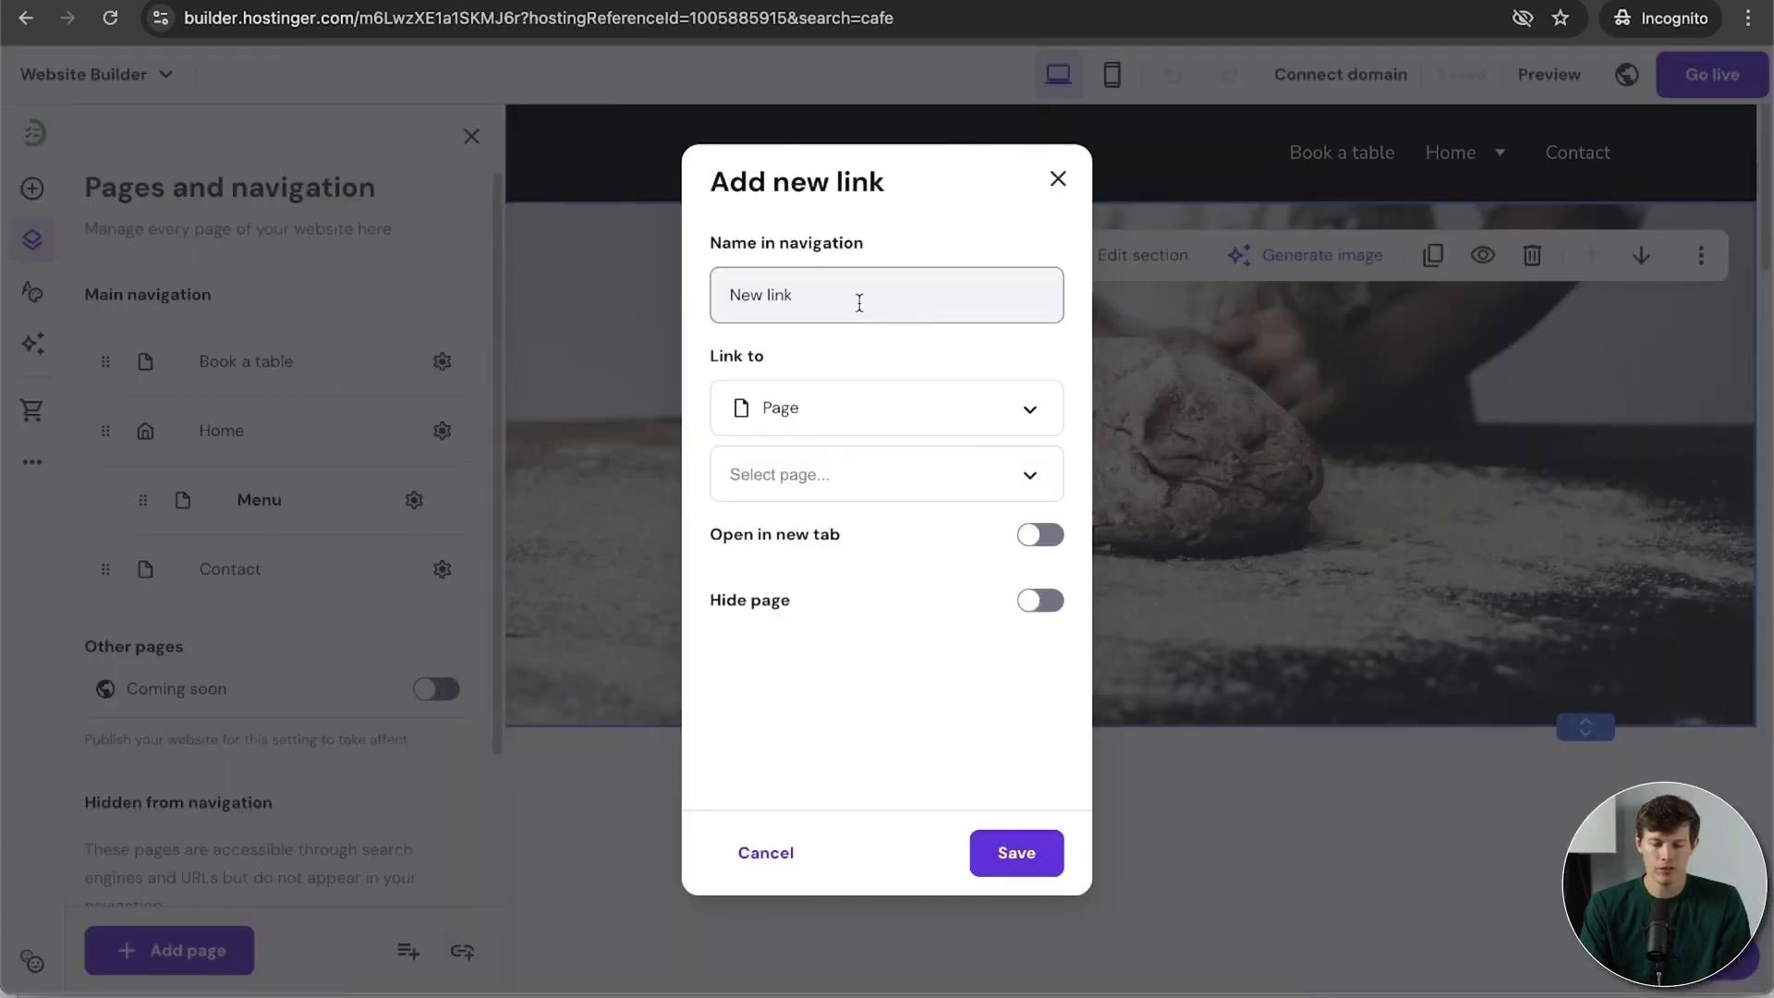
pyautogui.tripleClick(860, 303)
pyautogui.write('YouTube')
pyautogui.click(820, 402)
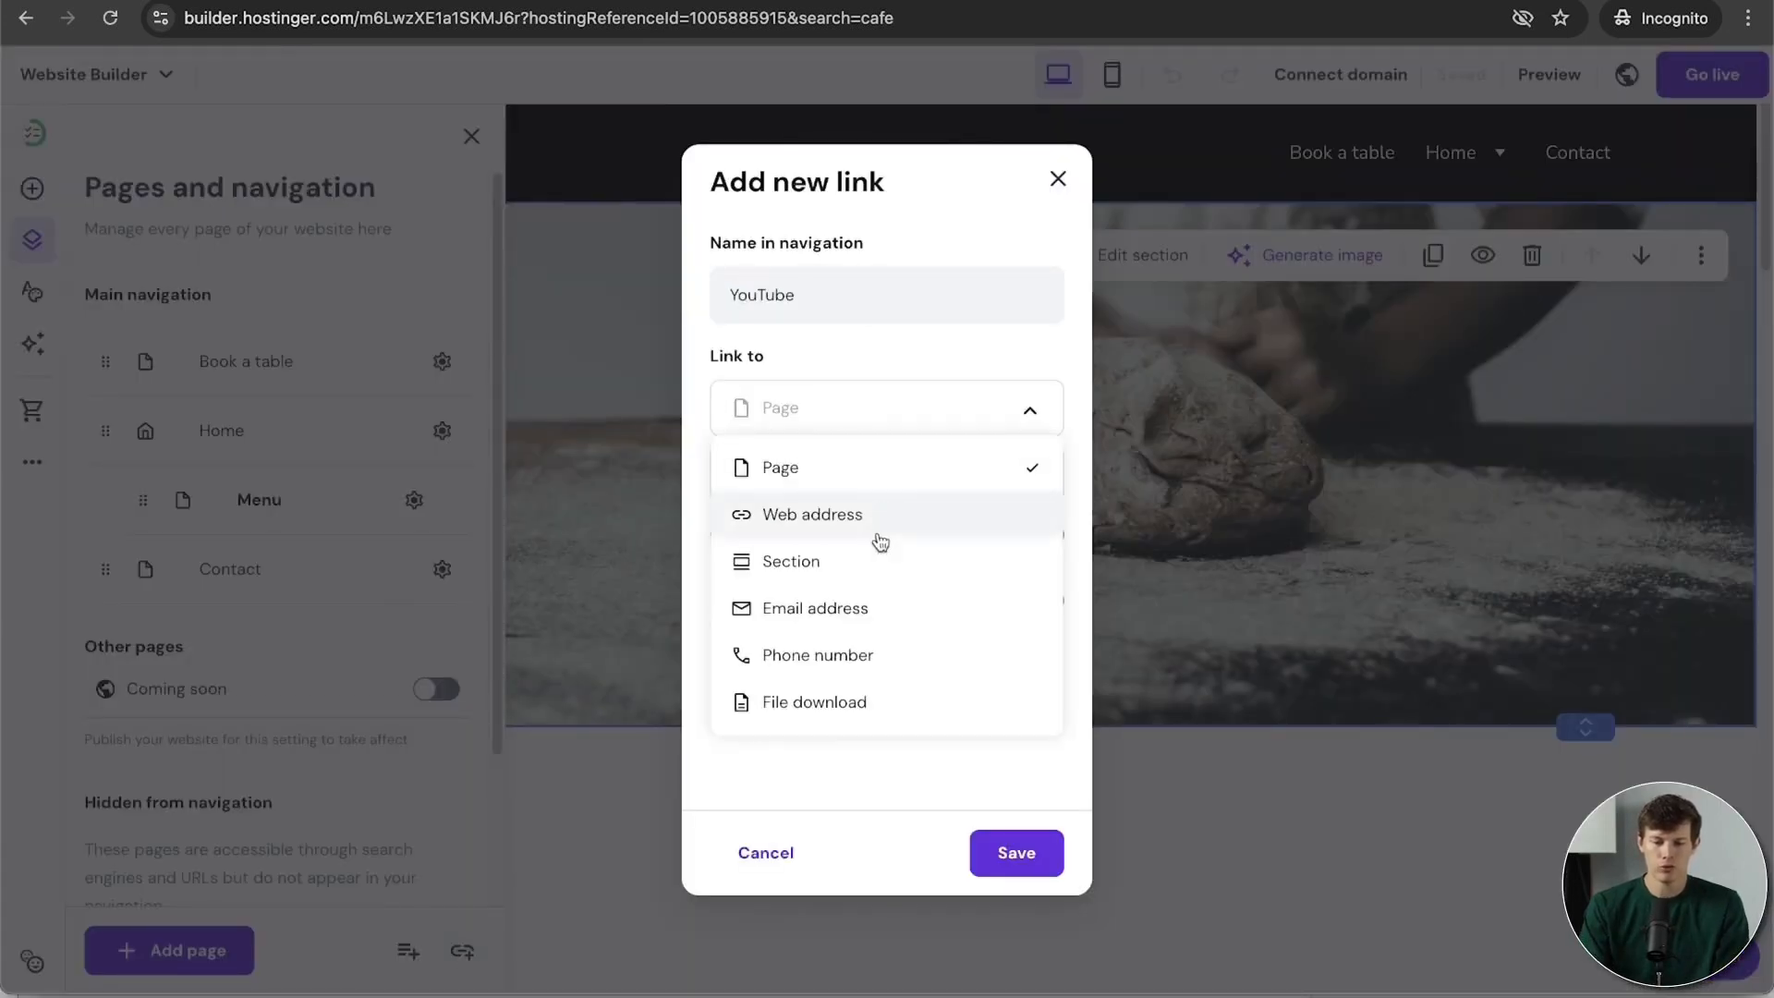
pyautogui.click(845, 520)
pyautogui.click(814, 484)
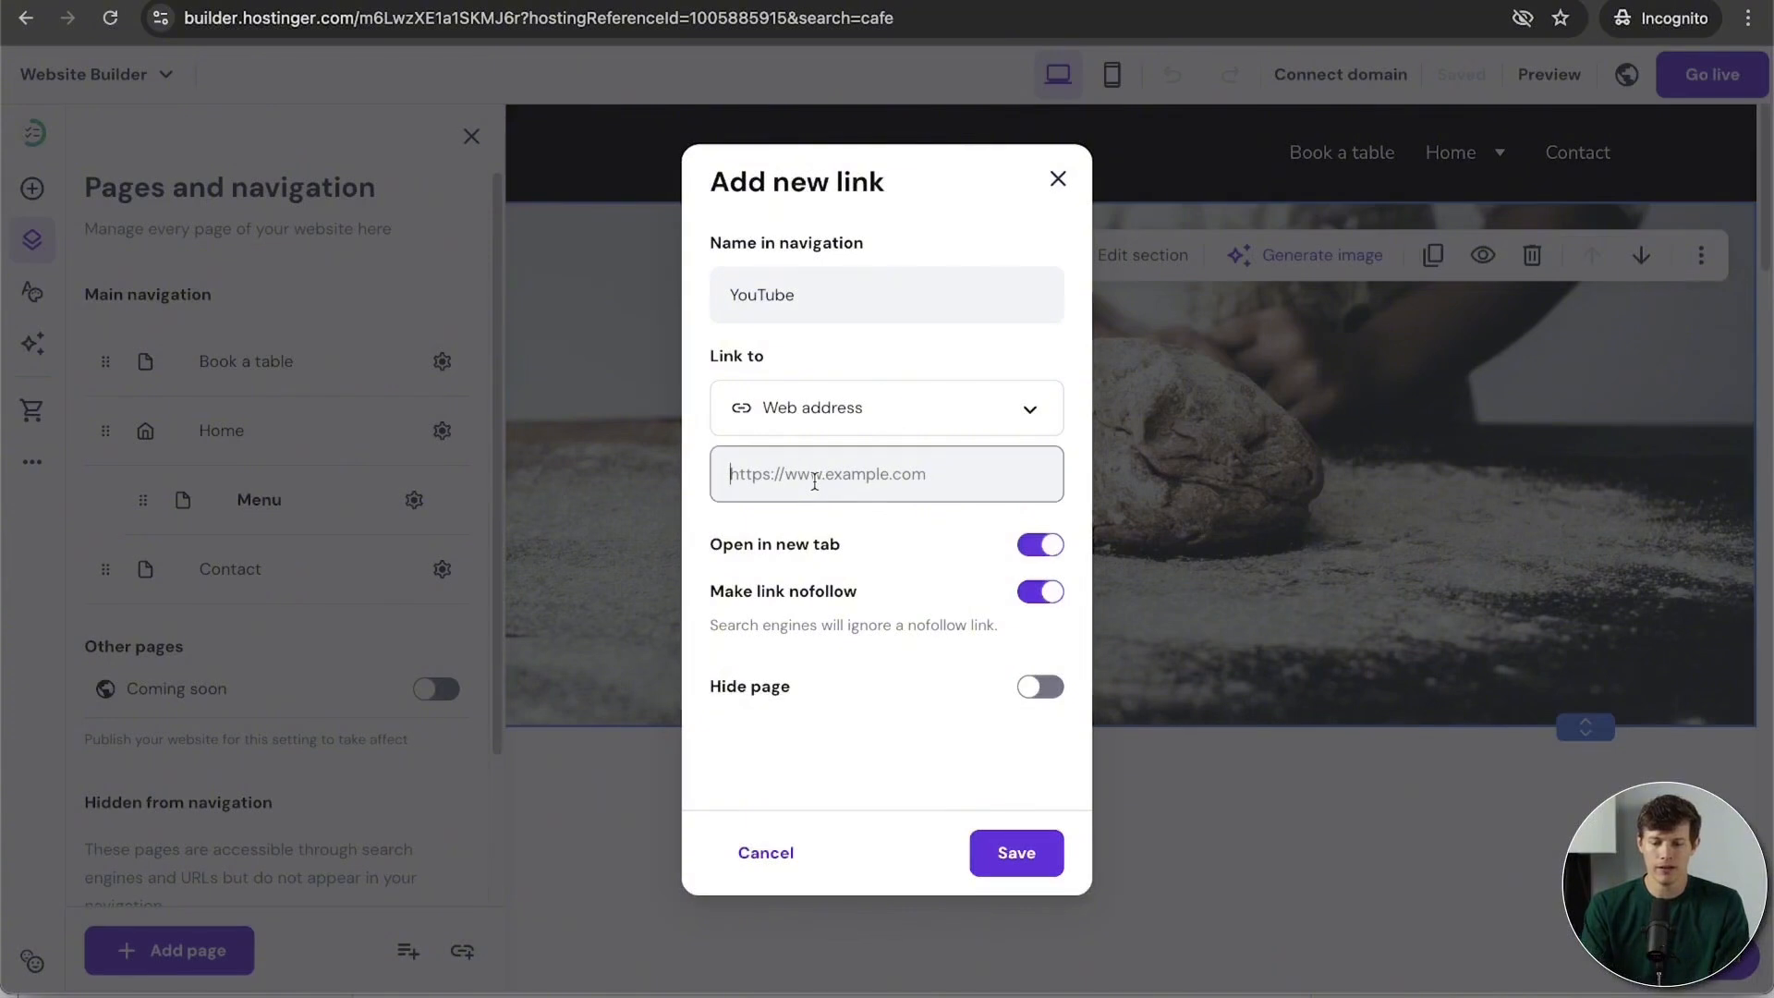
pyautogui.write('https://youtube.com/santrelmedia')
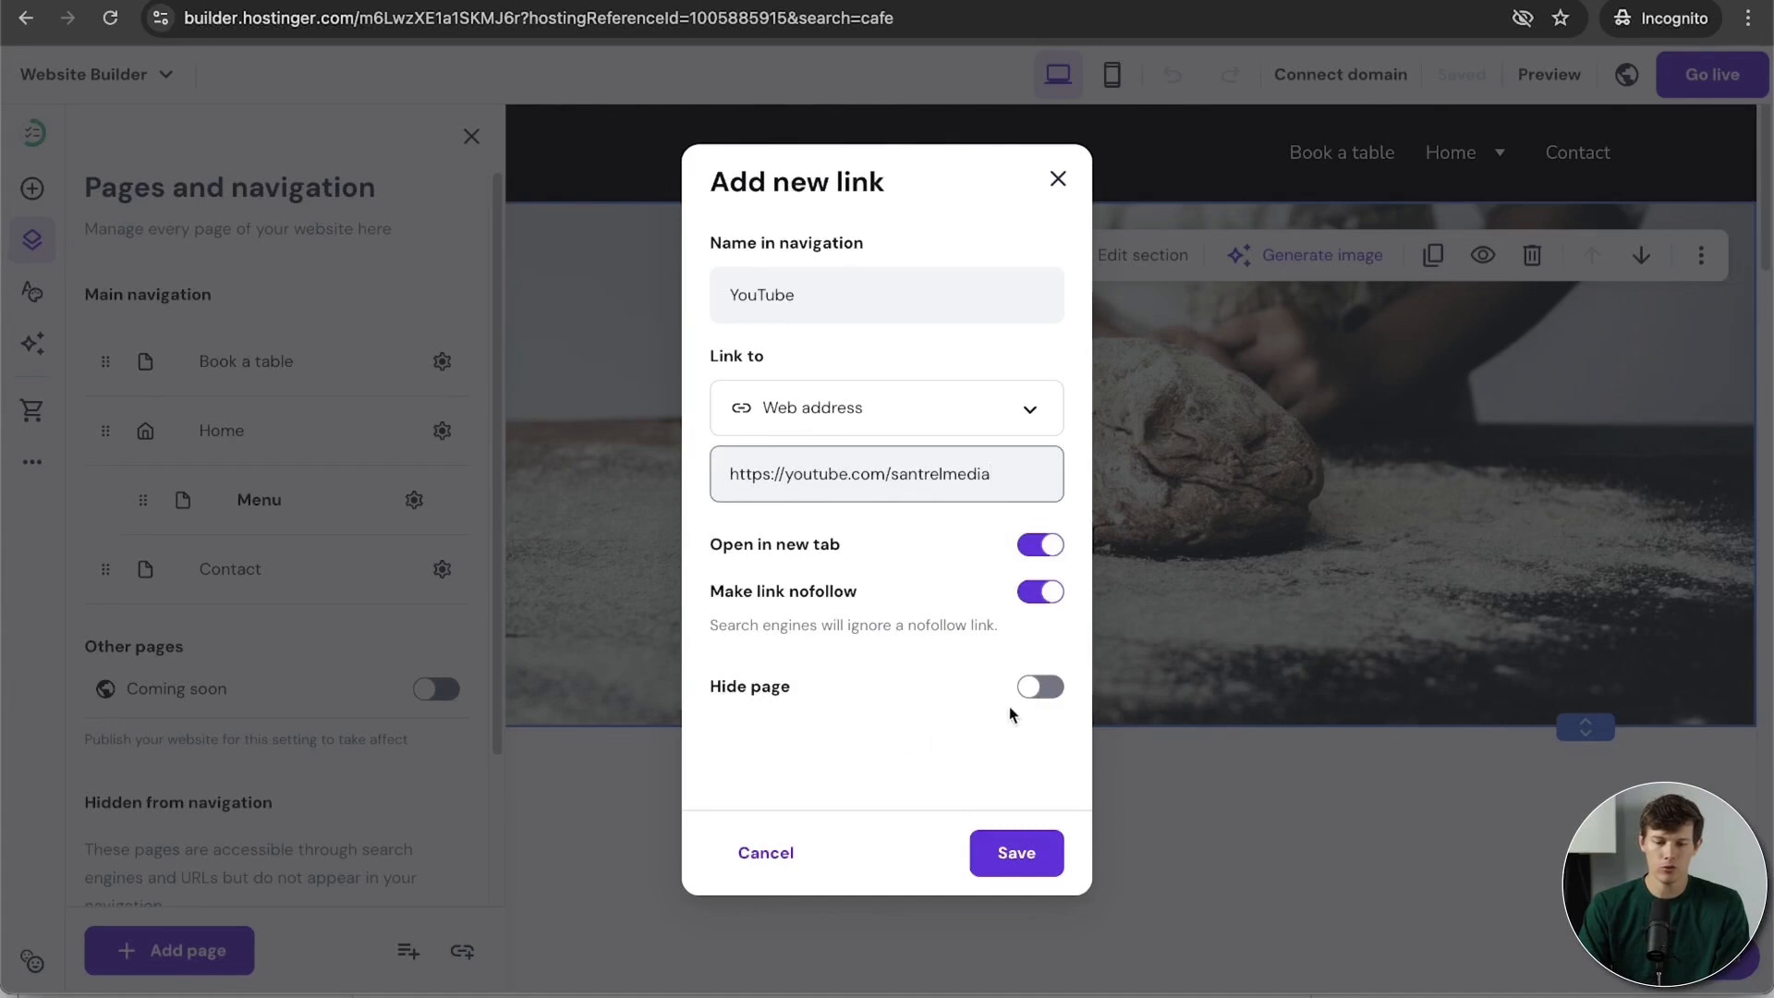
pyautogui.click(1021, 852)
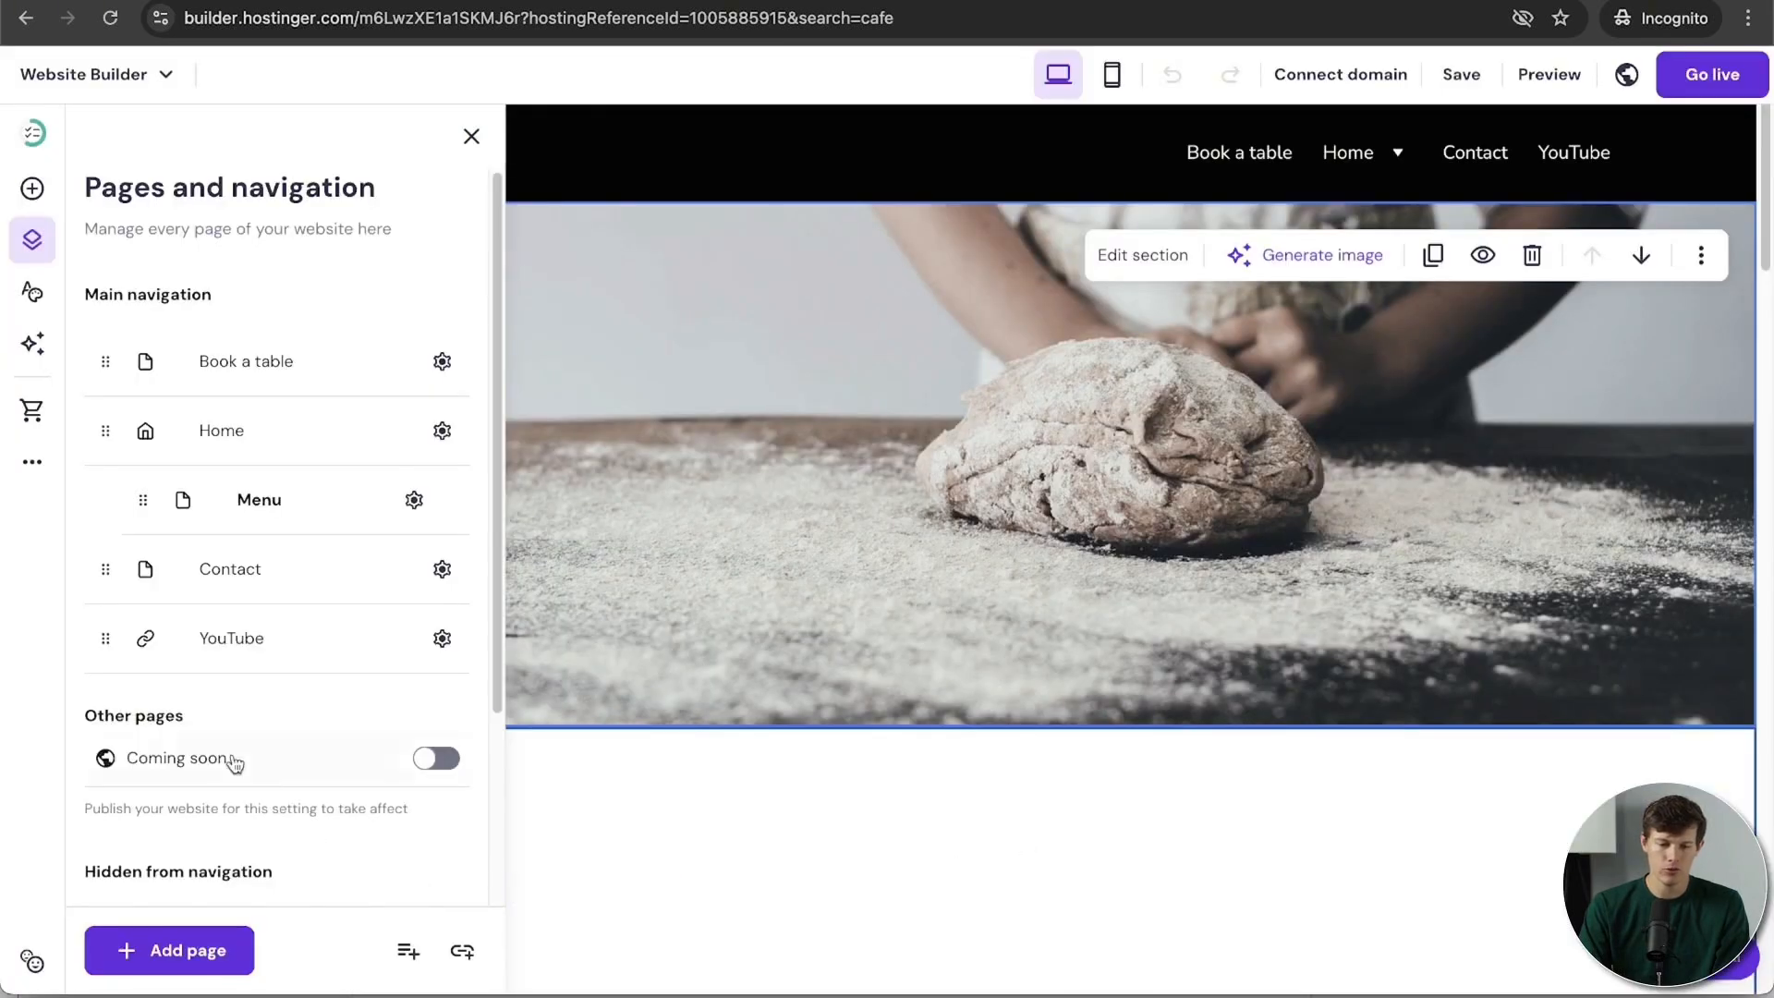
pyautogui.moveTo(105, 644); pyautogui.dragTo(183, 561)
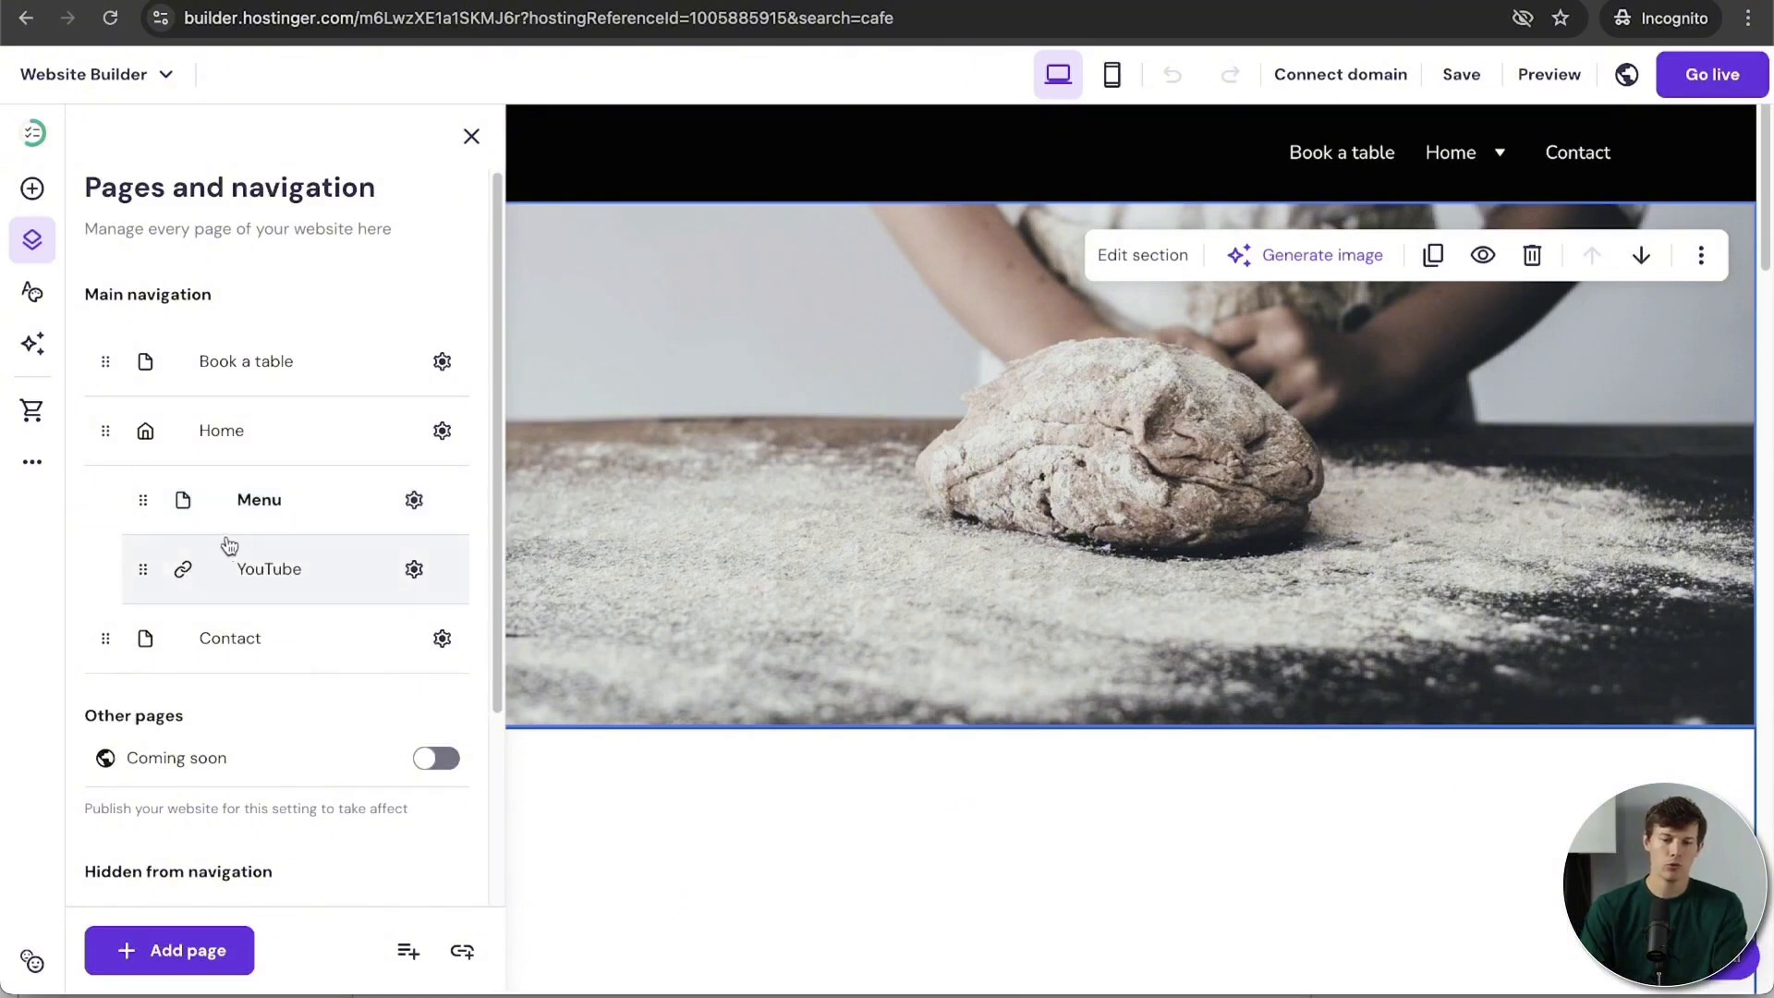
# Step: Add a Call Now navigation link whose Phone number destination dials the shop's number
pyautogui.click(463, 952)
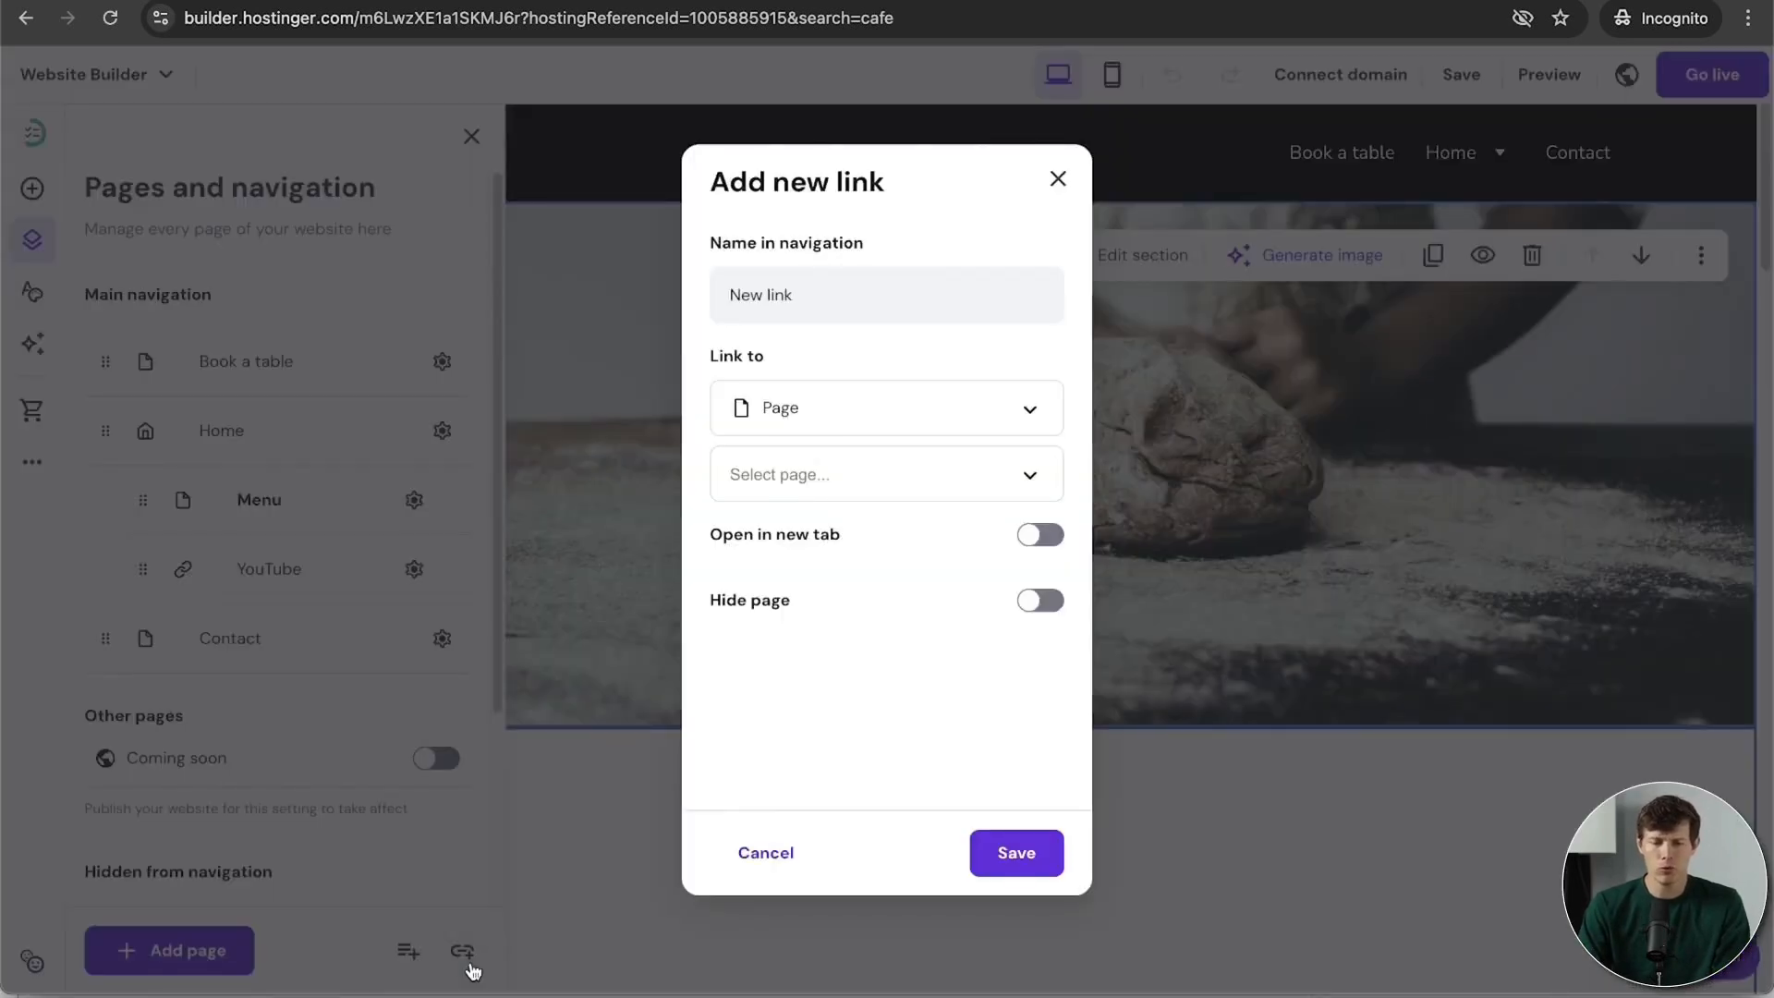
pyautogui.click(817, 298)
pyautogui.write('Call Now')
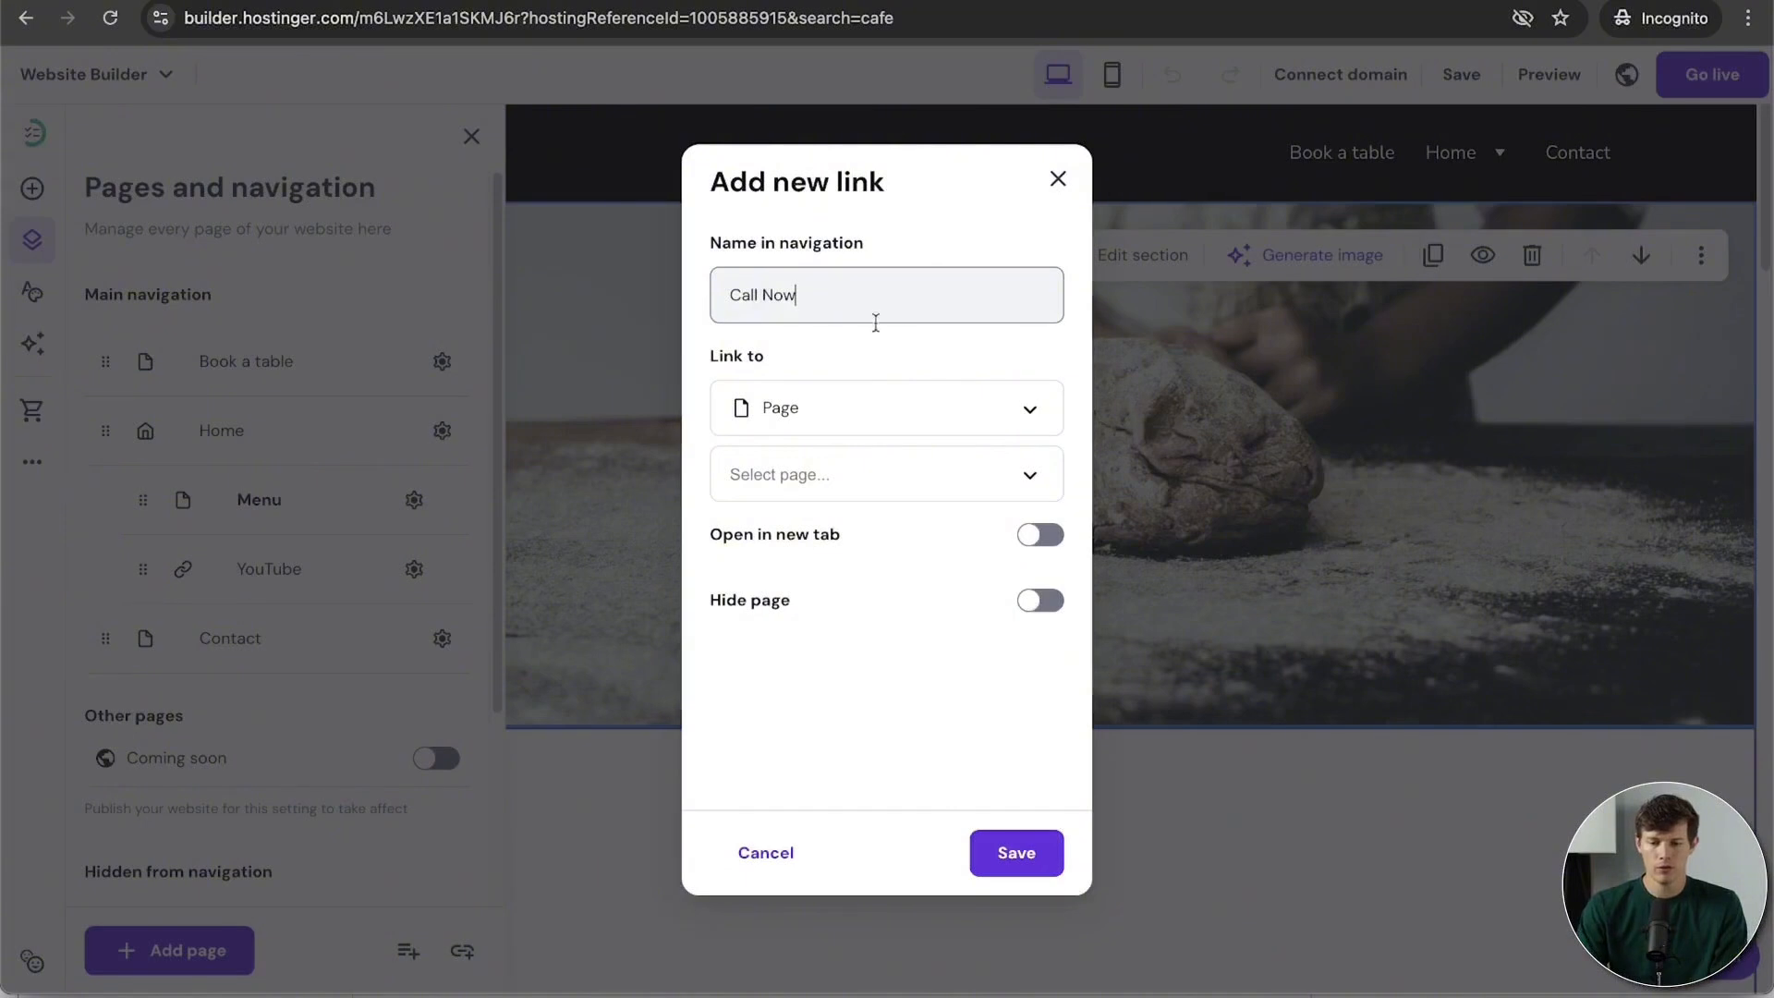
pyautogui.click(917, 416)
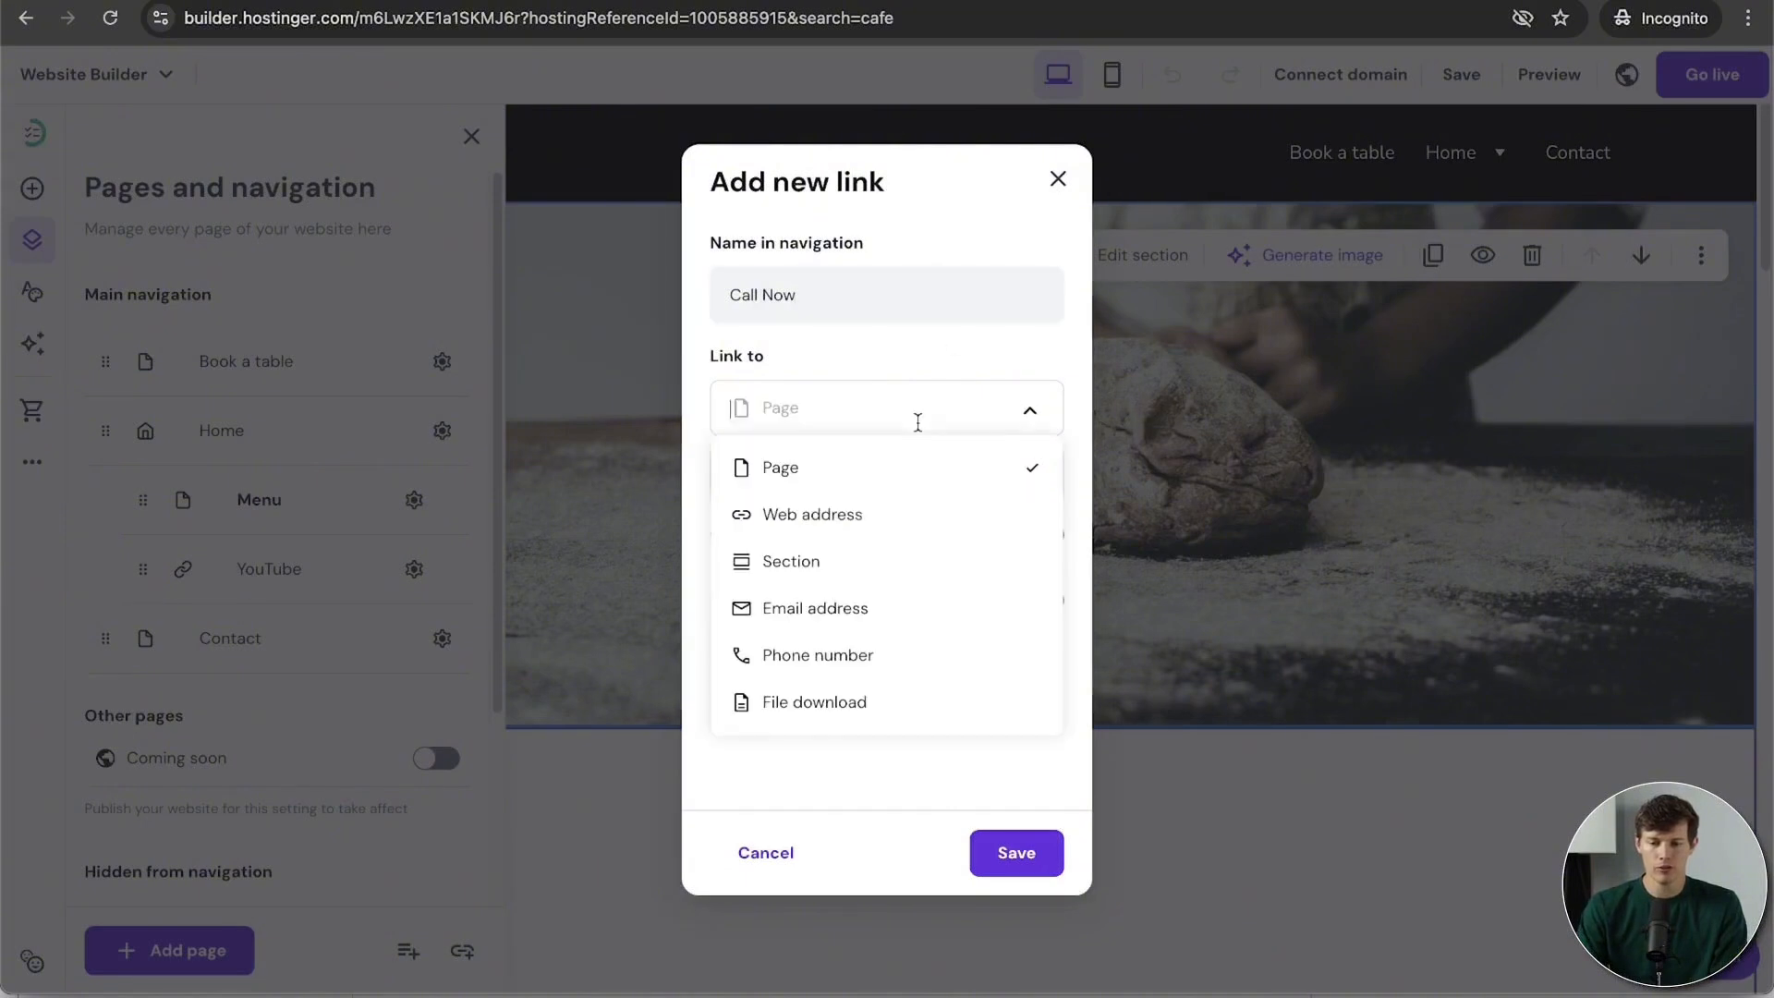
pyautogui.click(846, 650)
pyautogui.click(834, 487)
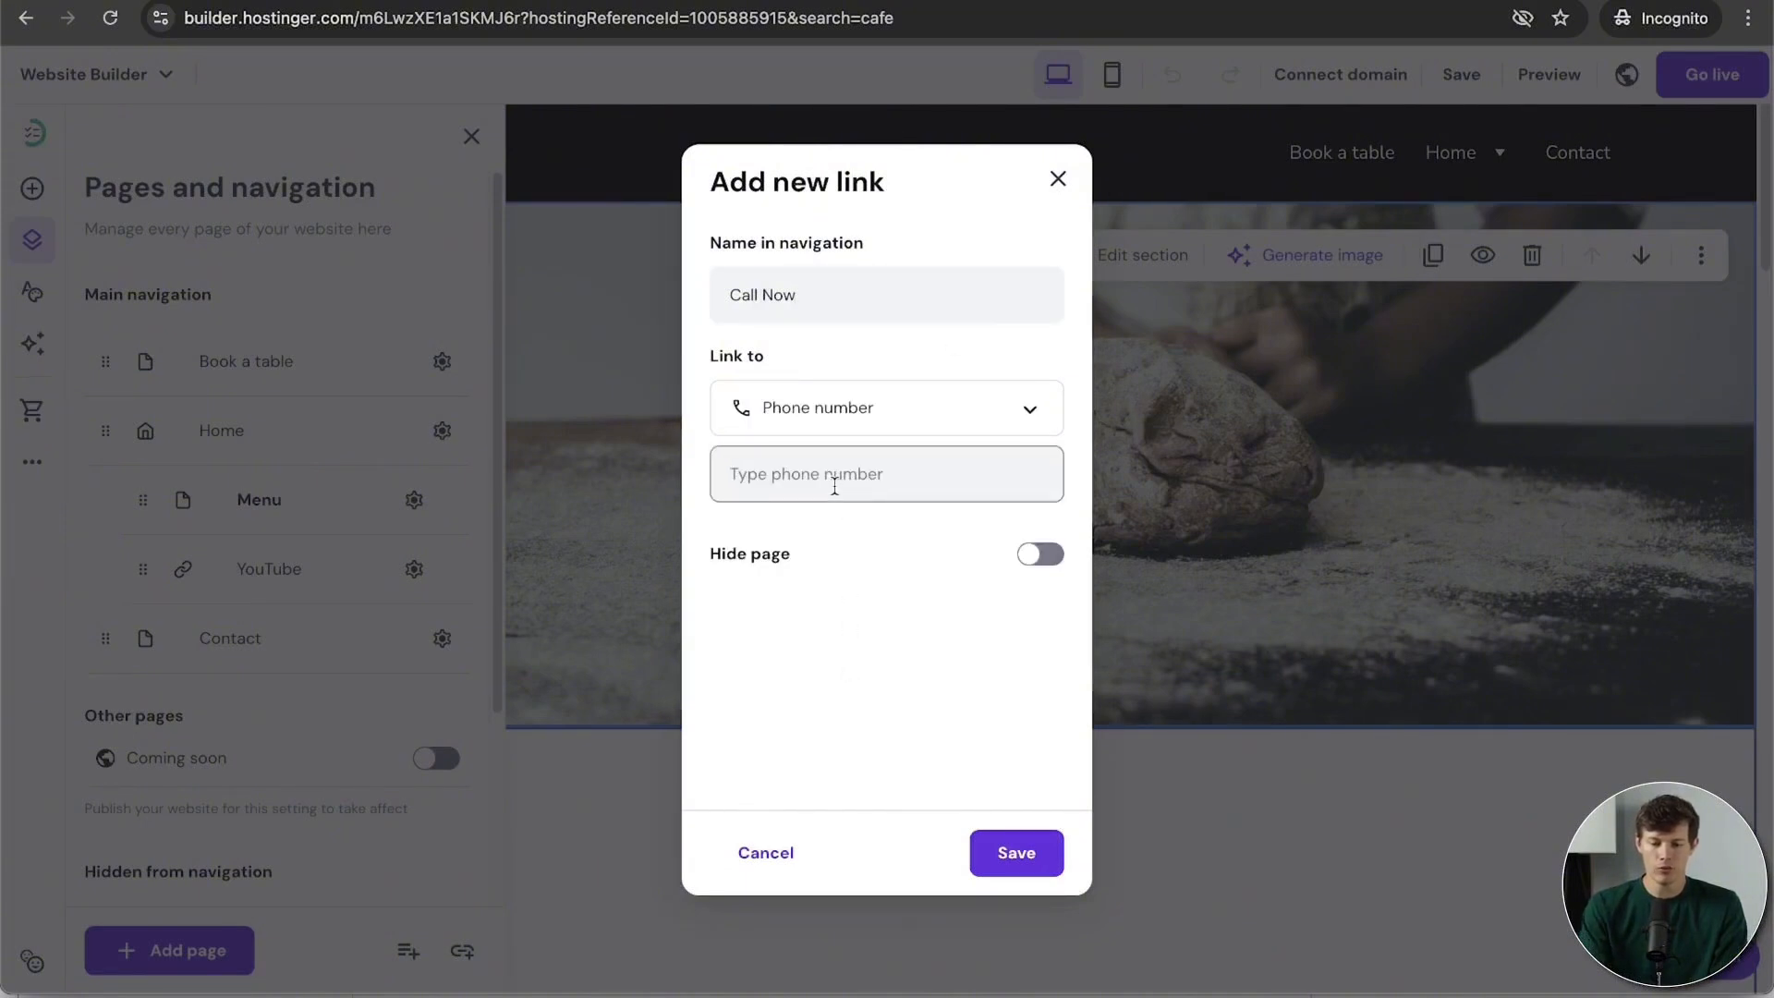
pyautogui.write('1')
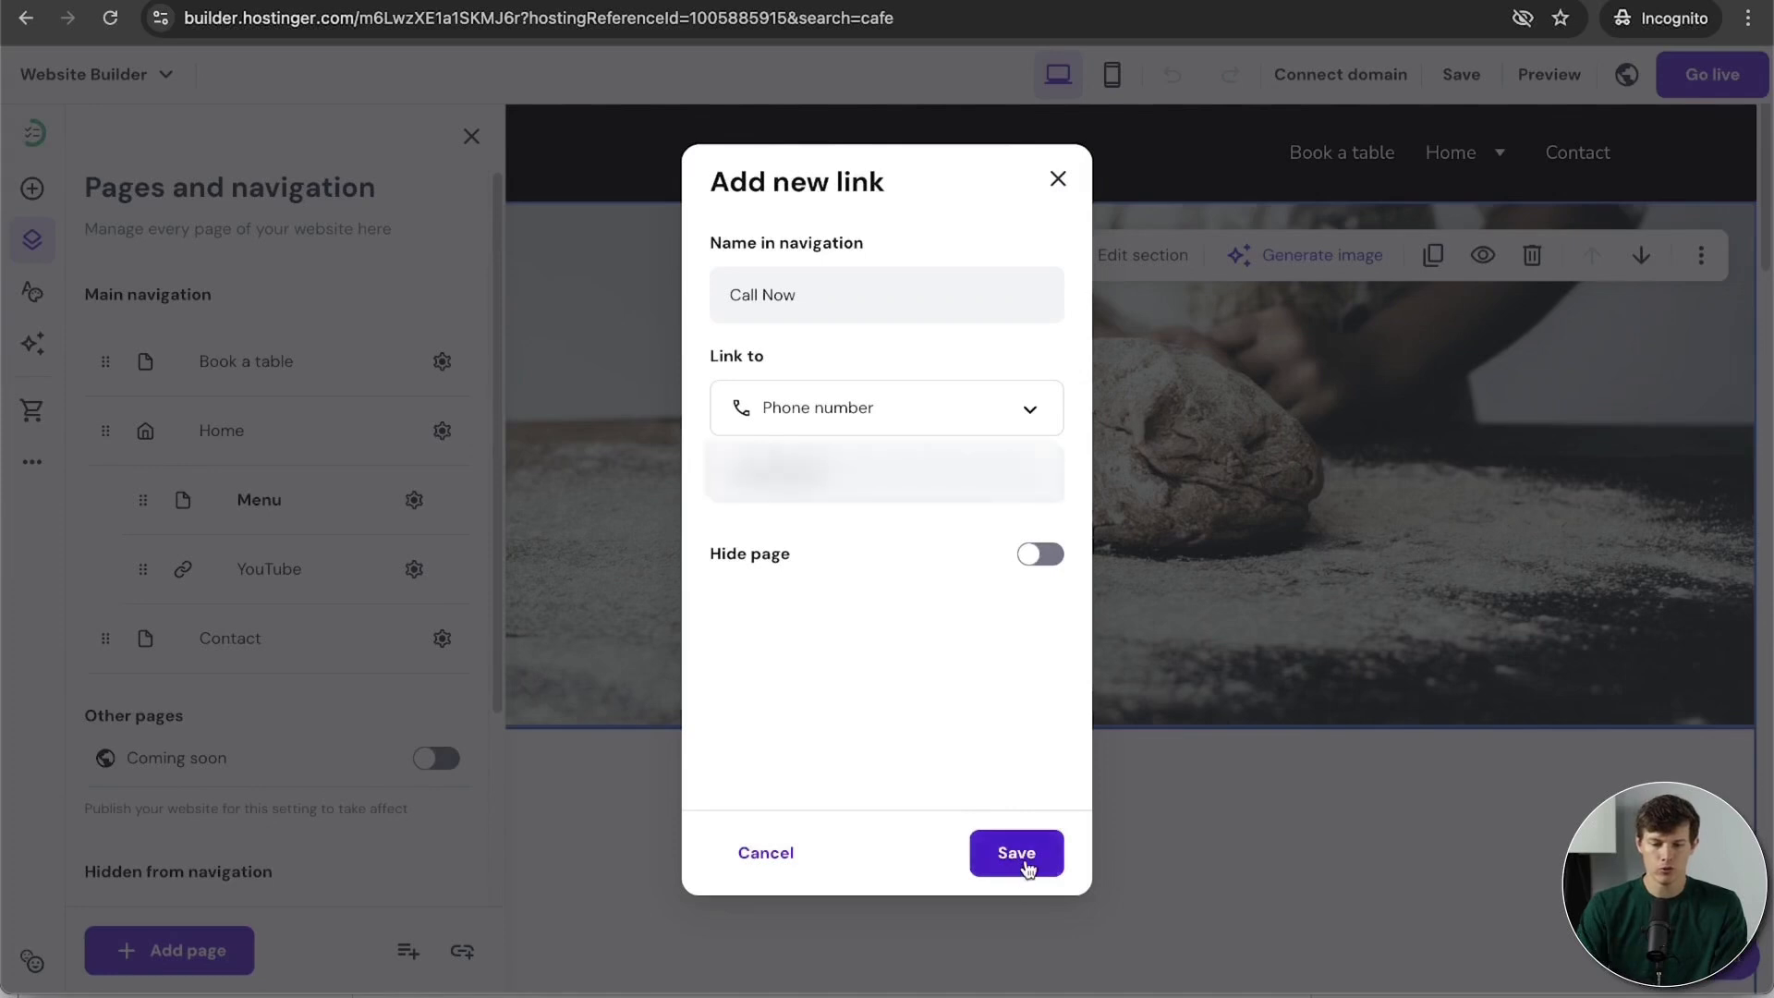
pyautogui.click(1020, 859)
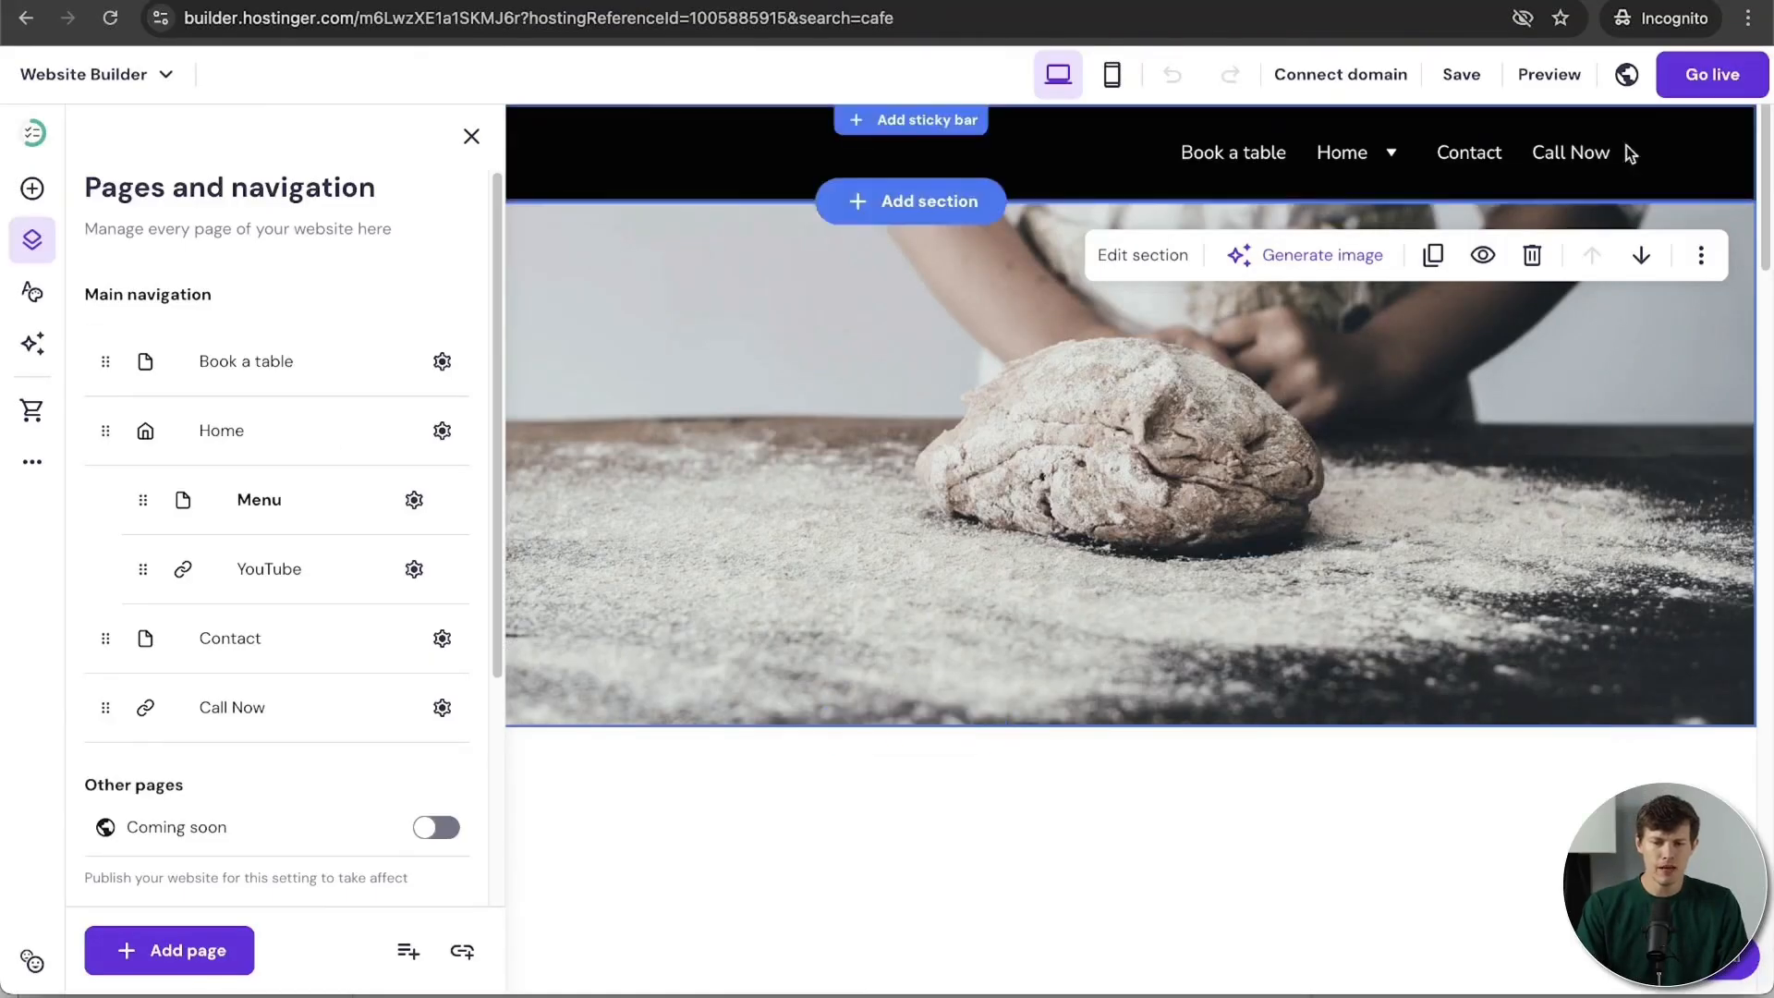
# Step: Add a Blog page from the blog template, after browsing Services and Projects templates, and save its settings
pyautogui.click(166, 953)
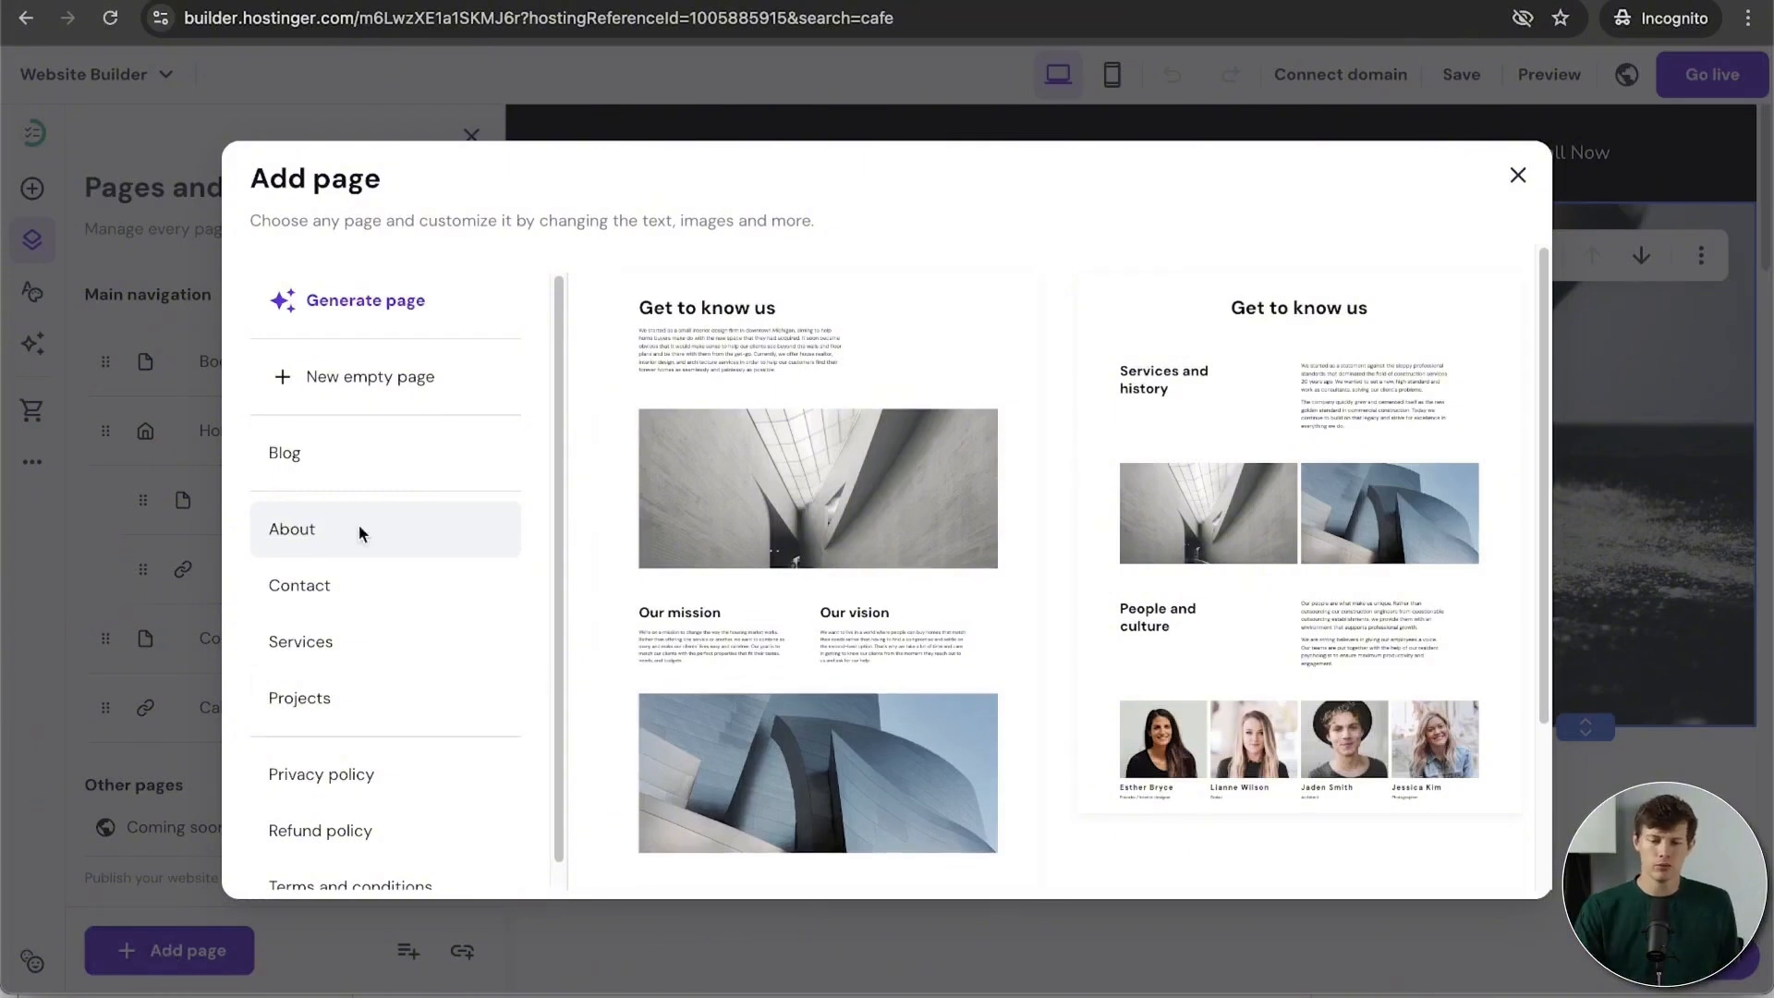
pyautogui.click(339, 651)
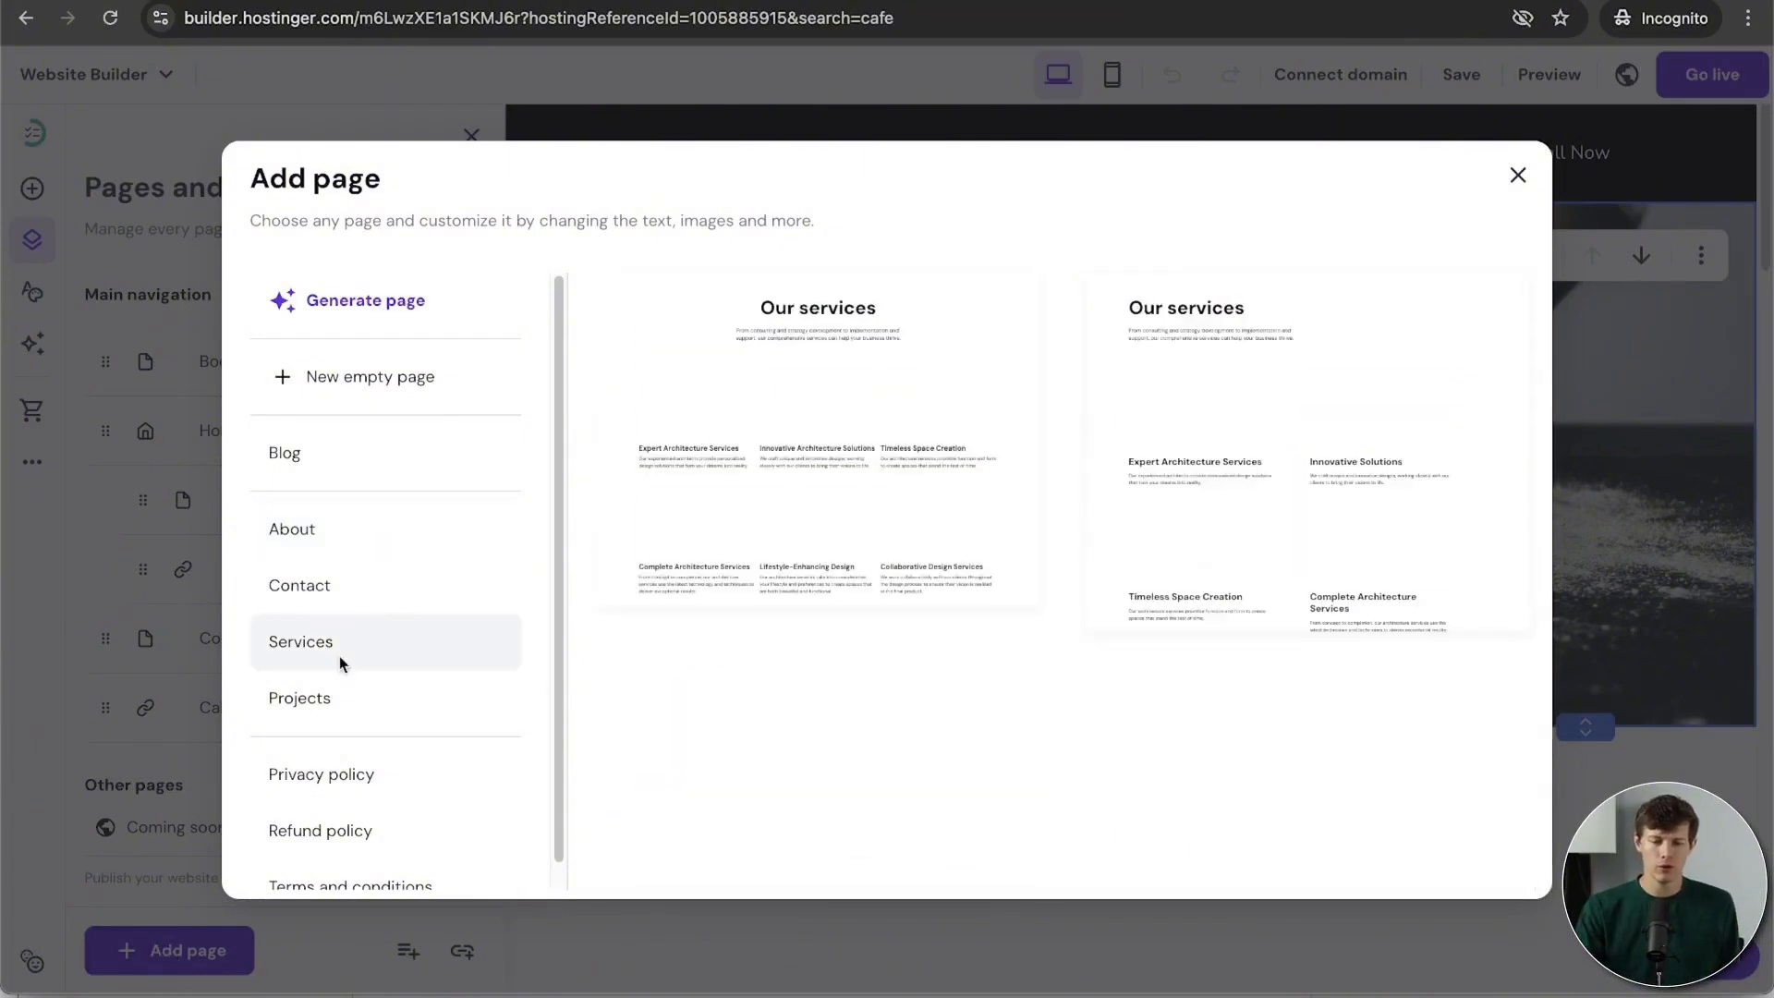
pyautogui.click(405, 702)
pyautogui.scroll(-1, 438, 659)
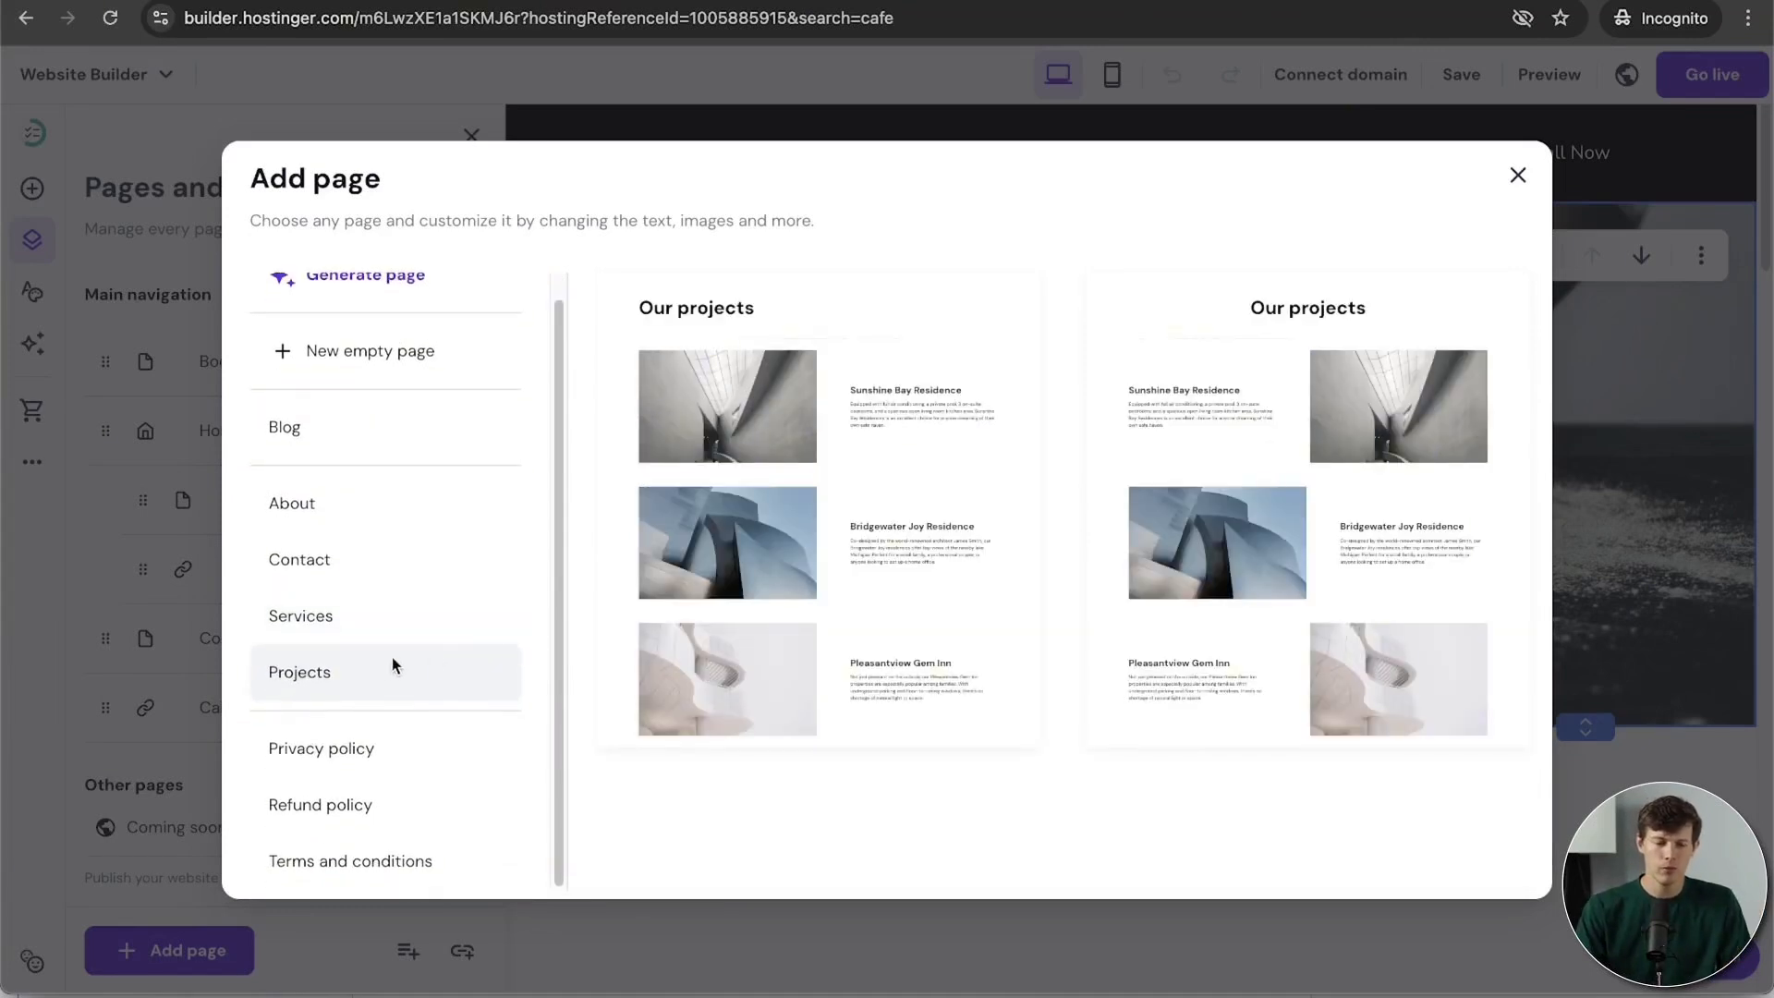
pyautogui.scroll(1, 388, 661)
pyautogui.click(323, 453)
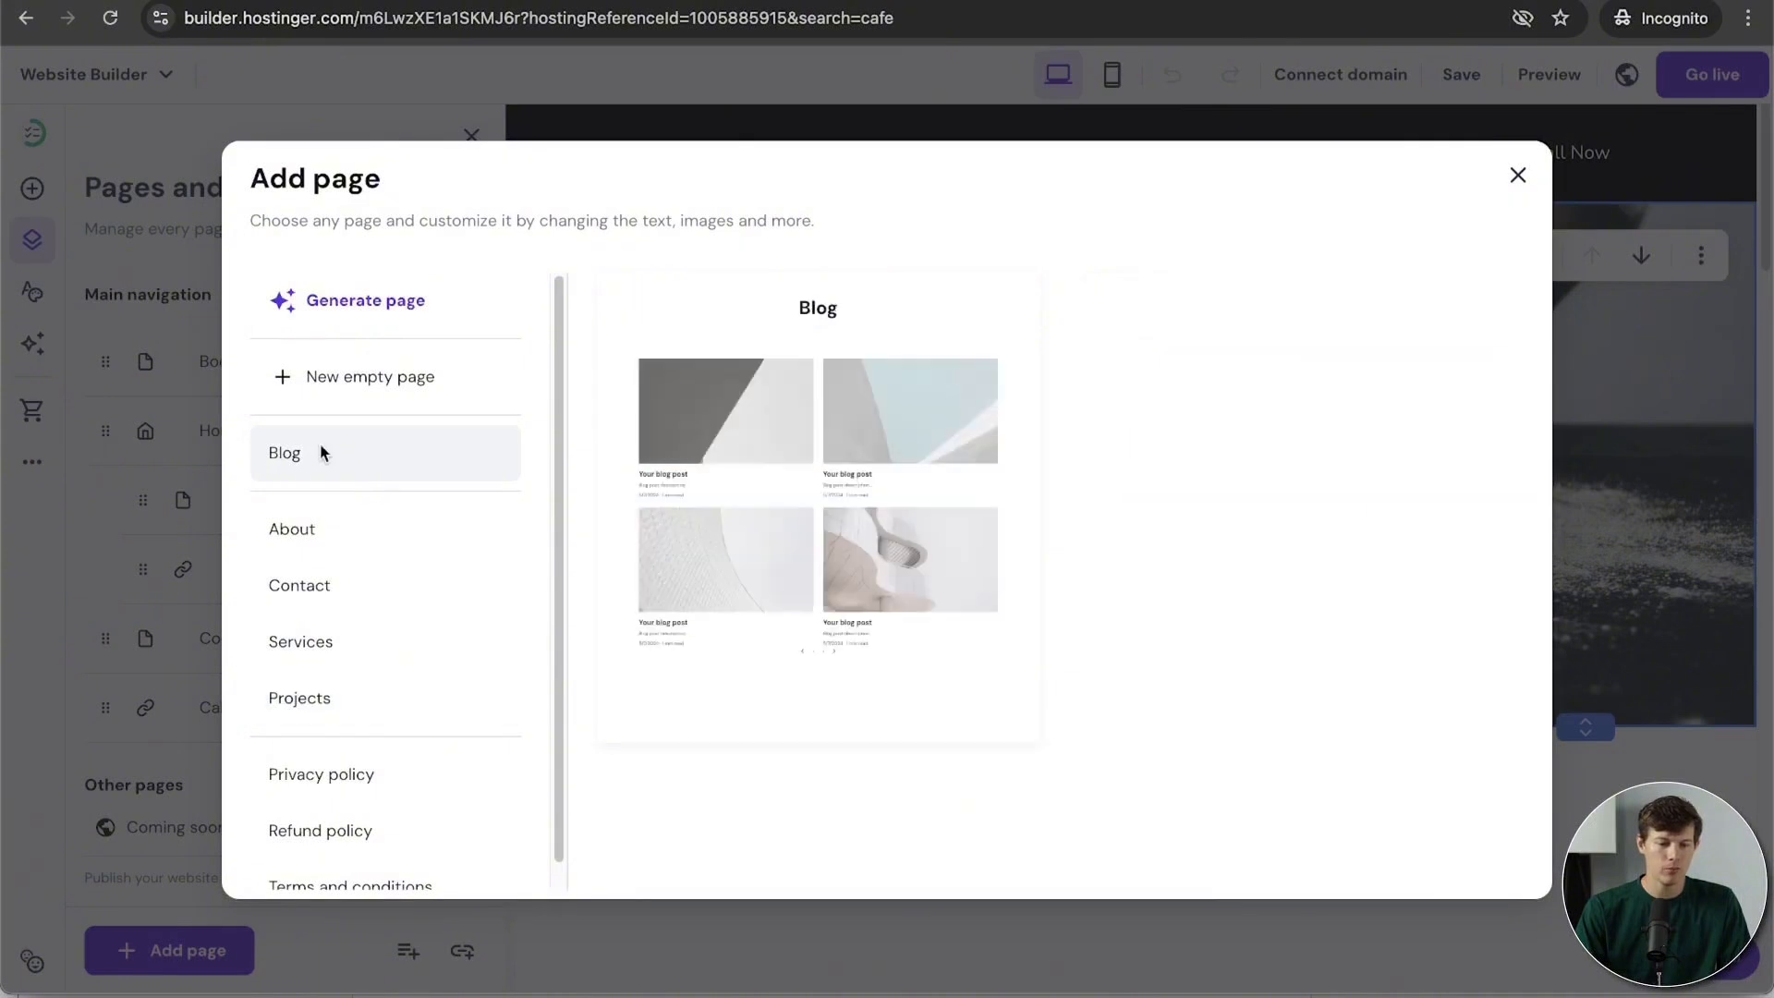
pyautogui.click(879, 332)
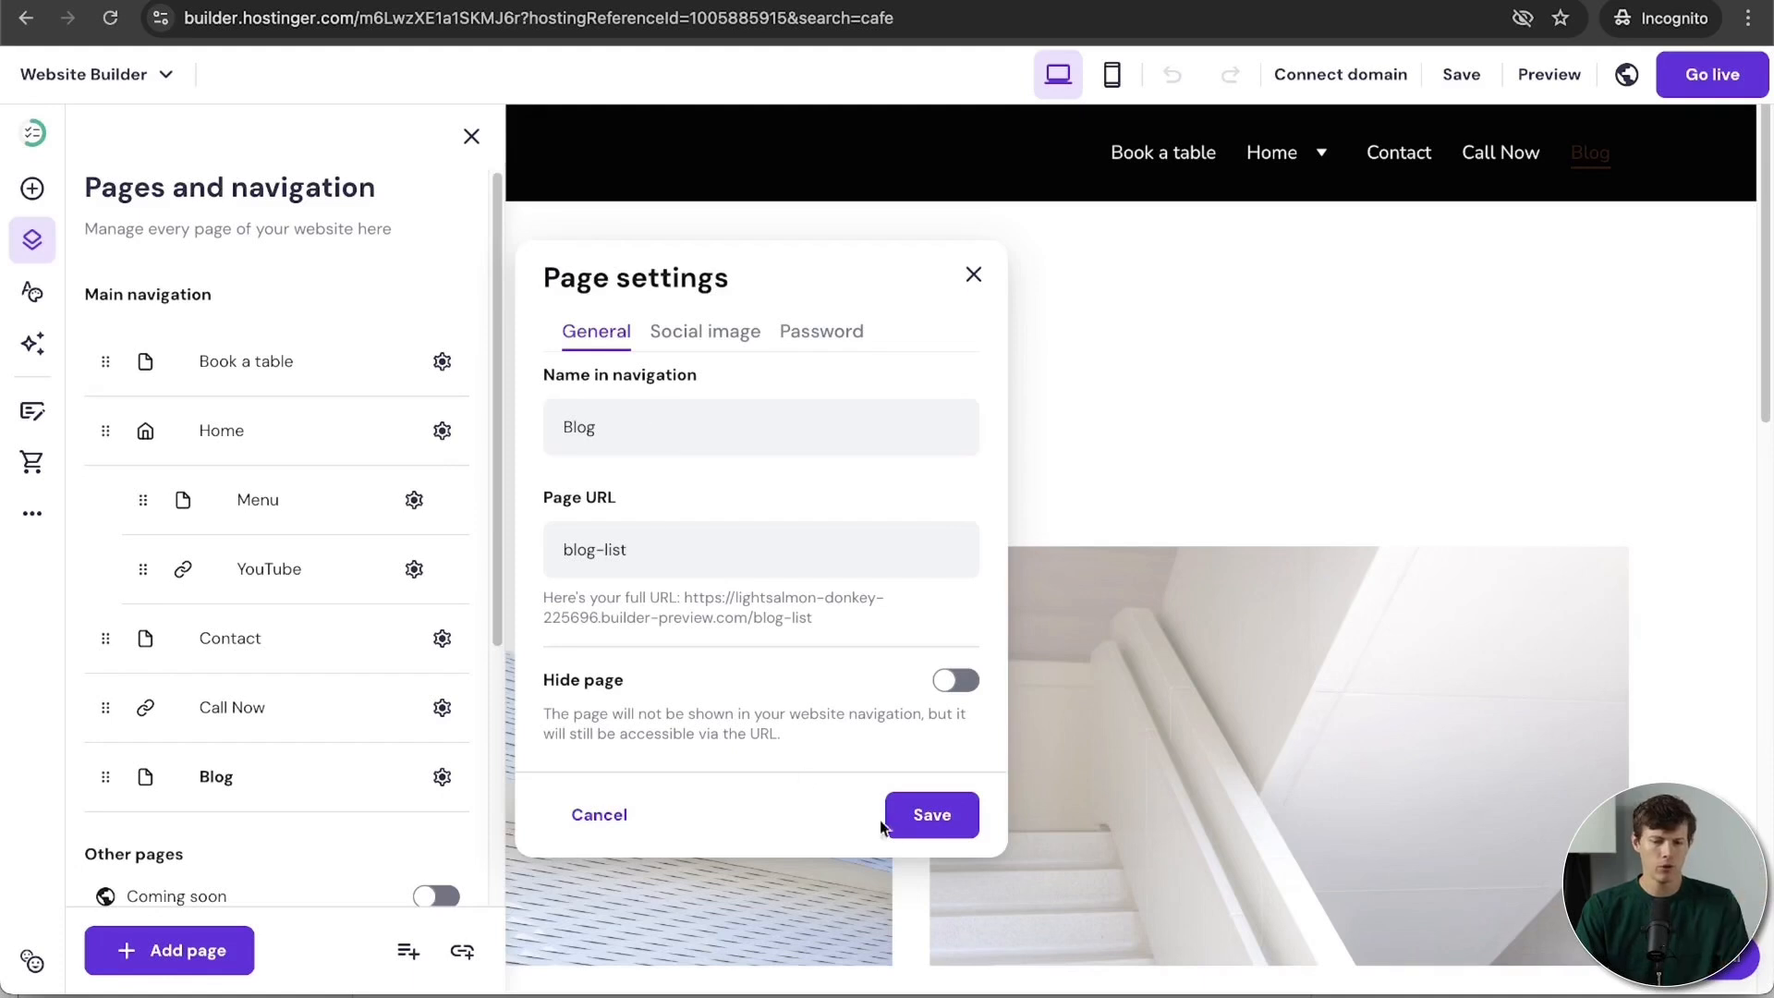
pyautogui.click(951, 819)
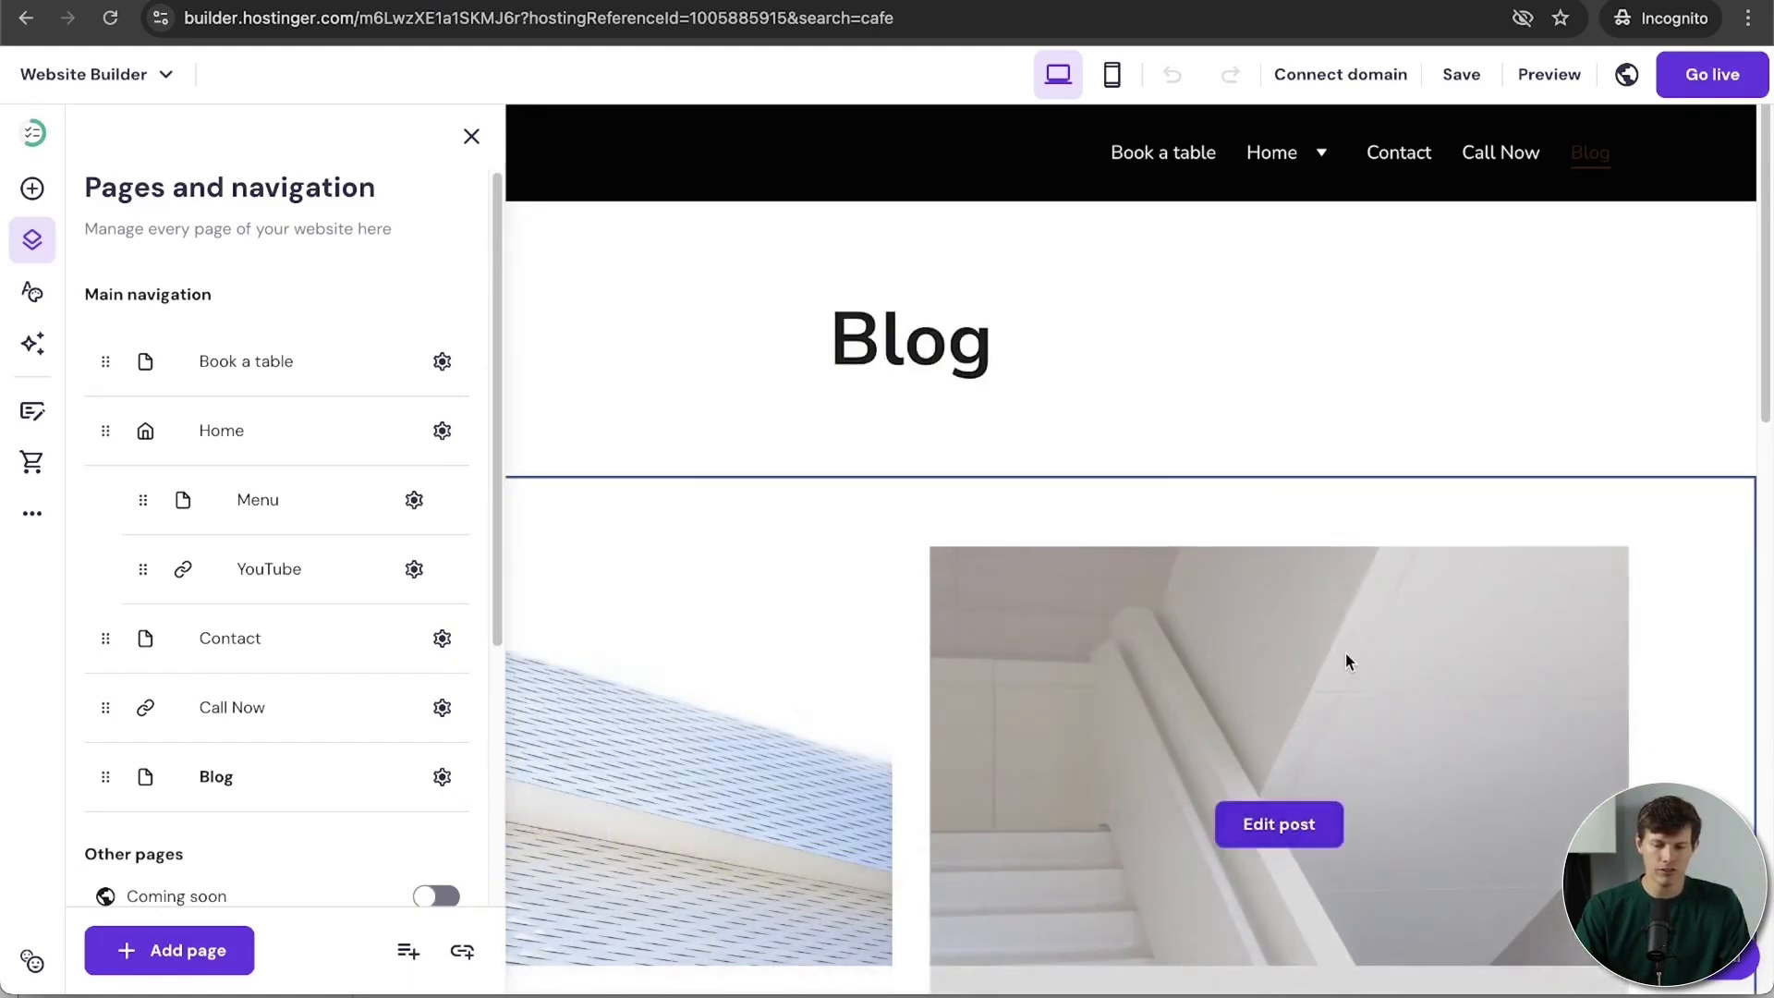
pyautogui.scroll(-5, 1347, 661)
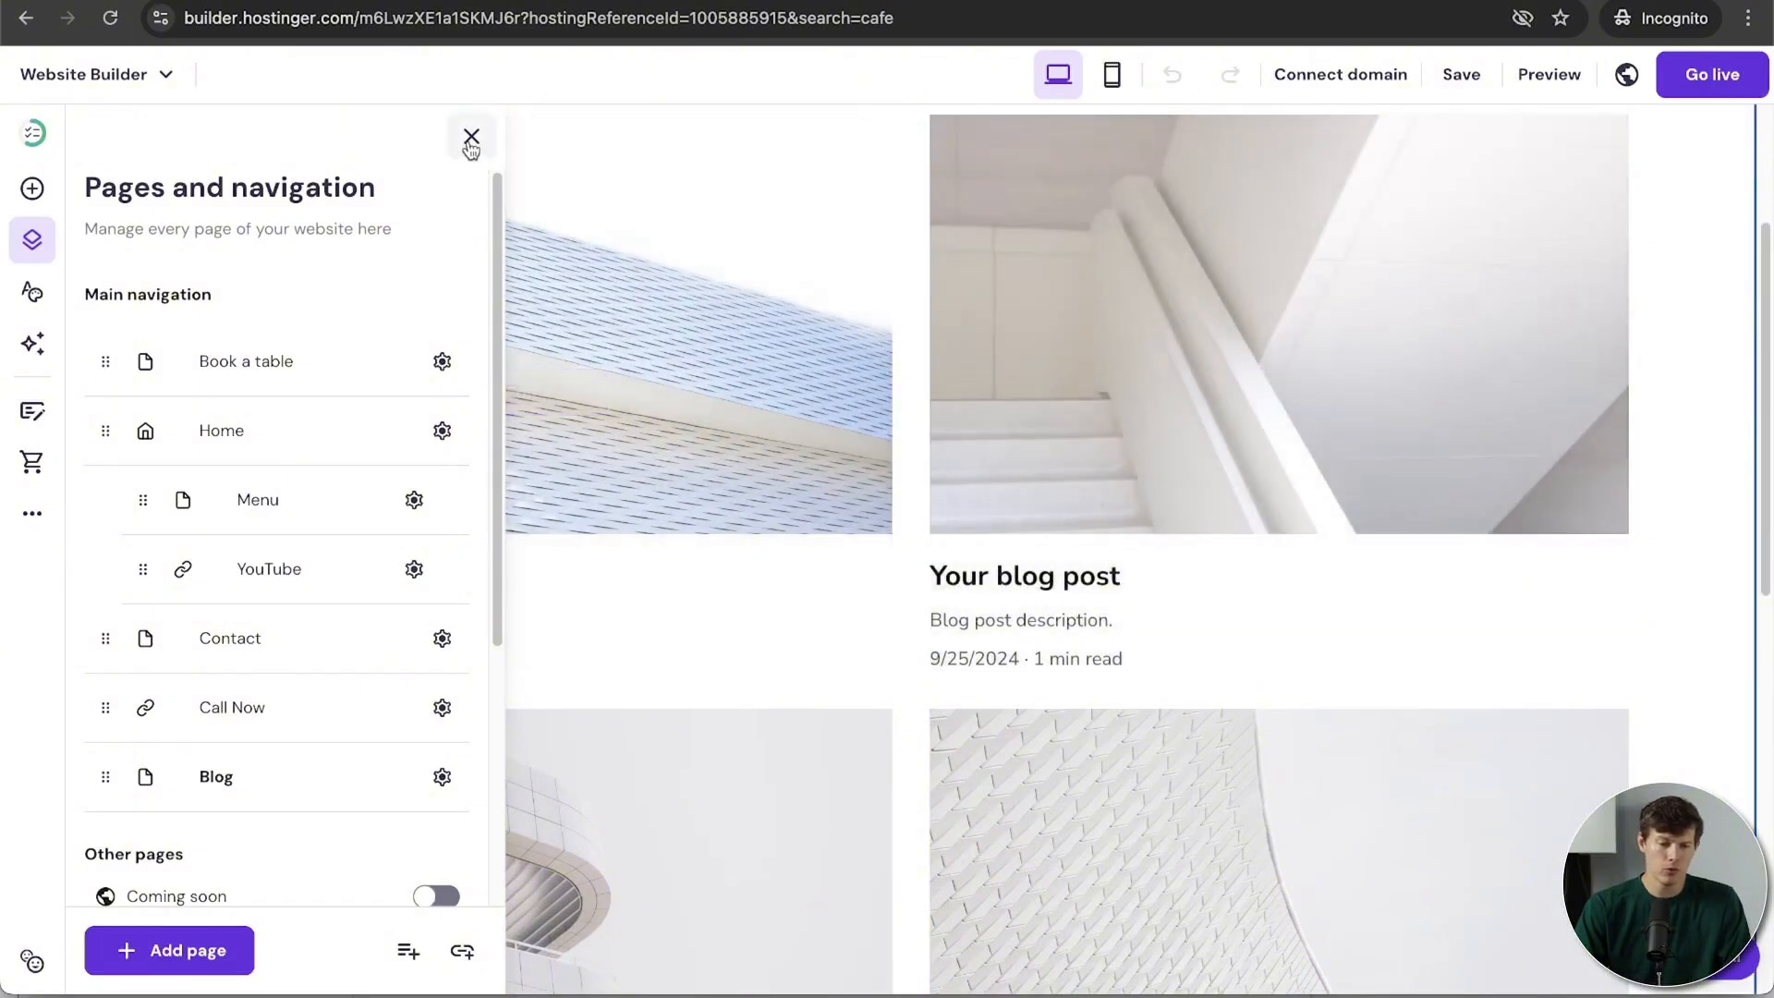
# Step: Open the Blog panel and delete the first two sample blog posts
pyautogui.click(470, 140)
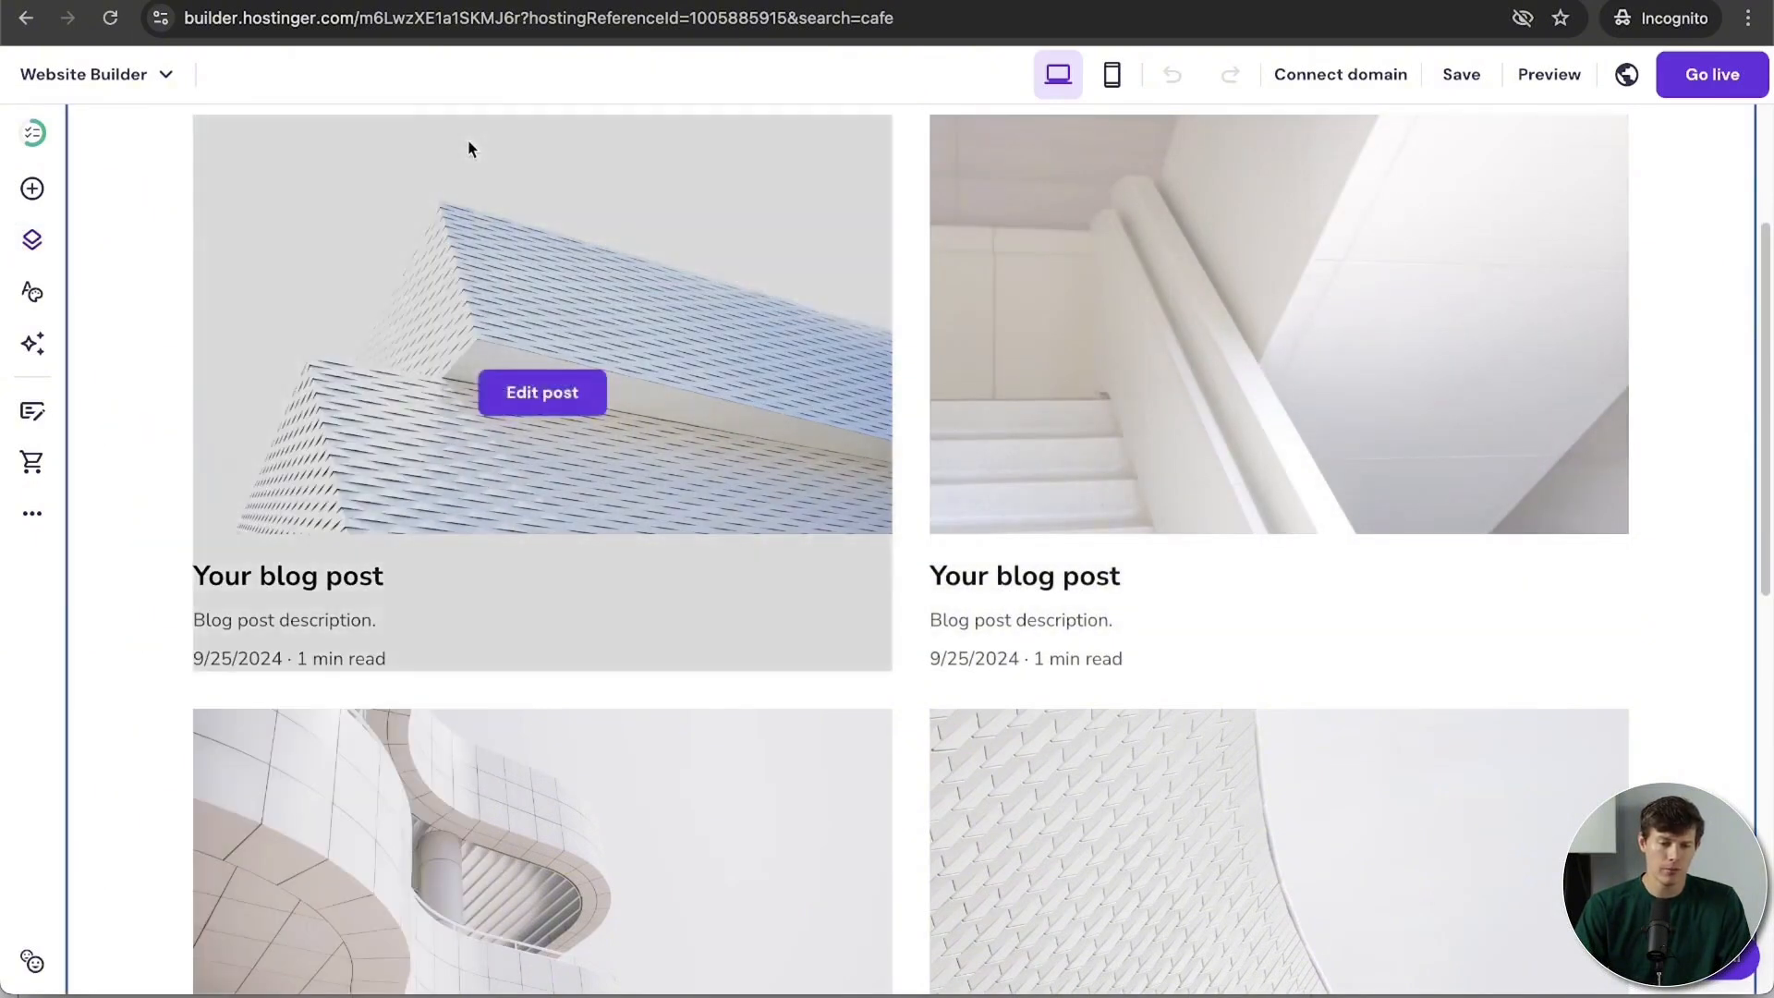
pyautogui.click(33, 418)
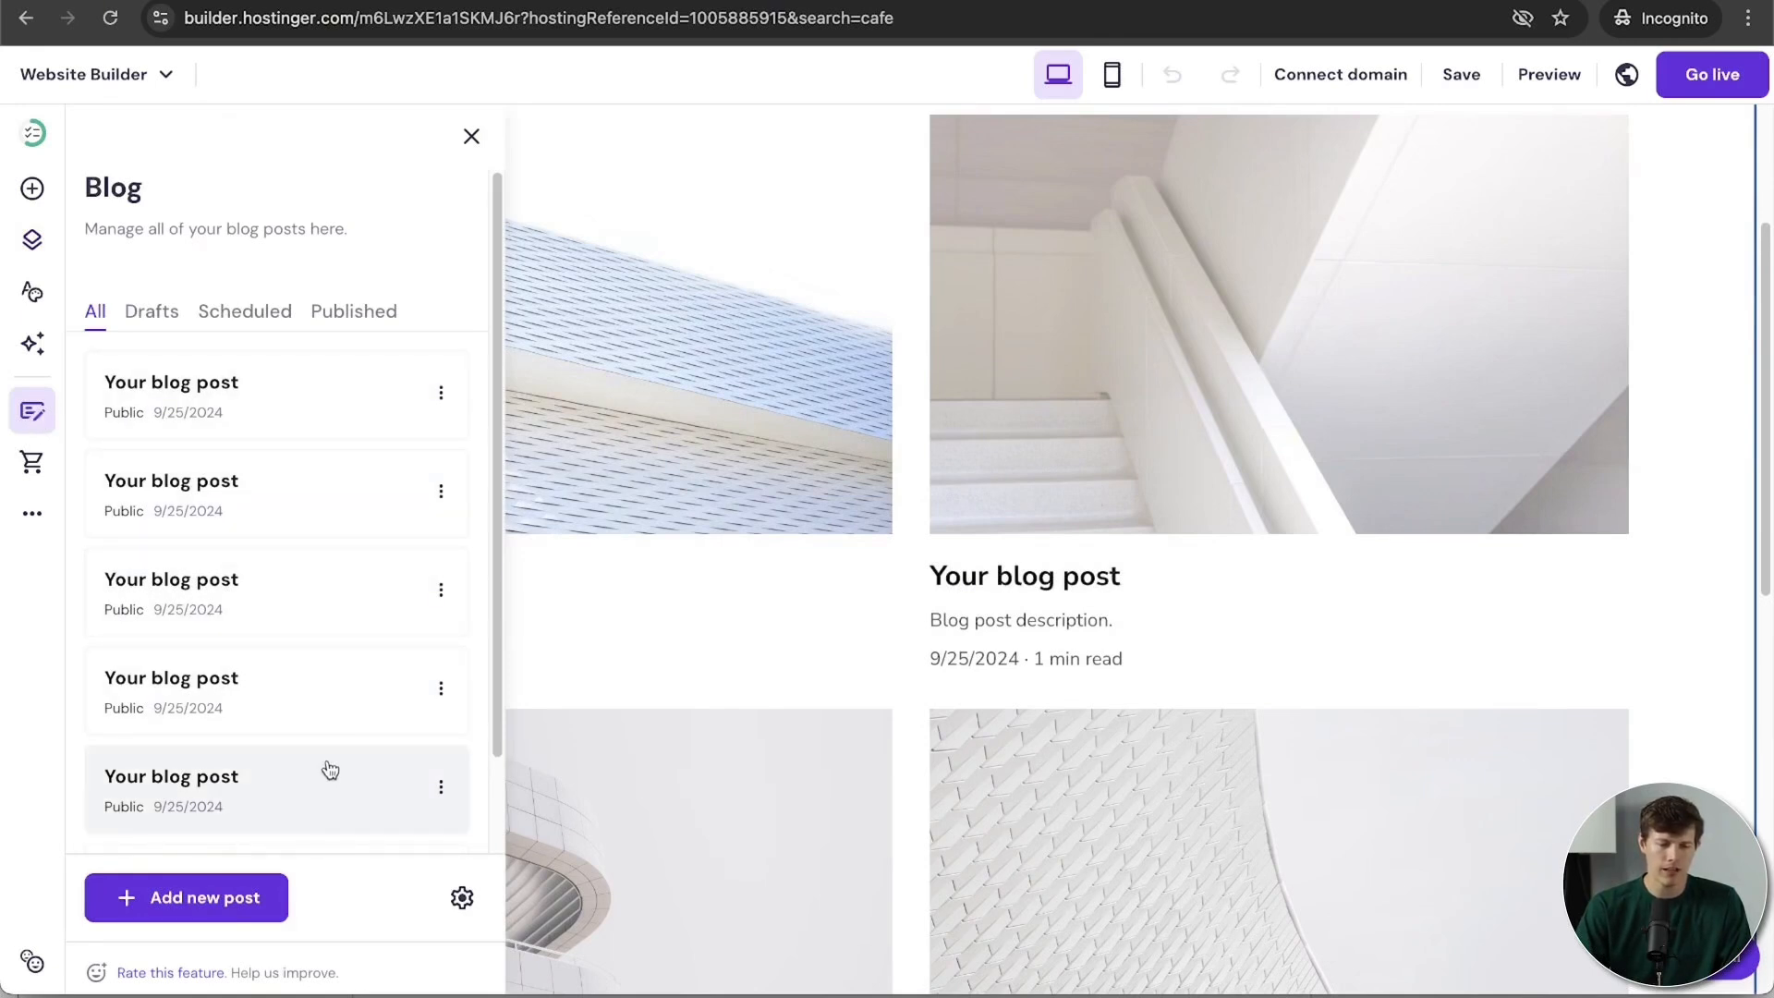
pyautogui.scroll(-2, 330, 770)
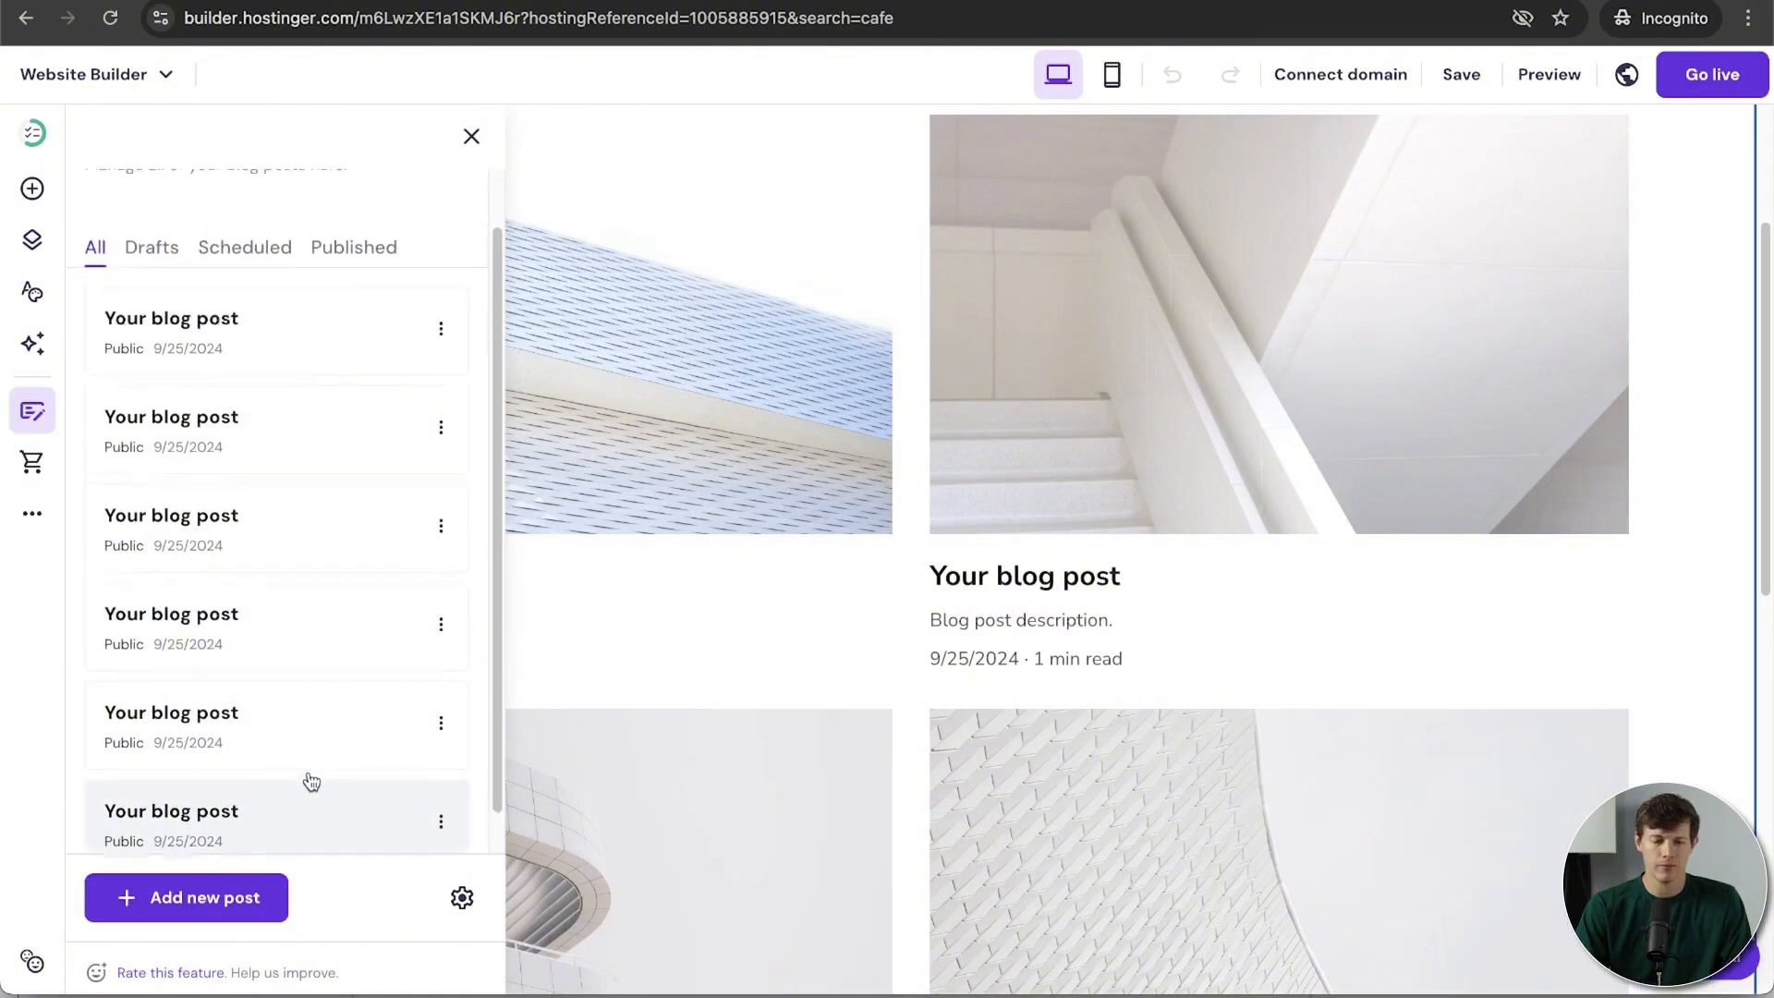
pyautogui.scroll(2, 352, 424)
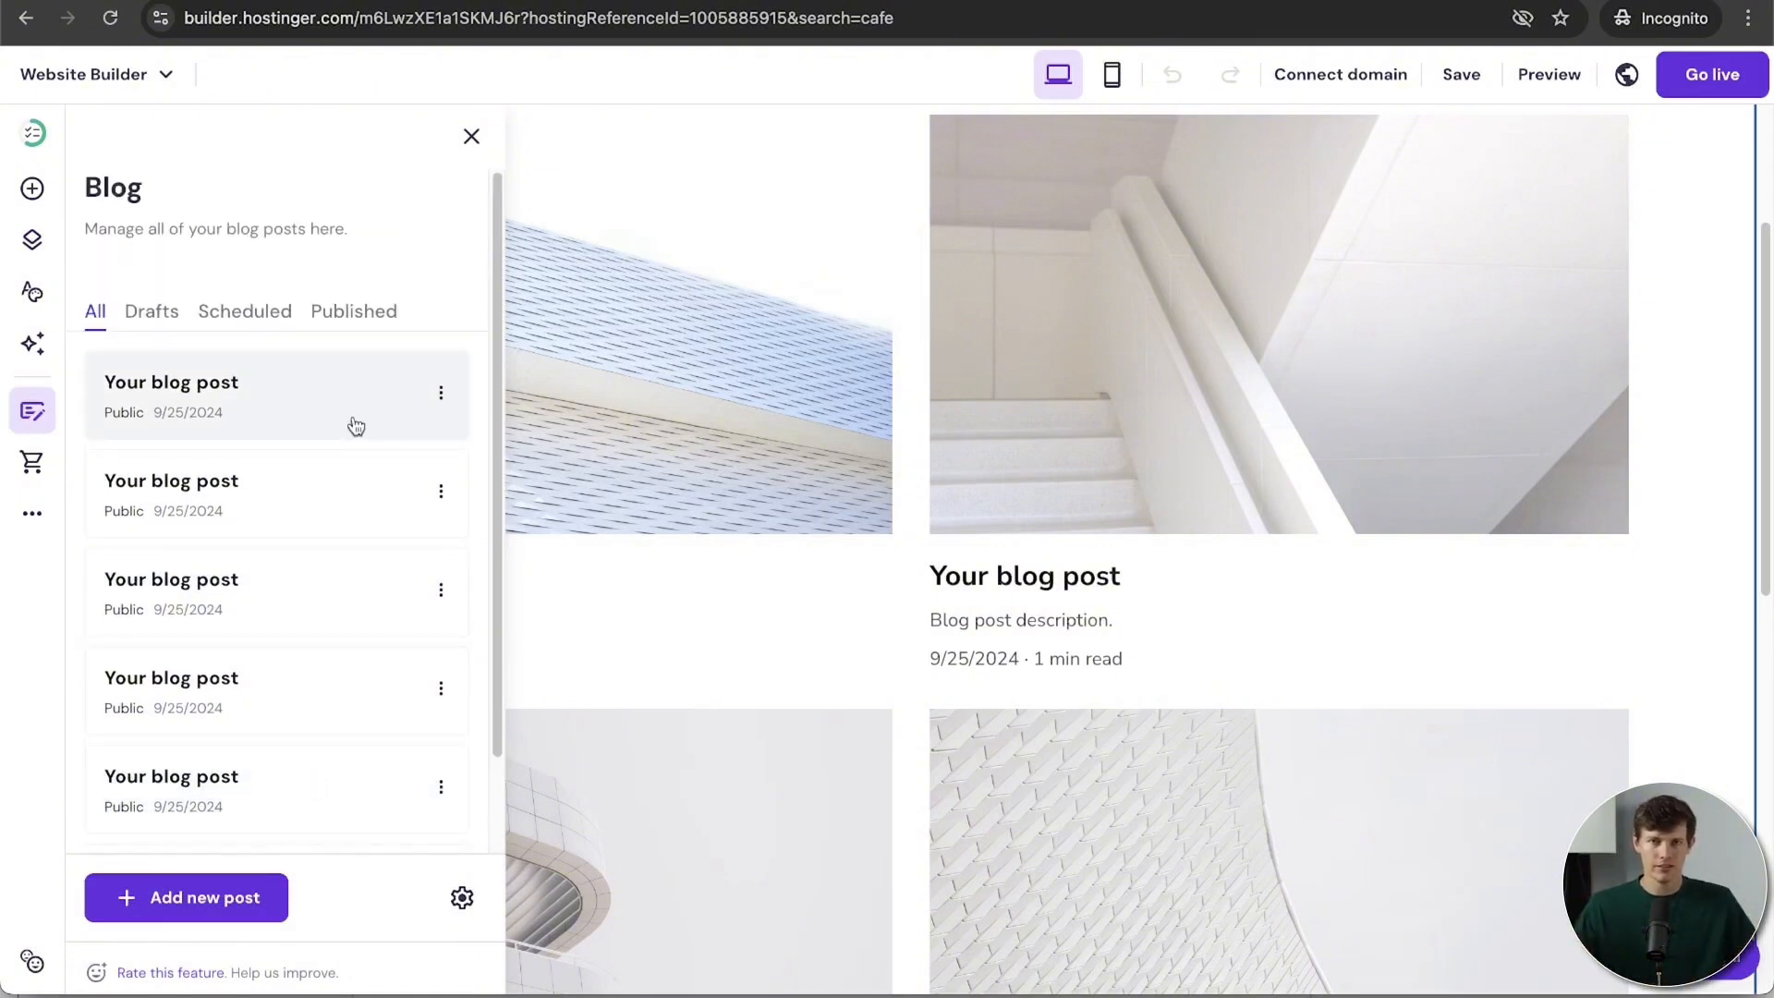
pyautogui.click(441, 397)
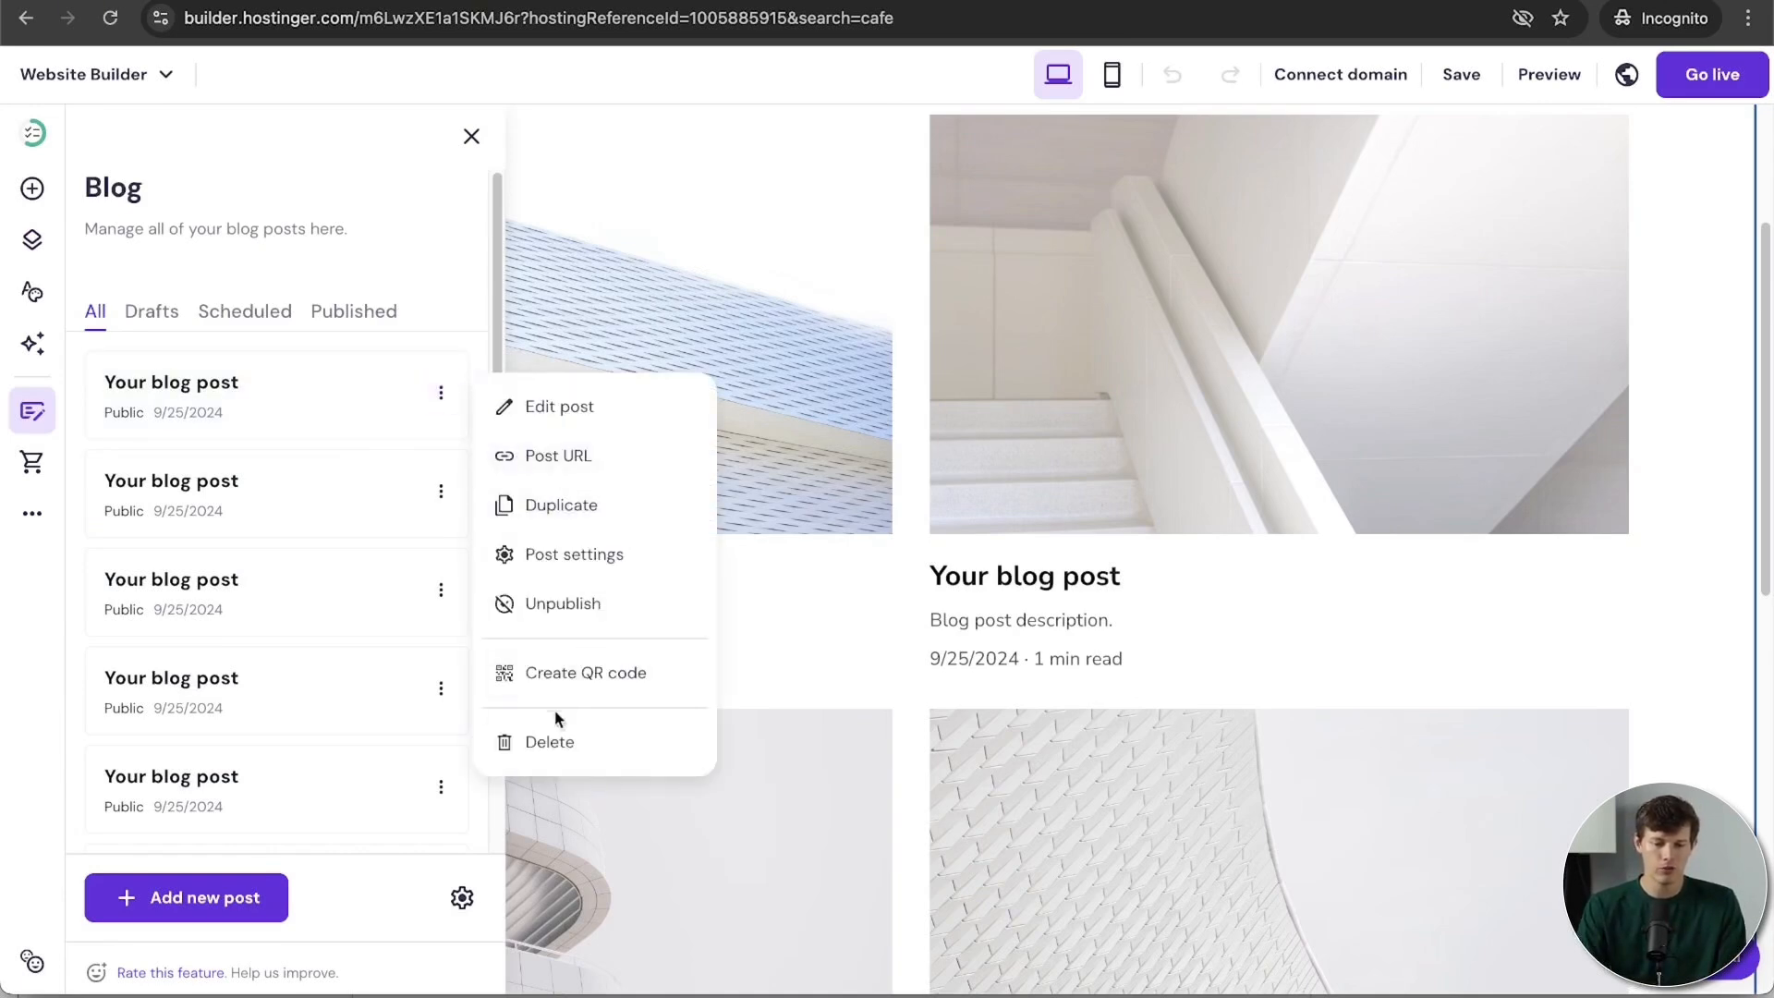
pyautogui.click(549, 744)
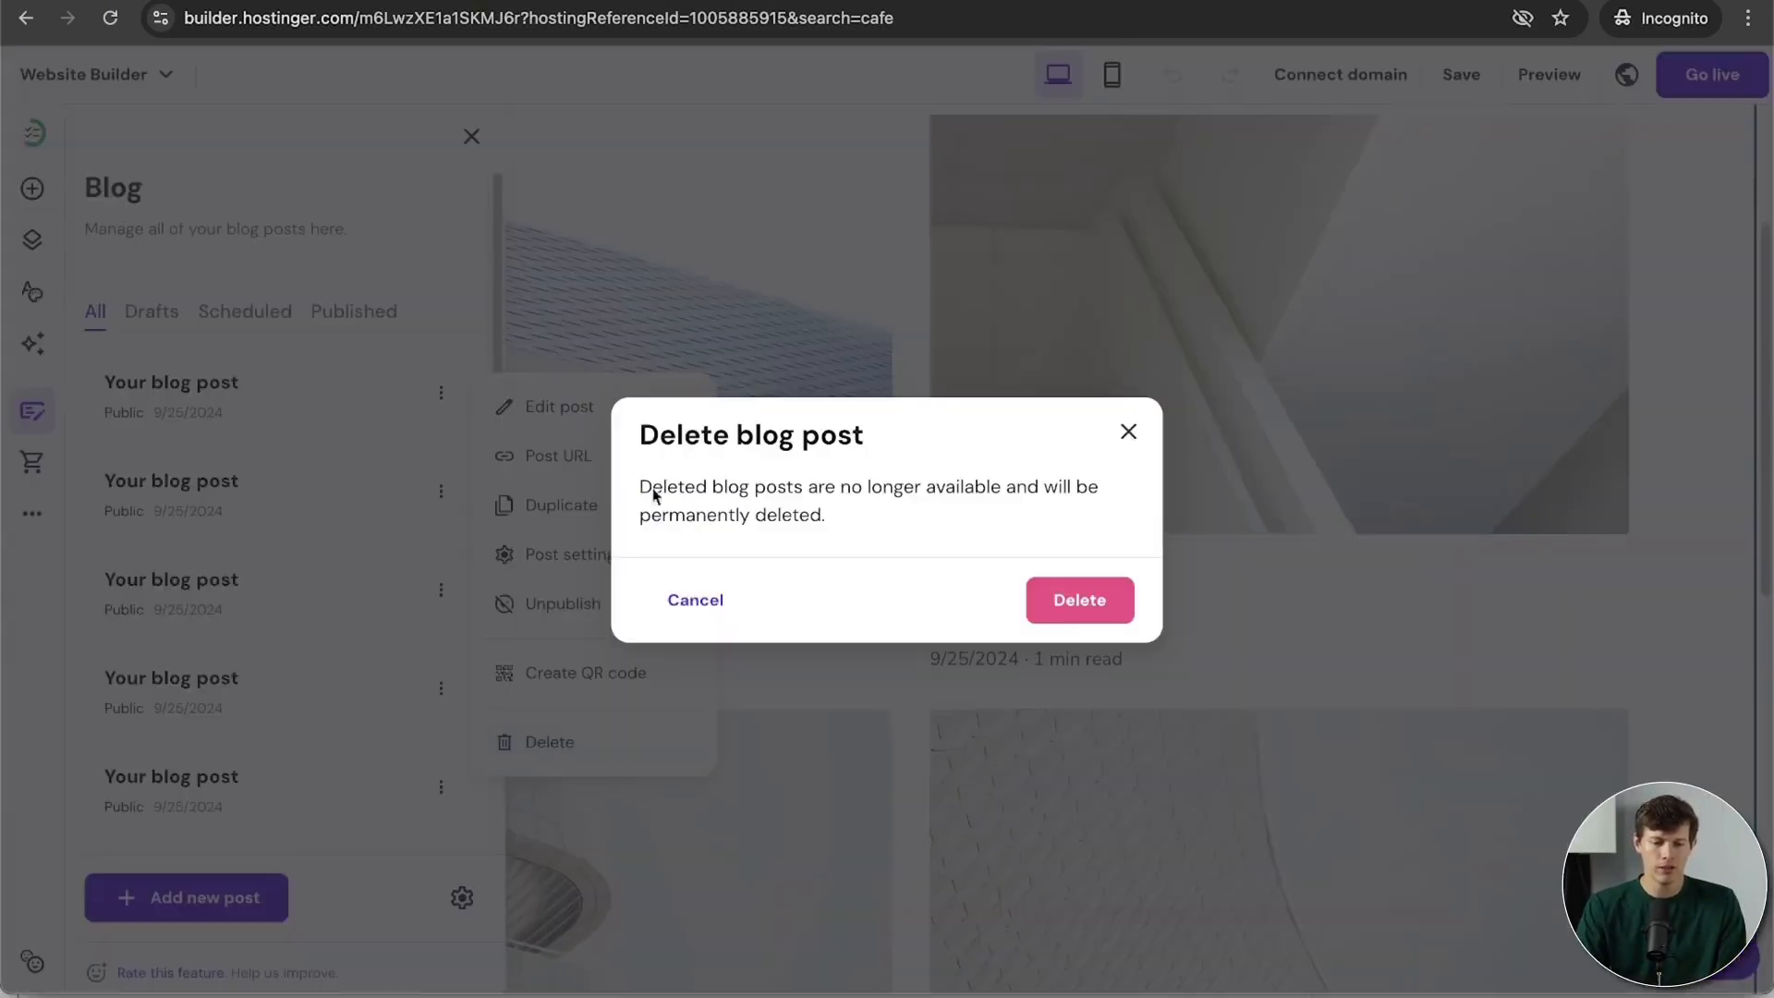
pyautogui.click(1079, 603)
pyautogui.click(441, 395)
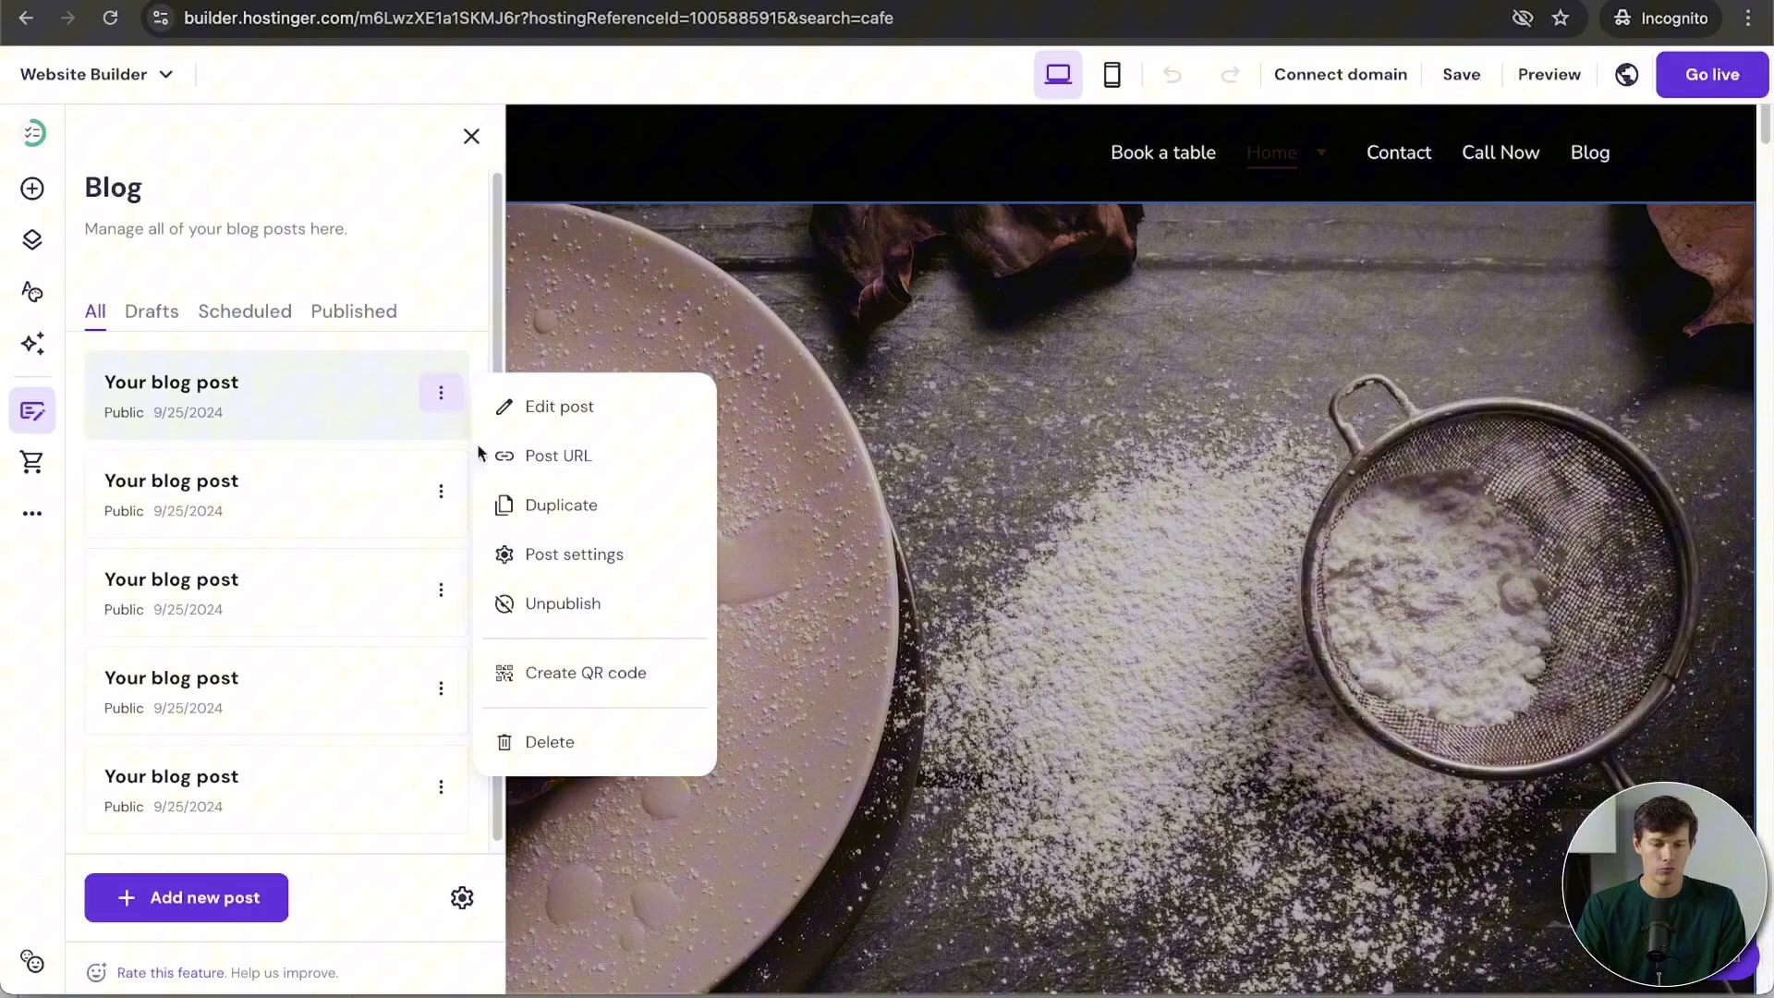
pyautogui.click(562, 742)
pyautogui.click(1070, 585)
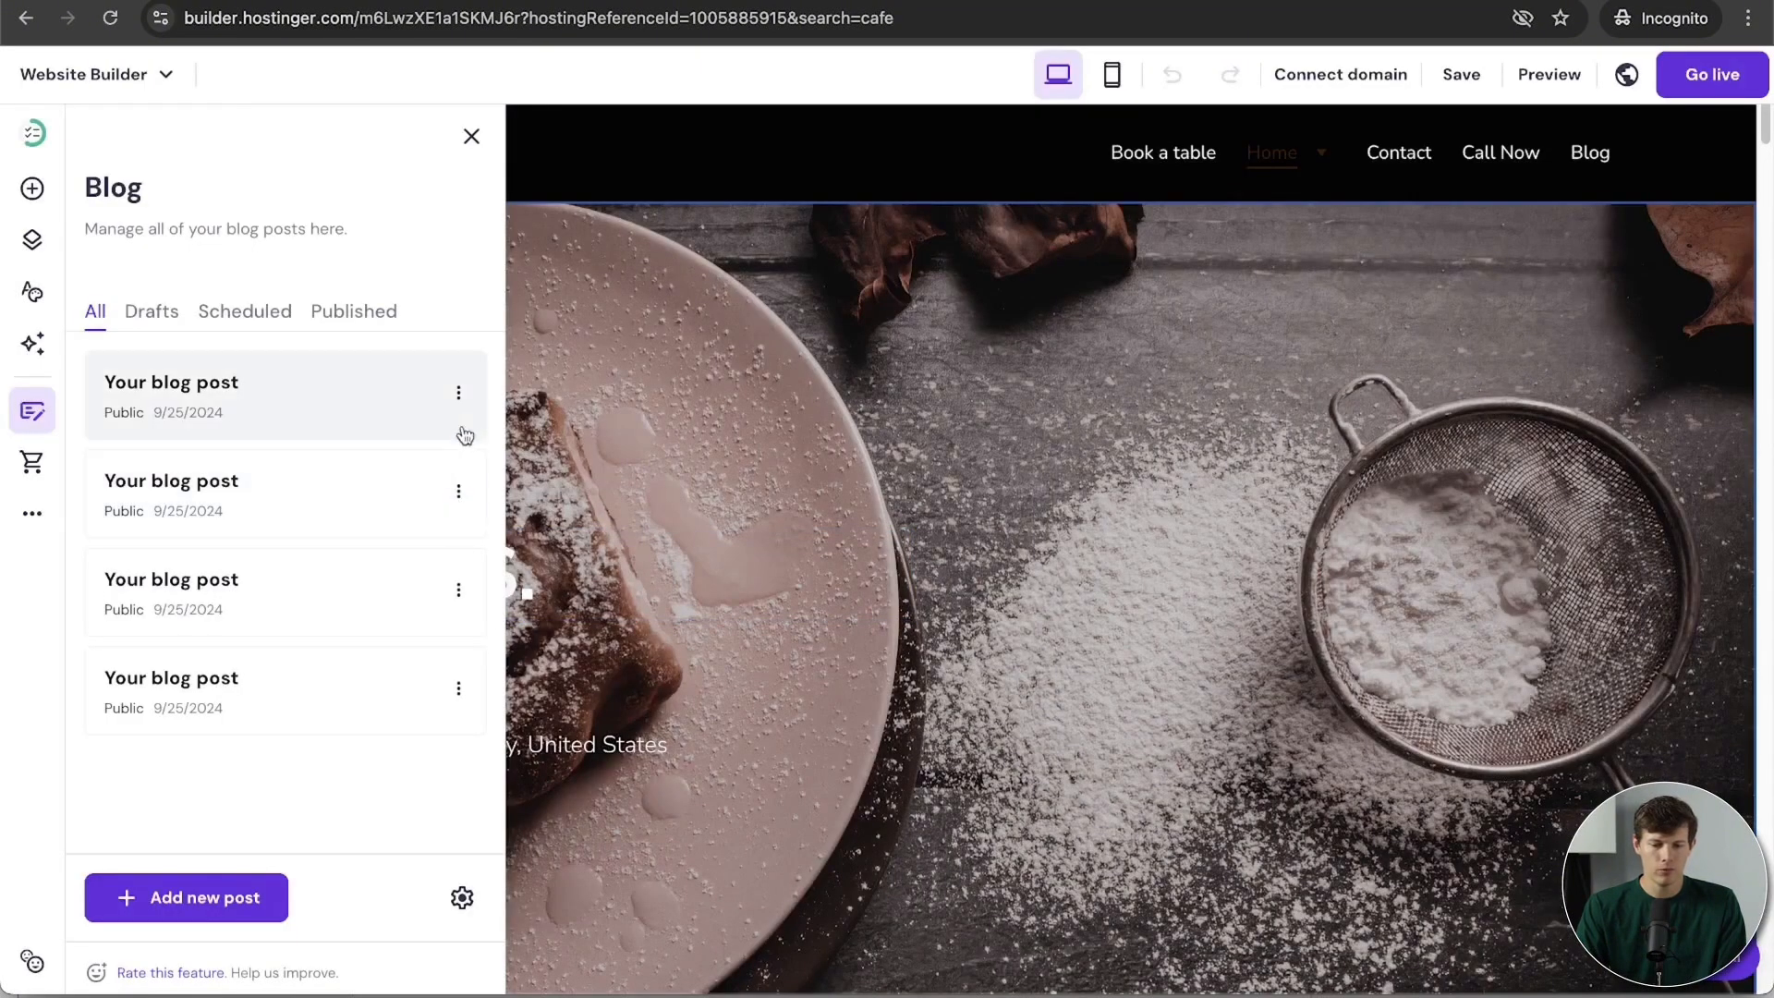
# Step: Delete three more sample posts, leaving only 'Your blog post'
pyautogui.click(458, 395)
pyautogui.click(573, 745)
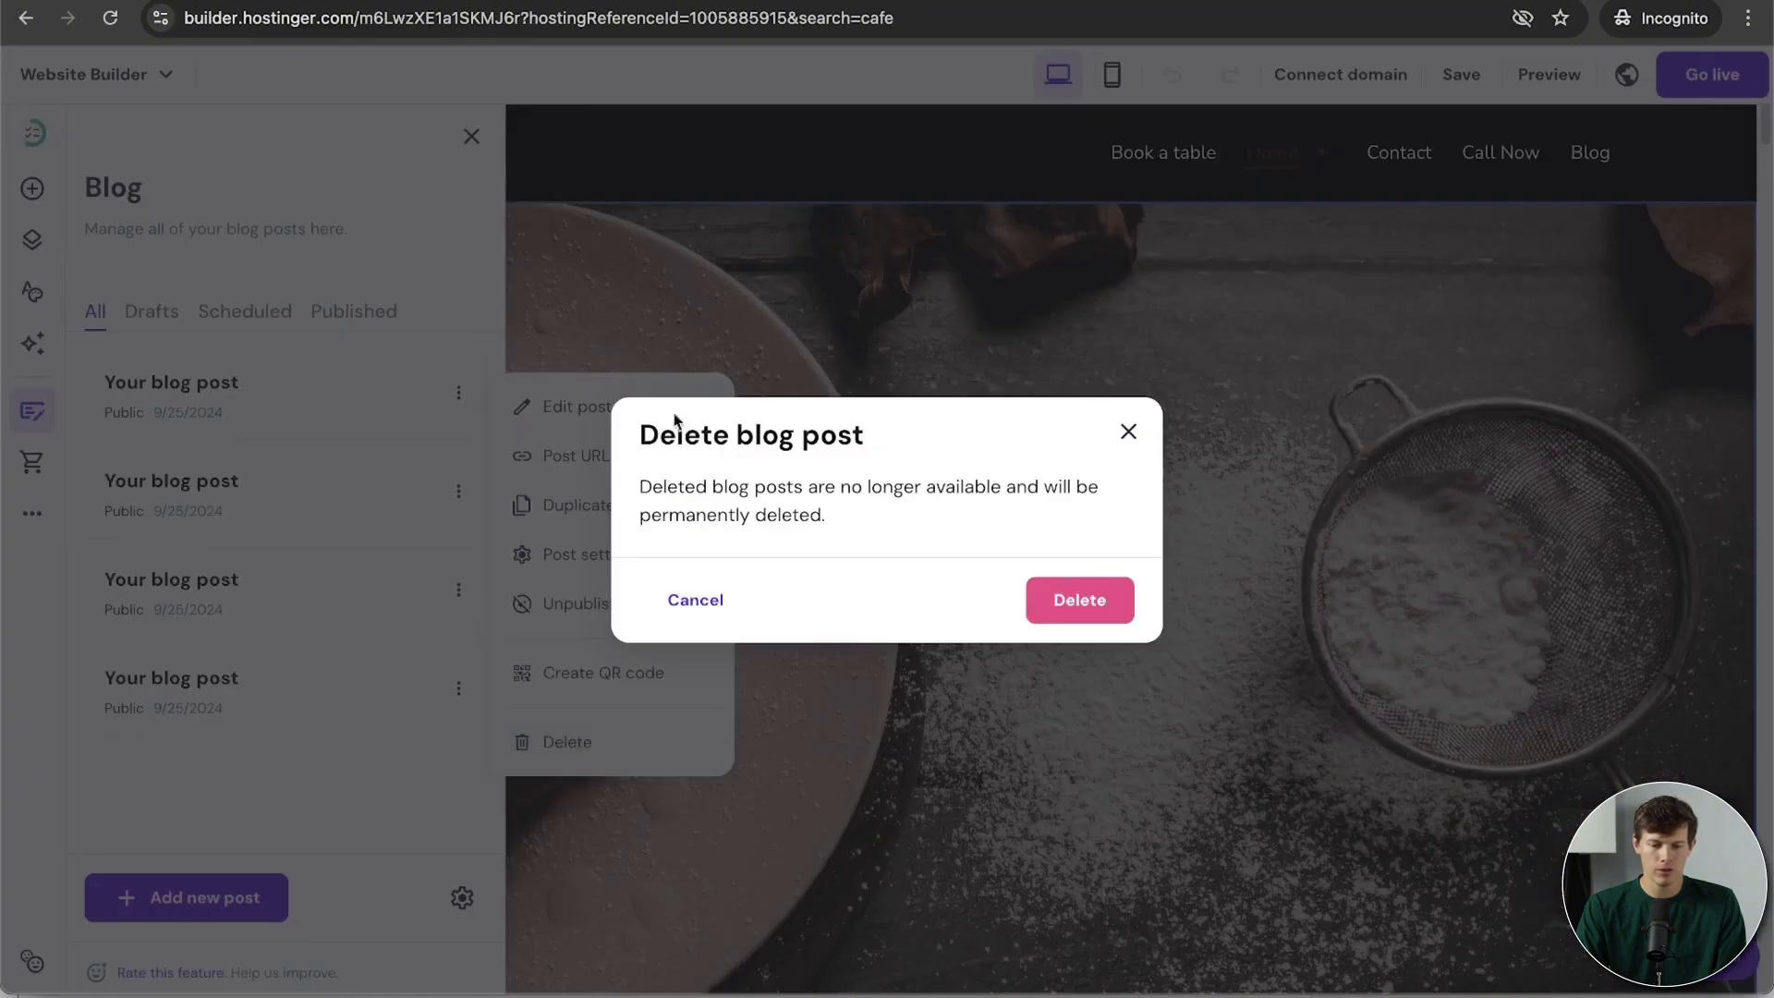
pyautogui.click(1077, 600)
pyautogui.click(458, 393)
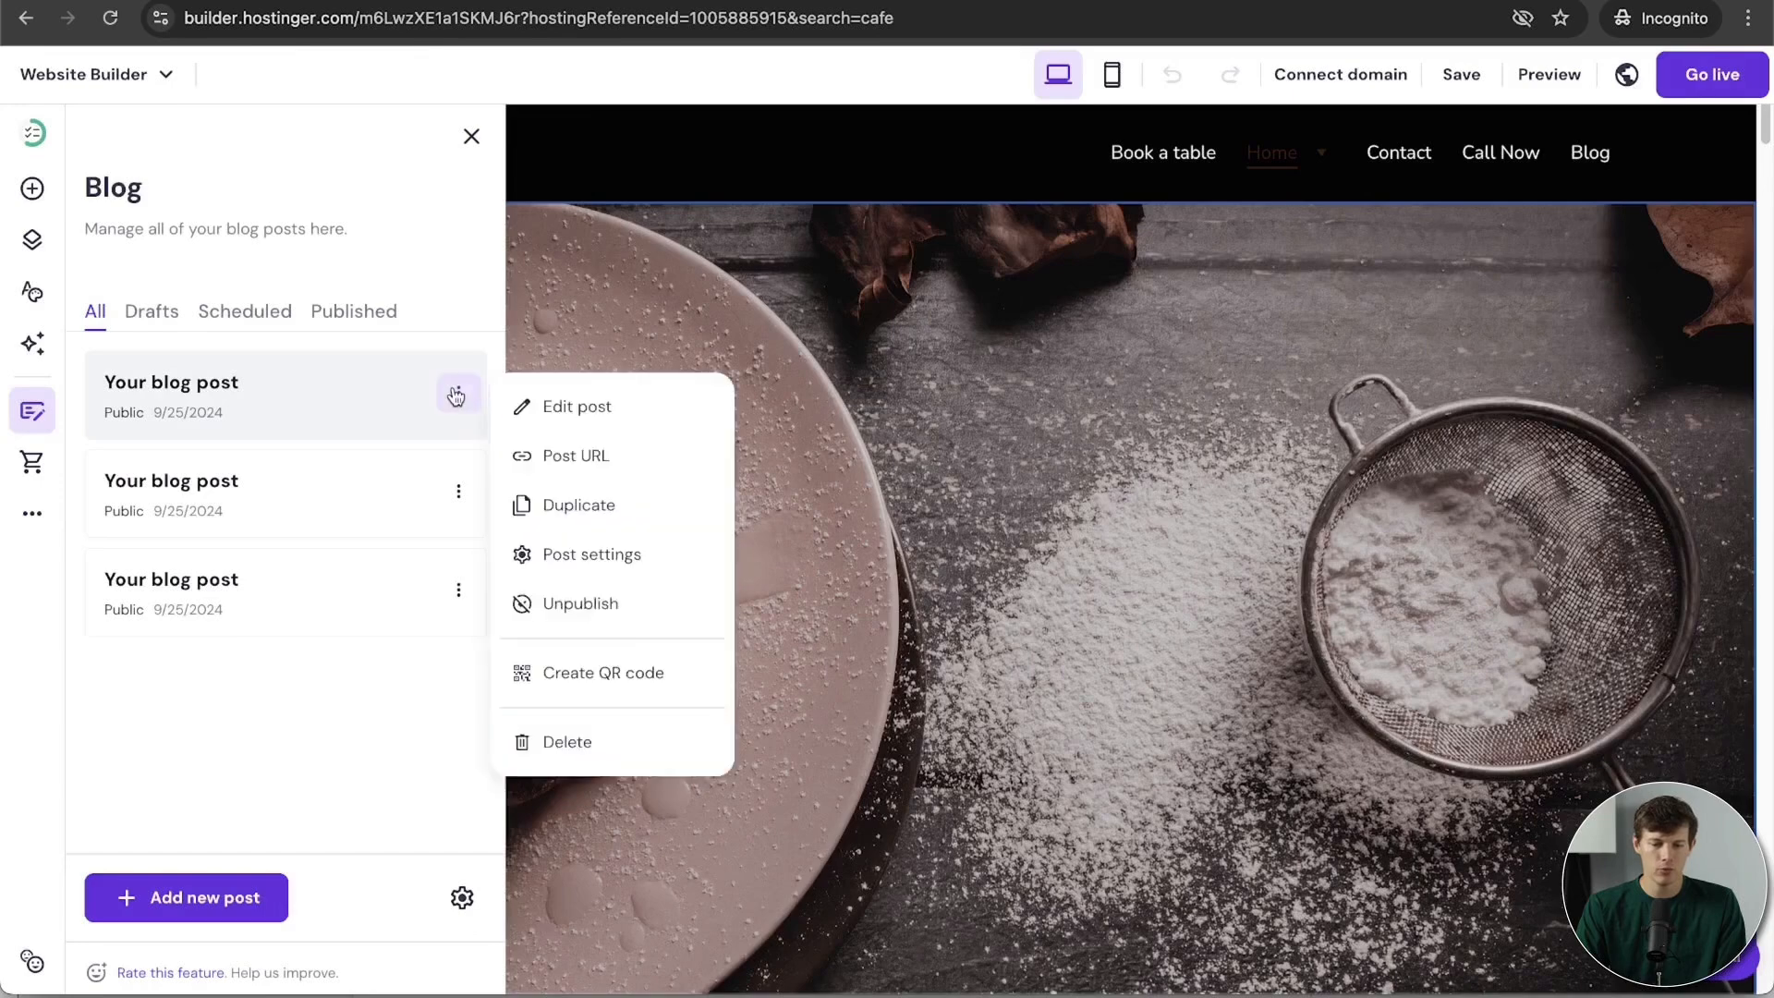
pyautogui.click(621, 758)
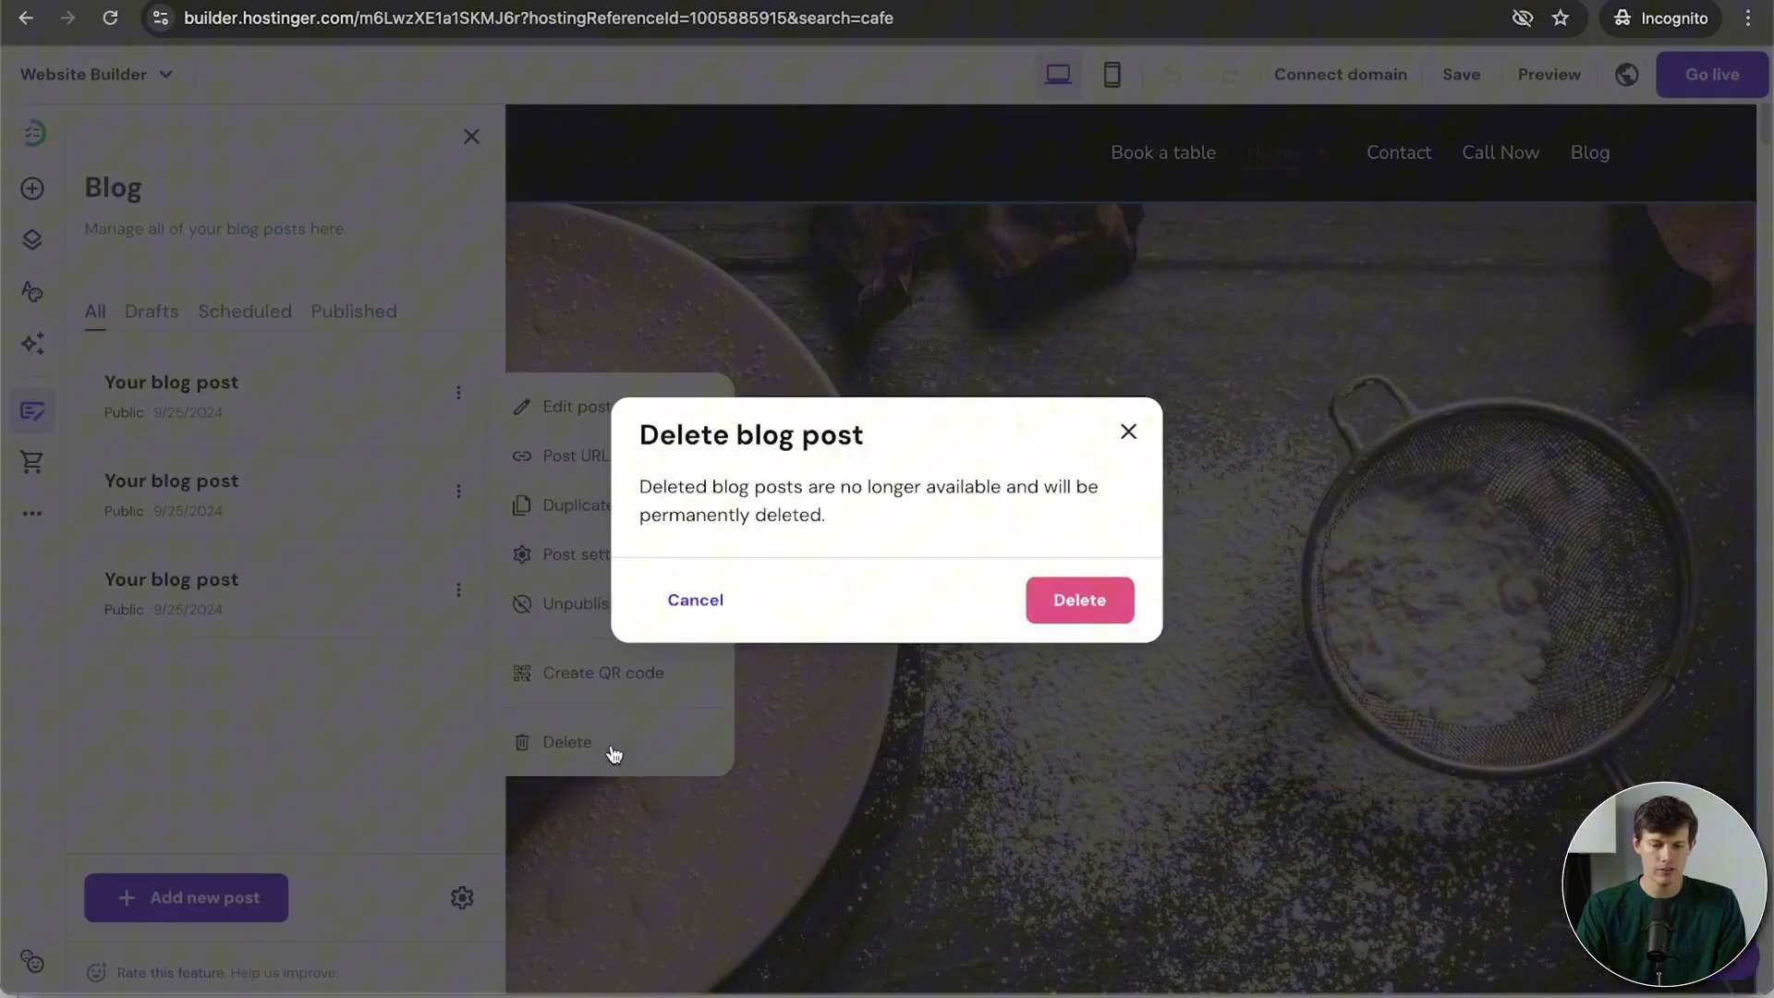
pyautogui.click(1042, 602)
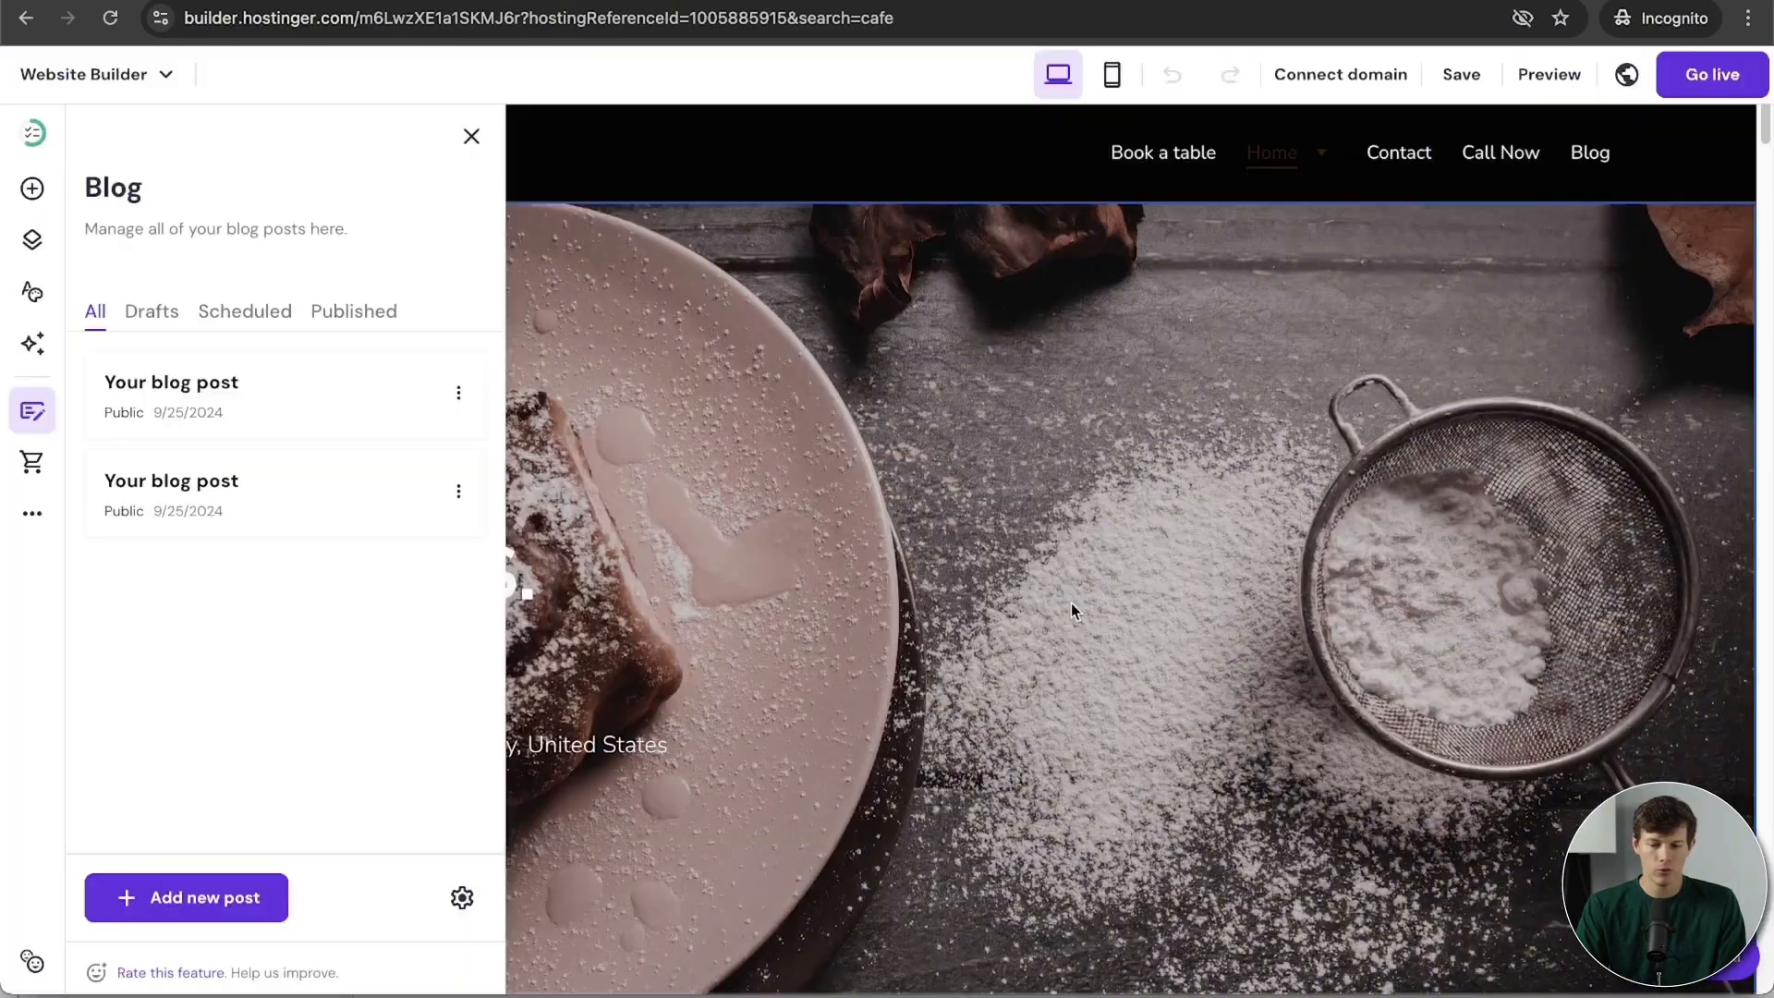
pyautogui.click(456, 398)
pyautogui.click(588, 741)
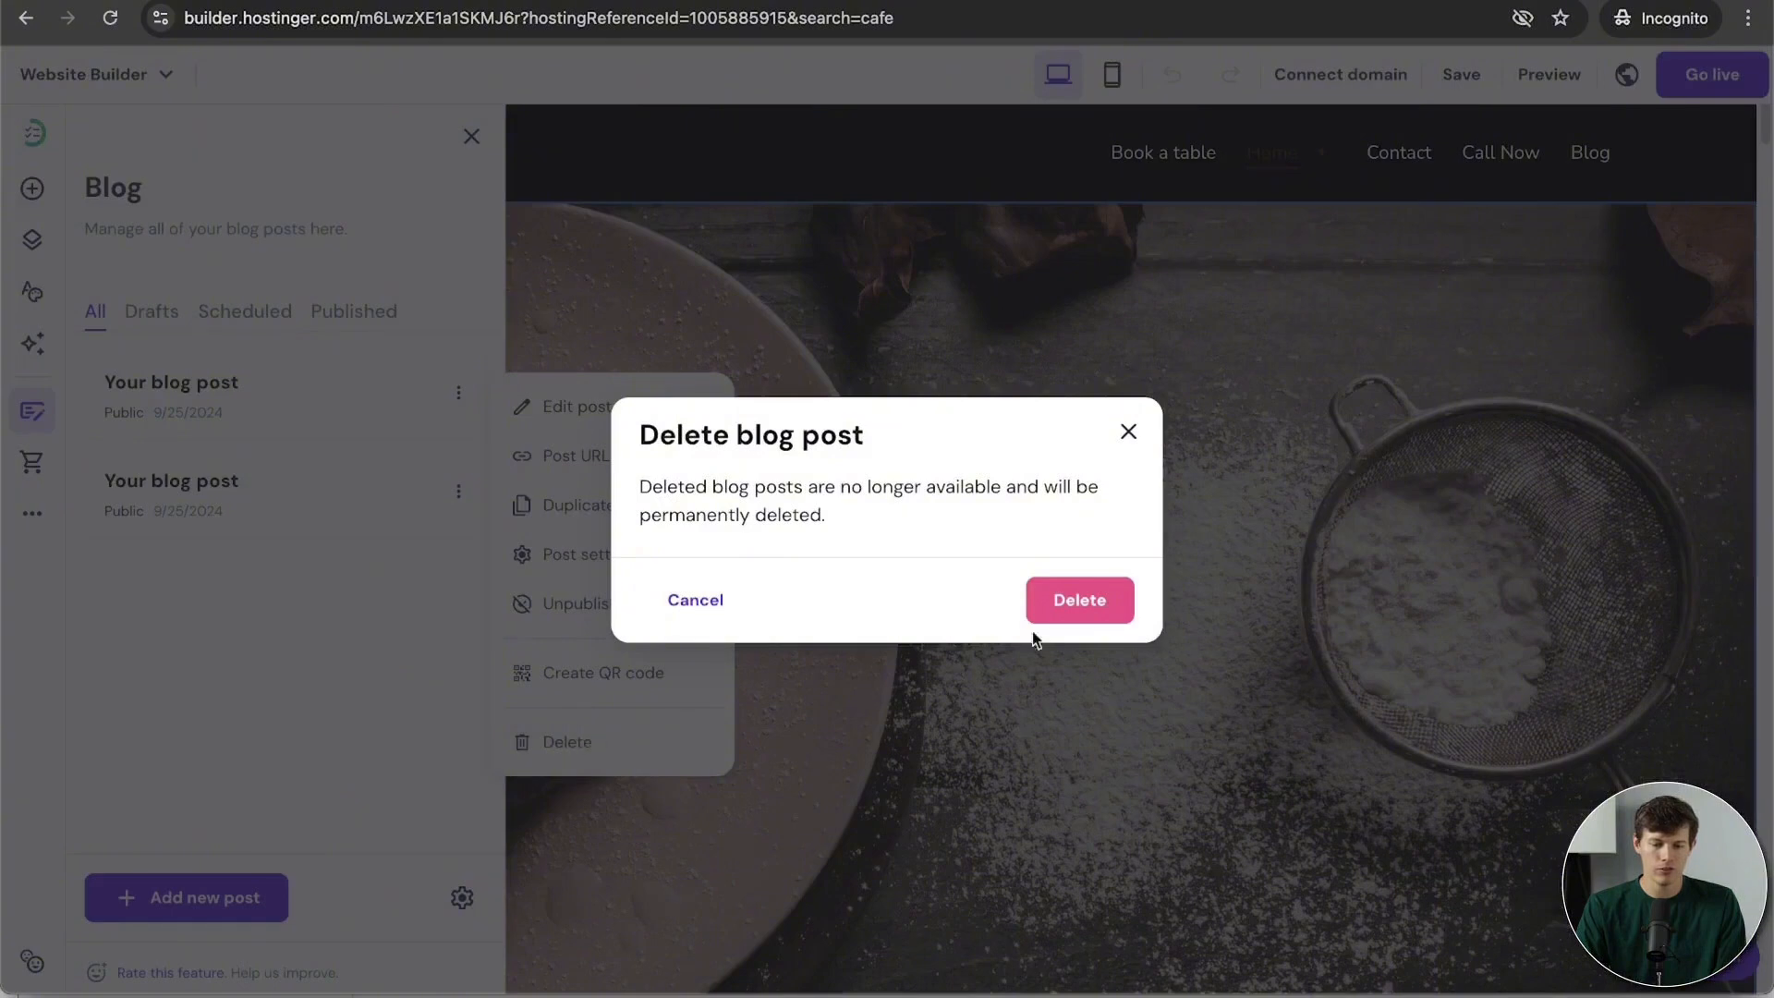
pyautogui.click(1071, 601)
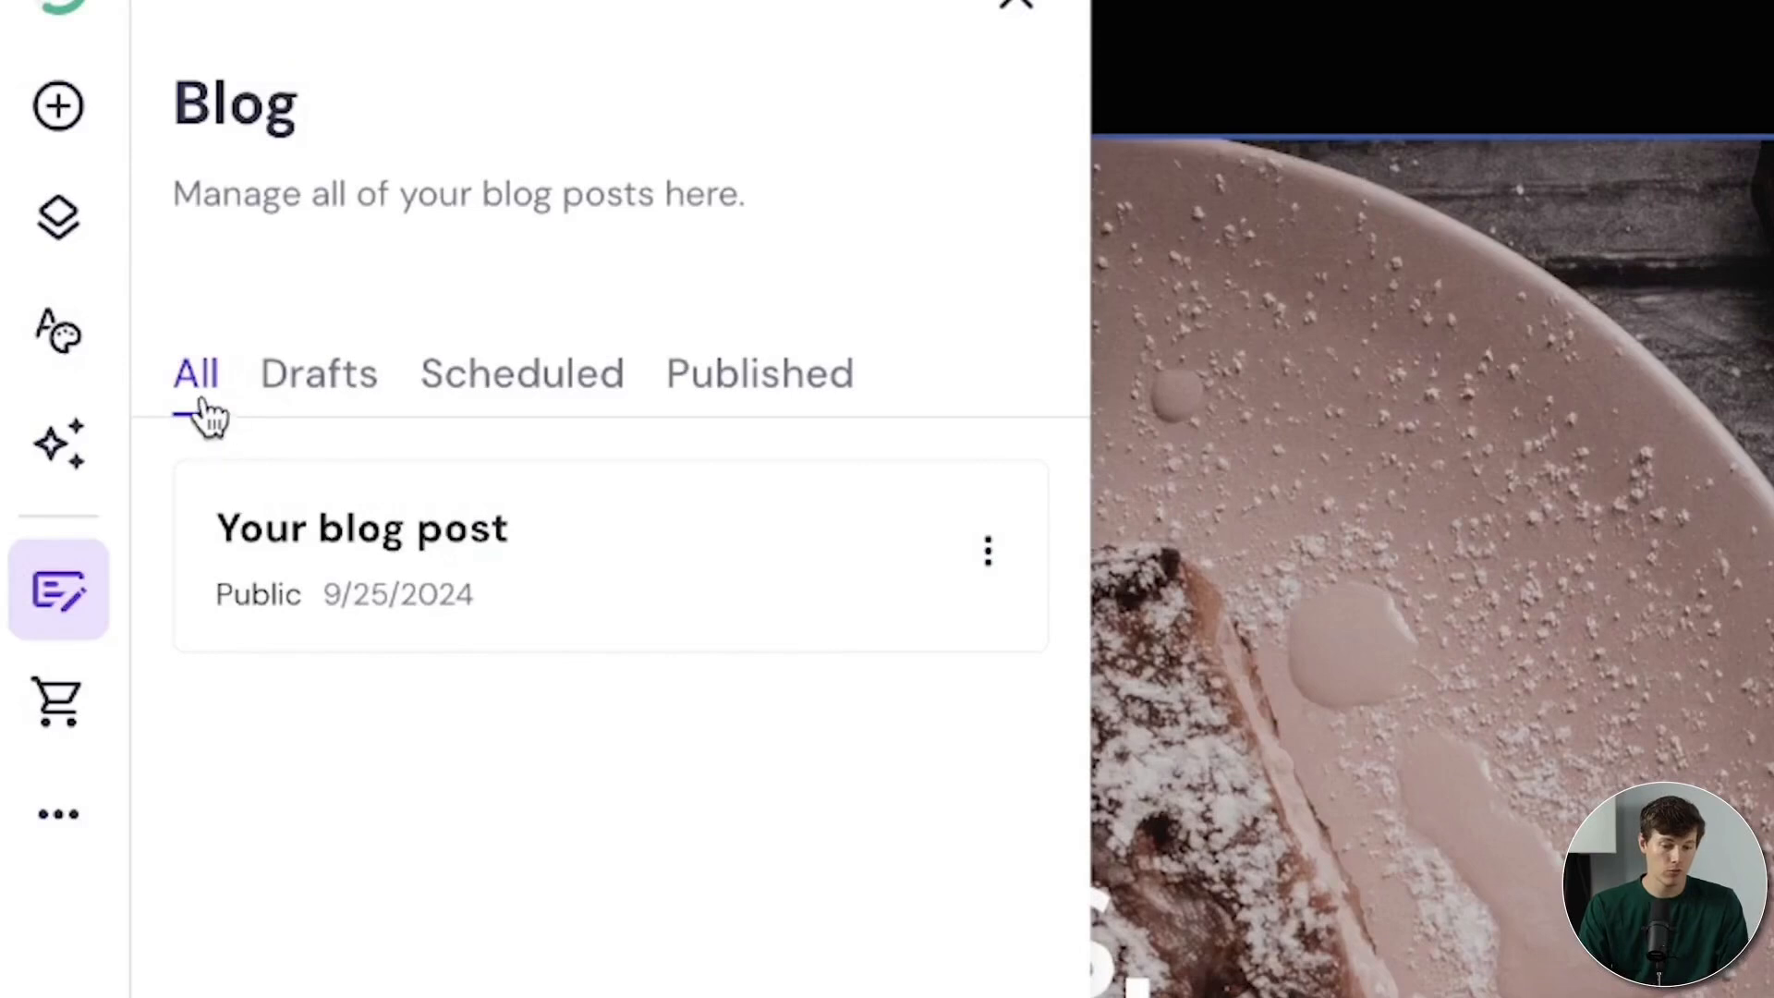
# Step: Check Drafts and Scheduled for leftover posts, then return to All posts
pyautogui.click(303, 400)
pyautogui.click(599, 421)
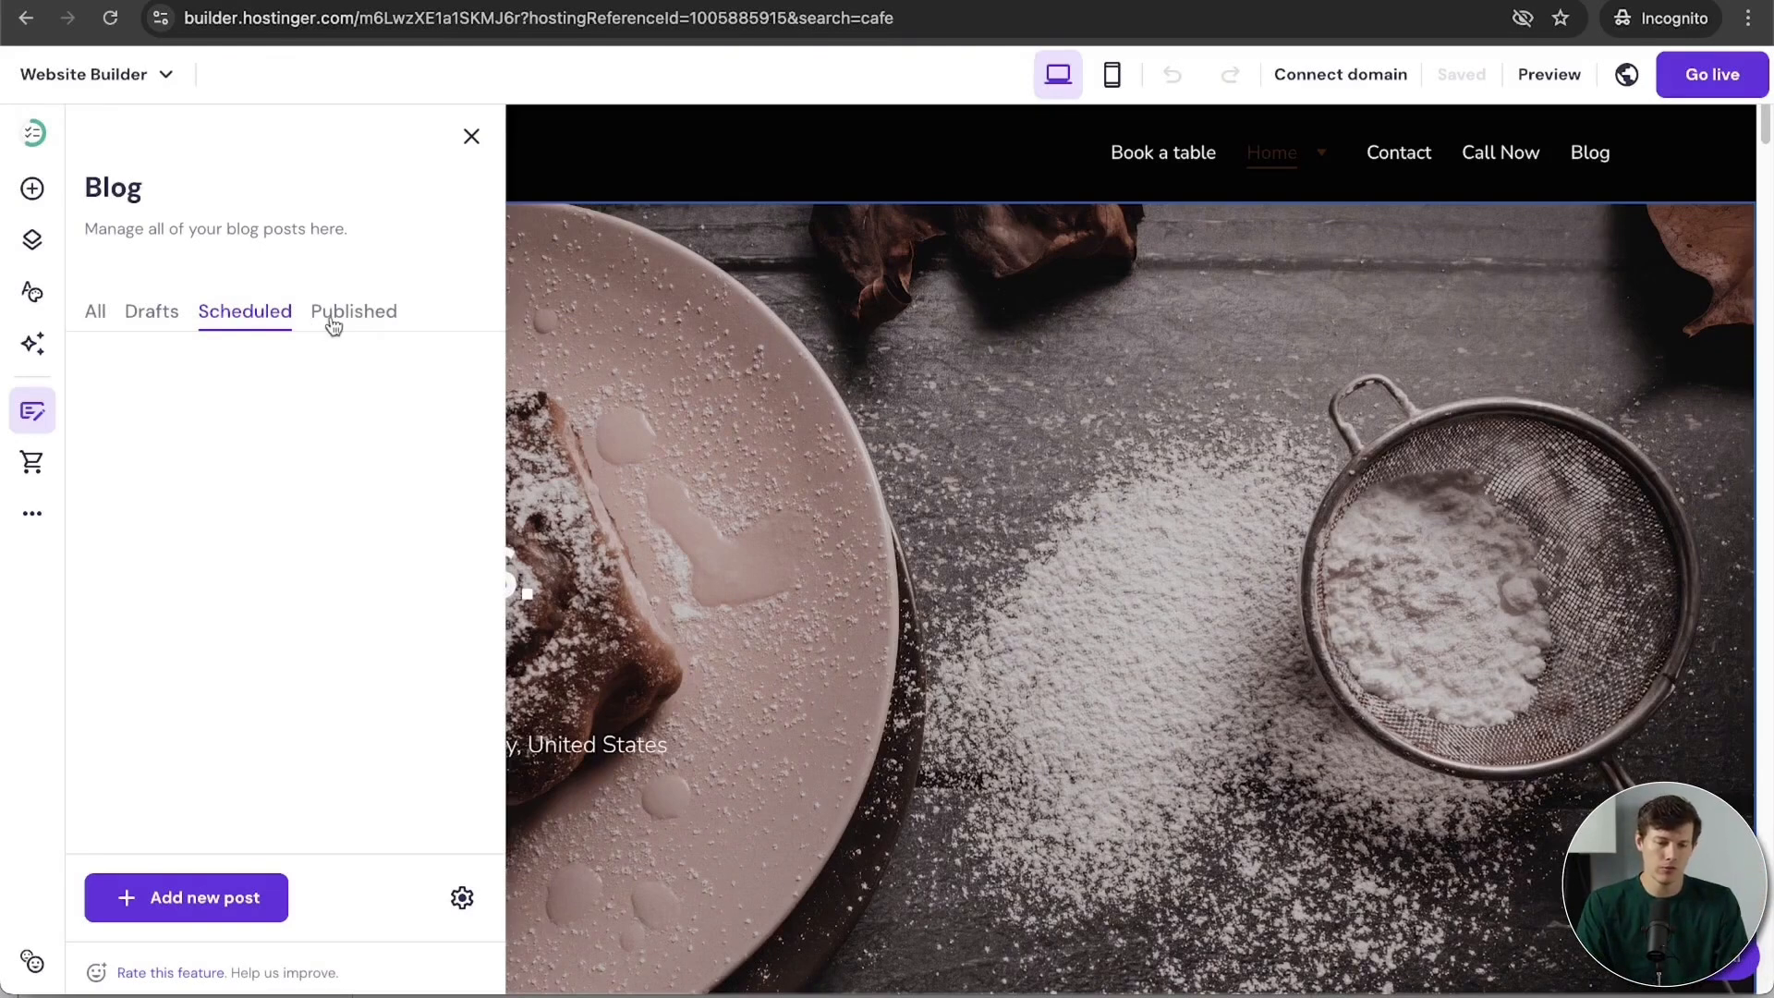
pyautogui.click(94, 305)
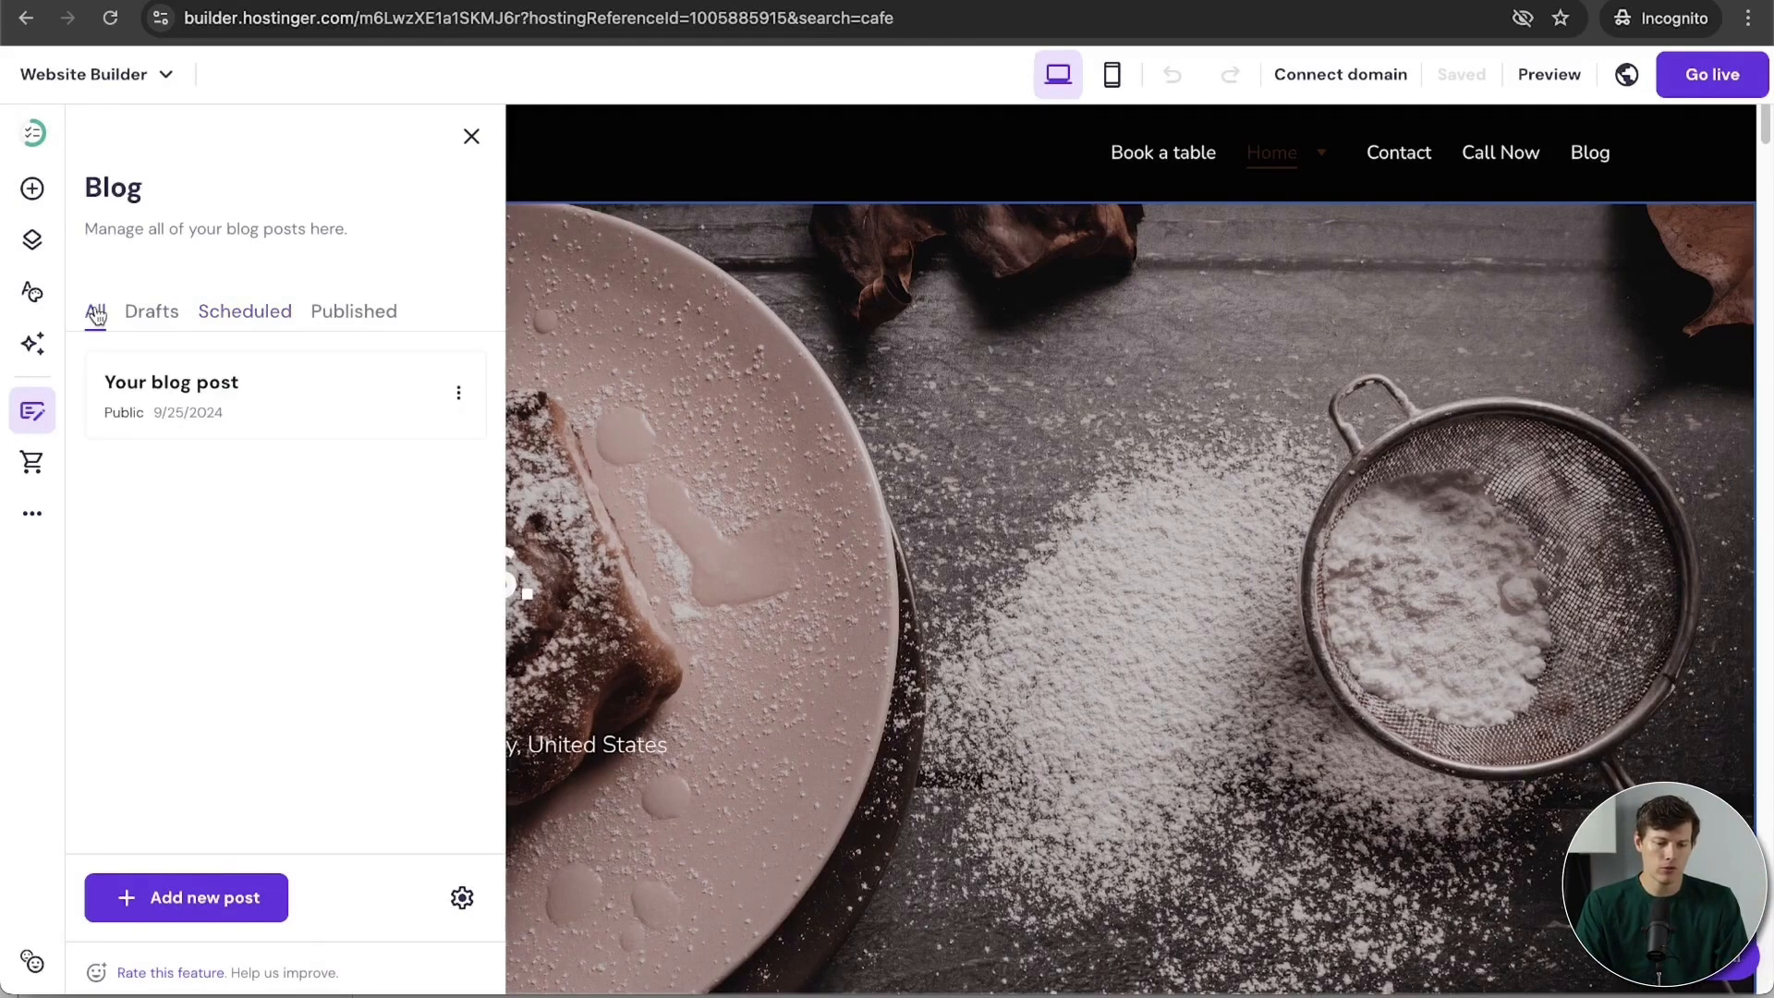
# Step: Generate a new AI post, Neutral tone, 800-1000 words, comparing the two major coffee bean types
pyautogui.click(213, 905)
pyautogui.click(777, 384)
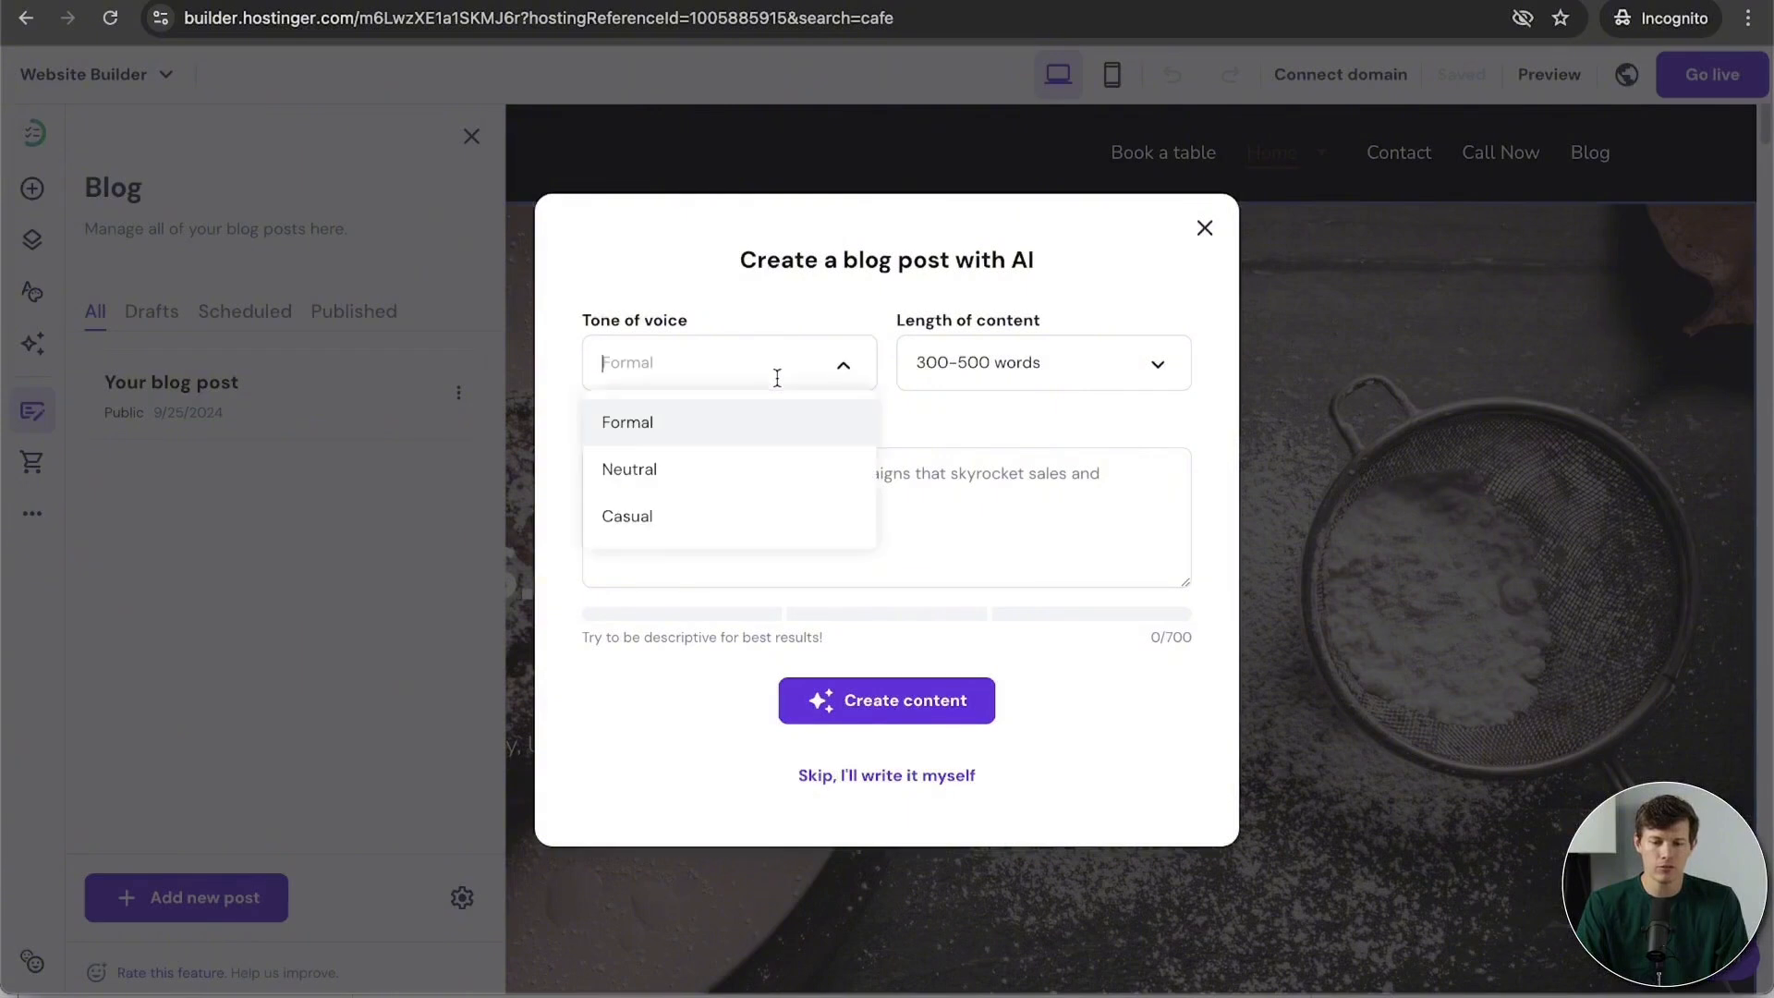
pyautogui.click(921, 319)
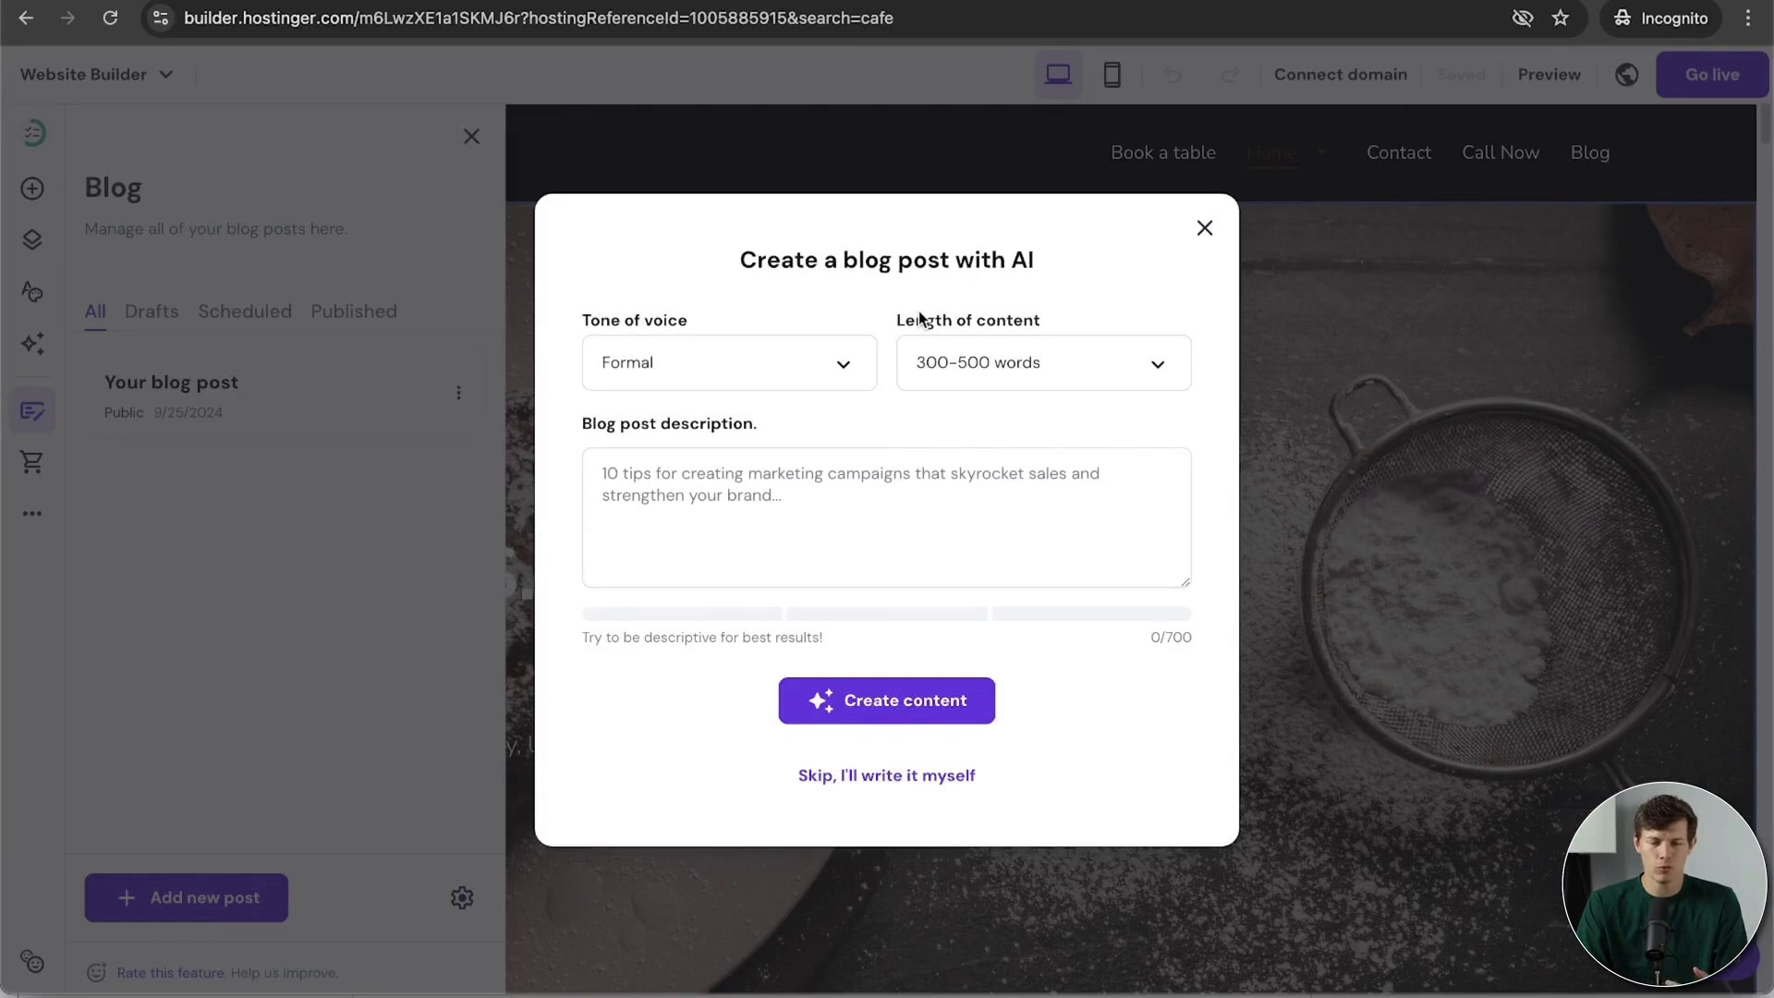
pyautogui.click(843, 370)
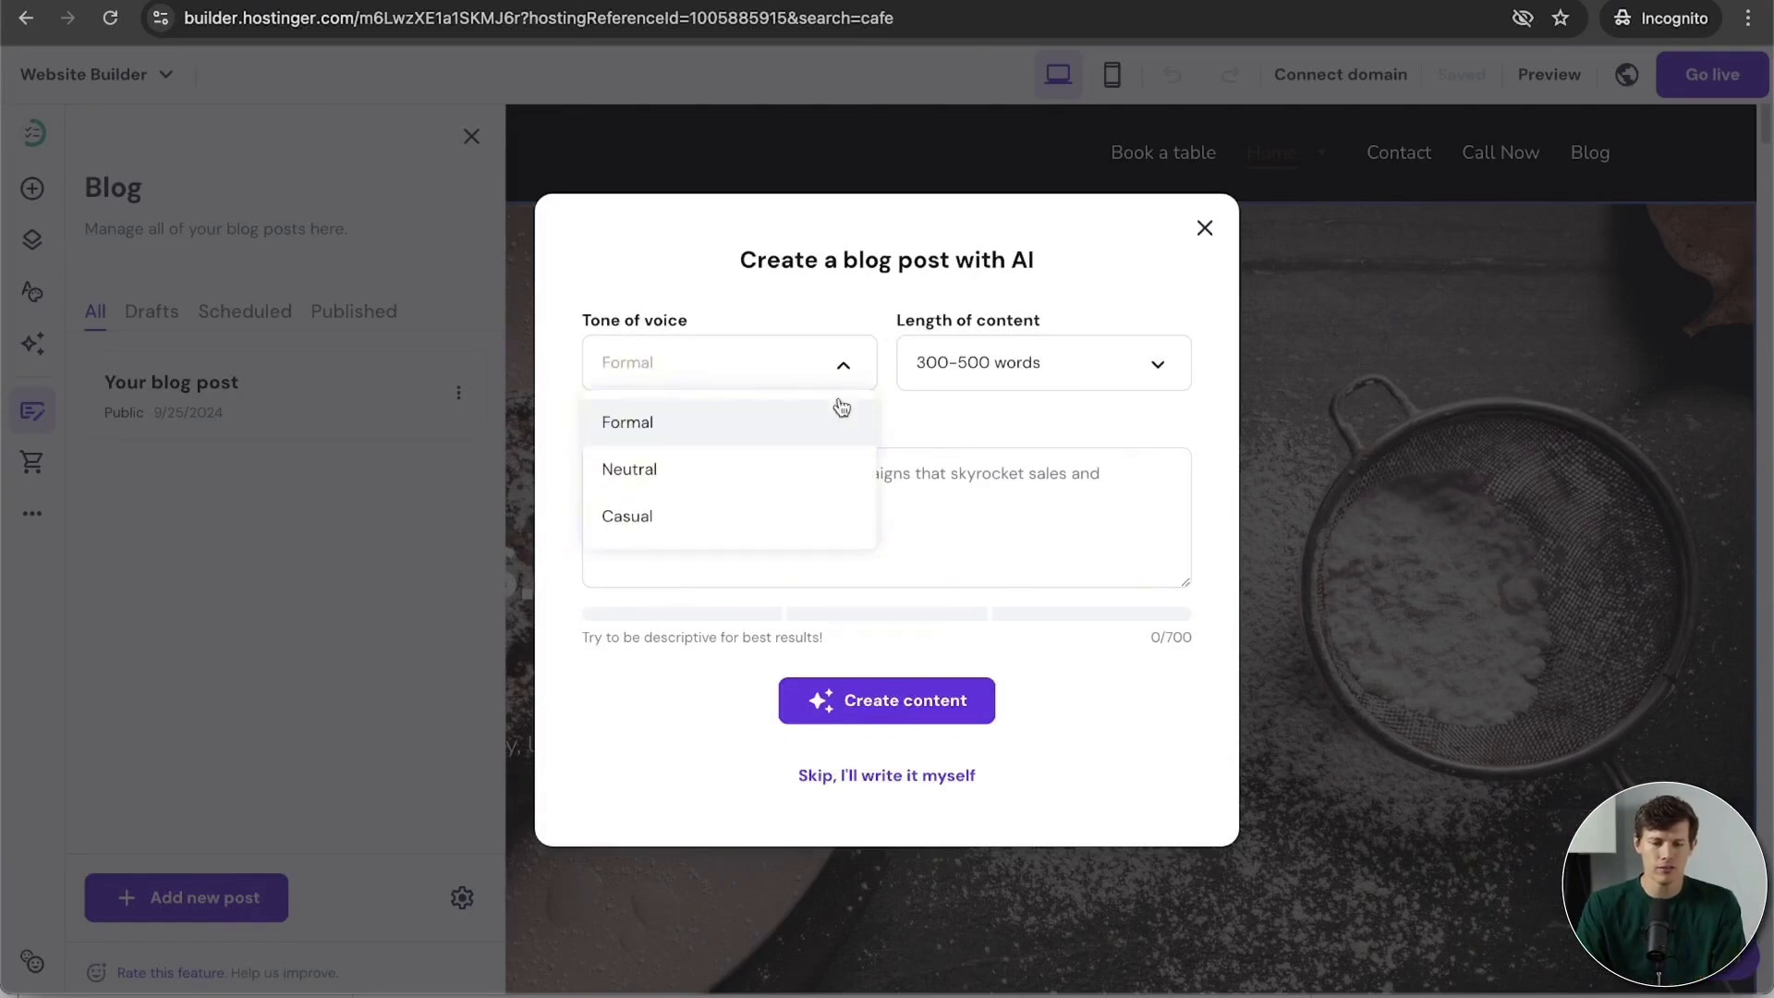
pyautogui.click(786, 476)
pyautogui.click(1066, 367)
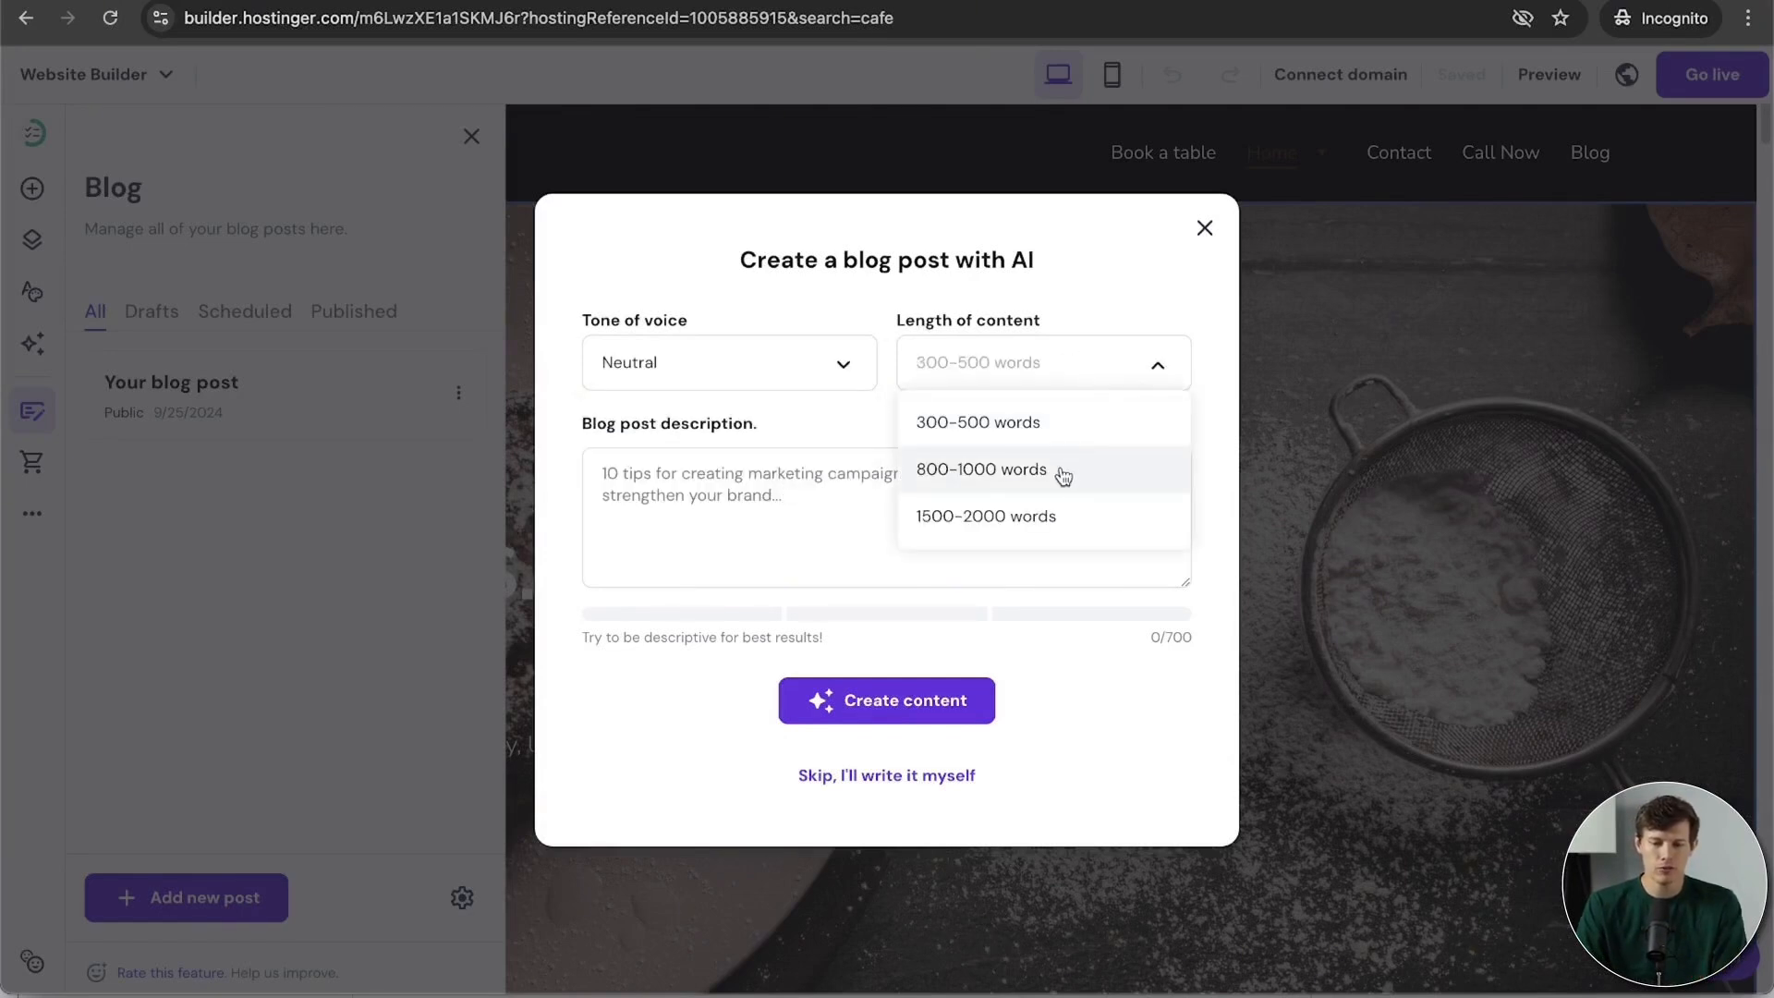
pyautogui.click(1061, 467)
pyautogui.write('A detailed comparison between the two major types of coffee beans. I would love to have pros and cons of each as well as tips to detect the difference')
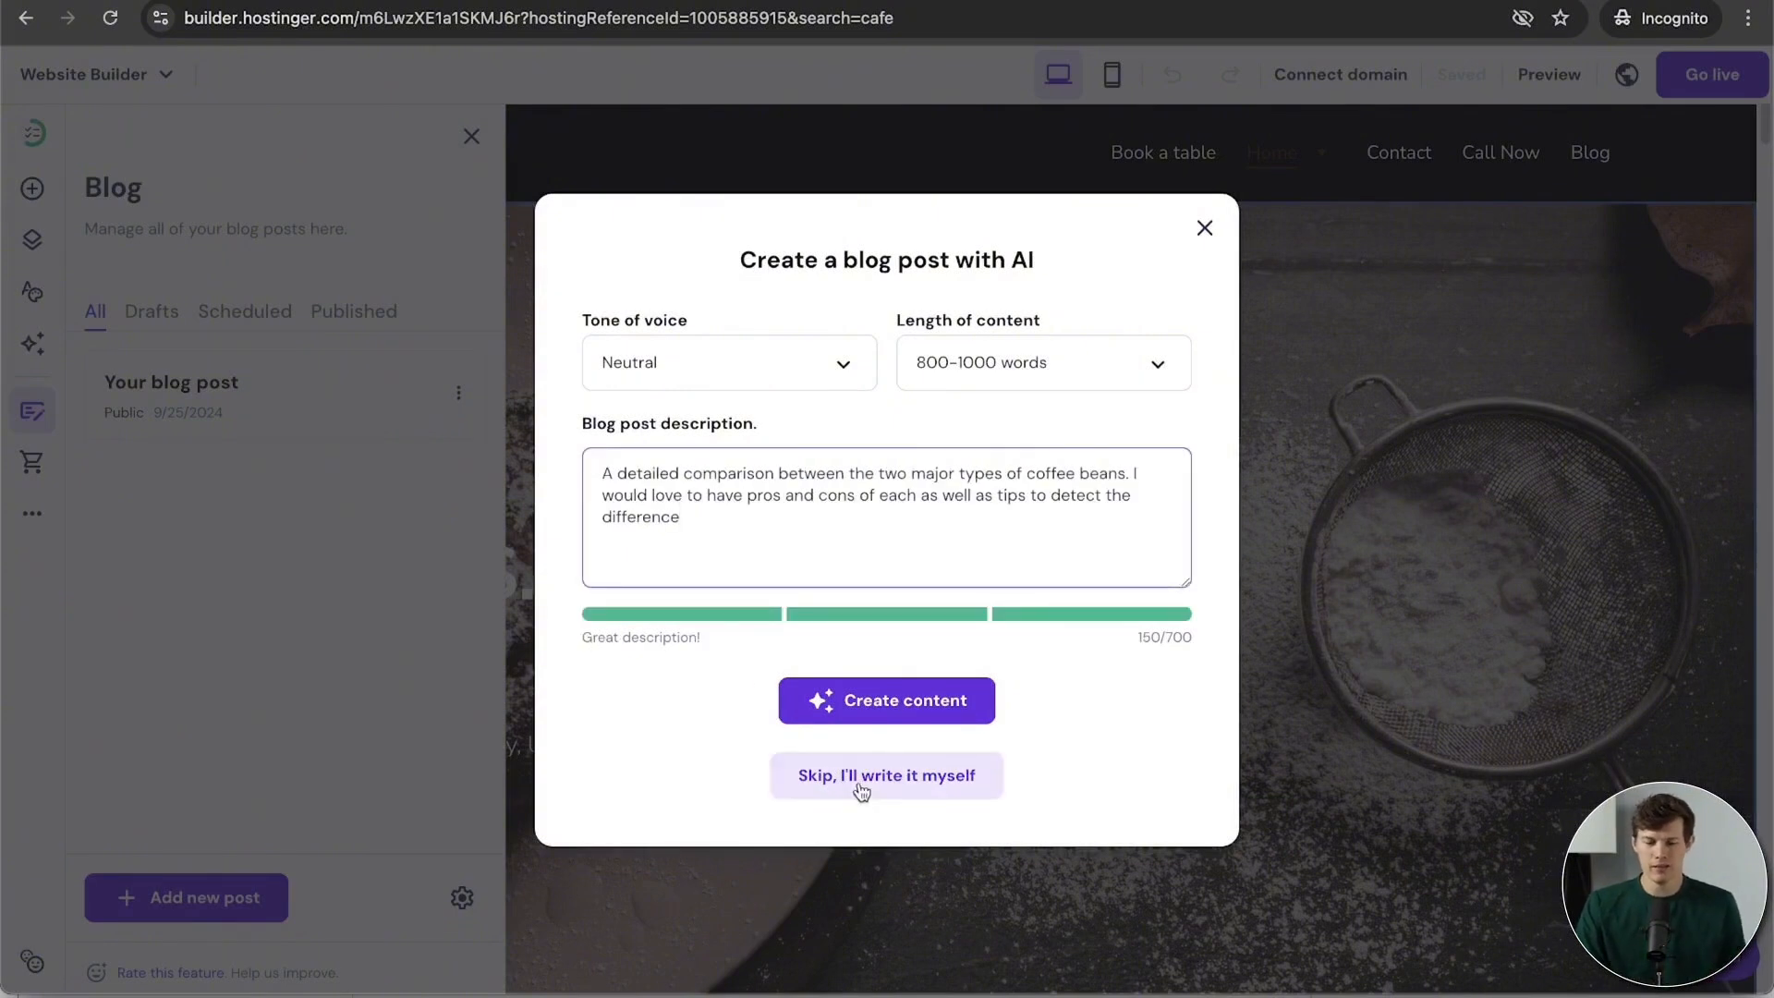
pyautogui.click(912, 705)
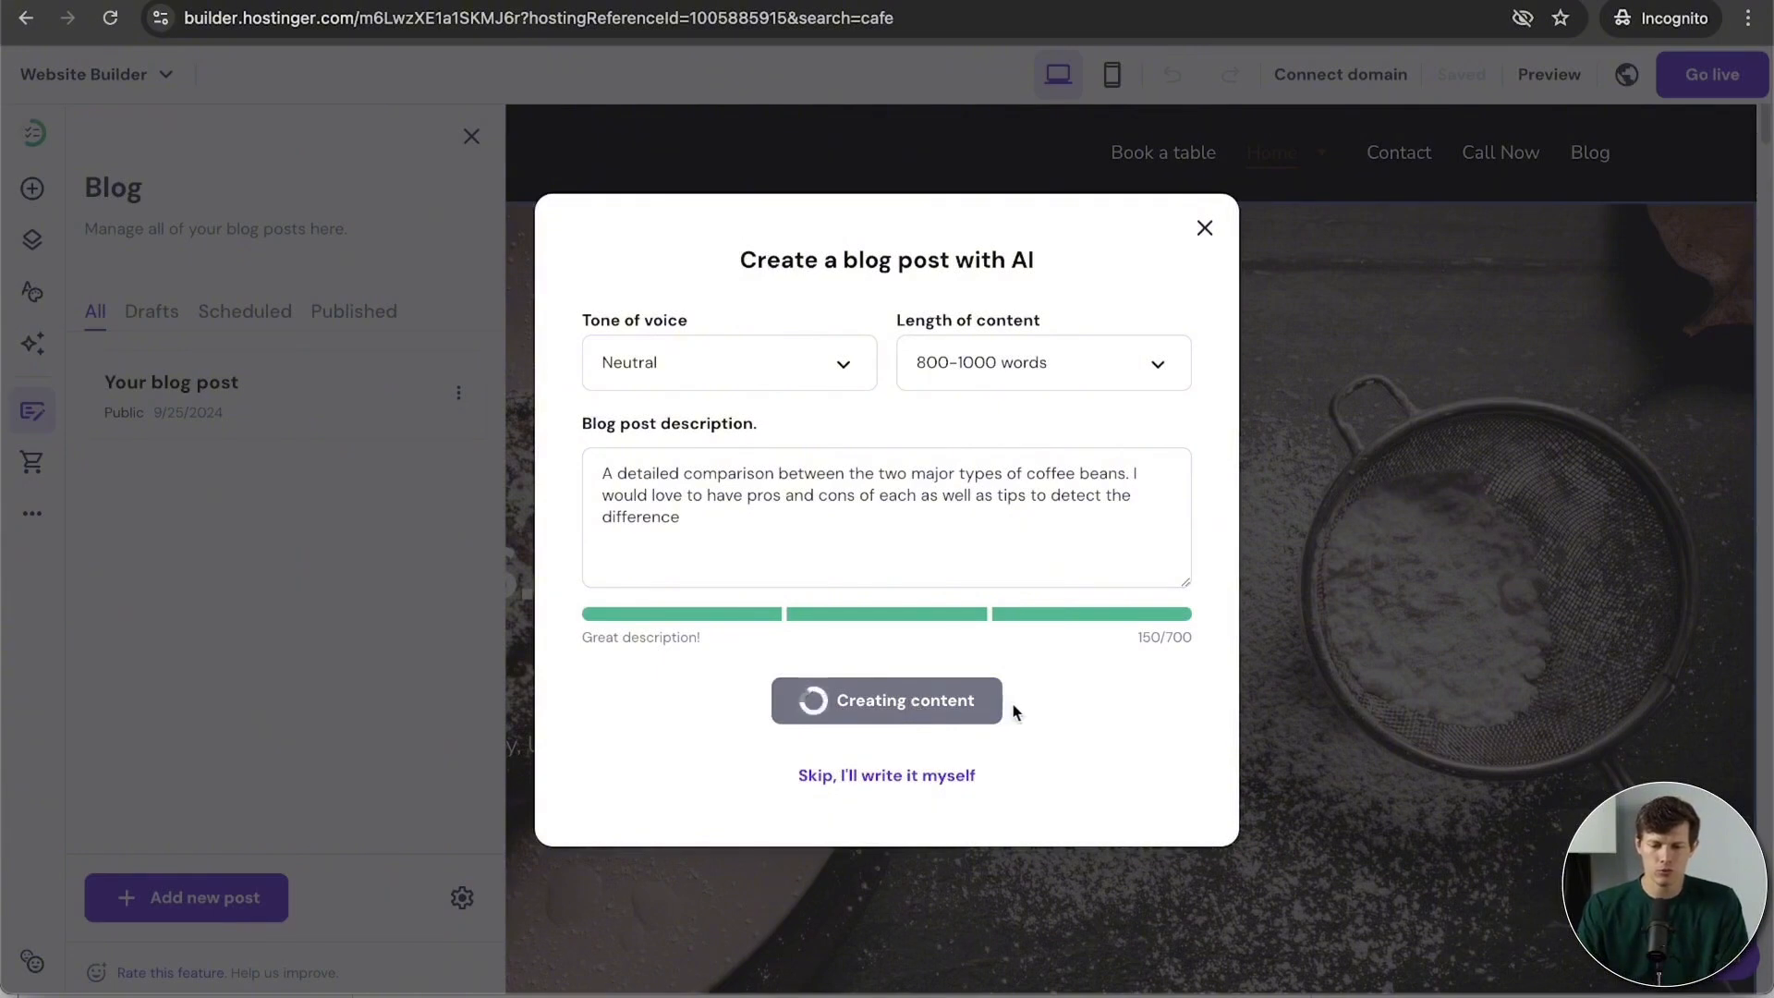
pyautogui.scroll(-2, 1469, 674)
pyautogui.scroll(-5, 1470, 675)
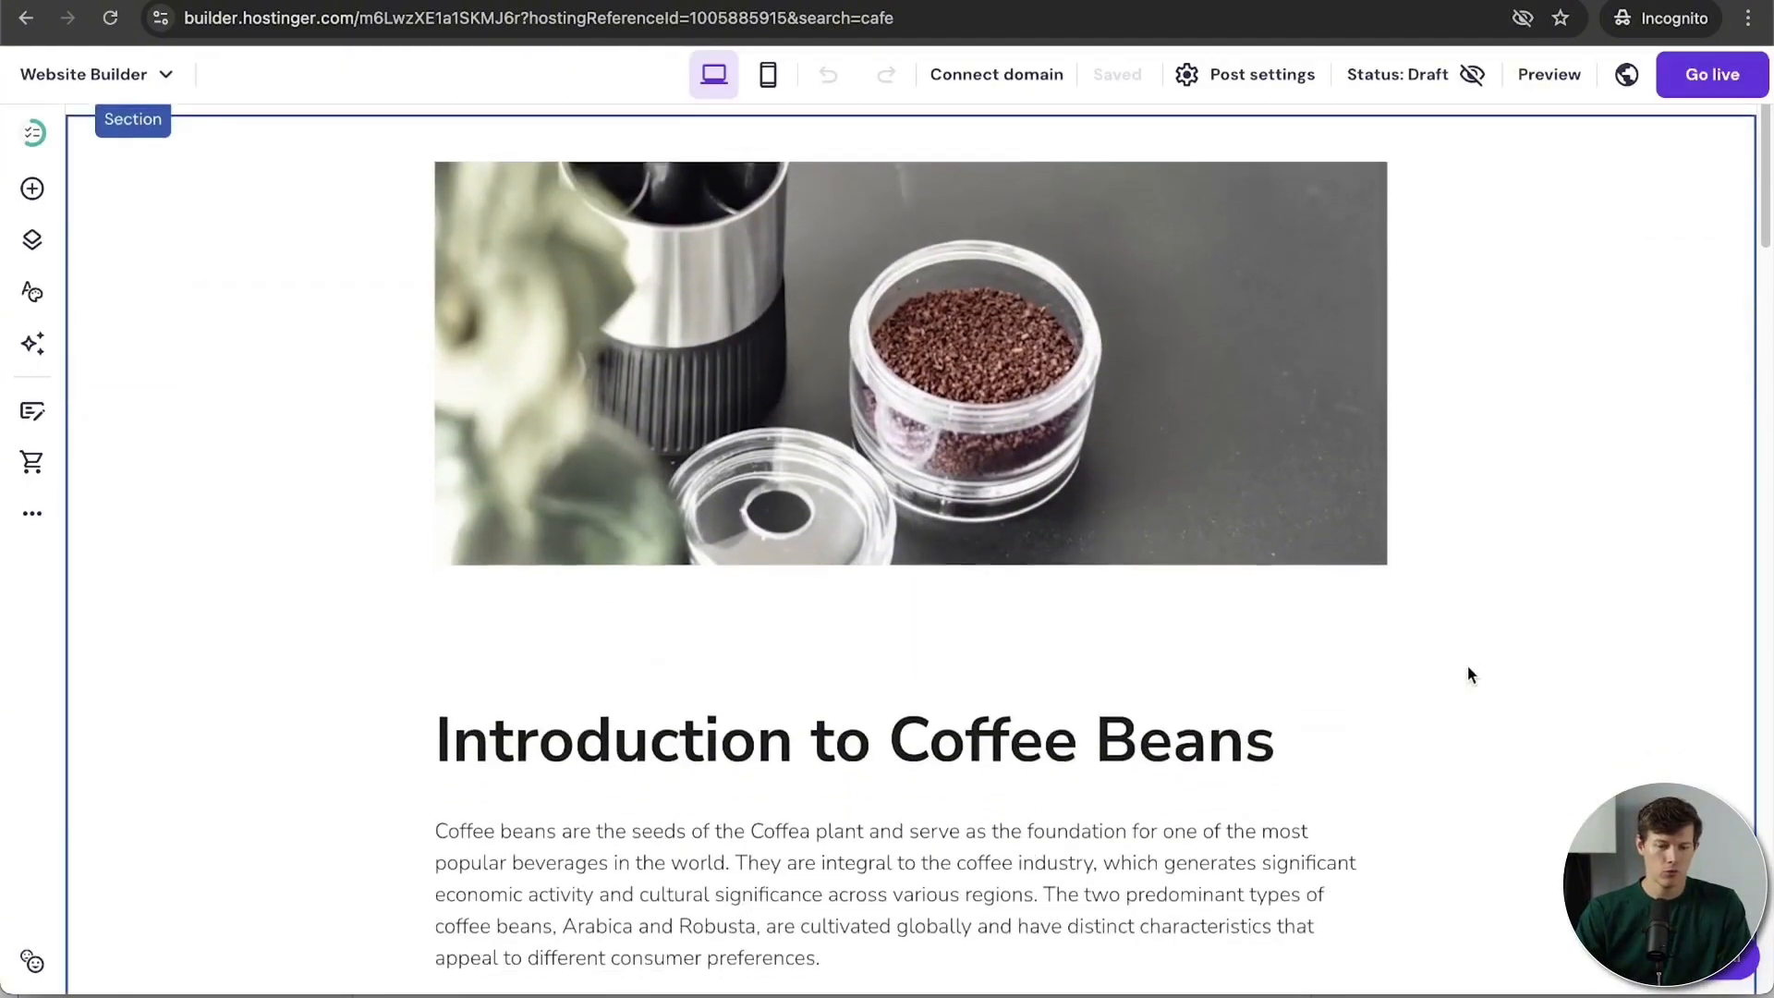
pyautogui.scroll(-12, 1404, 561)
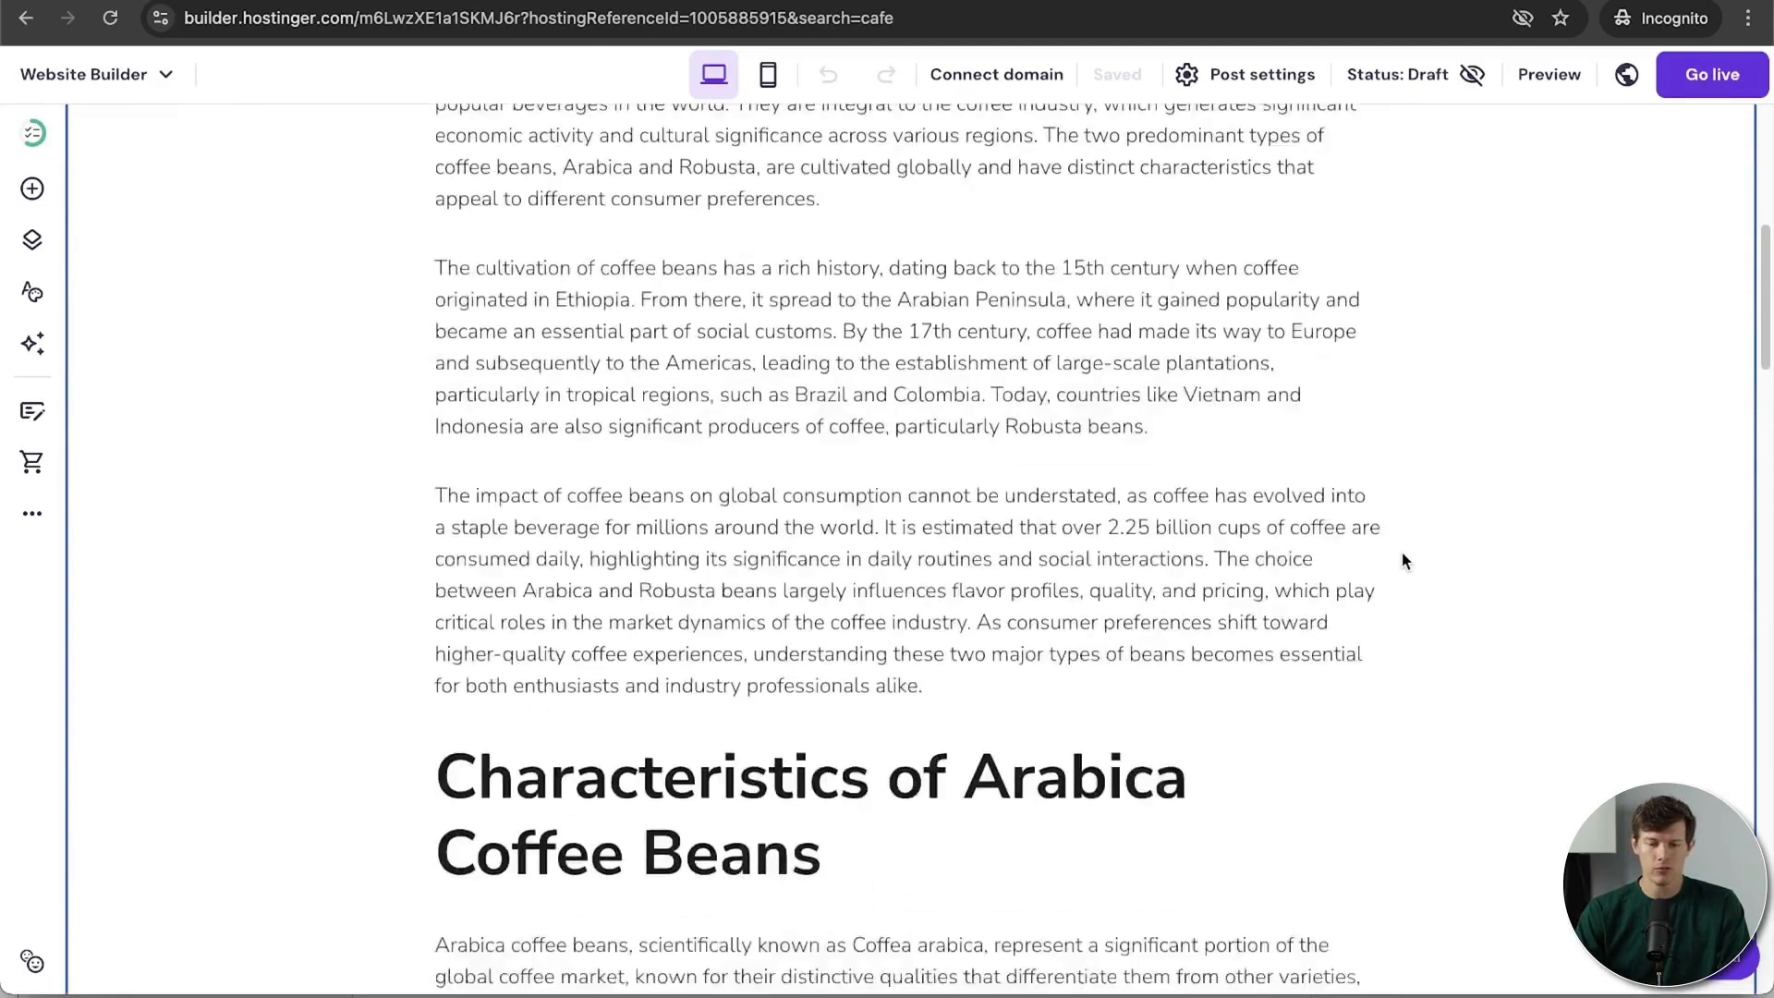
pyautogui.scroll(-14, 1102, 618)
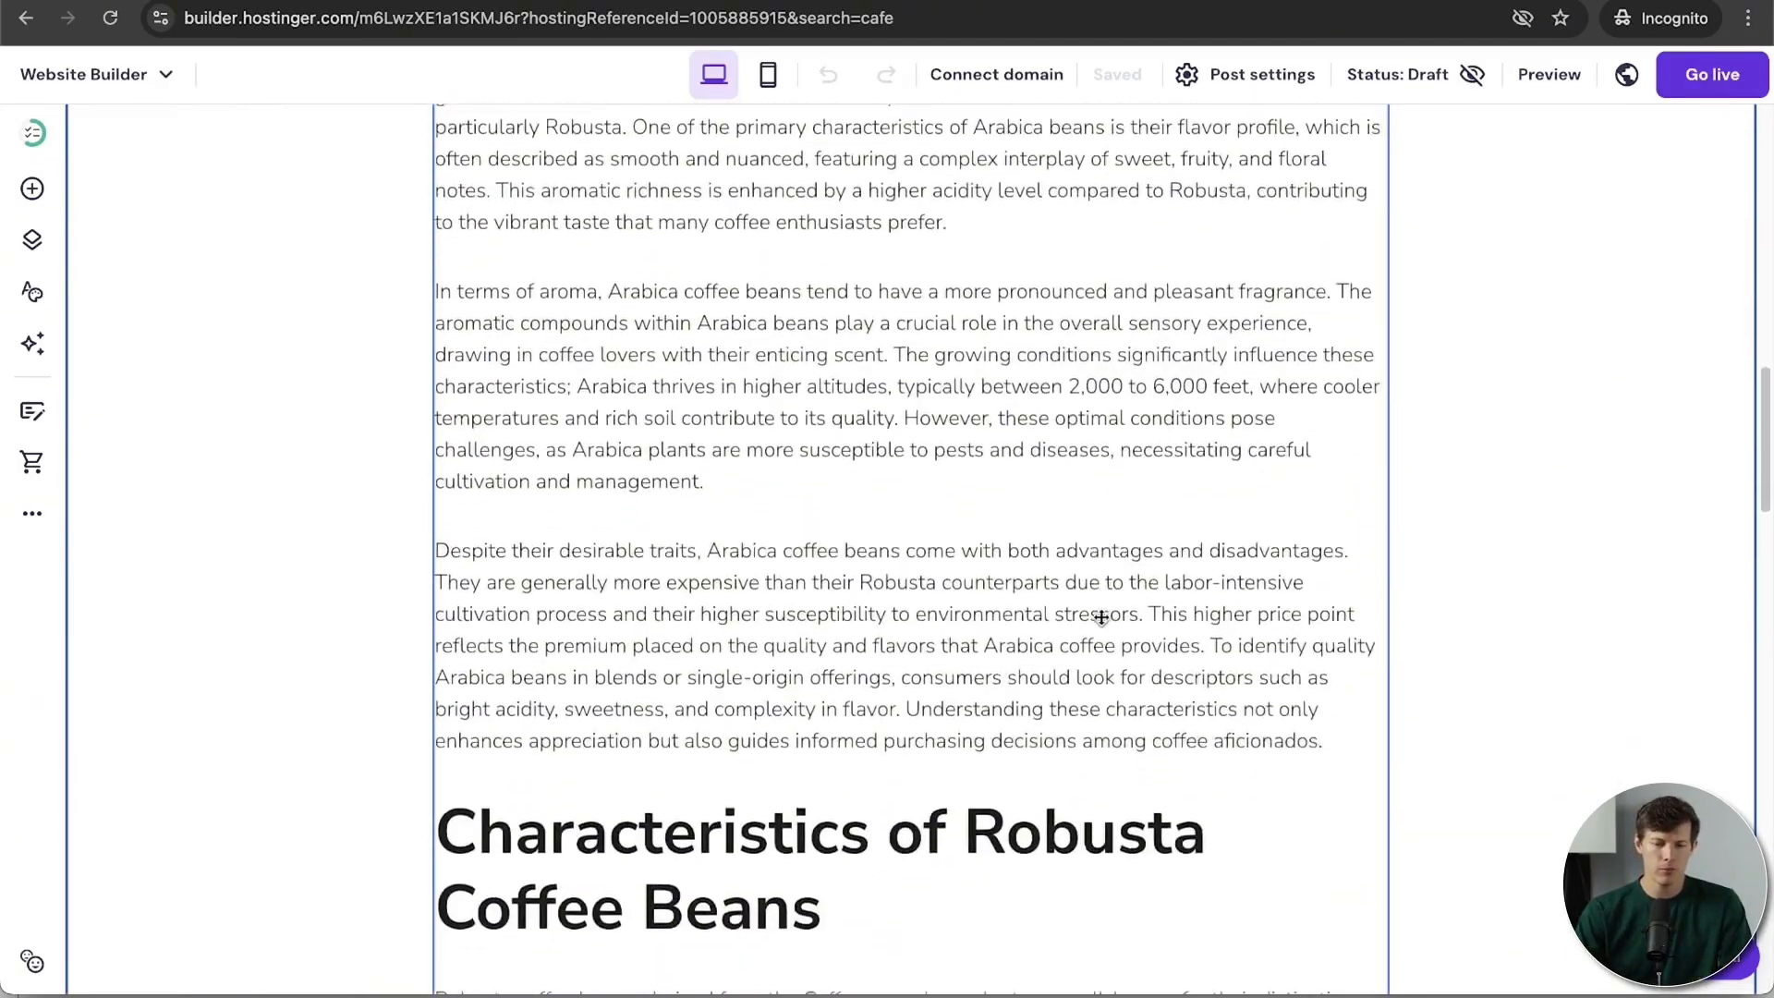
pyautogui.scroll(-14, 1101, 617)
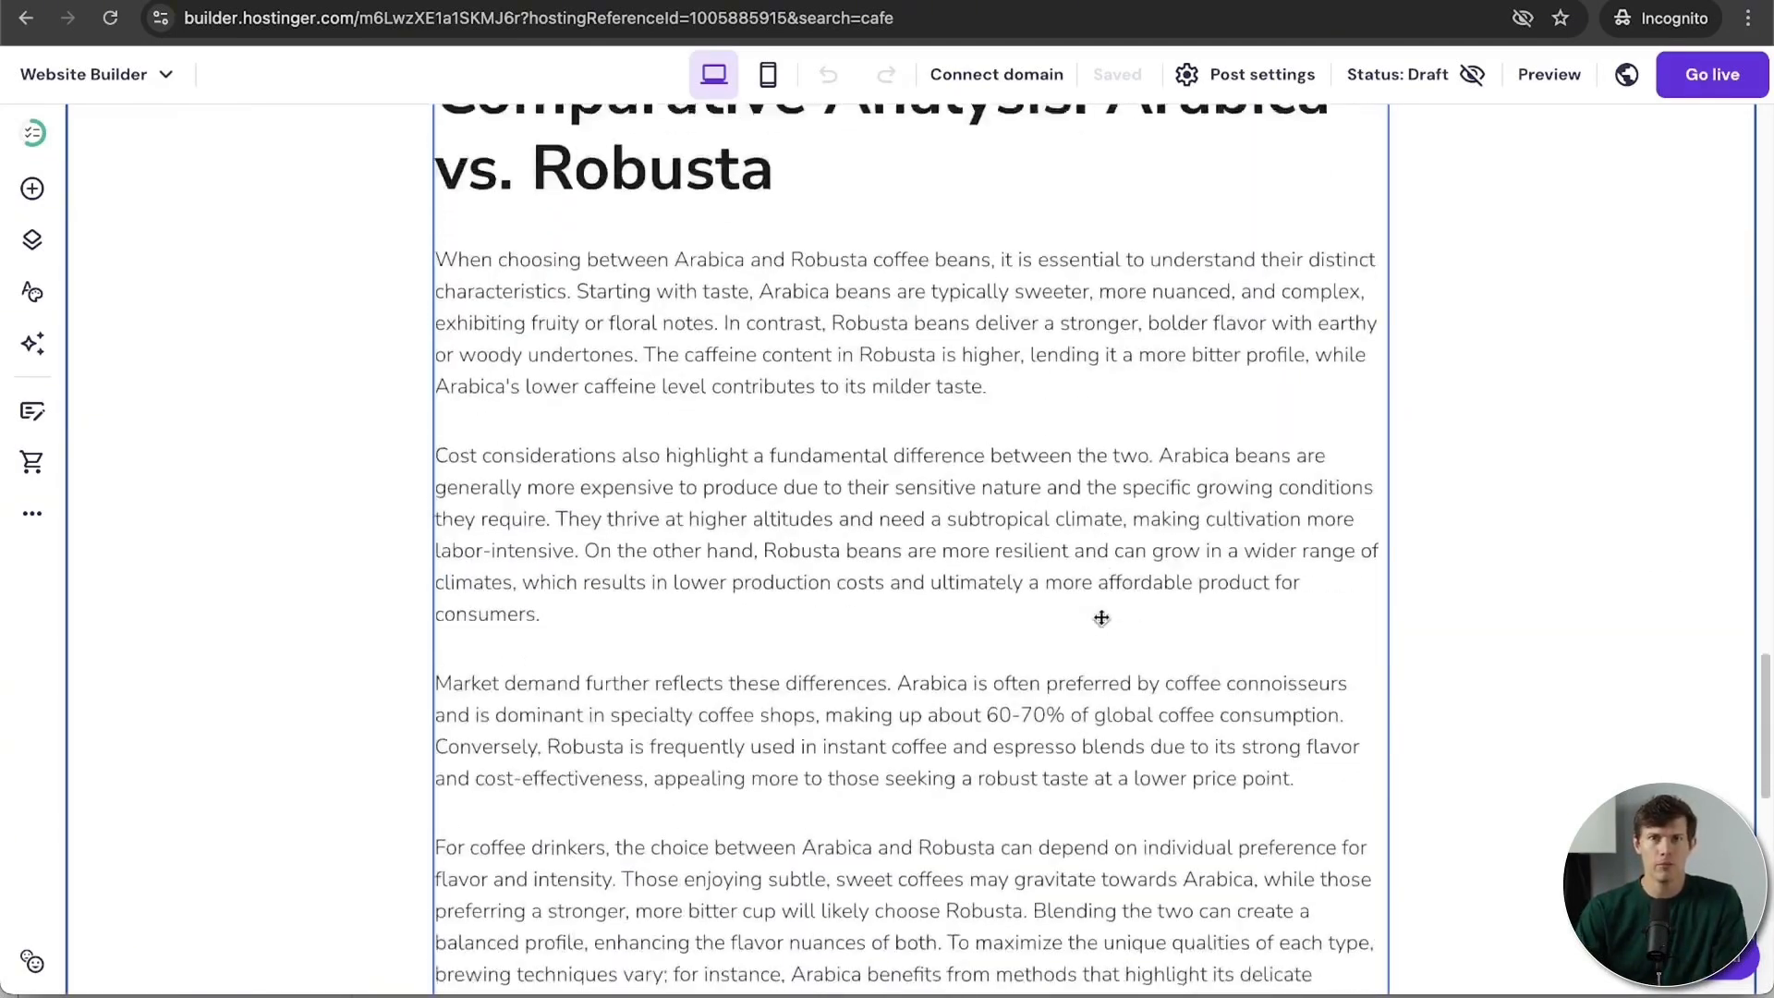
pyautogui.scroll(-1, 1102, 617)
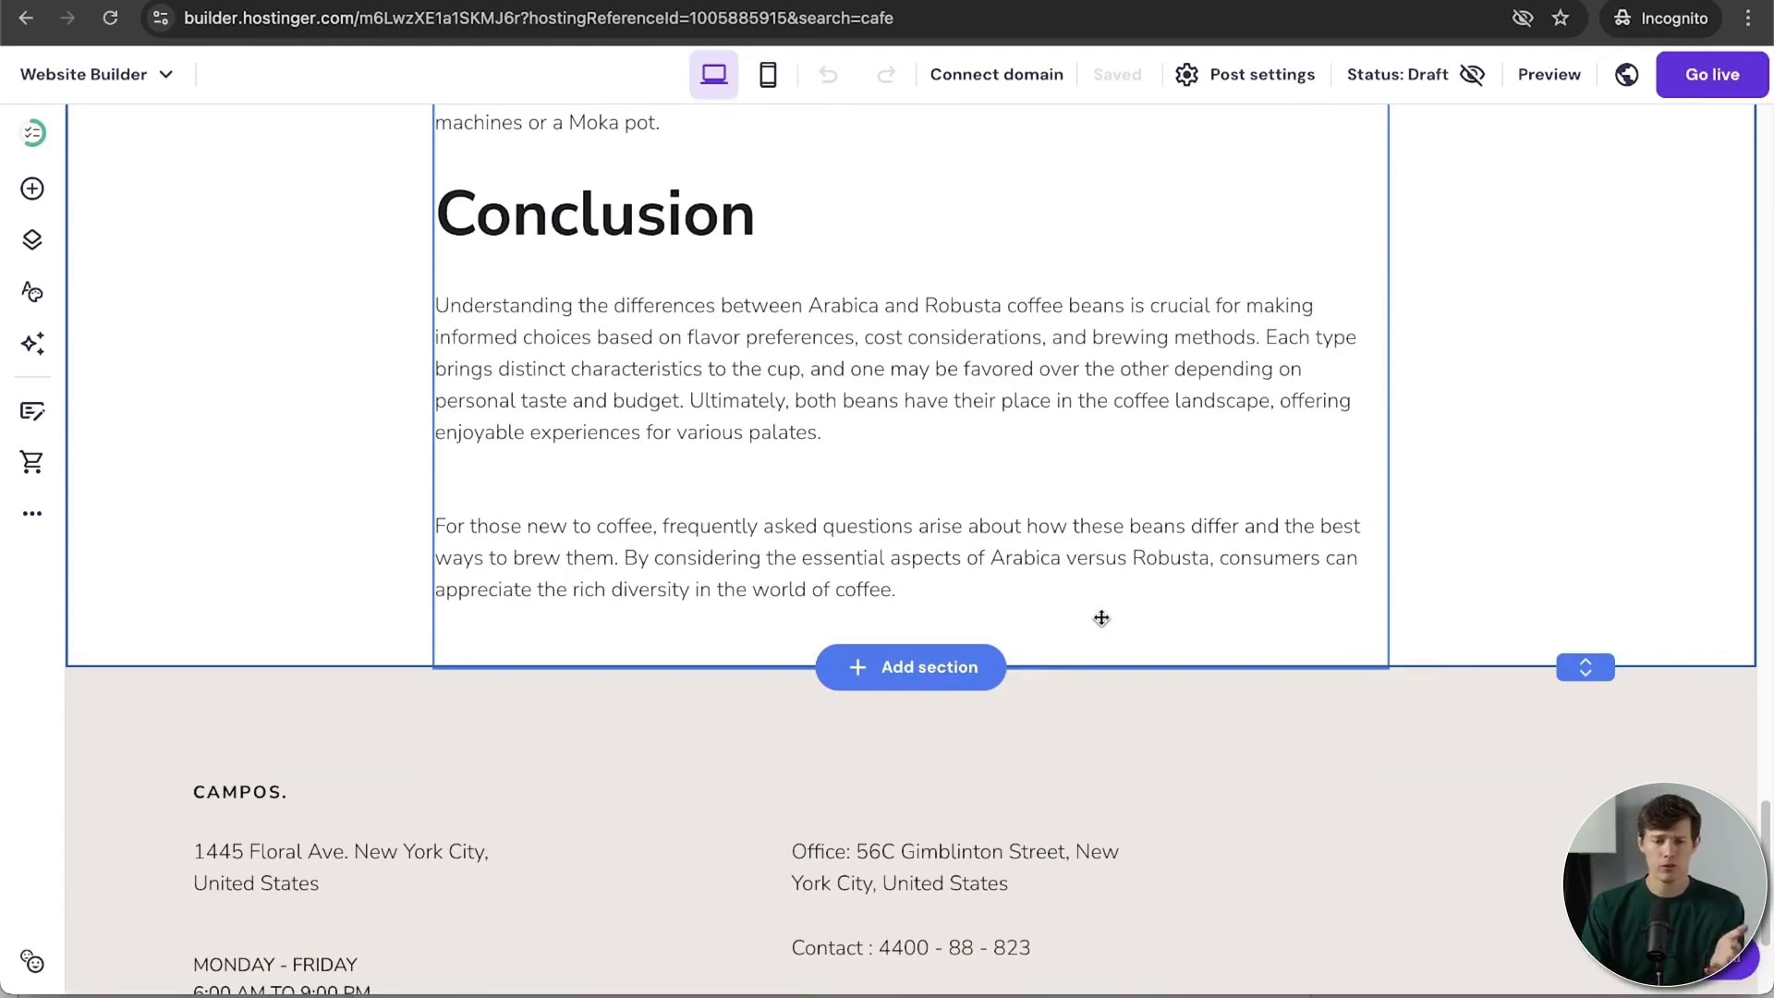
pyautogui.scroll(12, 1101, 617)
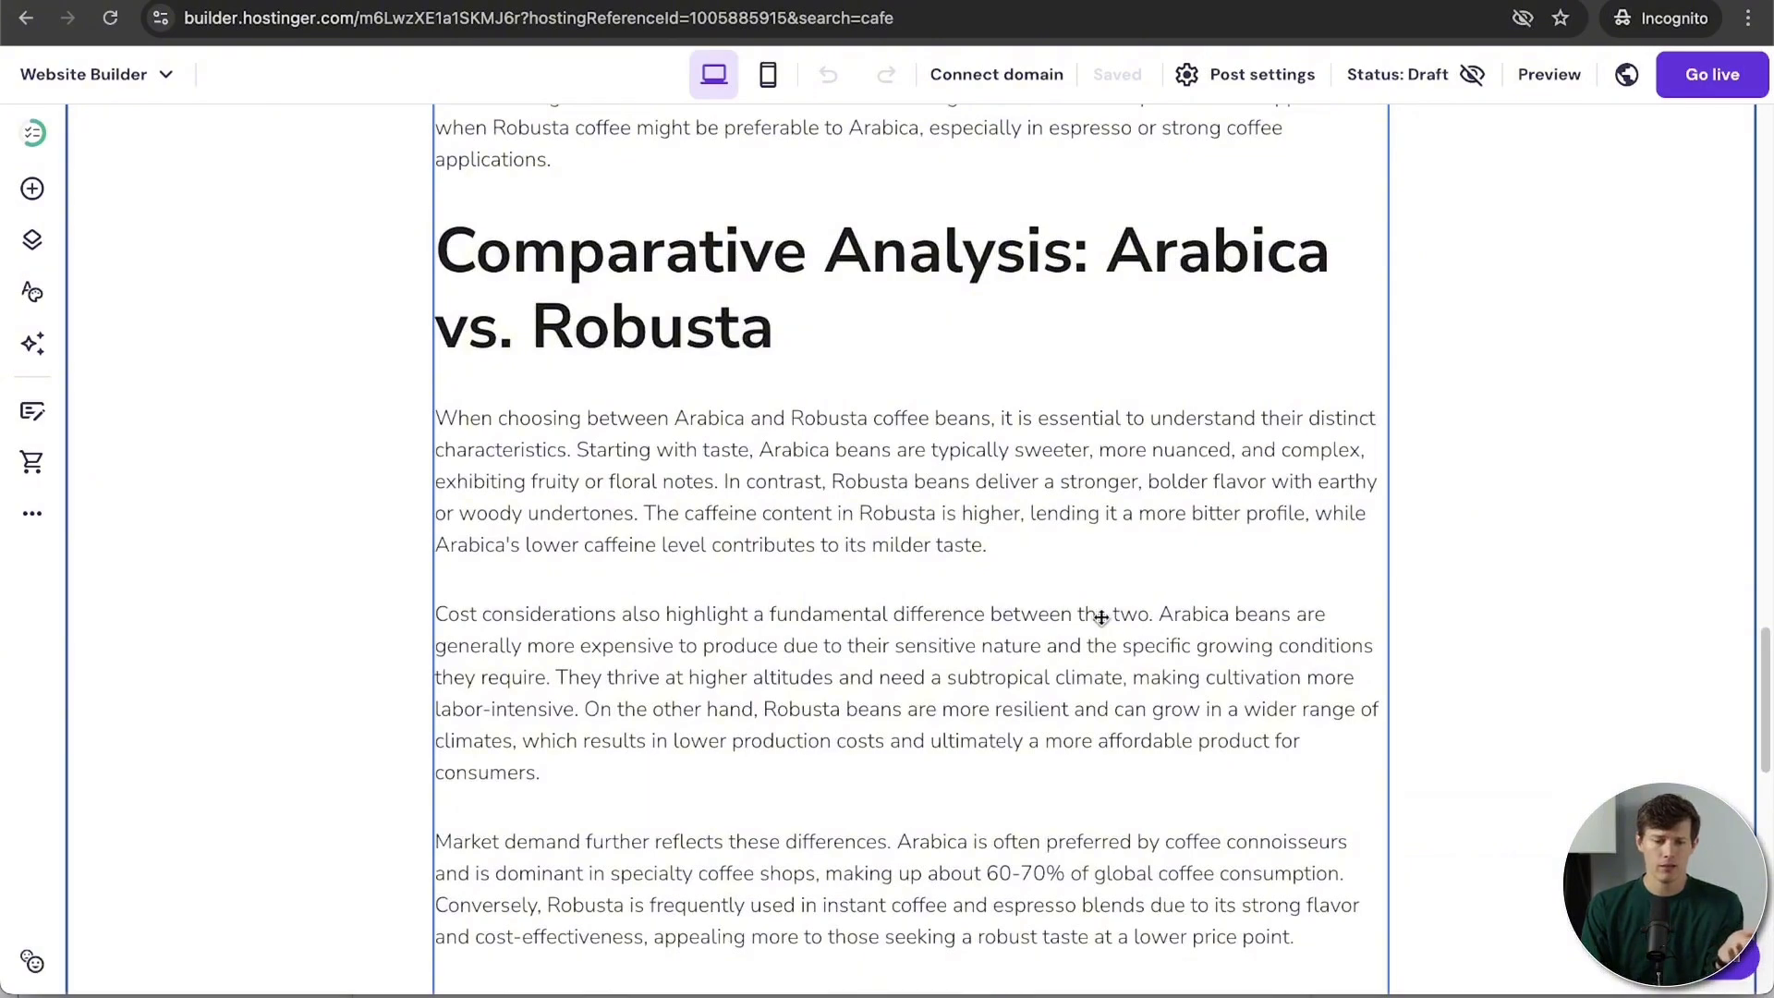
pyautogui.click(927, 596)
pyautogui.scroll(1, 1022, 566)
pyautogui.scroll(15, 1022, 566)
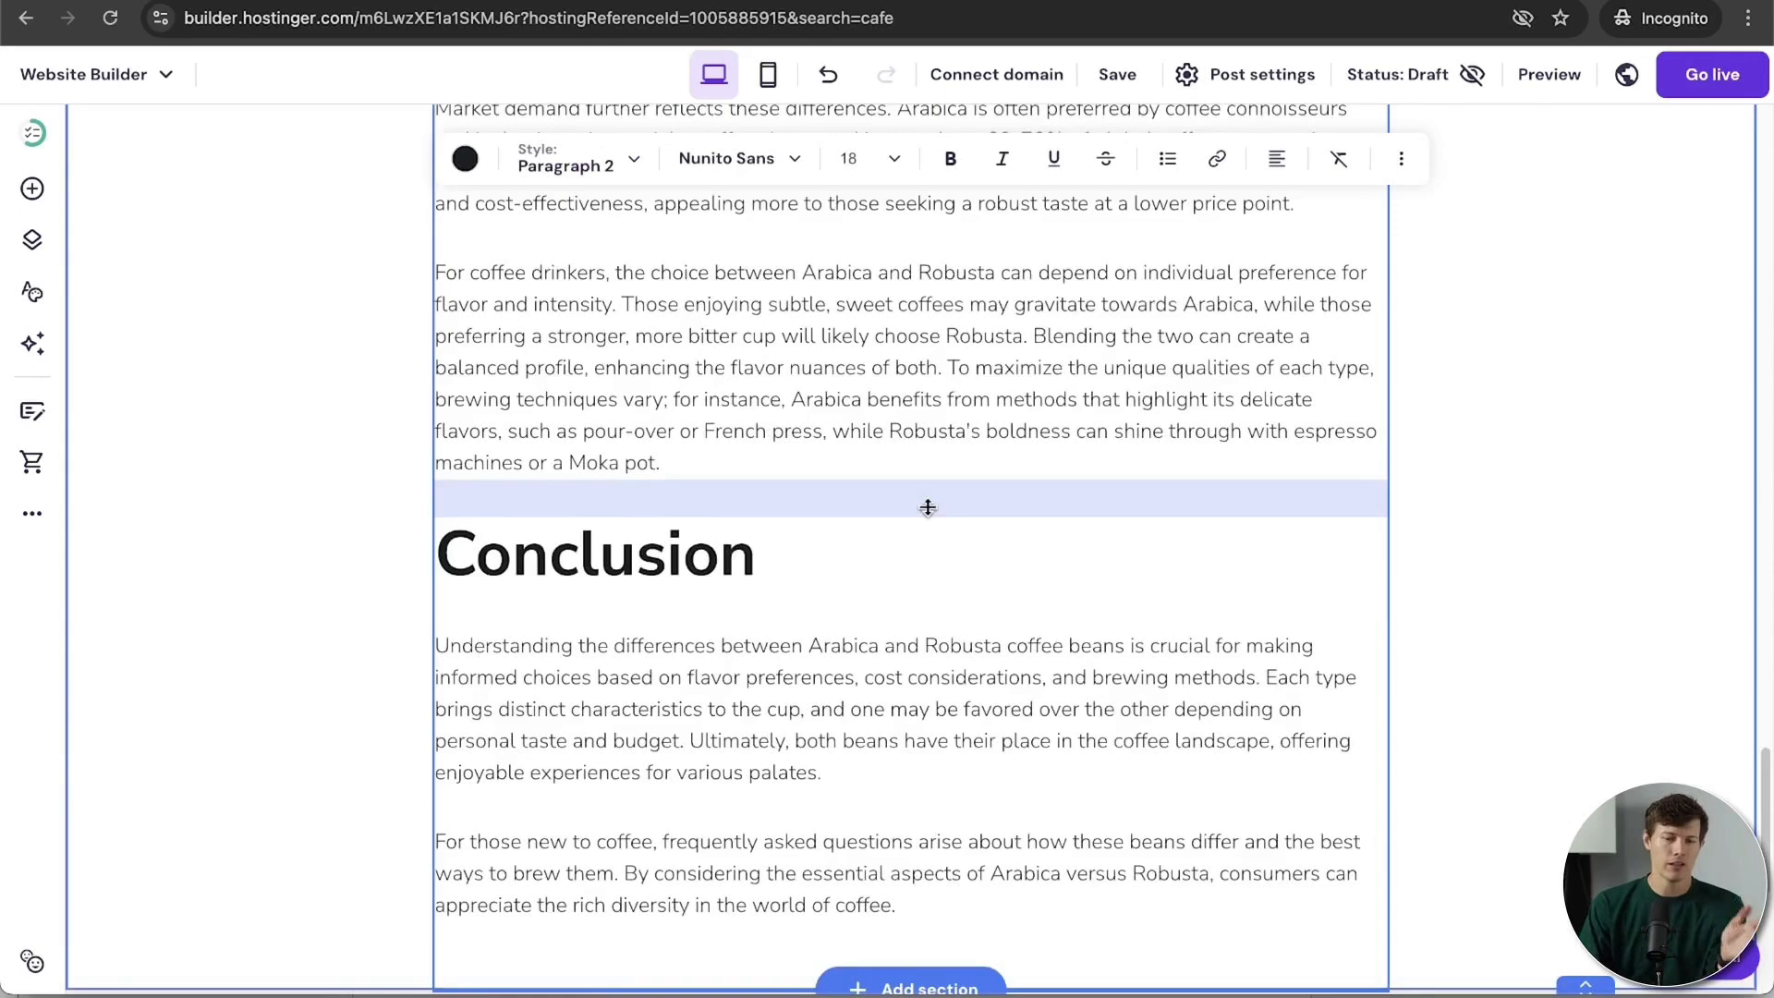
pyautogui.scroll(5, 928, 508)
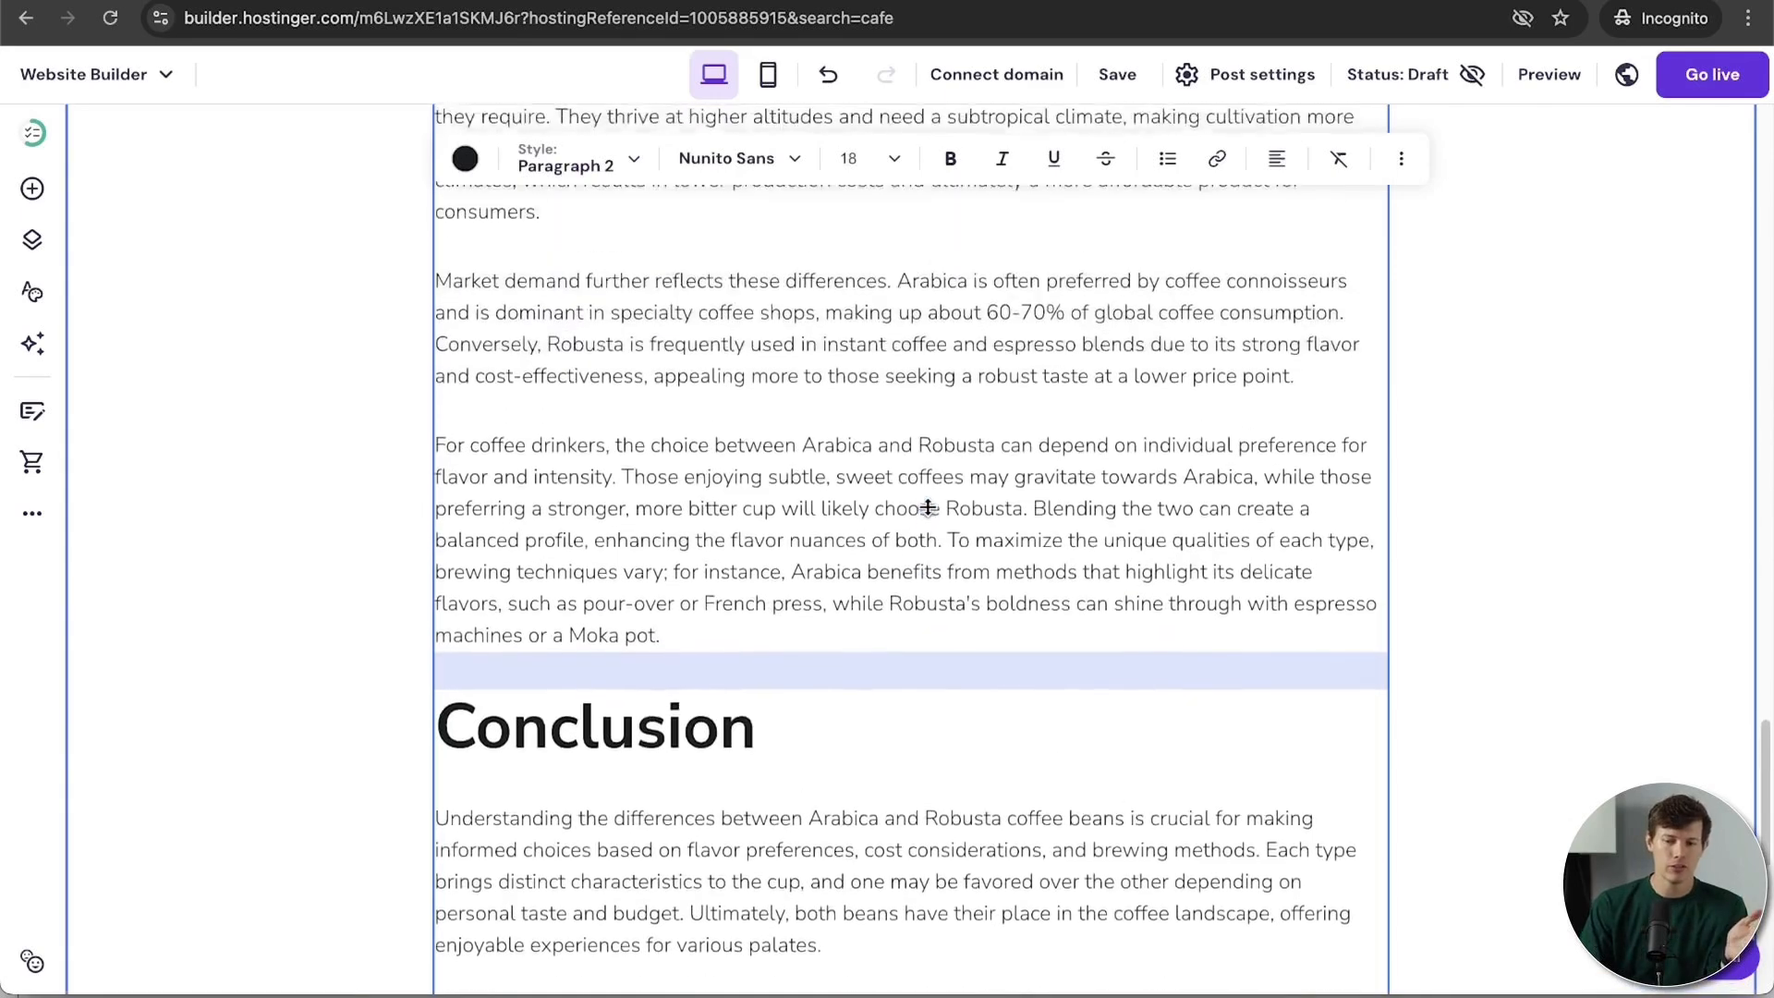
pyautogui.scroll(1, 927, 507)
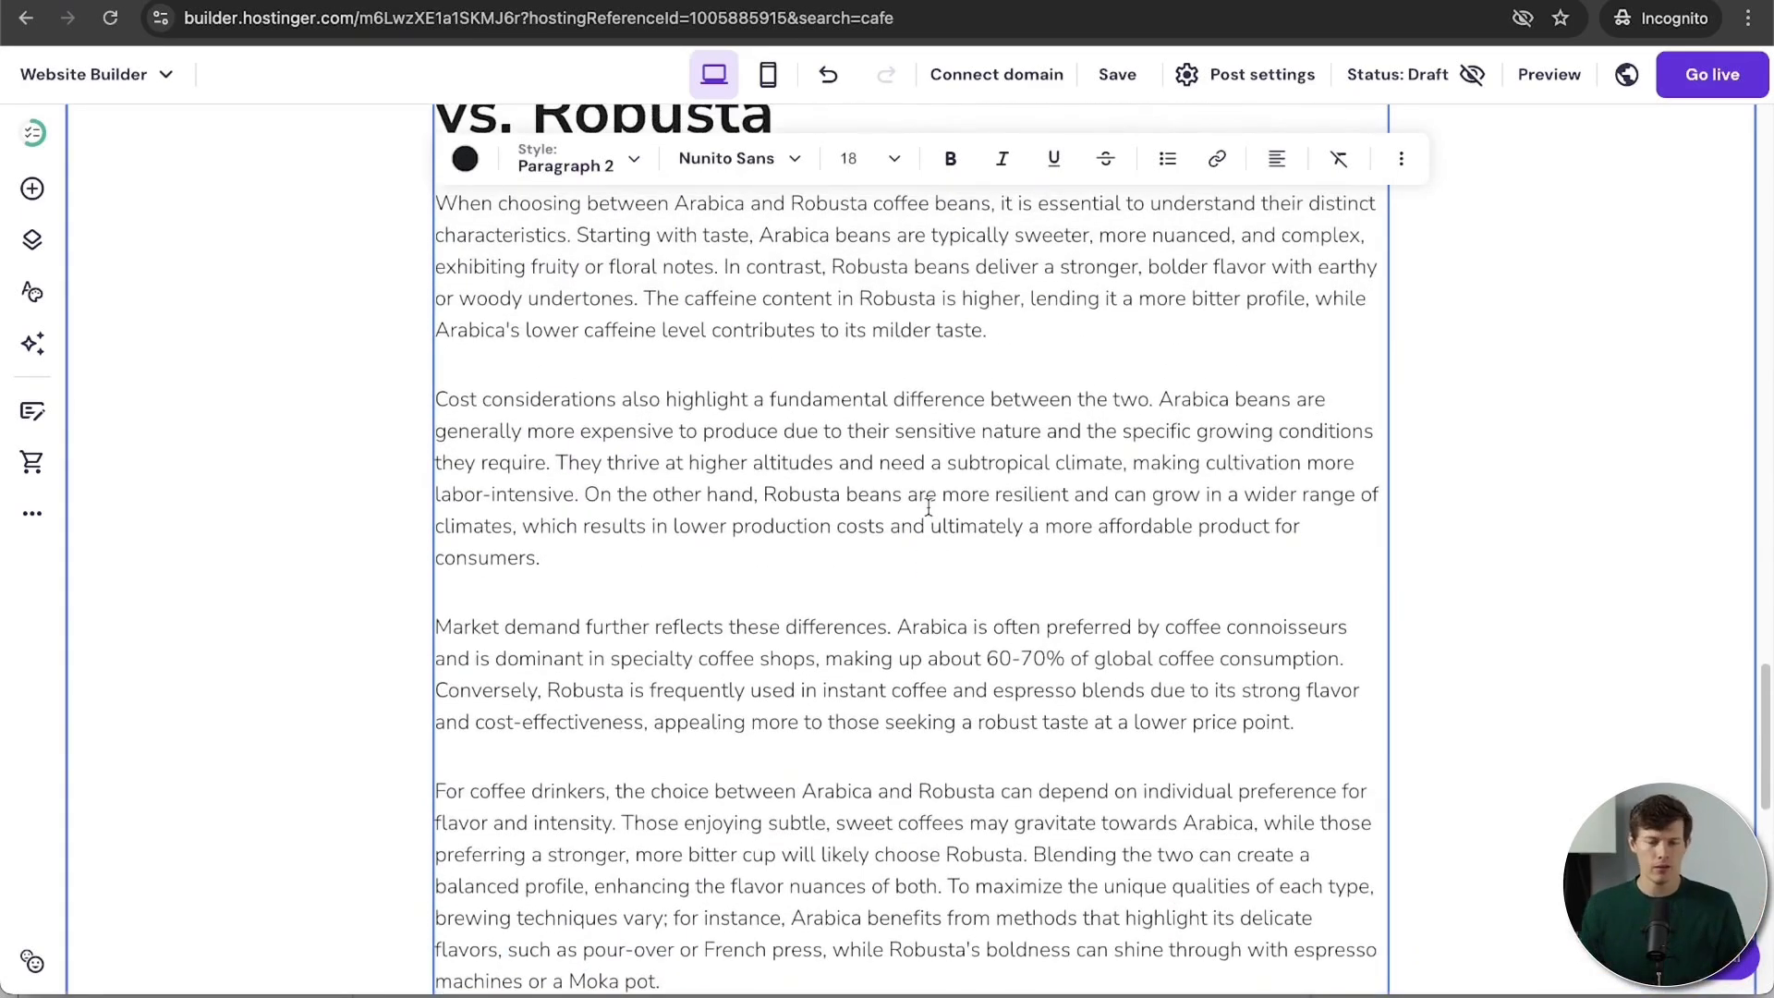
pyautogui.scroll(8, 929, 508)
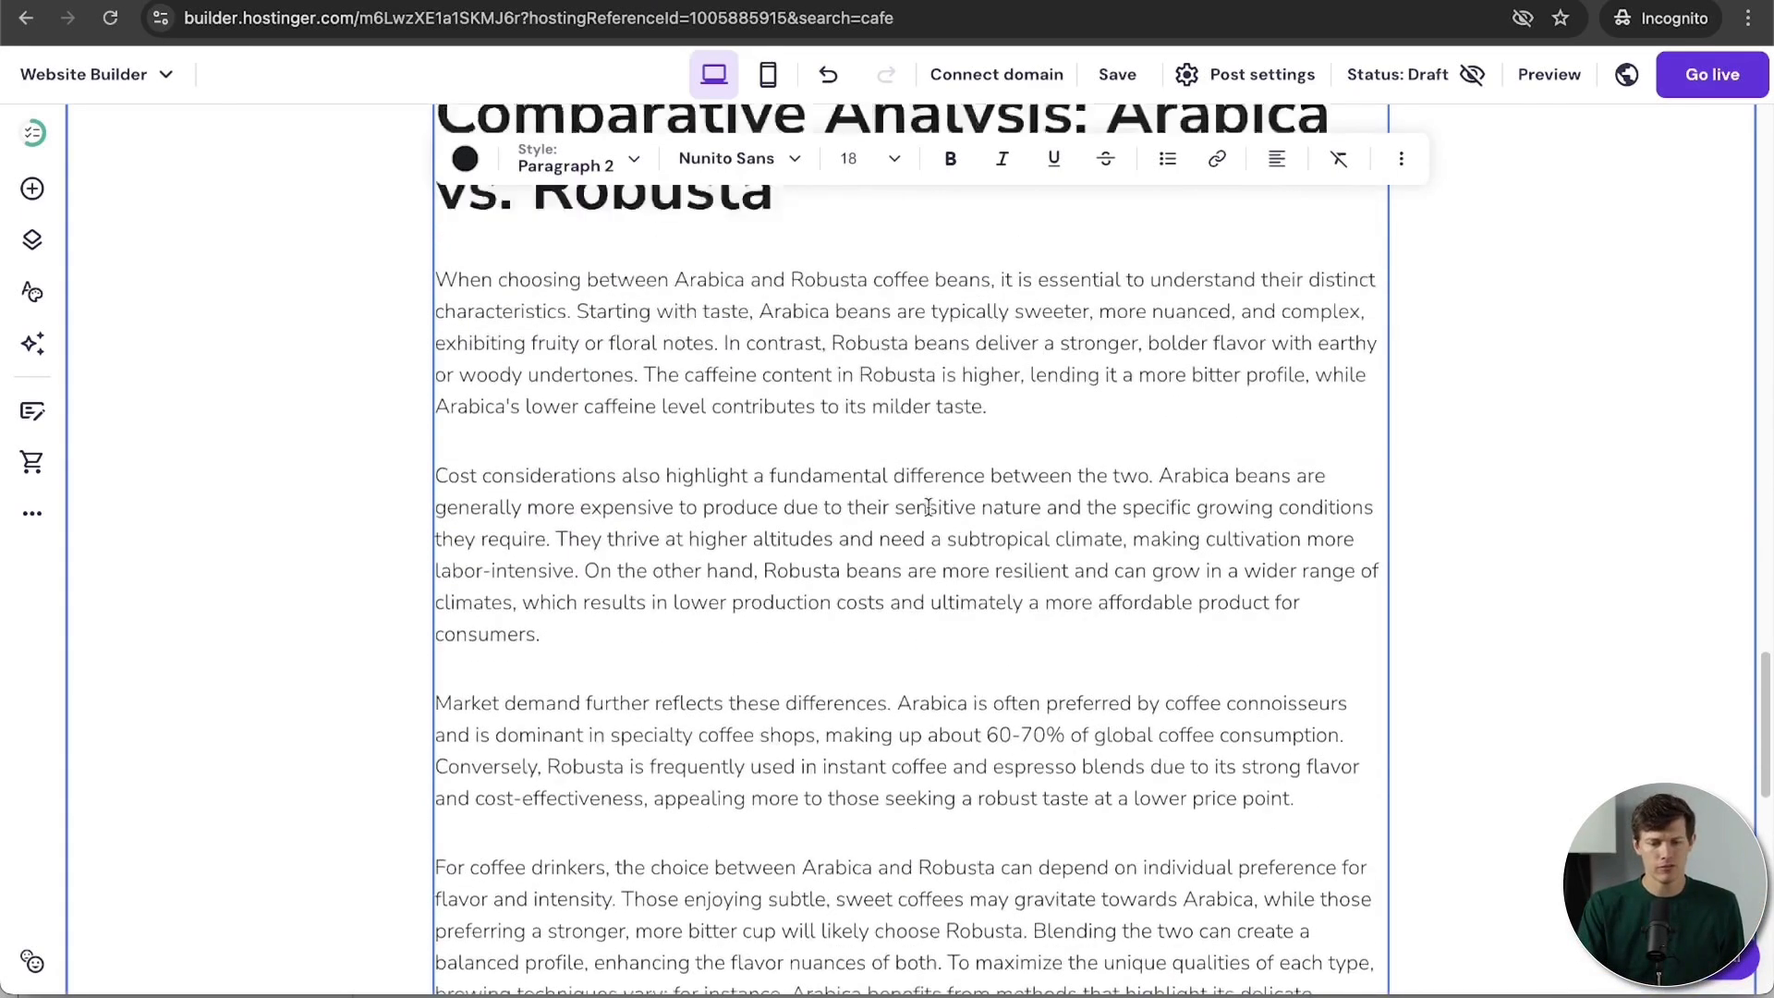
pyautogui.scroll(16, 927, 507)
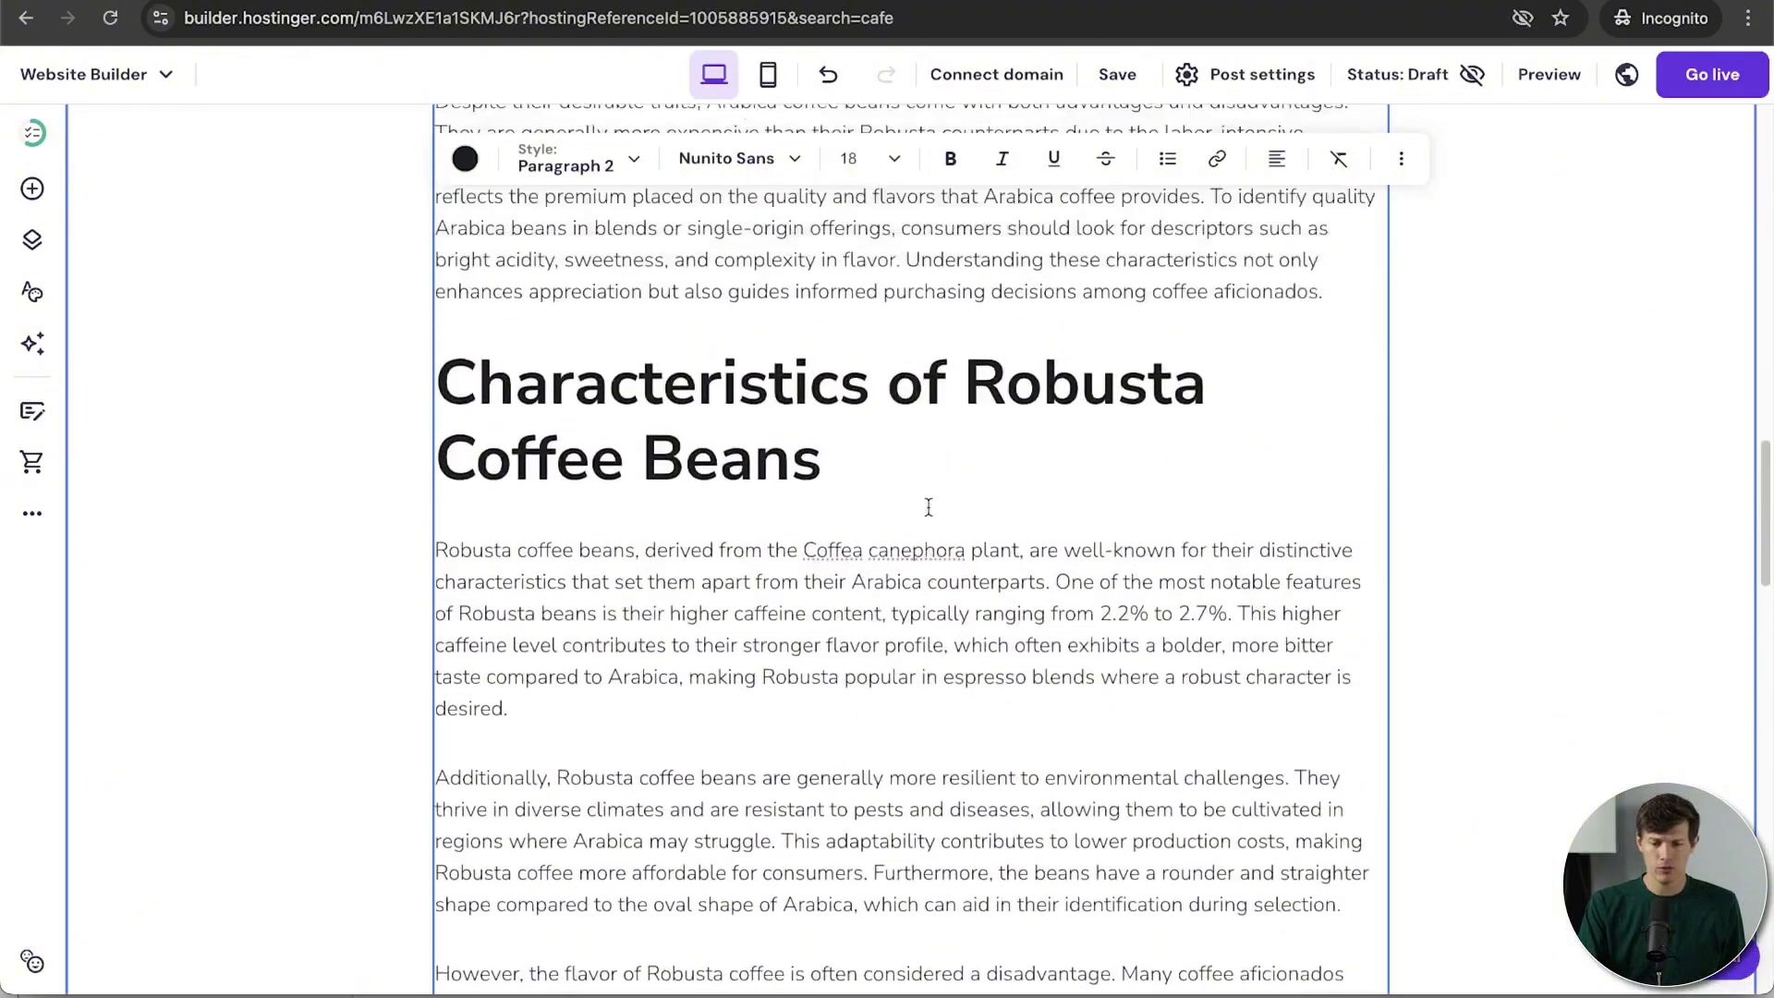
pyautogui.scroll(20, 957, 523)
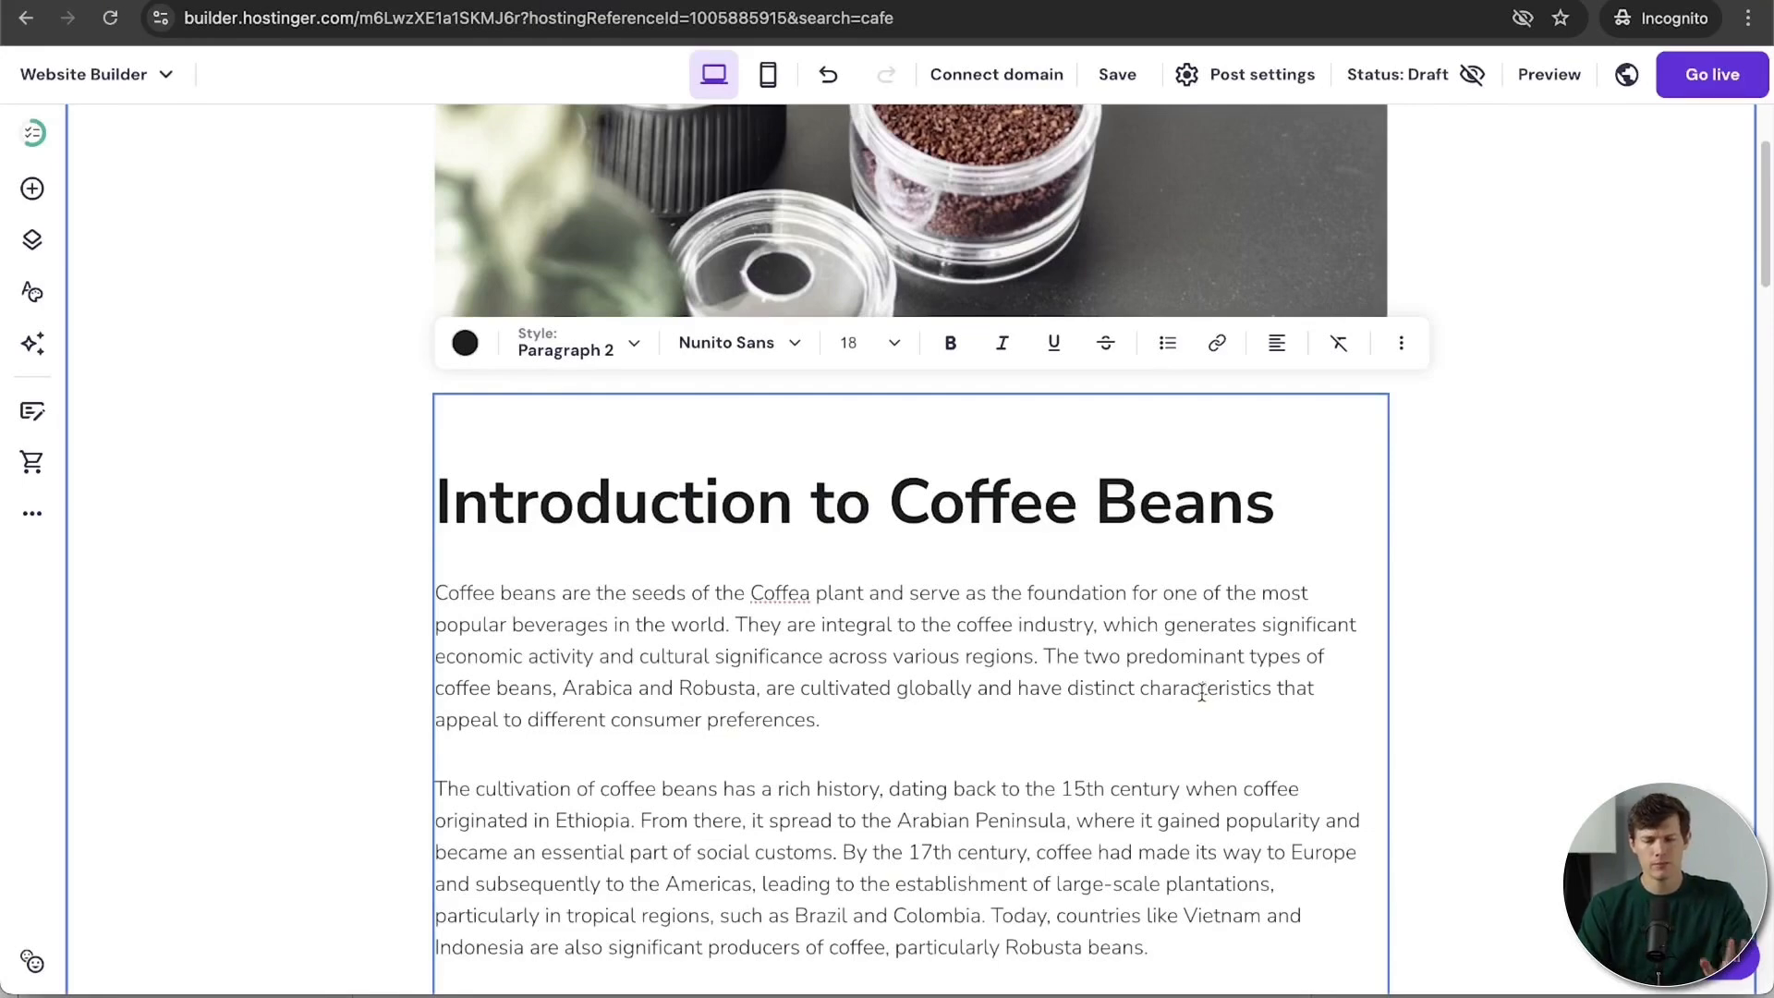
pyautogui.scroll(-7, 948, 635)
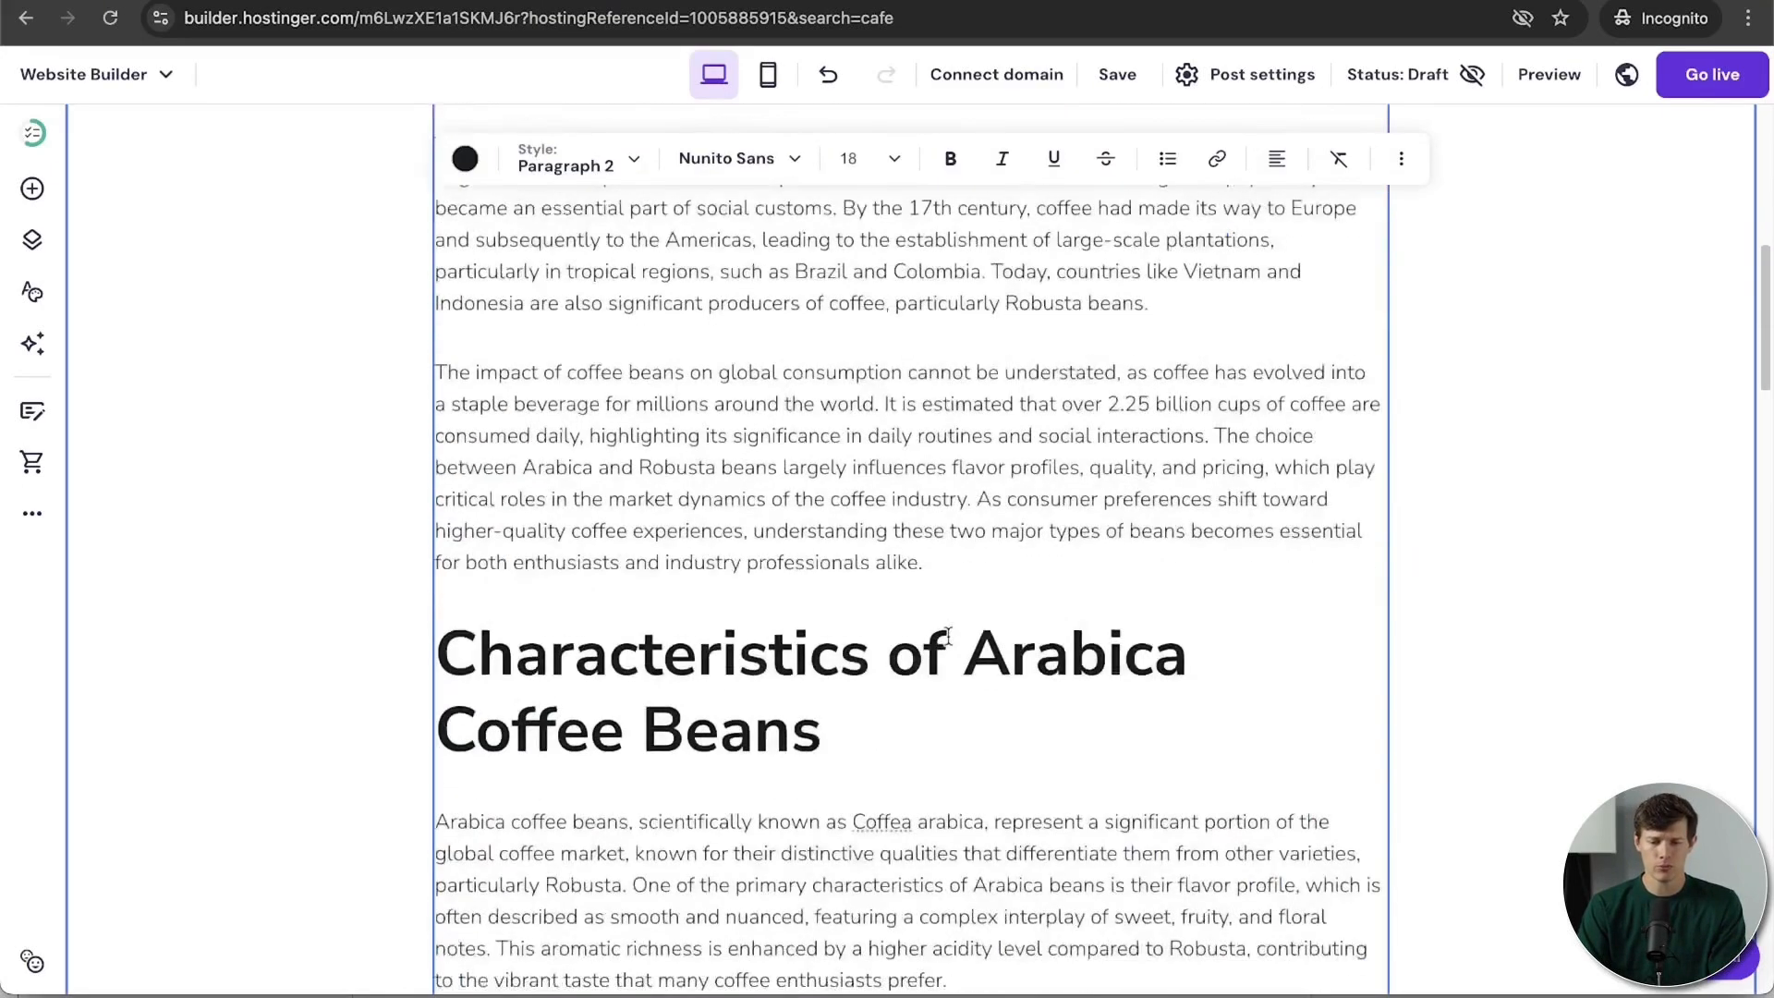
pyautogui.scroll(-19, 948, 635)
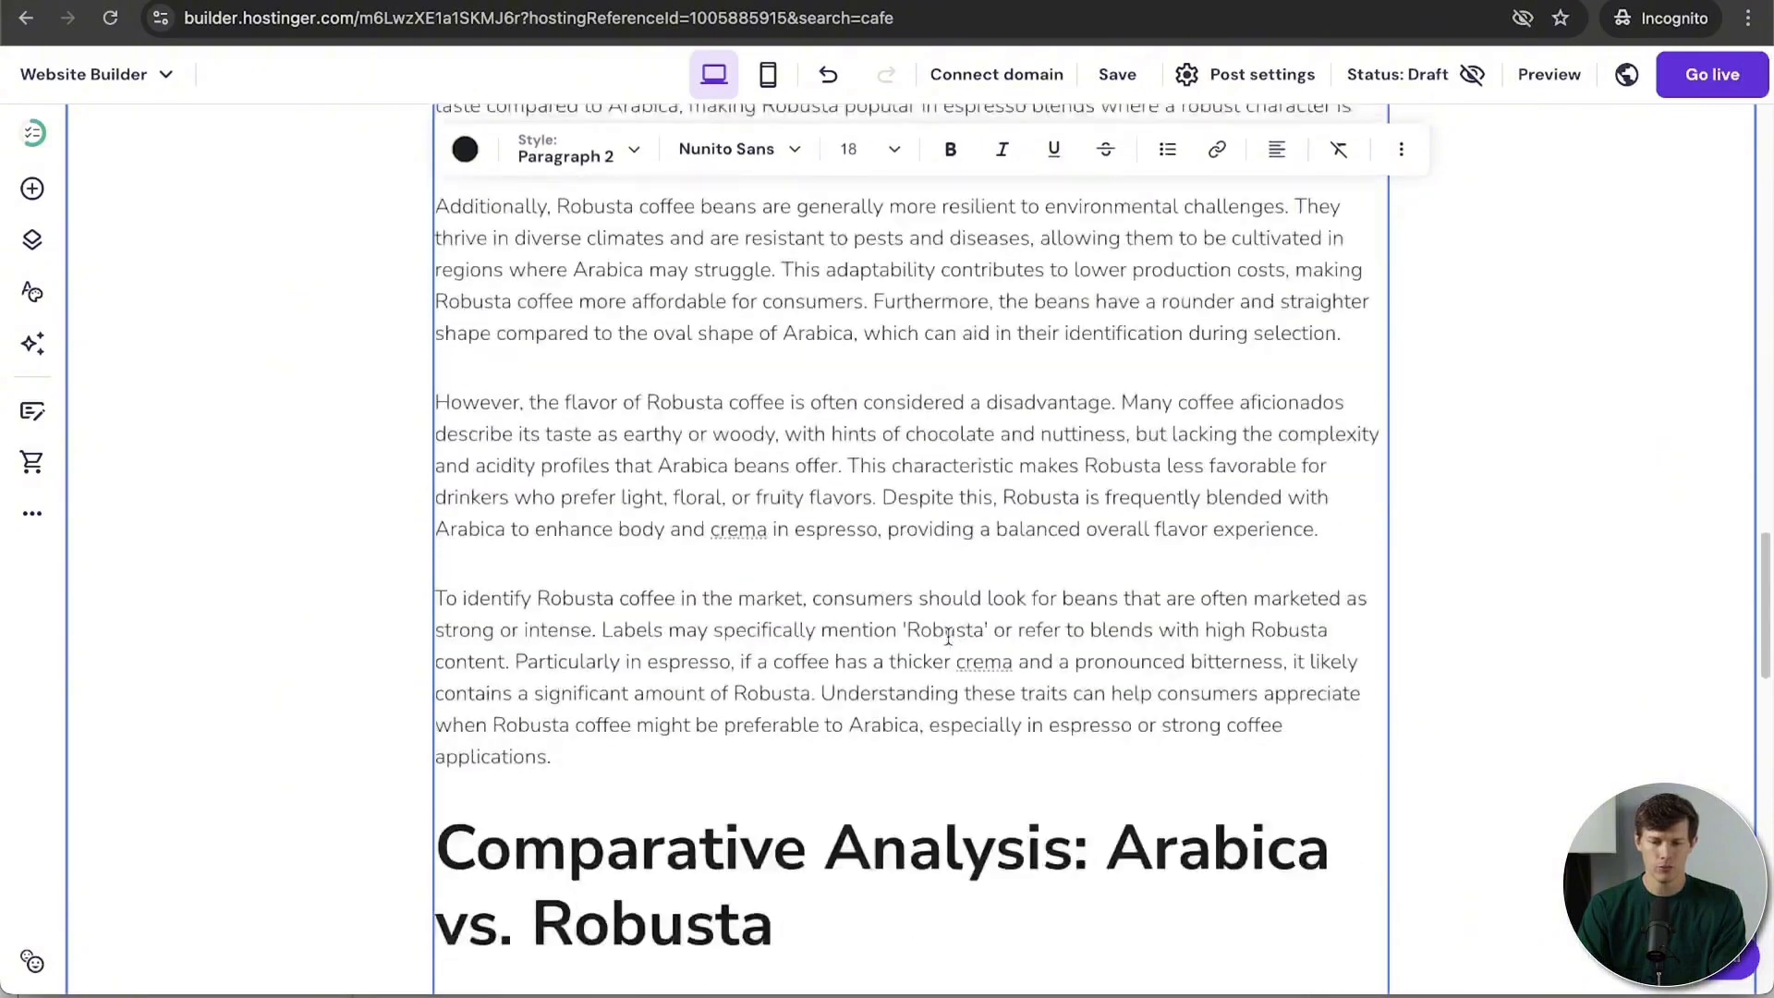
pyautogui.scroll(20, 948, 636)
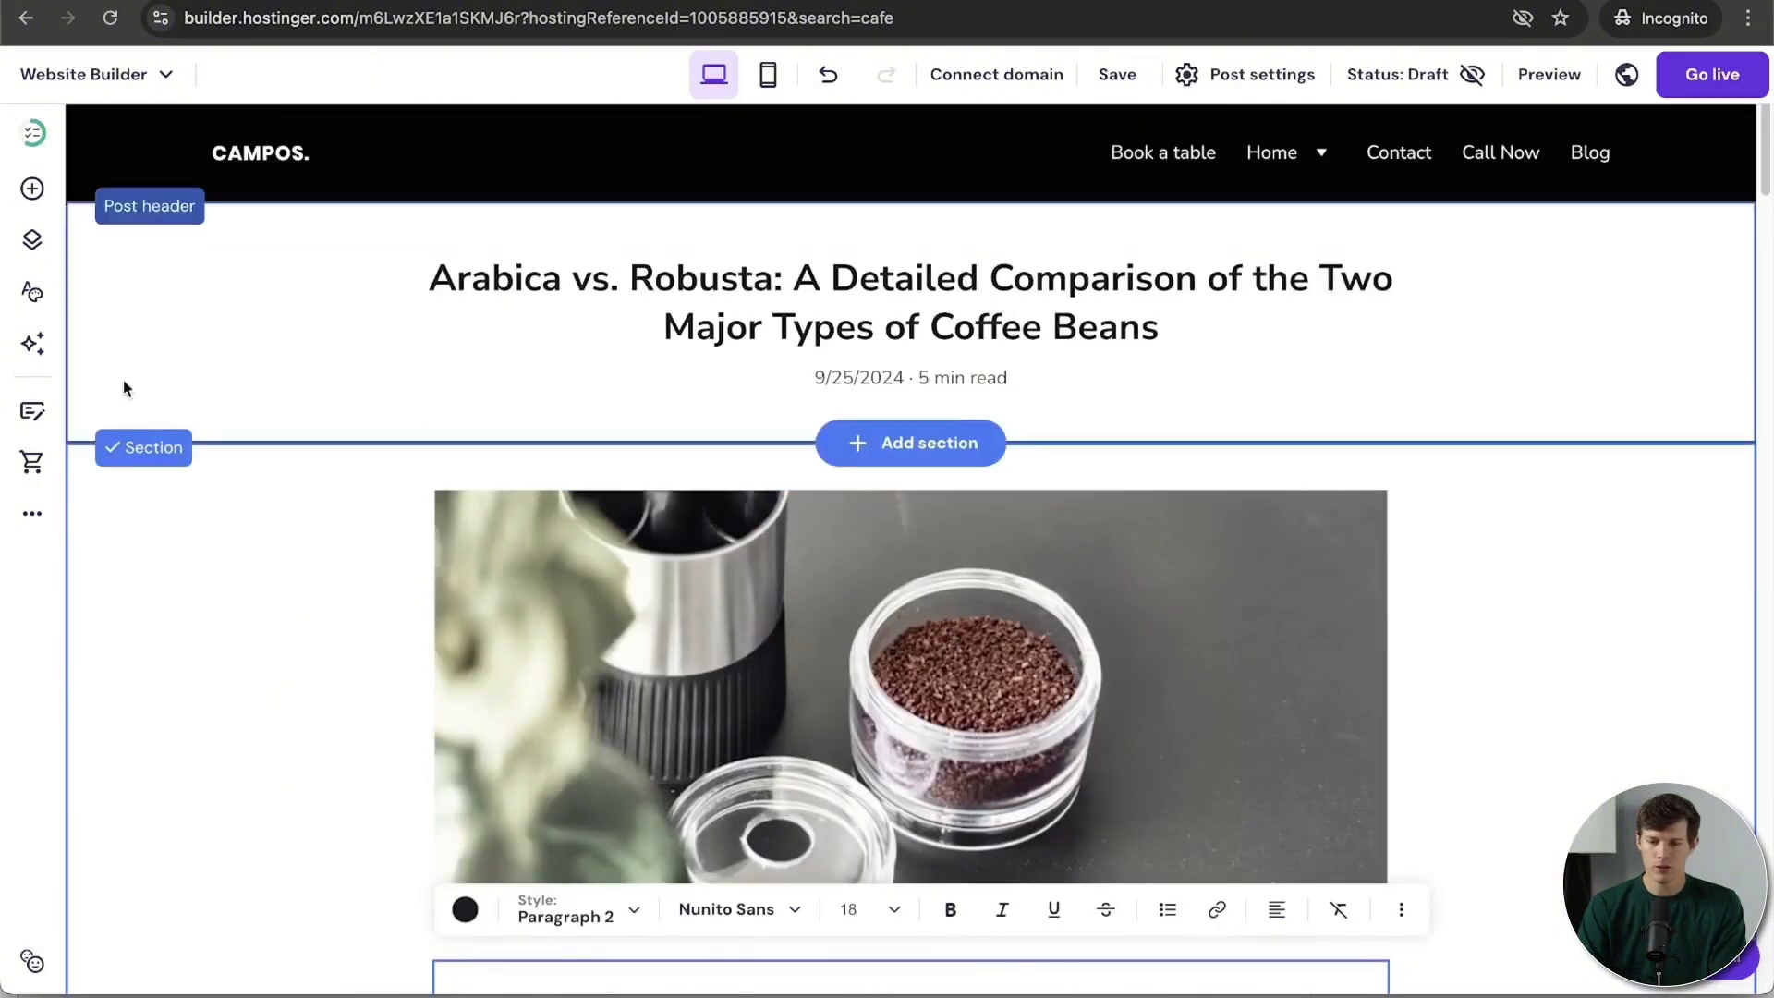
# Step: Save the Arabica vs. Robusta post and wait for it to show Saved
pyautogui.click(1122, 74)
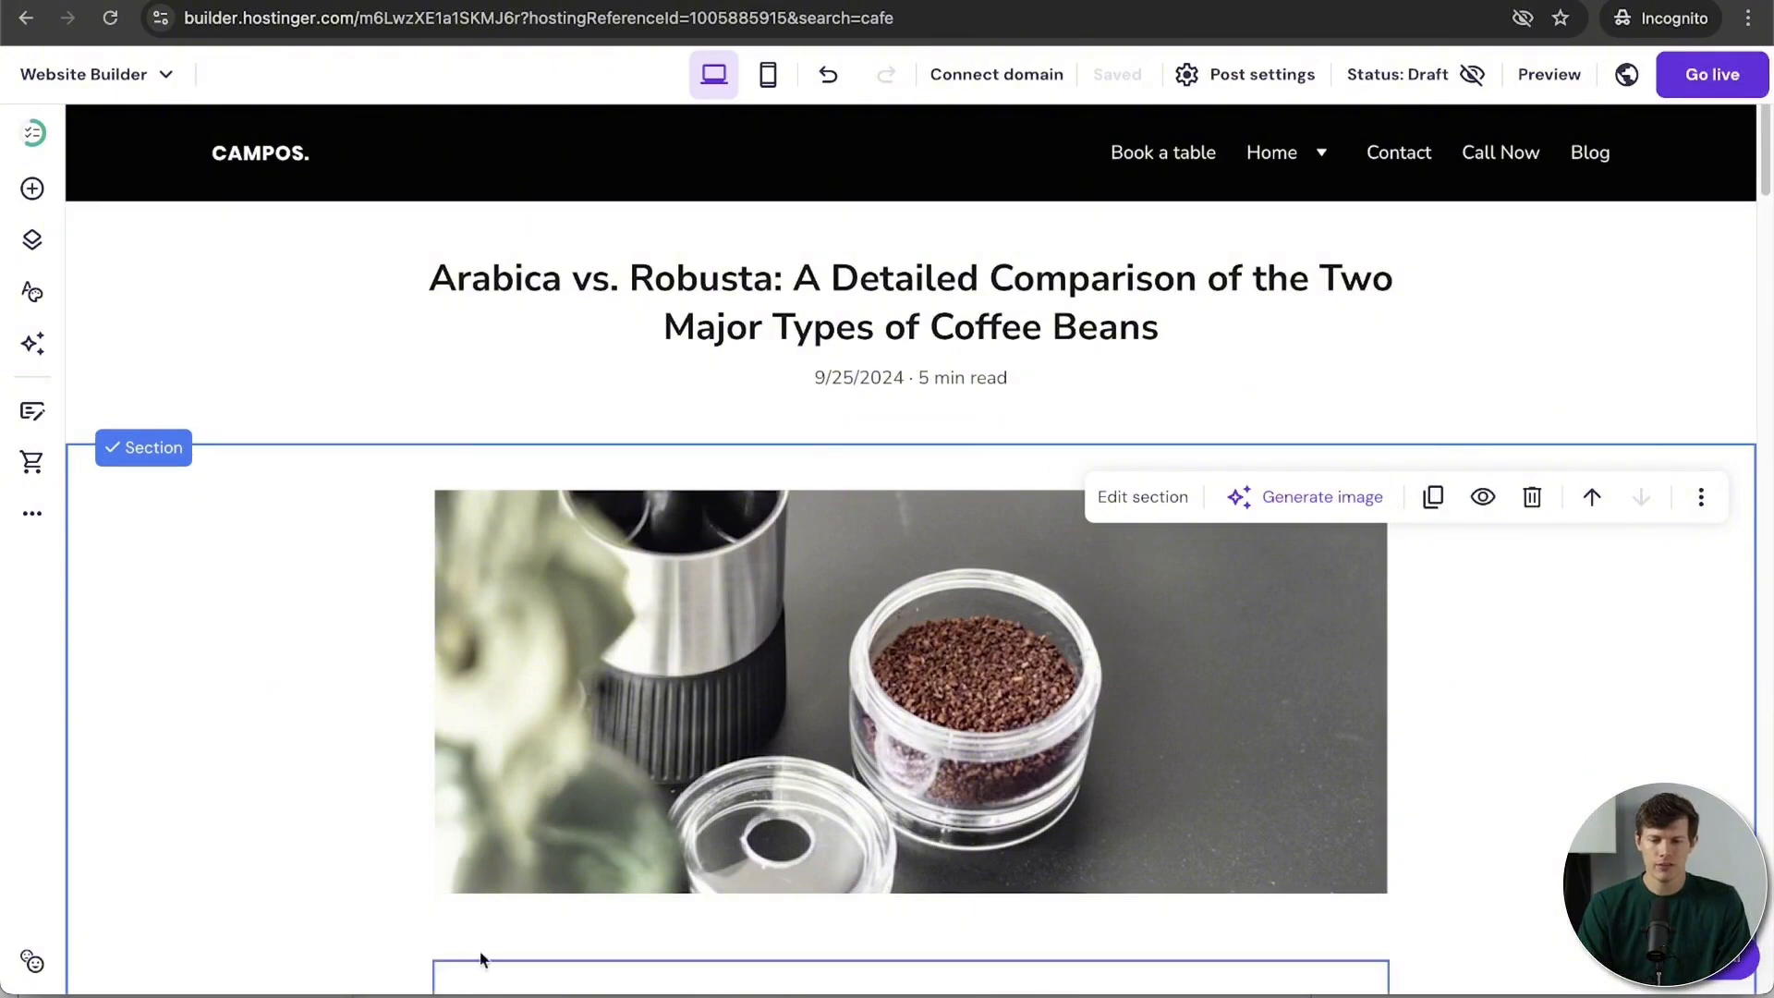
pyautogui.scroll(-15, 736, 622)
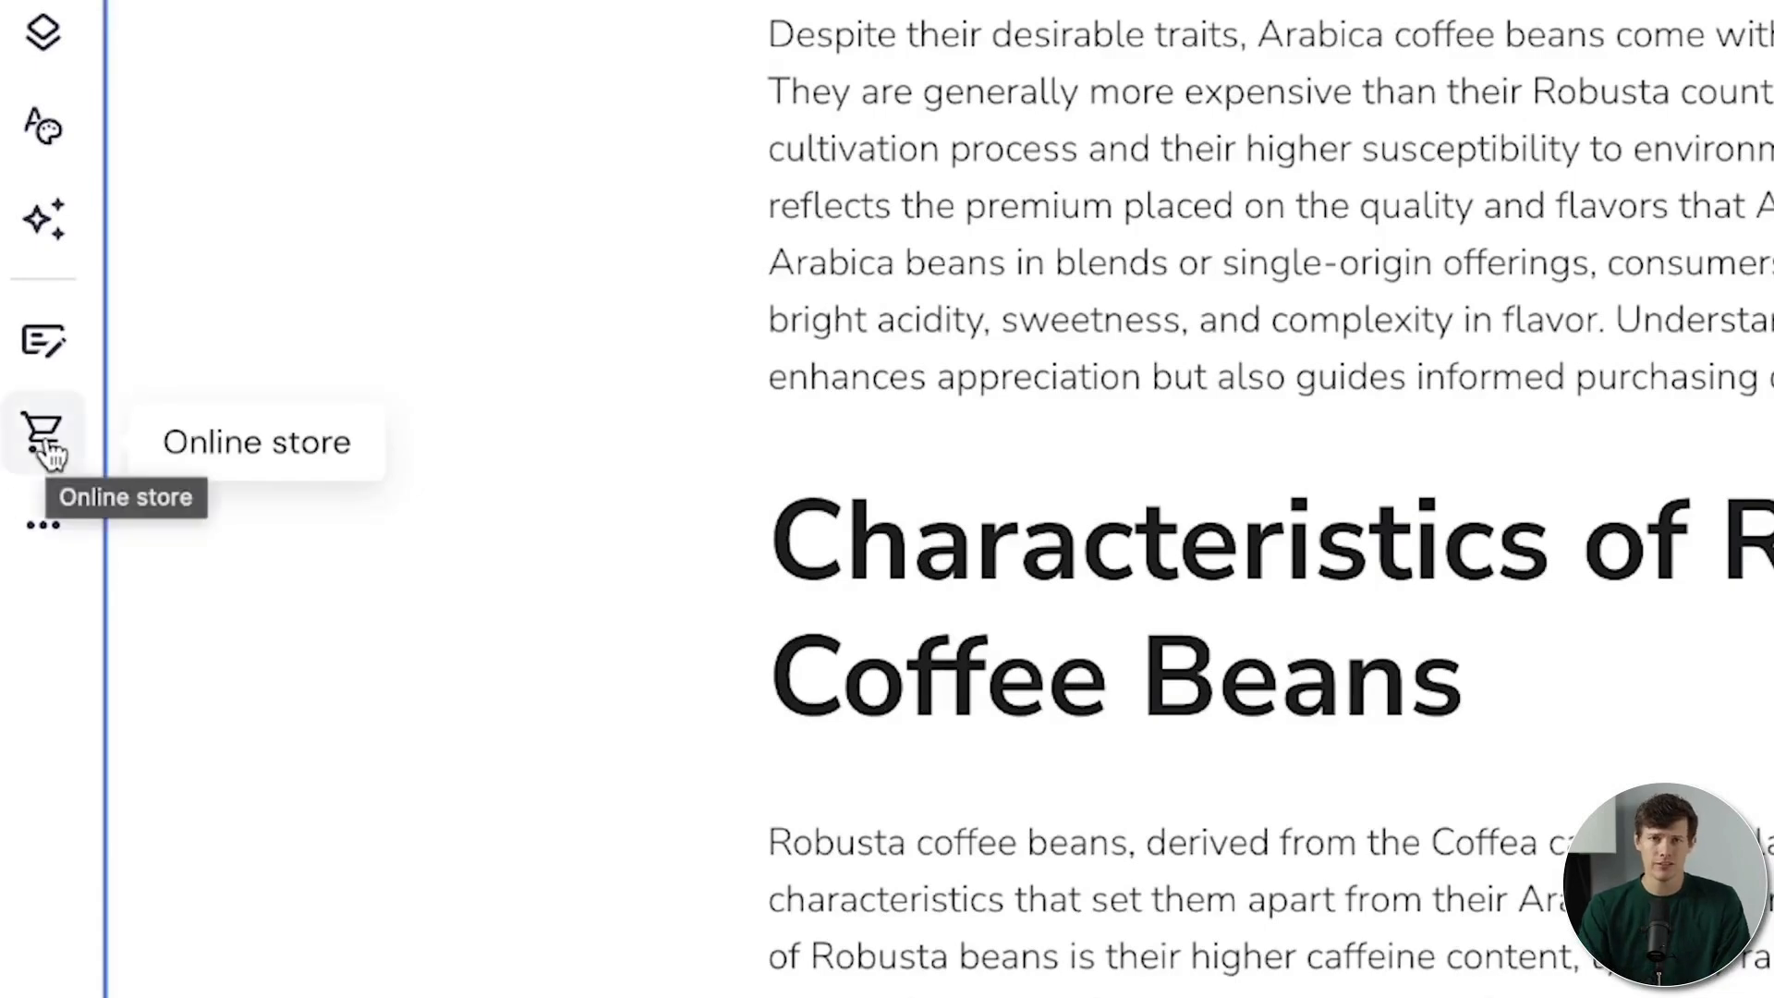
# Step: Add an online store, browse its sample Store page, then return to the 0/4 setup checklist
pyautogui.click(48, 448)
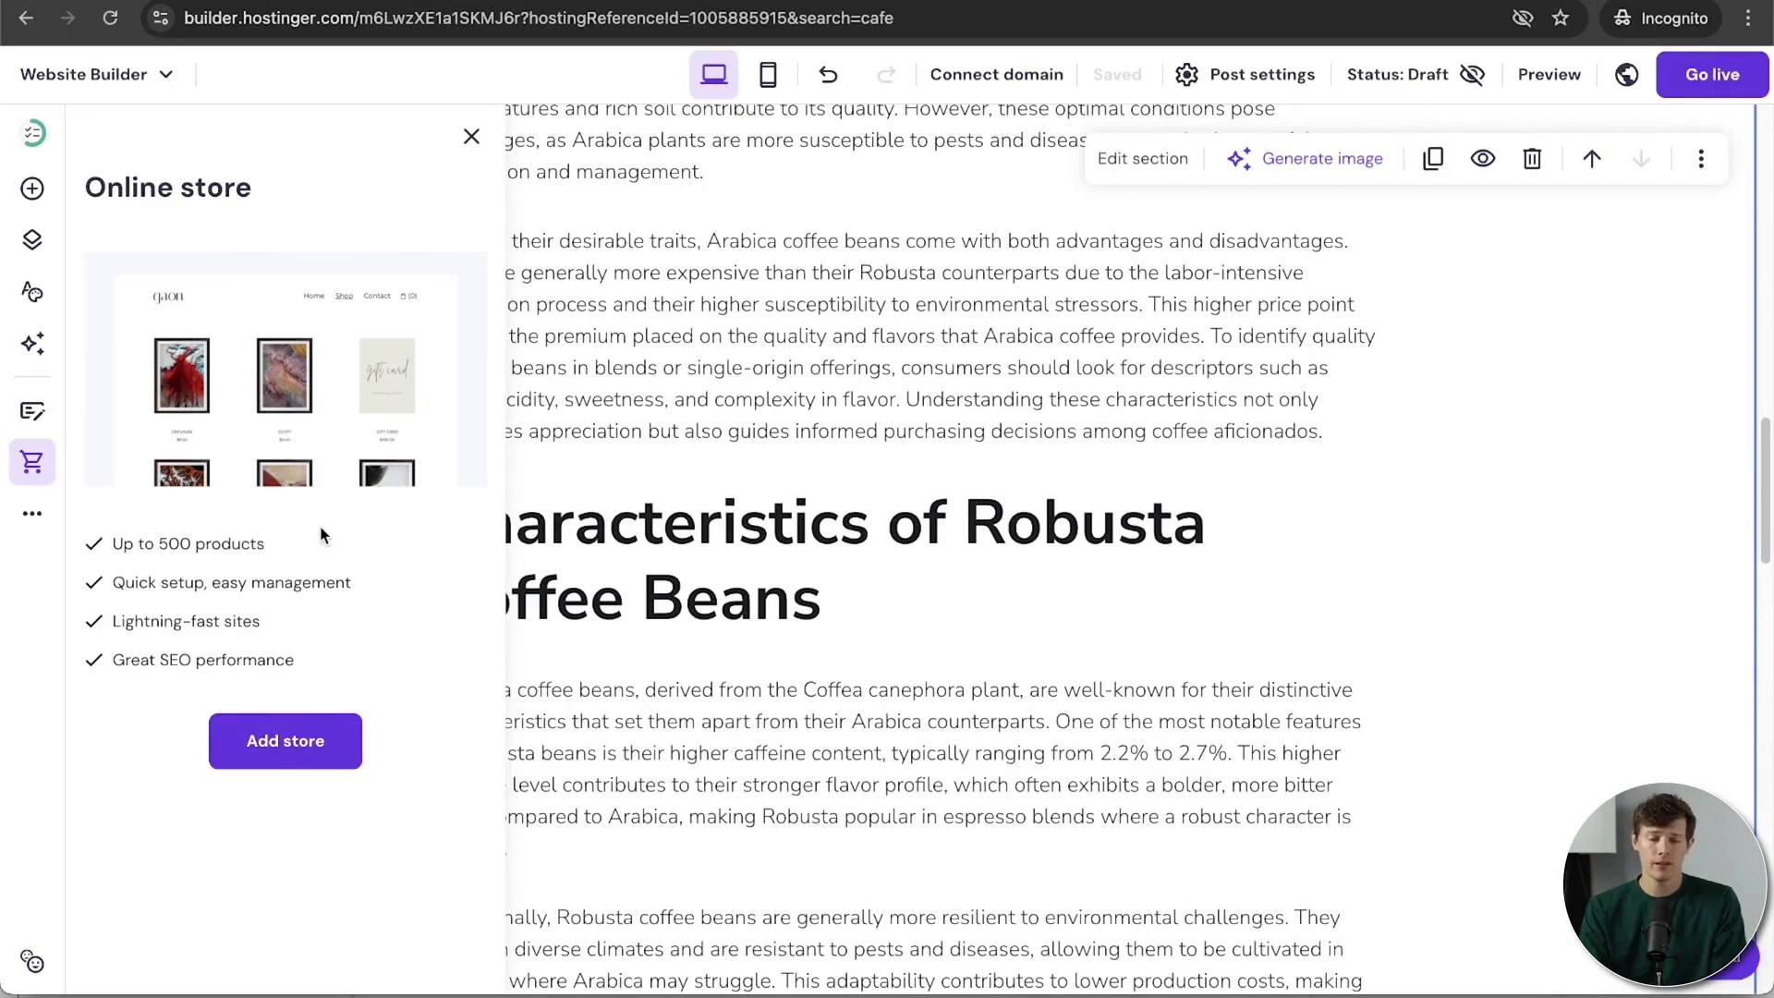
pyautogui.click(325, 756)
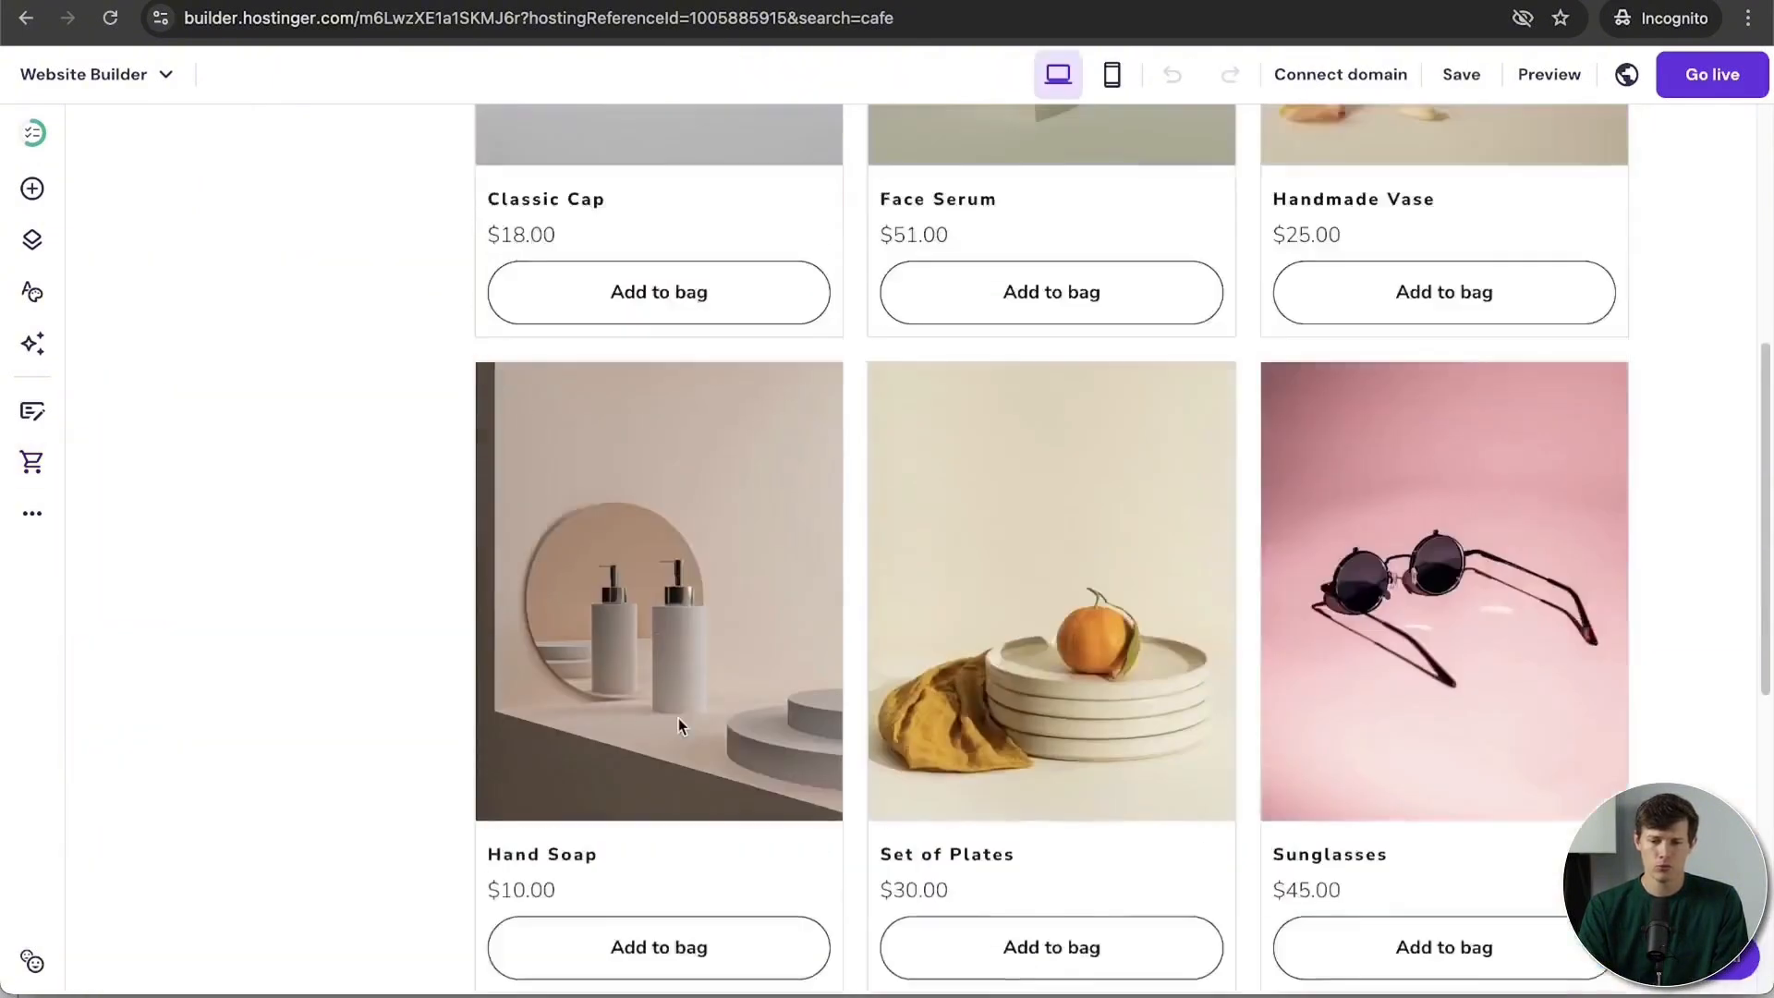
pyautogui.scroll(8, 678, 718)
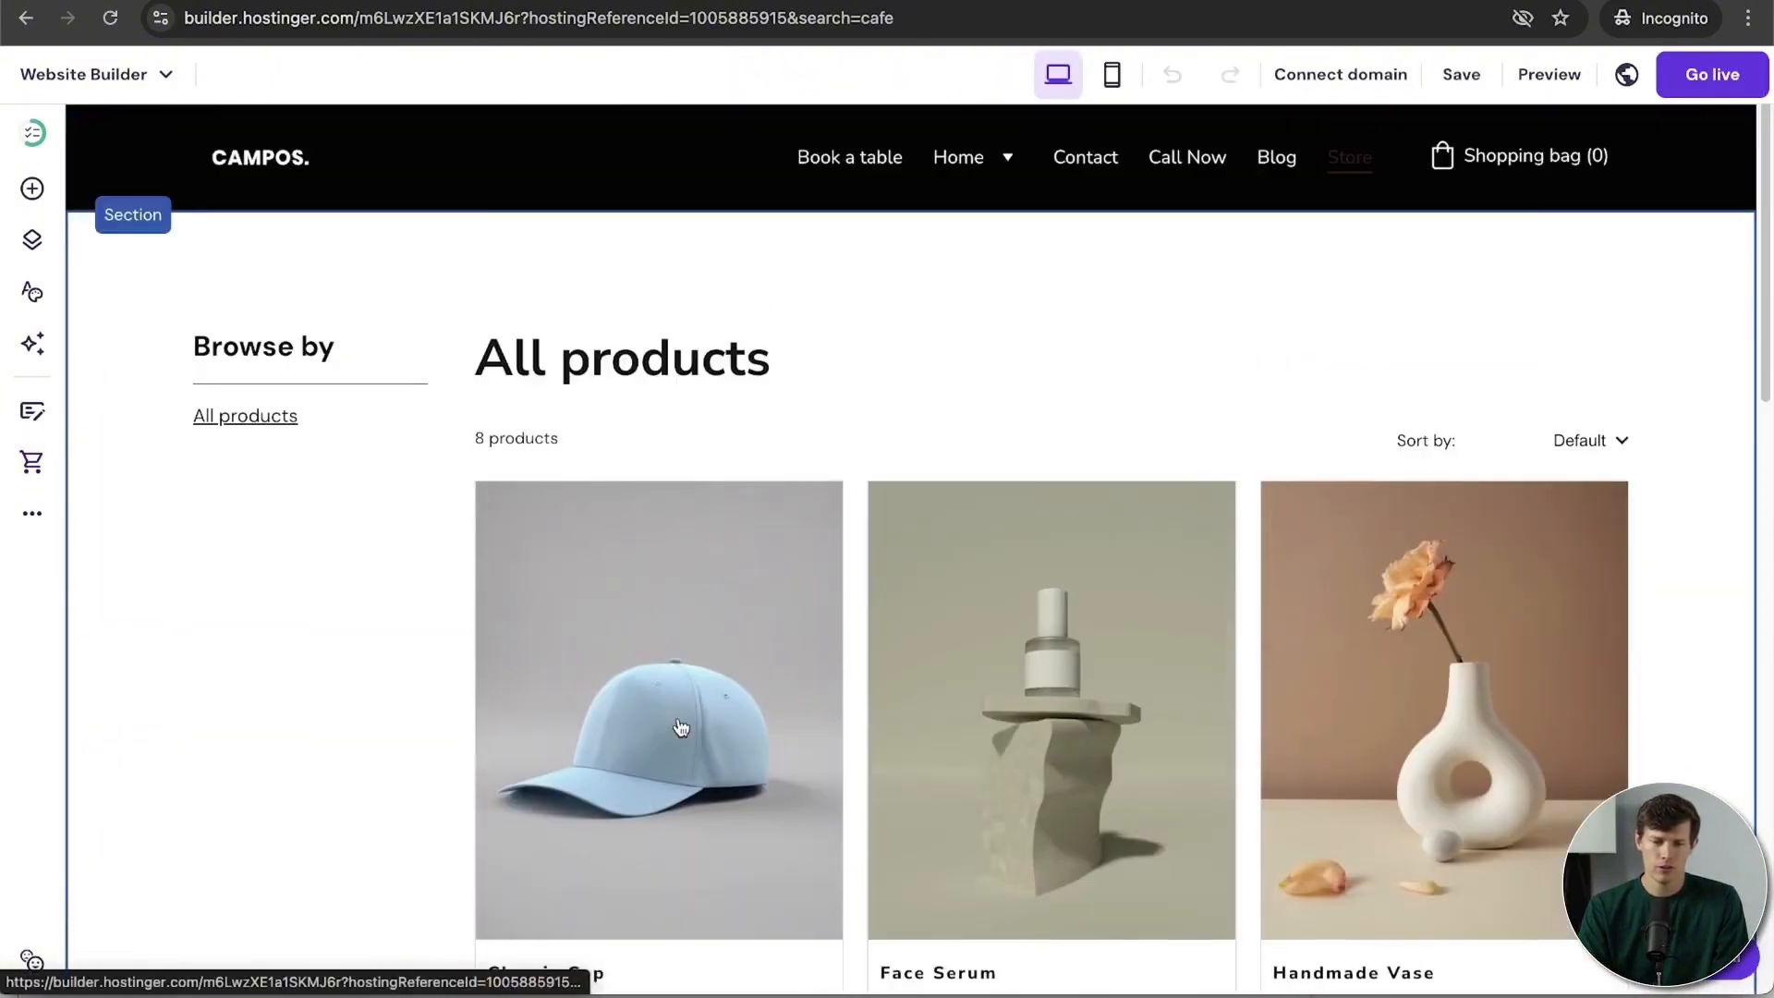
pyautogui.scroll(-2, 971, 606)
pyautogui.scroll(-10, 970, 606)
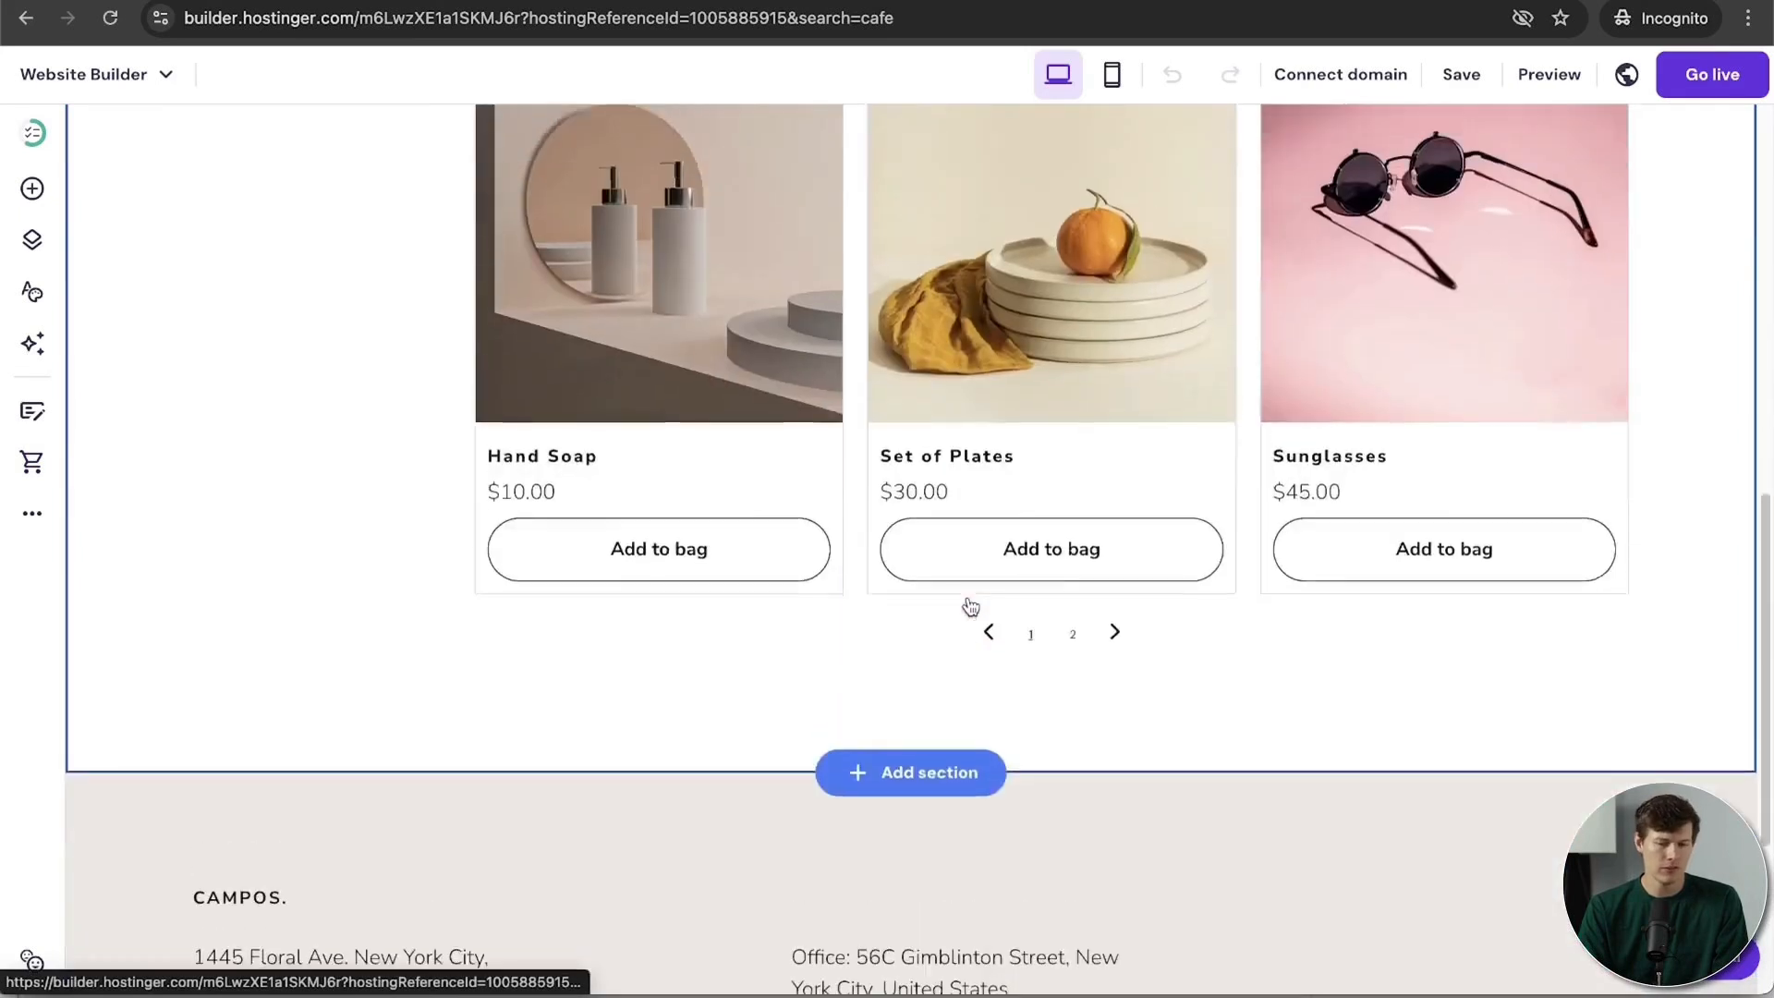
pyautogui.scroll(1, 970, 606)
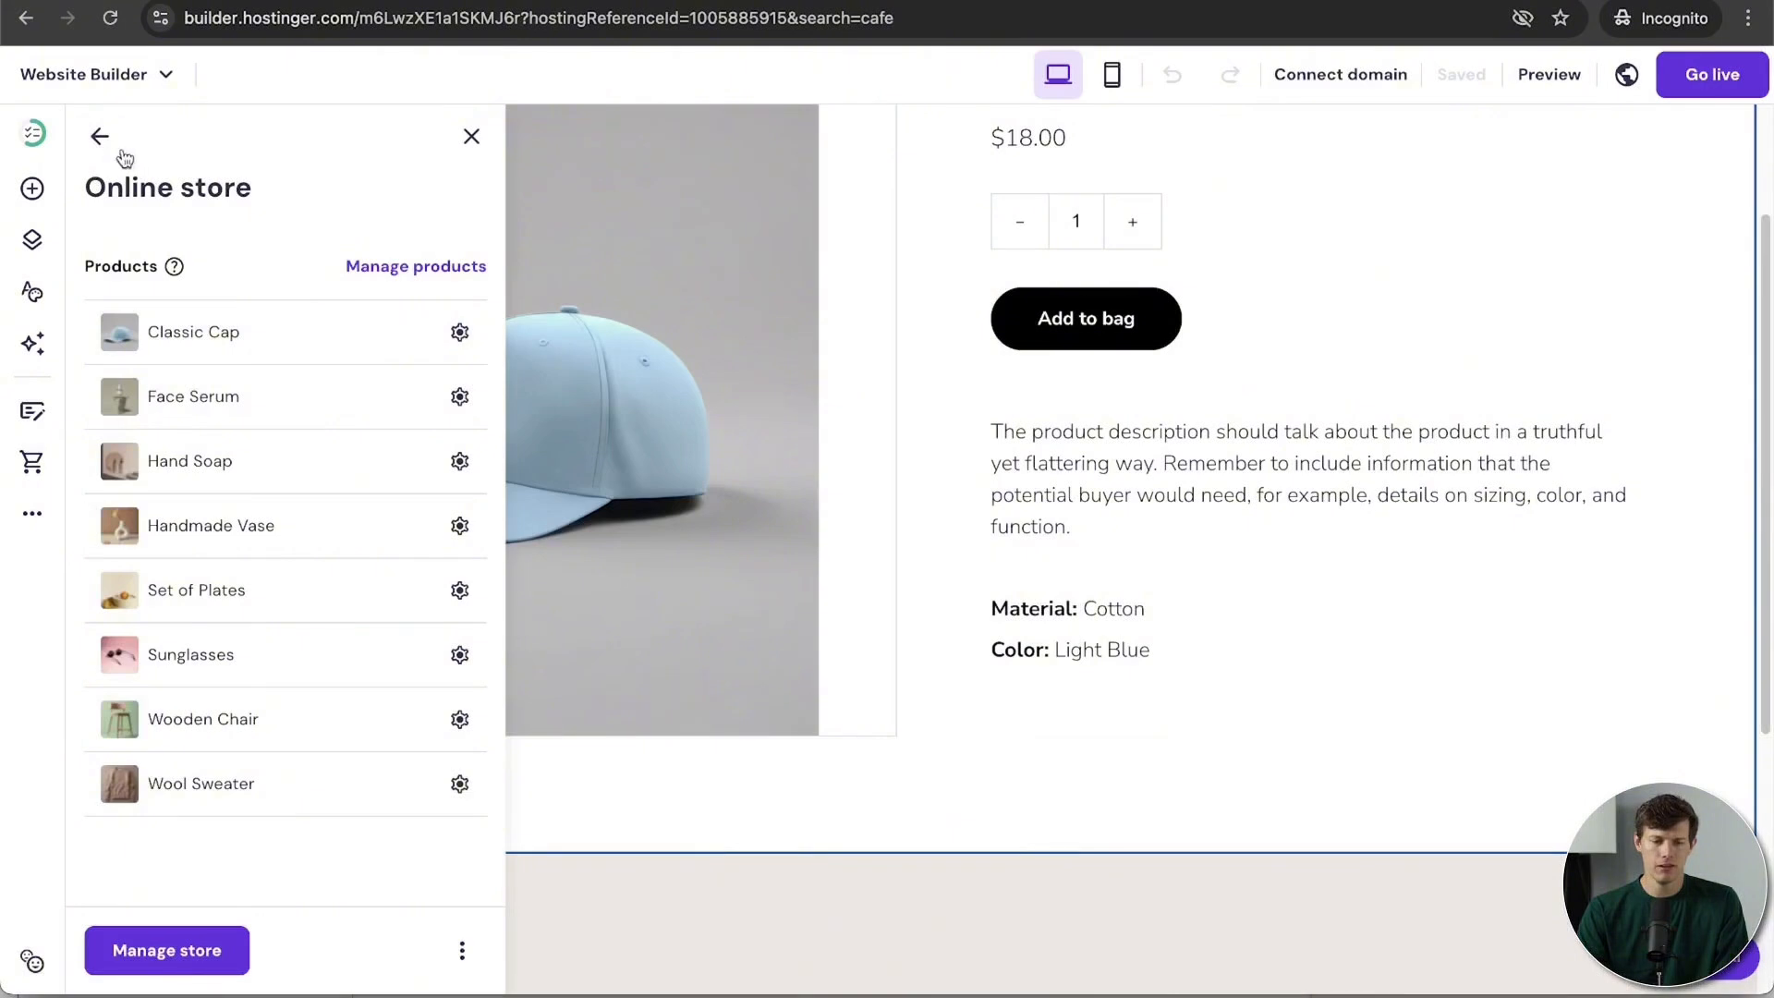
pyautogui.click(100, 138)
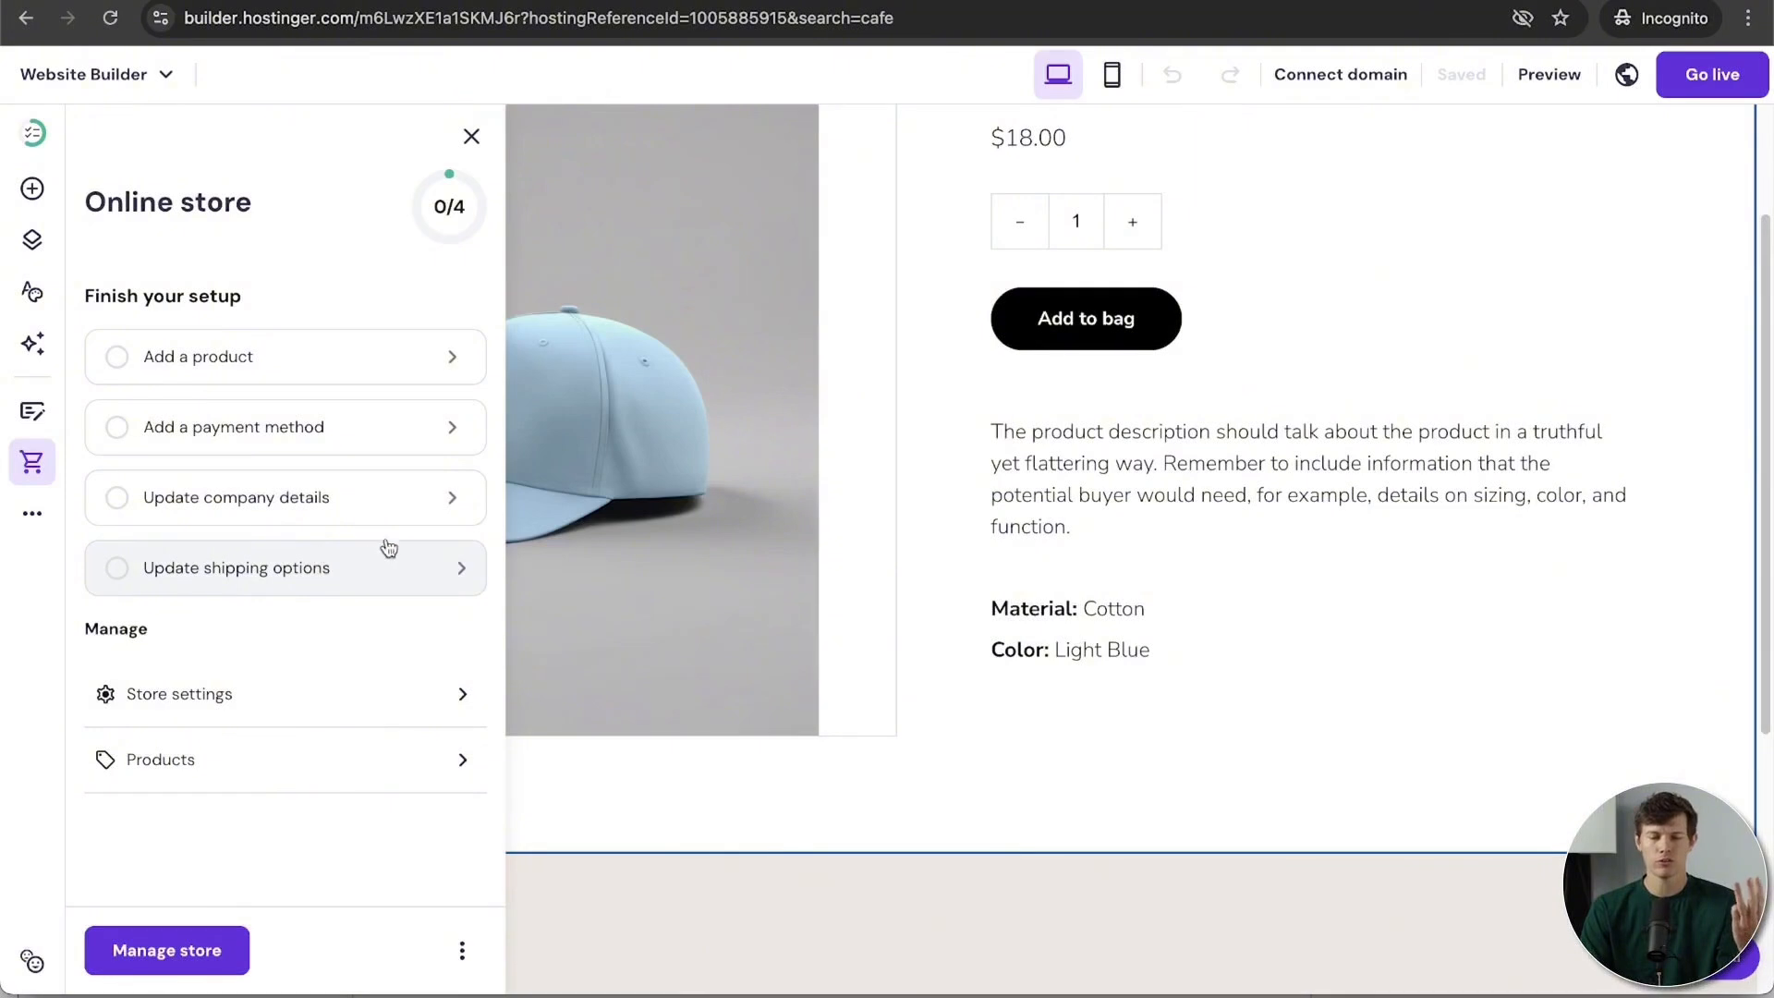
# Step: Confirm United States and USD for the store, then begin adding its first product
pyautogui.click(335, 367)
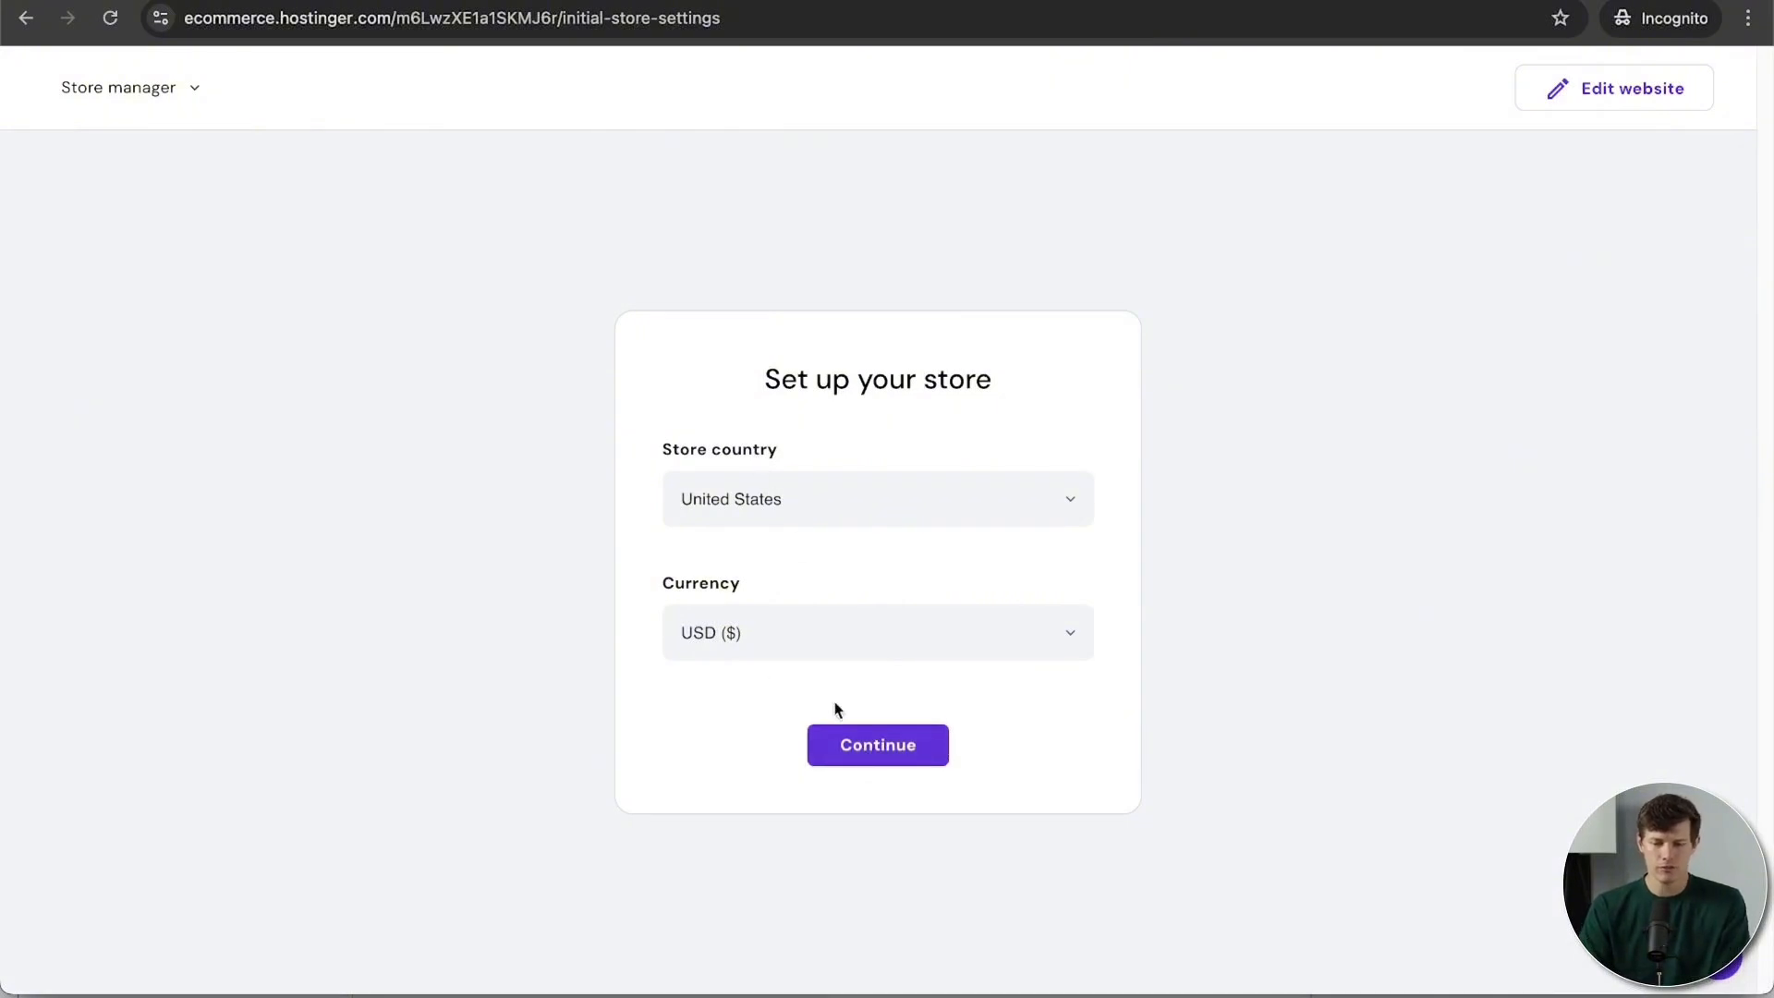
pyautogui.click(878, 744)
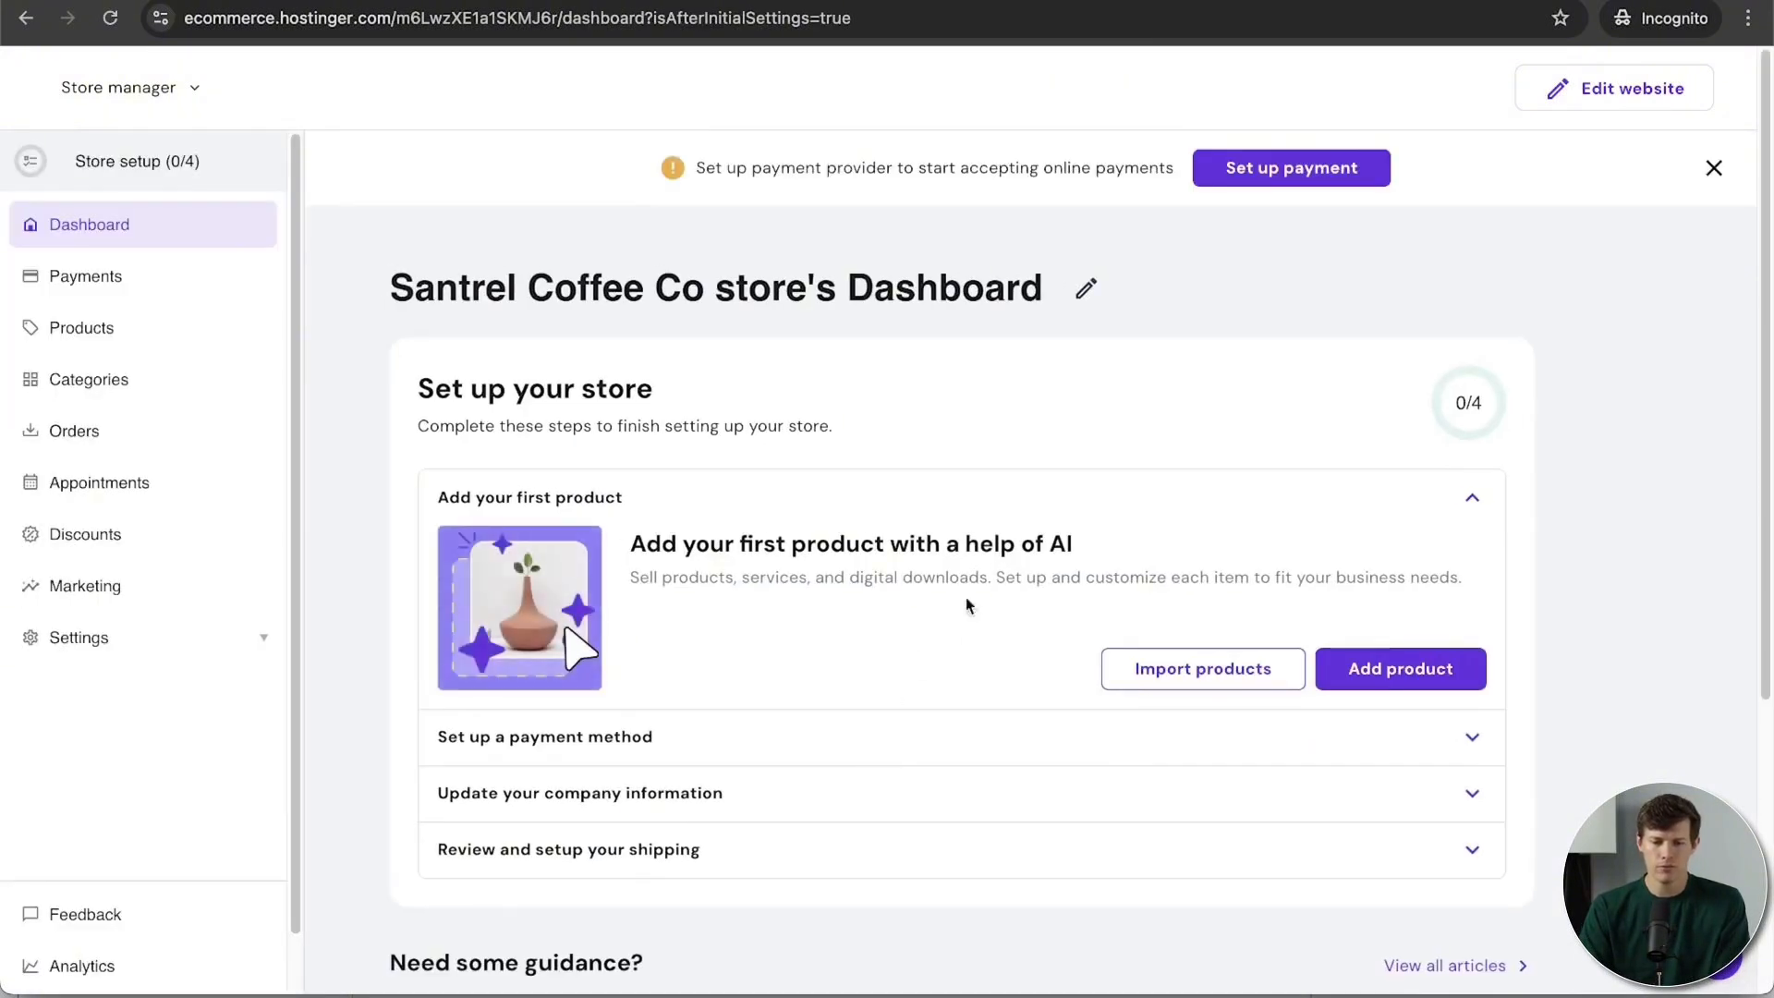
pyautogui.scroll(-2, 994, 574)
pyautogui.scroll(1, 994, 574)
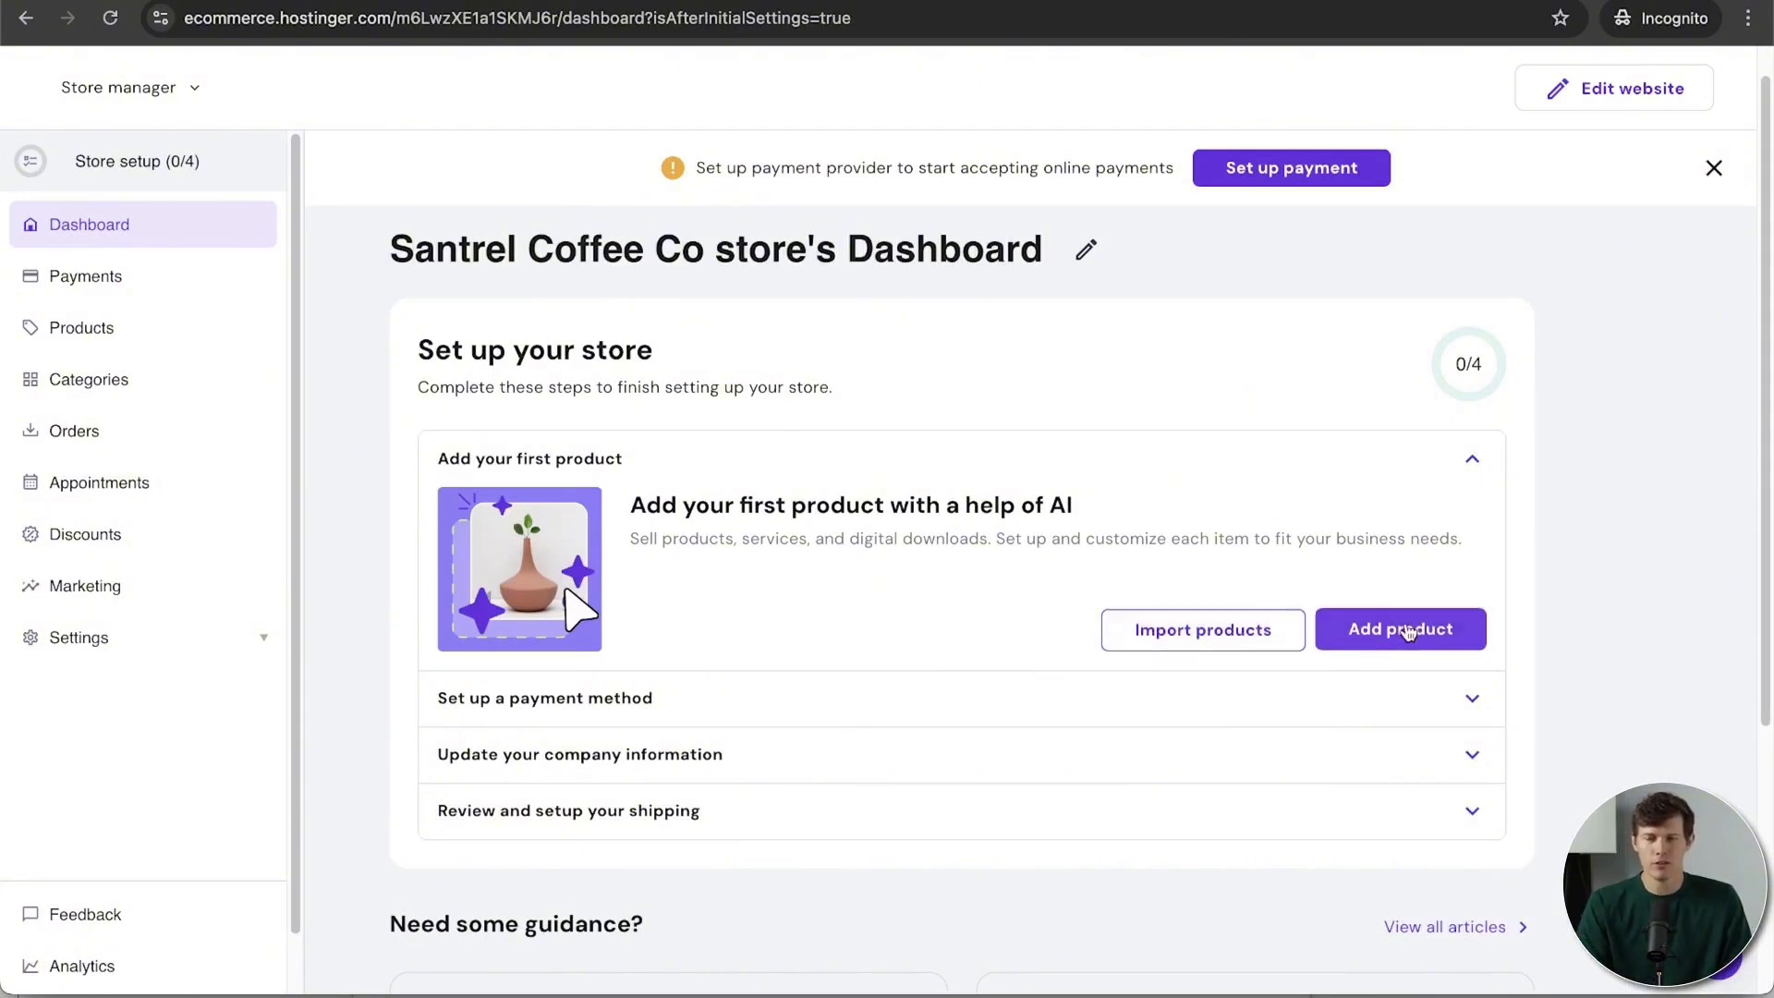
pyautogui.click(1409, 632)
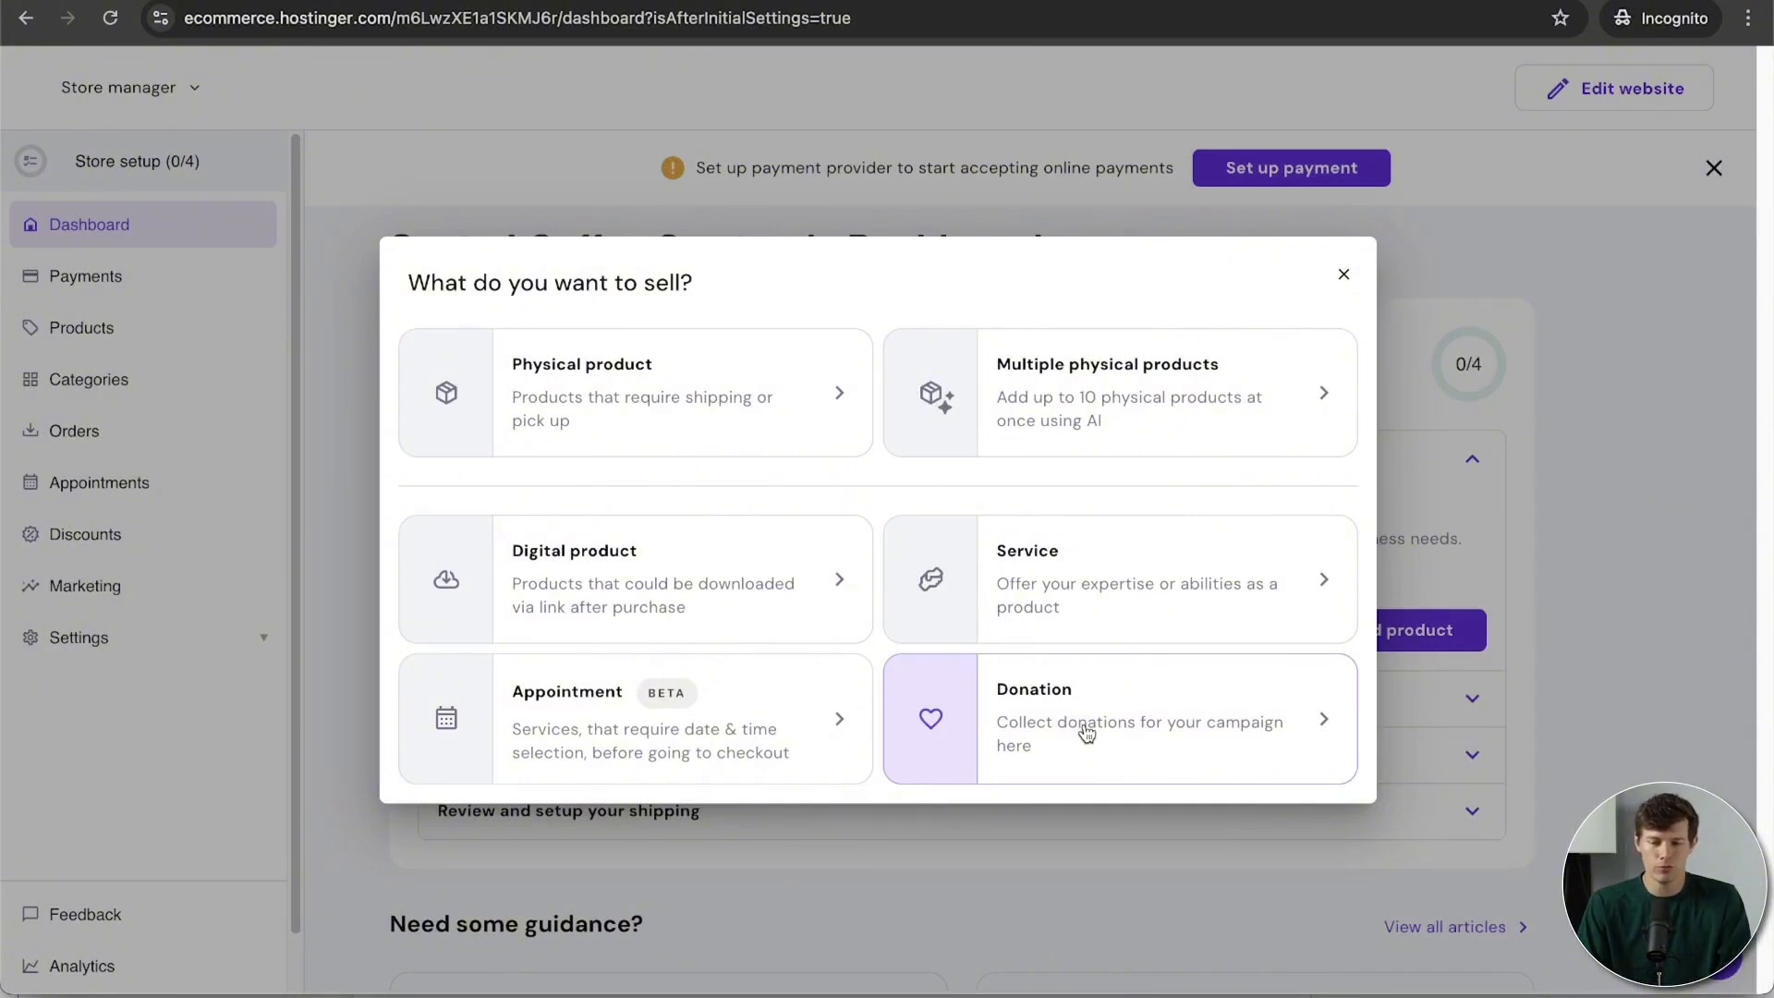
# Step: Start a physical product and upload the coffee cup photo as its first media image
pyautogui.click(728, 383)
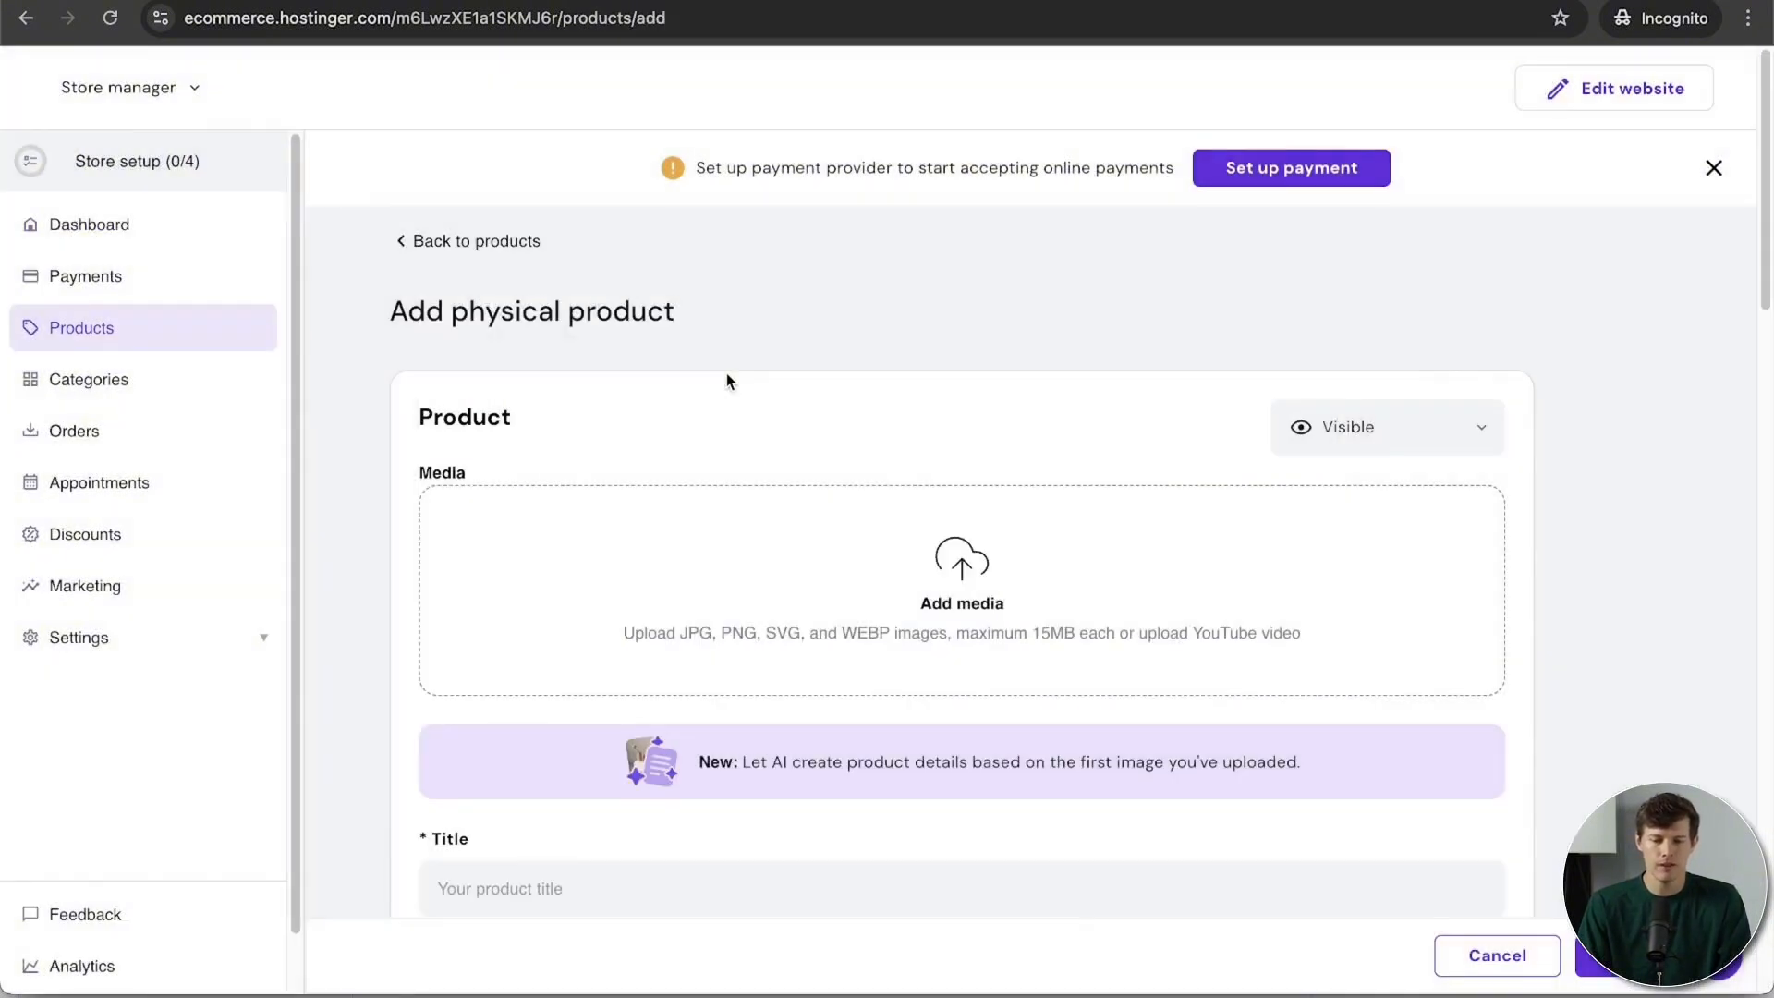
pyautogui.click(961, 562)
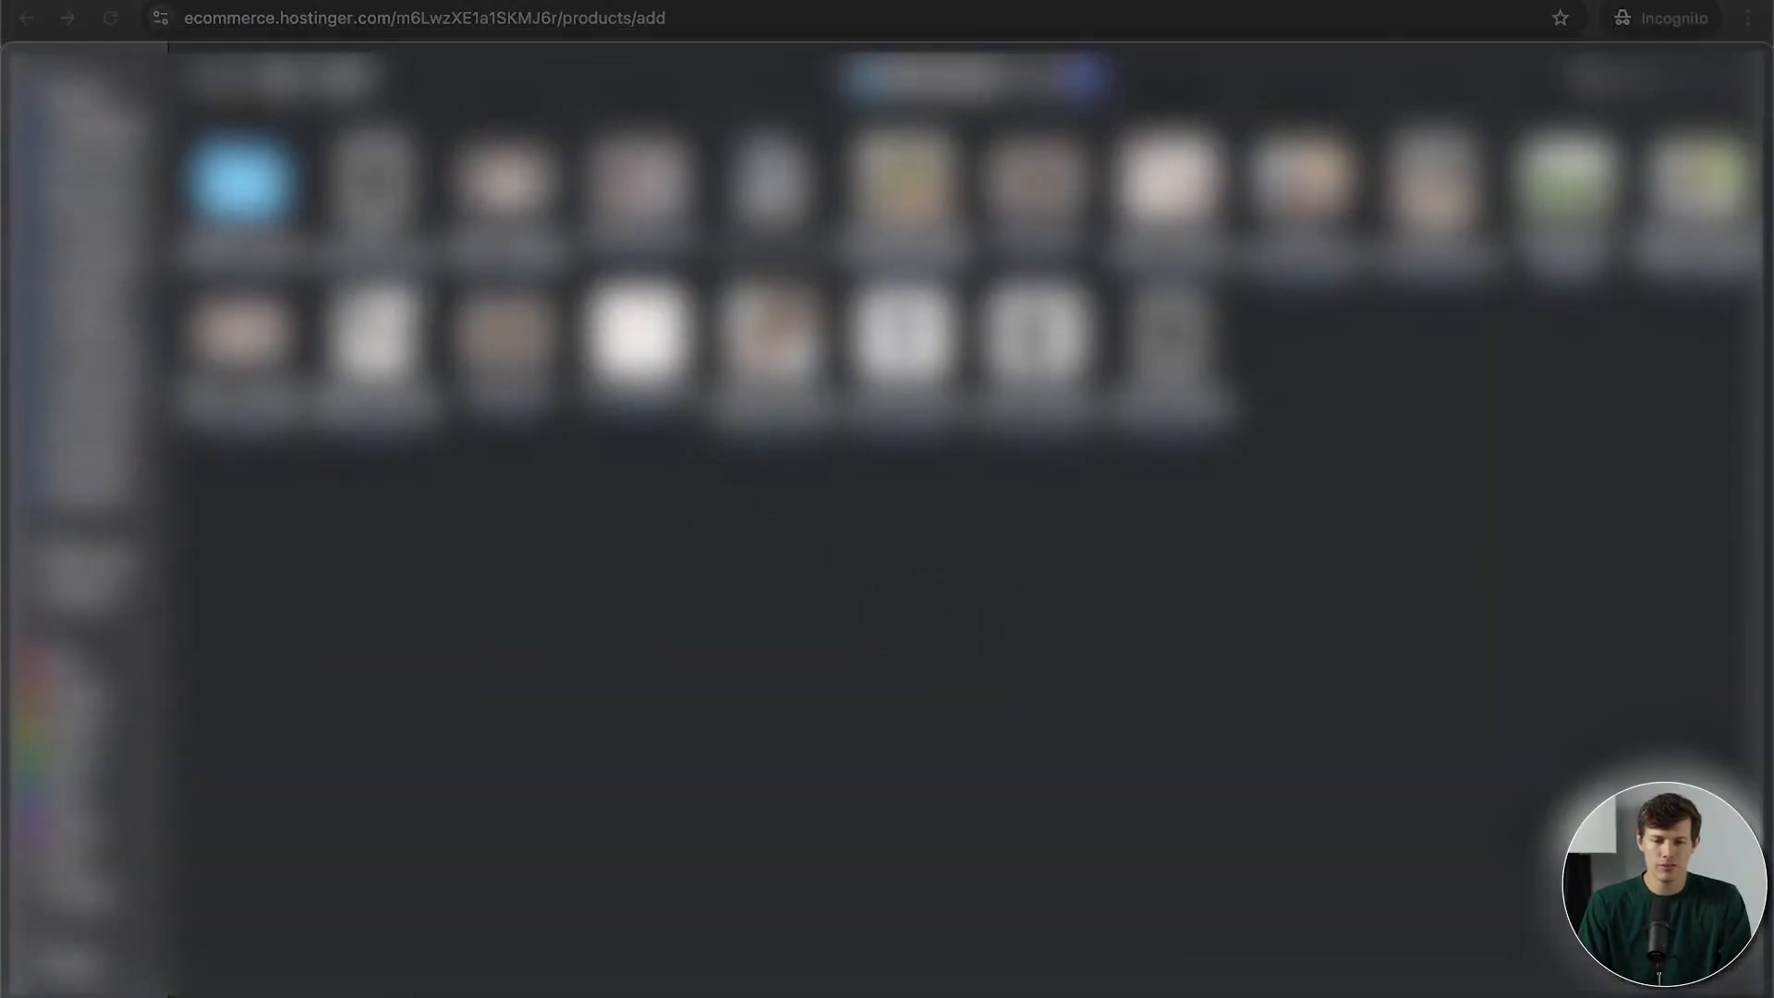
pyautogui.click(639, 185)
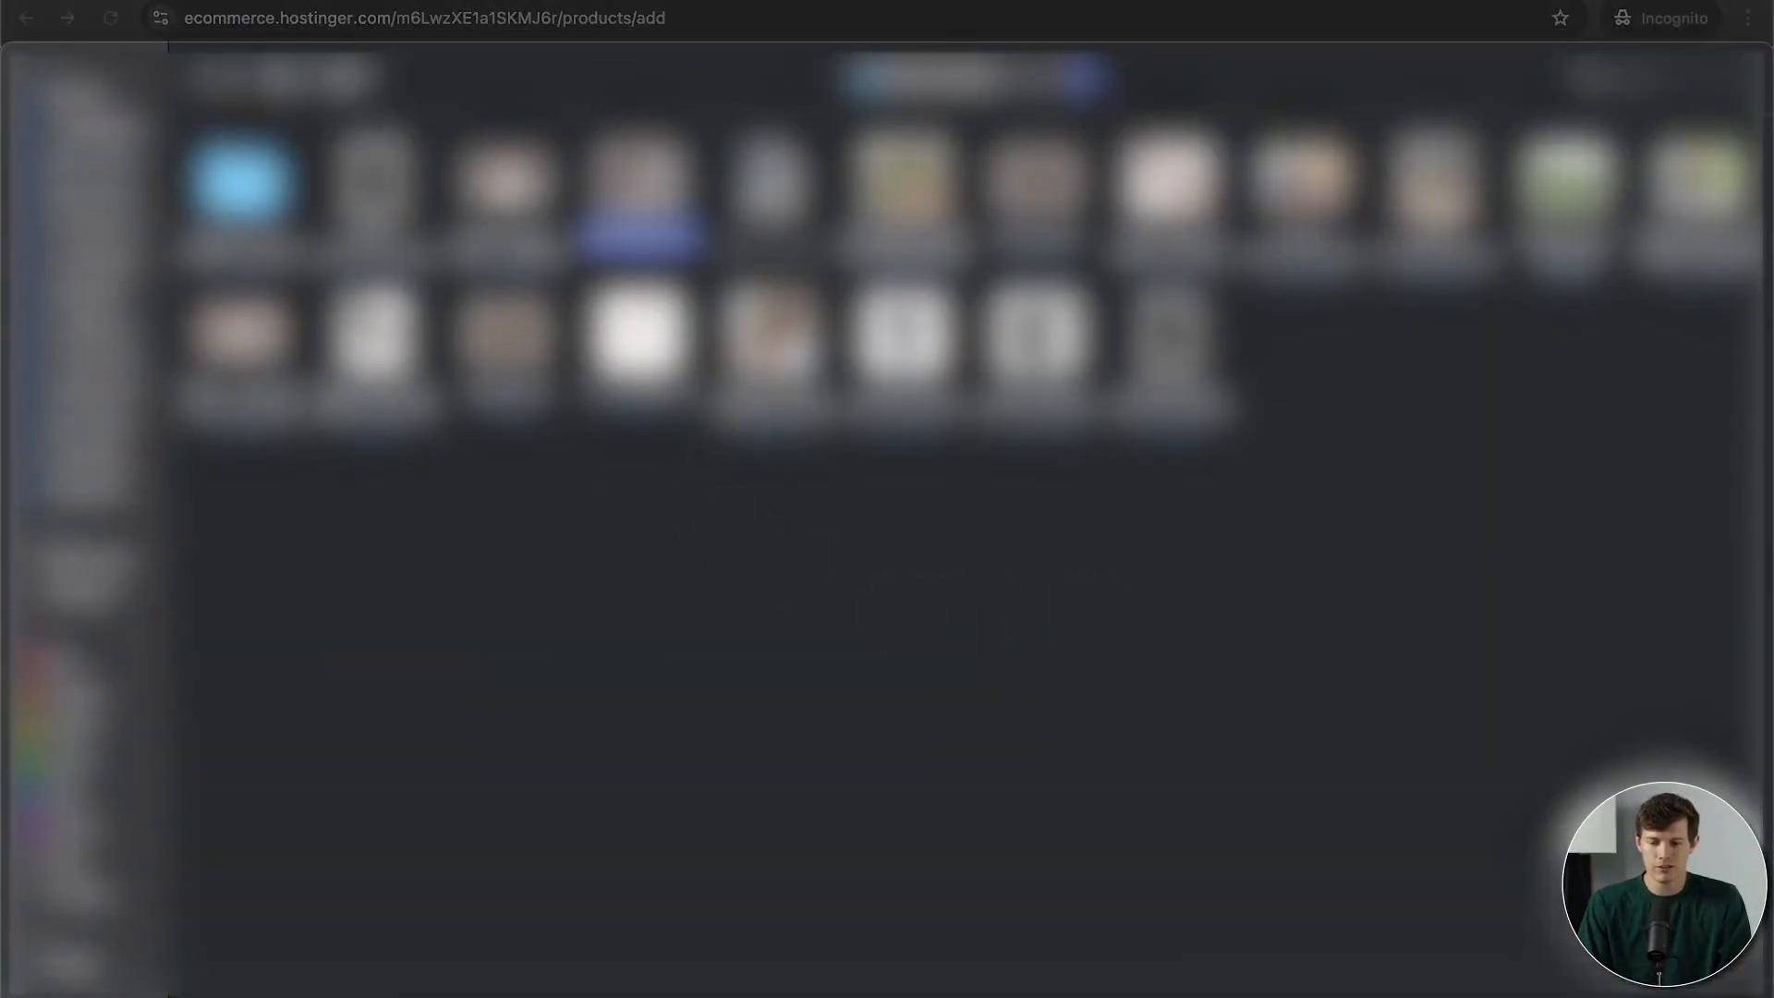
pyautogui.click(1710, 984)
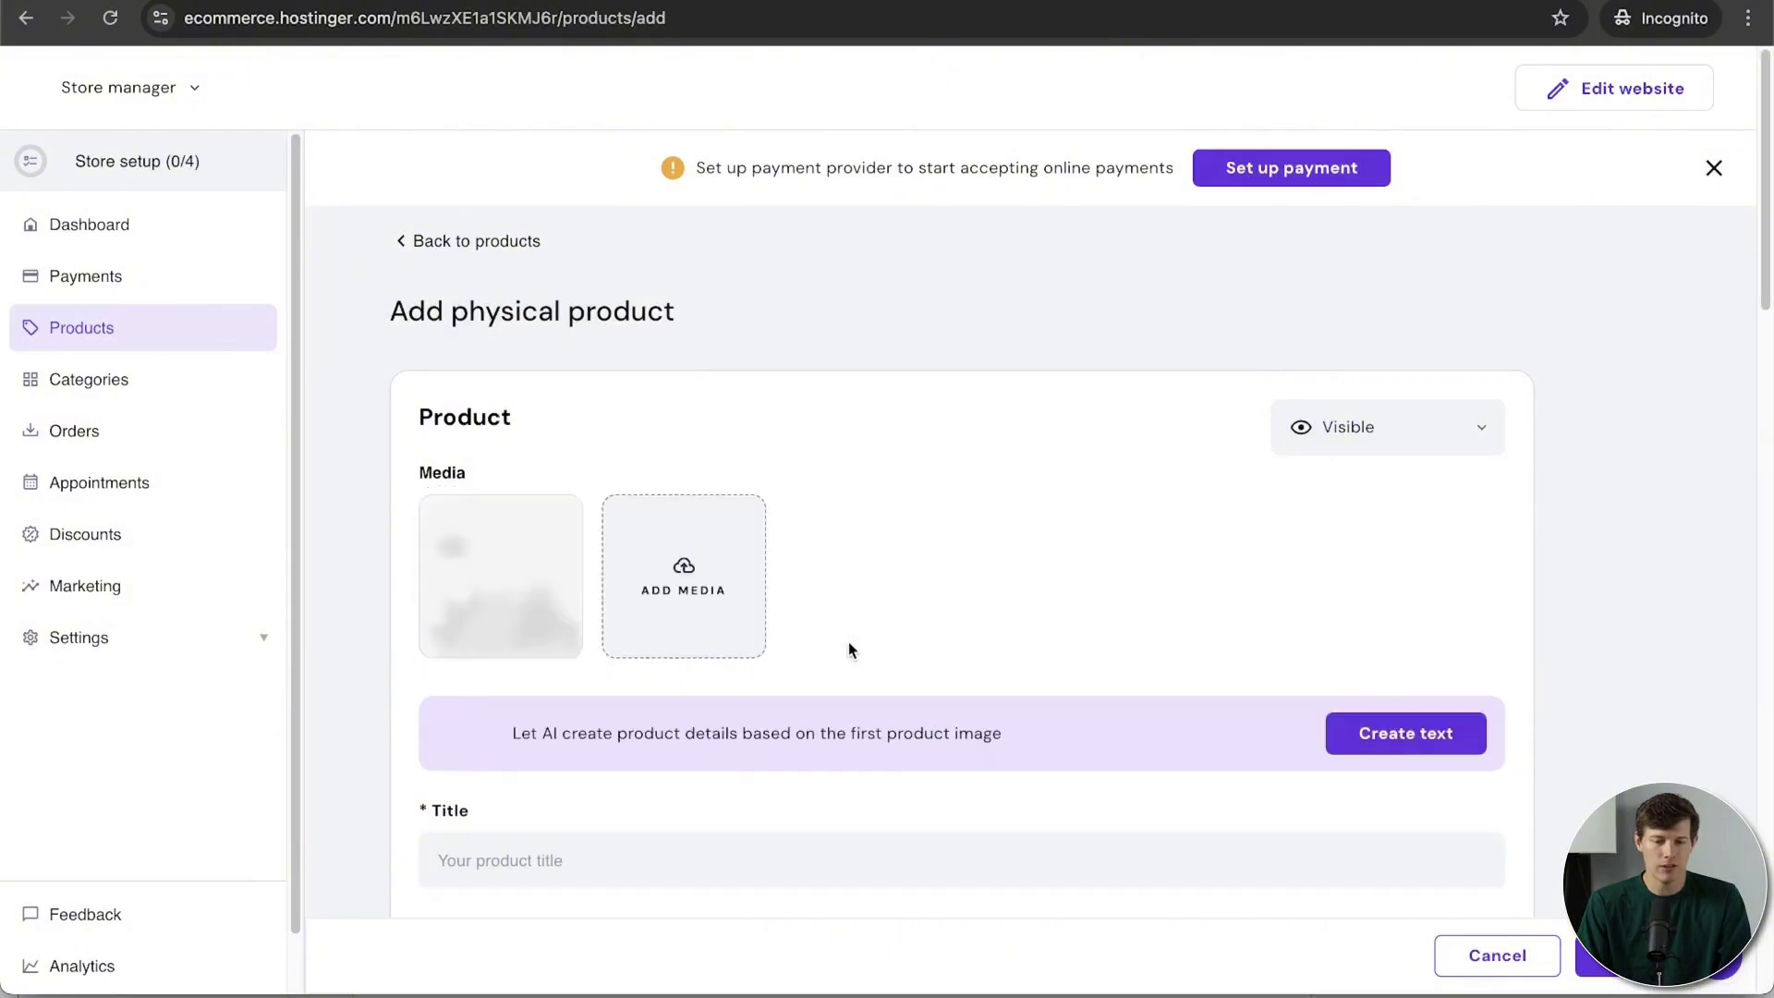
pyautogui.scroll(-3, 848, 646)
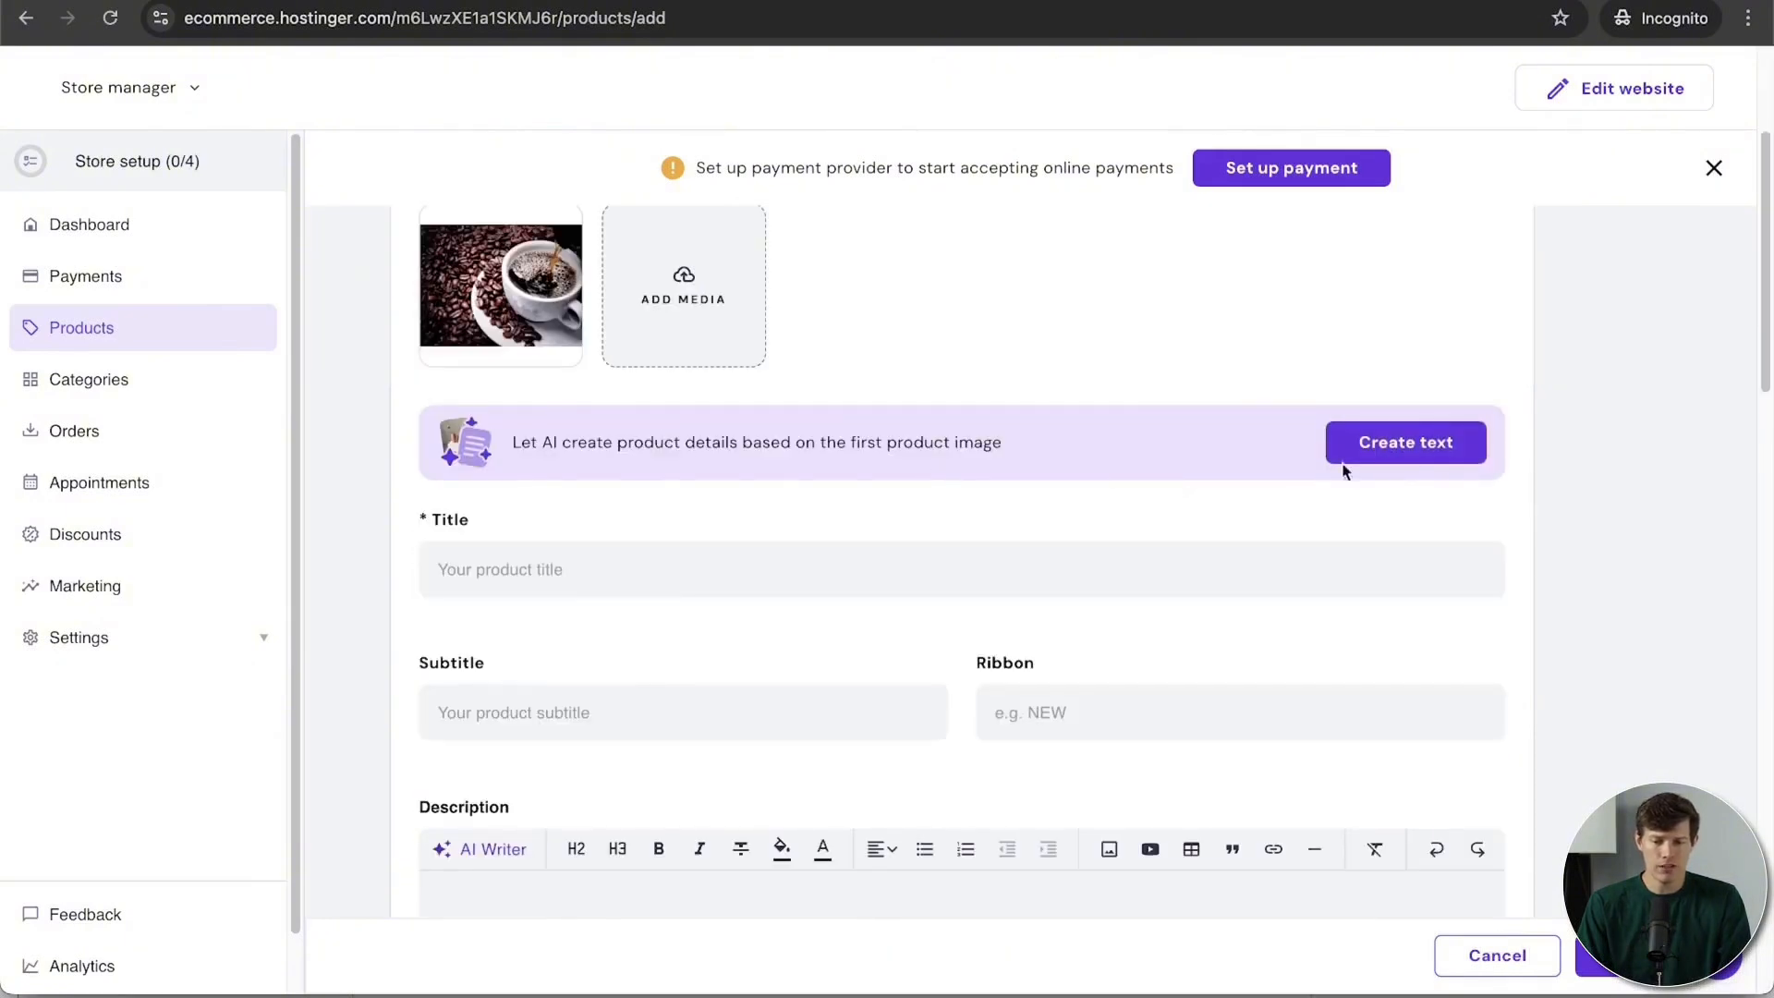
# Step: Generate AI details from the photo: Premium Coffee Beans, 'Rich aroma and flavor', New Arrival ribbon
pyautogui.click(1375, 460)
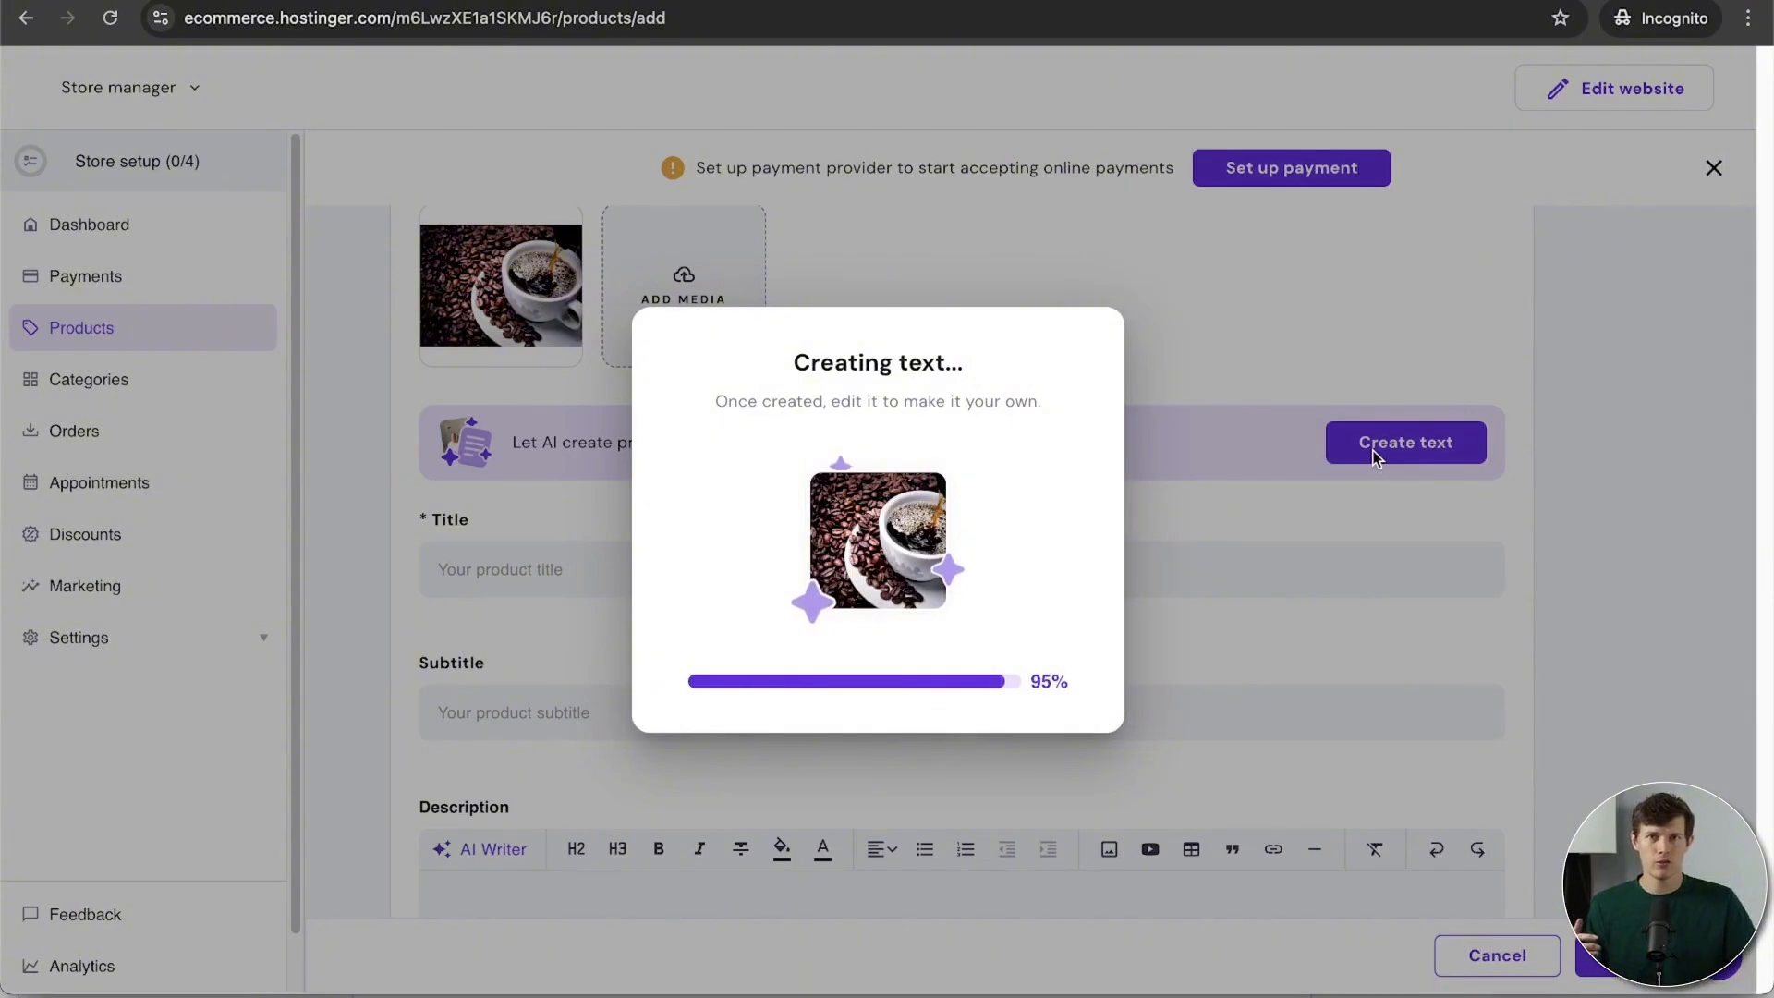
pyautogui.scroll(-4, 1374, 460)
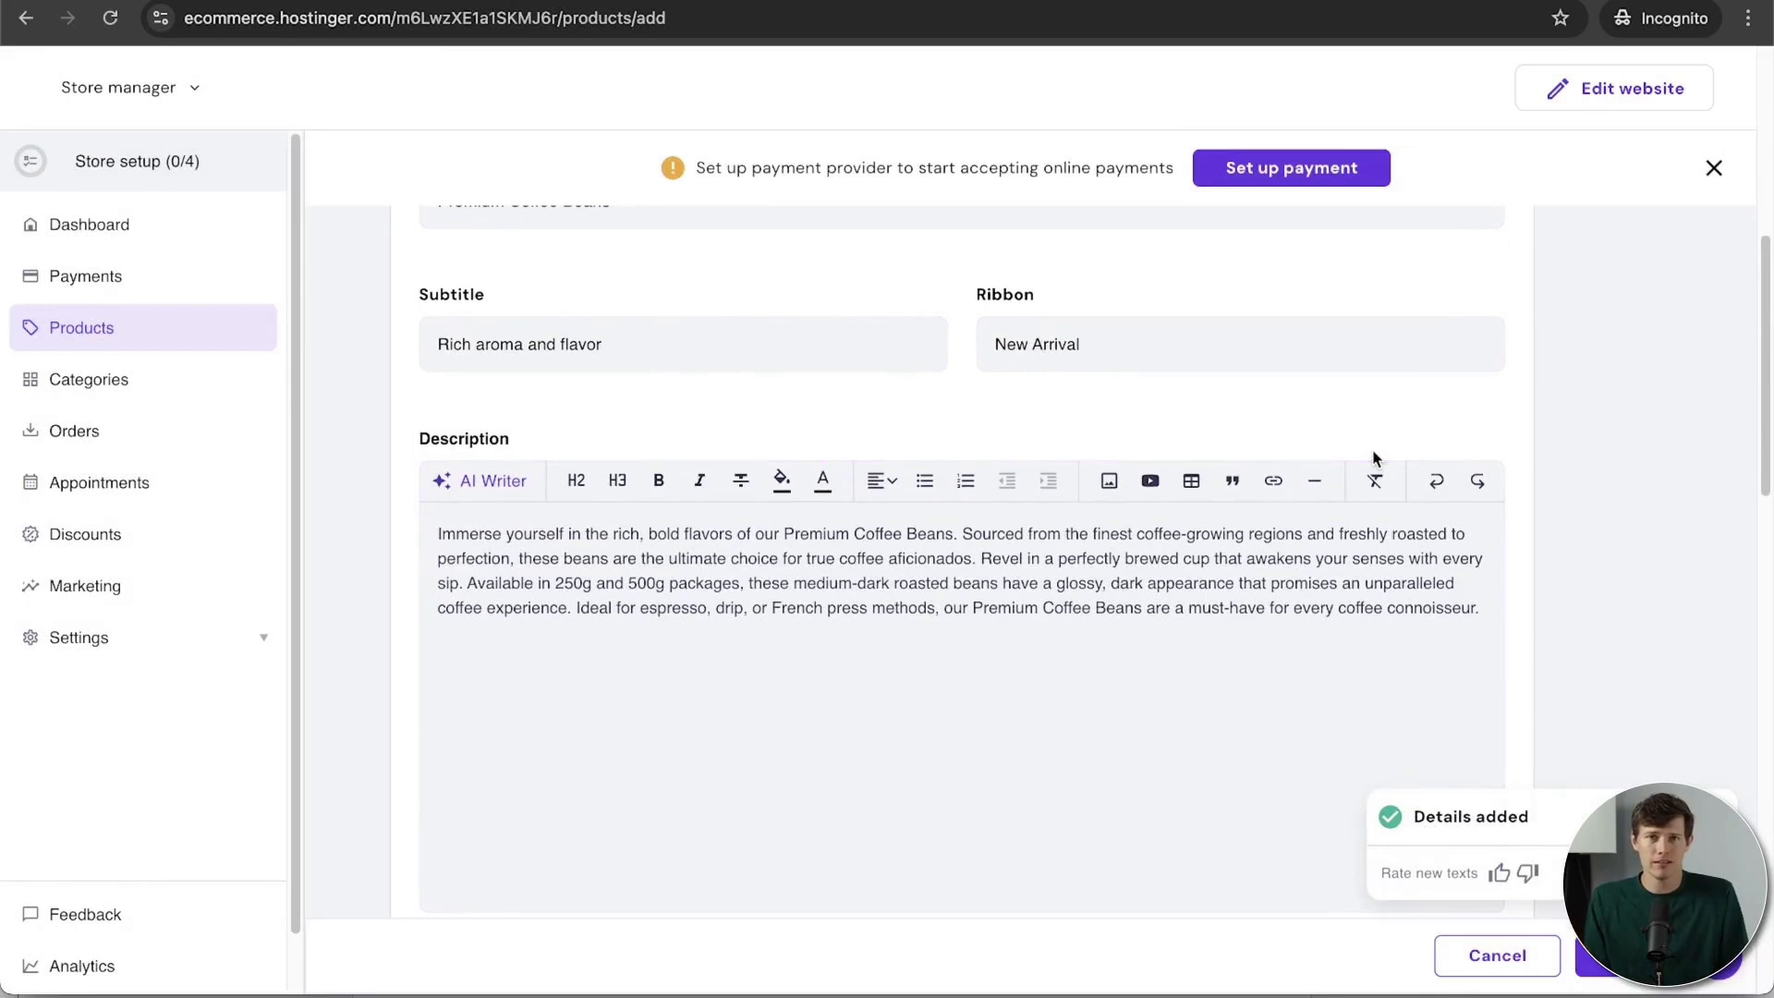
pyautogui.scroll(3, 1374, 459)
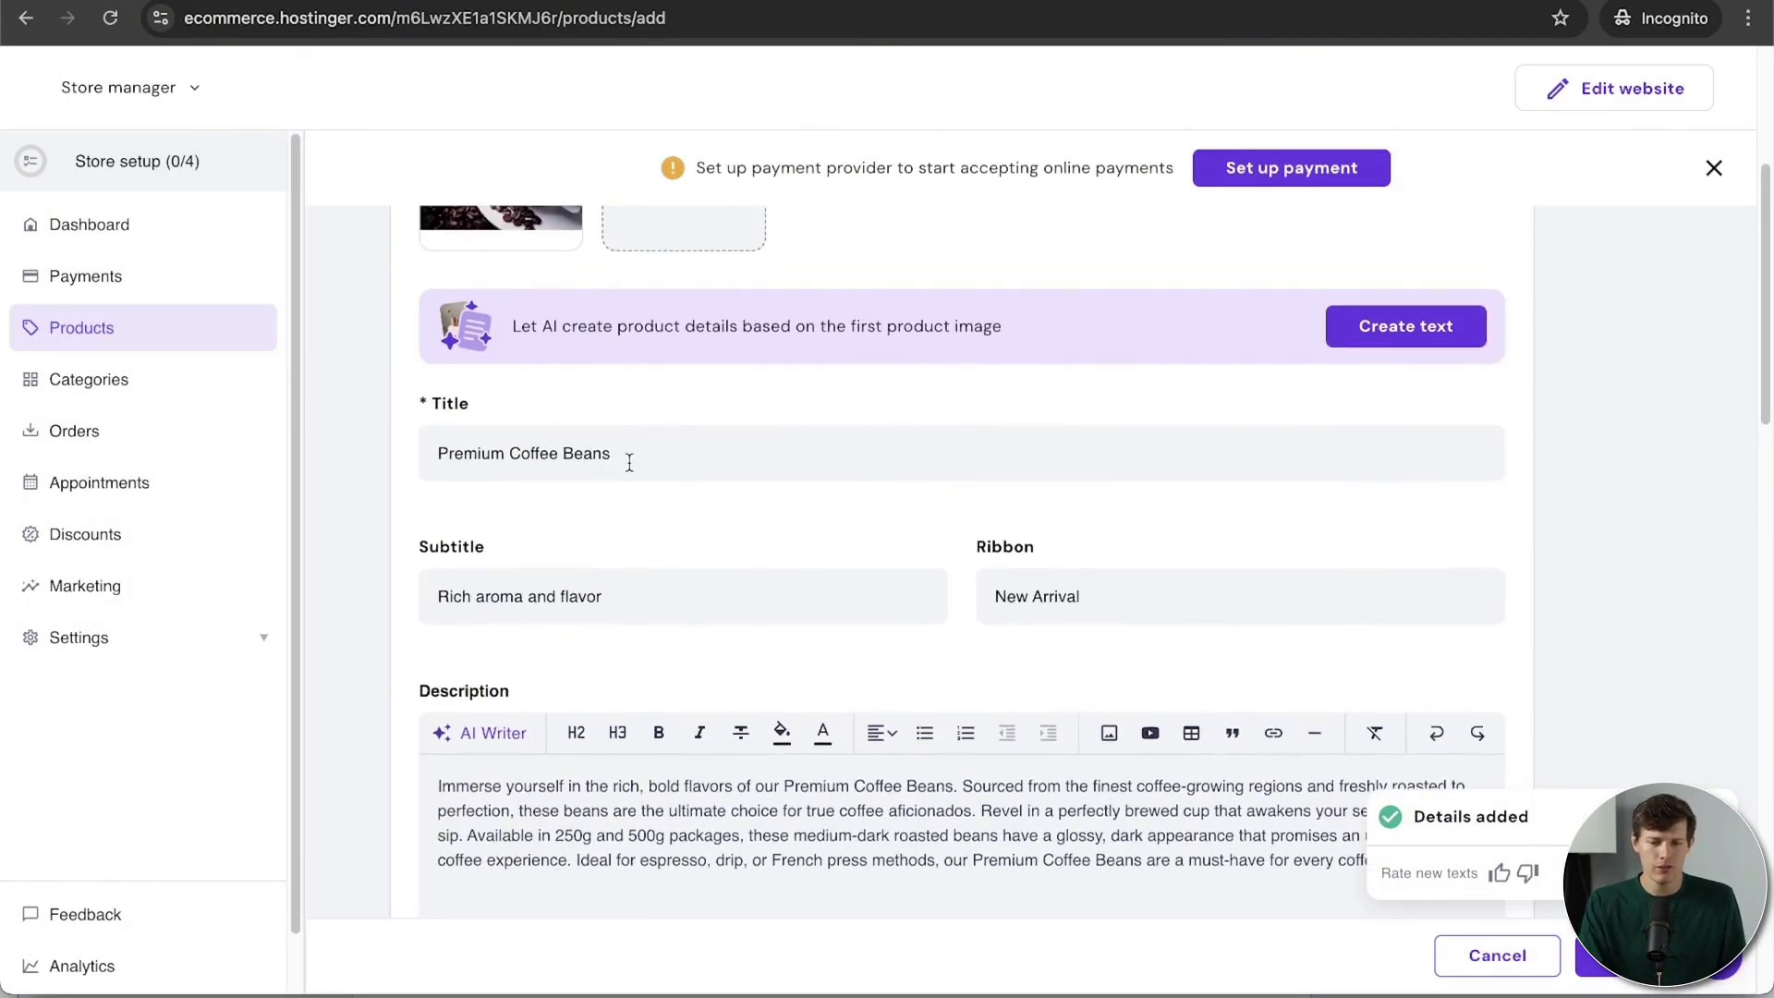
pyautogui.scroll(3, 582, 610)
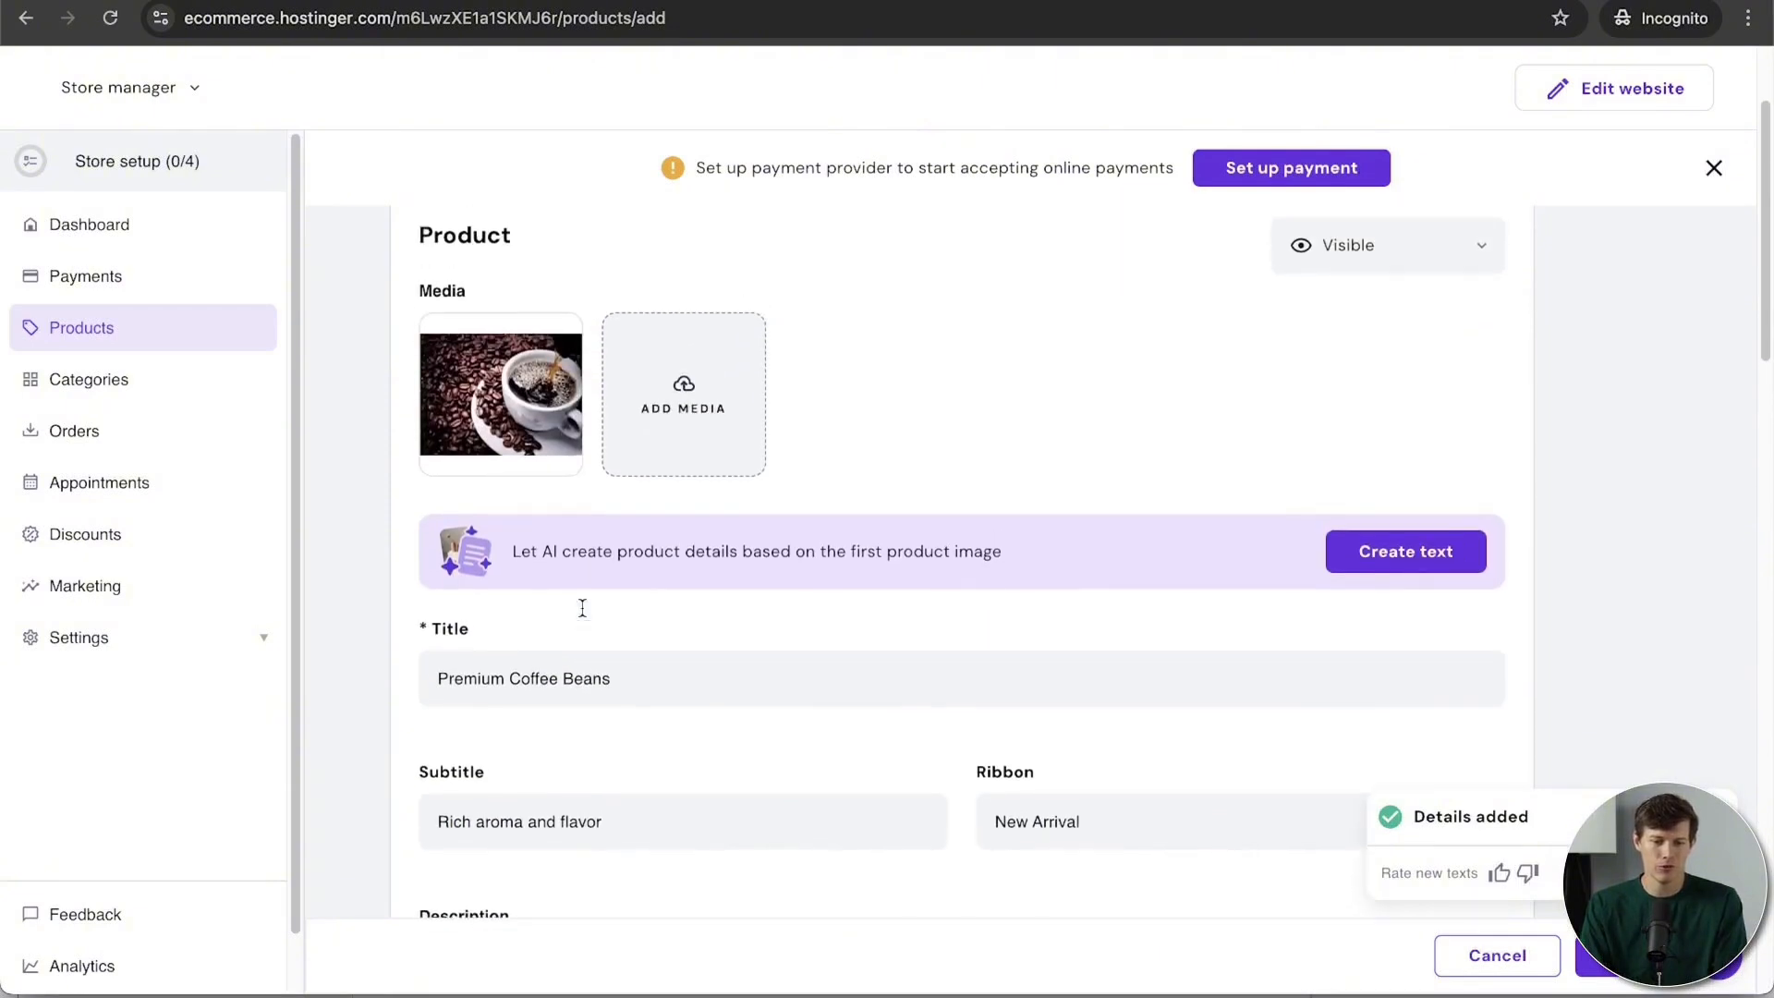
# Step: Prefix the product title with '1lb', briefly checking and closing the info section form
pyautogui.click(437, 691)
pyautogui.write('1lb')
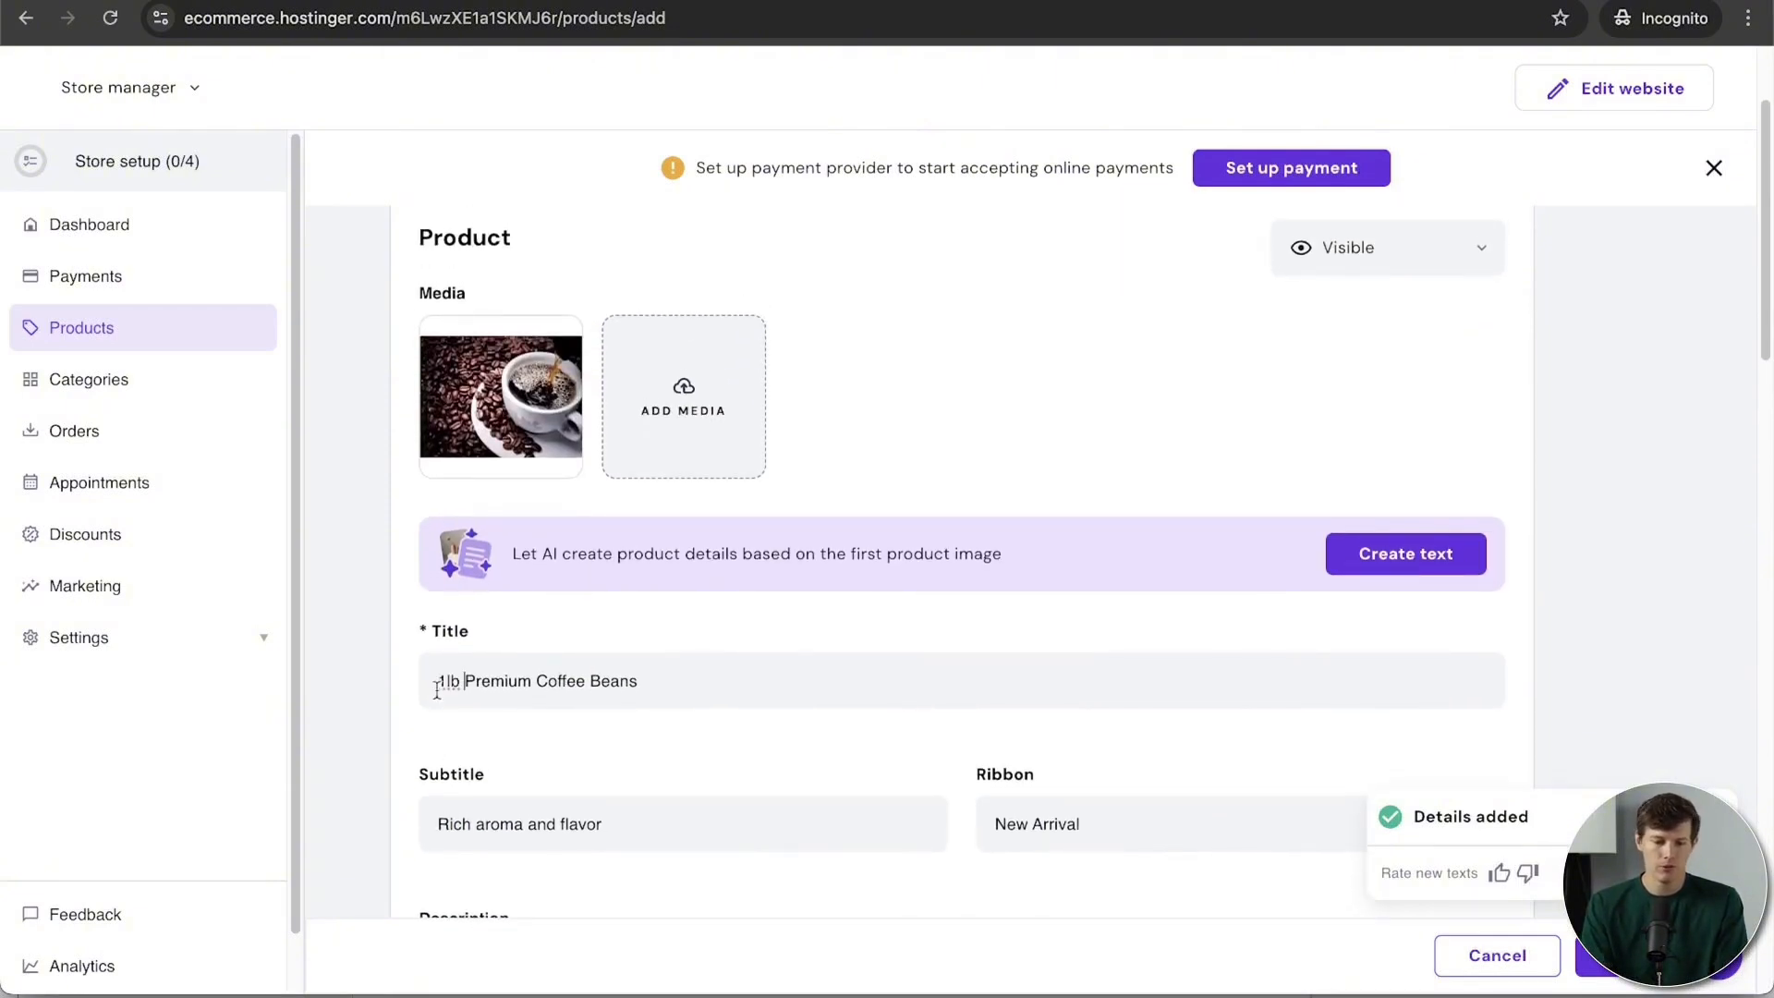
pyautogui.scroll(-8, 753, 709)
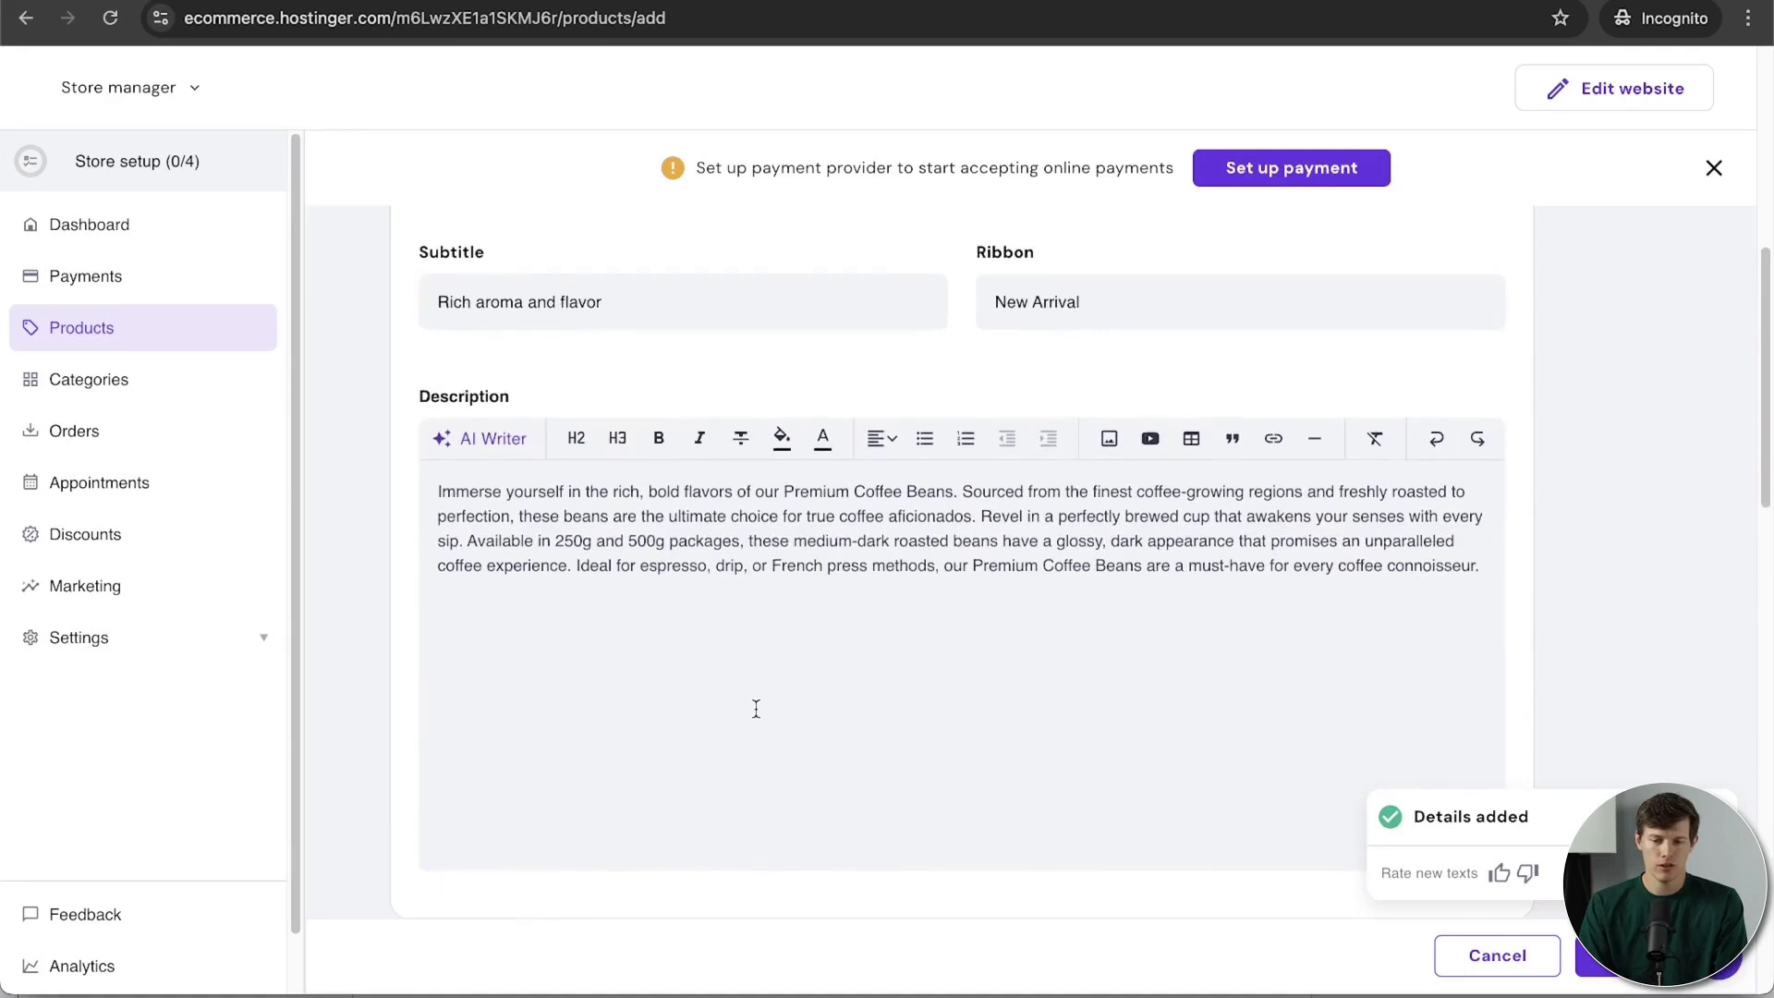
pyautogui.scroll(2, 873, 487)
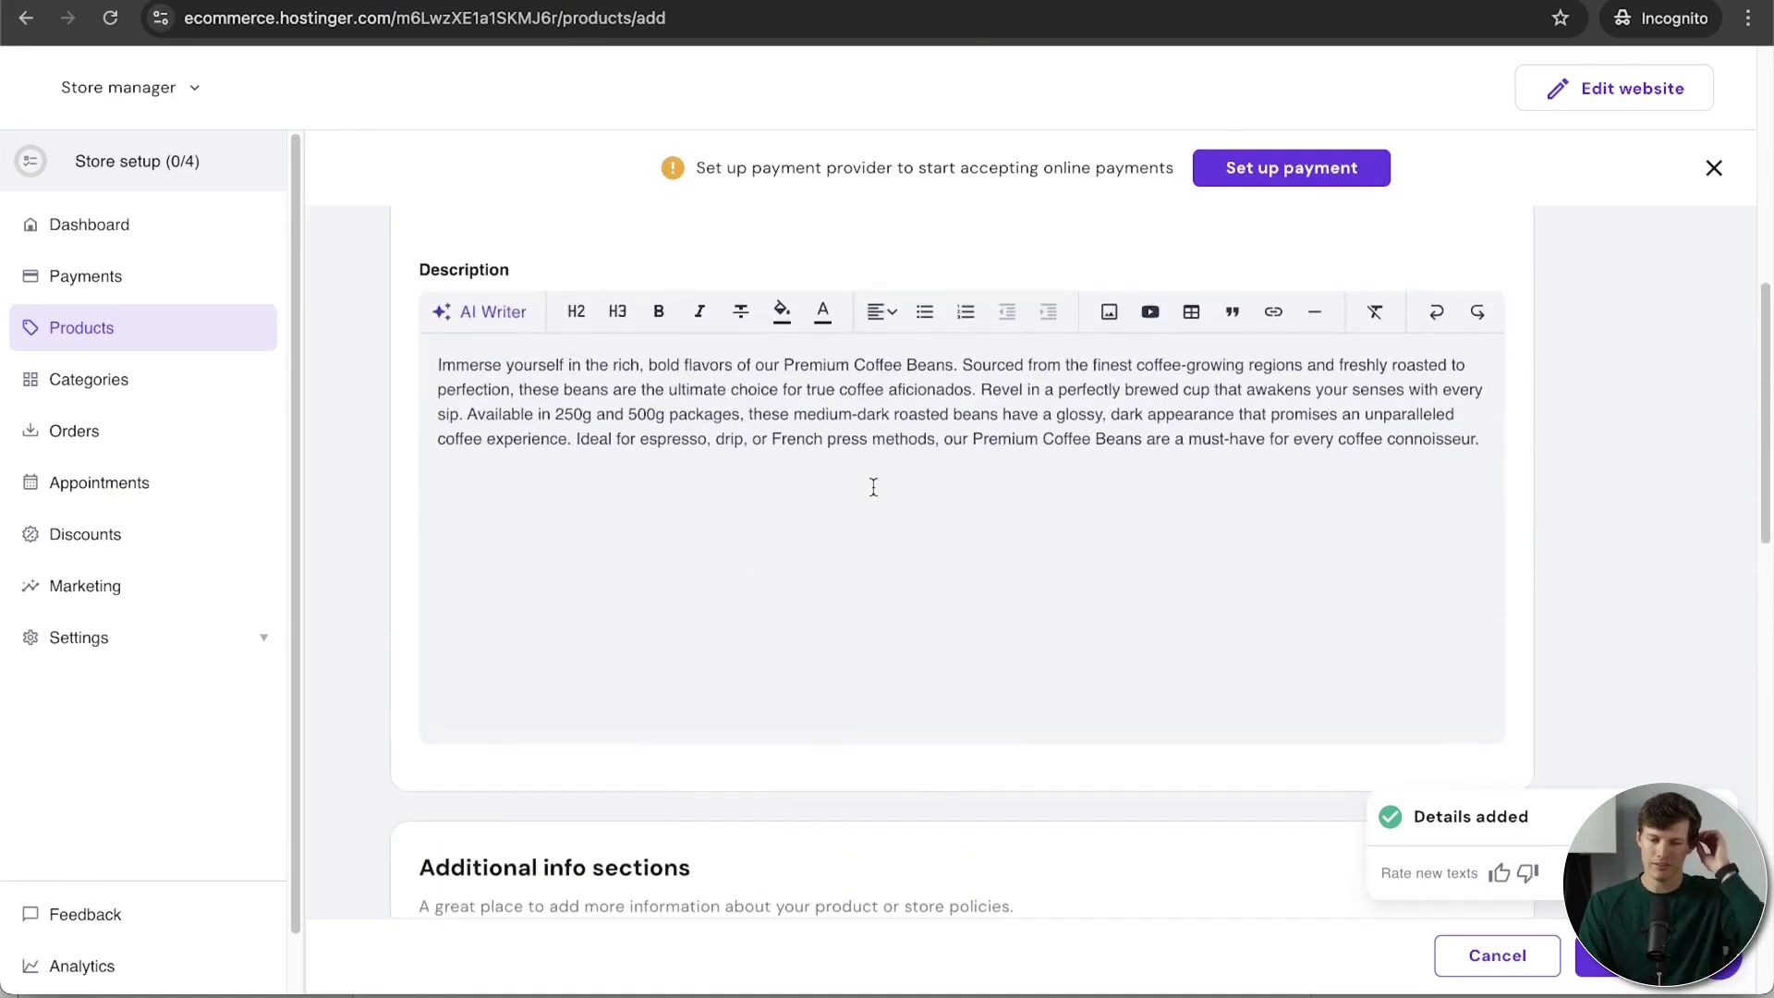
pyautogui.scroll(-6, 550, 406)
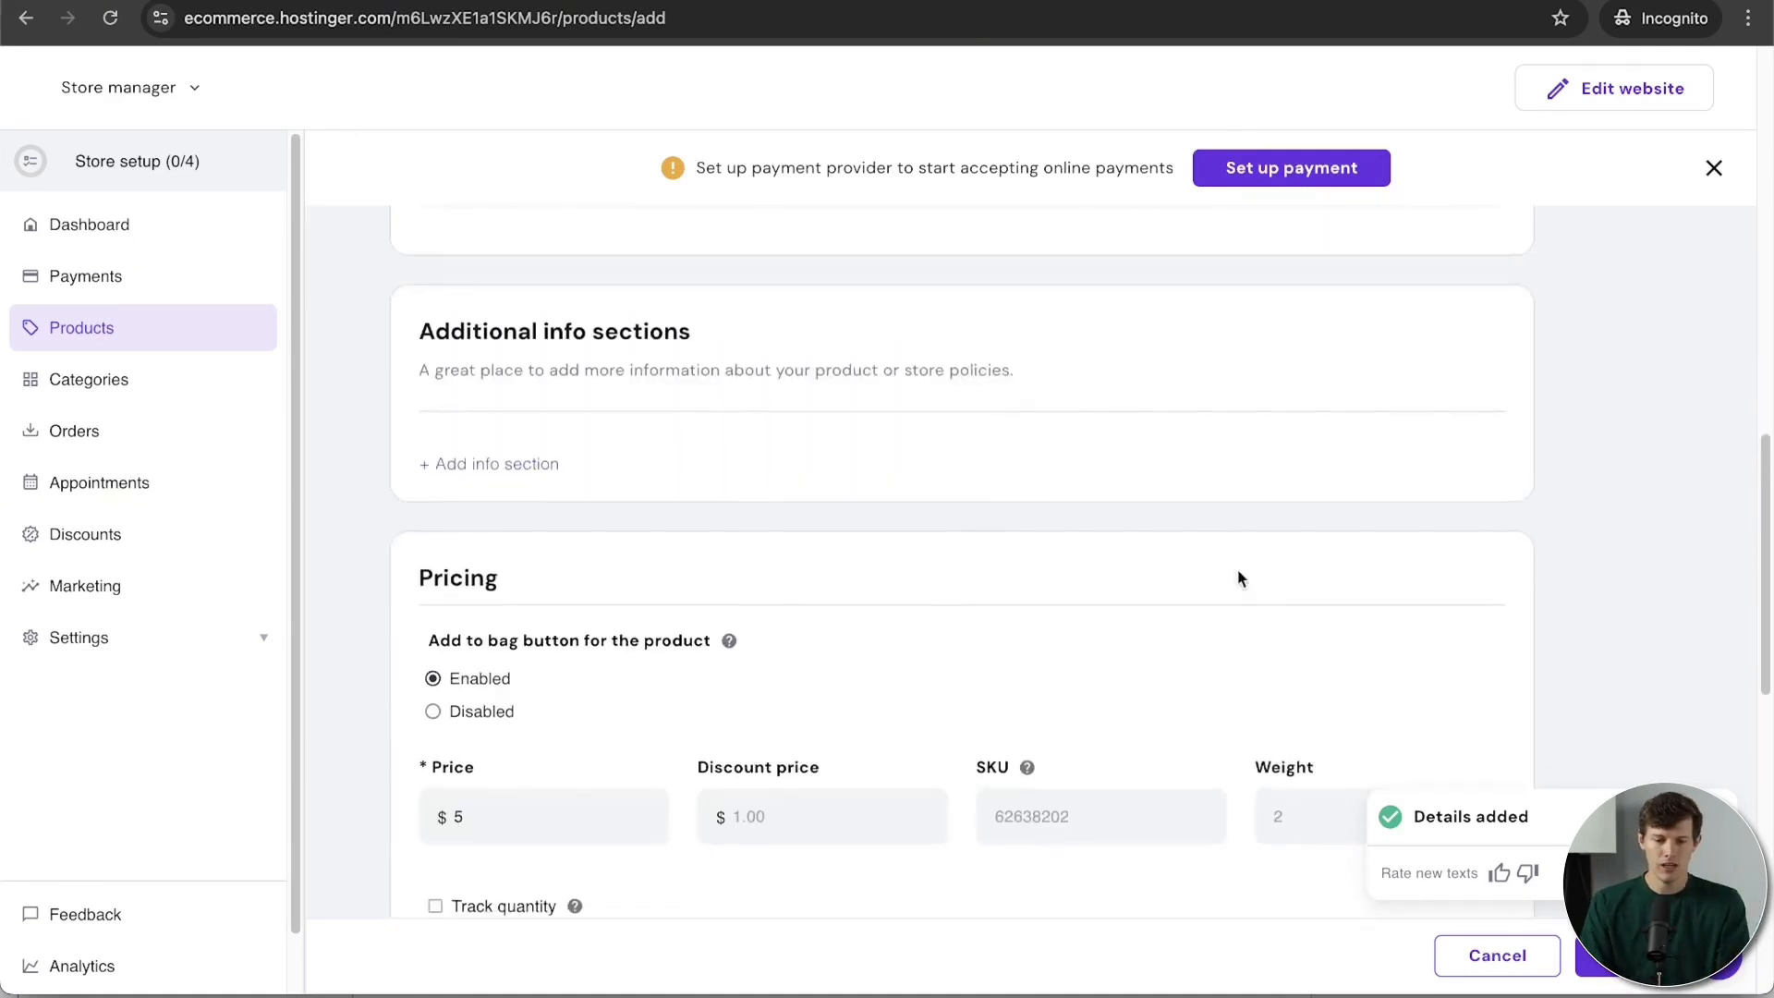
pyautogui.scroll(1, 1240, 579)
pyautogui.click(524, 488)
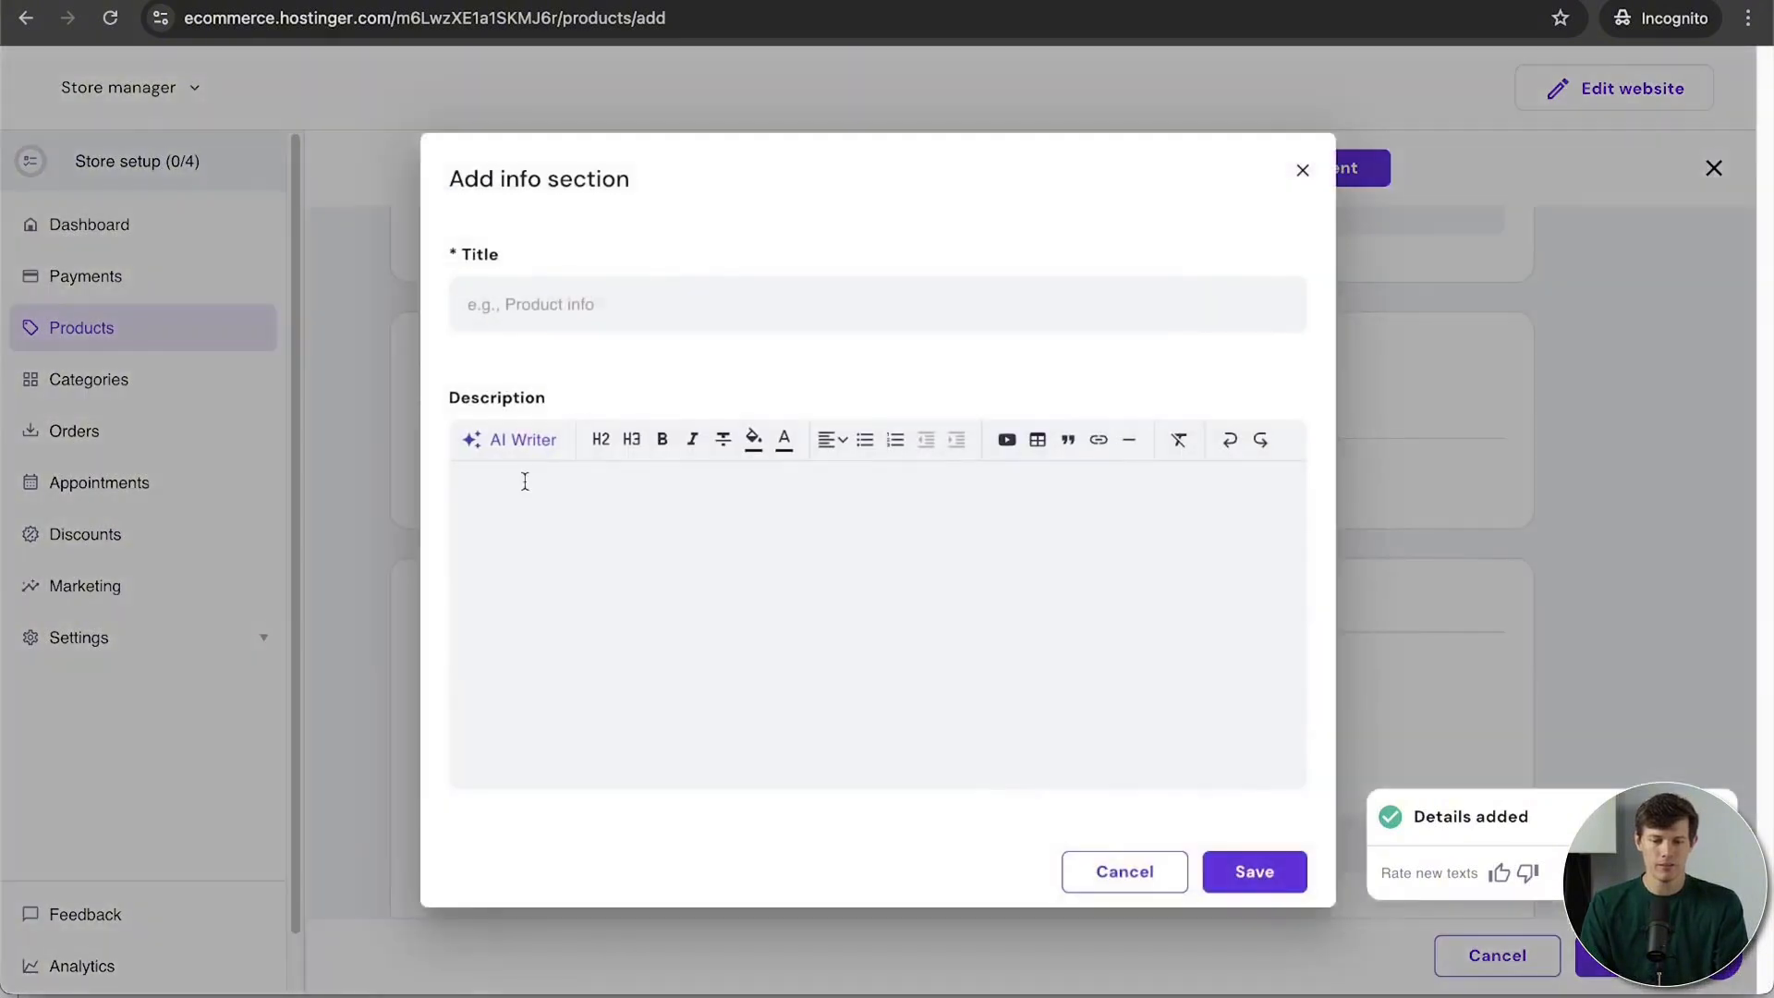
pyautogui.click(1303, 185)
pyautogui.scroll(-4, 1156, 582)
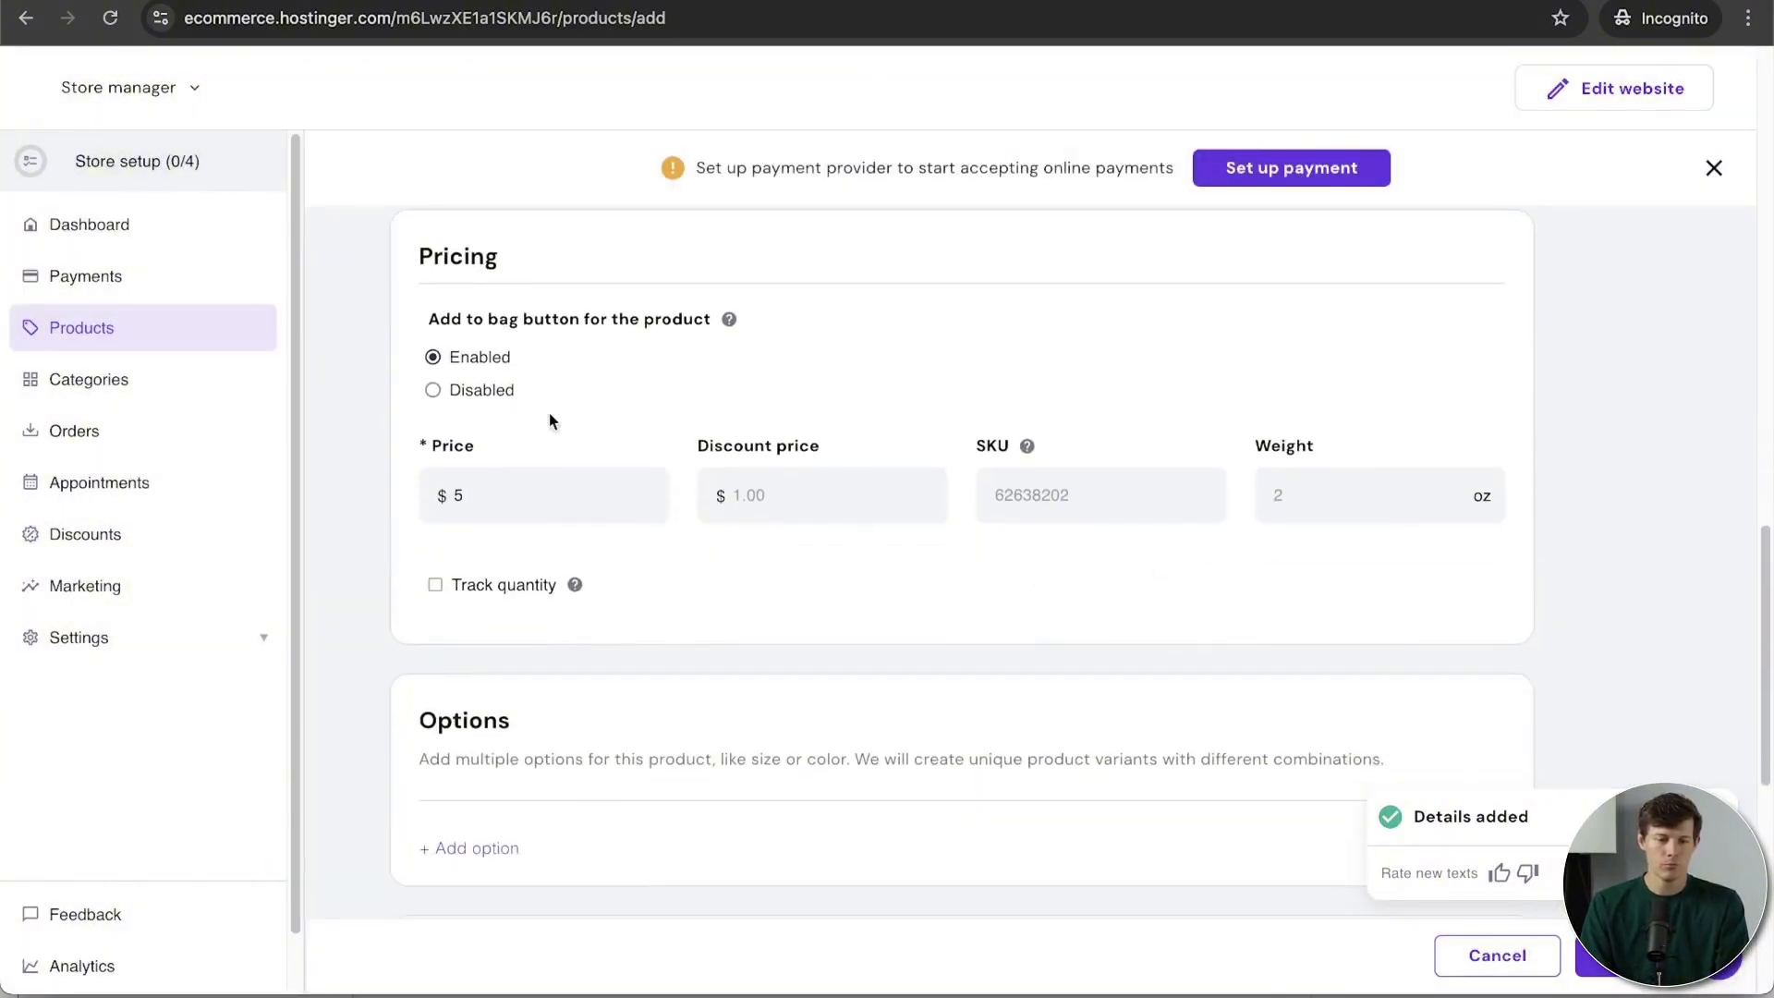
# Step: Change the price from 5 to 8 and enter a discount price of 7.57
pyautogui.press('BackSpace')
pyautogui.write('8')
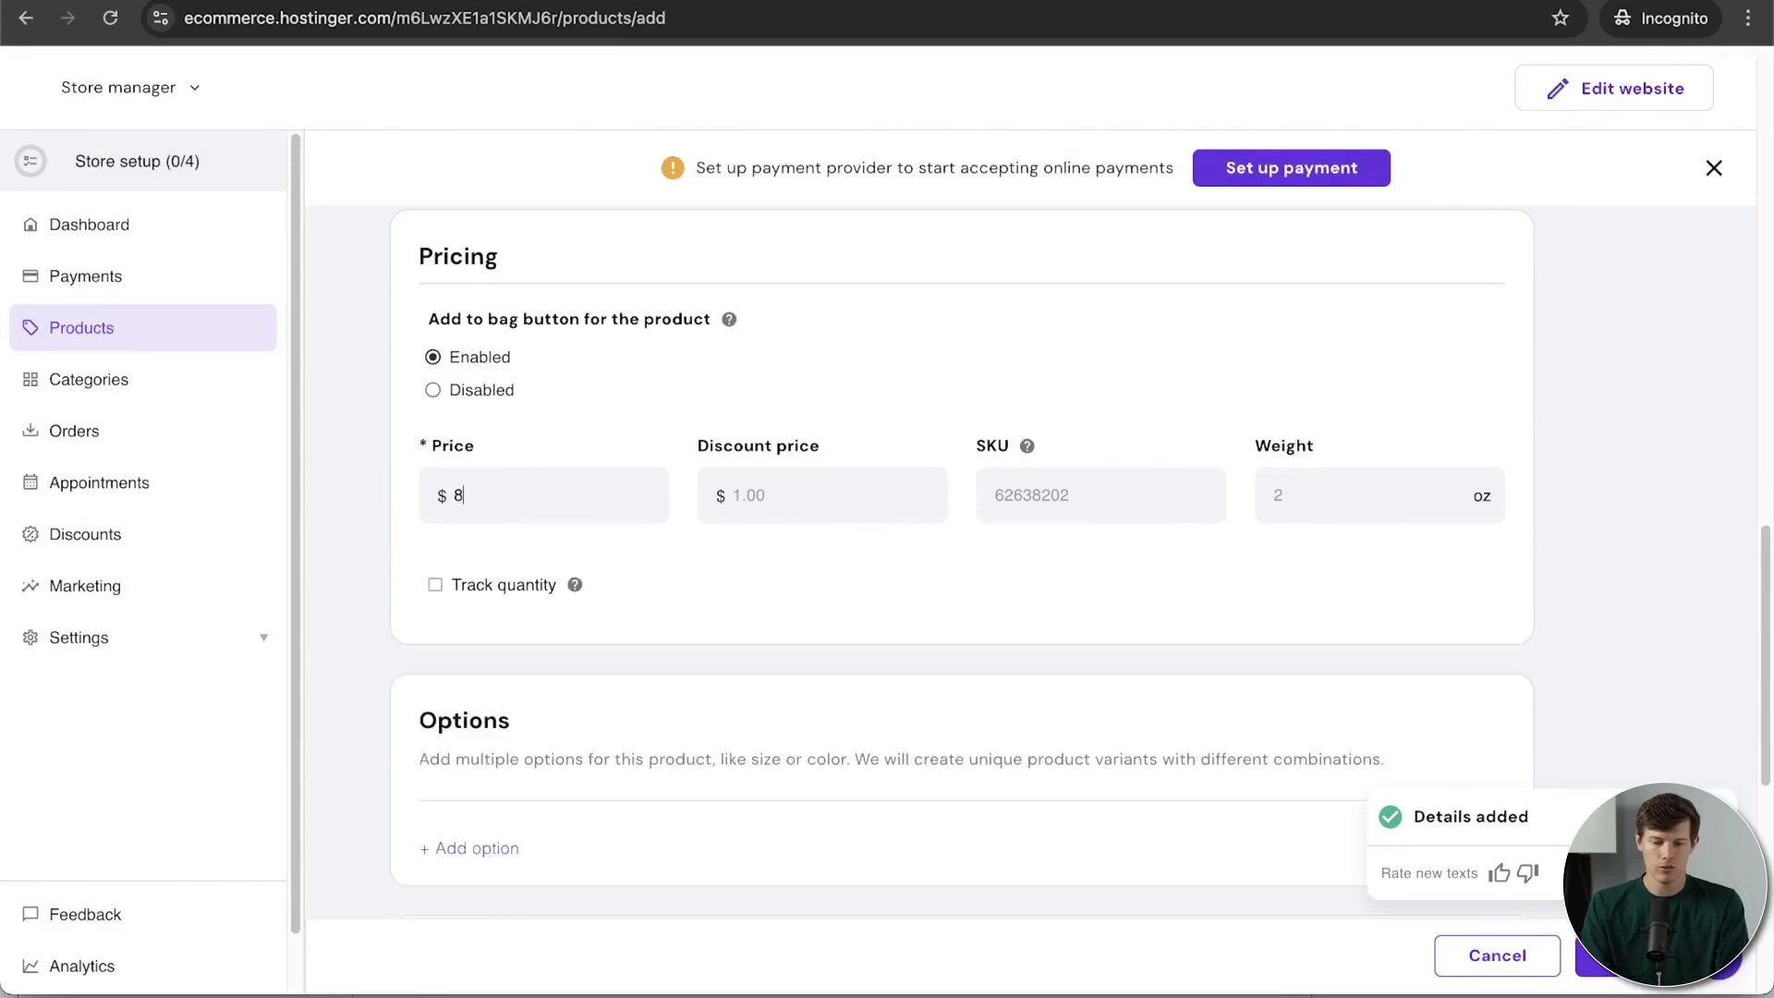
pyautogui.click(777, 487)
pyautogui.write('7')
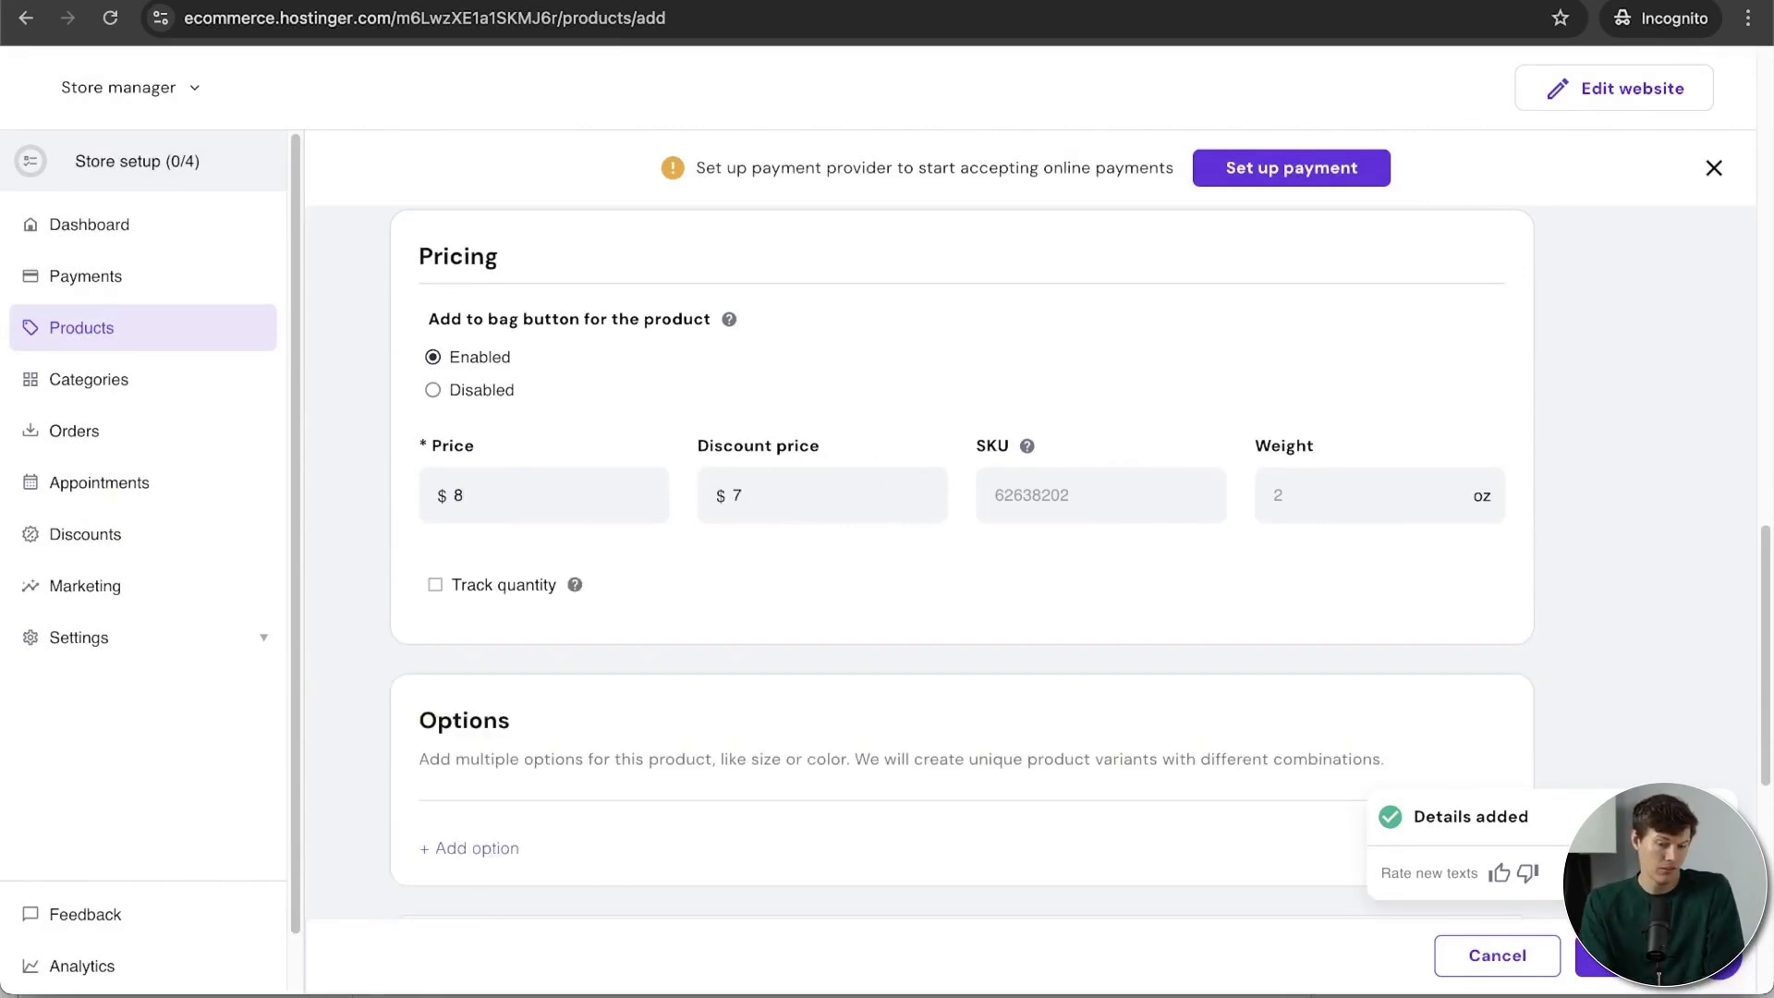
pyautogui.write('.57')
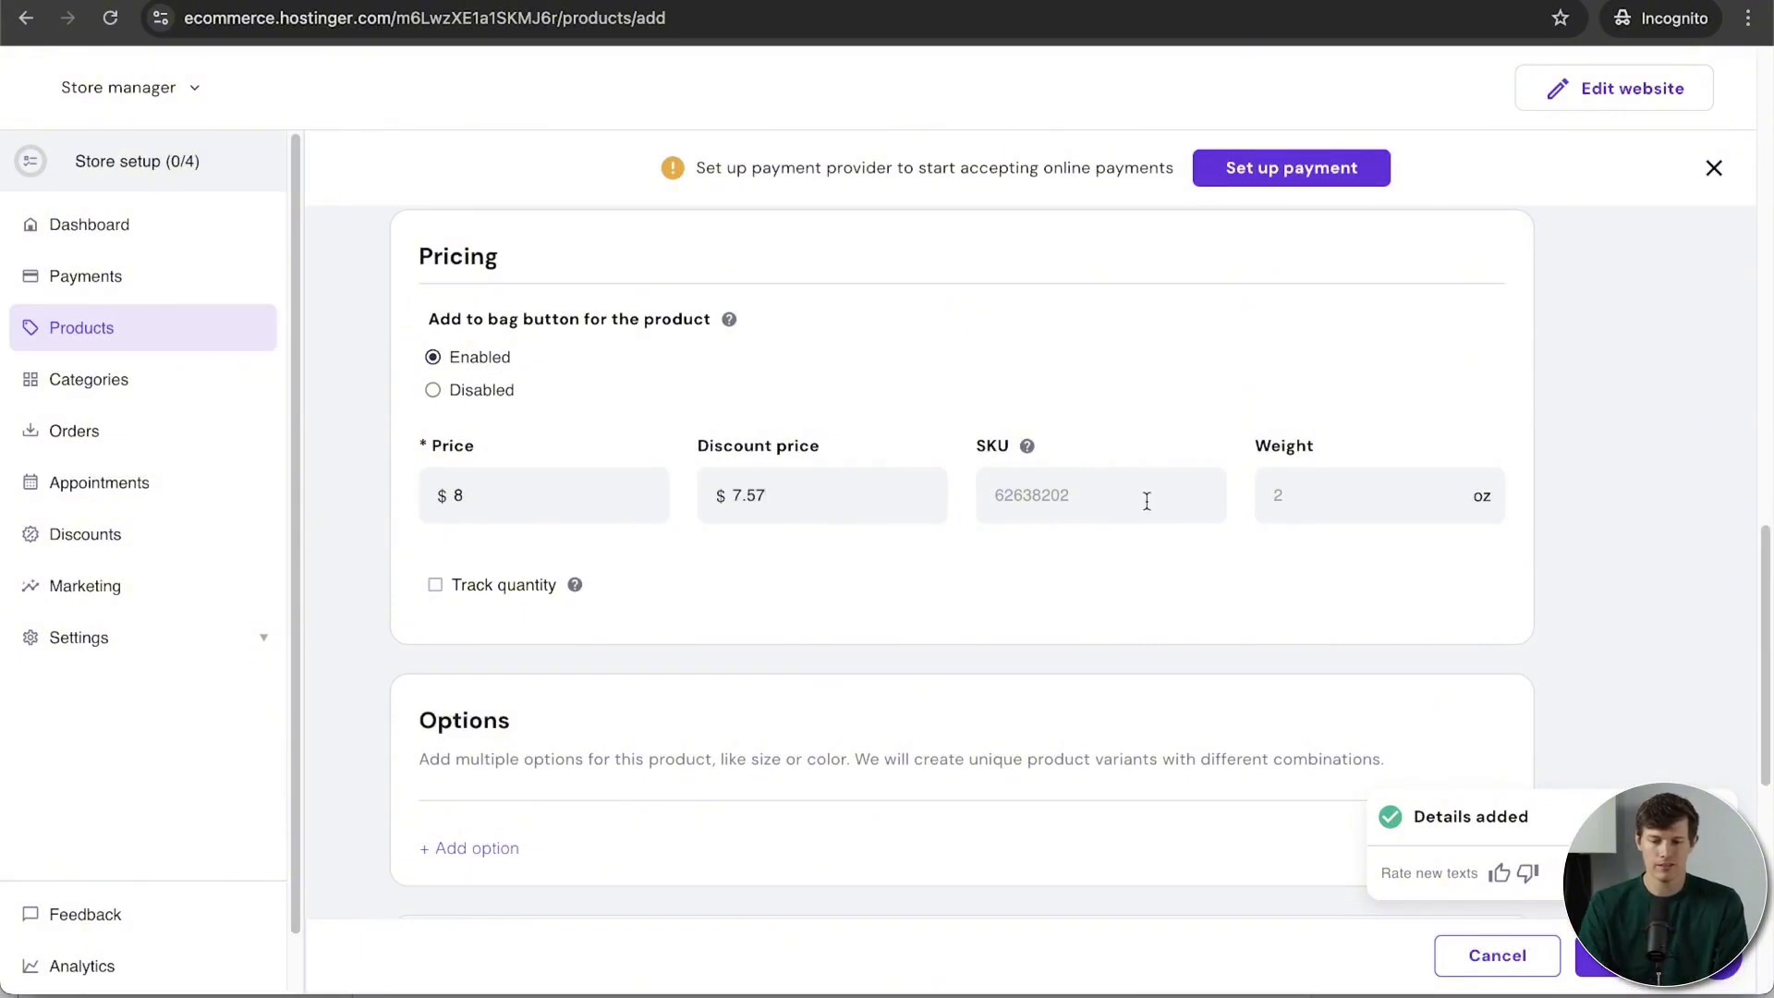
pyautogui.write('10001')
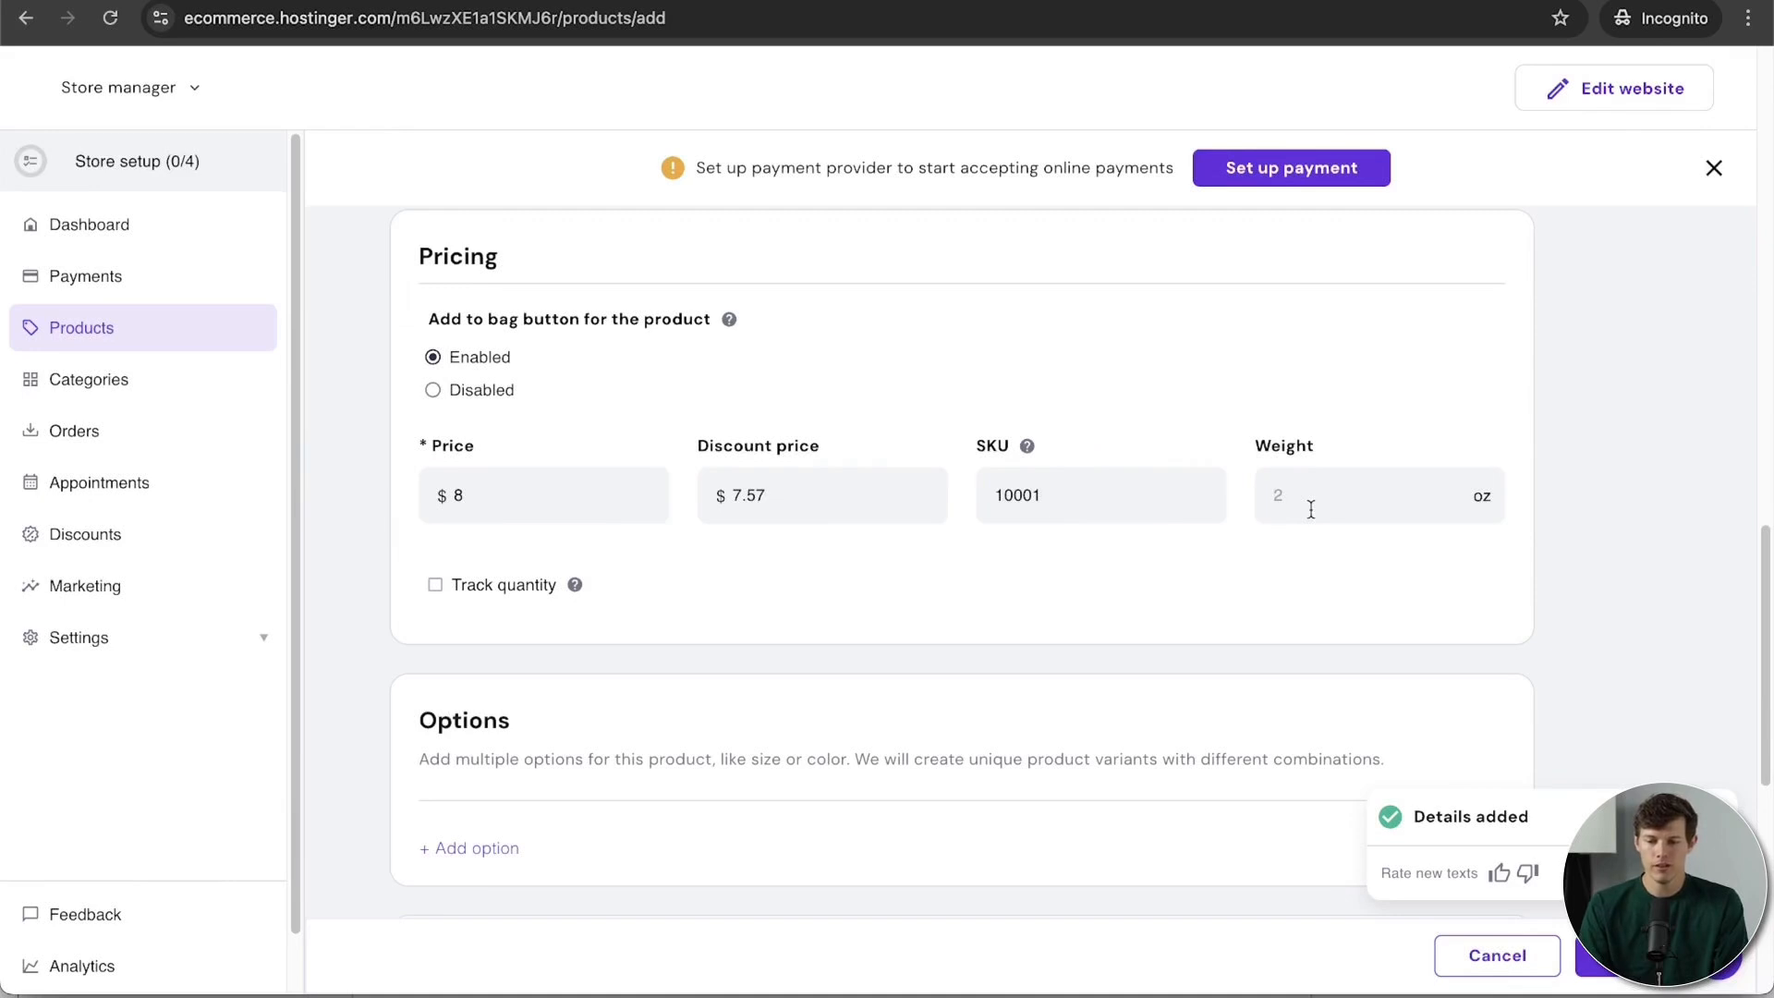
pyautogui.write('6')
pyautogui.scroll(-1, 1211, 591)
# Step: Add a Size option with choices 1lb, 2lb and 4lb and save it
pyautogui.click(476, 737)
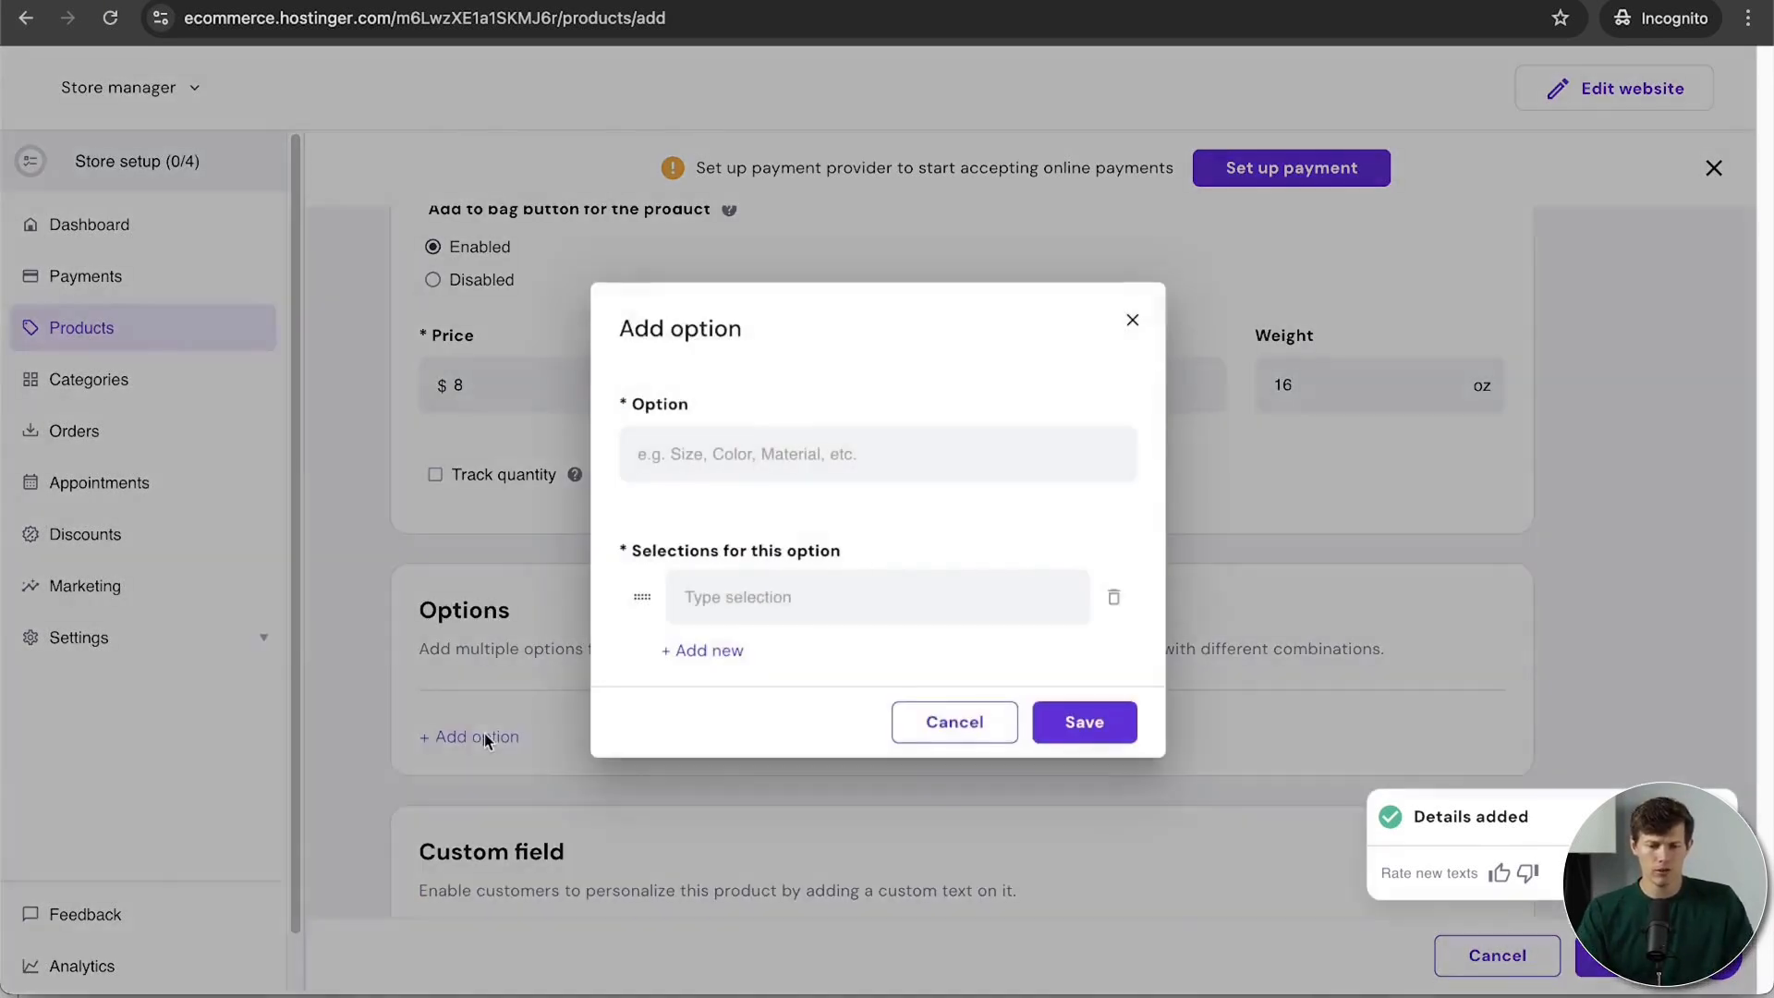
pyautogui.write('Size')
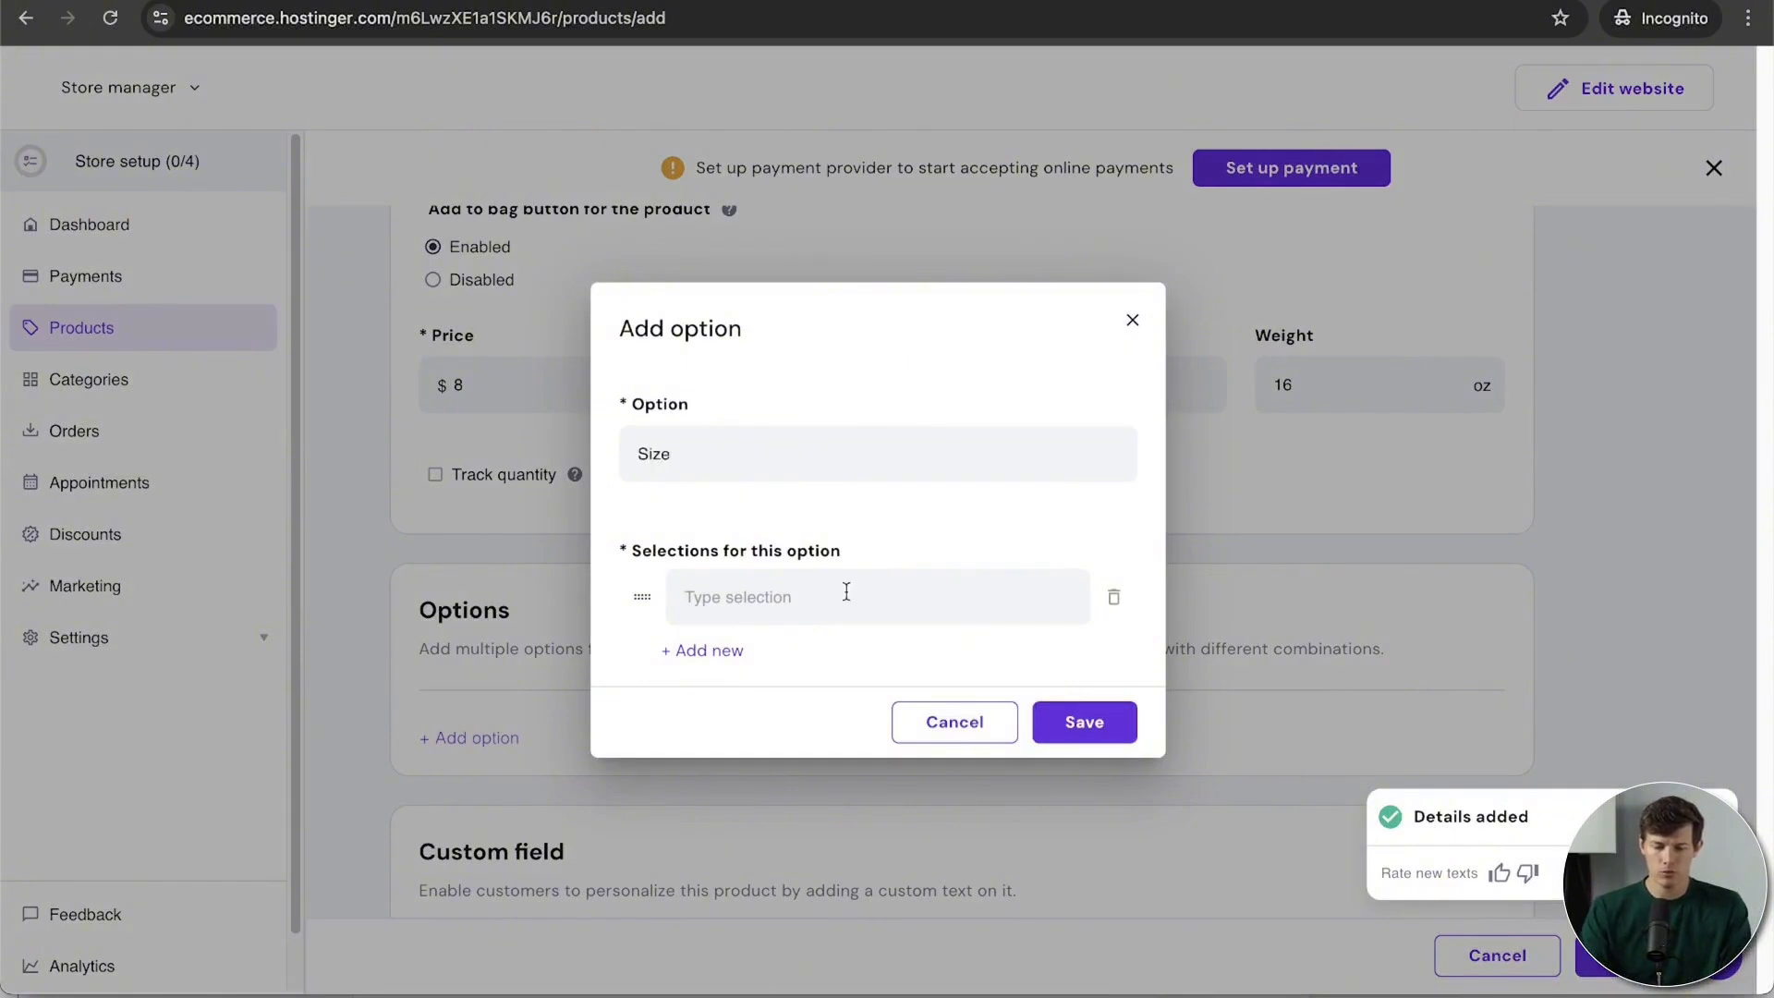
pyautogui.click(846, 591)
pyautogui.write('1lb')
pyautogui.click(710, 658)
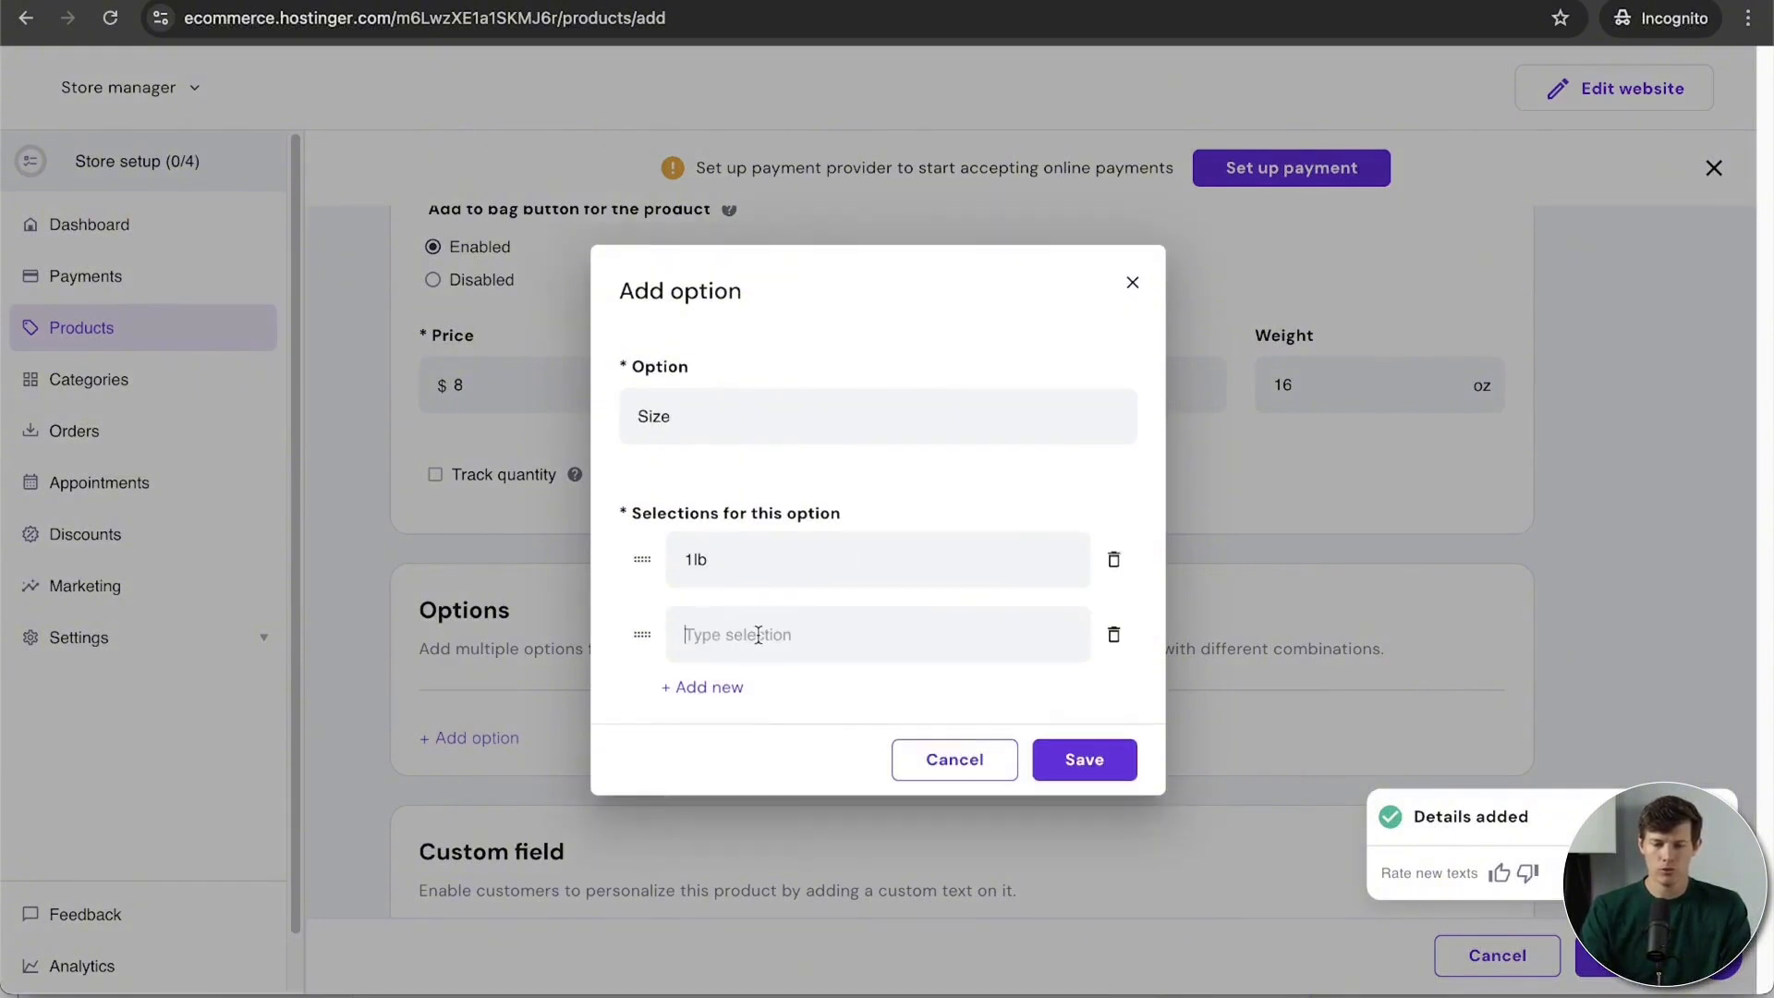
pyautogui.write('2lb')
pyautogui.press('Return')
pyautogui.write('4lb')
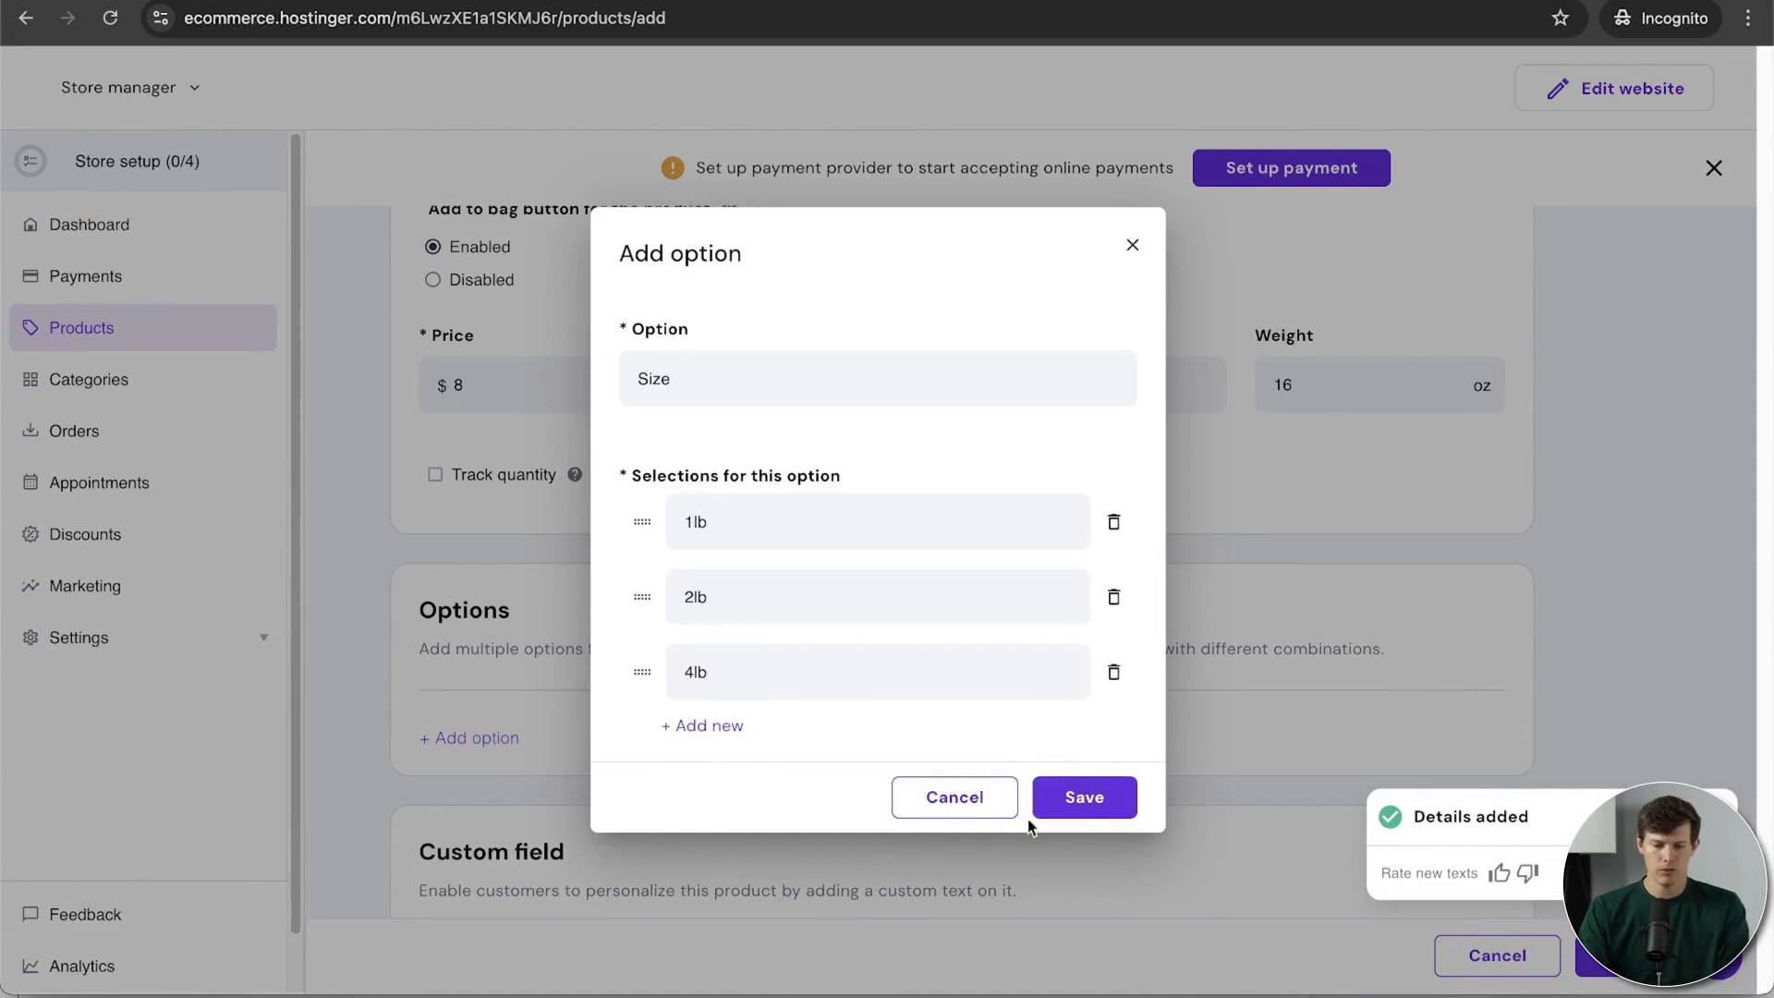
pyautogui.click(1075, 813)
pyautogui.scroll(1, 1205, 811)
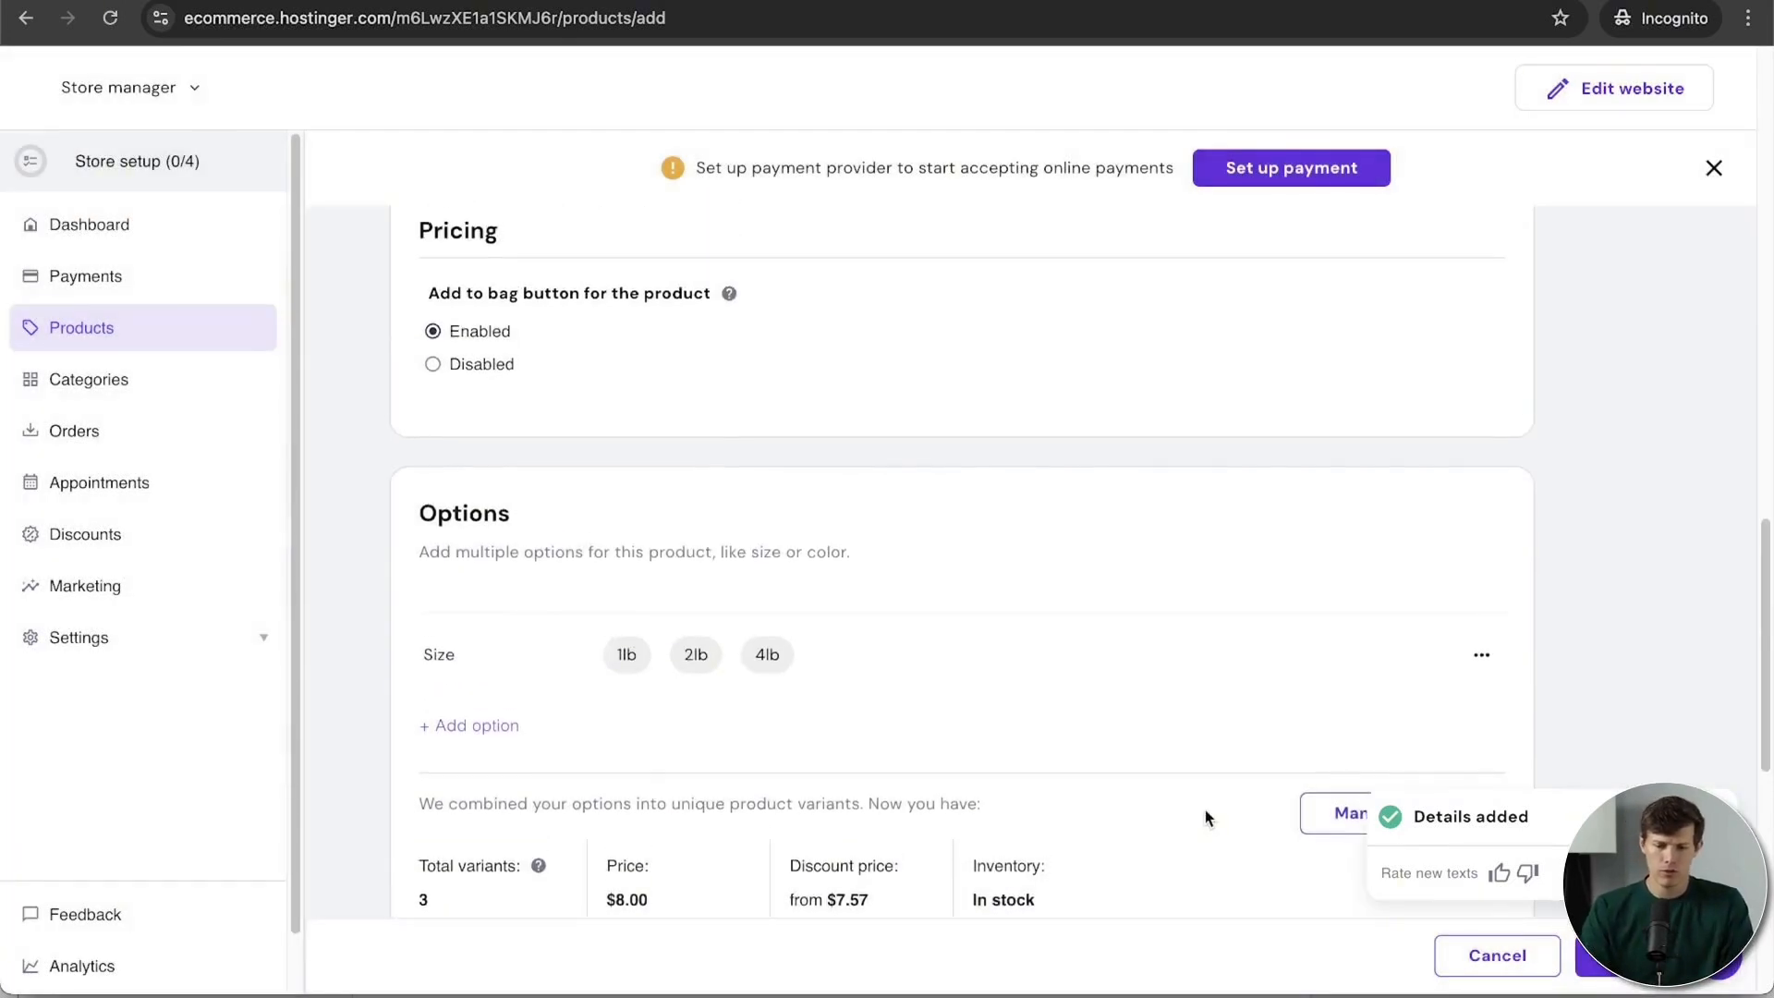
pyautogui.scroll(1, 1205, 810)
pyautogui.scroll(-5, 1205, 810)
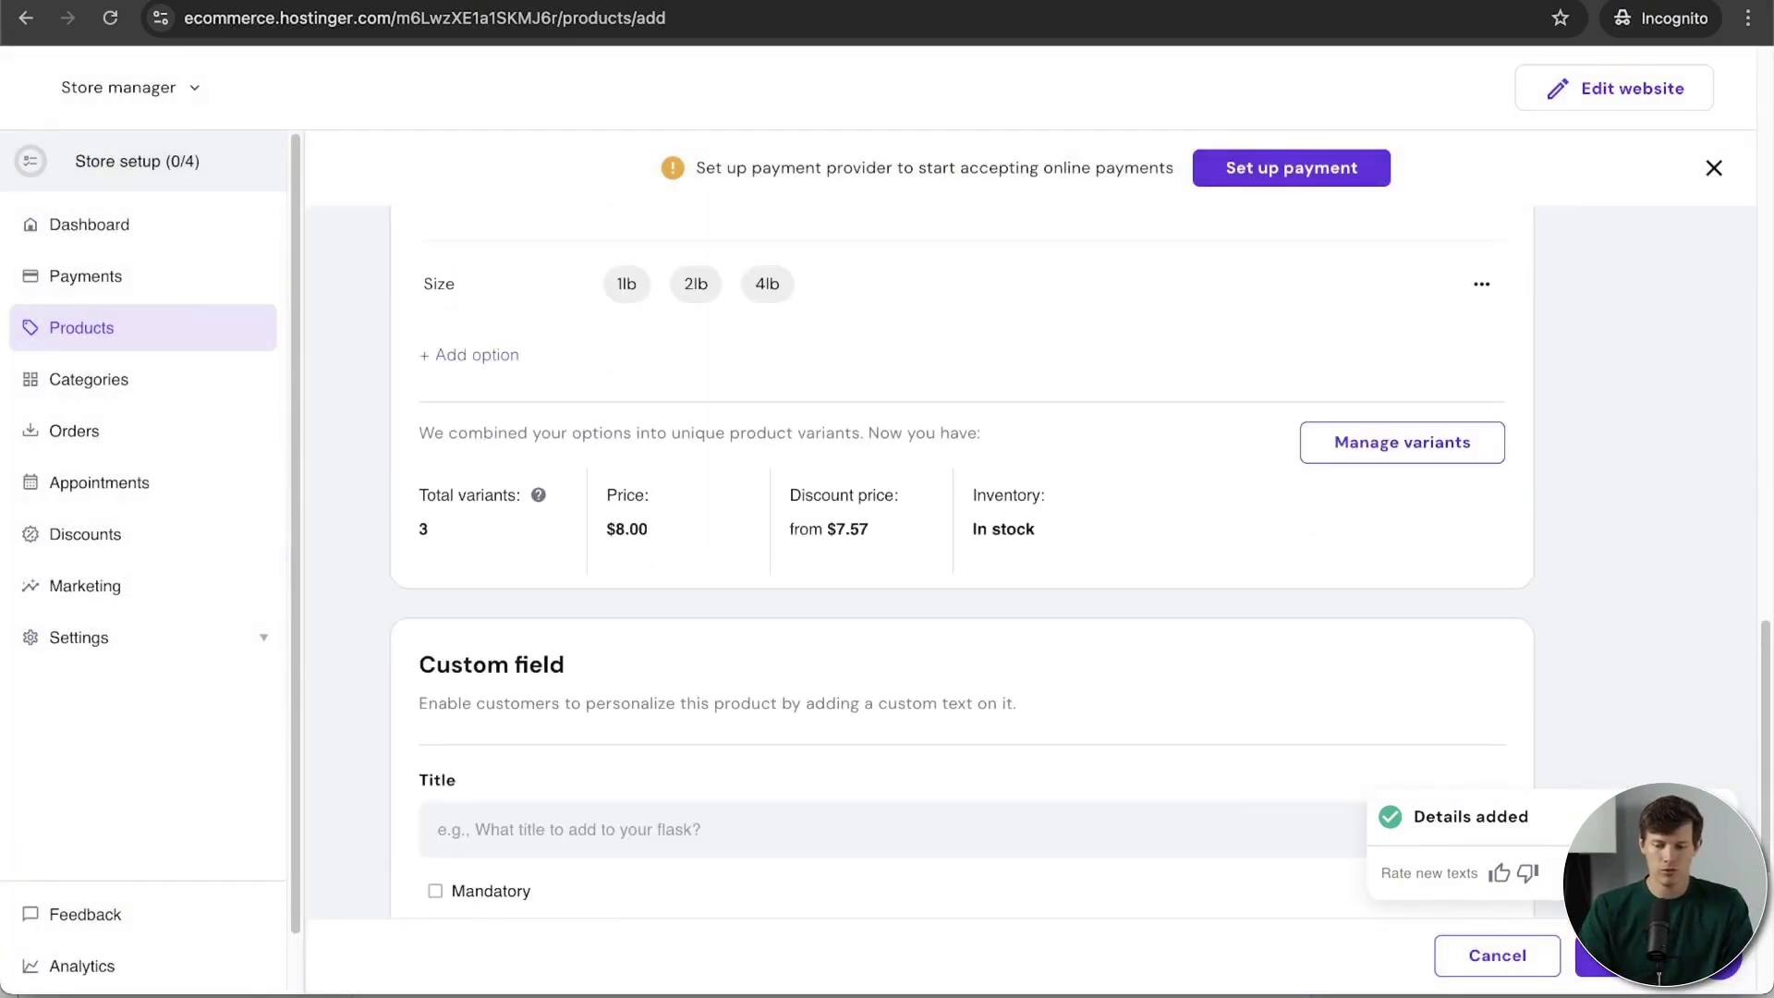
pyautogui.scroll(-4, 934, 694)
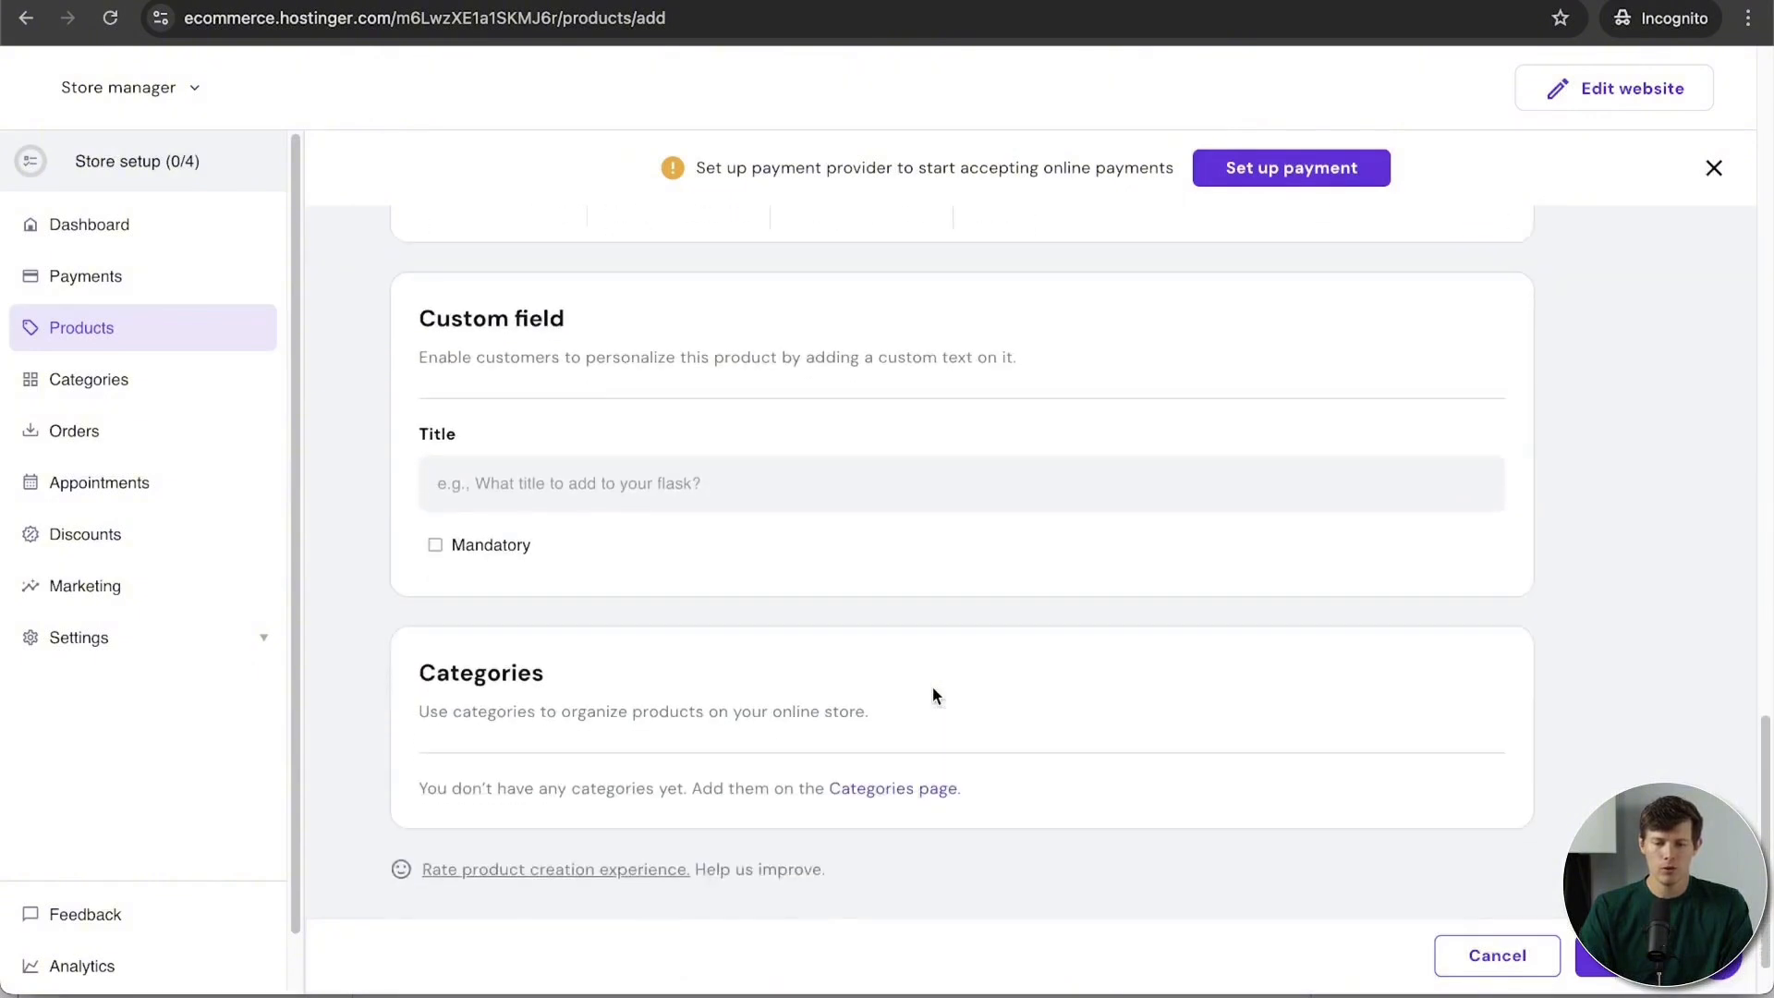
# Step: Paste 'Custom card (if sending as a gift) - enter the recipient's name' as the custom field title
pyautogui.click(514, 441)
pyautogui.write("Custom card (if sending as a gift) - enter the recipient's name")
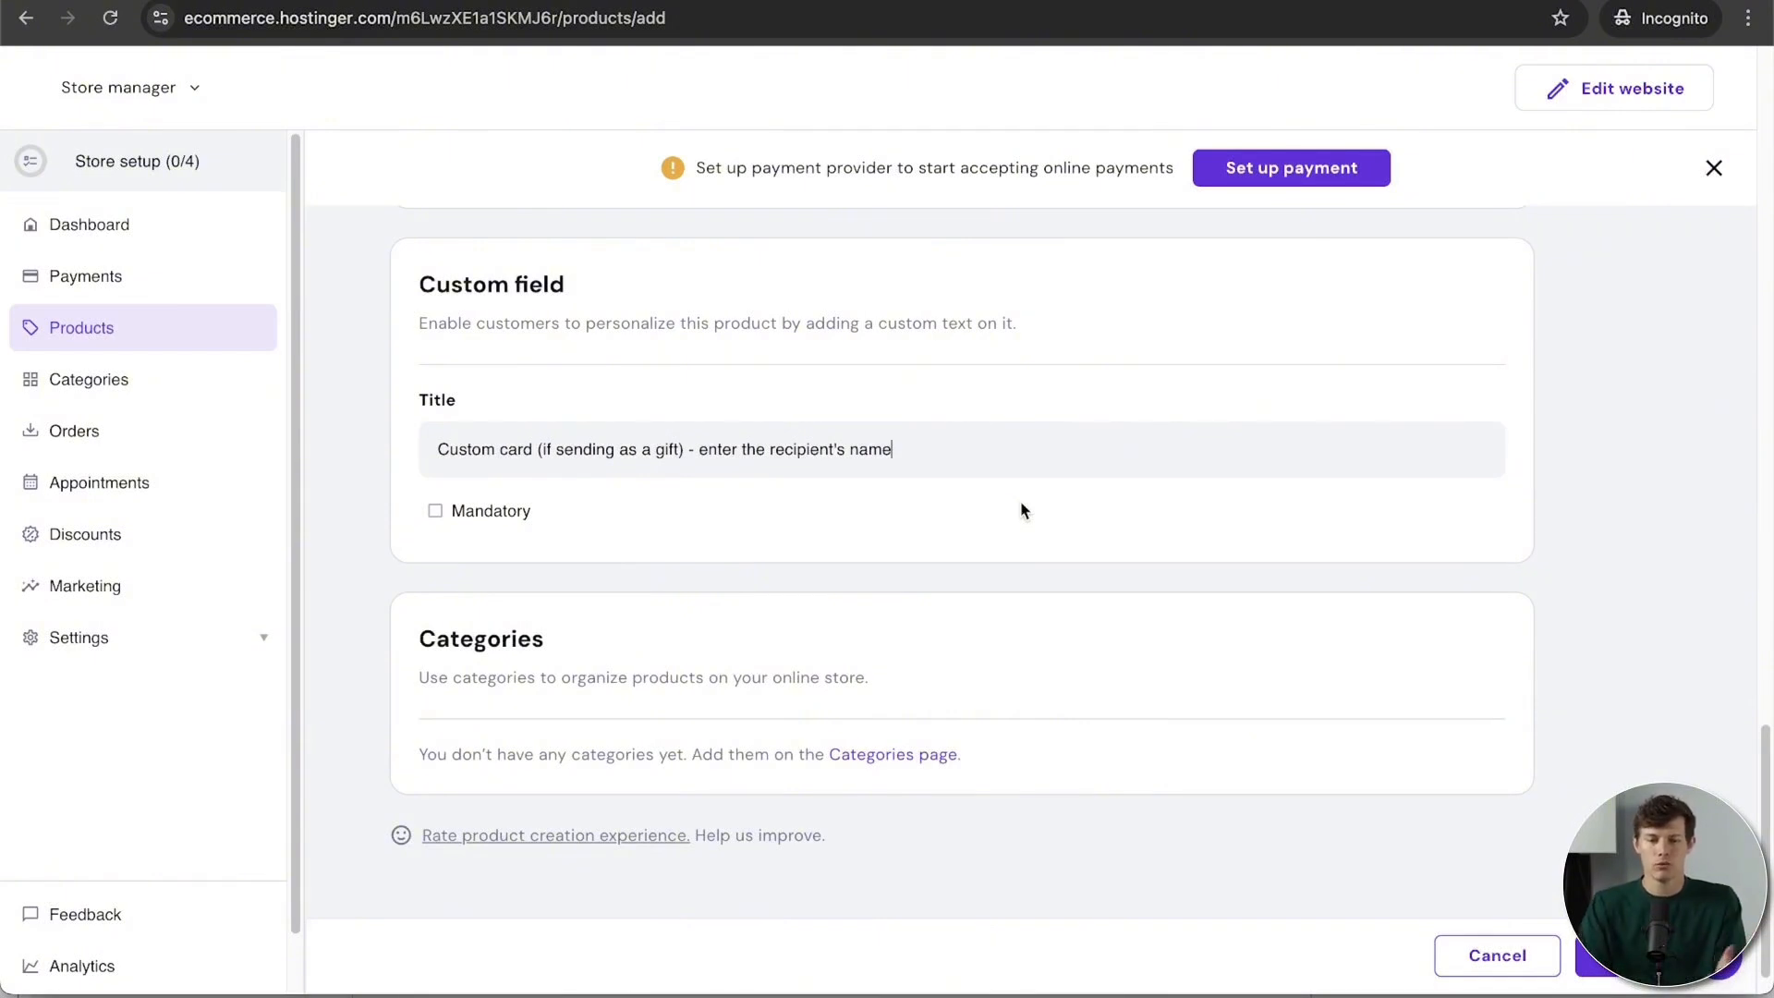
pyautogui.scroll(-1, 987, 712)
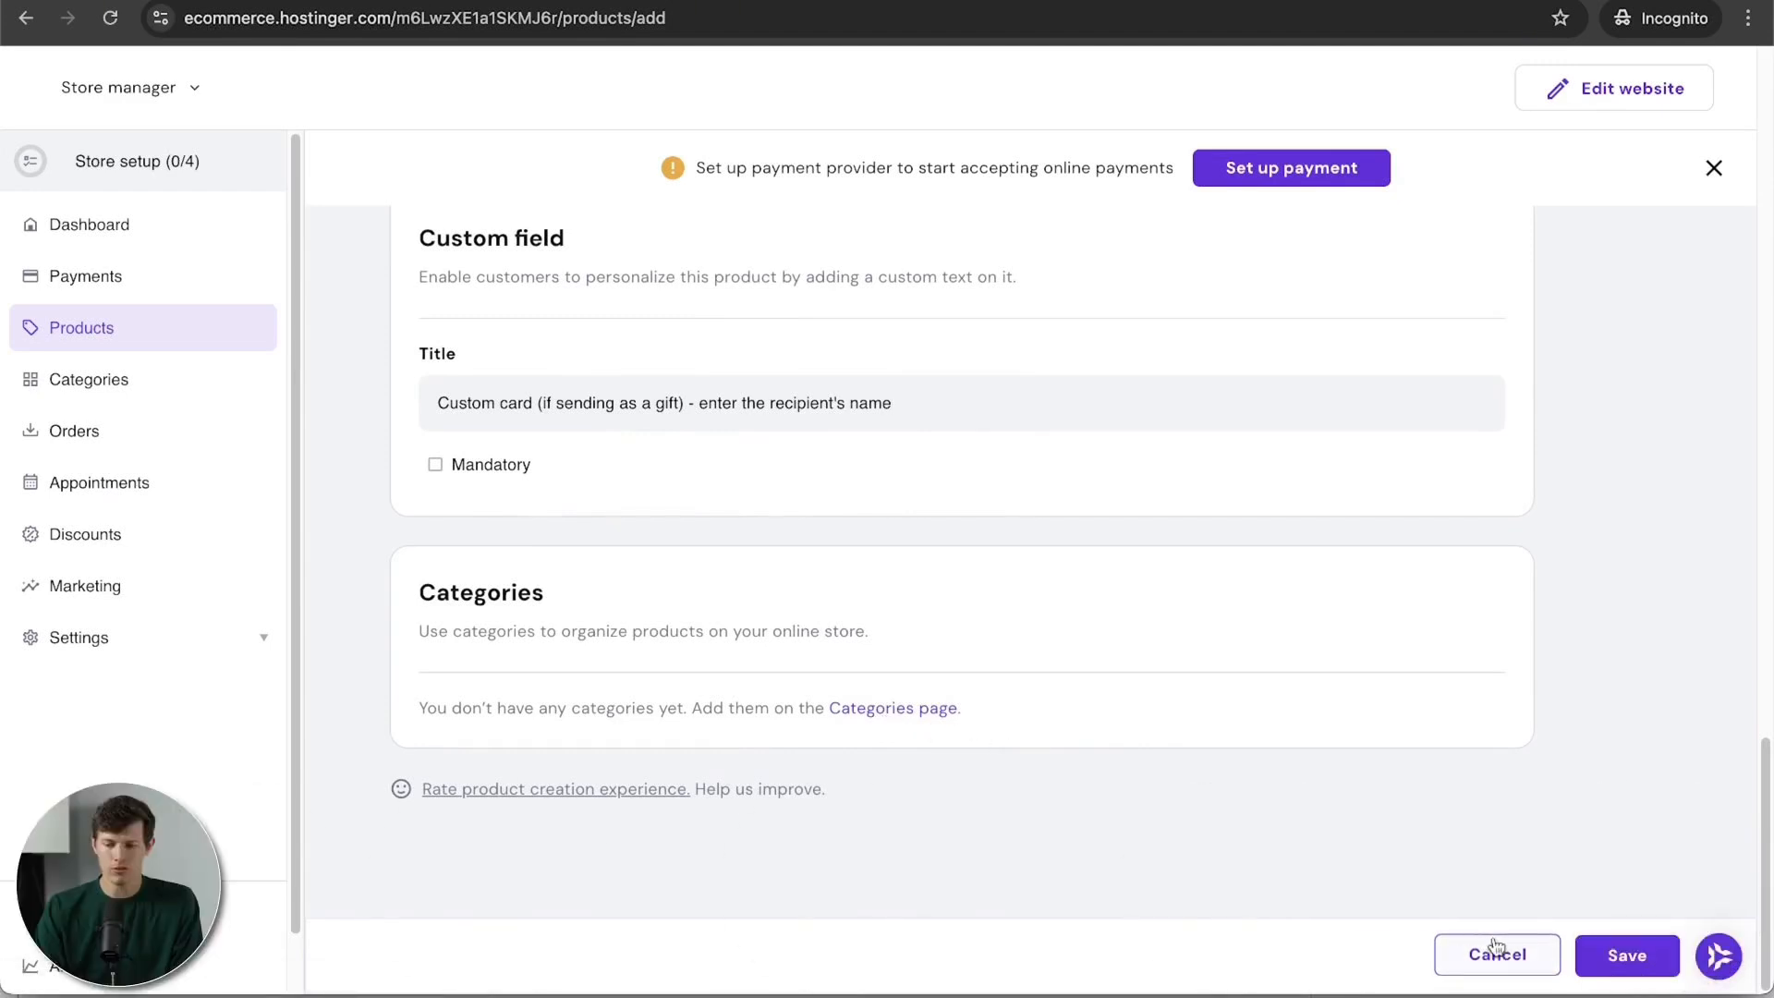
# Step: Save the coffee beans product, dismiss the first-product popup, and go to Categories
pyautogui.click(1626, 963)
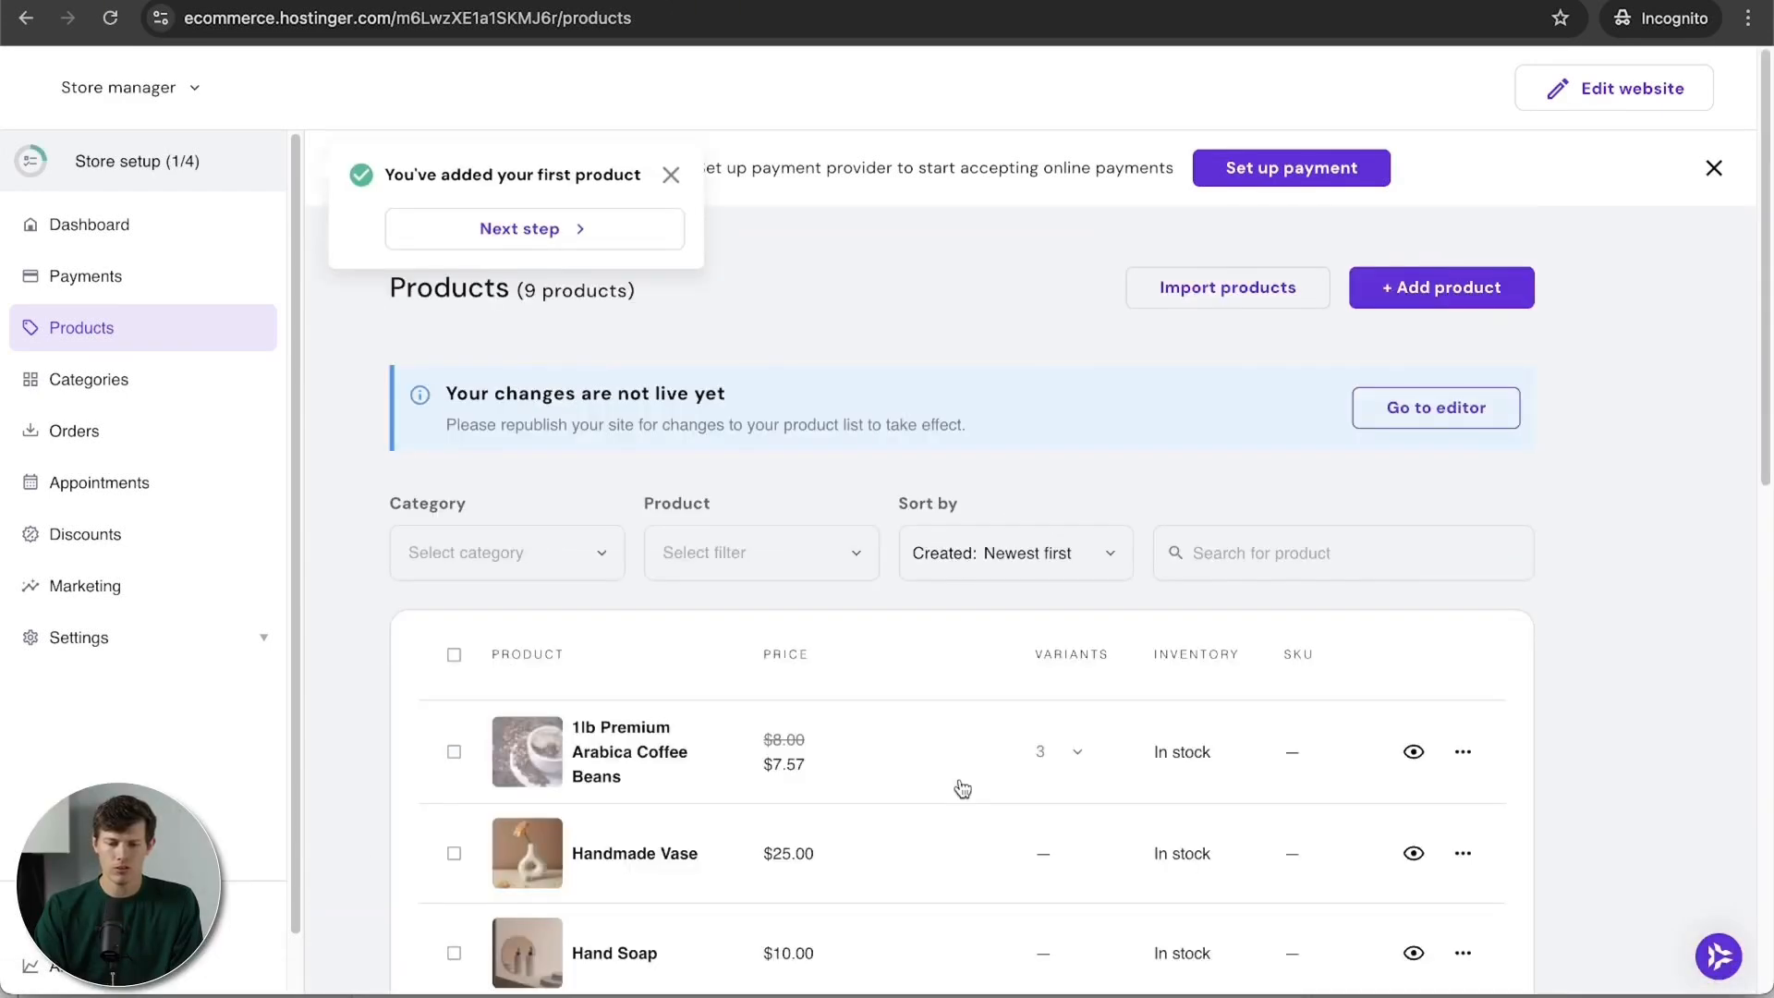
pyautogui.click(672, 177)
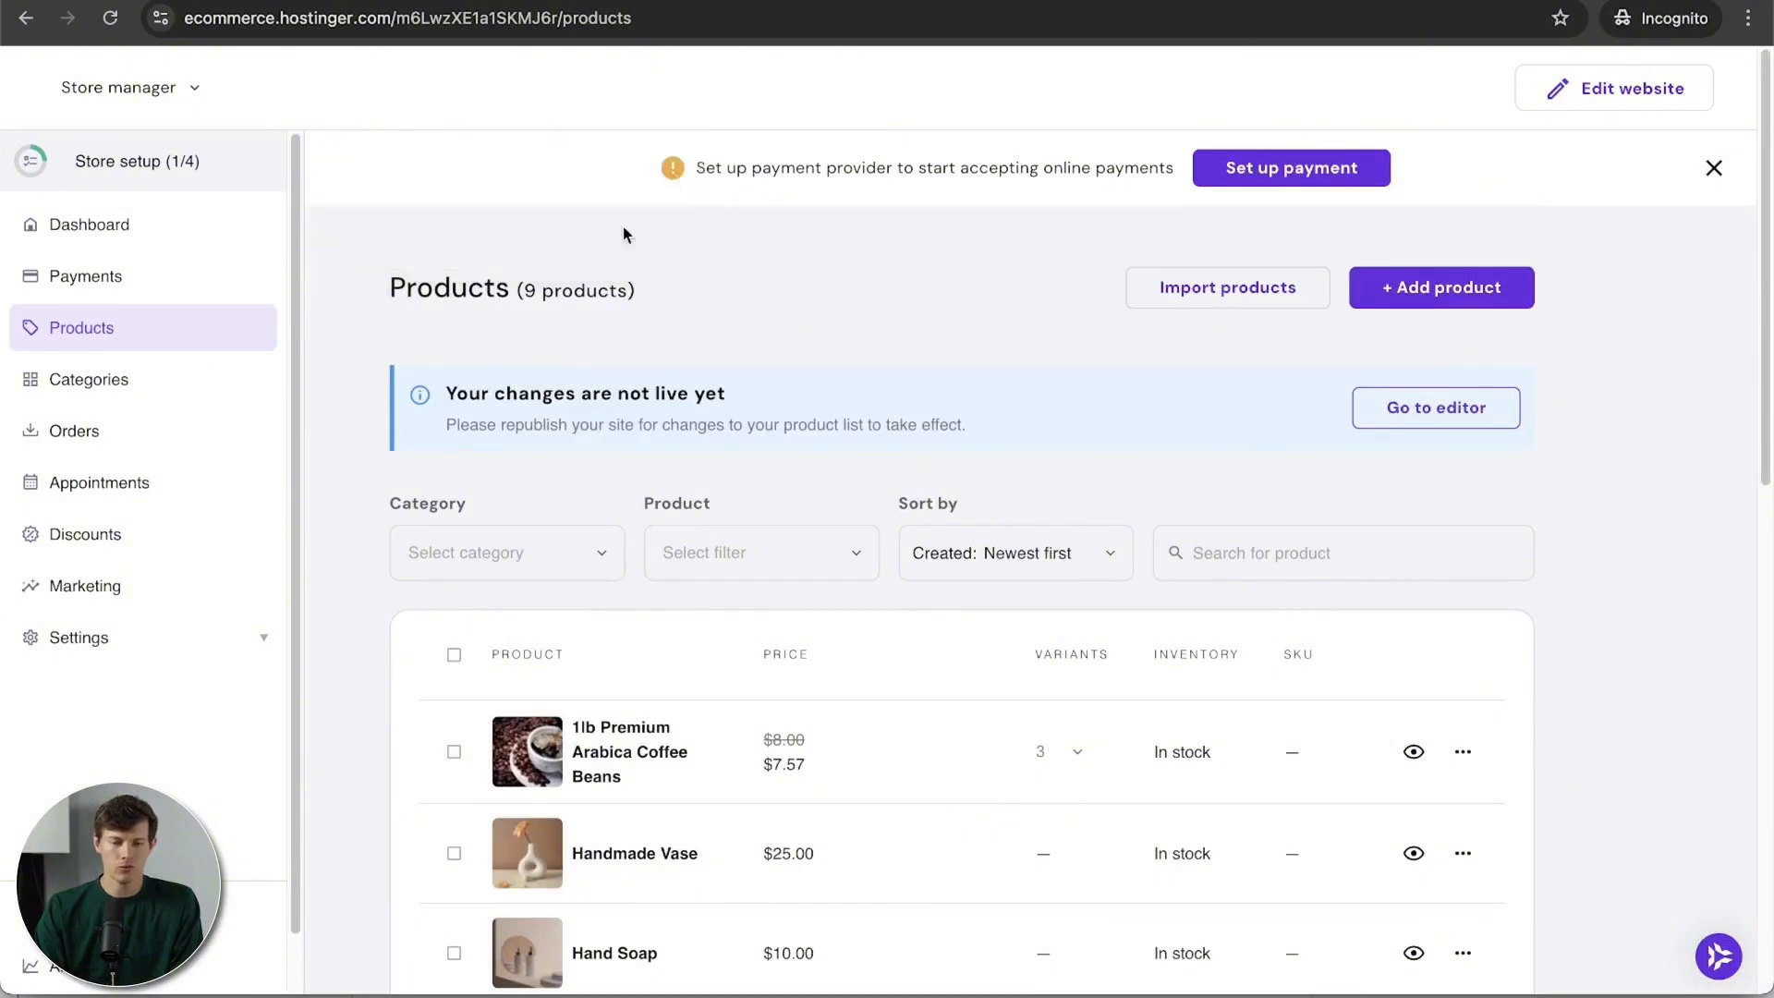
pyautogui.click(118, 381)
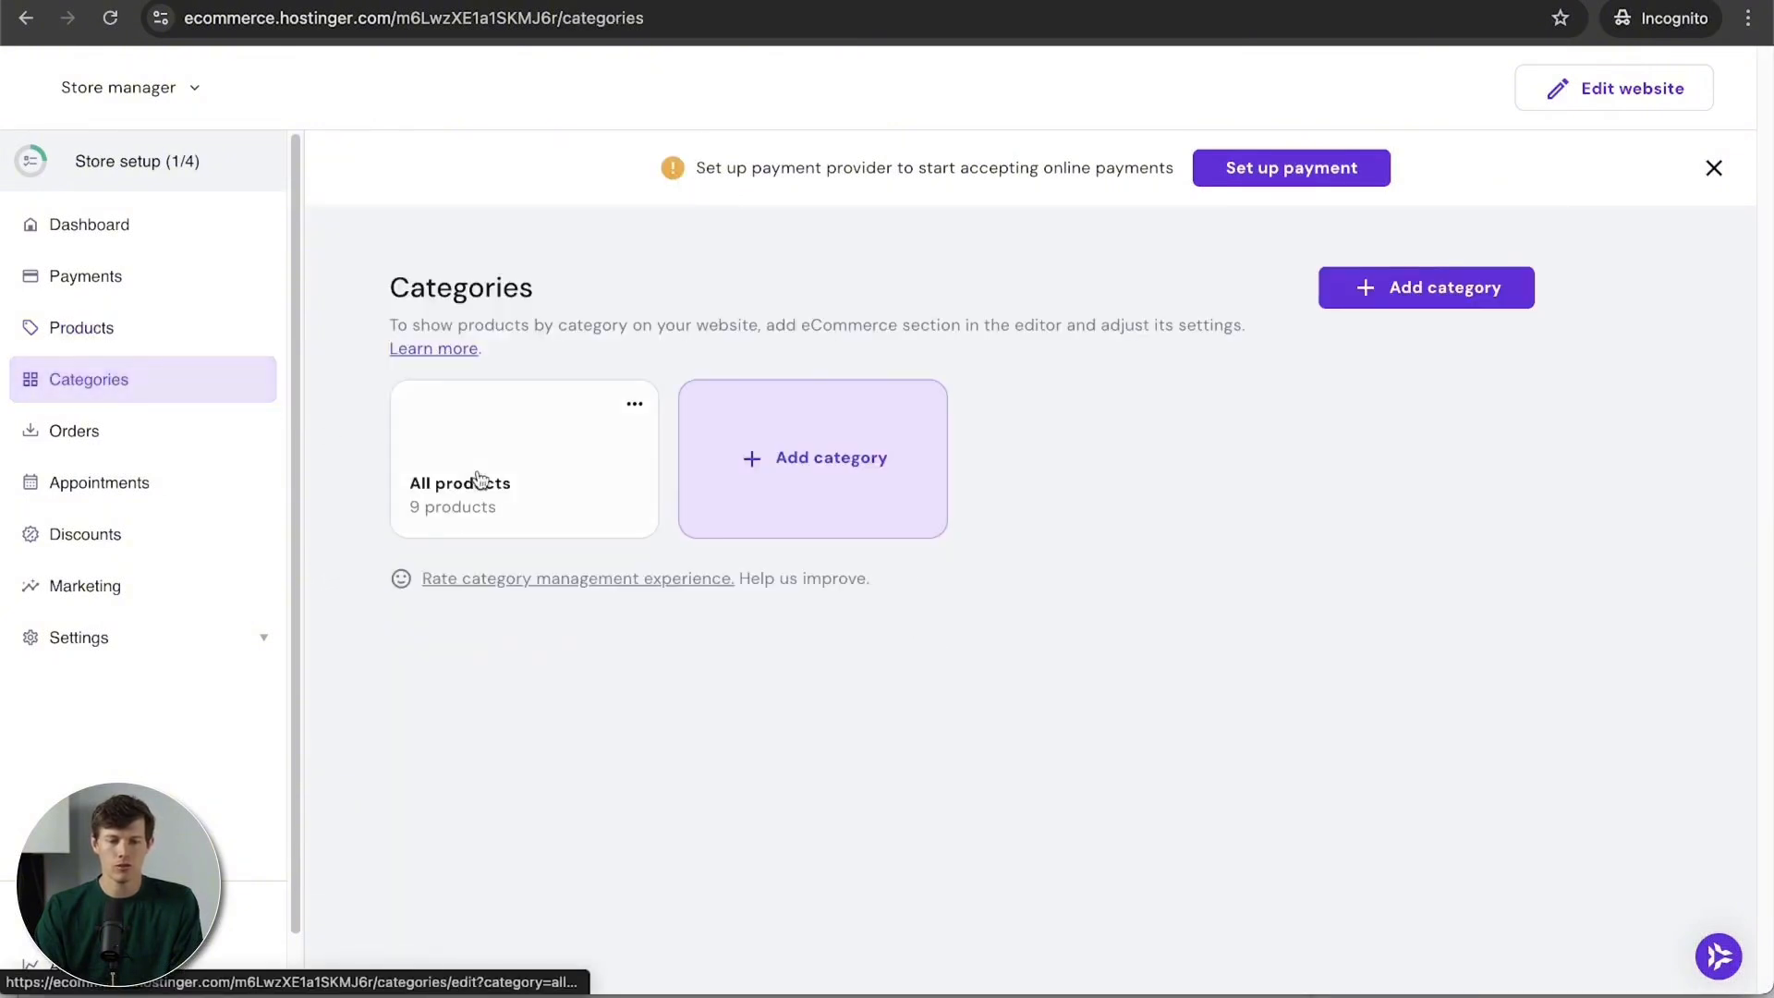
# Step: Add category 'Coffee Grounds and Beans', assign the 1lb Premium Arabica Coffee Beans, and save
pyautogui.click(765, 459)
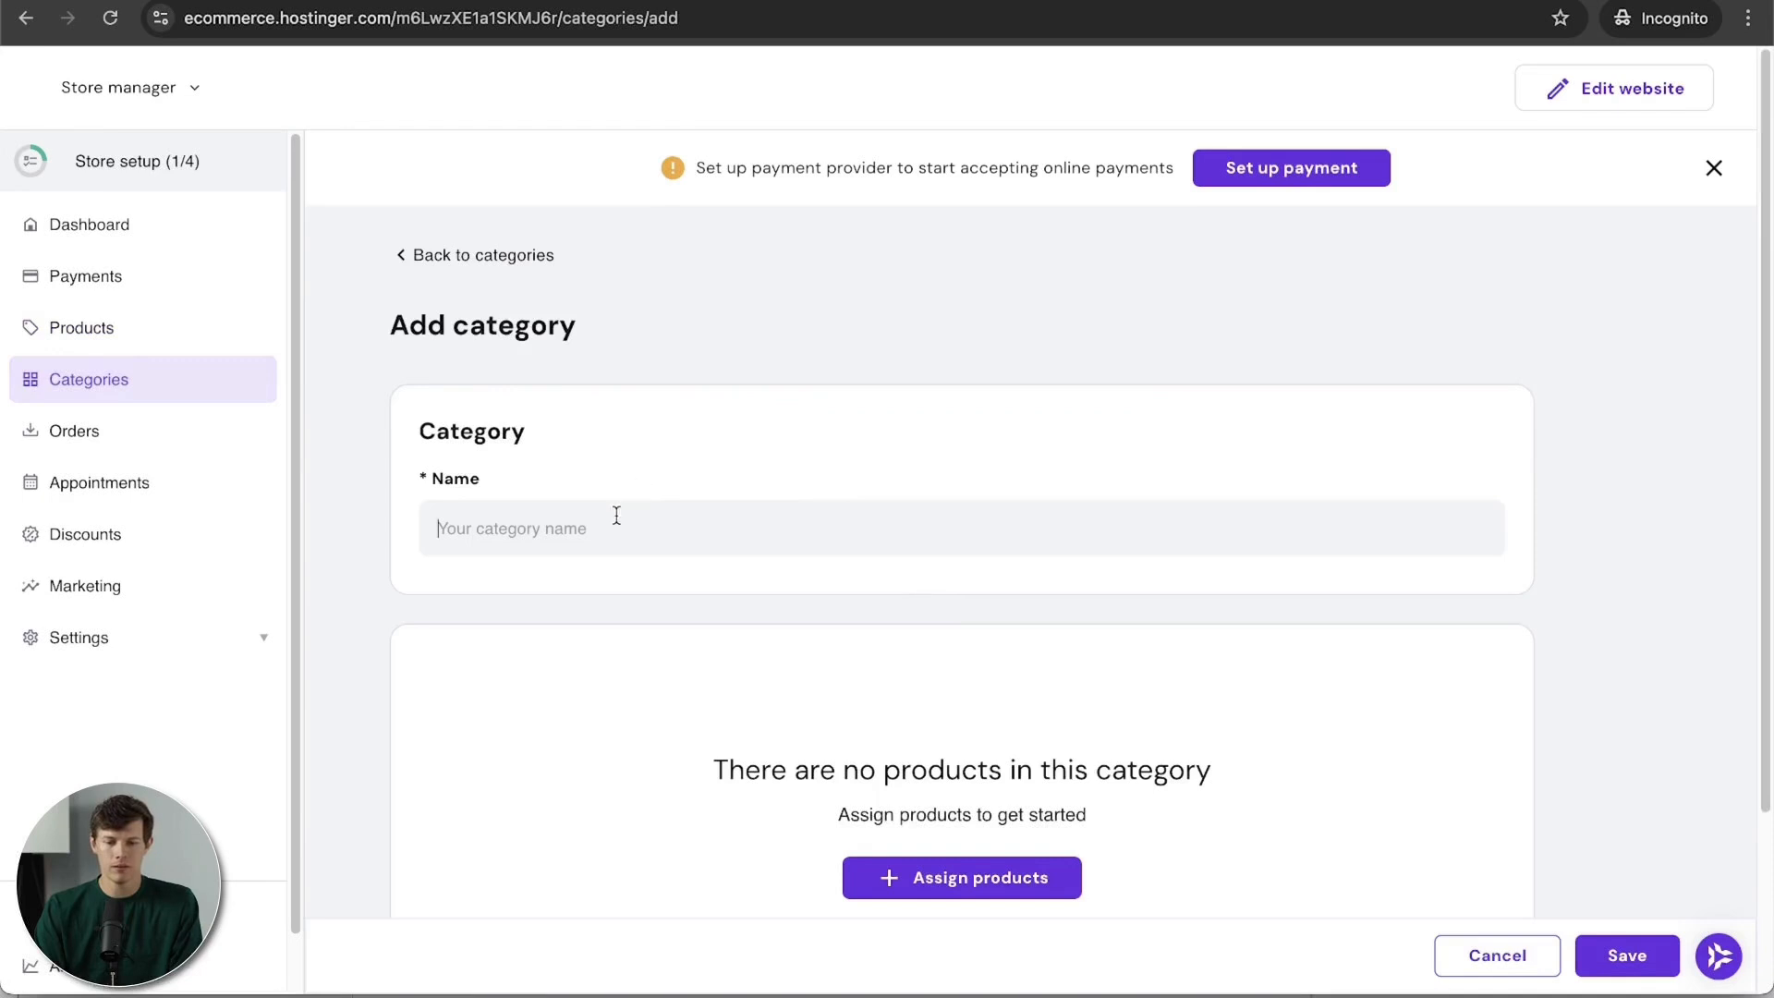
pyautogui.write('Coffee Grounds and')
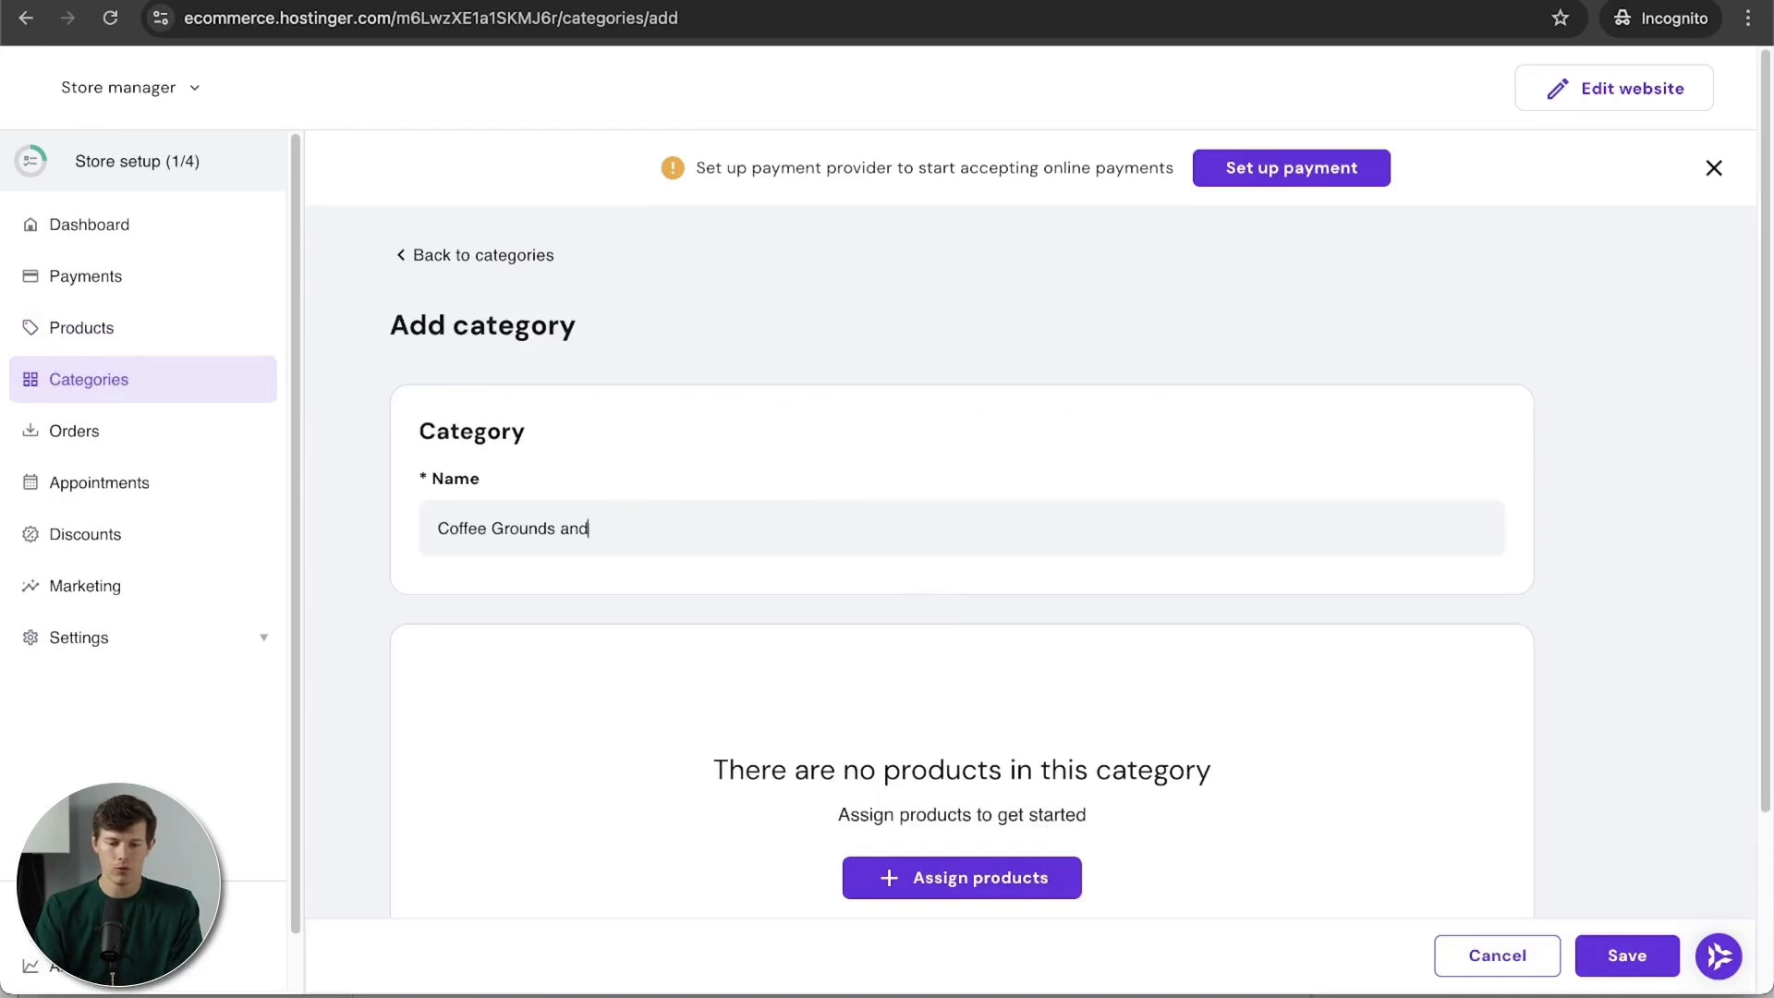
pyautogui.write(' Beans')
pyautogui.scroll(-3, 1085, 856)
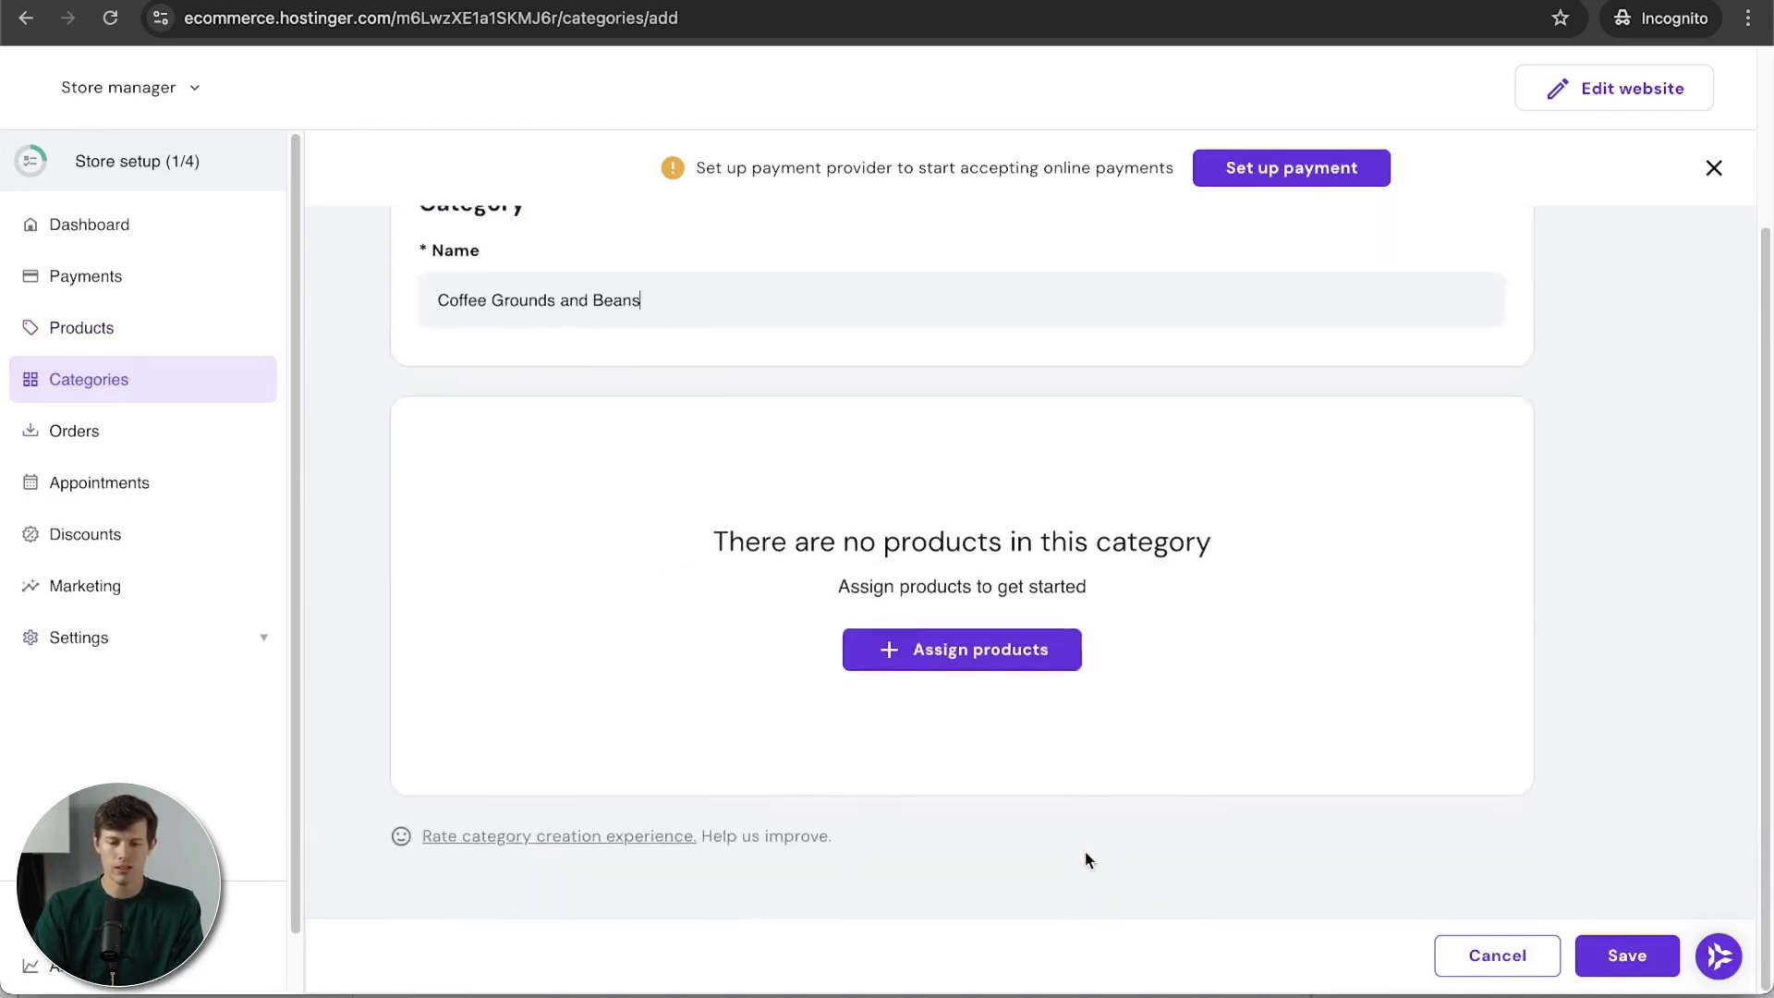
pyautogui.click(968, 662)
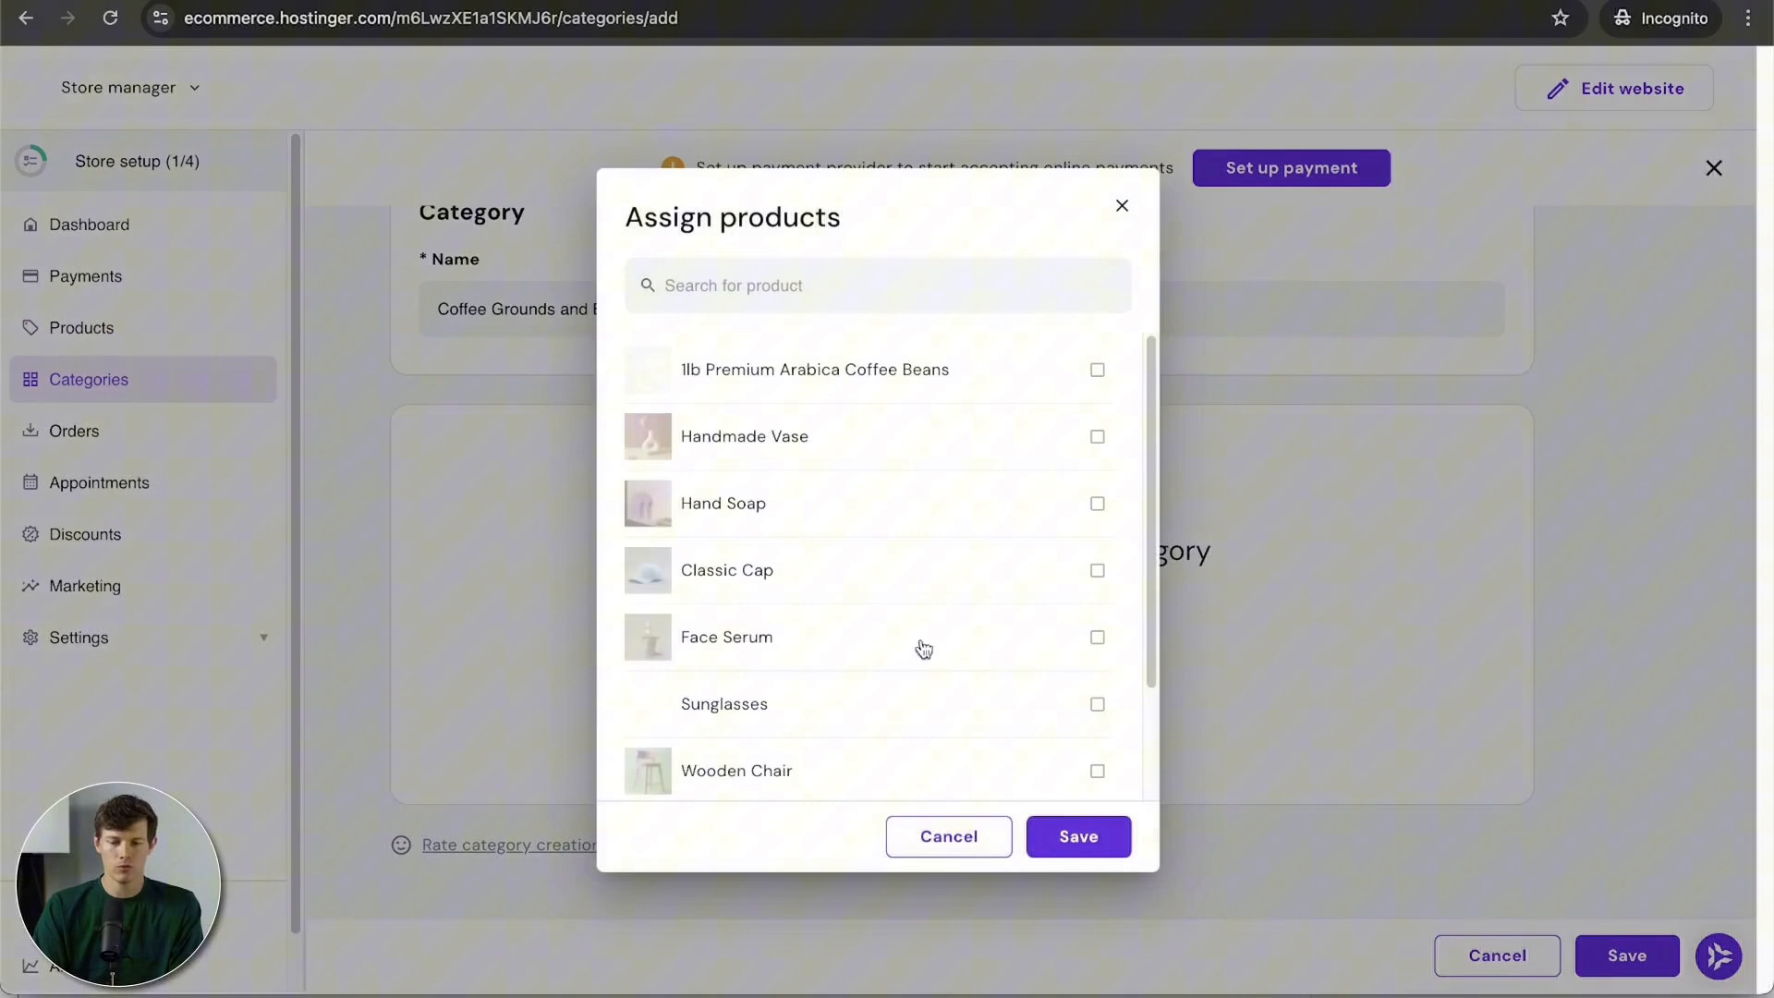
pyautogui.click(734, 377)
pyautogui.click(1072, 836)
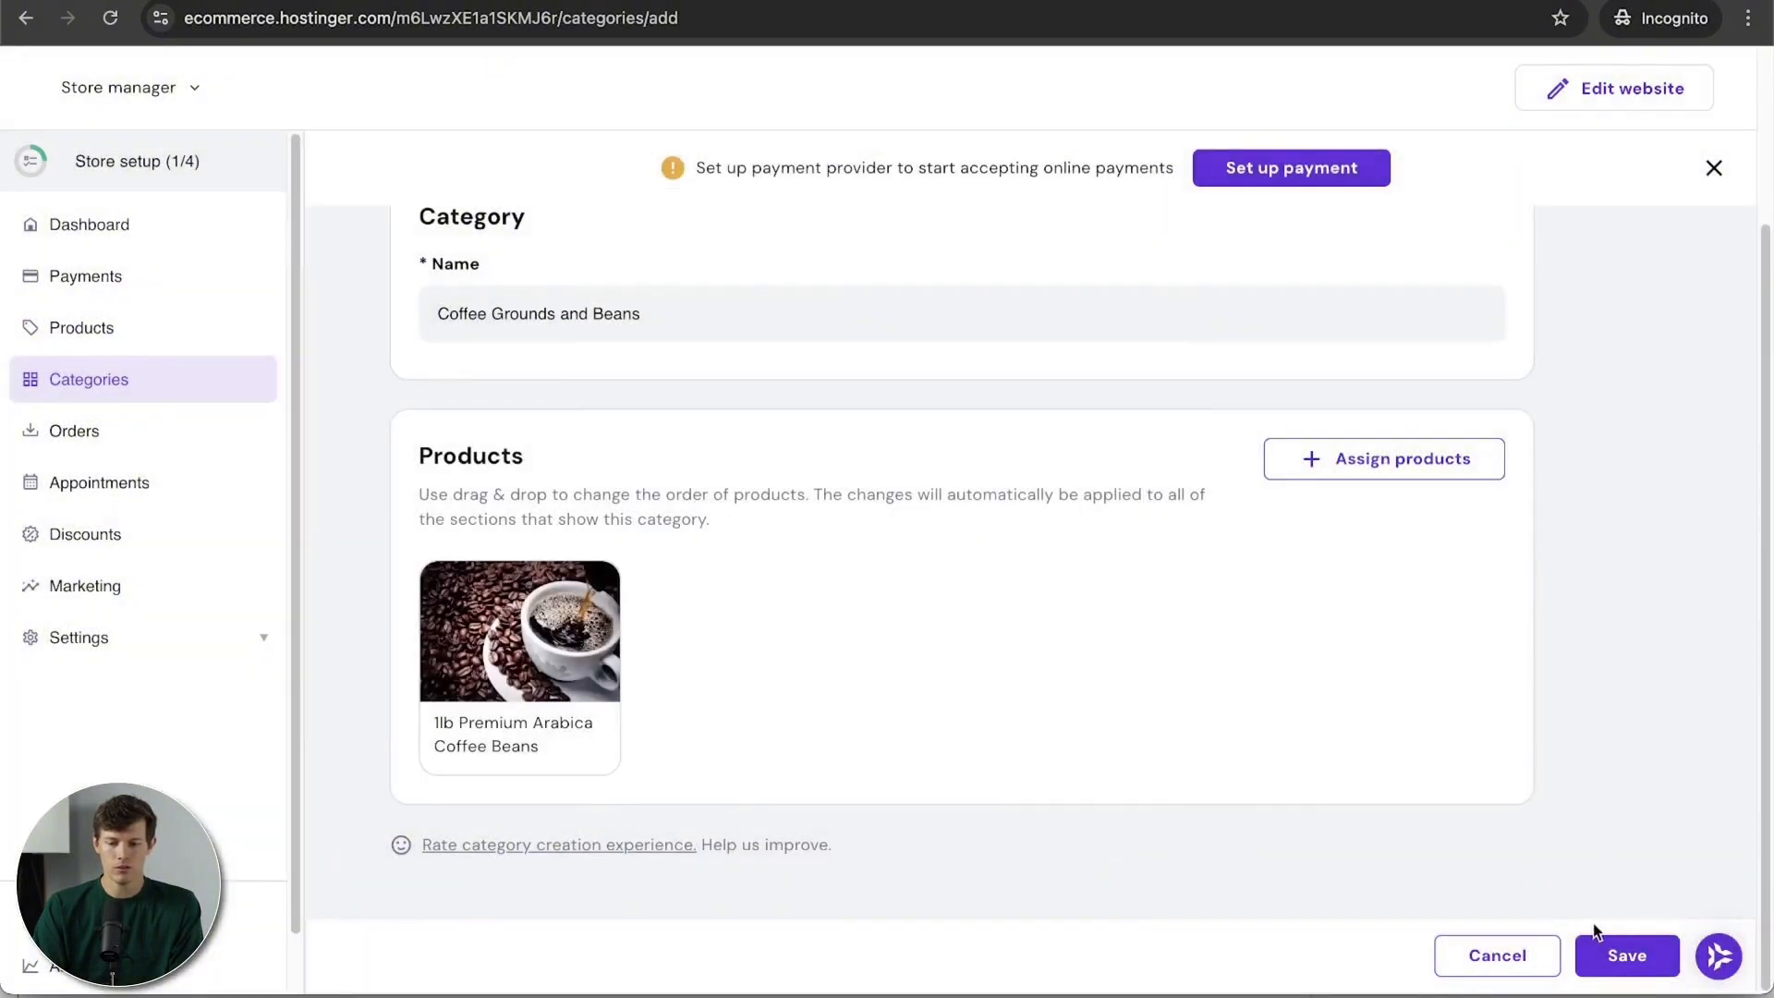
pyautogui.scroll(2, 1295, 634)
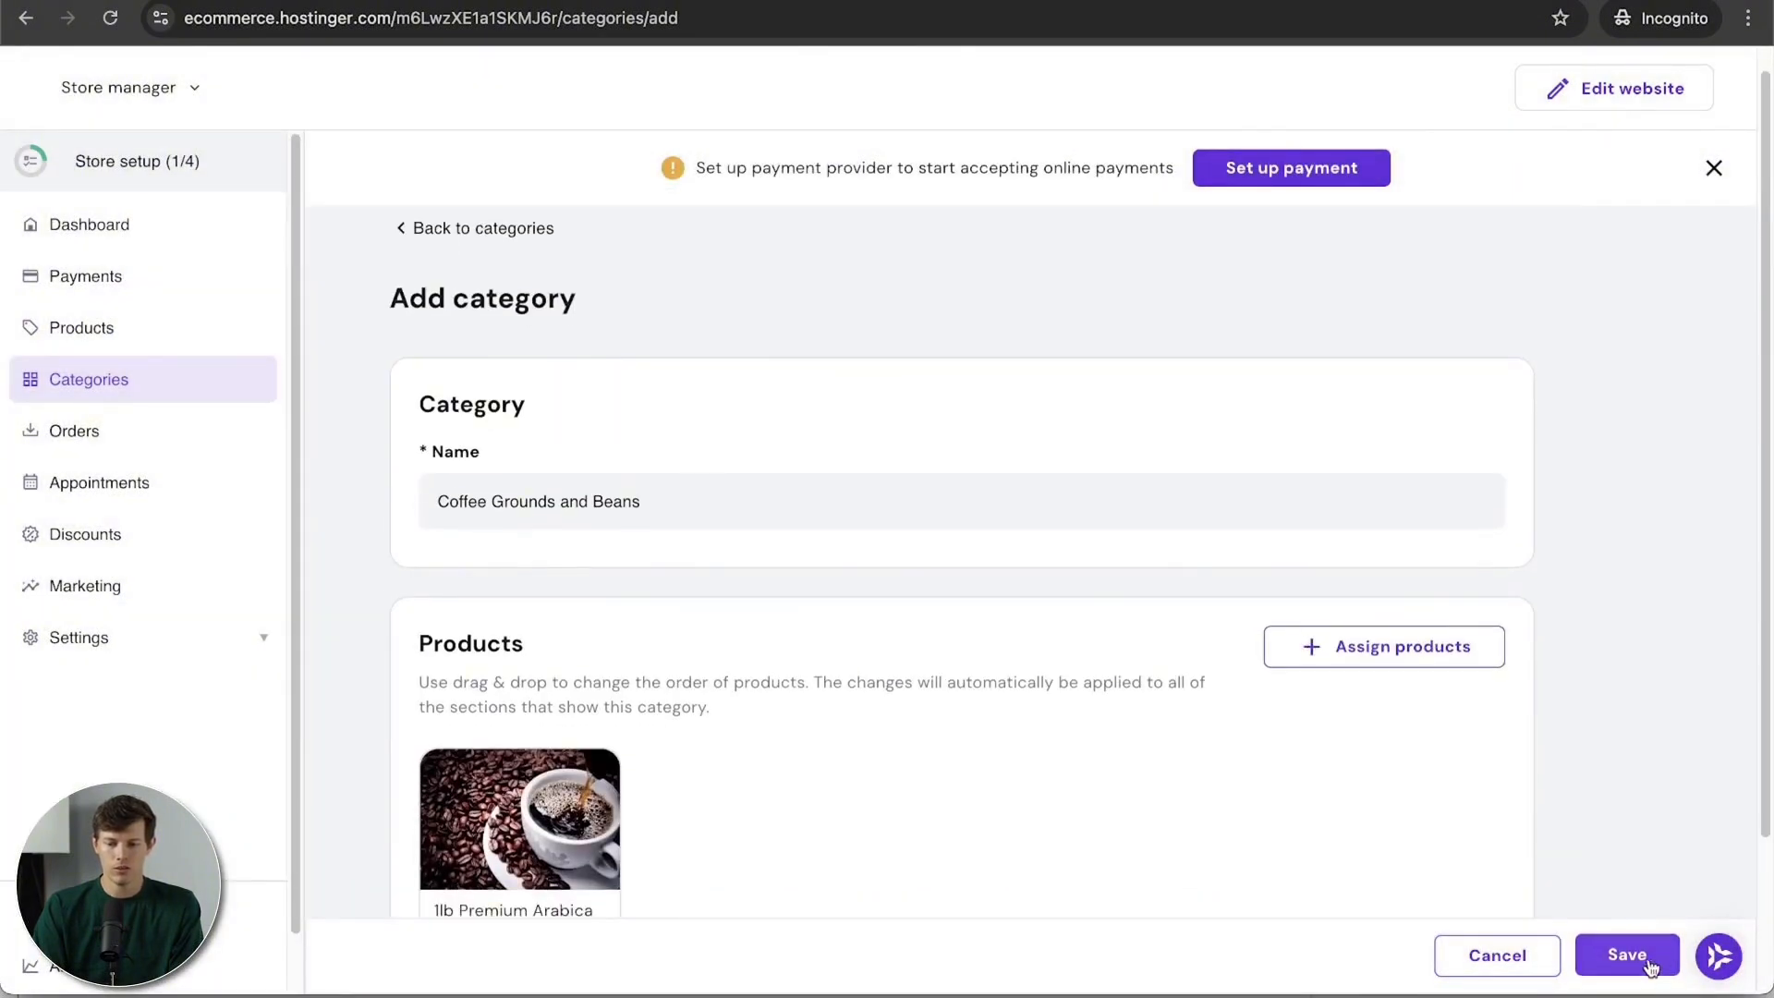
pyautogui.click(1649, 964)
# Step: Select the eight sample products, from Handmade Vase to Hand Soap, in the product list
pyautogui.click(189, 335)
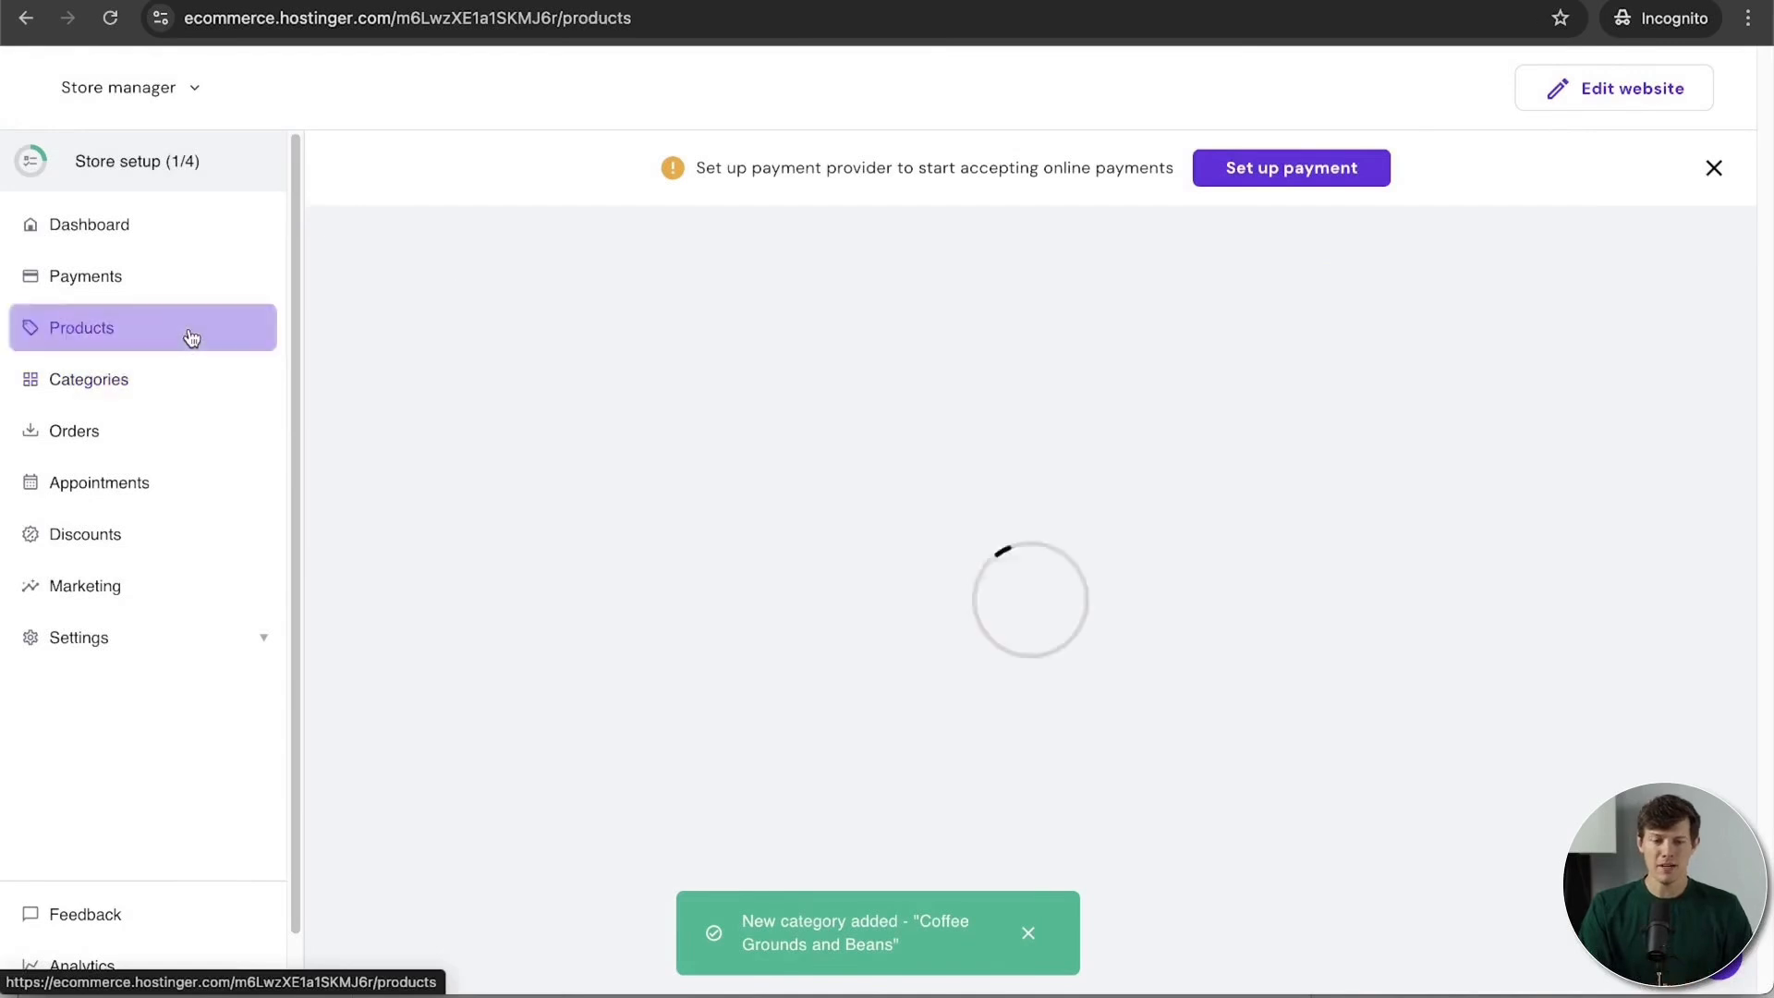
pyautogui.scroll(-4, 1107, 644)
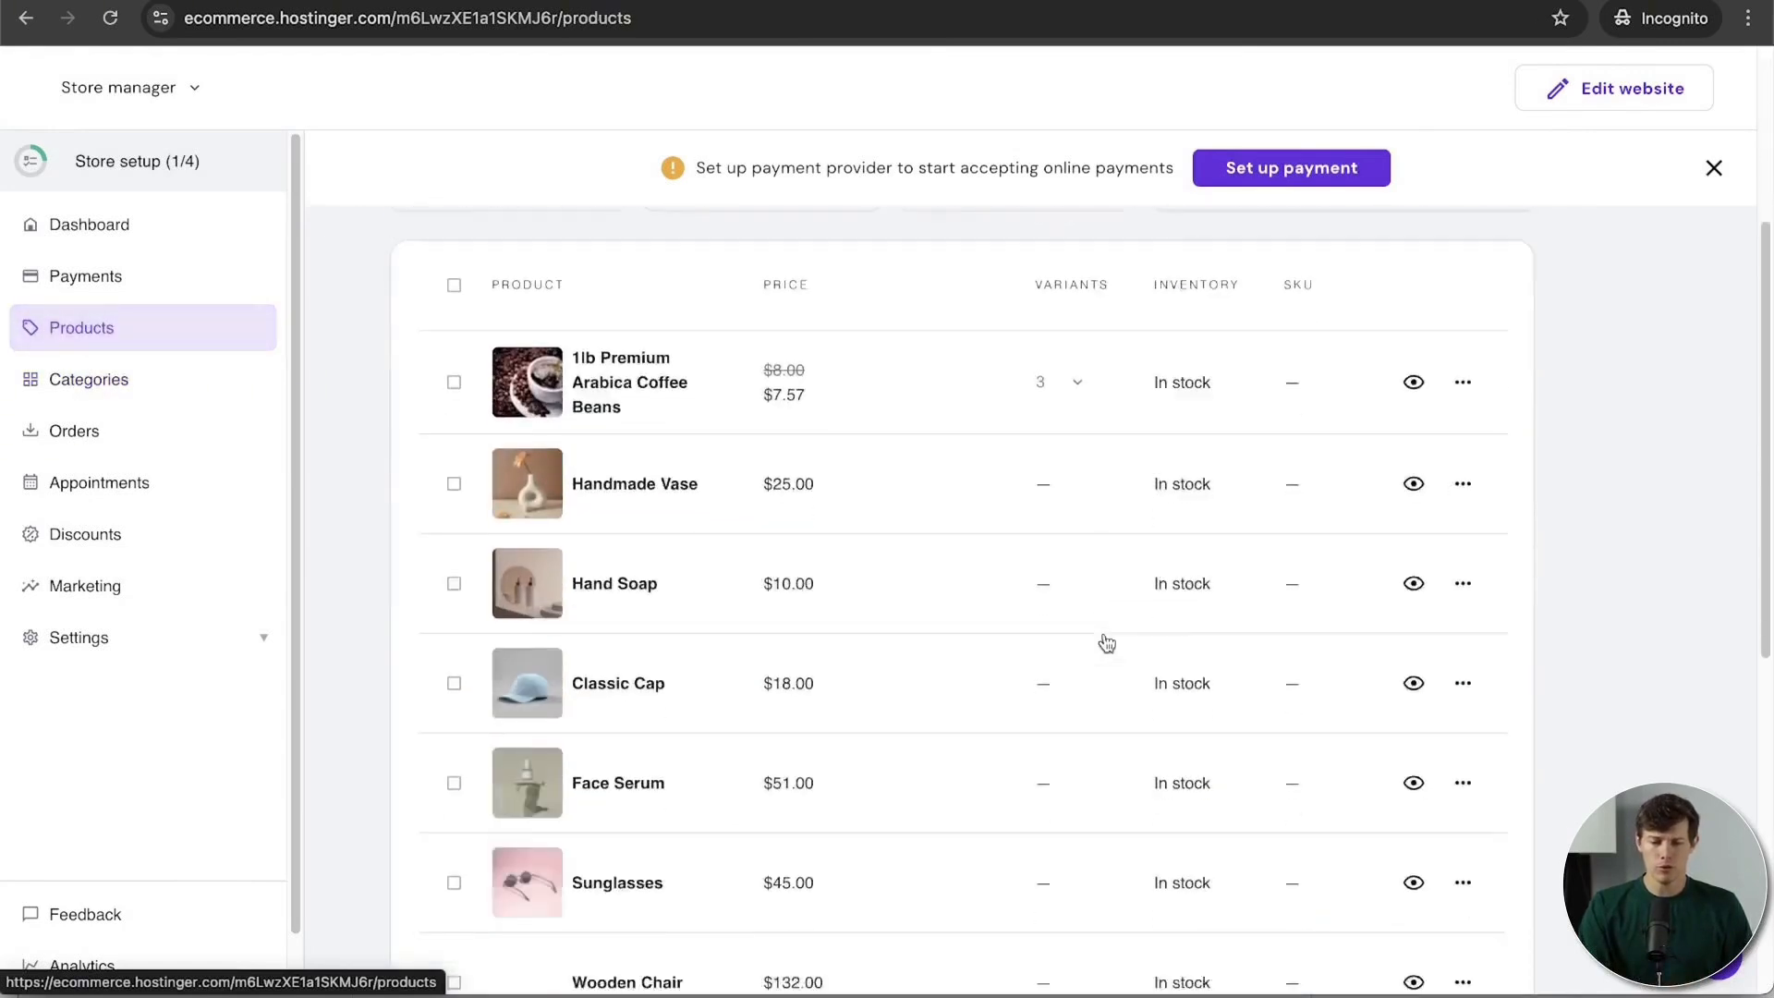
pyautogui.click(456, 405)
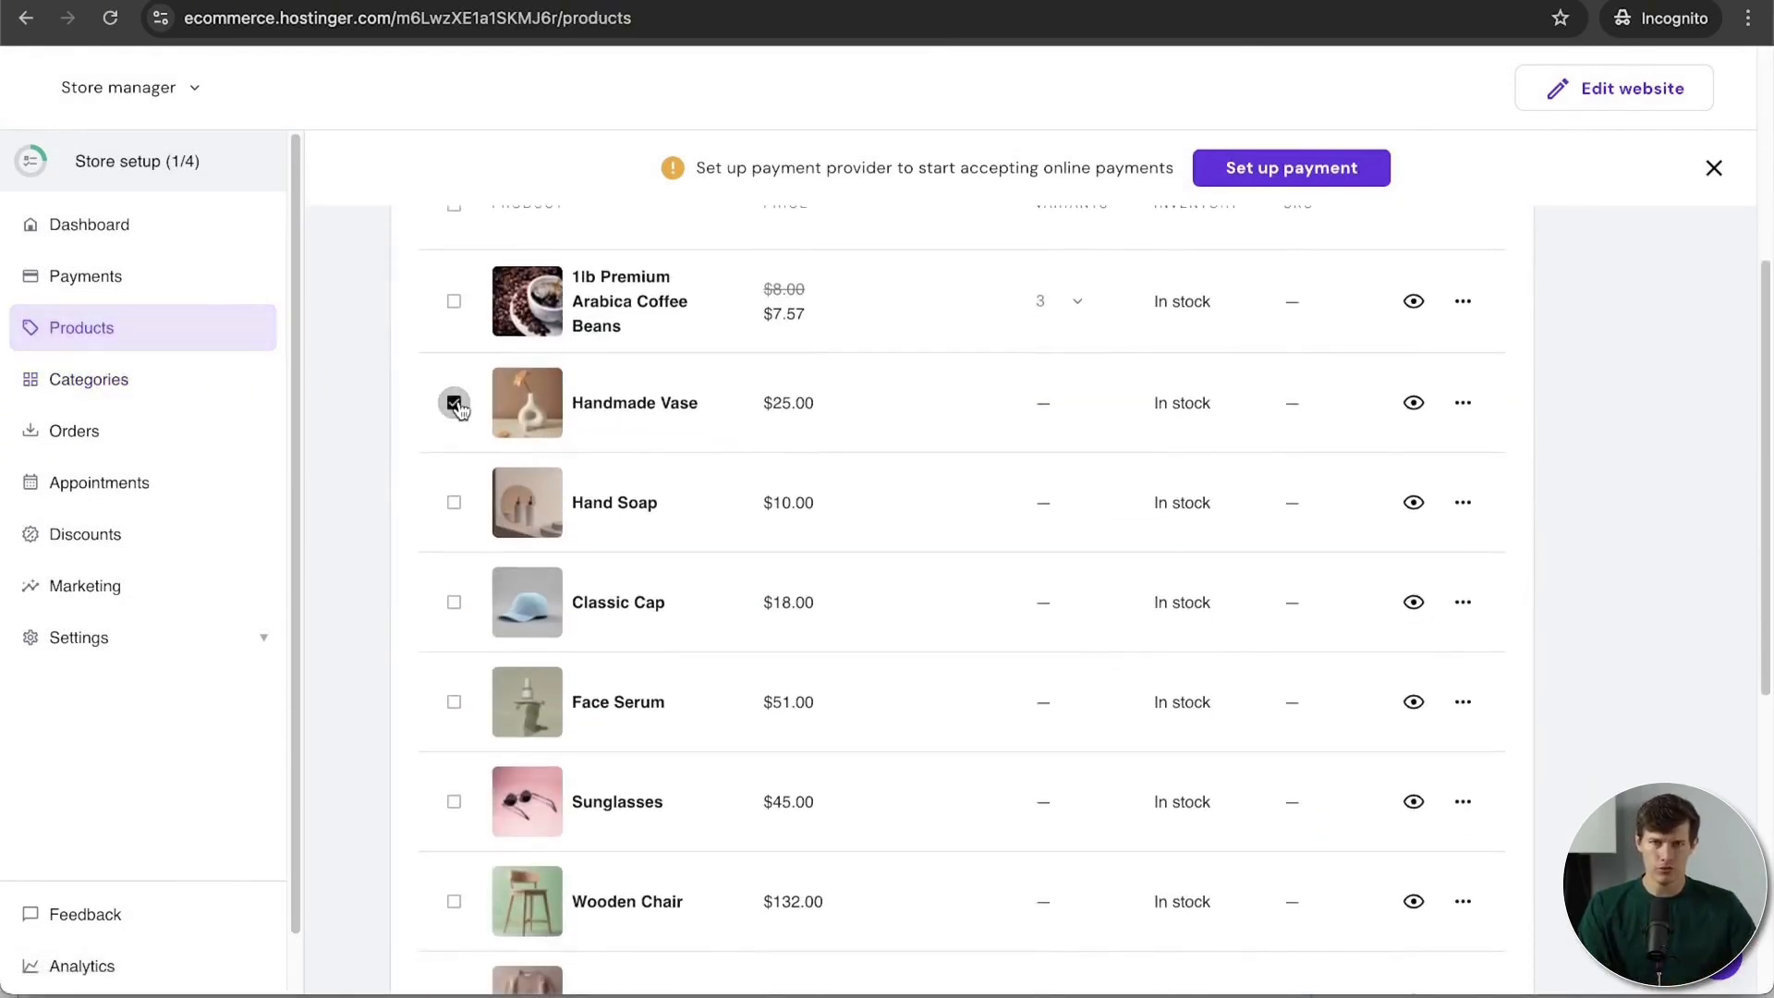
pyautogui.scroll(-3, 457, 407)
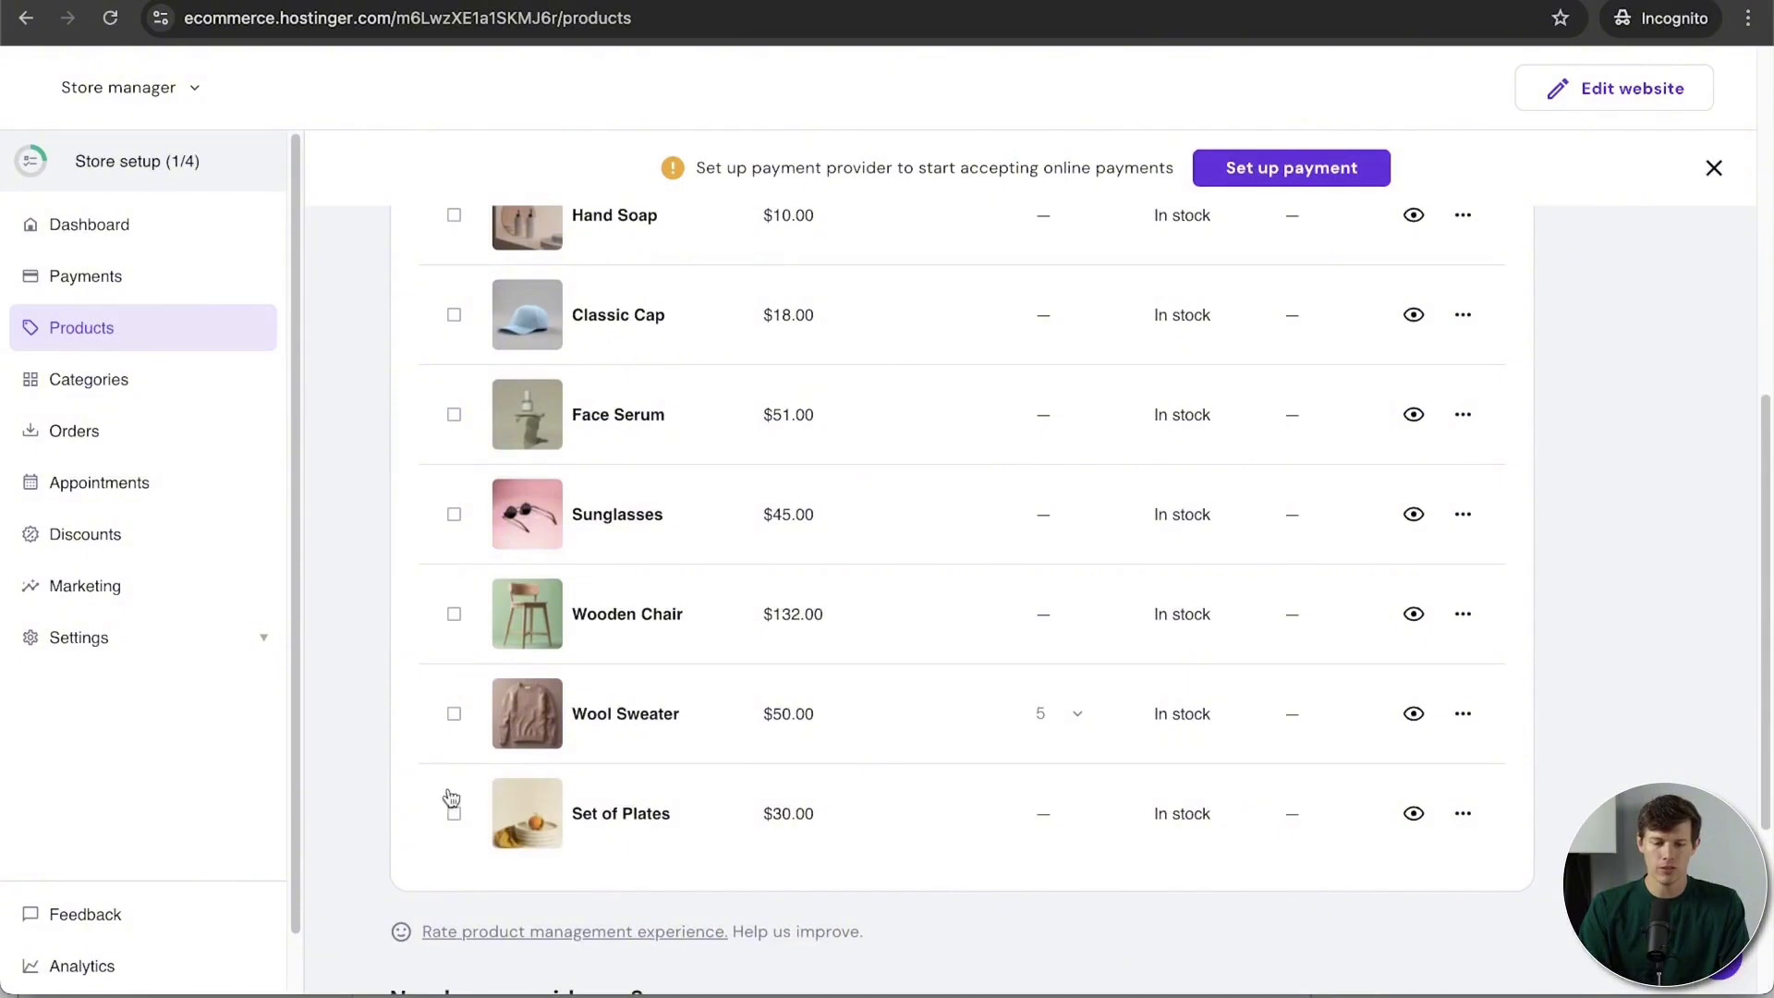
pyautogui.click(453, 811)
pyautogui.click(458, 714)
pyautogui.click(454, 614)
pyautogui.click(454, 513)
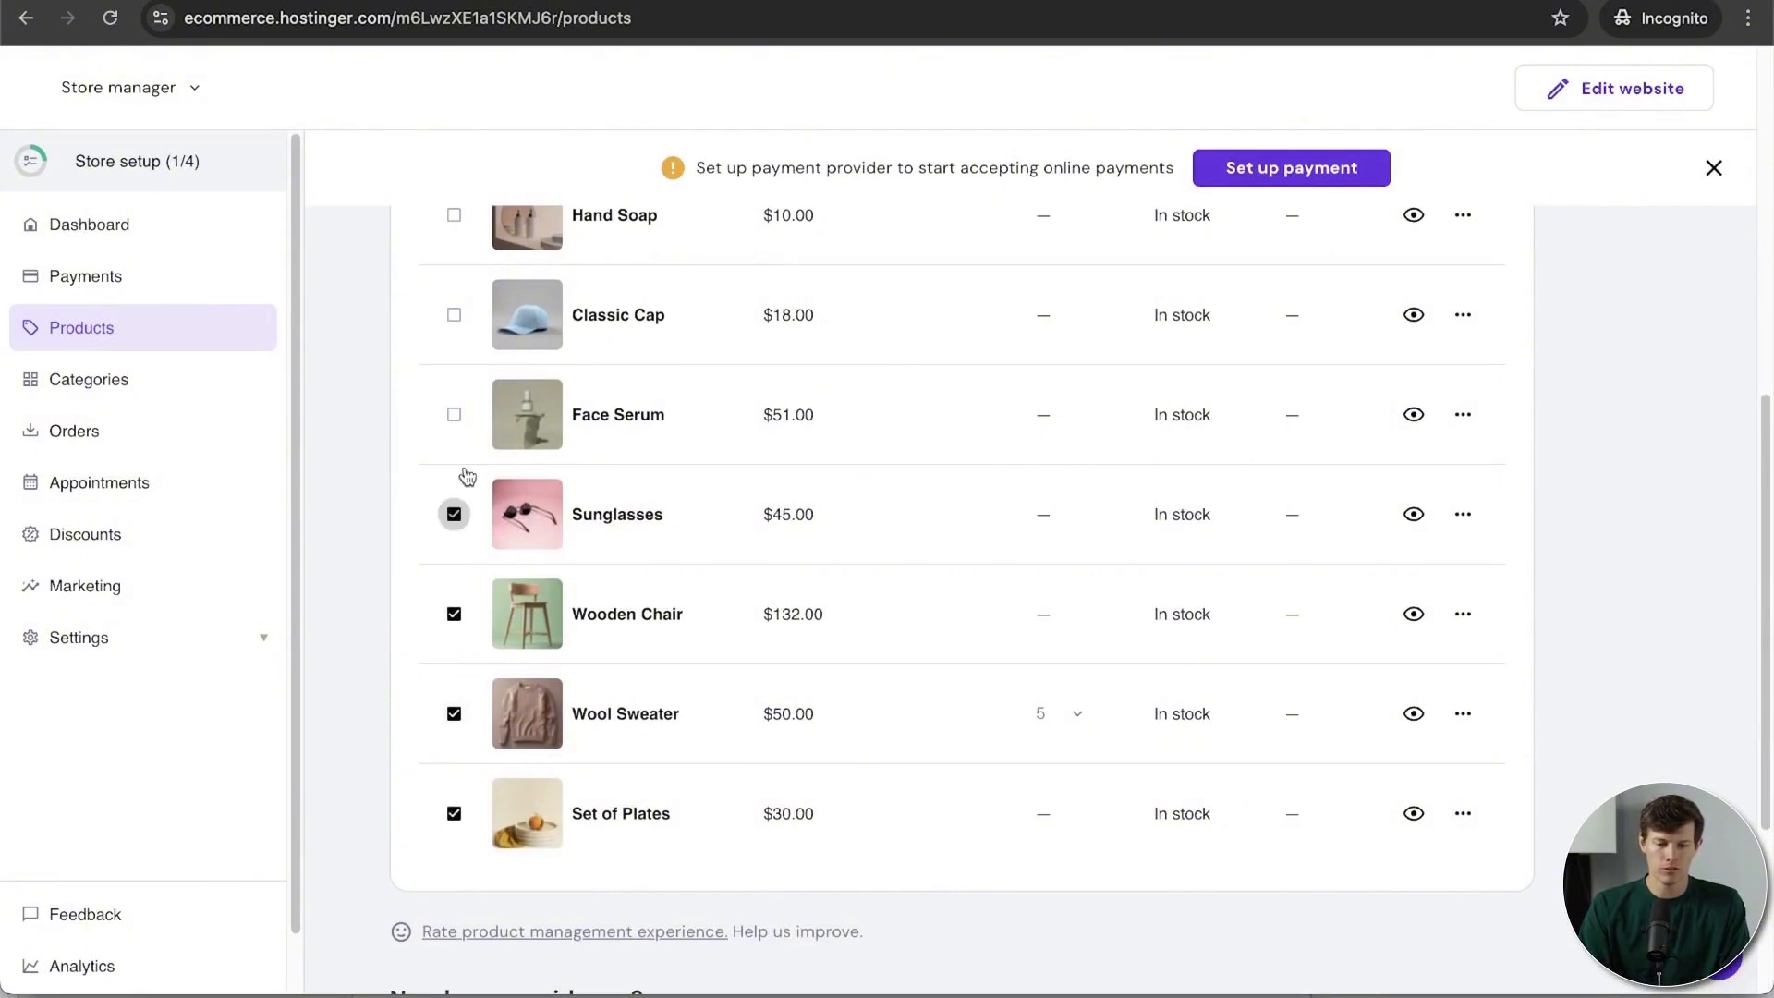
pyautogui.click(454, 414)
pyautogui.click(454, 314)
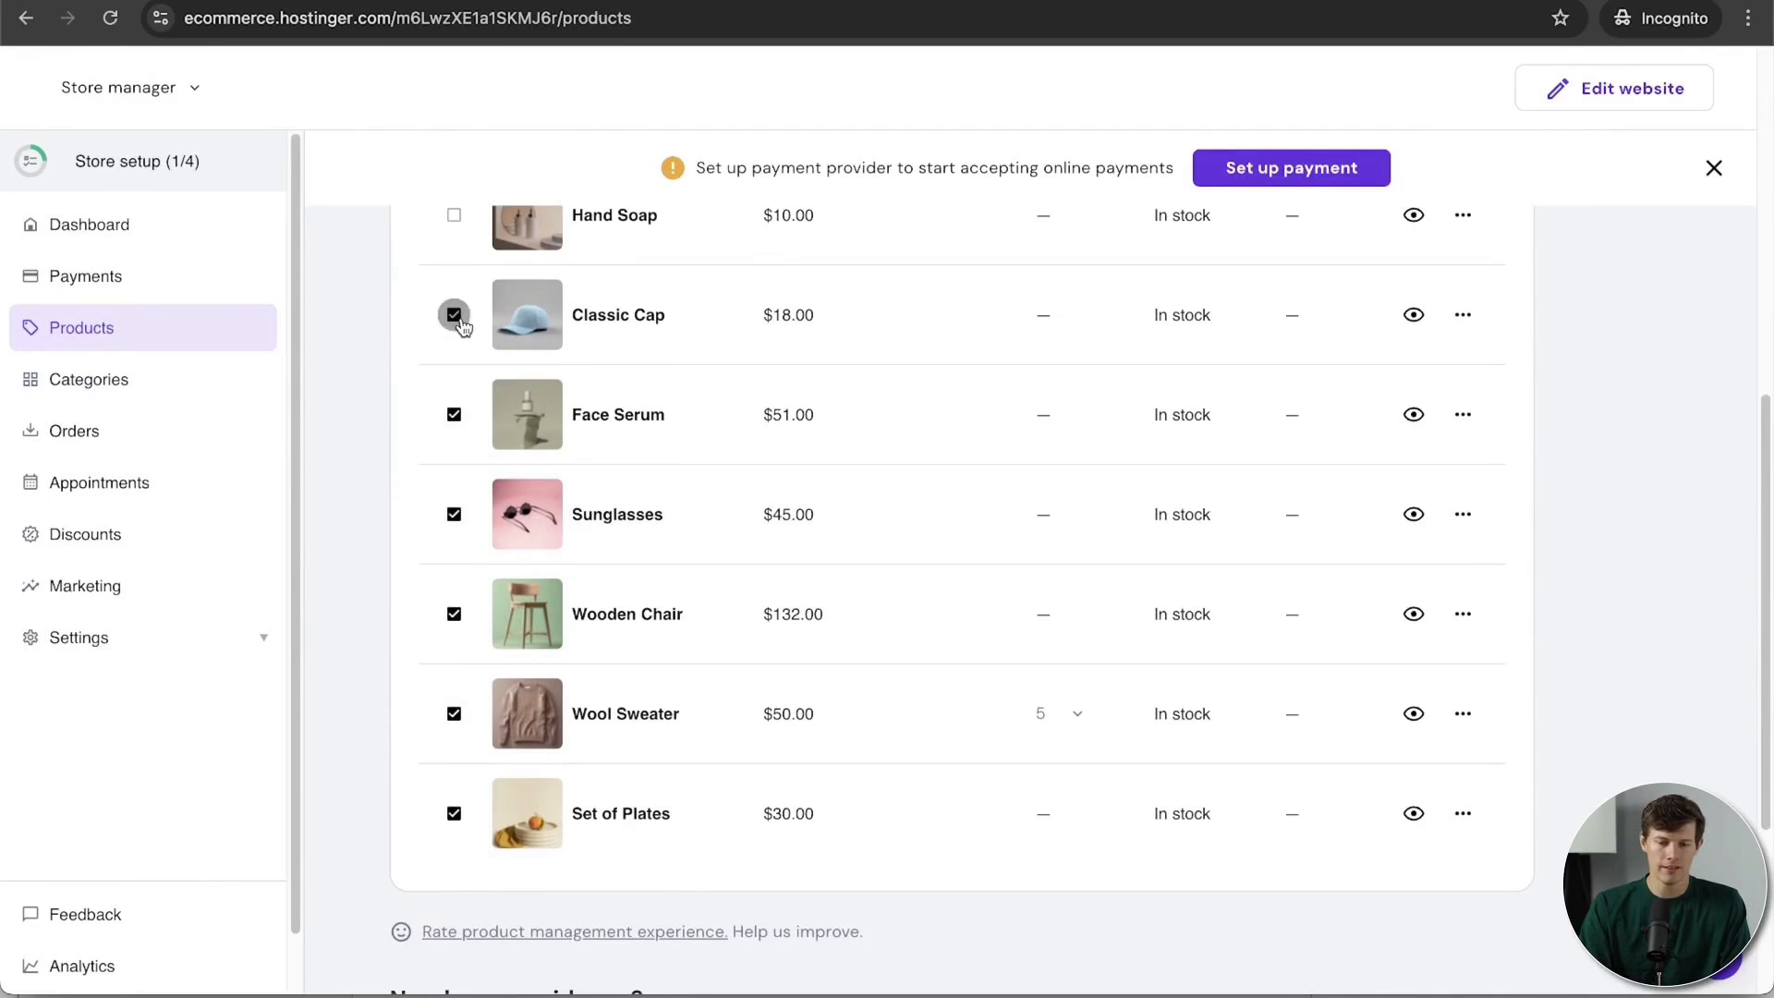
pyautogui.click(454, 215)
# Step: Delete the eight selected products and confirm the deletion
pyautogui.scroll(7, 551, 410)
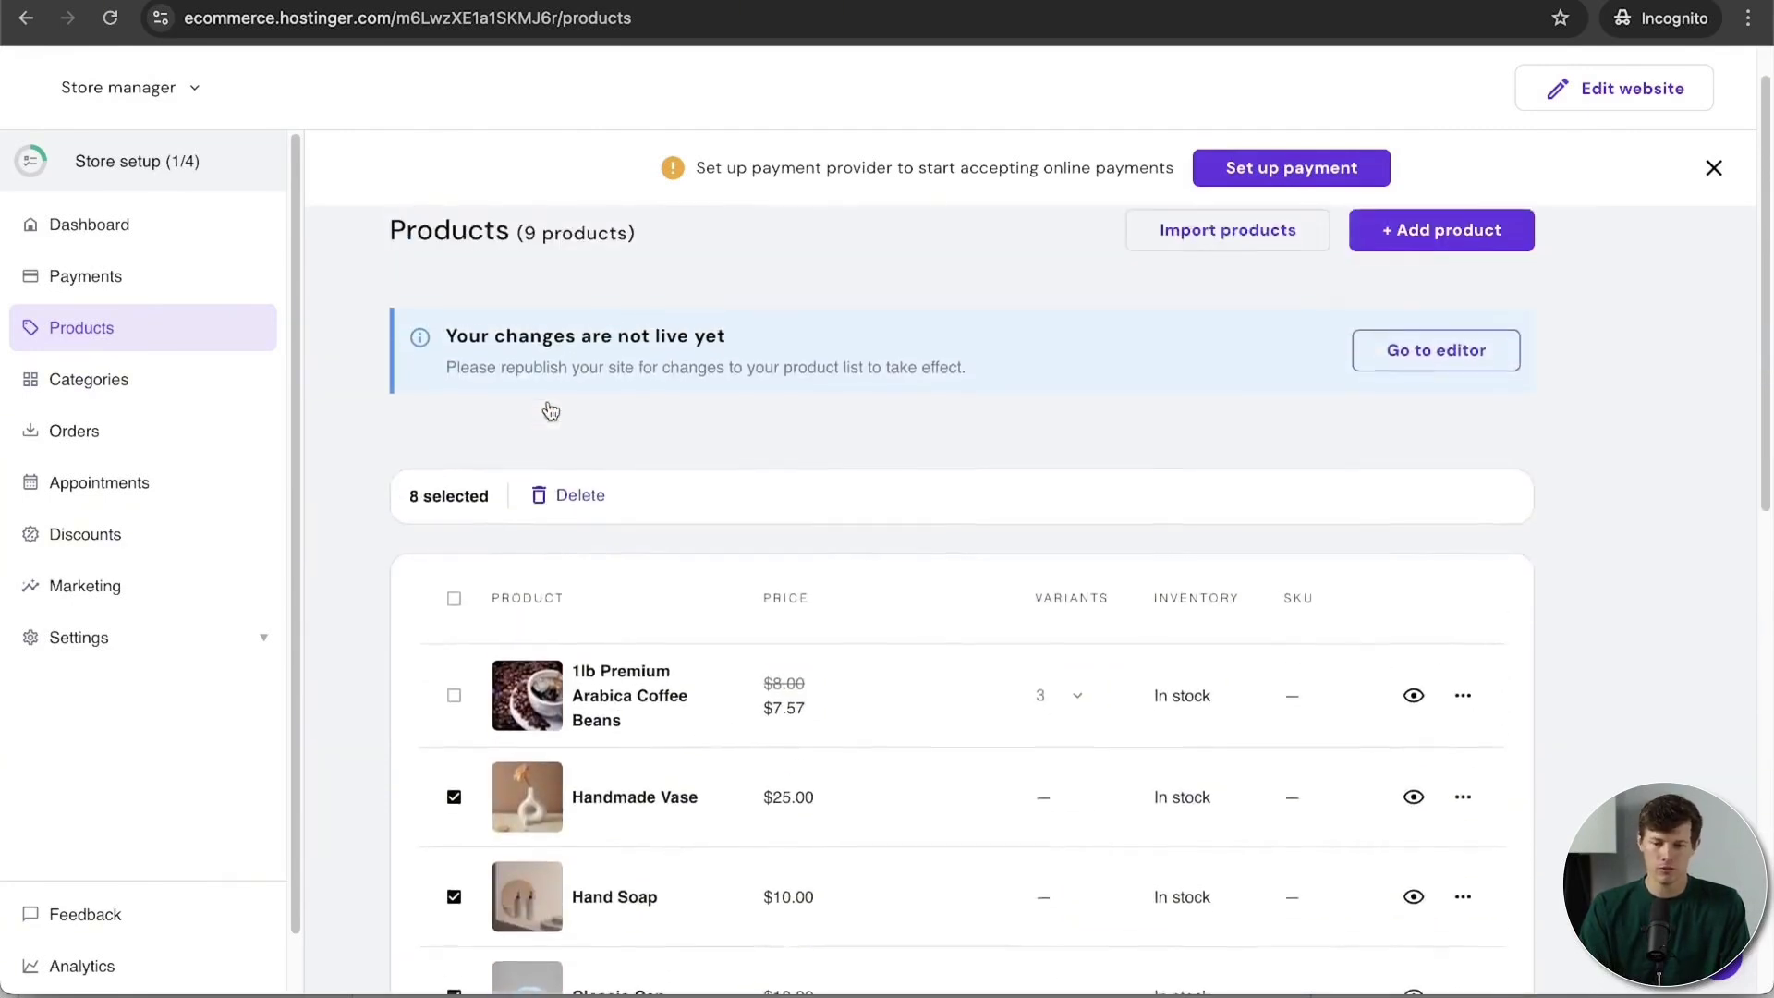
pyautogui.click(573, 496)
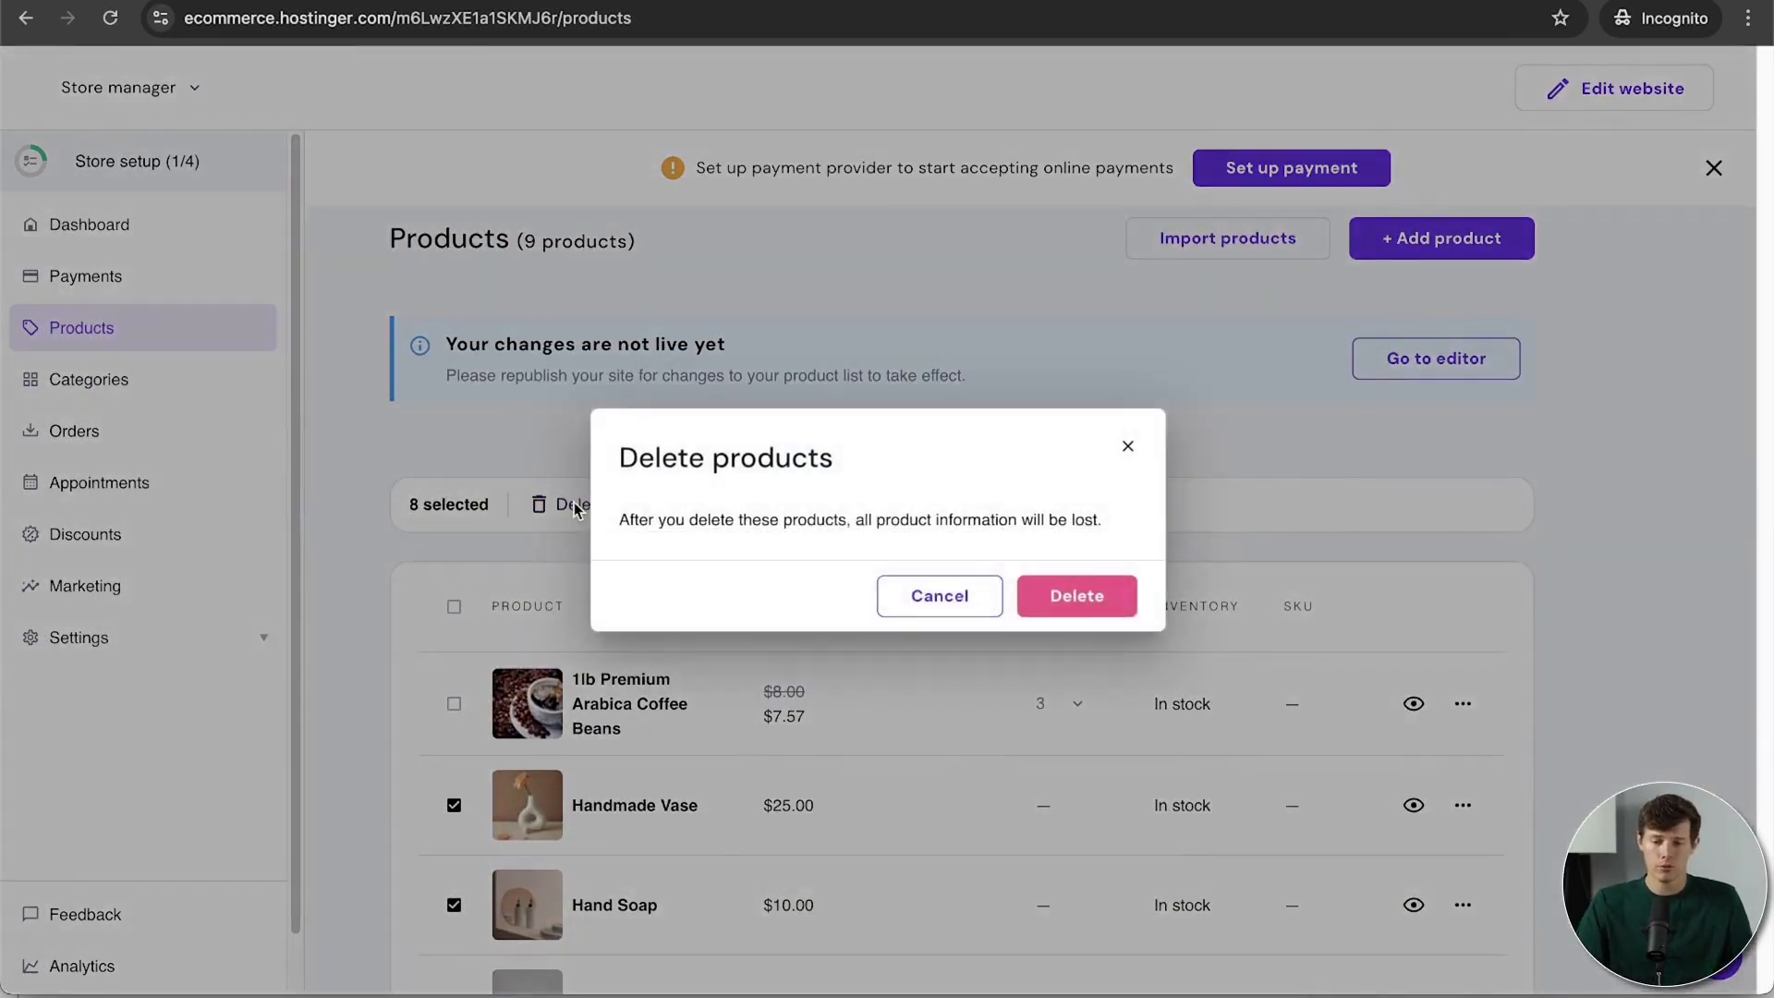
pyautogui.click(1074, 588)
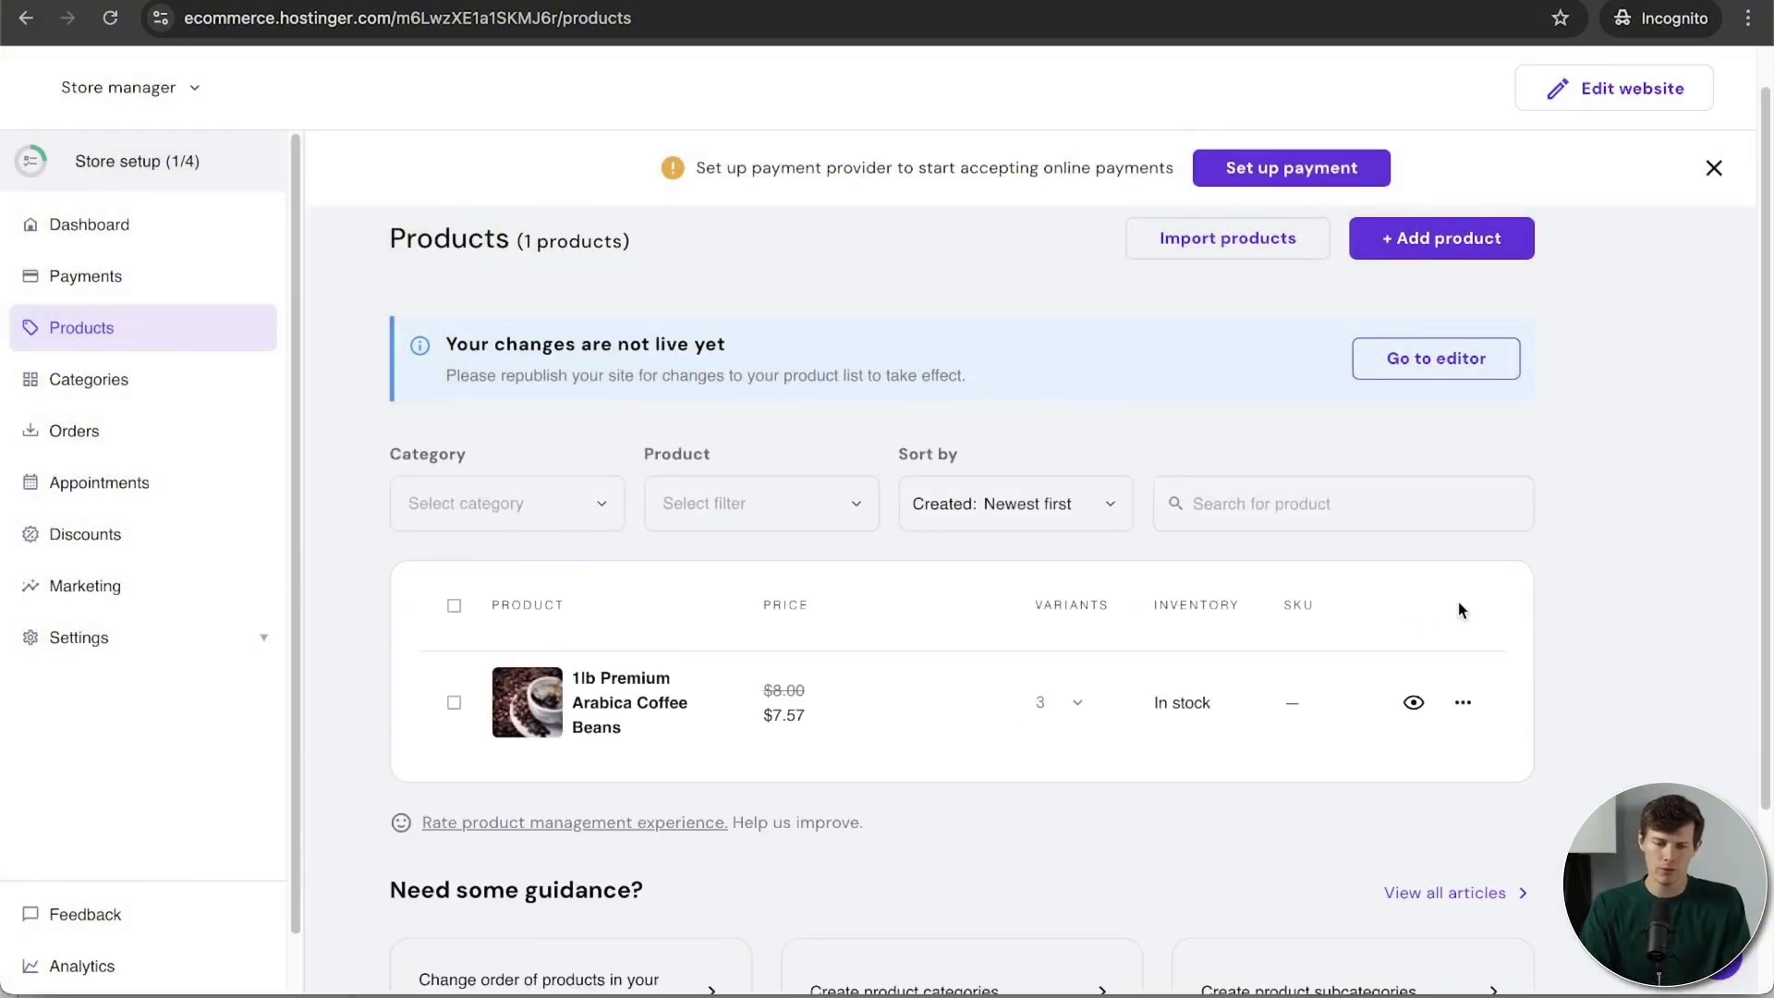
pyautogui.scroll(1, 1610, 635)
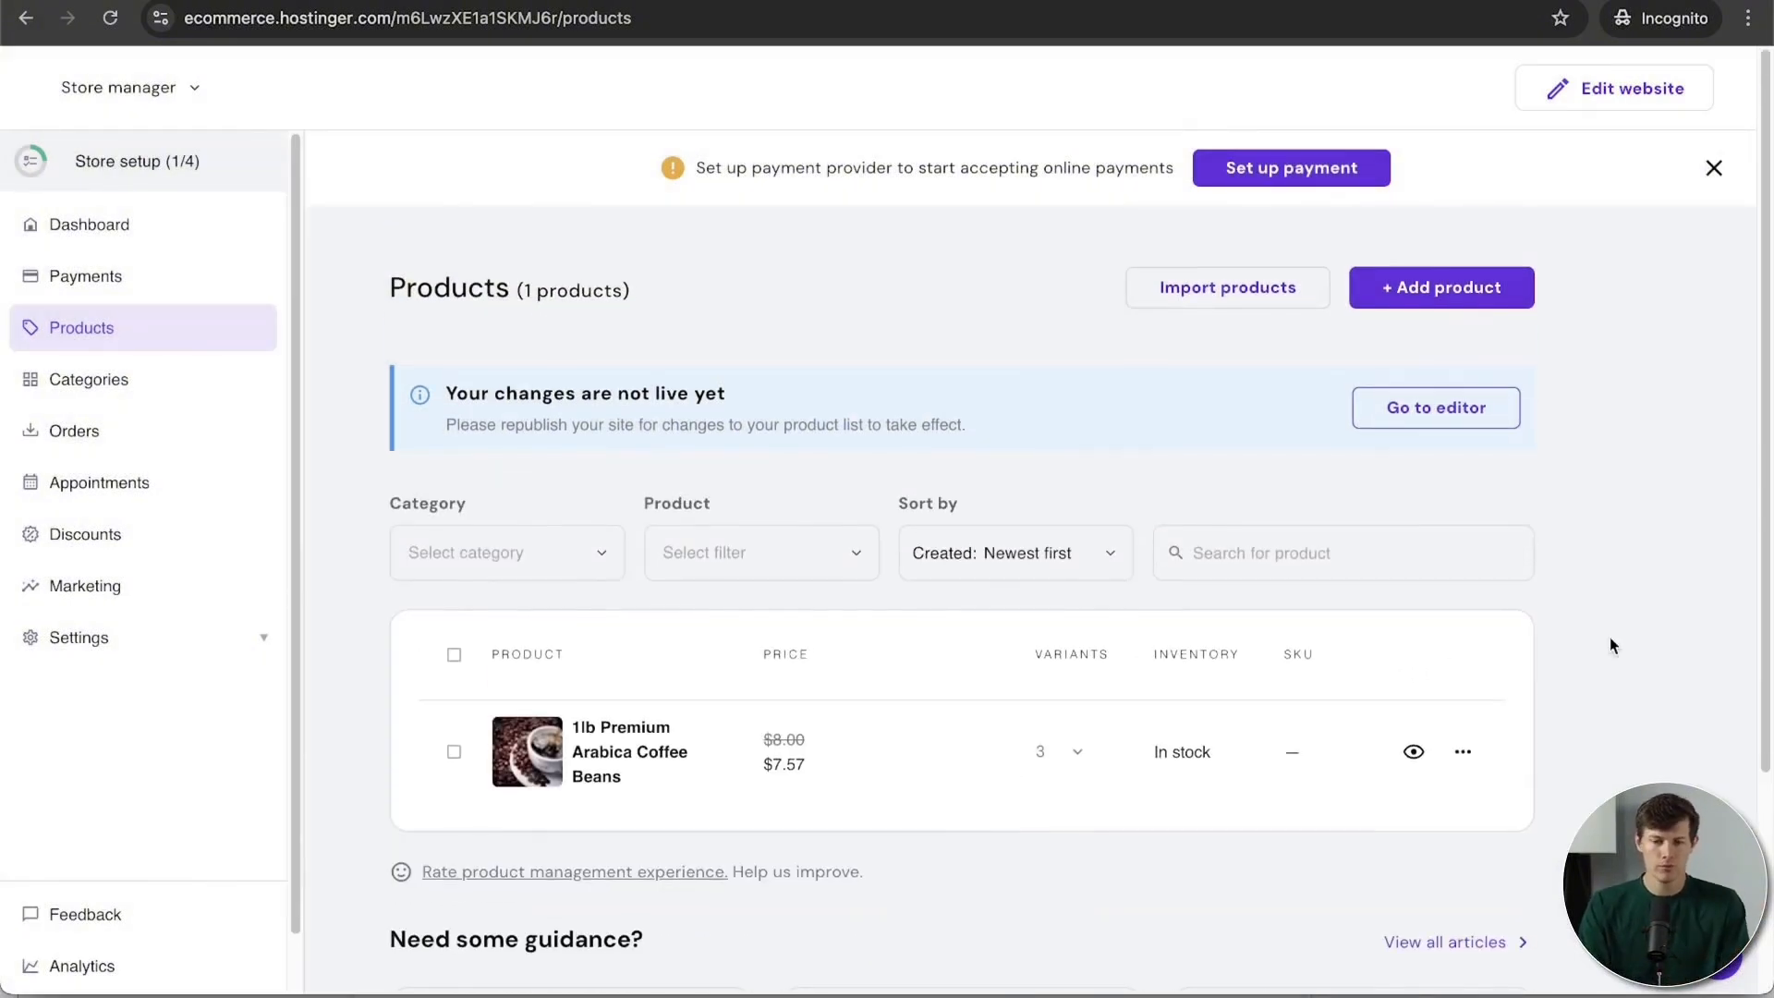
# Step: Start a new digital product and enter 'Coffee' into its title
pyautogui.click(1428, 292)
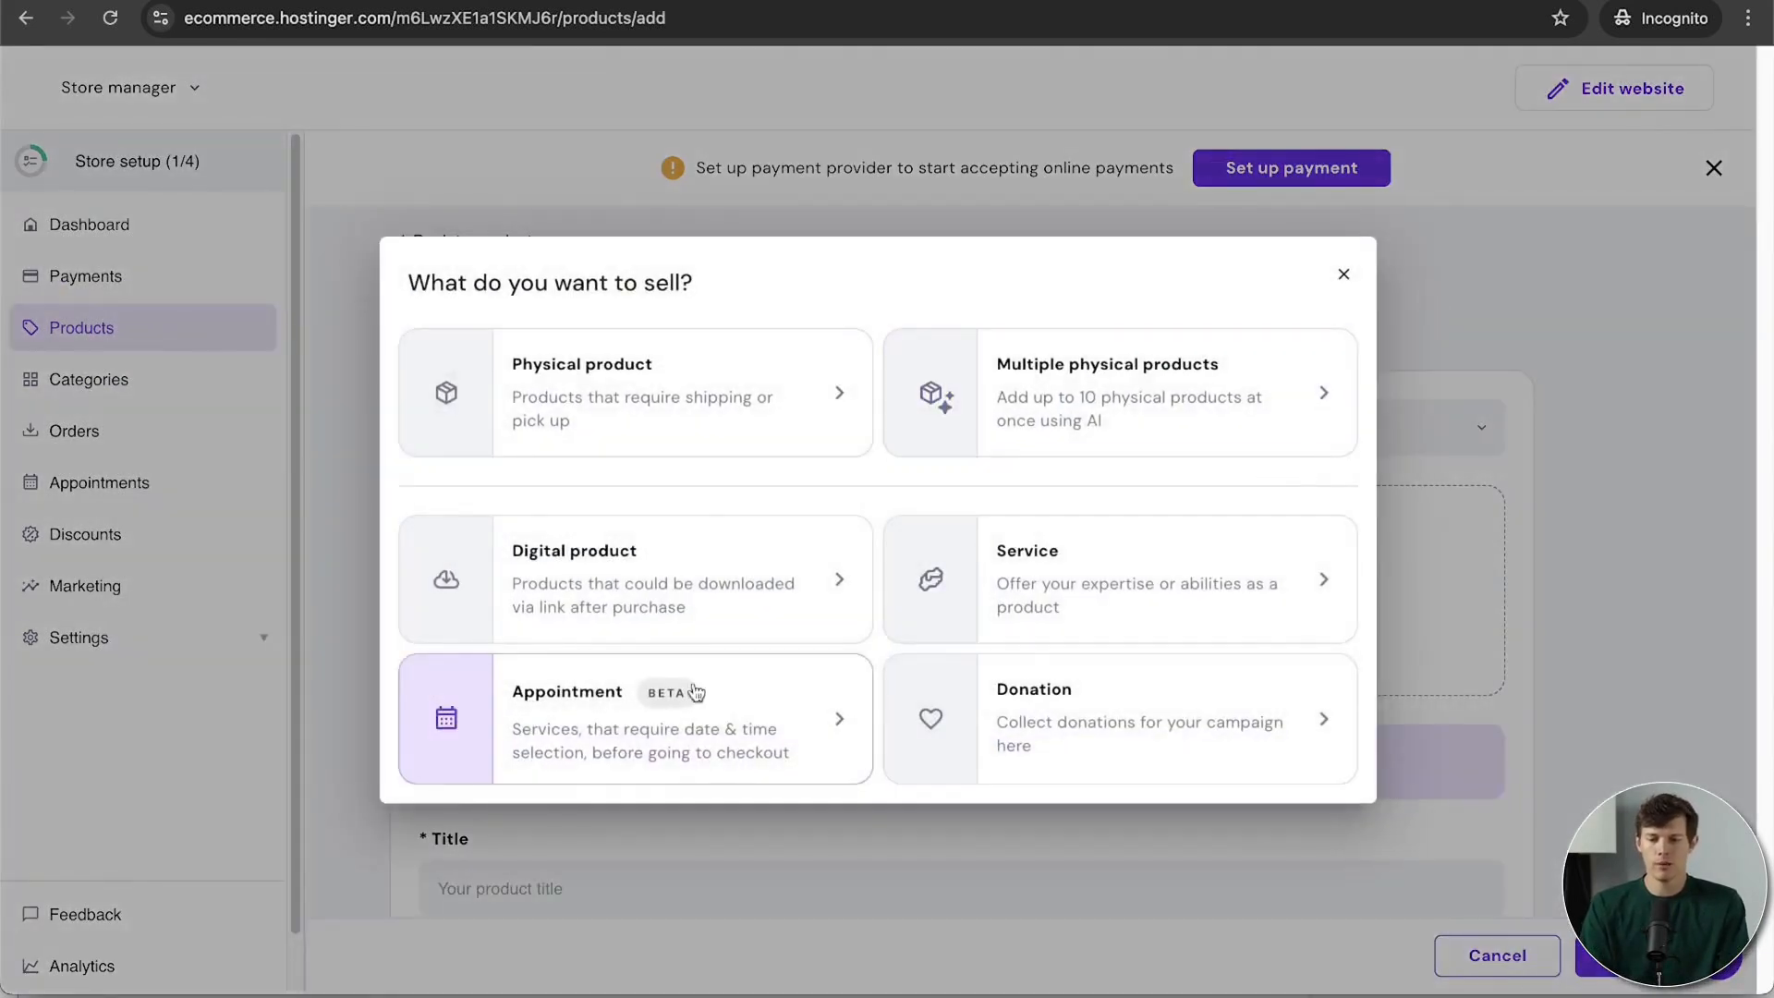
pyautogui.click(633, 605)
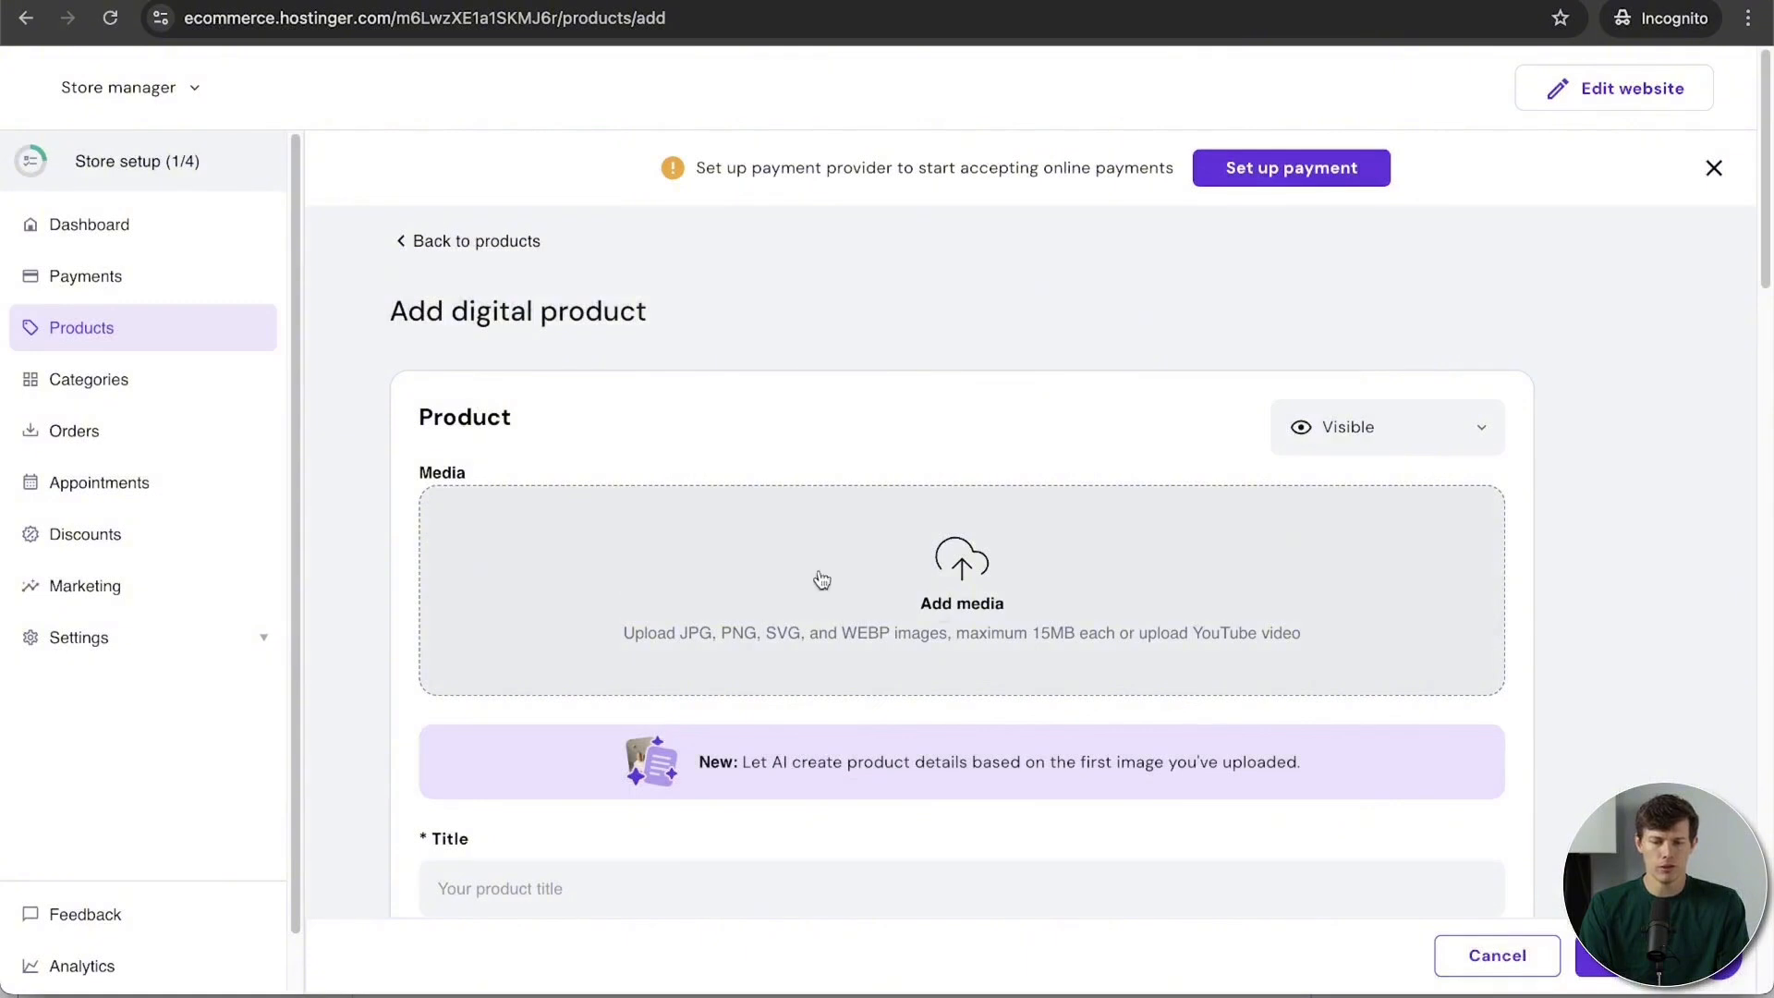
pyautogui.scroll(-3, 737, 607)
pyautogui.click(736, 606)
pyautogui.write('Coff')
pyautogui.write('ee Recipes')
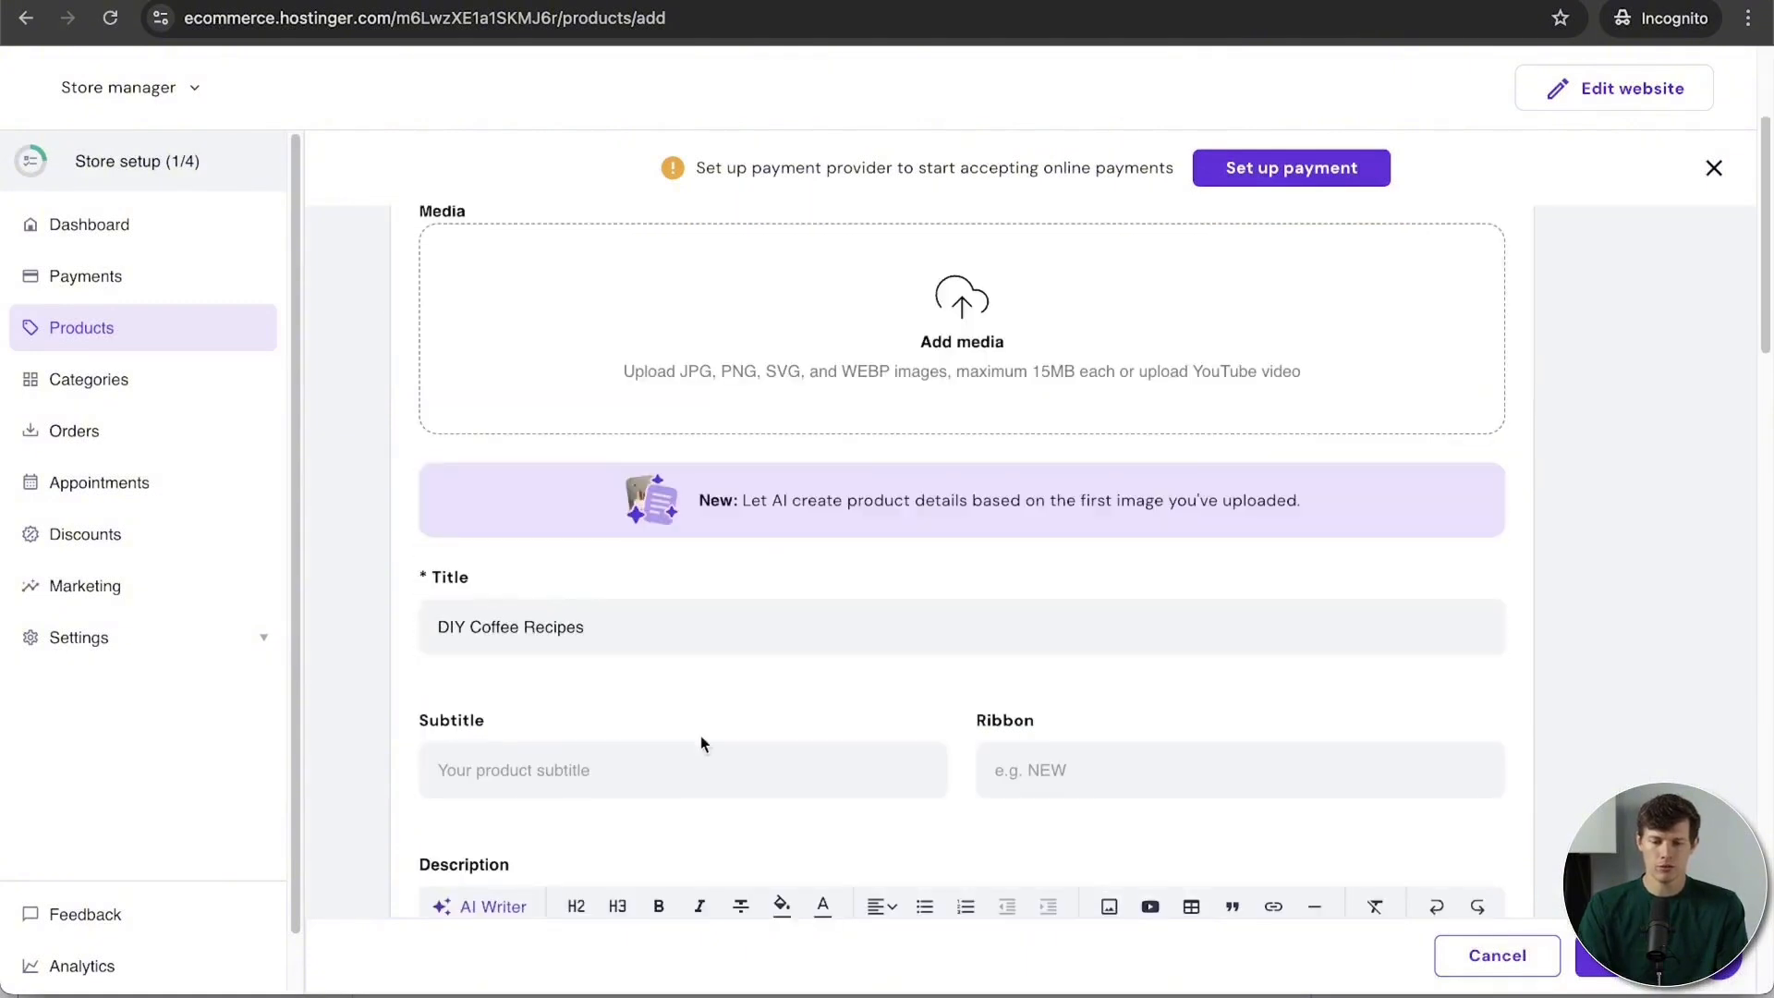
pyautogui.click(668, 775)
pyautogui.scroll(3, 1461, 598)
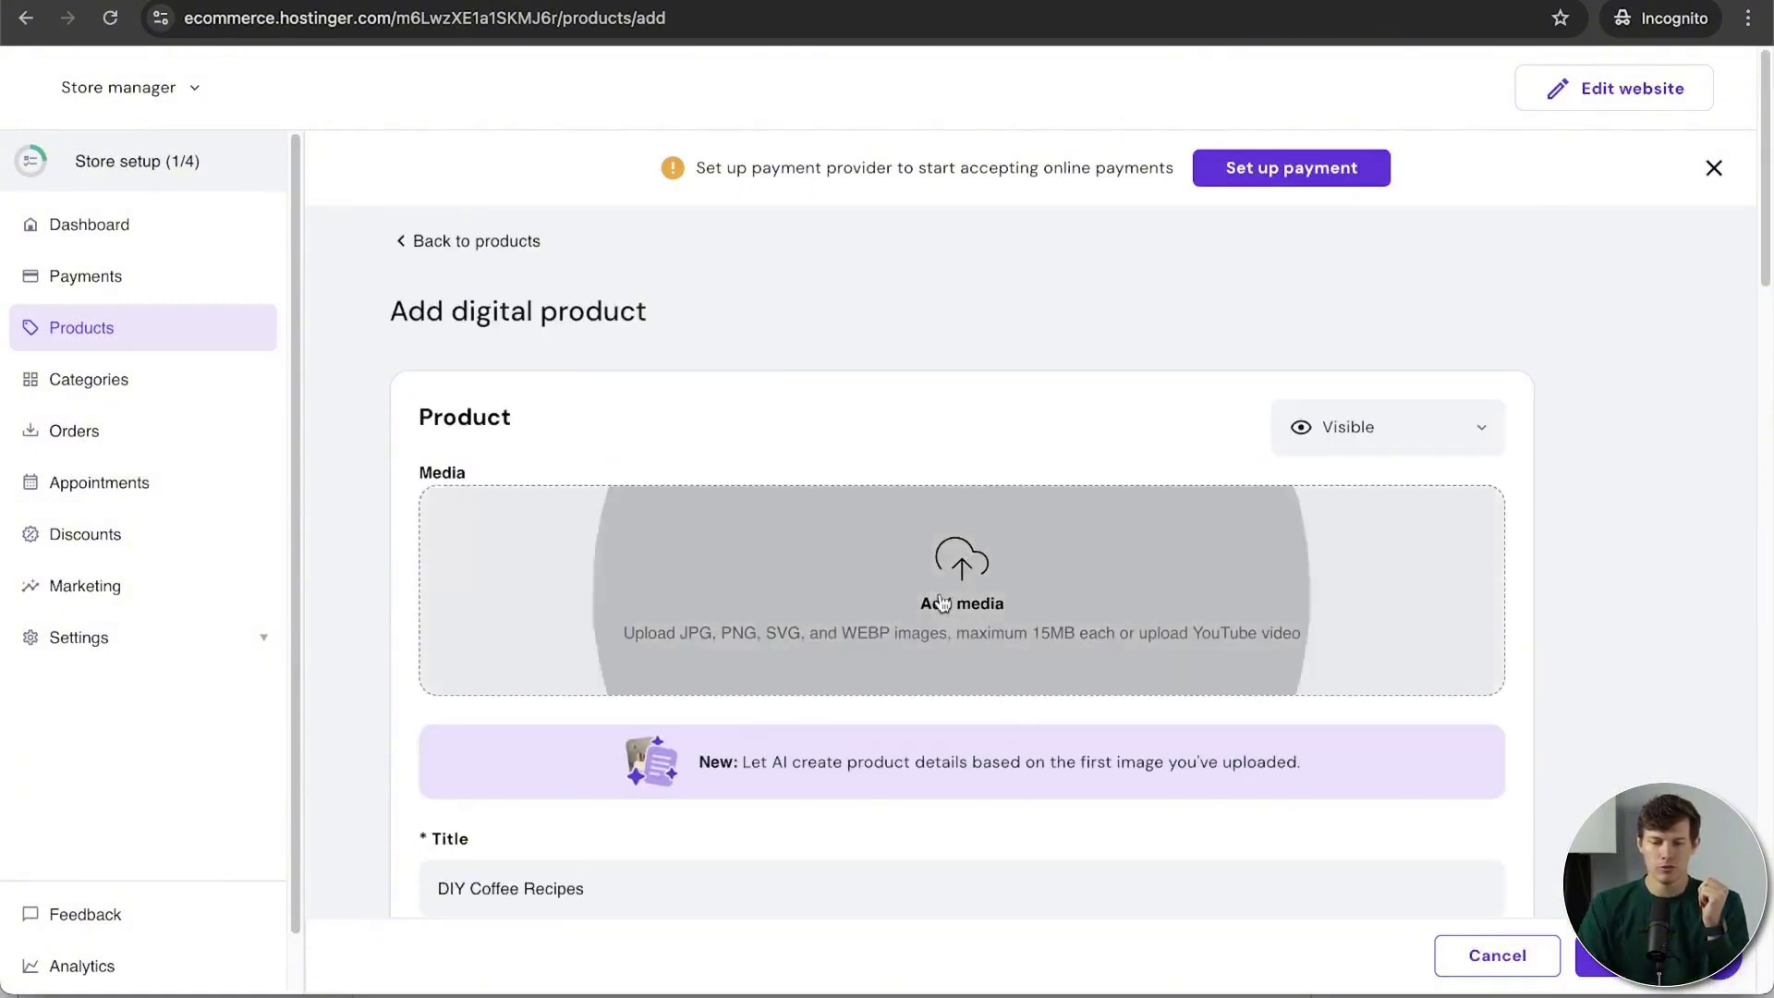
# Step: Upload a product photo as the digital product's media image
pyautogui.click(943, 602)
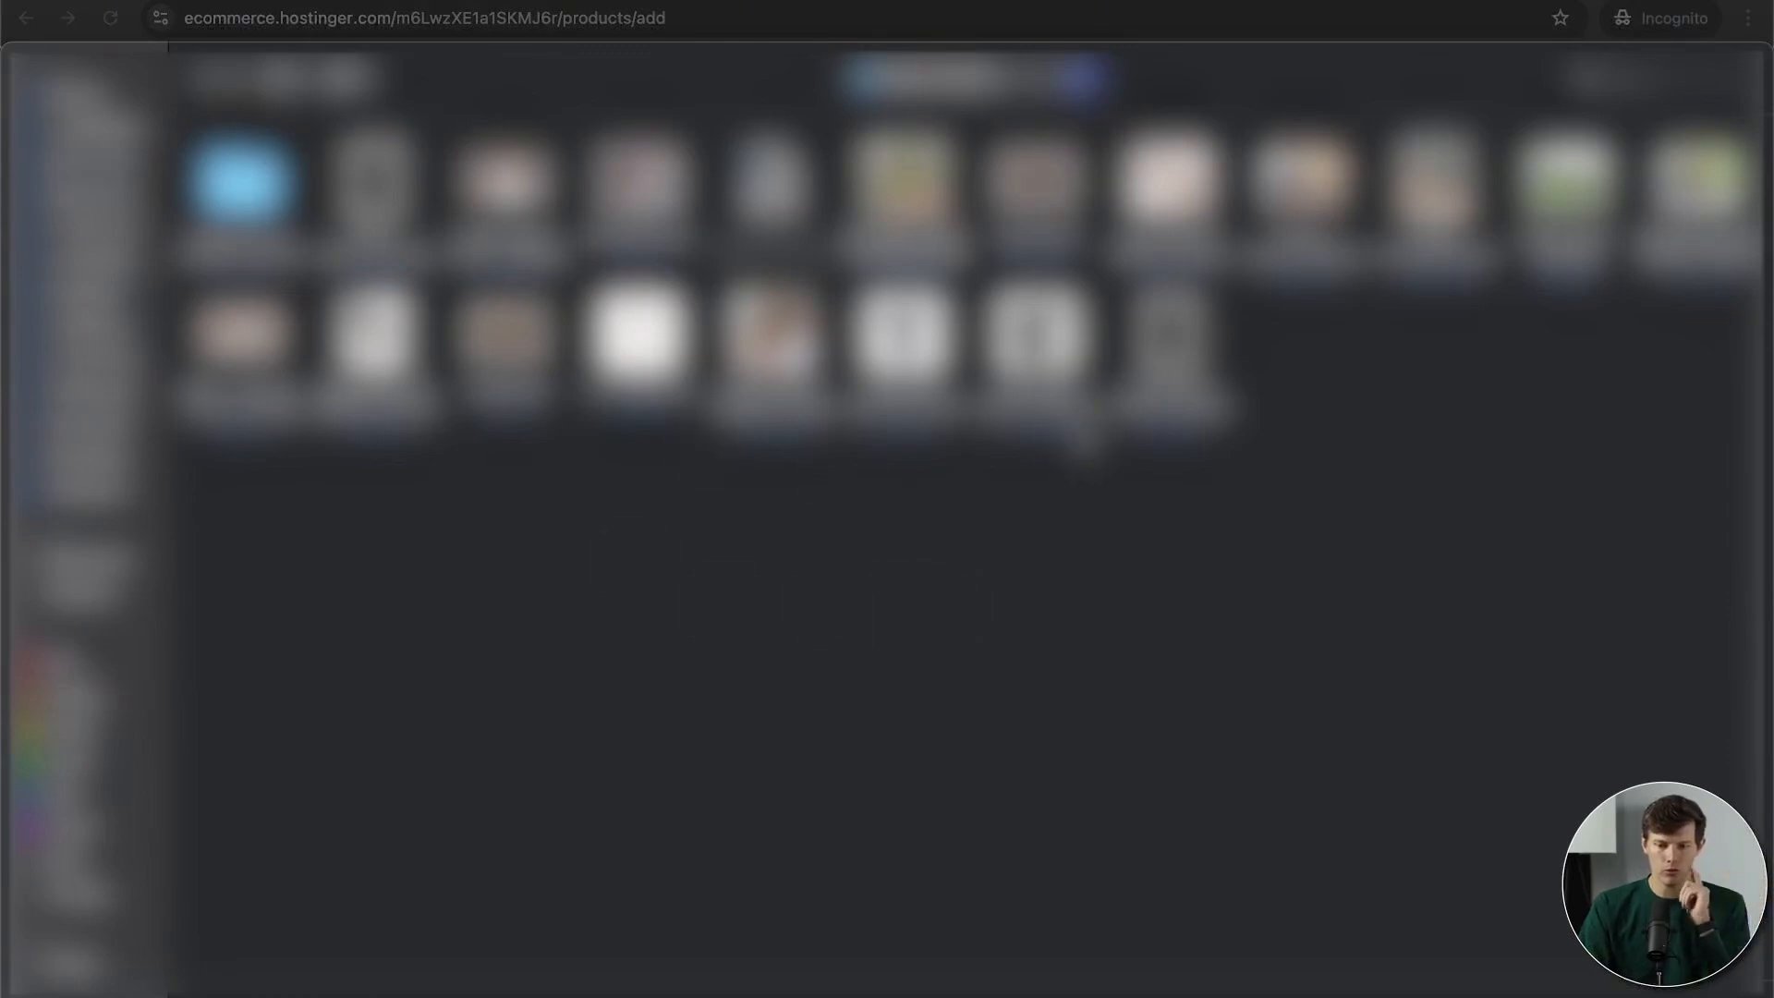
pyautogui.click(812, 357)
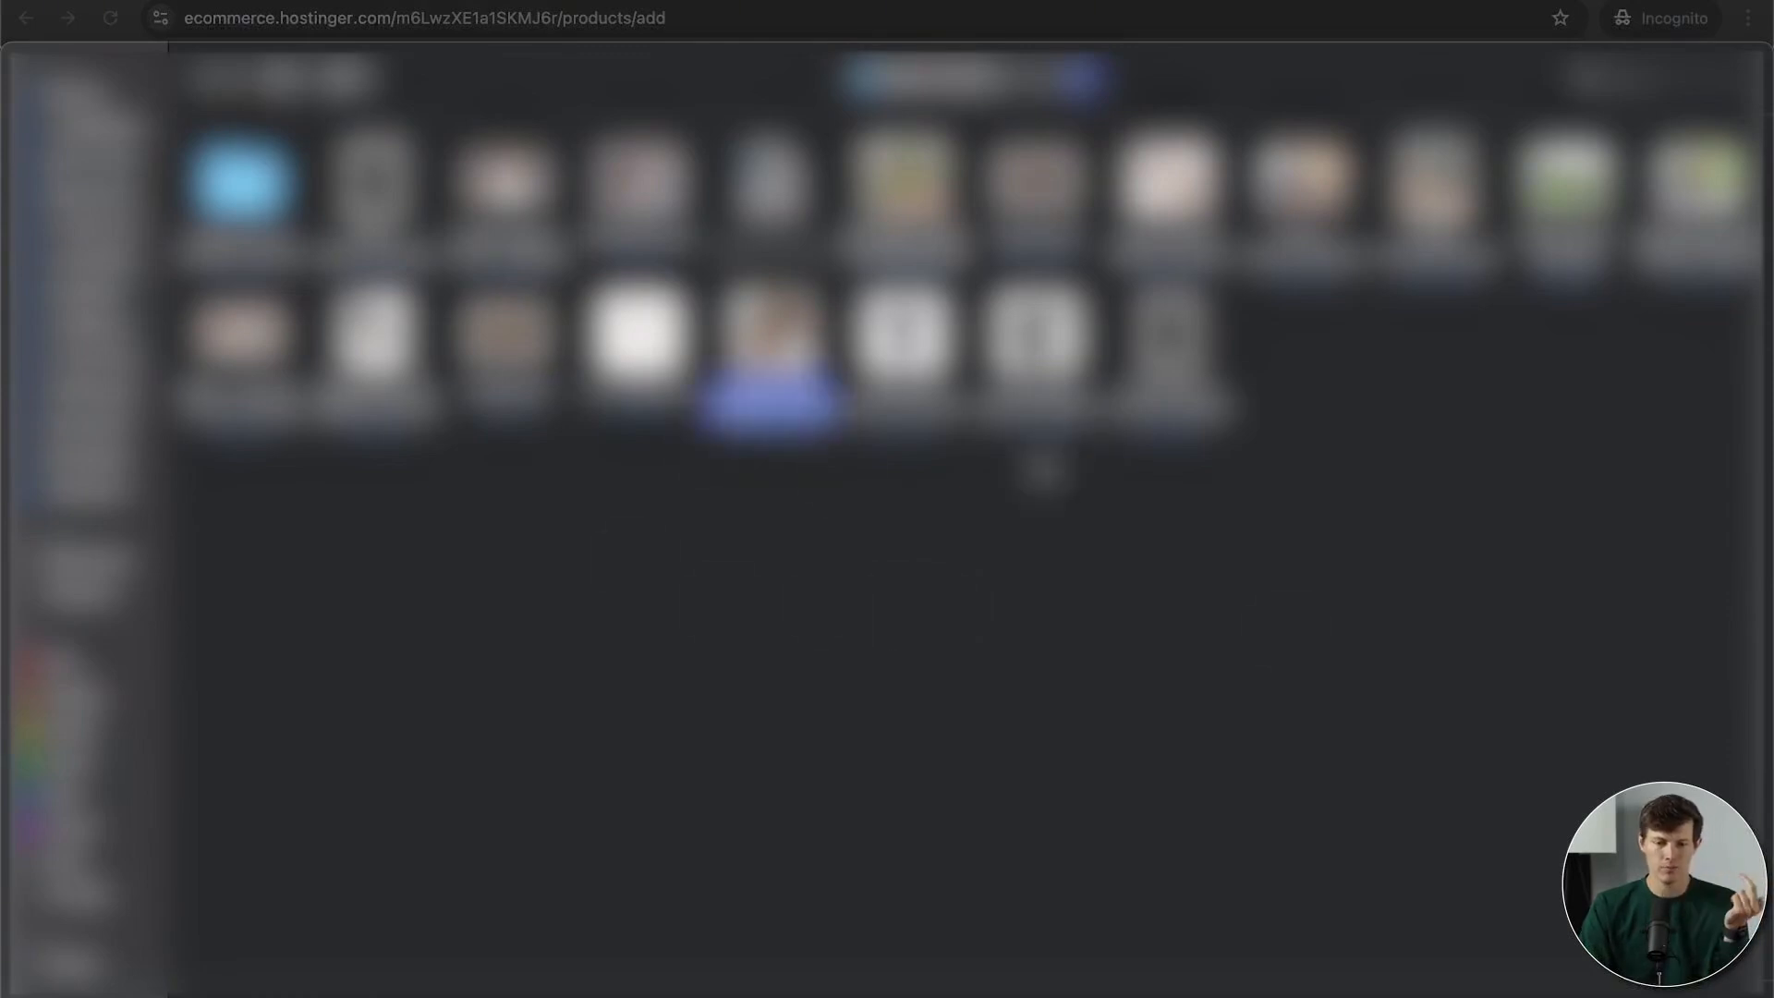
pyautogui.click(1709, 961)
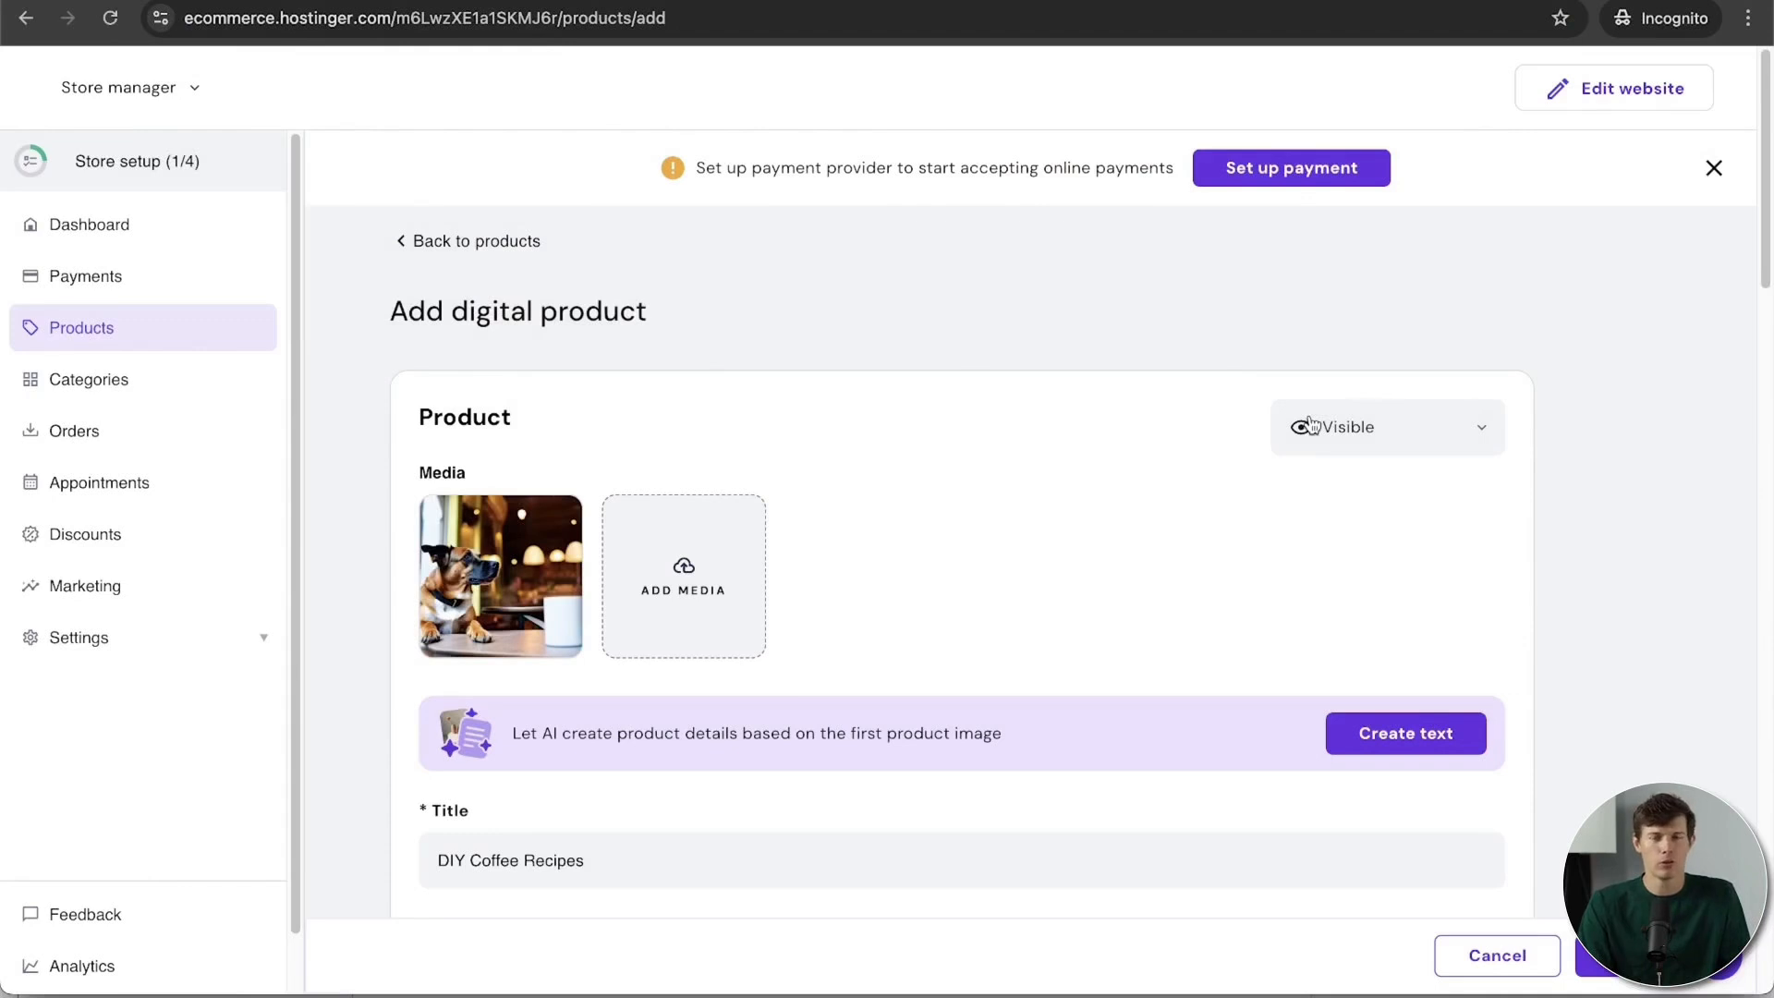
pyautogui.scroll(-12, 1588, 265)
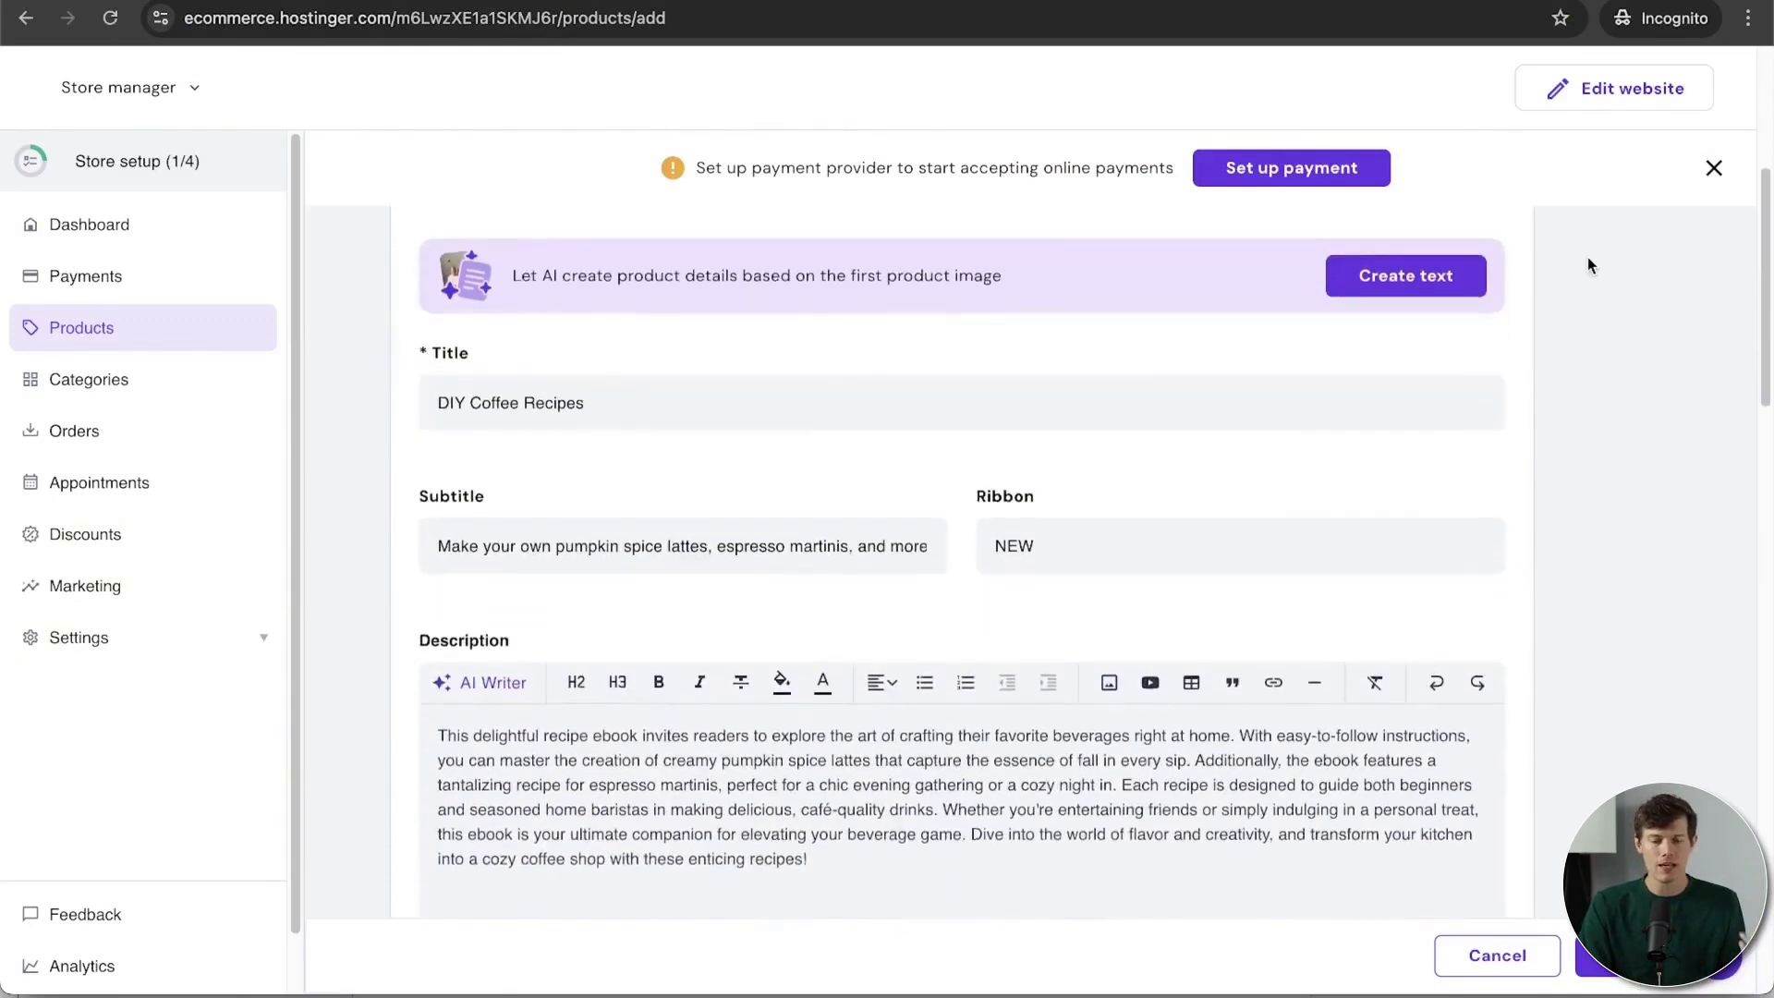
pyautogui.scroll(-15, 1587, 265)
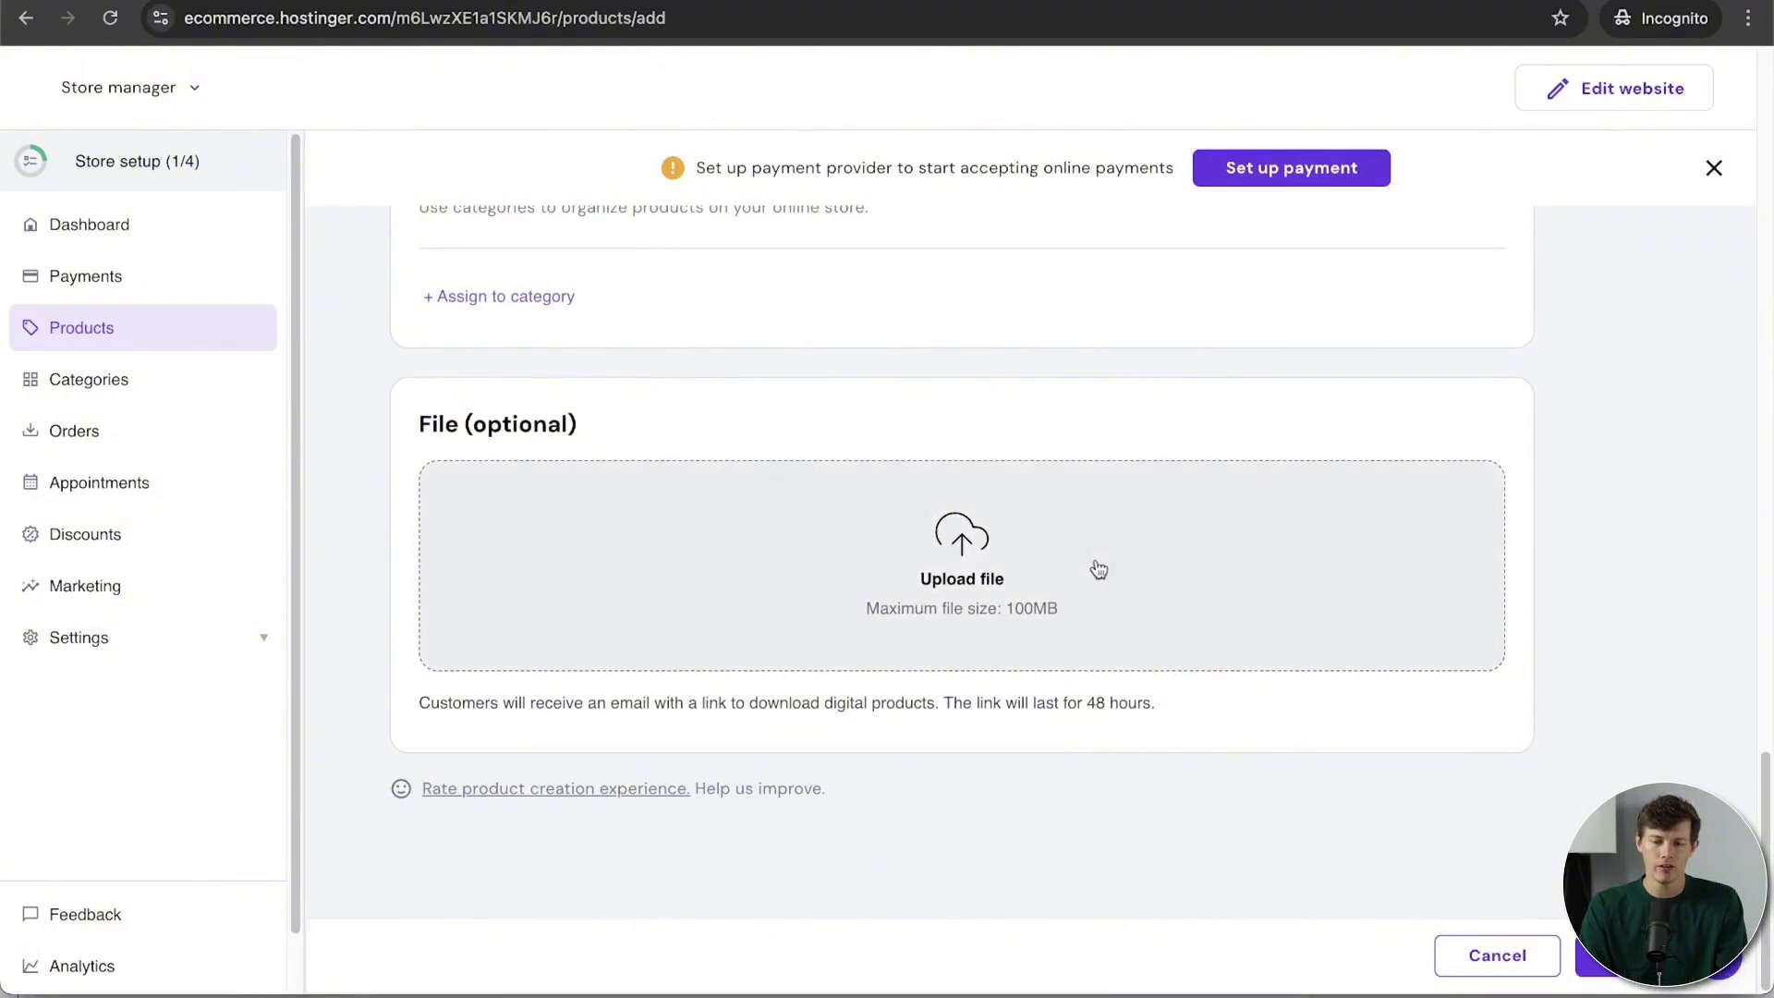
# Step: Attach 1035w-sxbLStT6LSc.webp as the product's downloadable file
pyautogui.click(982, 594)
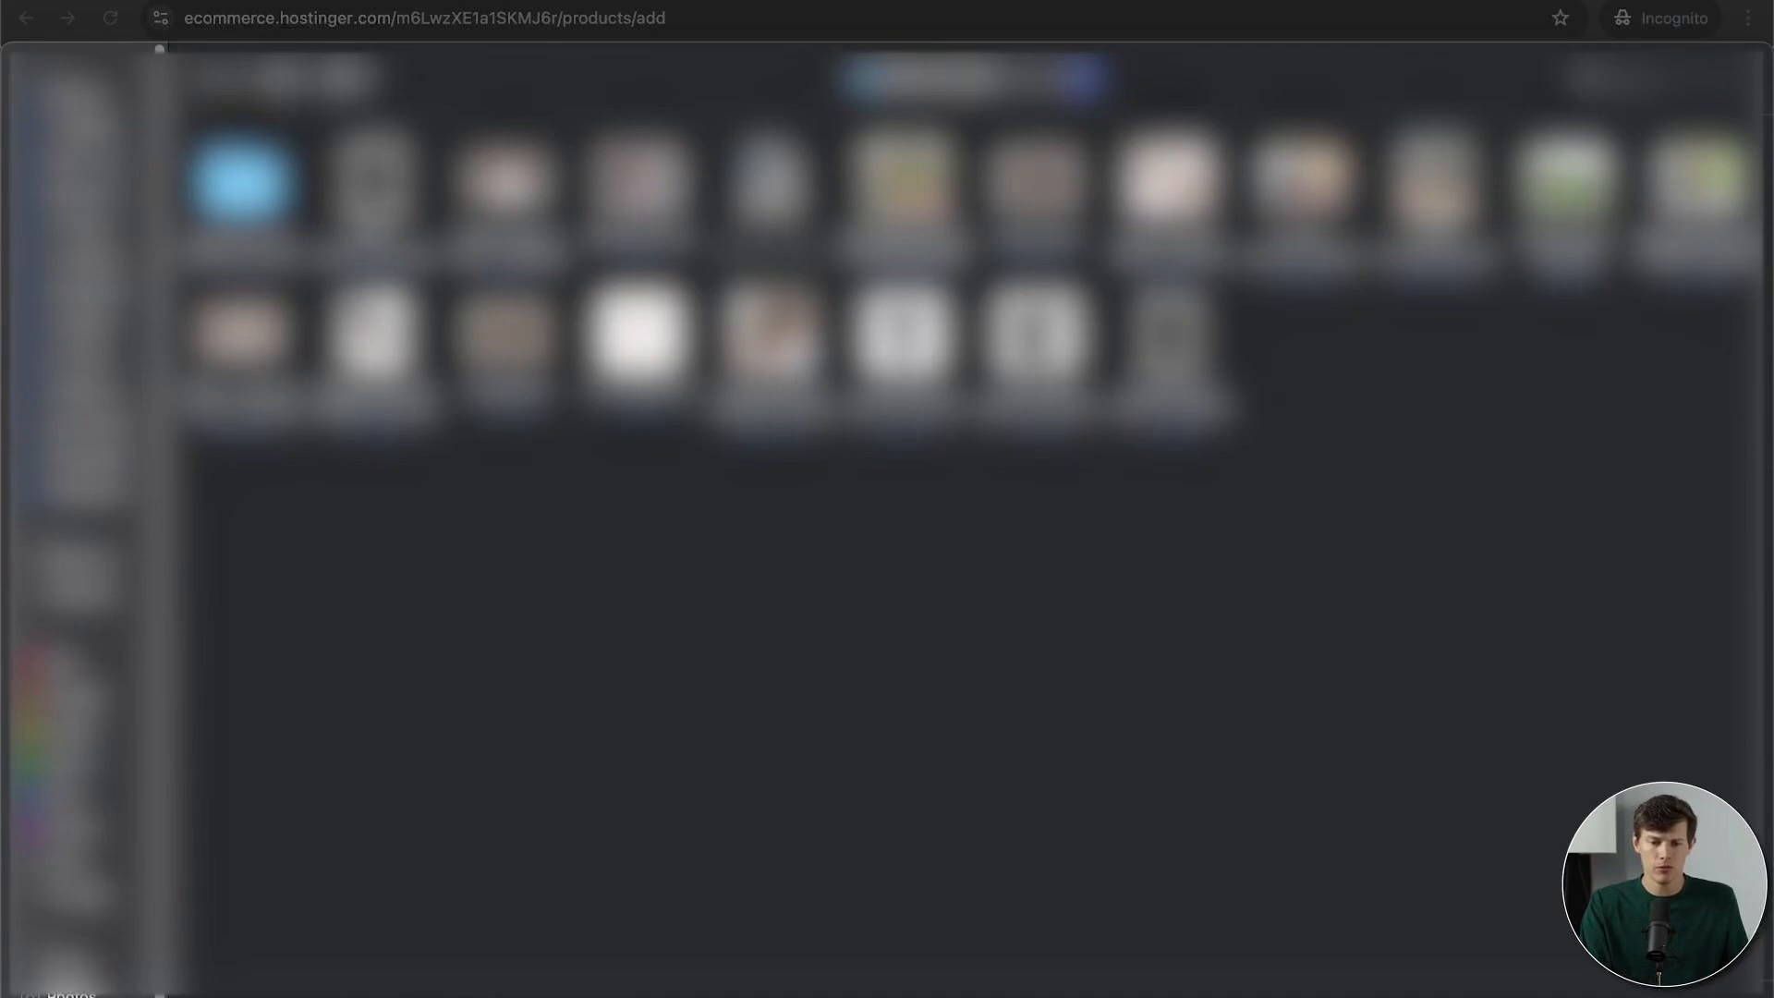
pyautogui.click(377, 193)
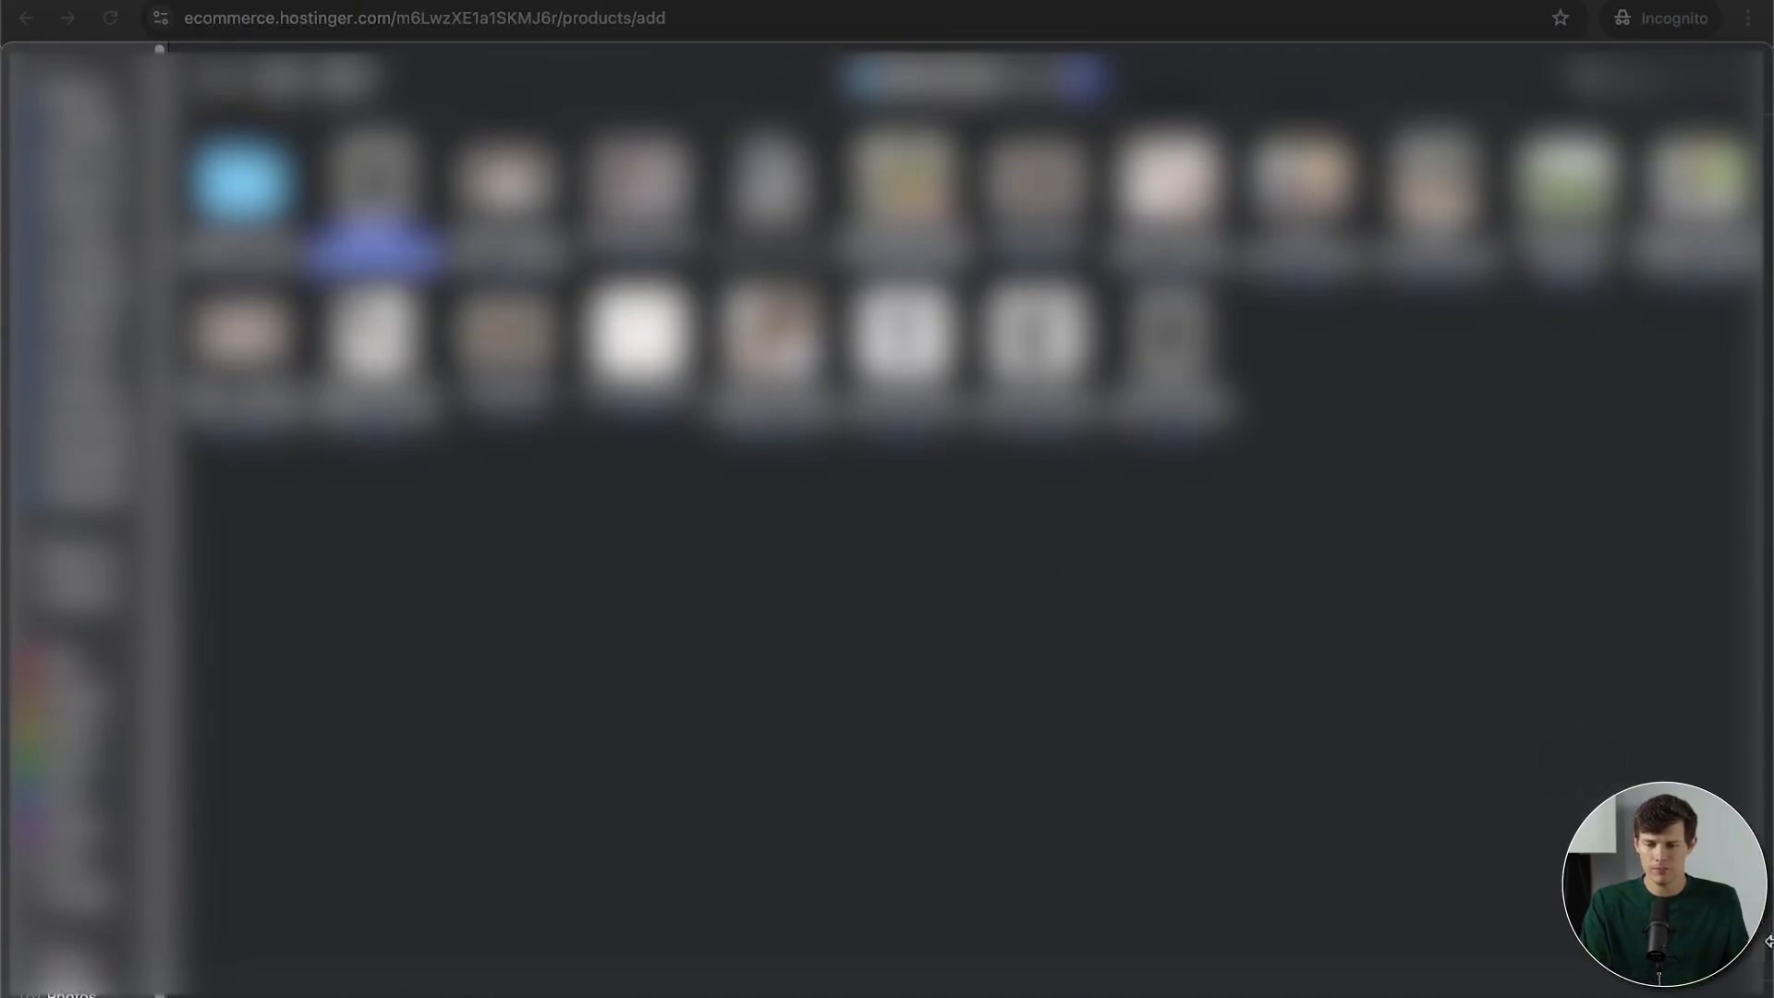
pyautogui.press('Return')
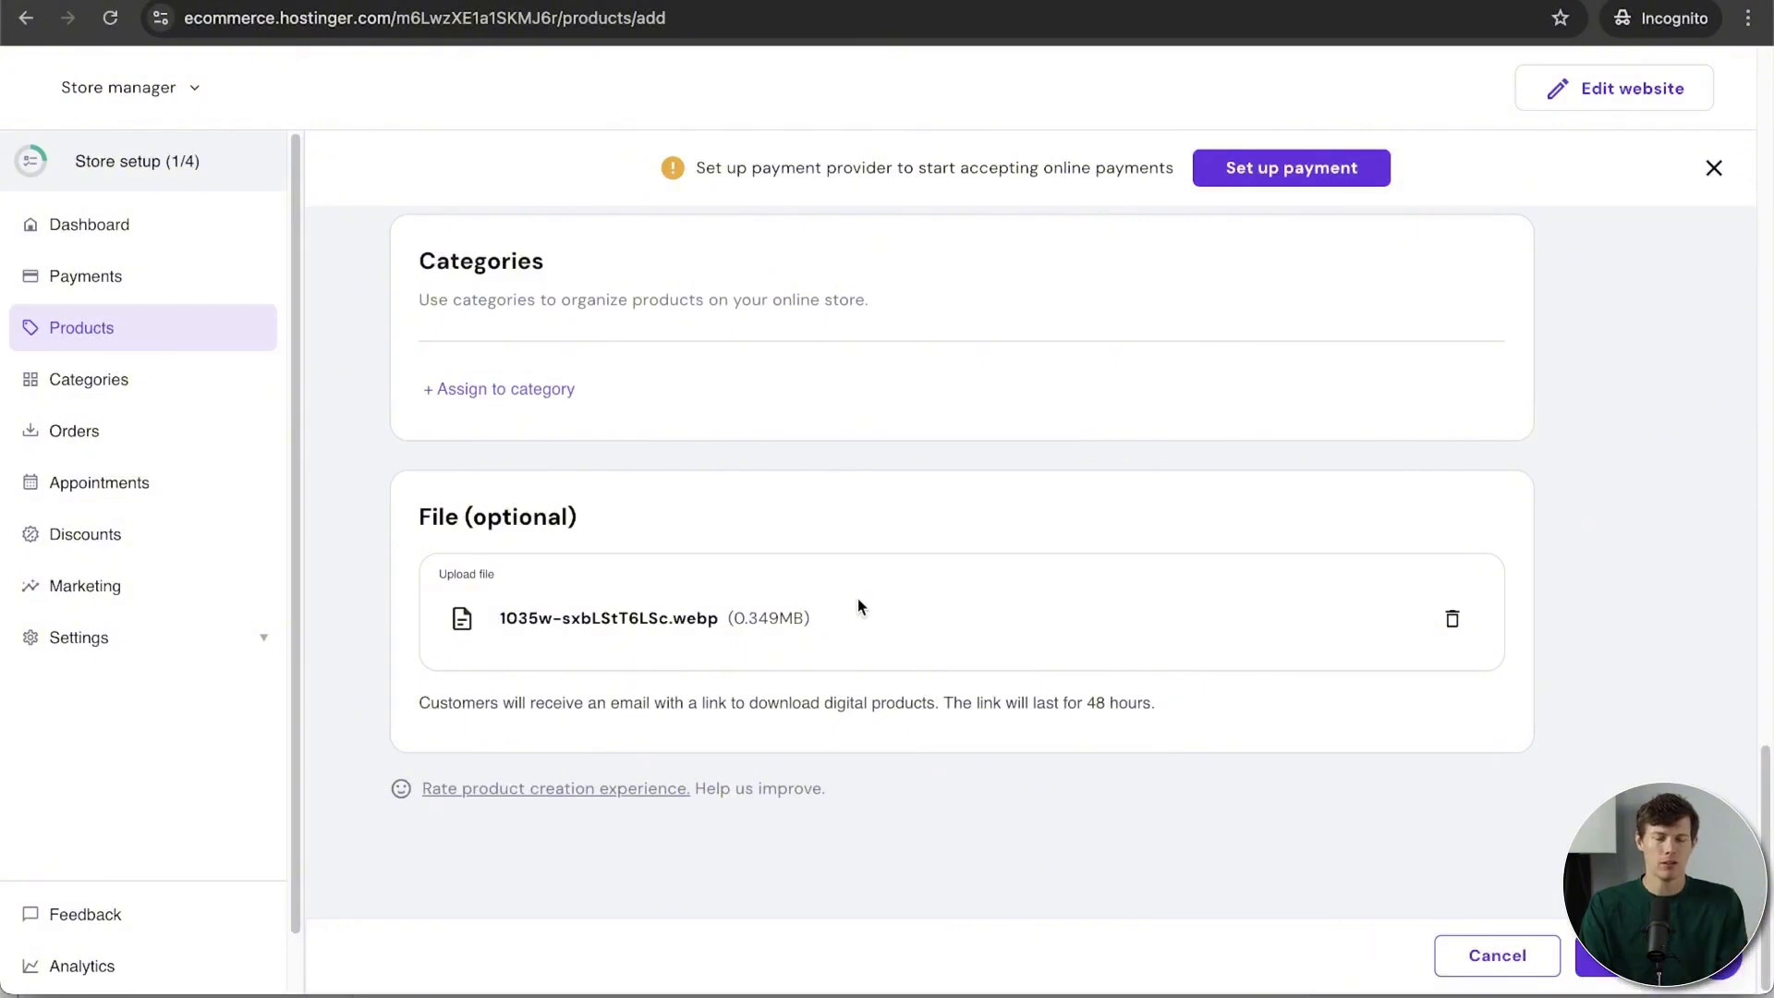
pyautogui.scroll(15, 857, 597)
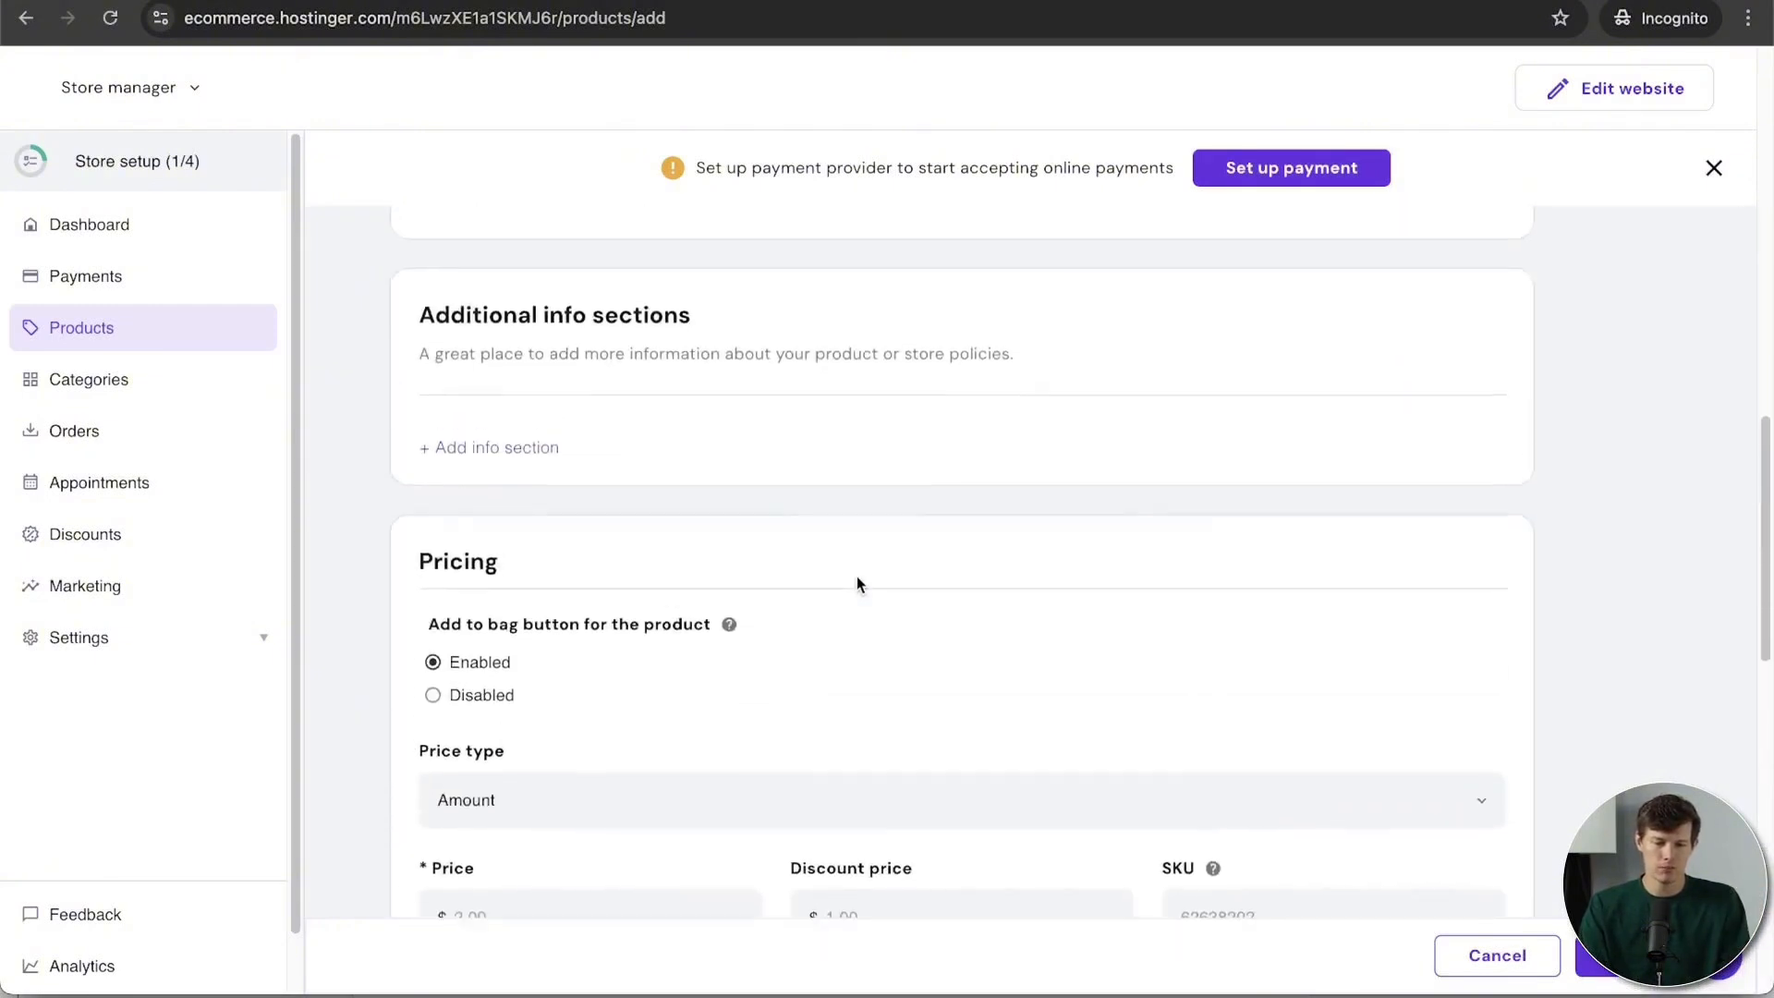
pyautogui.scroll(-2, 857, 580)
# Step: Set the price to $2.95, keeping the price type as Amount
pyautogui.click(546, 710)
pyautogui.write('2')
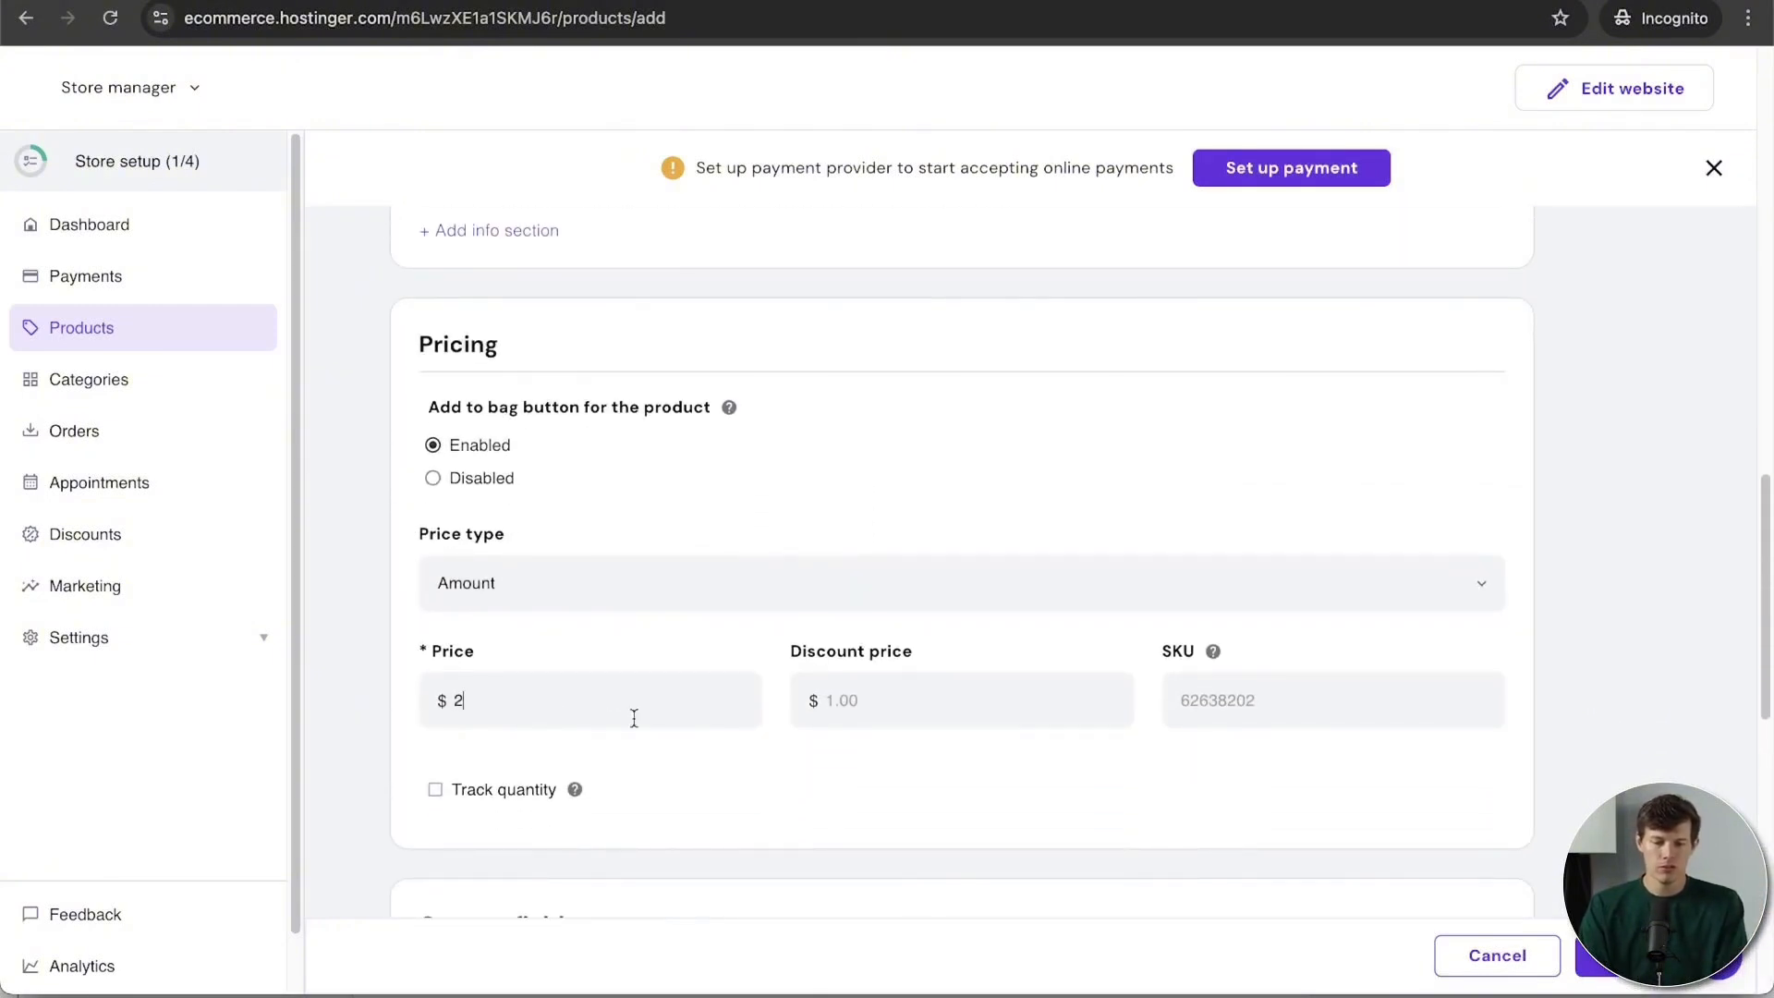
pyautogui.write('.95')
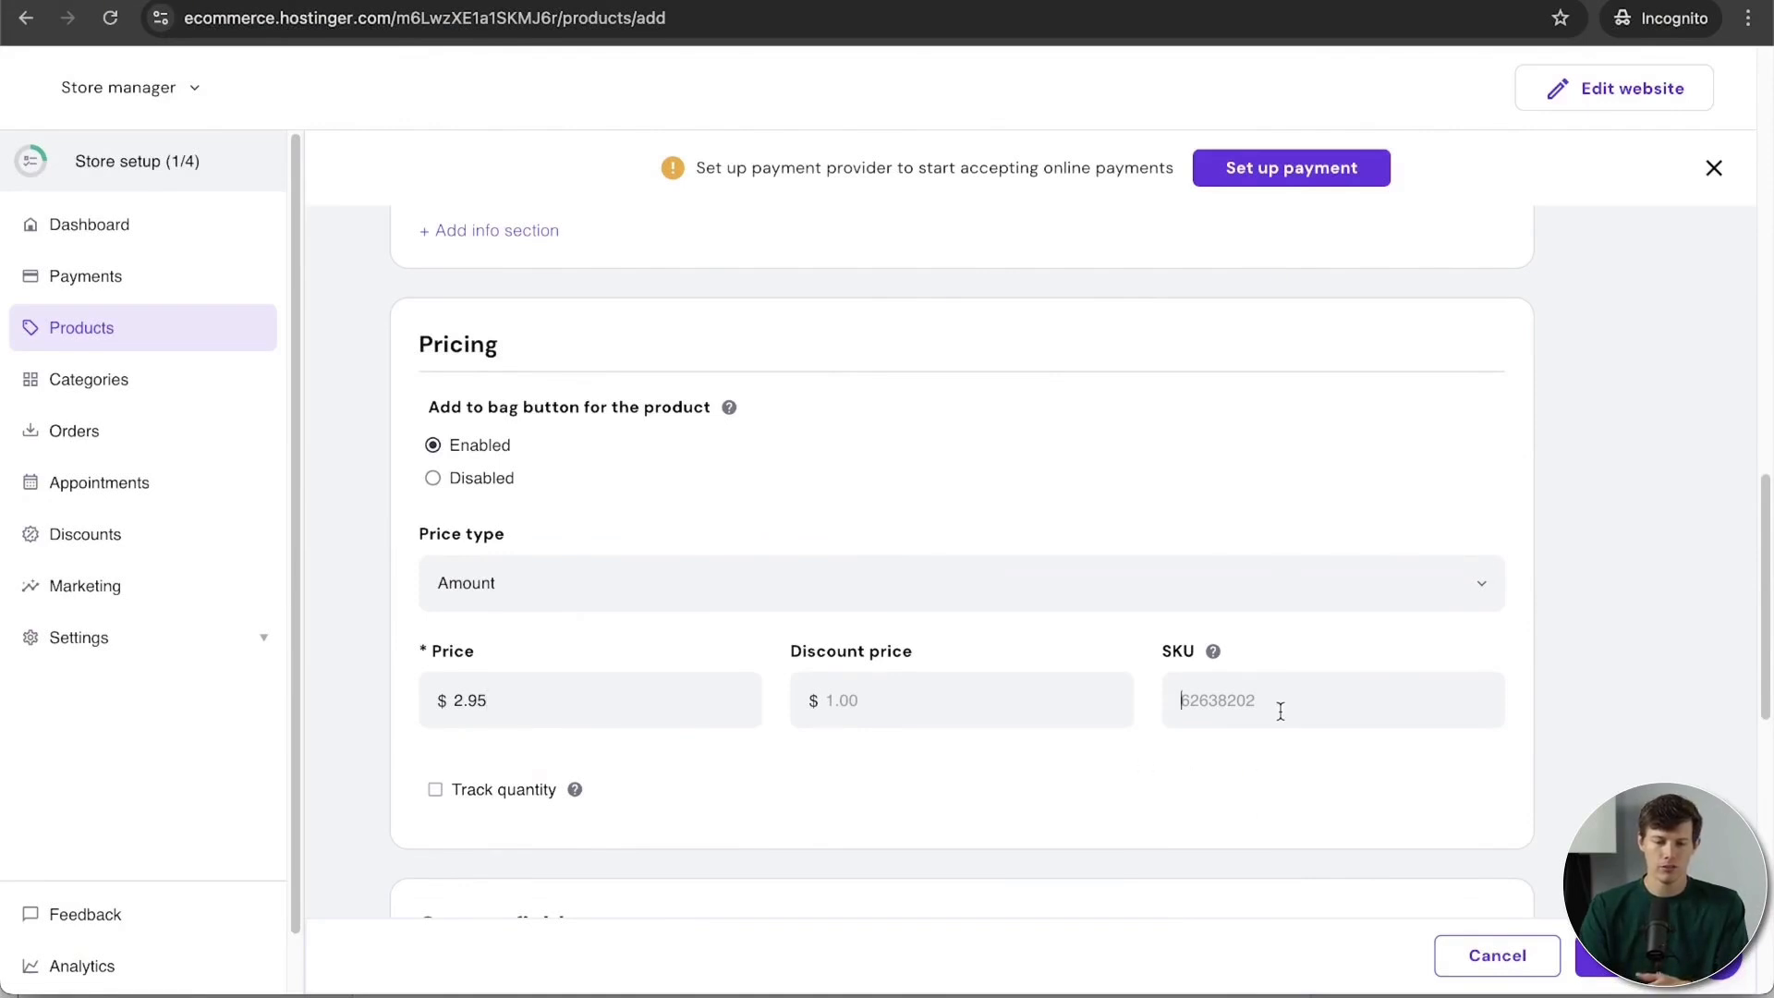
pyautogui.write('10002')
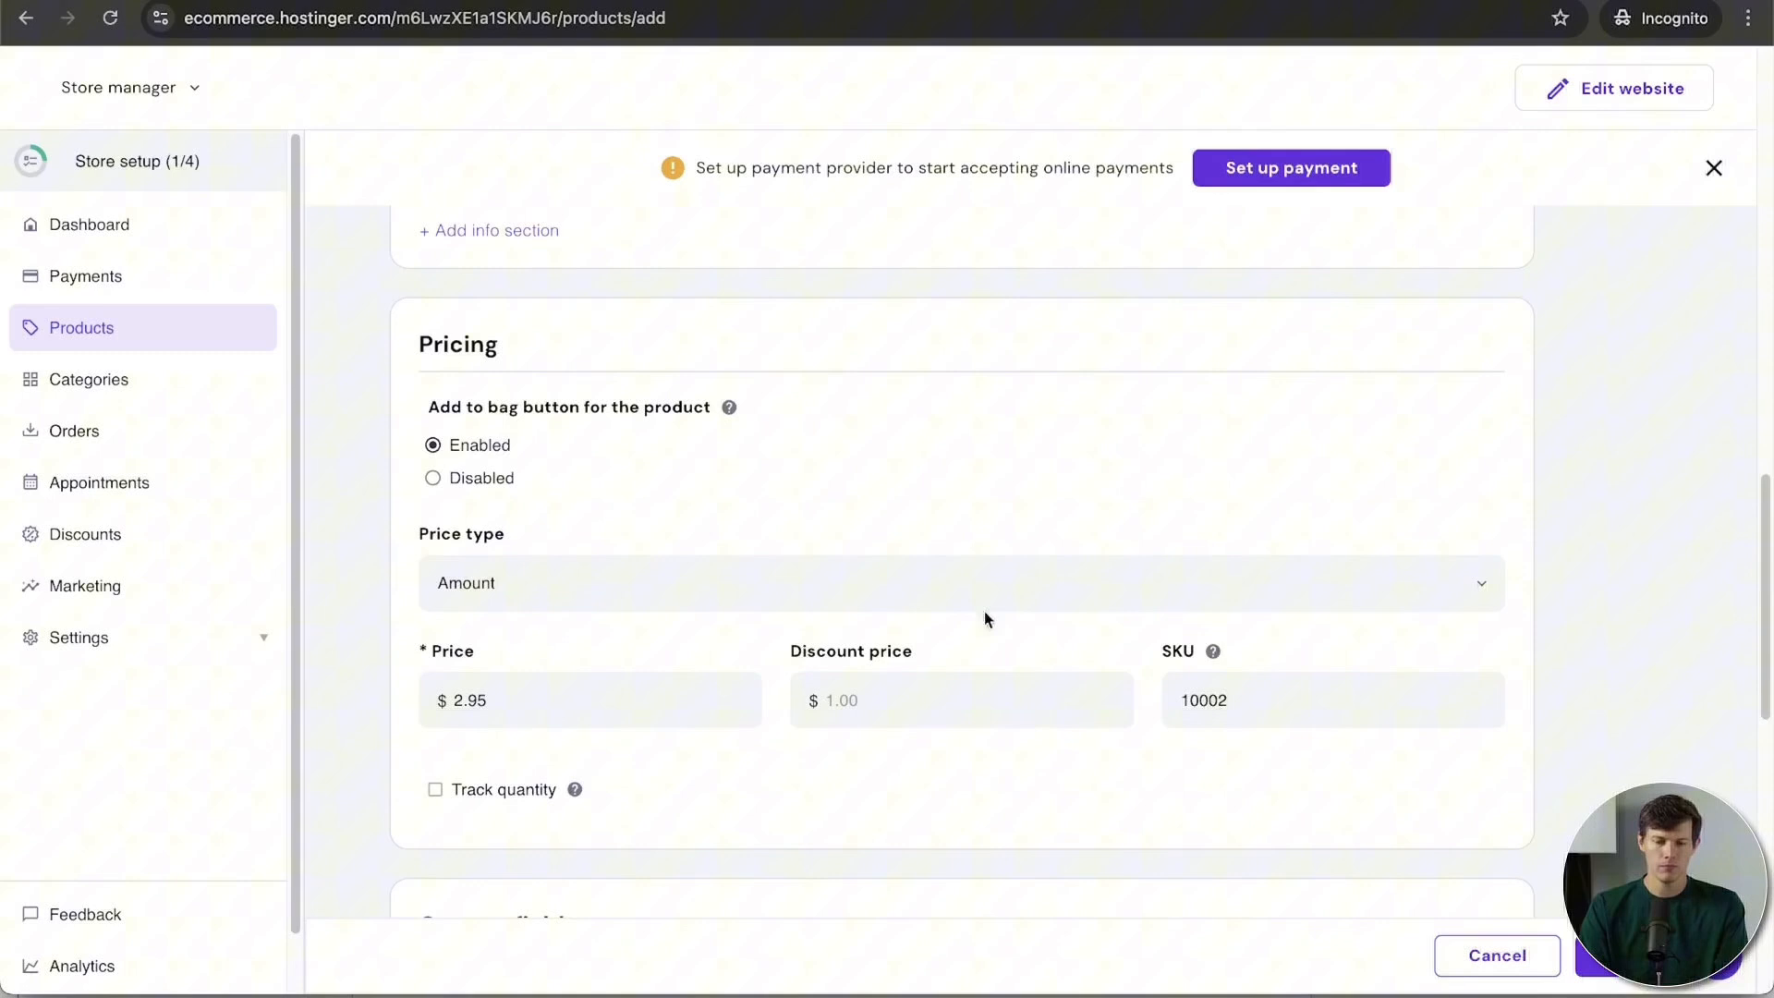
pyautogui.click(594, 578)
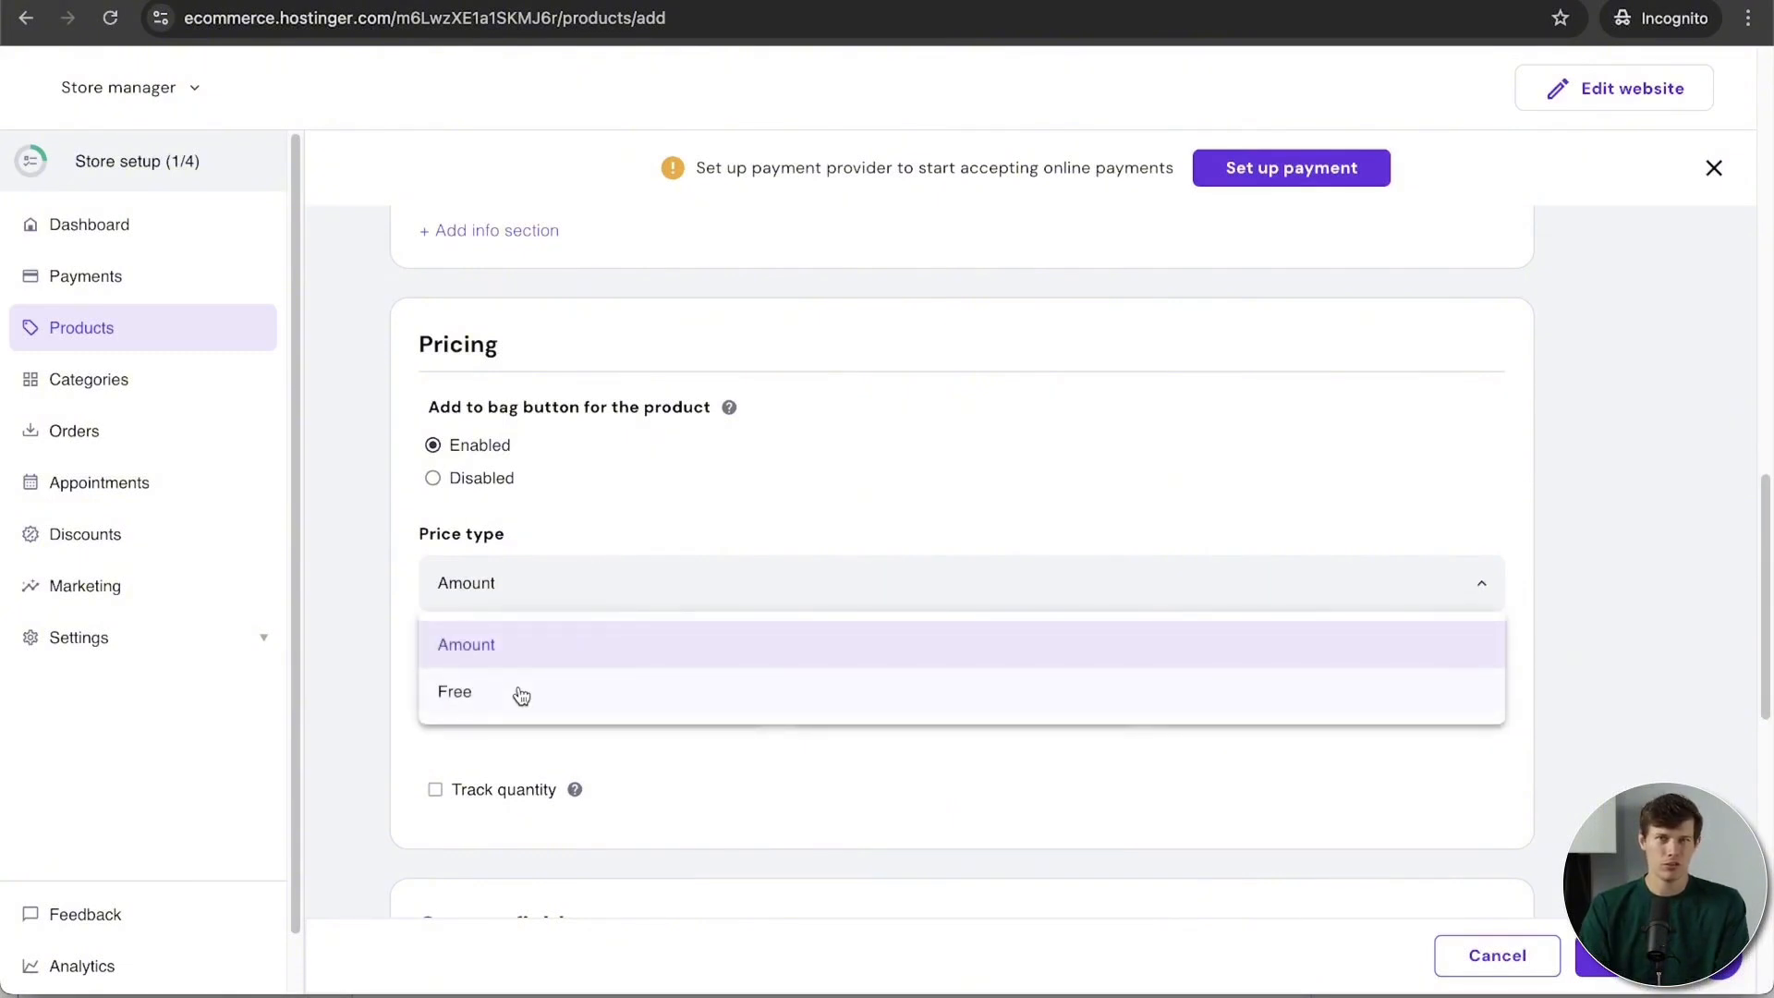
pyautogui.click(767, 529)
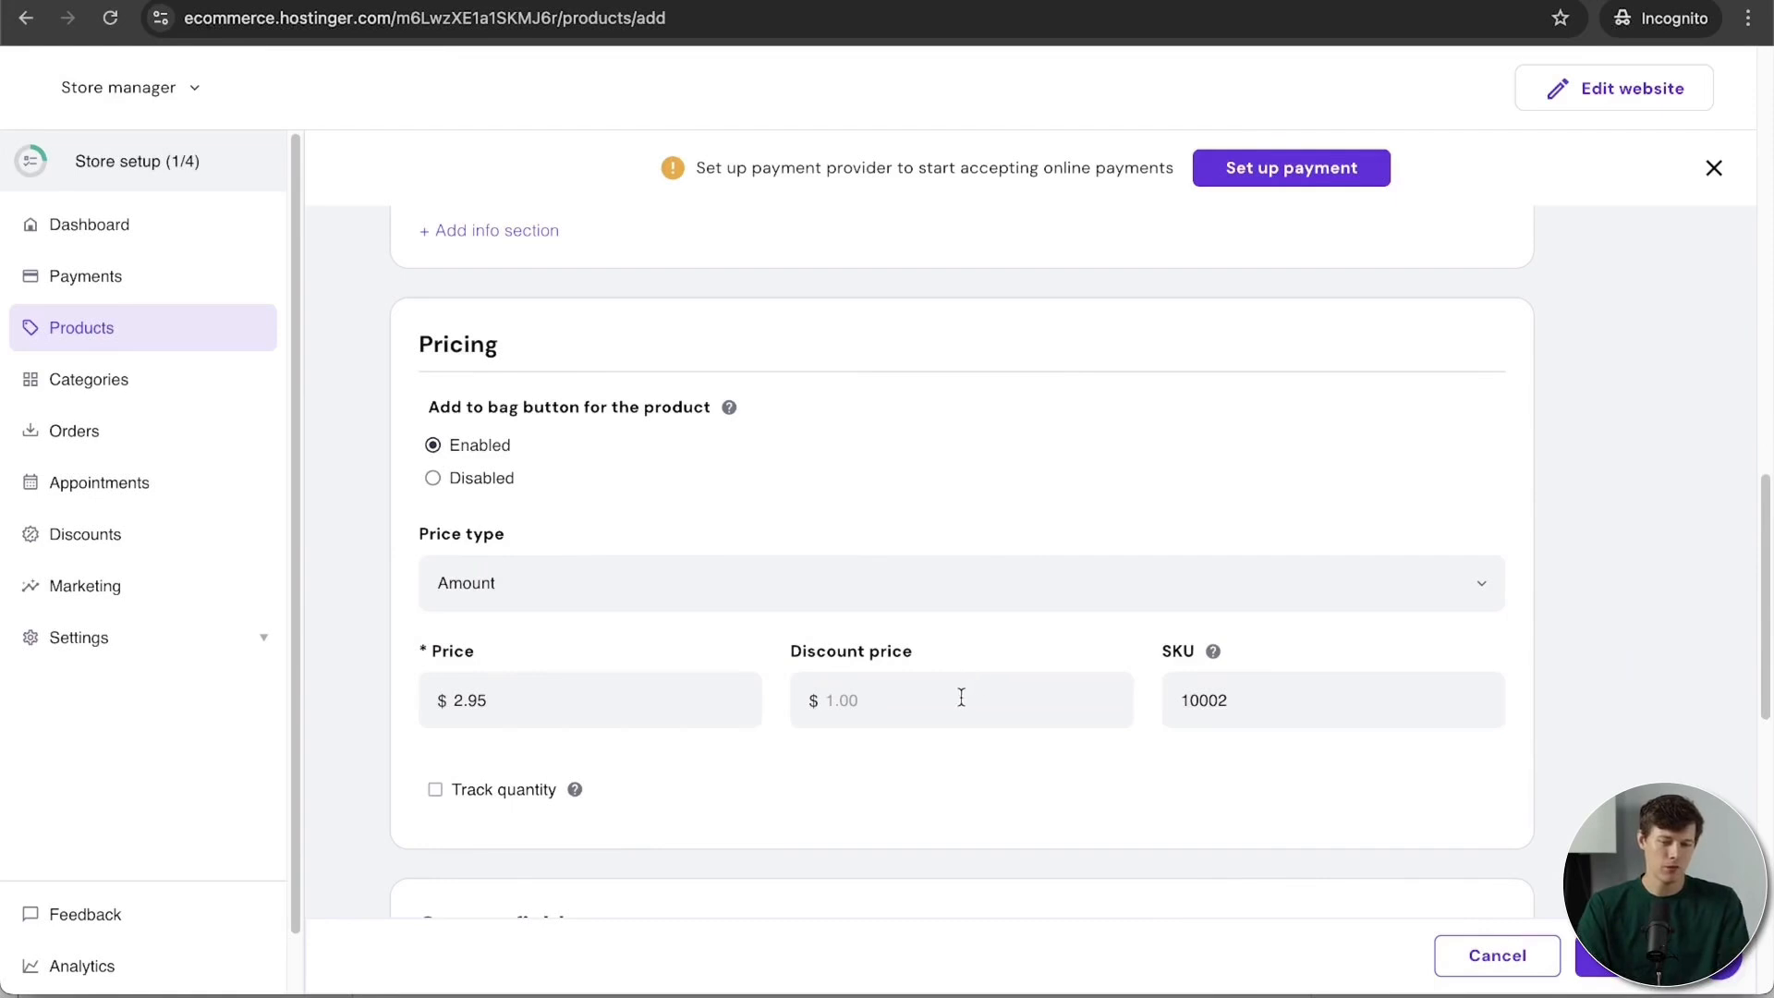
pyautogui.scroll(1, 958, 696)
pyautogui.scroll(-1, 949, 726)
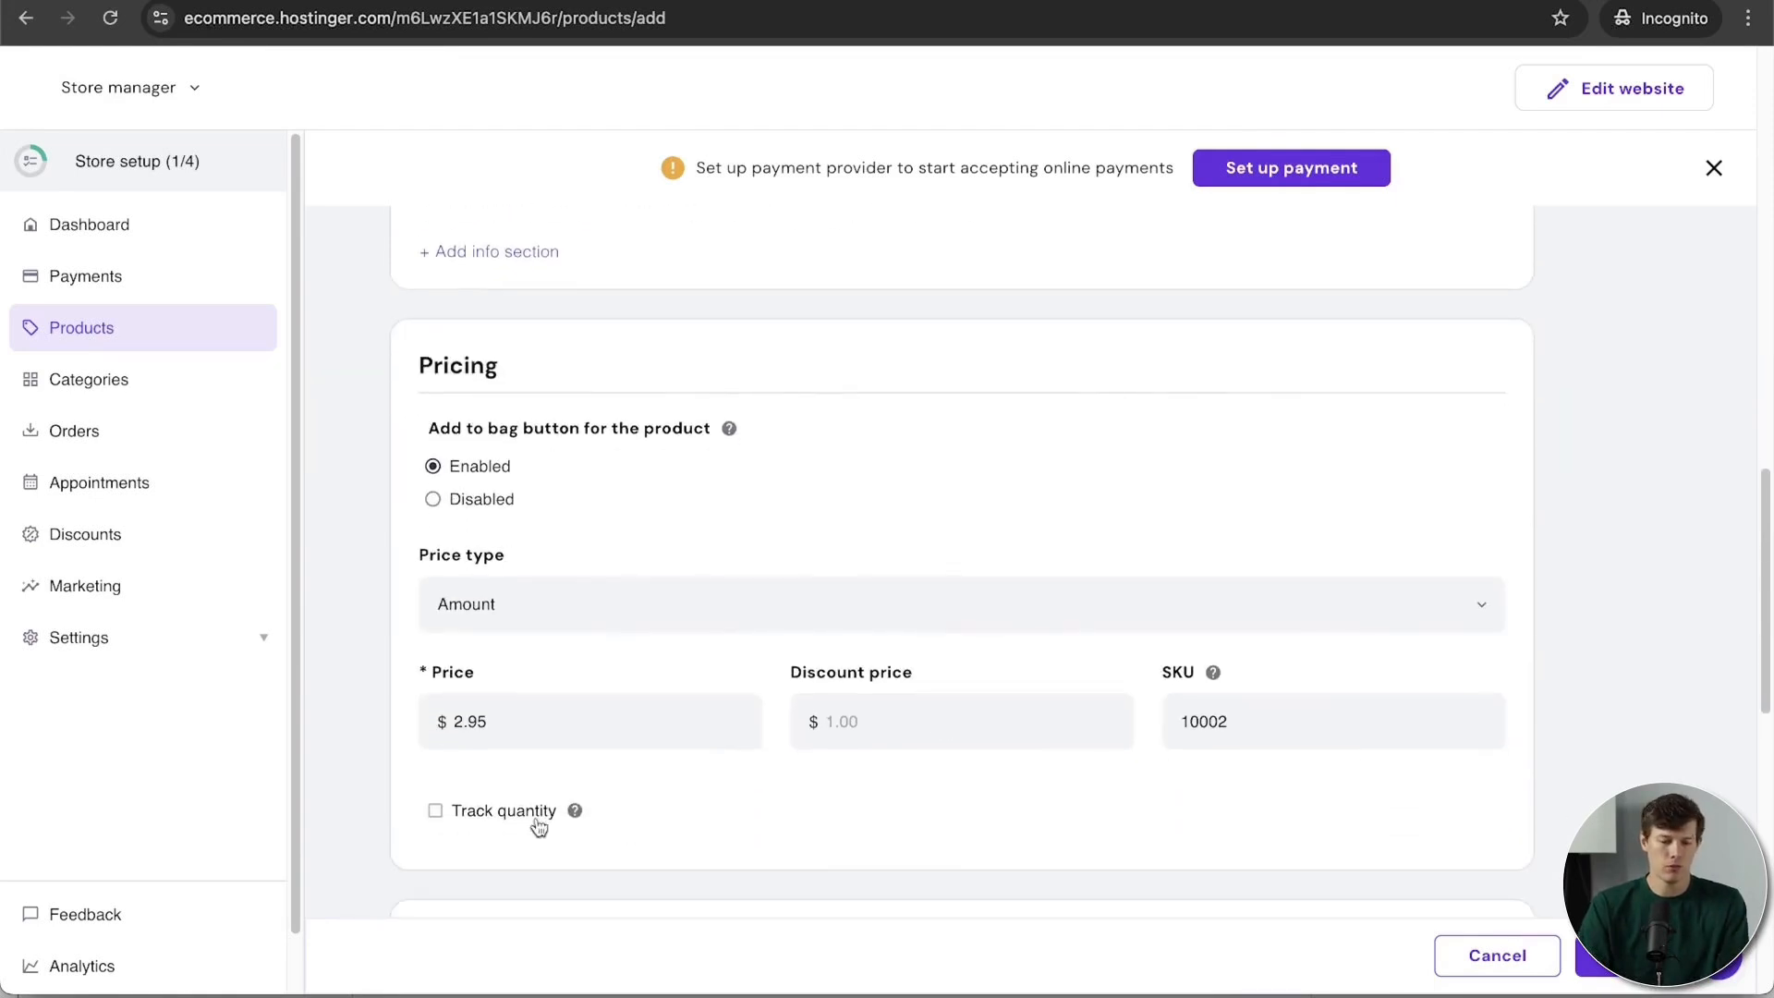
pyautogui.moveTo(574, 810)
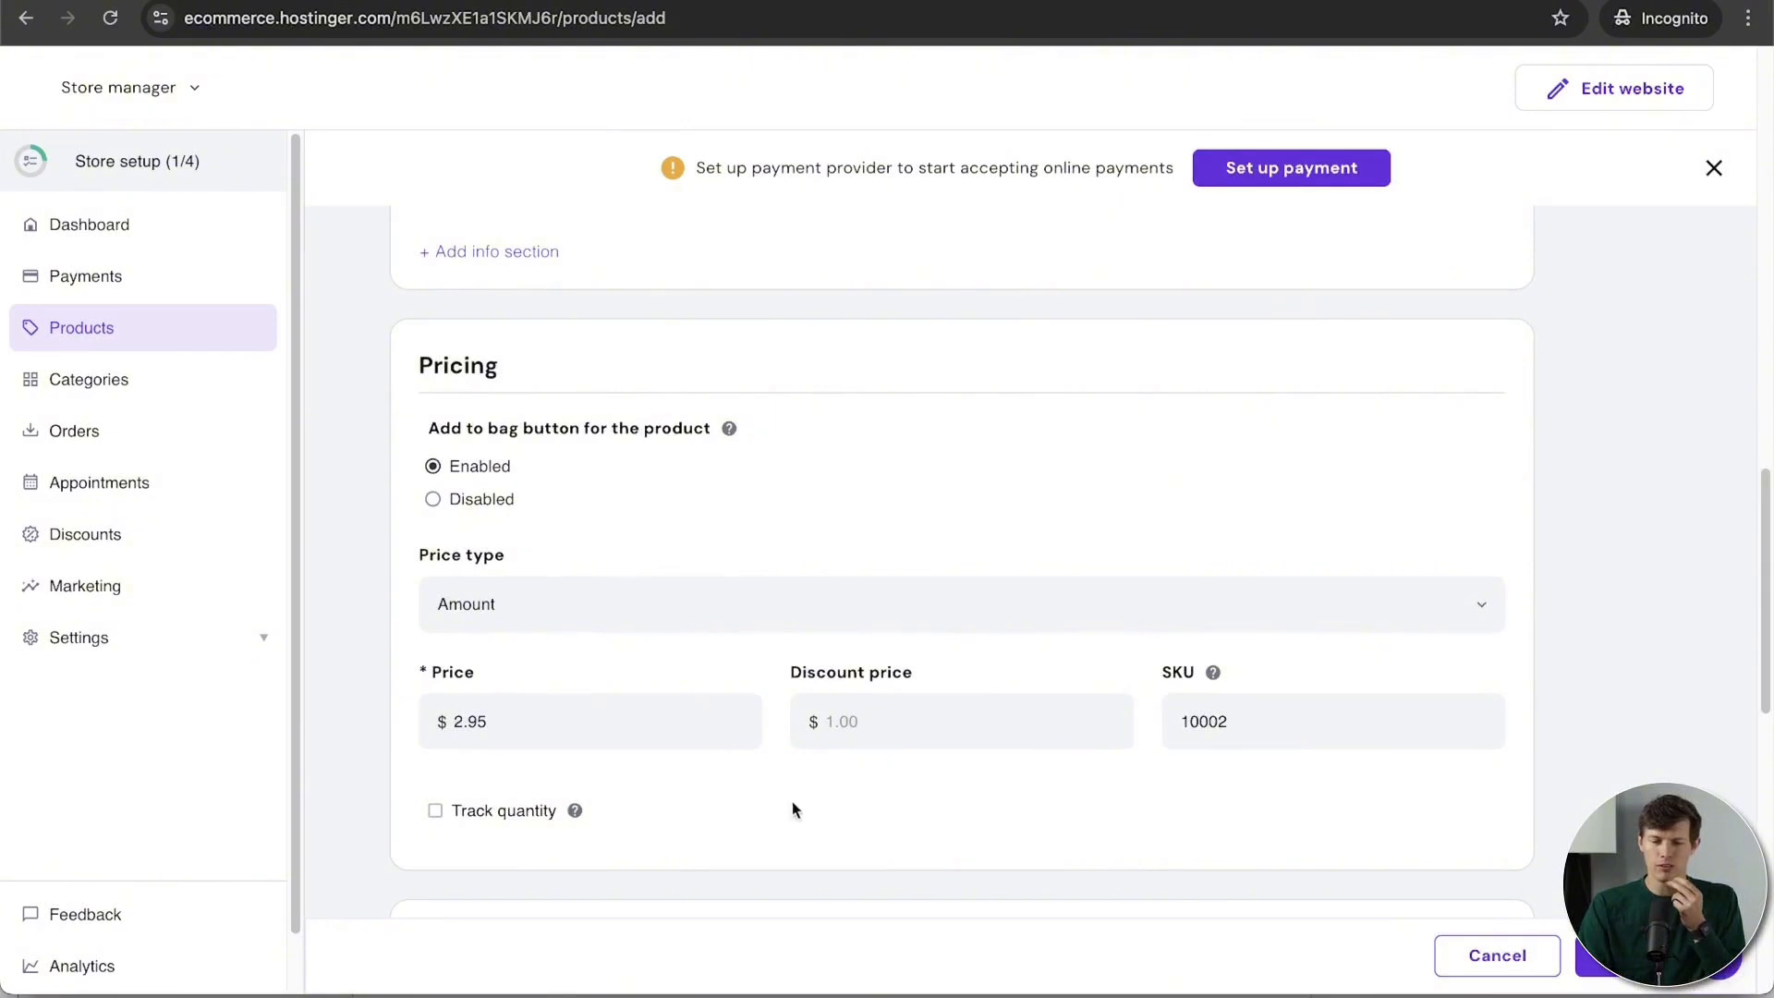
pyautogui.scroll(2, 813, 804)
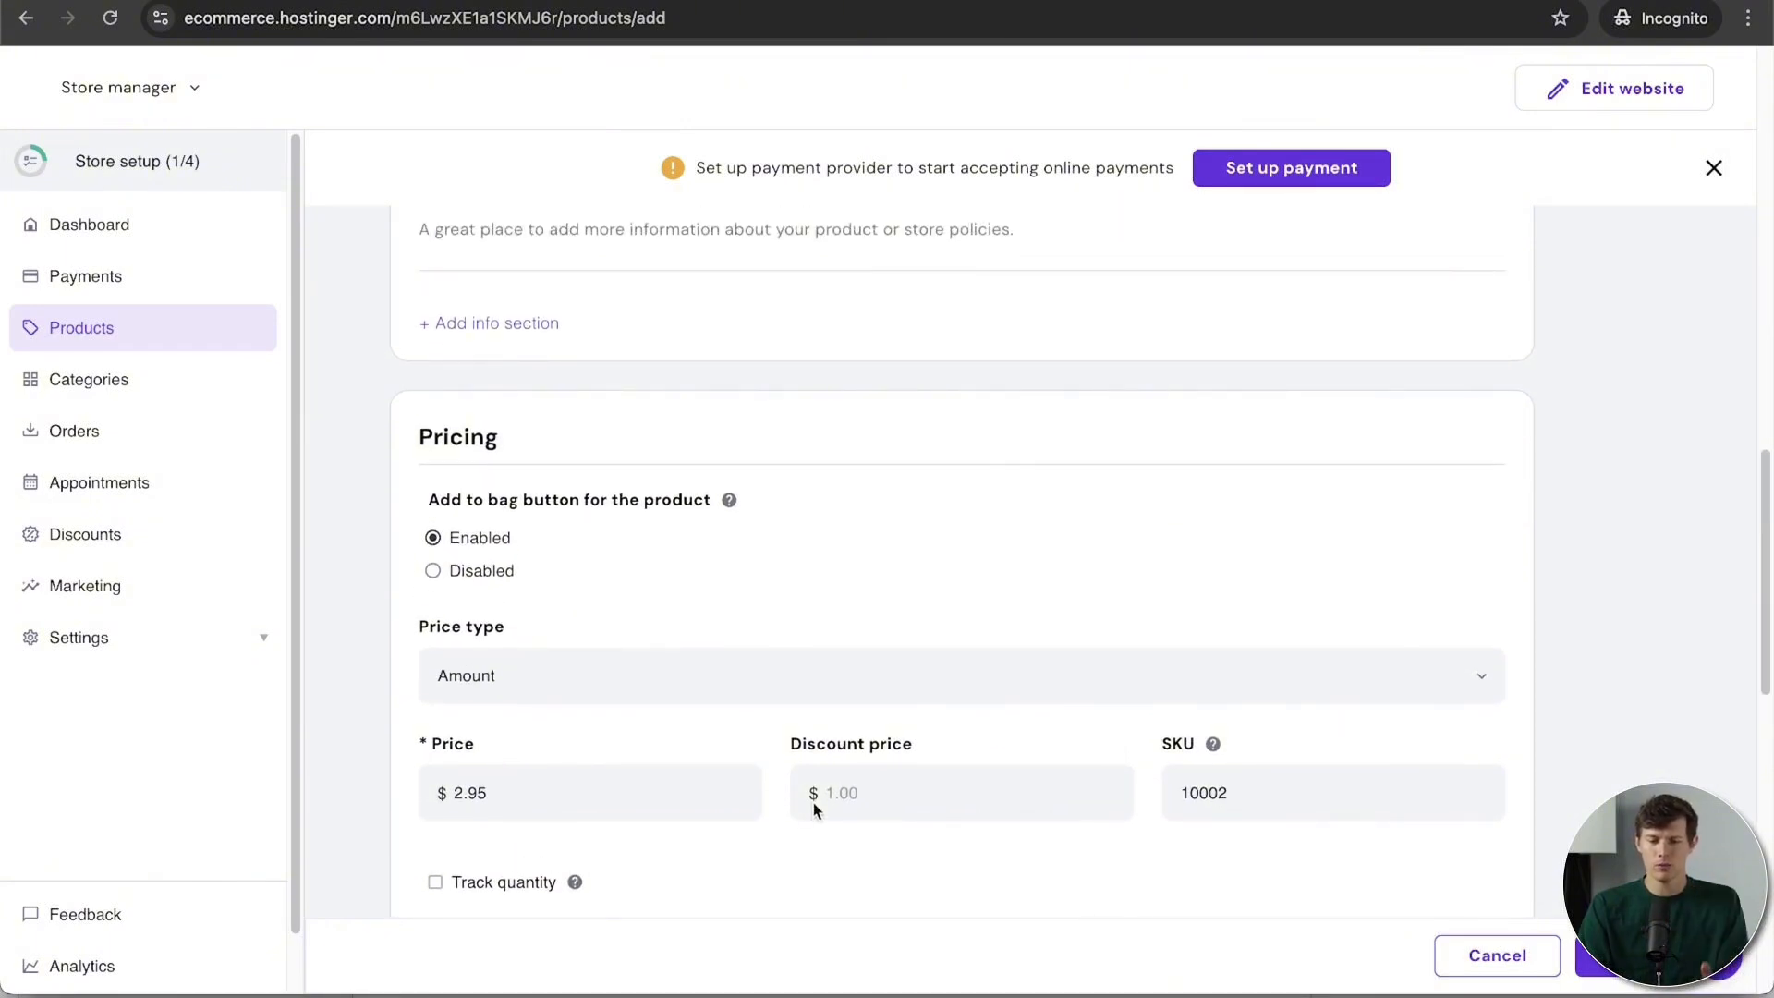
pyautogui.scroll(3, 813, 806)
pyautogui.scroll(7, 813, 810)
pyautogui.scroll(-5, 813, 810)
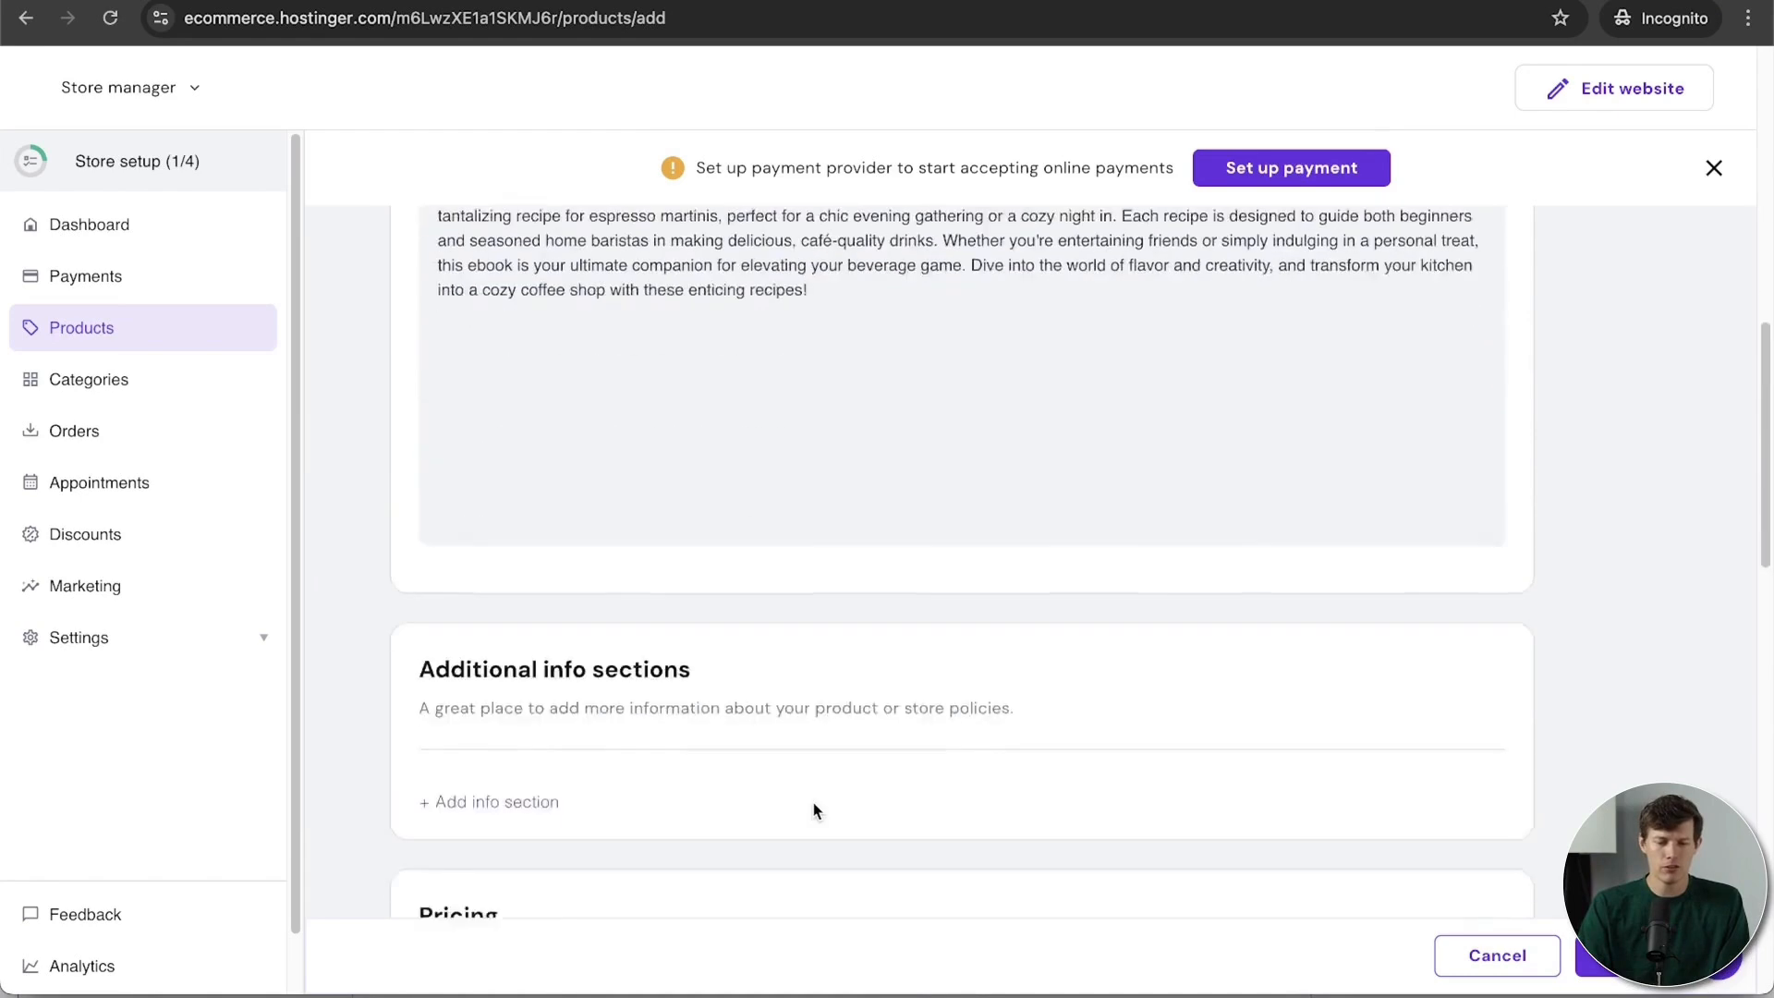
pyautogui.scroll(-15, 923, 776)
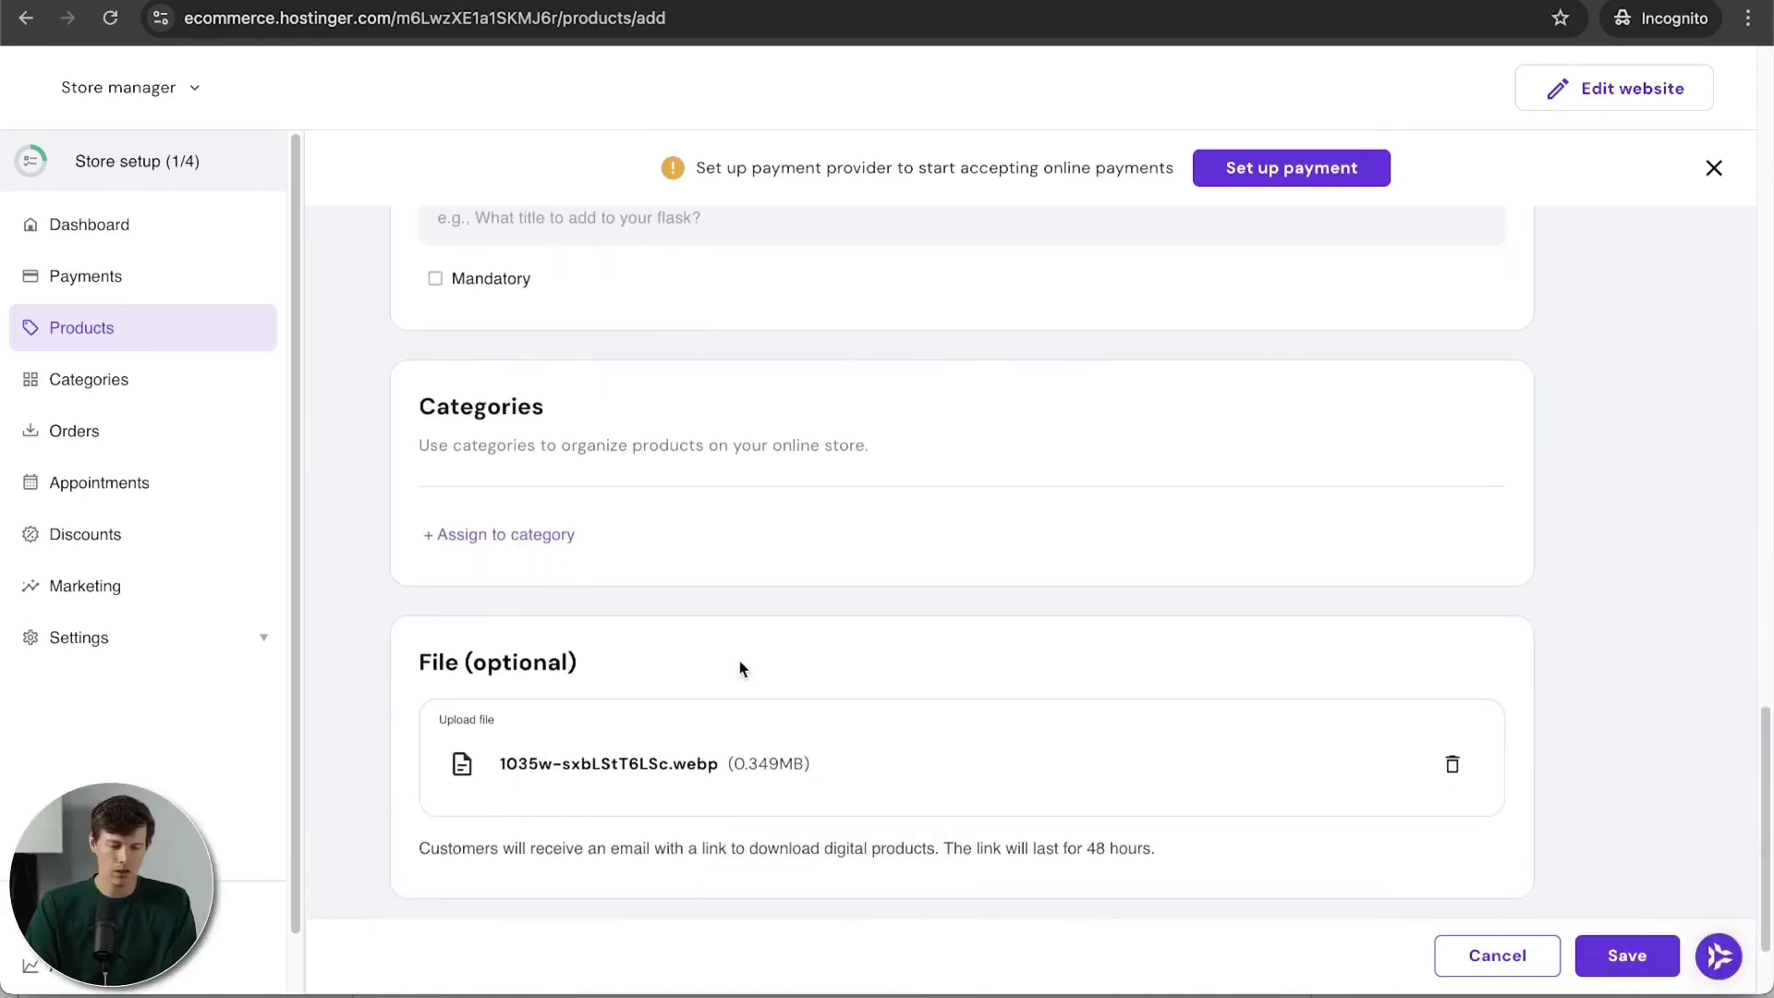
pyautogui.scroll(-3, 740, 665)
pyautogui.click(1619, 961)
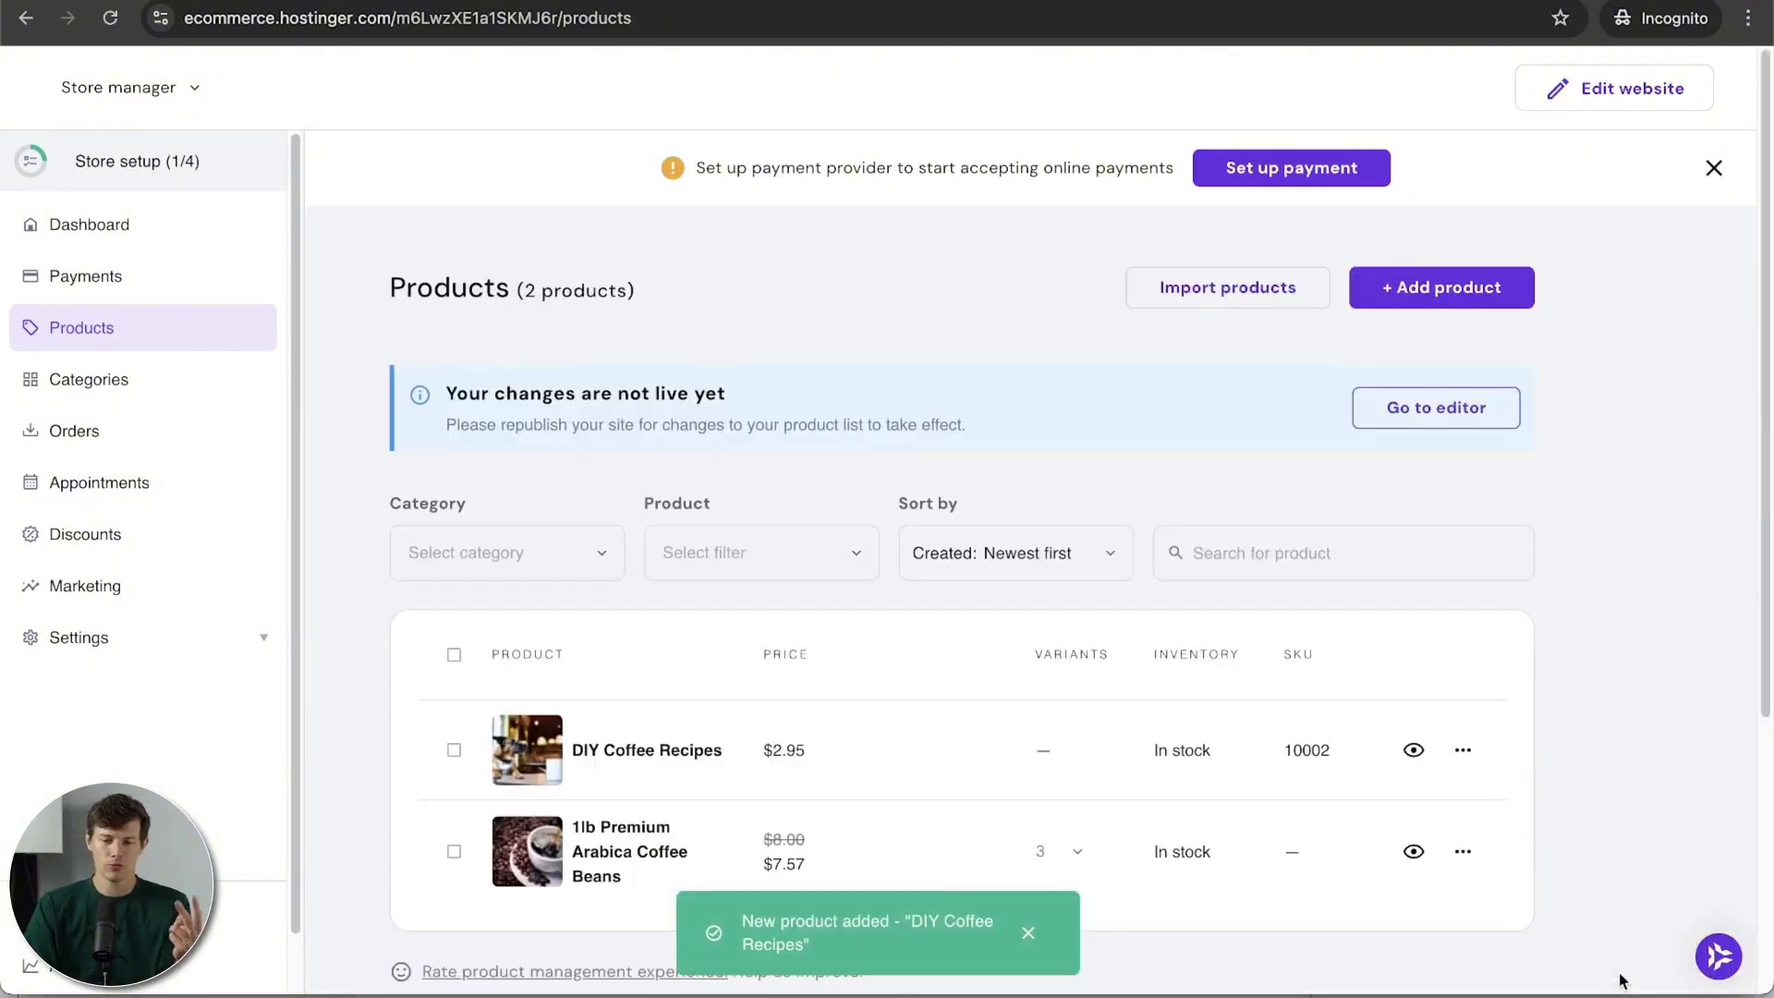
pyautogui.click(1464, 298)
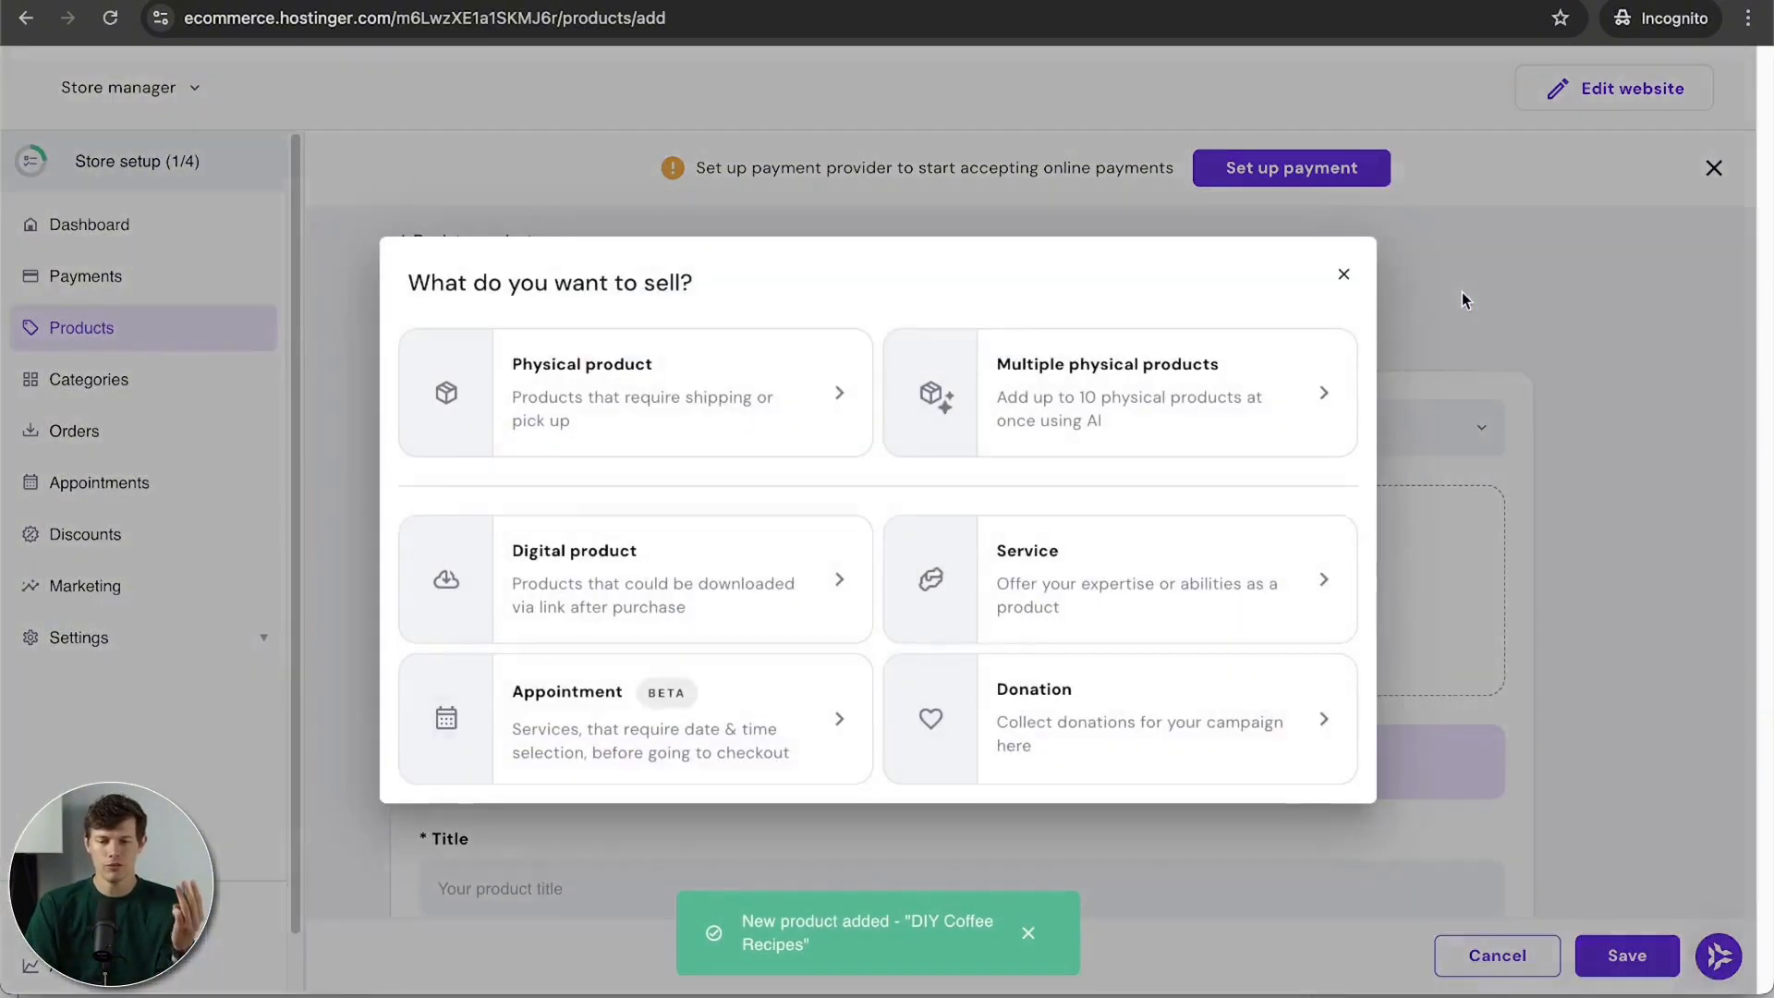
pyautogui.click(652, 752)
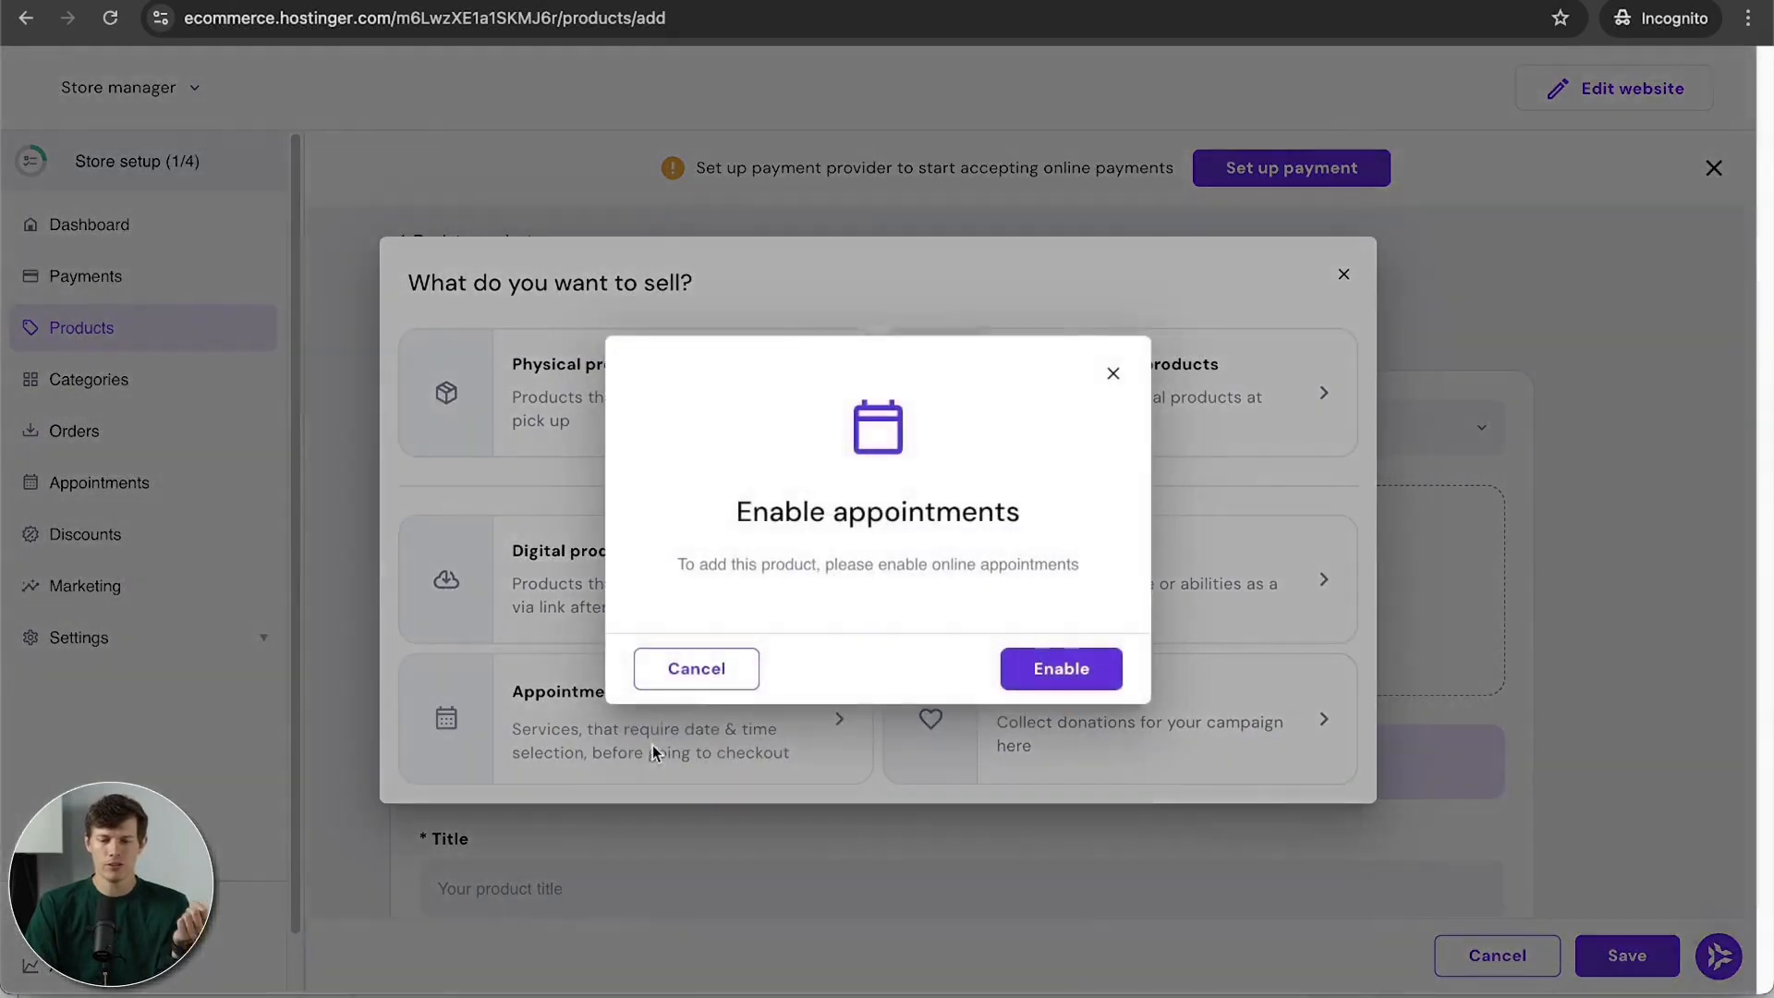
pyautogui.click(1079, 671)
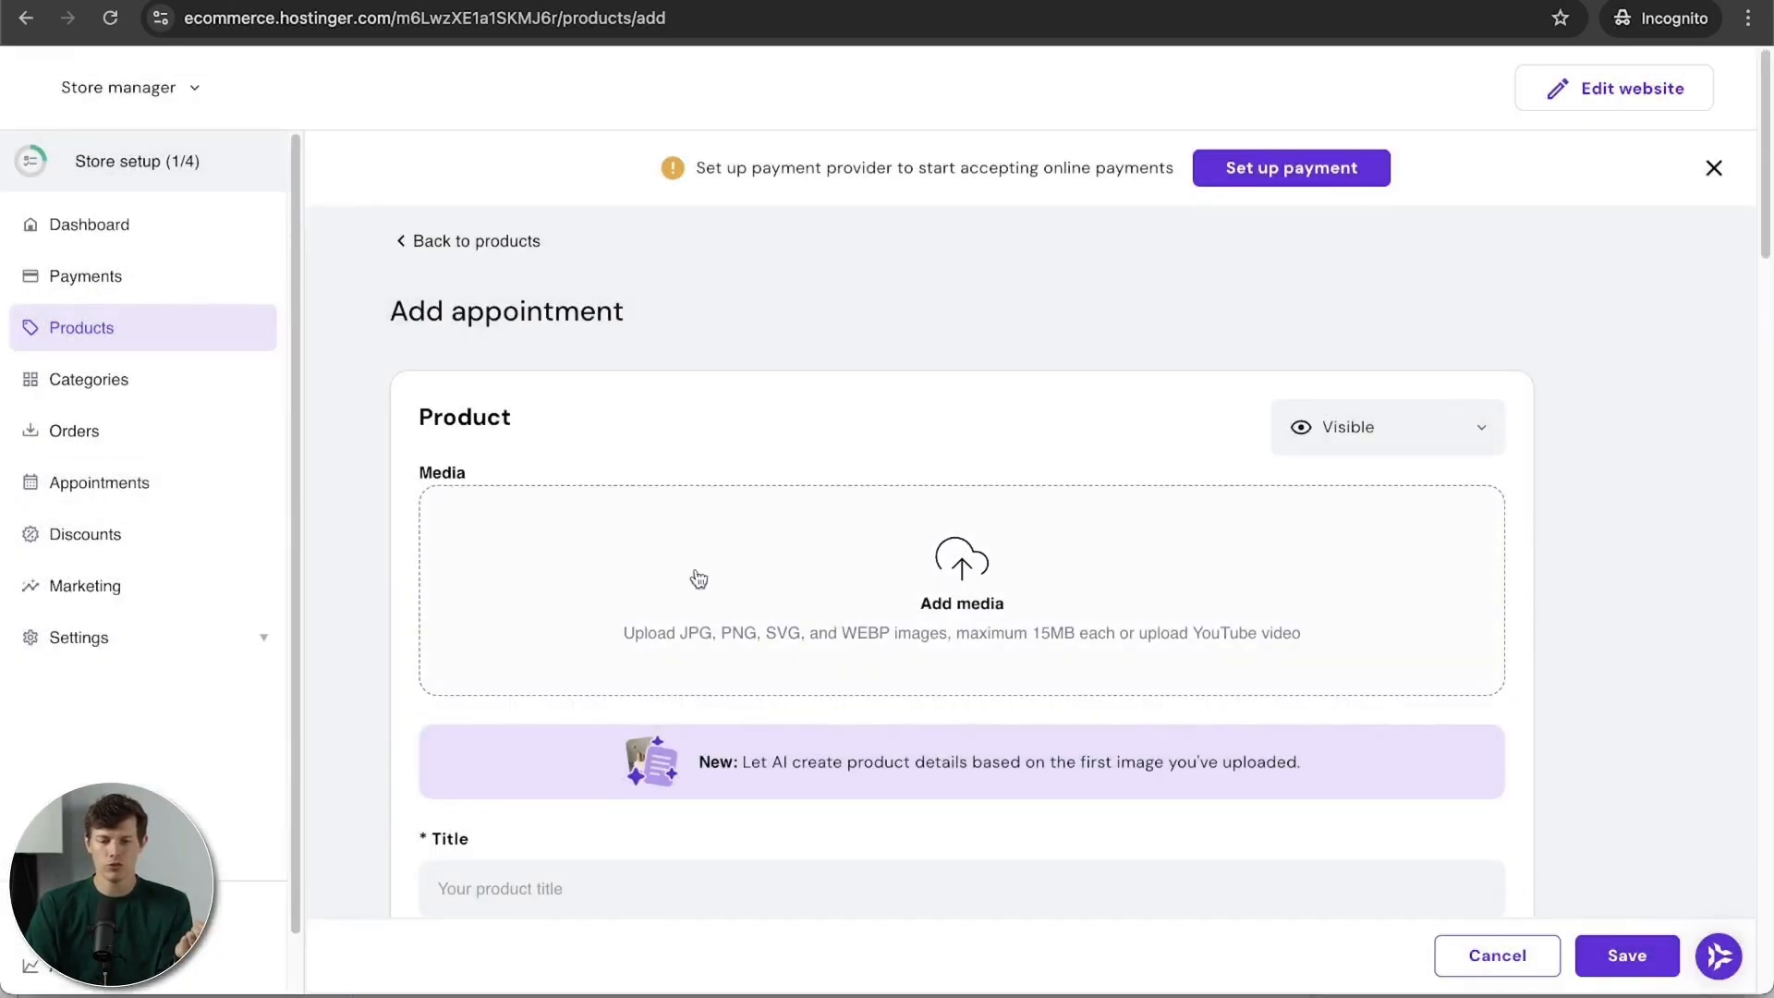
pyautogui.scroll(-3, 781, 596)
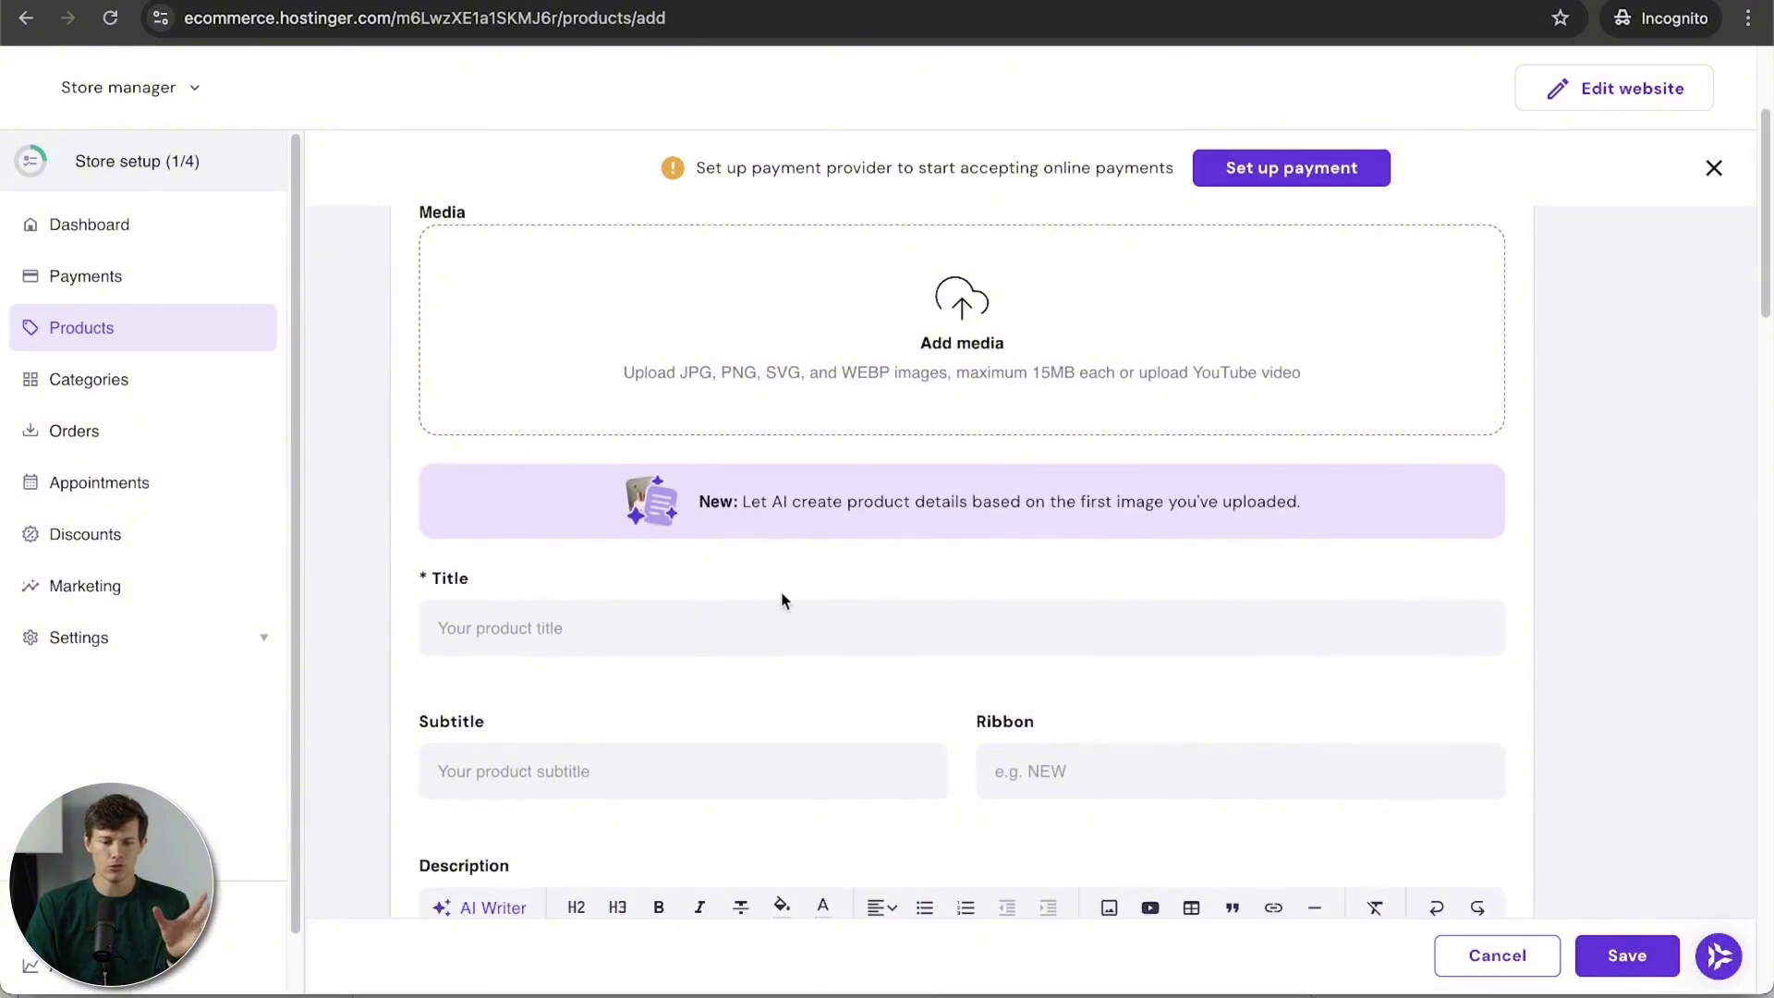
pyautogui.scroll(-3, 781, 601)
pyautogui.scroll(6, 781, 601)
# Step: Attach the coffee brewing photo to the appointment and title it 'Barista Classes'
pyautogui.click(956, 574)
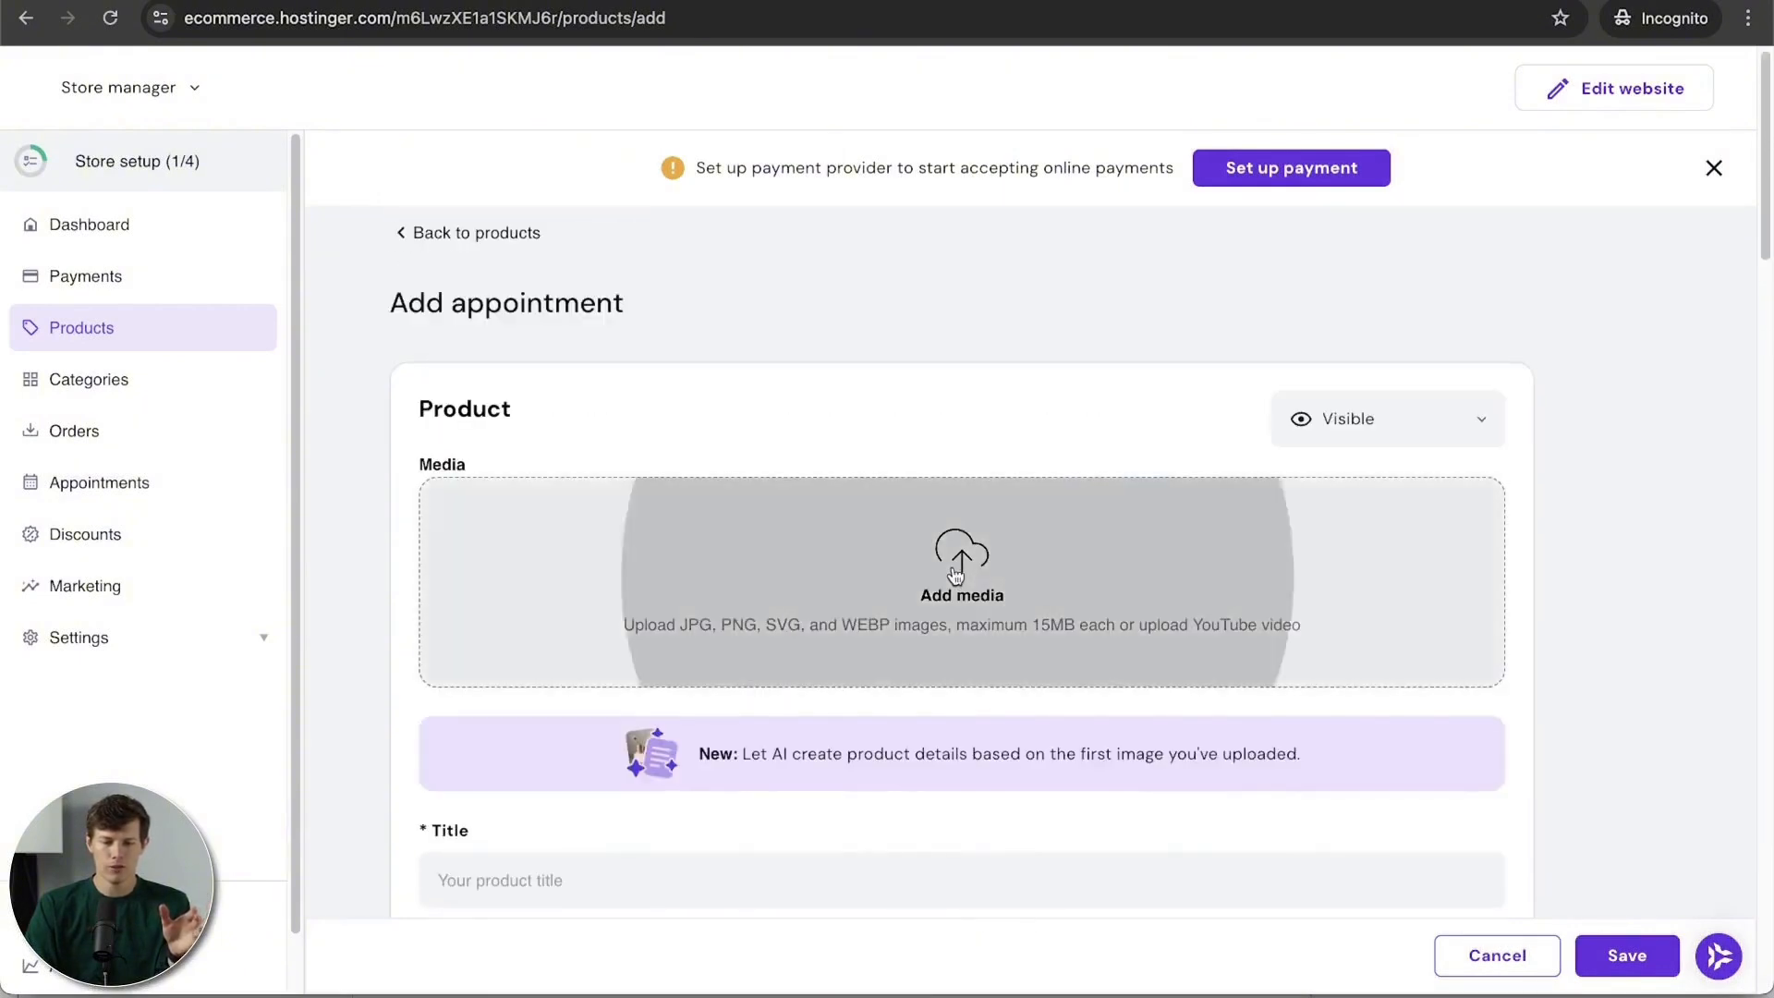
pyautogui.click(1436, 198)
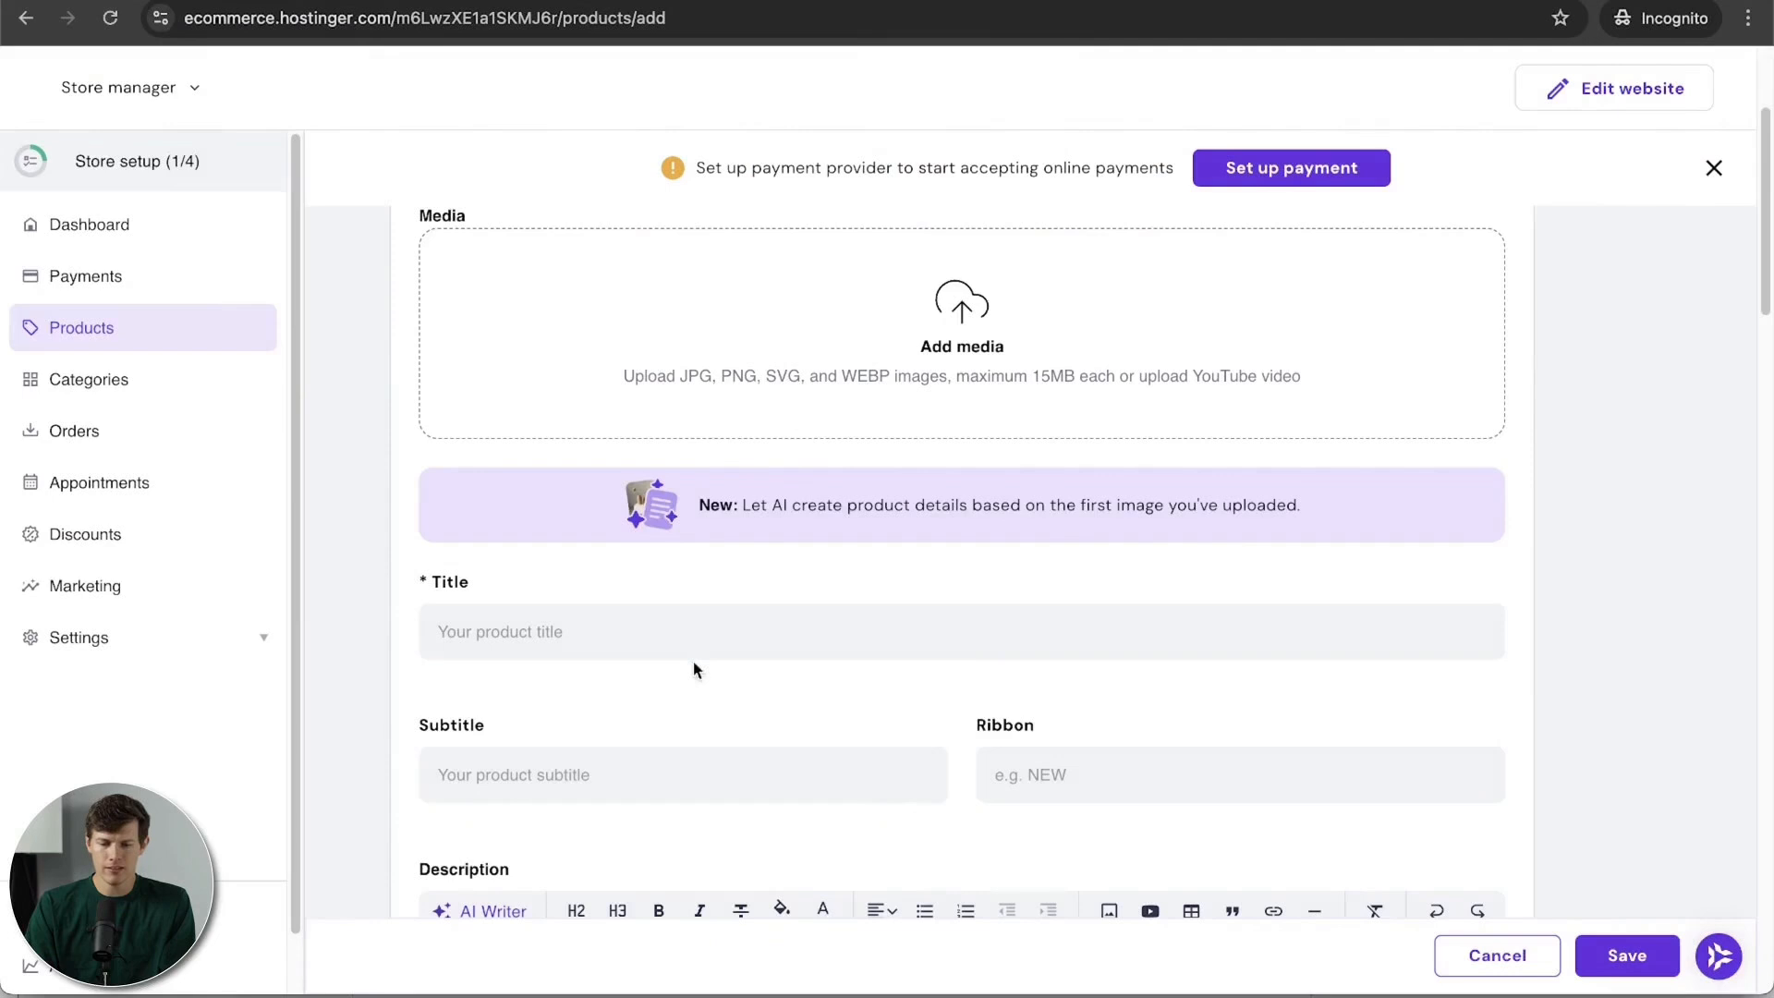
pyautogui.click(661, 621)
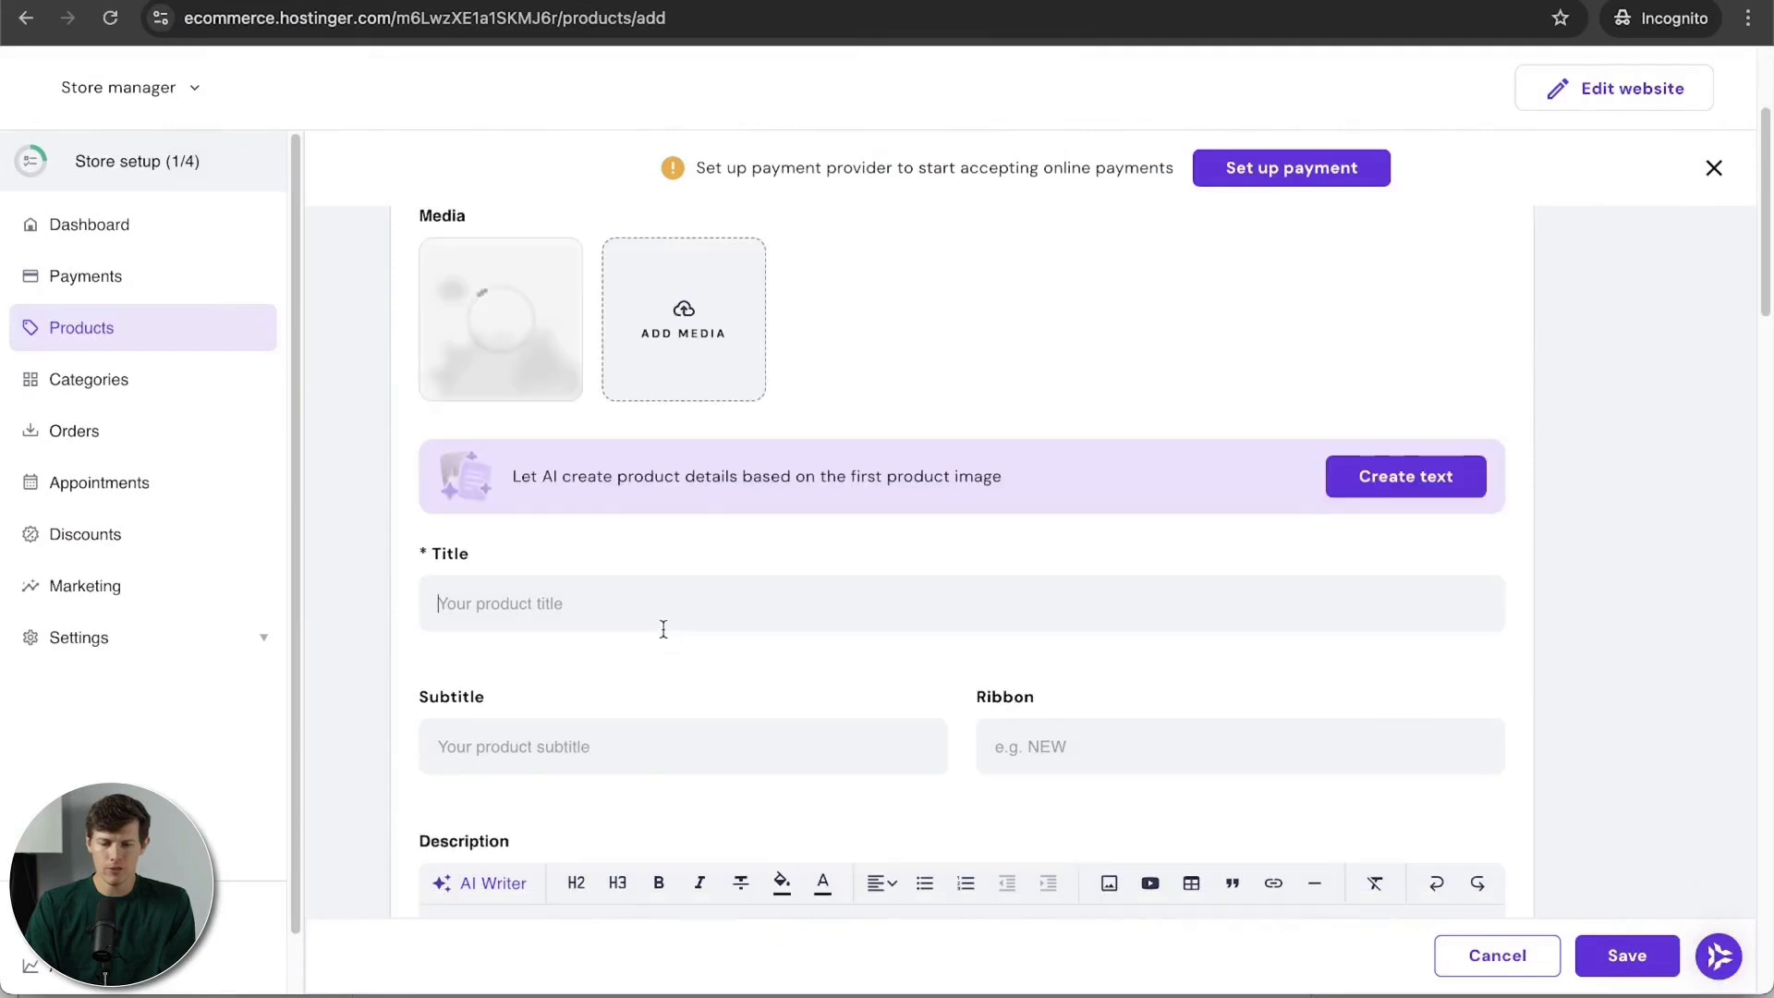
pyautogui.write('Barista Classes')
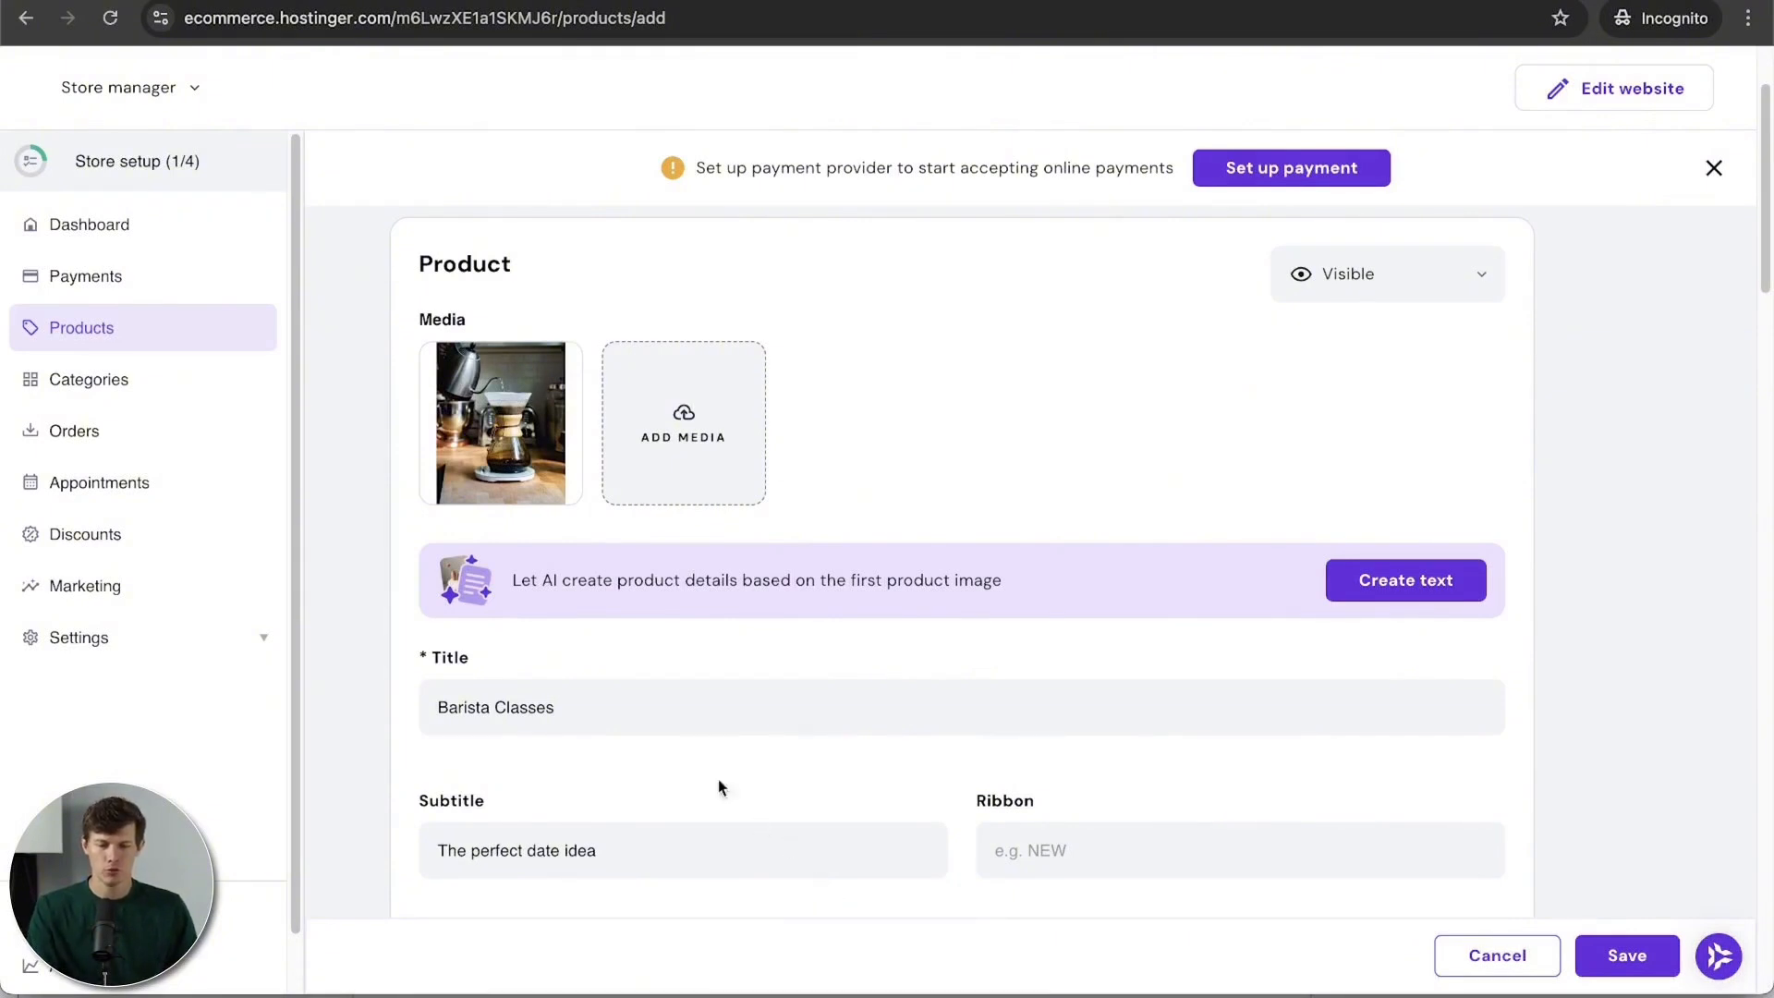
pyautogui.scroll(-6, 1195, 654)
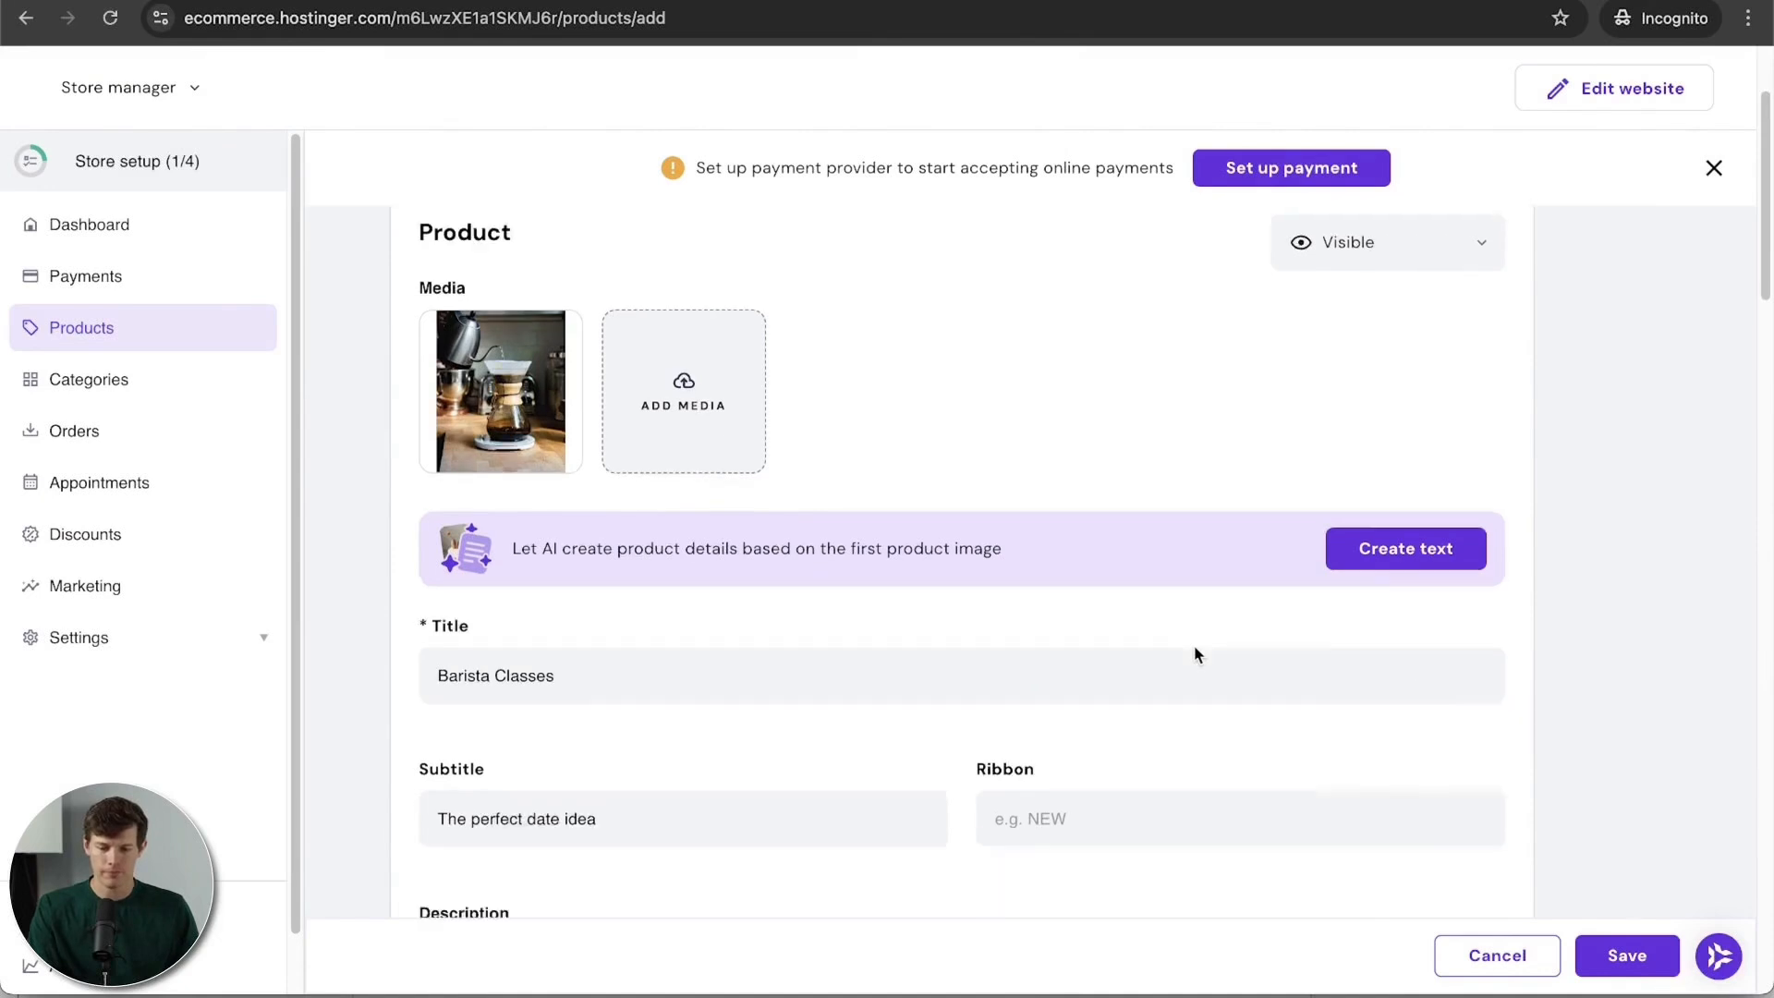
# Step: Price the appointment at $45 and paste in the coffee shop location
pyautogui.scroll(-10, 1197, 656)
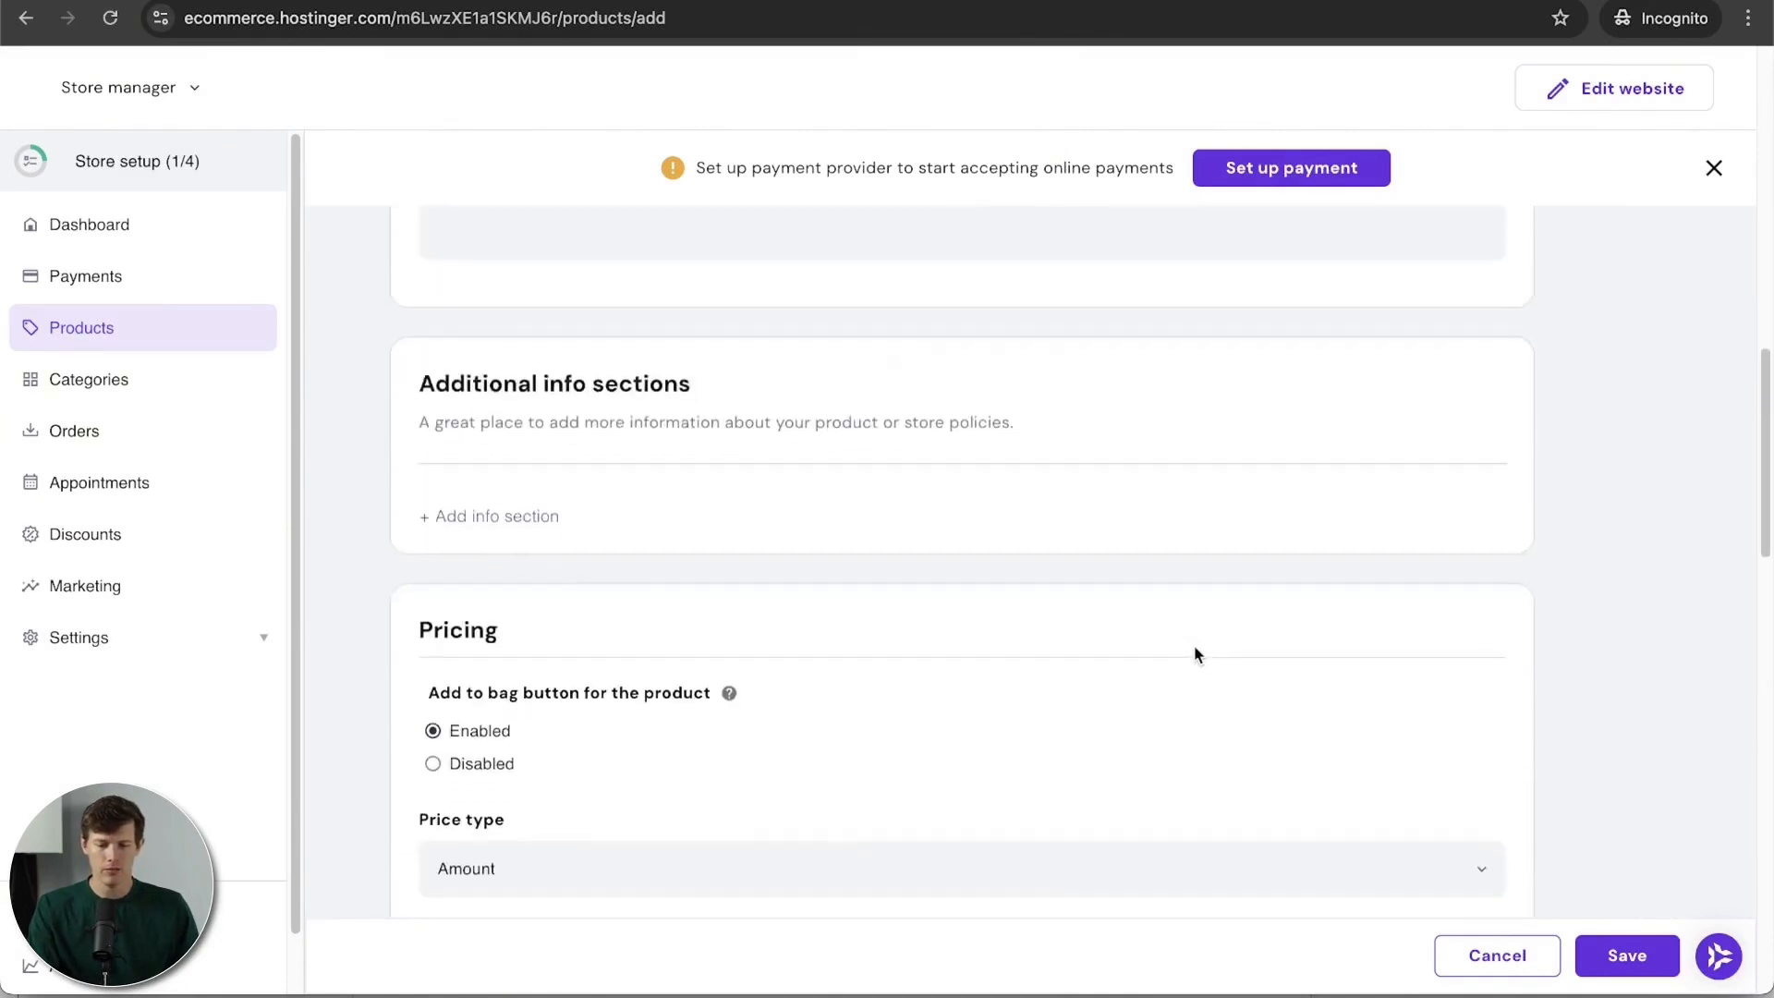
pyautogui.scroll(1, 1196, 654)
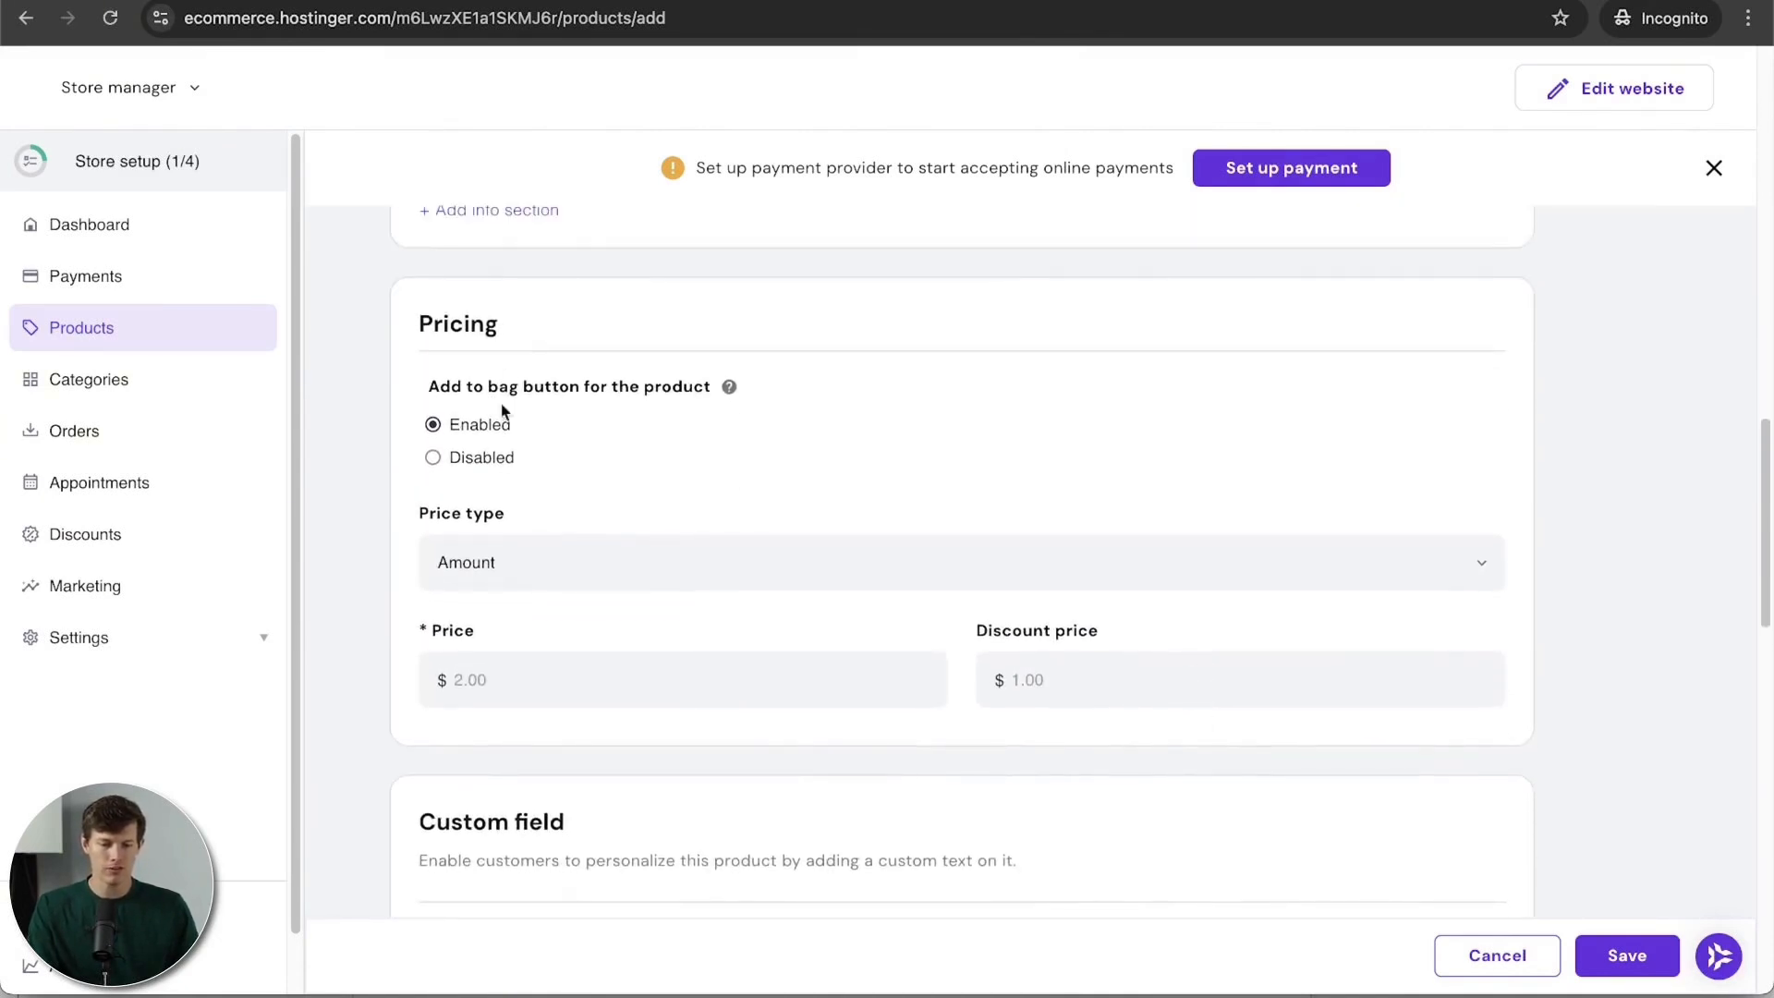
pyautogui.click(521, 697)
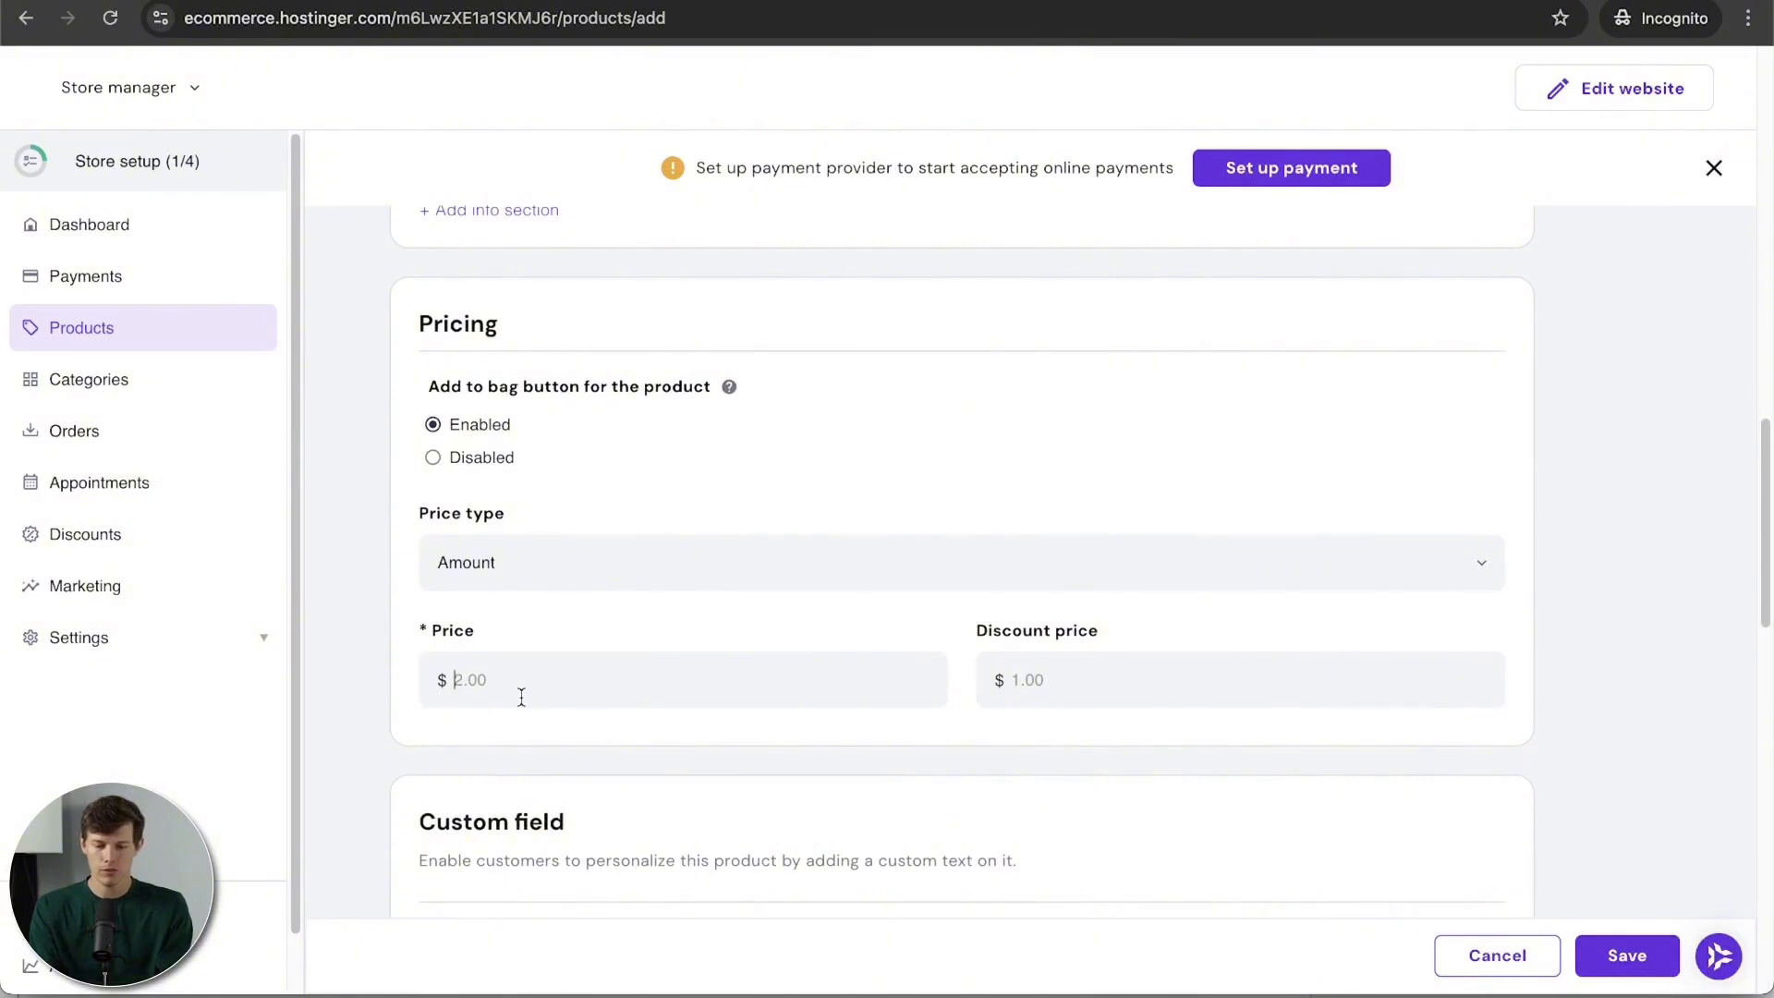
pyautogui.write('45')
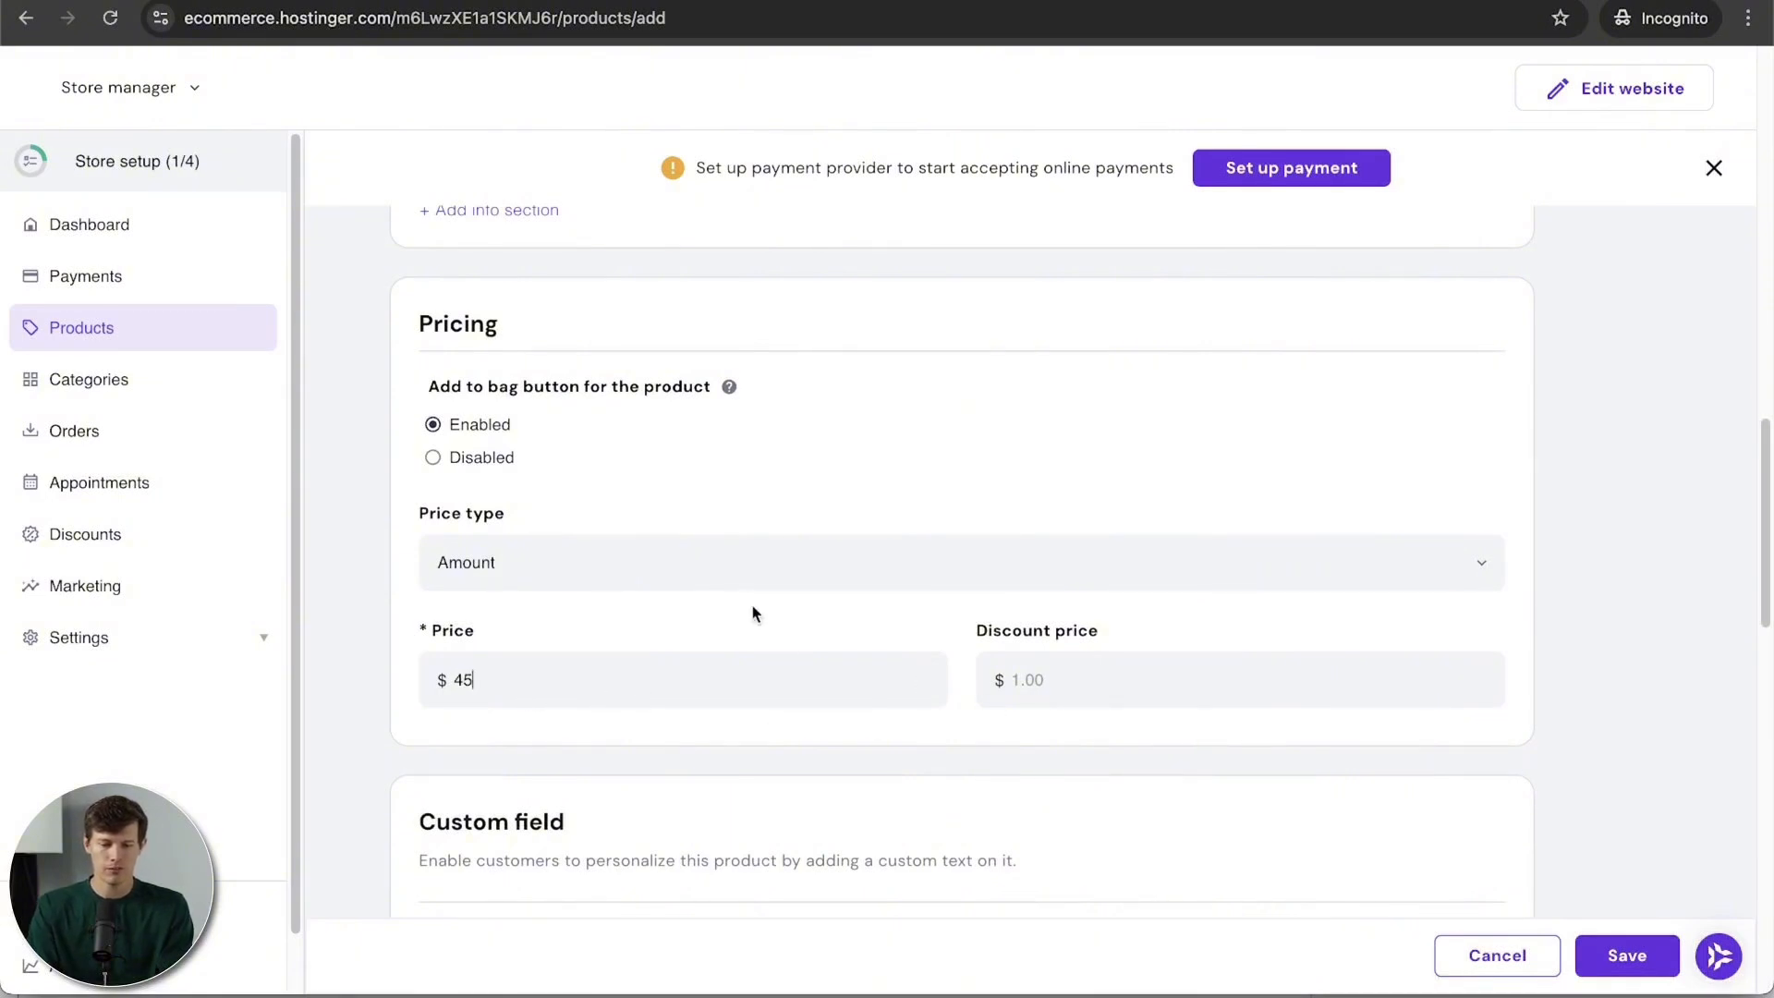
pyautogui.scroll(-10, 733, 767)
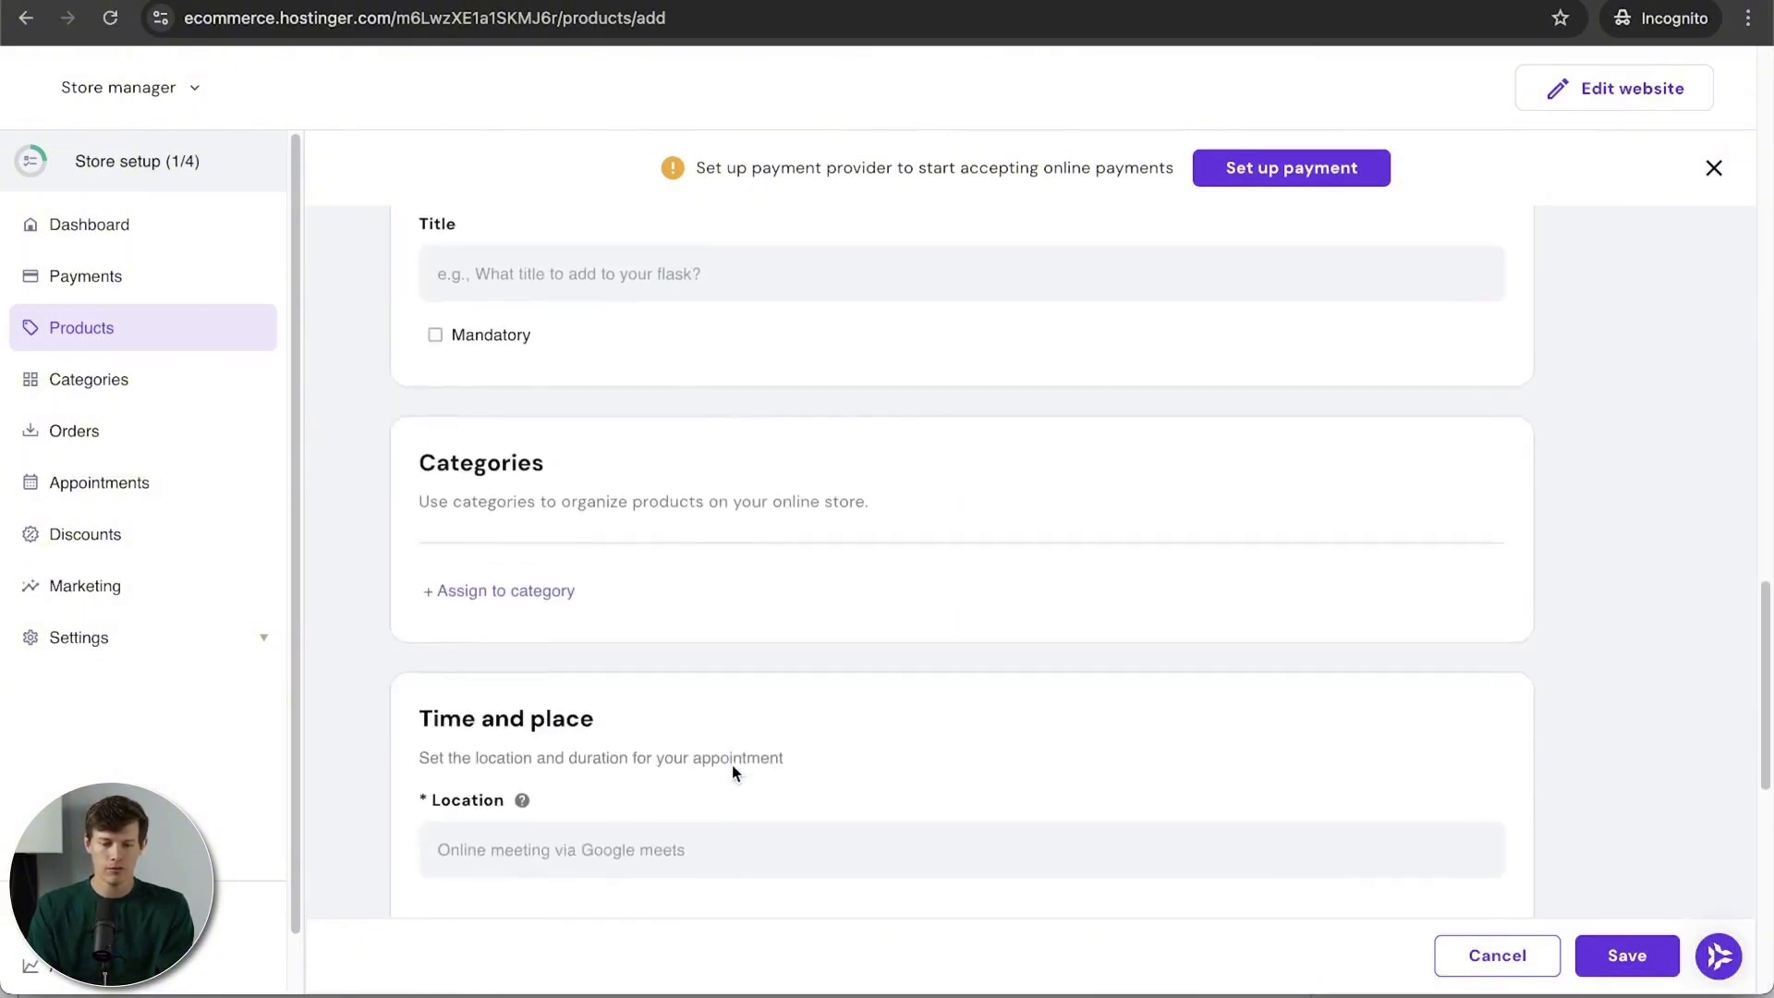
pyautogui.scroll(-1, 740, 776)
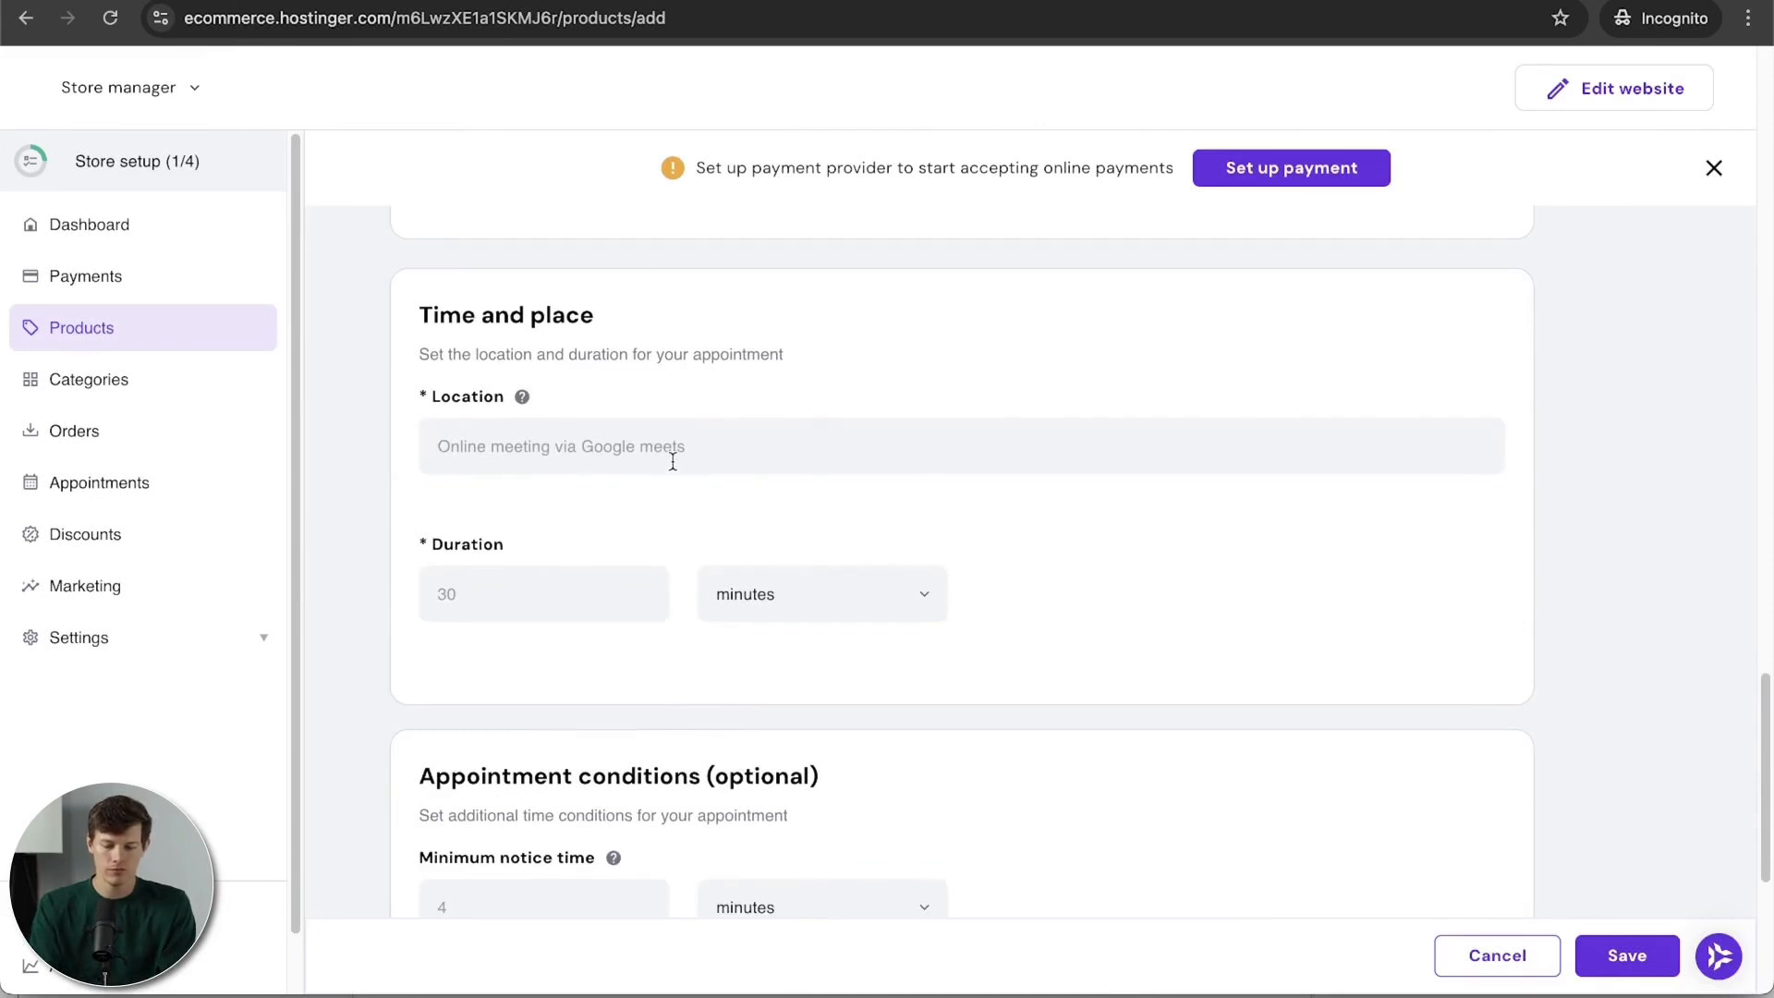
pyautogui.write('Santrel Coffee Co')
pyautogui.write('South Street Philadelphia')
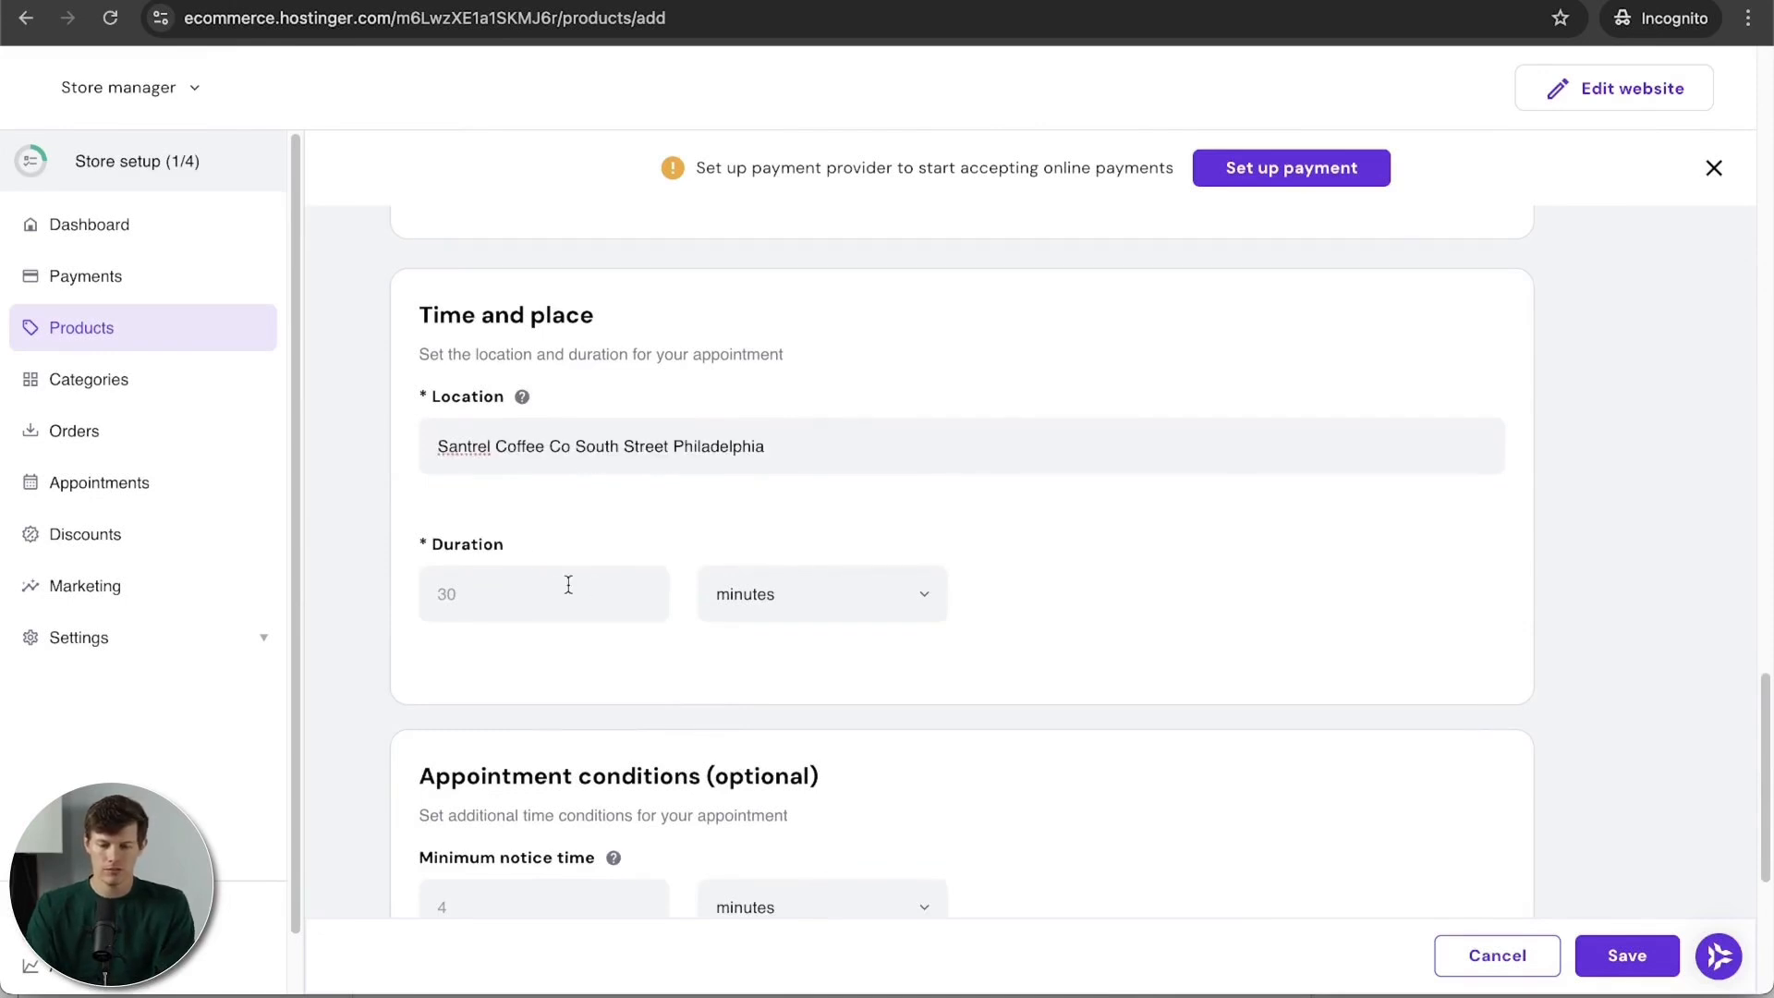
# Step: Set a 60-minute duration and 1-hour minimum notice, then save Barista Classes
pyautogui.click(560, 592)
pyautogui.write('60')
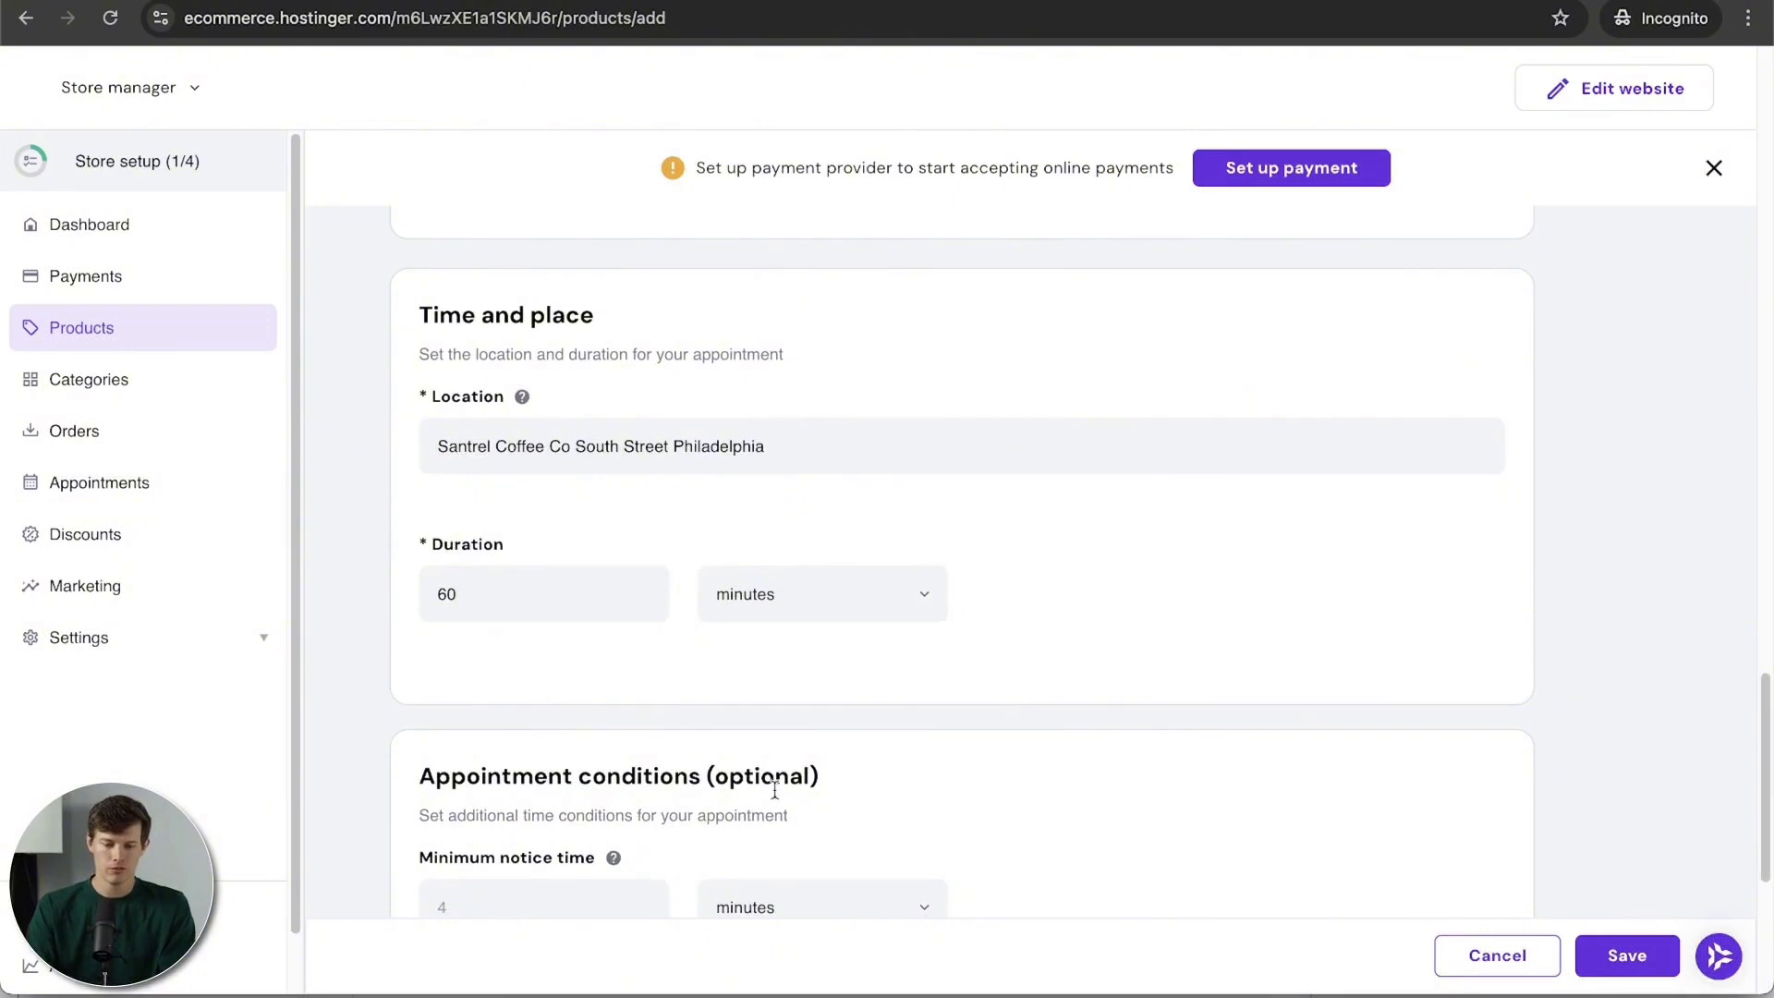
pyautogui.scroll(-5, 774, 790)
pyautogui.click(587, 527)
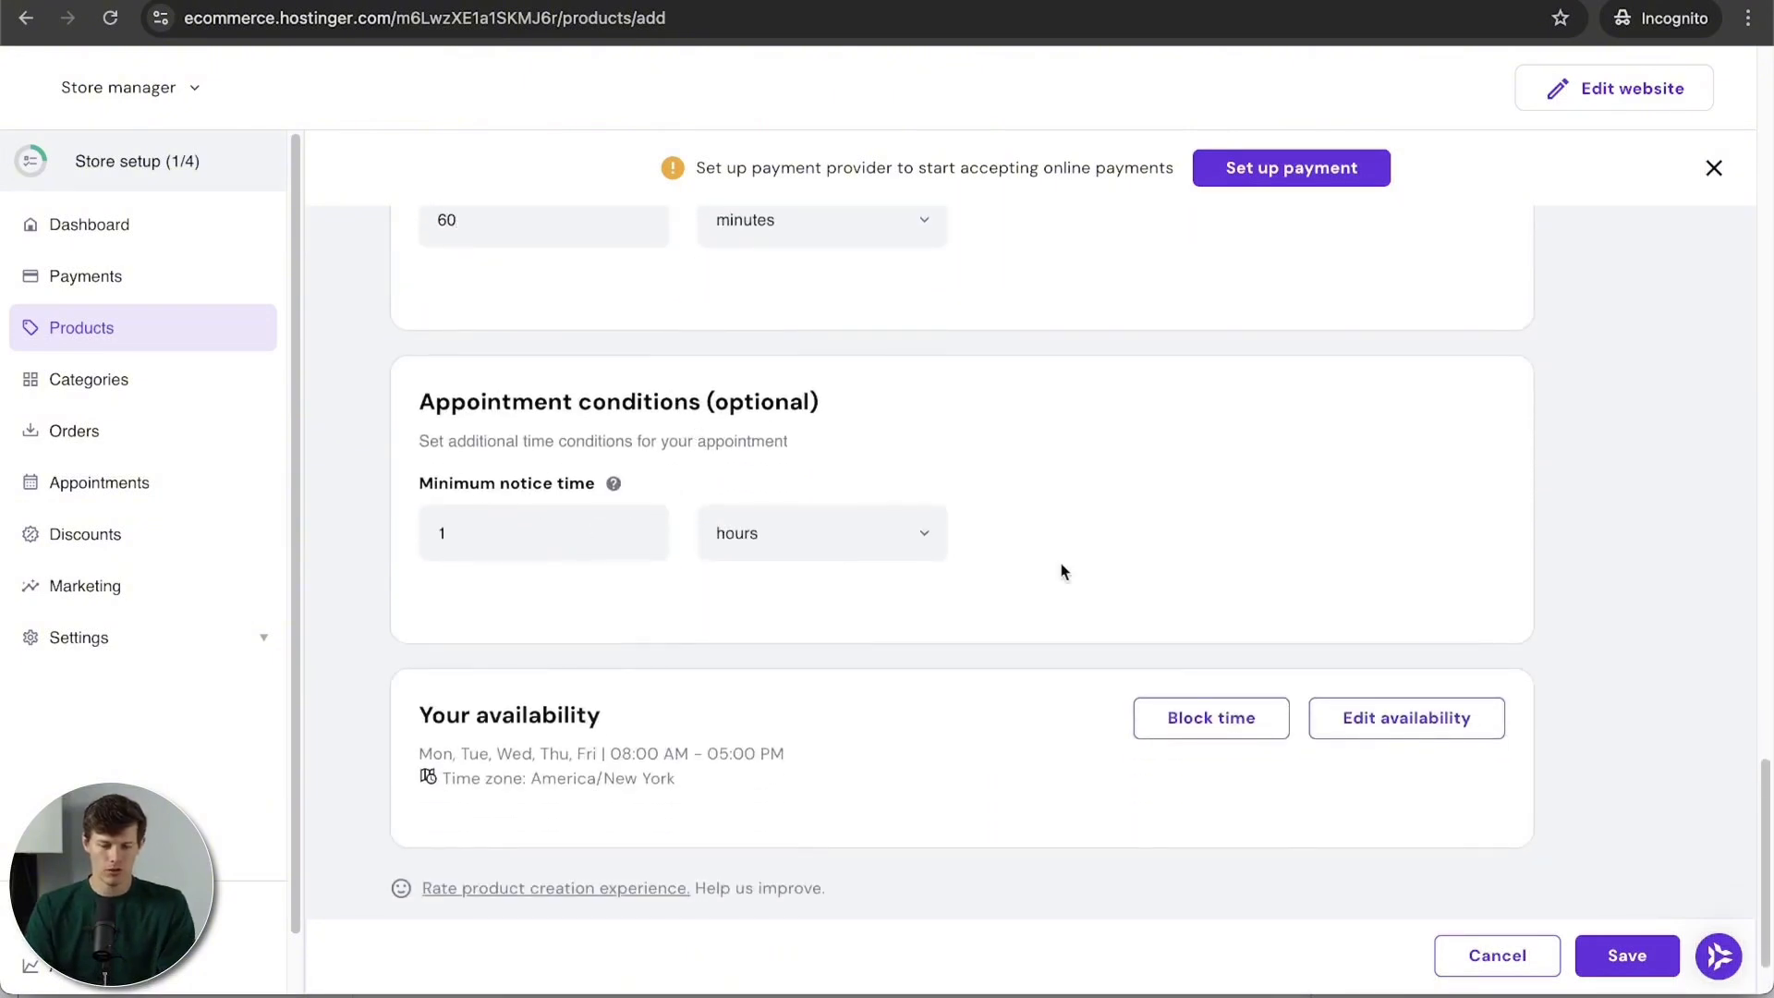
pyautogui.scroll(-2, 1062, 571)
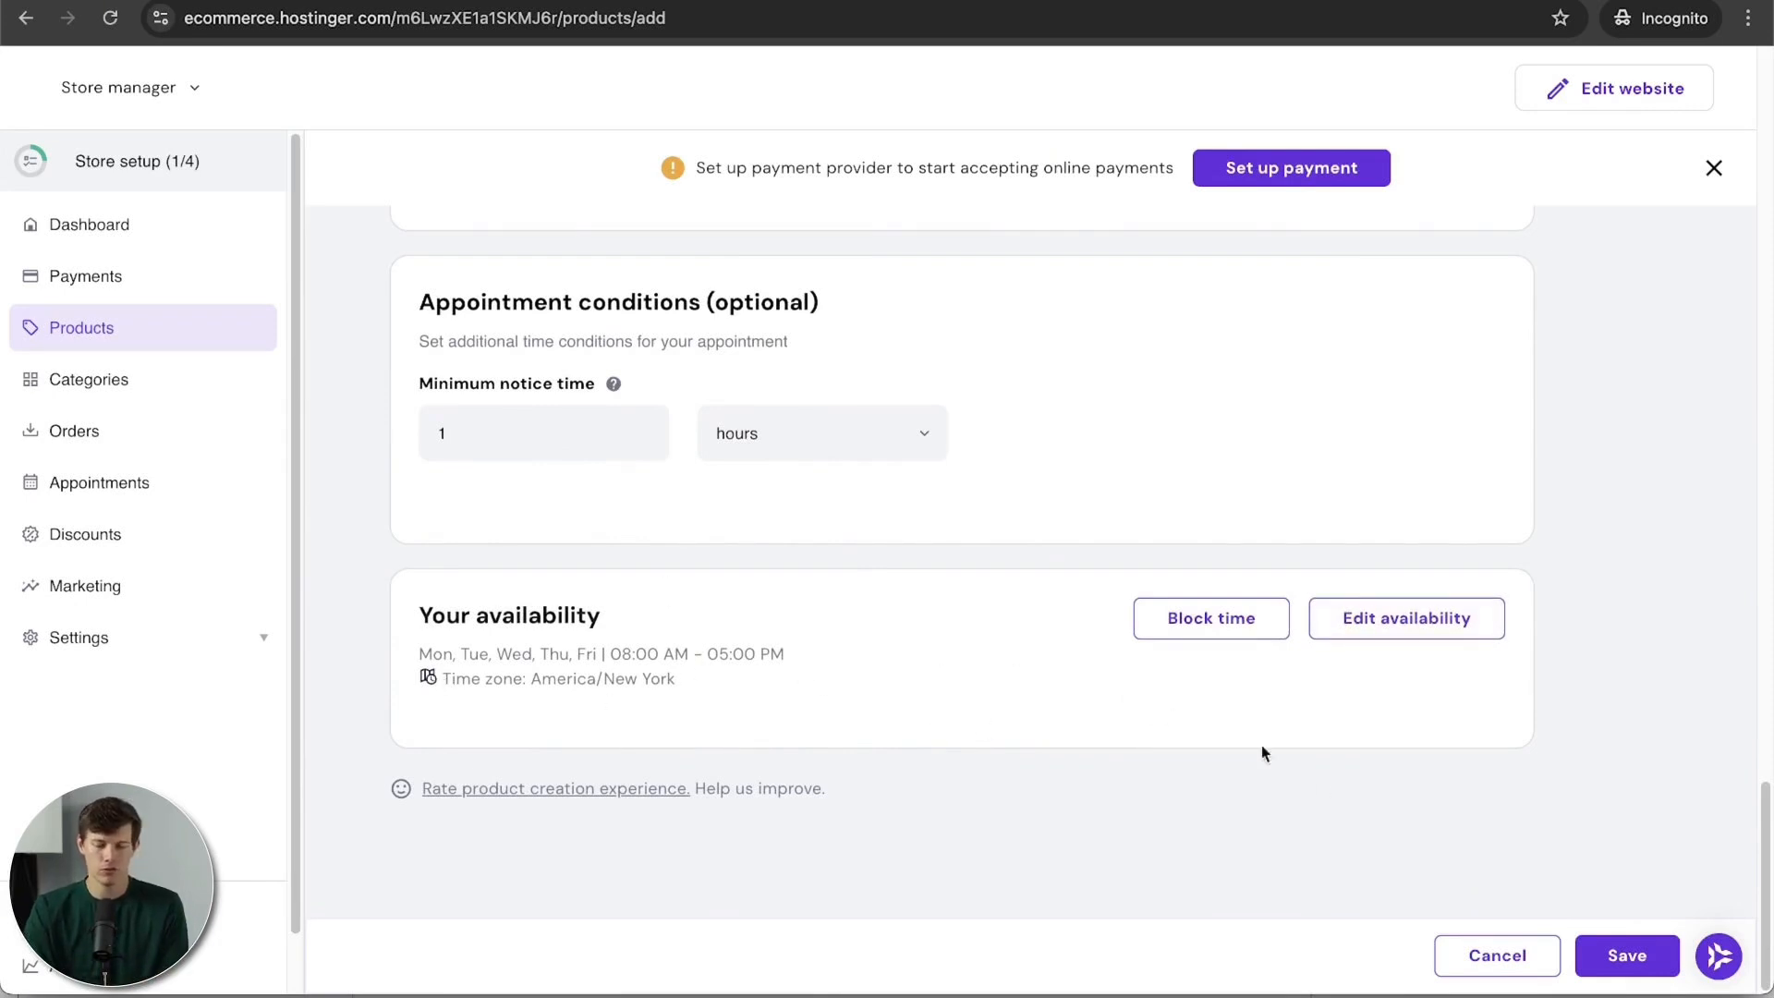
pyautogui.click(1620, 954)
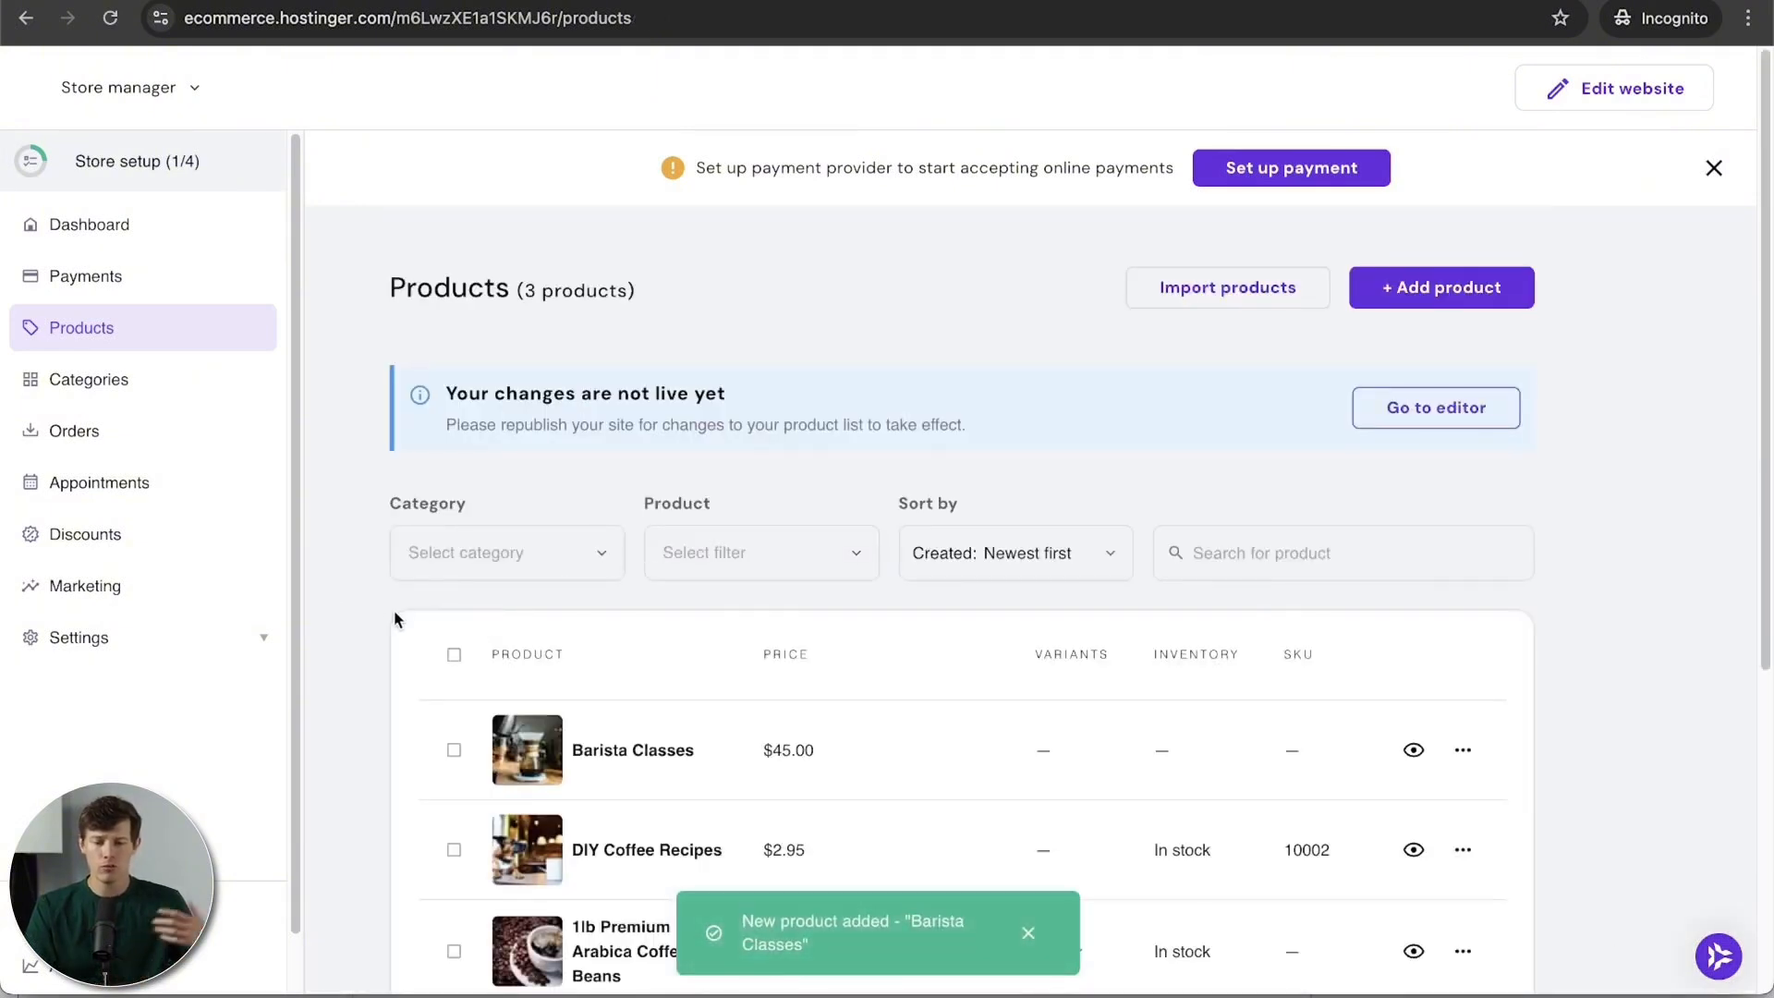
# Step: Block out September 27 on the appointments calendar
pyautogui.scroll(-3, 393, 614)
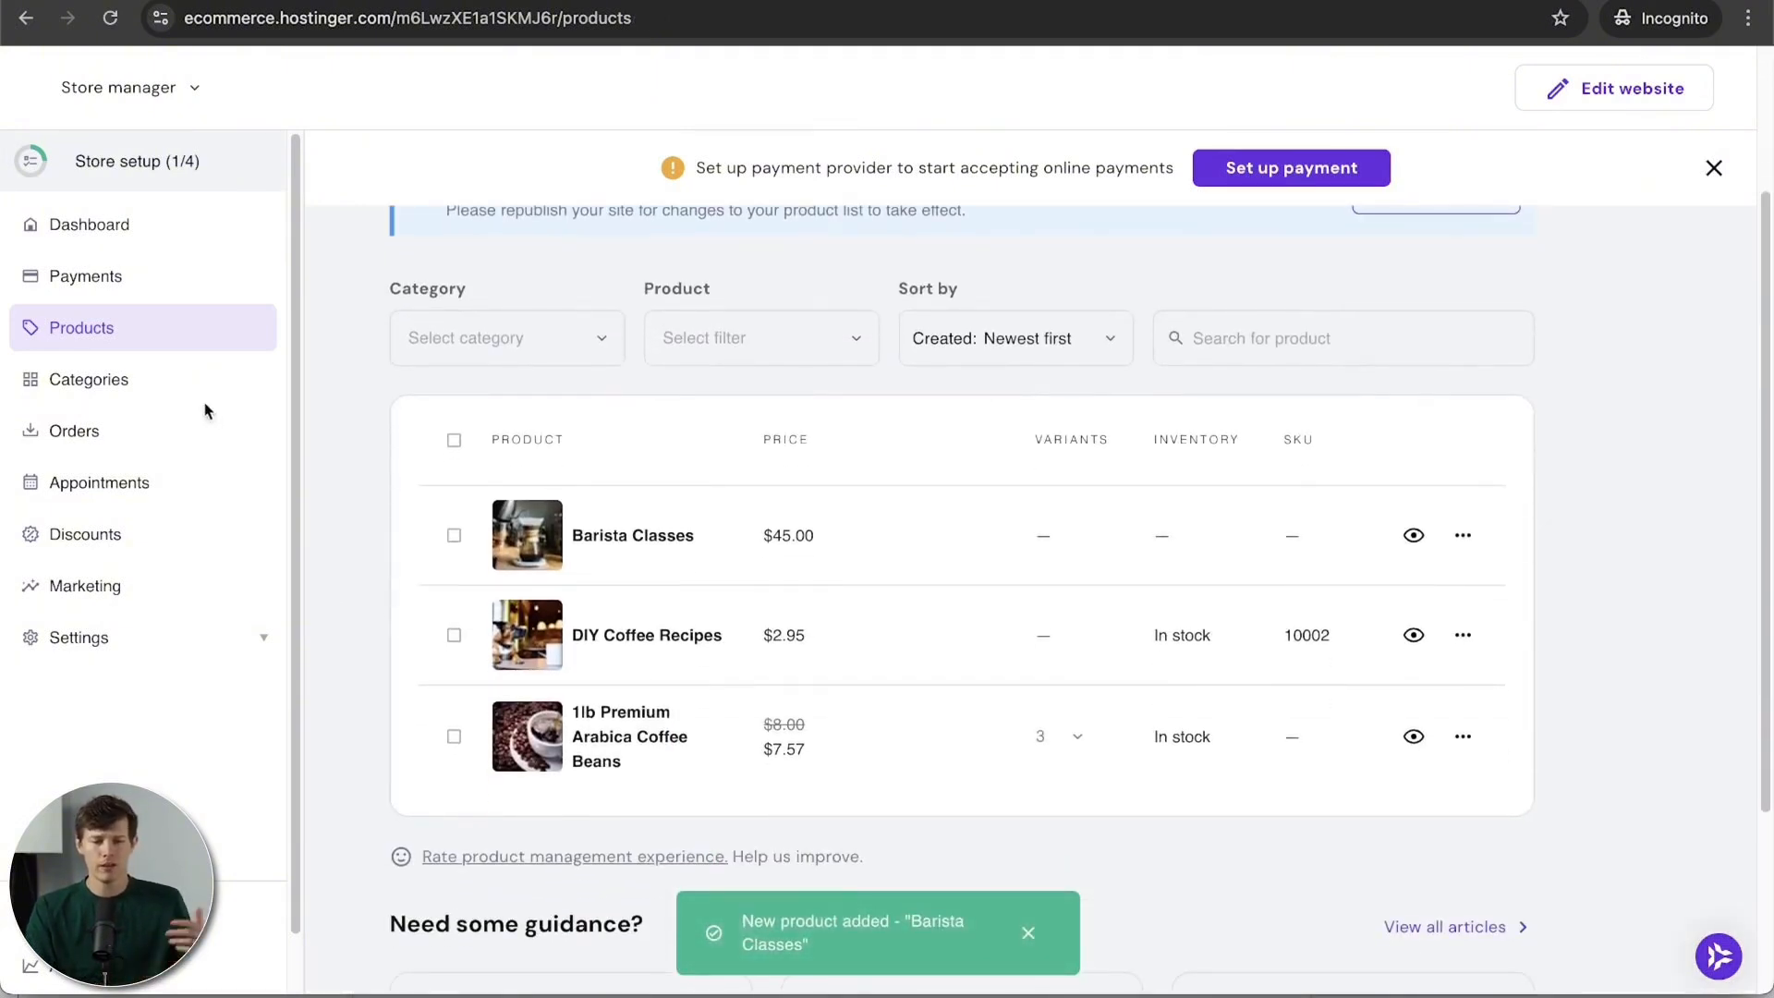
pyautogui.click(143, 499)
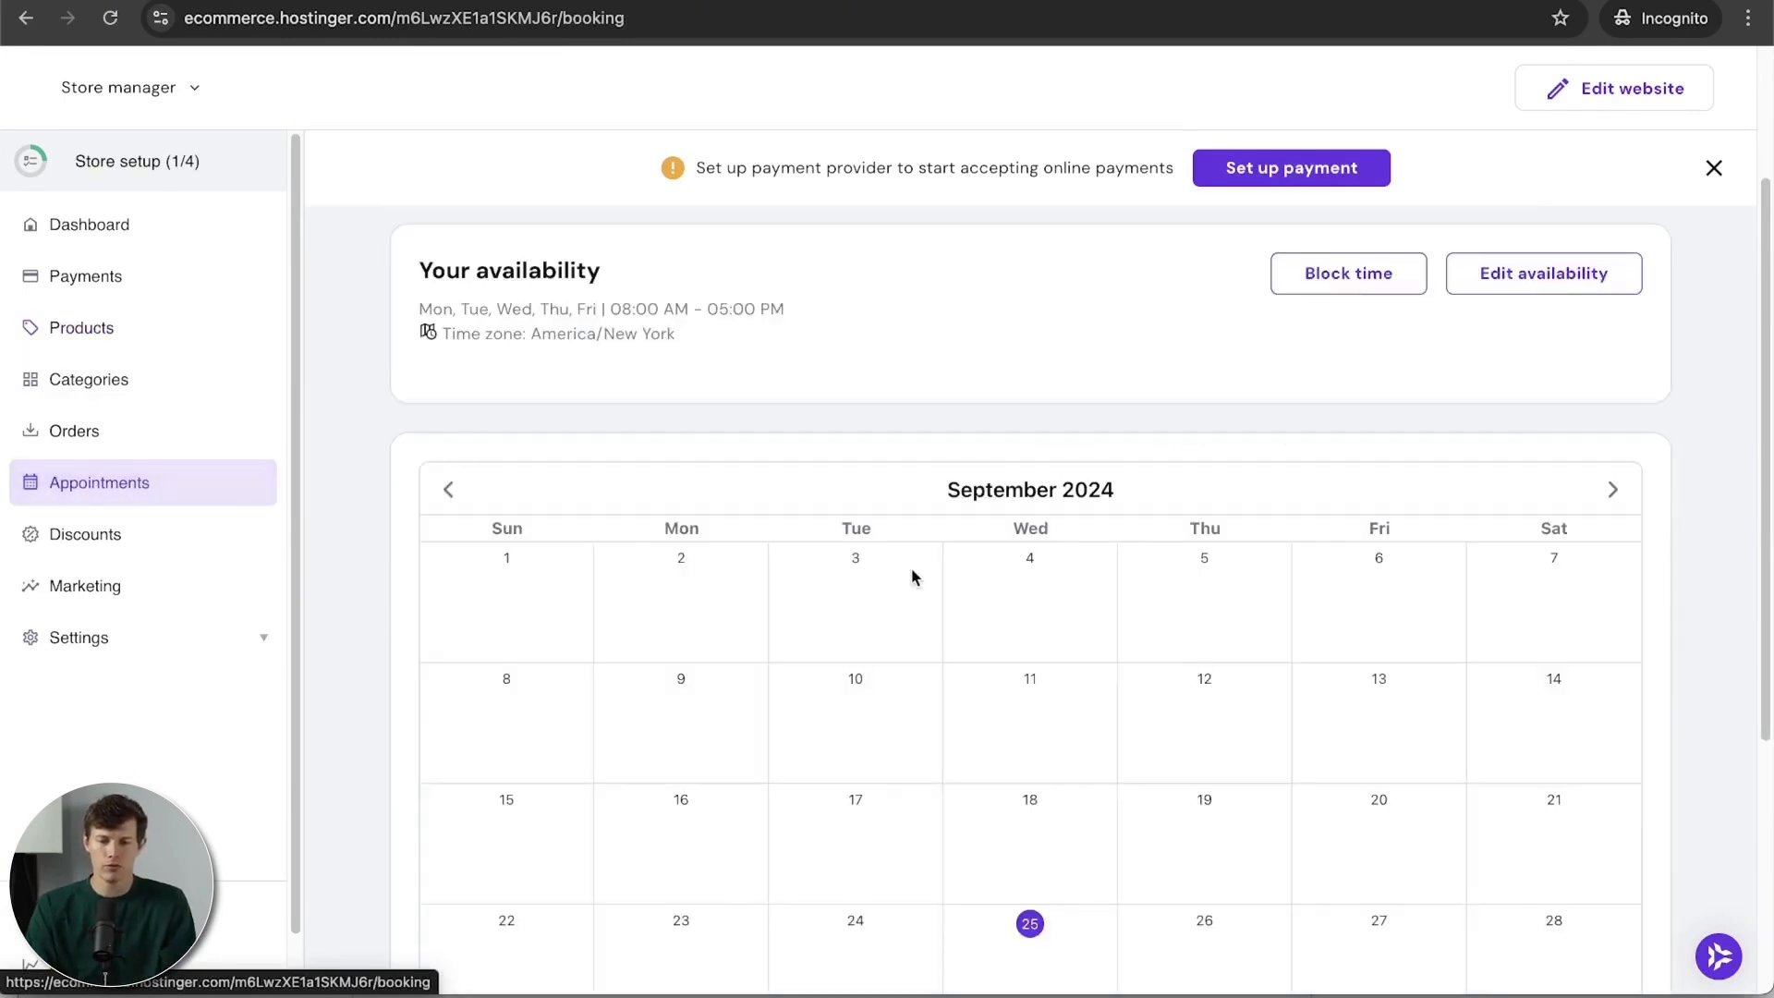
pyautogui.scroll(-3, 911, 576)
pyautogui.scroll(-5, 1250, 823)
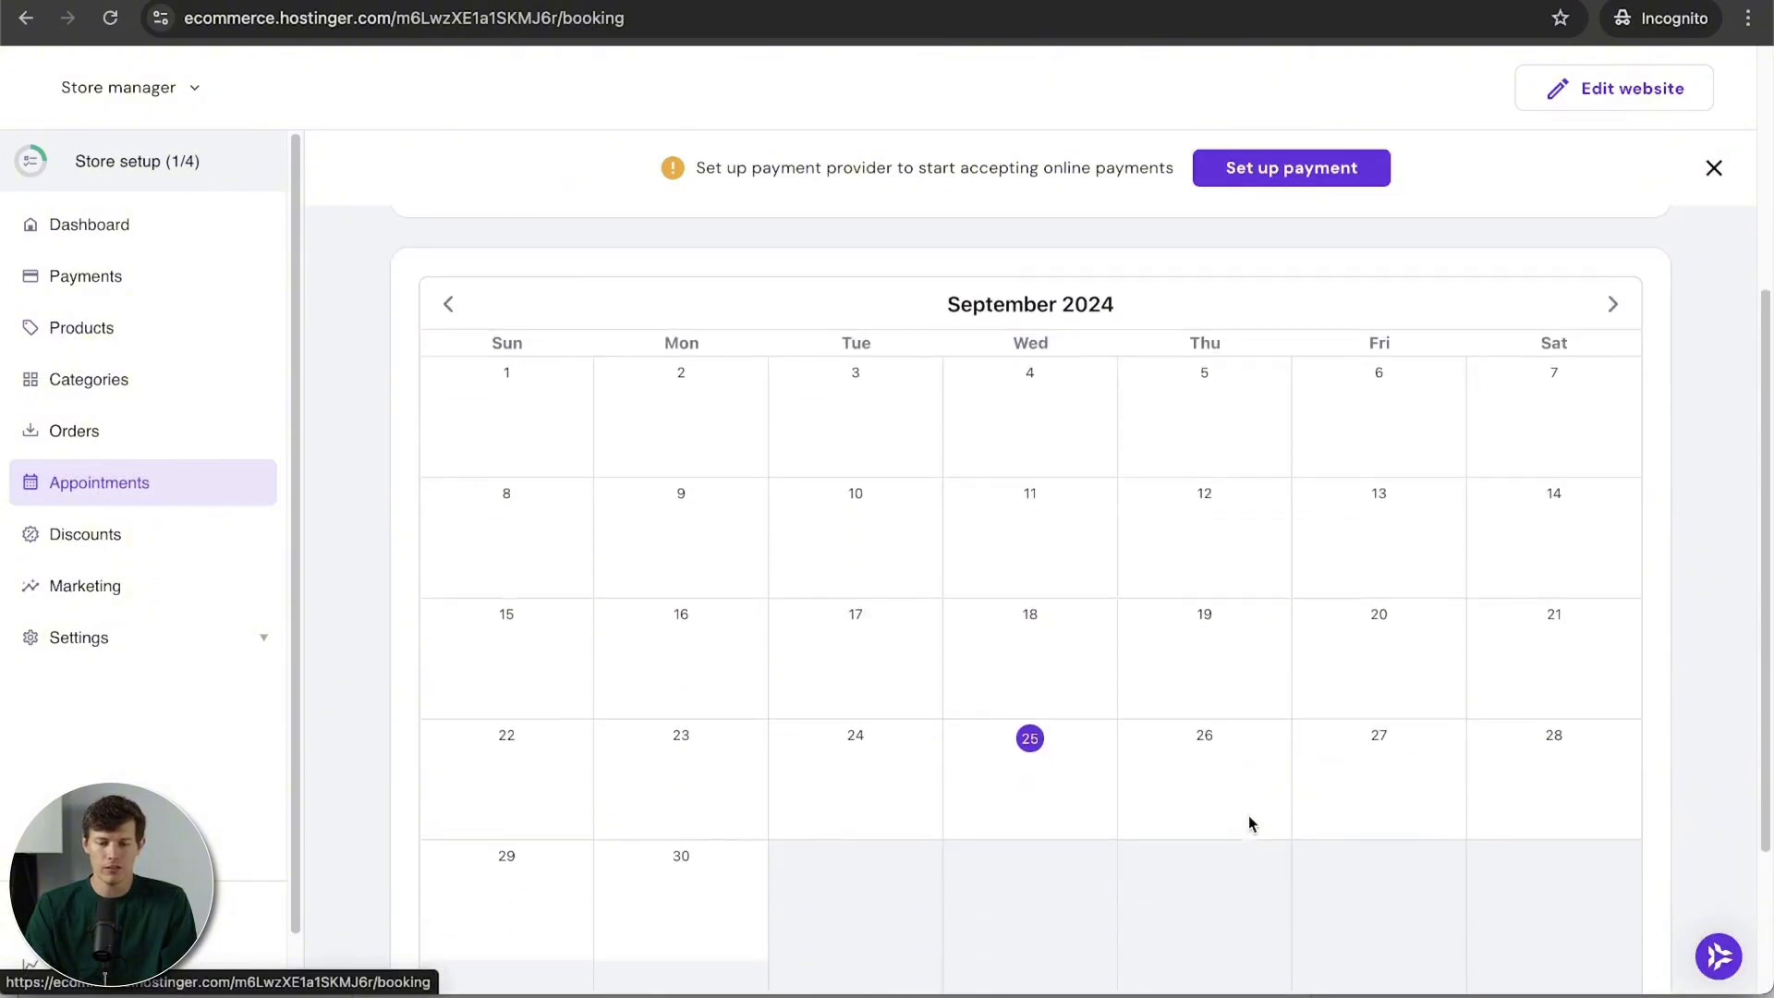
pyautogui.scroll(3, 1368, 785)
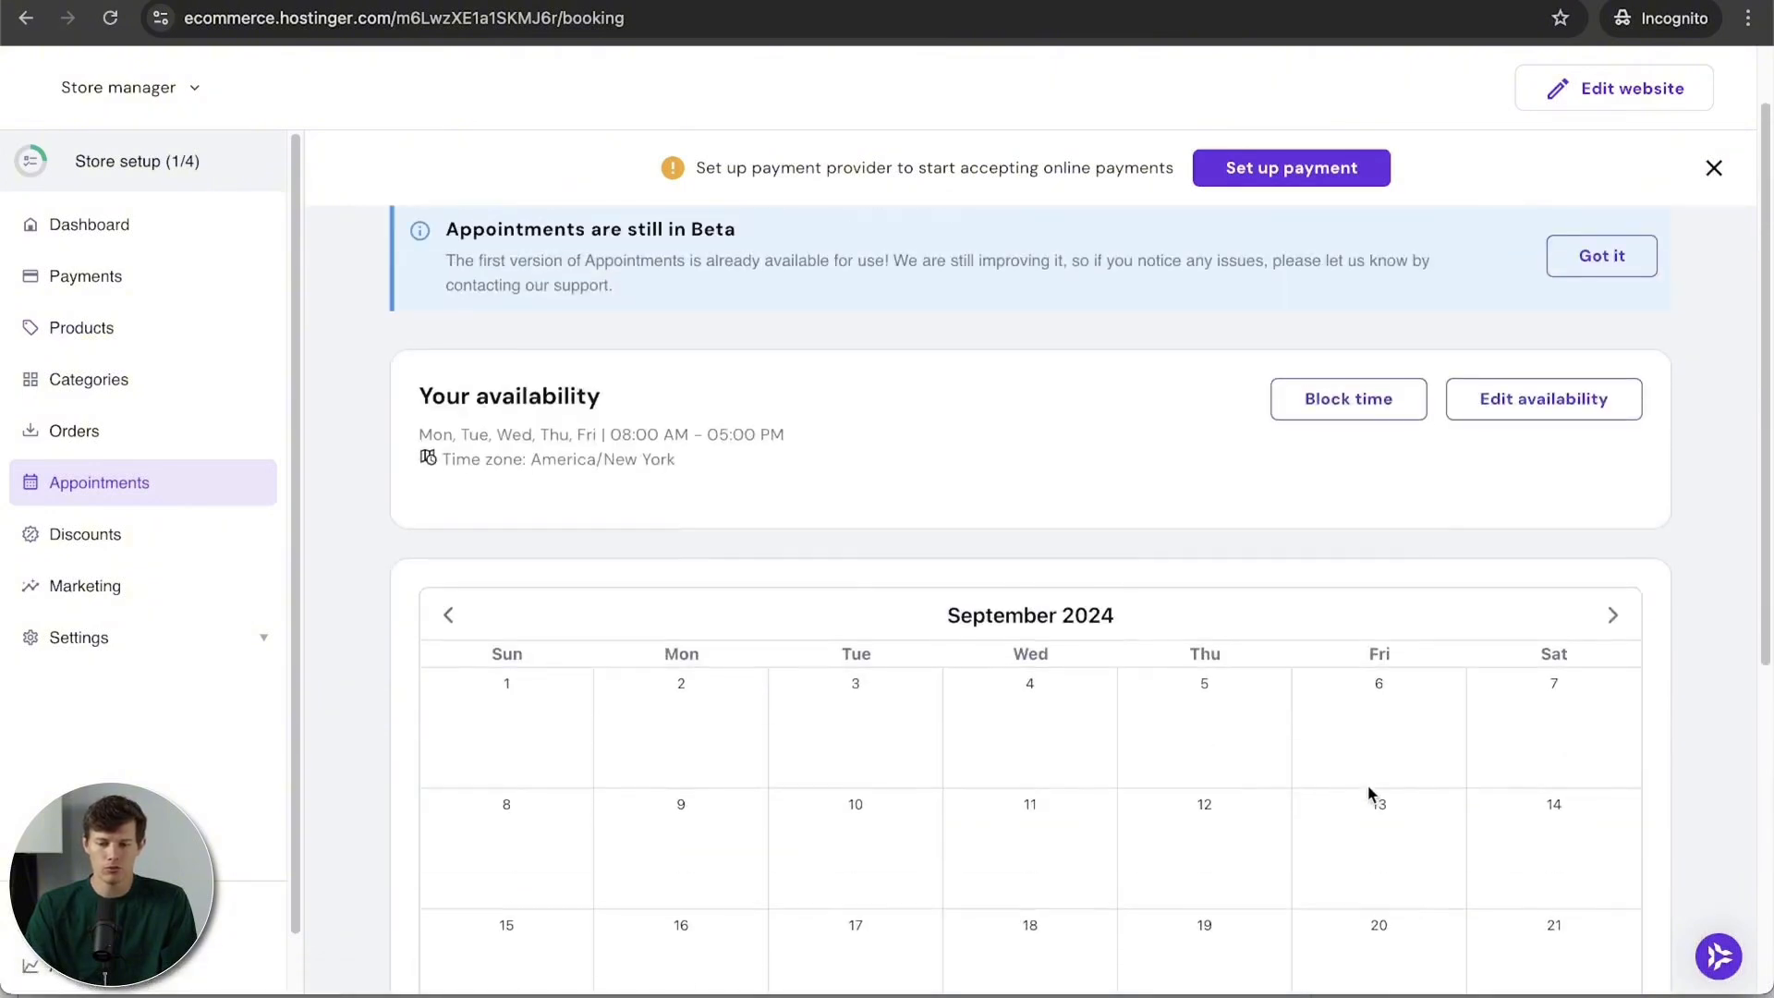
pyautogui.click(1337, 400)
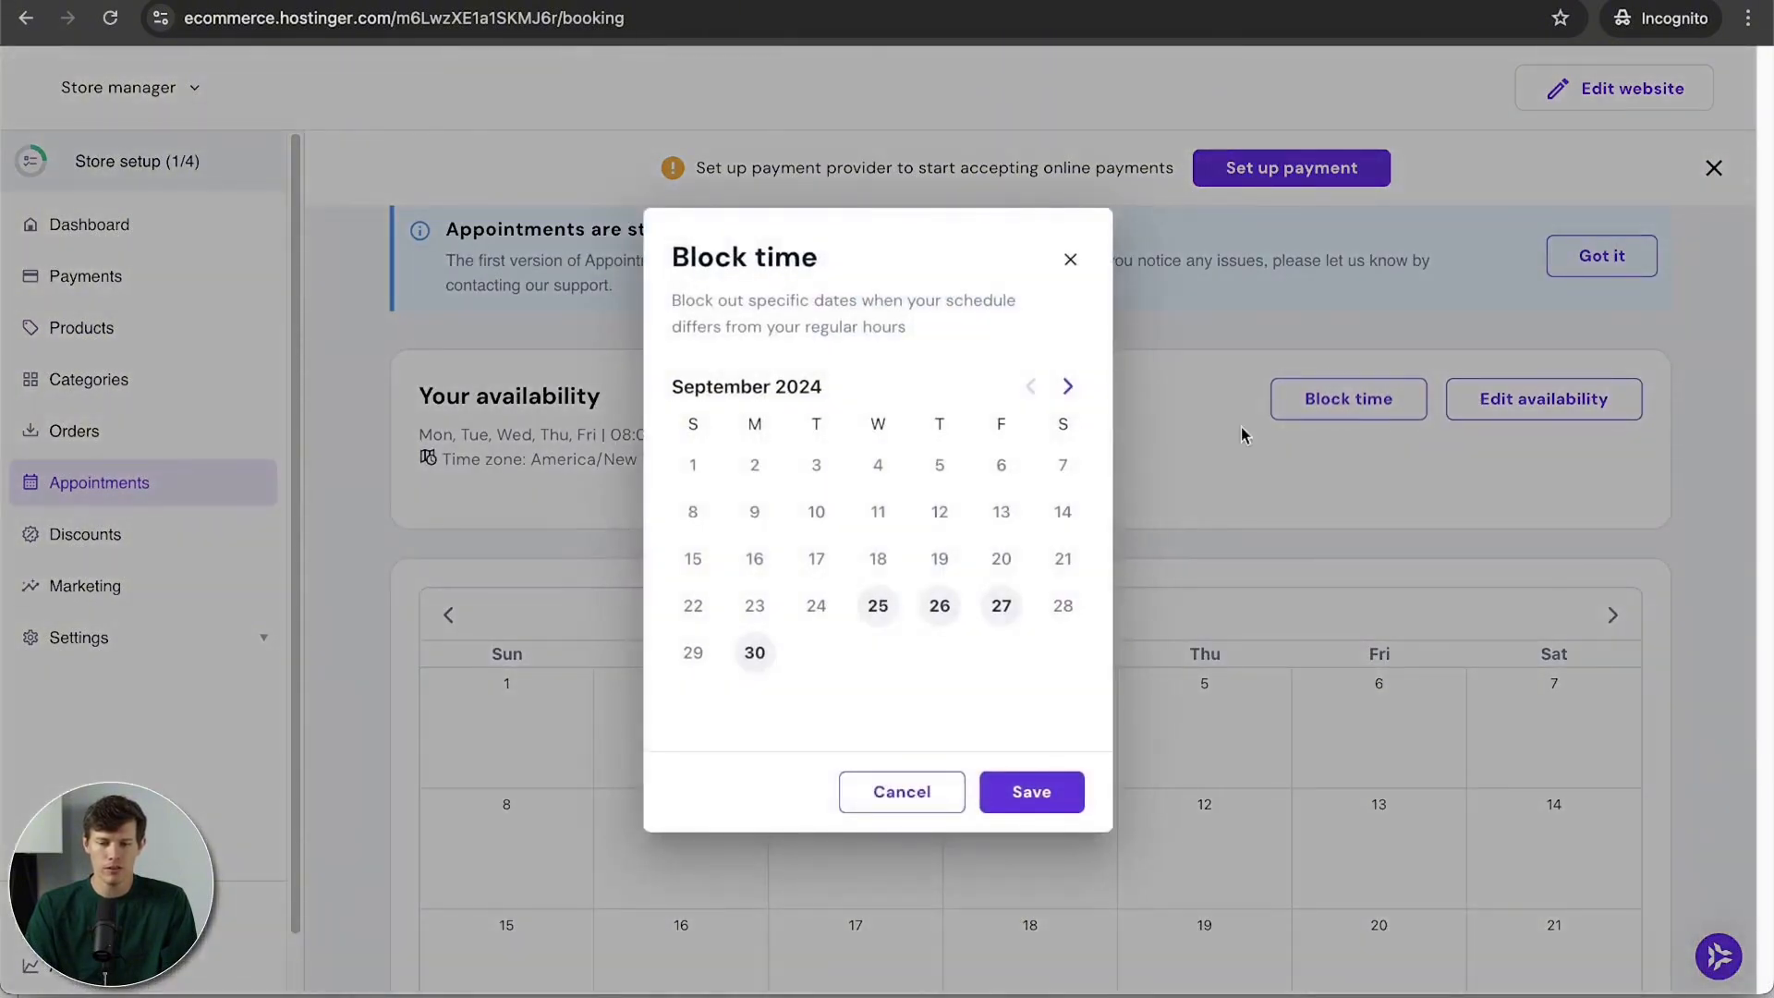
pyautogui.click(1000, 607)
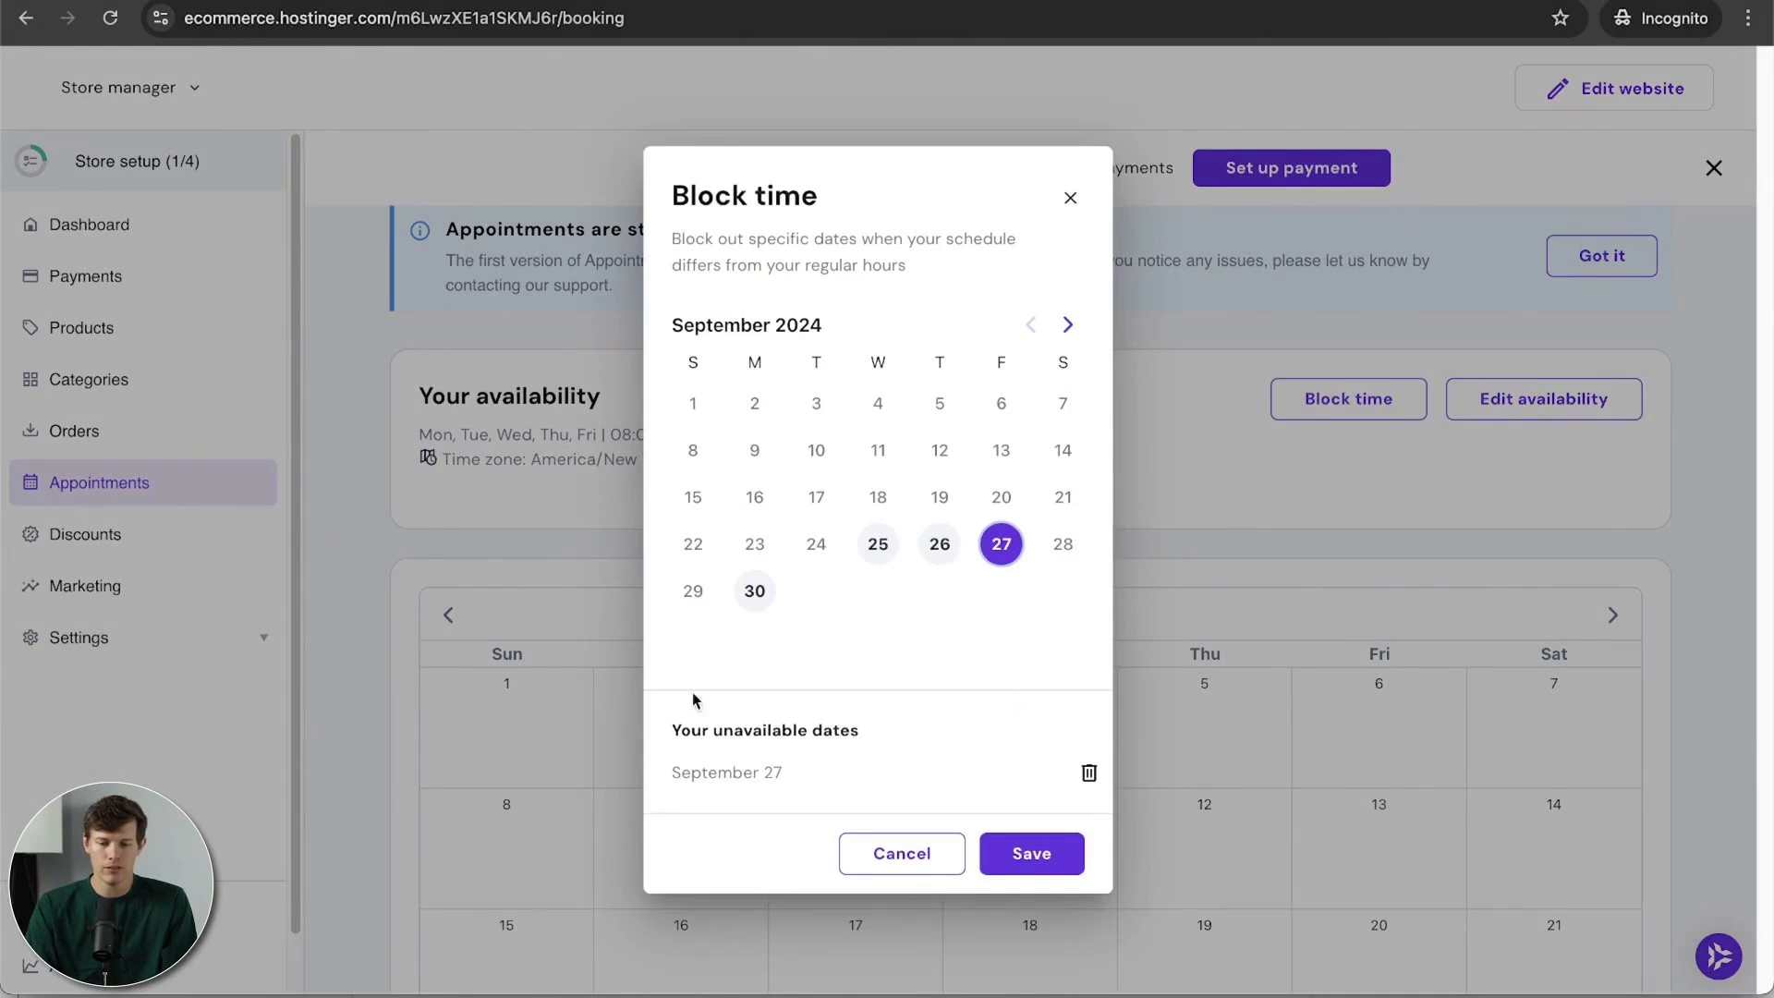
pyautogui.click(1035, 852)
# Step: Change Wednesday's availability to end at 03:00 PM instead of 05:00 PM and save
pyautogui.scroll(-3, 1344, 780)
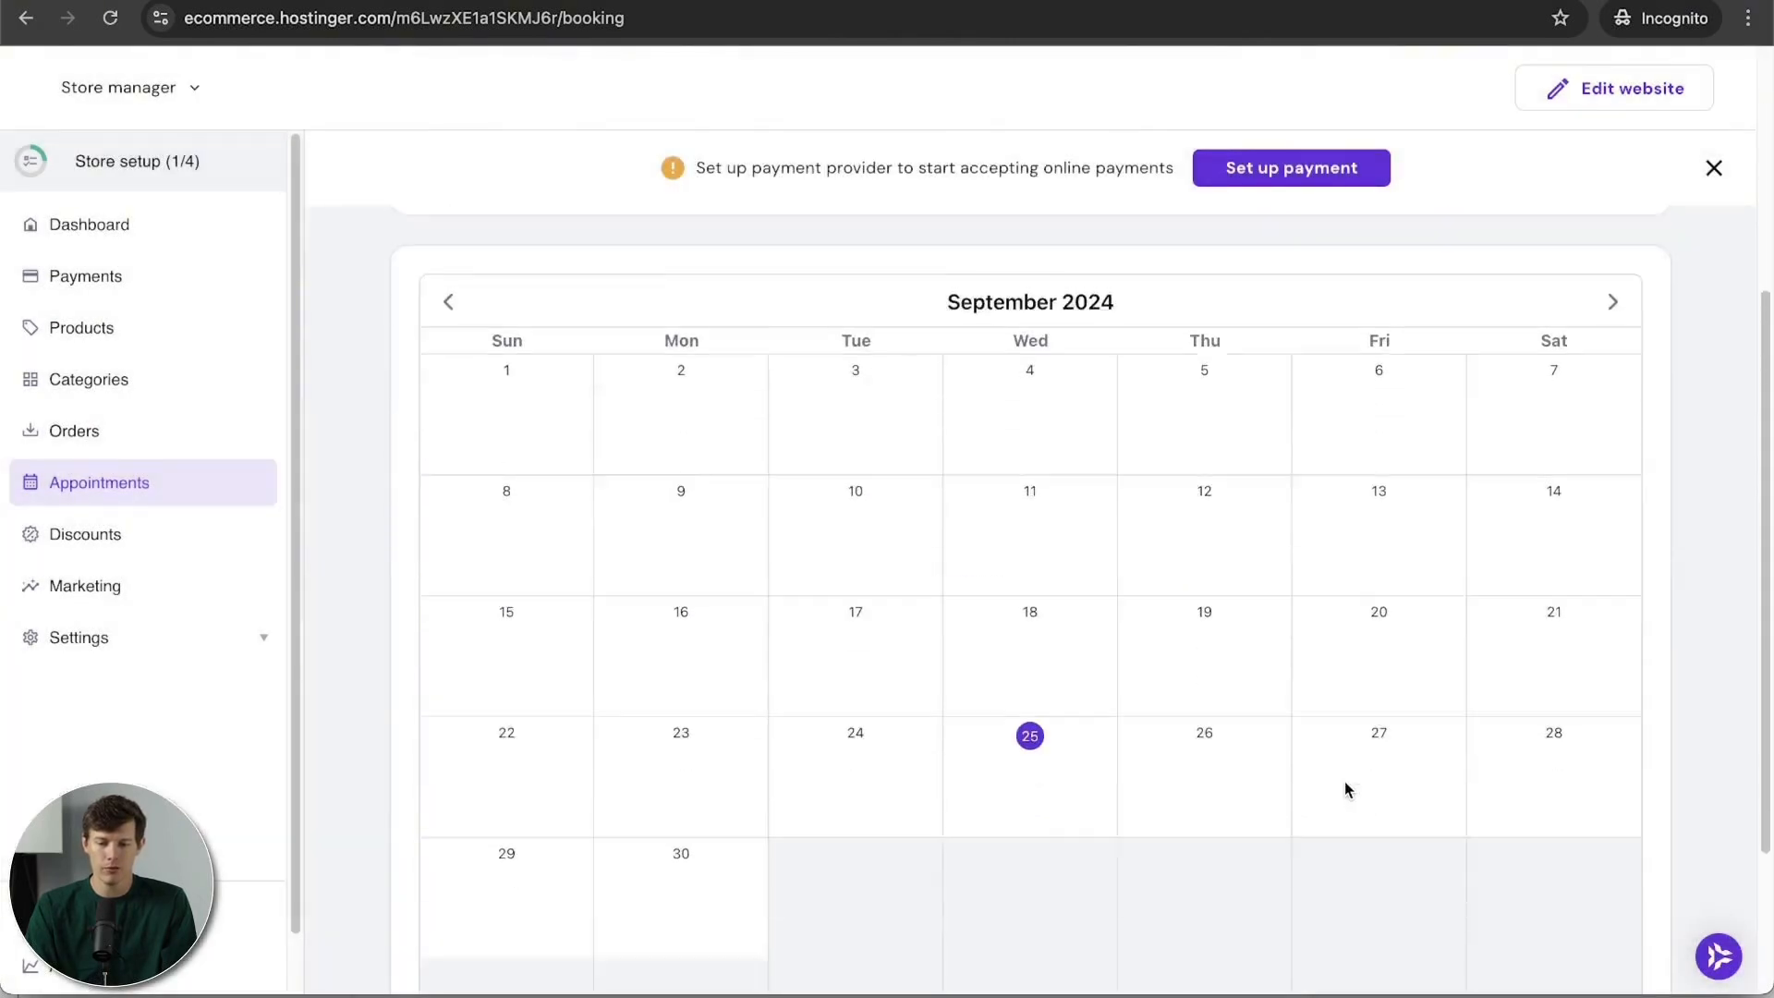
pyautogui.scroll(3, 1344, 780)
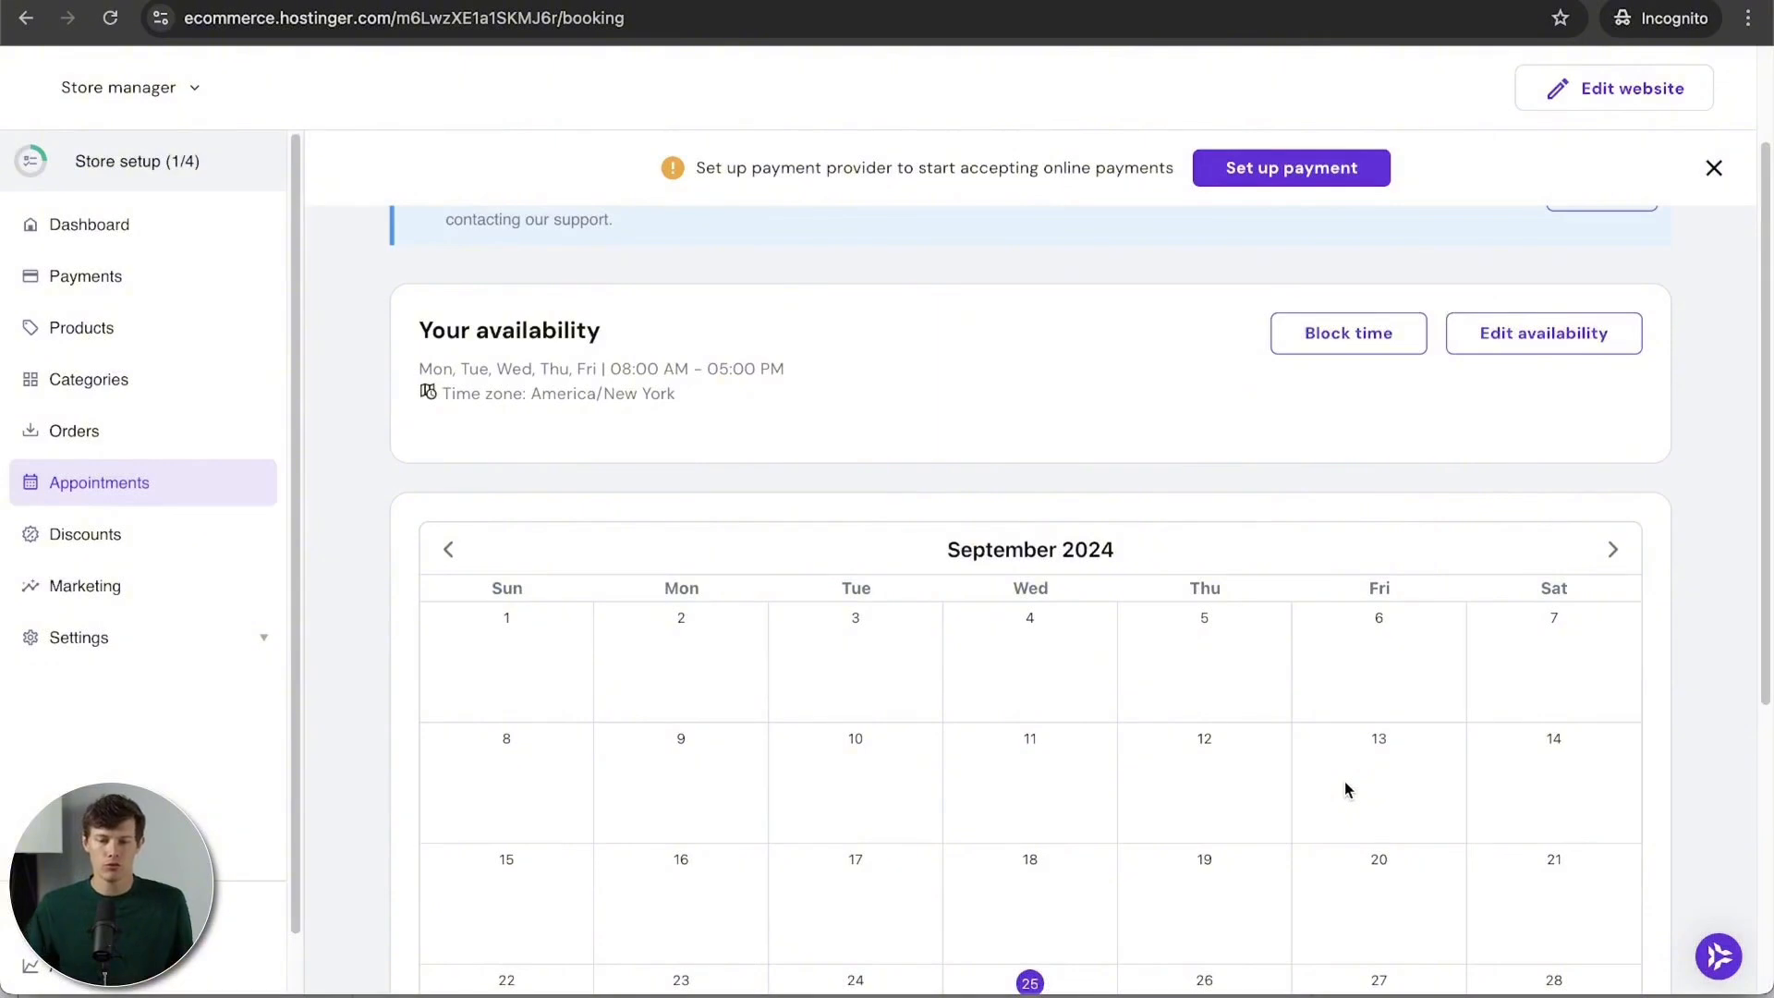
pyautogui.click(1524, 344)
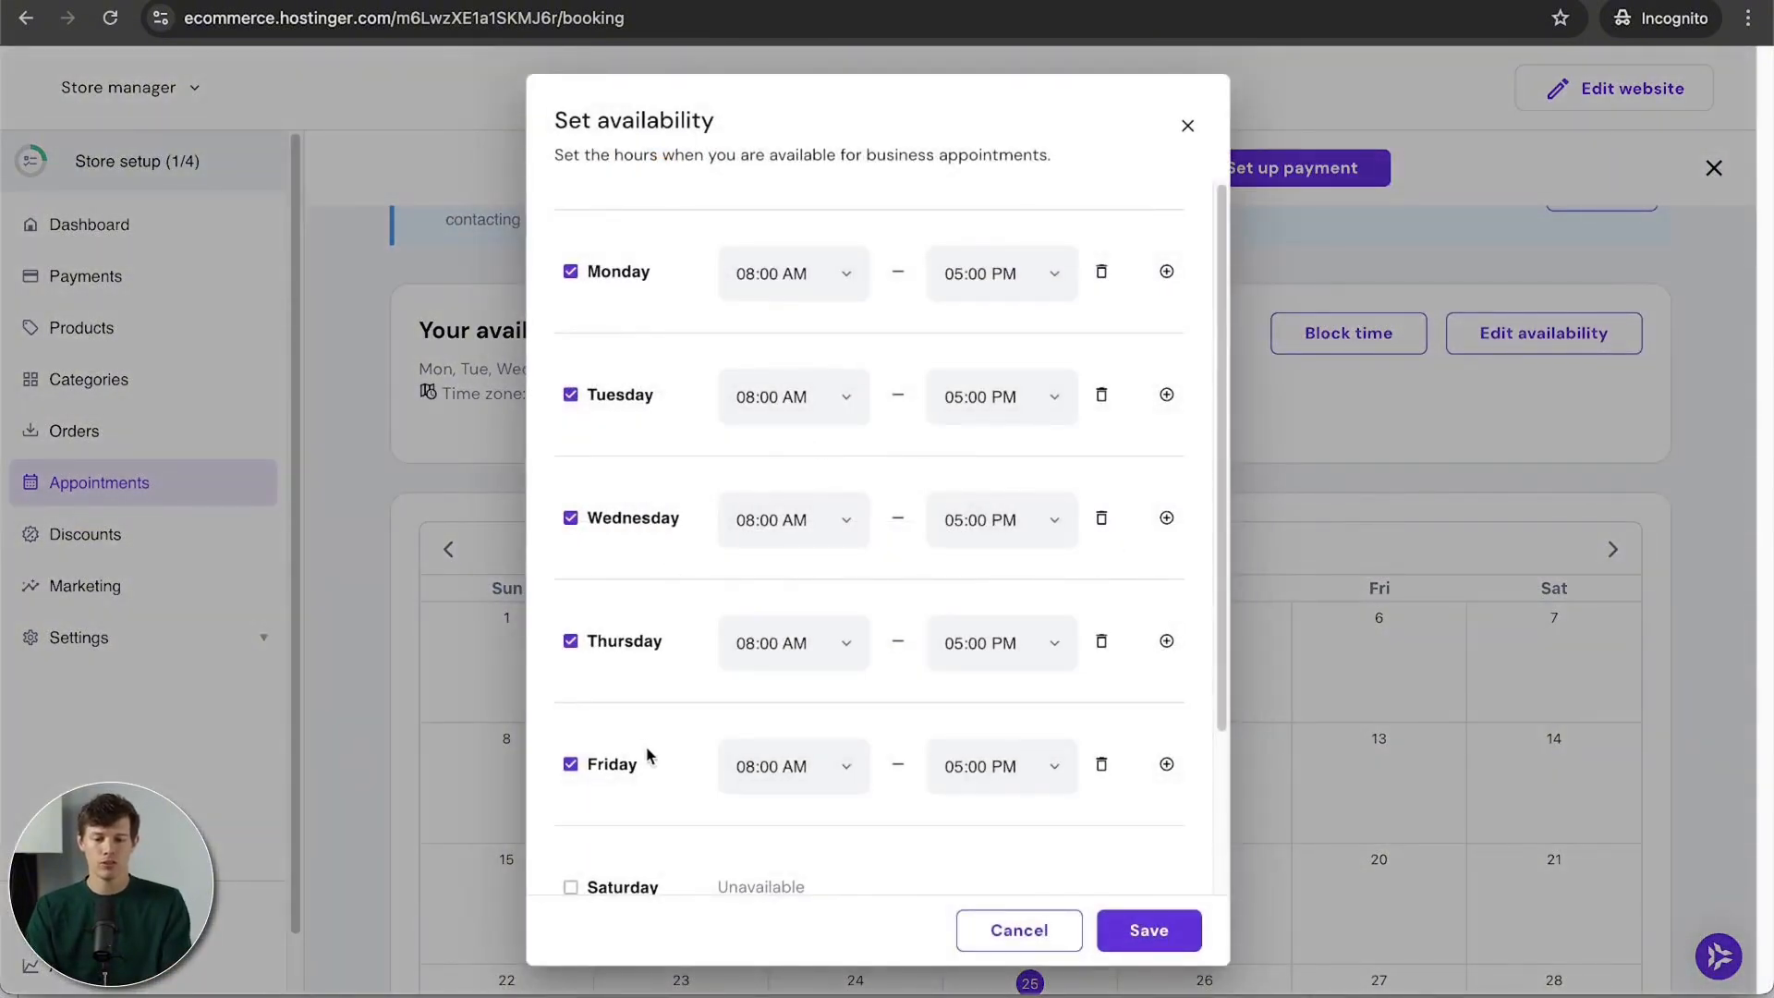
pyautogui.click(961, 530)
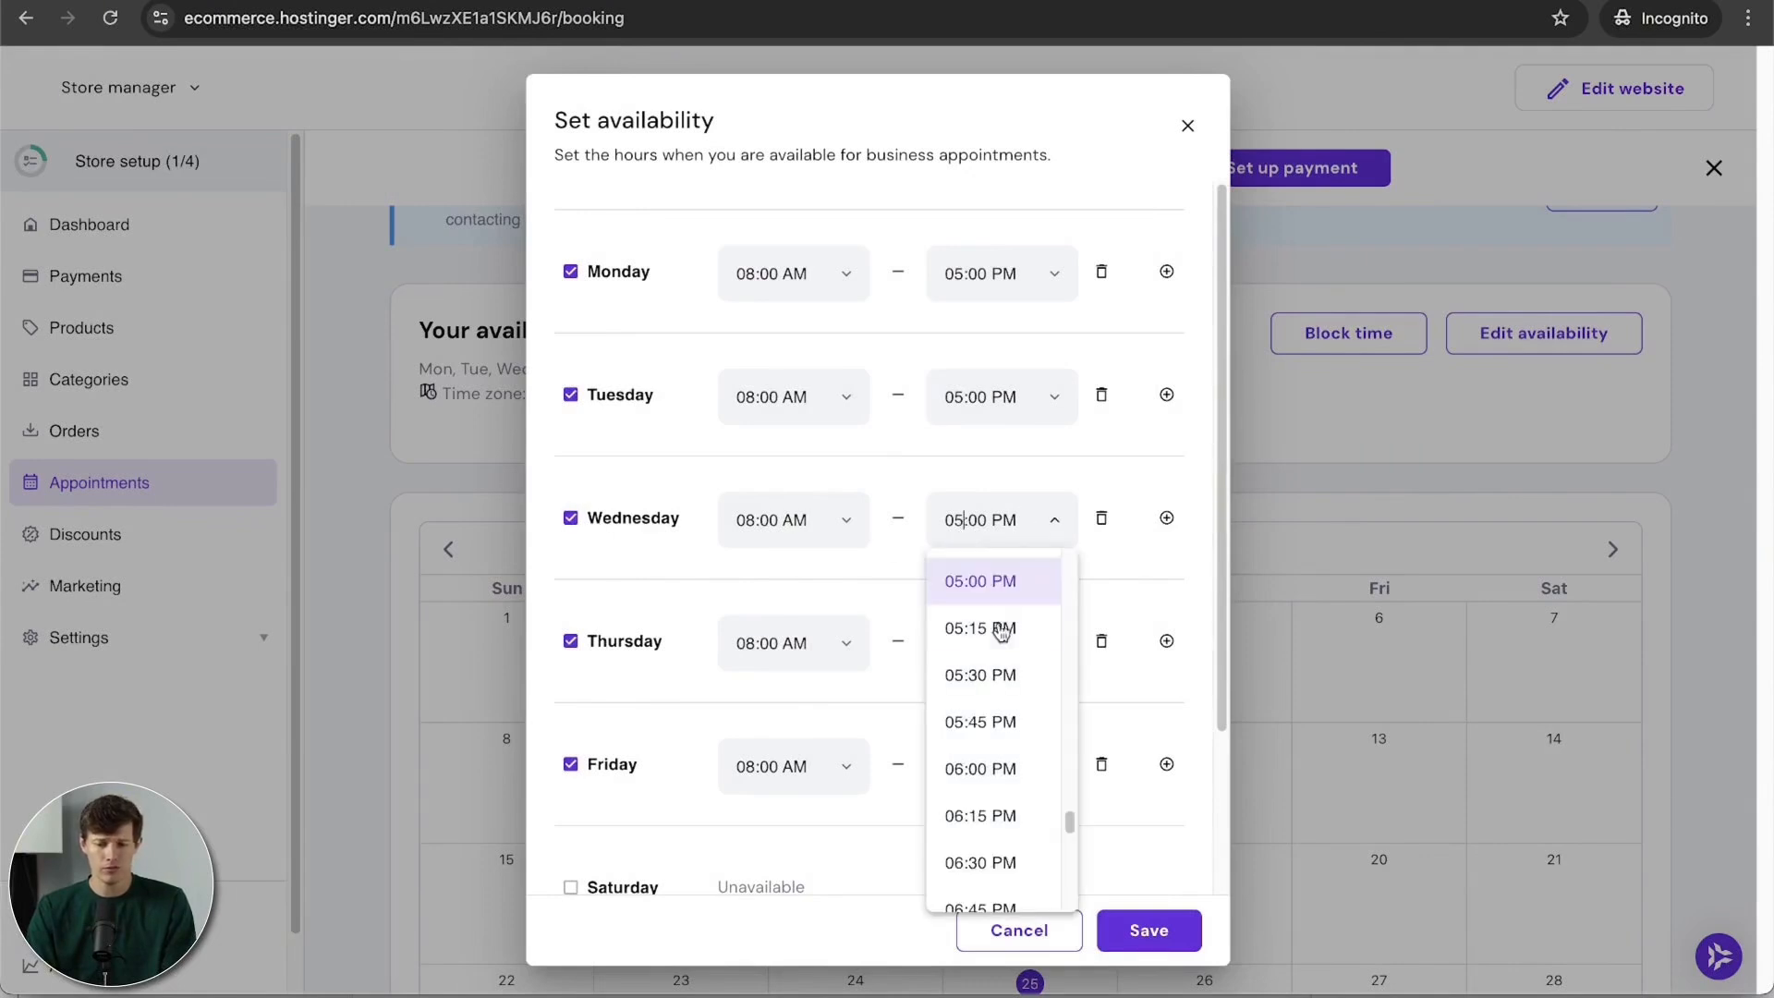
pyautogui.press('BackSpace')
pyautogui.write('3')
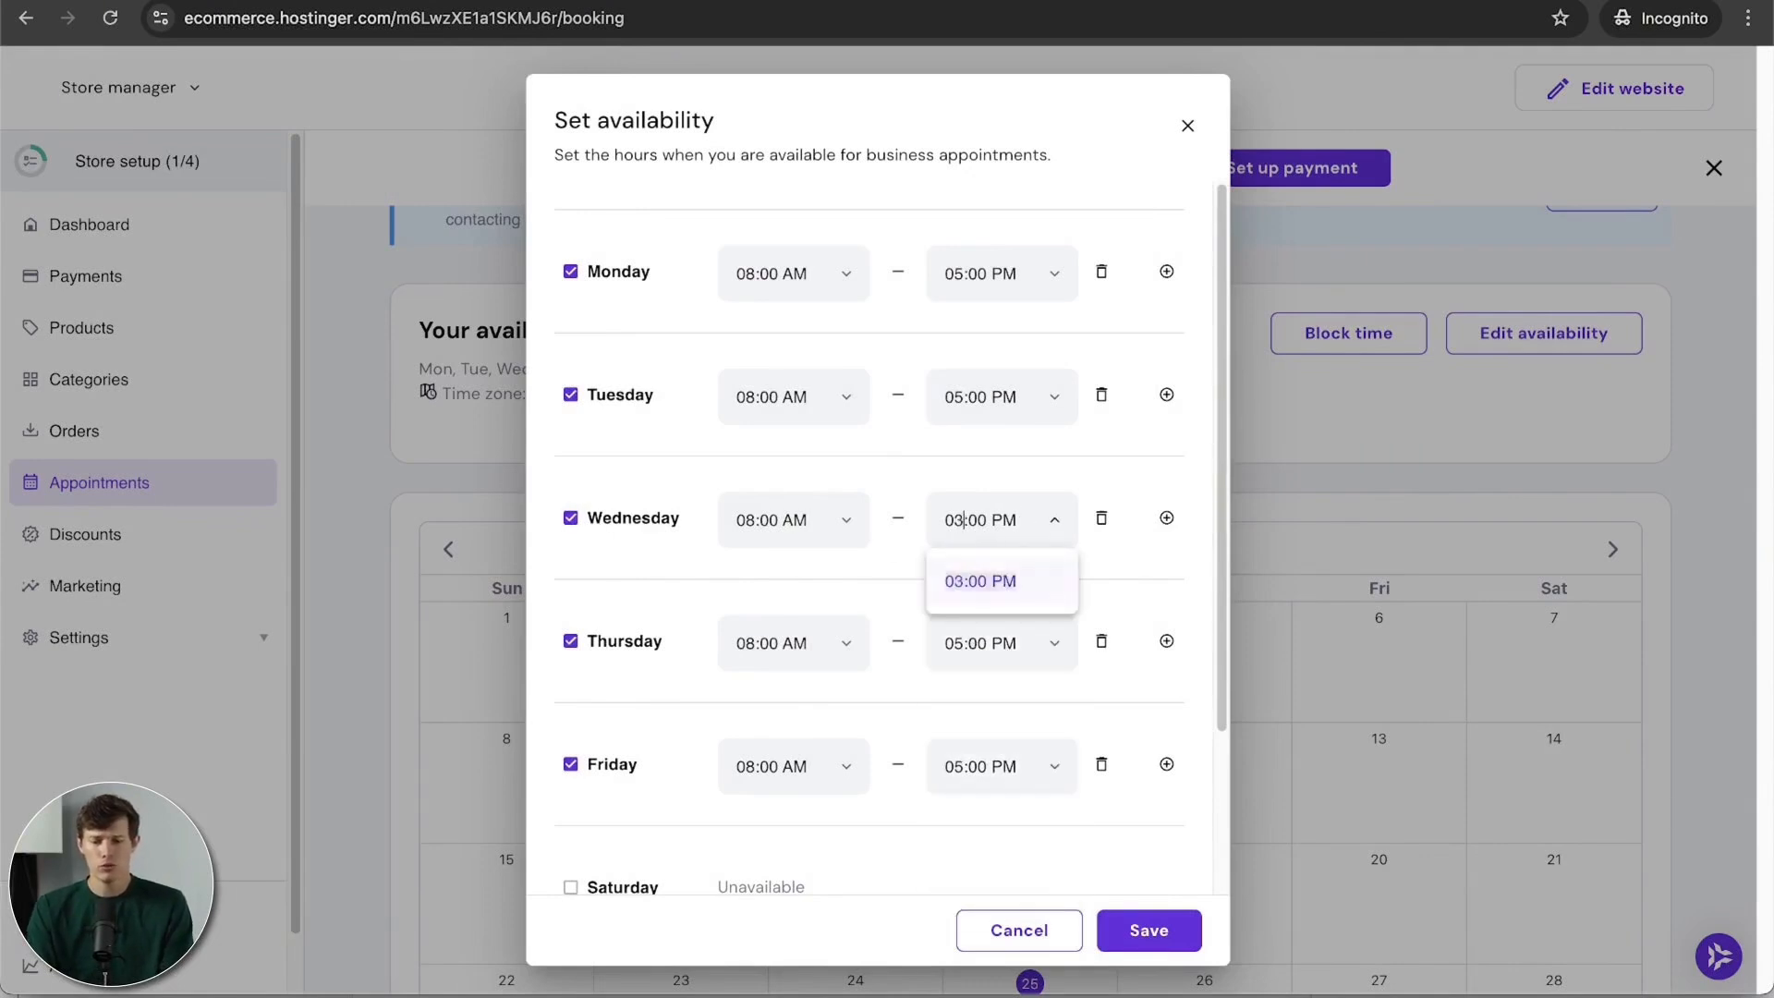
pyautogui.click(991, 582)
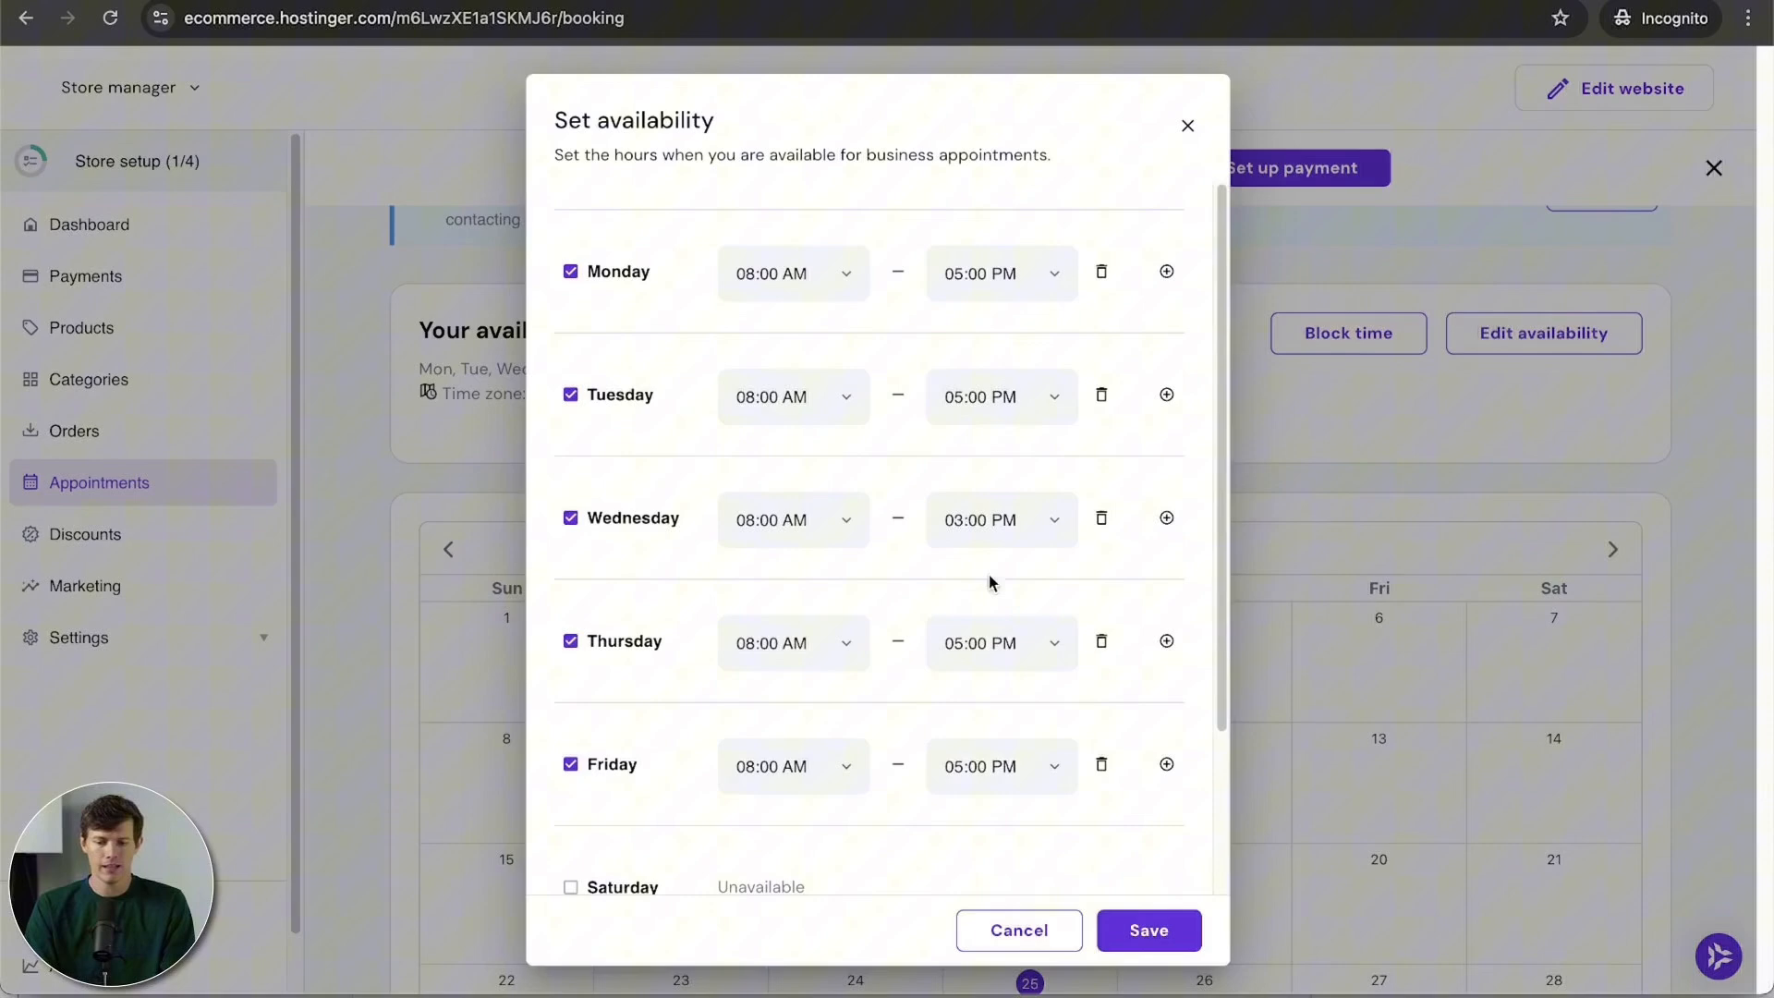
pyautogui.click(1149, 931)
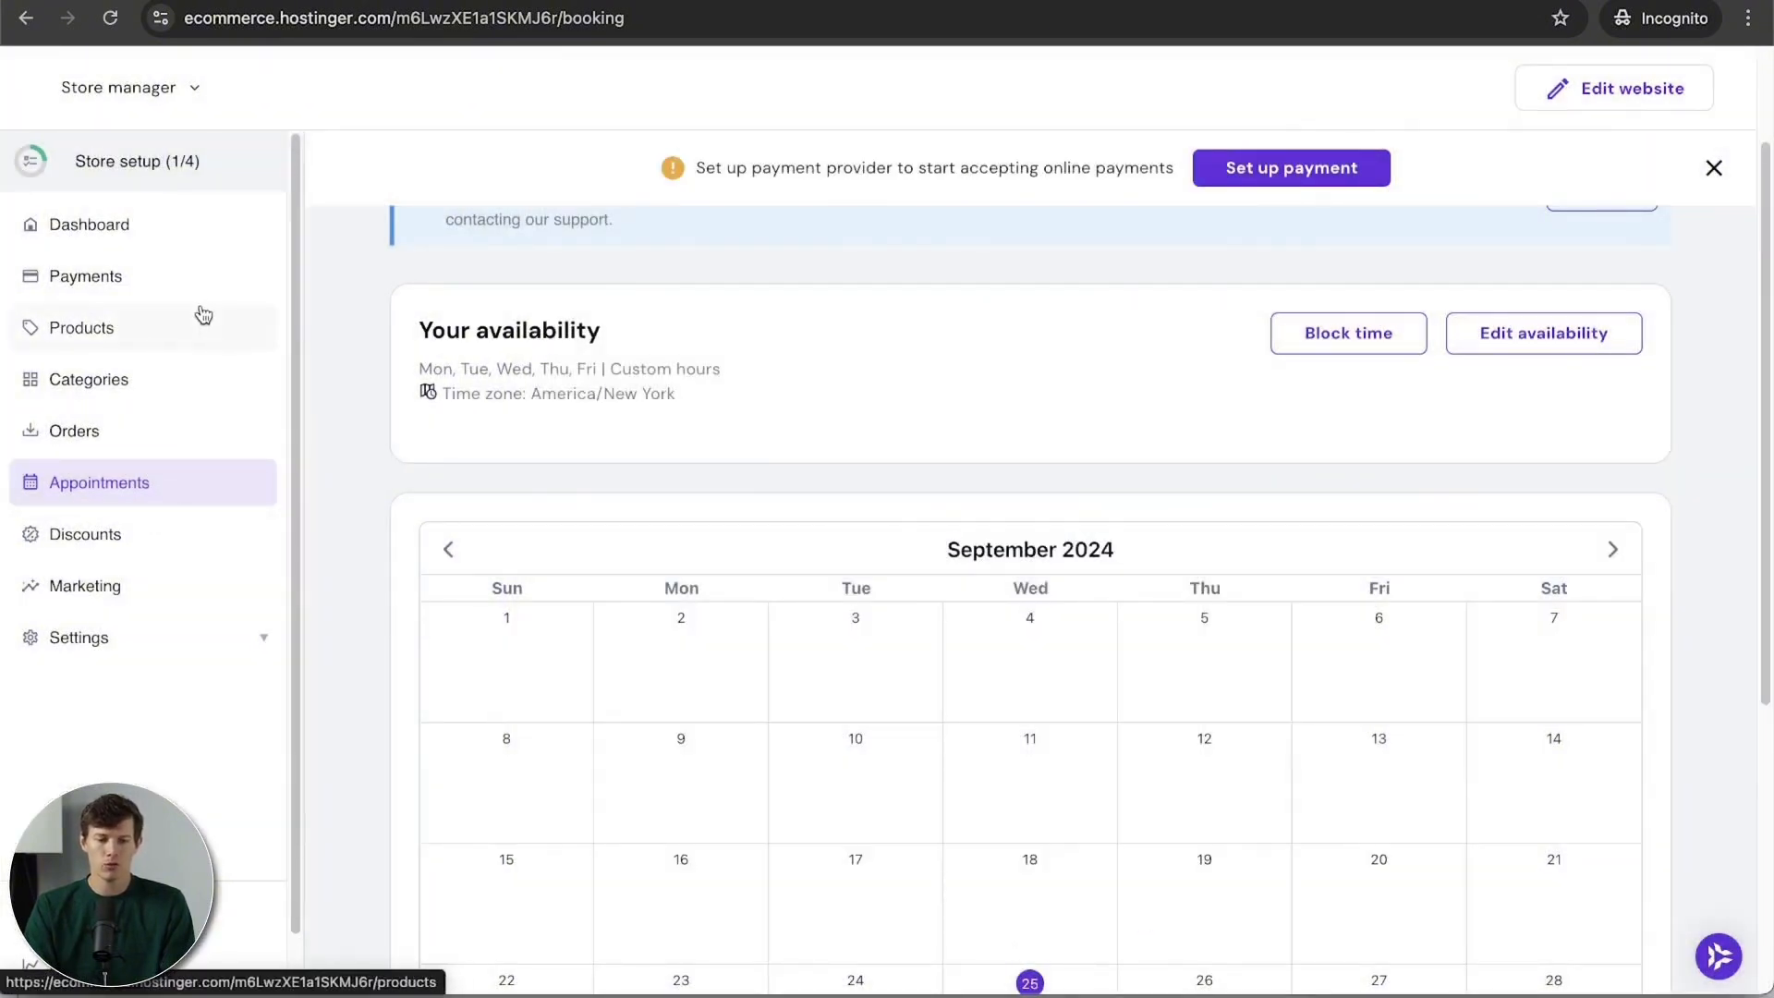
pyautogui.click(163, 228)
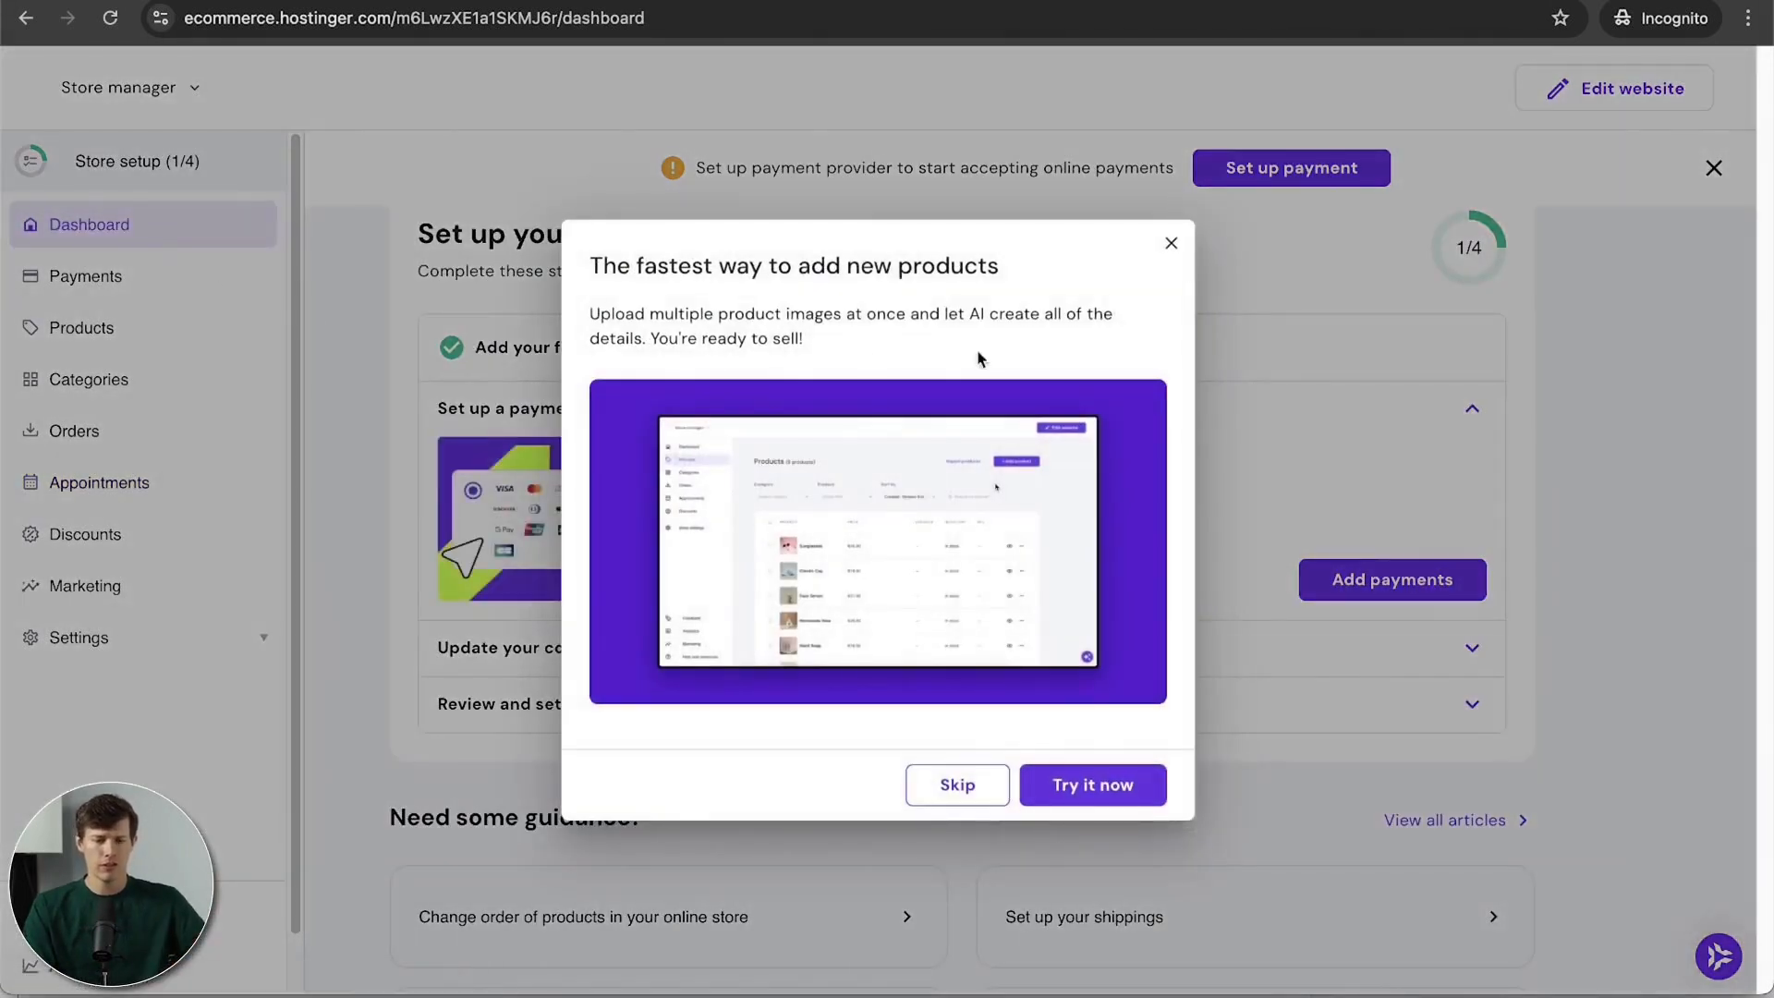
pyautogui.click(1172, 243)
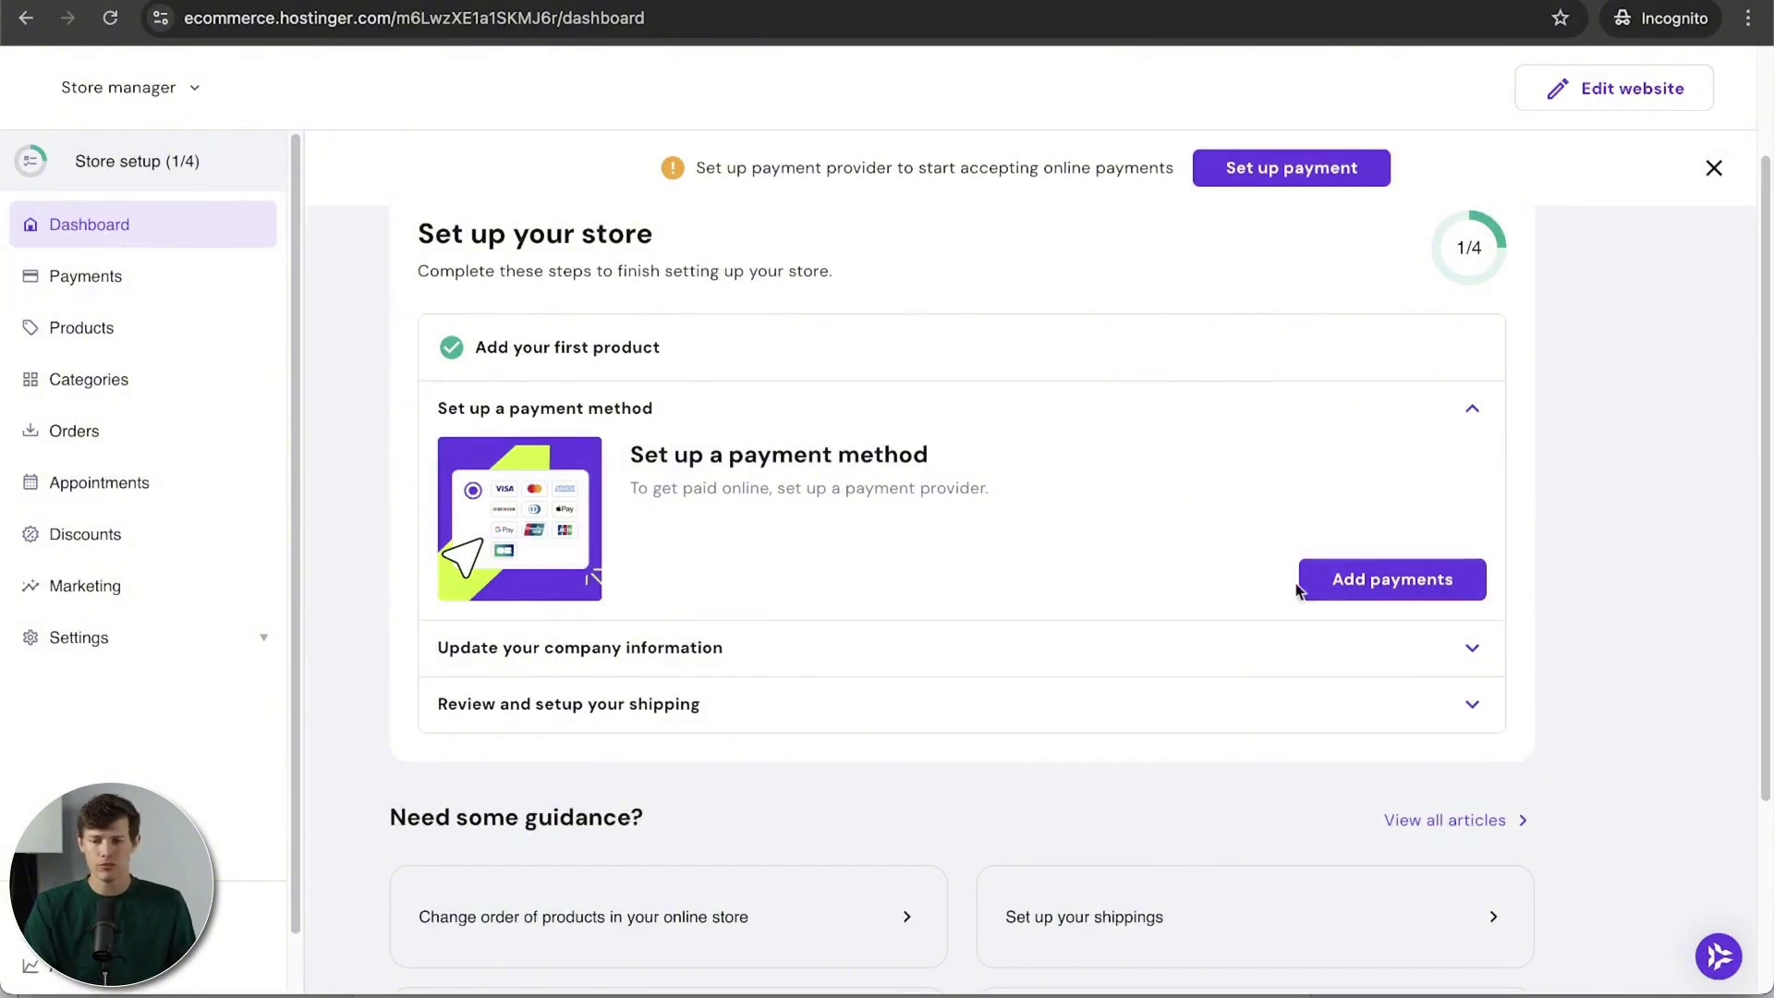
pyautogui.click(162, 277)
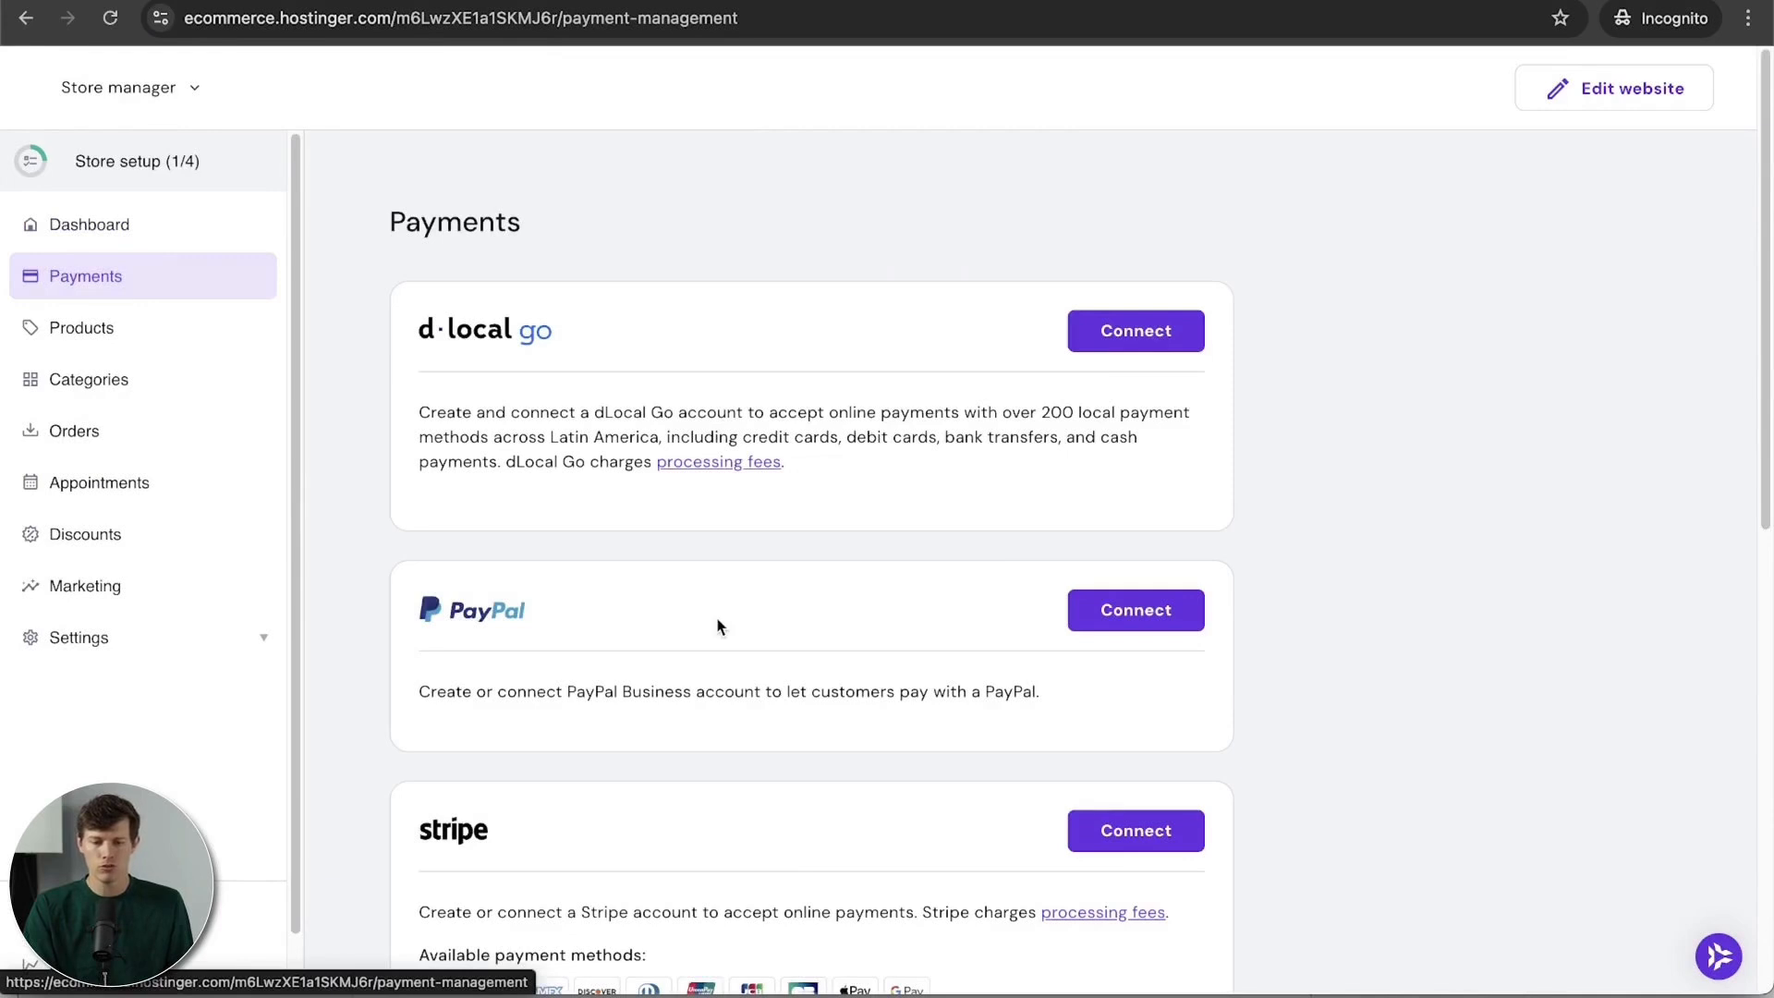
pyautogui.scroll(-7, 895, 554)
pyautogui.scroll(-2, 894, 554)
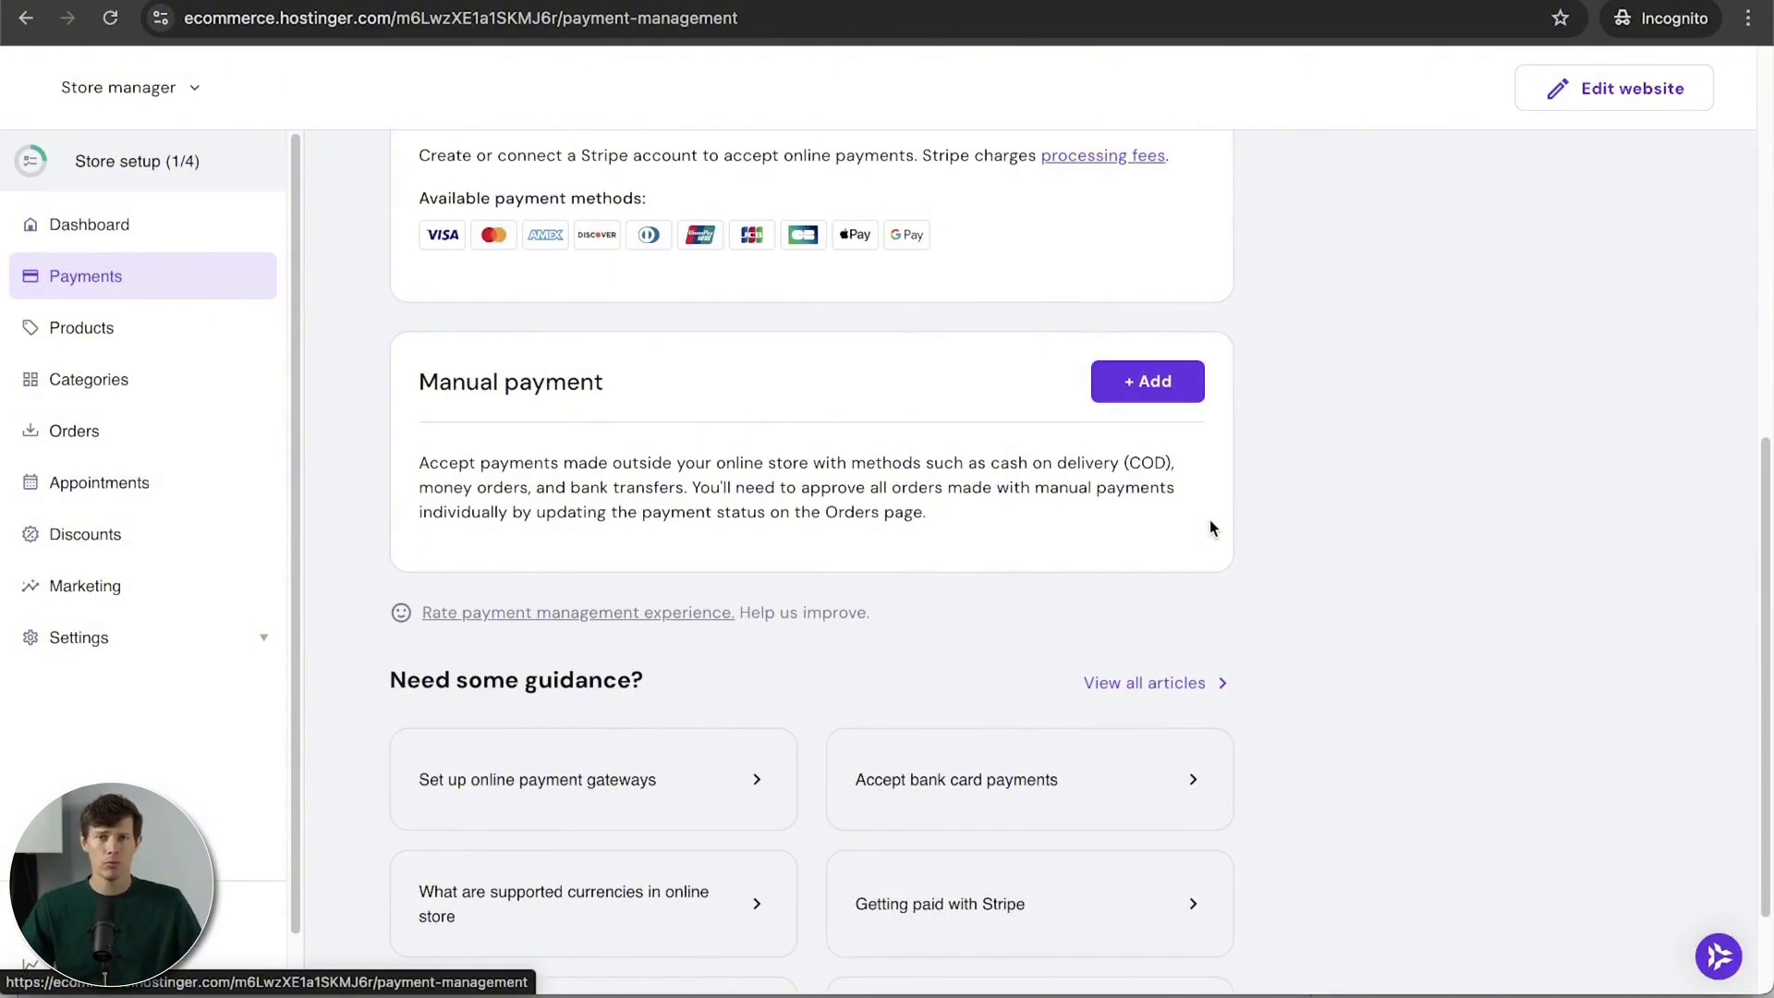
pyautogui.scroll(3, 1211, 517)
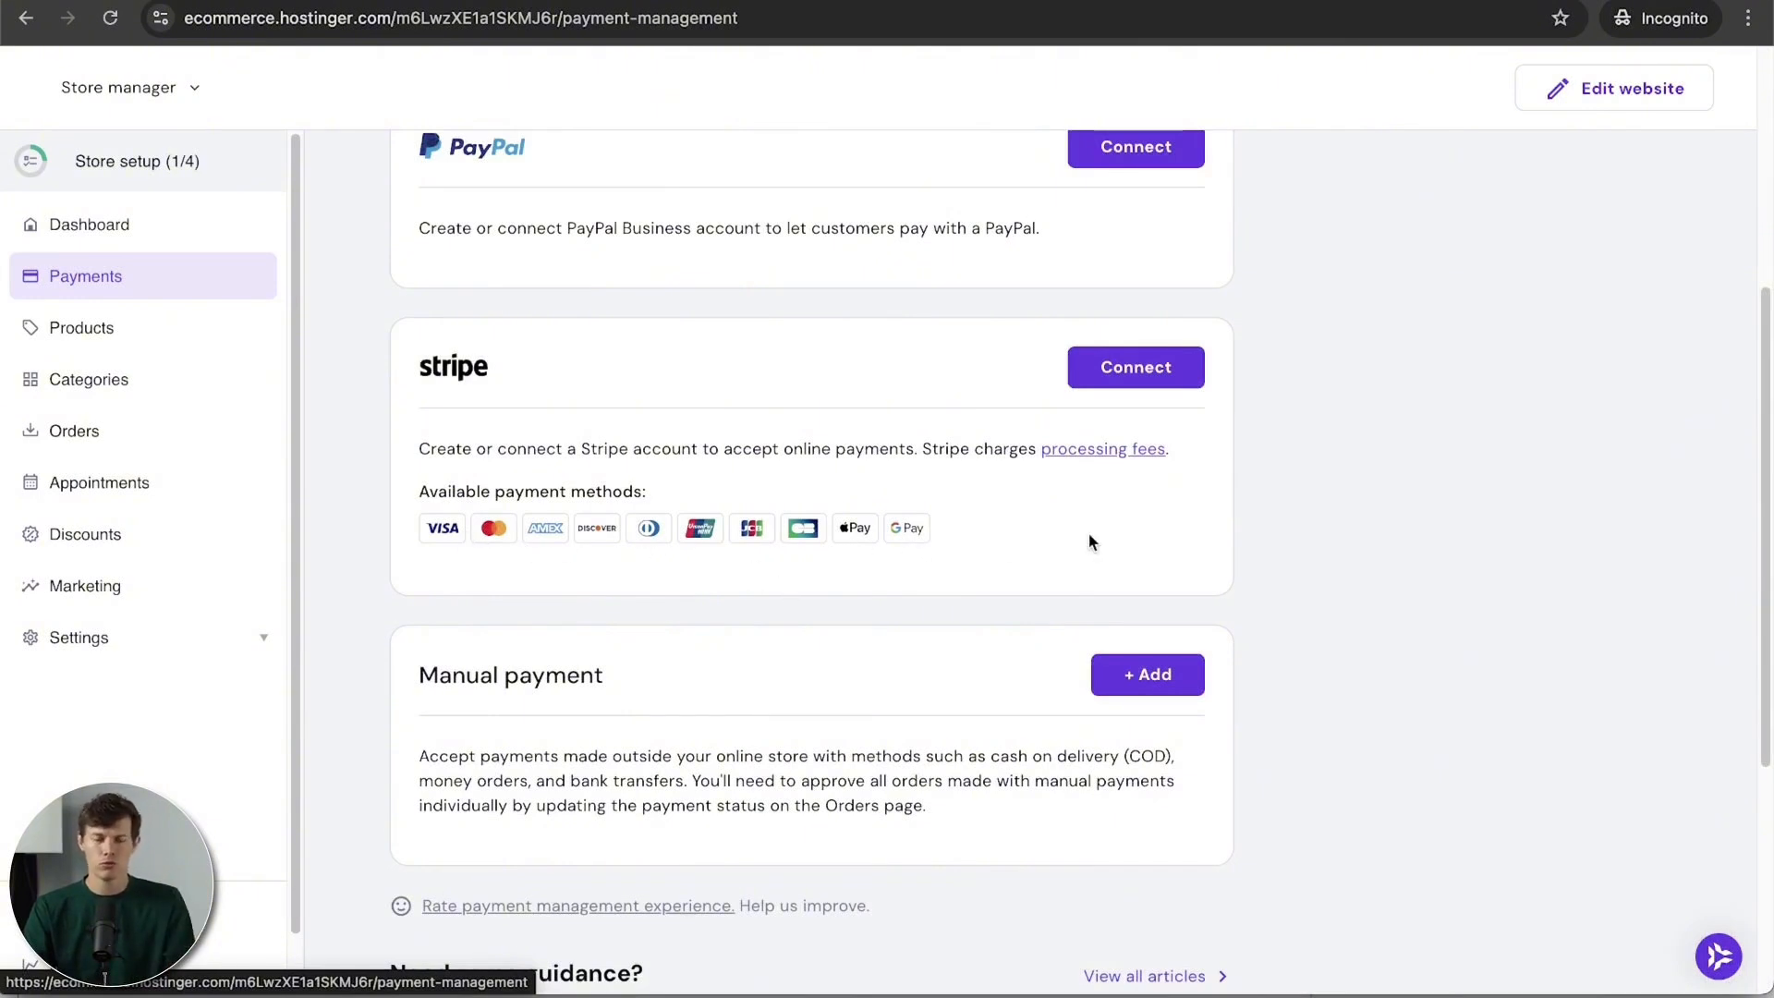
pyautogui.scroll(3, 1090, 543)
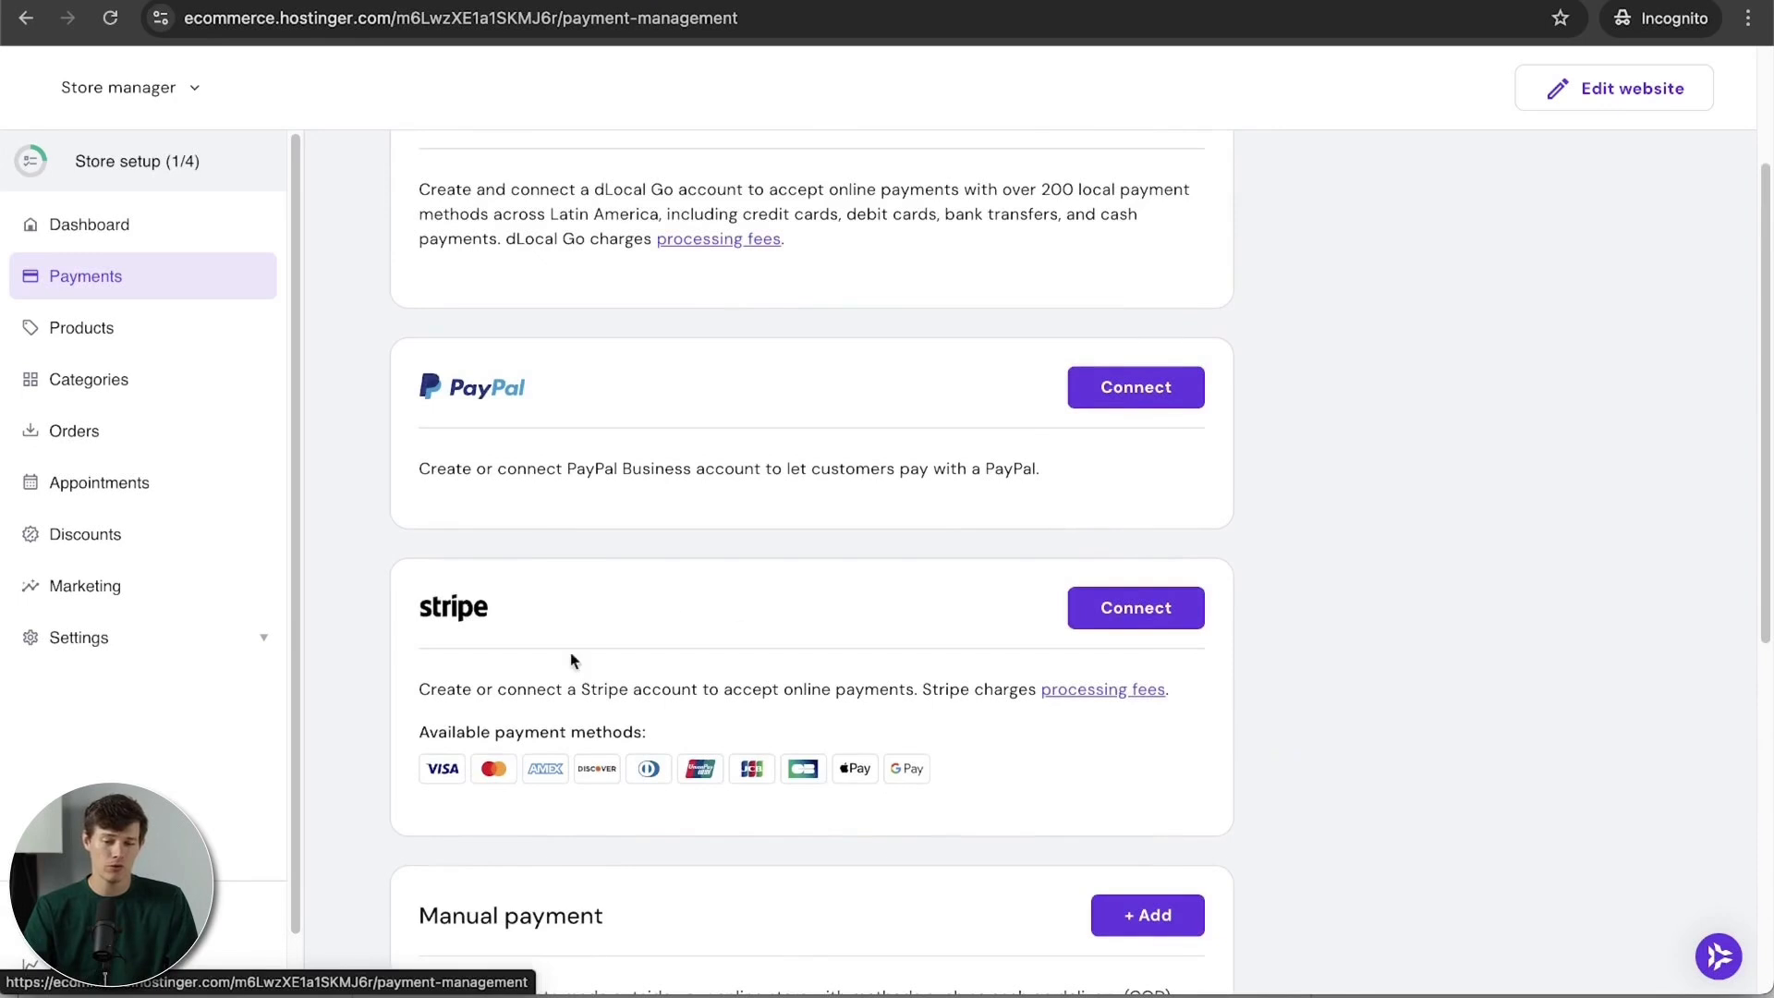
pyautogui.scroll(3, 910, 787)
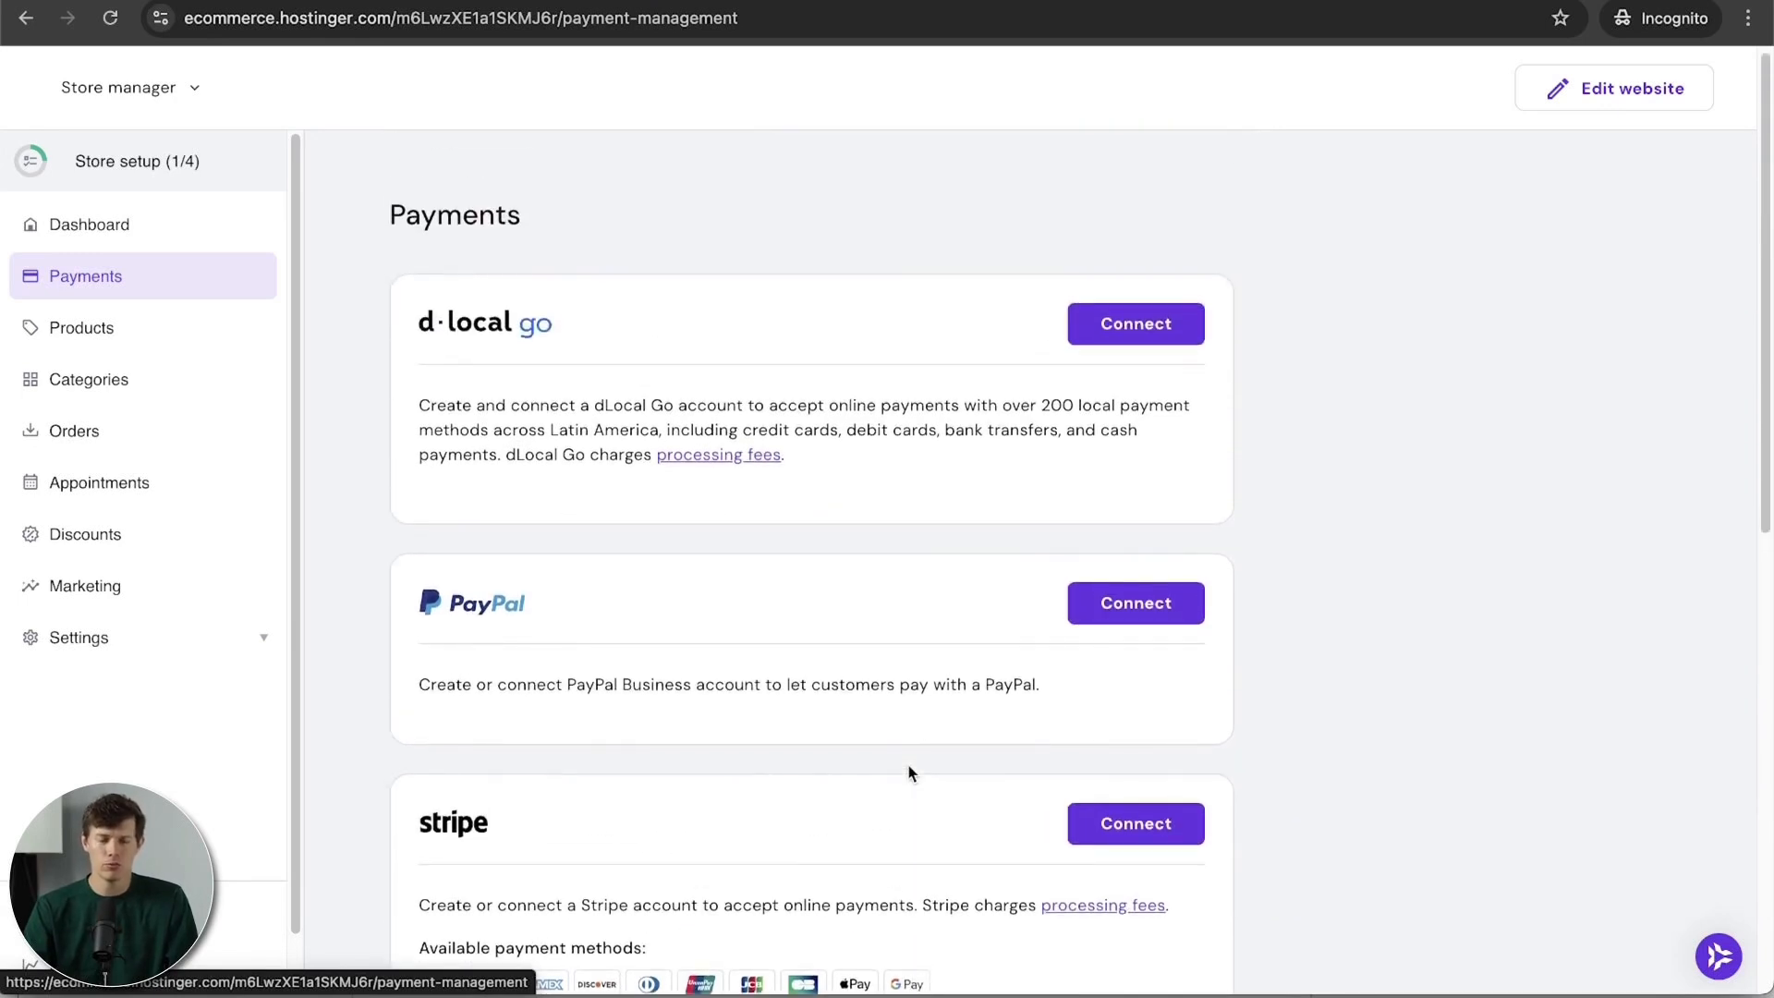
# Step: Connect PayPal, fill in the customer support email and submit the onboarding details
pyautogui.click(1172, 607)
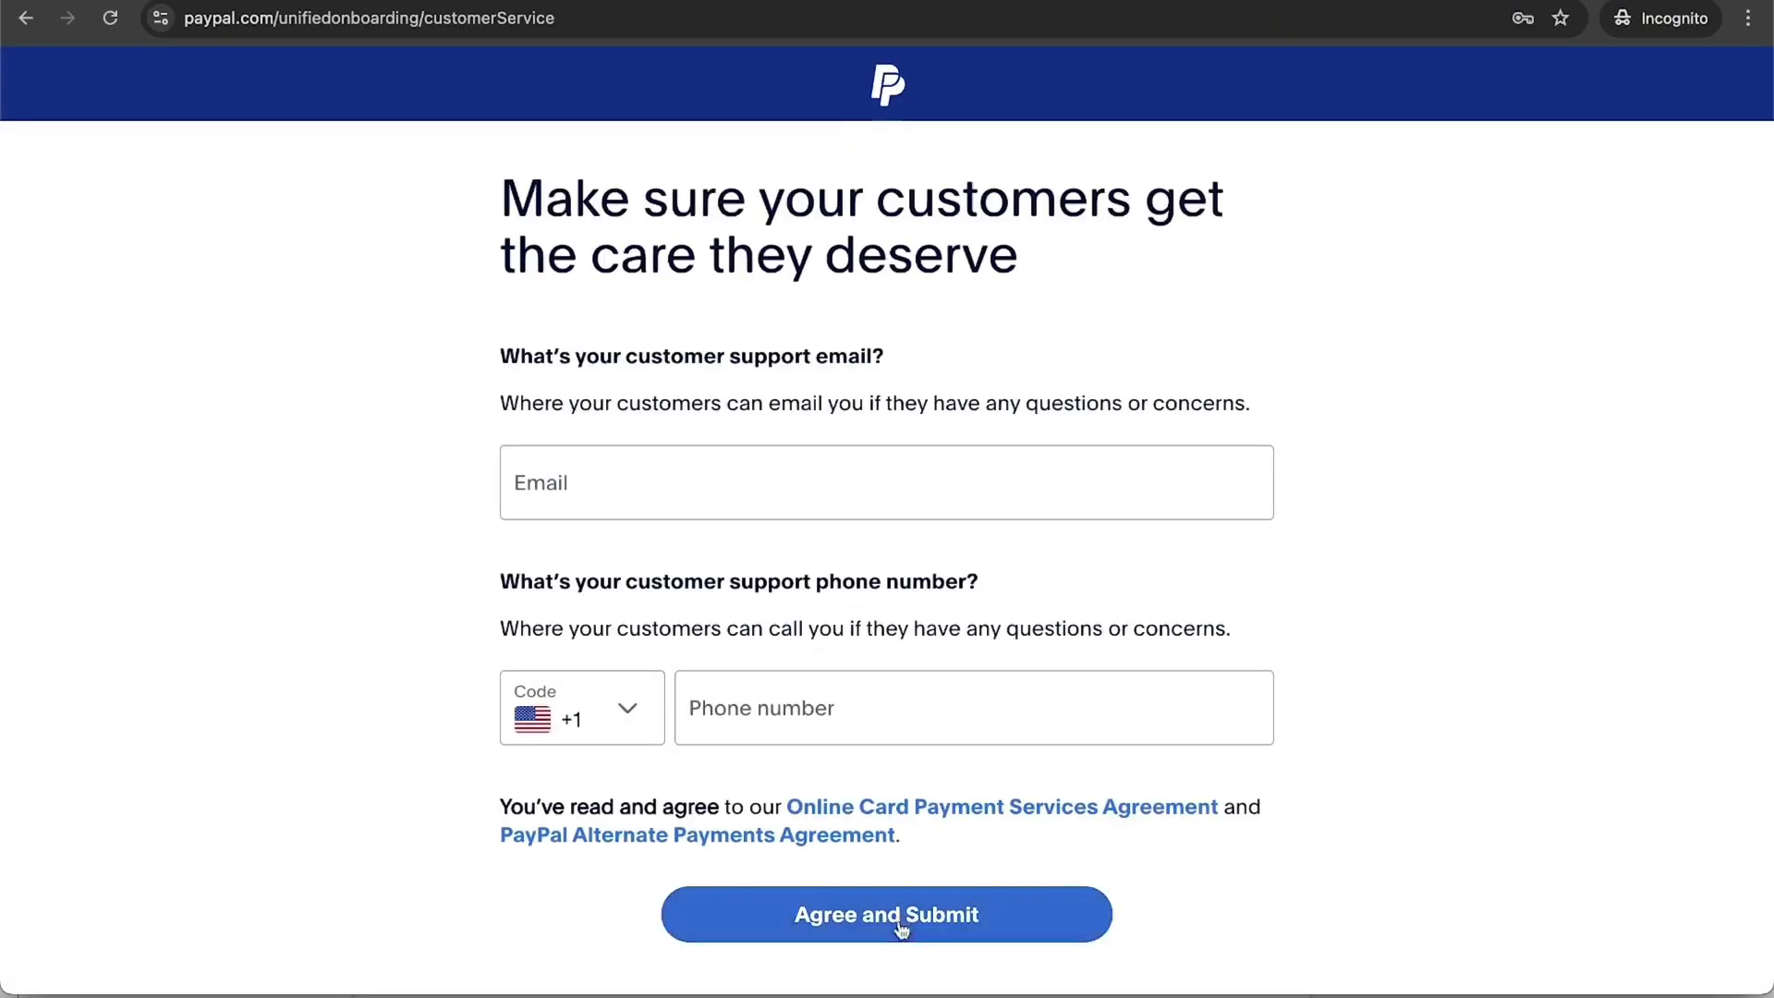
pyautogui.click(852, 498)
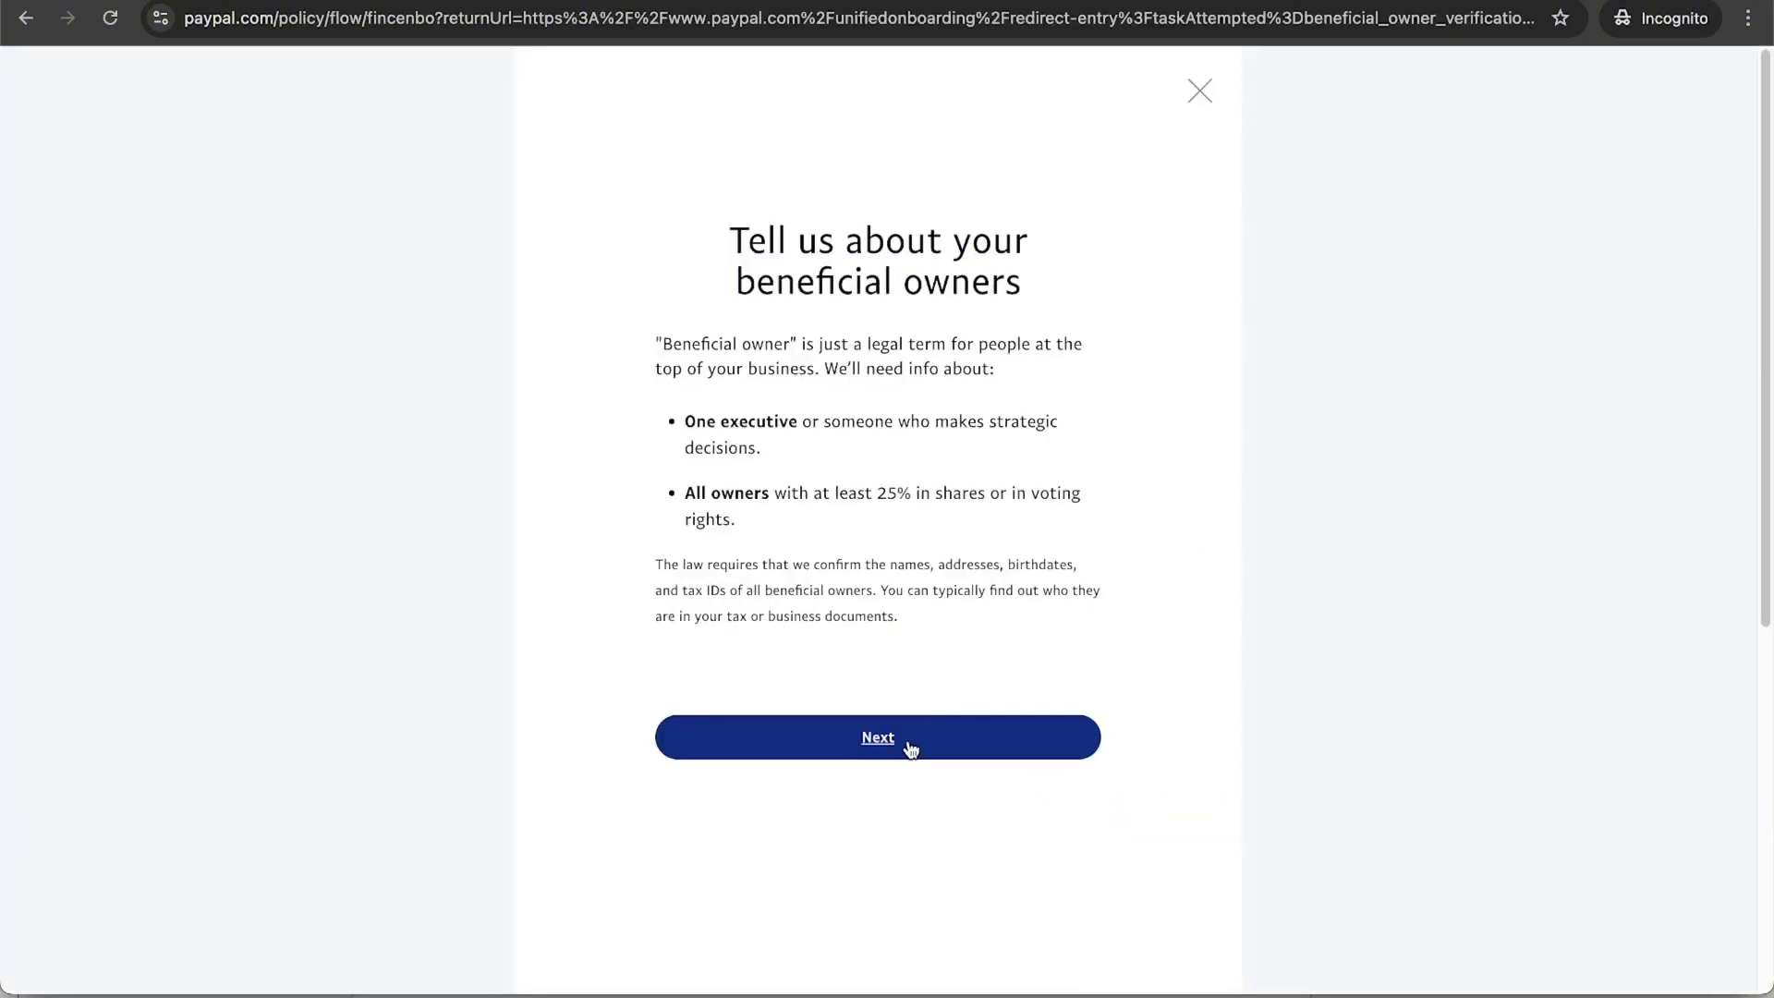
pyautogui.click(911, 743)
pyautogui.scroll(-1, 904, 625)
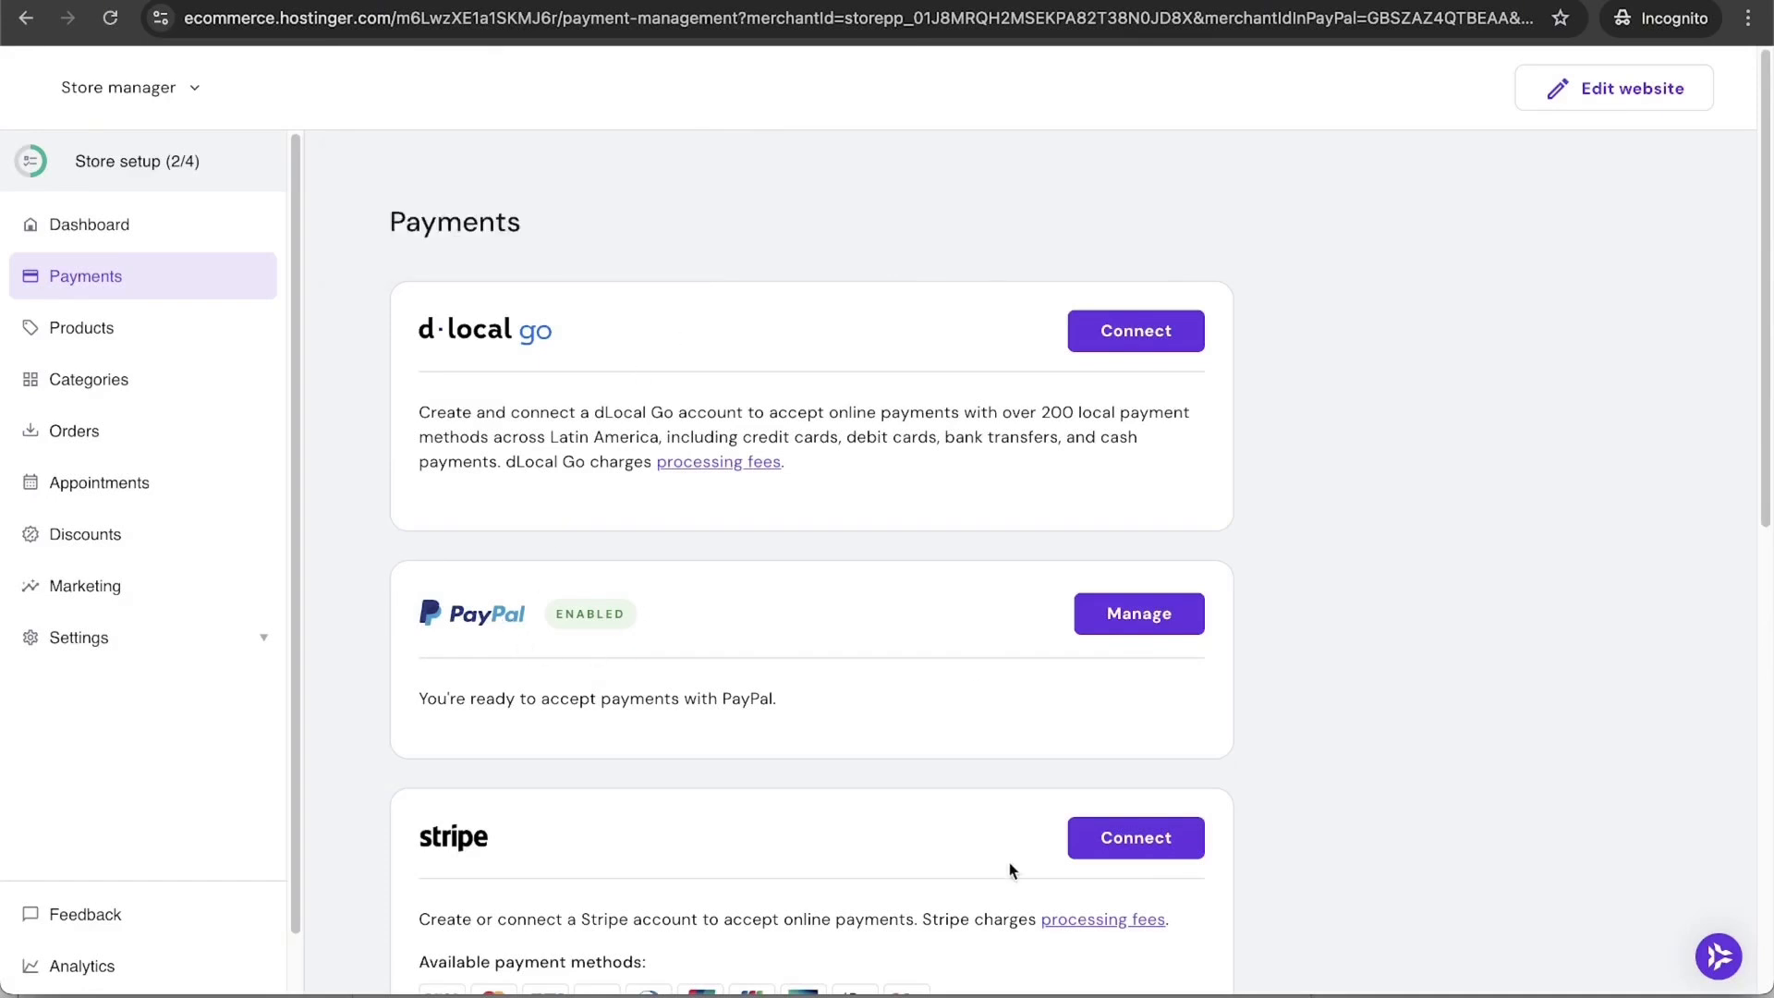
# Step: Browse the Products, Categories, Orders and Appointments pages, ending on Discounts
pyautogui.scroll(-2, 1010, 866)
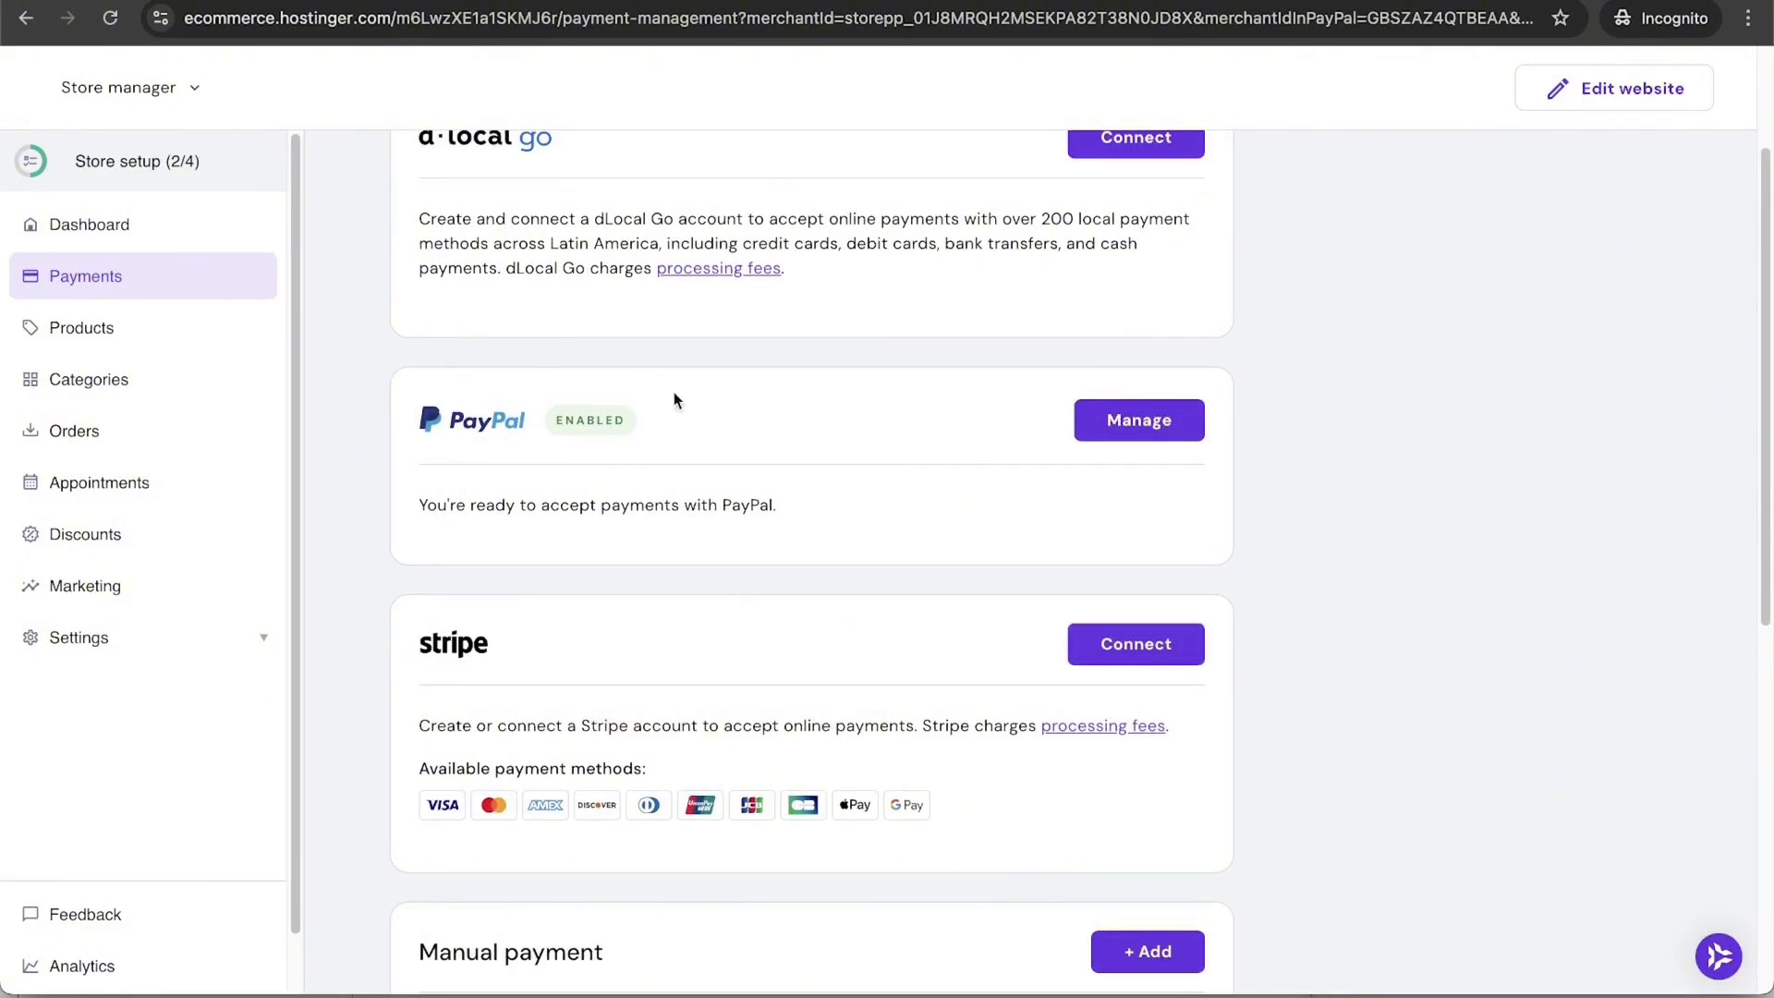
pyautogui.click(107, 329)
pyautogui.scroll(-3, 527, 725)
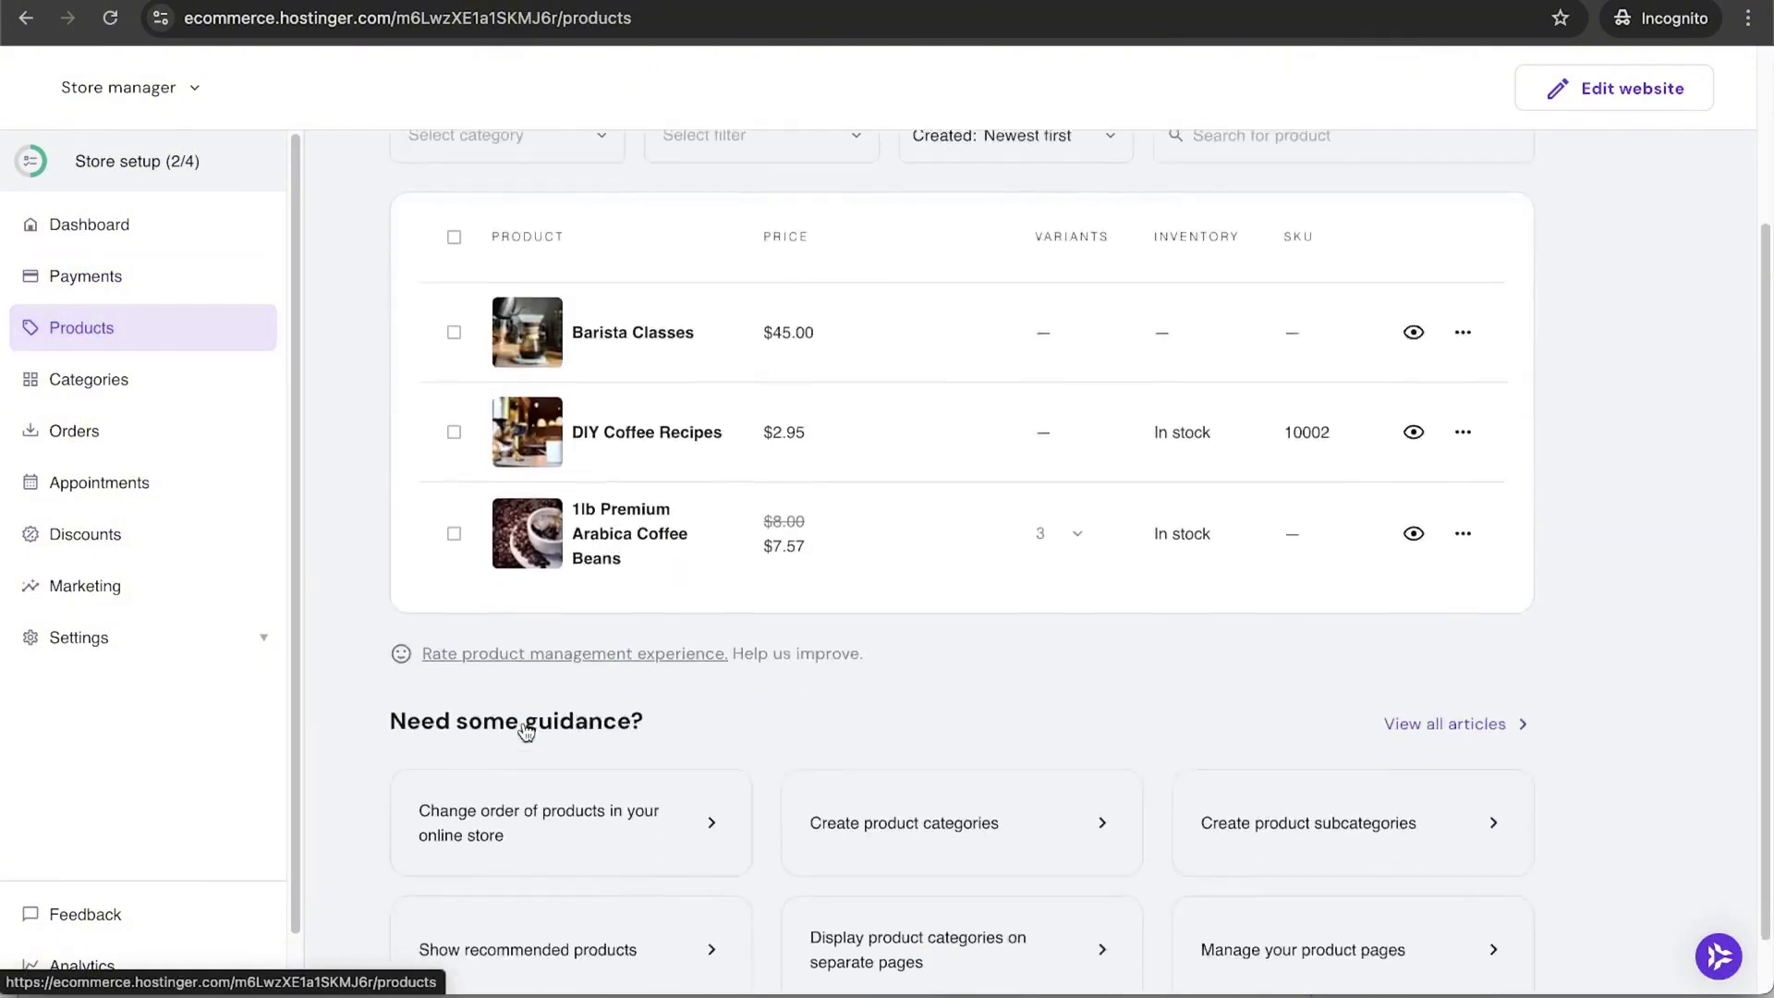
pyautogui.scroll(3, 527, 730)
pyautogui.click(115, 379)
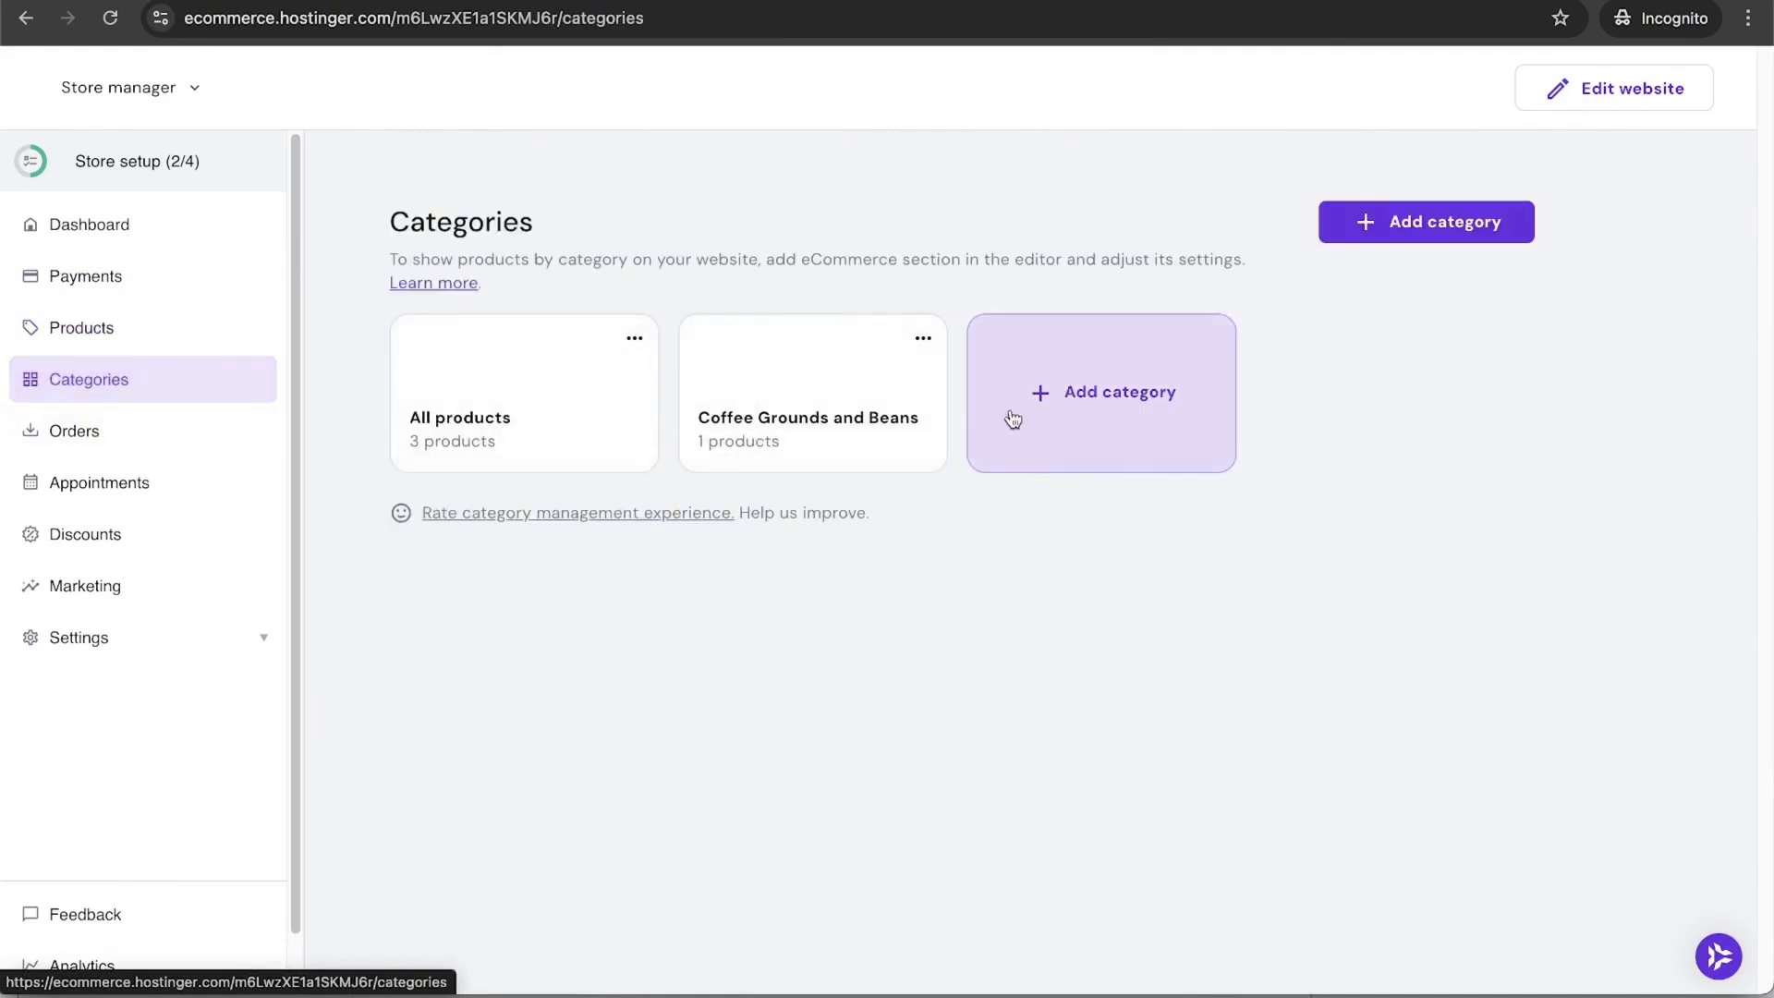
pyautogui.click(167, 448)
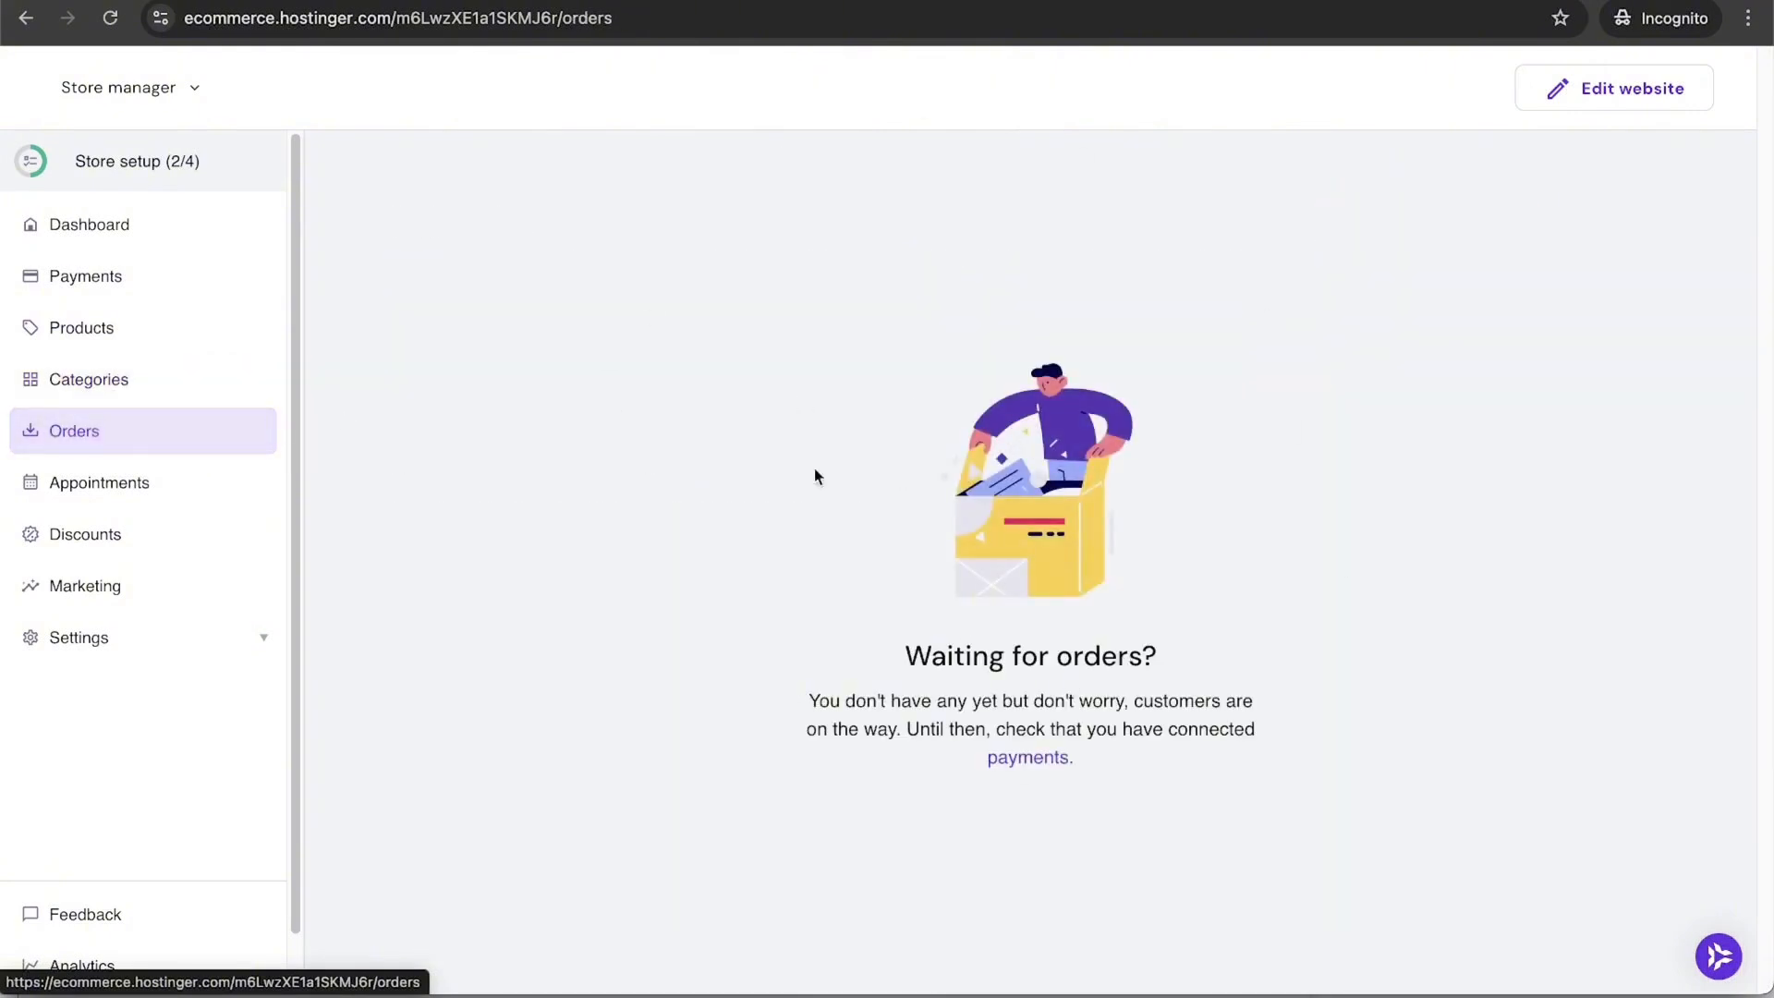
pyautogui.click(124, 485)
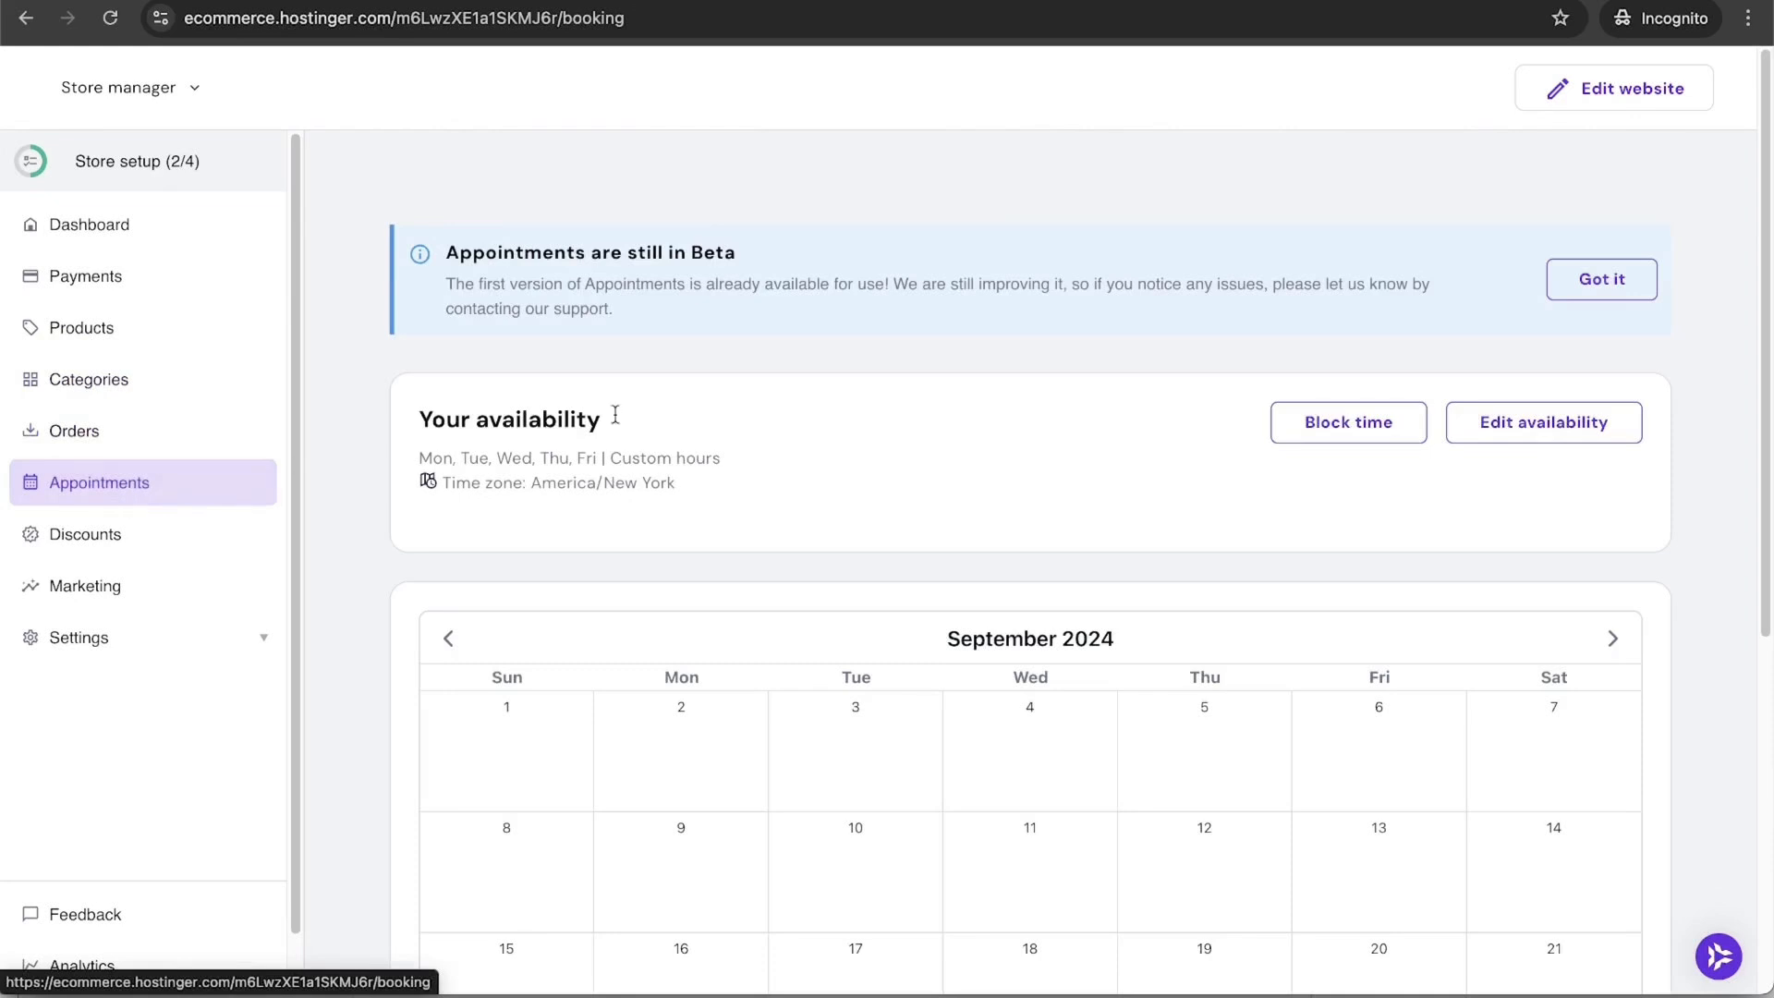
pyautogui.scroll(-6, 1253, 440)
pyautogui.scroll(5, 1255, 447)
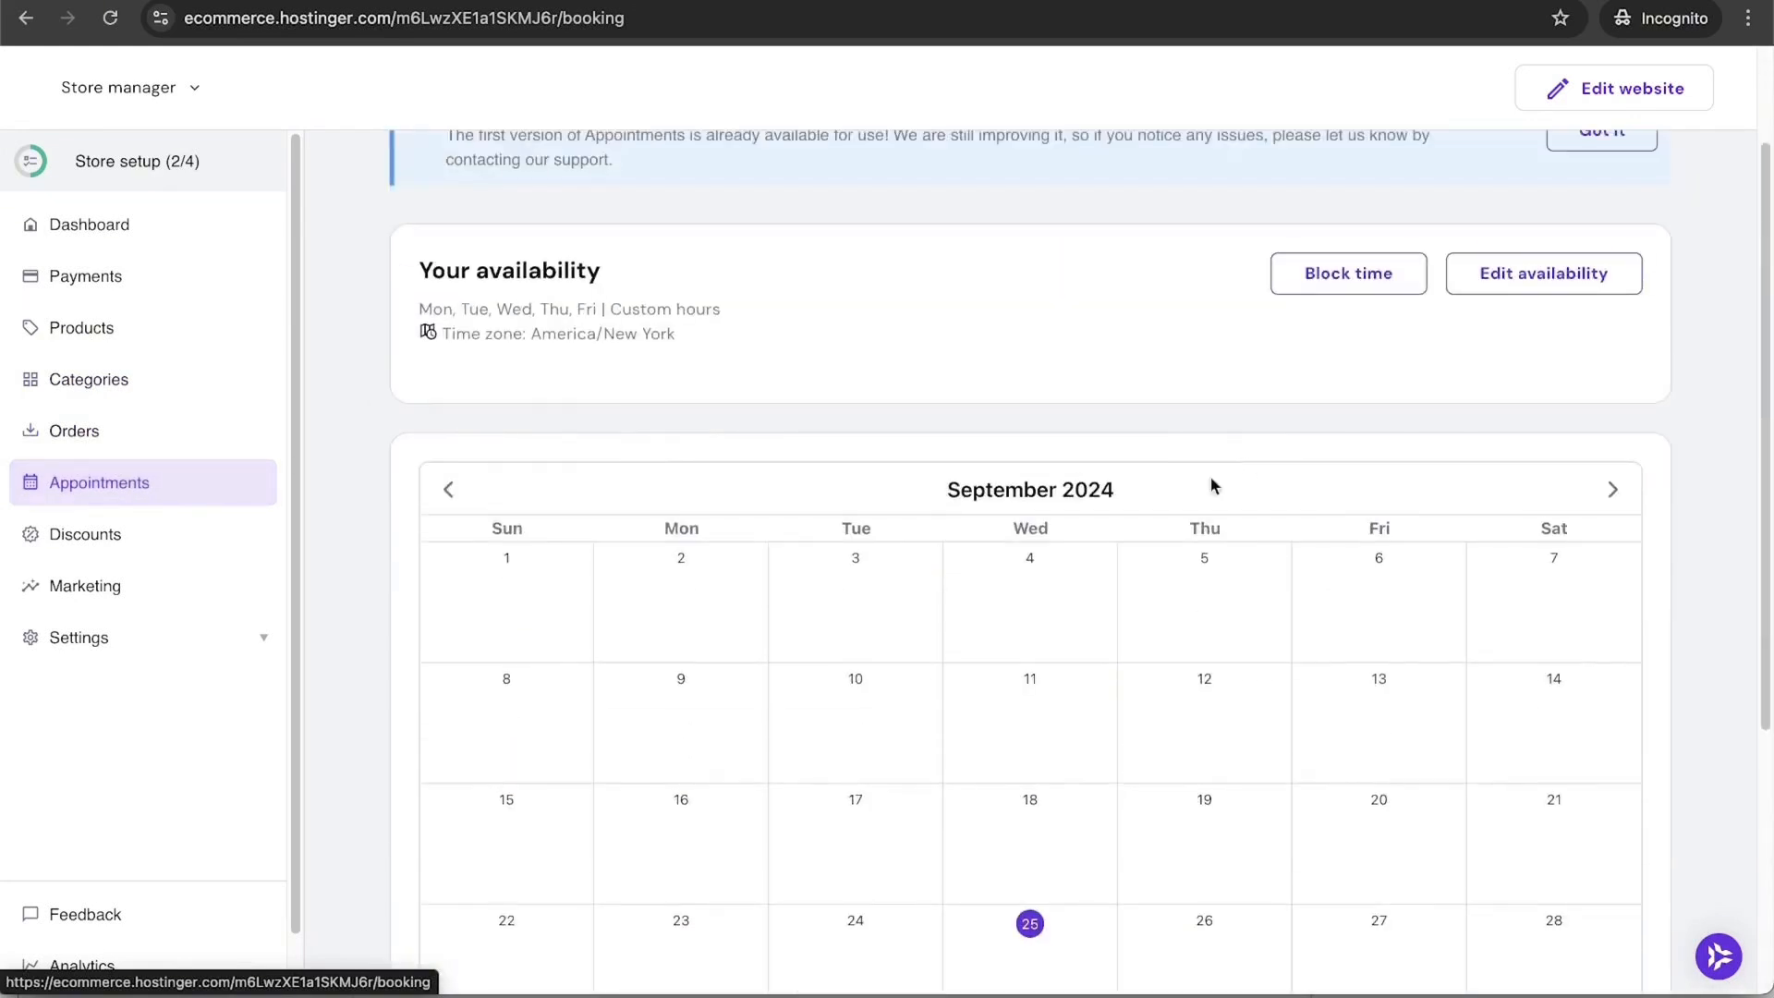
pyautogui.click(129, 533)
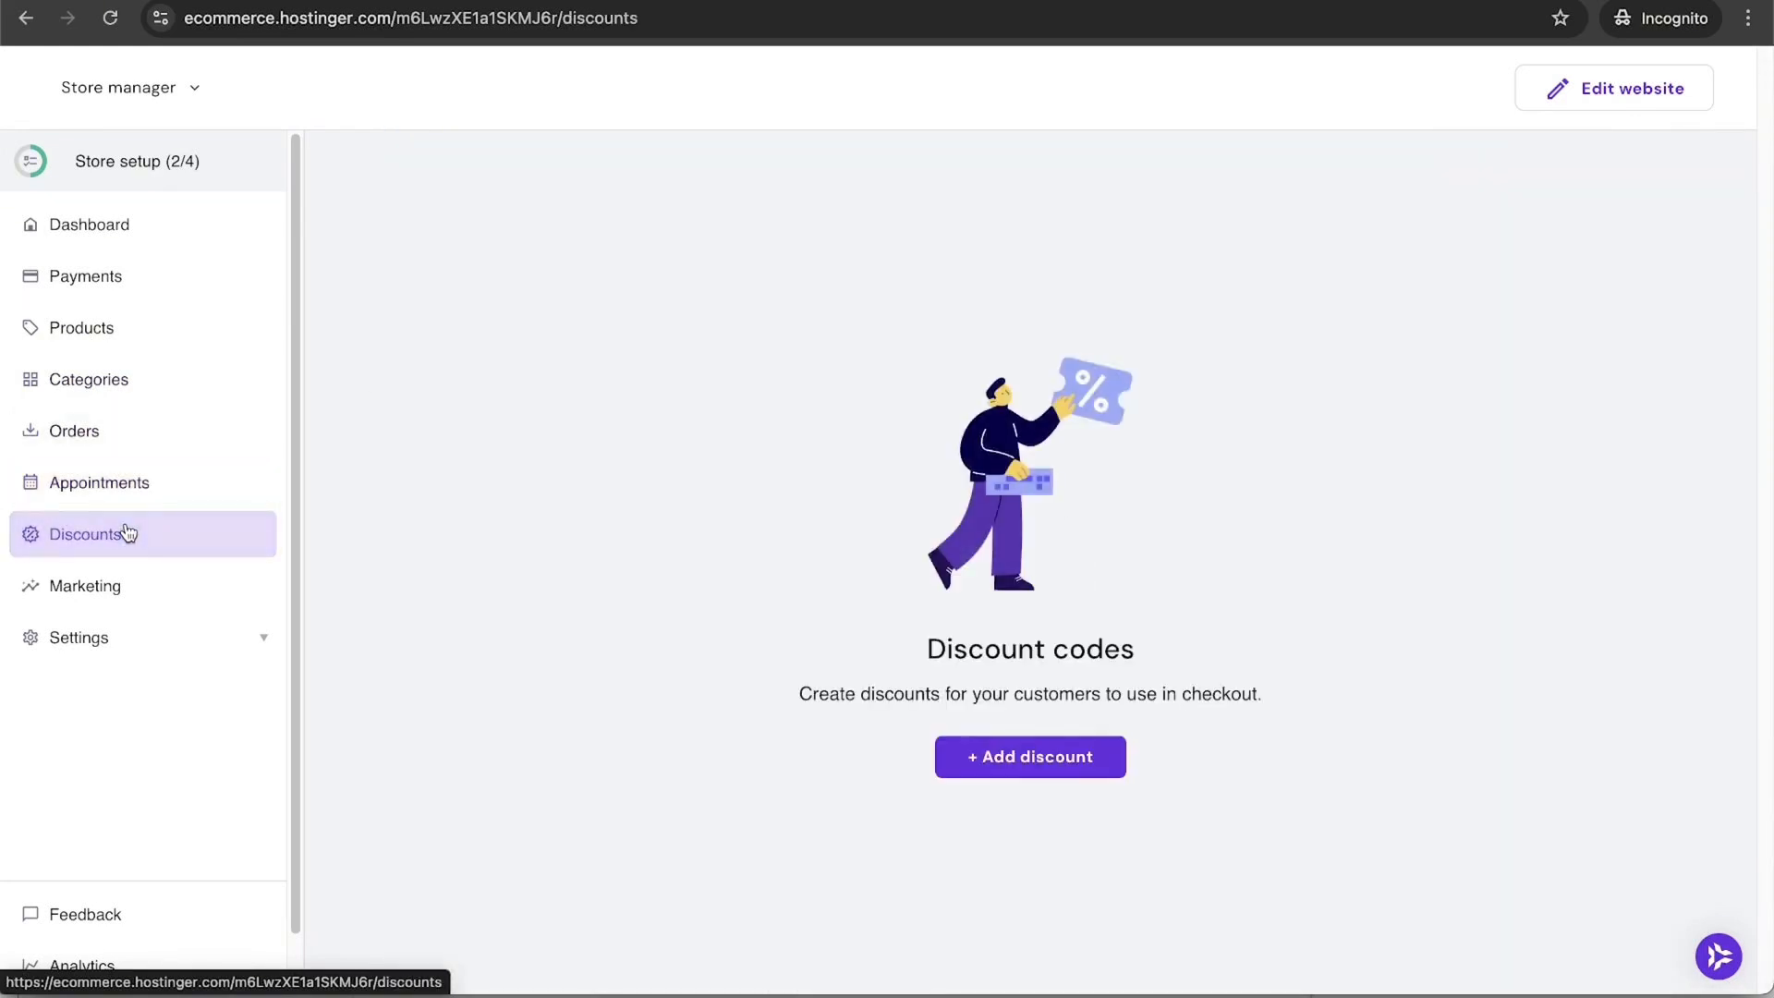
# Step: Start a new percentage discount and enter the code 'Fall'
pyautogui.click(1064, 757)
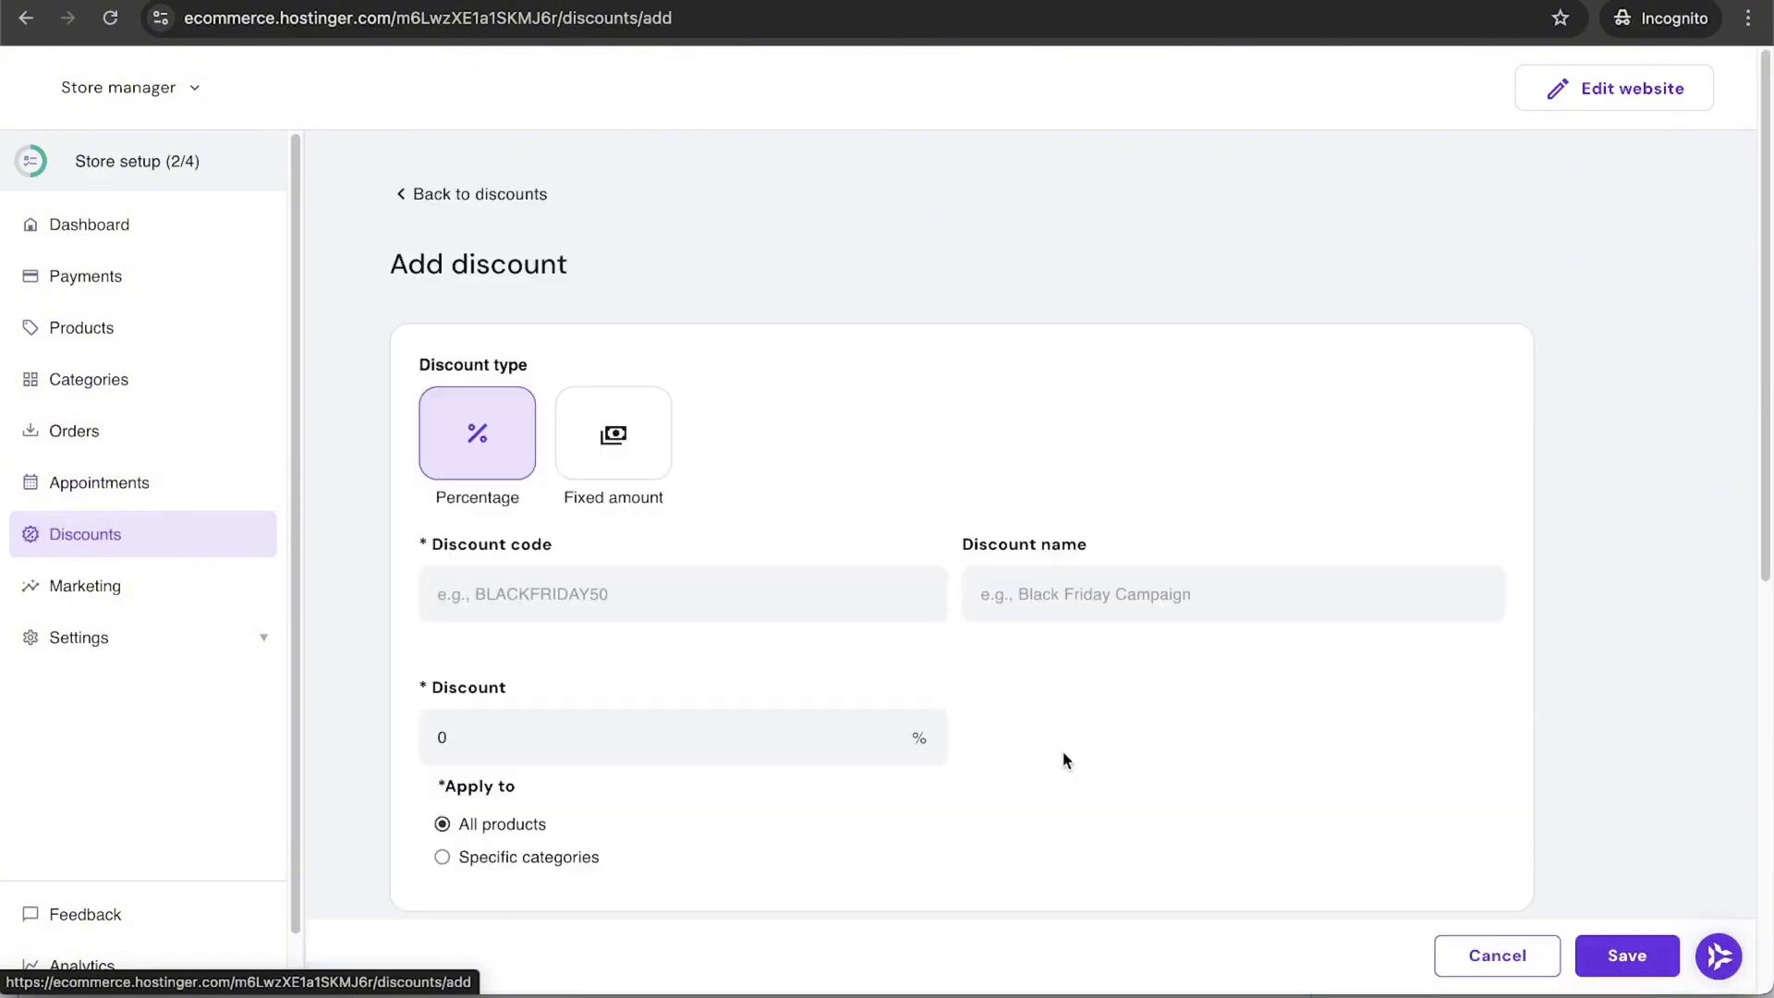
pyautogui.click(621, 465)
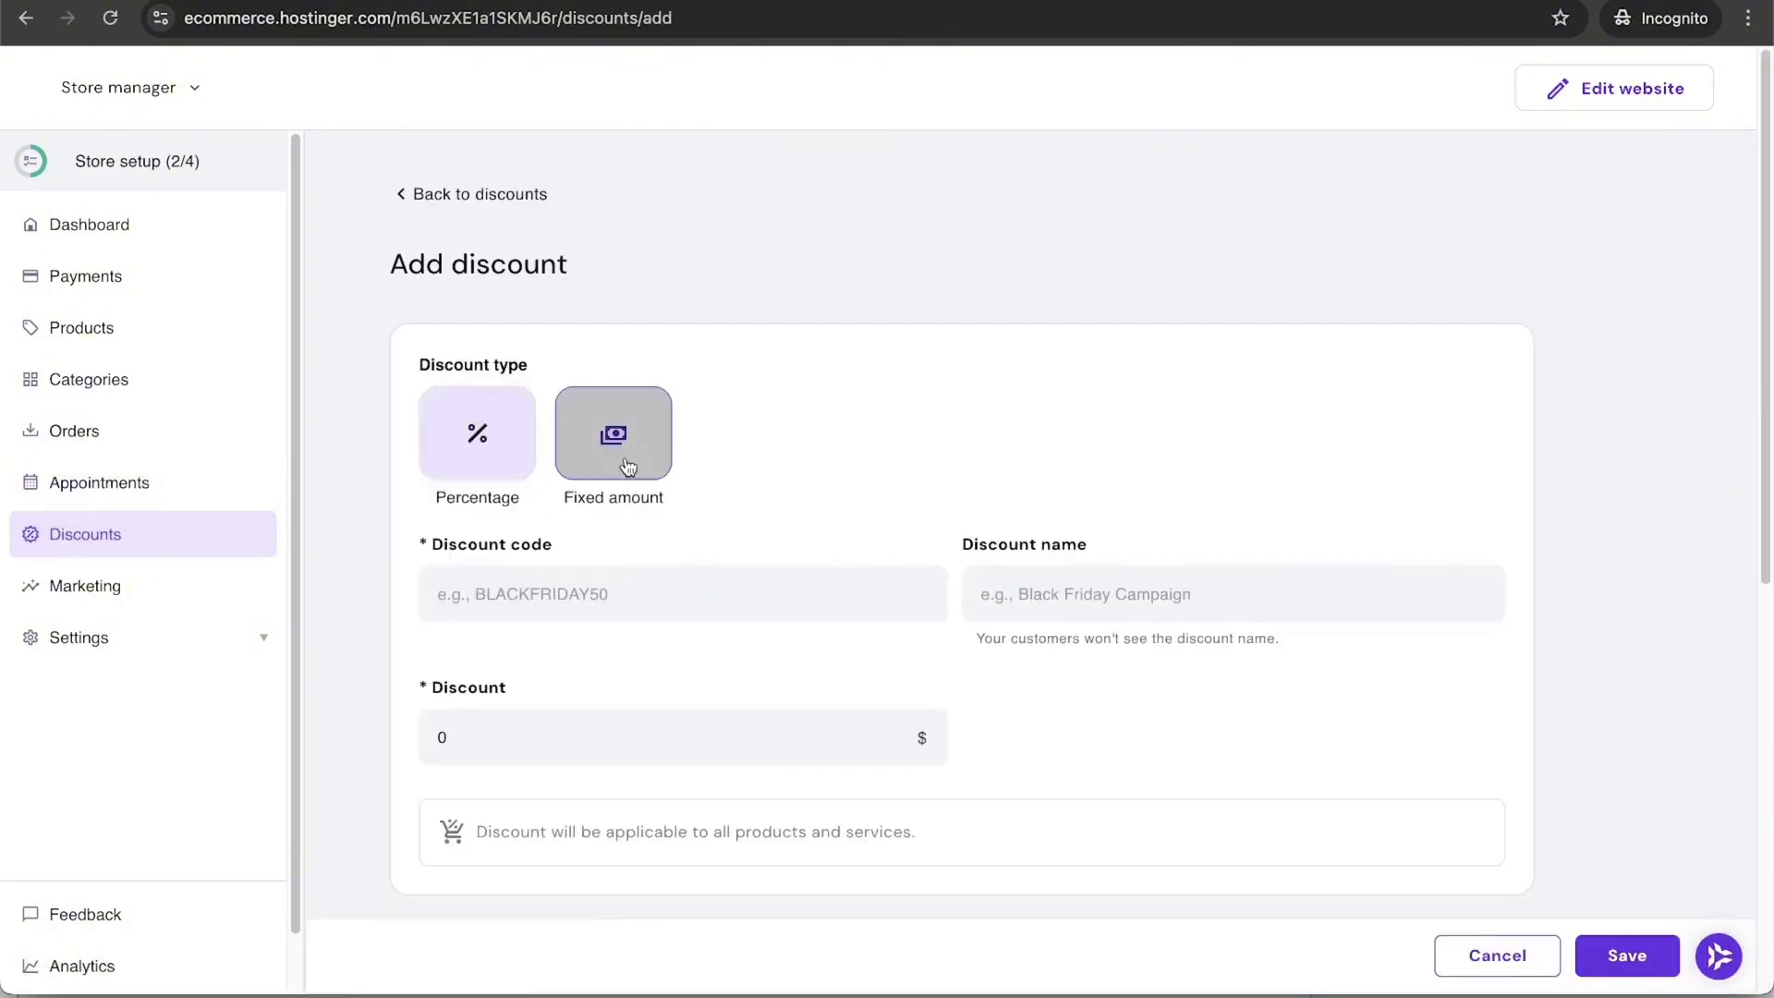
pyautogui.click(475, 432)
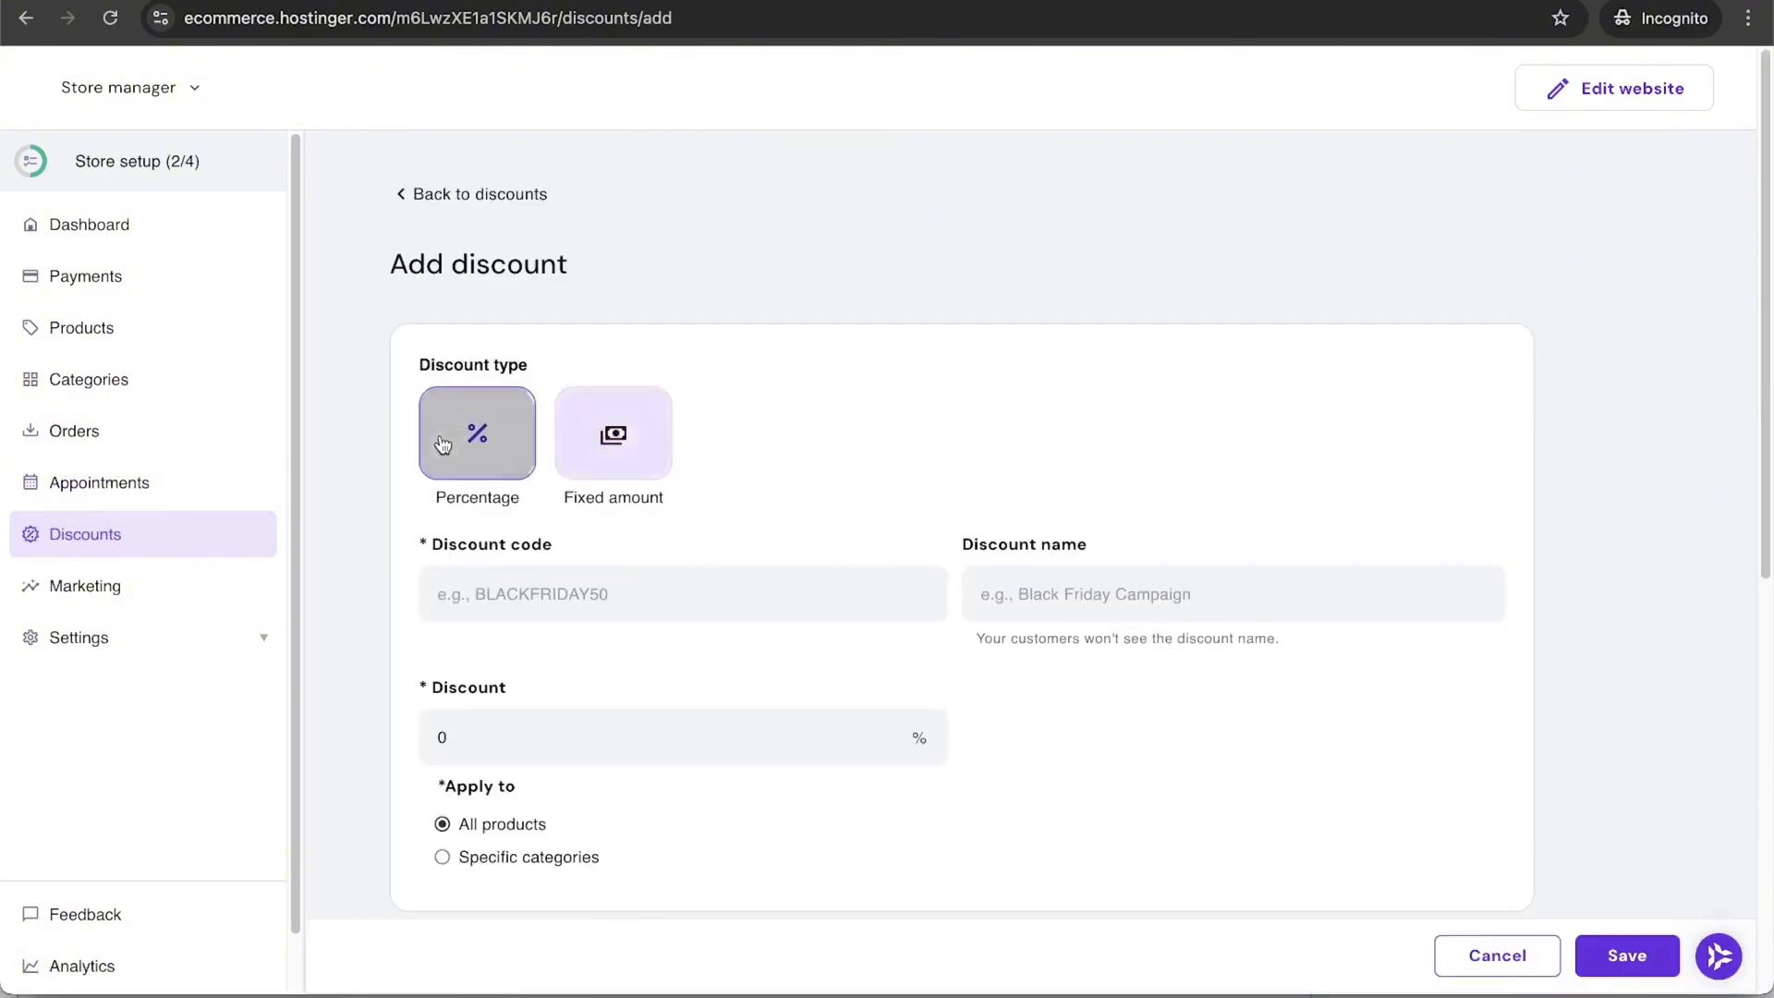
pyautogui.click(566, 592)
pyautogui.write('Fall10')
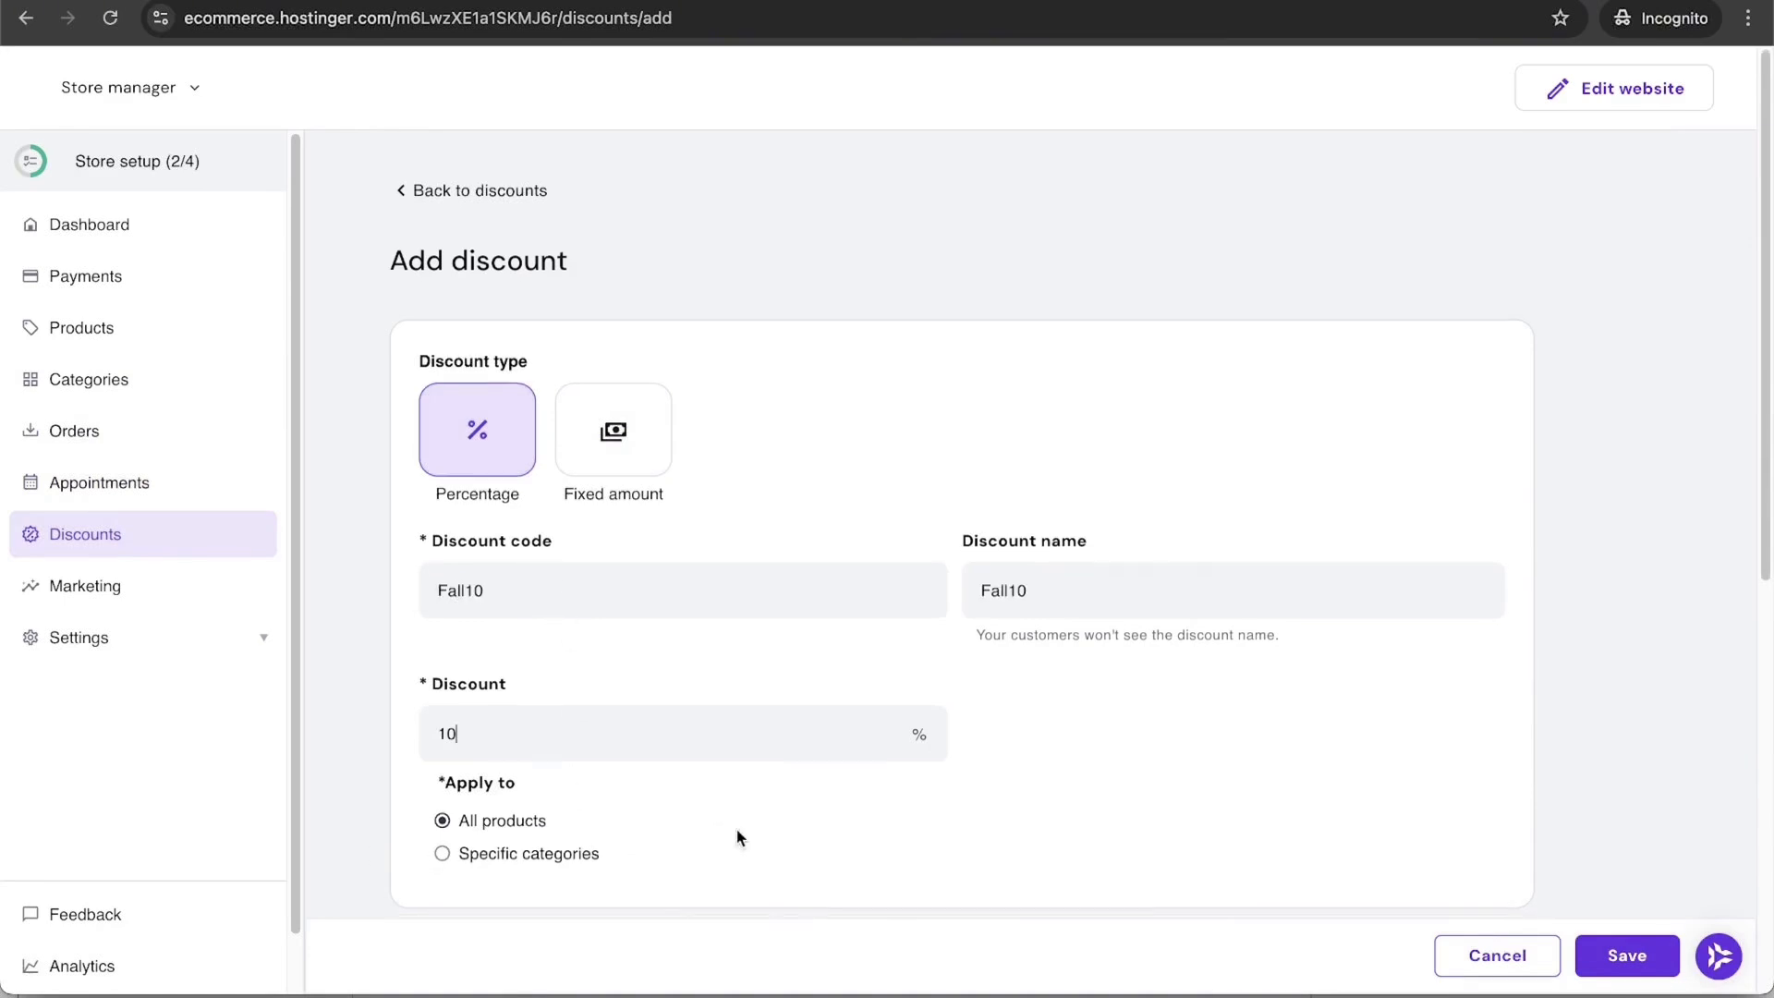
pyautogui.scroll(-3, 737, 835)
# Step: Restrict the discount to the Coffee Grounds and Beans category
pyautogui.click(475, 626)
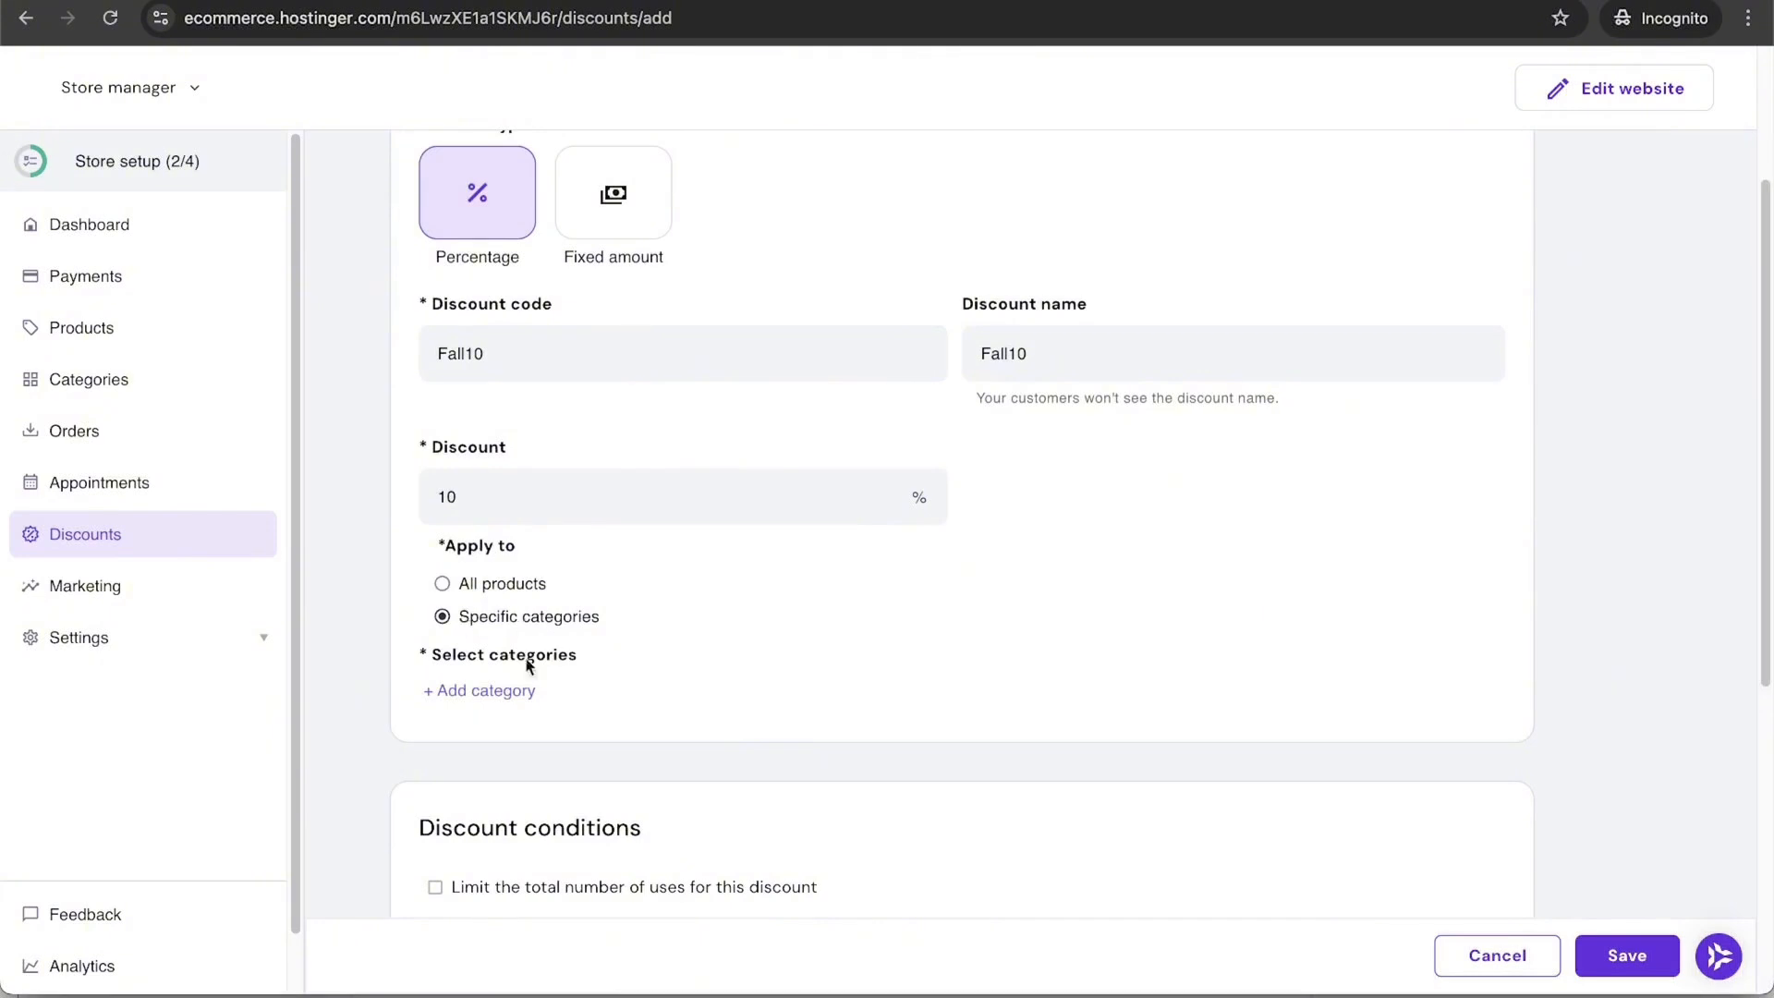
pyautogui.click(476, 698)
pyautogui.click(548, 758)
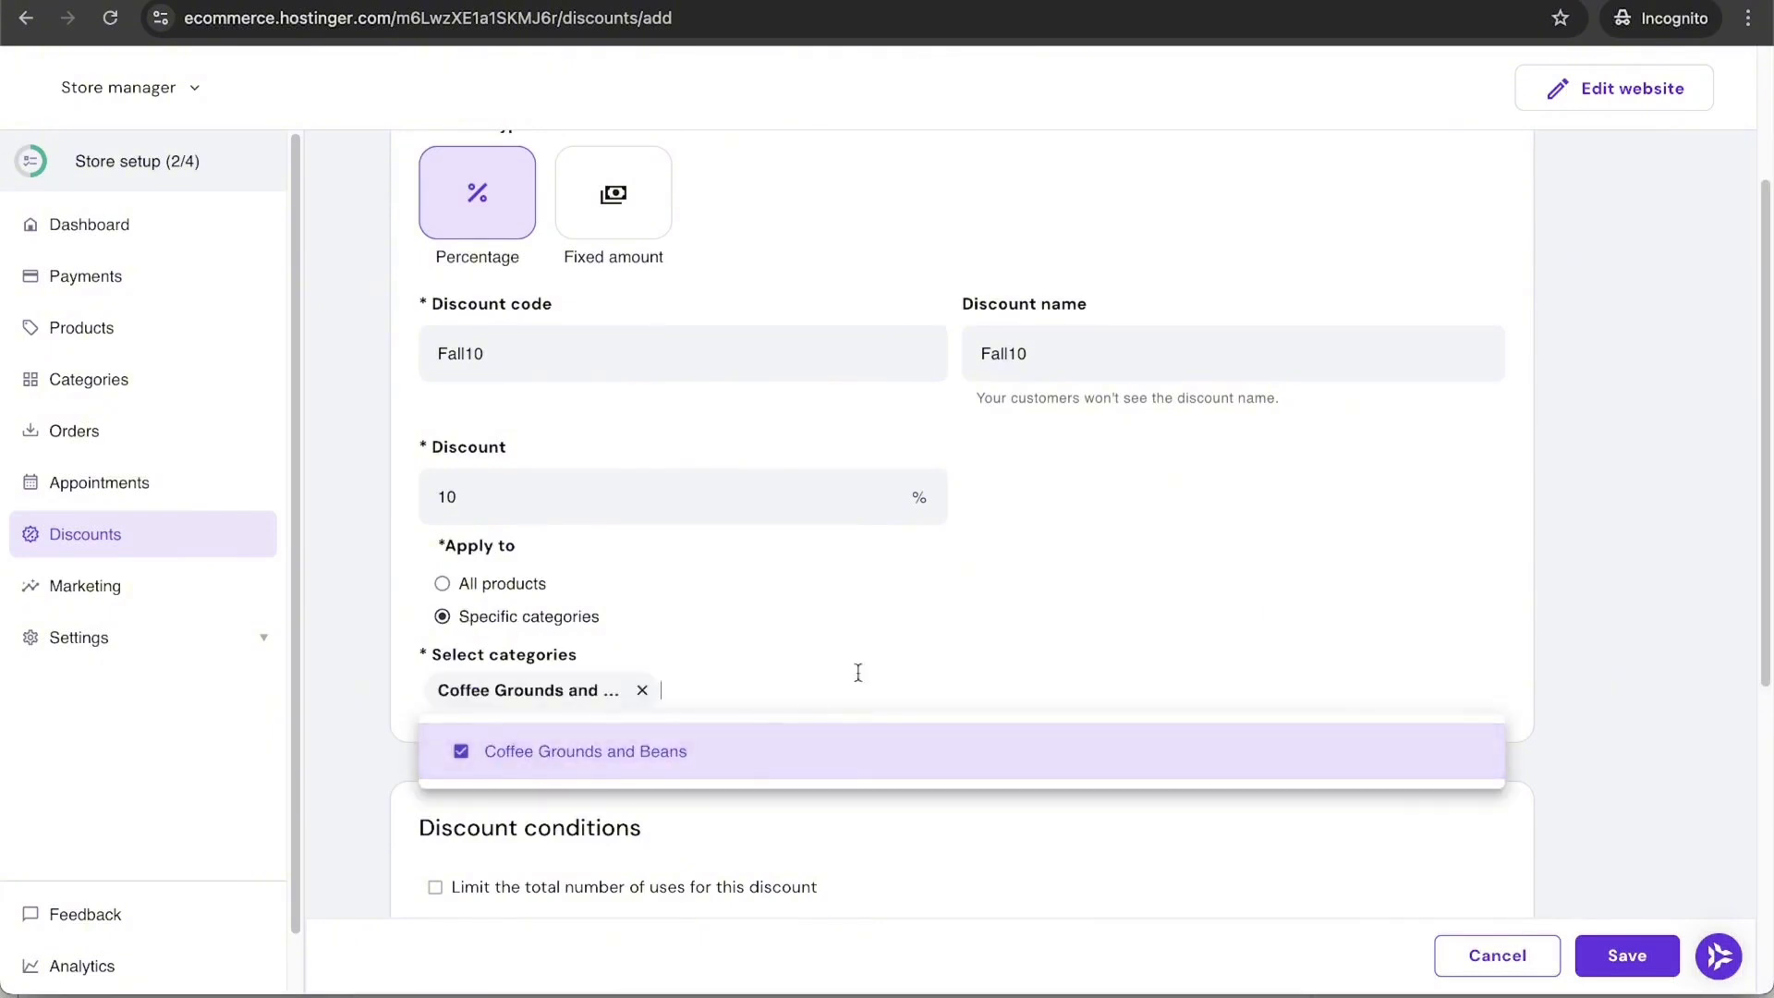
pyautogui.click(902, 647)
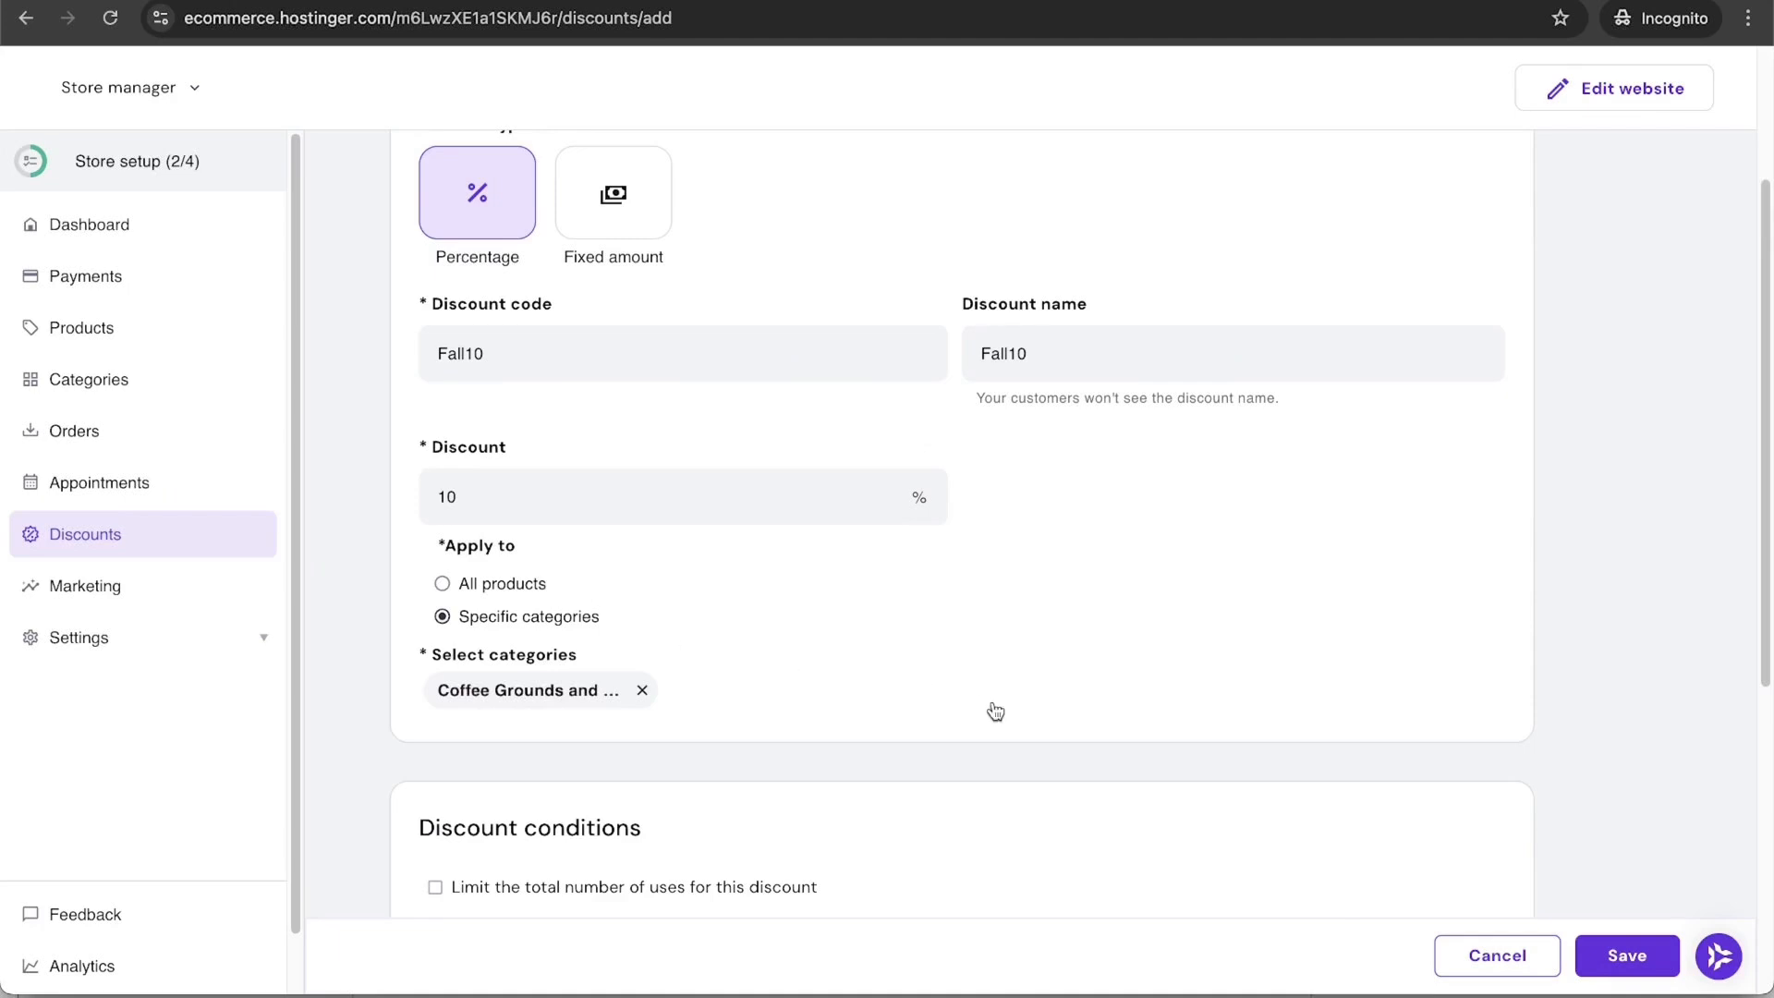
pyautogui.scroll(-3, 995, 712)
pyautogui.scroll(-1, 995, 711)
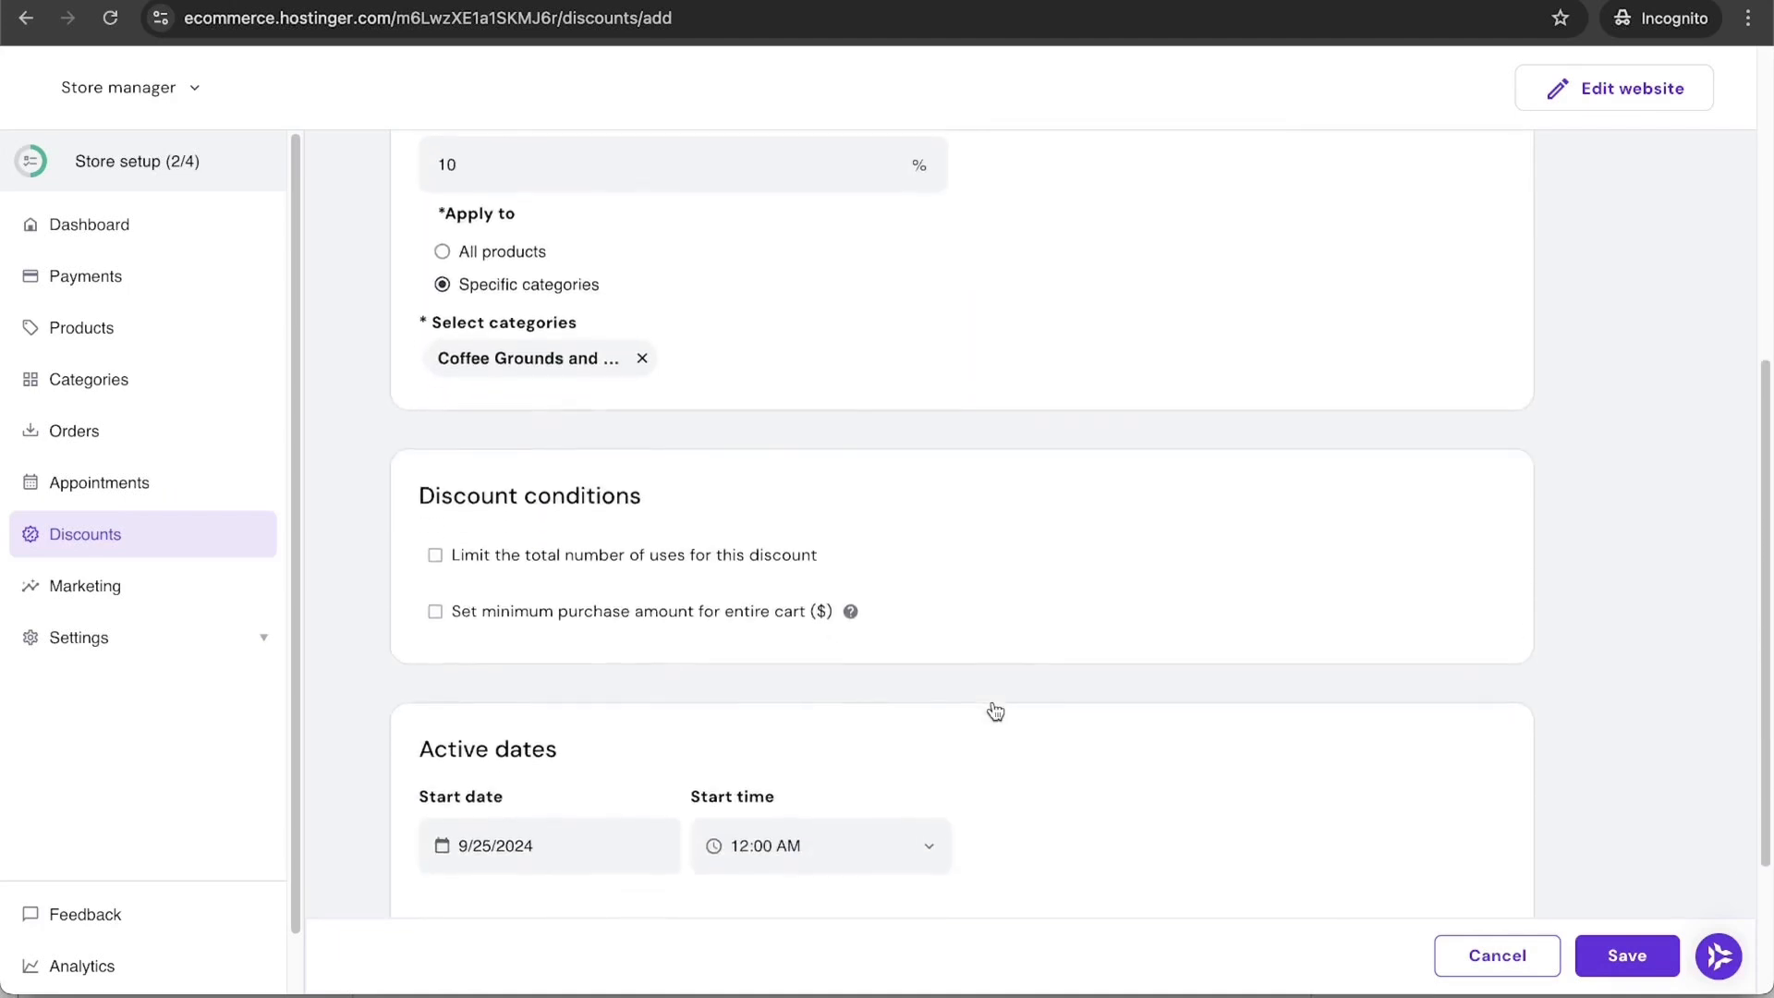
# Step: Try a total usage limit of 10, then remove the usage limit again
pyautogui.click(717, 558)
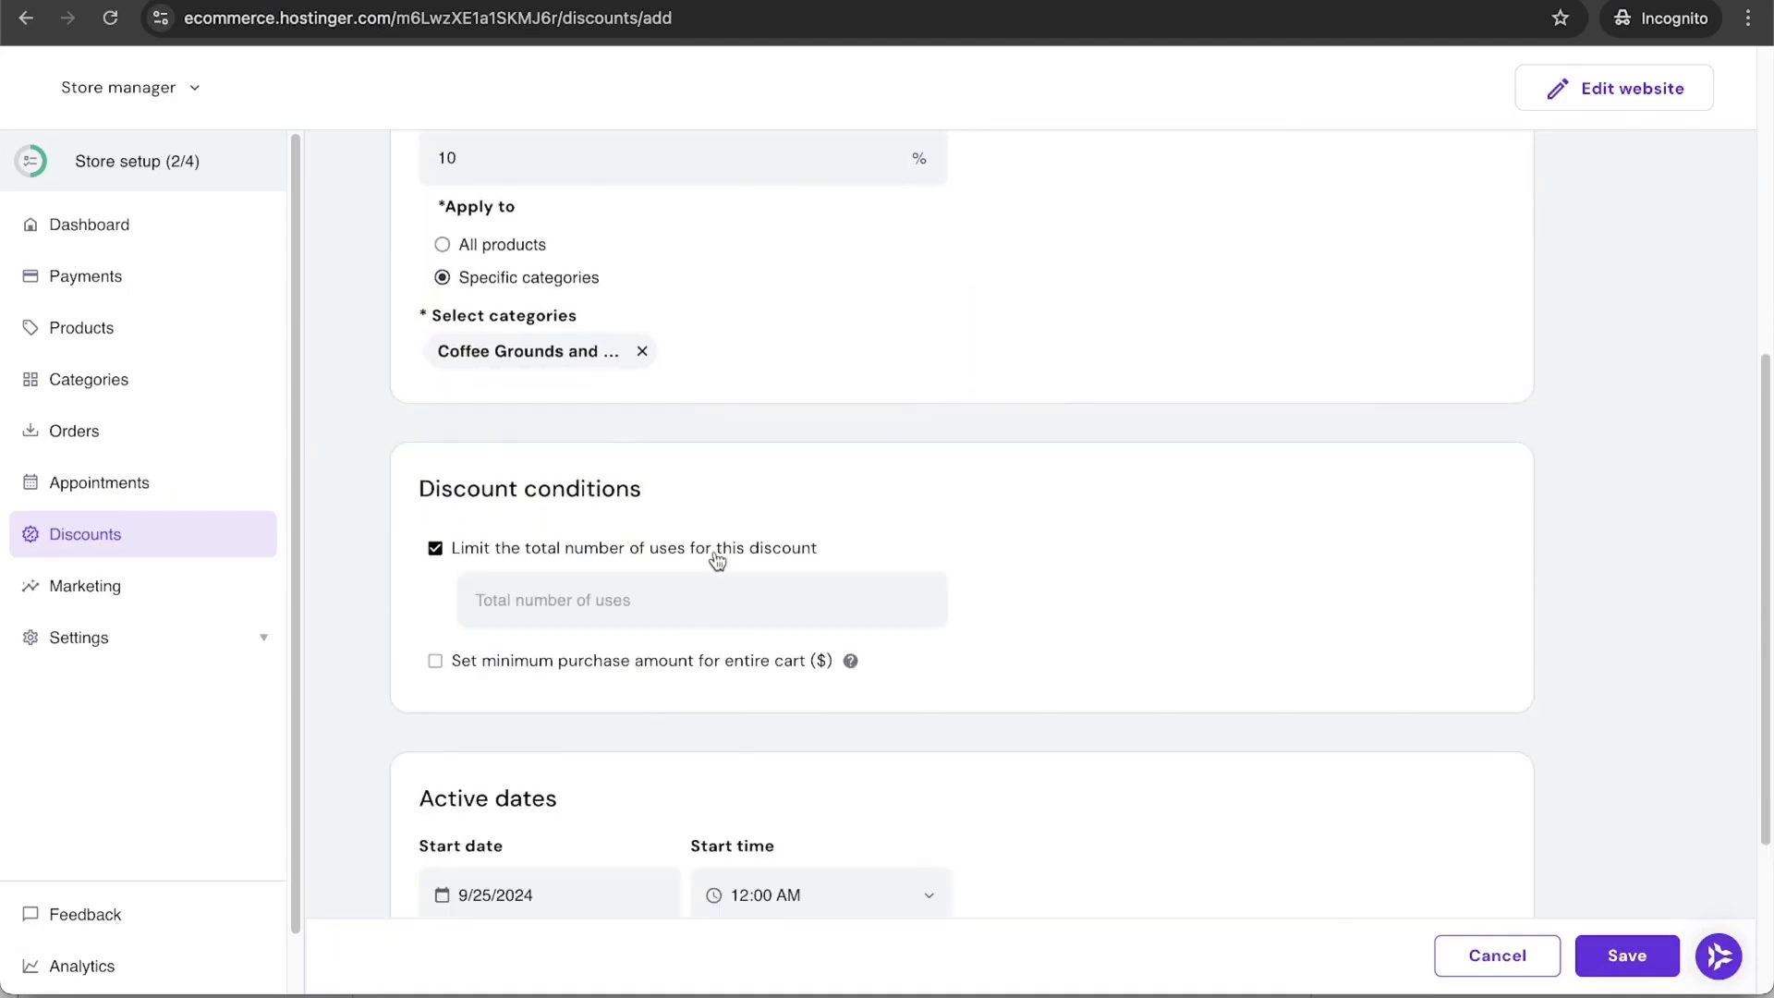
pyautogui.click(646, 624)
pyautogui.write('1')
pyautogui.press('BackSpace')
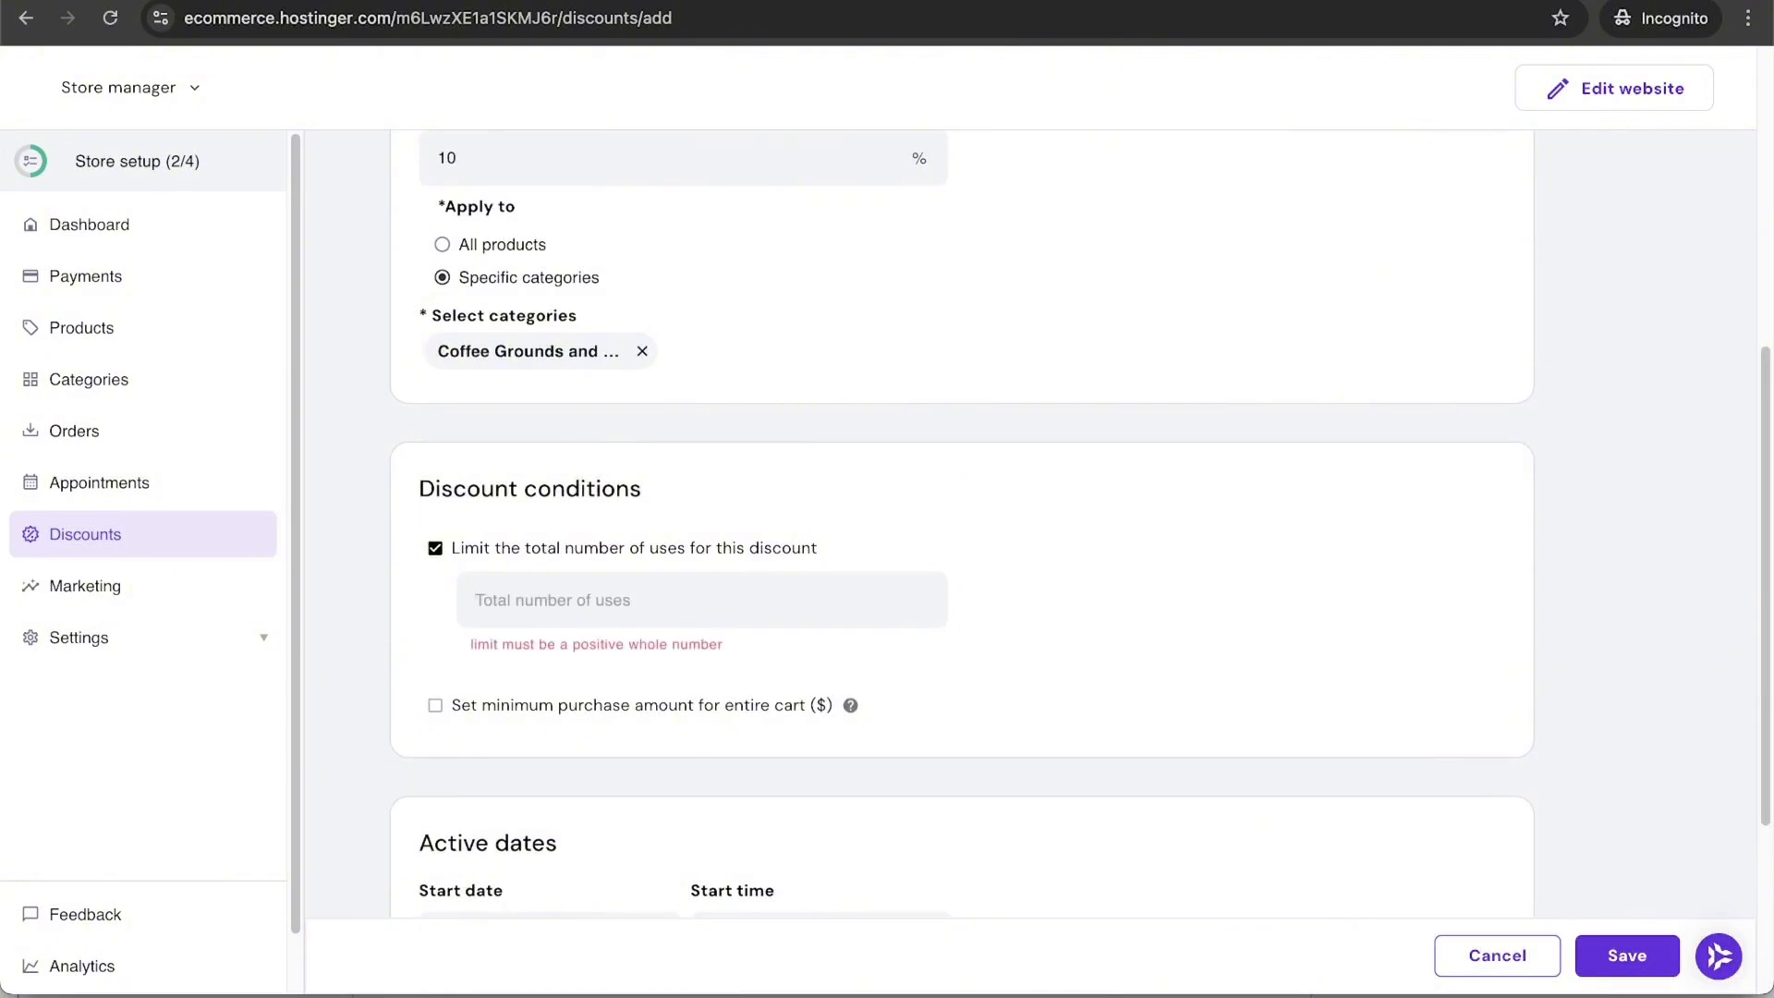
pyautogui.write('100')
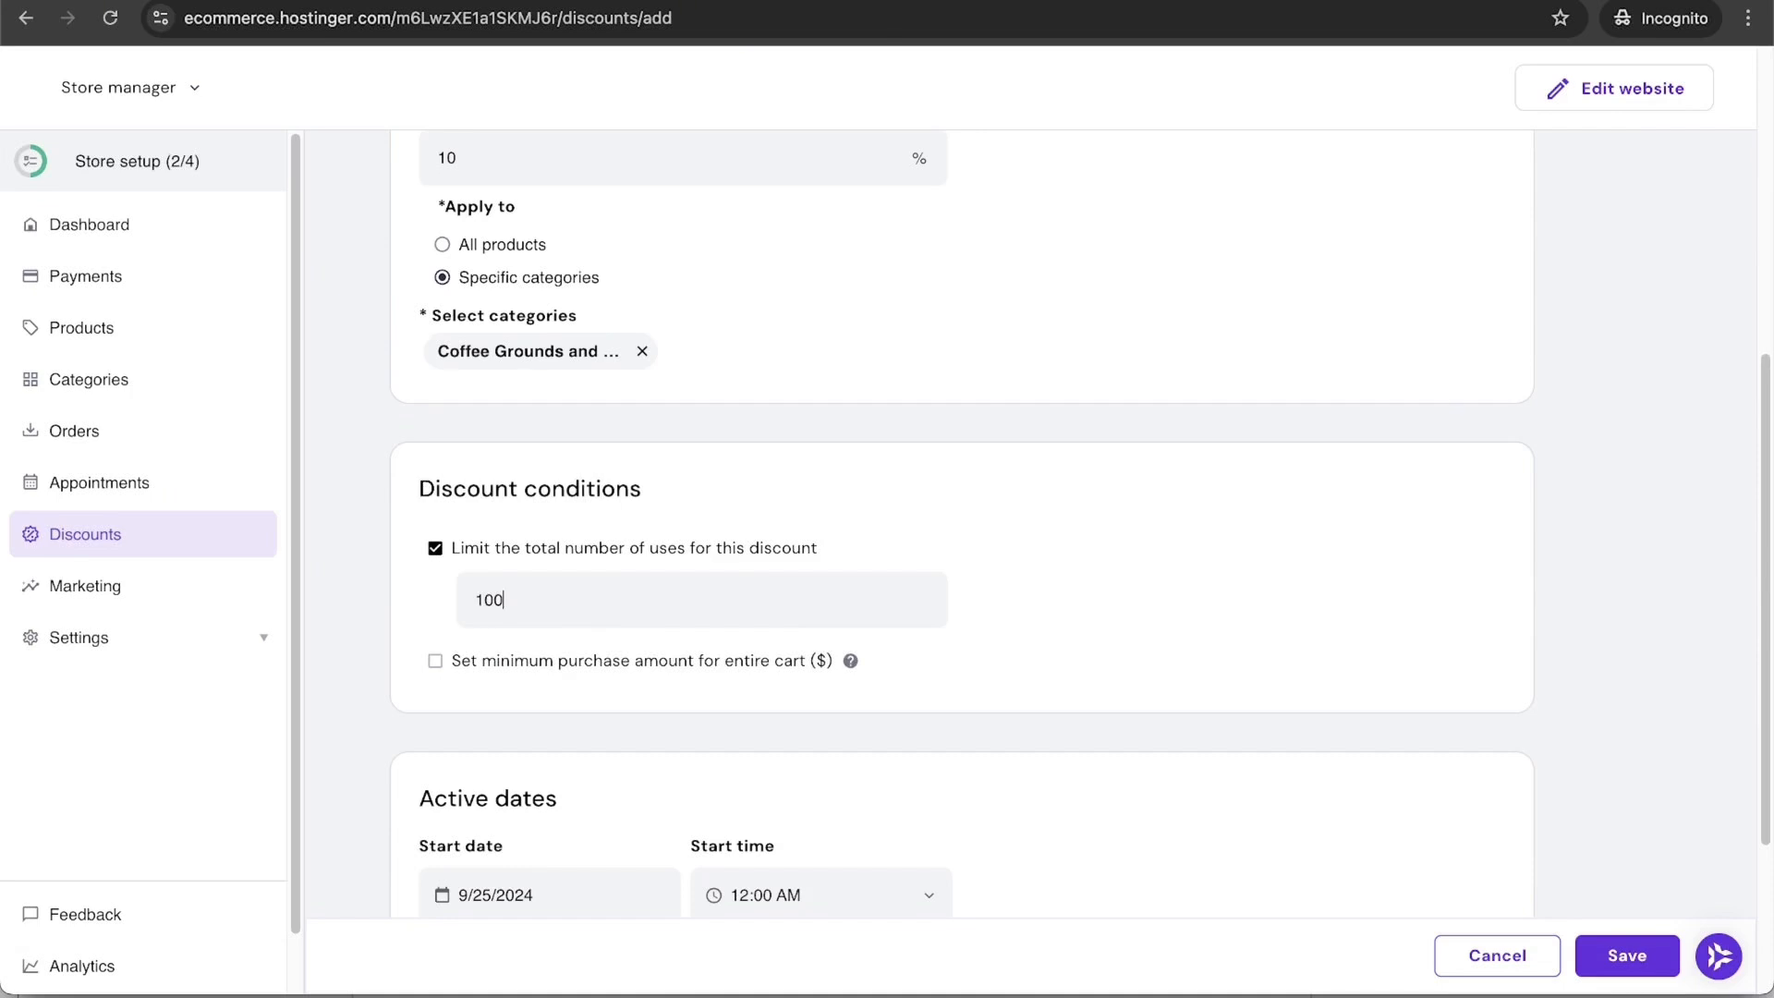
pyautogui.click(435, 548)
# Step: Require a $25 minimum cart purchase and save the Fall10 discount
pyautogui.click(435, 604)
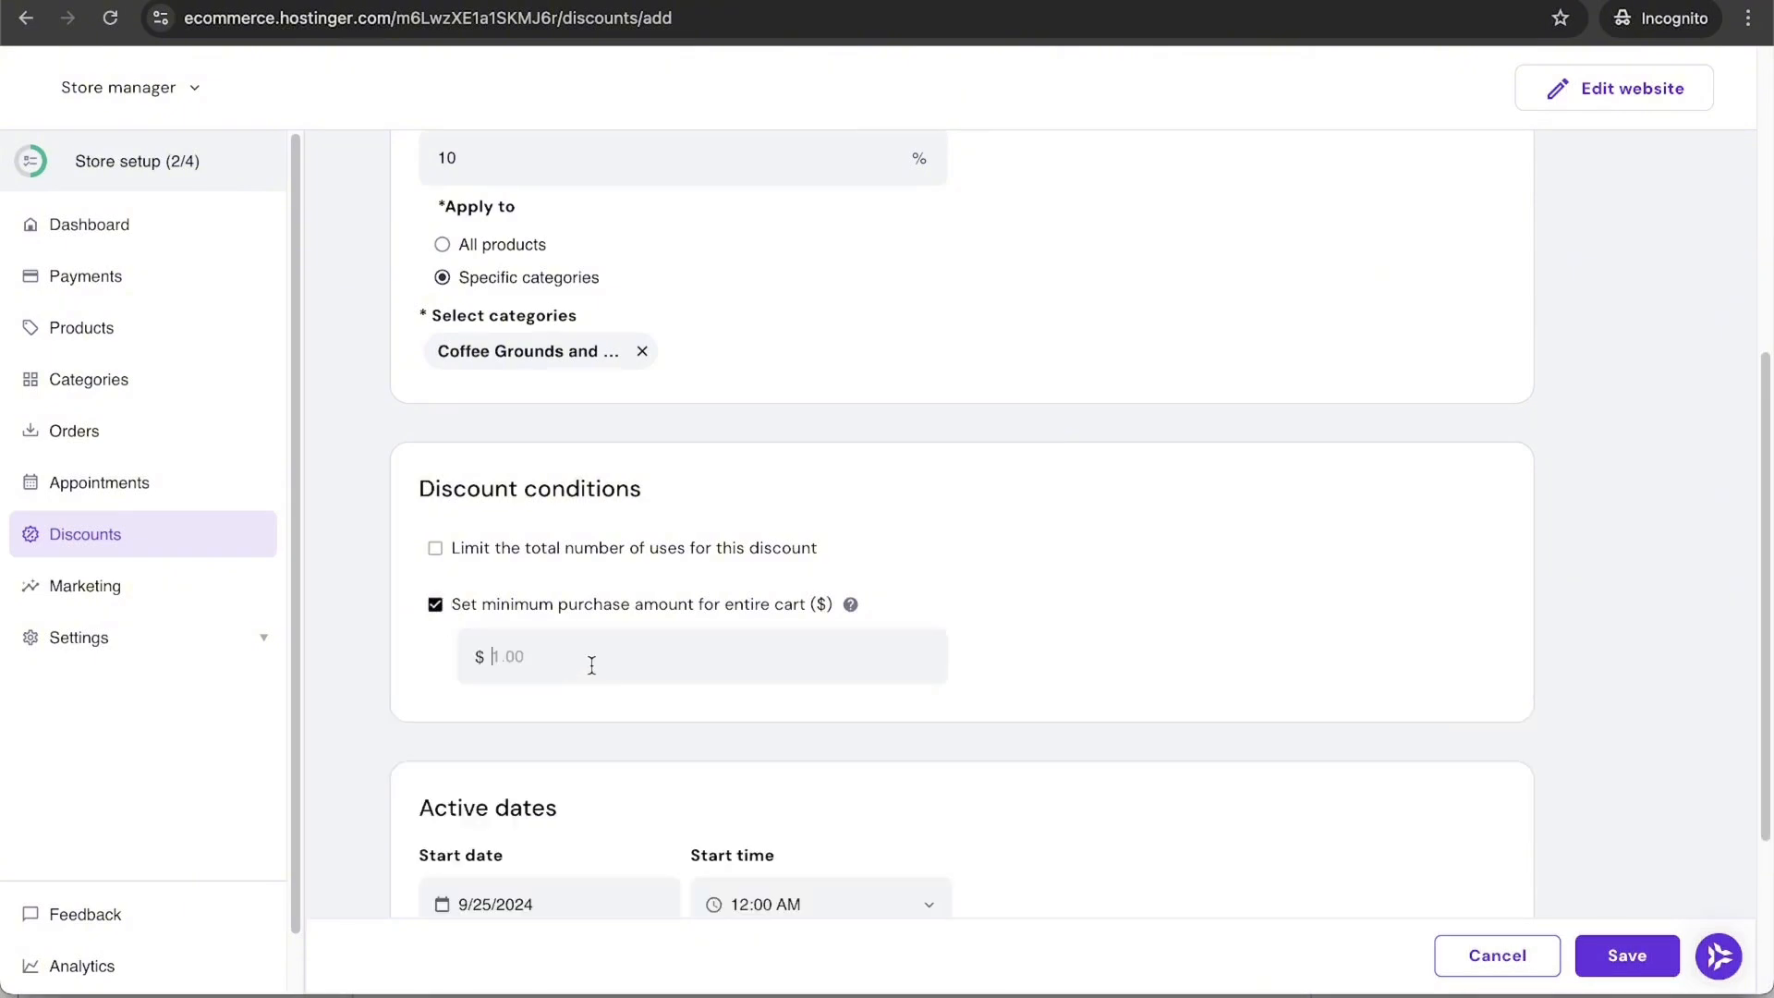
pyautogui.write('25')
pyautogui.scroll(-5, 902, 709)
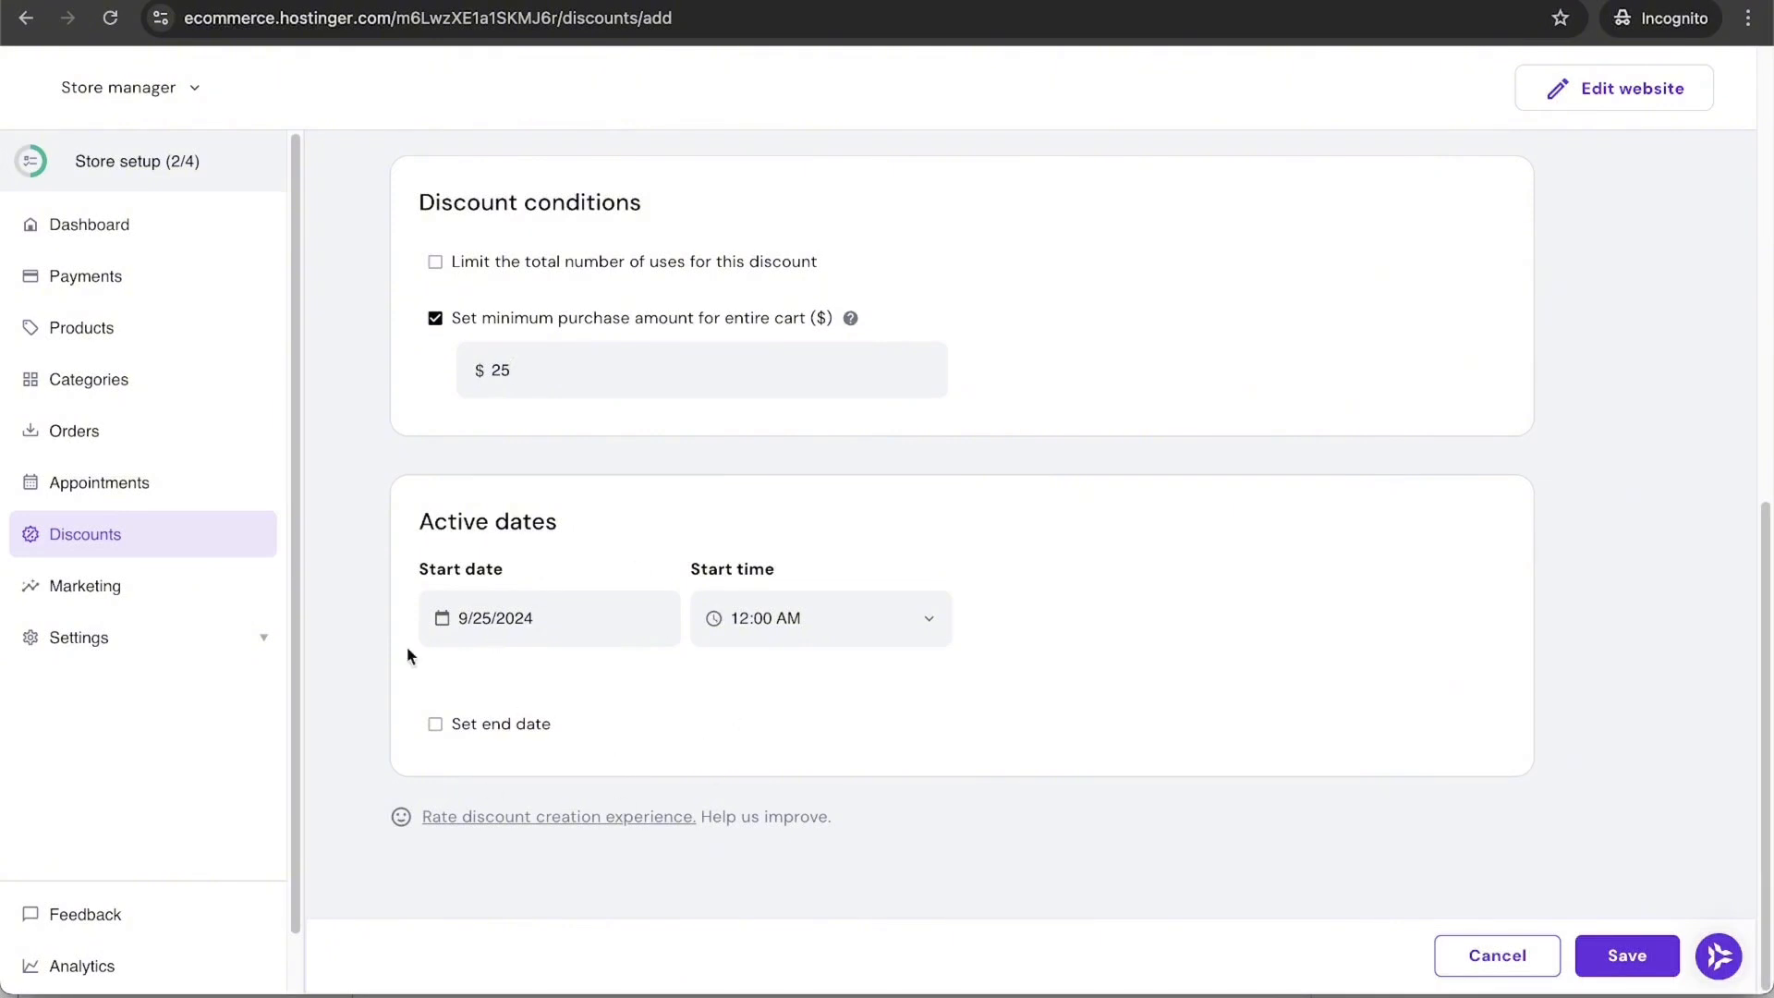
pyautogui.click(1643, 968)
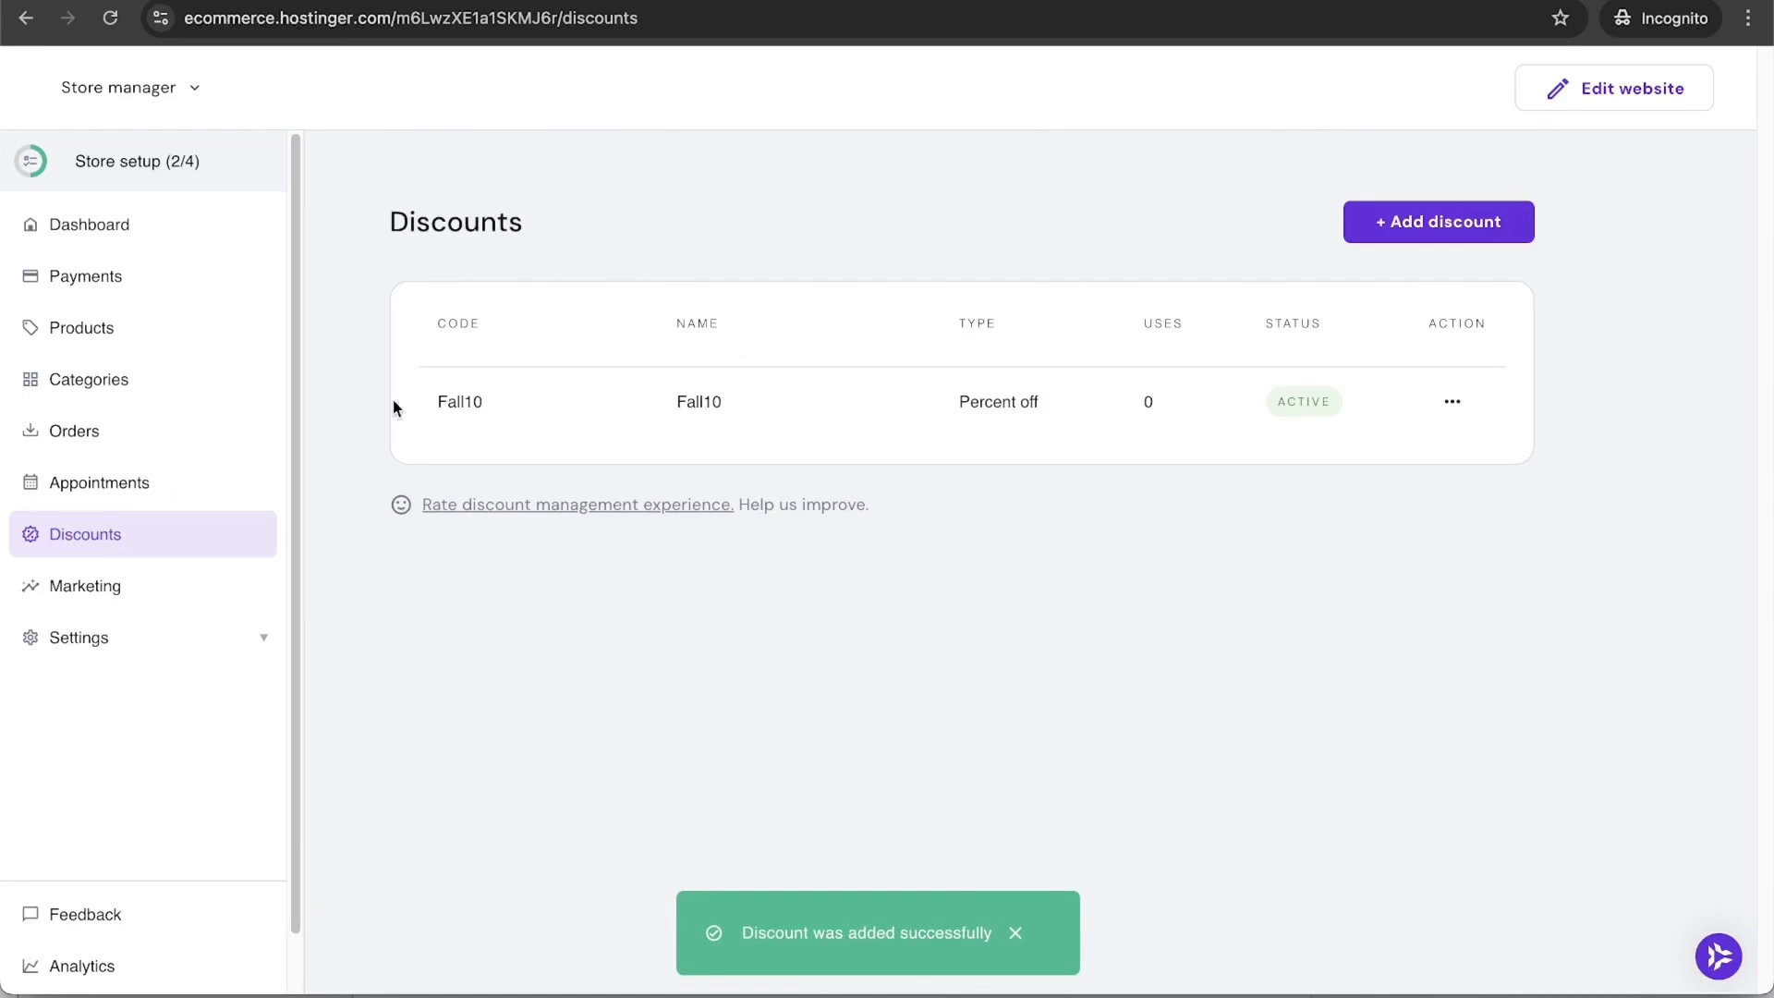
# Step: Follow TikTok's Go to ads link from the store's Marketing suggestions
pyautogui.click(154, 596)
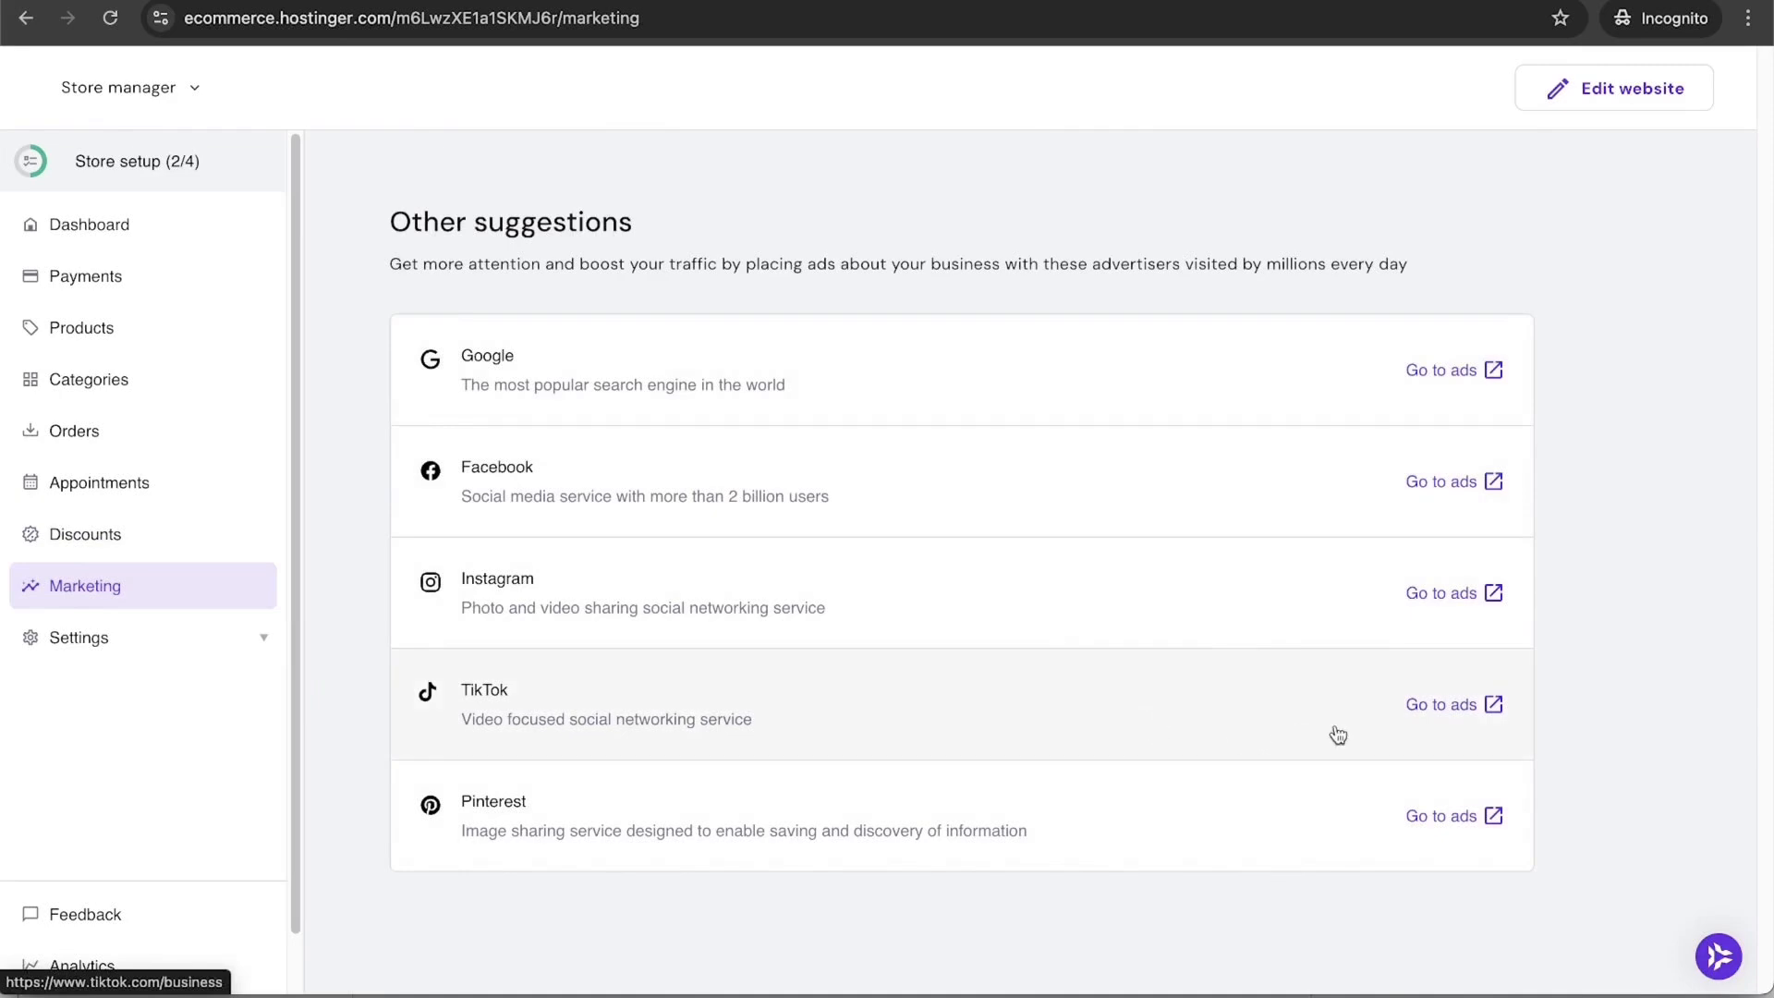
pyautogui.click(1458, 710)
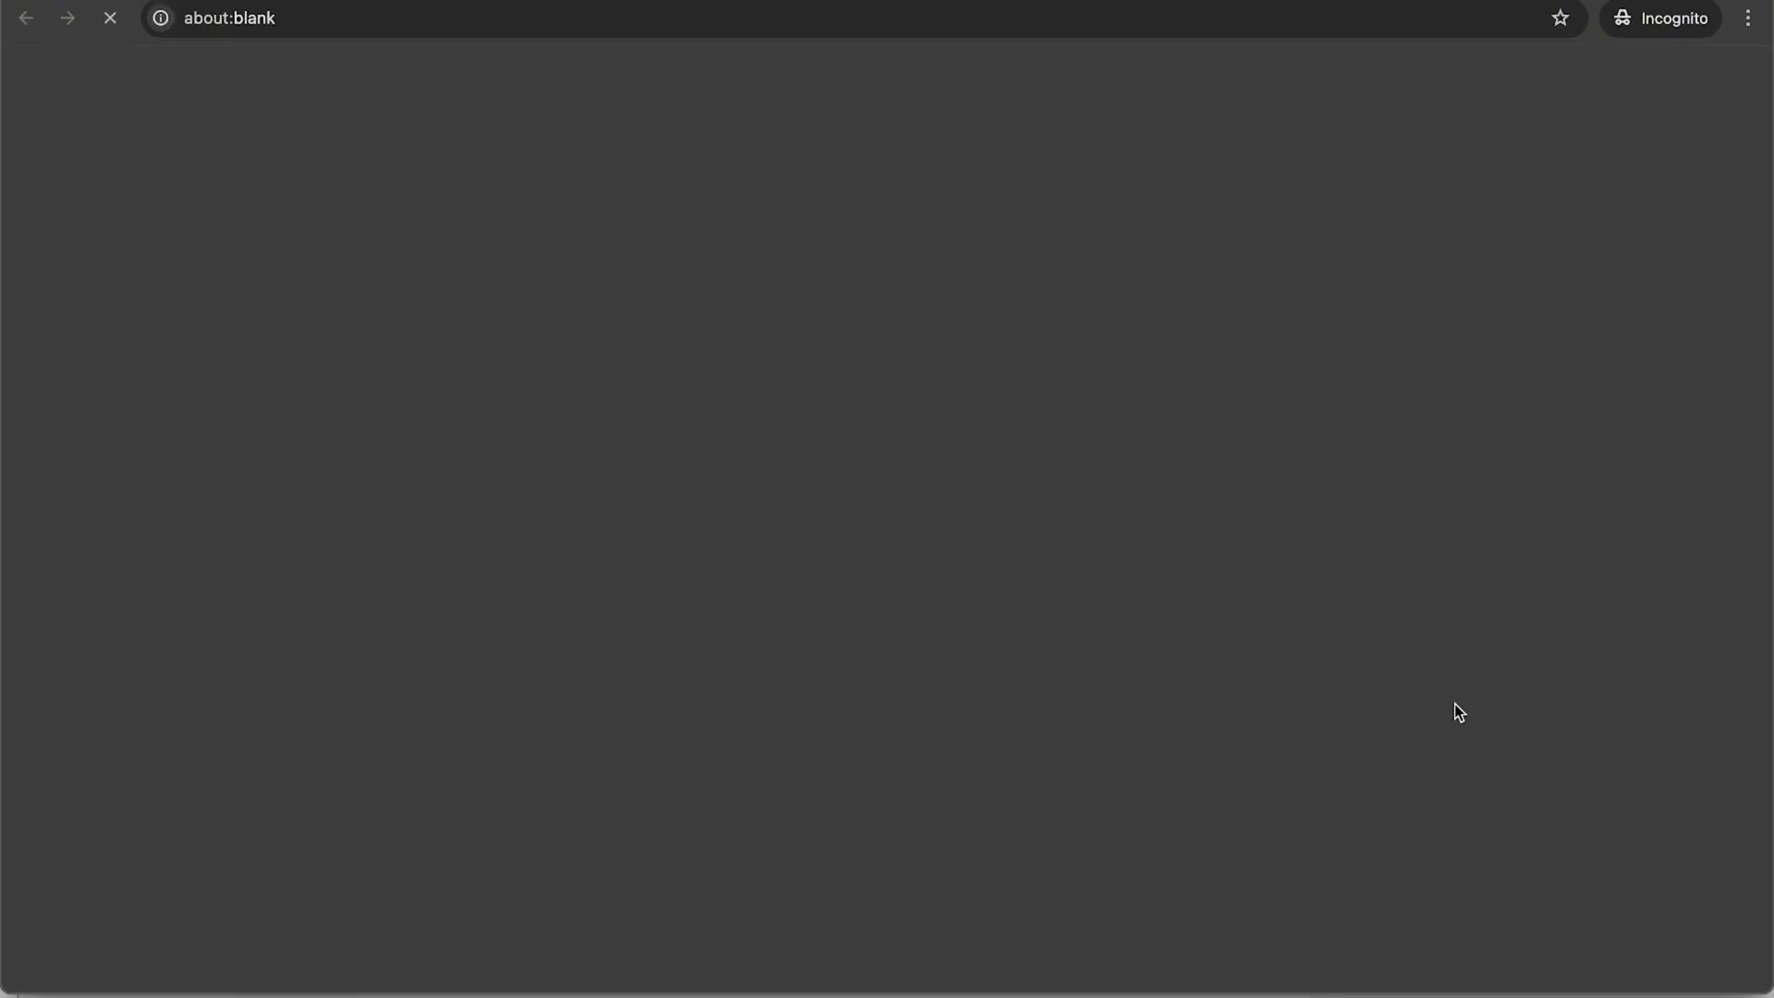
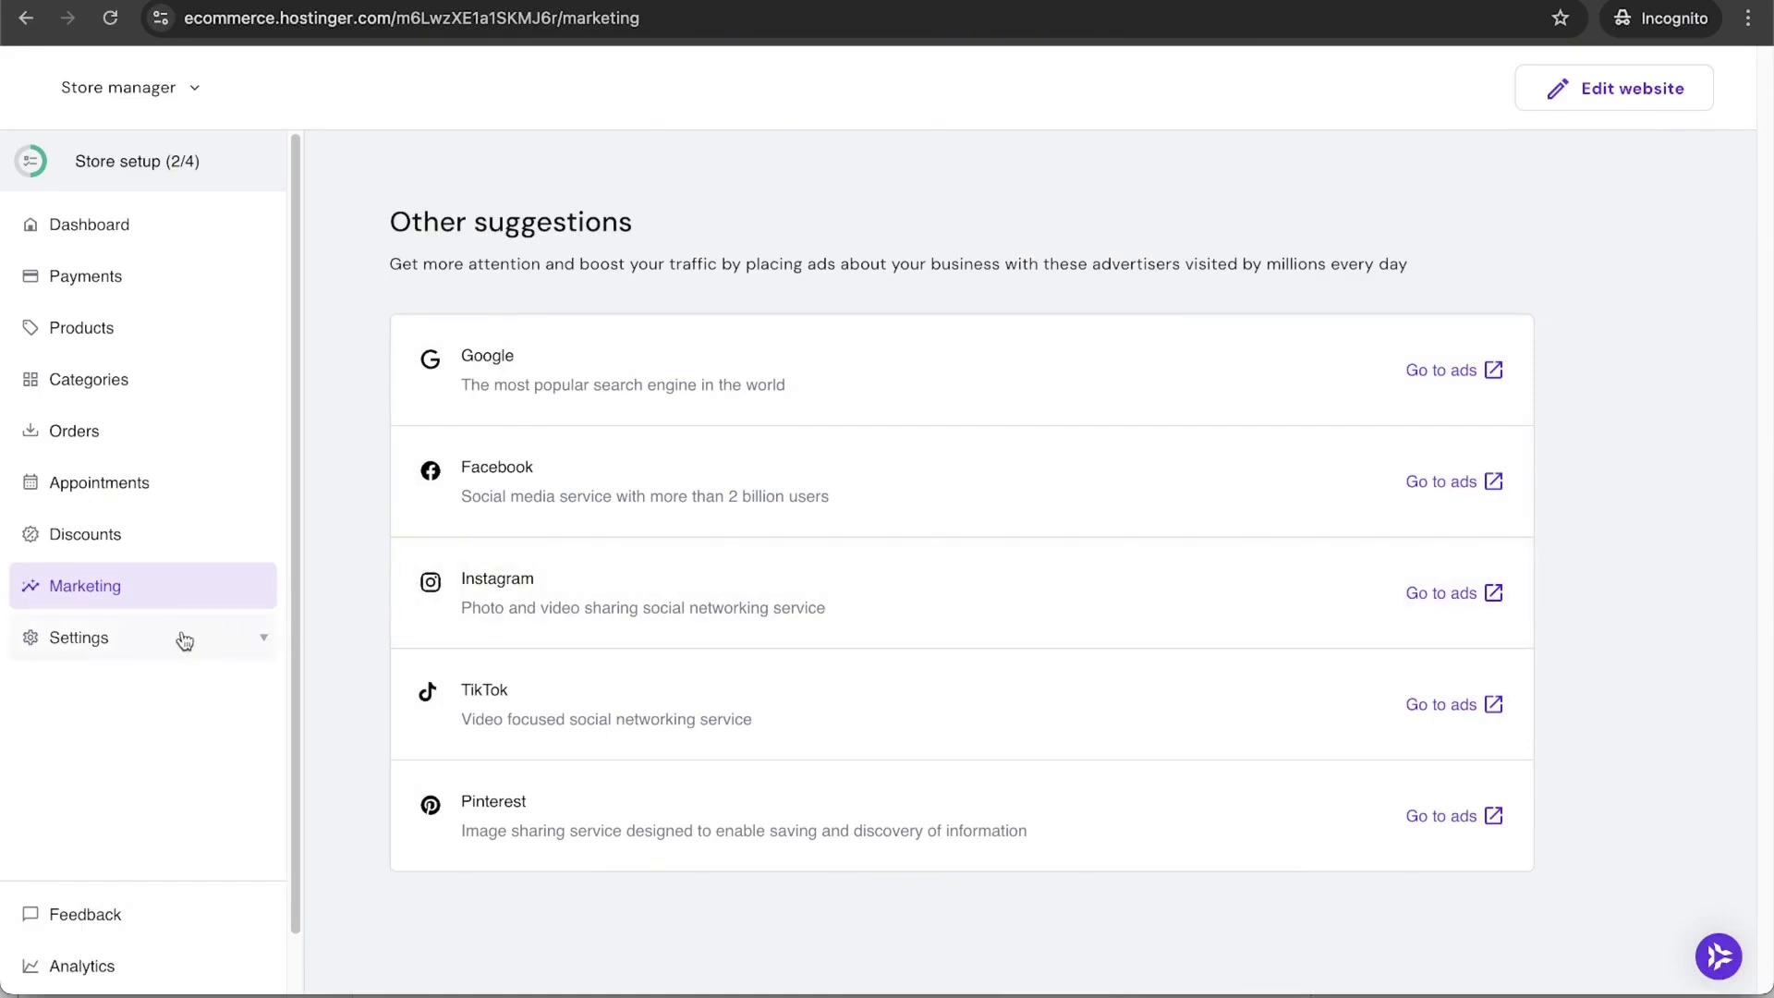
# Step: Expand the Settings submenu in the Store manager sidebar
pyautogui.click(151, 645)
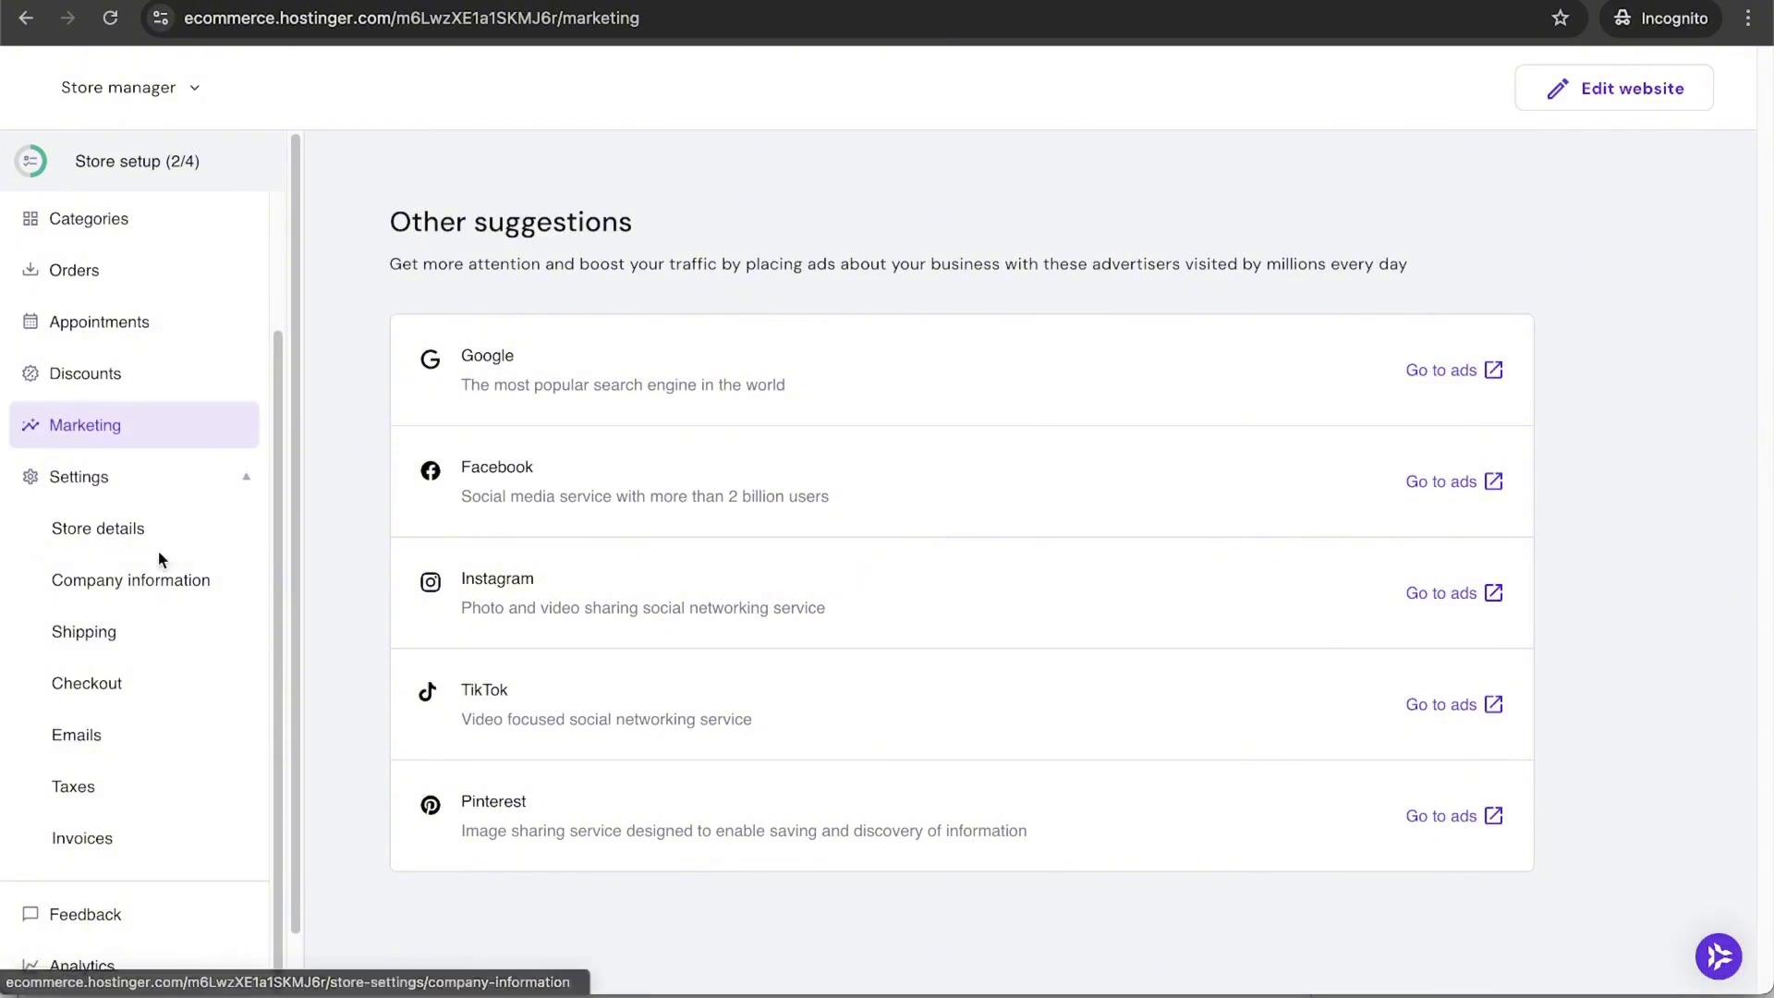
# Step: Upload the company logo under Settings > Company information
pyautogui.click(134, 546)
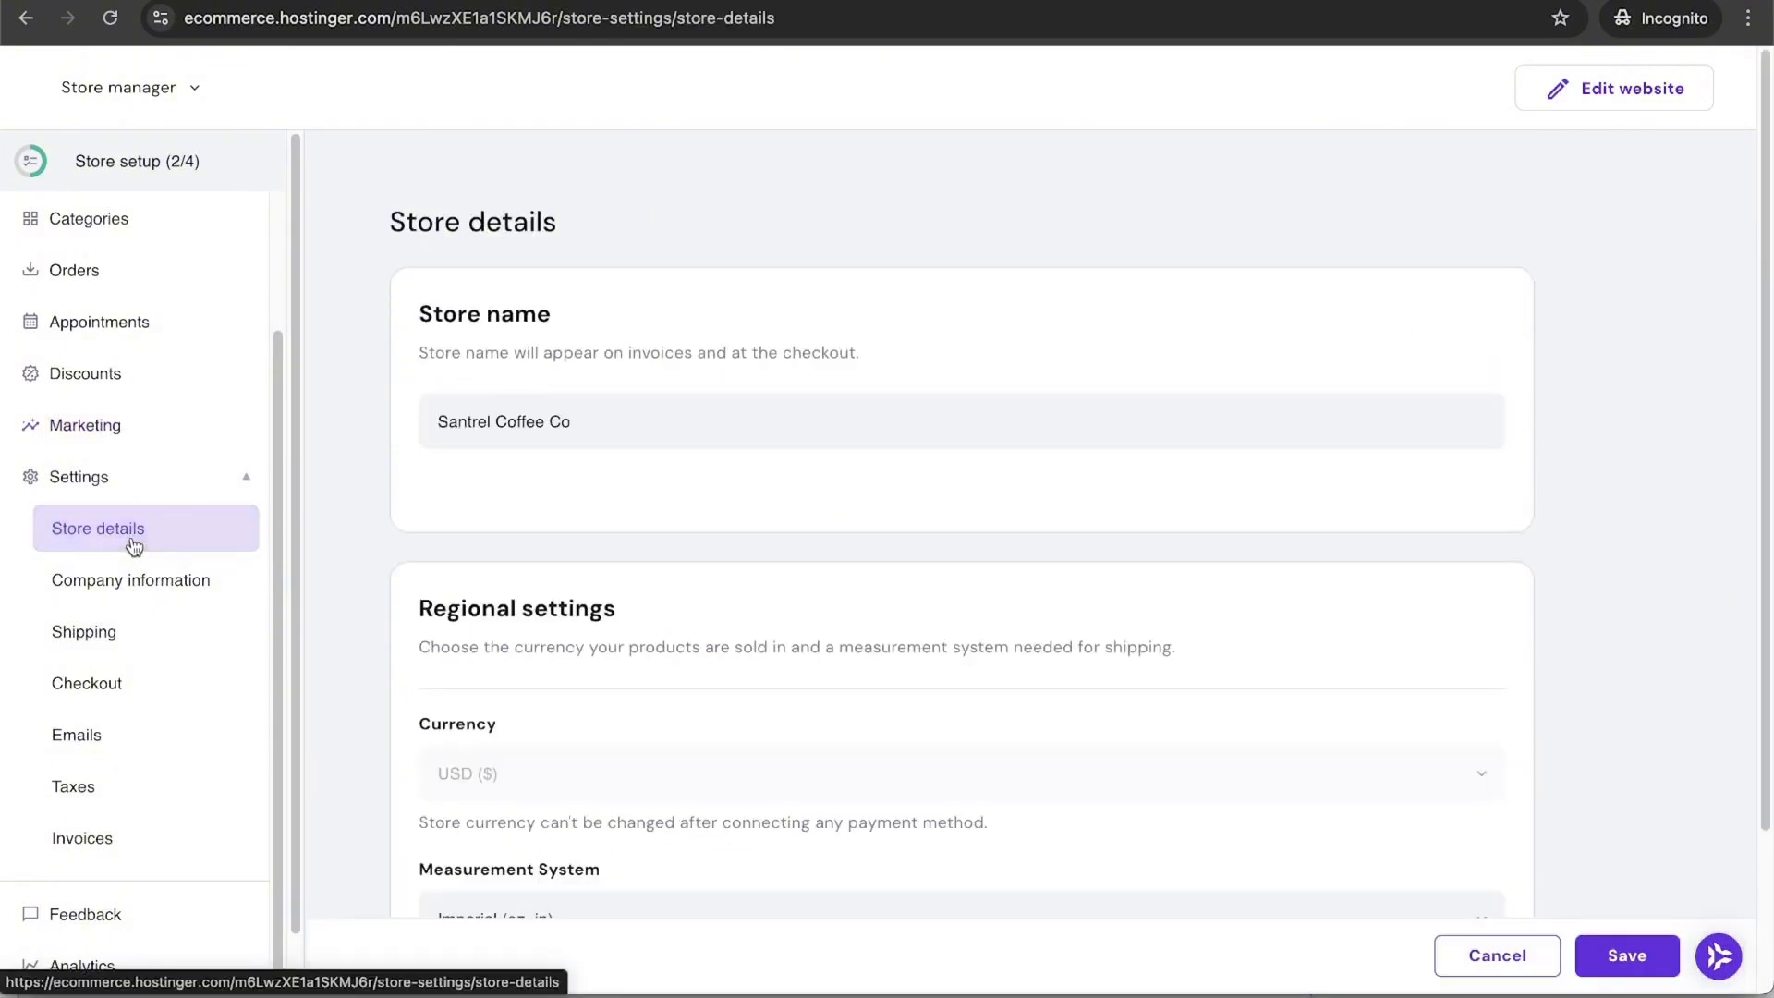
pyautogui.scroll(-2, 385, 582)
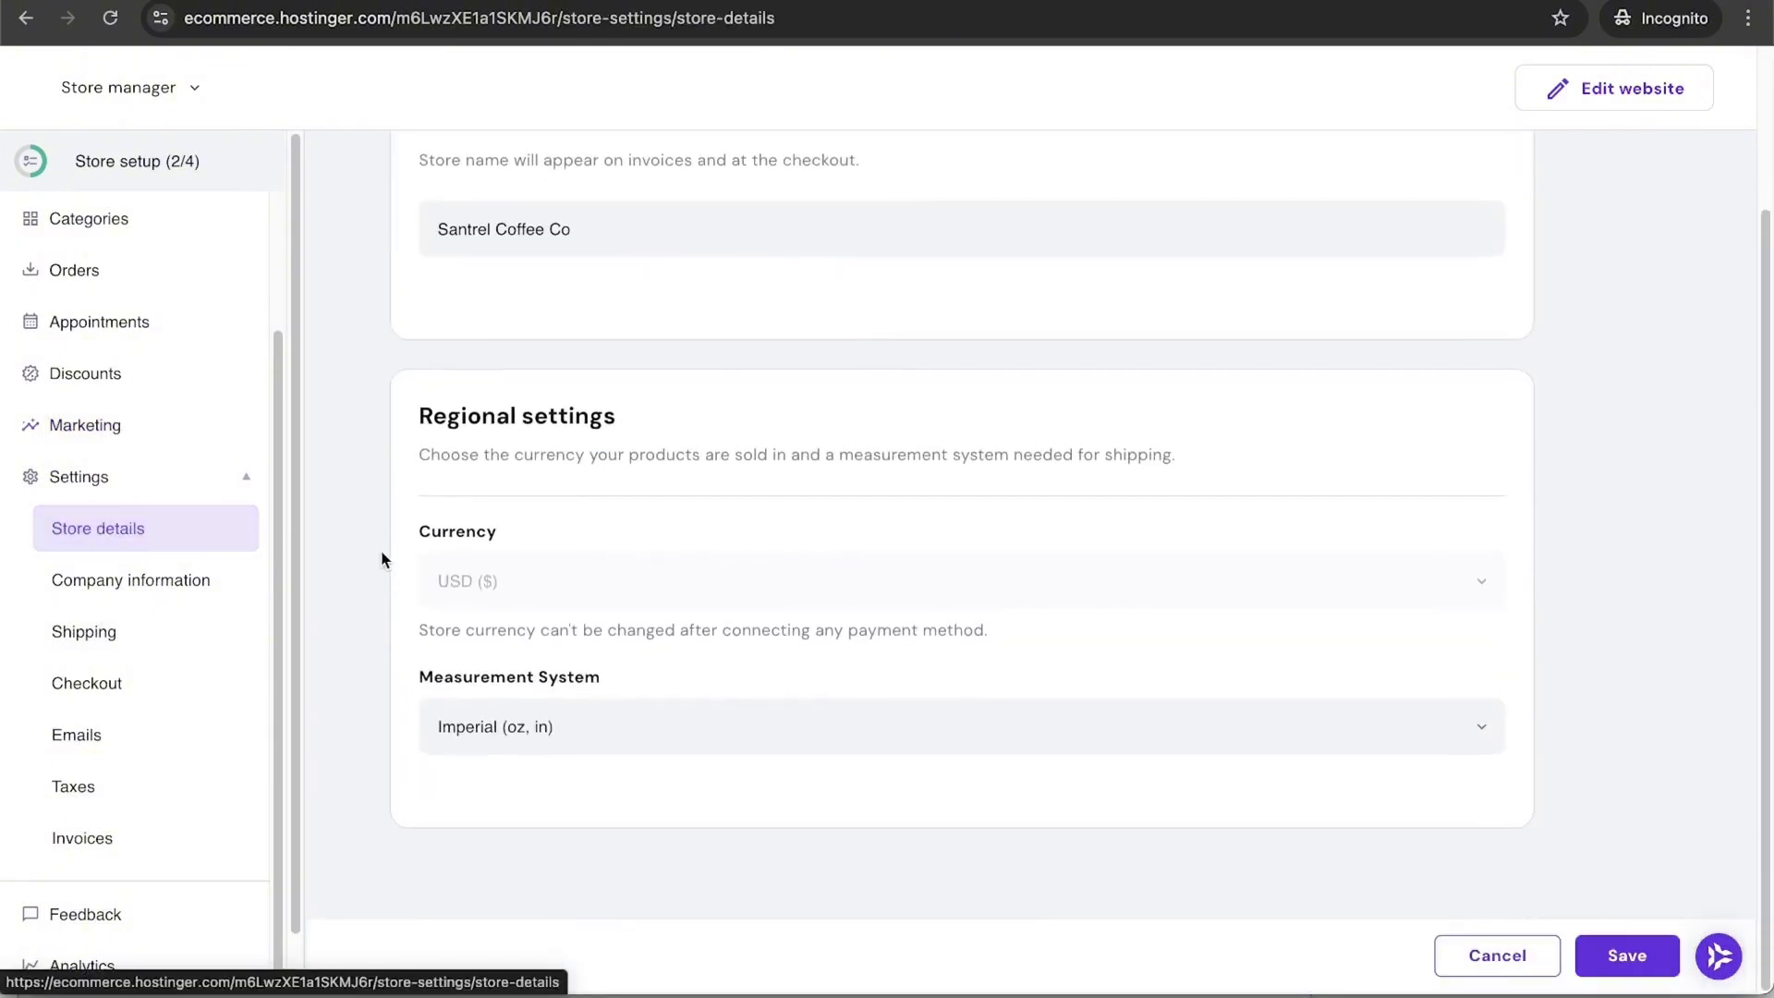
pyautogui.click(154, 598)
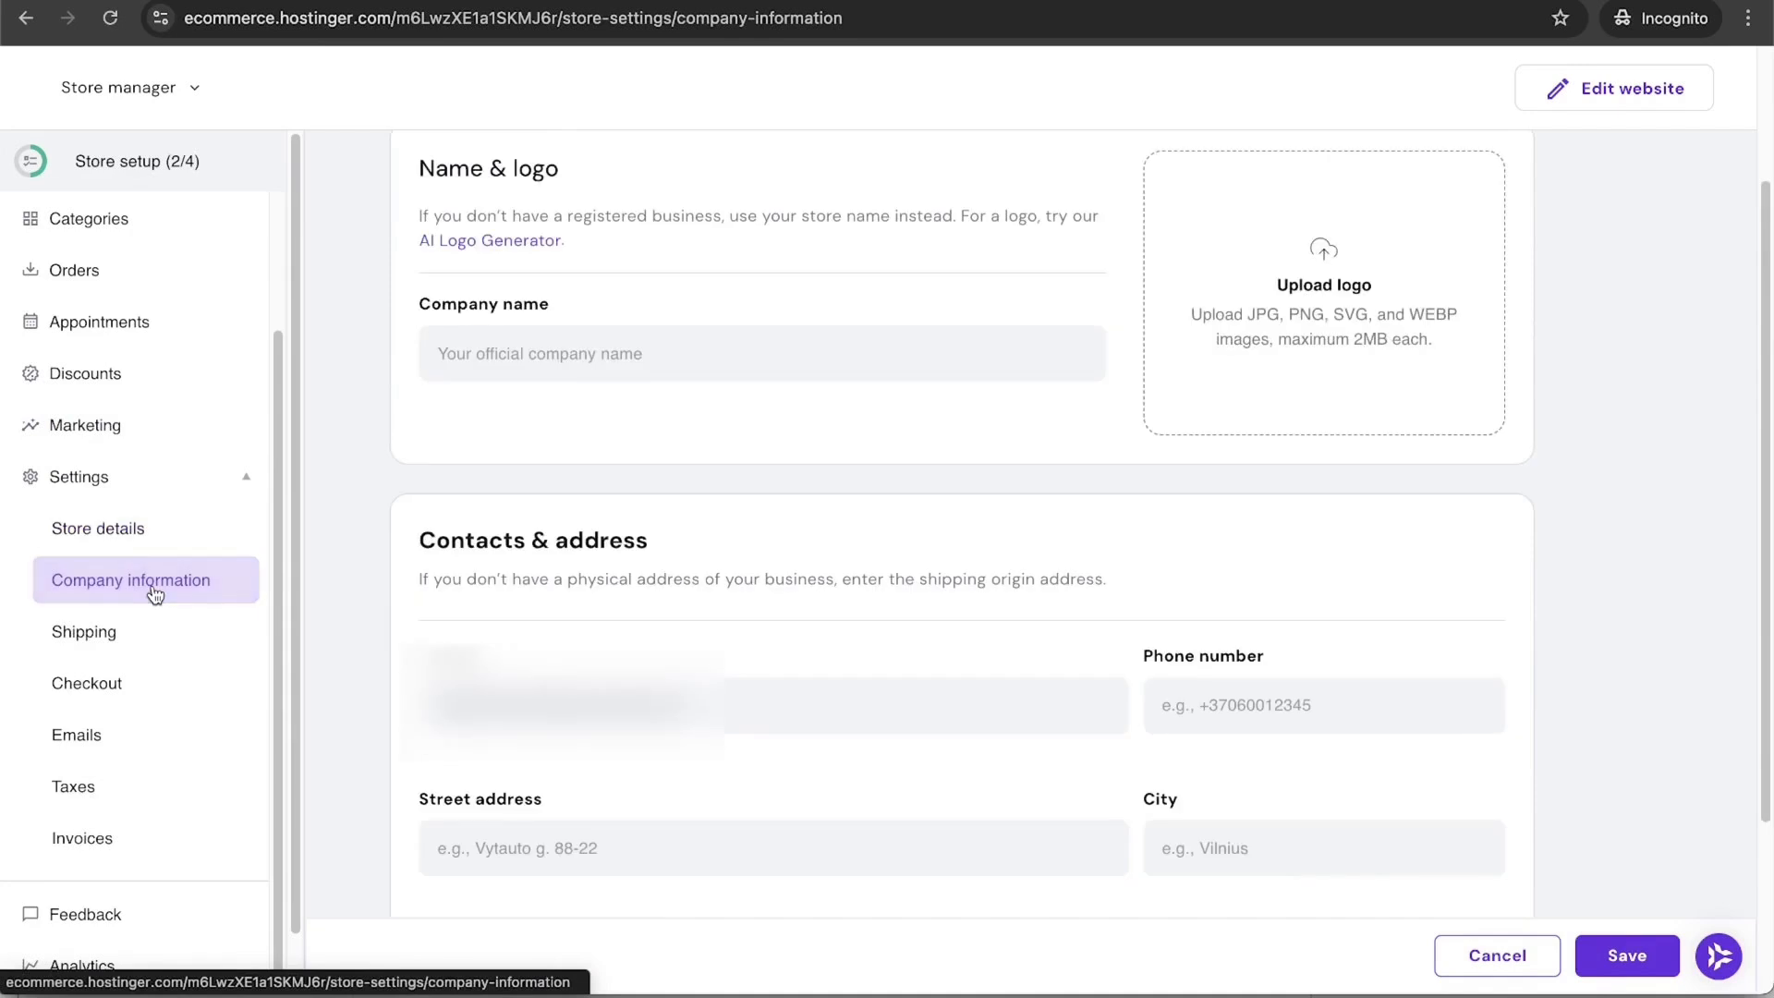
pyautogui.scroll(2, 319, 652)
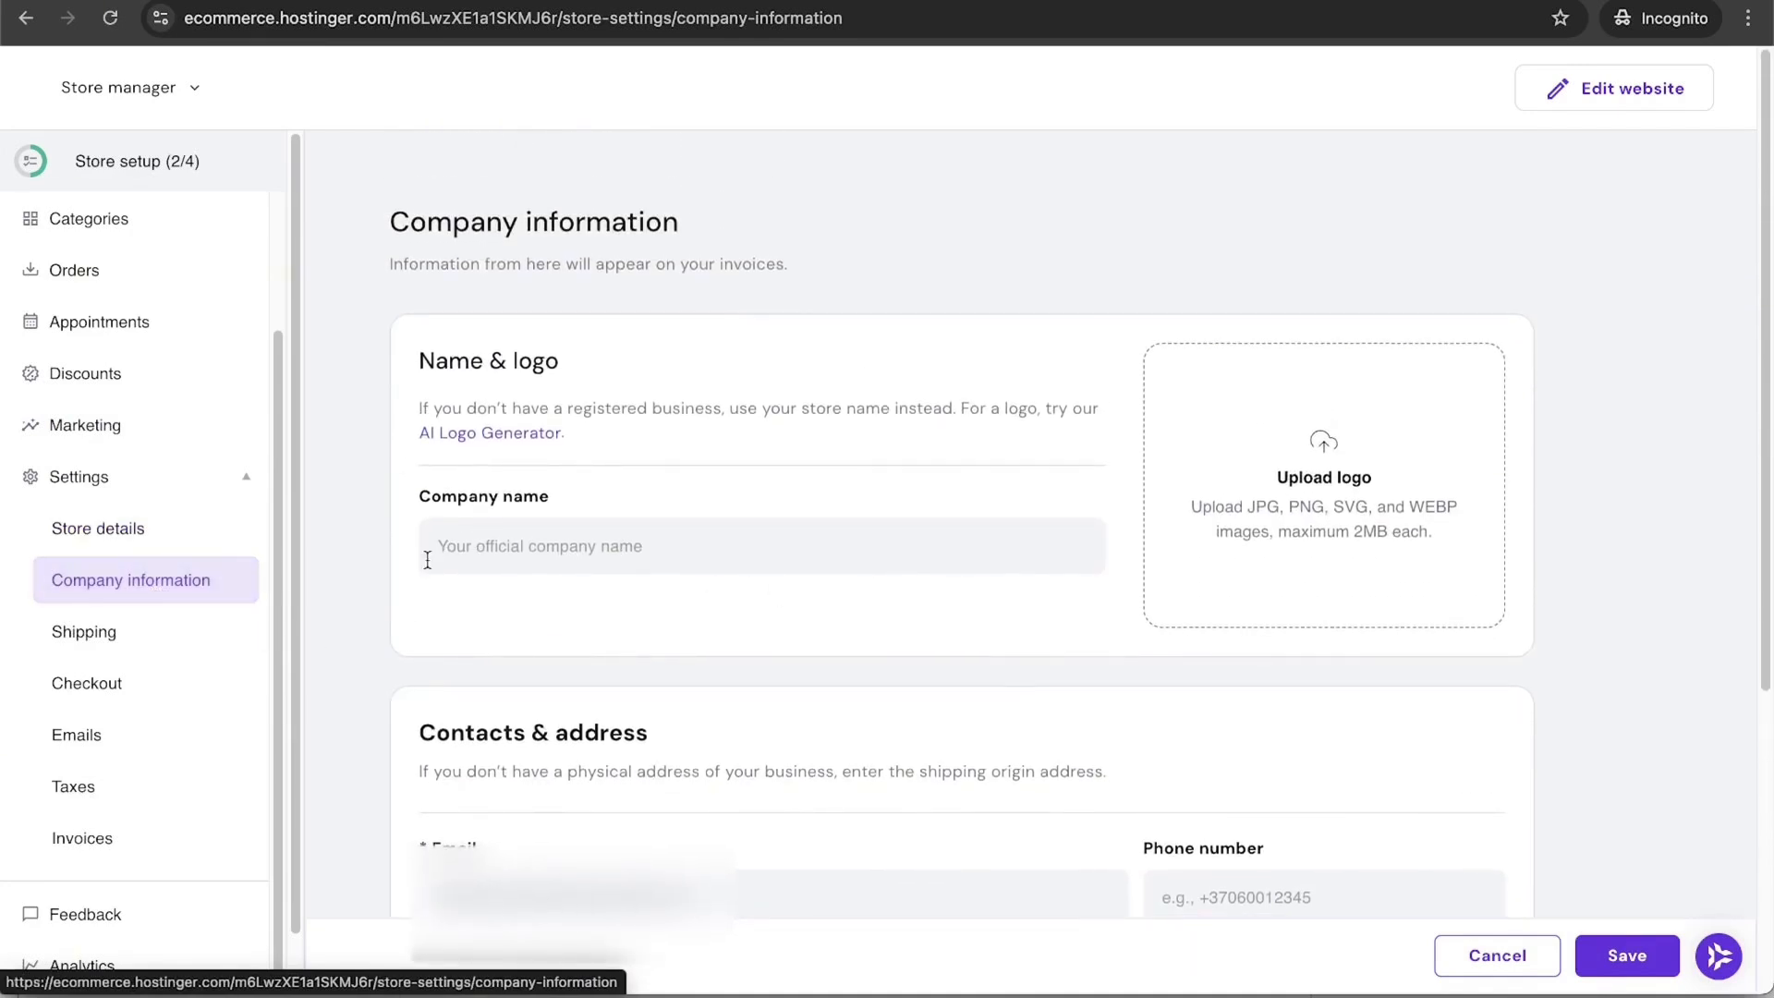
pyautogui.click(1305, 502)
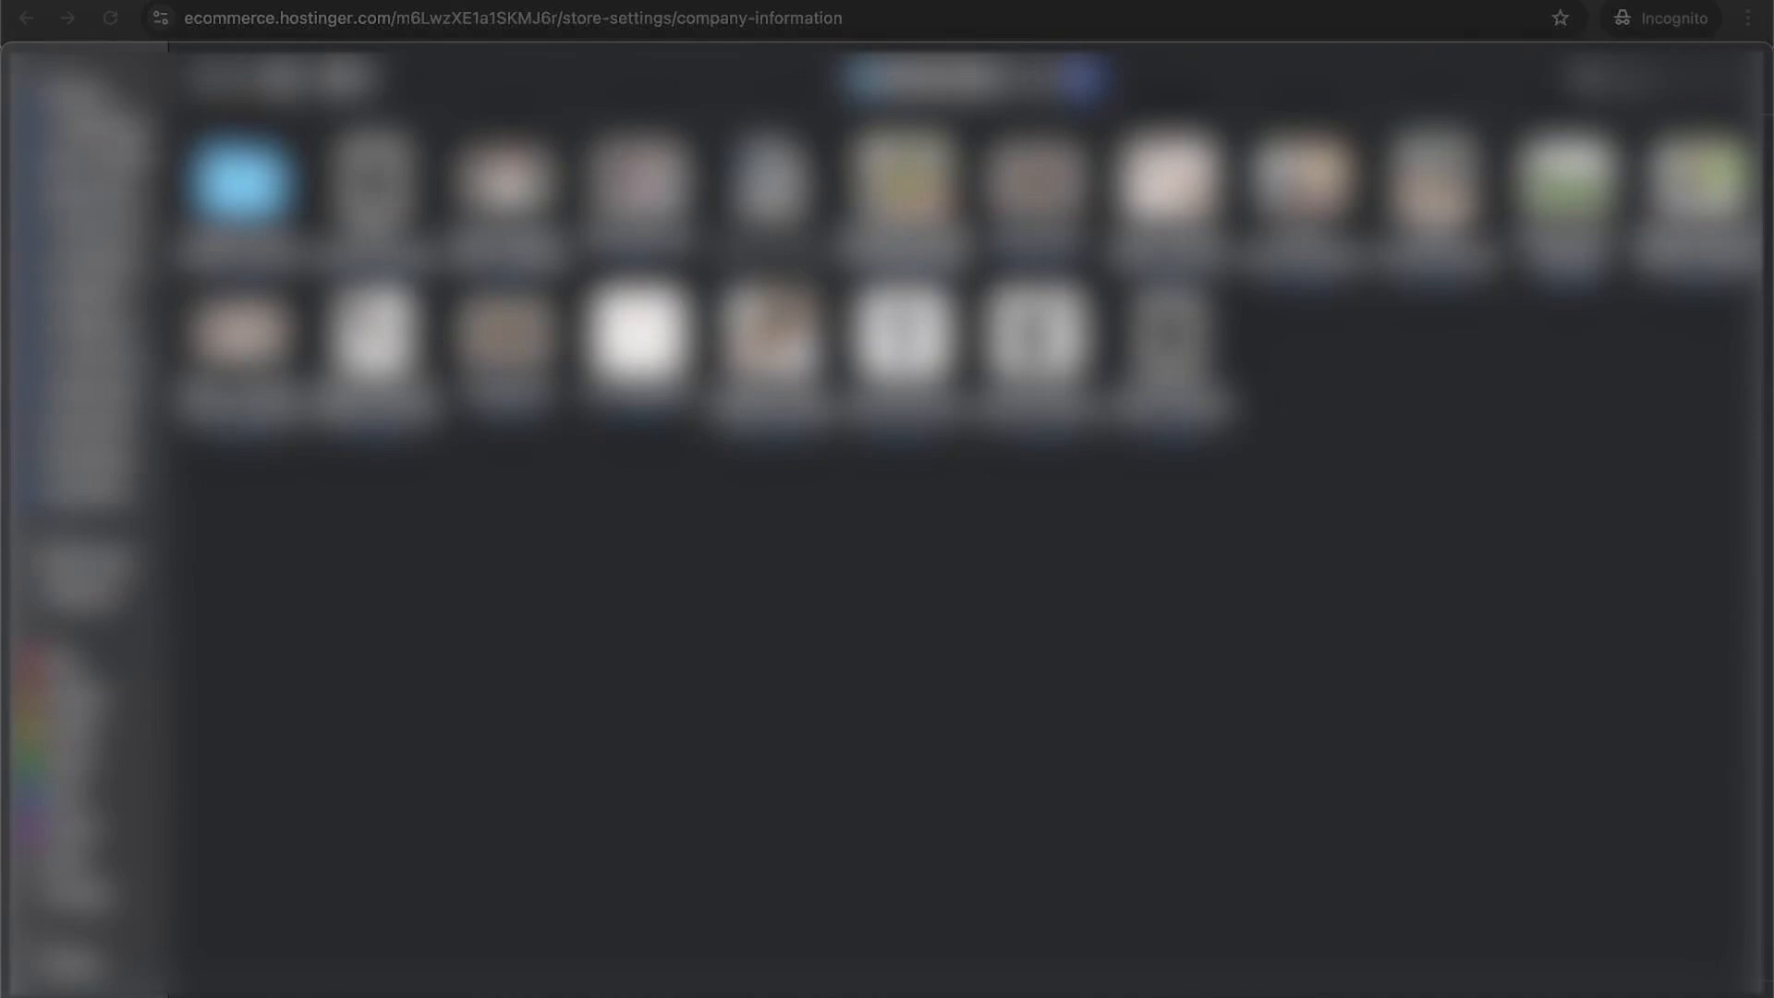
pyautogui.click(89, 260)
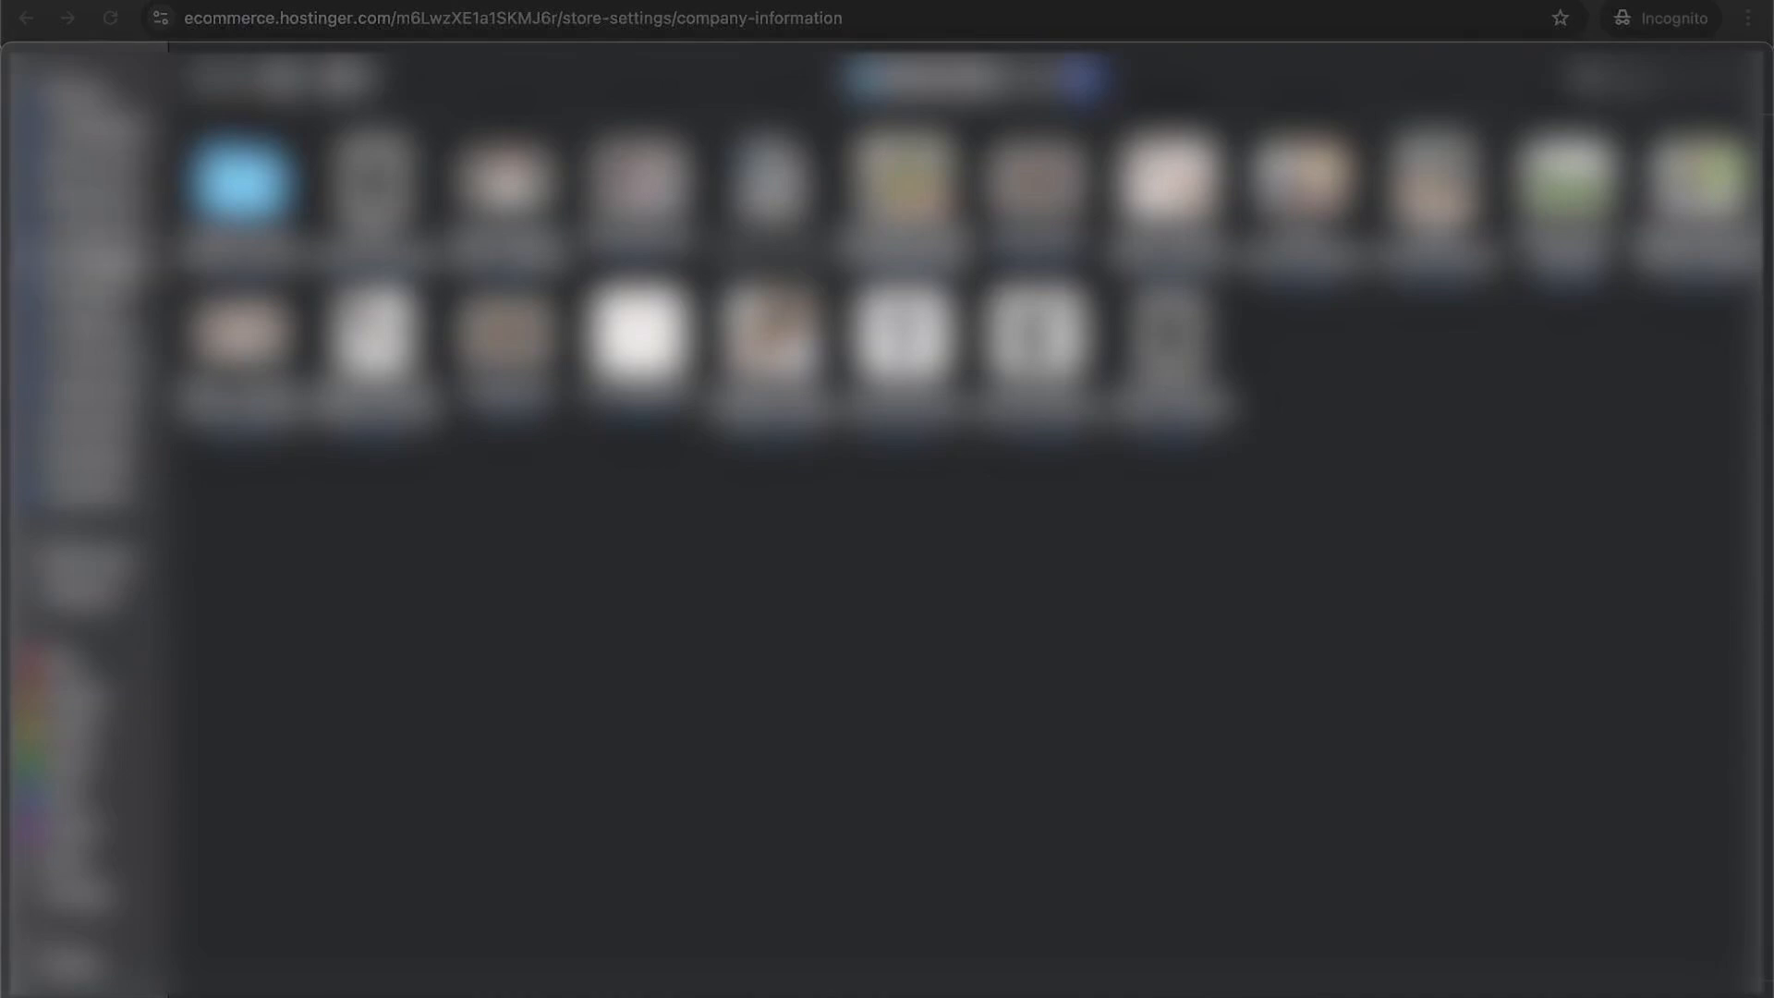
pyautogui.doubleClick(506, 186)
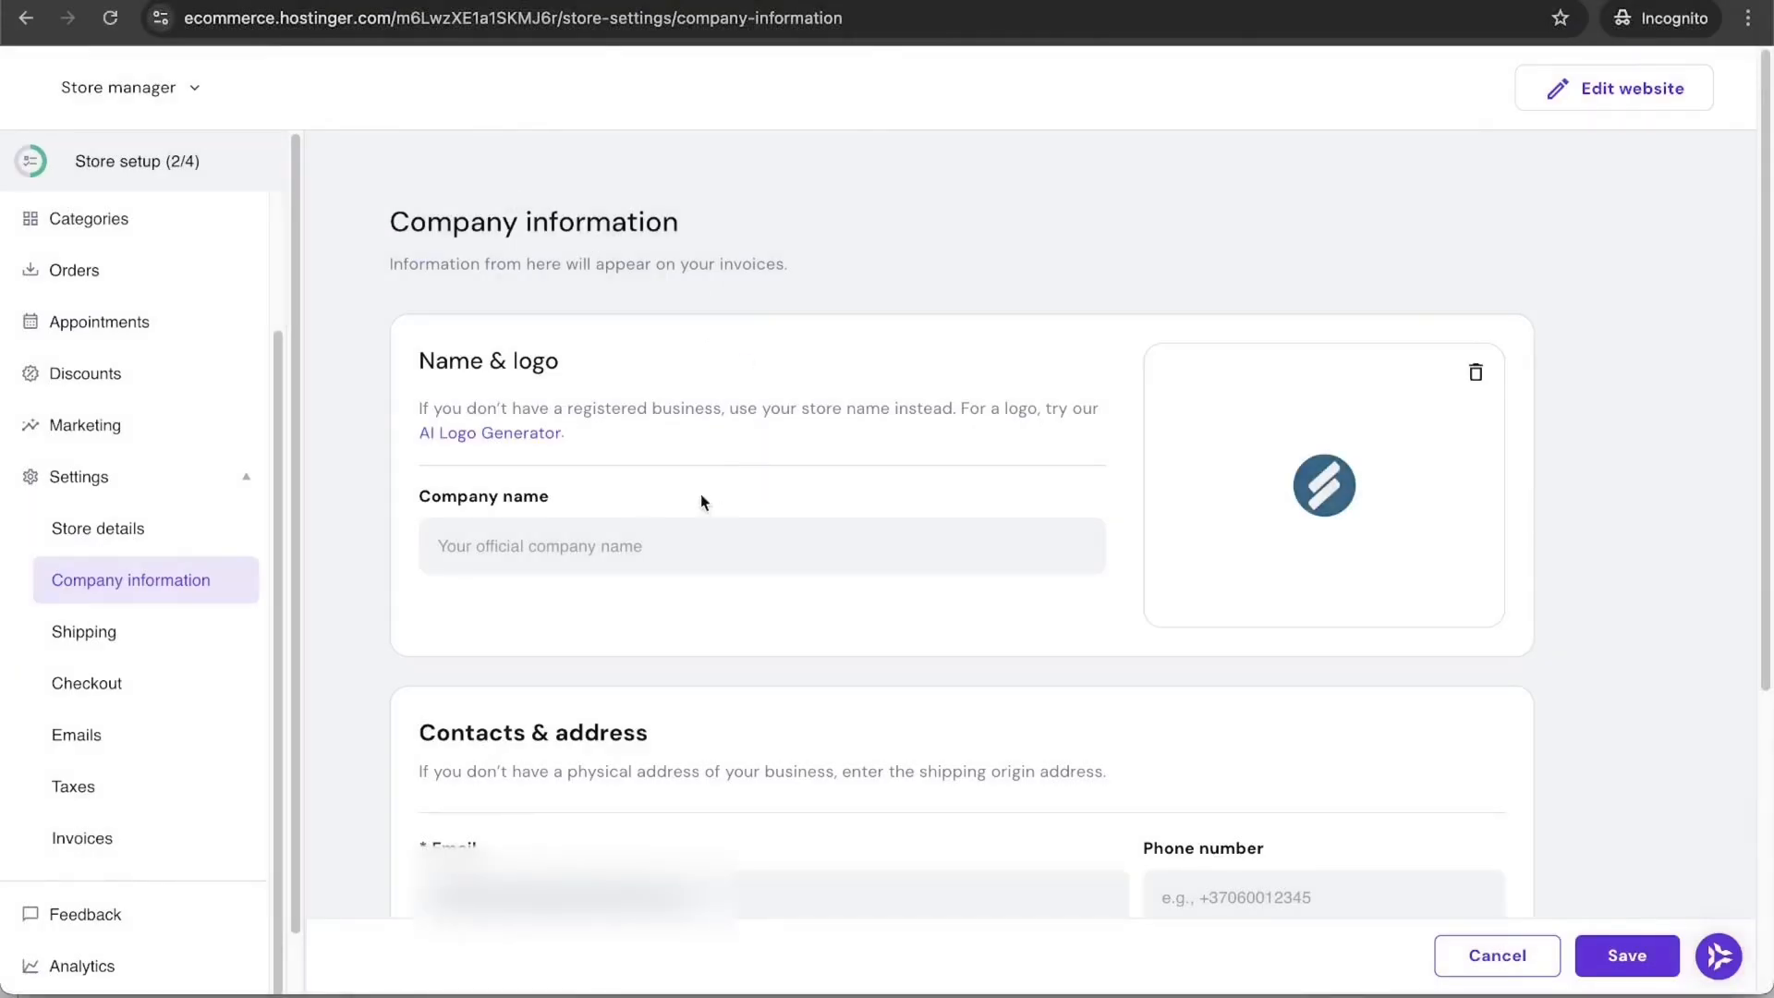
# Step: Name the company 'Santrel Coffee Co' and save the company information
pyautogui.click(702, 545)
pyautogui.write('Santrel C')
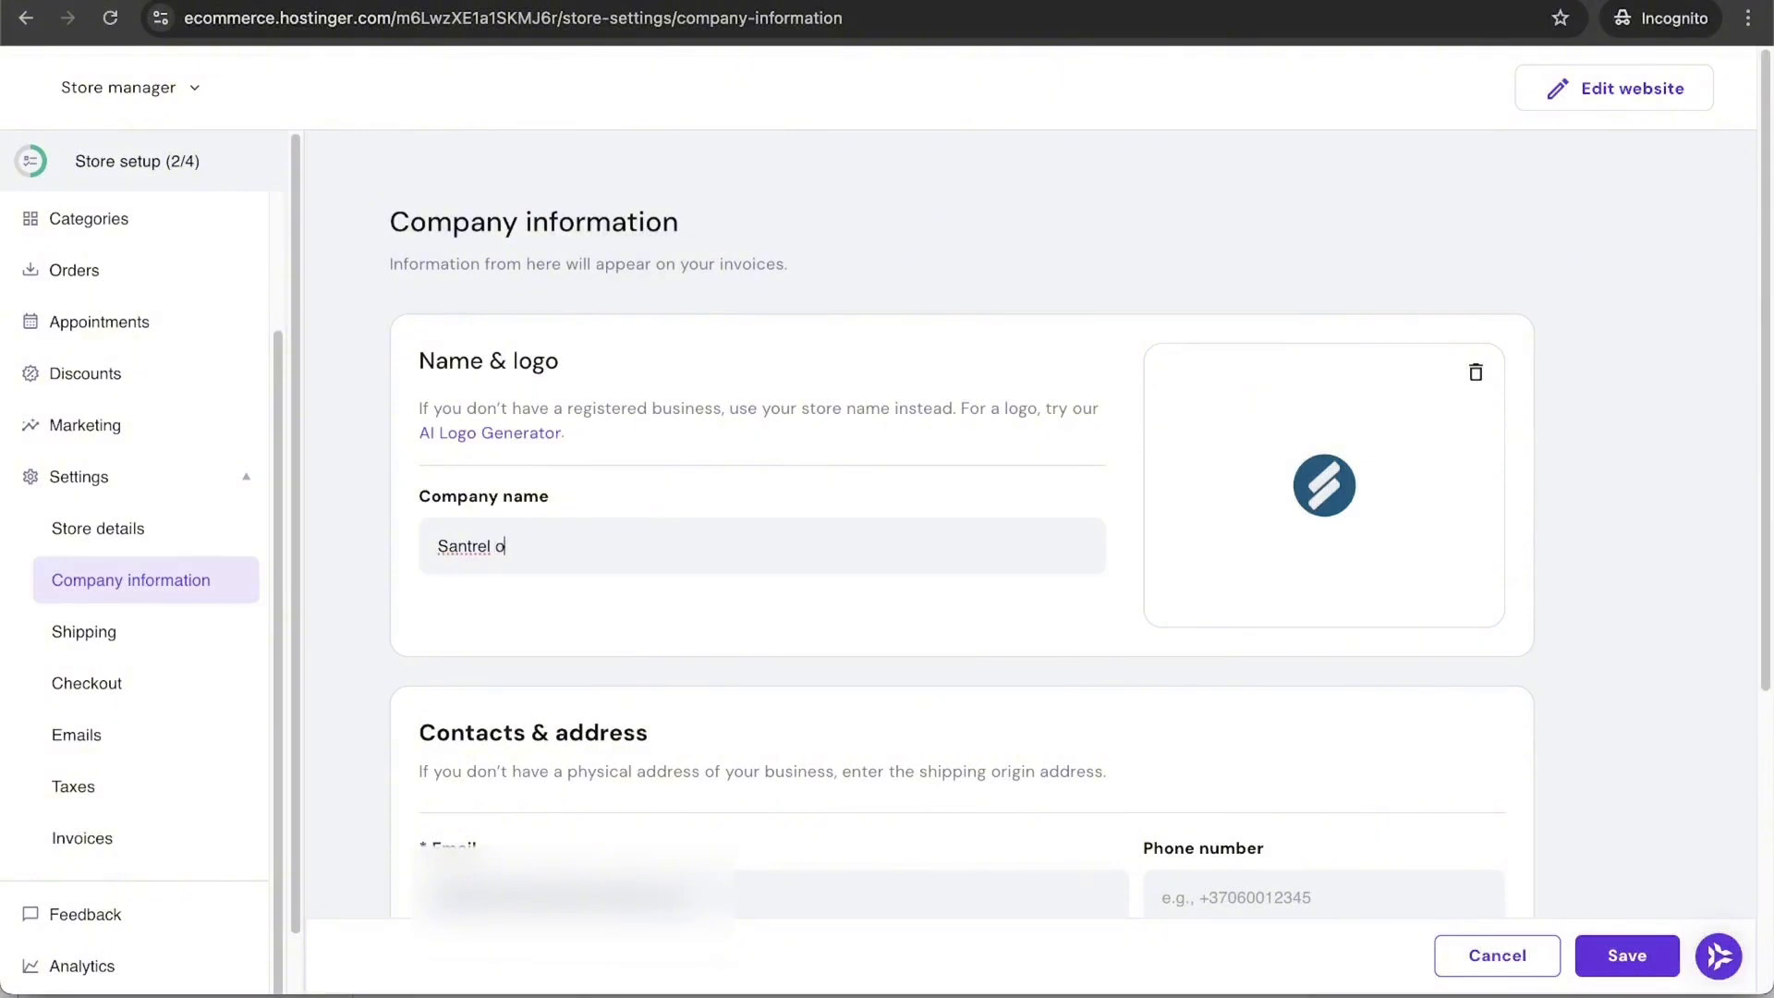
pyautogui.write('offee Co')
pyautogui.scroll(-5, 752, 728)
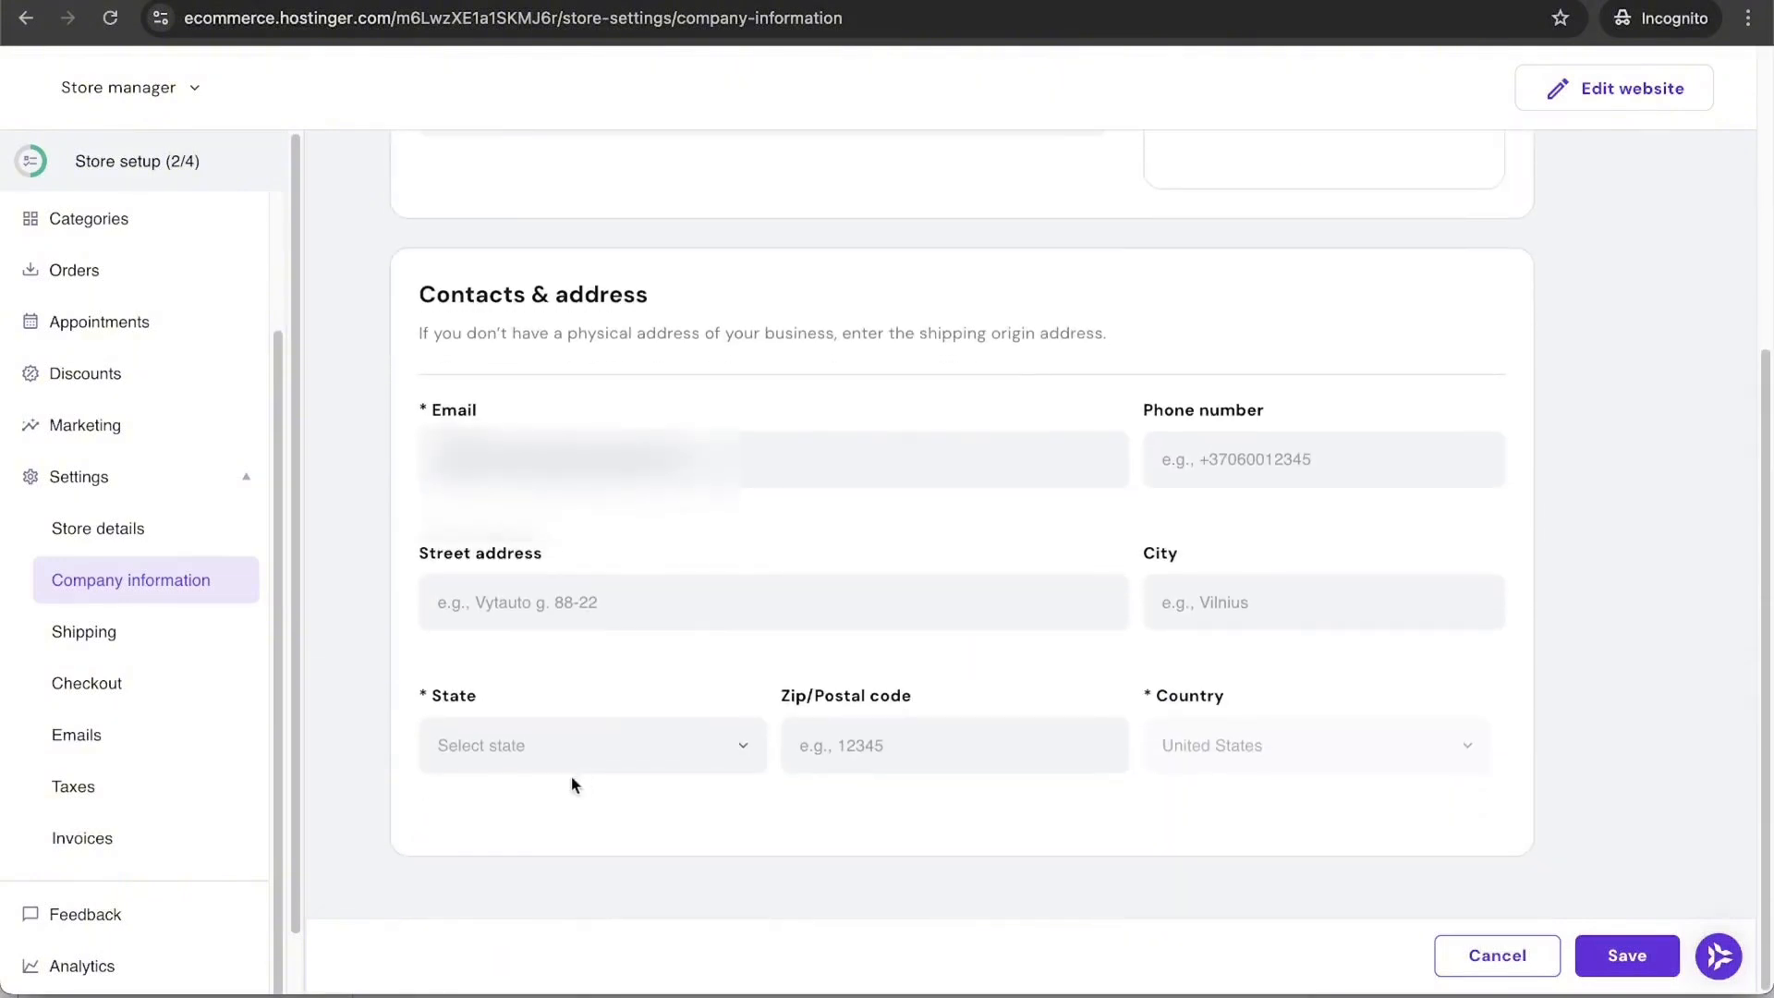
pyautogui.click(1627, 955)
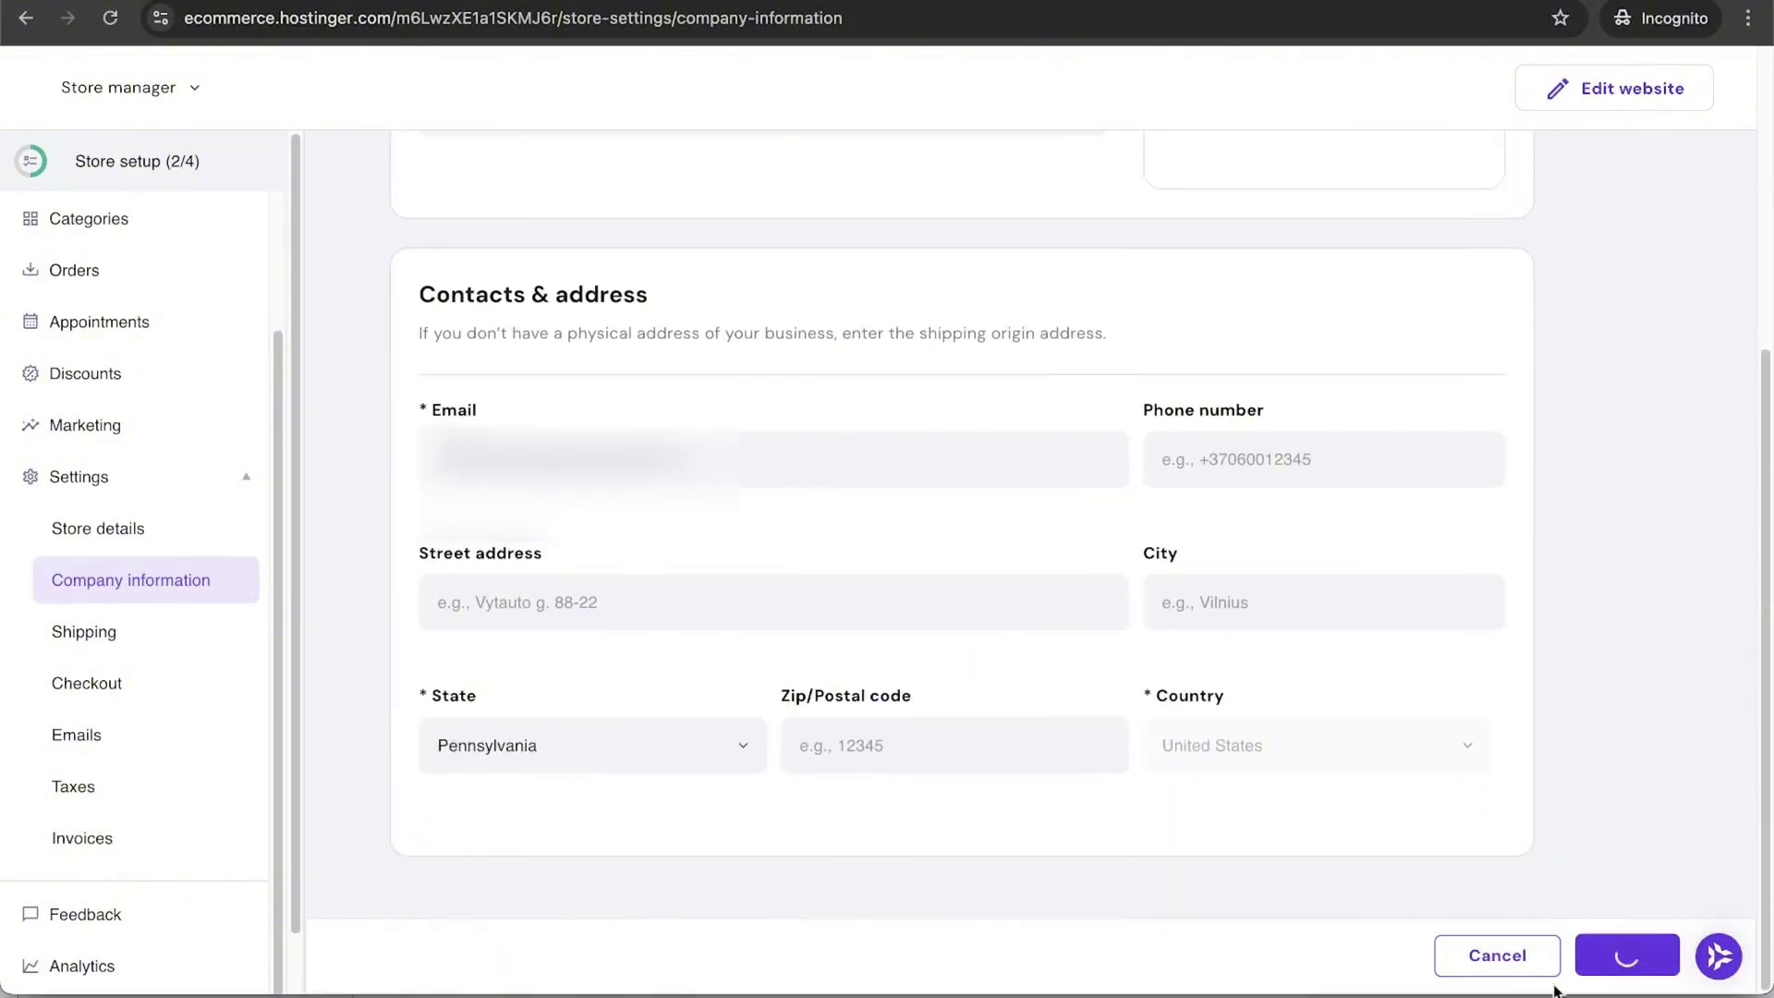
pyautogui.click(126, 647)
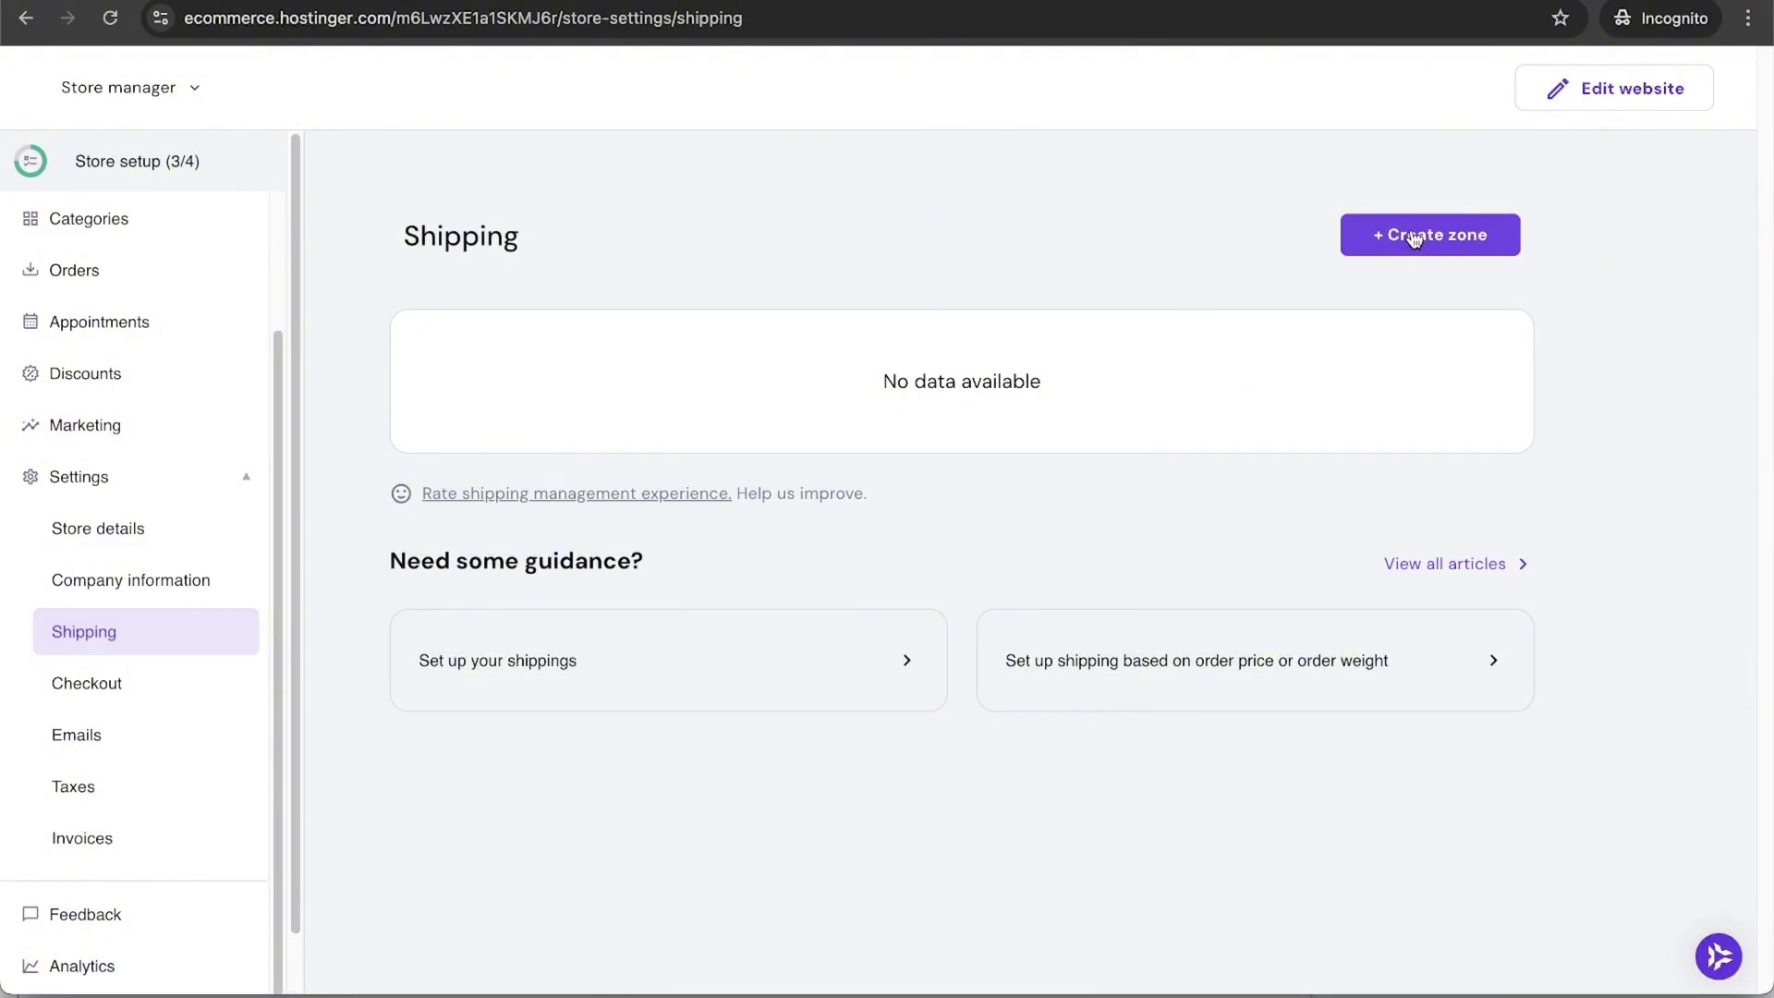
# Step: Create a shipping zone named USA covering only the United States
pyautogui.click(1468, 242)
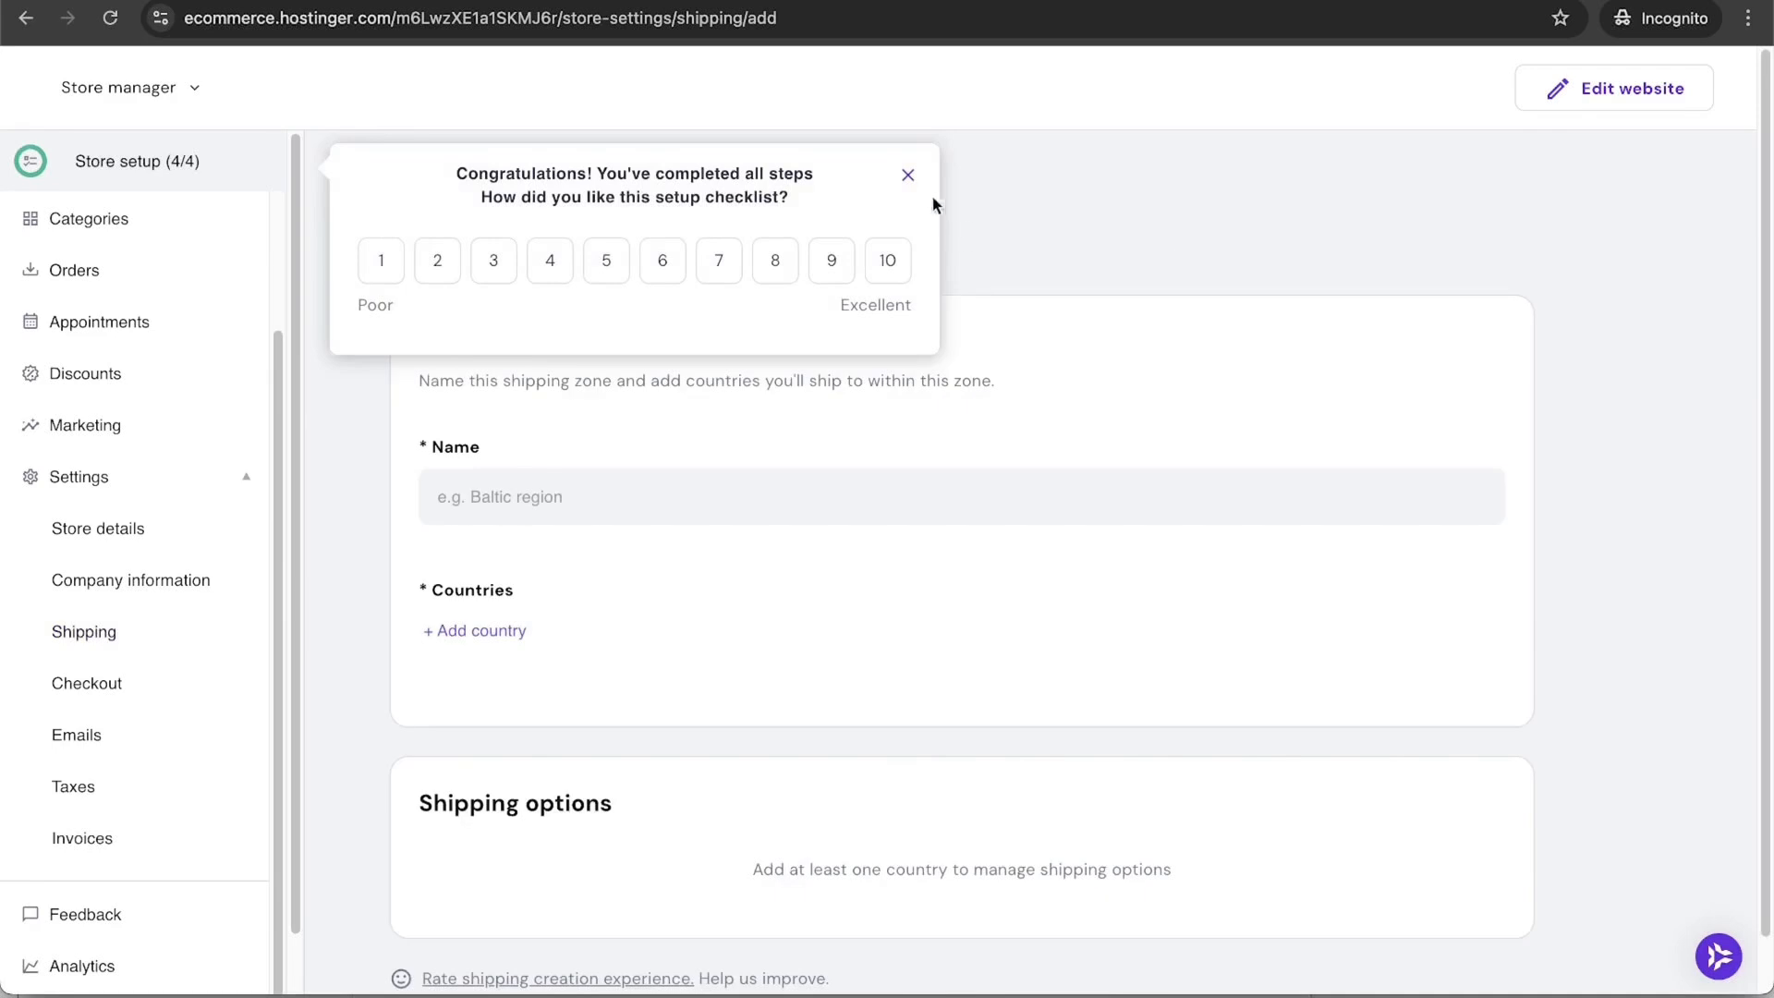
pyautogui.click(908, 176)
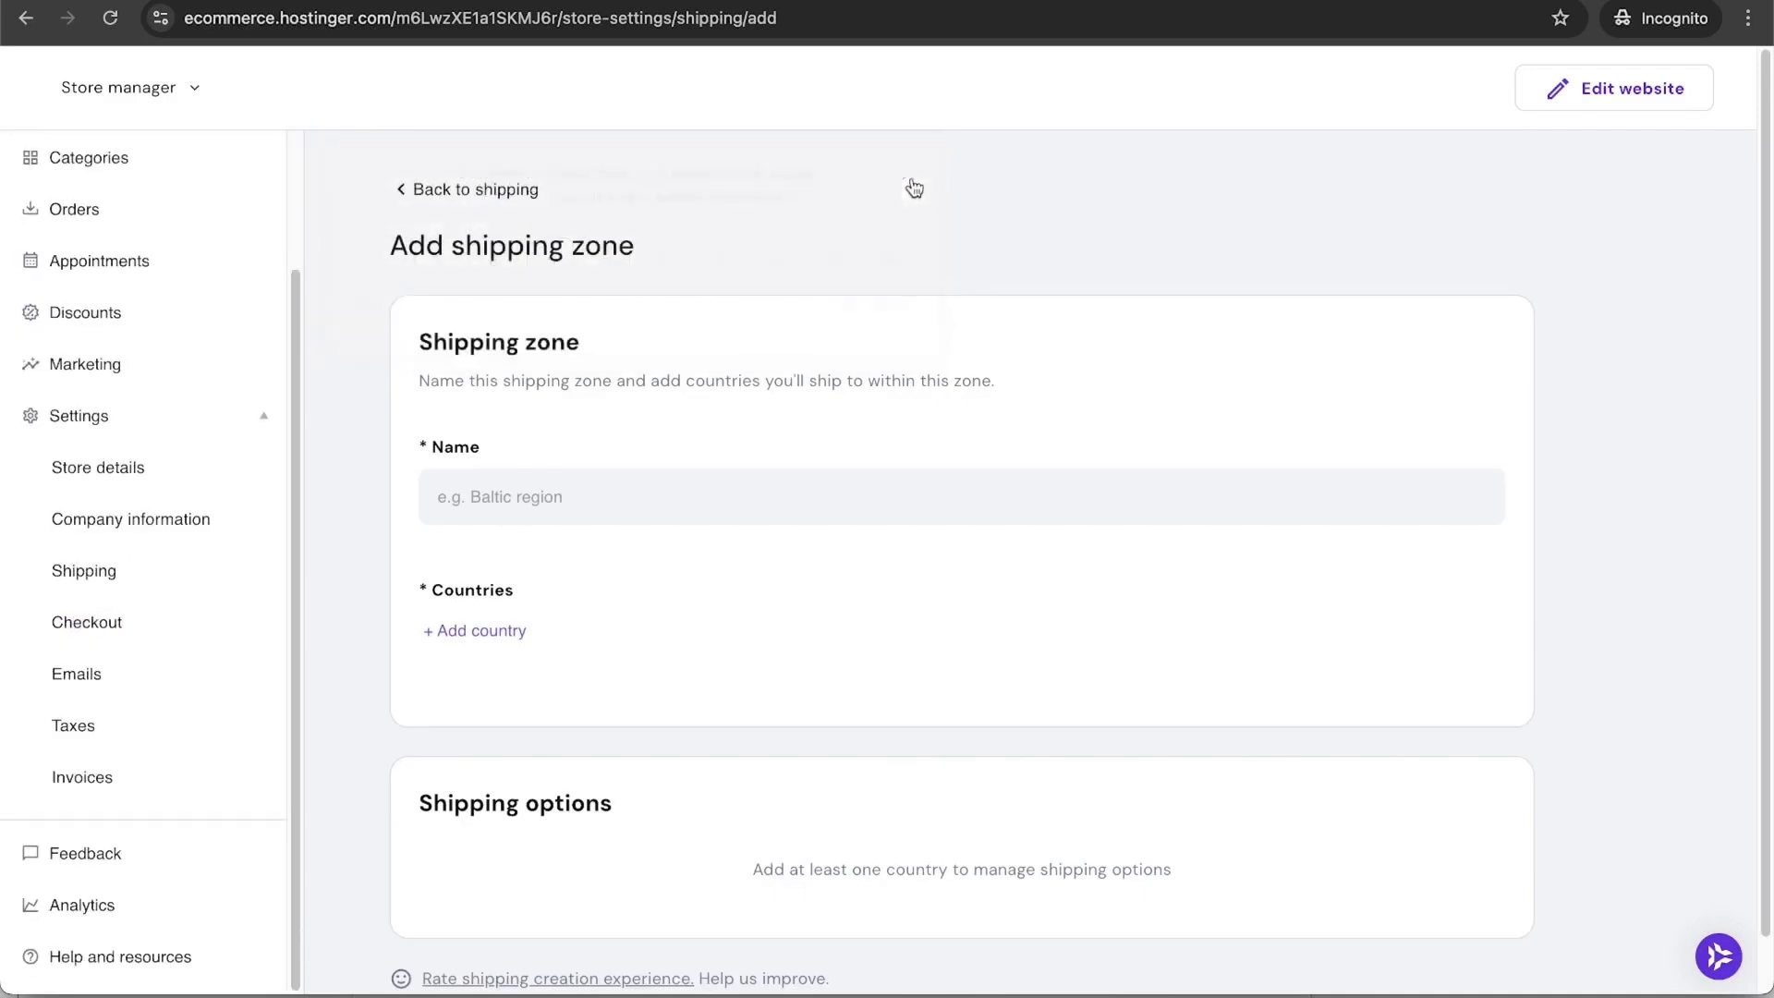
pyautogui.click(663, 494)
pyautogui.write('USA')
pyautogui.click(458, 630)
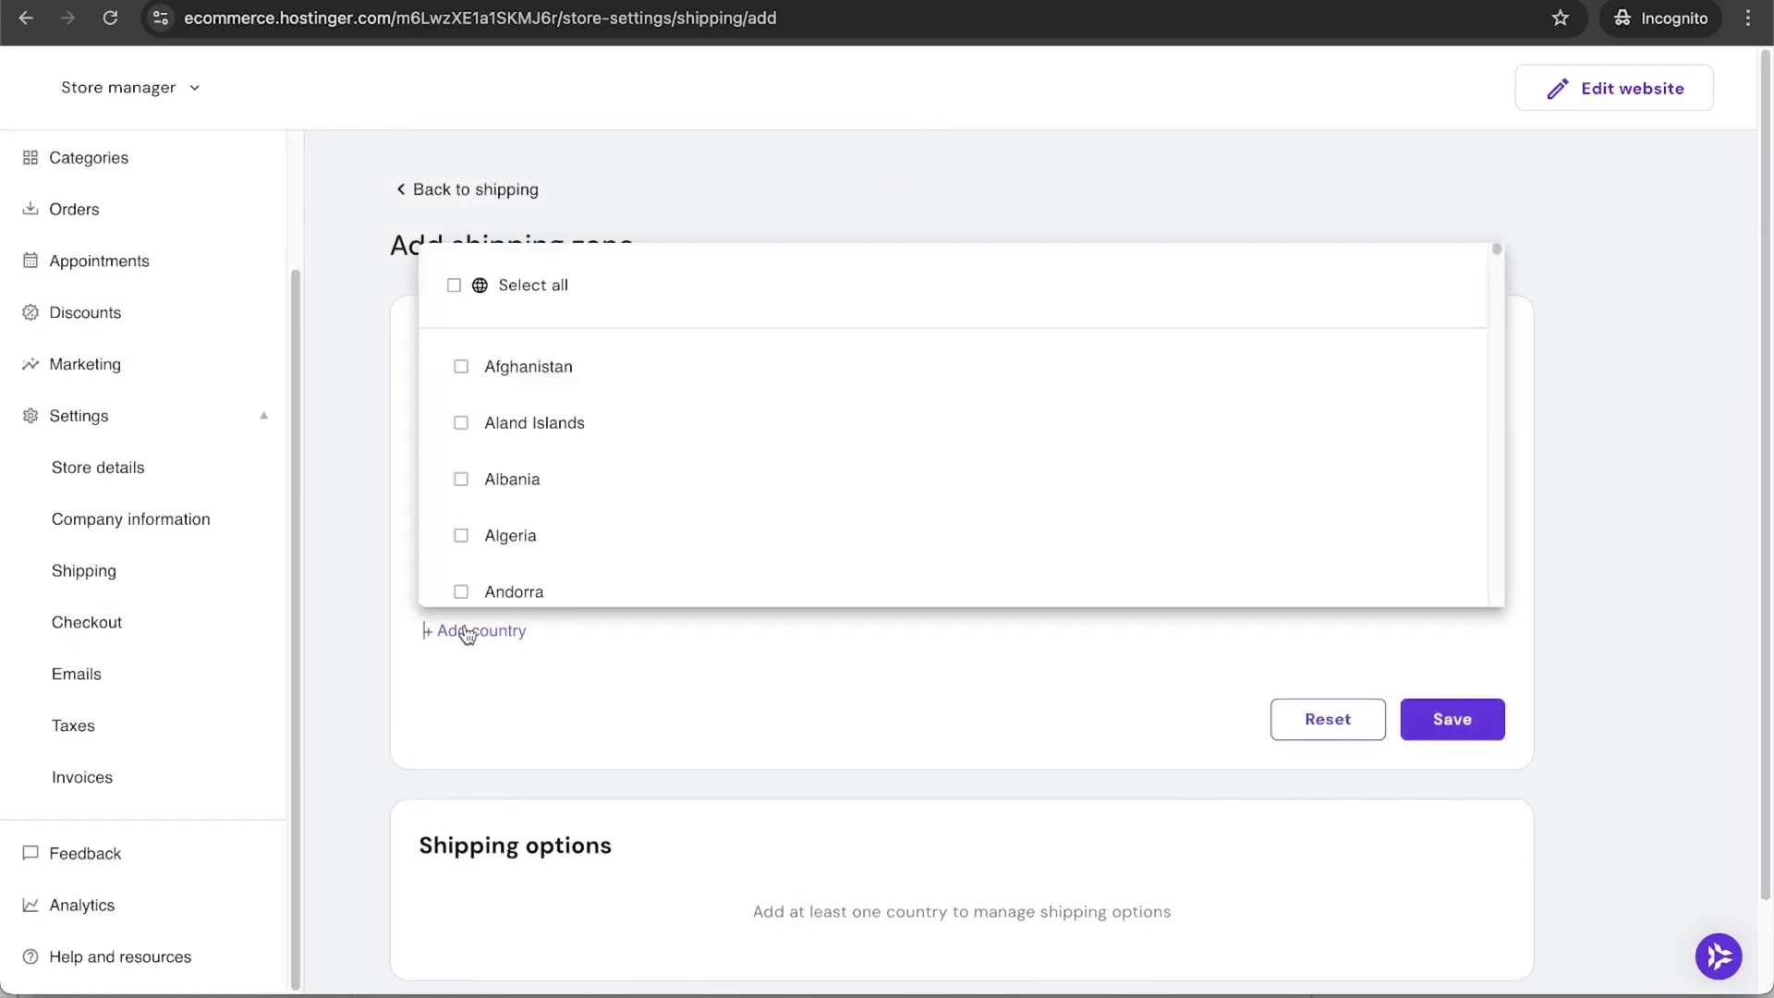
pyautogui.click(565, 288)
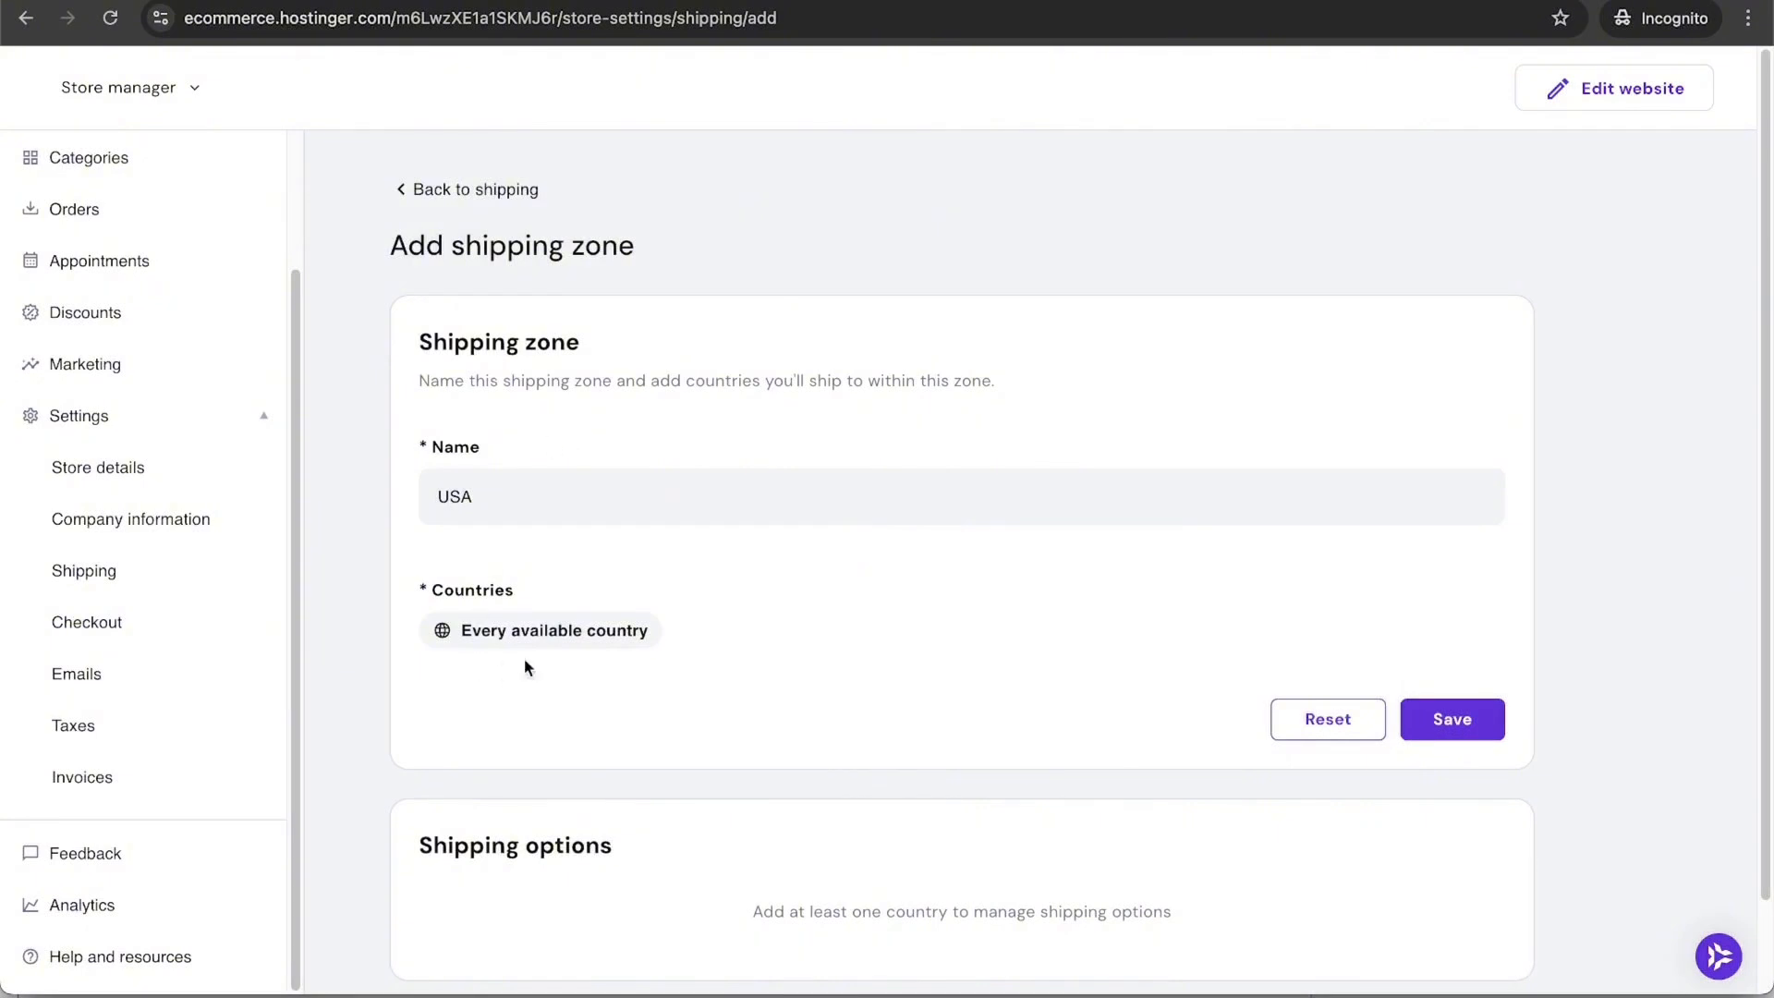
pyautogui.click(546, 632)
pyautogui.click(453, 285)
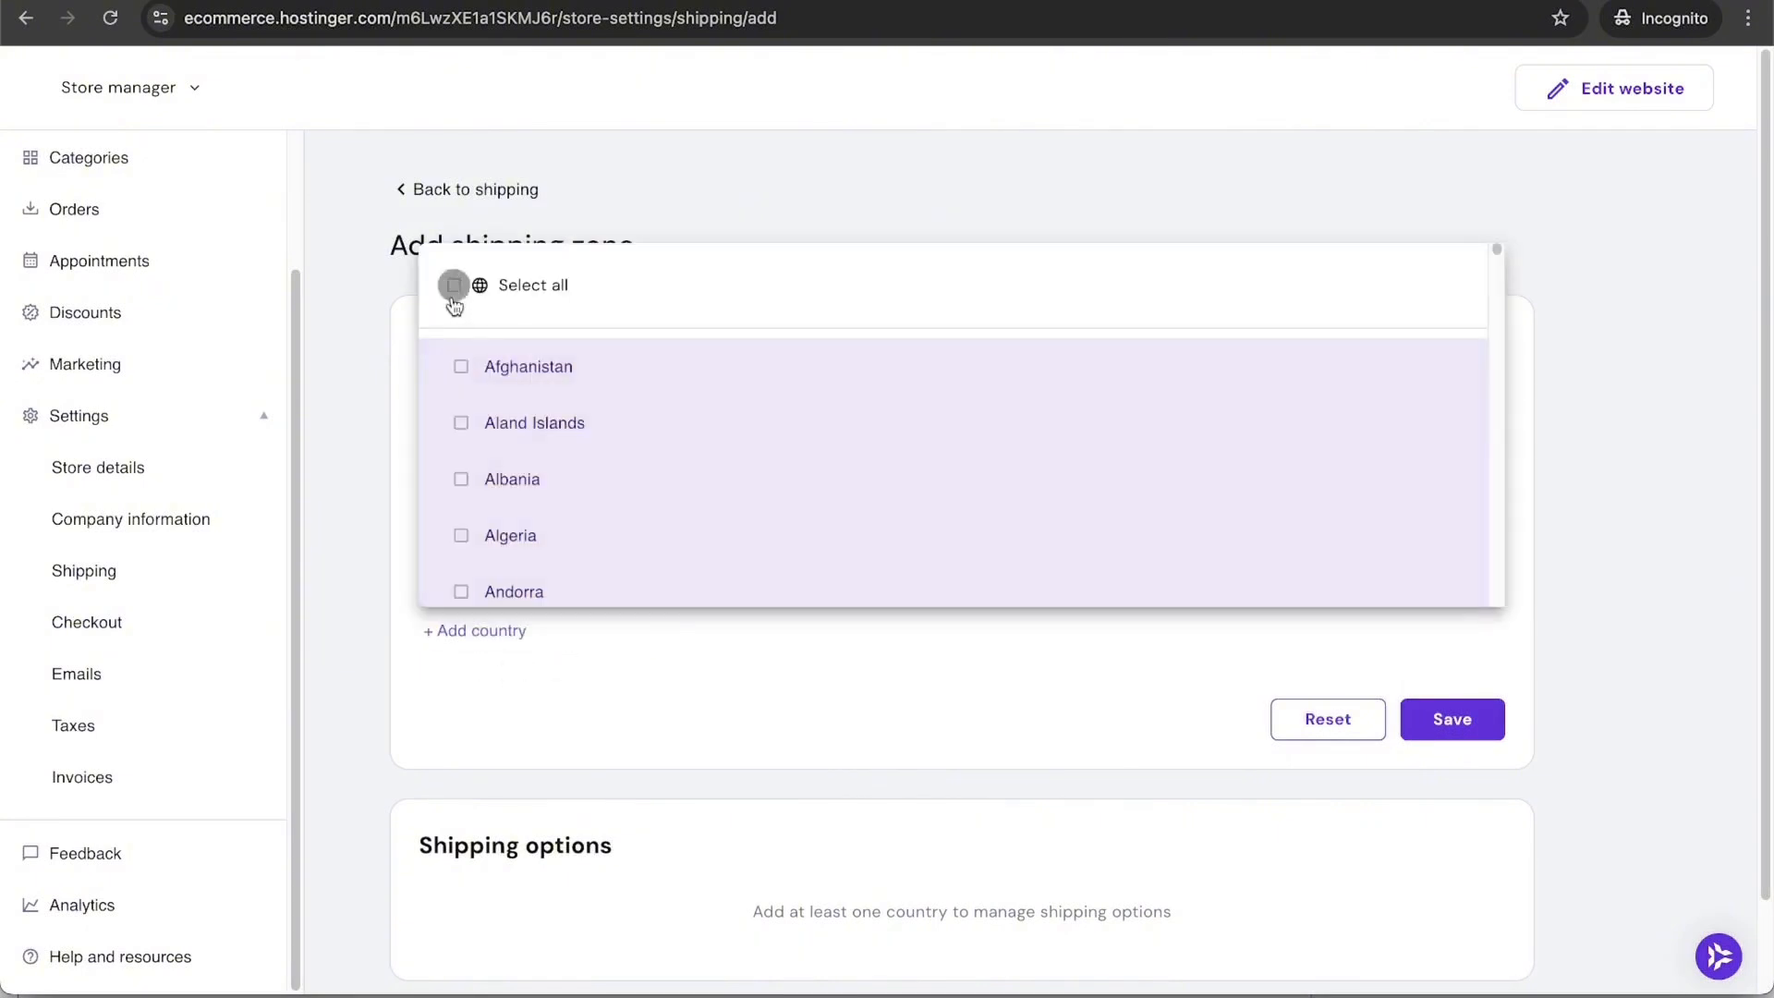
pyautogui.scroll(-15, 594, 452)
pyautogui.scroll(-20, 595, 452)
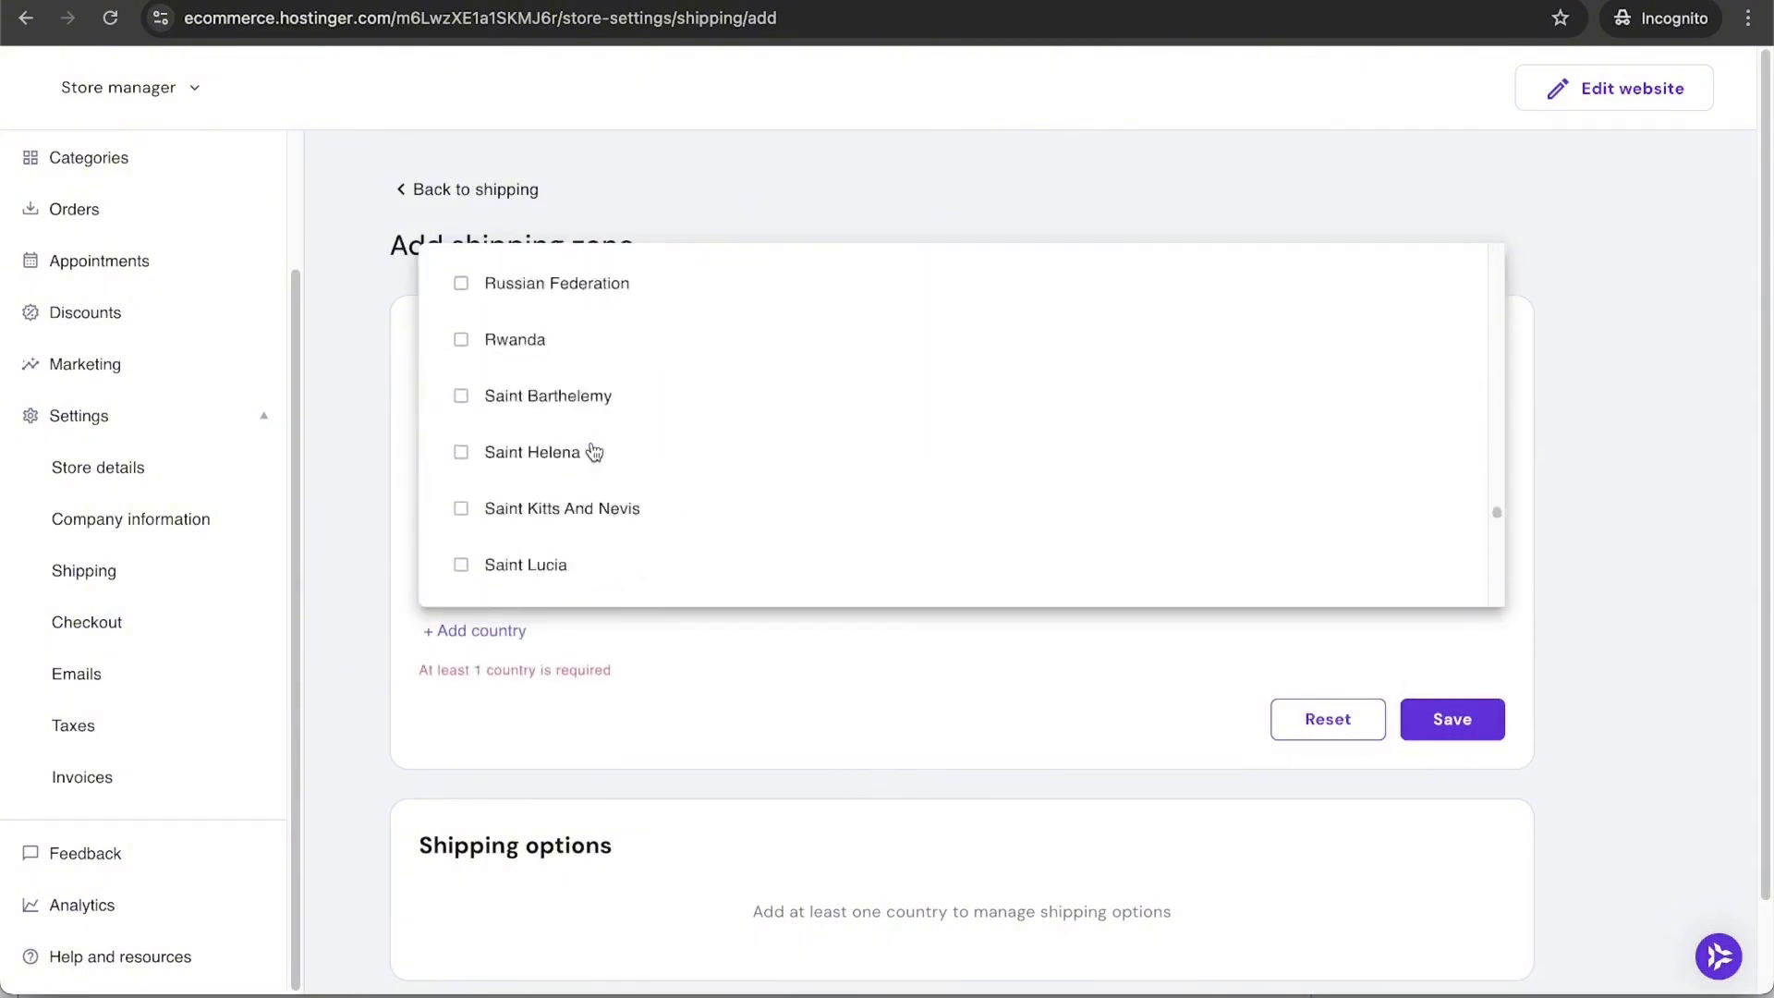
pyautogui.click(1442, 718)
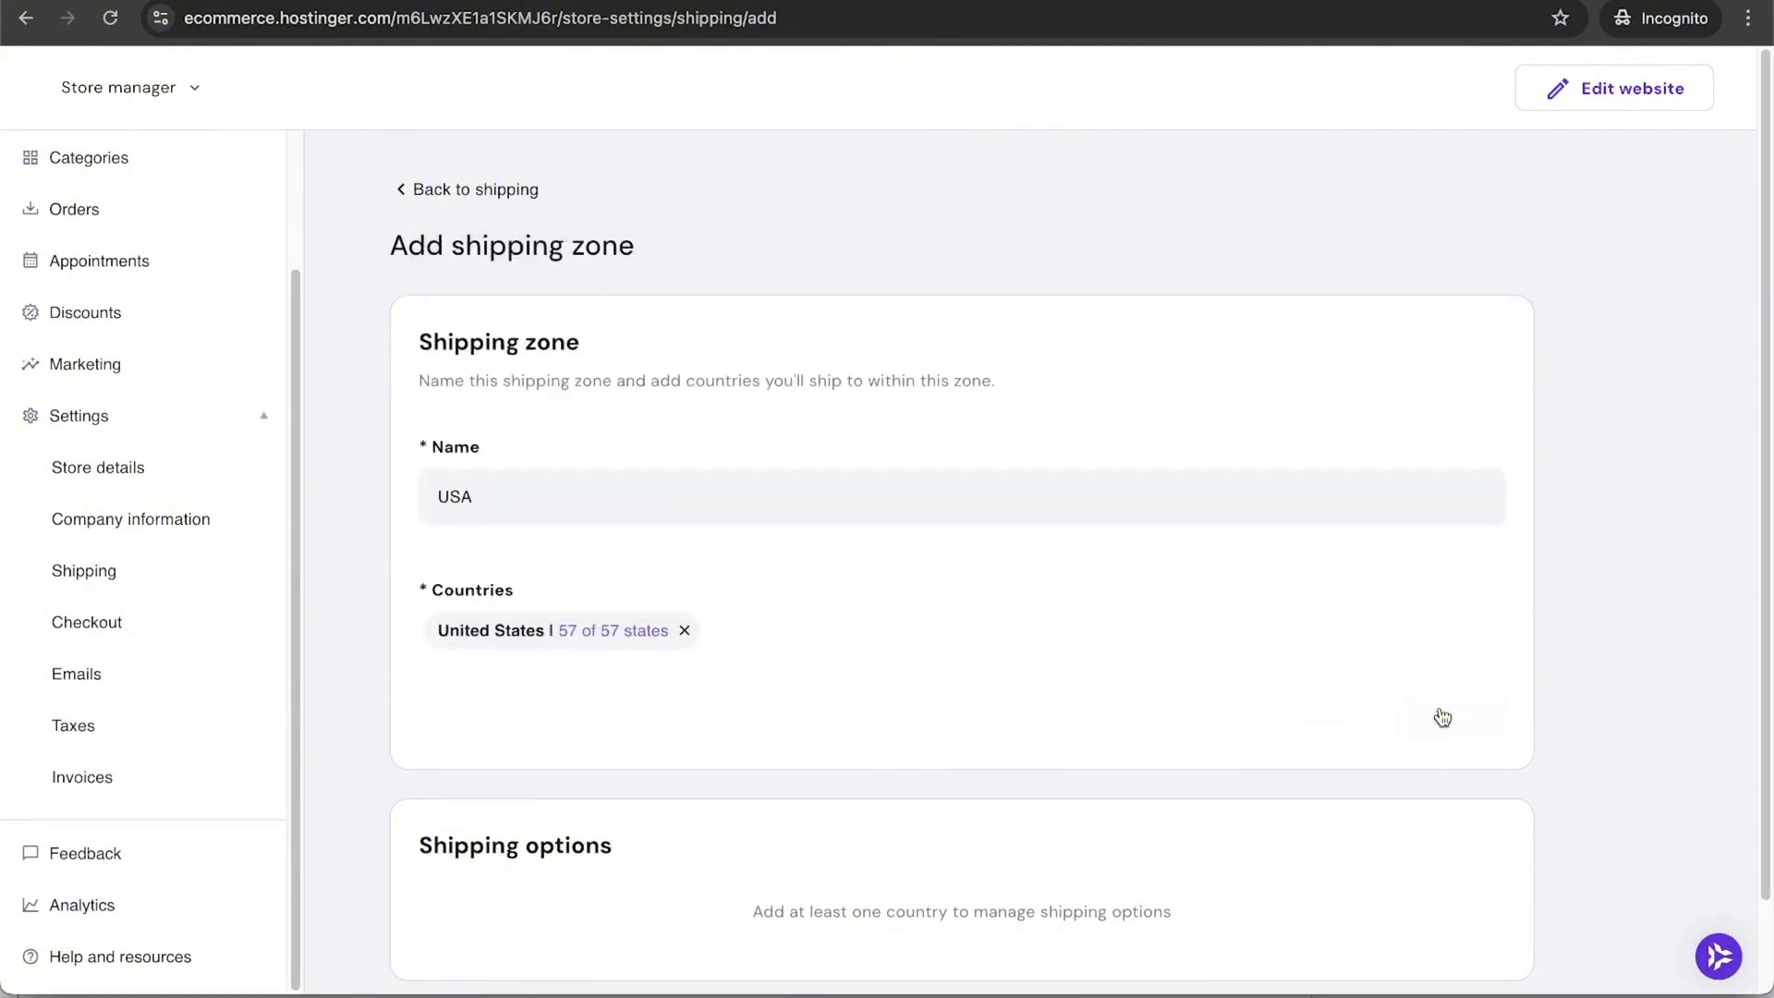
pyautogui.scroll(-2, 931, 733)
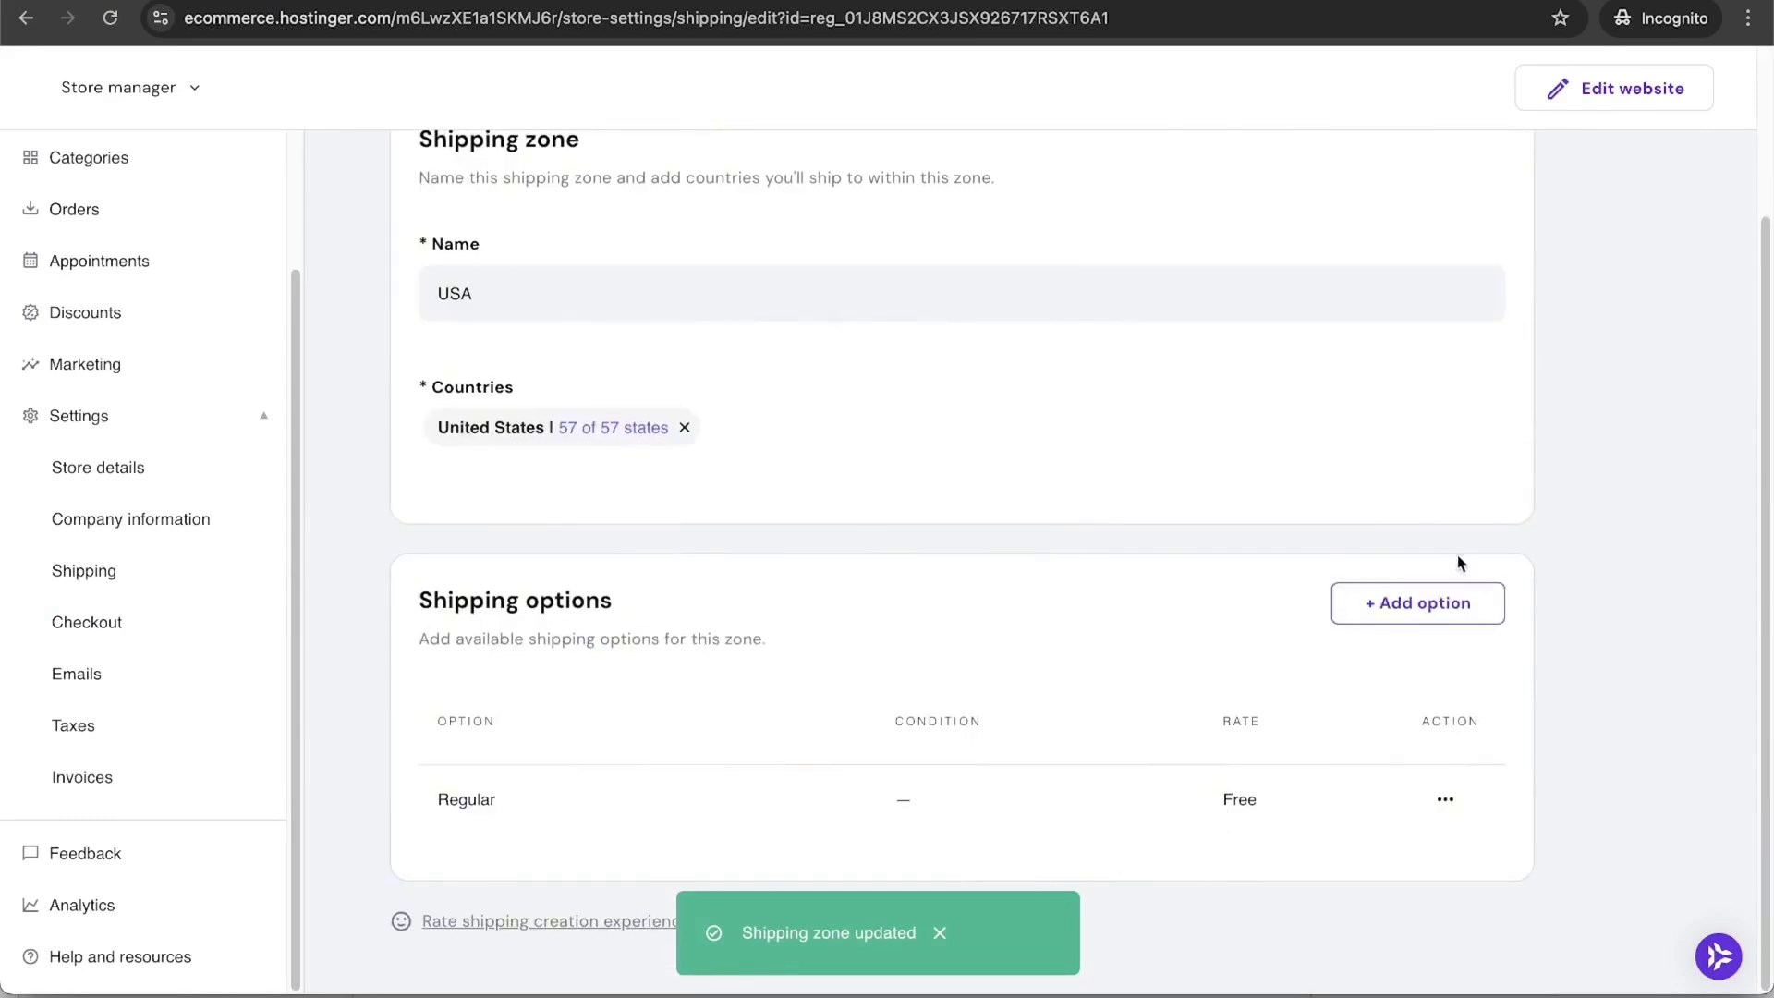
# Step: Add a $3.99 Standard Shipping option for orders up to $25
pyautogui.click(1438, 623)
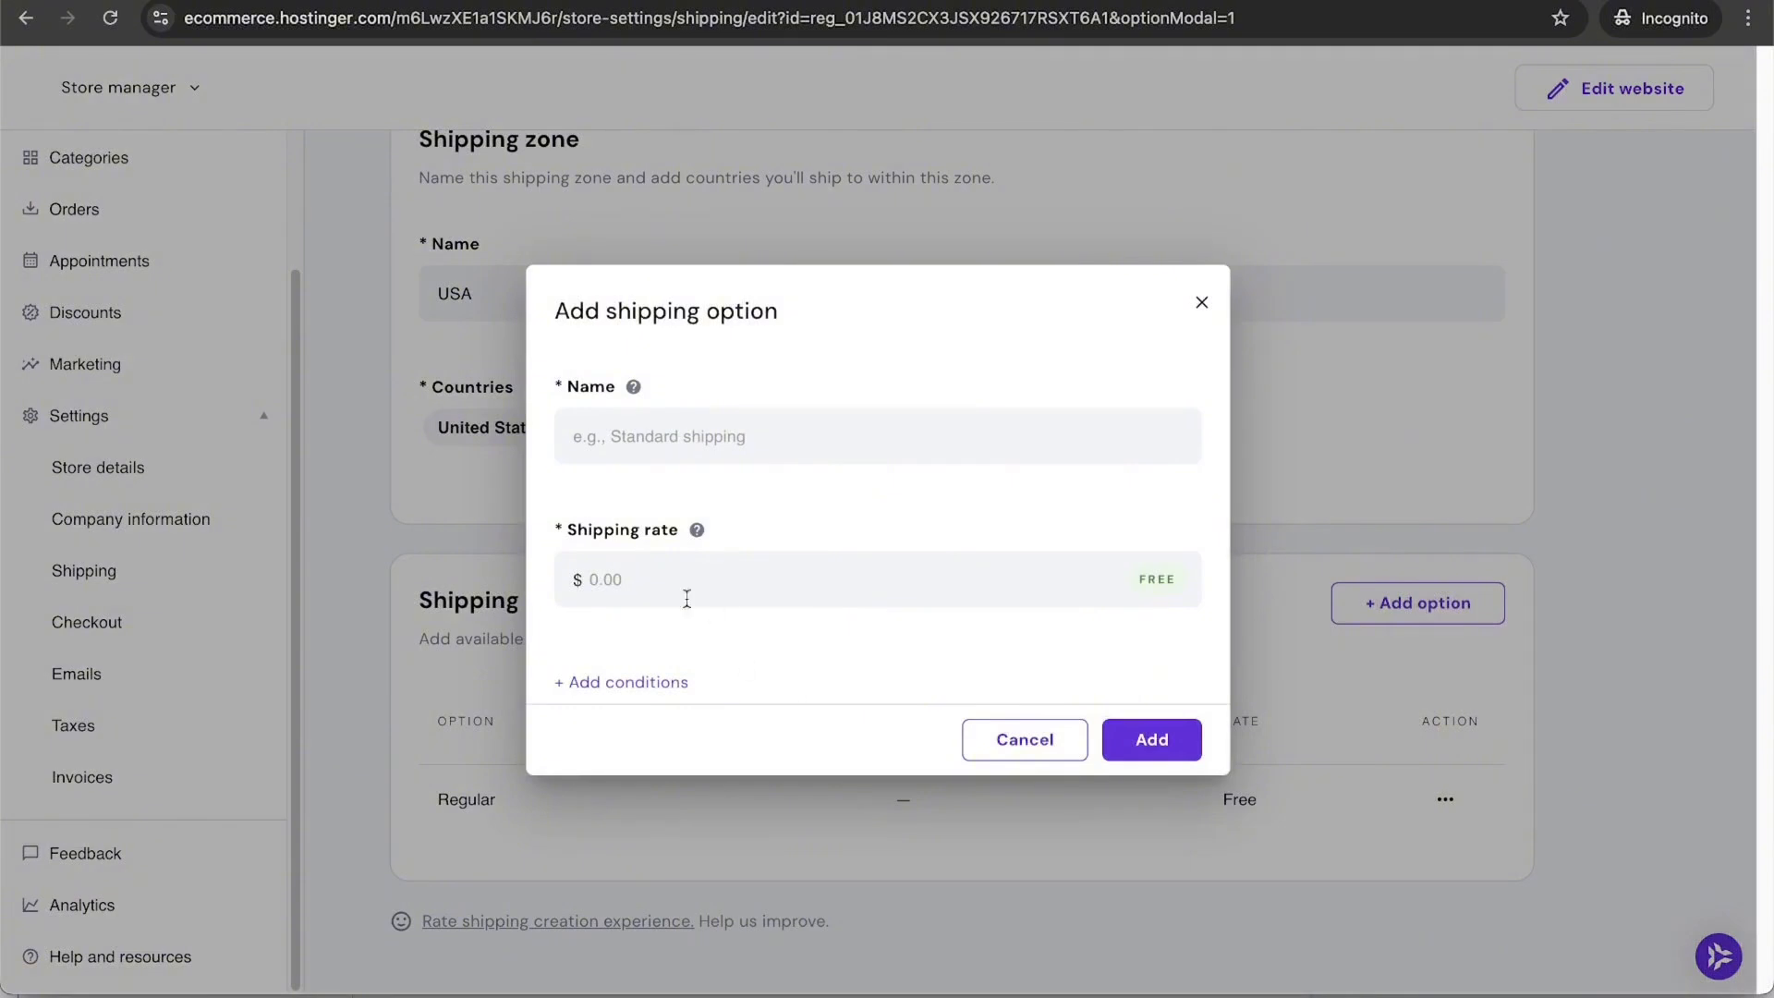
pyautogui.click(621, 682)
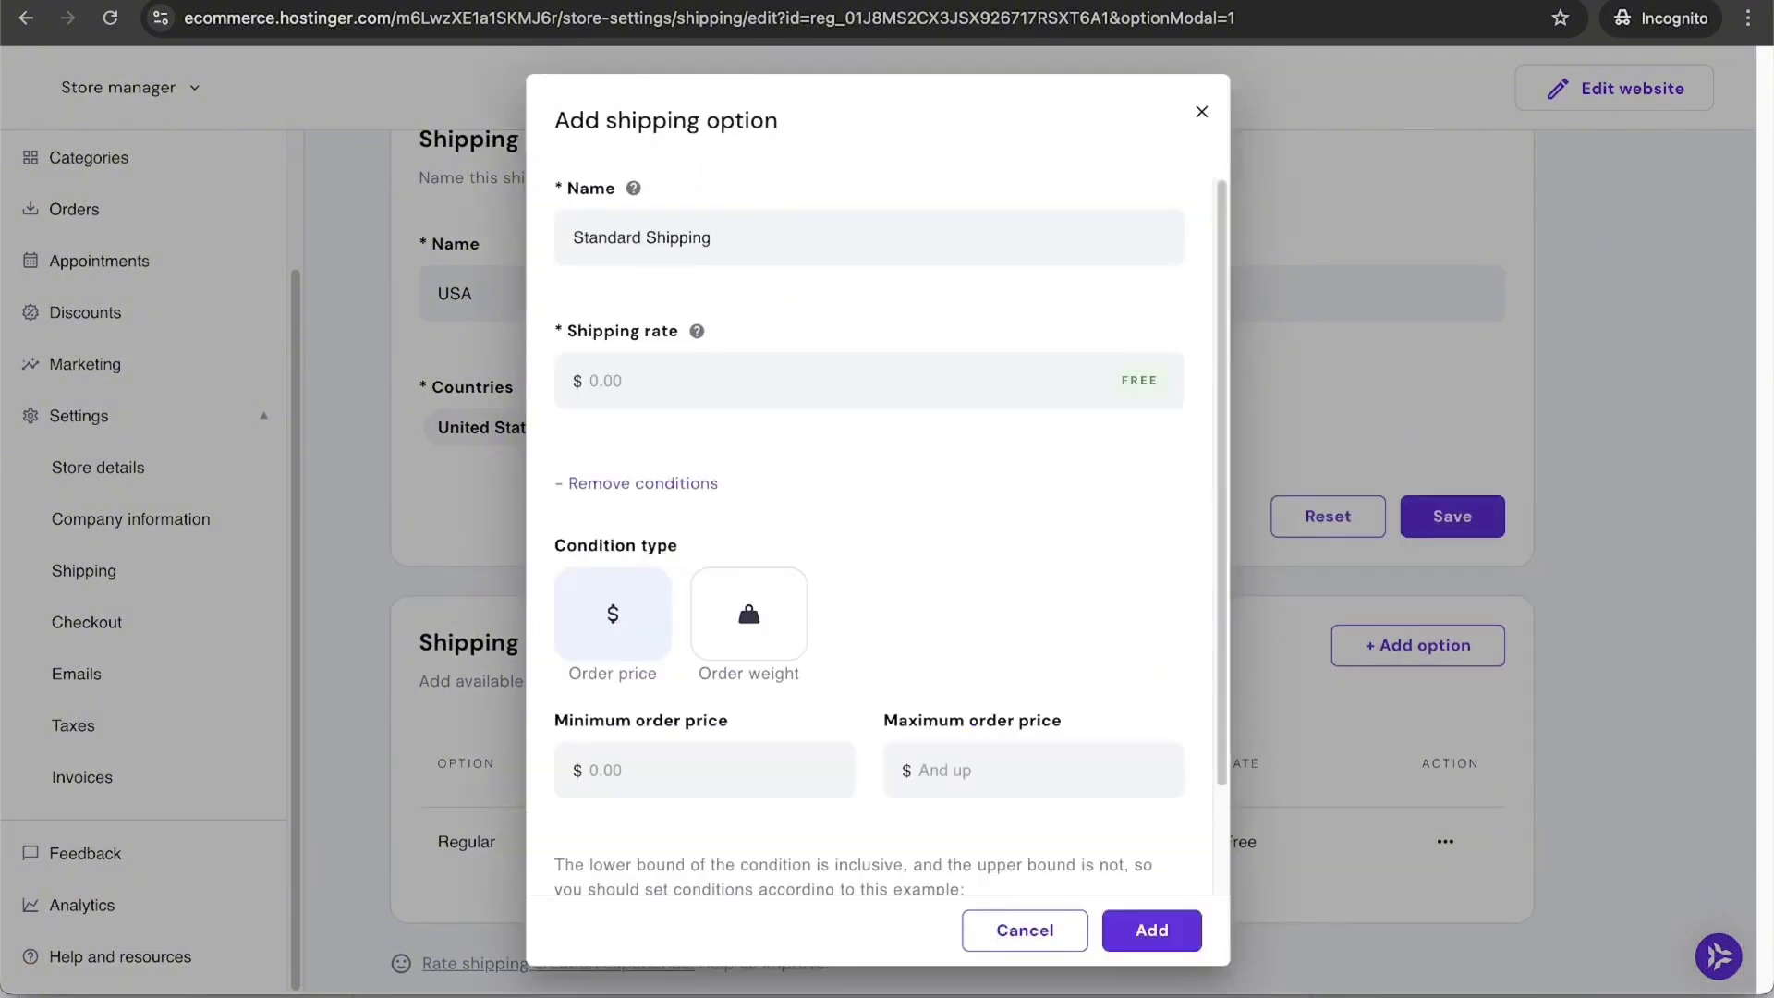
pyautogui.write('3.99')
pyautogui.click(1154, 929)
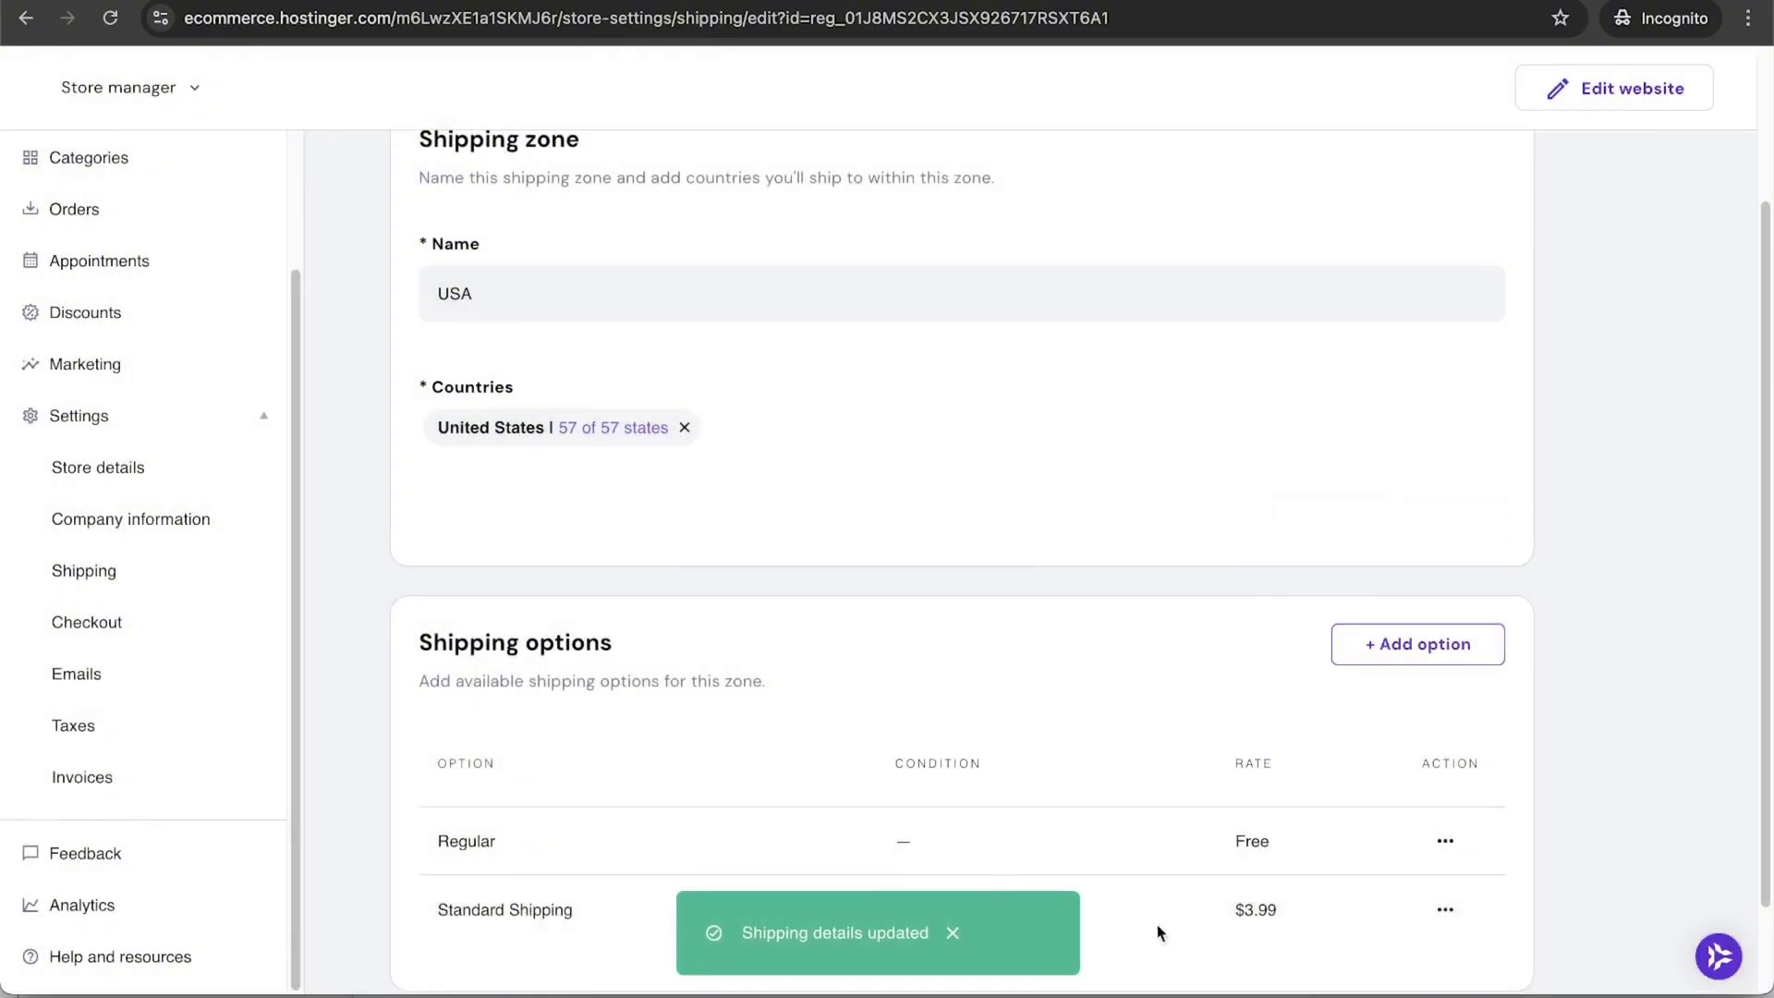
# Step: Make Regular shipping free for orders from a $25.01 minimum
pyautogui.scroll(-2, 943, 745)
pyautogui.click(1452, 751)
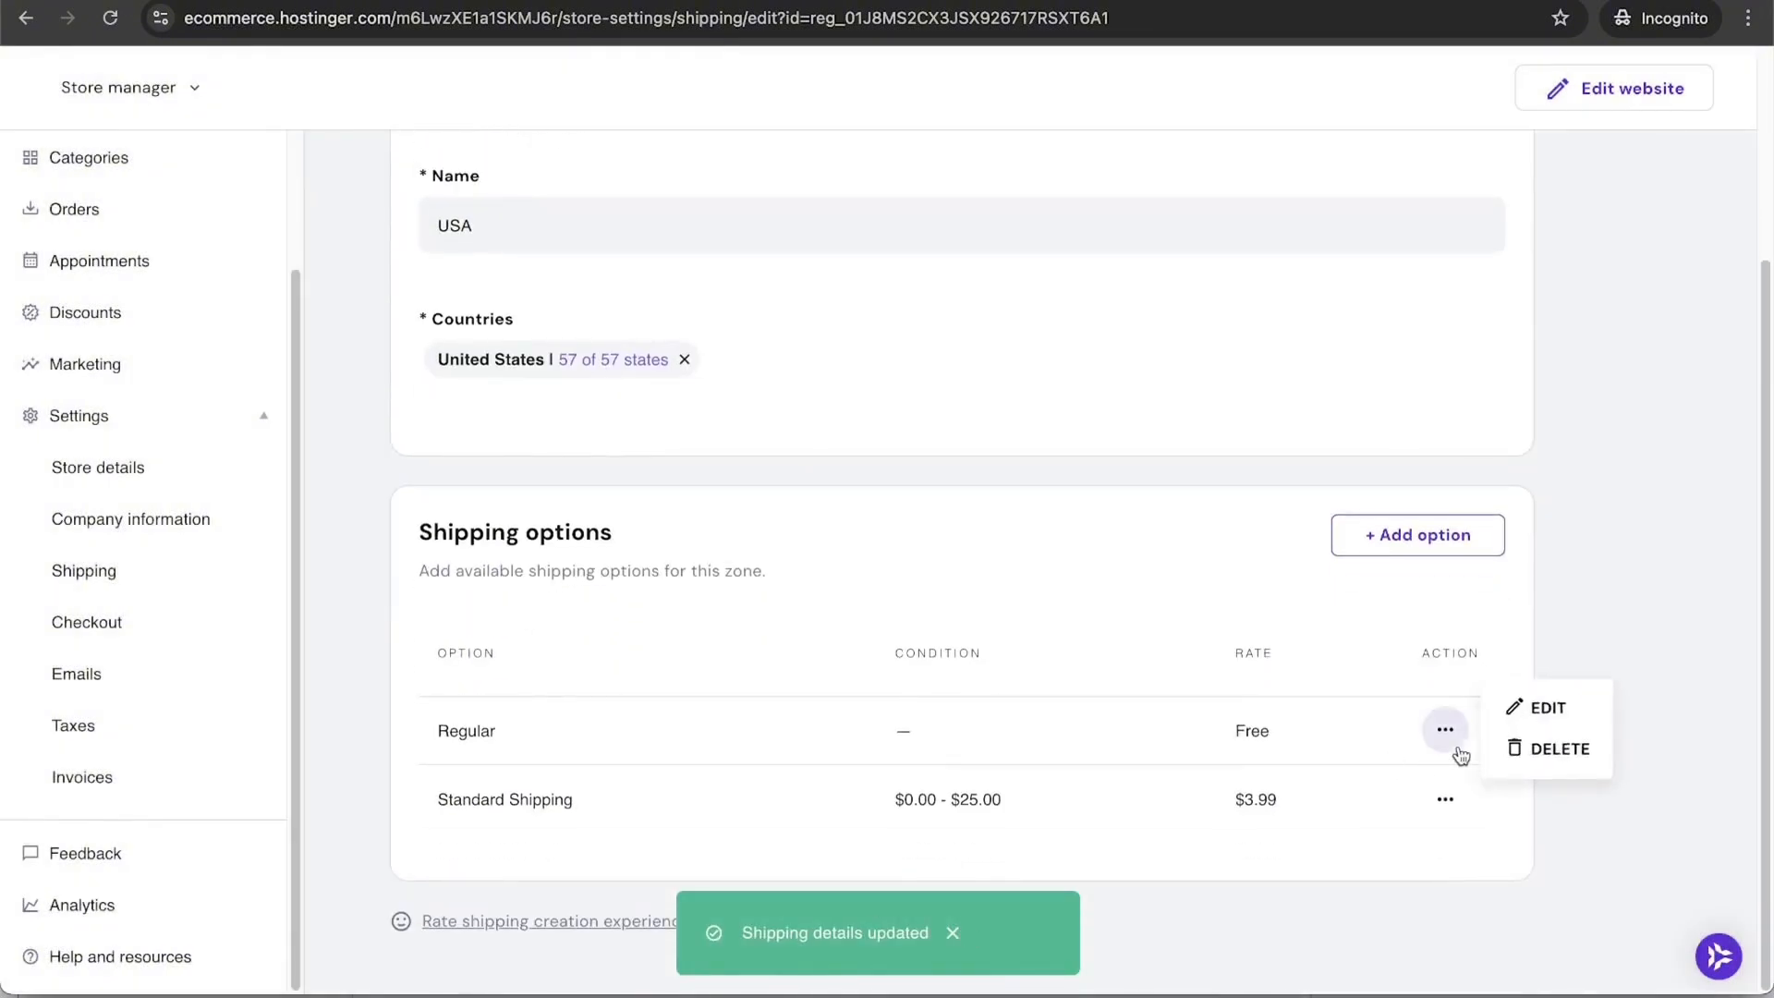
pyautogui.click(1518, 705)
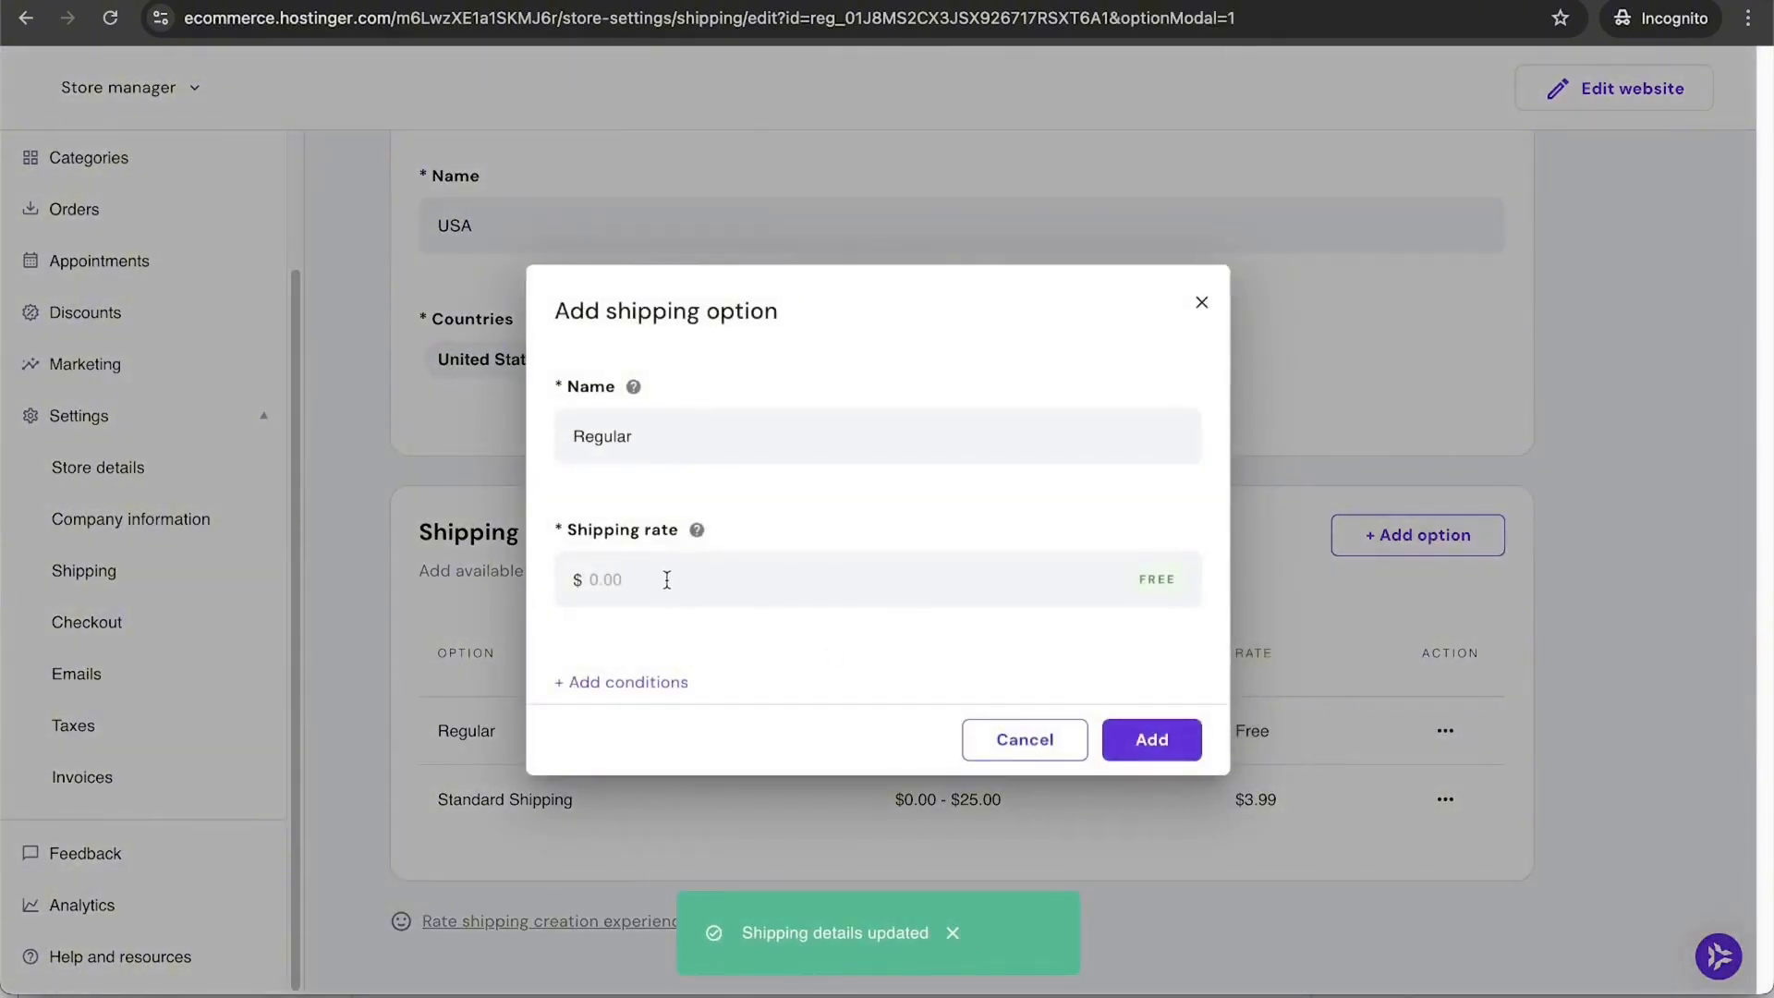
pyautogui.click(628, 686)
pyautogui.click(656, 774)
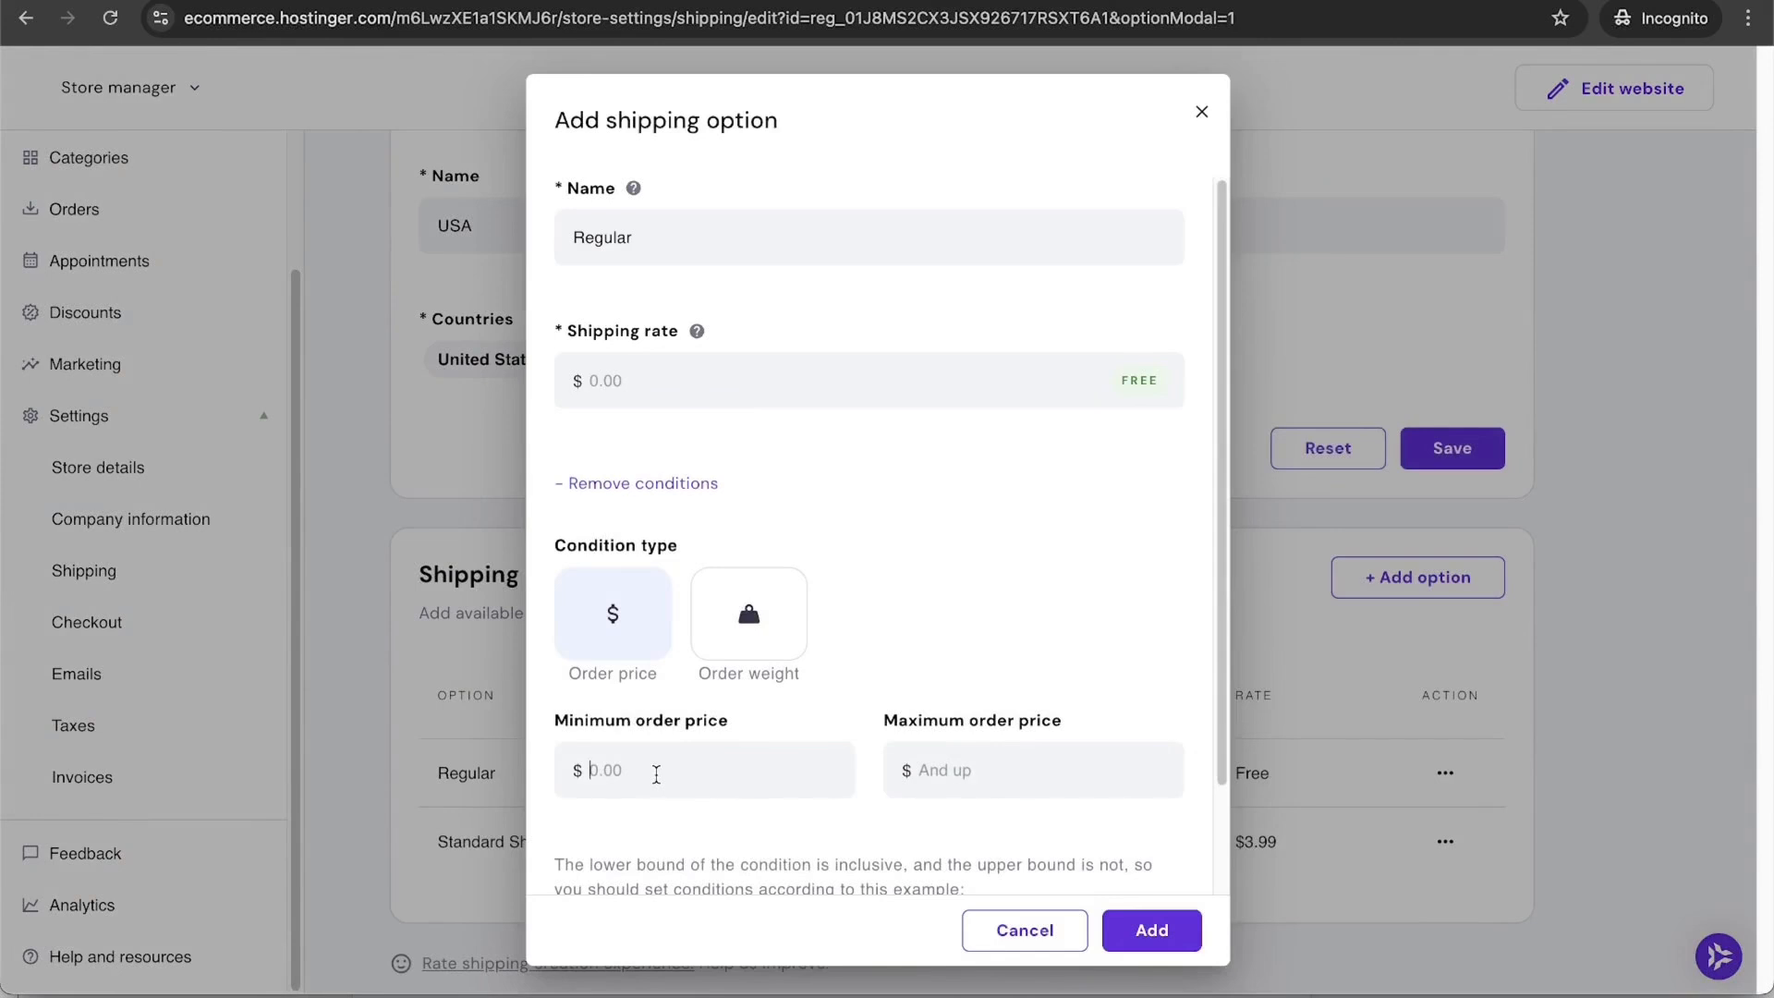
pyautogui.write('2501')
pyautogui.click(1166, 931)
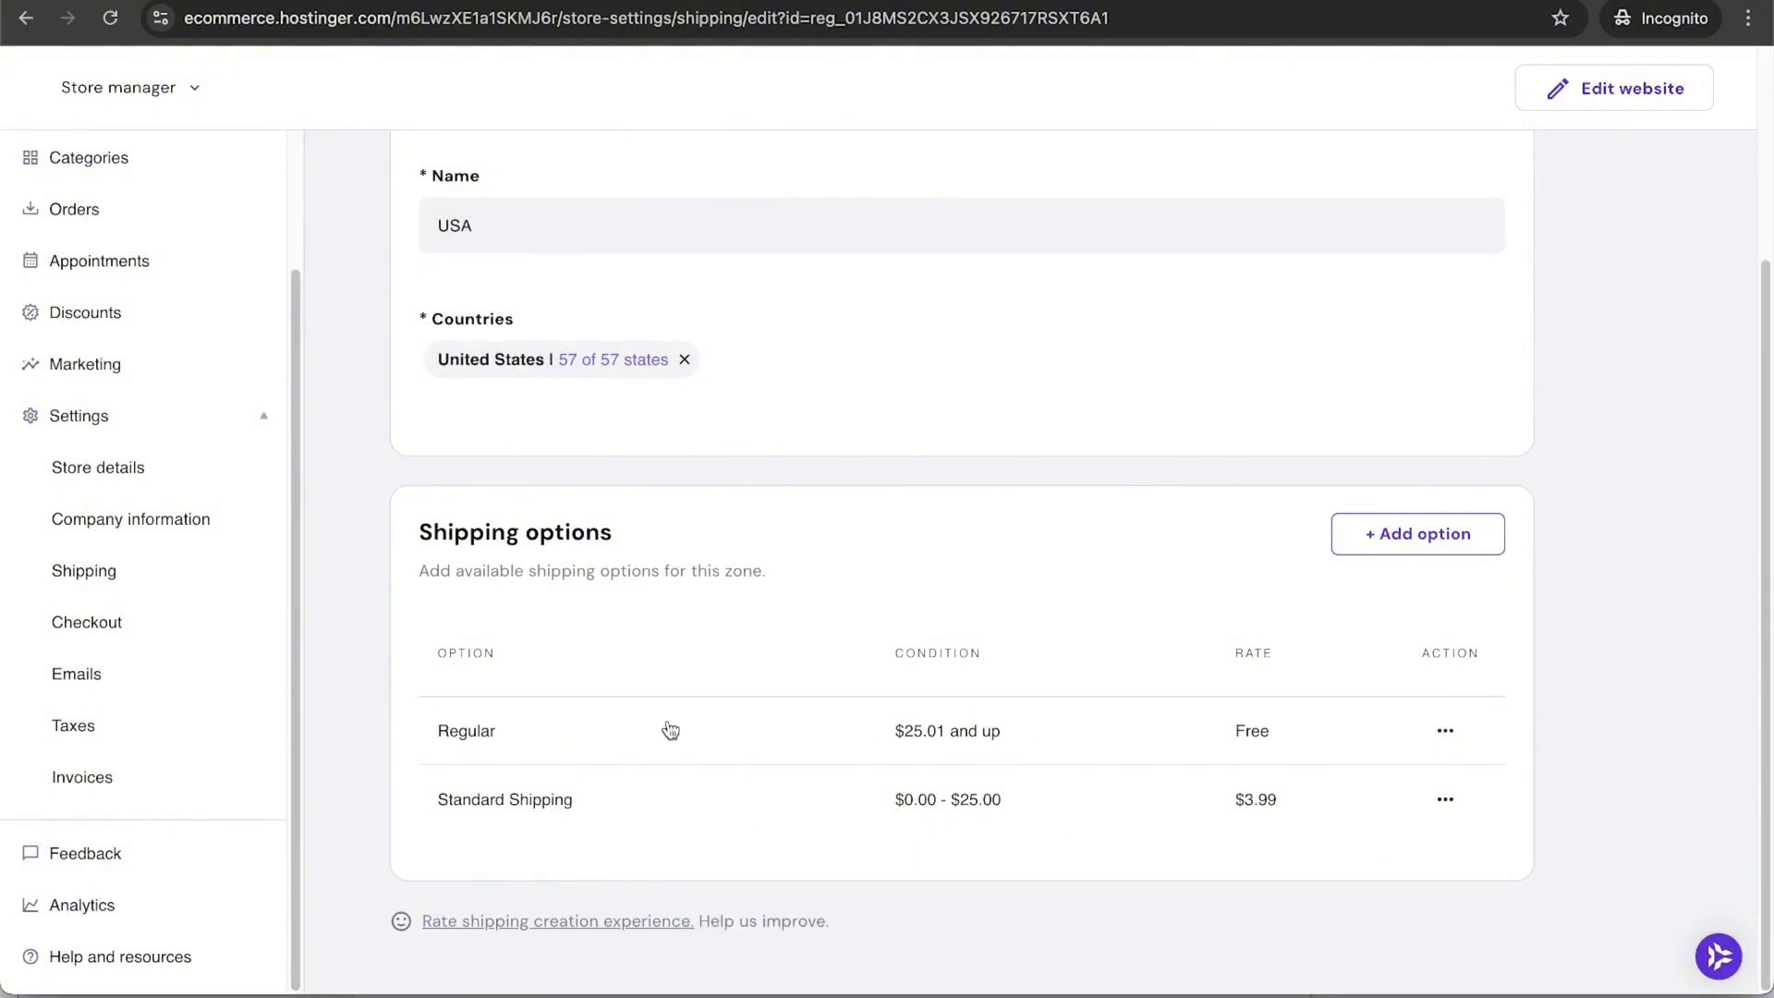
pyautogui.scroll(3, 706, 800)
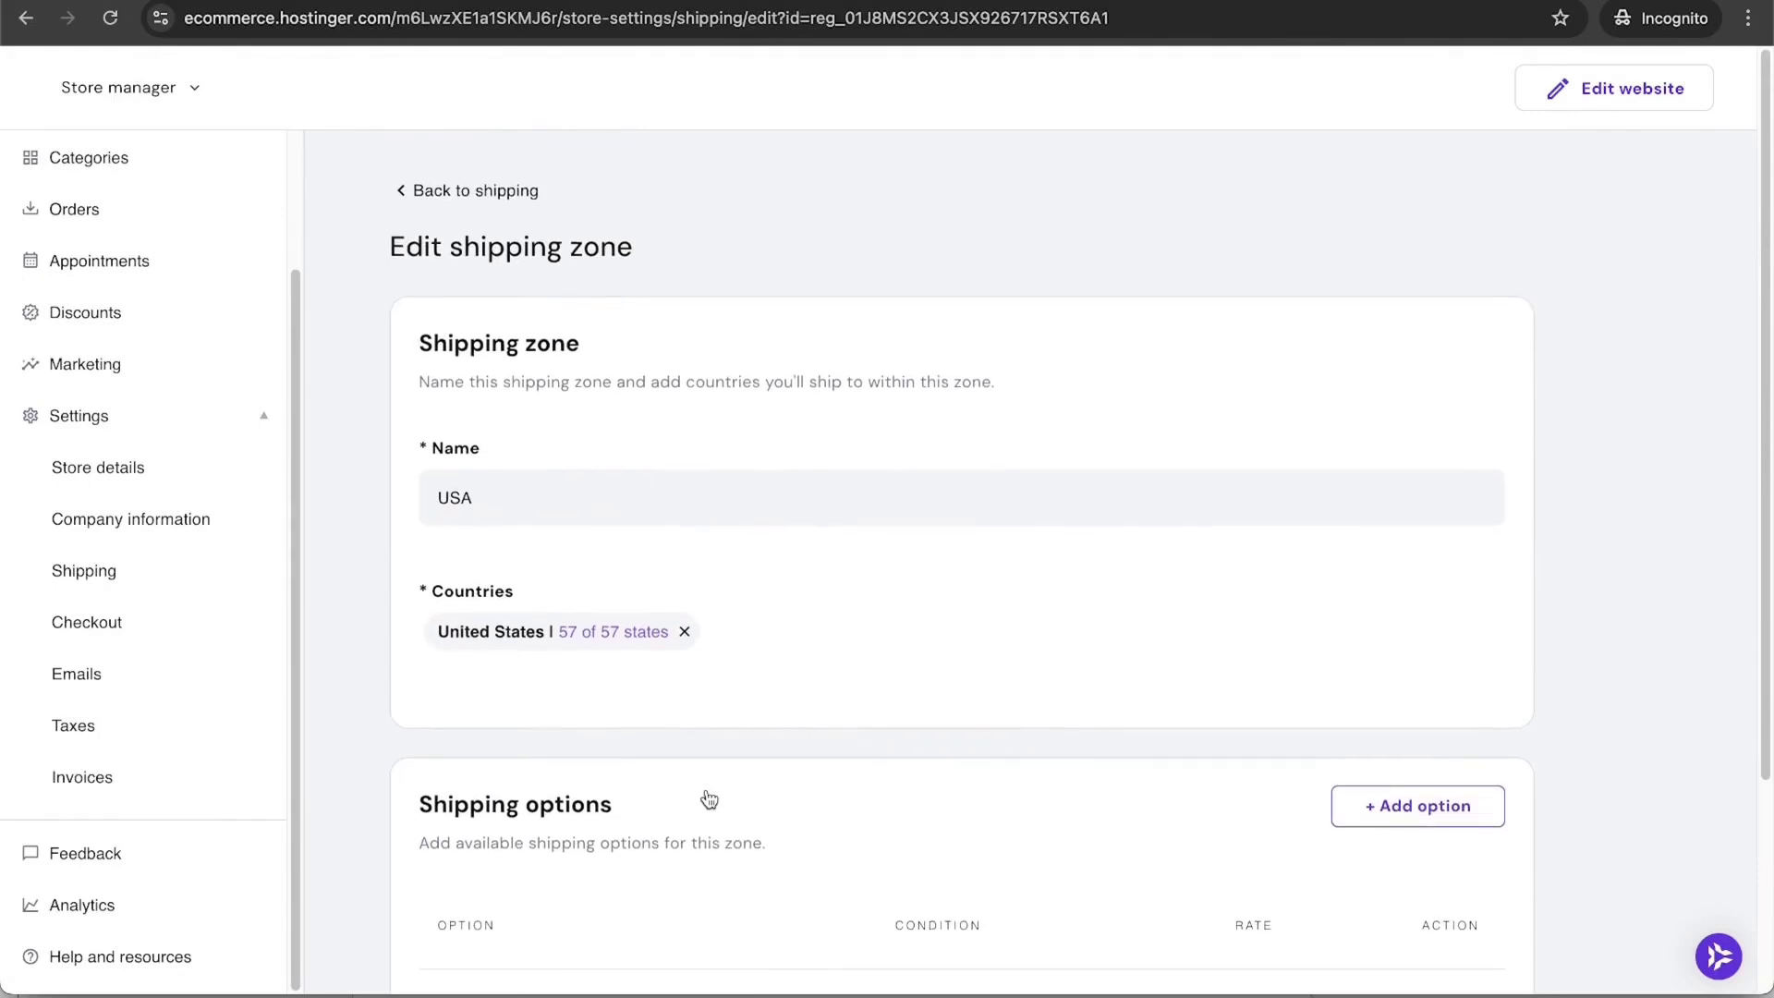
# Step: In checkout settings, add the privacy policy agreement, leaving Terms & Conditions off
pyautogui.click(81, 627)
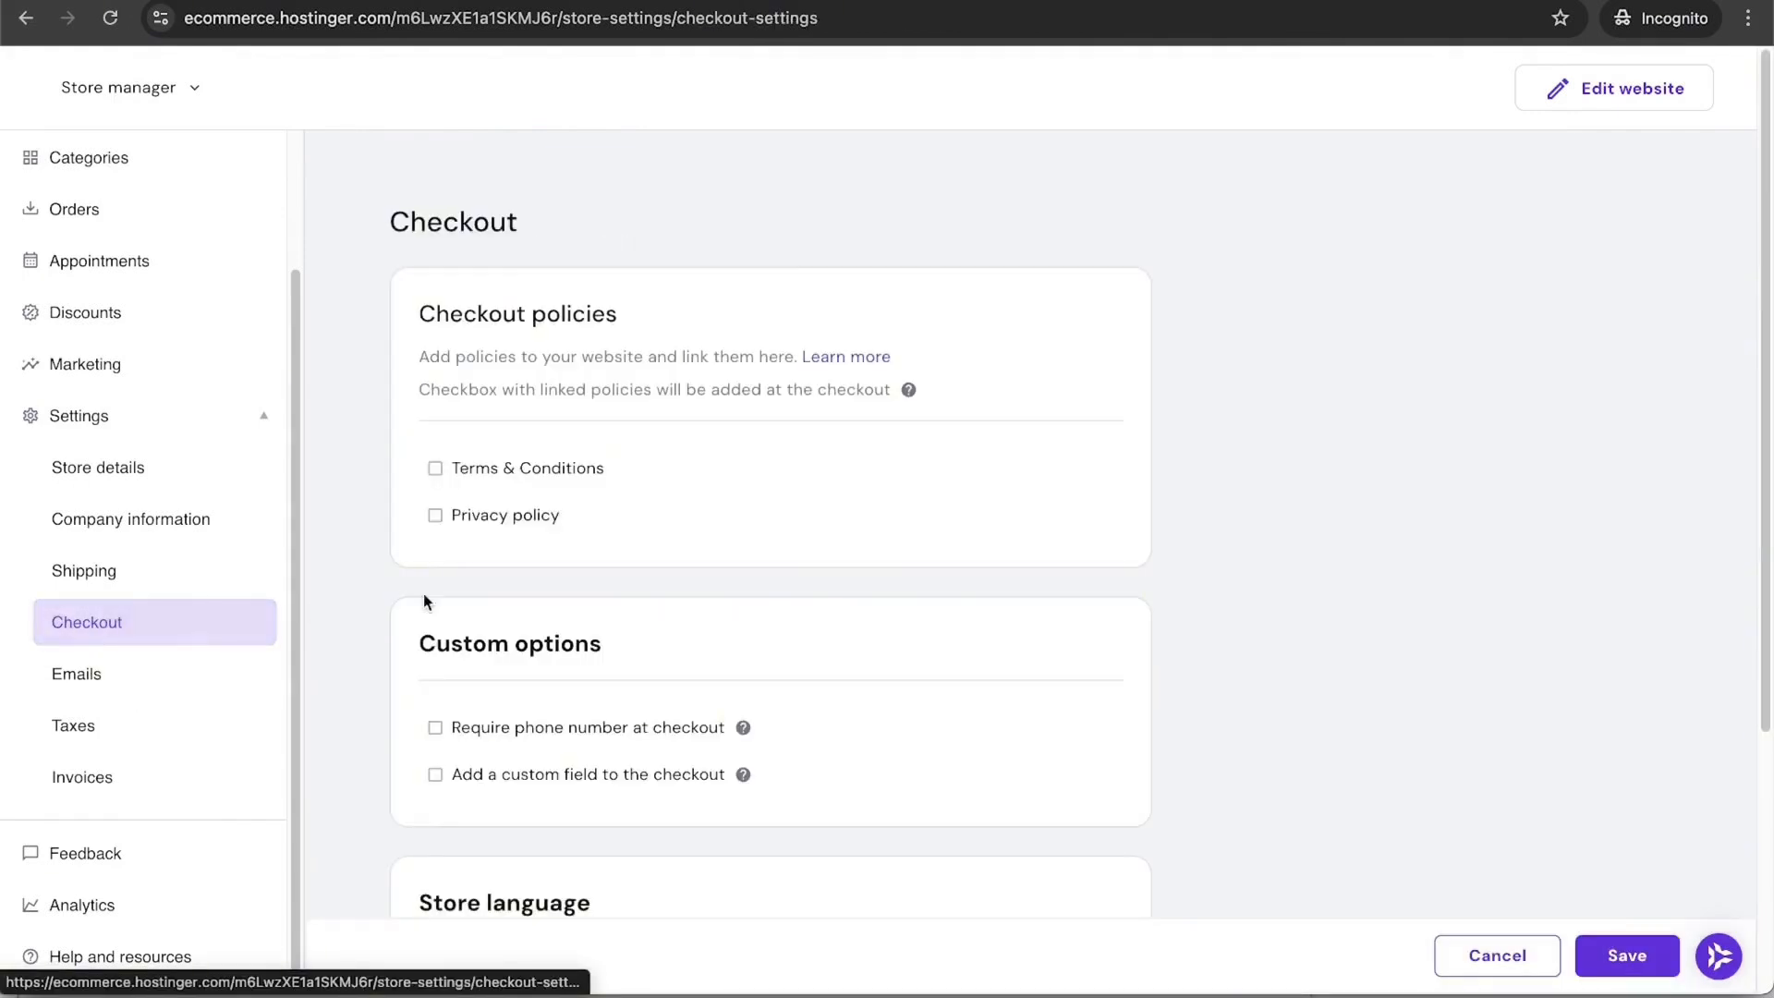
pyautogui.click(556, 470)
pyautogui.click(555, 473)
pyautogui.click(509, 515)
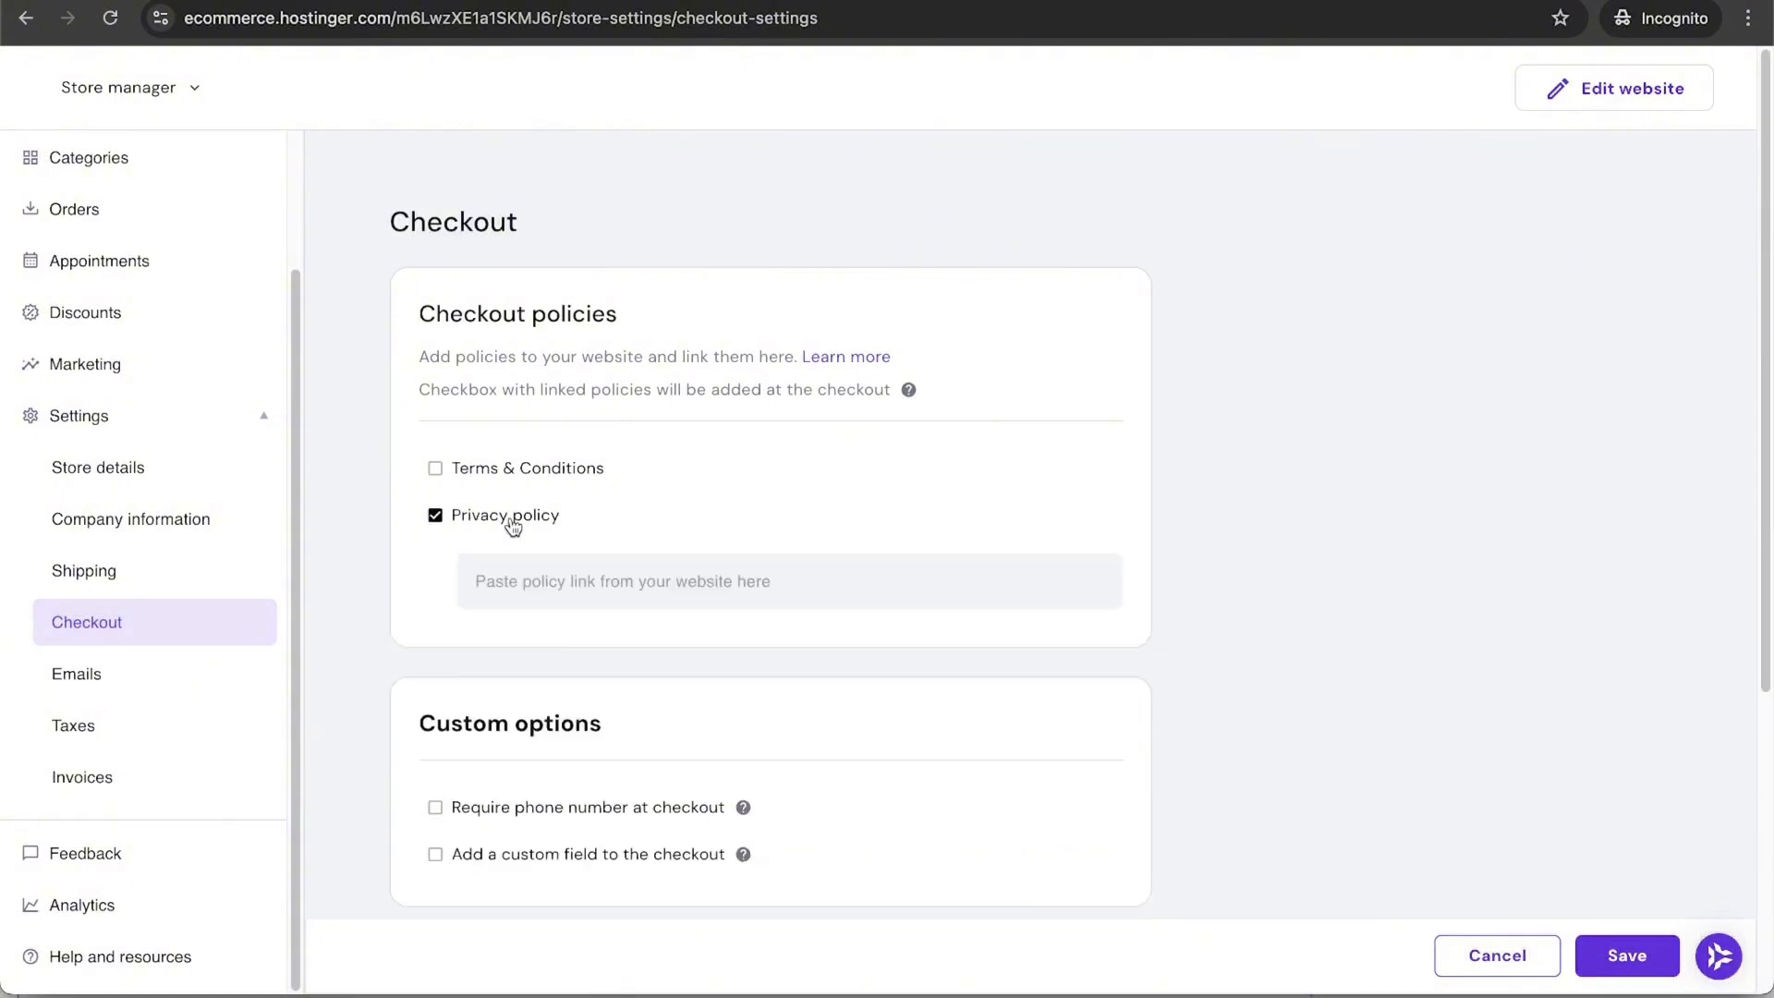
pyautogui.click(508, 516)
pyautogui.click(526, 483)
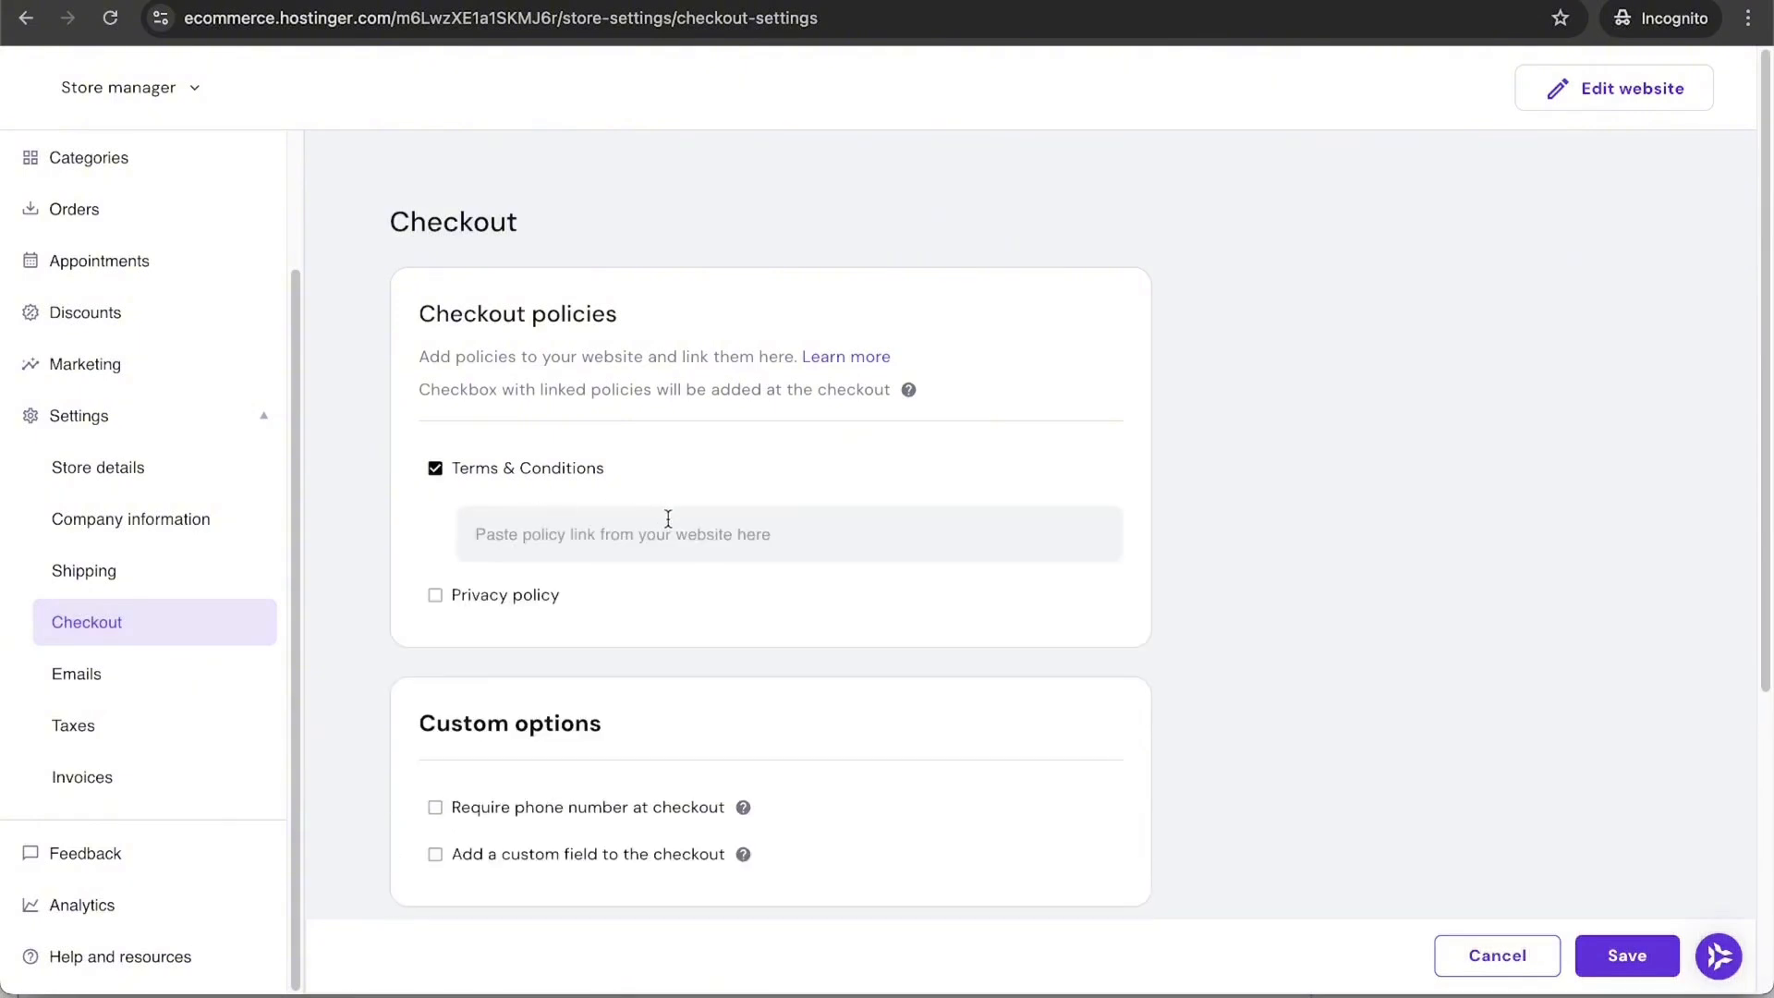
pyautogui.click(529, 470)
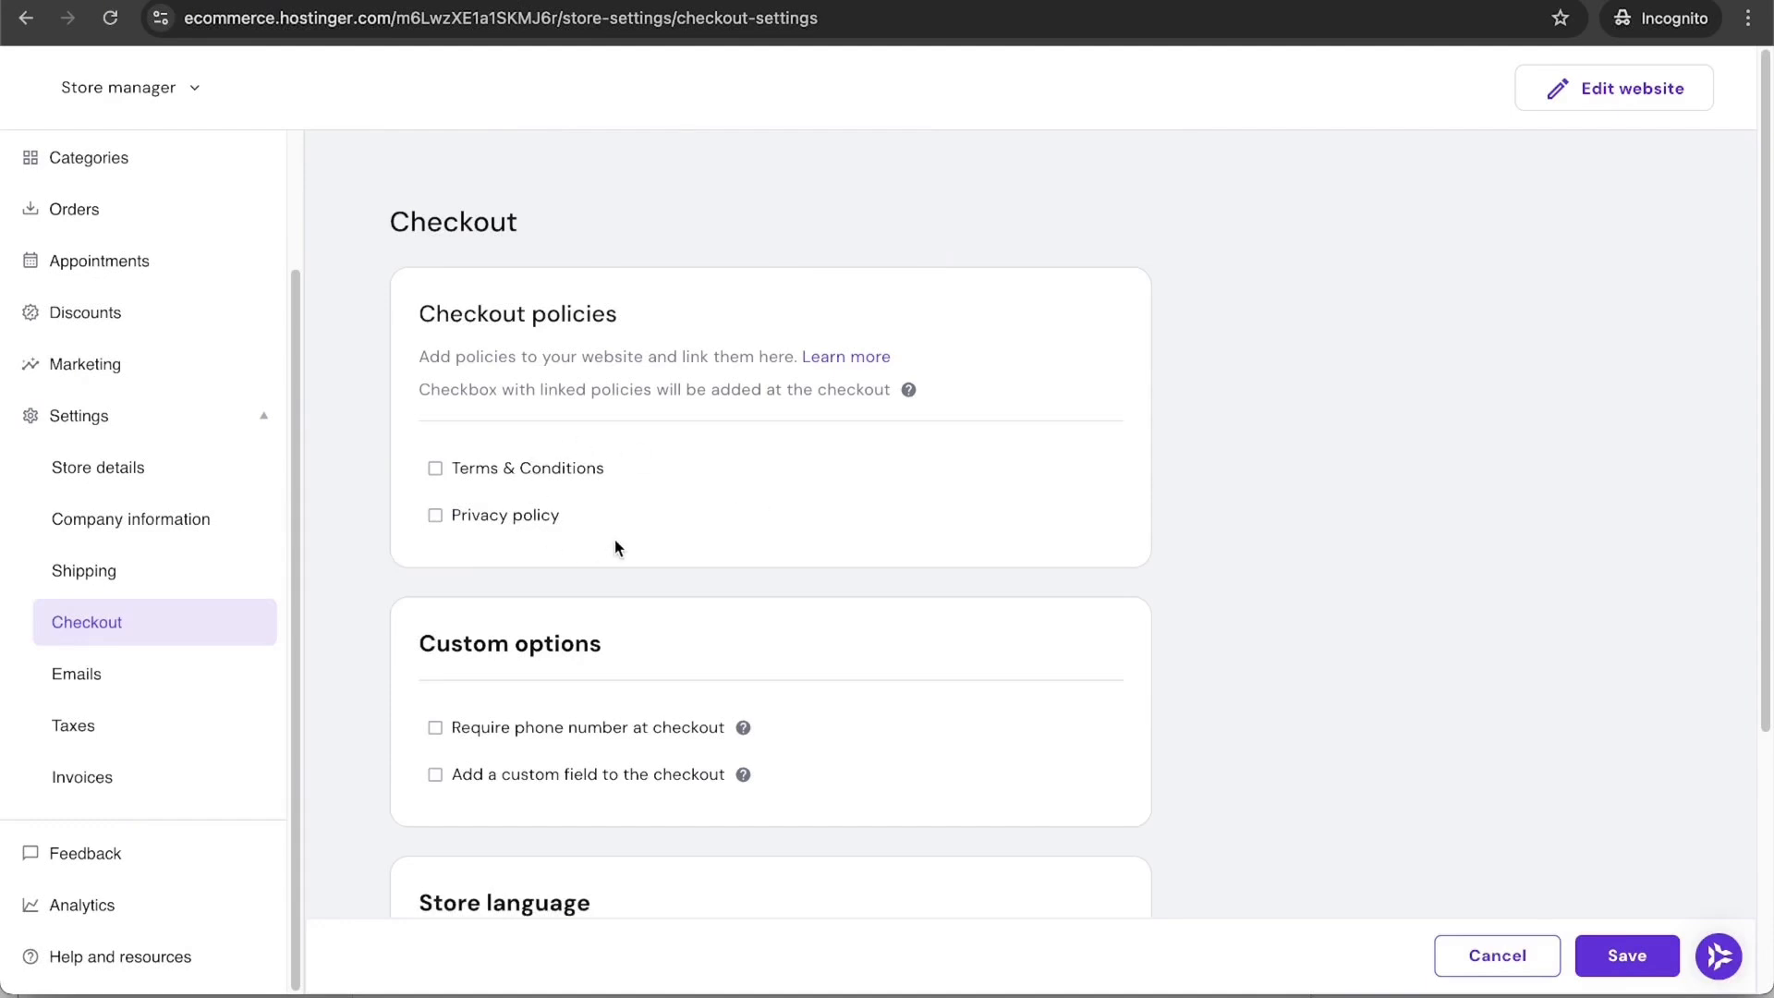
pyautogui.click(505, 534)
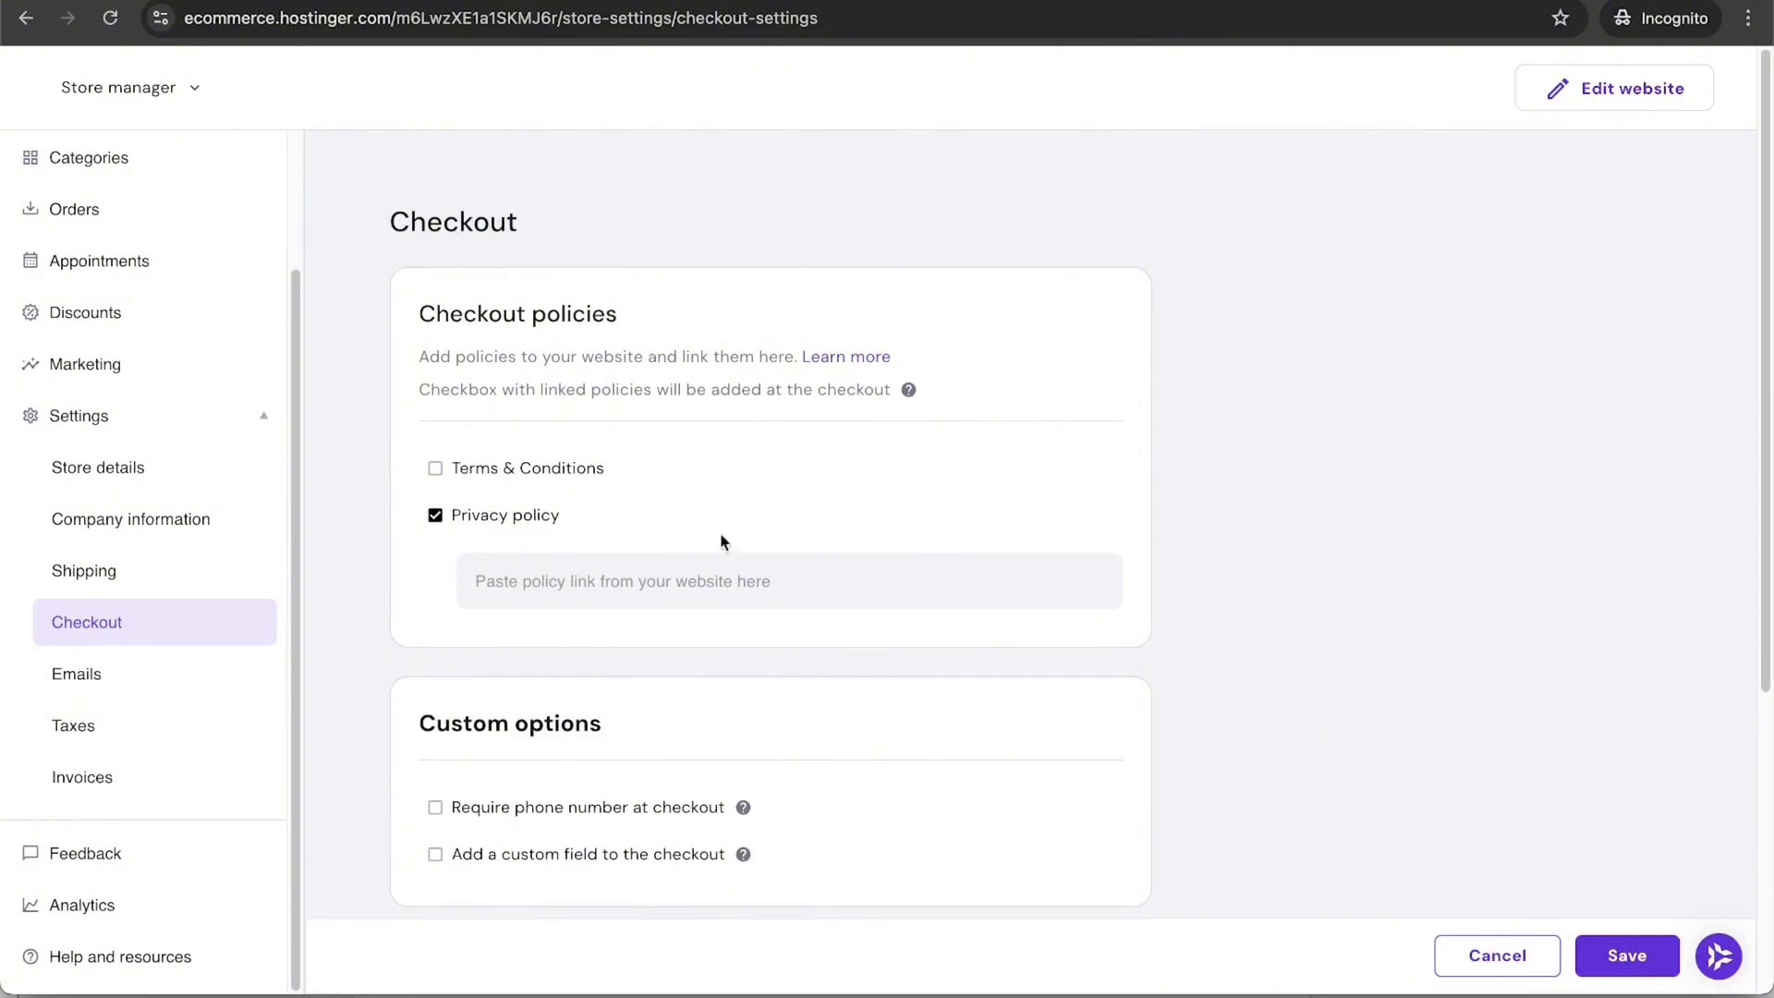
pyautogui.scroll(-2, 570, 583)
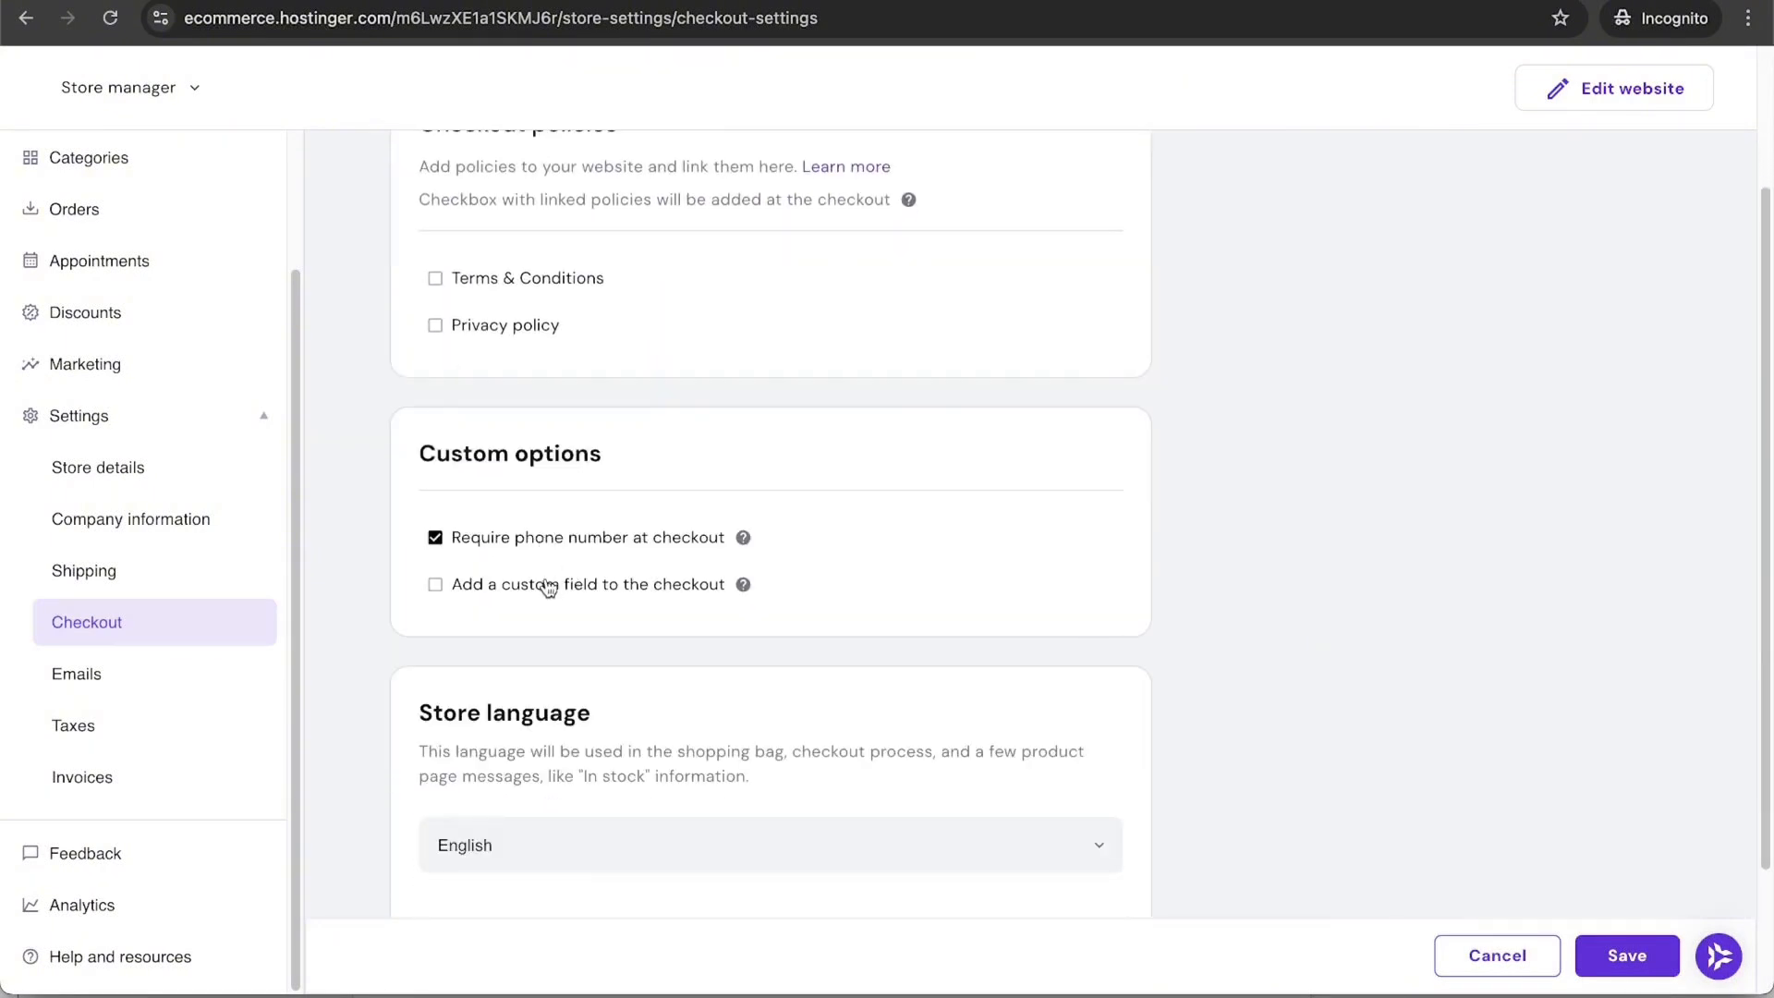
# Step: Add a mandatory 'Birthday' custom checkout field and save the checkout settings
pyautogui.click(546, 585)
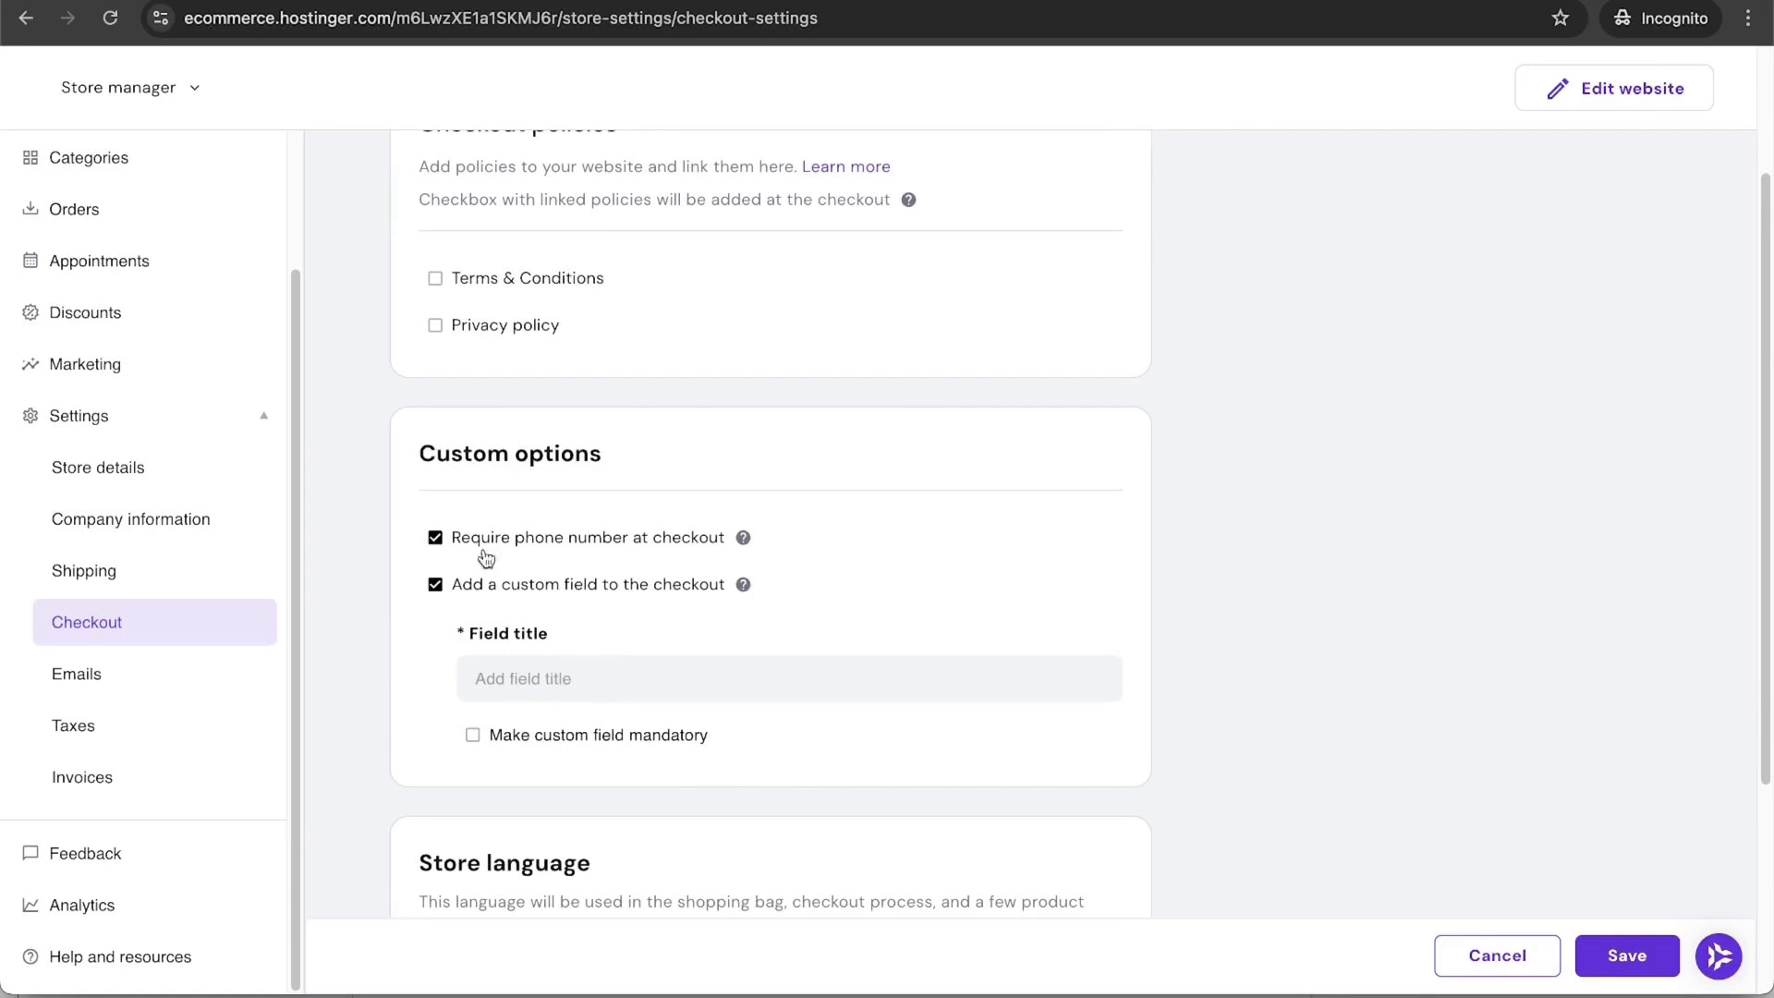
pyautogui.click(483, 588)
pyautogui.click(494, 588)
pyautogui.write('Birthday')
pyautogui.click(540, 736)
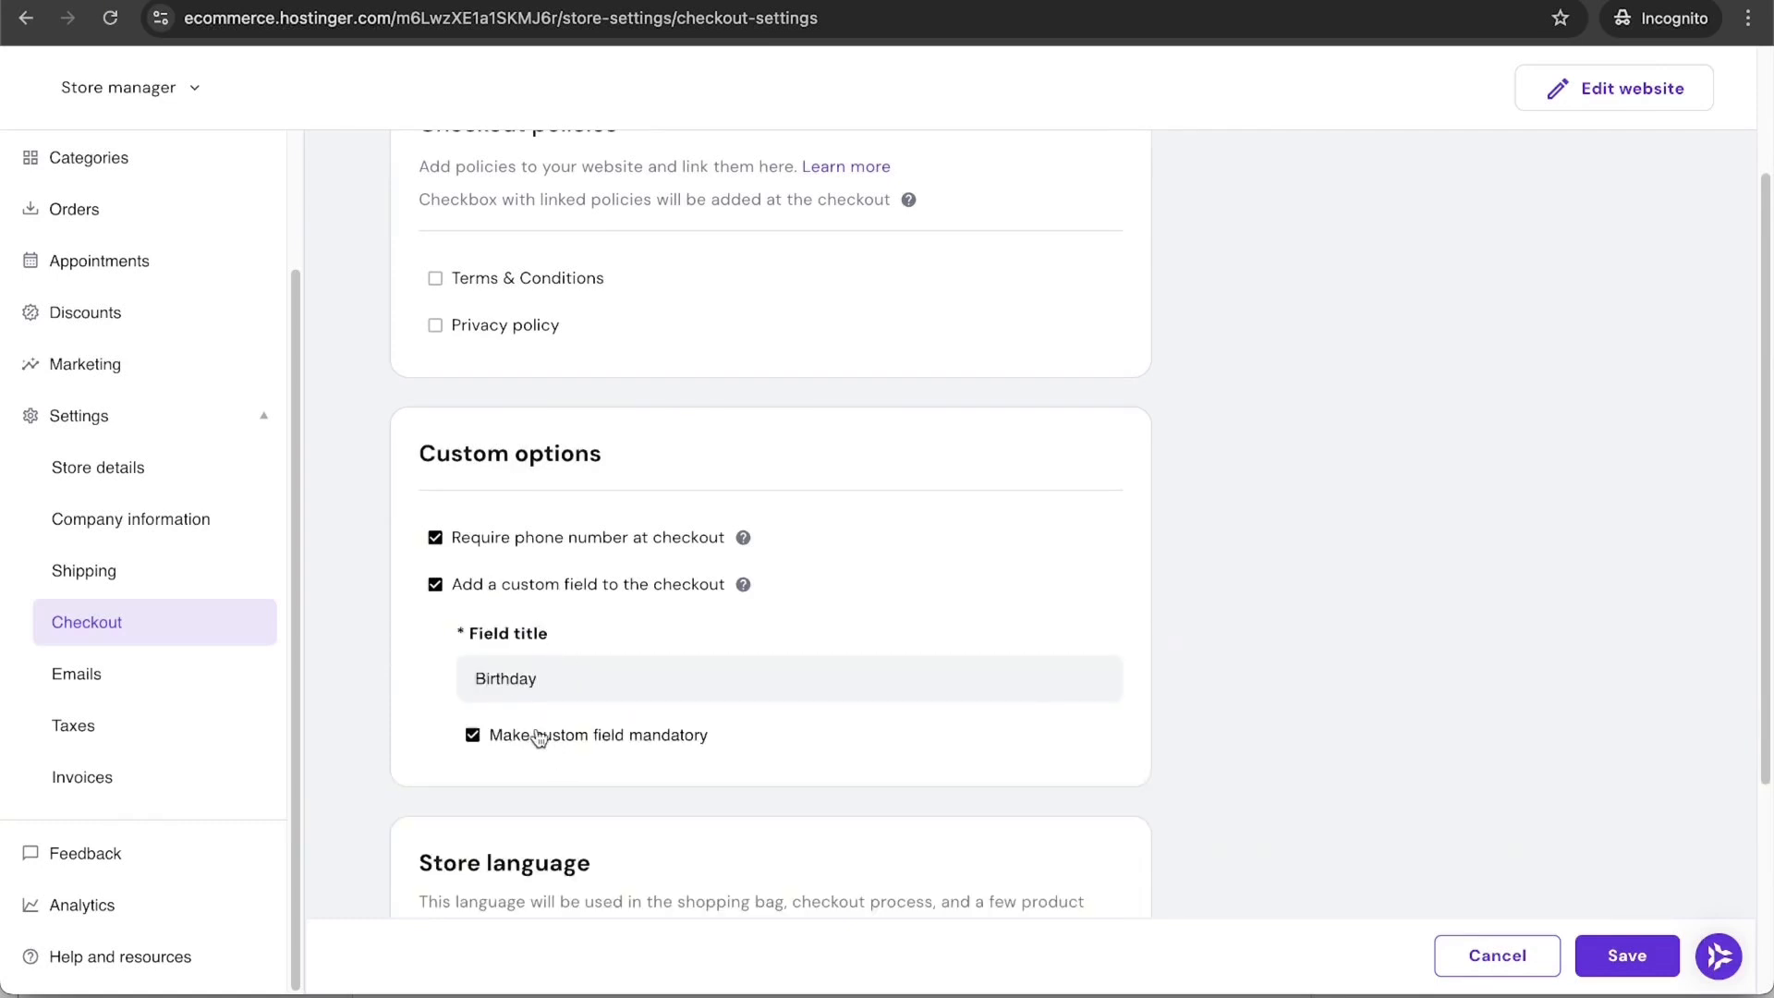
pyautogui.scroll(-5, 891, 719)
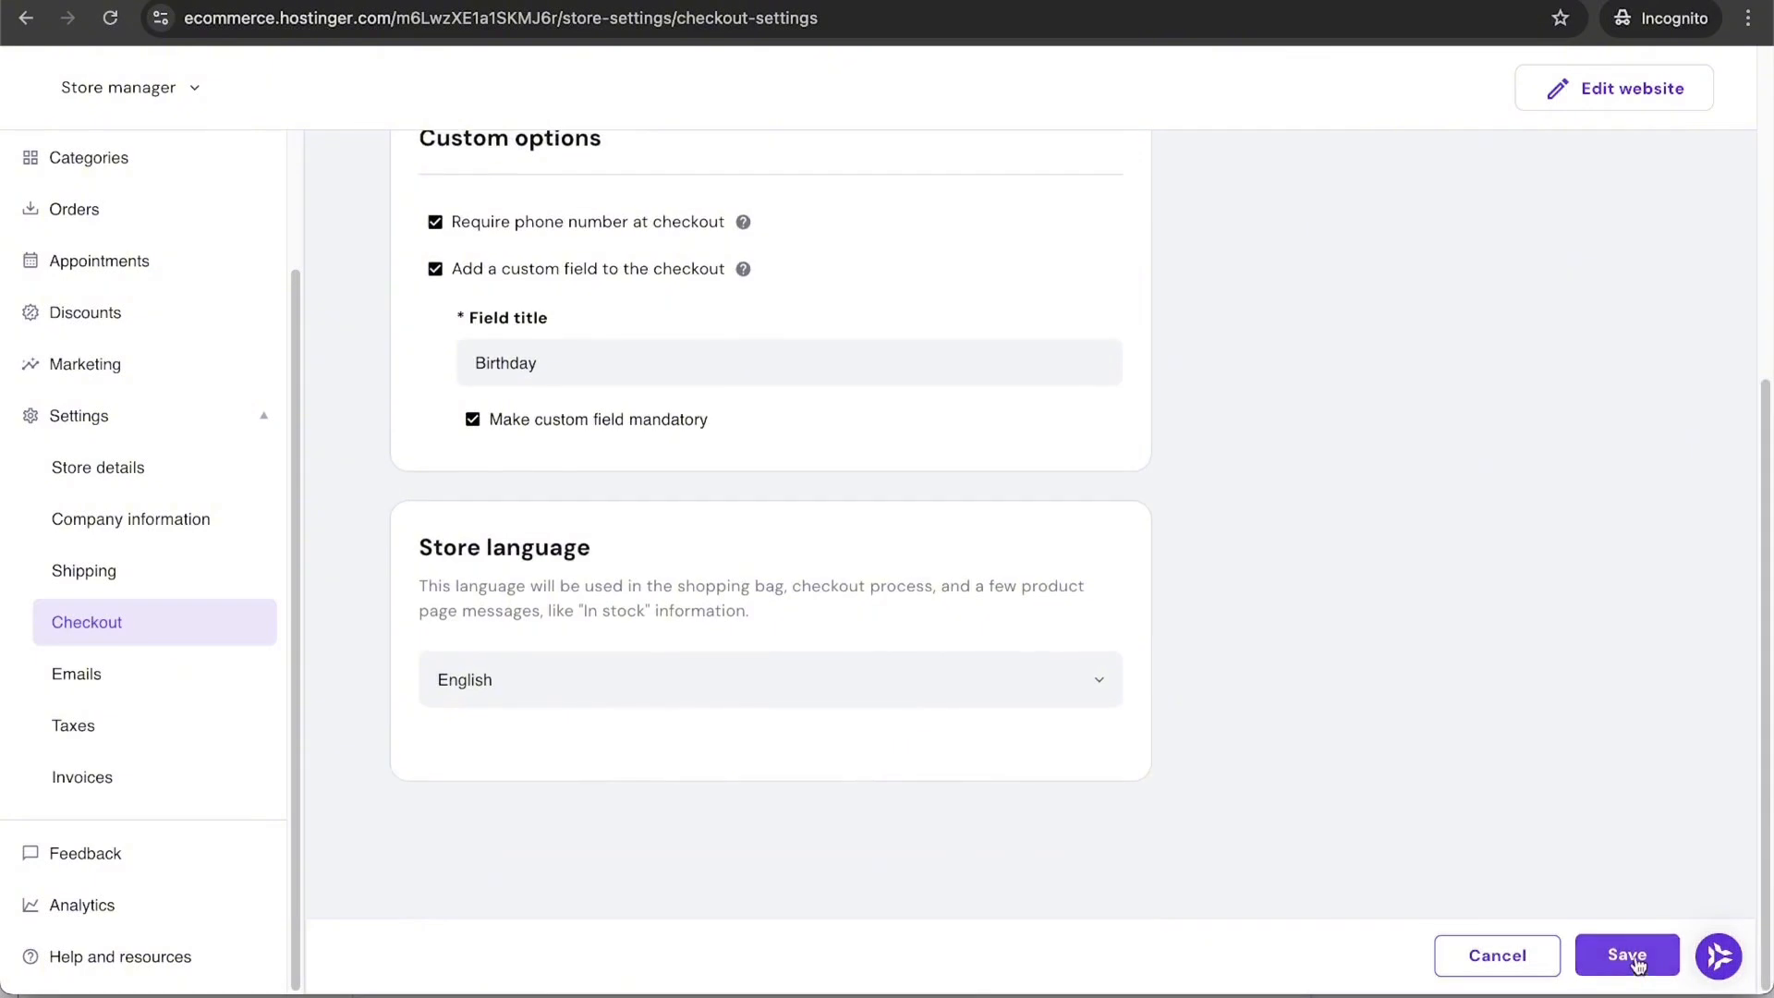
pyautogui.click(1627, 955)
pyautogui.click(130, 730)
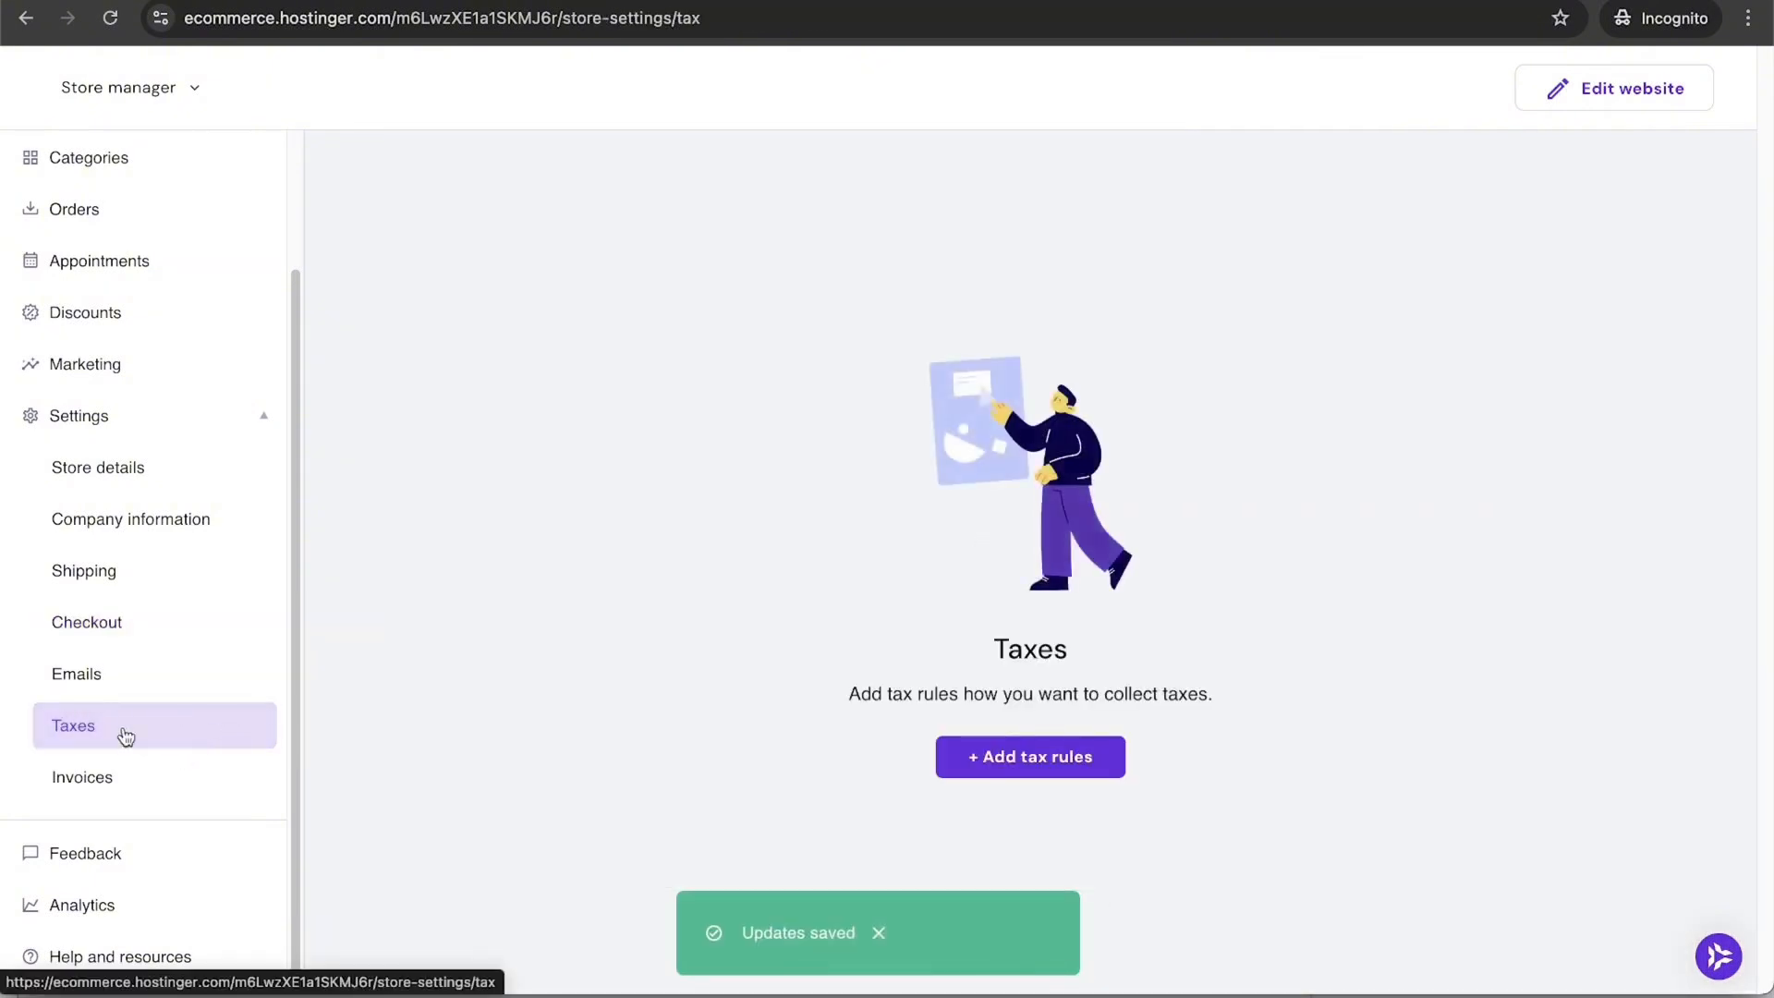
# Step: Look over the tax rule form and product Categories, then open the Store manager menu
pyautogui.click(1078, 783)
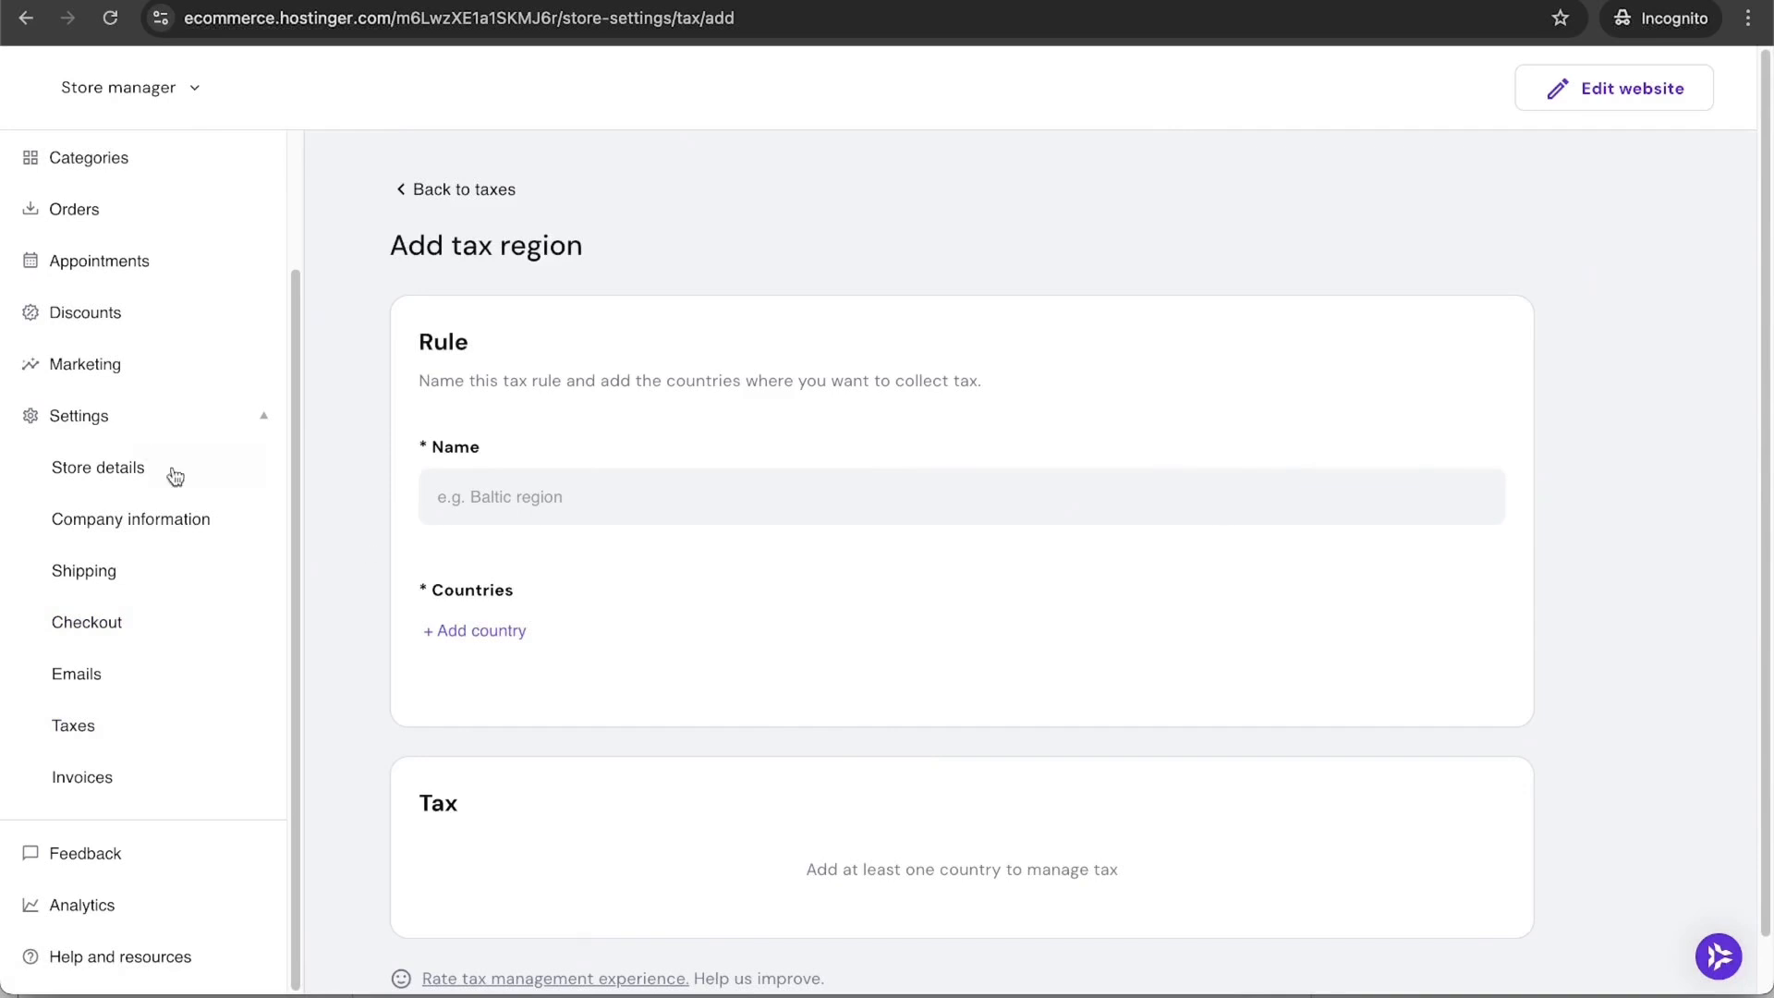
pyautogui.scroll(-1, 619, 679)
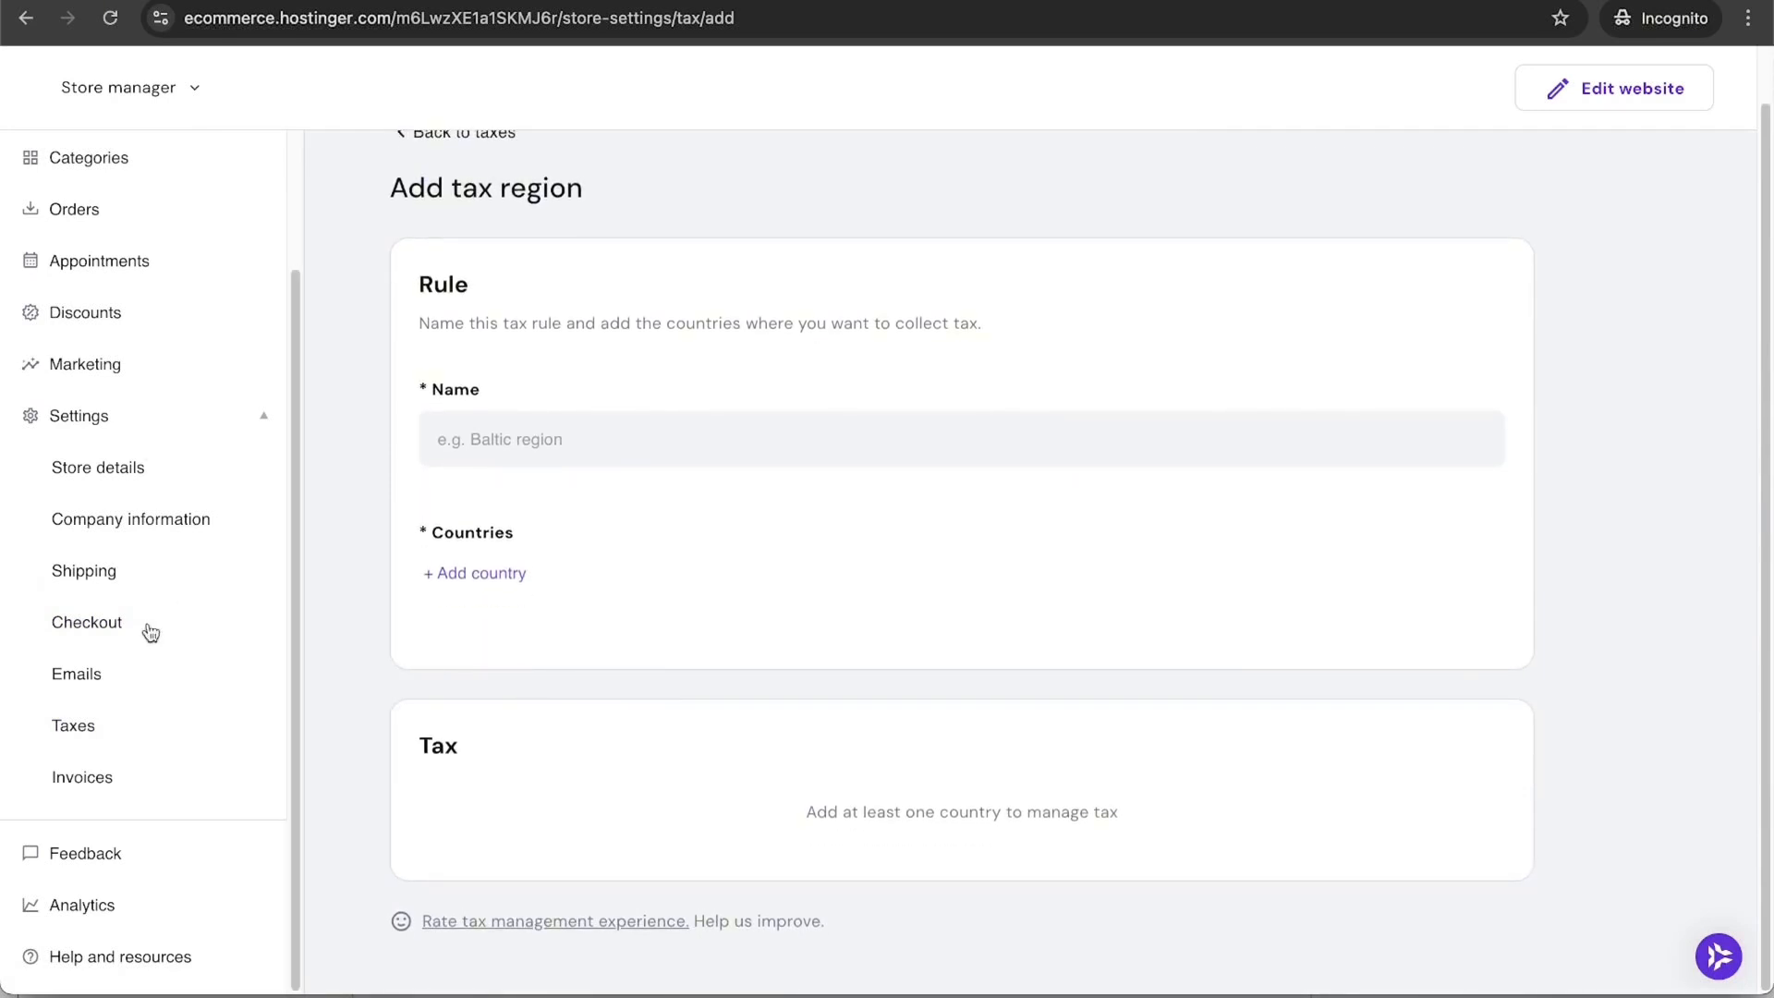
pyautogui.click(118, 162)
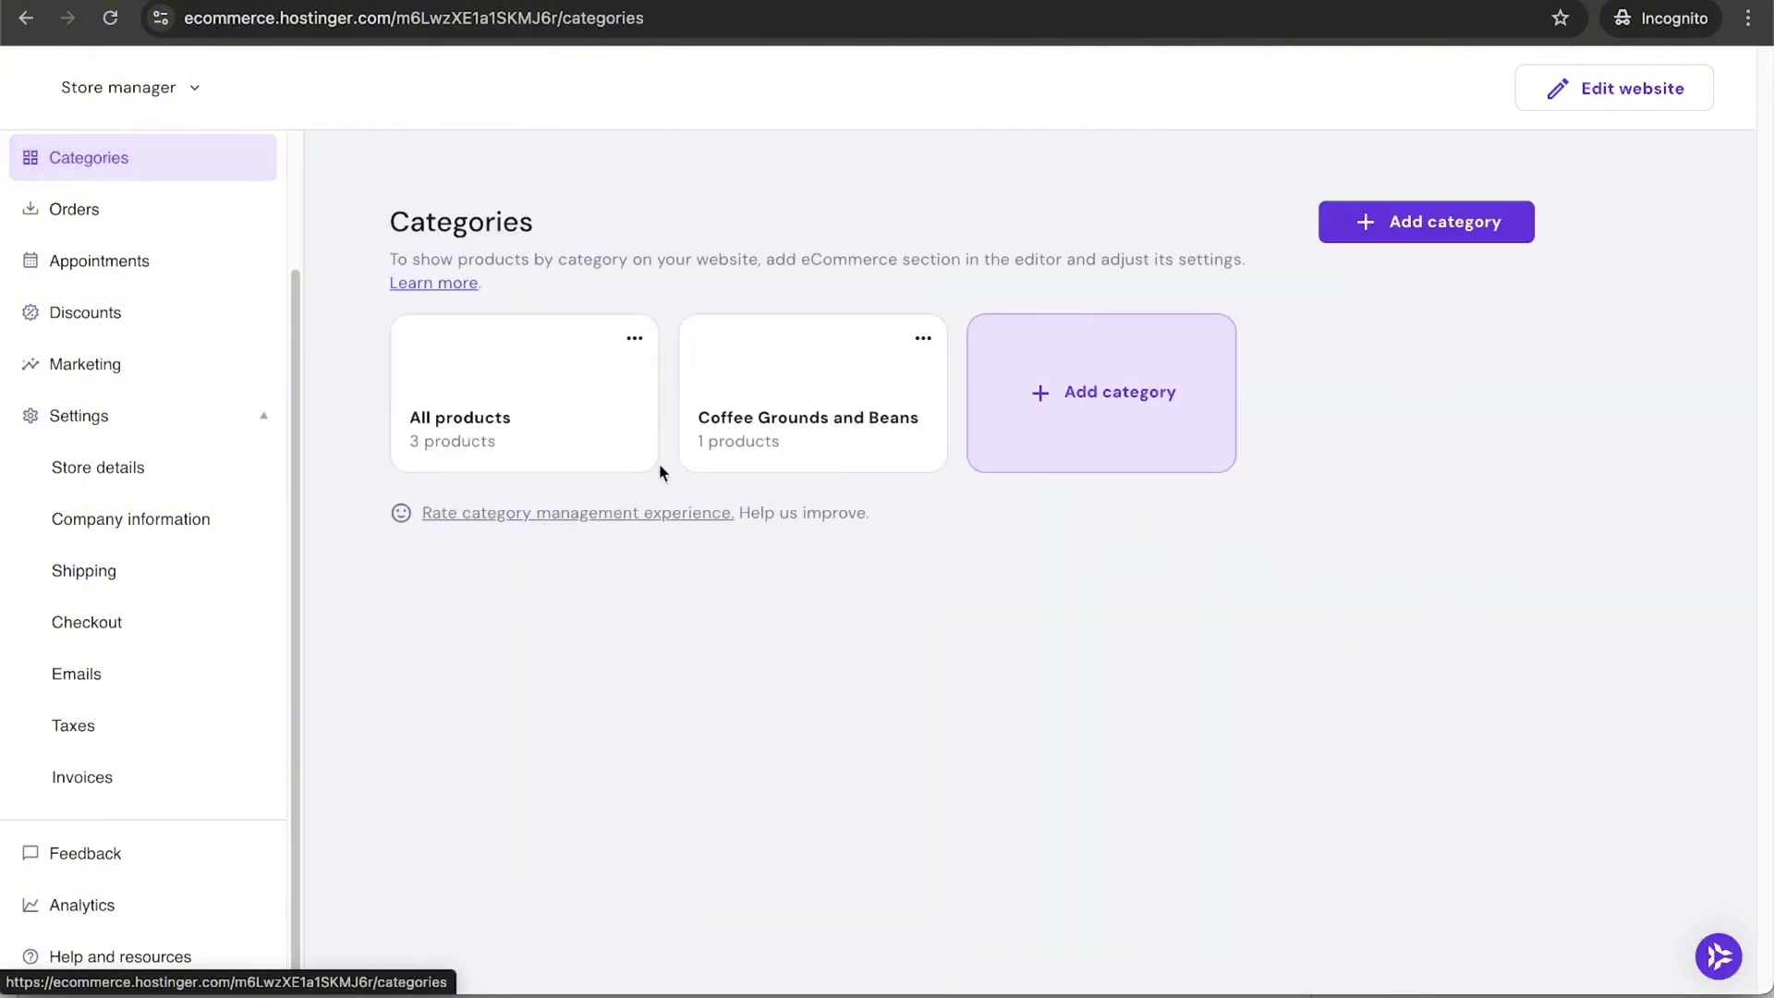
pyautogui.click(175, 92)
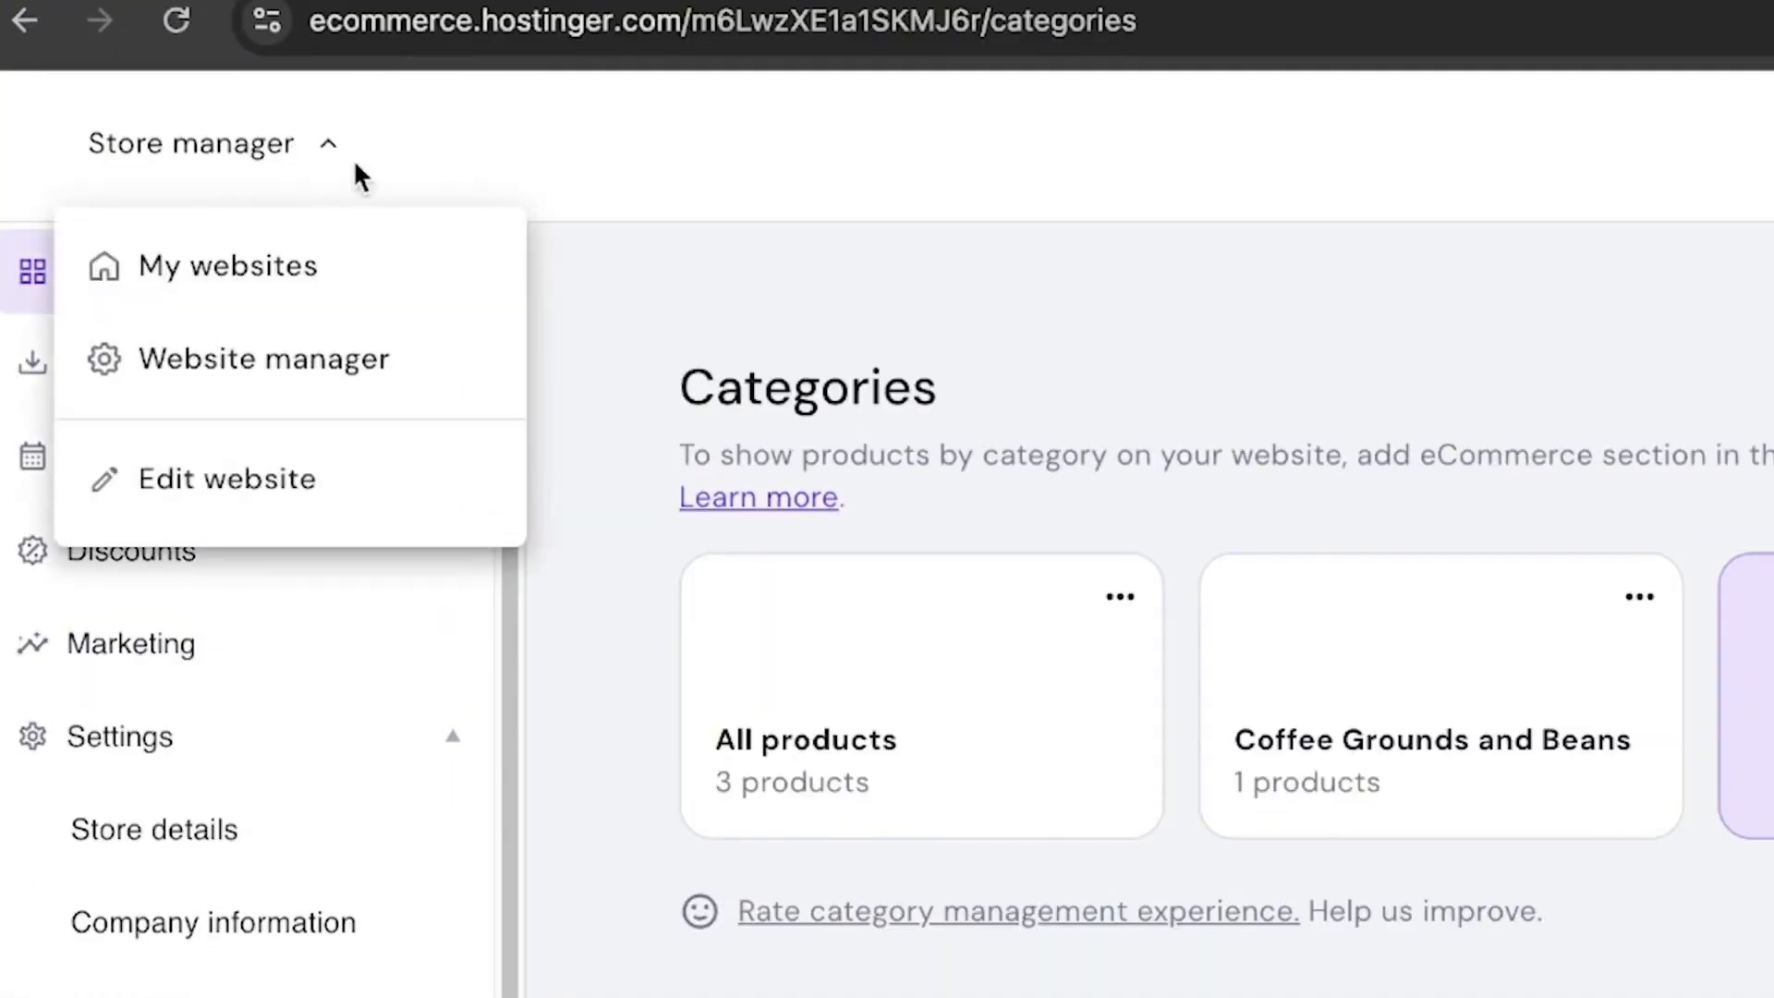
# Step: From My websites, connect the domain santrelcoffee.com to the site
pyautogui.click(245, 270)
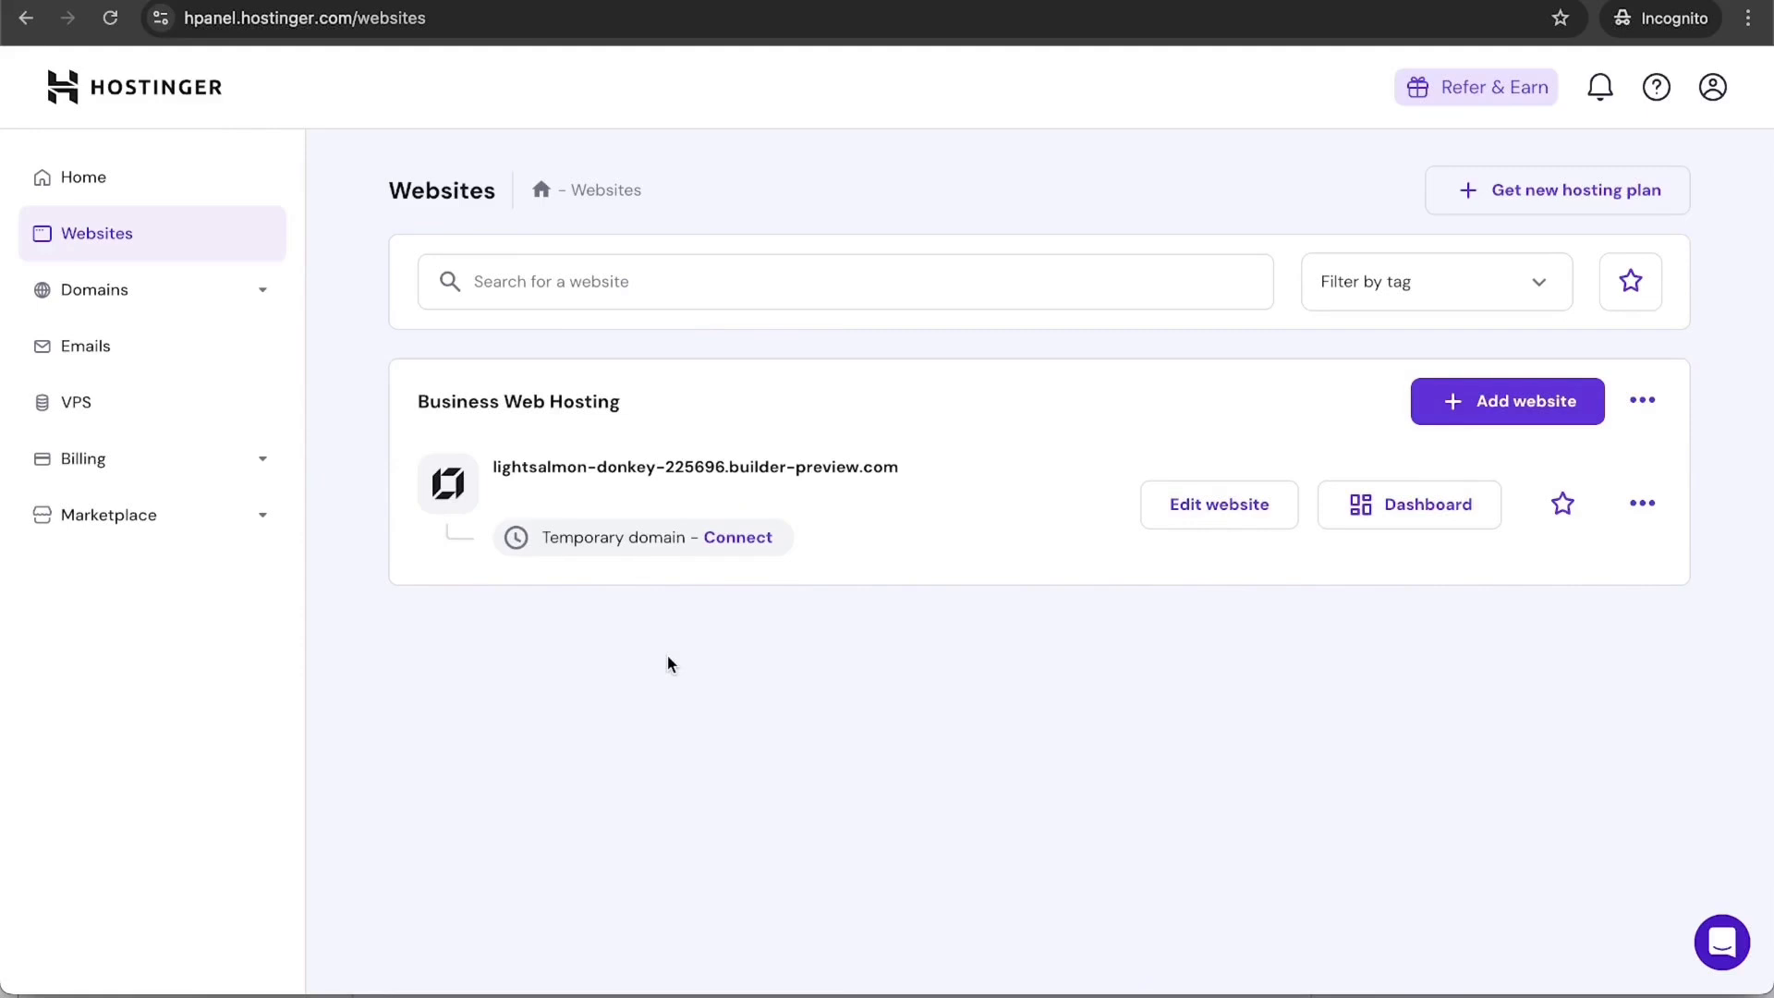
pyautogui.click(736, 541)
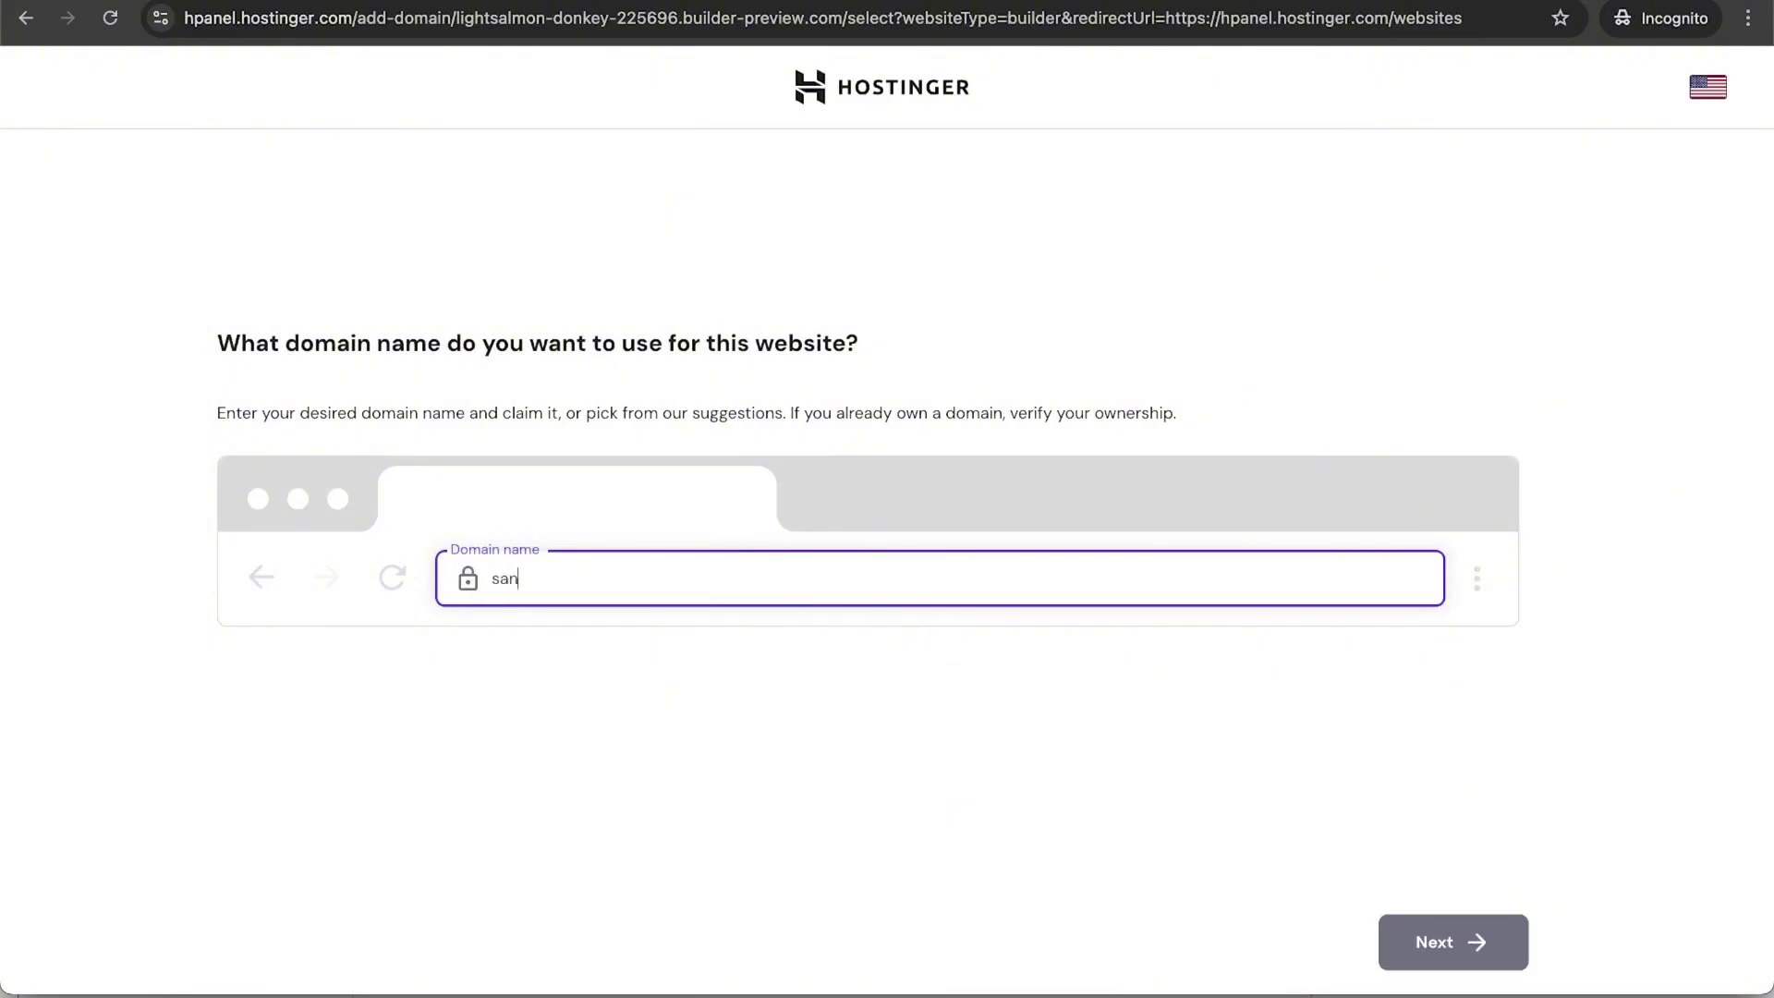
pyautogui.write('santrelcoffeeco.com')
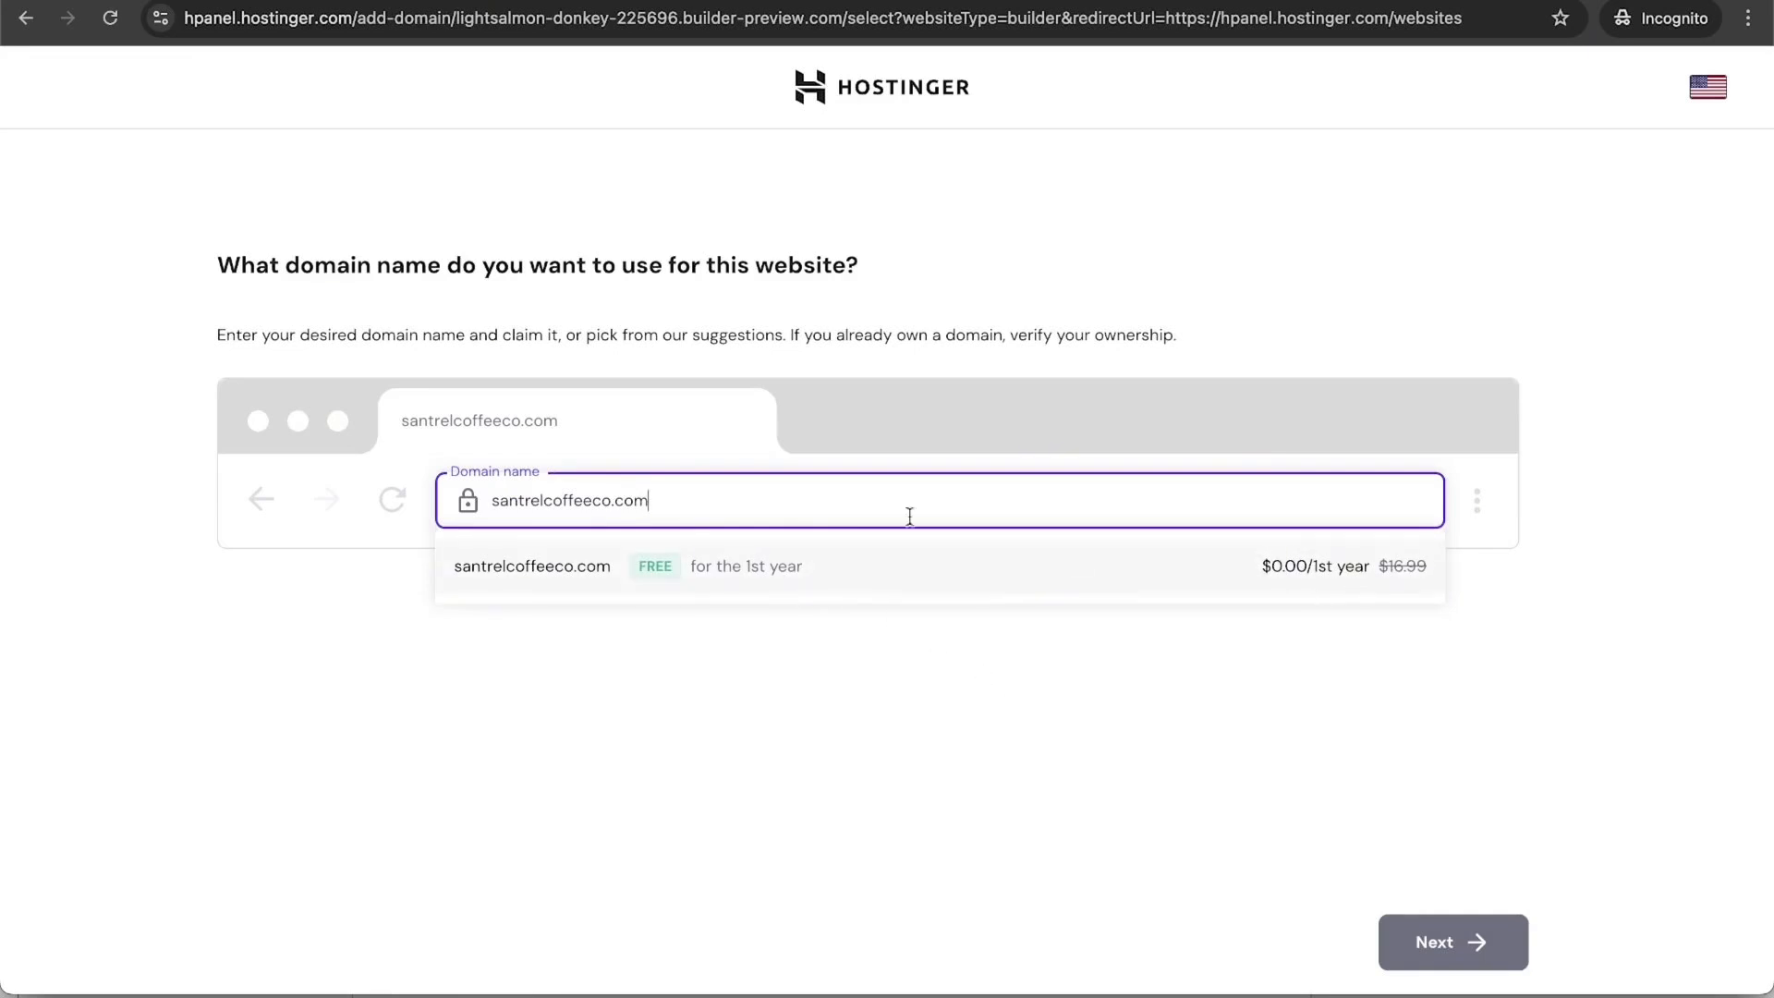
pyautogui.press('BackSpace')
pyautogui.press('BackSpace')
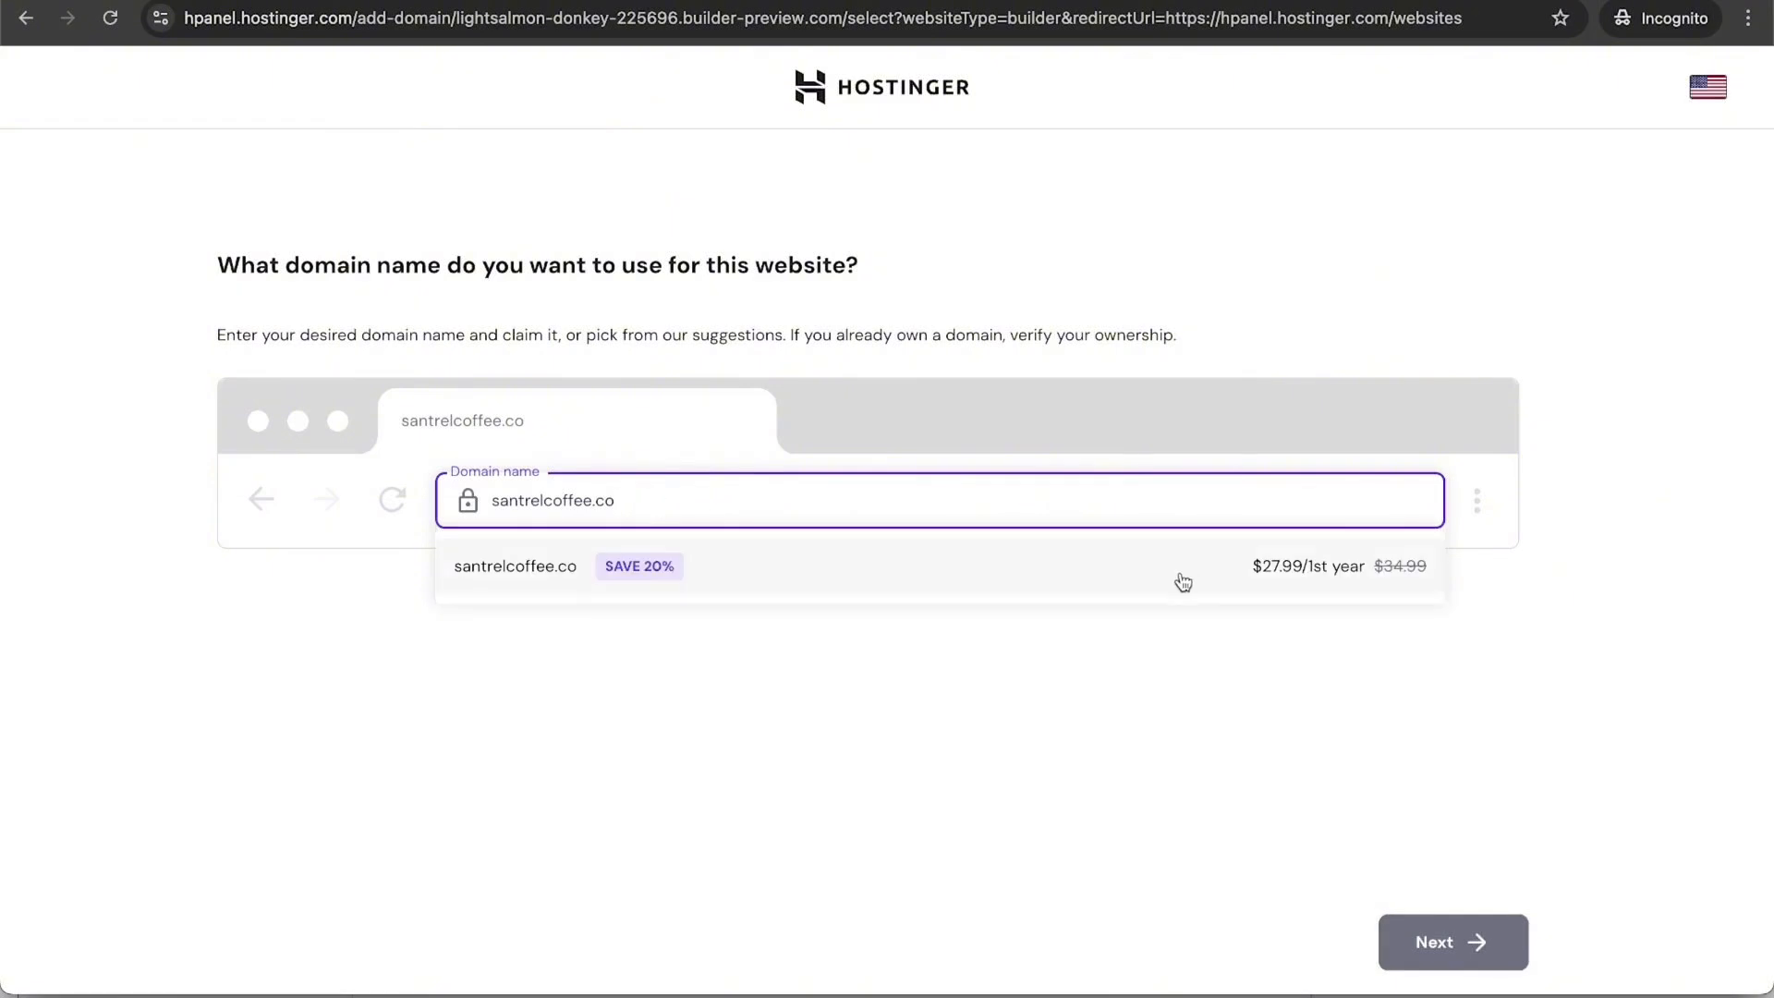
pyautogui.press('BackSpace')
pyautogui.press('BackSpace')
pyautogui.write('com')
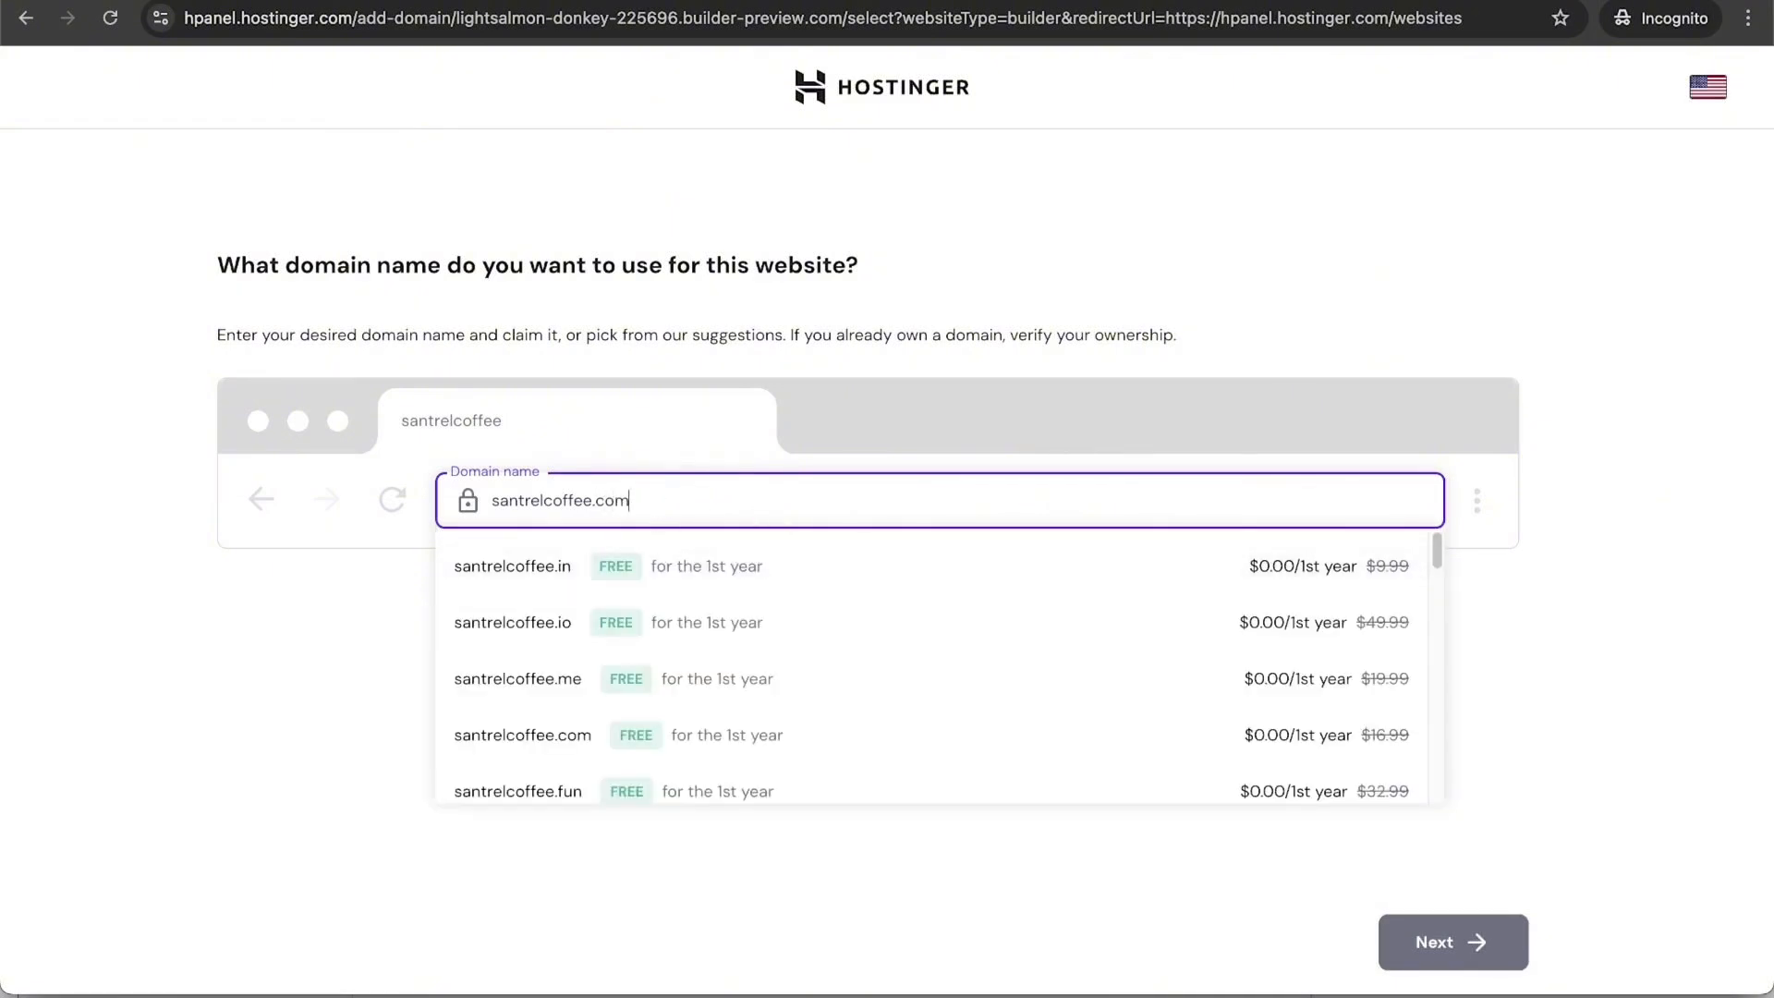
pyautogui.click(804, 578)
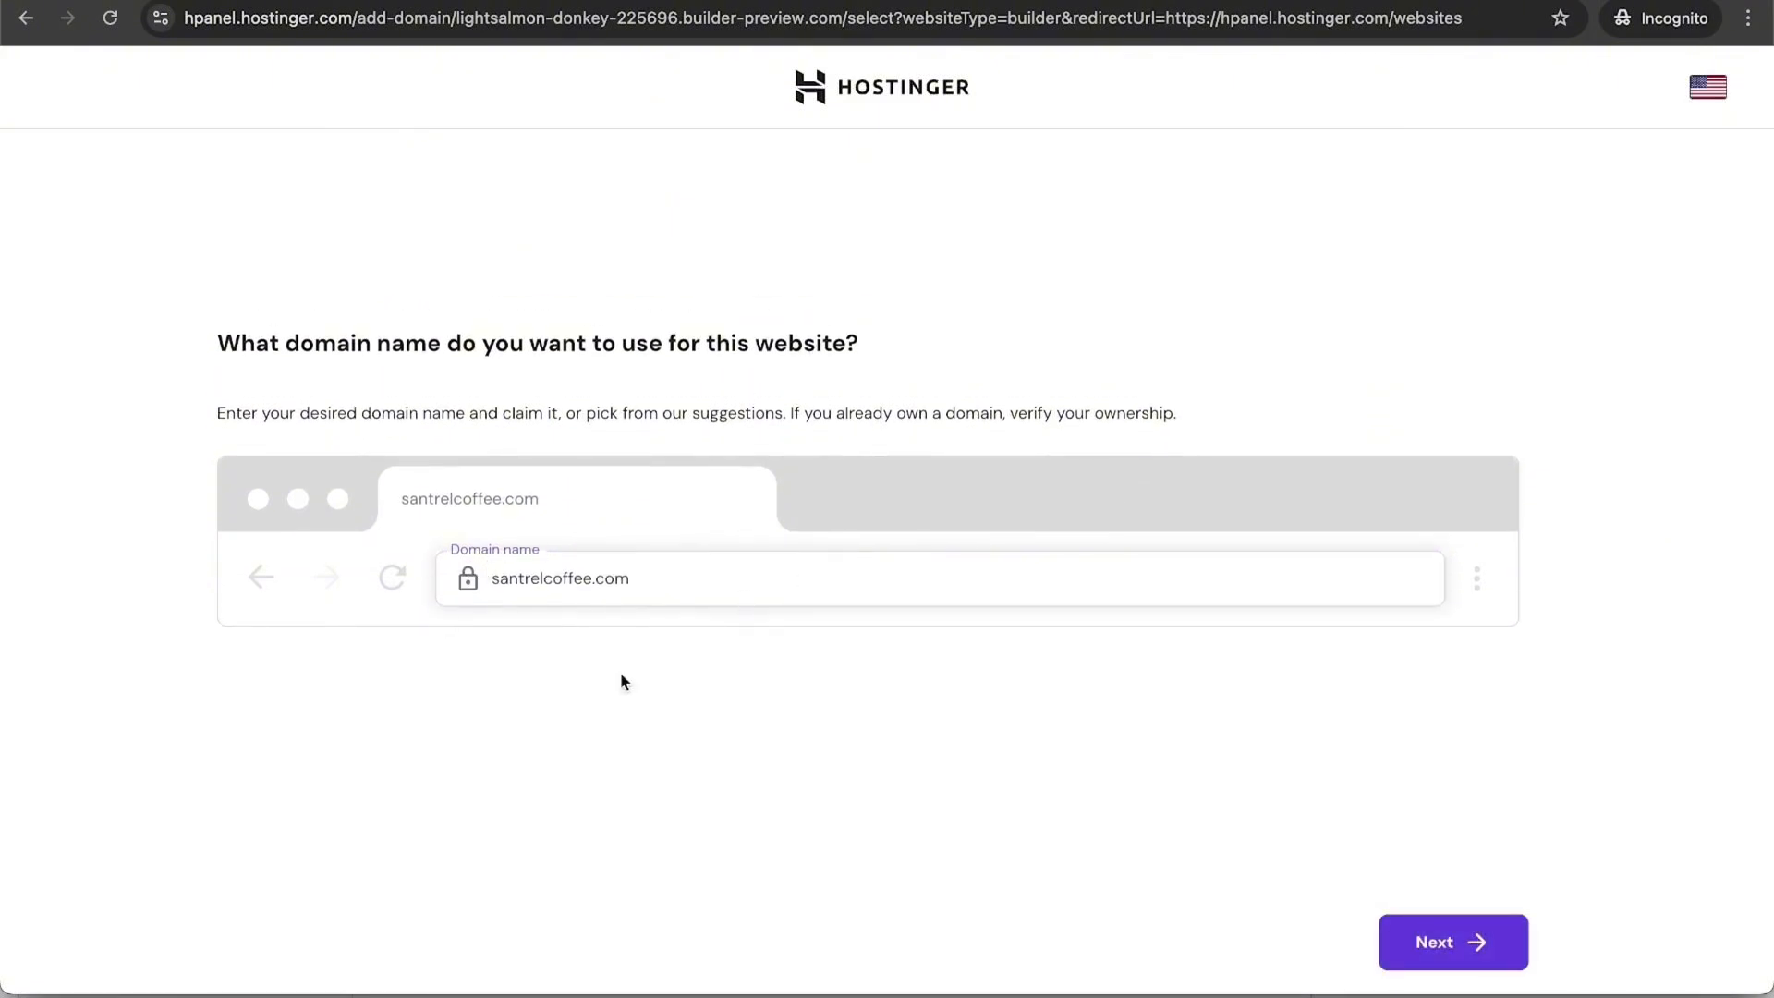
pyautogui.click(1414, 926)
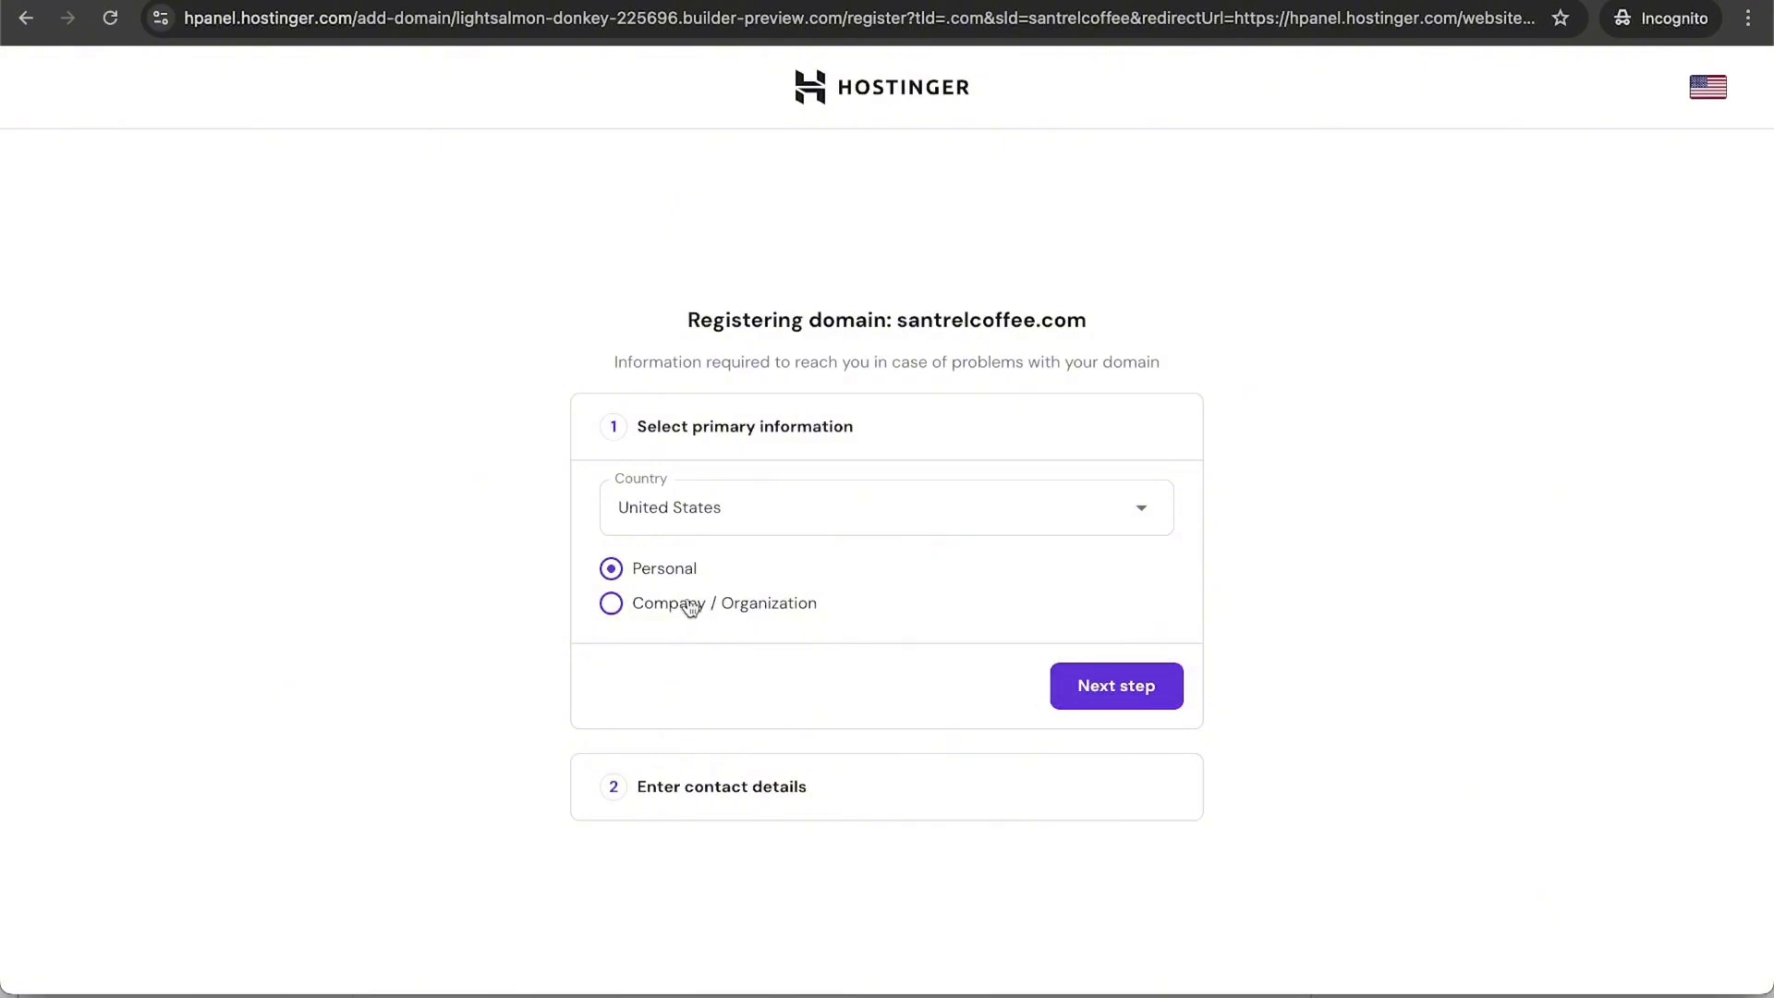
# Step: Complete the santrelcoffee.com registration with contact details and return to Websites
pyautogui.click(1081, 685)
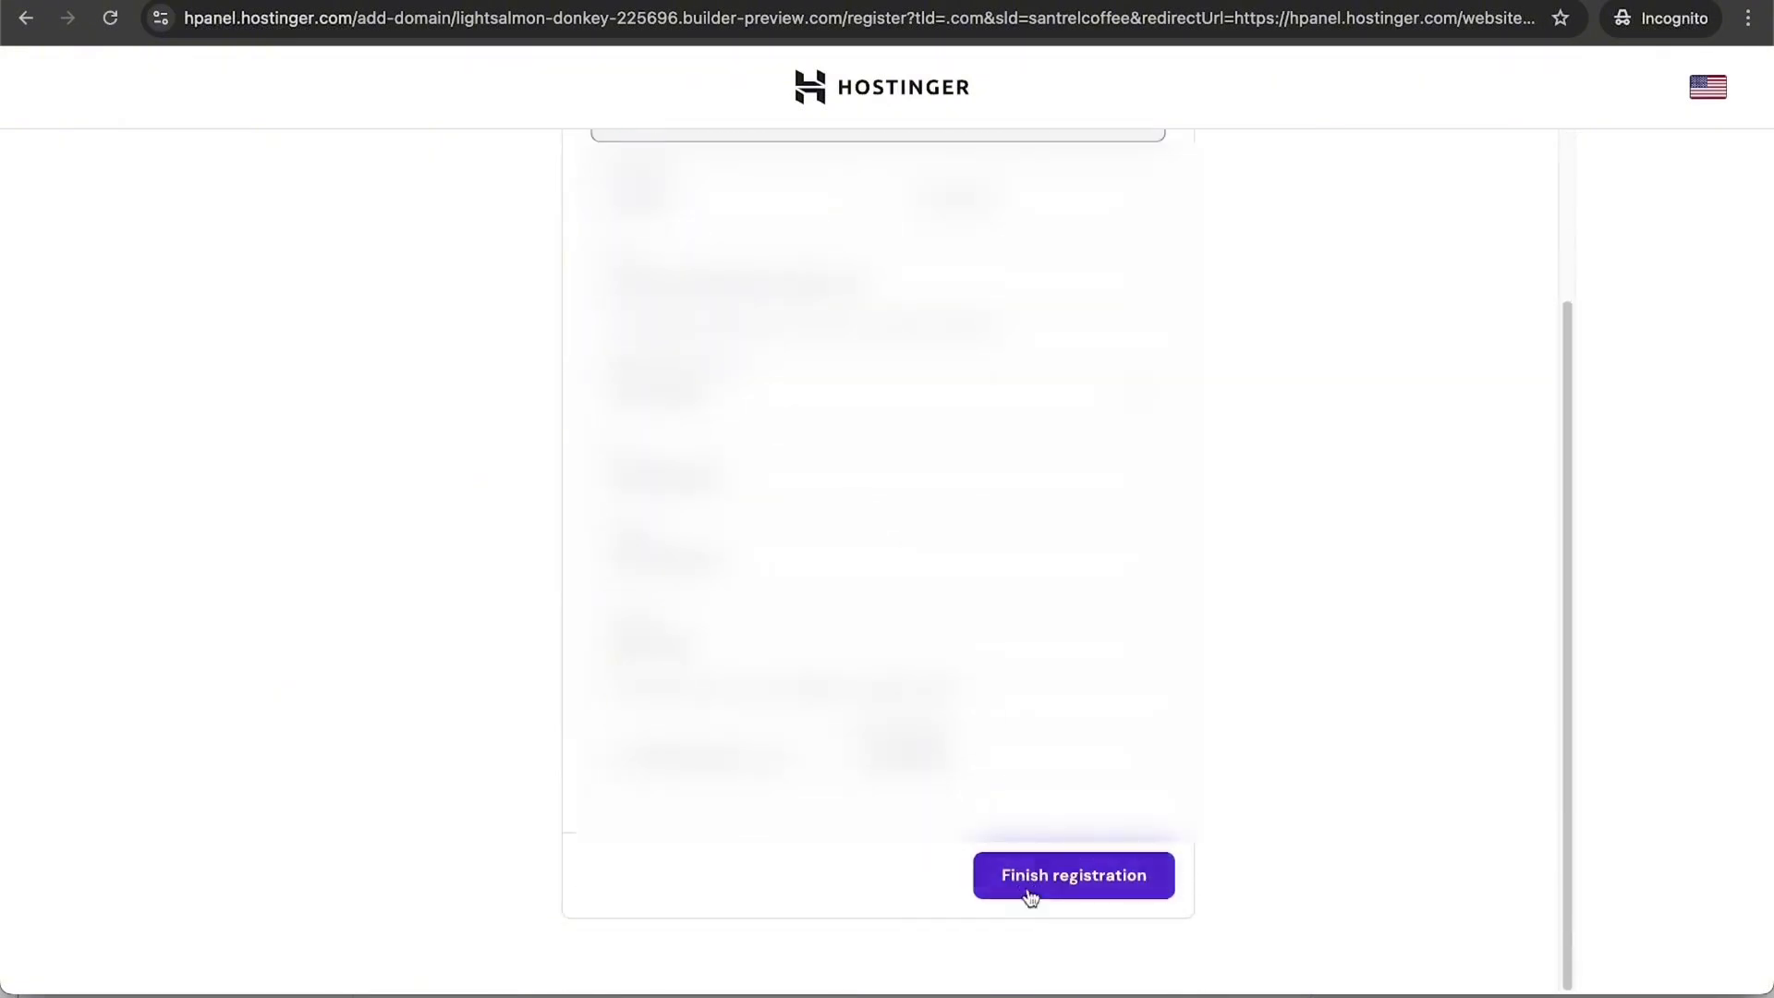
pyautogui.click(1068, 896)
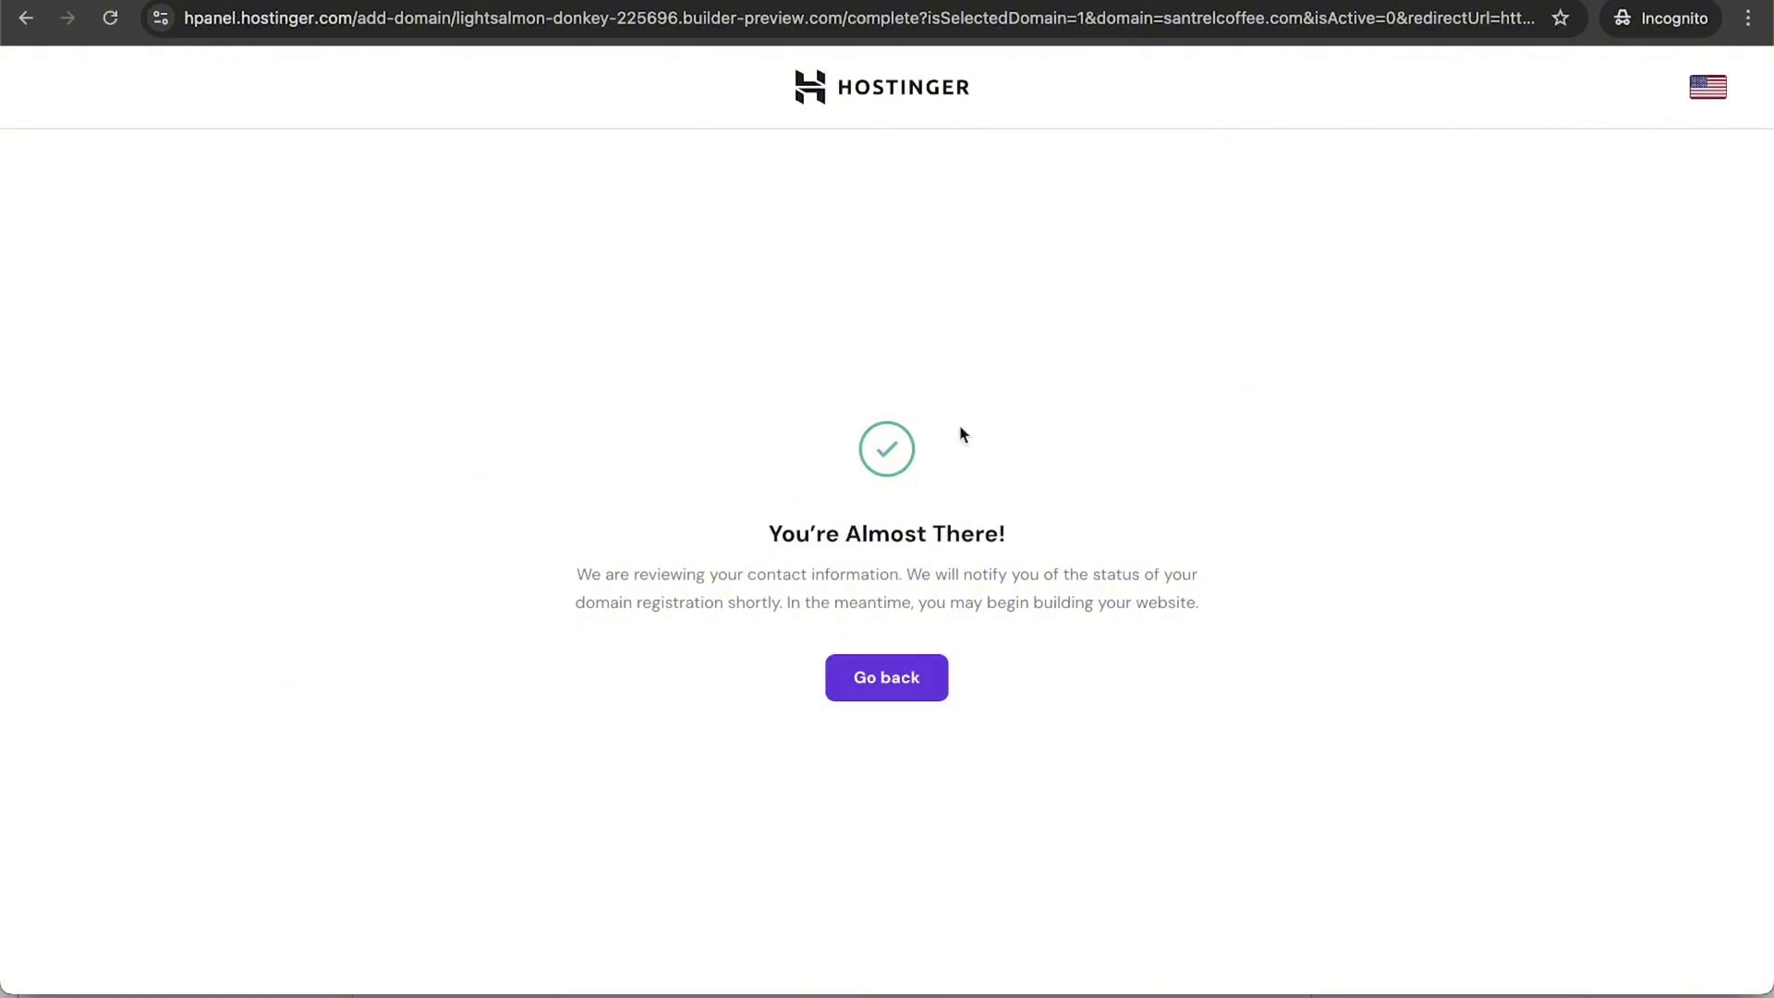
pyautogui.click(906, 681)
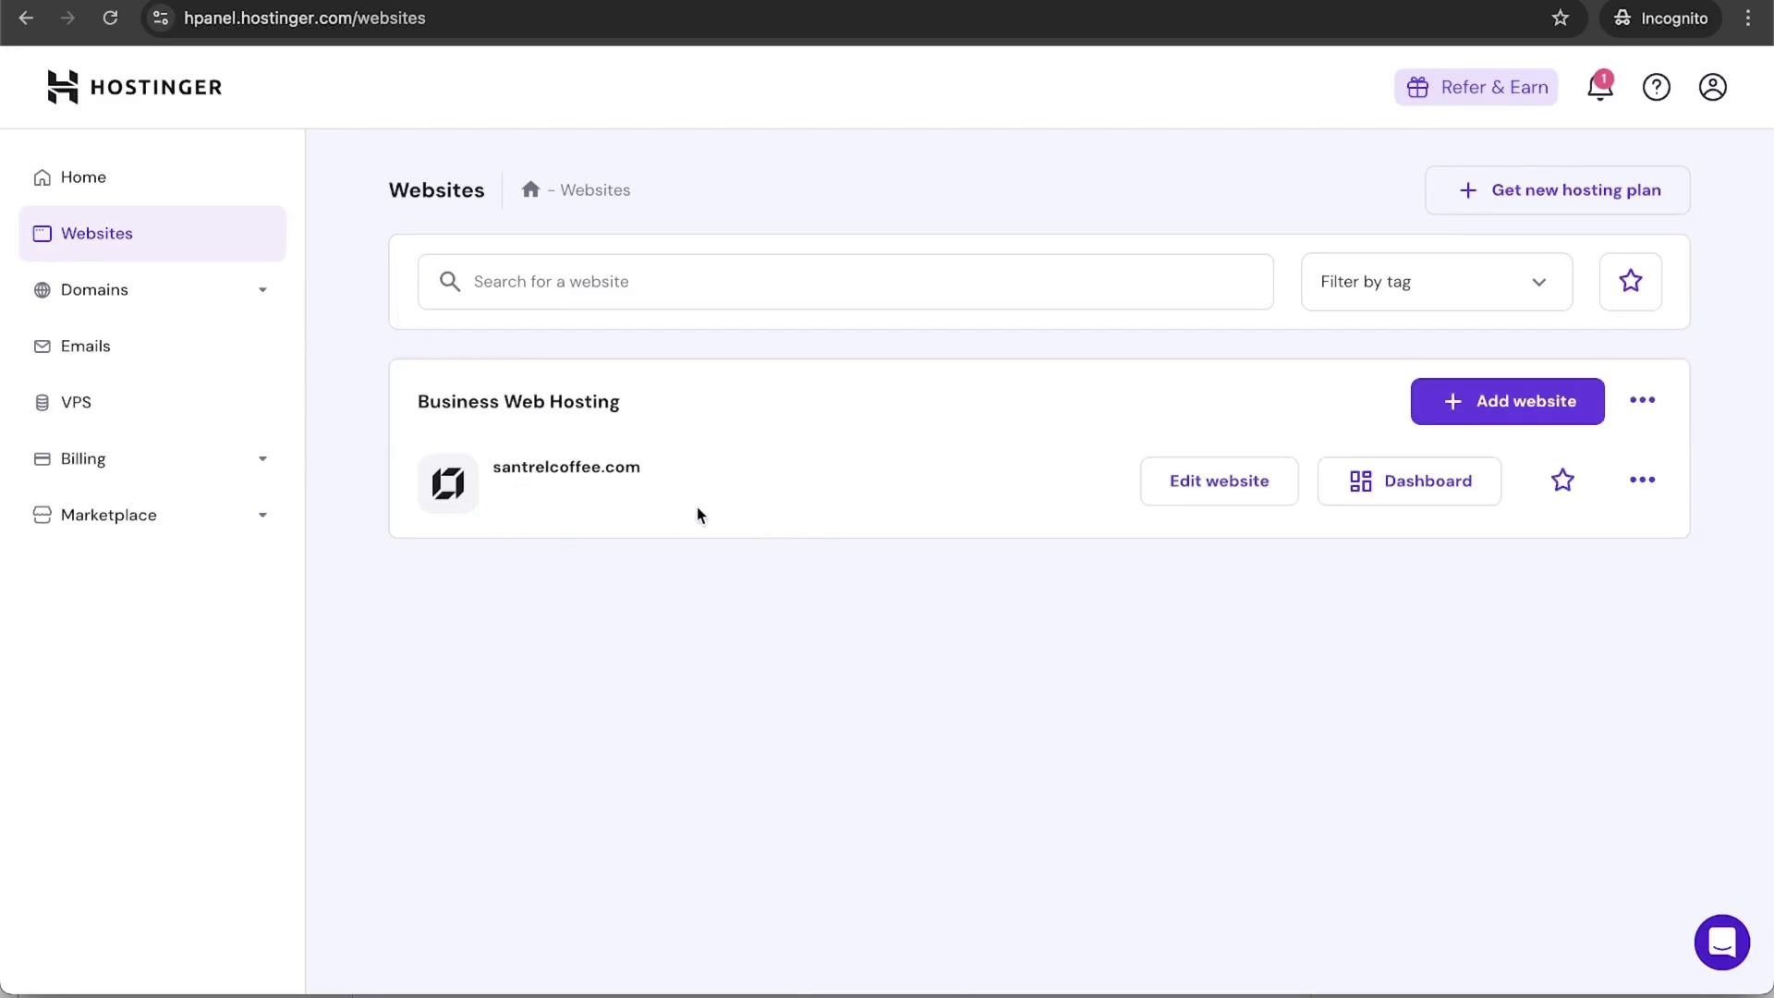
# Step: Edit the santrelcoffee.com site in the builder and open its More settings list
pyautogui.click(1226, 499)
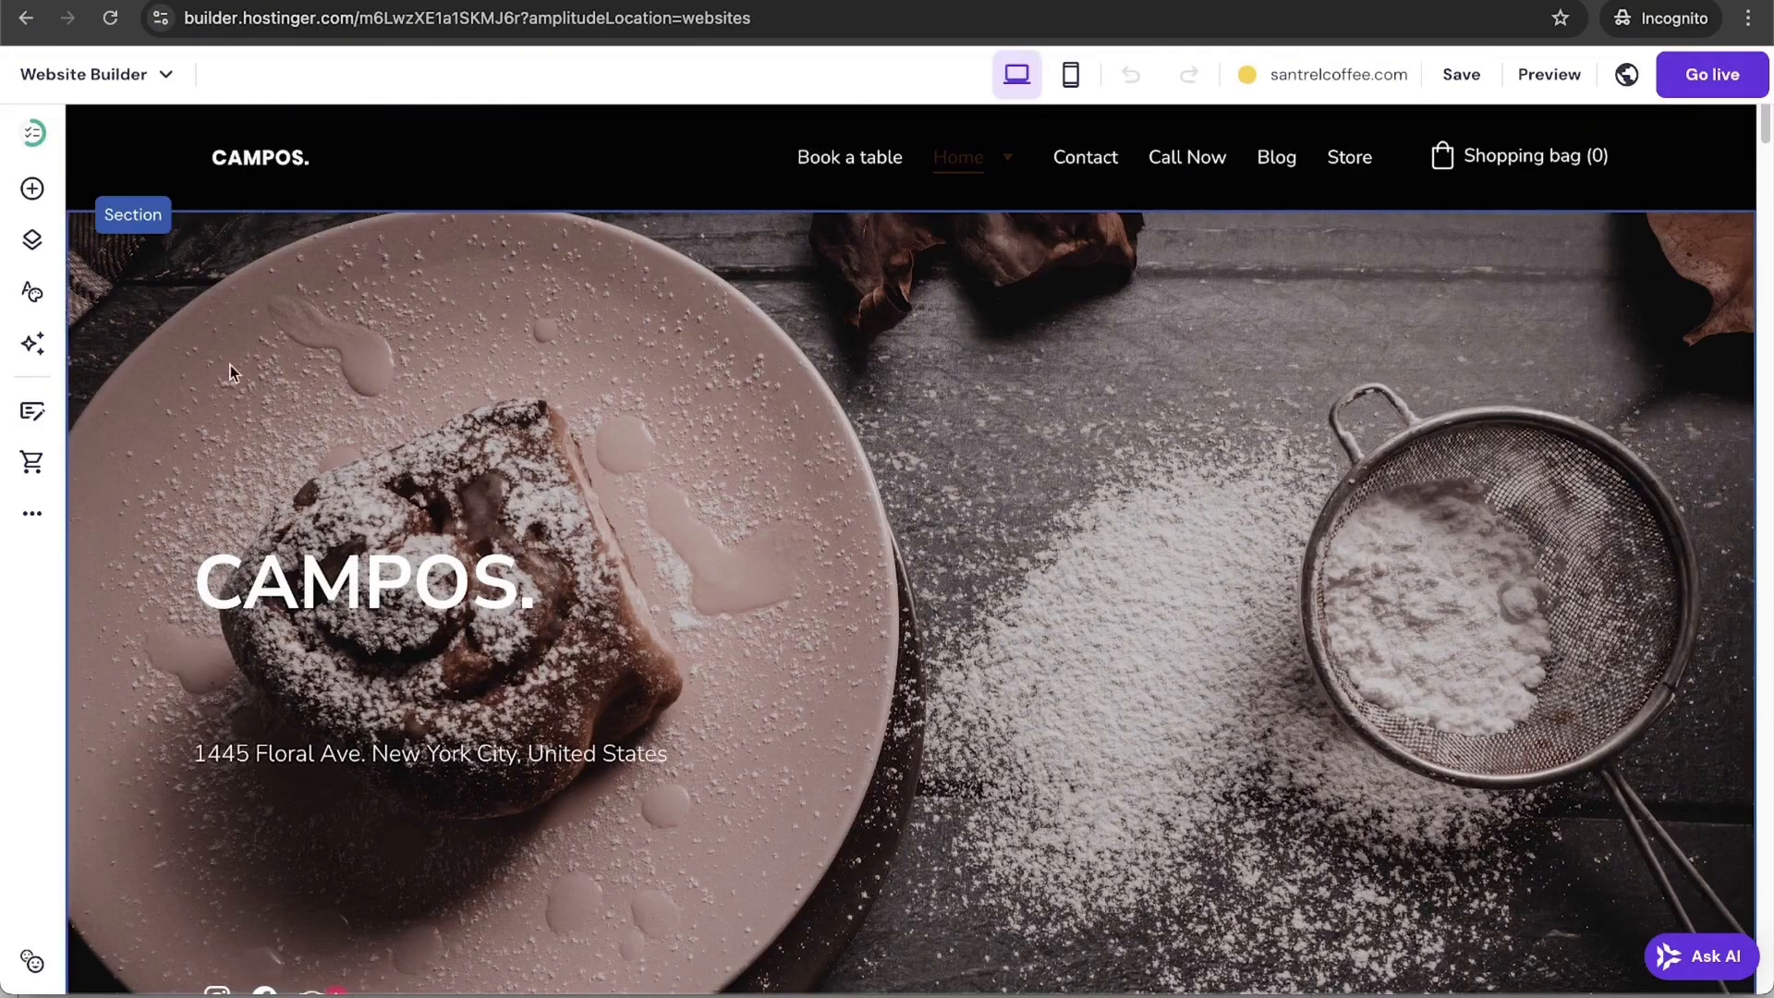
pyautogui.click(37, 514)
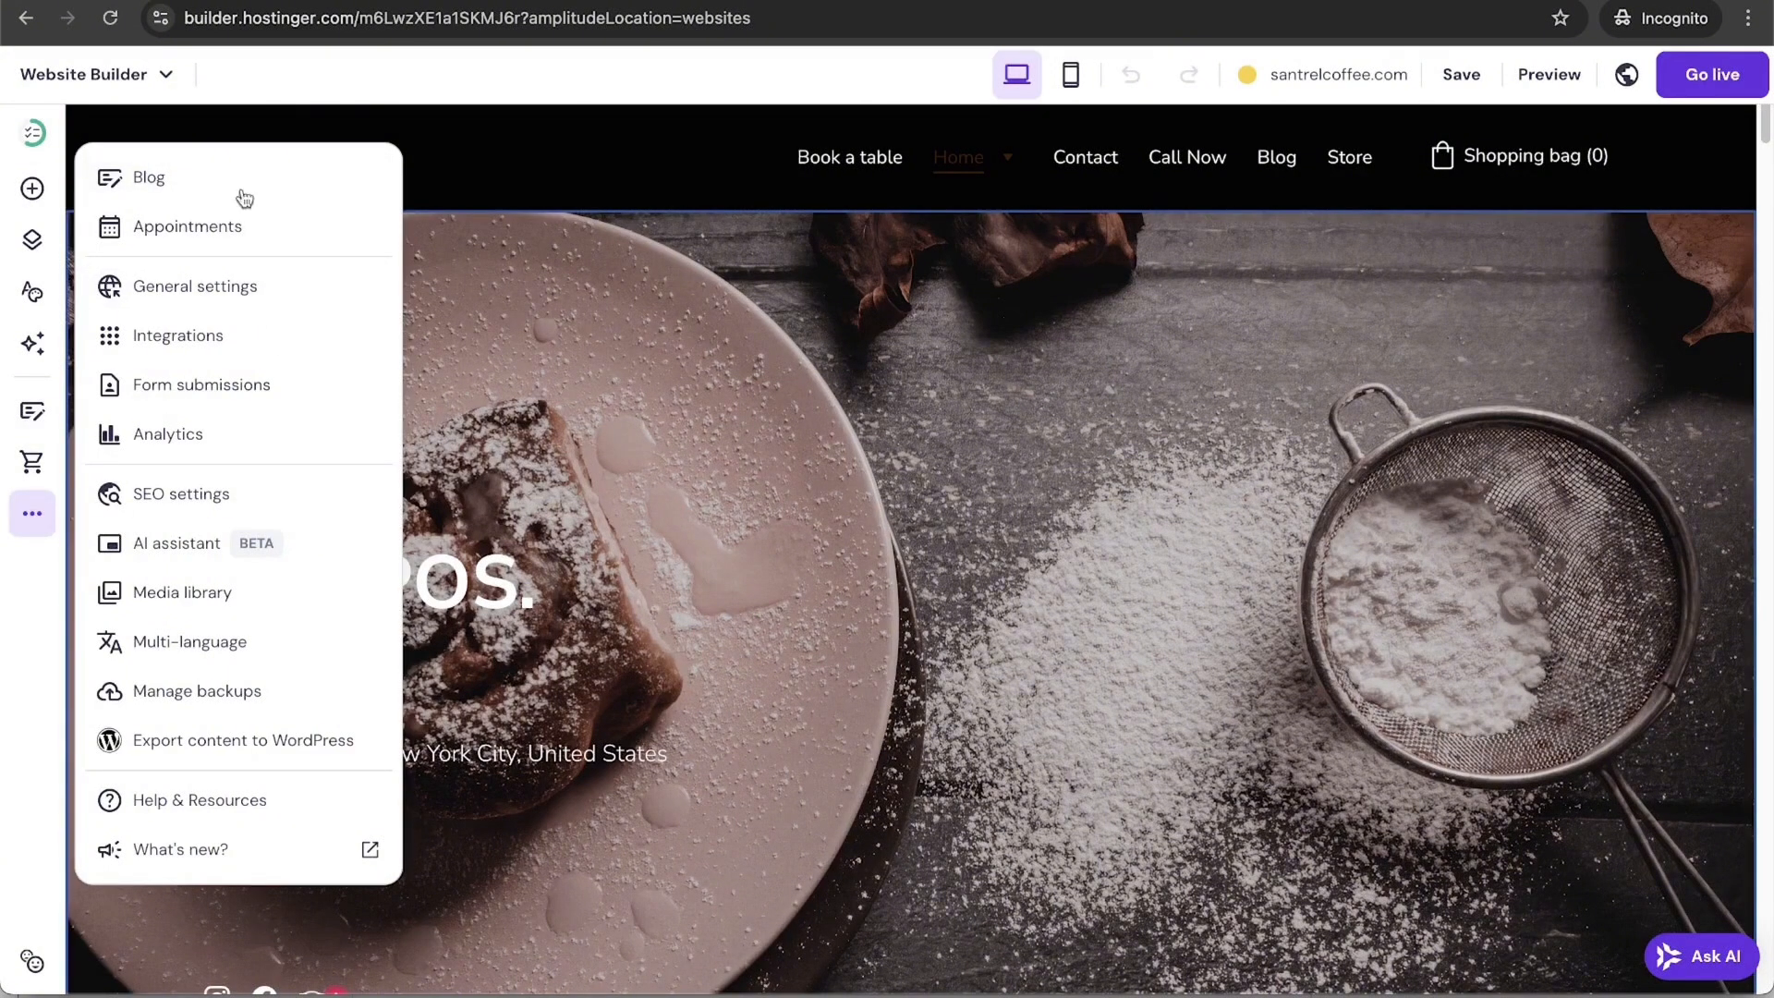
# Step: Upload santrel_logo_b_white and save it as the favicon in General settings
pyautogui.click(264, 289)
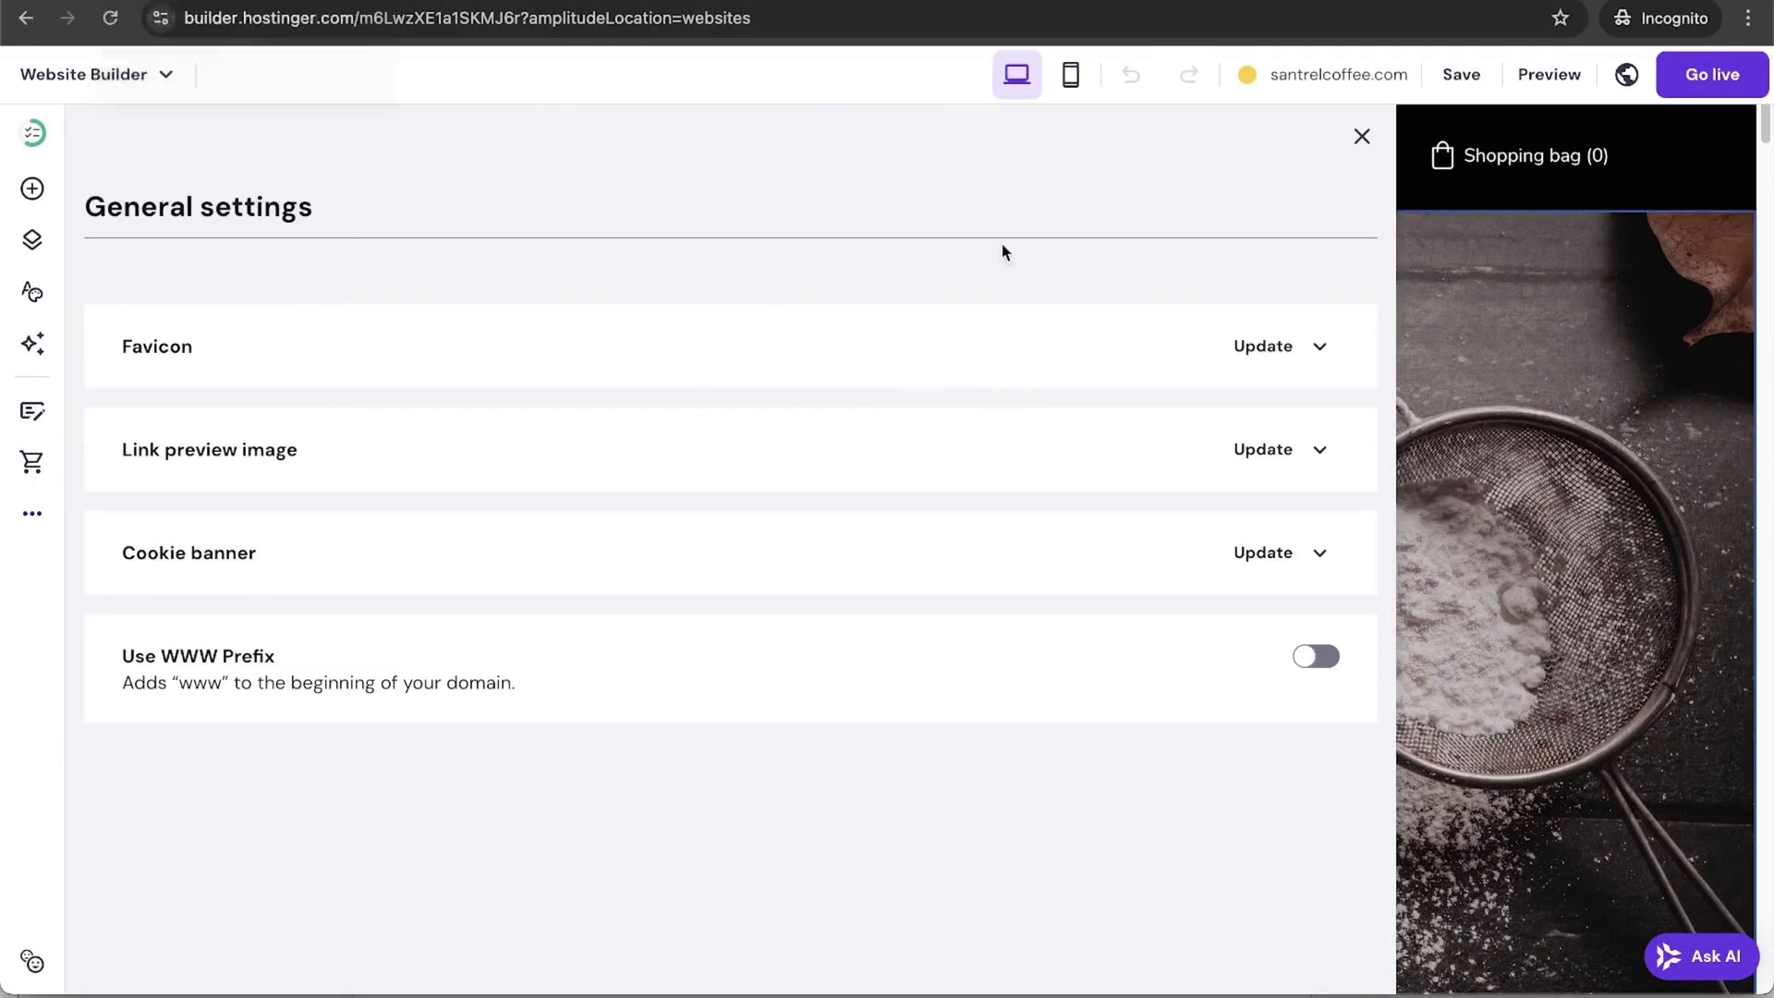
pyautogui.click(1312, 349)
pyautogui.click(402, 656)
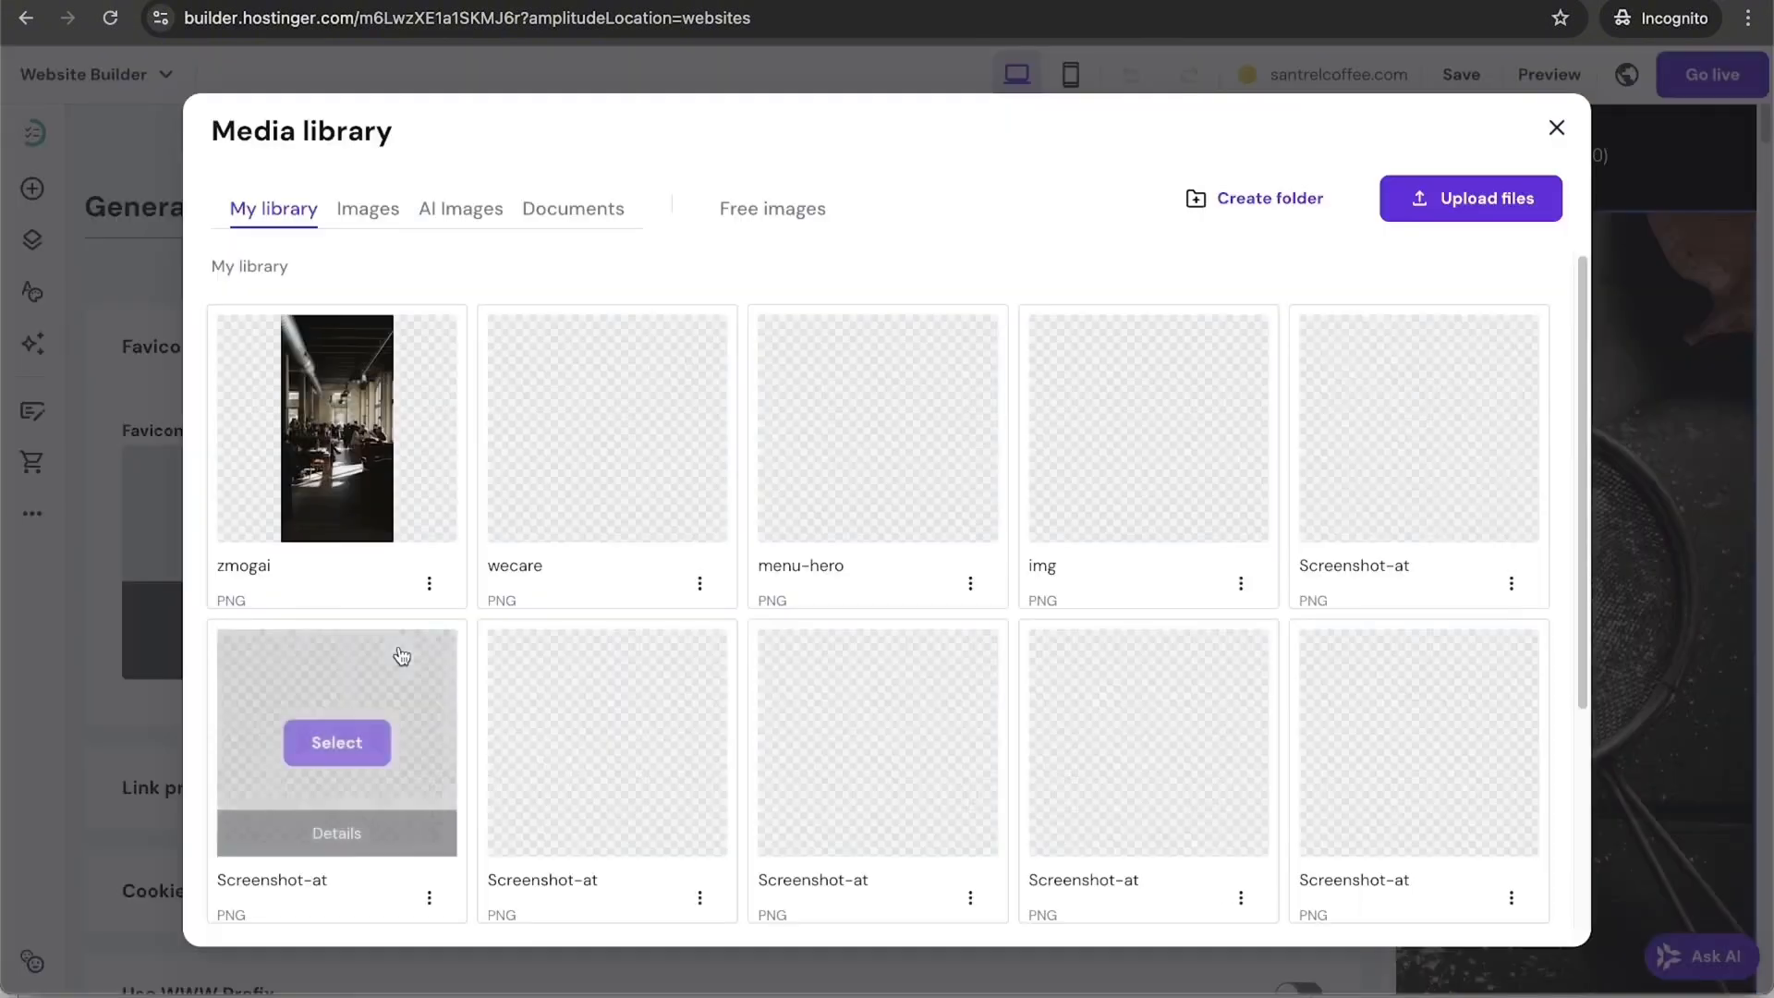
pyautogui.scroll(-3, 1018, 424)
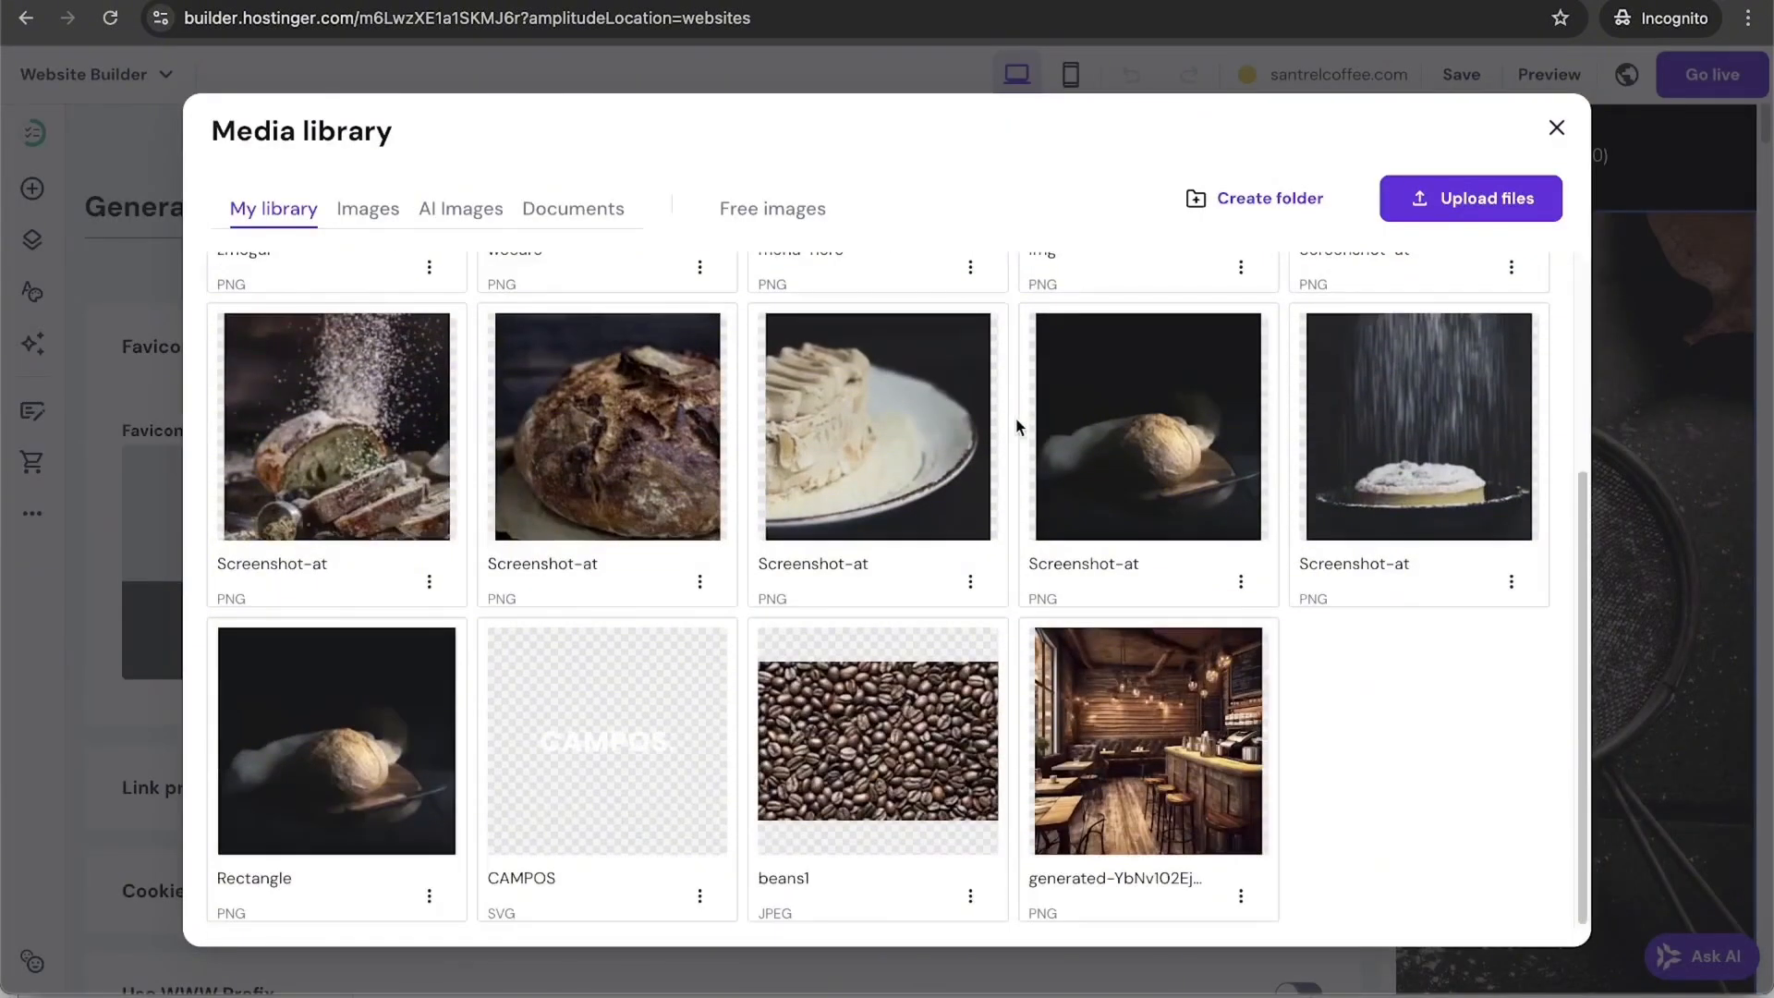
pyautogui.scroll(1, 1017, 425)
pyautogui.scroll(2, 1018, 424)
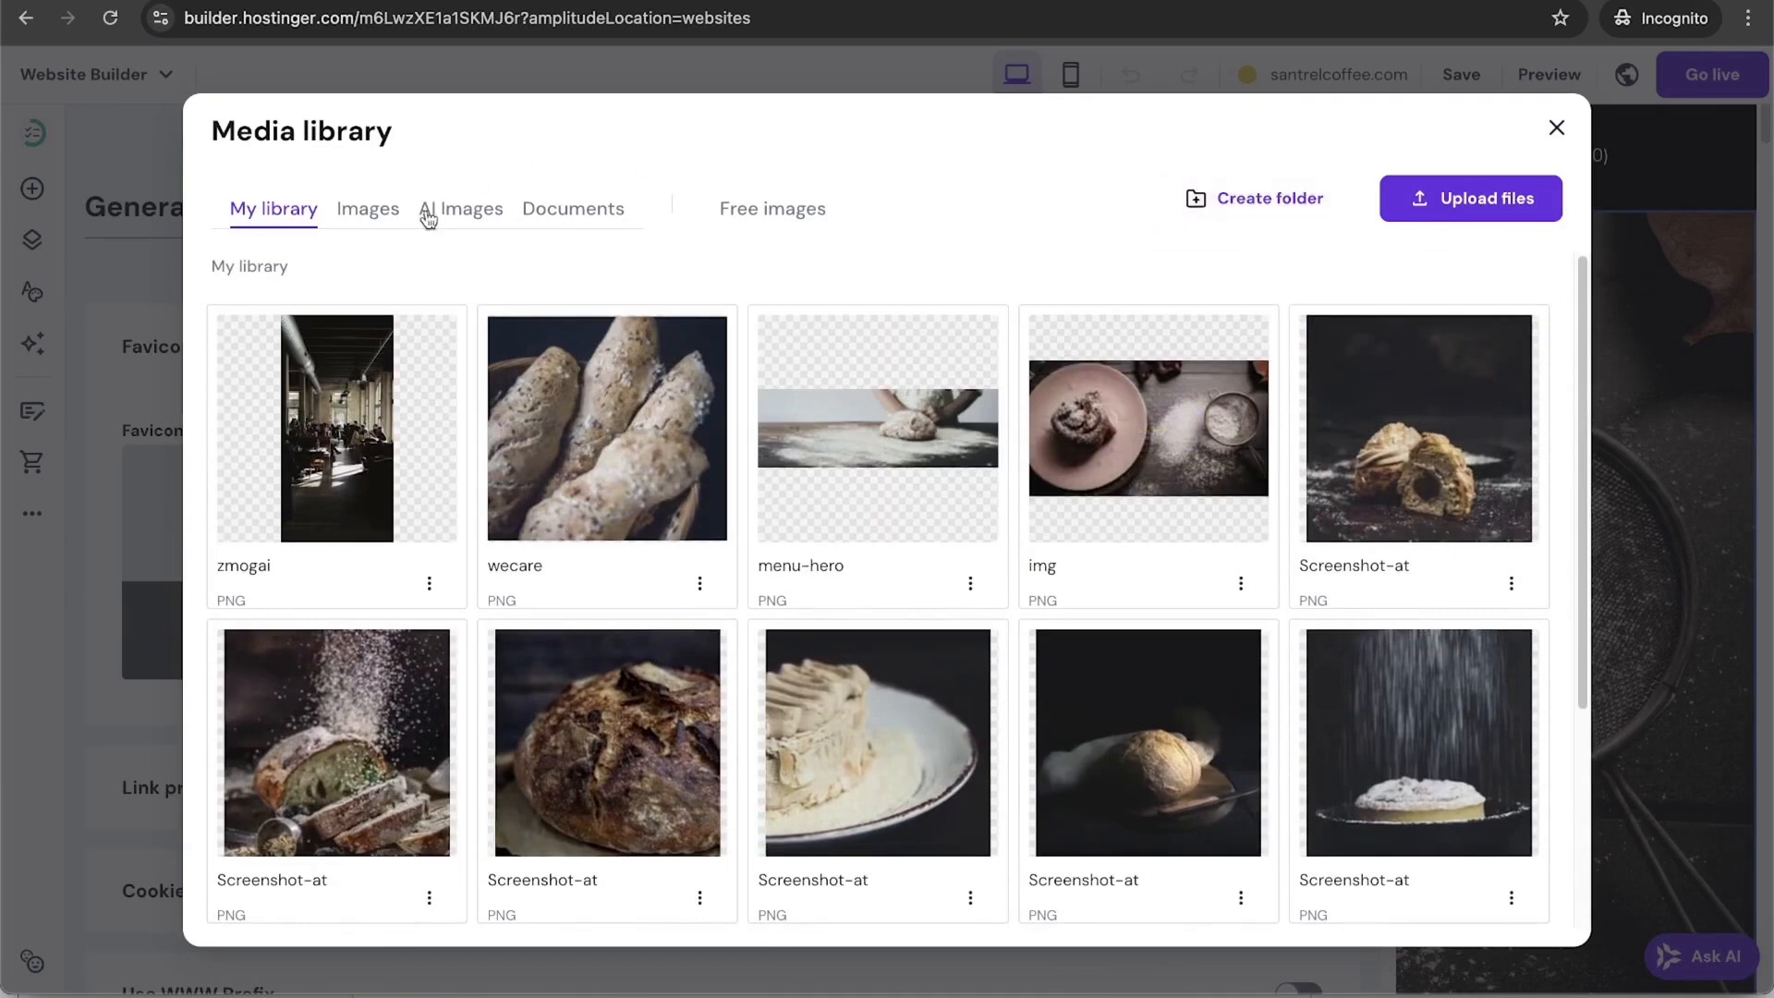
pyautogui.click(368, 211)
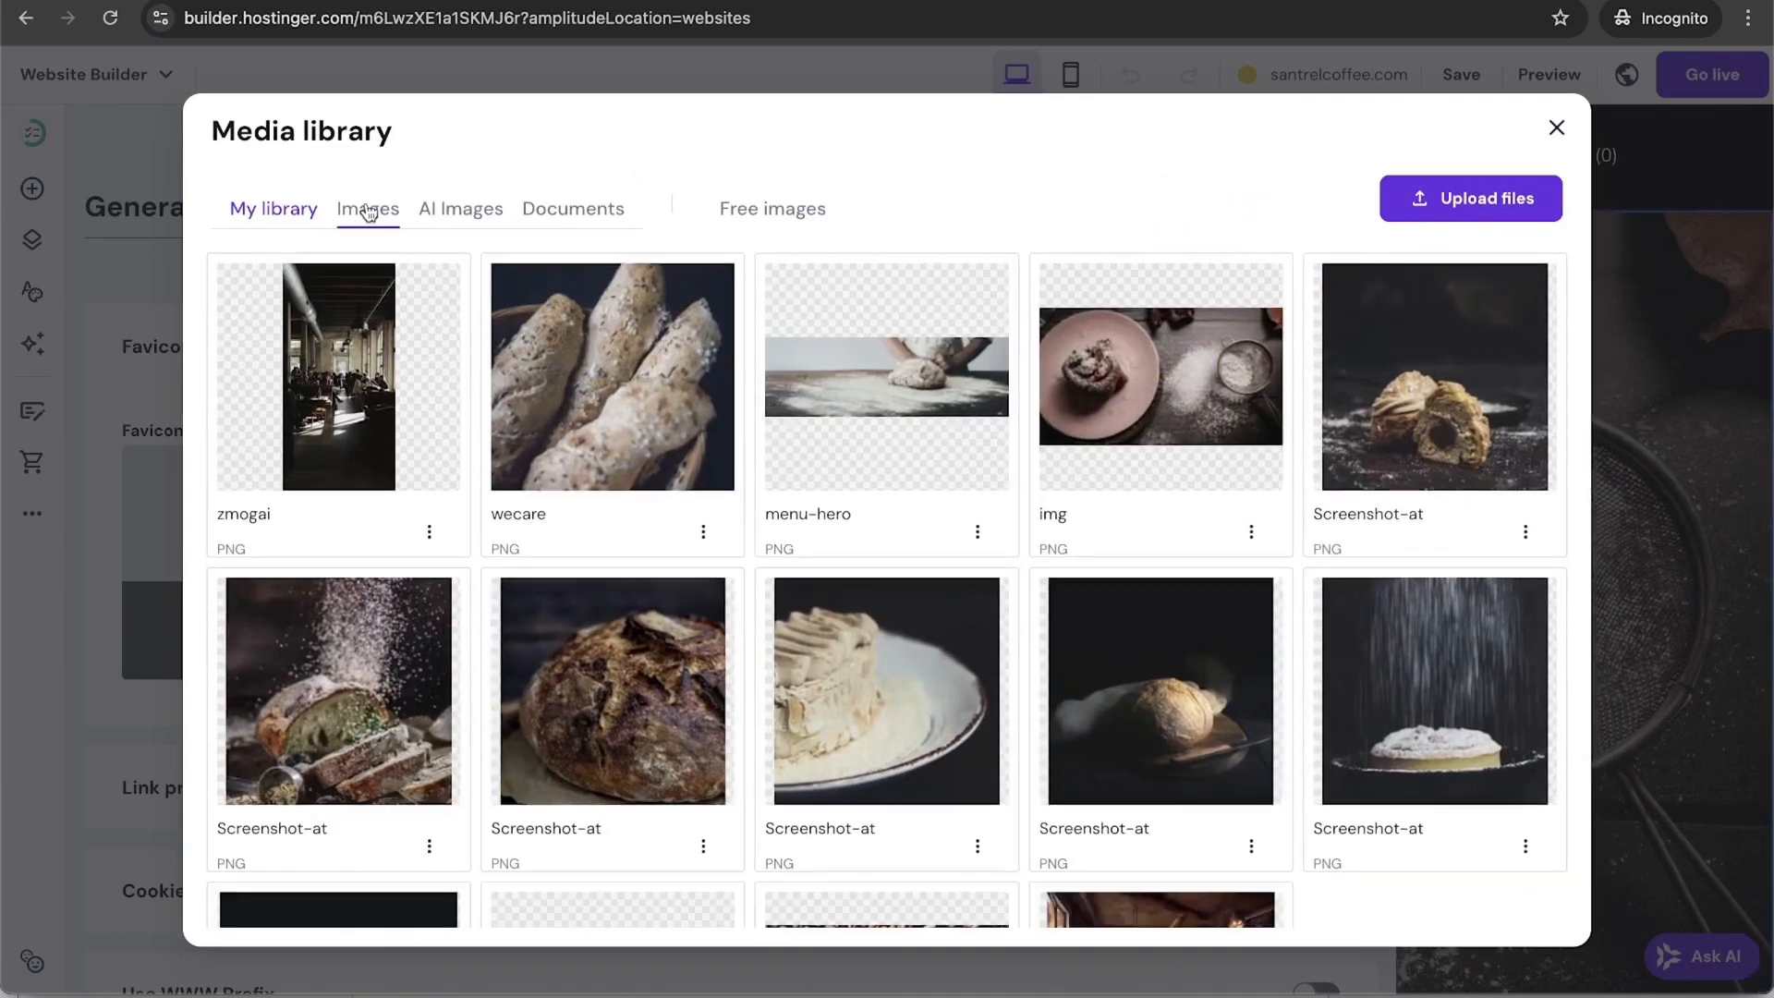
pyautogui.click(1512, 200)
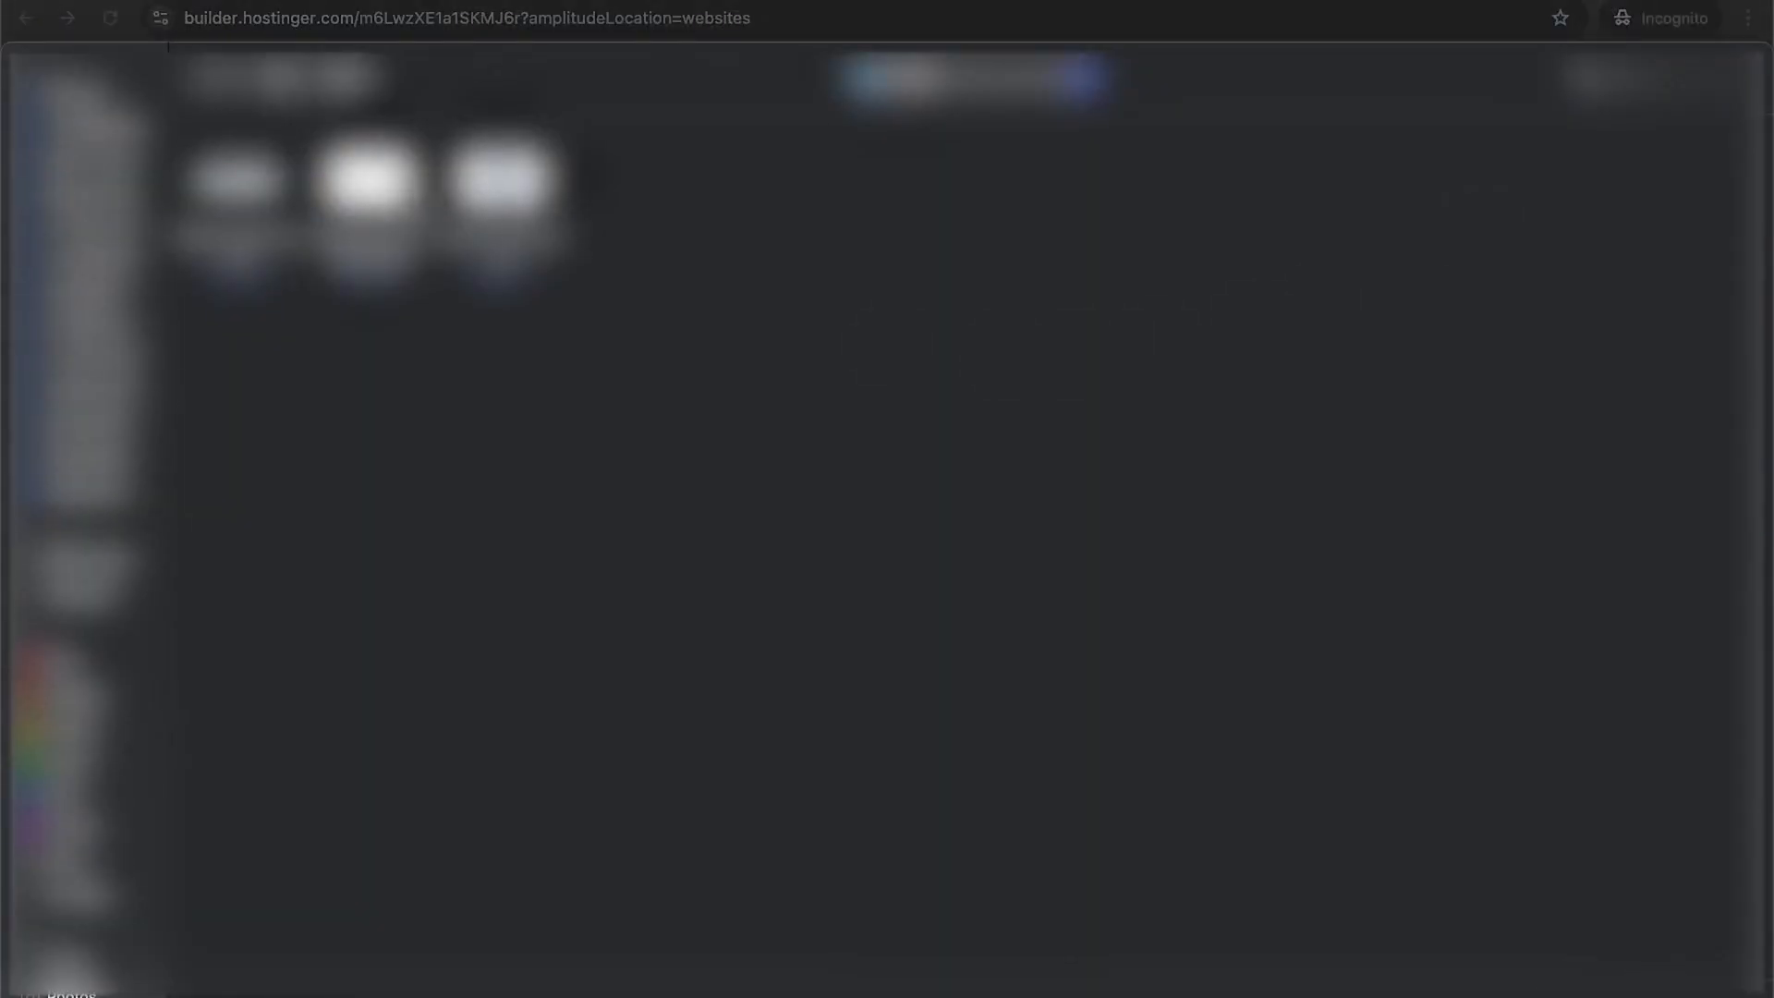
pyautogui.click(368, 185)
pyautogui.click(1657, 865)
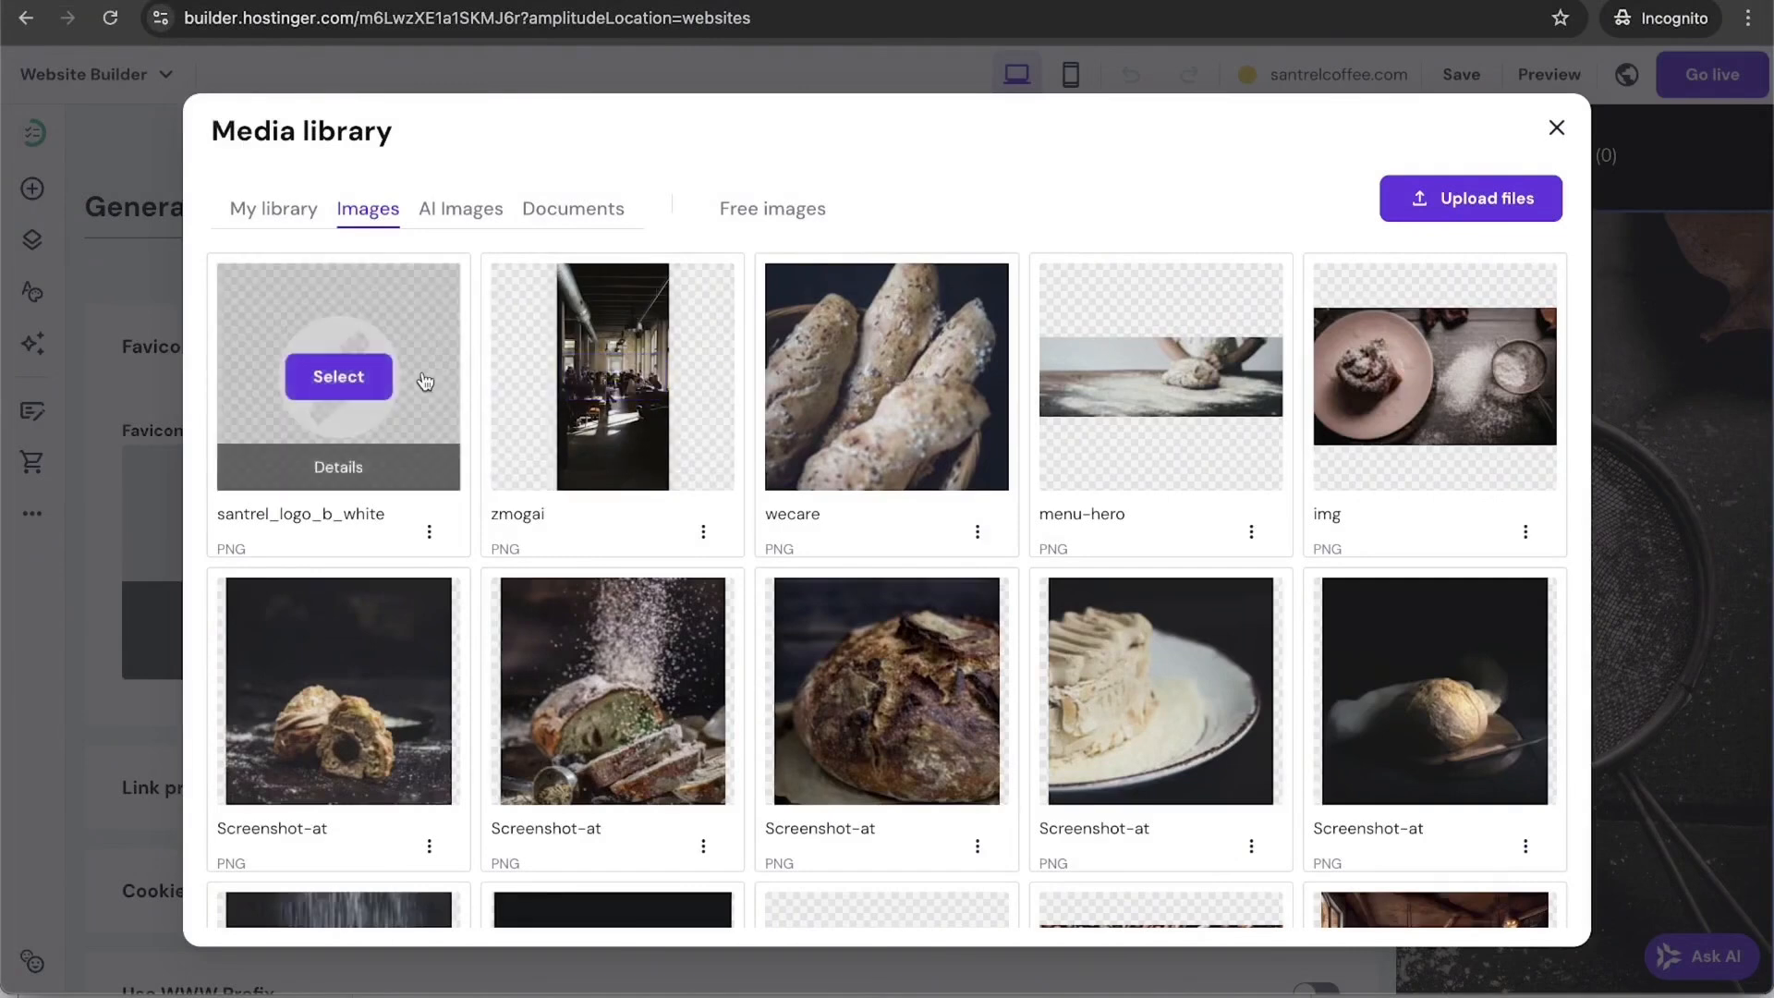
pyautogui.click(379, 378)
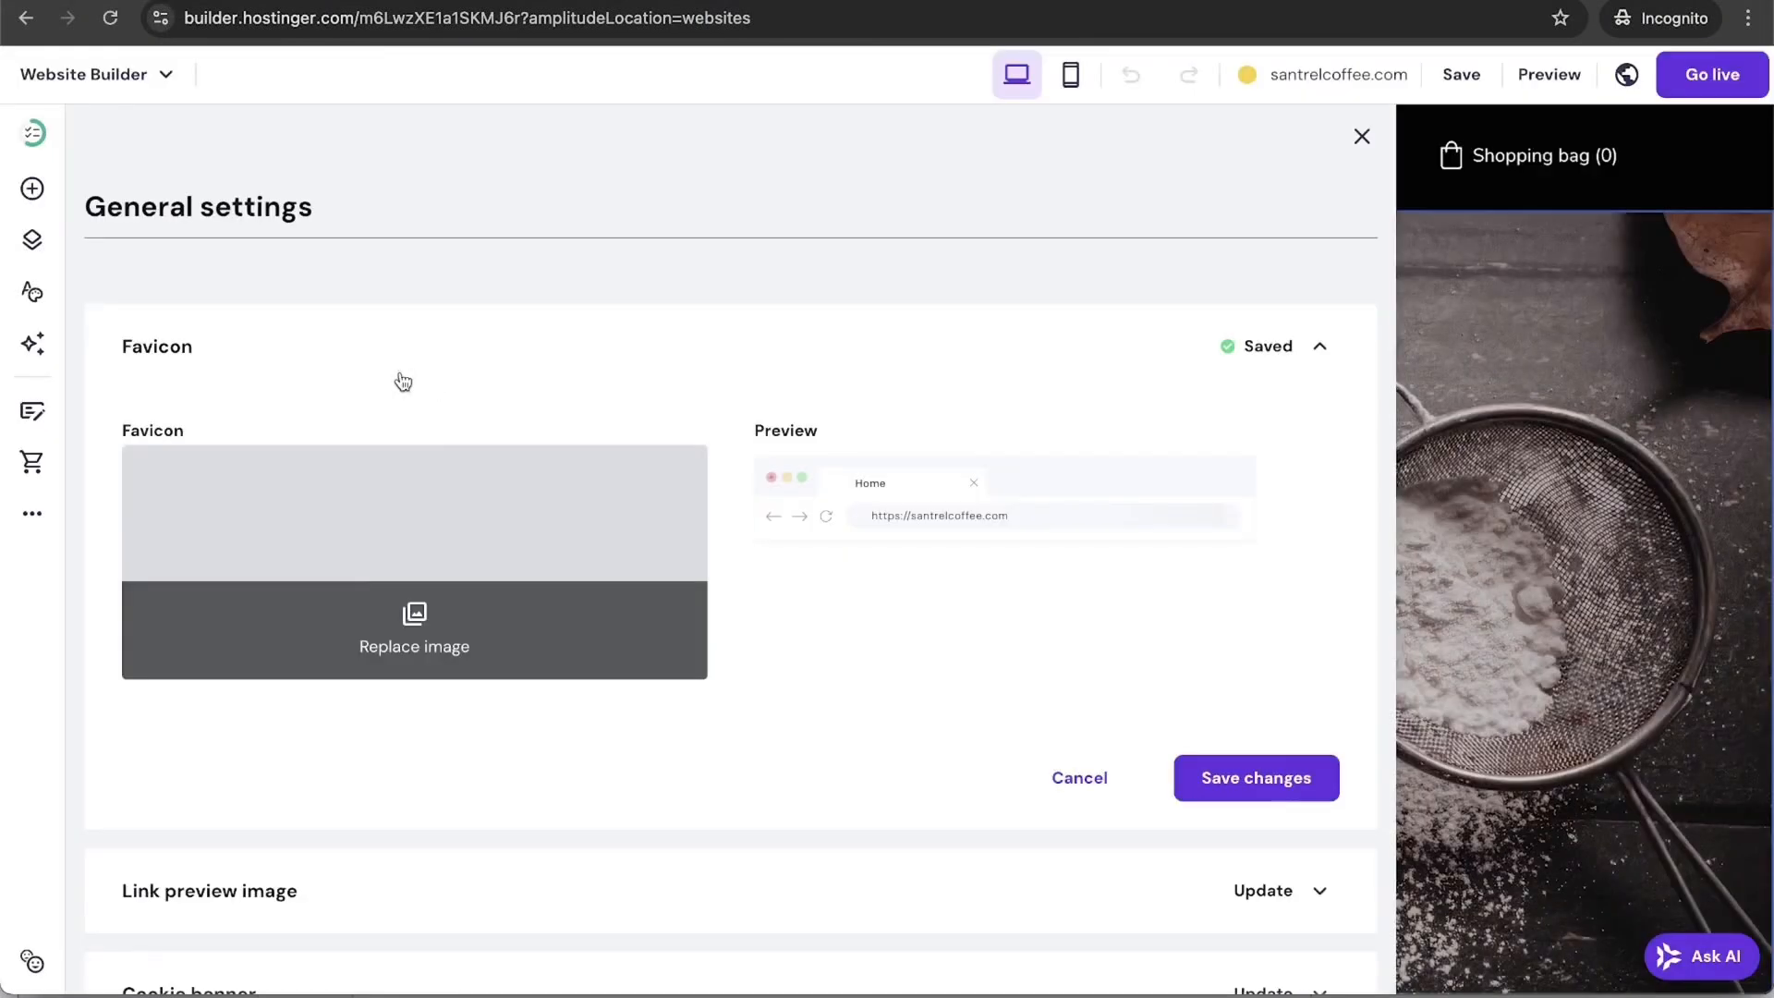
pyautogui.click(1293, 780)
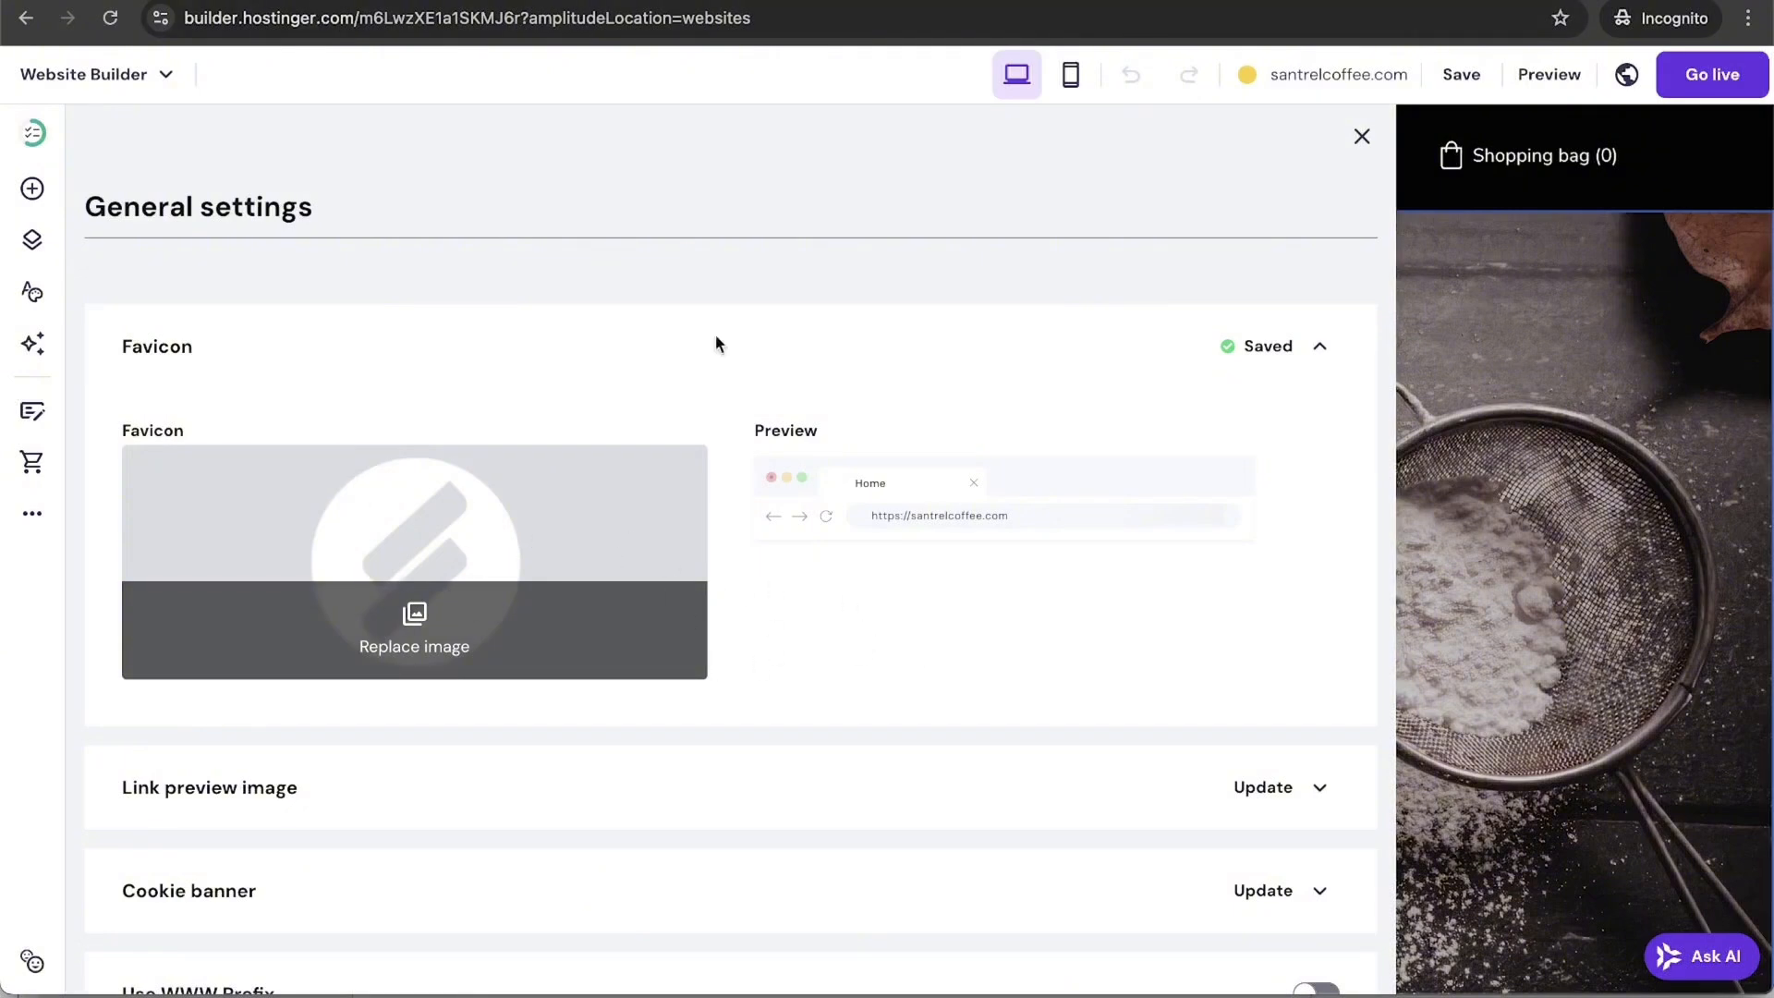
# Step: Replace the favicon with the newly uploaded dark blue circular logo and save
pyautogui.click(471, 624)
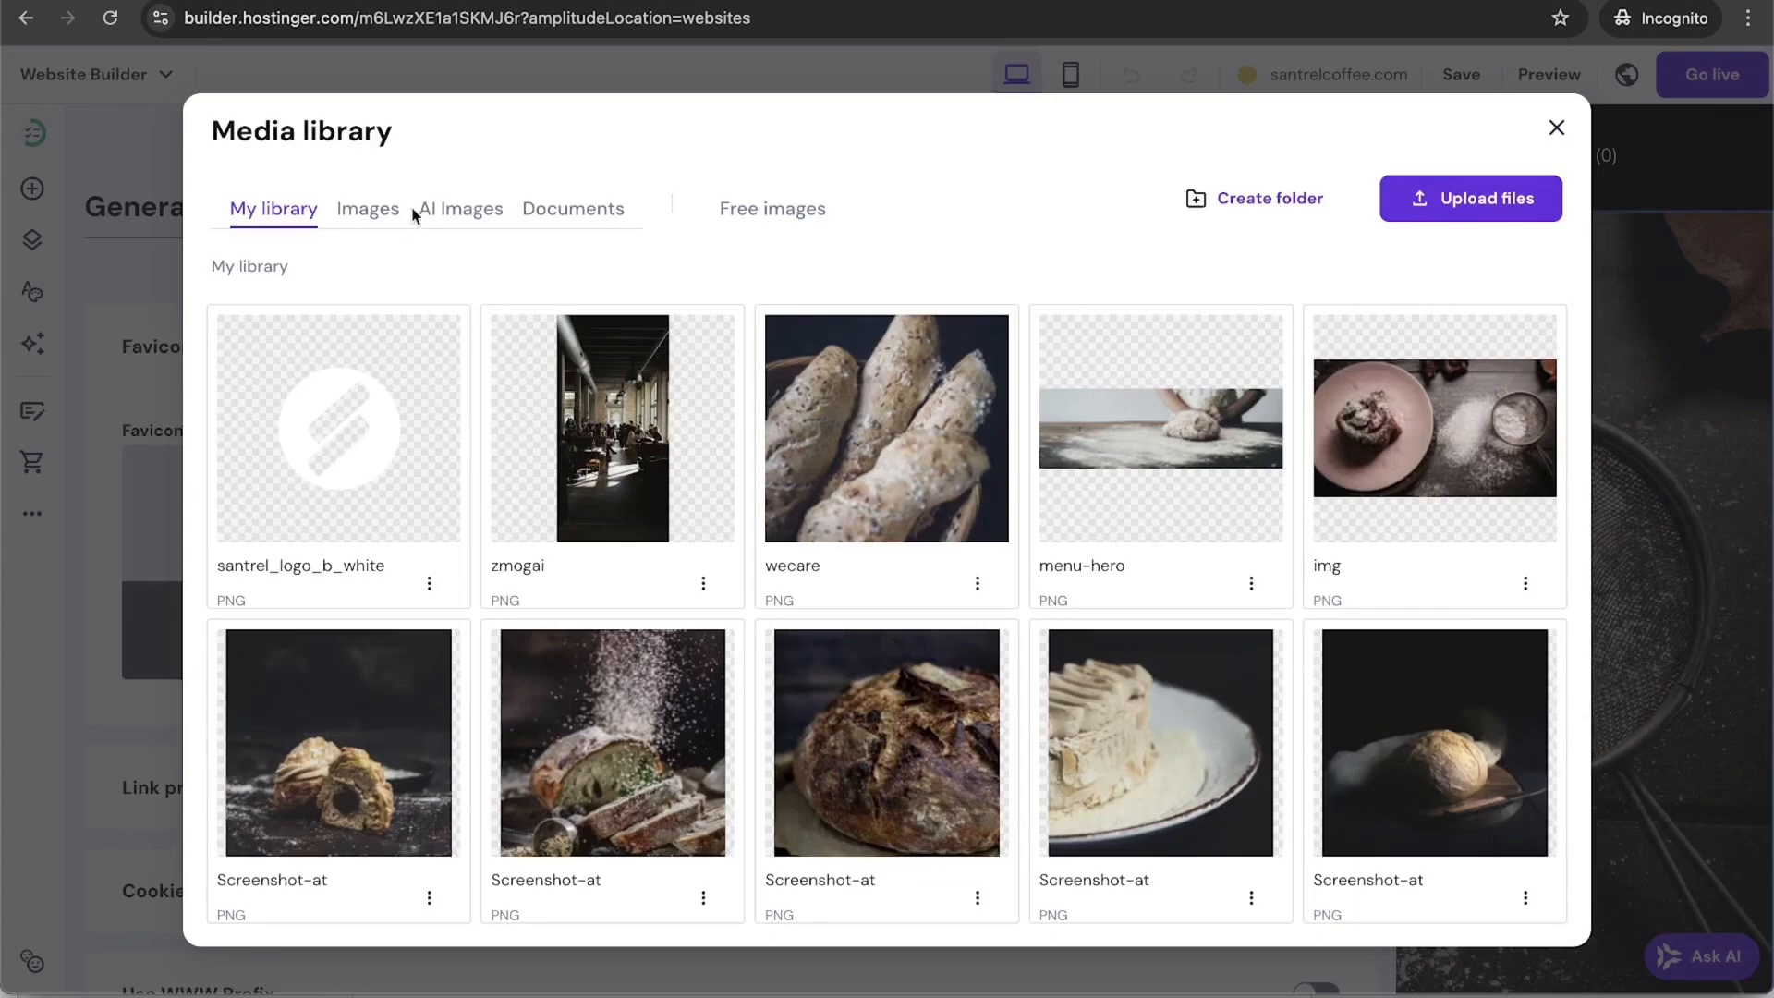
pyautogui.click(1427, 208)
pyautogui.click(502, 189)
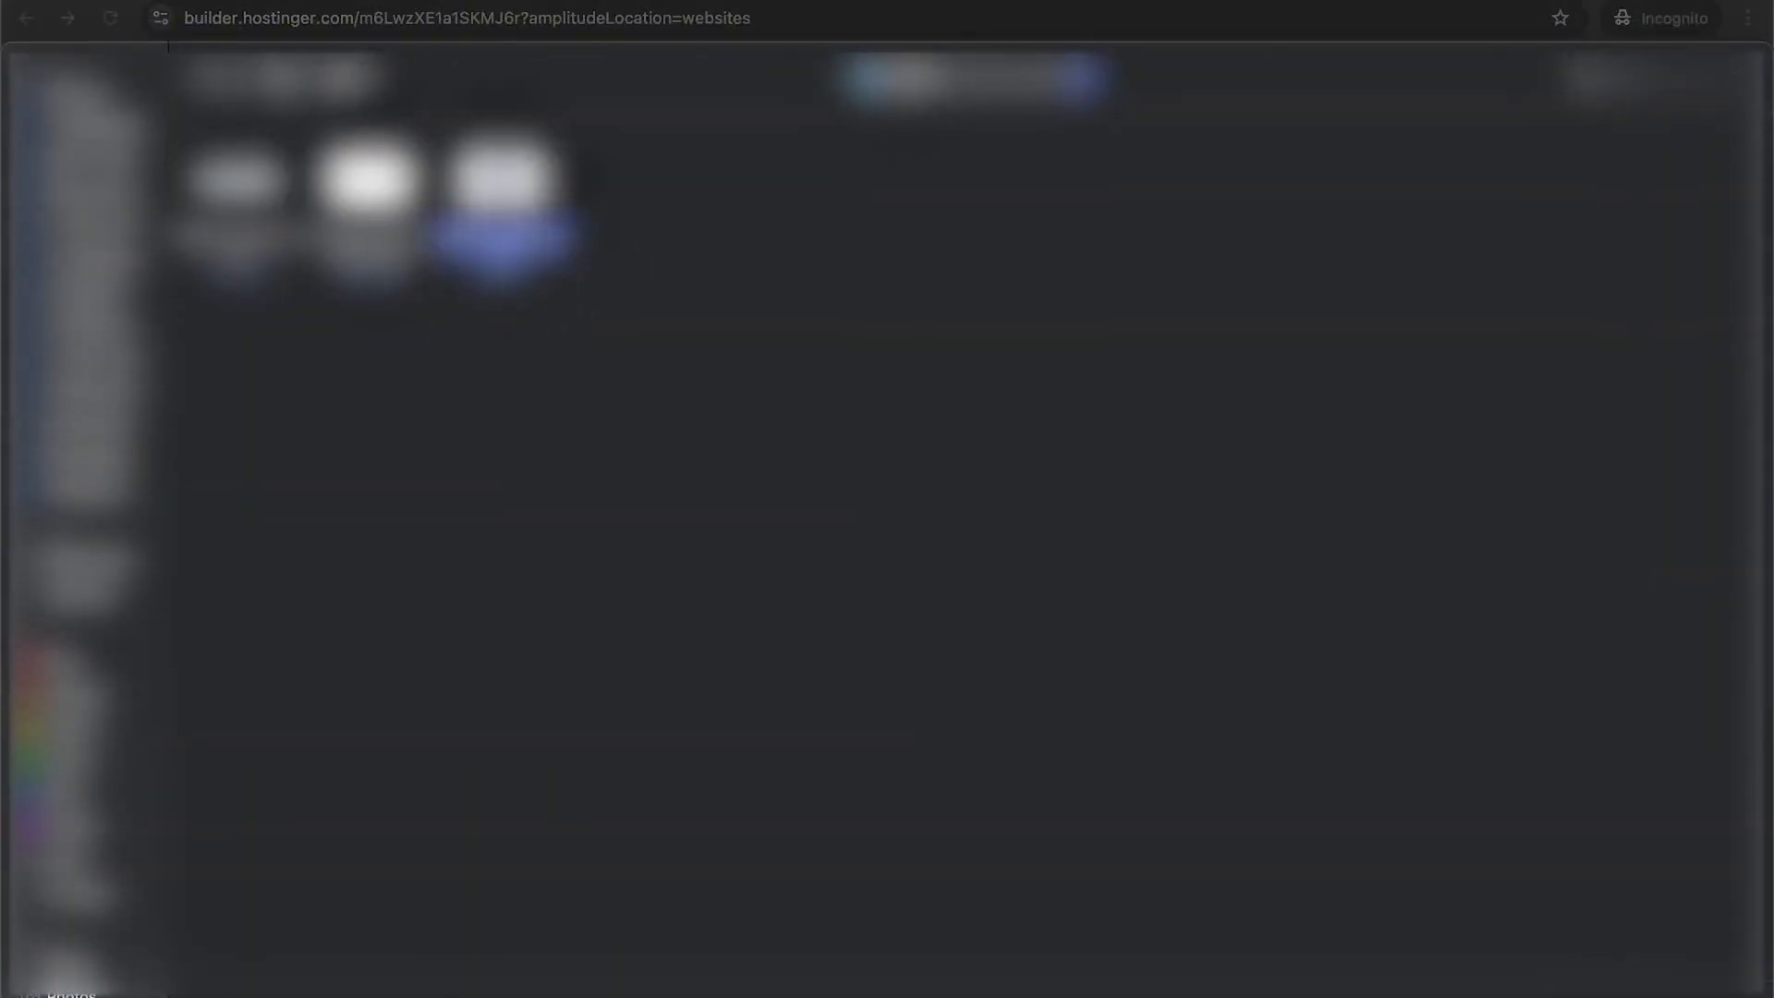
pyautogui.click(1706, 992)
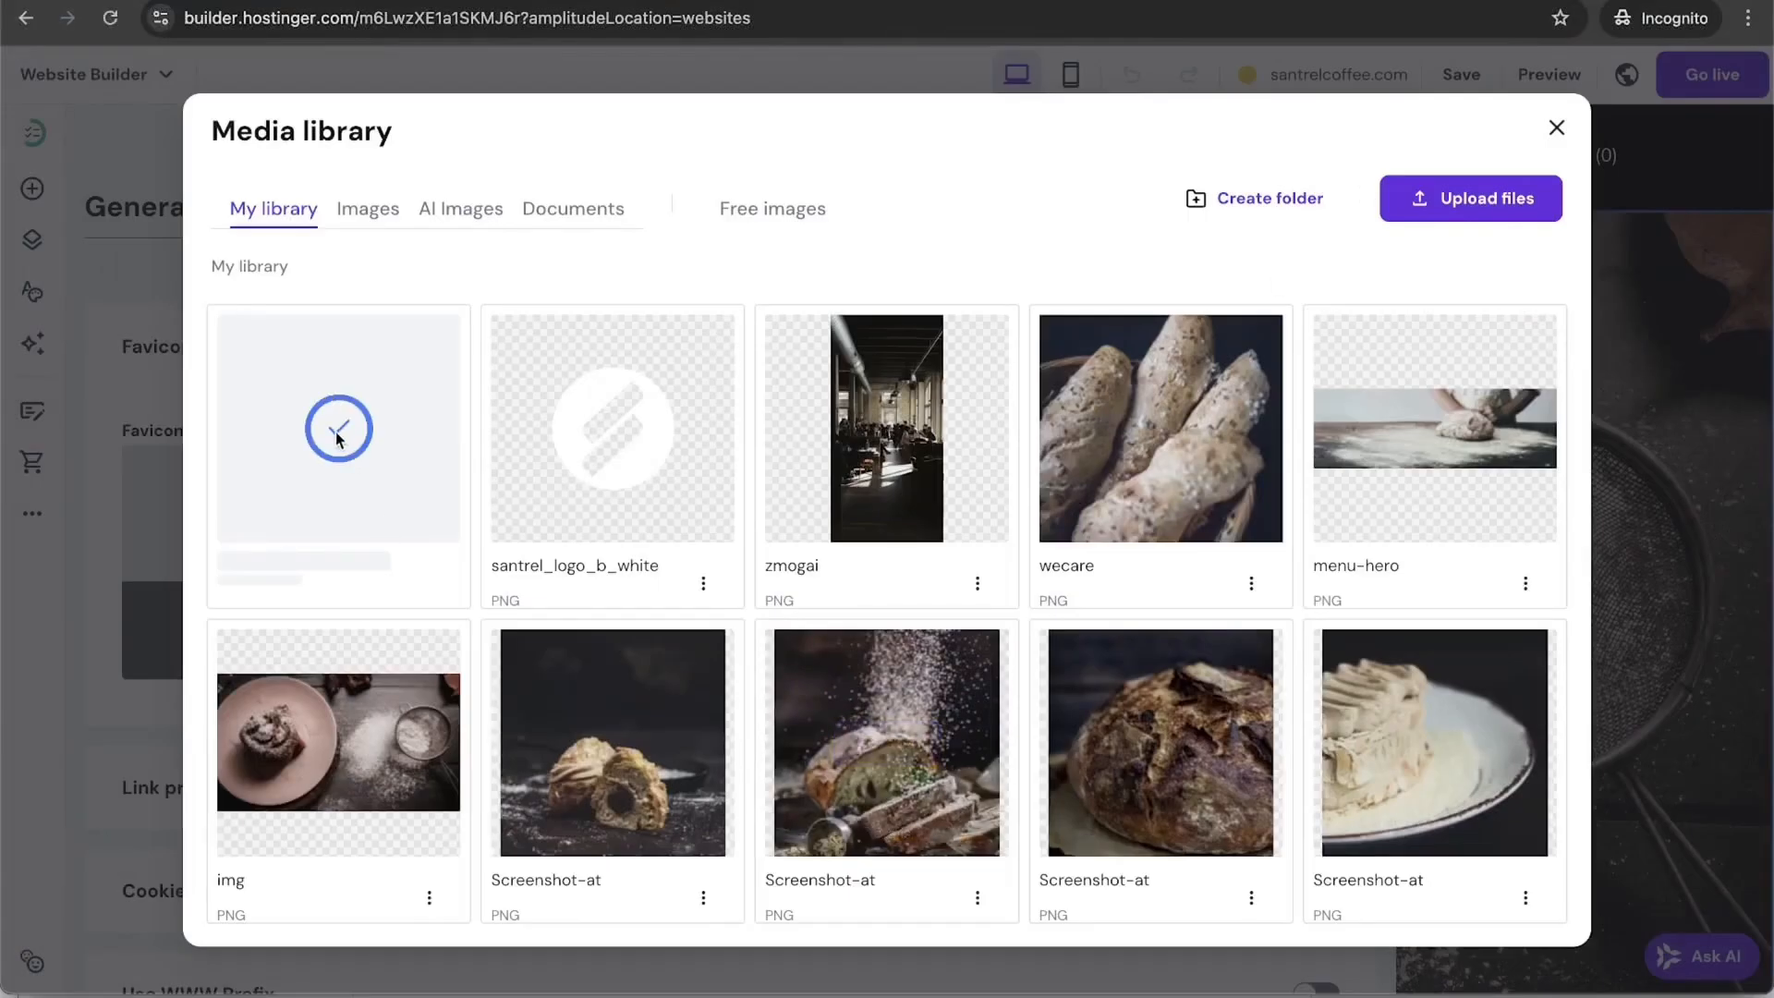
pyautogui.click(339, 438)
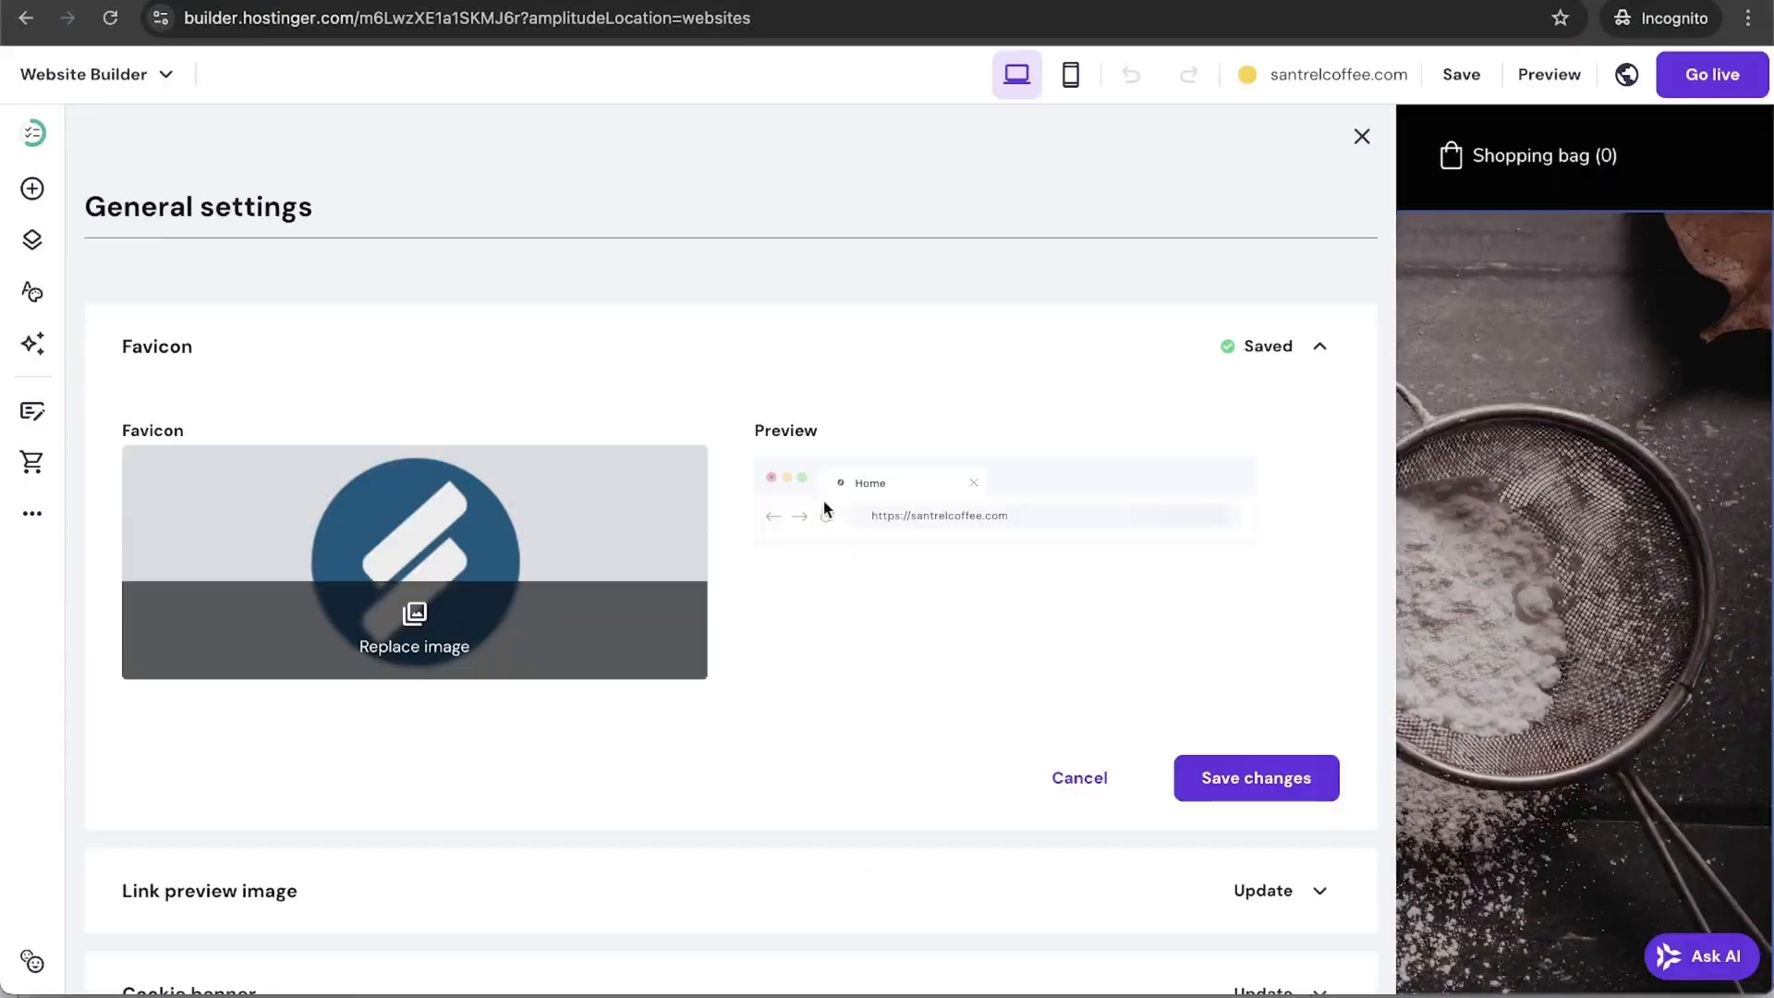
pyautogui.click(1237, 779)
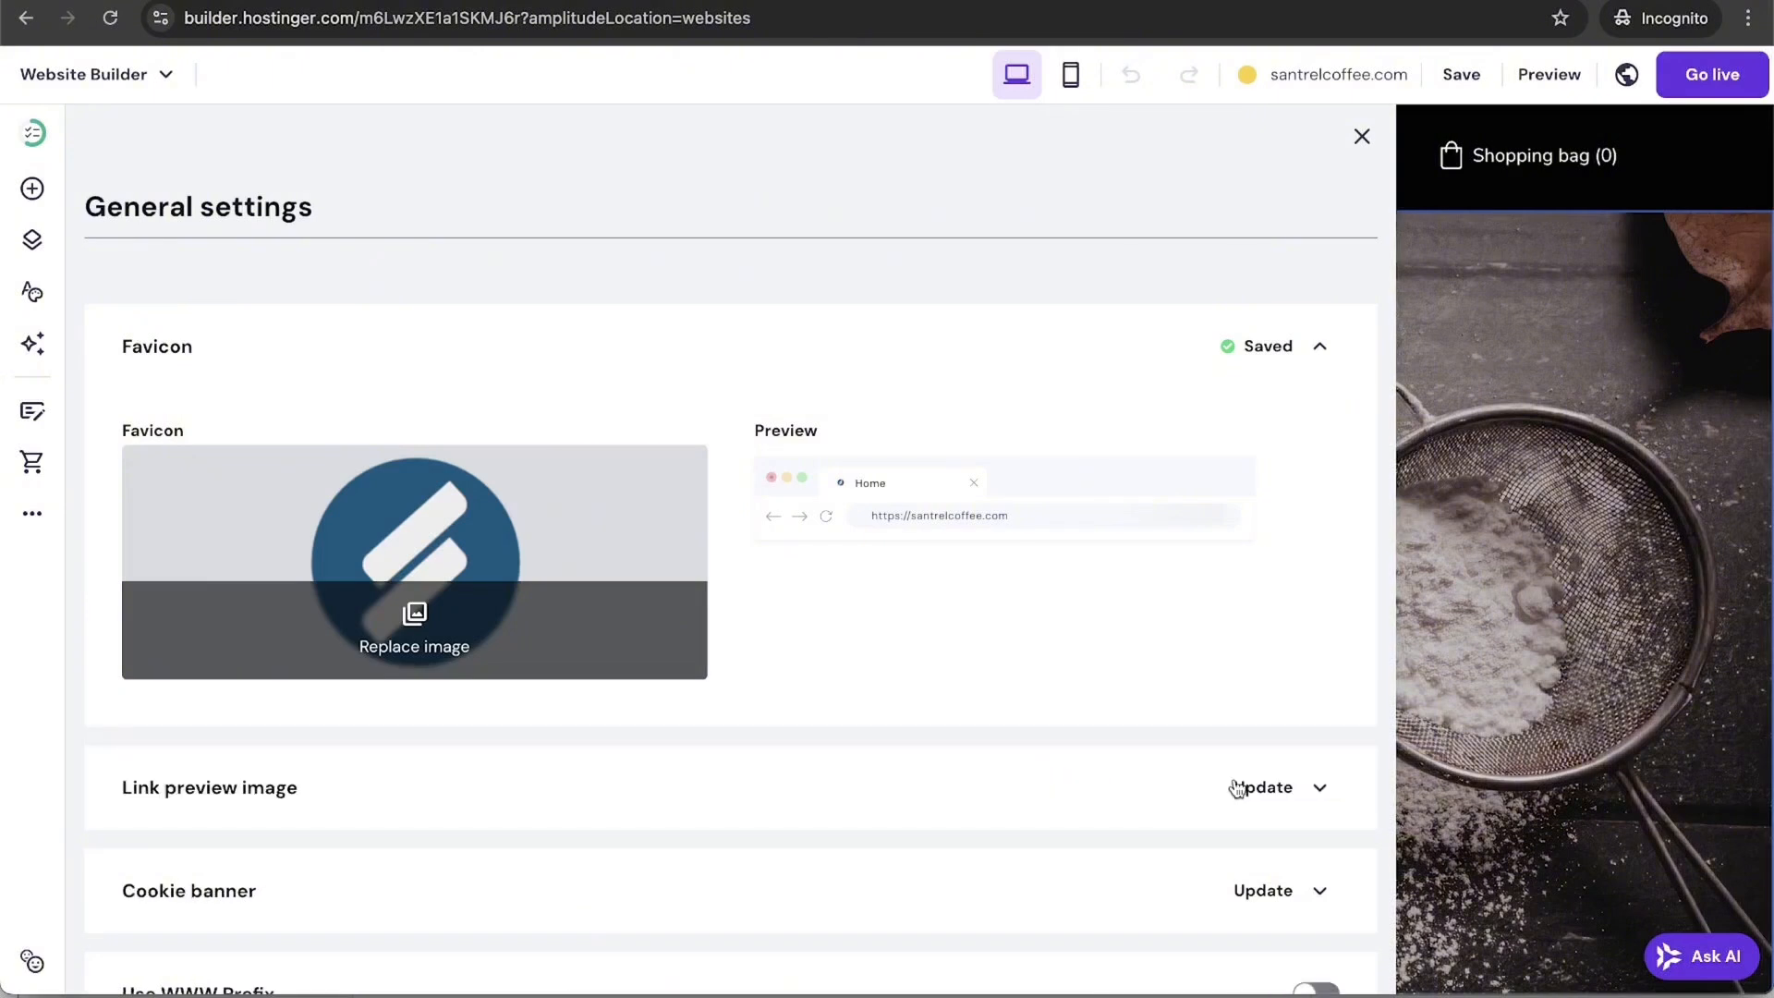
pyautogui.click(1320, 793)
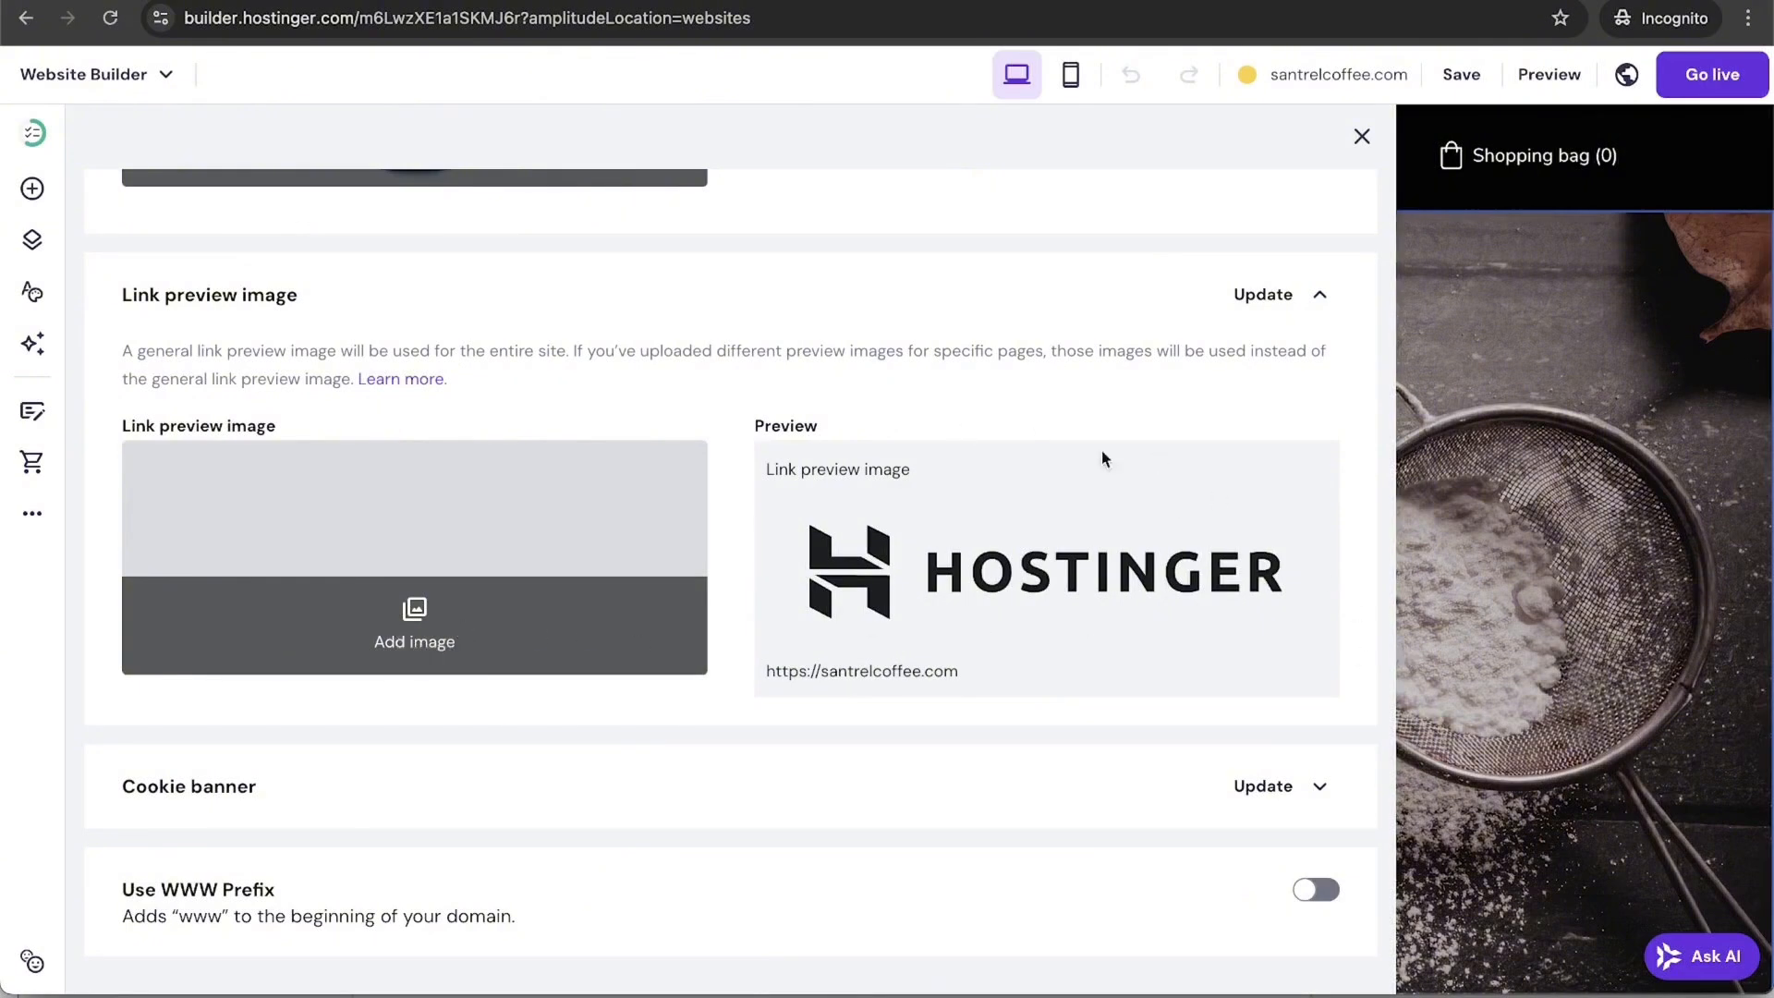
# Step: Upload the coffee cup photo and save it as the link preview image
pyautogui.click(421, 641)
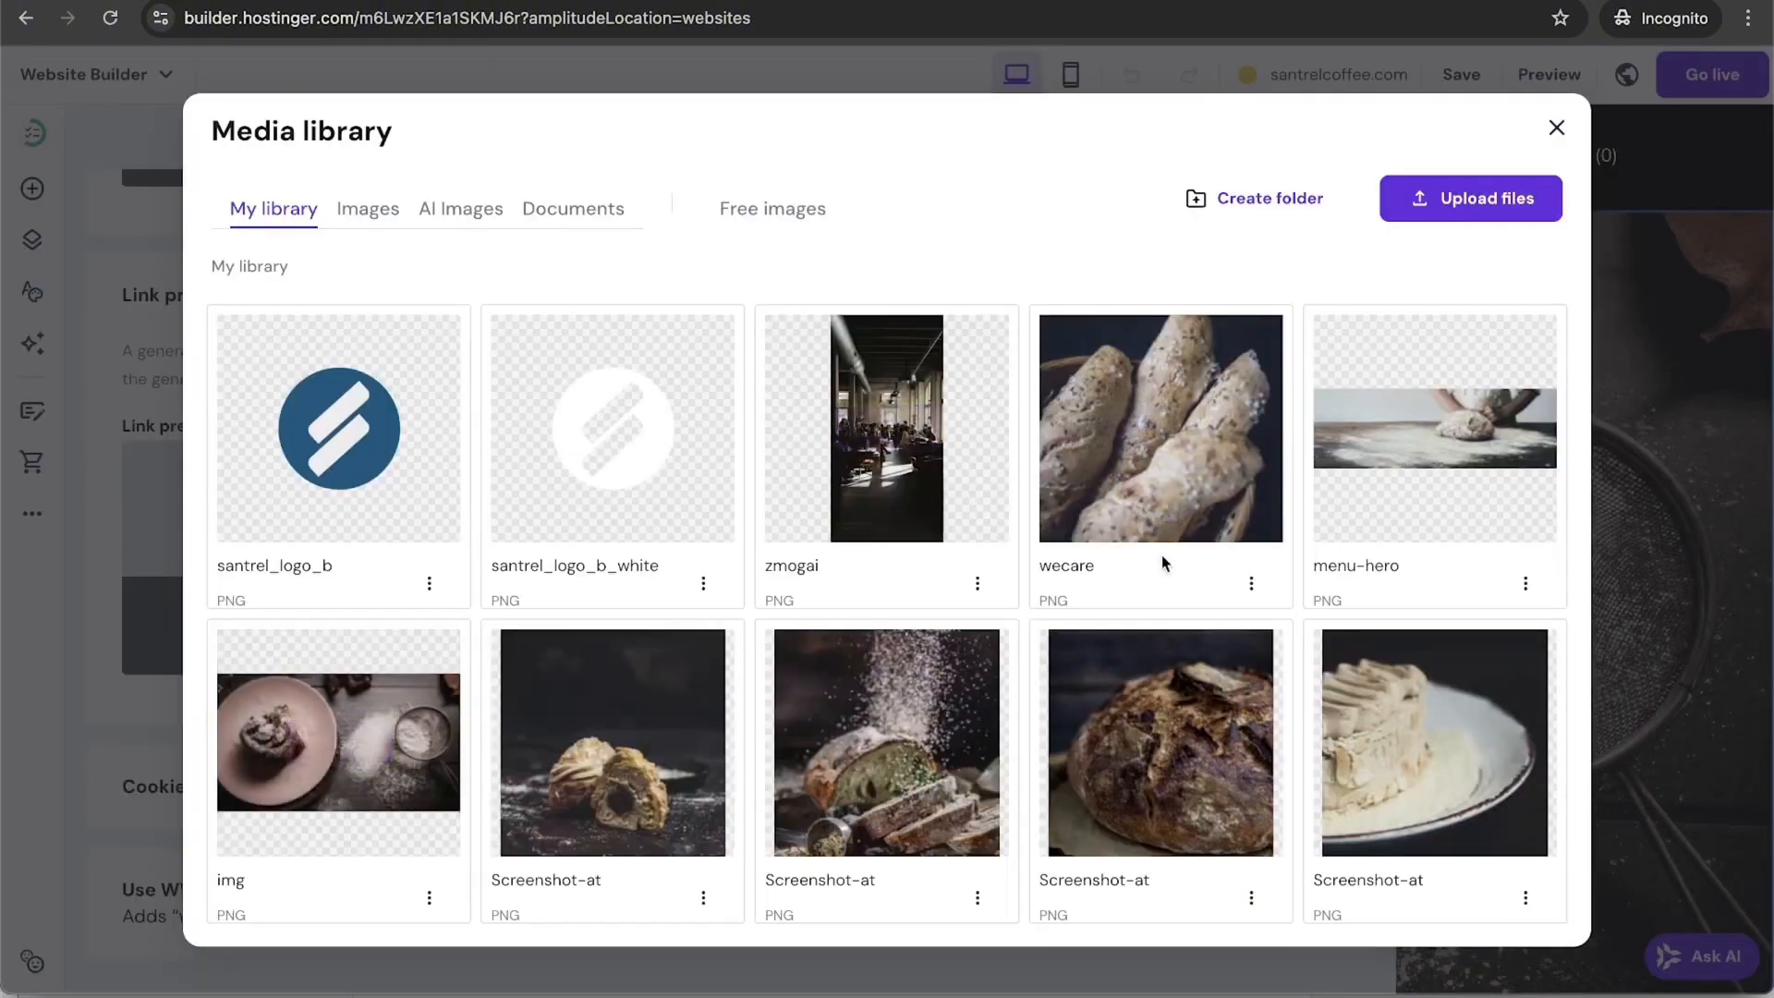
pyautogui.scroll(-5, 1161, 555)
pyautogui.scroll(-1, 1162, 555)
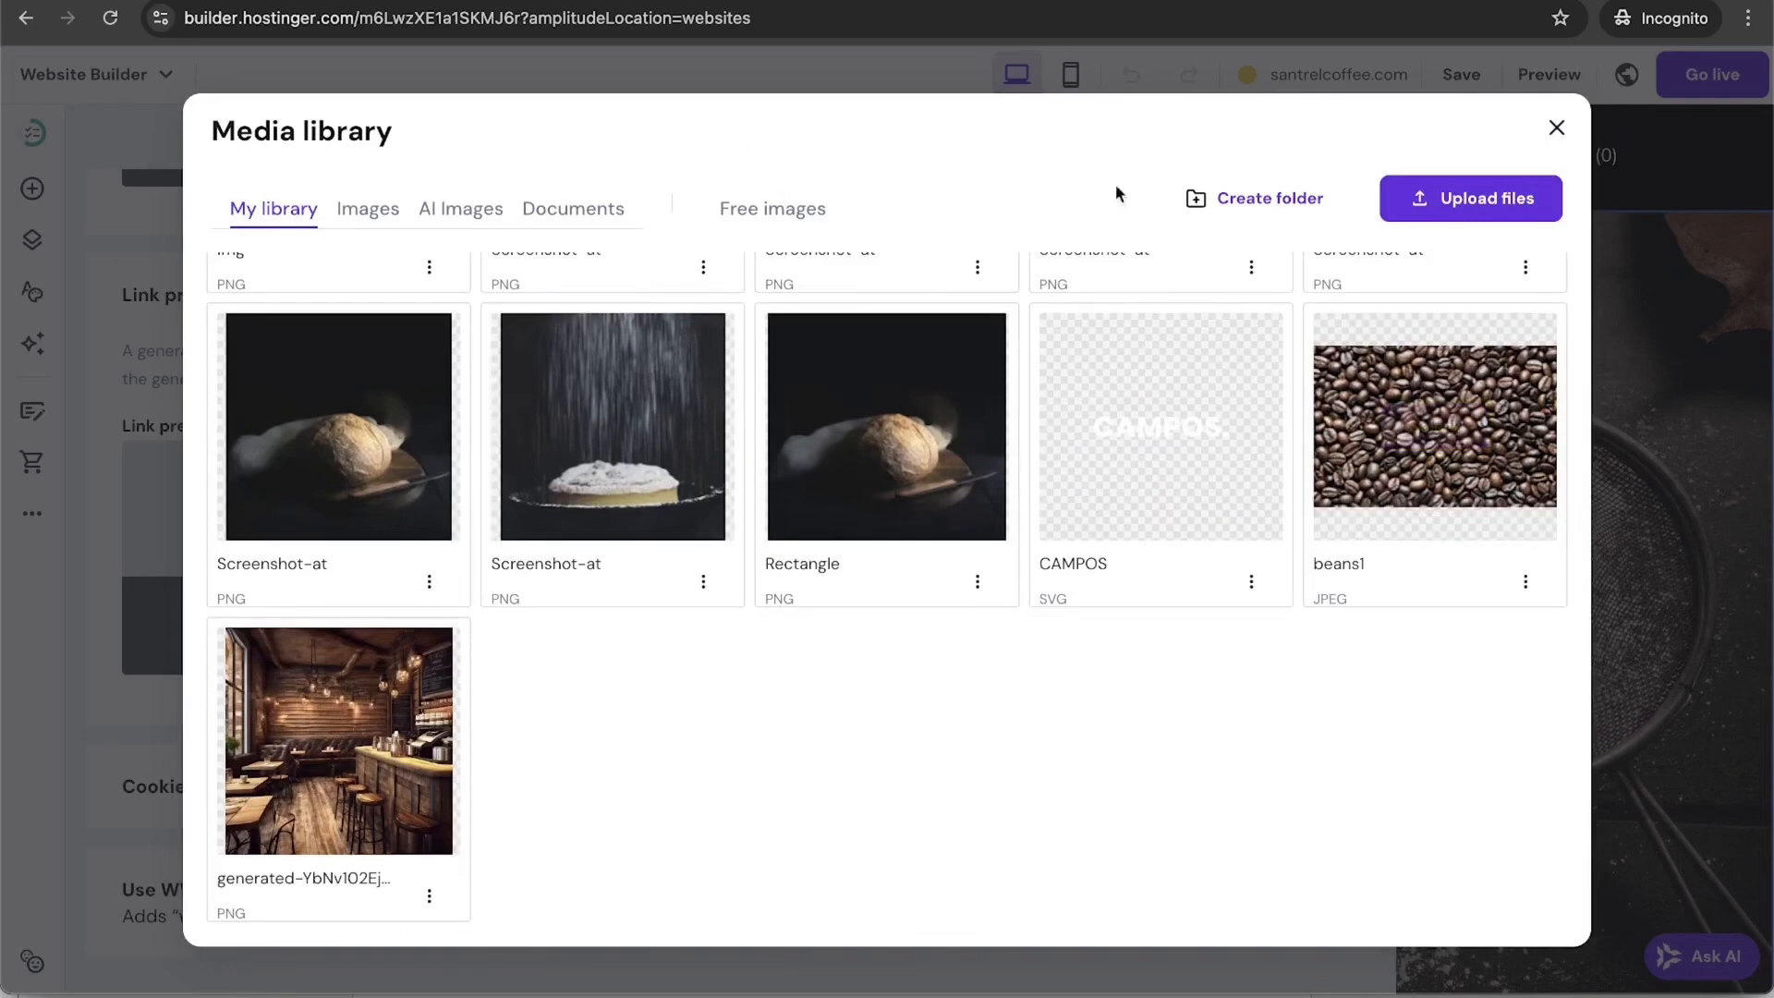
pyautogui.click(1439, 199)
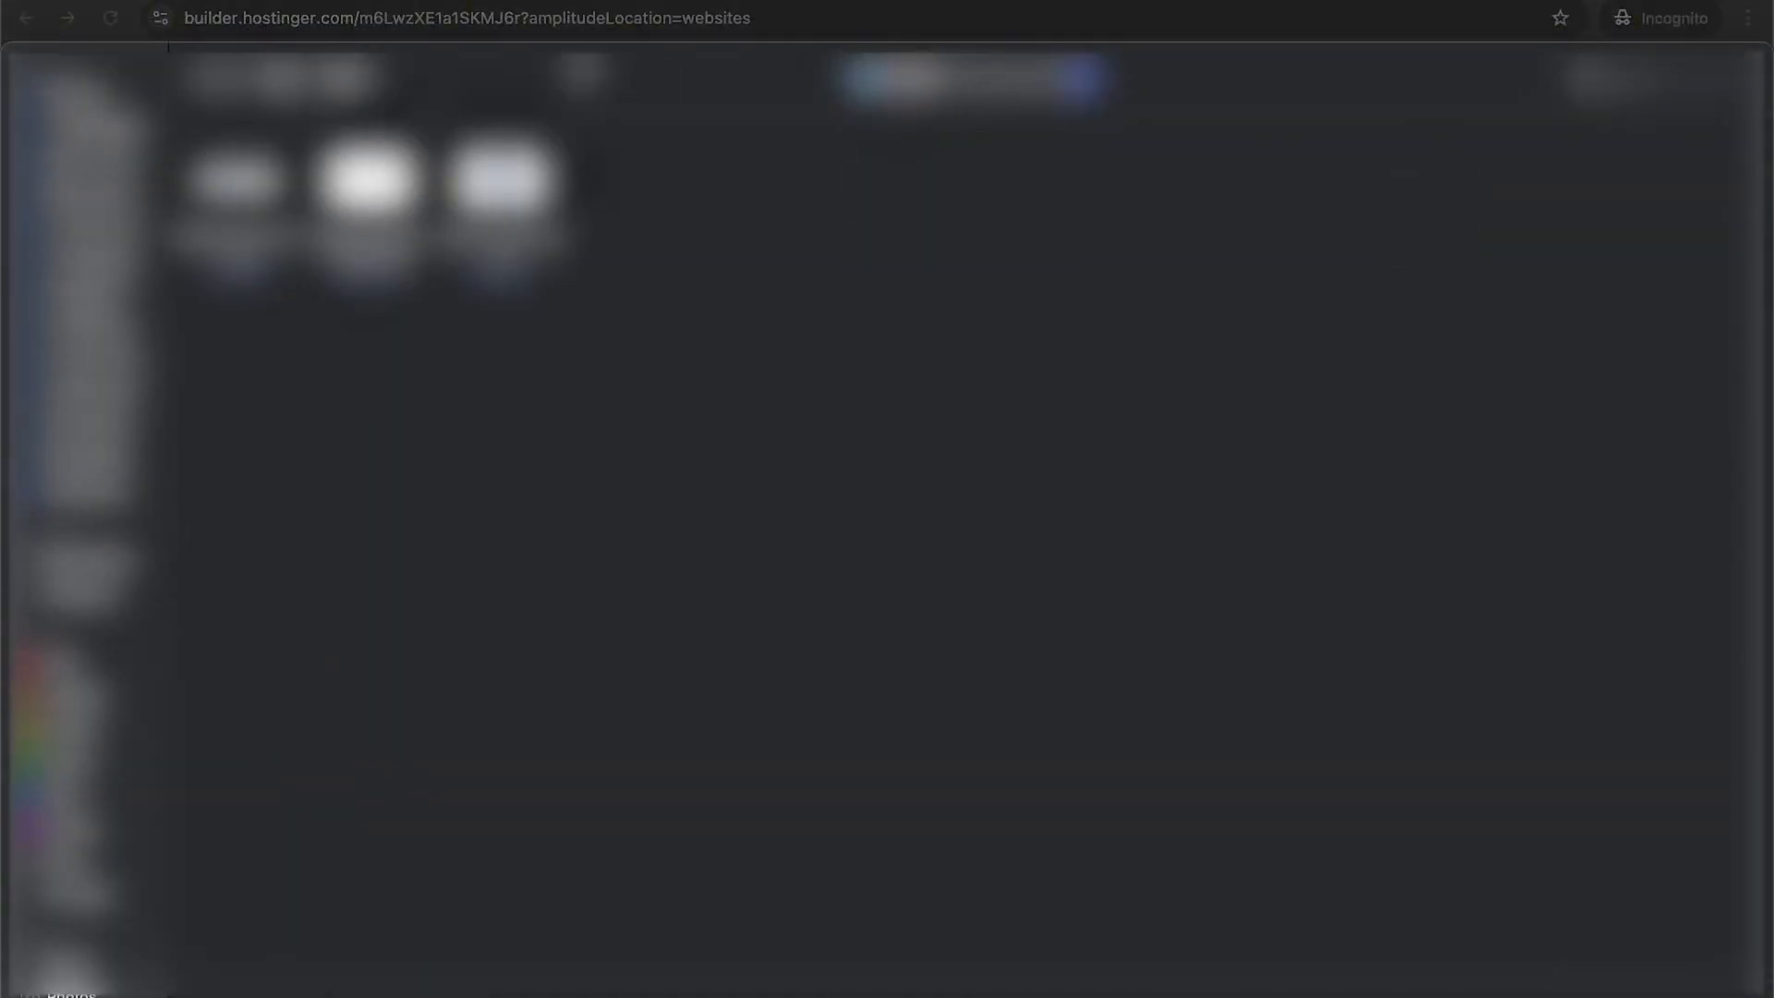
pyautogui.doubleClick(233, 189)
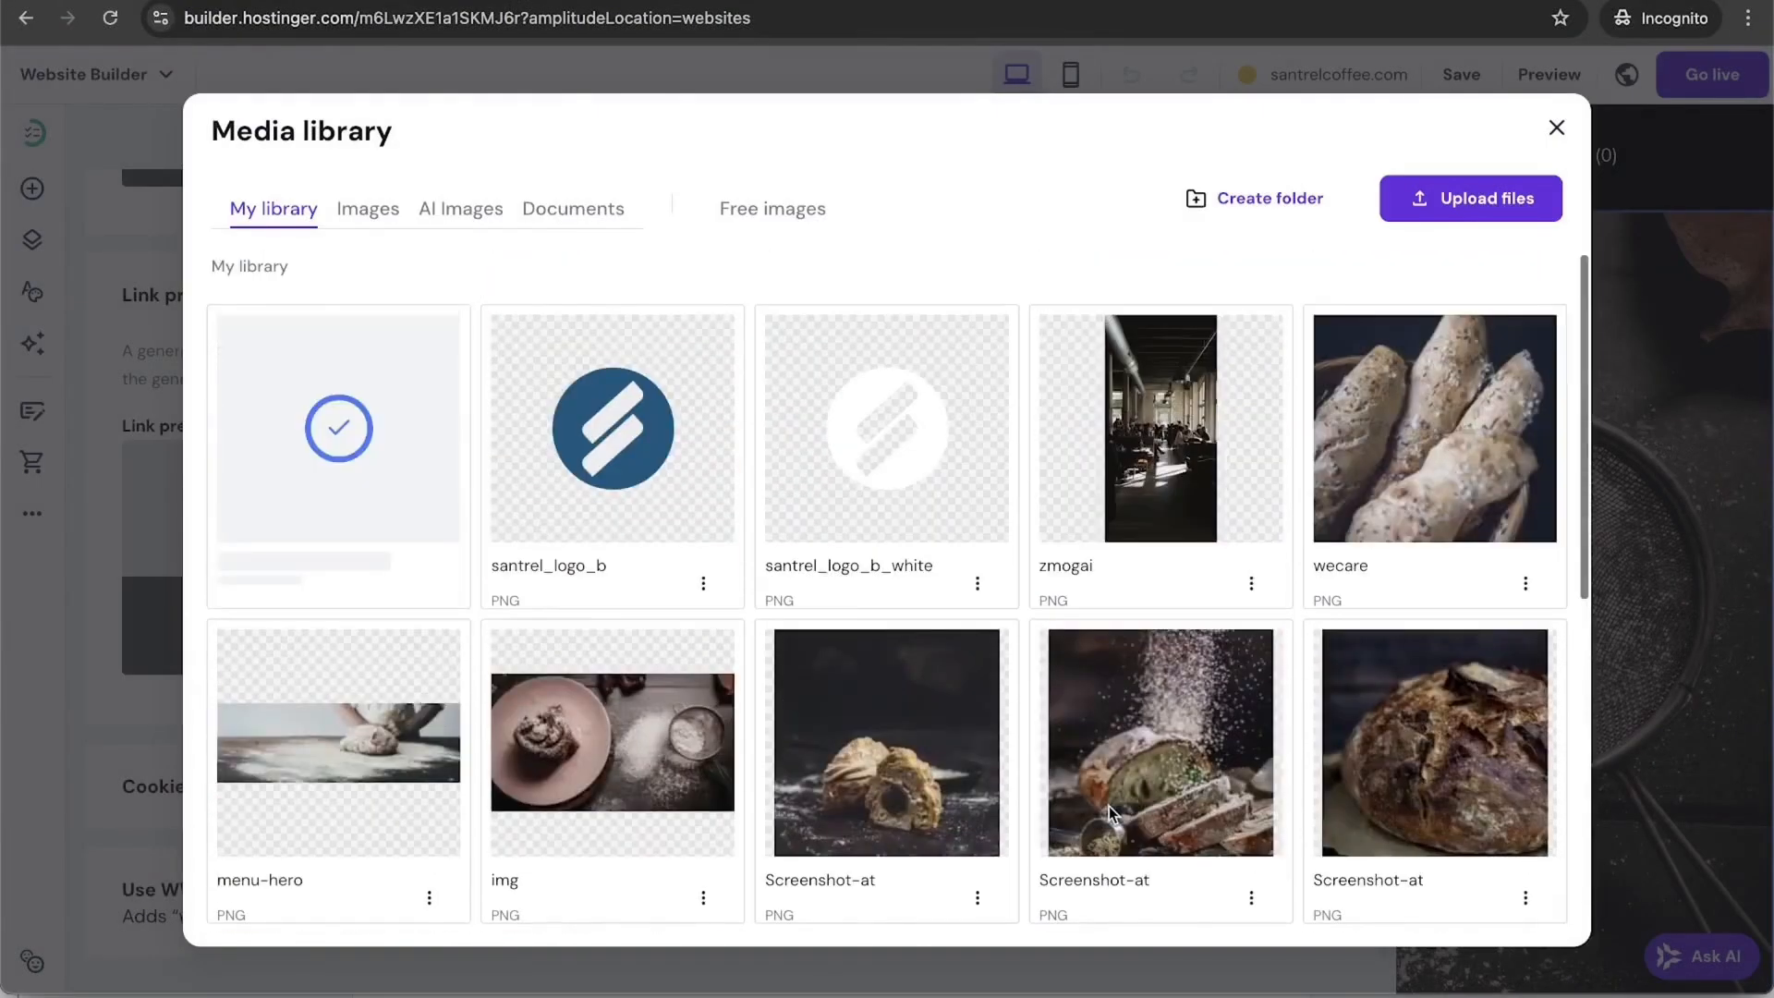
pyautogui.click(344, 424)
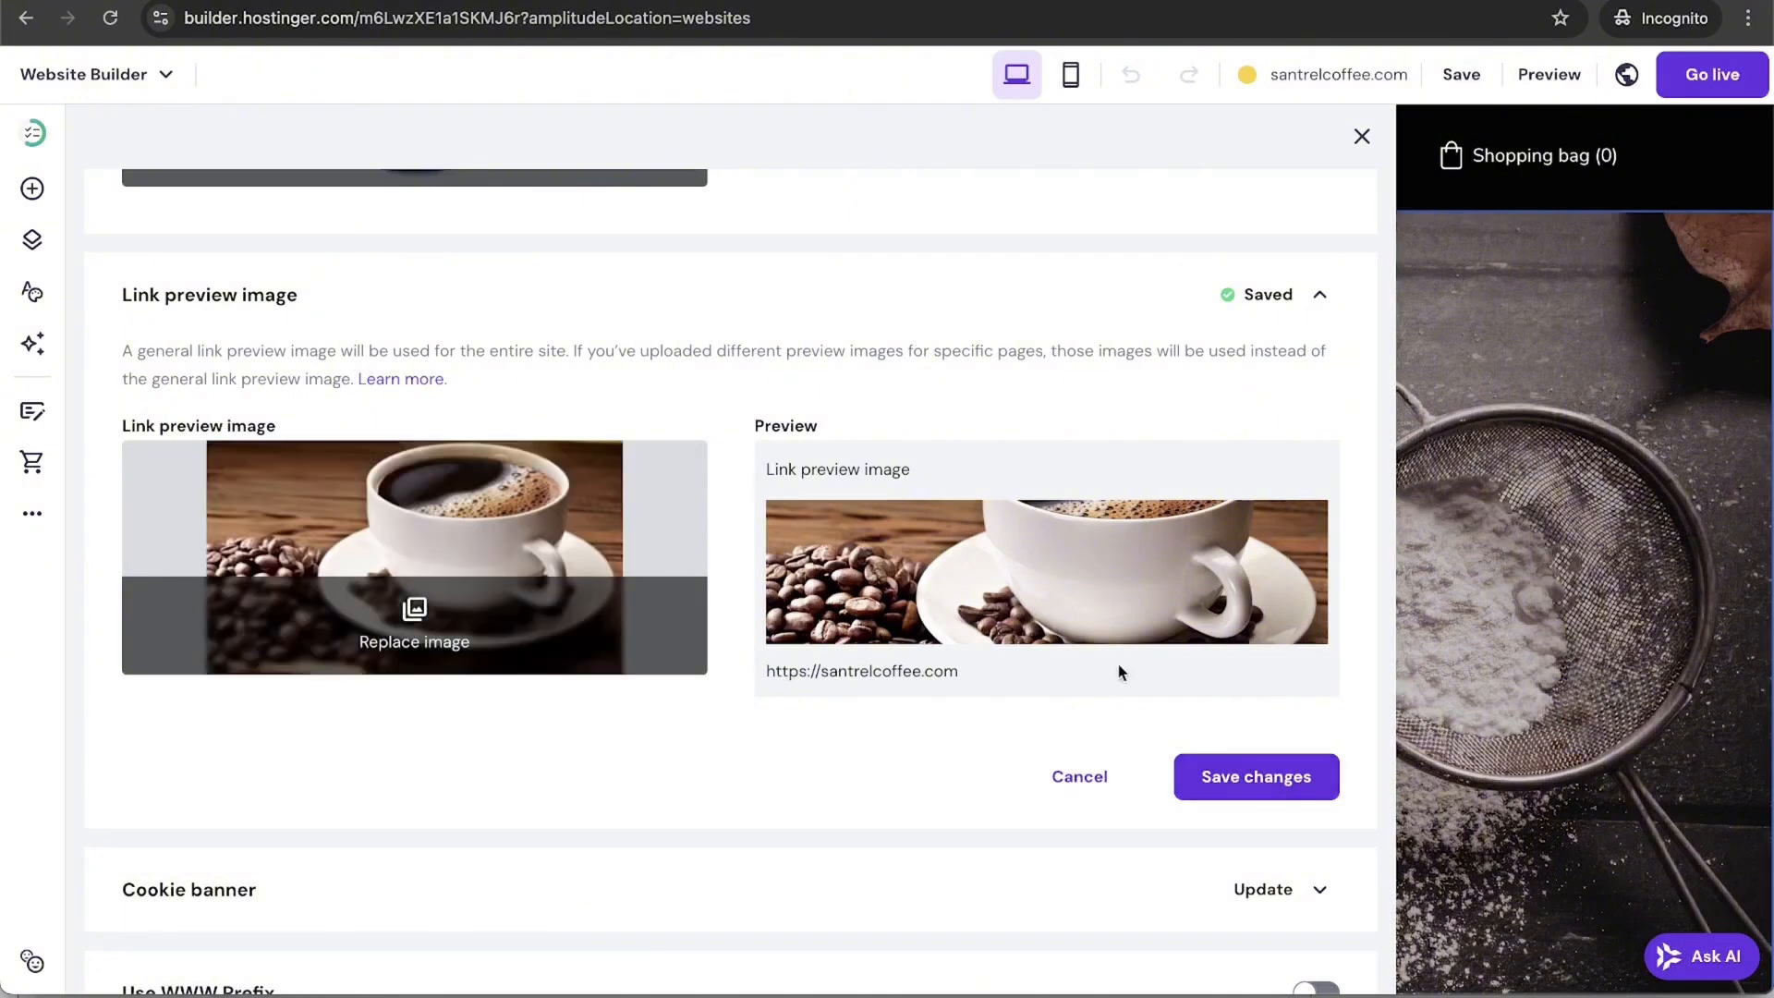
pyautogui.click(1253, 779)
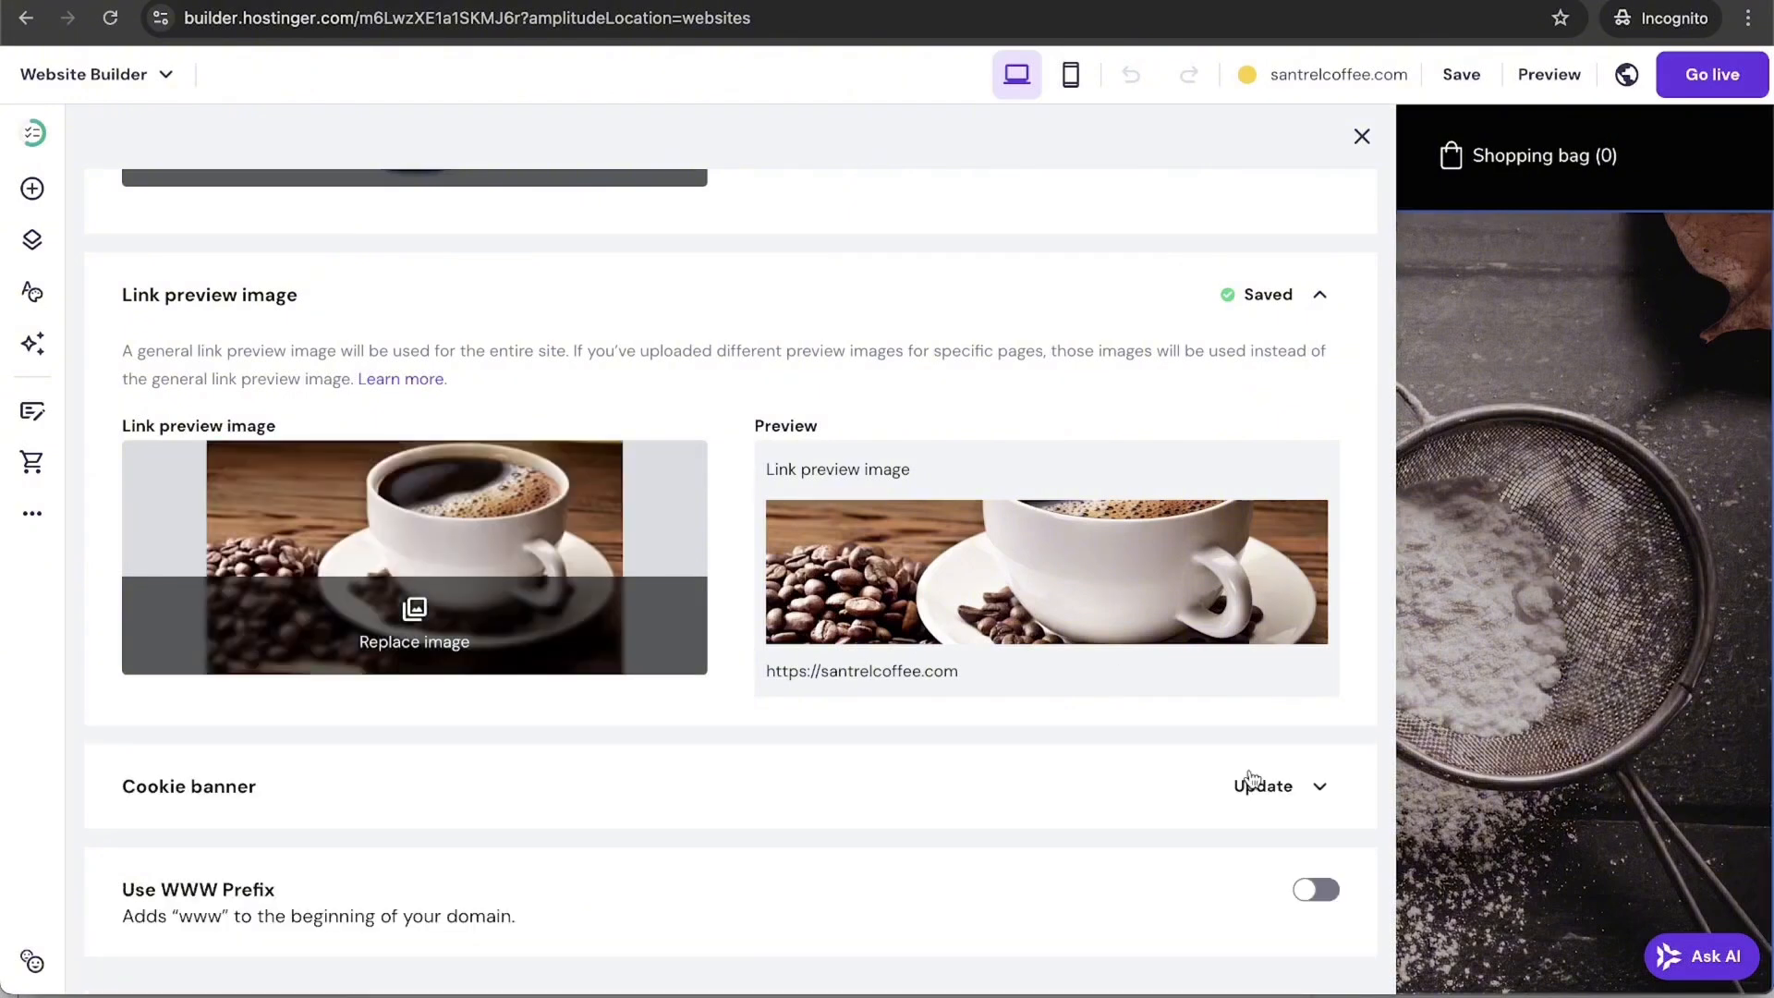
# Step: Review the cookie banner settings, then close General settings
pyautogui.click(1315, 792)
pyautogui.scroll(-1, 930, 793)
pyautogui.scroll(-2, 931, 793)
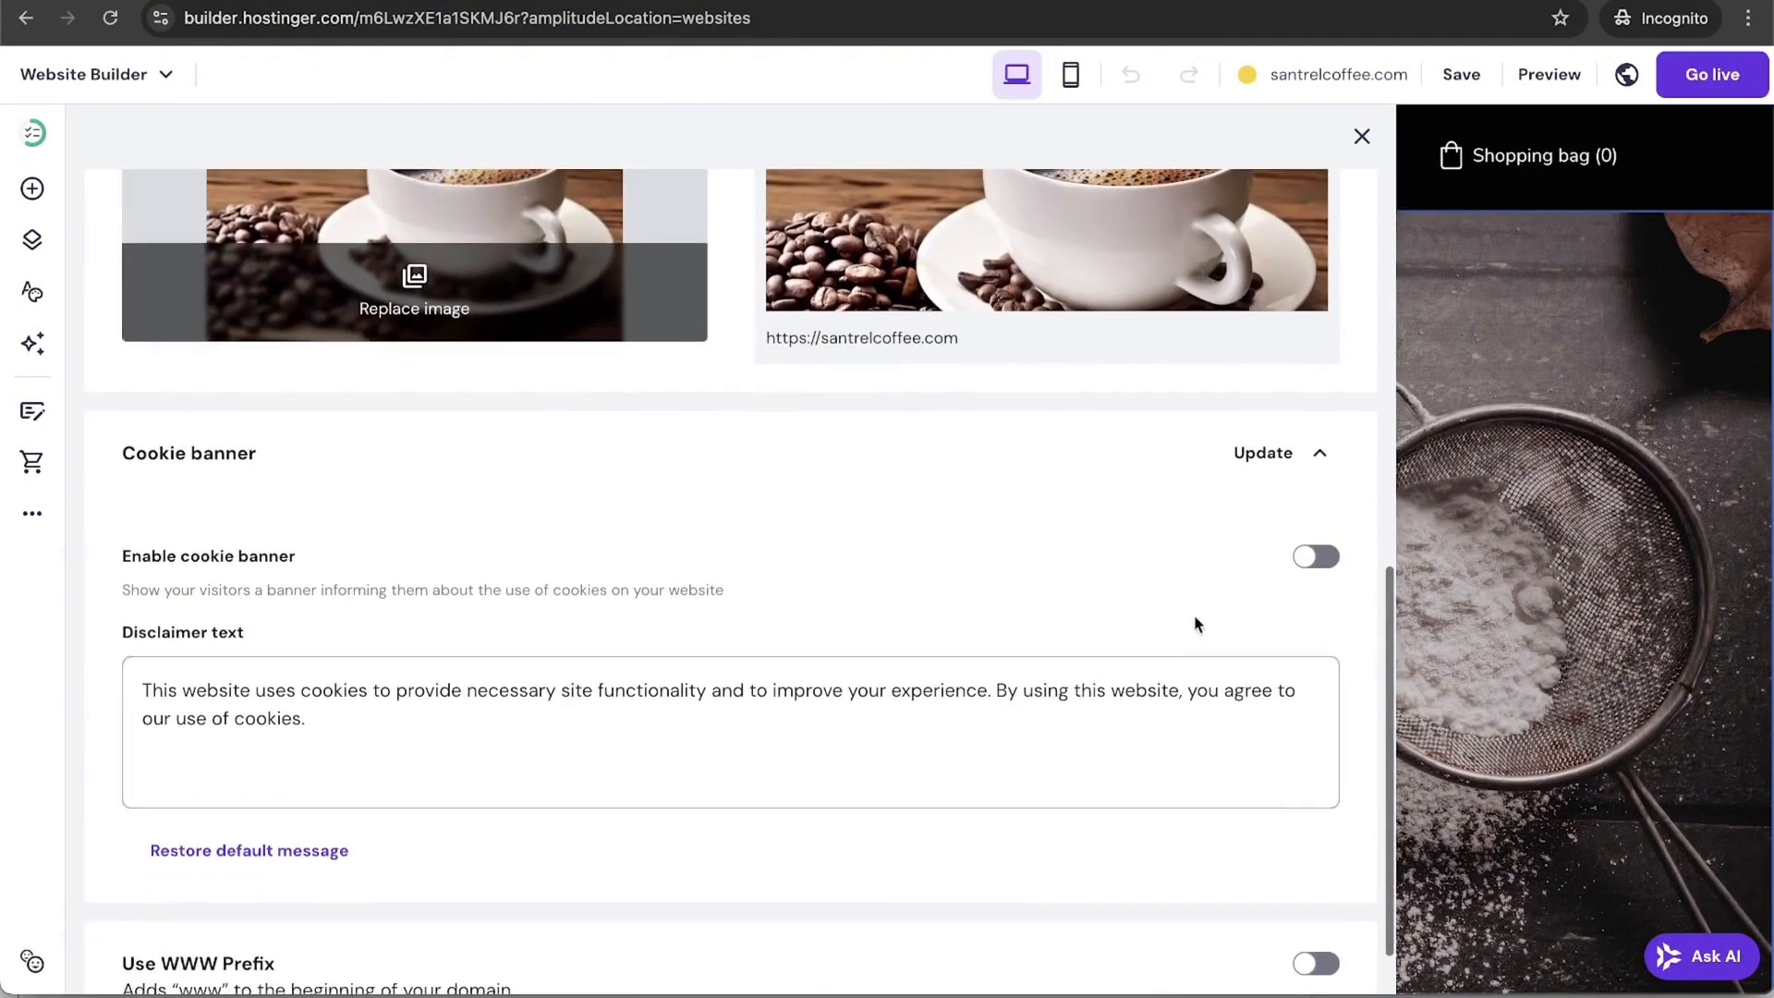
pyautogui.click(1320, 458)
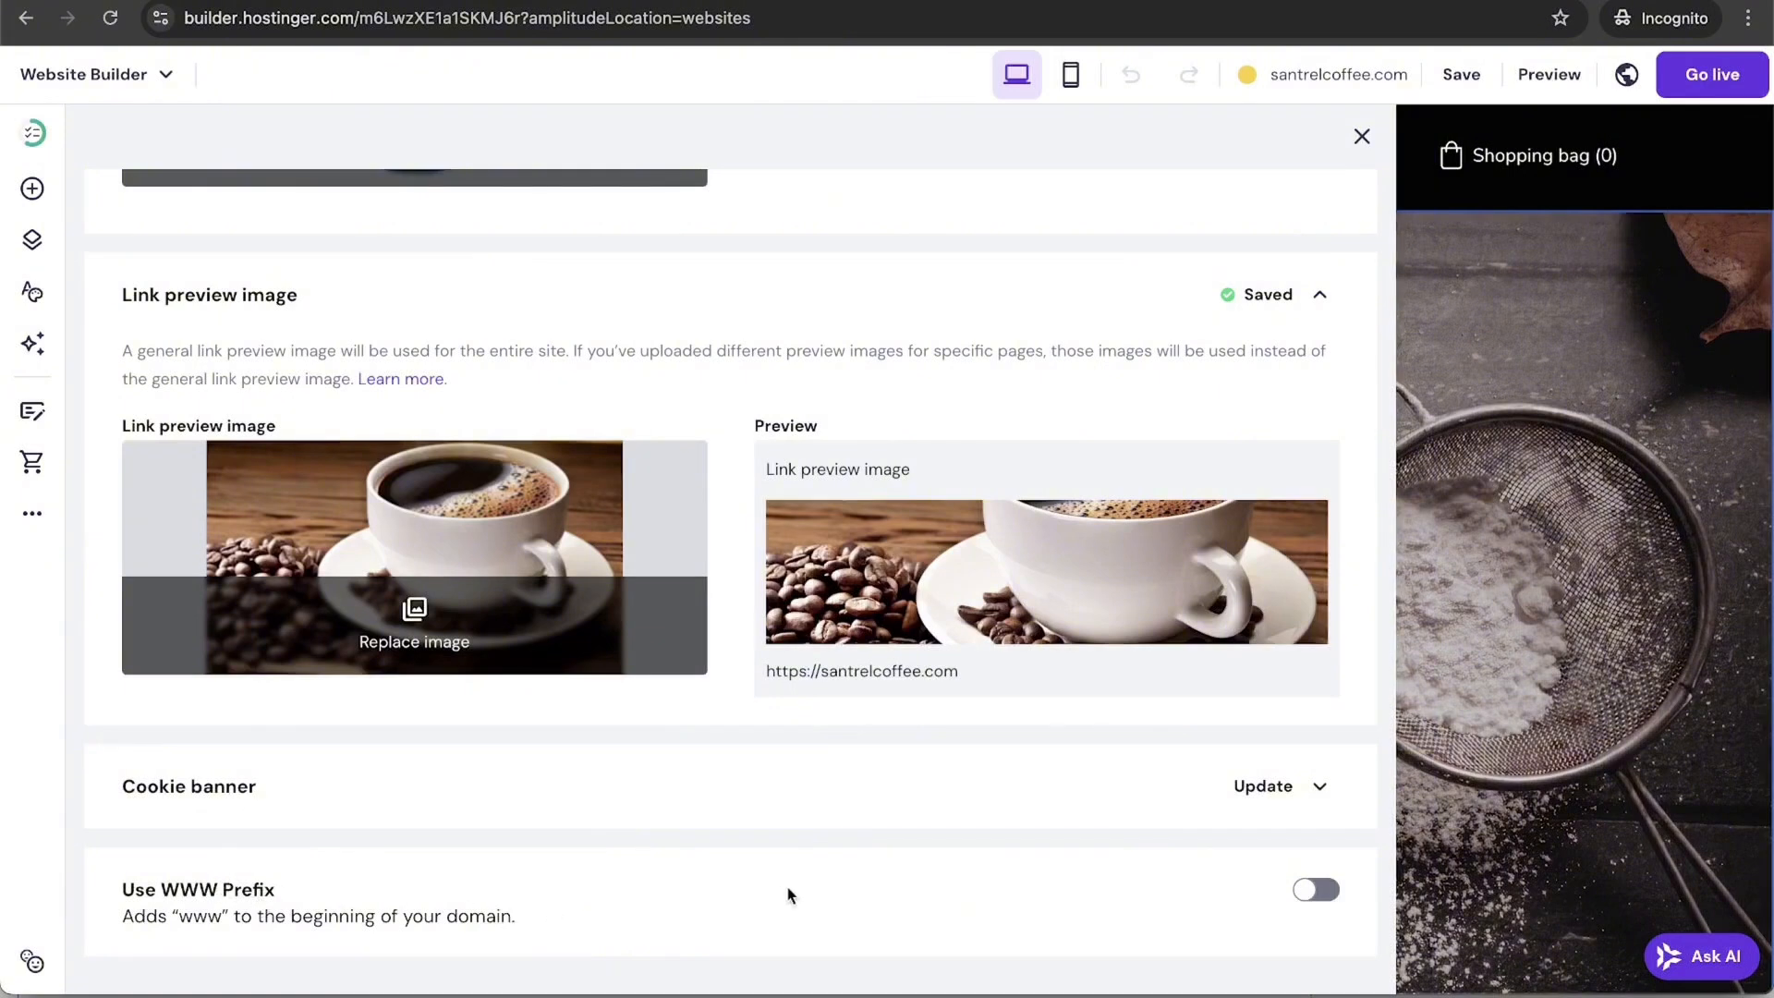
pyautogui.scroll(5, 976, 879)
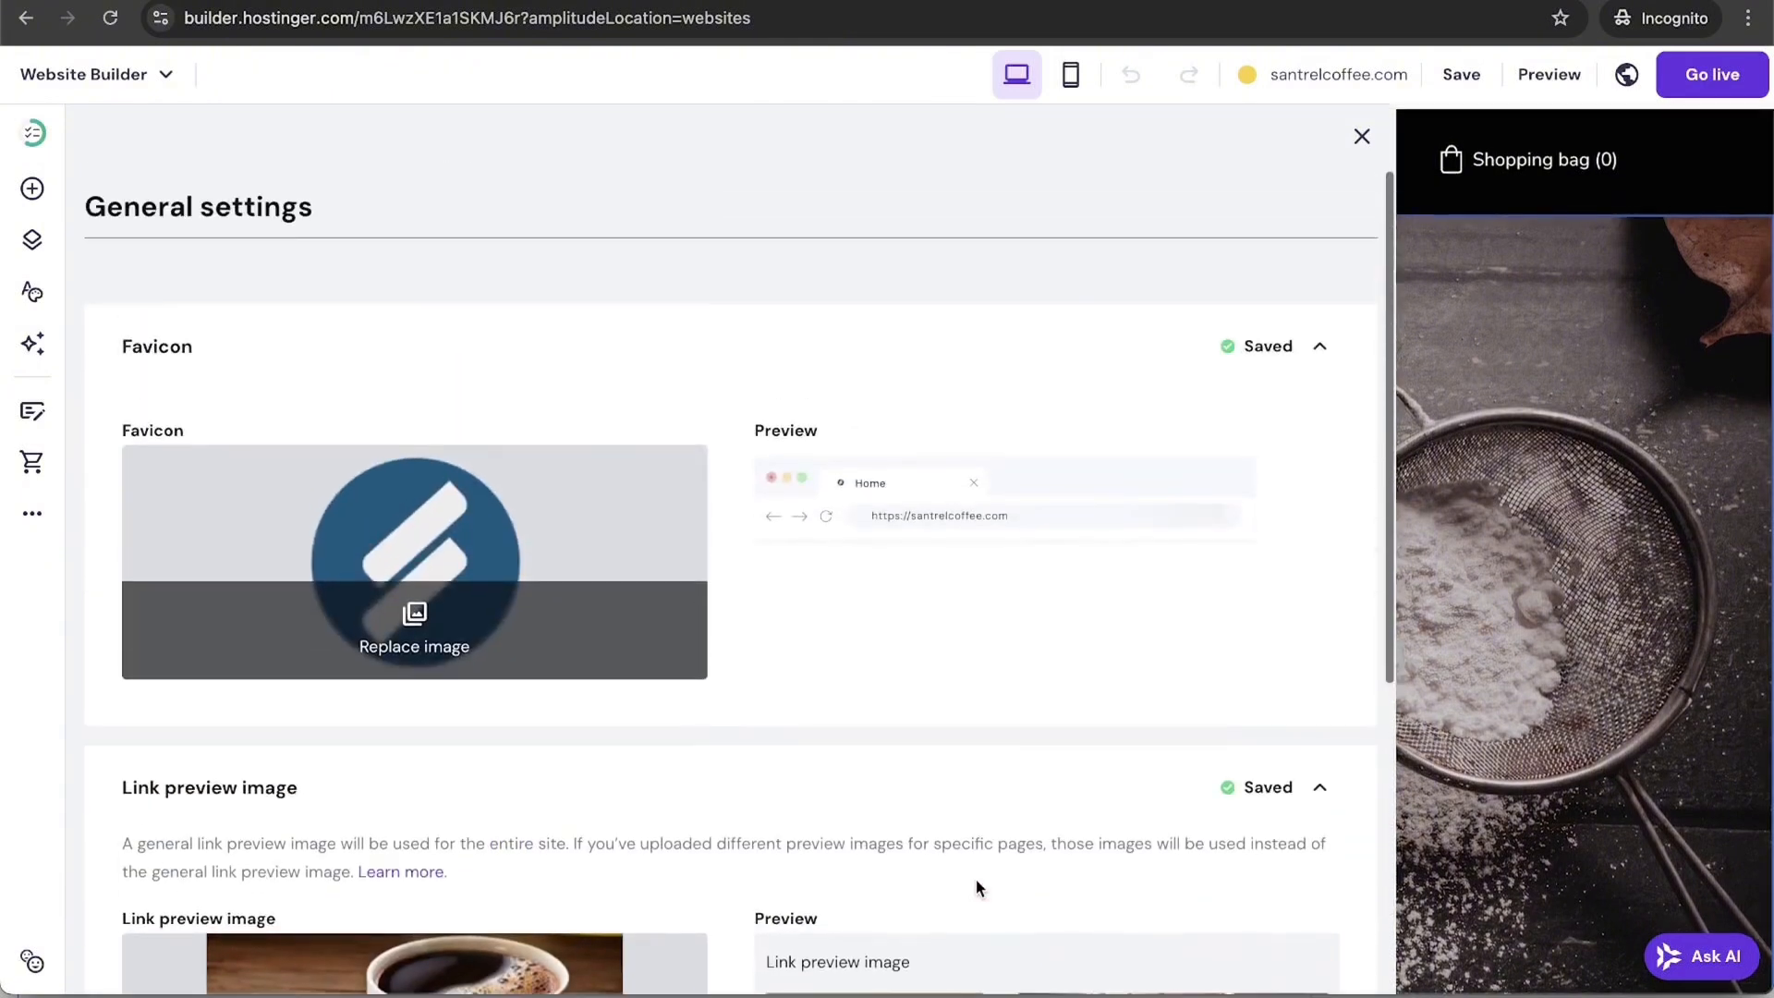
pyautogui.click(1362, 136)
# Step: Open the site Integrations and expand the Google Analytics section to its ID field
pyautogui.click(31, 518)
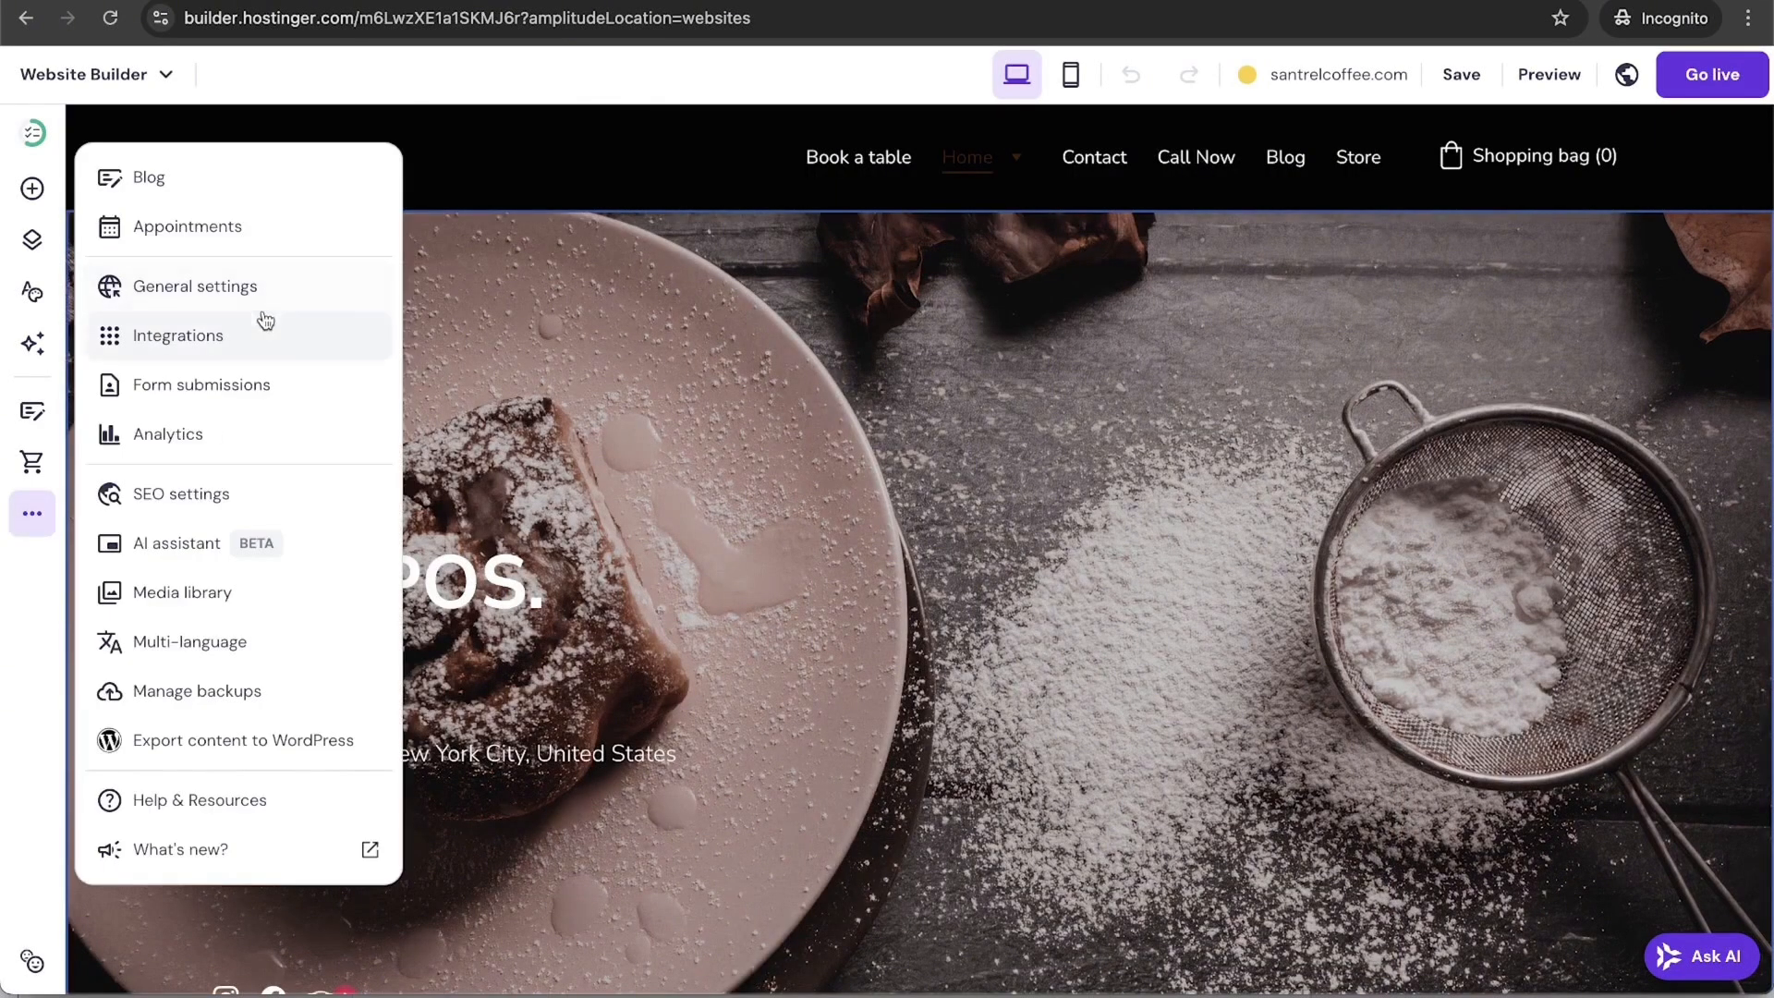
pyautogui.click(265, 341)
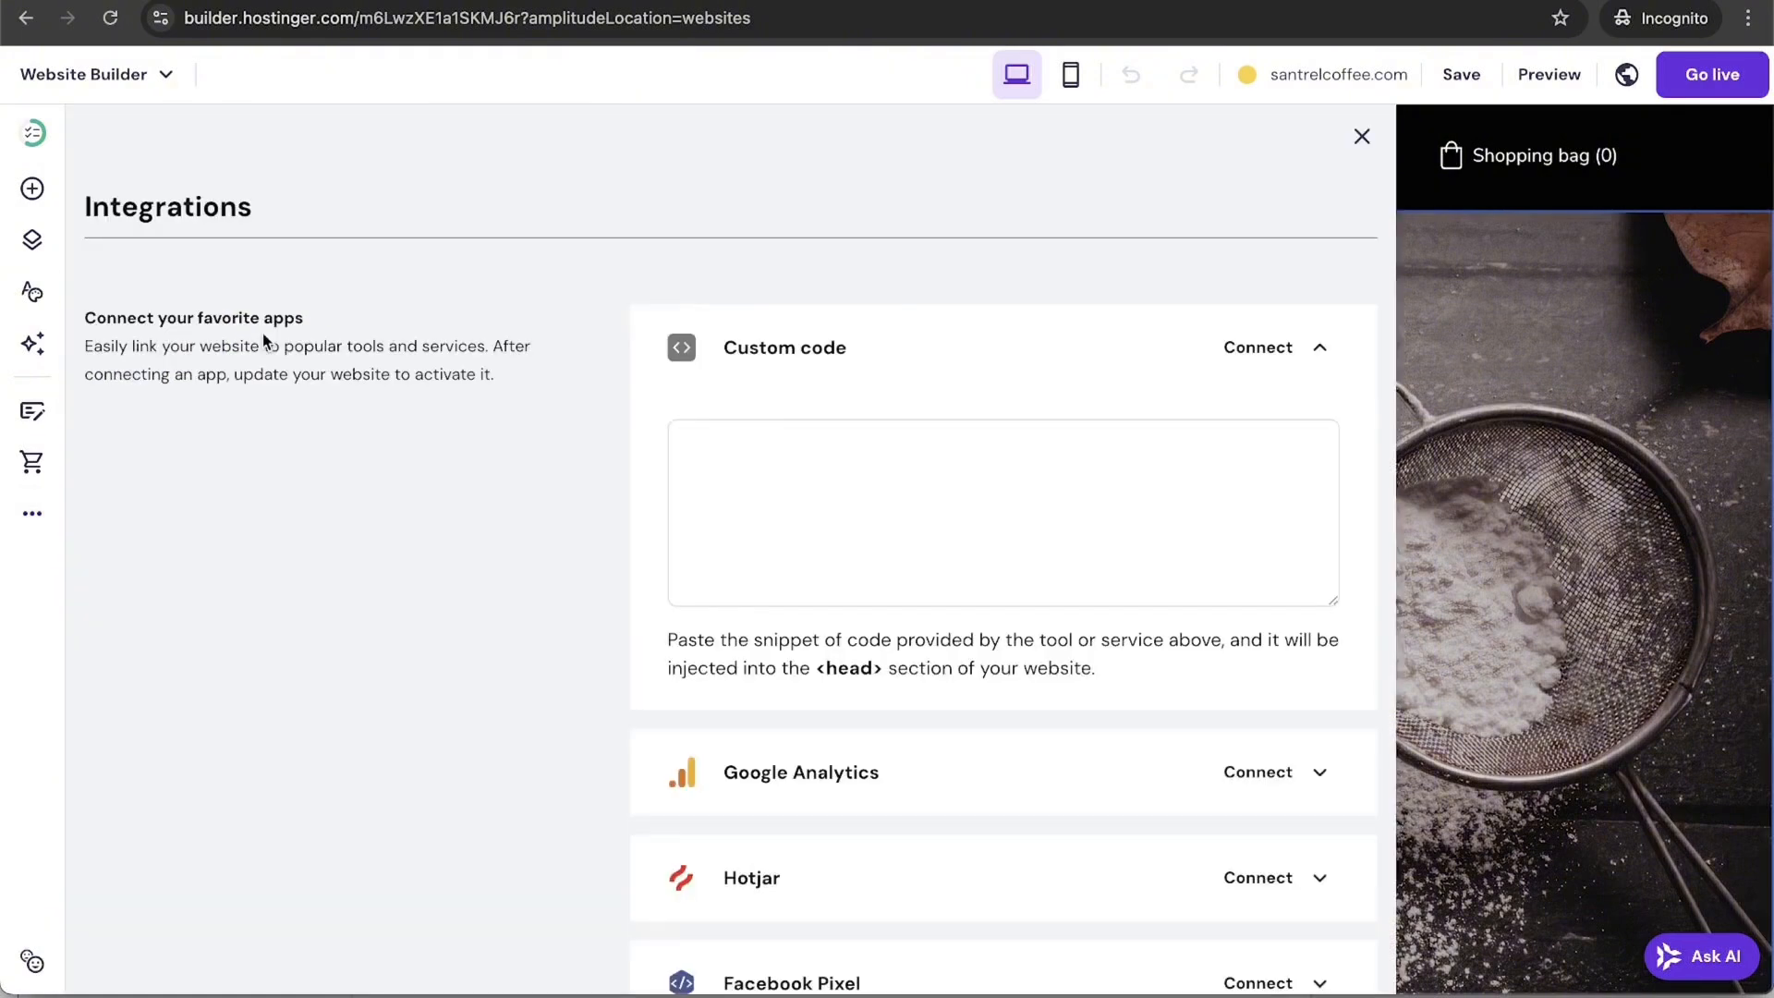
pyautogui.scroll(-4, 584, 641)
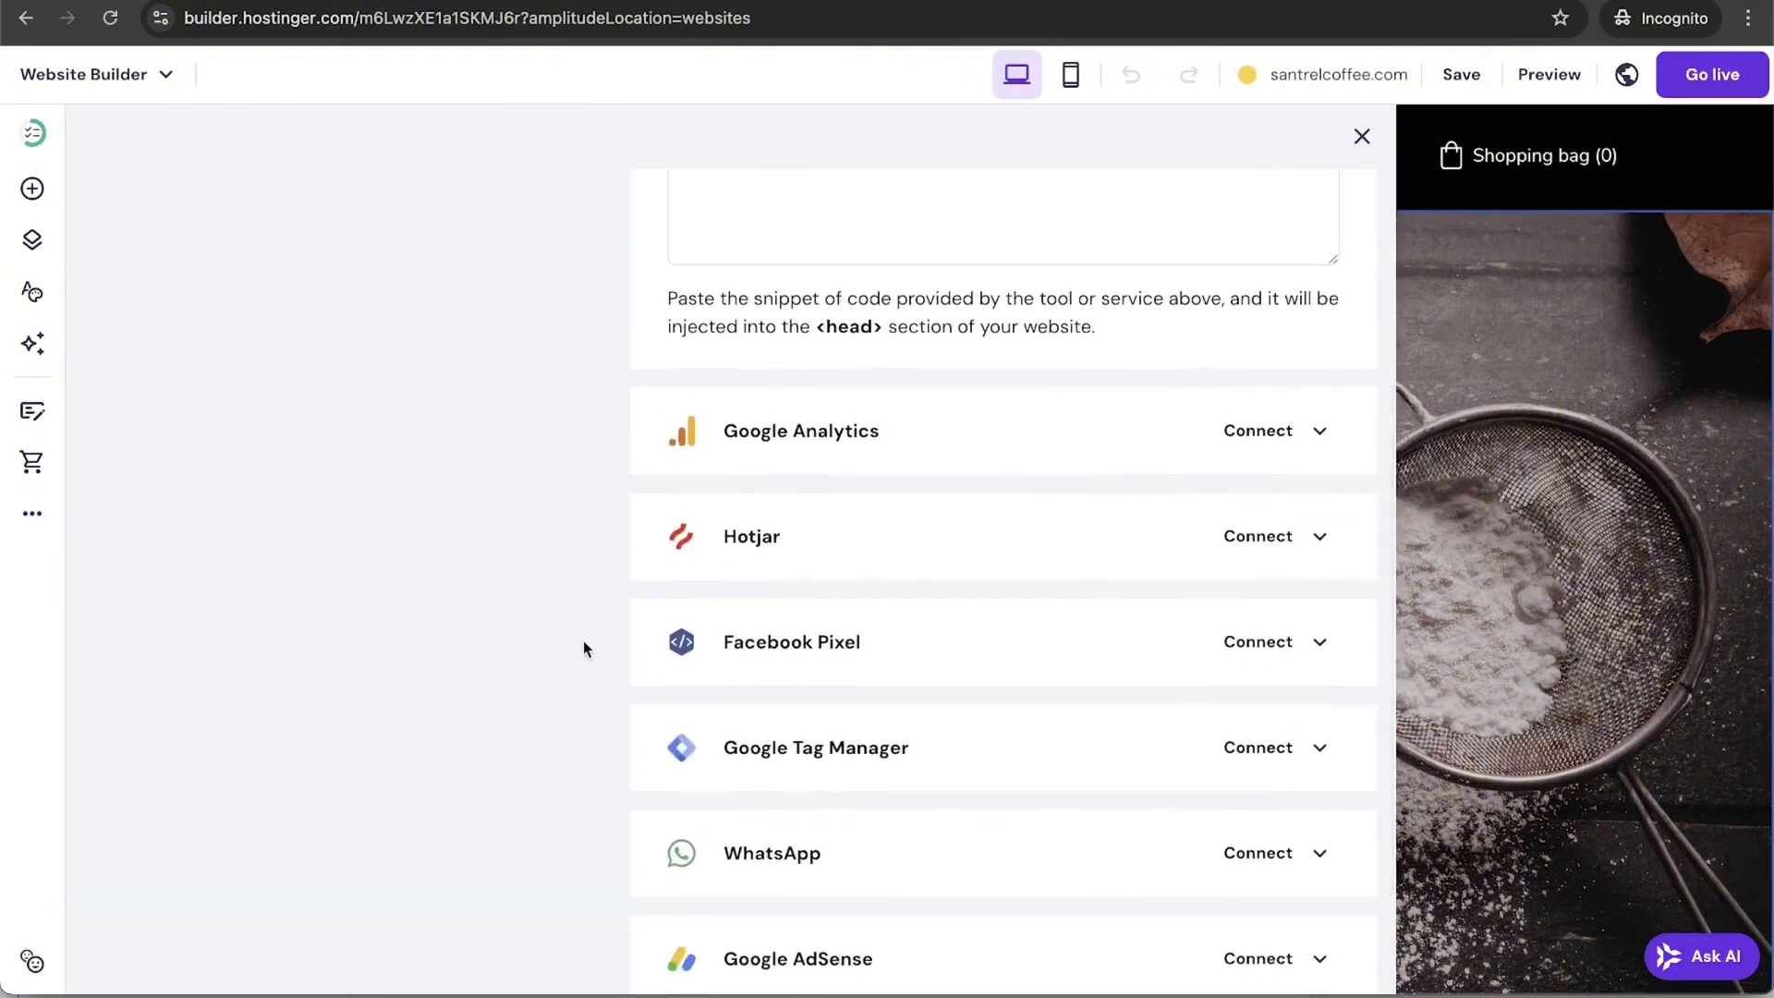
pyautogui.click(1330, 435)
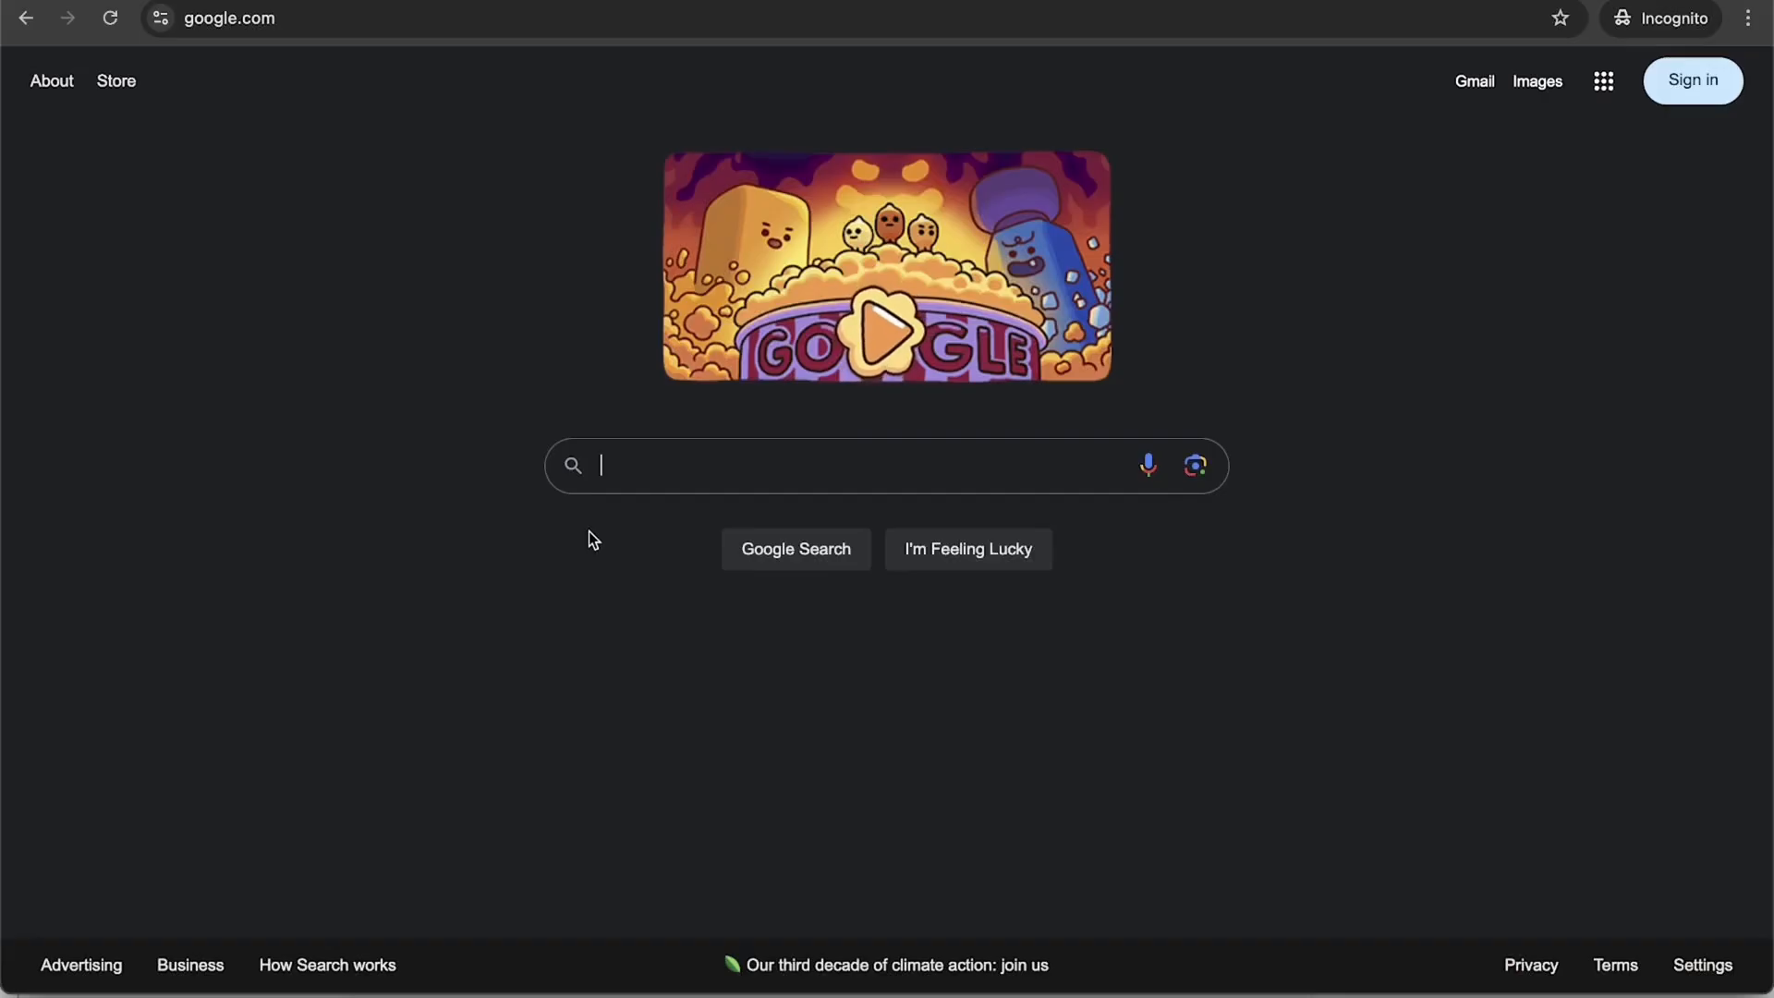
# Step: Search Google for 'google analytics', then return to the website builder tab
pyautogui.write('google ana')
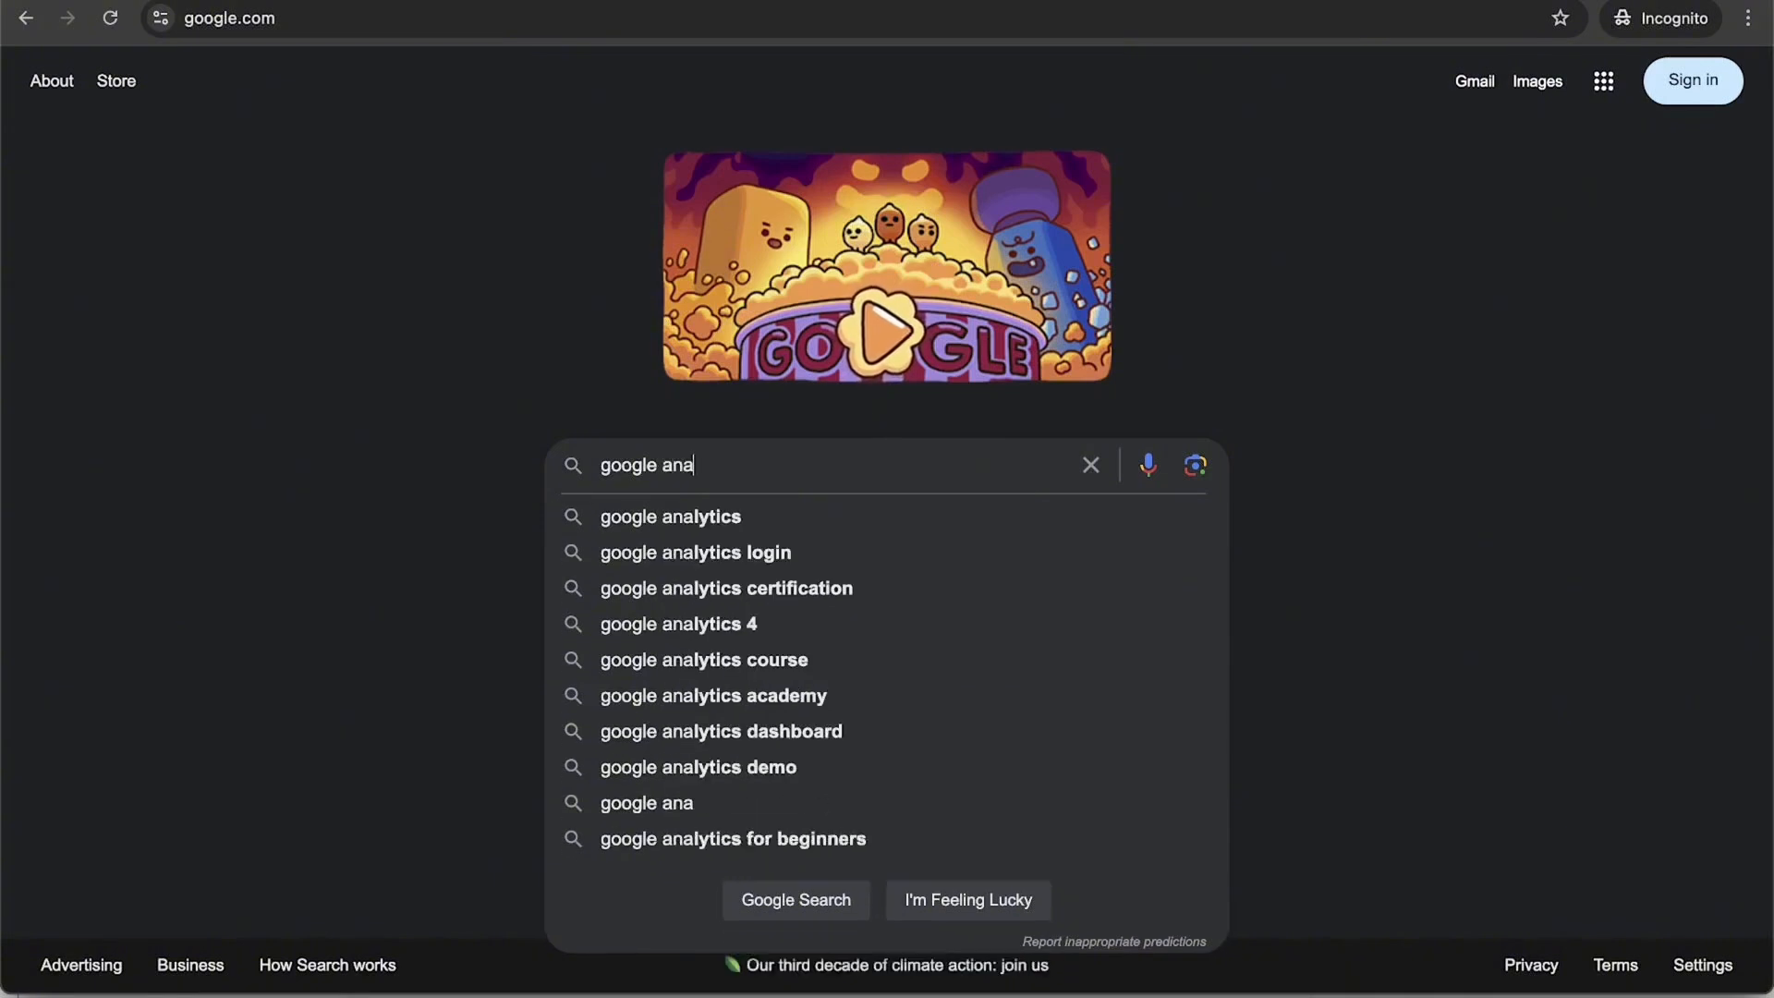
pyautogui.write('lytics')
pyautogui.press('Return')
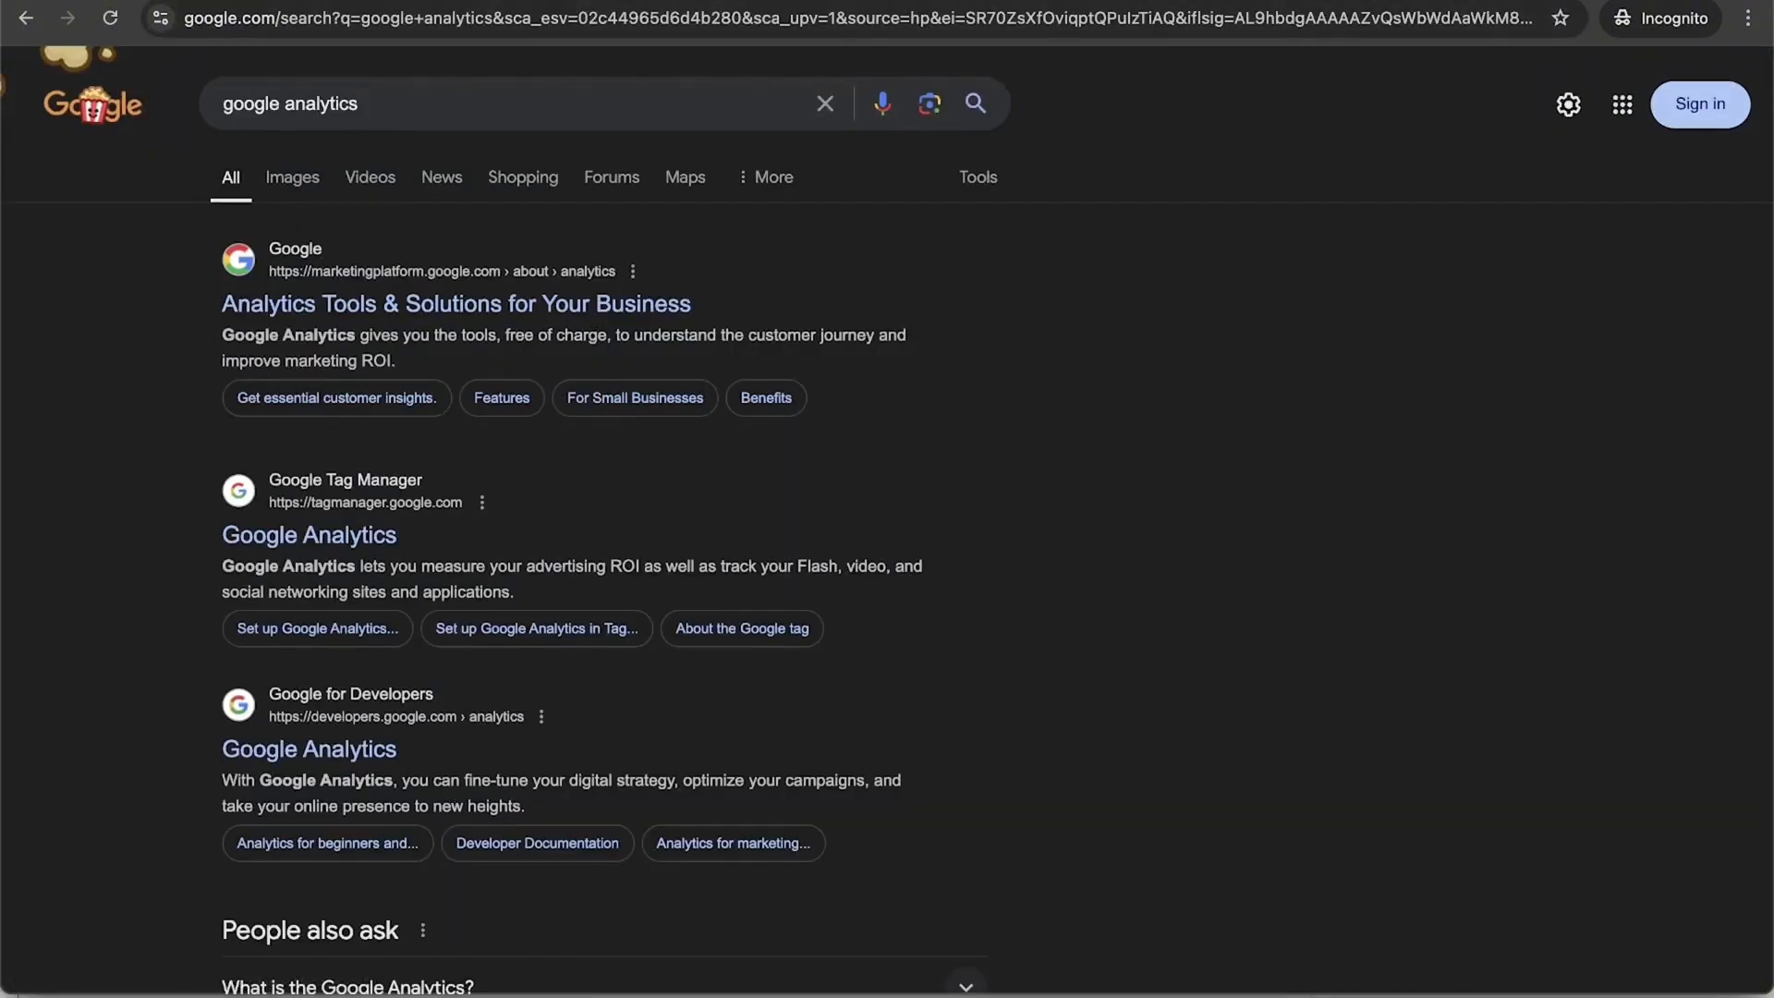
pyautogui.click(665, 2)
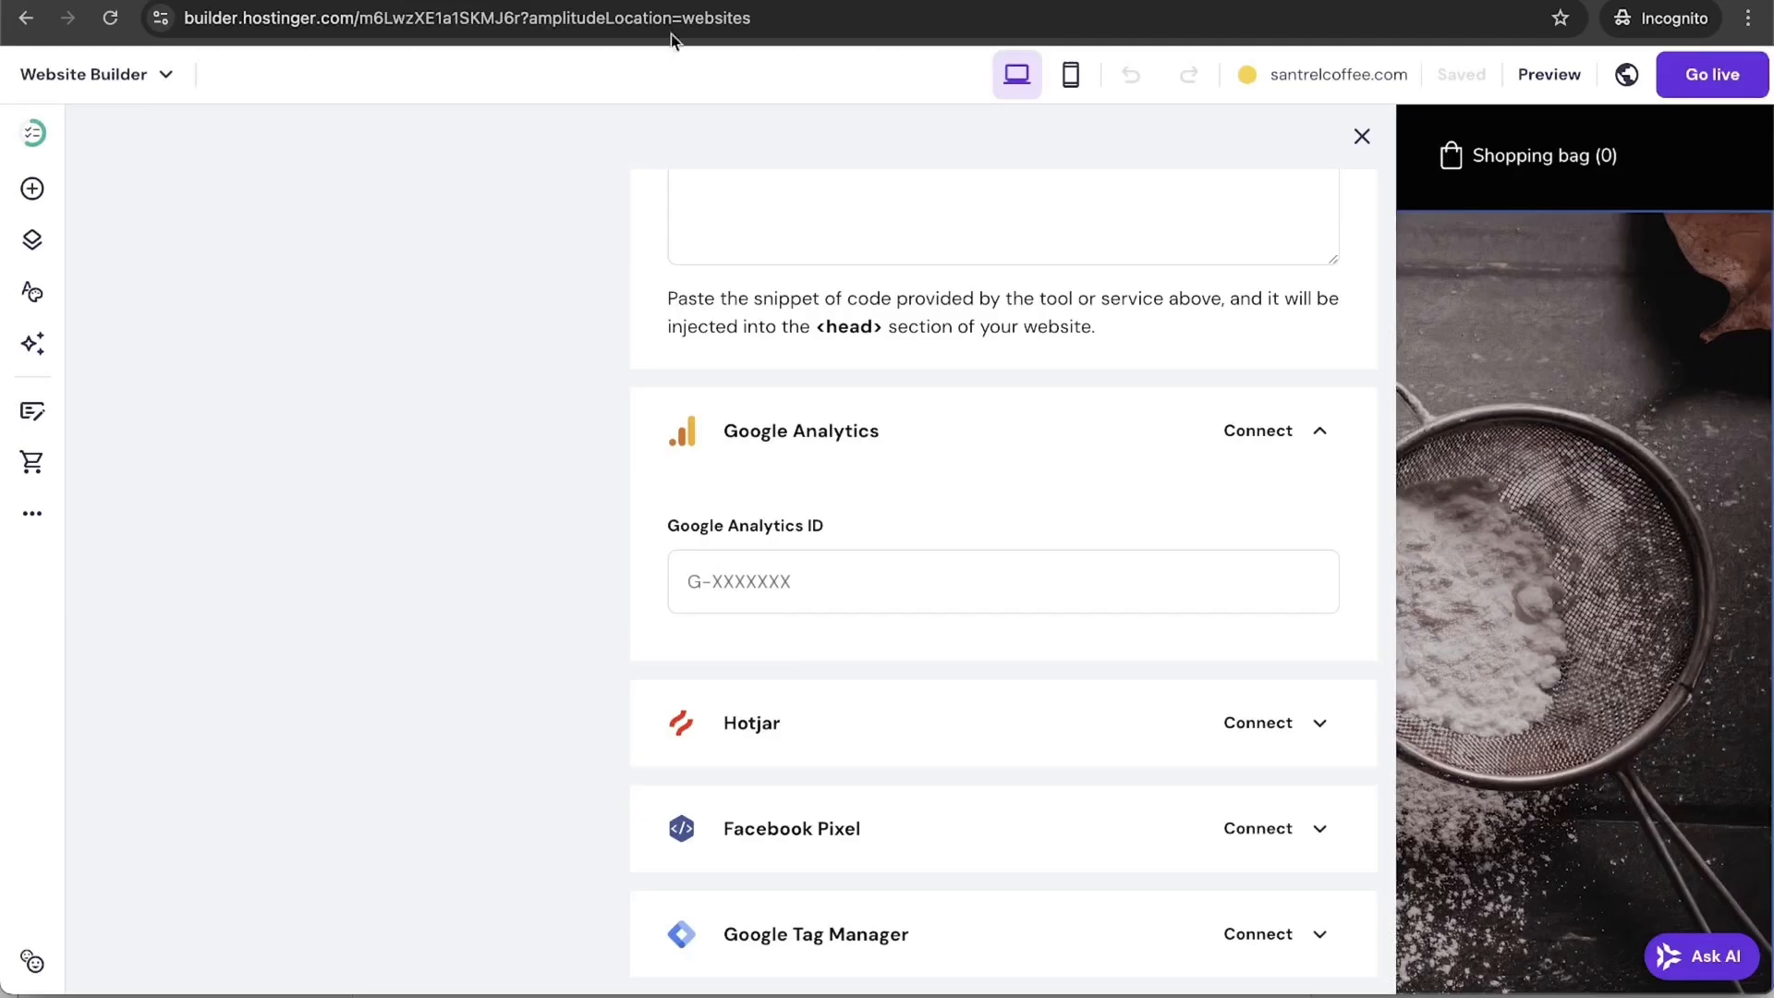
# Step: Review the Google Analytics, Facebook Pixel and Google AdSense integrations without entering IDs, then close Integrations
pyautogui.click(816, 568)
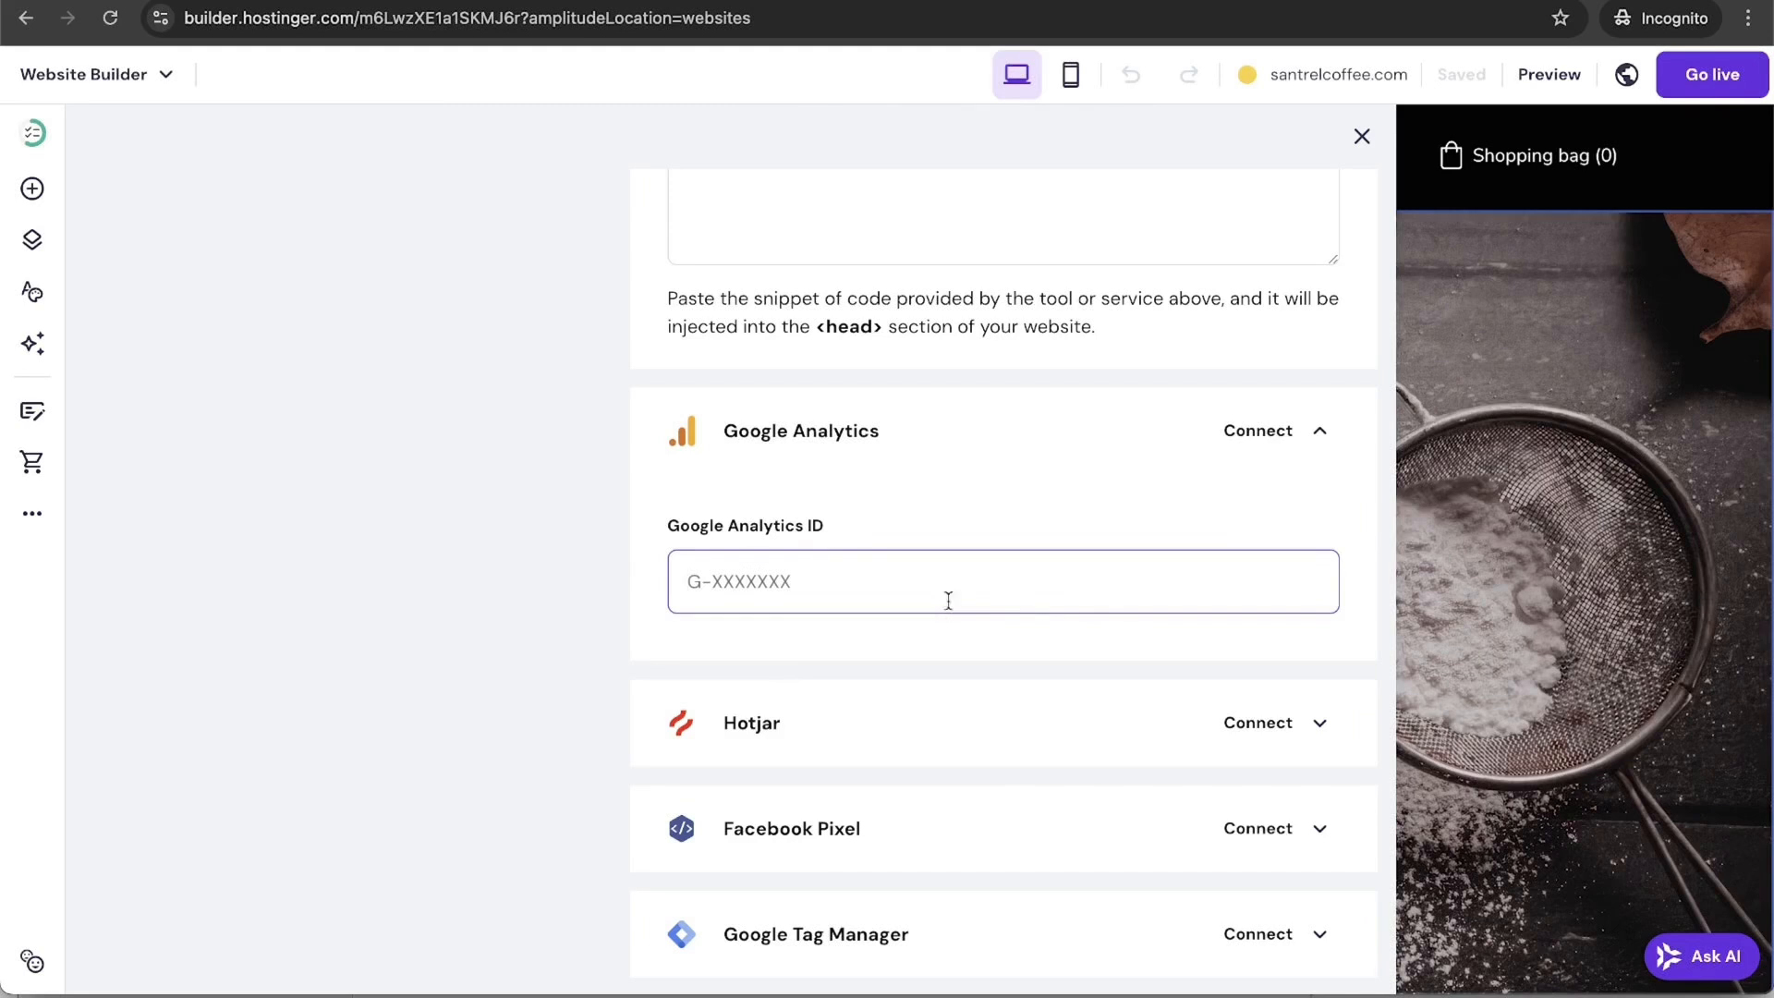
pyautogui.scroll(-3, 938, 564)
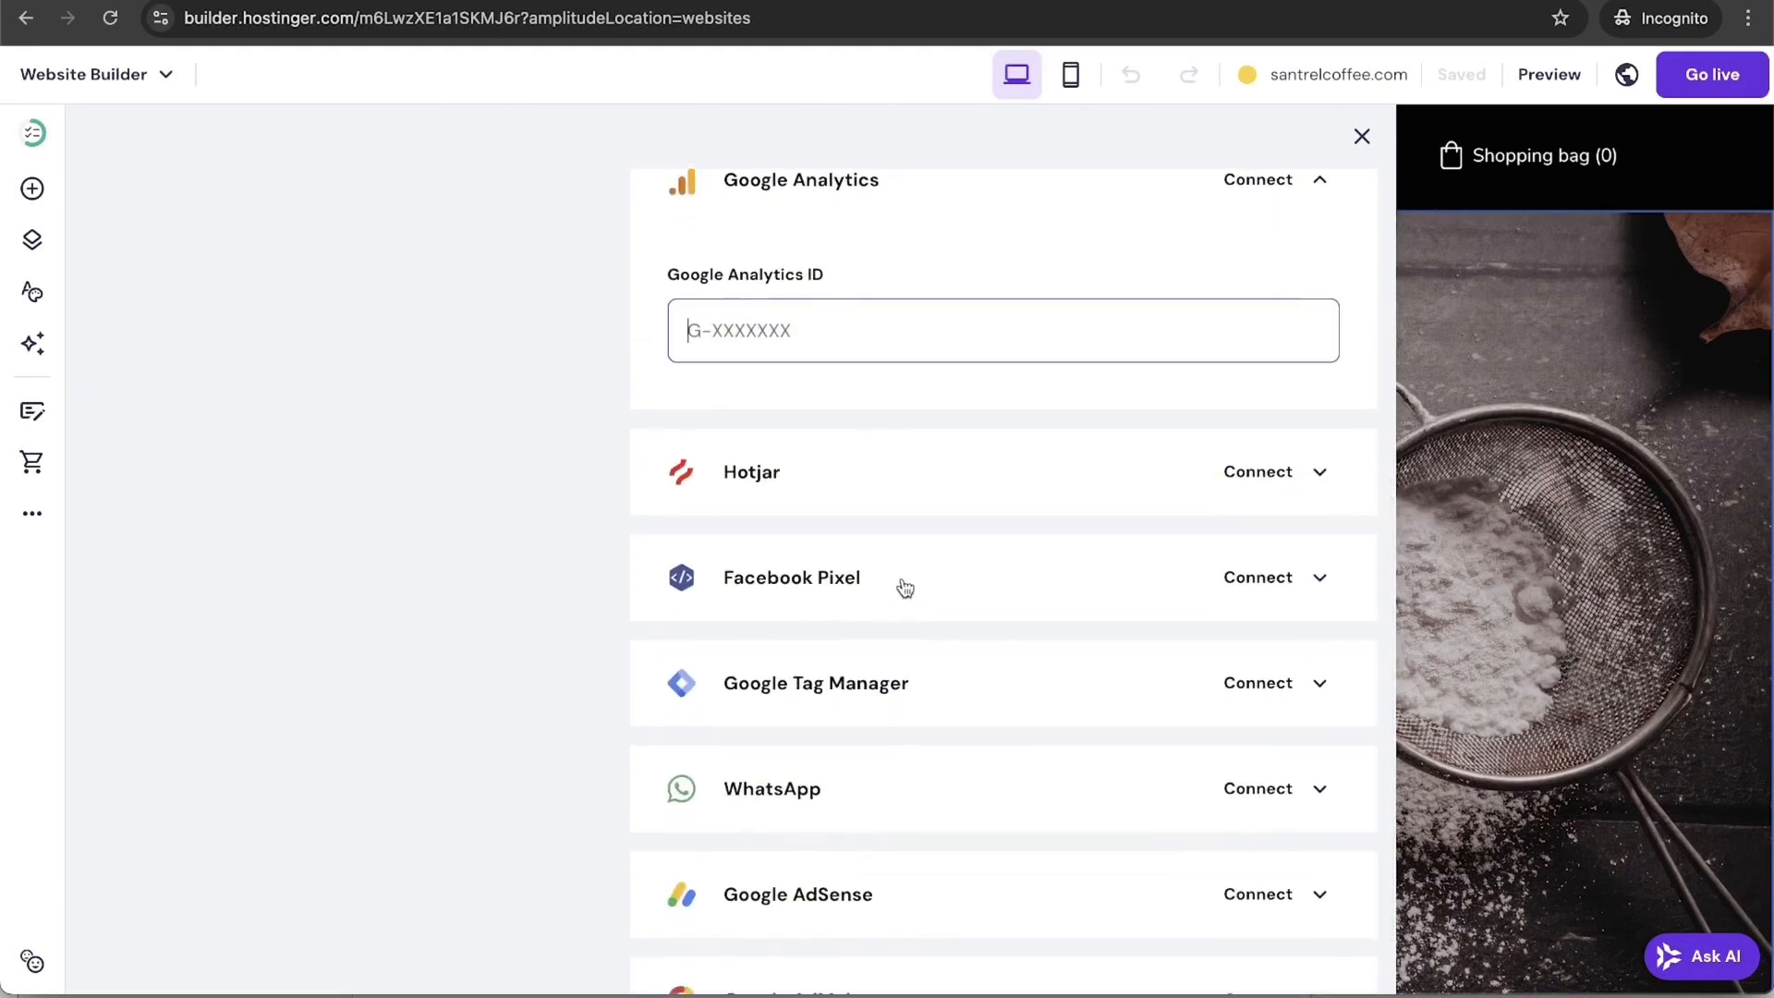
pyautogui.click(1317, 591)
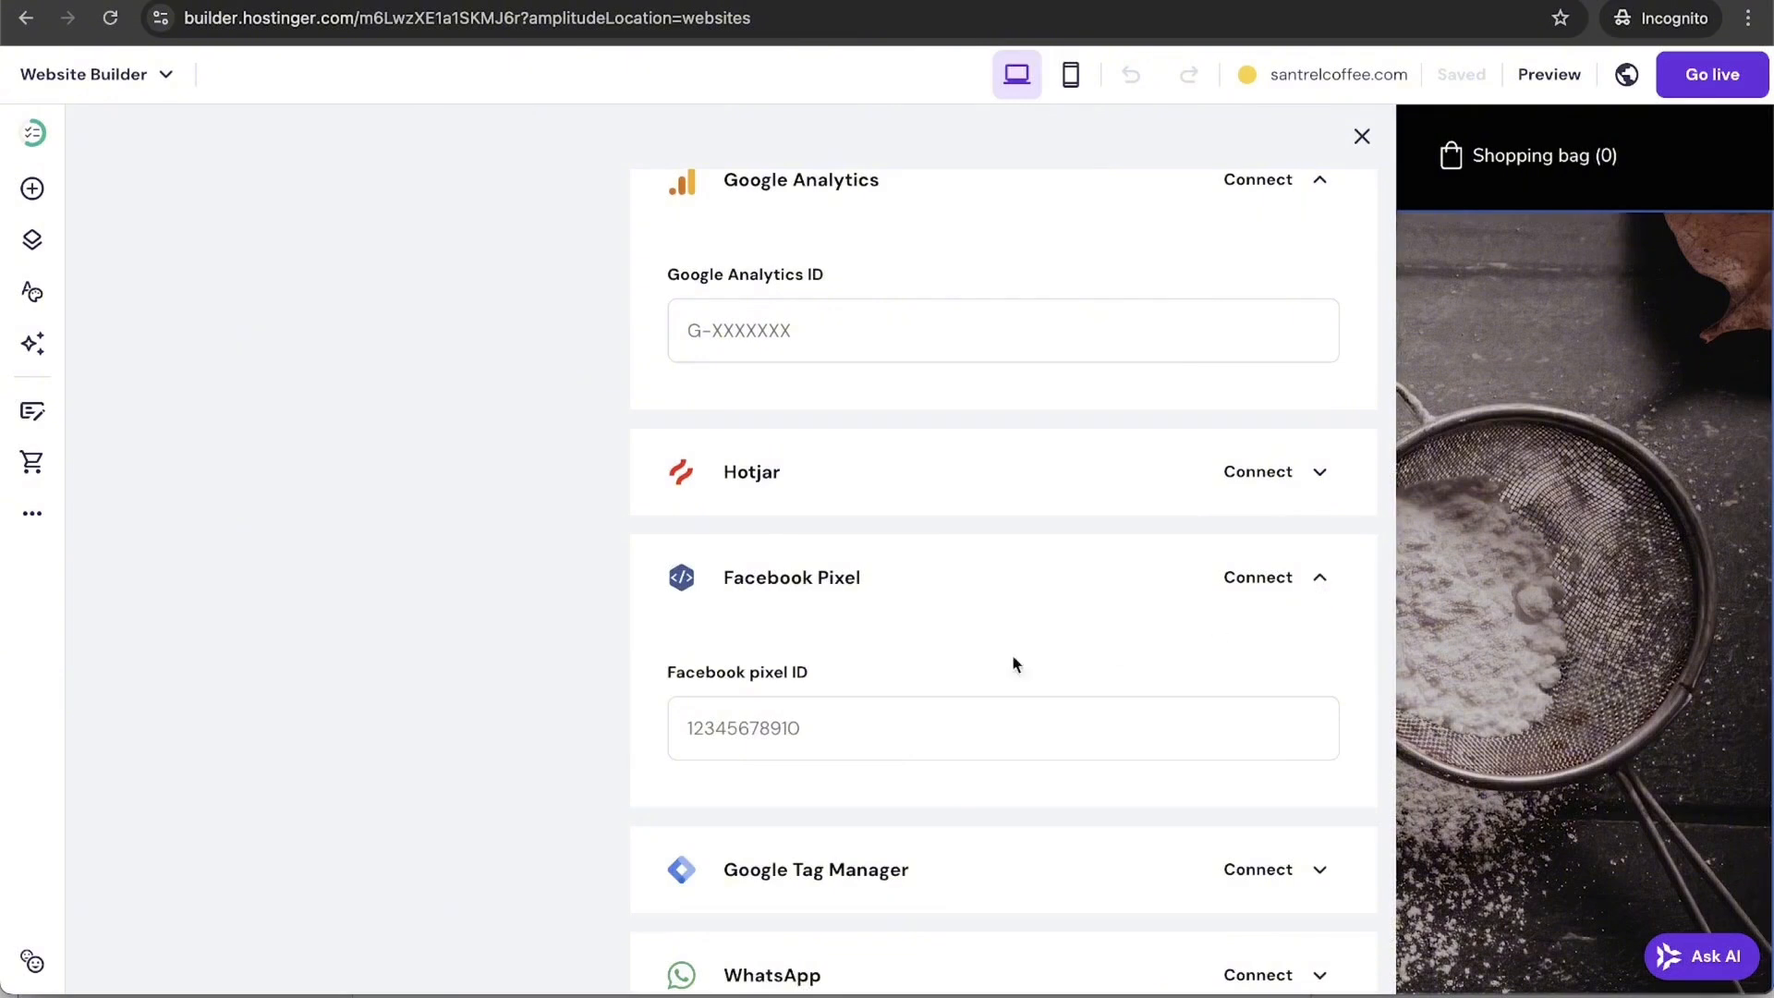
pyautogui.click(961, 717)
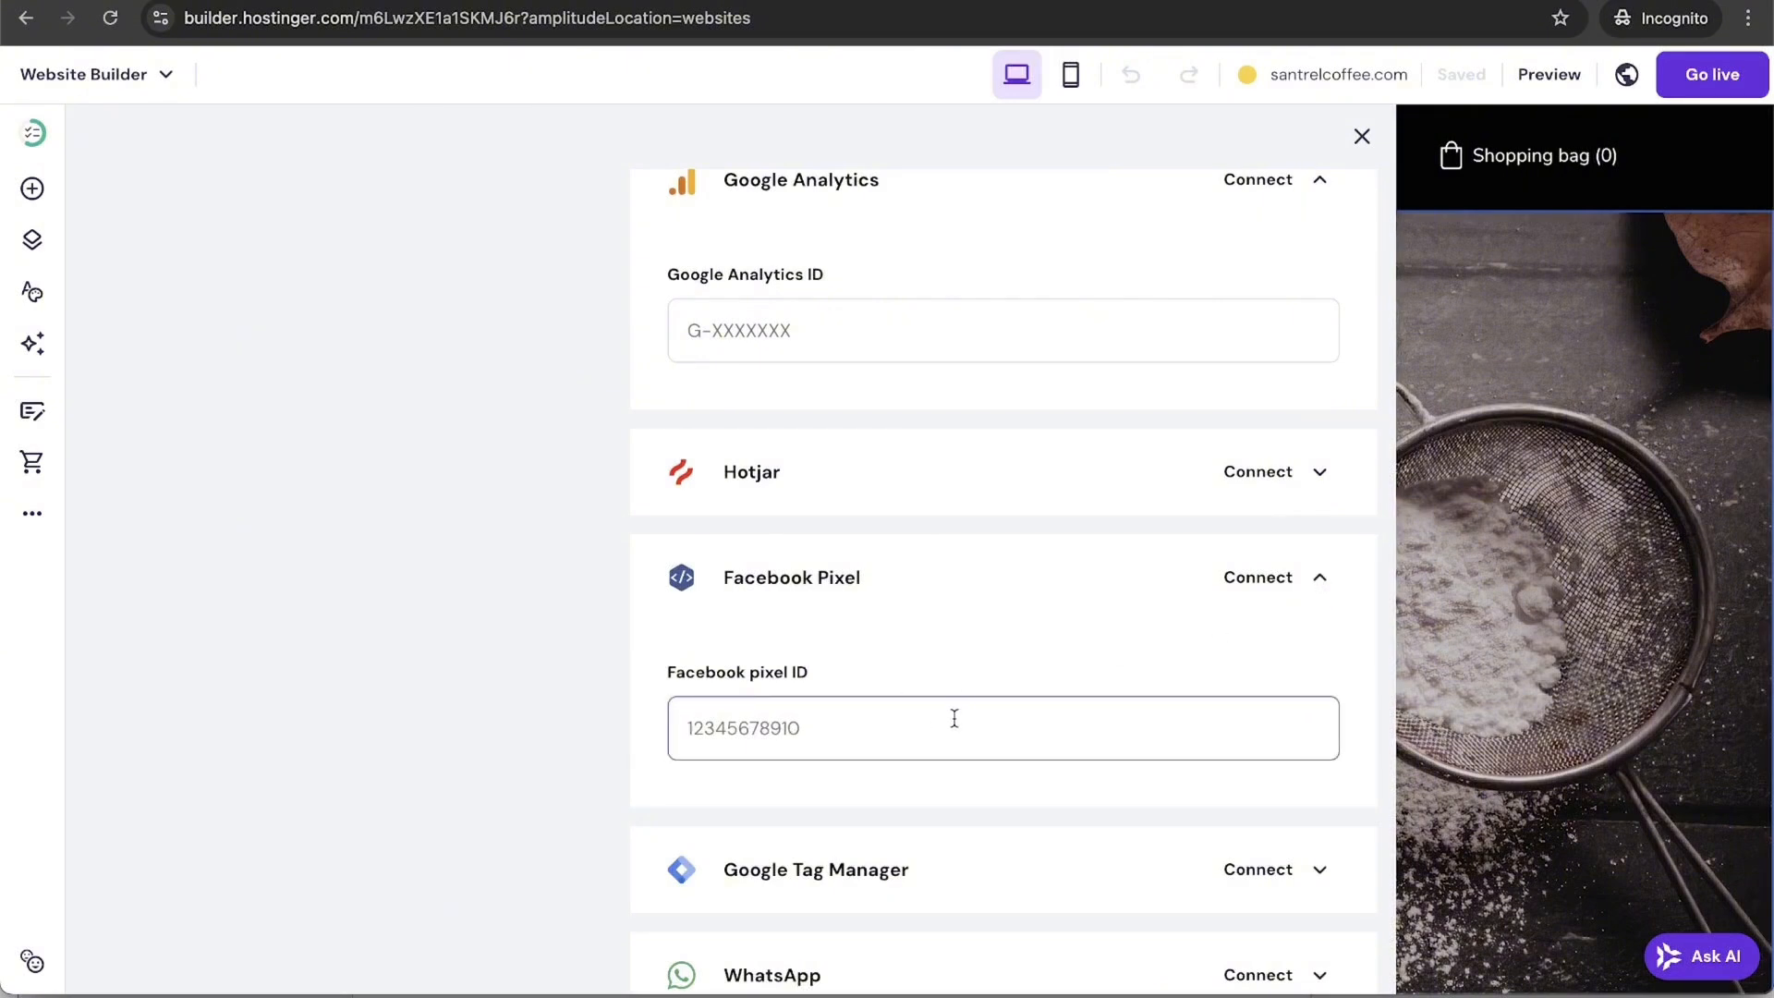
pyautogui.scroll(-2, 954, 718)
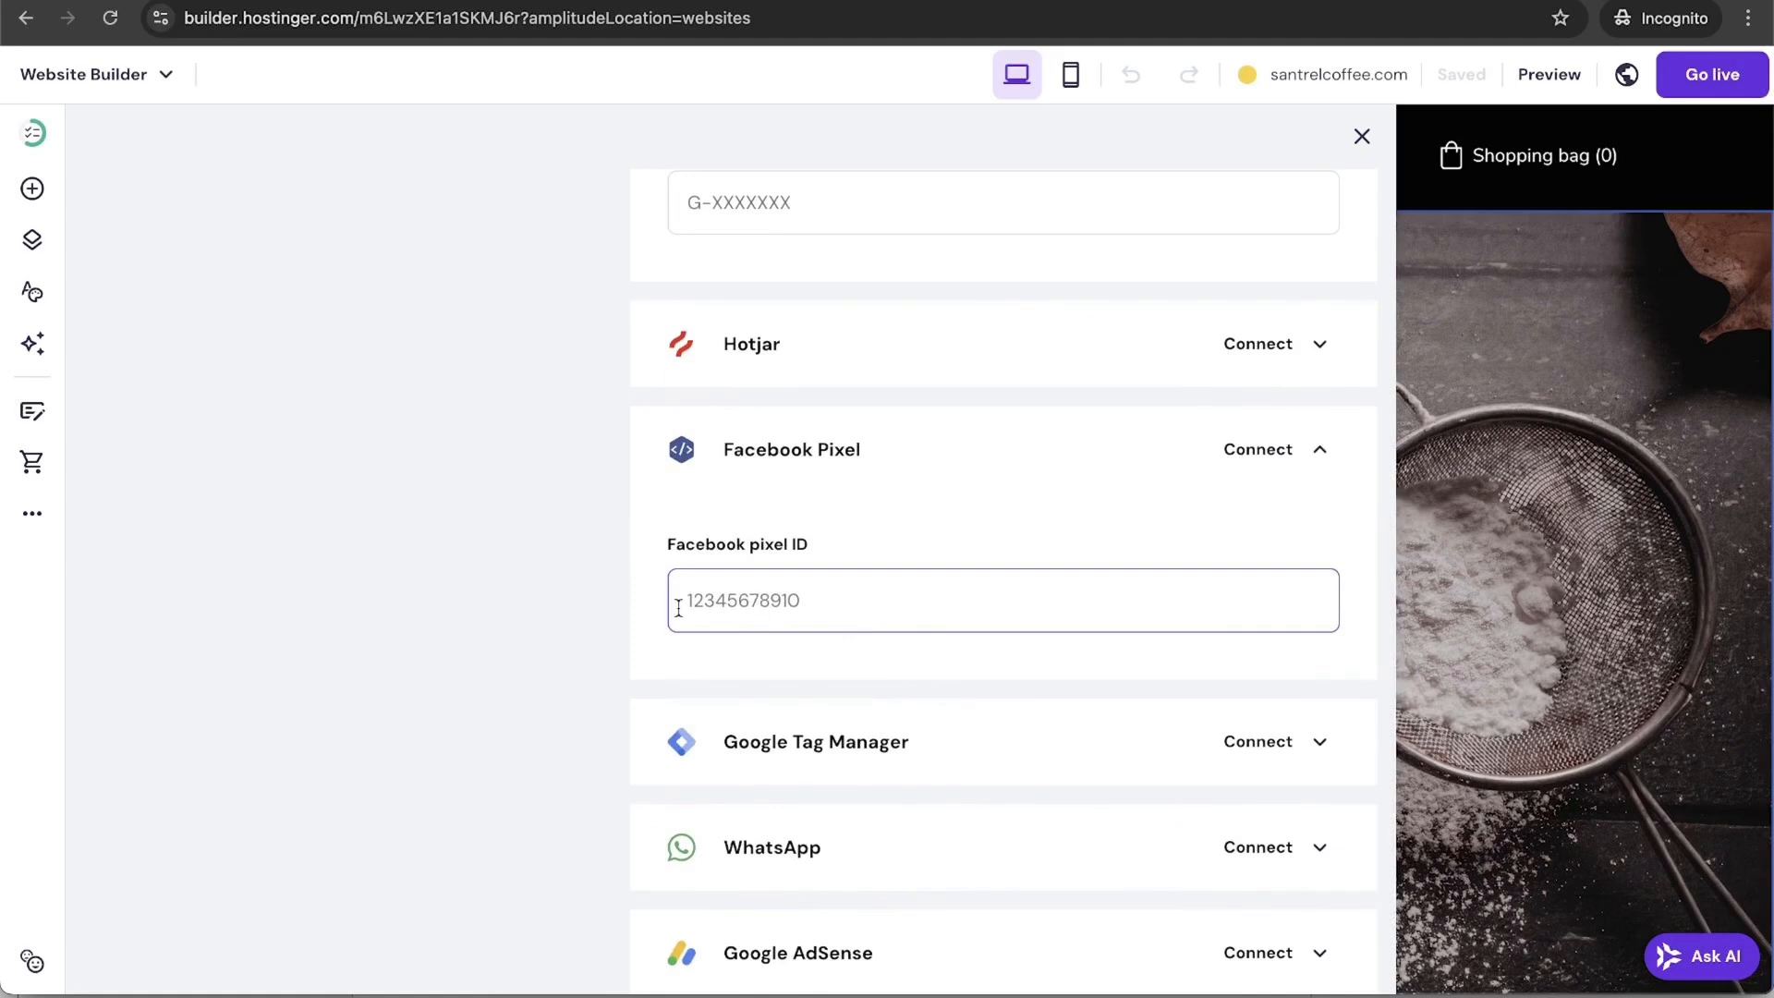
pyautogui.scroll(-2, 678, 607)
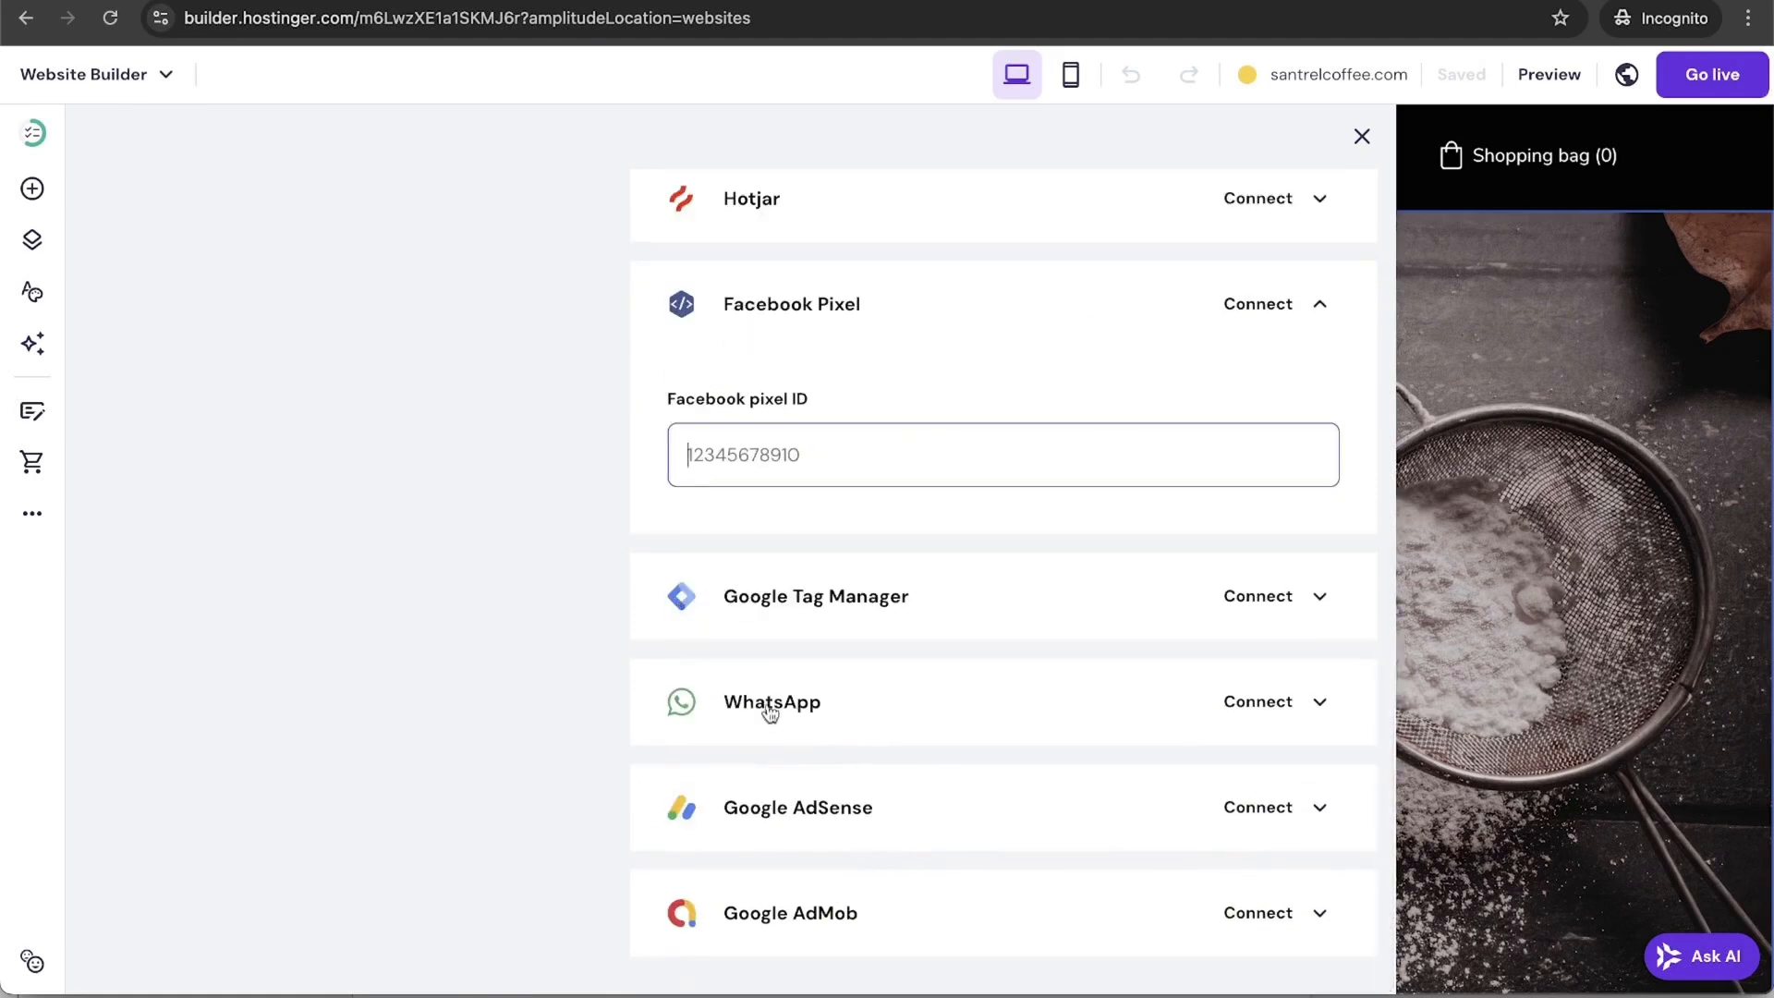
pyautogui.click(1322, 812)
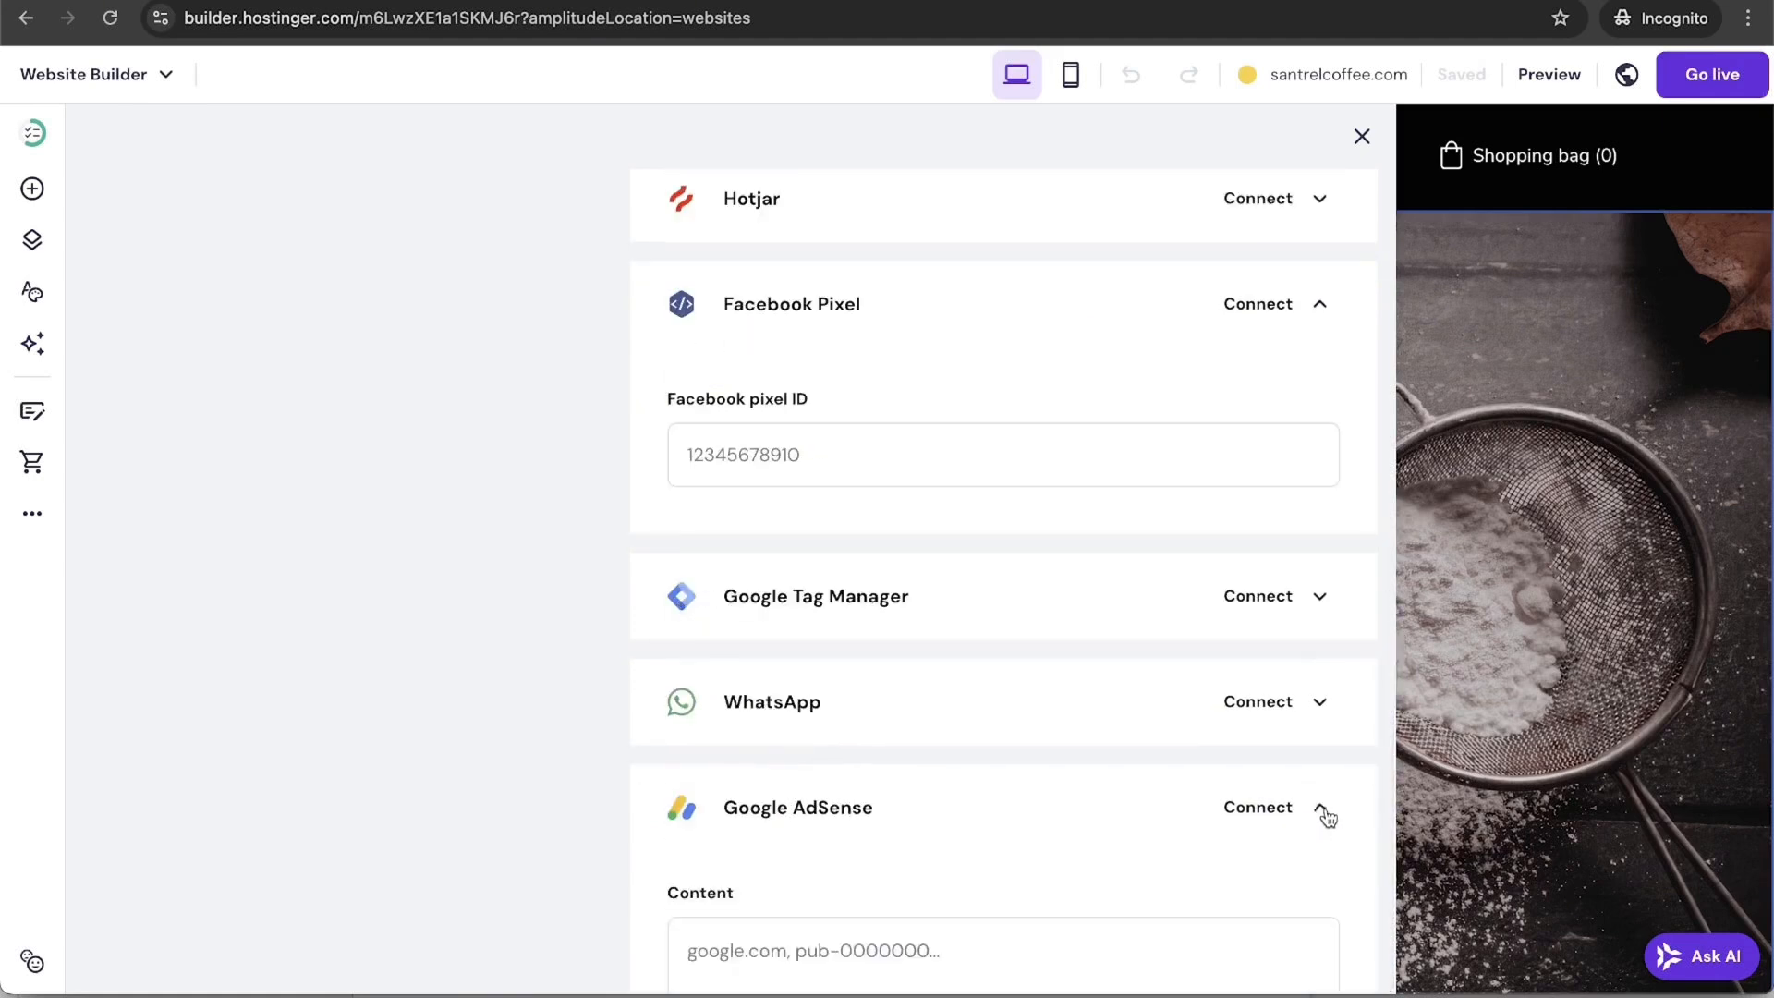
pyautogui.scroll(-3, 846, 820)
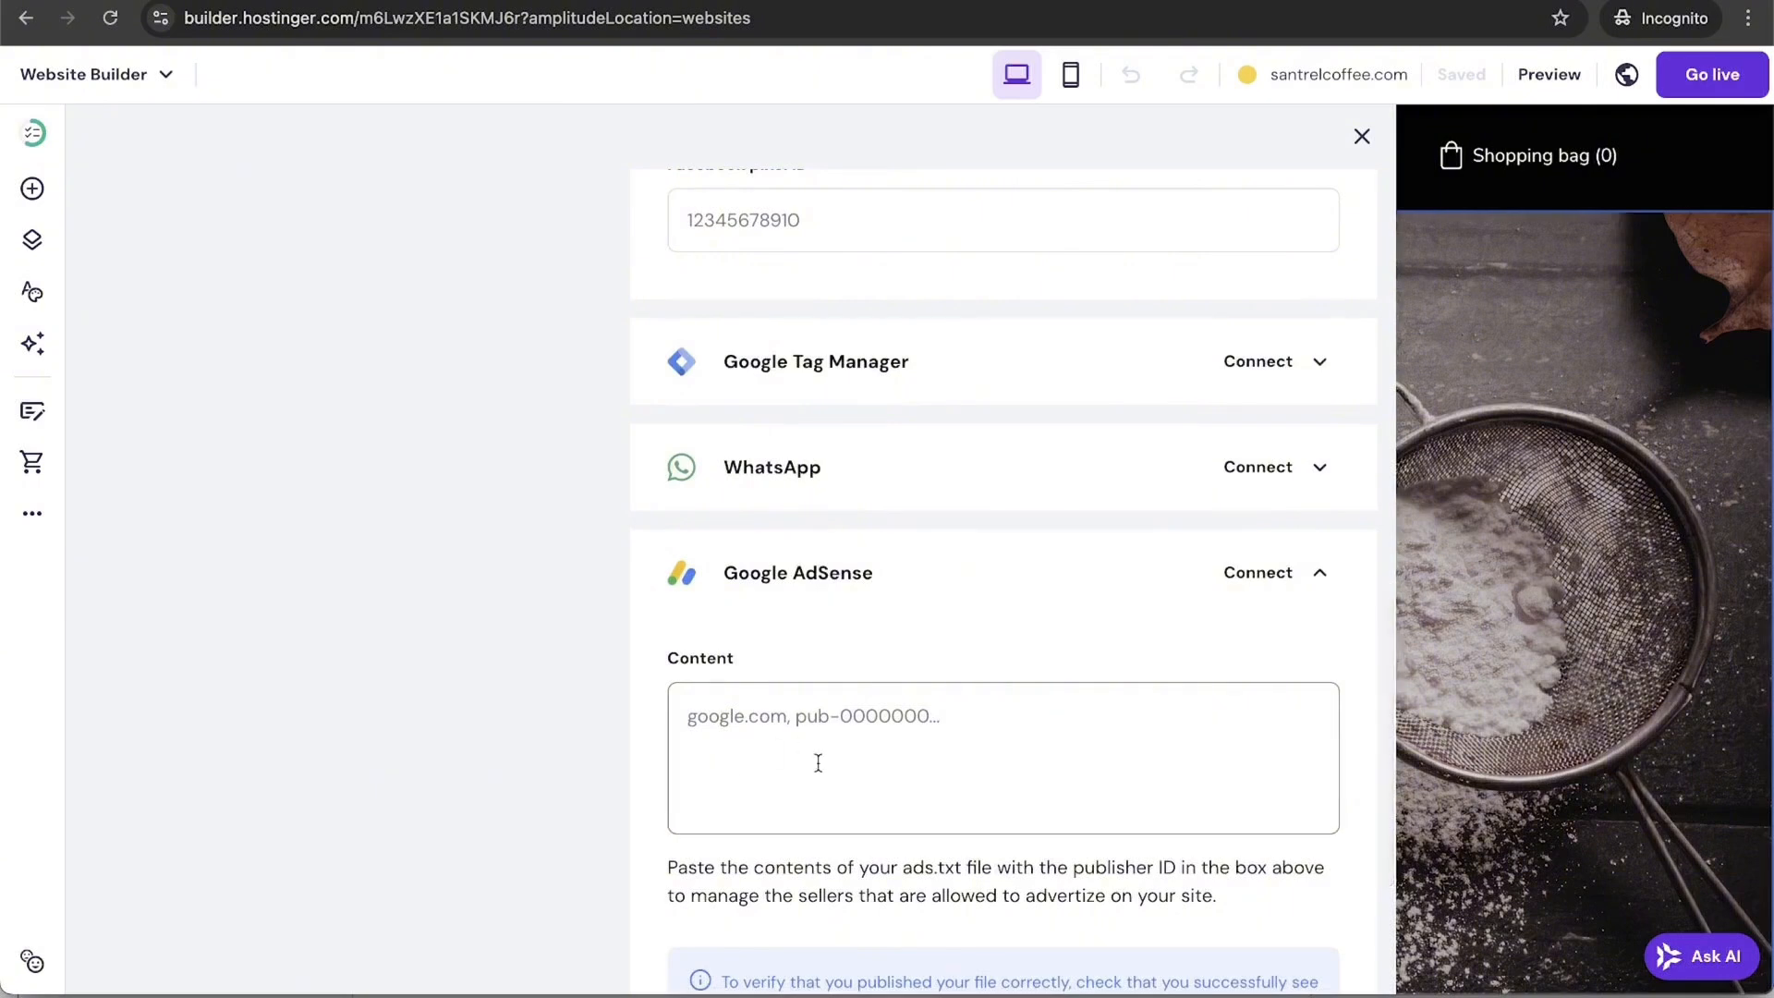
pyautogui.scroll(-4, 816, 760)
pyautogui.scroll(10, 818, 762)
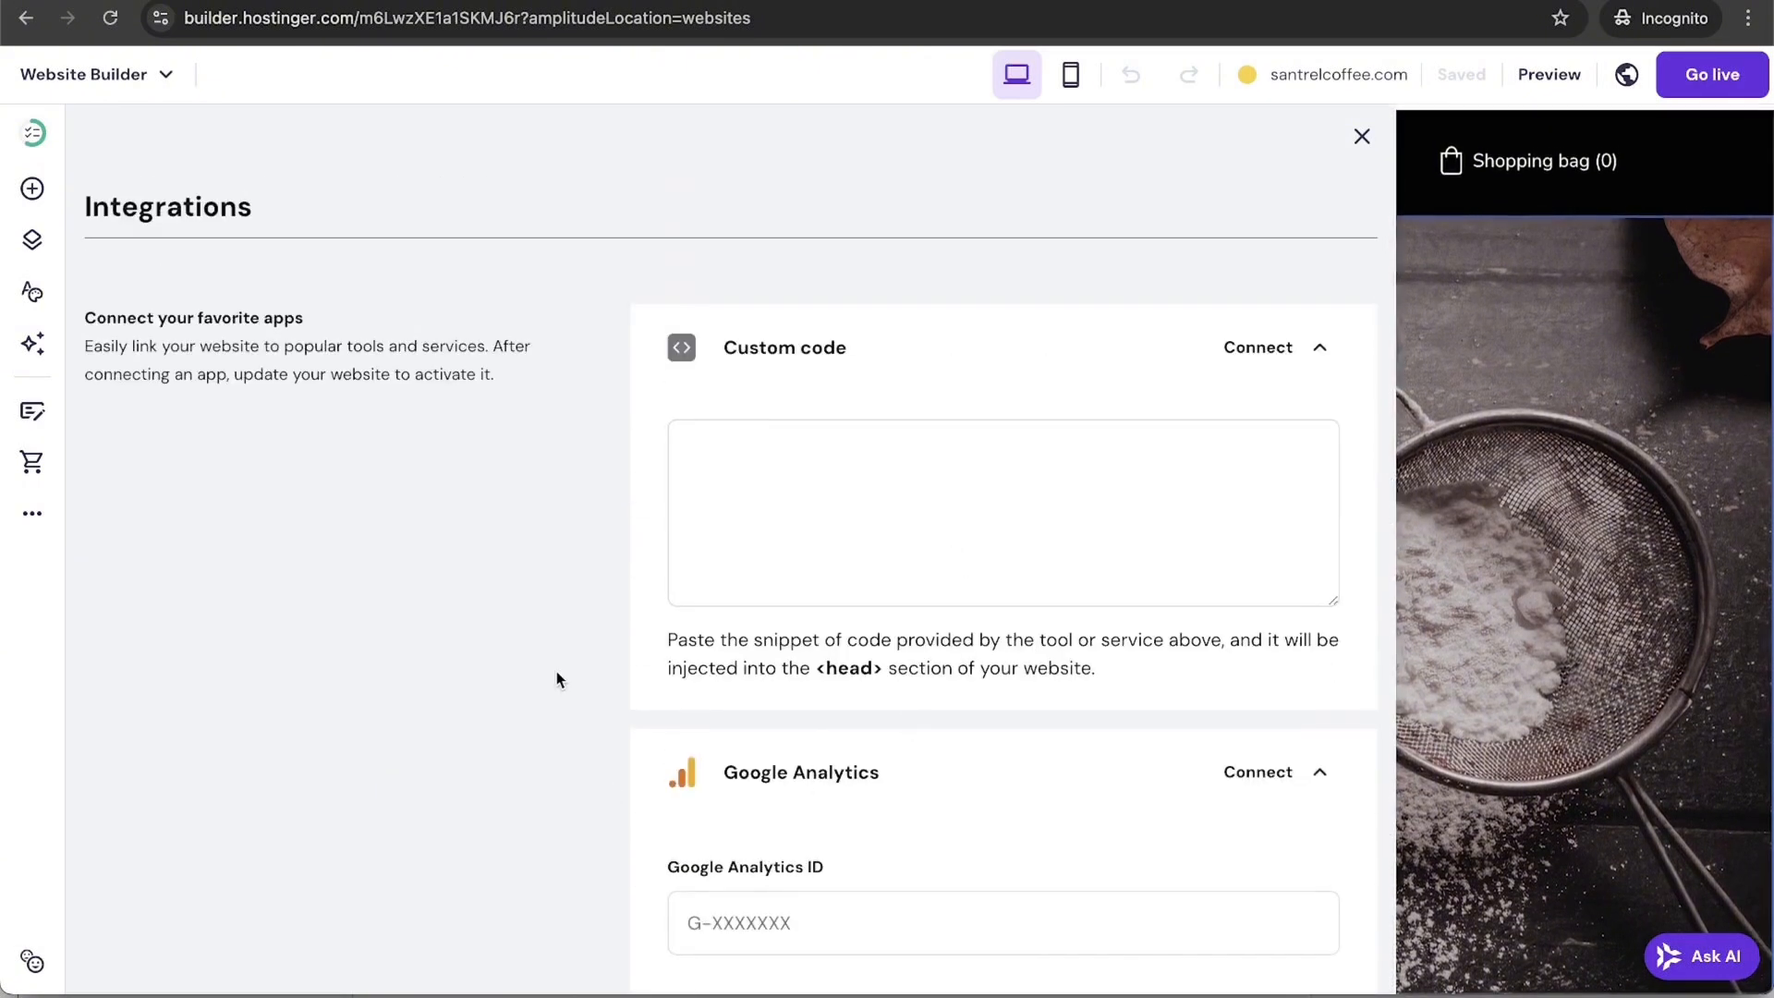
pyautogui.click(31, 518)
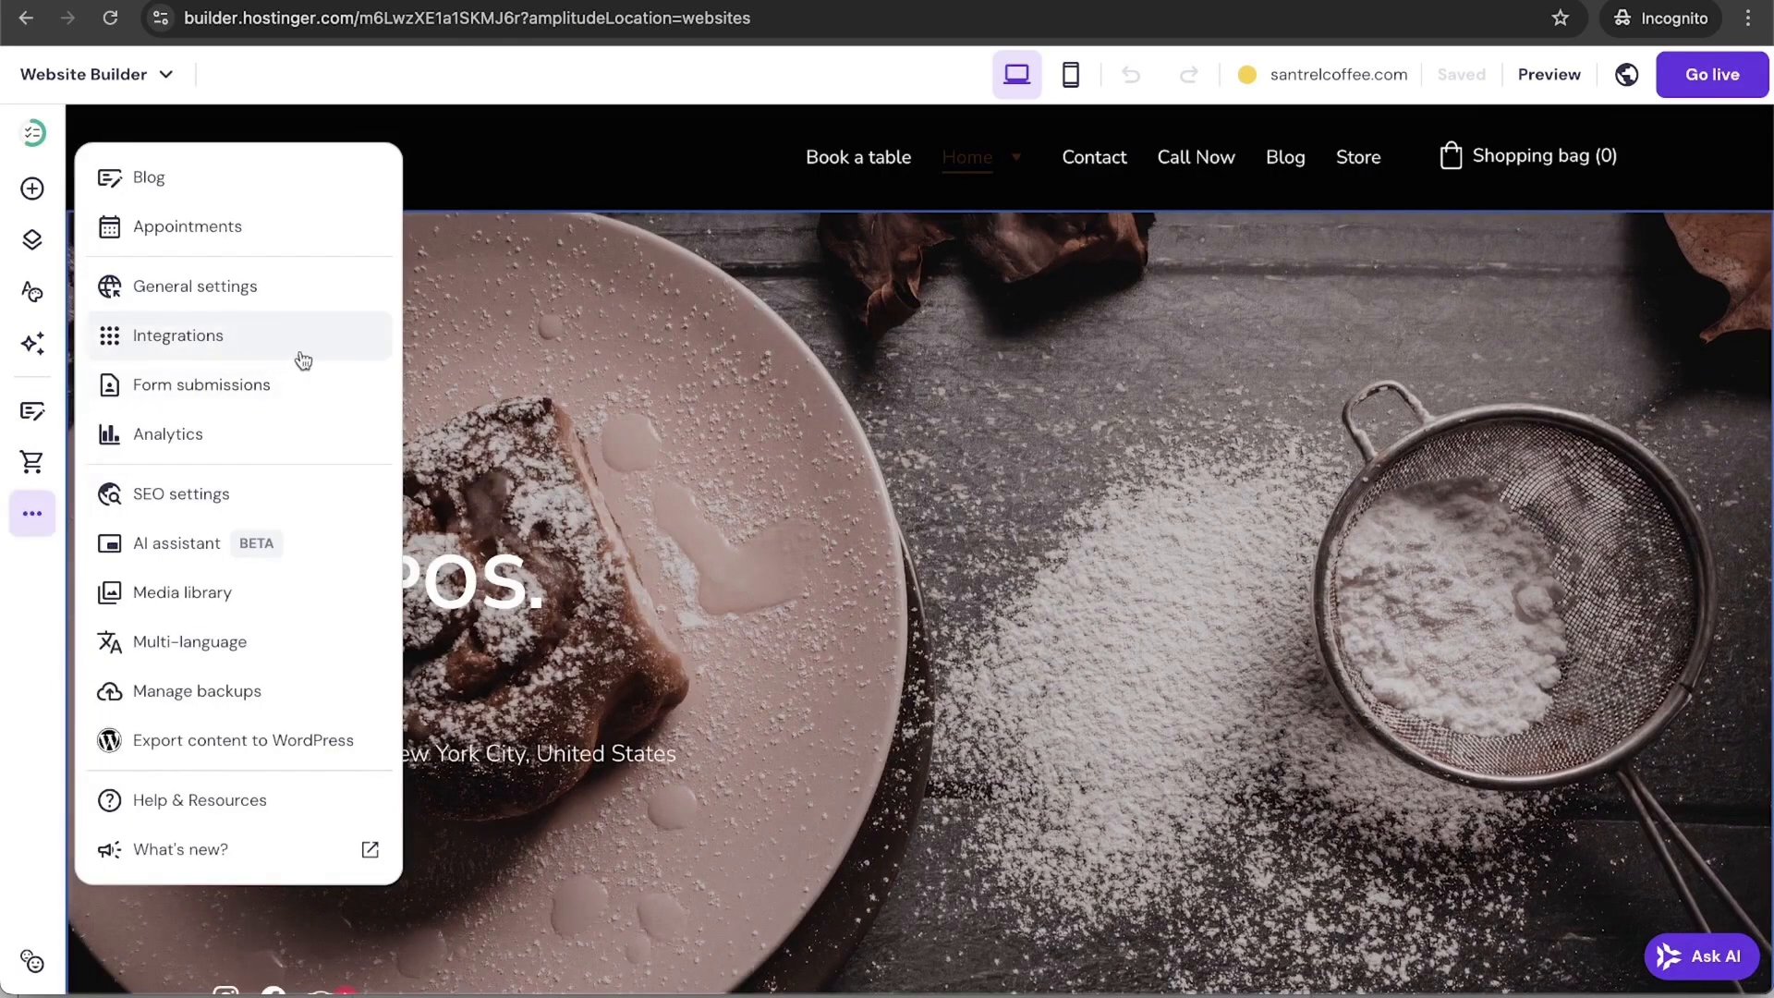
# Step: Check the Contact form submissions (0 entries), then close them and reopen the site tools list
pyautogui.click(299, 384)
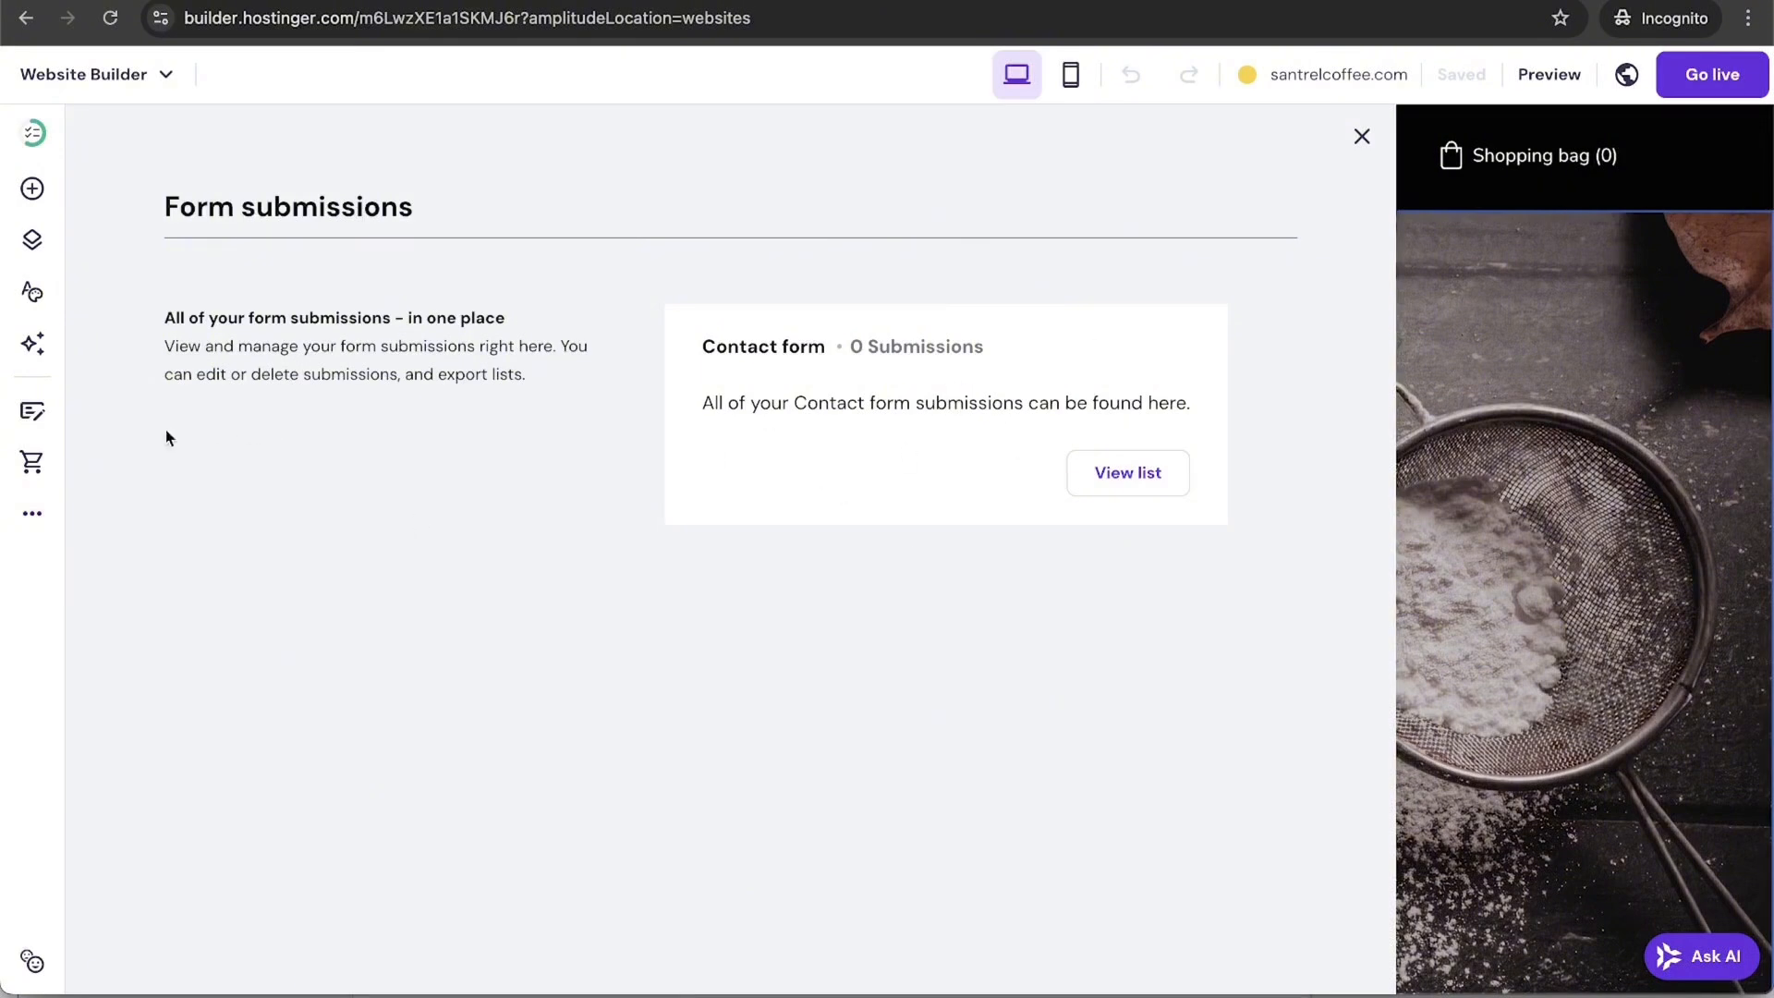
pyautogui.click(32, 515)
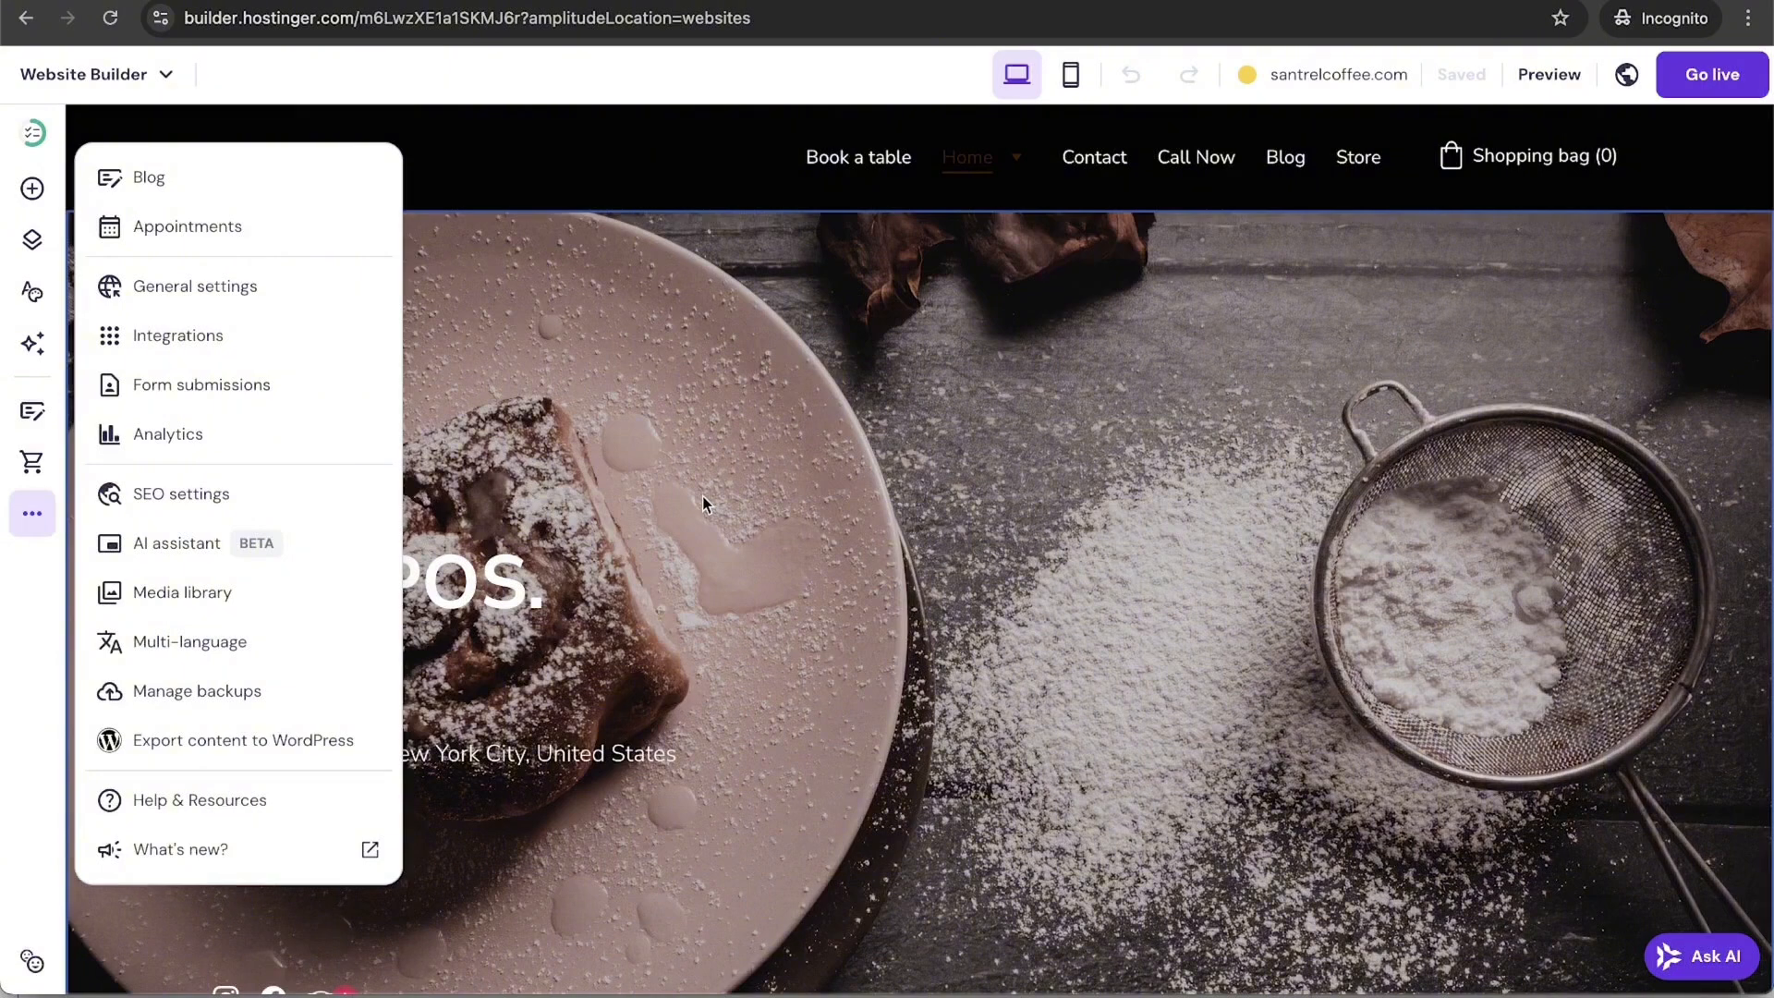
pyautogui.click(1145, 475)
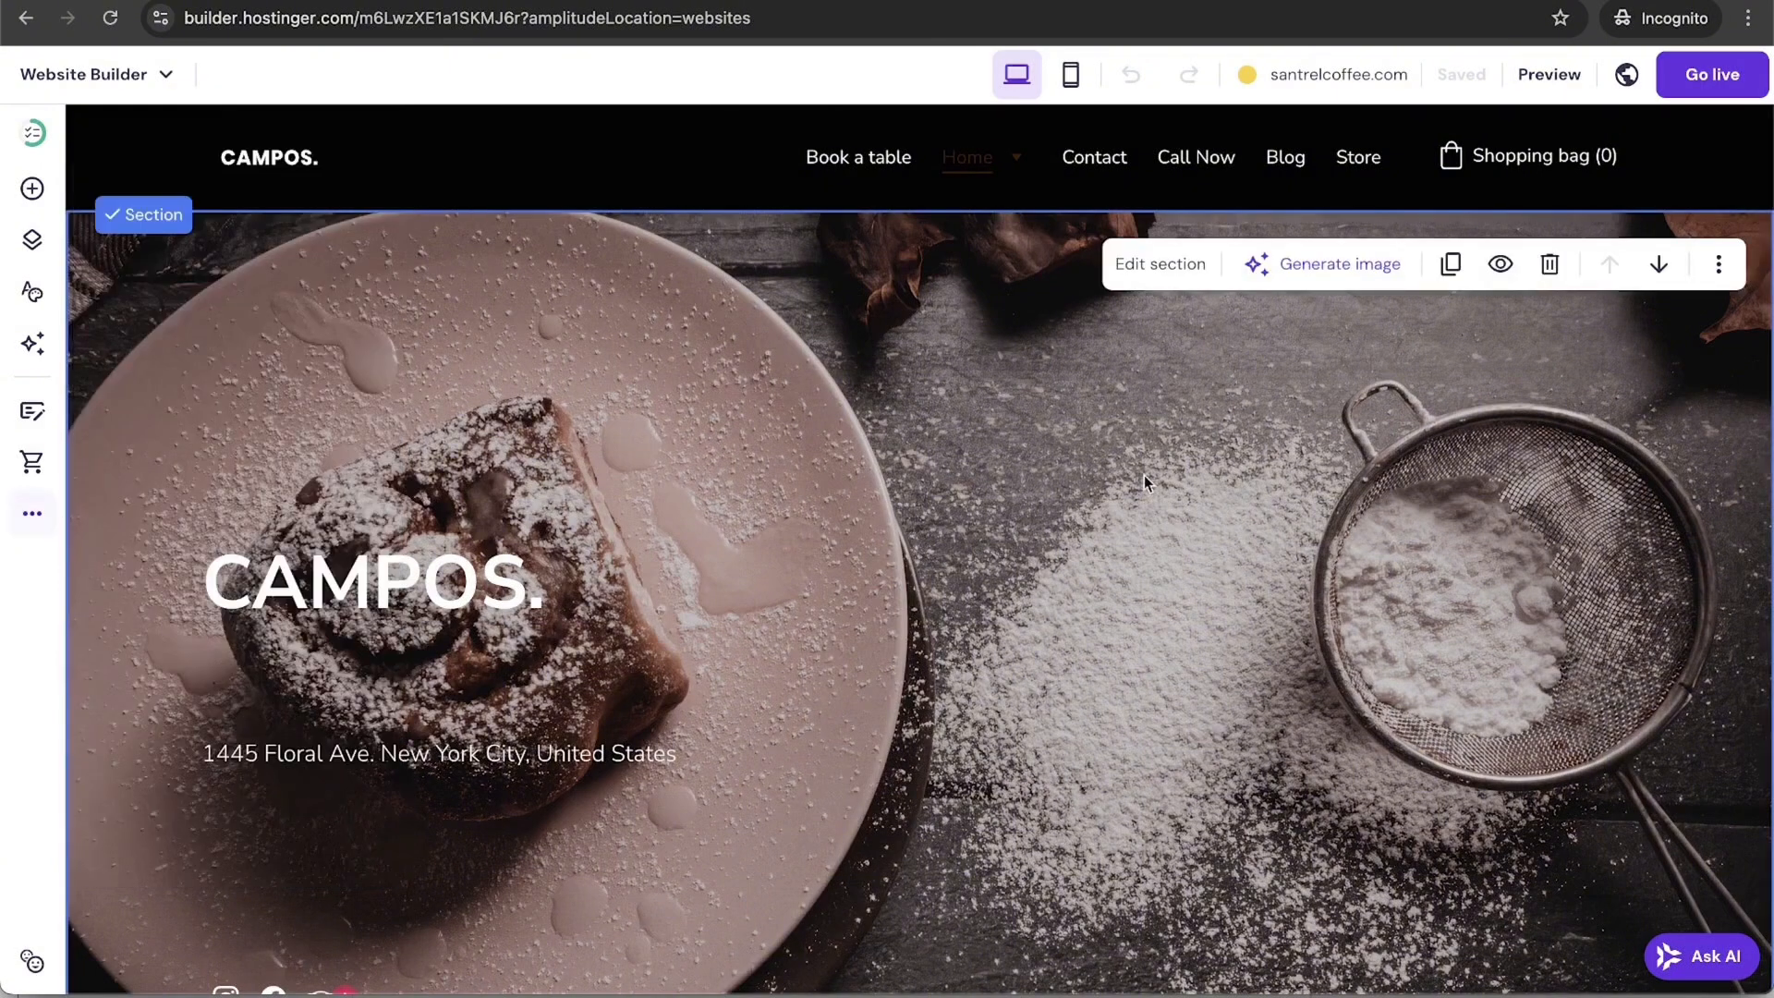
pyautogui.click(35, 191)
pyautogui.scroll(-1, 158, 894)
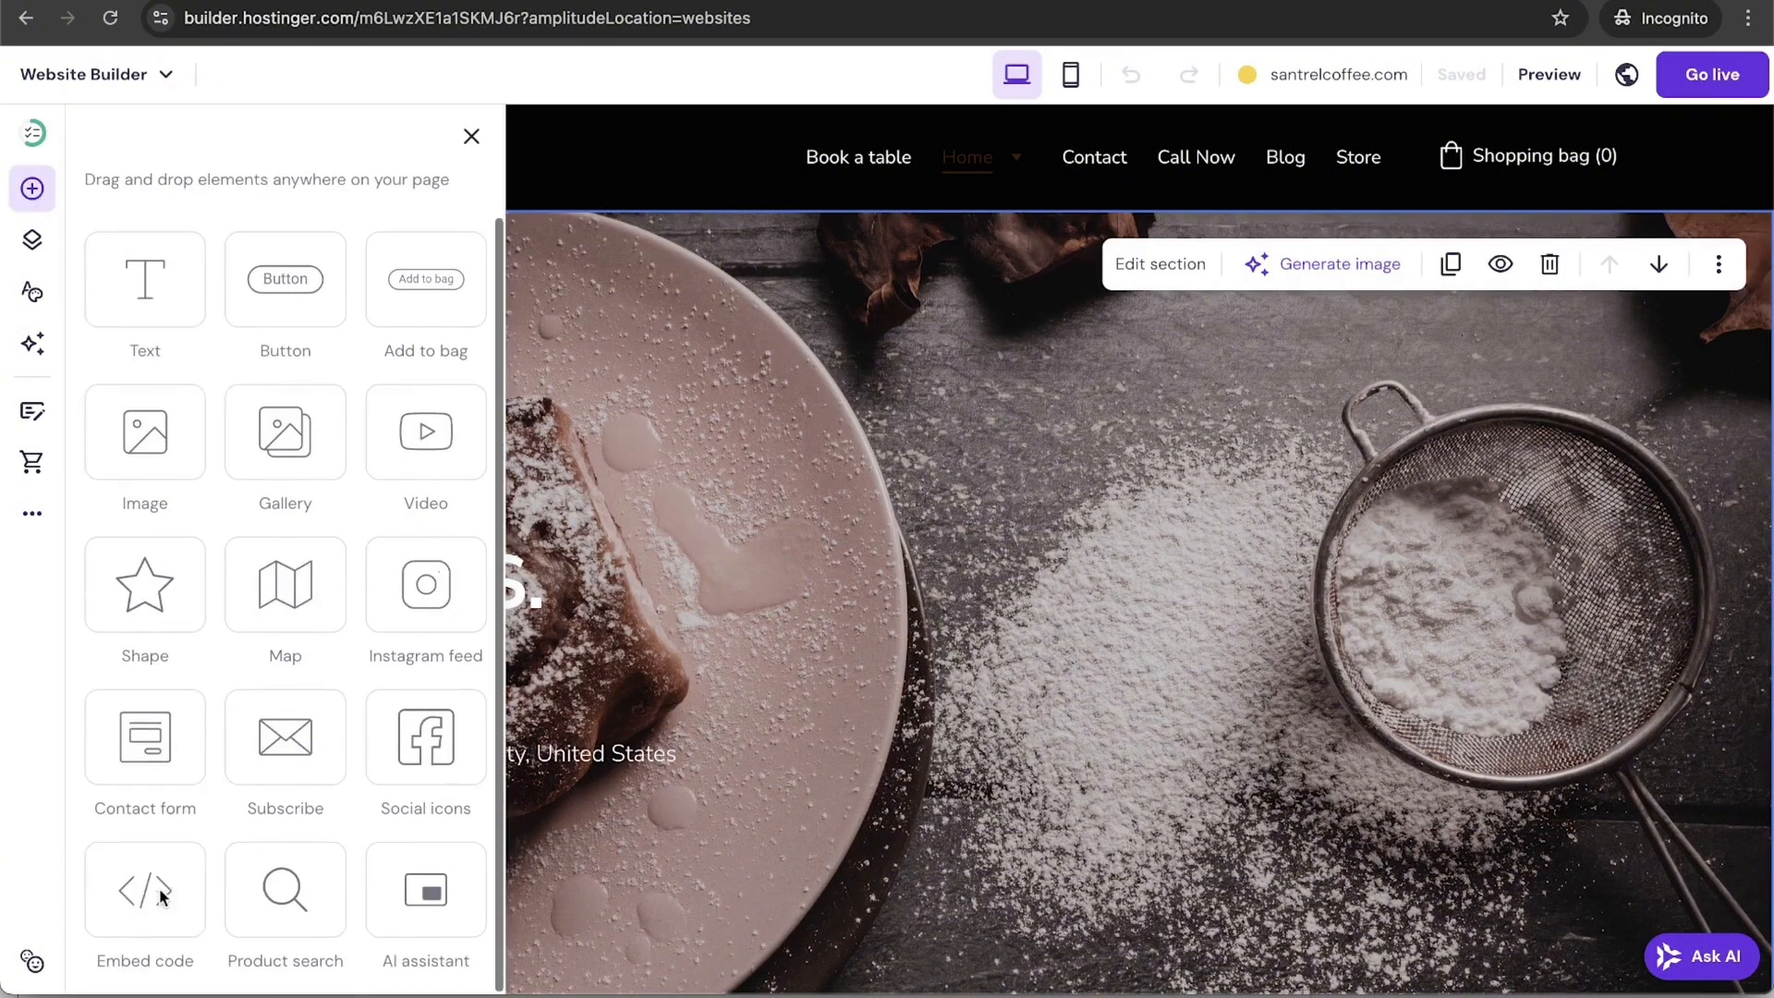
pyautogui.moveTo(158, 889); pyautogui.dragTo(961, 700)
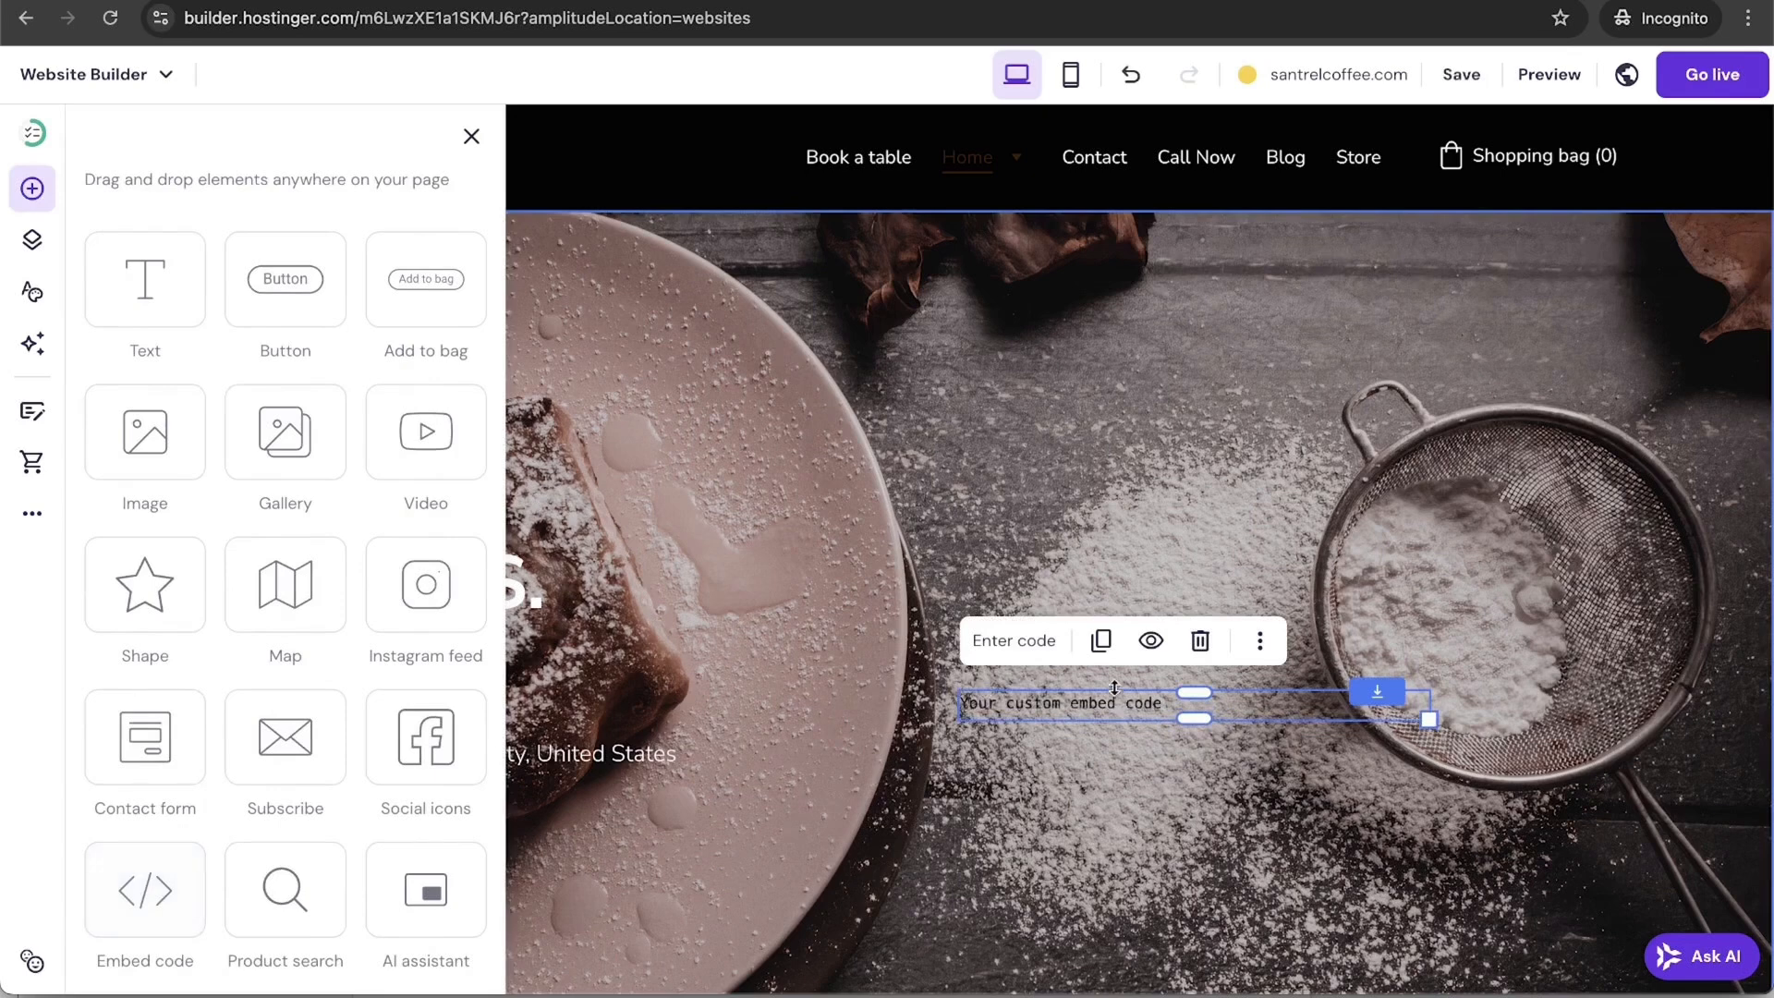
pyautogui.doubleClick(1140, 705)
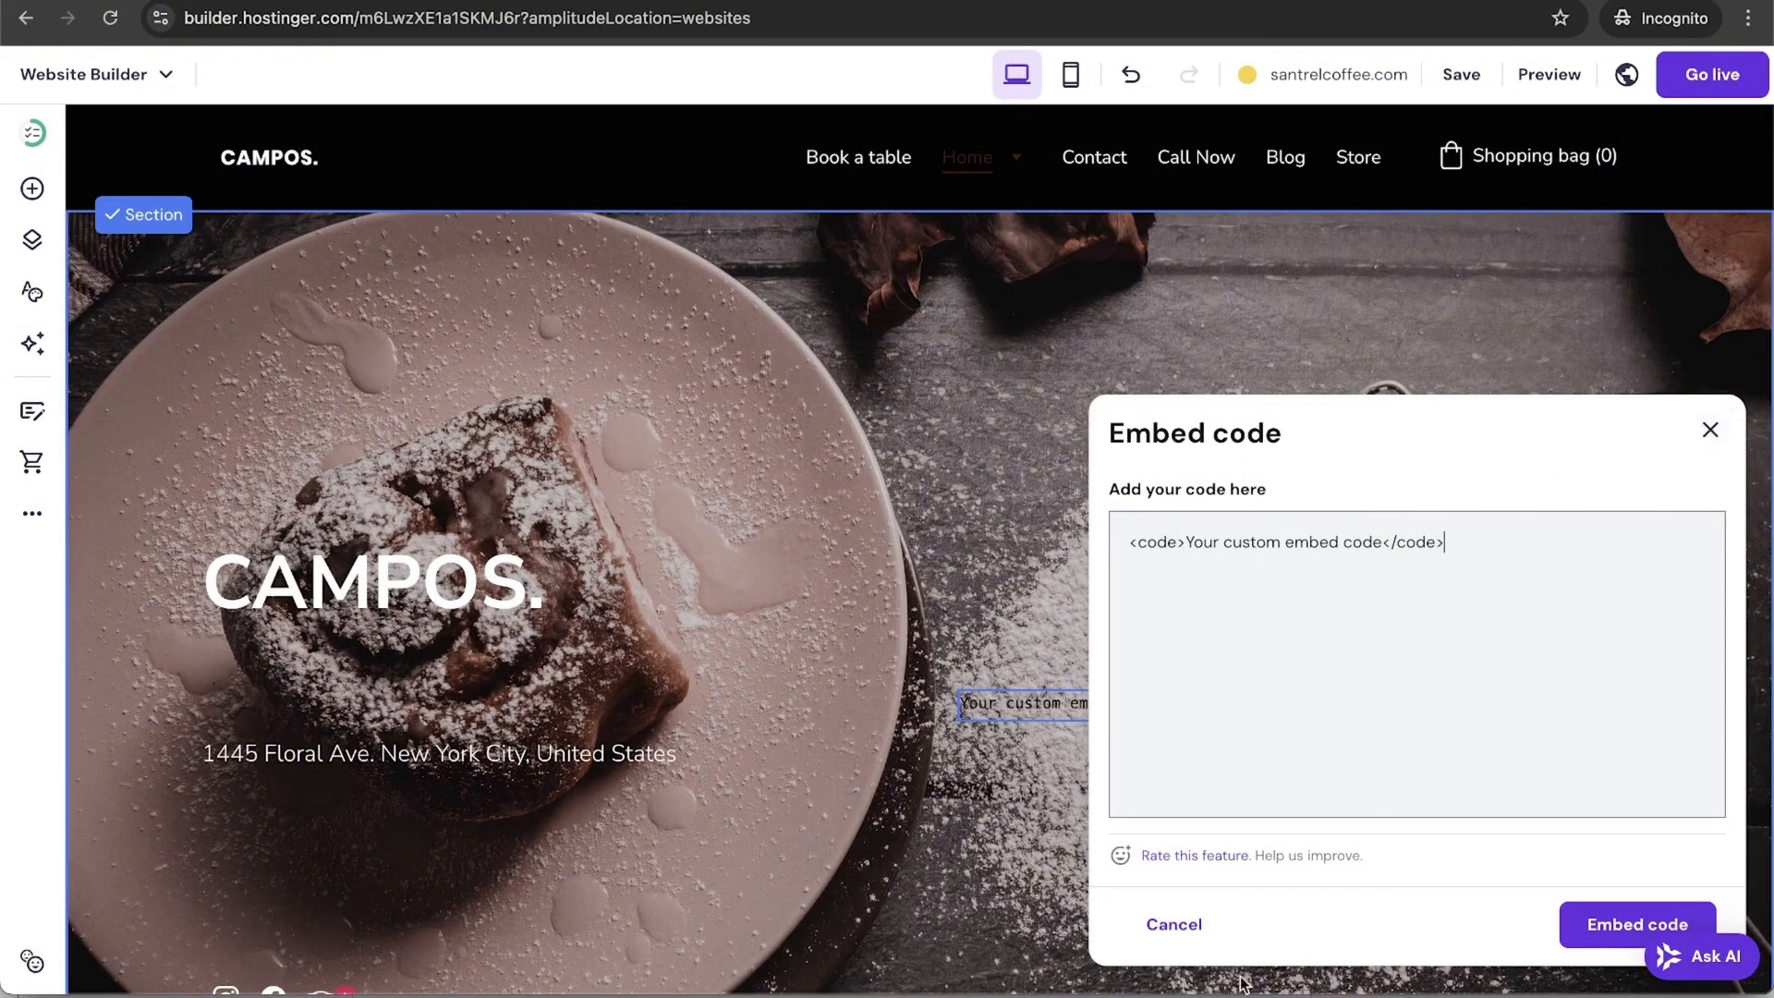
pyautogui.click(1218, 927)
pyautogui.click(1201, 637)
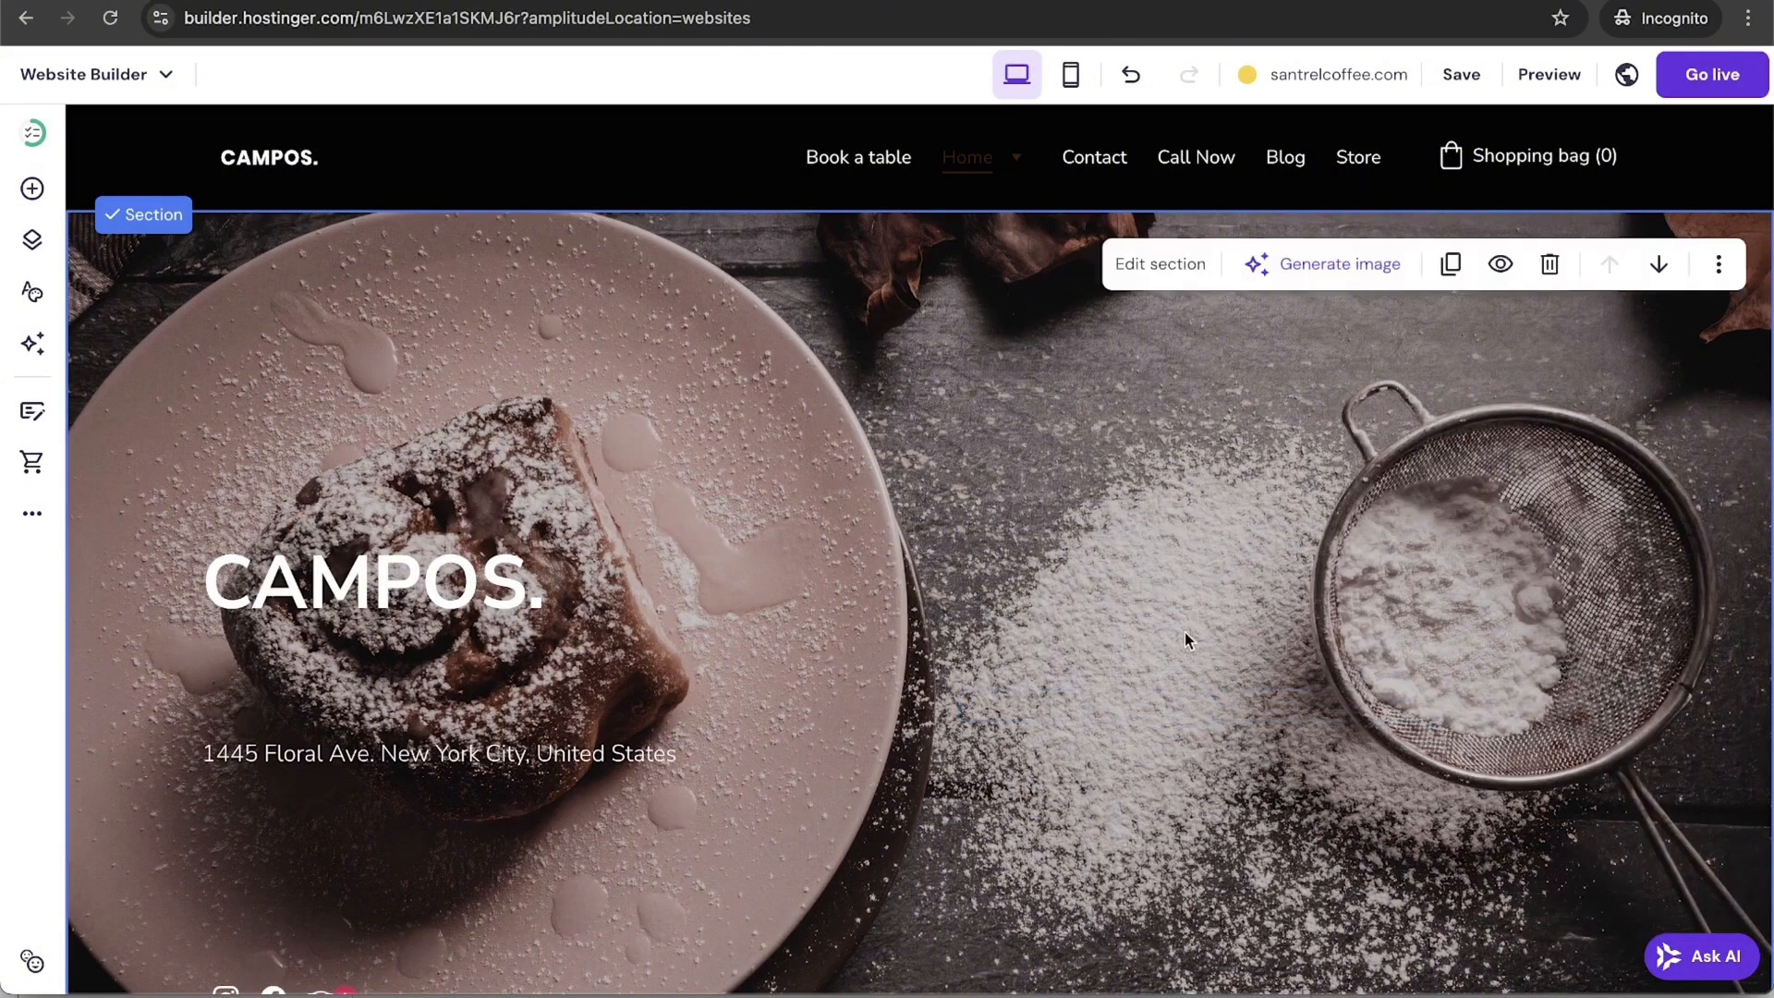
pyautogui.click(42, 512)
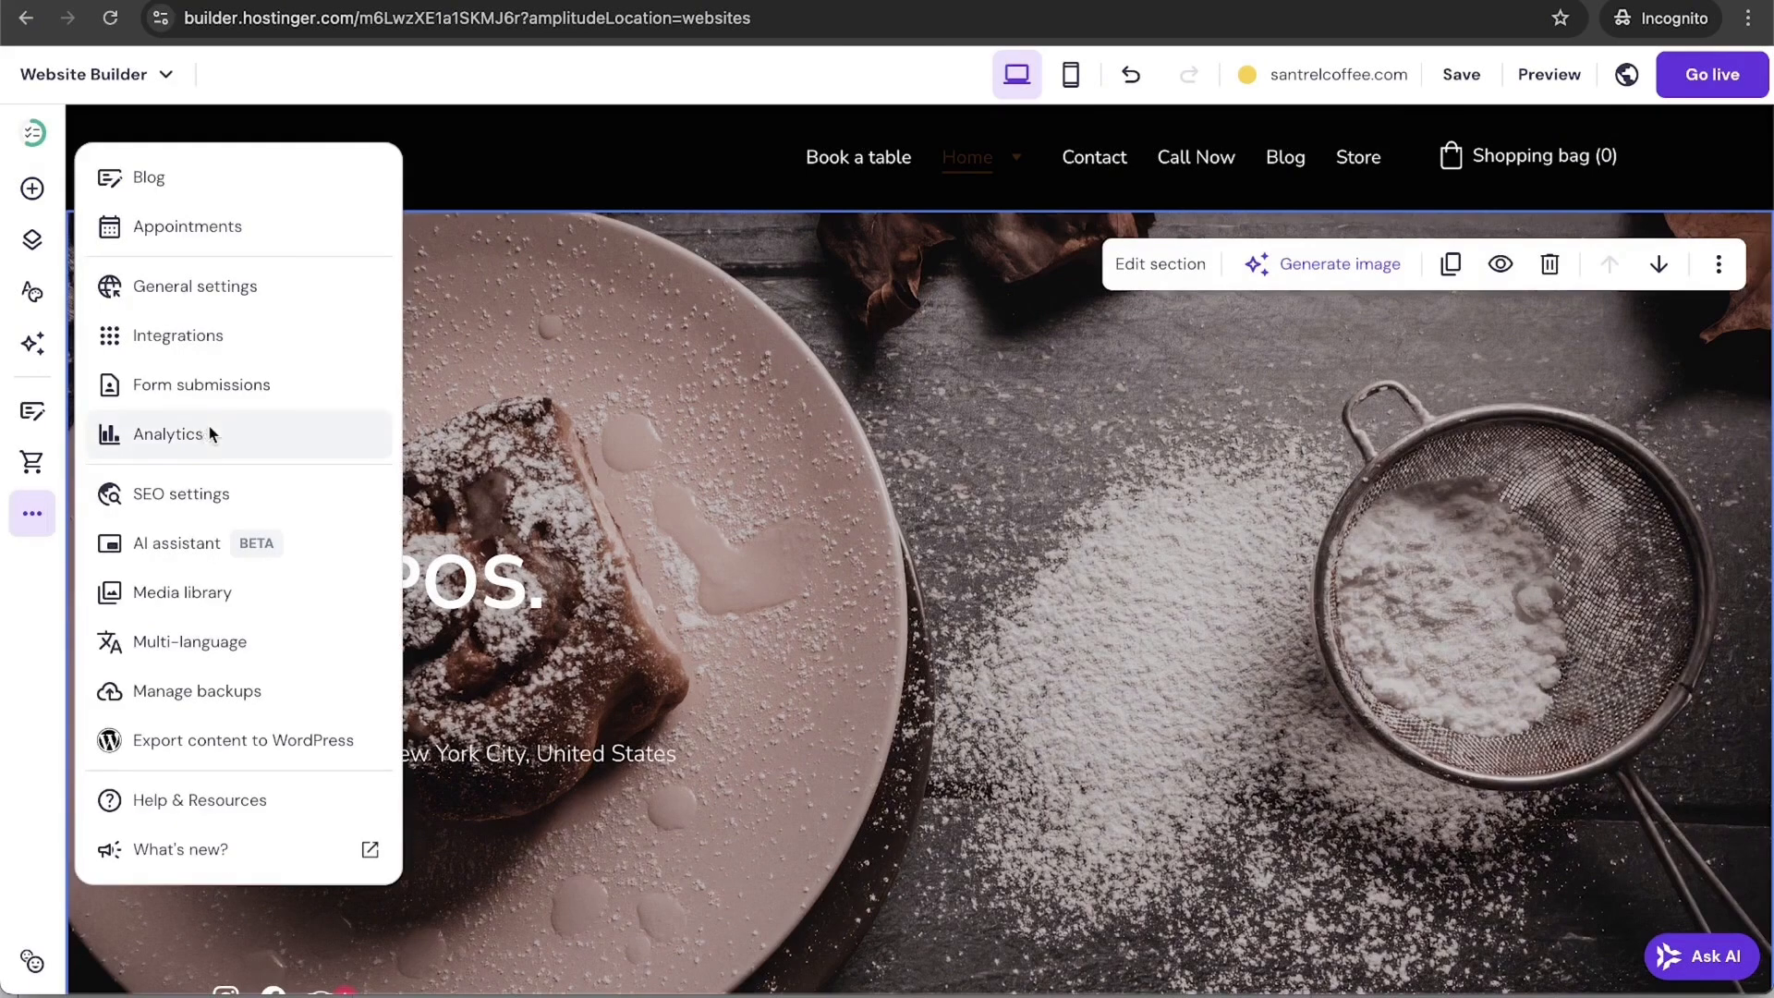
# Step: Check site Analytics, which show no data until the site is published, then close it
pyautogui.click(167, 434)
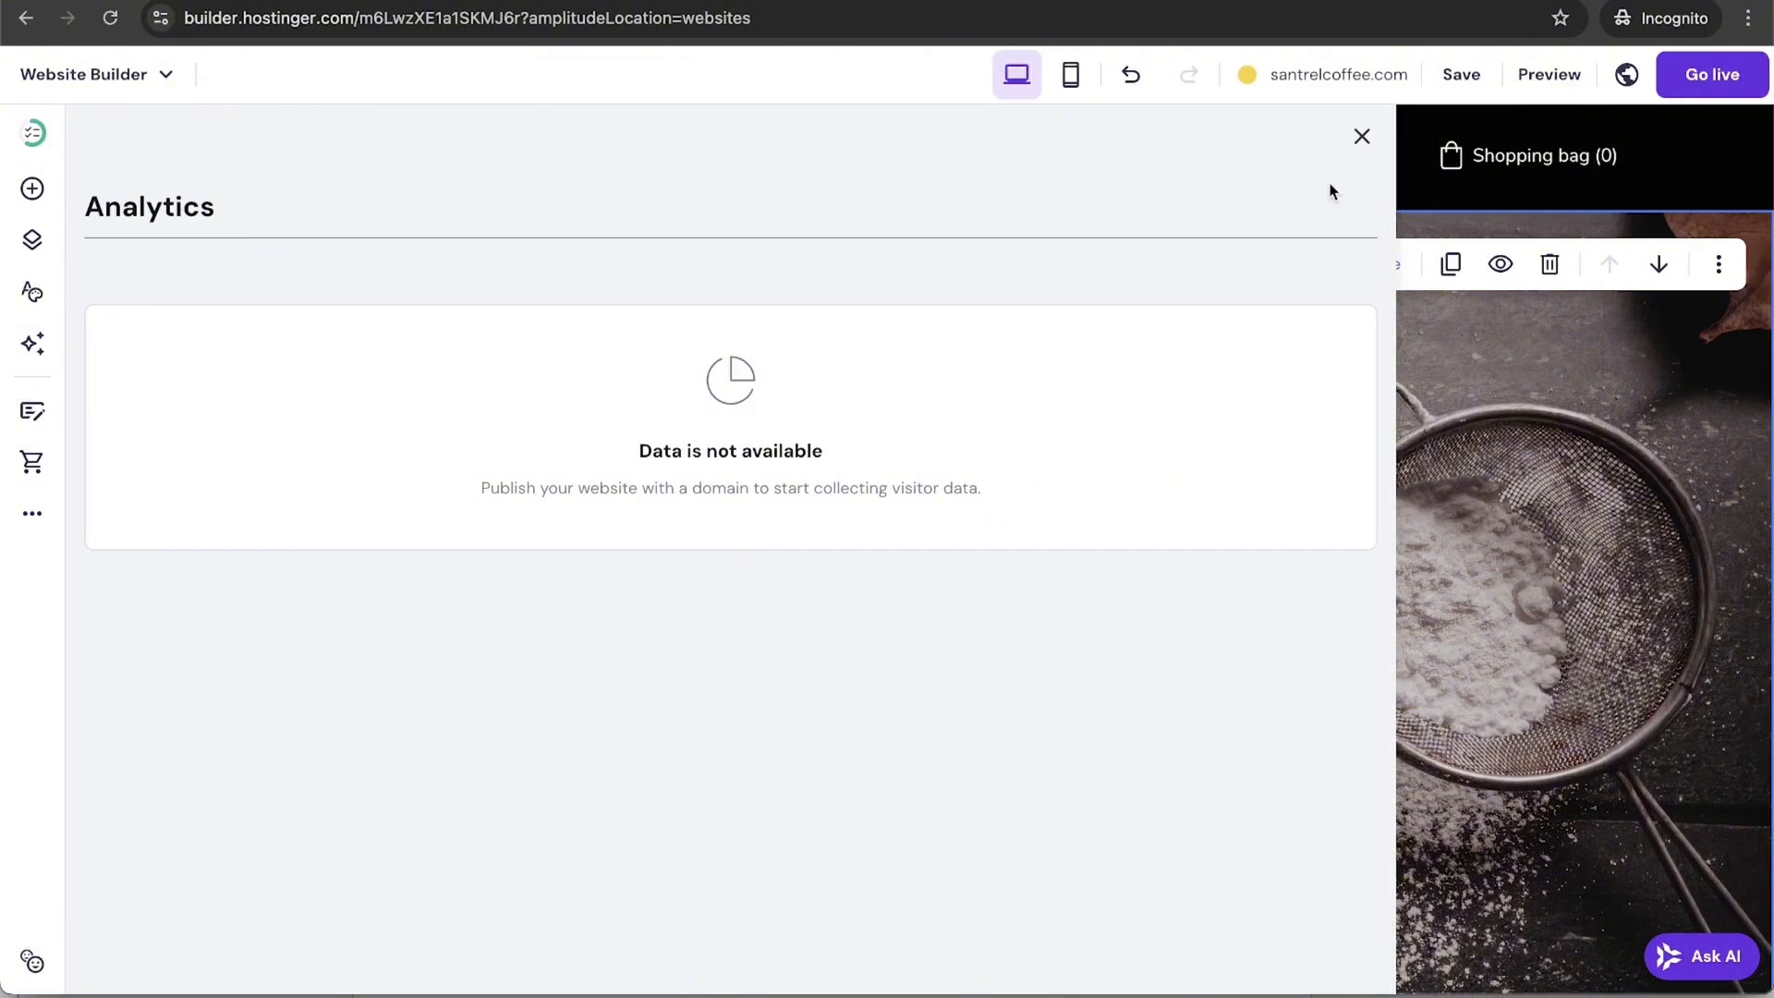
pyautogui.click(1364, 139)
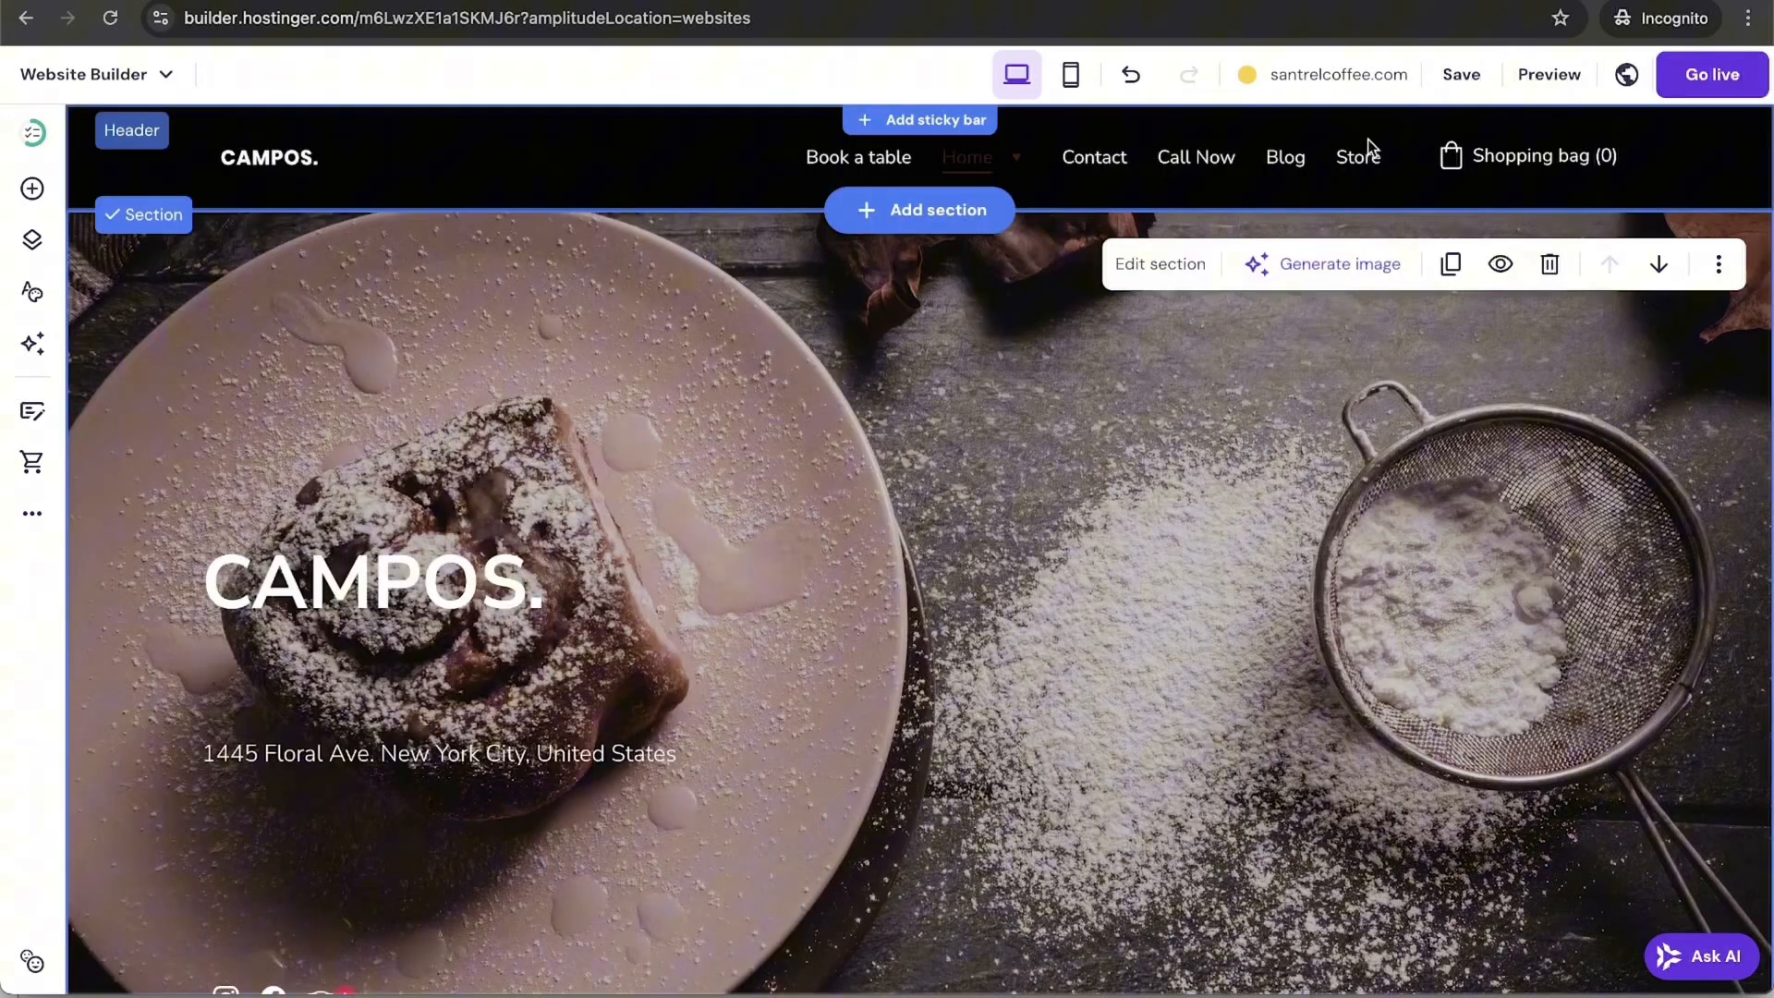
# Step: Save the site, publish it live, and start connecting the santrelcoffee.com domain
pyautogui.click(1458, 83)
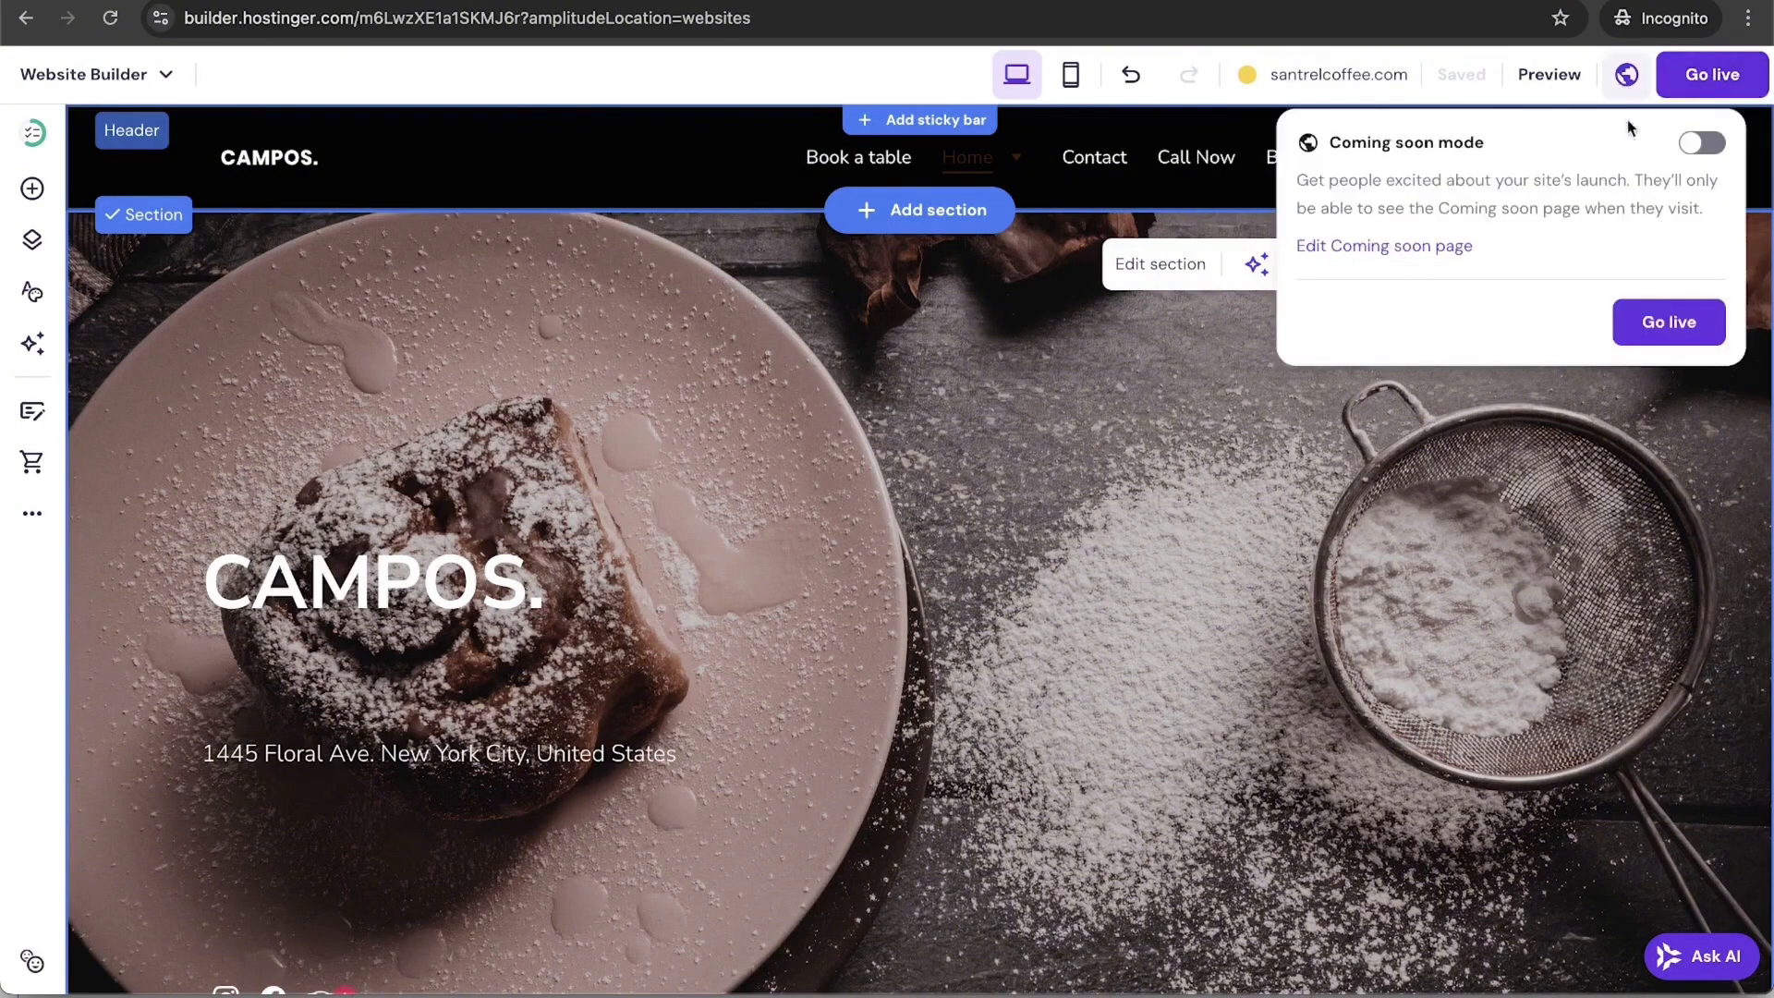
pyautogui.click(1724, 78)
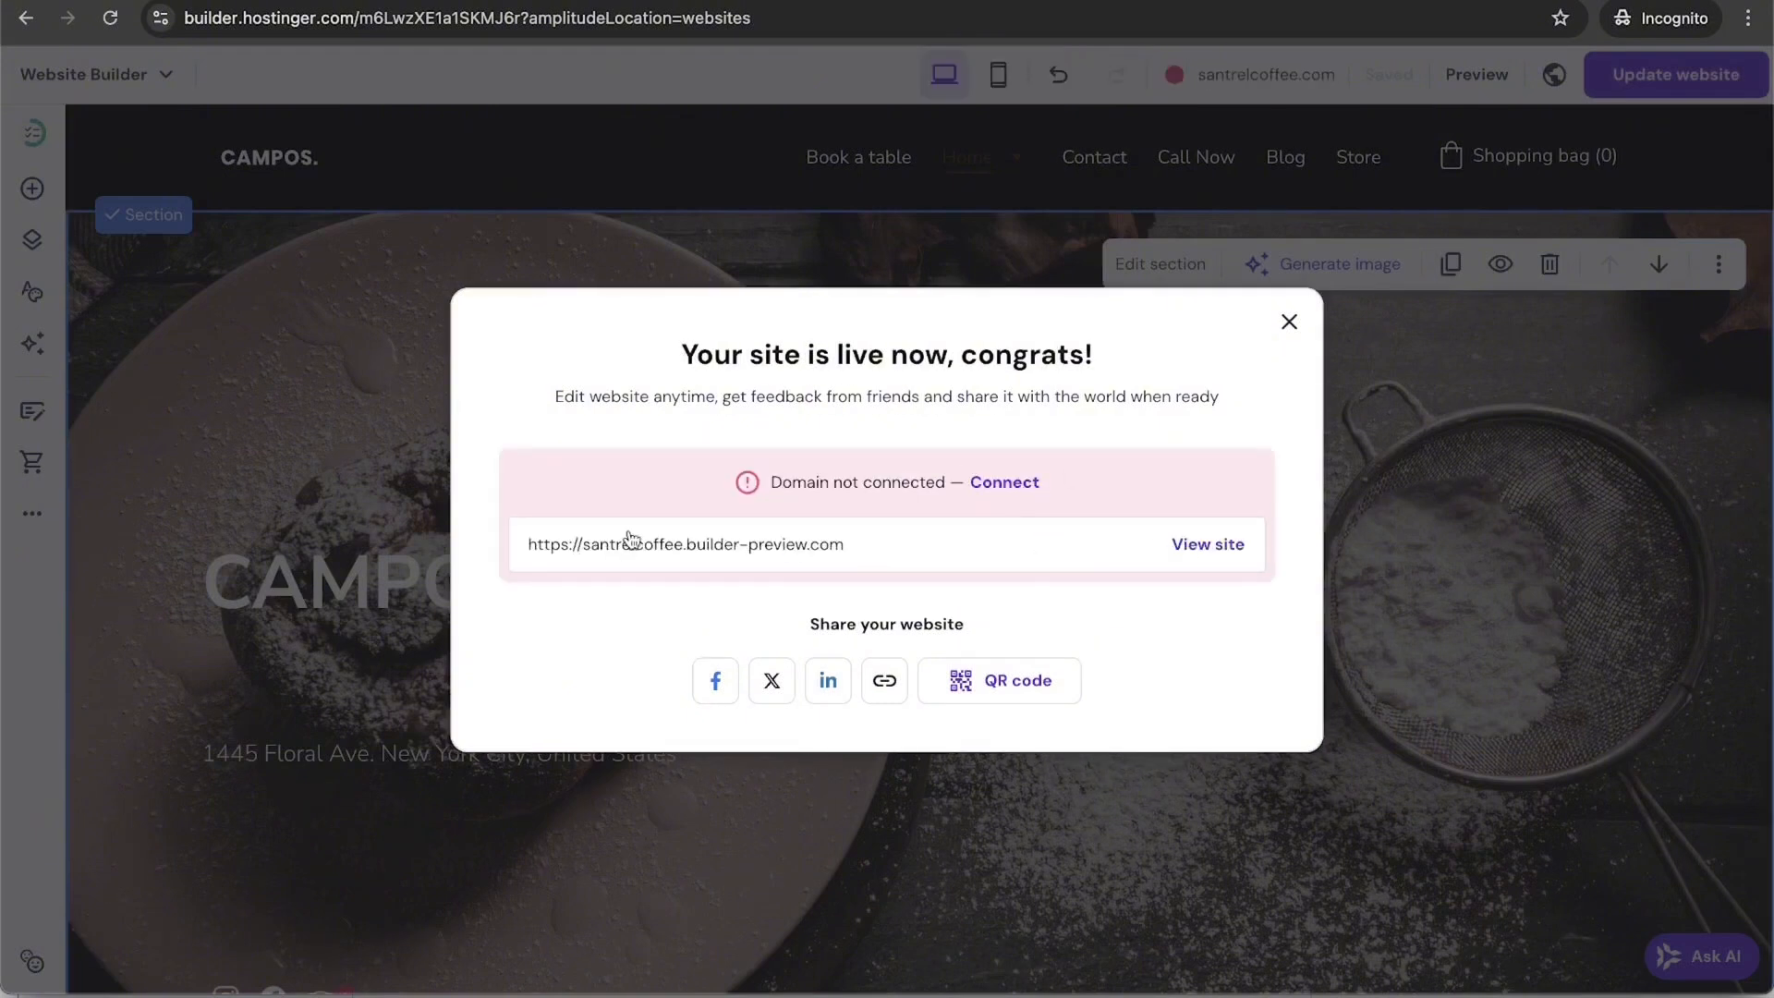
pyautogui.click(1011, 487)
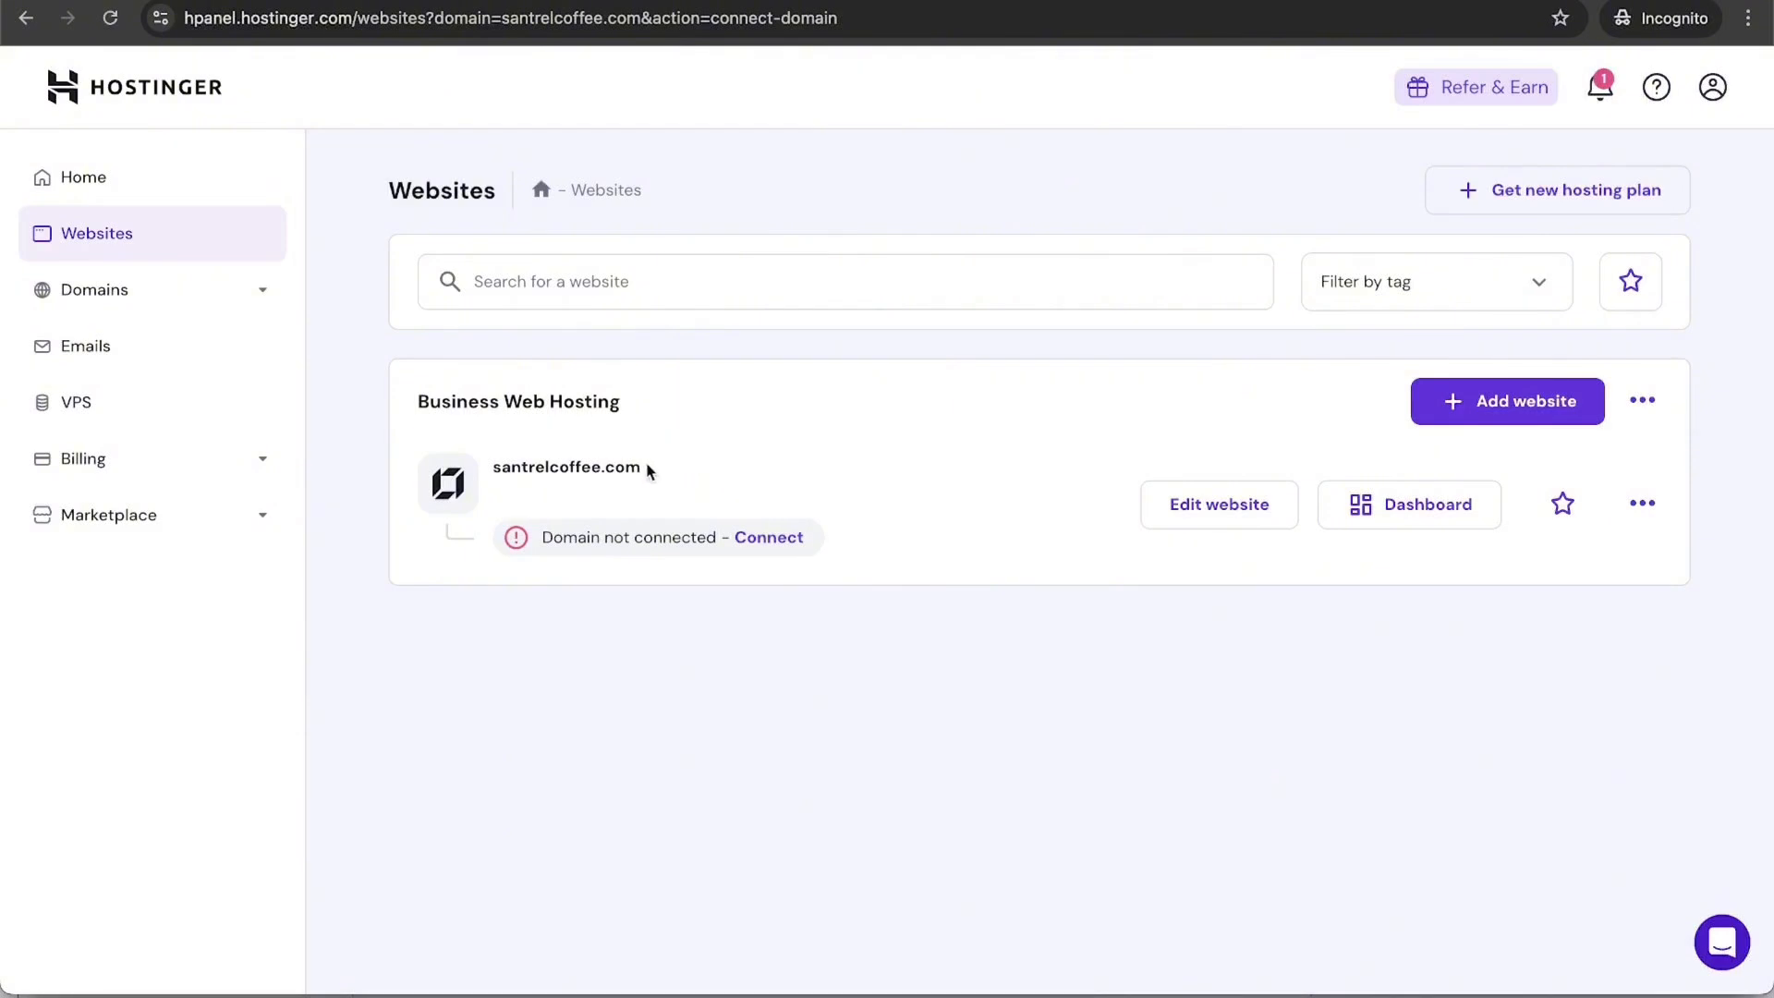
# Step: Copy santrelcoffee.com into a new tab and scroll through the live CAMPOS site
pyautogui.moveTo(650, 471); pyautogui.dragTo(486, 485)
pyautogui.hotkey('ctrl', 'c')
pyautogui.hotkey('ctrl', 't')
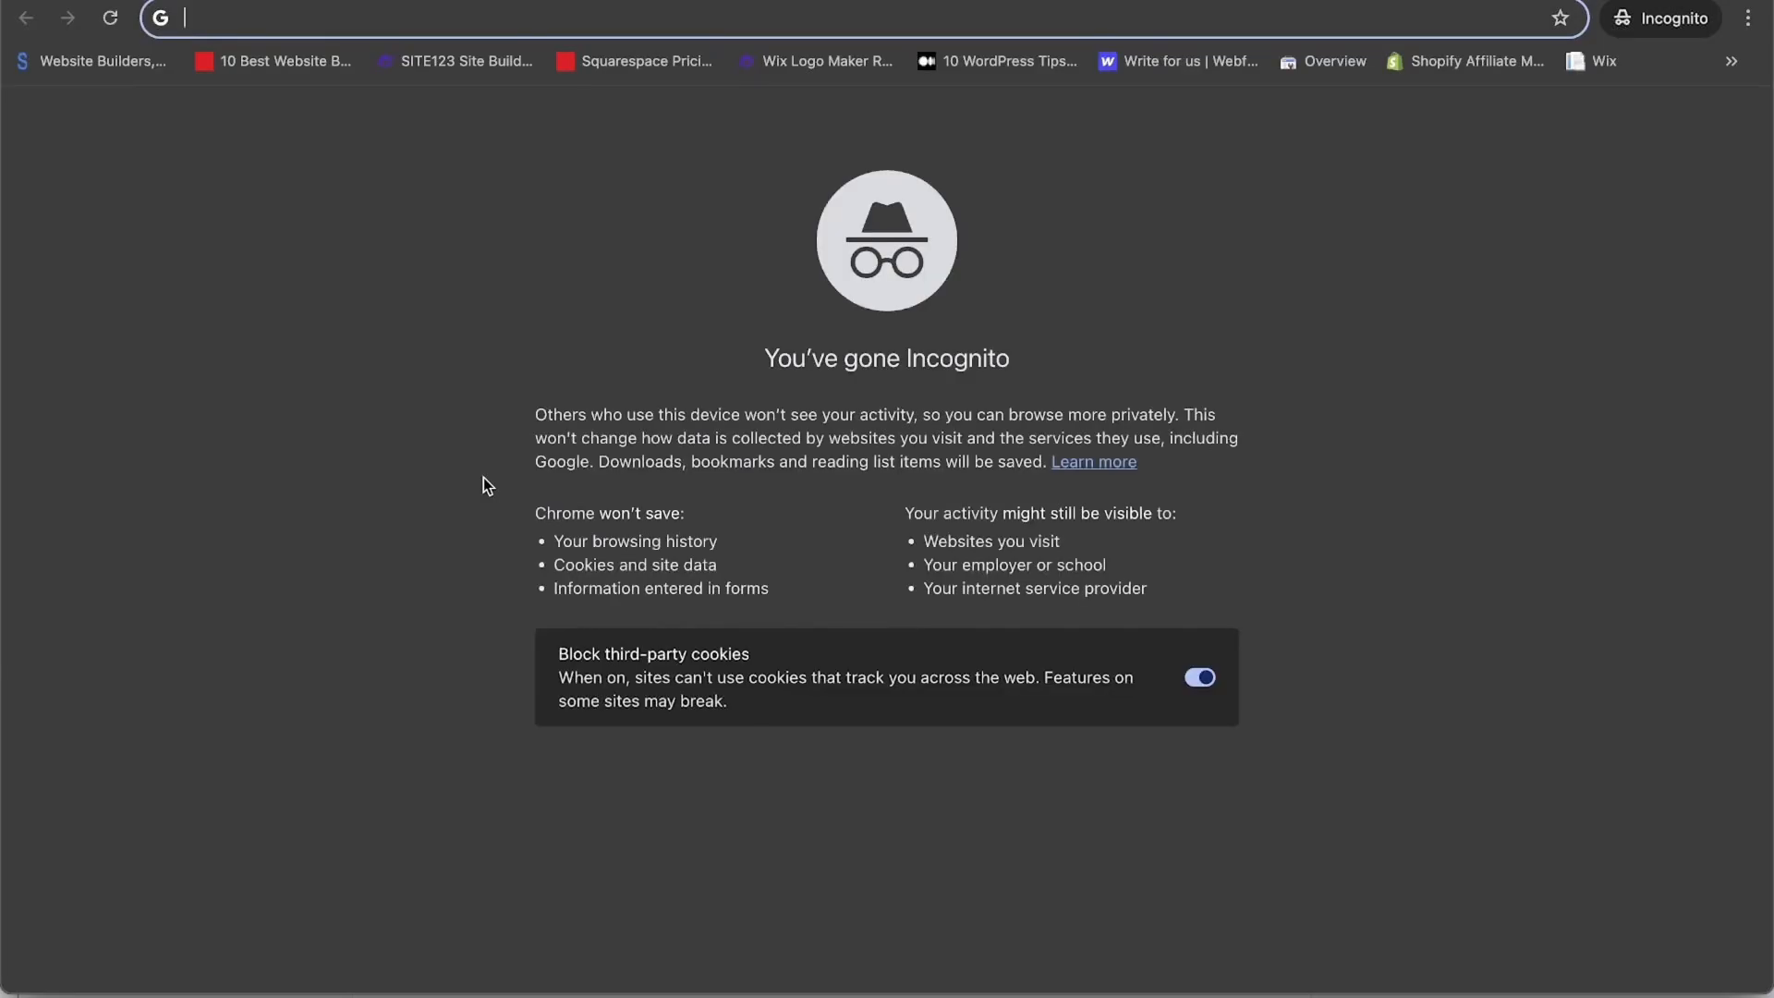
pyautogui.hotkey('ctrl', 'v')
pyautogui.press('Return')
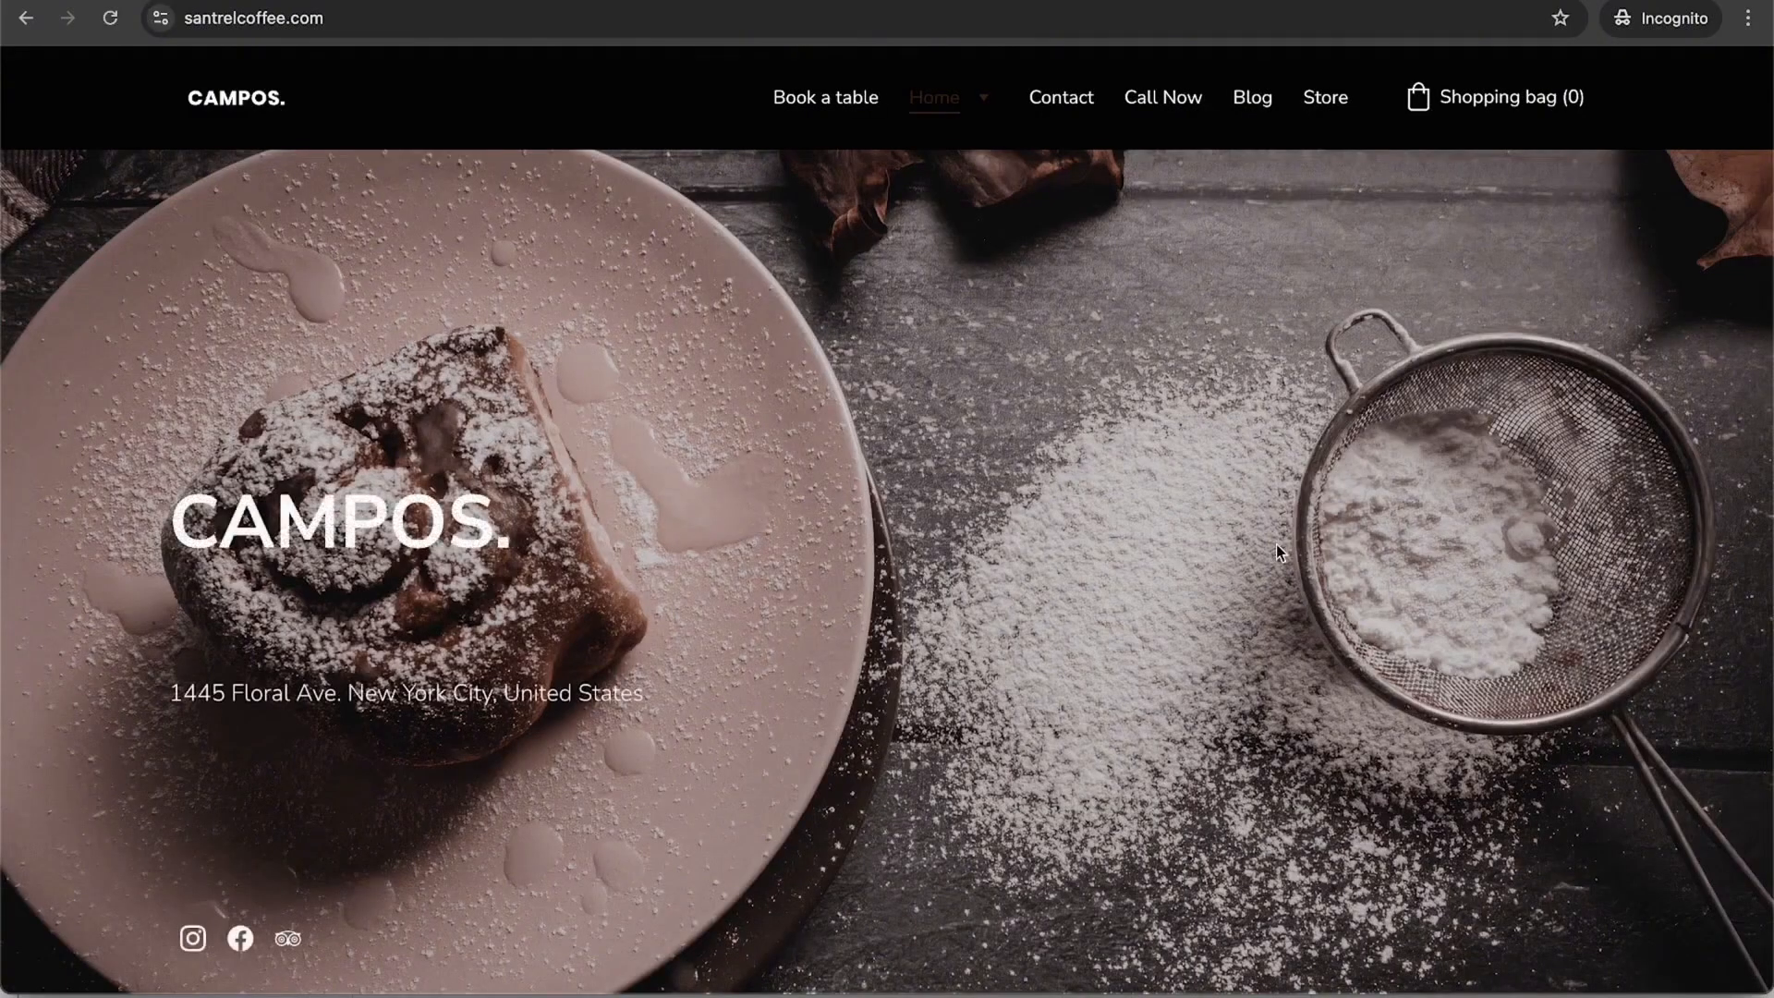
pyautogui.scroll(-10, 1277, 550)
pyautogui.scroll(10, 1277, 550)
pyautogui.scroll(-15, 1277, 545)
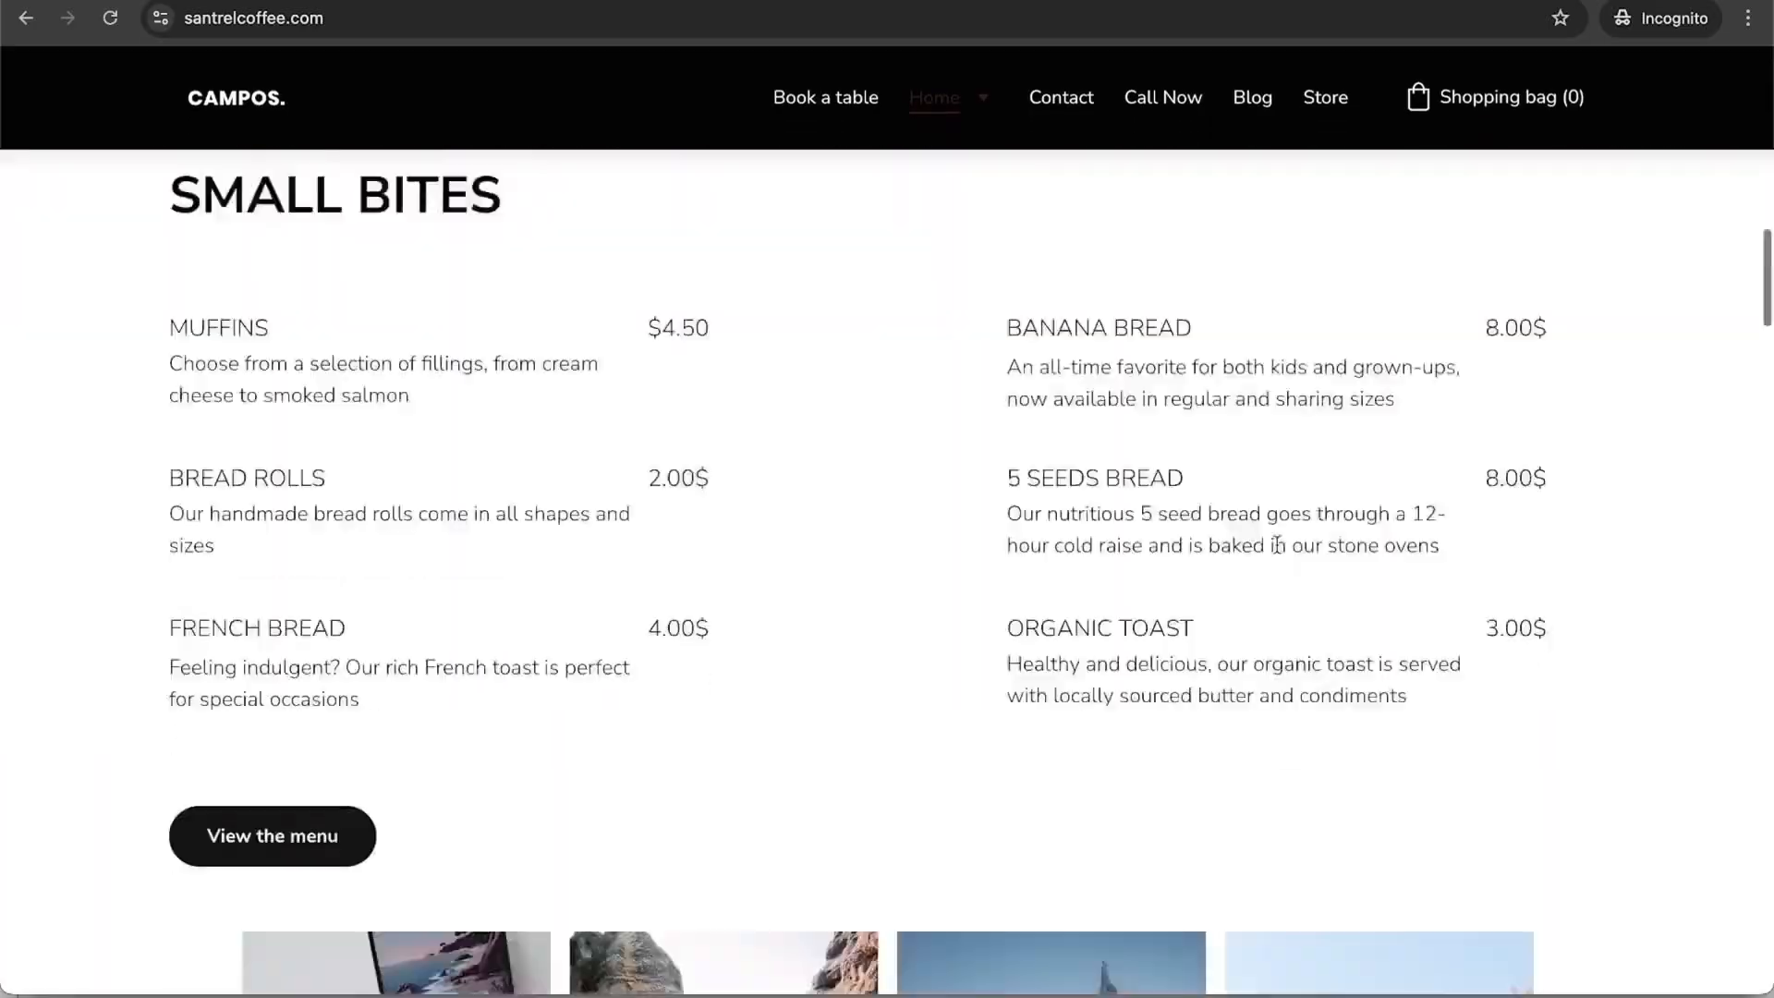
pyautogui.scroll(15, 1278, 546)
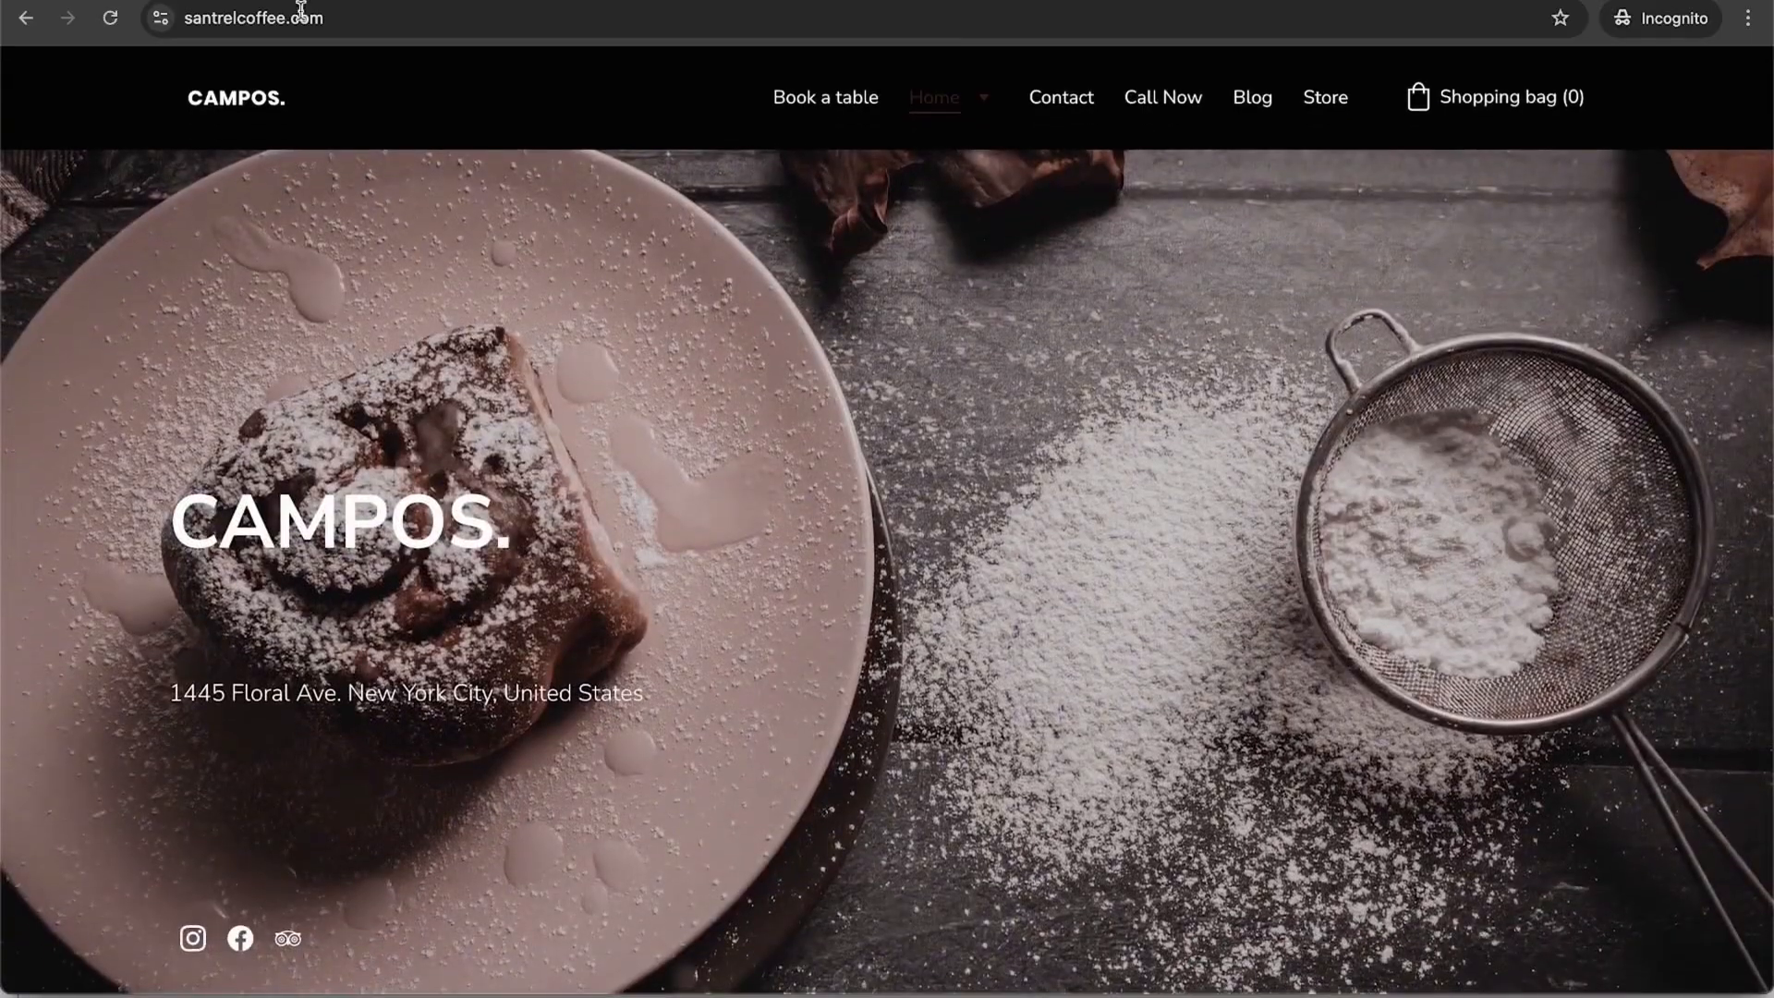
# Step: Return to the hPanel tab and go back to the website builder editor
pyautogui.click(301, 2)
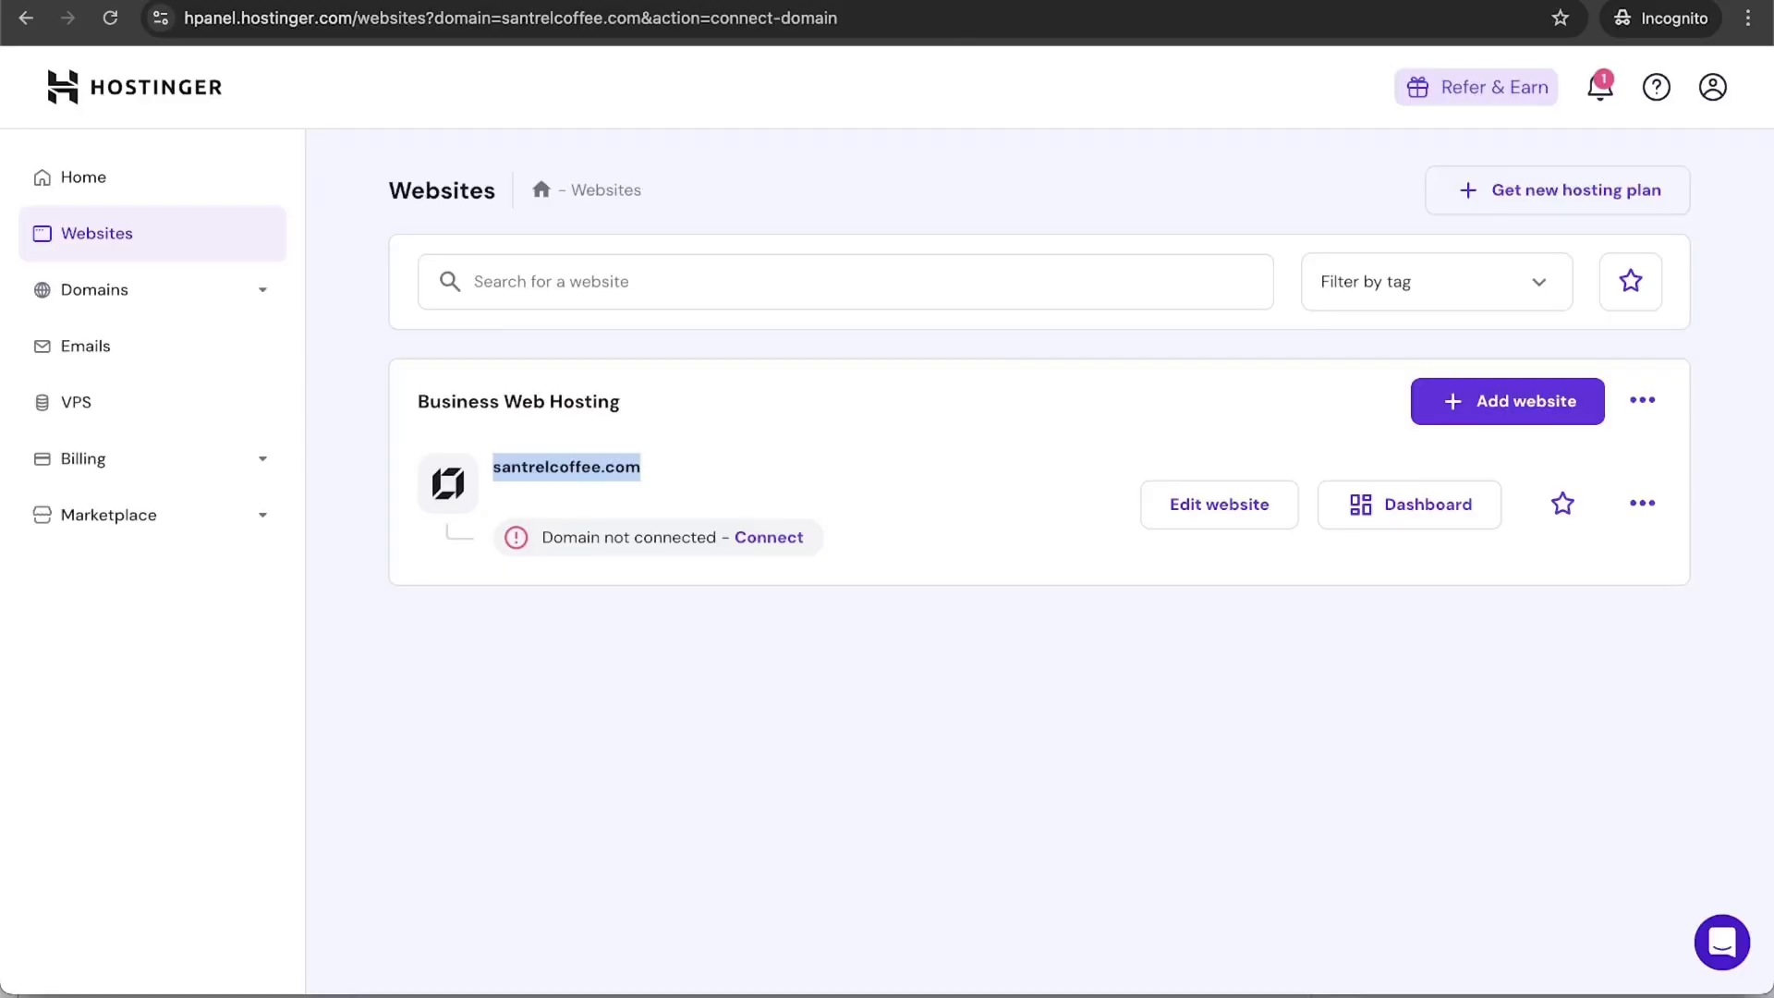
pyautogui.click(880, 561)
pyautogui.click(26, 17)
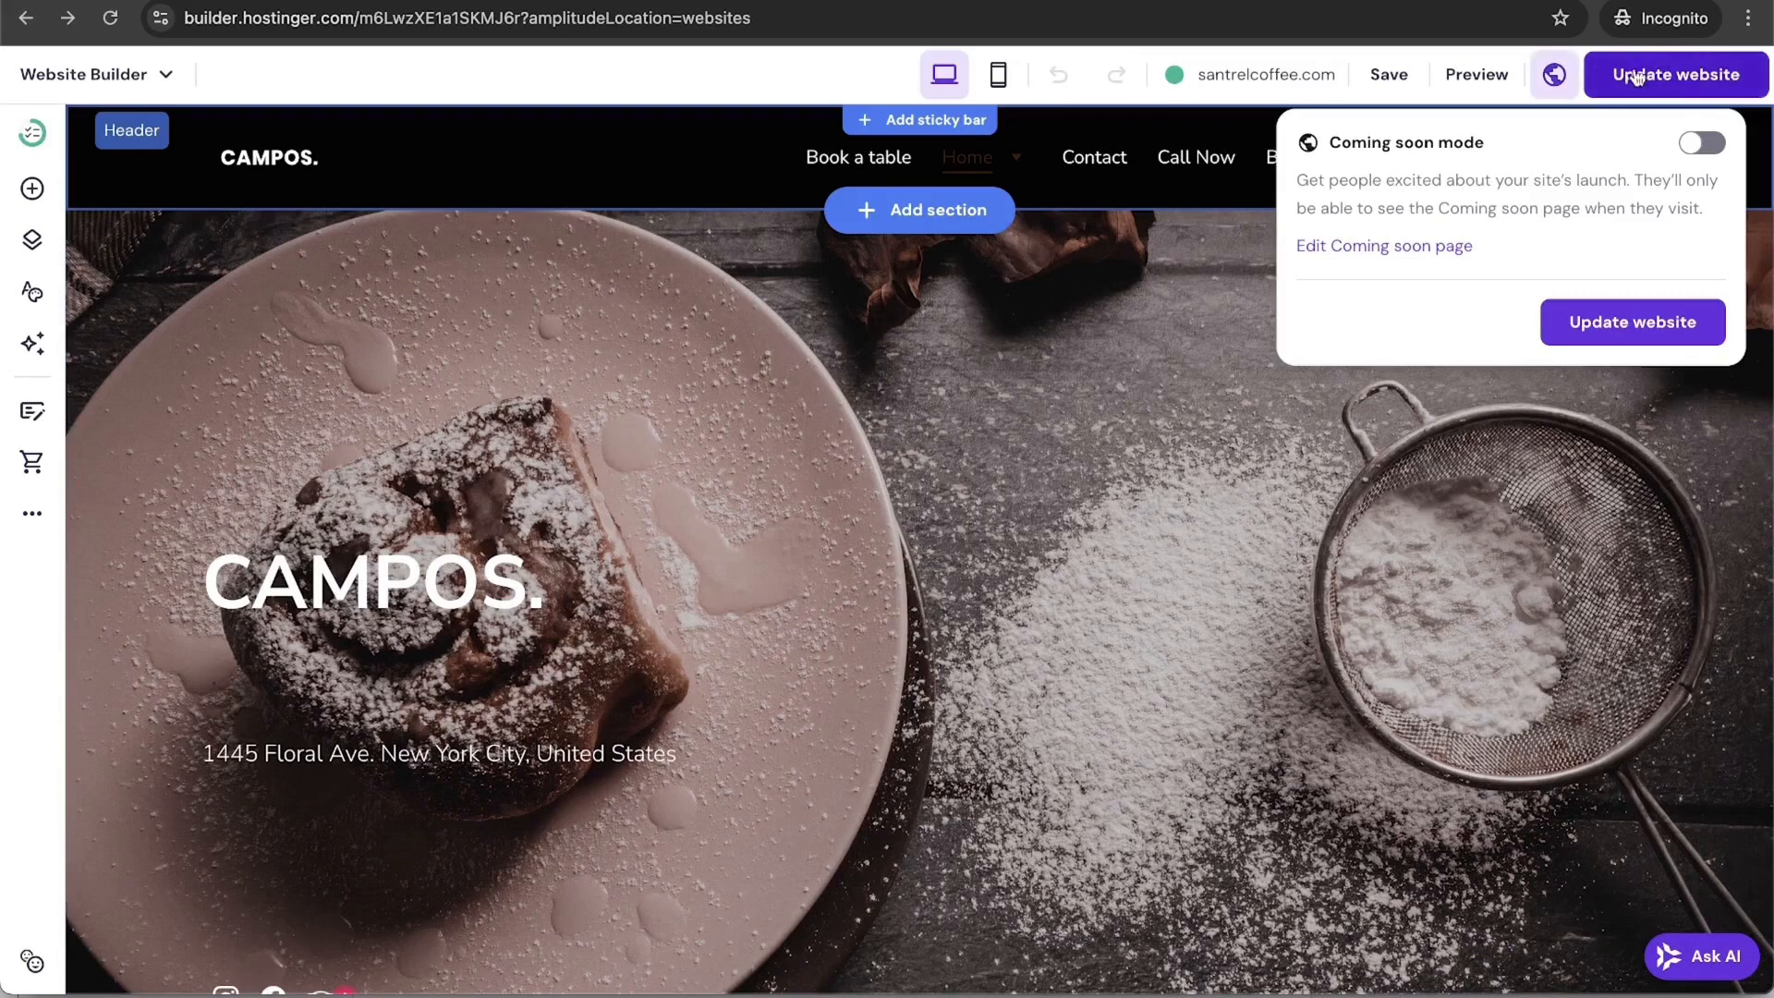
# Step: In mobile view, set the 'HOME BAKES MADE WITH LOVE' headline to hidden on mobile
pyautogui.click(998, 74)
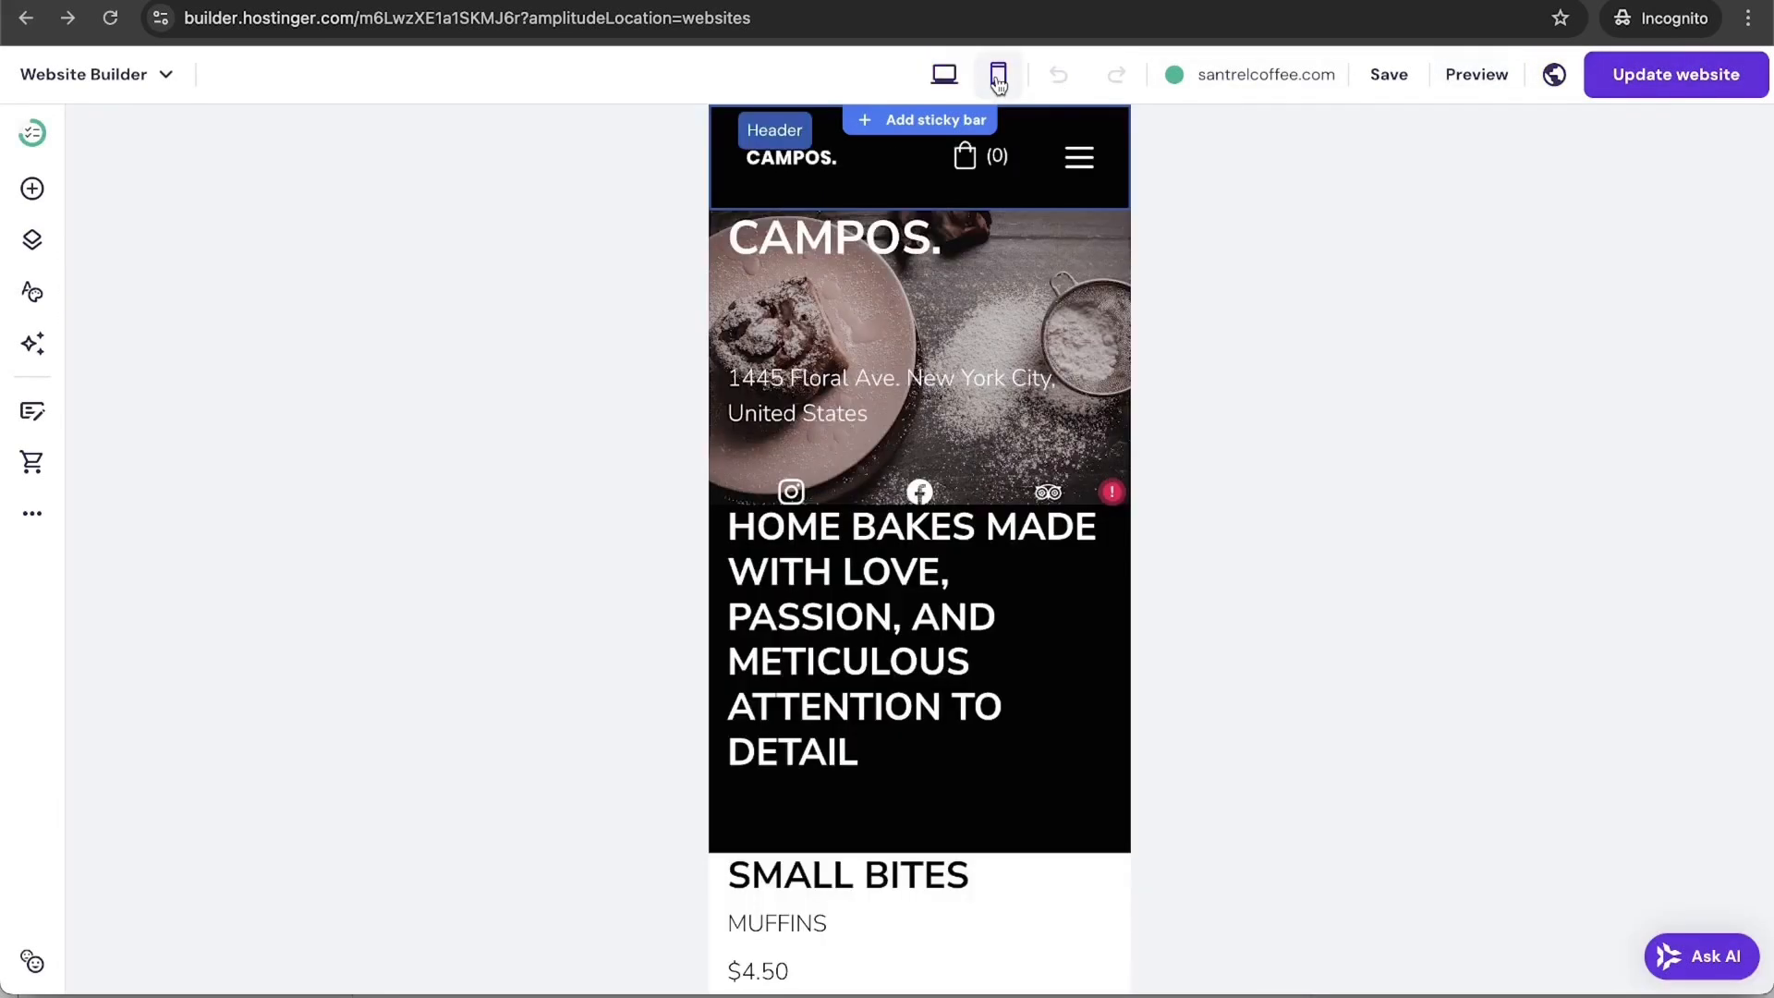
pyautogui.scroll(-3, 1005, 458)
pyautogui.scroll(2, 1004, 453)
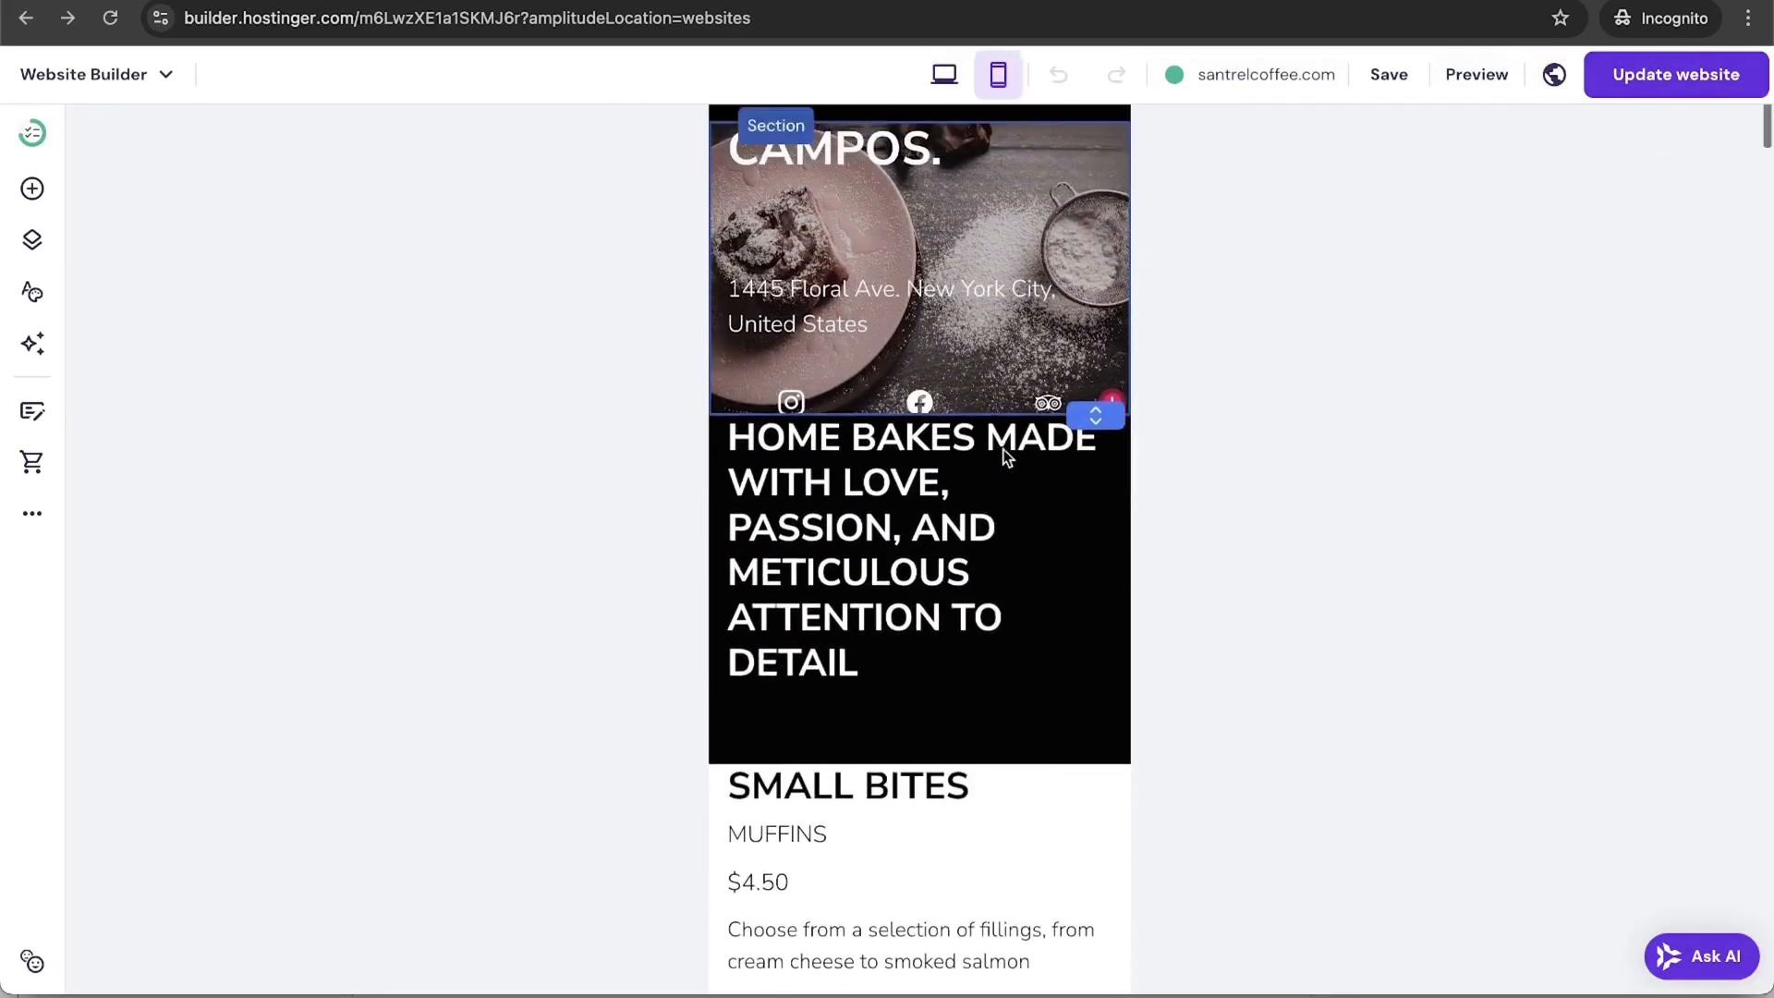
pyautogui.scroll(-2, 1004, 451)
pyautogui.scroll(1, 1001, 448)
pyautogui.click(1002, 448)
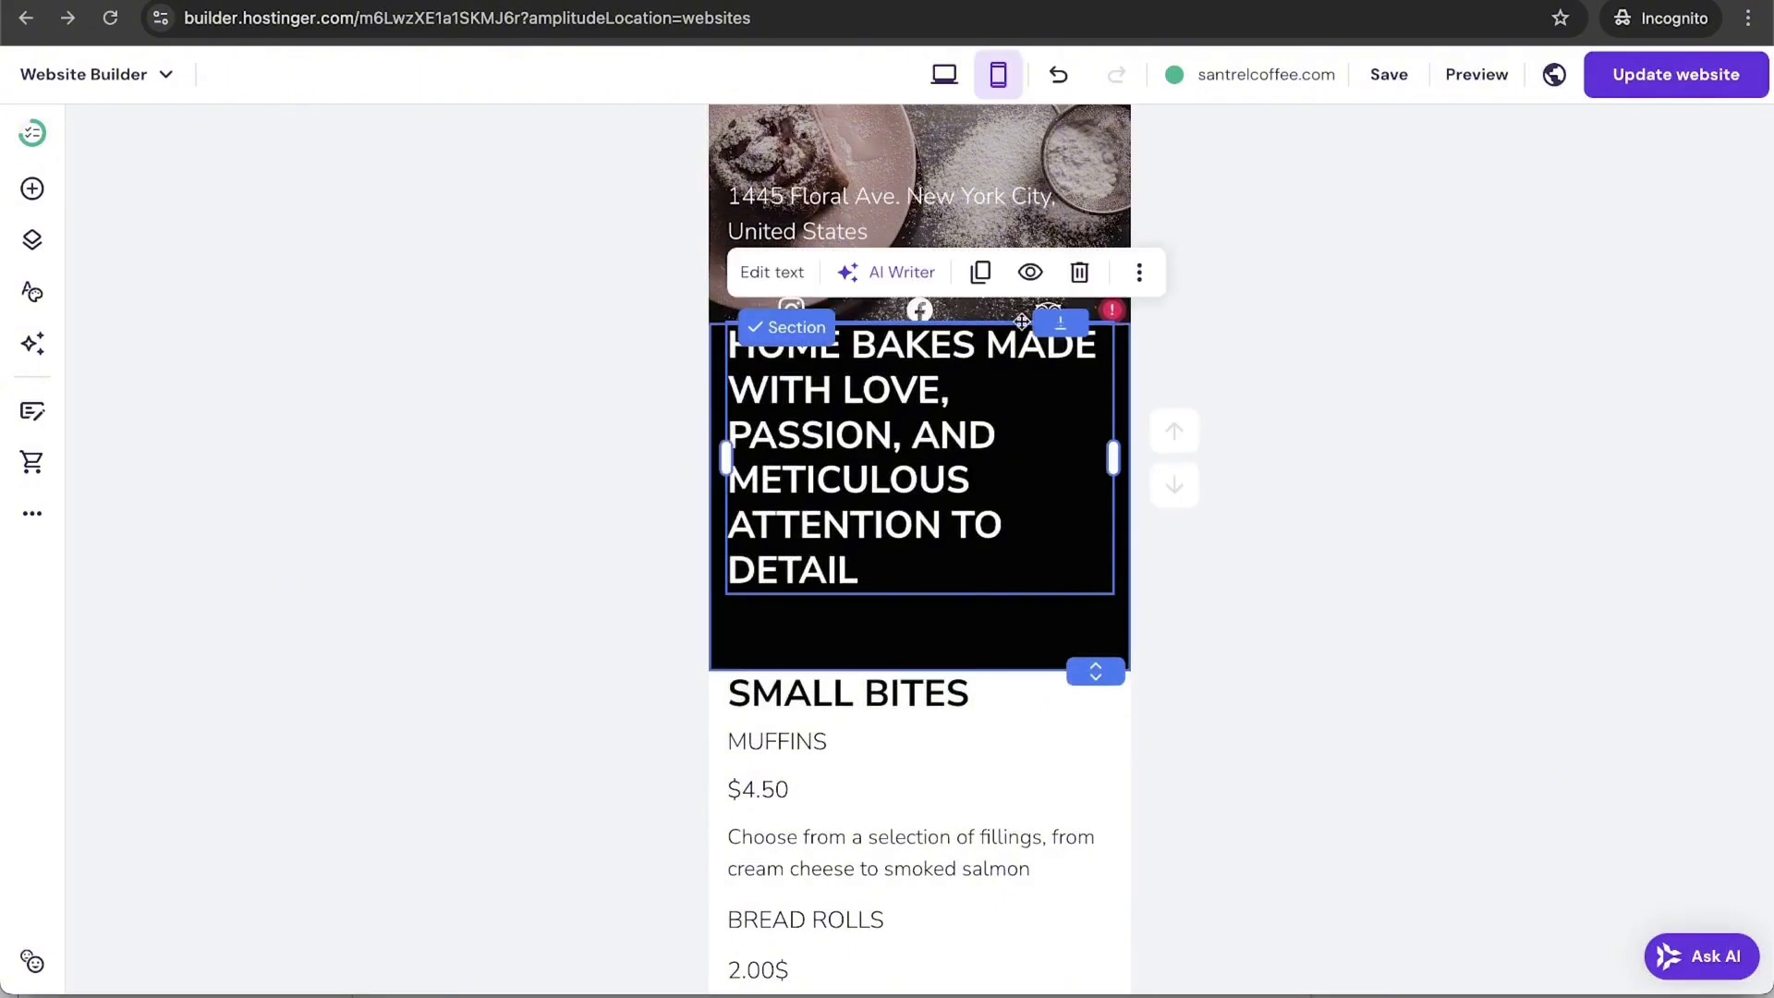
pyautogui.click(1028, 273)
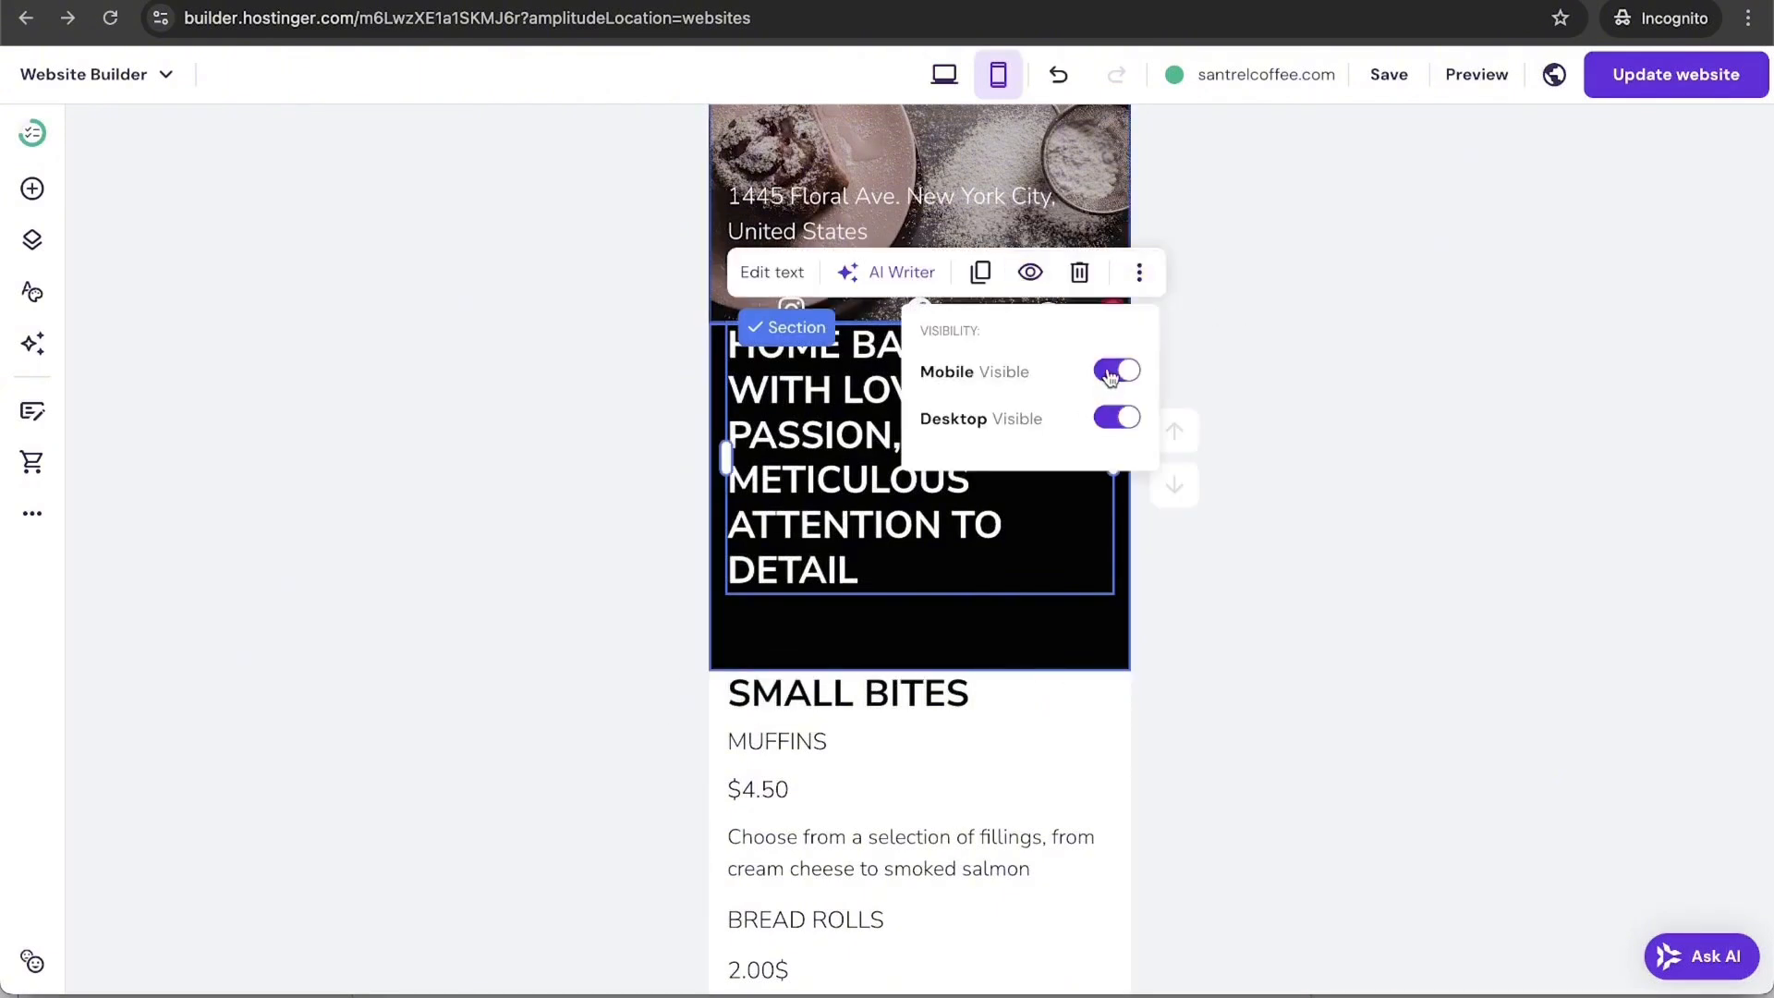
pyautogui.click(1117, 371)
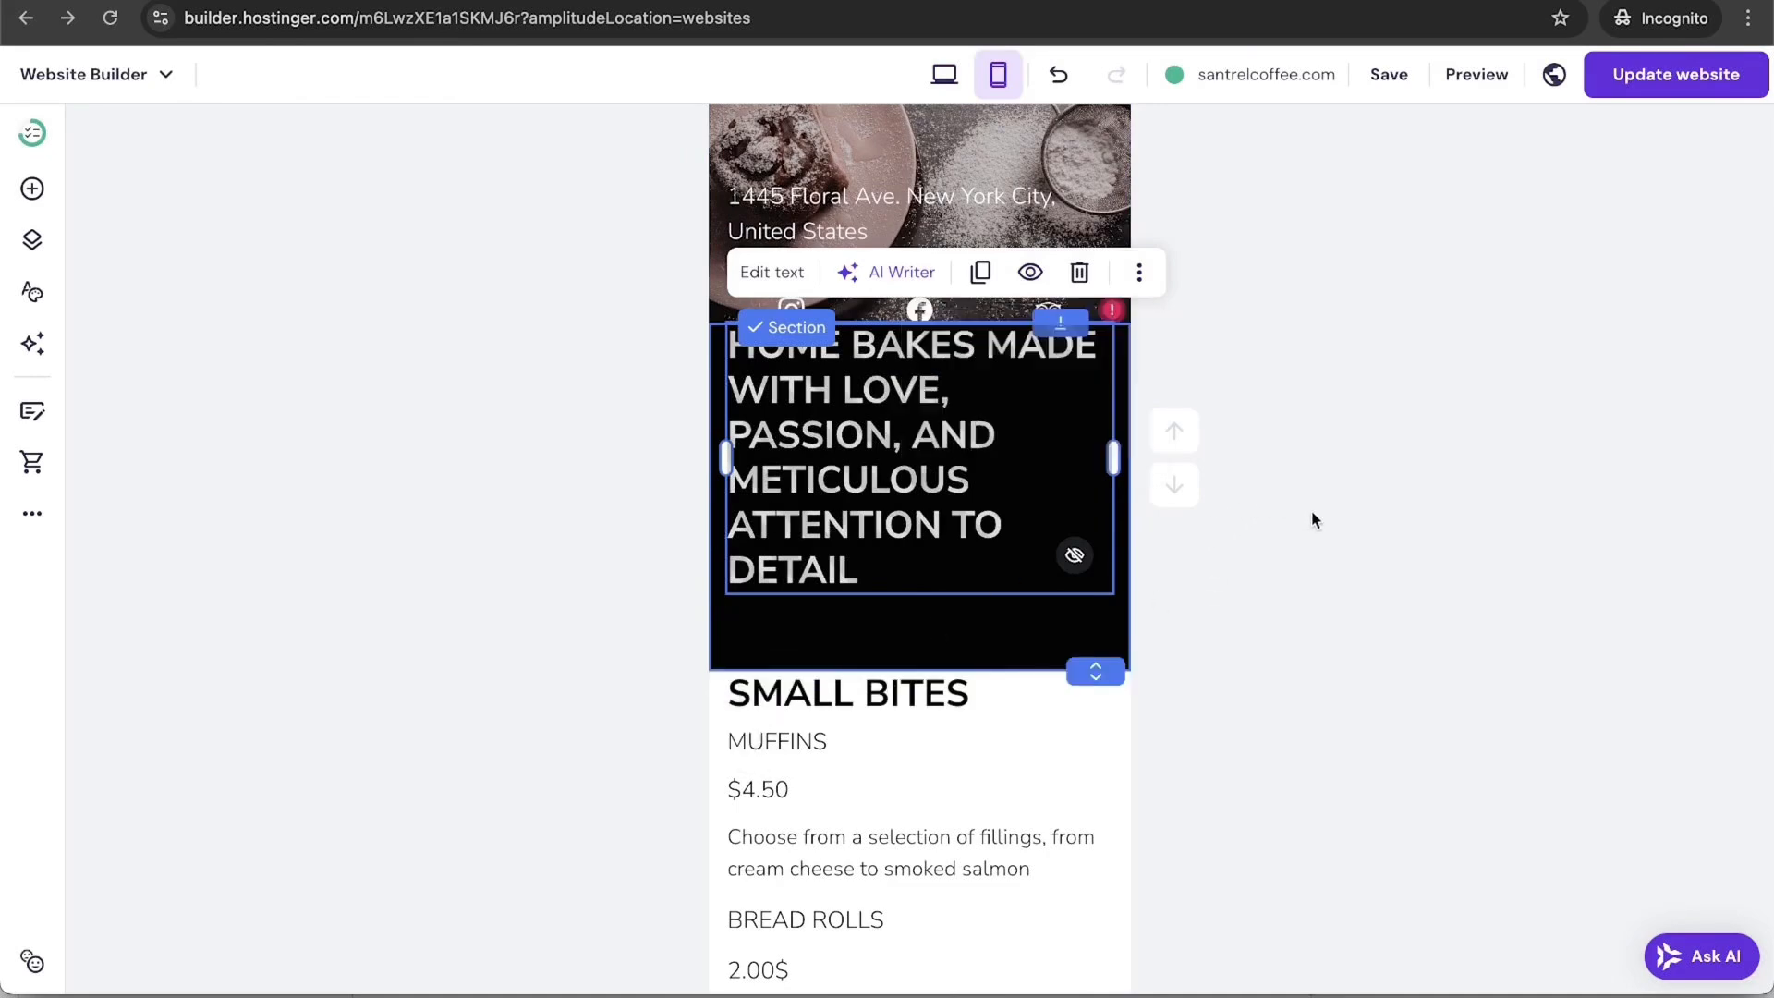
# Step: Review the mobile layout, publish the change with Update website, and close the confirmation
pyautogui.scroll(-15, 1312, 510)
pyautogui.scroll(-10, 1312, 514)
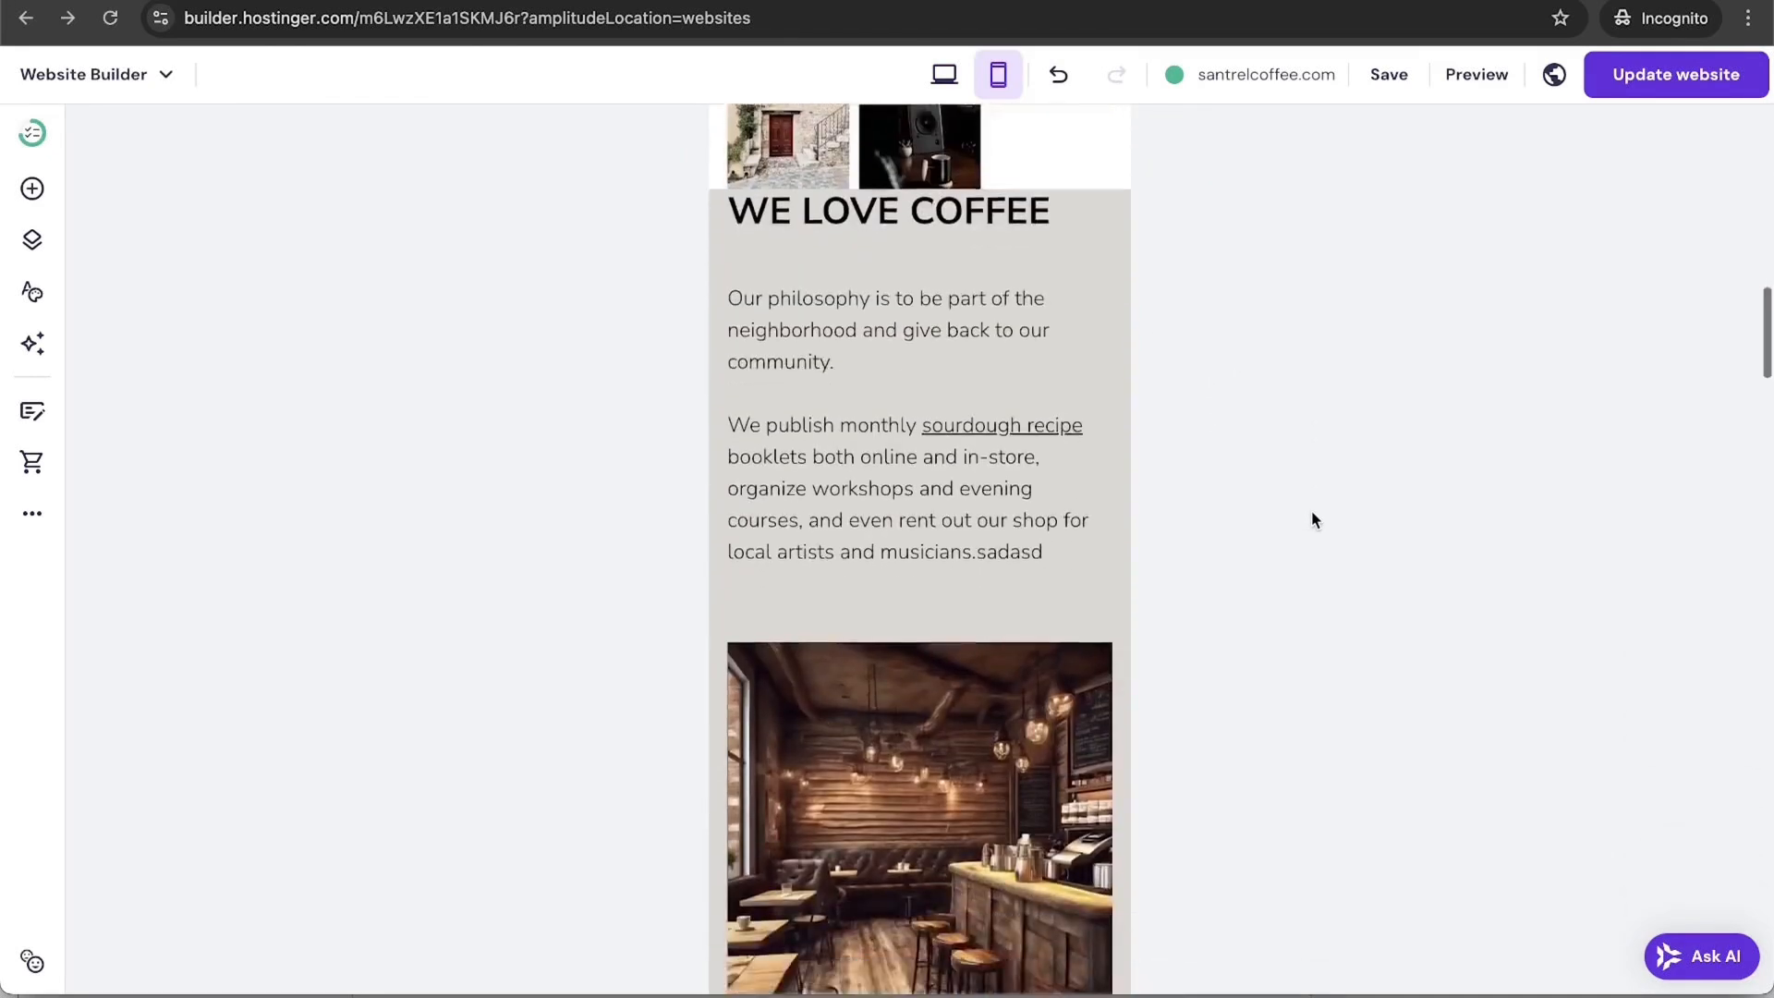
pyautogui.scroll(-10, 1314, 519)
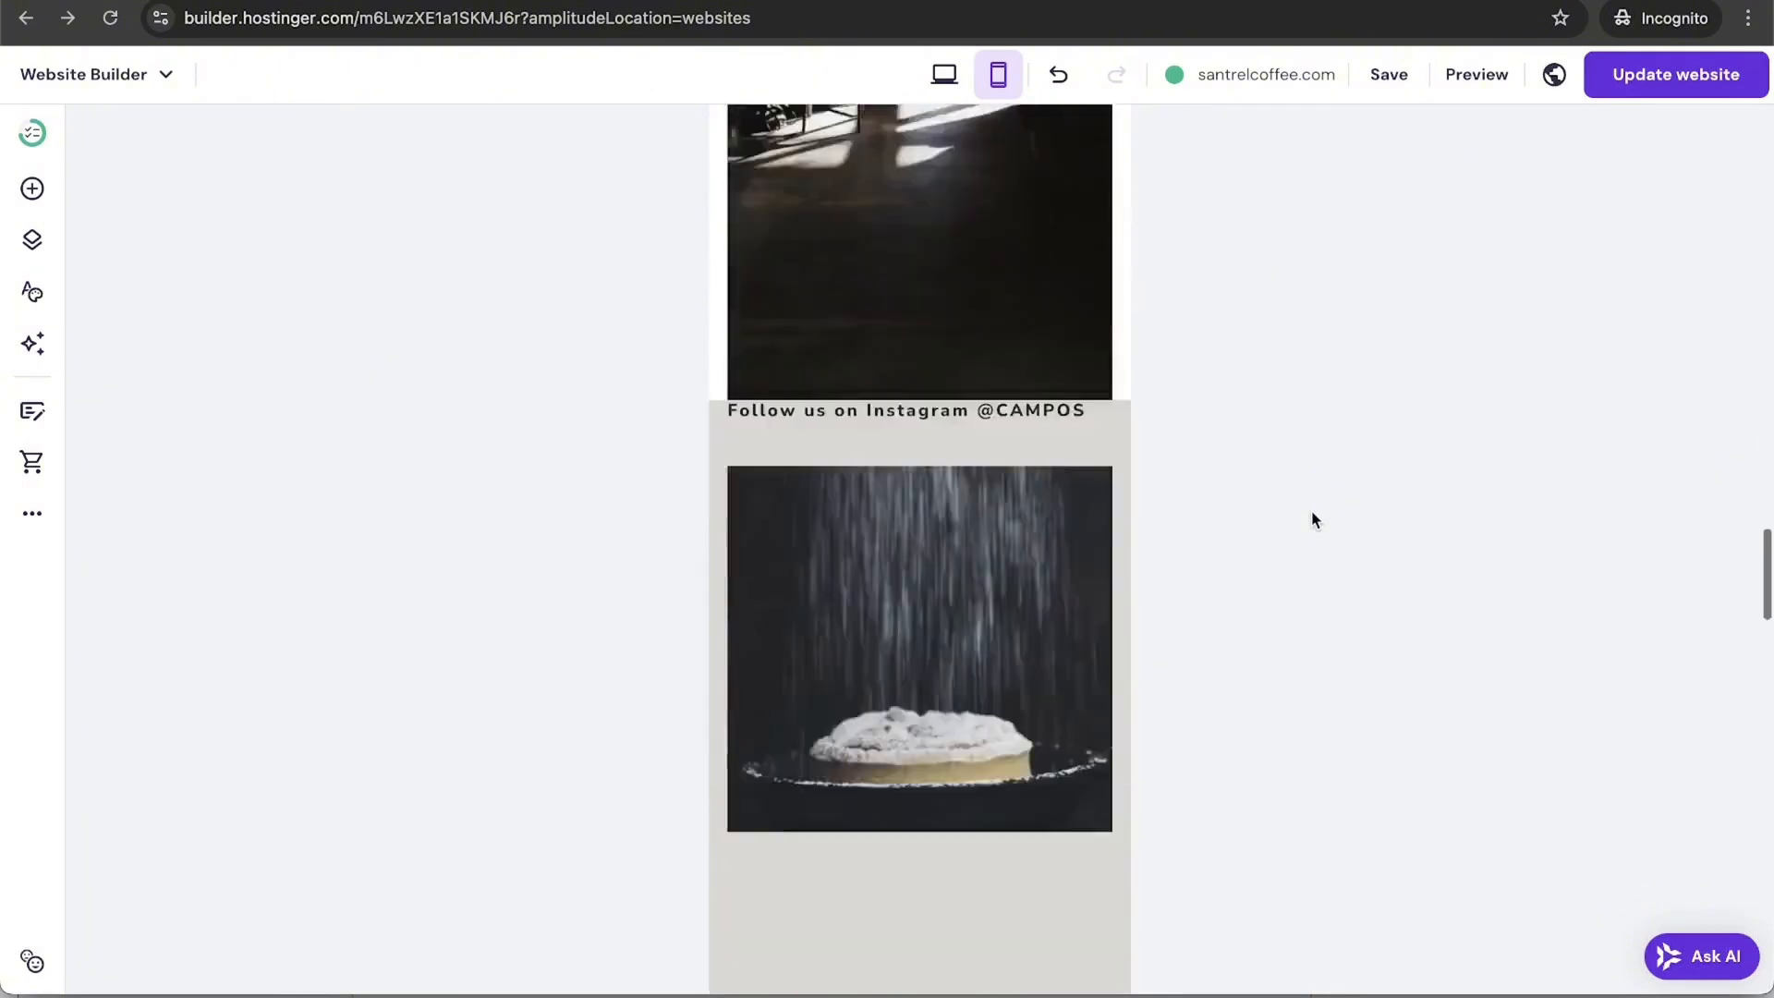
pyautogui.scroll(8, 1314, 520)
pyautogui.scroll(-10, 1316, 520)
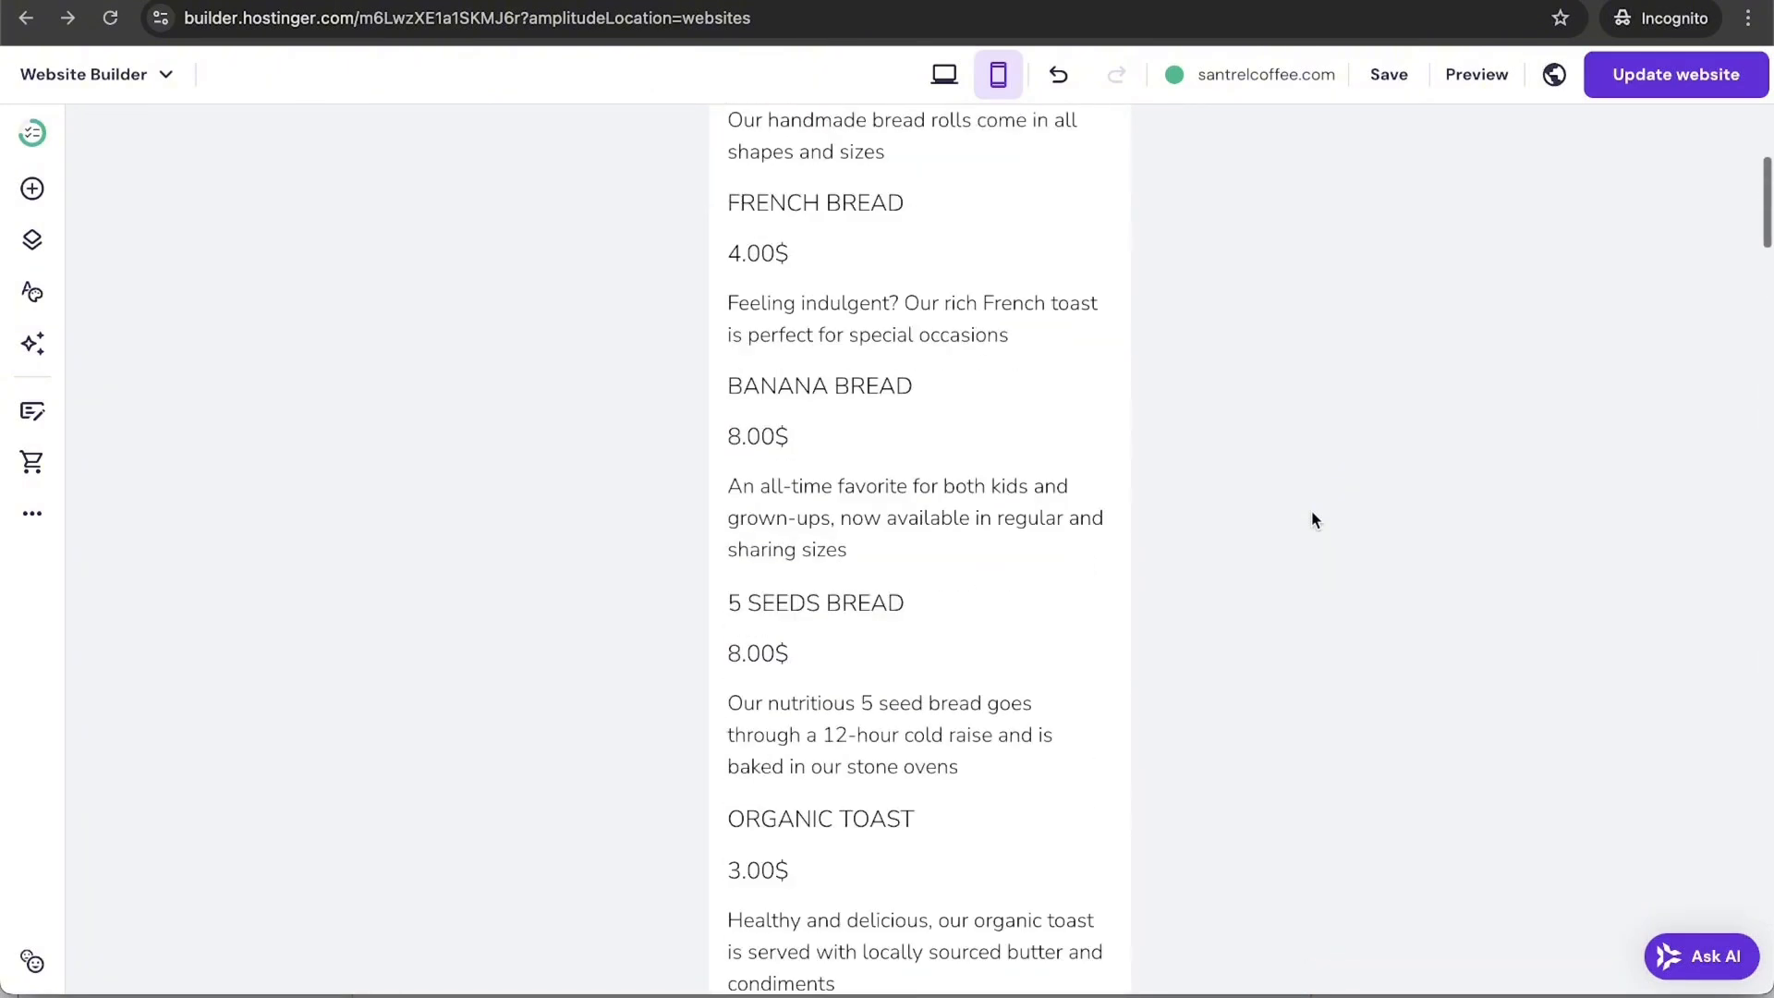
pyautogui.click(1648, 90)
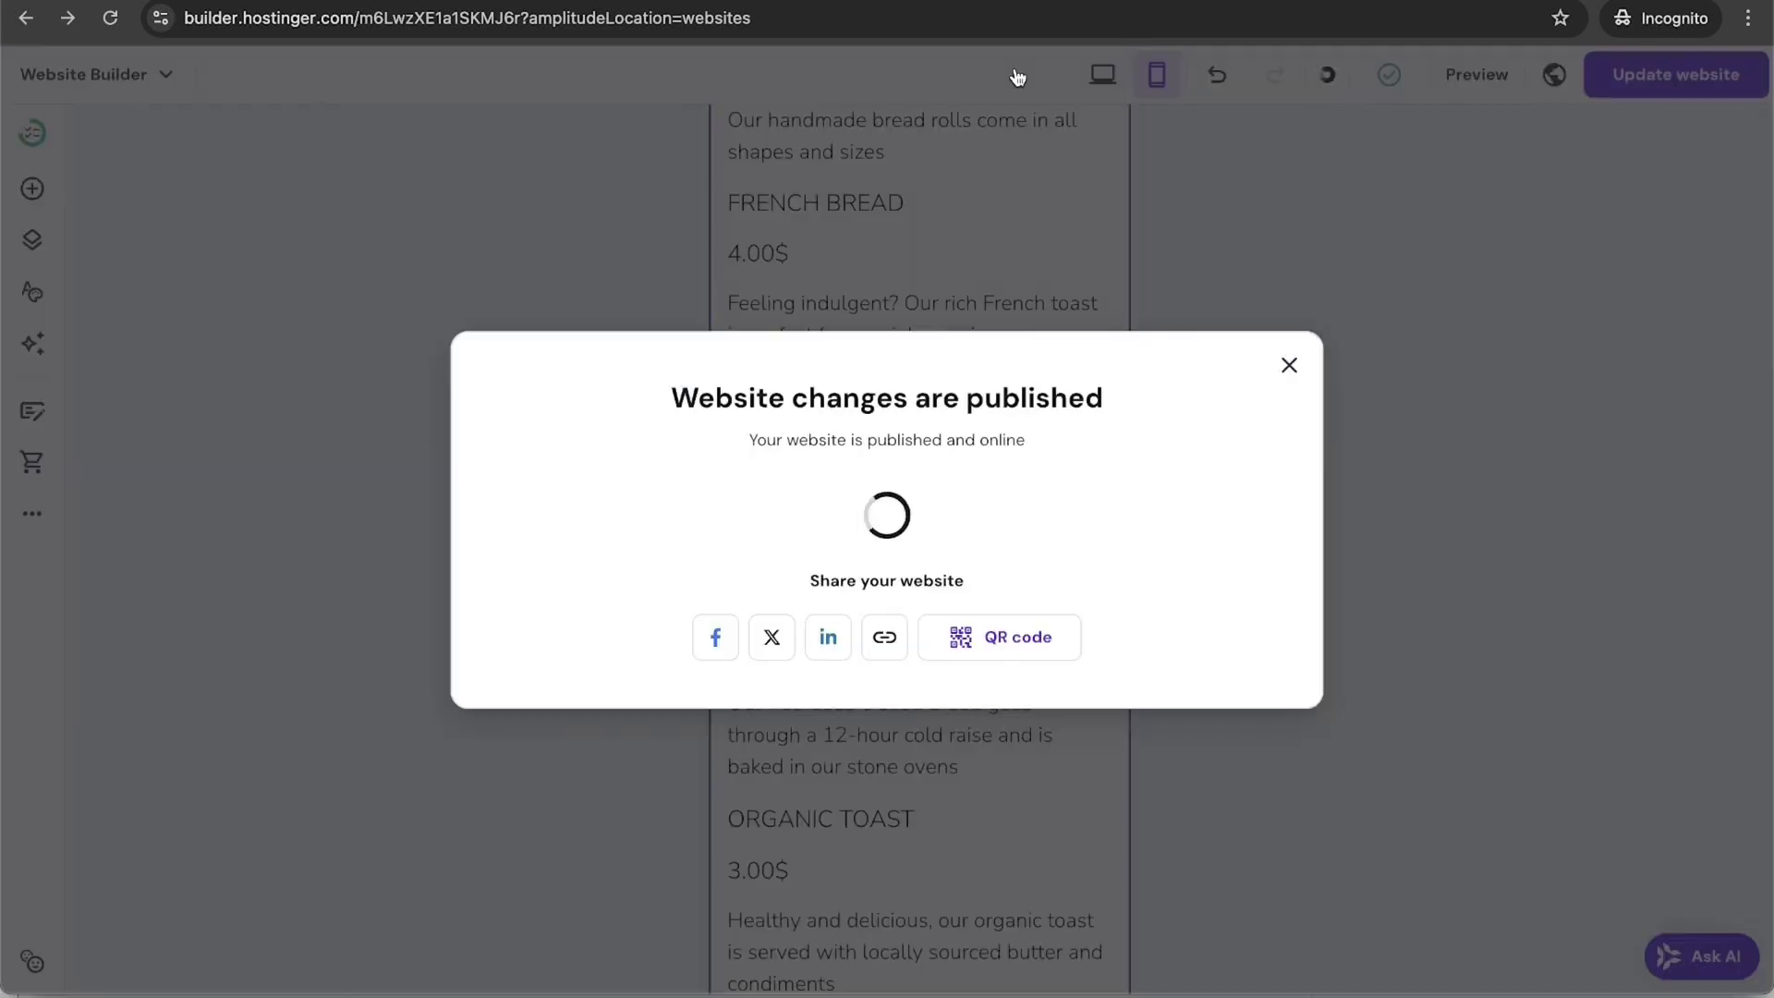
pyautogui.click(1287, 349)
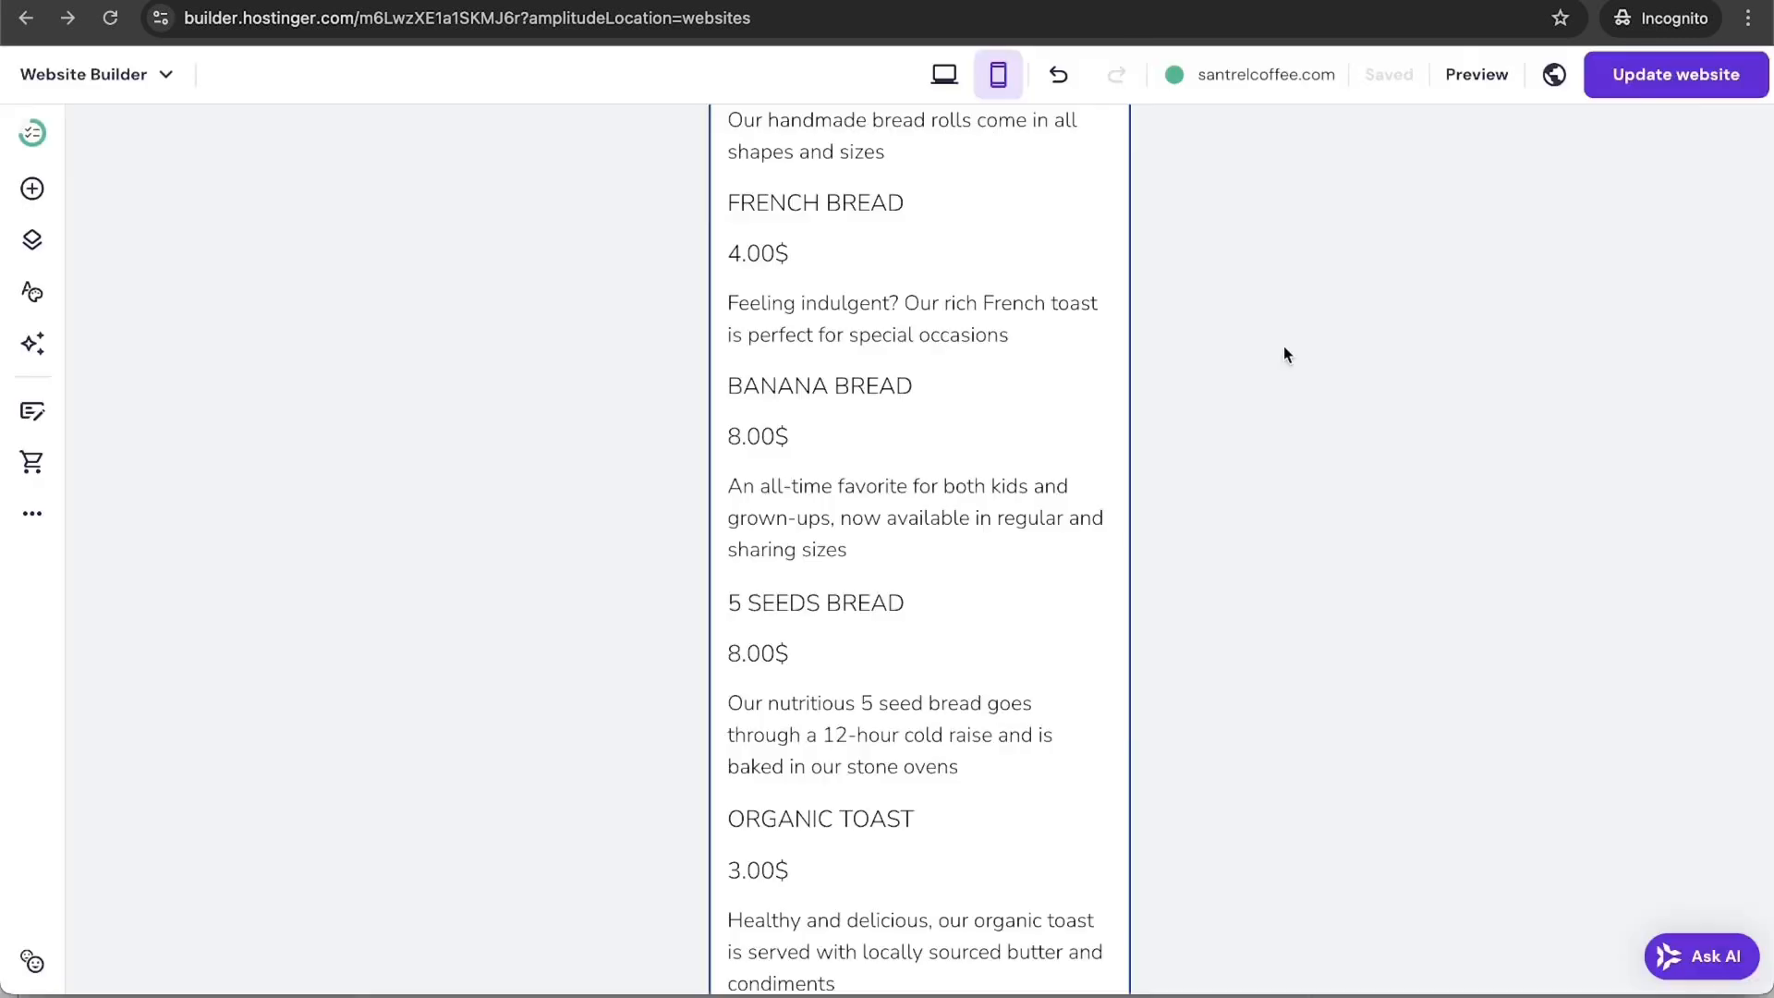
pyautogui.click(956, 84)
pyautogui.scroll(-3, 956, 594)
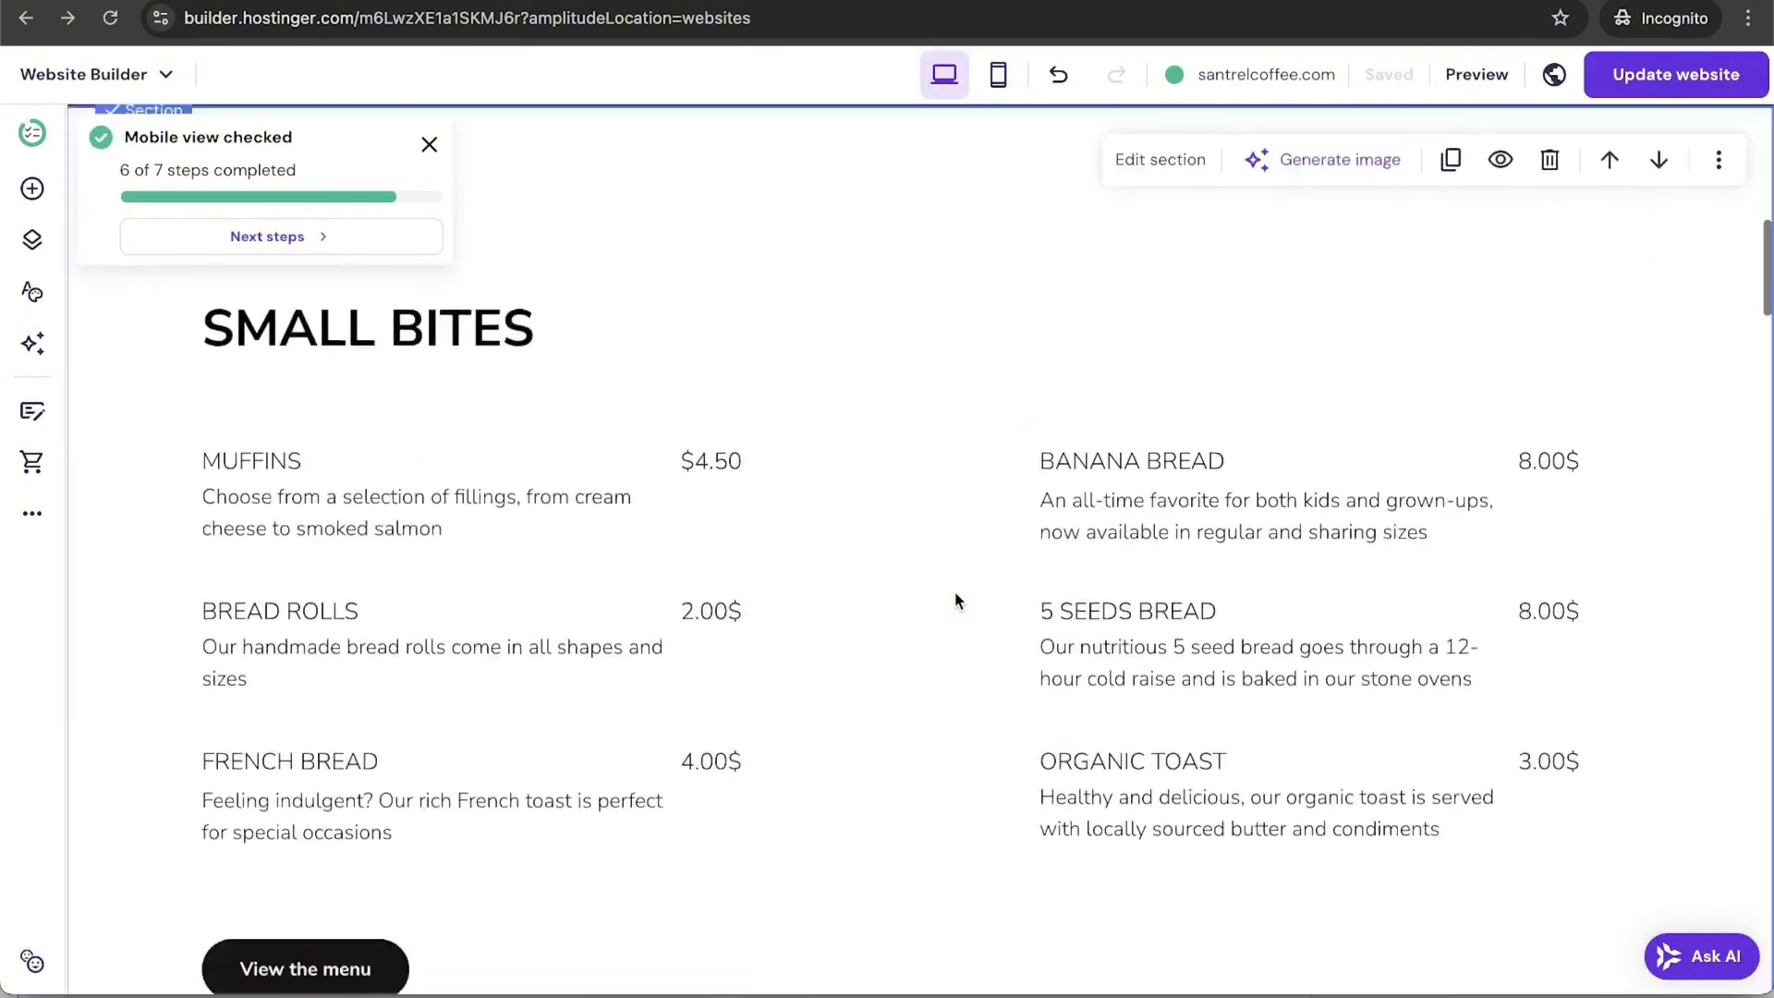
pyautogui.scroll(10, 955, 594)
pyautogui.scroll(-1, 956, 599)
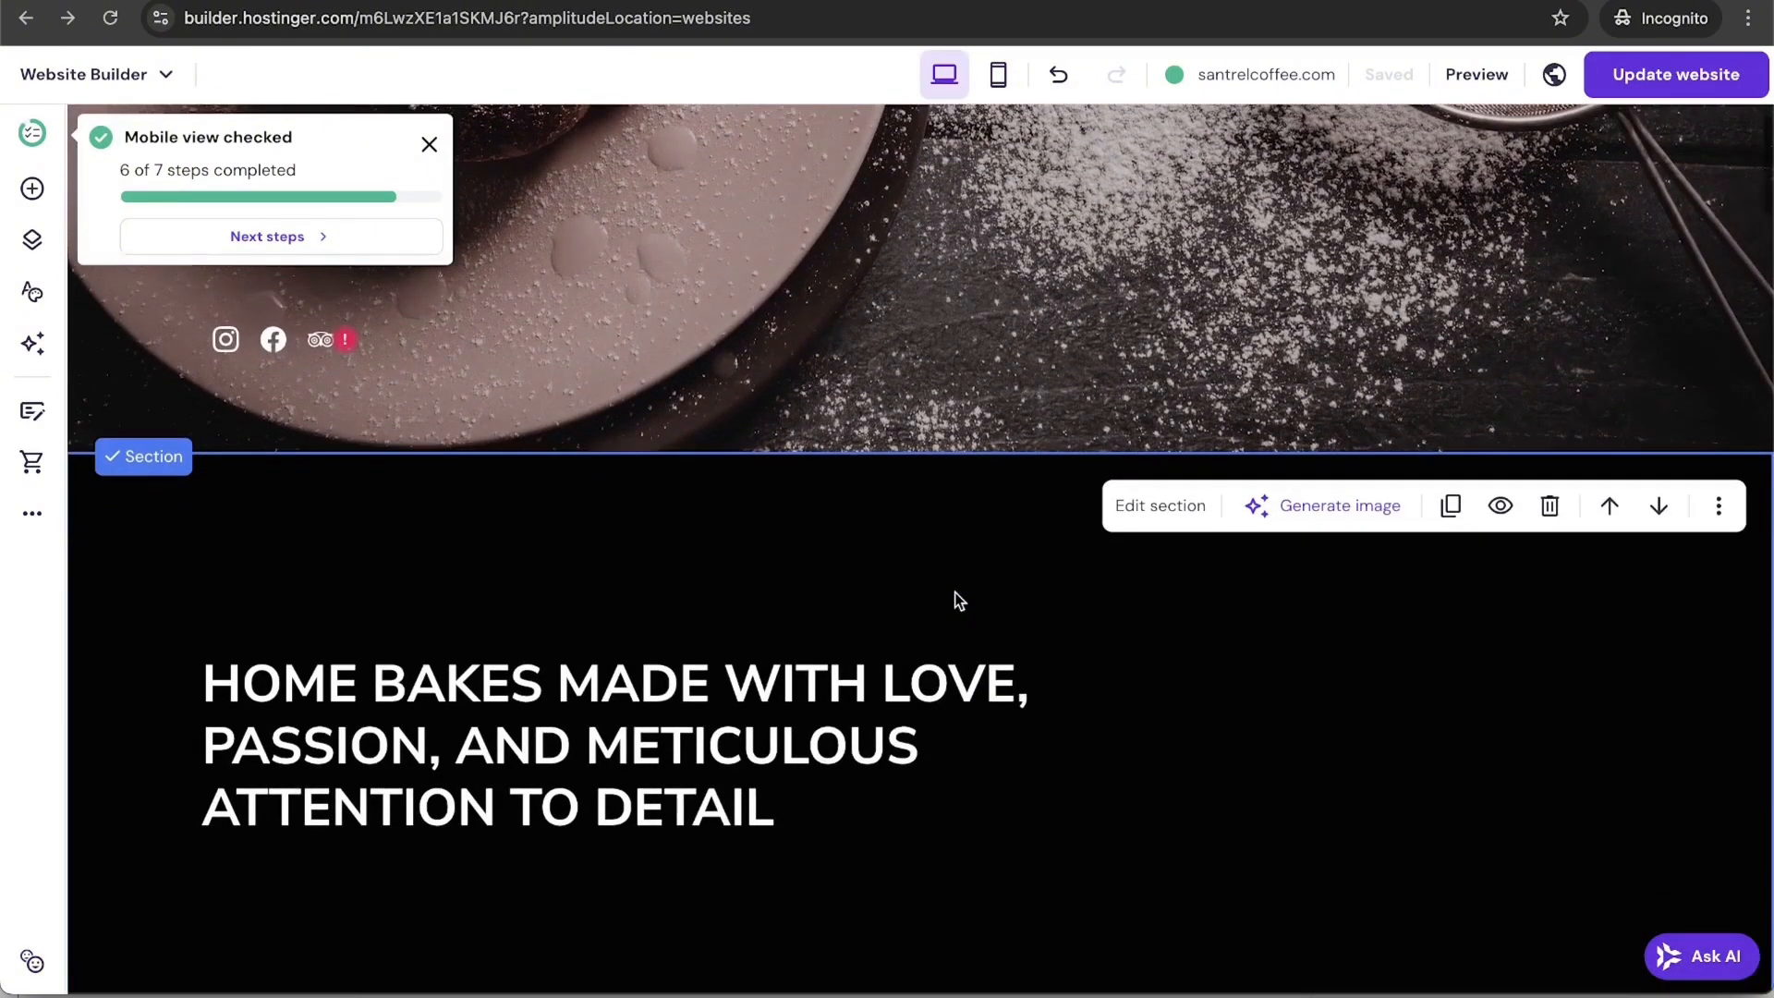
pyautogui.click(1503, 516)
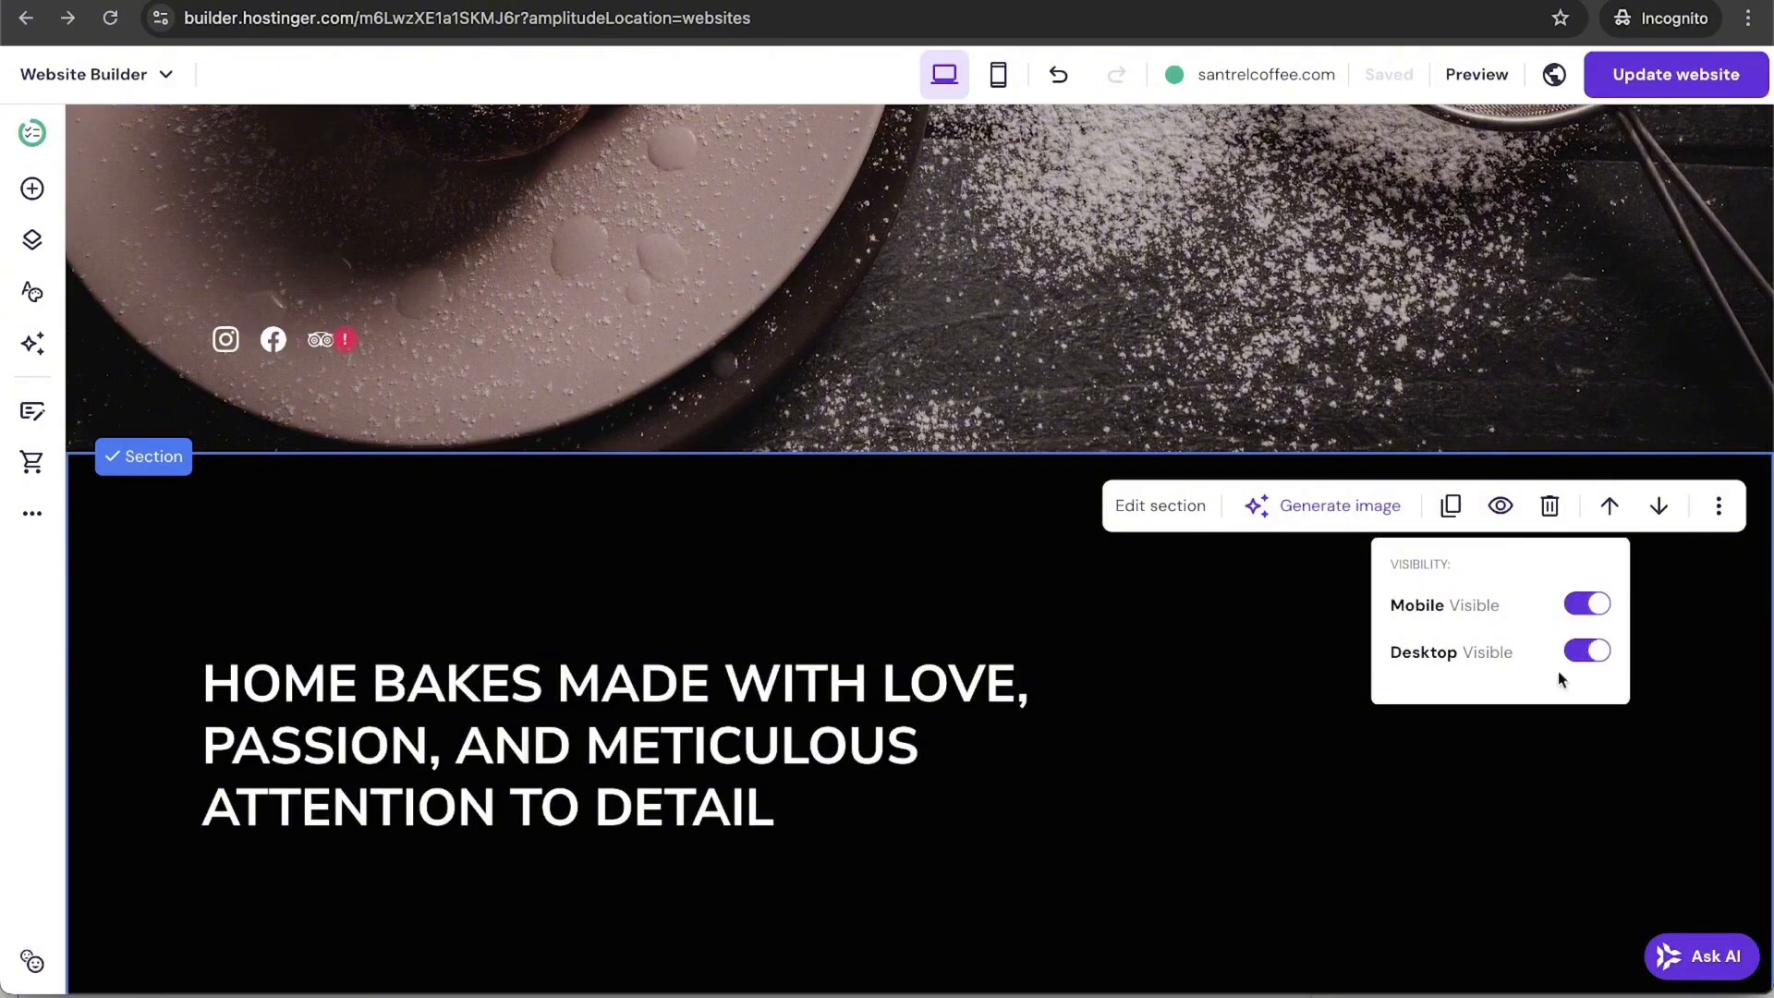
pyautogui.click(1583, 655)
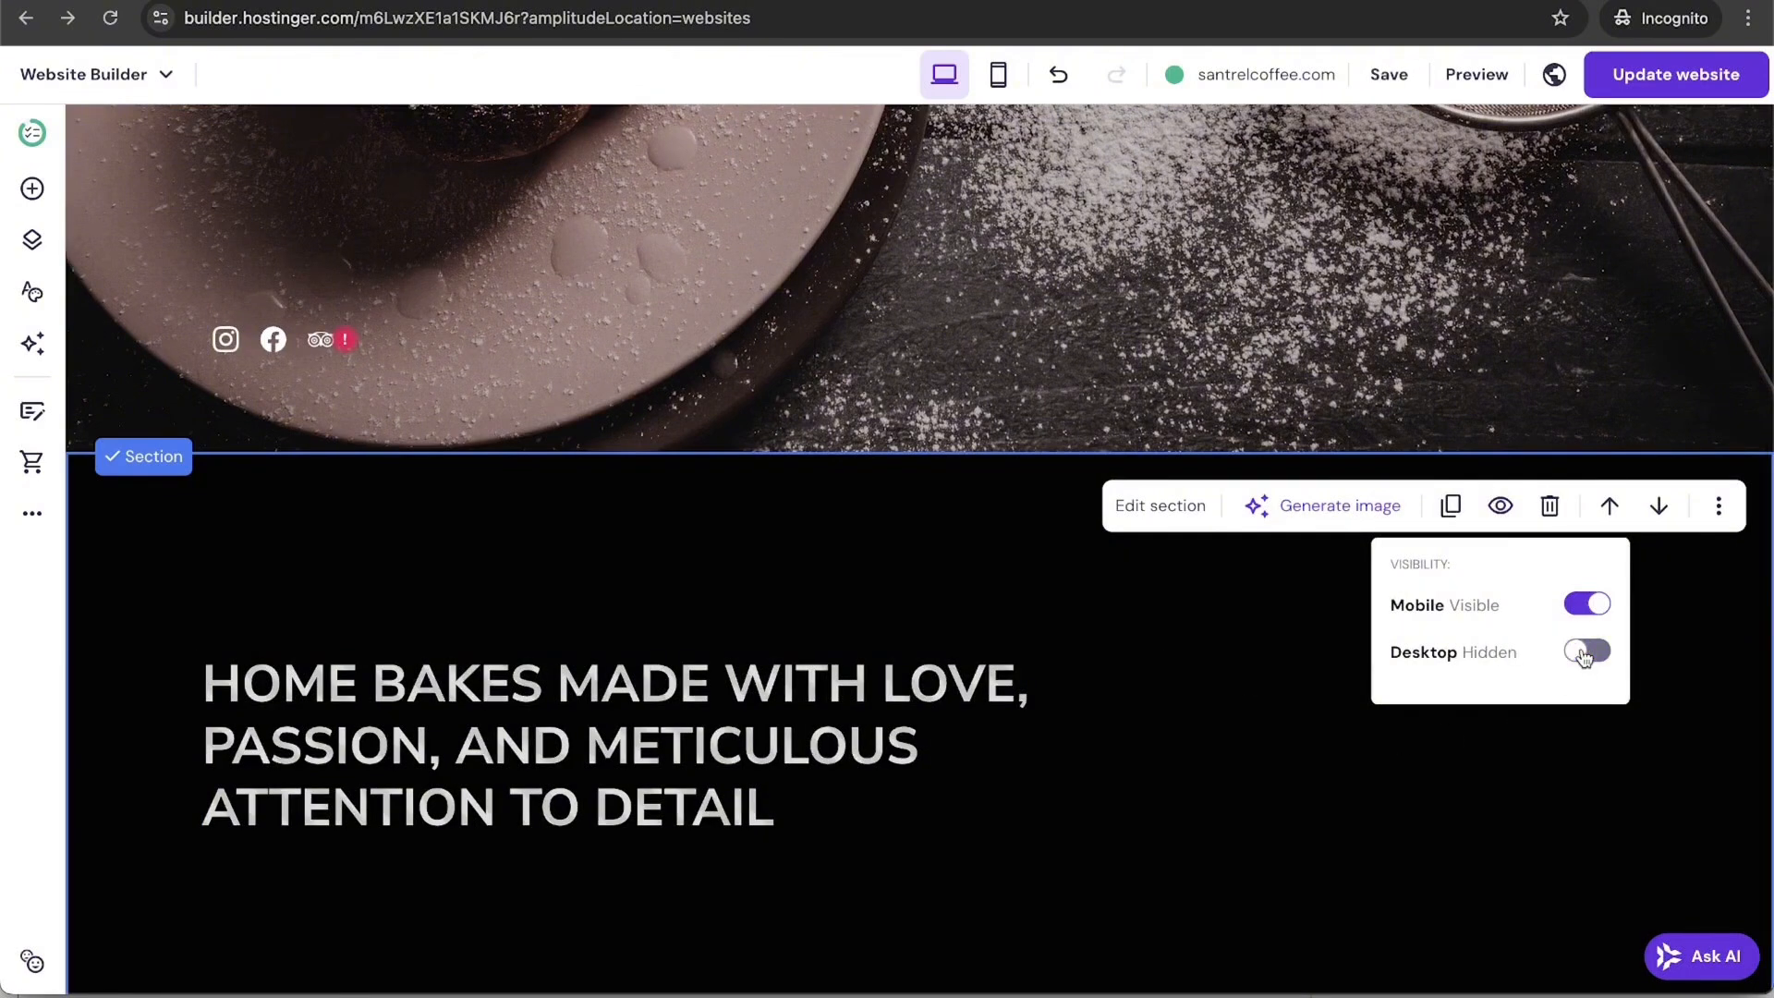
pyautogui.click(1583, 655)
pyautogui.click(1584, 606)
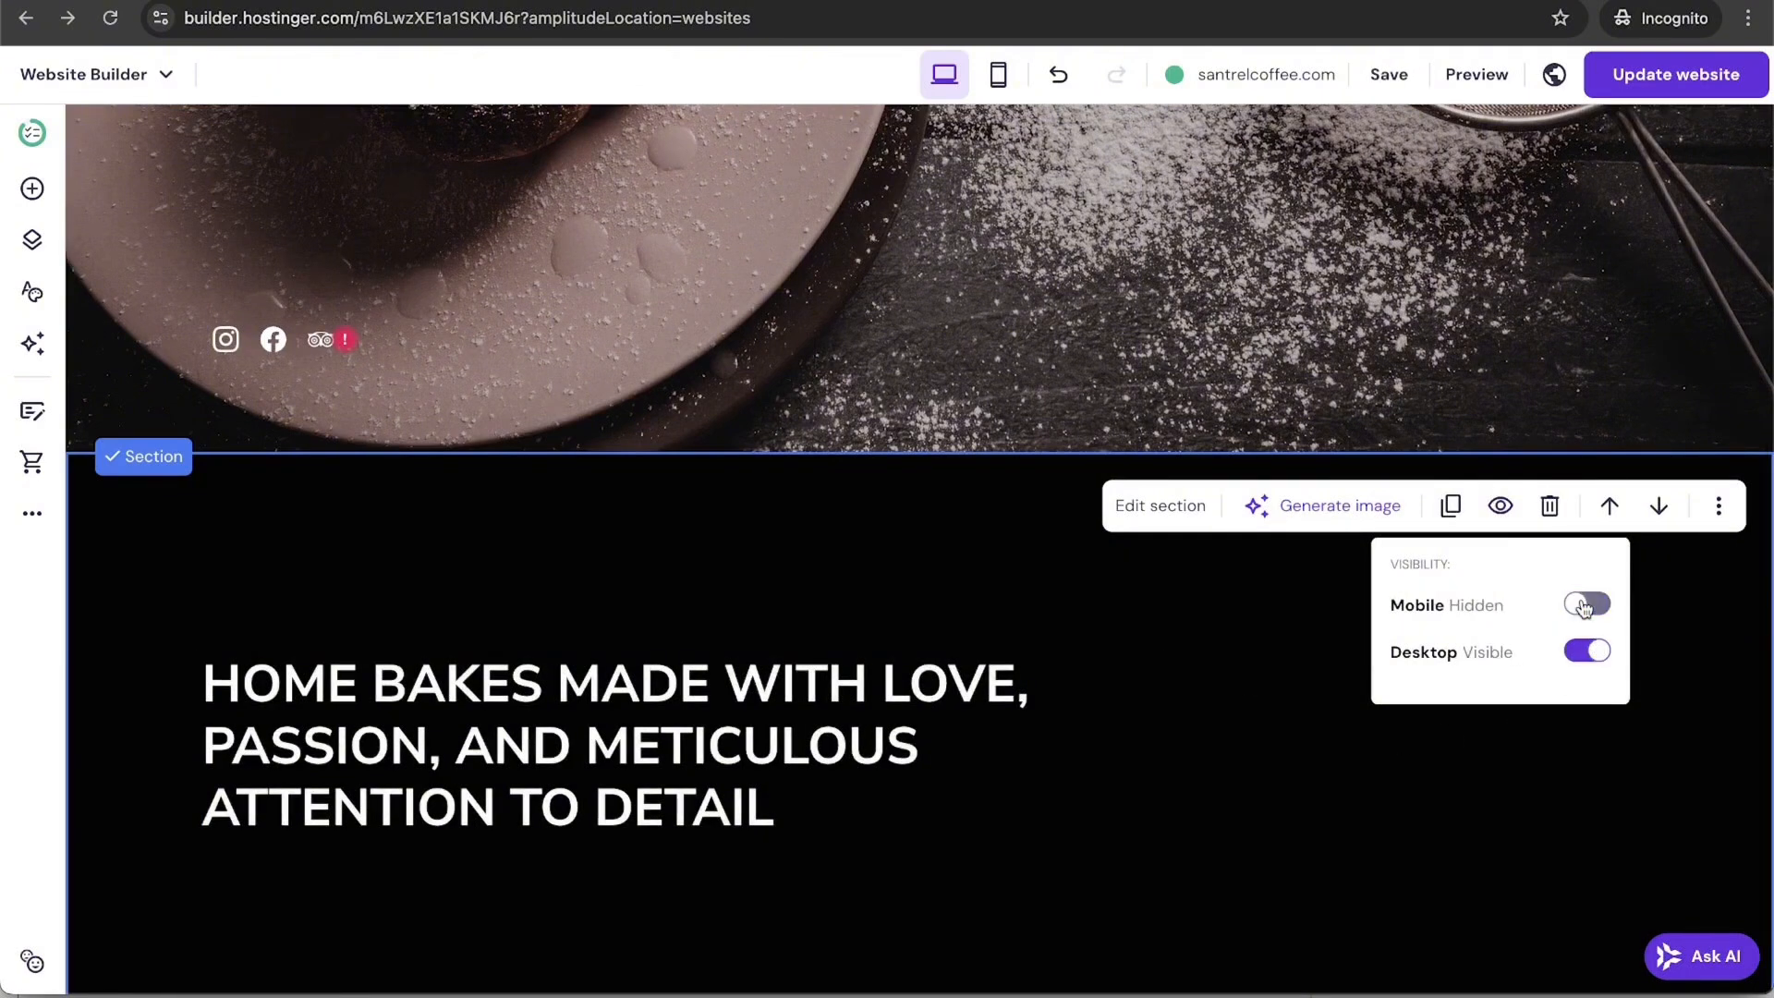
pyautogui.click(1606, 606)
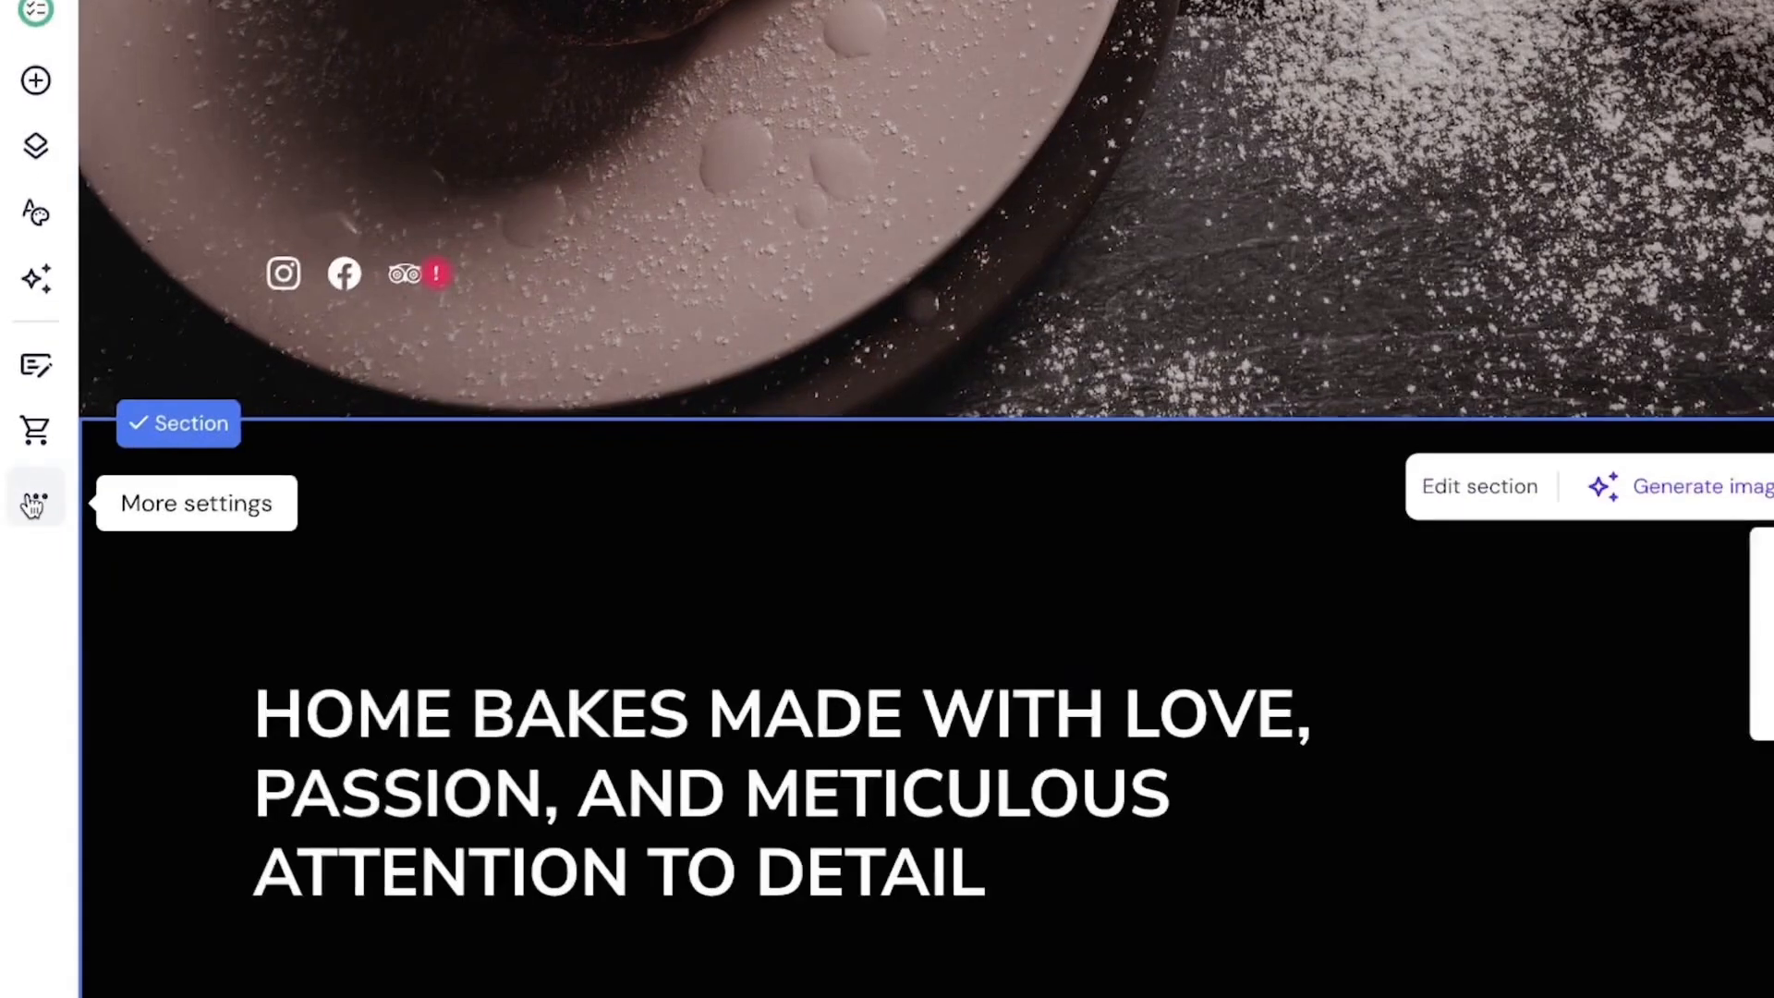
# Step: Open SEO settings and look over the SEO - Home panel, showing alt text on 1 of 9 images
pyautogui.click(34, 505)
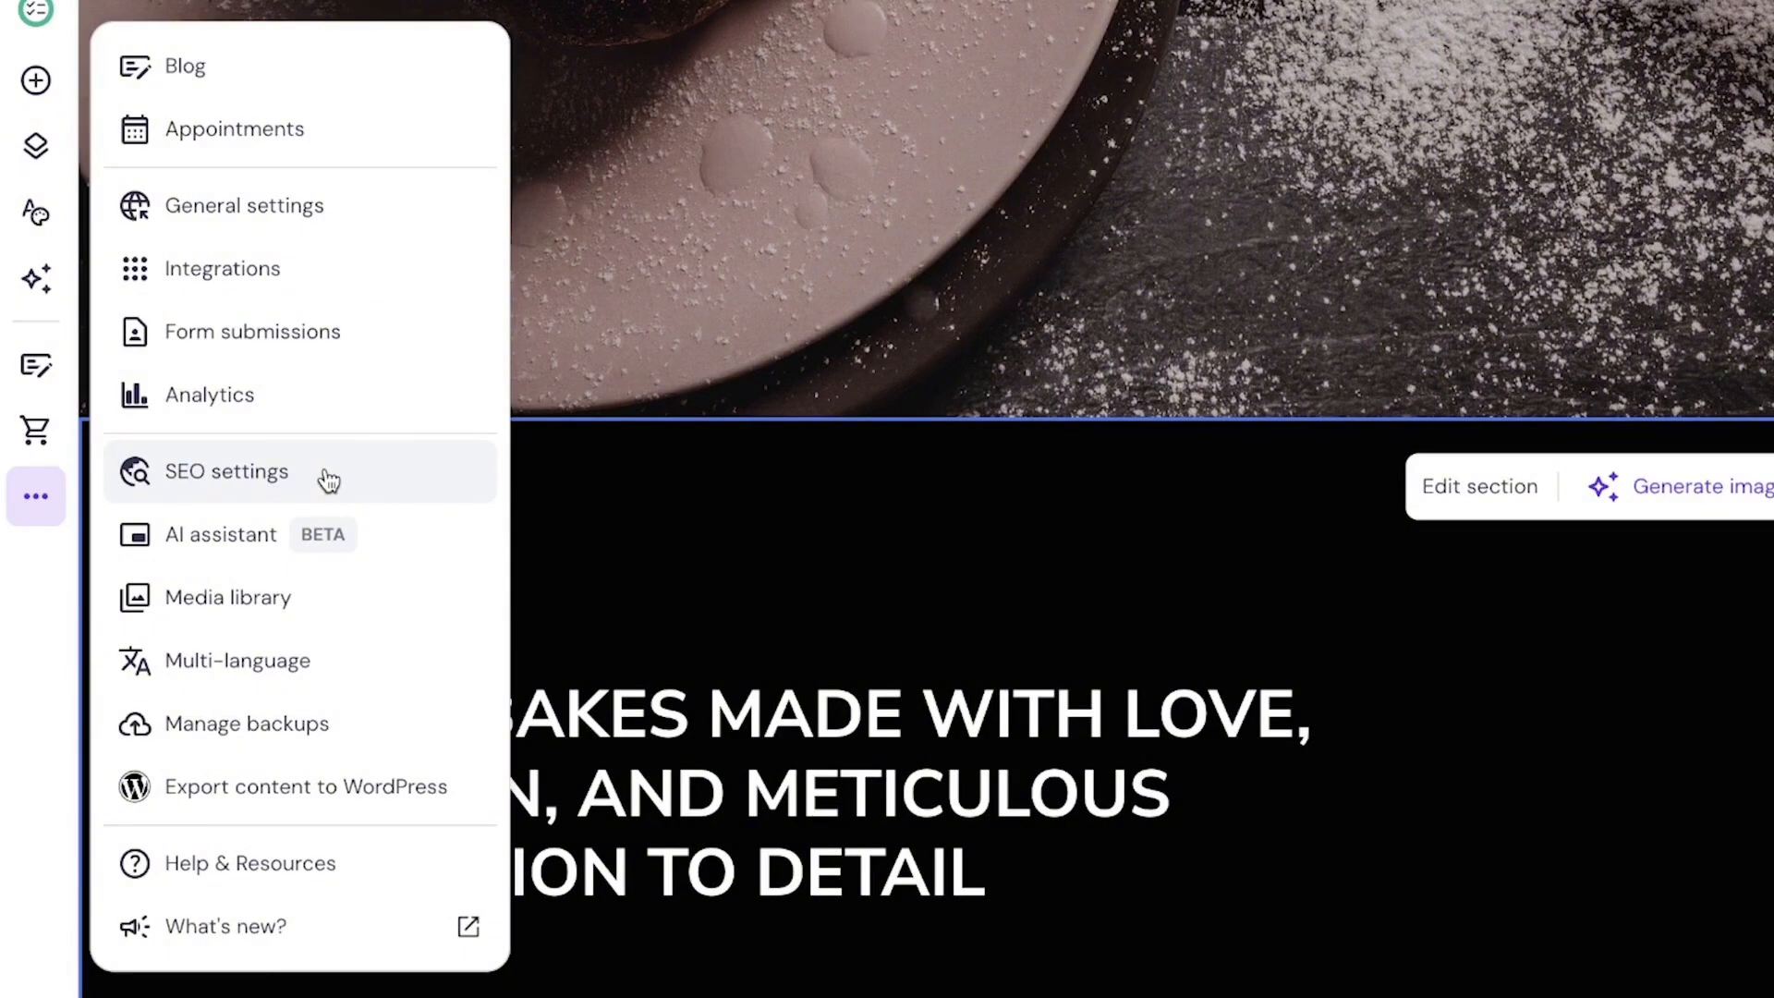
pyautogui.click(328, 480)
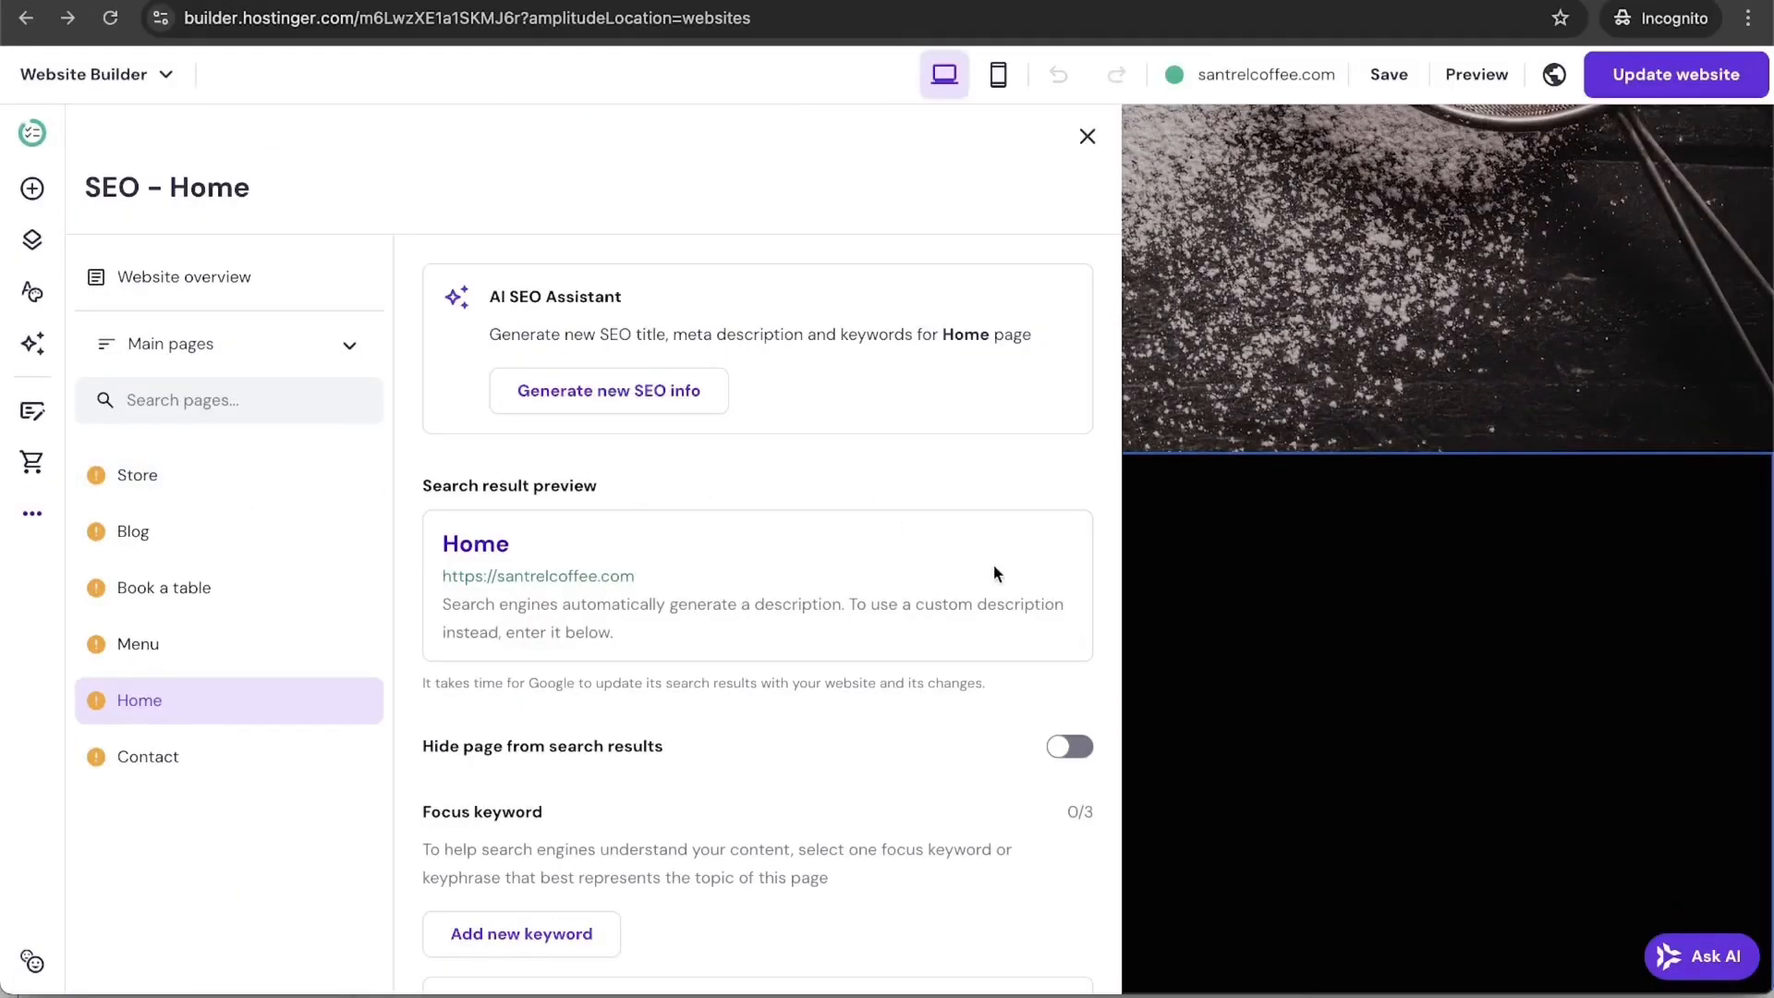
pyautogui.scroll(-10, 962, 594)
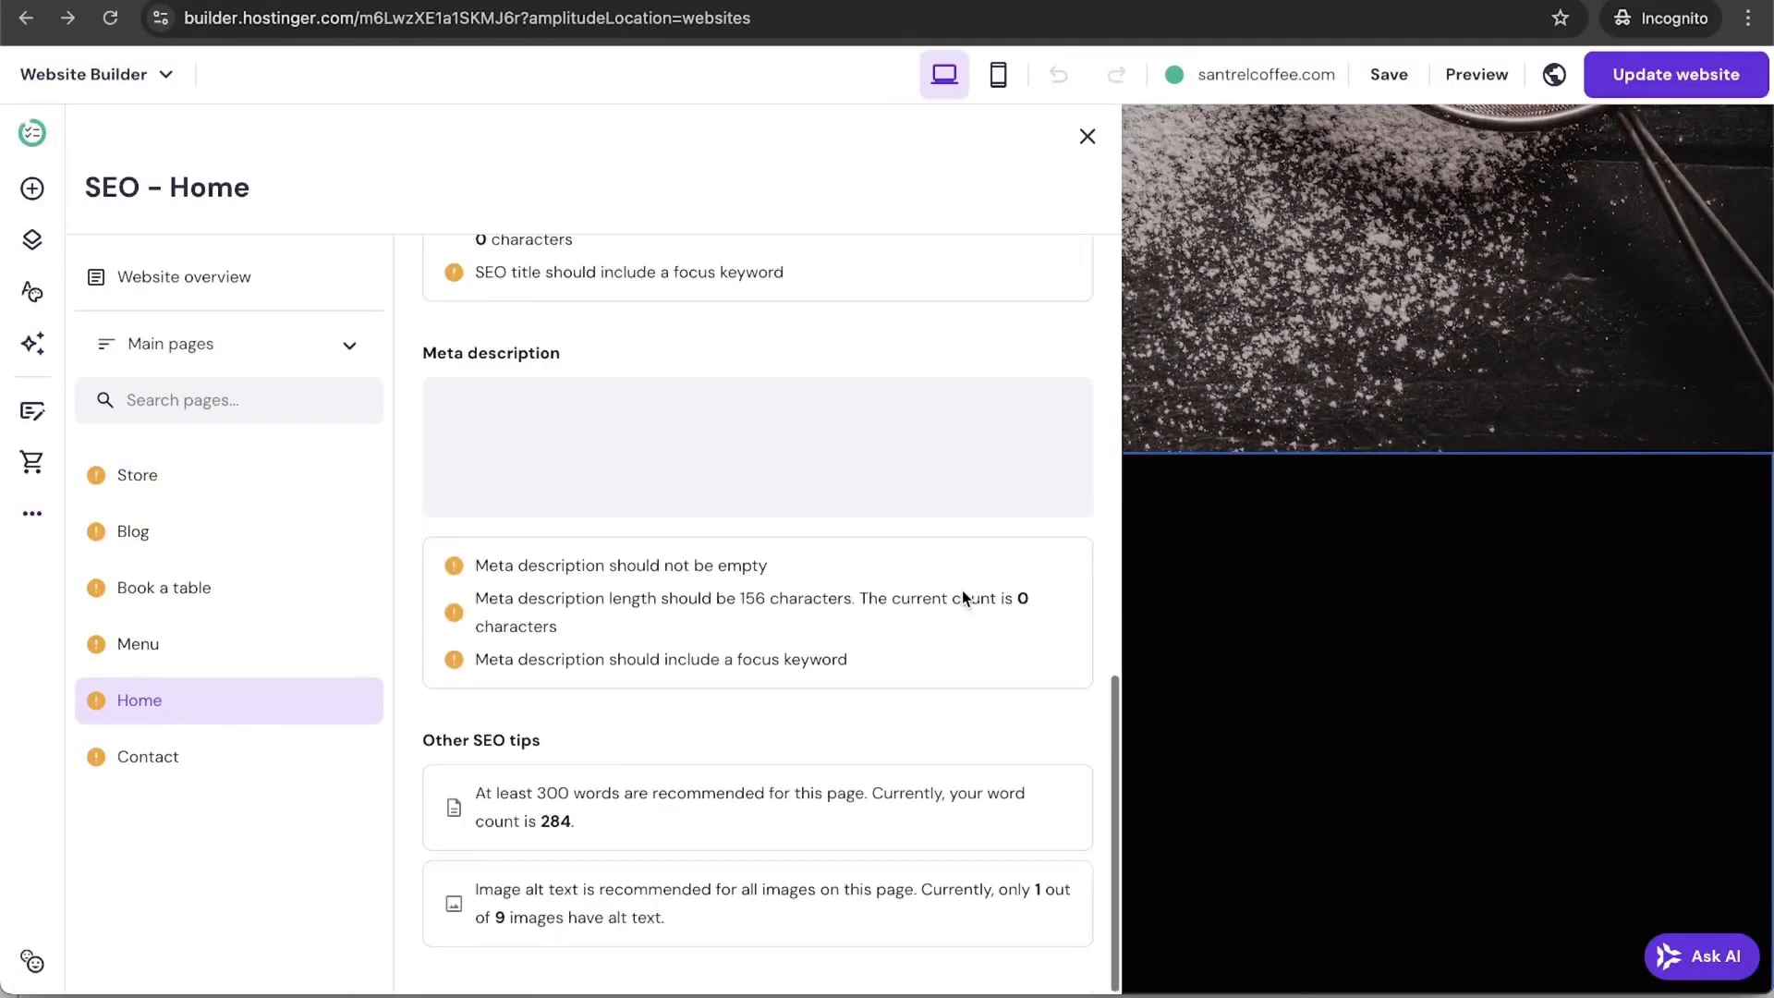
pyautogui.scroll(10, 962, 598)
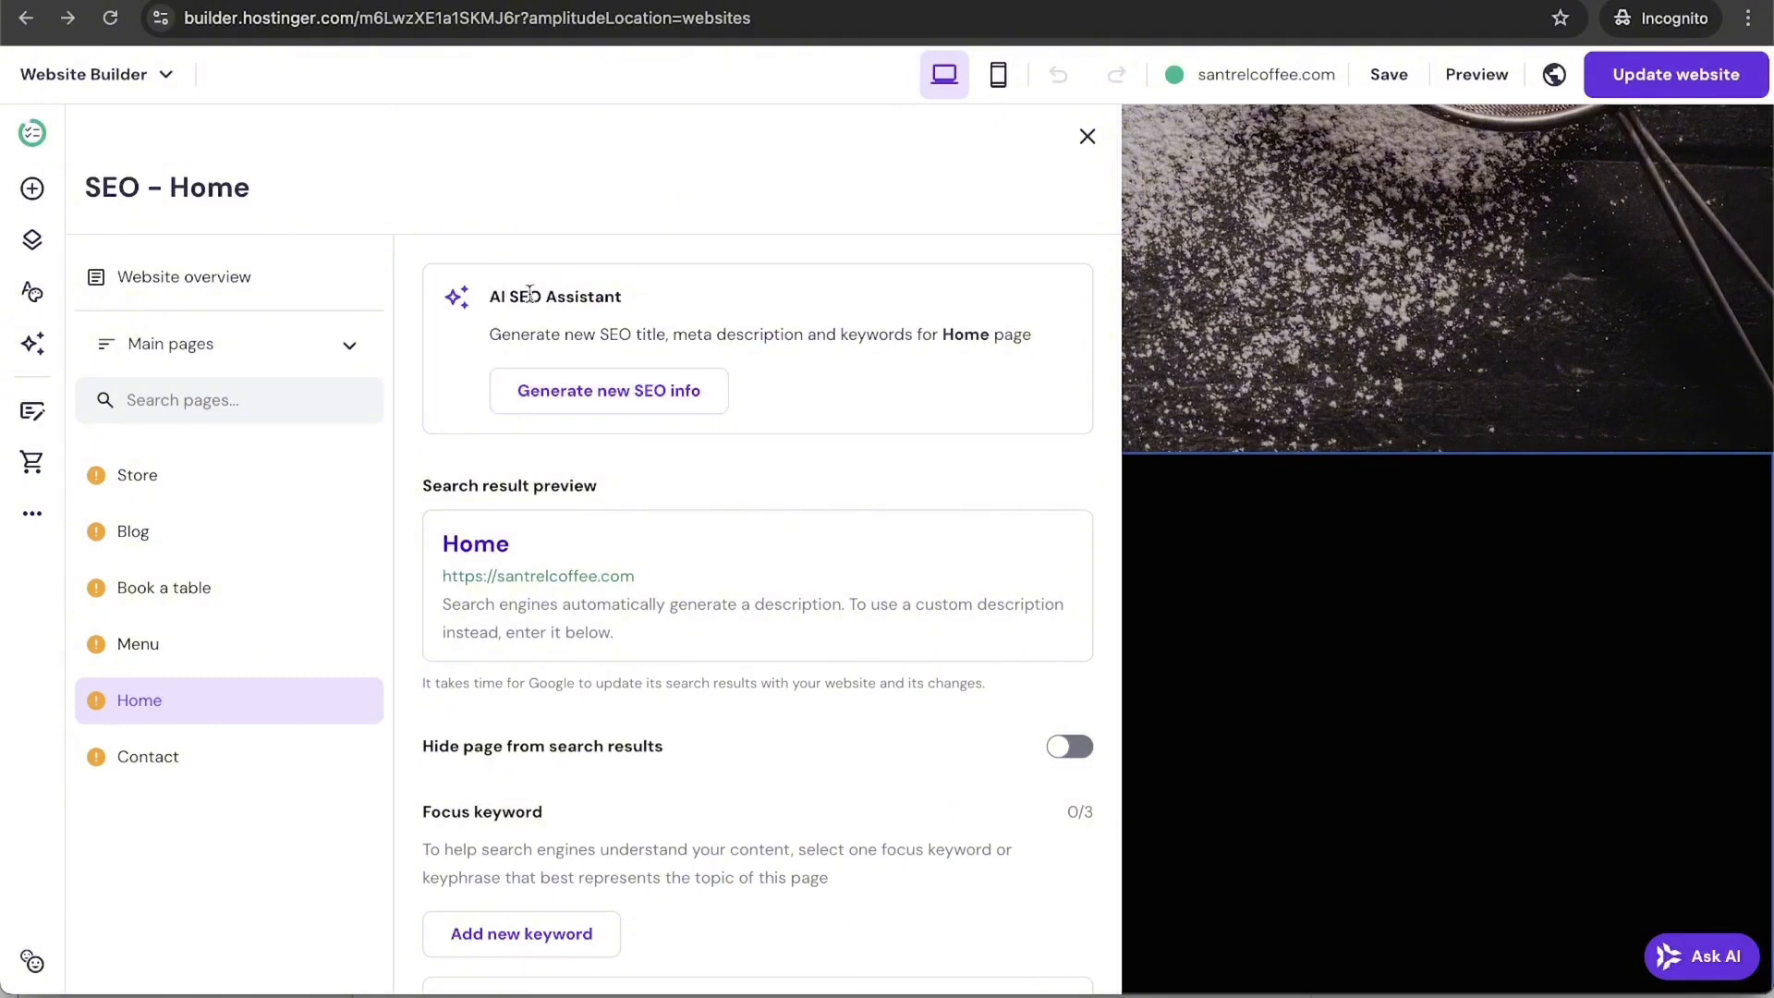
# Step: Run the AI SEO wizard with business name 'Santrel Coffee Co', a pasted description and 'coffee and pastries' keyword
pyautogui.click(626, 400)
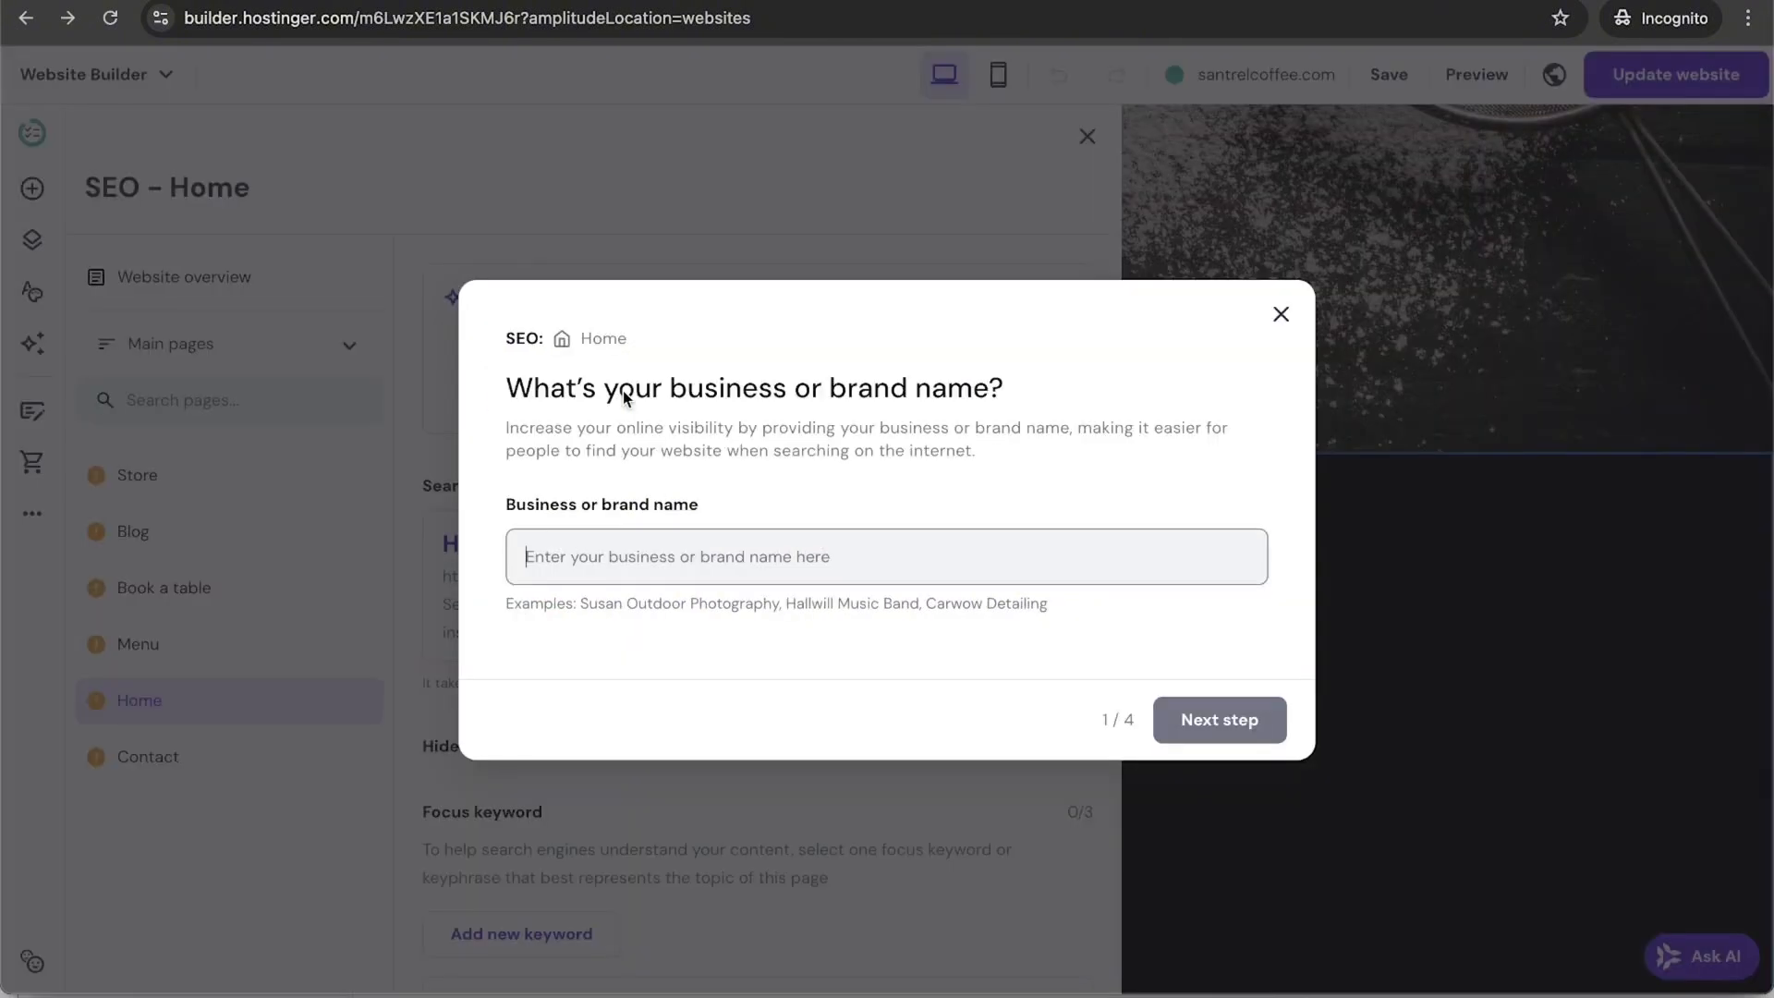
pyautogui.click(801, 552)
pyautogui.write('Santrel Coffee Co')
pyautogui.click(1250, 721)
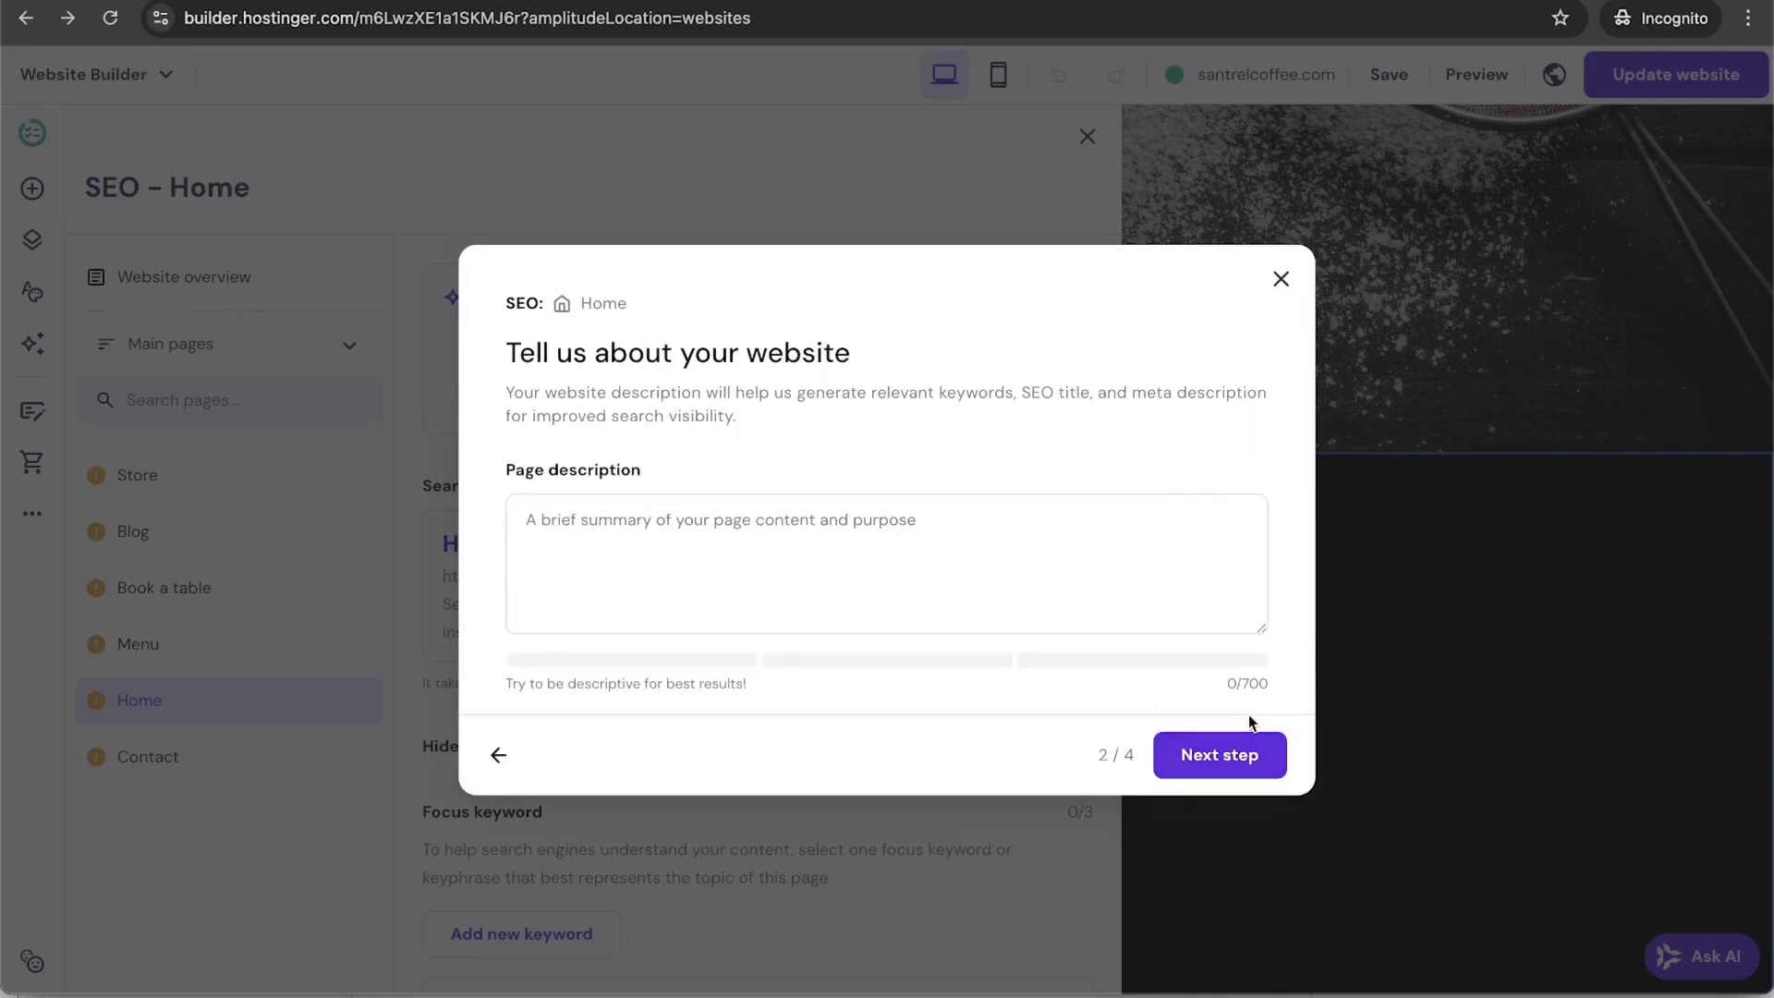
pyautogui.click(787, 602)
pyautogui.write('A coffee shop located in south philadelphia, PA with ethically sourced coffee, roasted in house. We sell coffee and pastries in our cafe as well as barista classes and even bags of coffee grounds. the bags can be purchased in store or online')
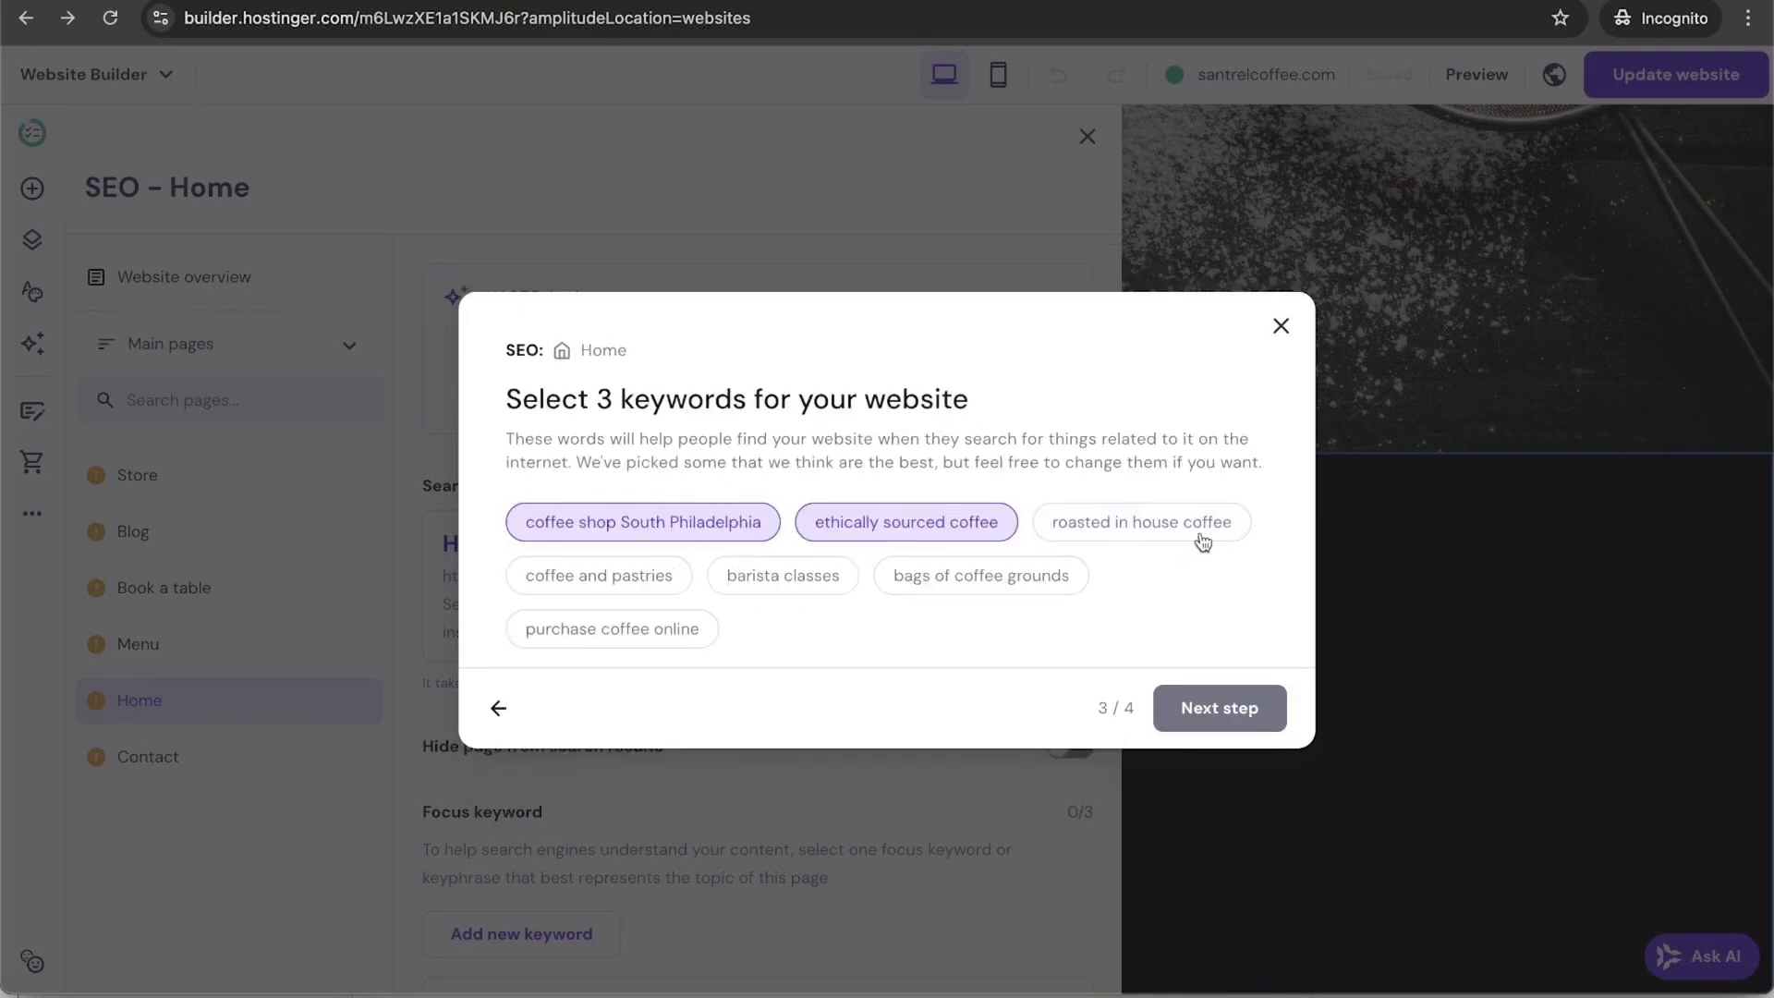
pyautogui.click(1224, 708)
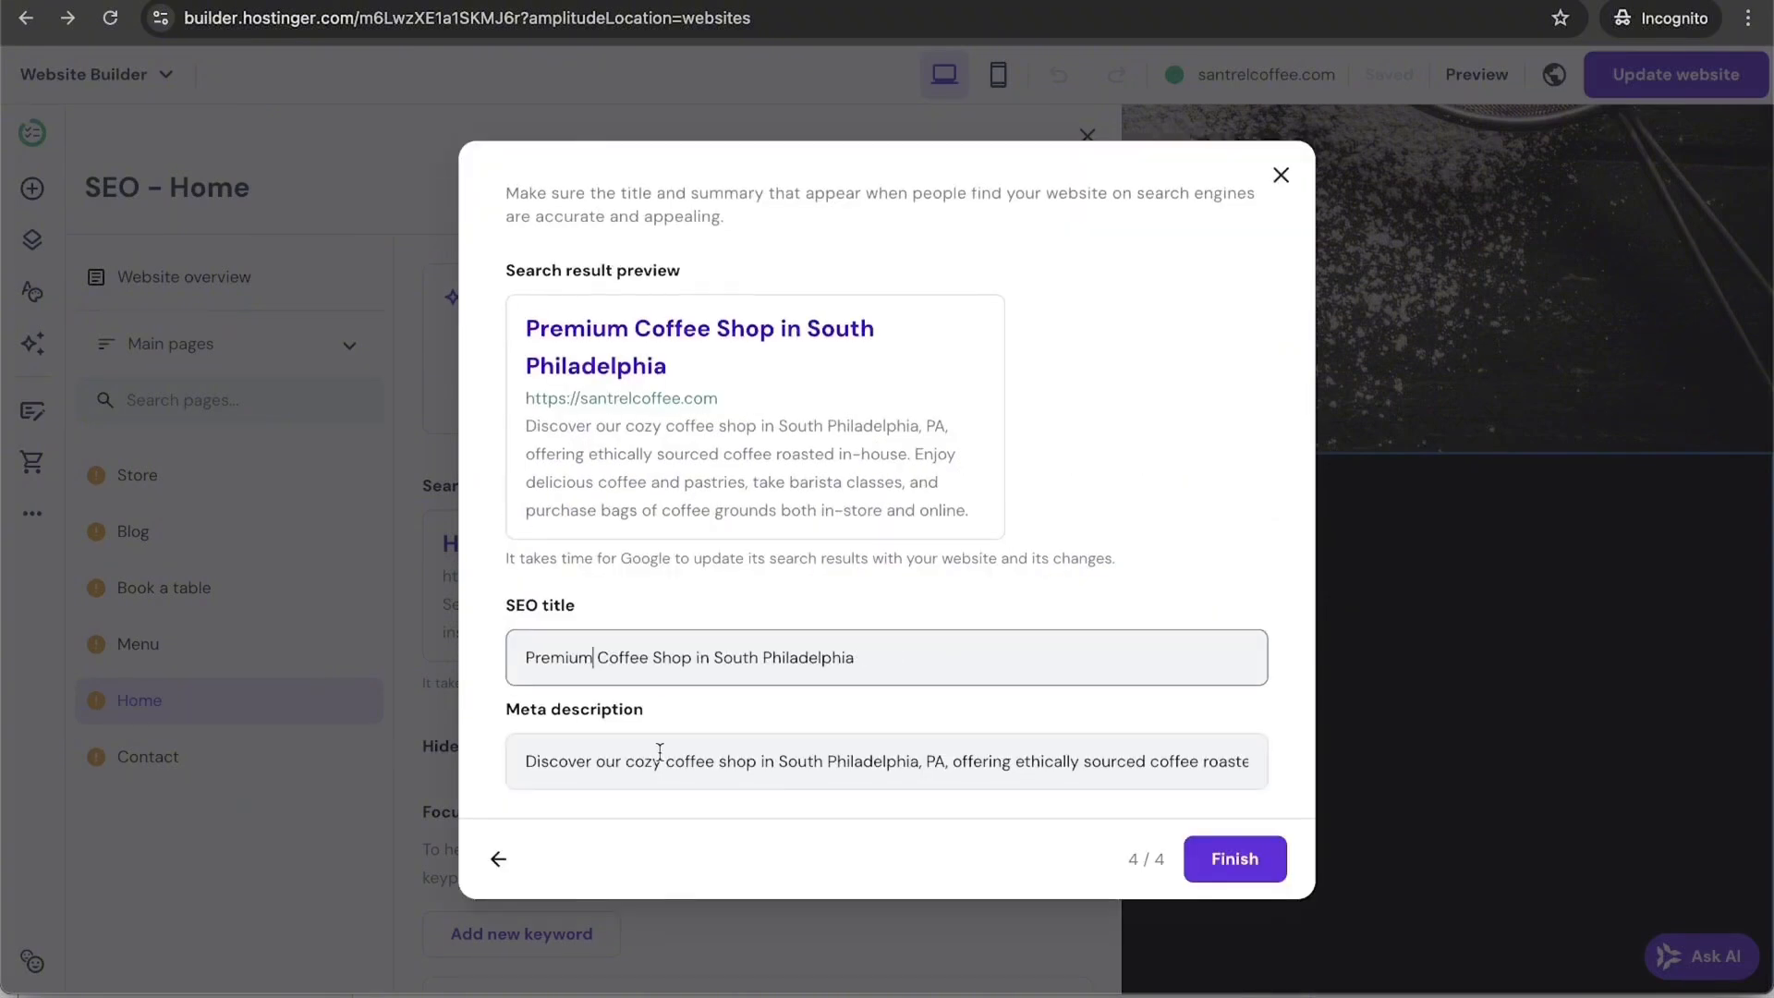
pyautogui.click(1216, 856)
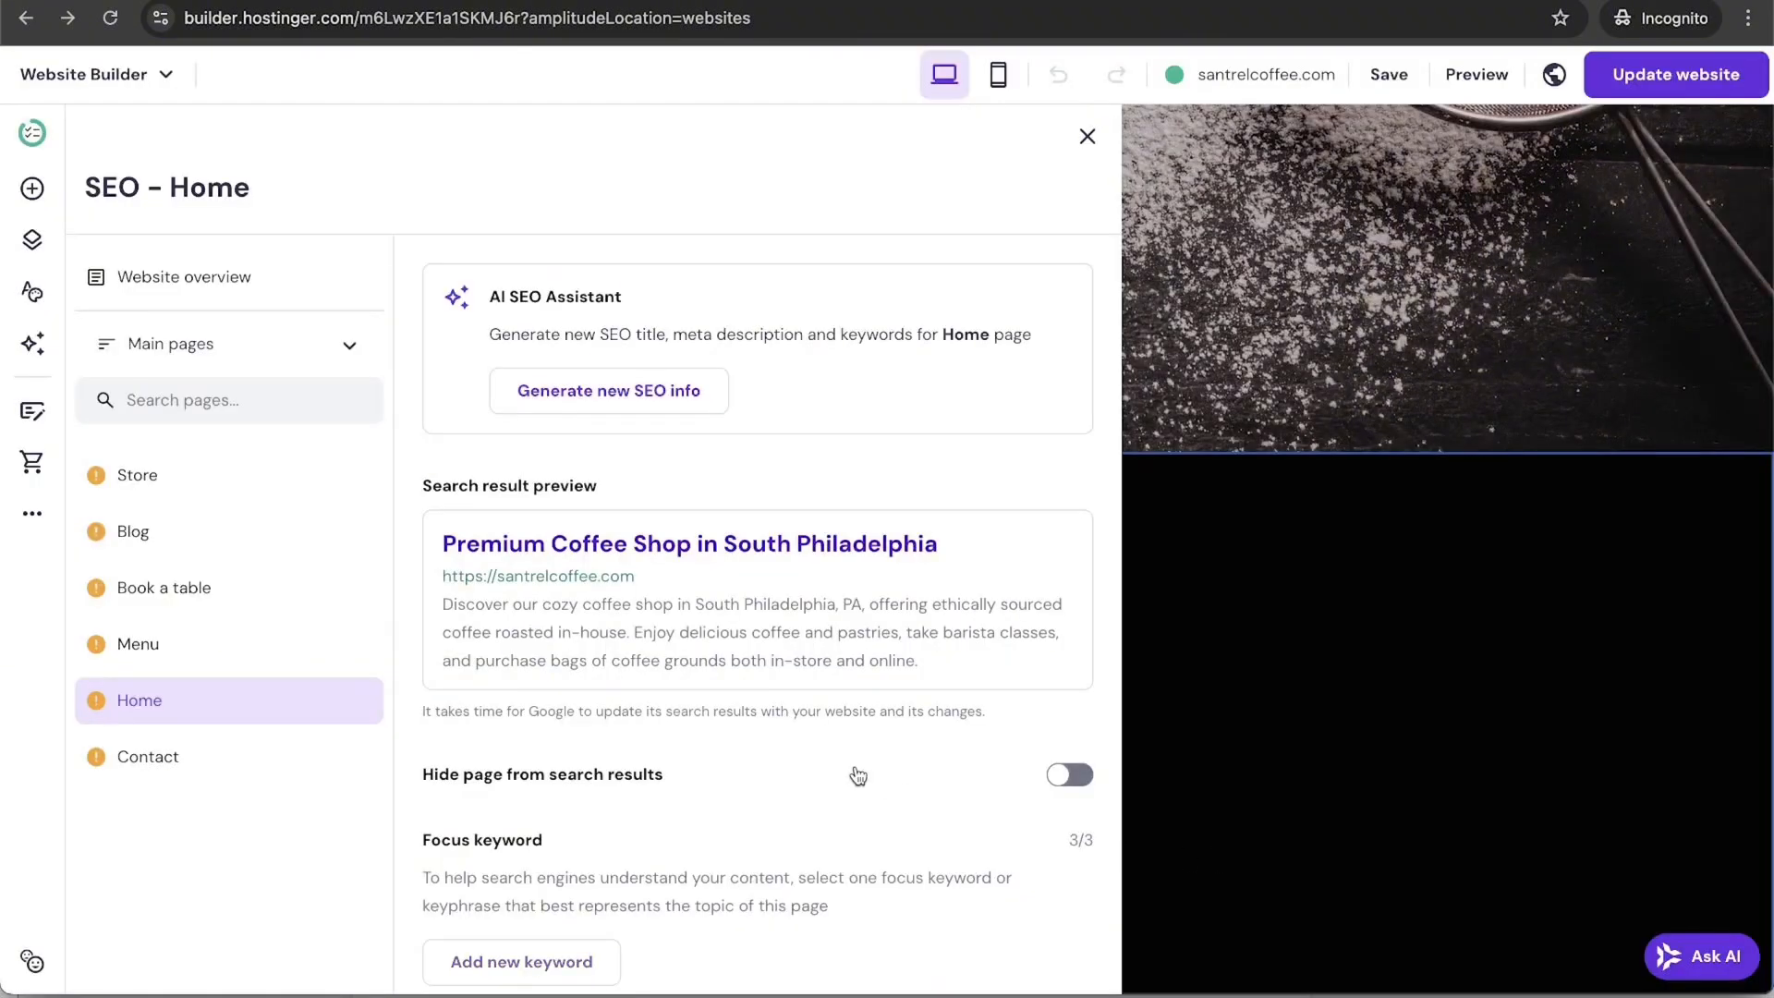
pyautogui.scroll(-10, 859, 776)
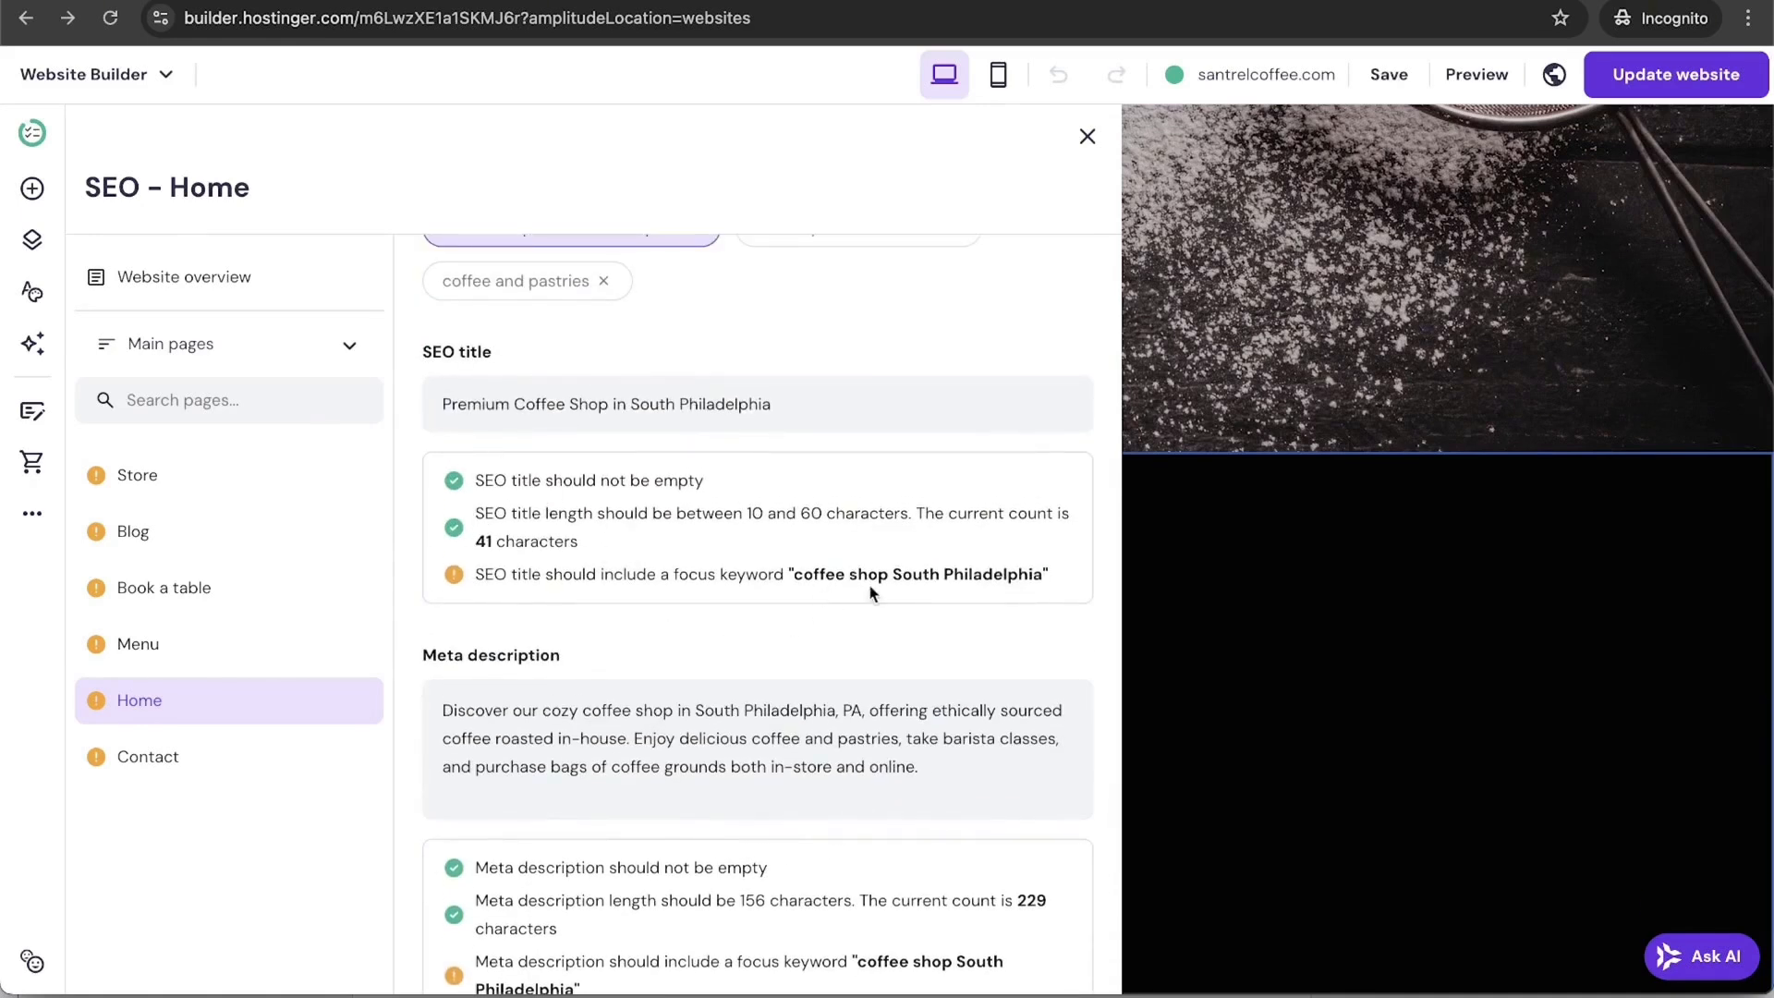
pyautogui.scroll(-4, 739, 664)
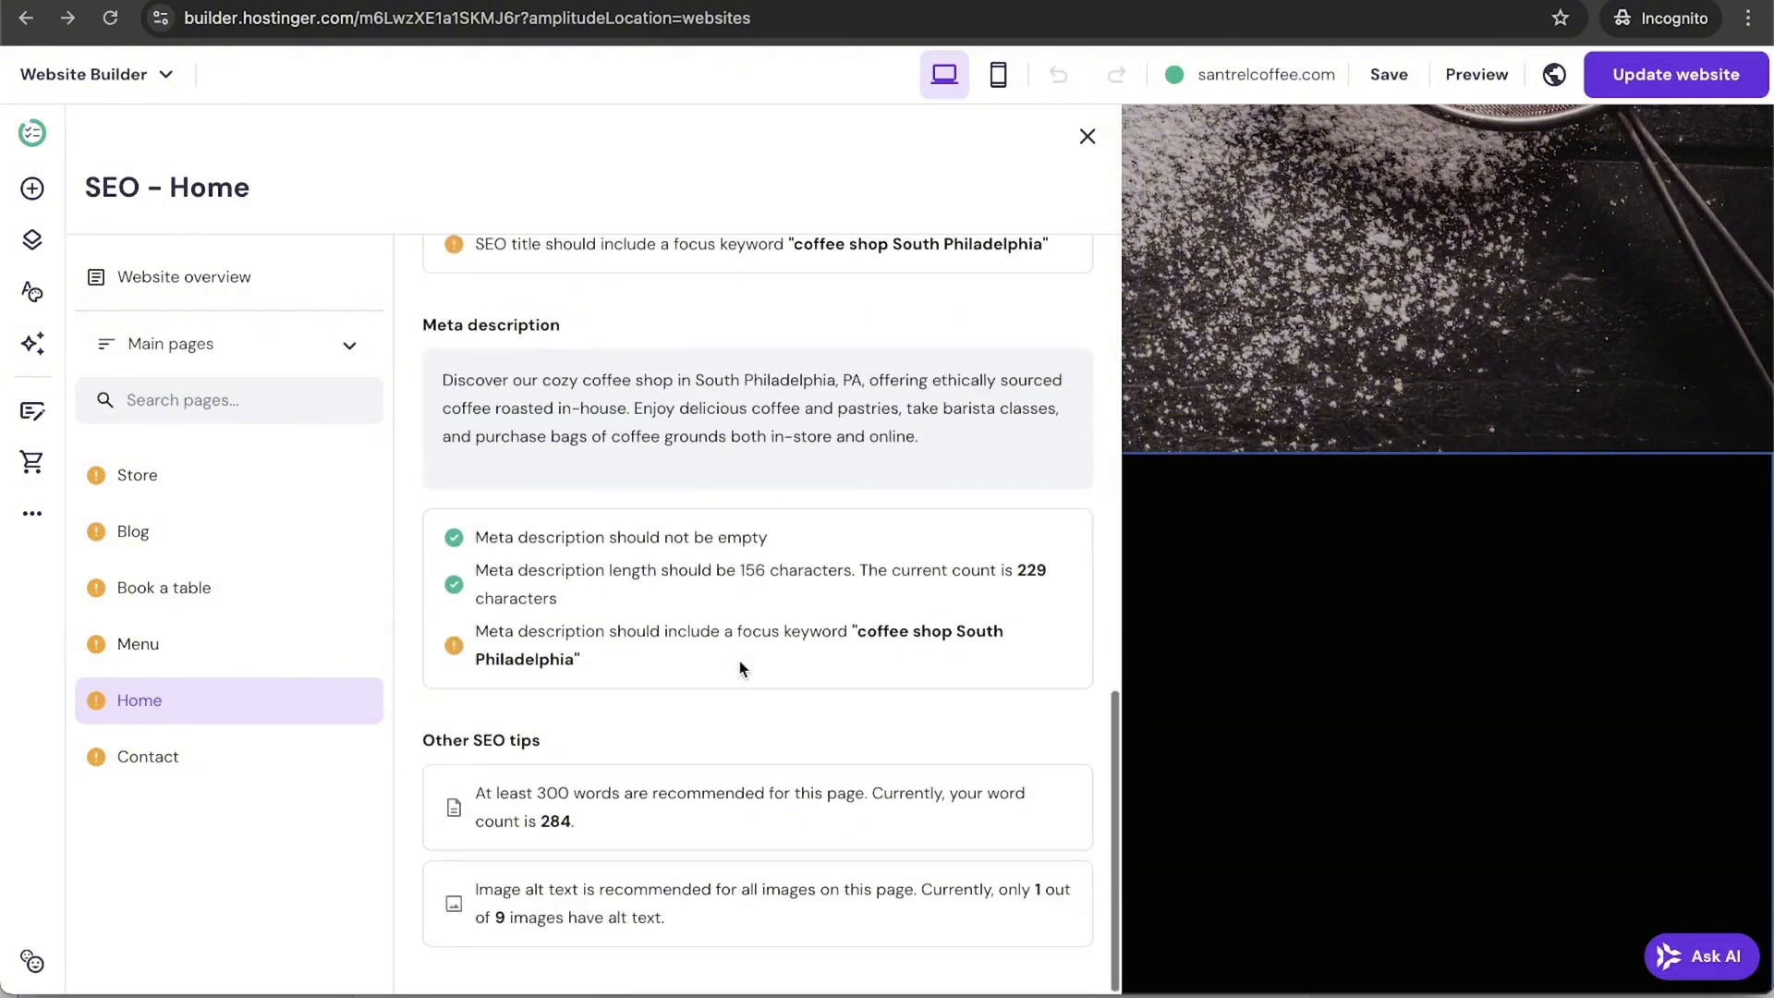
# Step: Look over SEO for the Store, Blog, Book a table and Menu pages, then close SEO settings
pyautogui.click(145, 477)
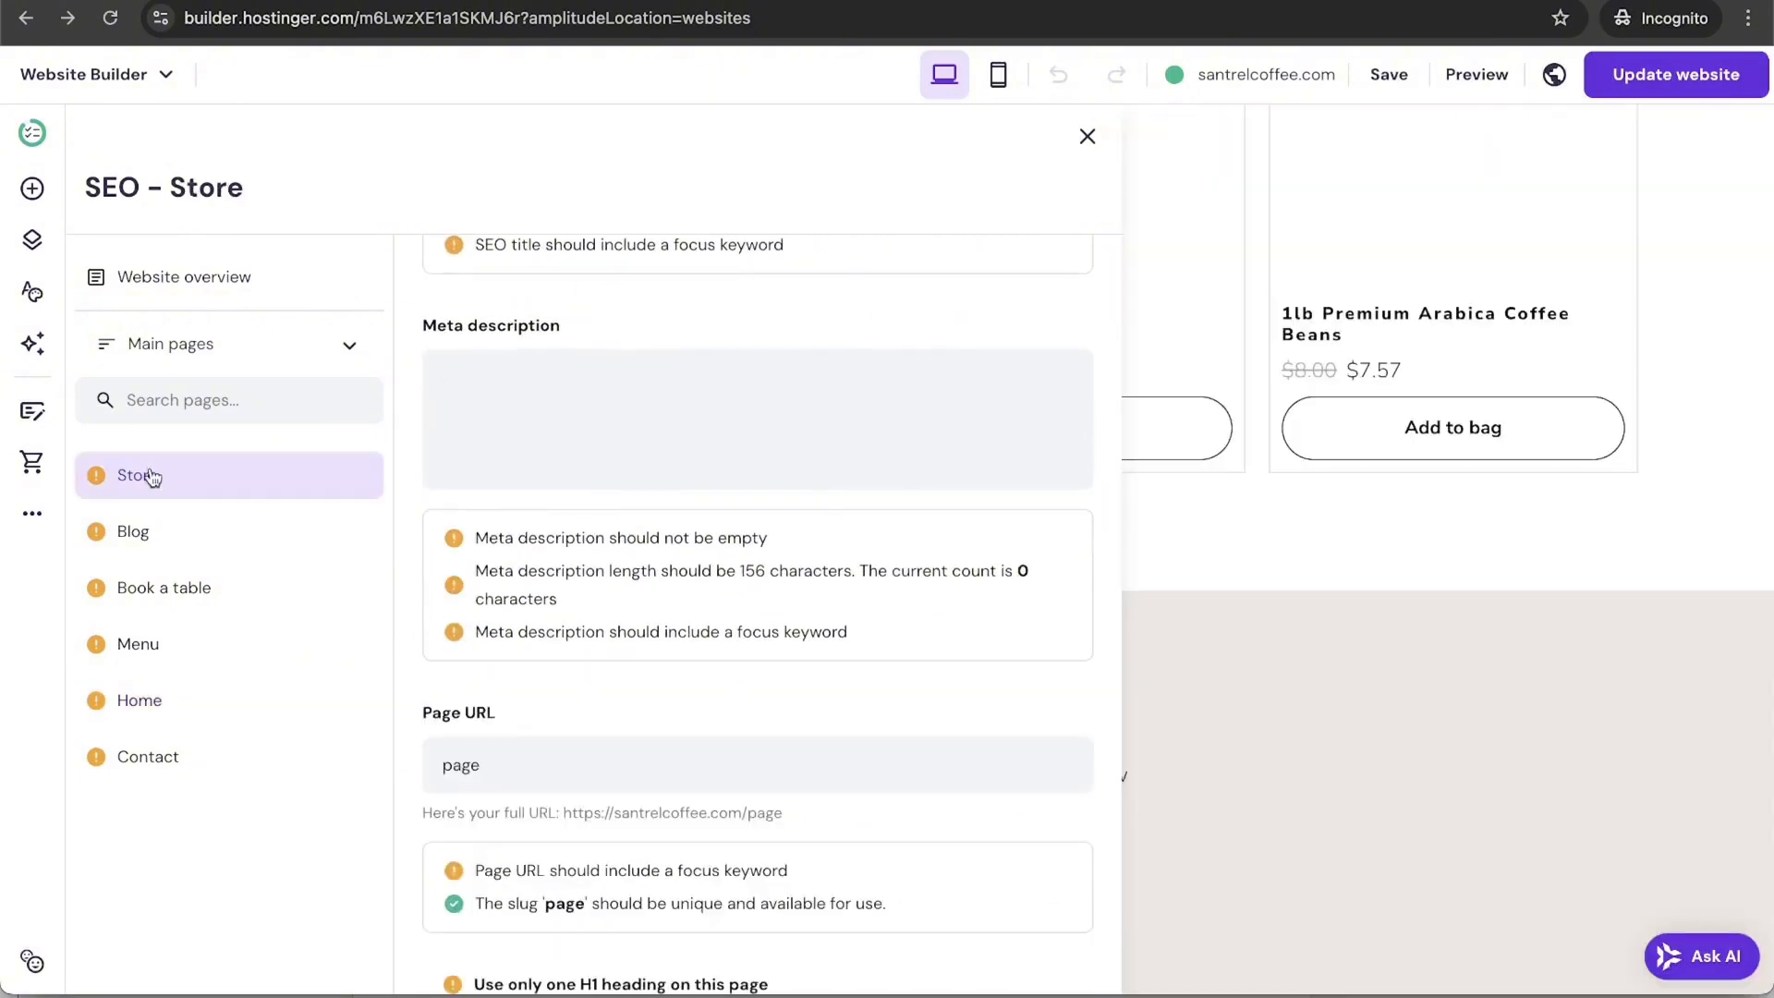
pyautogui.click(175, 535)
pyautogui.click(218, 582)
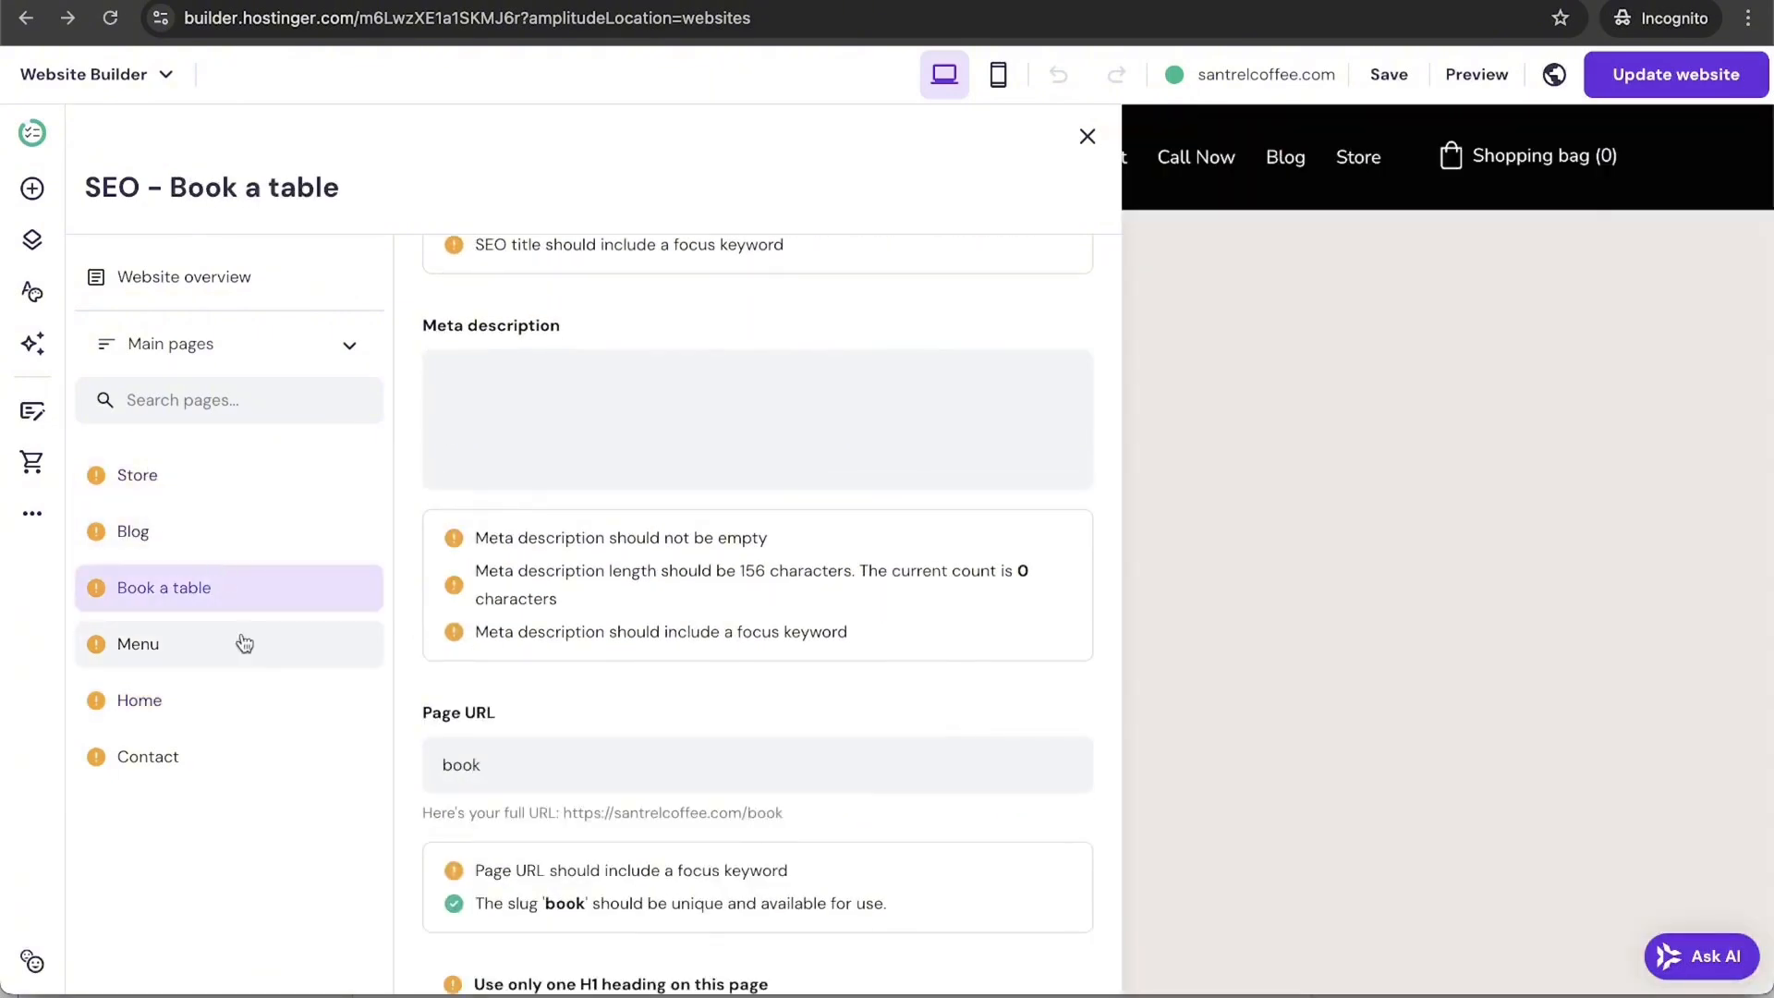
pyautogui.click(242, 643)
pyautogui.scroll(9, 883, 404)
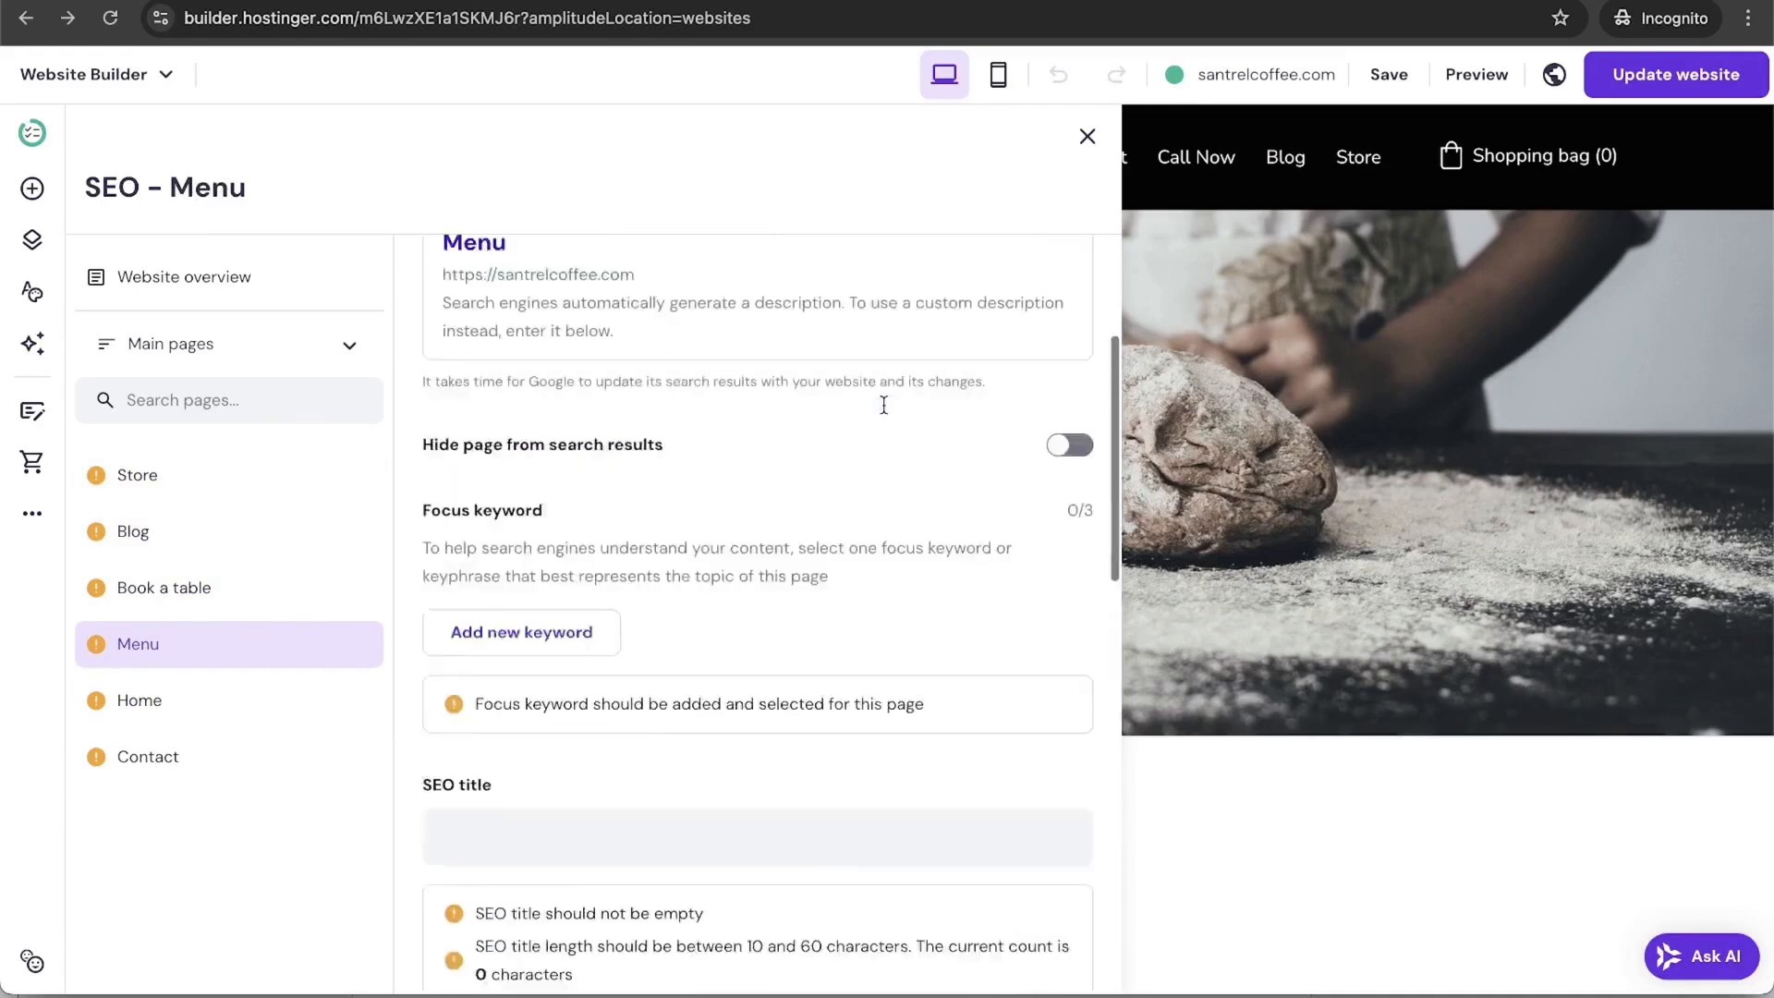
pyautogui.scroll(3, 883, 405)
pyautogui.scroll(-1, 883, 405)
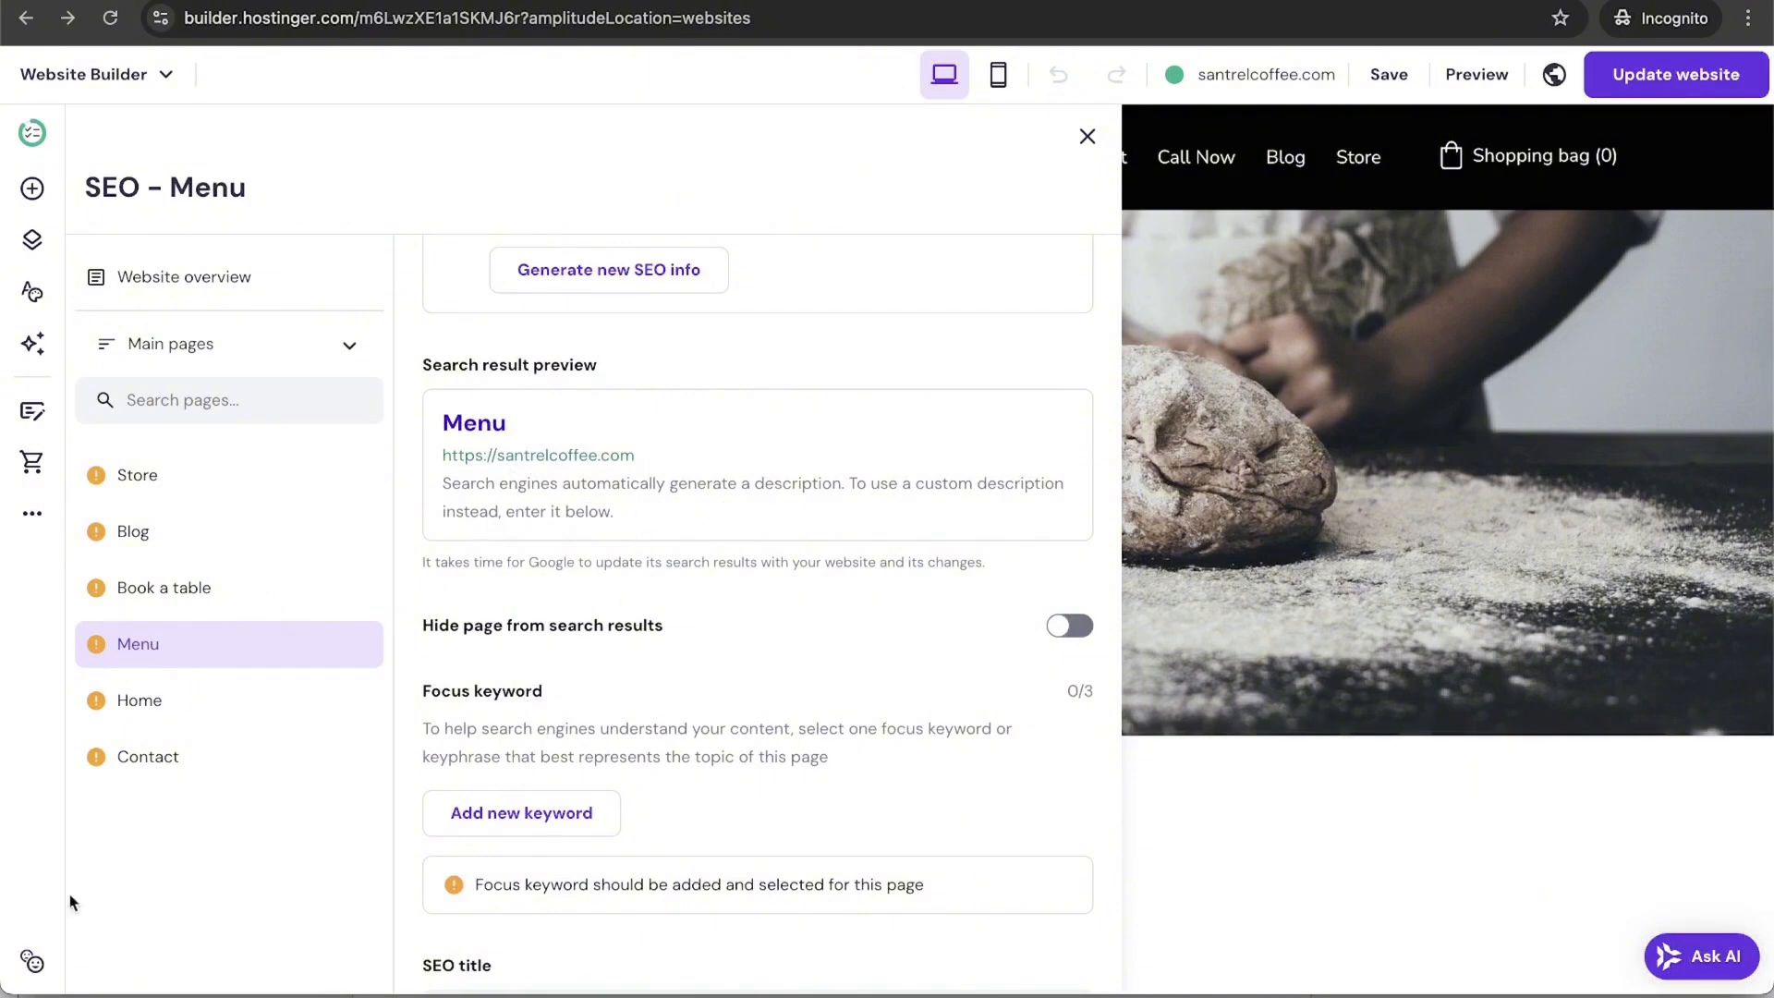
pyautogui.scroll(-1, 722, 546)
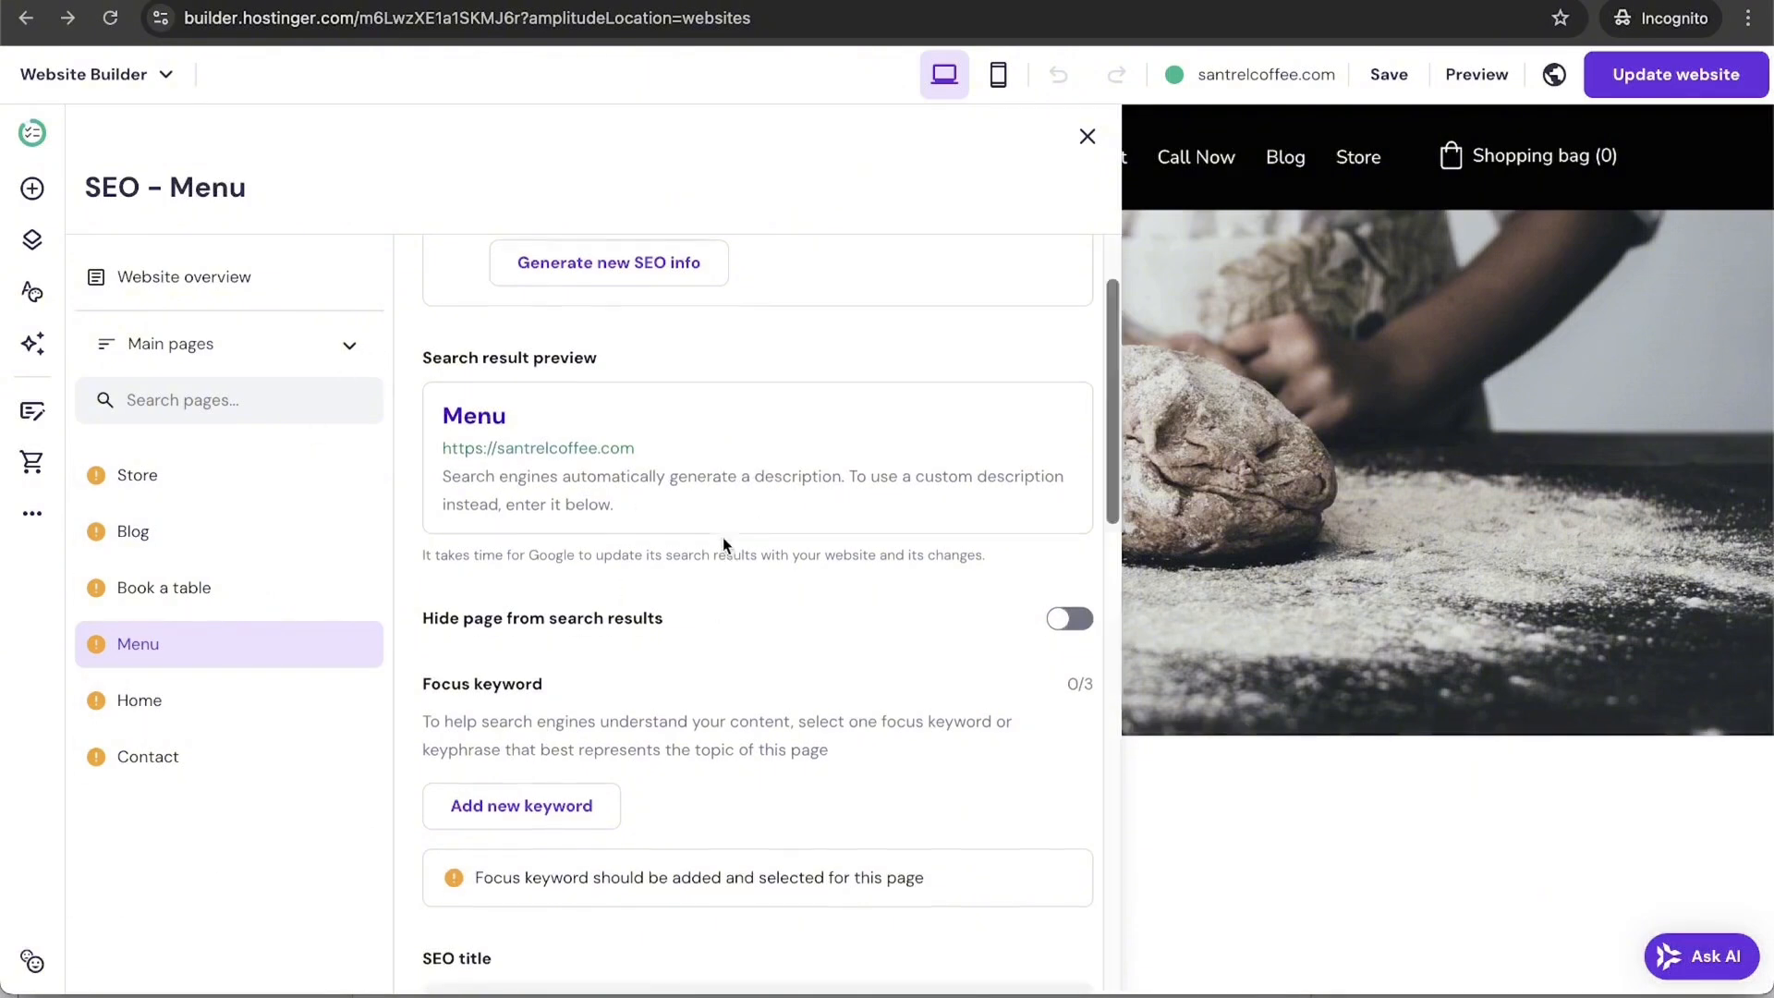
pyautogui.scroll(-10, 723, 543)
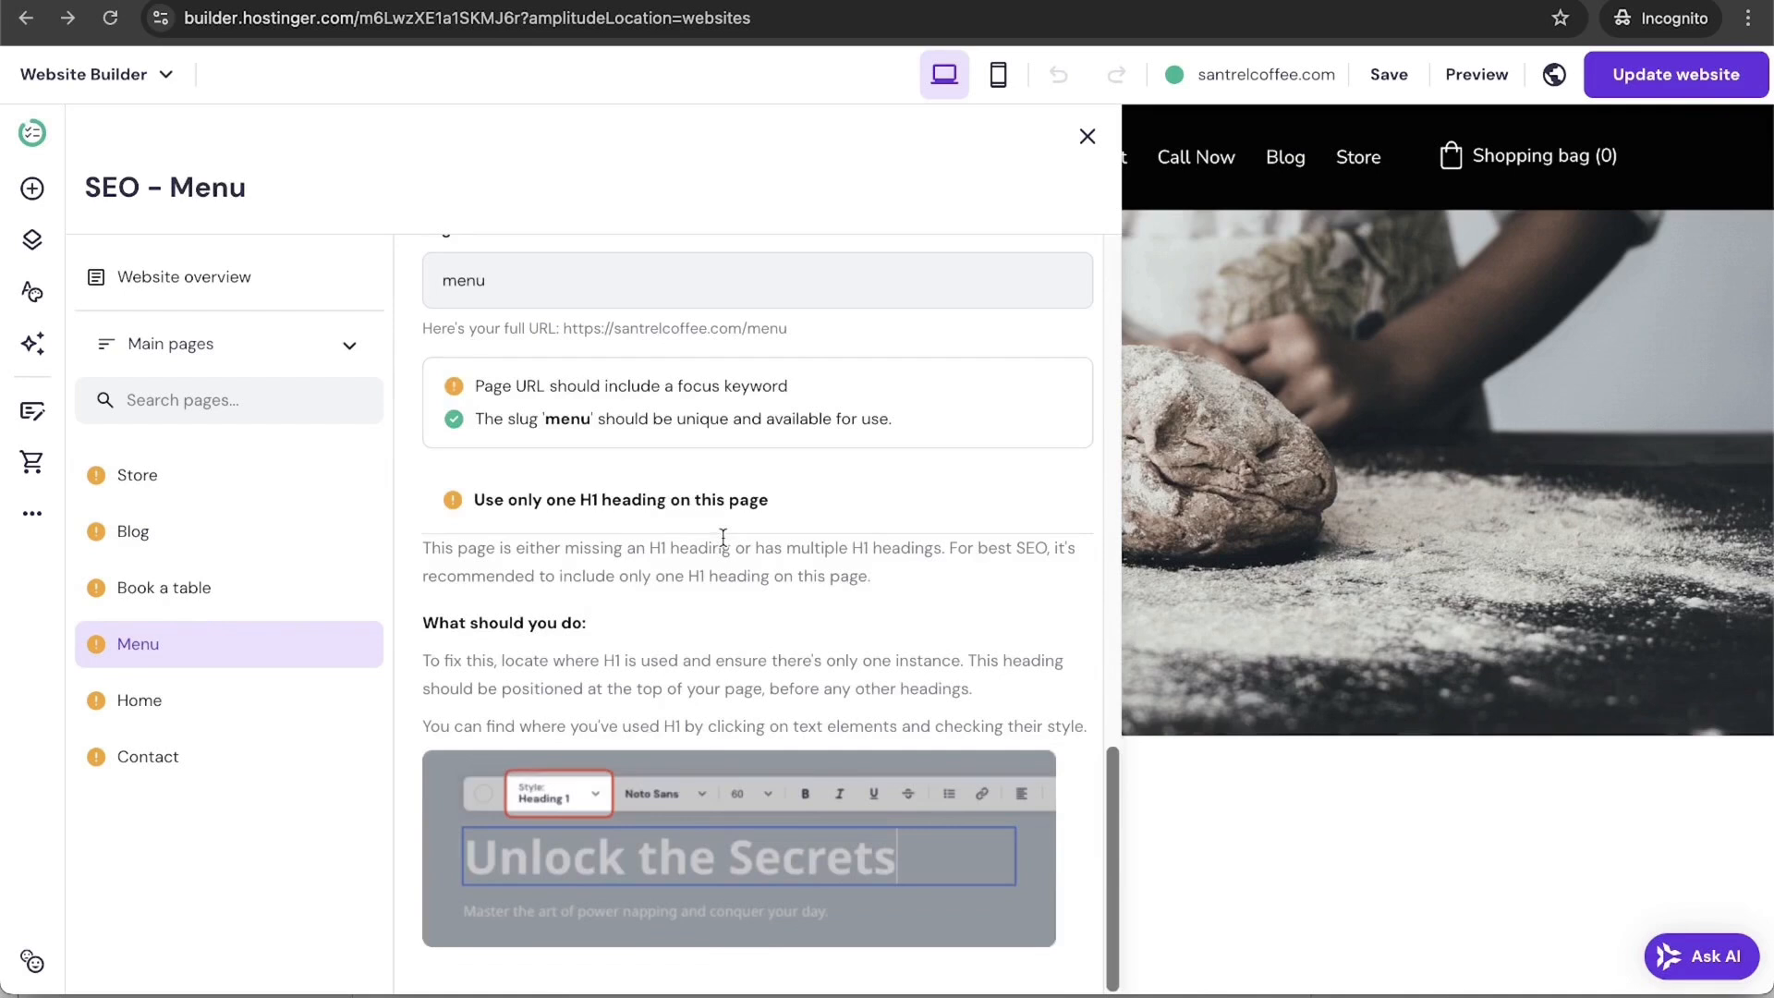
pyautogui.click(32, 514)
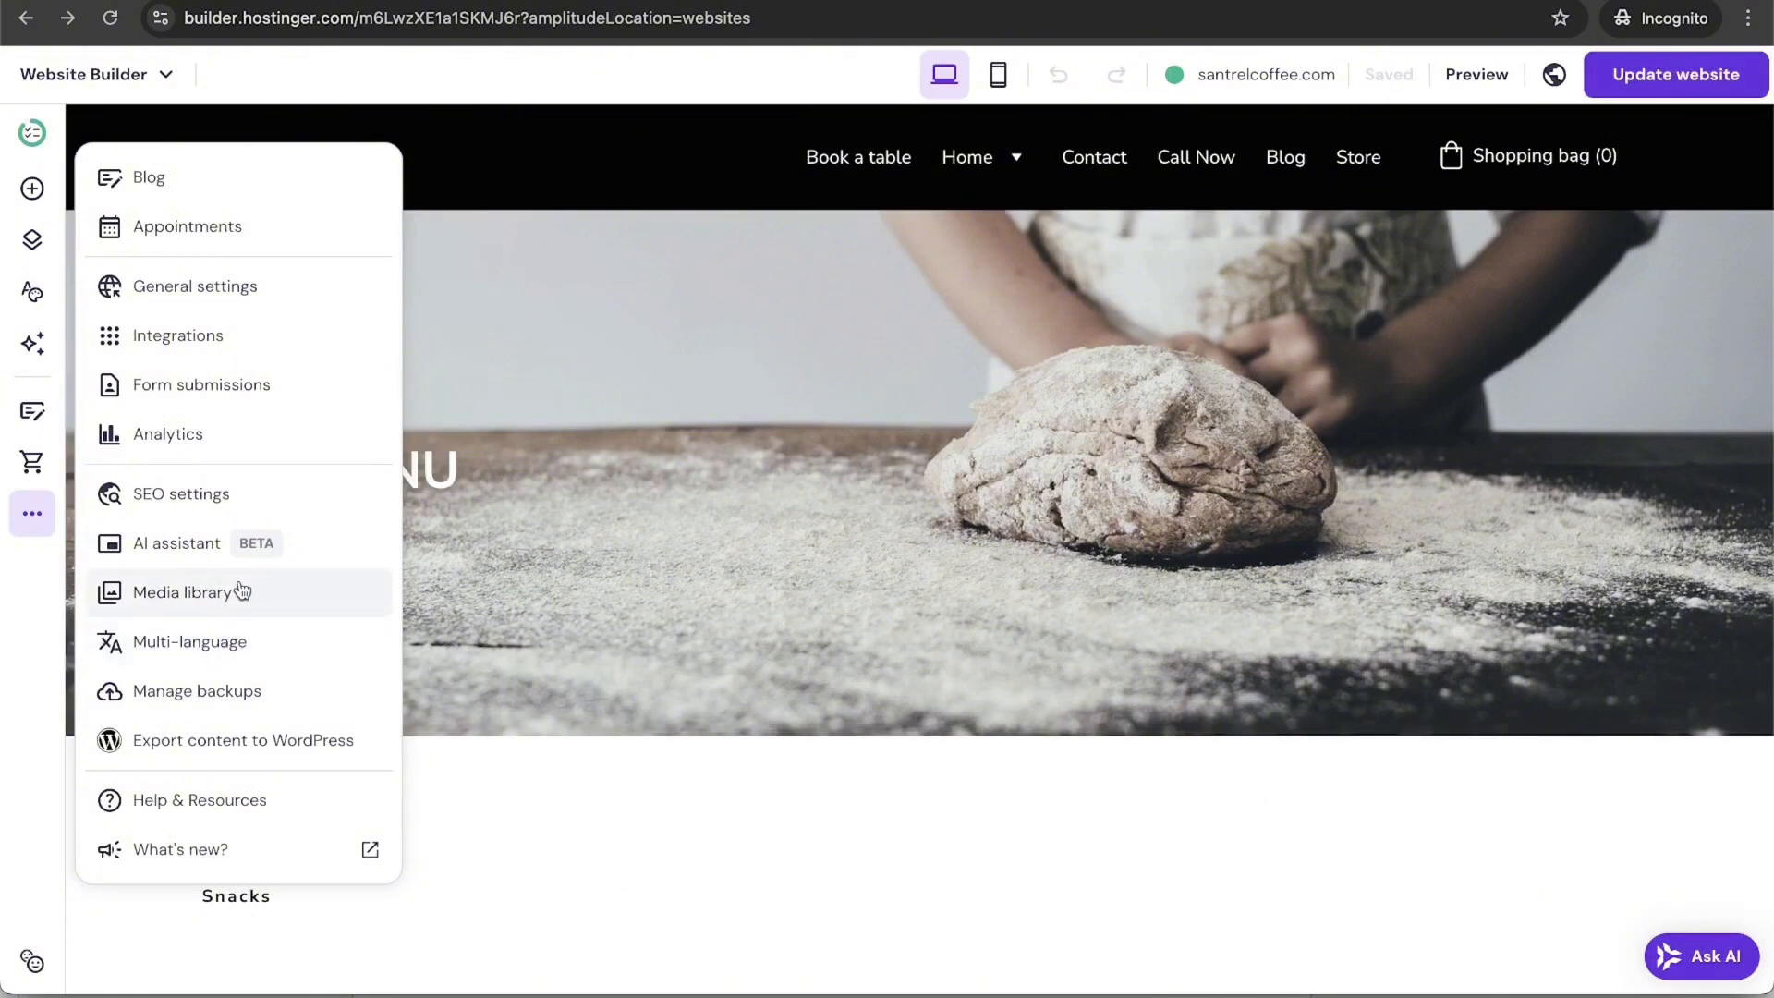
# Step: Look at the AI assistant settings, then bring up the site's Multi-language panel
pyautogui.click(205, 554)
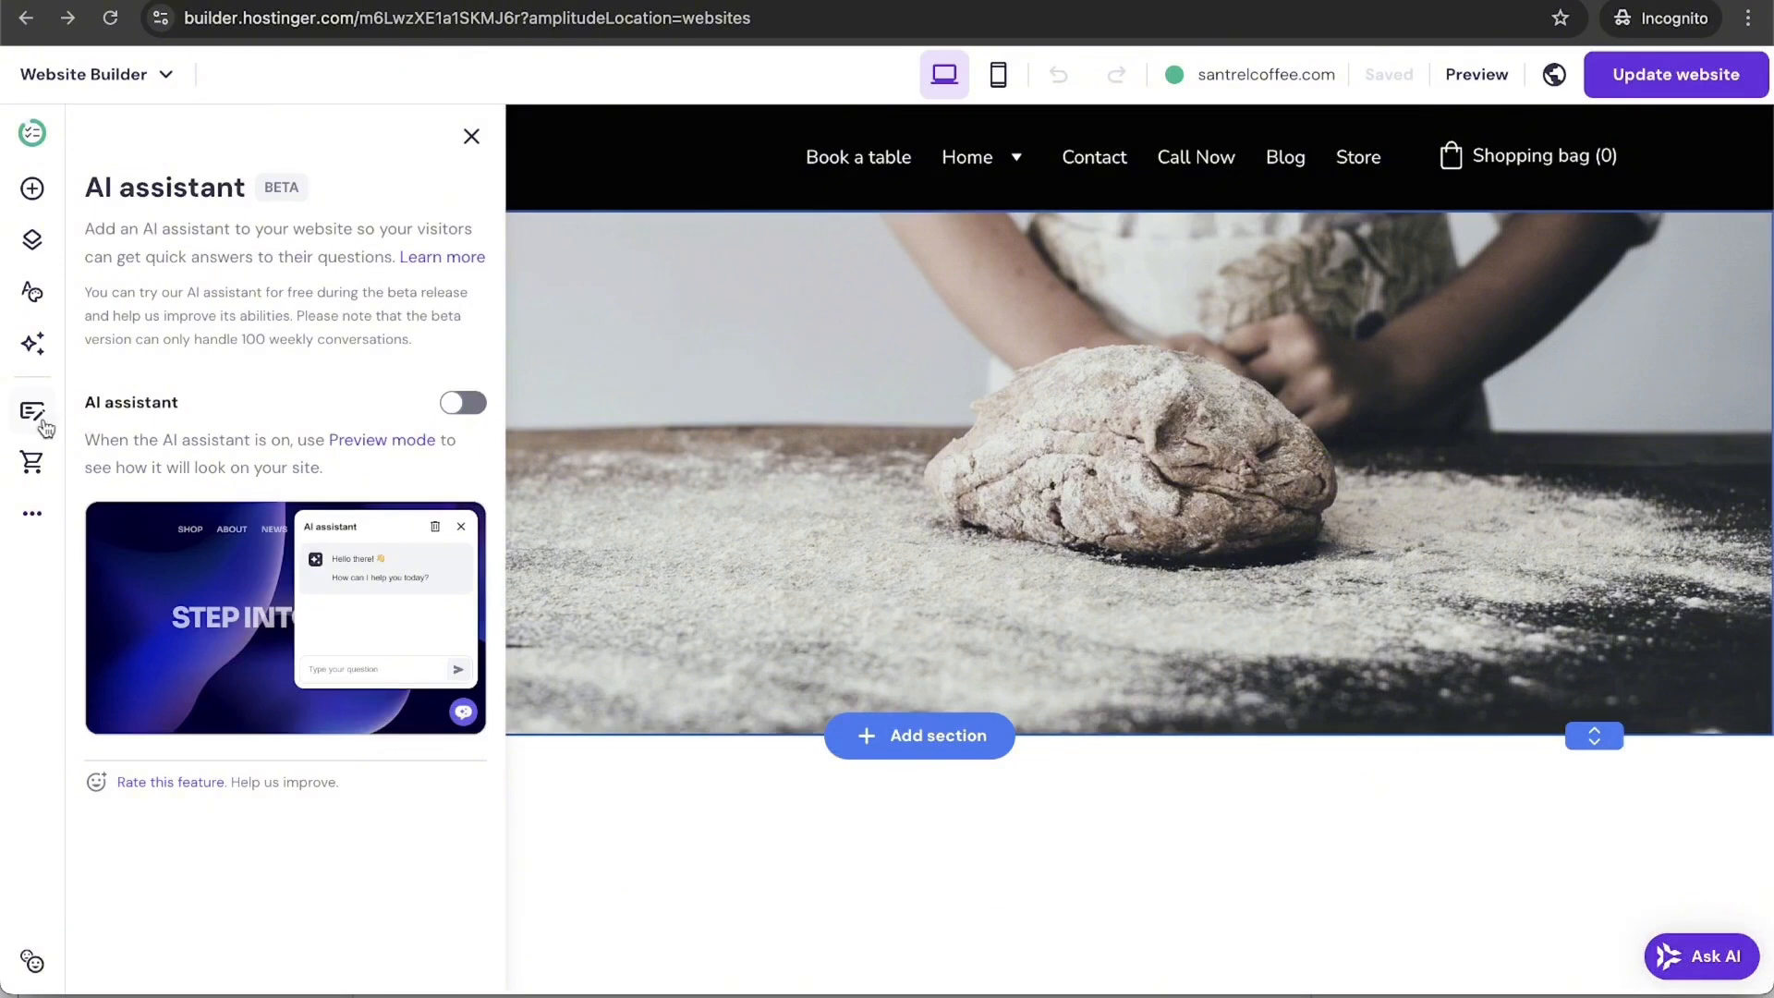
pyautogui.click(24, 529)
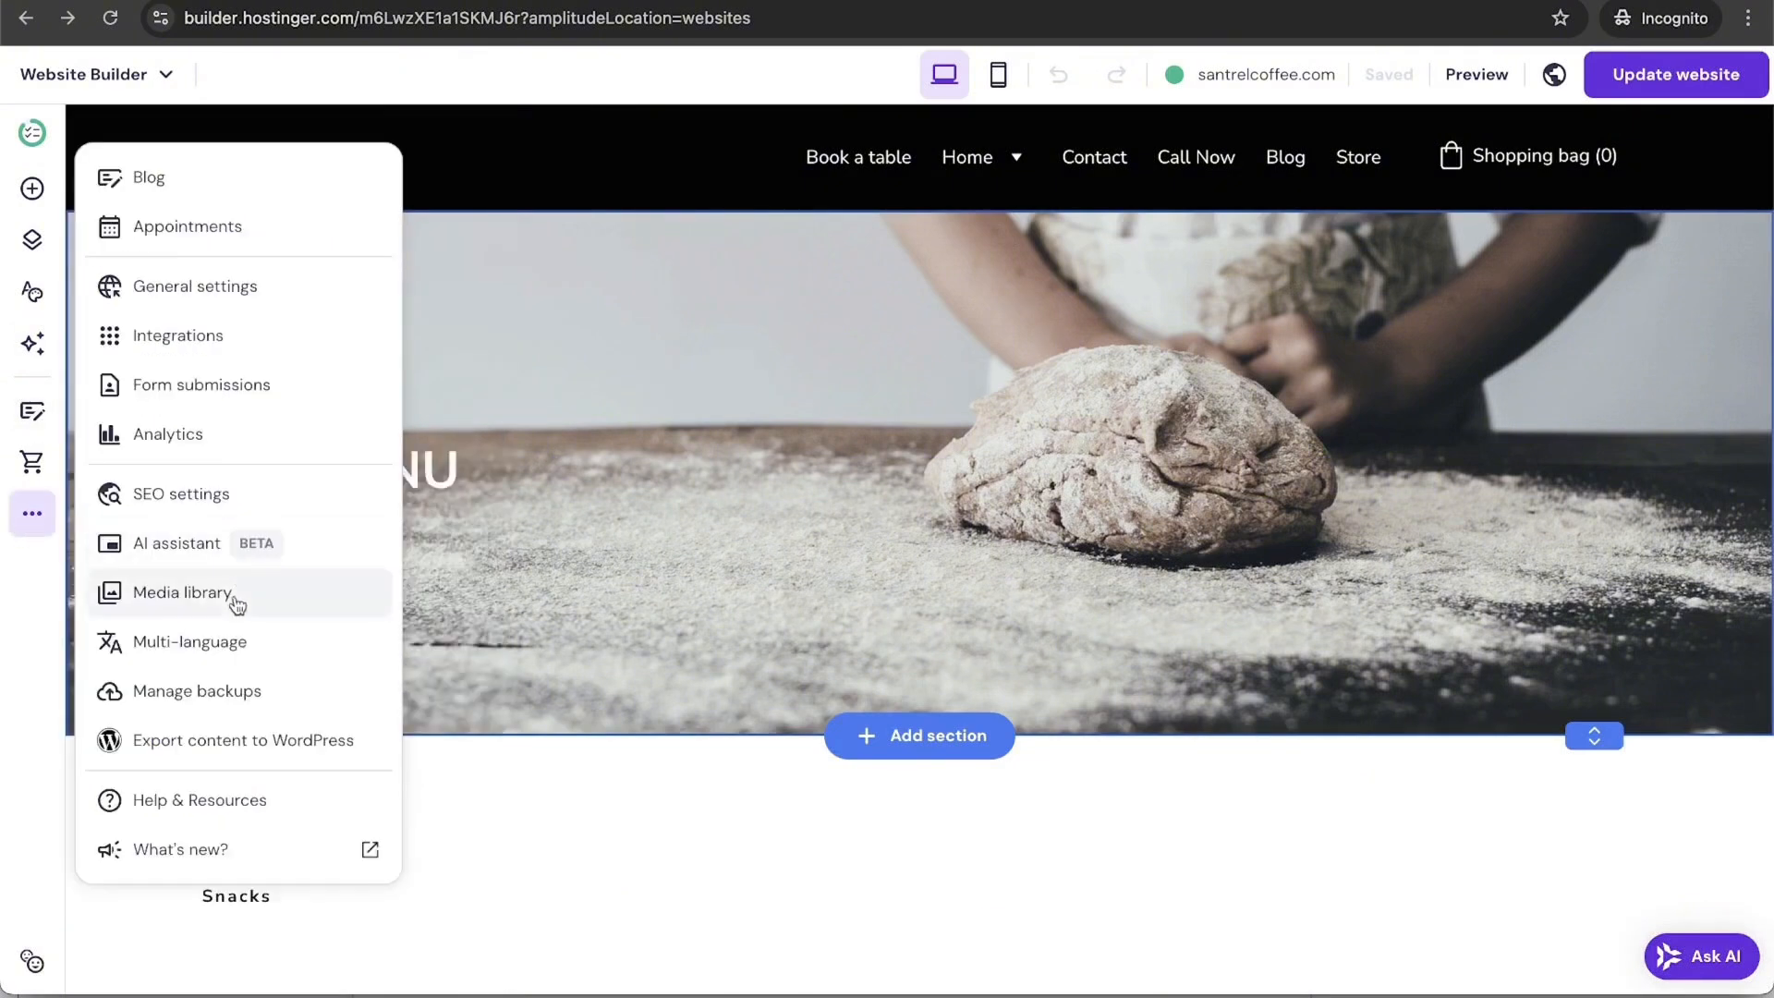
pyautogui.click(236, 640)
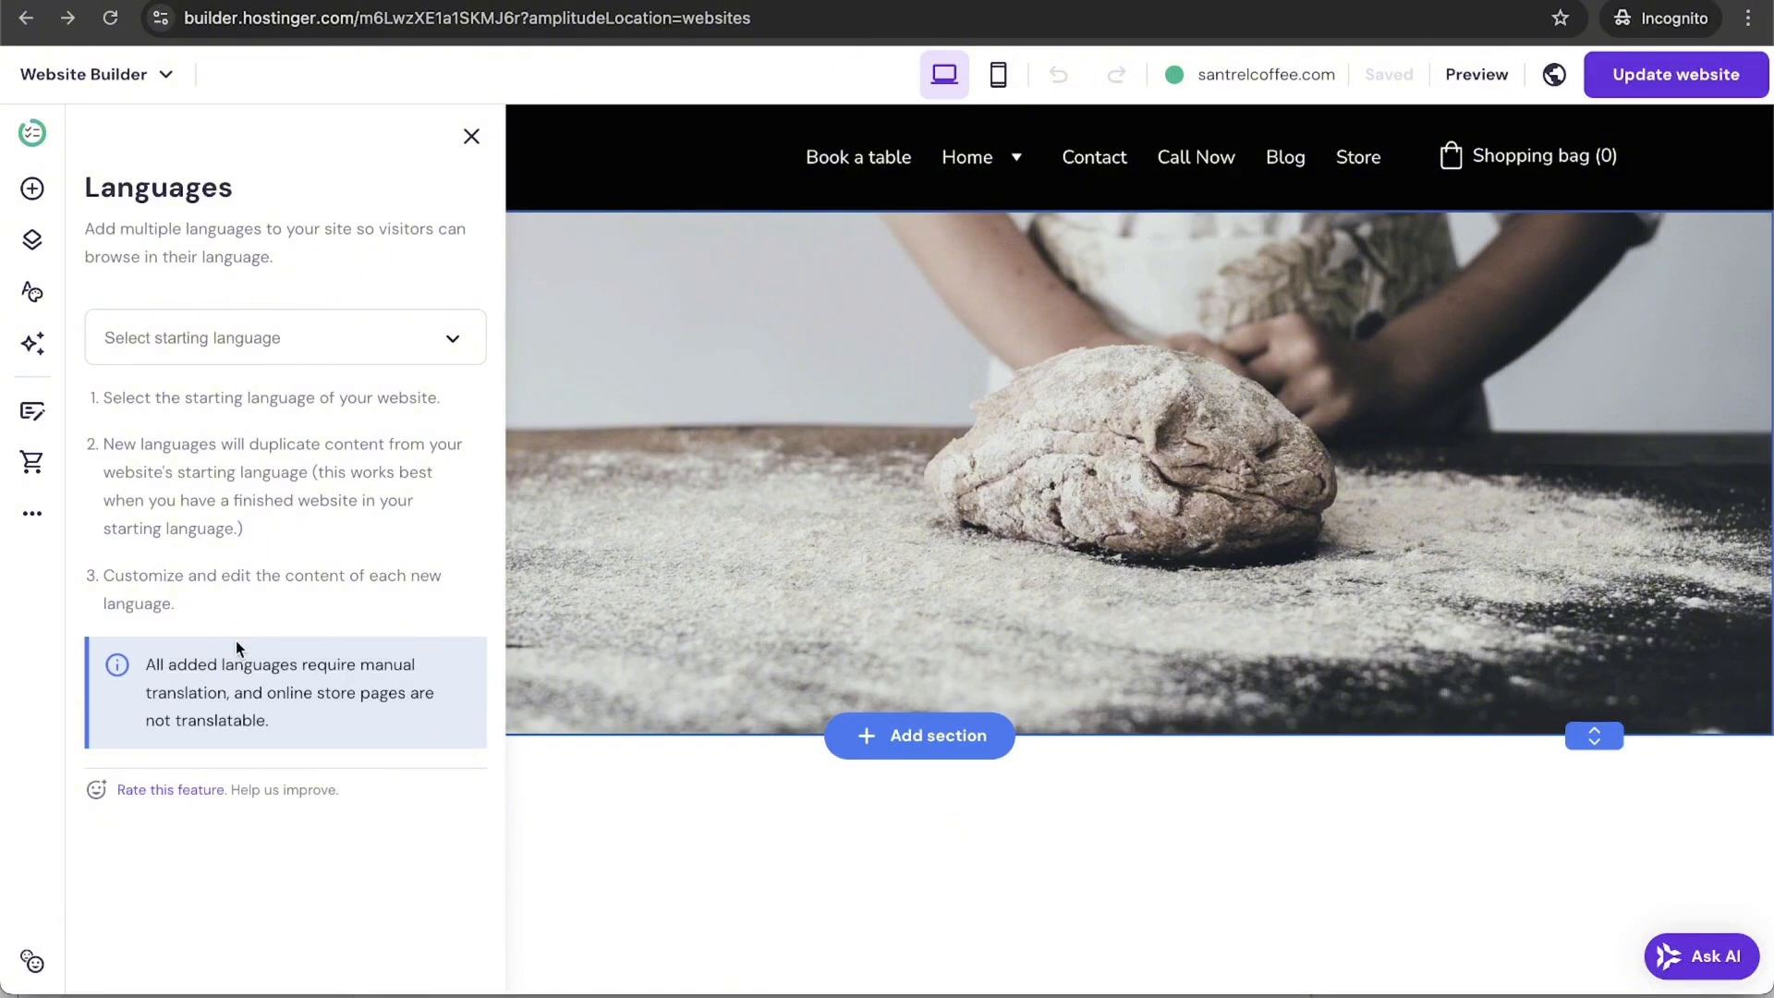
# Step: Set English as the starting language and add Español with the Mexican flag
pyautogui.click(345, 336)
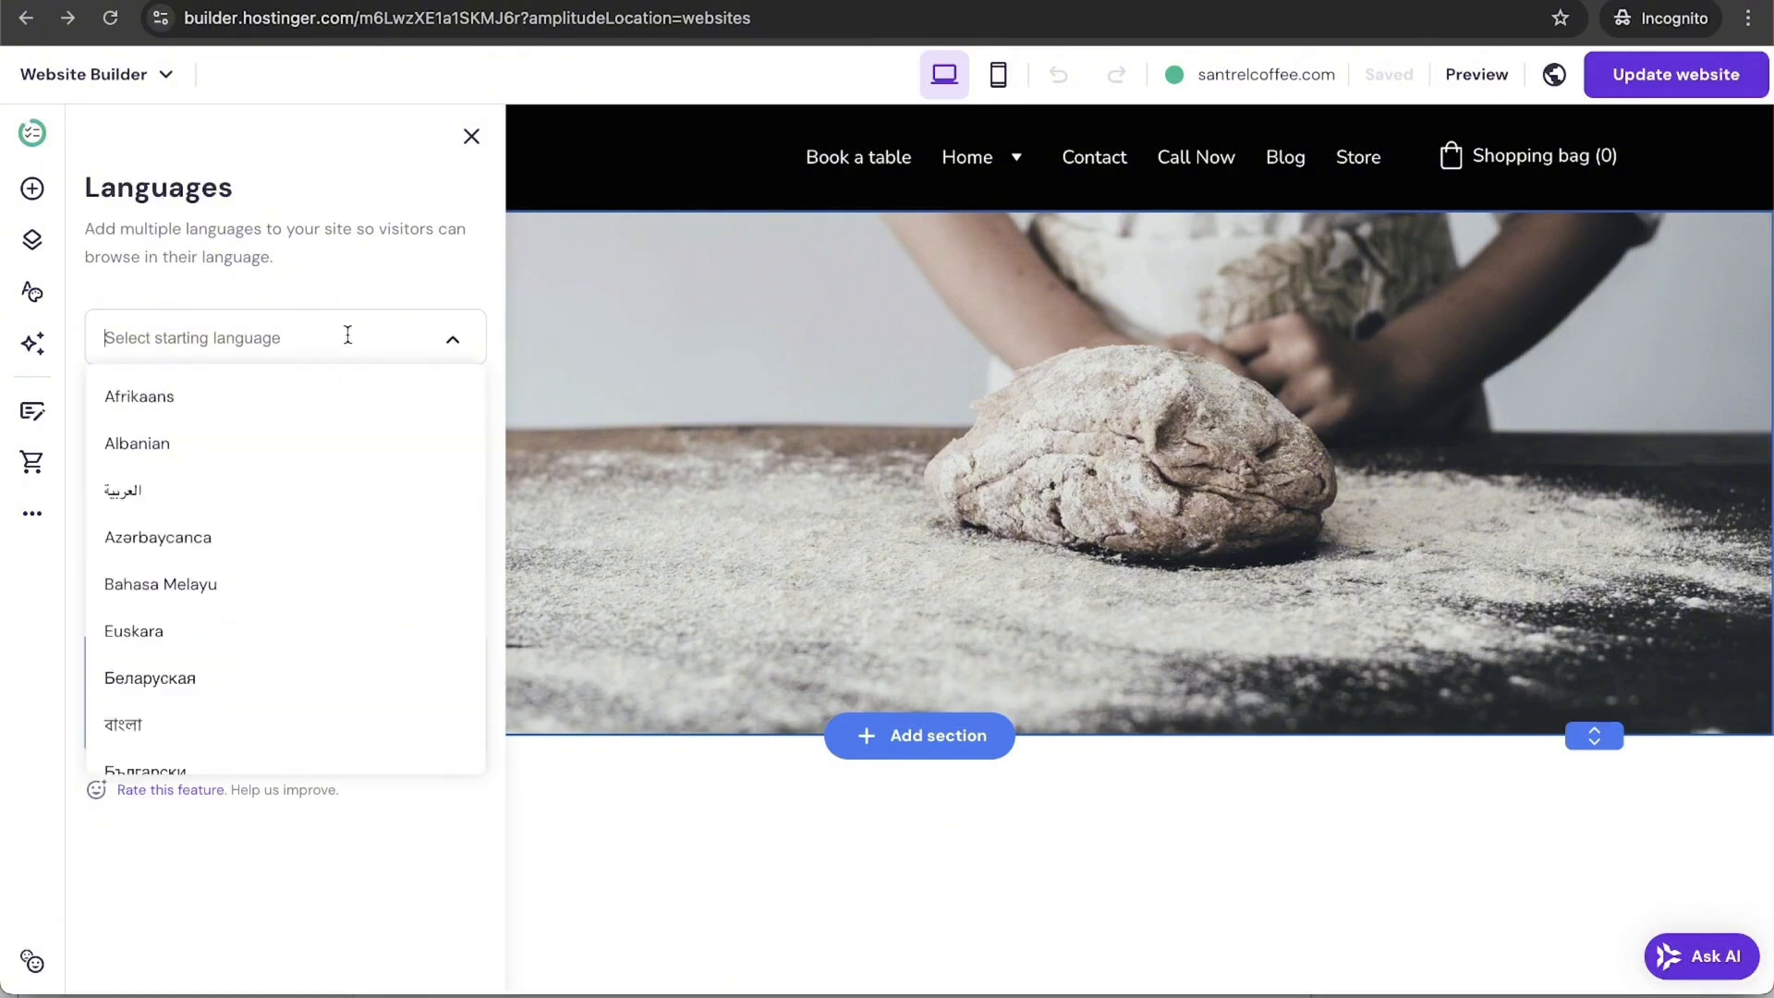
pyautogui.scroll(-3, 305, 641)
pyautogui.write('e')
pyautogui.click(305, 638)
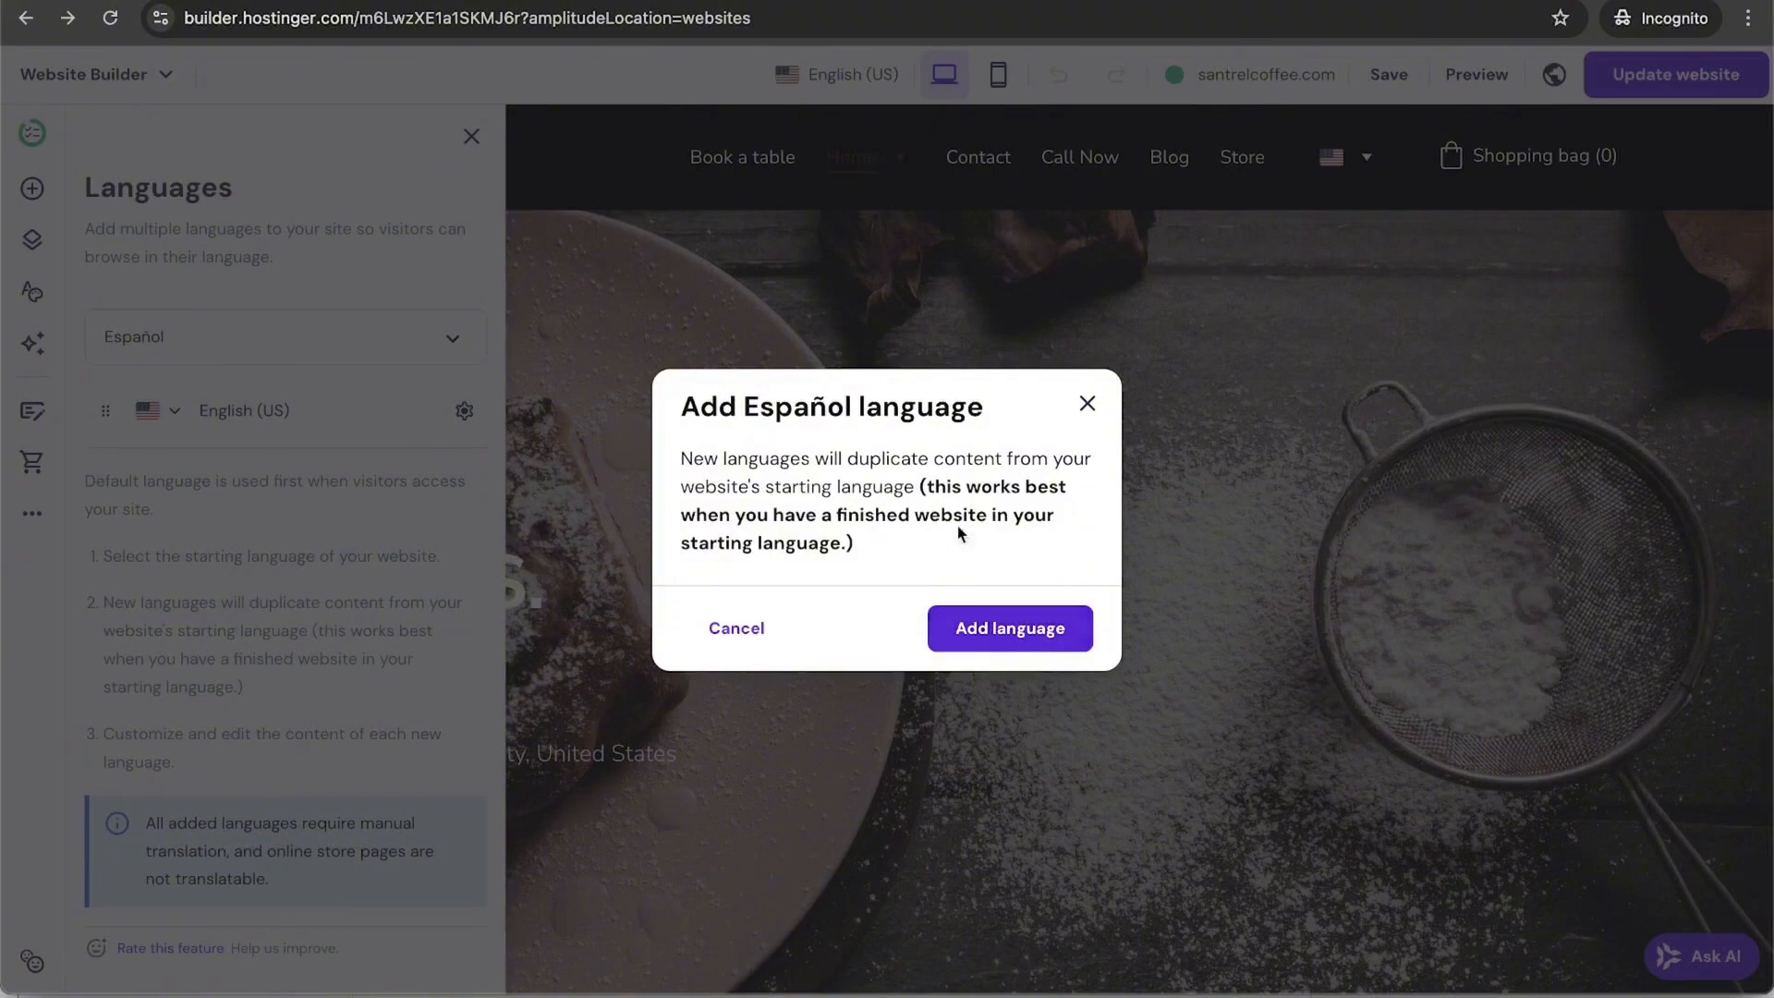
pyautogui.click(1041, 638)
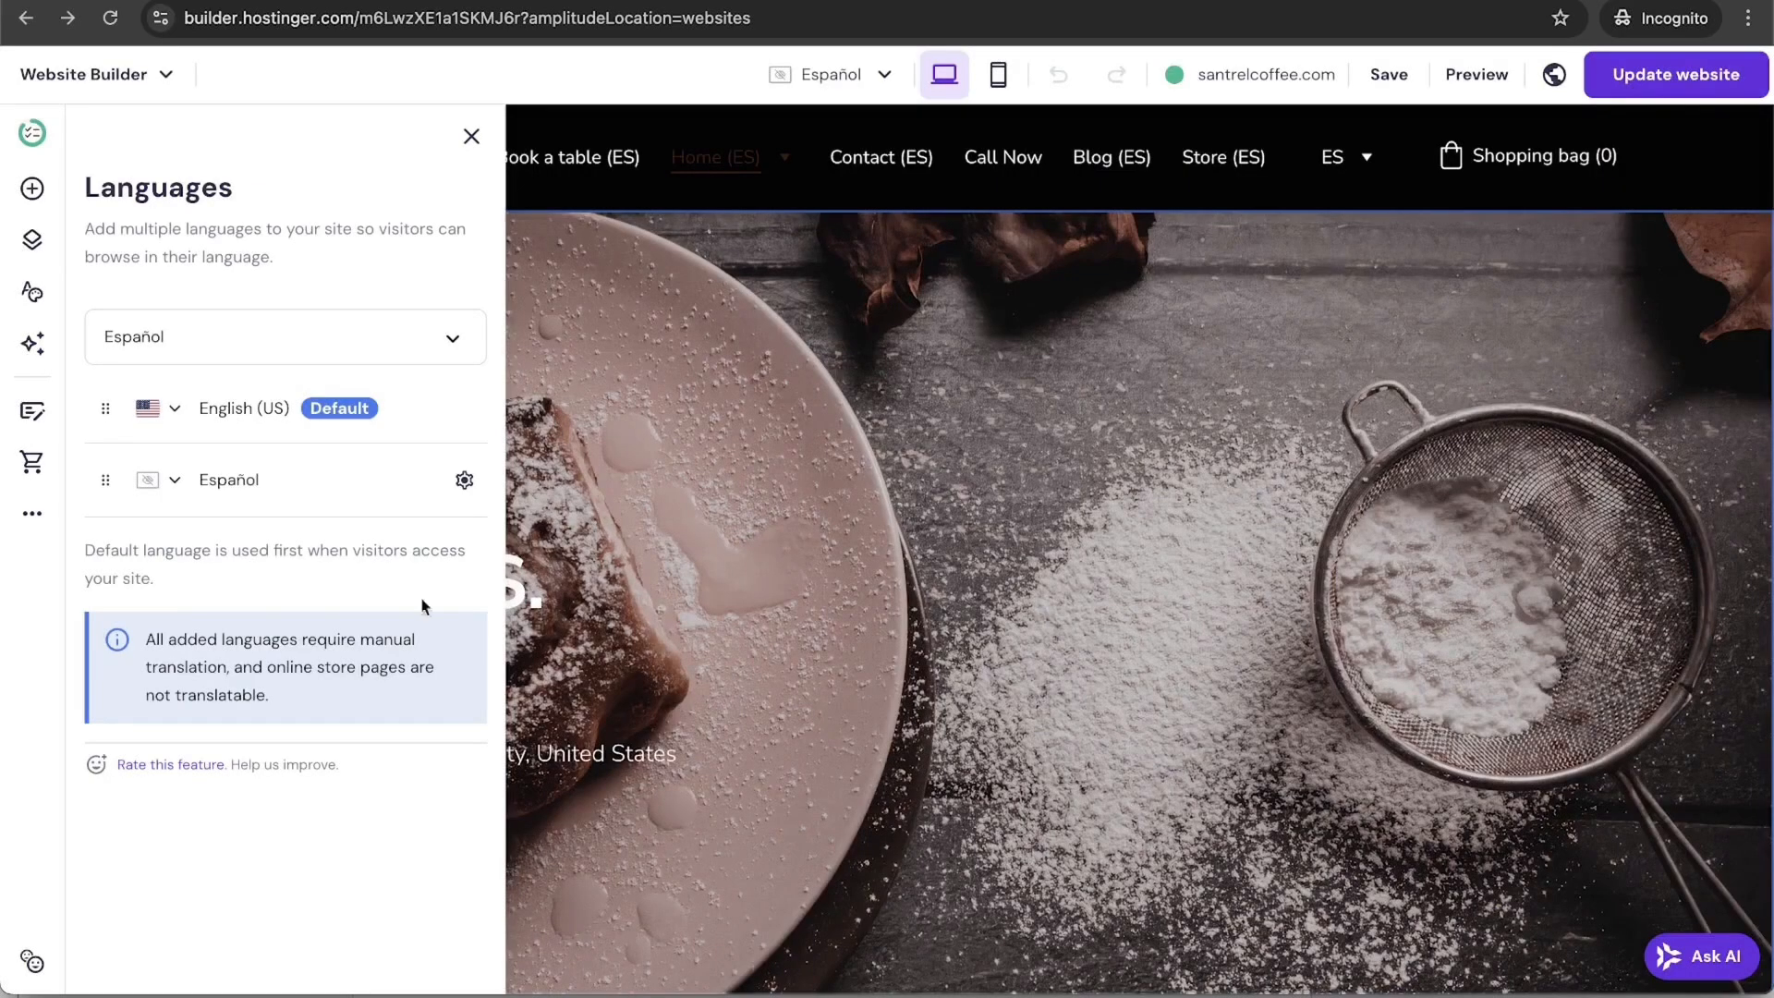
pyautogui.click(175, 481)
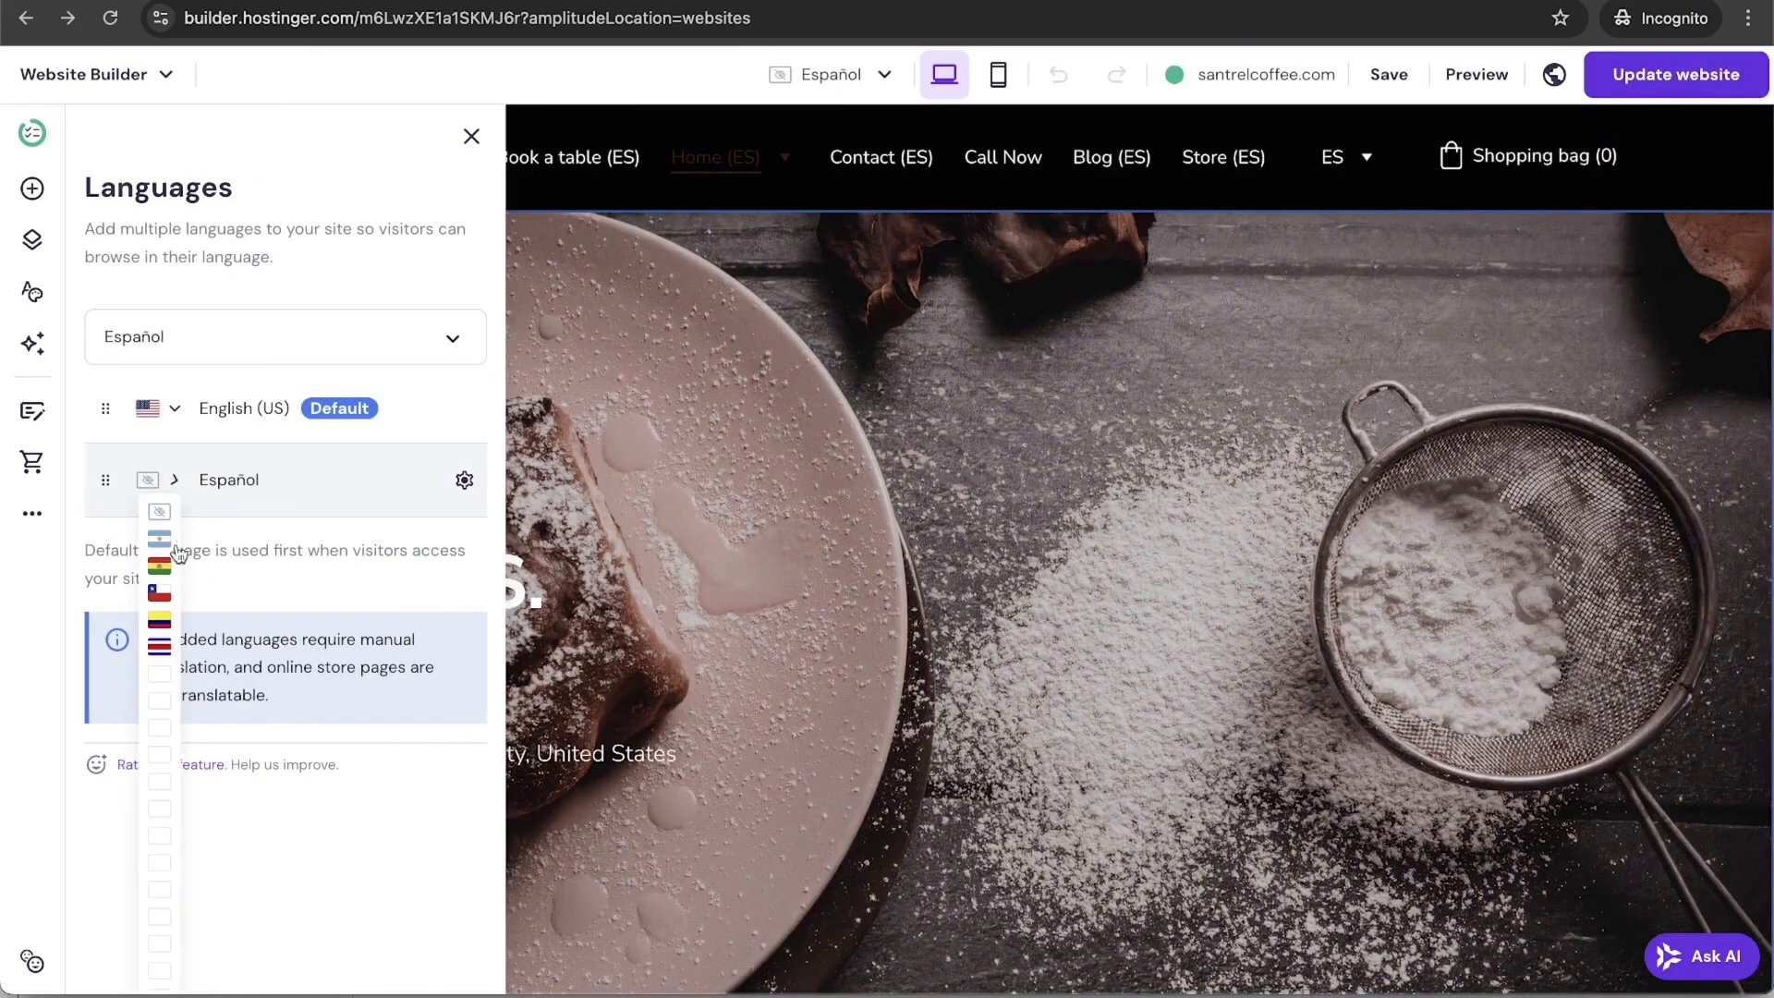
pyautogui.click(165, 806)
# Step: Check the Español (MX) options, then toggle the header language switcher between versions, ending on English (US)
pyautogui.moveTo(1368, 161)
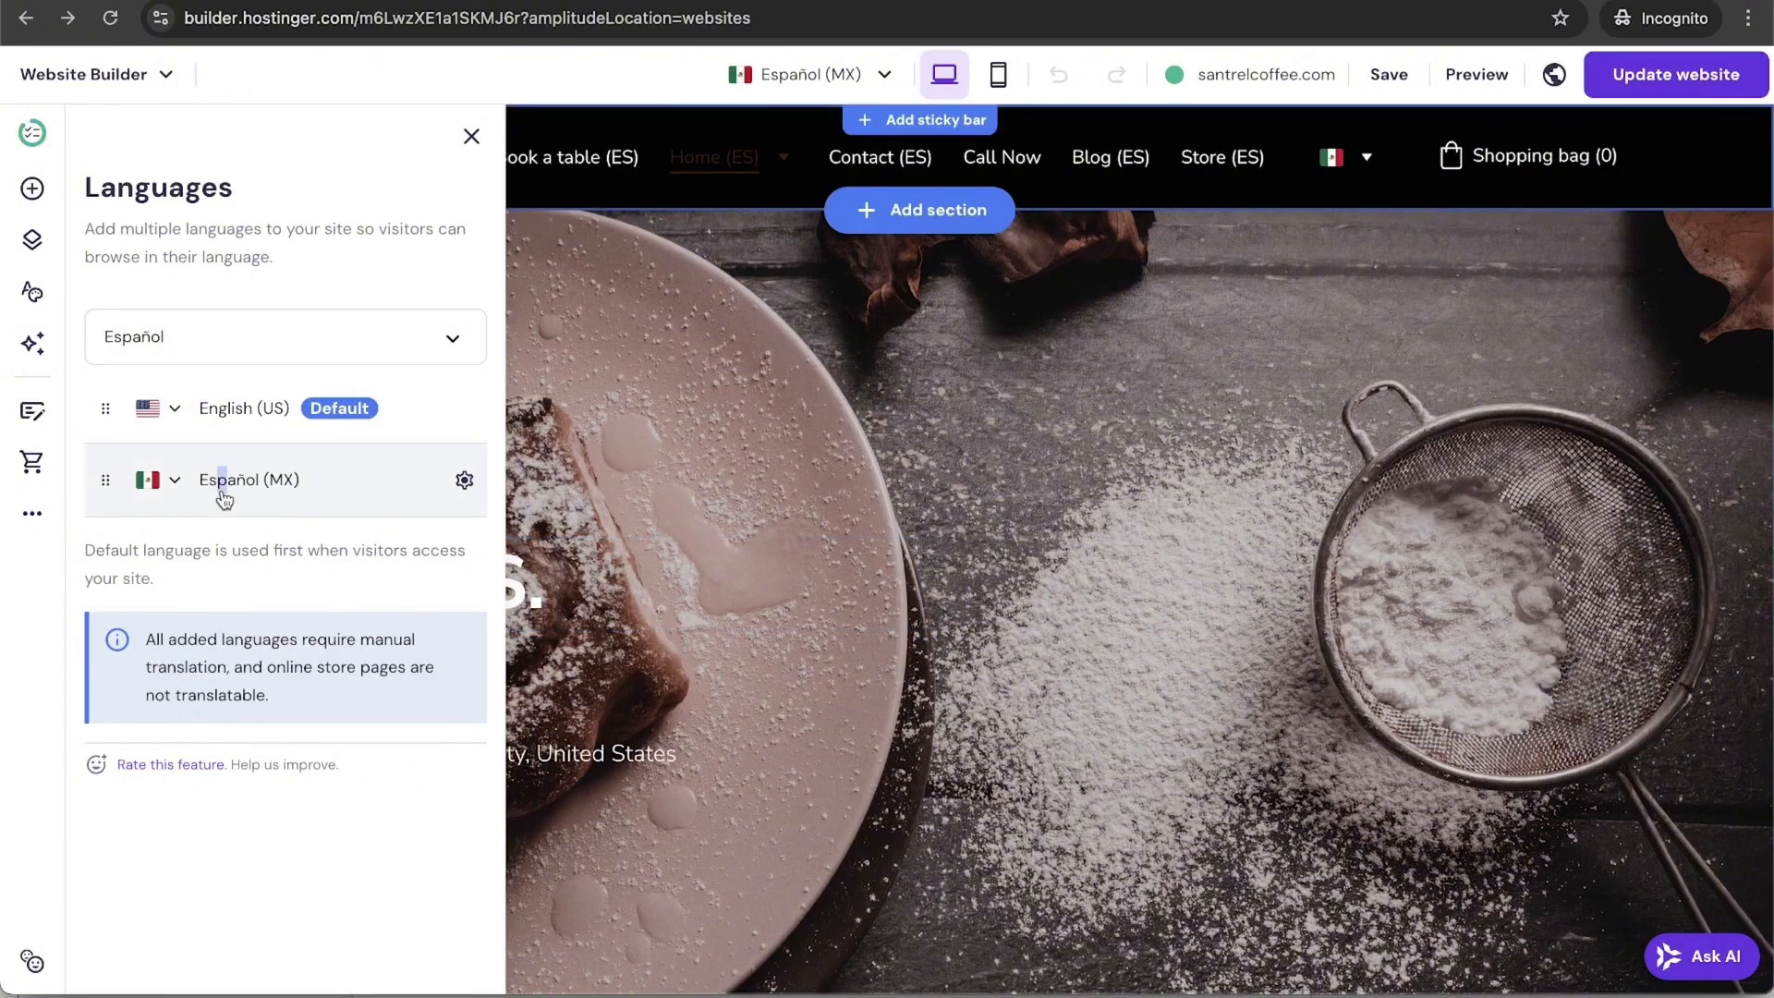
pyautogui.click(462, 482)
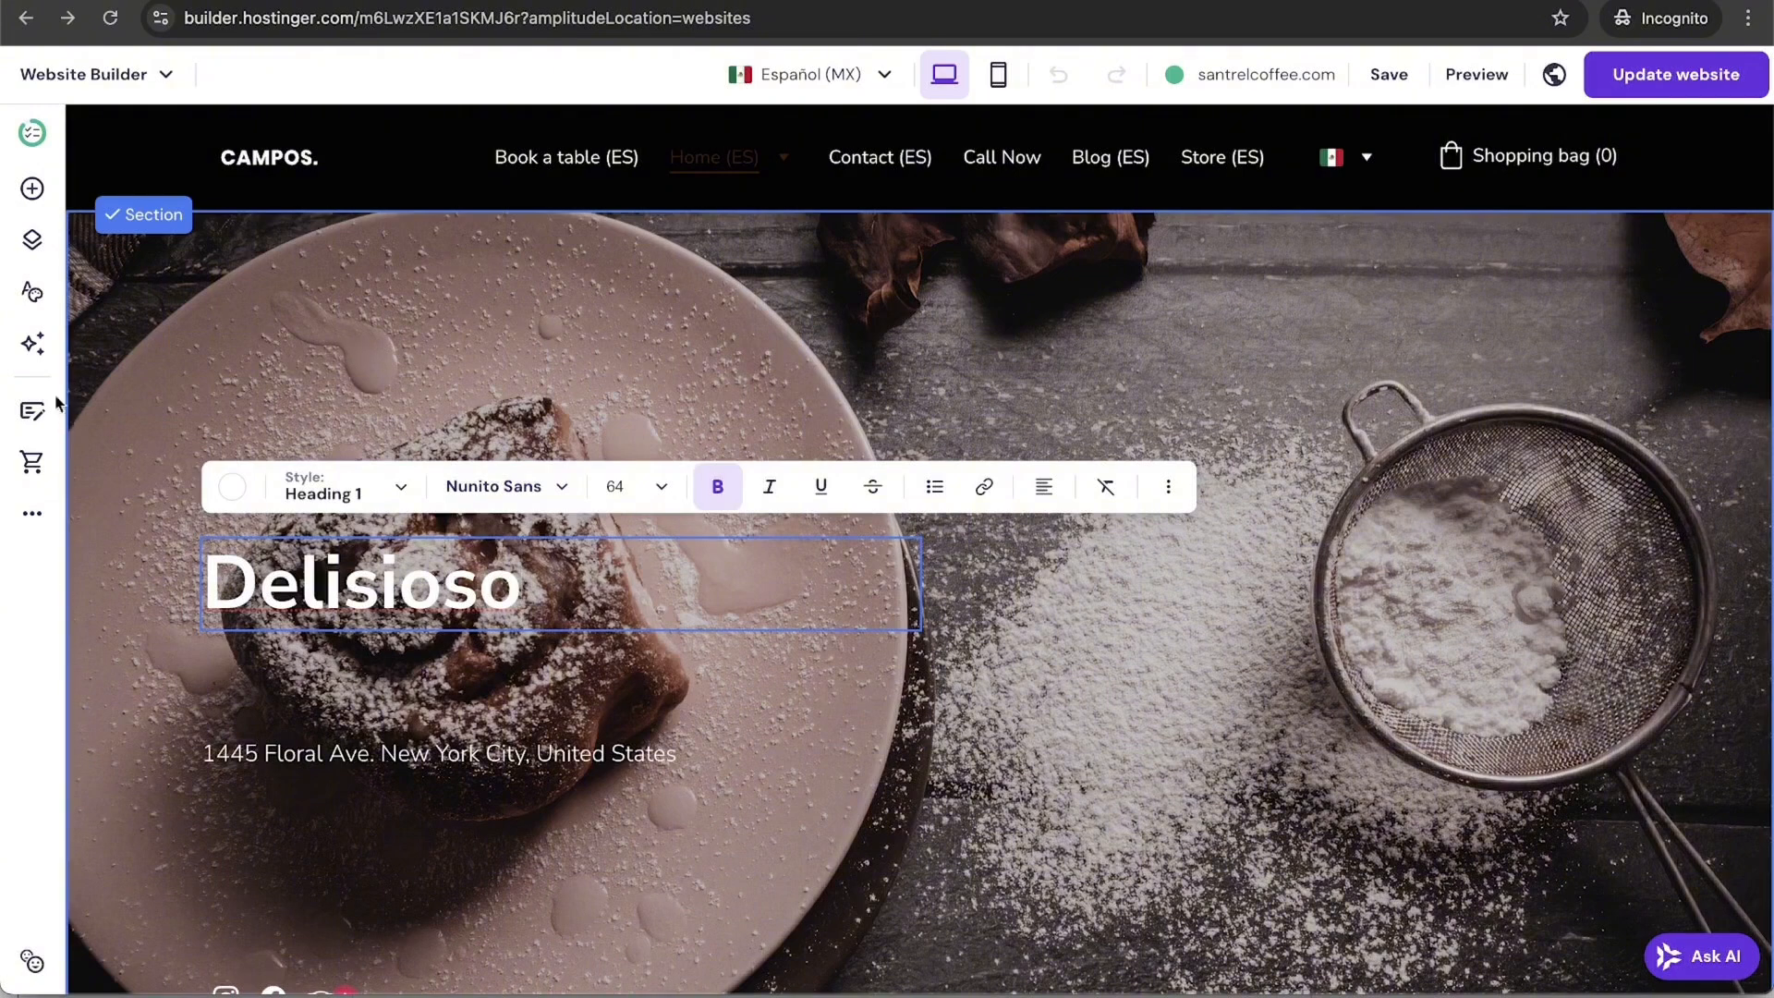
pyautogui.click(31, 515)
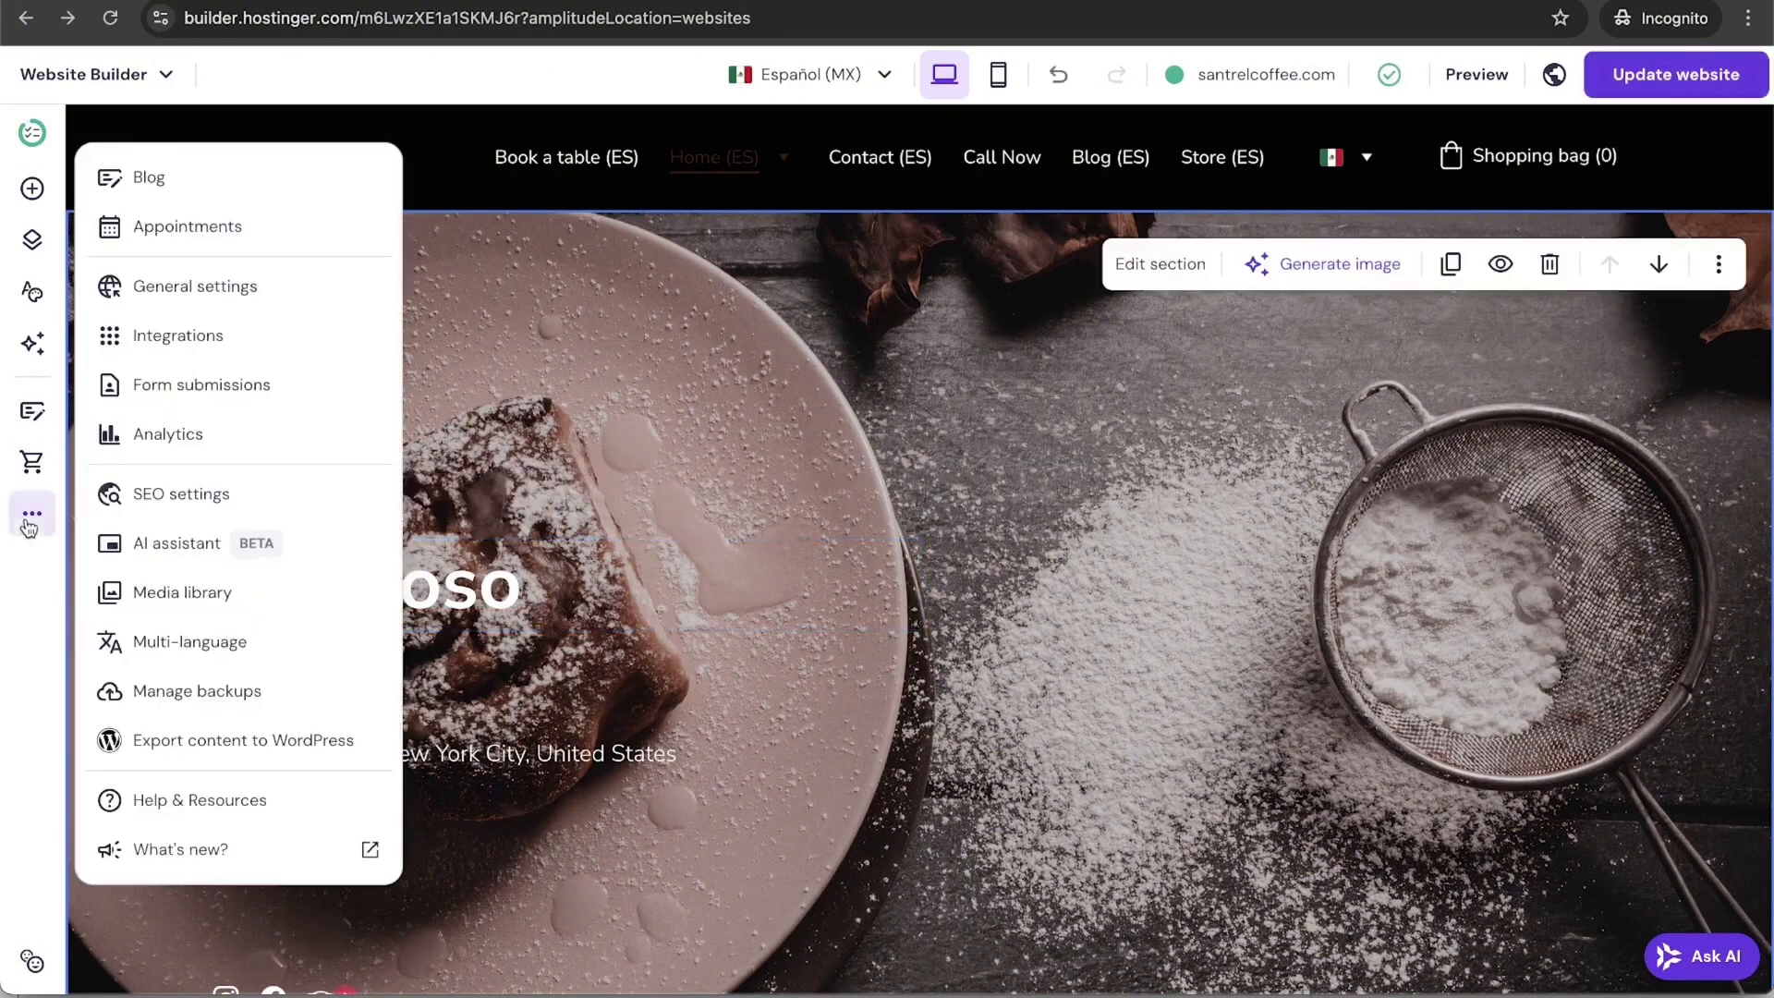
pyautogui.click(878, 419)
pyautogui.click(1365, 164)
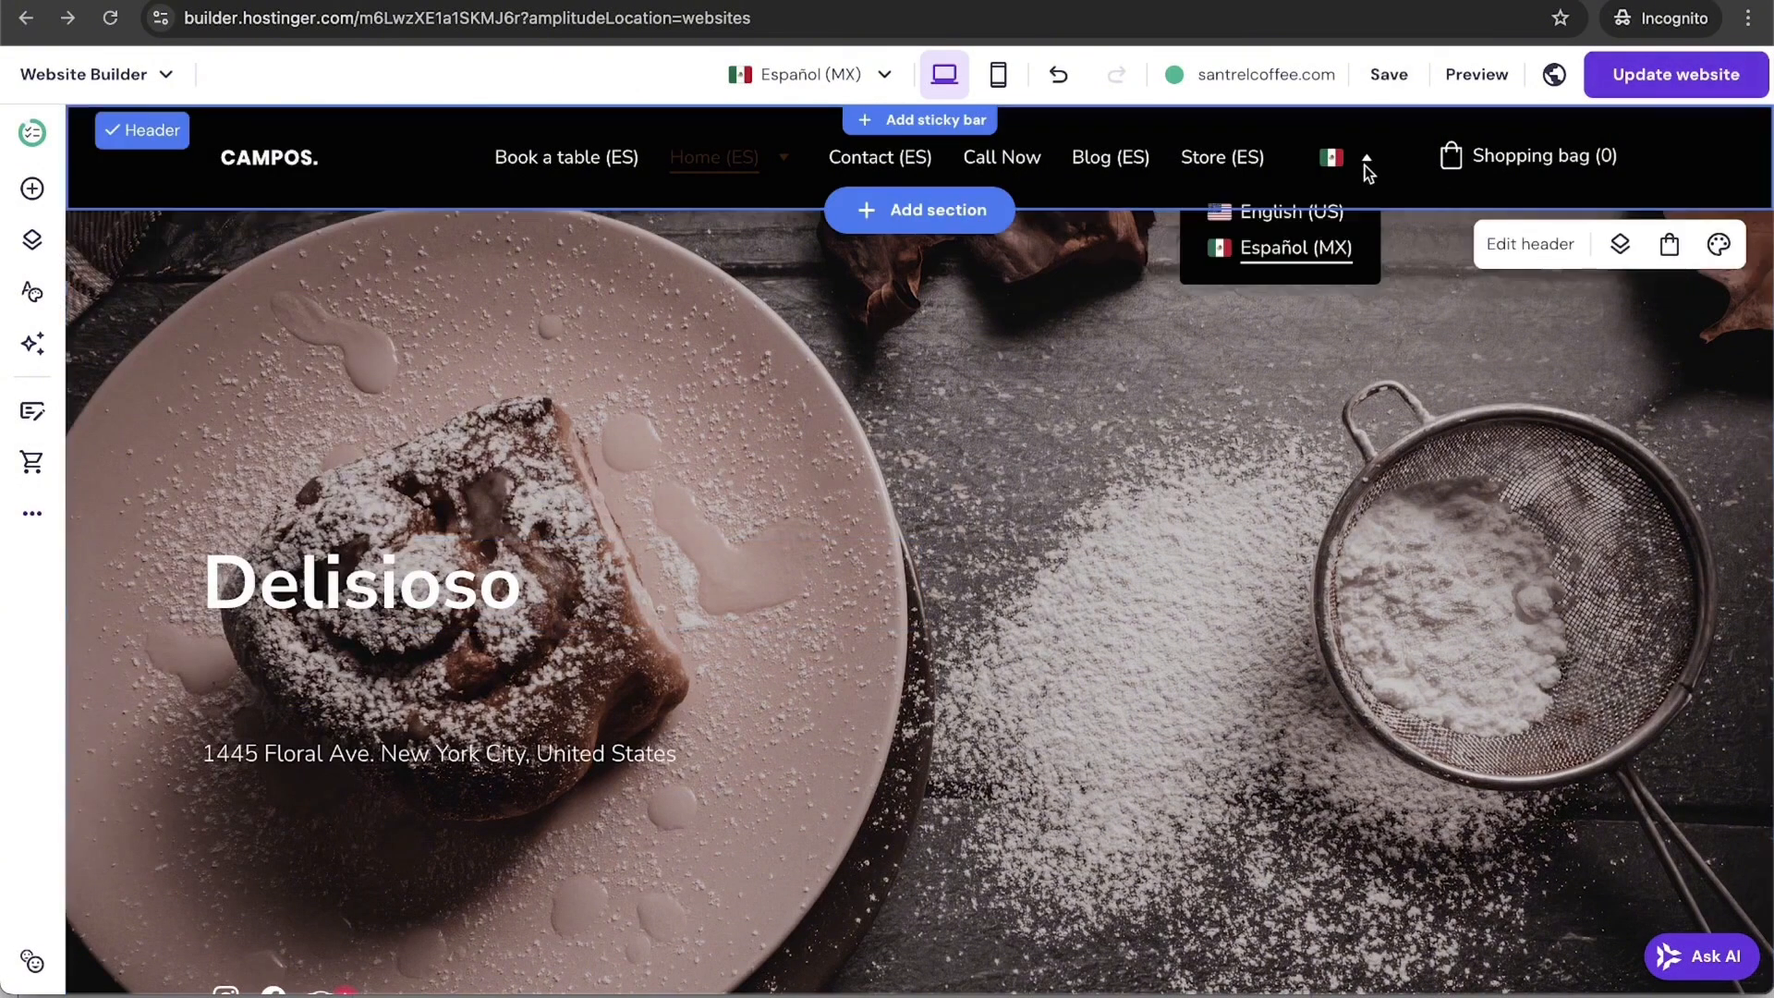
pyautogui.click(1289, 218)
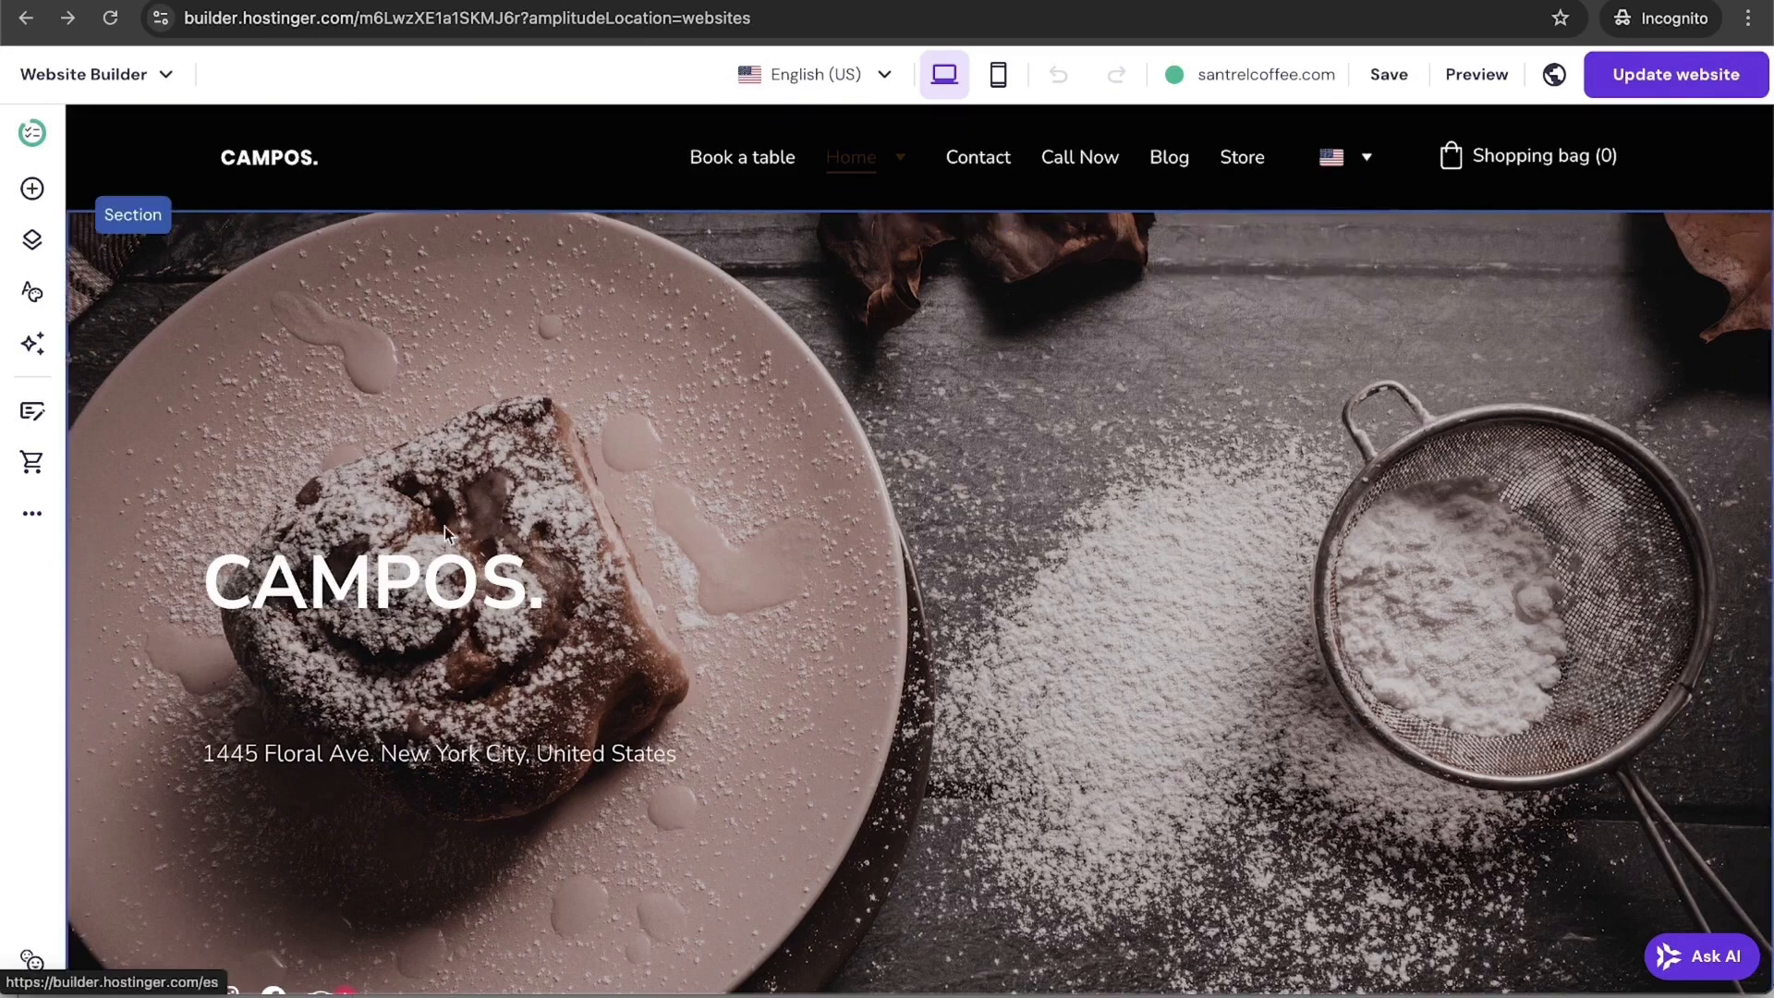
pyautogui.click(1355, 170)
pyautogui.moveTo(1349, 162)
pyautogui.click(1312, 248)
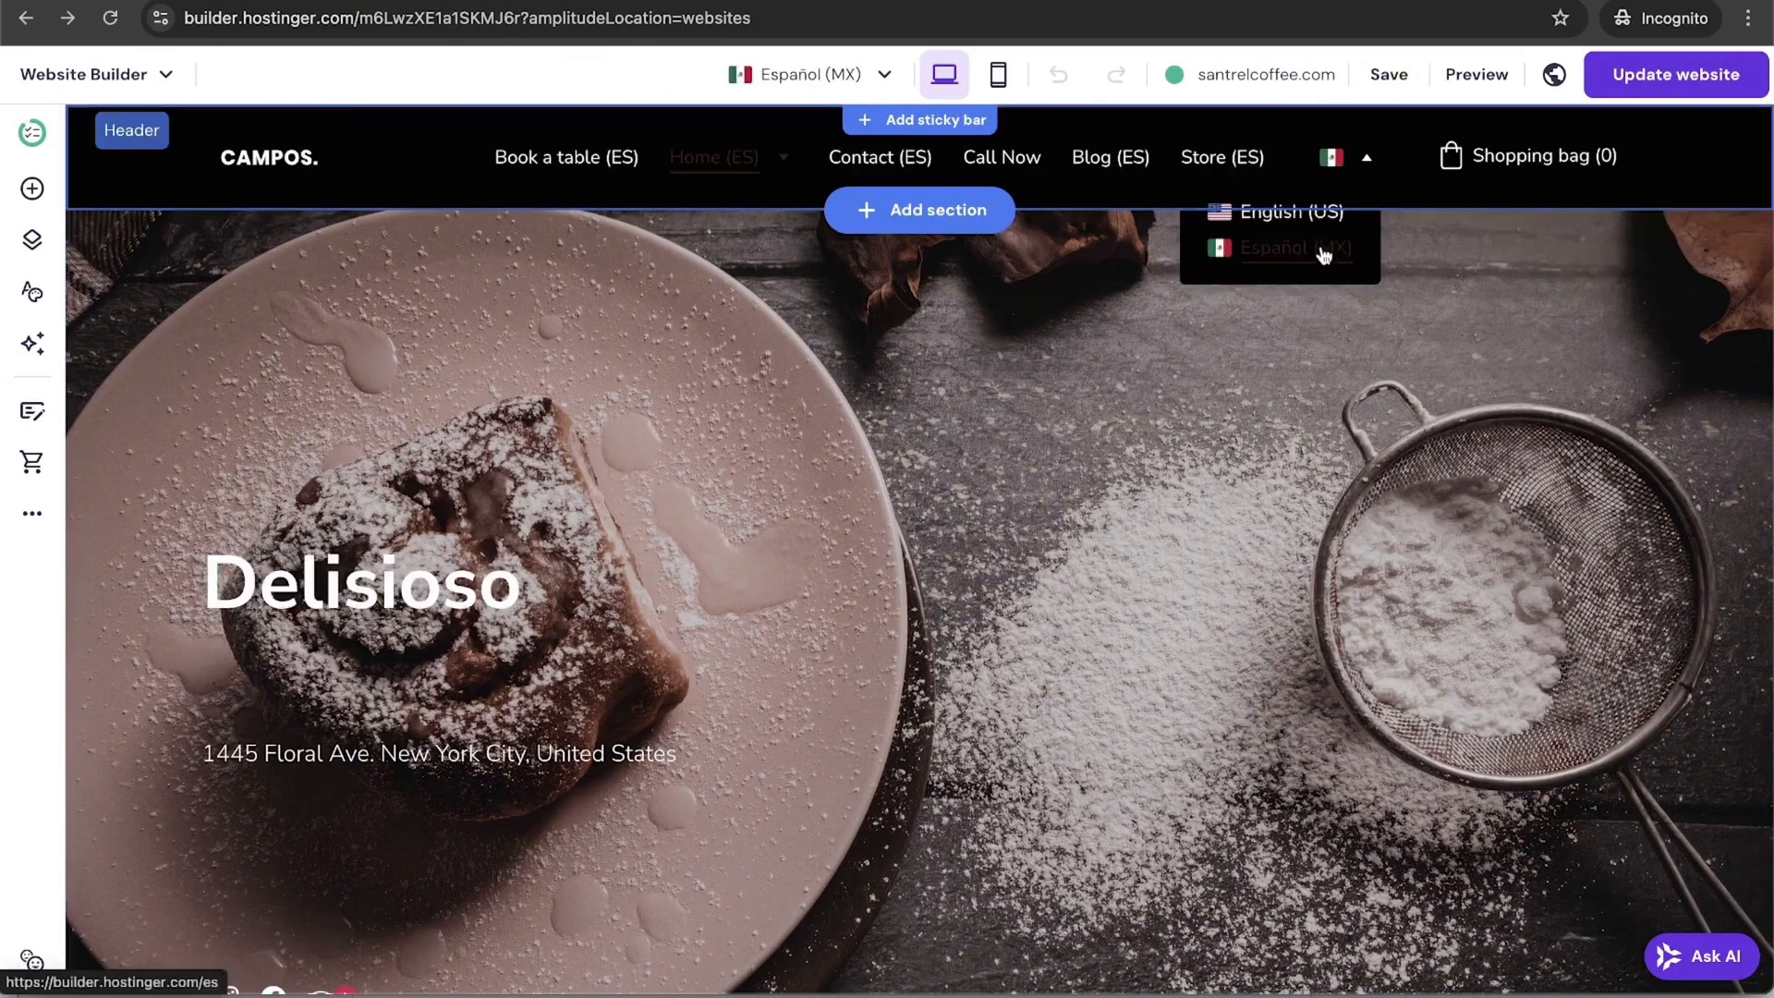
pyautogui.click(1358, 166)
pyautogui.click(1308, 214)
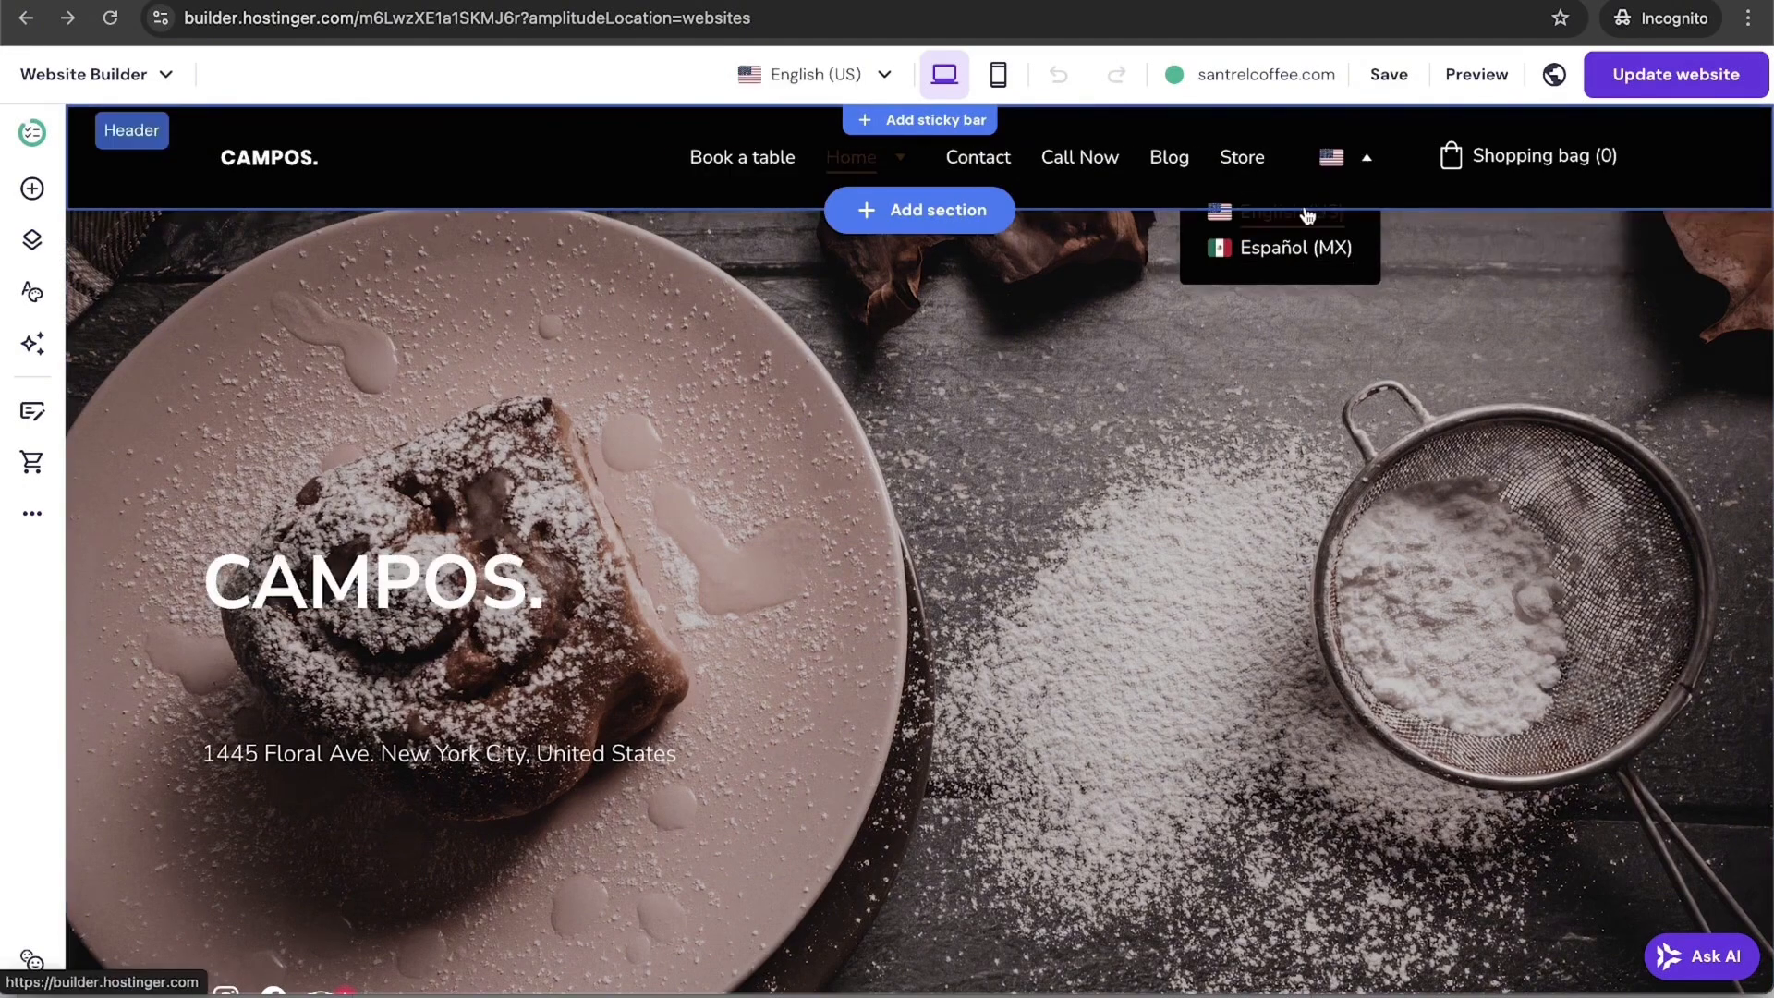
pyautogui.click(34, 514)
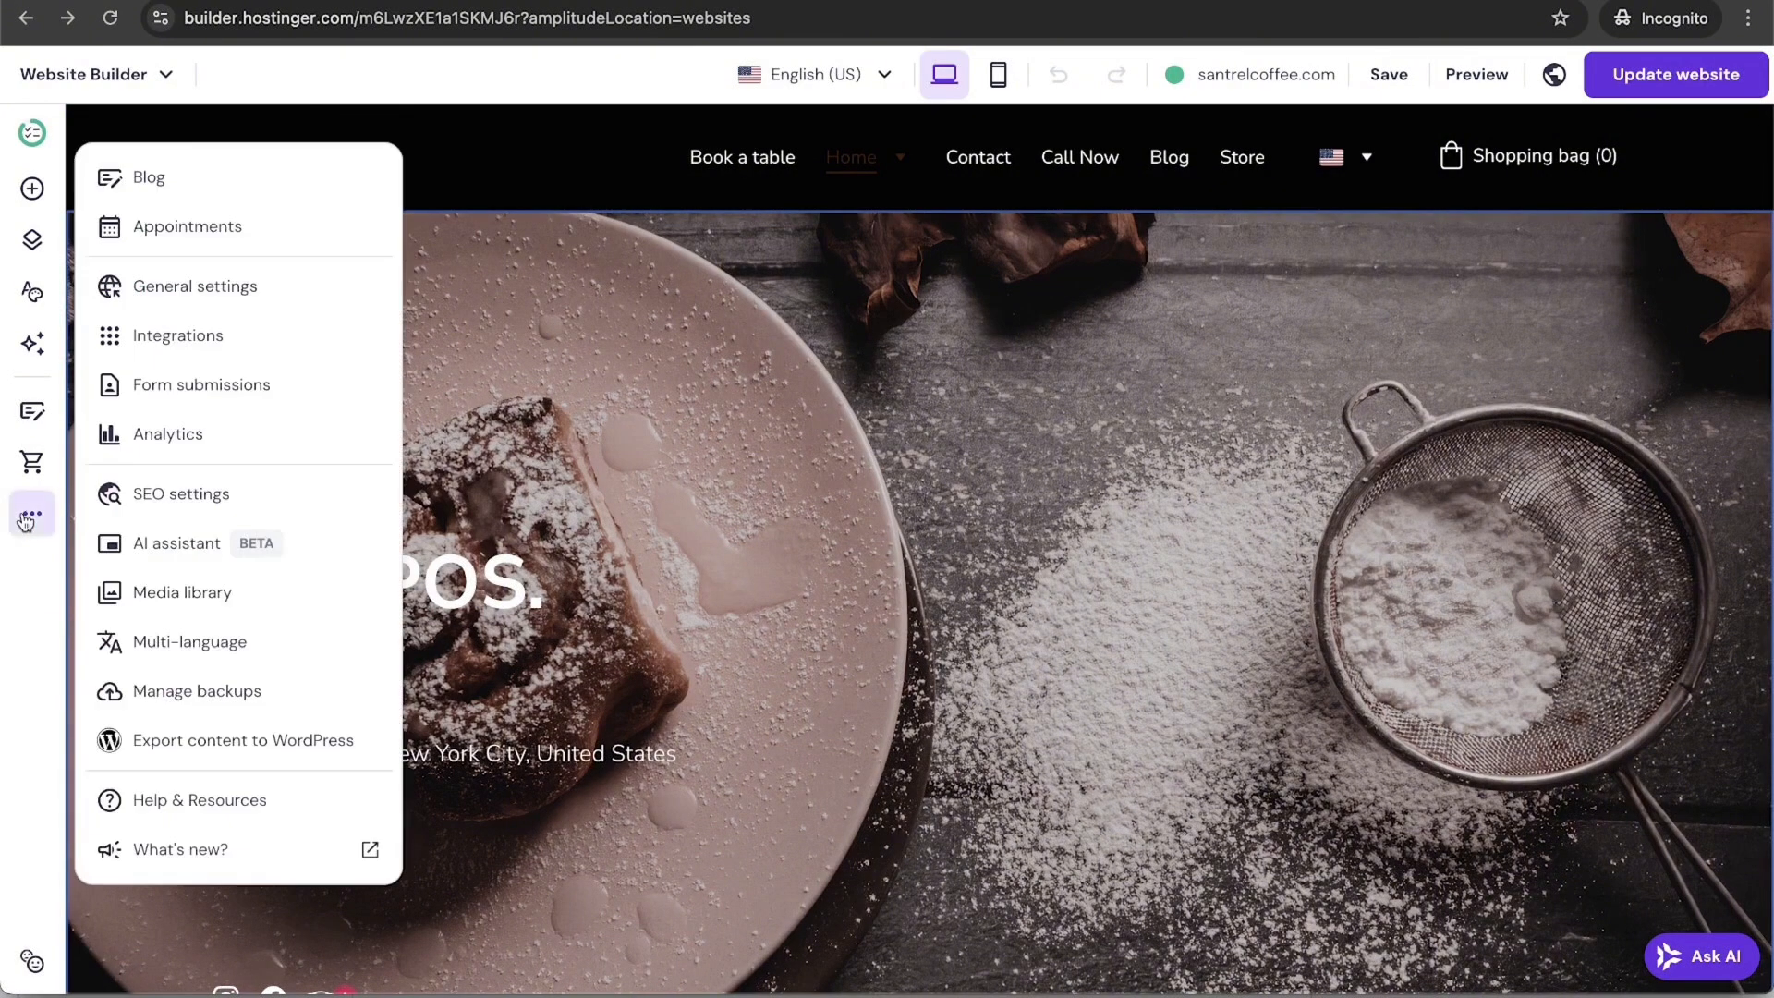
pyautogui.click(267, 700)
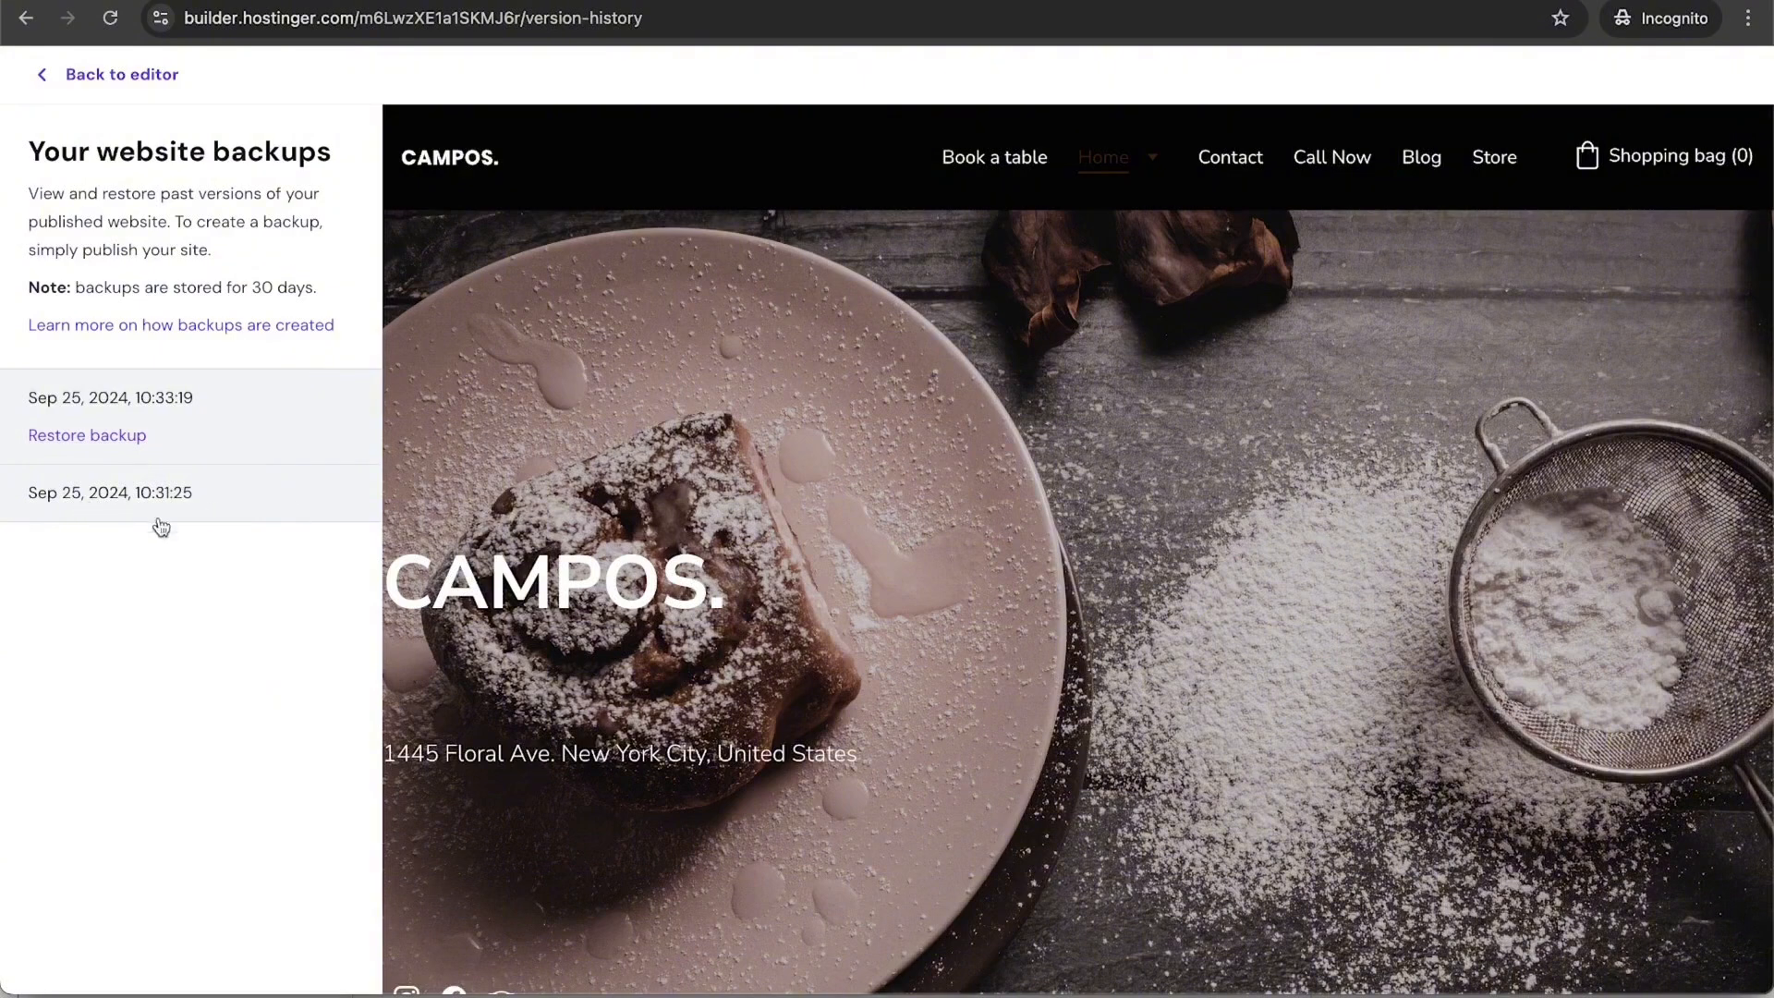
pyautogui.click(41, 85)
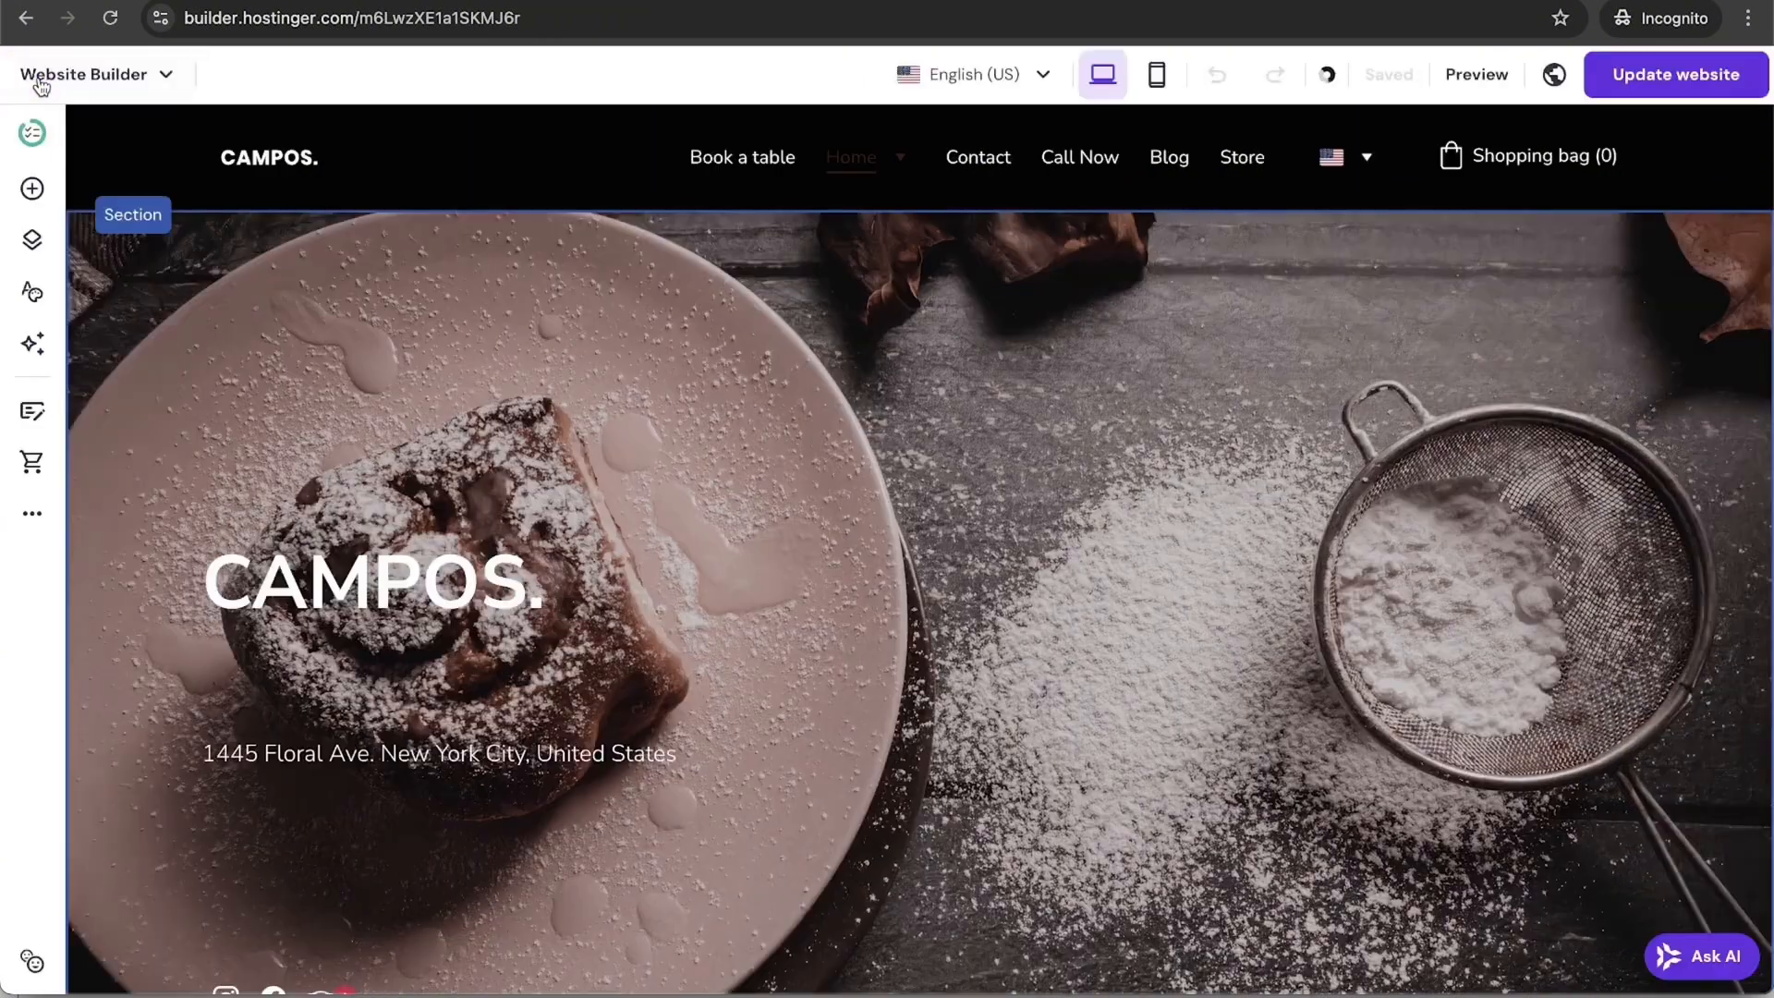
pyautogui.click(32, 513)
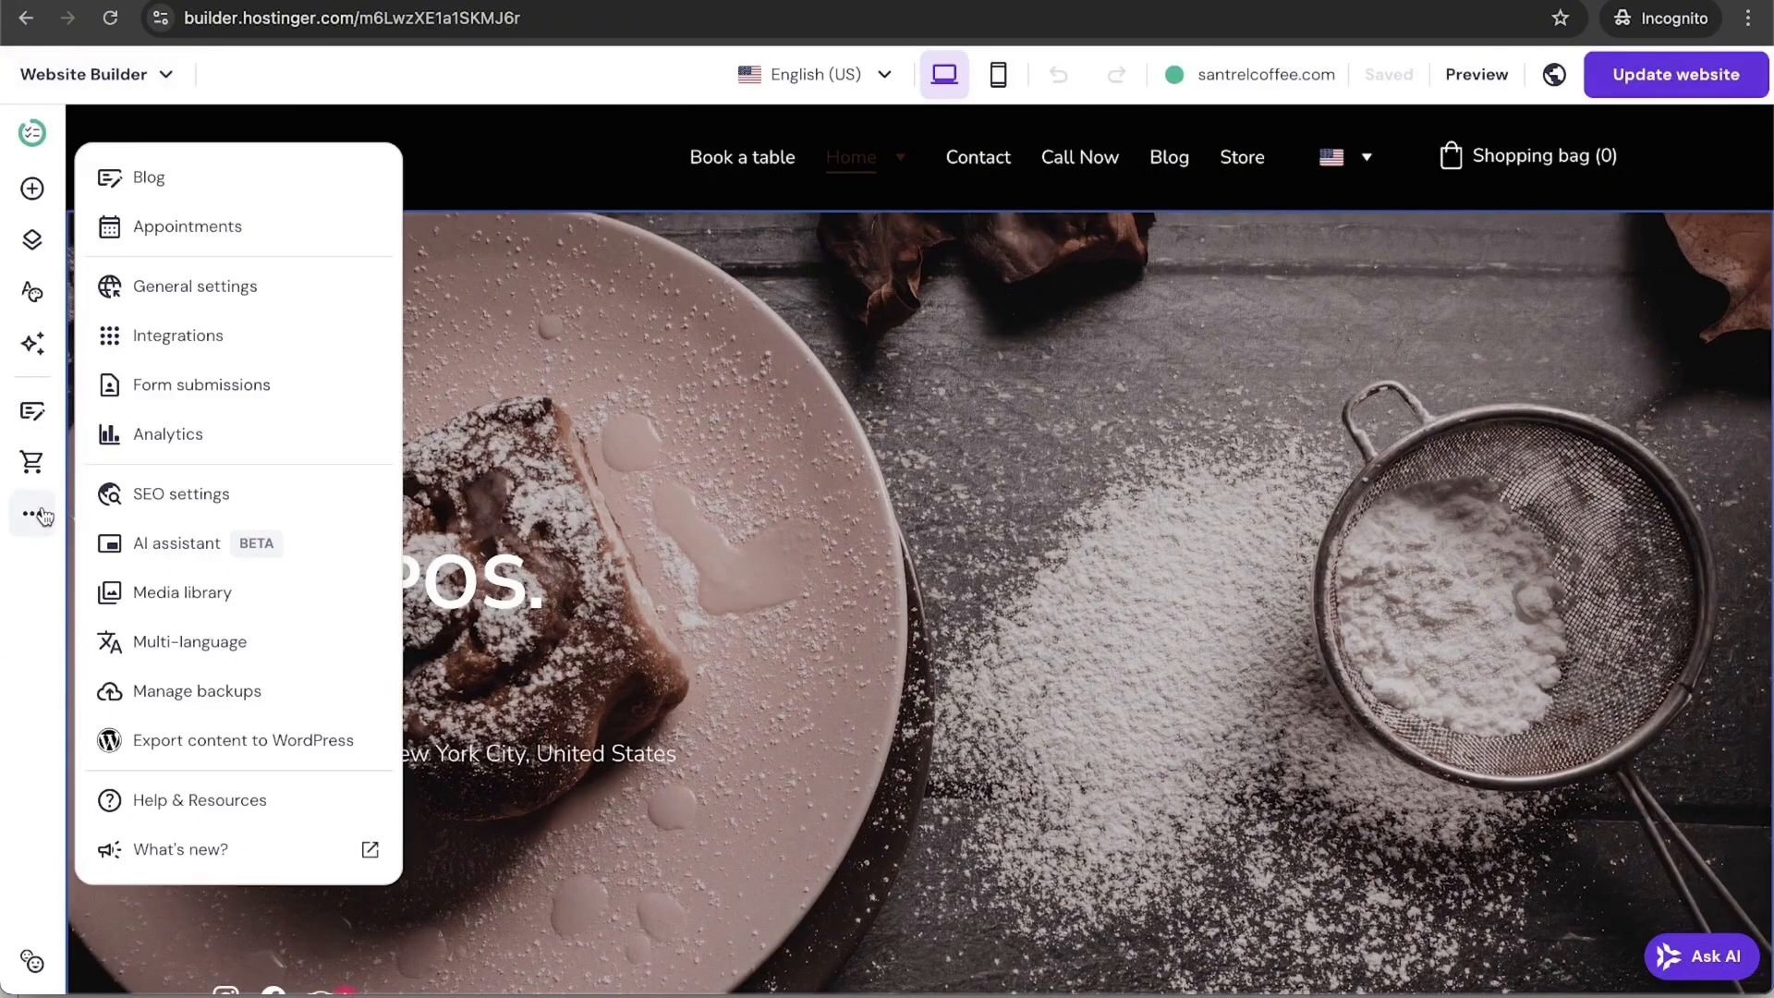
pyautogui.click(350, 745)
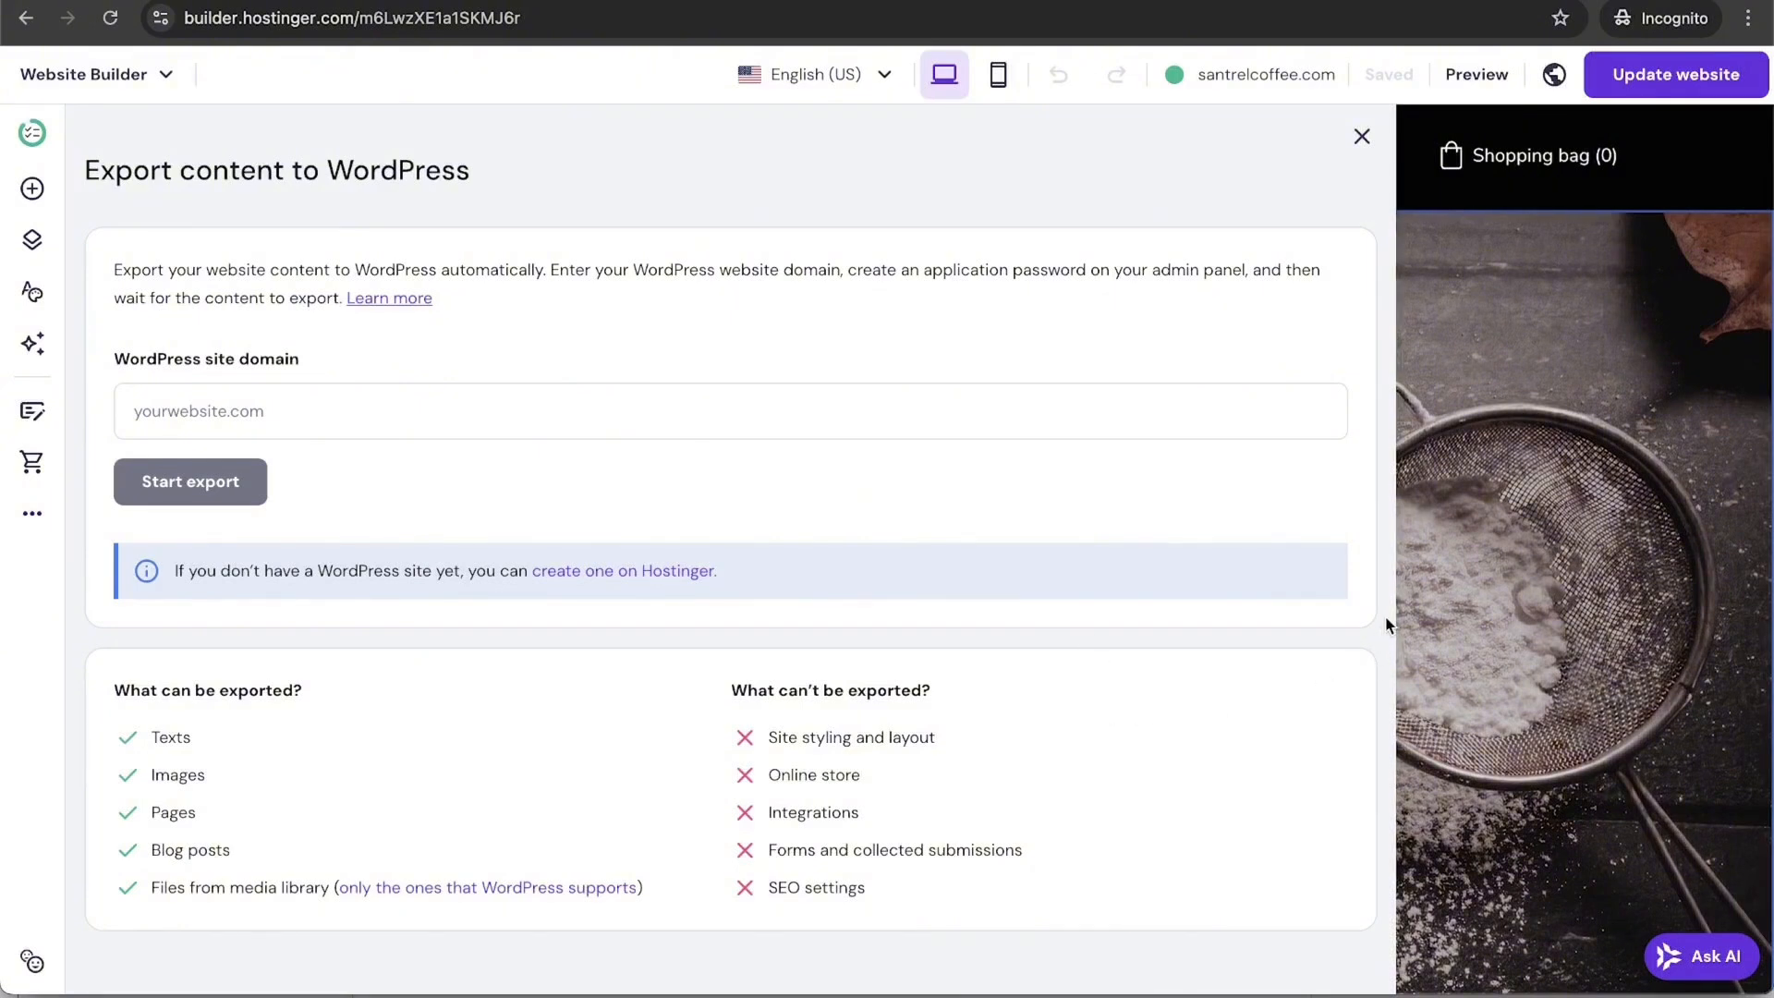
pyautogui.click(1360, 134)
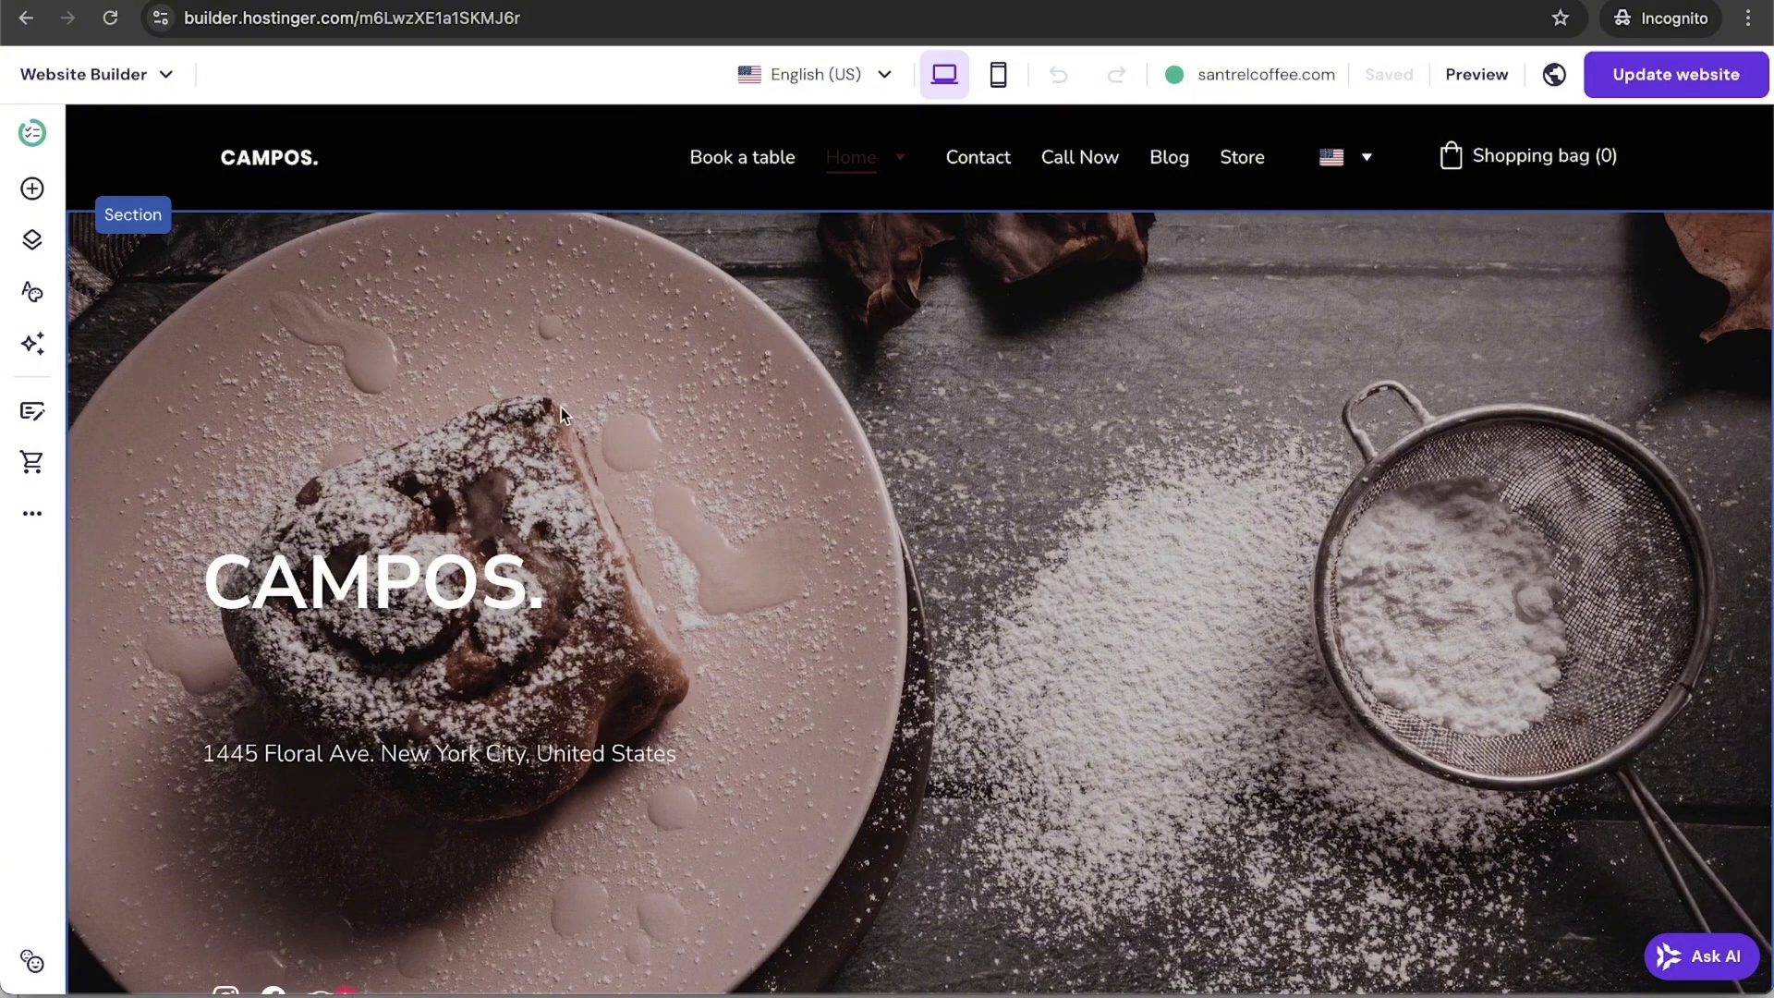
pyautogui.scroll(-9, 901, 718)
pyautogui.scroll(9, 901, 718)
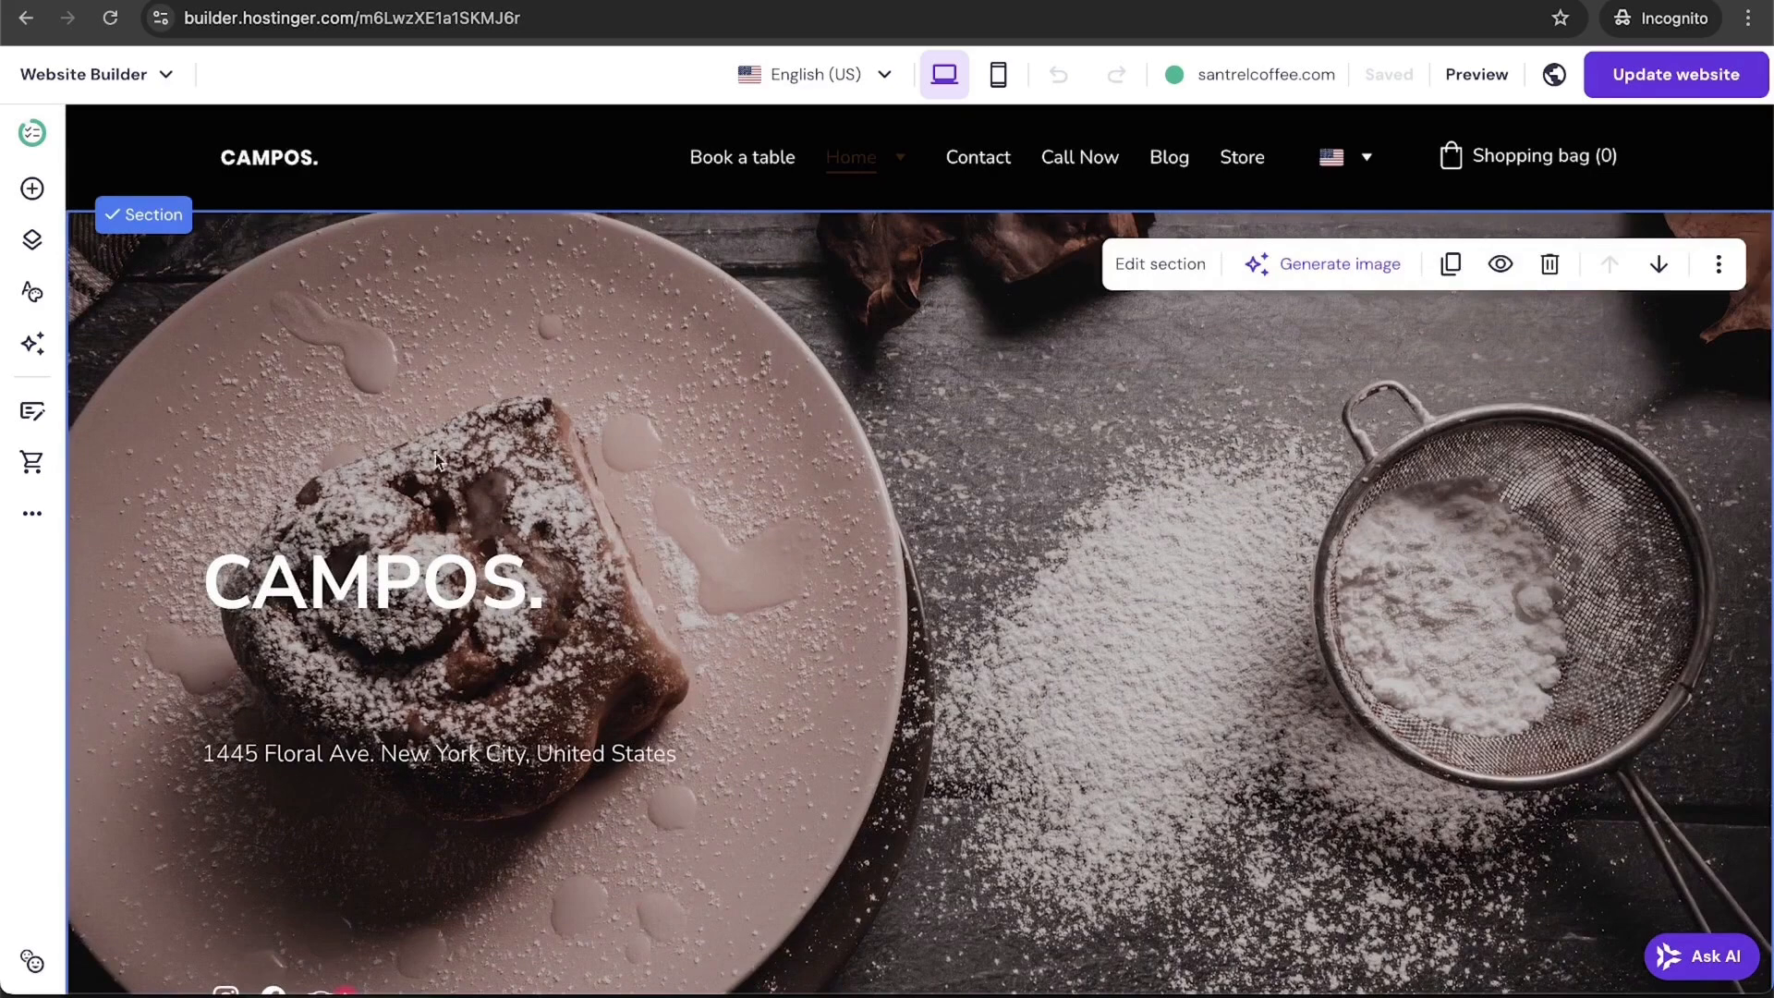
pyautogui.click(34, 190)
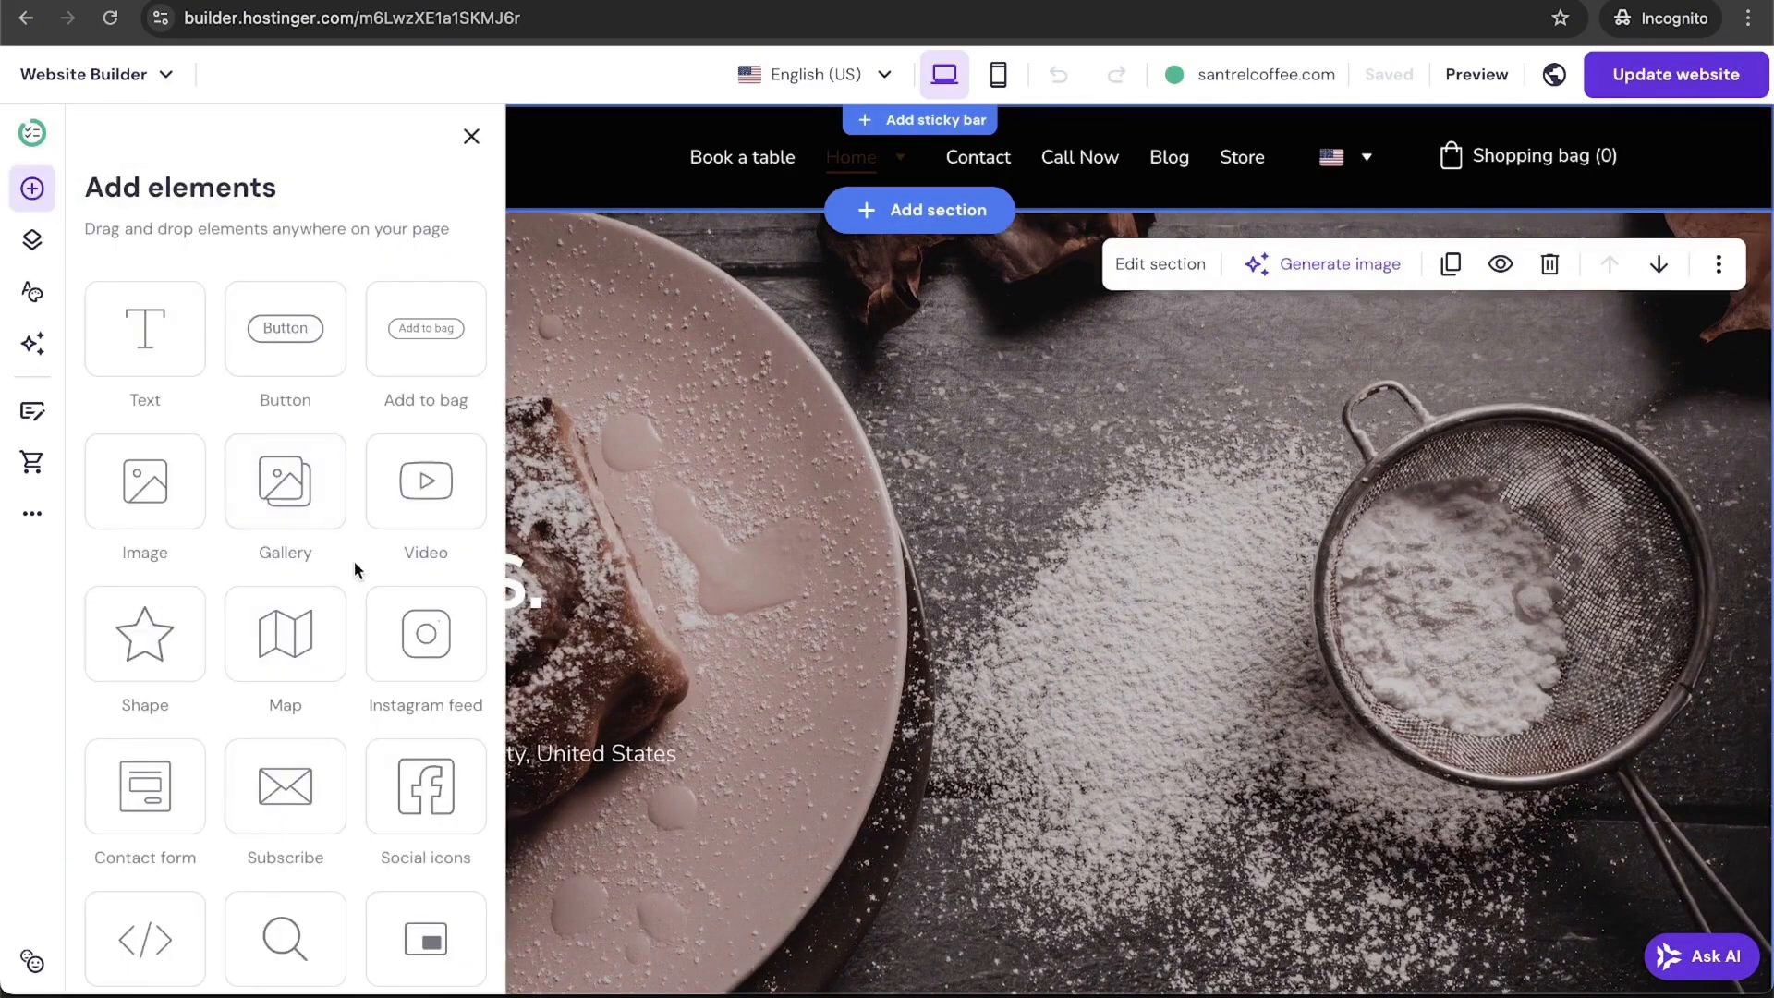
pyautogui.click(160, 639)
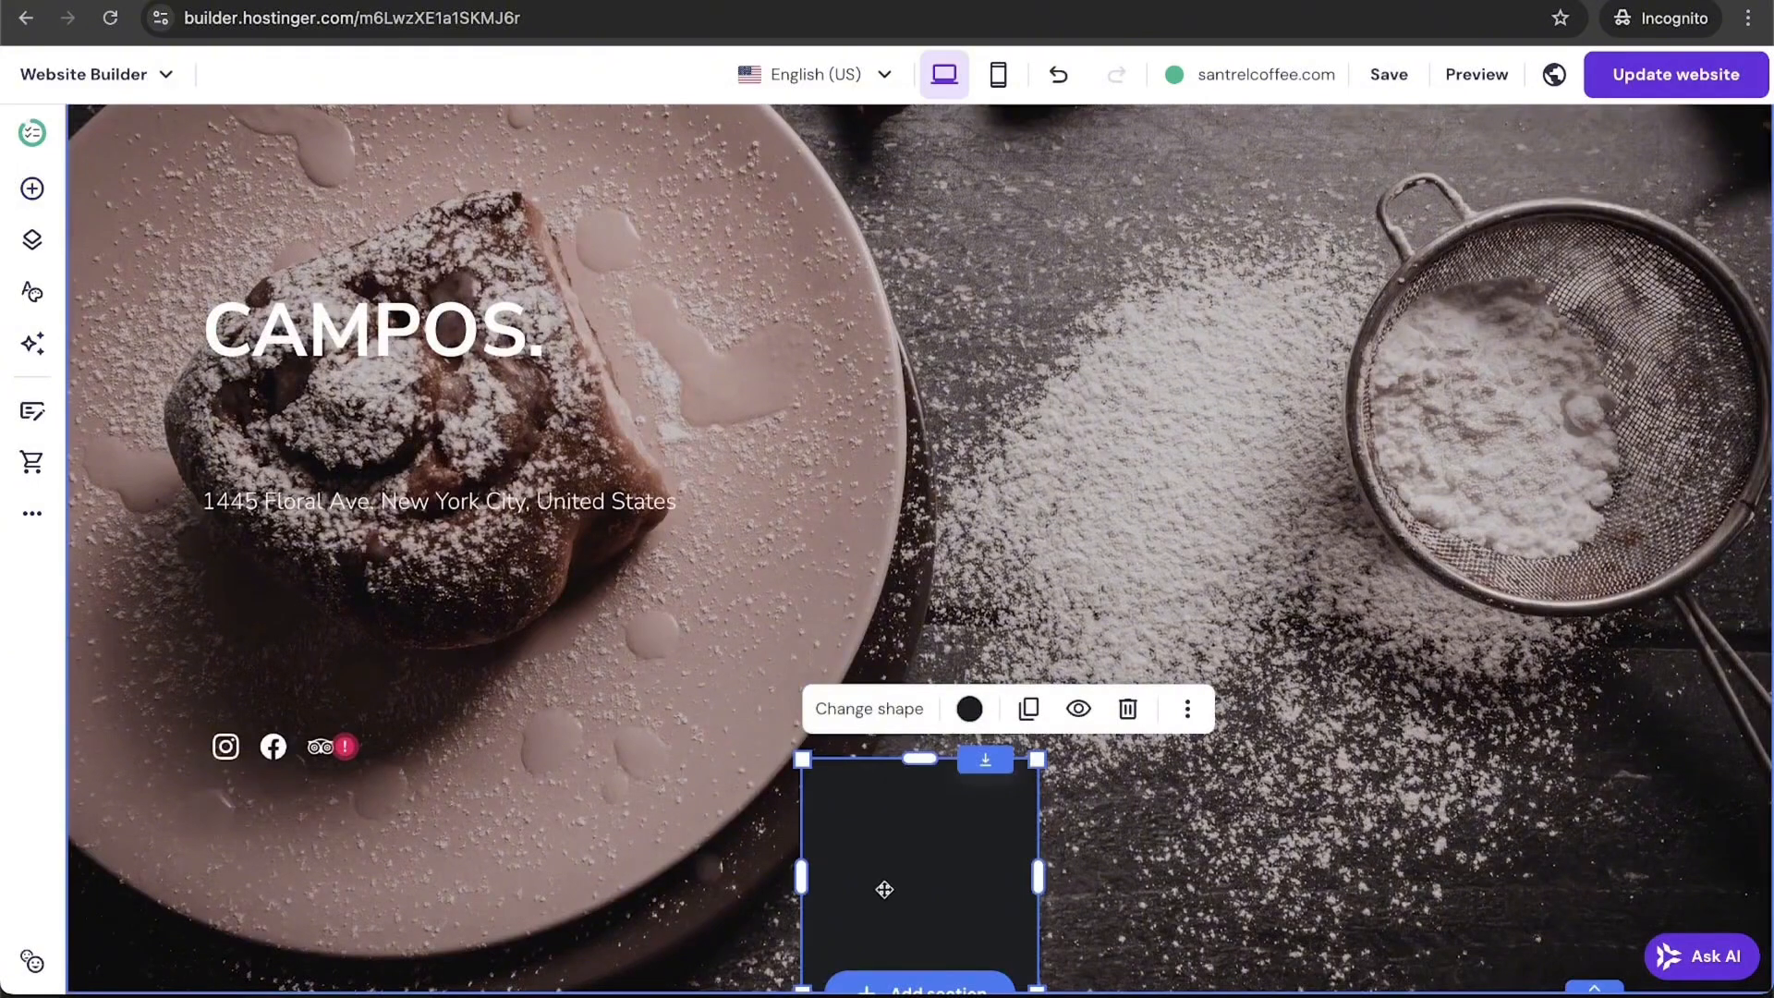
pyautogui.moveTo(885, 889); pyautogui.dragTo(1189, 496)
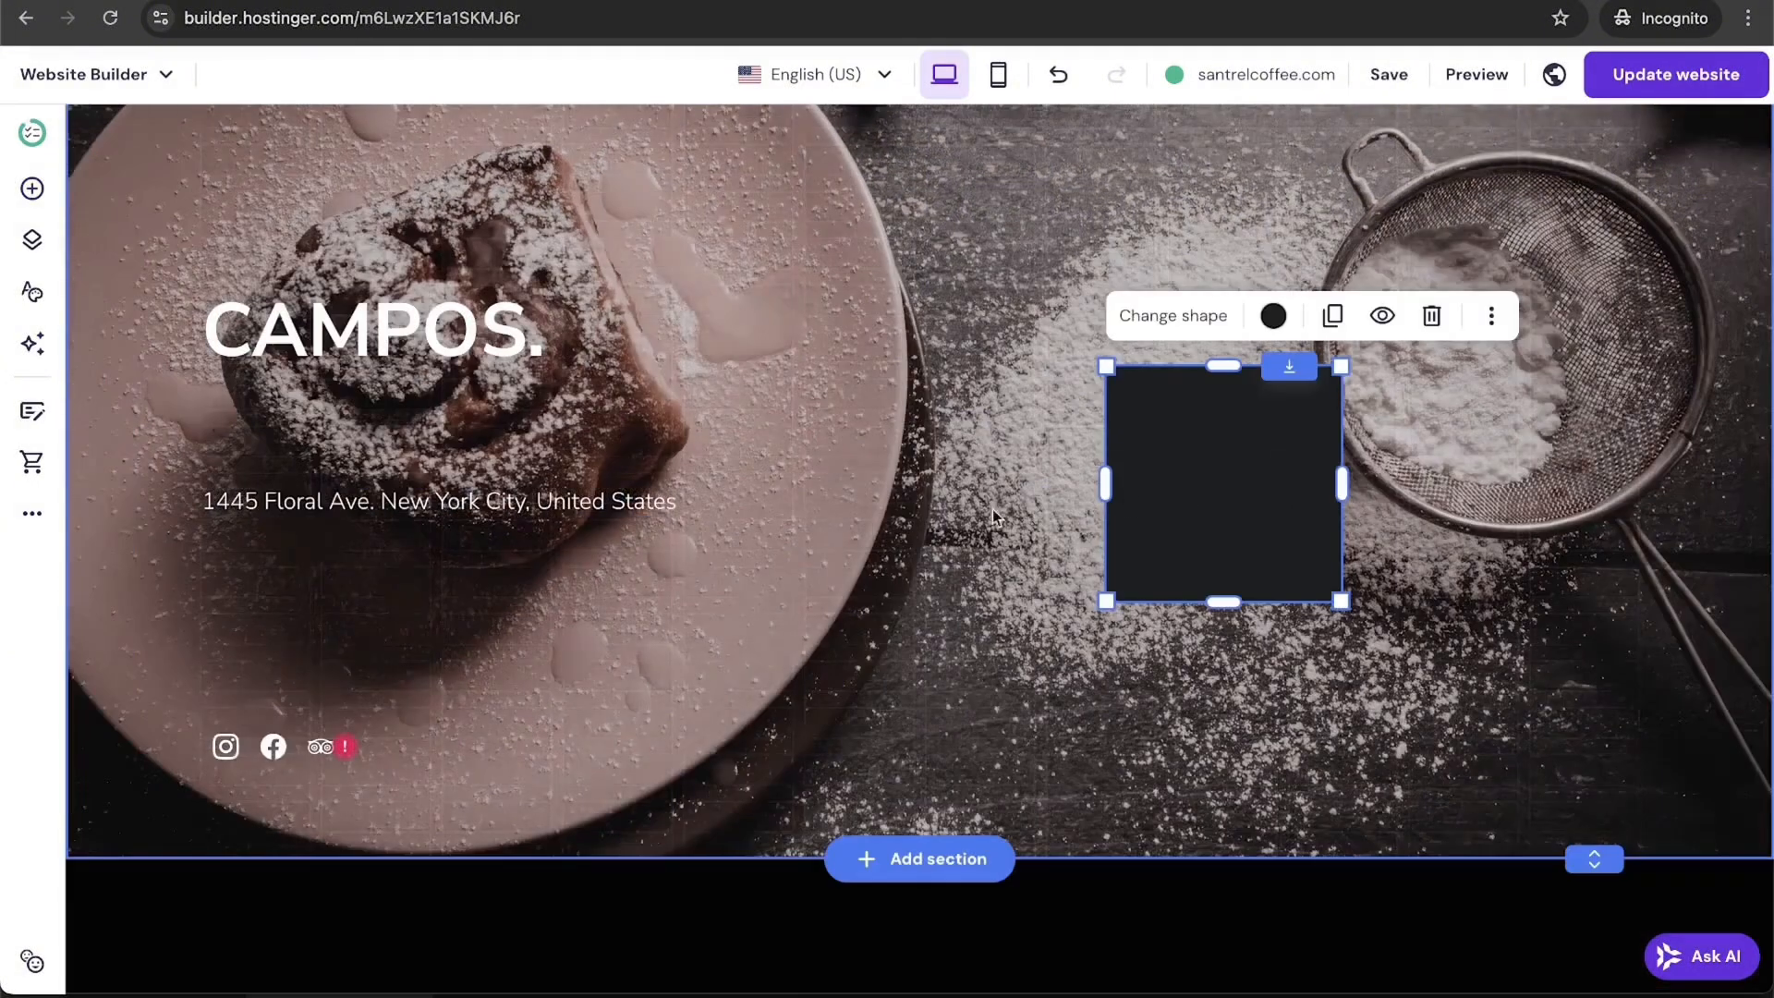
pyautogui.click(33, 188)
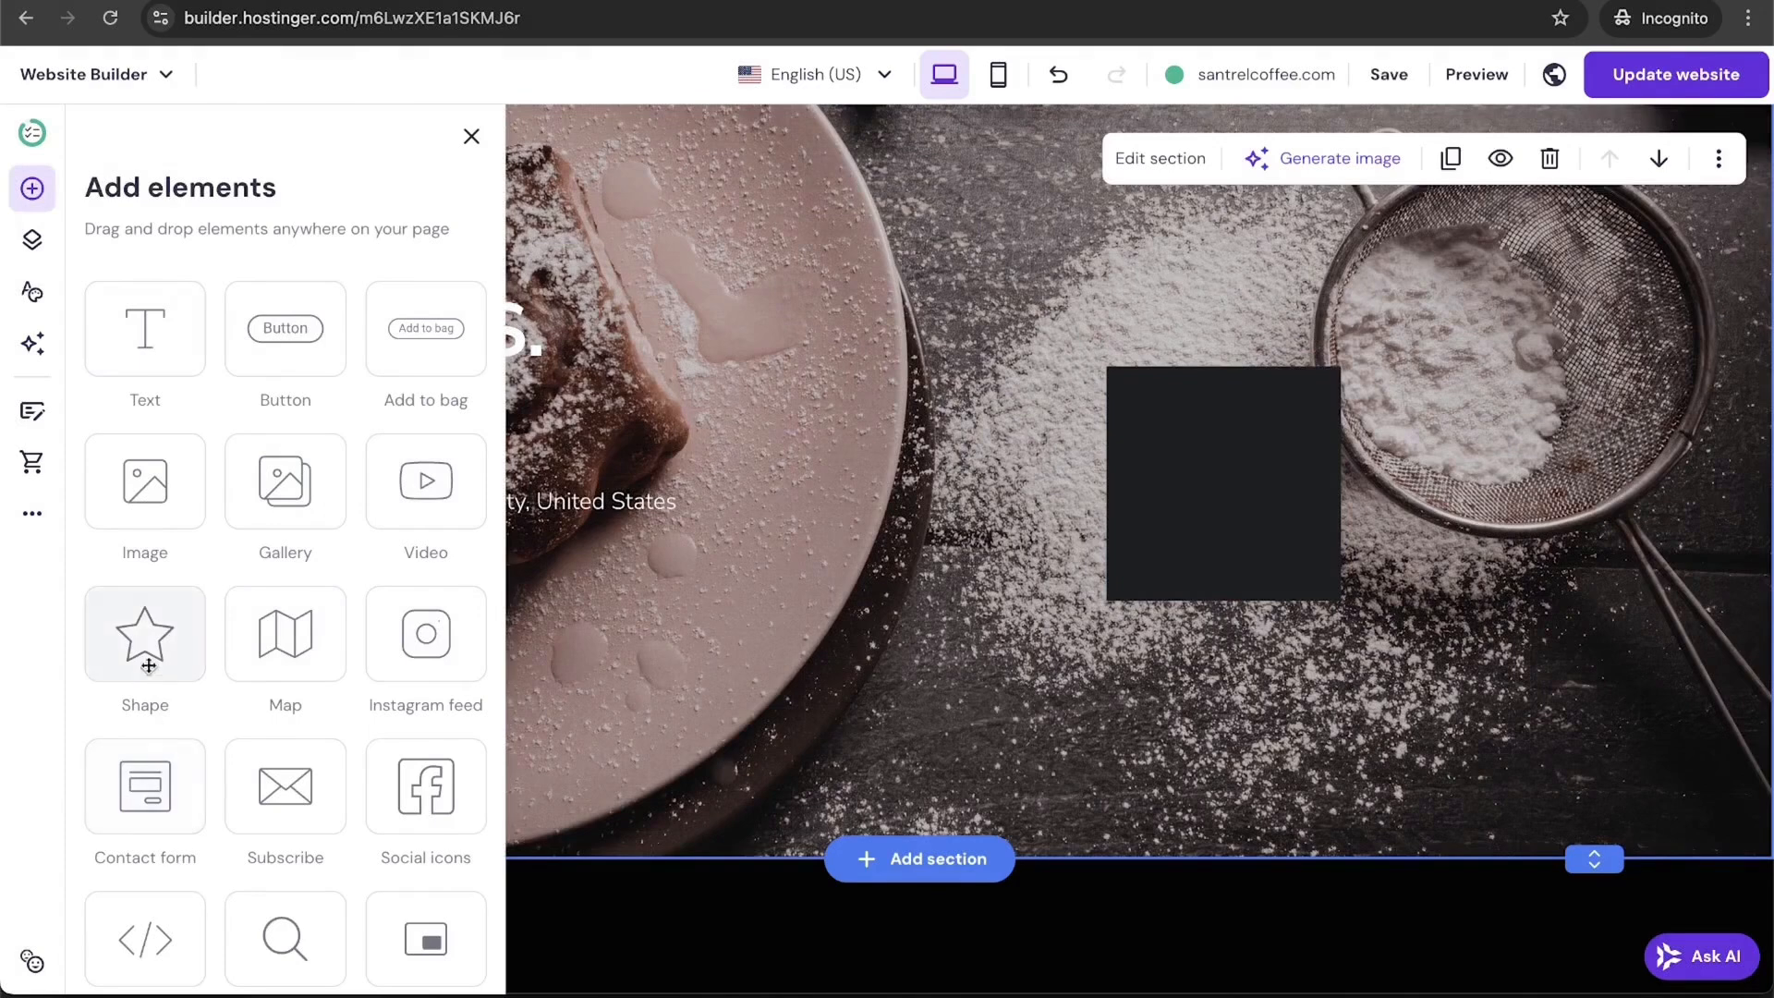
pyautogui.moveTo(148, 652); pyautogui.dragTo(998, 573)
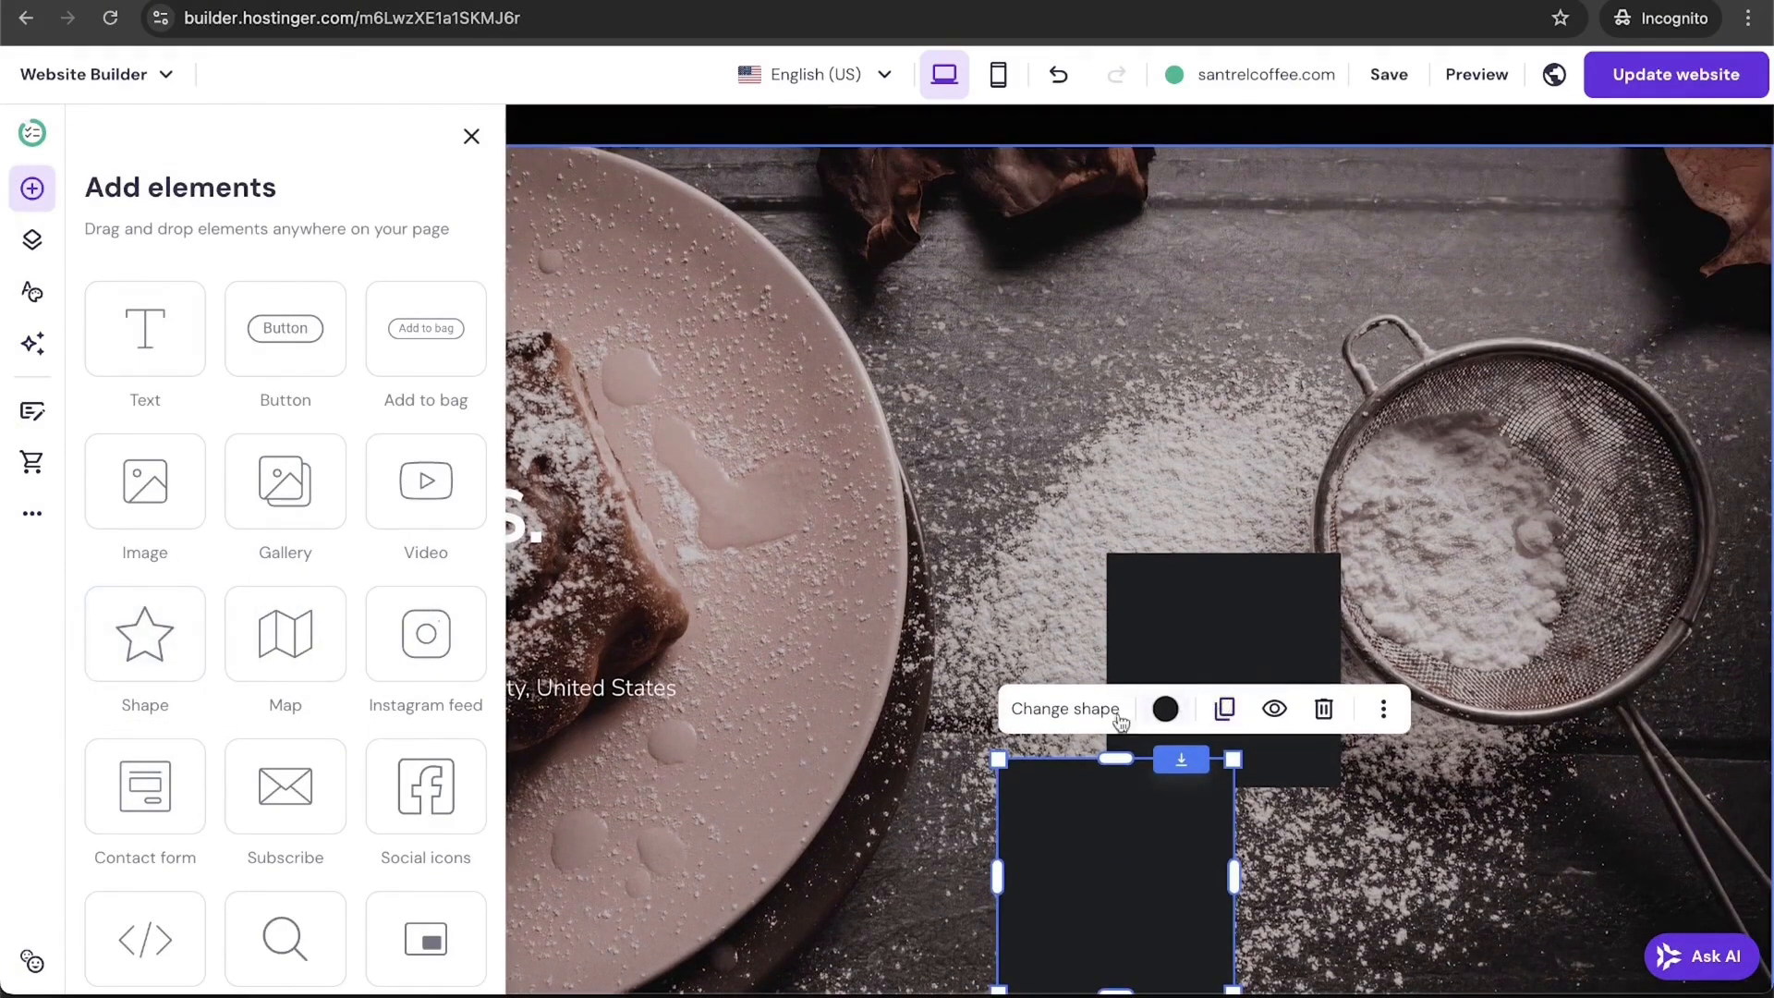
pyautogui.click(1083, 714)
pyautogui.click(1513, 672)
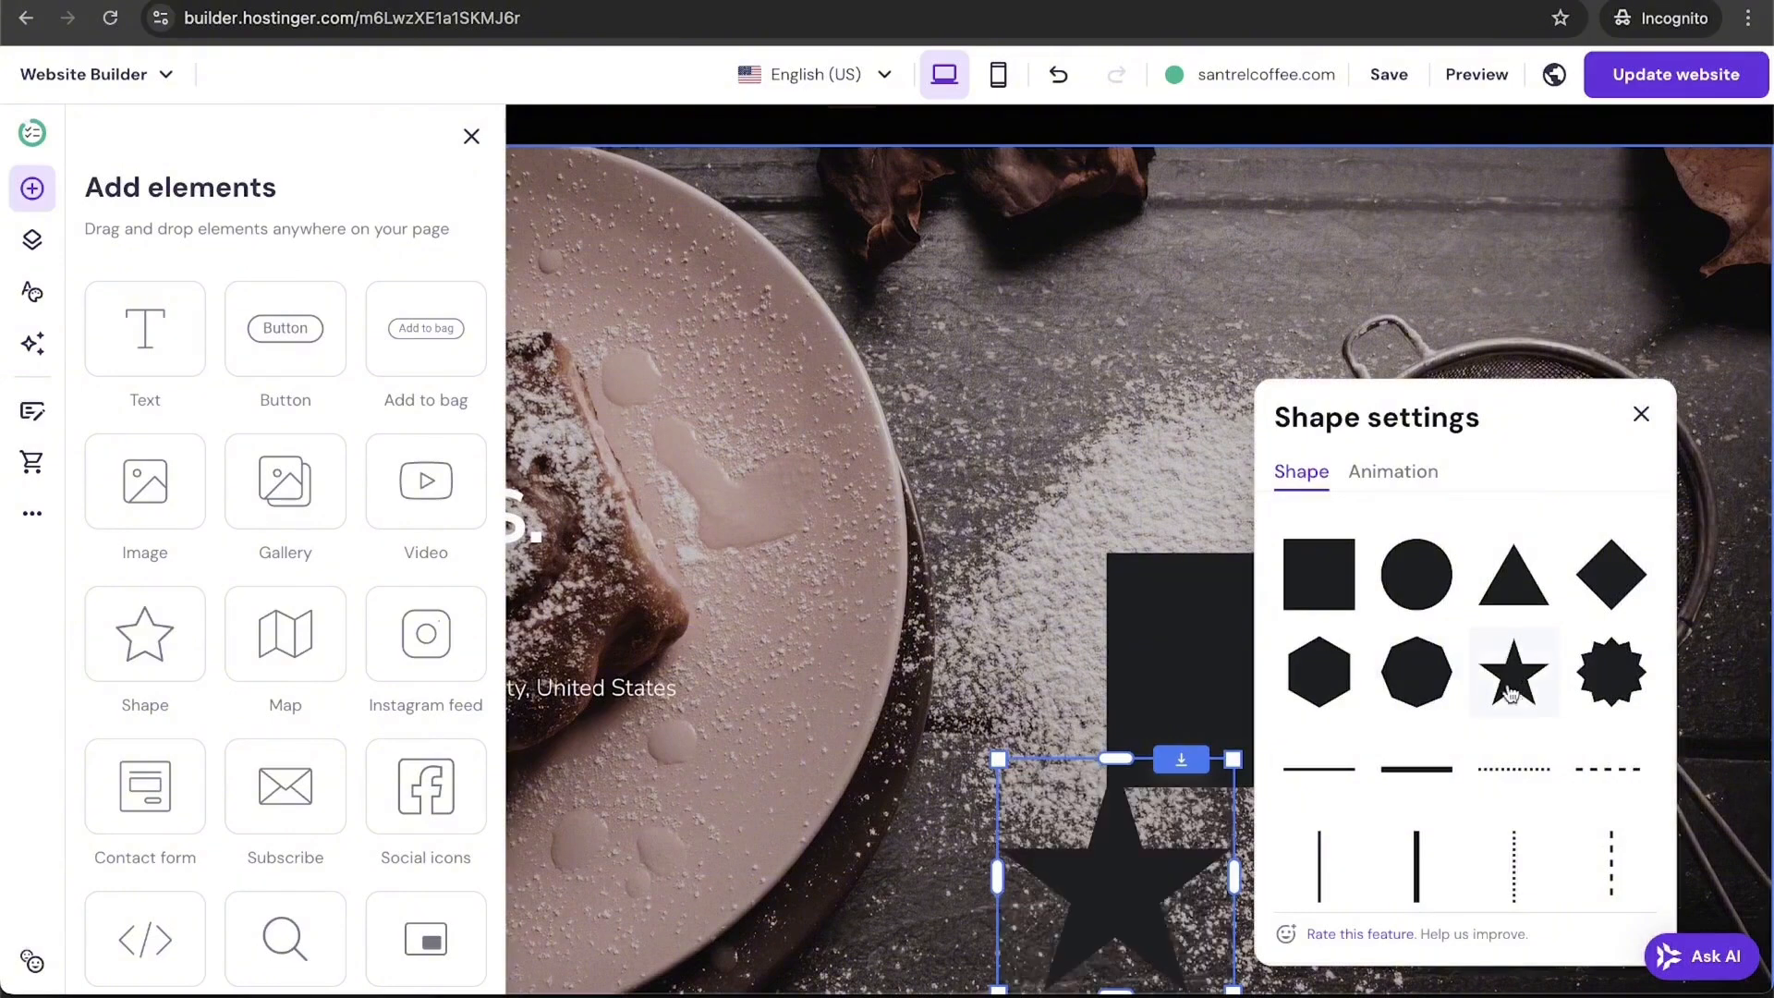
pyautogui.moveTo(1112, 872); pyautogui.dragTo(1022, 632)
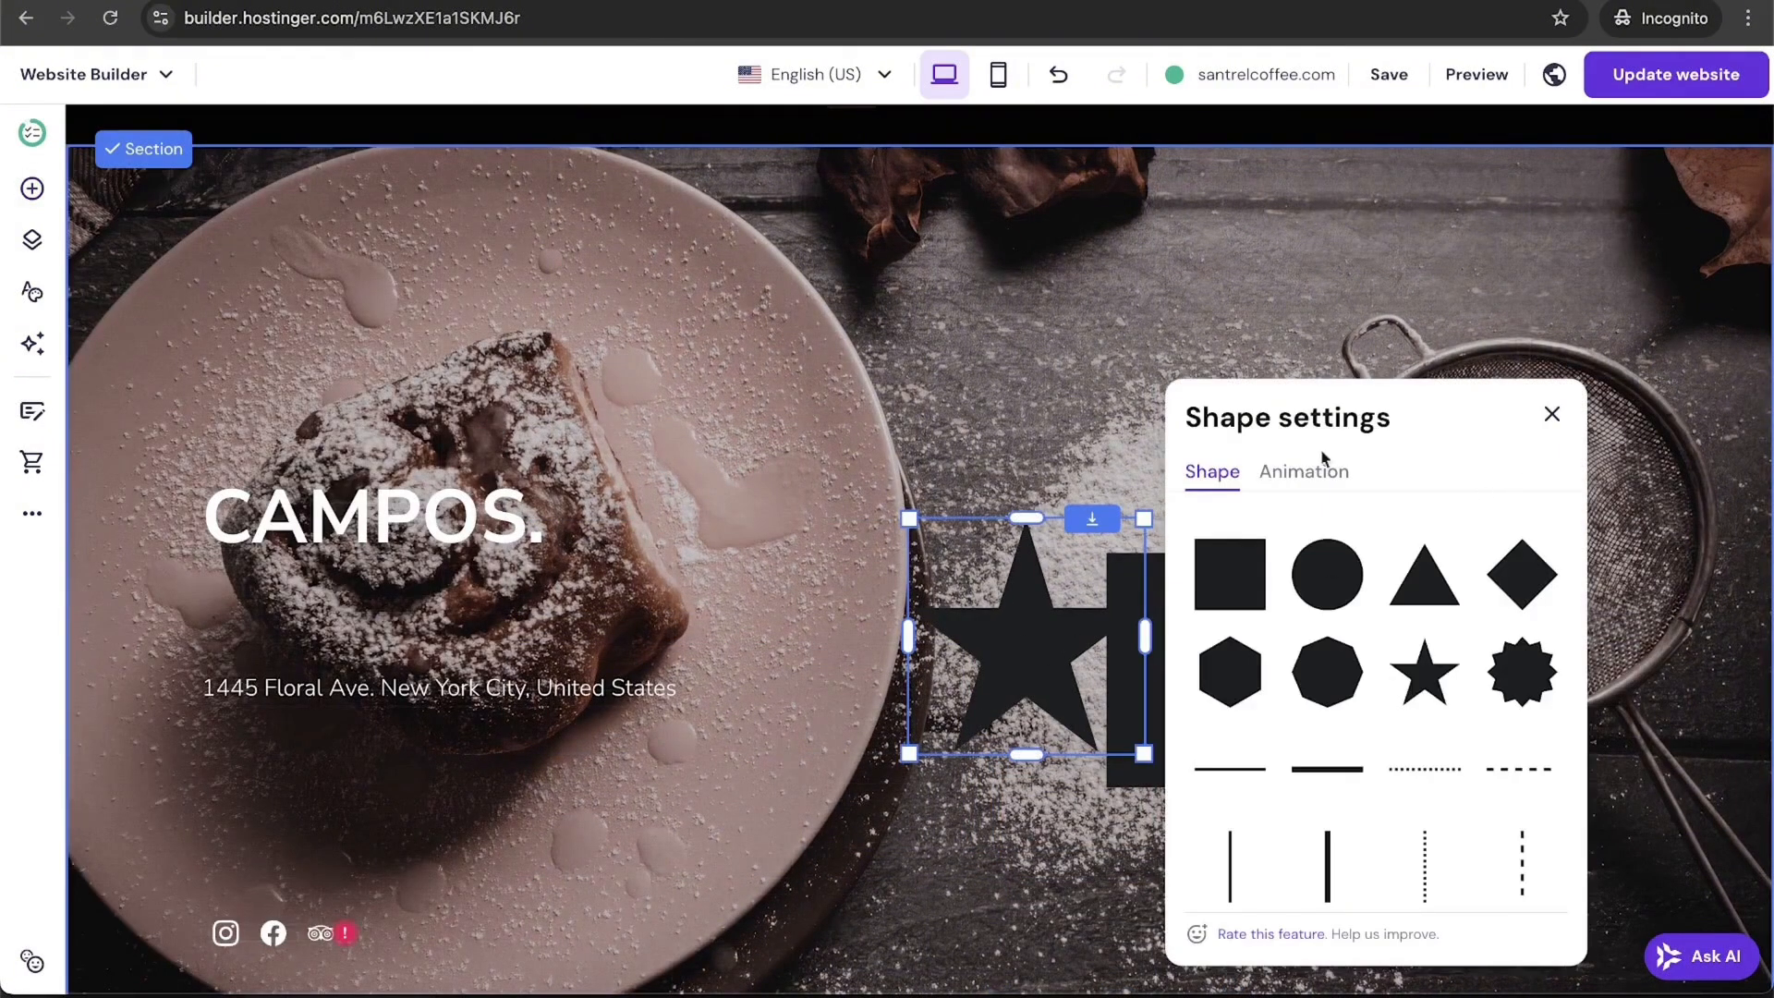
pyautogui.click(1070, 469)
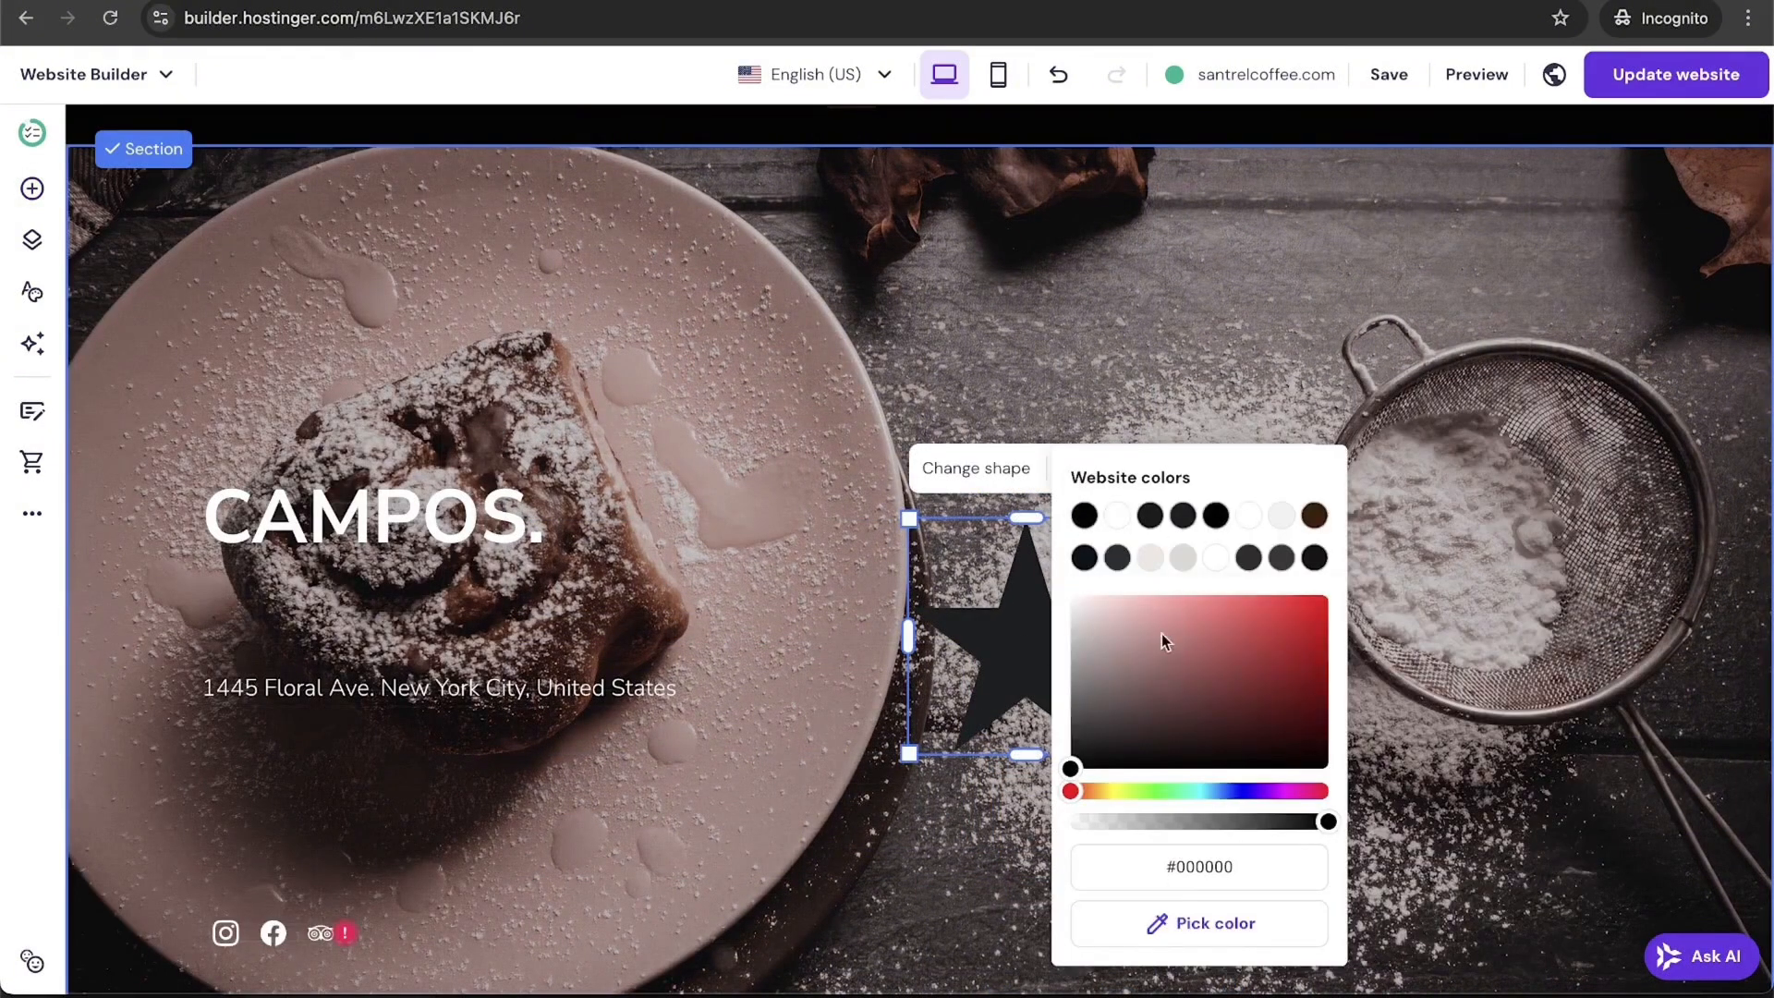
pyautogui.moveTo(1161, 634); pyautogui.dragTo(1330, 635)
pyautogui.click(726, 914)
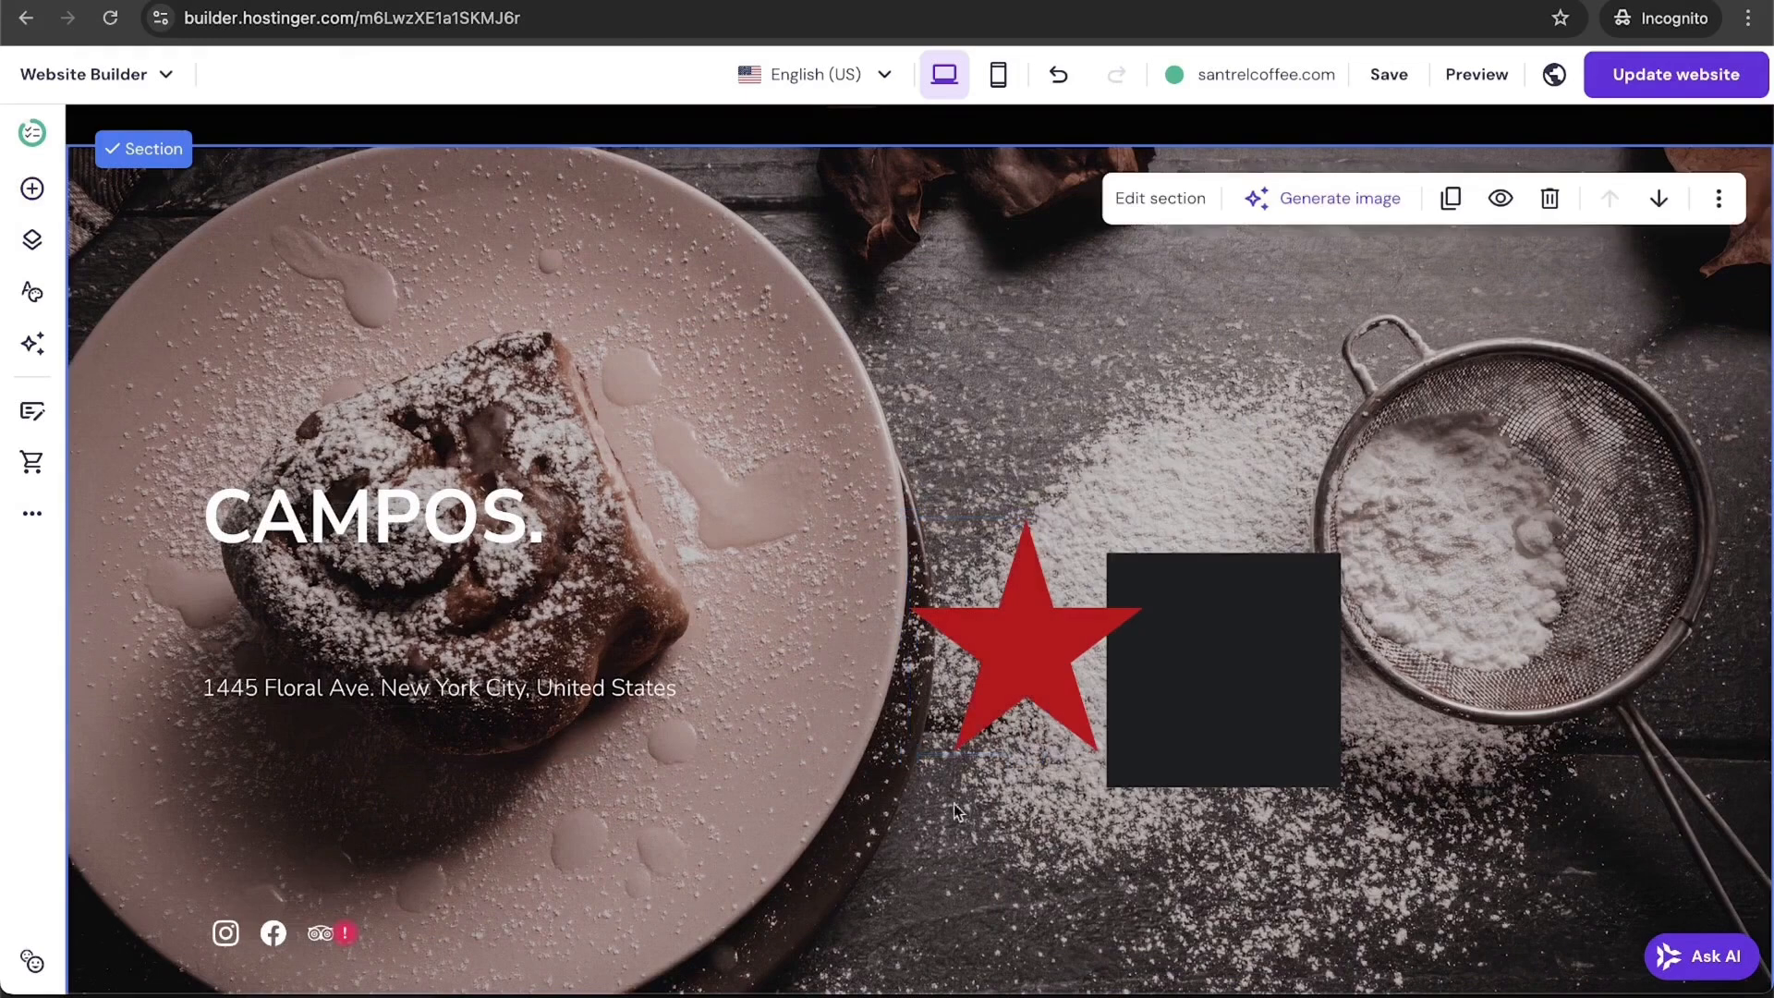
pyautogui.moveTo(1006, 700)
pyautogui.mouseDown()
pyautogui.moveTo(1098, 698)
pyautogui.moveTo(1016, 707)
pyautogui.mouseUp()
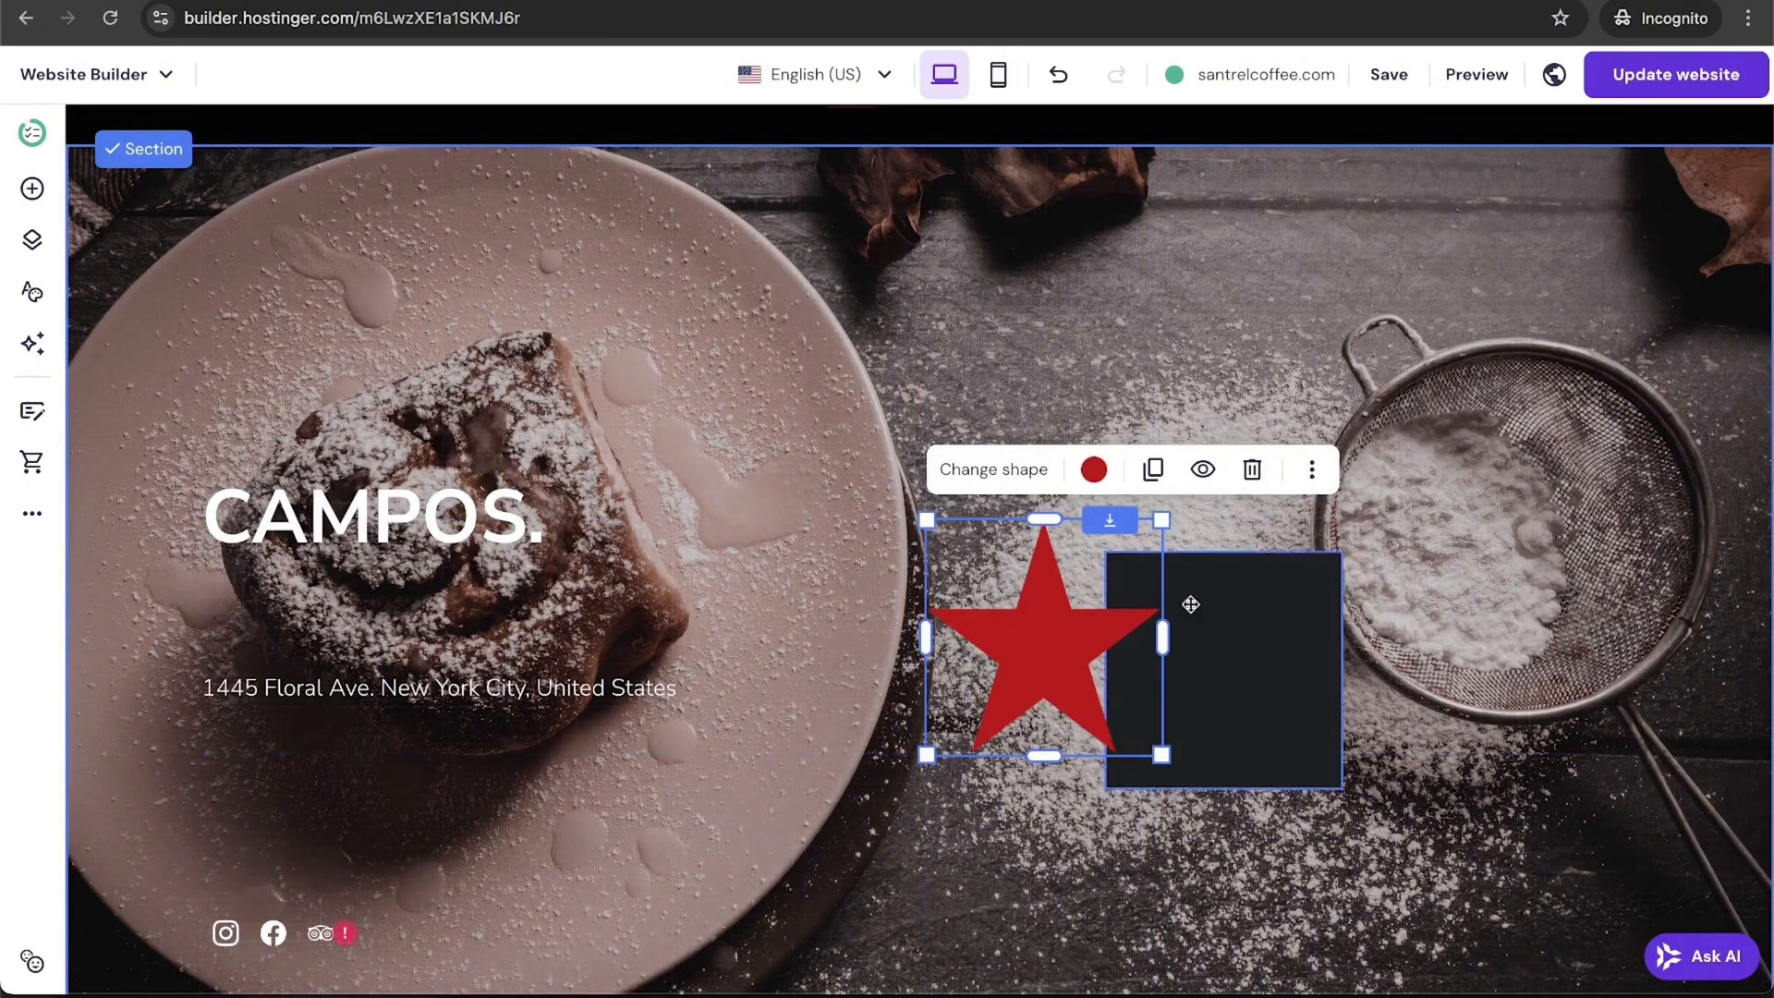
pyautogui.click(1243, 643)
pyautogui.click(1490, 501)
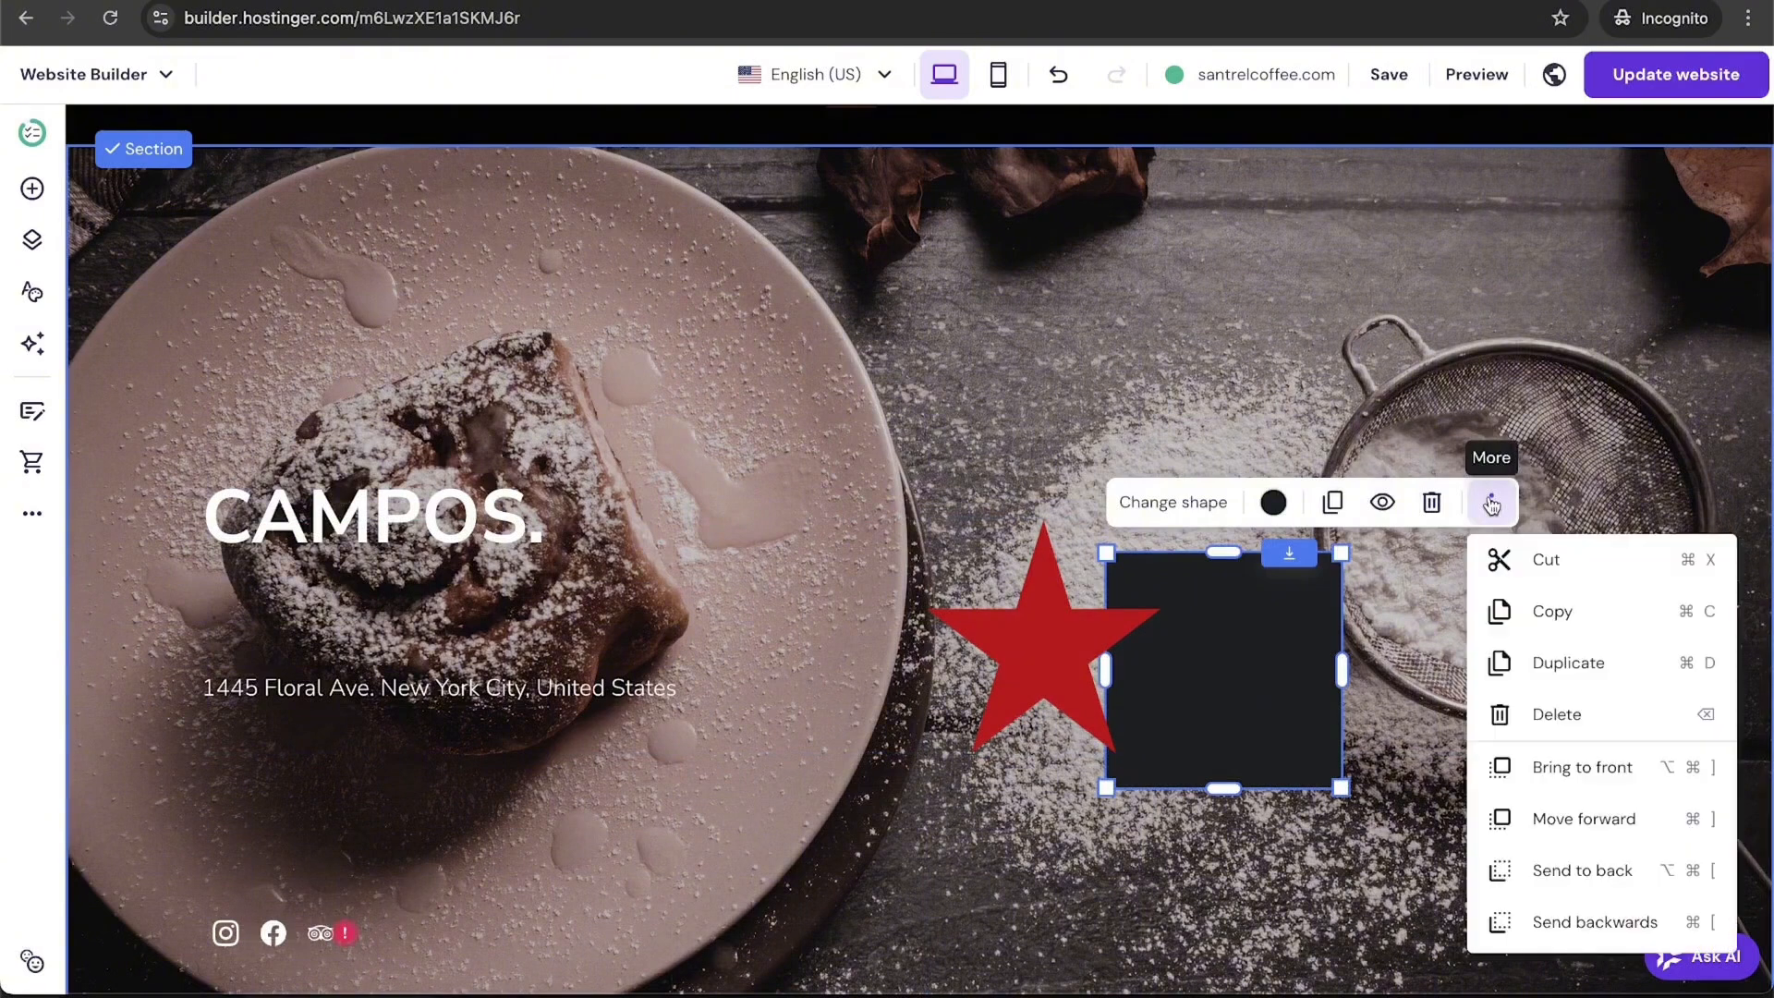
pyautogui.click(1600, 776)
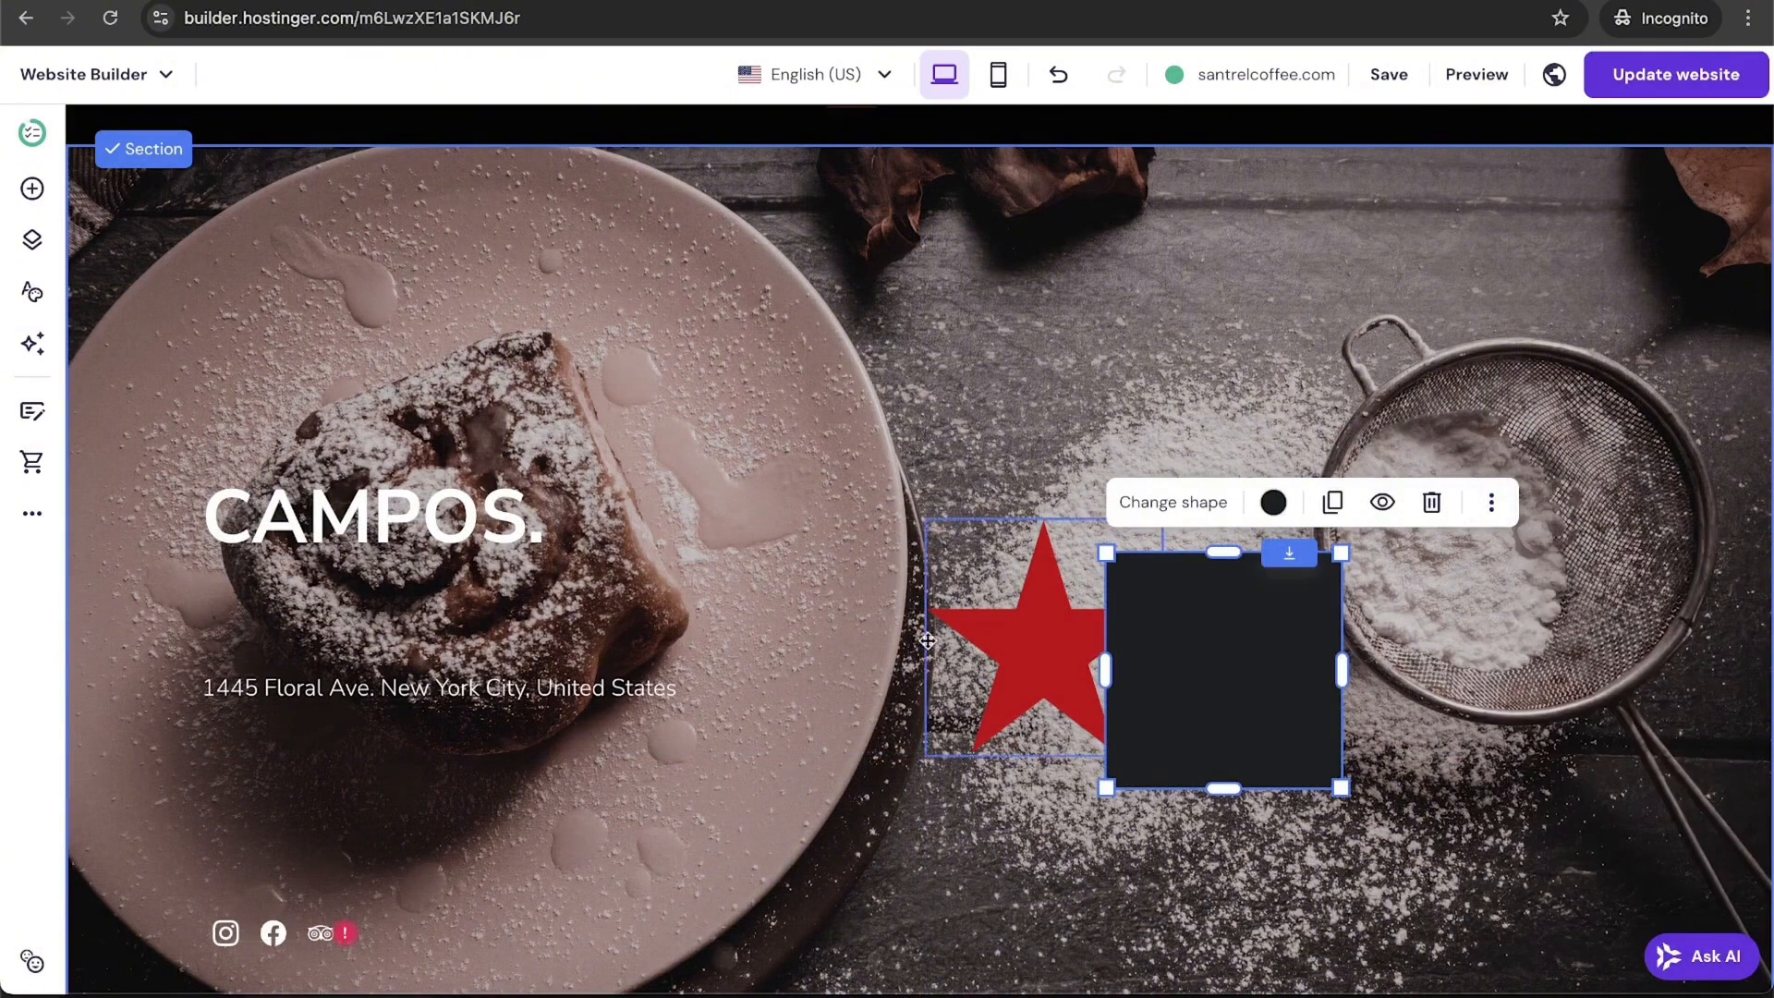
pyautogui.click(1067, 624)
pyautogui.click(1312, 470)
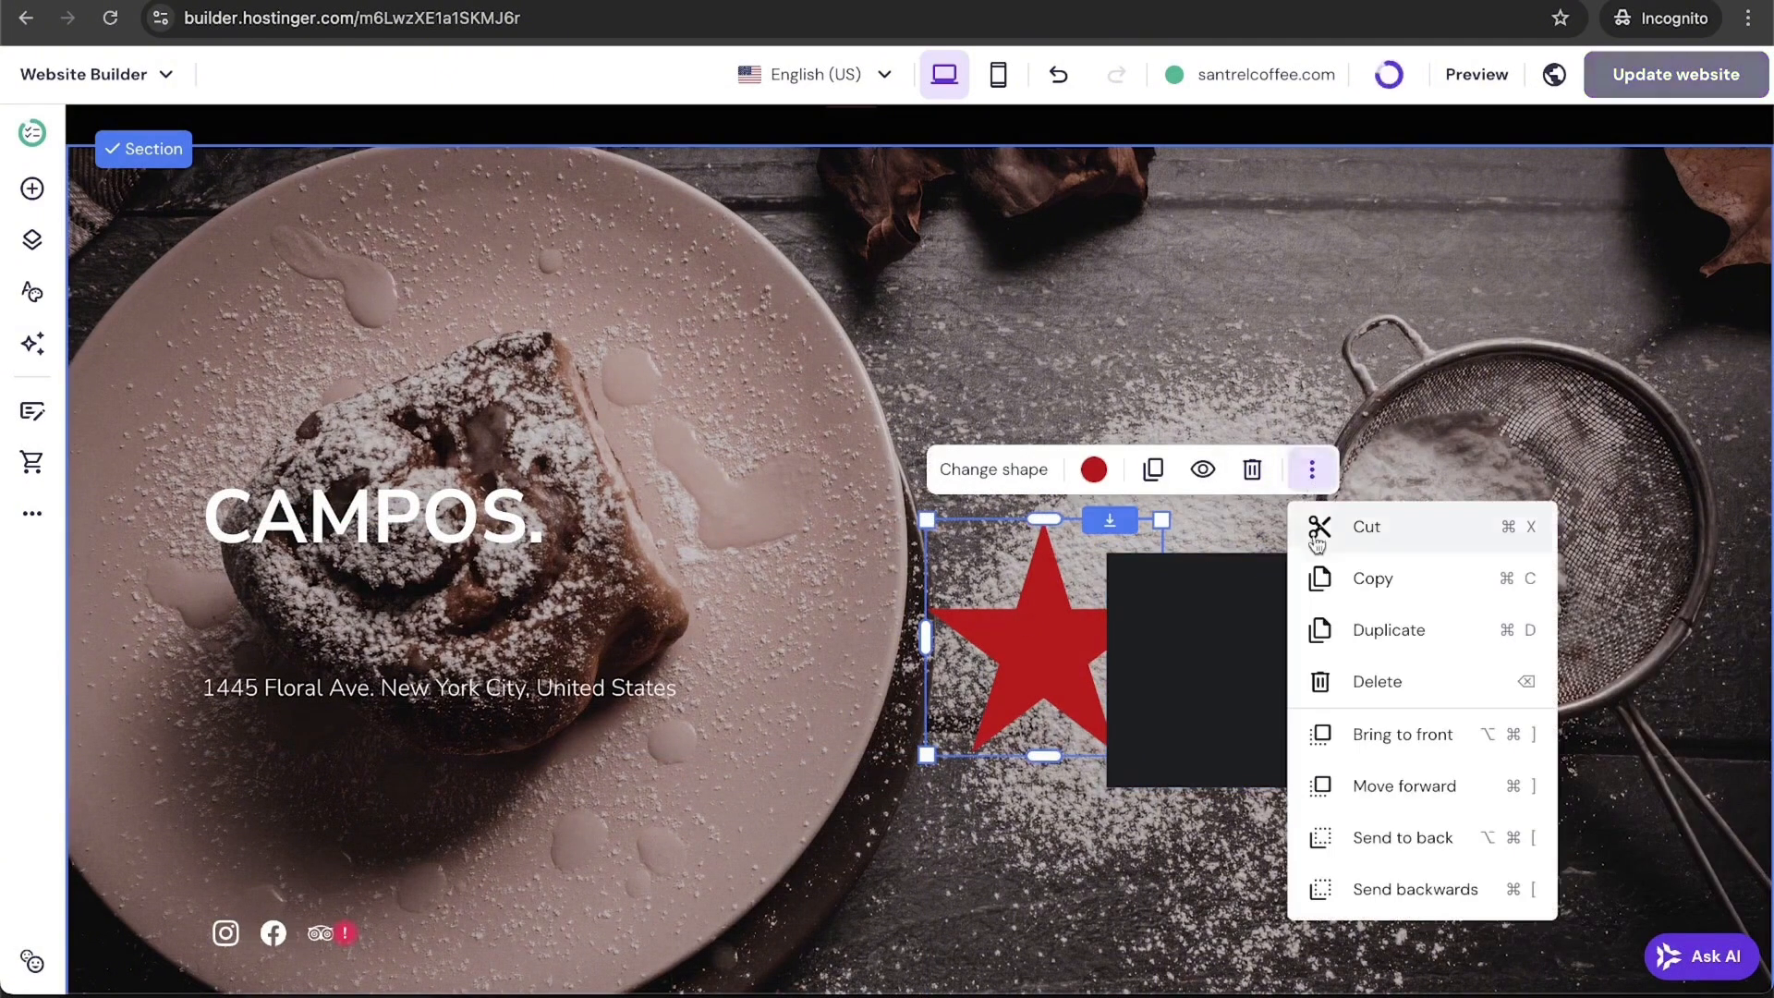
pyautogui.click(1432, 887)
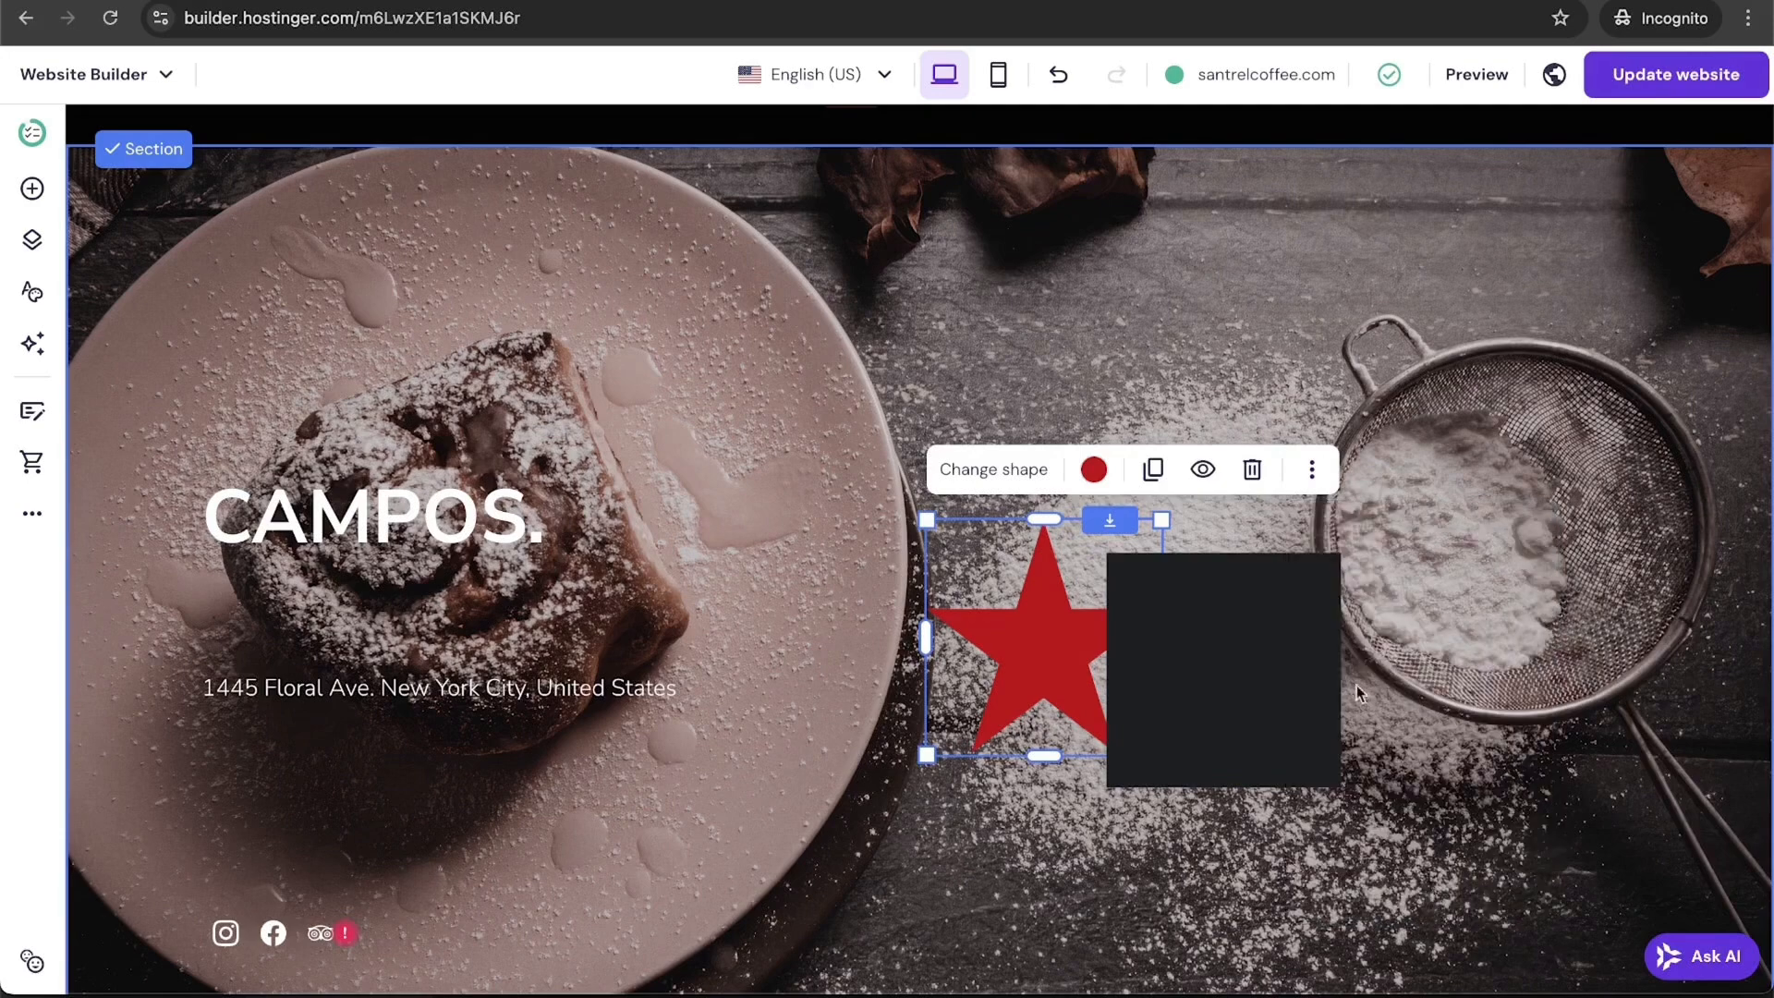
pyautogui.click(1312, 469)
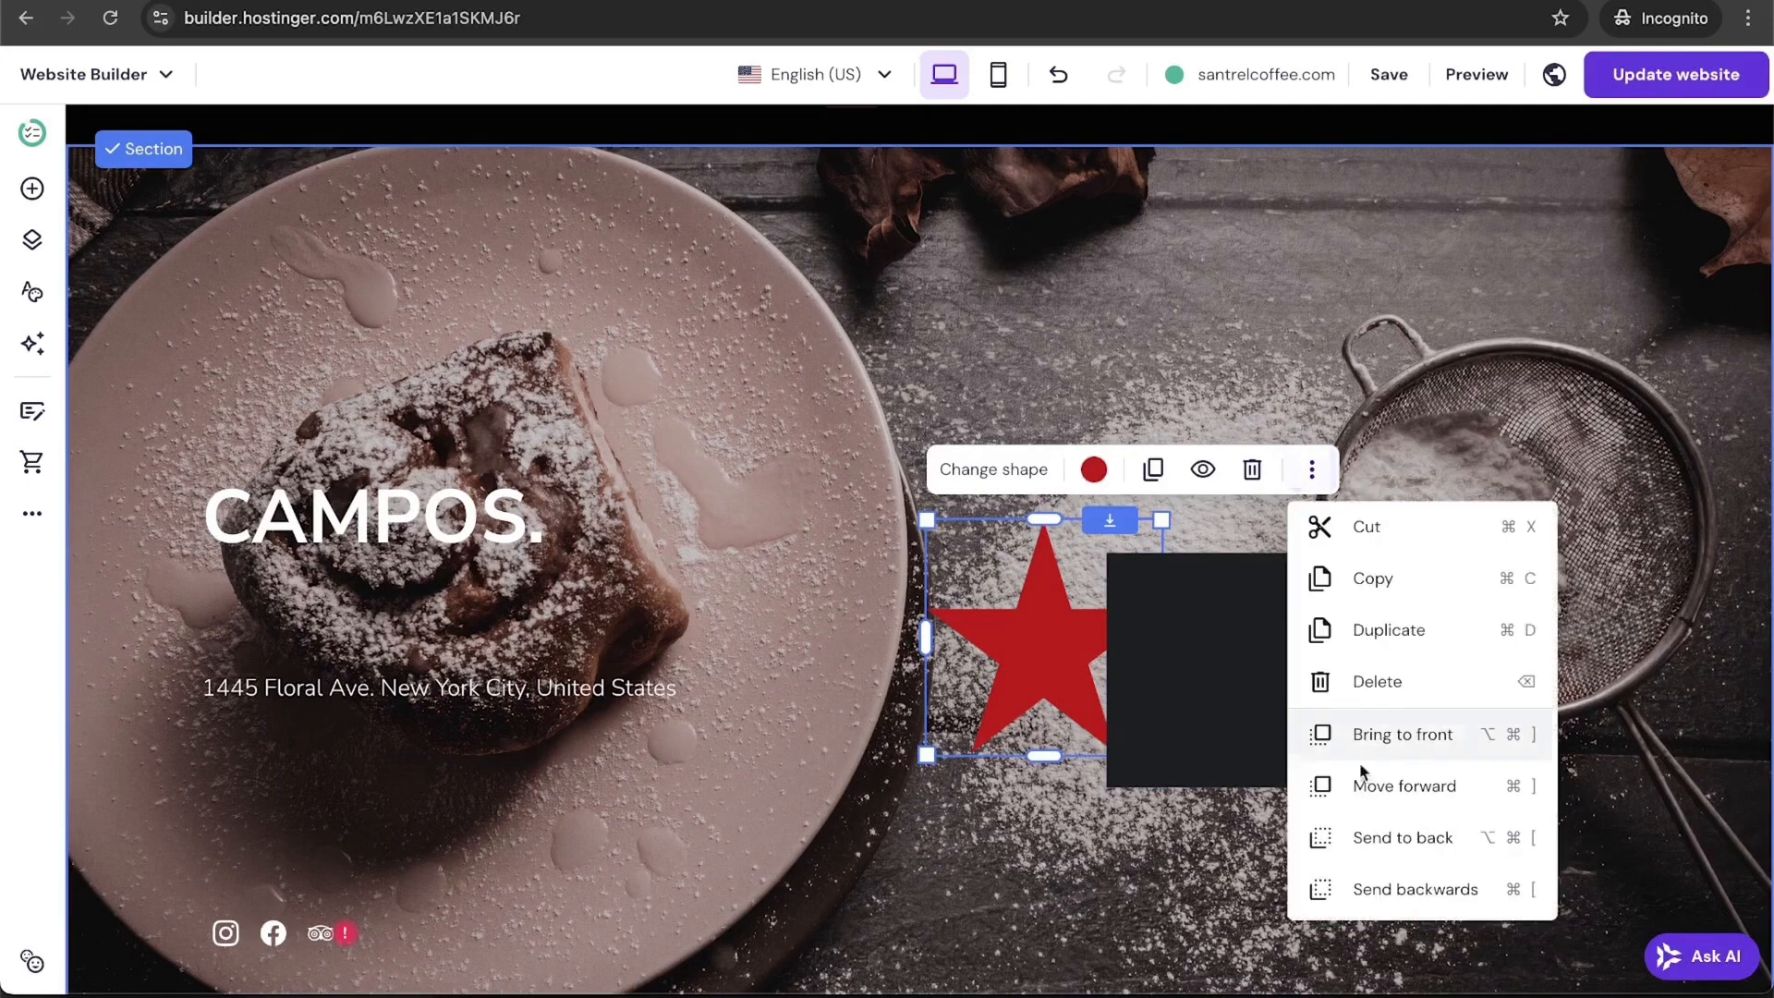
pyautogui.click(1391, 838)
pyautogui.click(1248, 489)
pyautogui.click(1252, 610)
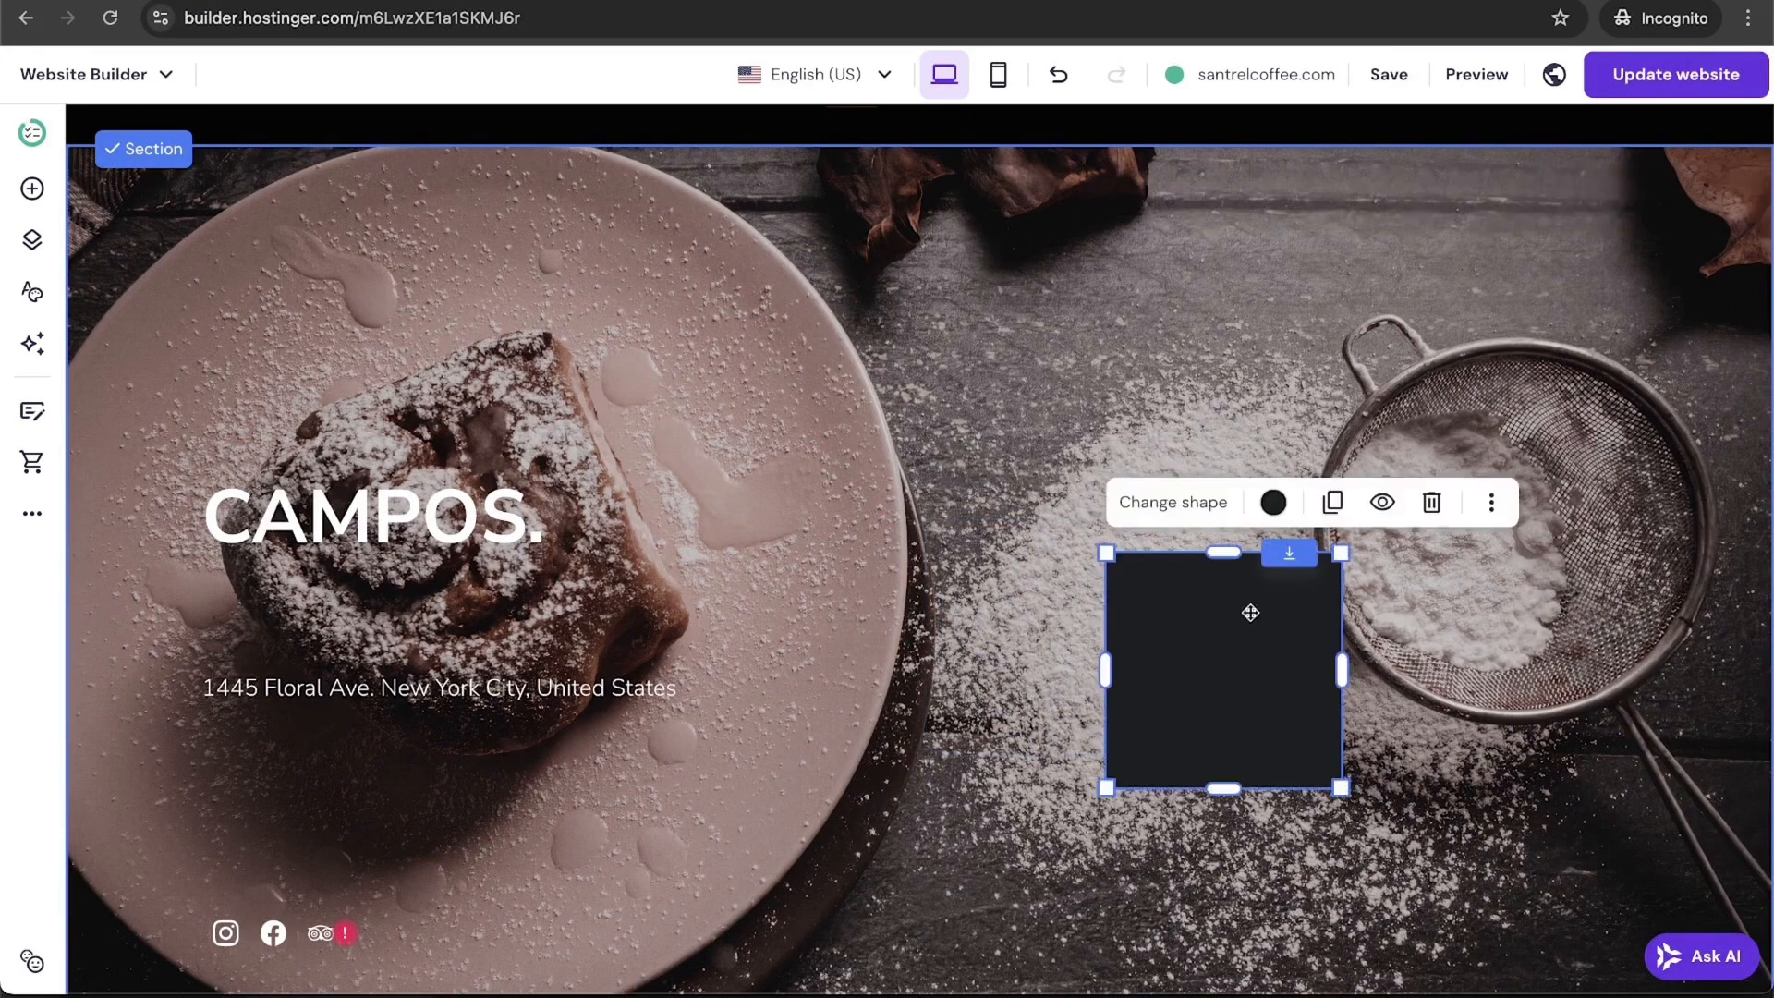
pyautogui.click(1432, 504)
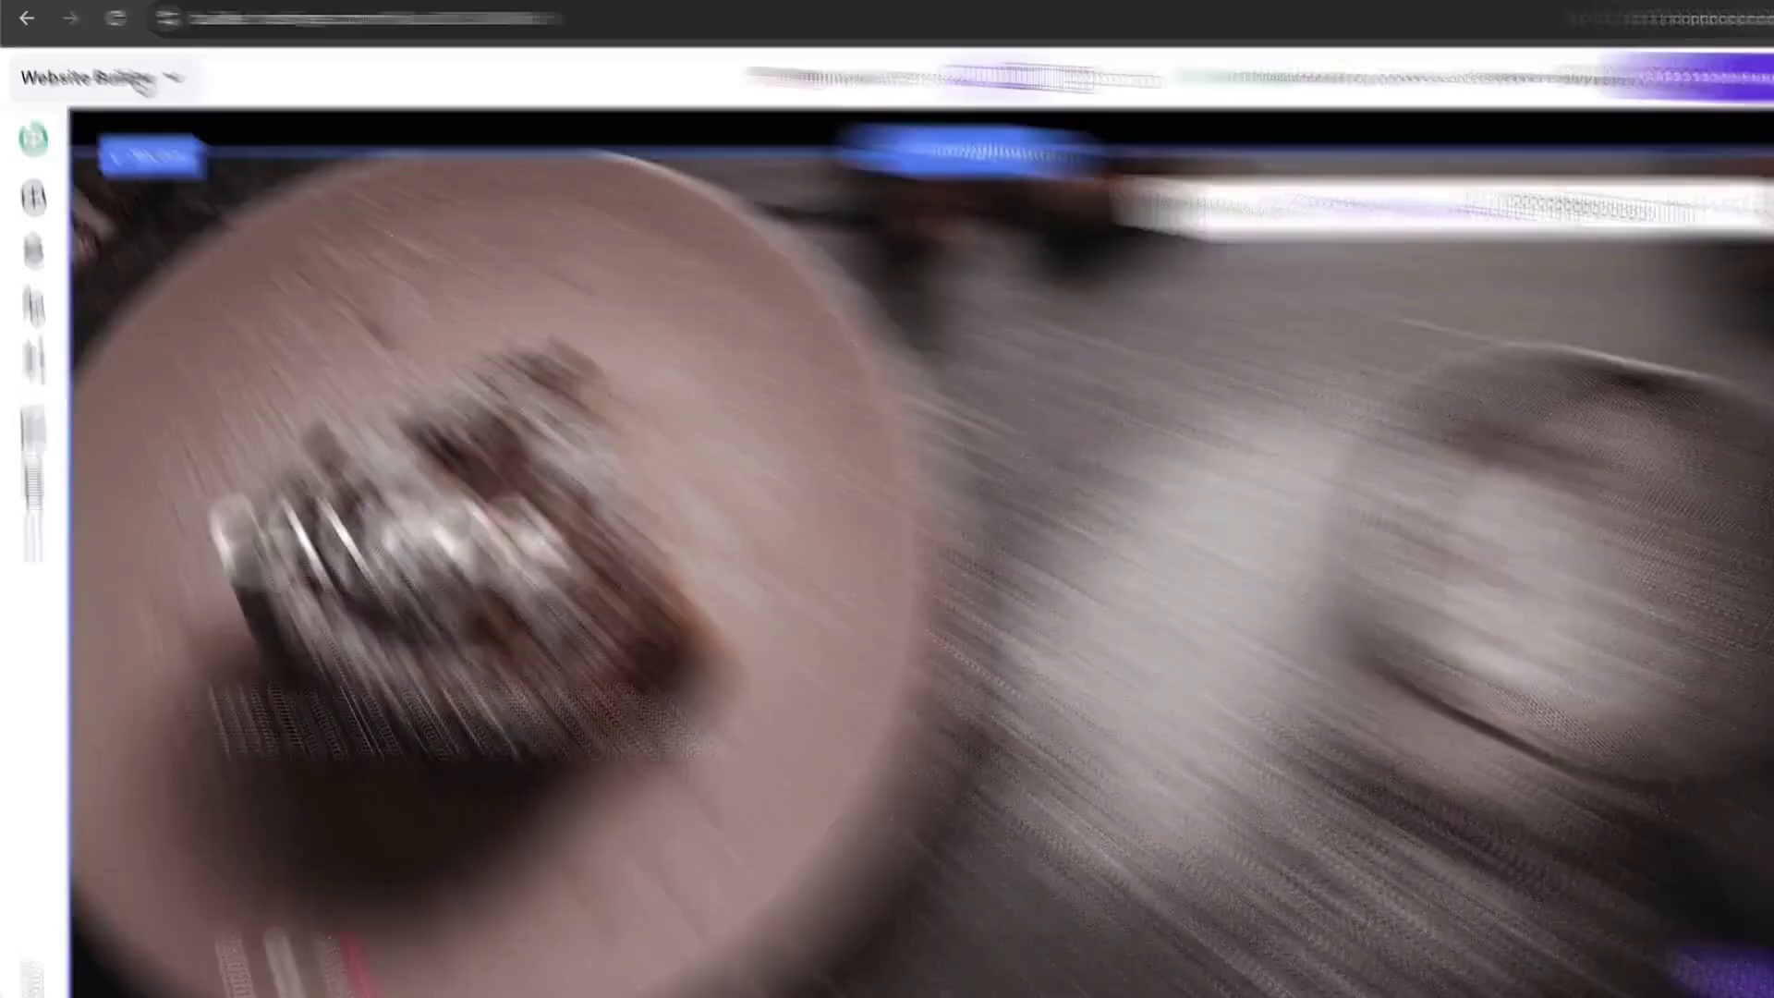
# Step: Visit the online store manager, then leave it for the santrelcoffee.com website dashboard in hPanel
pyautogui.click(140, 79)
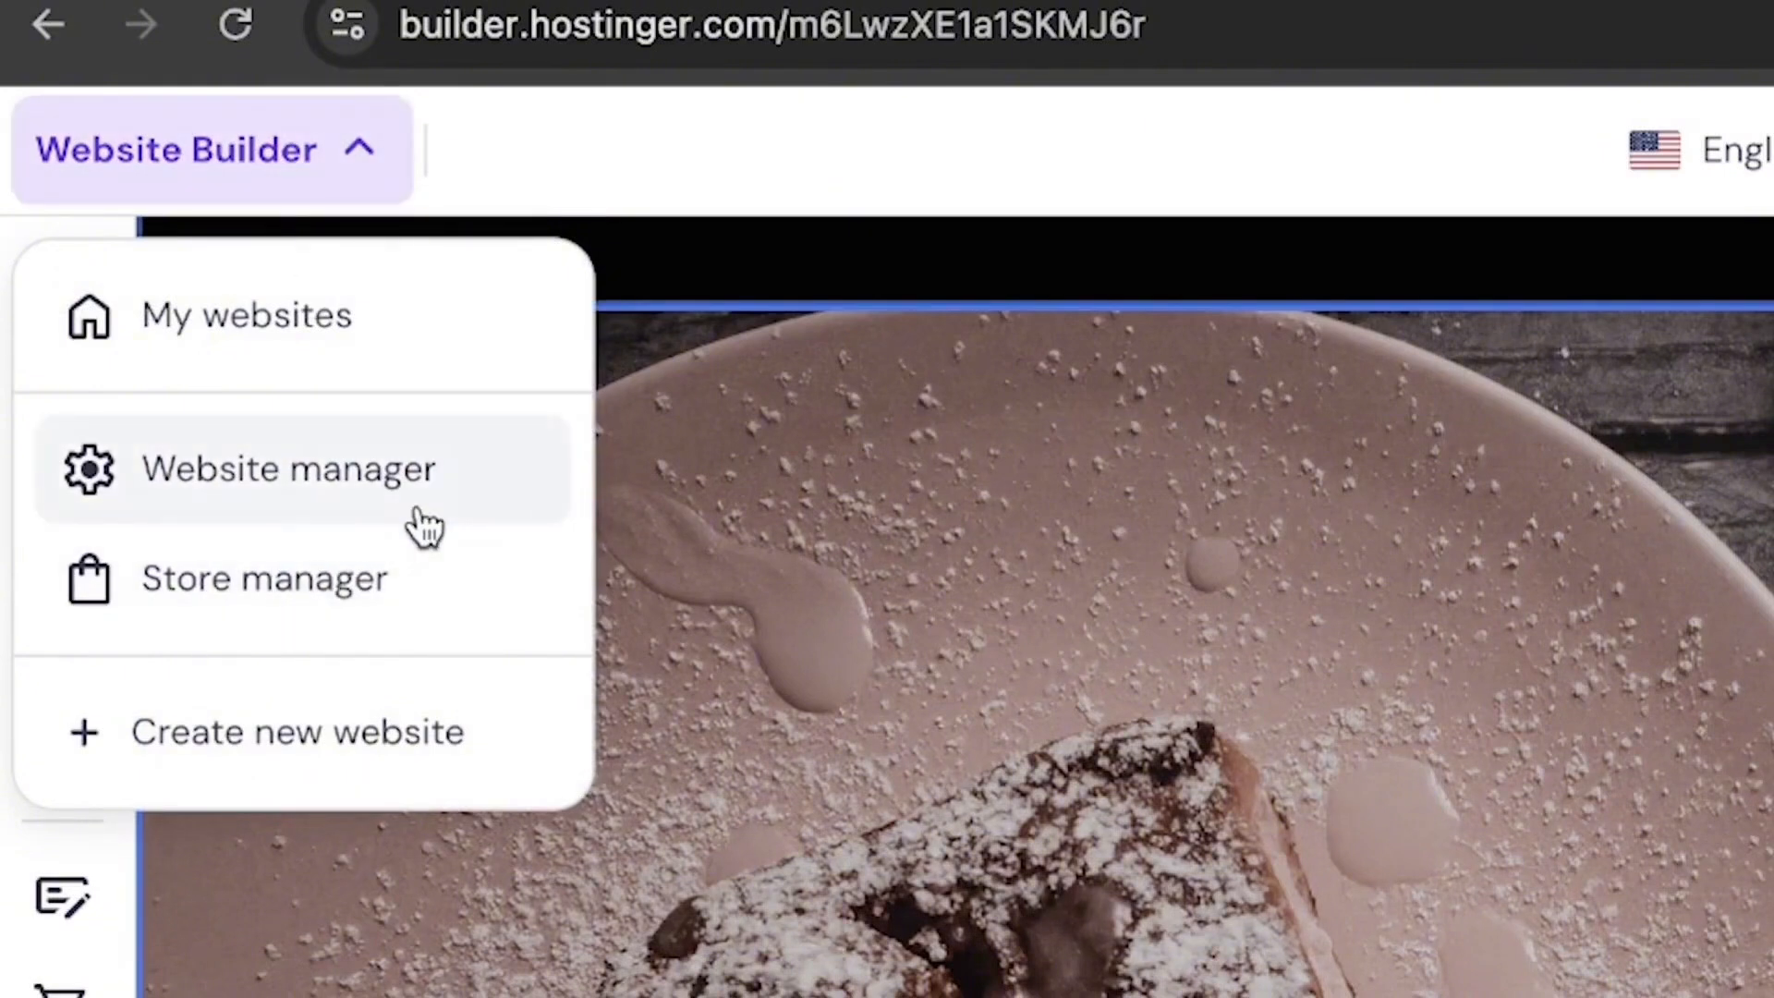
pyautogui.click(282, 614)
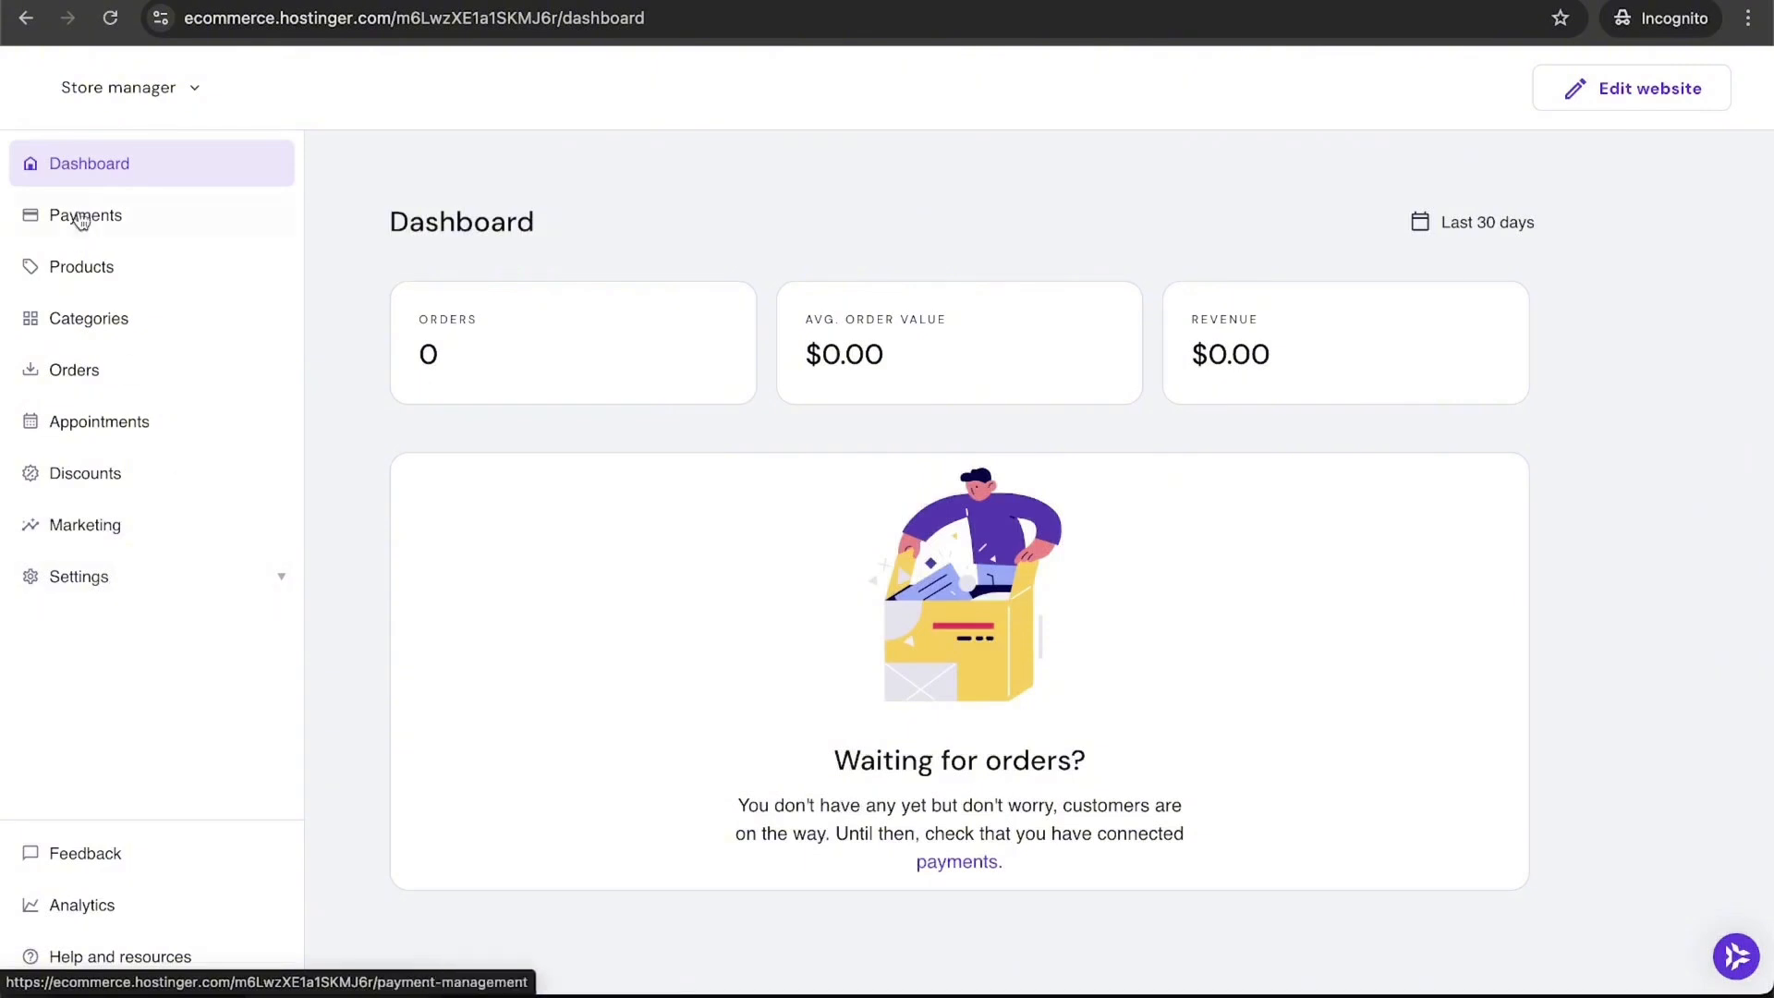
pyautogui.click(124, 87)
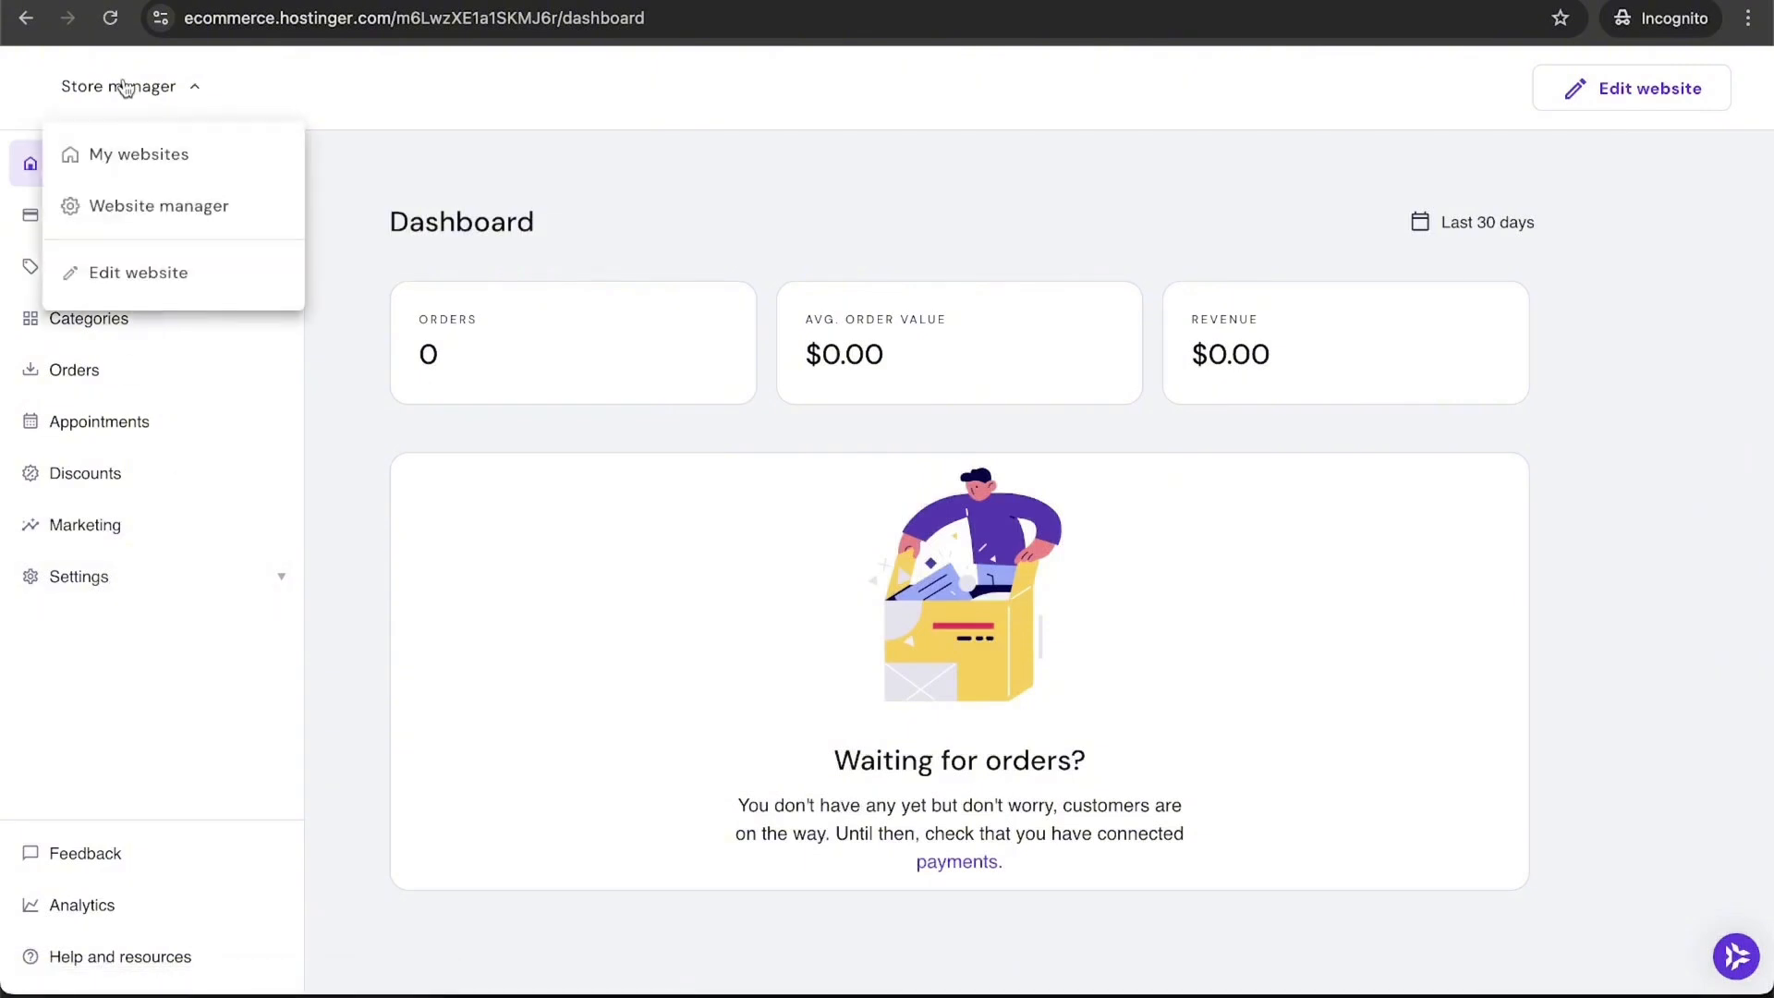
pyautogui.click(147, 210)
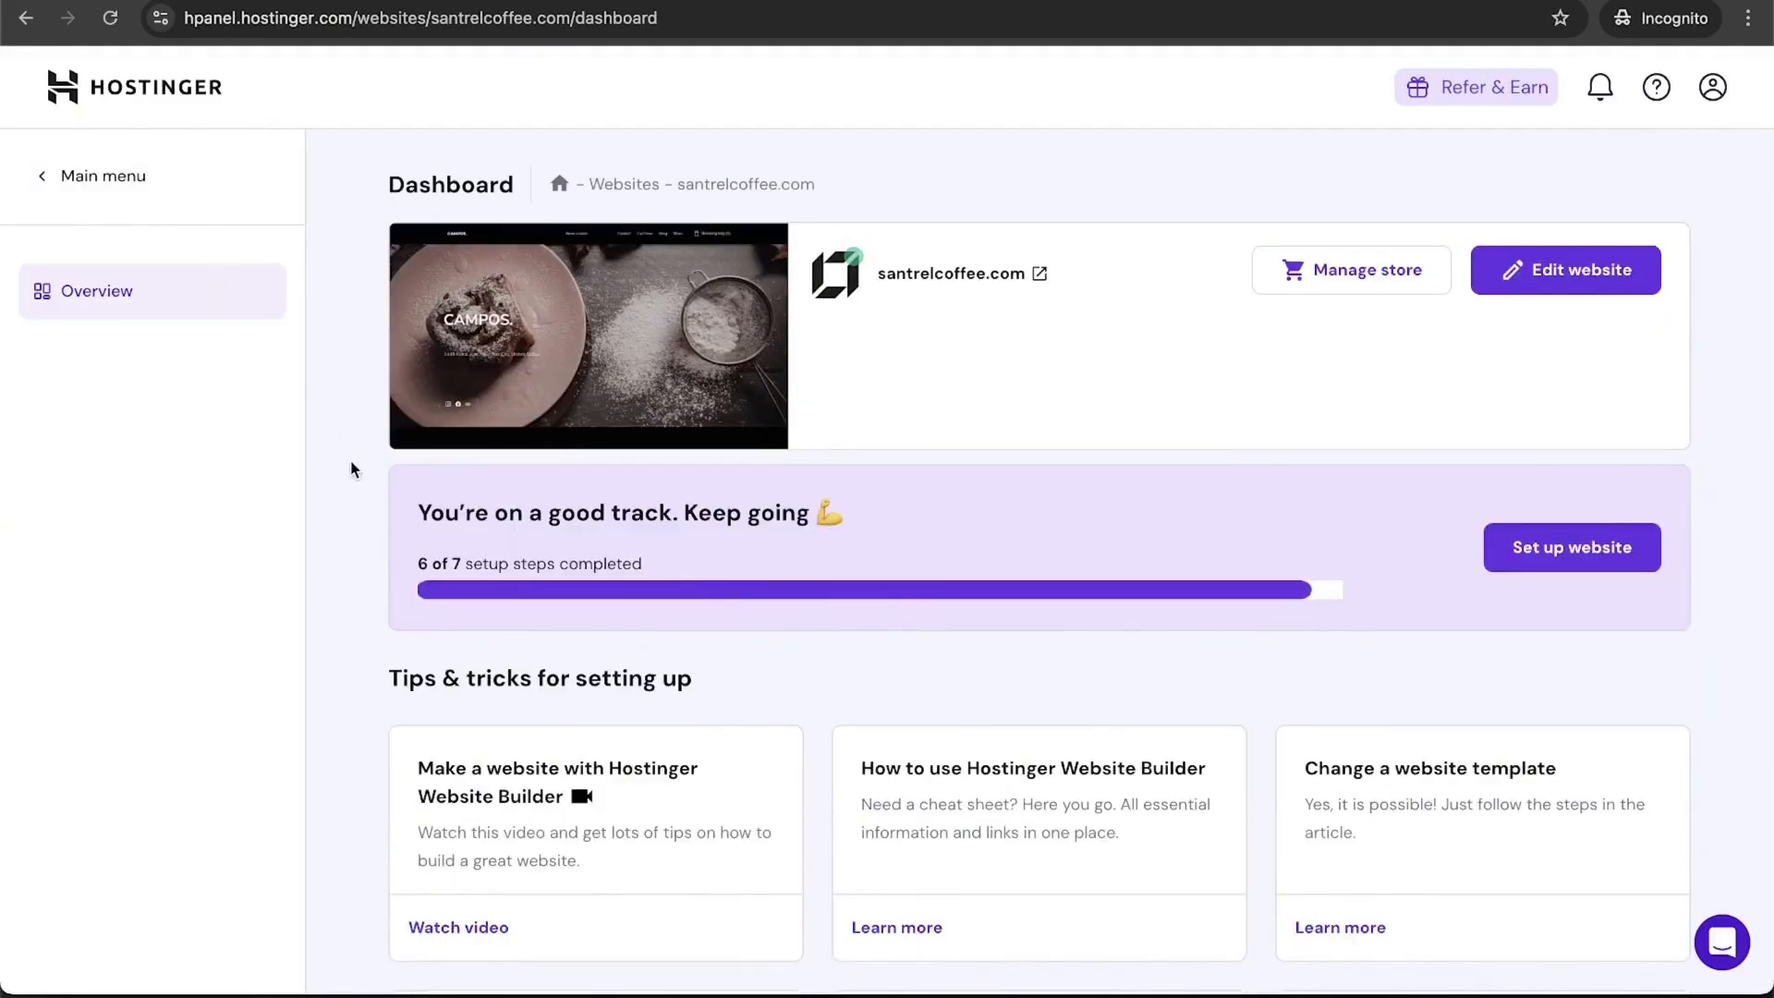
# Step: Review the website dashboard, then go to hPanel Home listing the hosting plan and santrelcoffee.com domain
pyautogui.scroll(-2, 352, 470)
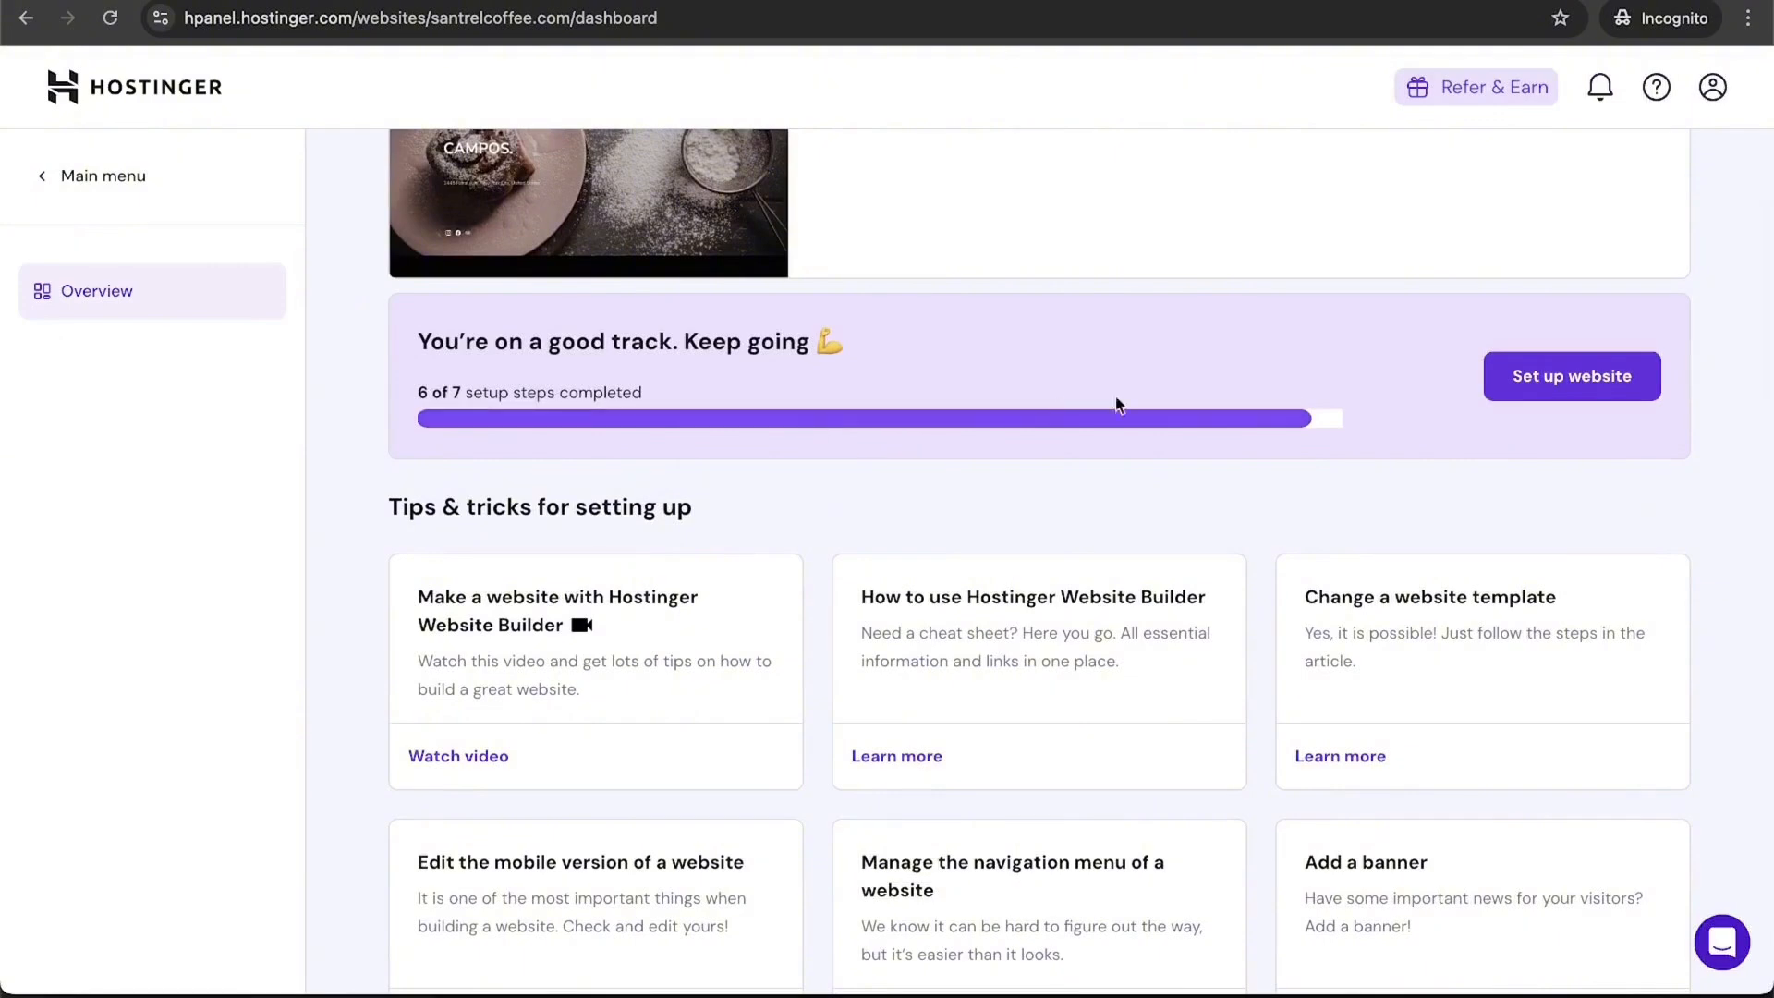
pyautogui.scroll(-5, 1753, 509)
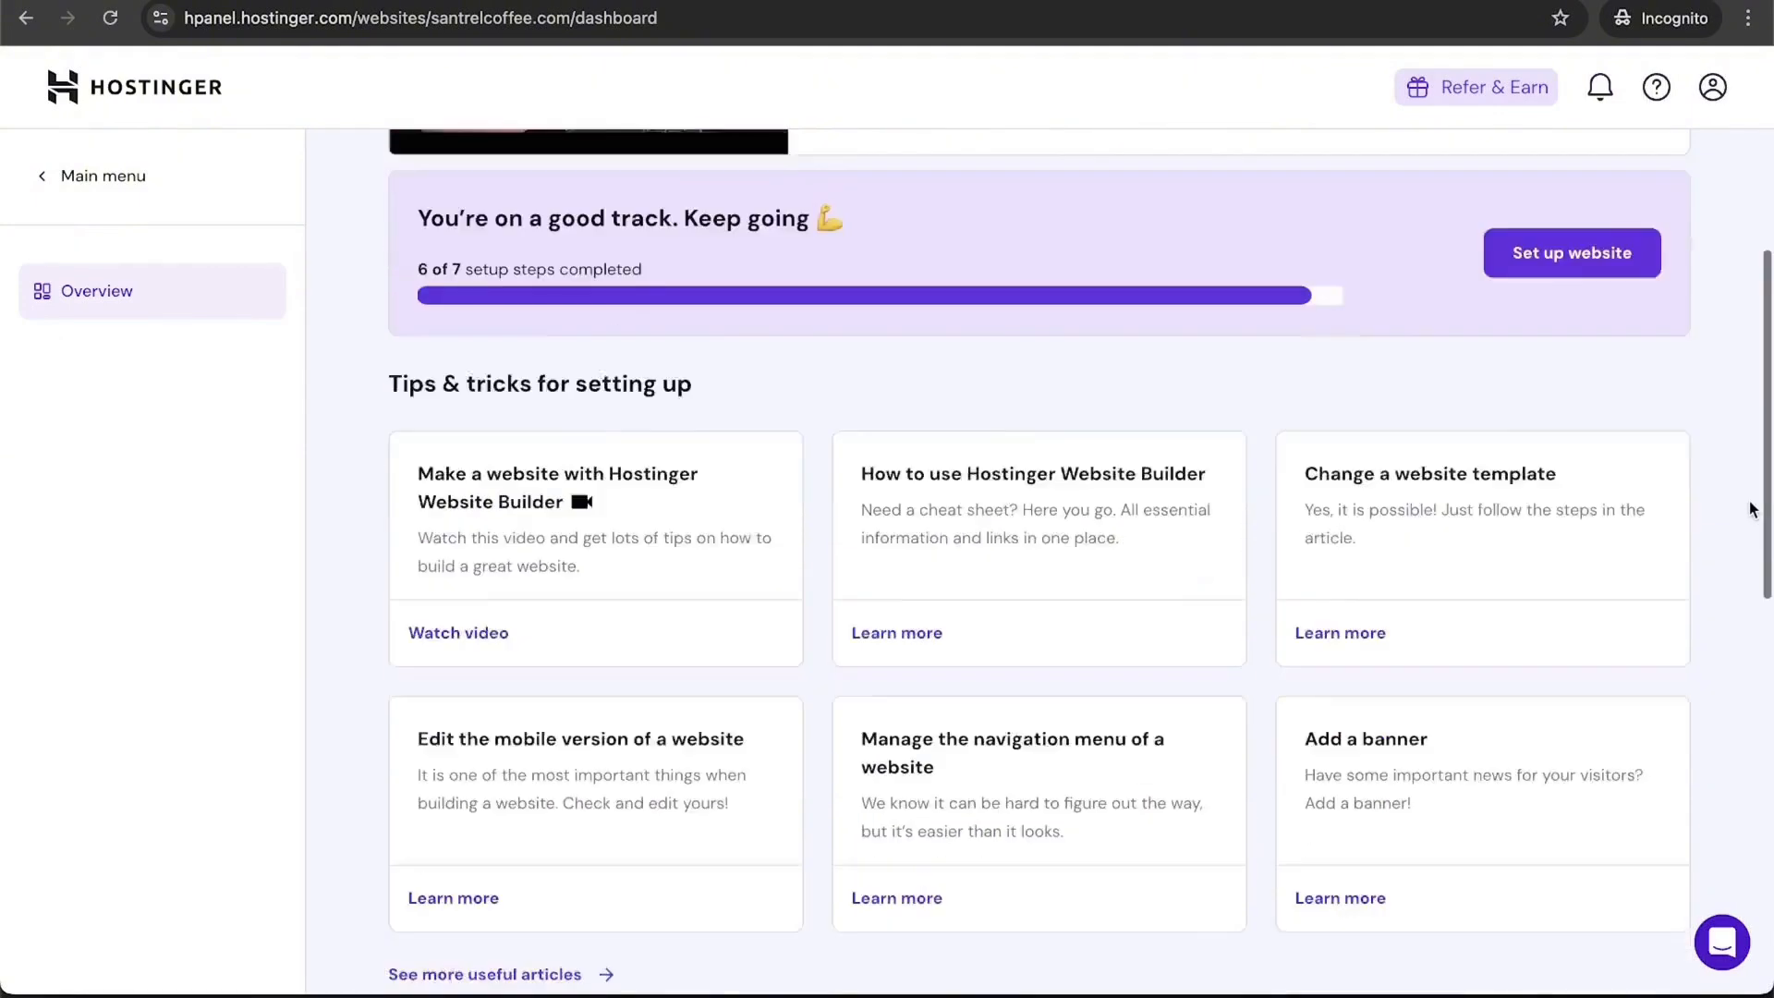
pyautogui.scroll(-6, 806, 787)
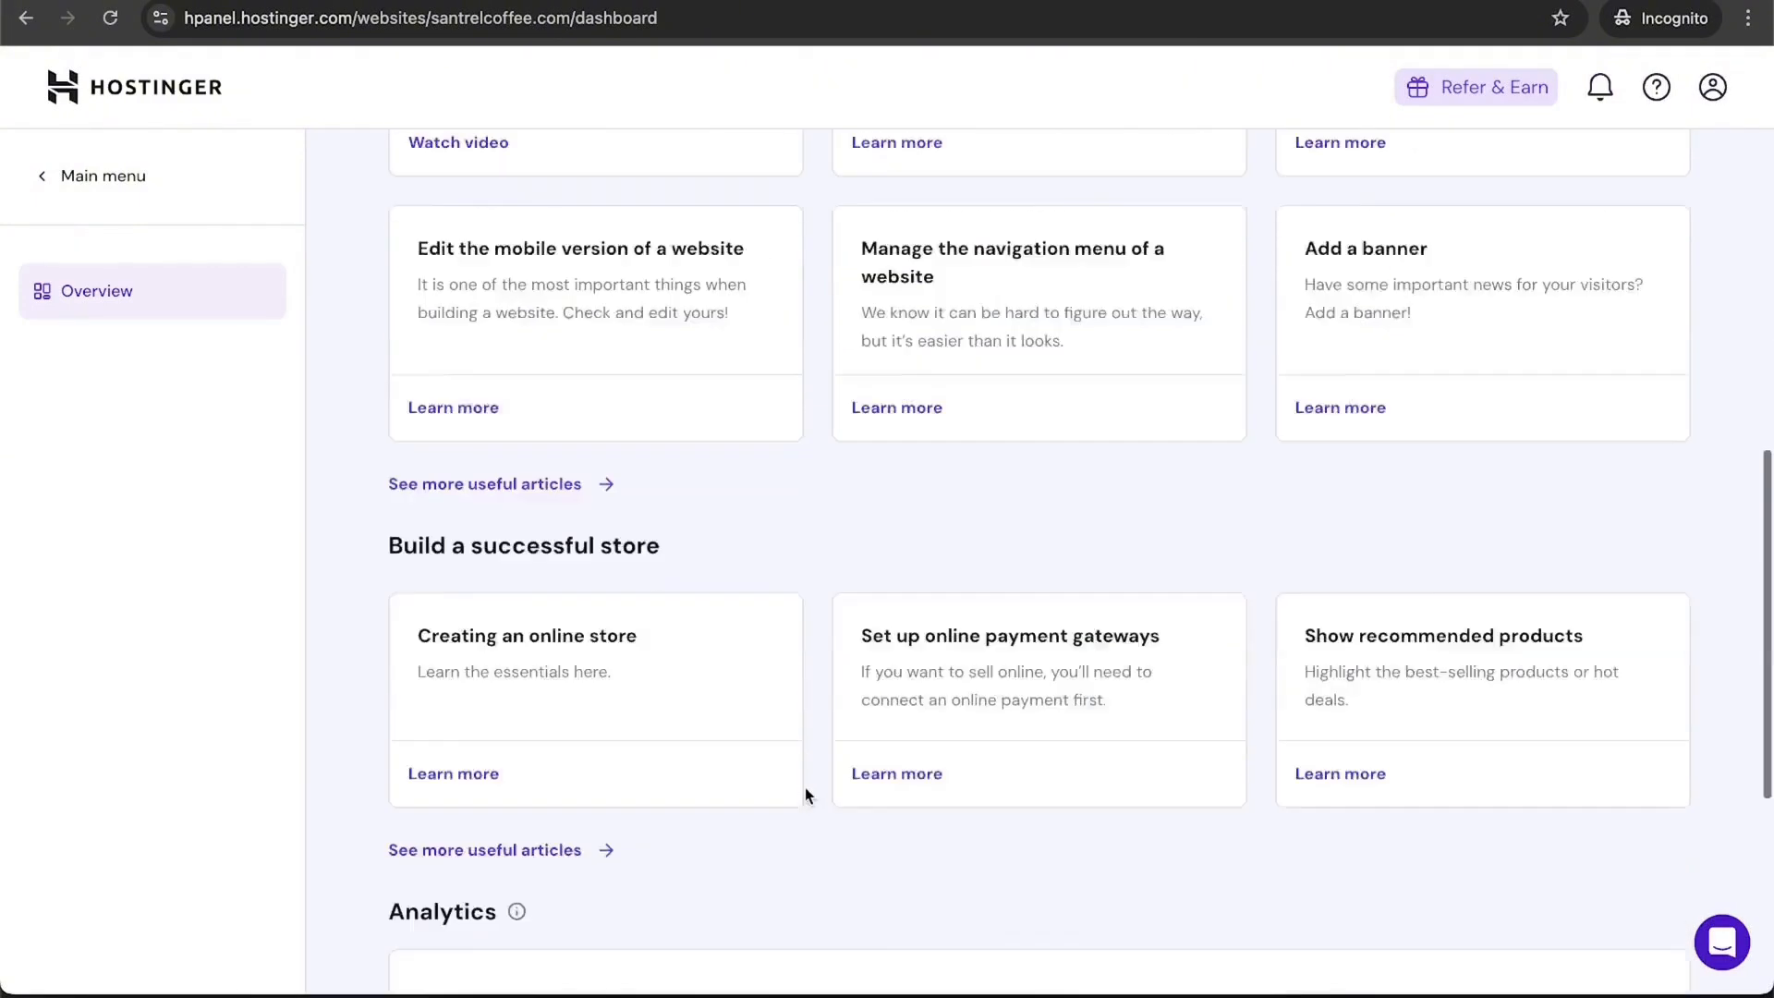
pyautogui.scroll(12, 806, 788)
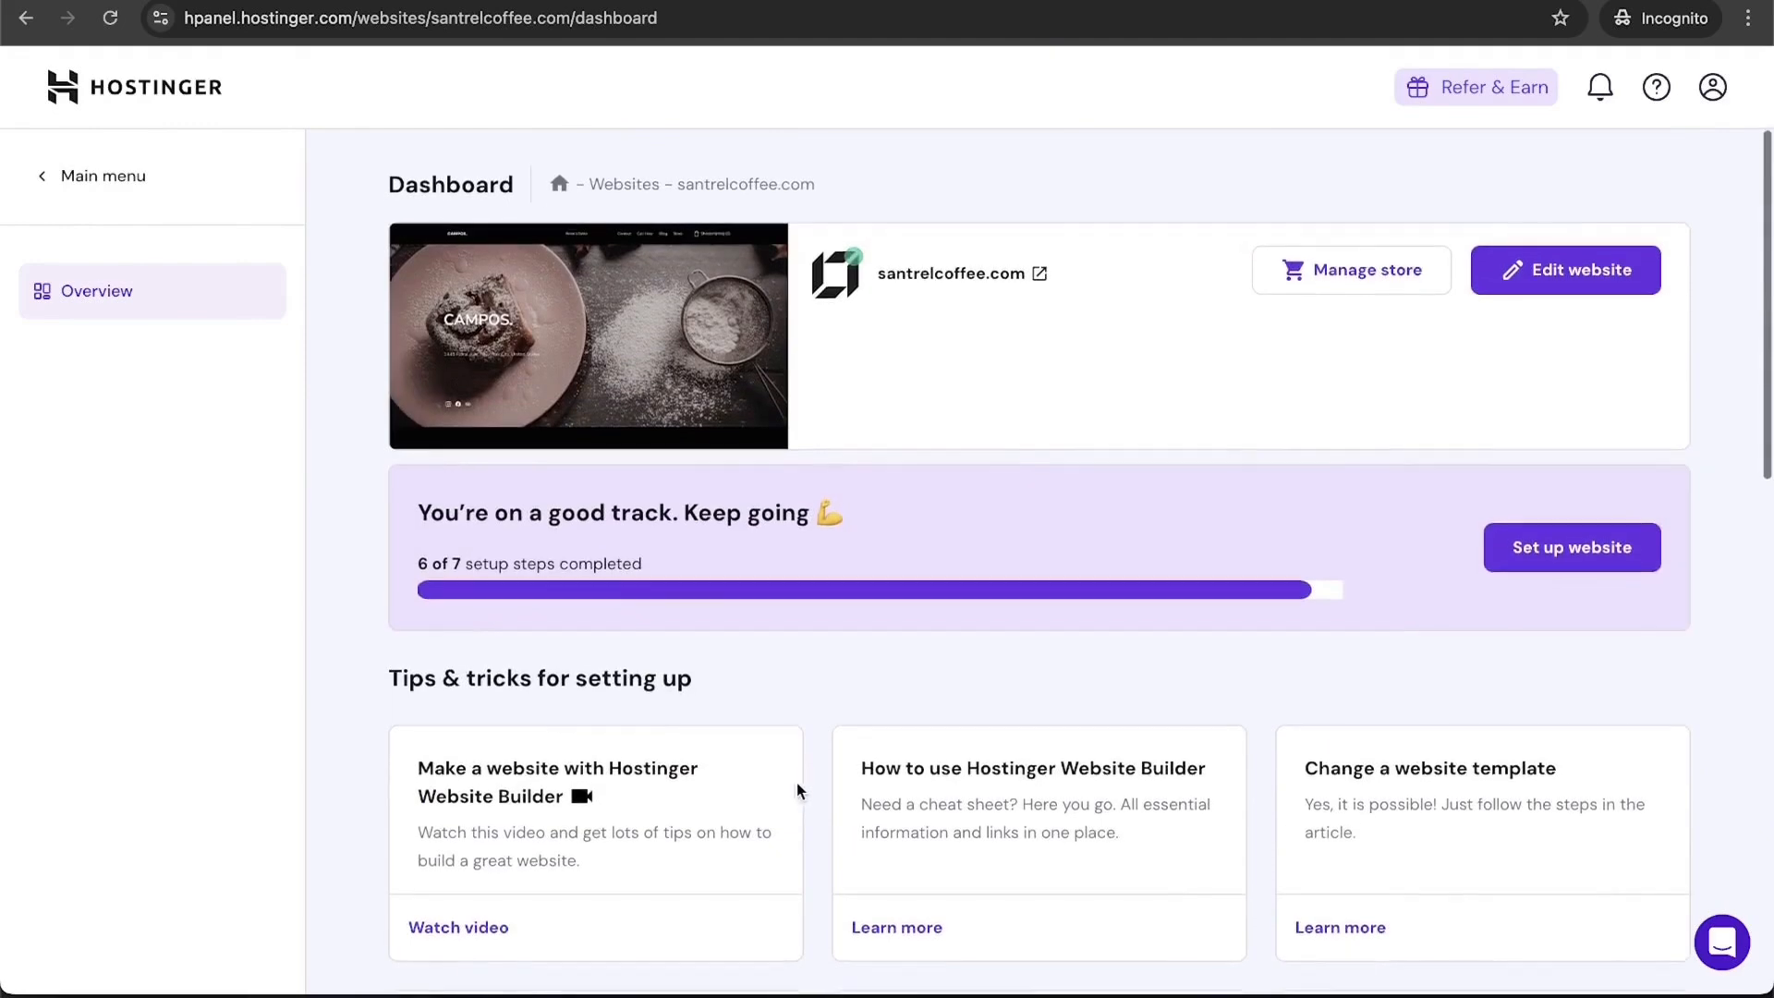
pyautogui.click(118, 107)
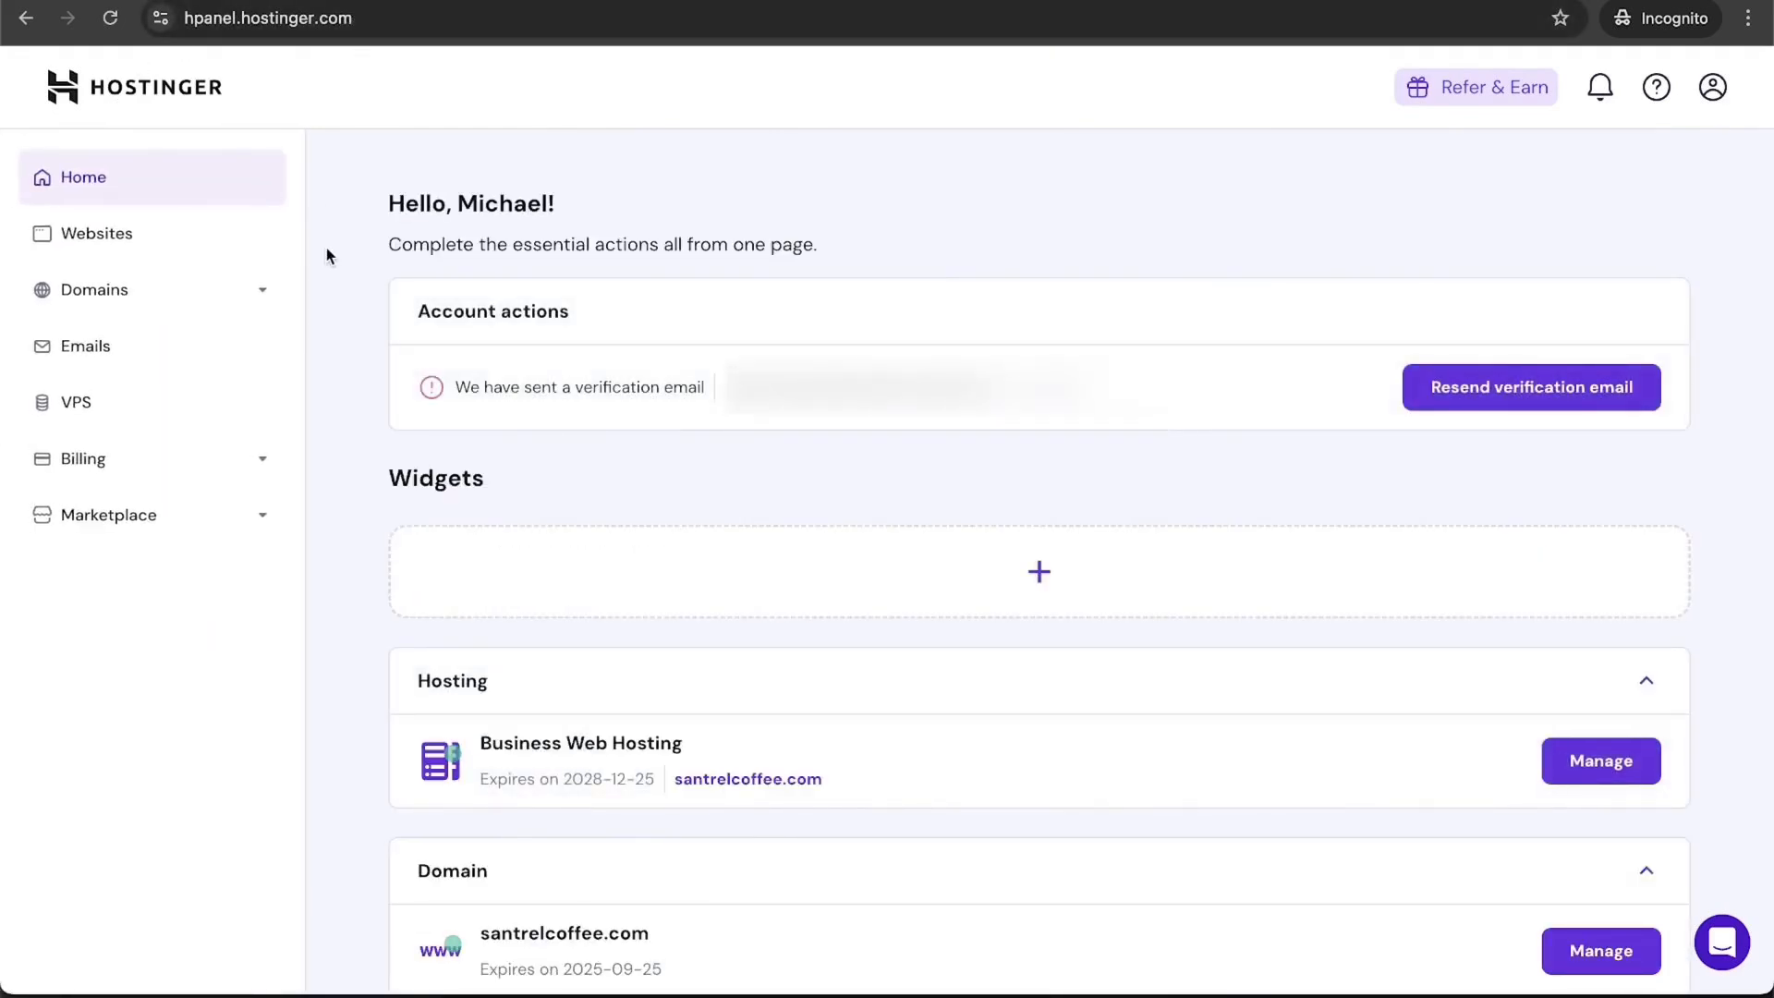
pyautogui.scroll(-3, 325, 251)
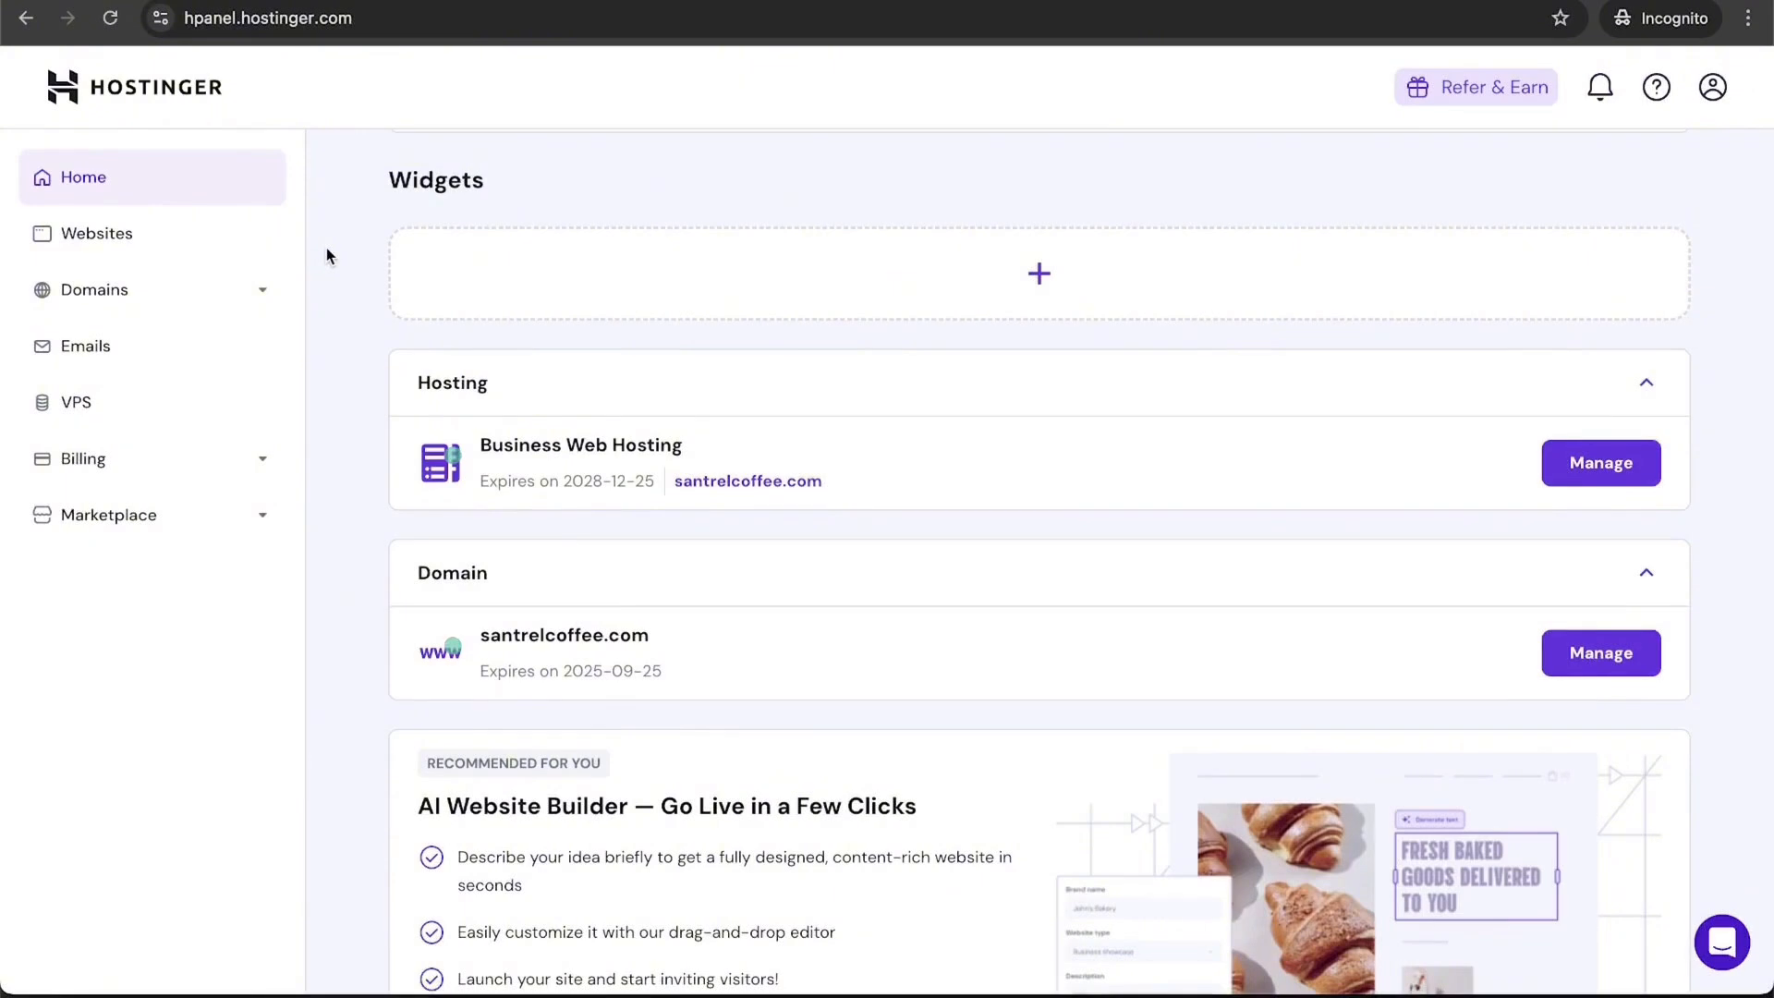
pyautogui.scroll(1, 325, 251)
pyautogui.scroll(1, 325, 248)
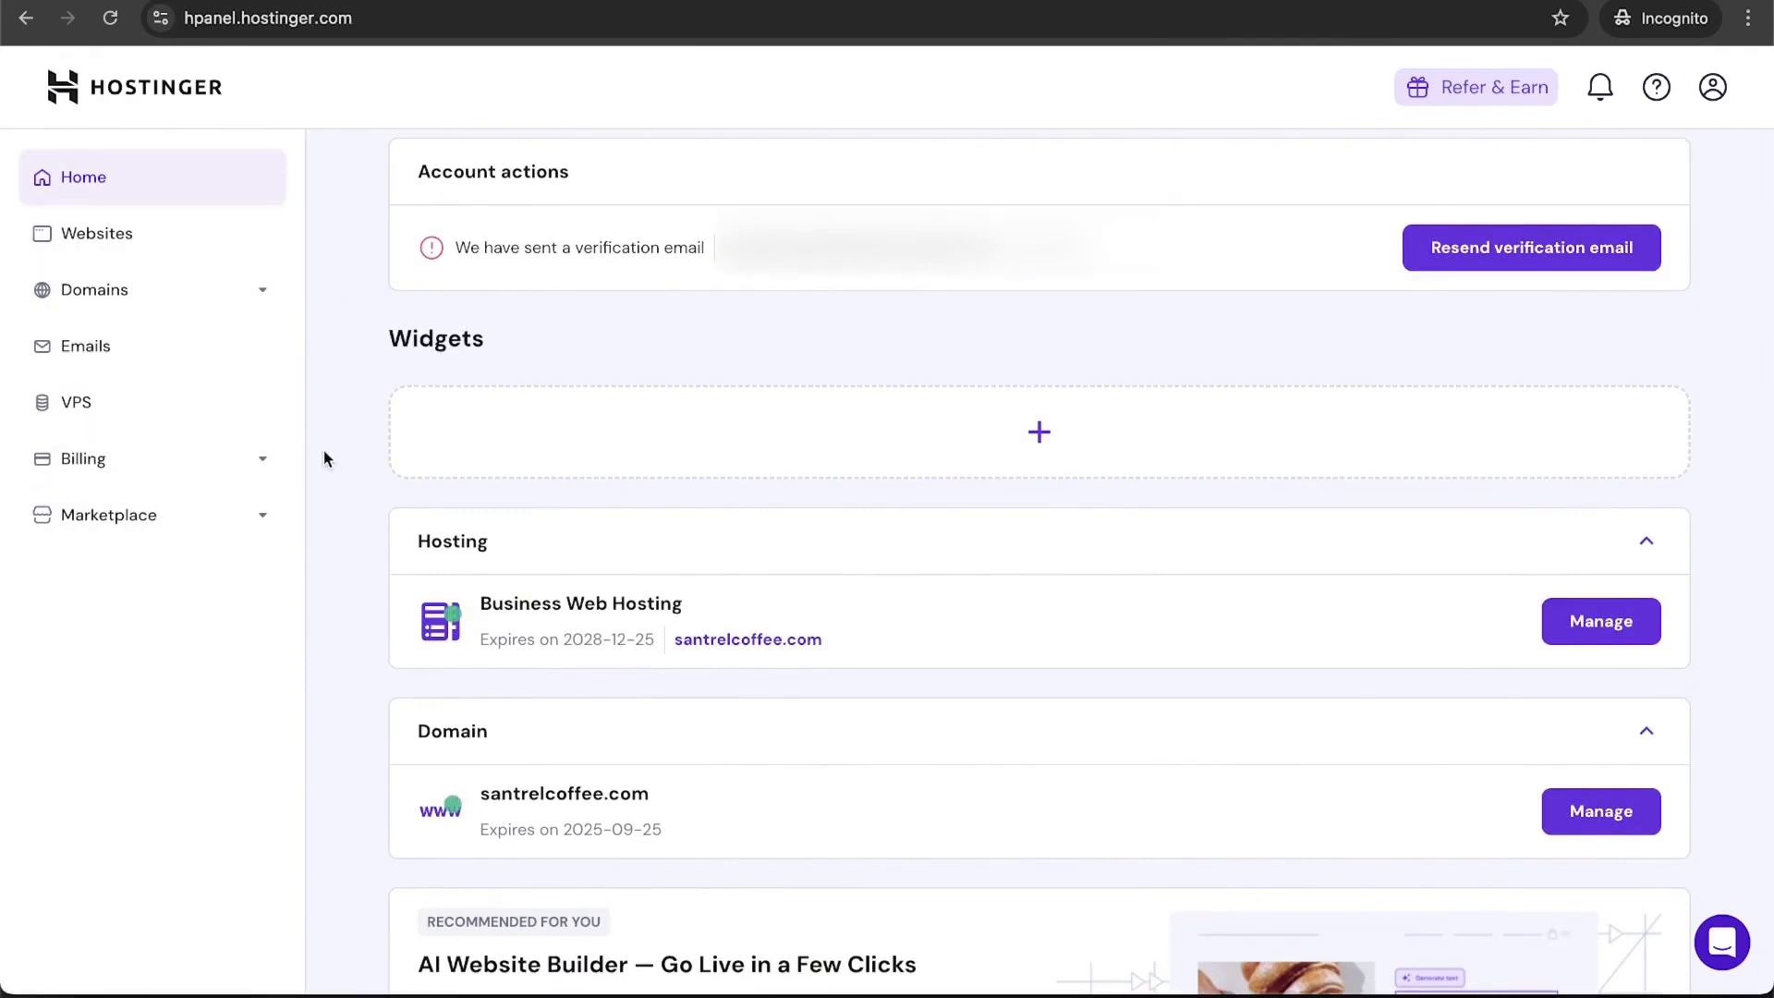
pyautogui.scroll(2, 324, 459)
# Step: Buy the Business Starter email plan on the 48-month term from the Emails page
pyautogui.click(153, 349)
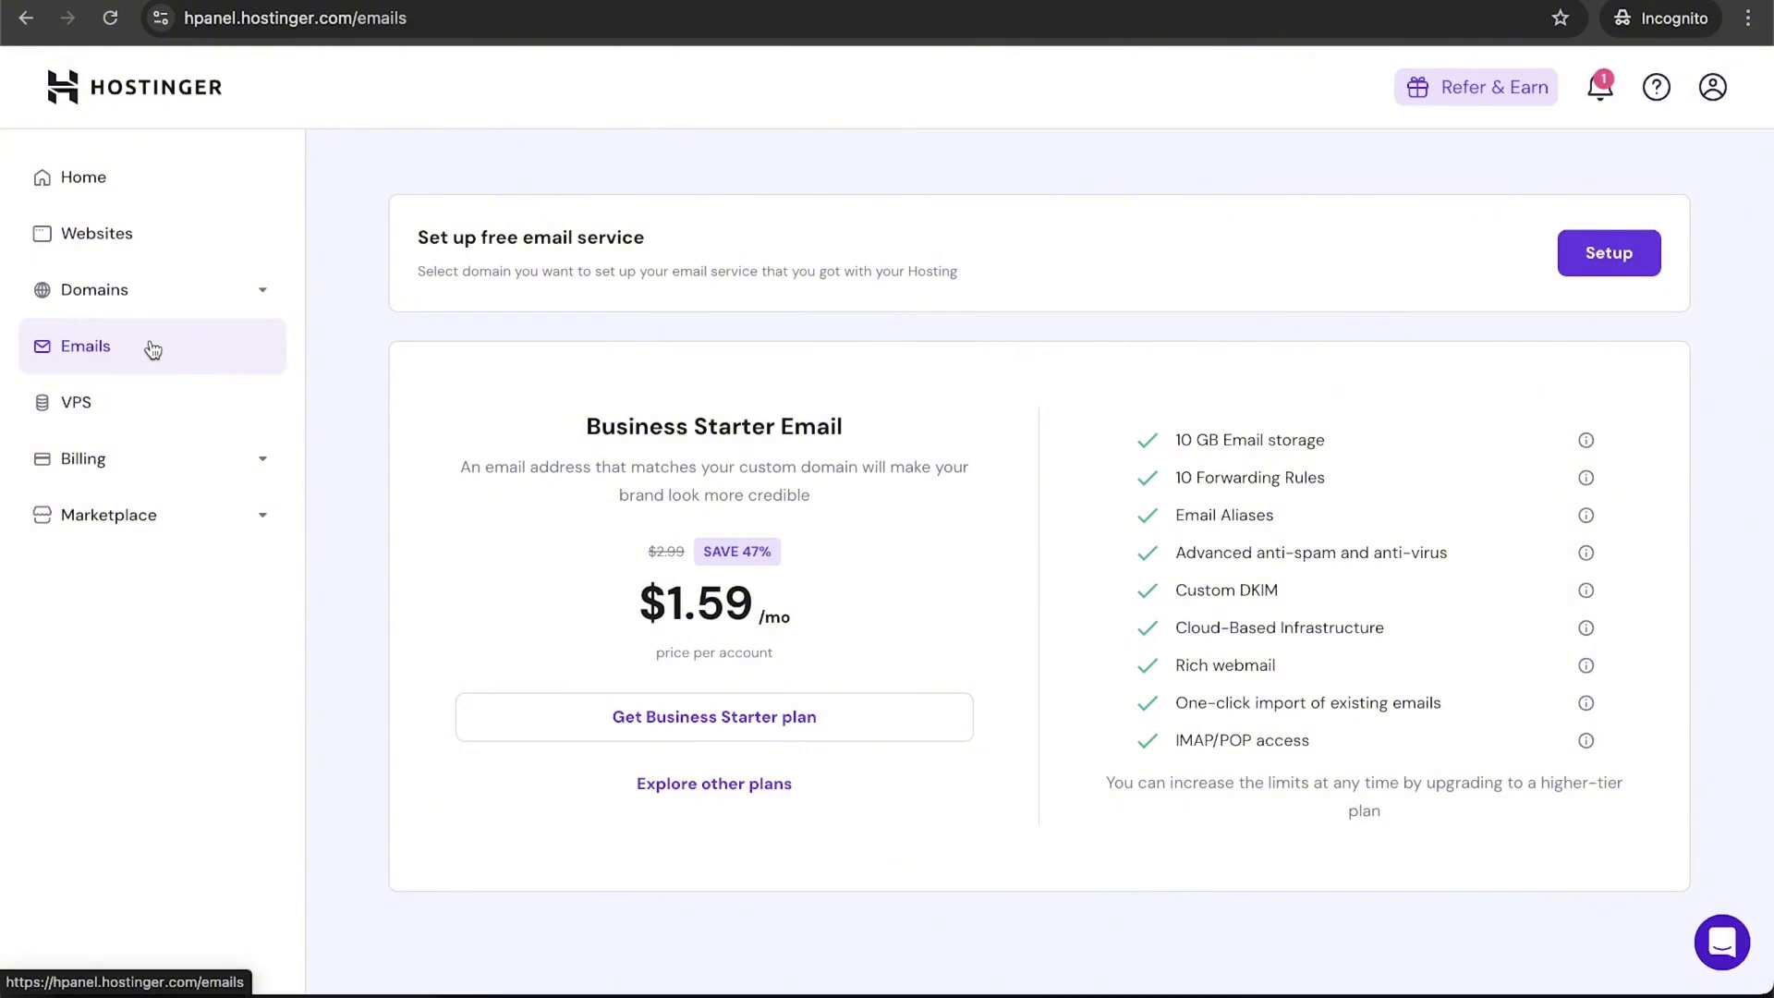
pyautogui.click(794, 717)
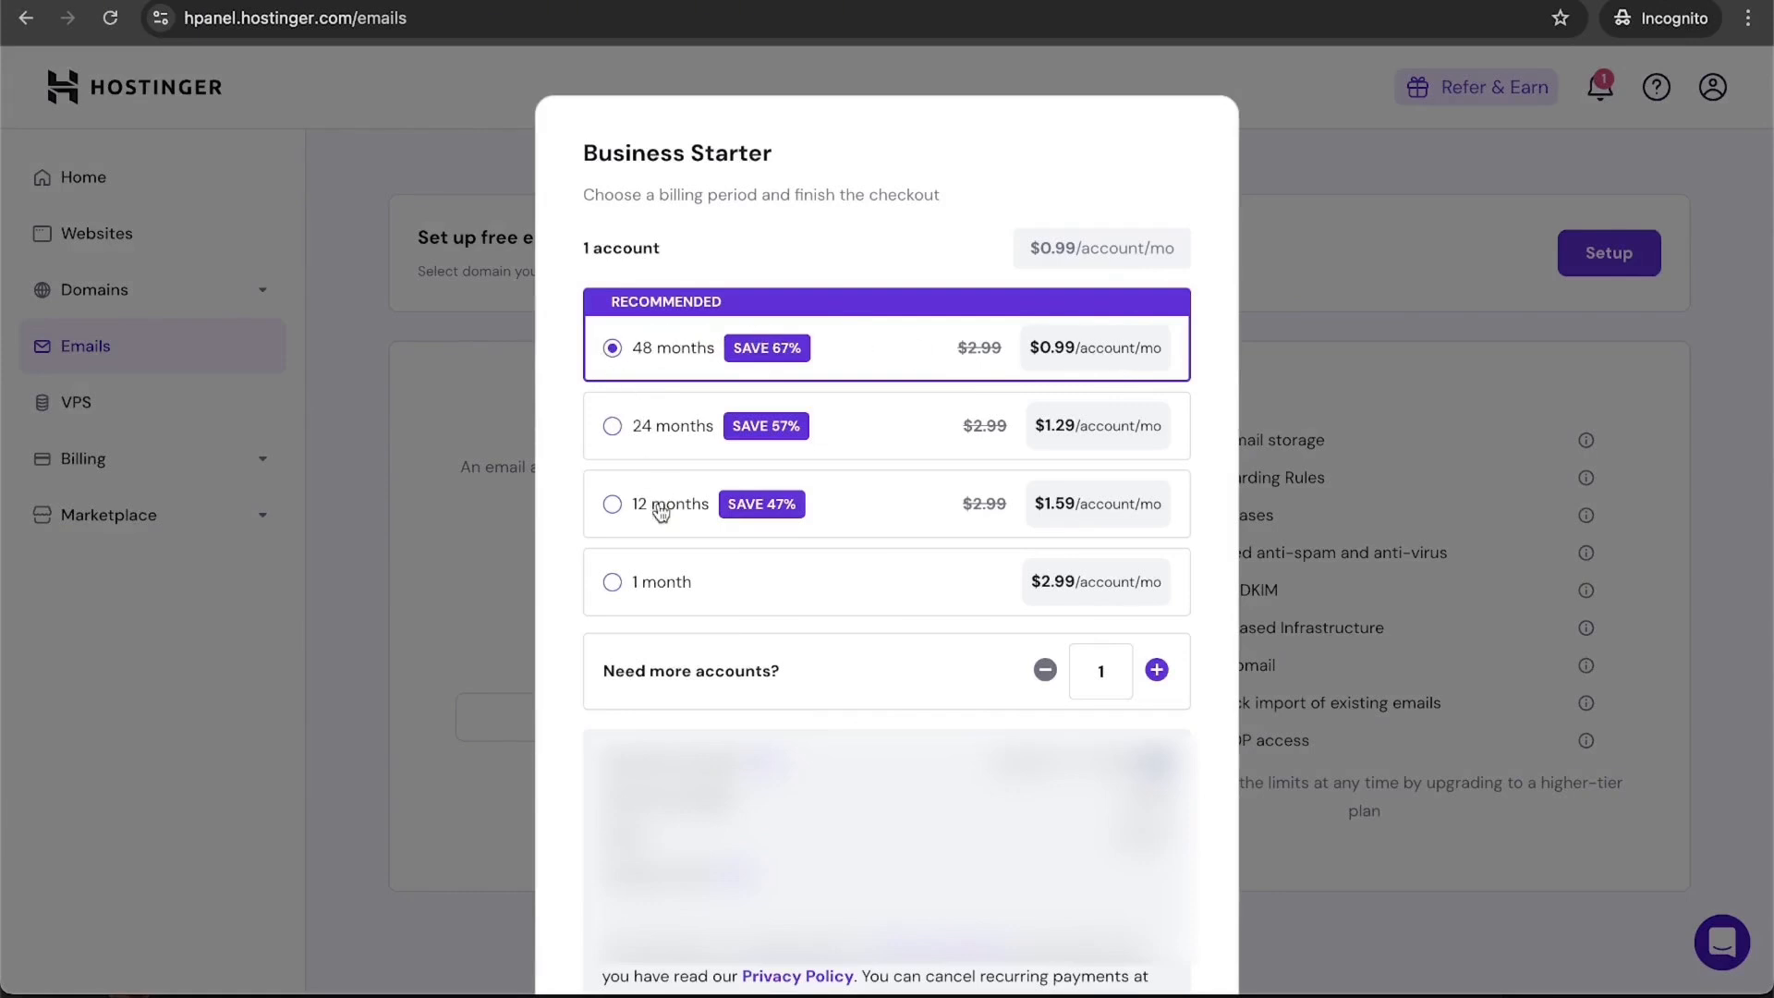
pyautogui.scroll(-3, 831, 517)
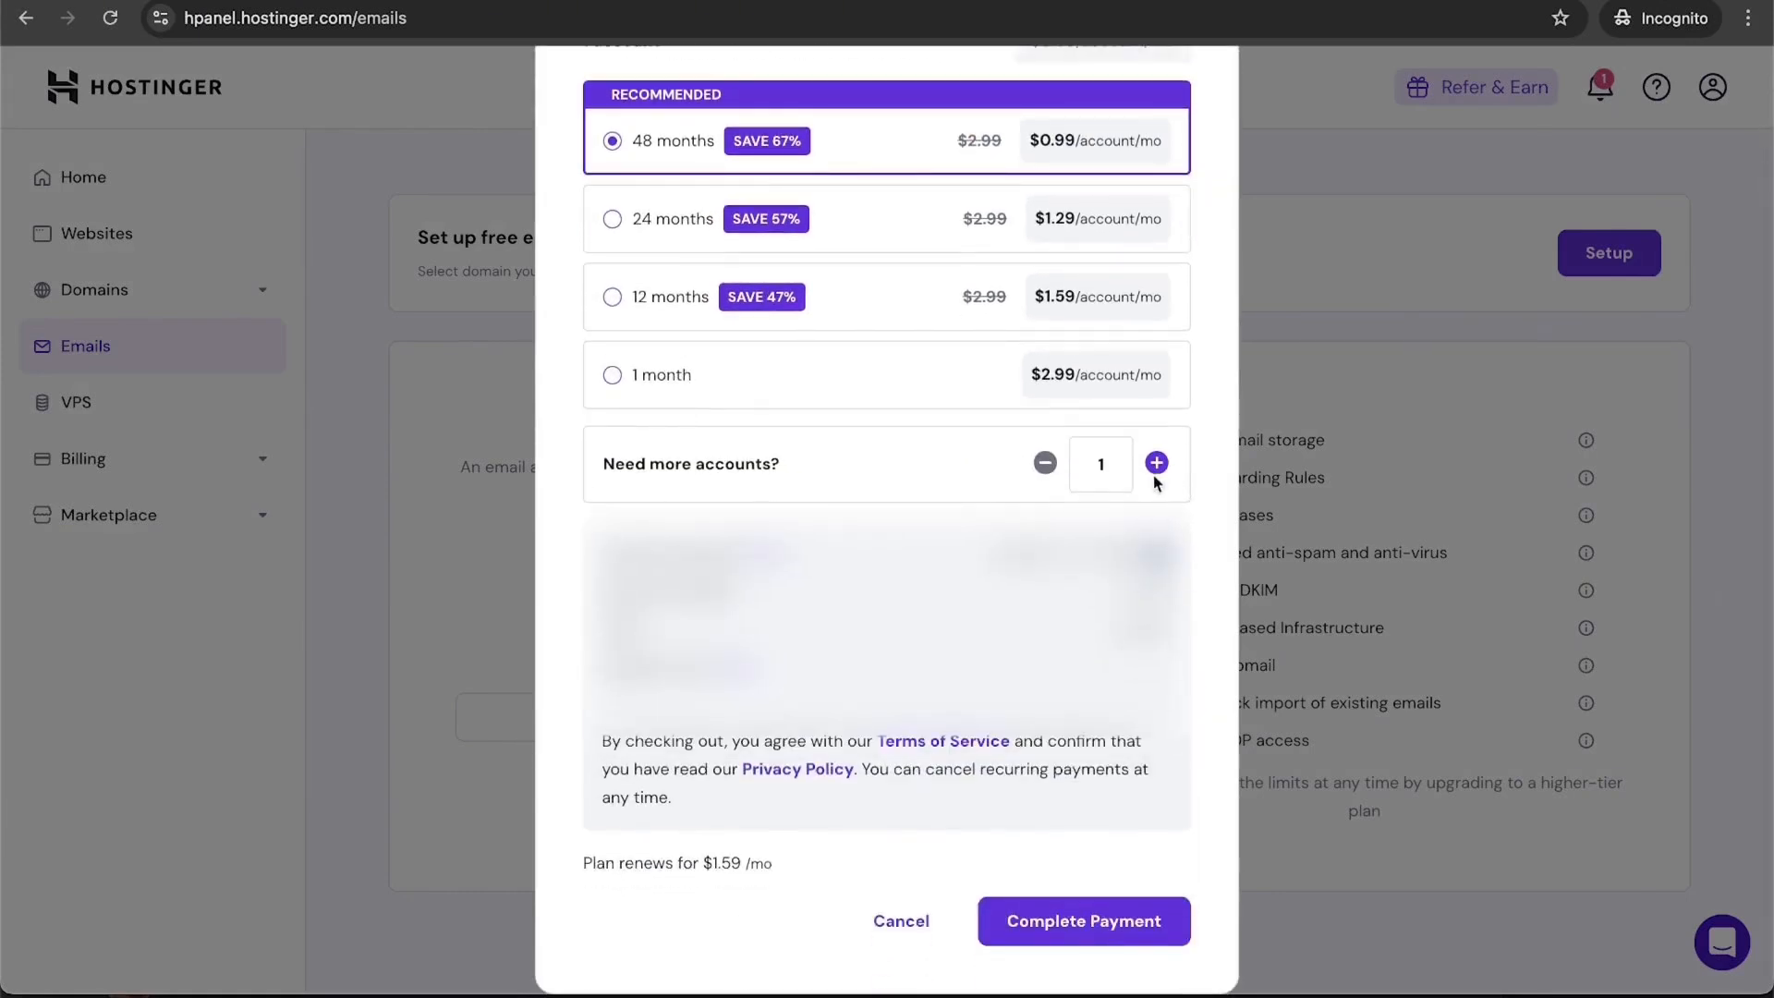
pyautogui.click(1109, 924)
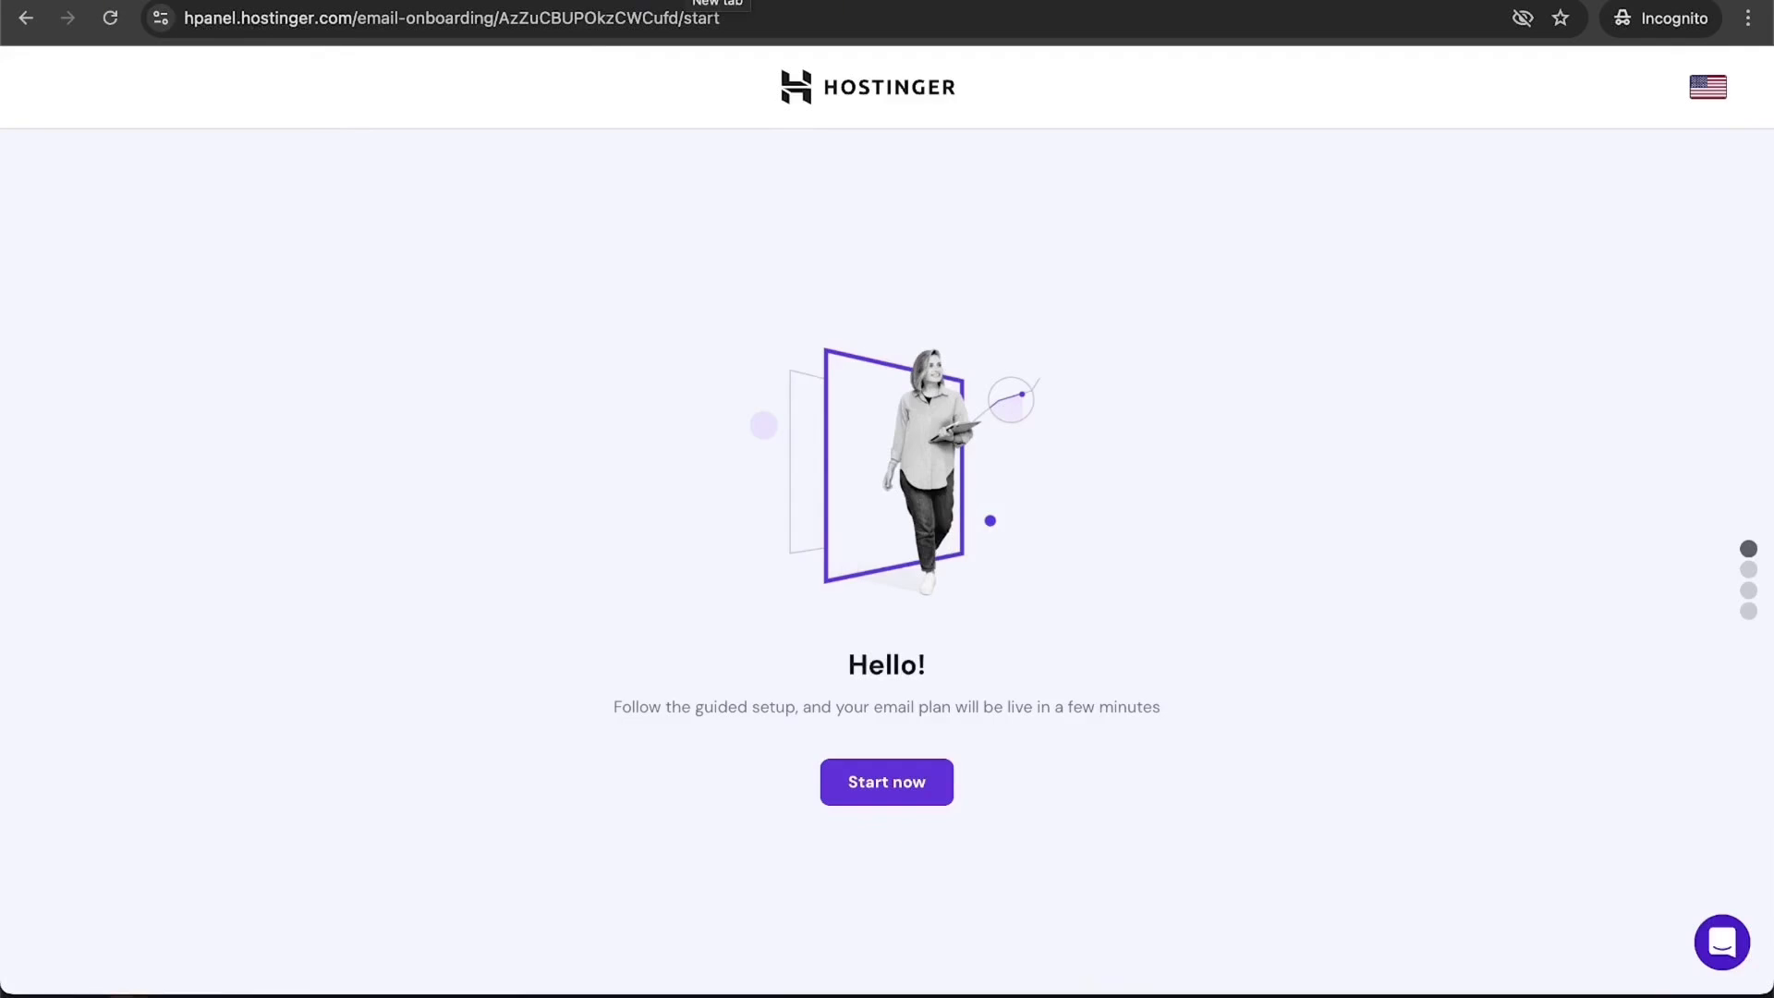
# Step: Create the first santrelcoffee.com mailbox with a name and saved password, then open its email dashboard
pyautogui.click(907, 781)
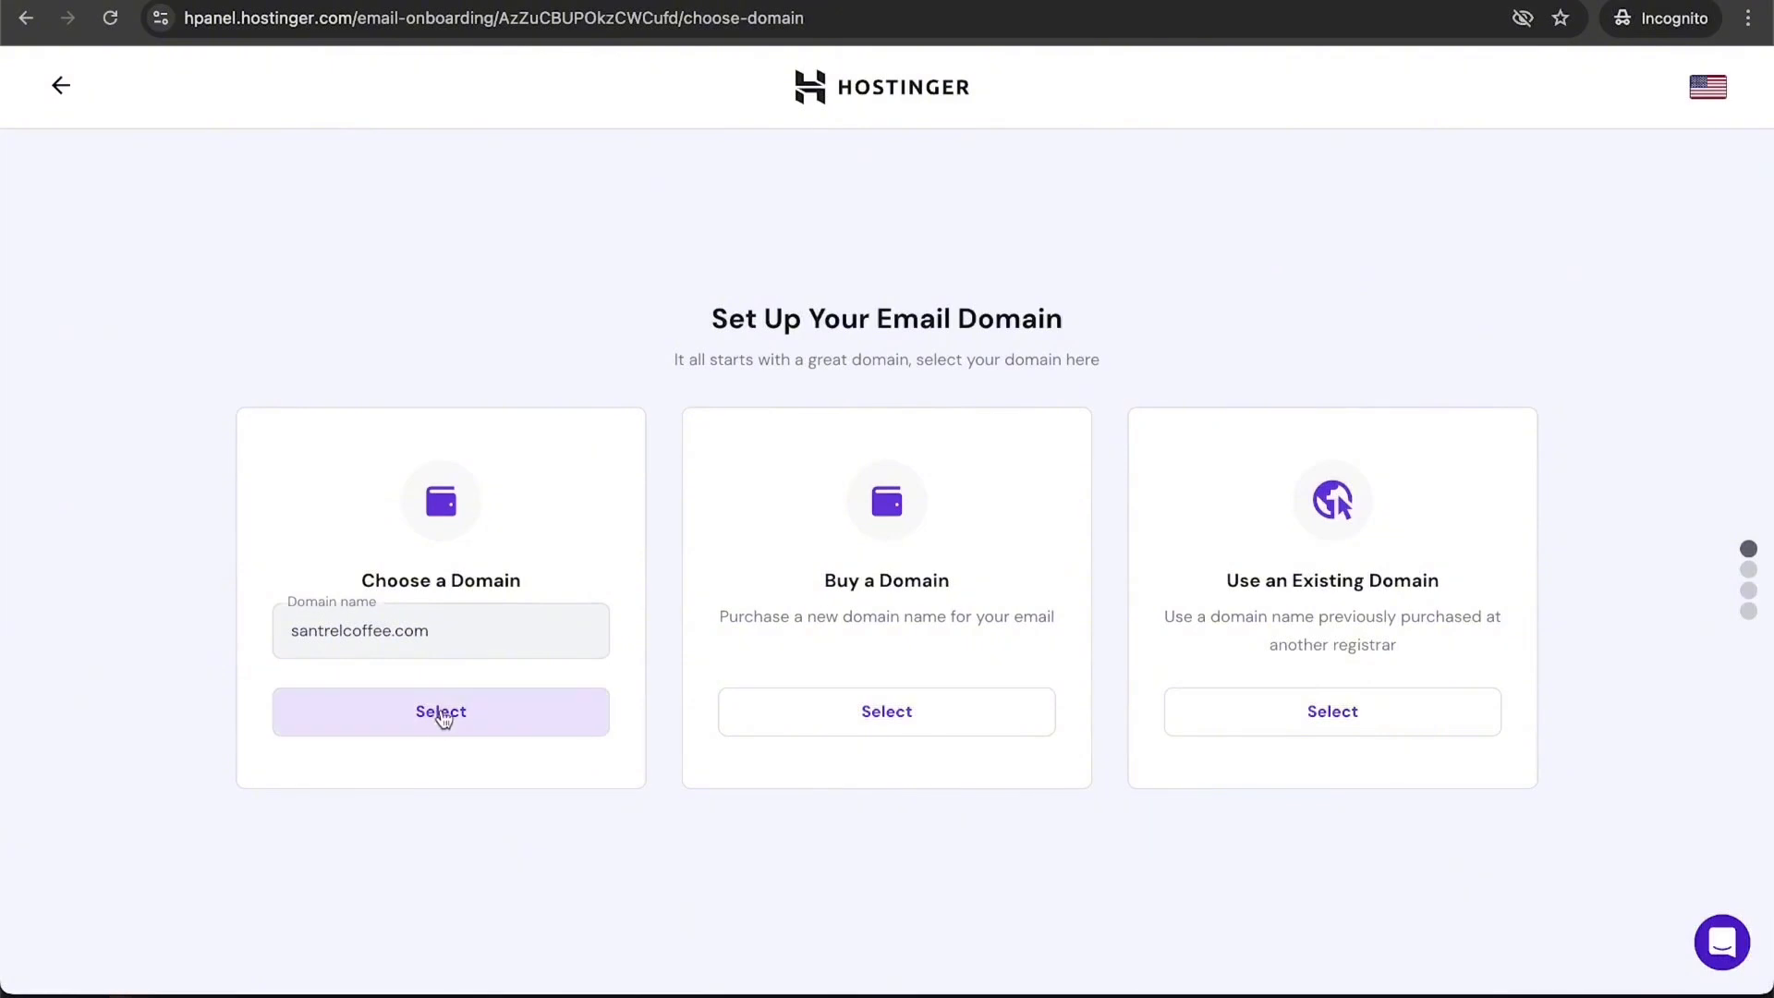
pyautogui.click(439, 730)
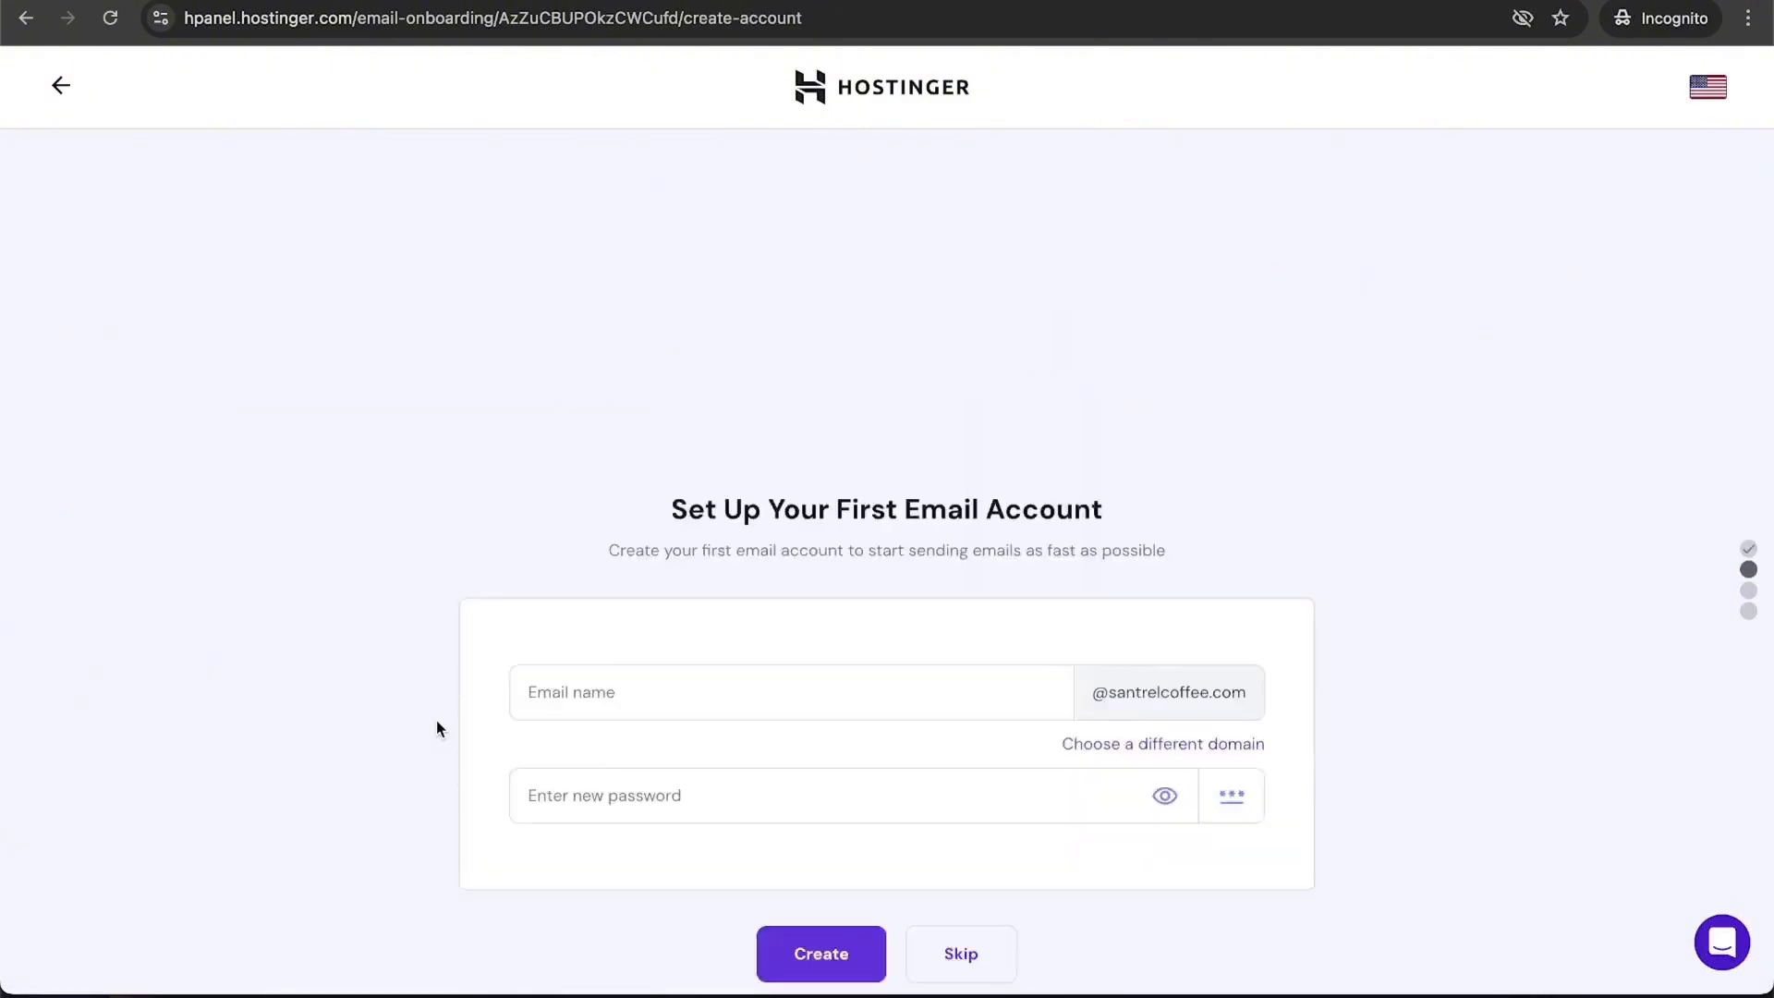
pyautogui.click(724, 518)
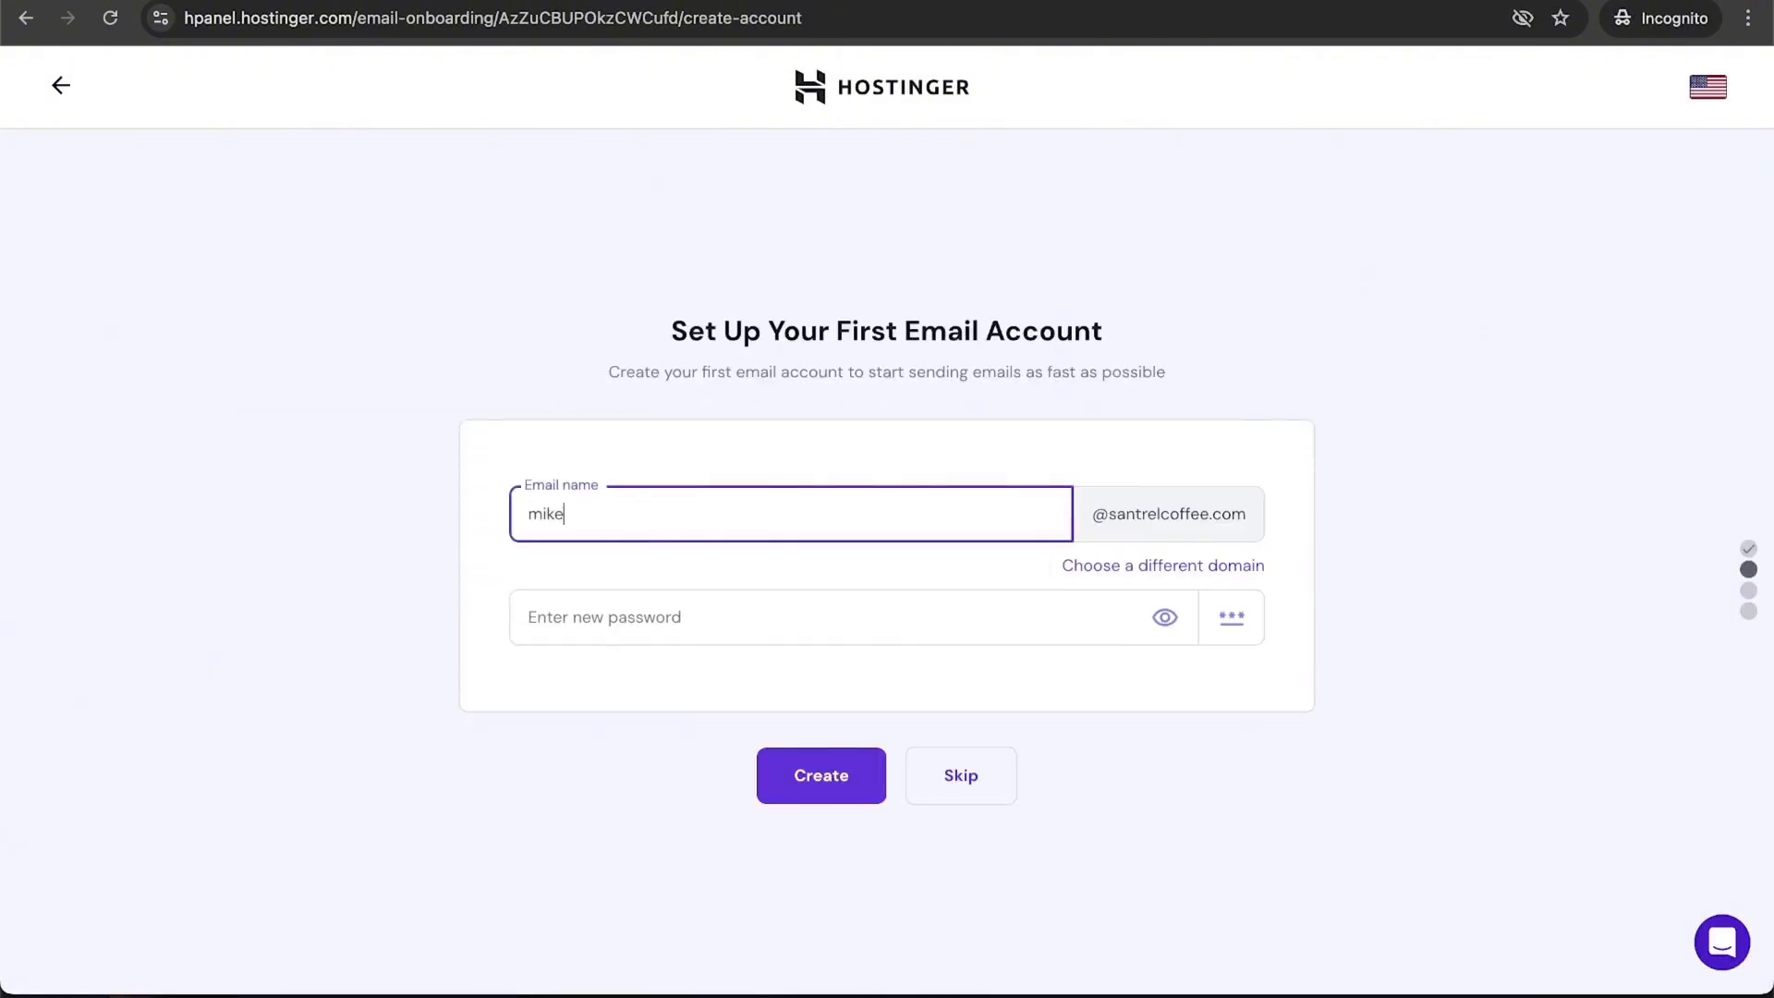
pyautogui.click(891, 618)
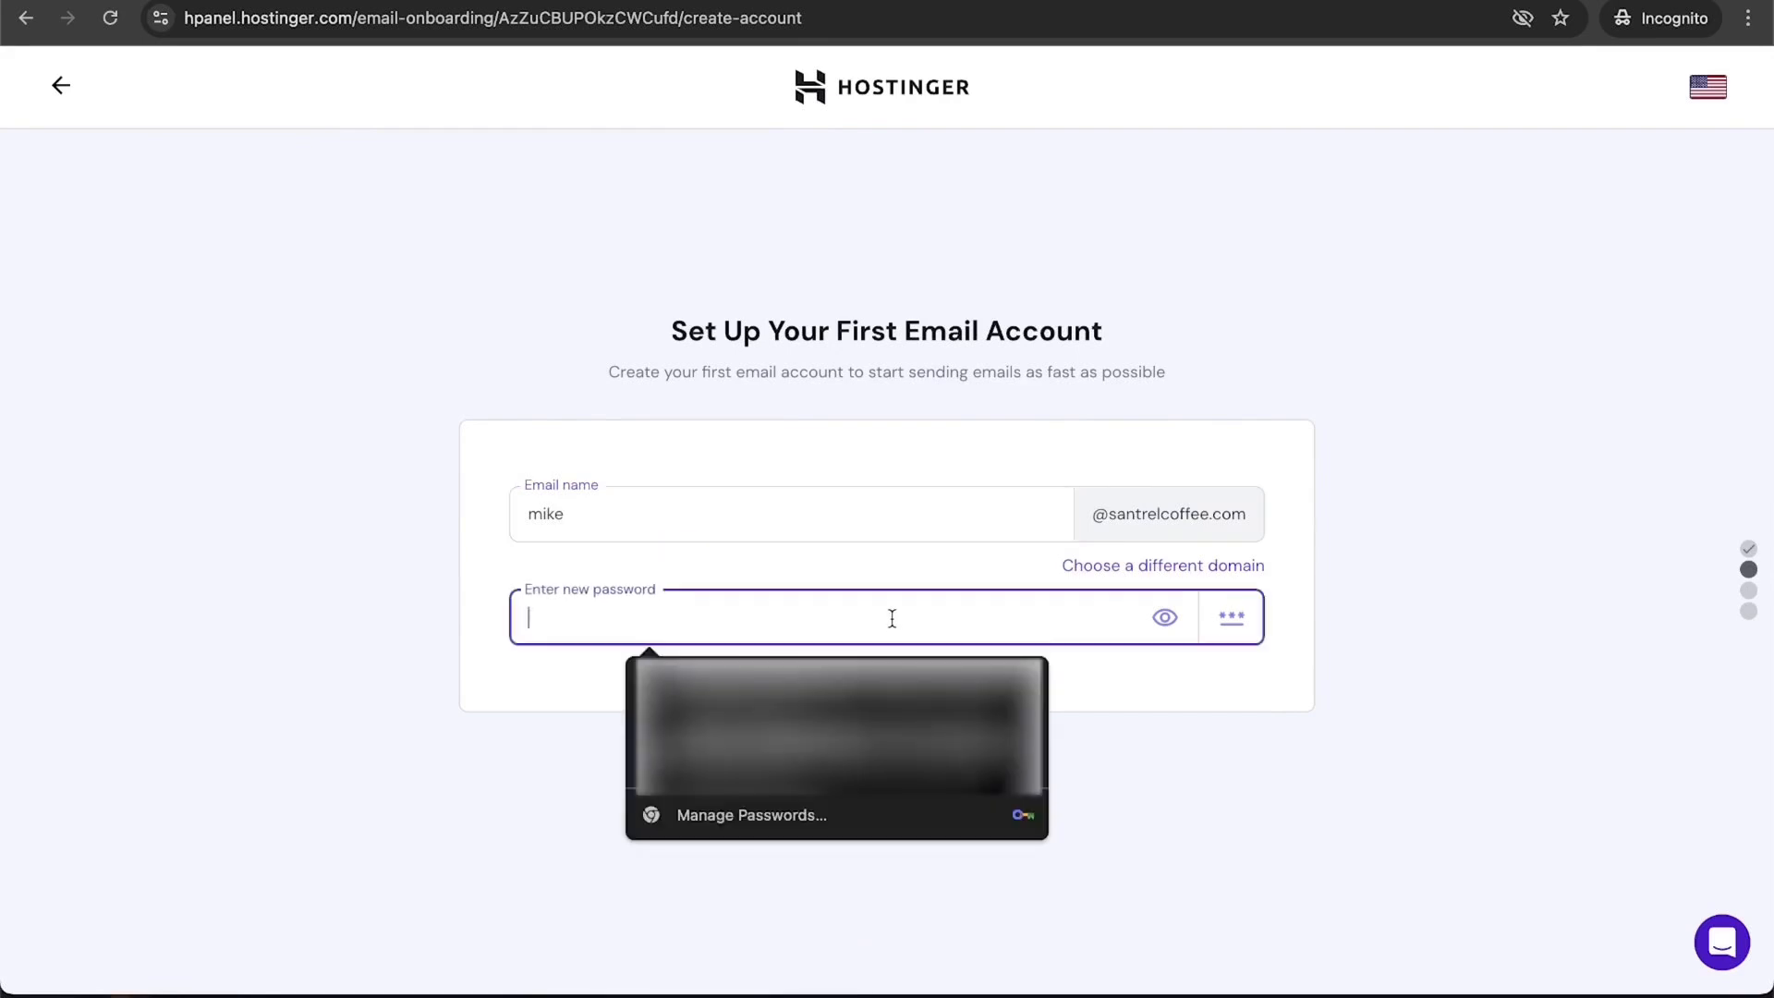
pyautogui.click(836, 725)
pyautogui.click(828, 845)
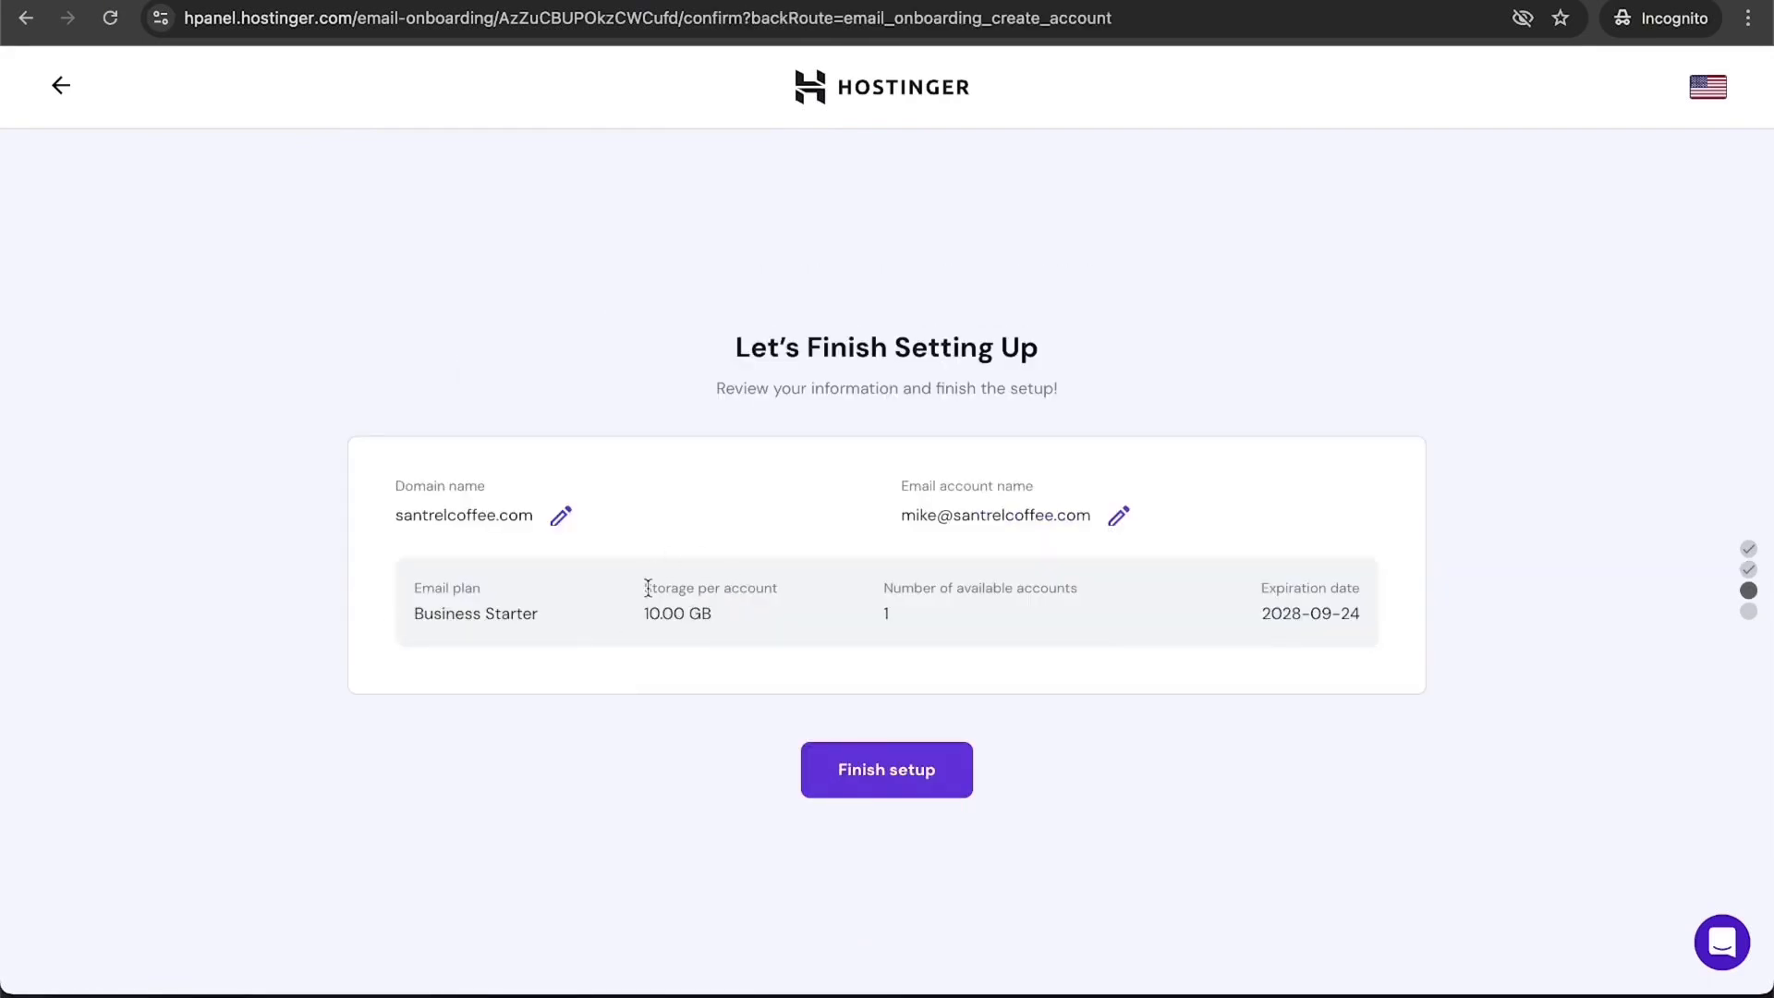
pyautogui.click(889, 775)
pyautogui.click(863, 745)
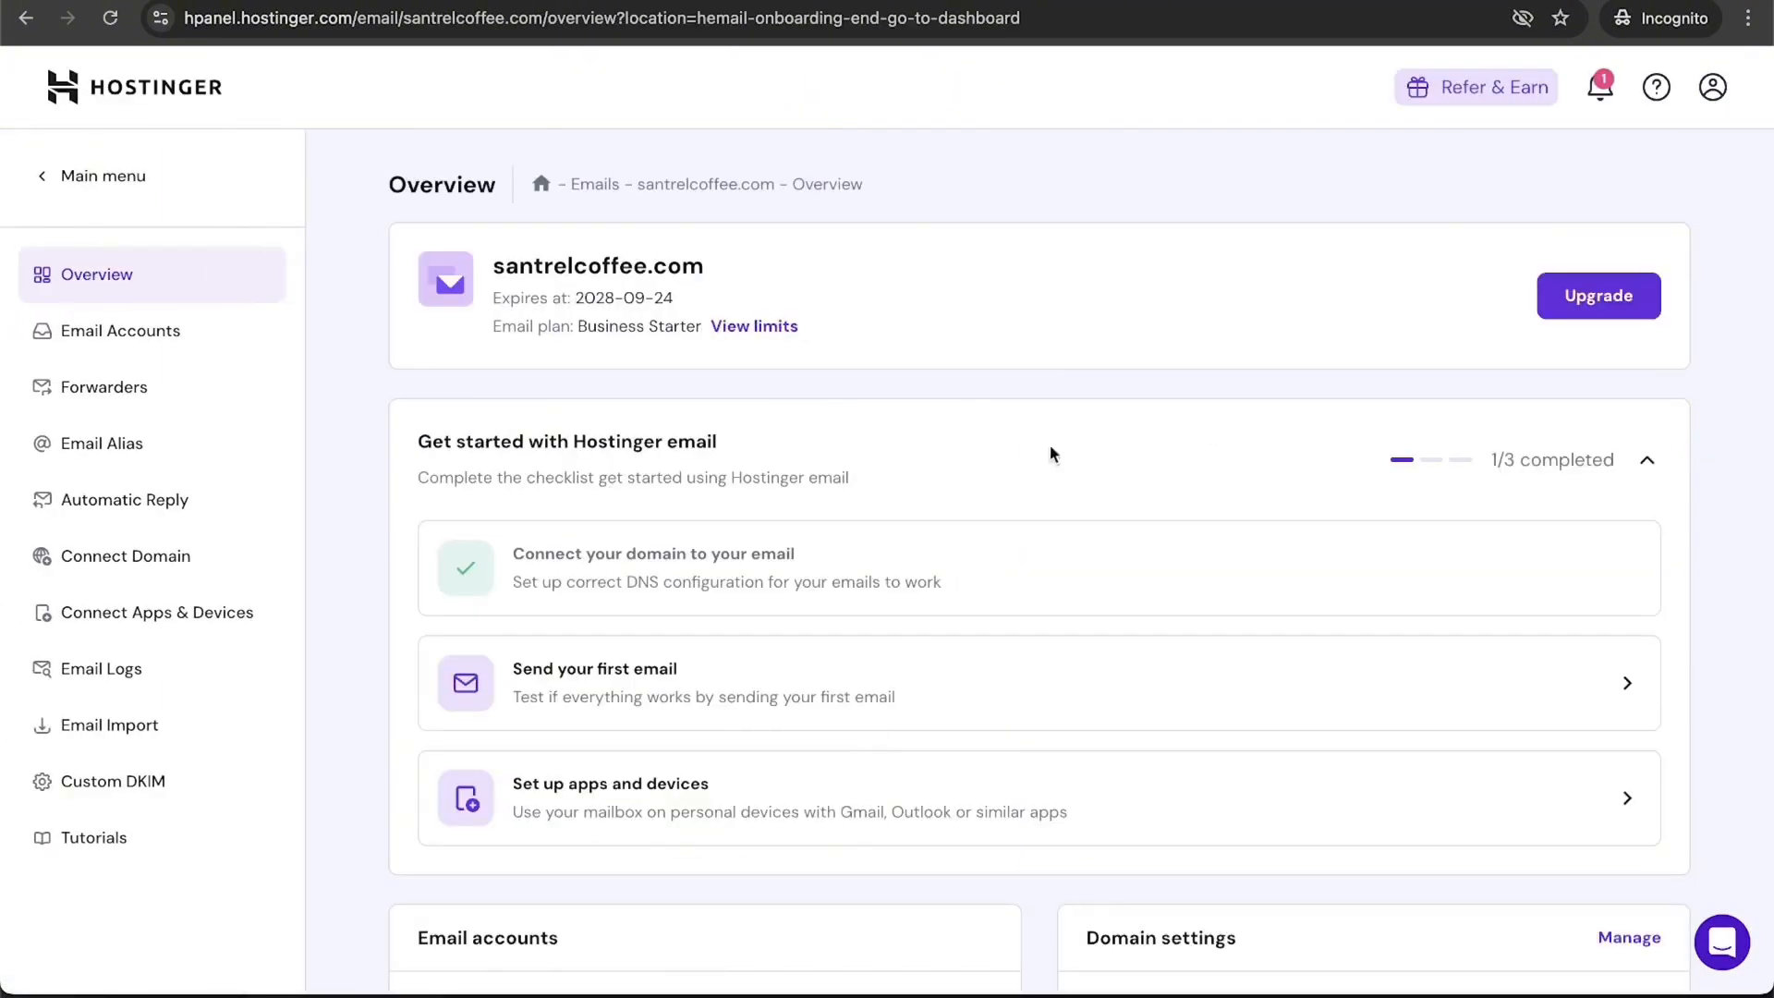
# Step: Sign in to the new mailbox in Webmail with the saved password, then open a blank browser tab
pyautogui.scroll(-1, 1028, 399)
pyautogui.scroll(-3, 1028, 399)
pyautogui.scroll(4, 1028, 399)
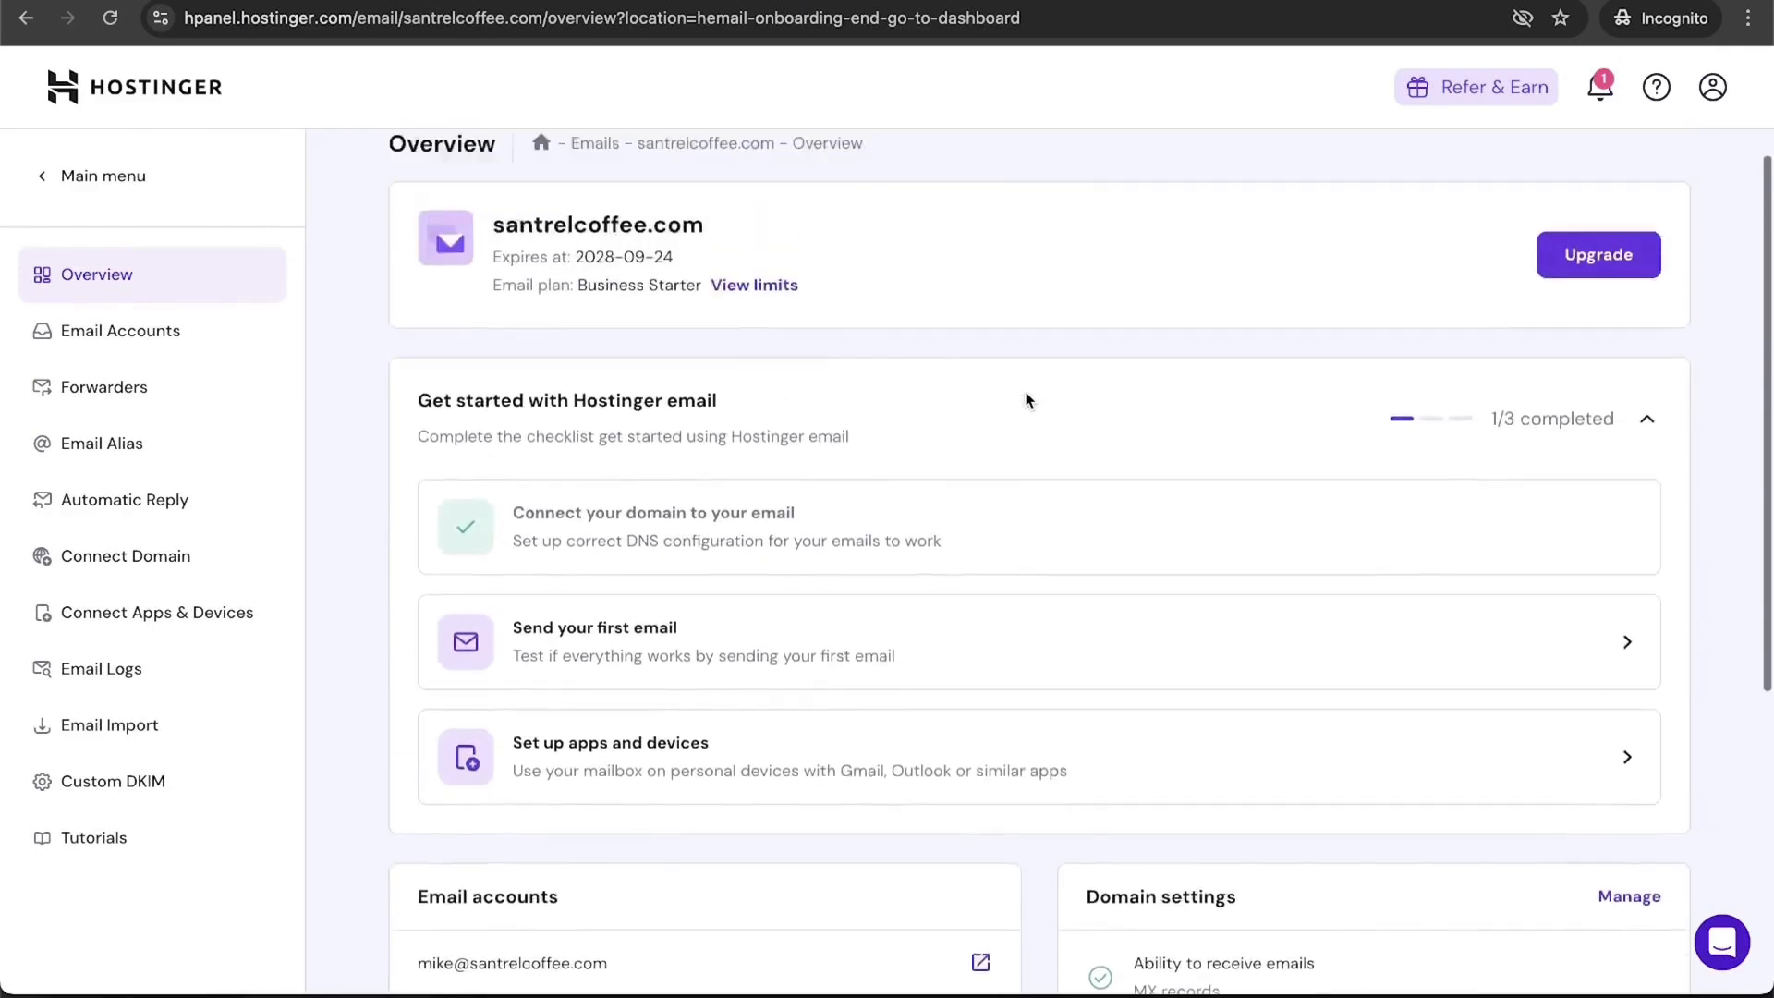
pyautogui.scroll(-2, 924, 462)
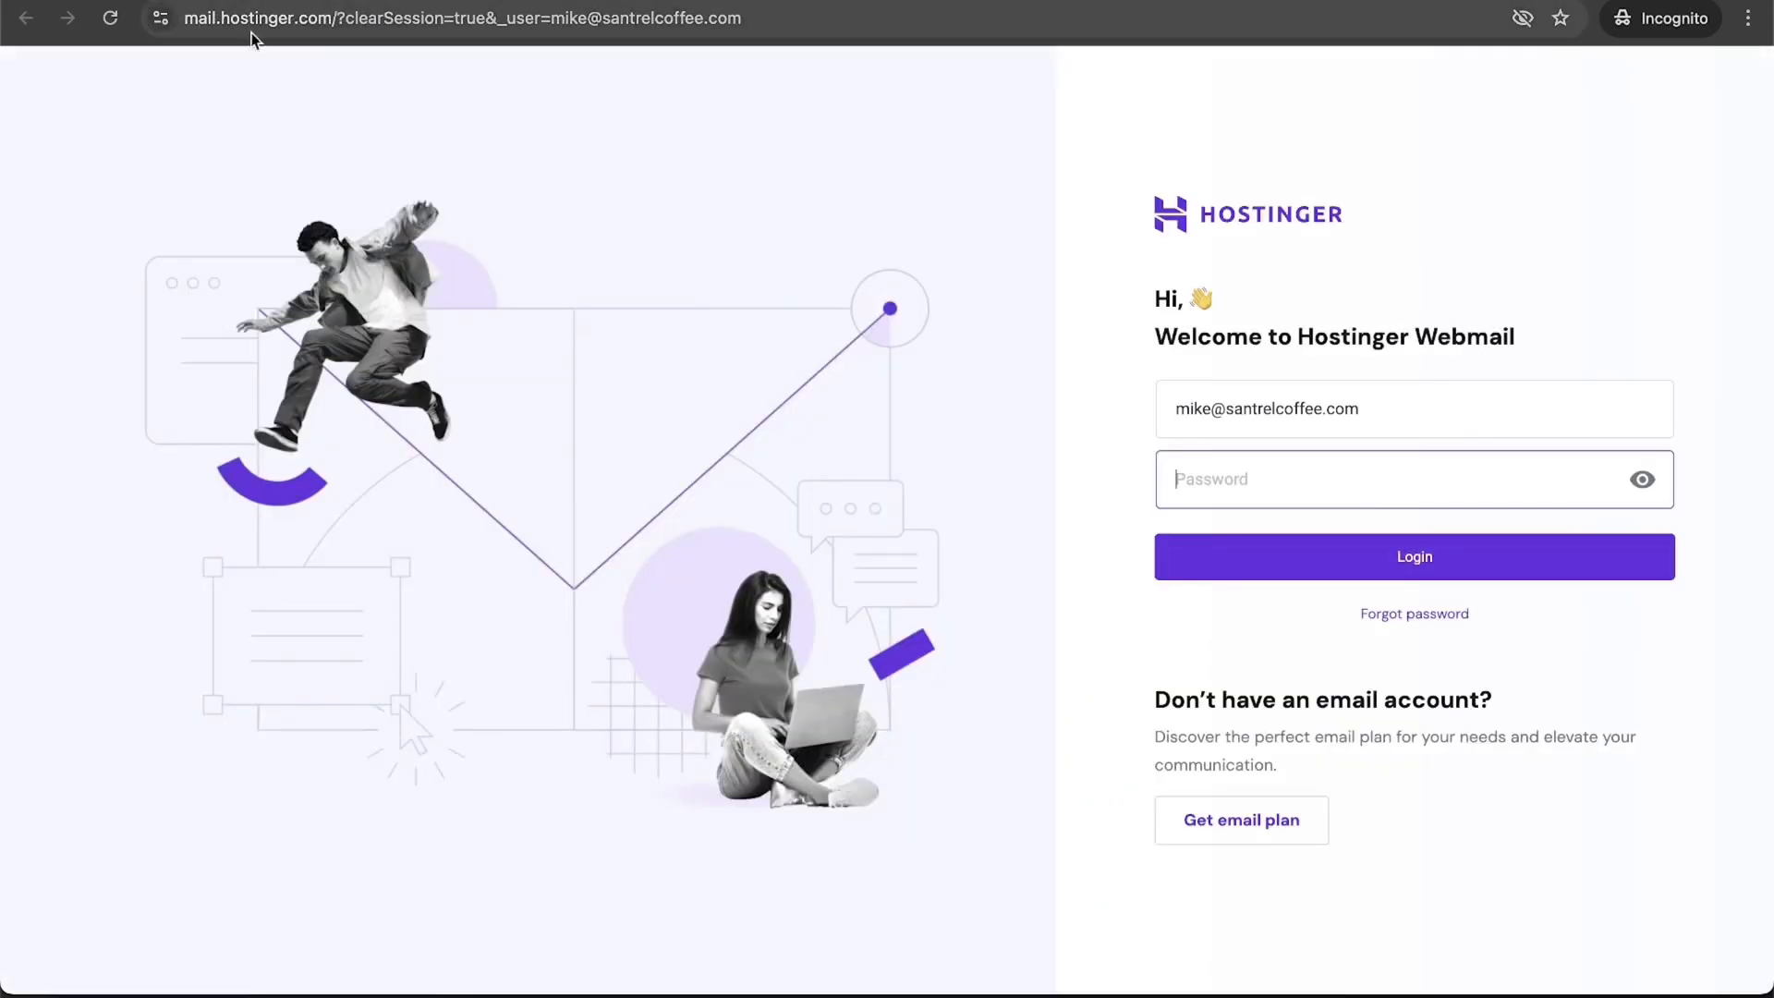
pyautogui.click(1336, 494)
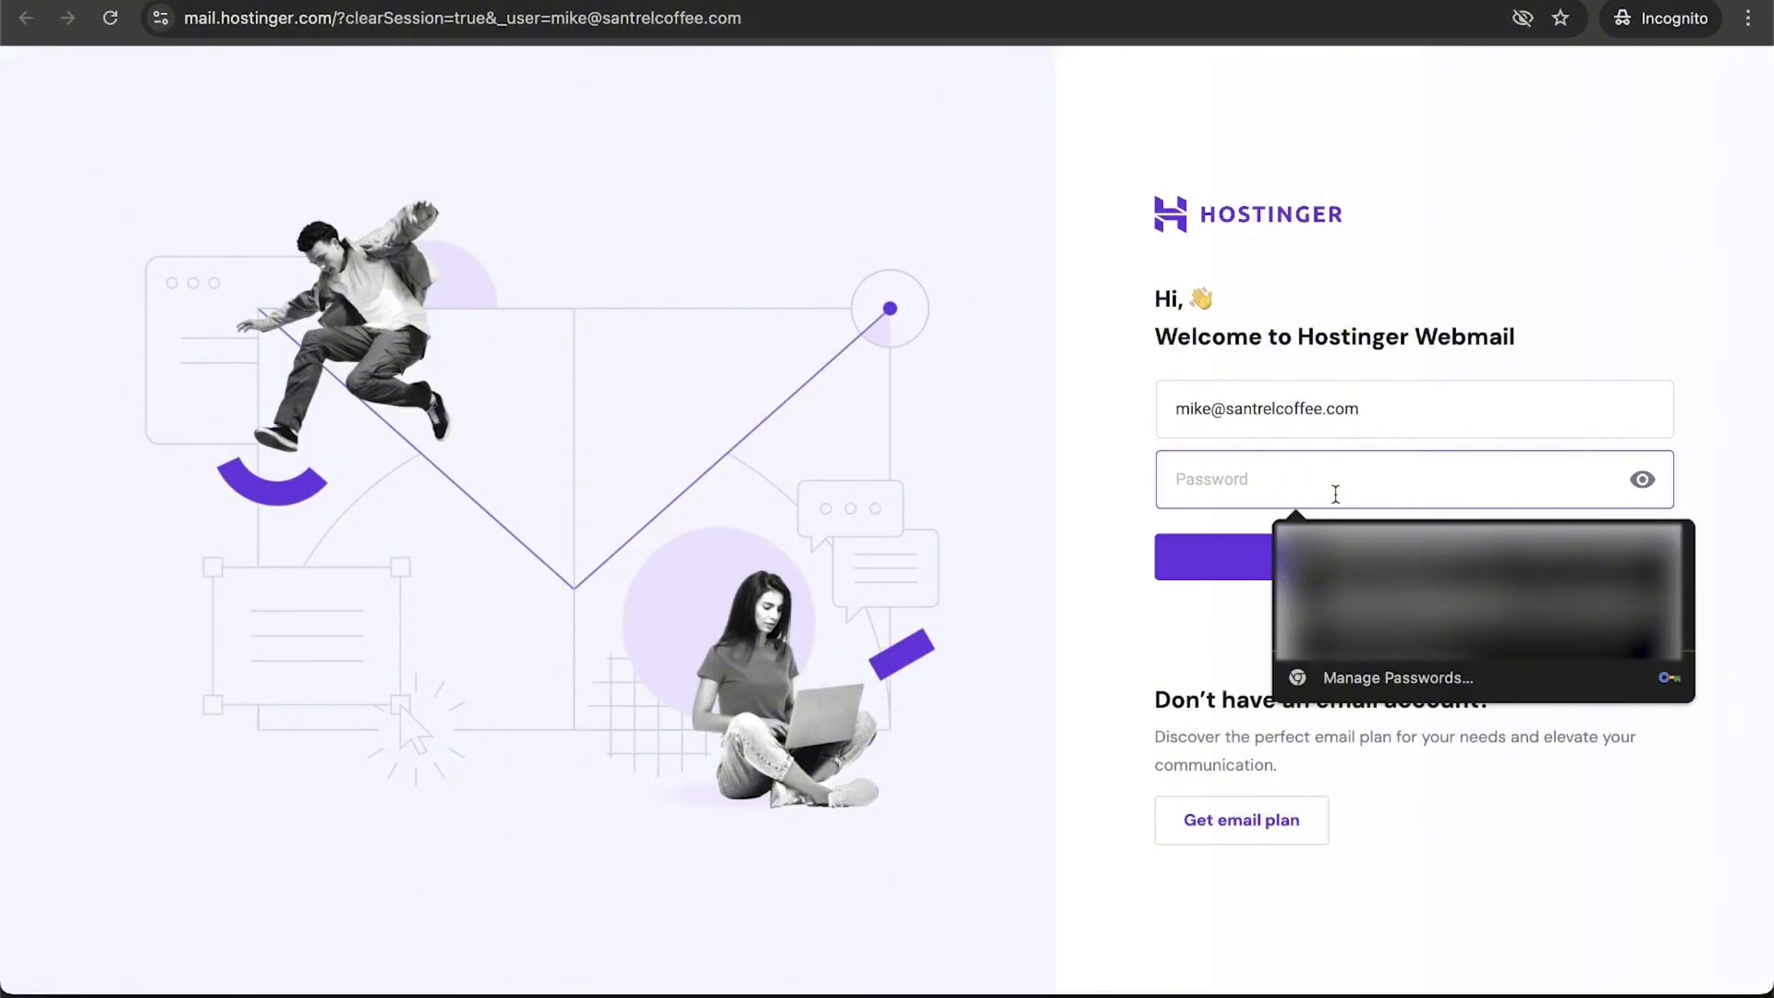
pyautogui.press('Down')
pyautogui.press('Return')
pyautogui.click(1257, 566)
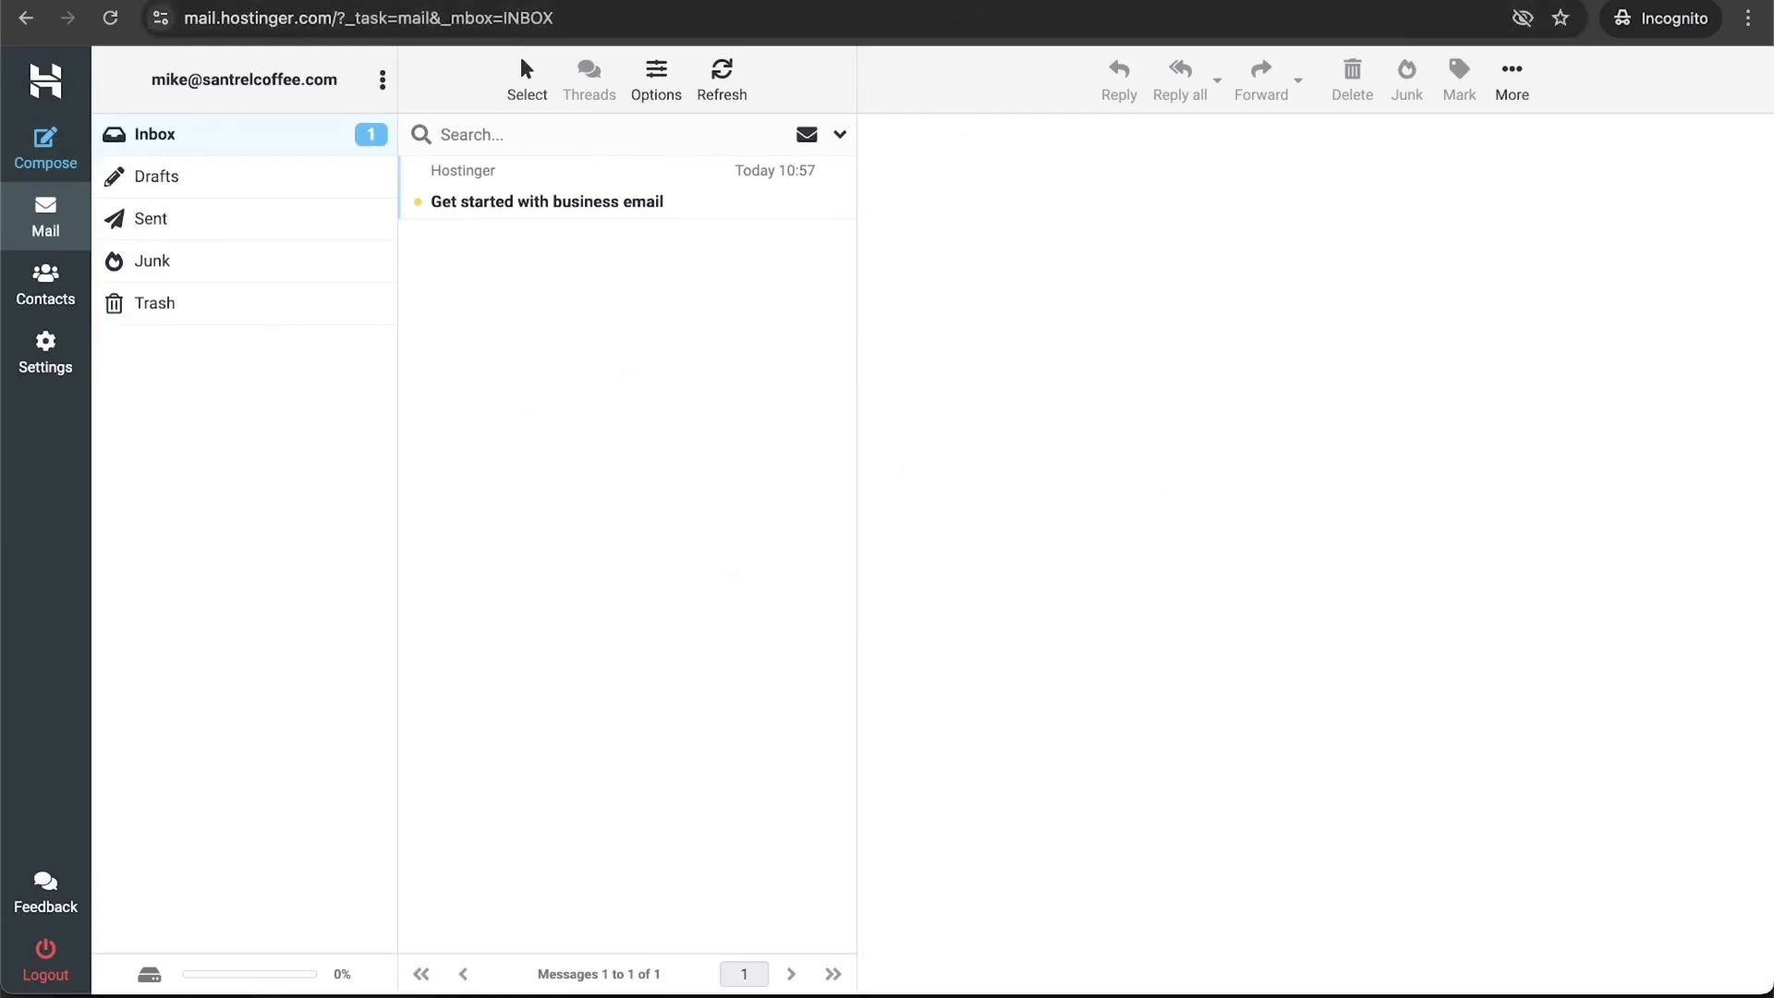
pyautogui.press('super+t')
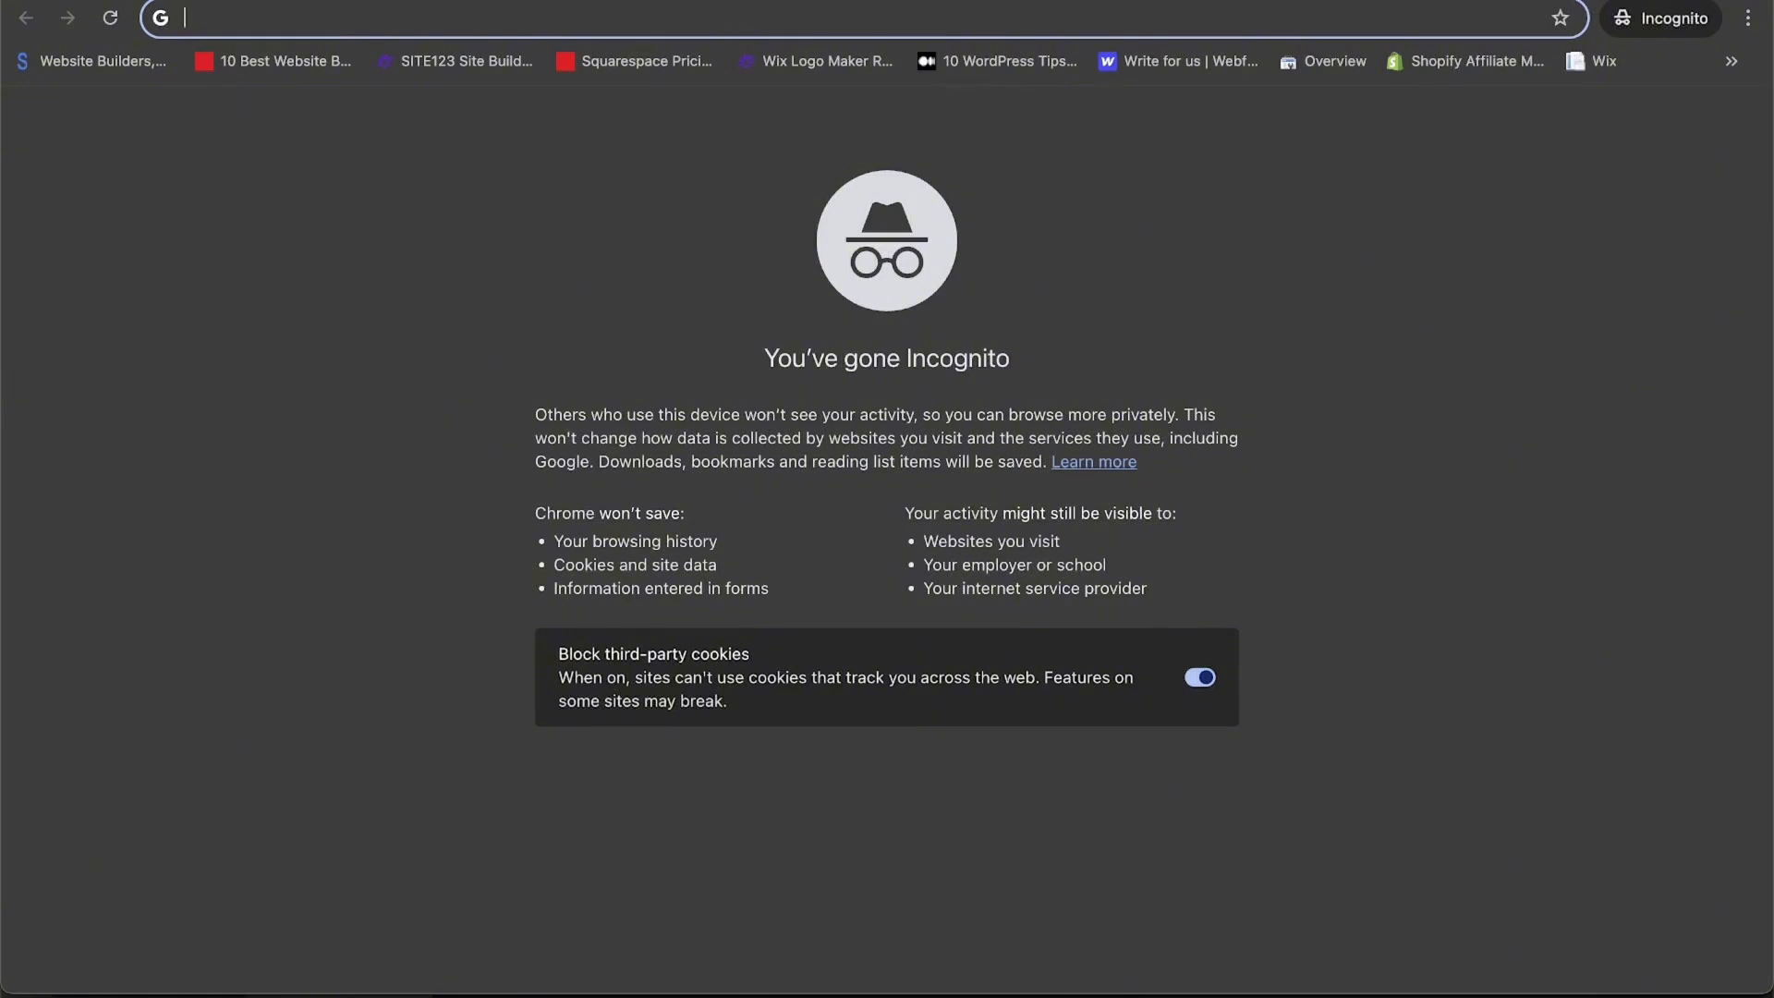
# Step: Start a Google Workspace signup at workspace.google.com for a one-person business, then return to the hPanel email tab
pyautogui.write('workspace.goog')
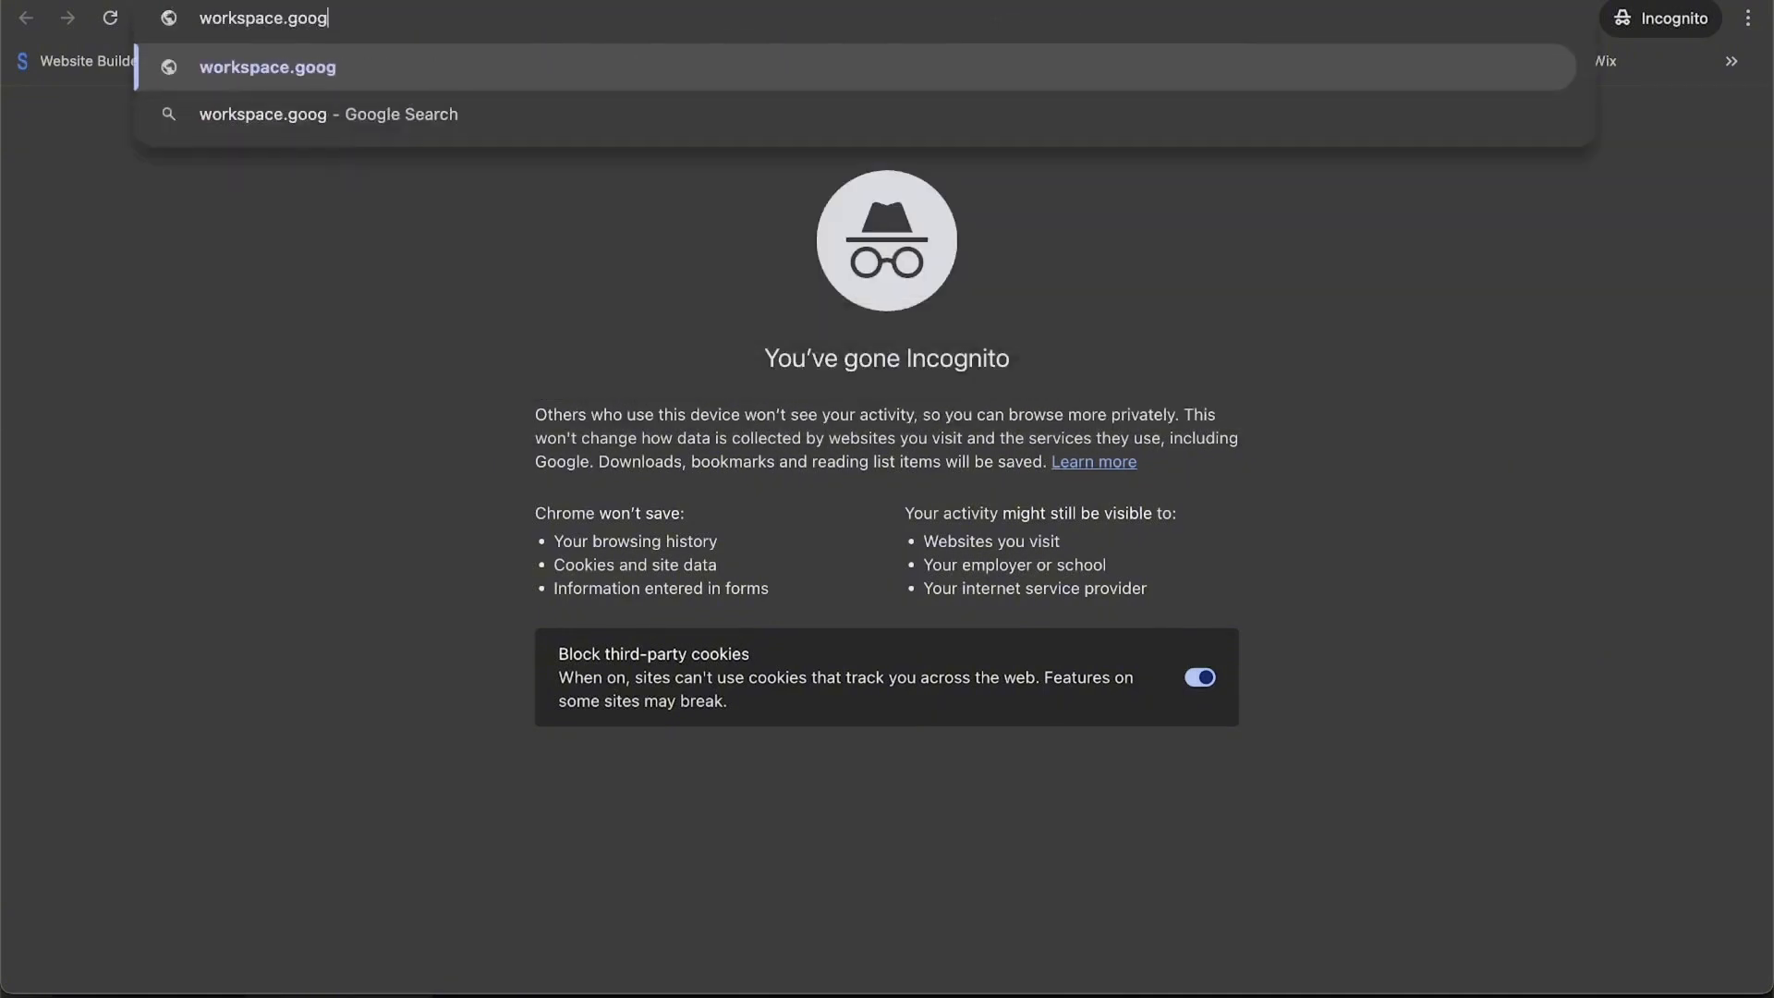
pyautogui.write('le.com')
pyautogui.press('Return')
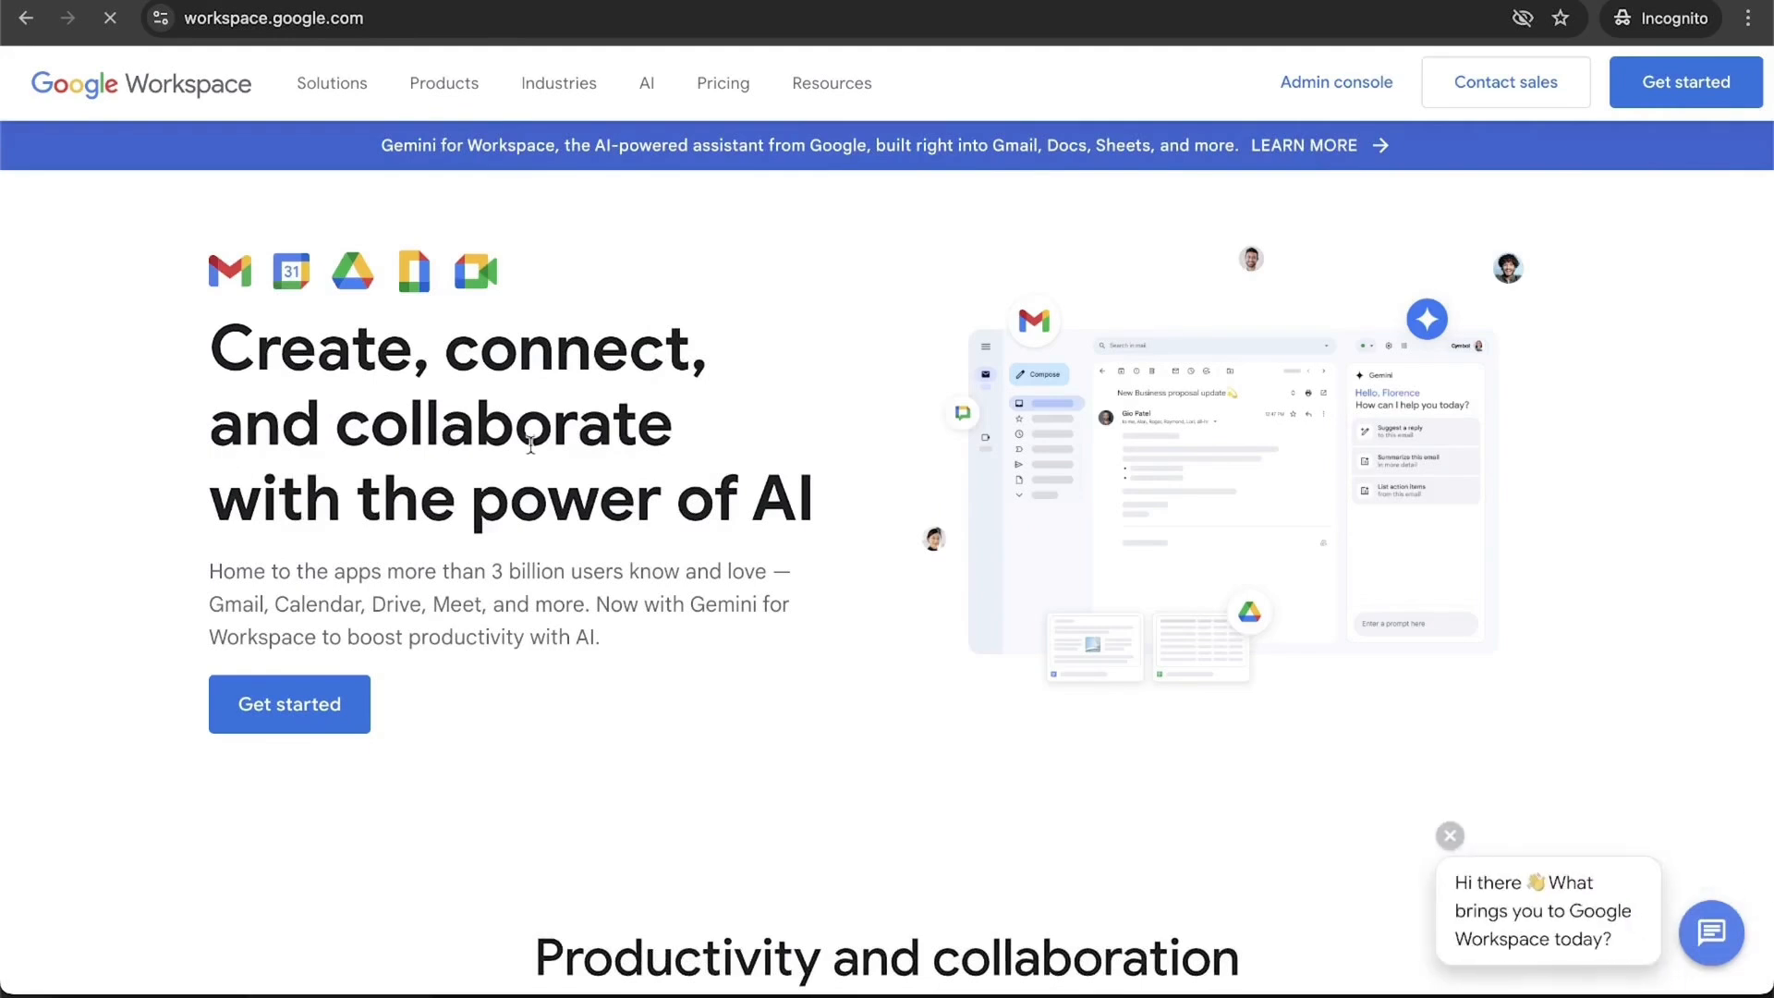
pyautogui.click(303, 730)
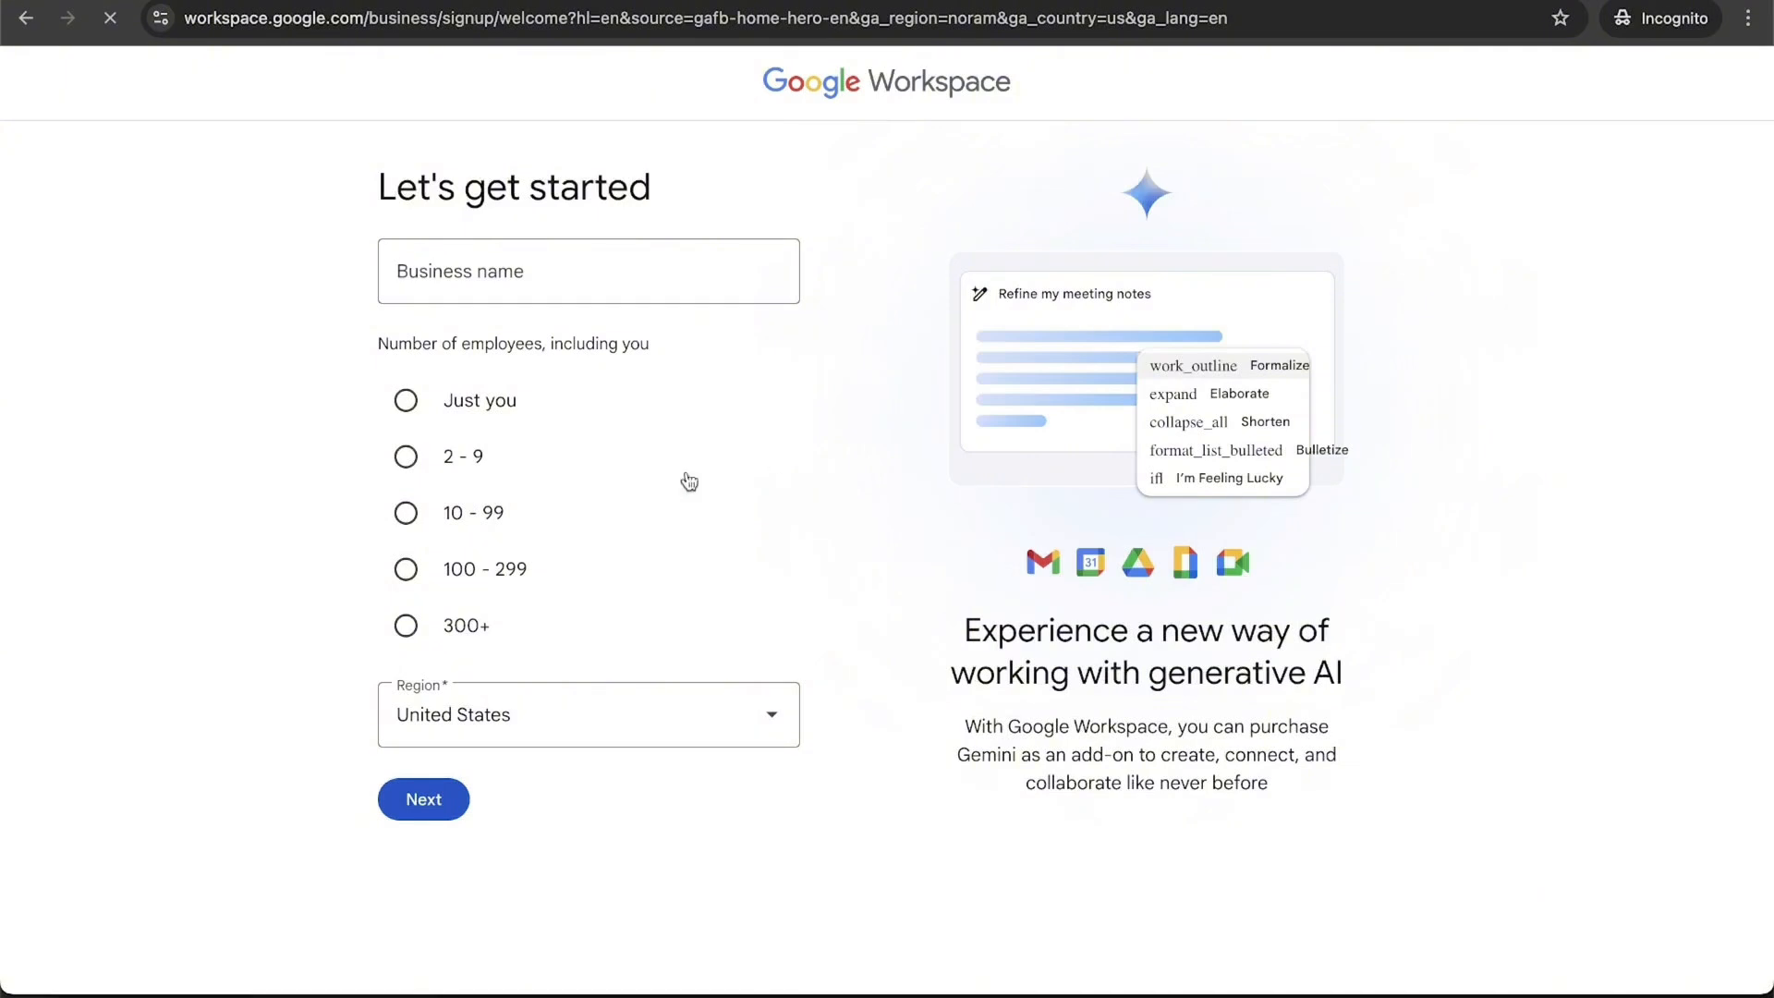
pyautogui.click(495, 402)
pyautogui.click(449, 800)
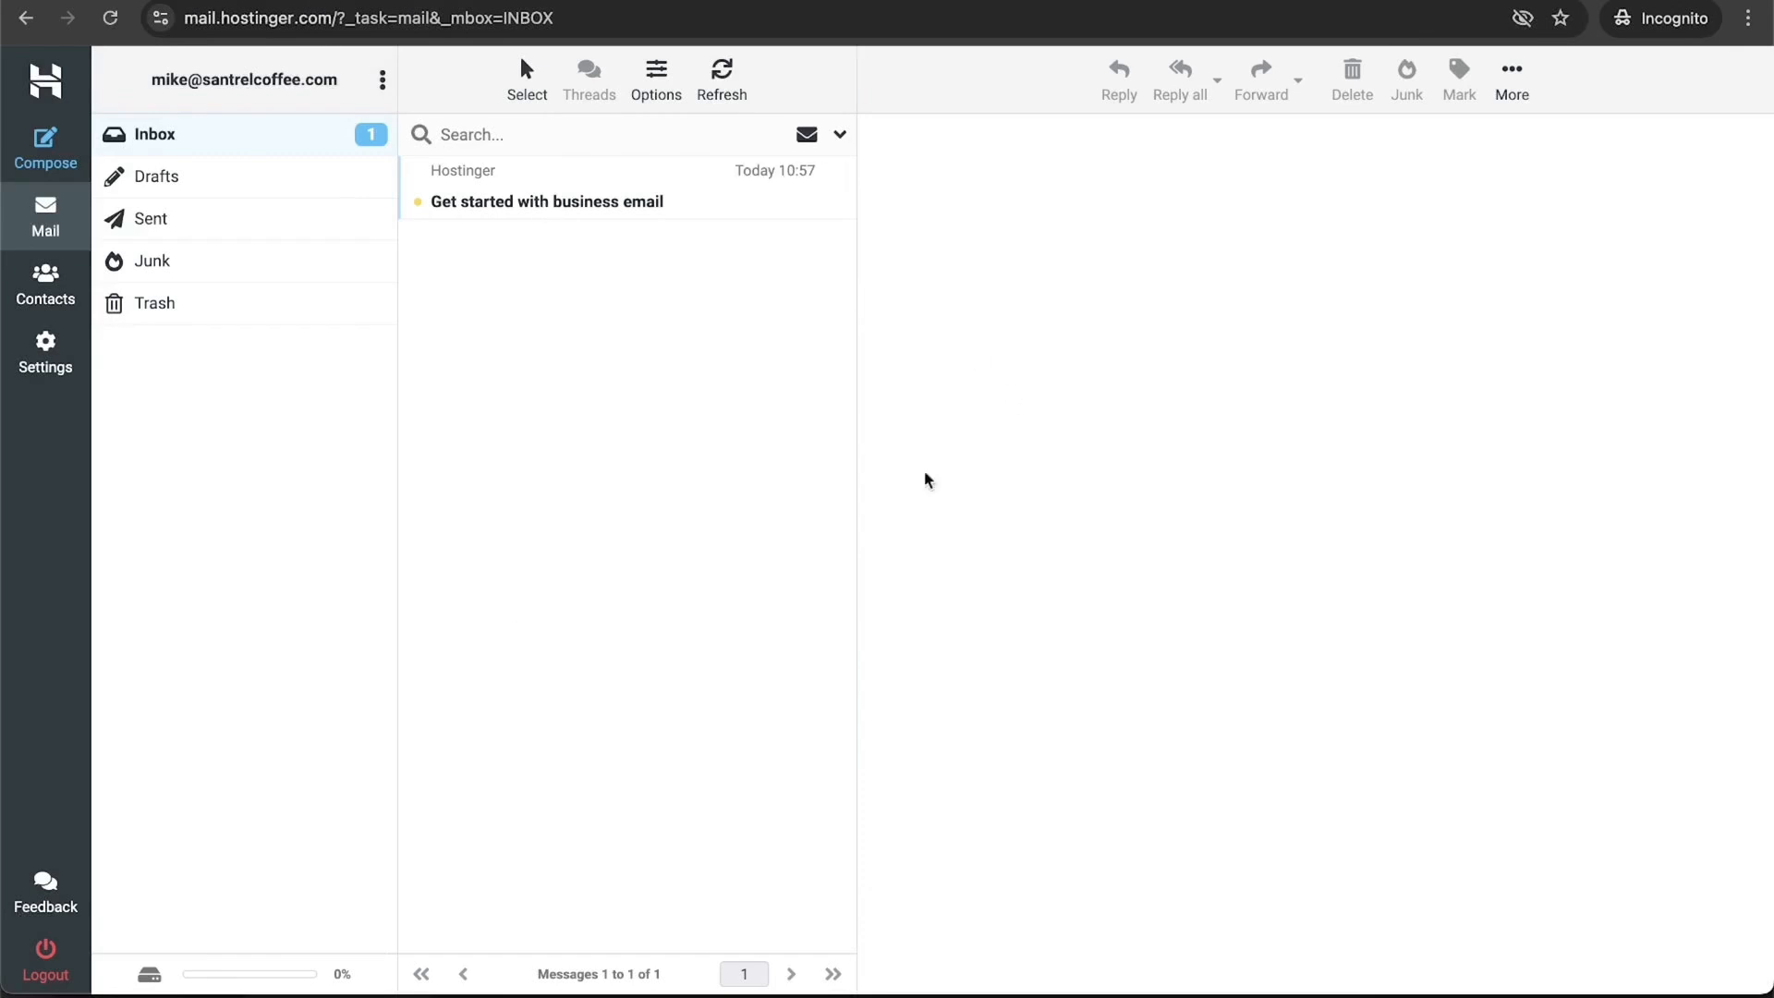
pyautogui.hotkey('ctrl', 'shift', 'Tab')
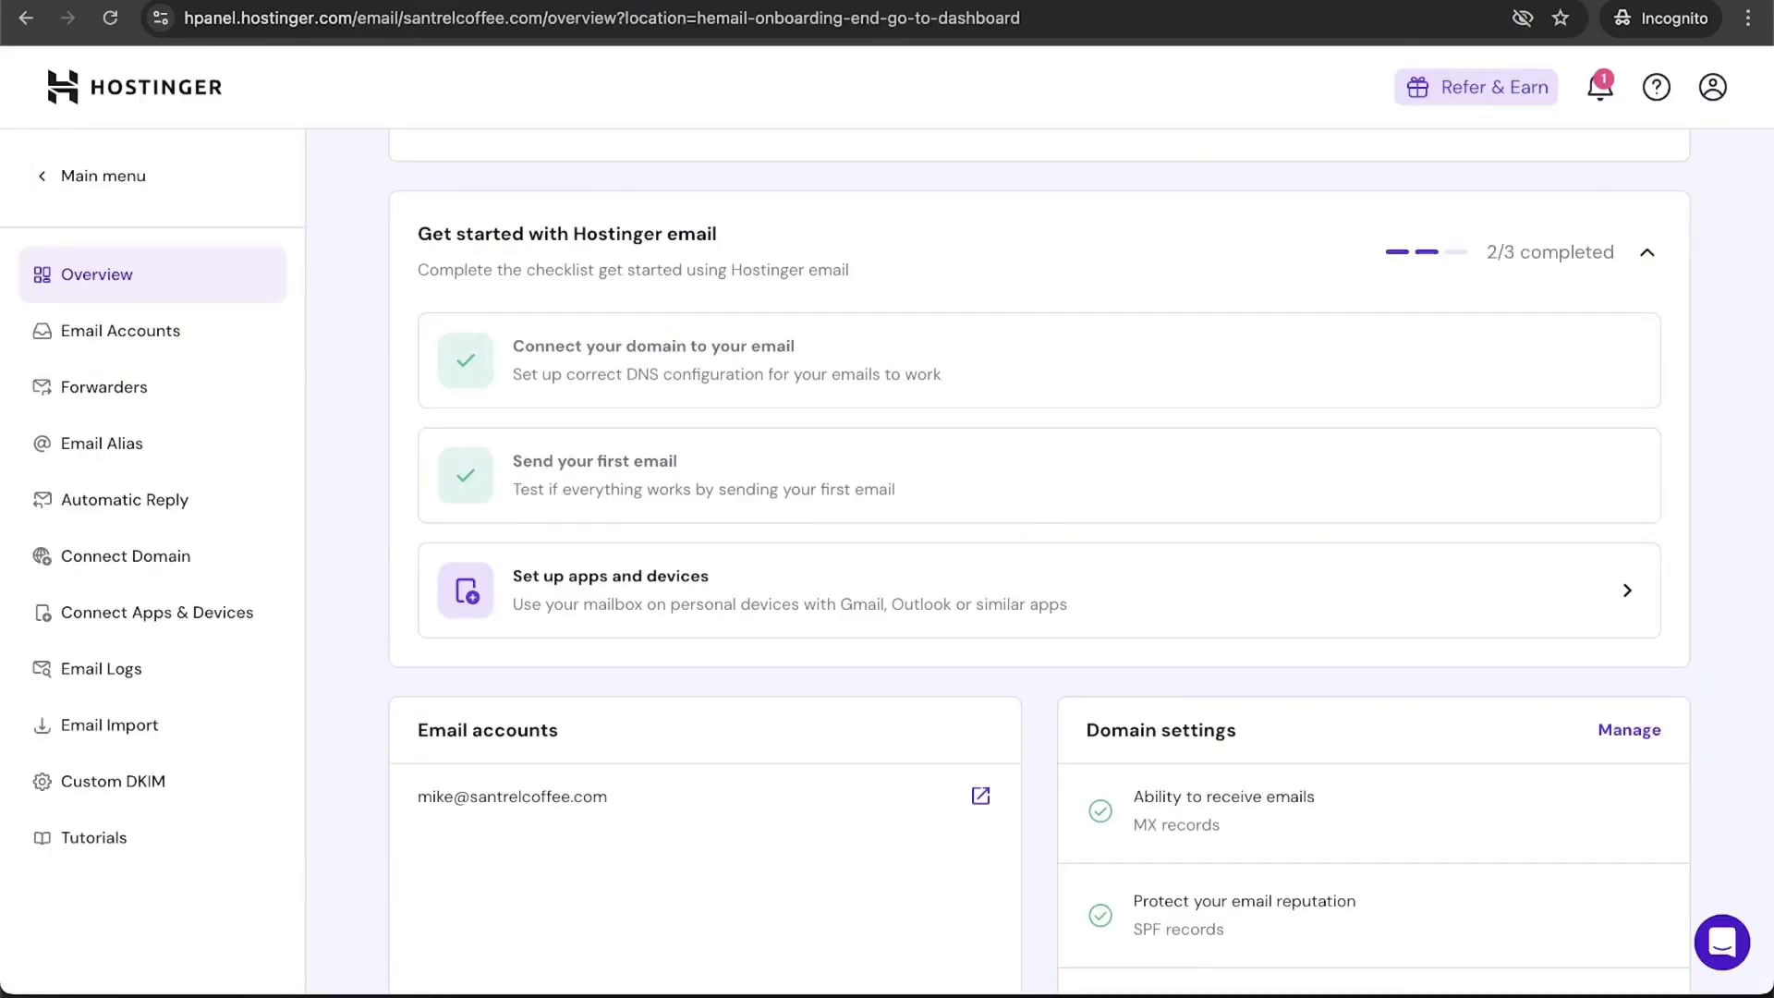